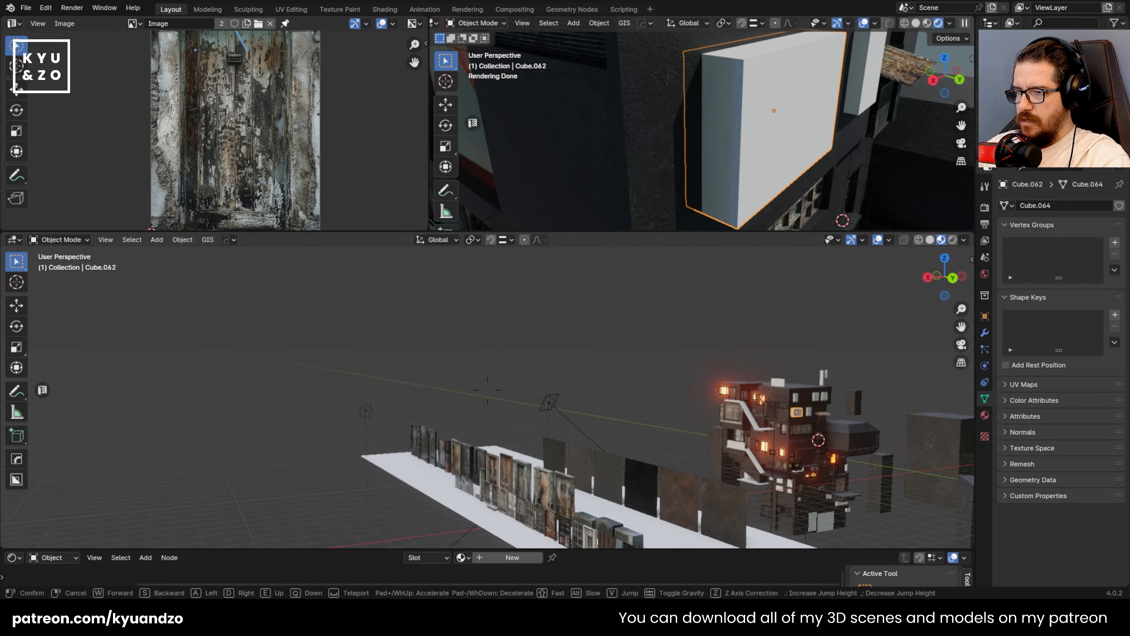
- Examine the row of door, window, conditioner and corrugated sheet assets on the white ground plane
key(w)
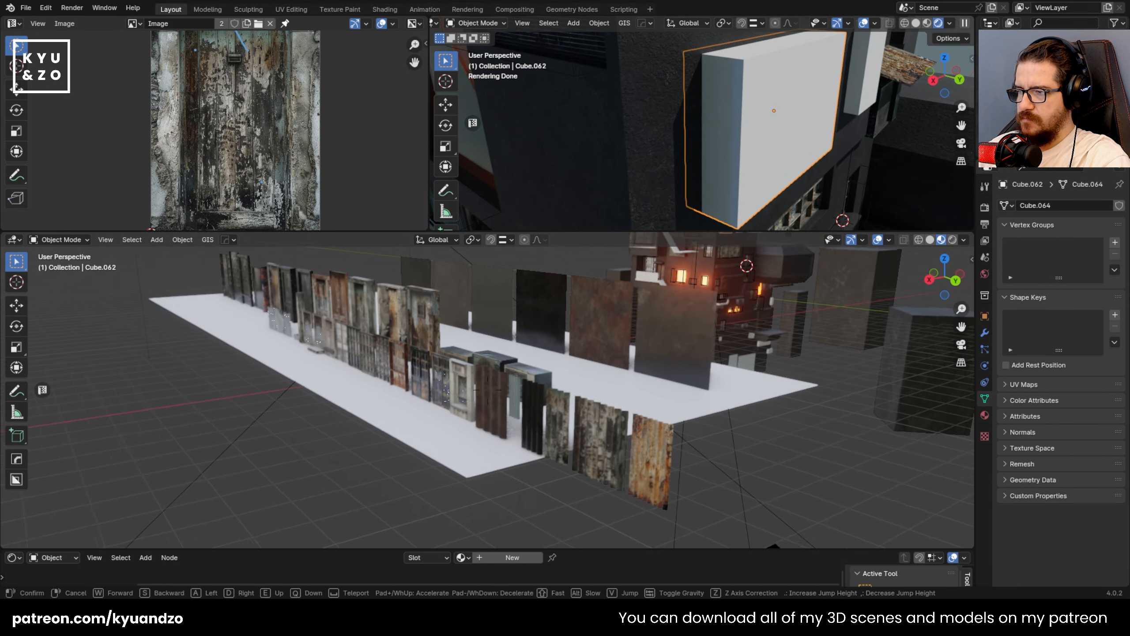
click(576, 241)
key(shift+grave)
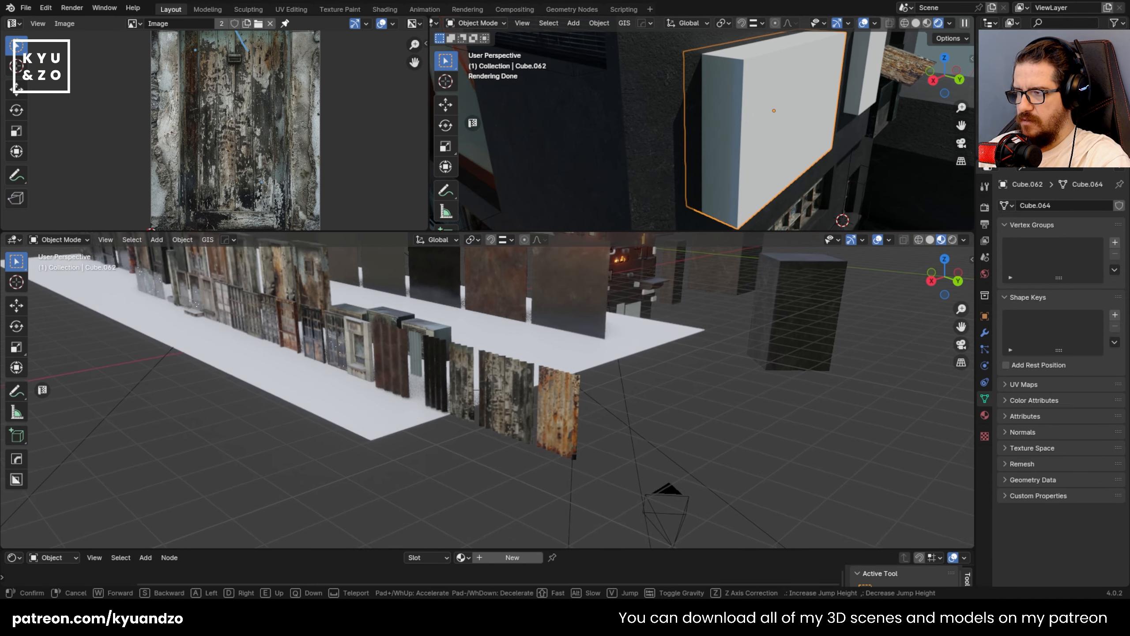
key(w)
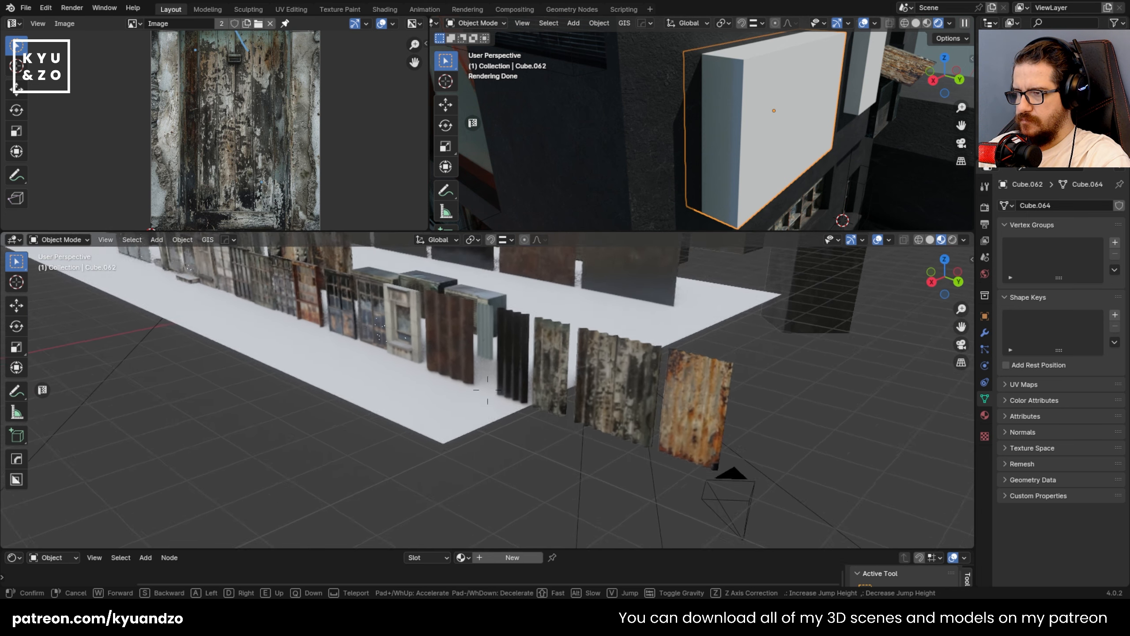
key(s)
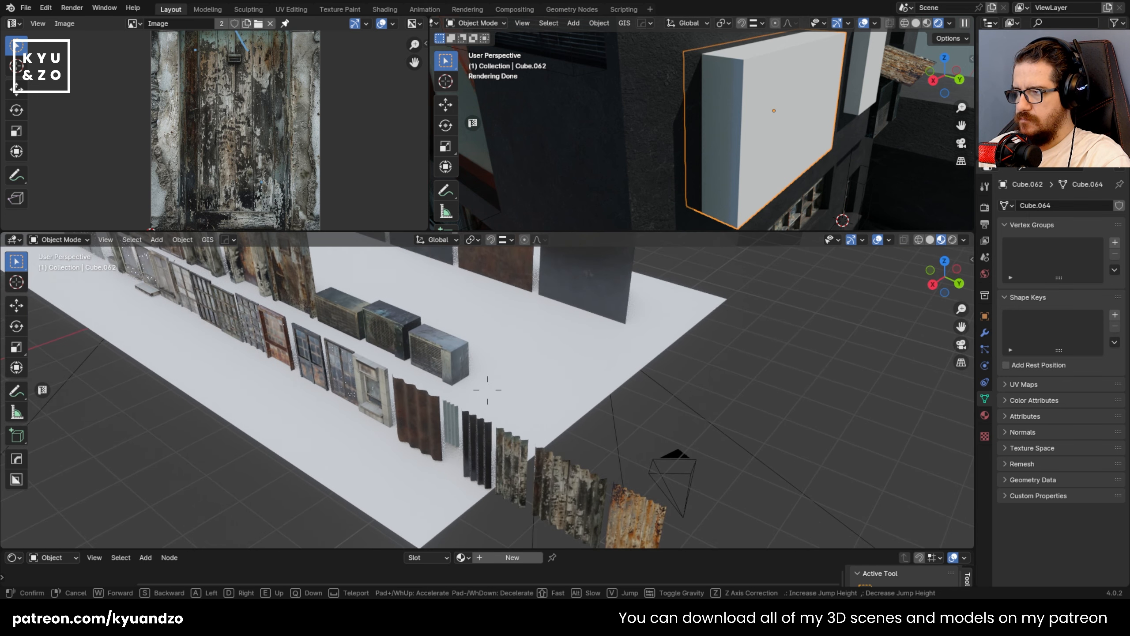
key(s)
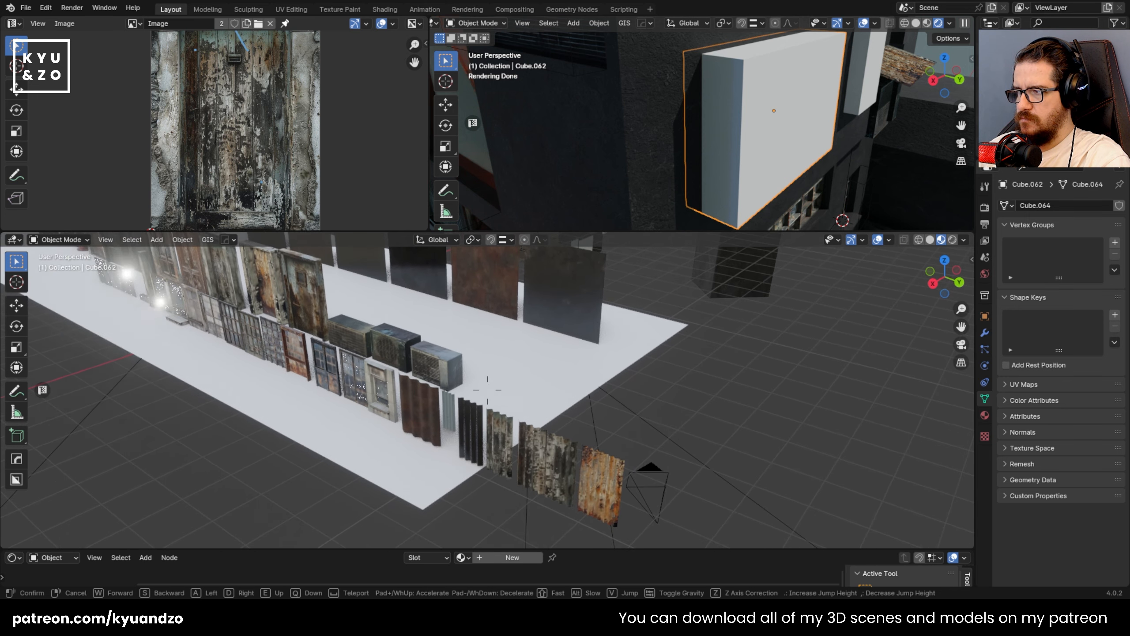
click(296, 266)
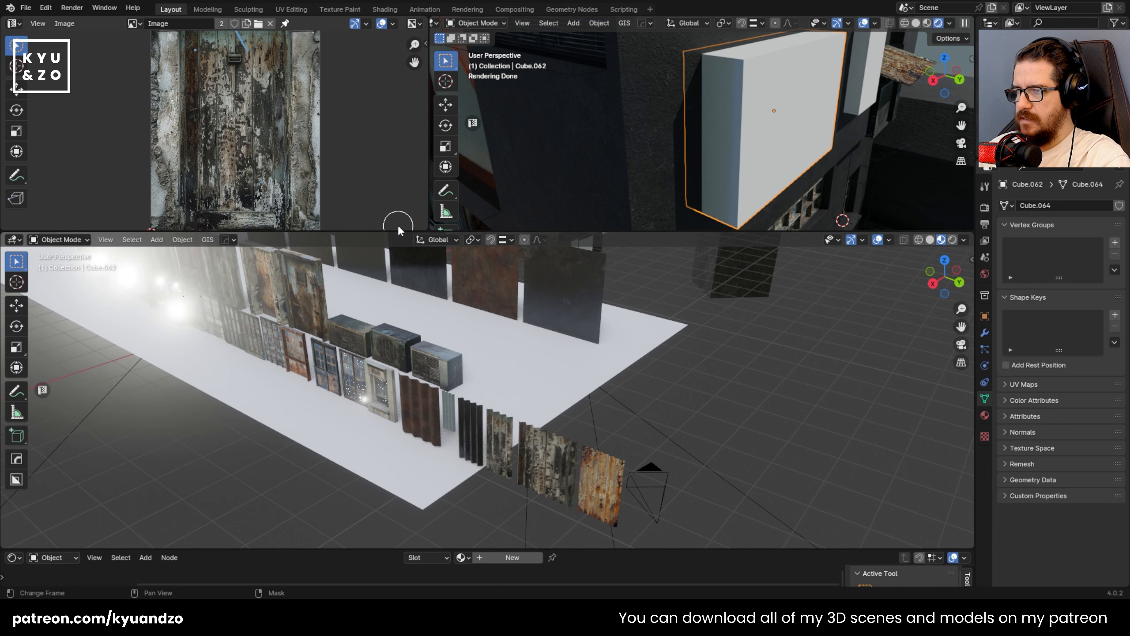
- Enlarge the upper editors over the asset viewport and reframe both the asset row and the building's facade
drag(401, 248, 397, 395)
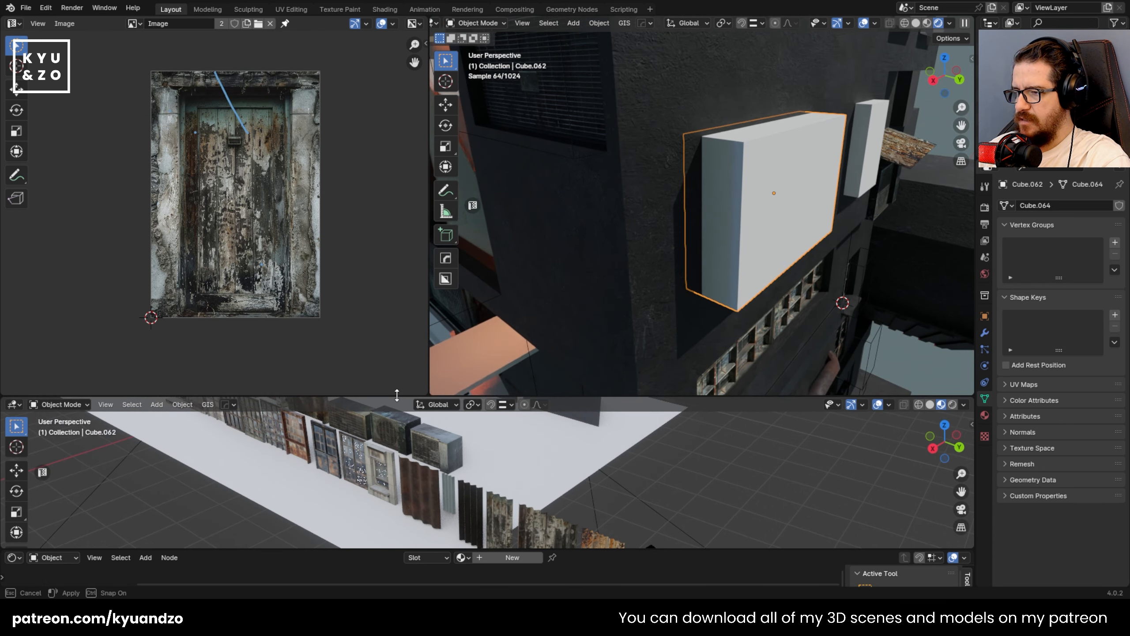
key(shift+grave)
key(w)
click(797, 491)
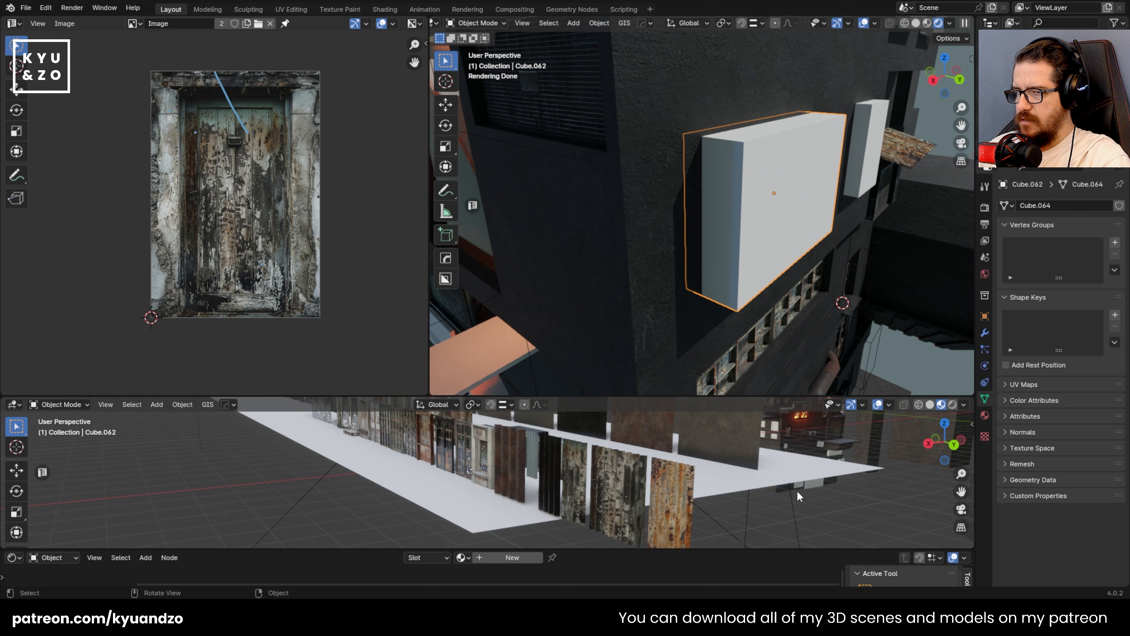
key(shift+grave)
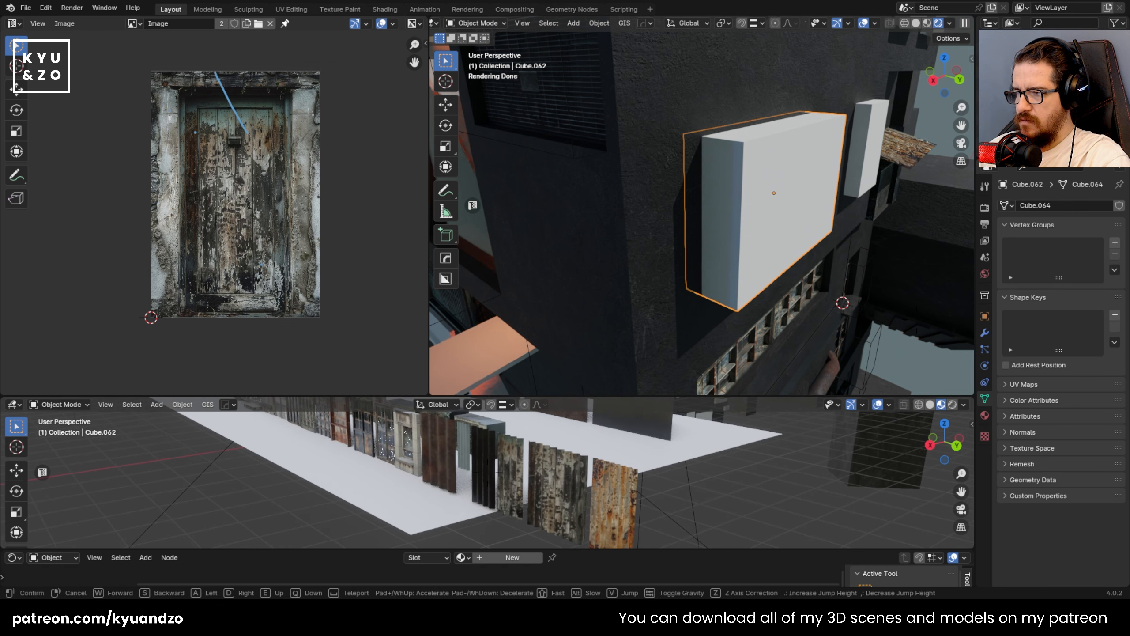
scroll(717, 237, down, 7)
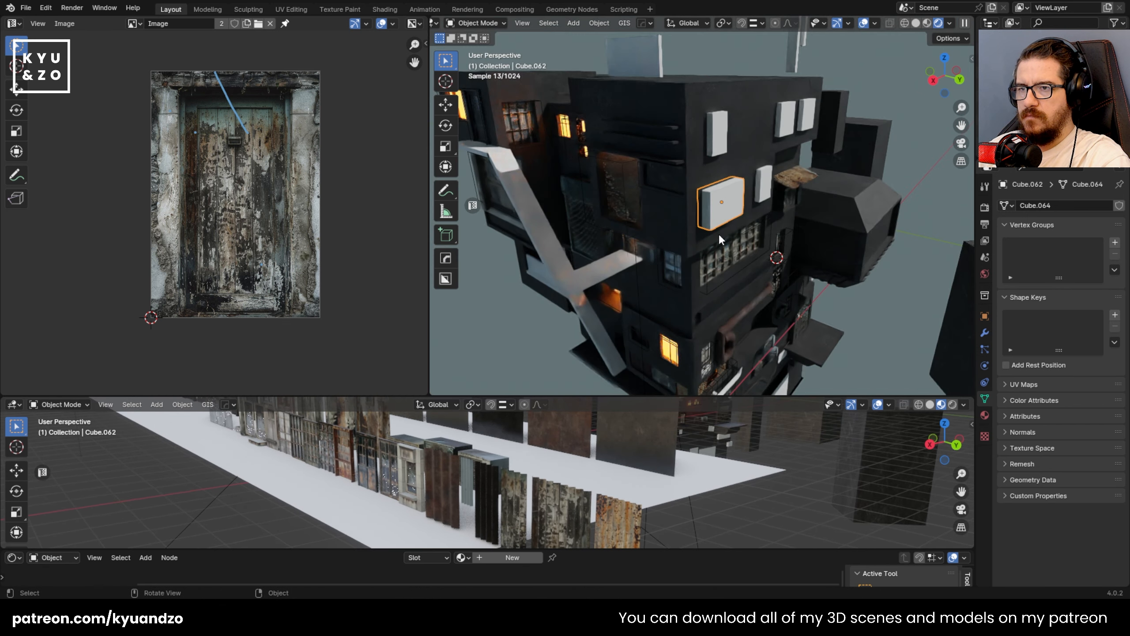
scroll(718, 234, up, 6)
click(691, 210)
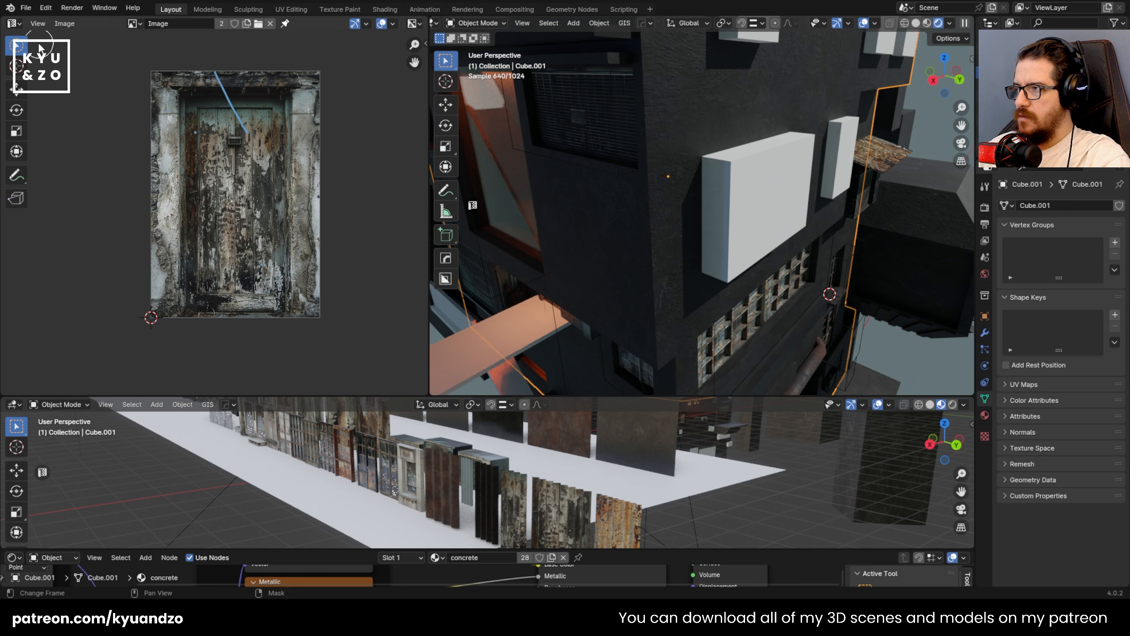
- Show the hee.png reference image in the image editor, framed closely on the building's corner with its windows and air conditioners
click(133, 23)
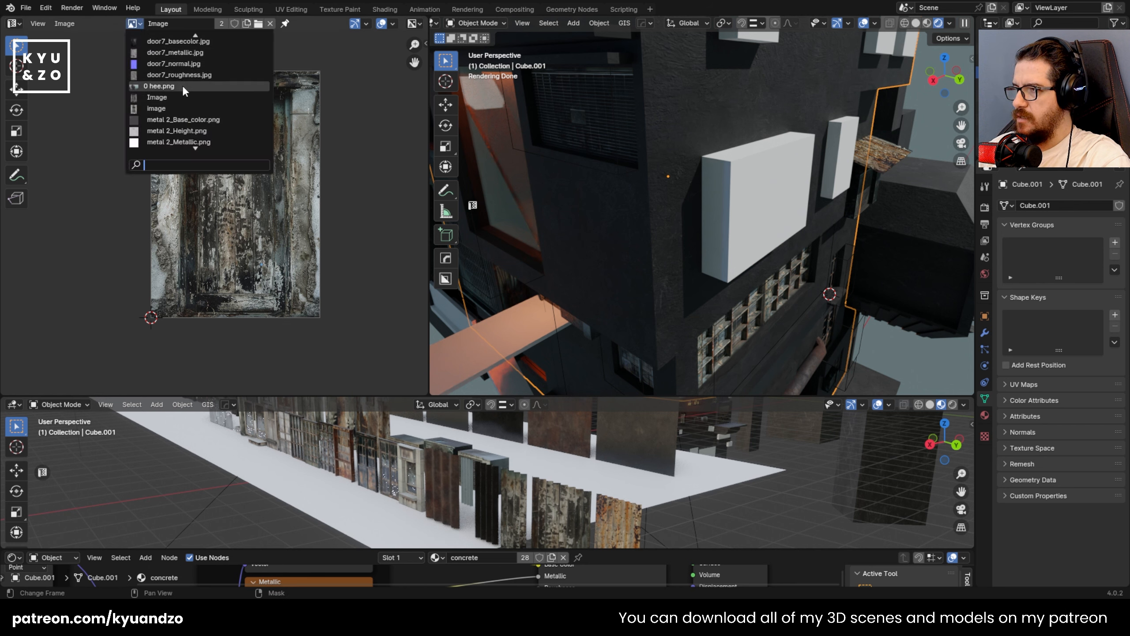
click(159, 86)
scroll(198, 147, up, 4)
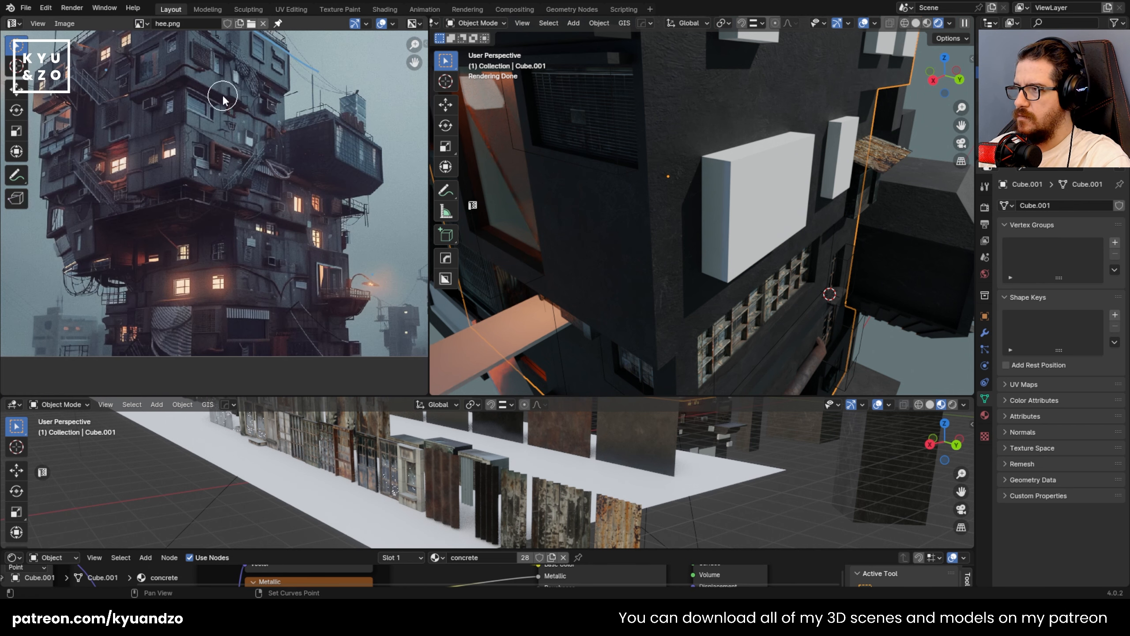
scroll(222, 99, up, 6)
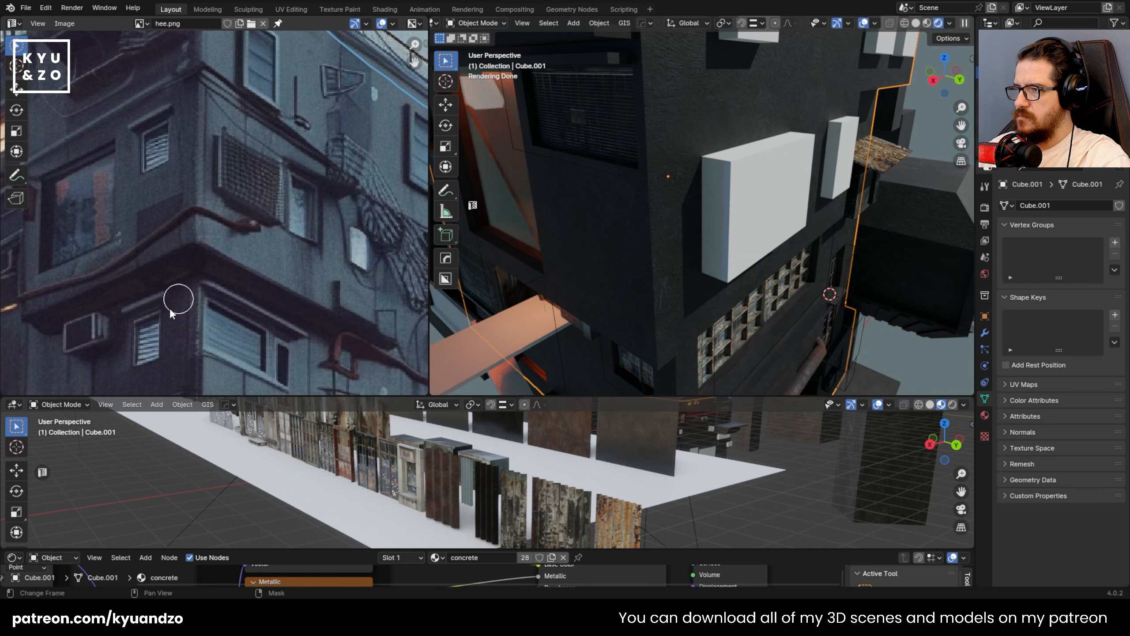
scroll(713, 183, down, 6)
scroll(675, 197, up, 3)
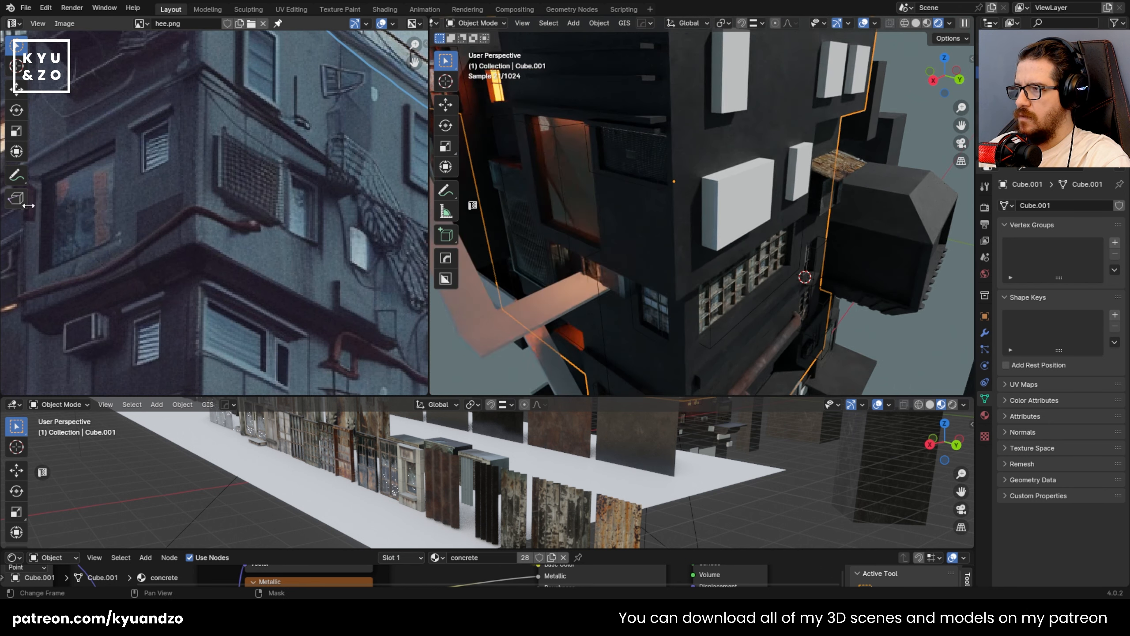
- Examine the wide white placeholder box on the building's wall and select it
shift+middle_drag(654, 183, 616, 192)
scroll(644, 205, up, 2)
click(670, 216)
click(621, 198)
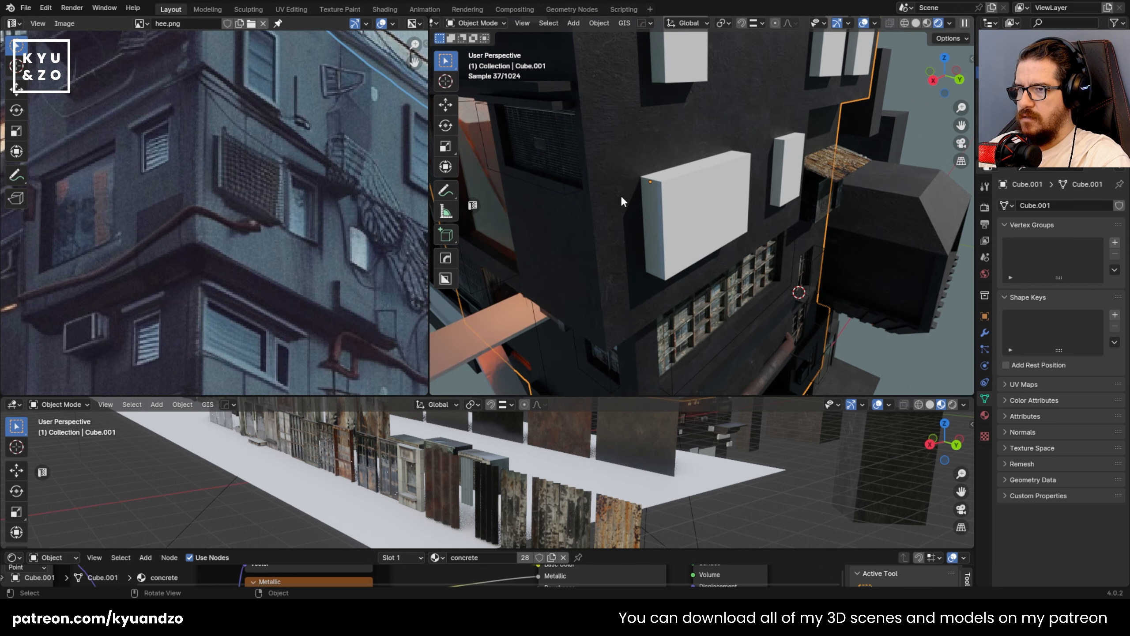
click(645, 206)
scroll(641, 206, up, 1)
shift+click(601, 141)
click(635, 199)
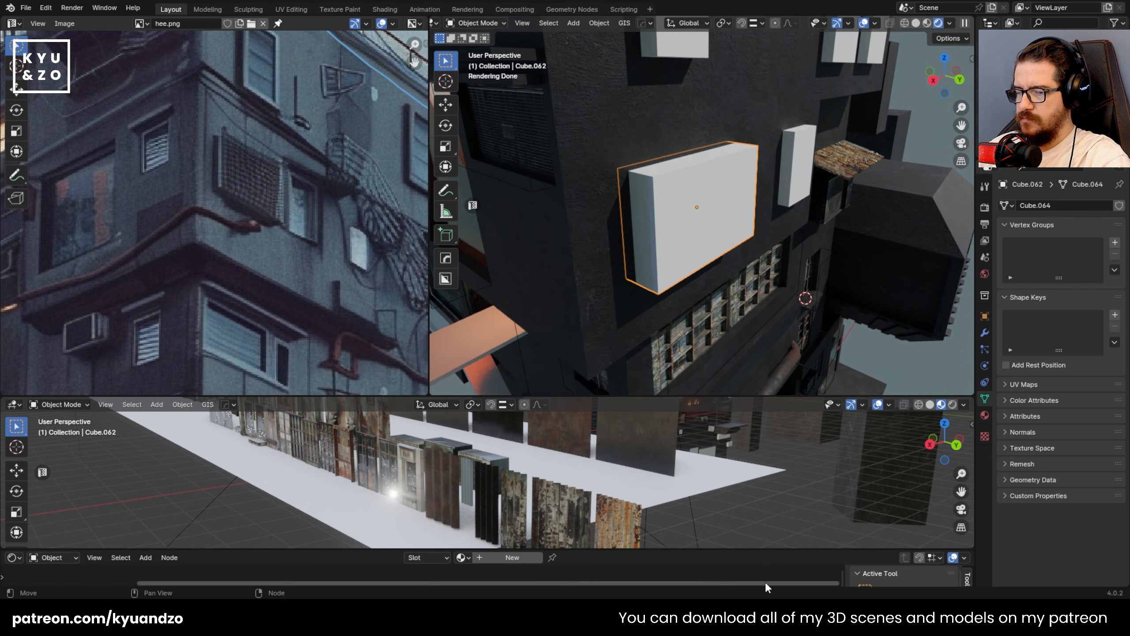
- Duplicate the front conditioner unit from the asset row and move the copy over to the building's facade
click(442, 460)
key(shift+grave)
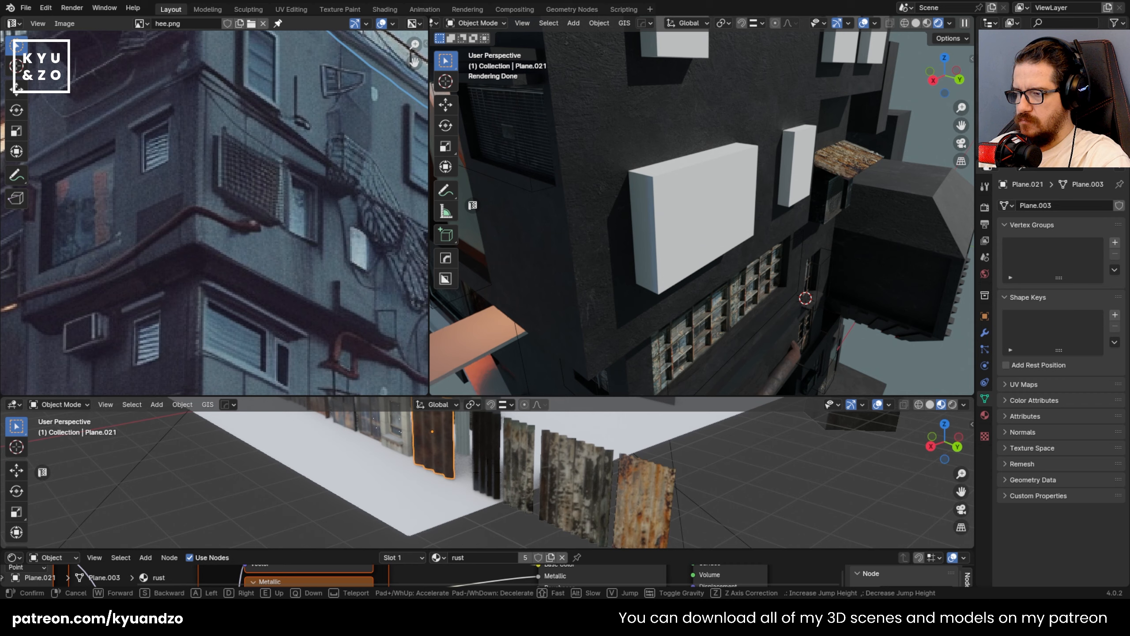
key(e)
key(a)
key(w)
click(431, 471)
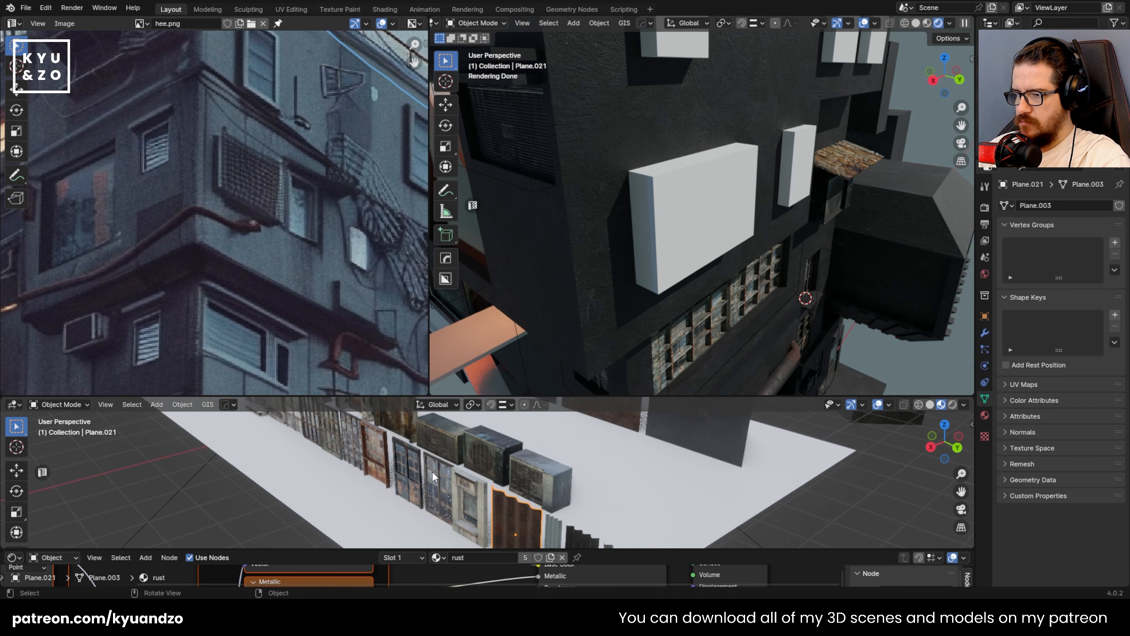
click(549, 460)
key(shift+d)
click(618, 450)
key(g)
click(850, 299)
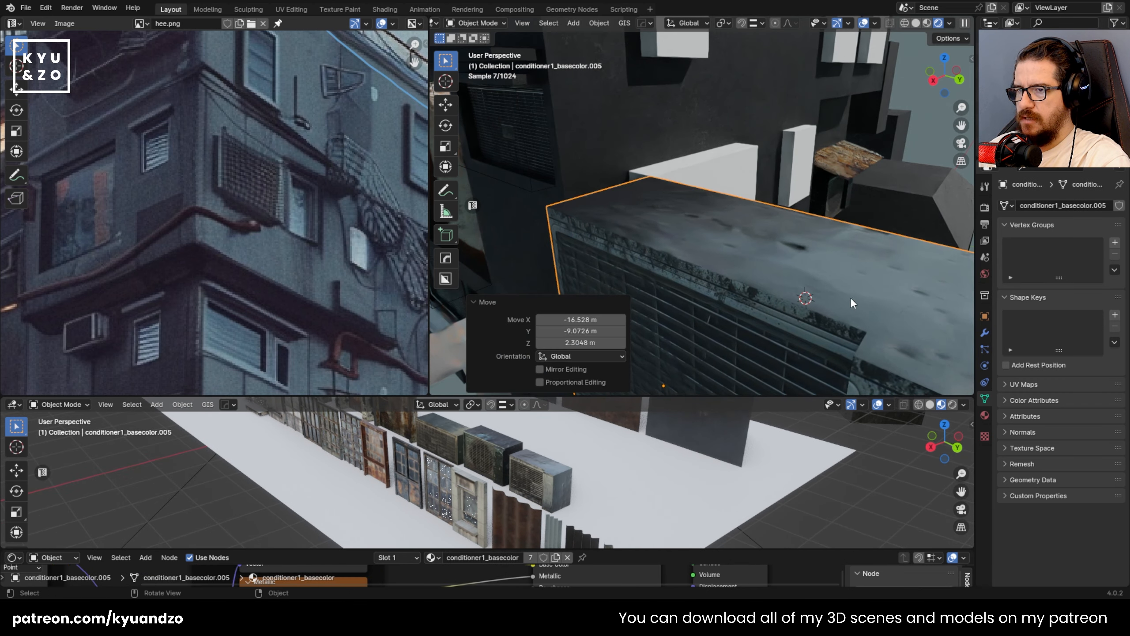
- Shift the conditioner copy along Y and match its location to the wide placeholder box by copying the object location
key(g)
key(y)
click(614, 223)
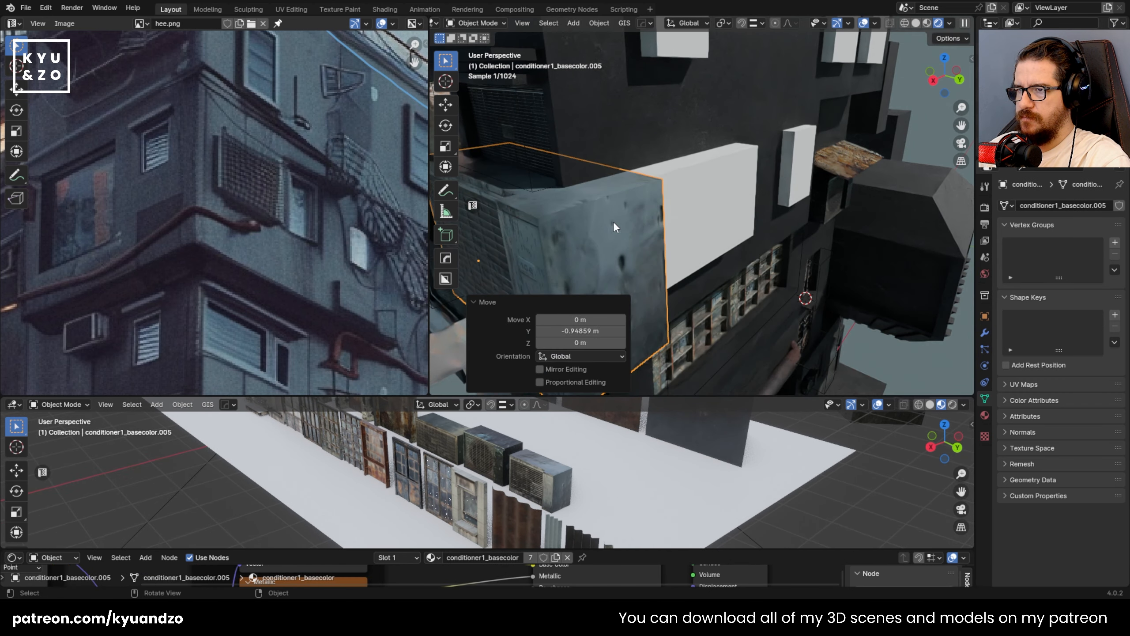
shift+click(688, 168)
key(ctrl+c)
click(622, 179)
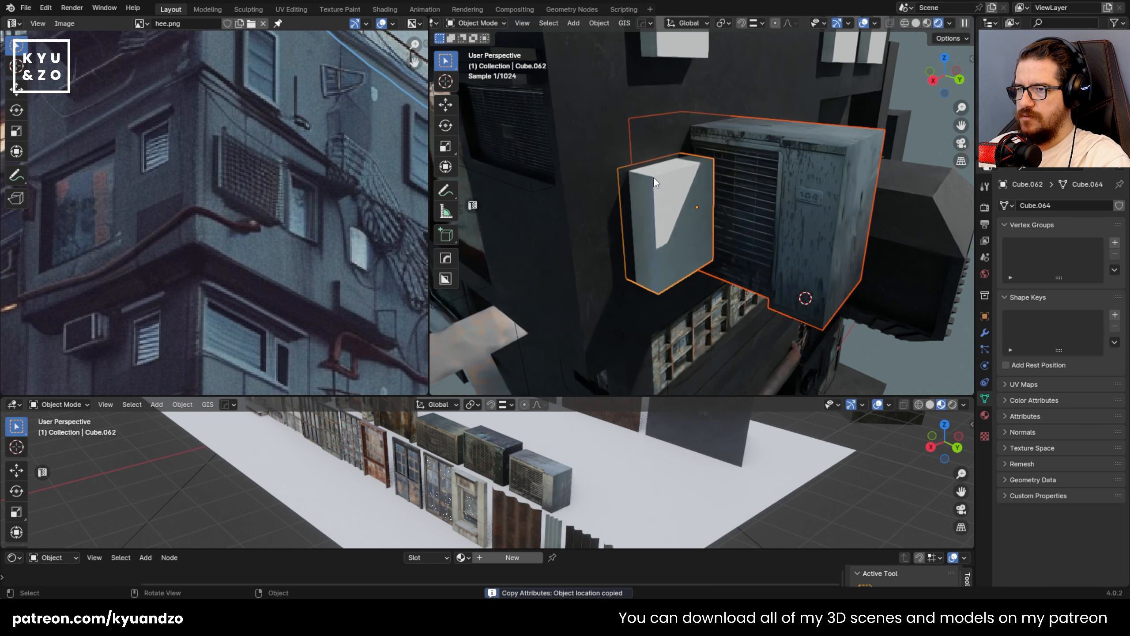
- Rotate the conditioner copy around the Z axis so its grille faces outward from the wall
click(775, 147)
click(775, 146)
key(r)
key(z)
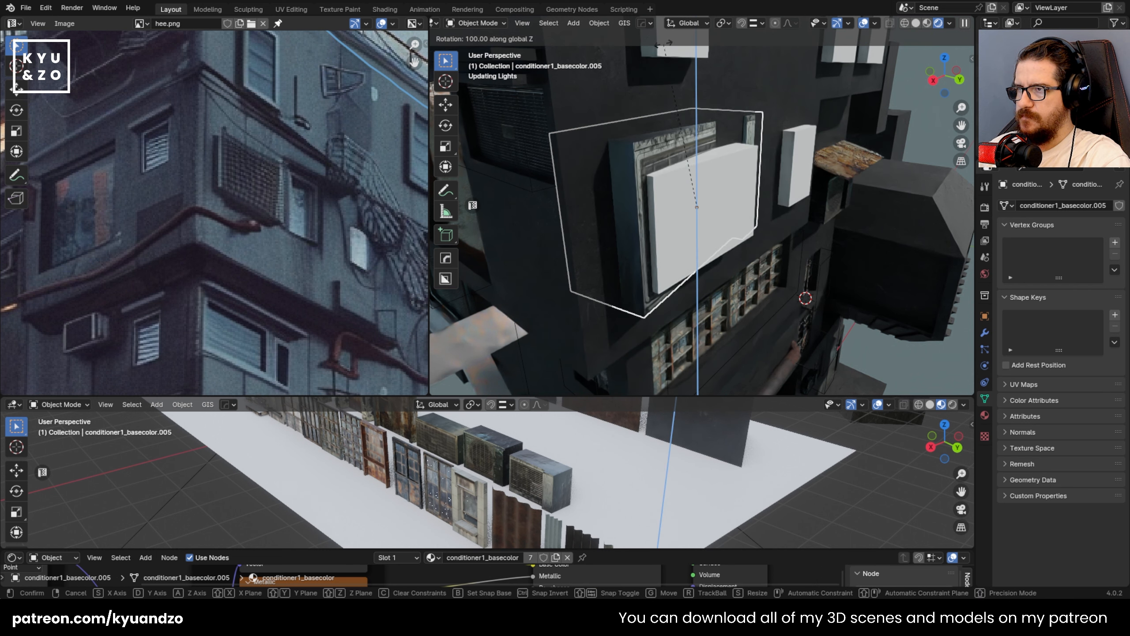
click(688, 39)
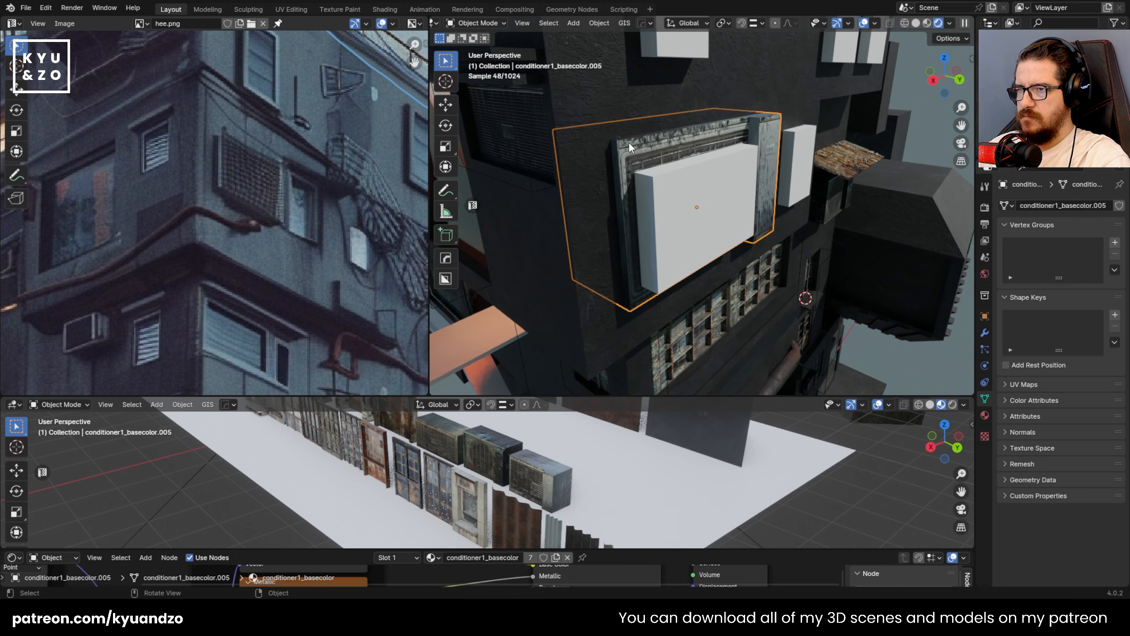
- Move the conditioner about 0.12 m outward along Y and scale it down to roughly the placeholder's size
key(g)
key(y)
click(716, 200)
key(s)
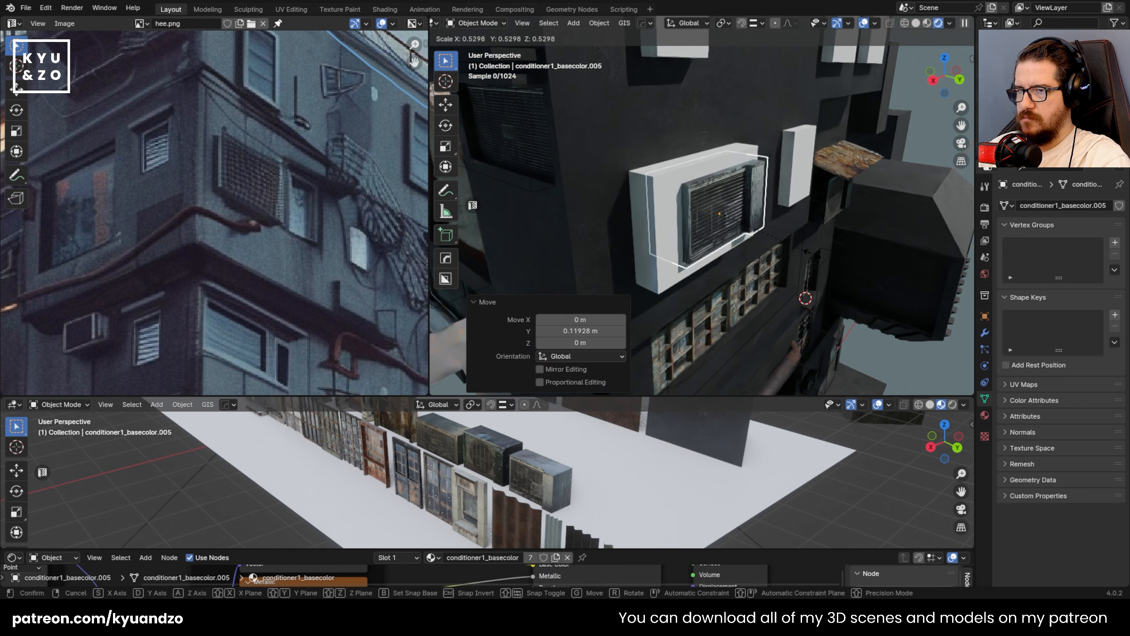
click(796, 243)
- Delete the wide white placeholder box behind the conditioner
shift+middle_drag(755, 166, 718, 174)
click(608, 198)
key(Delete)
- Move the conditioner slightly along Y toward the wall and scale it uniformly by about 1.277
click(679, 214)
key(g)
key(d)
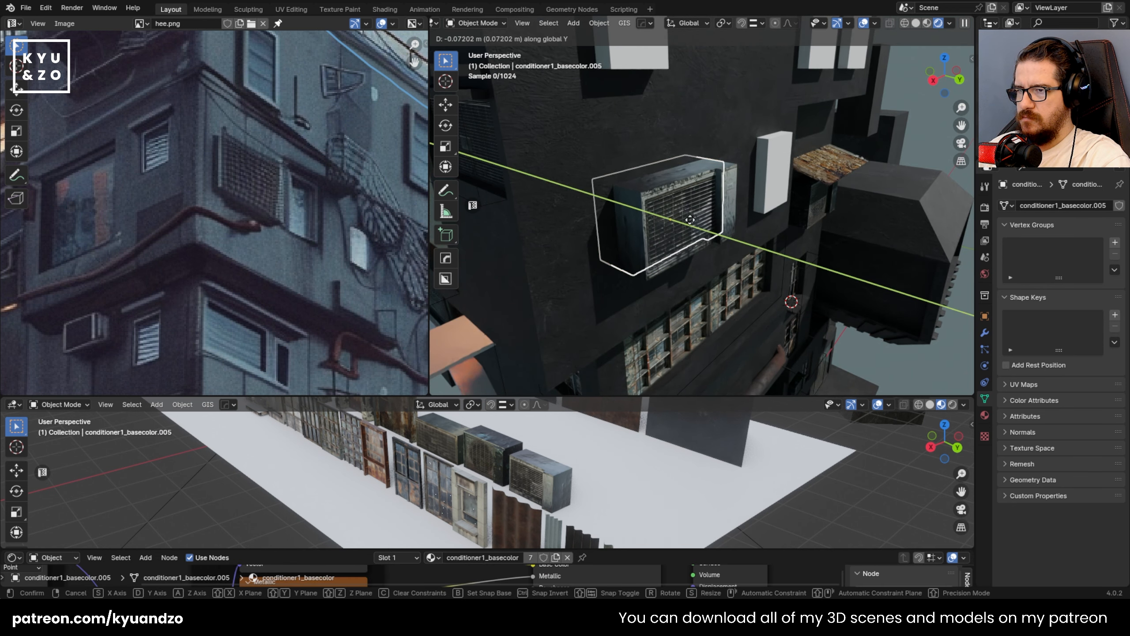
click(684, 224)
key(s)
click(695, 271)
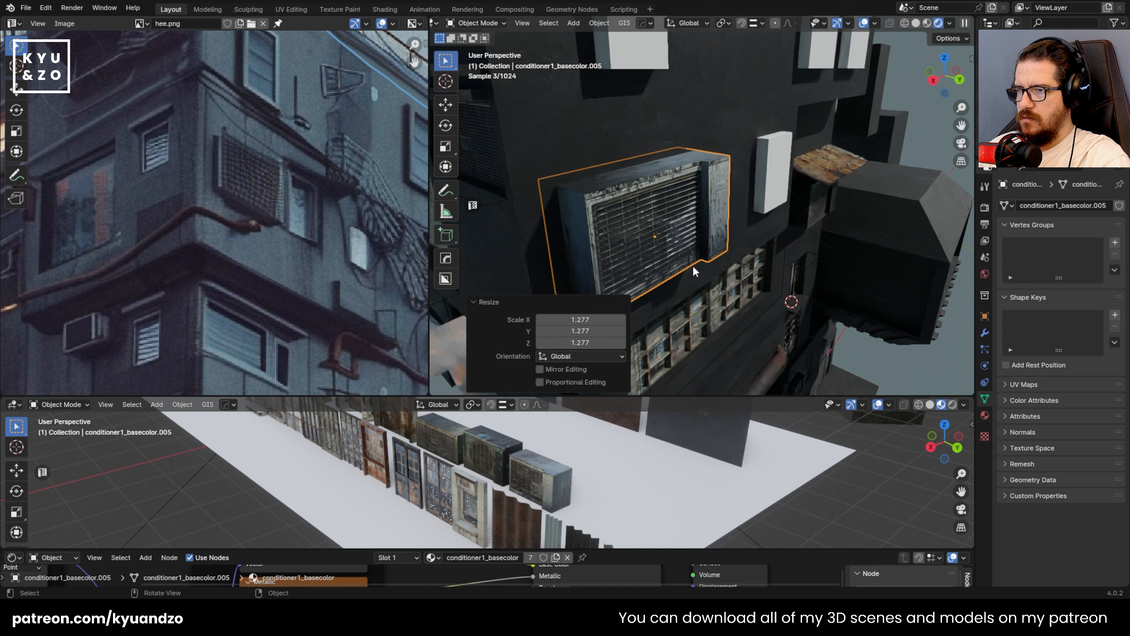
- Adjust the conditioner along Y, pushing it about 0.1 m back so it sits partly recessed in the wall
key(g)
key(y)
click(707, 274)
click(881, 324)
scroll(601, 214, down, 4)
scroll(601, 215, up, 2)
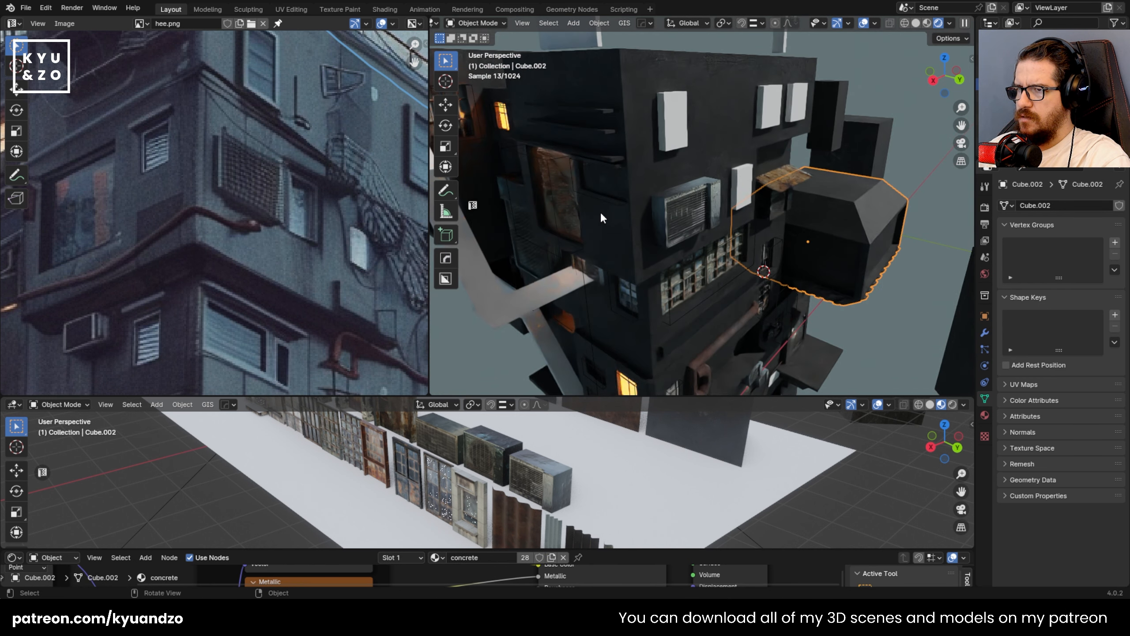
click(687, 200)
scroll(685, 199, up, 2)
key(g)
key(y)
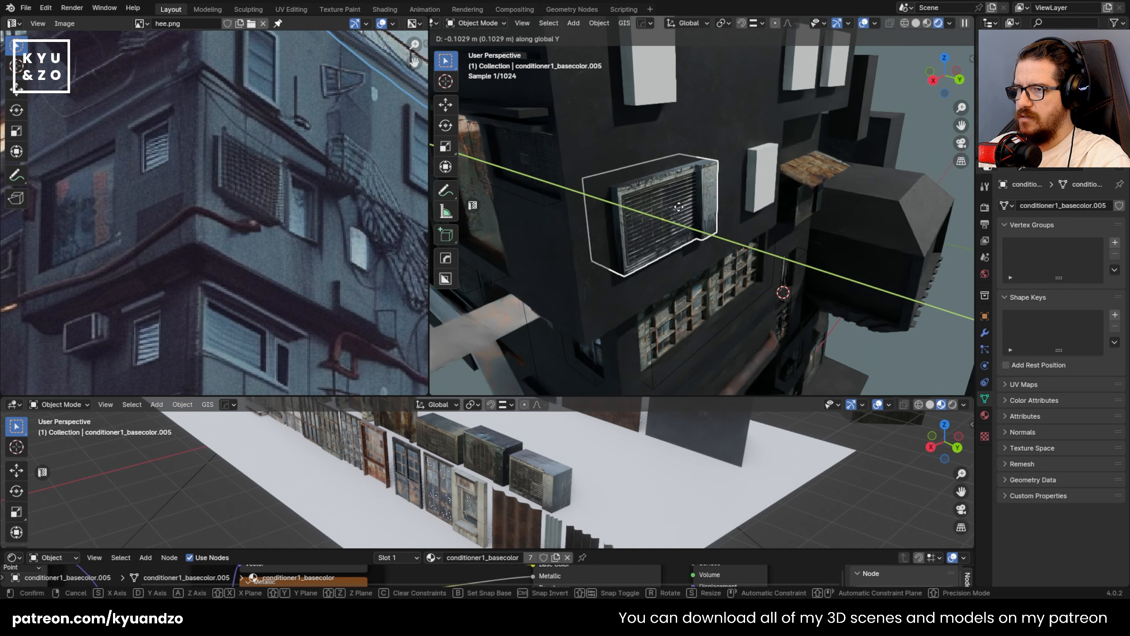
click(676, 203)
- Select the tall white placeholder box above the conditioner and scale it up slightly
click(724, 89)
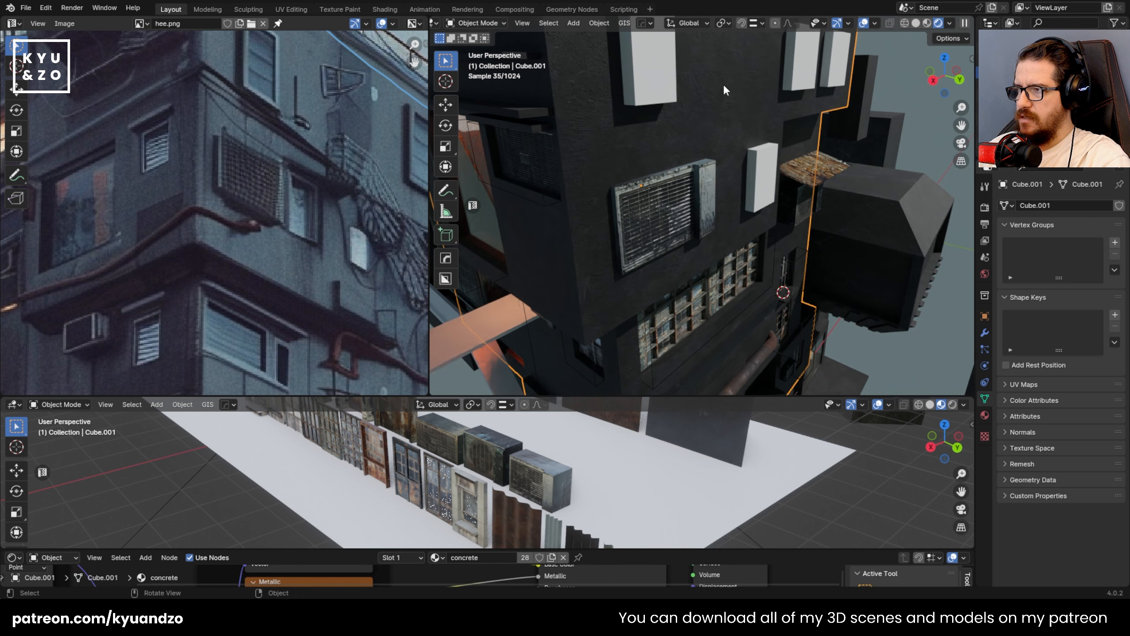
middle_drag(724, 89, 733, 245)
click(663, 218)
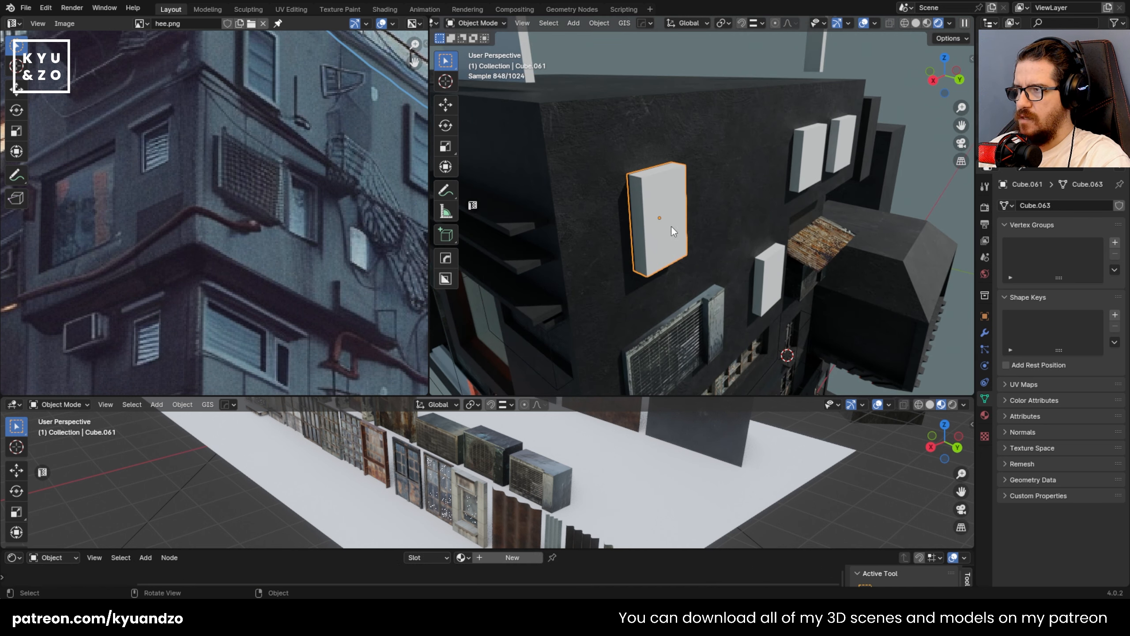
key(s)
click(672, 235)
- Duplicate the pale stone-framed window from the asset row and move the copy in front of the tall placeholder
click(407, 492)
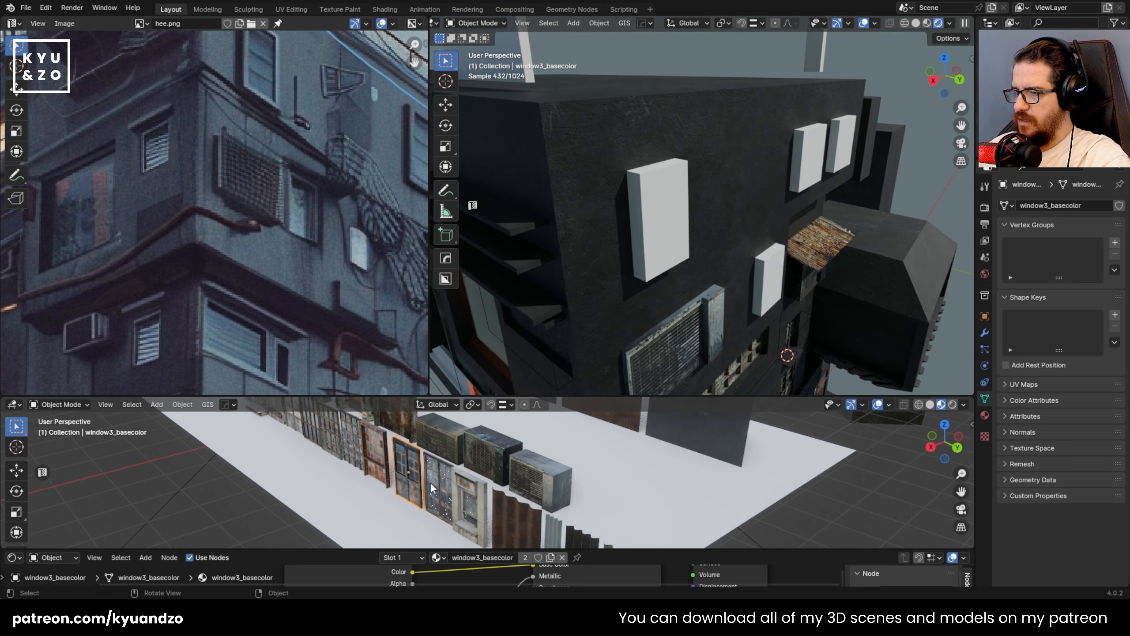
key(shift+d)
click(553, 474)
key(g)
click(659, 171)
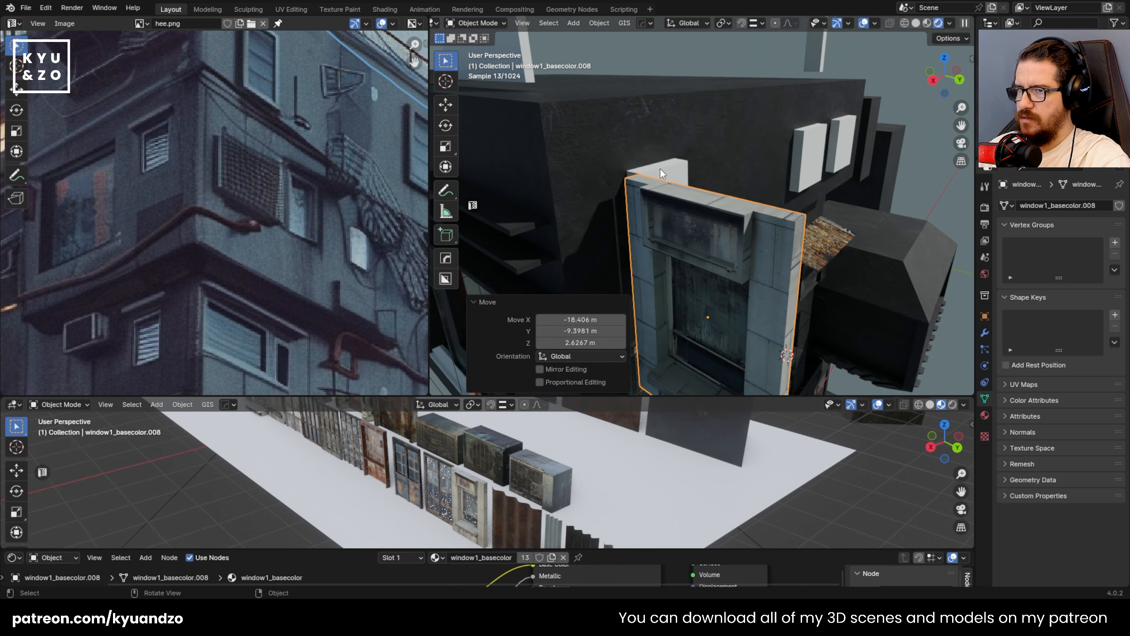
- Copy the tall placeholder's location to the stone-framed window and rotate the window 90° about Z
shift+click(667, 167)
key(ctrl+c)
click(664, 168)
click(682, 197)
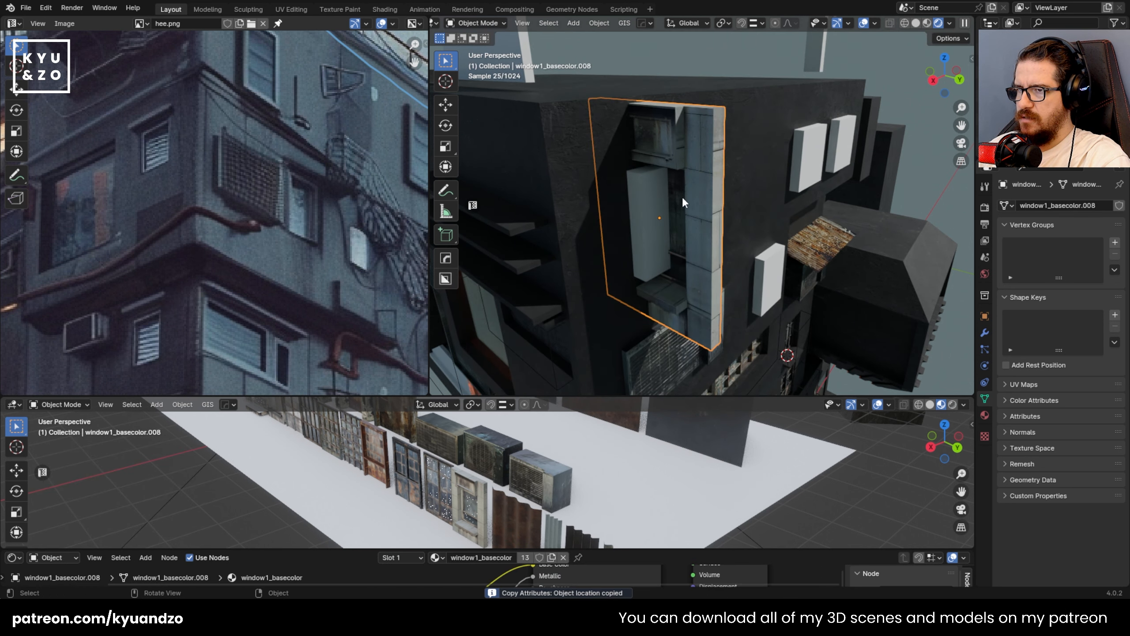
text(ra90)
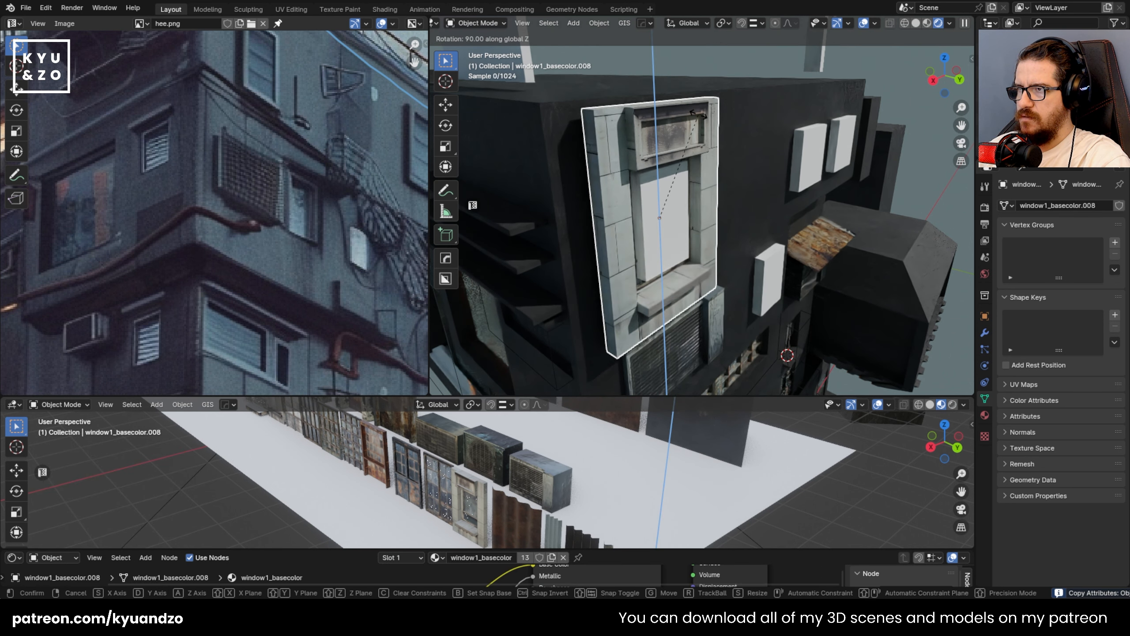
key(Return)
- Scale the stone-framed window uniformly by about 0.576 and shift it along Y at the placeholder
key(s)
click(745, 303)
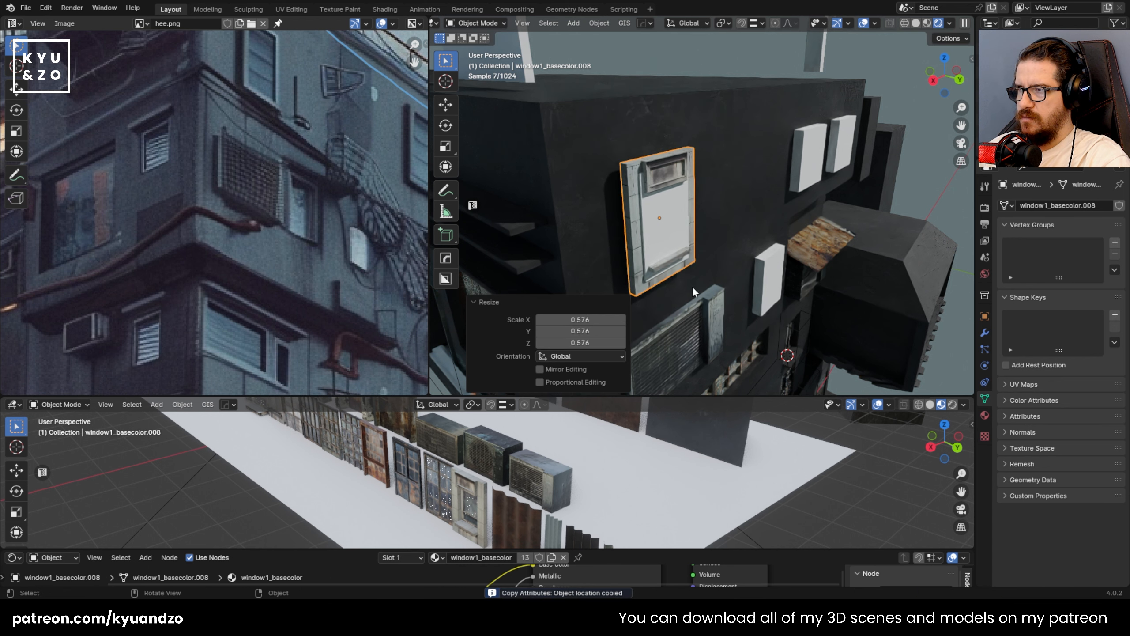
key(g)
key(y)
click(663, 218)
- Delete the tall white placeholder box behind the stone-framed window
click(635, 204)
key(x)
click(635, 205)
- Move the stone-framed window along Y by about 0.17 m toward the building wall
click(691, 244)
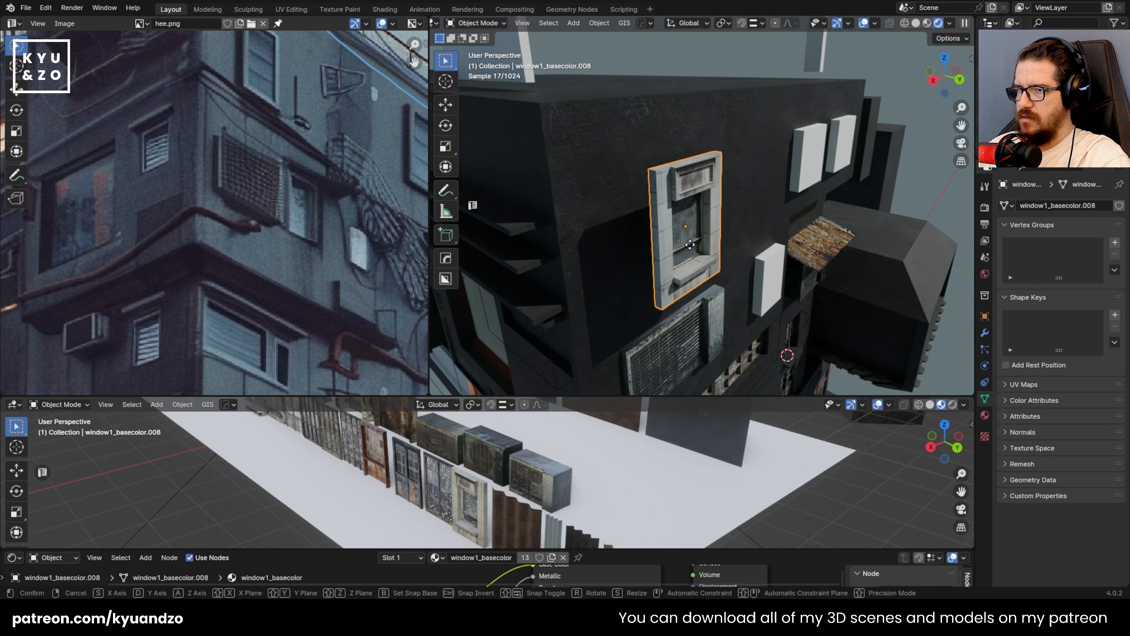
key(g)
key(d)
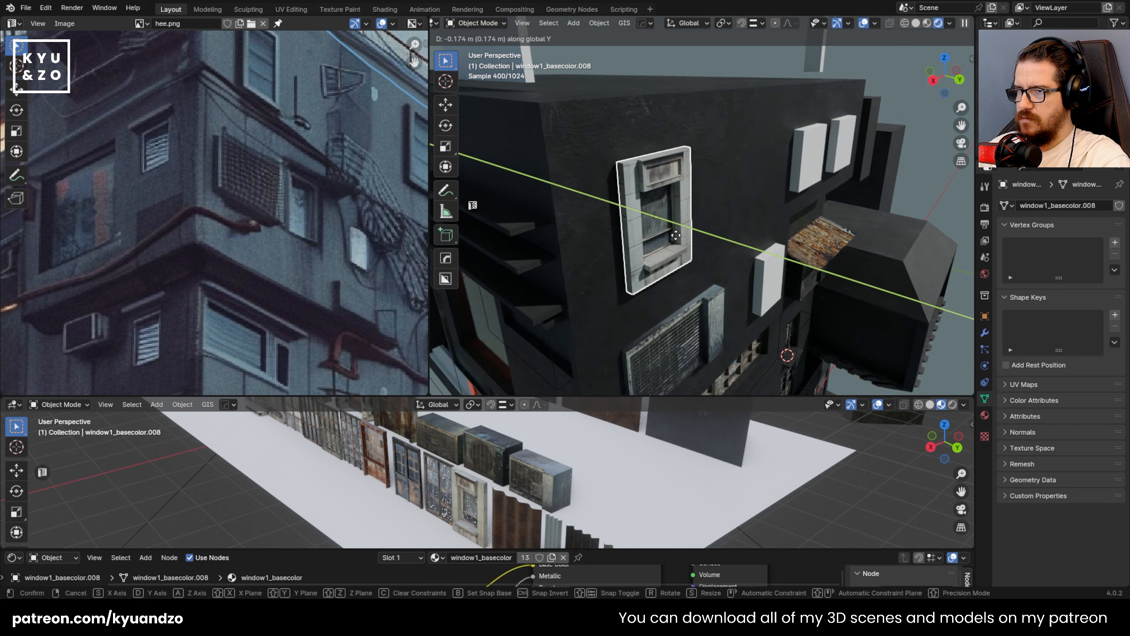
click(620, 208)
scroll(621, 229, down, 6)
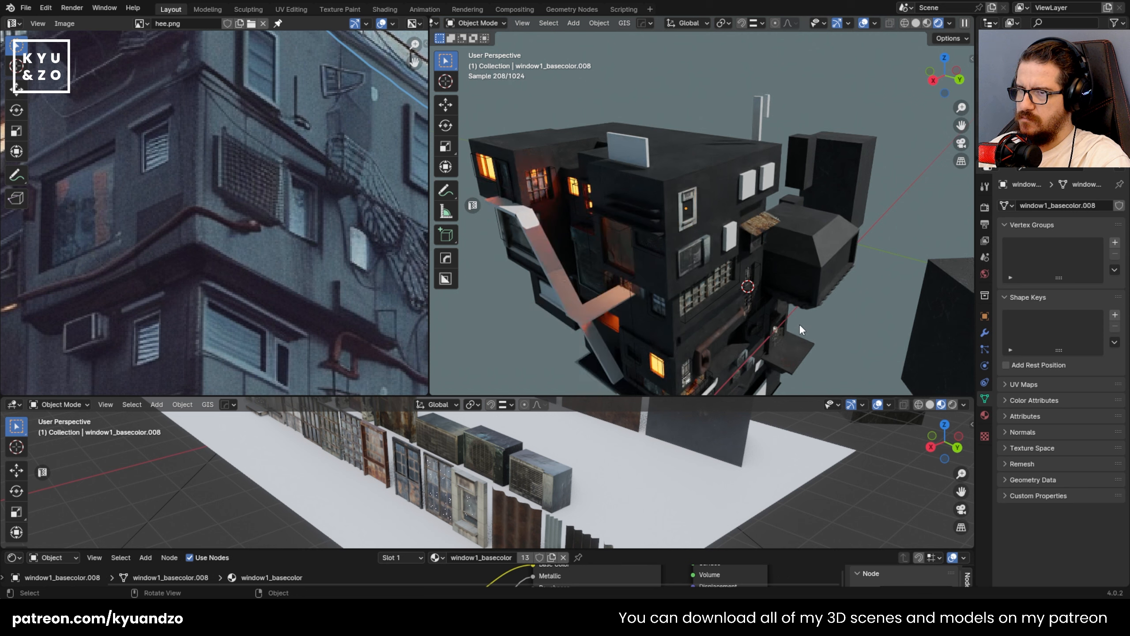
- Delete the stone-framed window copy from the wall above the conditioner
scroll(672, 236, up, 4)
click(664, 264)
key(Delete)
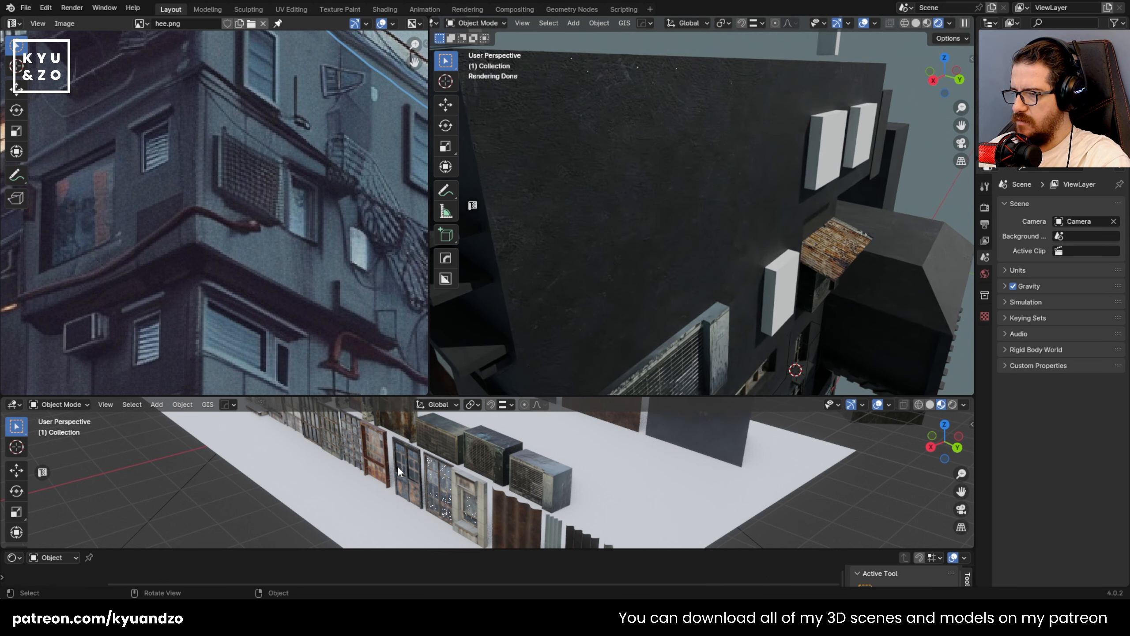
- Duplicate the multi-pane window6_basecolor asset and place the copy at the upper facade above the conditioner
shift+middle_drag(397, 466, 570, 471)
click(465, 470)
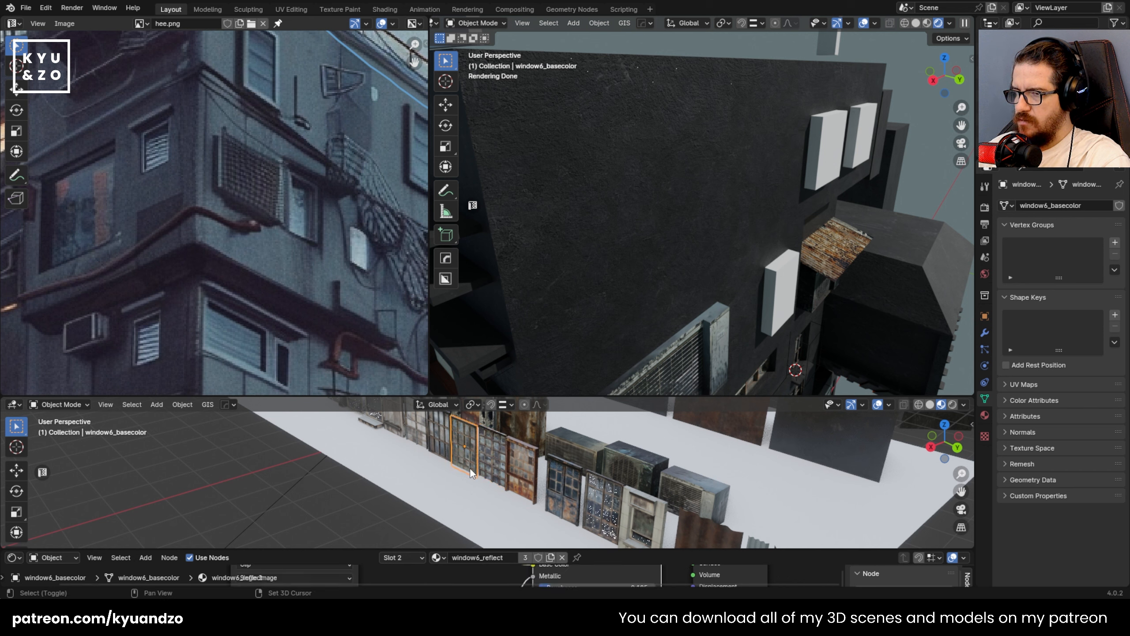
key(shift+d)
key(z)
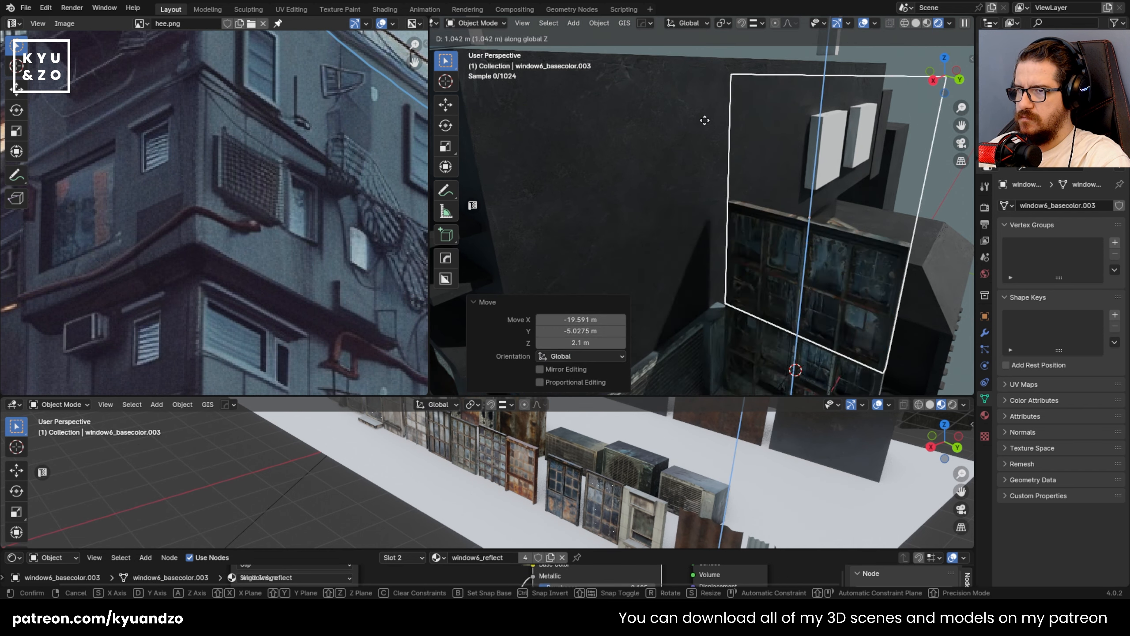
key(y)
click(704, 120)
- Rotate the multi-pane window 90° about Z and fit it above the conditioner with a uniform scale of about 0.672
key(r)
key(z)
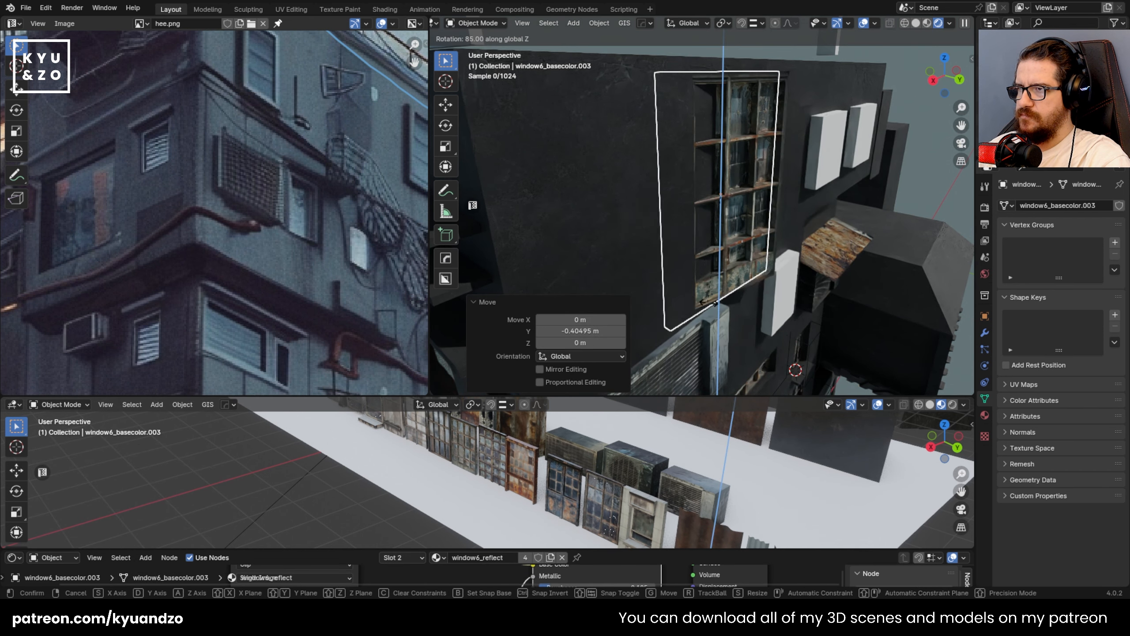
click(717, 309)
key(g)
key(d)
key(s)
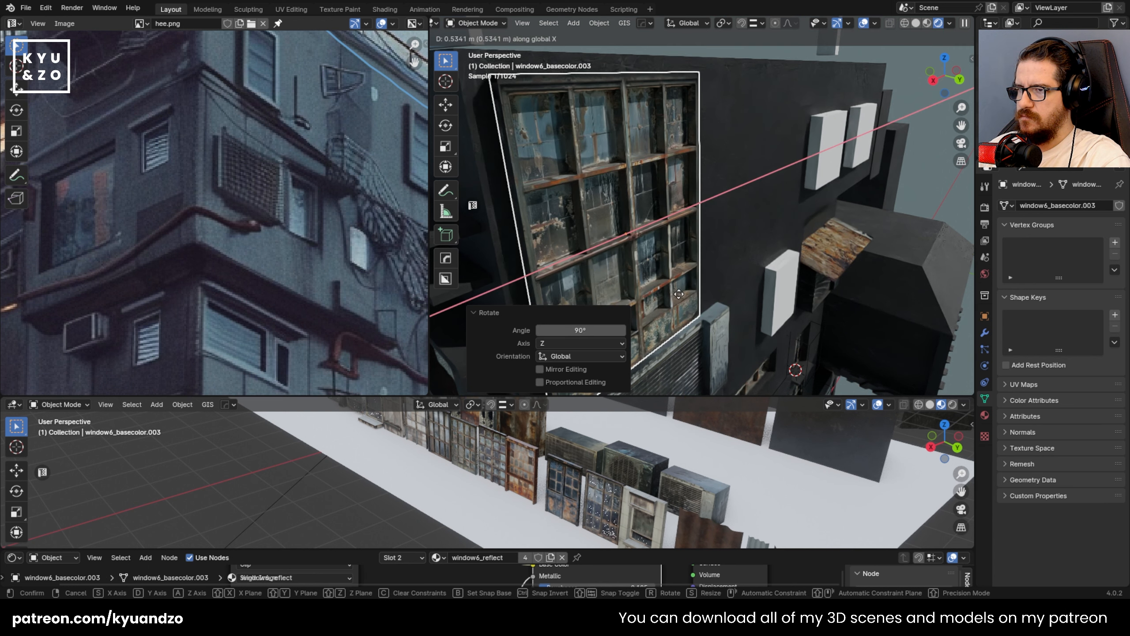
key(s)
click(720, 295)
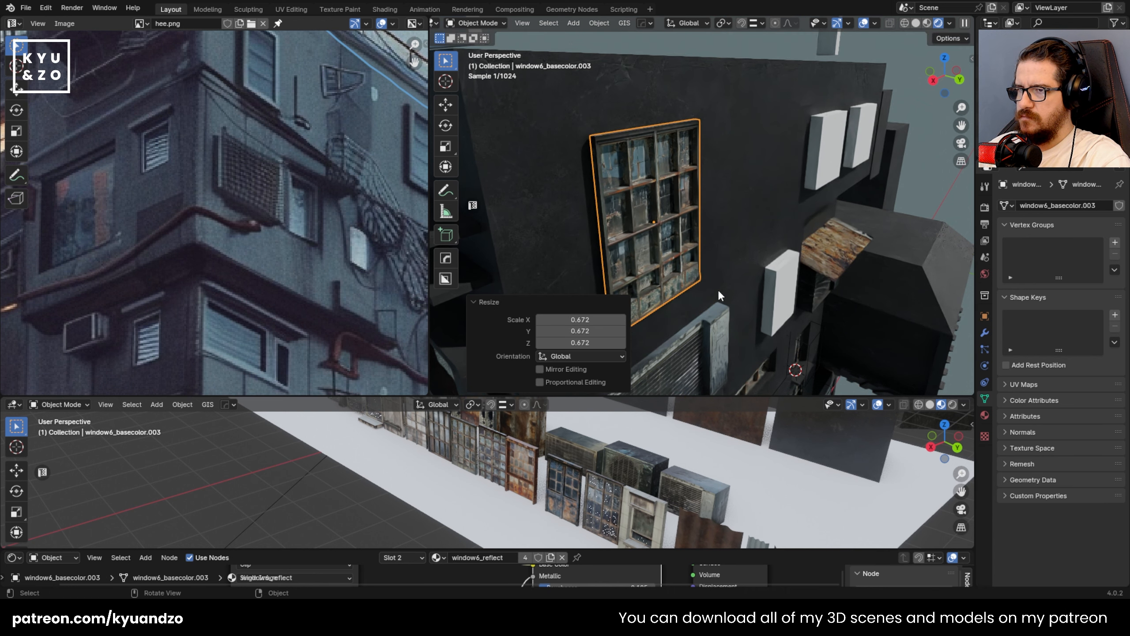
- In Material Preview shading, scale the multi-pane window by about 1.75 along Y and adjust its Y position at the wall
click(923, 25)
key(g)
key(y)
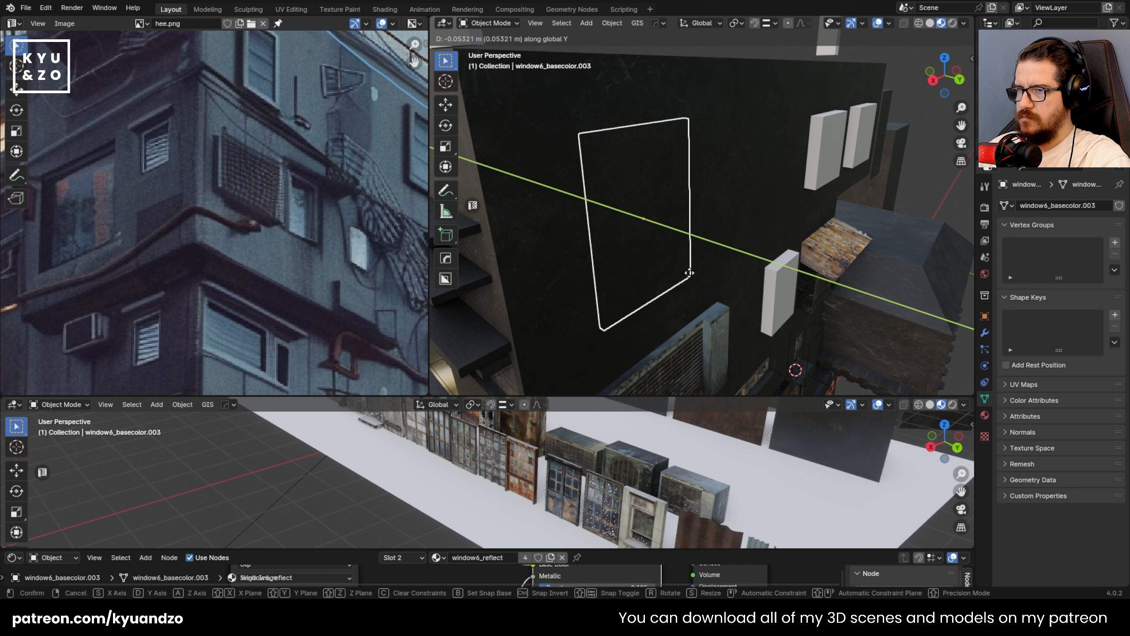
key(s)
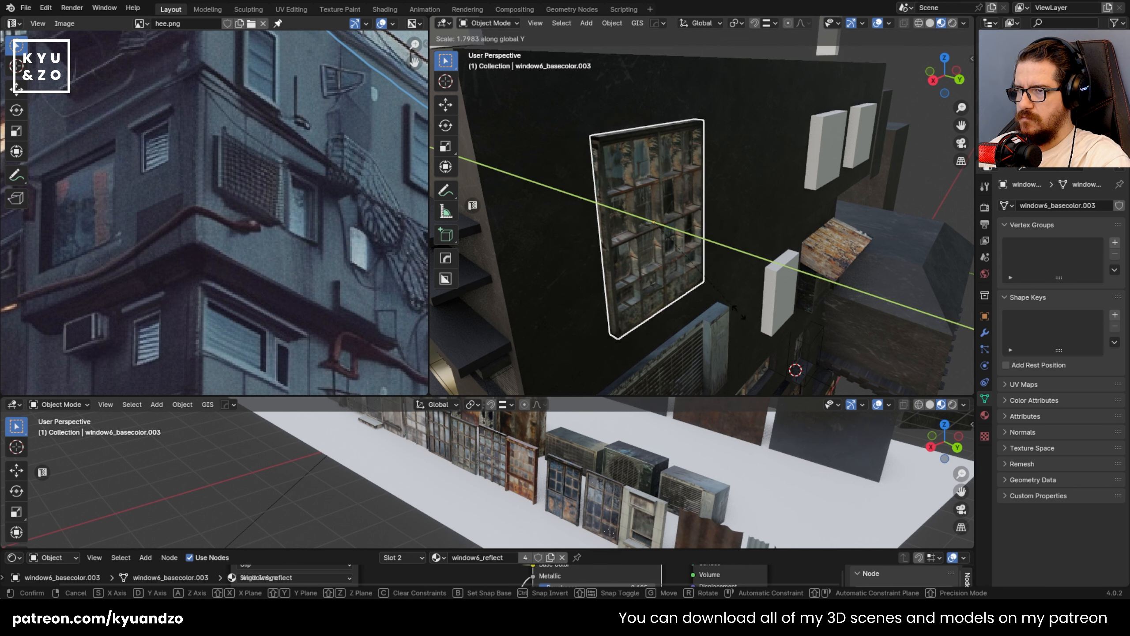
click(726, 311)
key(g)
key(y)
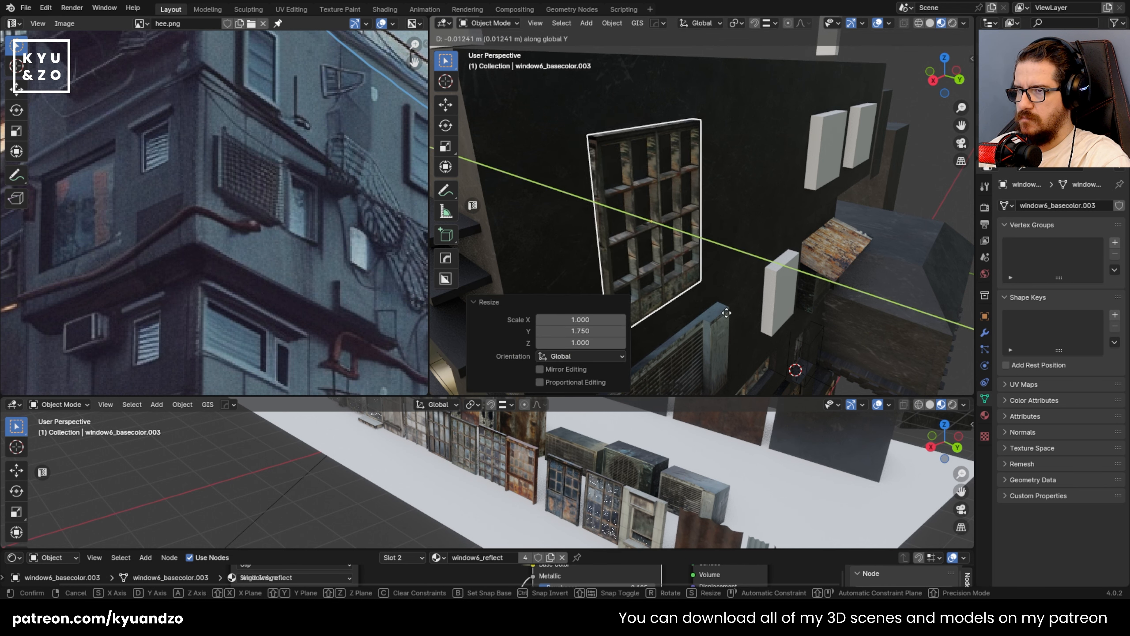
click(726, 313)
- Add a cube scaled to about 0.21 and place it over the multi-pane window in the back view
key(shift+a)
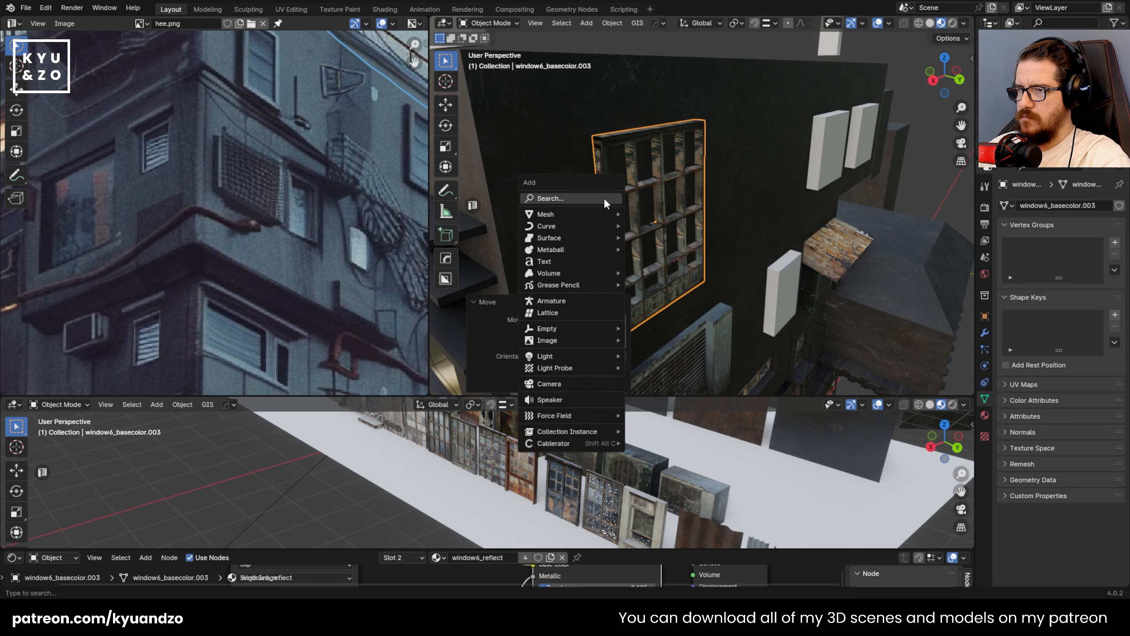
mouse_move(597, 215)
click(671, 224)
key(s)
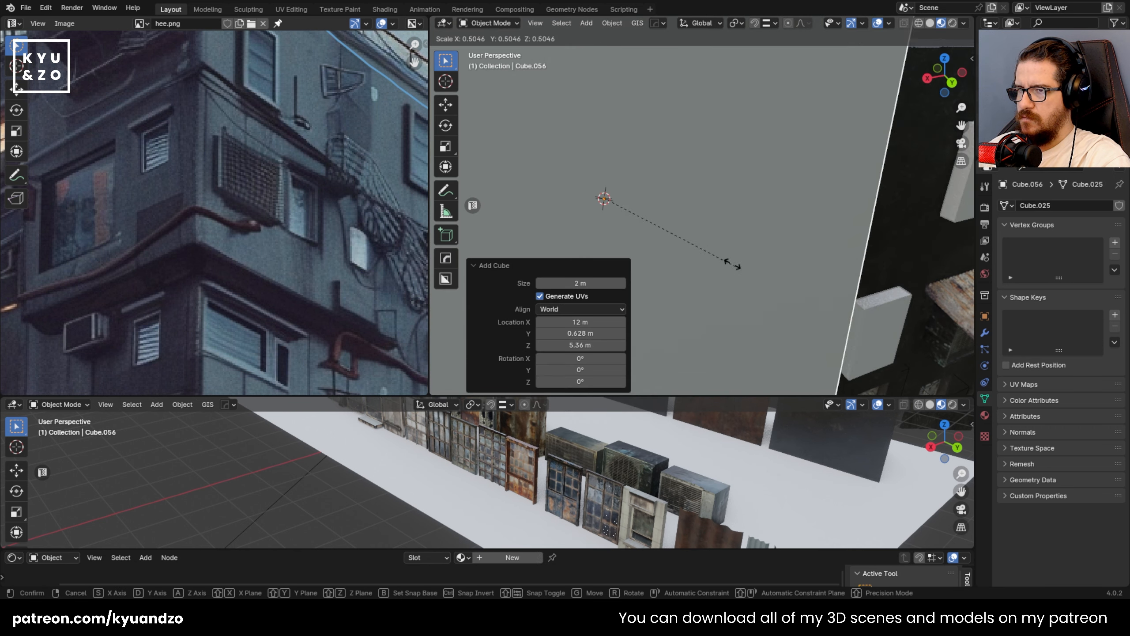
click(665, 191)
key(ctrl+KP_1)
scroll(619, 187, down, 2)
key(g)
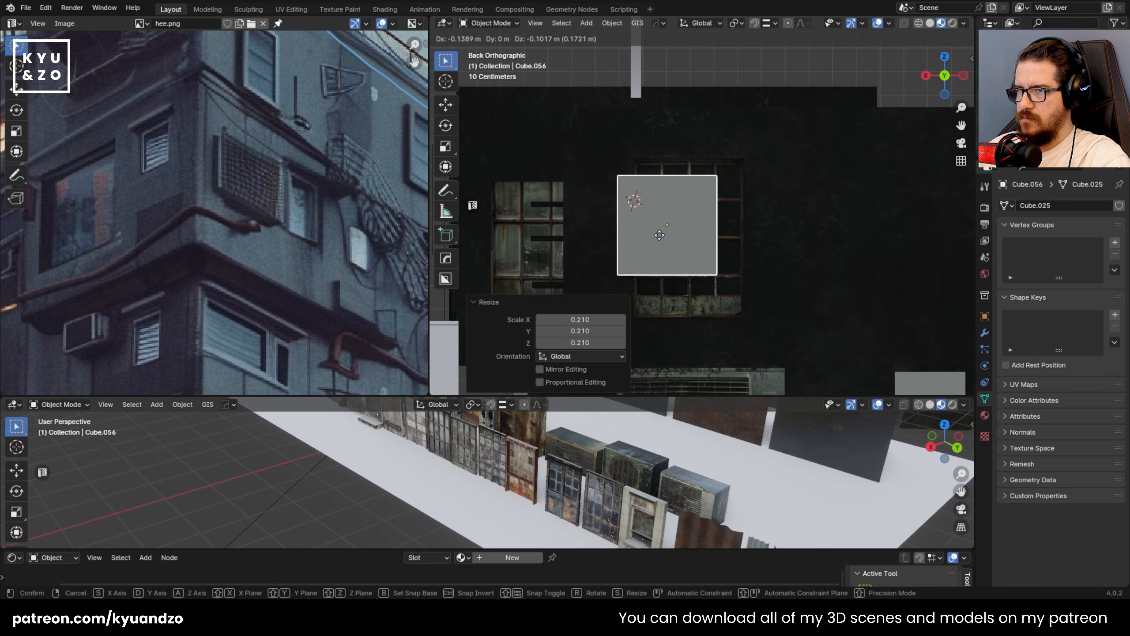
click(673, 218)
shift+middle_drag(685, 272, 668, 210)
- In Edit Mode, extend the cube's side by about 0.07 m and its bottom by about 0.275 m to cover the window
key(Tab)
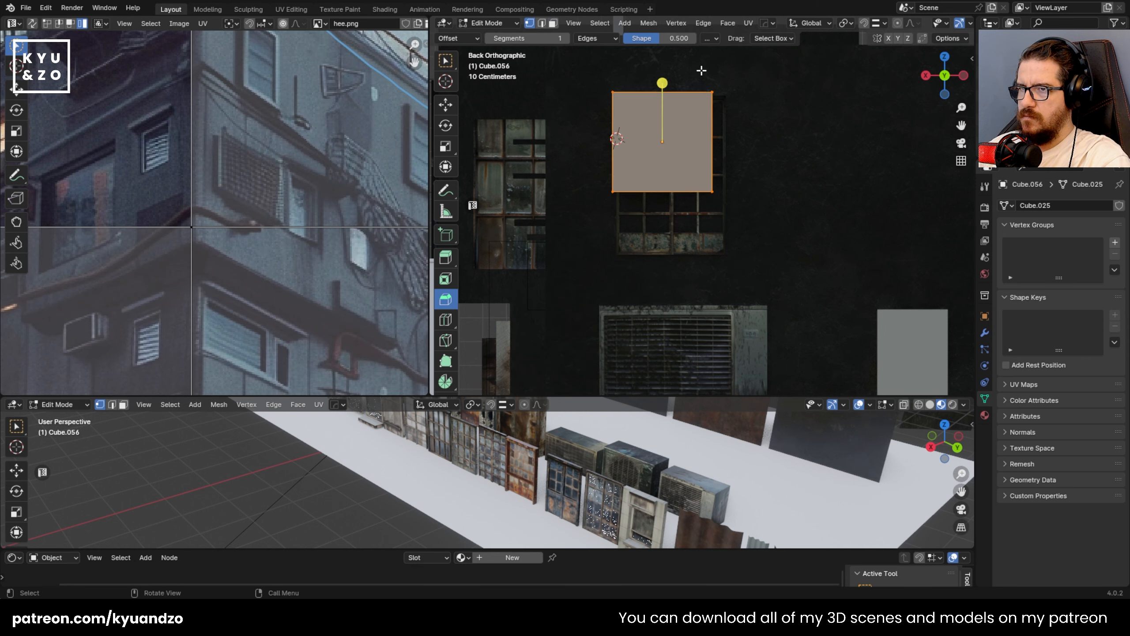
drag(695, 84, 747, 265)
key(g)
key(y)
click(750, 190)
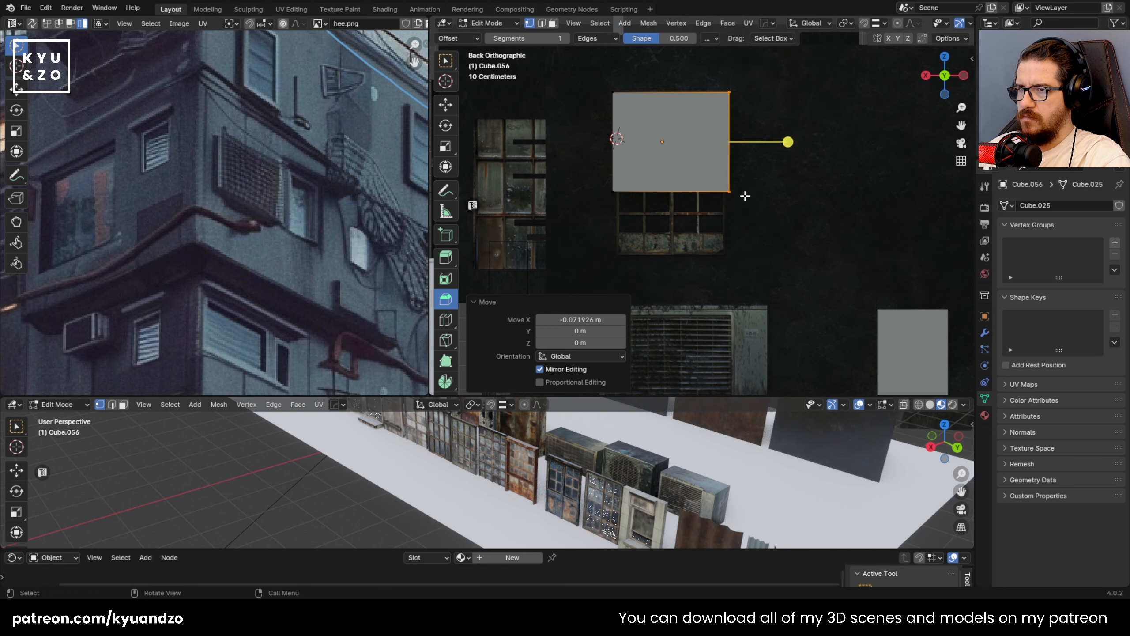
drag(544, 175, 879, 233)
key(g)
key(z)
click(787, 265)
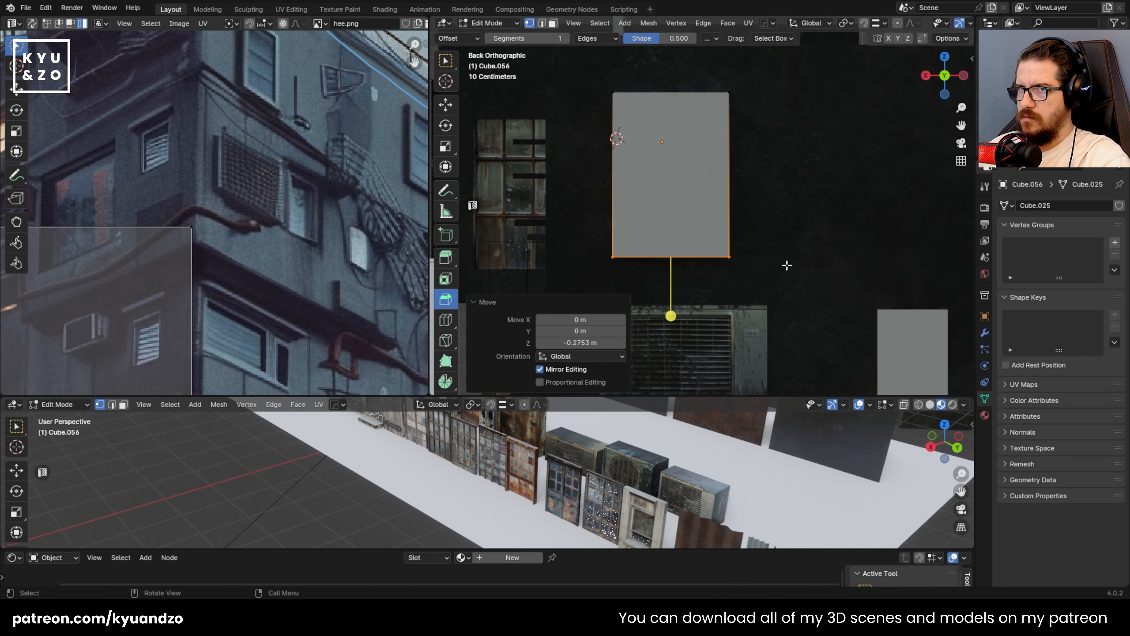
key(Tab)
- Move the cube along Y into the wall and cut it from the building with a Boolean Difference
middle_drag(779, 165, 749, 180)
key(g)
key(y)
click(775, 190)
shift+click(604, 168)
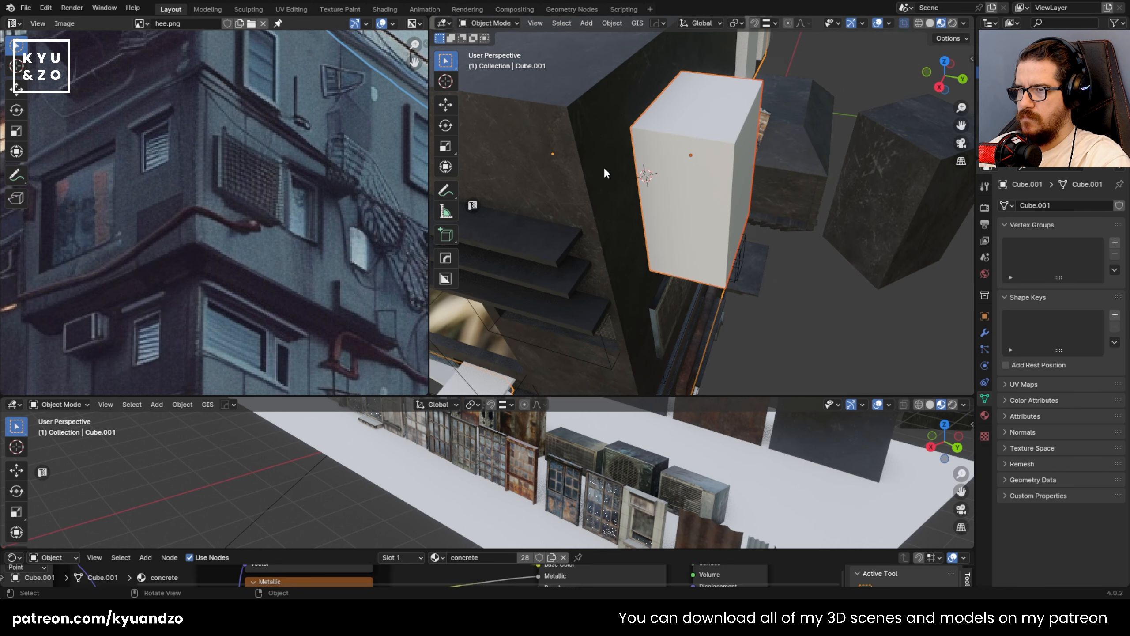
key(q)
click(603, 168)
click(735, 183)
- Reduce the multi-pane window's depth by scaling it to about 0.44 along Y
click(649, 136)
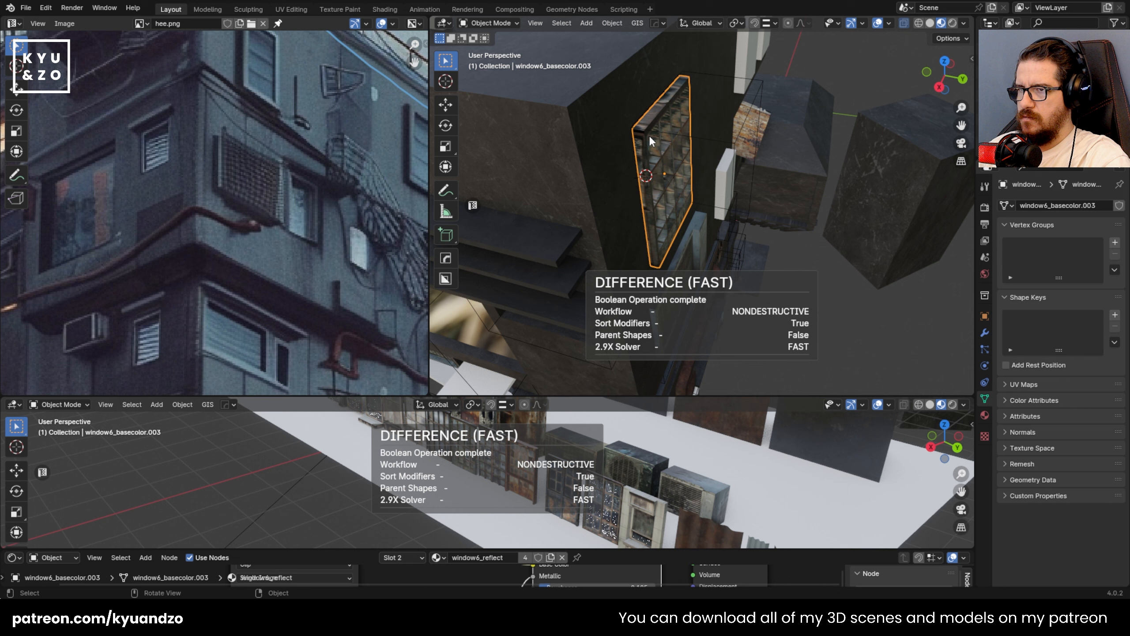
click(654, 134)
scroll(654, 134, up, 3)
middle_drag(646, 133, 647, 157)
click(647, 158)
key(s)
key(y)
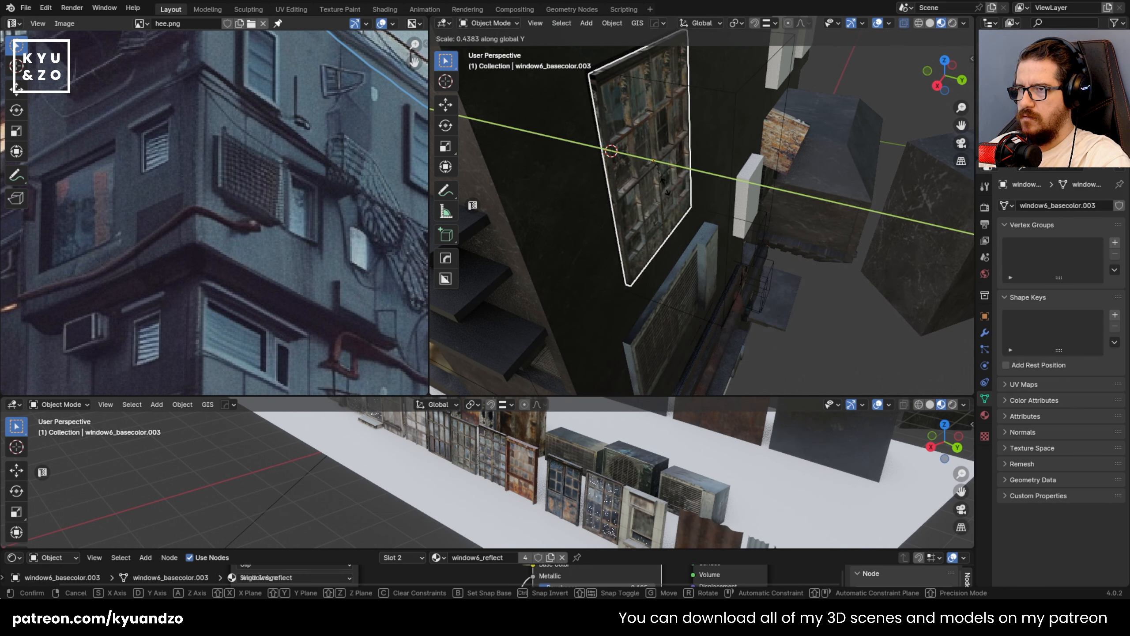
click(665, 187)
- Move the boolean cutter cube along Y to adjust the depth of the window recess
click(774, 74)
shift+middle_drag(653, 110, 680, 194)
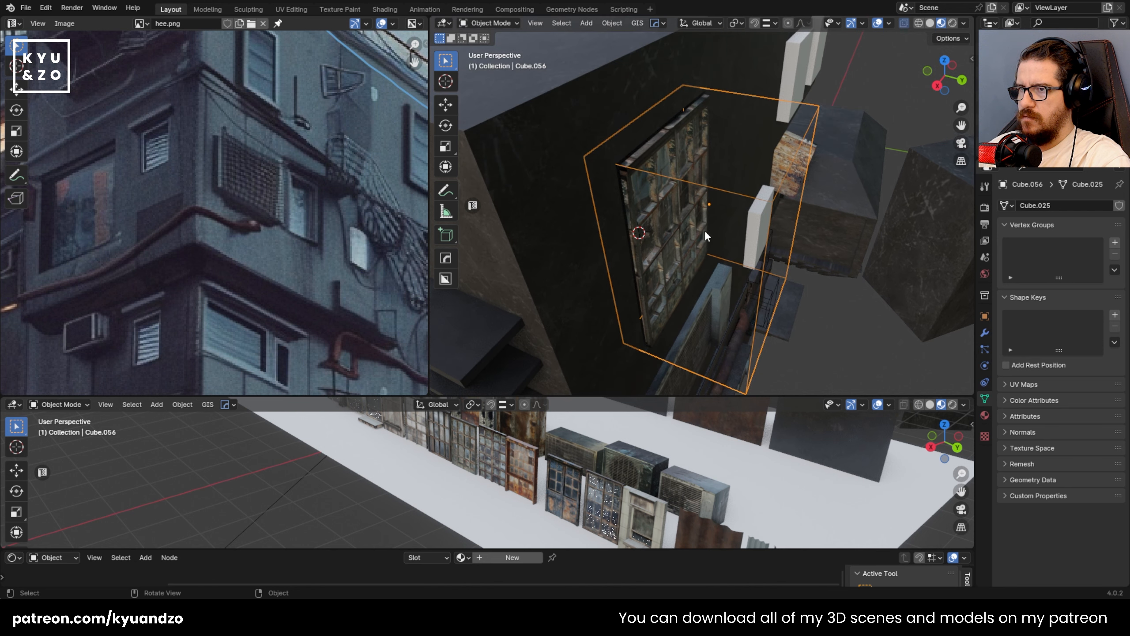
key(g)
key(d)
click(743, 228)
- Move the multi-pane window about 0.054 m along Y into the recess and save the file
click(668, 170)
key(g)
key(d)
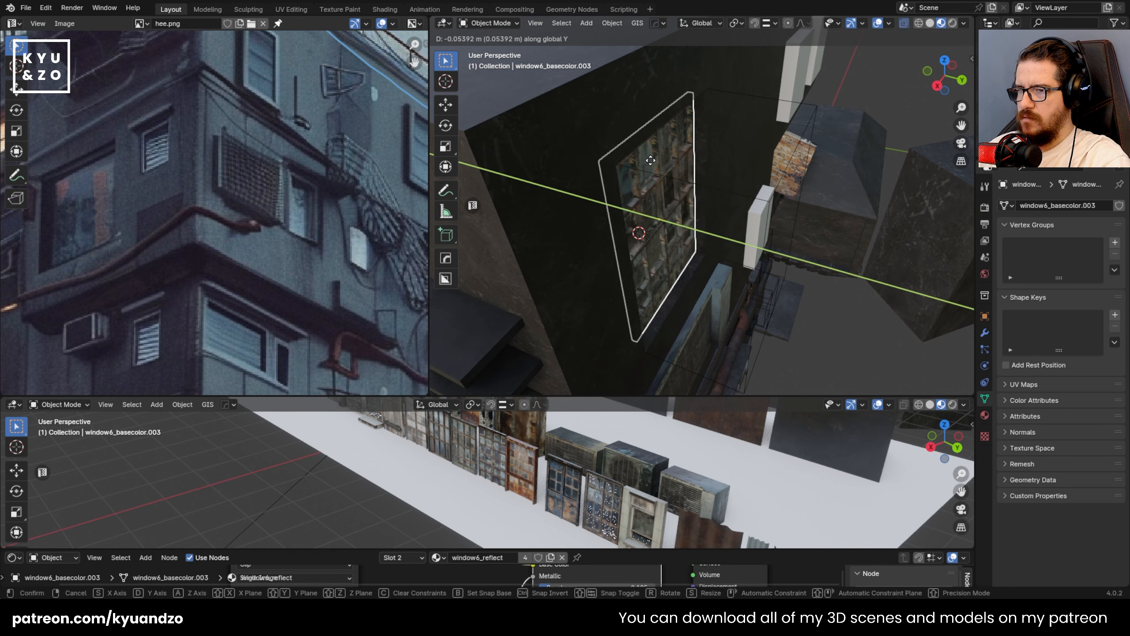
click(649, 159)
scroll(693, 207, down, 2)
key(ctrl+s)
scroll(692, 205, down, 3)
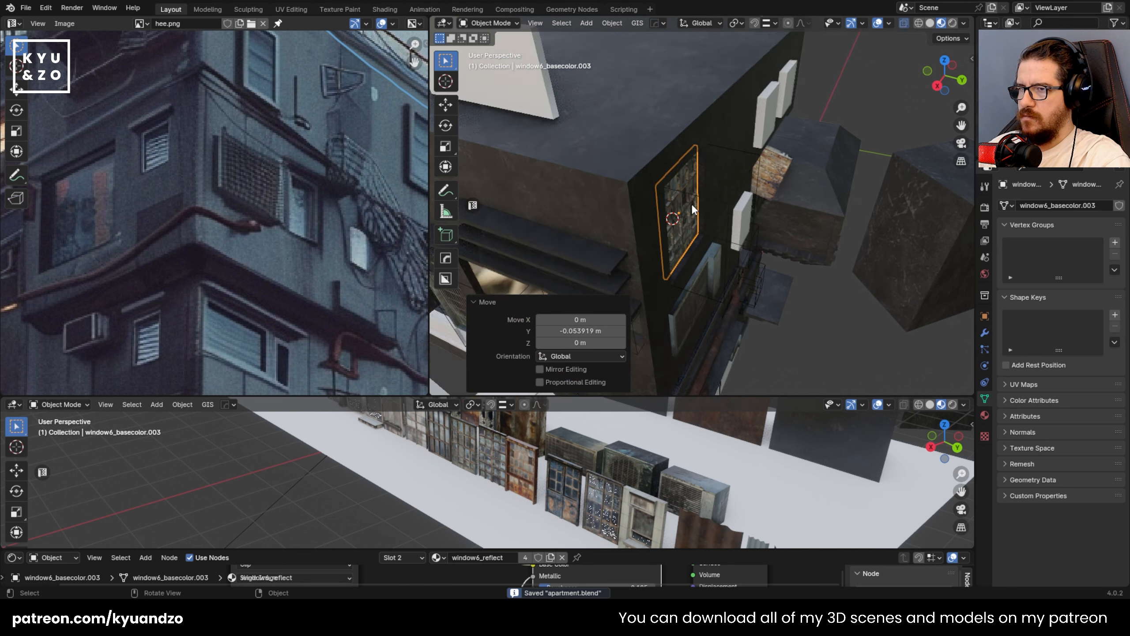
- Examine the reference image and the asset row for a window to replace the placeholder beside the conditioner
middle_drag(385, 145, 343, 116)
middle_drag(804, 210, 678, 135)
scroll(677, 136, up, 2)
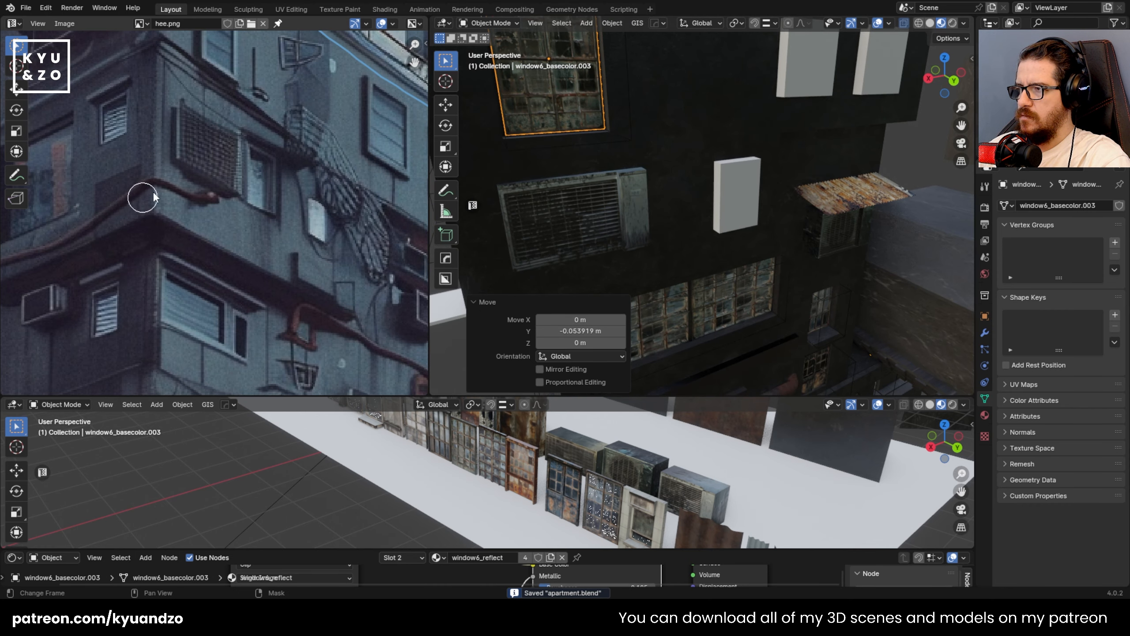
middle_drag(327, 188, 271, 150)
scroll(780, 267, up, 2)
click(751, 218)
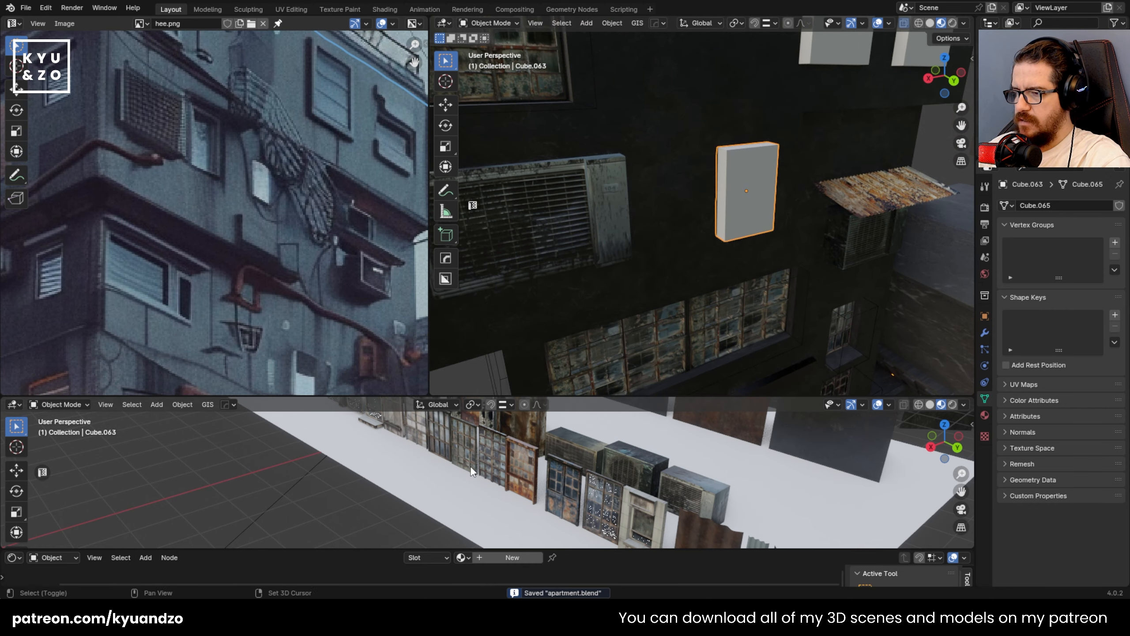
shift+middle_drag(470, 466, 556, 479)
click(557, 480)
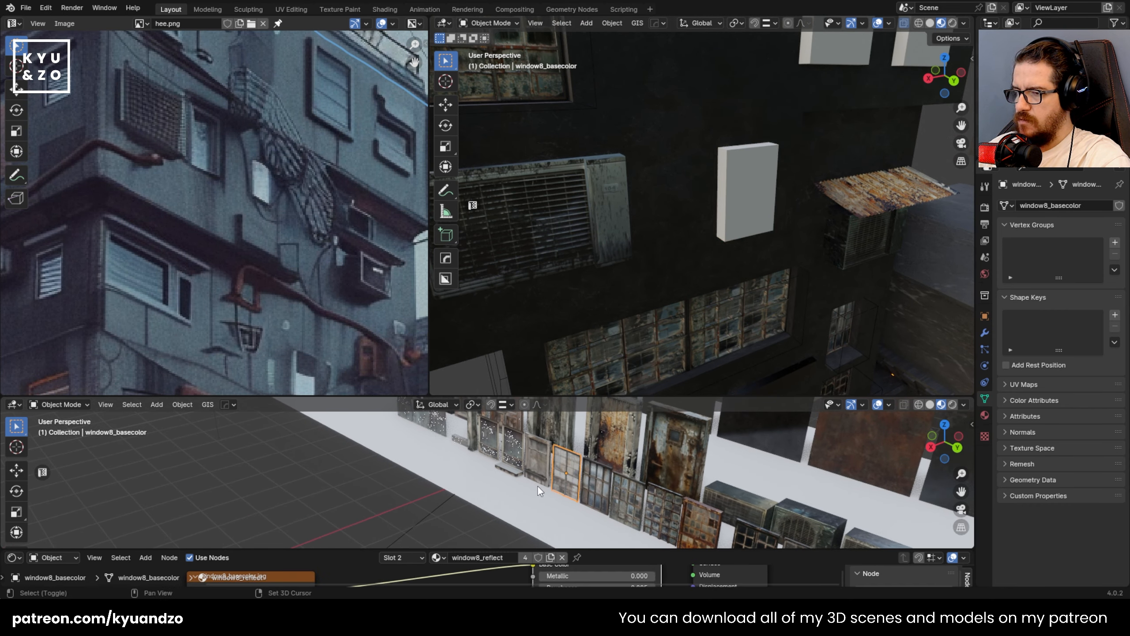
click(532, 480)
scroll(536, 481, up, 3)
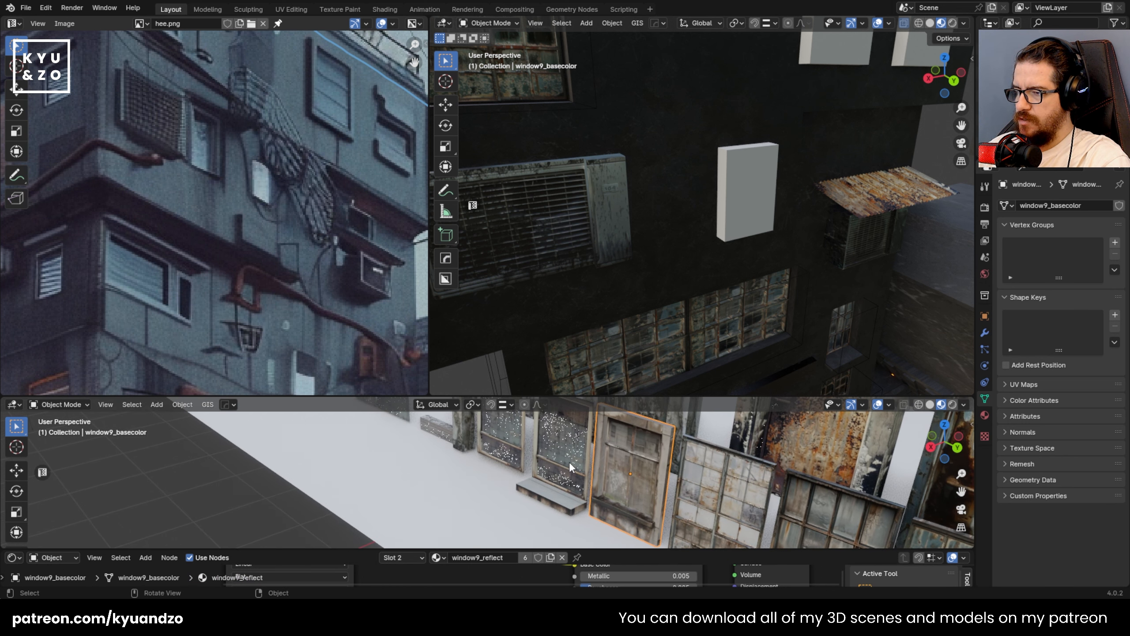
- Duplicate the window with the protruding sill from the asset row and copy the placeholder's location to the duplicate
click(572, 467)
key(shift+d)
click(488, 474)
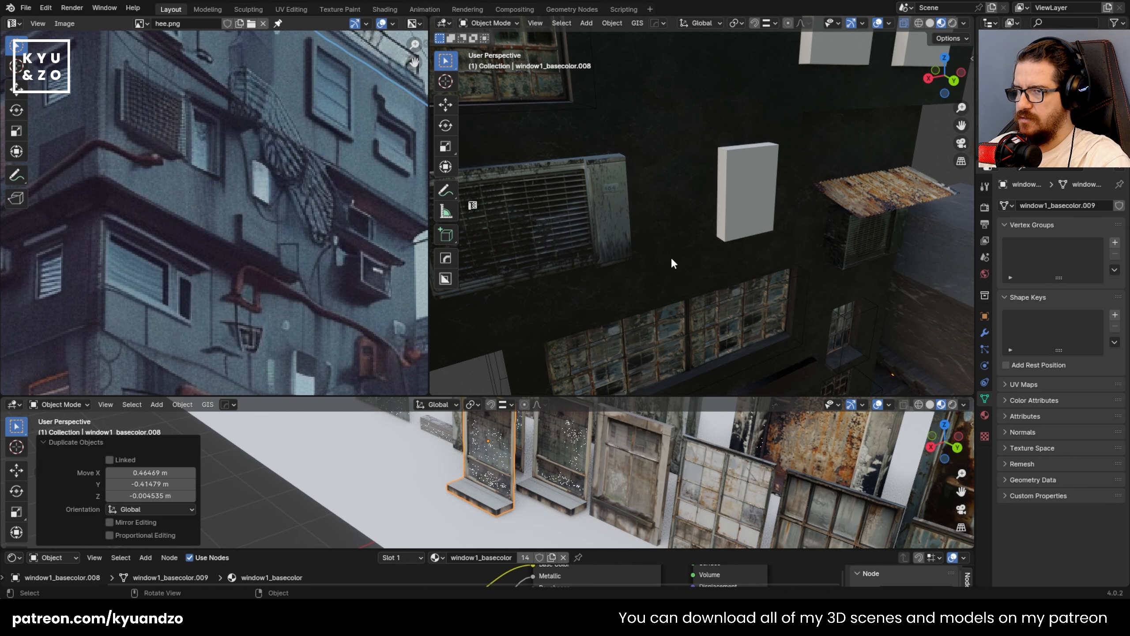
key(g)
click(726, 150)
shift+click(746, 149)
key(ctrl+c)
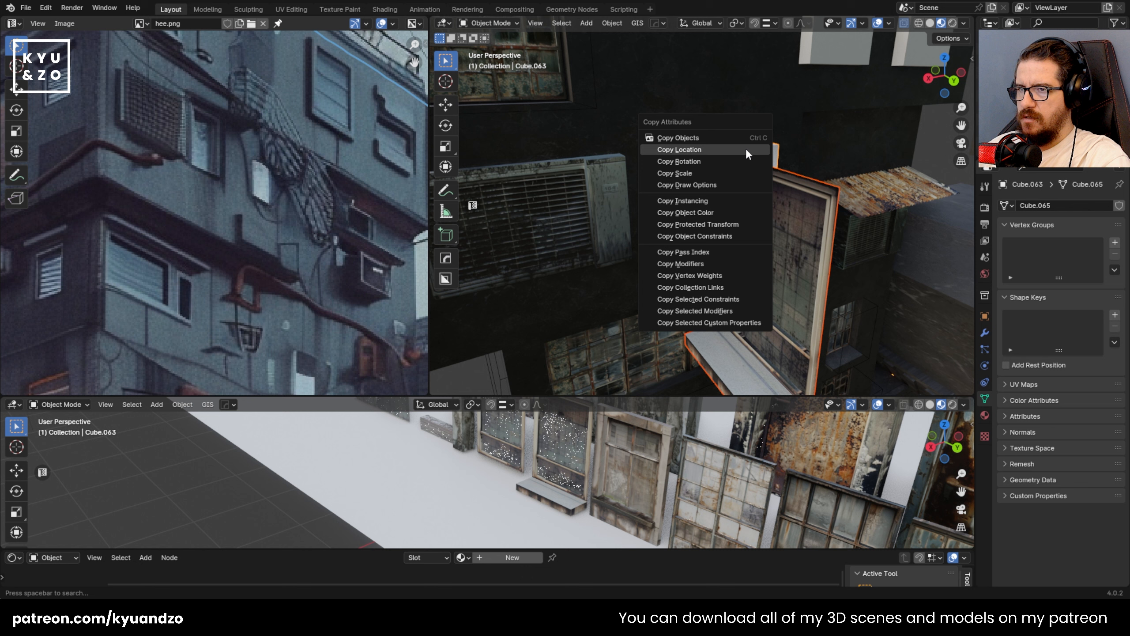
click(745, 147)
click(754, 288)
- Rotate the sill window 90° about Z and delete the white placeholder overlapping it
text(rz)
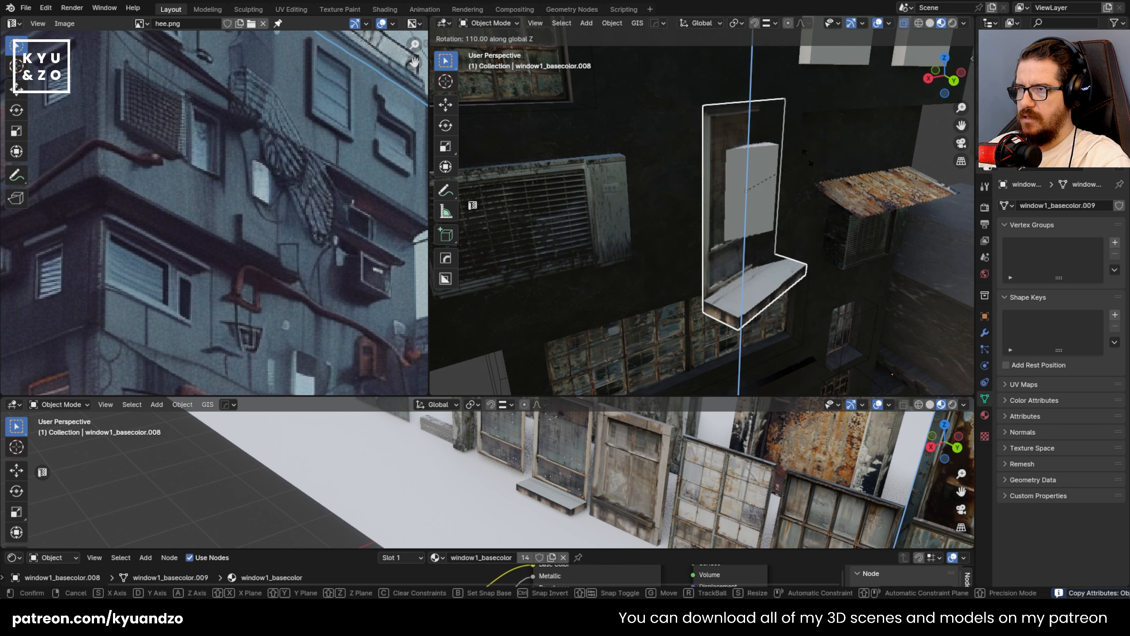
text(90)
key(Return)
click(764, 195)
key(Delete)
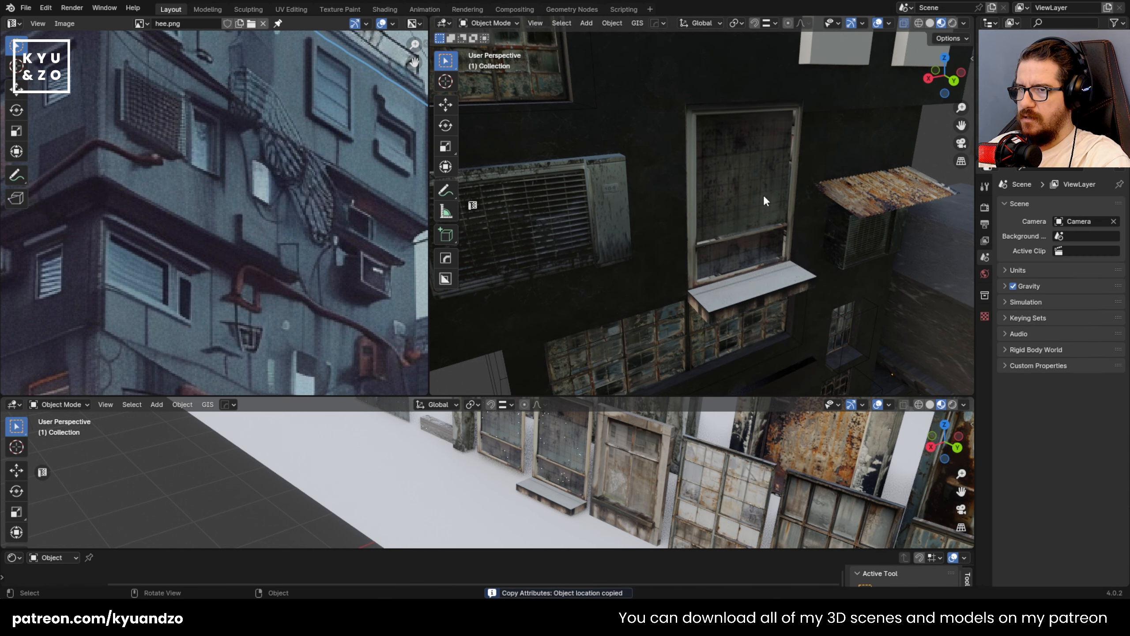
- Scale the sill window uniformly to about 0.544 and shift it about -0.008 m along Y against the wall
shift+middle_drag(763, 195, 688, 263)
click(689, 264)
key(s)
click(686, 308)
middle_drag(686, 309, 754, 305)
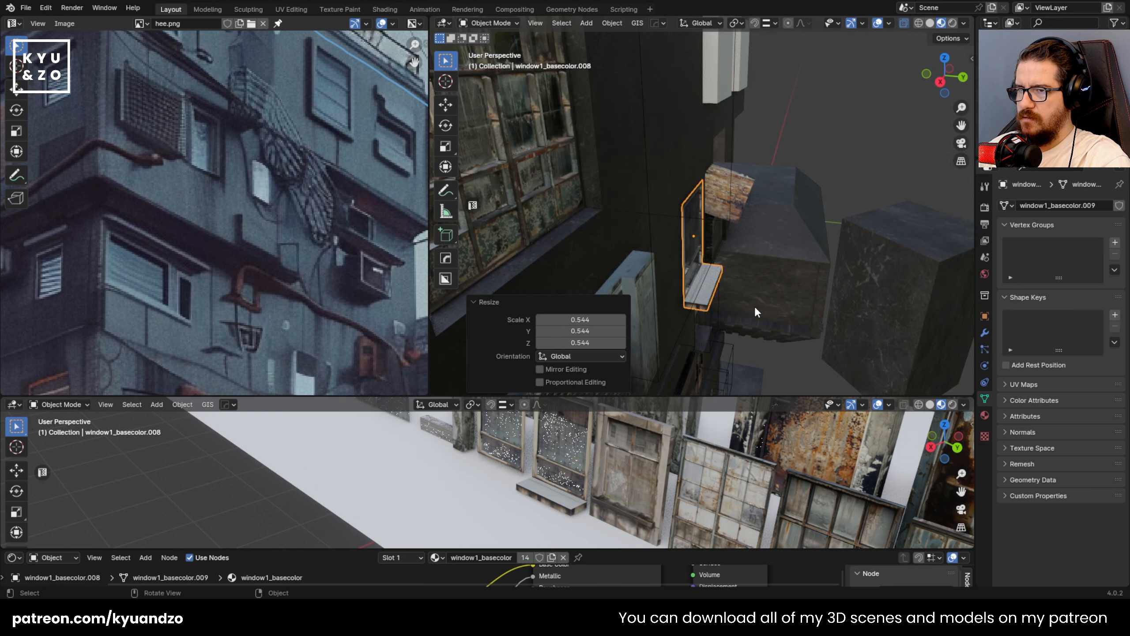
key(g)
key(y)
click(753, 307)
- Add a cube in back view, scale it down and place it over the upper corner of the sill window
middle_drag(679, 263, 590, 237)
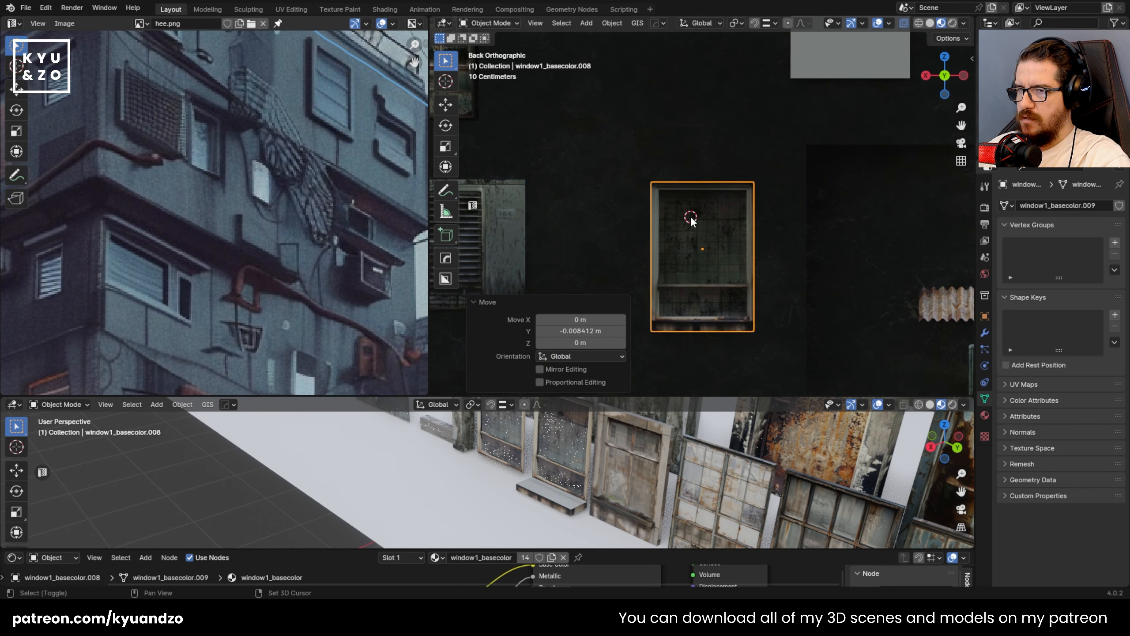
key(shift+a)
mouse_move(698, 218)
click(738, 228)
key(s)
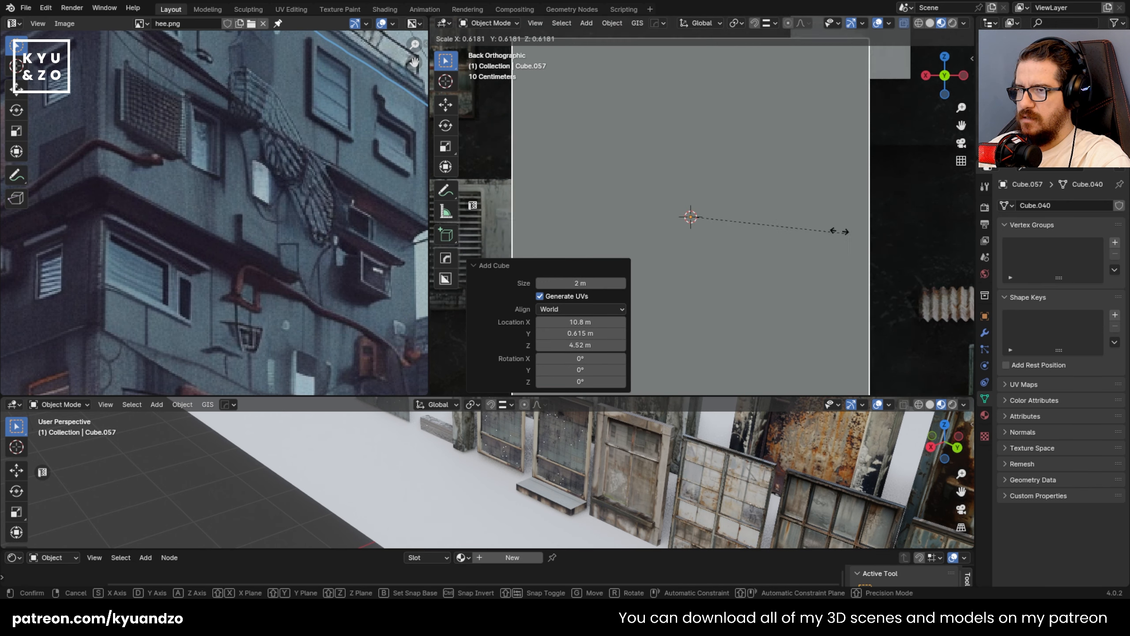
click(720, 200)
key(g)
click(712, 197)
- Stretch the cube's lower vertices along Z and its side vertices sideways in Edit Mode to match the sill window's outline
shift+middle_drag(702, 257, 629, 167)
key(Tab)
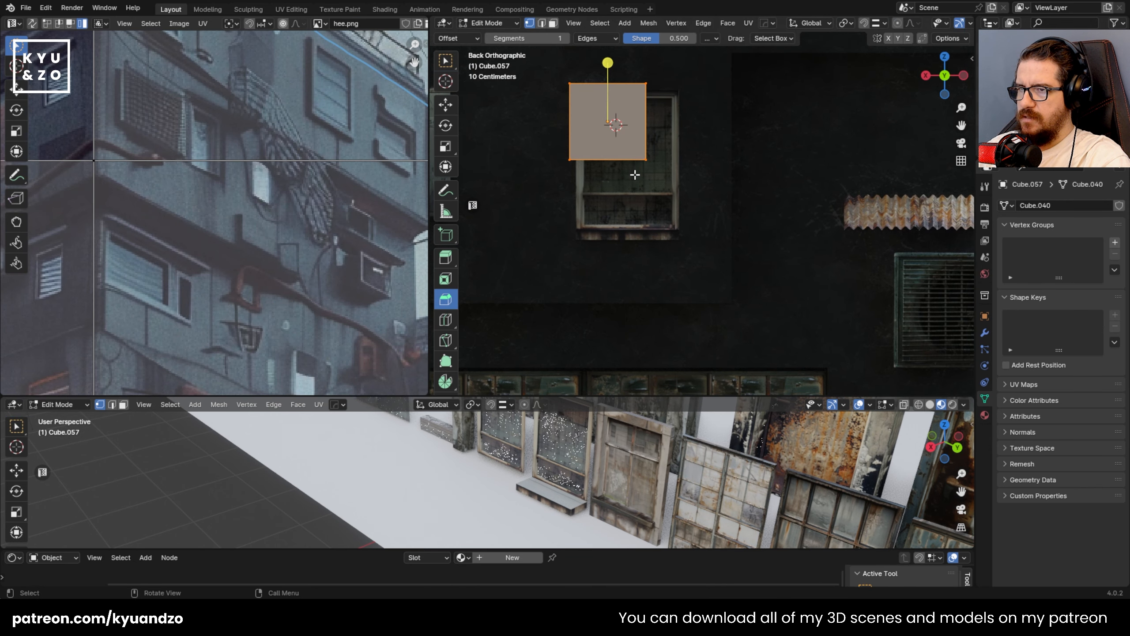
drag(530, 156, 706, 205)
key(g)
key(z)
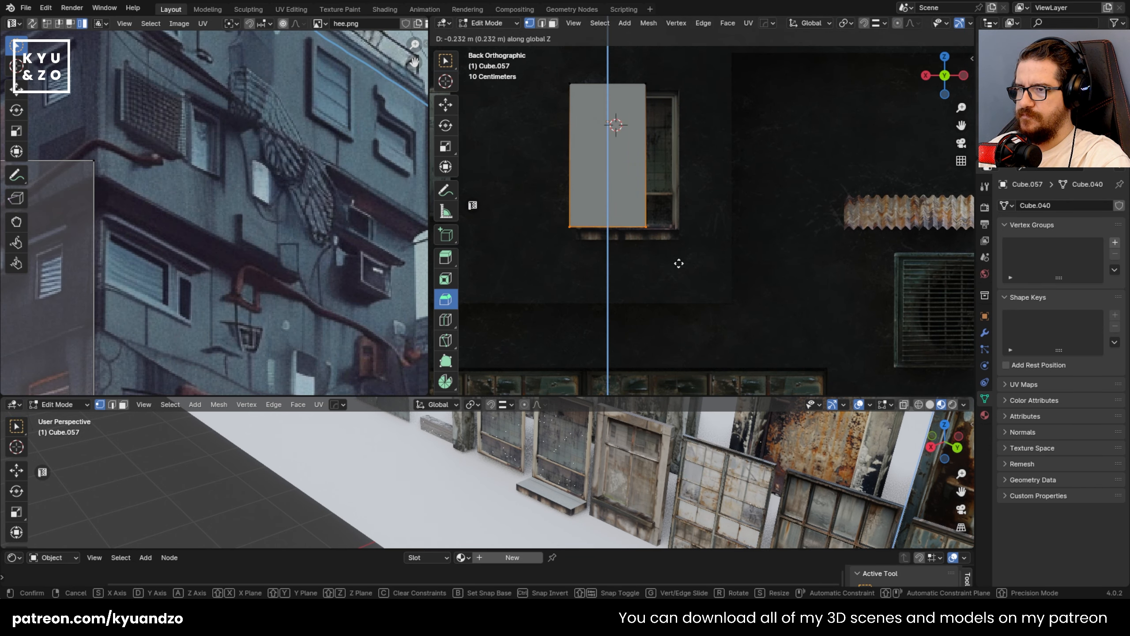
click(678, 281)
drag(611, 64, 682, 256)
key(g)
key(d)
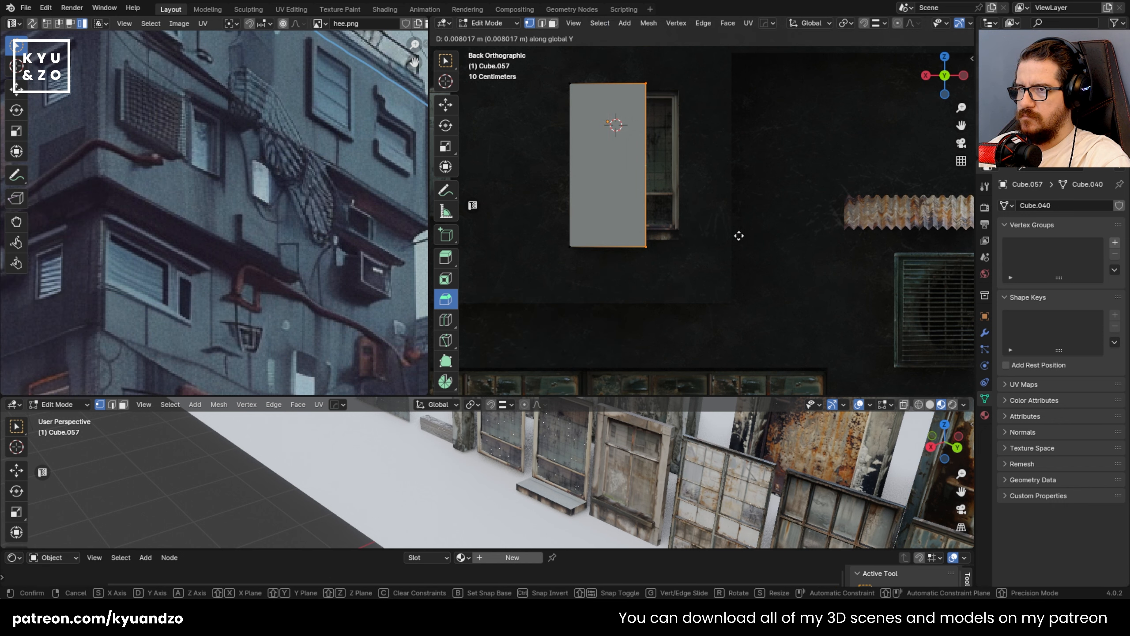
key(s)
click(643, 207)
key(Tab)
- Move the cube along Y into the facade and cut it from the building with a Boolean Difference
middle_drag(643, 207, 733, 244)
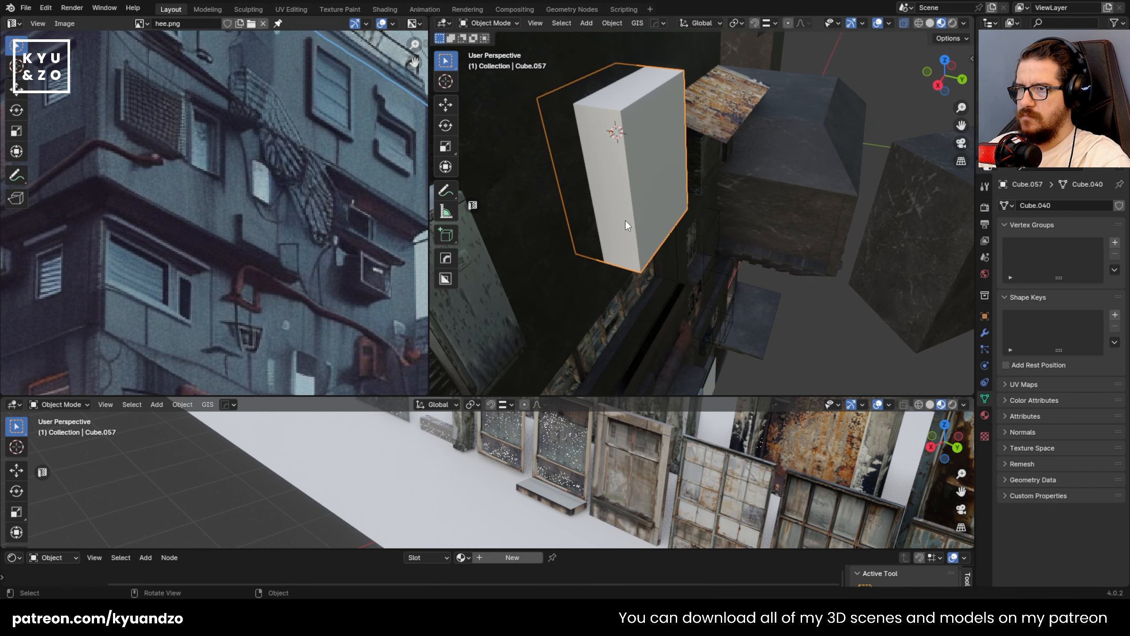
key(g)
key(y)
click(647, 223)
shift+click(554, 217)
key(q)
click(554, 218)
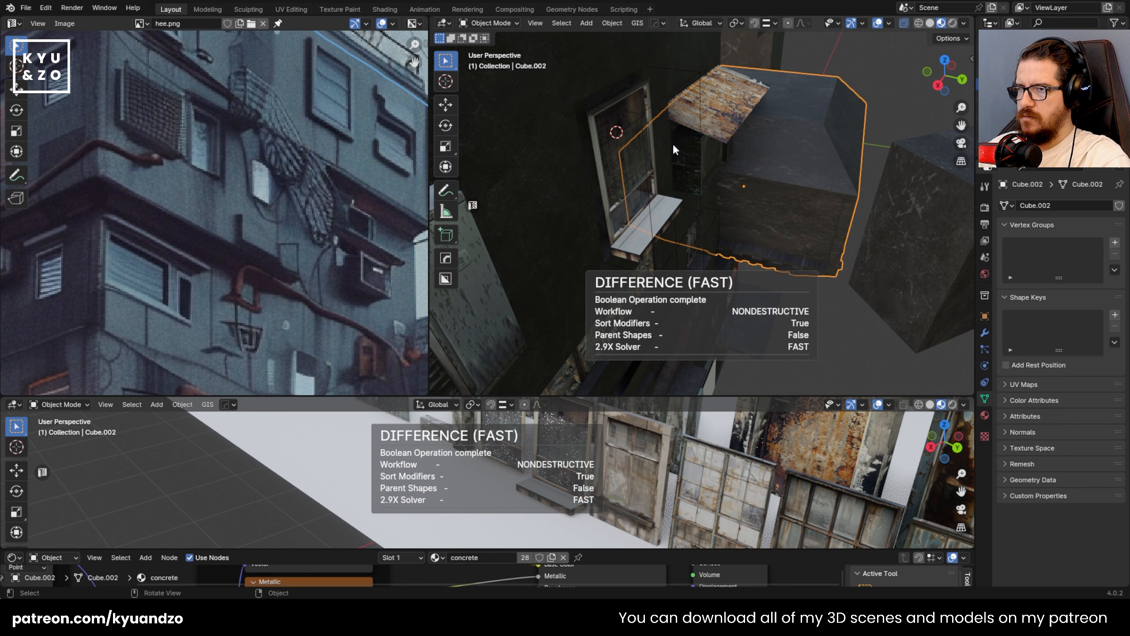
- Move the sill window along negative Y into the new wall recess, refining its depth in several moves
click(642, 151)
middle_drag(643, 151, 636, 153)
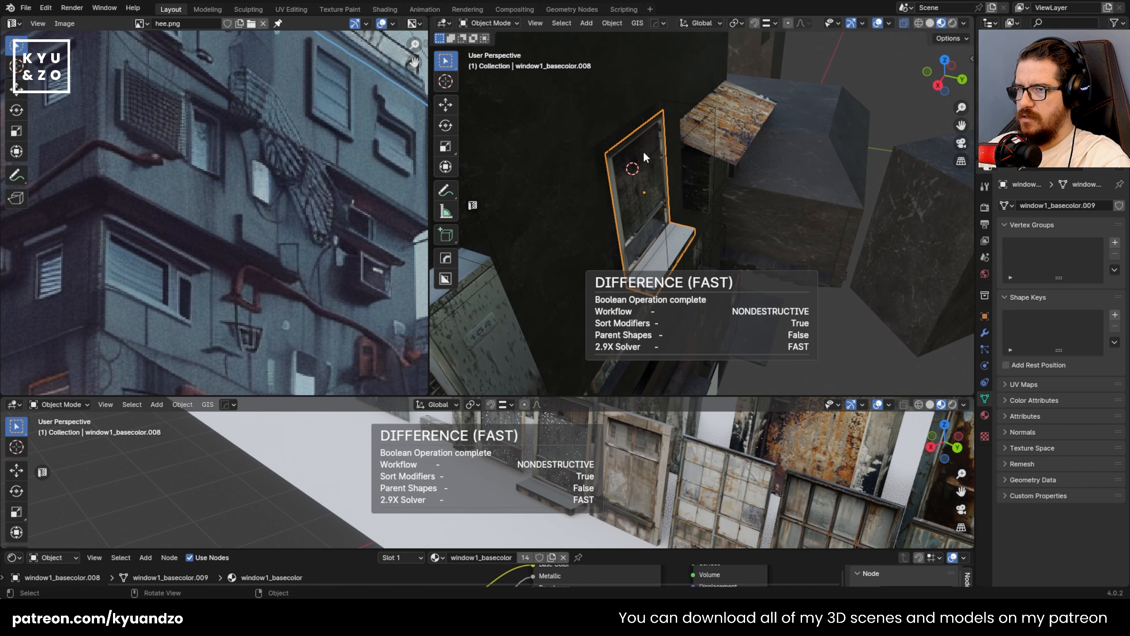
key(g)
key(y)
click(664, 156)
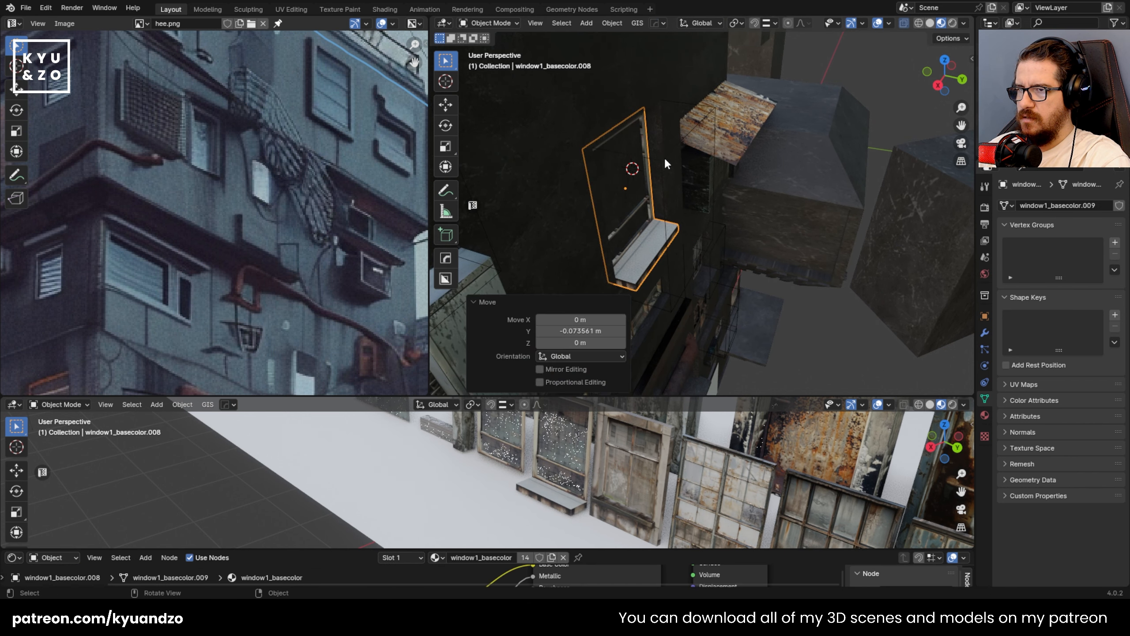
key(g)
key(y)
click(651, 157)
key(g)
key(y)
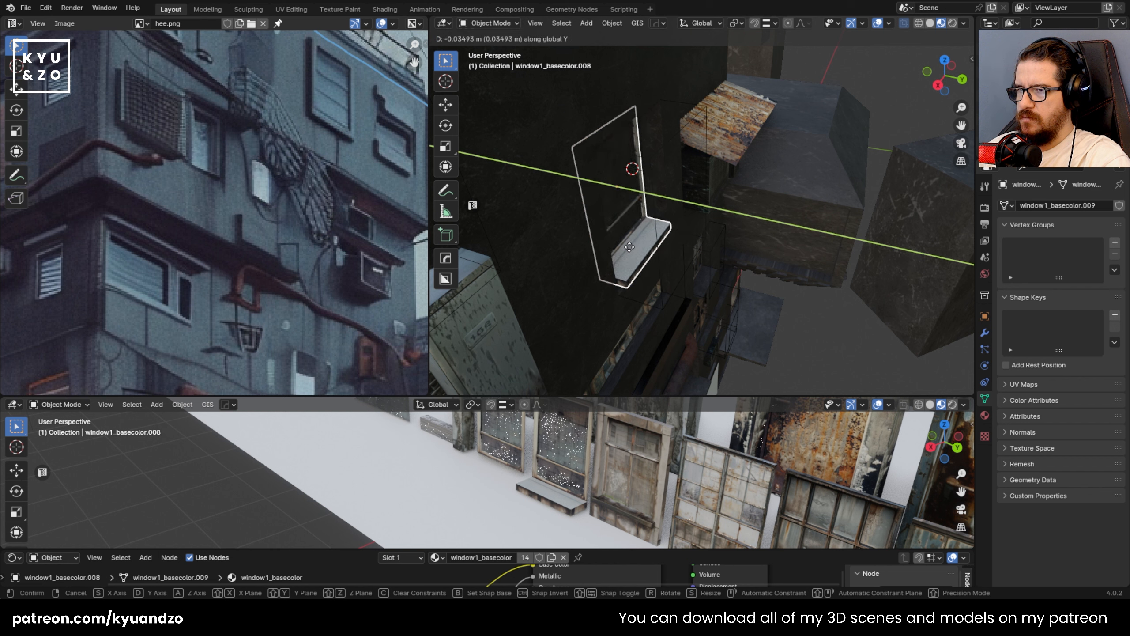
click(632, 247)
- Adjust the position of the recess's cutter cube and nudge the sill window along Y
click(647, 158)
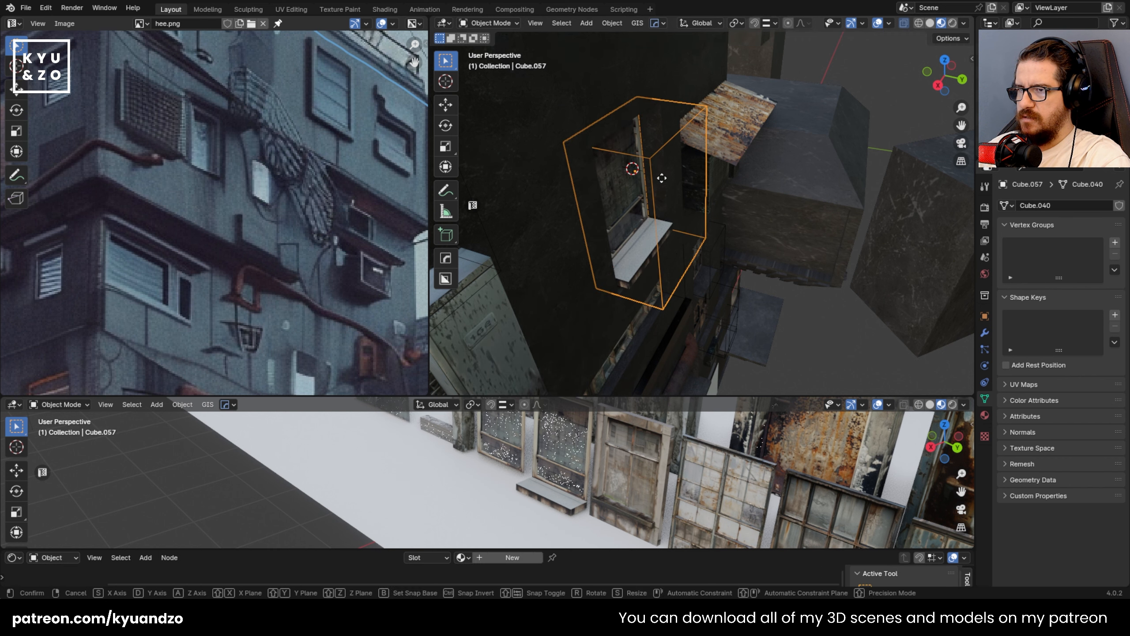
click(630, 152)
key(g)
key(y)
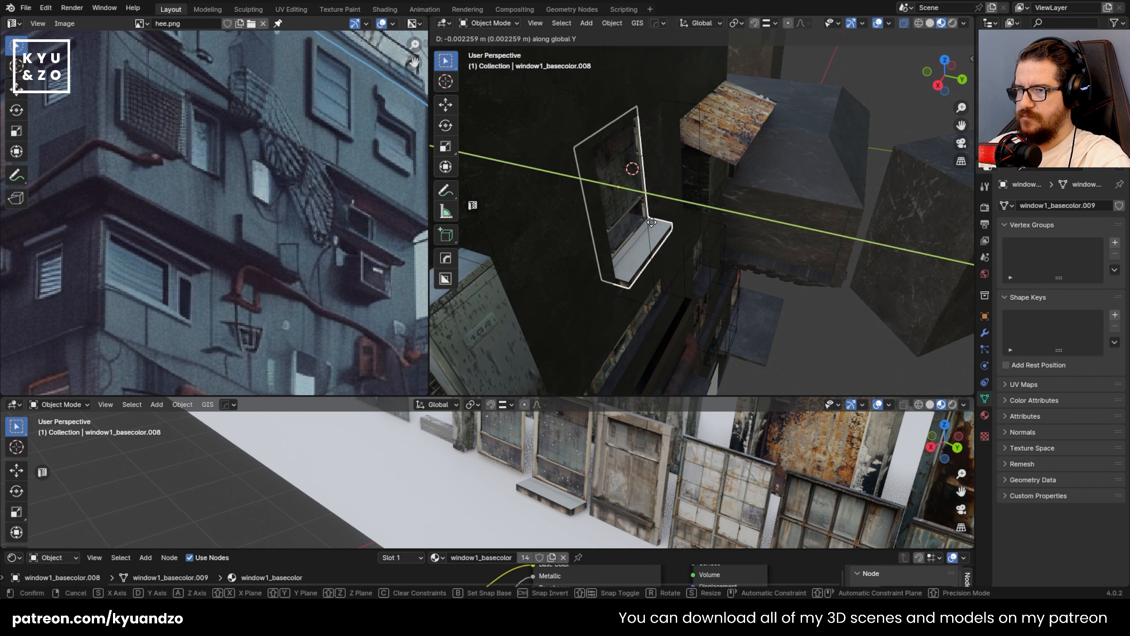
click(646, 220)
- Duplicate the four-pane wooden-frame window from the asset row and bring it near the white placeholder above the rusty awning
mouse_move(648, 221)
middle_down()
mouse_move(701, 265)
mouse_move(600, 200)
mouse_move(646, 193)
mouse_move(594, 225)
mouse_move(804, 252)
mouse_move(656, 228)
middle_up()
scroll(748, 247, up, 2)
scroll(625, 209, down, 8)
scroll(624, 208, up, 2)
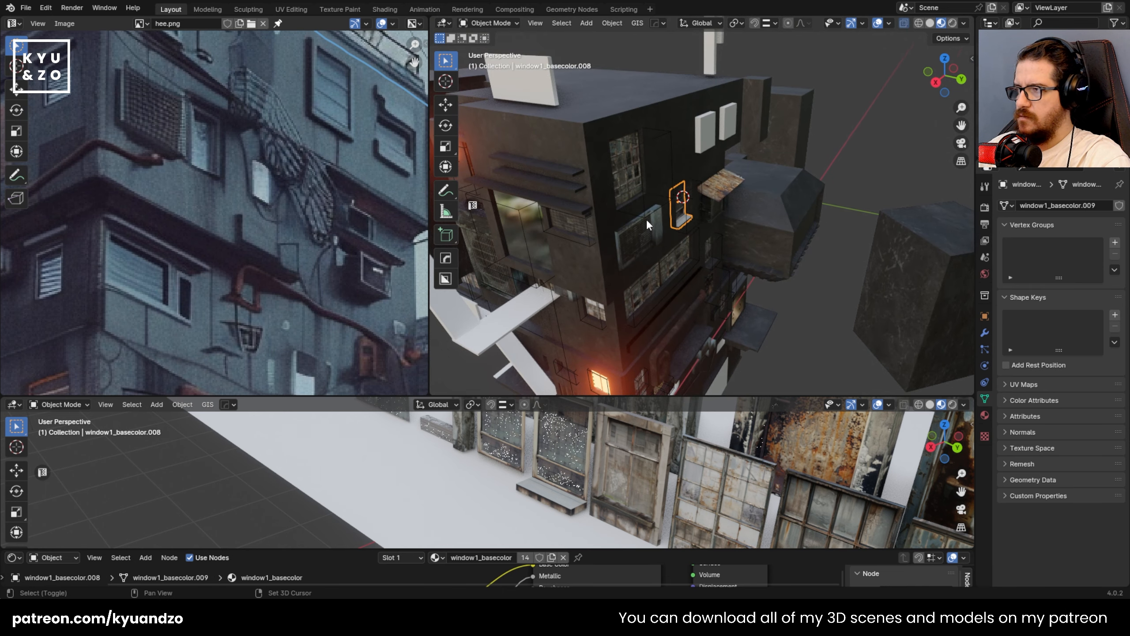
scroll(646, 217, up, 6)
click(634, 283)
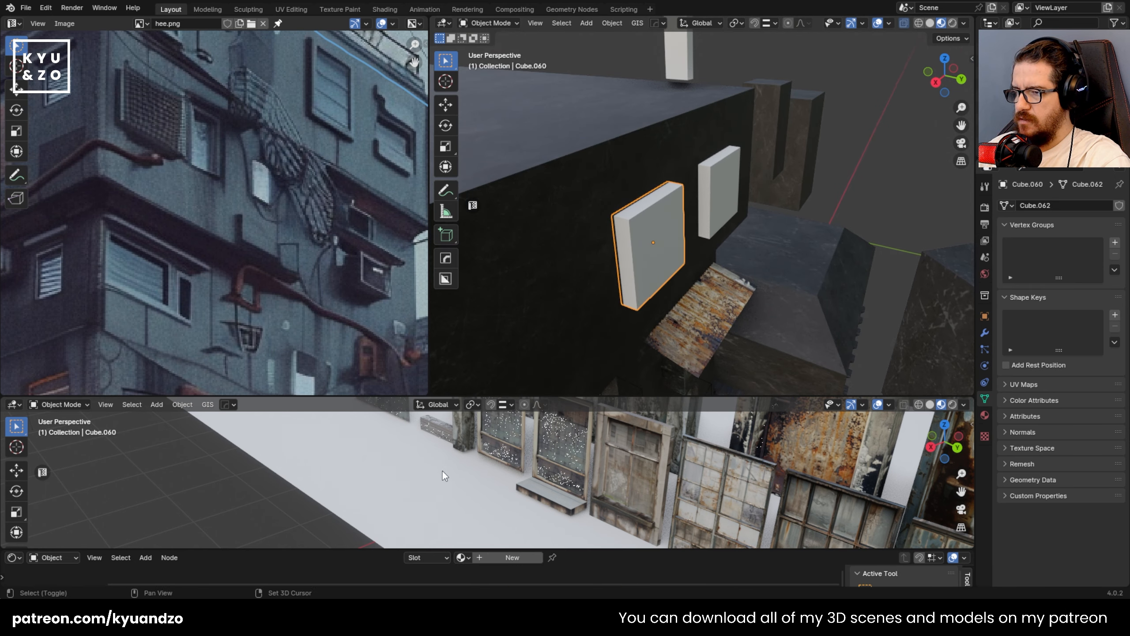
shift+middle_drag(443, 471, 441, 496)
shift+middle_drag(555, 507, 492, 489)
scroll(492, 490, down, 1)
click(537, 489)
key(shift+d)
click(567, 478)
key(g)
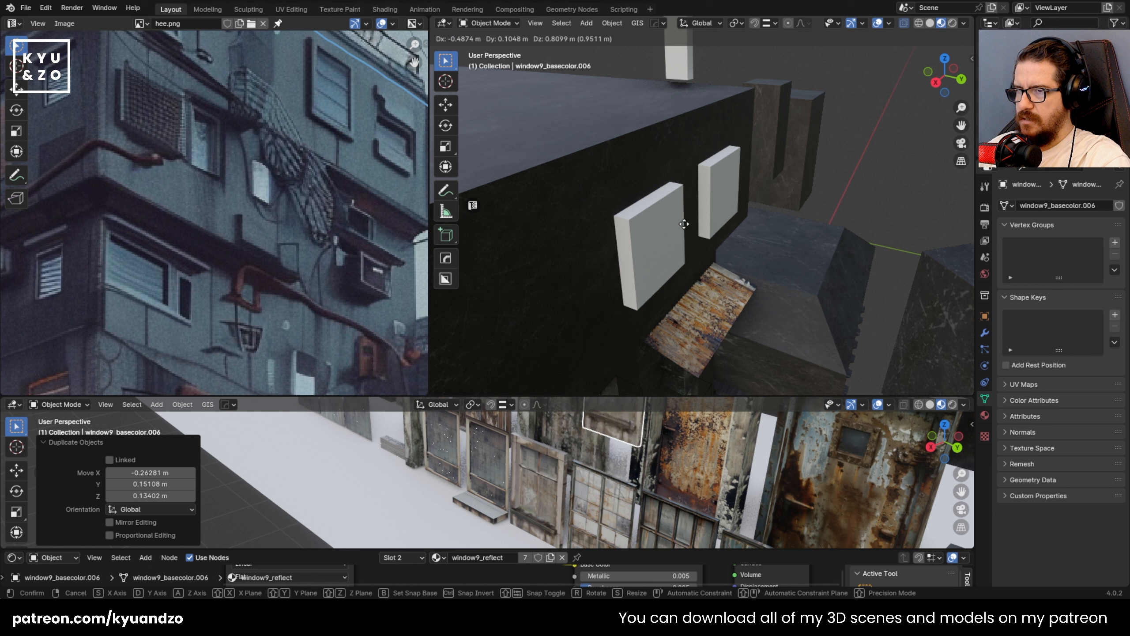
click(734, 222)
- Rotate the four-pane window 90° about Z and copy the placeholder's location to it
key(r)
key(z)
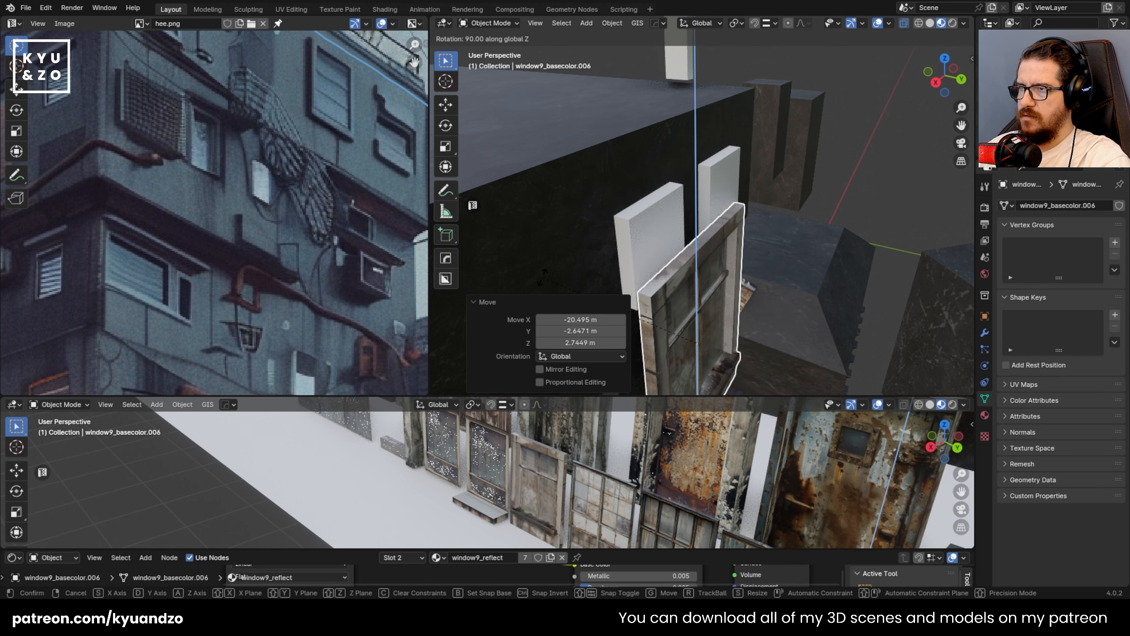
click(628, 239)
shift+click(632, 223)
key(ctrl+c)
click(632, 223)
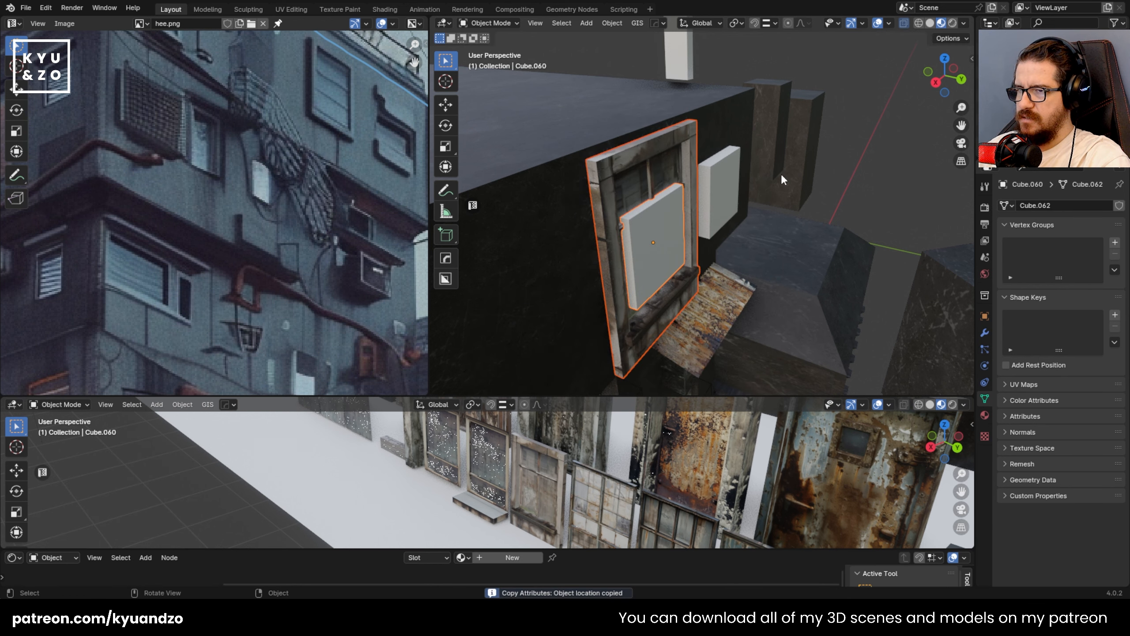
- Delete the placeholder overlapping the four-pane window and scale the window uniformly to about 0.58
click(781, 175)
click(671, 226)
key(Delete)
click(675, 244)
key(s)
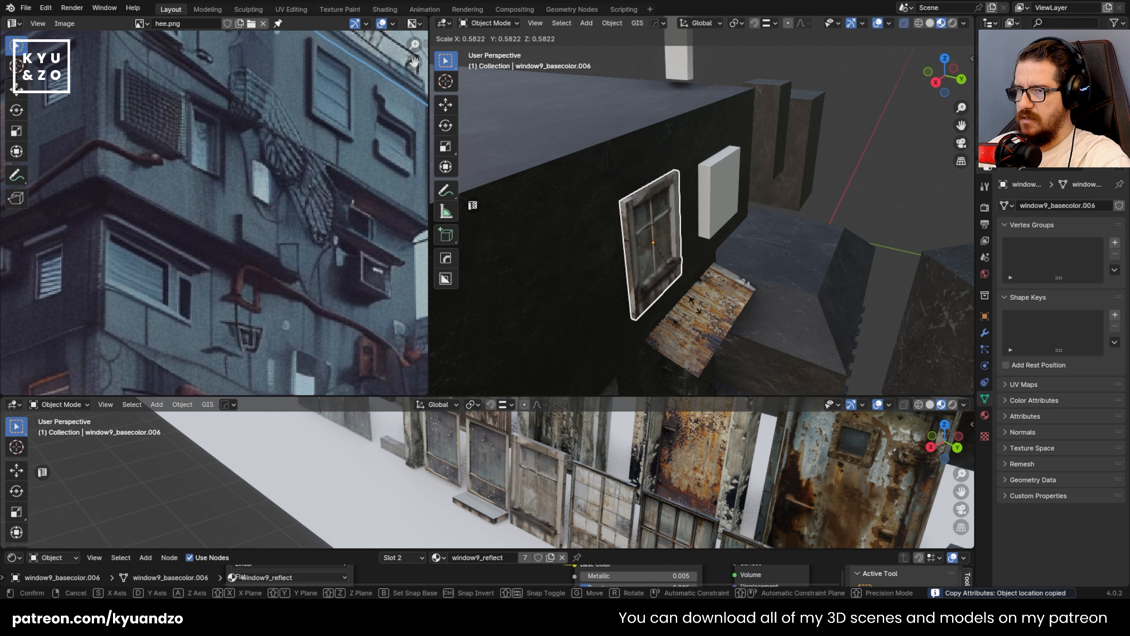
click(689, 293)
- Move the four-pane window along Y by about -0.032 m and then 0.059 m to adjust its protrusion from the wall
middle_drag(688, 293, 717, 284)
key(g)
mouse_move(714, 283)
middle_down()
mouse_move(650, 265)
mouse_move(696, 286)
middle_up()
click(695, 286)
key(KP_5)
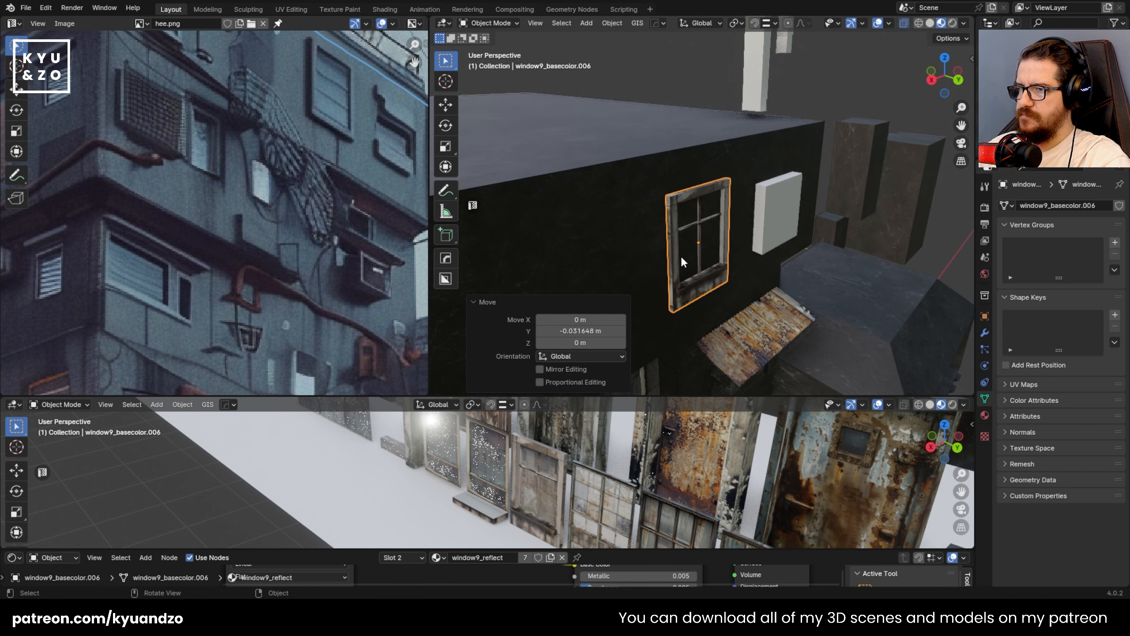
key(KP_5)
key(g)
key(y)
click(687, 270)
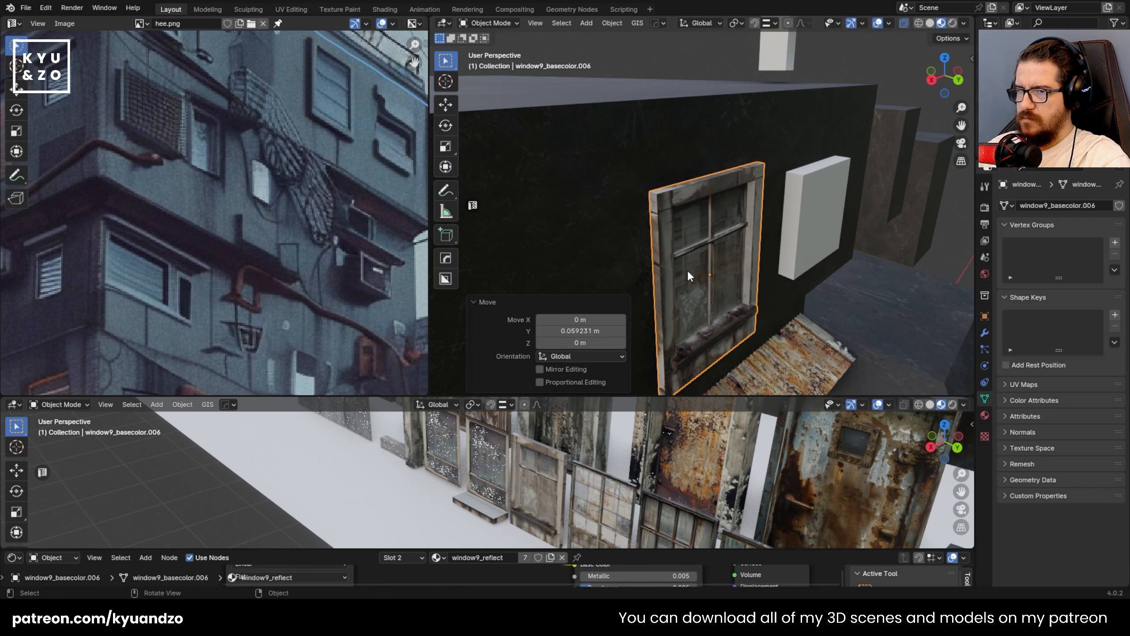
- Try thinning the four-pane window by scaling it to about 0.63 along Y, and undo the scaling
middle_drag(711, 265, 777, 300)
key(s)
key(y)
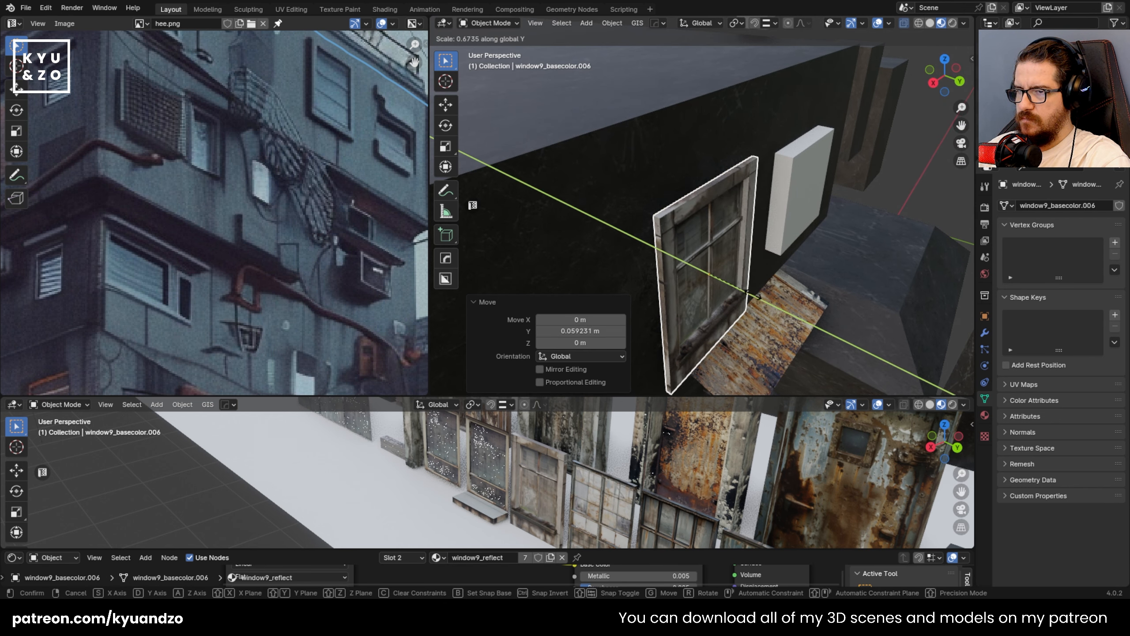
click(753, 298)
key(s)
key(y)
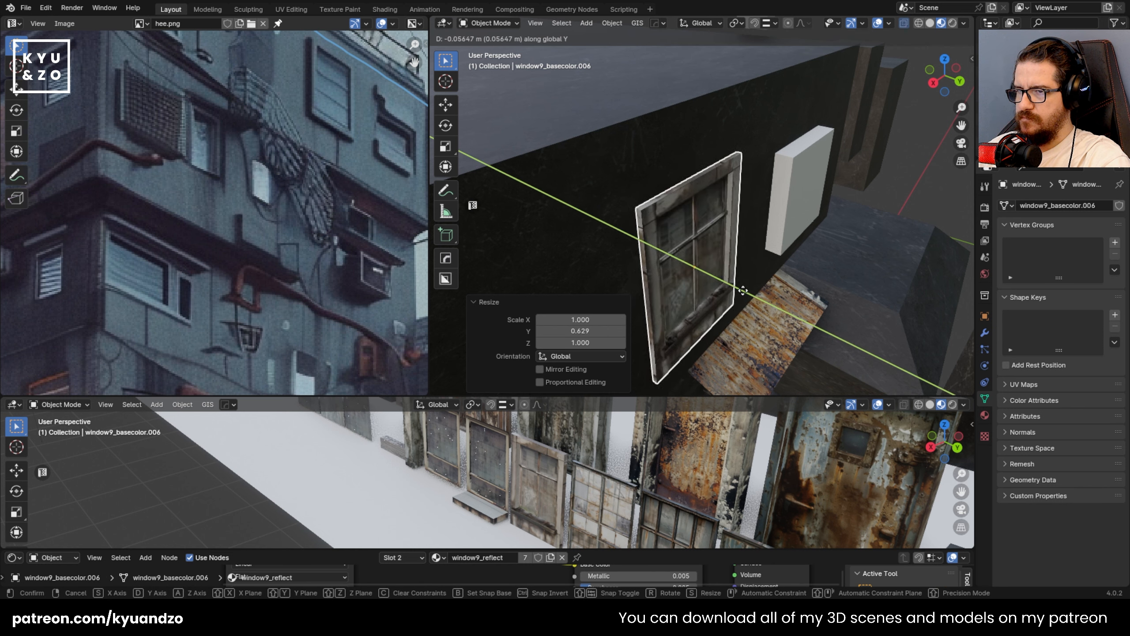
right_click(746, 293)
key(ctrl+z)
- Move the four-pane window about 0.308 m along Y, away from the wall, to expose its back
middle_drag(692, 274, 716, 273)
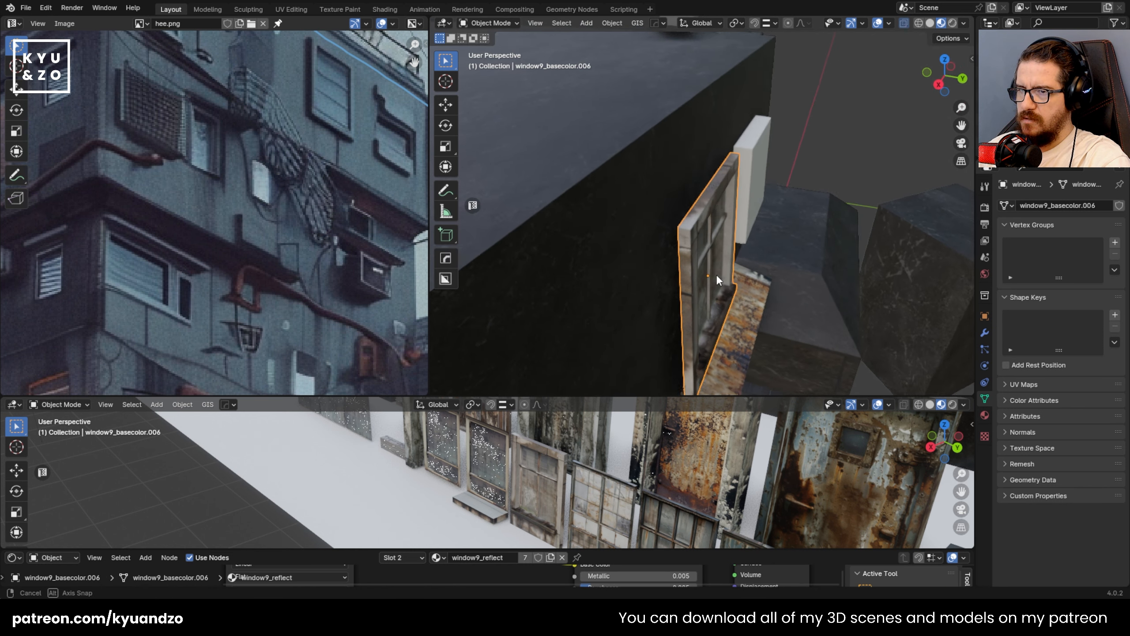
key(g)
key(y)
click(832, 289)
middle_drag(831, 288, 750, 272)
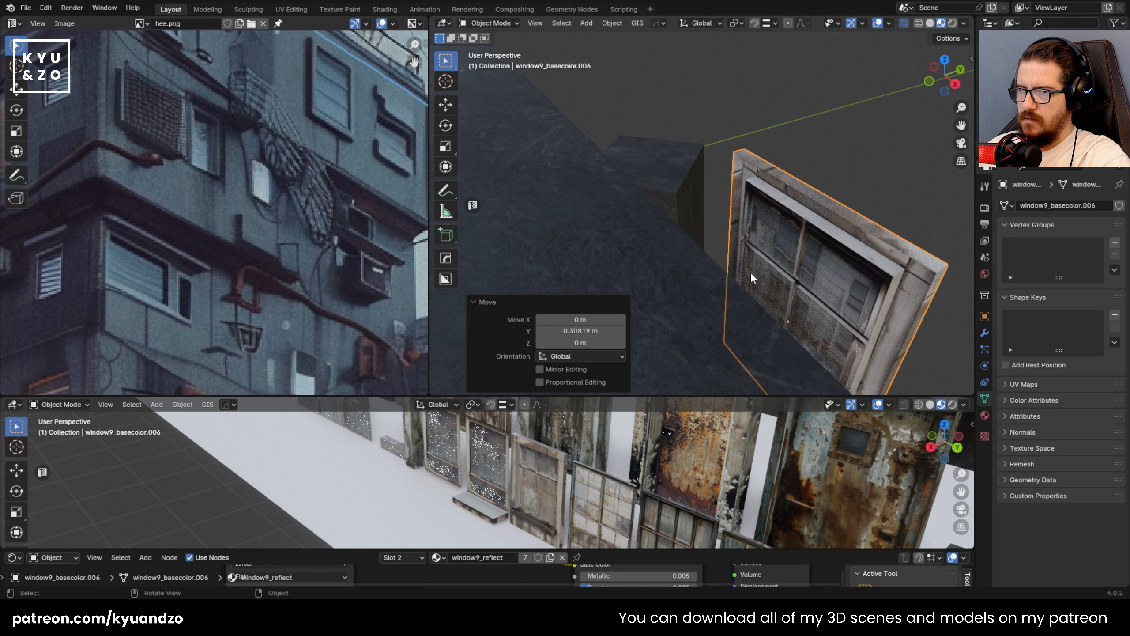
- Deepen the window frame by moving its rear edges about -0.064 m along Y in Edit Mode
key(Tab)
middle_drag(842, 224, 742, 248)
key(g)
key(y)
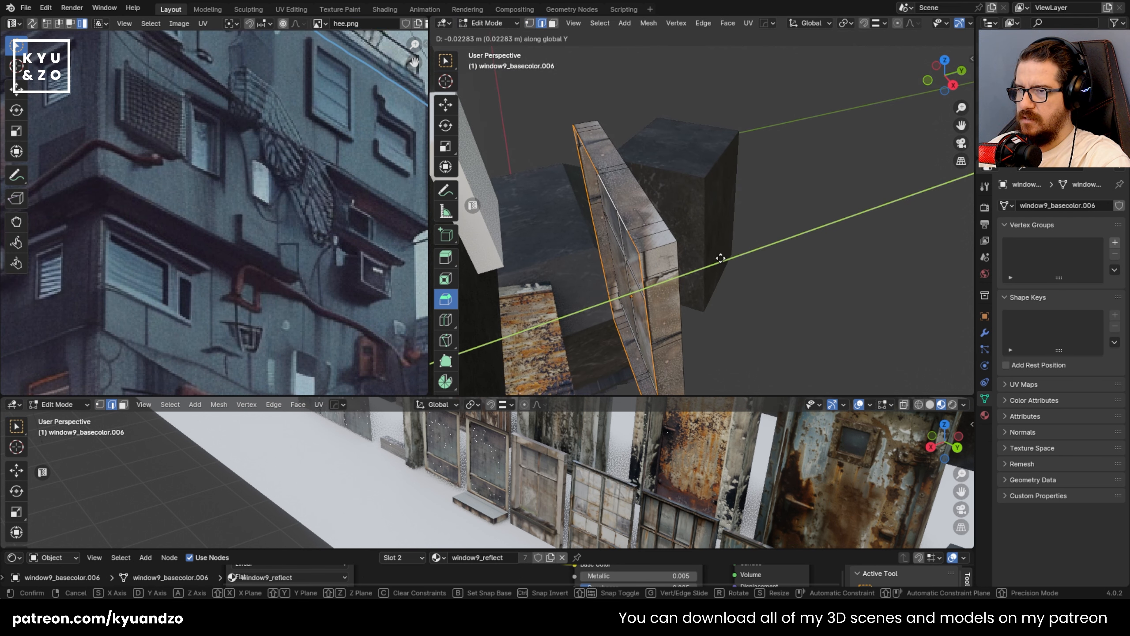
click(710, 265)
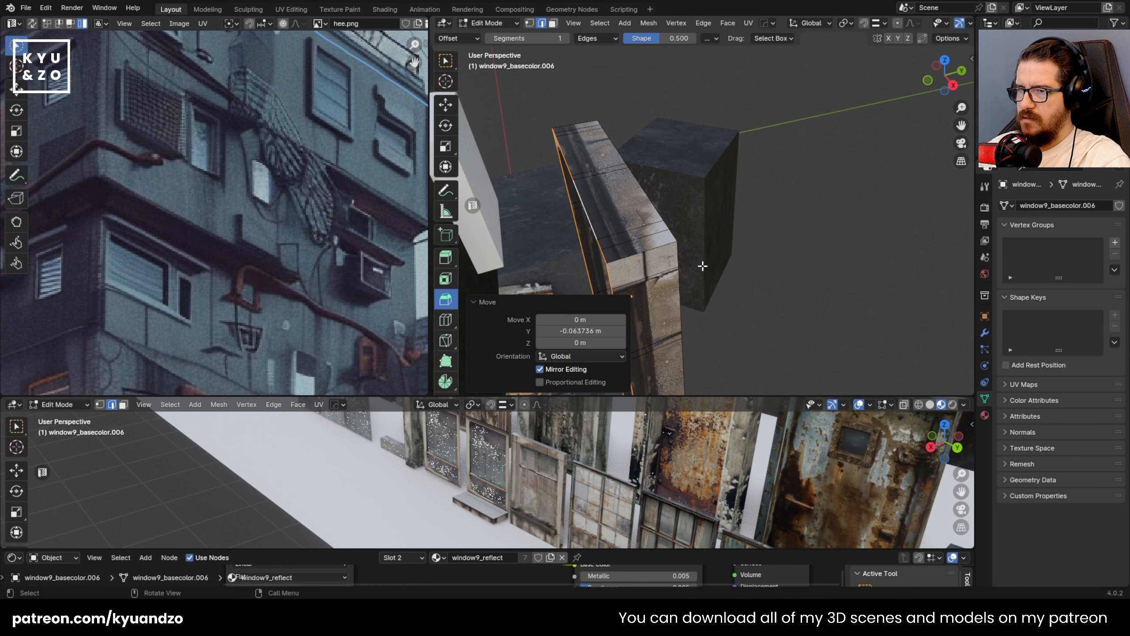
- Move the deepened four-pane window along negative Y until its frame meets the facade
key(Tab)
middle_drag(698, 265, 871, 310)
key(g)
key(y)
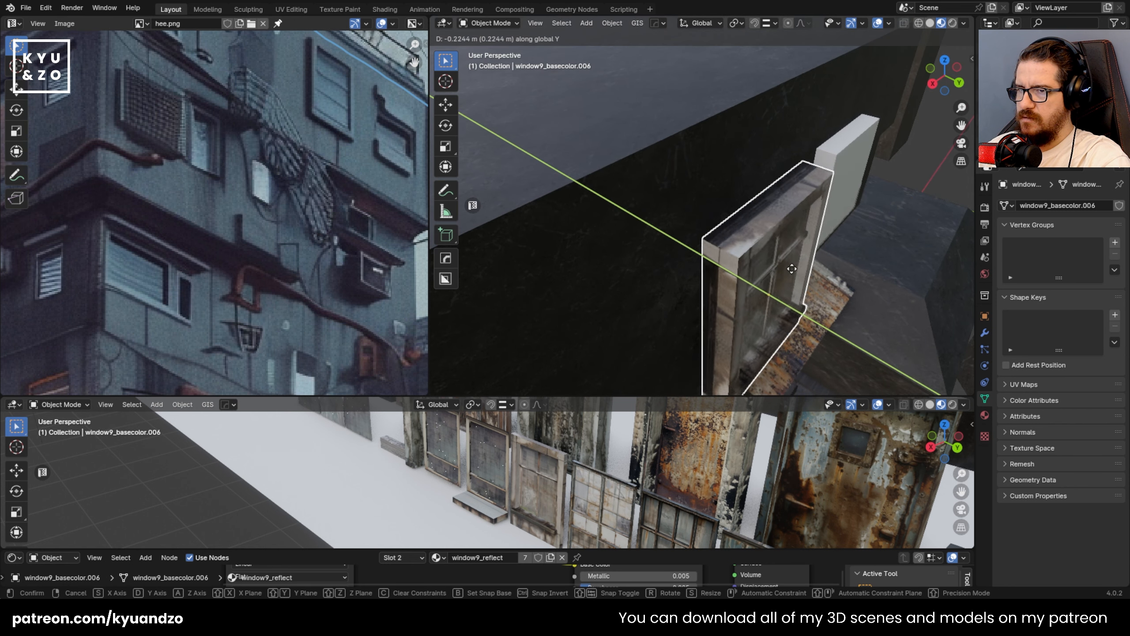
click(751, 261)
mouse_move(751, 261)
middle_down()
mouse_move(792, 241)
mouse_move(767, 254)
middle_up()
click(793, 240)
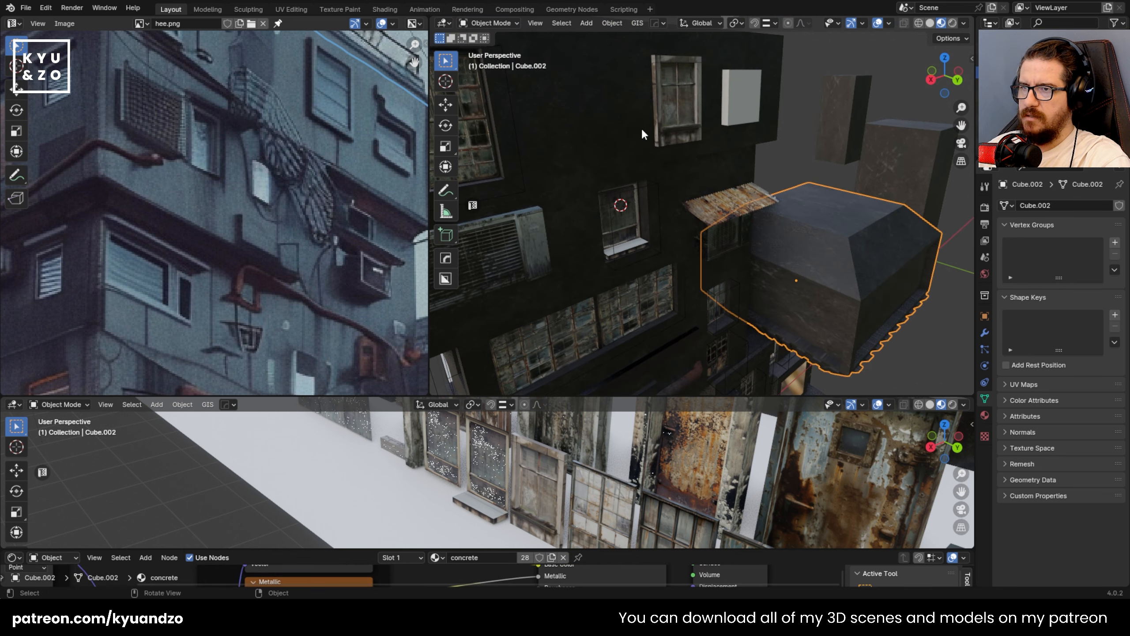
- Delete the remaining white placeholder beside the four-pane window
click(669, 127)
shift+middle_drag(669, 127, 717, 256)
click(739, 236)
key(Delete)
- Try duplicating the four-pane window along X, and delete the copy
click(695, 242)
key(shift+d)
key(x)
click(757, 242)
key(x)
click(756, 243)
- Duplicate the four-pane window about -0.814 m along X toward the building's corner
scroll(718, 261, up, 2)
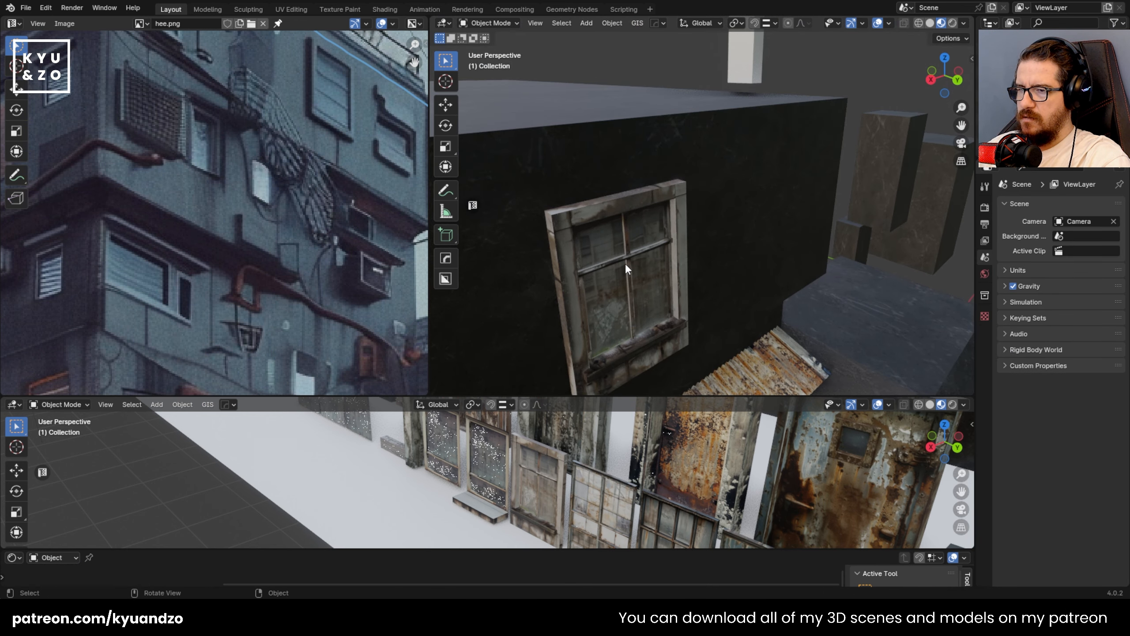
click(618, 280)
scroll(599, 312, up, 2)
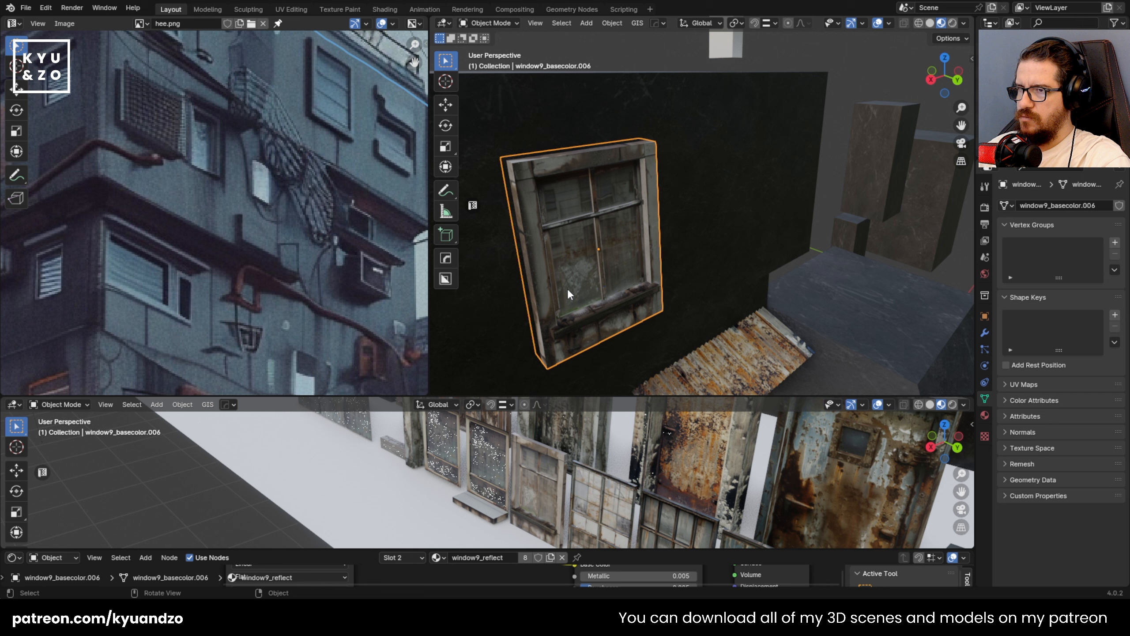
key(shift+d)
key(x)
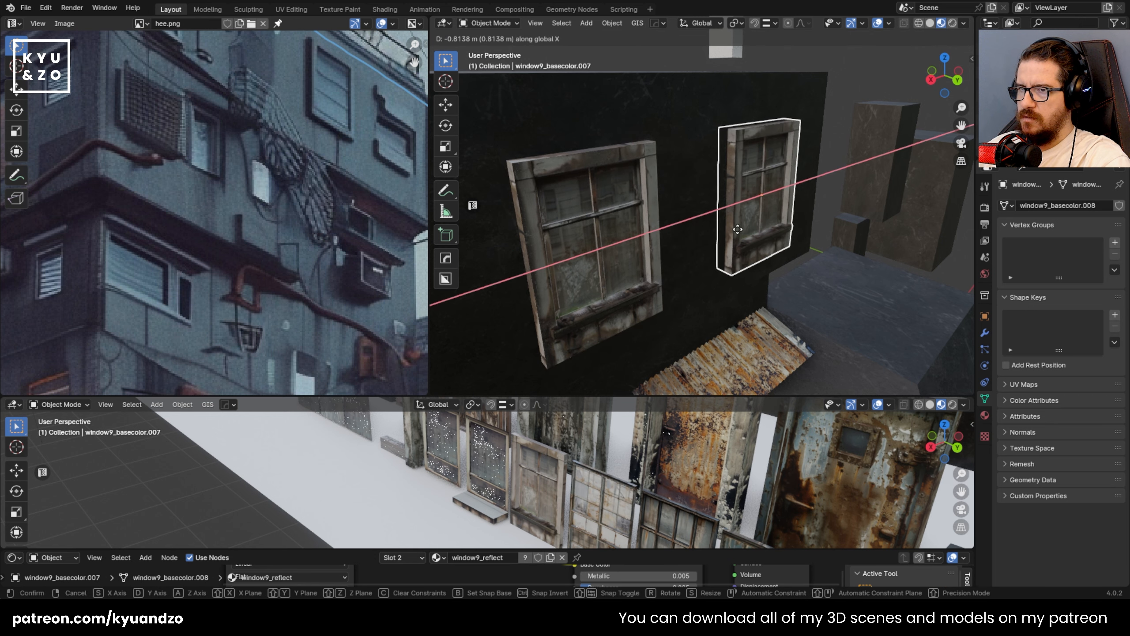
click(738, 222)
shift+middle_drag(759, 181, 728, 213)
- Add a cube over the duplicated four-pane window in the back view, scale it down and place it over the window
key(ctrl+KP_1)
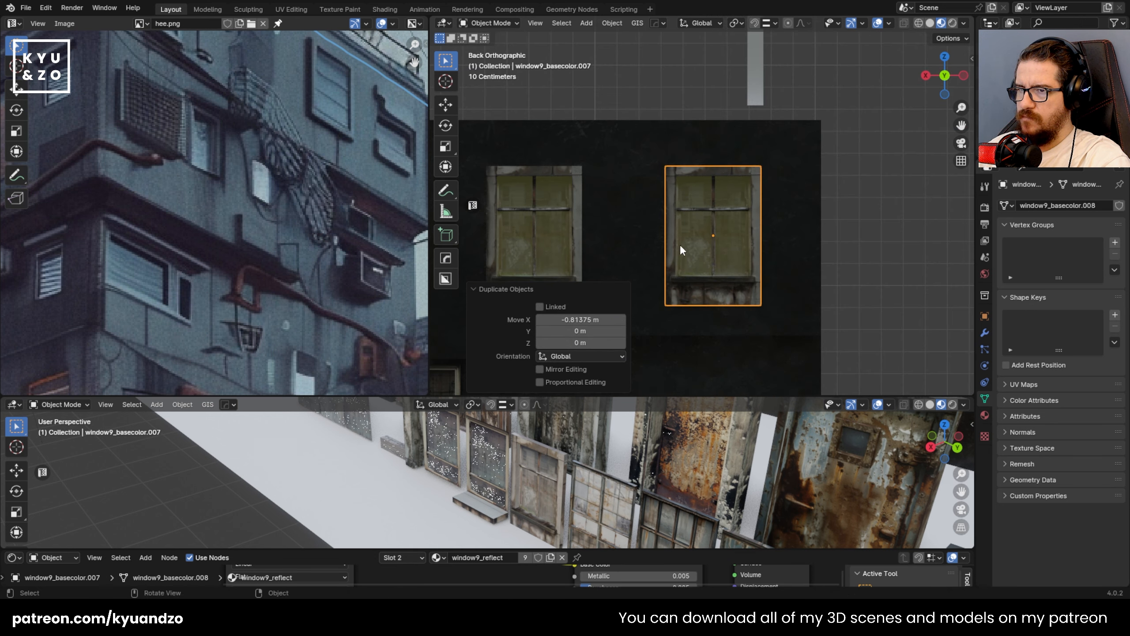
key(shift+a)
mouse_move(681, 208)
click(743, 216)
key(s)
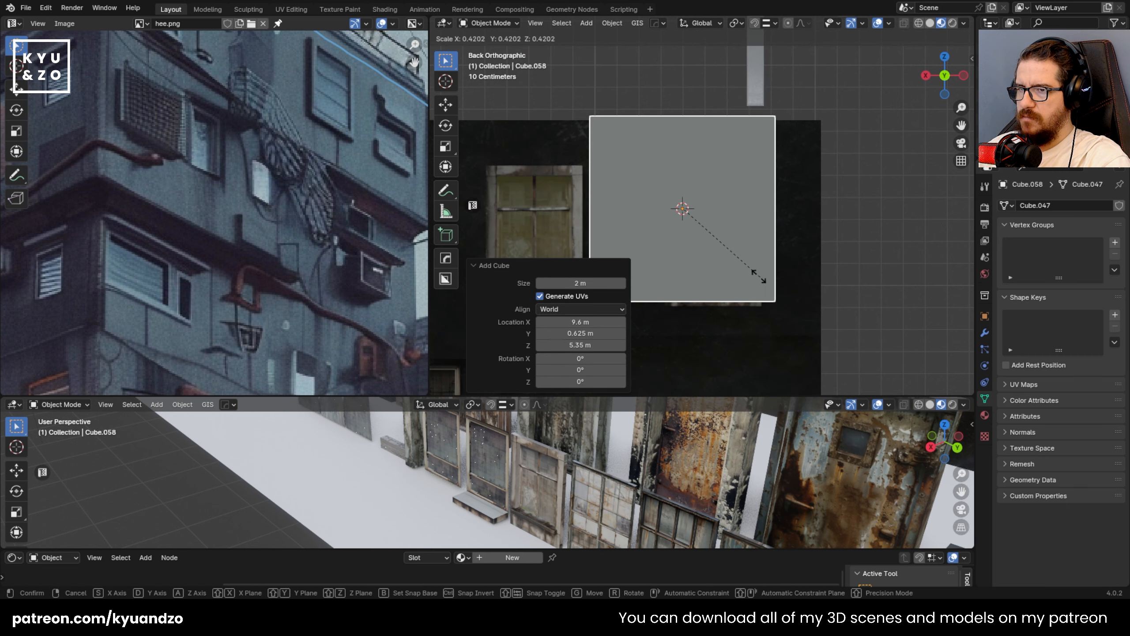
click(774, 301)
key(g)
click(770, 276)
- Scale the cube by 1.571 and lower it so it covers the duplicated window except for the top frame piece
key(s)
click(799, 308)
key(g)
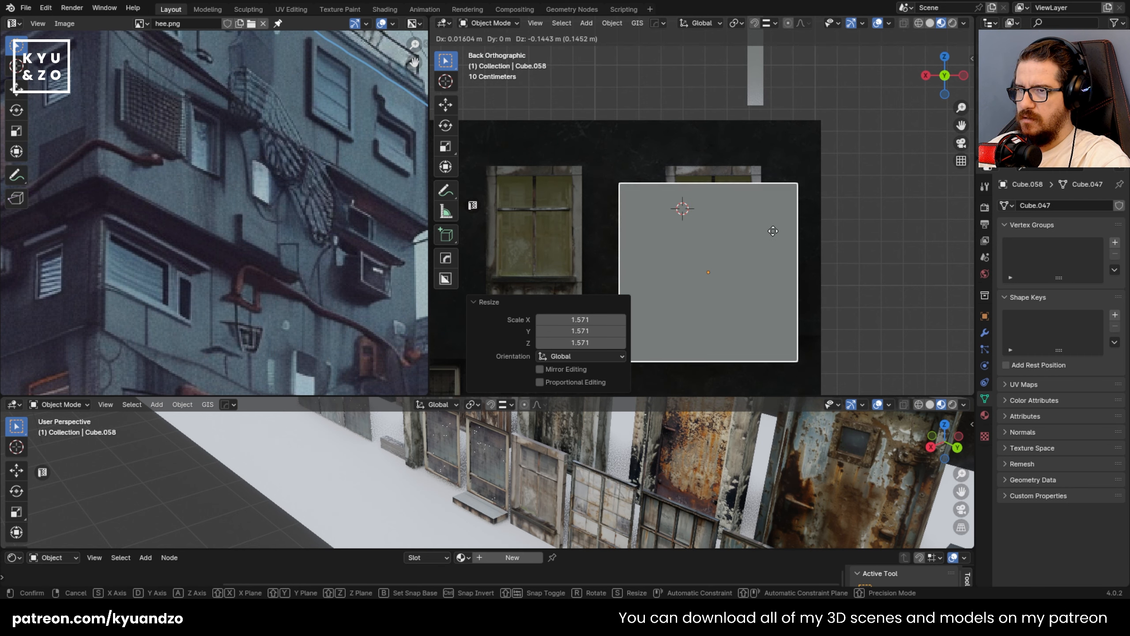
click(776, 225)
scroll(747, 170, up, 5)
key(g)
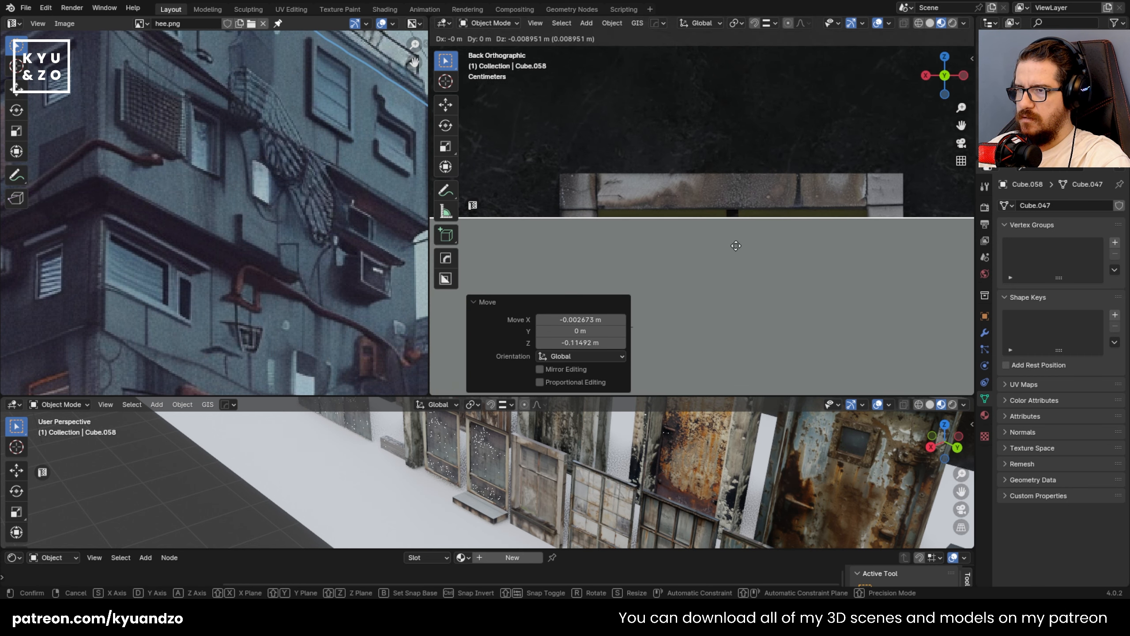
click(695, 228)
- Subtract the cube from the duplicated window with a Boolean Difference and make the cut permanent with Smart Apply
middle_drag(692, 227, 730, 270)
scroll(727, 254, down, 5)
shift+click(708, 232)
key(q)
click(708, 229)
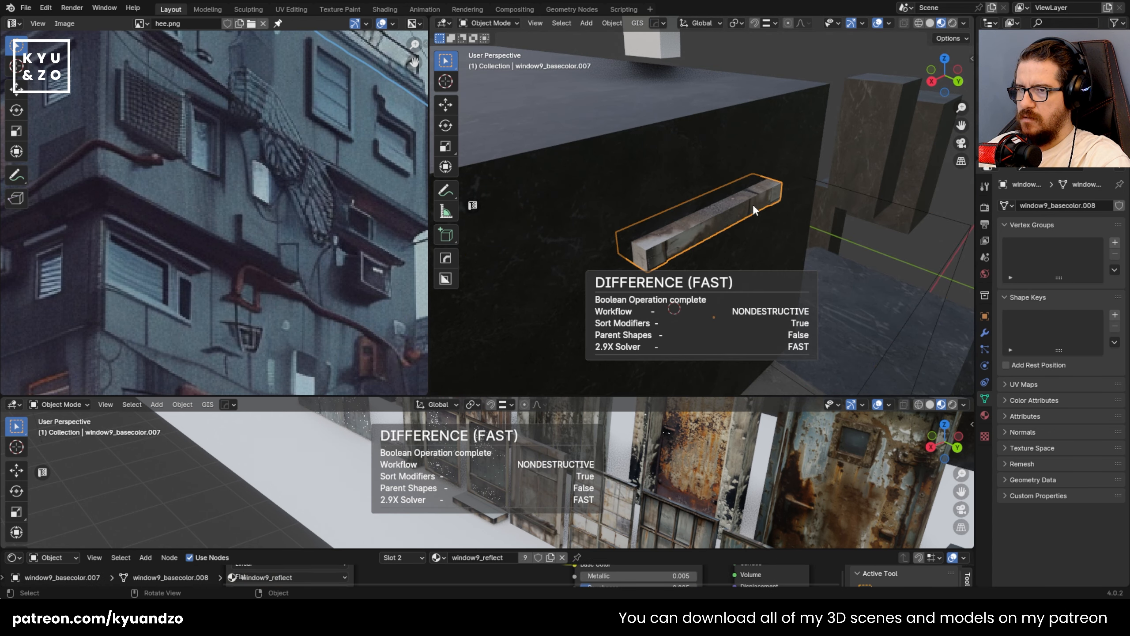
key(q)
mouse_move(572, 294)
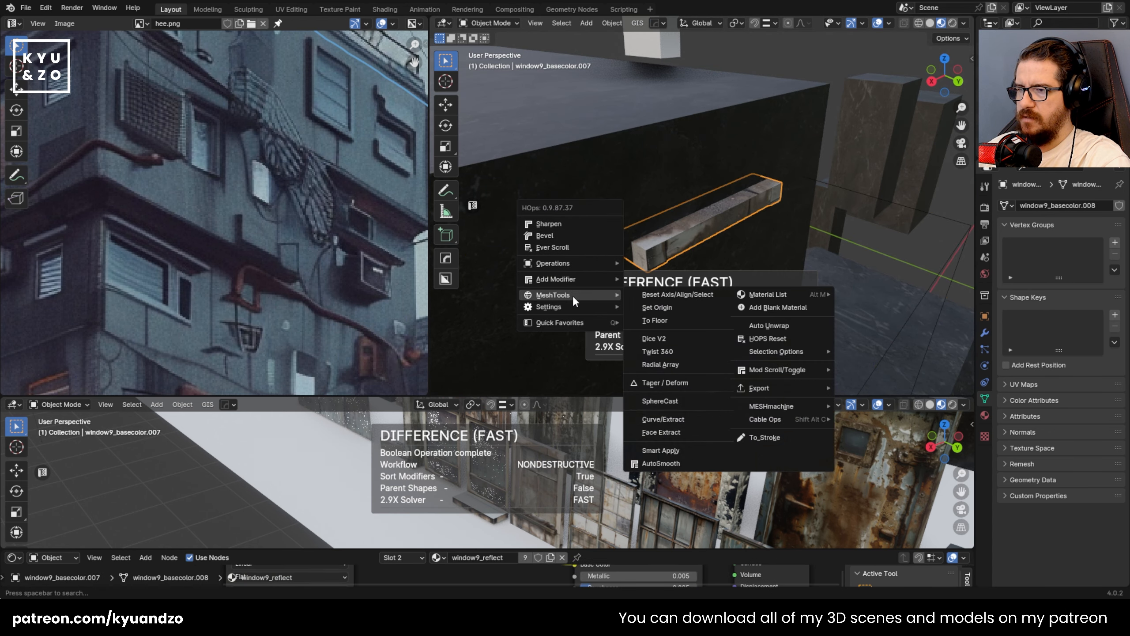
click(677, 449)
click(768, 246)
key(ctrl+z)
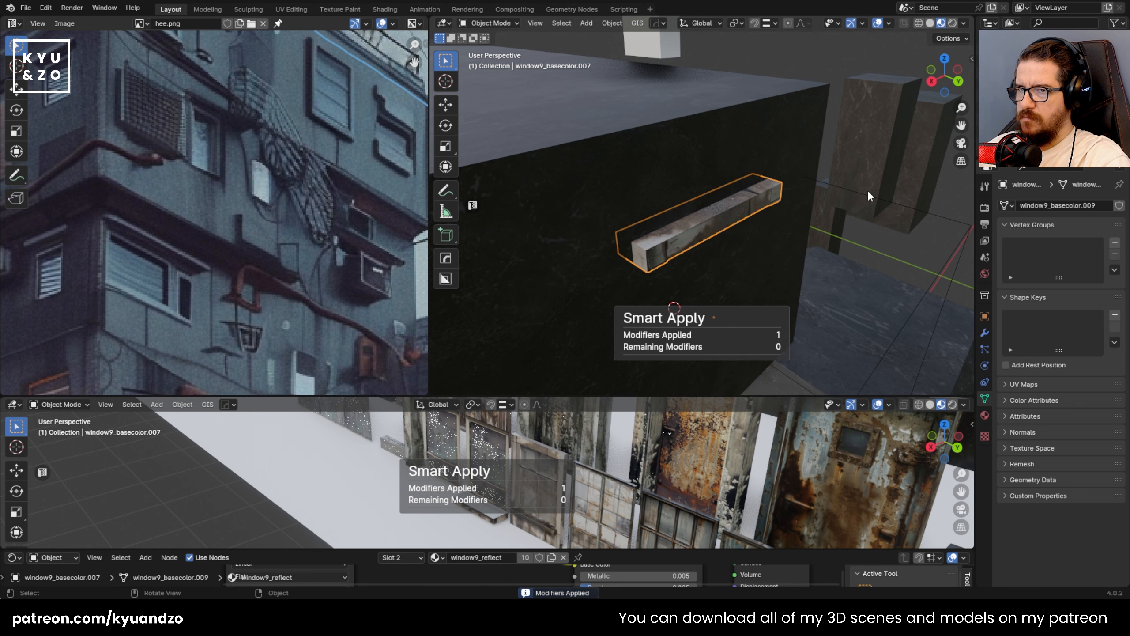
- Delete the cutter cube used on the duplicated window
click(867, 191)
key(x)
click(906, 208)
key(x)
click(846, 211)
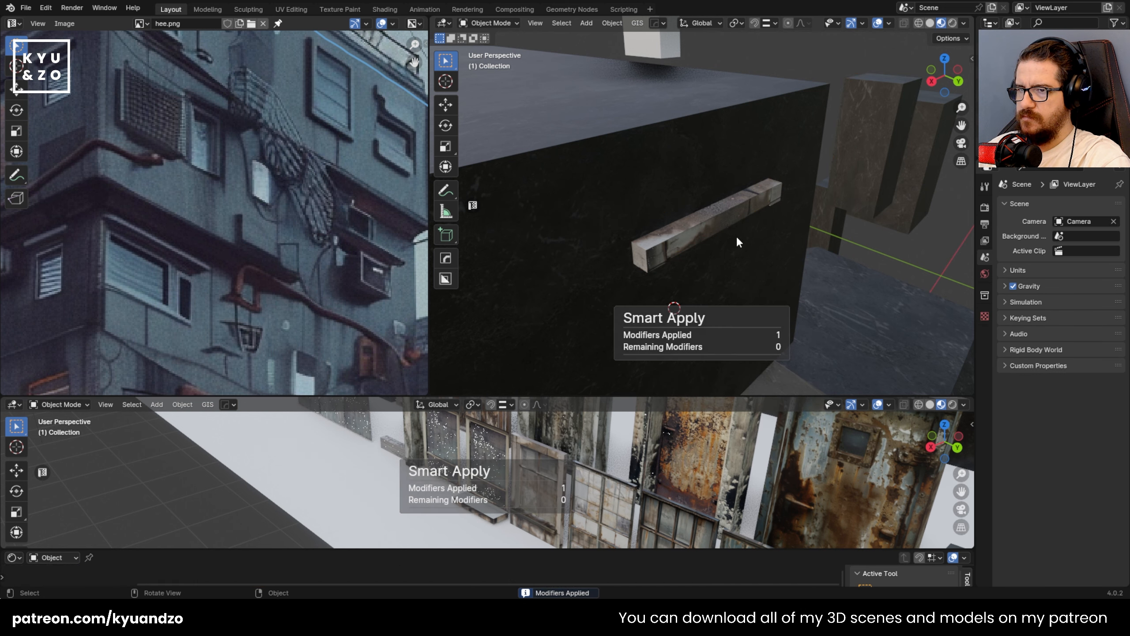
- Move the remaining top frame piece along Y relative to the facade
middle_drag(741, 282, 675, 241)
click(676, 215)
click(680, 197)
key(g)
key(y)
click(719, 247)
- Delete the narrow strip of faces along the lower edge of the frame piece
scroll(712, 255, up, 4)
key(Tab)
scroll(704, 260, up, 5)
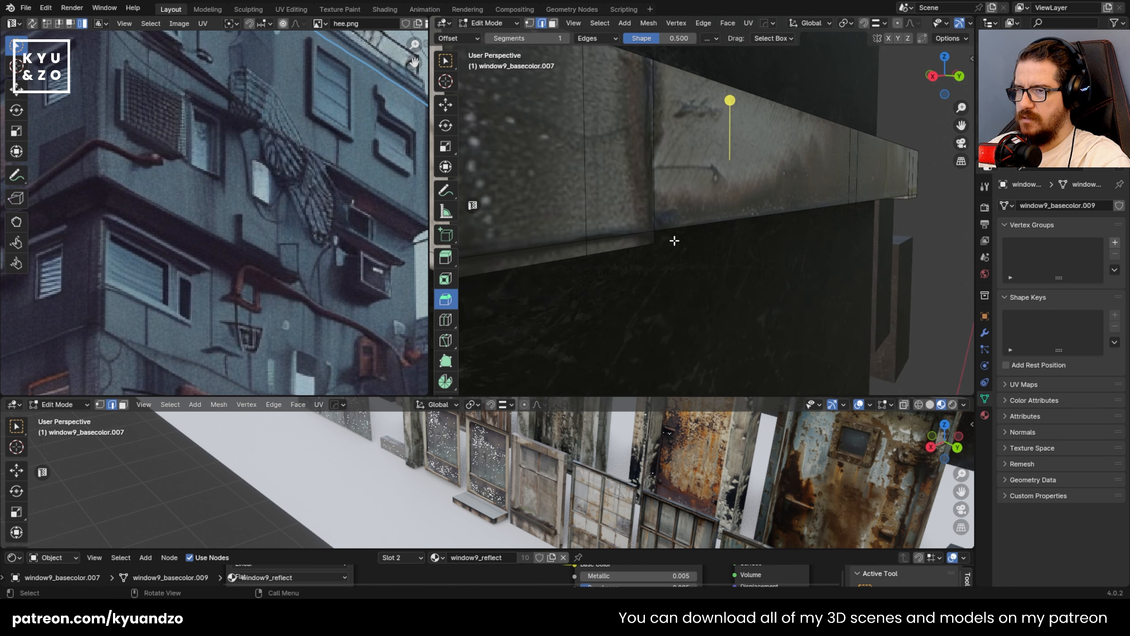
alt+click(615, 246)
key(x)
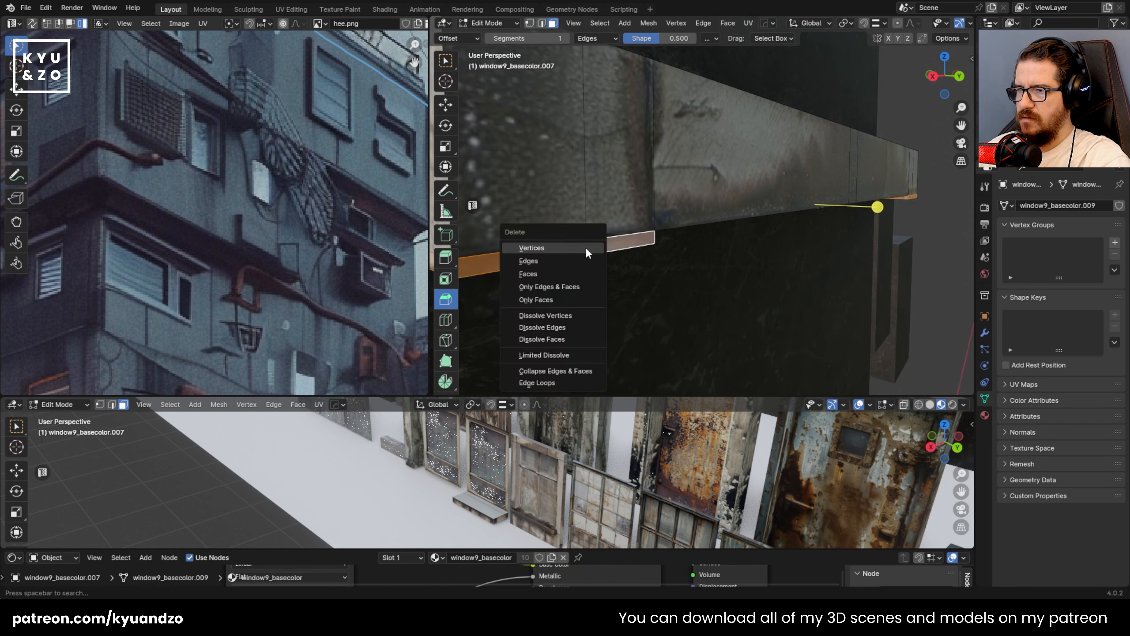
click(570, 272)
- Move the open frame piece about 0.087 m along Y, away from the facade
scroll(644, 252, down, 4)
key(shift+grave)
key(w)
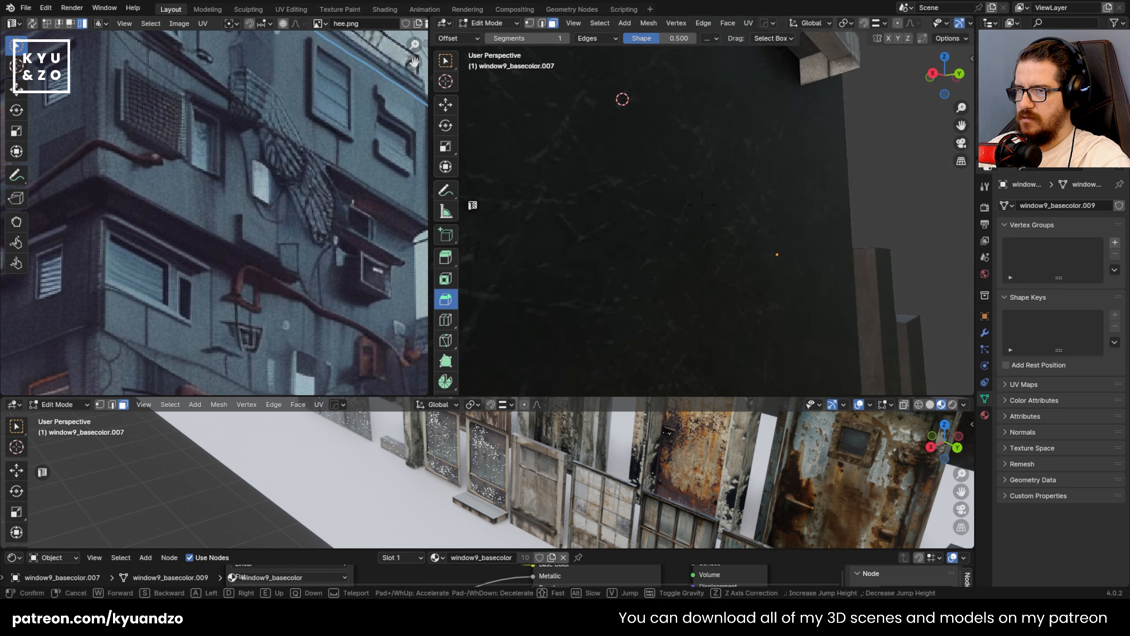
key(s)
click(625, 247)
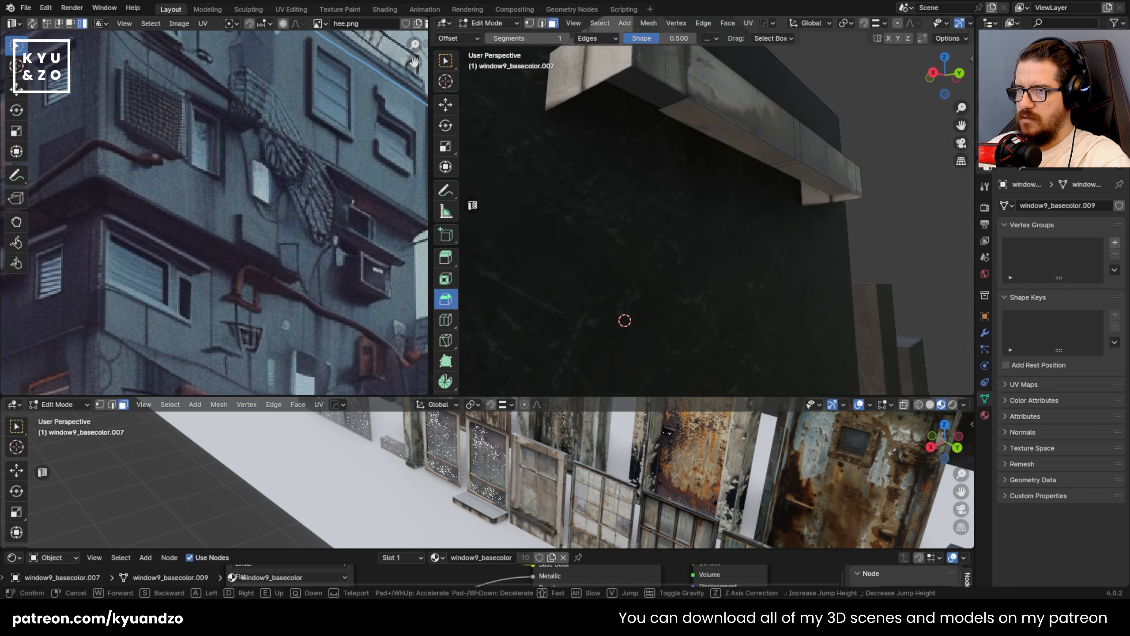
click(598, 212)
key(Tab)
key(g)
key(y)
click(683, 133)
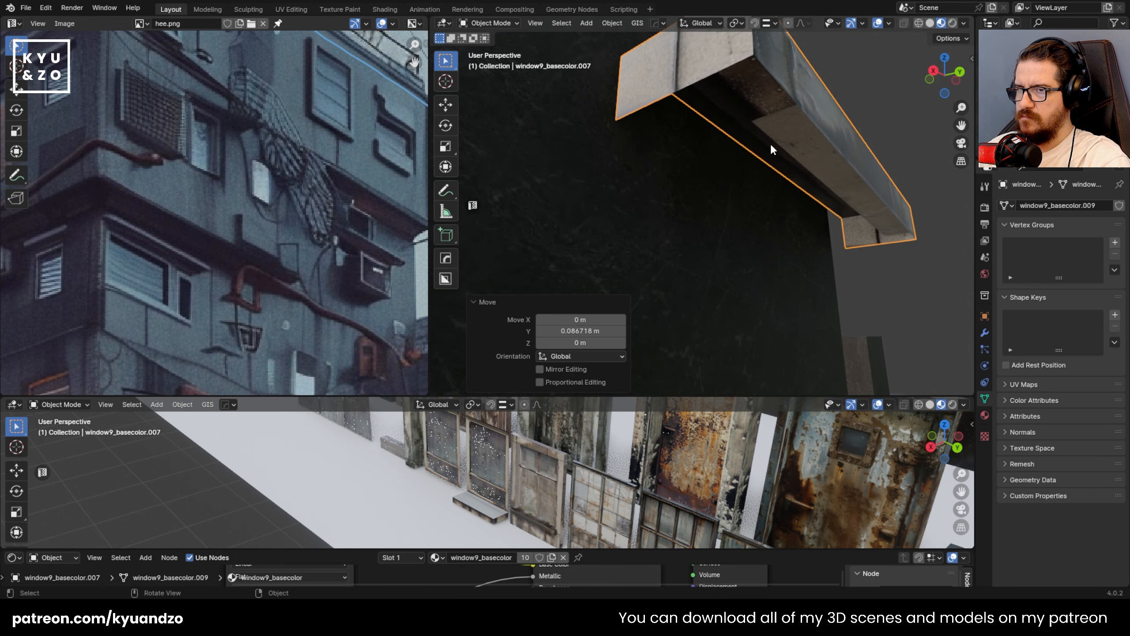
- Set the frame piece's origin to its geometry
key(shift+grave)
key(s)
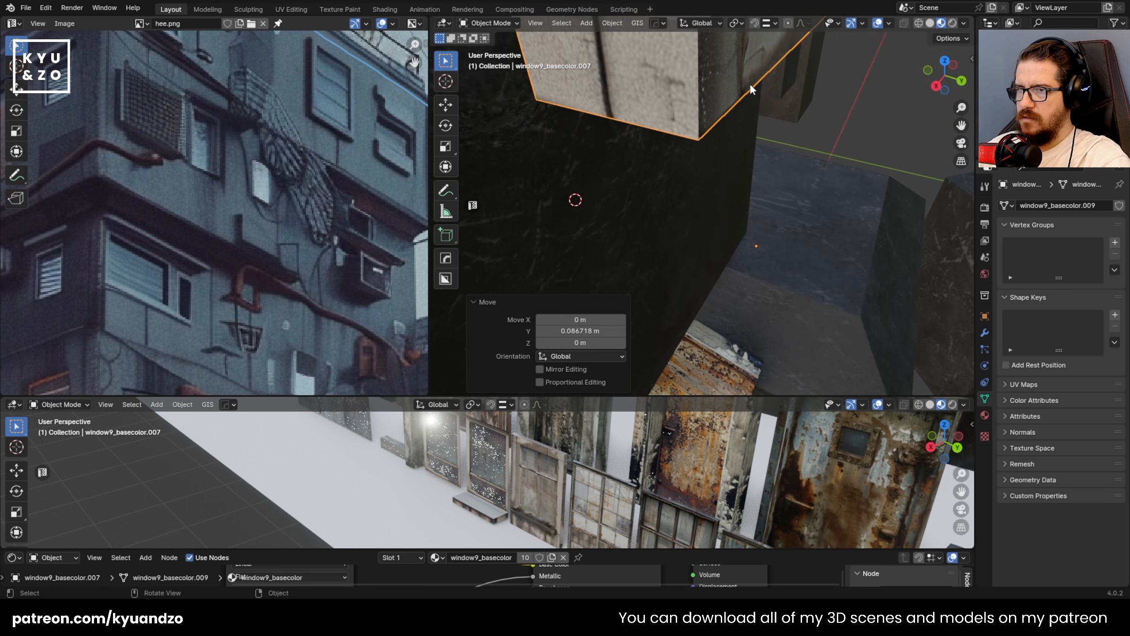
click(696, 181)
click(611, 23)
mouse_move(634, 49)
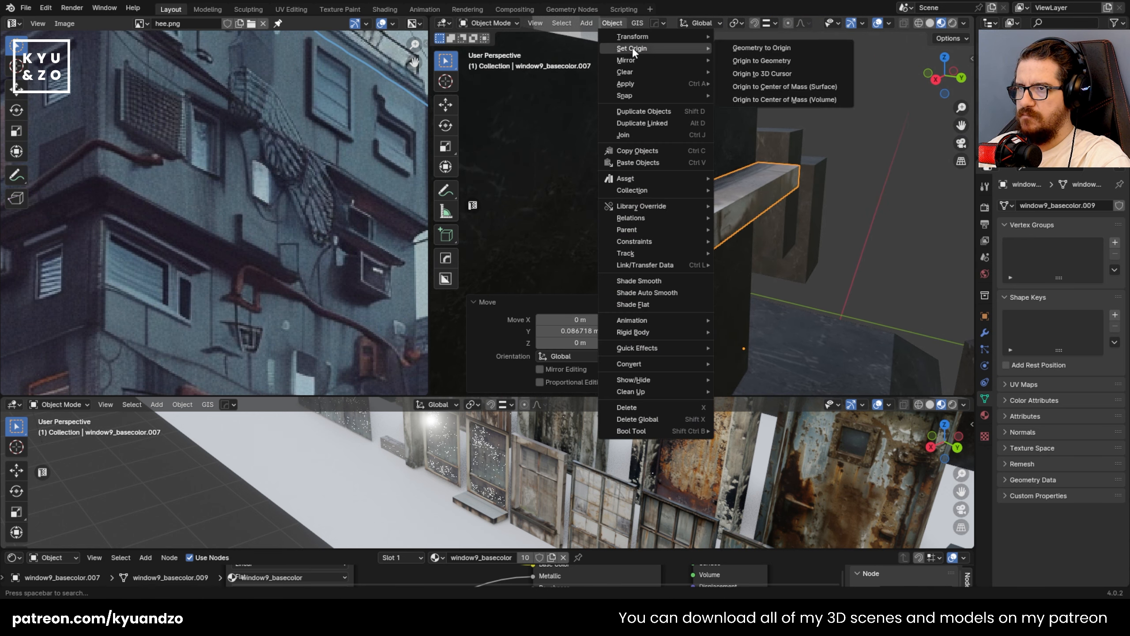
click(764, 61)
- Mirror the frame piece about its own origin with the HOps Mirror tool
key(q)
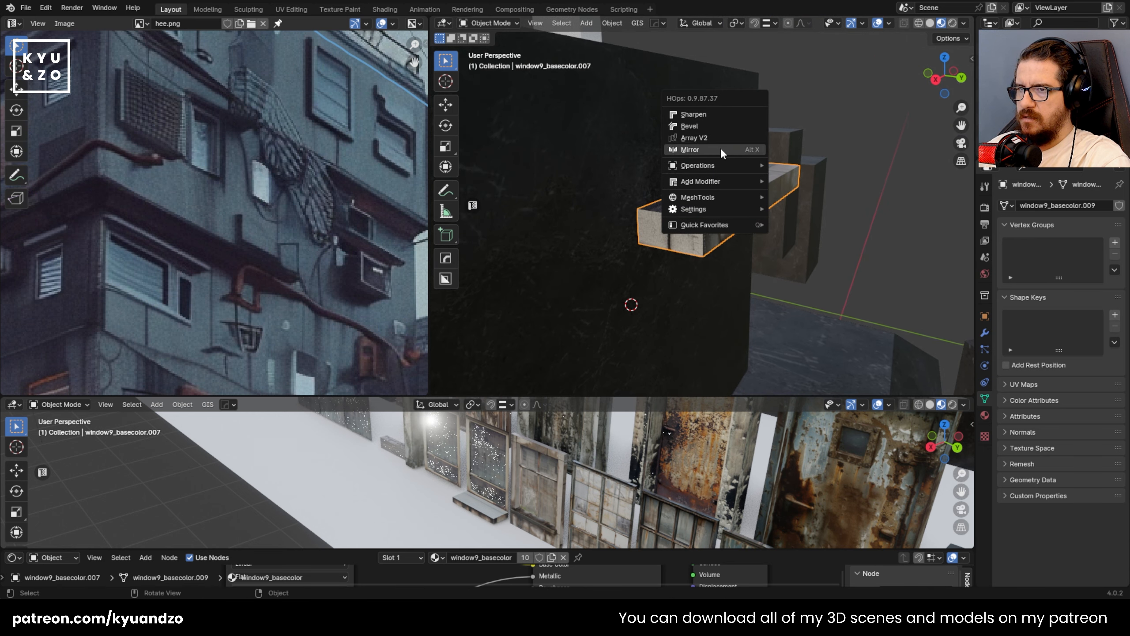
key(Escape)
key(q)
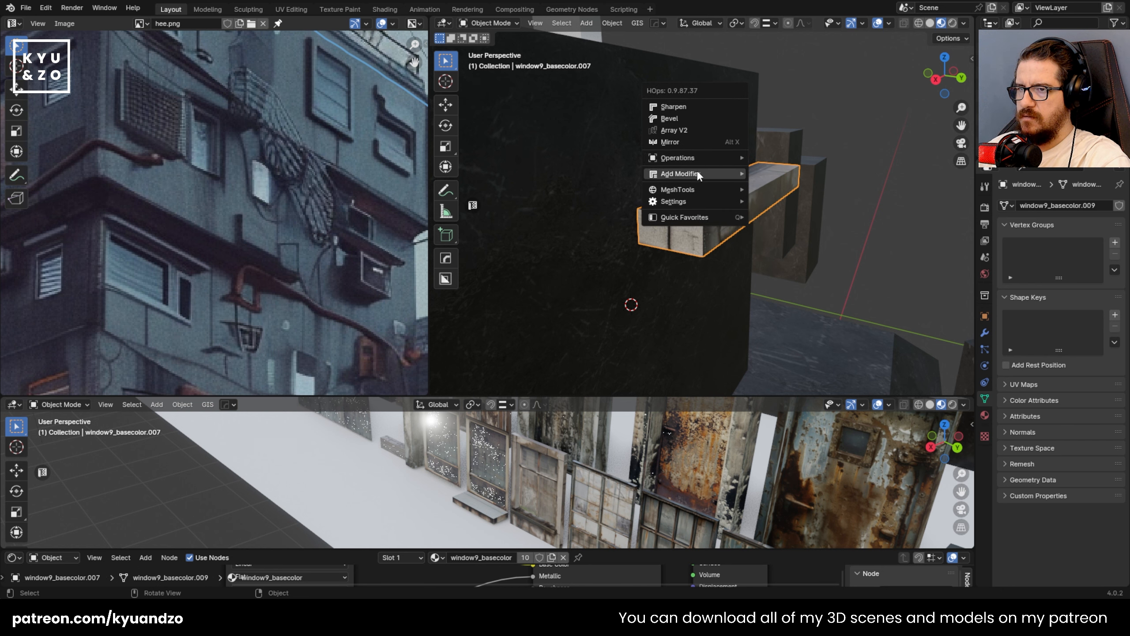
click(699, 142)
middle_drag(742, 125, 684, 196)
- Make the frame piece's mirror modifier permanent with Smart Apply
key(q)
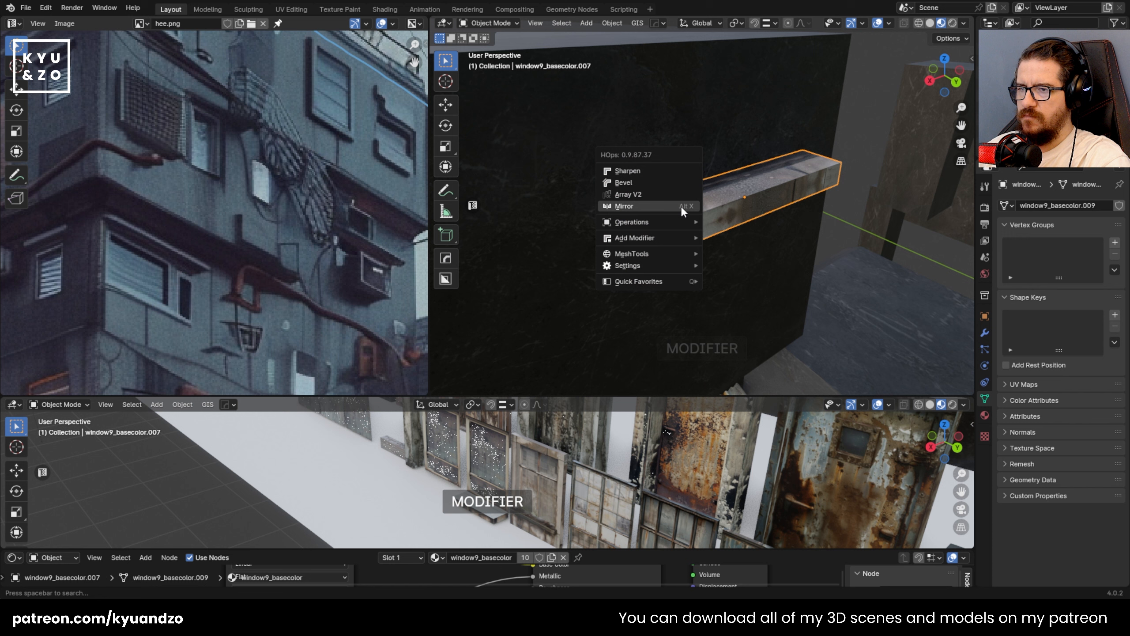
key(Escape)
key(q)
mouse_move(590, 249)
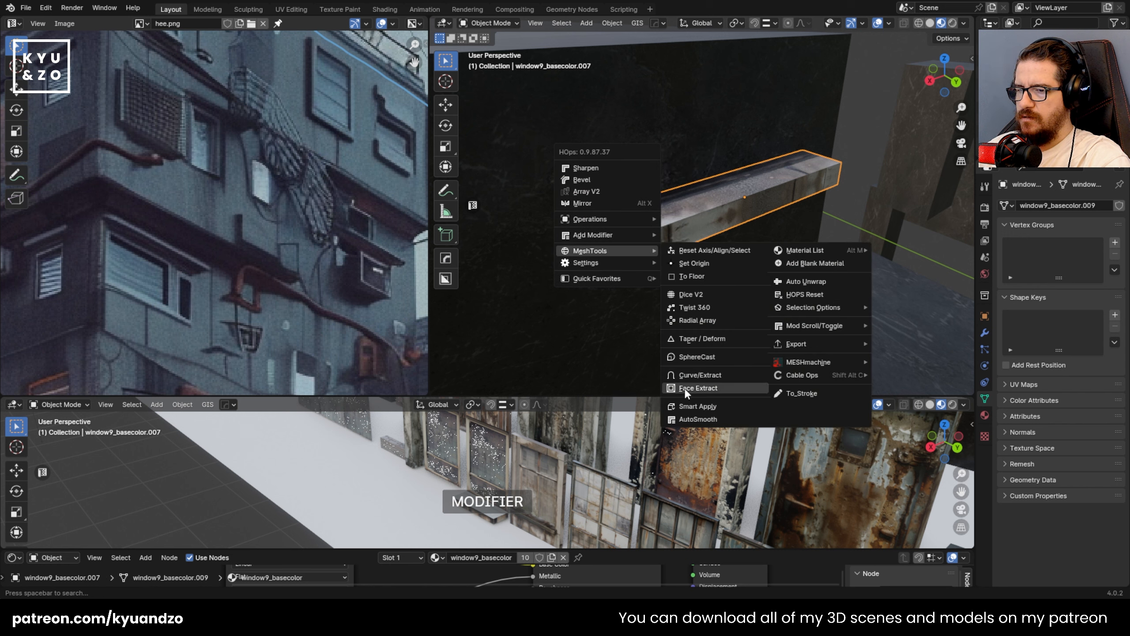
click(690, 406)
- Move the mirrored beam about -0.155 m along Y into the wall and scale it by 1.393
key(g)
key(y)
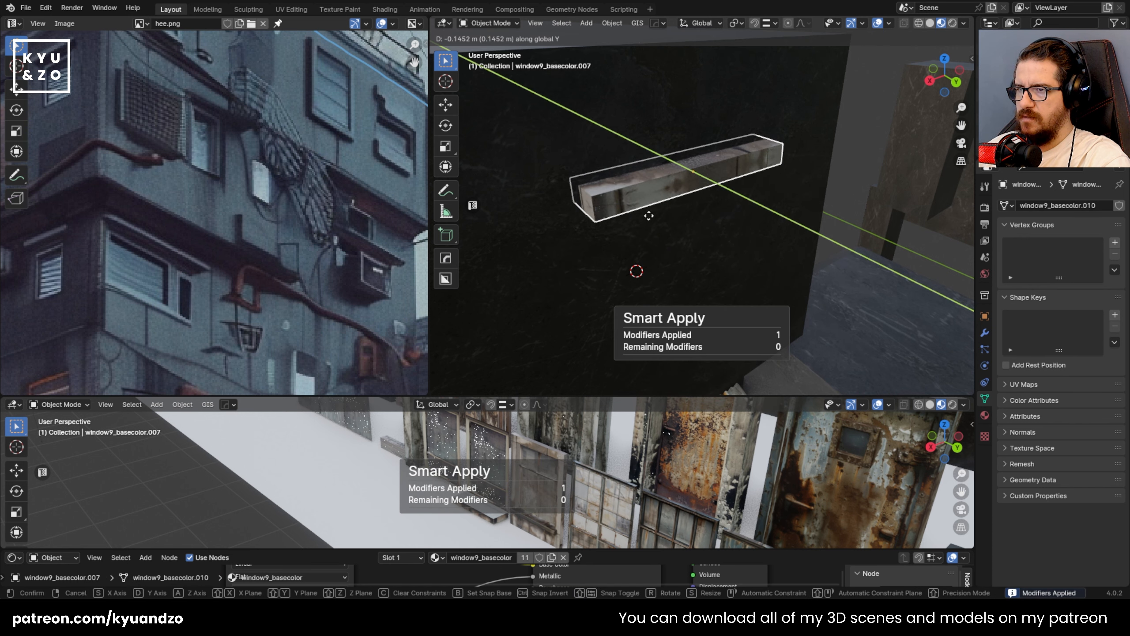
click(645, 214)
middle_drag(707, 202, 663, 187)
key(s)
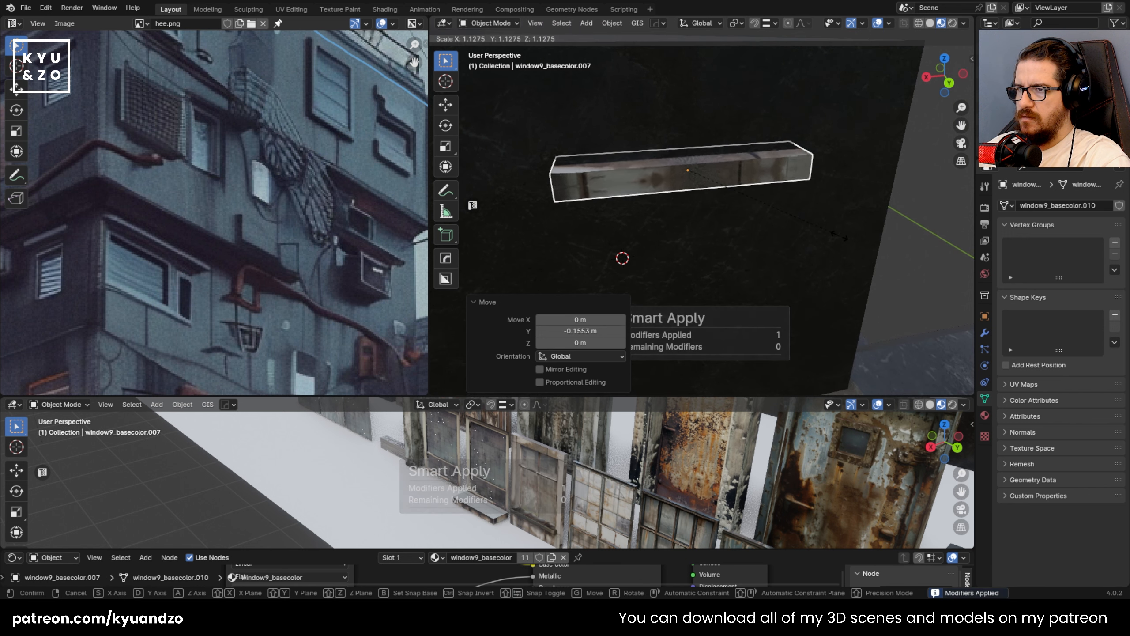
click(867, 265)
scroll(692, 222, down, 6)
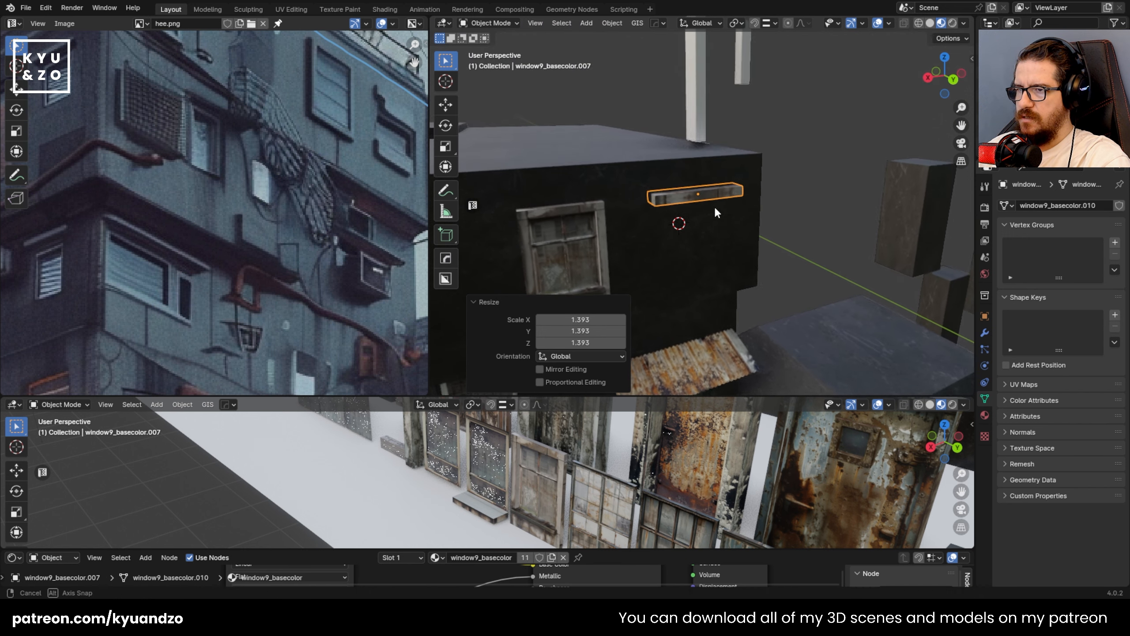
key(g)
key(z)
right_click(729, 211)
- Duplicate the beam about -0.427 m along Z, directly below the original
key(shift+d)
key(z)
click(754, 271)
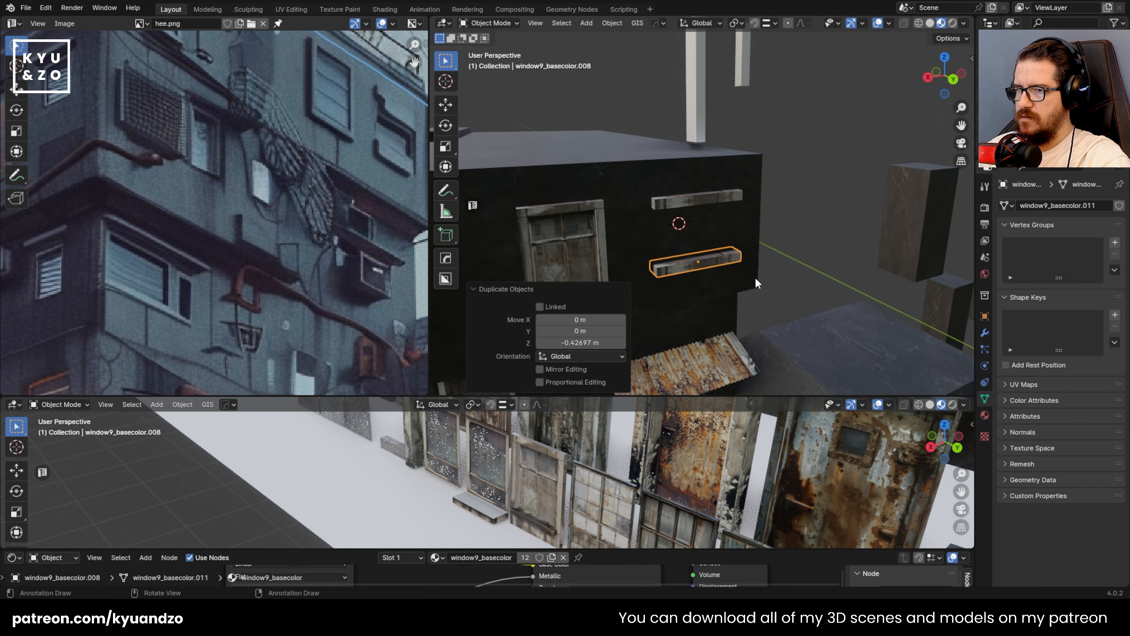
key(s)
key(z)
right_click(771, 258)
scroll(799, 235, up, 4)
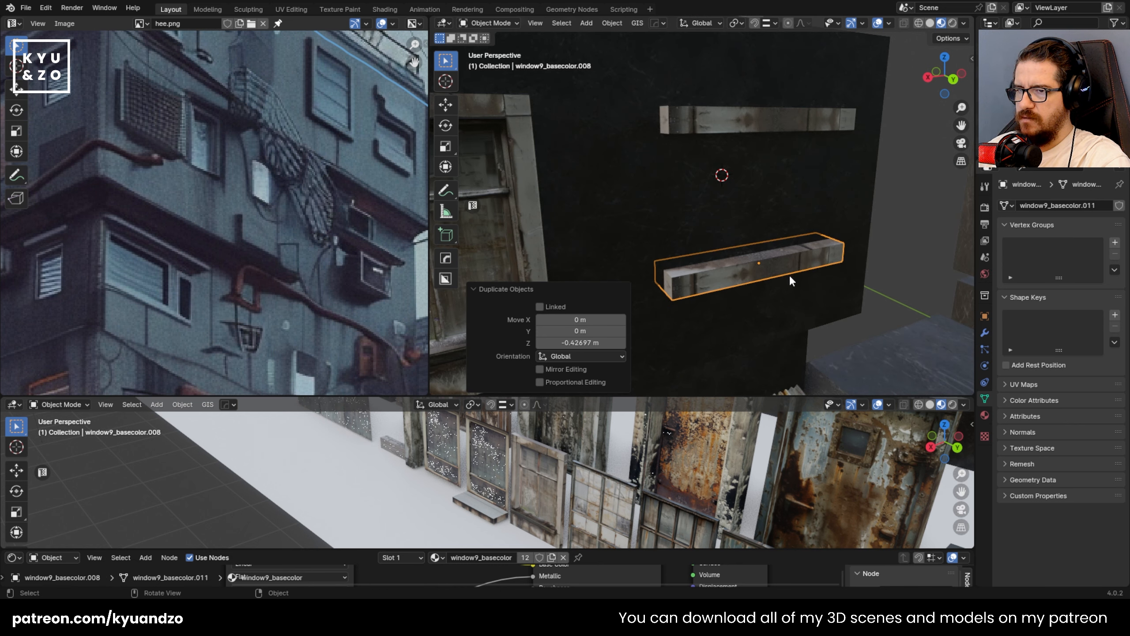
key(Tab)
scroll(795, 247, up, 2)
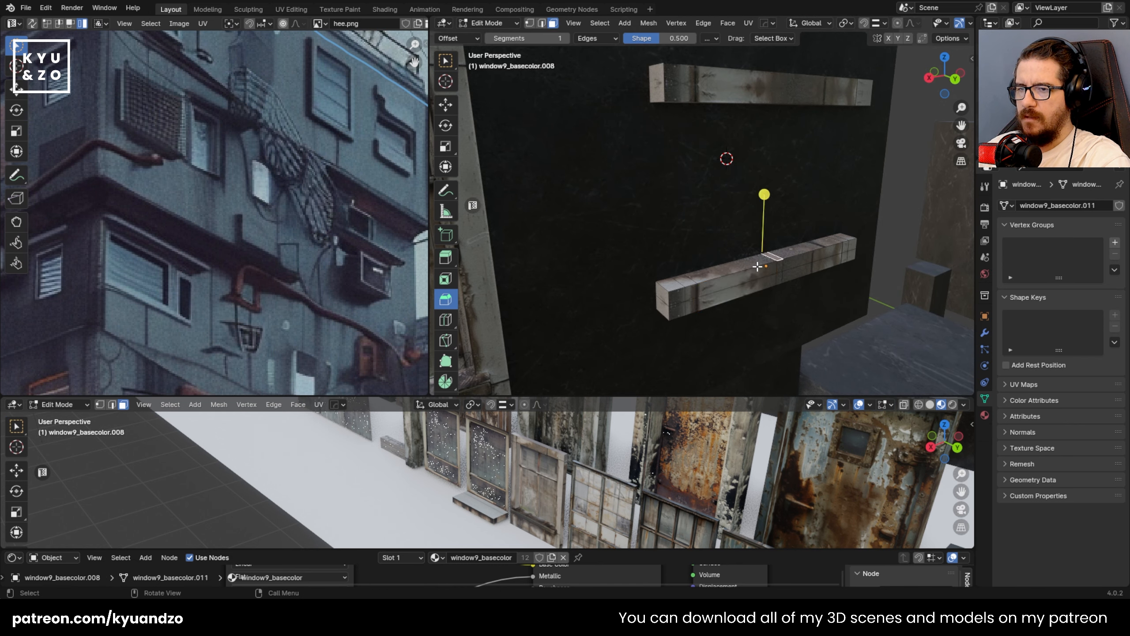
key(Tab)
key(g)
key(y)
right_click(778, 290)
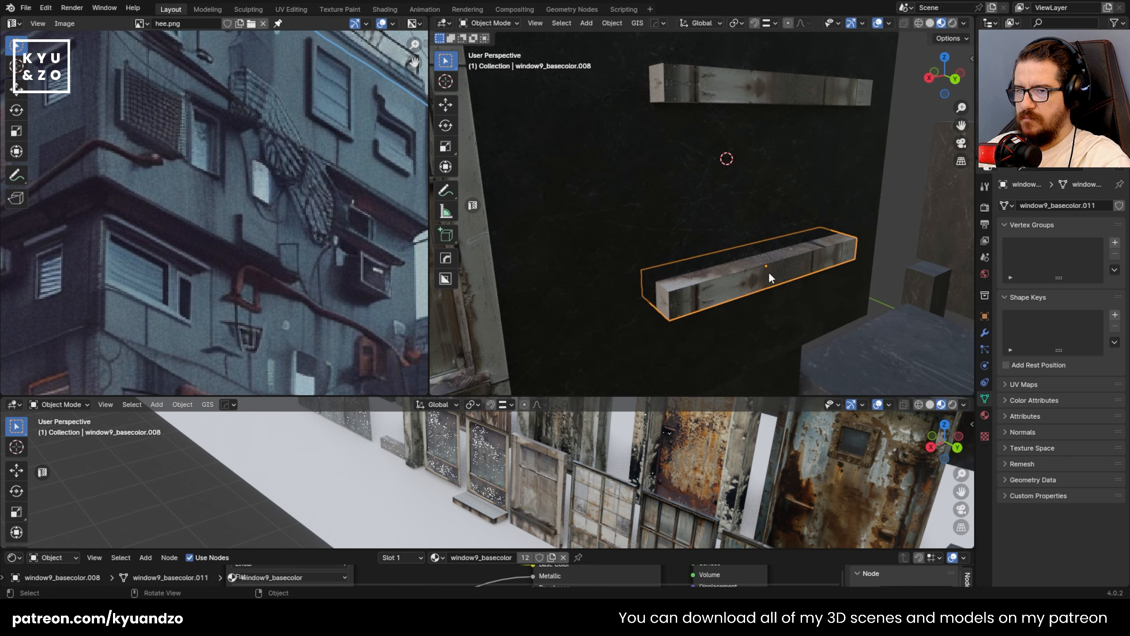
- Extrude the lower beam's top faces upward along Z to make the beam taller
key(Tab)
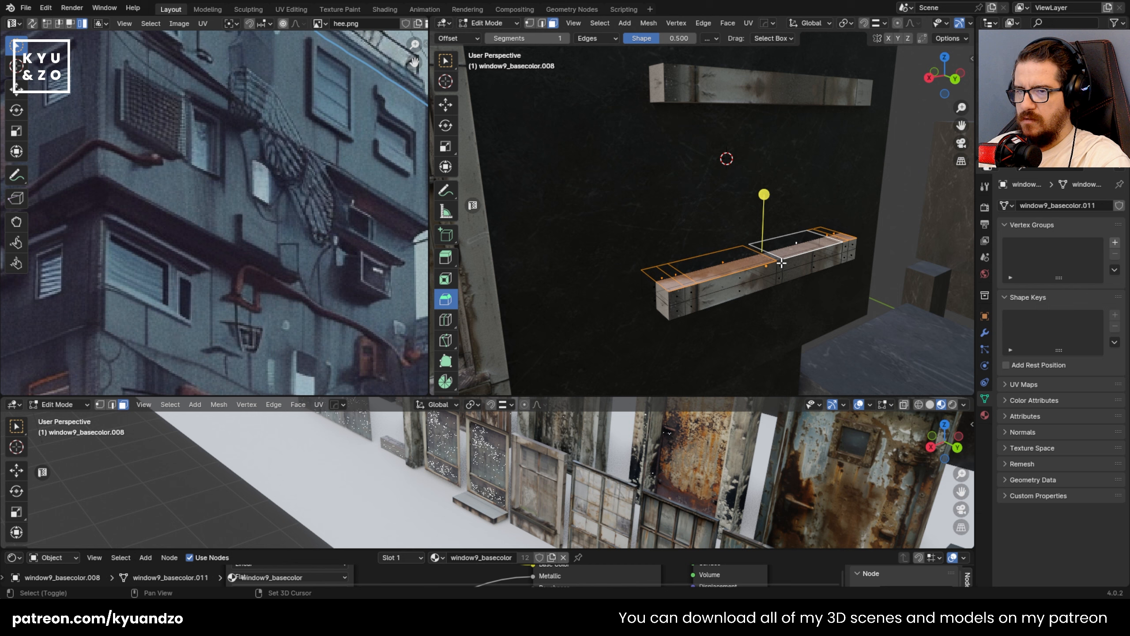
key(shift+grave)
key(w)
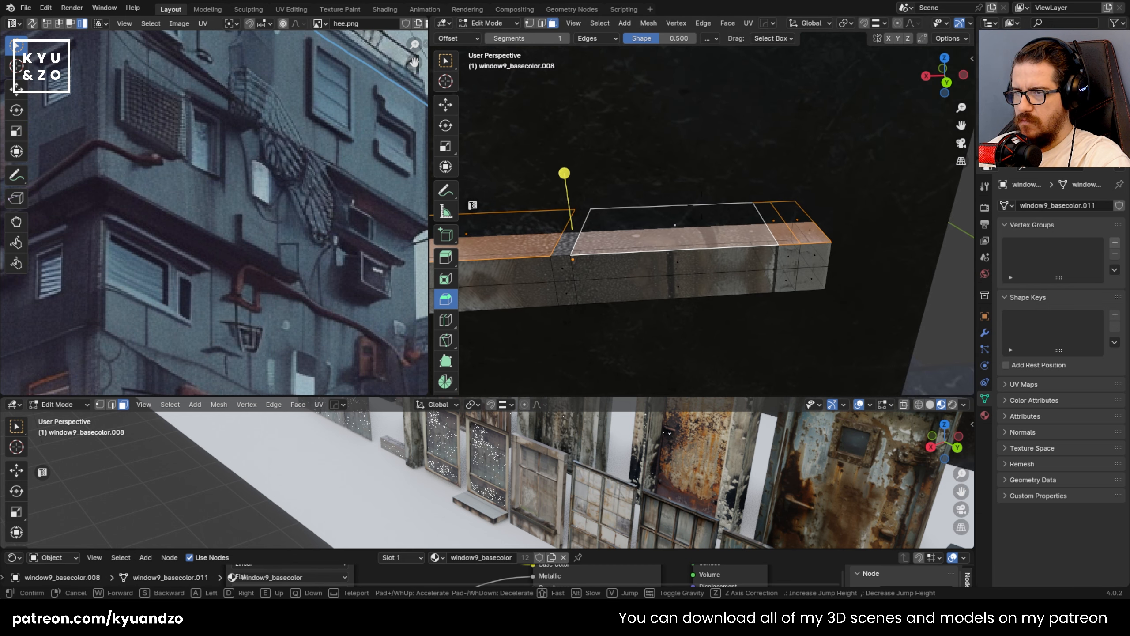
key(shift+grave)
key(s)
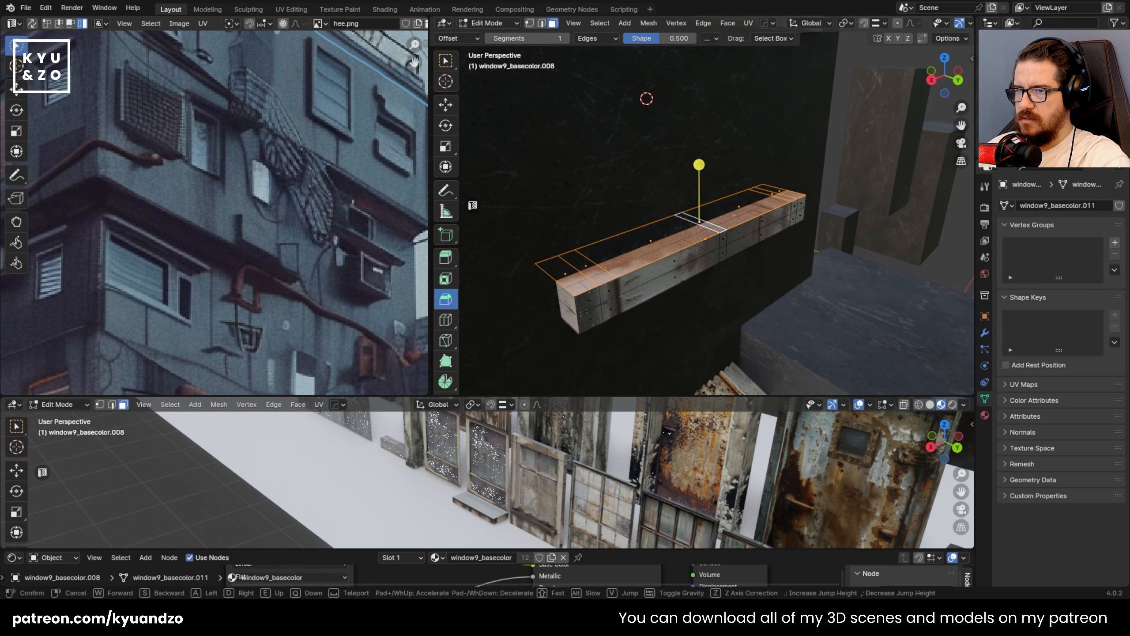
key(e)
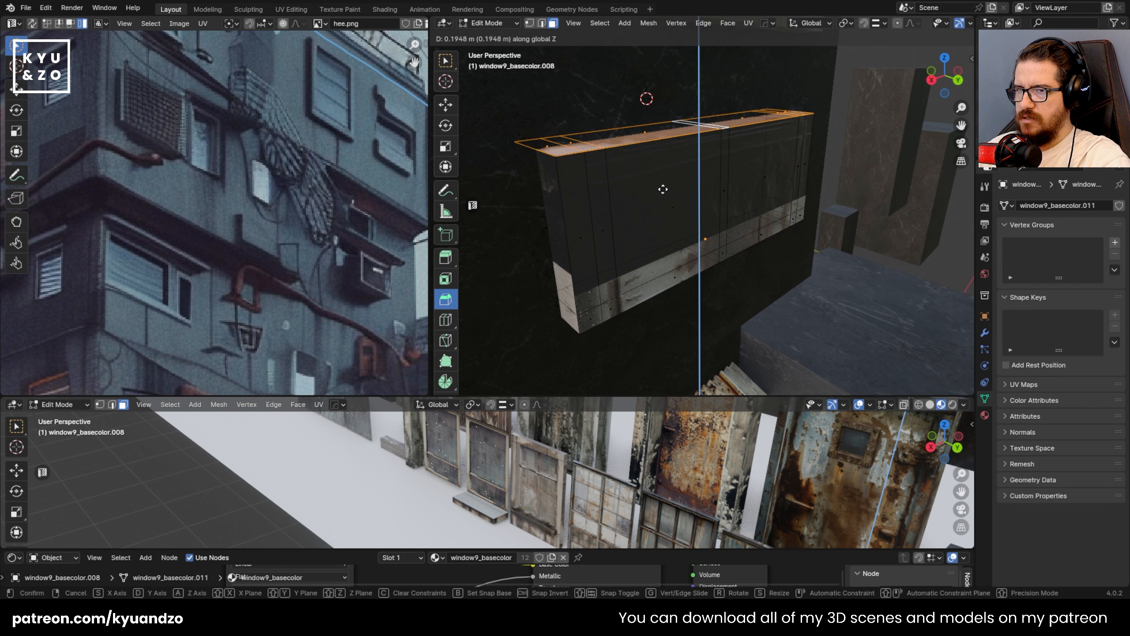
click(649, 240)
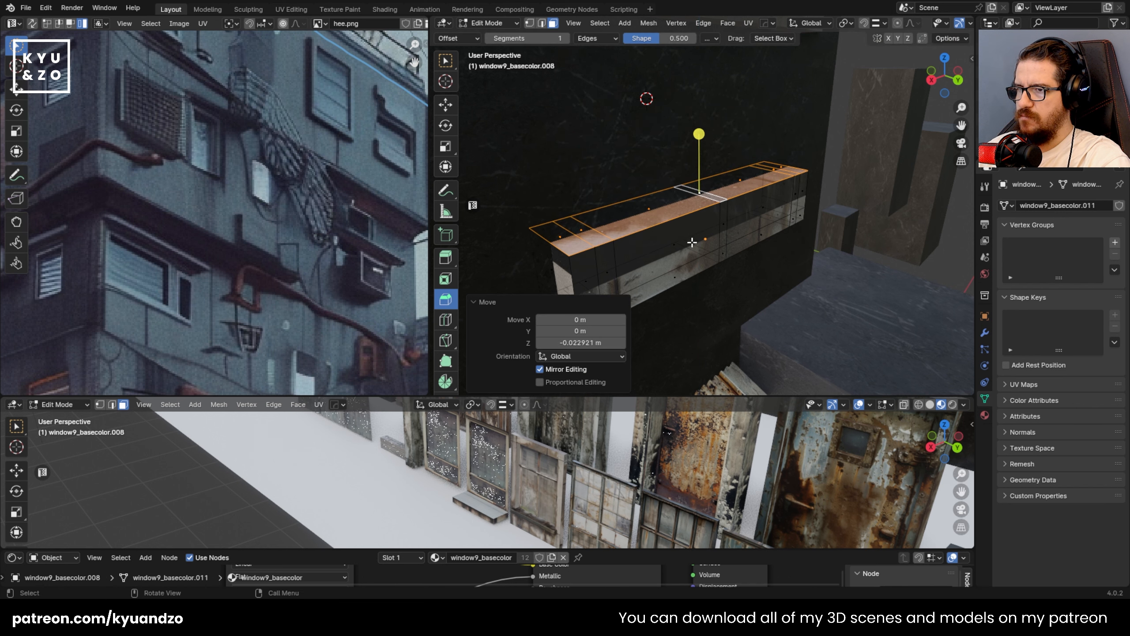
key(Tab)
key(Tab)
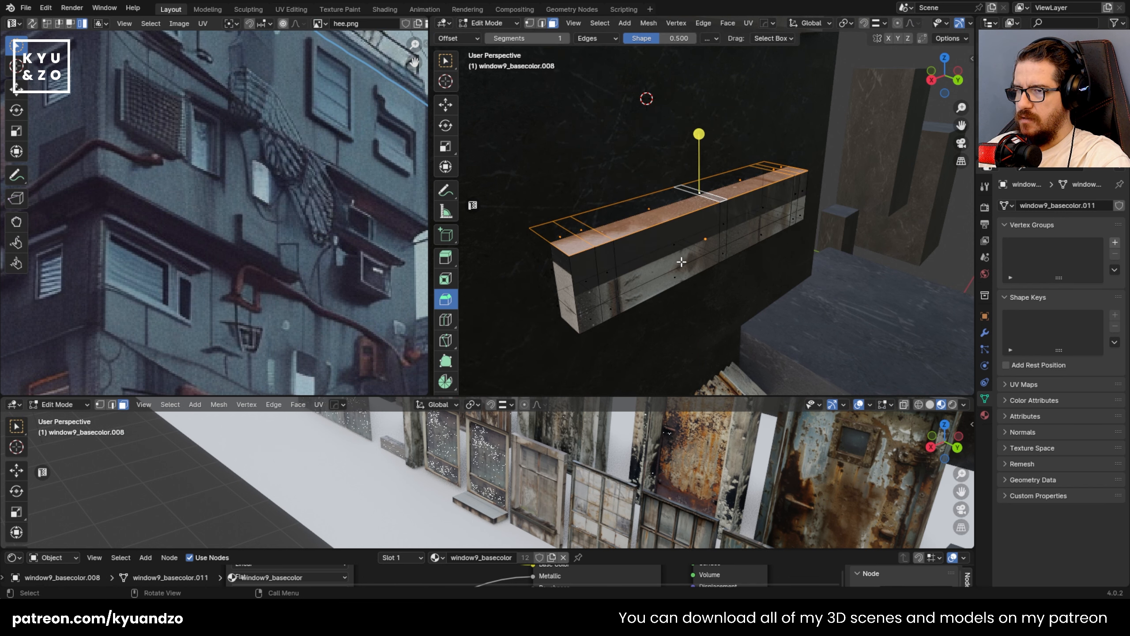
- Move the lower beam about -0.012 m along Y, slightly deeper into the wall
drag(612, 309, 617, 321)
key(Tab)
key(g)
key(y)
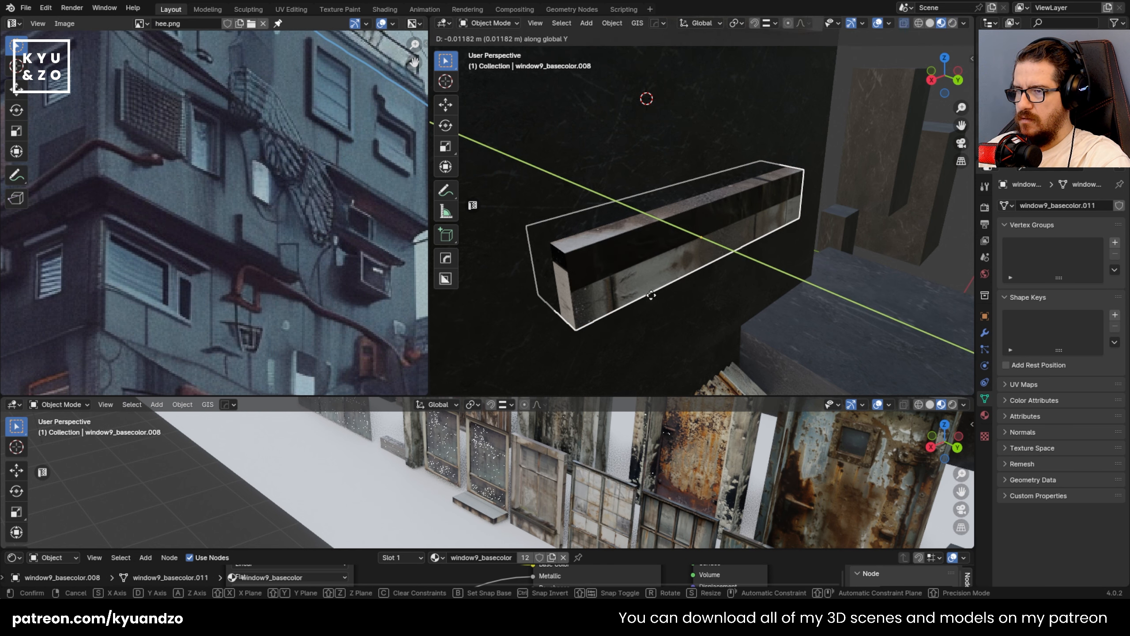
click(648, 293)
- Unwrap all faces of the lower beam with Cube Projection
key(Tab)
key(a)
key(u)
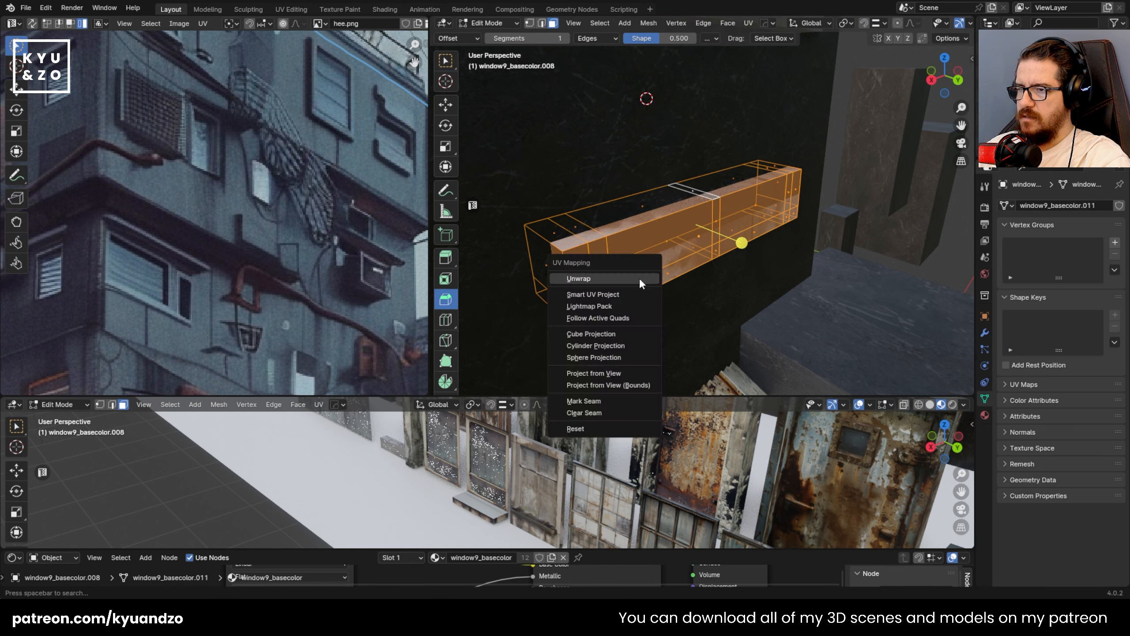
click(602, 333)
key(Tab)
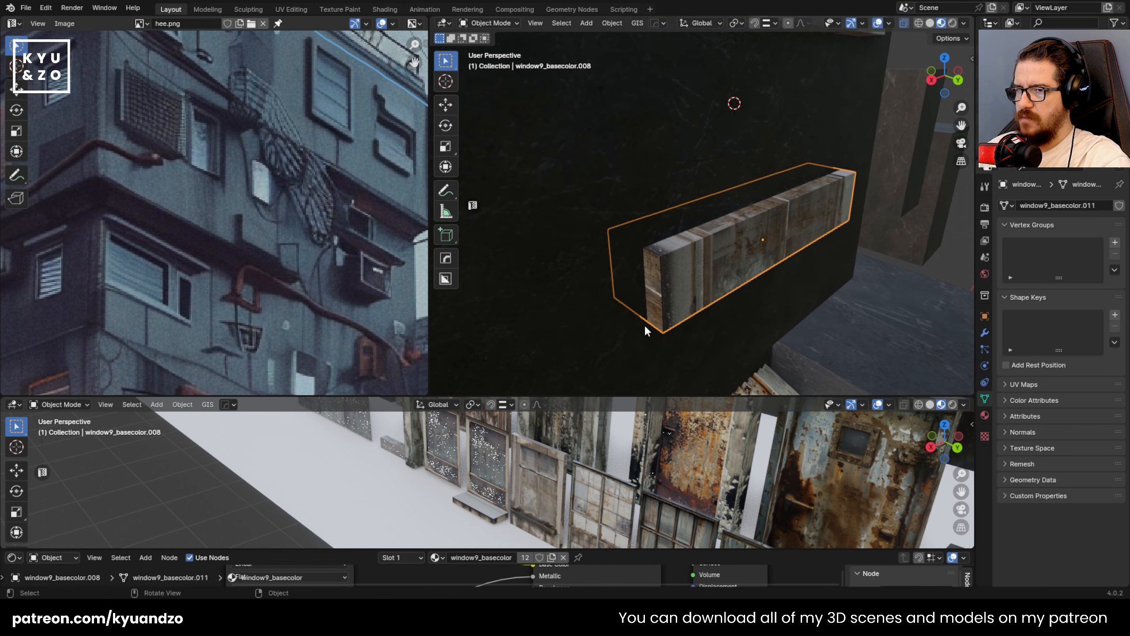
- Examine the lower beam's projected texture on its front and end faces from several angles
key(shift+grave)
key(w)
key(s)
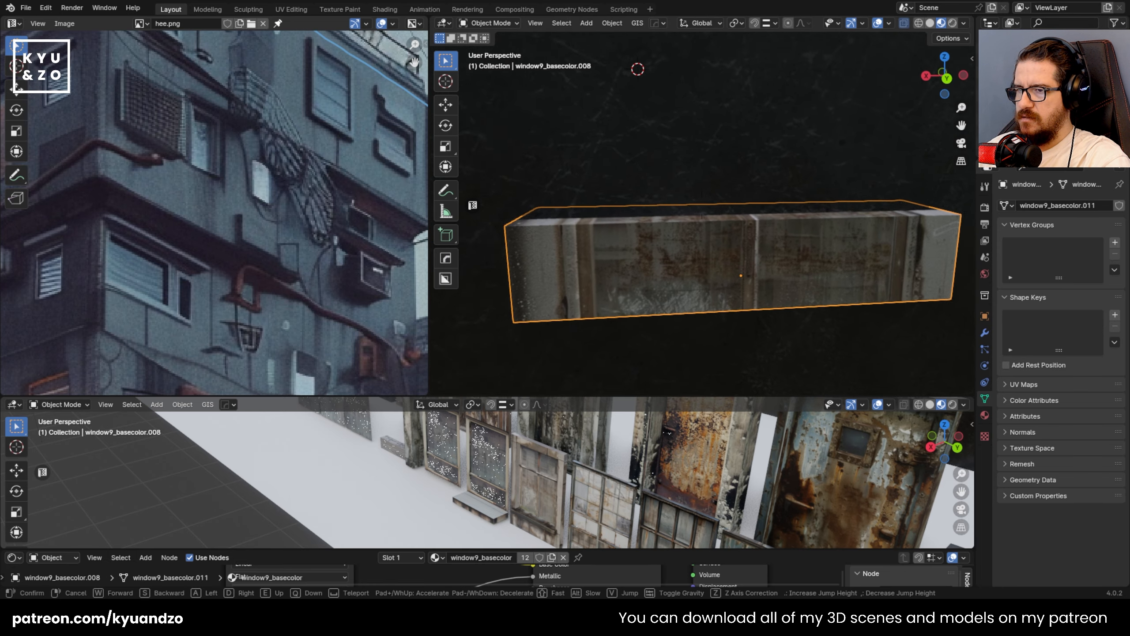
click(693, 165)
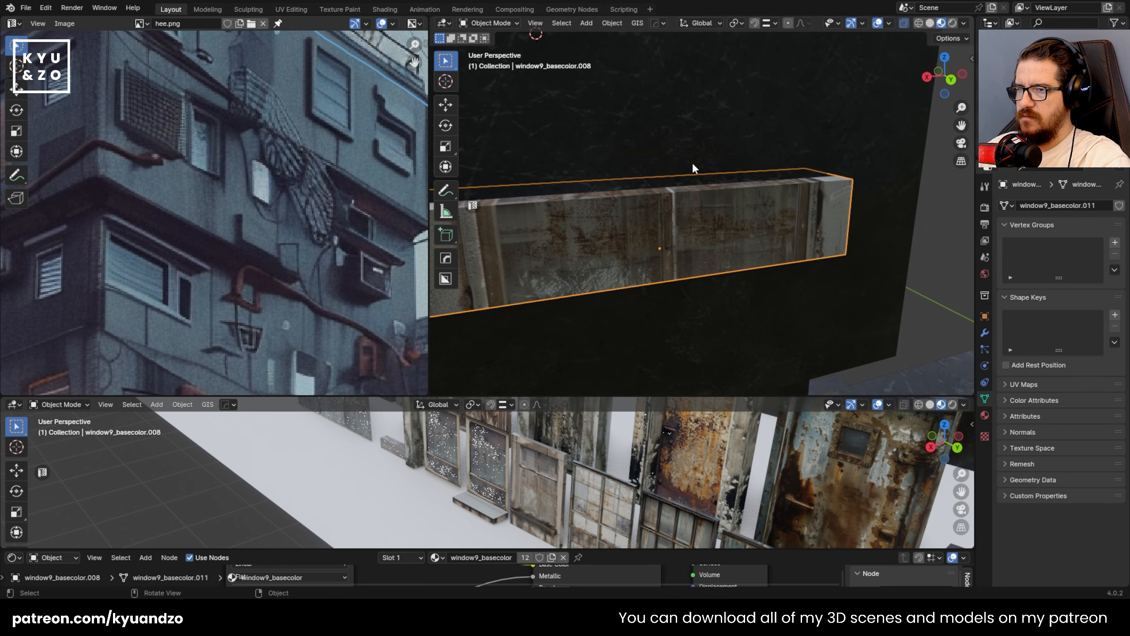
key(shift+grave)
key(s)
key(a)
click(683, 242)
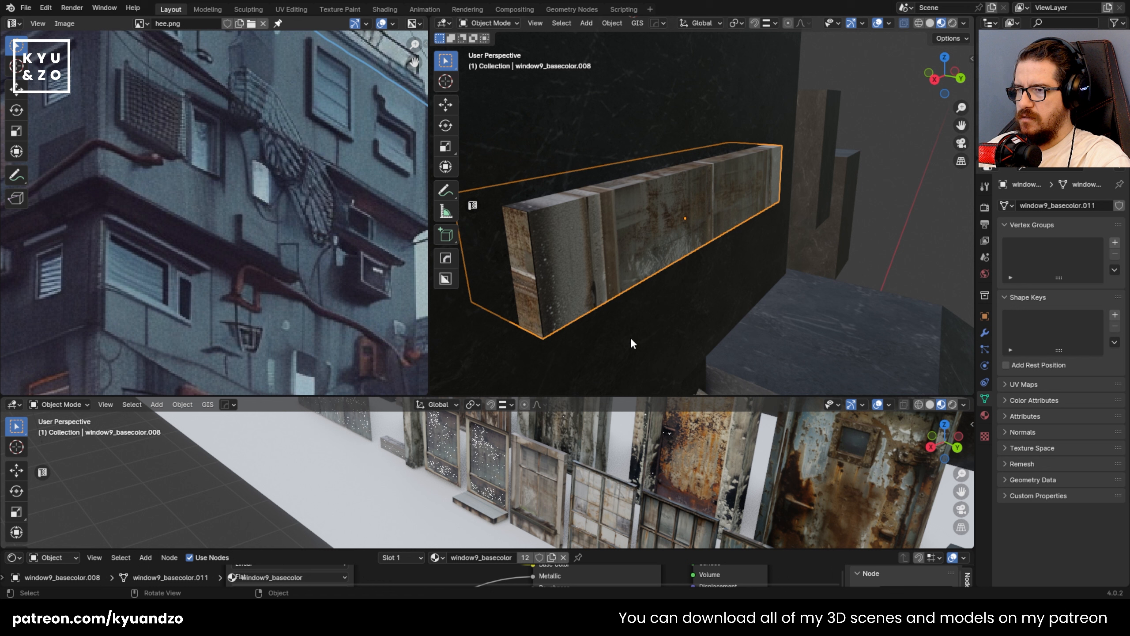
key(shift+grave)
key(a)
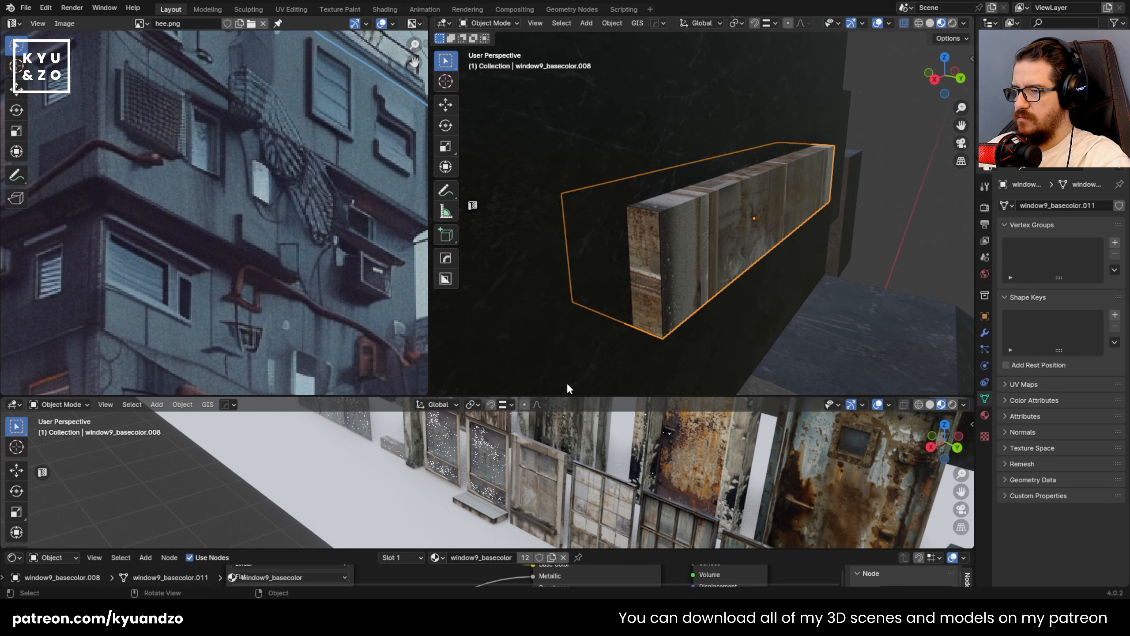
- Show the window9_basecolor.jpg texture in the image editor in place of the hee.png reference
click(142, 22)
scroll(172, 138, down, 2)
scroll(171, 136, down, 4)
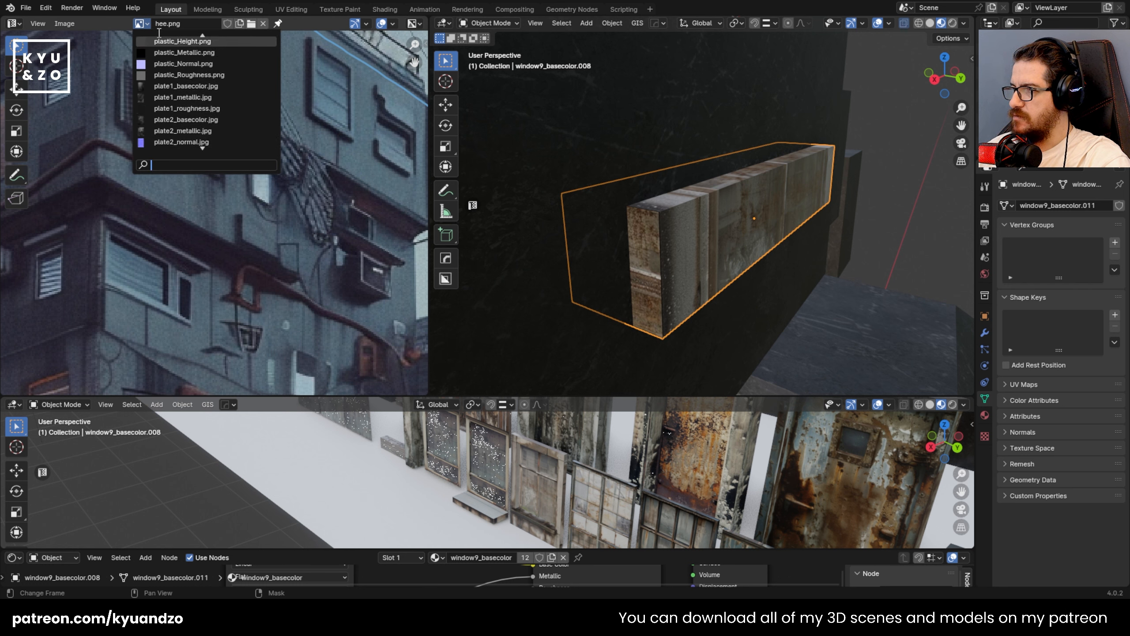
text(w9)
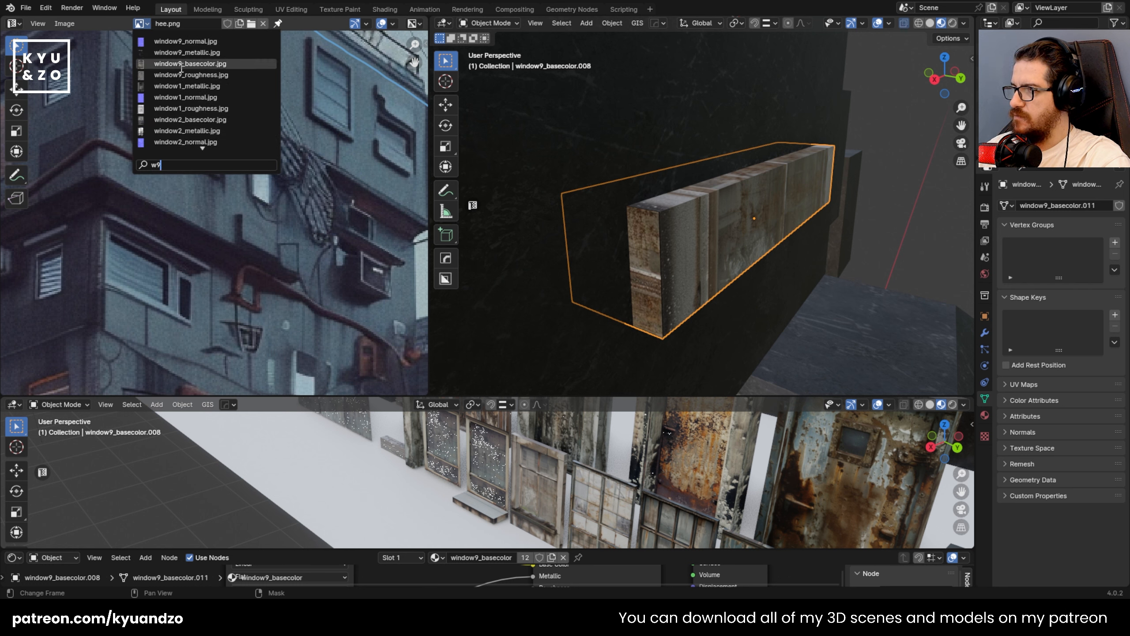
click(220, 65)
scroll(315, 215, down, 4)
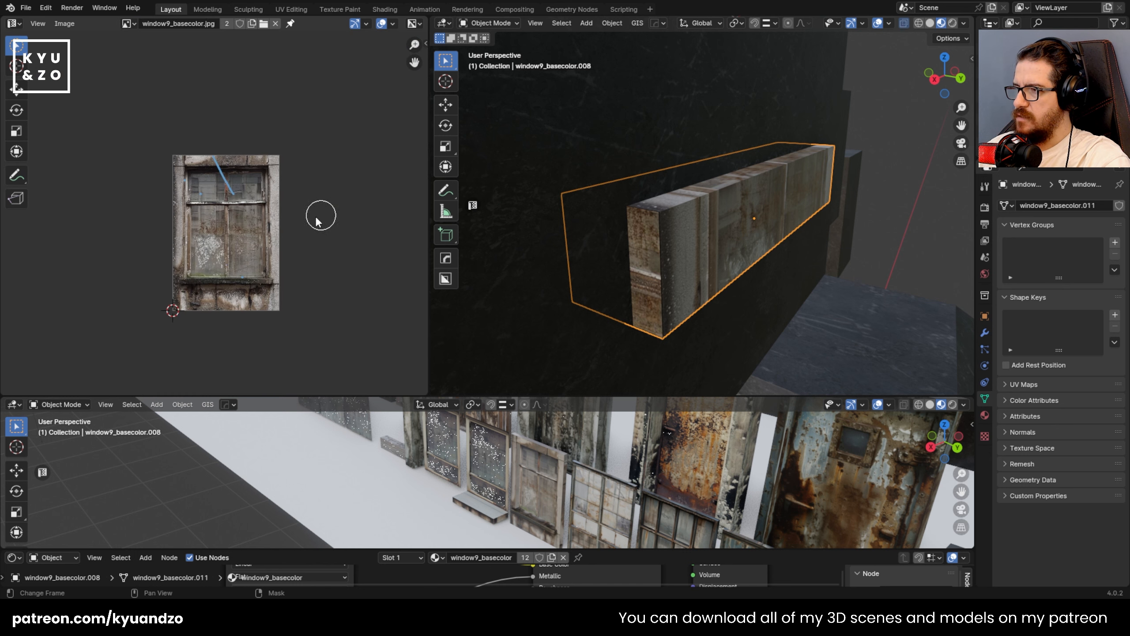
scroll(378, 222, up, 3)
- Try turning the lower beam's UVs upright, shrinking them and placing them over the stone frame at the window texture's right edge
key(Tab)
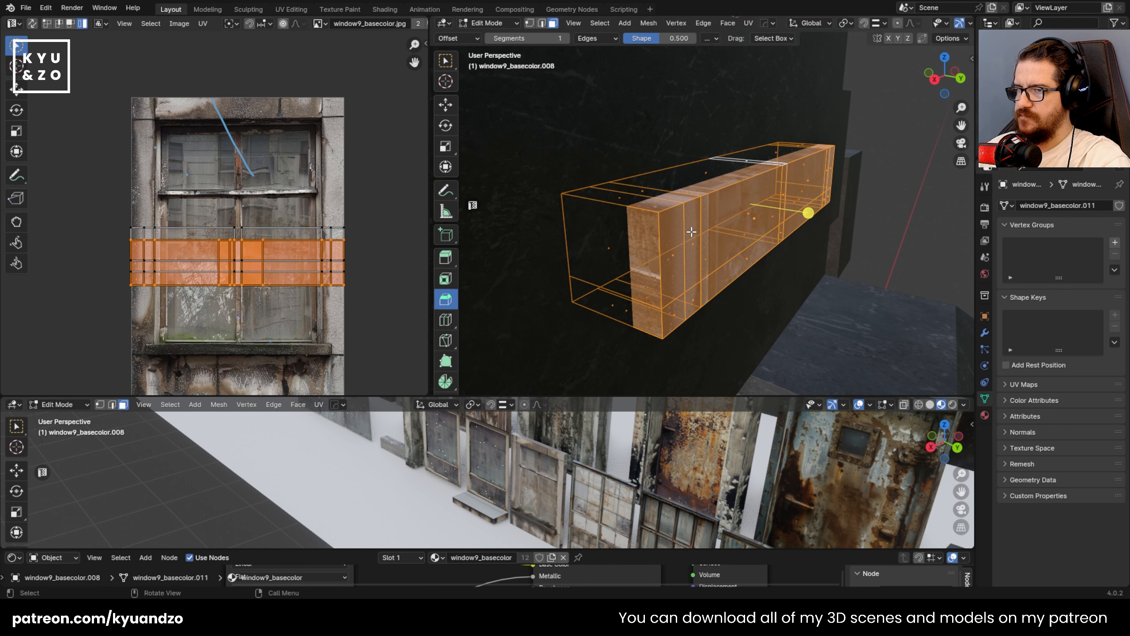
key(r)
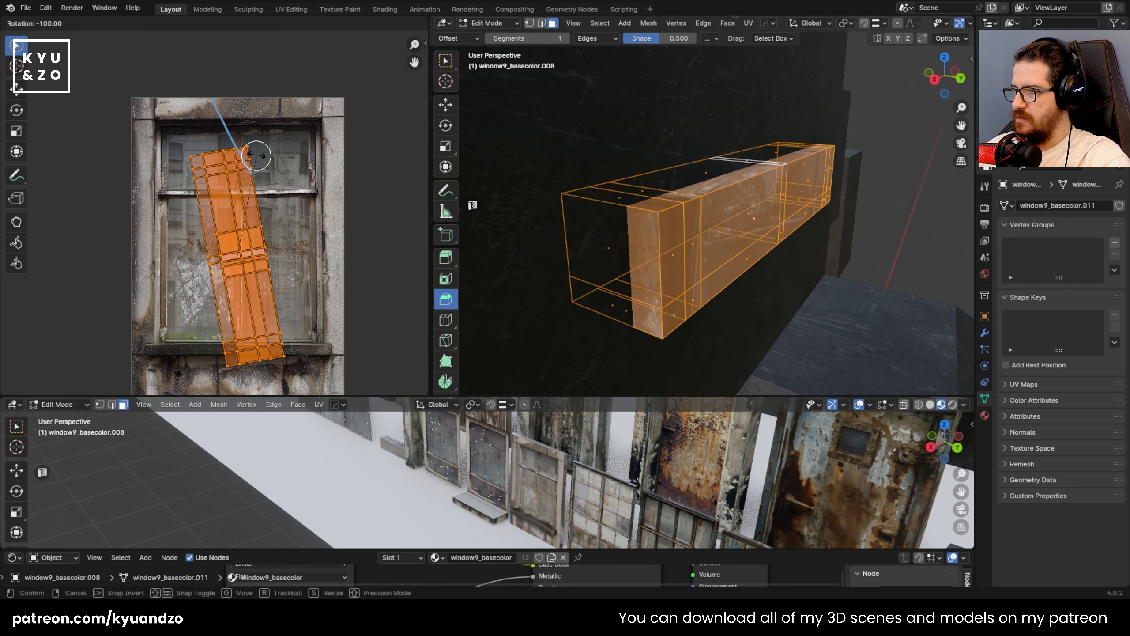
key(Return)
key(s)
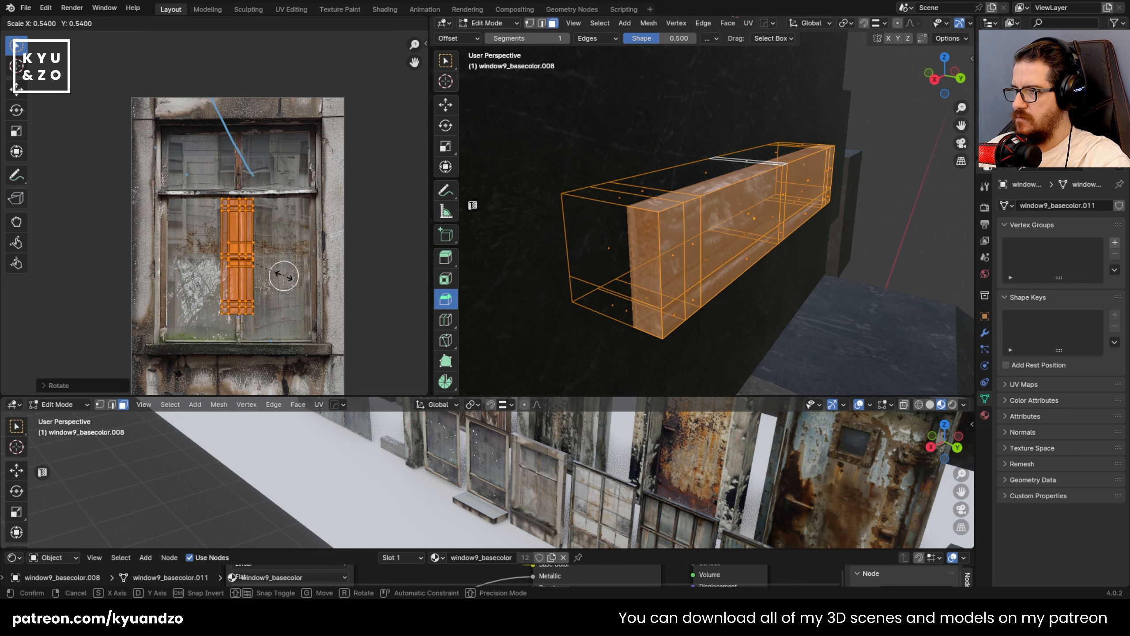
click(267, 268)
key(g)
click(368, 248)
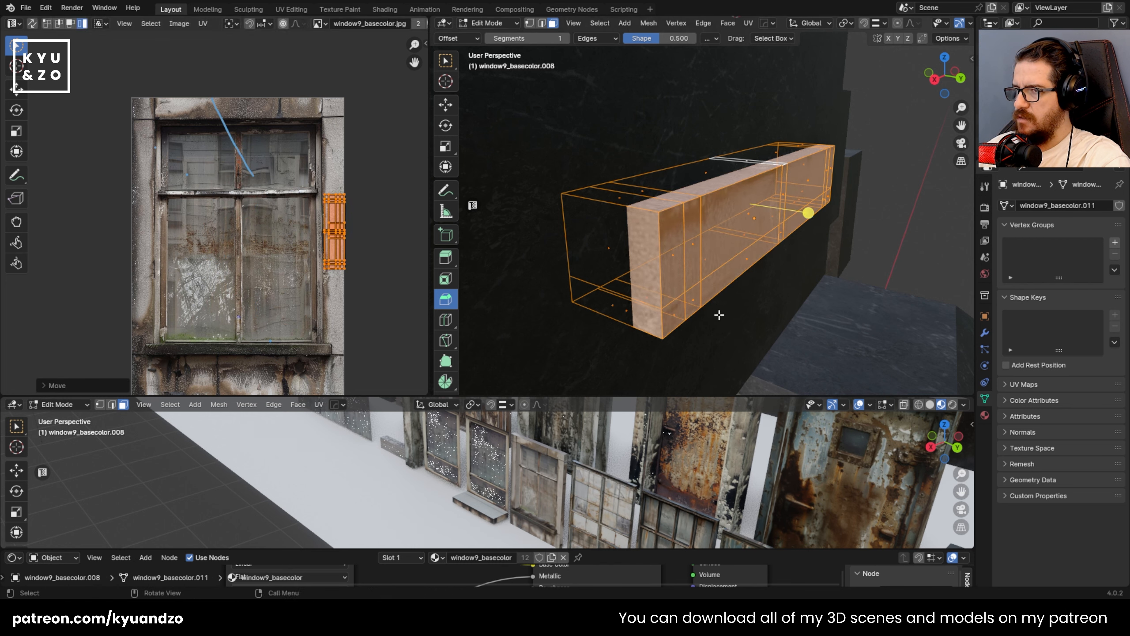
key(Tab)
scroll(701, 302, down, 8)
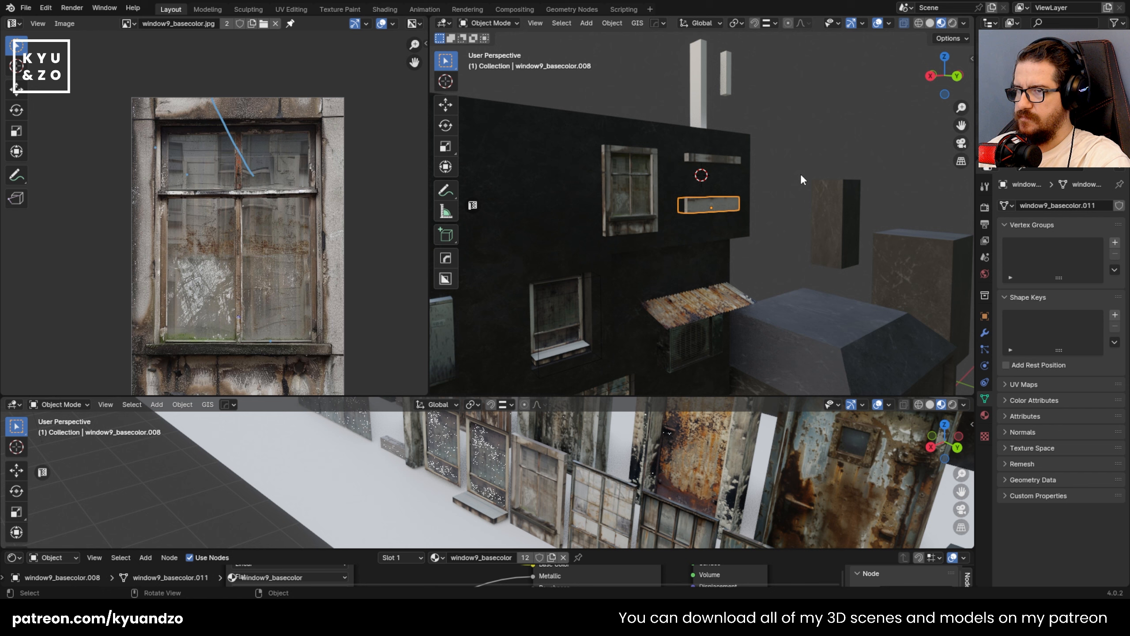
scroll(752, 203, up, 8)
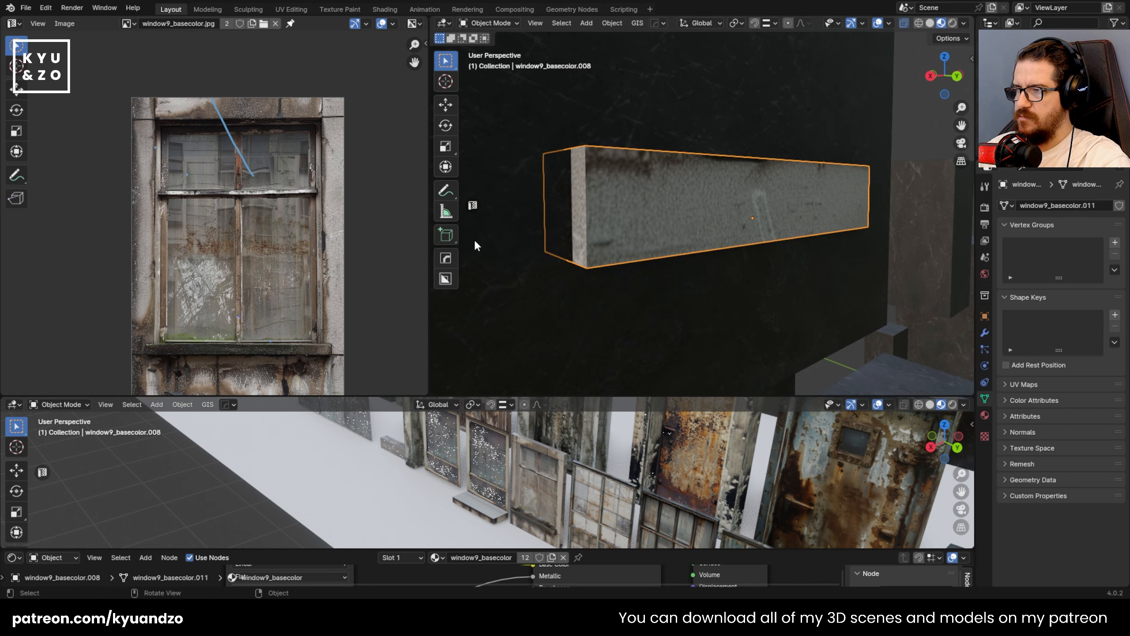
- Try placing the lower beam's UVs over the lower right glass pane of the window texture
key(Tab)
key(g)
click(300, 296)
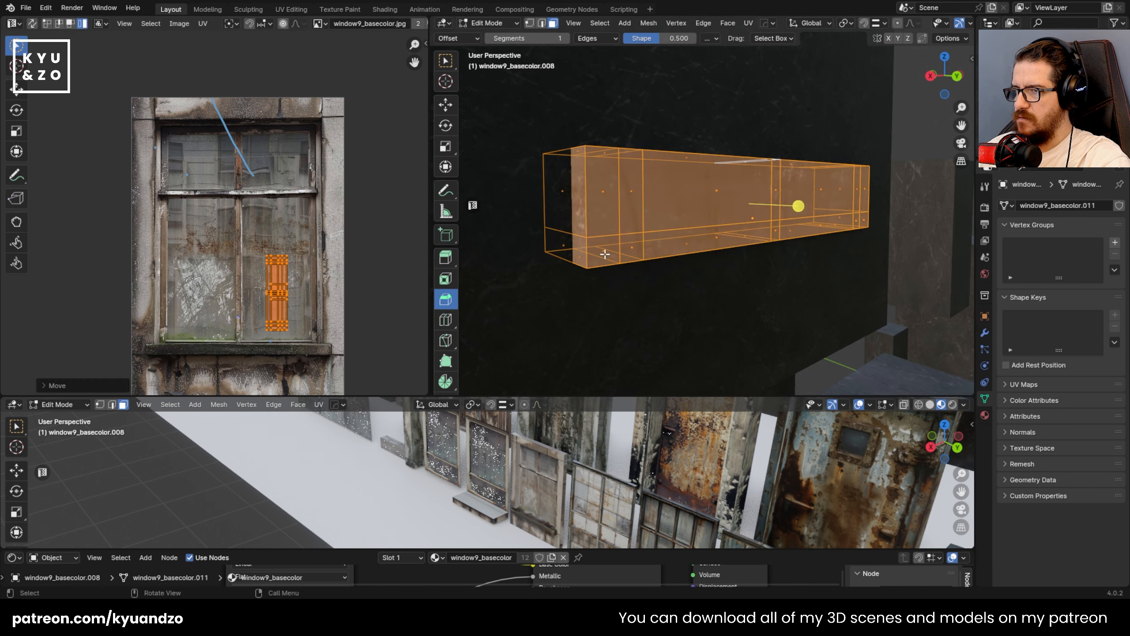
key(Tab)
mouse_move(694, 126)
middle_down()
mouse_move(703, 152)
mouse_move(693, 140)
middle_up()
middle_drag(402, 225, 381, 162)
- Move the lower beam's UVs beneath the window sill in the texture and rotate them to lie horizontally
key(Tab)
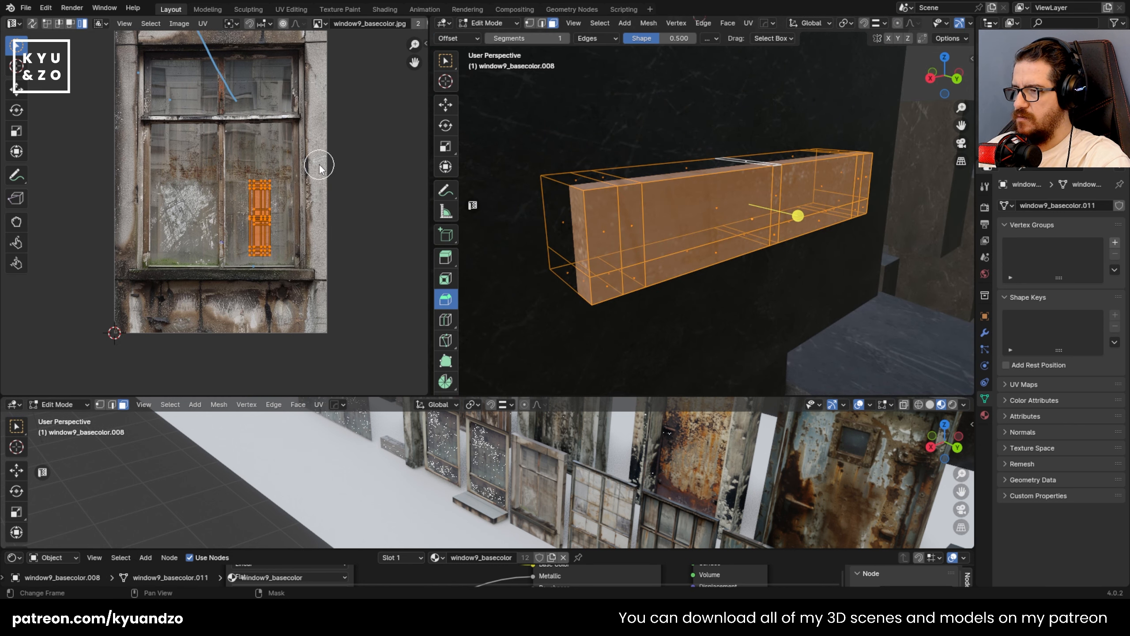
key(g)
click(277, 245)
key(r)
click(273, 355)
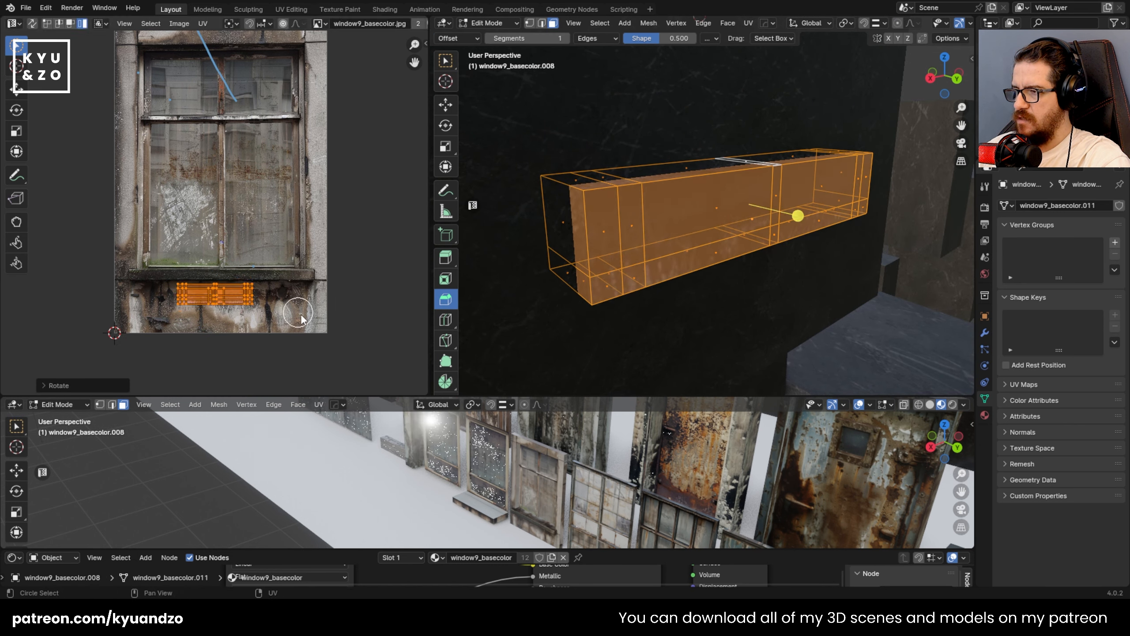
key(g)
click(313, 319)
- Enlarge the lower beam's UVs to span the stained plaster strip under the sill and adjust their position there
key(s)
click(409, 337)
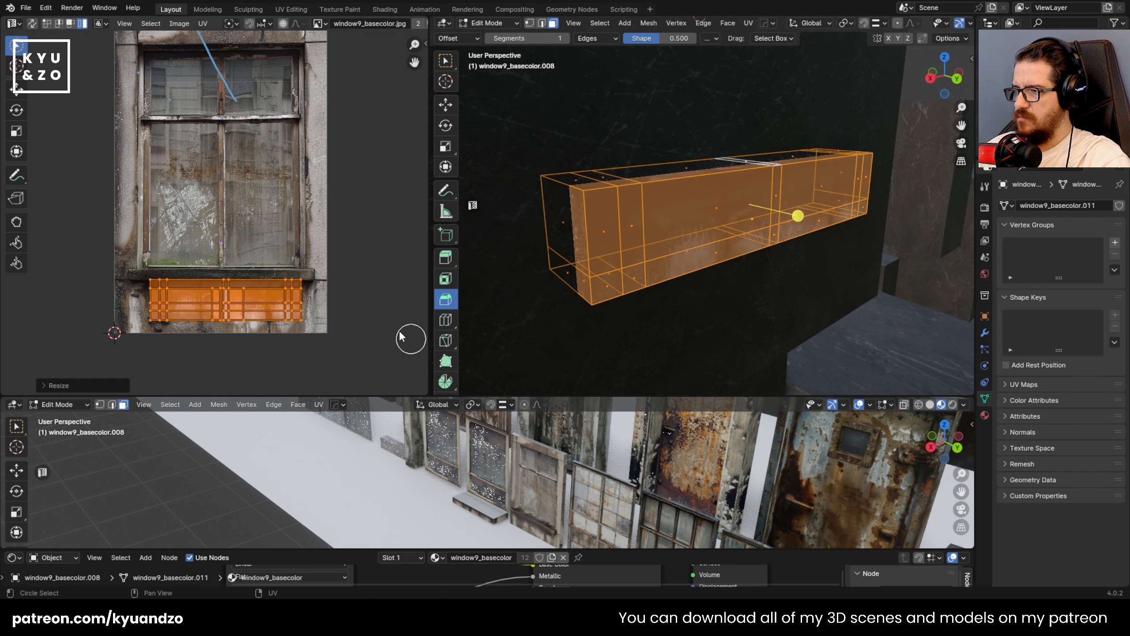
key(g)
click(333, 295)
key(Tab)
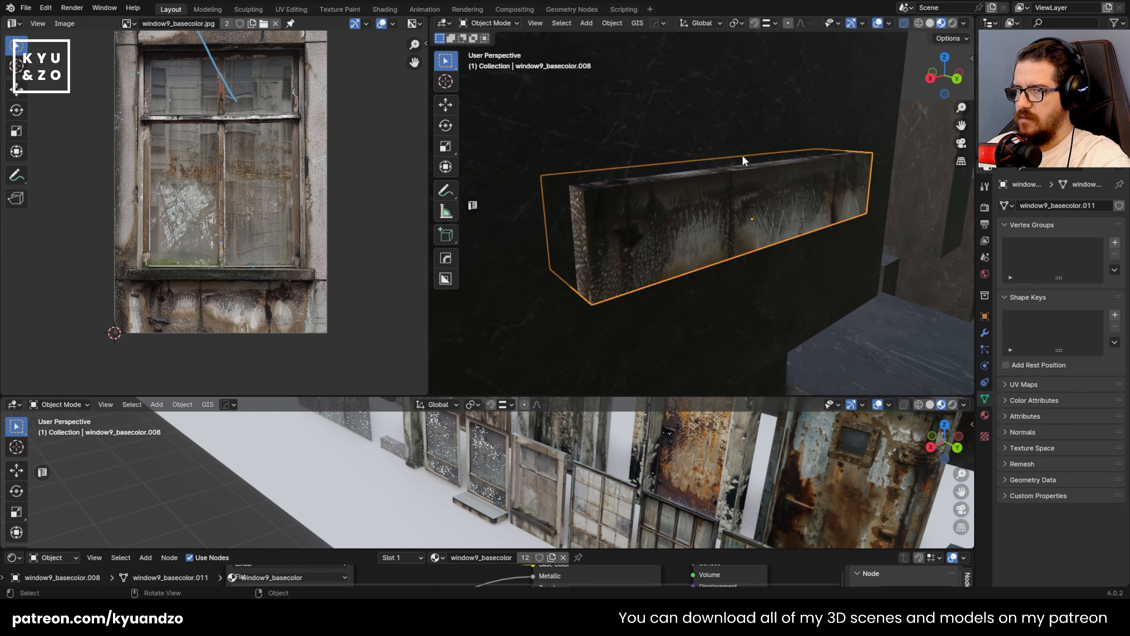
- Move the lower beam about 0.02 m along Y, outward from the wall
middle_drag(741, 155, 757, 178)
key(g)
key(y)
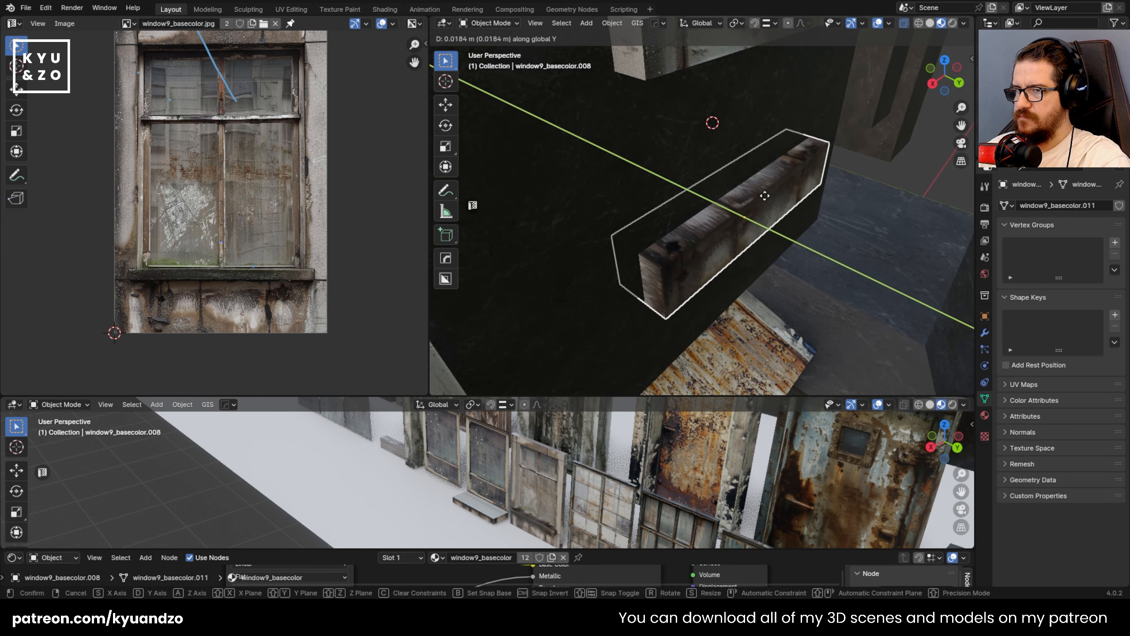
click(761, 197)
click(578, 105)
key(ctrl+z)
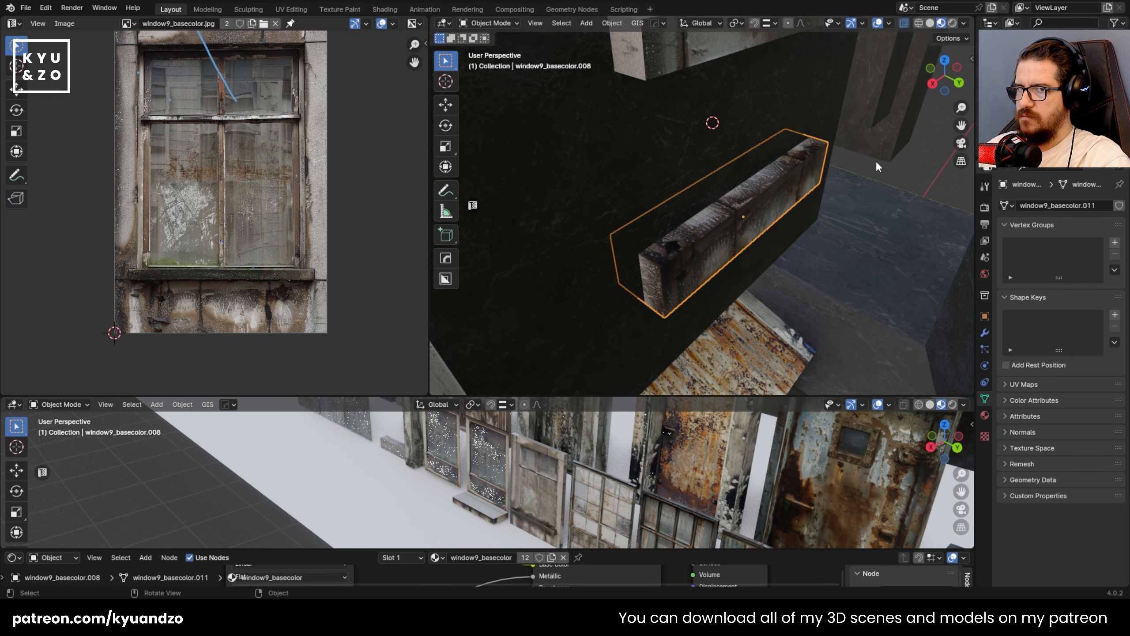
- Look through the scene camera and examine the new beams and the remaining placeholders across the whole building
click(874, 158)
scroll(862, 161, down, 8)
middle_drag(861, 161, 855, 130)
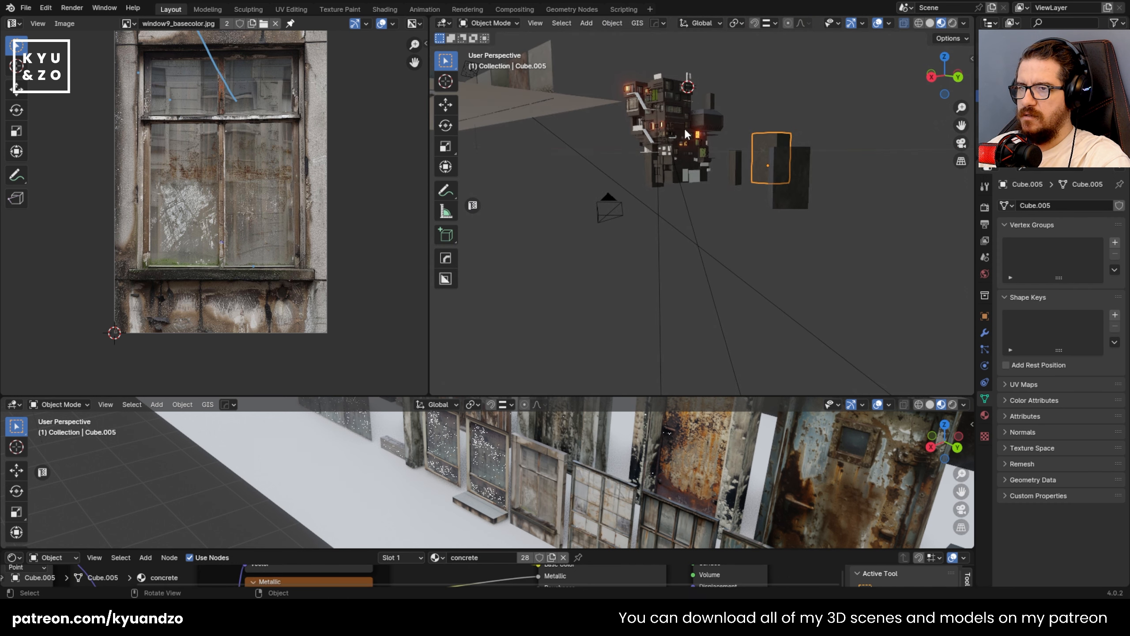
click(602, 218)
key(KP_0)
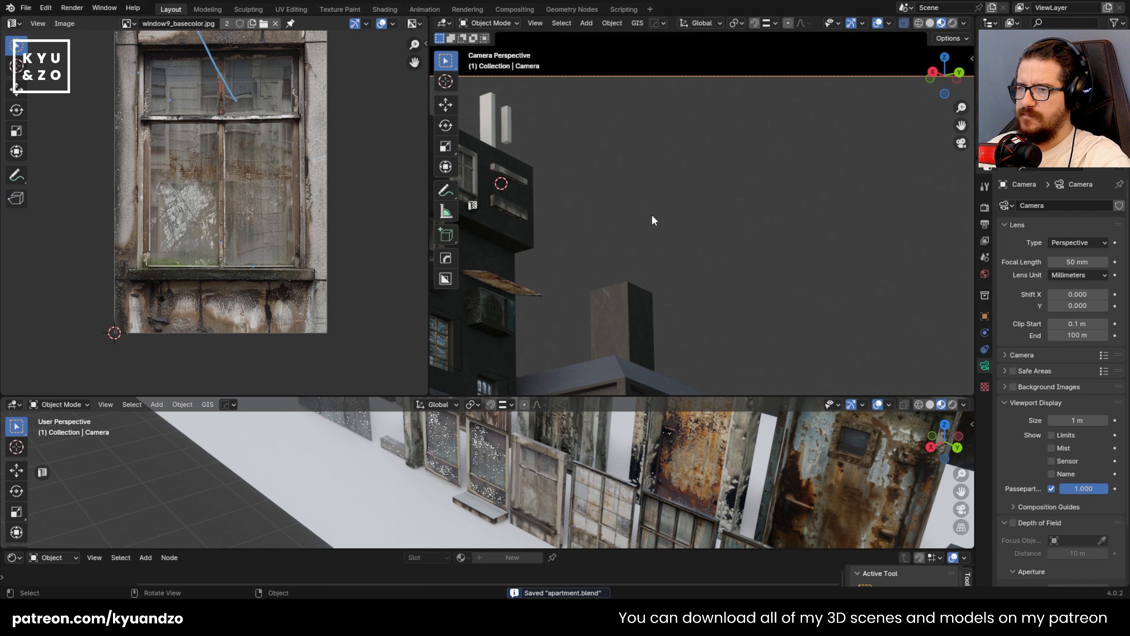
scroll(651, 215, up, 1)
shift+middle_drag(573, 153, 770, 150)
click(698, 267)
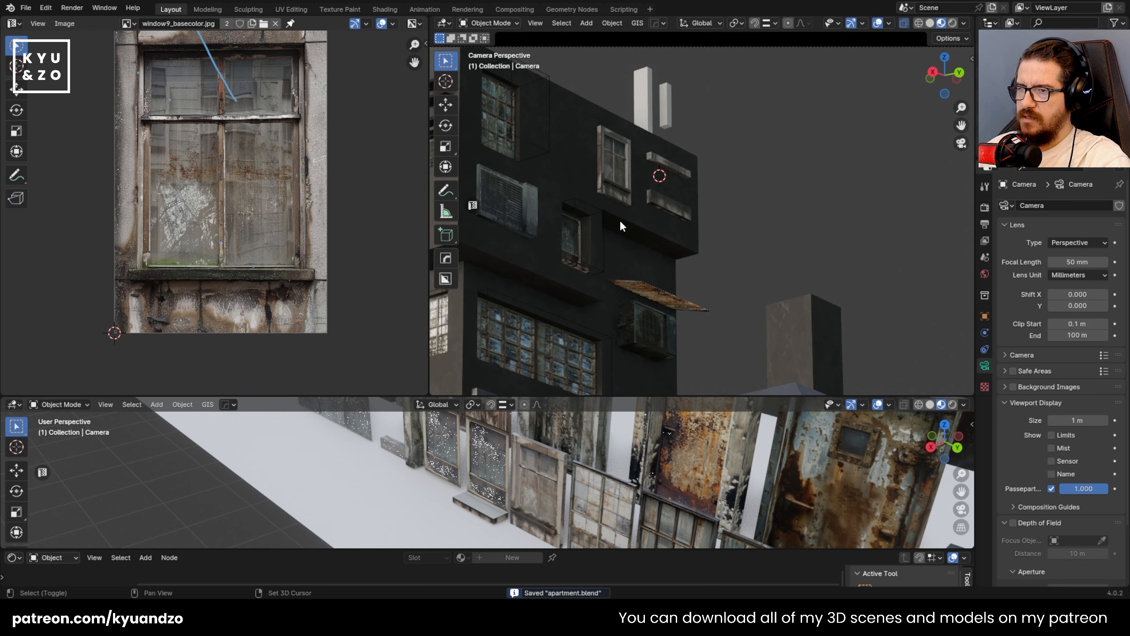
scroll(727, 171, down, 2)
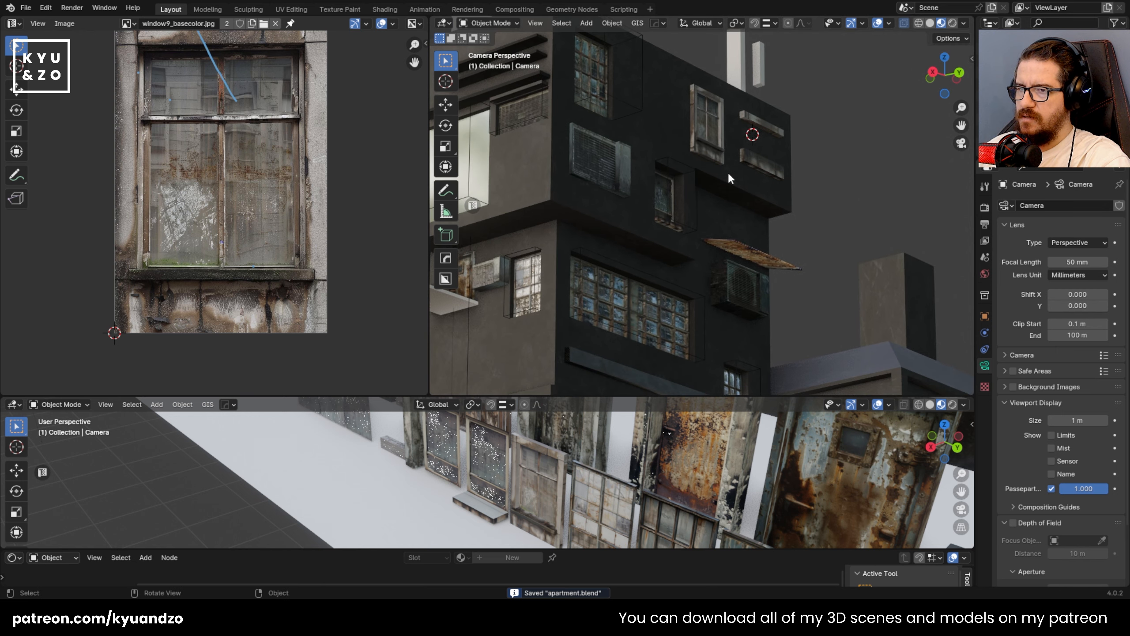
scroll(727, 172, down, 3)
scroll(726, 178, down, 1)
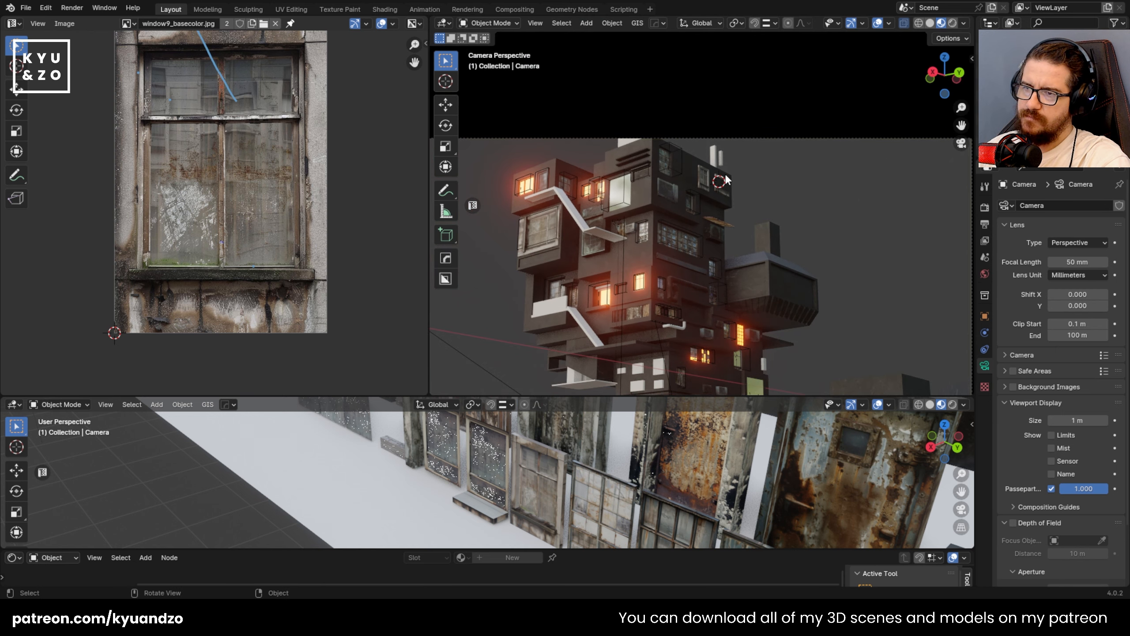
scroll(664, 273, up, 4)
scroll(685, 224, down, 4)
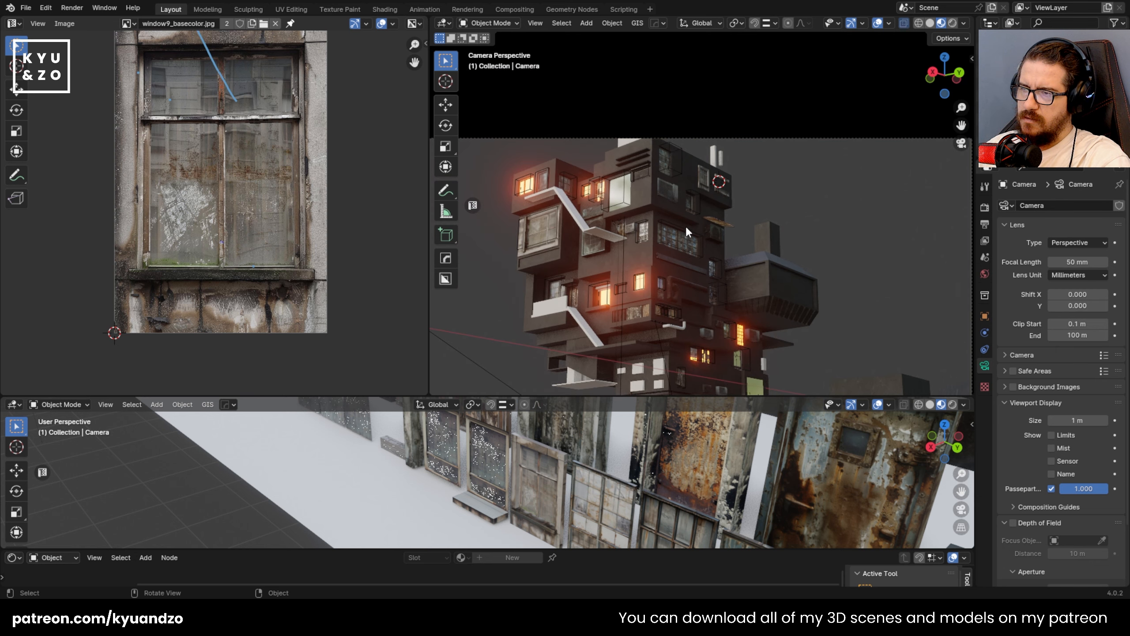
shift+middle_drag(634, 239, 631, 168)
shift+middle_drag(603, 304, 598, 251)
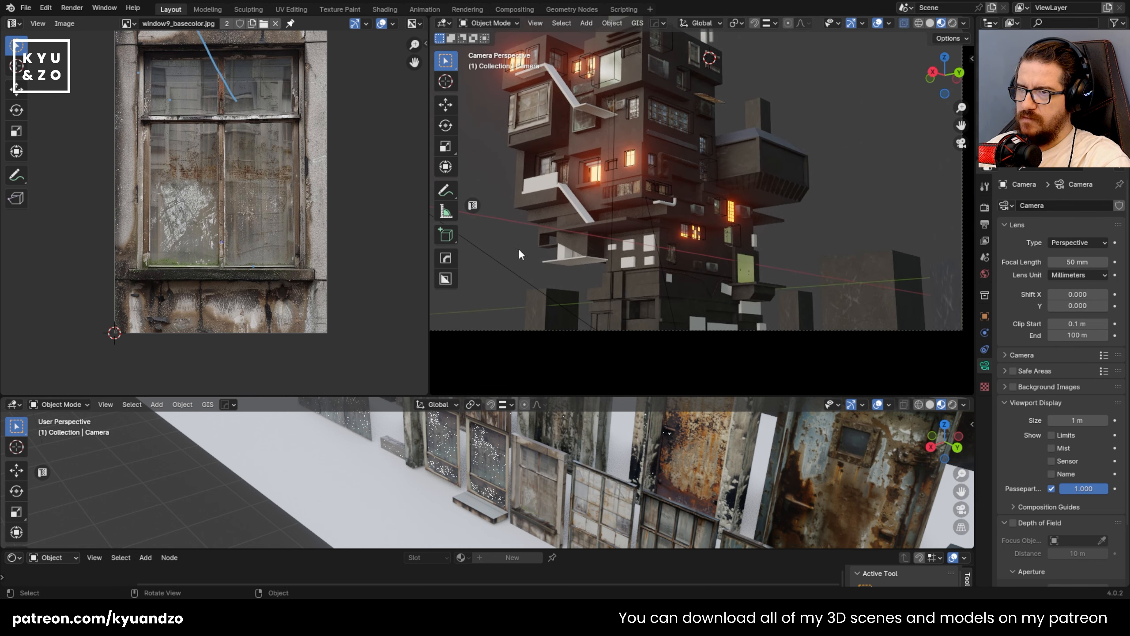
shift+middle_drag(649, 103, 629, 193)
- Add a cube on the upper wall between the two beams and scale it to 0.222
click(687, 156)
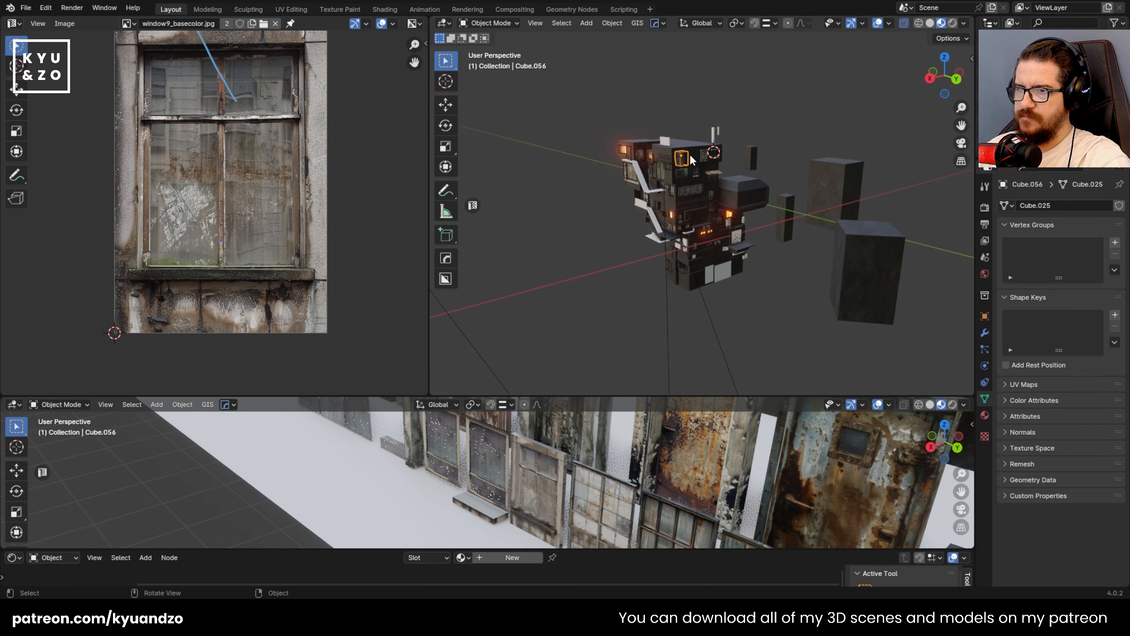
click(704, 157)
key(KP_Decimal)
shift+middle_drag(796, 184, 676, 225)
click(712, 148)
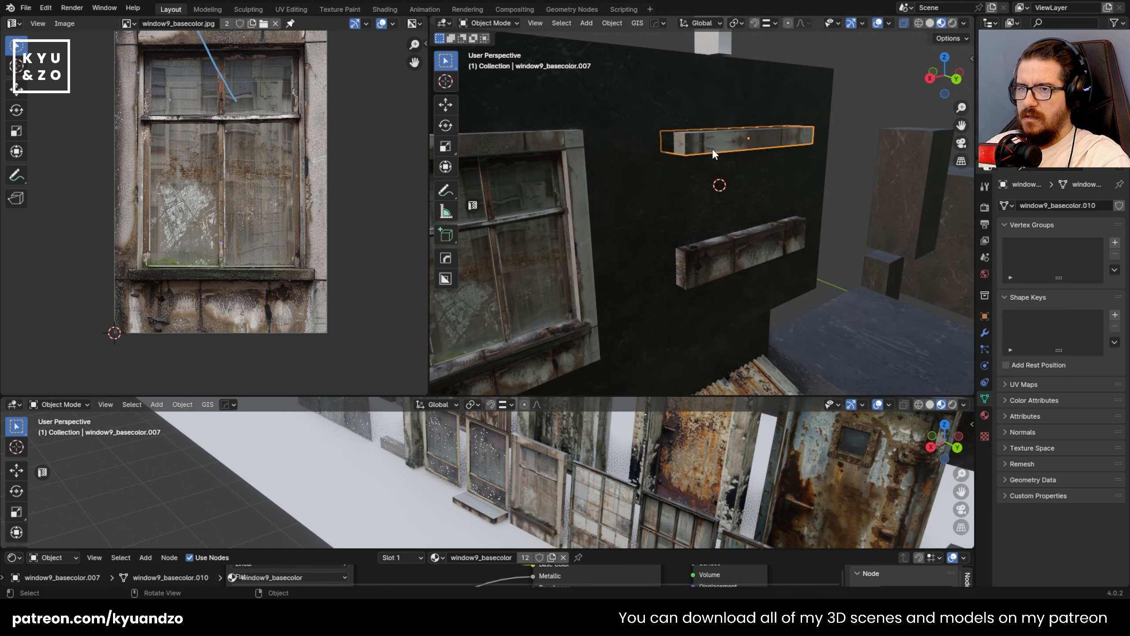
shift+click(719, 189)
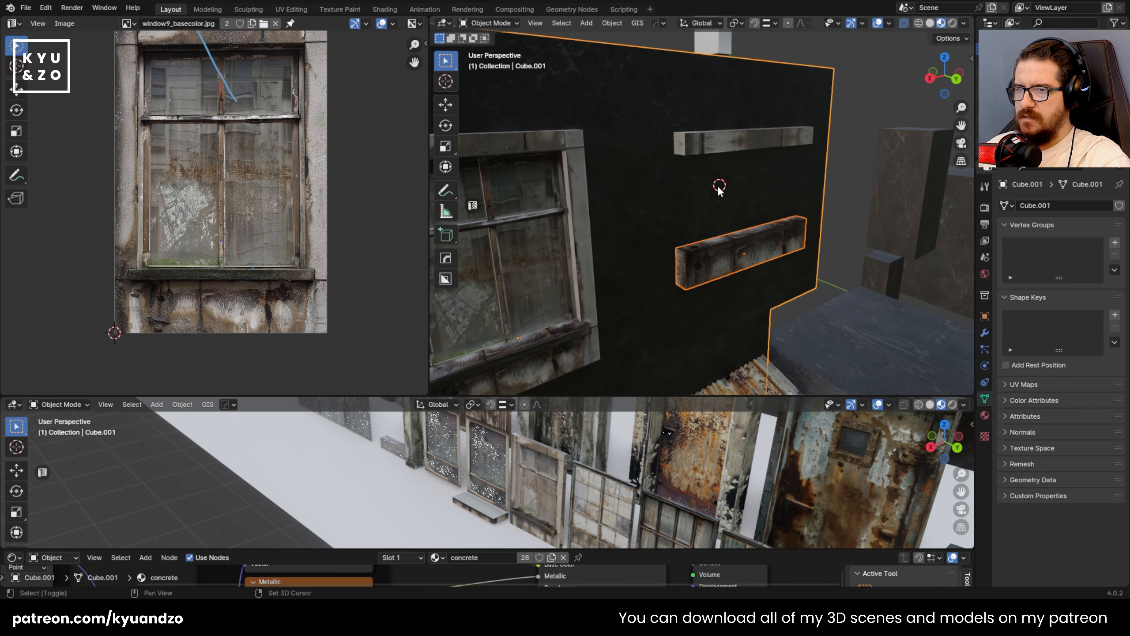
key(shift+a)
click(770, 201)
key(s)
click(719, 230)
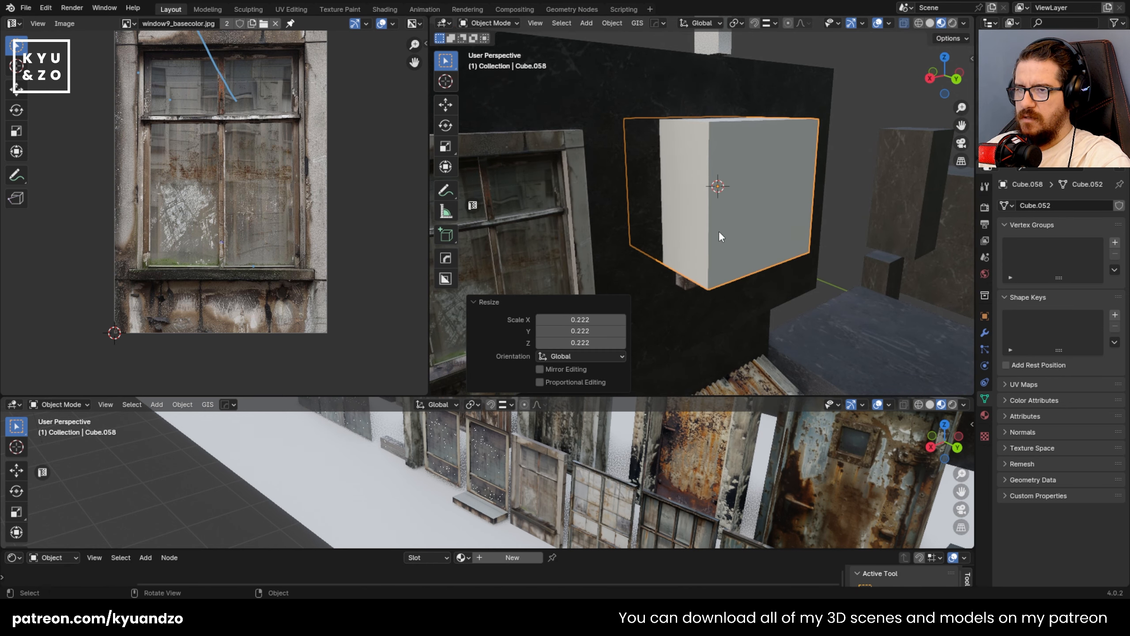
- In the back view, move the cube between the two beams so one side lines up with their ends
middle_drag(719, 231, 637, 205)
key(g)
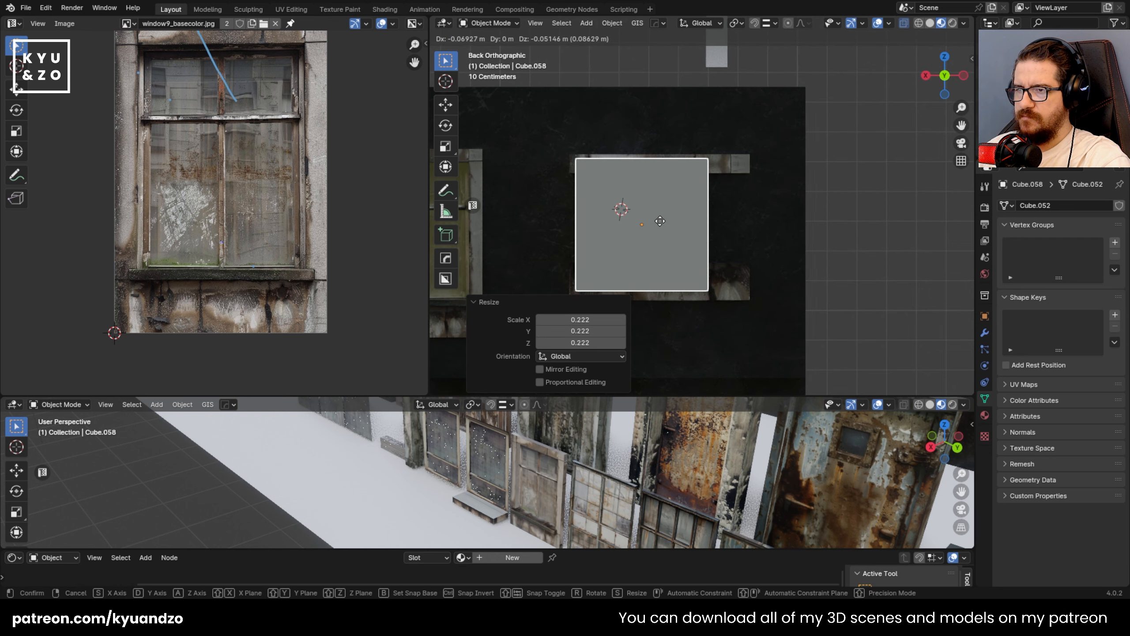
click(654, 185)
- Move the cube's outer side vertices about -0.158 m along X so its width matches the beams
key(Tab)
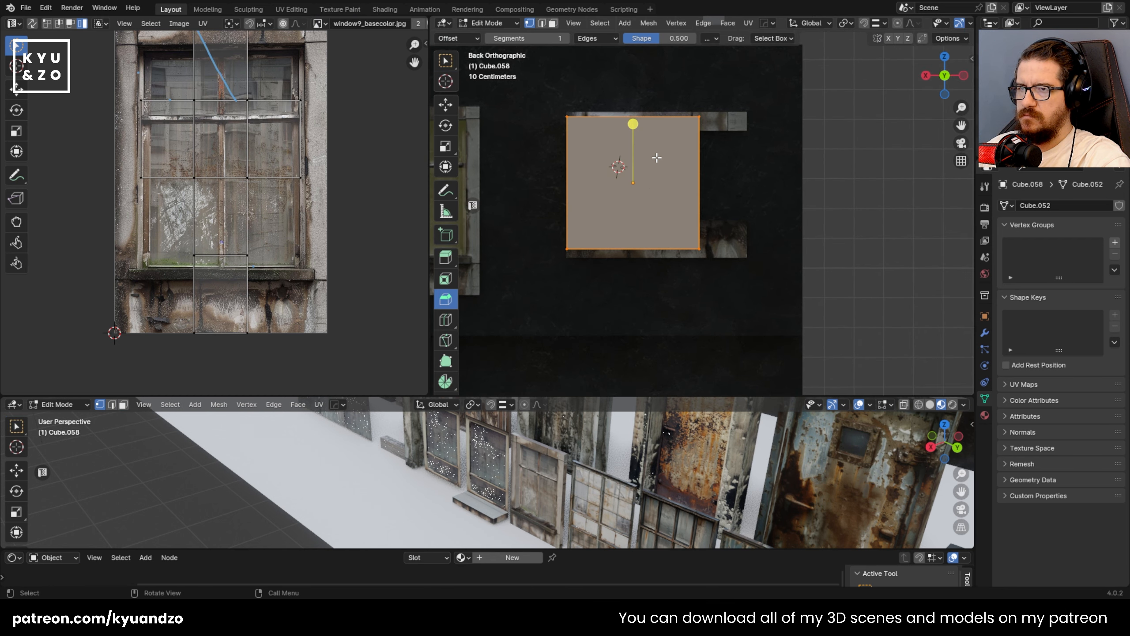
drag(664, 100, 746, 323)
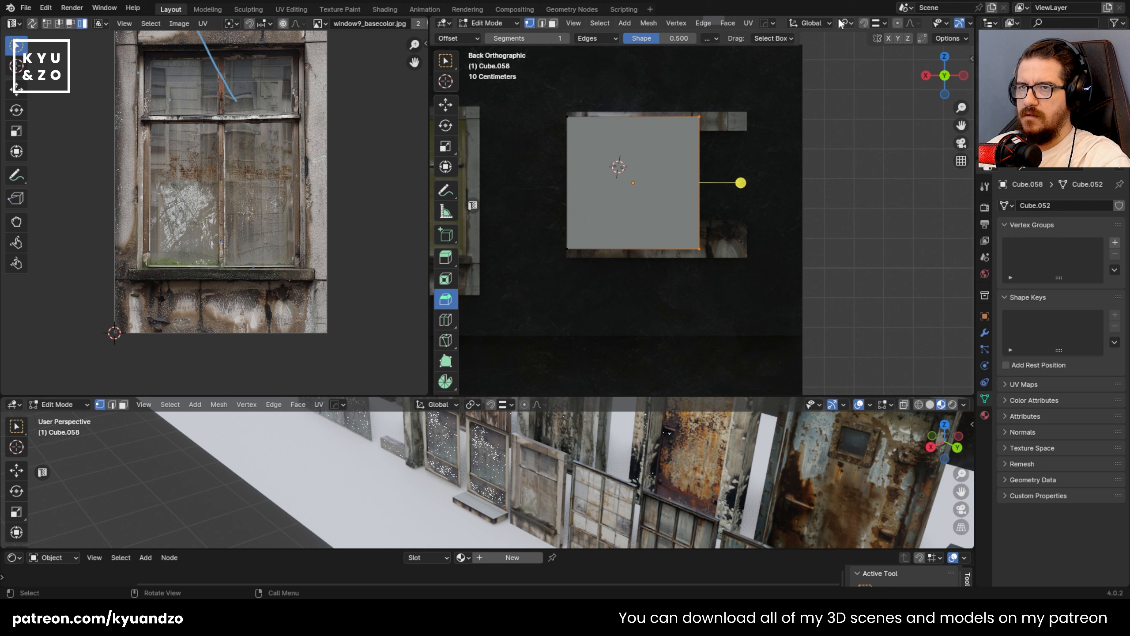
drag(644, 91, 756, 280)
key(g)
key(x)
click(746, 207)
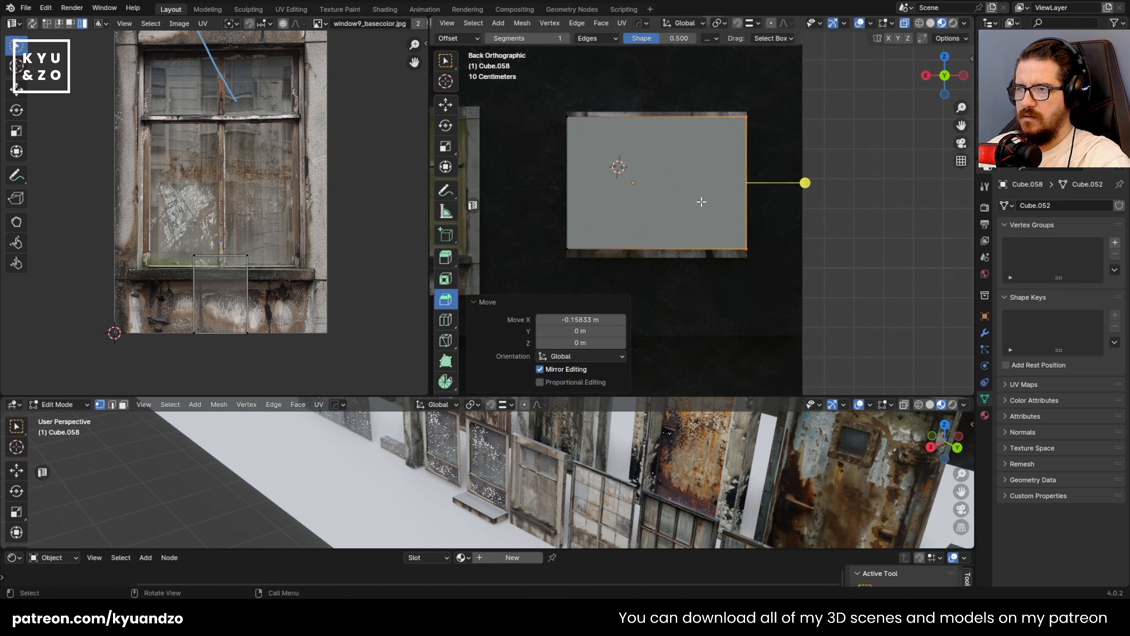
- Move the cube along global Y so it passes through the wall between the two beams
key(Tab)
middle_drag(579, 145, 676, 189)
key(g)
key(y)
click(746, 224)
key(s)
key(y)
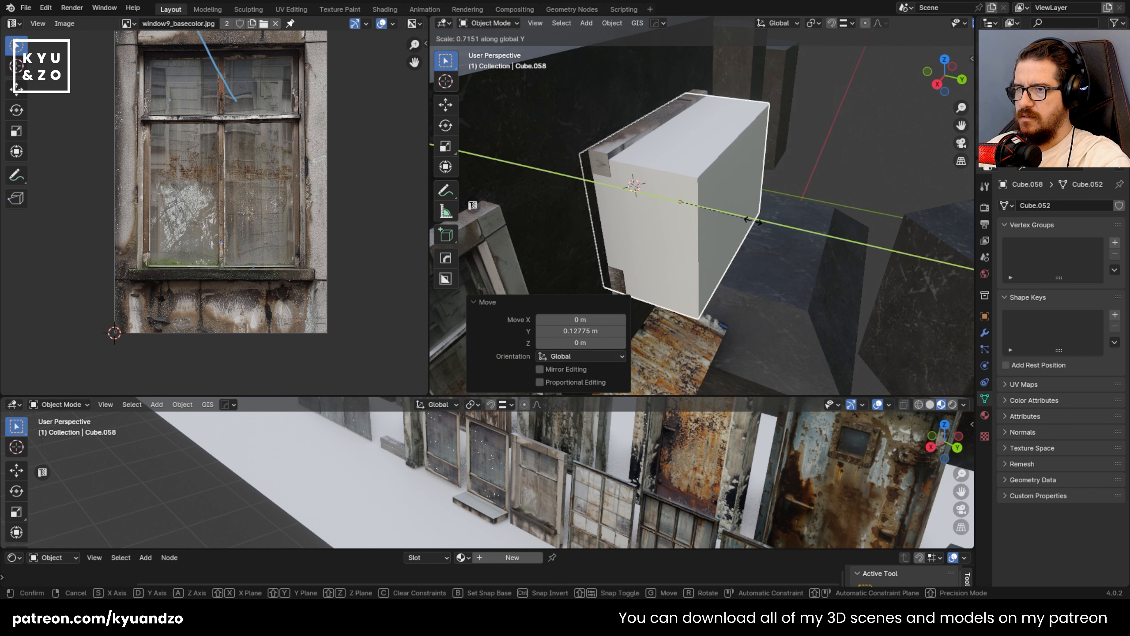
key(d)
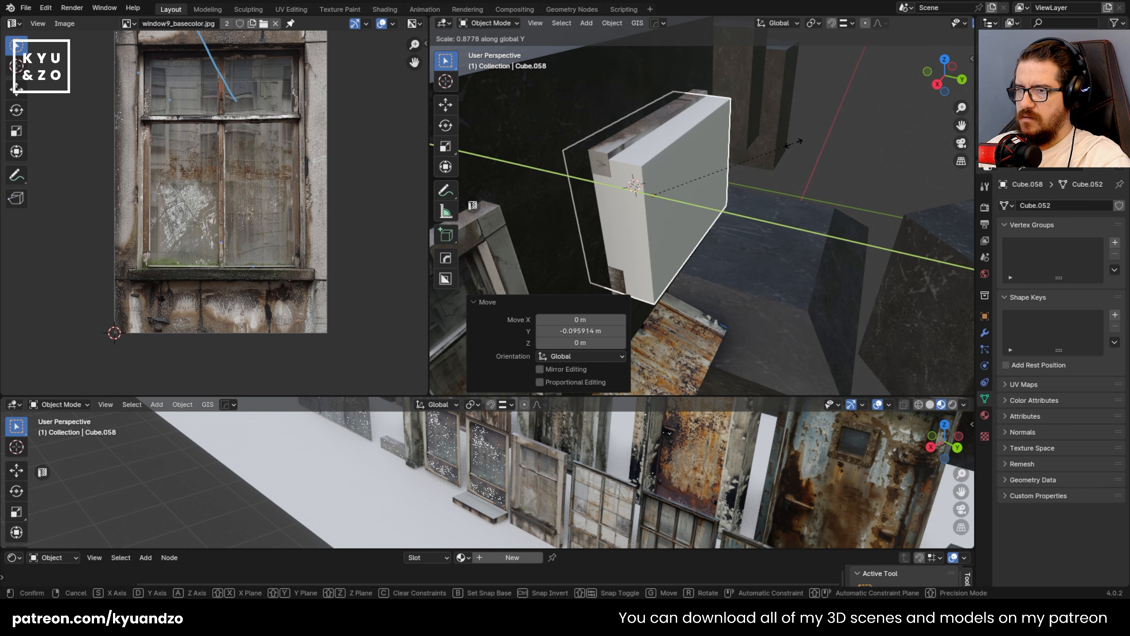
right_click(800, 137)
- Subtract the cube from the wall with a Fast difference boolean and shift the cutter about -0.072 m along Y
shift+click(547, 150)
click(525, 61)
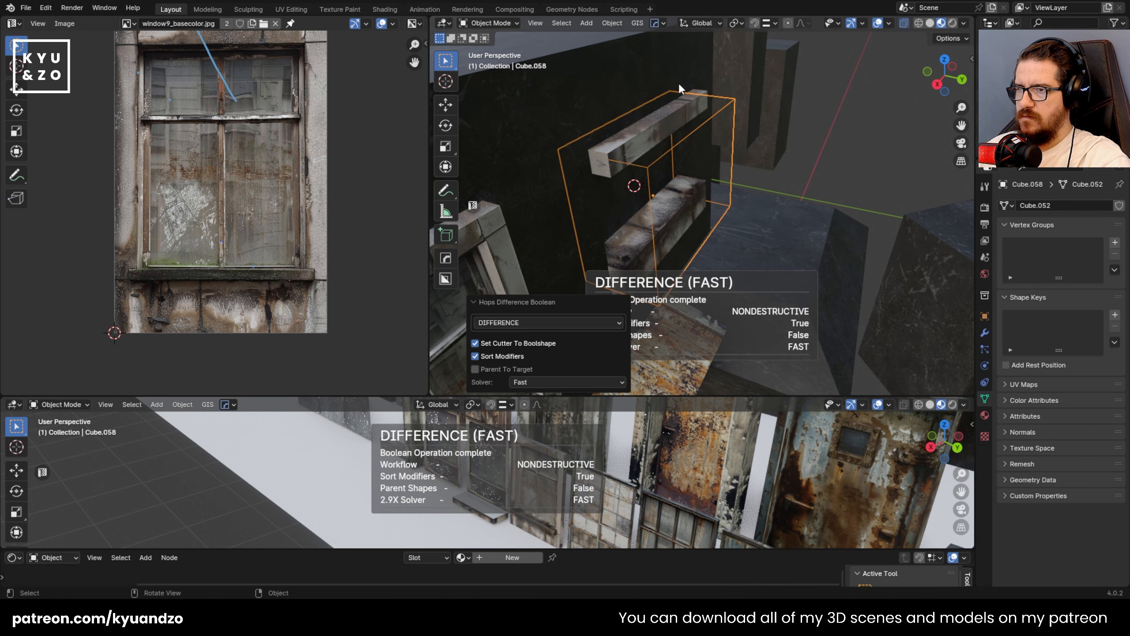
middle_drag(678, 83, 752, 149)
click(749, 150)
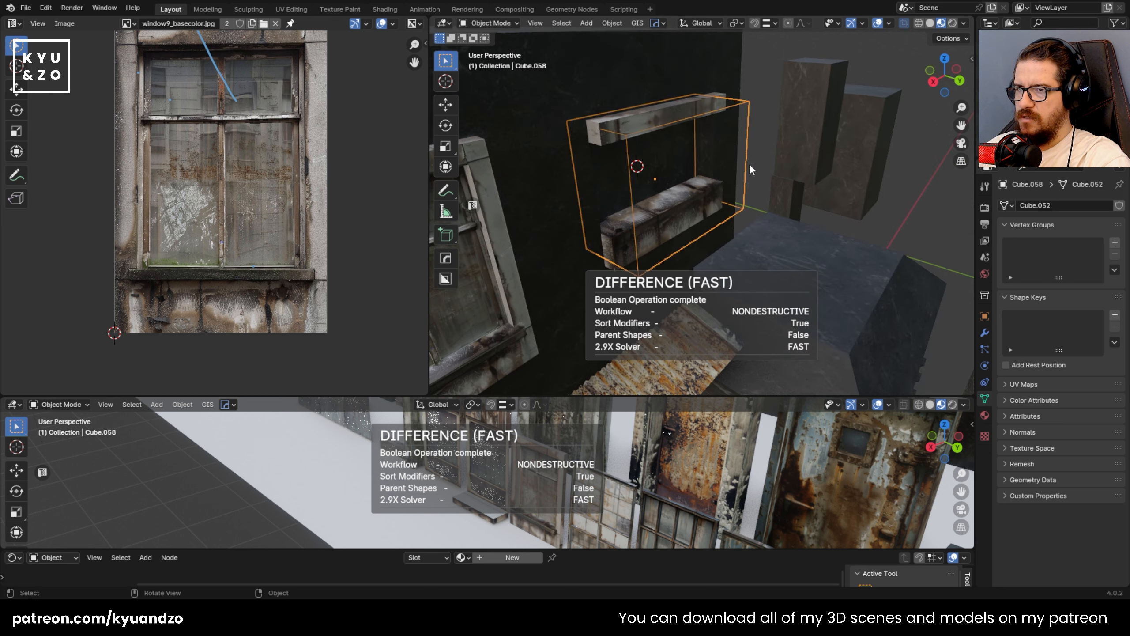
key(g)
key(y)
click(735, 161)
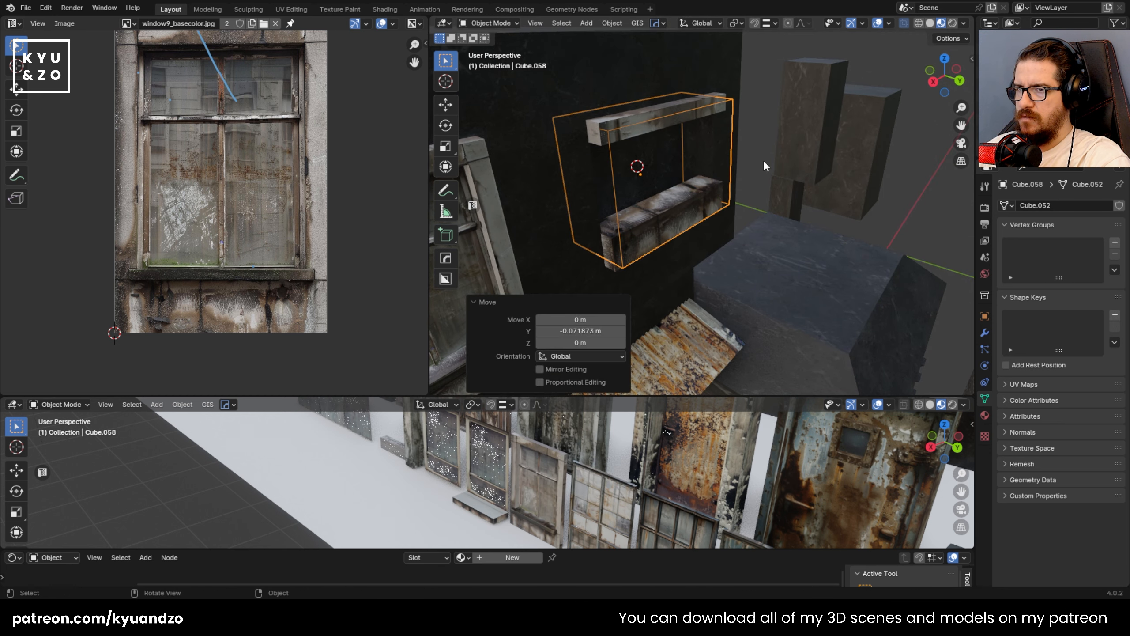
click(764, 165)
- Duplicate the rusty multi-pane window4 from the kit and place the copy beside the new wall opening
click(493, 481)
mouse_move(495, 477)
shift+middle_down()
mouse_move(849, 493)
mouse_move(504, 431)
mouse_move(423, 441)
shift+middle_up()
mouse_move(703, 483)
shift+middle_down()
mouse_move(449, 537)
mouse_move(383, 539)
shift+middle_up()
shift+middle_drag(665, 491, 565, 470)
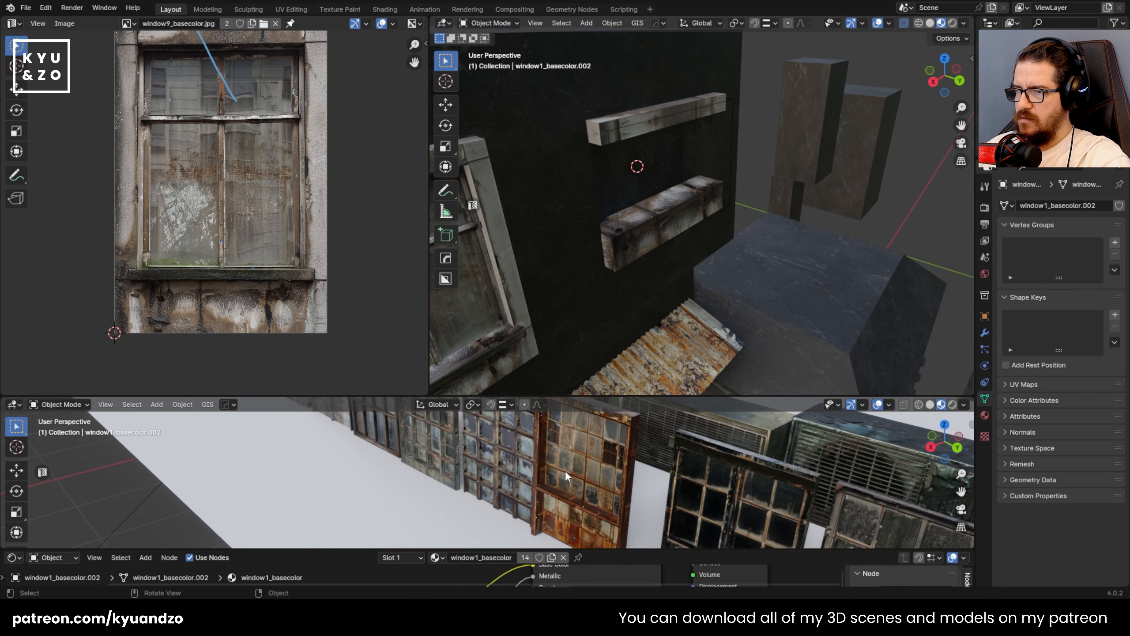
click(565, 471)
key(shift+d)
click(607, 238)
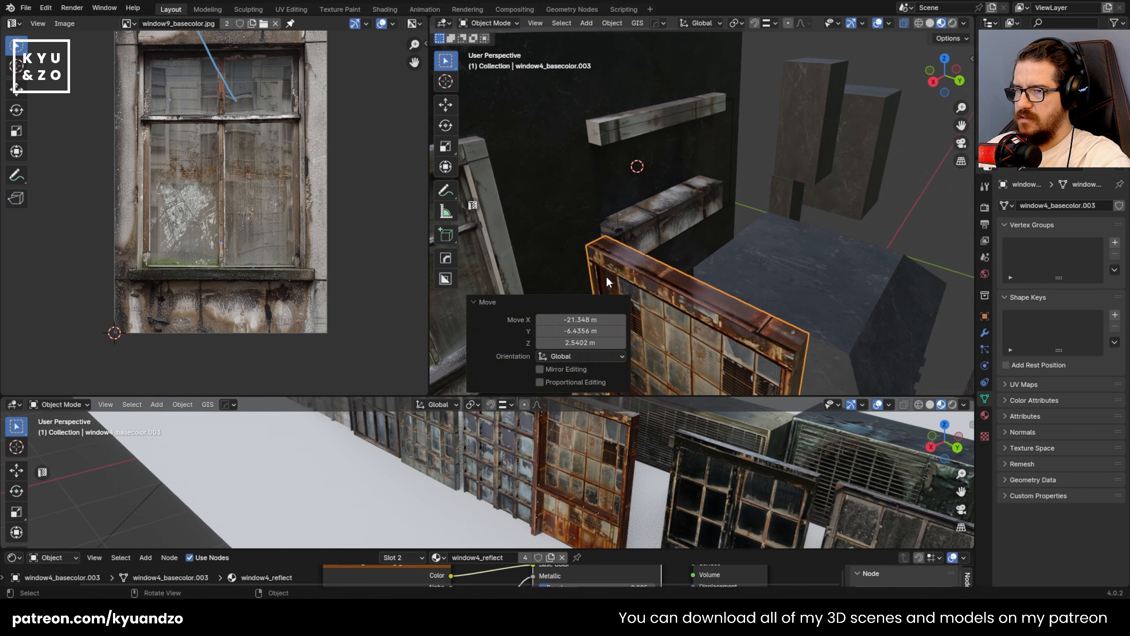
- Bring the window copy closer to the wall along X and Y and rotate it 90° around Z
key(g)
key(d)
key(s)
click(748, 182)
key(g)
key(d)
click(745, 196)
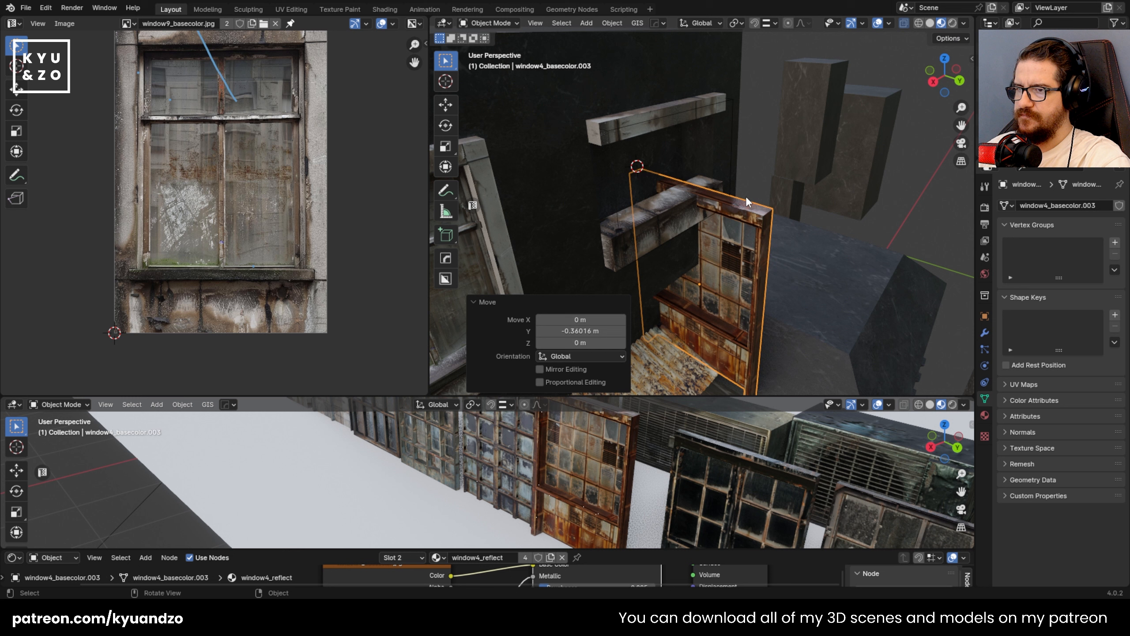
key(r)
key(z)
click(718, 258)
- Raise the window about 0.356 m and shift it along Y and about 0.172 m along X into the opening
key(g)
key(d)
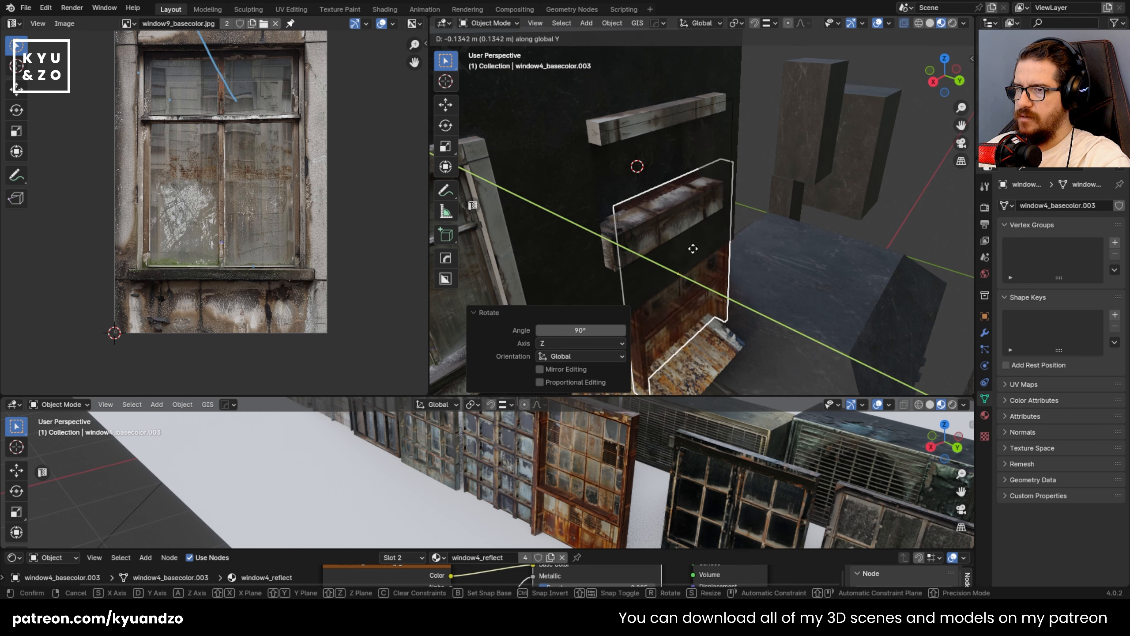
click(681, 251)
key(g)
key(a)
click(676, 182)
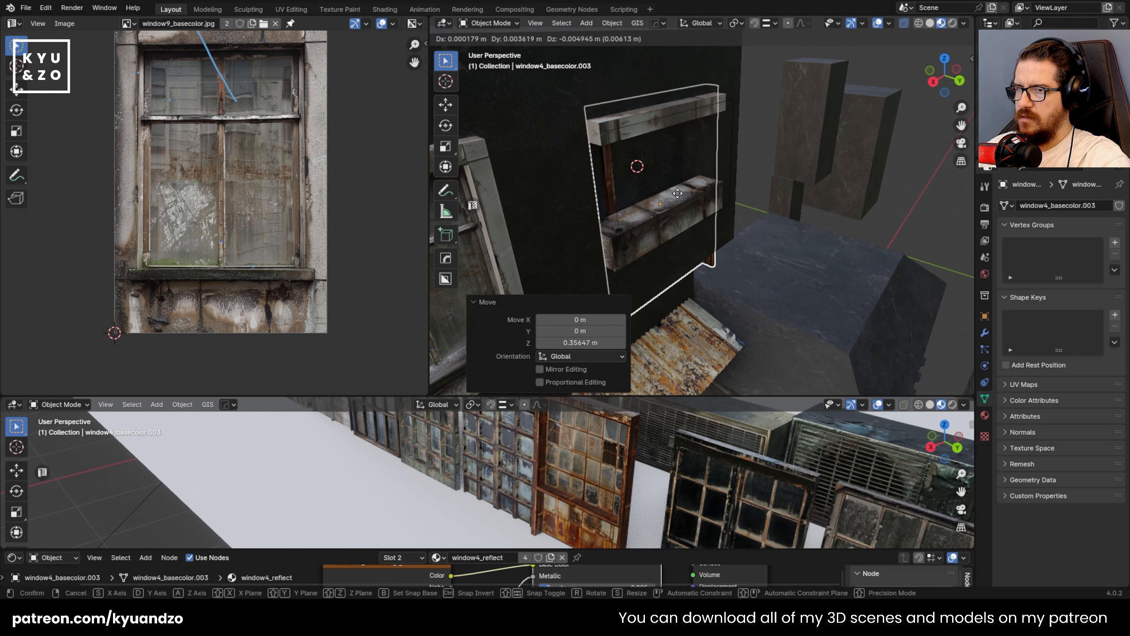
key(g)
key(s)
key(d)
click(689, 203)
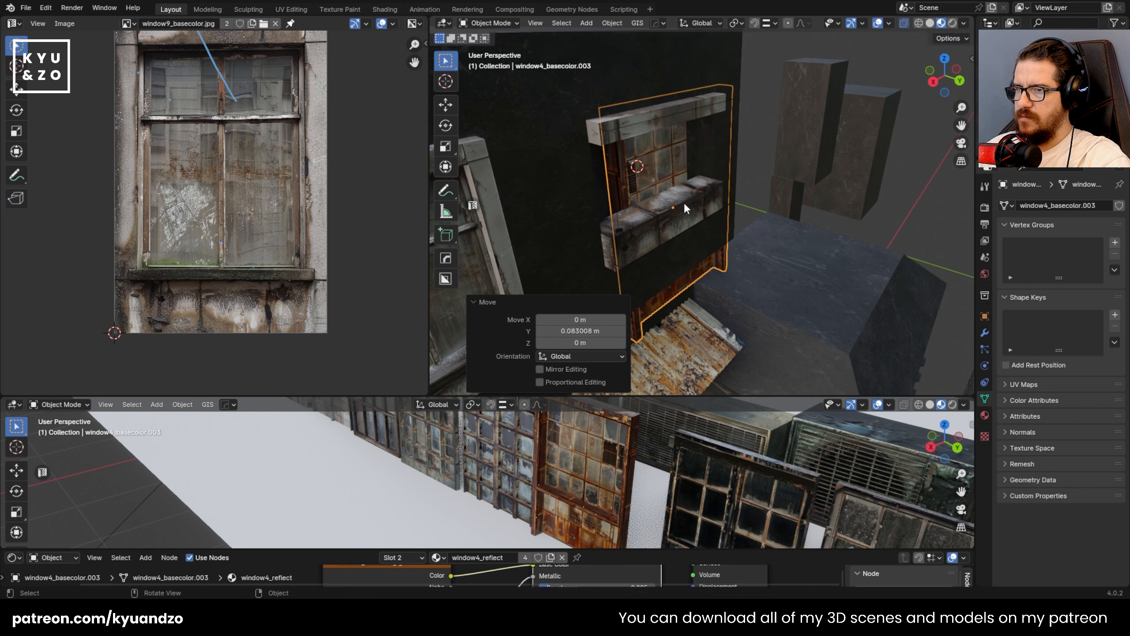
key(g)
key(s)
click(659, 219)
- Scale the window down and, in the back view, line up one side with the beams' ends
key(s)
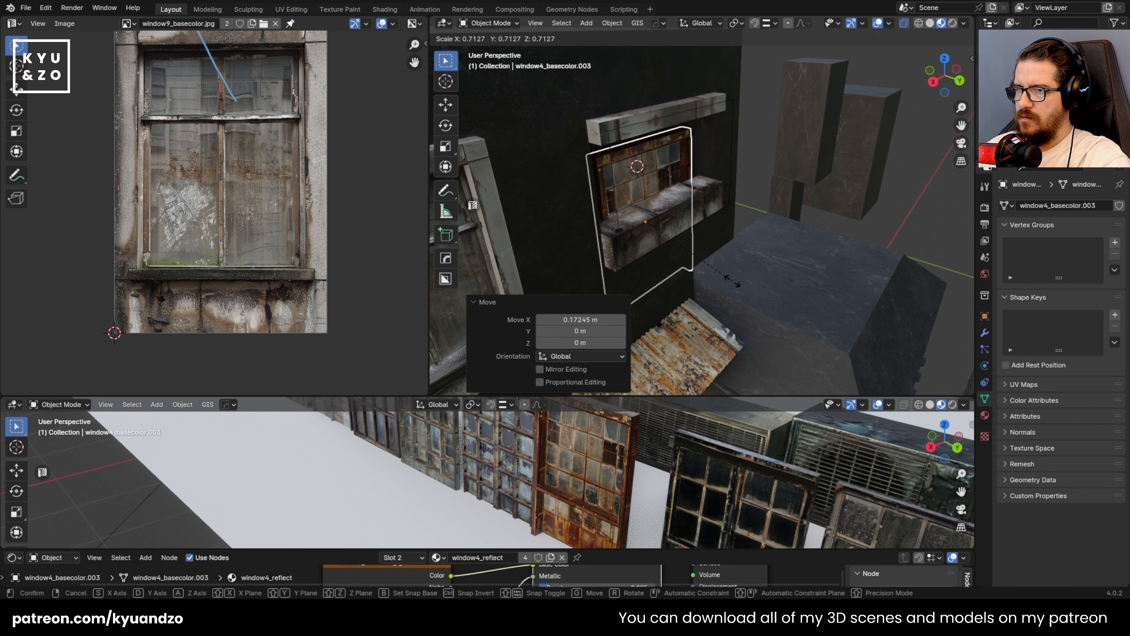
click(740, 284)
middle_drag(741, 283, 687, 269)
key(g)
click(675, 256)
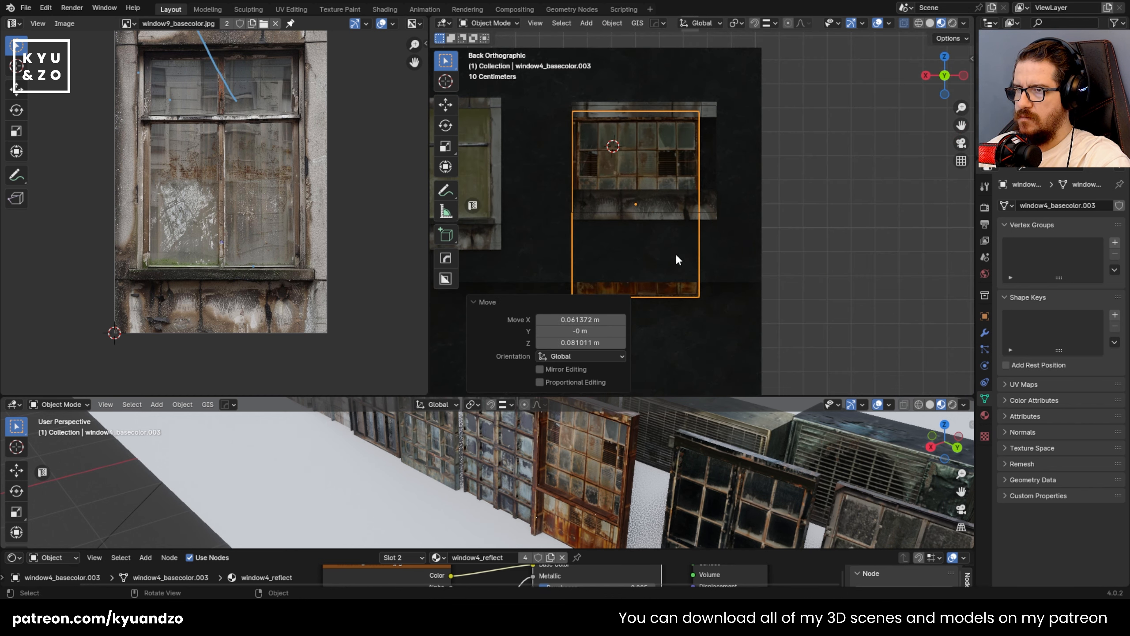
- Scale and nudge the window in the back view until its width matches the beams
key(s)
click(691, 269)
key(g)
click(697, 274)
key(s)
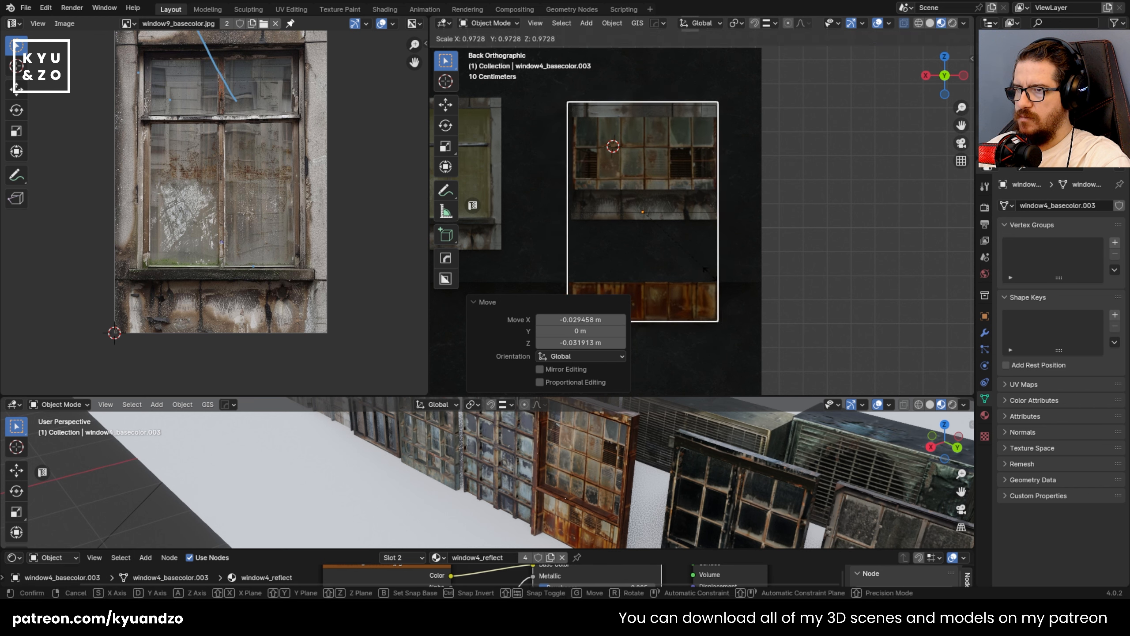
click(709, 276)
key(s)
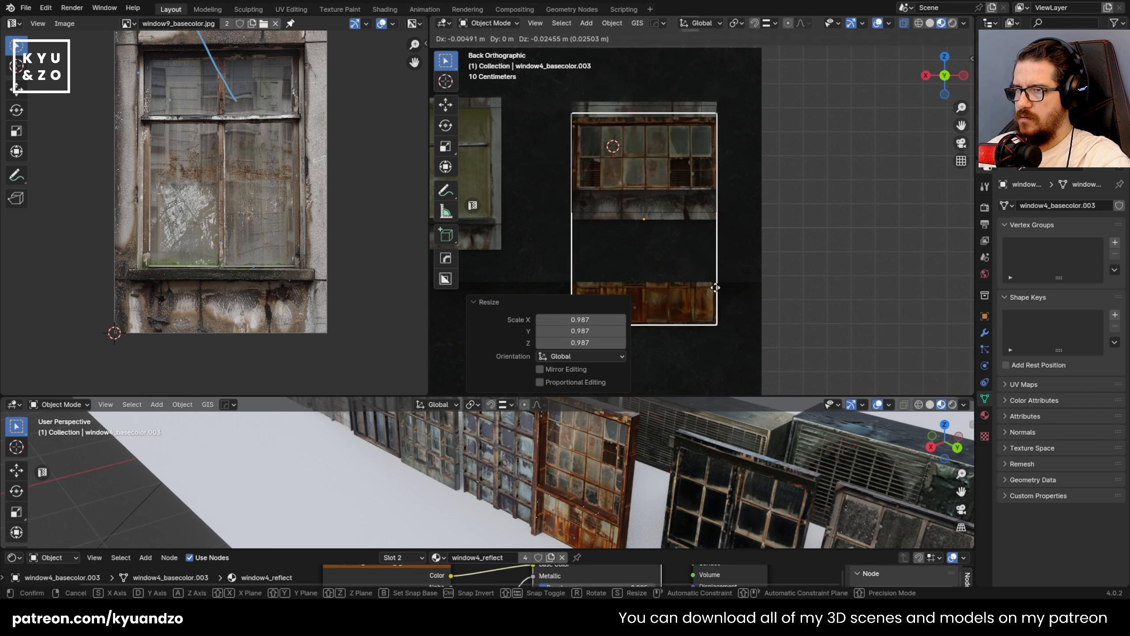
click(715, 287)
- Adjust the window's depth in the opening by moving it along Y behind the beams
middle_drag(715, 288, 658, 255)
click(656, 255)
scroll(655, 254, up, 2)
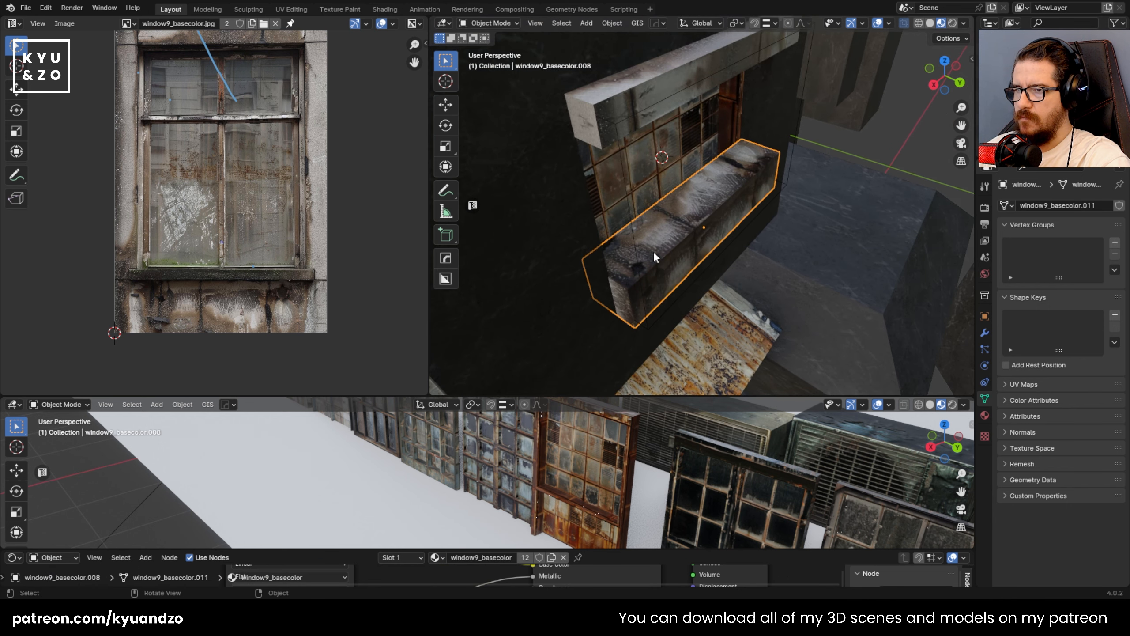
click(641, 211)
middle_drag(640, 212, 689, 203)
click(689, 203)
key(g)
key(y)
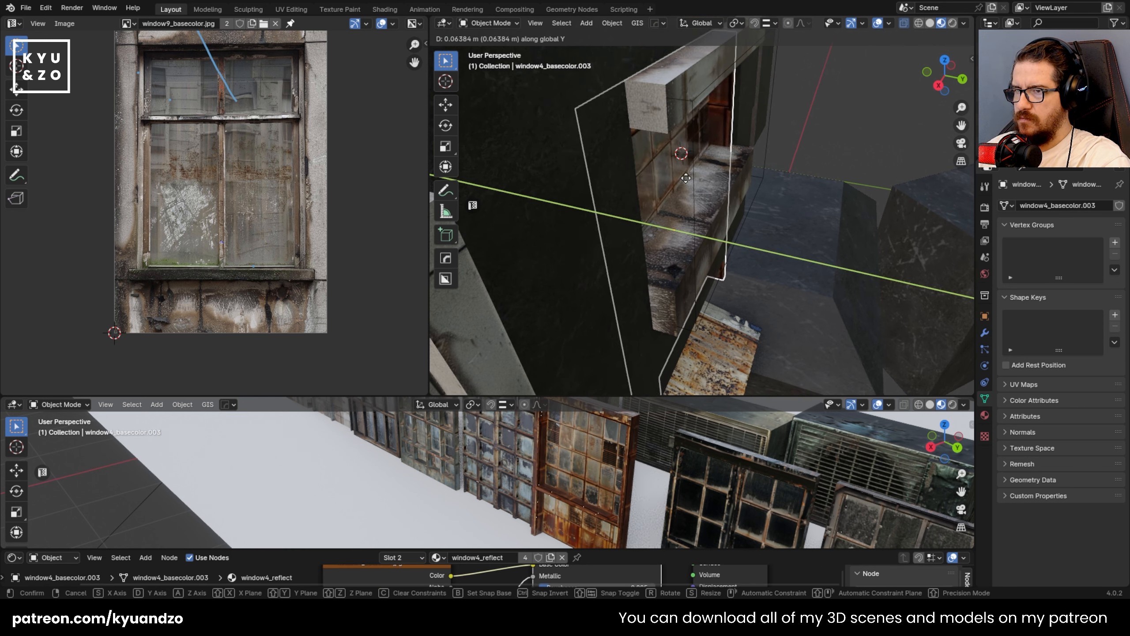
click(678, 177)
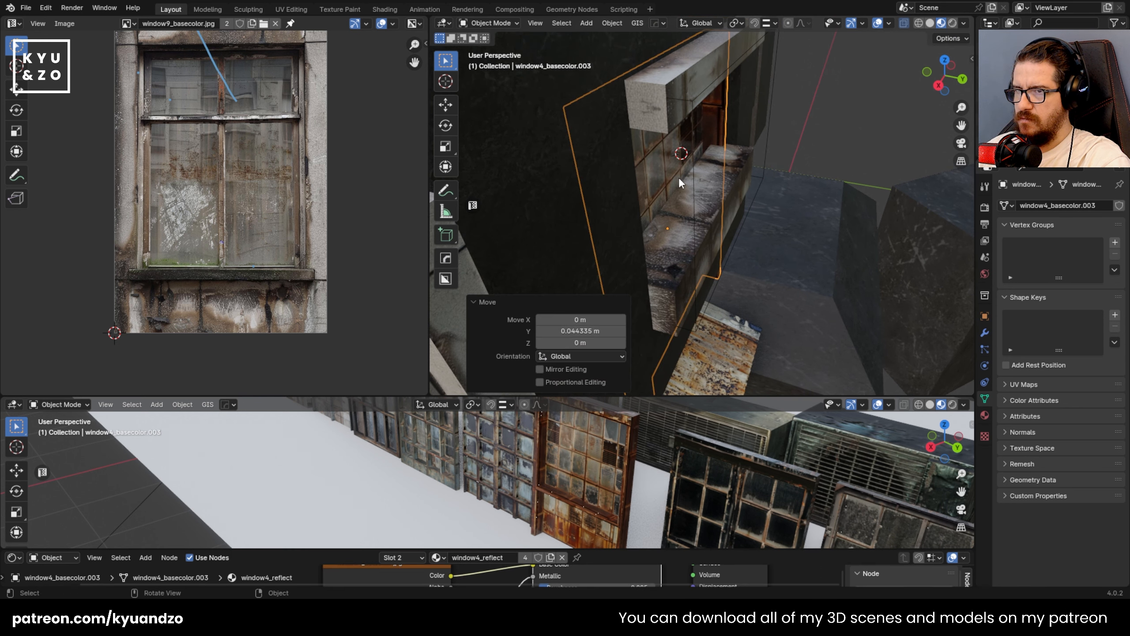
key(g)
key(y)
click(678, 180)
middle_drag(679, 180, 575, 146)
- Scale up the lower beam so it extends past both sides of the window
click(711, 221)
middle_click(713, 195)
click(712, 197)
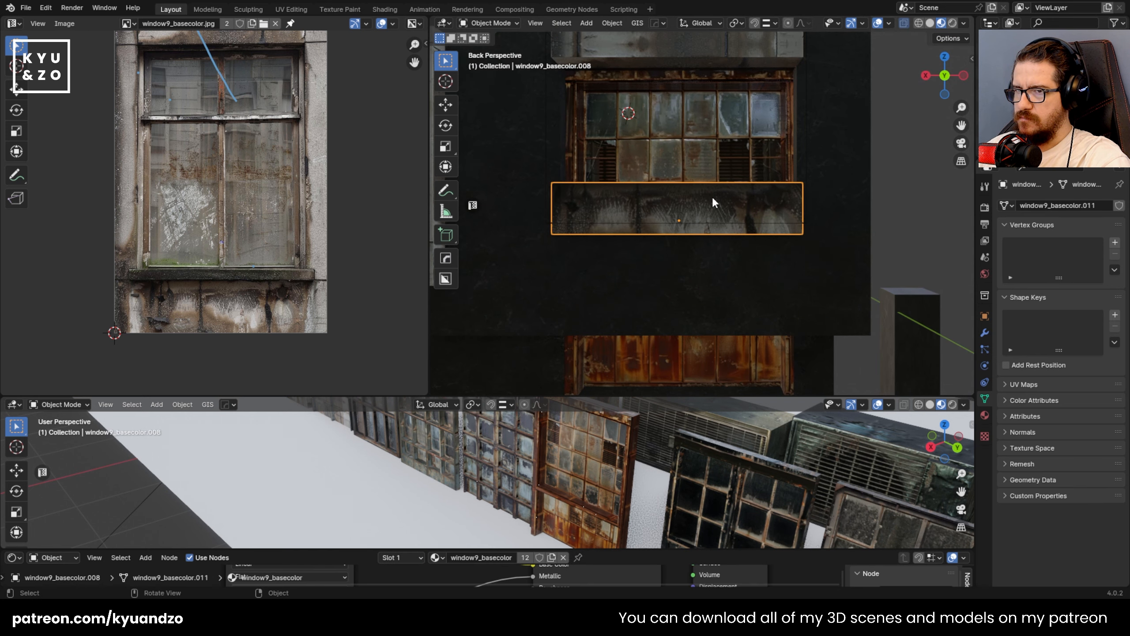
middle_drag(712, 197, 703, 226)
key(s)
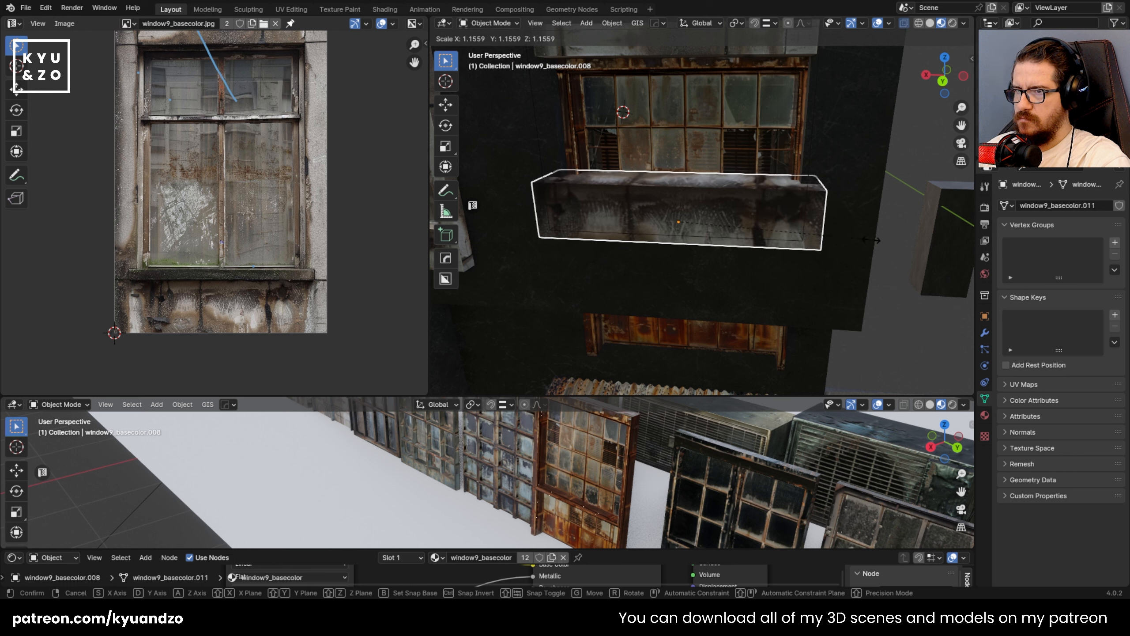
click(690, 247)
- Make the lower beam thinner by moving its bottom vertices up about 0.029 m along Z
key(ctrl+KP_1)
key(Tab)
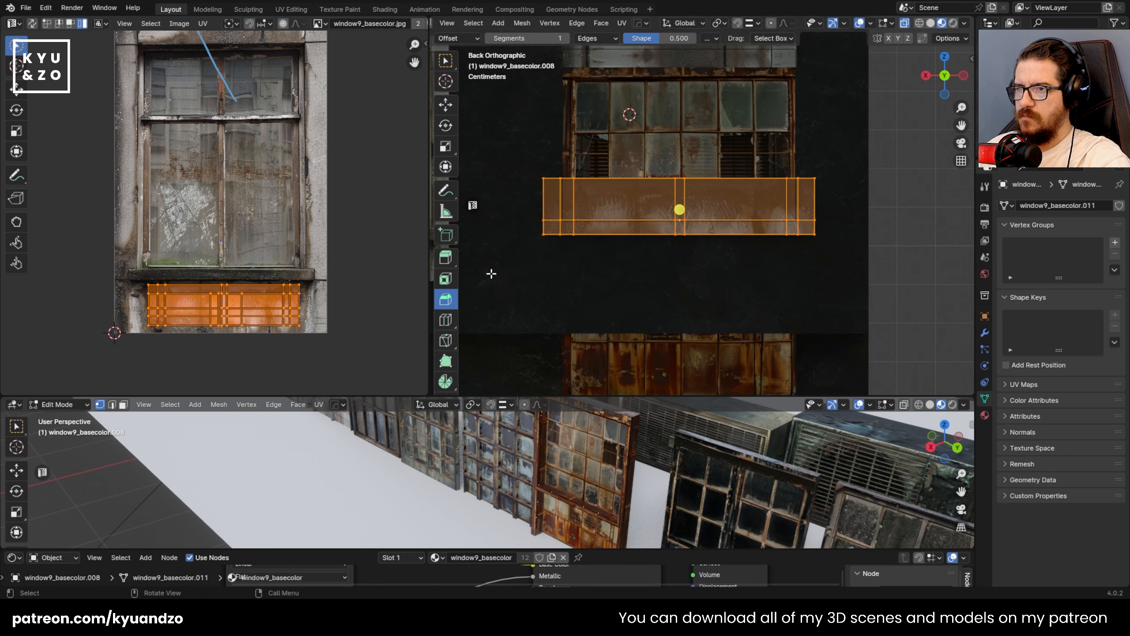
drag(503, 275, 821, 206)
middle_drag(689, 216, 757, 242)
key(g)
key(z)
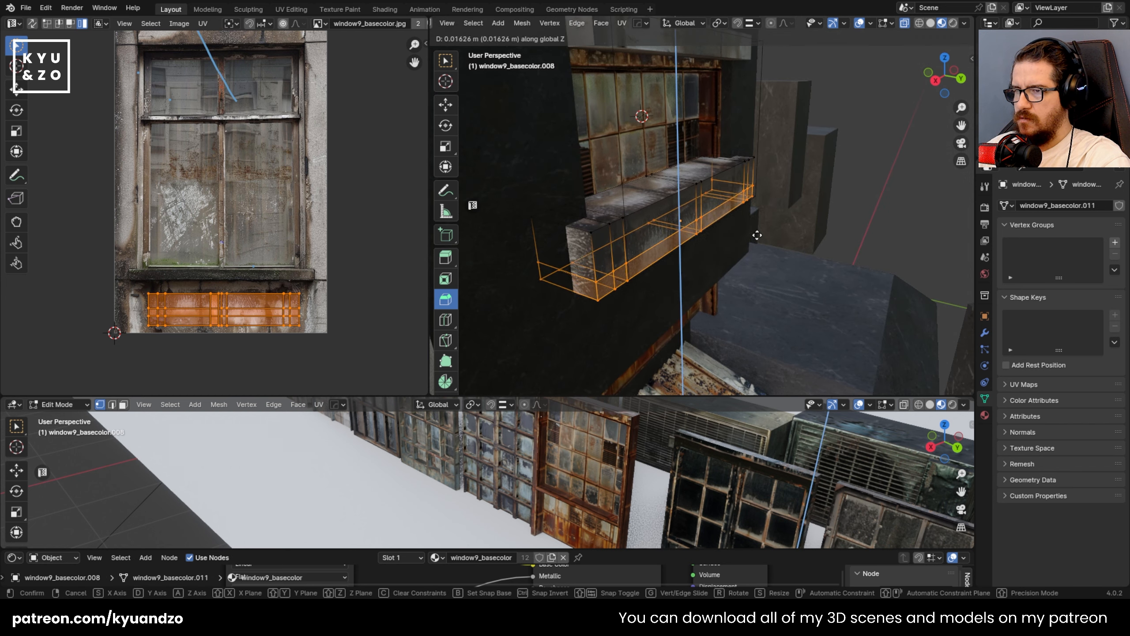
click(757, 231)
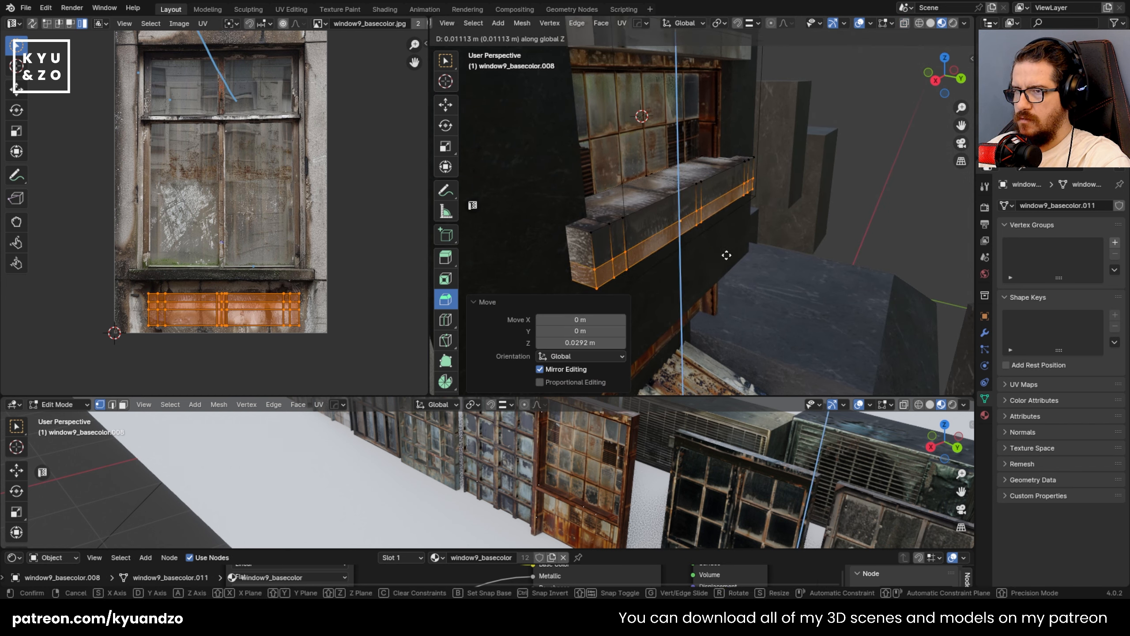
key(Tab)
- Extend the rusty window's lower end about 0.317 m down along Z to the corrugated awning
middle_drag(714, 257, 703, 219)
click(782, 169)
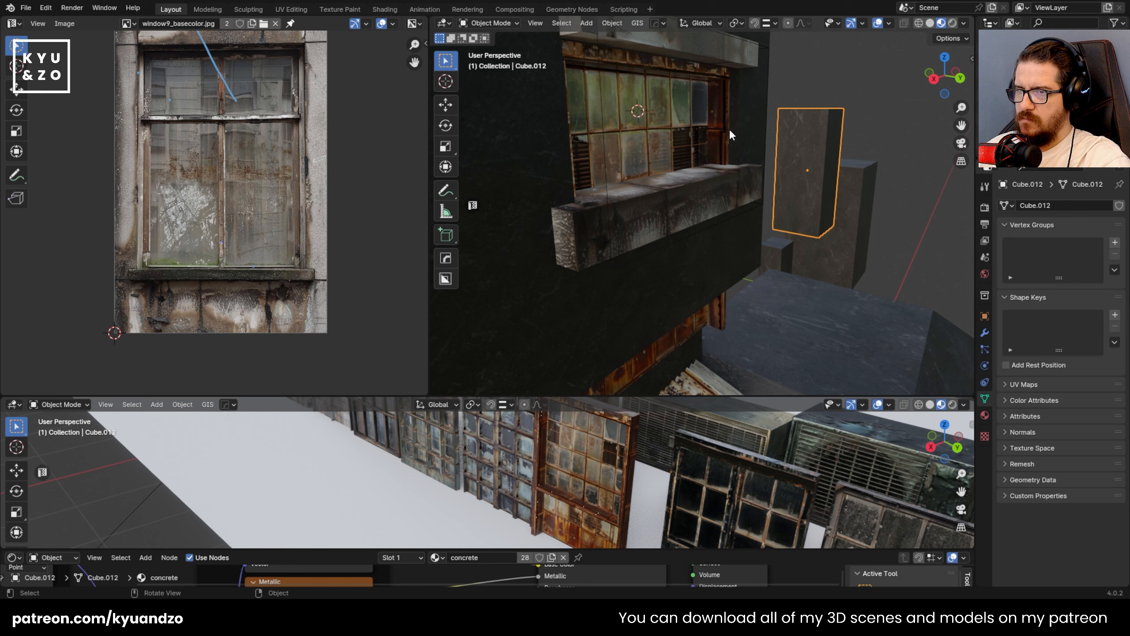
middle_drag(729, 127, 717, 178)
click(717, 177)
key(KP_Decimal)
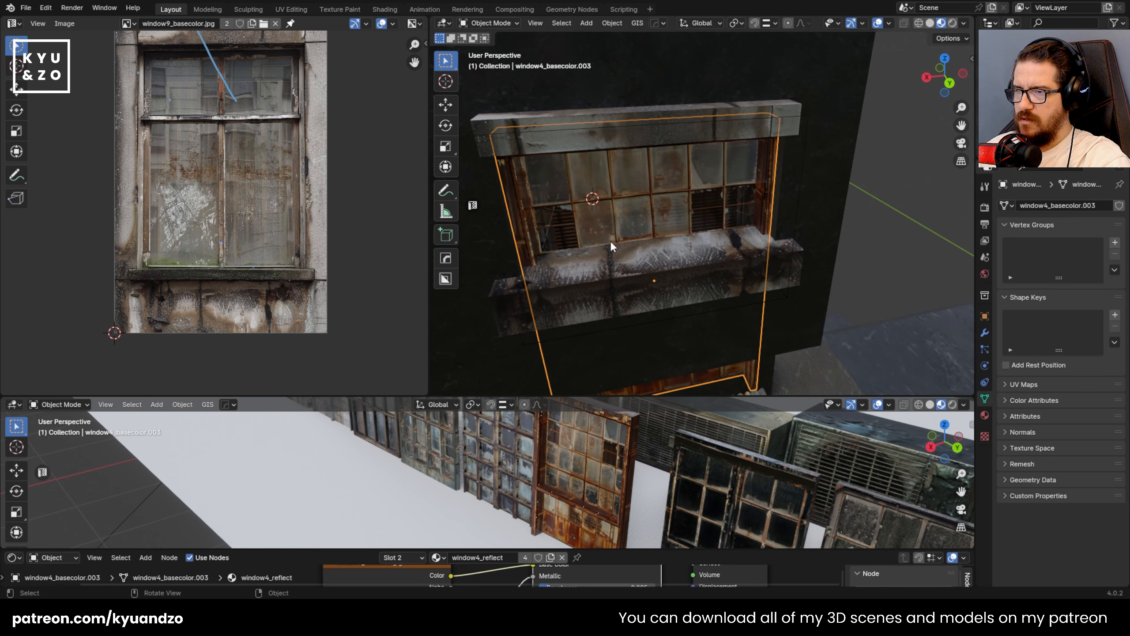
middle_drag(605, 228, 659, 227)
scroll(600, 195, down, 5)
click(690, 269)
scroll(669, 196, up, 3)
key(Tab)
drag(549, 209, 857, 252)
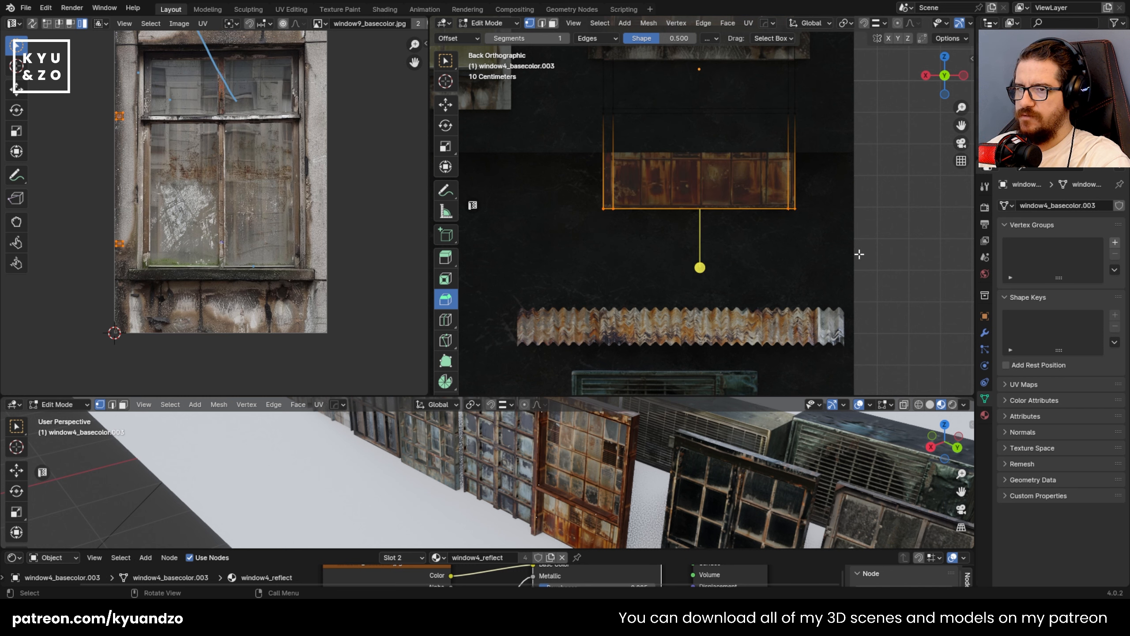
key(g)
key(z)
click(775, 287)
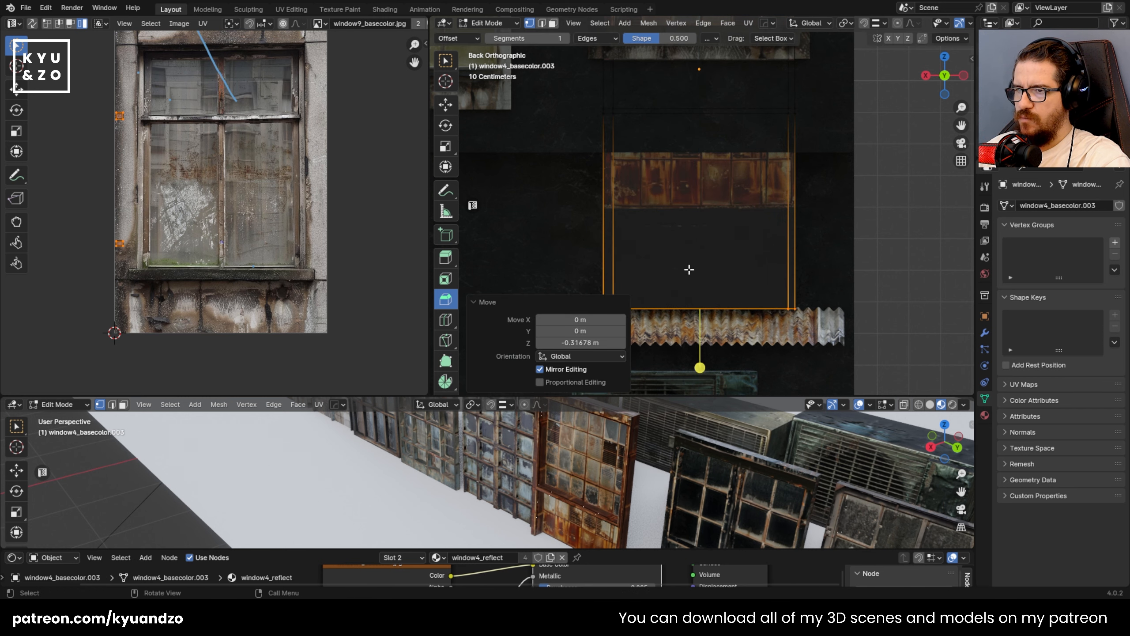
- Select the faces of the window's extended lower section and display window4_basecolor.jpg behind their UVs
click(610, 196)
click(608, 192)
click(603, 210)
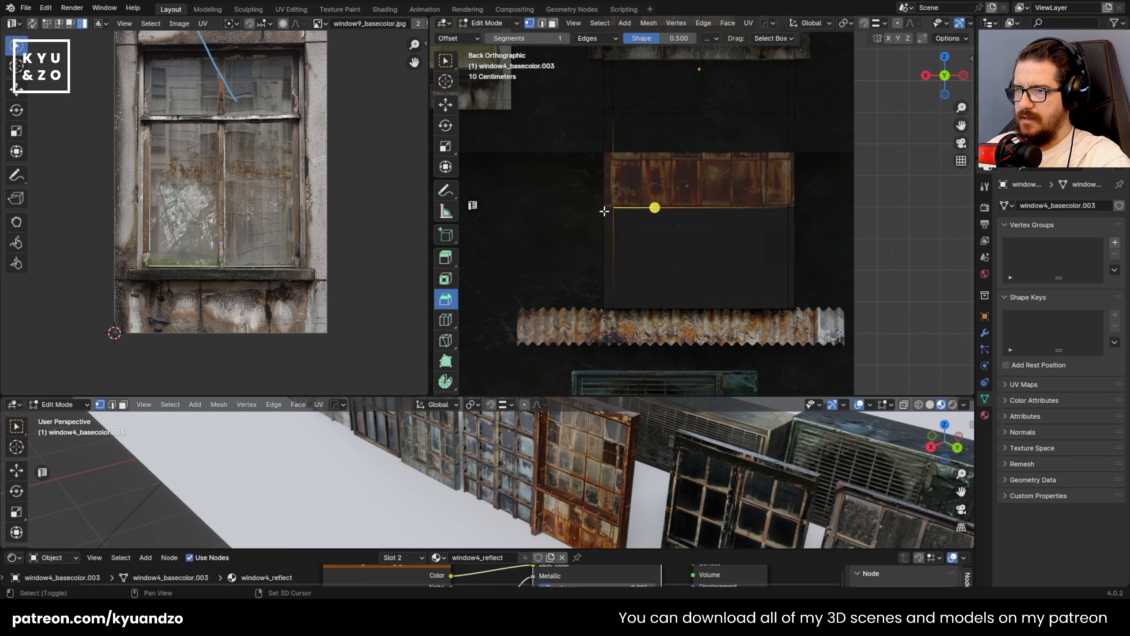
shift+middle_drag(603, 209, 620, 192)
key(3)
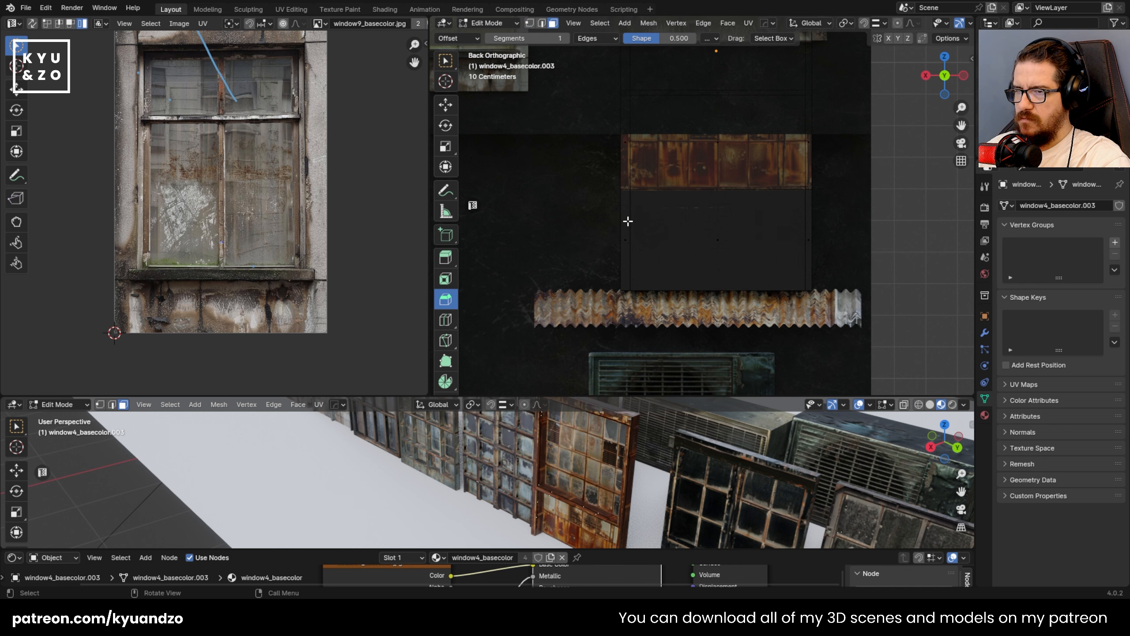
click(630, 218)
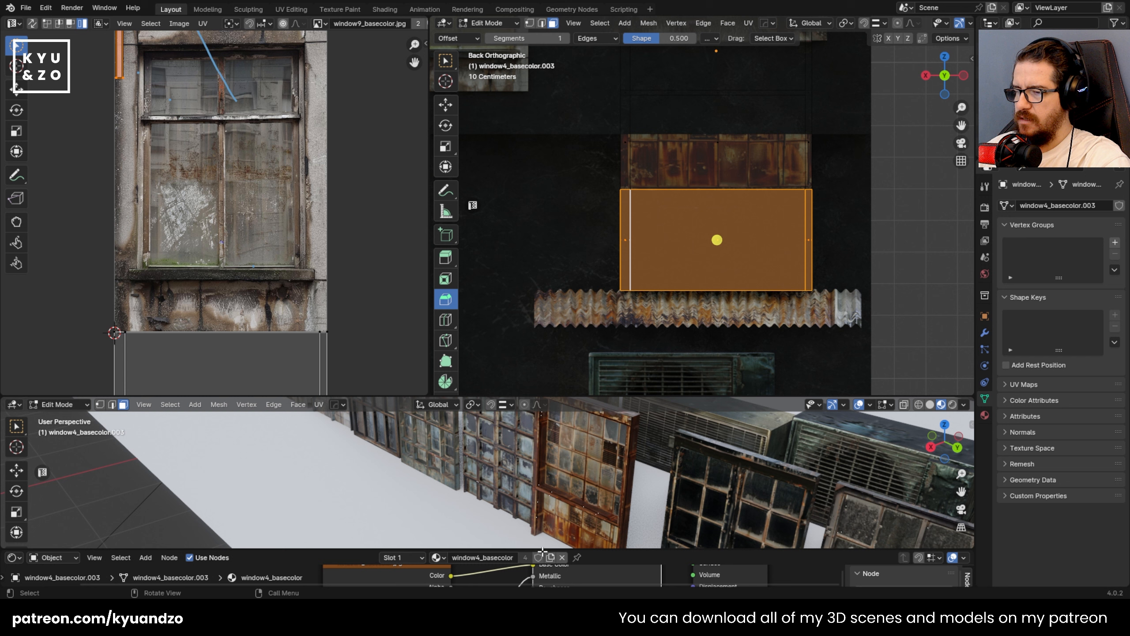
click(317, 24)
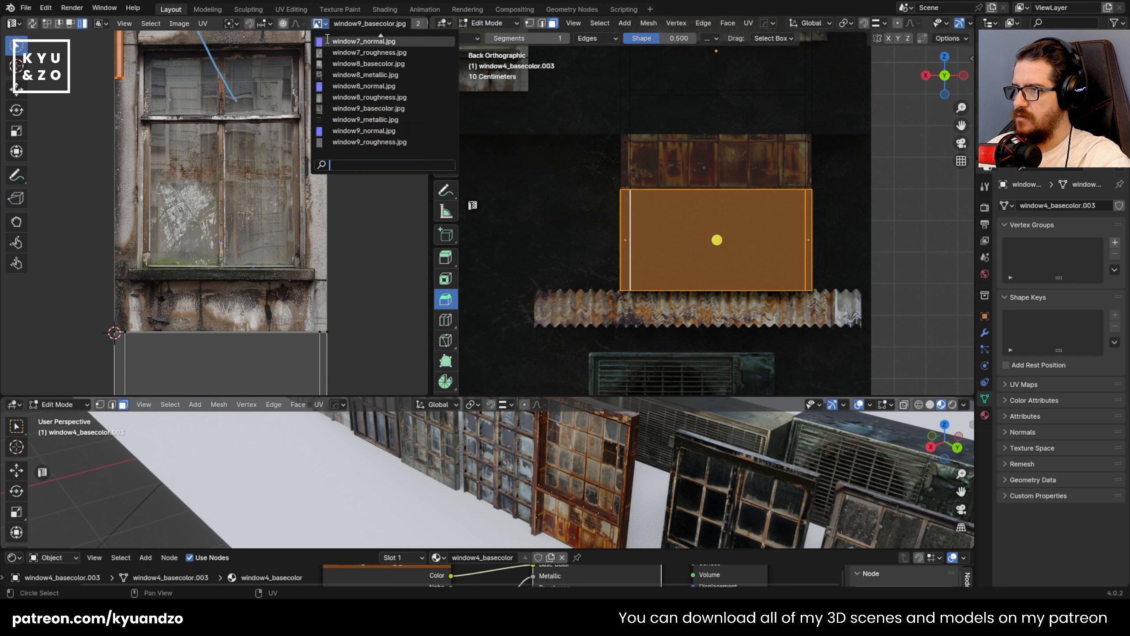
text(w4)
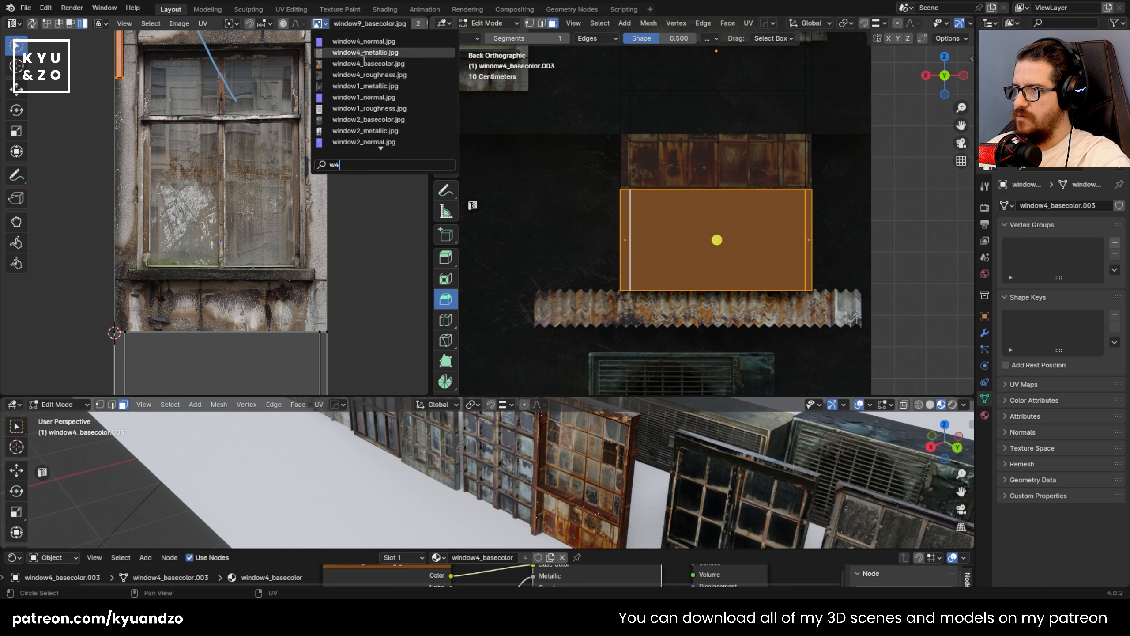
click(366, 63)
- Move the extended section's UVs up about 0.358 onto the rusty lower panes of the texture
scroll(324, 292, down, 2)
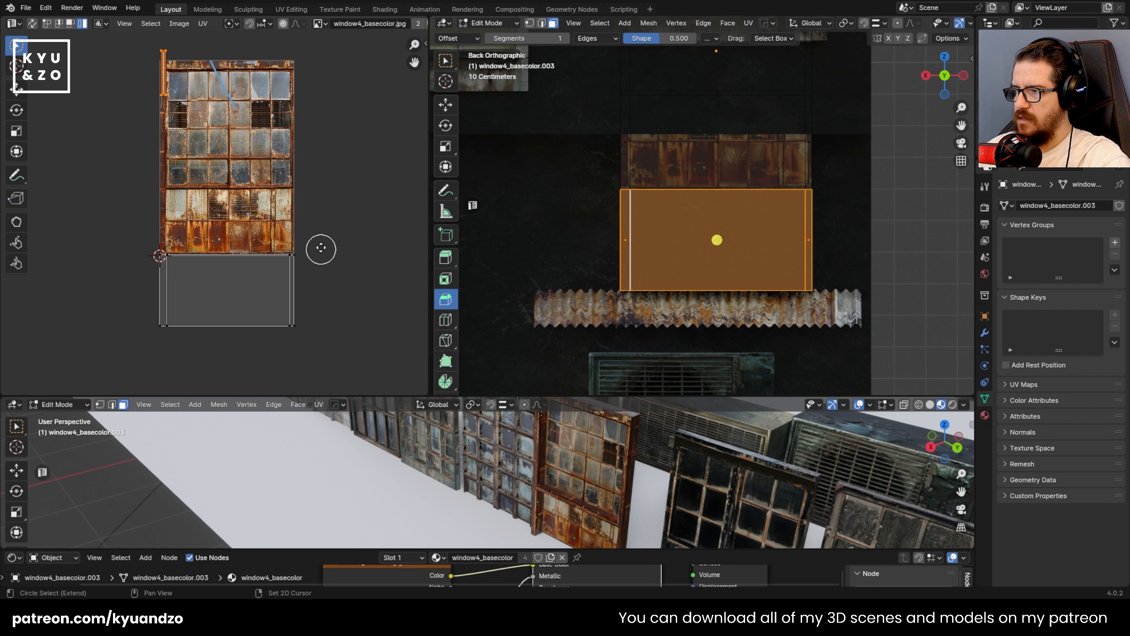
click(299, 327)
key(g)
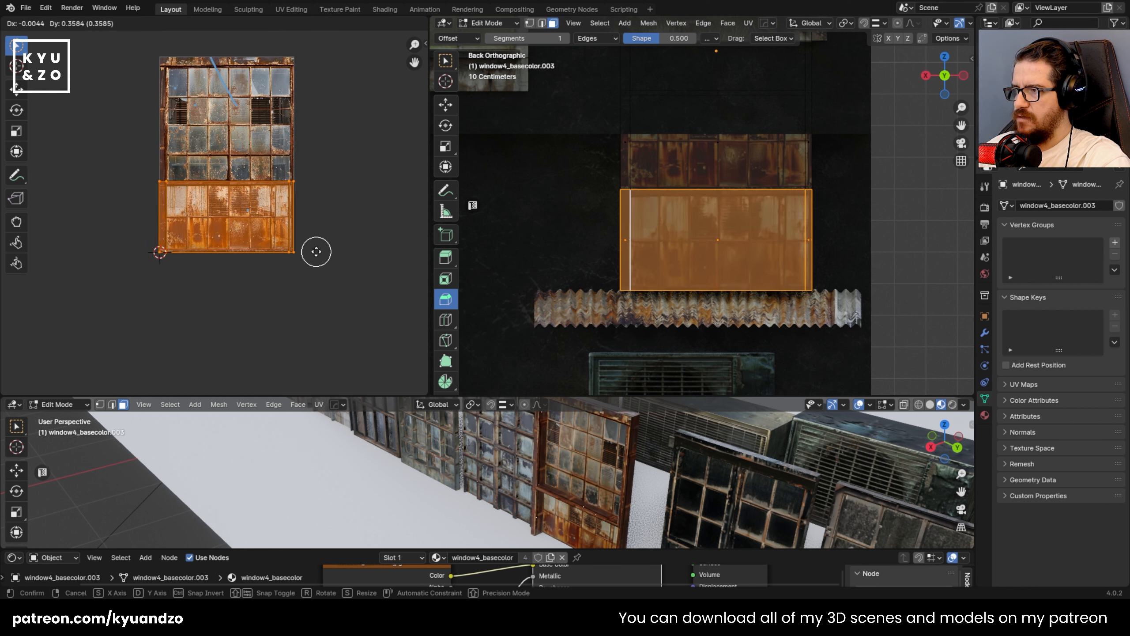
click(316, 251)
key(Tab)
middle_drag(645, 224, 735, 230)
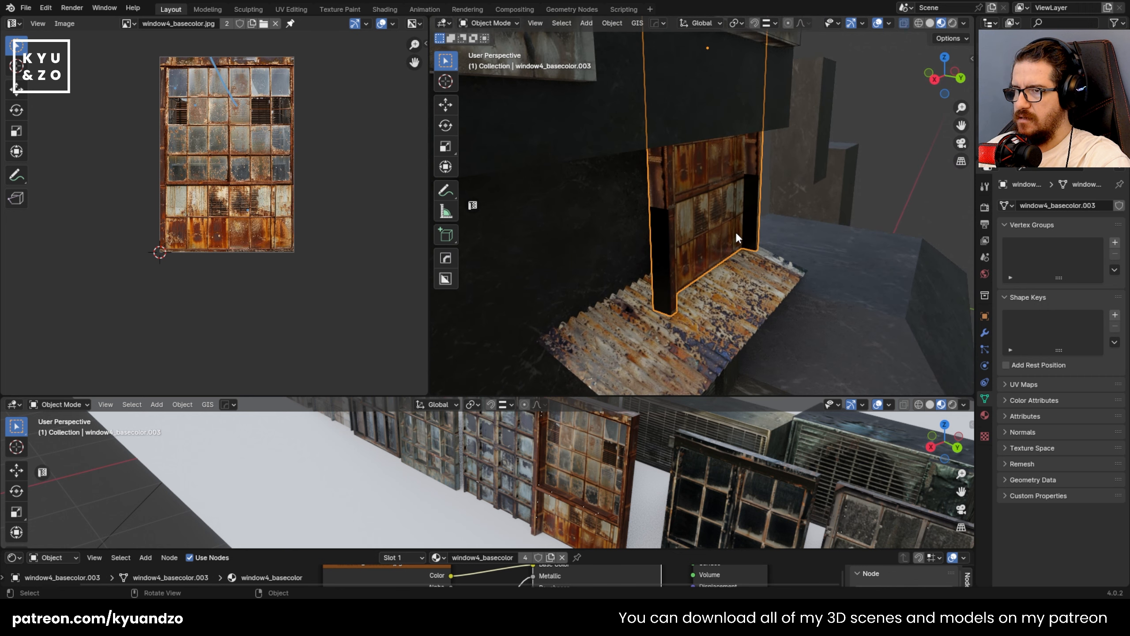
- Extend the rusty window's bottom vertices about 0.059 m further down along Z into the corrugated awning
scroll(732, 227, down, 8)
scroll(729, 221, up, 3)
click(763, 186)
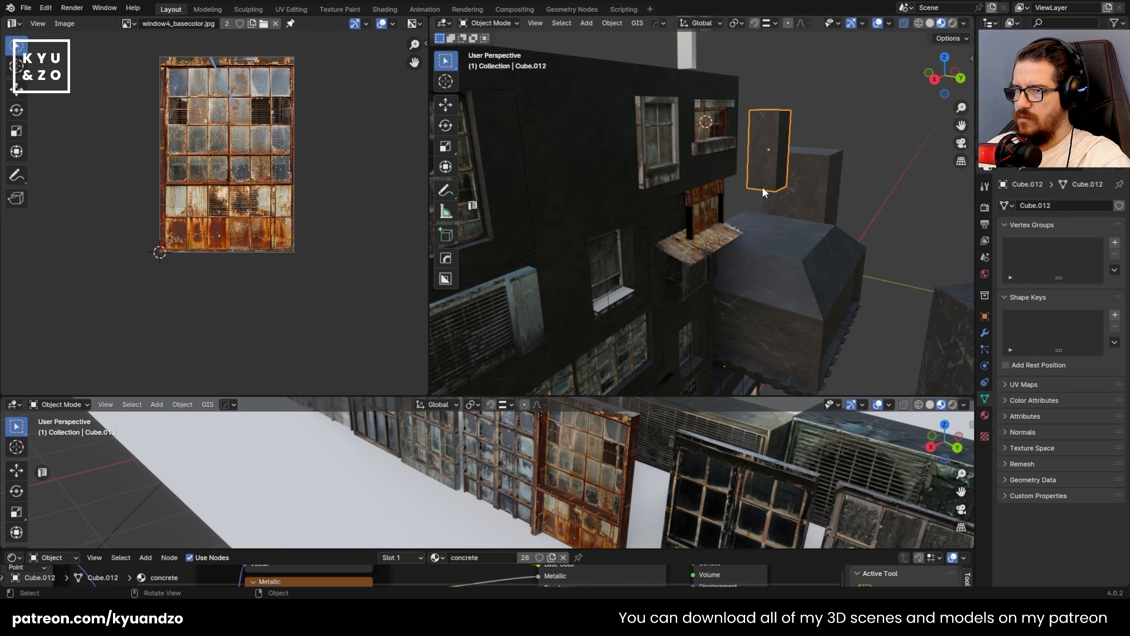
scroll(734, 202, up, 3)
click(695, 168)
scroll(693, 143, down, 3)
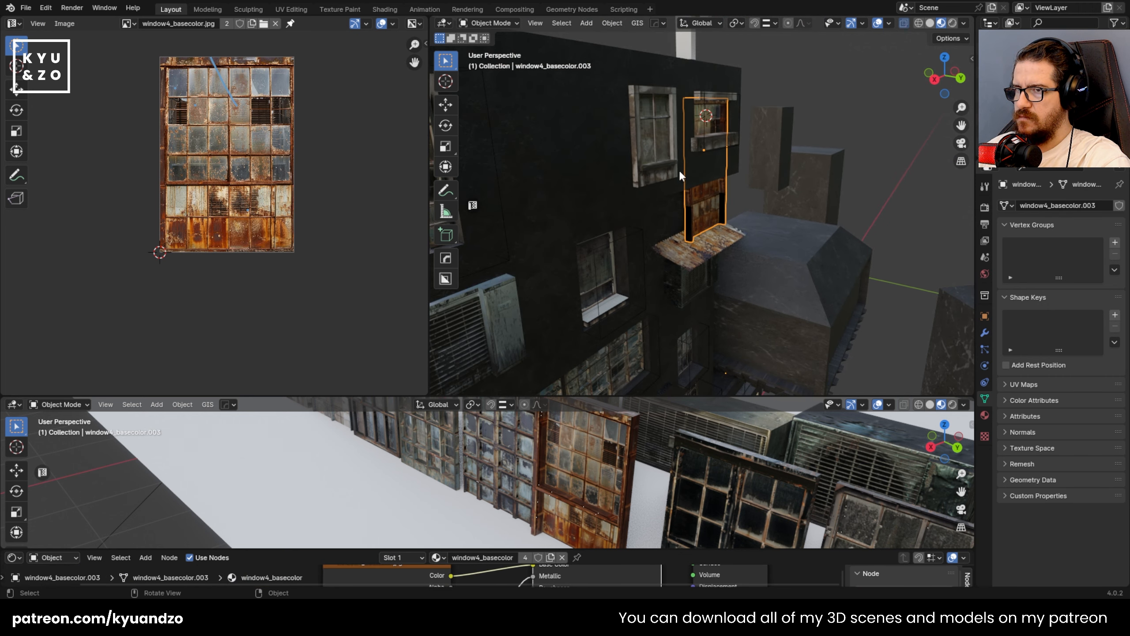
scroll(734, 225, up, 6)
middle_drag(704, 243, 693, 203)
scroll(692, 201, down, 4)
scroll(693, 203, up, 6)
key(Tab)
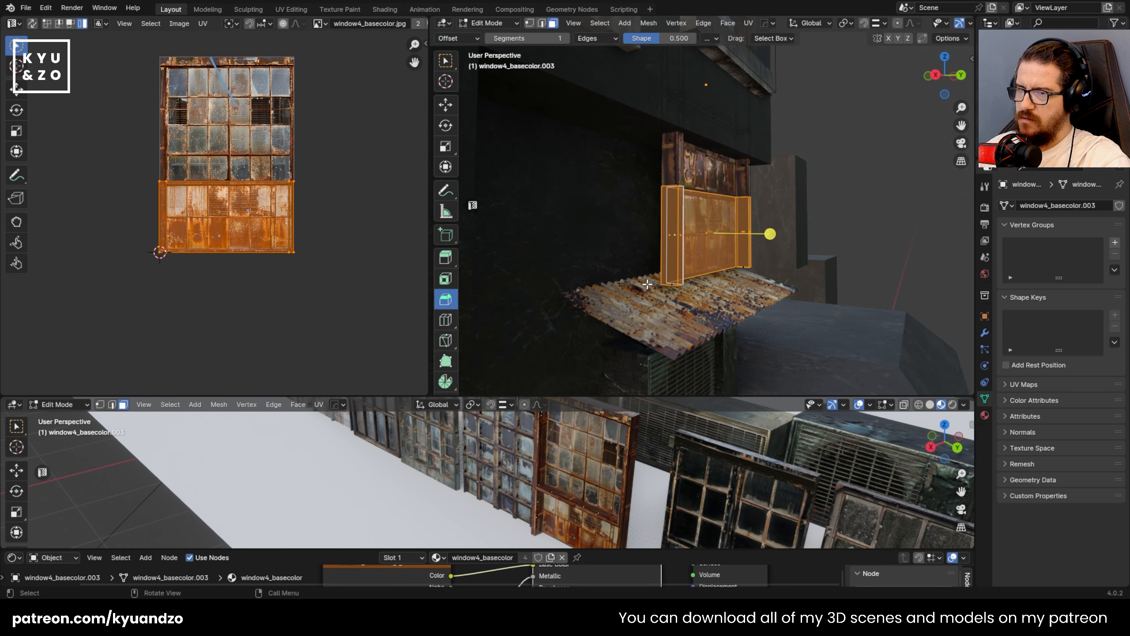
key(1)
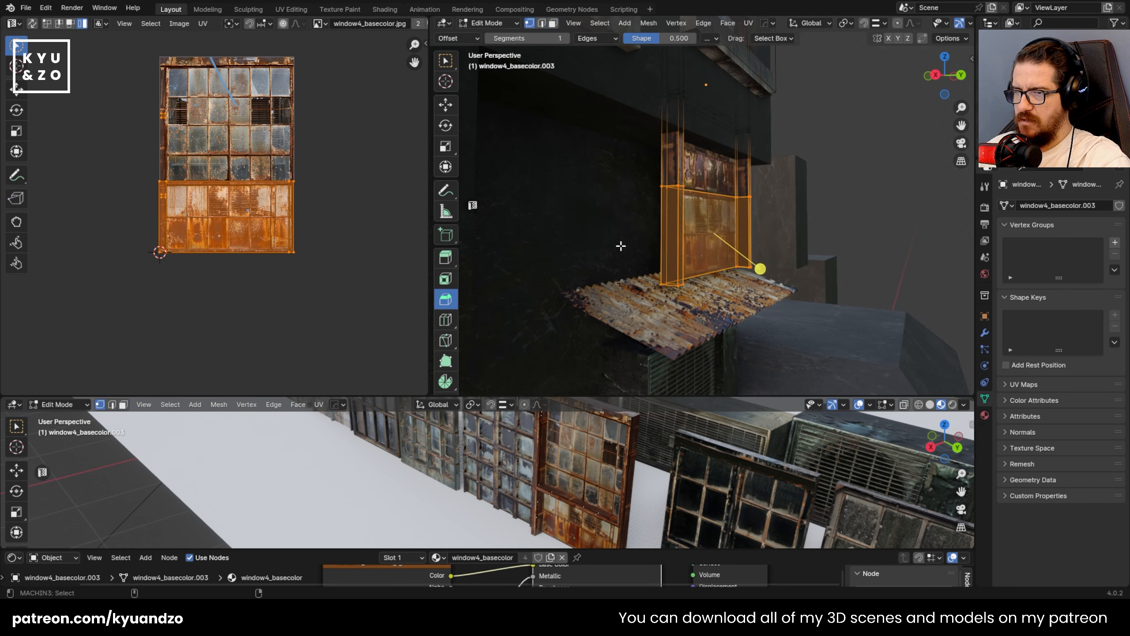
drag(690, 285, 777, 317)
key(g)
key(a)
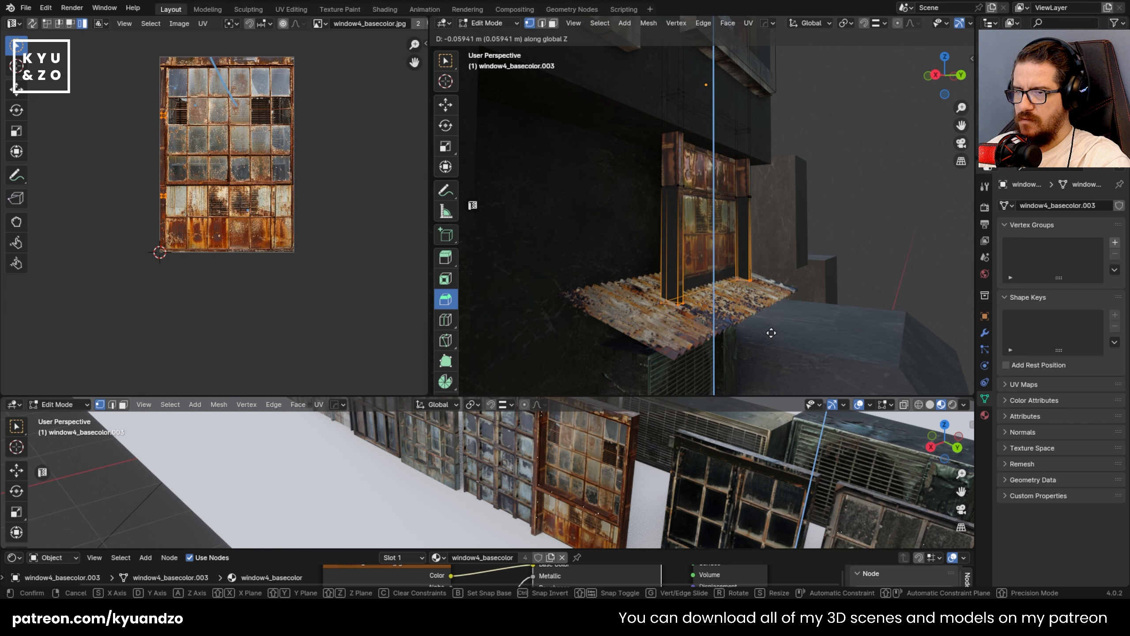
click(771, 332)
key(Tab)
scroll(804, 232, down, 6)
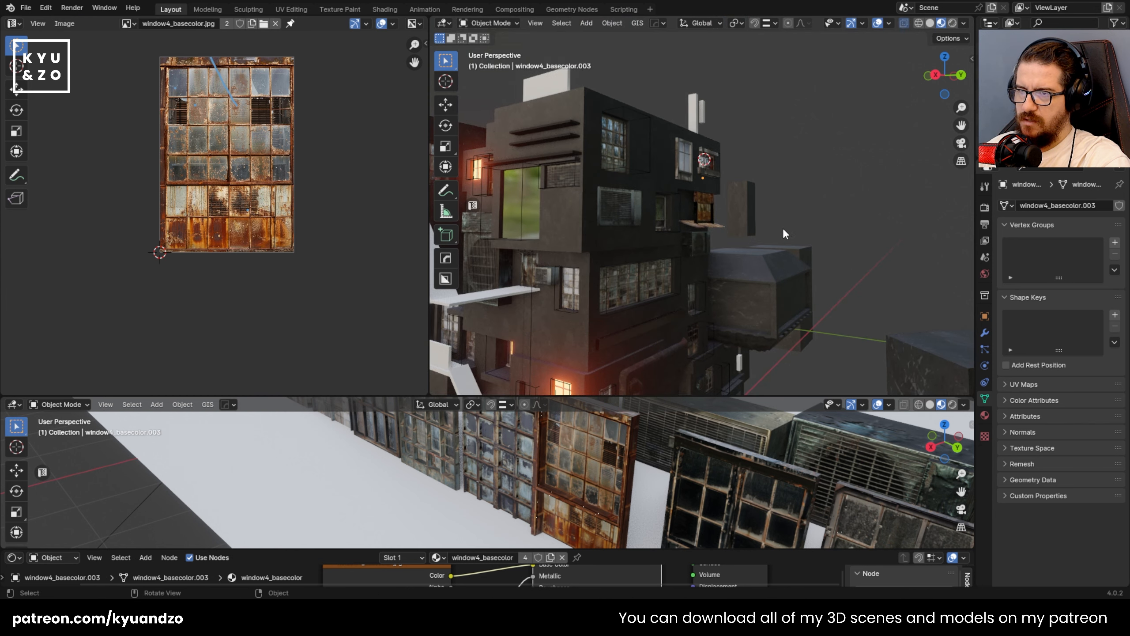
- Delete the rusty window's lower faces between the upper opening and the corrugated awning, and save the file
key(KP_Decimal)
middle_drag(775, 215, 714, 173)
scroll(714, 173, down, 6)
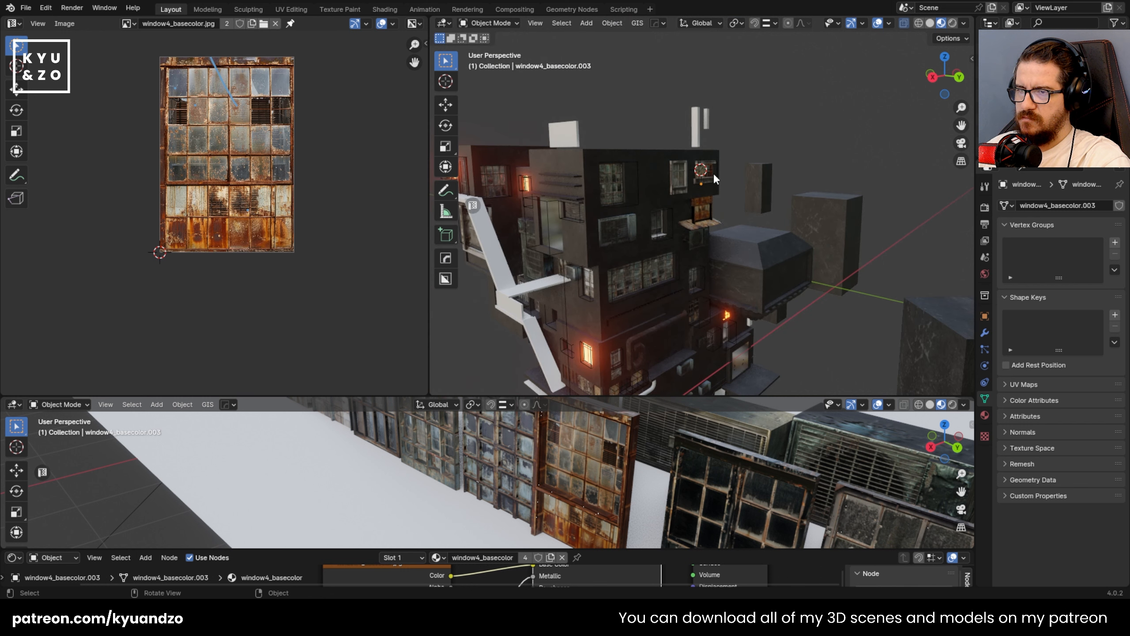
key(KP_Decimal)
key(Tab)
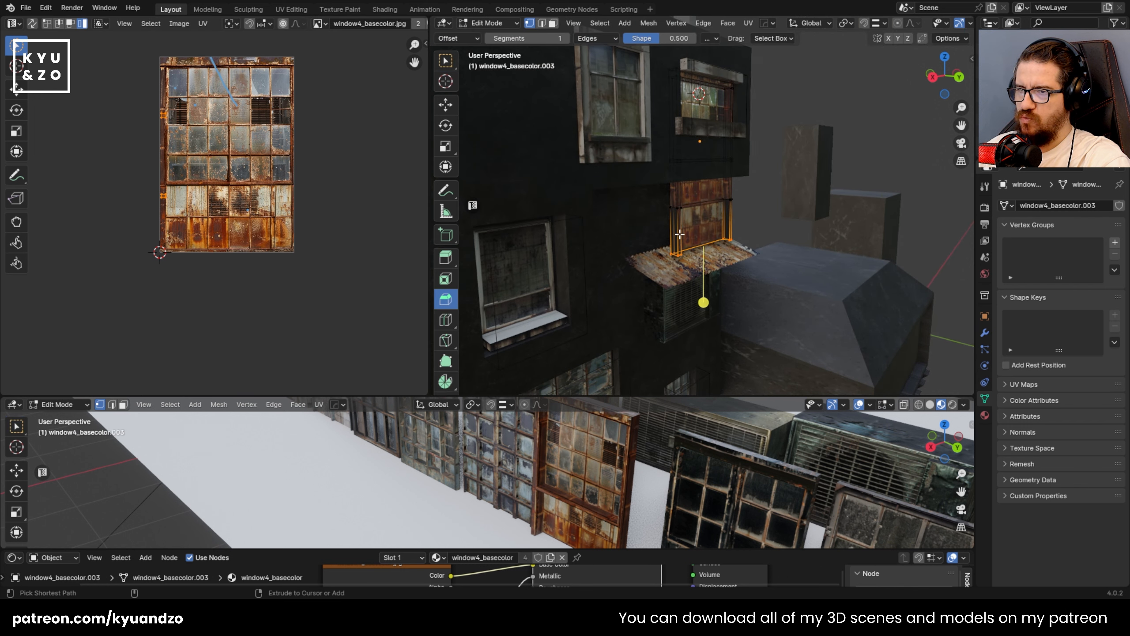
key(ctrl+KP_Add)
middle_drag(698, 220, 621, 212)
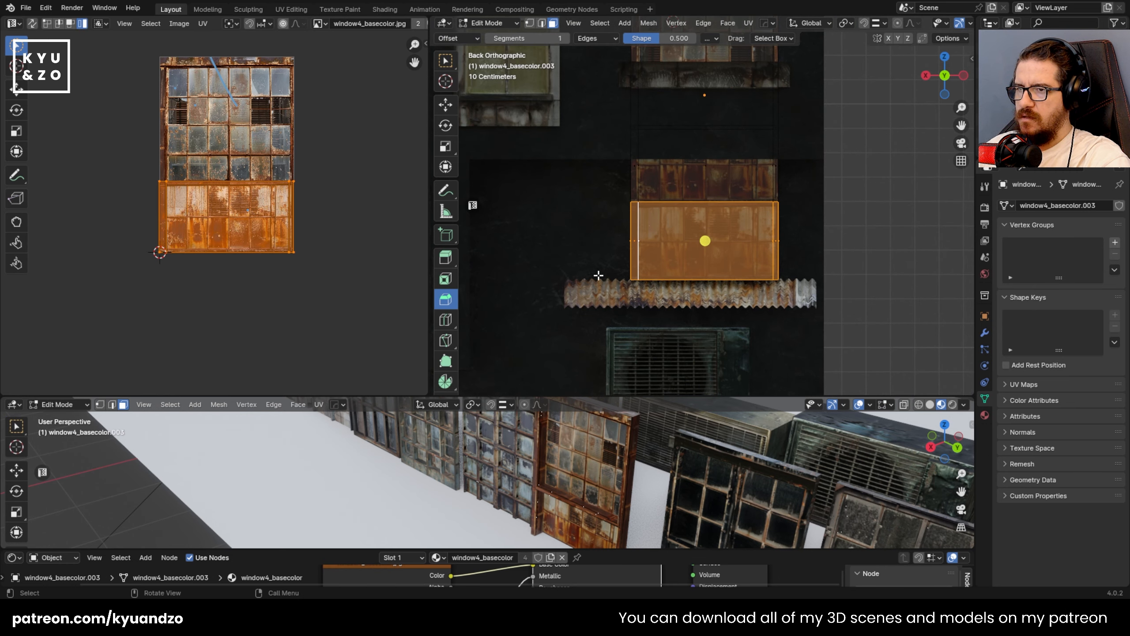
drag(579, 305, 833, 147)
key(x)
click(686, 222)
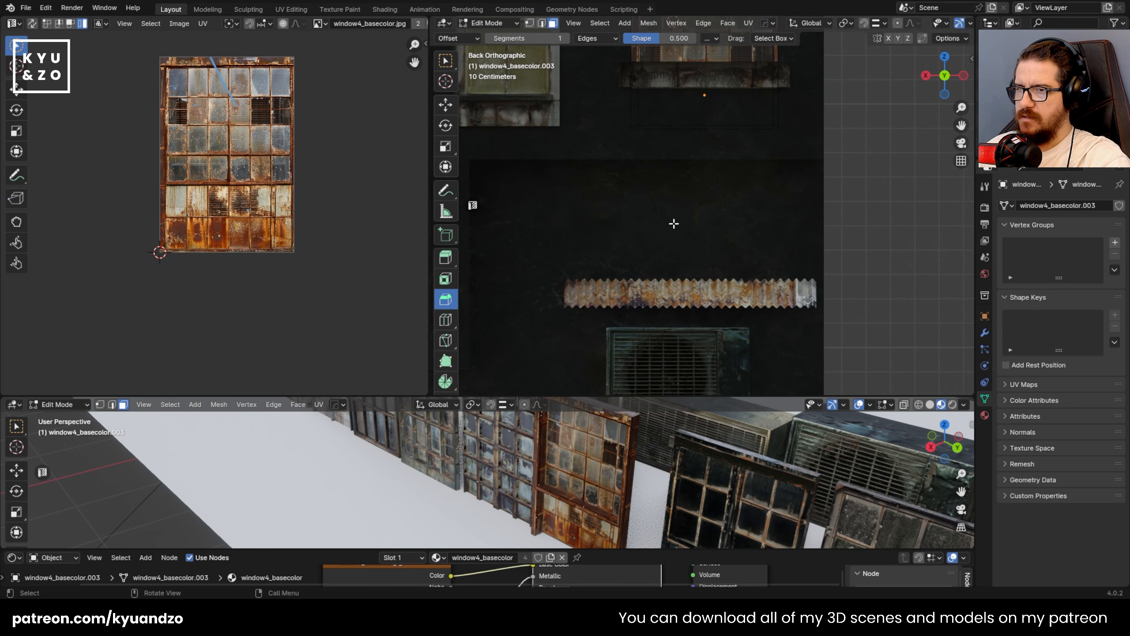
key(Tab)
middle_drag(665, 157, 722, 194)
scroll(706, 164, down, 3)
click(802, 164)
key(ctrl+s)
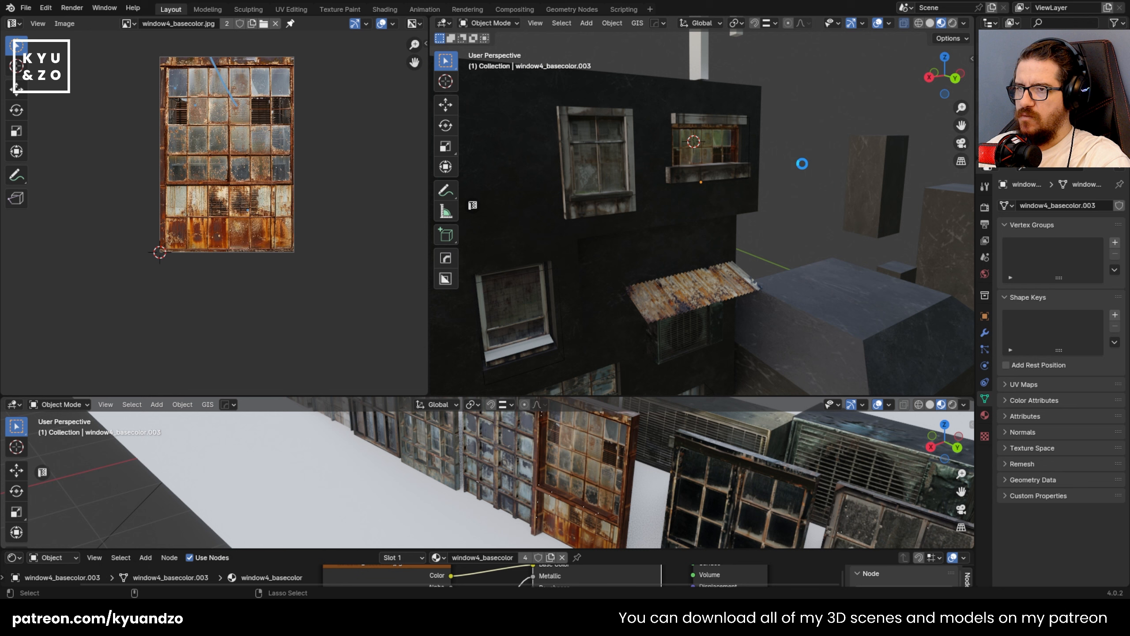
- Select and frame the white placeholder plane above the ledge on the building's lower facade
shift+middle_drag(680, 139, 642, 292)
click(699, 149)
click(661, 161)
click(704, 184)
scroll(671, 329, down, 2)
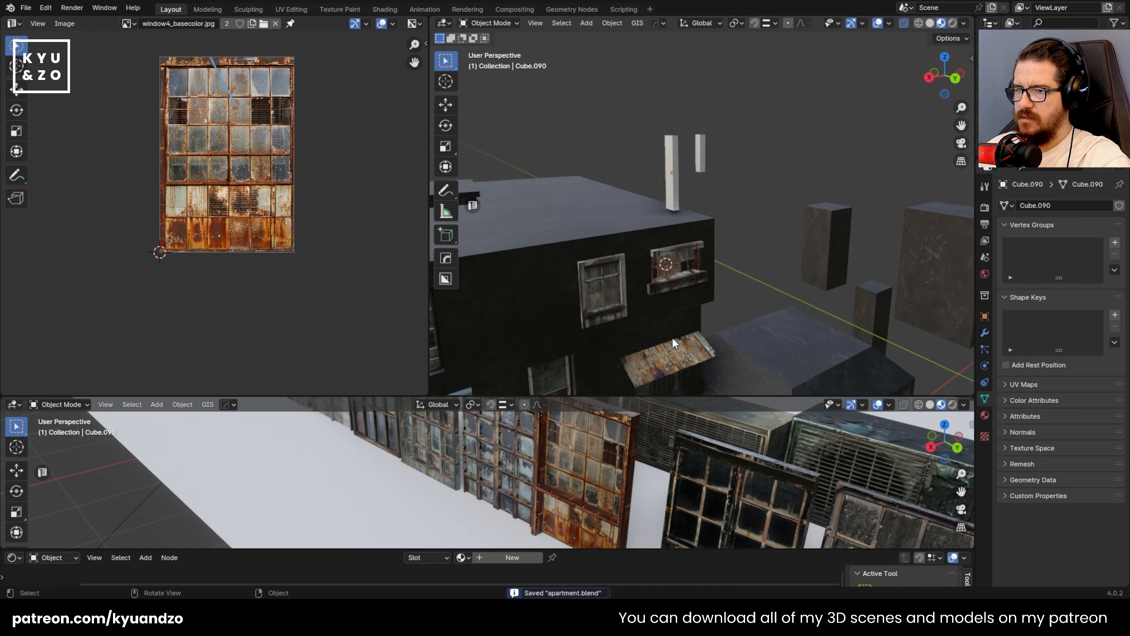
shift+middle_drag(672, 337, 801, 24)
shift+middle_drag(634, 205, 603, 104)
shift+middle_drag(628, 282, 643, 185)
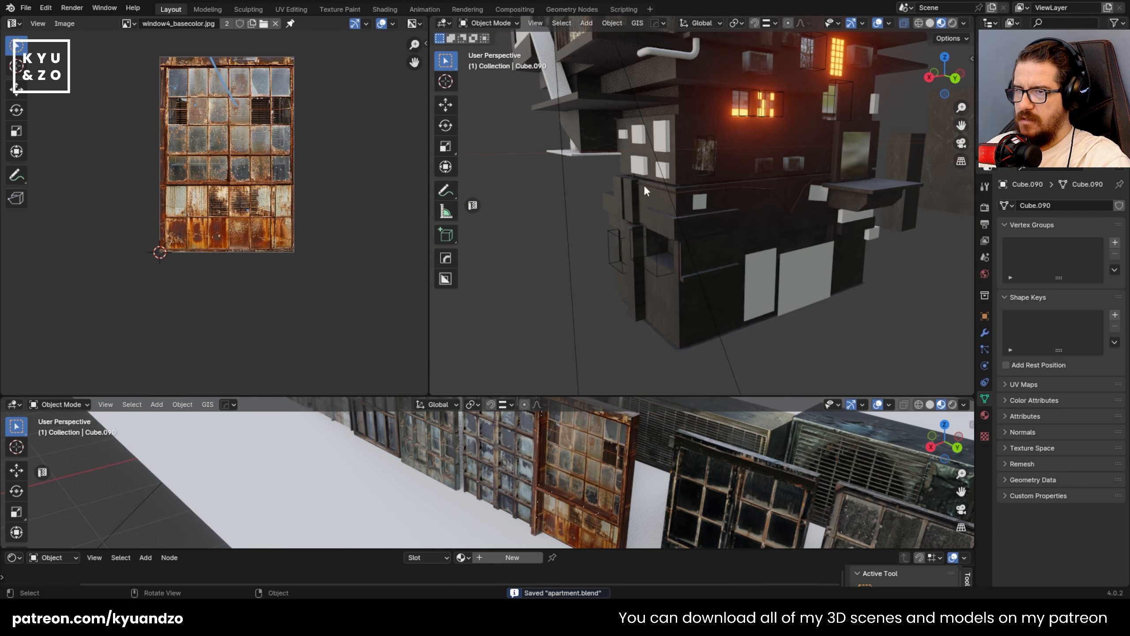
click(692, 217)
click(683, 228)
key(KP_Decimal)
scroll(682, 229, down, 6)
- Display the hee.png reference image and zoom in on the building's lower facade
click(128, 23)
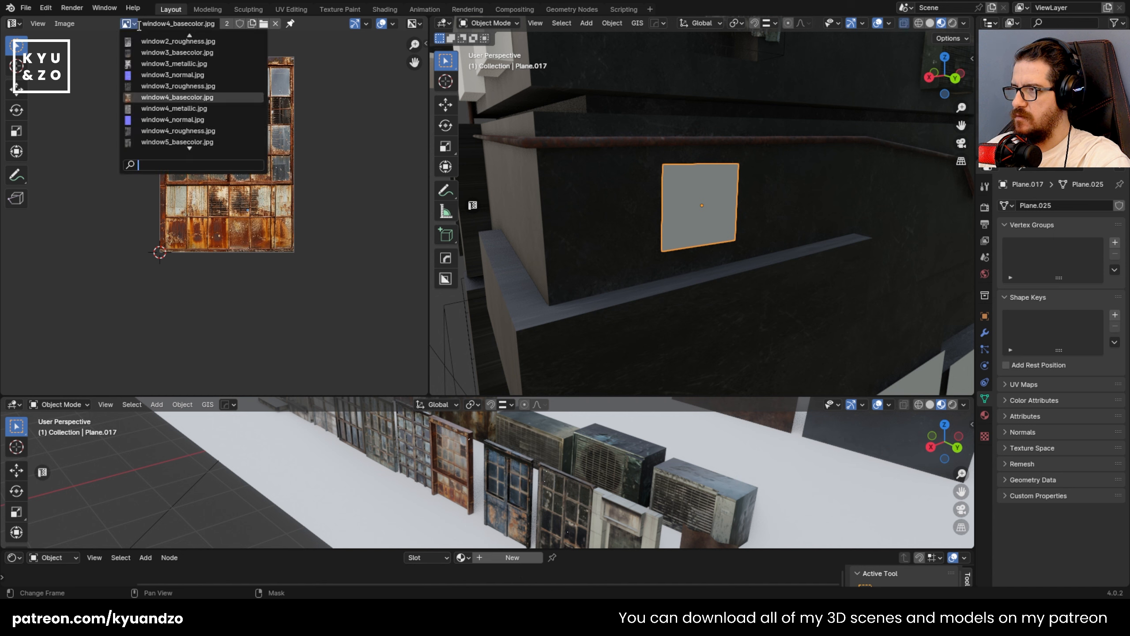
text(he)
click(166, 41)
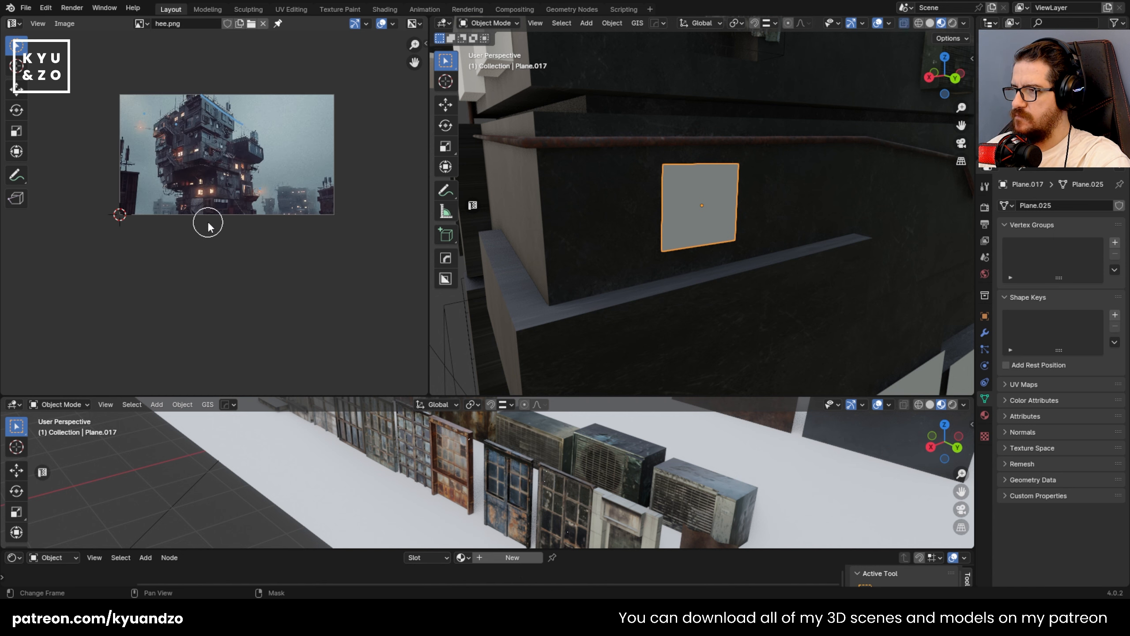
scroll(209, 222, up, 6)
scroll(289, 205, up, 8)
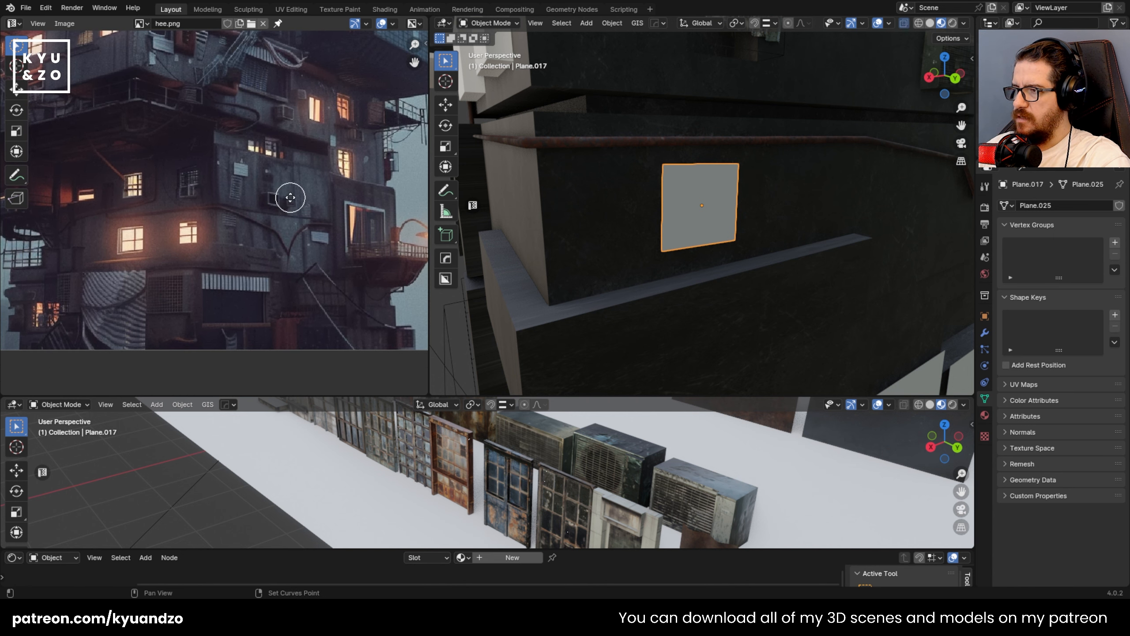
middle_drag(275, 208, 267, 168)
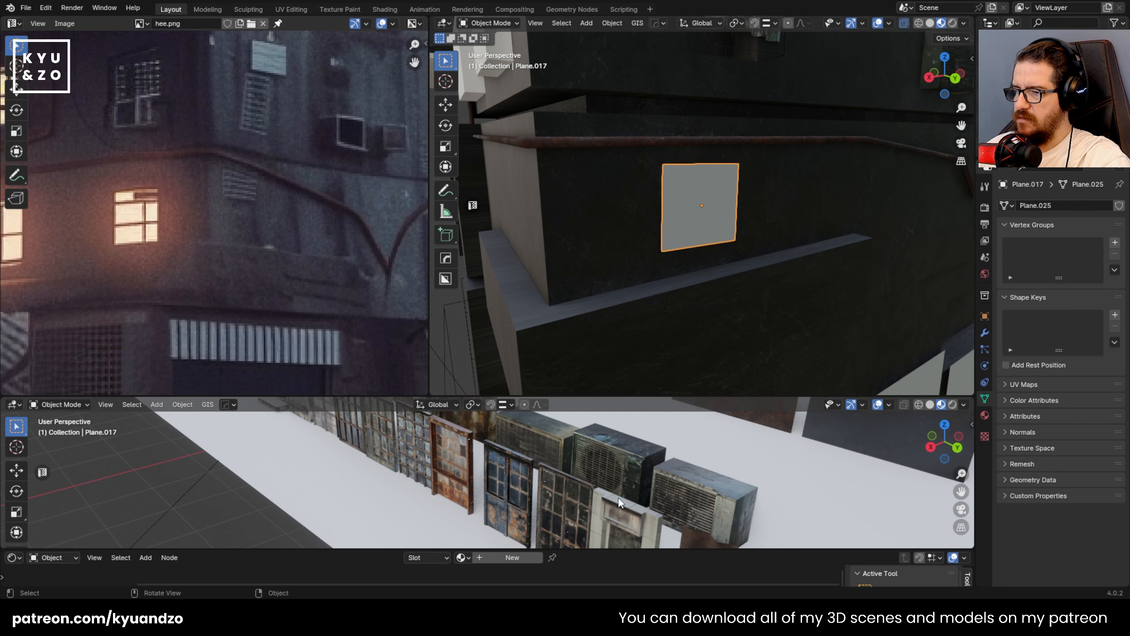
- Duplicate the narrow weathered corrugated sheet from the kit and bring it in front of the lower facade, moving it about 1.442 m along Y
scroll(629, 482, down, 5)
shift+middle_drag(629, 482, 542, 482)
scroll(592, 464, up, 3)
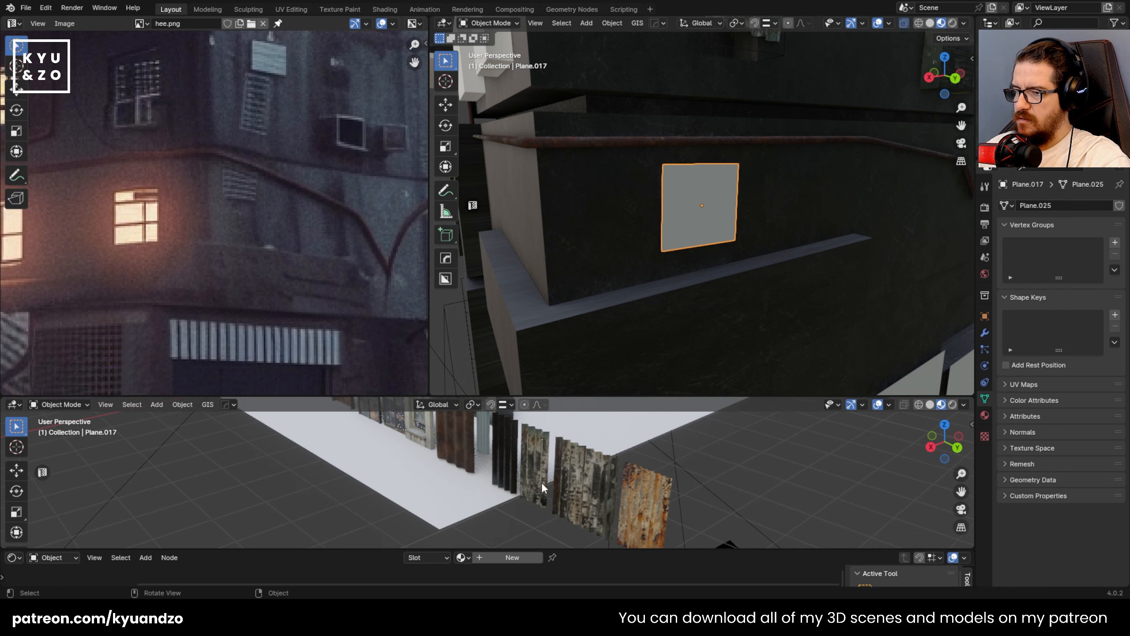
scroll(558, 470, up, 2)
click(558, 470)
key(shift+d)
click(576, 445)
key(g)
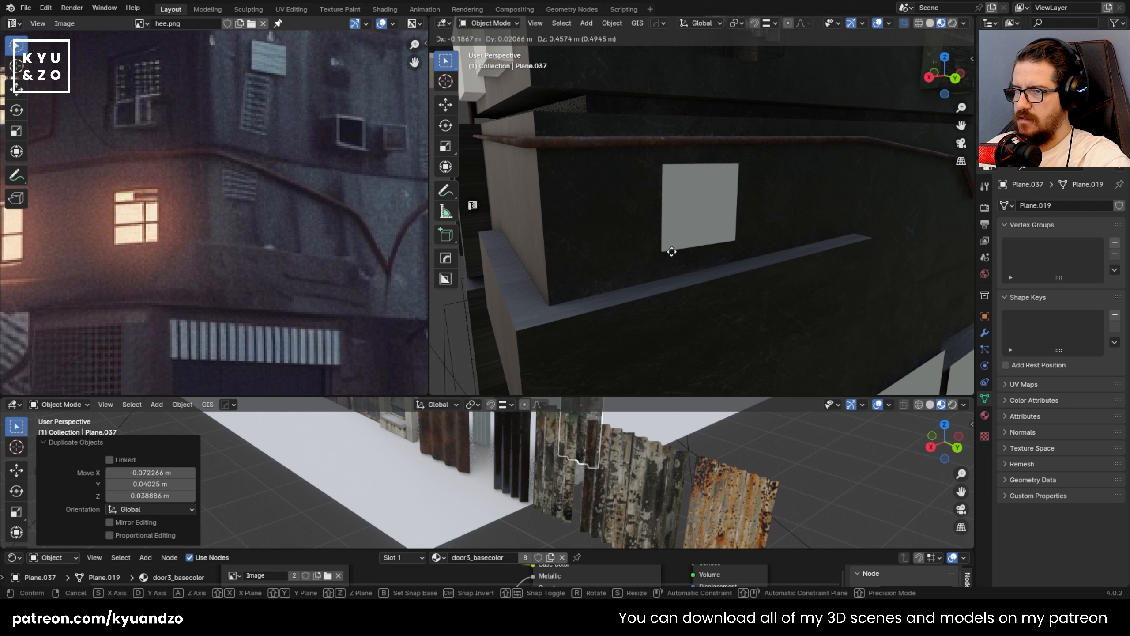
click(668, 231)
key(d)
click(832, 264)
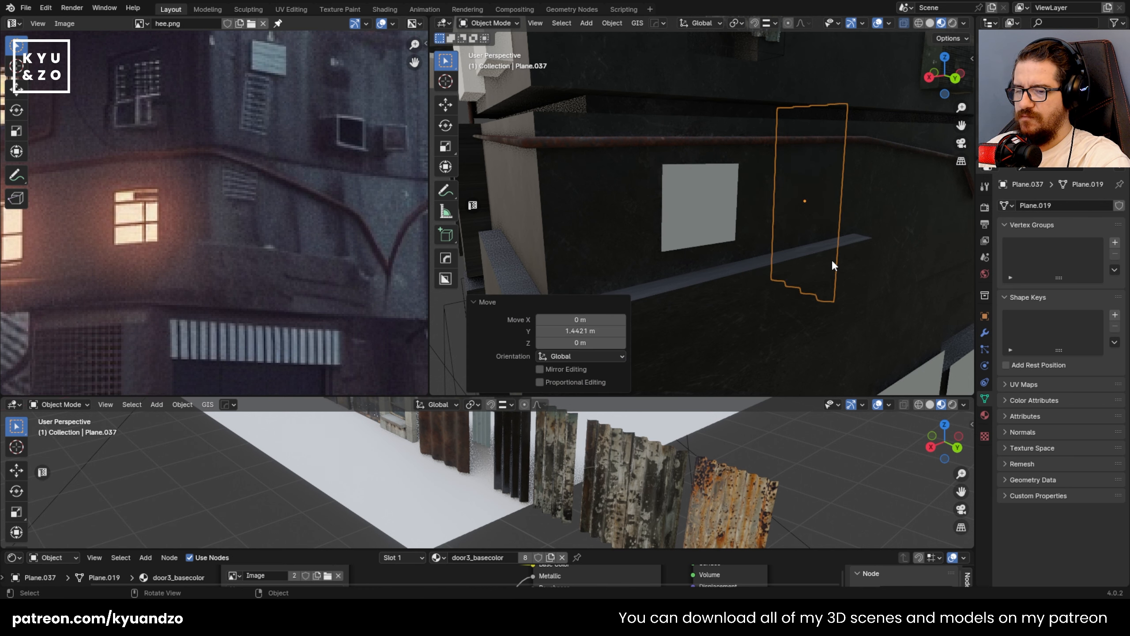
- Move the corrugated sheet to the white placeholder and rotate it 90° about Z and onto its side about Y
key(g)
click(730, 171)
key(r)
key(z)
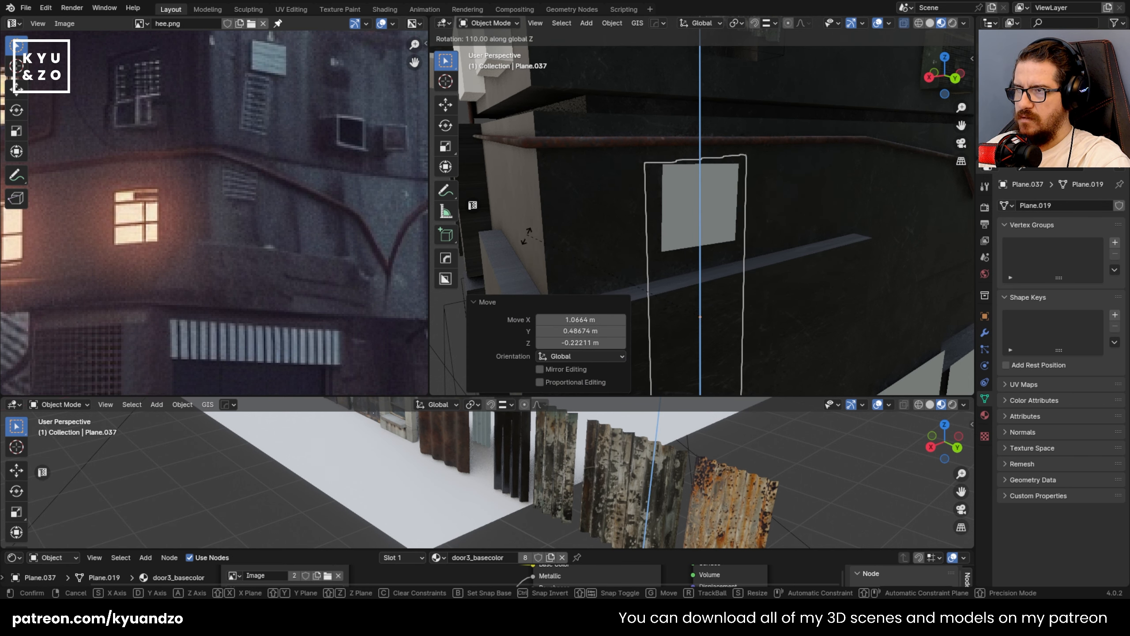
click(550, 185)
key(r)
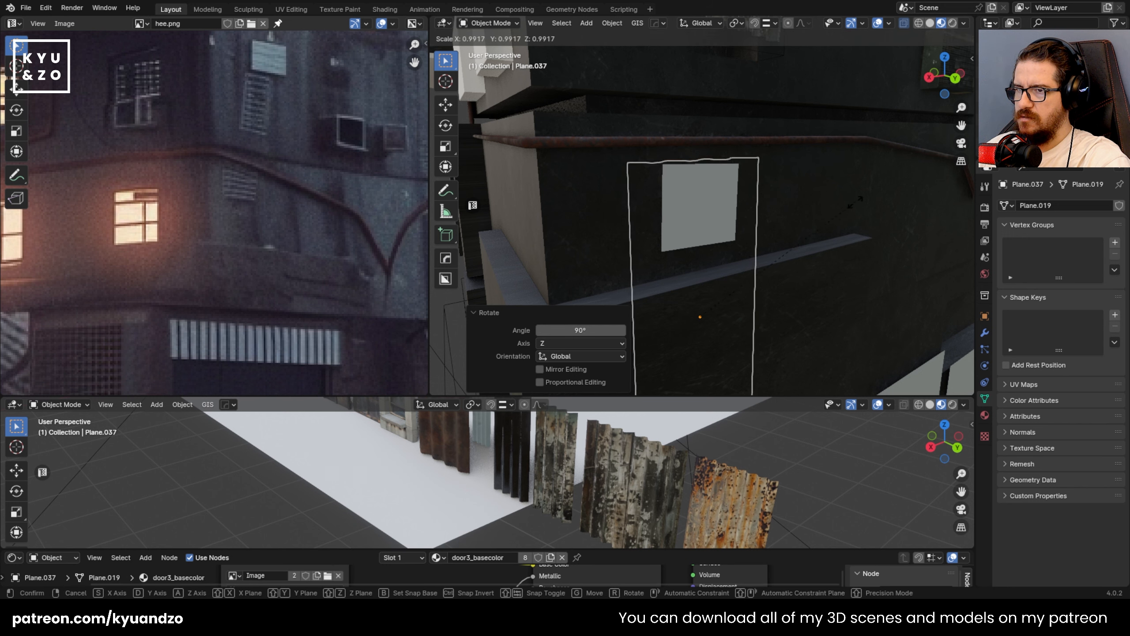
key(x)
key(y)
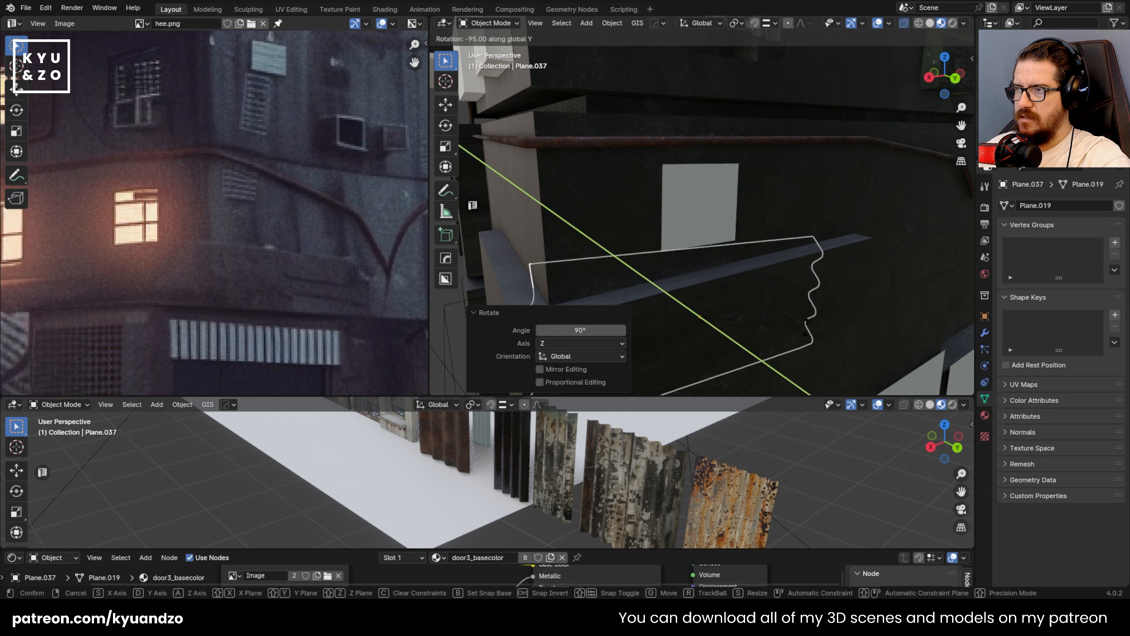
ctrl+click(796, 317)
click(704, 205)
click(710, 260)
click(711, 261)
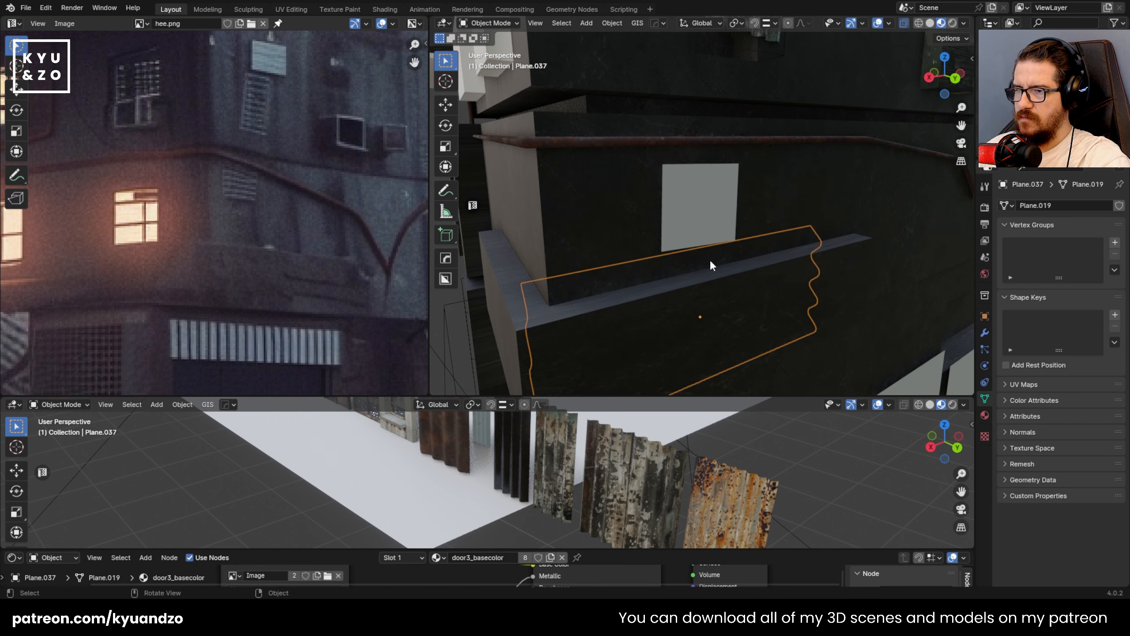
- Move the corrugated sheet about 0.275 m along Y out of the wall and delete the white placeholder plane
key(g)
key(y)
click(761, 281)
key(g)
key(z)
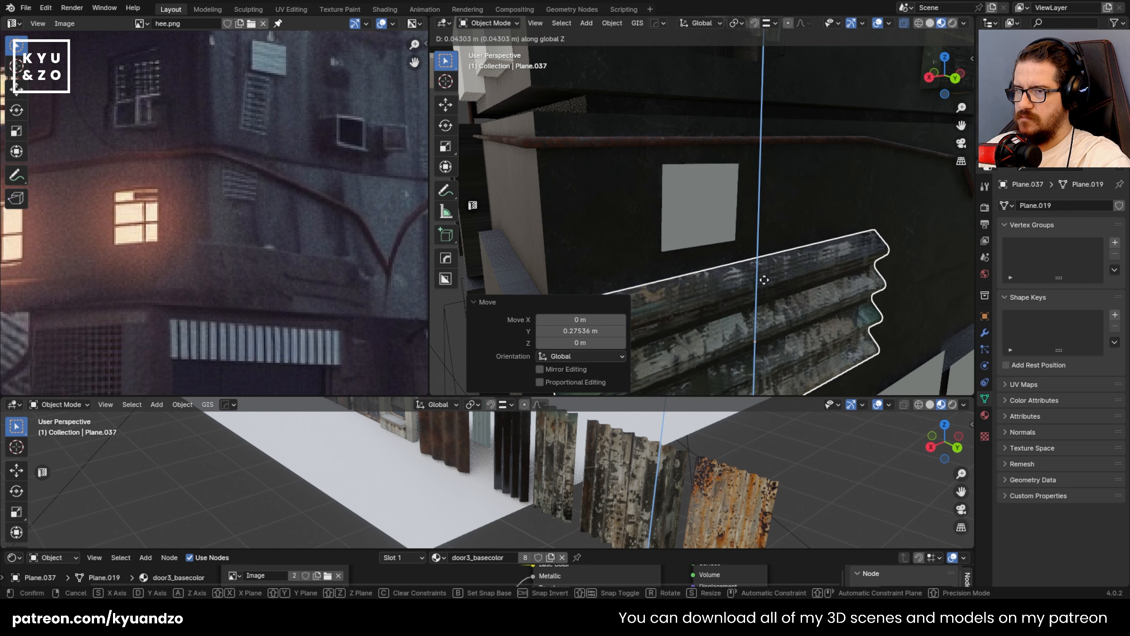
click(764, 279)
click(676, 183)
key(x)
click(676, 183)
- Raise the corrugated sheet about 0.357 m along Z above the ledge and reposition it along Y against the wall
click(712, 301)
key(g)
key(z)
click(800, 196)
key(g)
key(y)
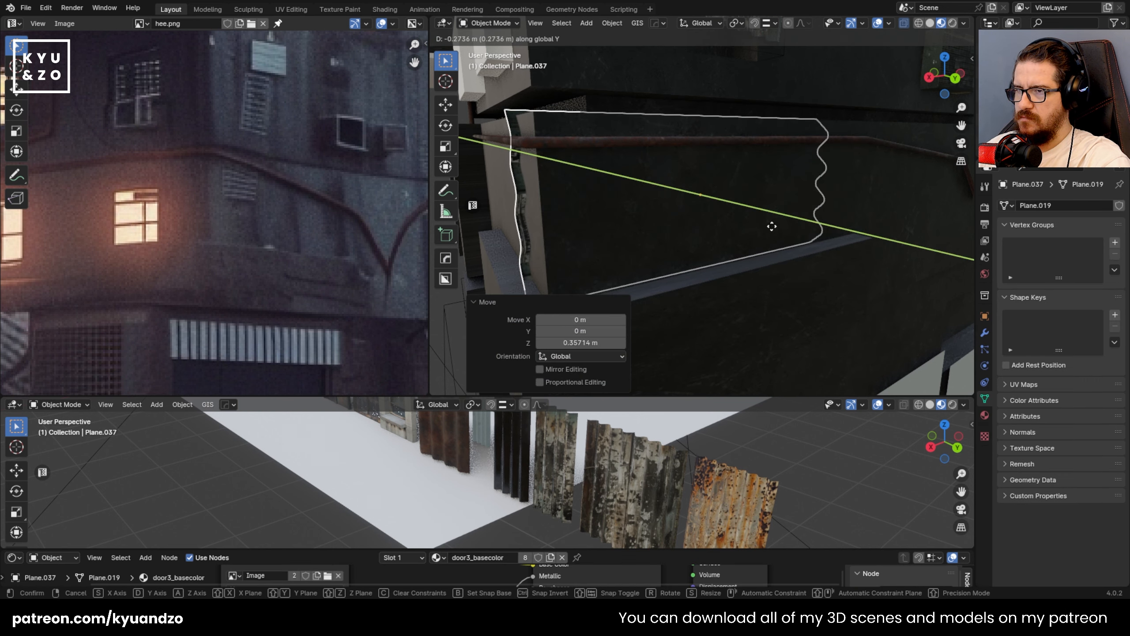
click(797, 245)
- Scale the corrugated sheet to about 0.527 and shift it along Y and about 0.077 m along X onto the wall
key(s)
click(823, 222)
key(g)
key(y)
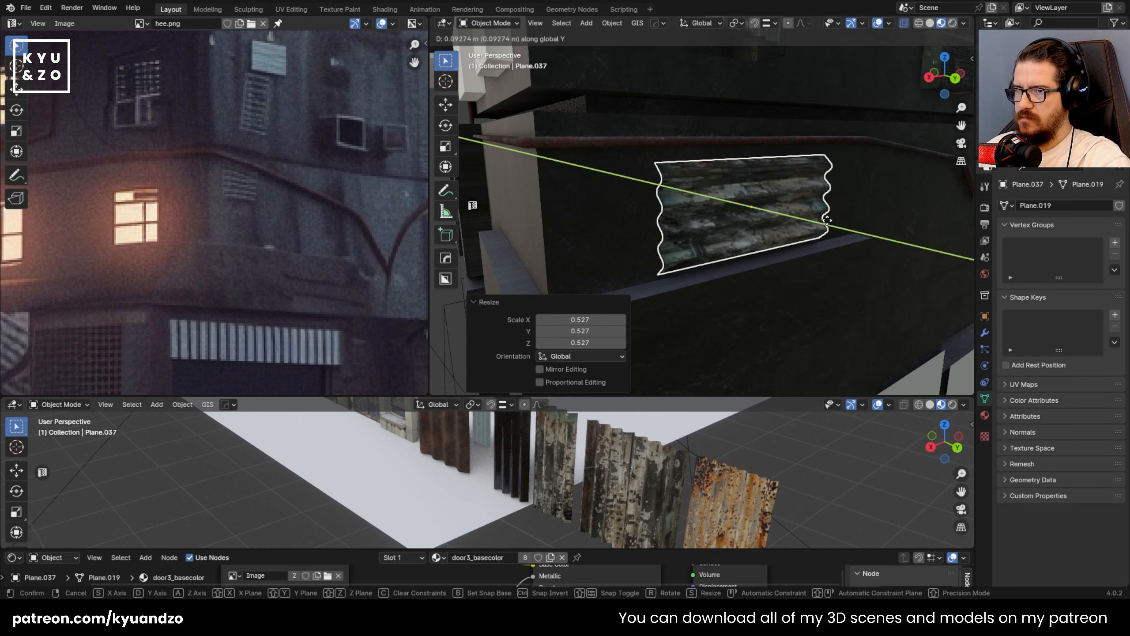
key(x)
click(672, 248)
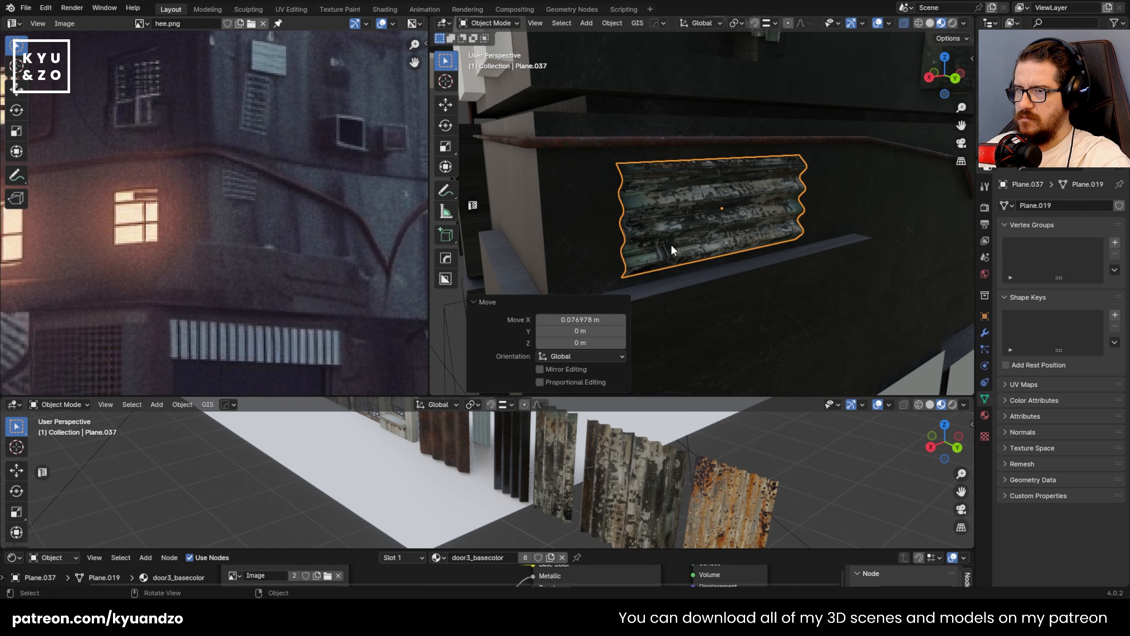
- Save the file and compare the lower facade's layout with the hee.png reference
scroll(615, 235, down, 6)
scroll(615, 235, up, 2)
scroll(774, 256, up, 2)
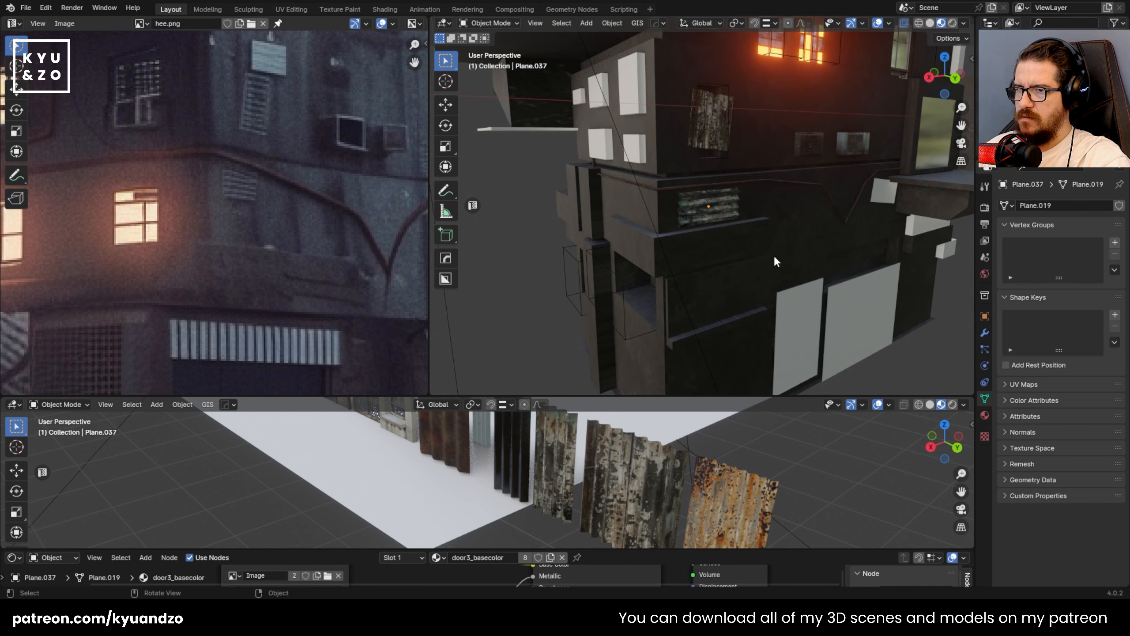
scroll(721, 232, up, 3)
shift+middle_drag(820, 269, 621, 240)
scroll(216, 233, down, 5)
scroll(221, 237, up, 1)
middle_drag(222, 240, 208, 204)
scroll(608, 247, down, 5)
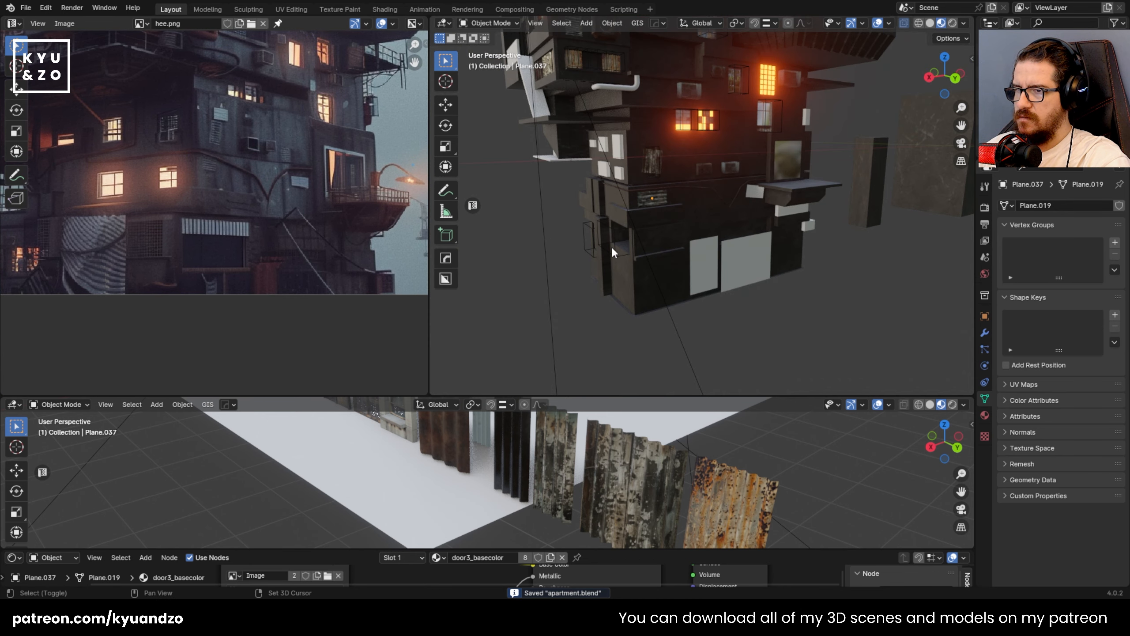
- Examine the ledge block on the lower facade against the awning-covered shop opening in hee.png
scroll(669, 218, up, 6)
click(660, 218)
scroll(652, 222, up, 2)
shift+middle_drag(661, 214, 631, 183)
scroll(237, 267, up, 4)
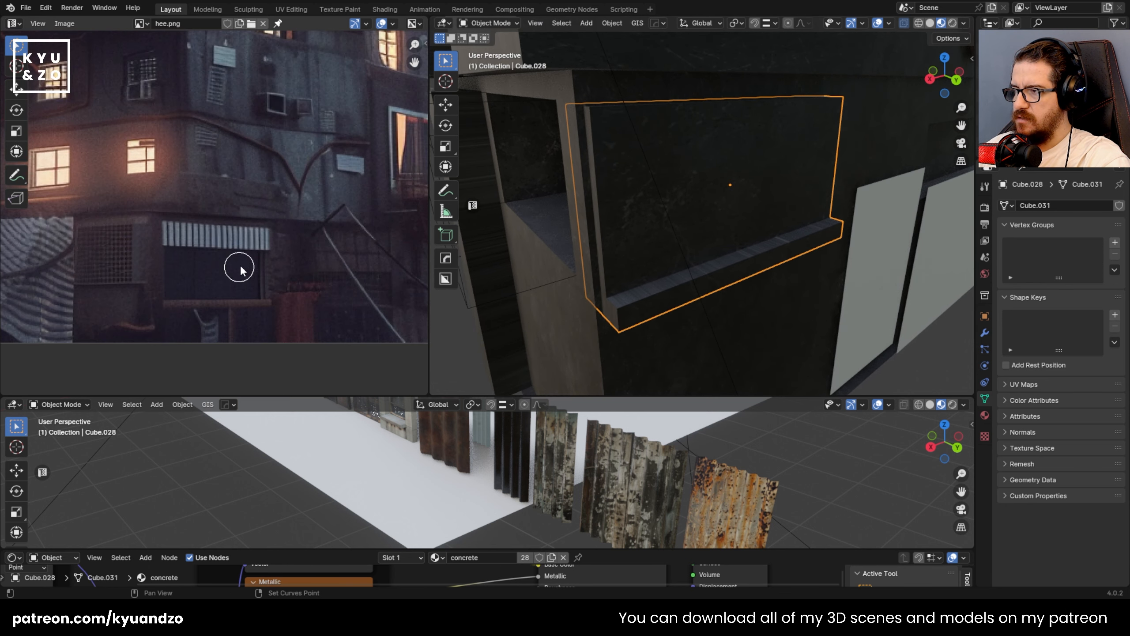
scroll(687, 201, down, 2)
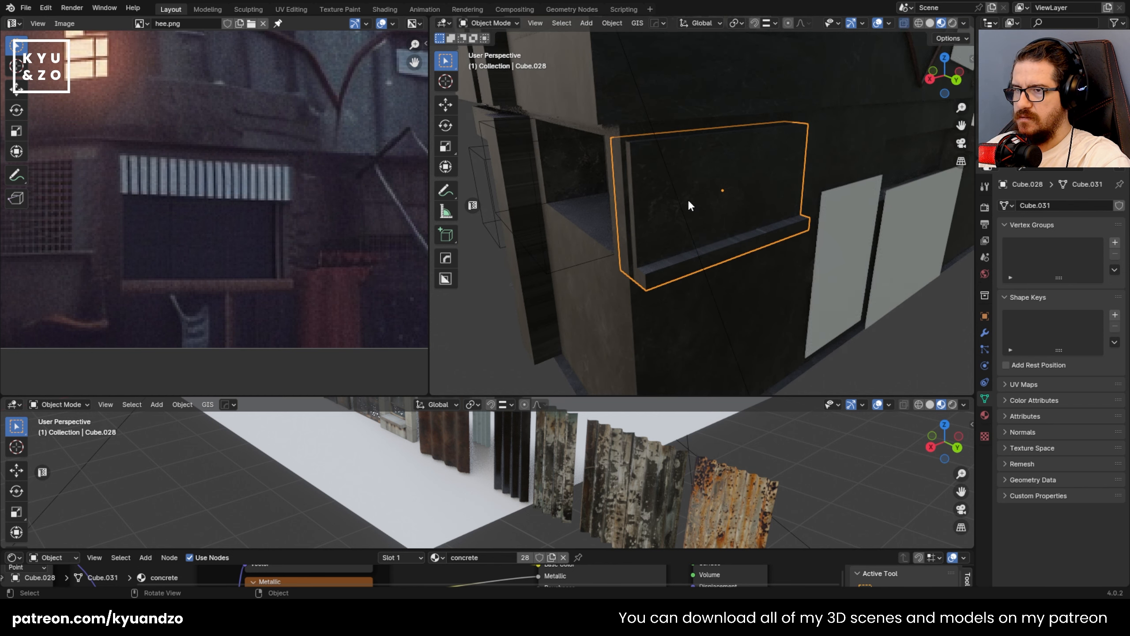
- Duplicate the glass pane above the balcony about 2.795 m along X and lower the copy about 1.5 m along Z
scroll(687, 202, down, 4)
shift+middle_drag(768, 123, 743, 179)
click(860, 125)
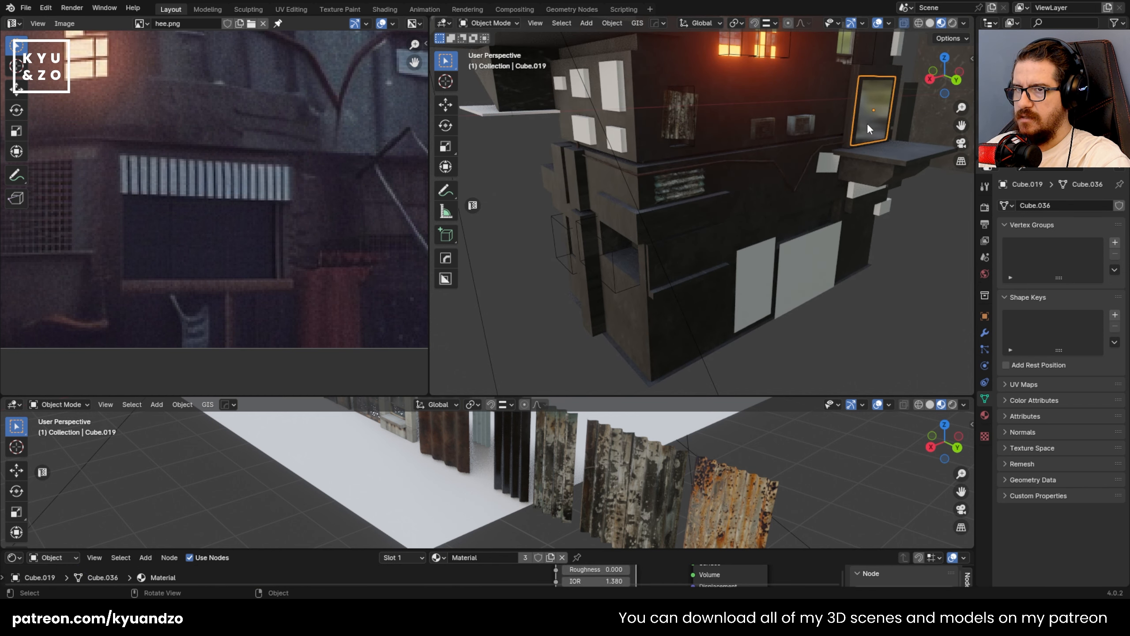
key(shift+d)
key(a)
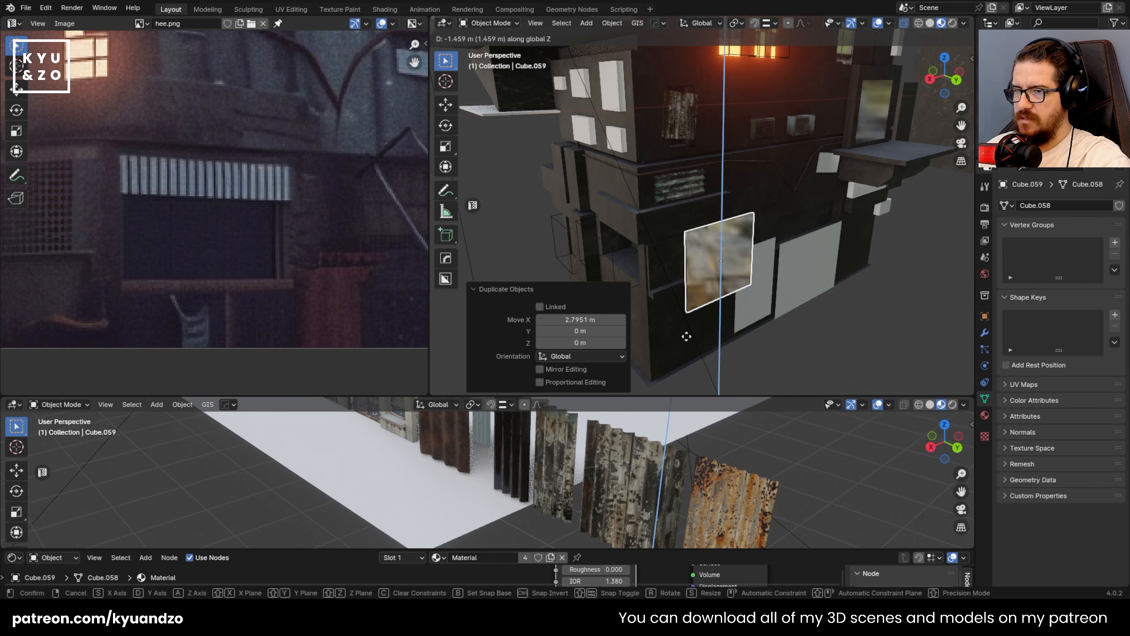
click(685, 345)
- Shift the duplicated glass pane about -1.004 m along X and view the wall squarely from the back
scroll(681, 228, up, 4)
shift+middle_drag(649, 276, 625, 227)
key(g)
key(x)
click(761, 241)
alt+middle_drag(760, 235, 689, 248)
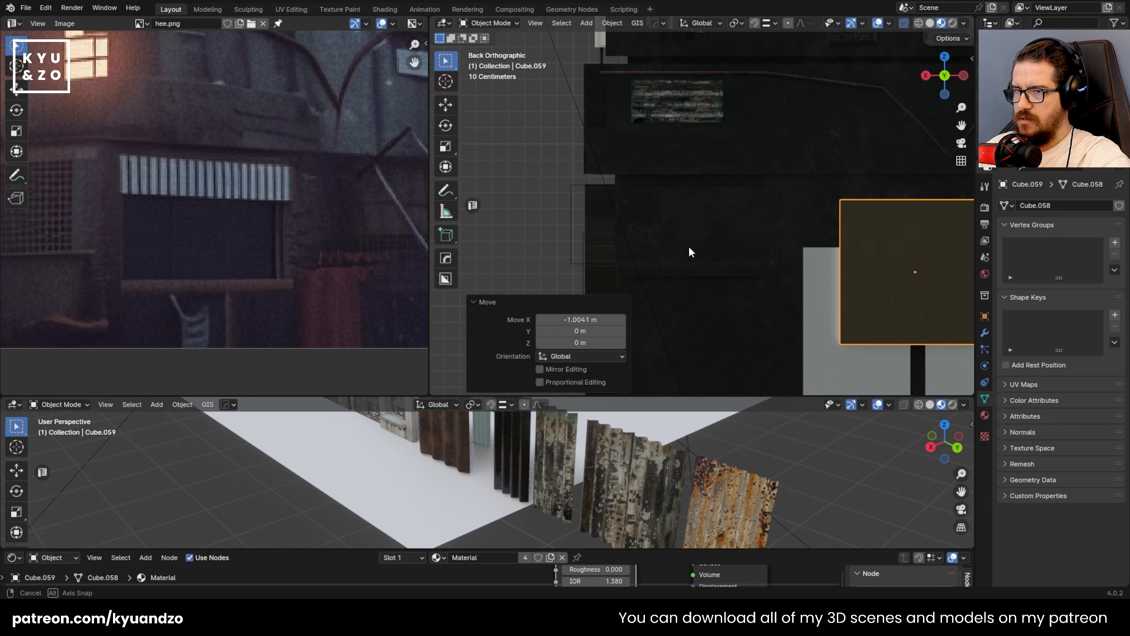
- Add a cube, scale it down and place it on the dark lower wall beneath the corrugated sheet
scroll(689, 236, up, 1)
click(690, 236)
key(x)
click(689, 237)
key(shift+a)
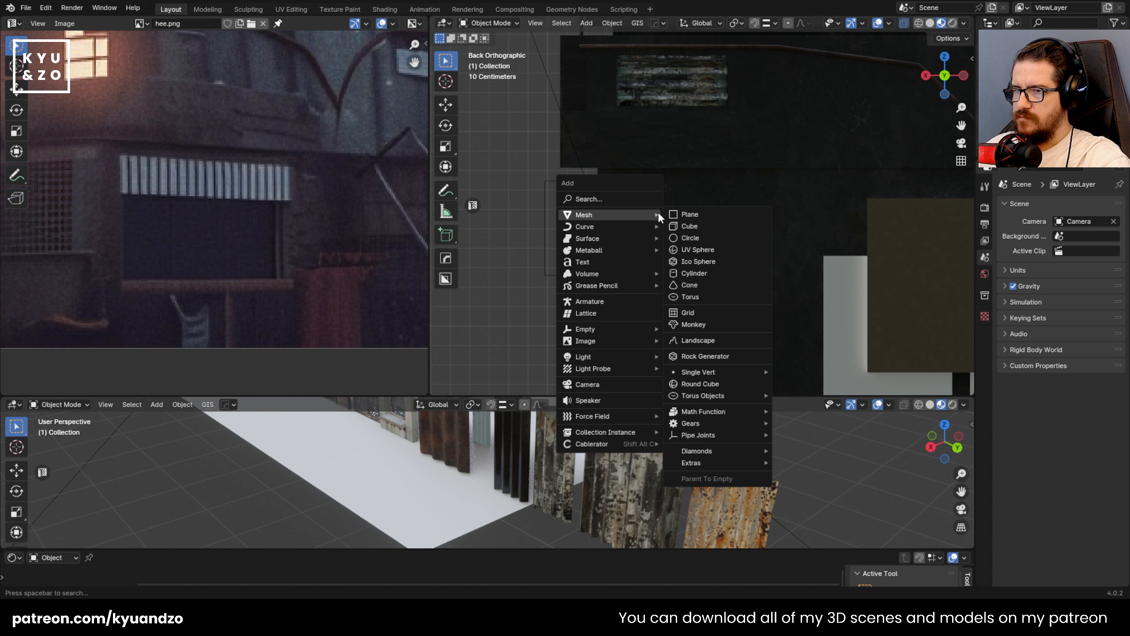
click(734, 226)
key(s)
click(675, 250)
key(g)
click(686, 248)
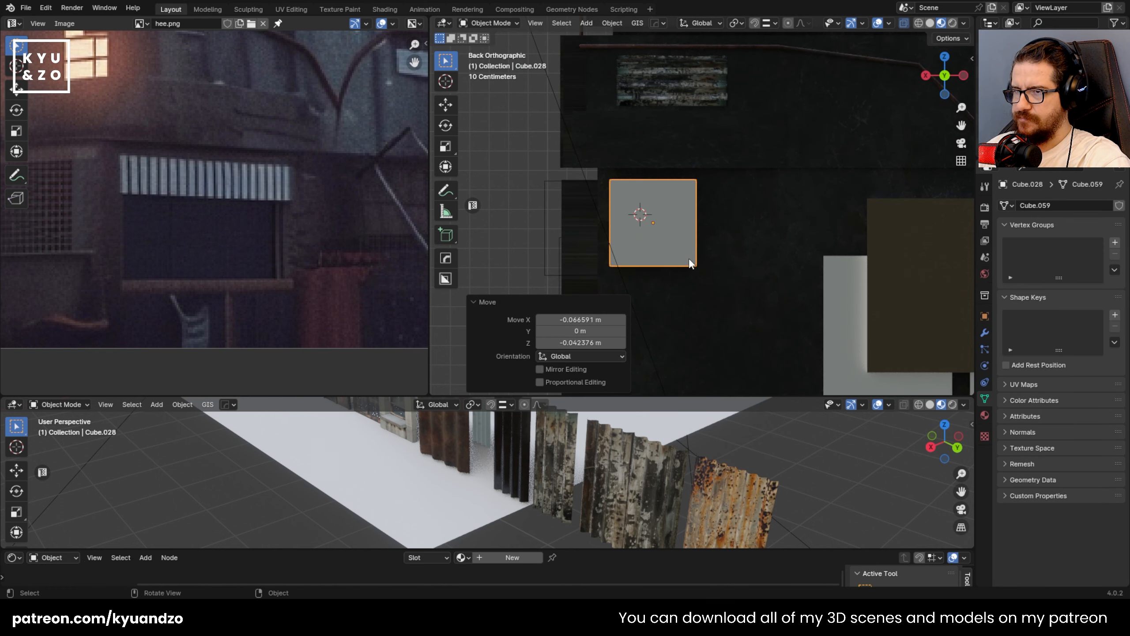
- Try to stretch the cube into a wide block by moving its side along X and its underside along Z
key(Tab)
click(699, 196)
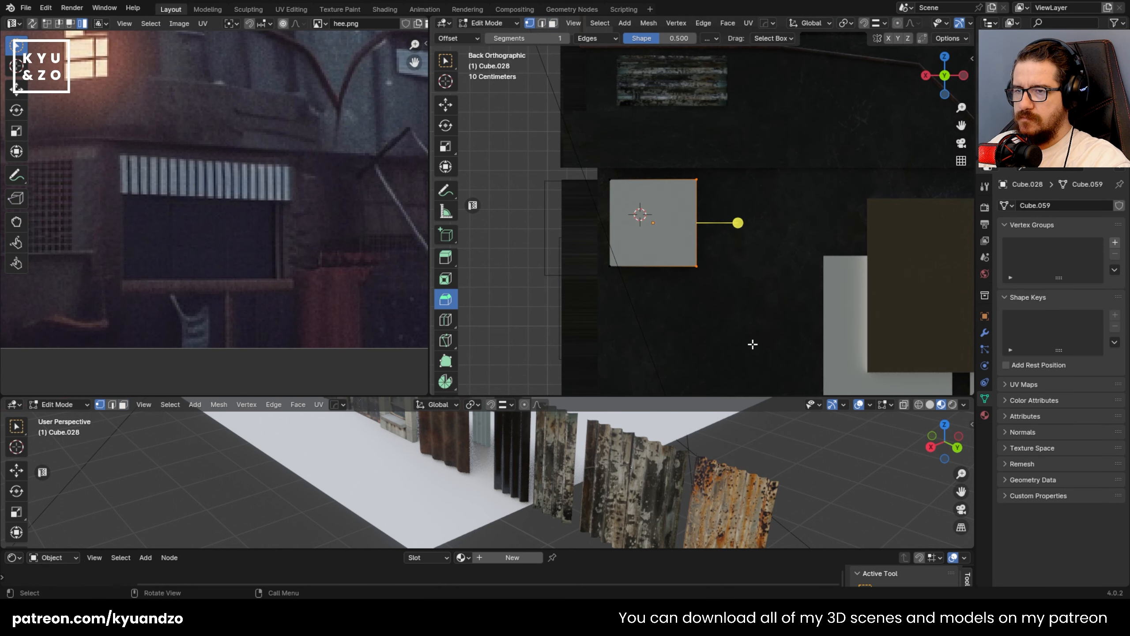
key(g)
key(x)
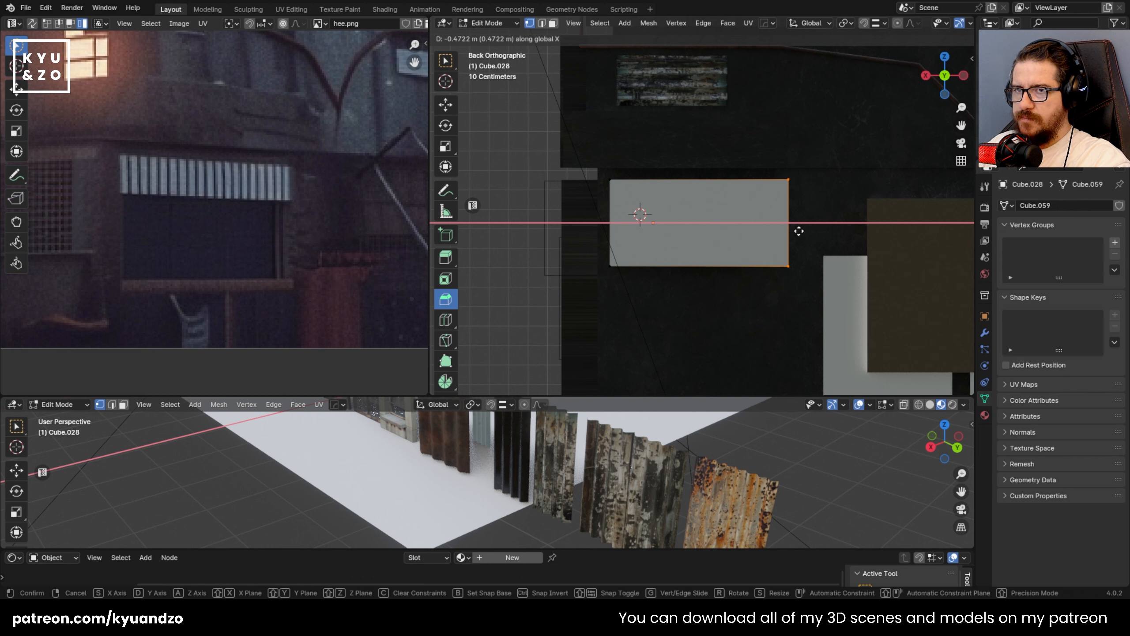
click(800, 230)
click(712, 266)
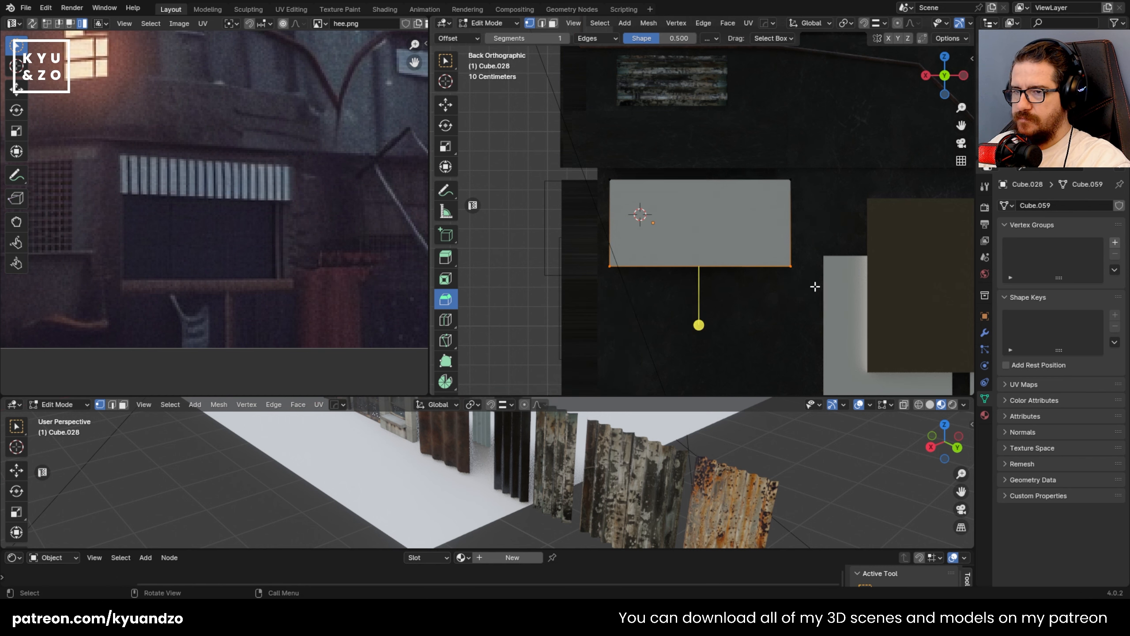
key(g)
key(z)
click(797, 260)
- Check the stretched block from an angle, undo the stretching and return to a square back view
middle_drag(659, 179, 712, 209)
key(Tab)
key(g)
click(712, 217)
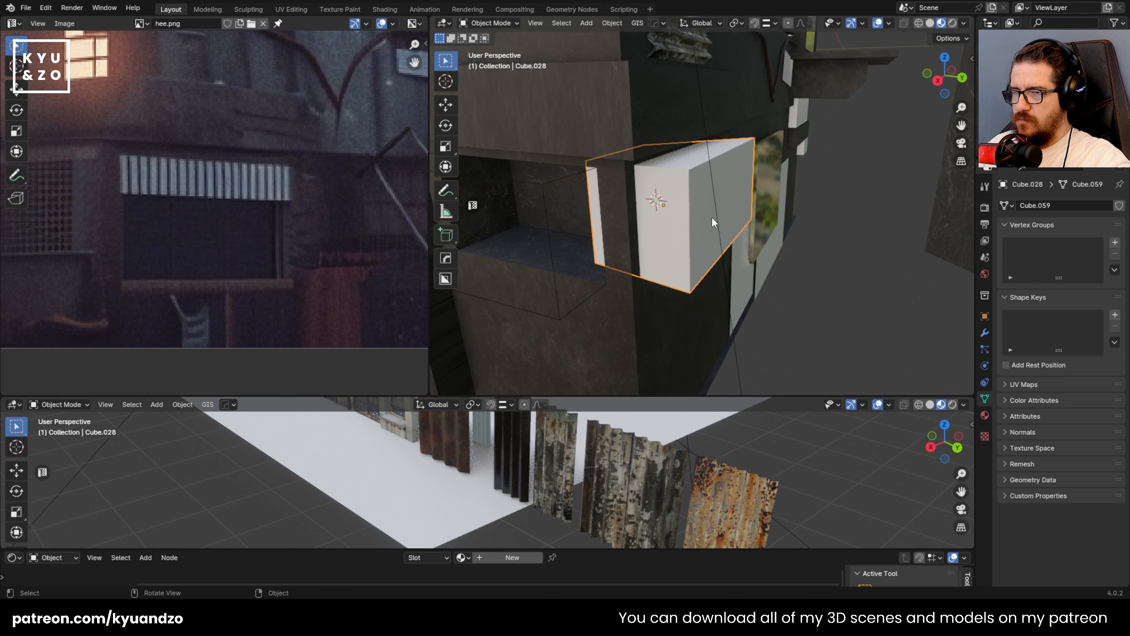
key(Tab)
key(ctrl+KP_1)
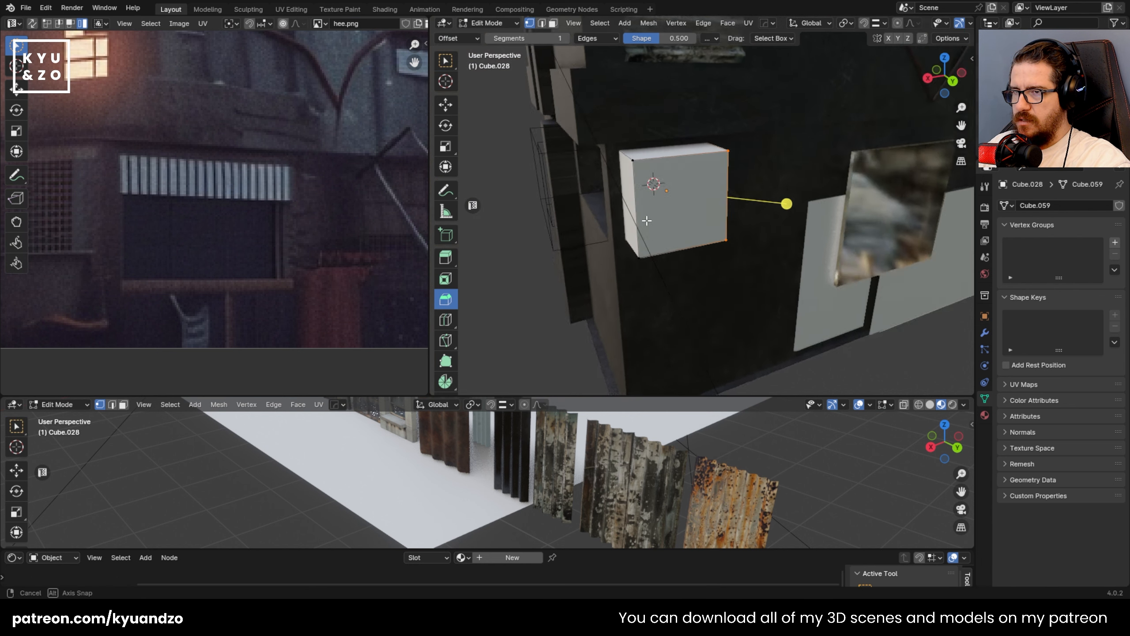
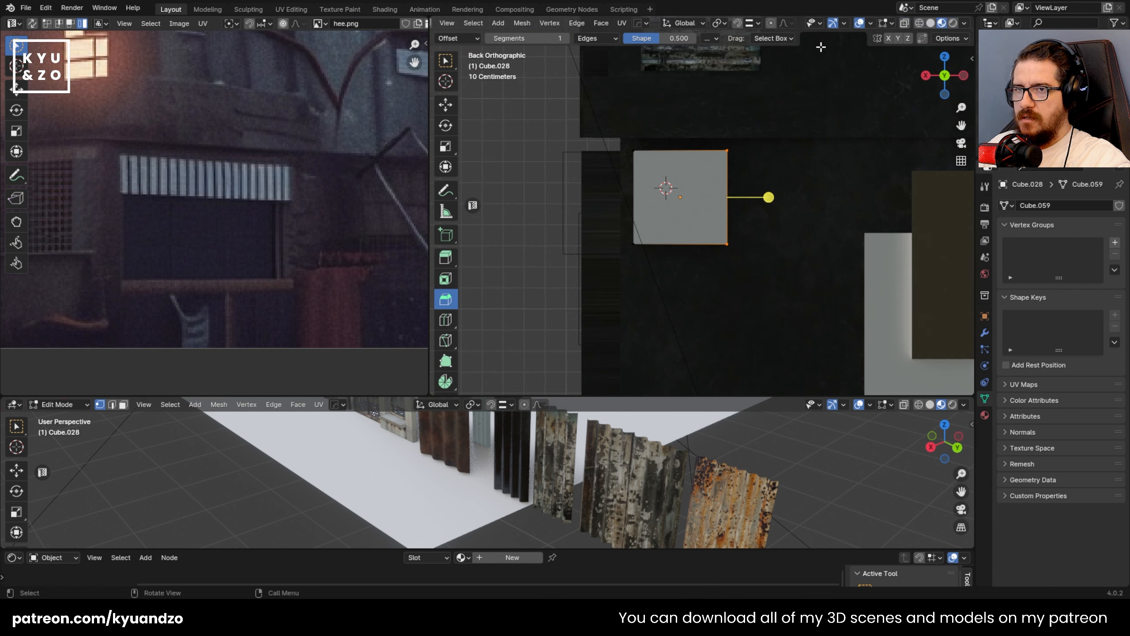
- Enable X-ray, widen the cube by about 0.5 m along X and lower its underside about 0.036 m along Z
scroll(896, 27, down, 5)
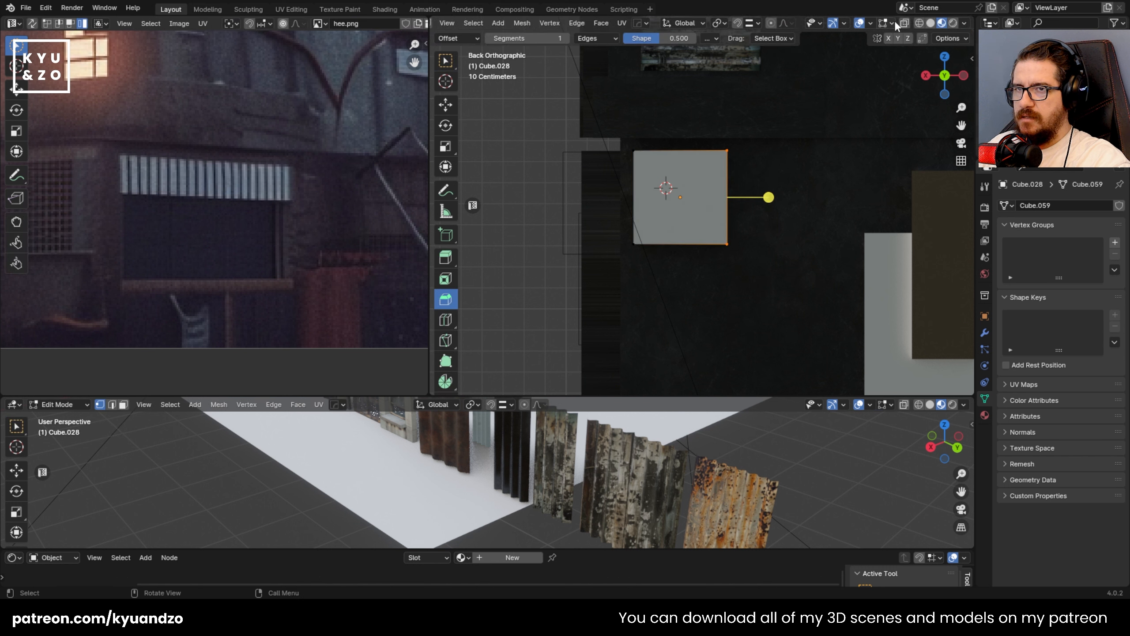
click(903, 22)
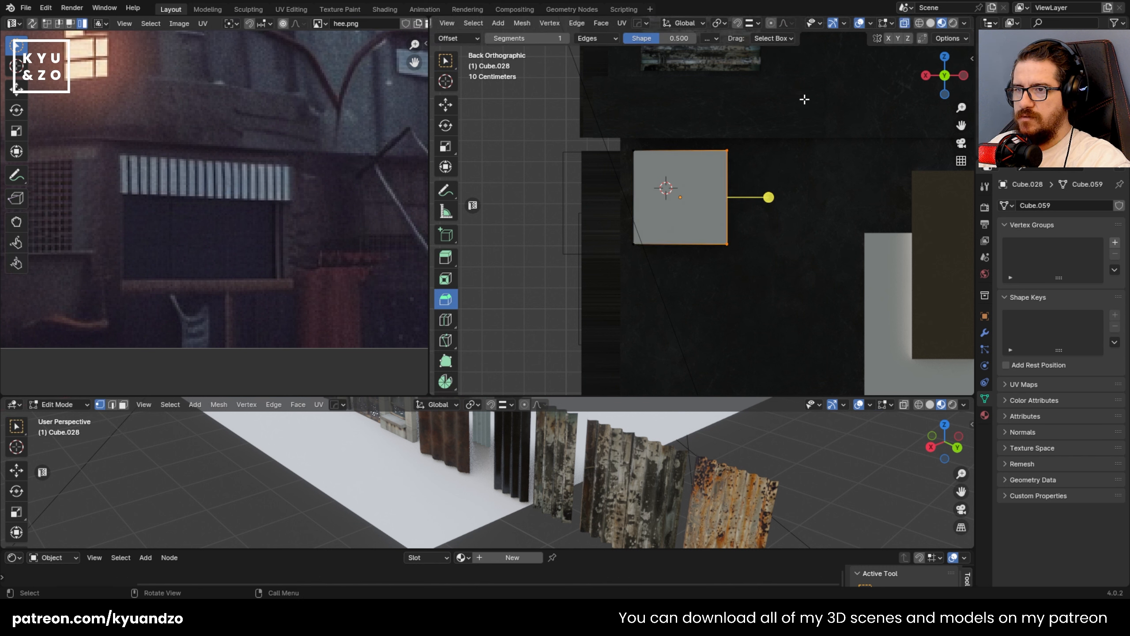
key(g)
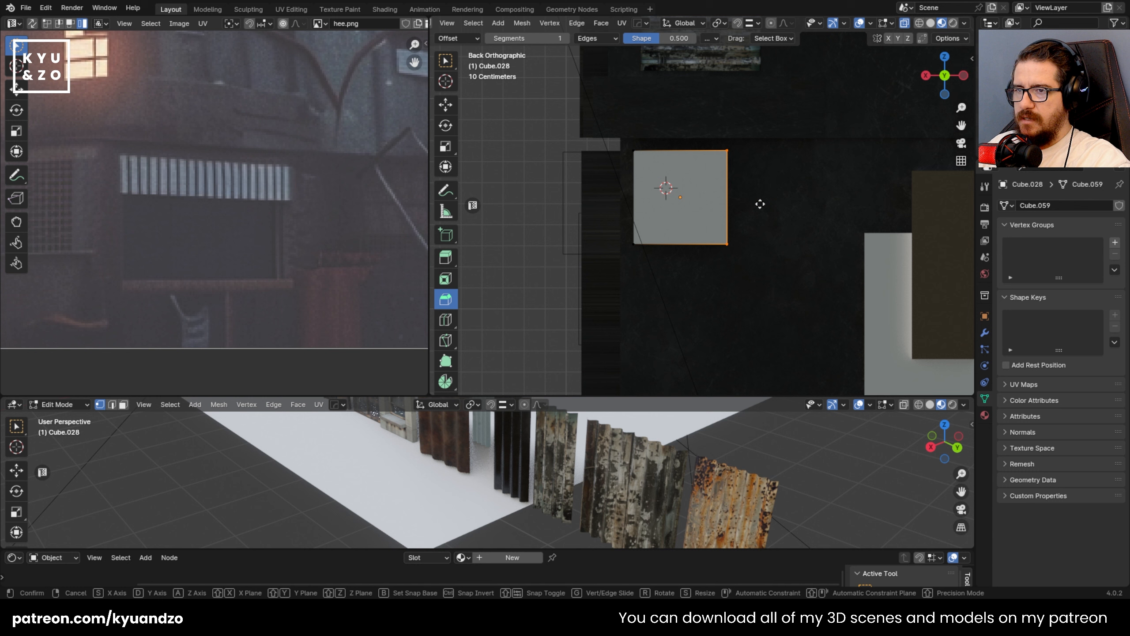
key(x)
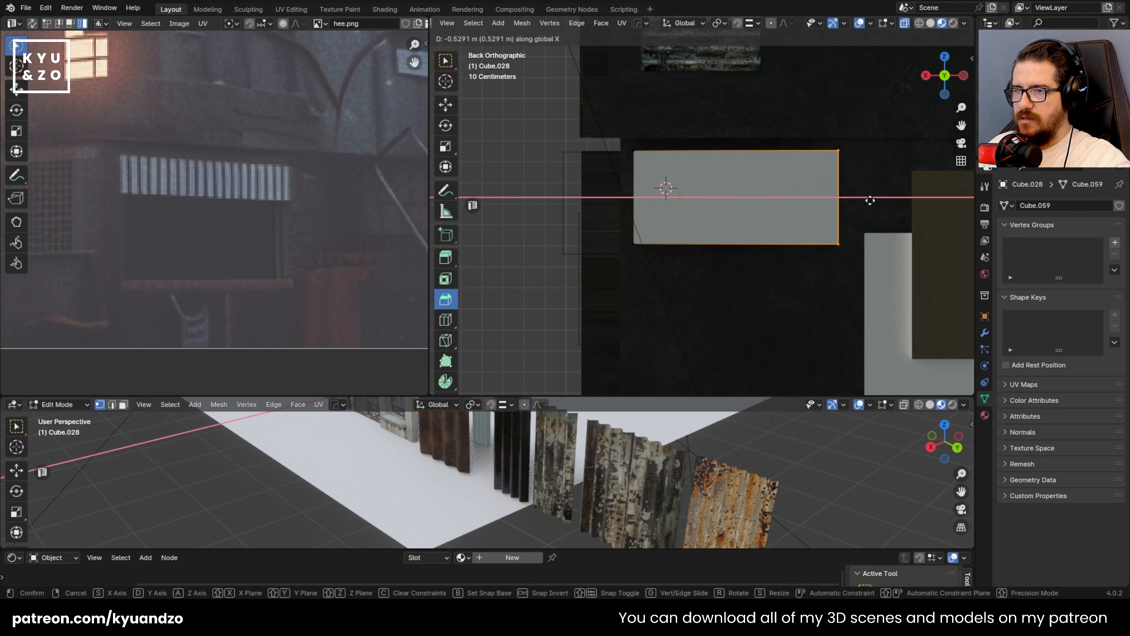
right_click(869, 201)
drag(557, 212, 874, 283)
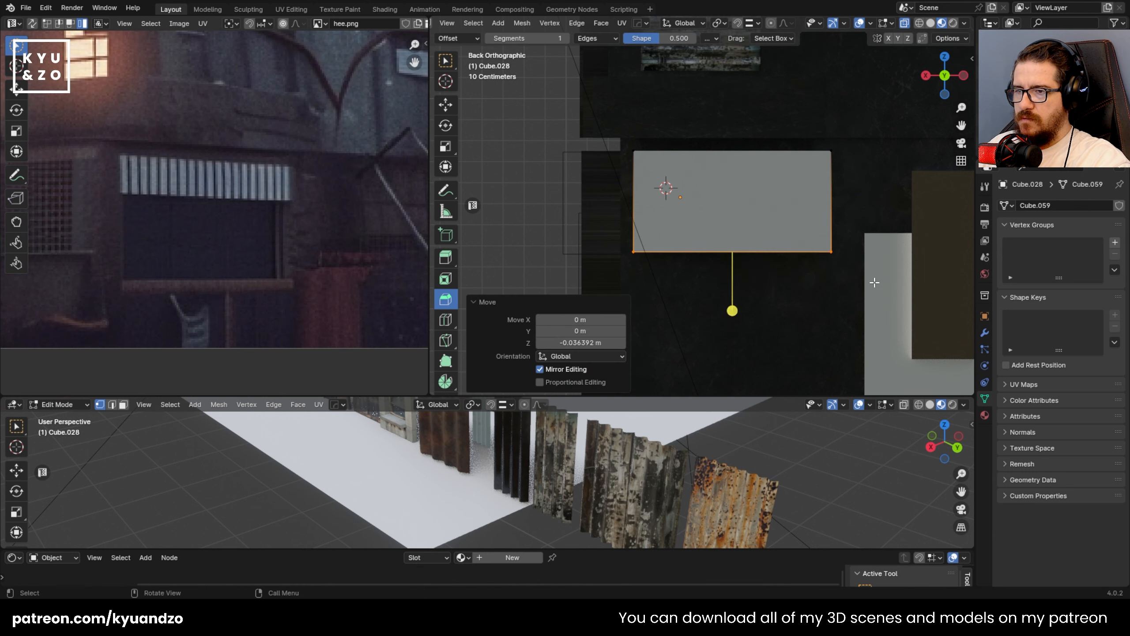
- Shift the widened block along Y so that it partly sinks into the wall, checking its depth from an angle
middle_drag(874, 282, 751, 251)
key(Tab)
key(g)
key(y)
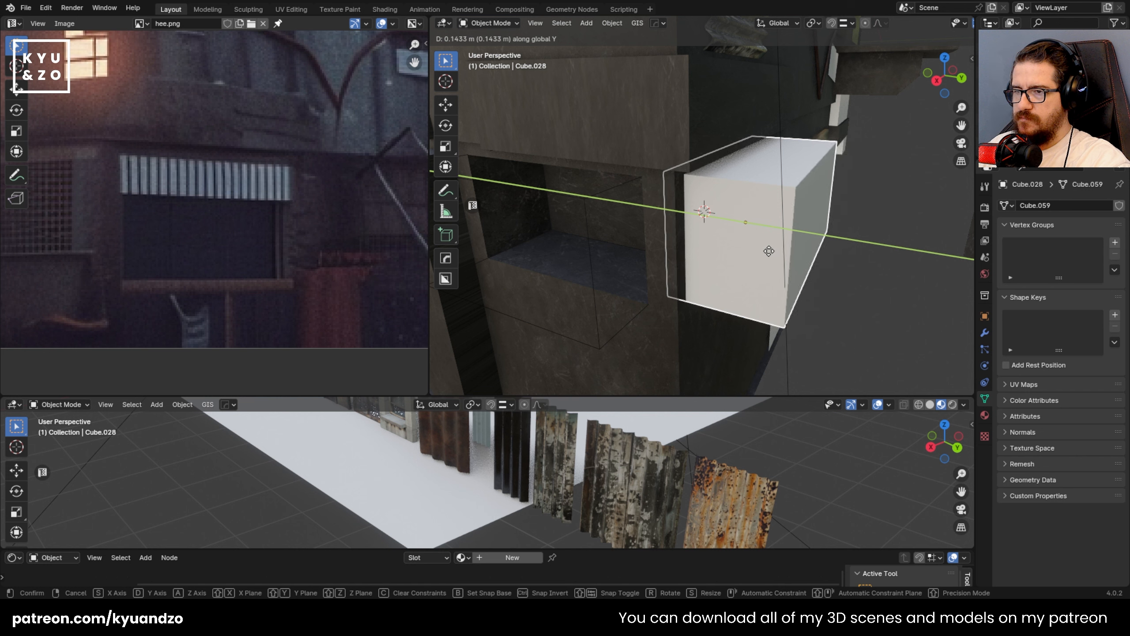
click(734, 243)
middle_drag(735, 244, 677, 197)
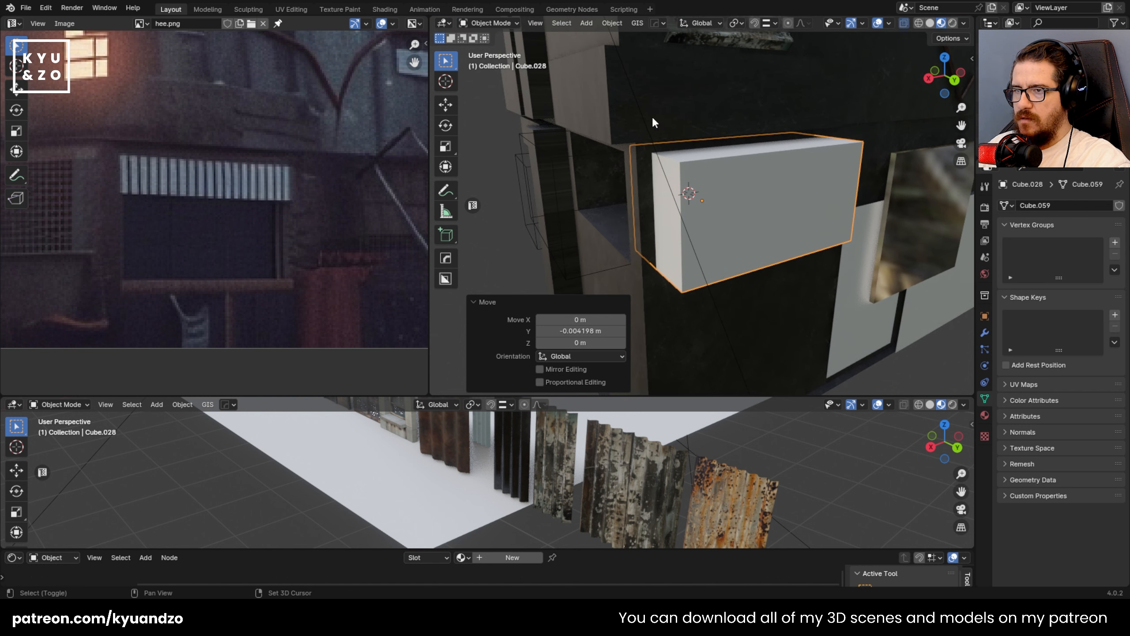
- Try a Boolean Difference with the block as the cutter and reposition the resulting cutter
key(ctrl+shift+b)
click(678, 102)
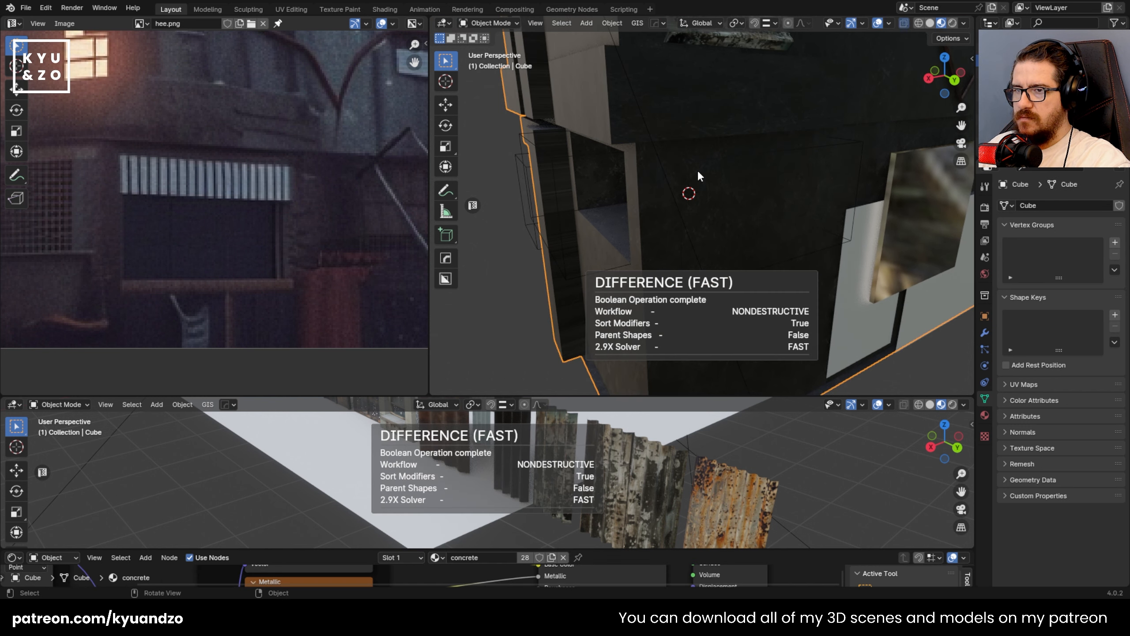
click(716, 153)
middle_drag(681, 159, 707, 181)
key(g)
key(d)
click(707, 178)
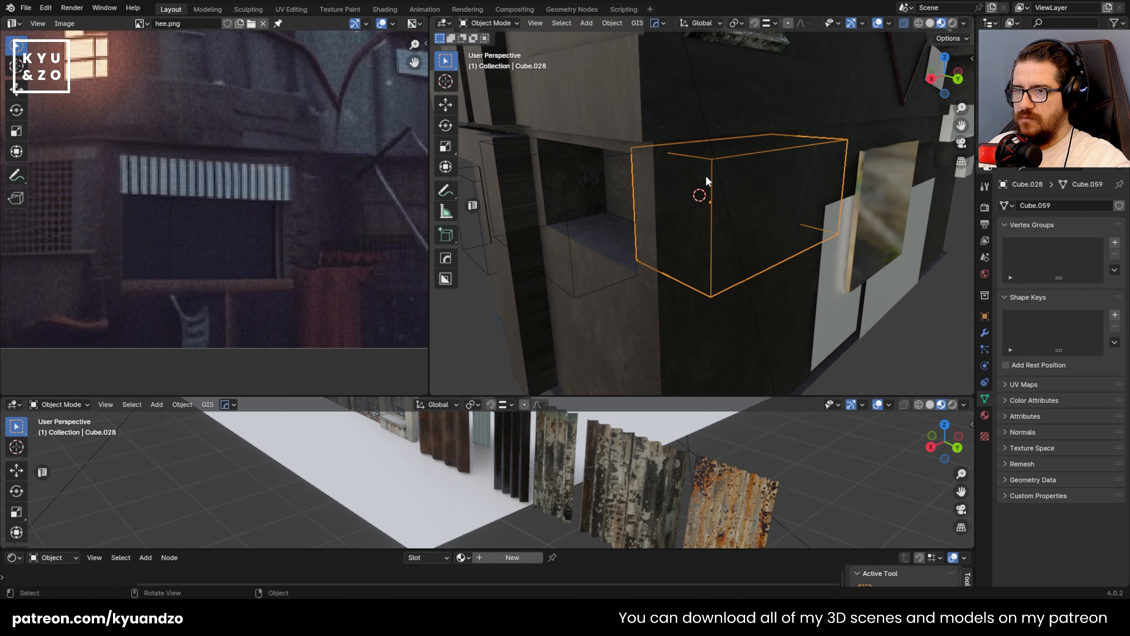
- Try lowering the cutter about 0.370 m along Z and shifting it along X, then undo back to the uncut block
key(g)
key(z)
click(708, 265)
key(g)
key(x)
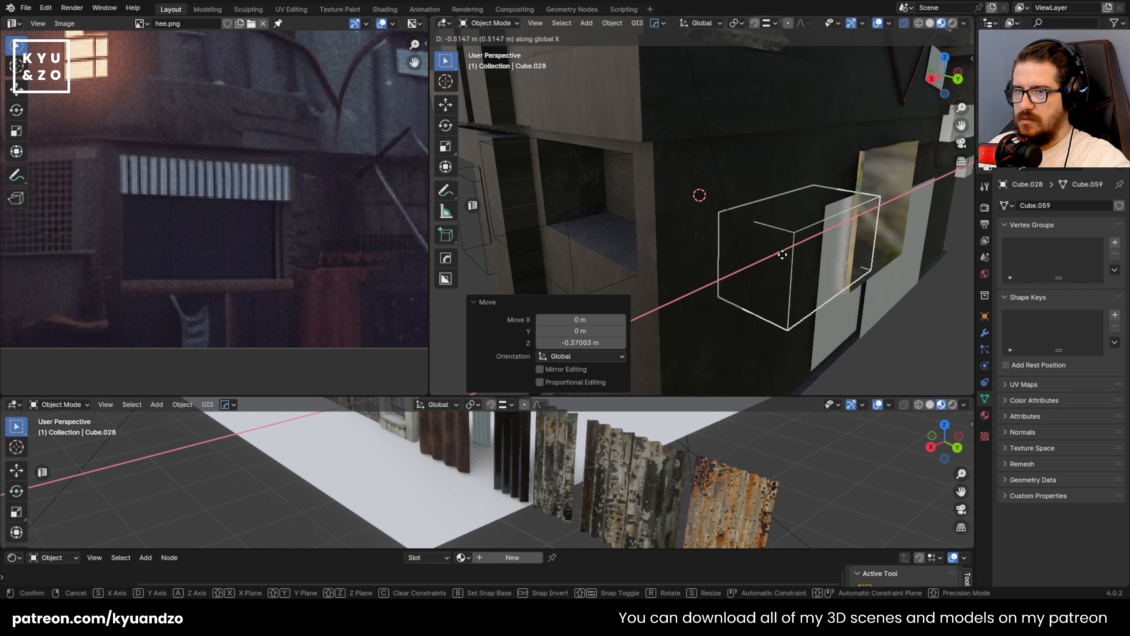
right_click(794, 241)
click(769, 214)
middle_drag(727, 220, 706, 203)
click(769, 214)
key(ctrl+z)
key(ctrl+z)
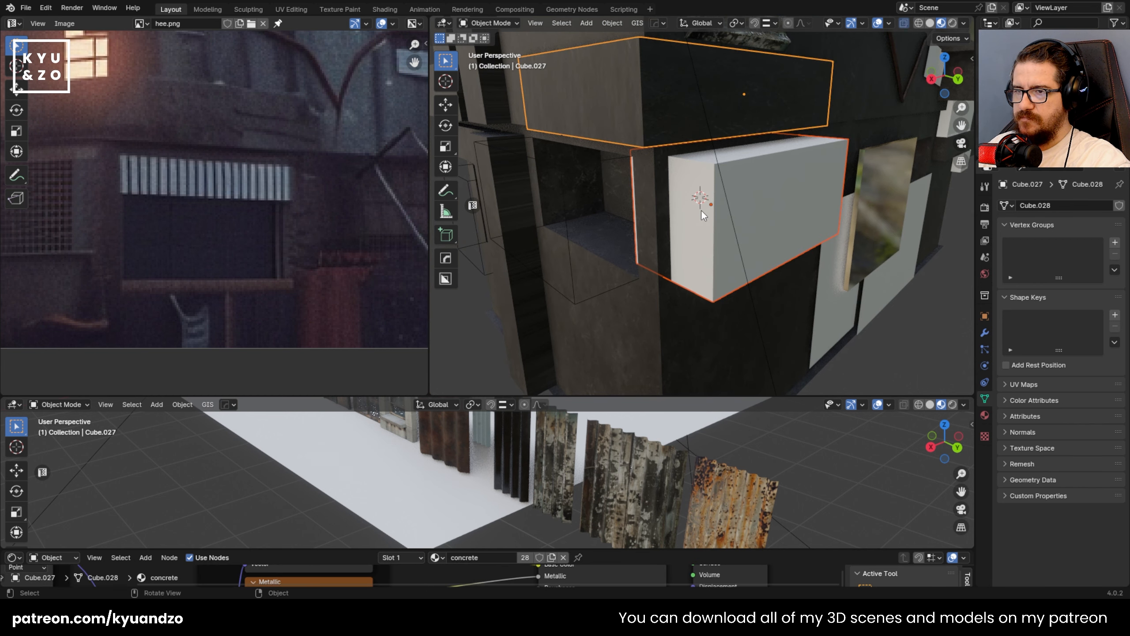
key(ctrl+z)
click(749, 222)
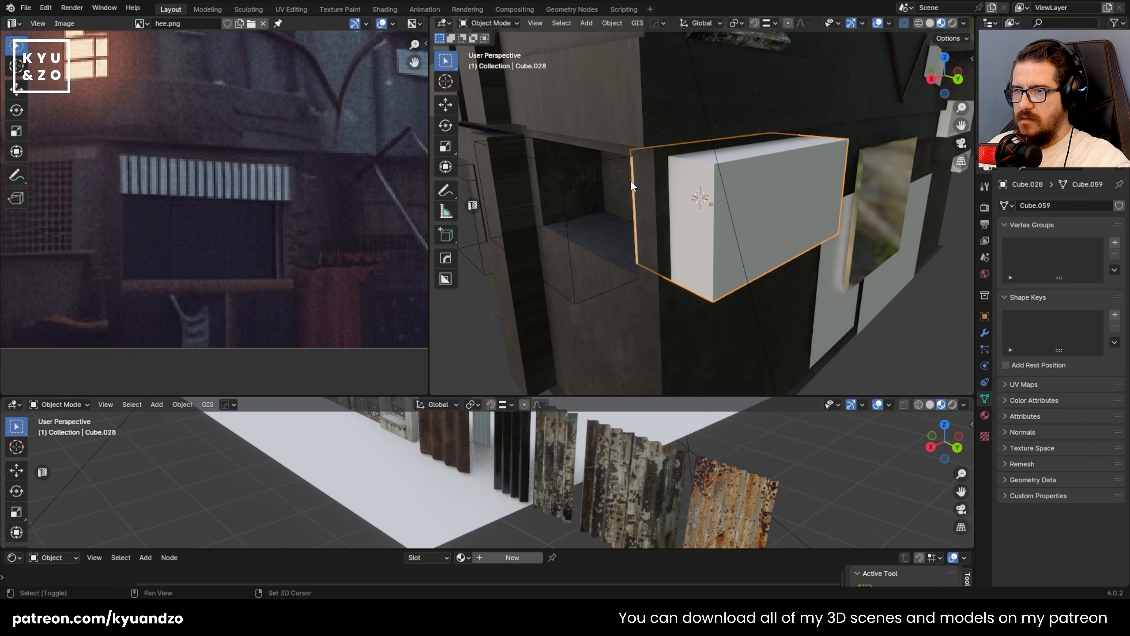
- Delete the leftover wireframe cutter box around the existing side window opening
click(651, 329)
click(604, 290)
key(g)
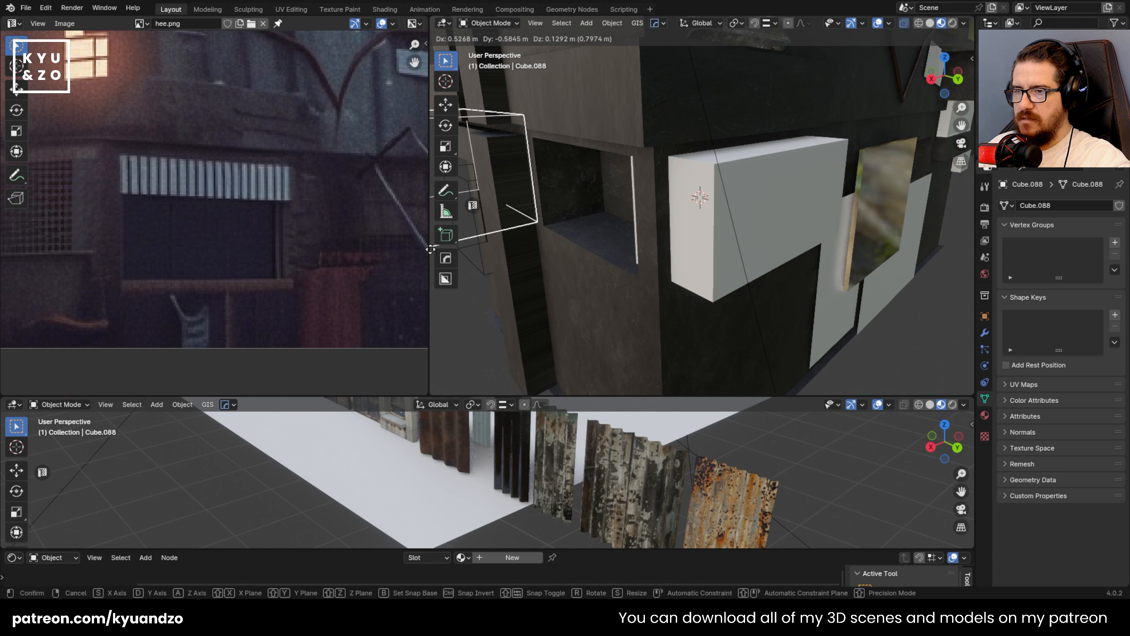
right_click(602, 257)
key(x)
click(602, 257)
- Cut the white block's shape out of the main building with a Difference boolean
click(657, 247)
middle_drag(657, 246, 747, 228)
click(609, 217)
scroll(645, 250, down, 3)
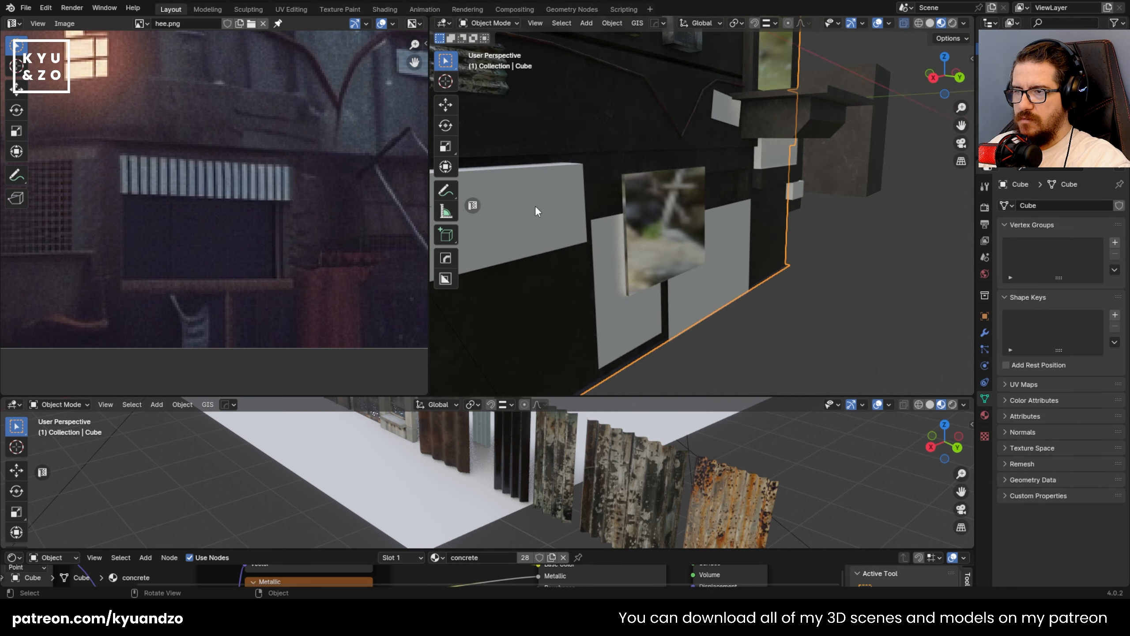
click(534, 205)
key(KP_Decimal)
scroll(530, 206, down, 3)
shift+middle_drag(526, 205, 689, 217)
shift+click(752, 309)
key(q)
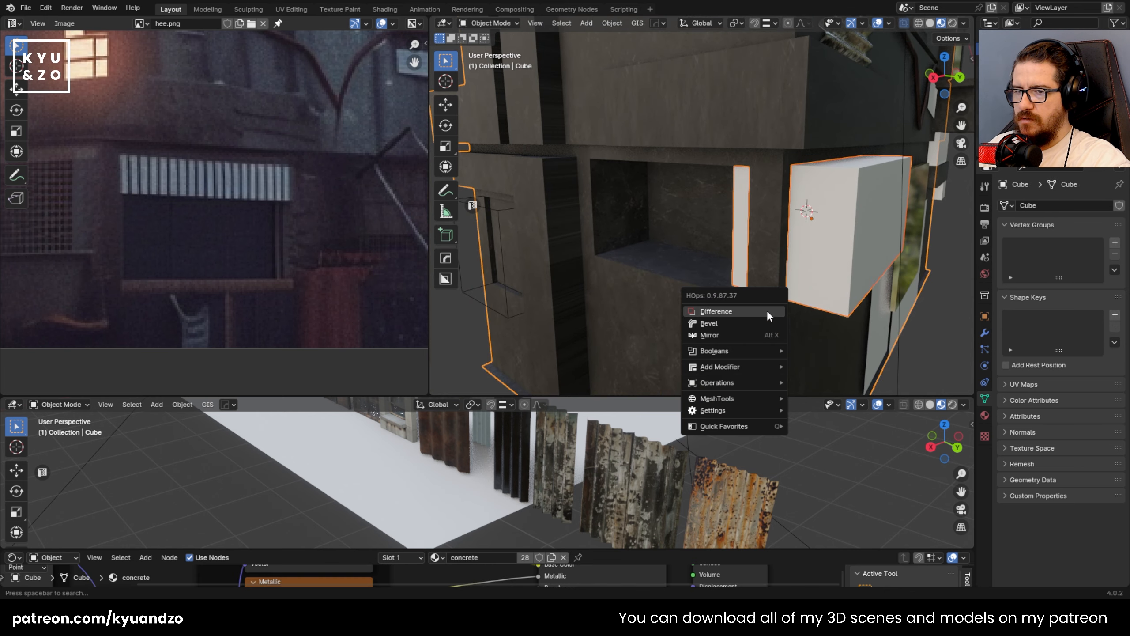
click(766, 309)
middle_drag(763, 207, 704, 207)
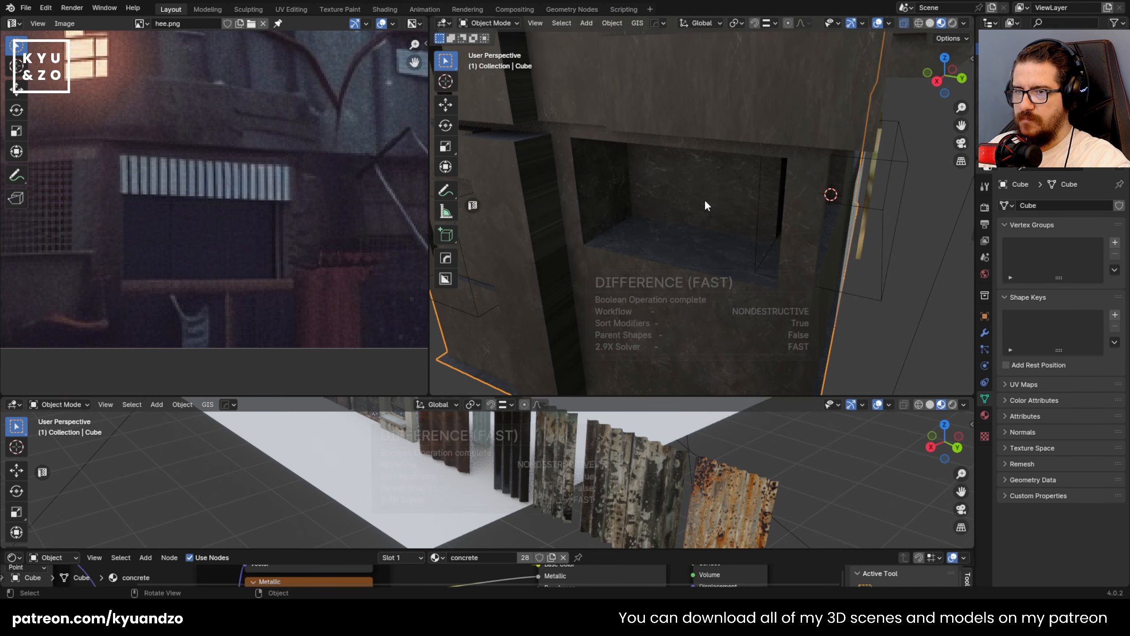
- Move the cutter's inner end face about -0.757 m along Y to extend the cavity behind the side window
click(756, 196)
key(Tab)
key(3)
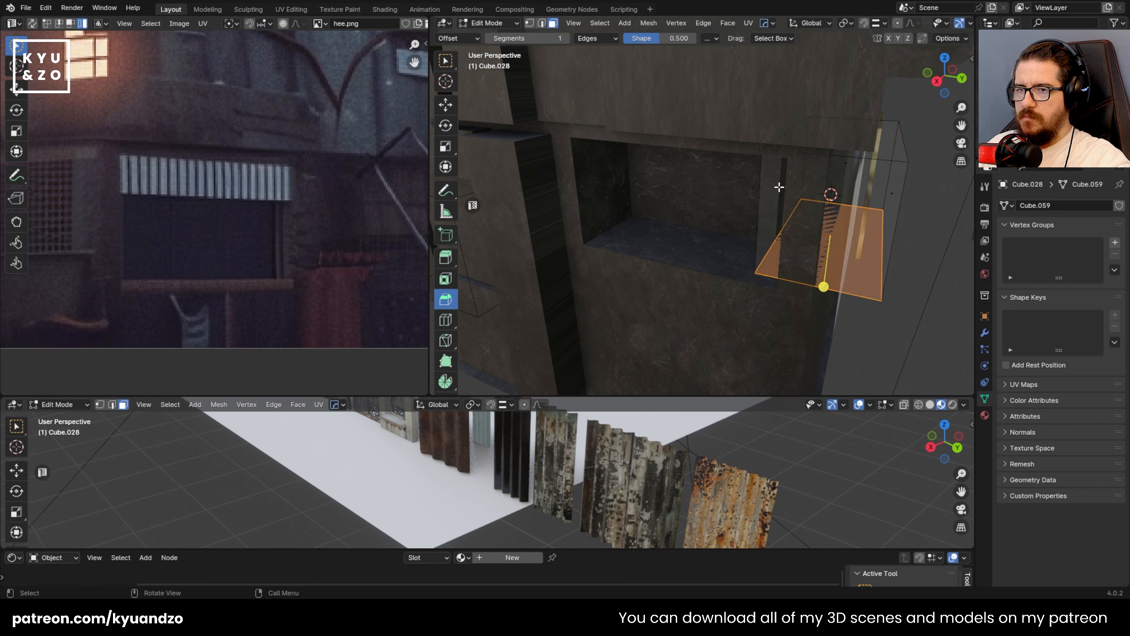
click(776, 209)
key(g)
key(y)
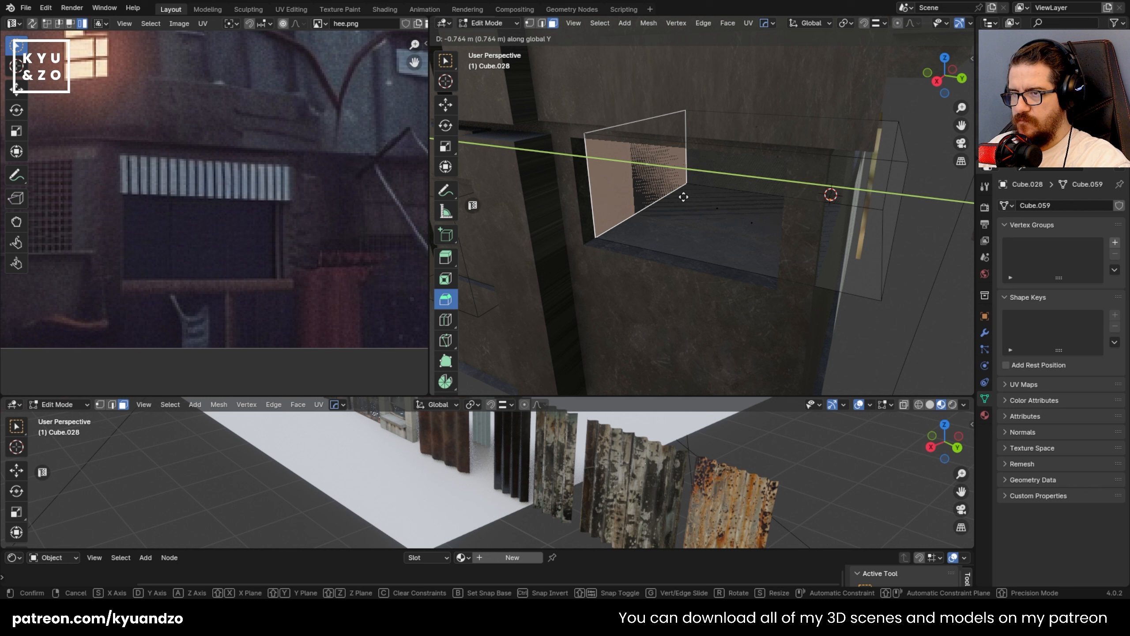
click(685, 200)
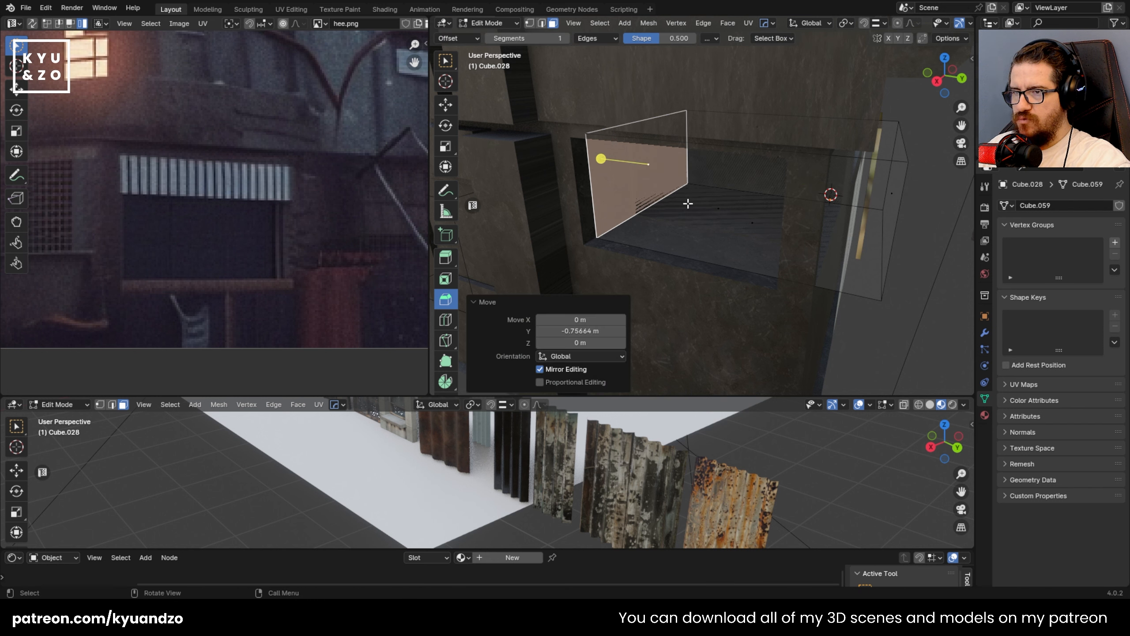
key(g)
key(y)
right_click(688, 205)
key(Tab)
key(Tab)
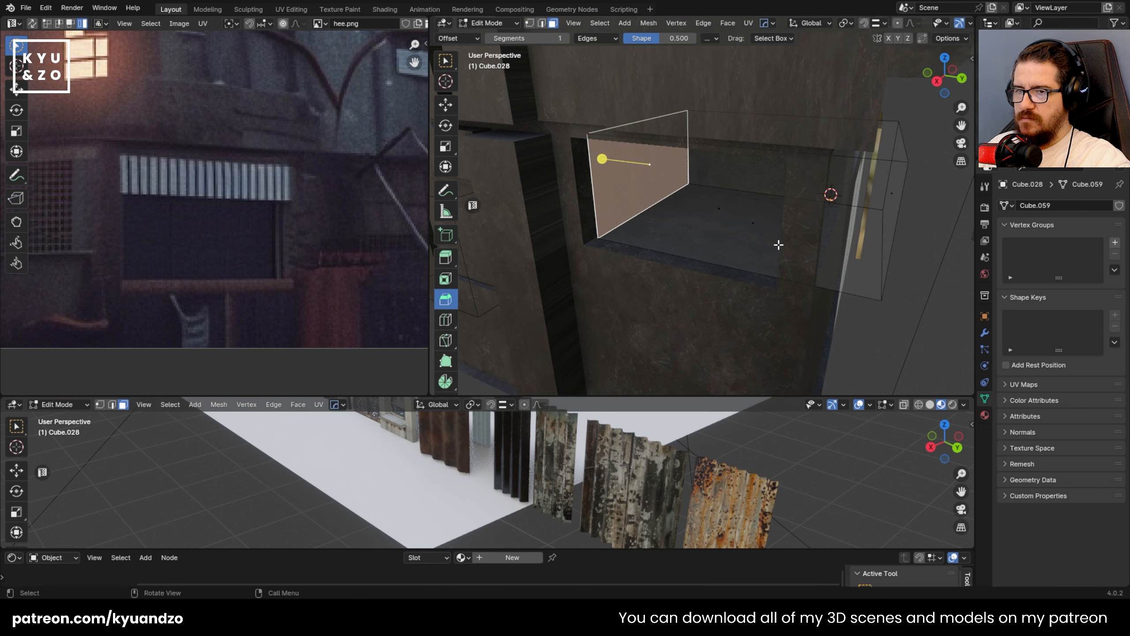
- Add a loop cut with factor -0.925 near the cutter's outer side and extrude its inner bottom face downward about 0.2 m
drag(717, 259, 776, 282)
drag(617, 223, 585, 258)
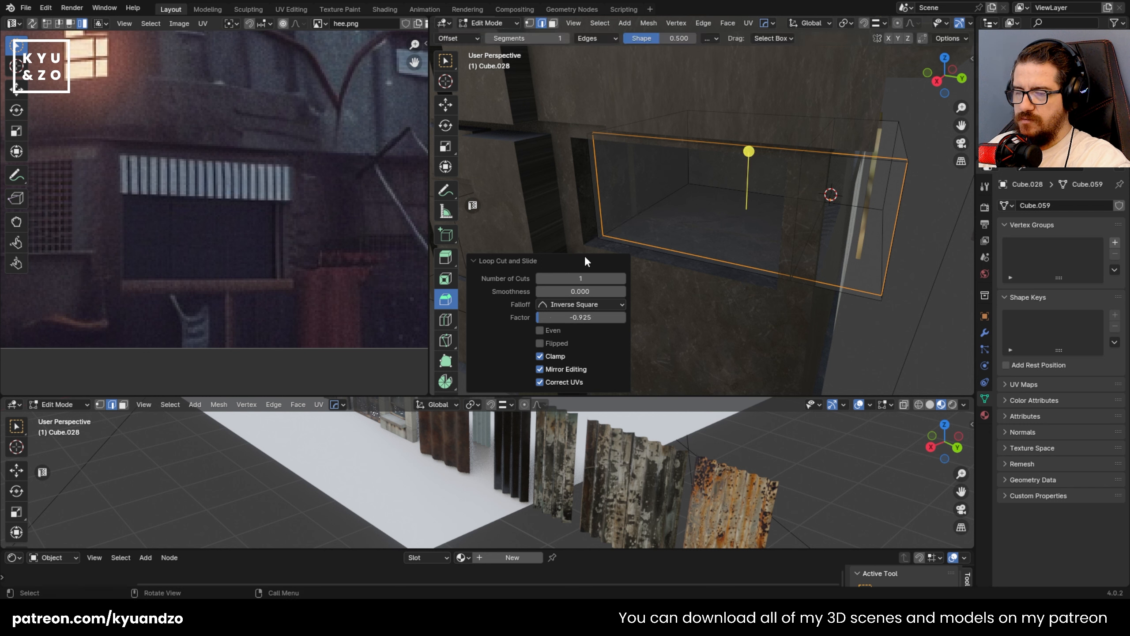
key(alt+a)
key(3)
click(717, 214)
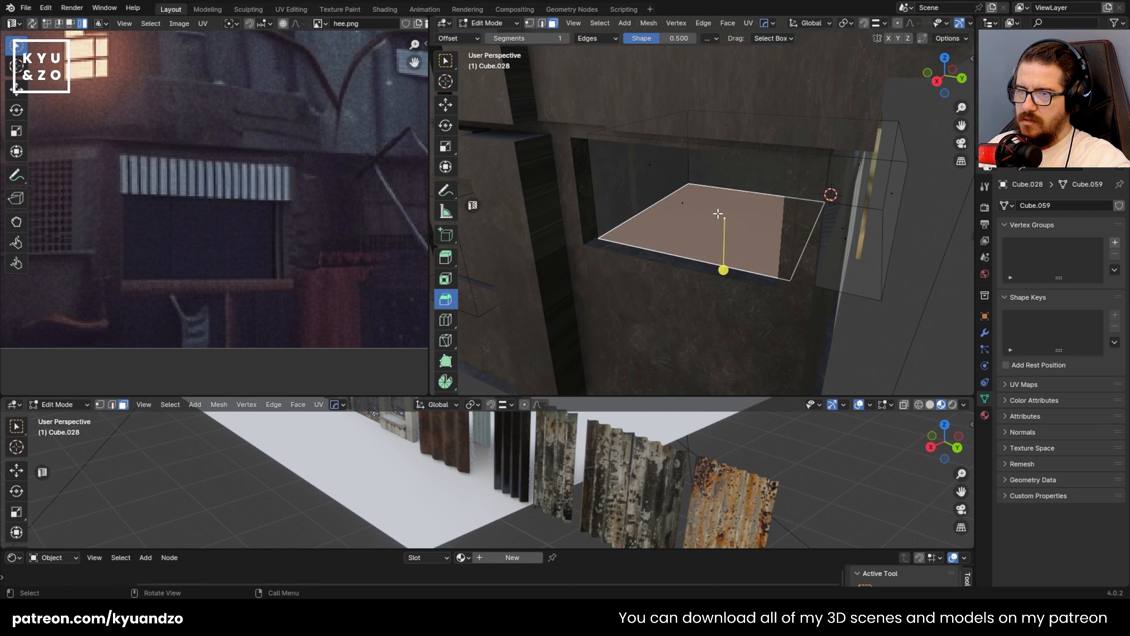
key(e)
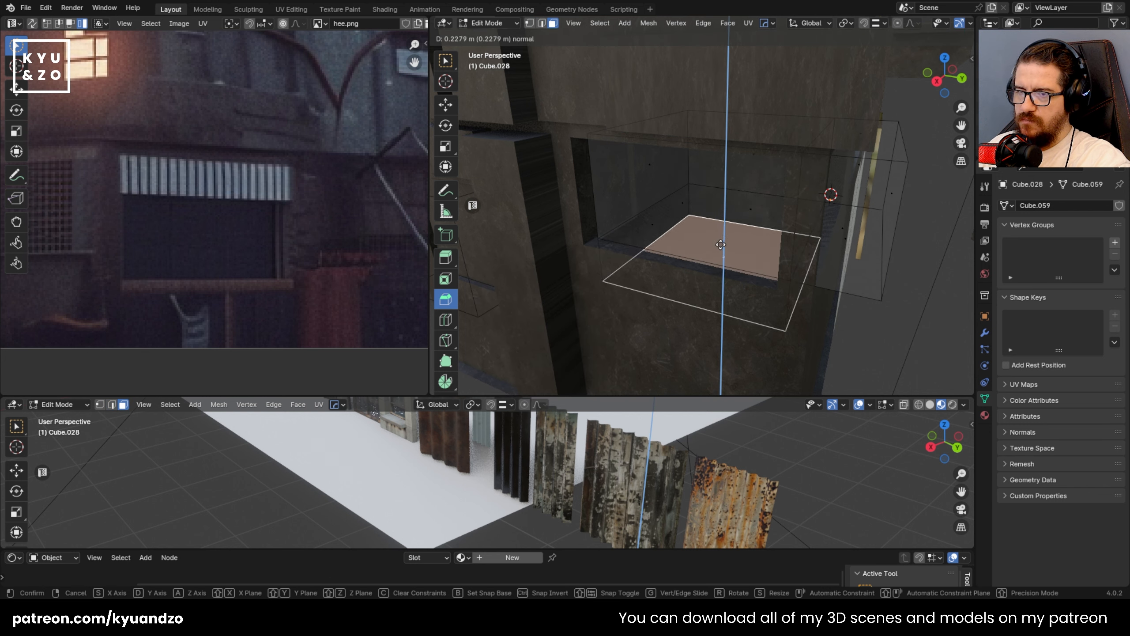
click(717, 236)
key(Tab)
- Shift the whole cutter about -0.043 m along Y to adjust the hollowed-out interior
middle_drag(709, 224, 628, 200)
key(g)
key(y)
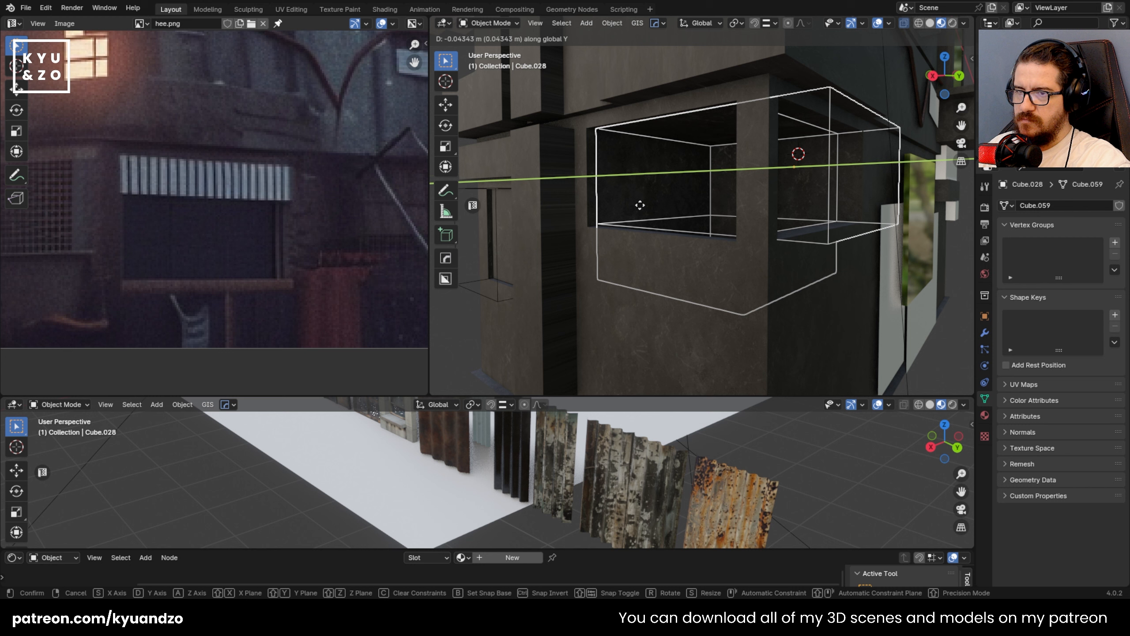
click(640, 205)
- Move the glass pane beside the white door placeholders about 1.180 m along X to the new opening
middle_drag(687, 176, 685, 196)
shift+middle_drag(891, 284, 778, 269)
click(816, 256)
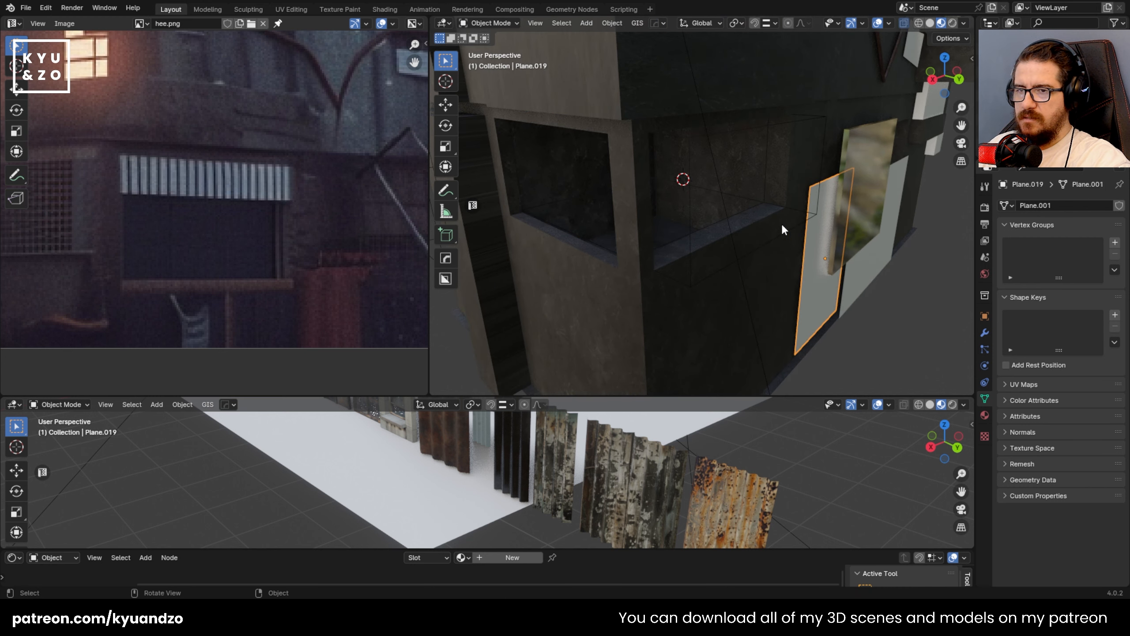
click(783, 229)
key(g)
key(y)
key(x)
click(712, 231)
- Push the glass pane back along Y into the new opening and nudge it about 0.080 m along X
key(g)
key(y)
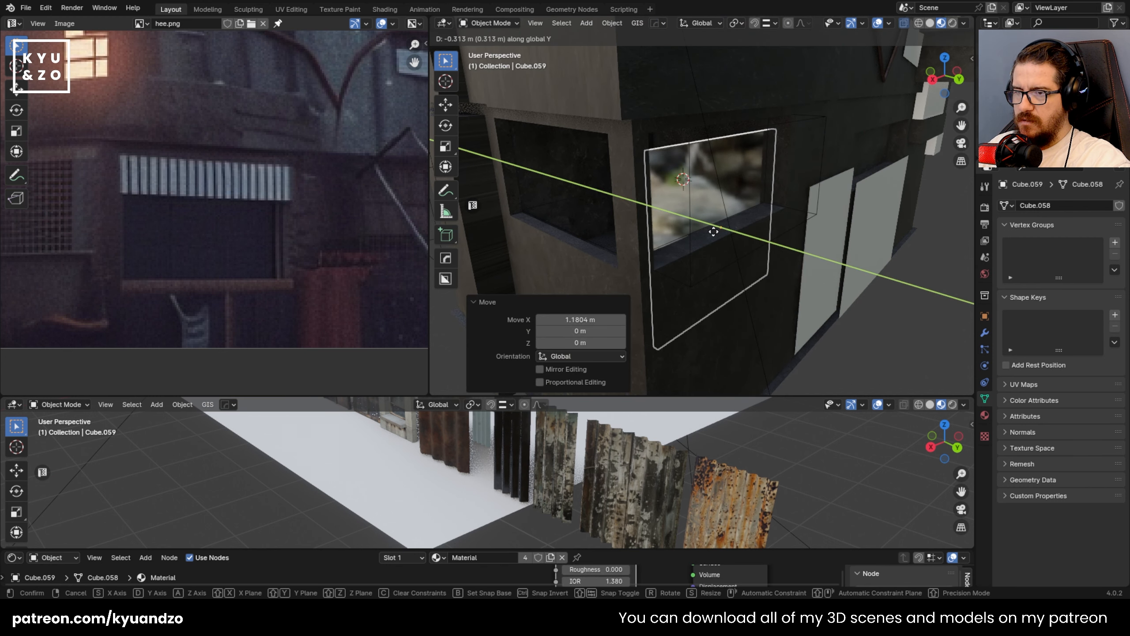
key(x)
click(721, 254)
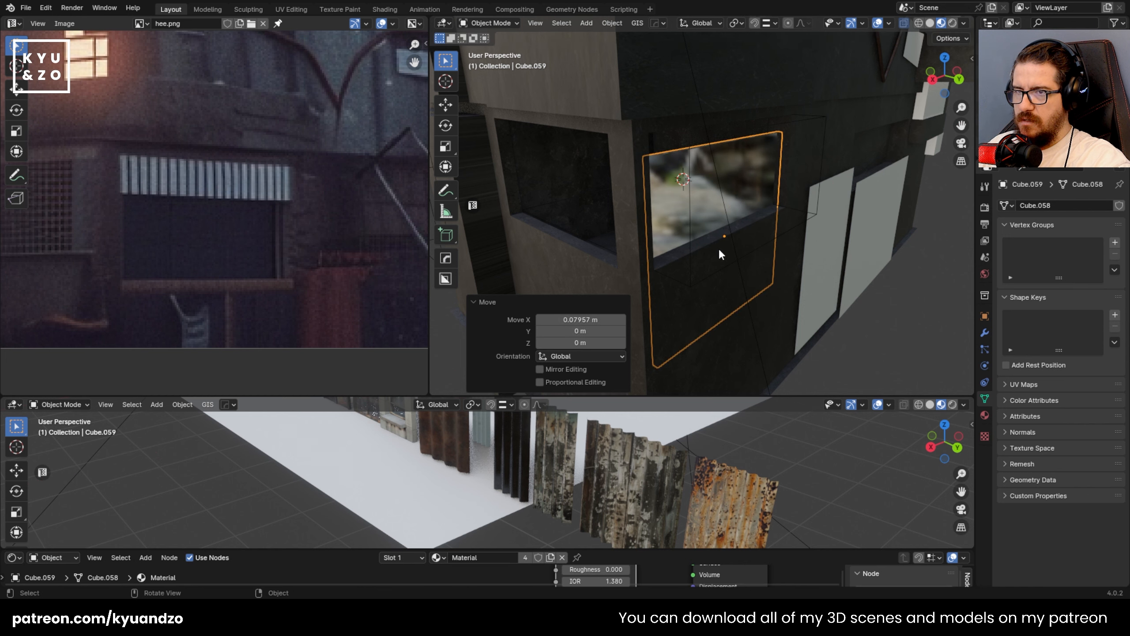
- Raise the glass pane about 0.151 m in the opening and widen it along X by a factor of about 1.15
key(g)
key(z)
click(719, 188)
middle_drag(719, 187, 659, 187)
key(s)
key(d)
key(s)
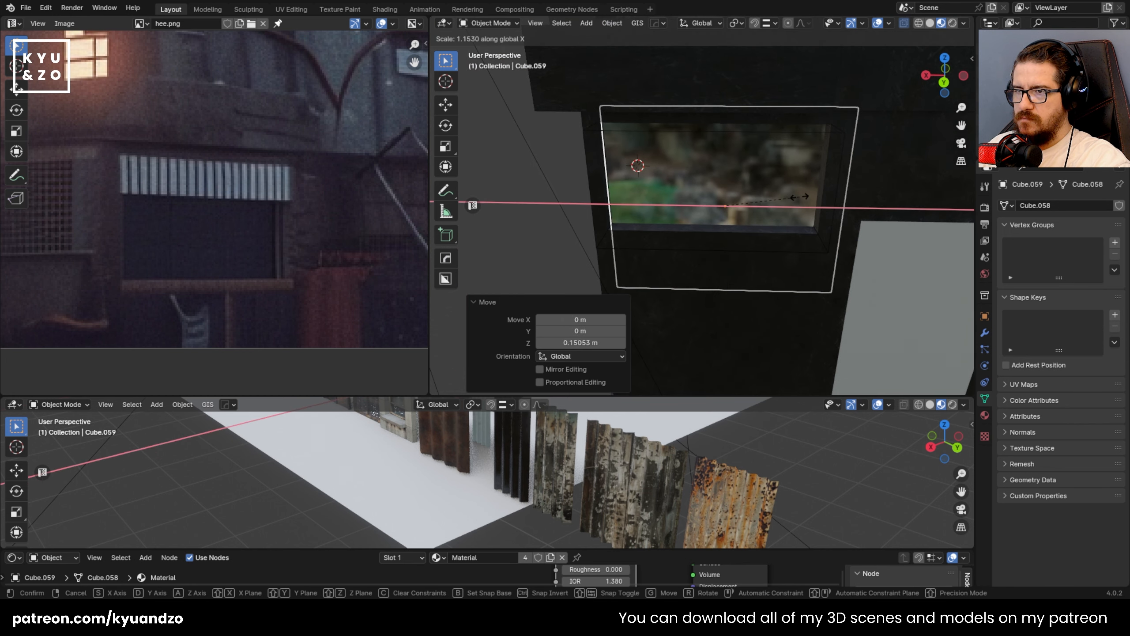
click(794, 199)
- Fit the pane to the opening: shift it about 0.024 m along X, scale it to about 0.83 along Z and raise it about 0.098 m
key(g)
key(d)
key(d)
key(x)
key(z)
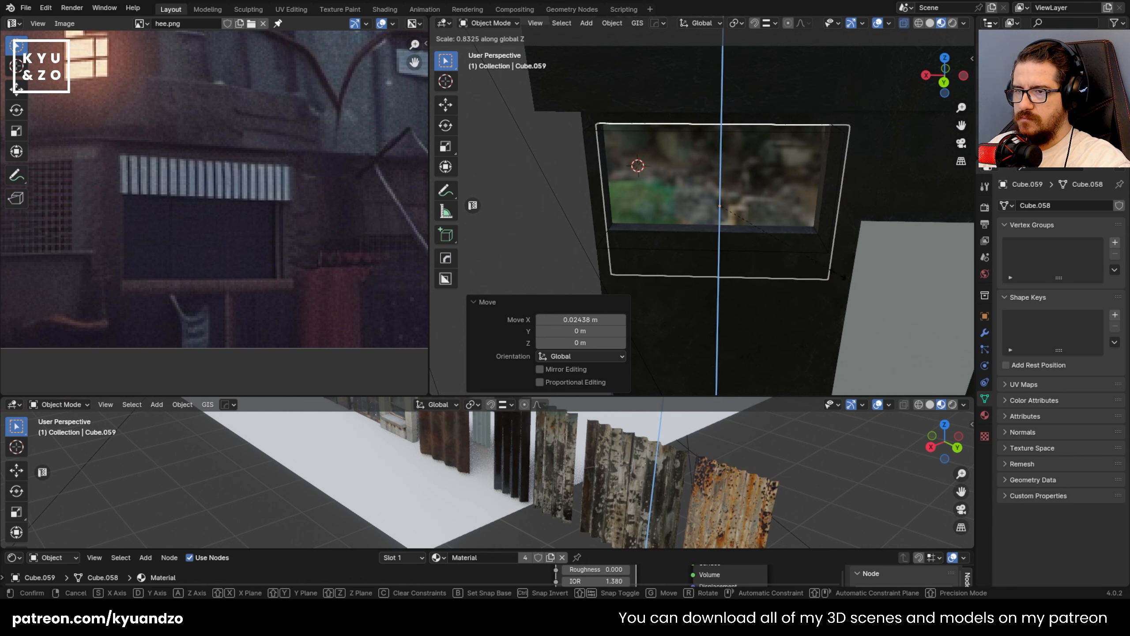
click(794, 249)
- Duplicate the glass pane about -0.557 m along Y and rotate the copy -90° about Z to face the adjoining wall's opening
middle_drag(697, 154, 933, 178)
shift+middle_drag(809, 182, 686, 171)
shift+right_click(797, 167)
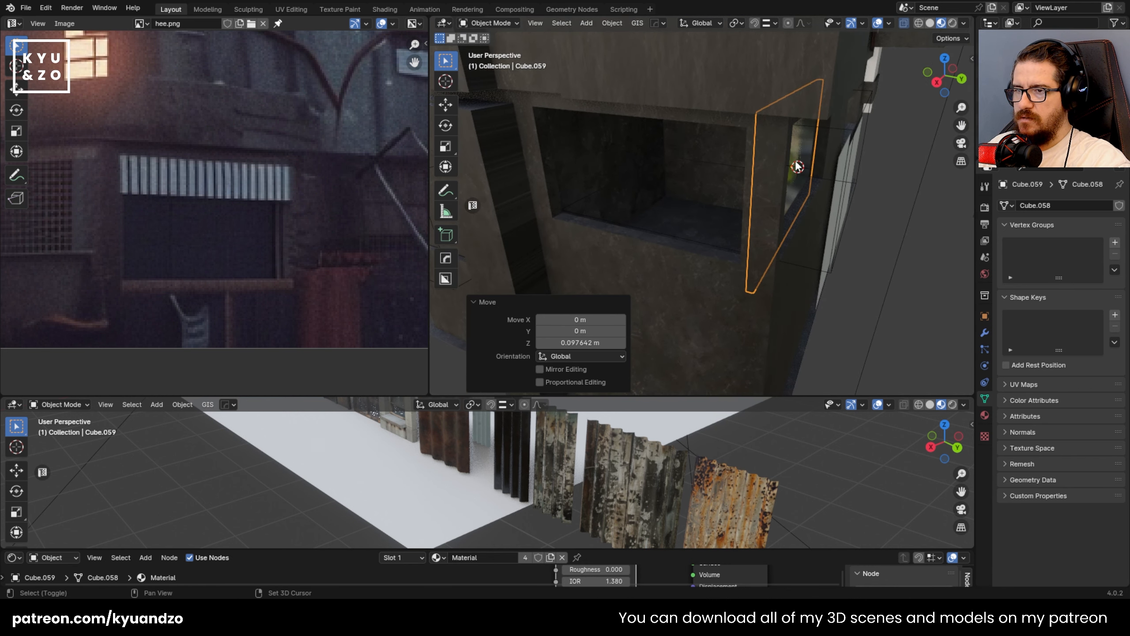
key(shift+d)
key(x)
key(y)
click(779, 147)
text(rz90)
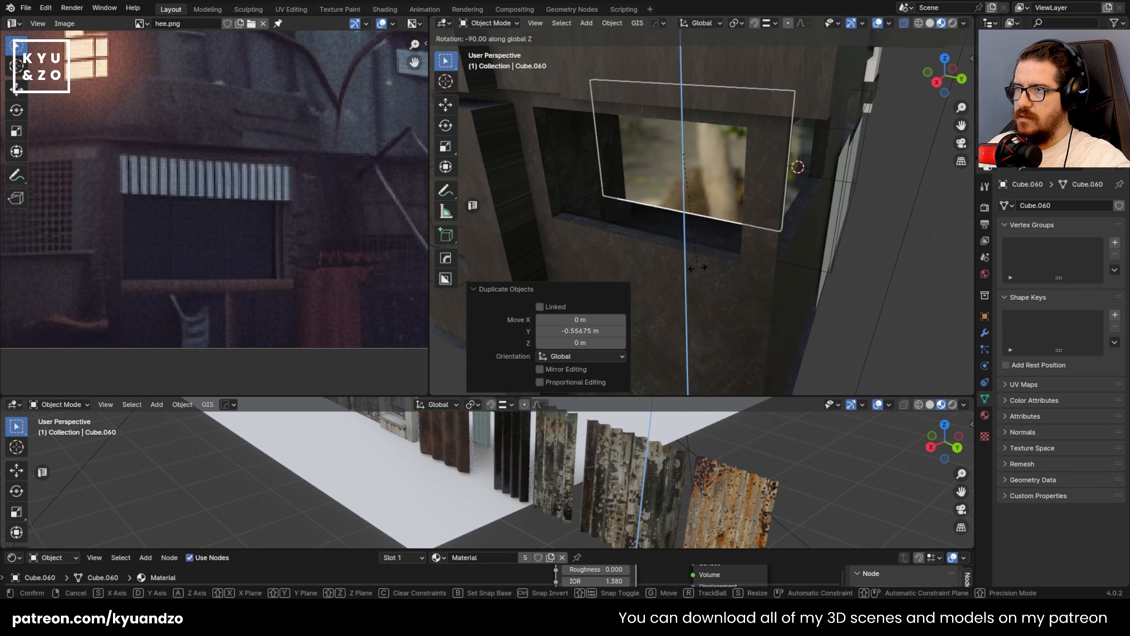
key(Return)
- Move the rotated pane copy about 0.520 m along X into the adjoining wall's window opening
key(g)
key(y)
key(x)
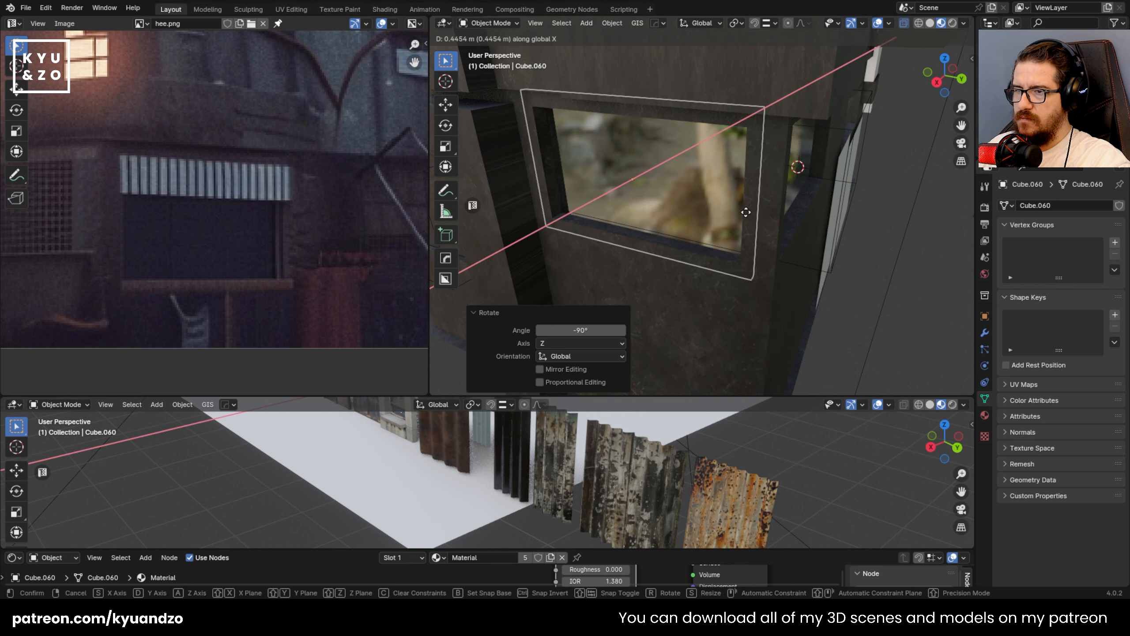
click(737, 221)
- Check the glazed corner on the whole building and save the apartment.blend file
scroll(655, 154, down, 8)
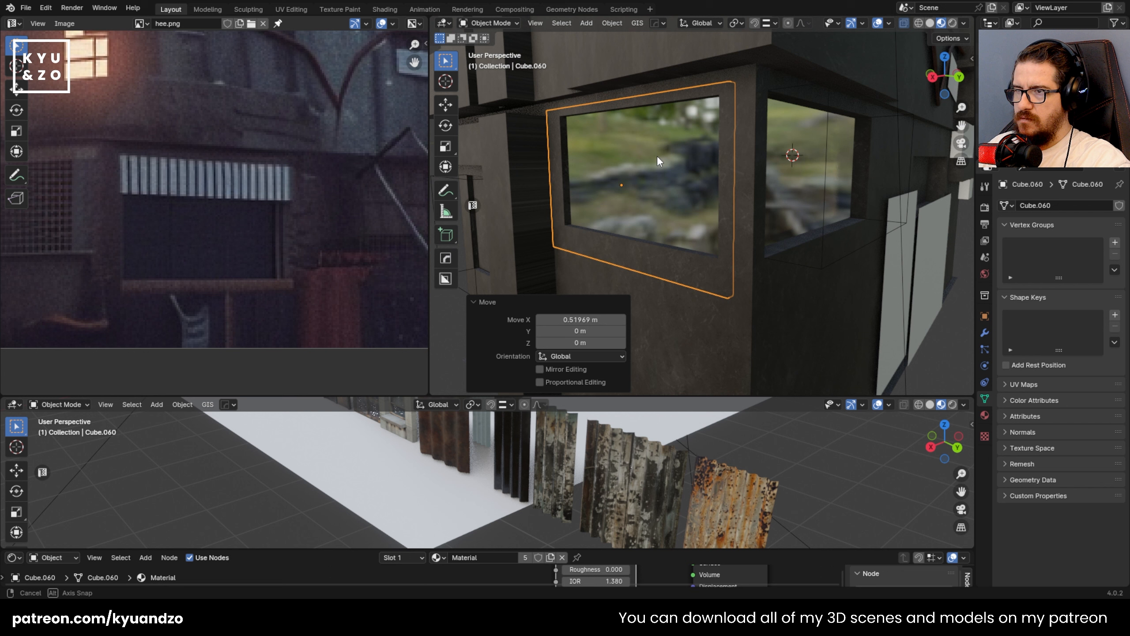
scroll(655, 158, down, 1)
click(759, 275)
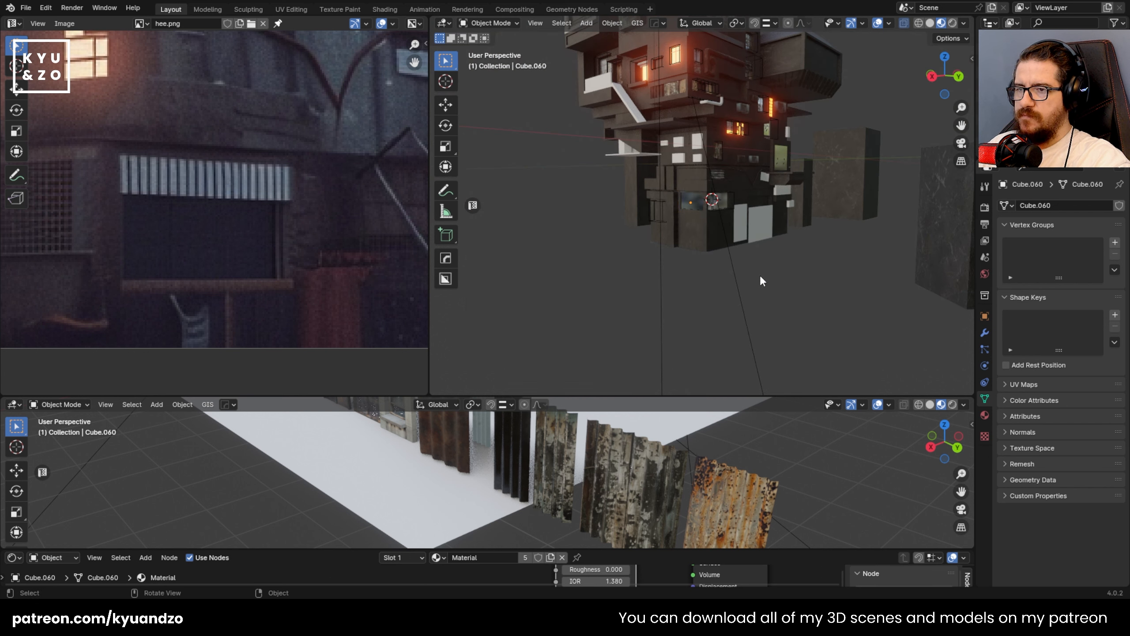
scroll(240, 236, down, 2)
scroll(240, 236, up, 2)
scroll(773, 201, up, 8)
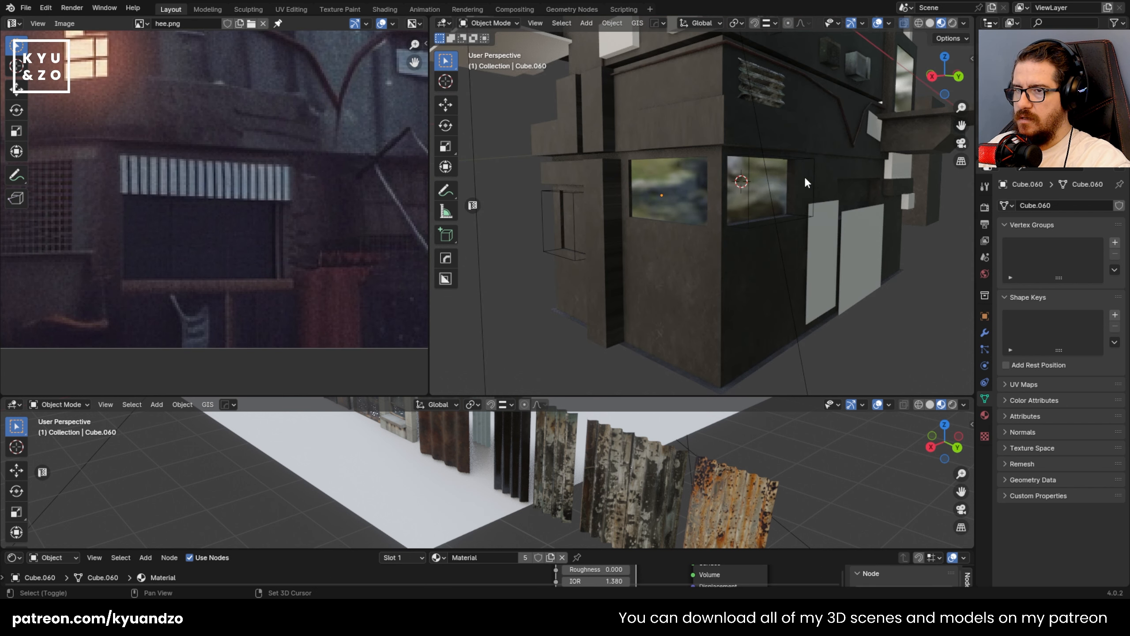
key(ctrl+s)
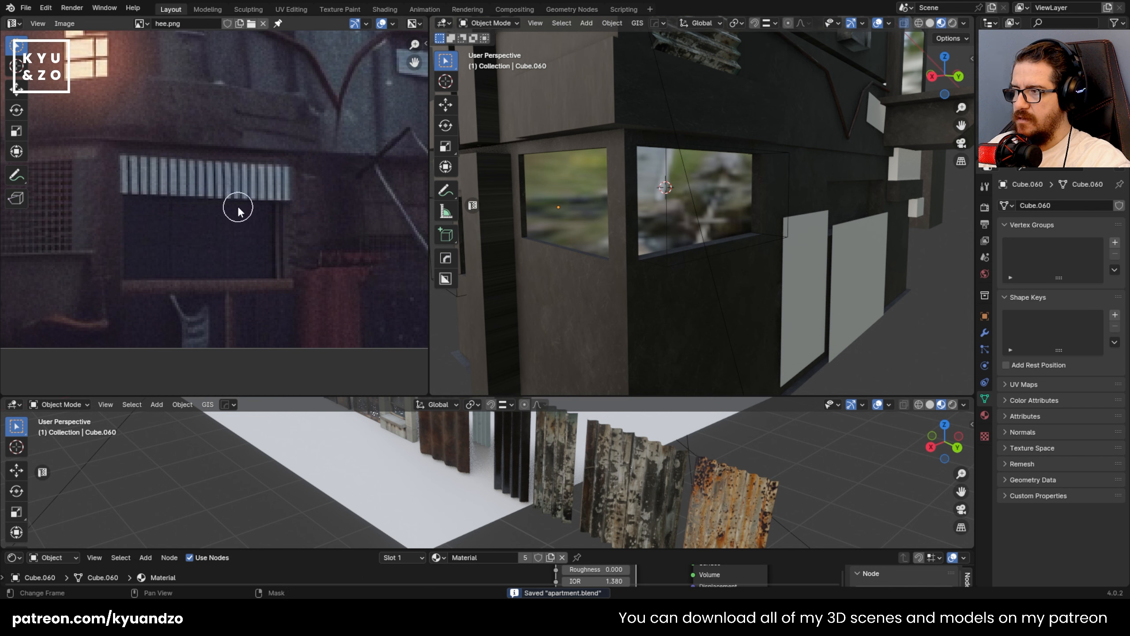
- Examine the grille window beside the shop opening in the hee.png reference and compare it with the corner windows
scroll(324, 215, up, 1)
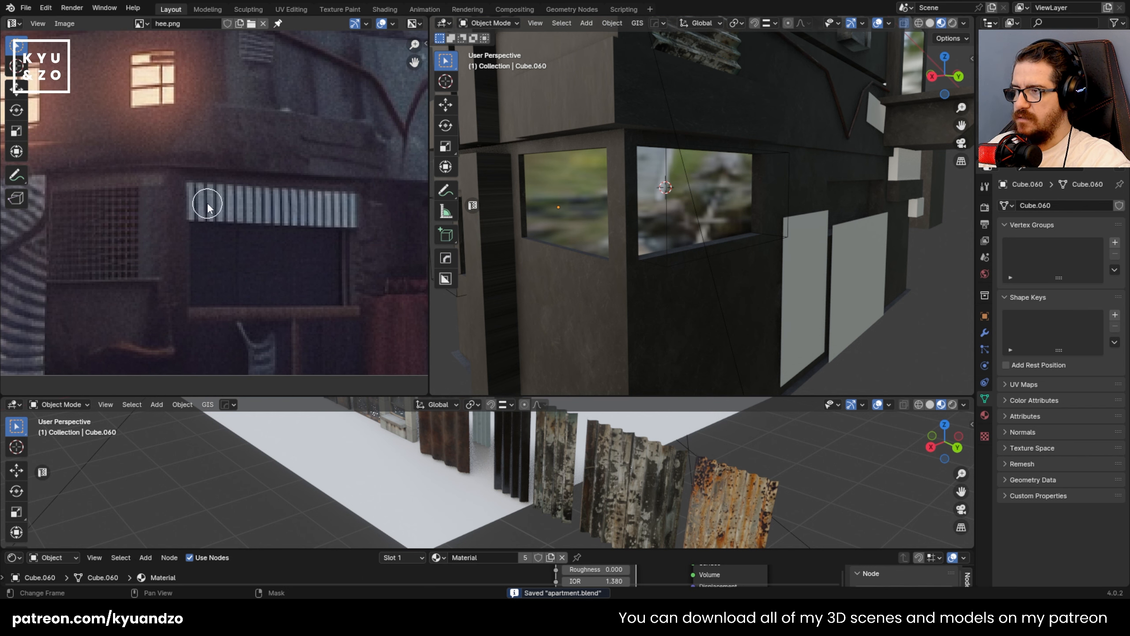
middle_drag(171, 178, 307, 169)
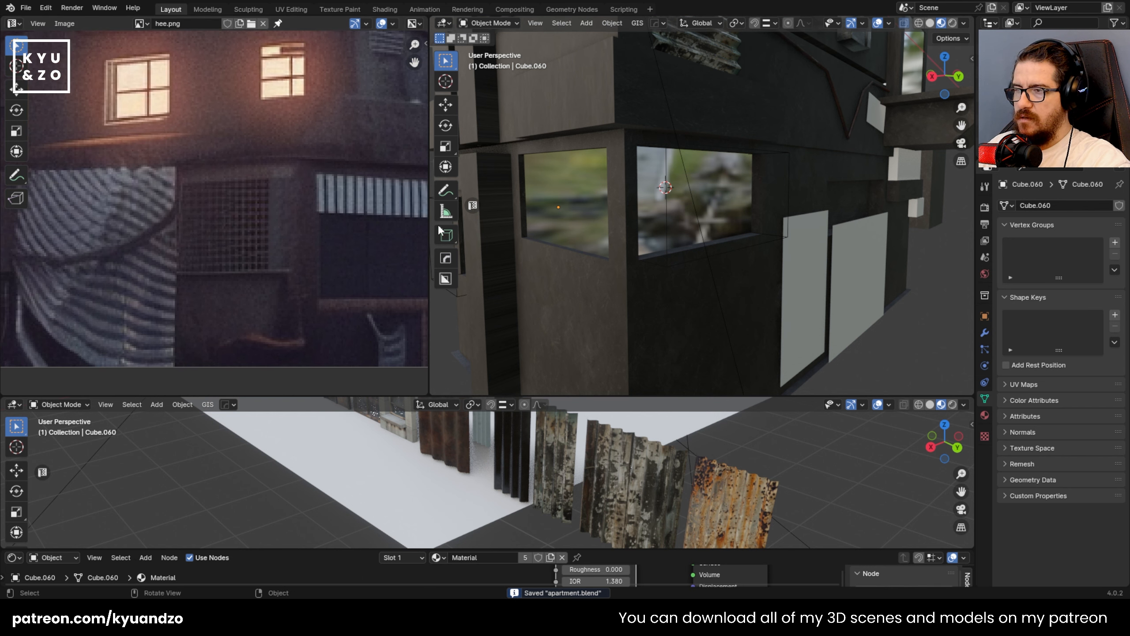
scroll(212, 211, up, 2)
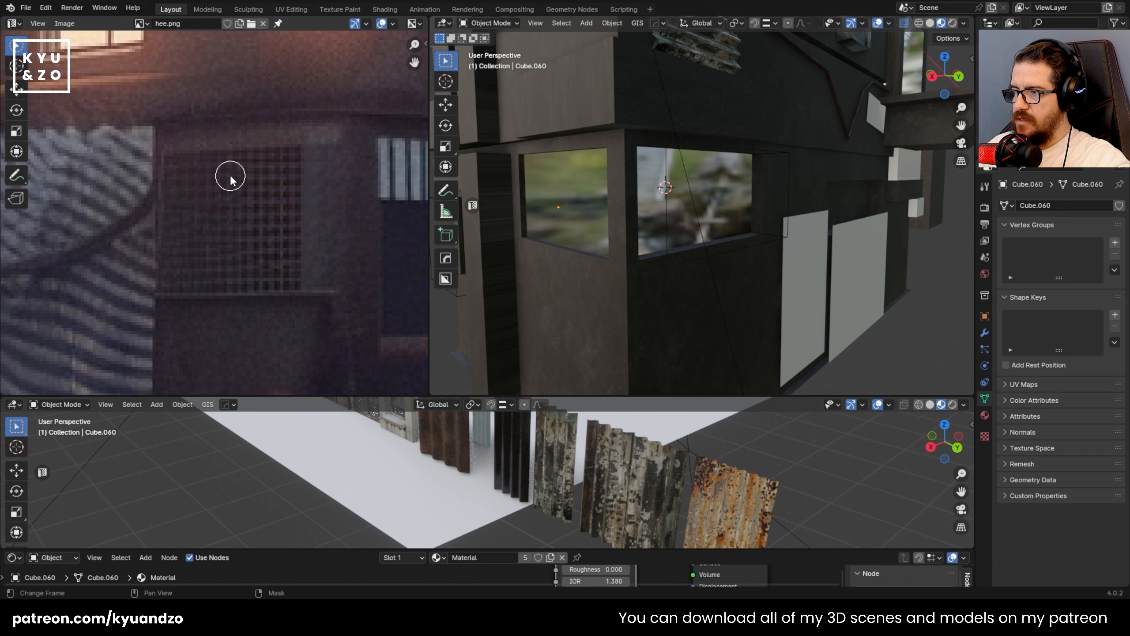
scroll(230, 178, down, 3)
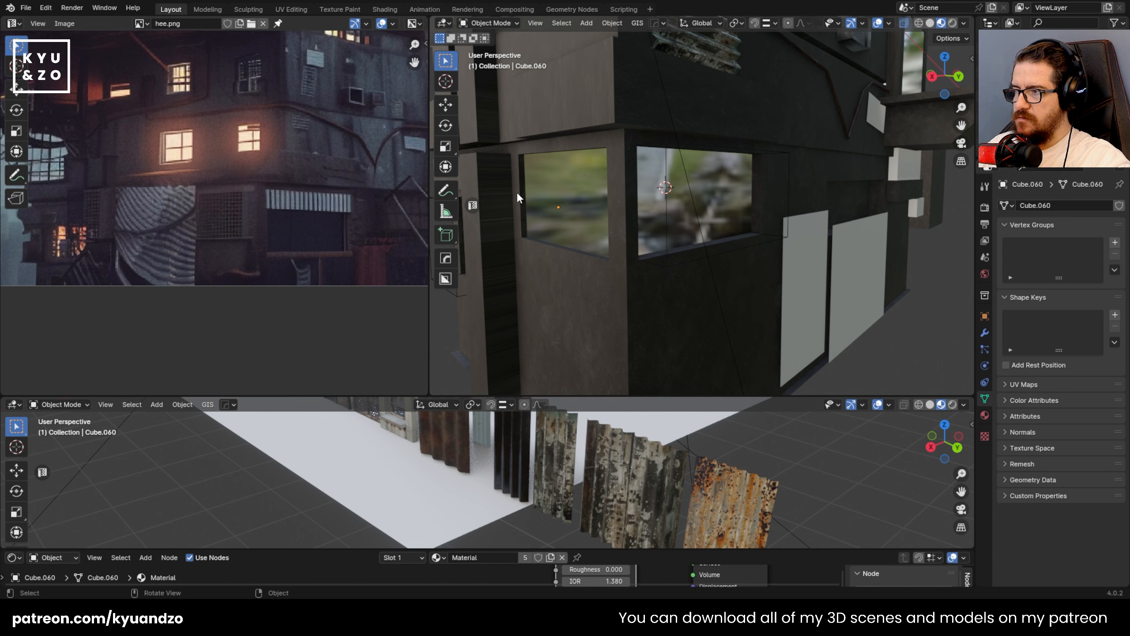
shift+middle_drag(565, 178, 671, 191)
scroll(702, 170, up, 2)
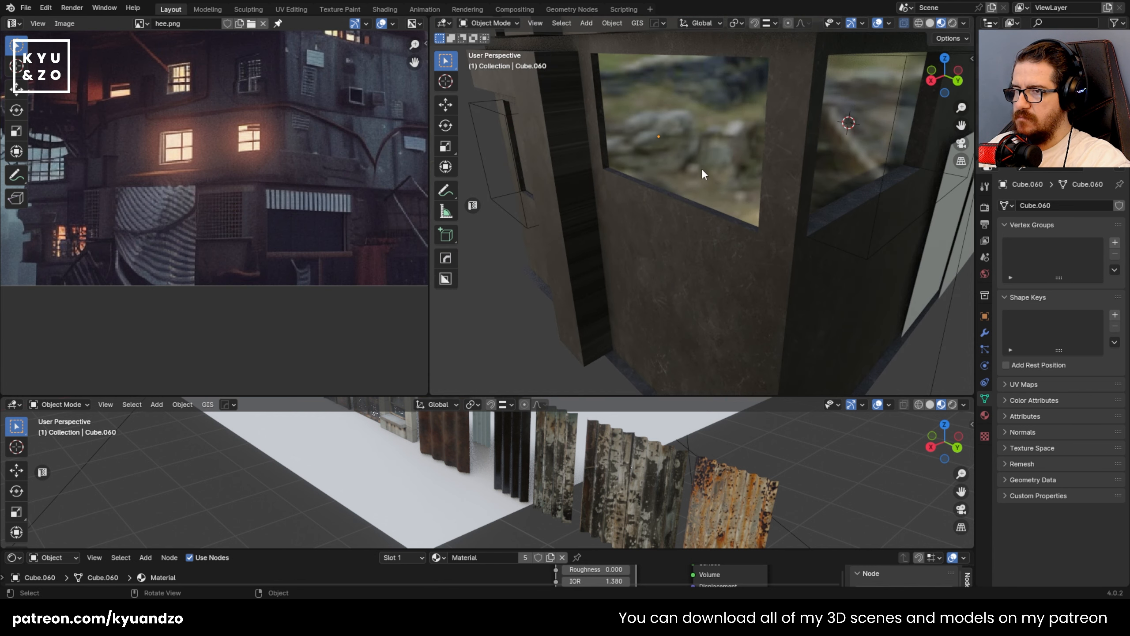
scroll(701, 174, up, 2)
- Add a small cube at the window's sill, scale it to 0.348 and nudge it about -0.012 m along X
key(shift+a)
mouse_move(671, 247)
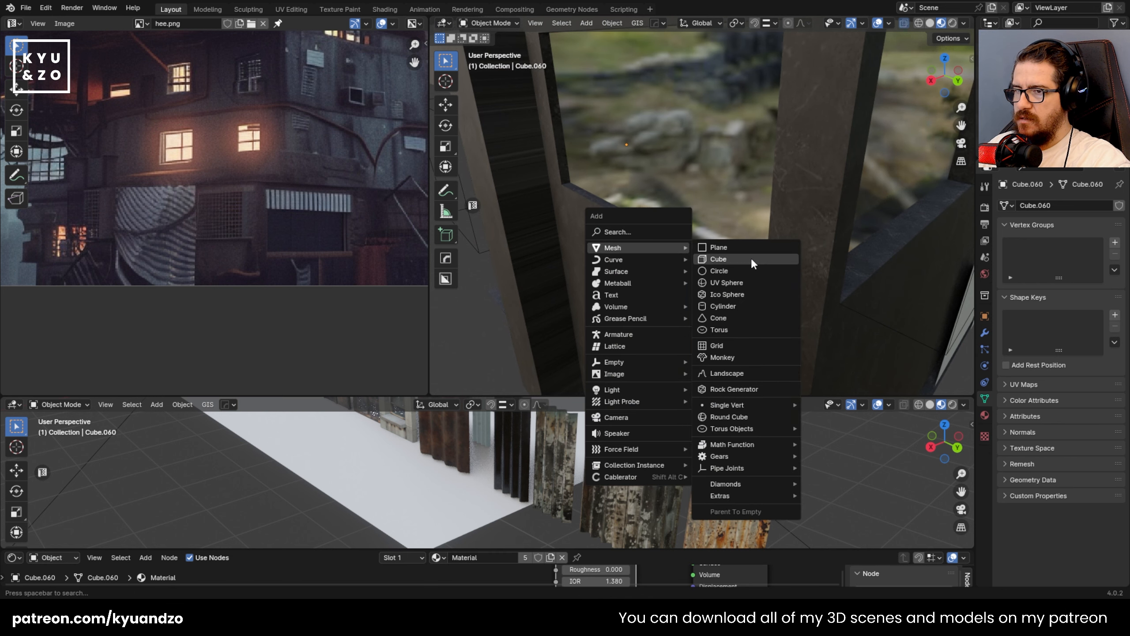
click(751, 260)
key(s)
click(694, 254)
key(s)
click(696, 256)
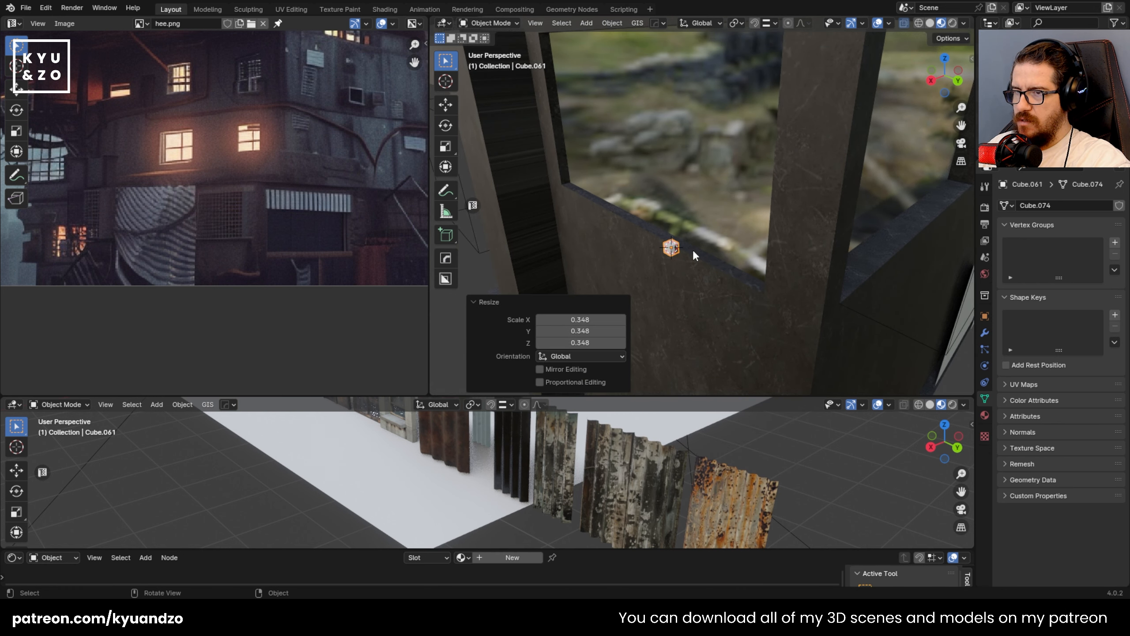
key(g)
key(y)
key(x)
click(695, 246)
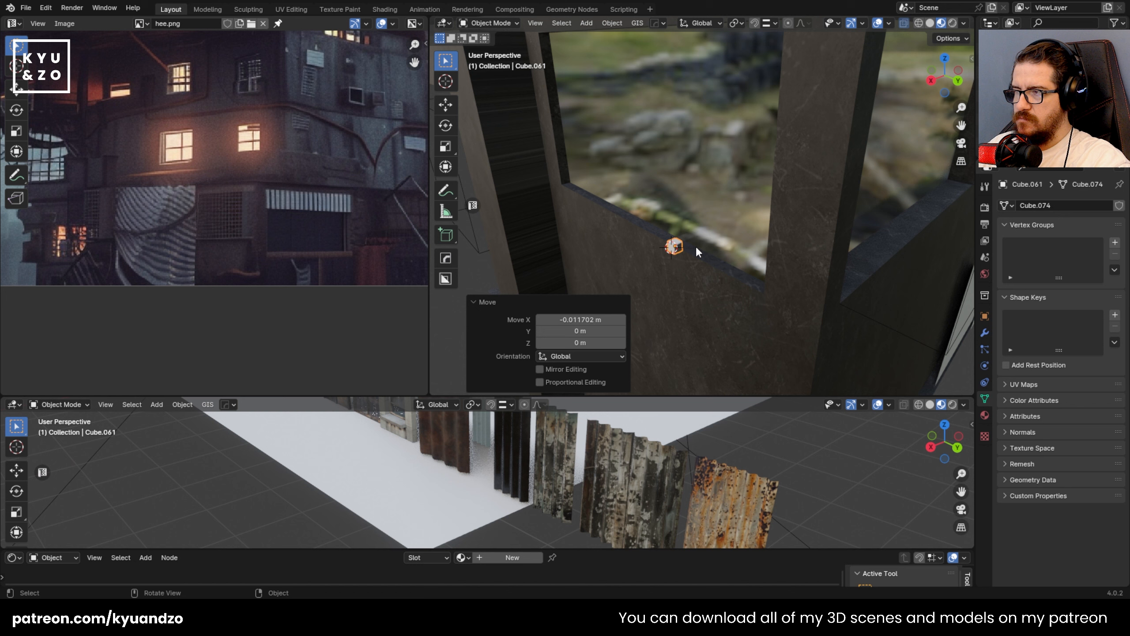
- Delete the glass pane from the window opening behind the small cube and reselect the cube
click(707, 201)
scroll(707, 201, down, 2)
key(x)
click(707, 205)
click(682, 234)
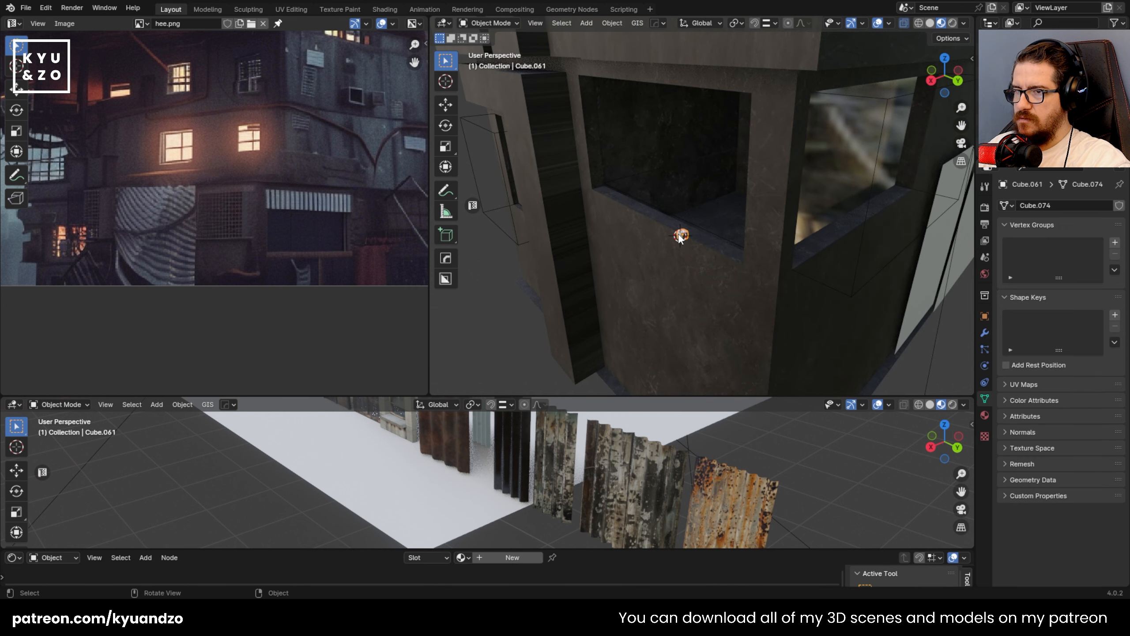
- Move the cube about 0.208 m along Y toward the building corner end of the sill
scroll(694, 251, up, 2)
key(g)
key(y)
key(x)
click(745, 262)
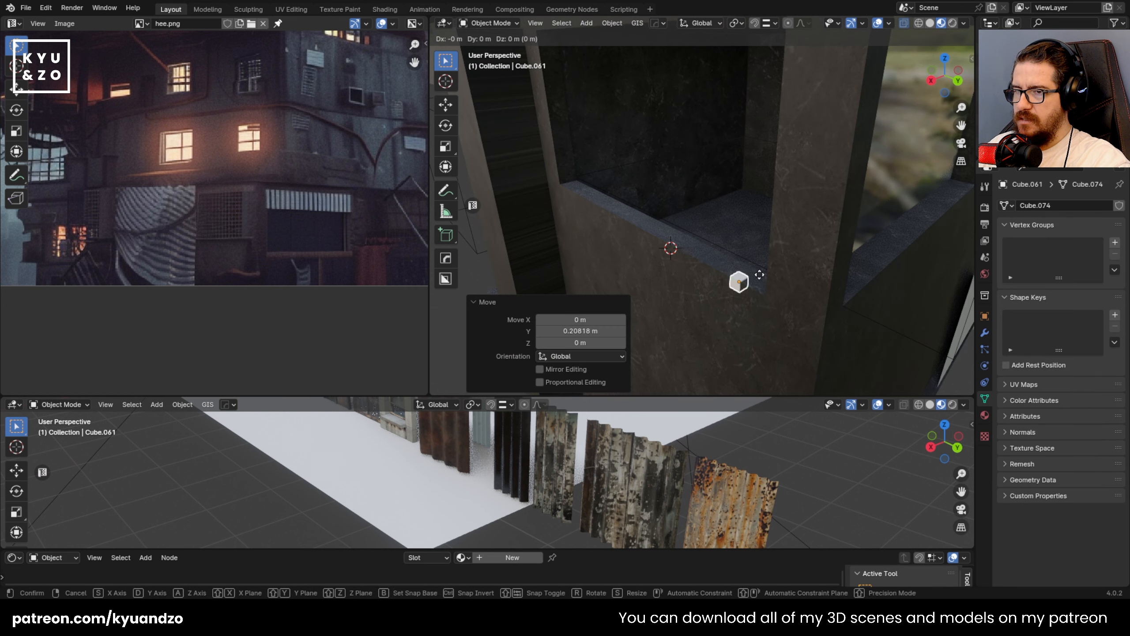
- Scale the cube to 0.559 and raise it about 0.016 m along Z onto the sill
key(s)
click(764, 276)
key(g)
key(a)
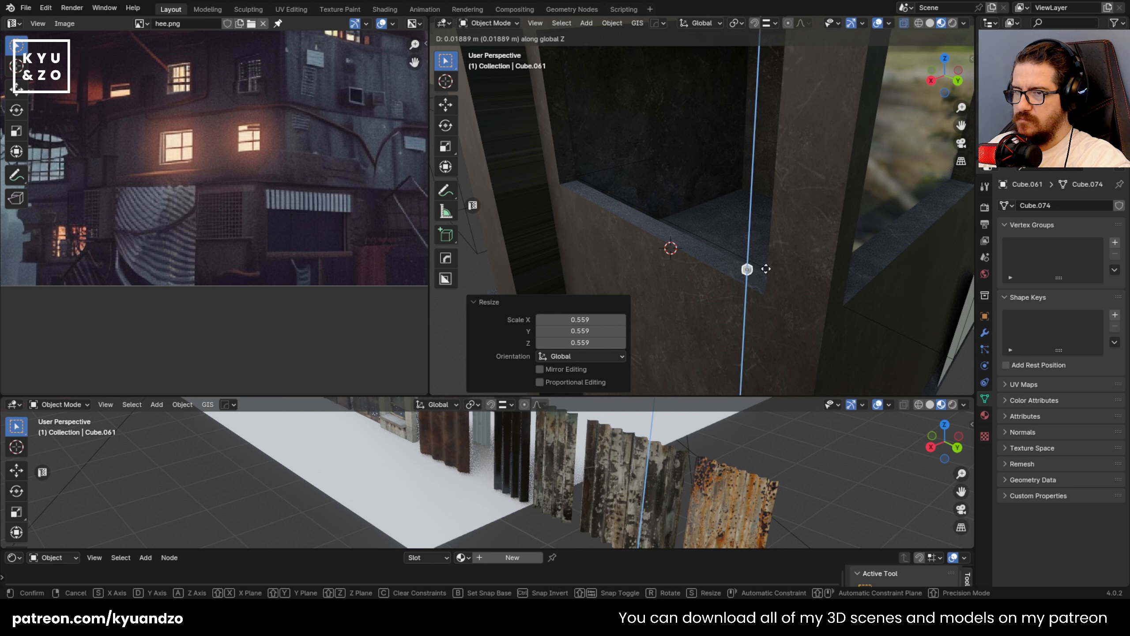
click(764, 268)
scroll(770, 269, up, 4)
scroll(836, 281, down, 1)
middle_drag(845, 273, 762, 208)
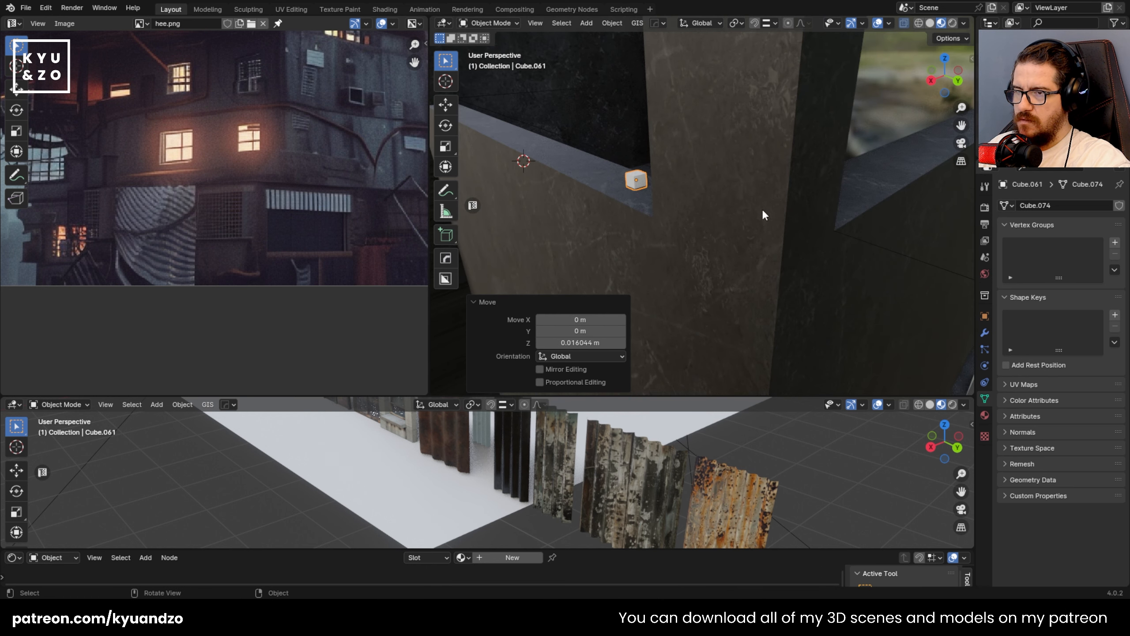
- Stretch the cube along Z into a thin vertical bar, finishing with a Z scale factor of about 5.121
key(s)
key(z)
click(839, 237)
middle_drag(839, 236, 664, 246)
key(s)
key(z)
click(961, 286)
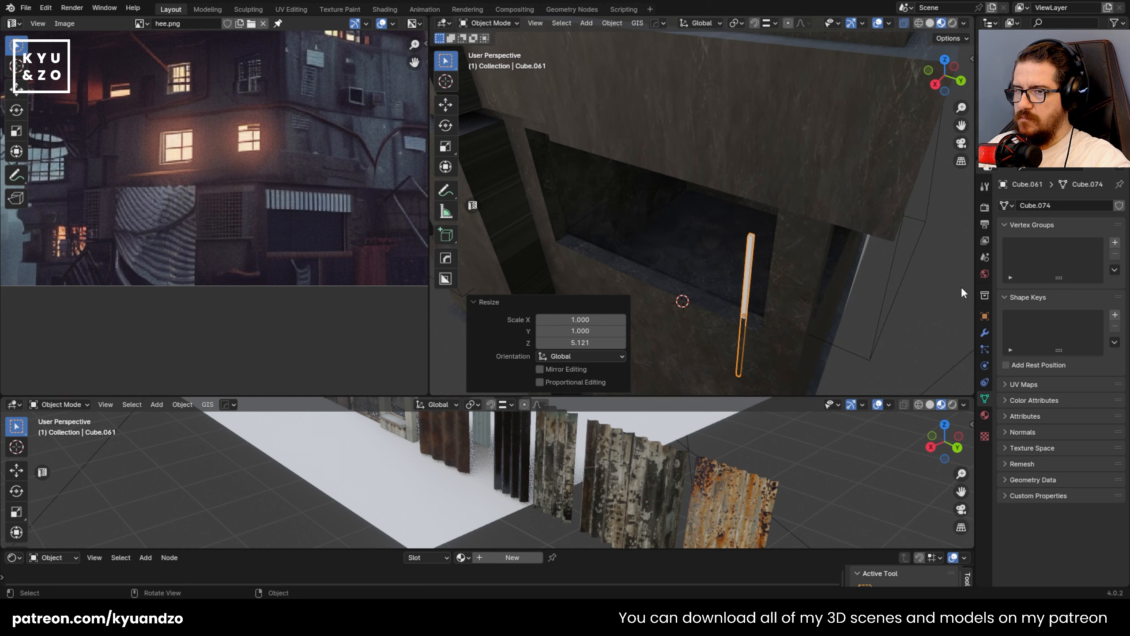
- Raise the bar about 0.230 m to span the opening's height and shift it about 0.033 m along Y in the right orthographic view
key(g)
key(a)
click(781, 229)
alt+middle_drag(781, 229, 809, 175)
shift+middle_drag(723, 223, 744, 161)
key(g)
key(d)
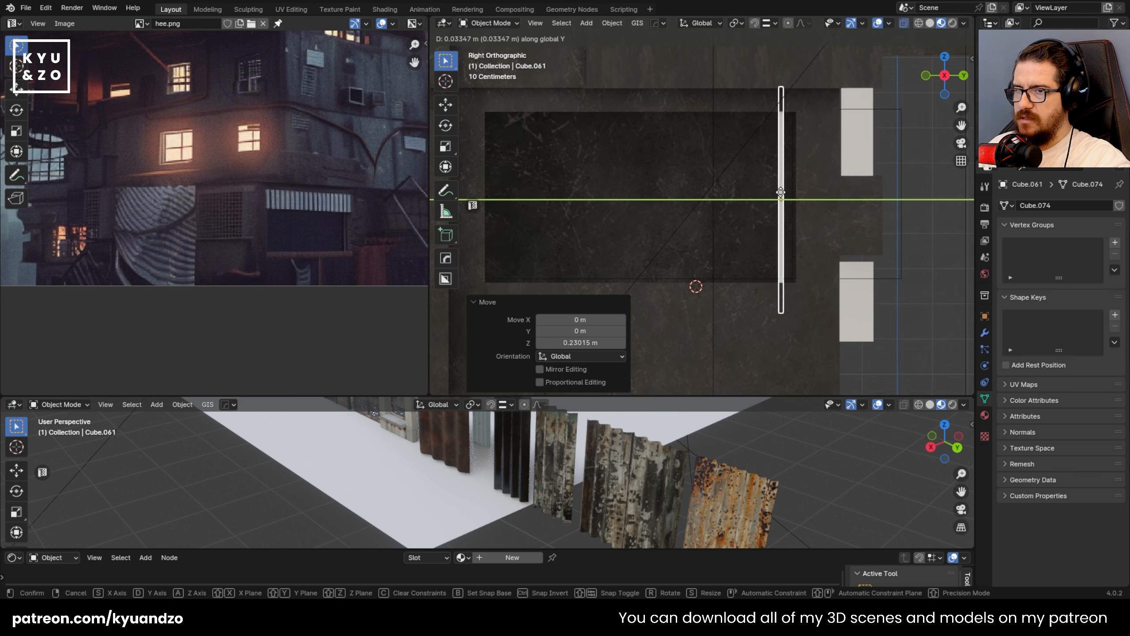
click(781, 192)
- Try duplicating the bar about -0.038 m along Y, then delete the copy and reselect the original bar
key(shift+d)
key(d)
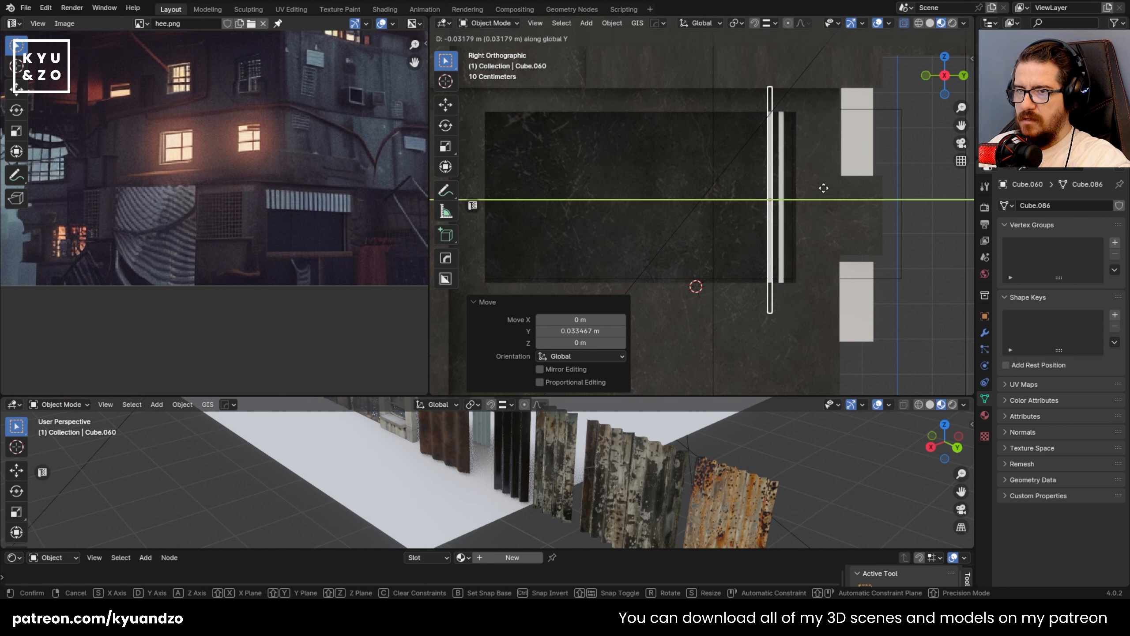
click(821, 188)
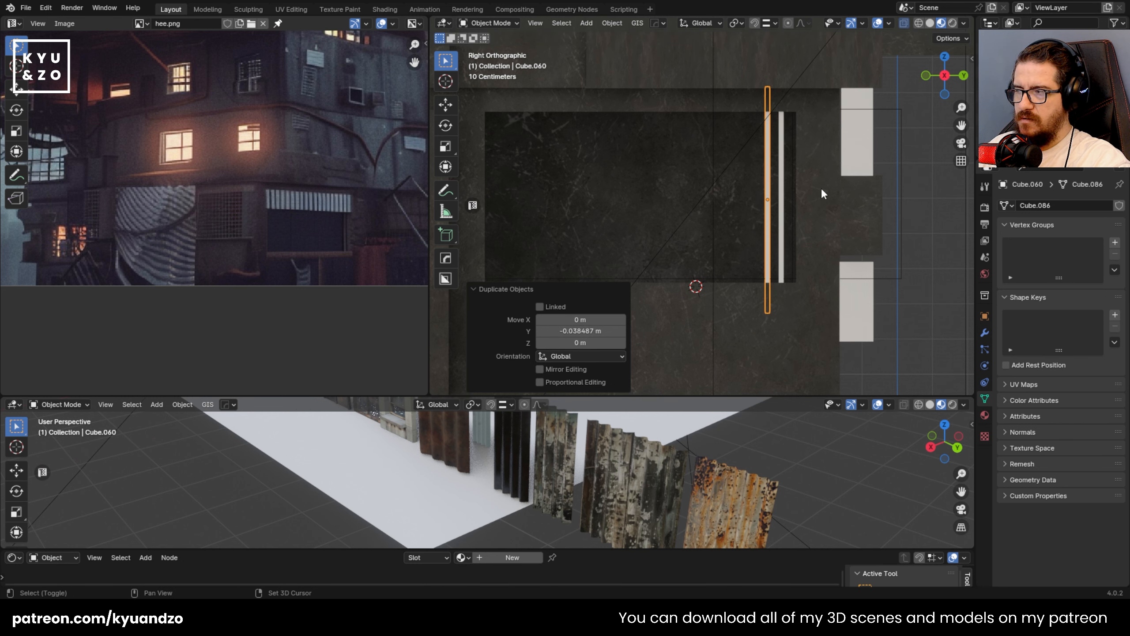
shift+click(781, 188)
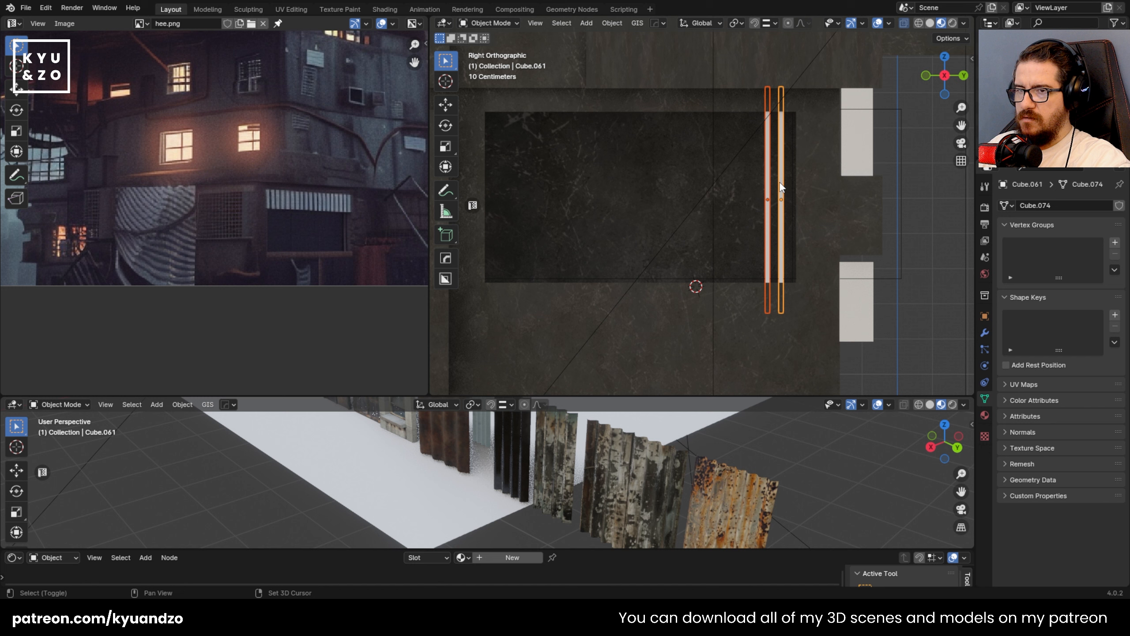
key(x)
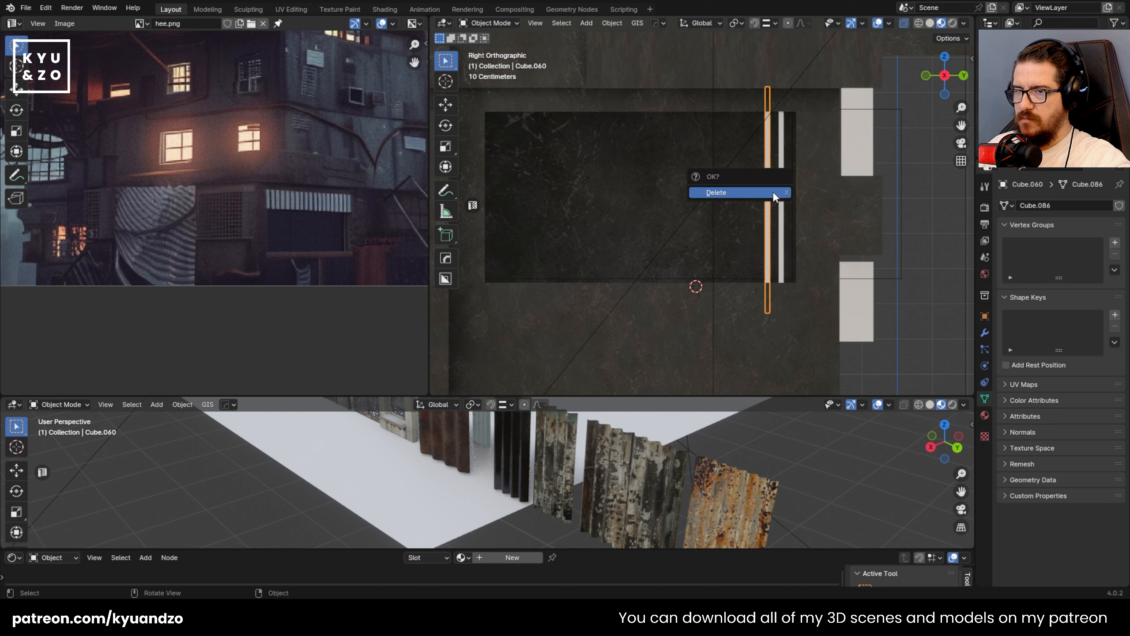
click(773, 193)
click(781, 202)
- Move the vertical bar to a new collection named "iron bar" and keep the bar selected
key(m)
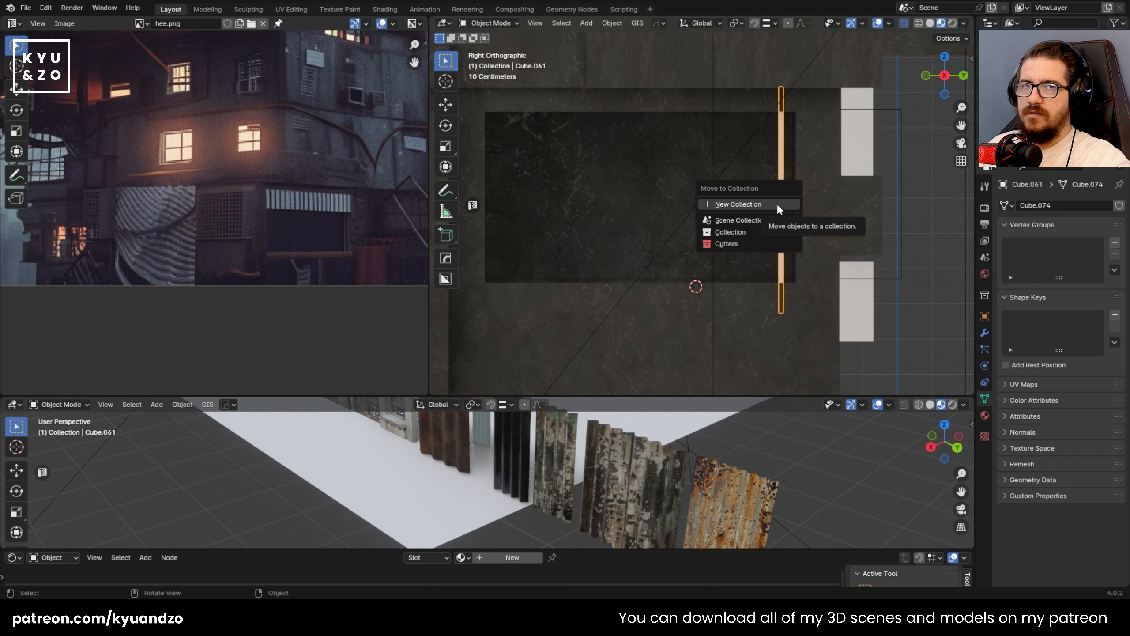
key(Escape)
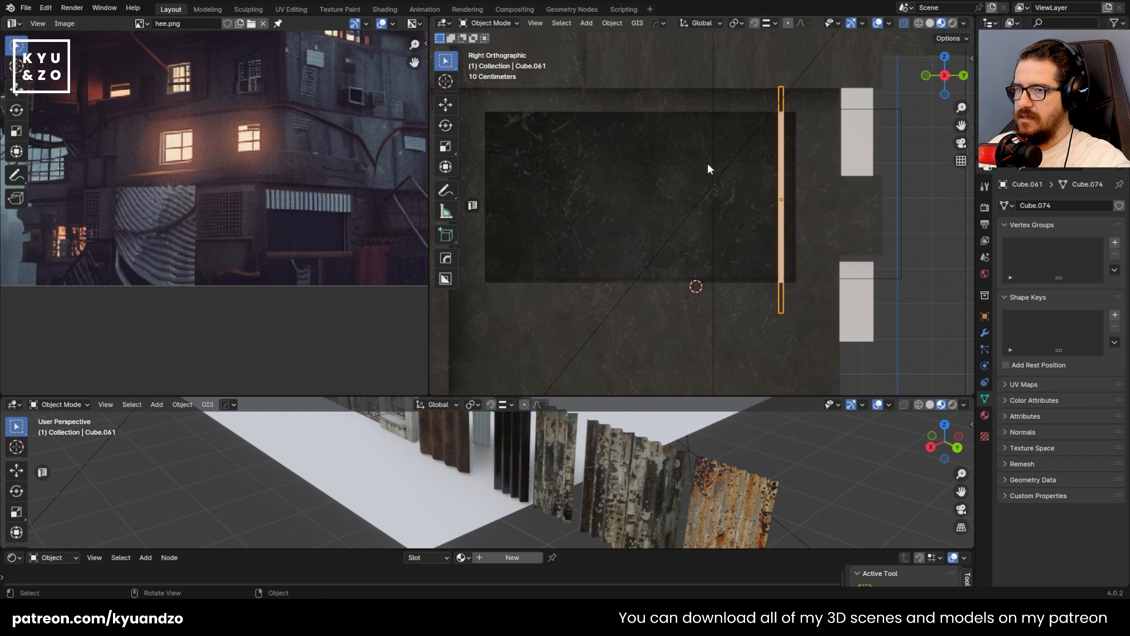
click(765, 168)
click(781, 163)
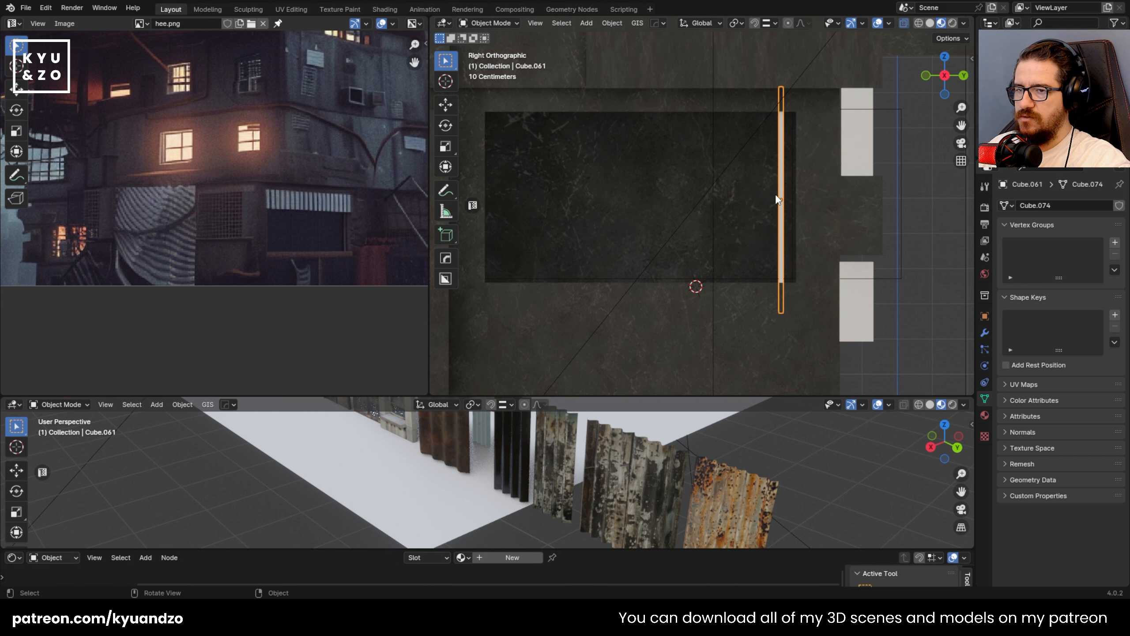
key(m)
click(779, 171)
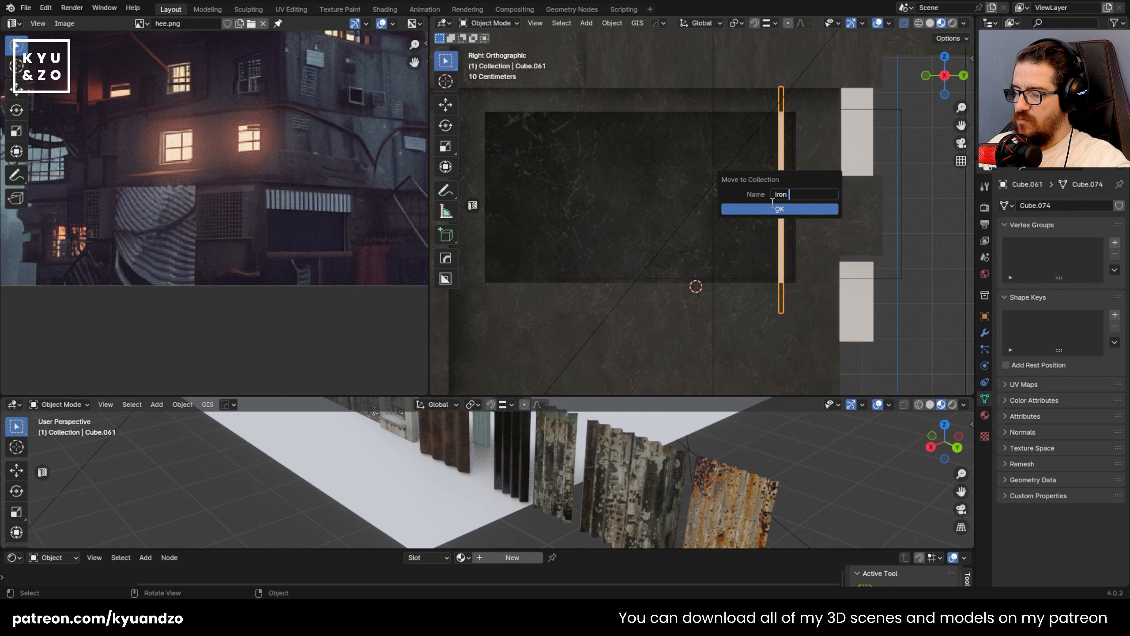
text(r)
key(Return)
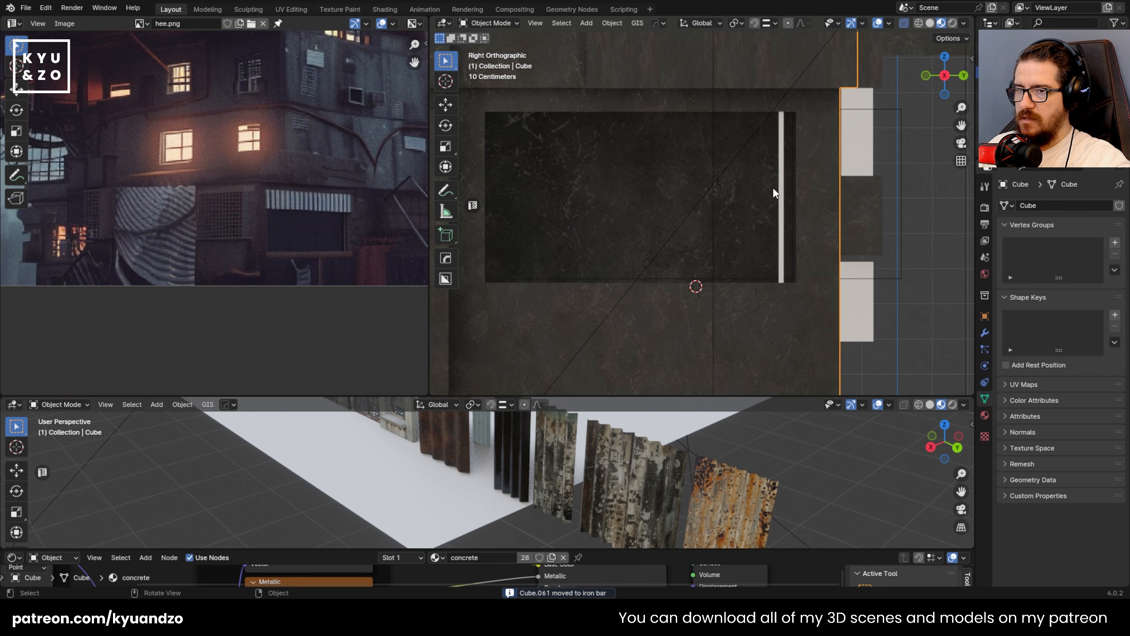
key(g)
right_click(729, 158)
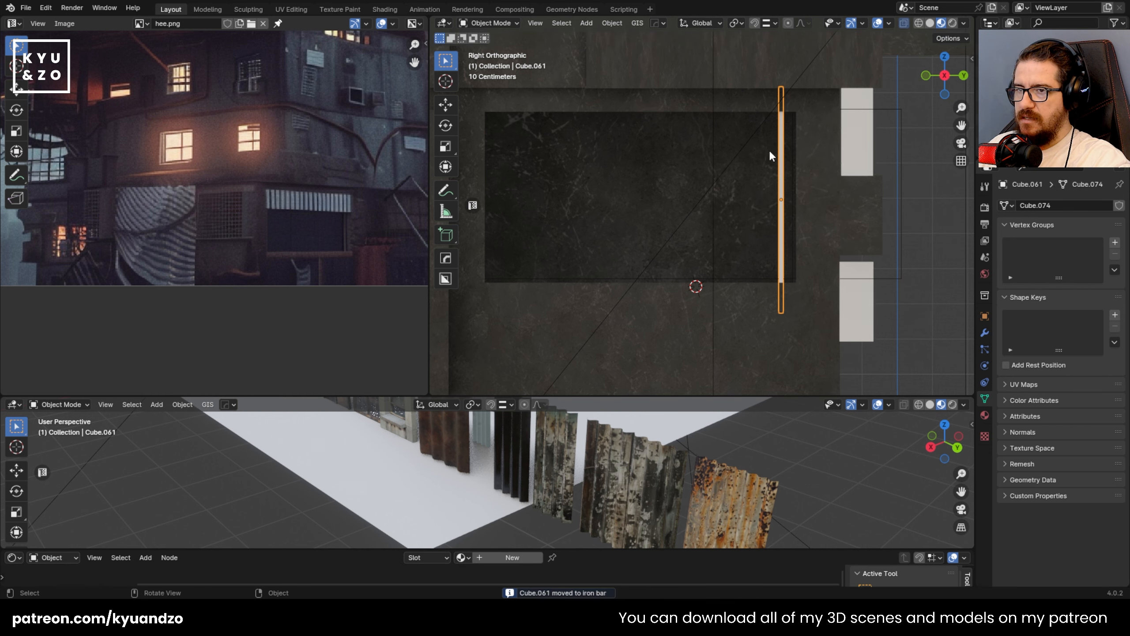
- Duplicate the bar about -0.035 m along Y and repeat the duplication until evenly spaced bars fill the window opening
key(shift+d)
key(y)
click(774, 184)
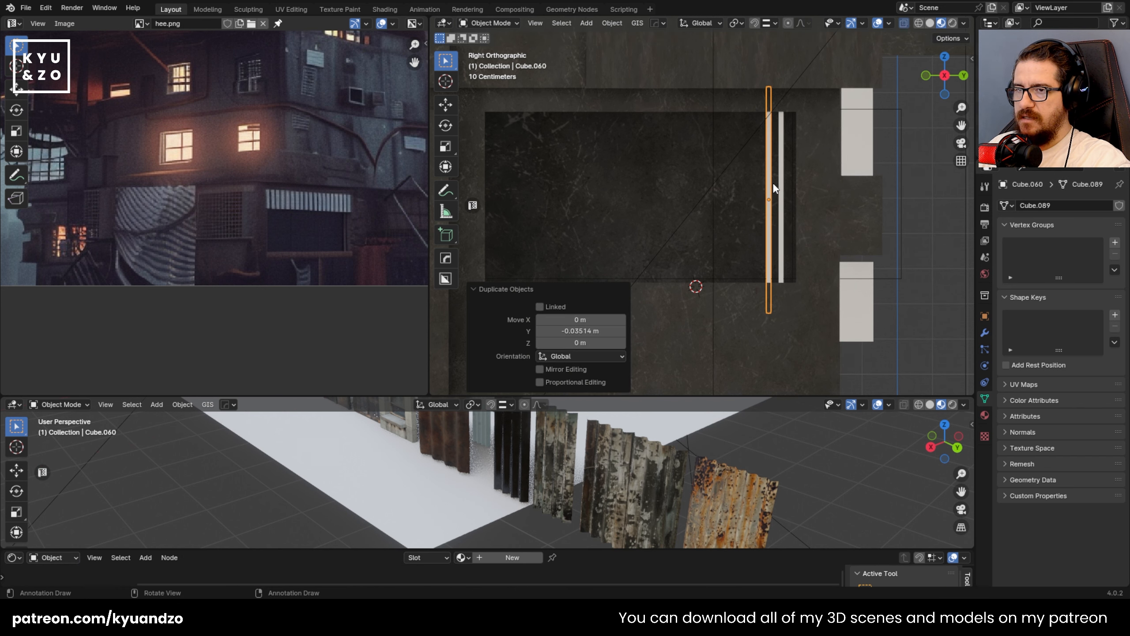
key(shift+r)
key(shift+r)
key(shift+r)
key(shift+r)
key(shift+r)
key(shift+r)
key(shift+r)
key(shift+r)
key(shift+r)
key(shift+r)
key(shift+r)
key(shift+r)
key(shift+r)
key(shift+r)
key(shift+r)
key(shift+r)
key(shift+r)
key(shift+r)
key(shift+r)
key(shift+r)
key(shift+r)
key(shift+r)
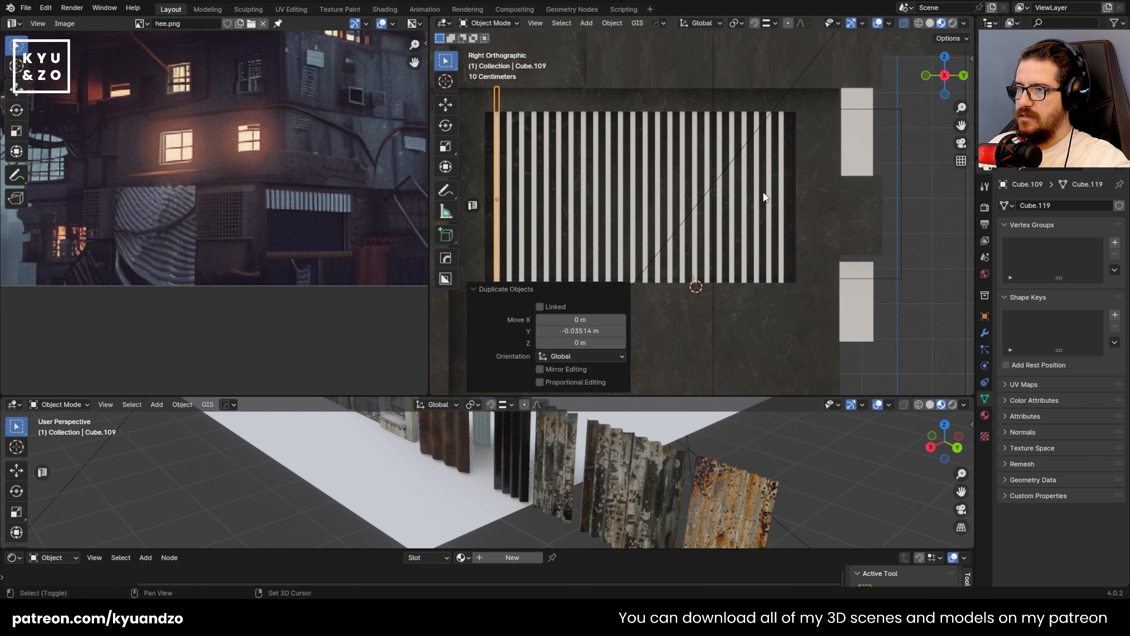
- Select all the vertical bars in the window opening through their shared collection
click(510, 171)
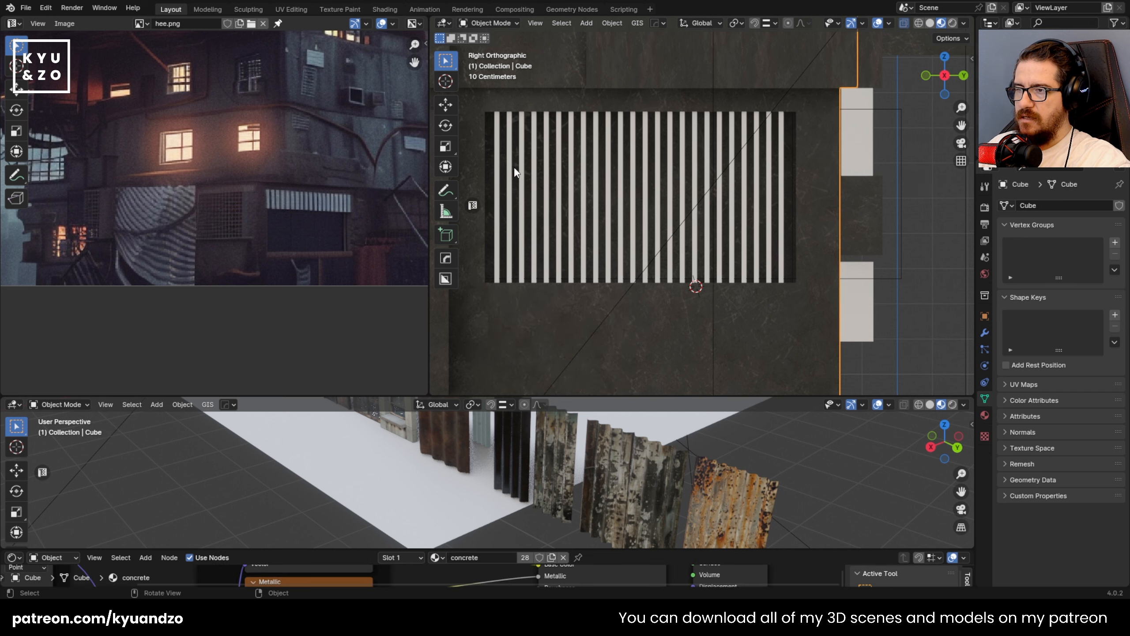
key(shift+g)
click(490, 228)
scroll(585, 196, down, 3)
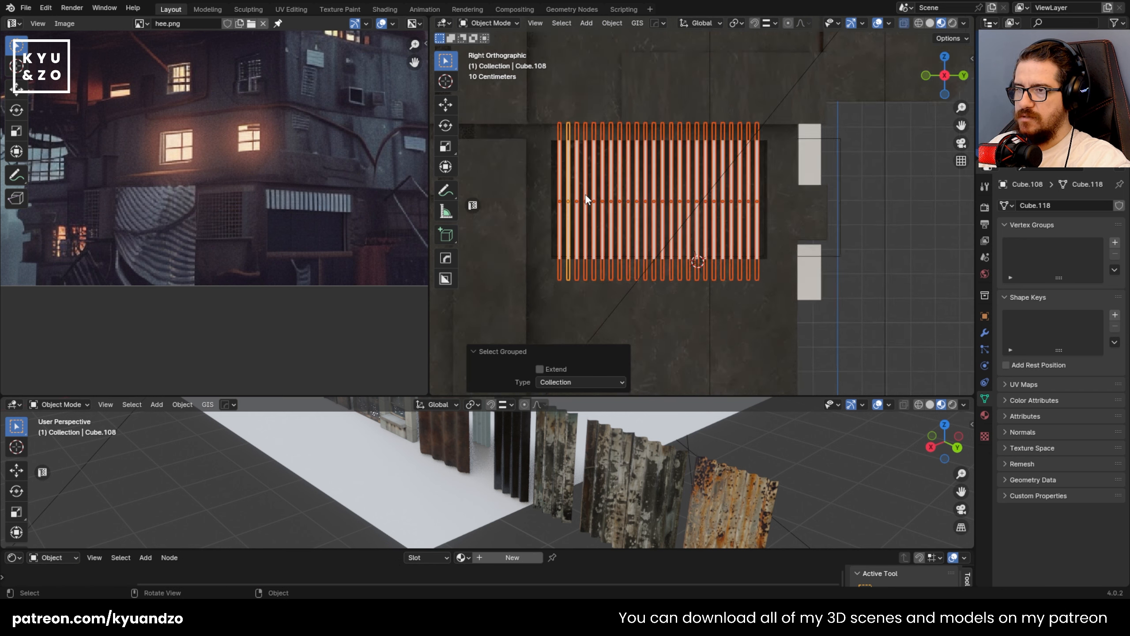
scroll(585, 196, up, 1)
scroll(586, 196, up, 1)
shift+middle_drag(664, 136, 729, 122)
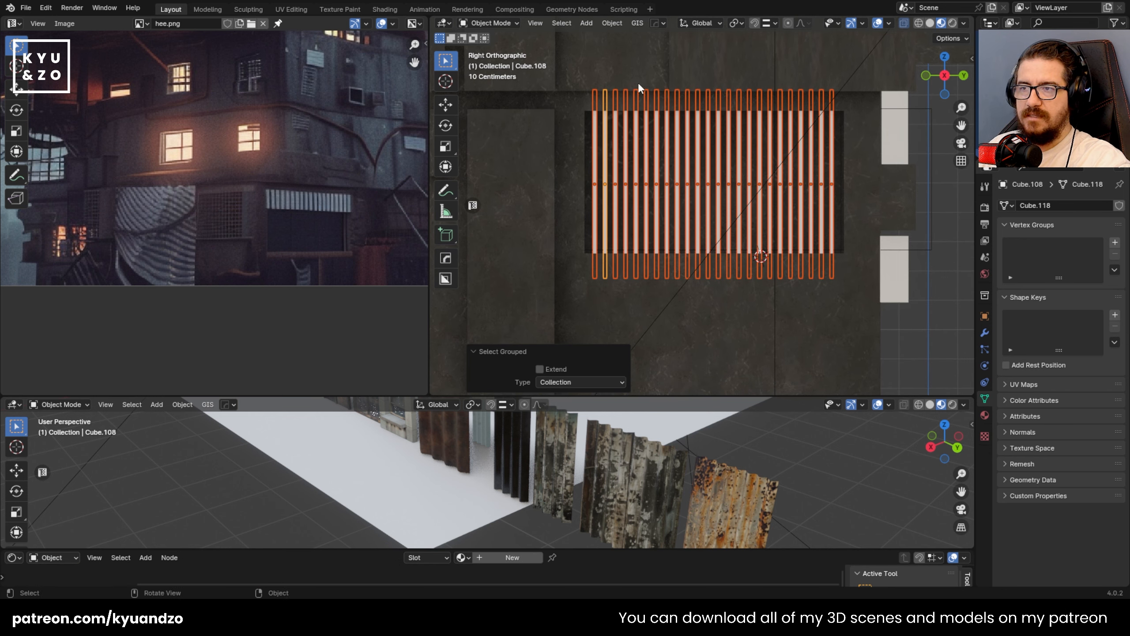
shift+middle_drag(672, 215, 650, 214)
- Duplicate the outermost vertical bar about 0.155 m along Y and 0.035 m along Z, and rotate the copy -90° about X
click(563, 177)
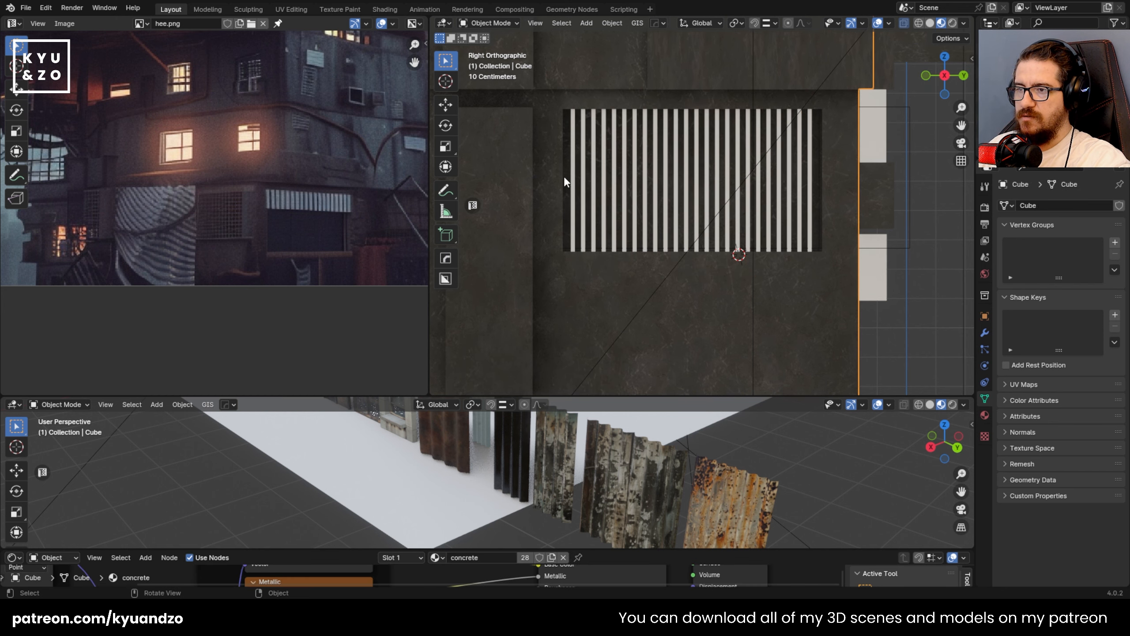
click(574, 172)
key(g)
right_click(582, 160)
shift+middle_drag(655, 131, 647, 159)
scroll(636, 164, up, 2)
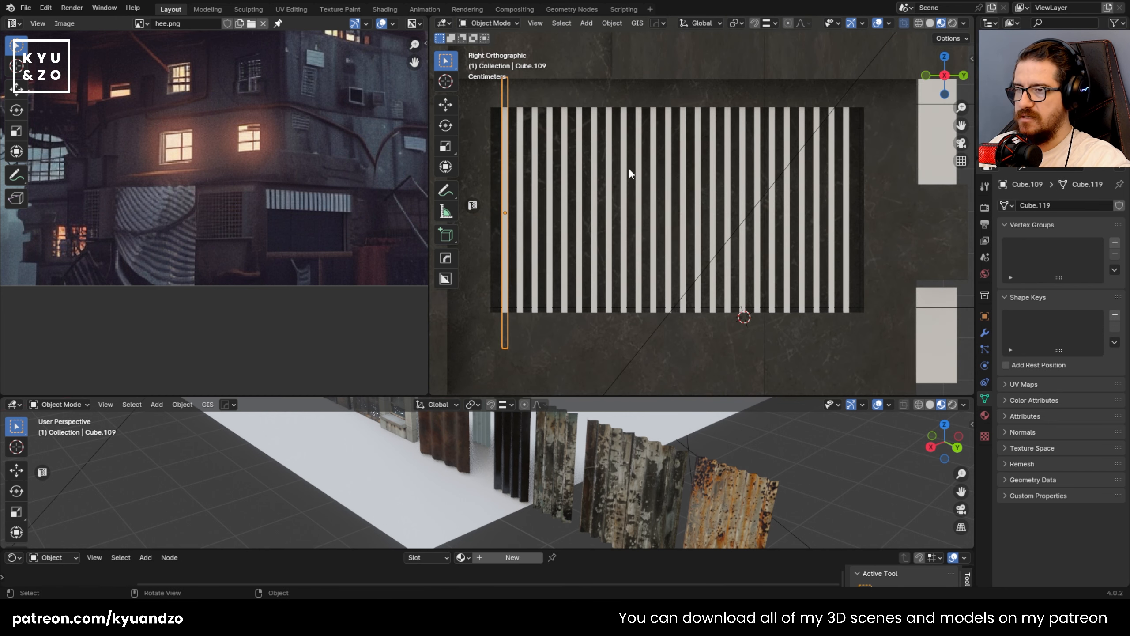
key(shift+d)
click(694, 152)
key(r)
key(a)
key(x)
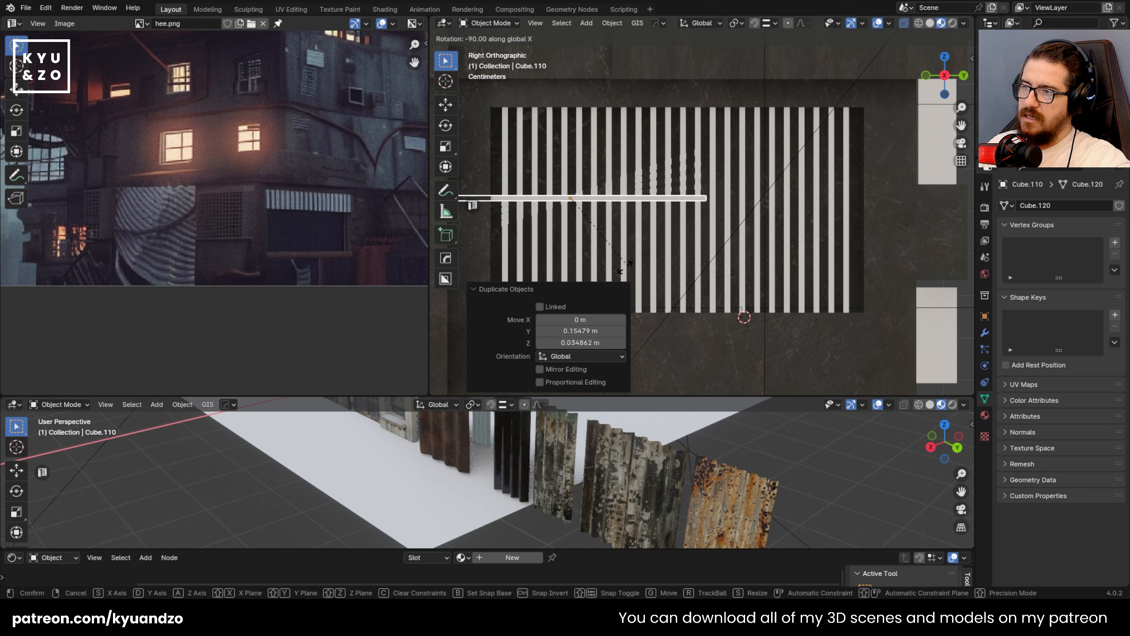
click(624, 260)
- Move the horizontal bar about 0.132 m along Y and 0.183 m up, and stretch its short end along Y across the opening's full width
key(g)
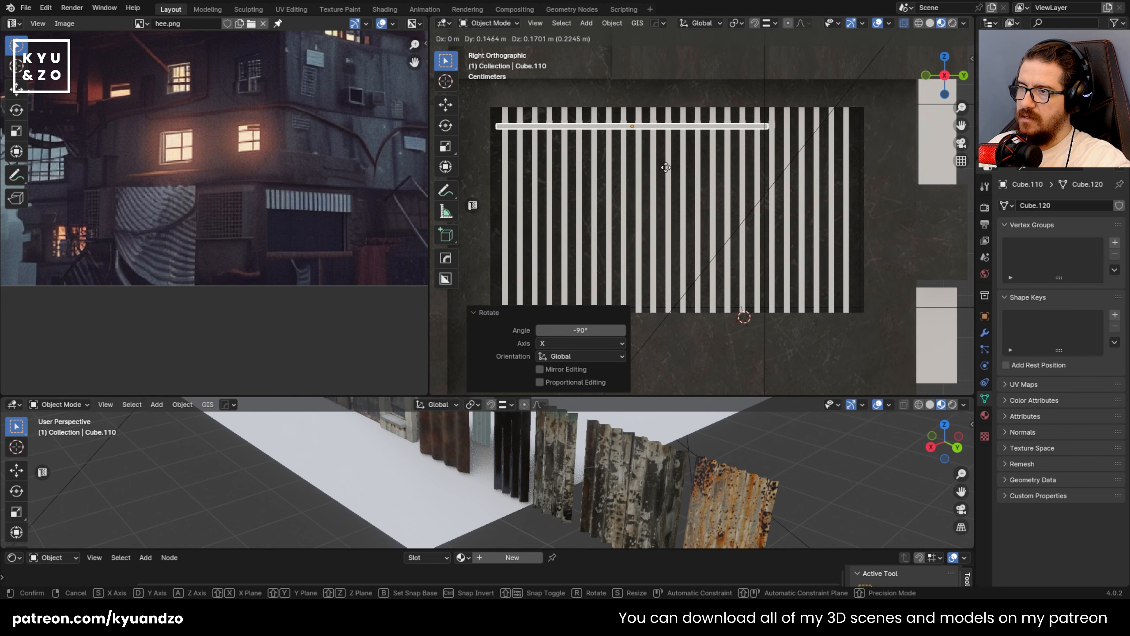
click(661, 161)
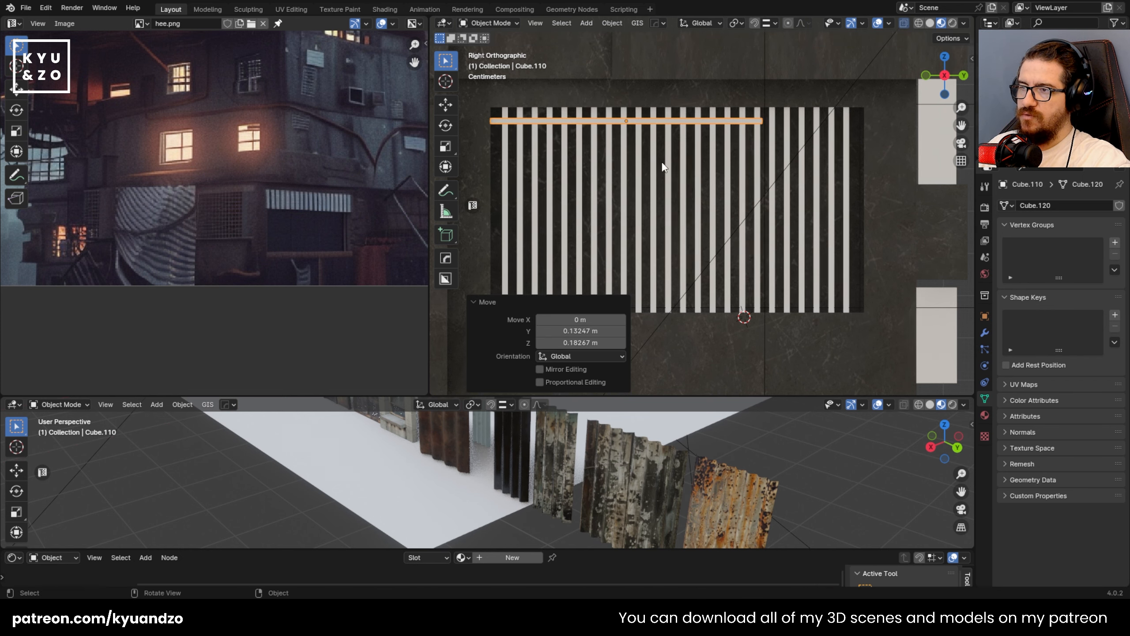
key(Tab)
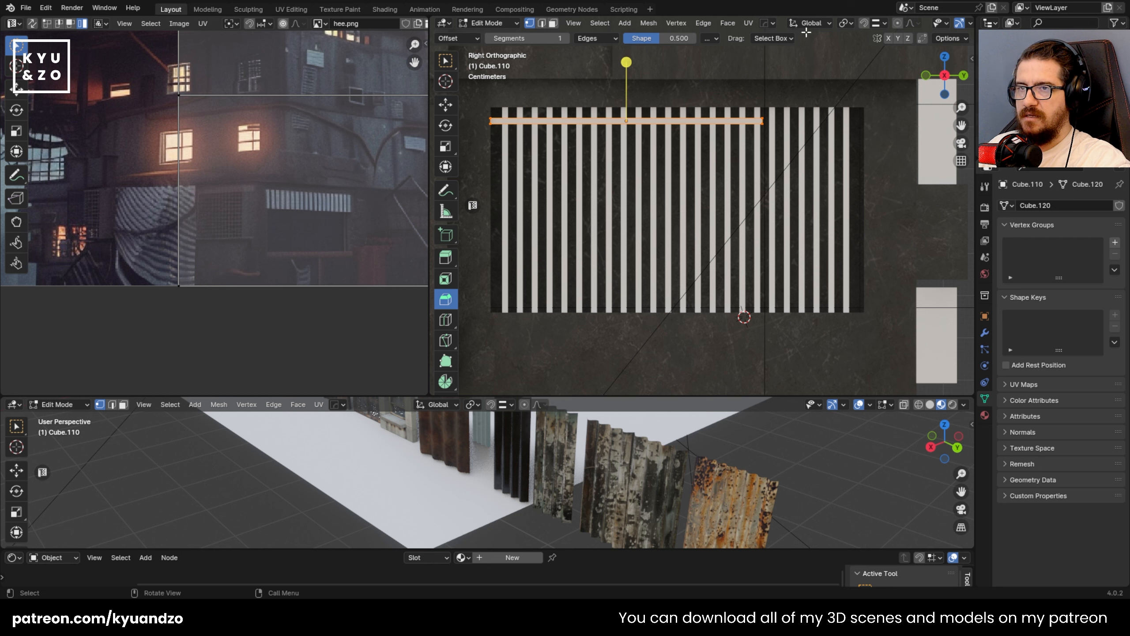
drag(760, 94, 805, 175)
key(g)
key(y)
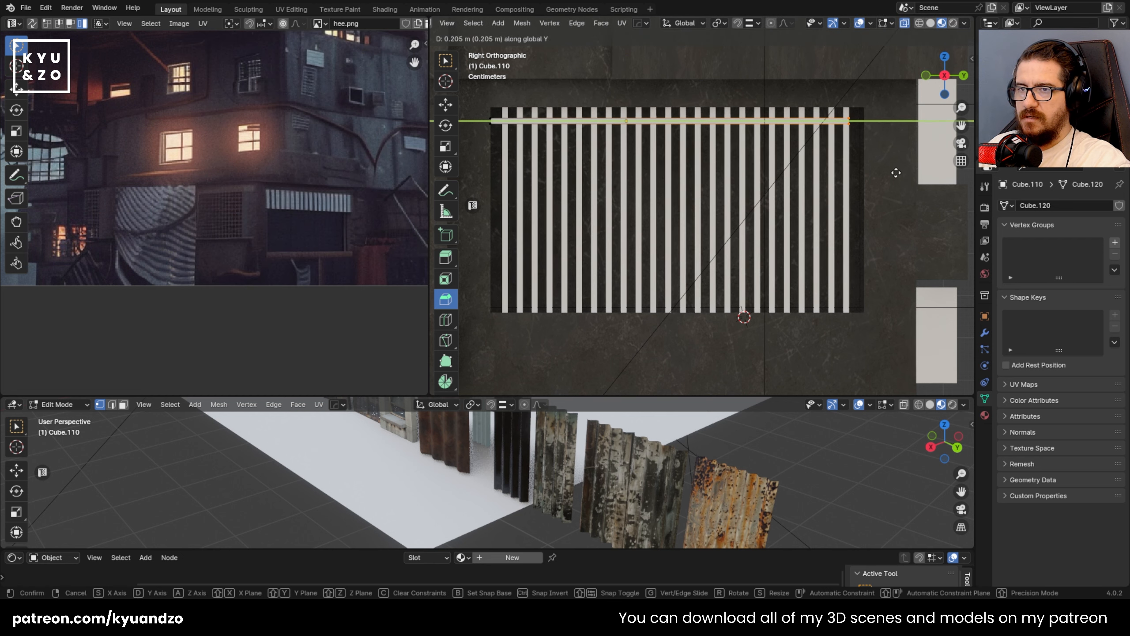
click(908, 178)
key(Tab)
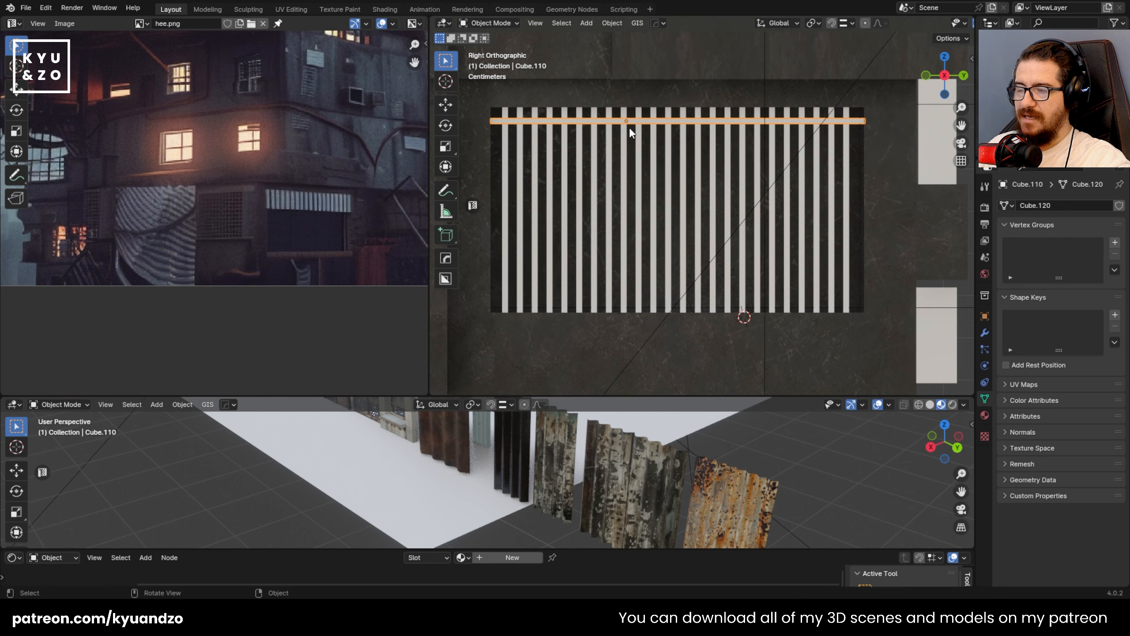
- Duplicate the horizontal bar about -0.039 m along Z and repeat the duplication down to the opening's lower edge
key(shift+d)
key(z)
click(630, 144)
key(shift+r)
key(shift+r)
key(shift+r)
key(shift+r)
key(shift+r)
key(shift+r)
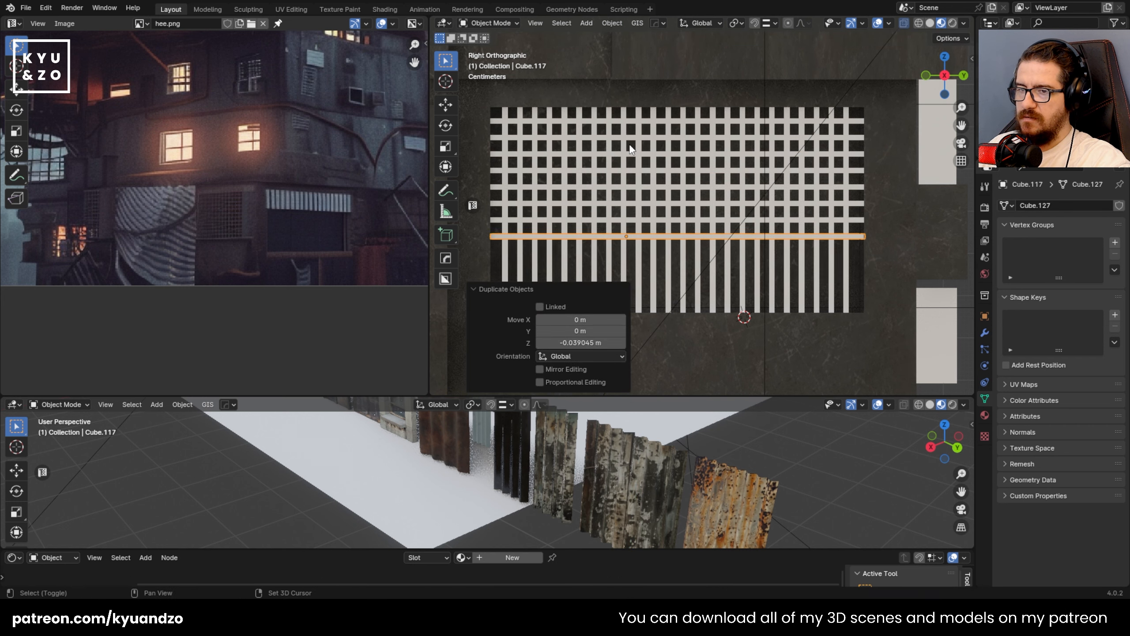
key(shift+r)
key(shift+r)
key(shift+r)
key(shift+r)
- Select the whole grille of vertical and horizontal bars through their shared collection
middle_drag(655, 114, 608, 178)
click(662, 182)
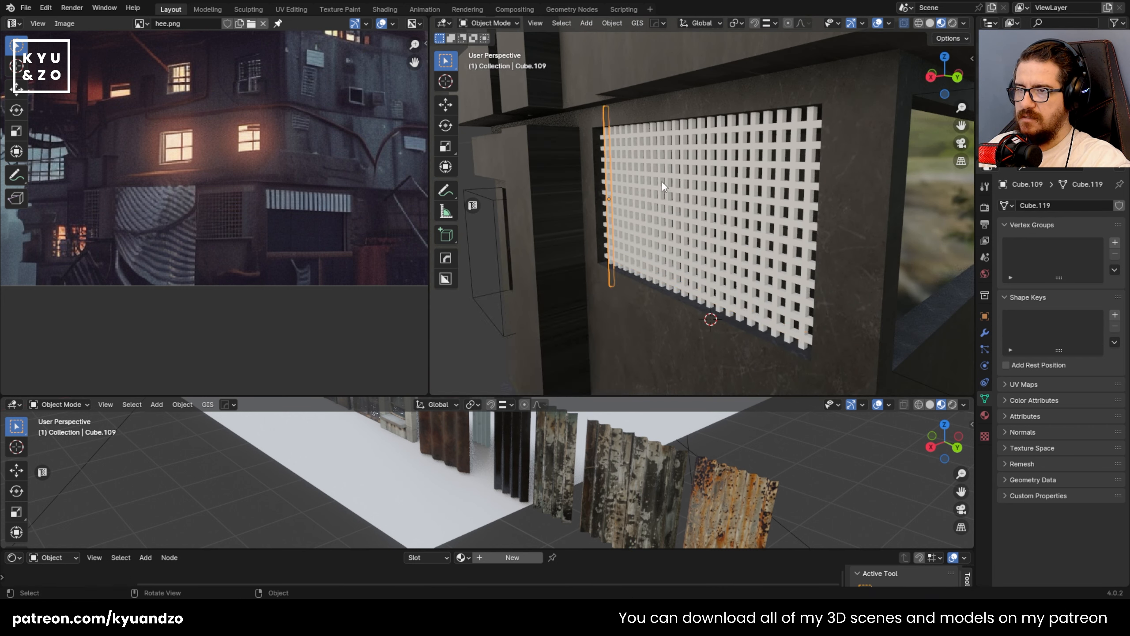
key(shift+g)
click(661, 180)
key(KP_Decimal)
click(662, 180)
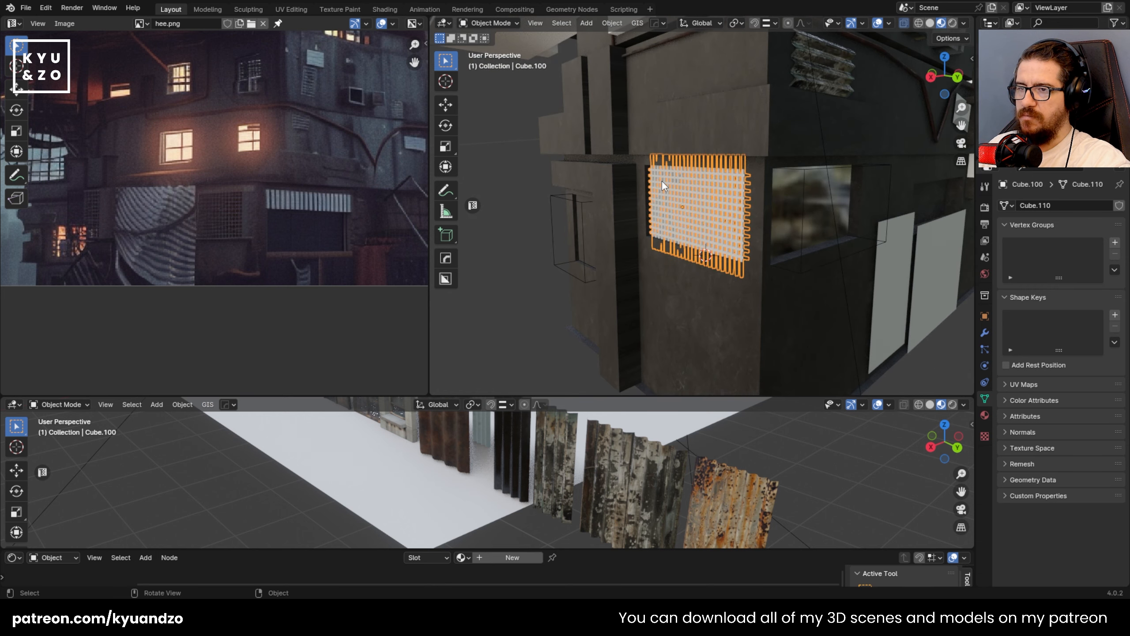
middle_drag(662, 181, 606, 253)
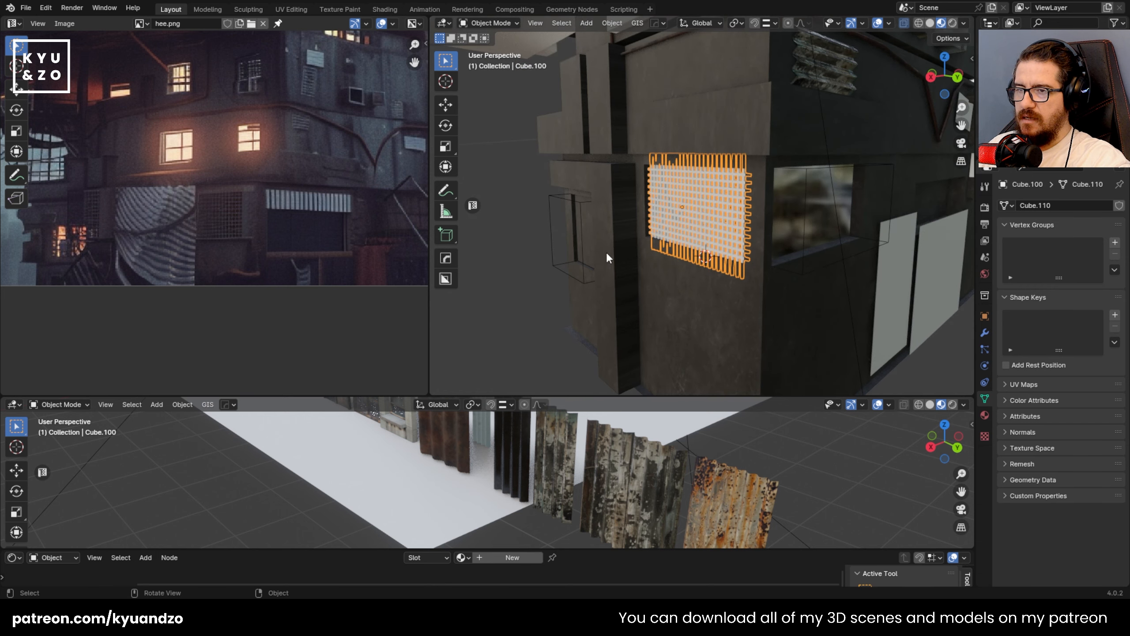
scroll(717, 229, down, 5)
middle_drag(716, 229, 635, 346)
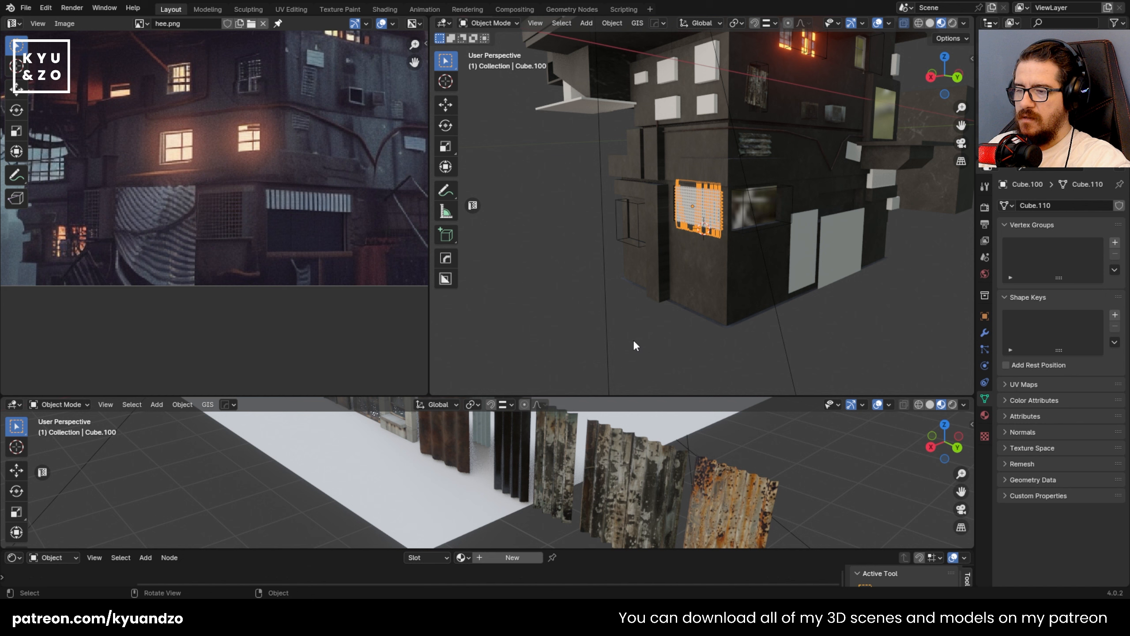
- Link the rust material from the rusty sample plane to the window grille
shift+middle_drag(649, 418, 615, 564)
shift+middle_drag(579, 451, 541, 493)
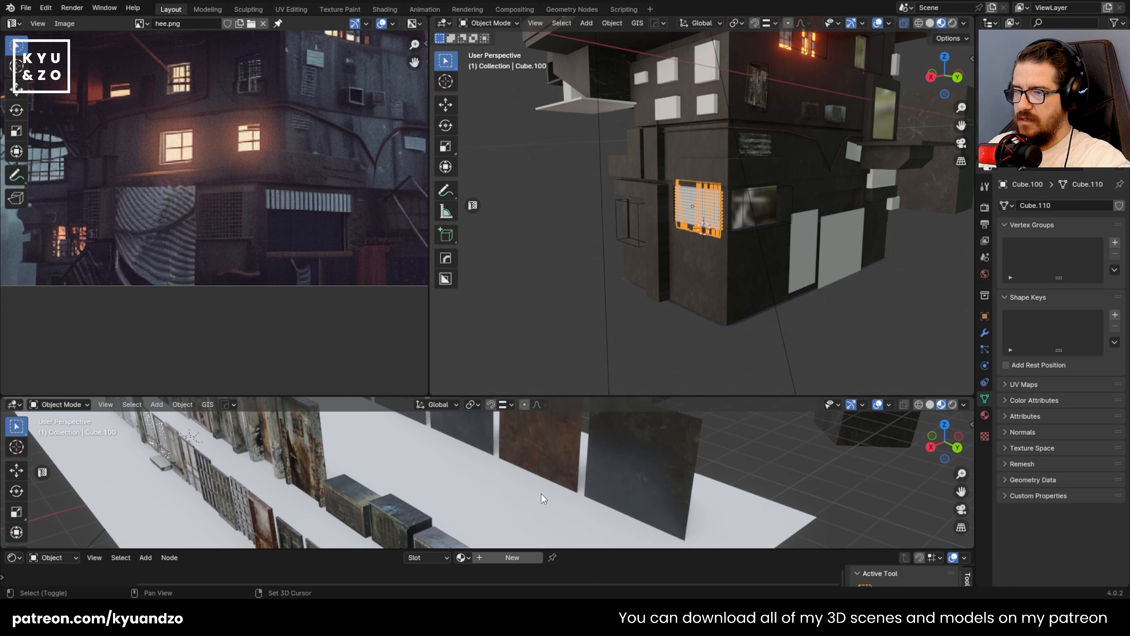
shift+click(529, 454)
key(ctrl+l)
click(514, 431)
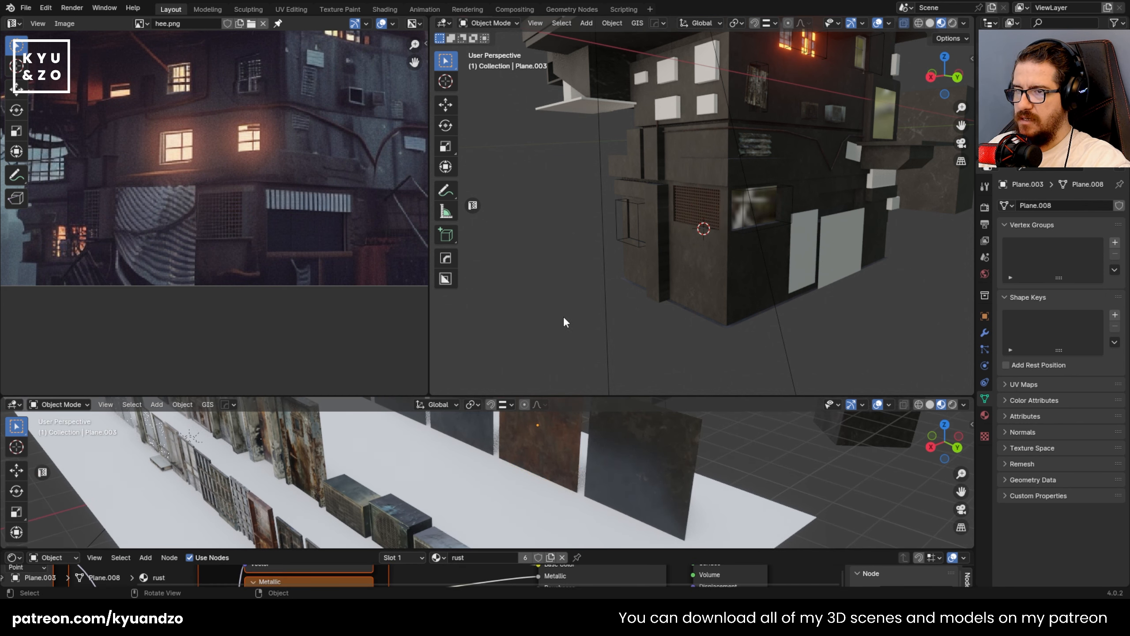
- Compare the window grille with the reference image and apply the grille's scale
scroll(689, 166, up, 5)
click(676, 217)
scroll(677, 217, up, 4)
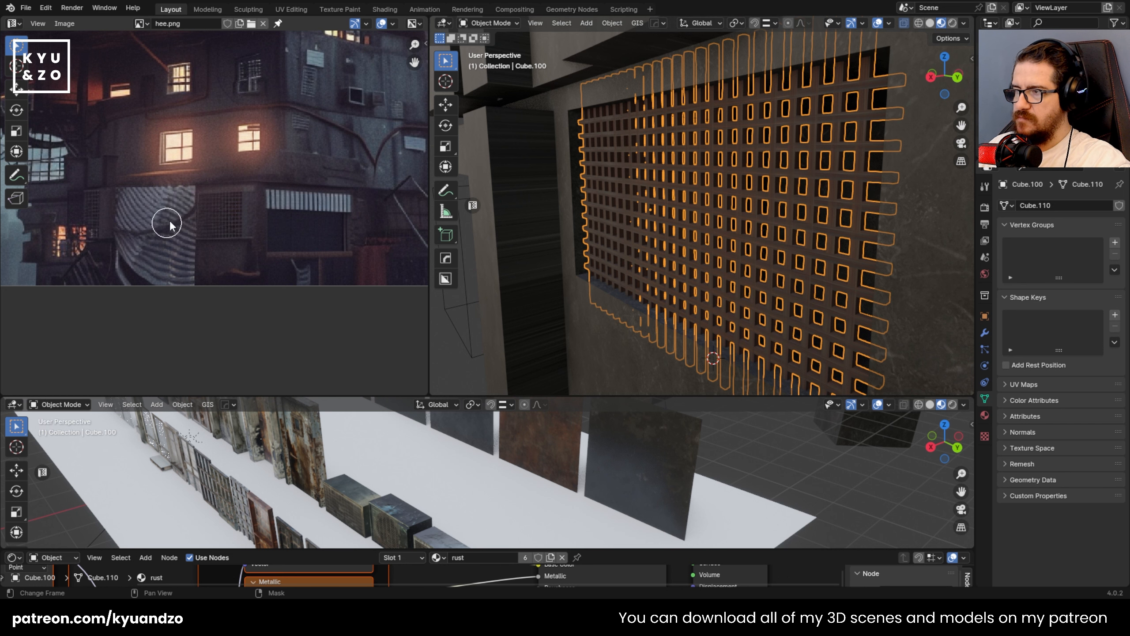
scroll(170, 225, up, 4)
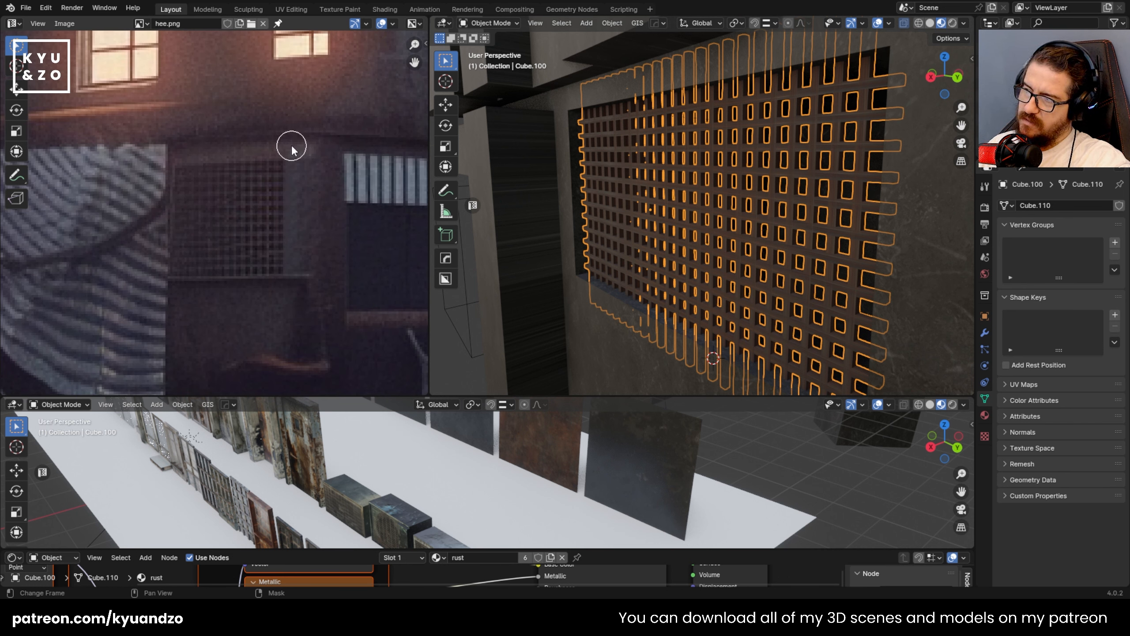
scroll(735, 251, down, 3)
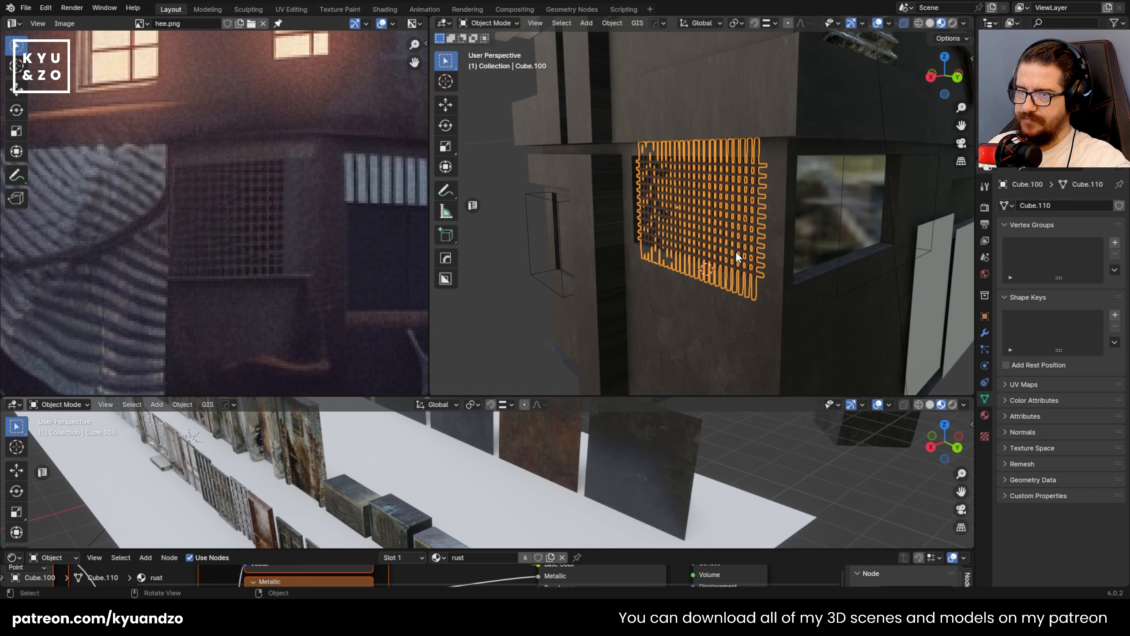
middle_drag(735, 252, 713, 241)
click(553, 227)
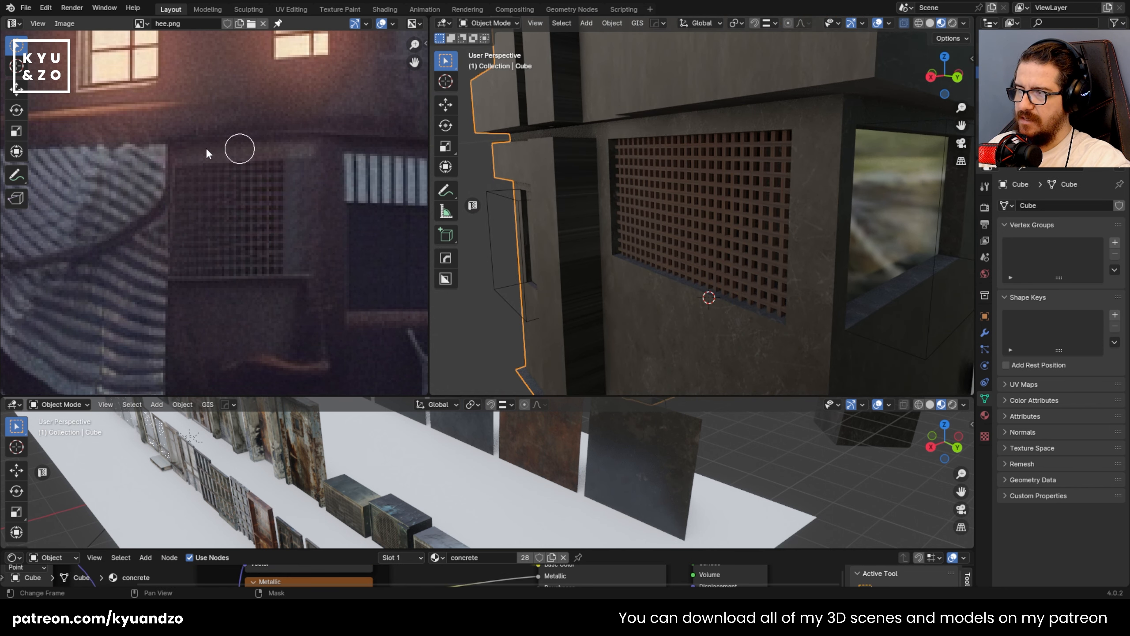
click(648, 199)
scroll(685, 207, up, 4)
key(ctrl+a)
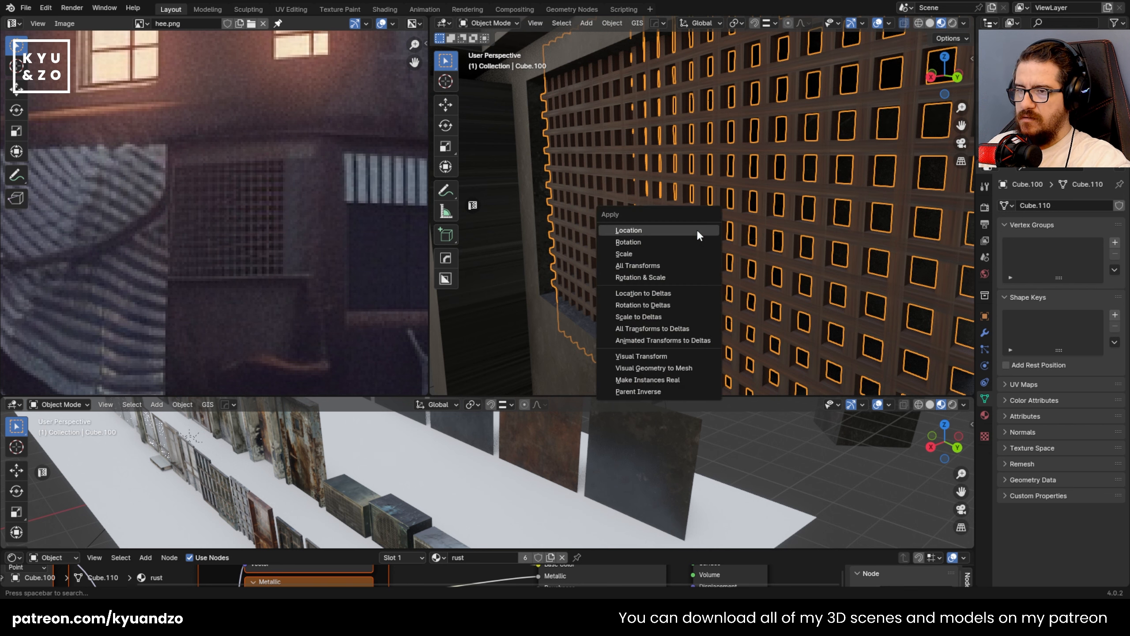
click(625, 252)
- Remap the whole grille's UVs with Cube Projection and save the file
key(Tab)
key(ctrl+b)
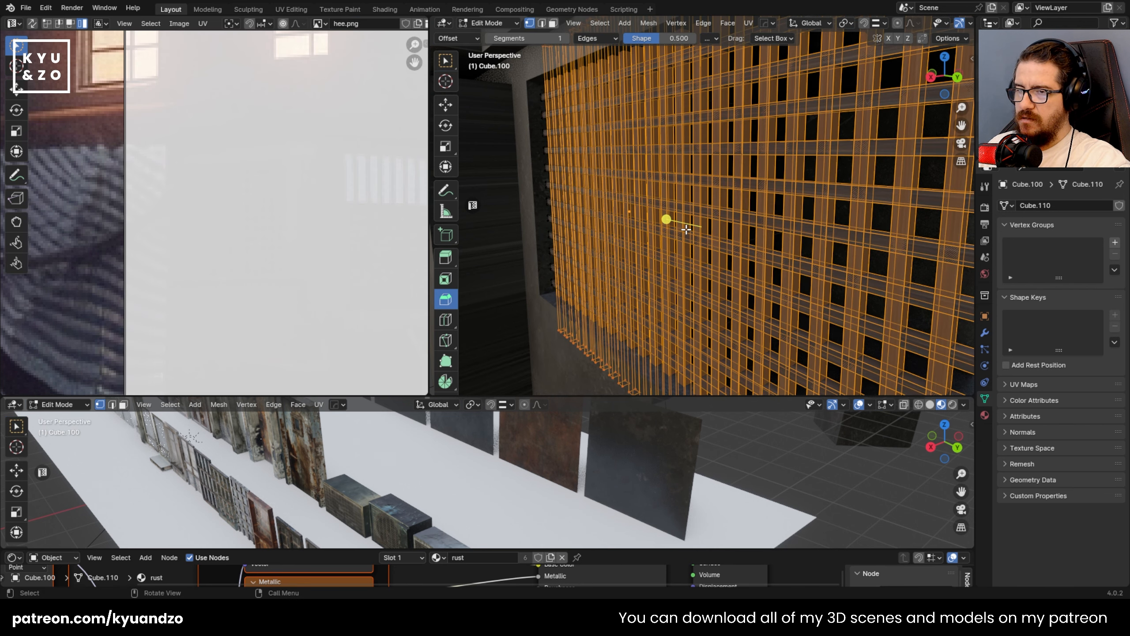
key(Escape)
key(u)
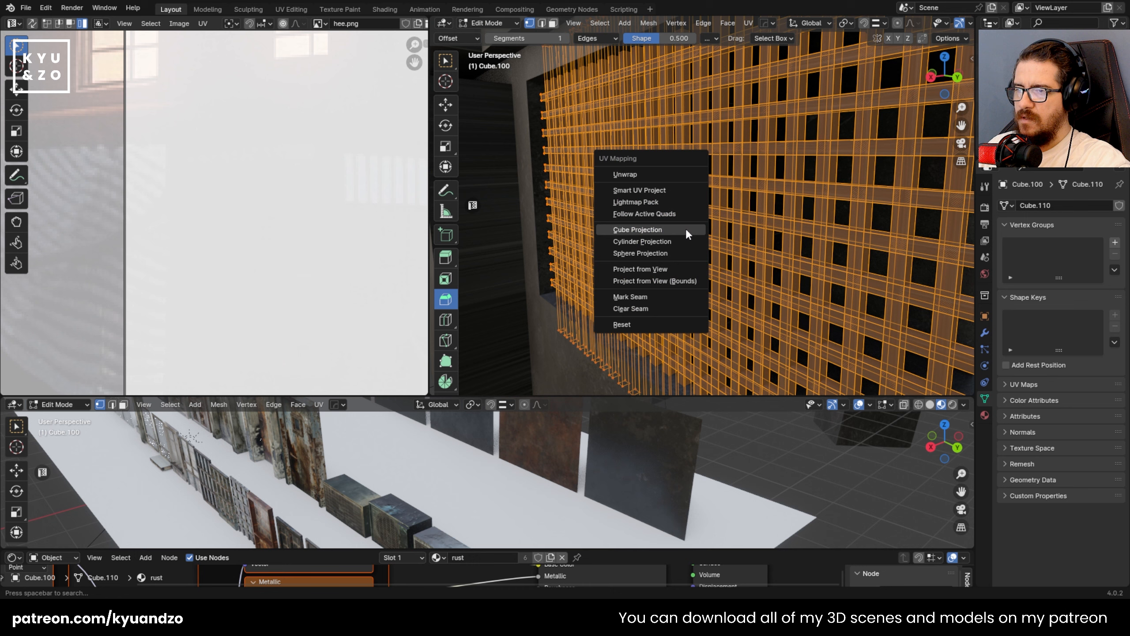
click(685, 230)
key(Tab)
scroll(685, 228, down, 3)
click(606, 263)
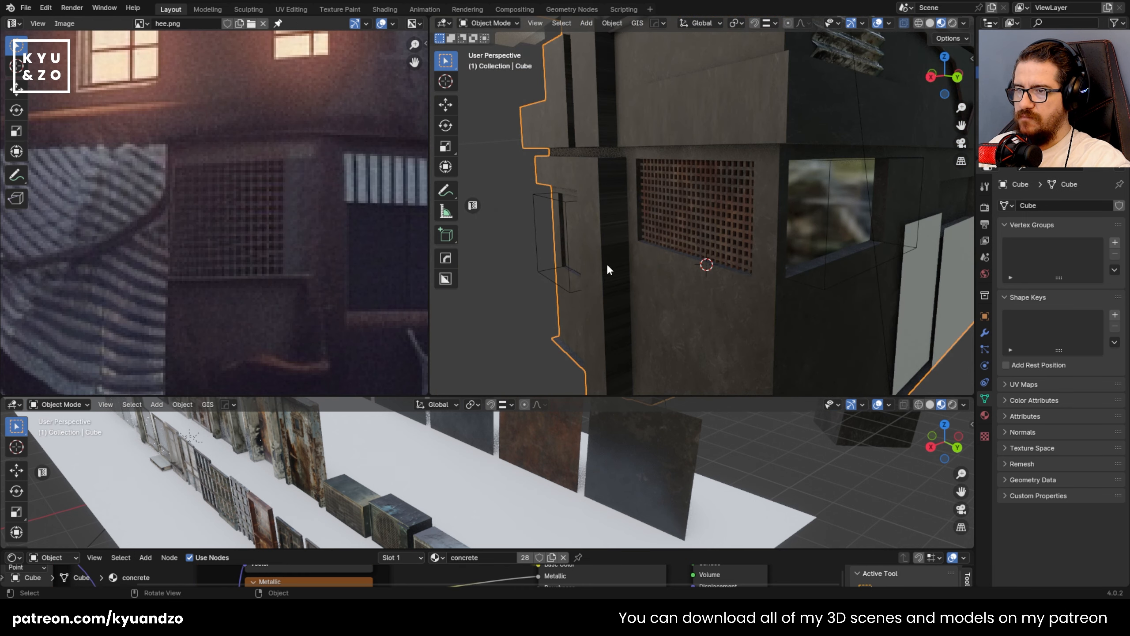
scroll(608, 256, down, 8)
scroll(612, 250, up, 7)
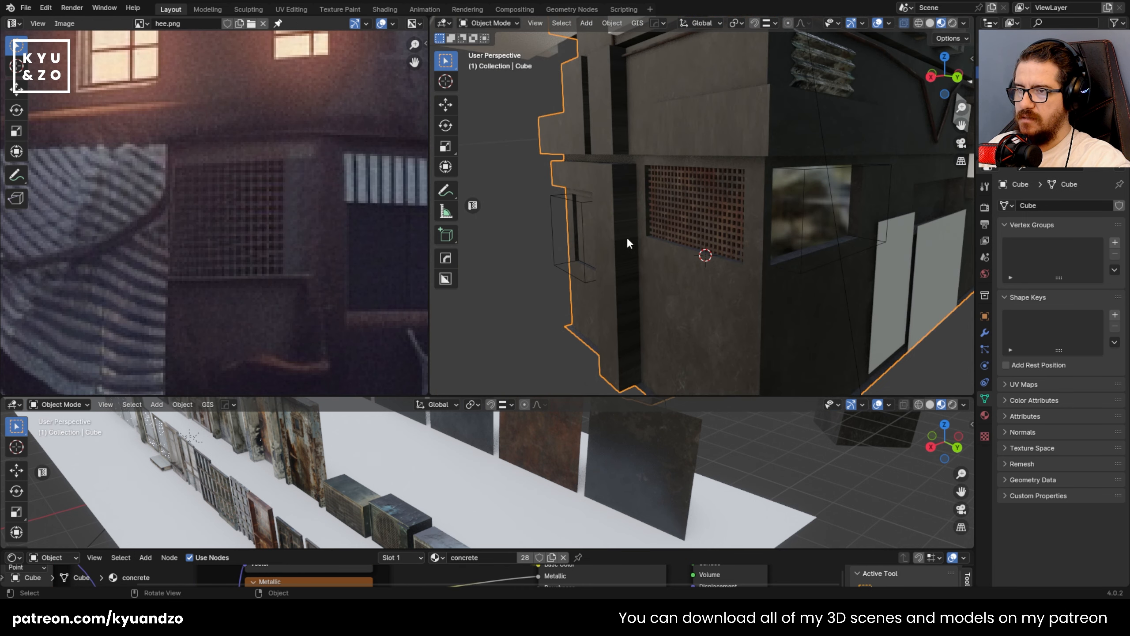
key(ctrl+s)
- Place the 3D cursor on the wall just below the grille and add a cube there
middle_drag(642, 161, 715, 217)
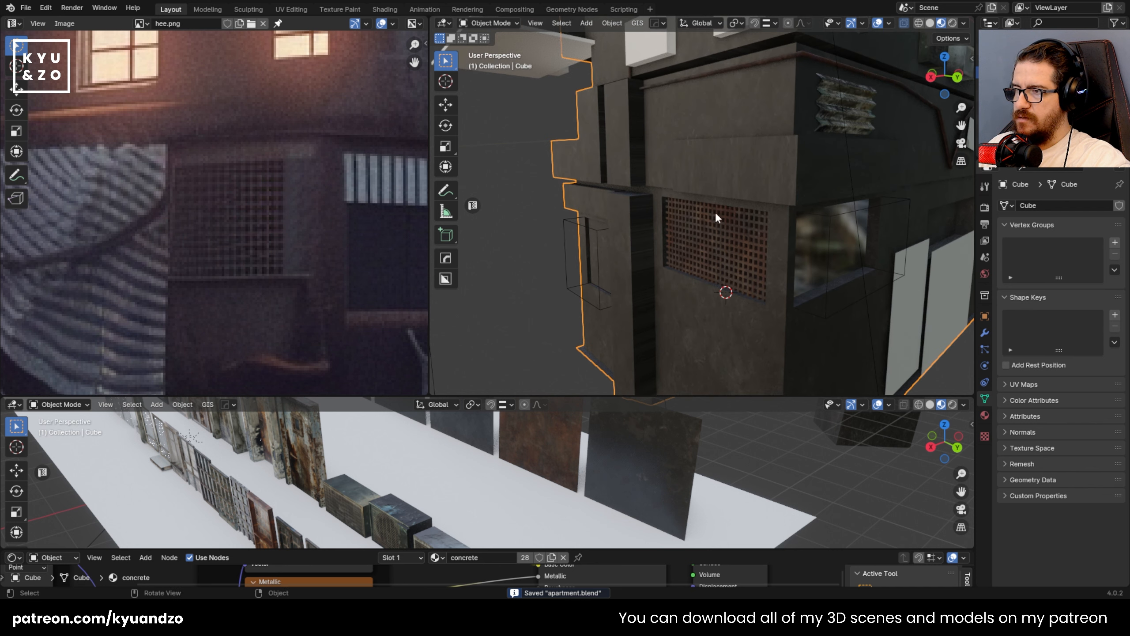
shift+middle_drag(664, 171, 671, 179)
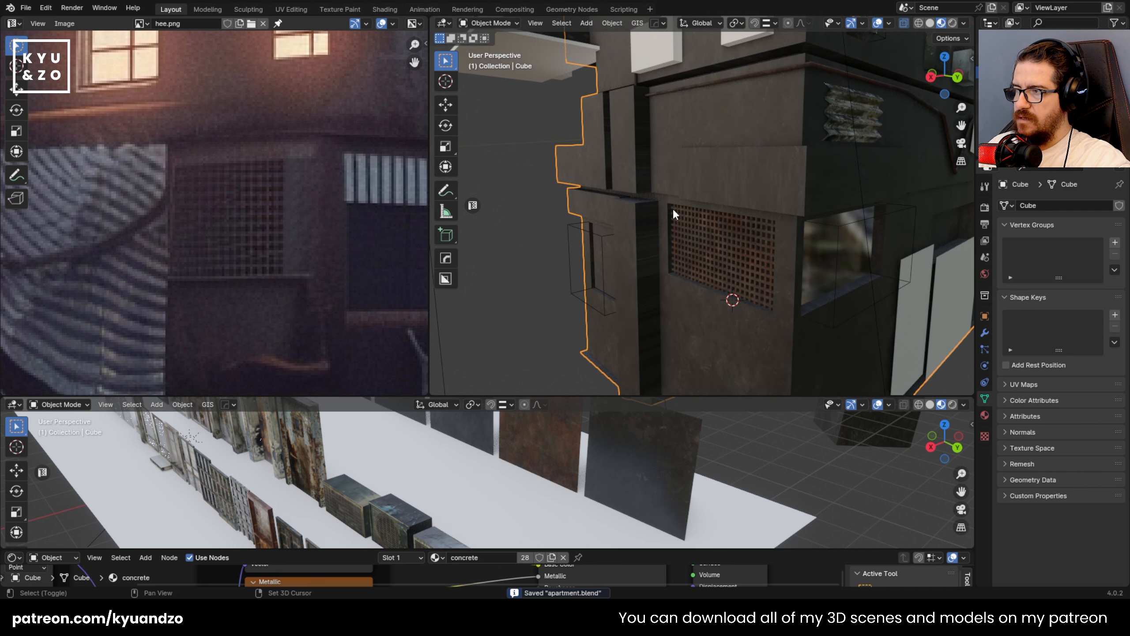
scroll(620, 195, down, 3)
scroll(606, 223, up, 8)
shift+right_click(602, 236)
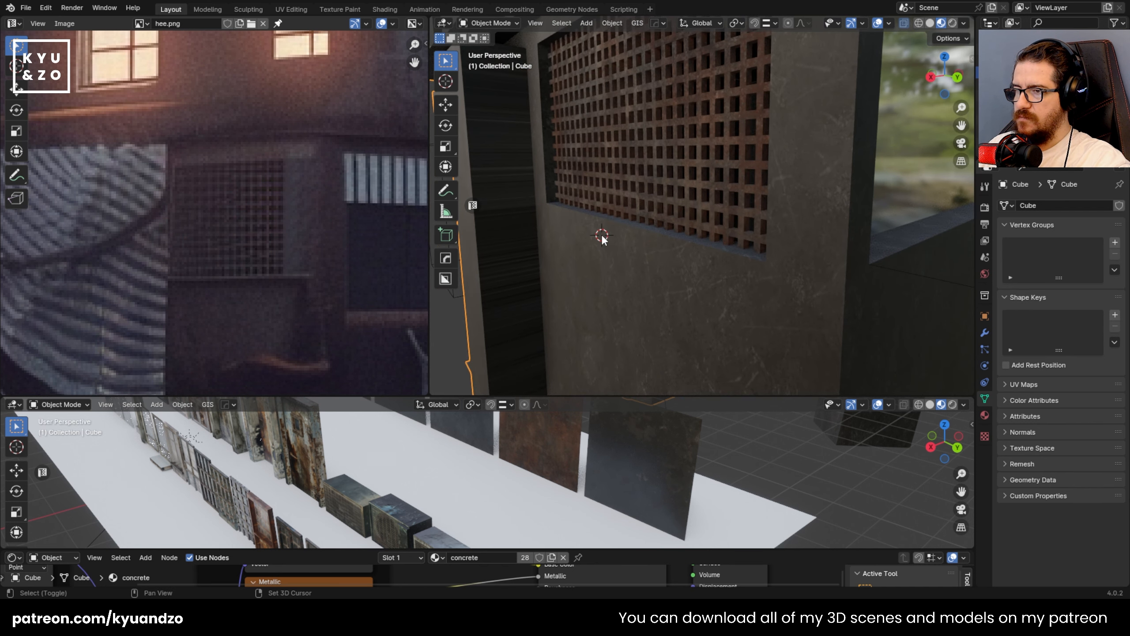
key(shift+a)
click(677, 243)
- Scale the cube to about 0.332 overall, 0.072 along Z and 0.263 along X to shape a thin window ledge
key(s)
click(737, 255)
key(s)
key(z)
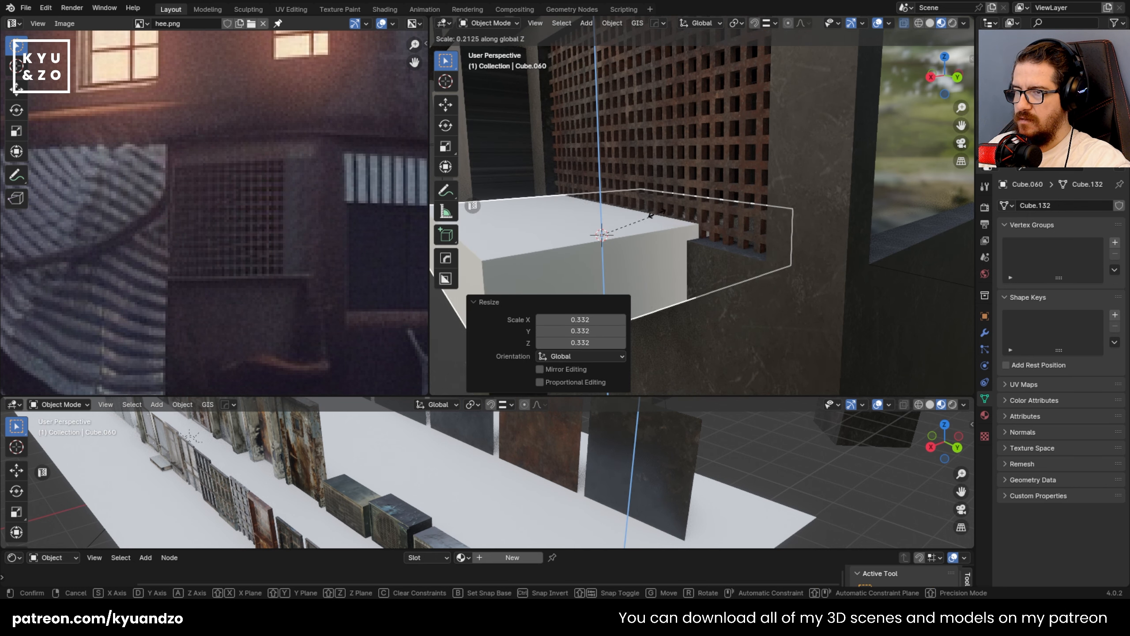
click(618, 225)
key(s)
key(x)
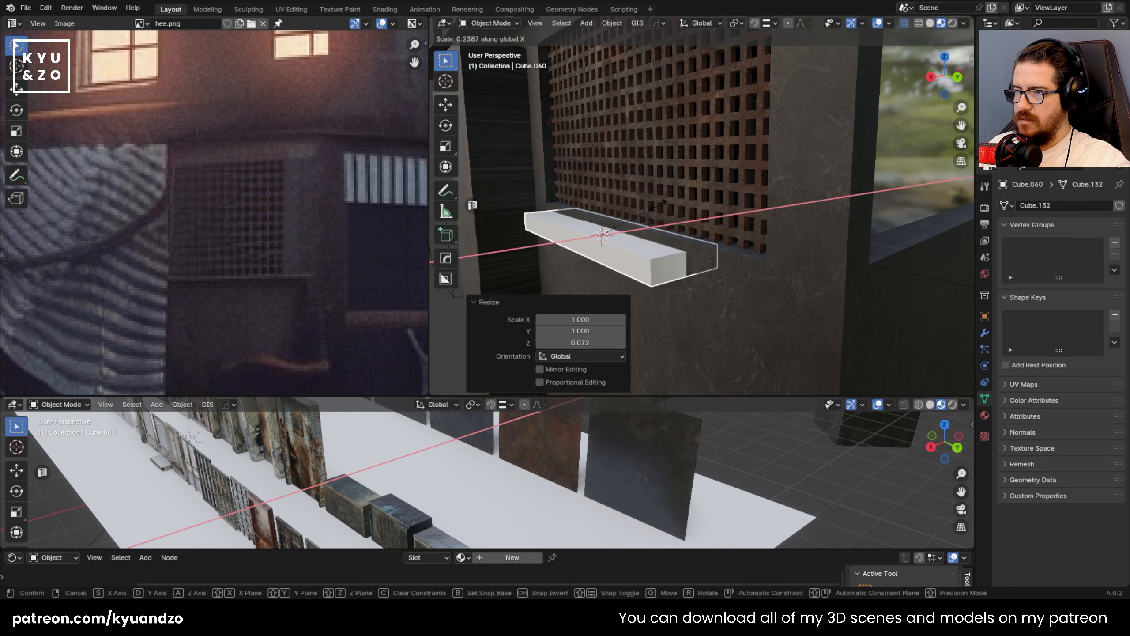
click(658, 206)
- Move the ledge along X and Y against the wall and raise it about 0.019 m so it sits under the grille
key(g)
key(y)
key(x)
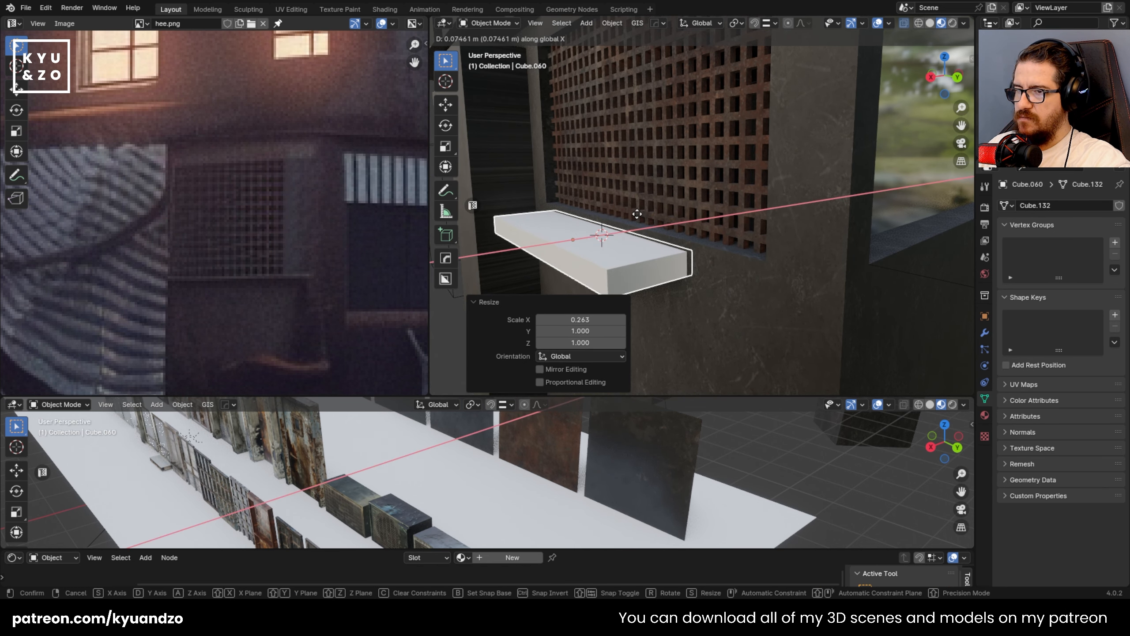
click(708, 243)
key(g)
key(y)
key(z)
click(676, 217)
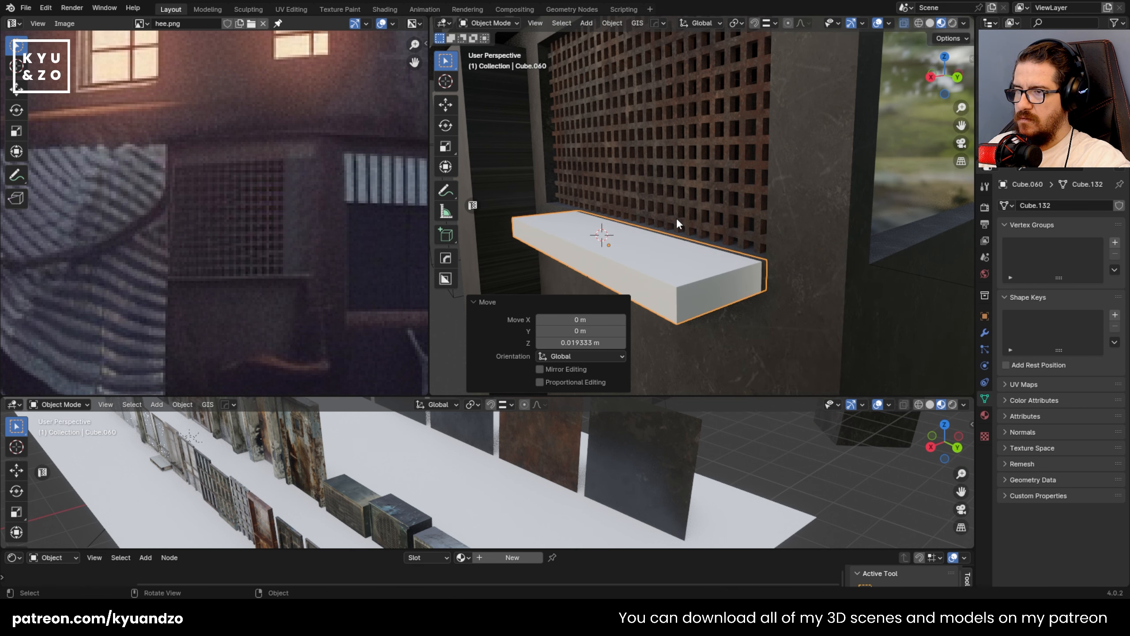
alt+middle_drag(677, 218, 776, 187)
key(g)
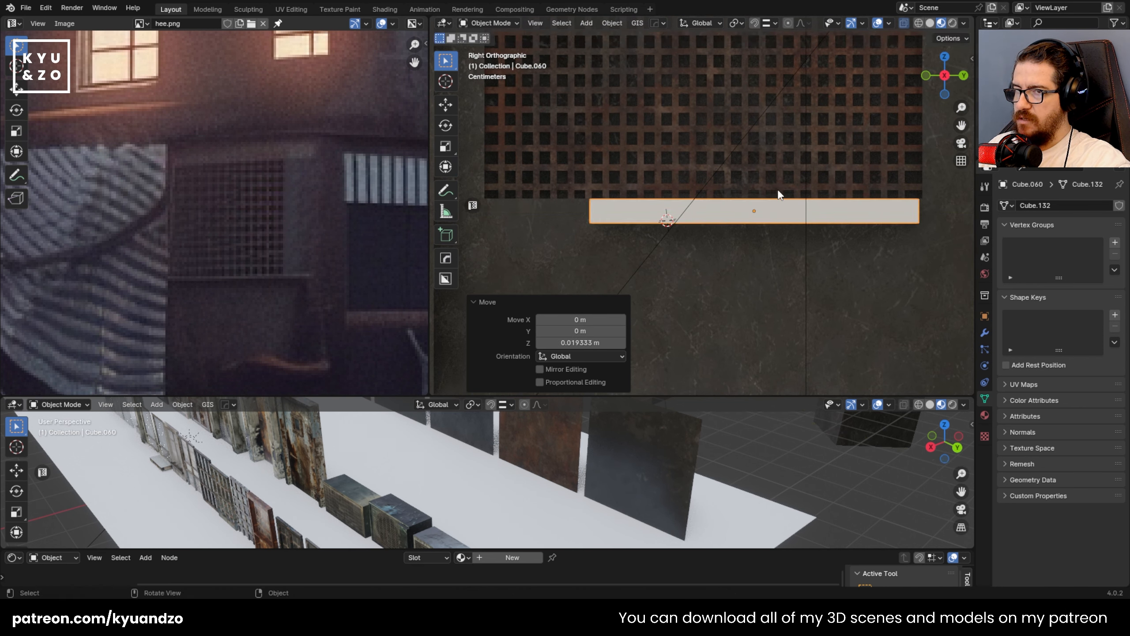
click(781, 193)
- Extend the ledge along Y by moving its near-end vertices out to the grille's edge
shift+middle_drag(645, 198, 729, 191)
key(Tab)
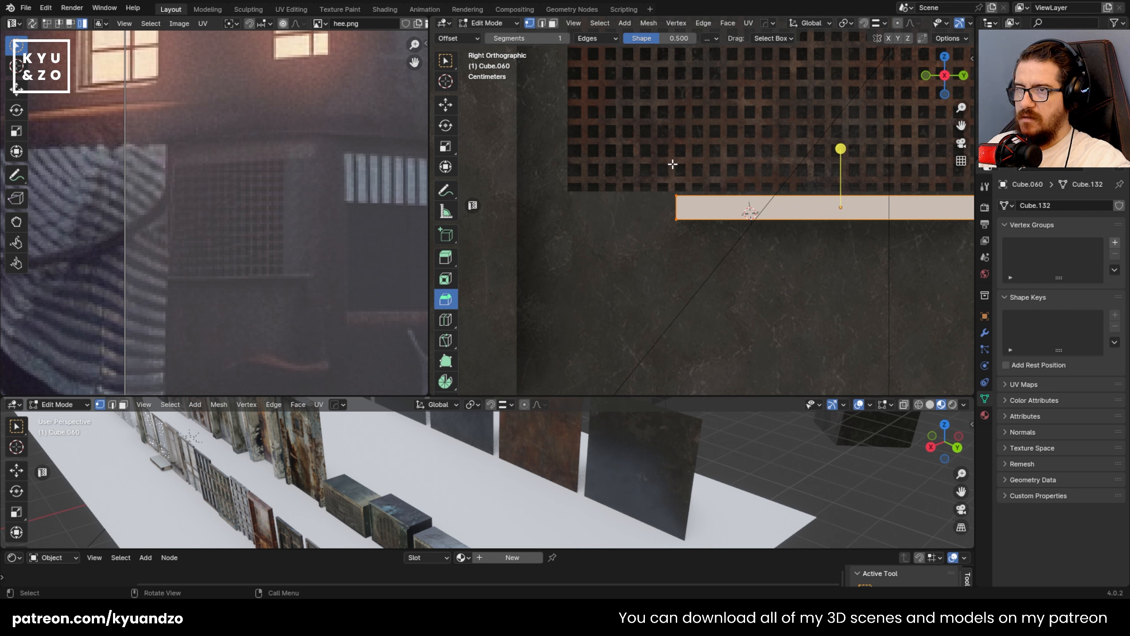
scroll(809, 26, right, 5)
drag(664, 147, 707, 283)
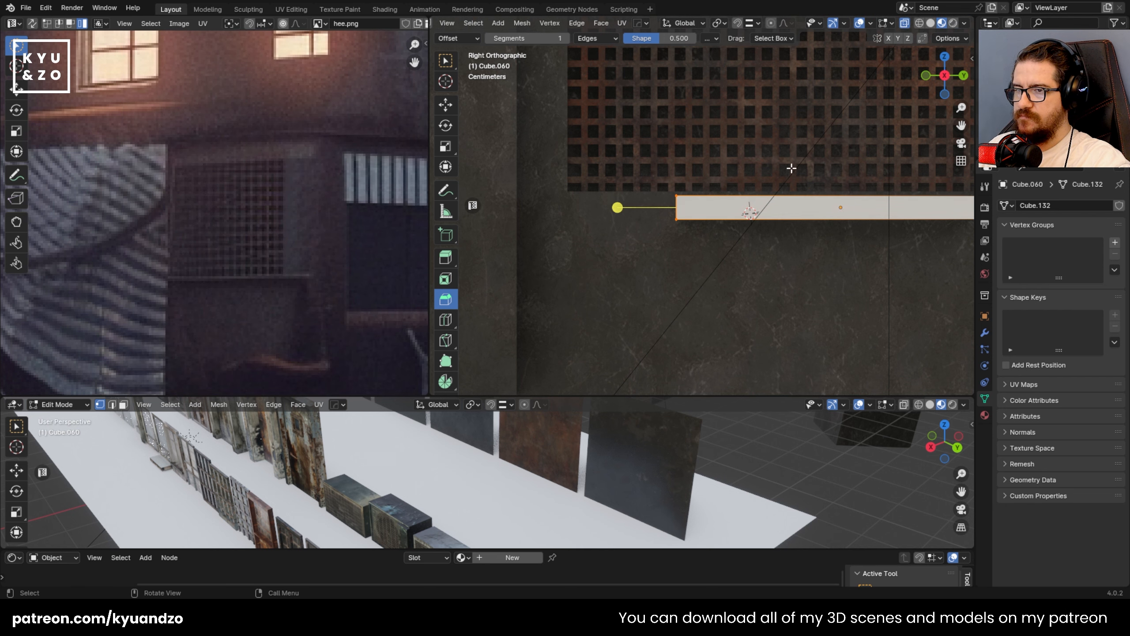
key(g)
key(y)
click(678, 173)
key(Tab)
- Link the building wall's concrete material to the ledge
middle_drag(746, 129, 724, 235)
shift+click(724, 234)
key(ctrl+l)
click(681, 219)
click(571, 253)
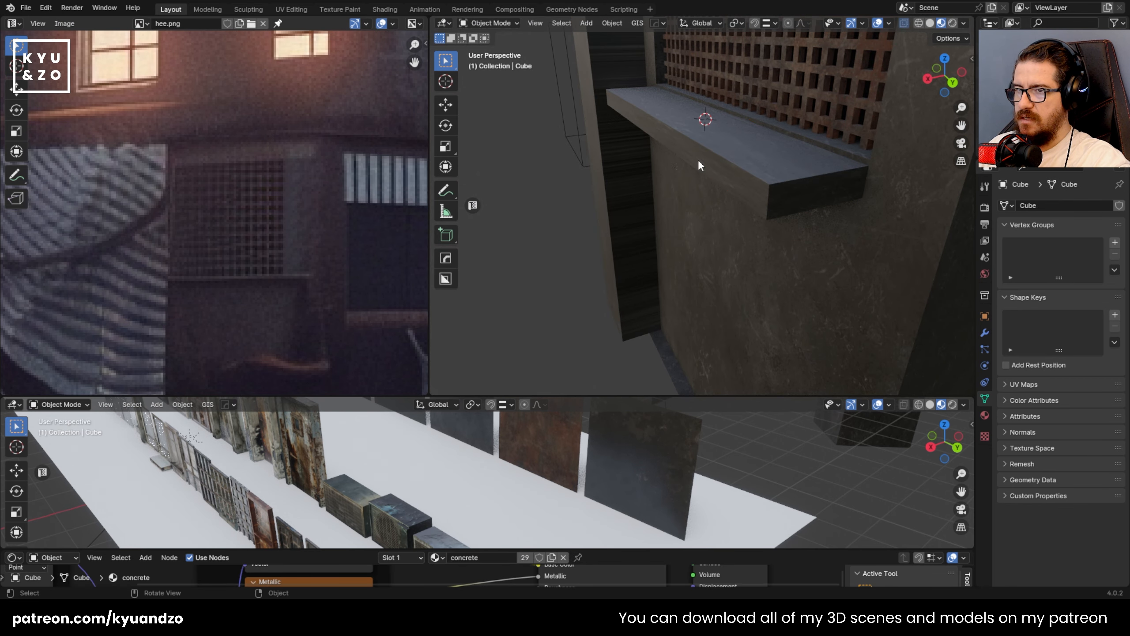
- Apply the ledge's scale and remap all its UVs with Cube Projection
click(698, 158)
key(ctrl+a)
click(698, 159)
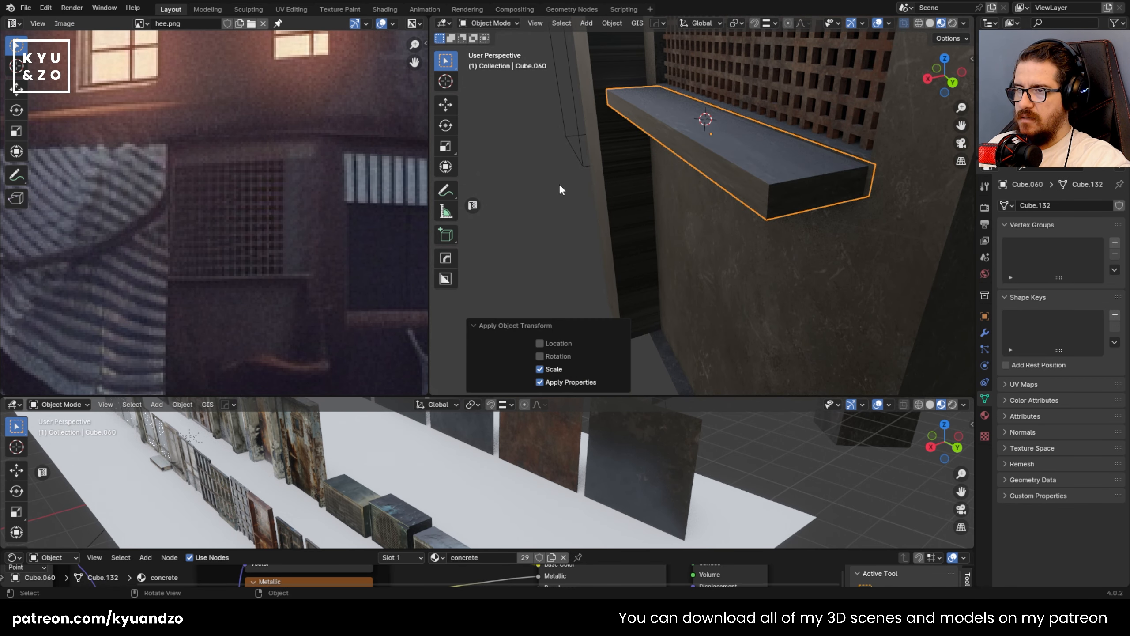
key(Tab)
key(a)
key(u)
click(694, 149)
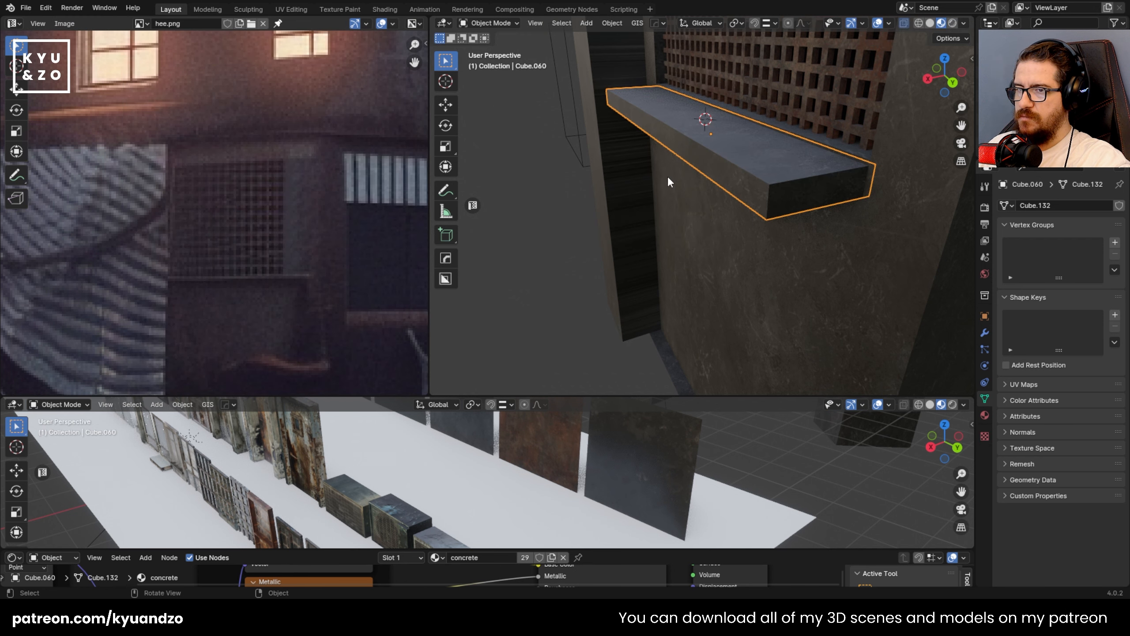
key(Tab)
scroll(532, 168, down, 5)
- Remap the main building mesh's UVs with Cube Projection
click(542, 165)
scroll(542, 166, up, 4)
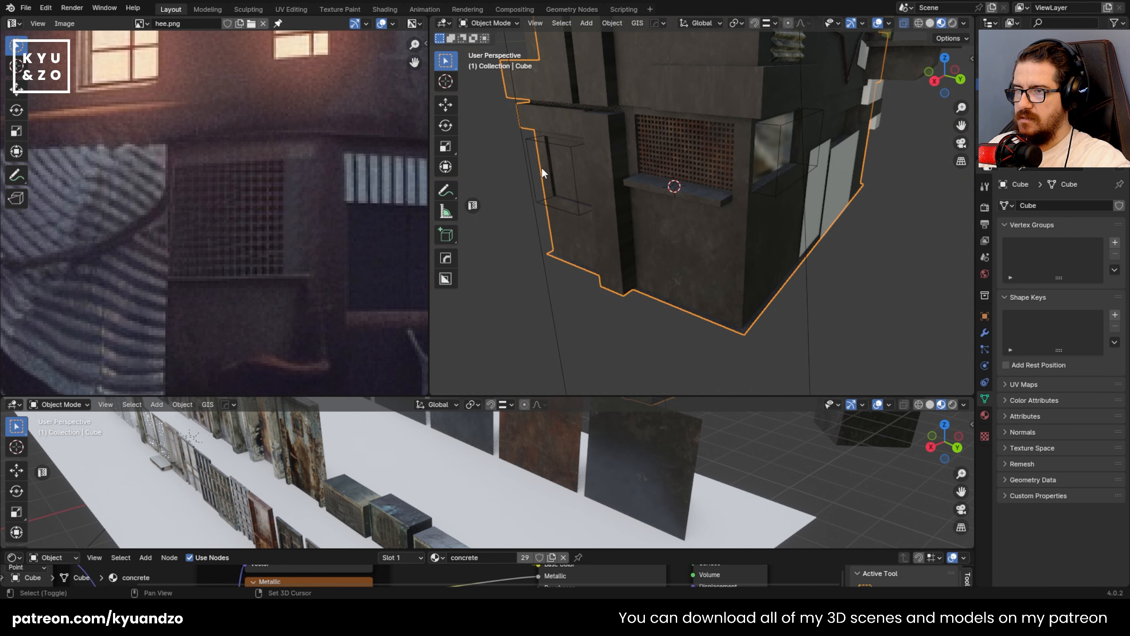
key(Tab)
key(u)
click(607, 176)
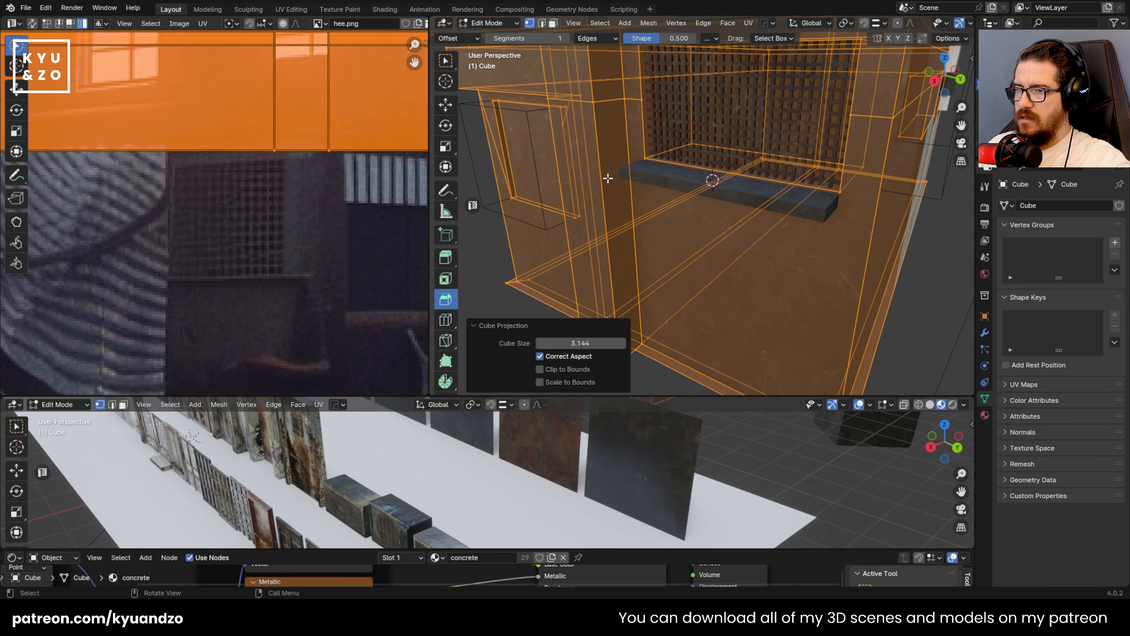
key(Tab)
- Apply both boolean modifiers on the main building mesh with the HOps Smart Apply operation
click(529, 120)
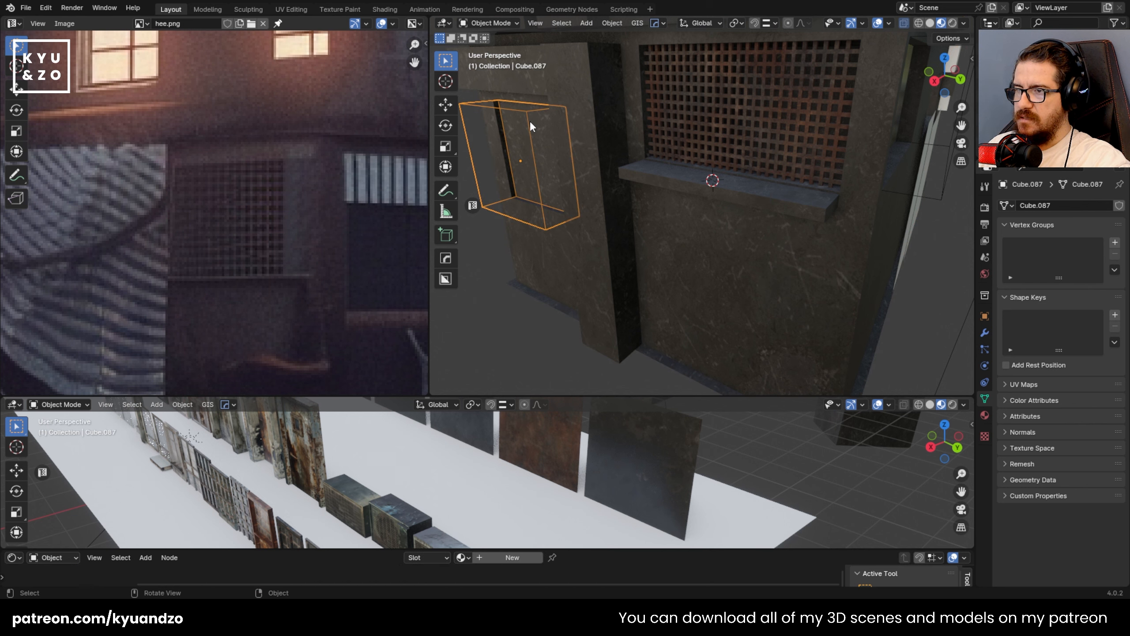
key(alt+a)
scroll(552, 139, down, 6)
click(678, 196)
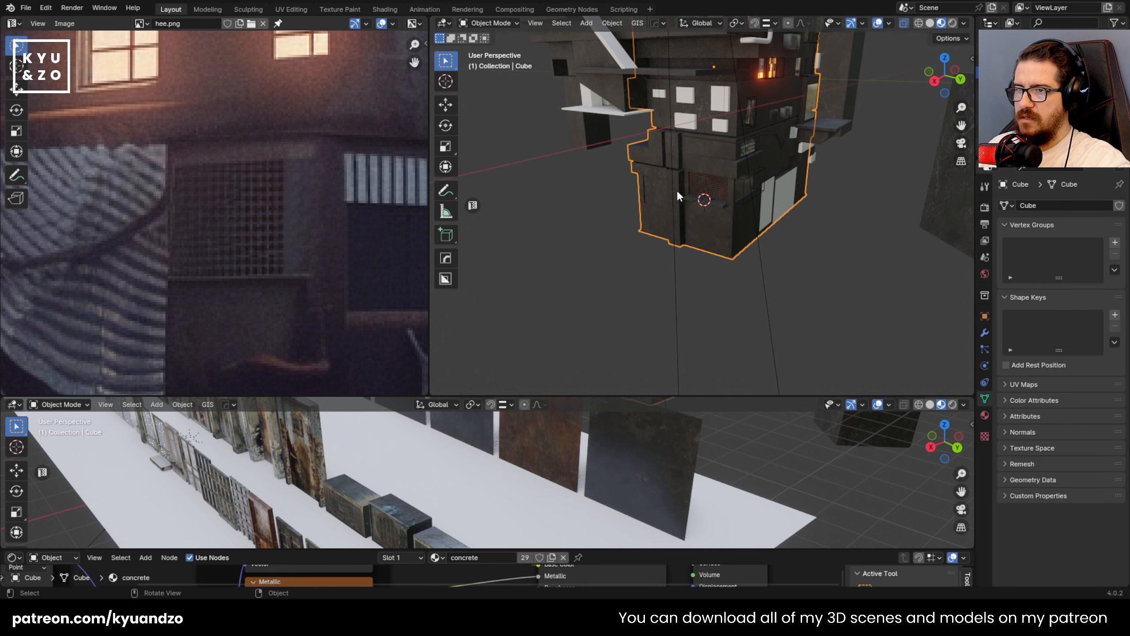
click(984, 334)
scroll(677, 191, up, 2)
key(q)
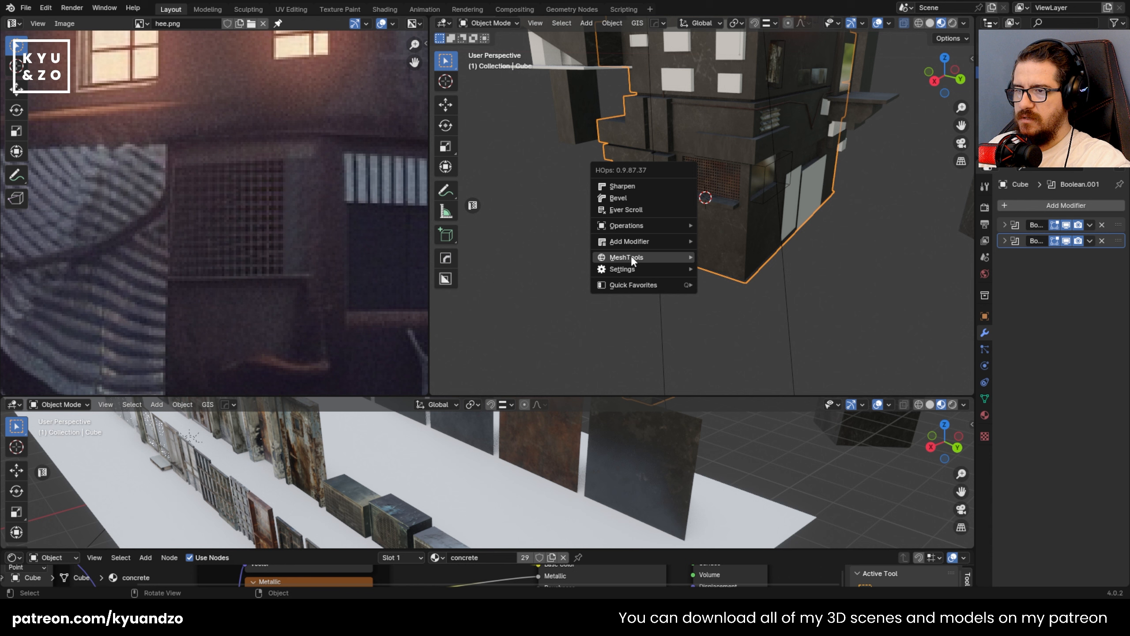
mouse_move(631, 257)
click(734, 412)
middle_drag(614, 267, 682, 205)
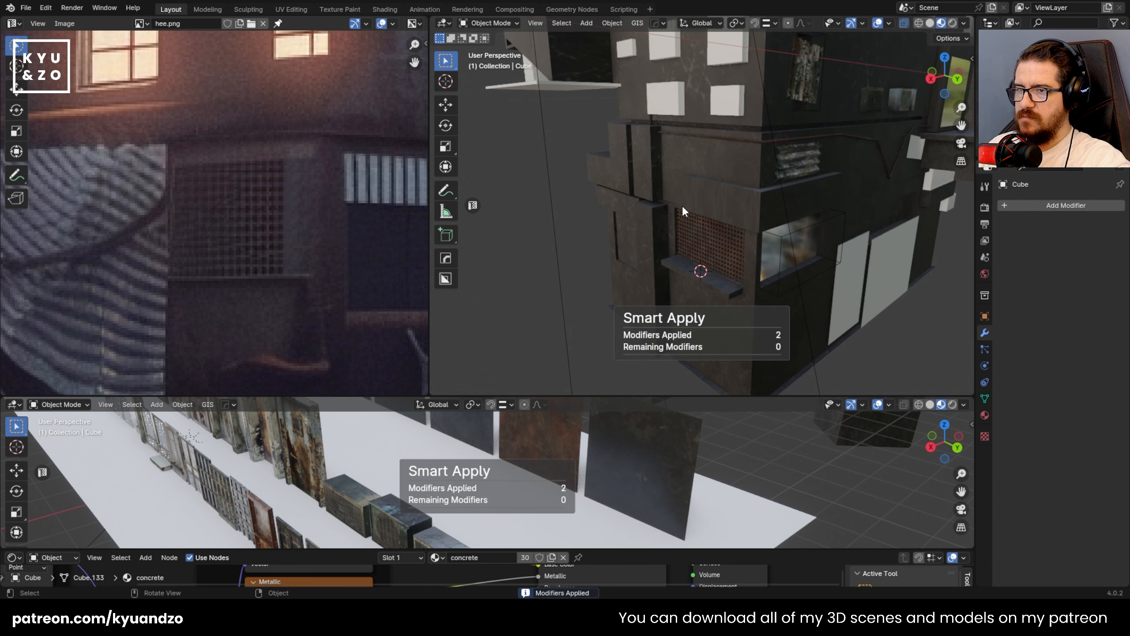
- Apply the scale of the concrete band above the grille and remap its UVs with Cube Projection
click(689, 192)
scroll(694, 191, up, 3)
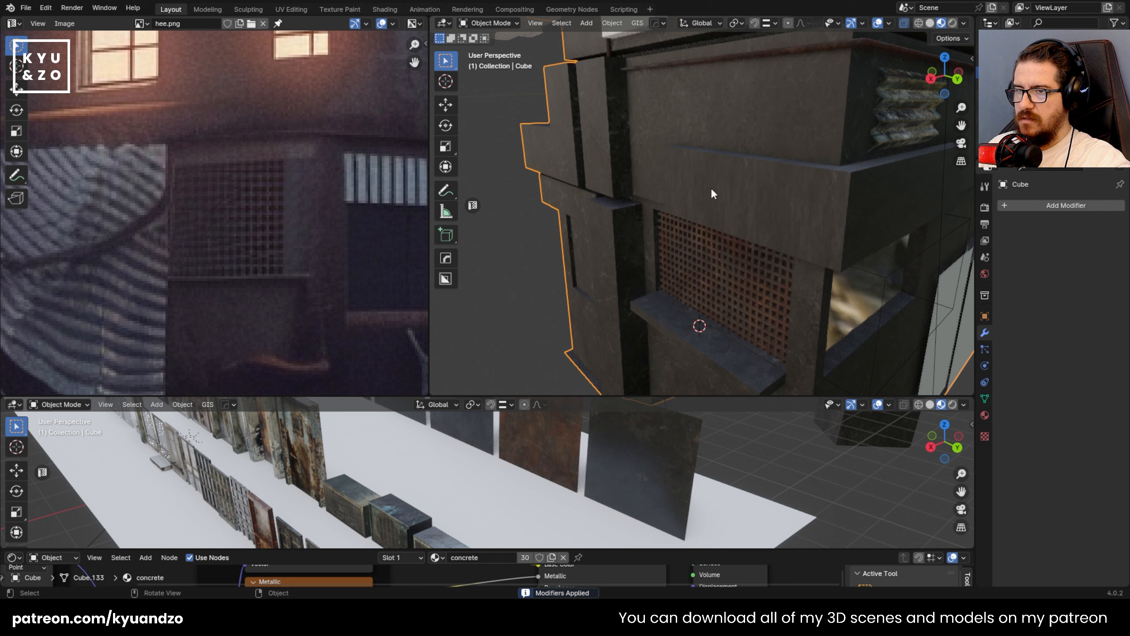
key(ctrl+a)
click(730, 207)
key(Tab)
key(a)
key(u)
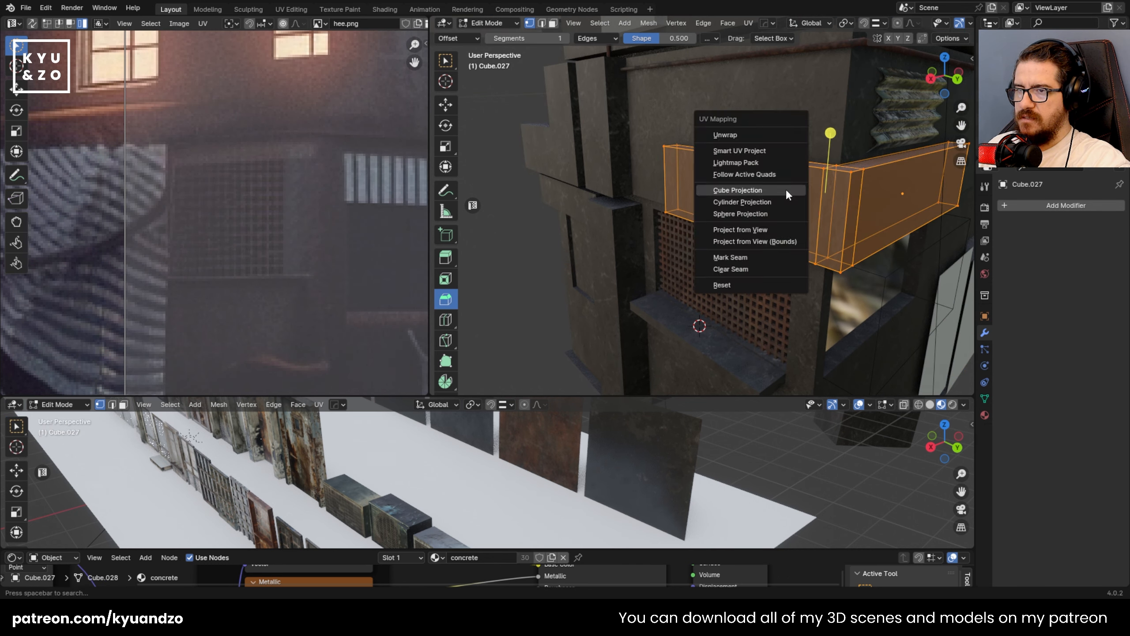
click(785, 190)
key(Tab)
- Save the scene and check the building's ground floor against the full reference image
shift+middle_drag(800, 171, 757, 153)
scroll(756, 156, down, 3)
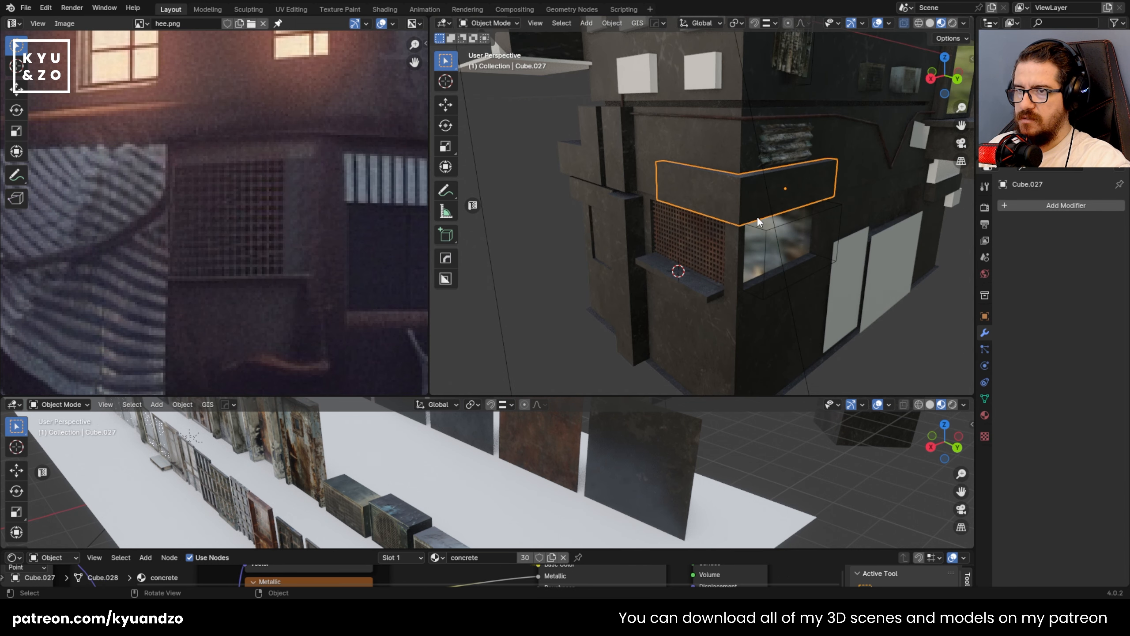
key(ctrl+s)
shift+middle_drag(634, 284, 662, 202)
scroll(662, 202, down, 3)
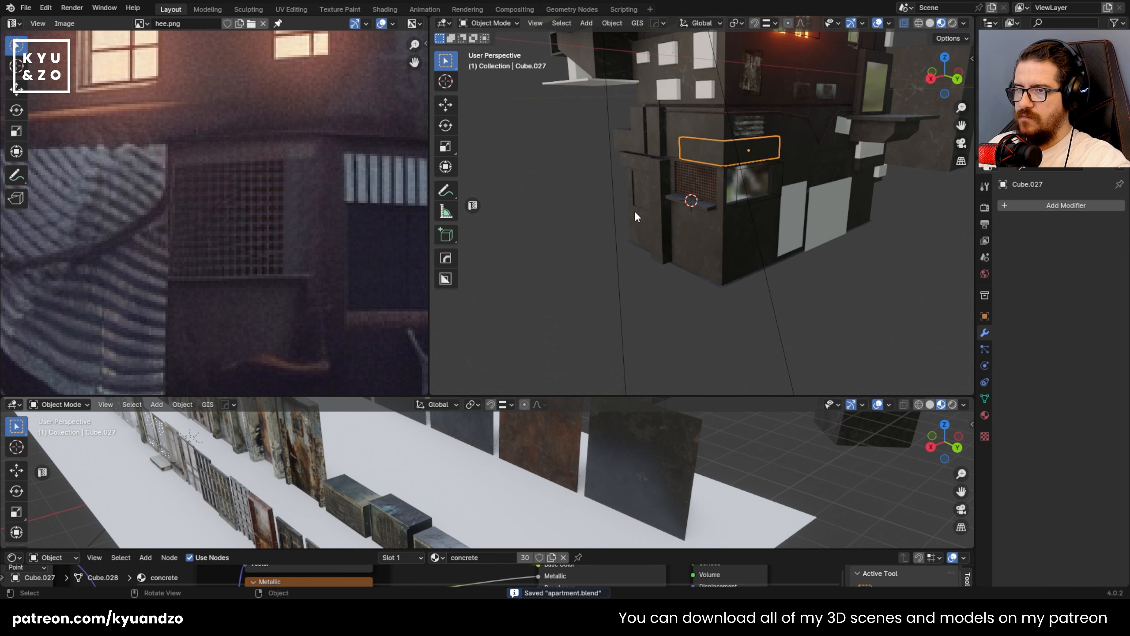
shift+middle_drag(832, 236, 765, 231)
scroll(214, 267, down, 4)
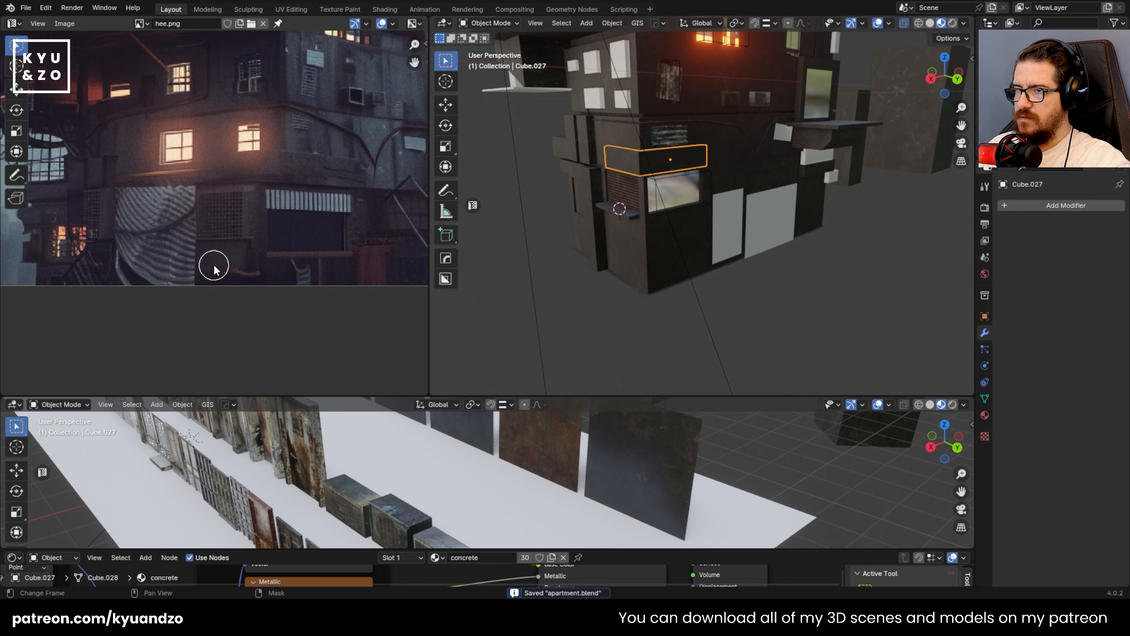
- Compare the recessed side wall beside the grille with the lit ground-floor window in the reference image
middle_drag(192, 191, 281, 193)
scroll(577, 198, up, 1)
shift+middle_drag(577, 199, 734, 201)
scroll(734, 201, up, 6)
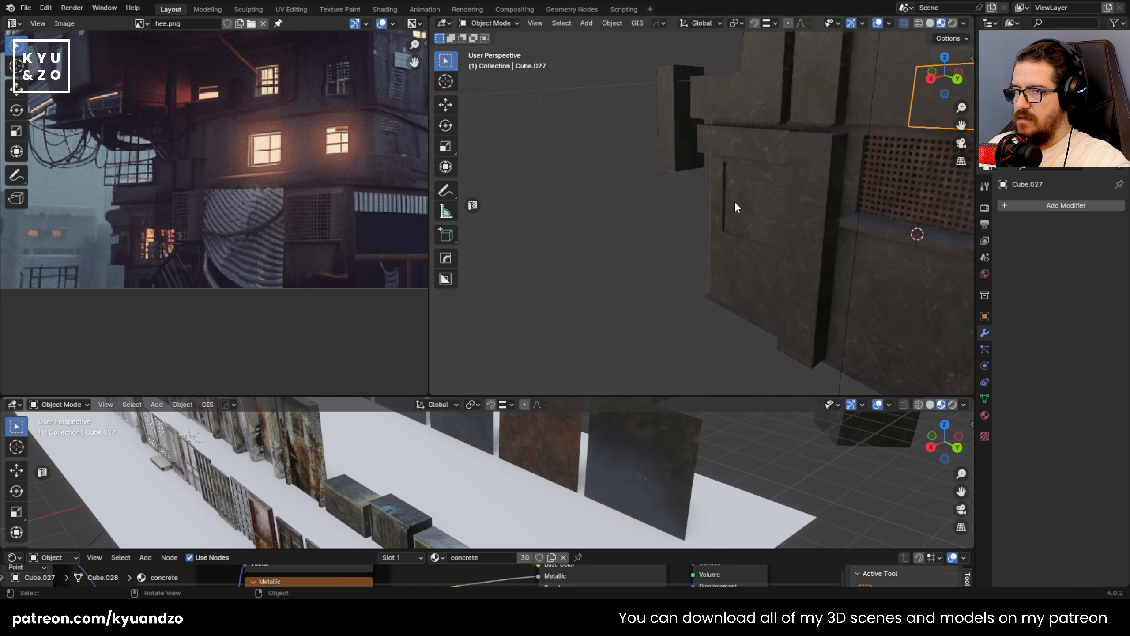
shift+middle_drag(870, 199, 560, 212)
scroll(214, 181, up, 3)
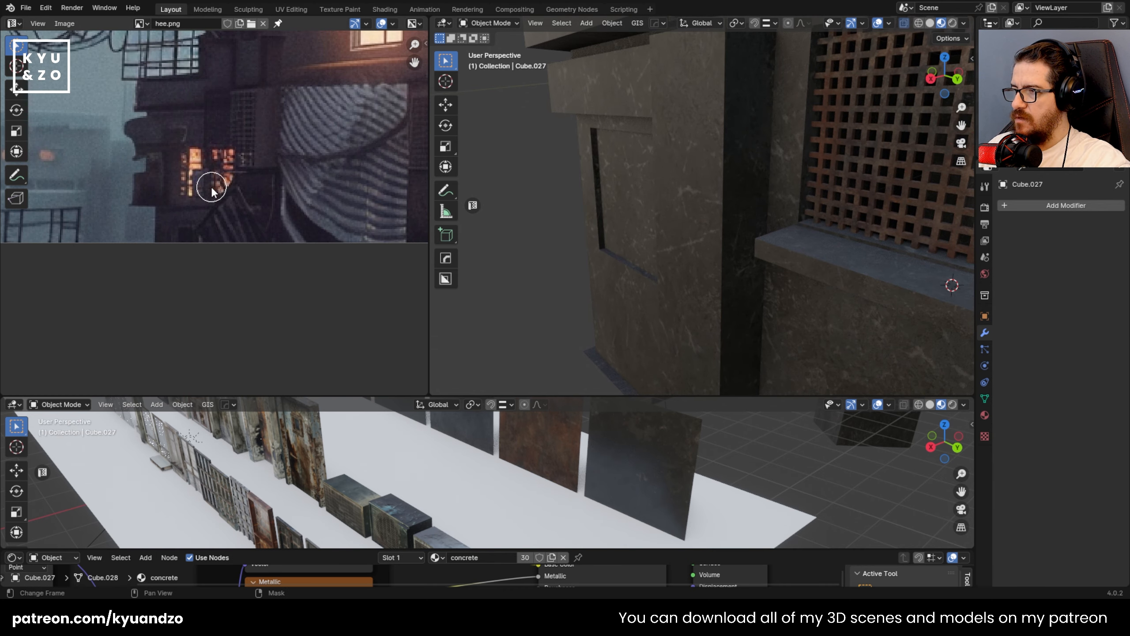
scroll(221, 214, up, 1)
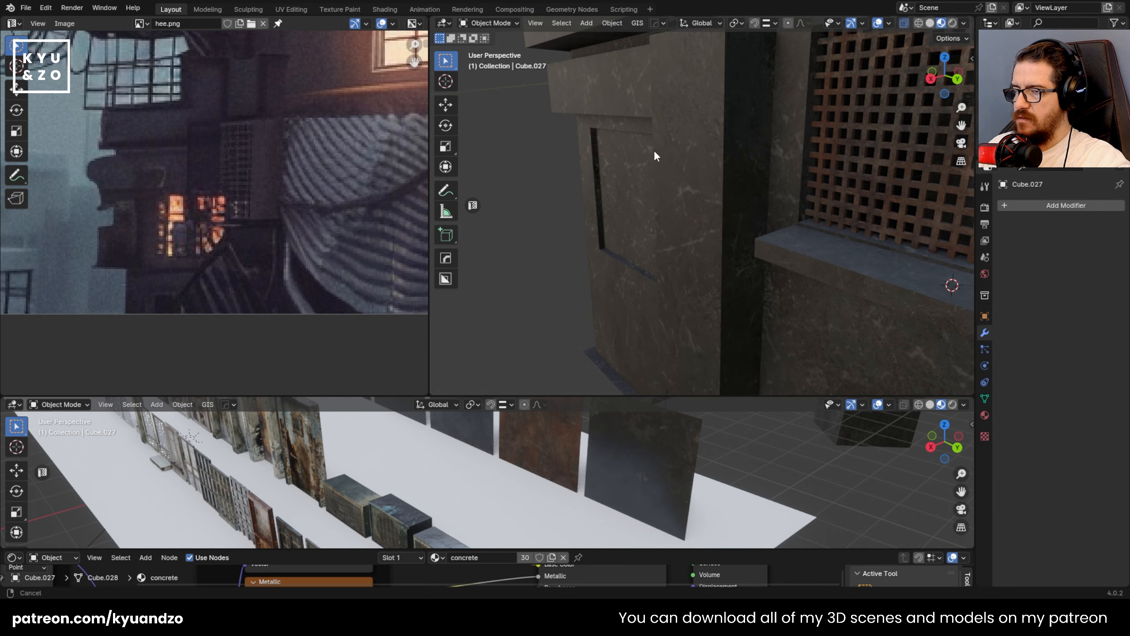
shift+middle_drag(655, 154, 694, 156)
- Duplicate the window7 model from the asset row and place the copy over the recess in the building's side wall
click(345, 495)
shift+middle_drag(345, 496, 648, 437)
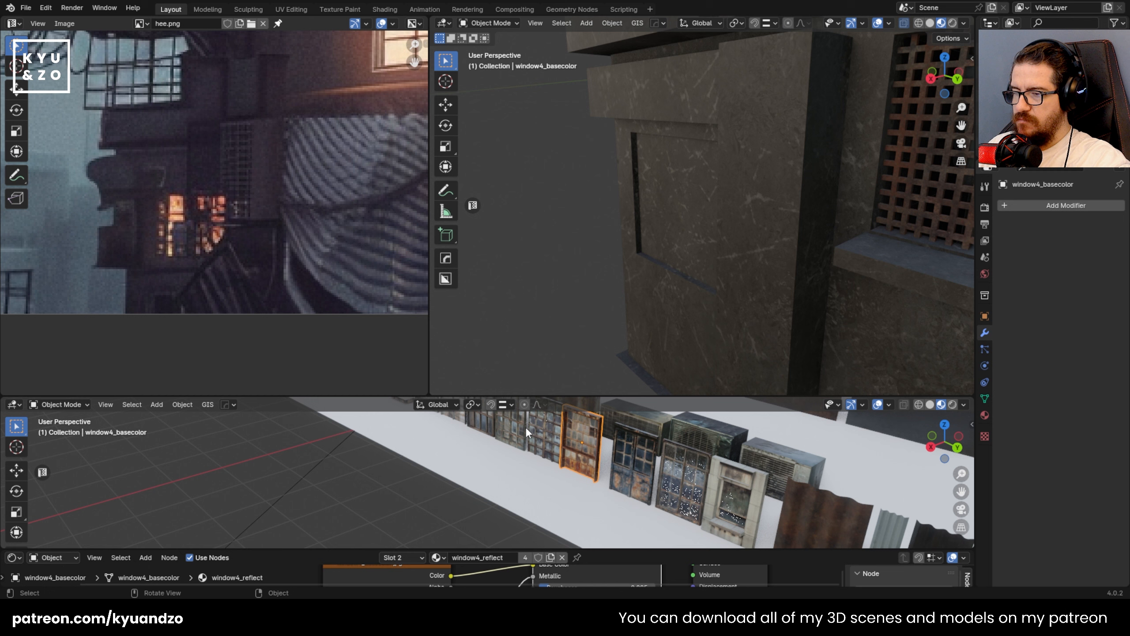
shift+middle_drag(527, 427, 535, 508)
click(448, 483)
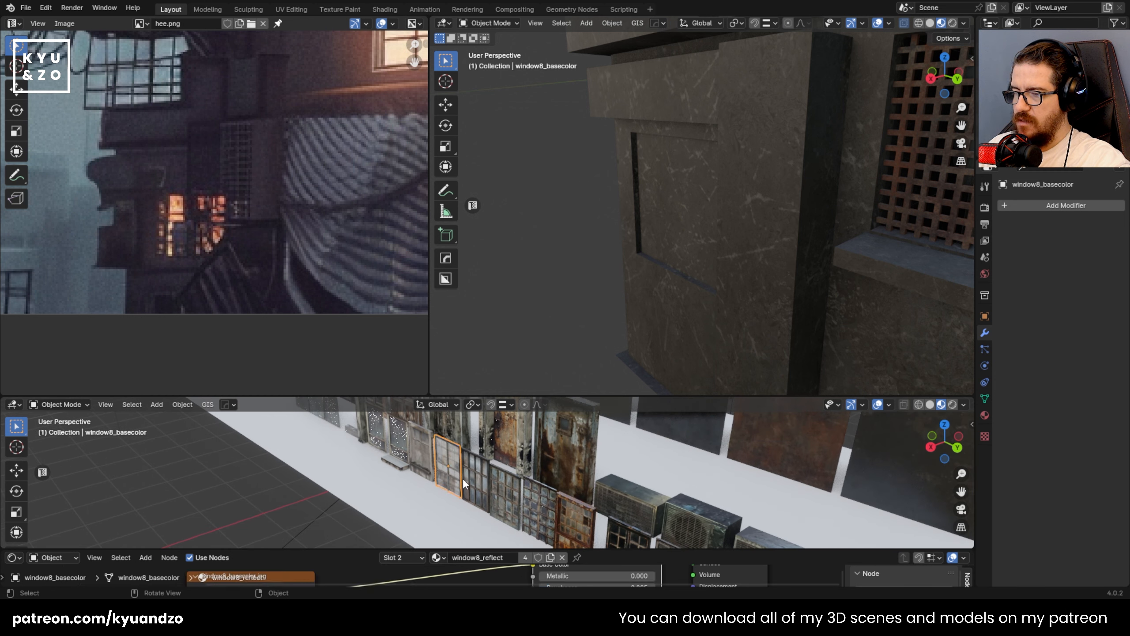
click(475, 477)
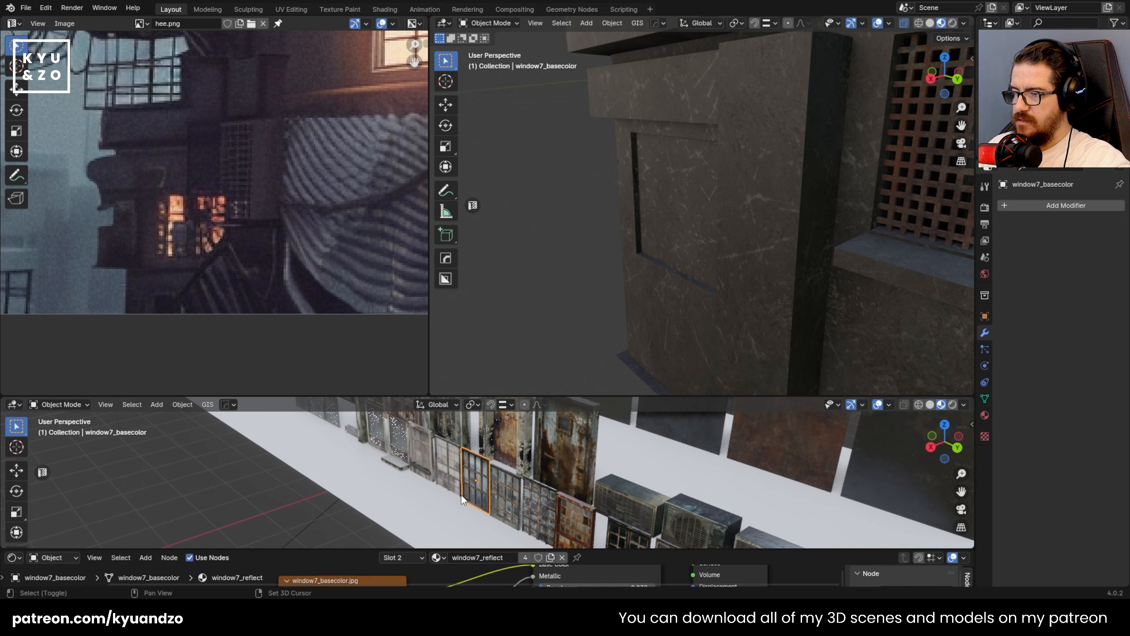
key(shift+d)
click(541, 477)
key(g)
click(689, 167)
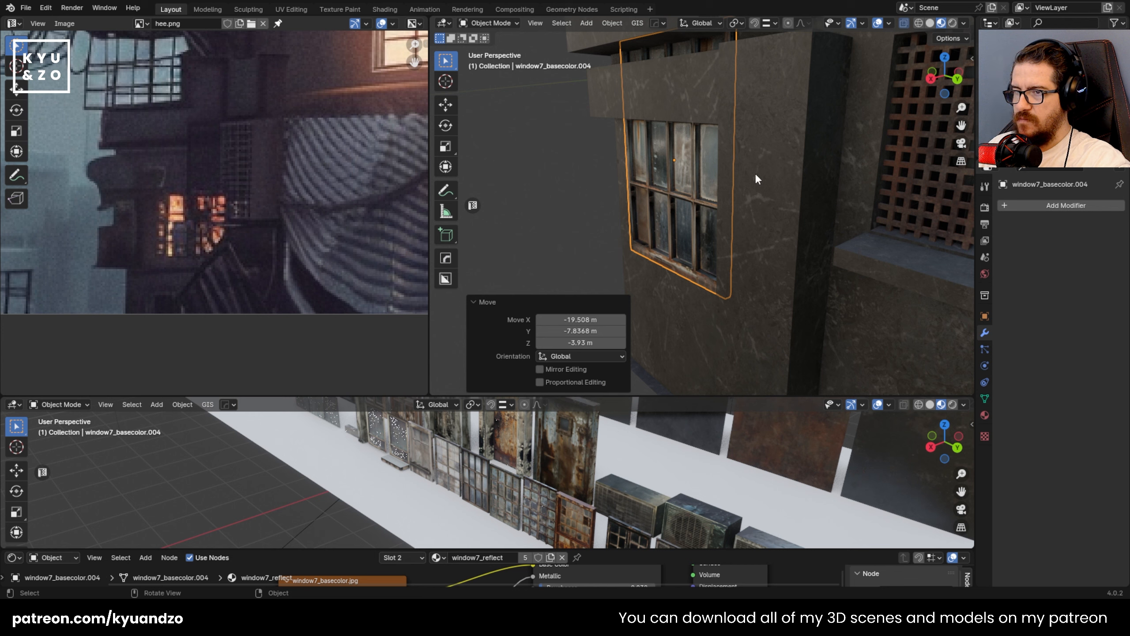
- Scale the window copy to about 0.63 and fine-tune its size against the wall recess
key(s)
click(754, 196)
middle_drag(754, 195, 748, 182)
key(r)
key(x)
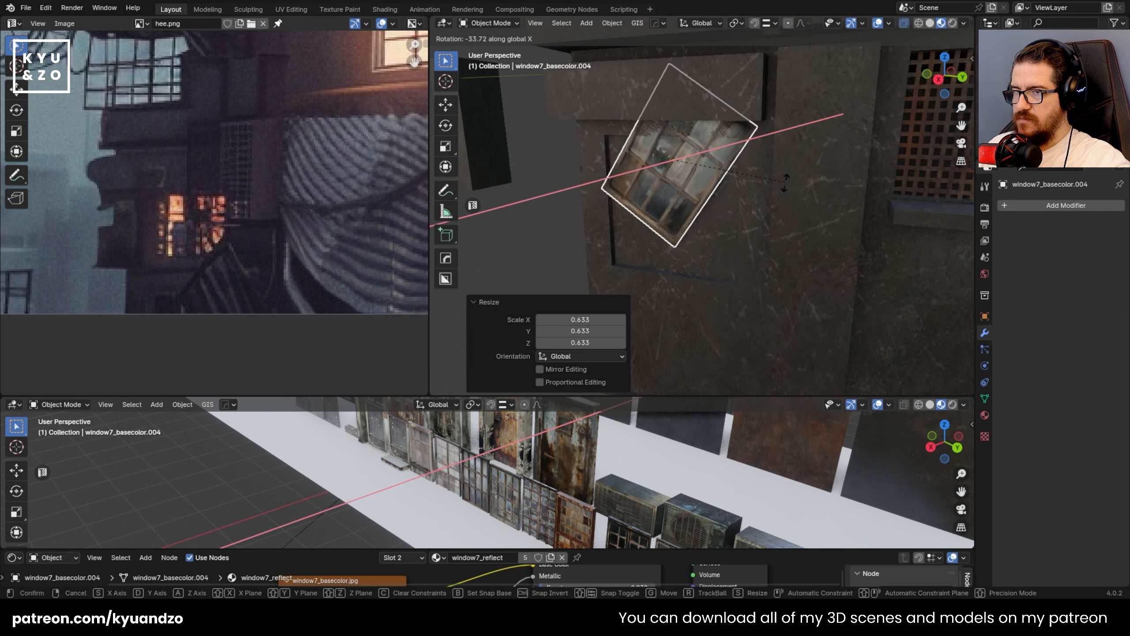
right_click(785, 183)
key(s)
click(764, 187)
- Lower the window copy about 0.2 m, enlarge it by about 1.14, and lower it another 0.1 m
key(g)
key(a)
click(758, 232)
key(s)
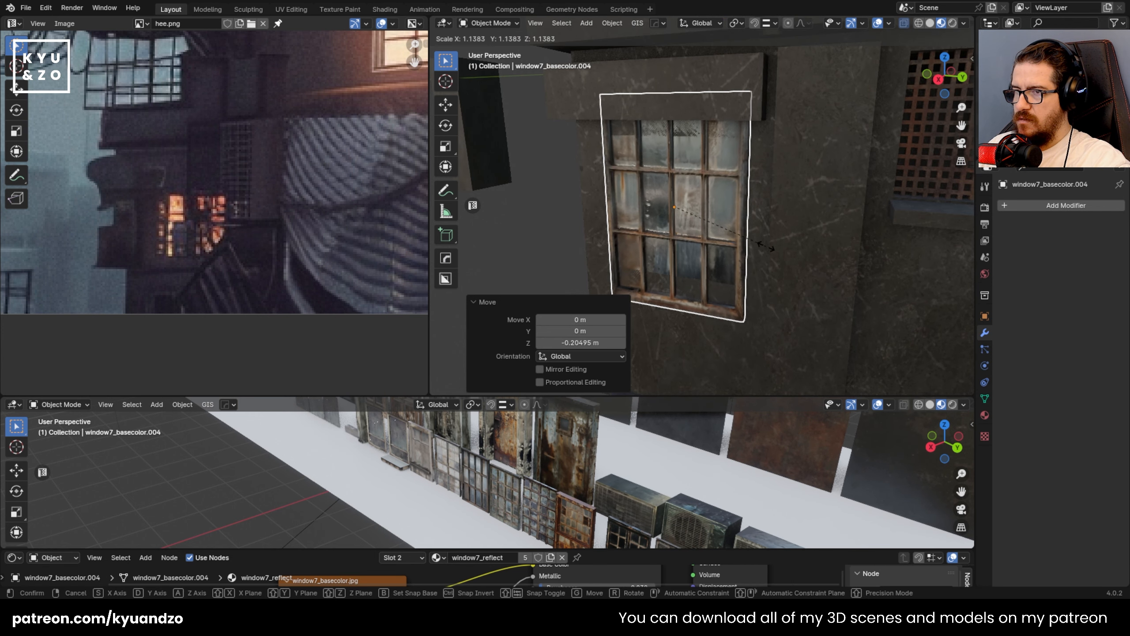
click(765, 246)
key(g)
key(z)
click(765, 271)
- Adjust the window copy's depth along the global X axis so it sits at the wall surface
middle_drag(764, 270, 726, 182)
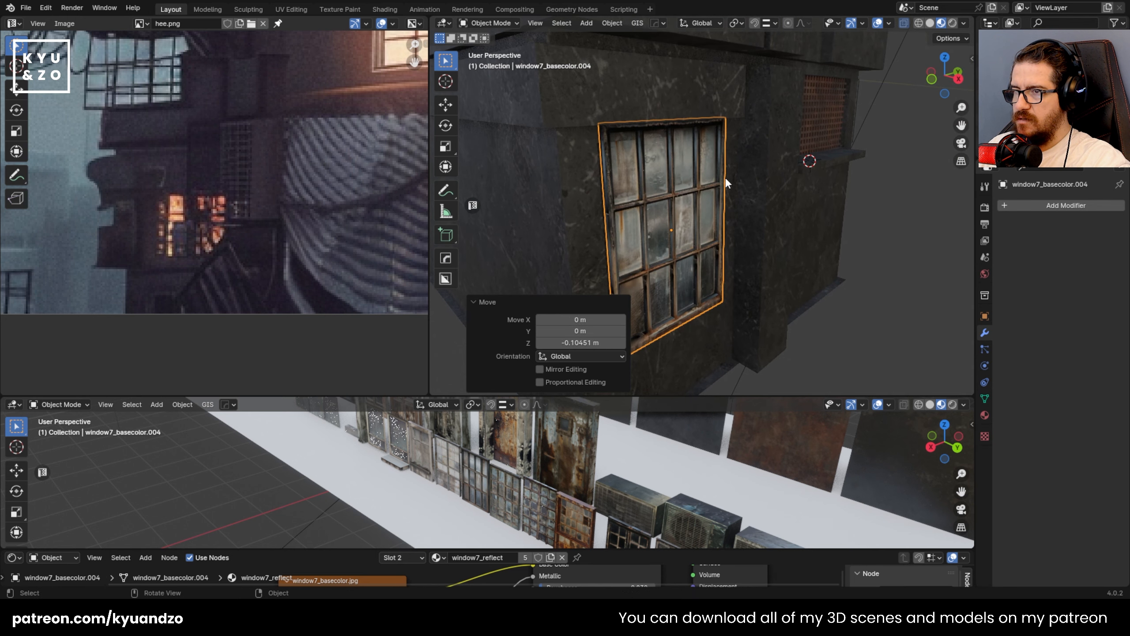
key(g)
key(x)
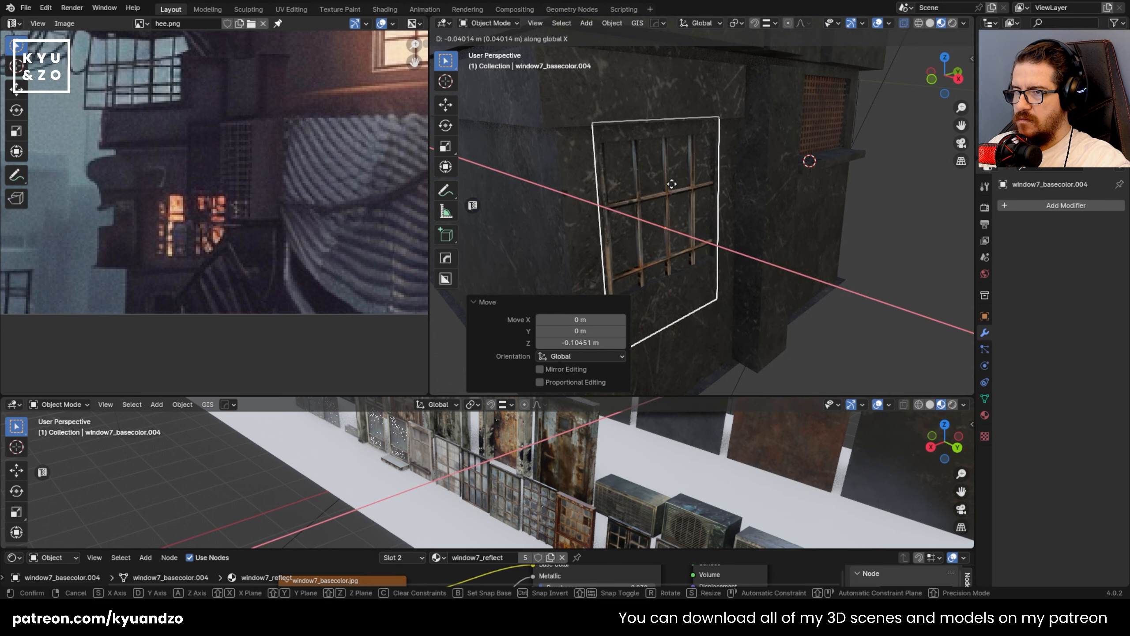
click(668, 187)
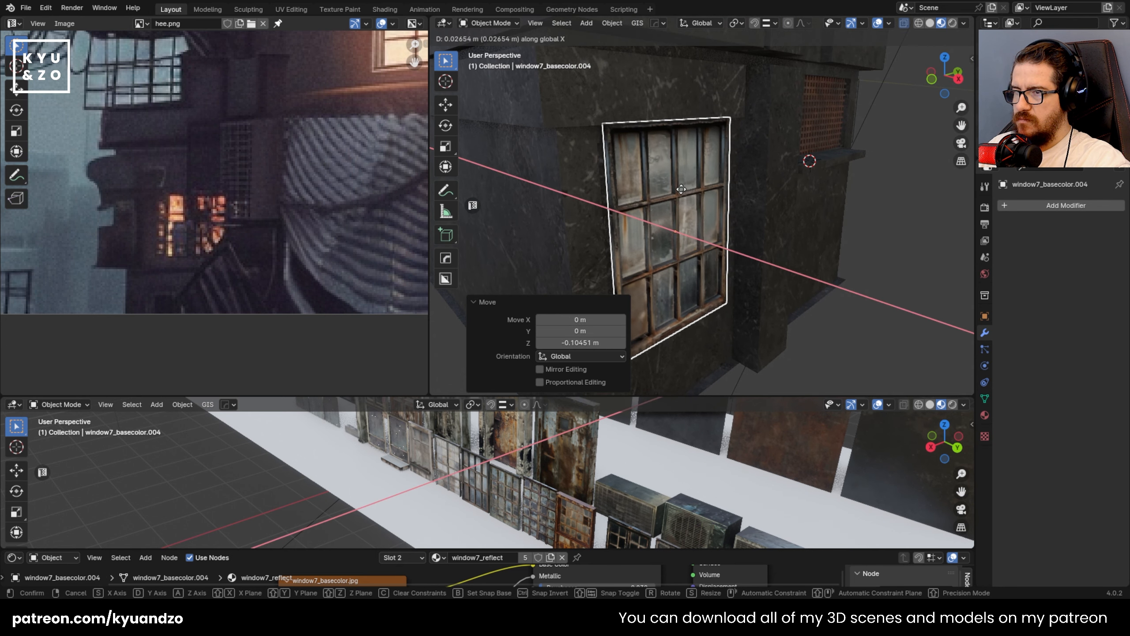
middle_drag(667, 187, 606, 199)
scroll(605, 200, up, 2)
- Add a third material slot to the window mesh and give it the emission 1 material
key(Tab)
key(3)
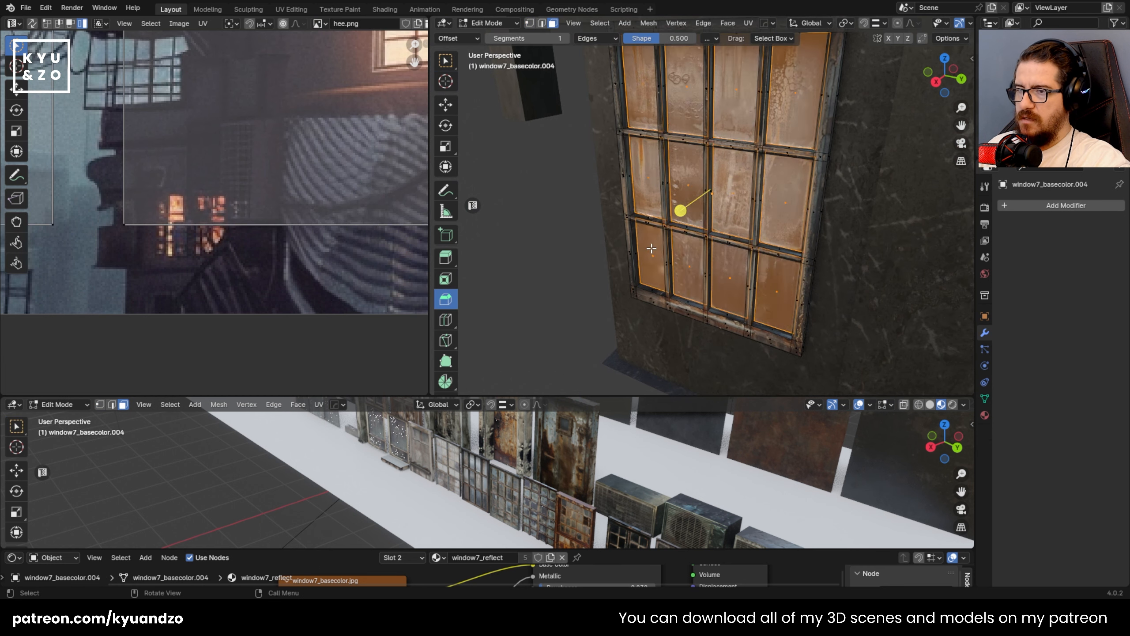
click(646, 233)
click(984, 414)
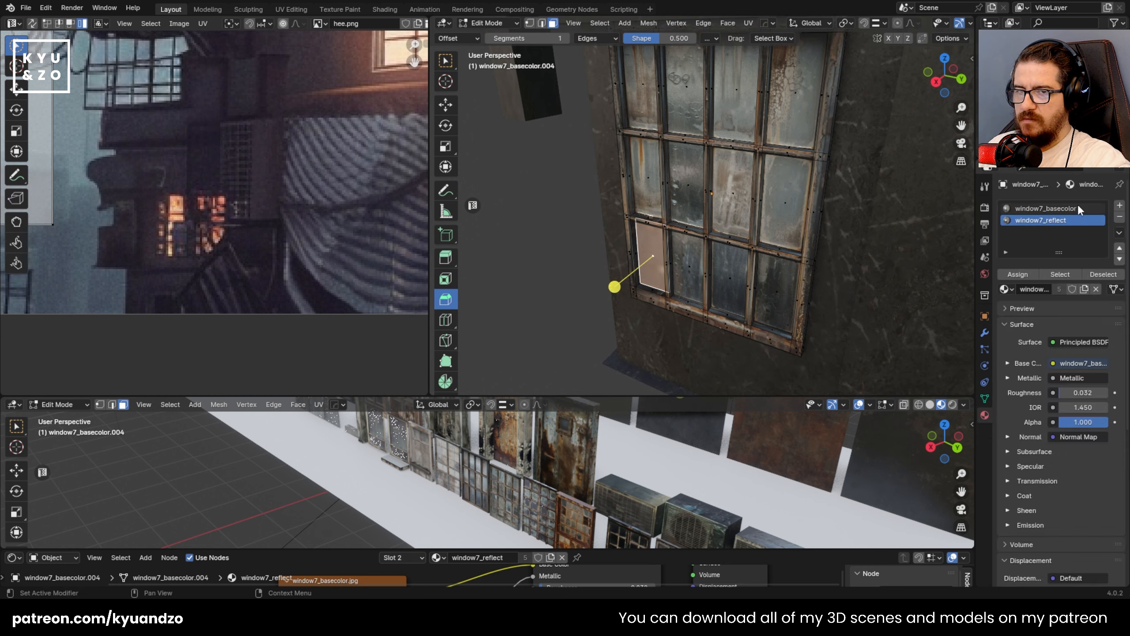
click(1119, 205)
click(1006, 289)
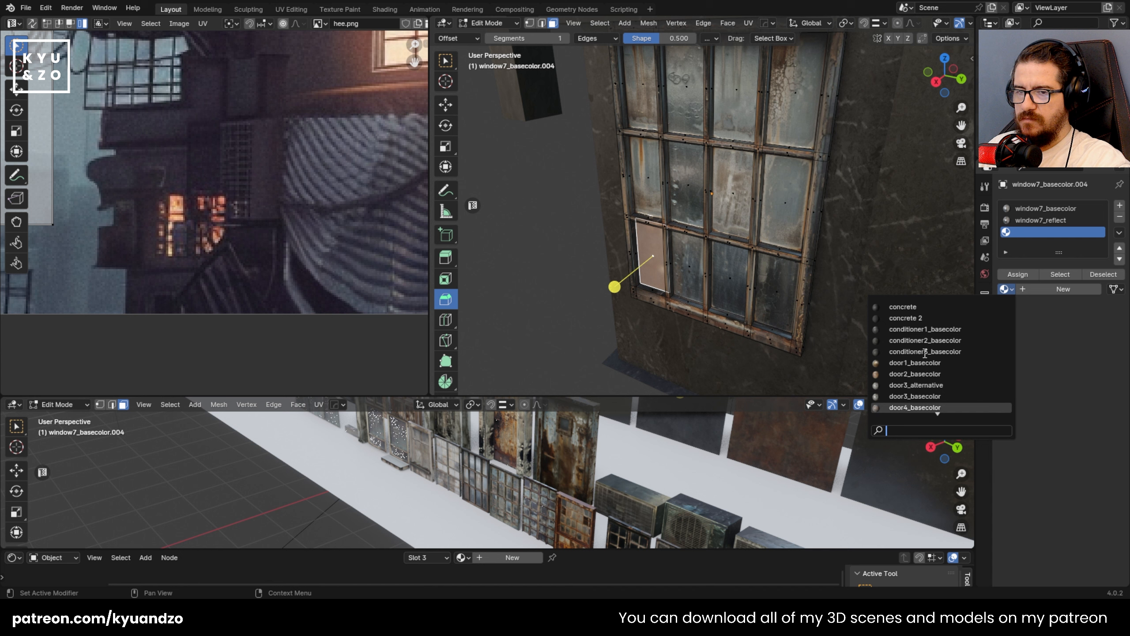
click(908, 363)
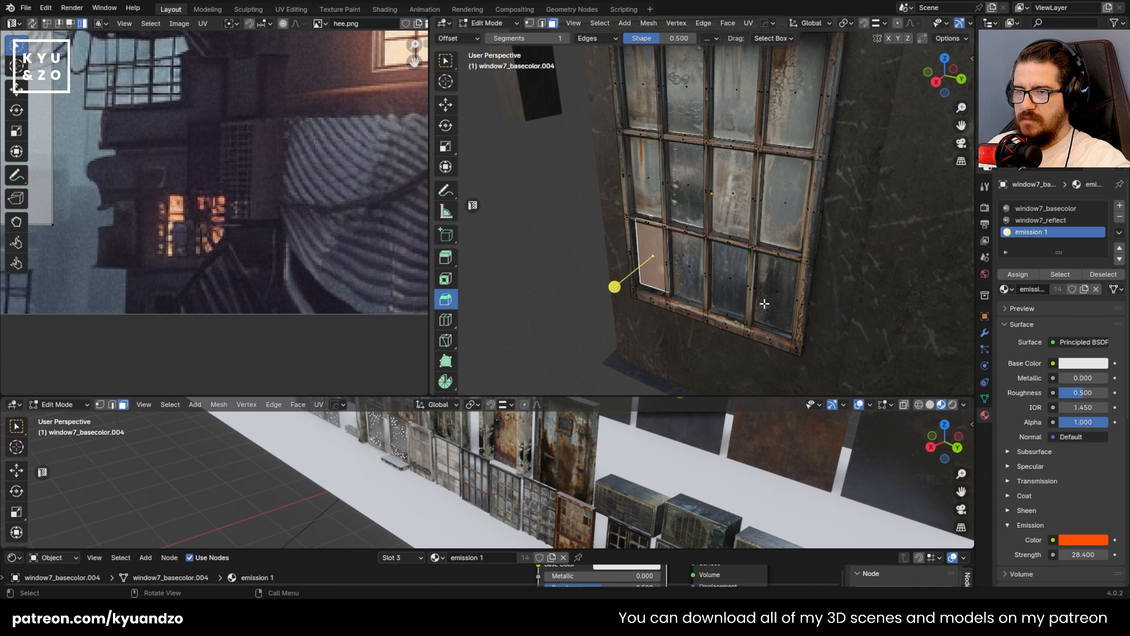
- Select the four bottom-row panes and three middle-row panes of the window one by one
click(761, 305)
shift+click(721, 283)
shift+click(685, 265)
click(655, 262)
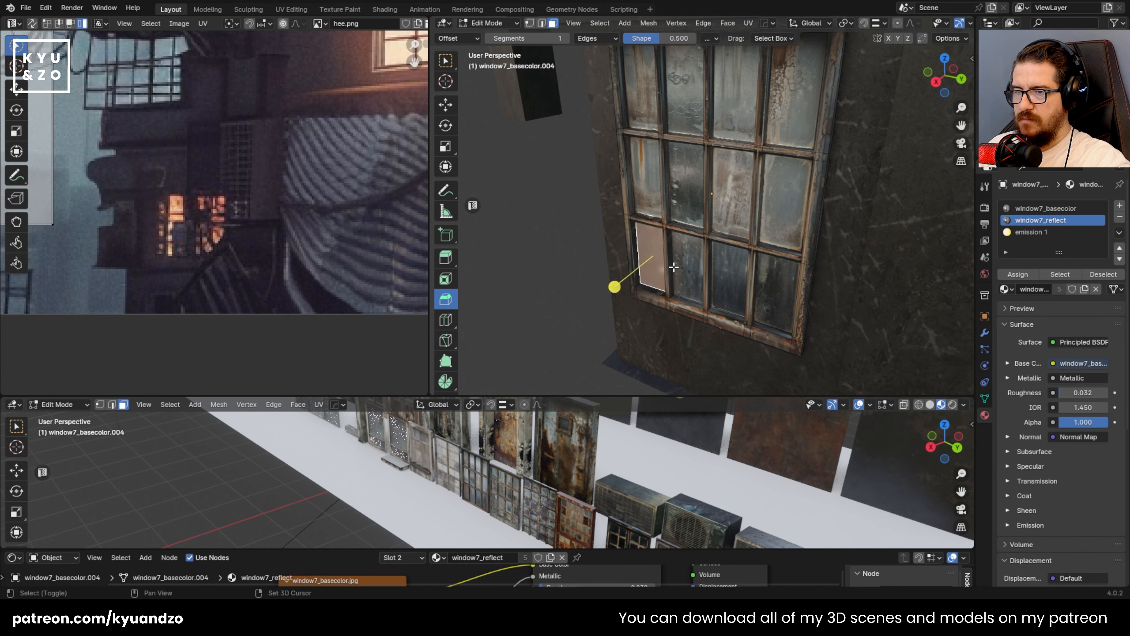
shift+click(685, 268)
shift+click(717, 274)
shift+click(783, 294)
shift+click(785, 204)
shift+click(734, 196)
shift+click(687, 187)
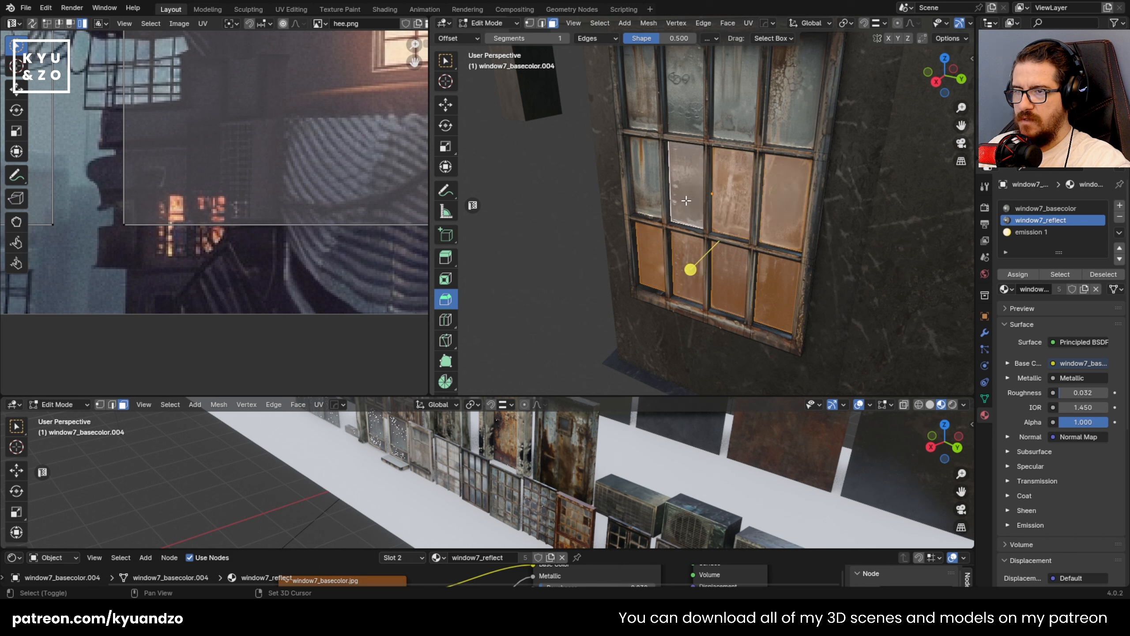
middle_drag(687, 187, 666, 219)
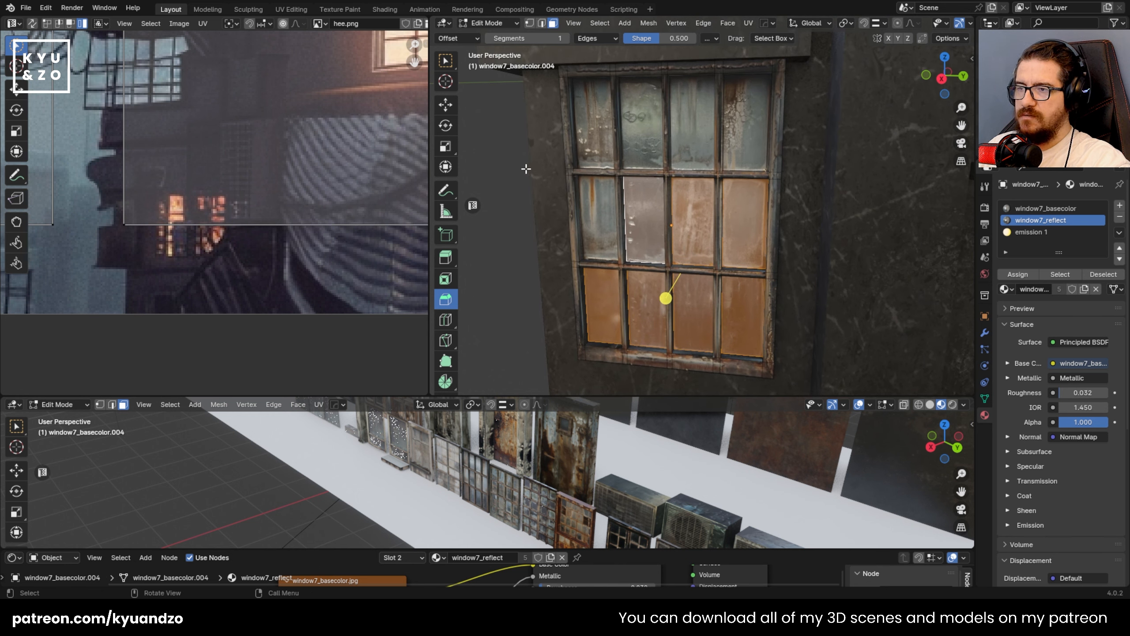
- Pick one middle-row pane and select every window face with the same normal using Select Similar
click(530, 190)
click(584, 195)
scroll(605, 210, down, 6)
scroll(606, 209, up, 6)
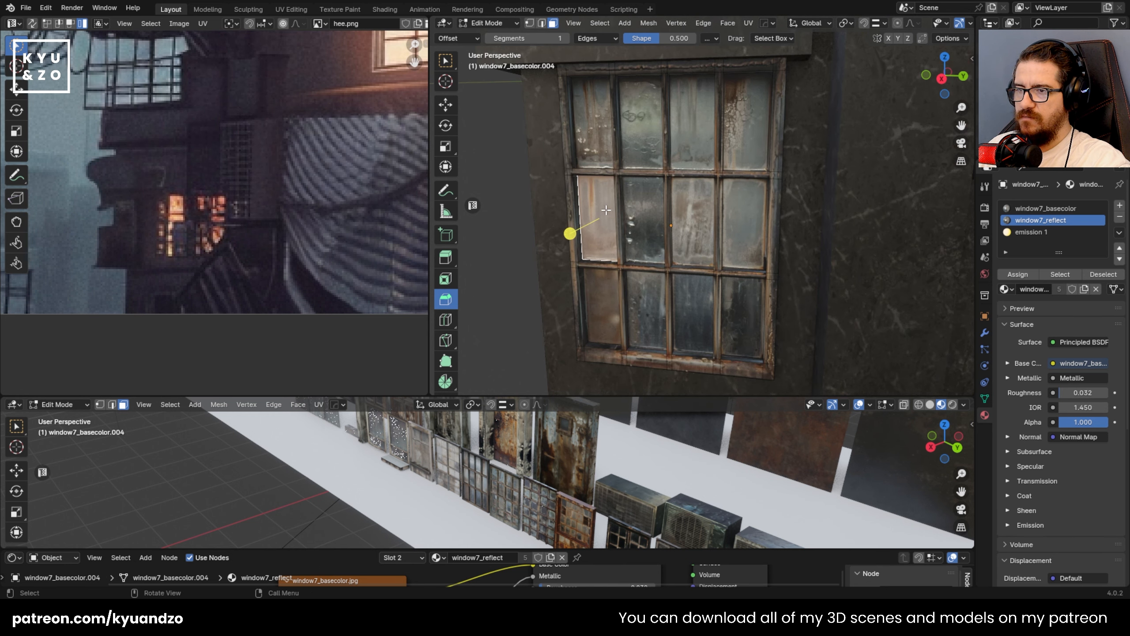
middle_drag(606, 209, 560, 187)
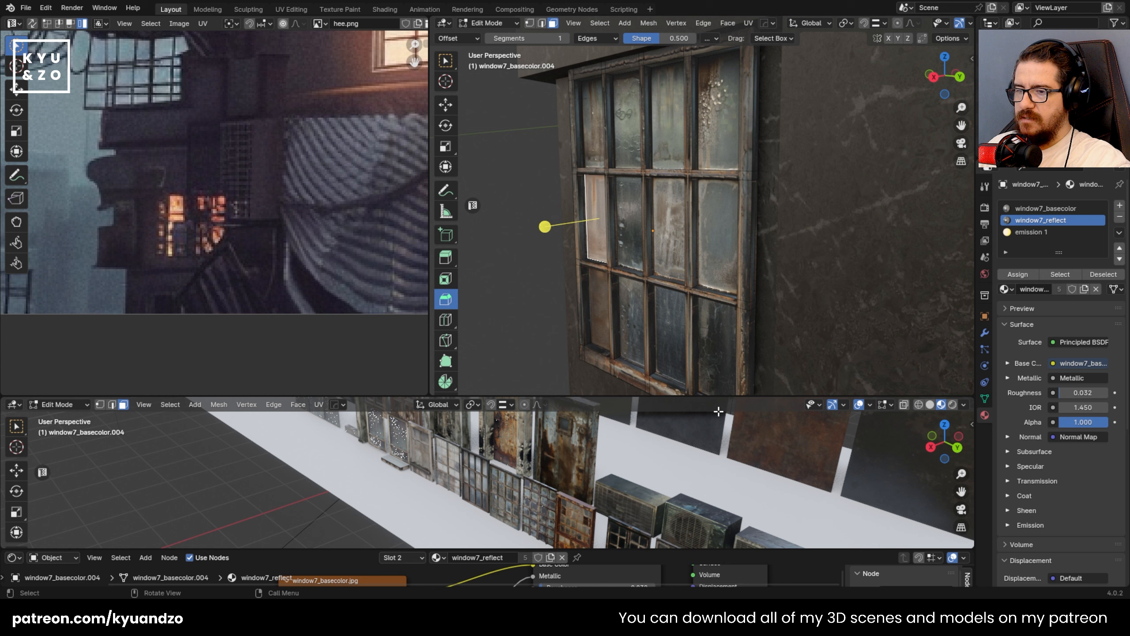
click(599, 24)
mouse_move(624, 191)
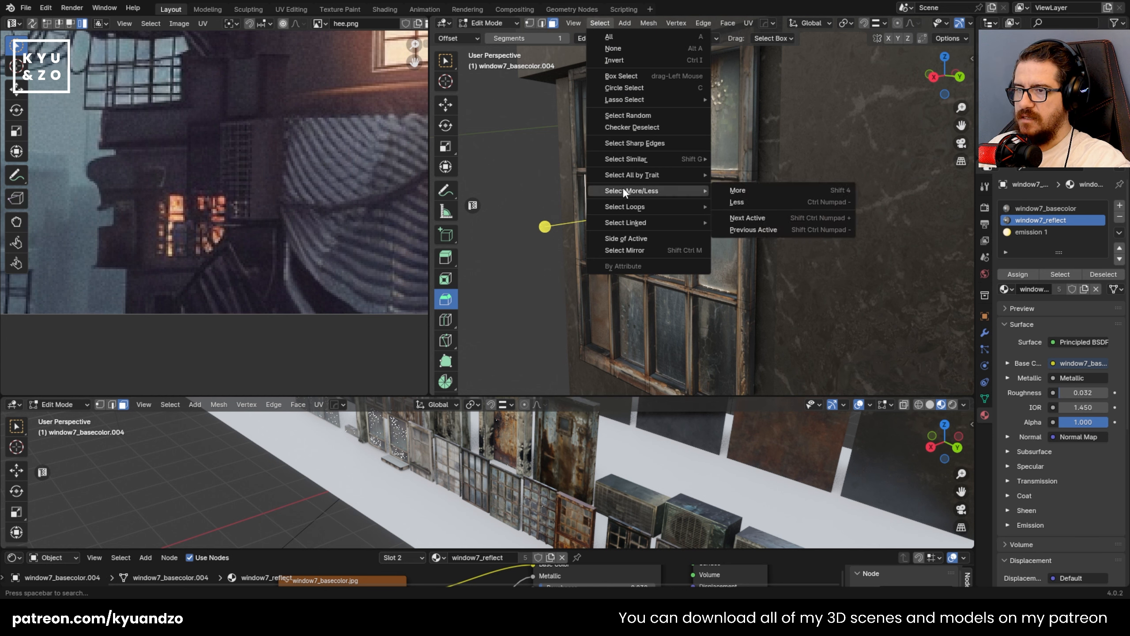
mouse_move(646, 159)
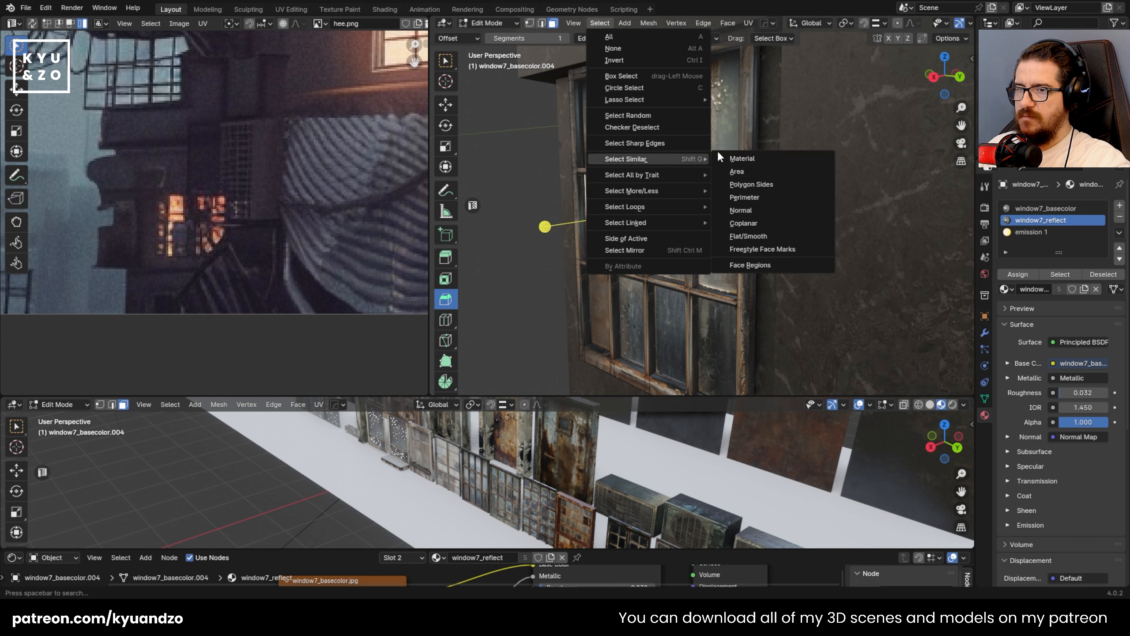
click(763, 209)
middle_drag(729, 171, 836, 166)
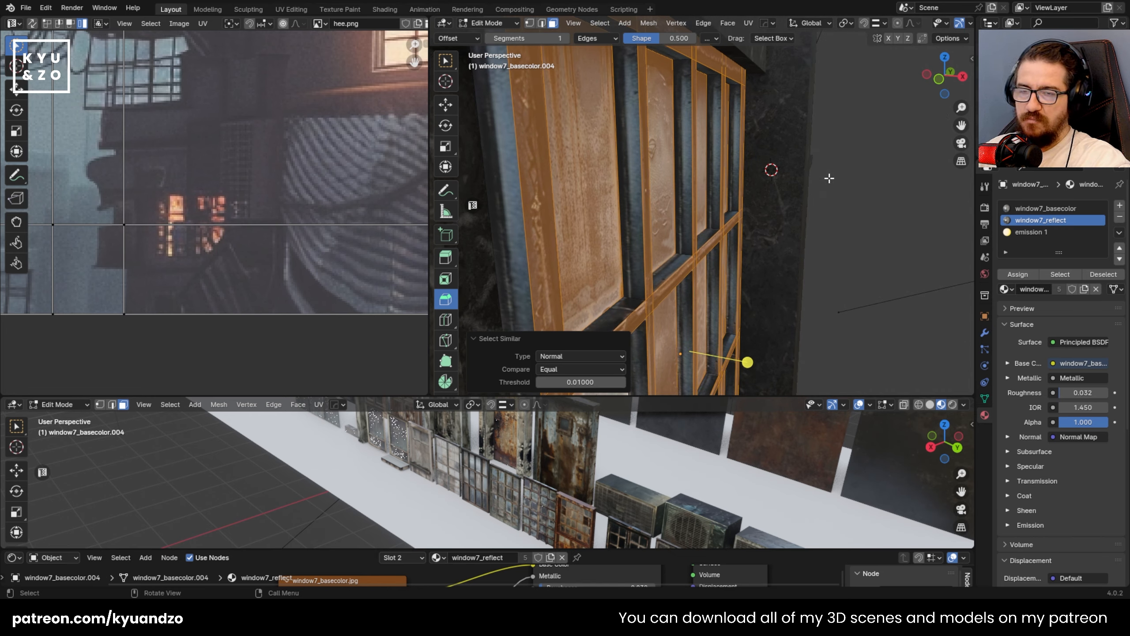
scroll(753, 243, down, 6)
scroll(667, 195, up, 1)
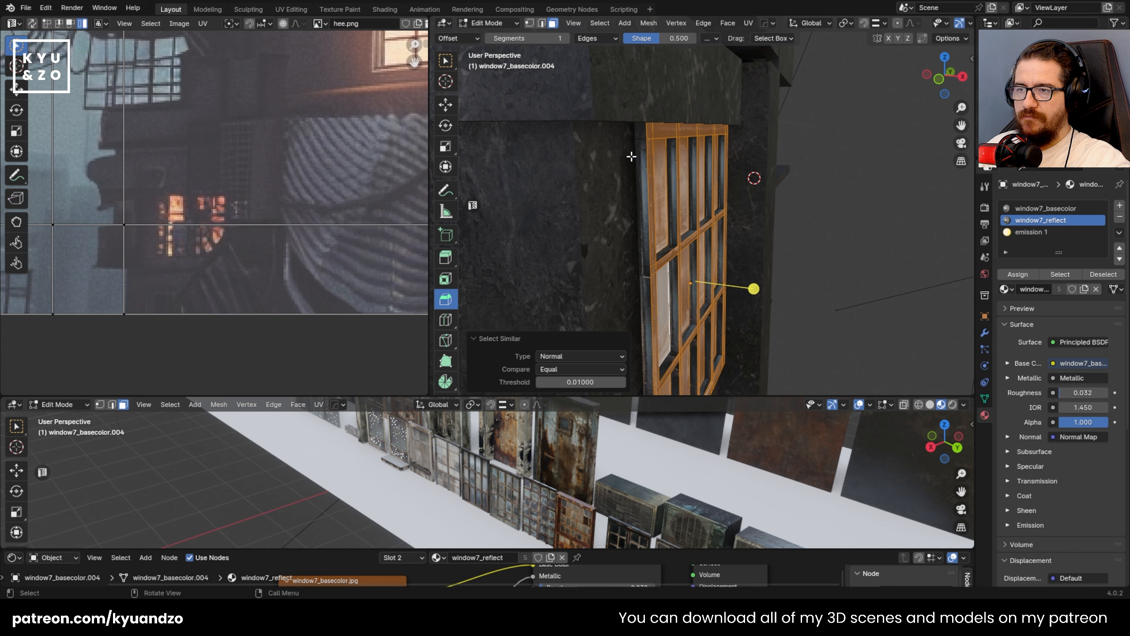
scroll(710, 167, up, 3)
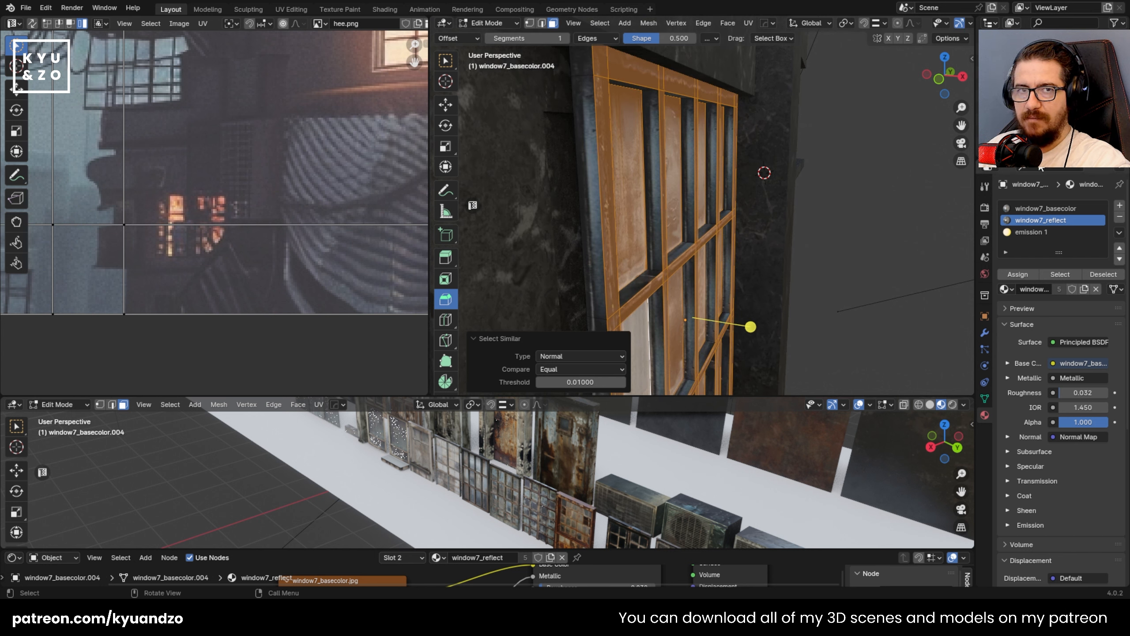
- Try to move the selected window faces along the global X axis
middle_drag(637, 141, 611, 143)
key(g)
key(d)
key(s)
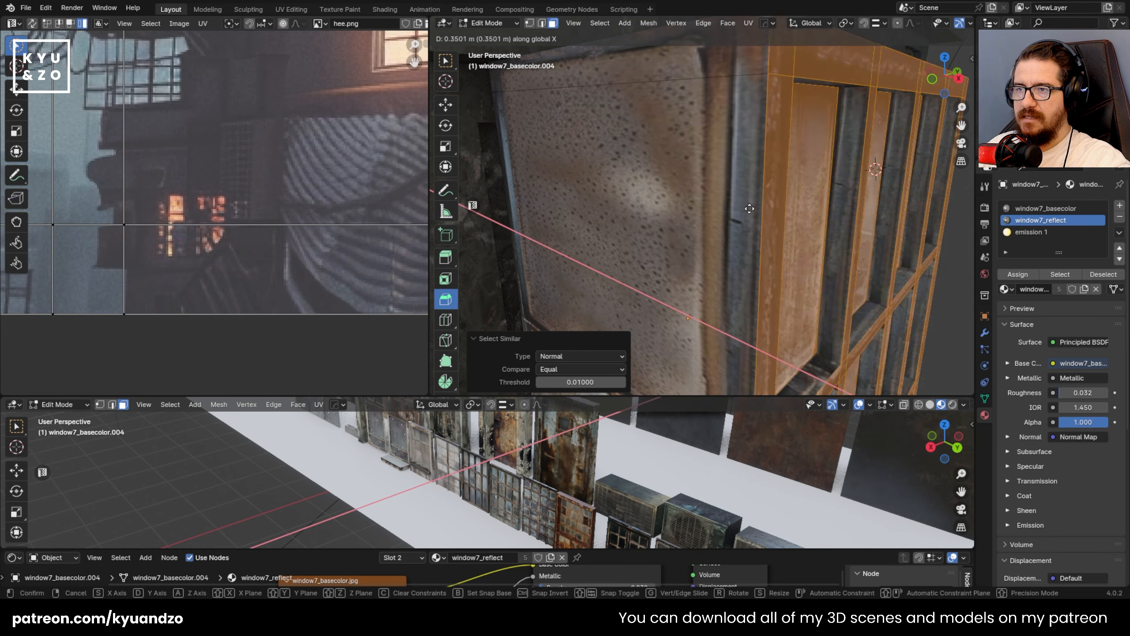
right_click(756, 210)
scroll(754, 209, down, 5)
middle_drag(744, 207, 755, 207)
key(g)
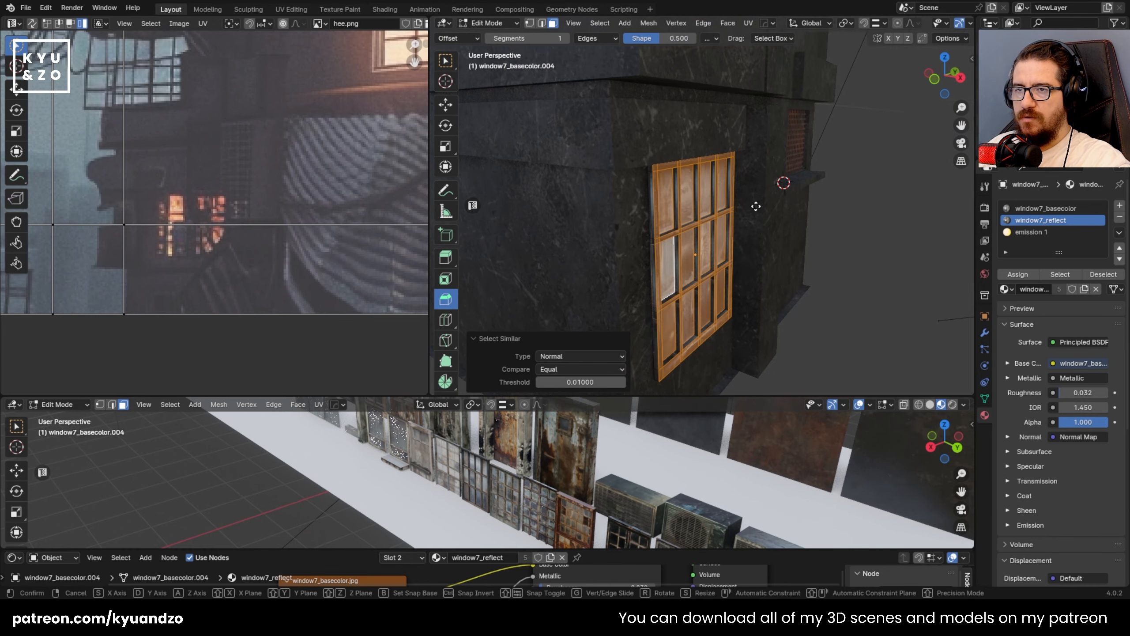
key(d)
key(s)
click(780, 180)
- Pick a top-row pane and select all glass panes coplanar with it using Select Similar
scroll(781, 181, up, 4)
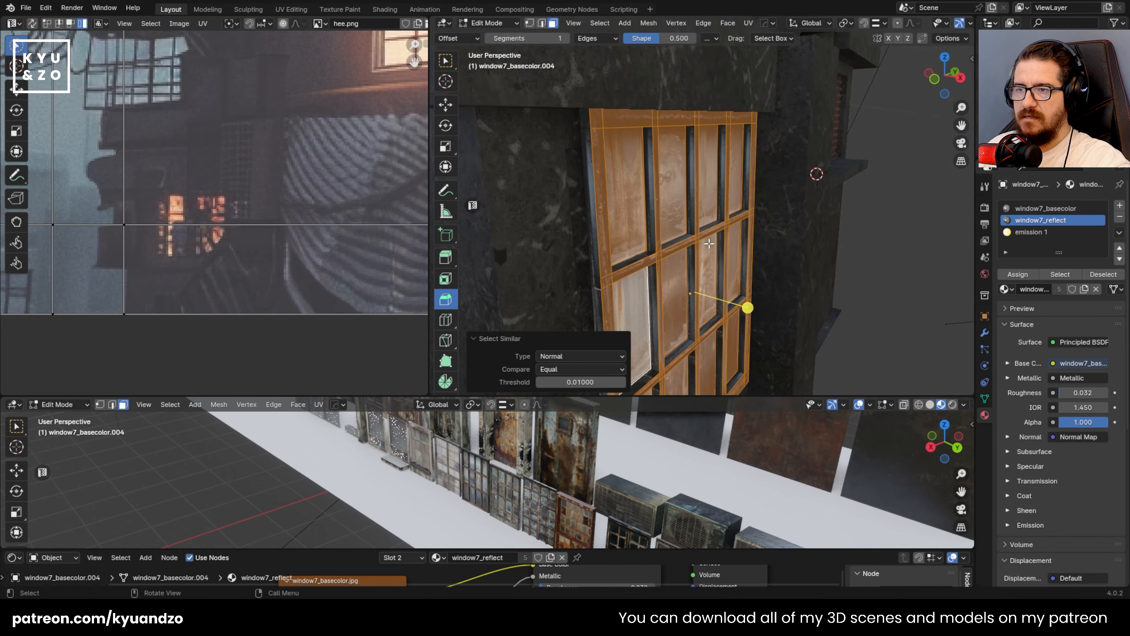
middle_drag(781, 180, 701, 133)
click(639, 144)
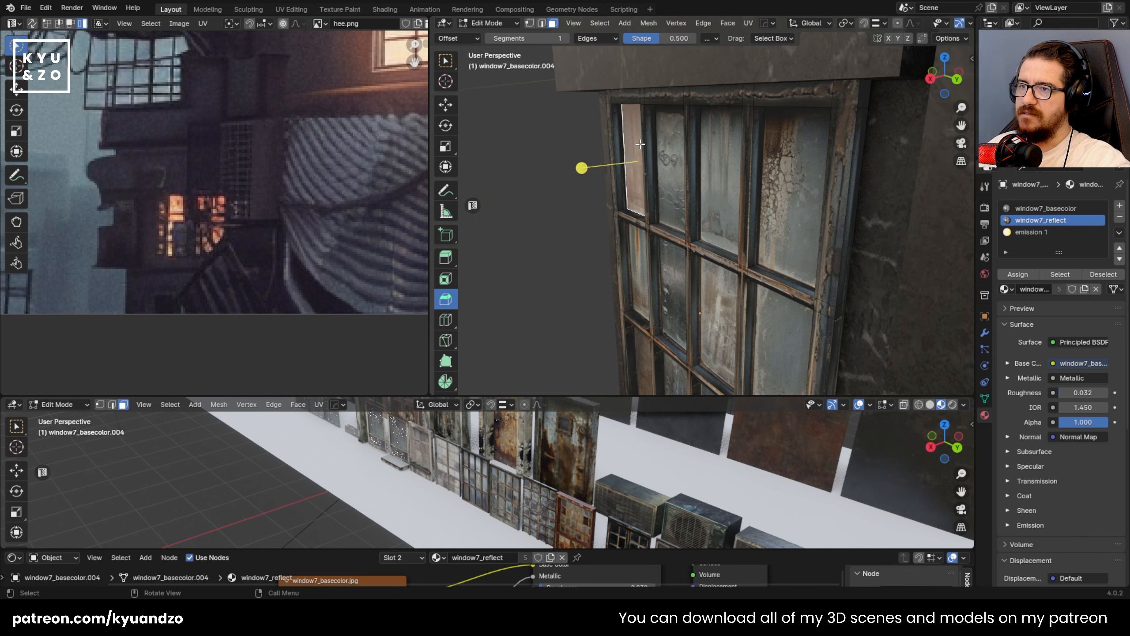
click(664, 148)
click(608, 22)
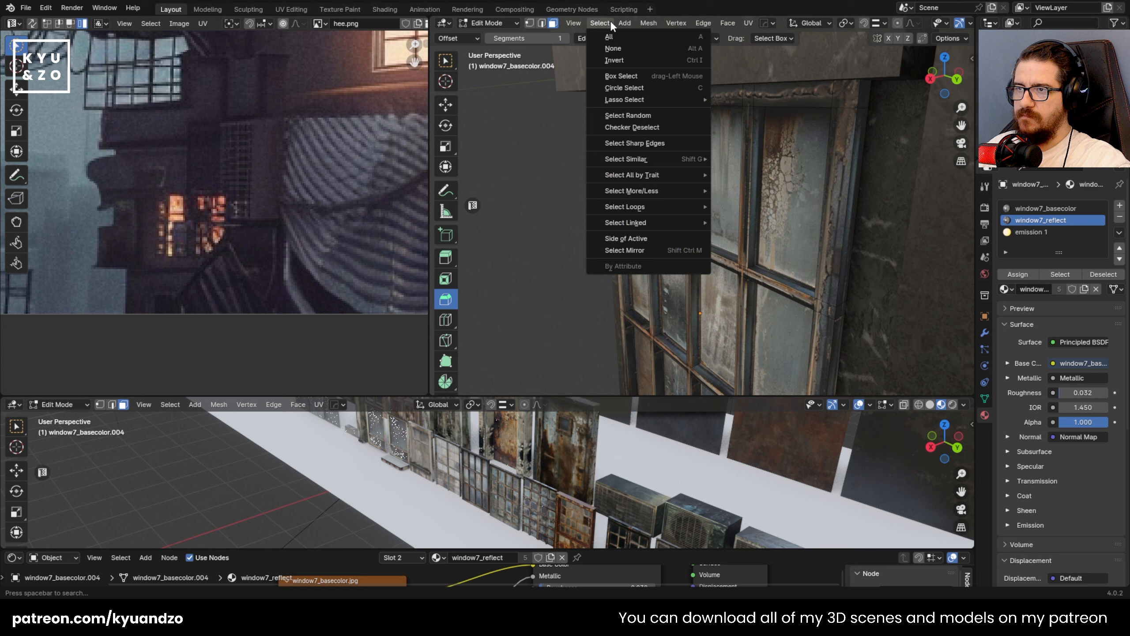
mouse_move(657, 160)
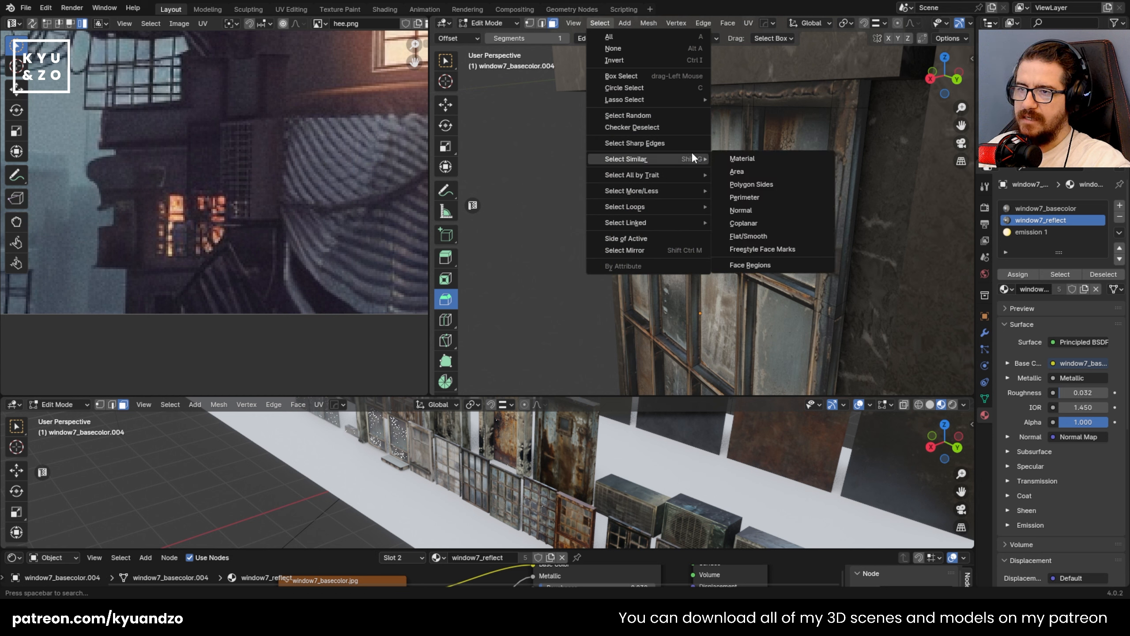
click(773, 225)
middle_drag(749, 195, 660, 330)
- Try the Greater comparison for the coplanar selection and restore it to Equal
click(581, 368)
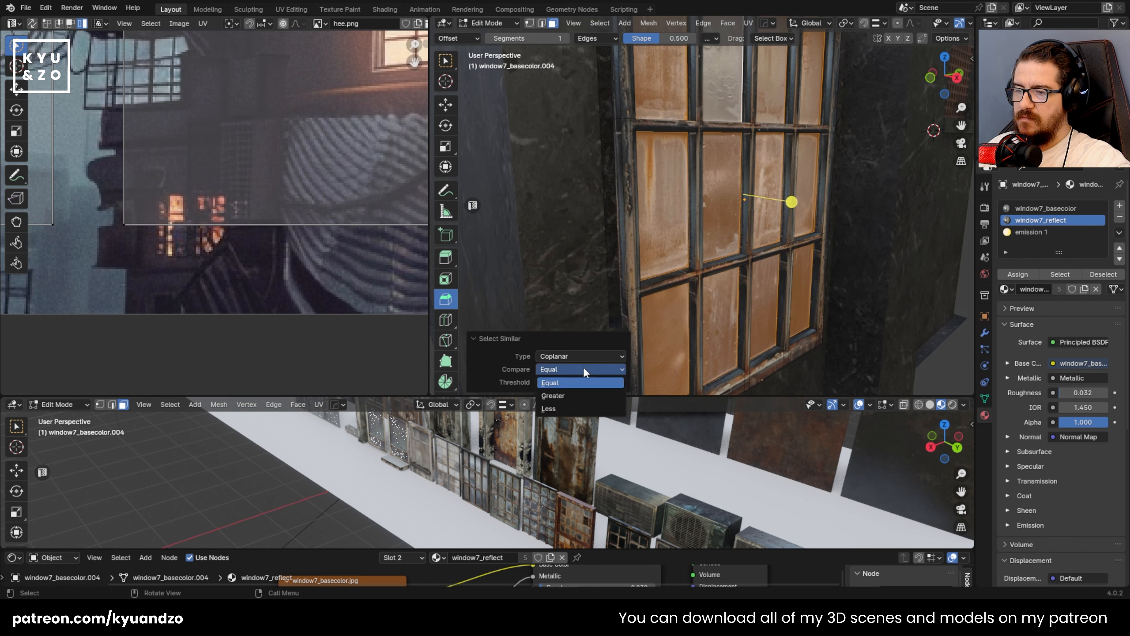
click(549, 400)
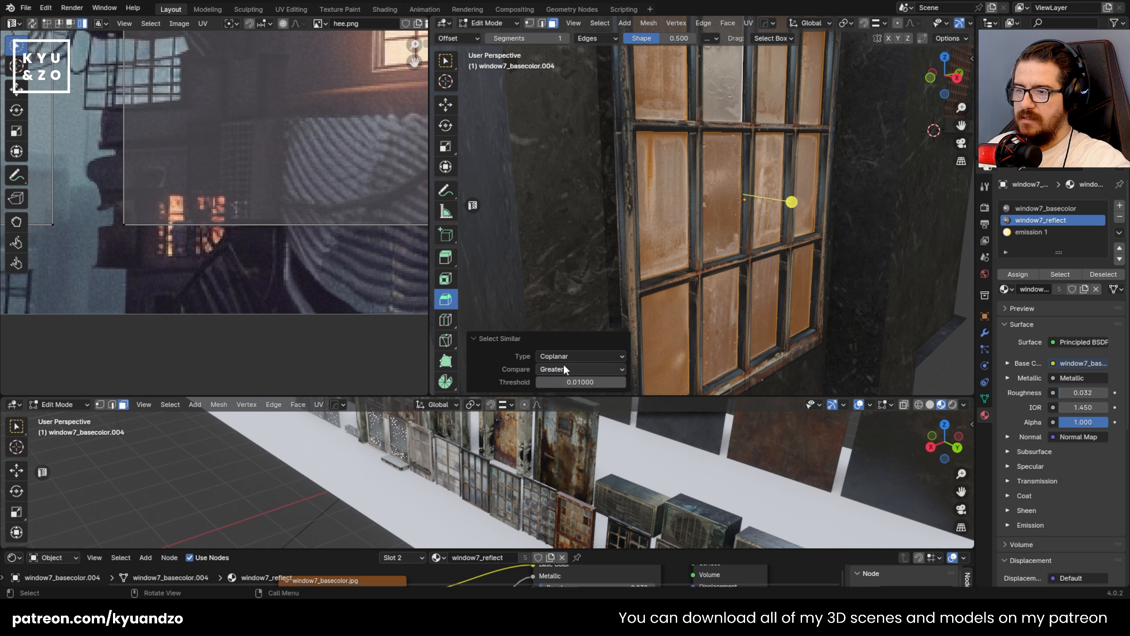
click(564, 366)
click(557, 386)
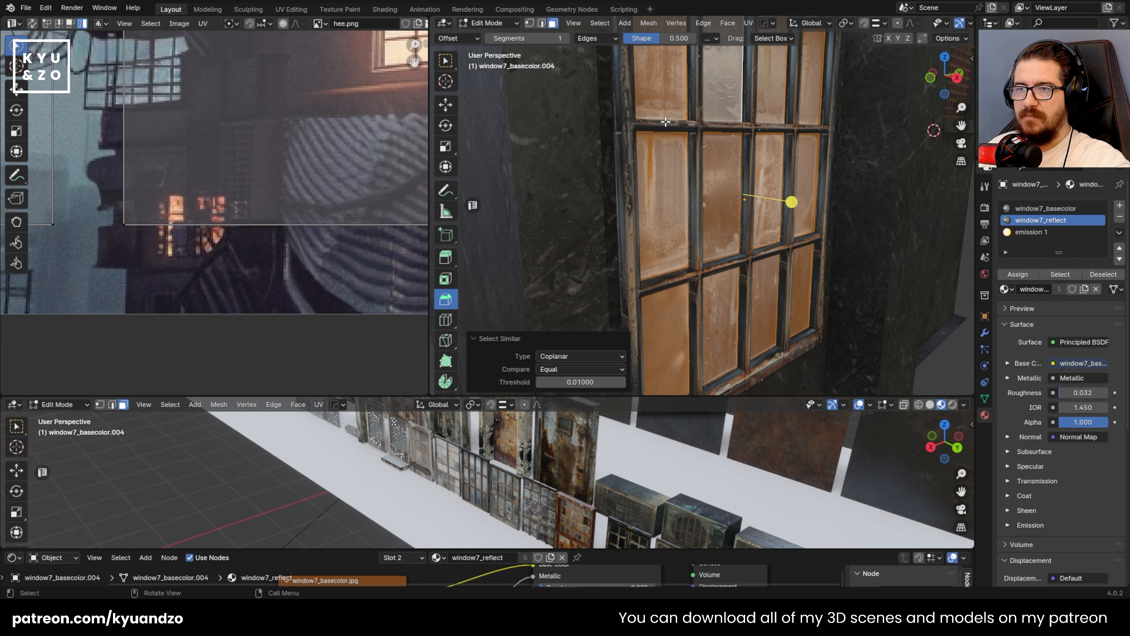
- Pick a frame face beside the top-row panes and select all faces coplanar with it using Select Similar
middle_drag(696, 185, 673, 143)
click(638, 191)
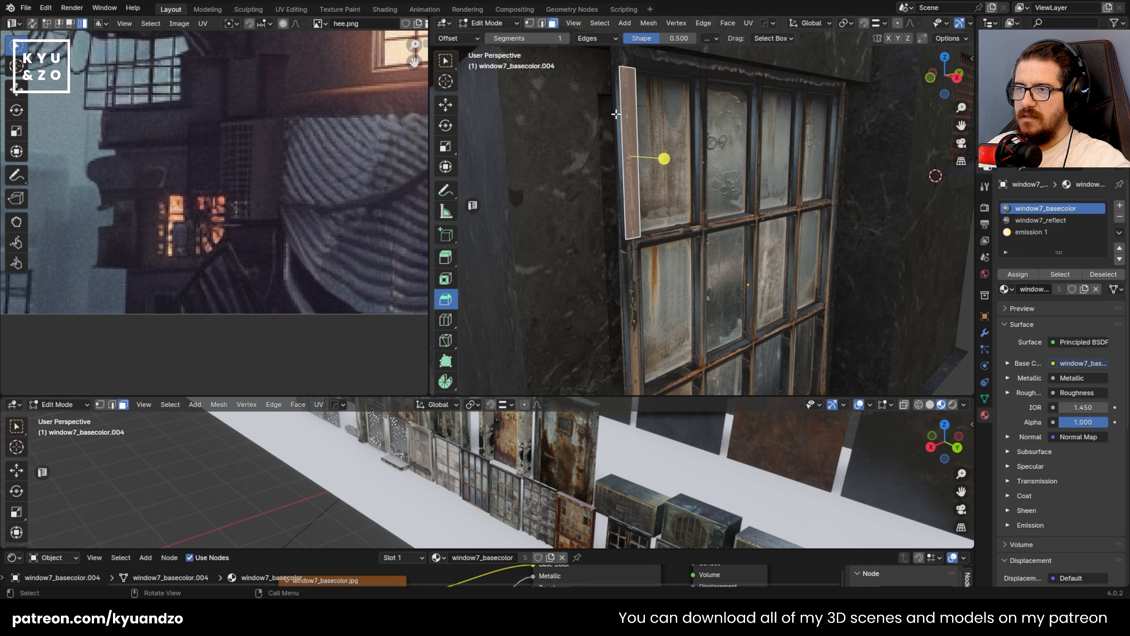
click(600, 23)
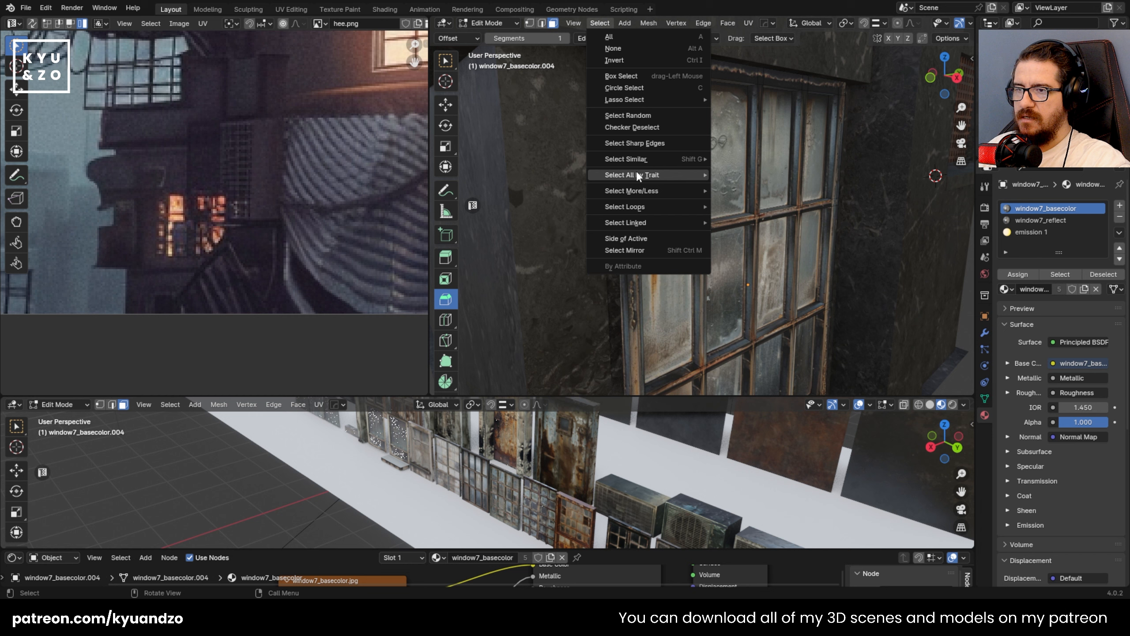
mouse_move(635, 172)
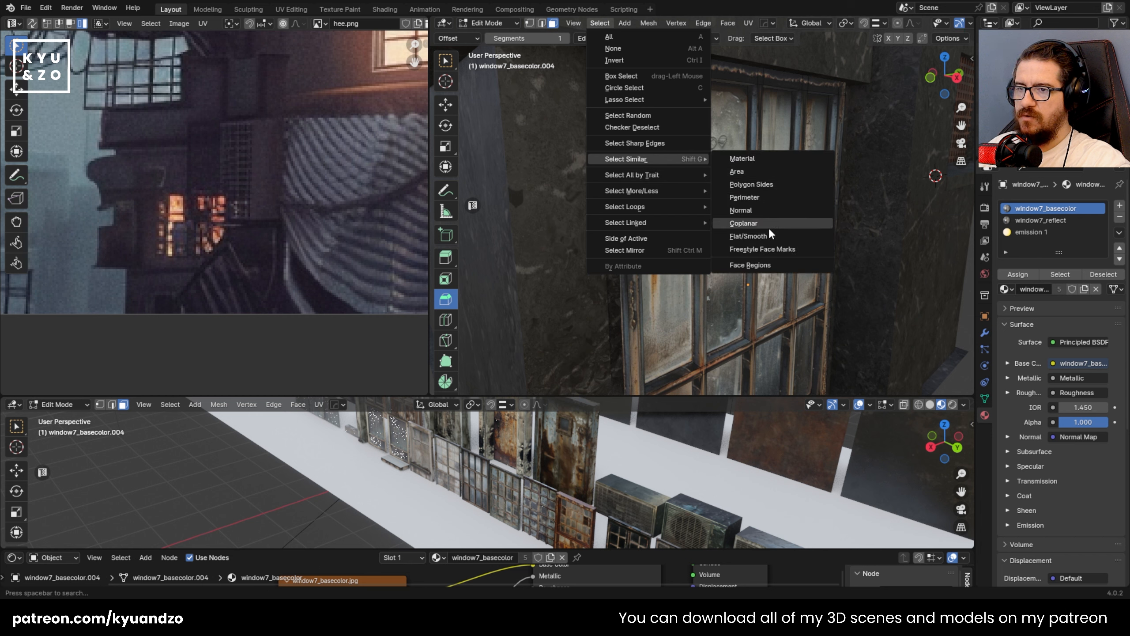
click(768, 226)
middle_drag(769, 228, 633, 144)
scroll(662, 203, up, 2)
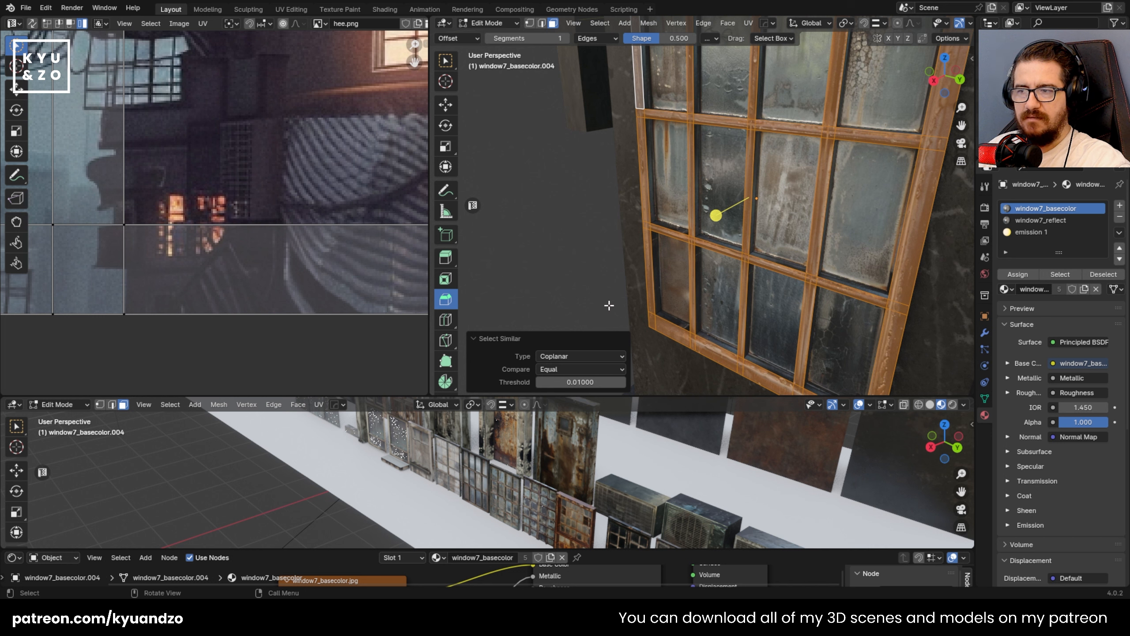
- Set the coplanar selection's comparison to Less and lower its threshold to 0.0001
click(578, 370)
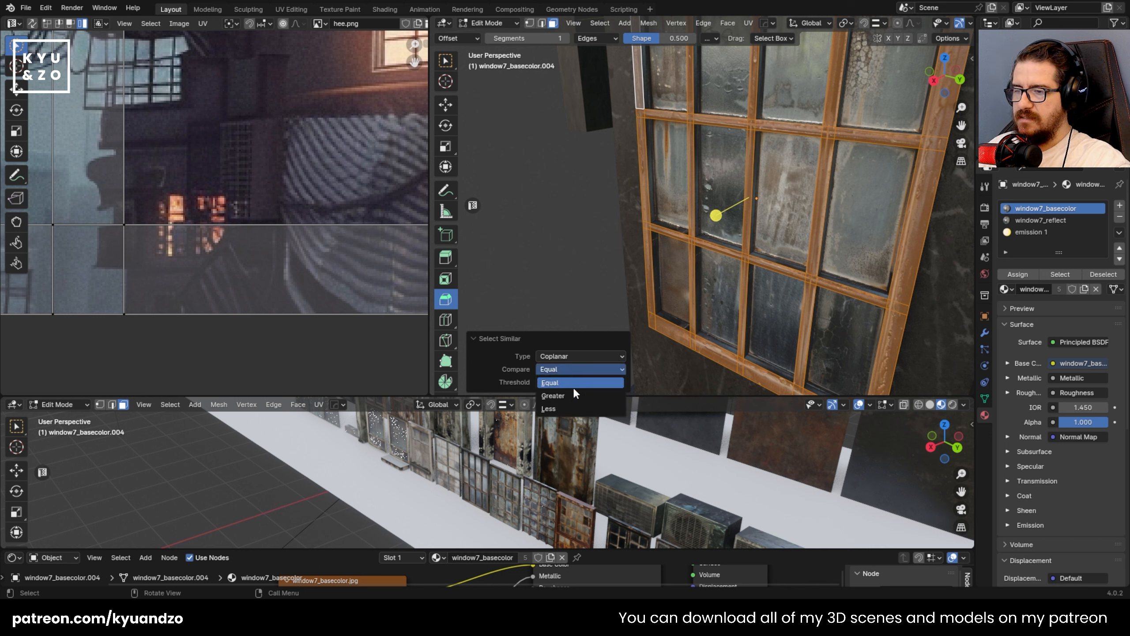
click(563, 403)
drag(580, 382, 568, 381)
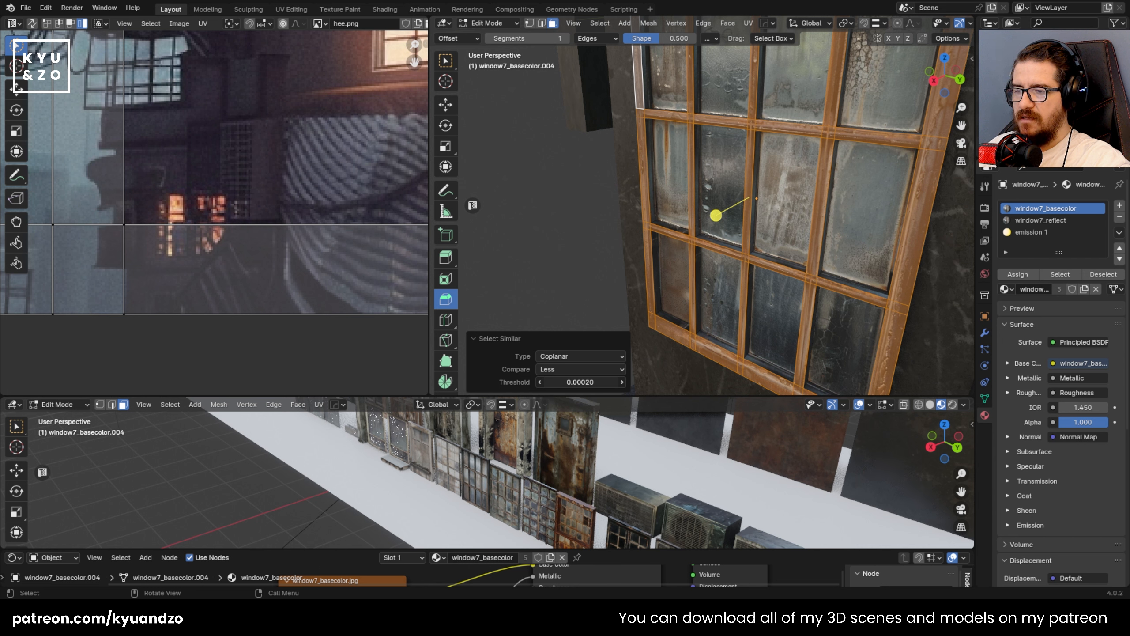
drag(580, 381, 580, 383)
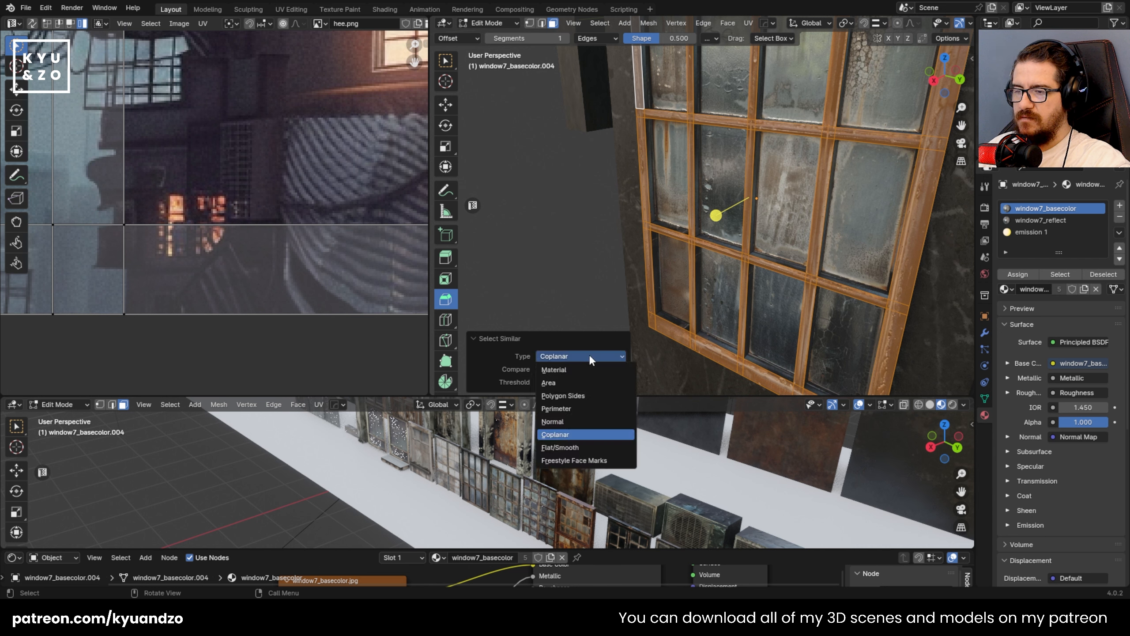
- Try Area as the Select Similar type, and switch the type to Material
click(579, 380)
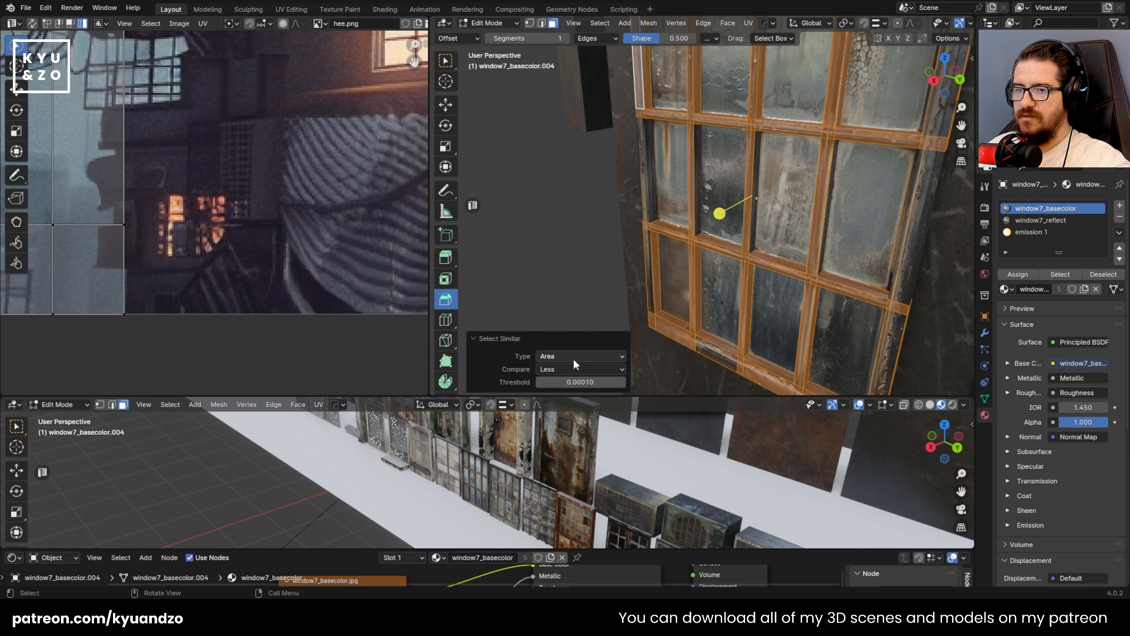
click(572, 357)
click(568, 376)
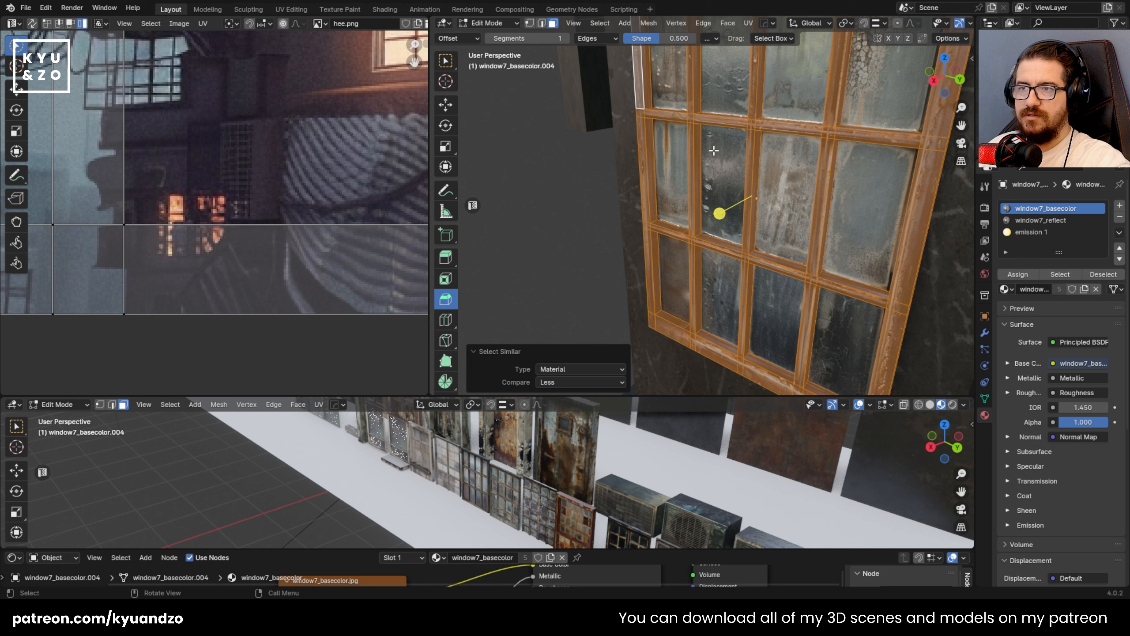
- Pick individual glass panes one at a time in the middle and bottom rows of the window
scroll(550, 186, up, 4)
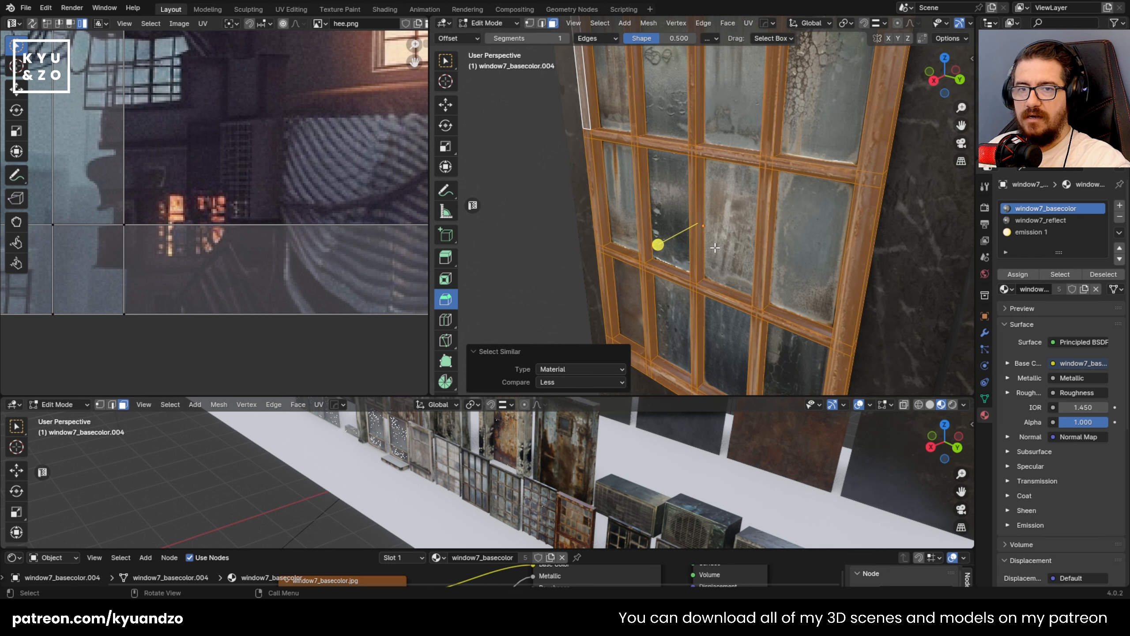
click(733, 231)
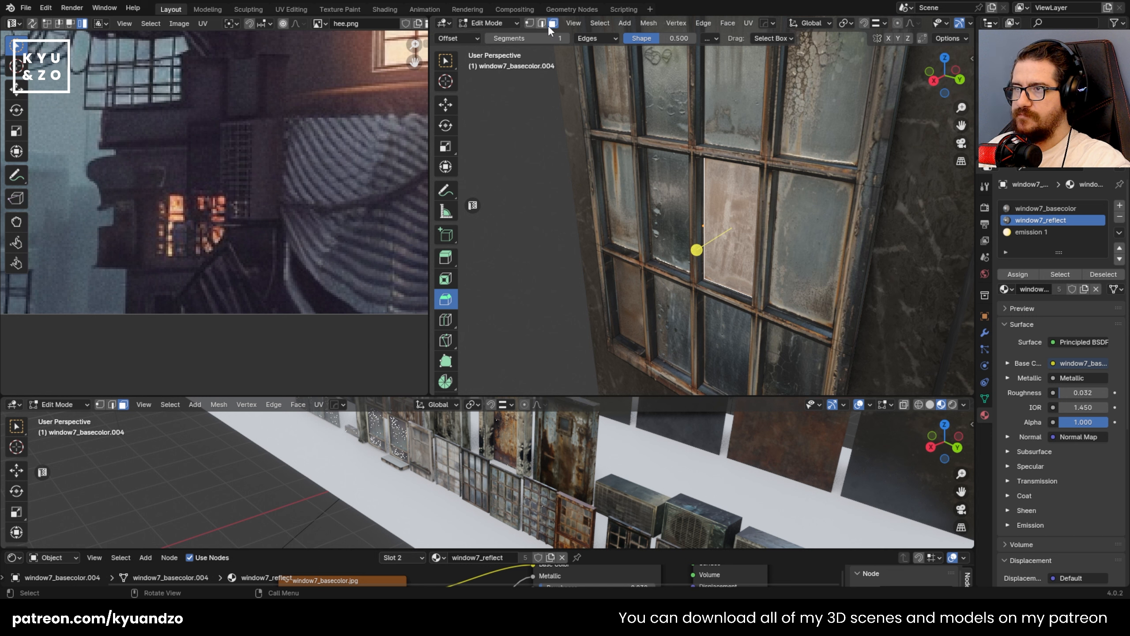
click(784, 234)
click(732, 243)
click(723, 336)
click(789, 351)
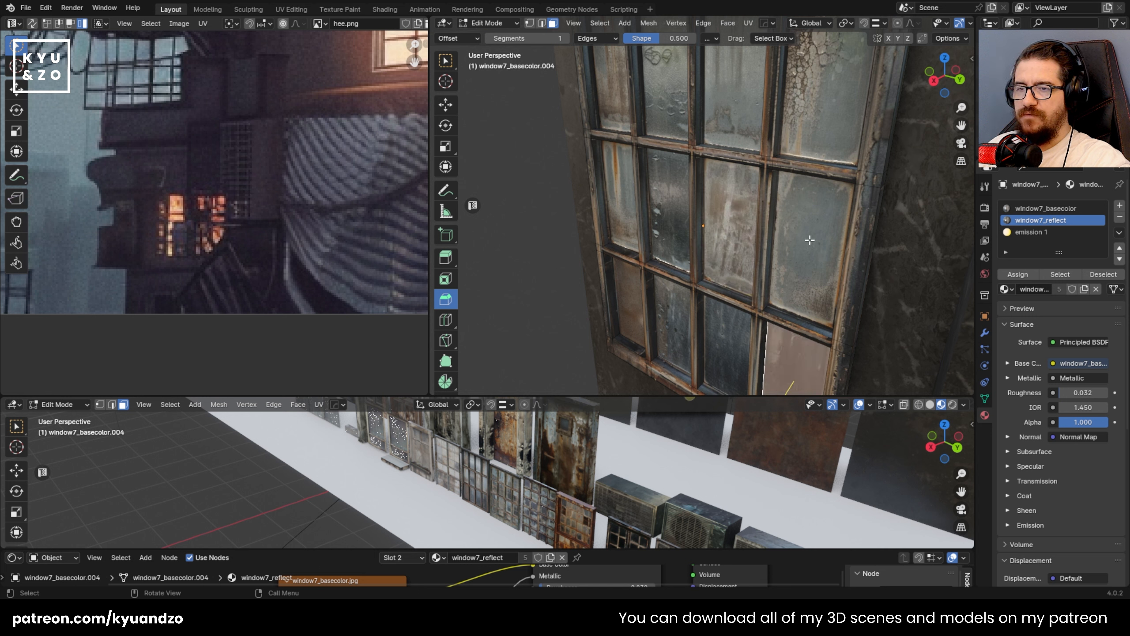
click(807, 249)
click(790, 352)
click(713, 348)
click(803, 256)
click(791, 352)
click(732, 250)
click(803, 261)
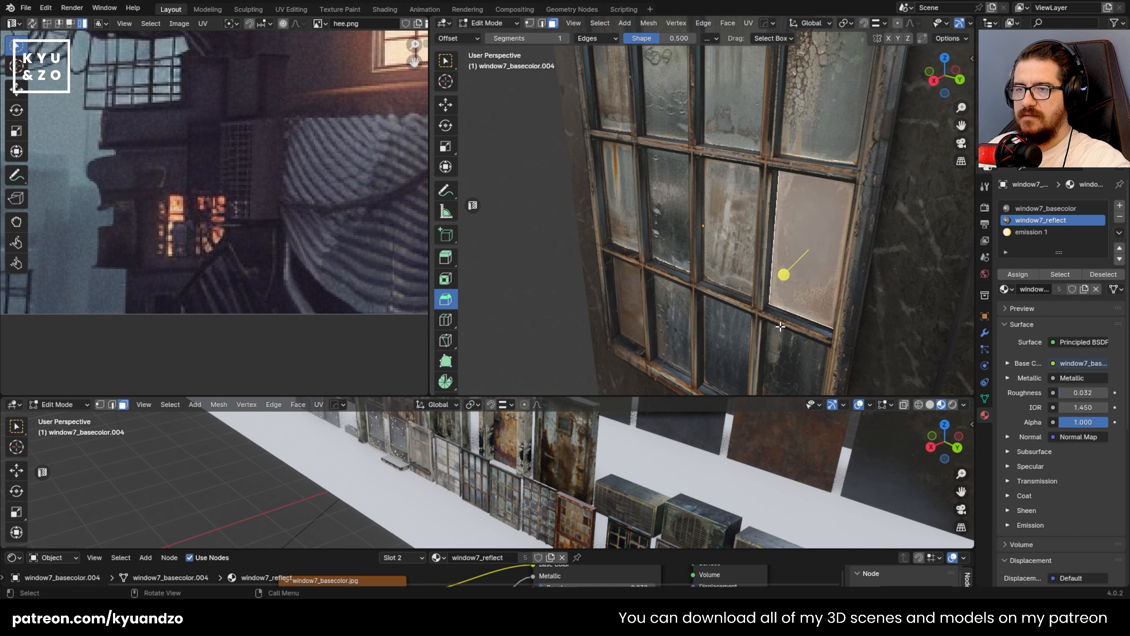
click(785, 350)
click(723, 341)
click(730, 262)
click(803, 256)
- Pick a bottom-row pane and select every face sharing its material using Select Similar
click(723, 340)
click(599, 23)
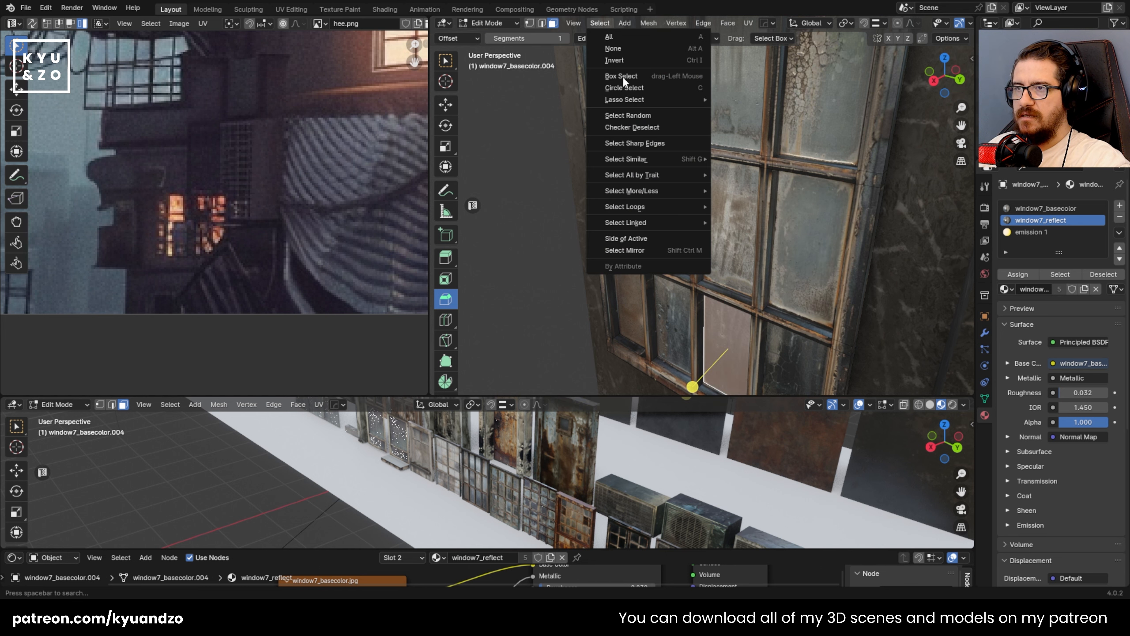
mouse_move(645, 158)
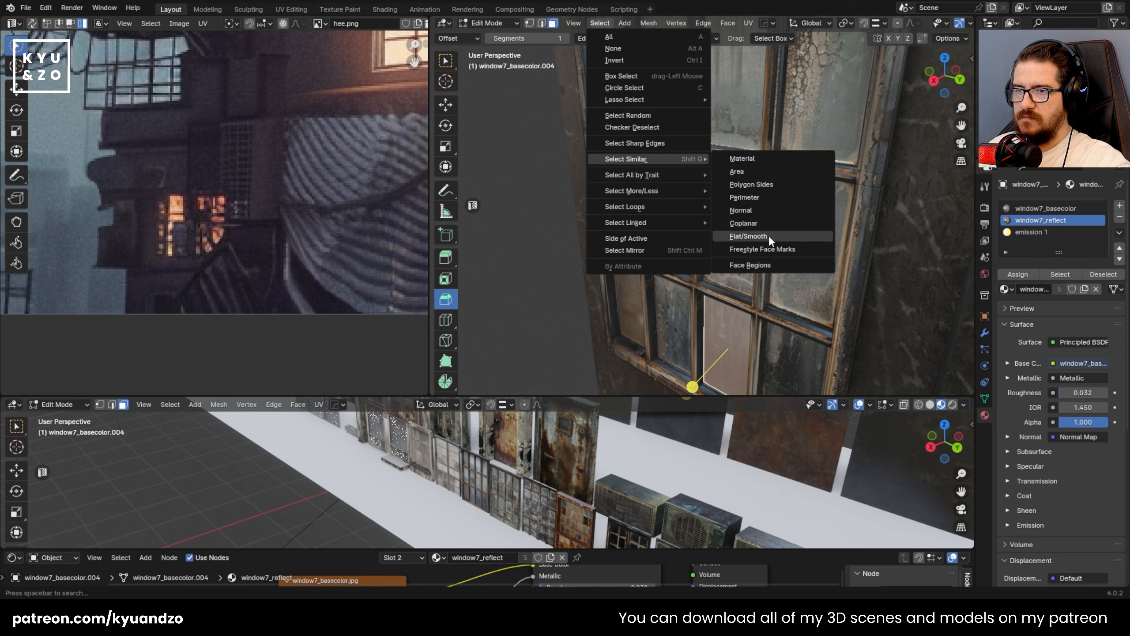
click(768, 160)
mouse_move(768, 160)
middle_down()
mouse_move(751, 152)
mouse_move(757, 160)
middle_up()
scroll(757, 160, down, 1)
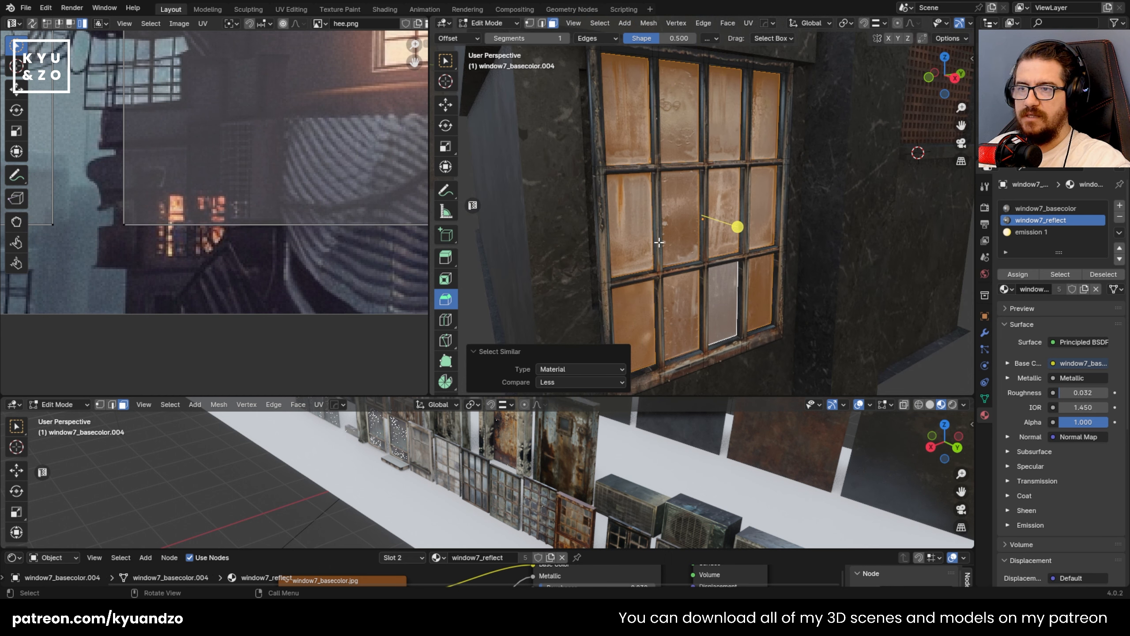
scroll(761, 199, up, 2)
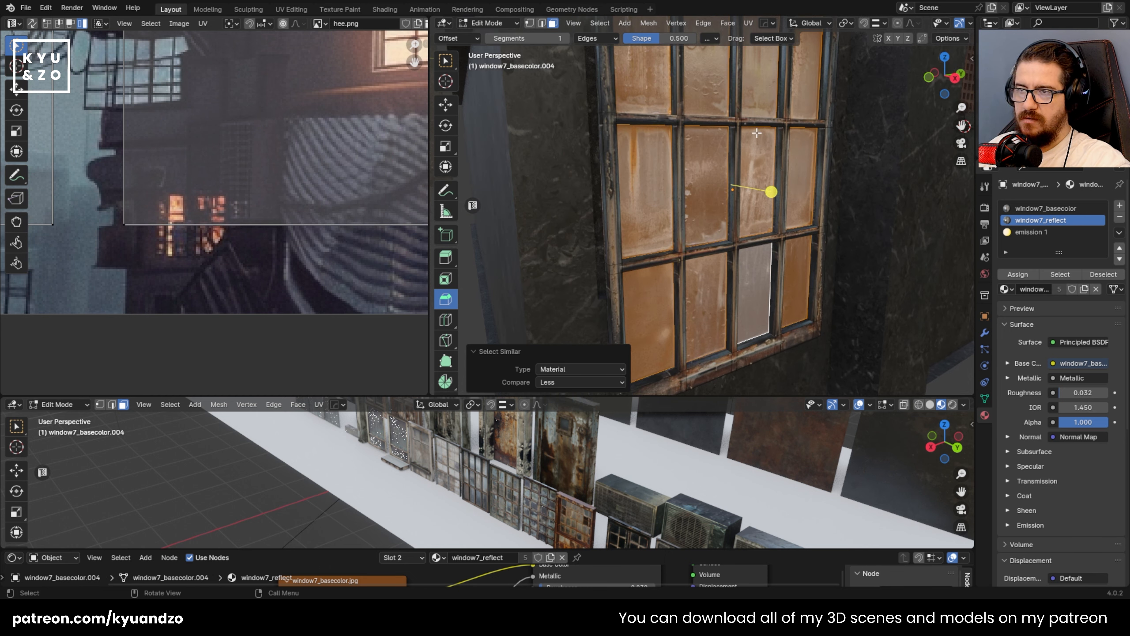
scroll(701, 287, down, 4)
scroll(671, 295, up, 2)
scroll(724, 261, up, 1)
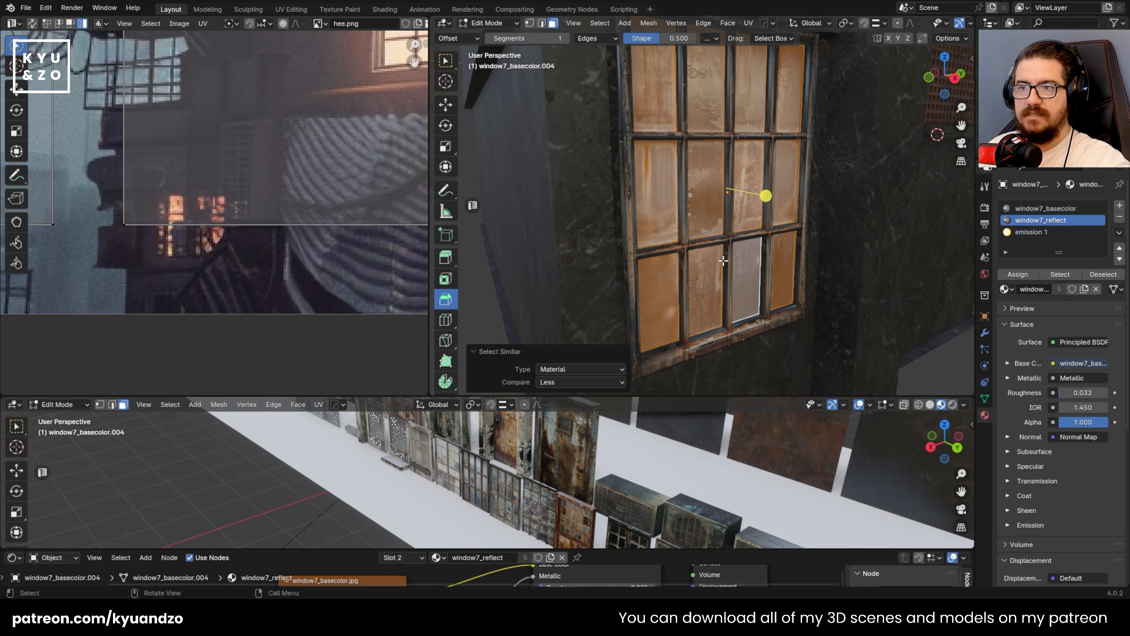
- Inspect the window in Object Mode and return to Edit Mode
middle_drag(800, 197, 703, 161)
key(Tab)
scroll(716, 193, down, 7)
scroll(720, 193, up, 3)
scroll(731, 186, up, 2)
scroll(731, 187, up, 3)
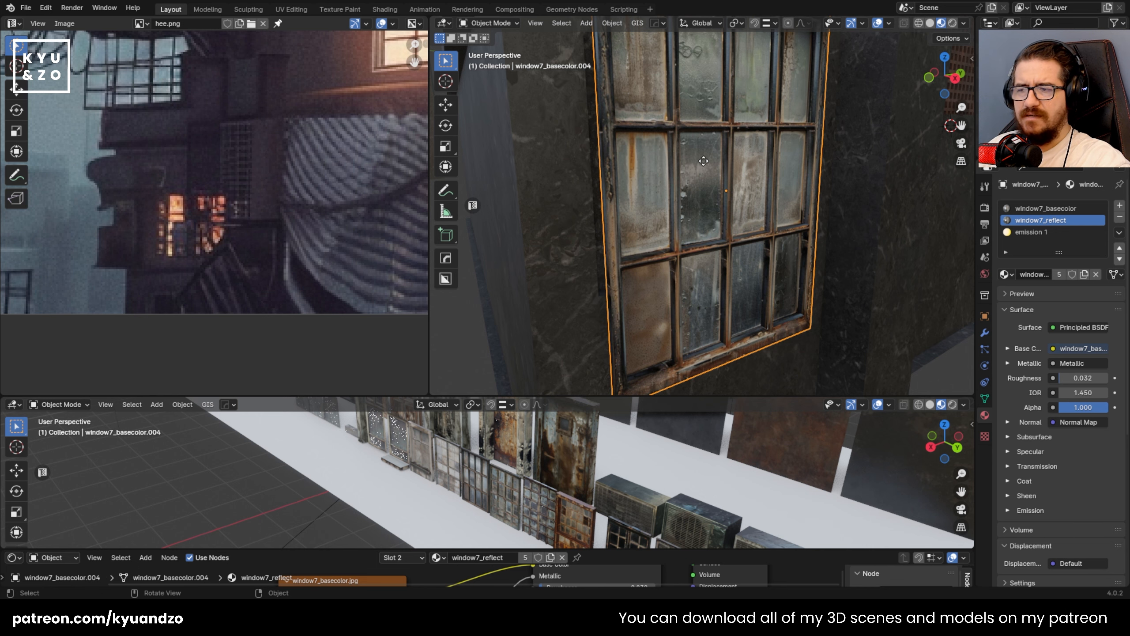
scroll(703, 161, up, 2)
key(Tab)
- Pick individual middle-row panes and a vertical frame bar one at a time, examining the window from both sides
click(703, 161)
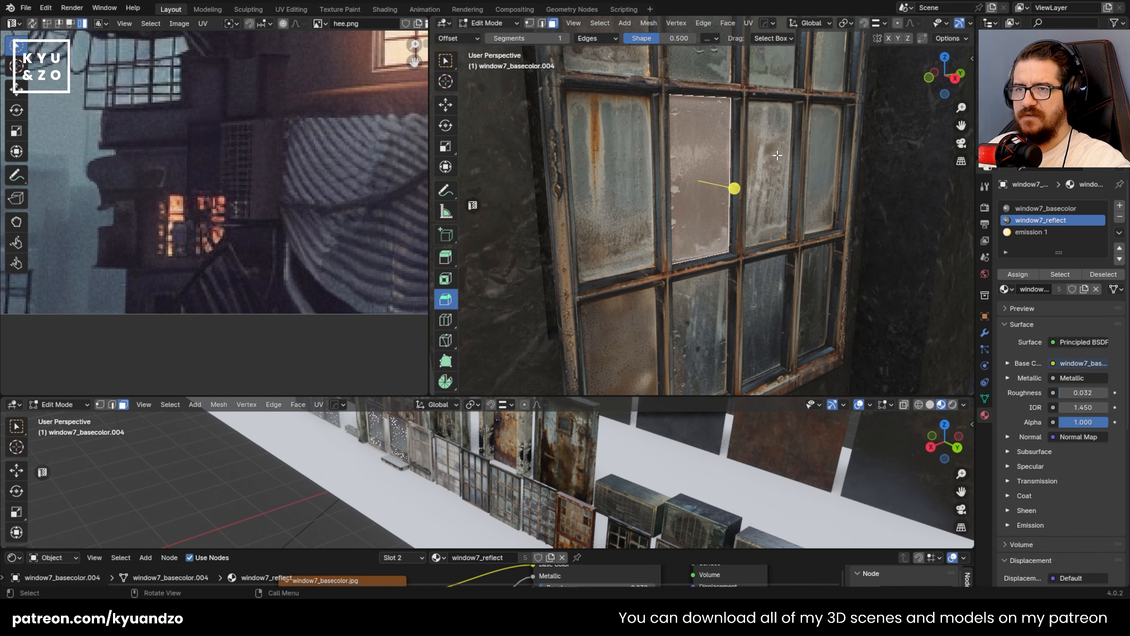
click(781, 164)
scroll(781, 163, up, 2)
middle_drag(781, 164, 656, 195)
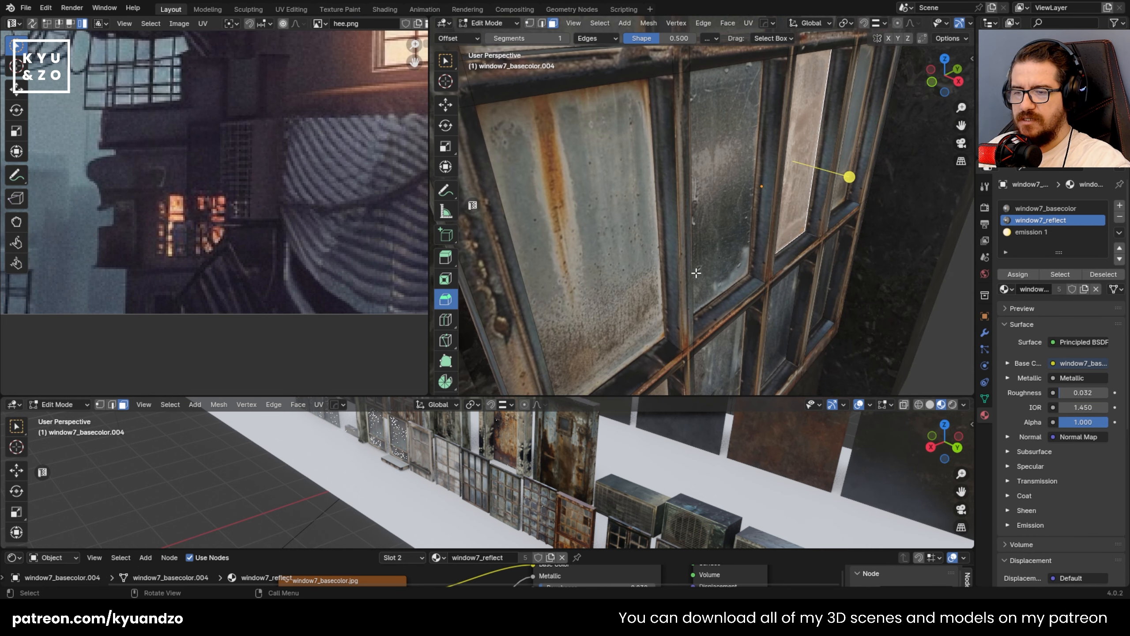
middle_drag(655, 387, 664, 239)
click(673, 129)
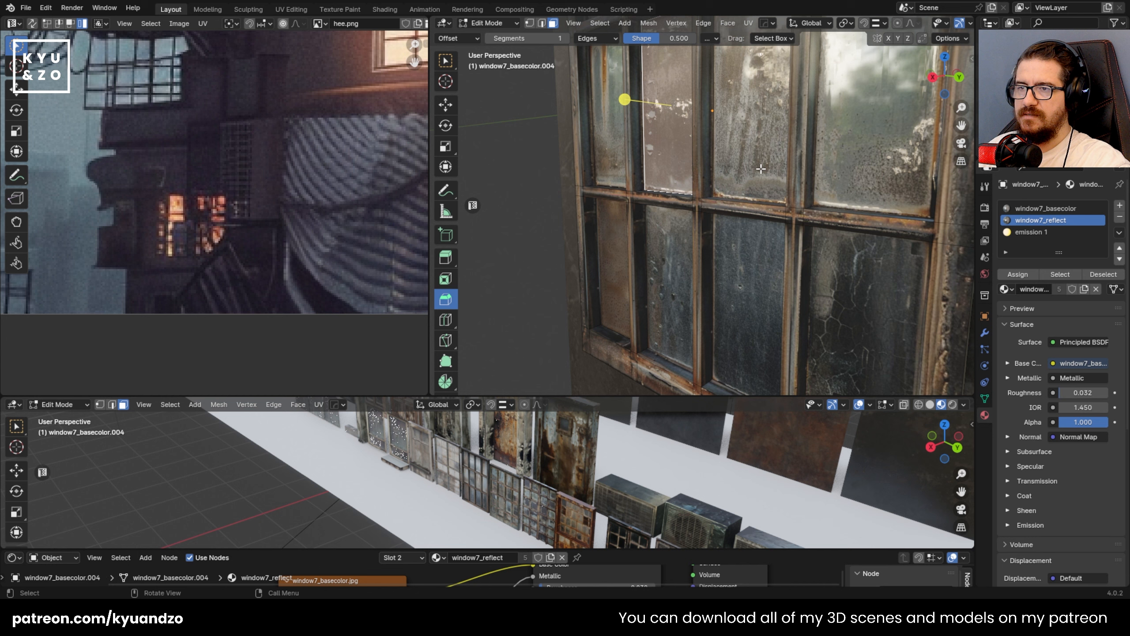
click(760, 167)
scroll(760, 169, down, 2)
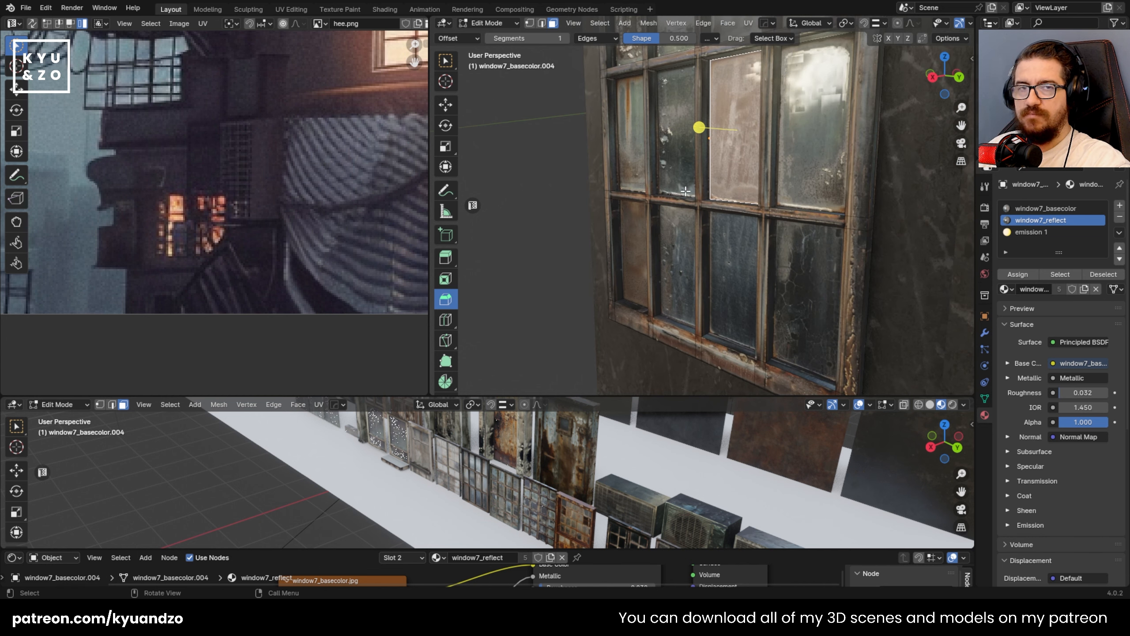
scroll(664, 156, down, 3)
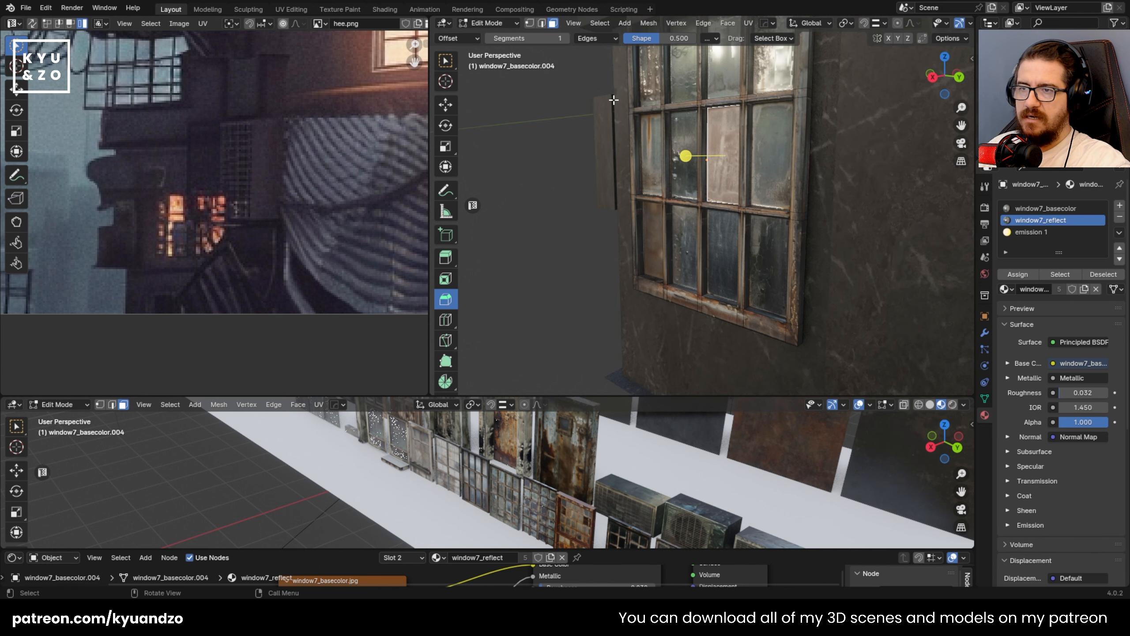
click(636, 216)
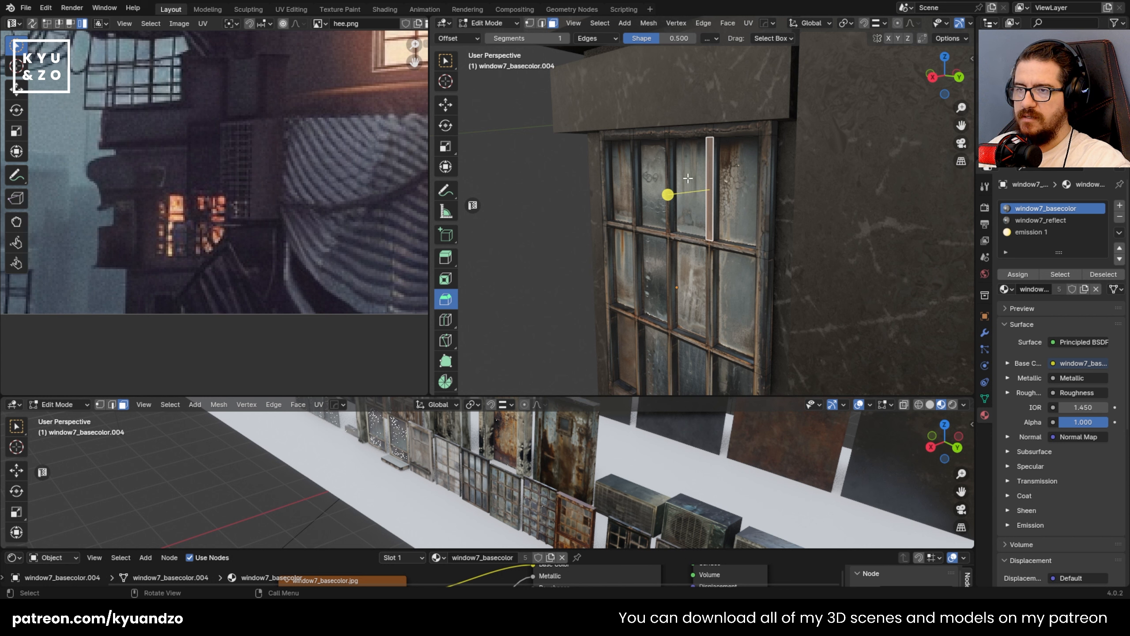
- Pick a top-row pane and select all faces with the same material using Select Similar
click(688, 178)
click(600, 23)
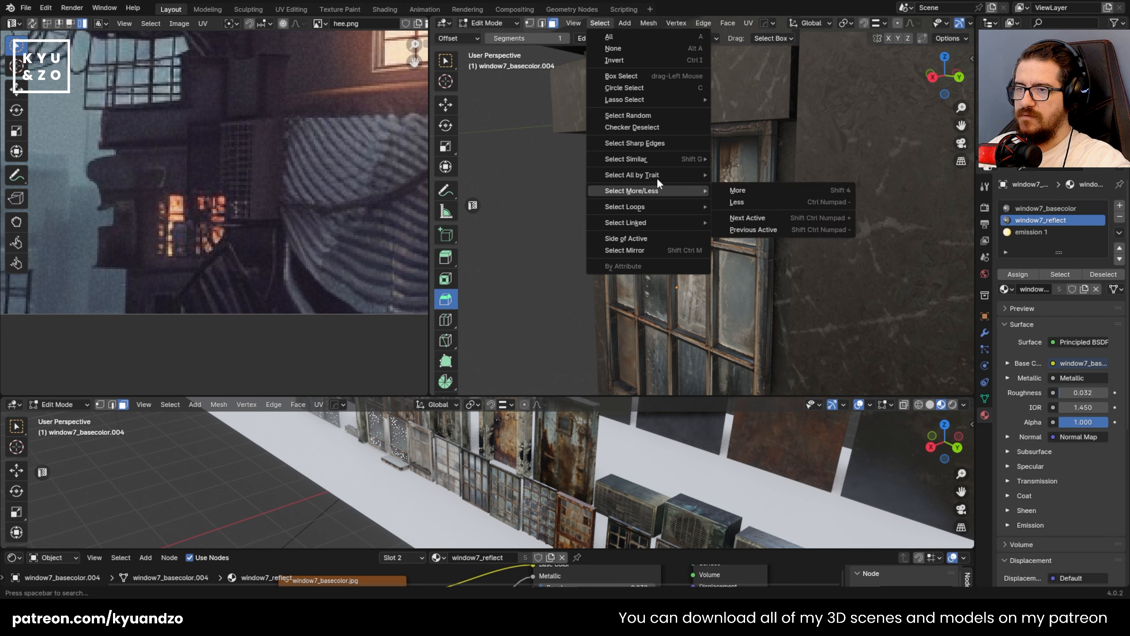
mouse_move(667, 159)
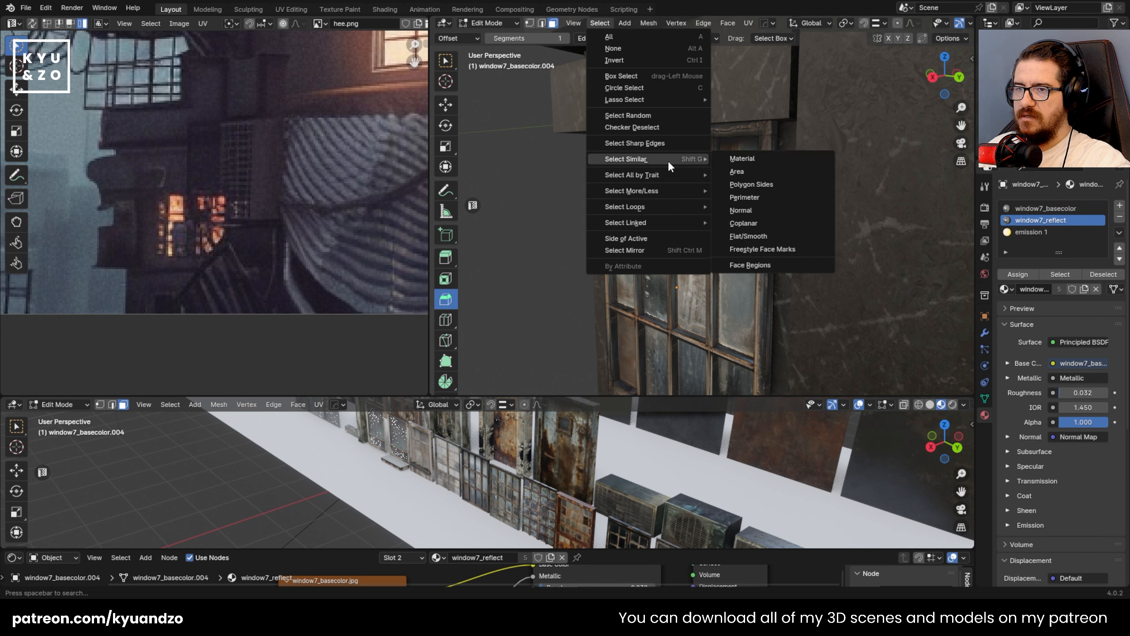
click(759, 155)
scroll(704, 227, up, 3)
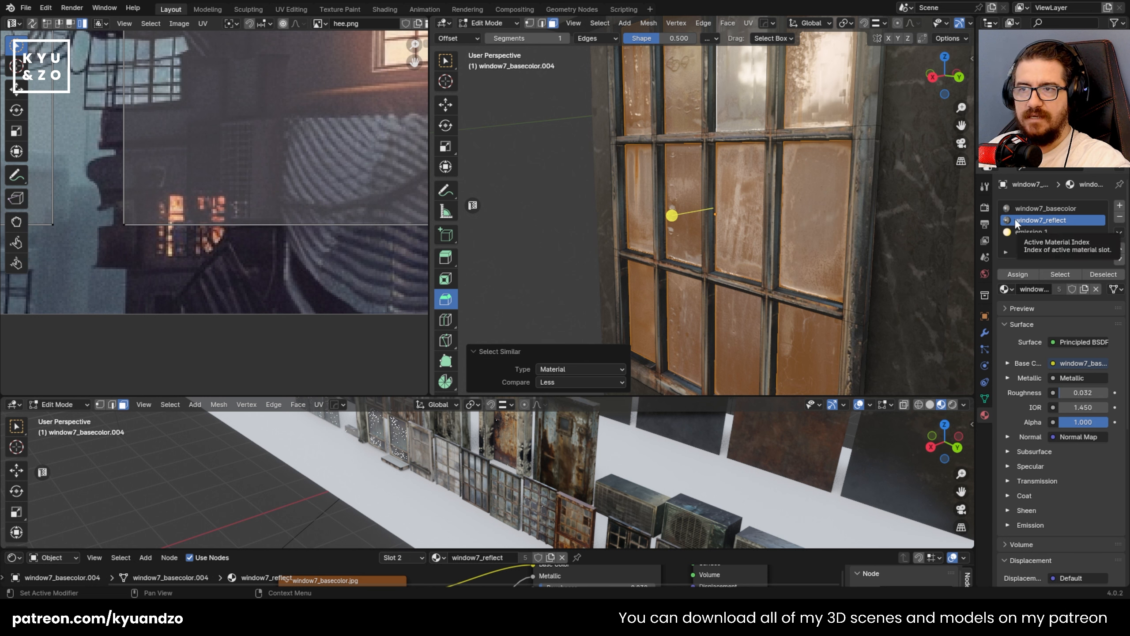
- Select only the third glass pane of the window's middle row
click(807, 203)
click(732, 194)
click(647, 23)
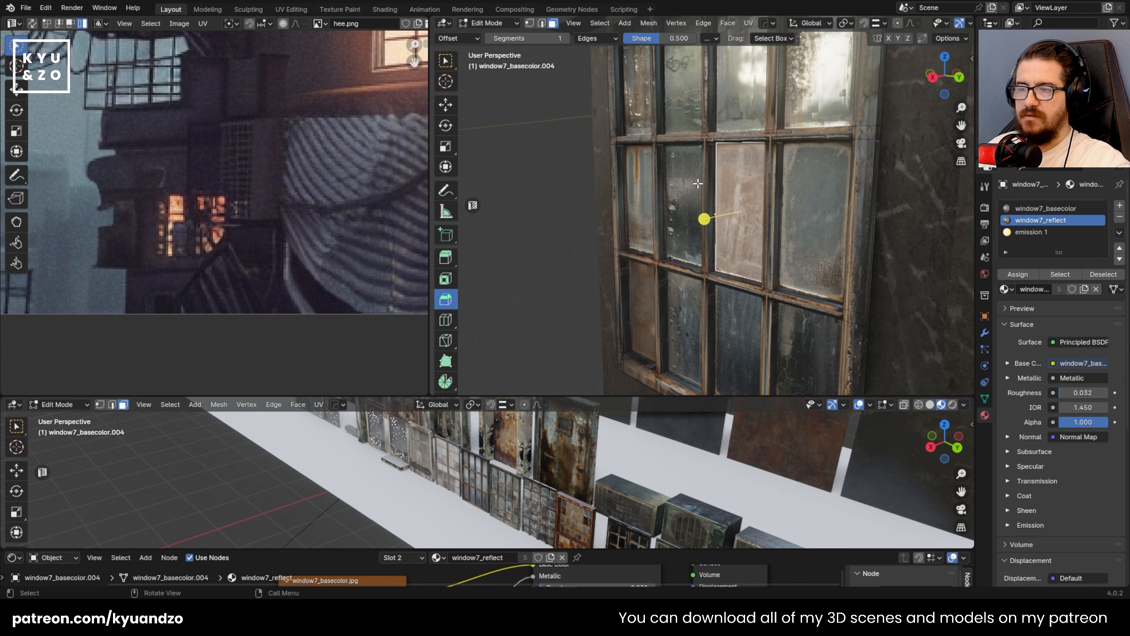
click(658, 23)
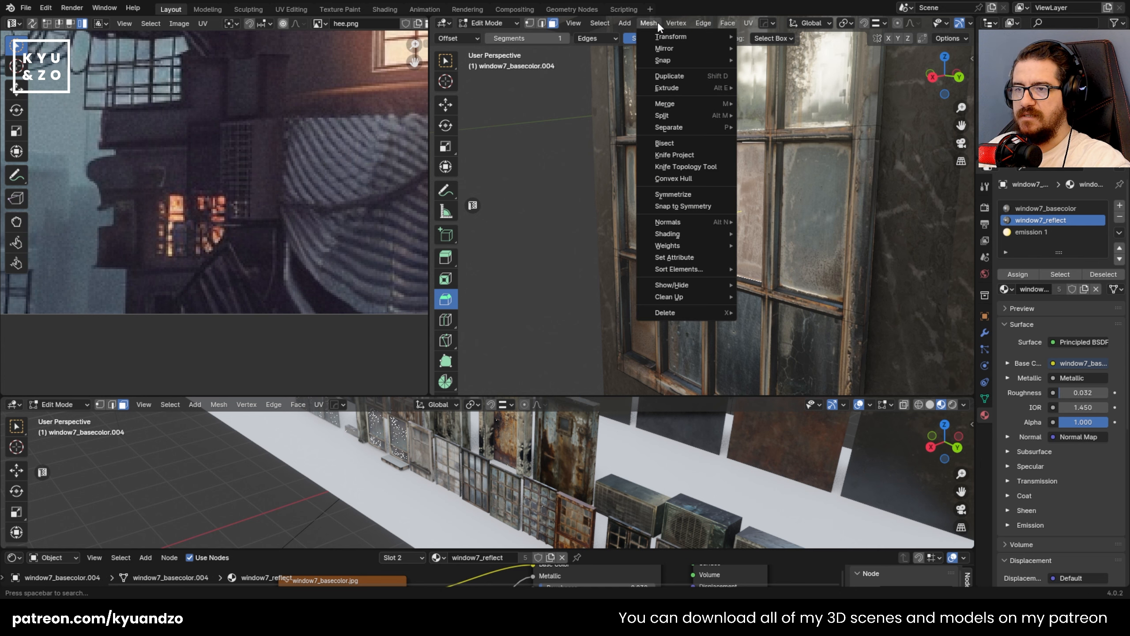
middle_drag(714, 190, 728, 163)
middle_drag(804, 109, 854, 89)
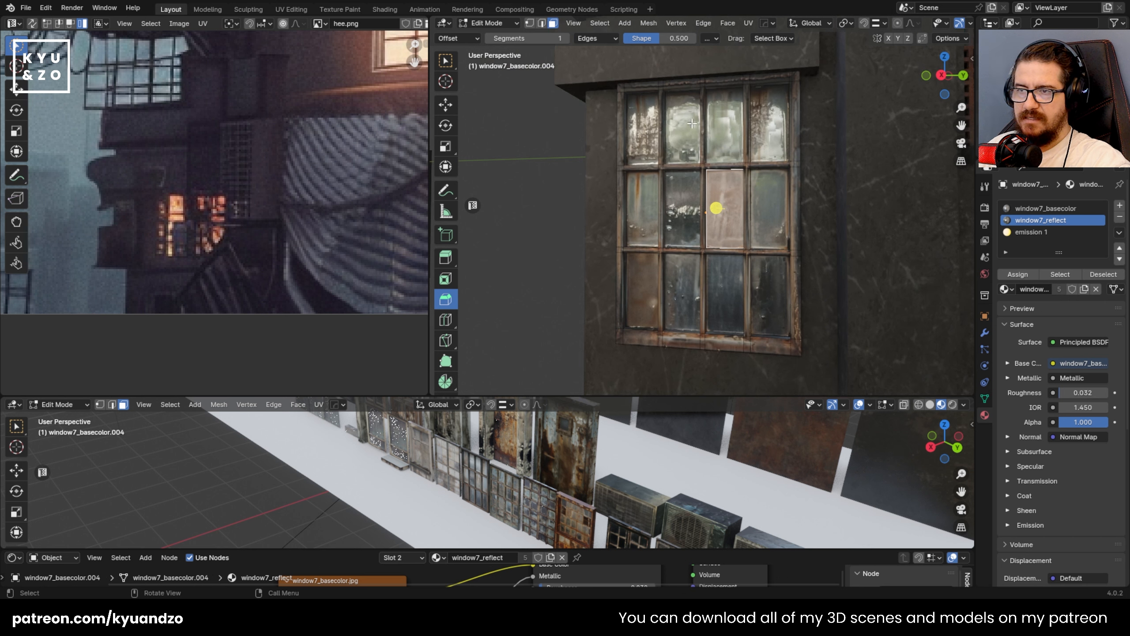
scroll(705, 177, up, 3)
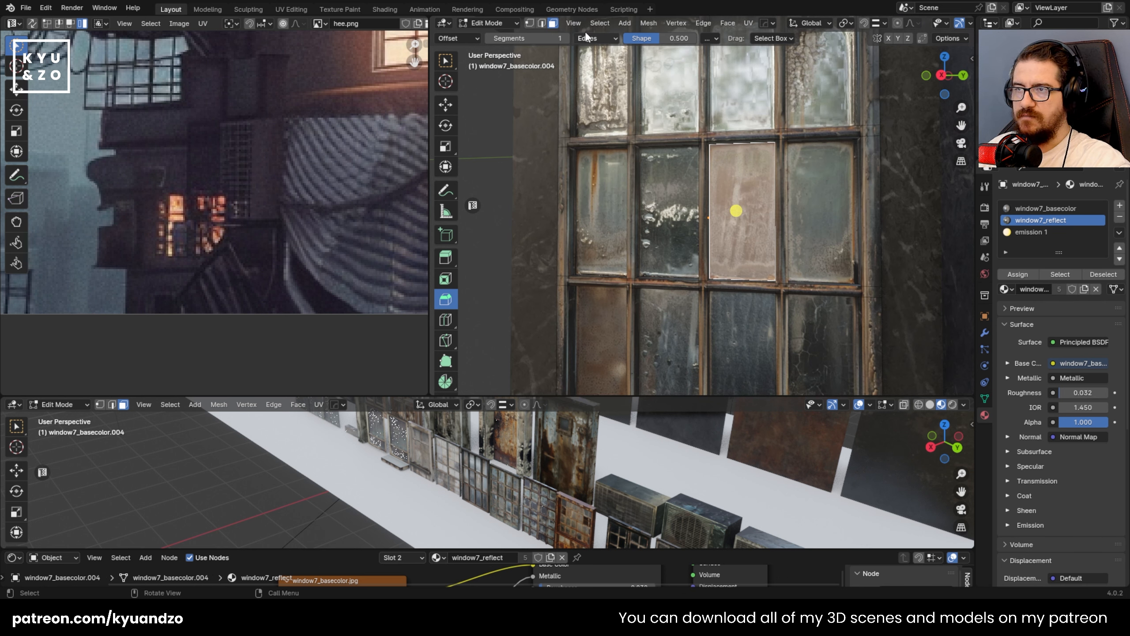
click(647, 25)
click(672, 24)
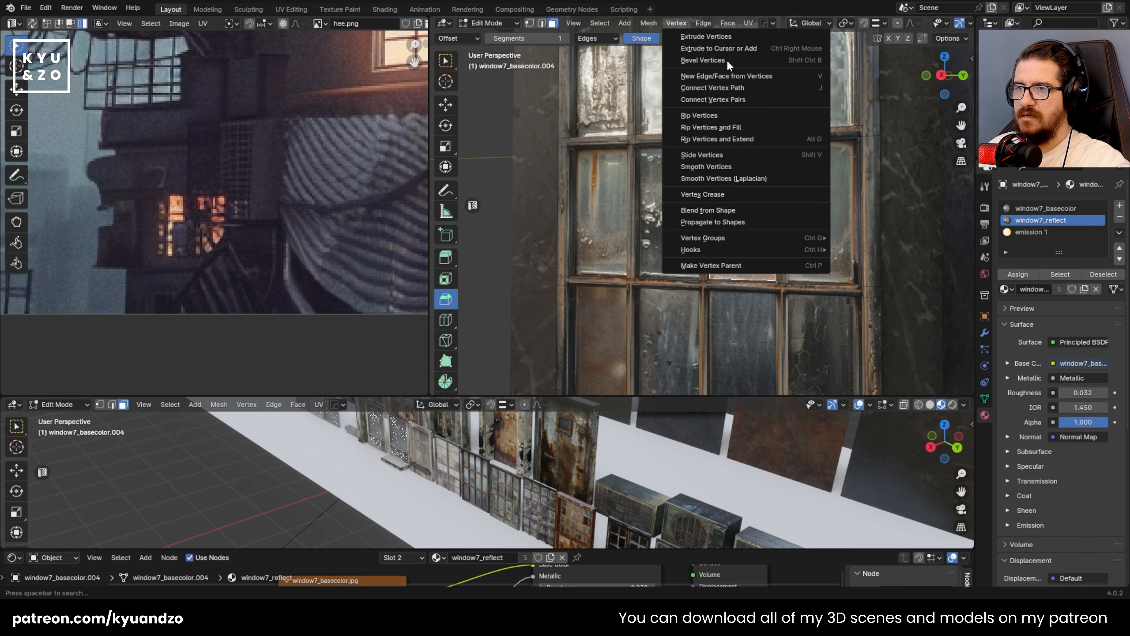
mouse_move(650, 25)
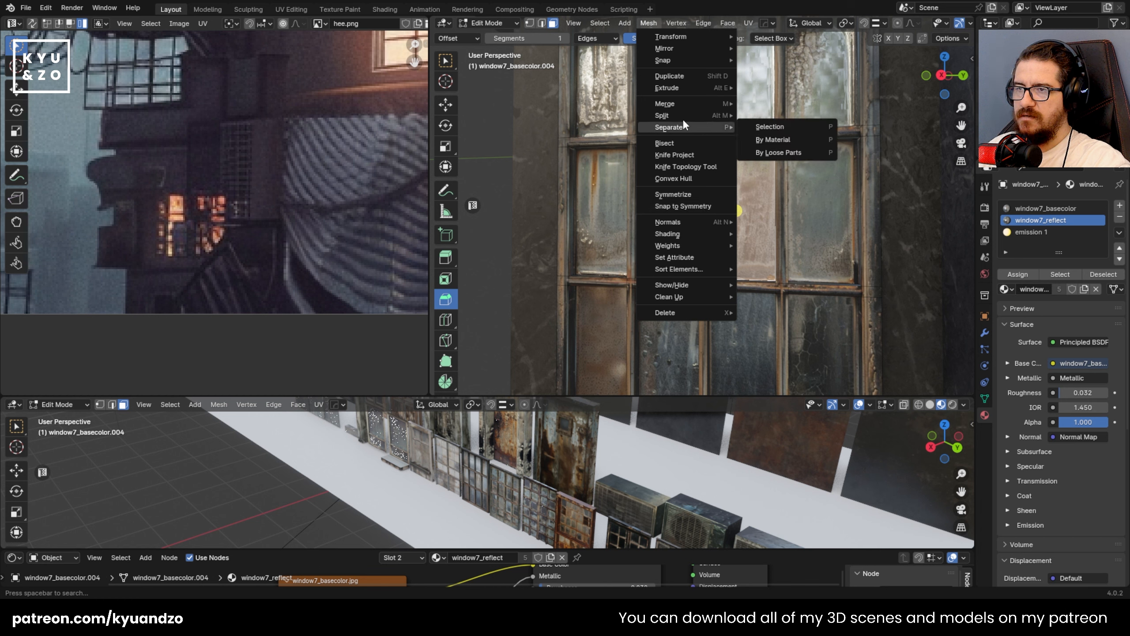
mouse_move(602, 23)
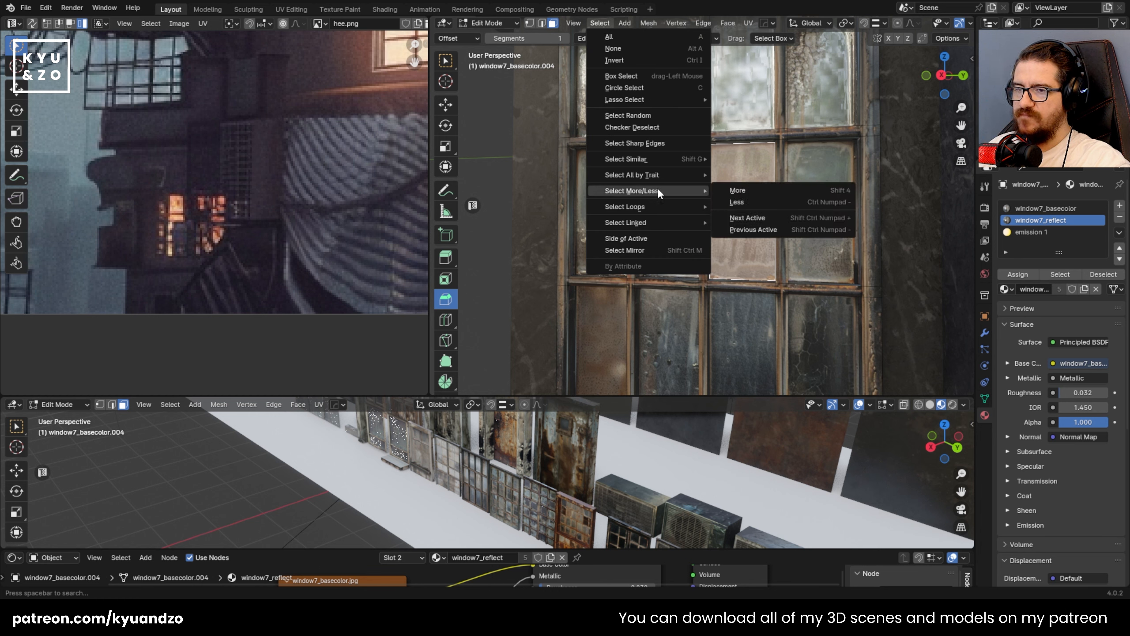
- Select all glass panes of the window with Select Similar set to Coplanar and check the selection up close
mouse_move(685, 159)
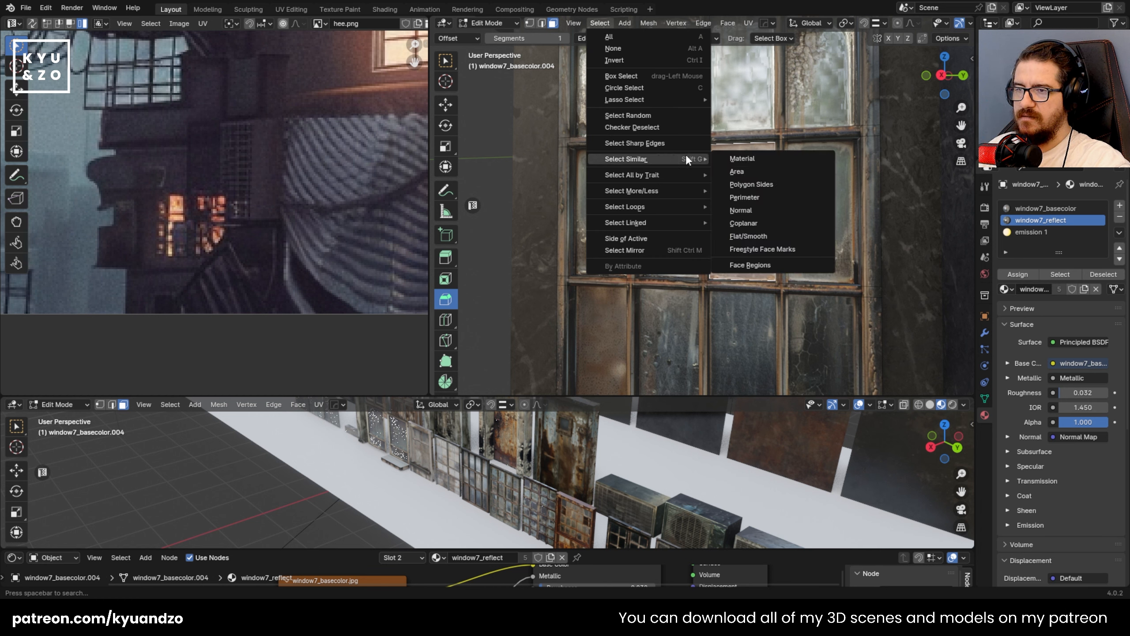
click(780, 226)
middle_drag(781, 226, 725, 157)
scroll(724, 158, down, 5)
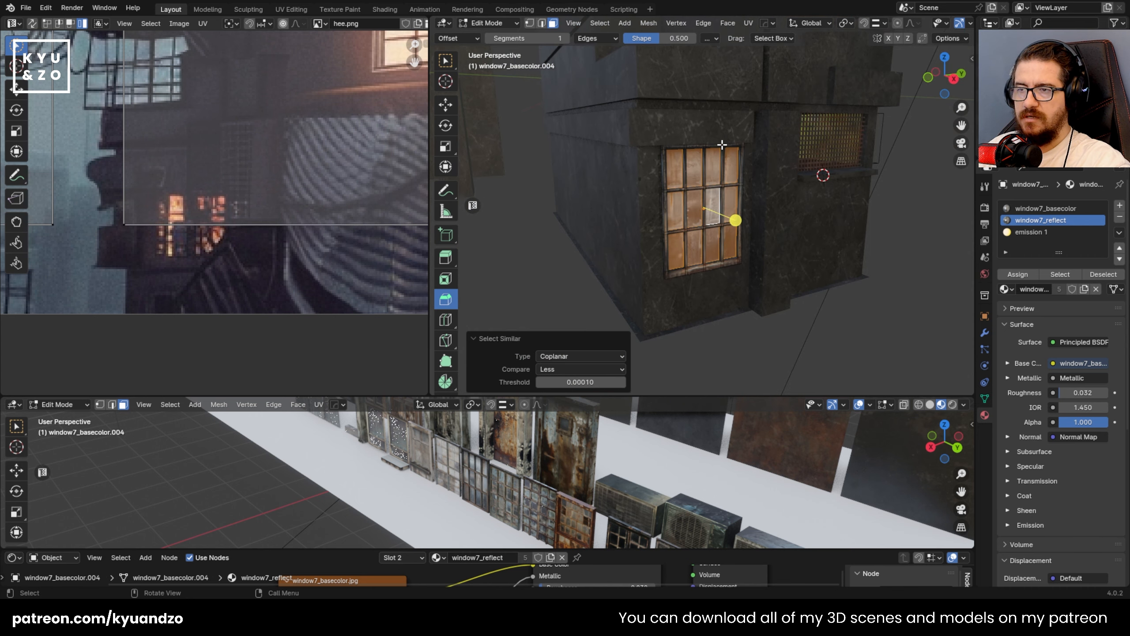
scroll(723, 151, up, 4)
scroll(722, 145, down, 5)
scroll(722, 145, up, 1)
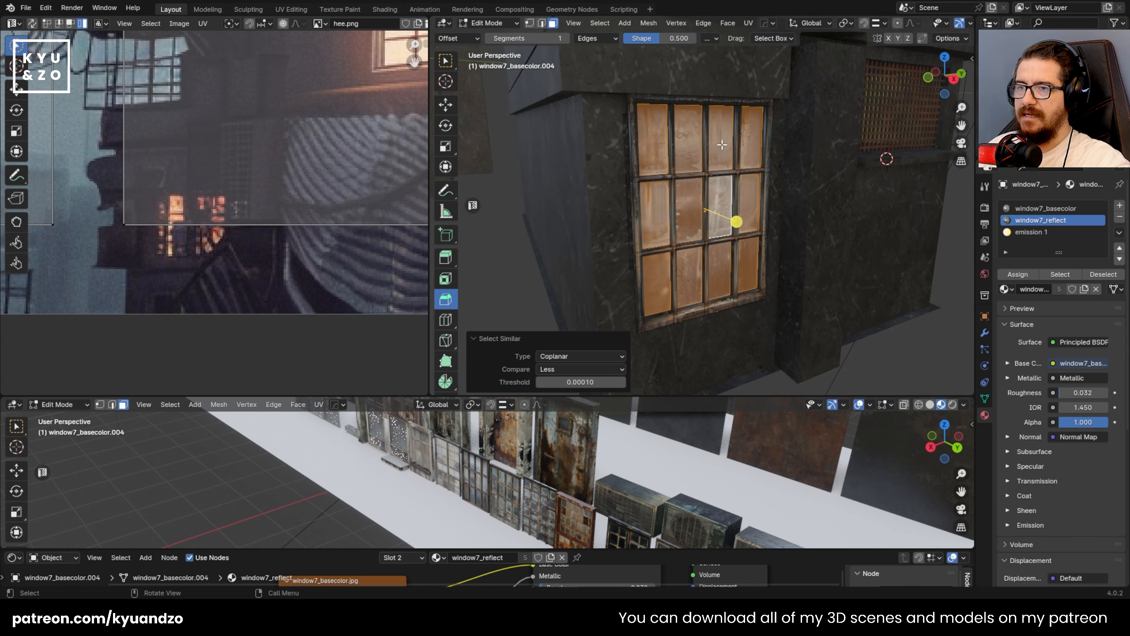
middle_drag(692, 189, 733, 297)
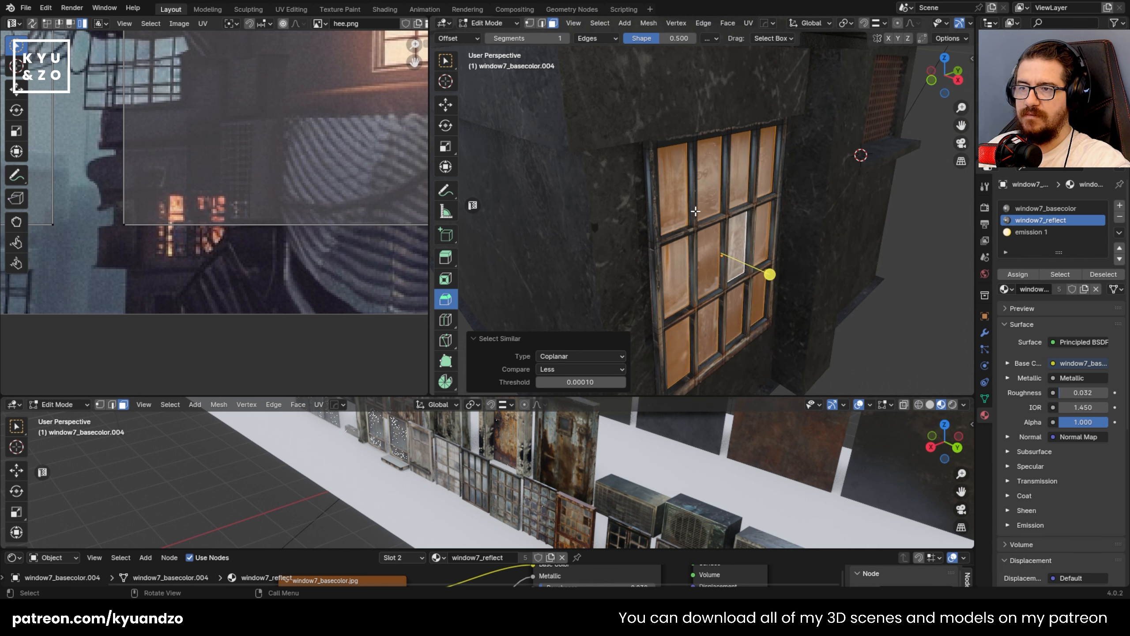
scroll(695, 211, up, 4)
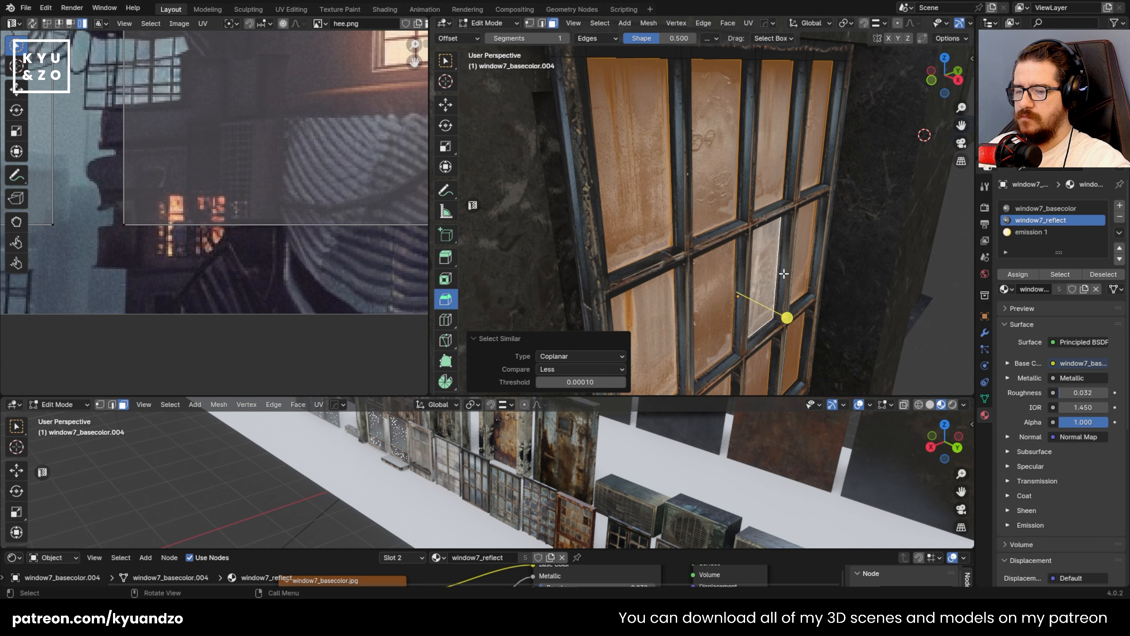
shift+middle_drag(711, 257, 723, 182)
scroll(708, 176, down, 3)
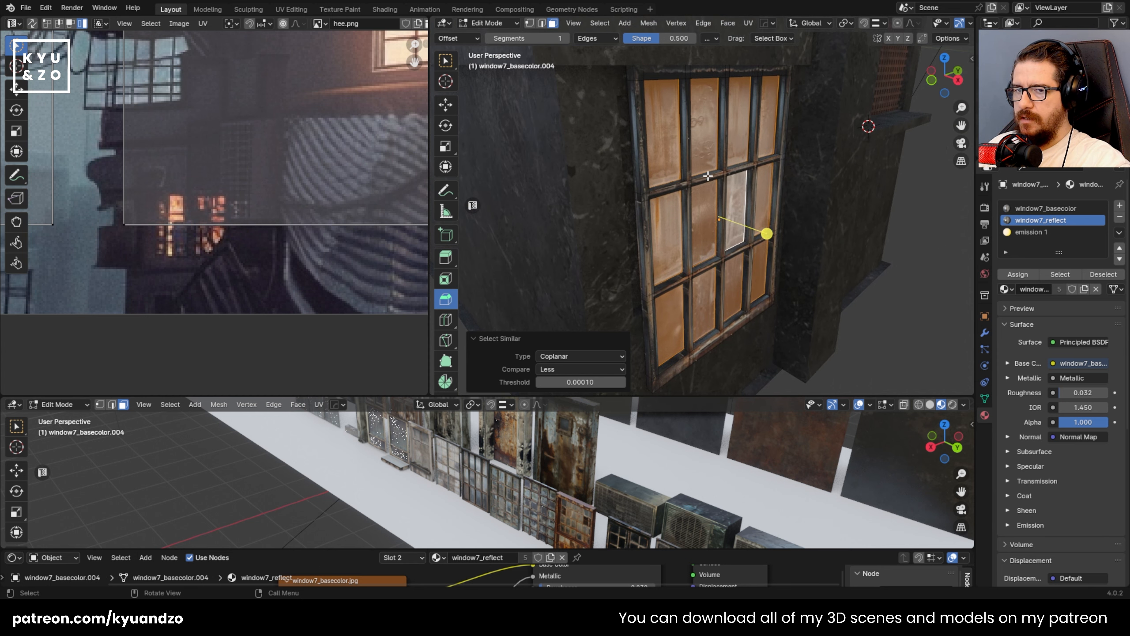
scroll(649, 312, up, 1)
- Assign the emission 1 material to the selected panes and return to Object Mode to check the glow
click(1036, 232)
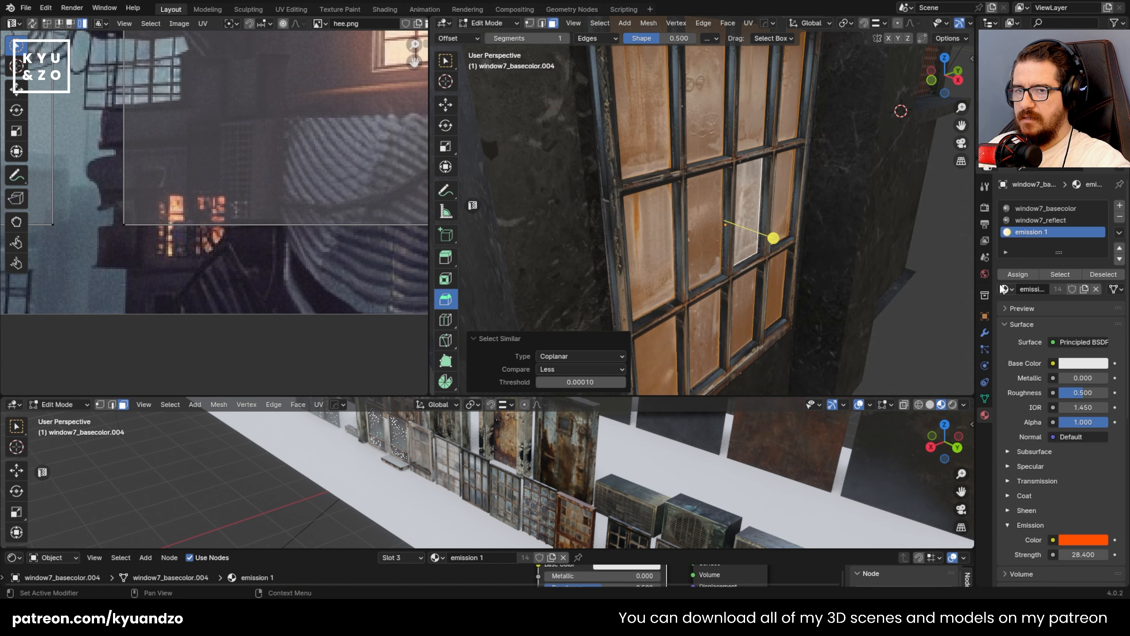
click(1017, 273)
key(Tab)
scroll(742, 240, down, 5)
middle_drag(750, 229, 644, 184)
scroll(667, 196, up, 4)
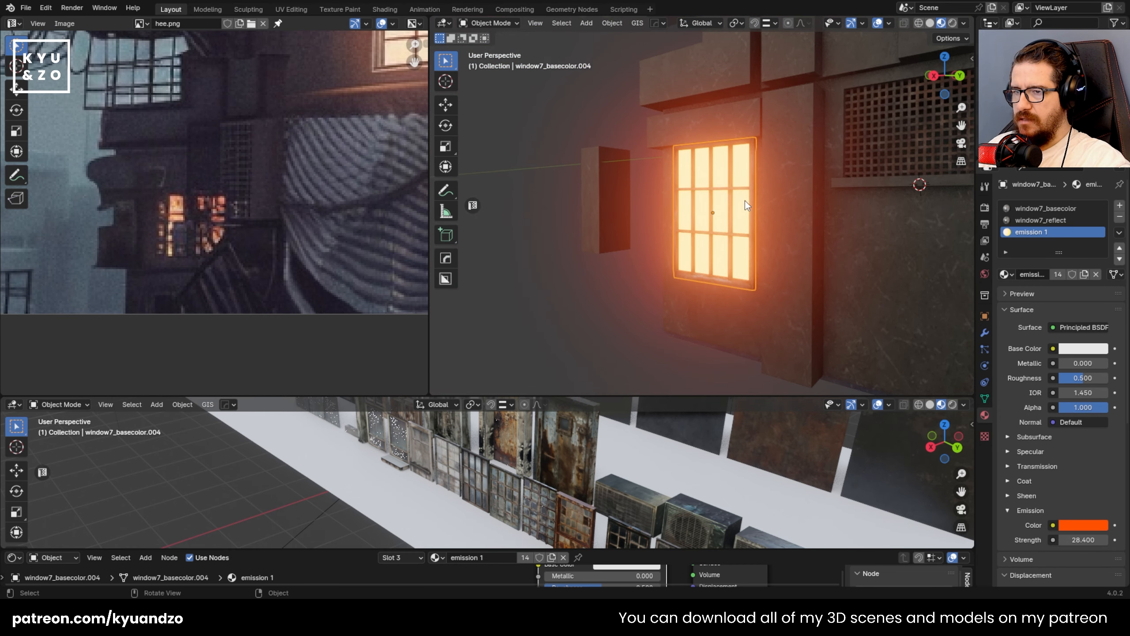
middle_drag(745, 200, 665, 219)
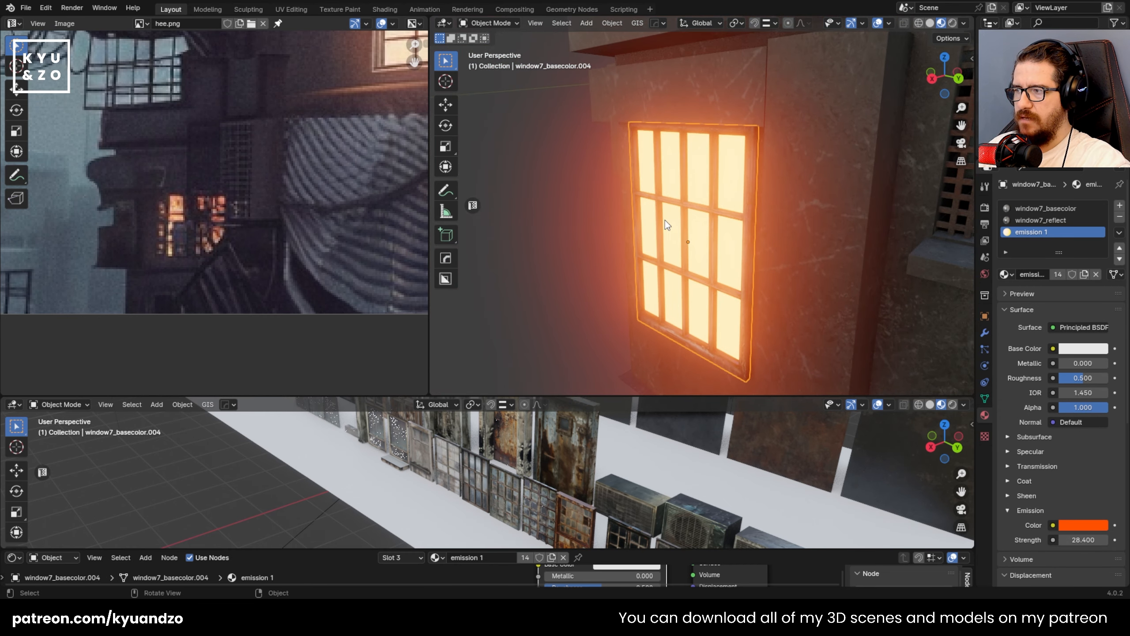
- Scale the glowing window to 0.46 and move it about -0.014 m along X
key(s)
click(750, 251)
middle_drag(751, 252, 709, 214)
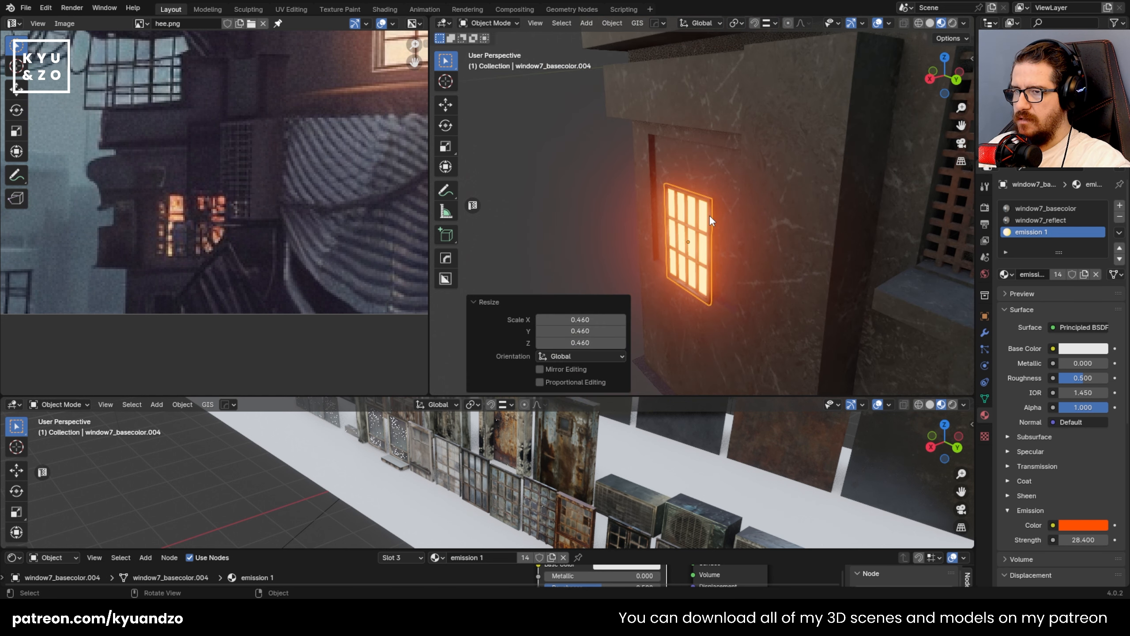
key(g)
key(y)
key(x)
click(723, 214)
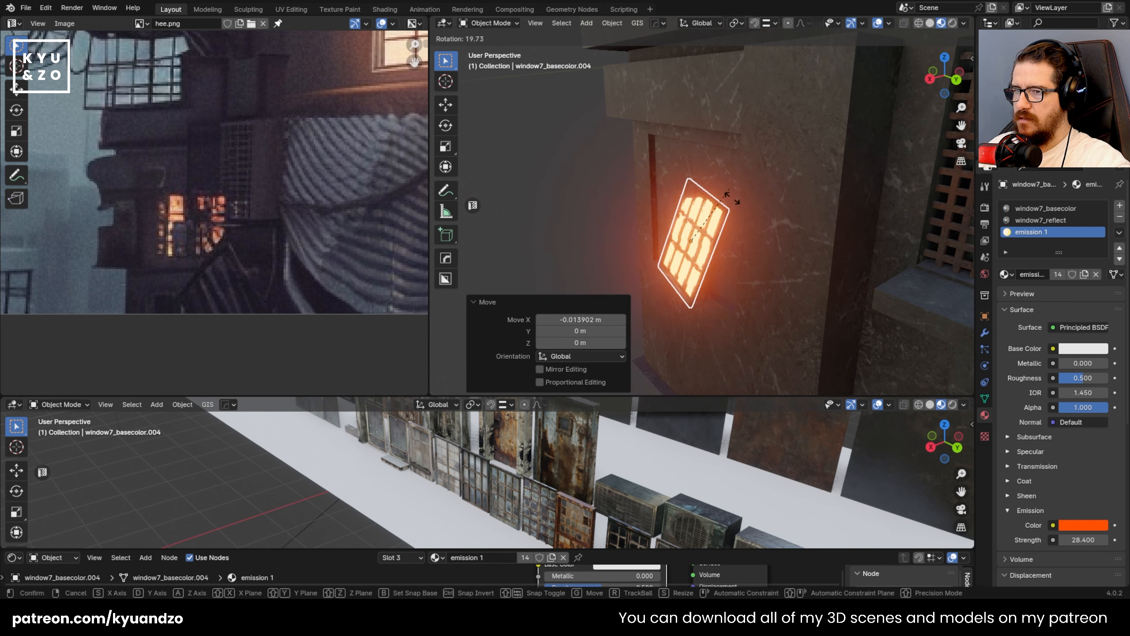
- Rotate the window -90° about X and push it back along X into the wall
key(r)
key(y)
key(x)
click(749, 259)
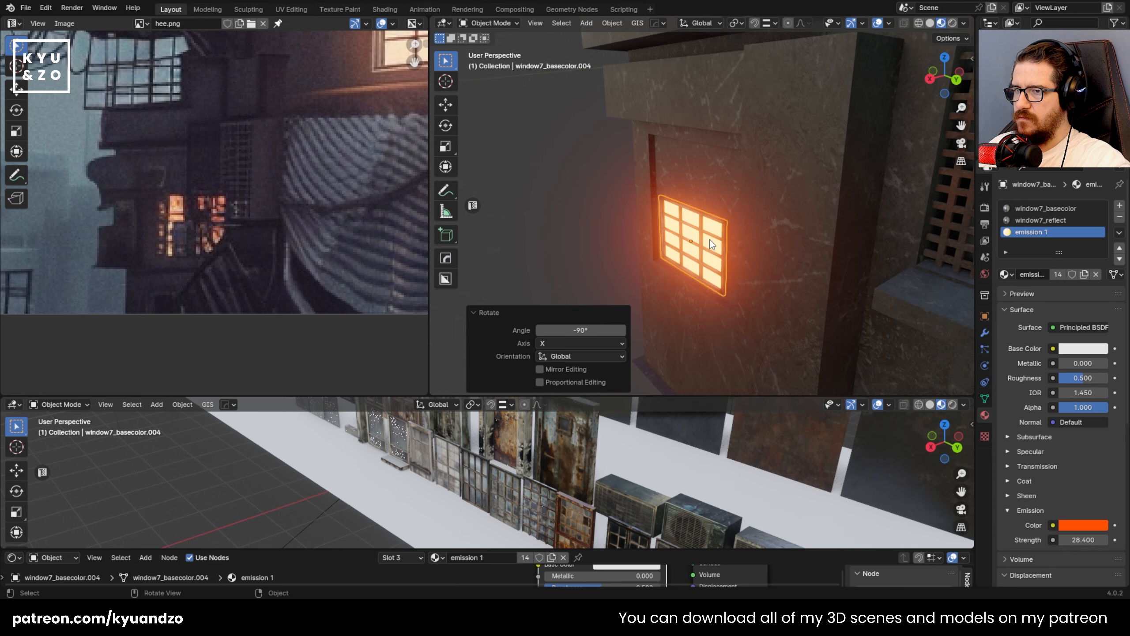
middle_drag(749, 260, 841, 252)
shift+middle_drag(671, 203, 750, 202)
scroll(698, 175, up, 3)
key(g)
key(x)
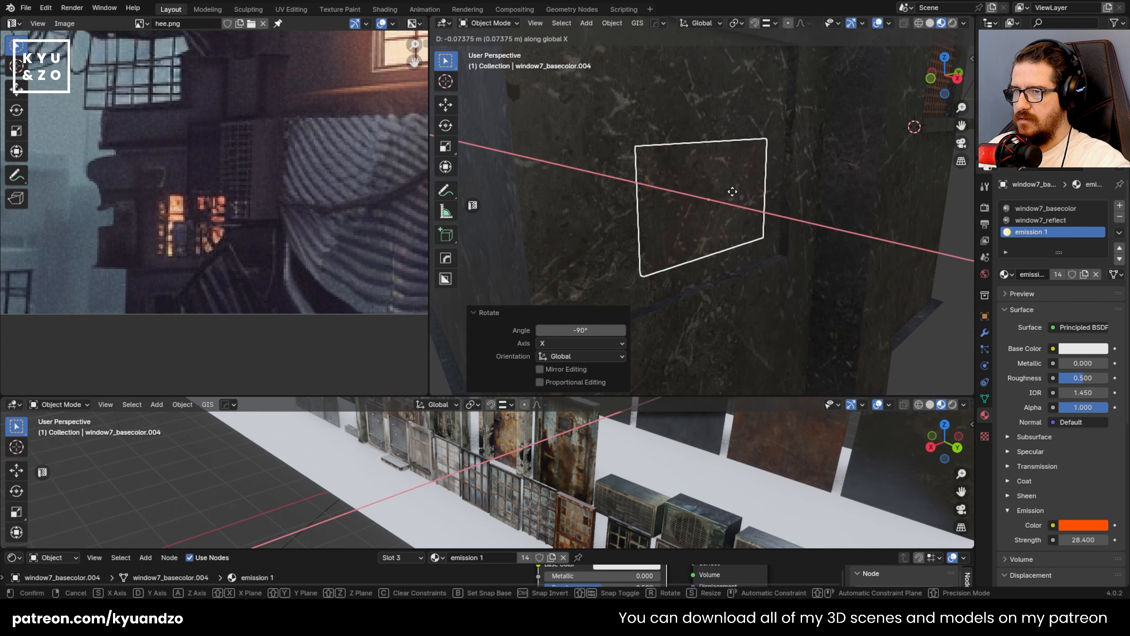
click(743, 200)
- Move the wall's recess face around the window along X in Edit Mode, then reselect the window in Object Mode
click(631, 116)
scroll(630, 117, down, 4)
key(Tab)
middle_drag(630, 116, 724, 179)
click(613, 196)
key(g)
middle_drag(613, 197, 756, 235)
key(x)
click(623, 229)
key(g)
key(y)
key(x)
click(701, 247)
key(Tab)
click(779, 232)
scroll(798, 200, down, 4)
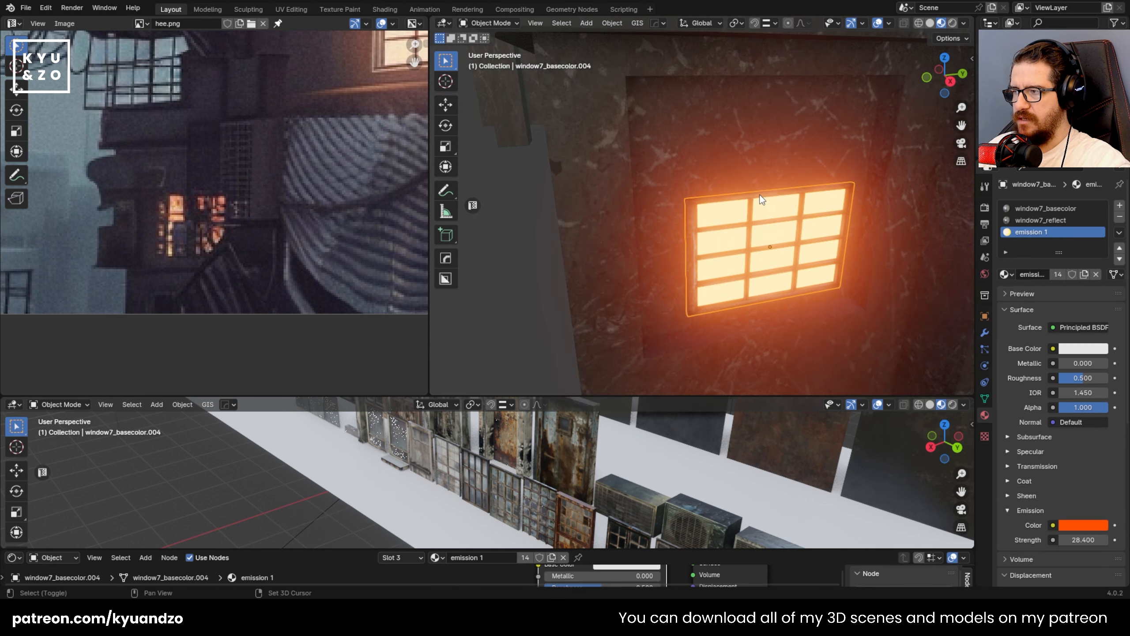
- Compare with the reference and move the glowing window about -0.045 m along Y and -0.02 m along X
middle_drag(714, 171, 659, 150)
scroll(638, 131, down, 3)
scroll(648, 192, up, 3)
scroll(312, 196, down, 5)
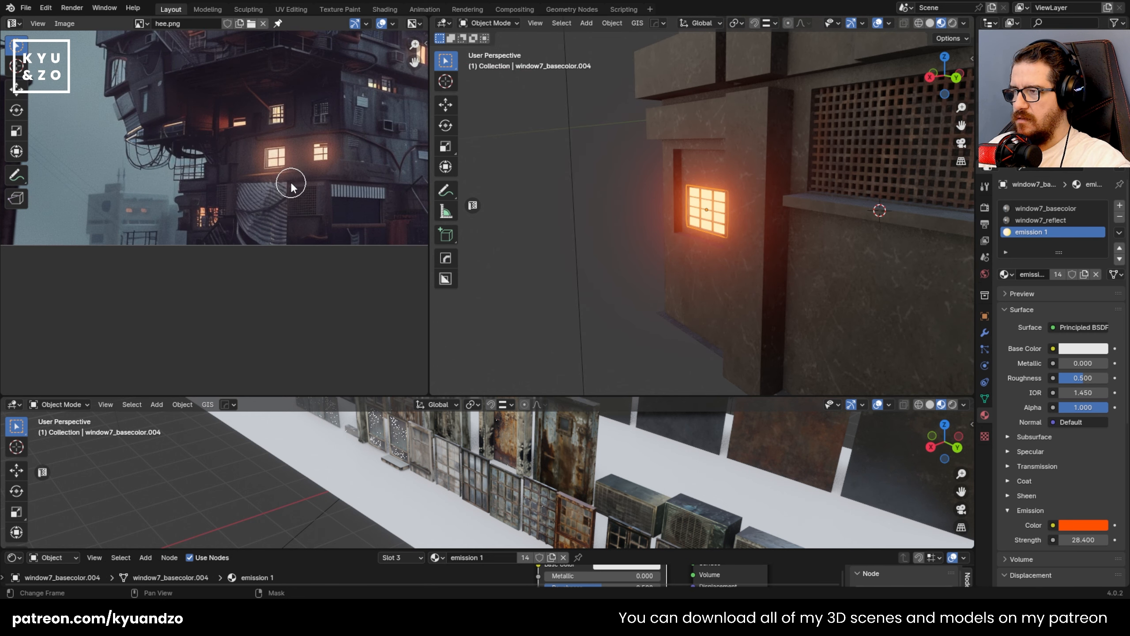
scroll(305, 187, up, 1)
scroll(712, 223, up, 5)
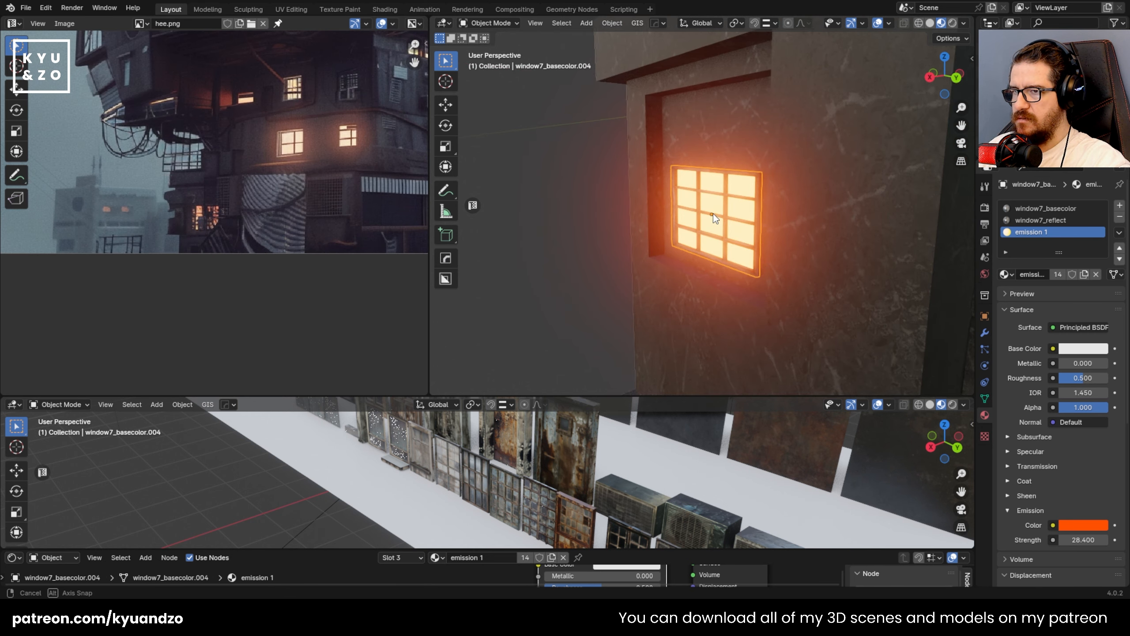
key(g)
key(y)
click(776, 220)
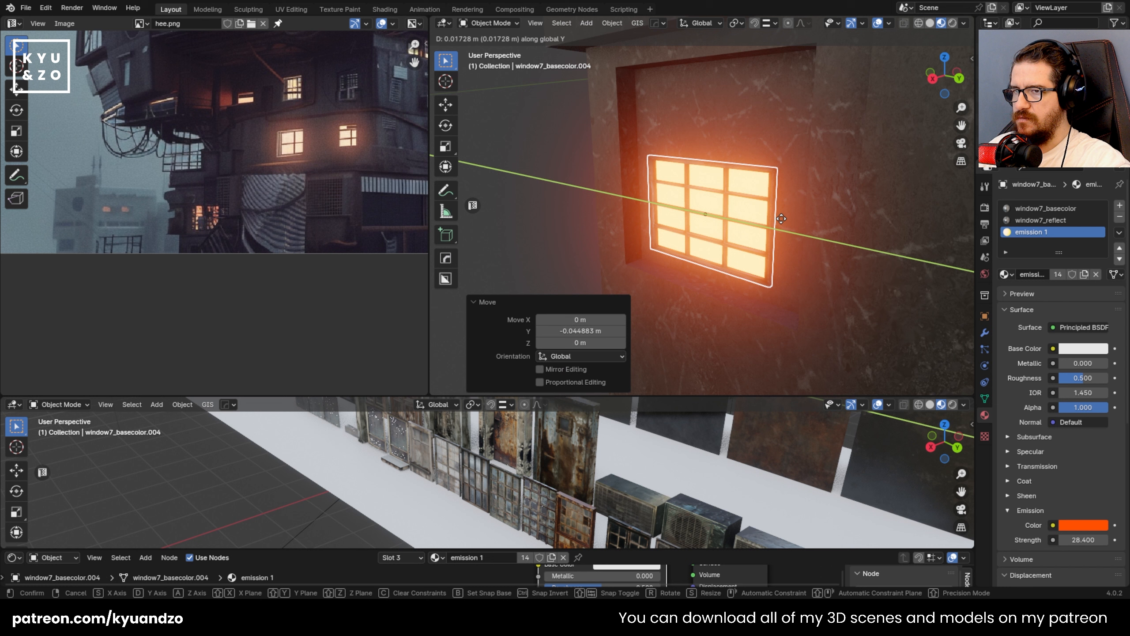
key(g)
key(x)
click(778, 218)
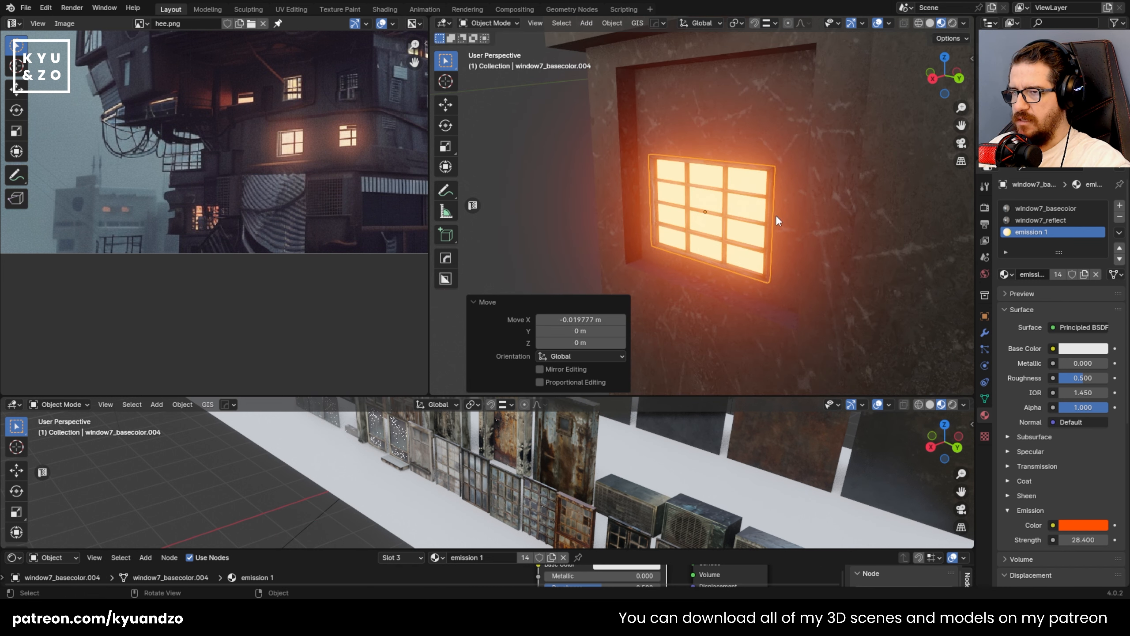
- Enlarge the window by a factor of 1.216 and lower it about 0.031 m along Z
key(s)
click(774, 218)
key(g)
key(z)
key(s)
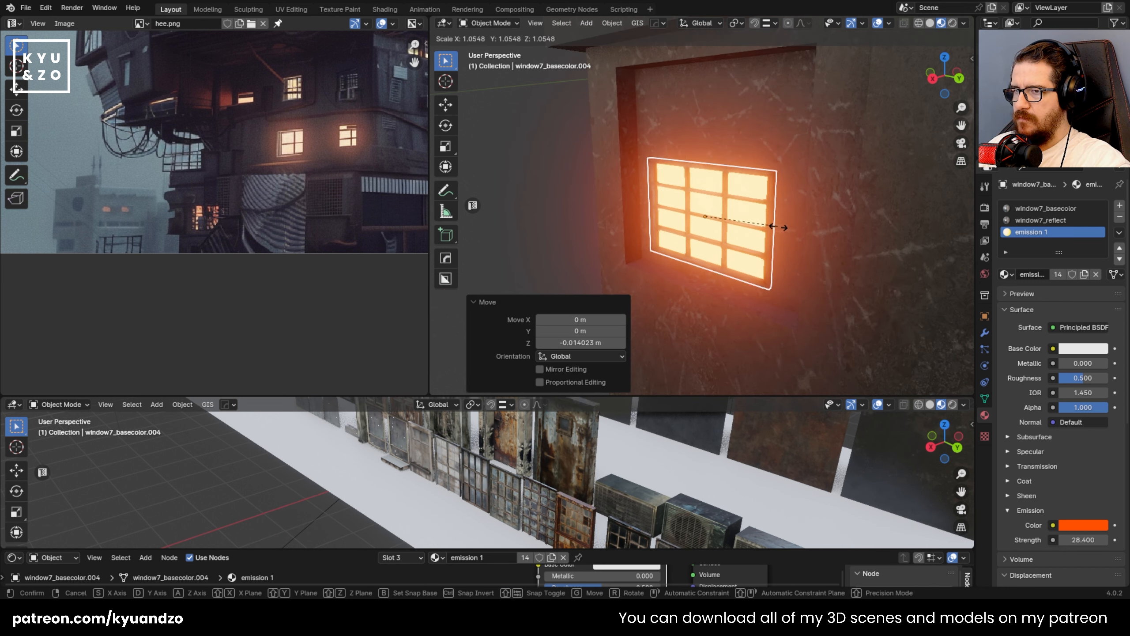
click(787, 232)
key(g)
key(z)
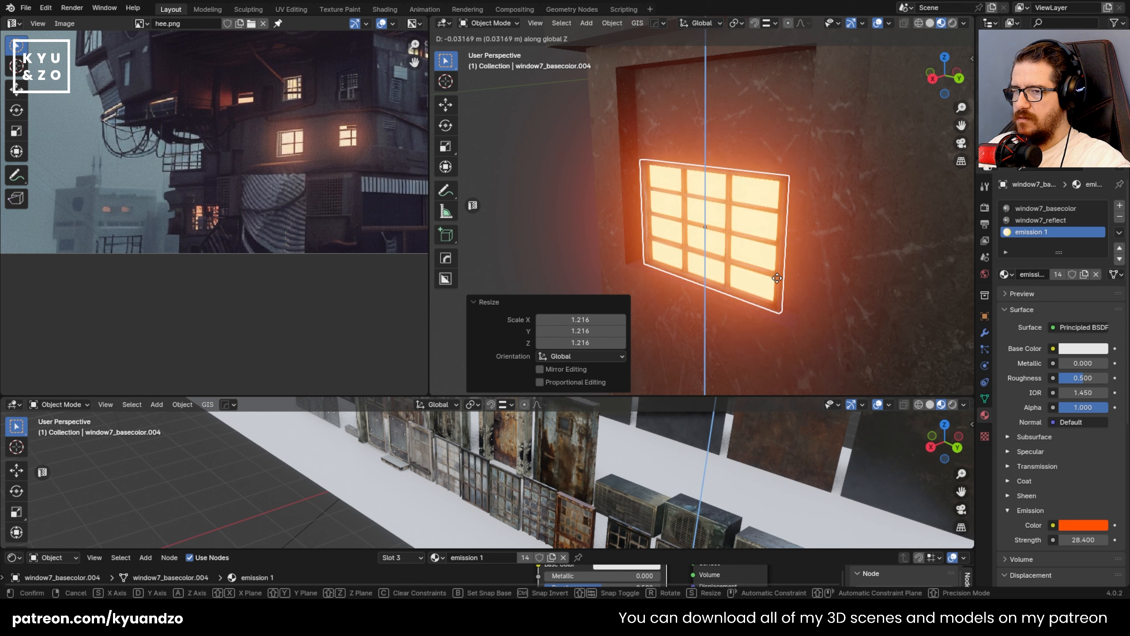
click(775, 272)
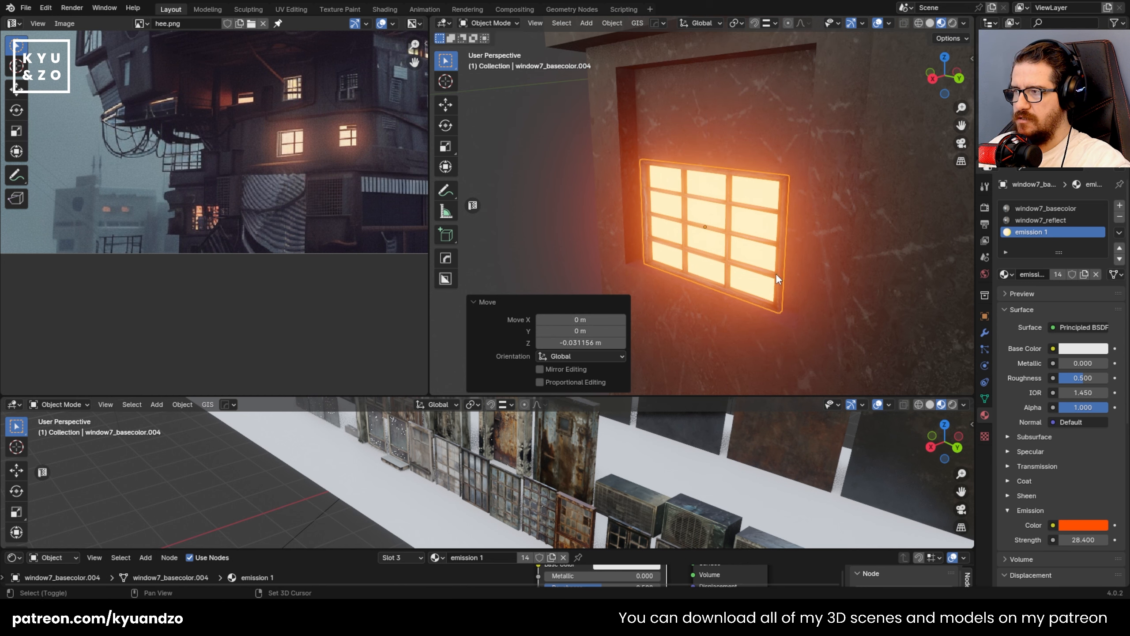
- Raise the glowing window about 0.071 m along Z and save the file
scroll(764, 238, down, 4)
middle_drag(763, 237, 709, 166)
key(g)
key(z)
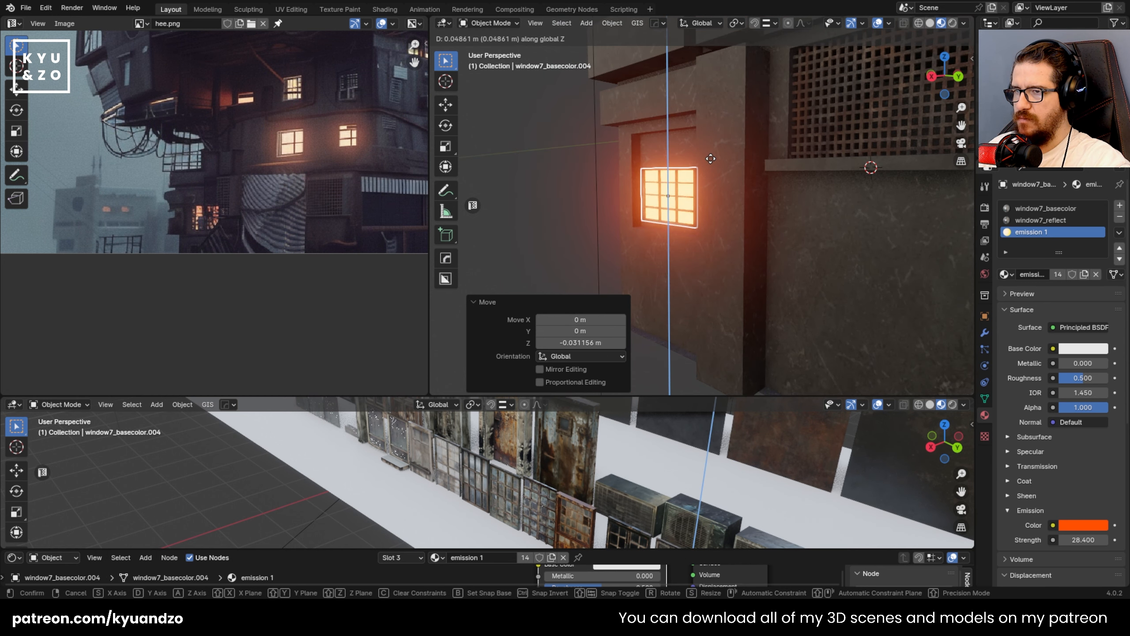
click(693, 119)
middle_drag(692, 118, 708, 224)
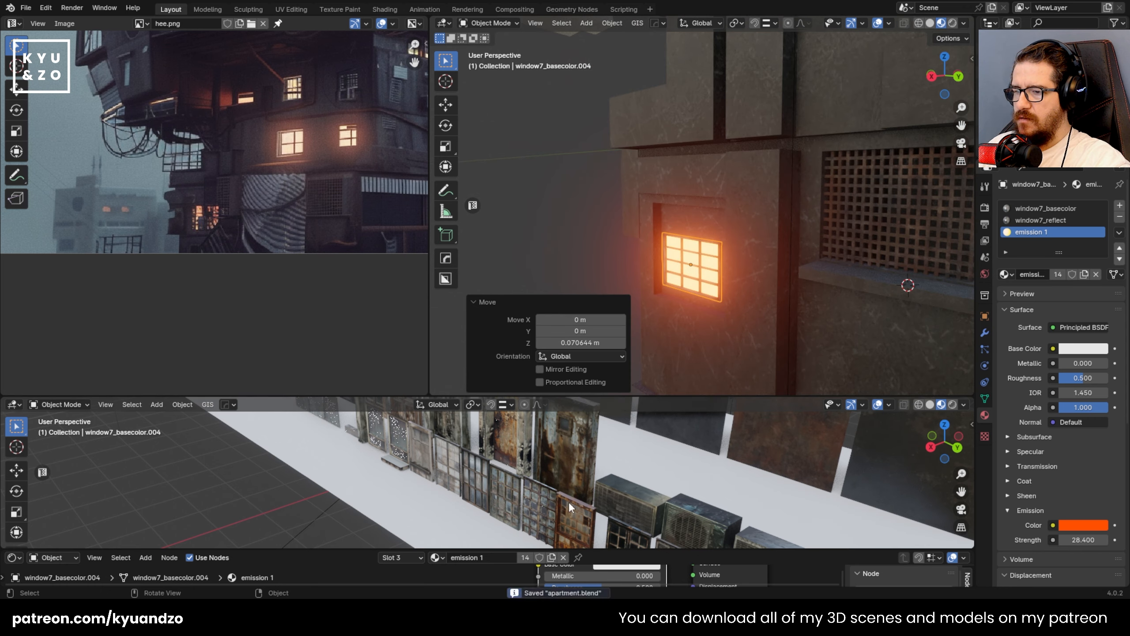
- Duplicate the weathered post from the door and window assets and bring the copy to the glowing window
shift+middle_drag(568, 501, 783, 518)
scroll(543, 481, up, 4)
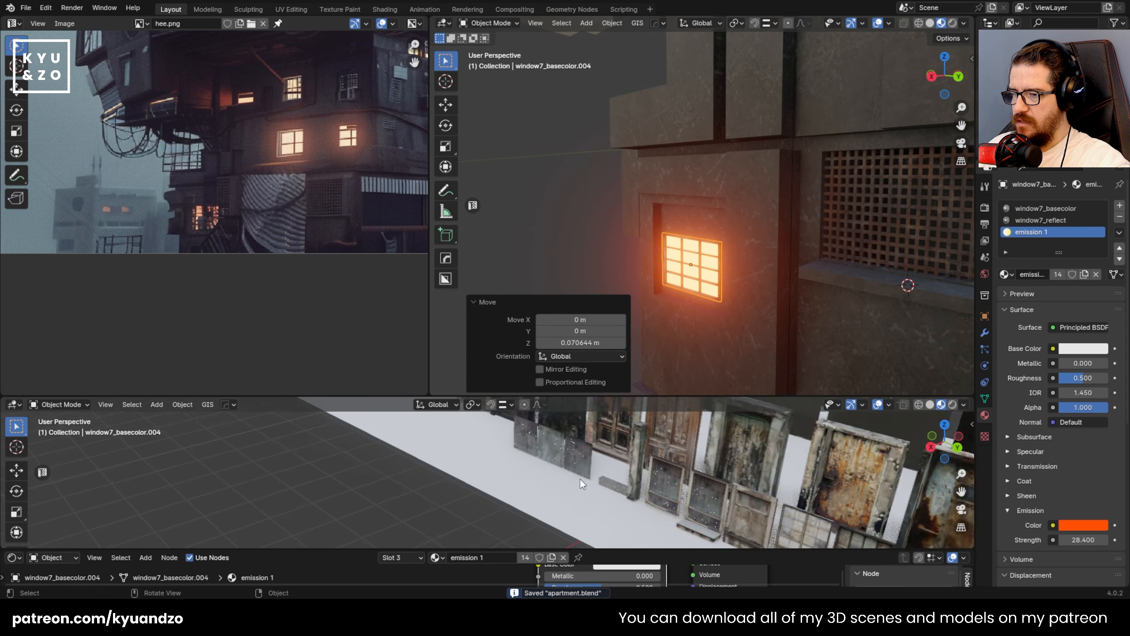
shift+middle_drag(580, 479, 774, 502)
scroll(632, 491, up, 3)
click(695, 463)
key(shift+d)
click(616, 472)
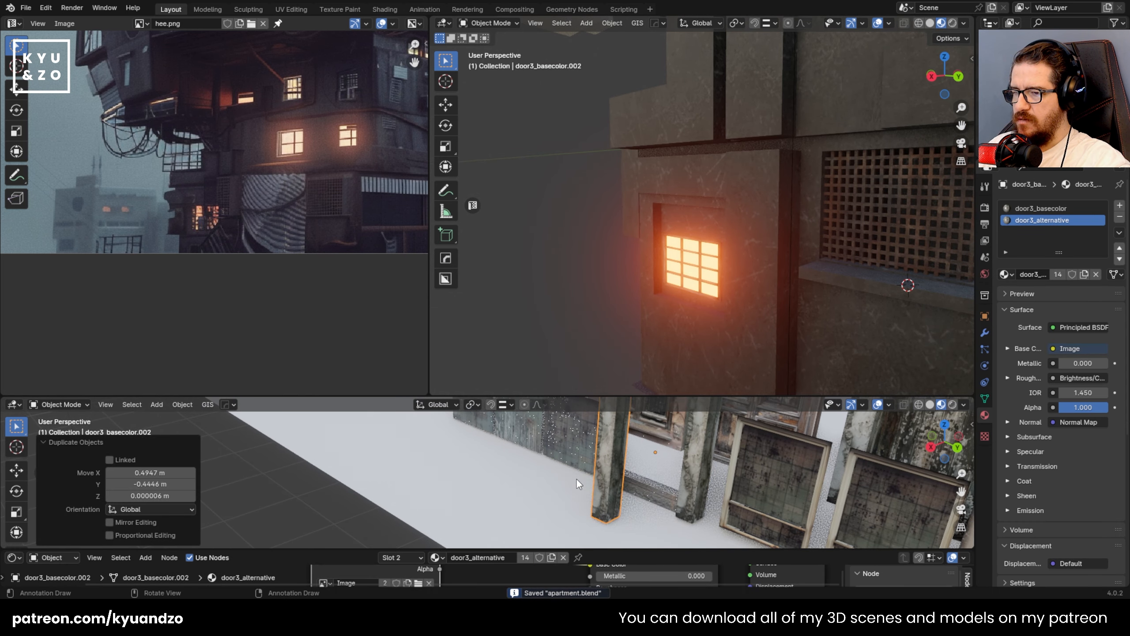
key(g)
click(714, 136)
- Rotate the post copy -90° about X and lower it along Z beneath the window
key(r)
key(s)
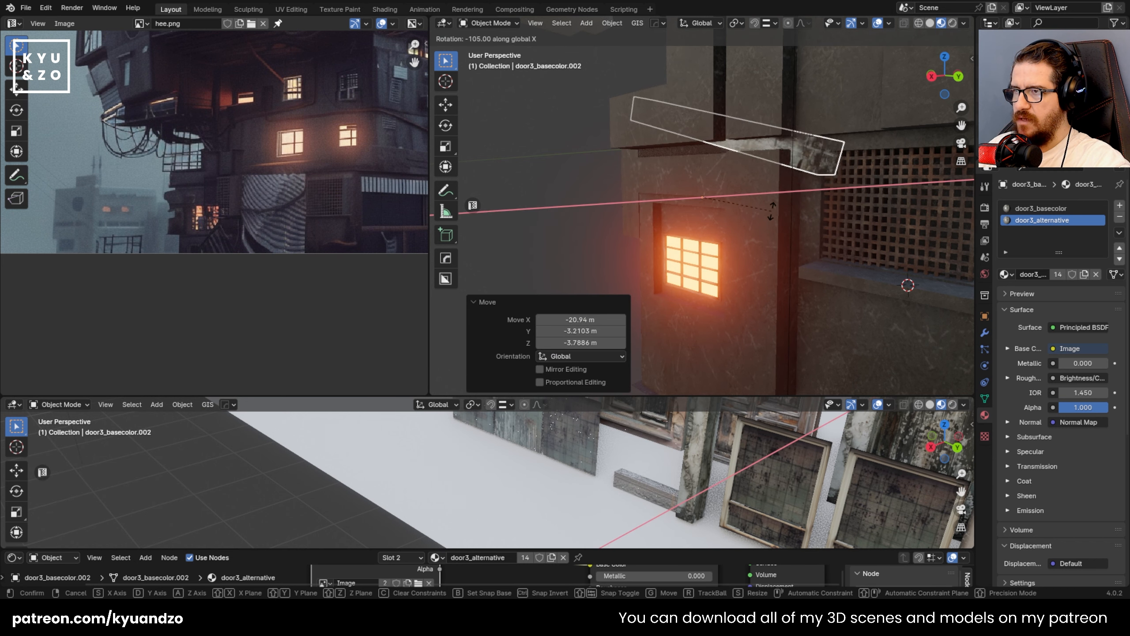
click(779, 188)
key(g)
key(z)
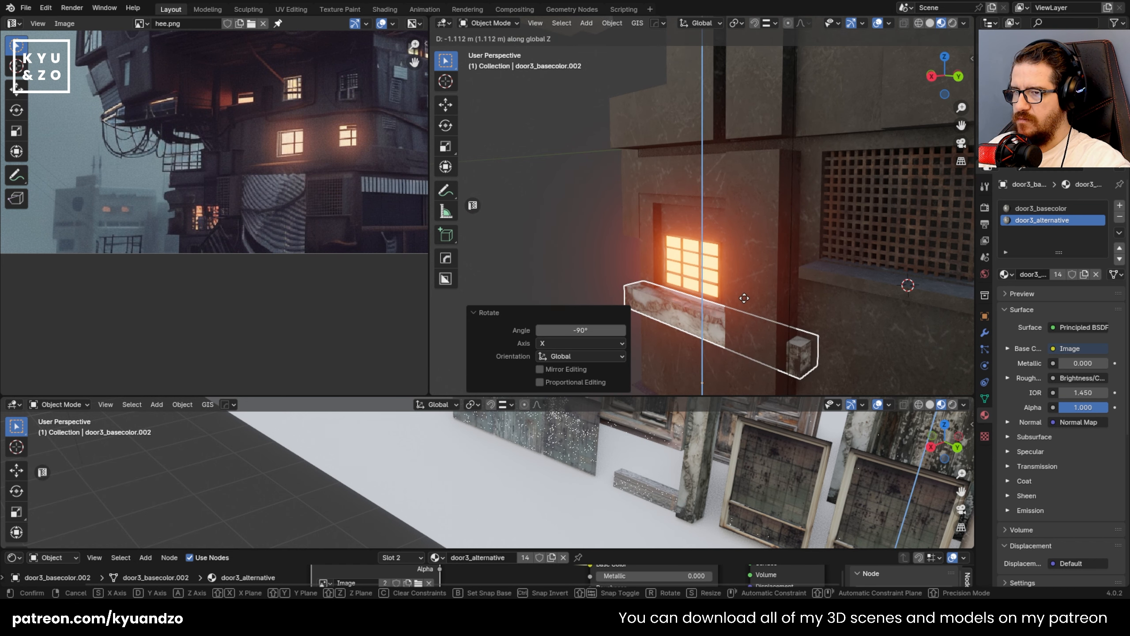
click(811, 351)
- Scale the horizontal beam to 0.708 and slide it along Y toward the window's centre
key(s)
click(782, 354)
key(g)
key(y)
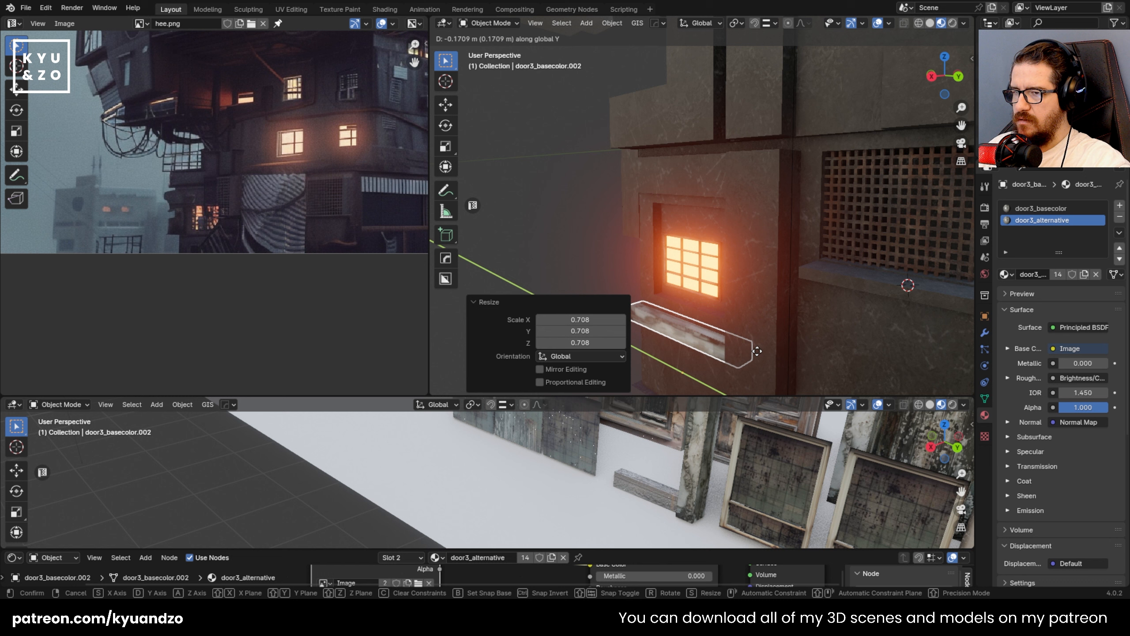
click(763, 358)
- Raise the beam about 0.128 m along Z and shift it about -0.091 m along Y under the window
key(g)
key(z)
click(757, 333)
middle_drag(710, 308, 779, 217)
scroll(788, 219, up, 3)
key(g)
key(y)
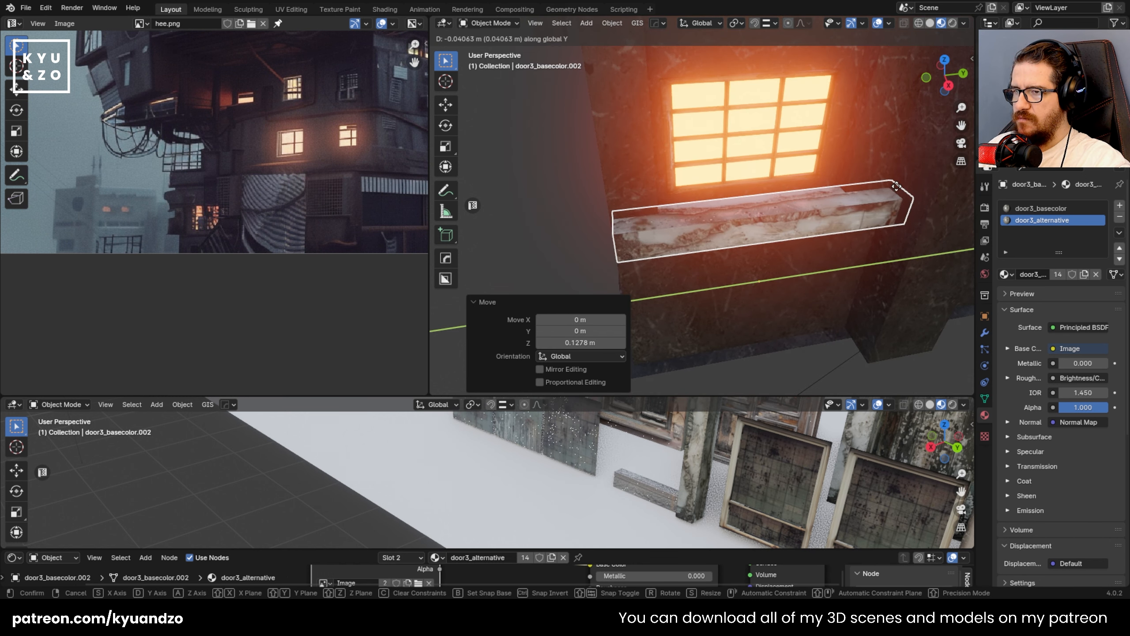
click(884, 193)
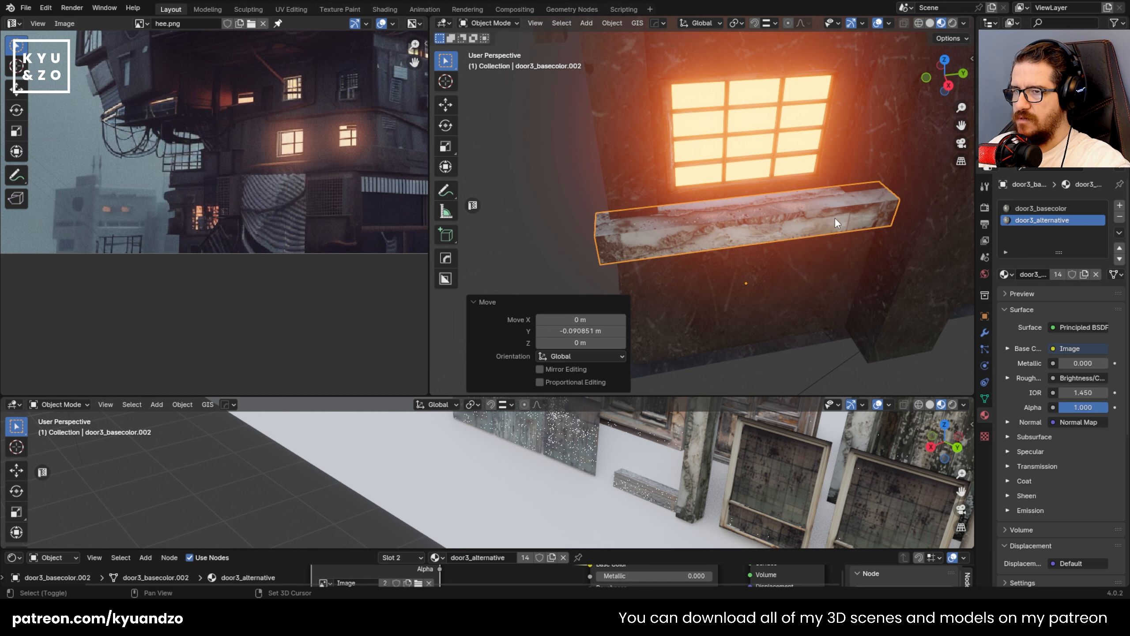
- Extend one end of the beam along Y in Edit Mode and return to Object Mode
shift+middle_drag(834, 217, 734, 225)
key(Tab)
key(g)
key(y)
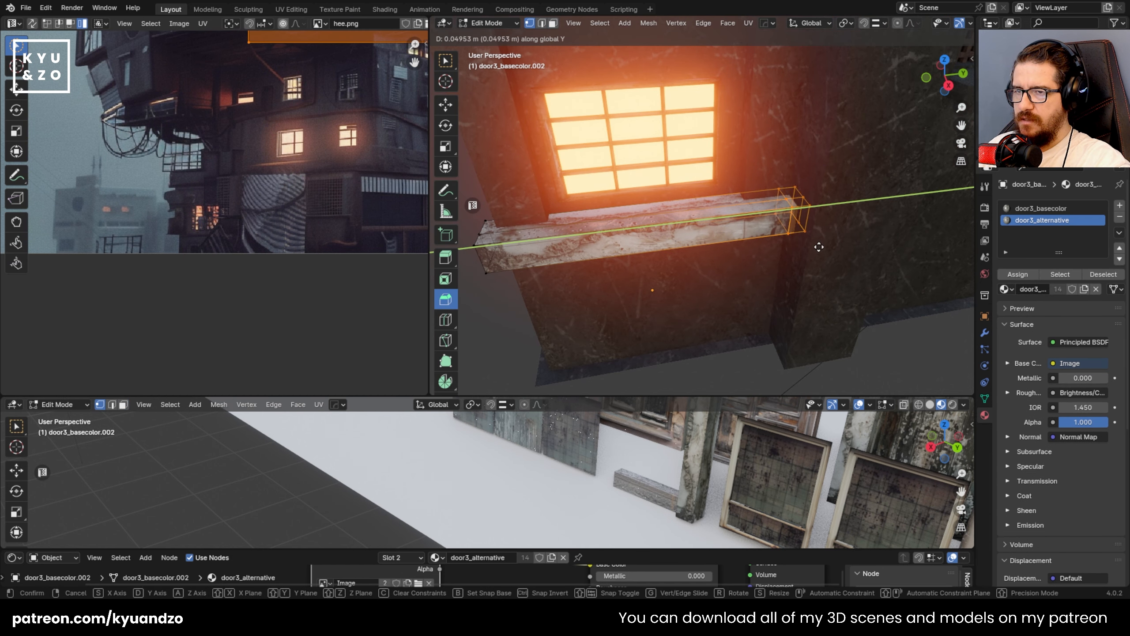
click(823, 246)
key(Tab)
- Raise the beam about 0.068 m along Z to act as the window's sill
shift+middle_drag(564, 223, 718, 196)
key(g)
key(z)
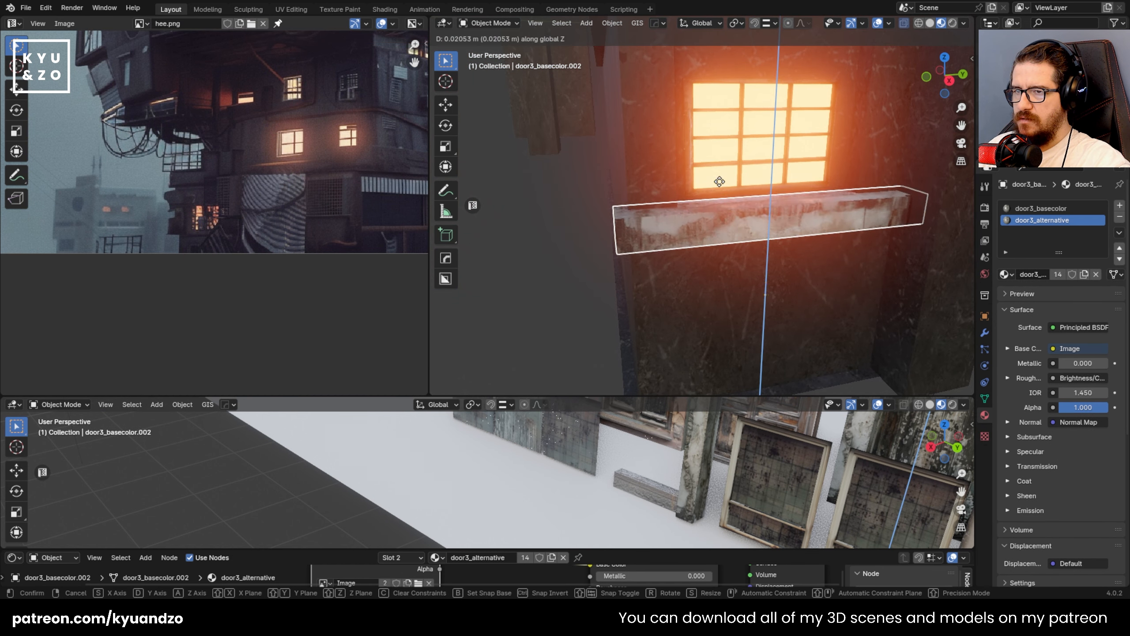
click(721, 172)
- Duplicate the sill beam about 0.49 m upward along Z to form a lintel above the window
shift+middle_drag(686, 145, 701, 292)
key(shift+d)
key(z)
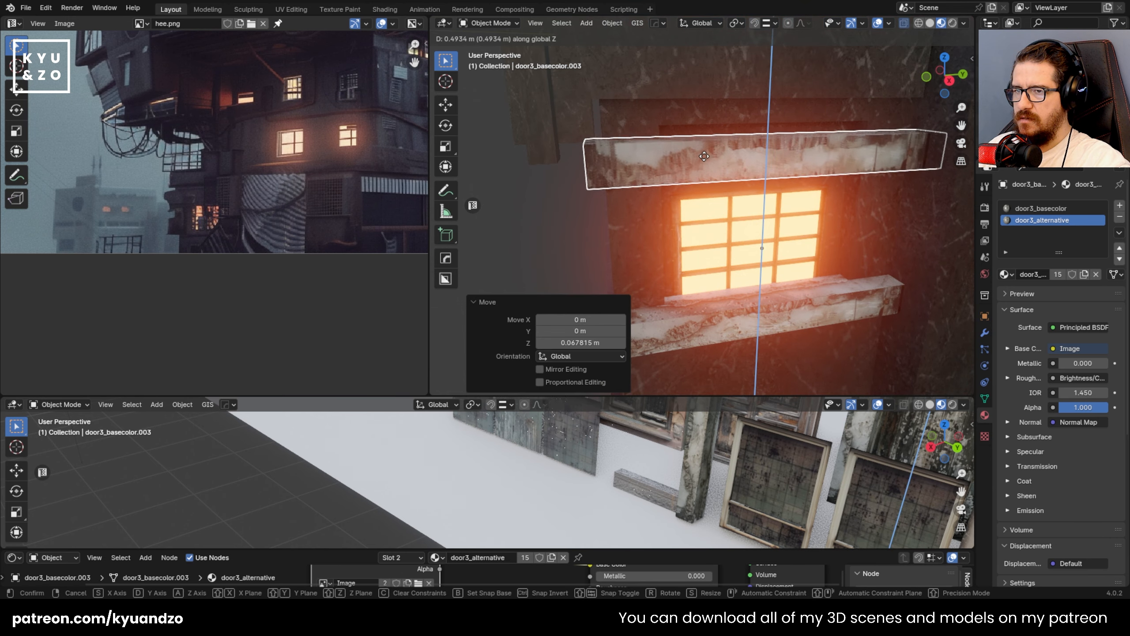
click(704, 158)
- Lower the top face of the wall's window recess behind the lintel in Edit Mode, then return to Object Mode
middle_drag(705, 158, 669, 173)
click(667, 173)
scroll(657, 194, up, 4)
key(Tab)
key(3)
click(666, 113)
middle_drag(672, 129, 701, 132)
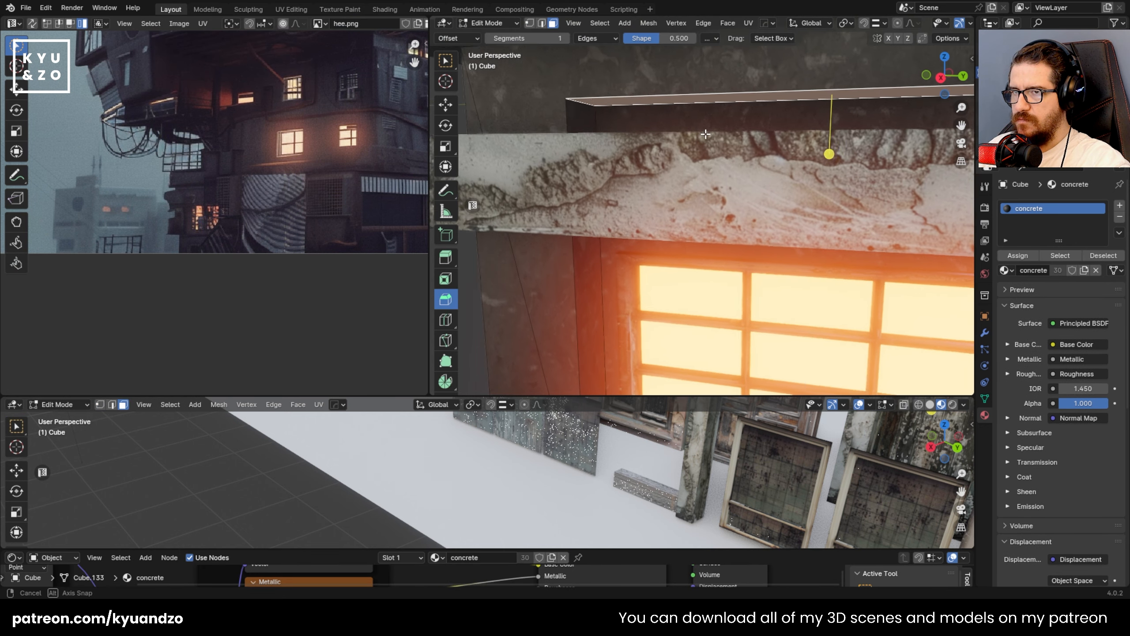
key(g)
key(a)
click(703, 184)
key(Tab)
scroll(703, 180, down, 5)
middle_drag(703, 180, 719, 236)
scroll(644, 231, up, 3)
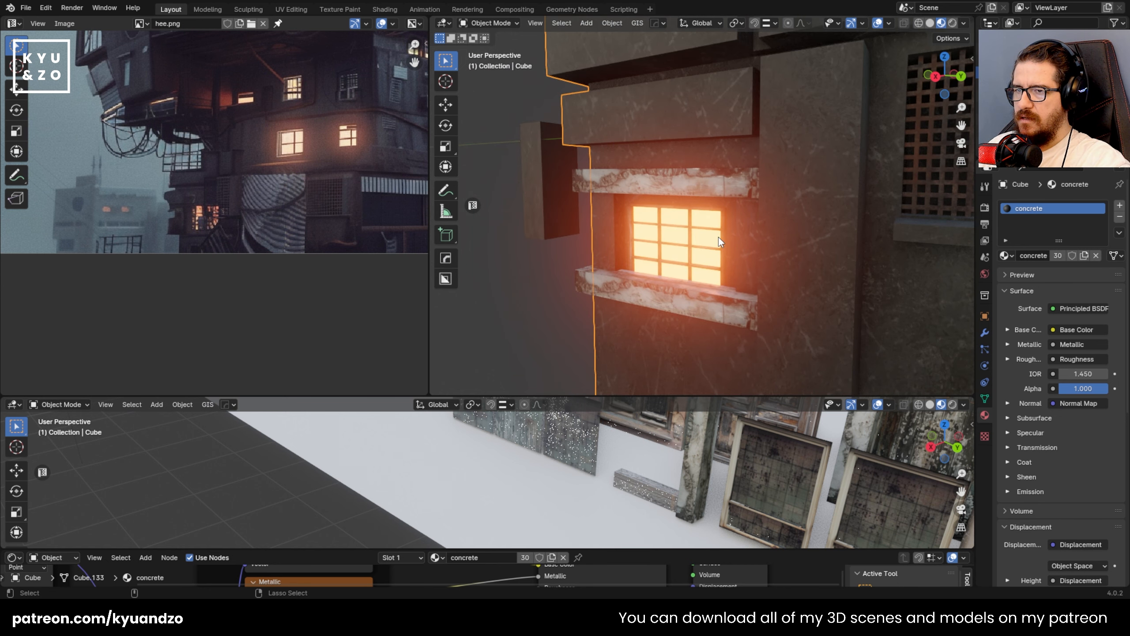
- Save the scene, move the lintel beam's UVs onto a darker part of its texture in Edit Mode, and return to Object Mode
scroll(687, 277, up, 2)
key(ctrl+s)
click(709, 170)
key(Tab)
key(g)
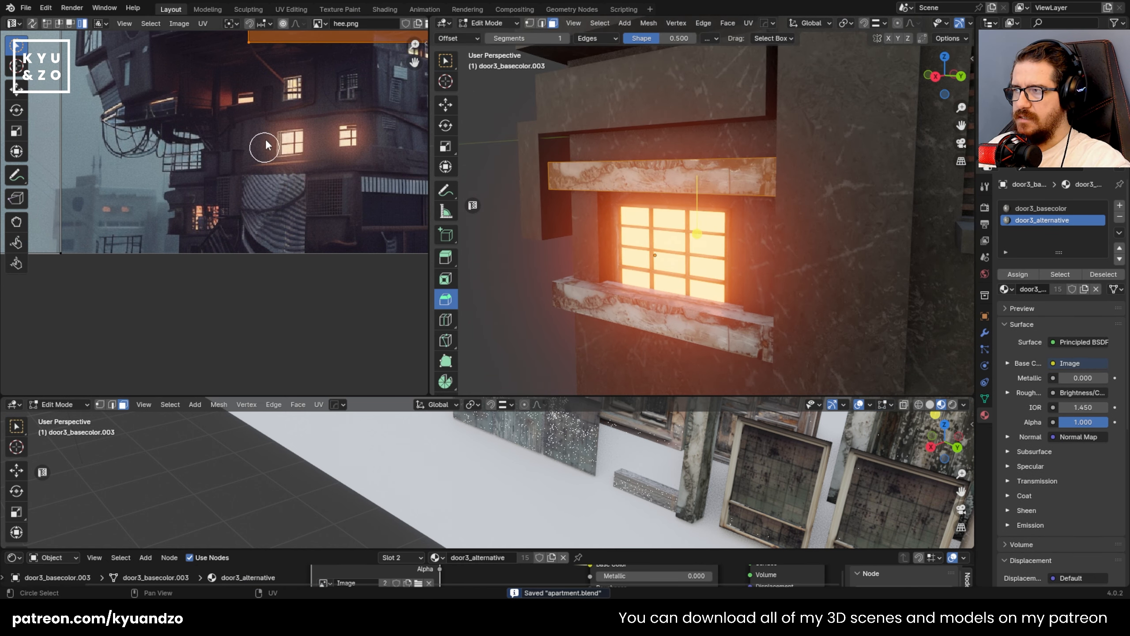
click(274, 123)
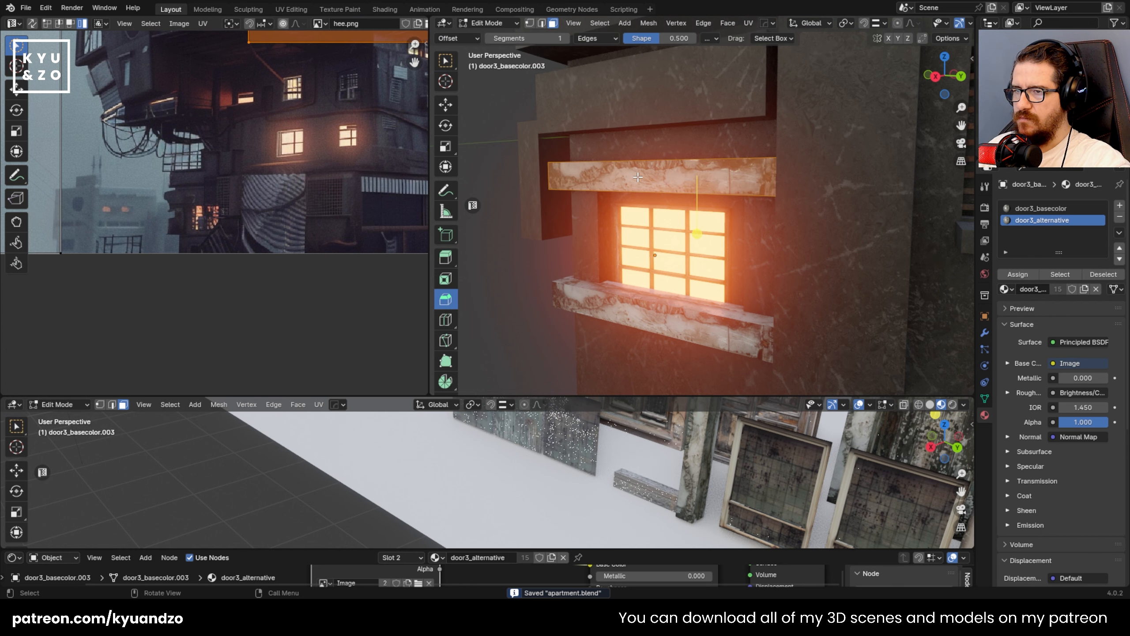
middle_drag(313, 154, 347, 284)
key(g)
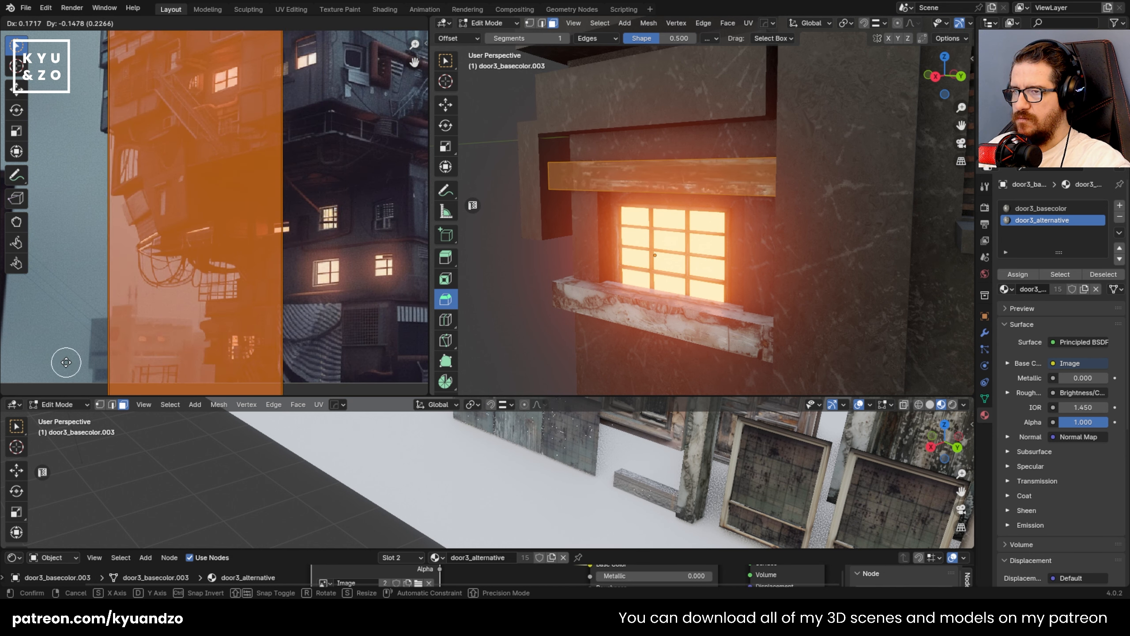
click(71, 320)
key(Tab)
- Replace the window's pale sill with a duplicate of the darker lintel beam placed about 0.49 m lower along Z
scroll(623, 244, down, 4)
click(574, 263)
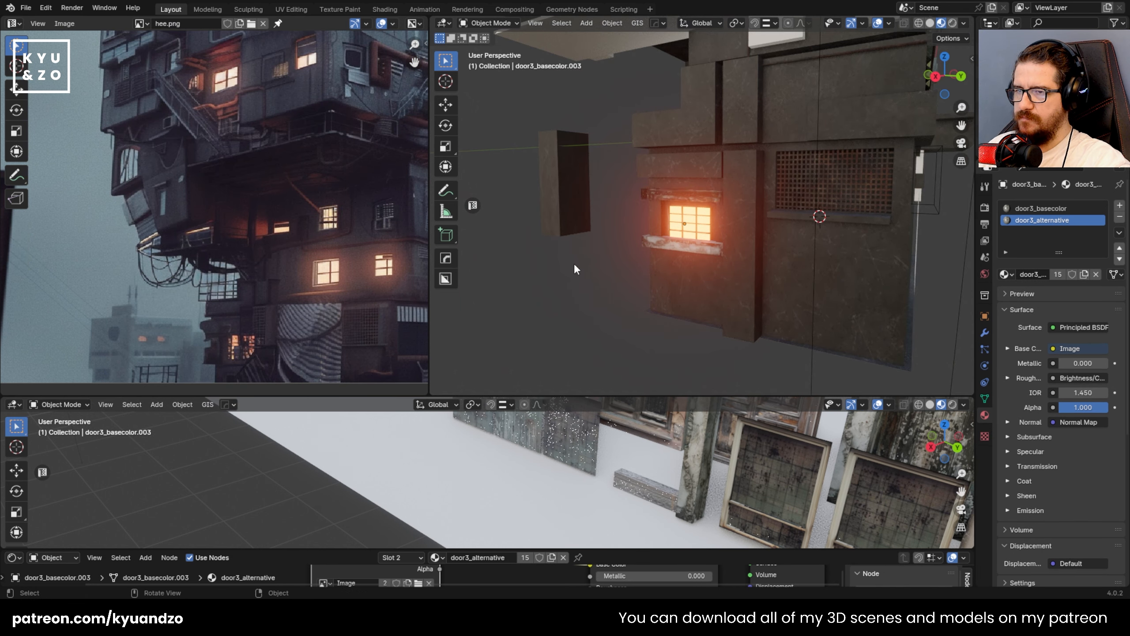
middle_drag(574, 263, 587, 237)
click(628, 235)
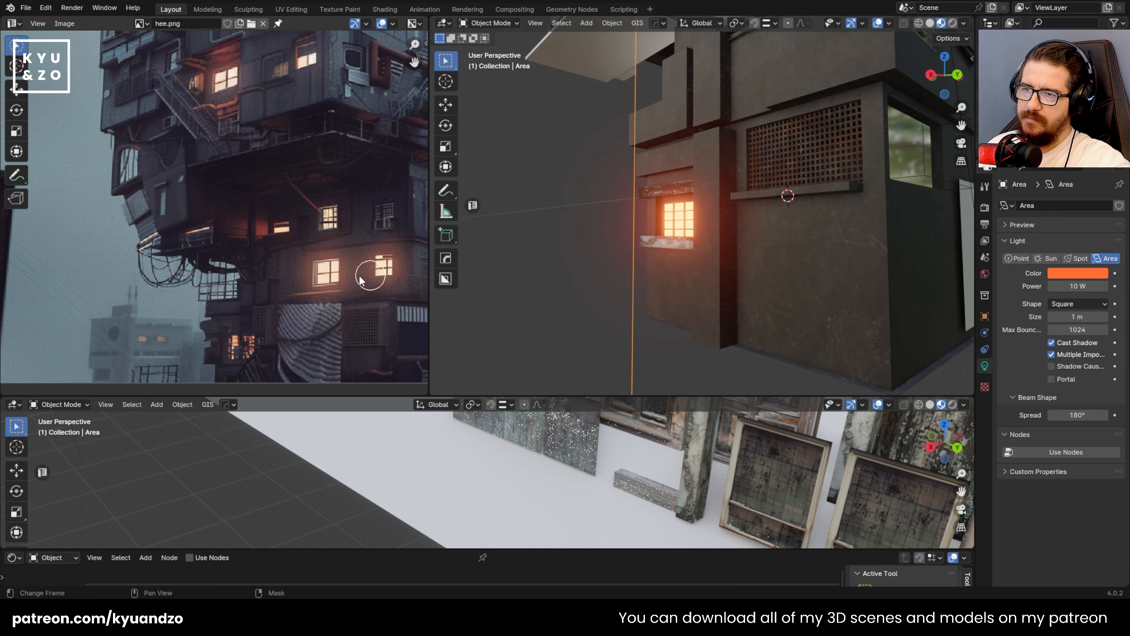
scroll(522, 252, up, 4)
shift+middle_drag(560, 195, 607, 169)
scroll(607, 169, up, 1)
click(608, 168)
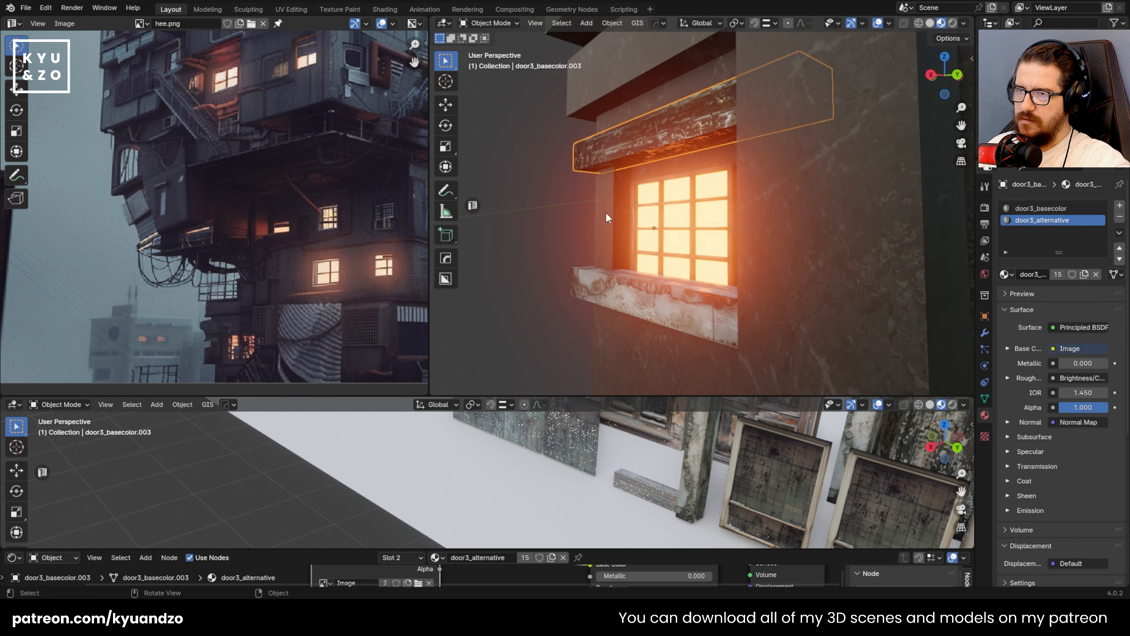
key(shift+d)
key(z)
click(639, 311)
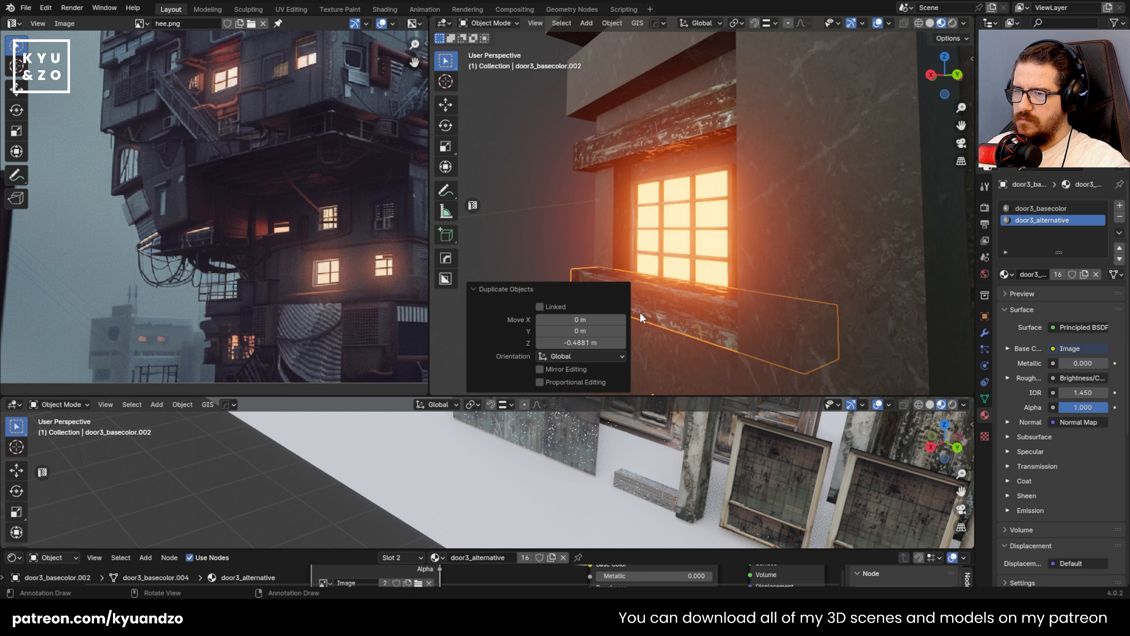
- Set the new sill beam's origin to its geometry and rotate the beam about global Y to show another face
key(r)
key(x)
right_click(816, 356)
click(611, 23)
mouse_move(642, 43)
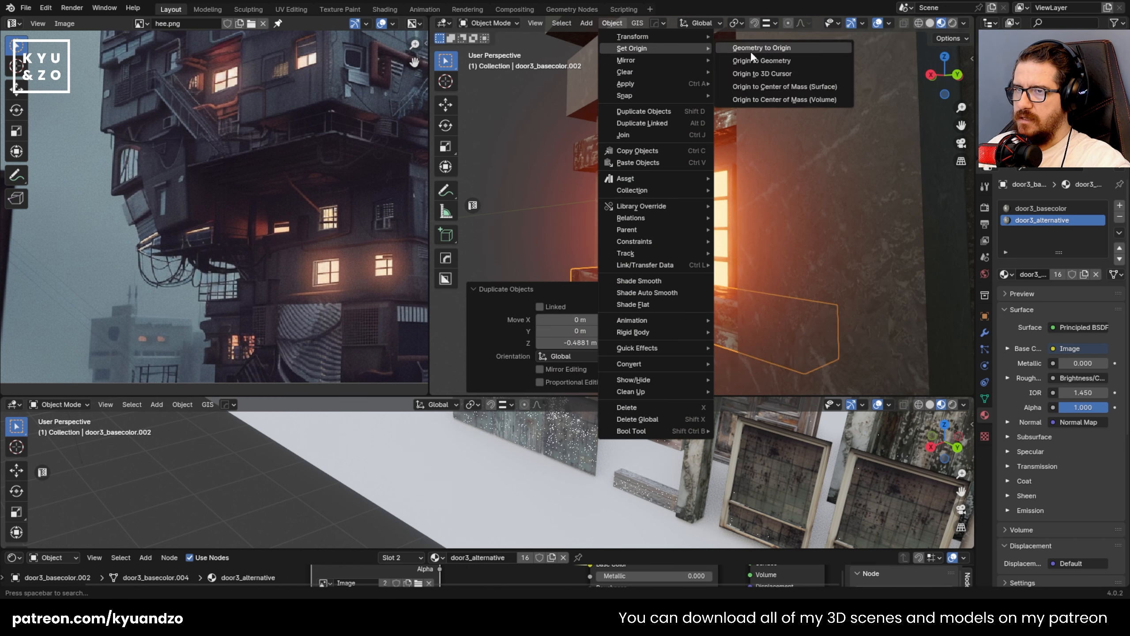
click(756, 56)
key(r)
key(y)
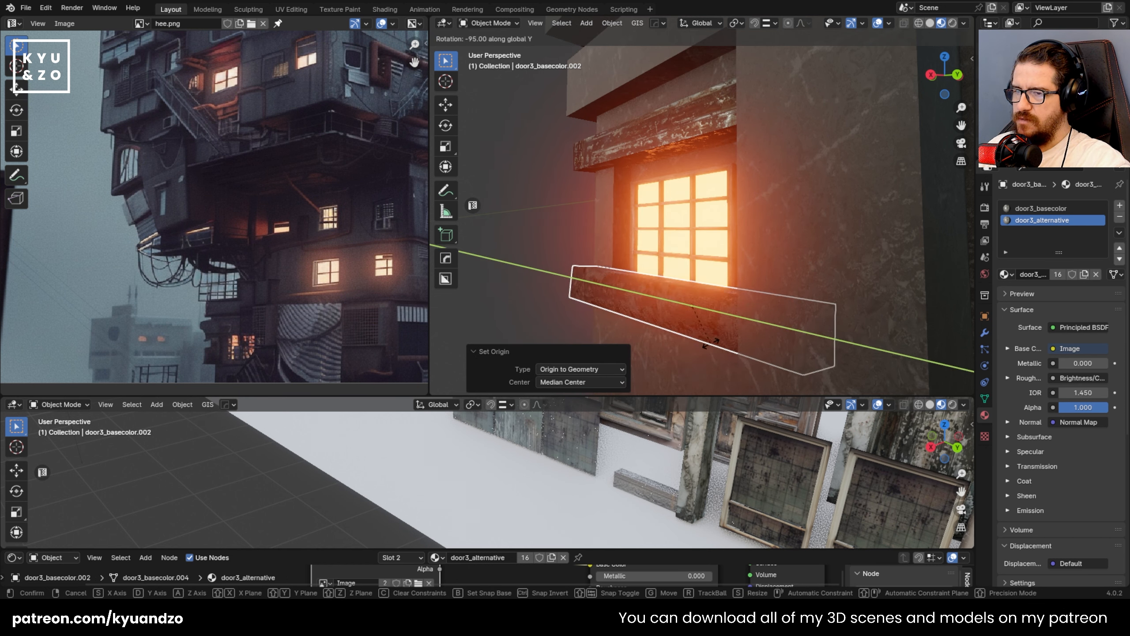
click(718, 346)
middle_drag(565, 249, 689, 293)
middle_drag(645, 254, 750, 176)
scroll(621, 203, up, 5)
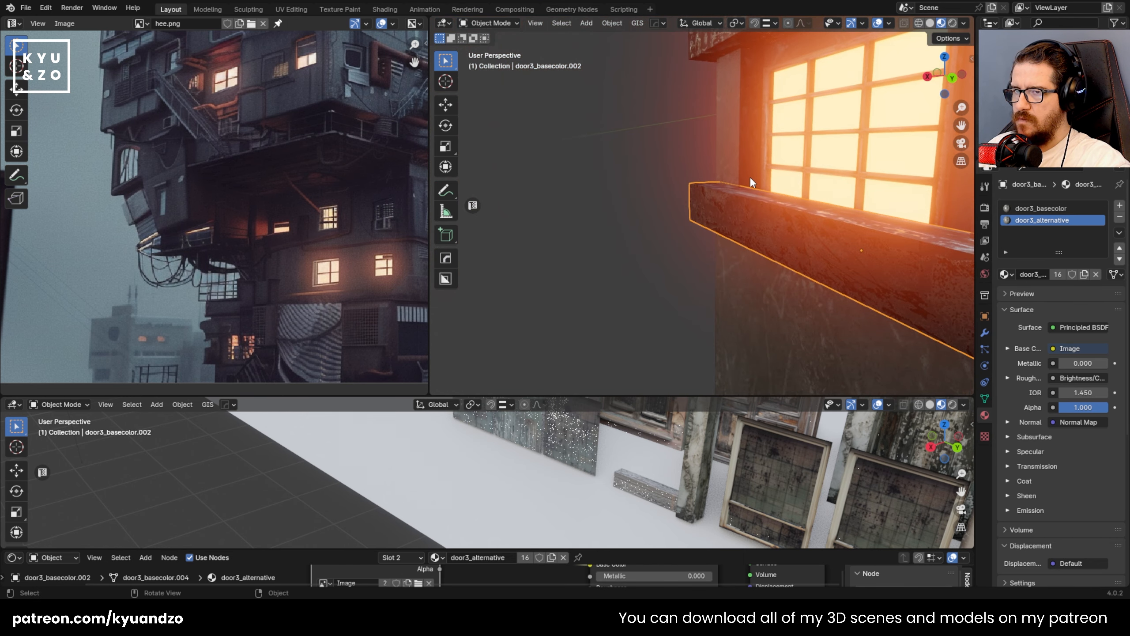
- Rotate the sill beam a further -90° about global Y and save the scene
scroll(758, 176, down, 6)
key(r)
key(x)
key(y)
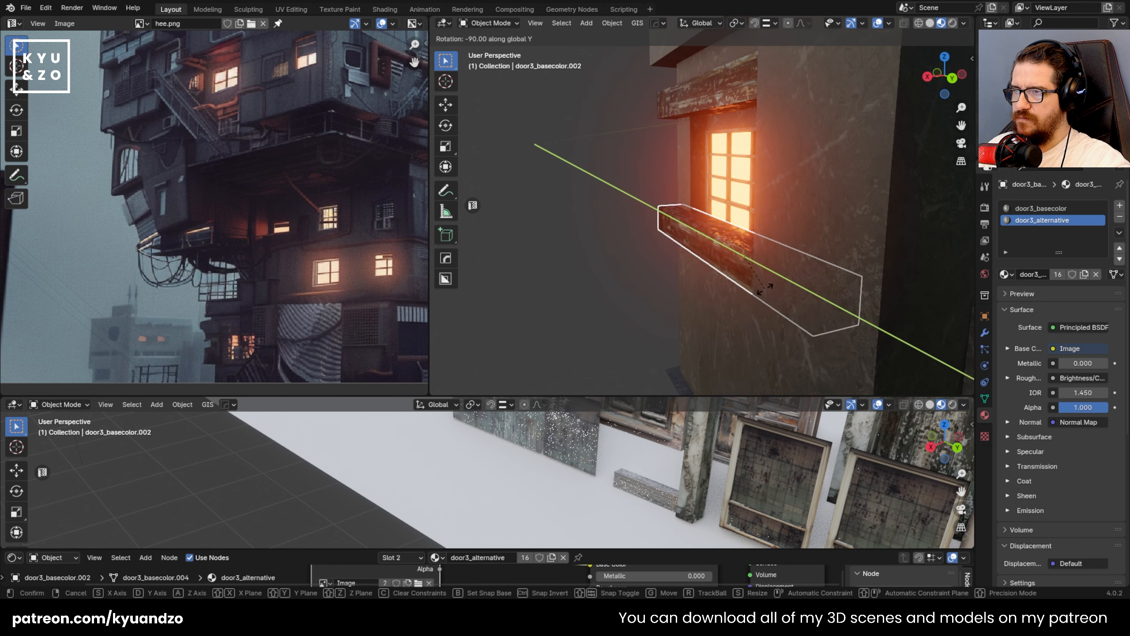
click(762, 289)
scroll(774, 268, up, 4)
mouse_move(765, 287)
middle_down()
mouse_move(774, 269)
mouse_move(765, 270)
middle_up()
scroll(578, 164, down, 6)
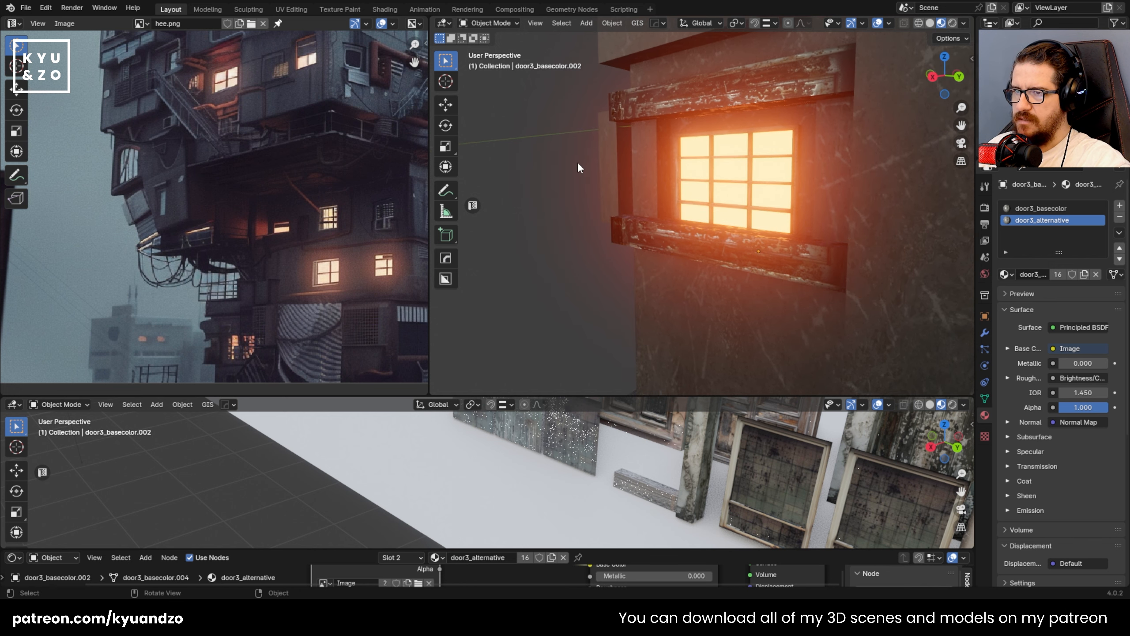
click(579, 167)
scroll(577, 167, up, 3)
key(ctrl+s)
- Compare the lit windows in the reference image with the blank window blocks on the upper side wall
scroll(583, 230, up, 3)
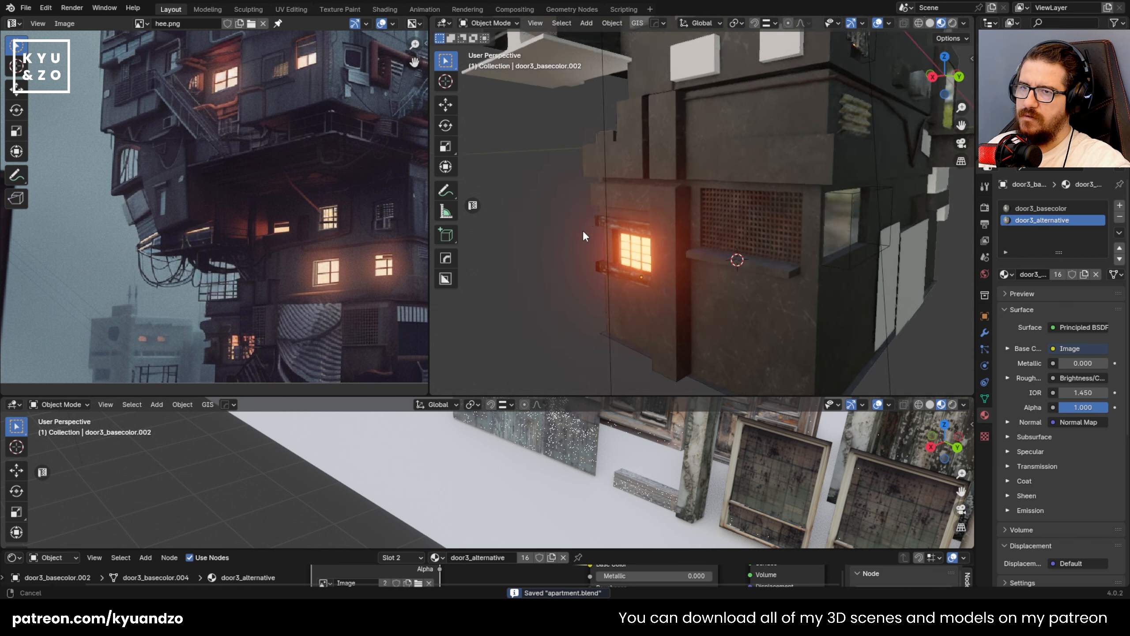
click(387, 360)
middle_drag(334, 318, 269, 209)
scroll(682, 186, down, 2)
shift+middle_drag(681, 188, 707, 294)
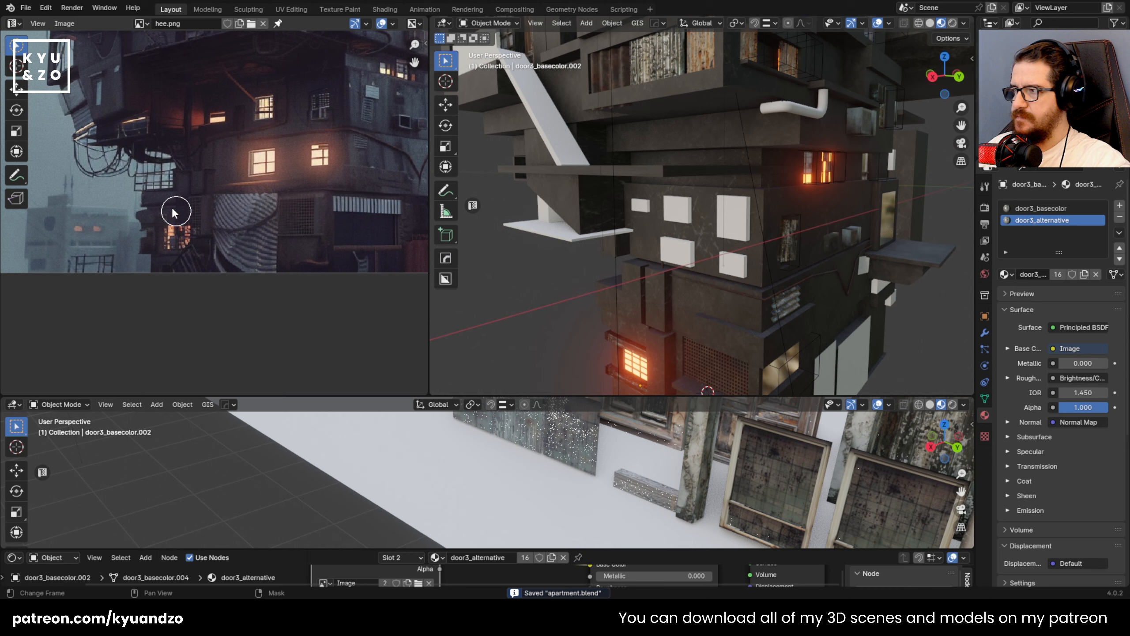
middle_drag(246, 174, 208, 241)
scroll(213, 222, up, 4)
scroll(712, 192, up, 4)
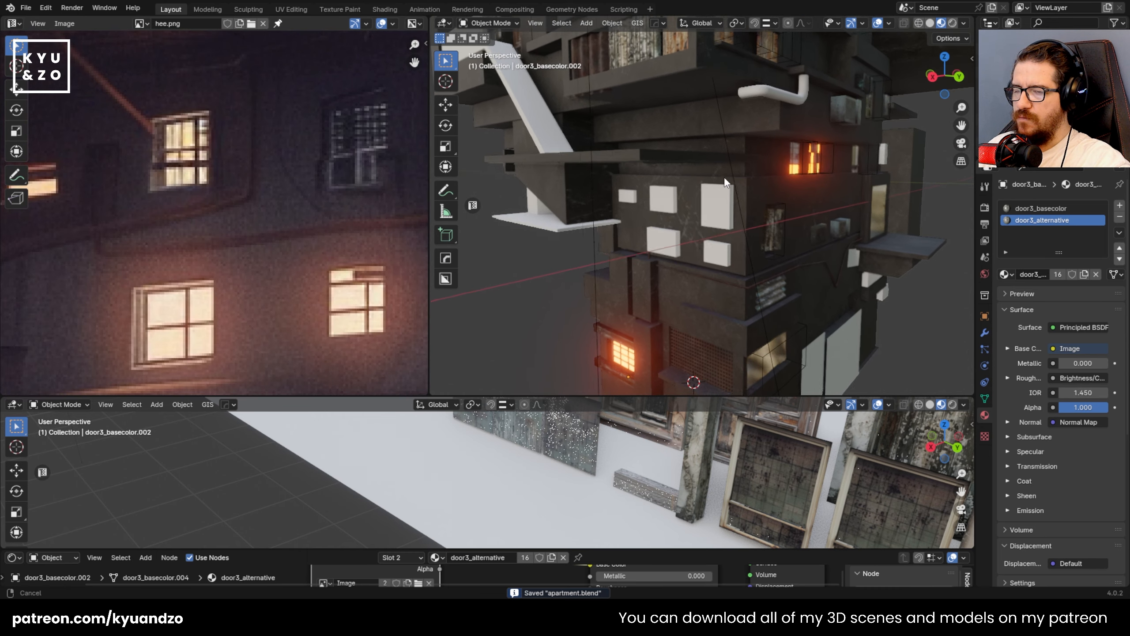
middle_drag(307, 222, 285, 194)
- Examine the window assets beside the building for panels that could suit the blank window blocks on the side wall
click(712, 277)
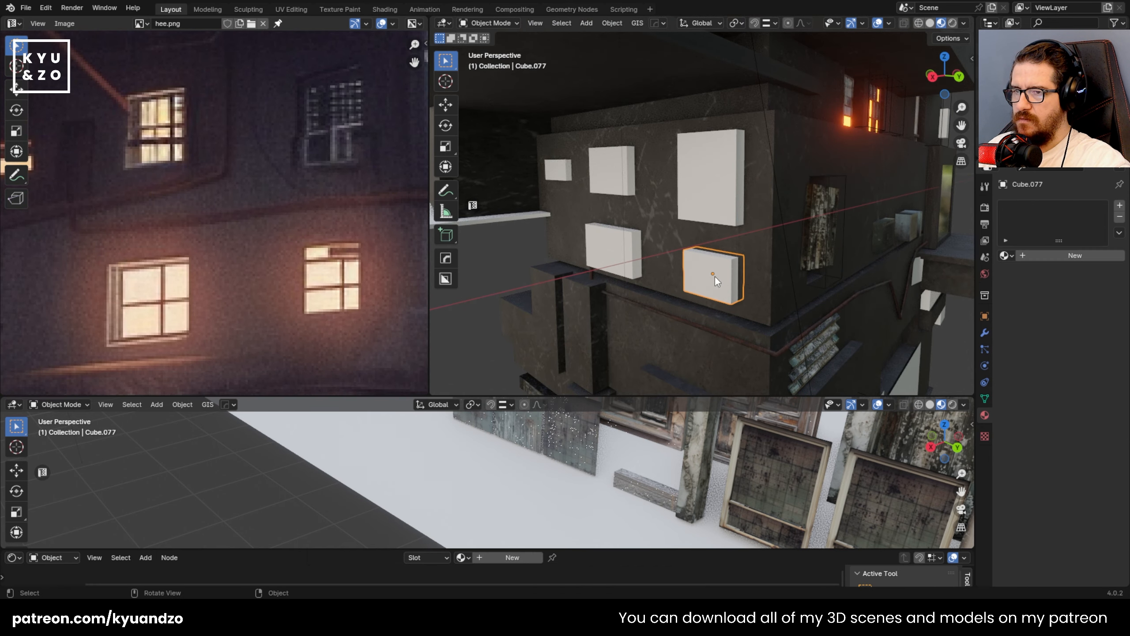
scroll(712, 276, up, 3)
shift+middle_drag(649, 255, 649, 238)
scroll(584, 476, down, 5)
shift+middle_drag(598, 490, 490, 432)
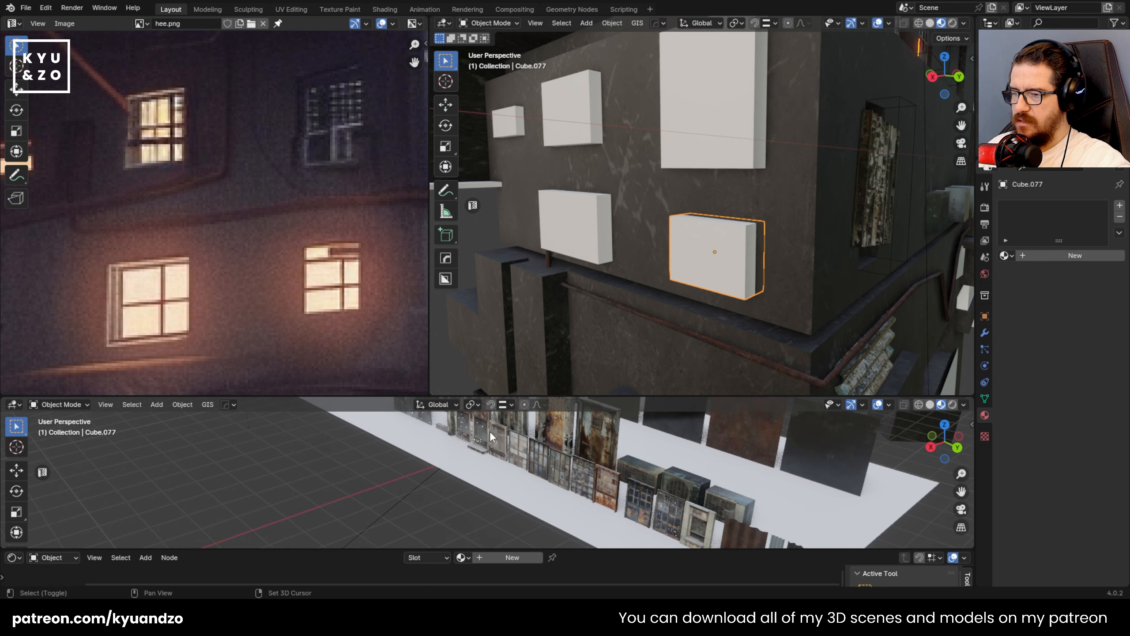
shift+middle_drag(588, 494, 636, 473)
shift+middle_drag(553, 444, 511, 481)
scroll(585, 472, up, 3)
click(561, 496)
click(510, 481)
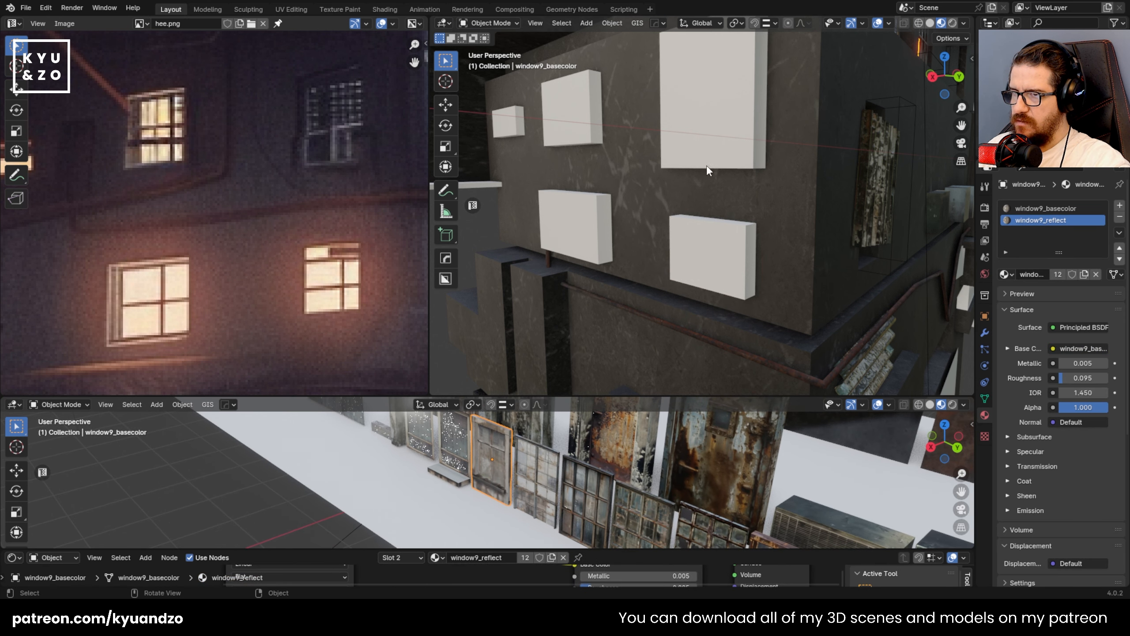
scroll(707, 164, down, 5)
scroll(704, 182, up, 4)
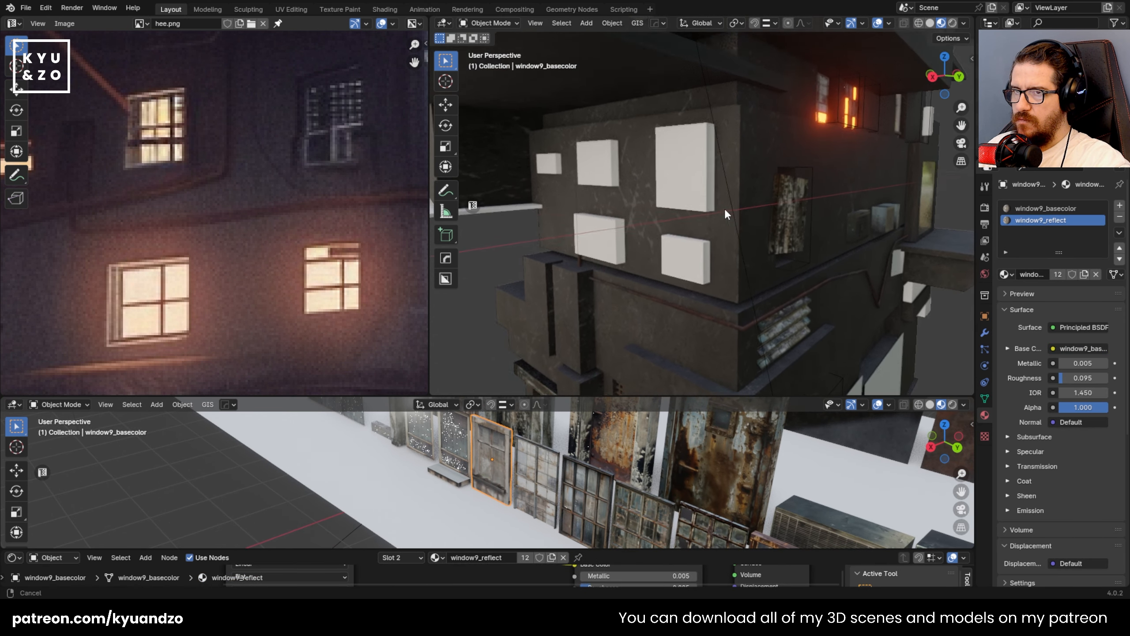
shift+middle_drag(571, 275, 698, 281)
scroll(698, 276, down, 7)
scroll(698, 276, up, 4)
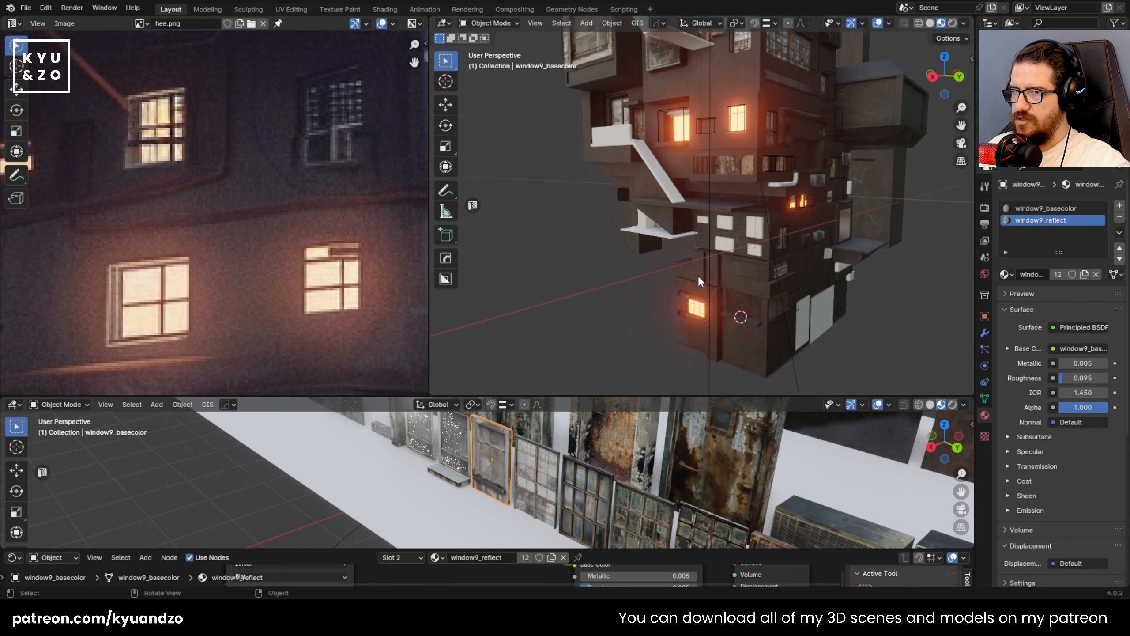
scroll(697, 275, up, 6)
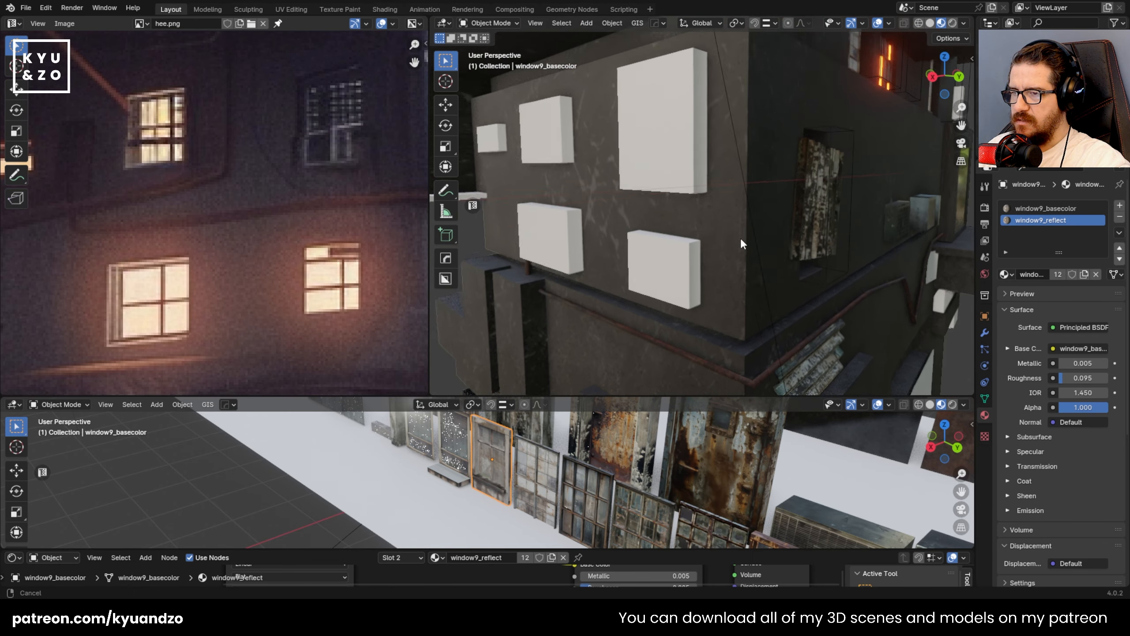
- Duplicate the window8 multi-pane panel from the assets and move the copy to the side wall's blank window blocks
click(586, 500)
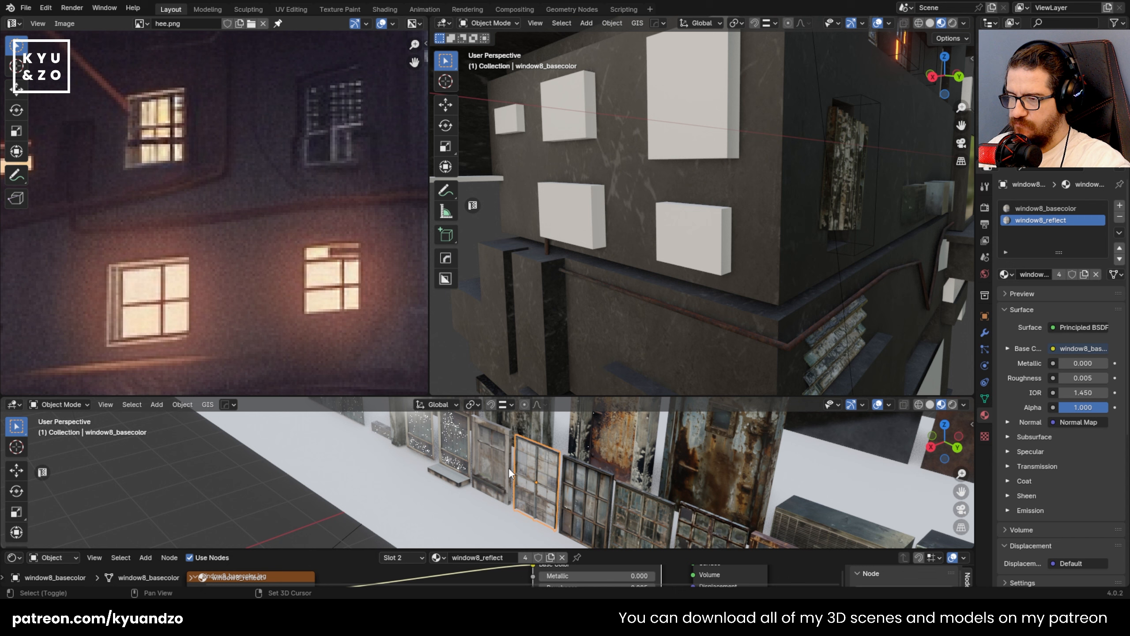
shift+middle_drag(508, 468, 622, 487)
key(Tab)
key(Tab)
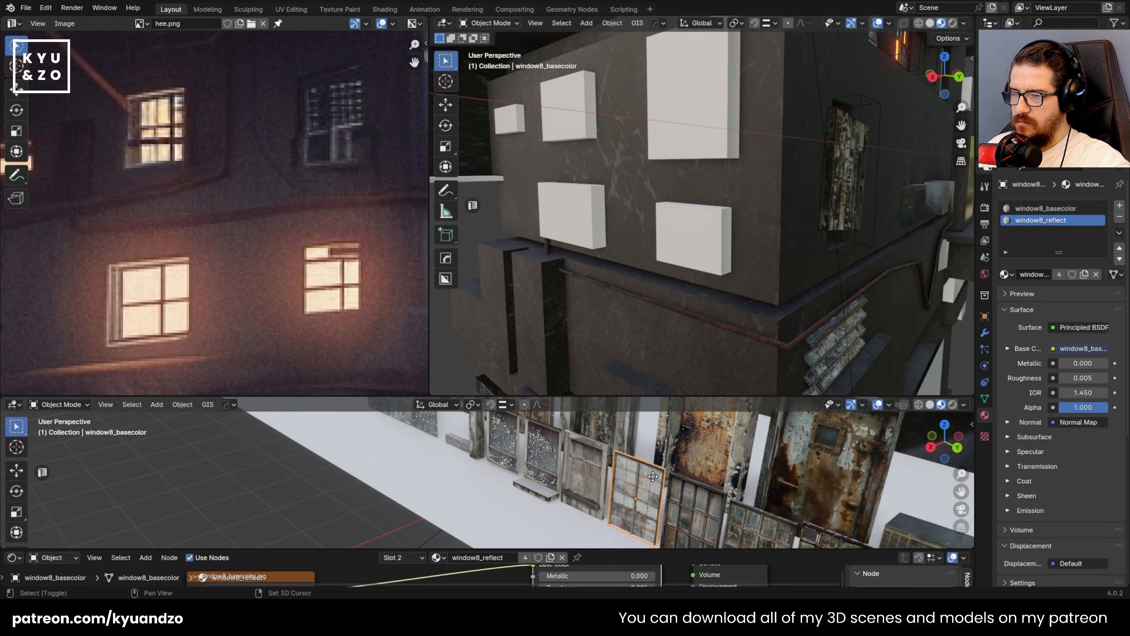
key(shift+d)
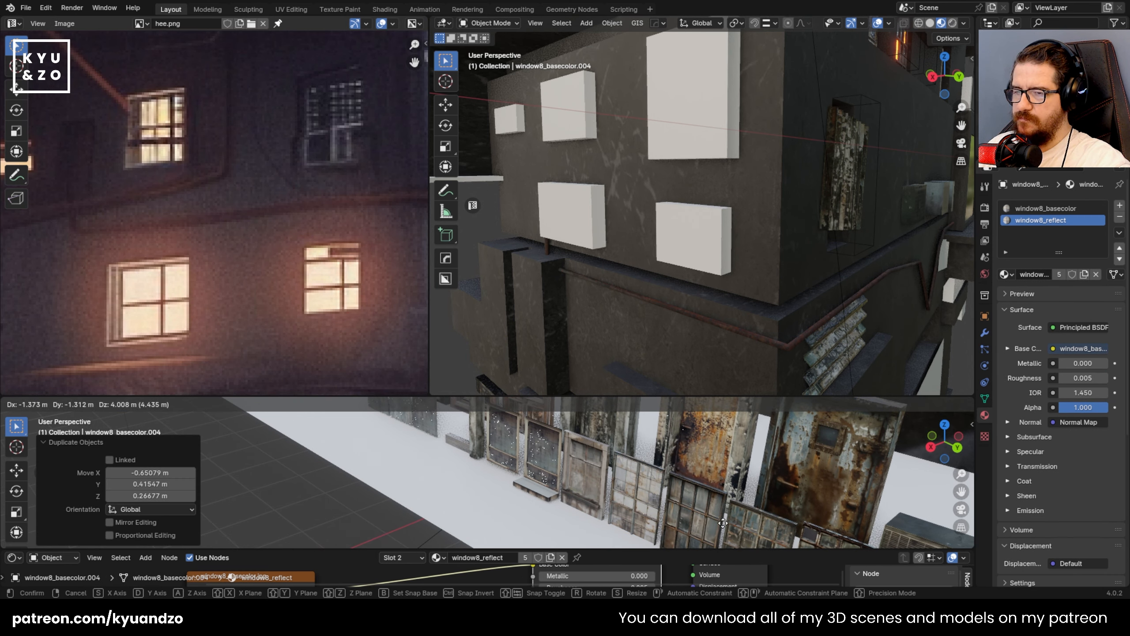
right_click(661, 468)
key(g)
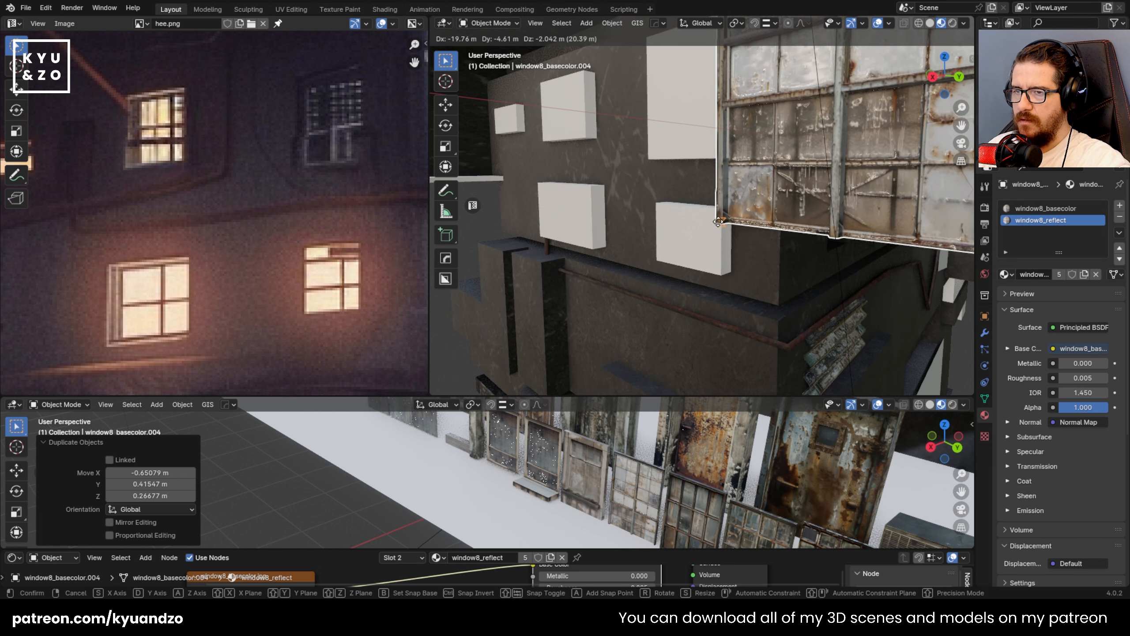
click(861, 243)
- Scale down the window panel and lower it about 0.052 m along Z onto the lower block nearest the building corner
key(s)
click(742, 189)
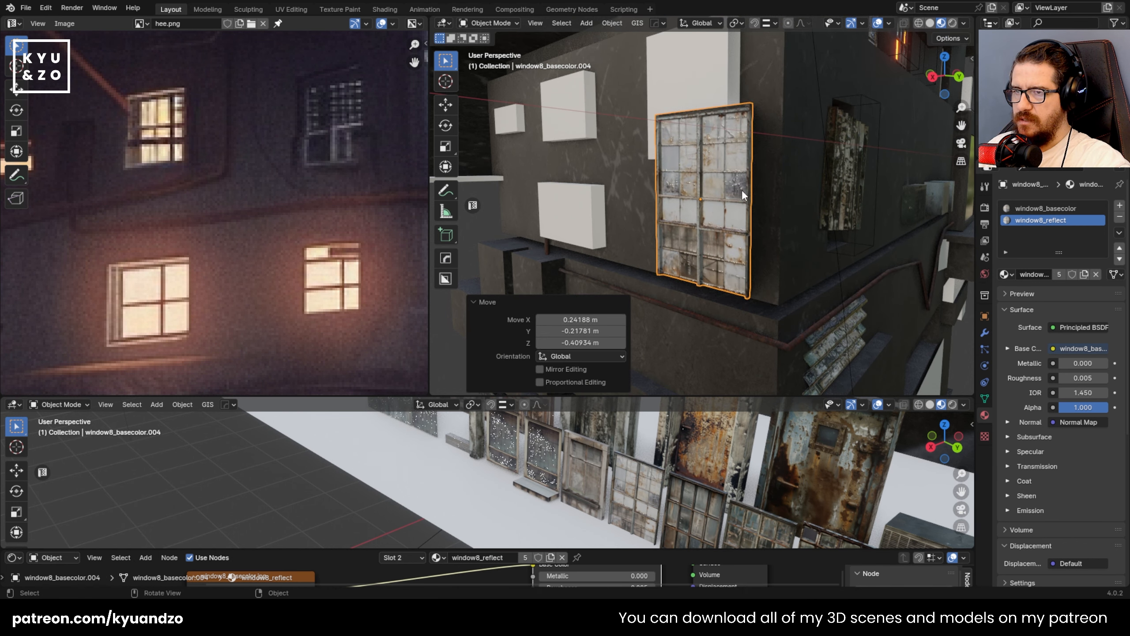
key(g)
key(z)
click(738, 212)
shift+middle_drag(801, 257, 787, 262)
key(s)
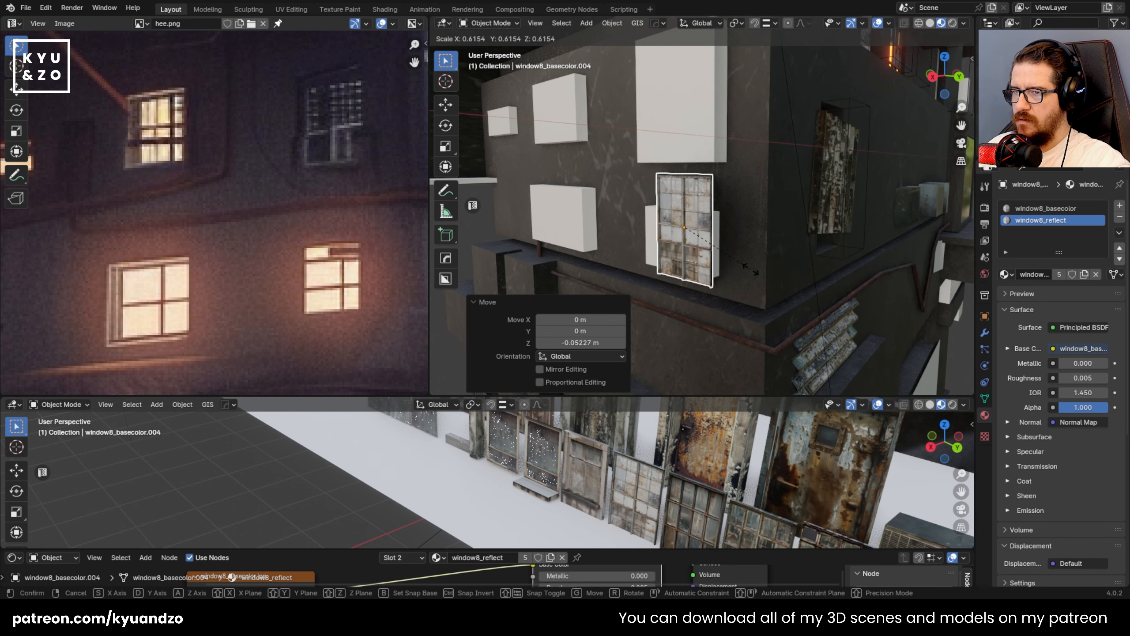
click(748, 248)
- Copy the lower corner block's location to the window panel, then select the panel alone
shift+click(653, 235)
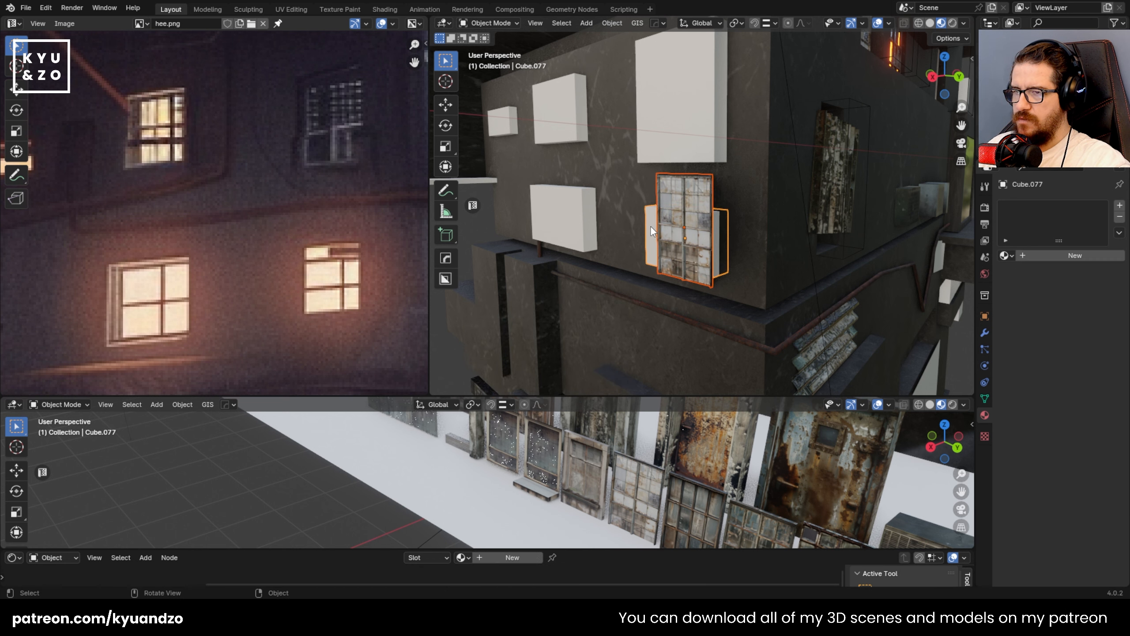
key(ctrl+c)
click(649, 225)
click(582, 215)
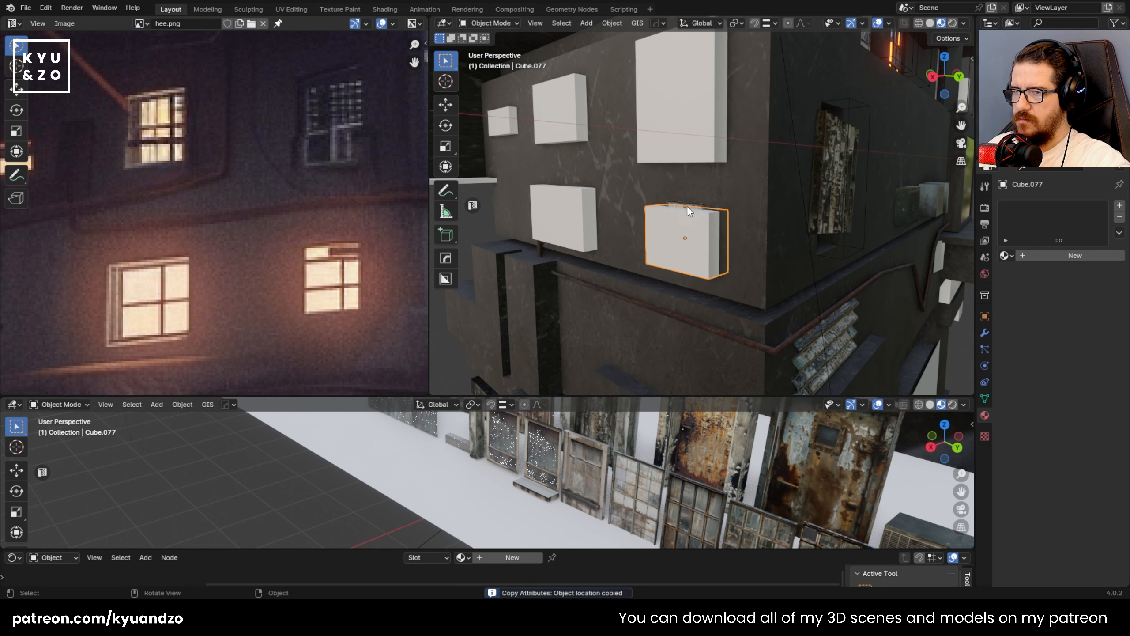
click(687, 207)
- Turn the window panel on its side about global X and enlarge it by 1.223 and 1.164 to cover the block
key(s)
click(728, 288)
key(r)
key(x)
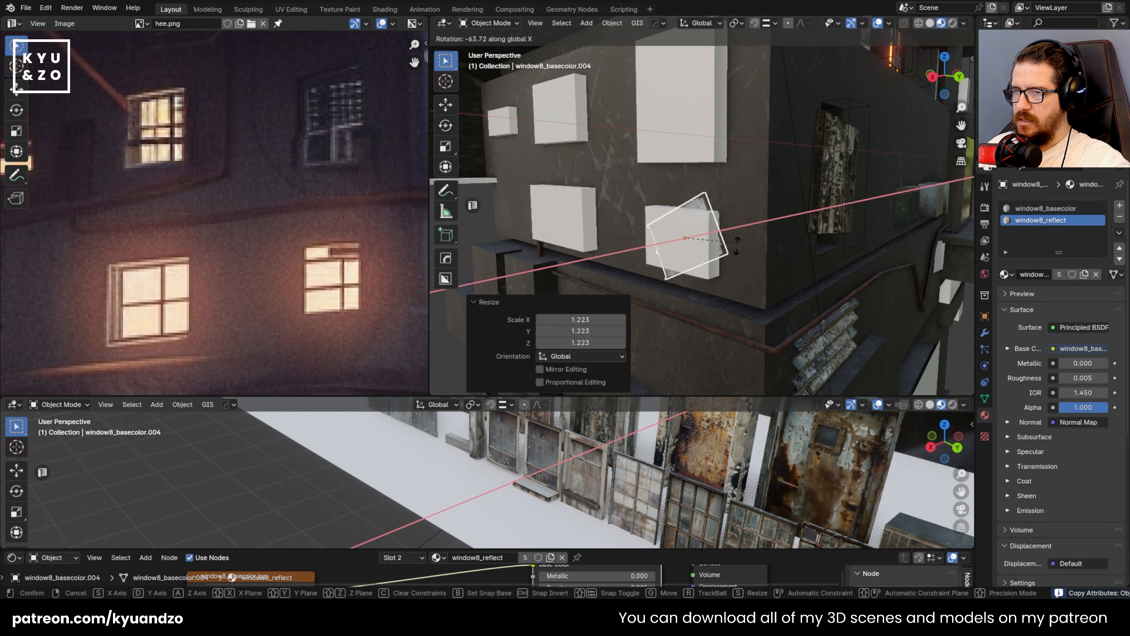
click(715, 269)
key(s)
click(719, 273)
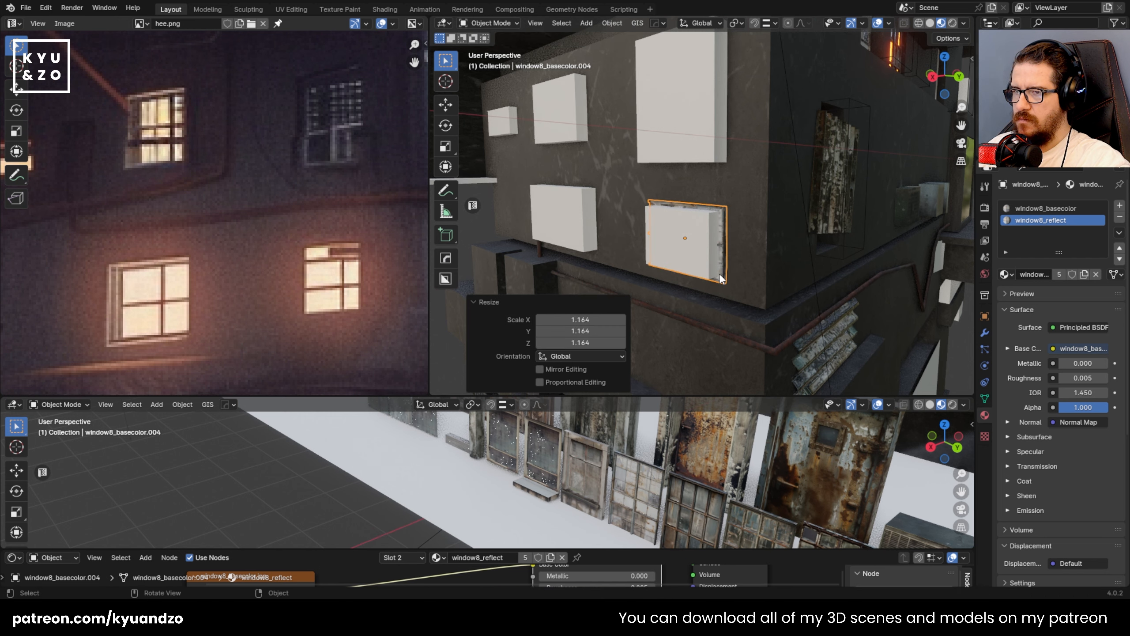
- Adjust the window panel's position over its block in right orthographic view
alt+middle_drag(719, 273, 771, 244)
key(g)
click(748, 251)
- Duplicate the panel about -0.73 m along Y onto the neighbouring lower block and enlarge the copy by 1.269 and 1.074
key(shift+d)
click(663, 233)
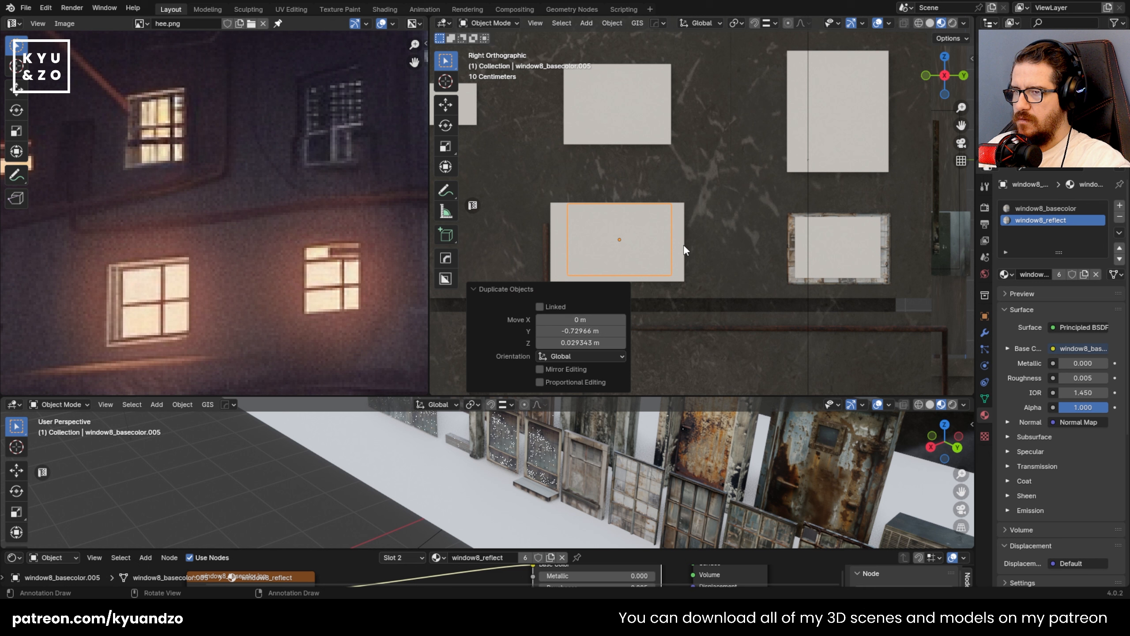
key(s)
click(704, 268)
key(s)
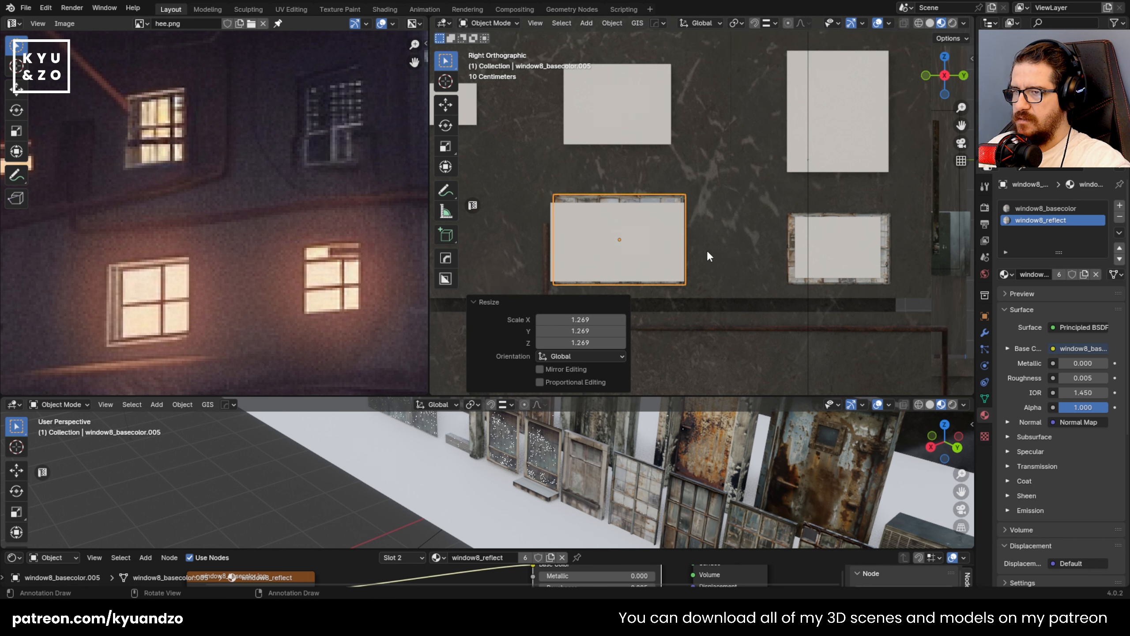
click(711, 258)
- Duplicate the window panel about 0.45 m upward onto the block above and rotate the copy 90° about global X
key(shift+d)
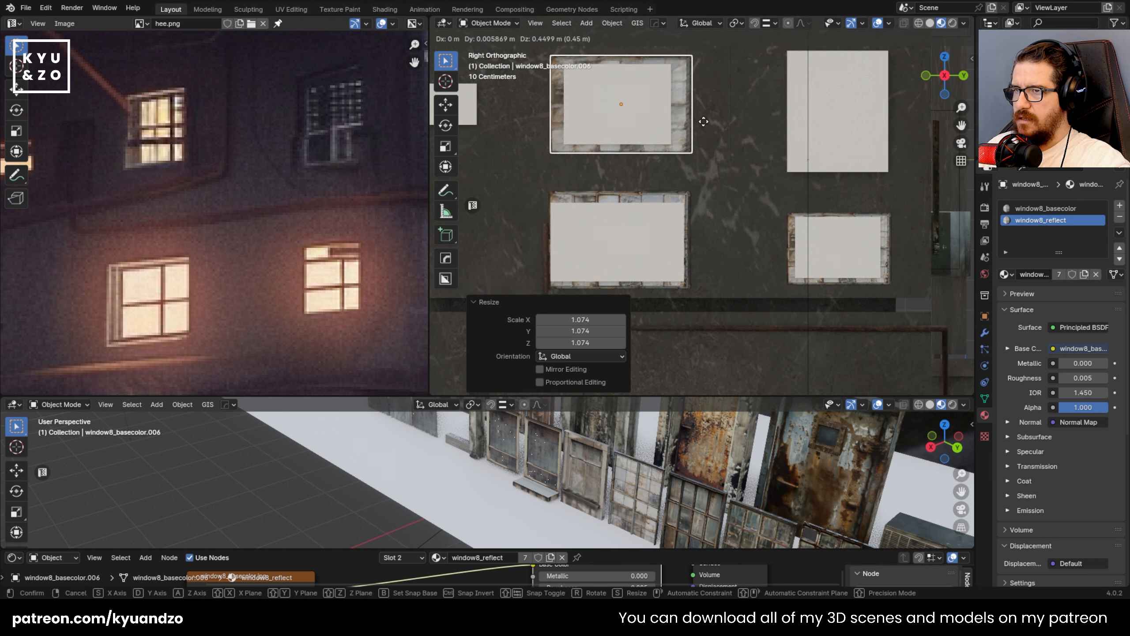
click(715, 122)
key(r)
key(z)
key(x)
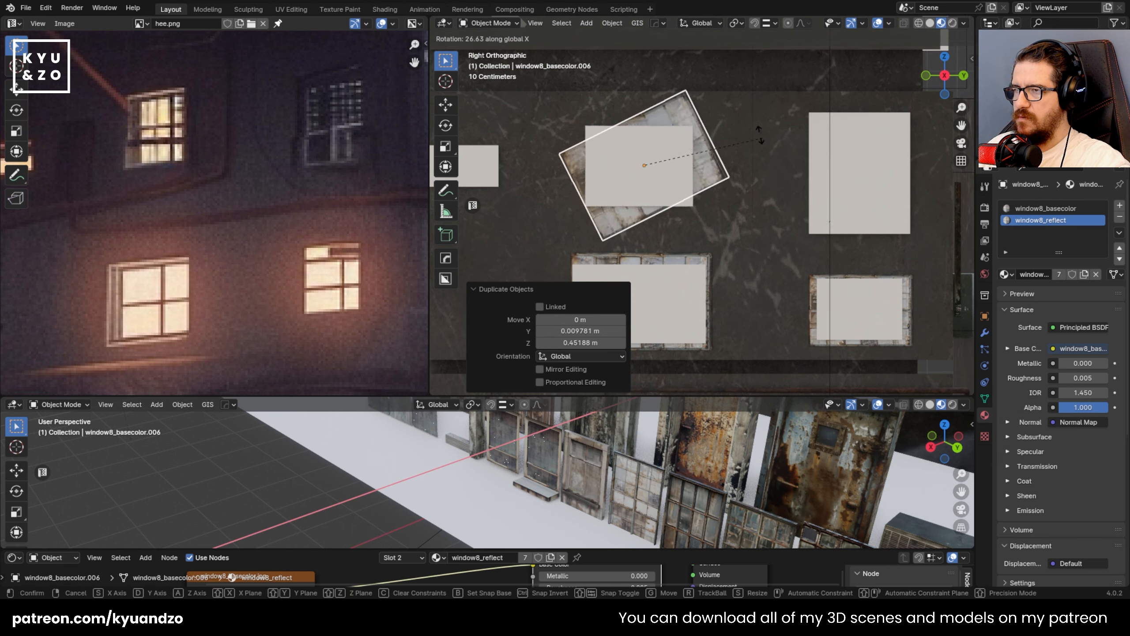
click(668, 71)
- Shrink the upright panel copy and shift it along global Y until its outer edge aligns with the window below
key(s)
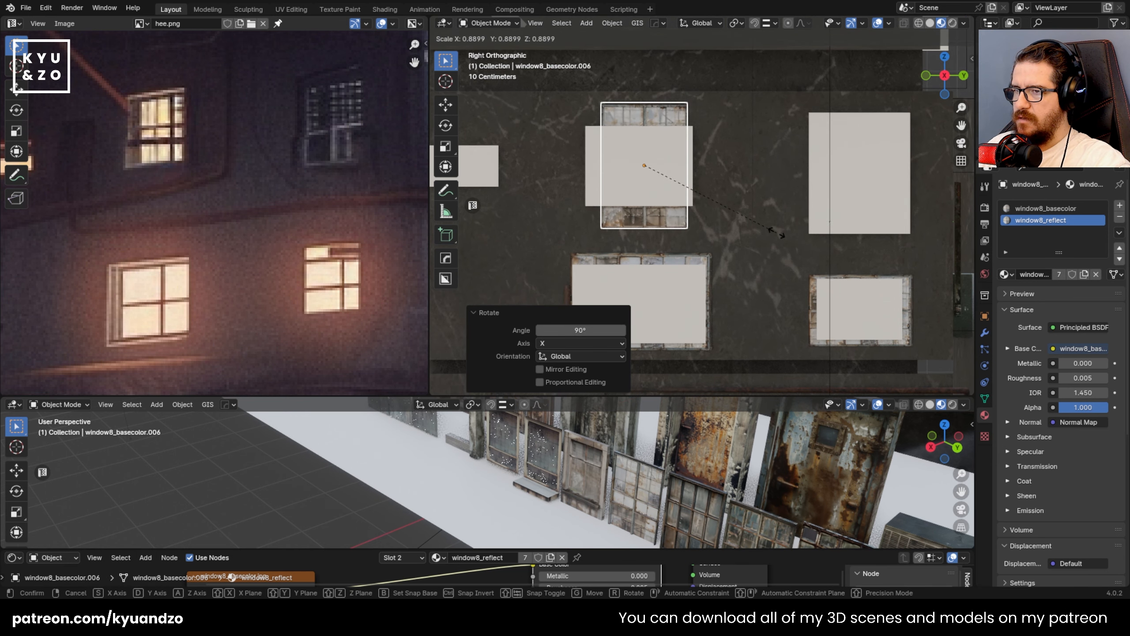
key(g)
key(y)
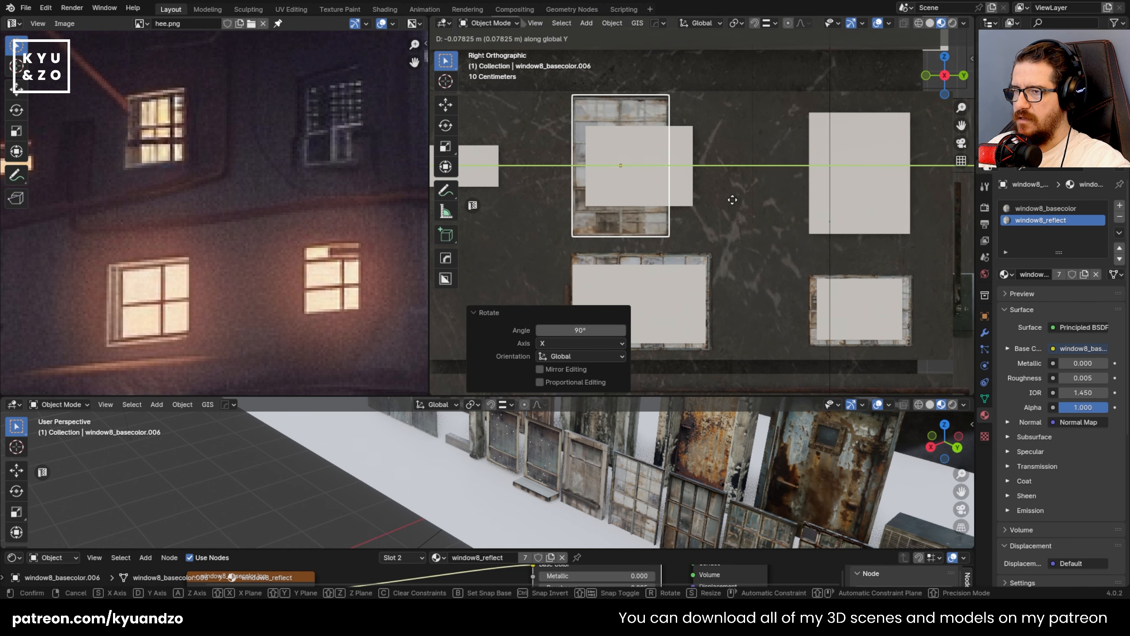
click(716, 234)
key(s)
key(g)
key(y)
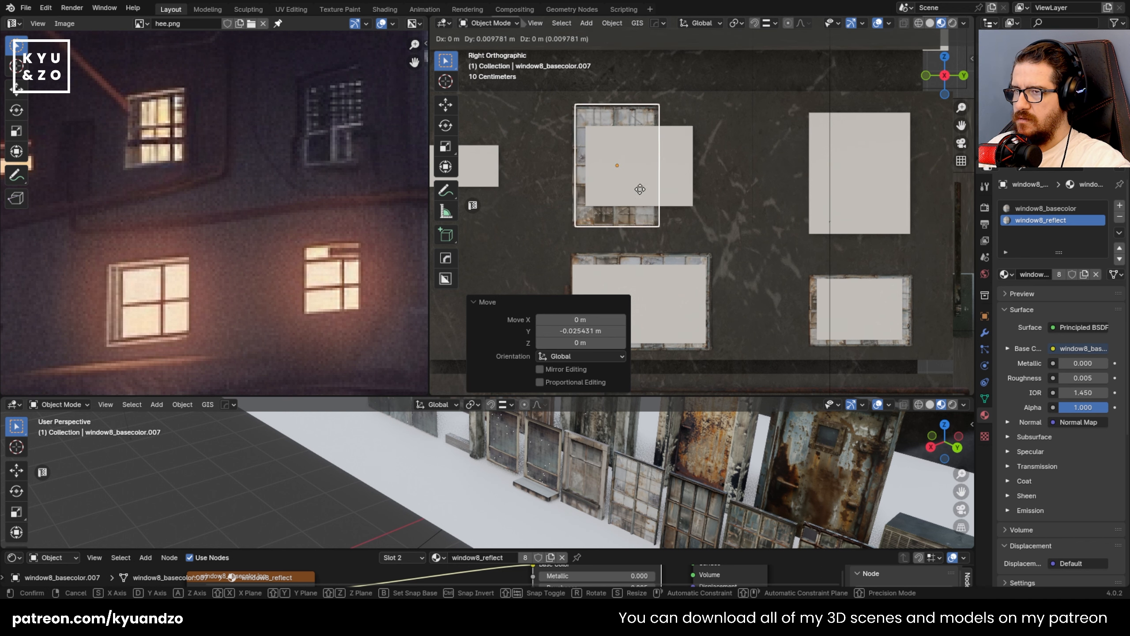
click(719, 209)
- Duplicate the upright panel along global Y so both copies sit edge to edge over the upper block
key(shift+d)
key(y)
click(718, 198)
- Scale both upright panels together by 0.834 and shift them about -0.012 m along Y to frame the upper block
shift+click(606, 195)
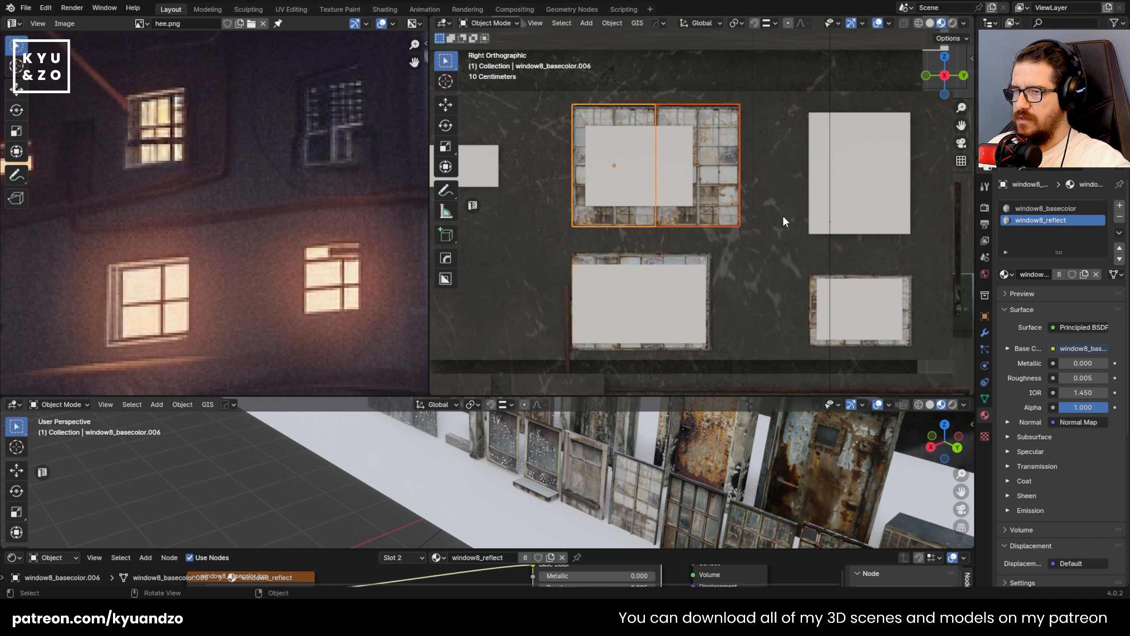
key(s)
click(751, 218)
key(g)
key(y)
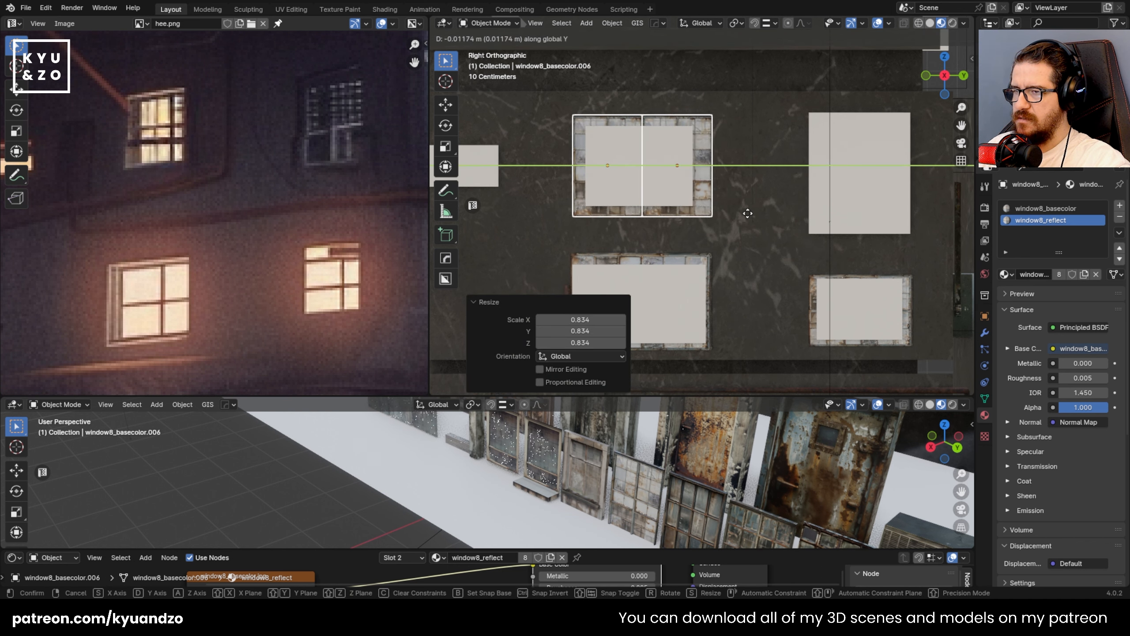
click(747, 214)
- Delete the three white placeholder blocks covering the new window panels
shift+middle_drag(741, 208, 665, 220)
click(584, 210)
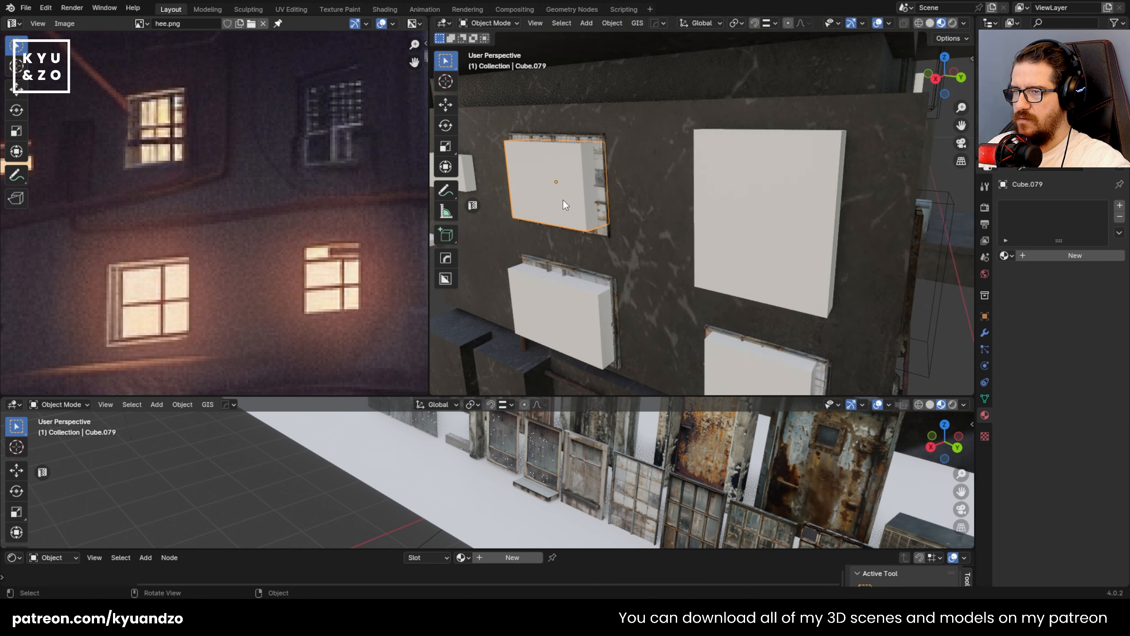
shift+middle_drag(751, 373, 715, 294)
shift+click(715, 294)
key(Delete)
- Add a third material slot with emission 1 to the lower corner window panel
click(716, 295)
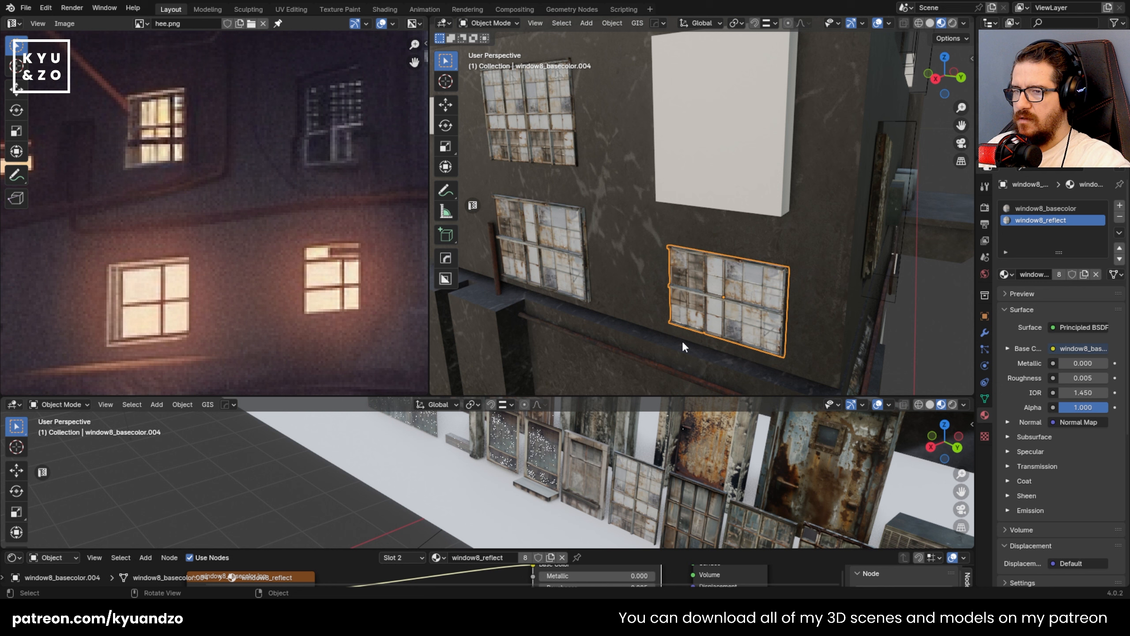
key(Tab)
click(723, 290)
click(697, 278)
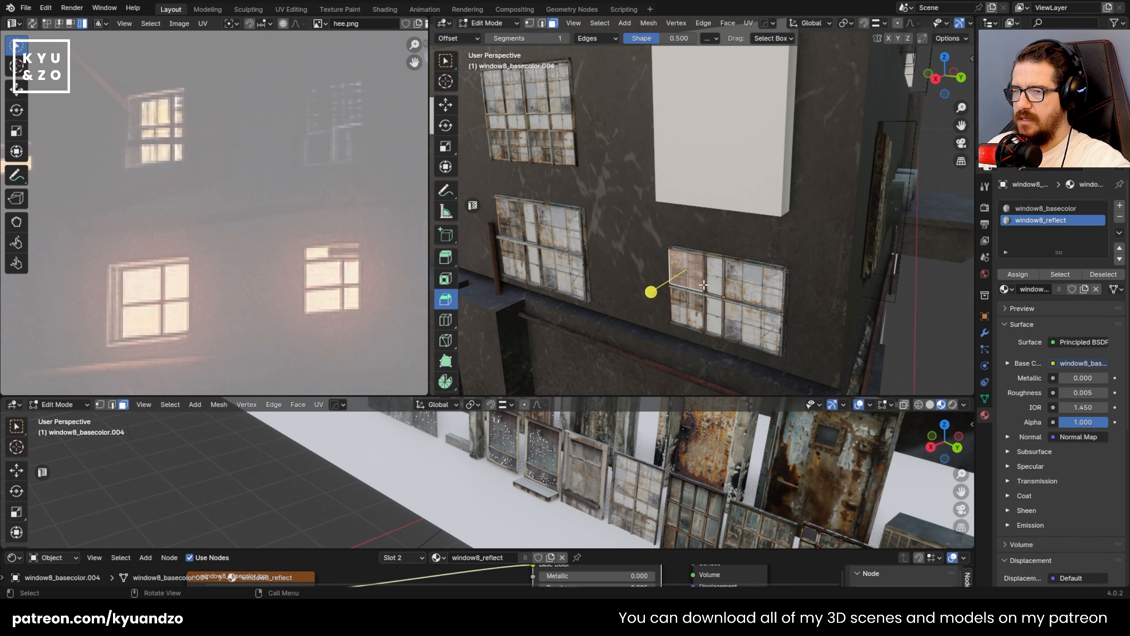
shift+middle_drag(717, 297, 688, 266)
scroll(663, 307, up, 3)
key(Tab)
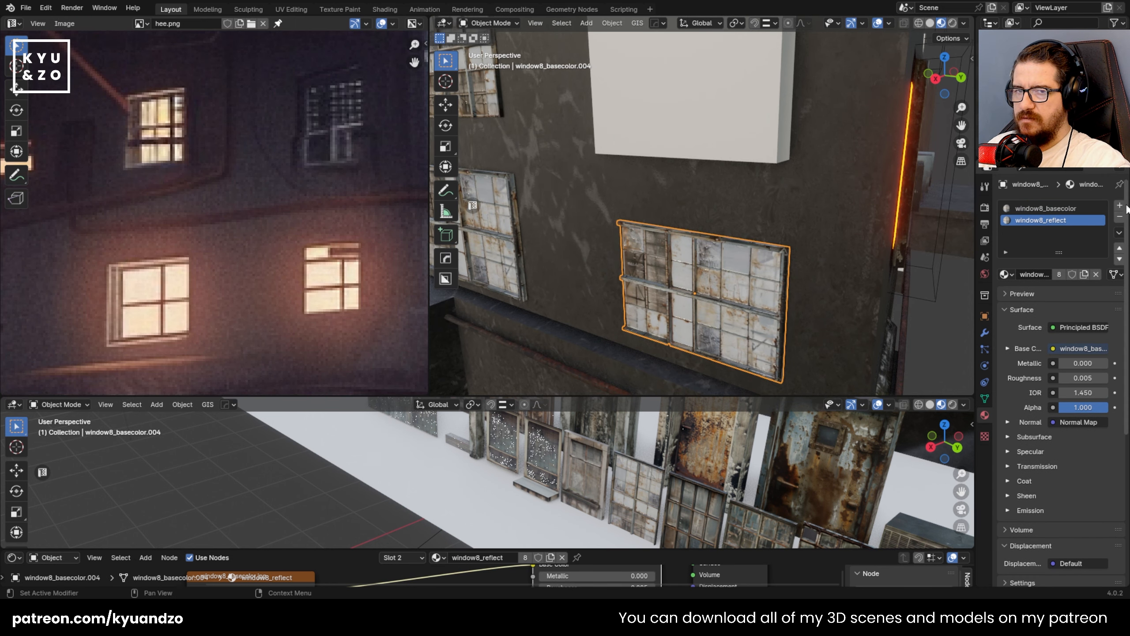
click(1120, 205)
click(1005, 274)
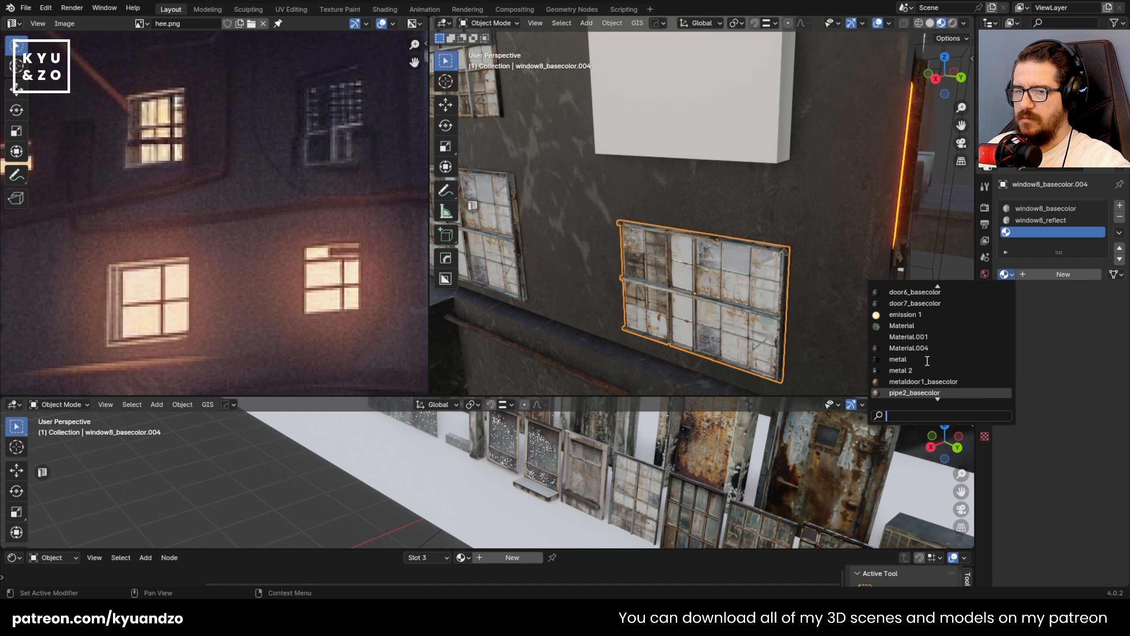
click(918, 314)
- Select all glass panes of the lower corner window and assign emission 1 to them
key(Tab)
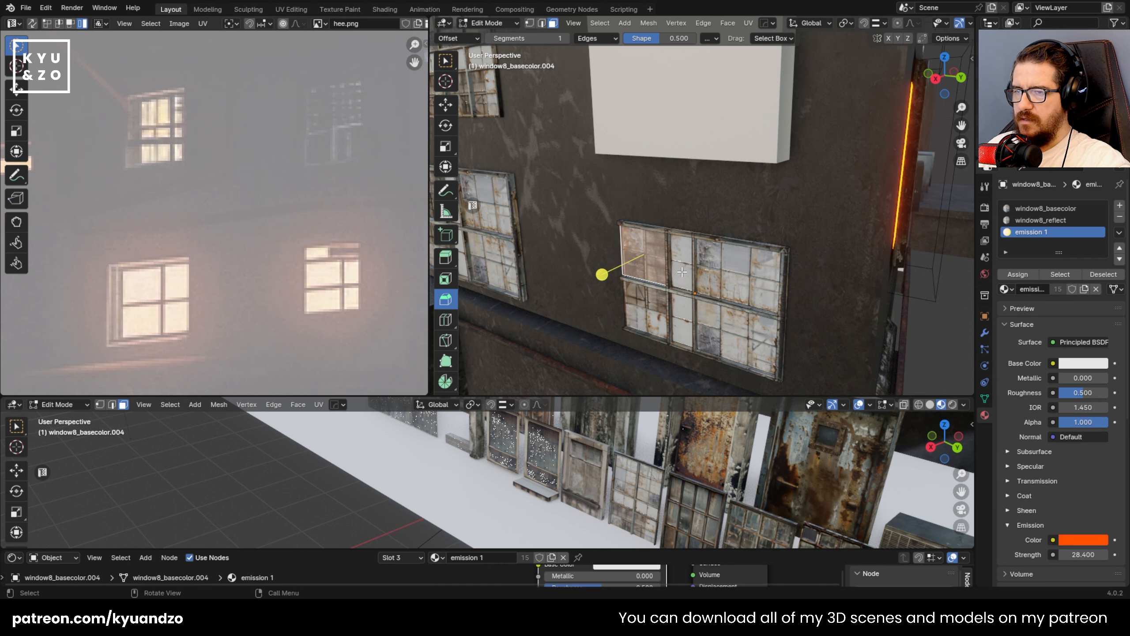
click(668, 317)
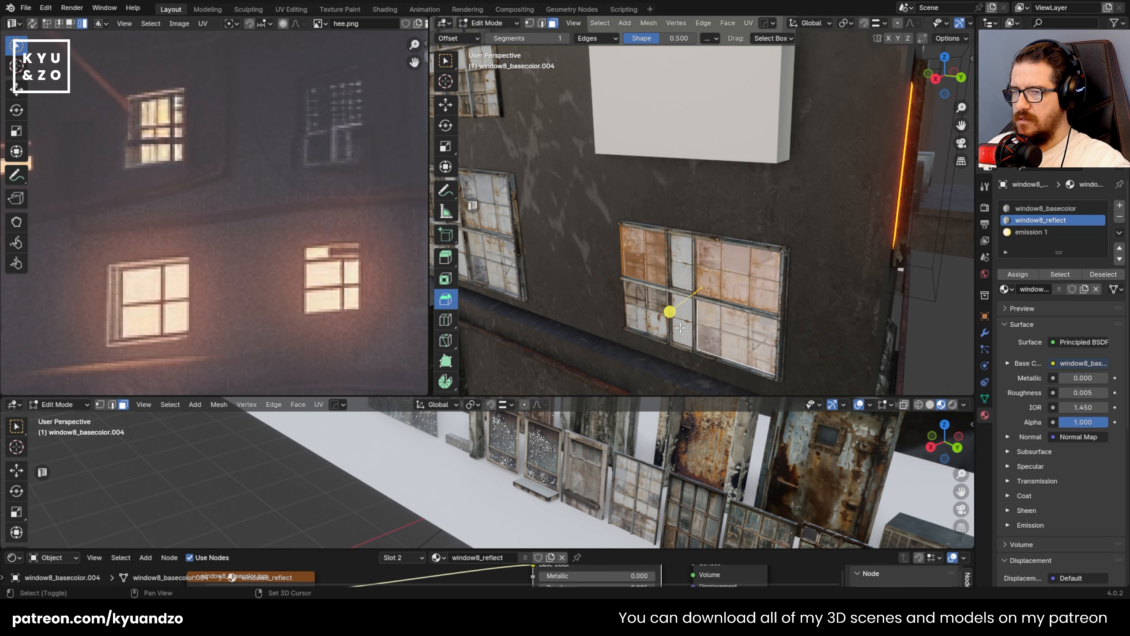
shift+click(673, 288)
click(1032, 232)
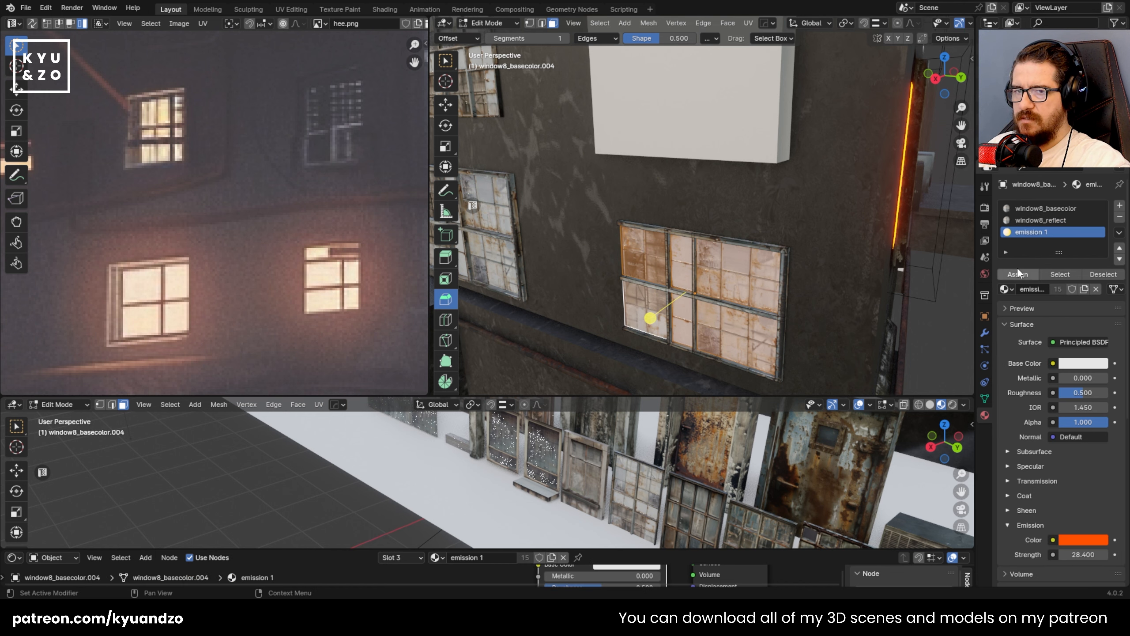
click(1018, 274)
key(Tab)
- Select the upper row of glass panes on the neighbouring lower window panel for face editing
scroll(719, 258, down, 3)
middle_drag(719, 256, 500, 214)
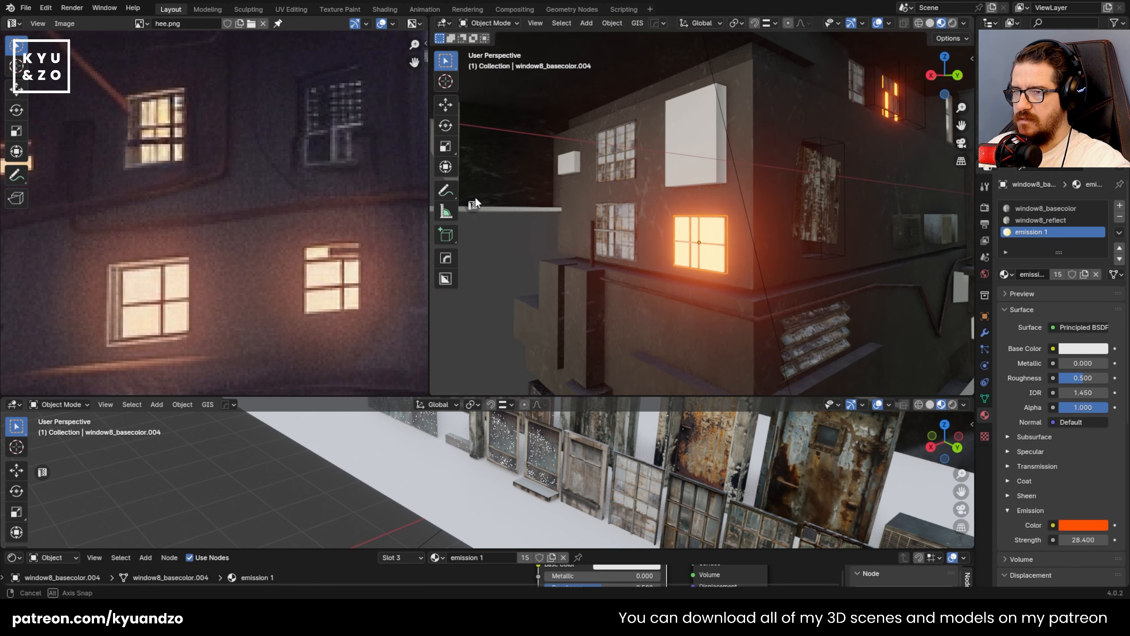
scroll(592, 227, down, 5)
scroll(592, 228, up, 8)
click(566, 243)
middle_drag(565, 241, 743, 265)
scroll(743, 265, up, 4)
key(Tab)
click(743, 223)
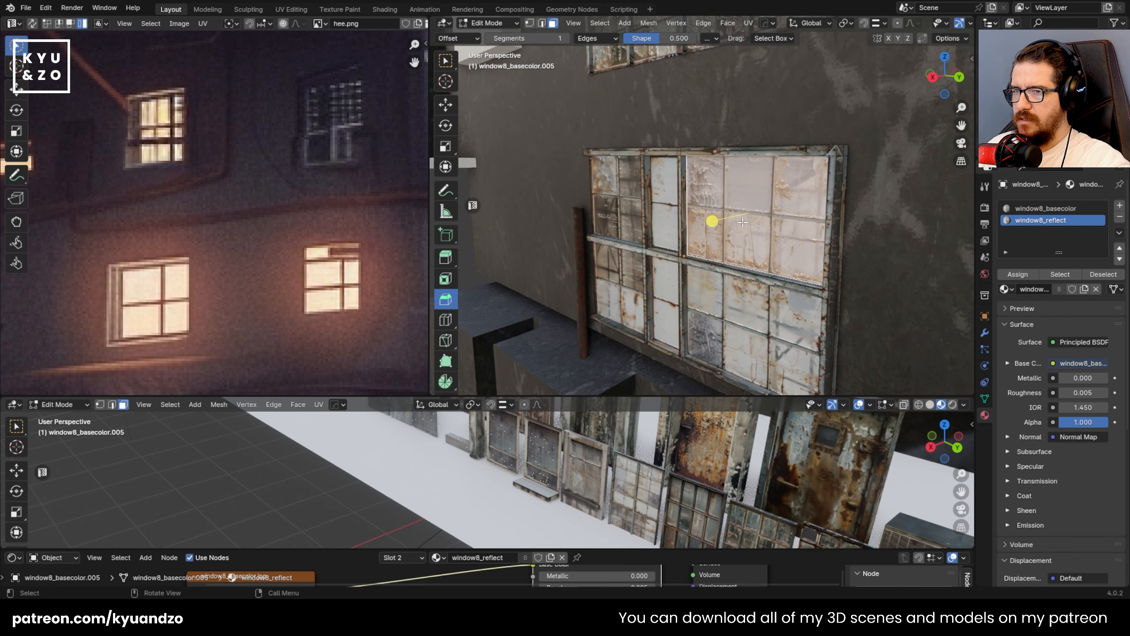
shift+click(618, 195)
middle_drag(619, 194, 700, 264)
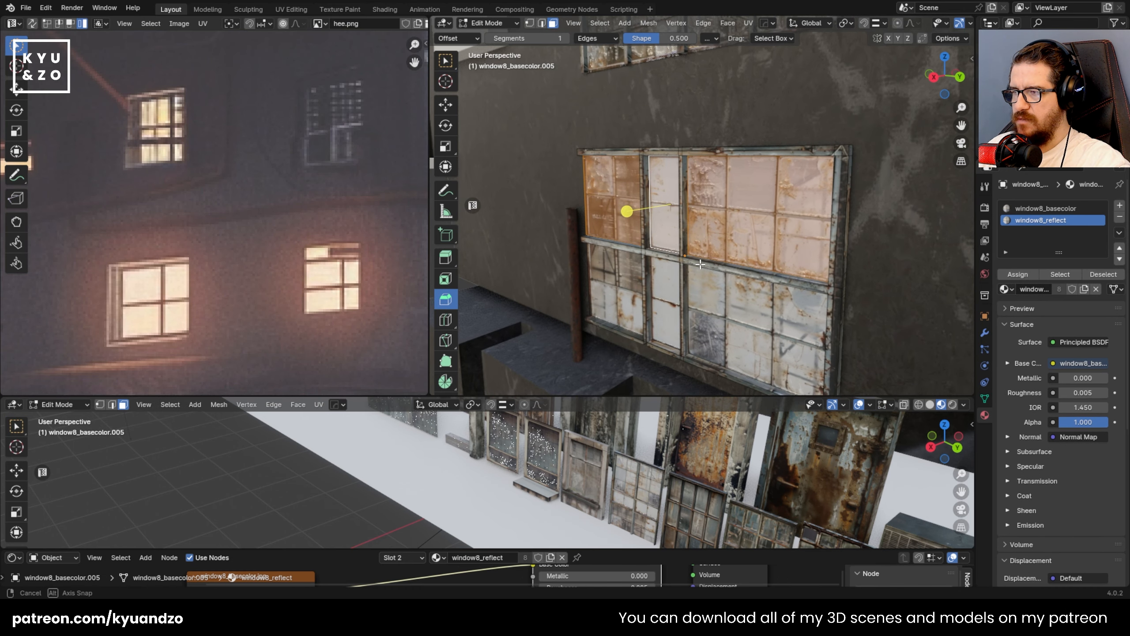
- Add emission 1 in a new material slot, assign it to the selected upper panes, and save the file
click(1120, 206)
click(1007, 289)
scroll(950, 352, down, 8)
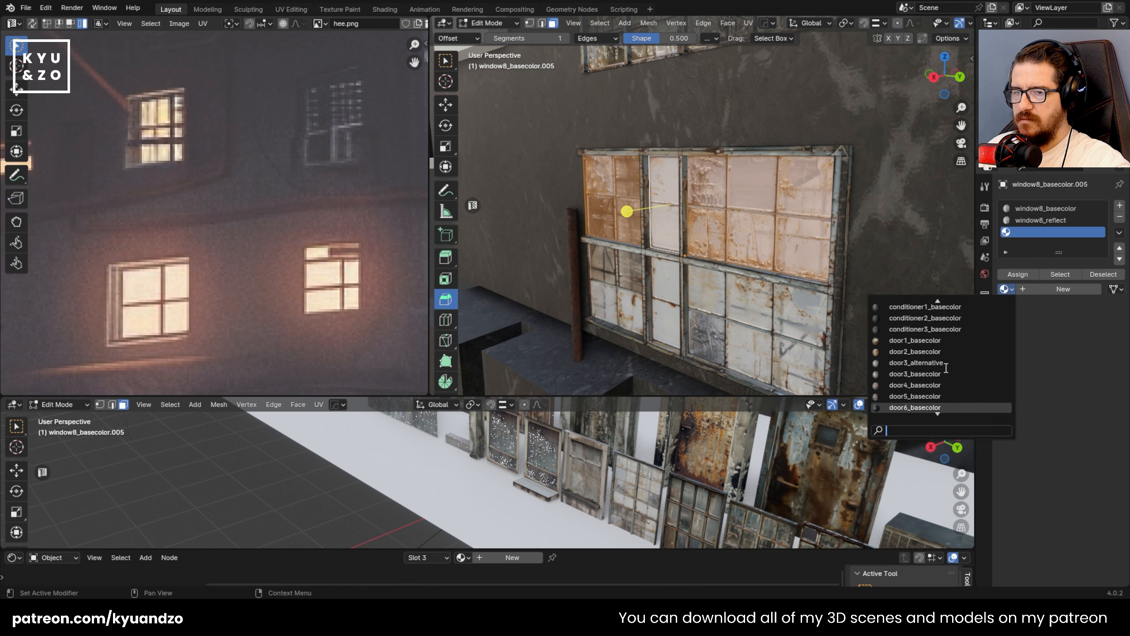
click(936, 362)
click(1020, 275)
key(Tab)
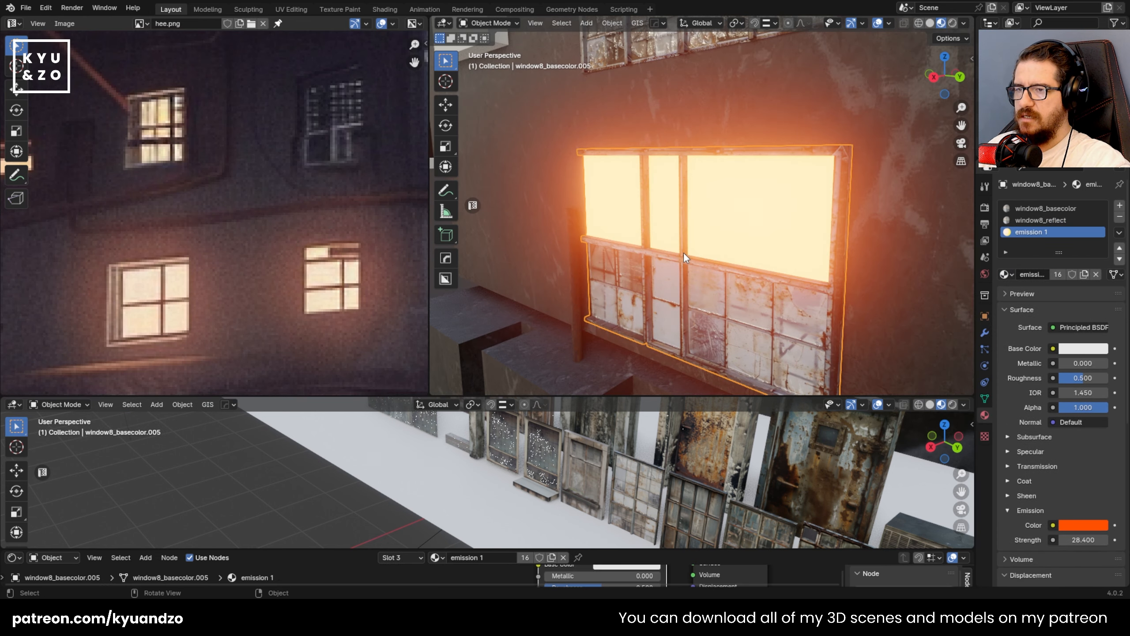
scroll(685, 258, down, 15)
key(ctrl+s)
scroll(683, 253, up, 12)
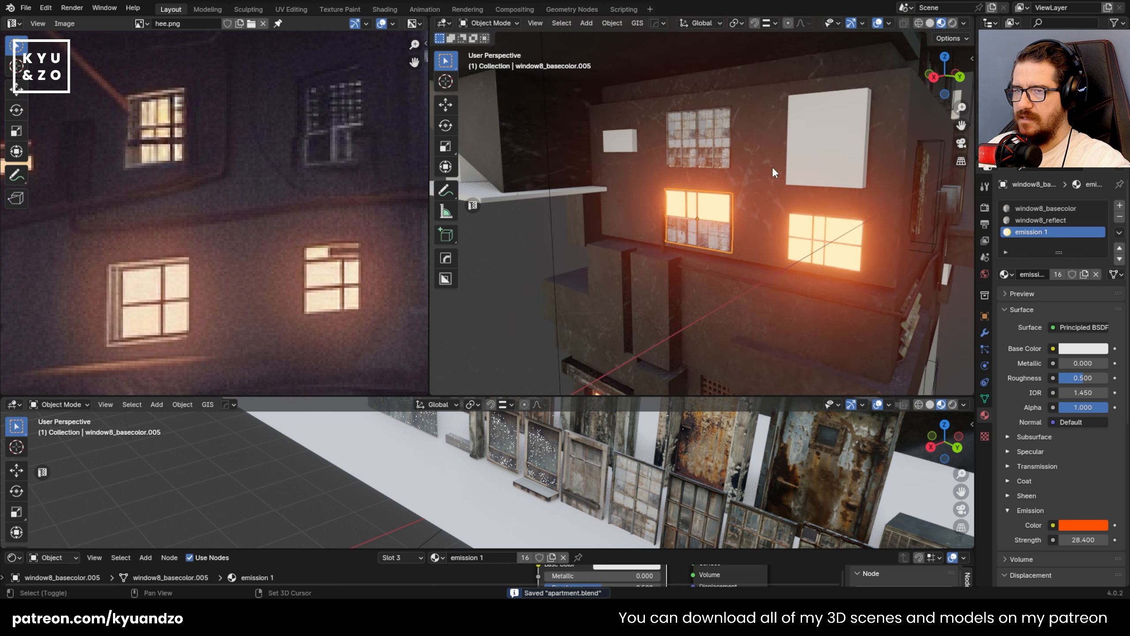
click(666, 253)
scroll(667, 240, up, 8)
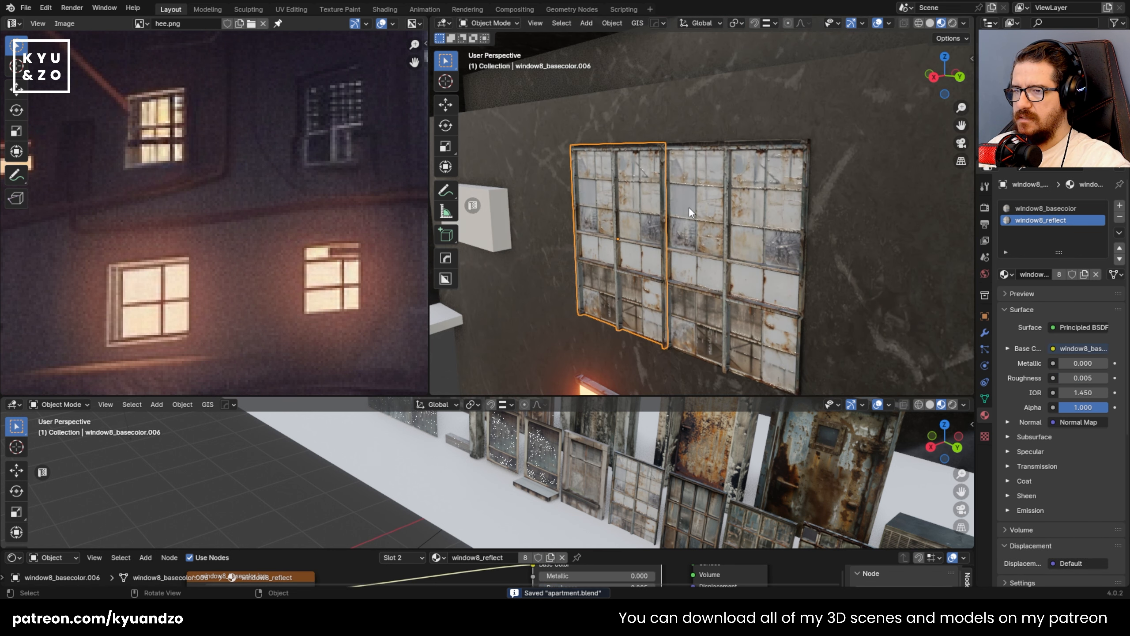
key(Tab)
click(674, 215)
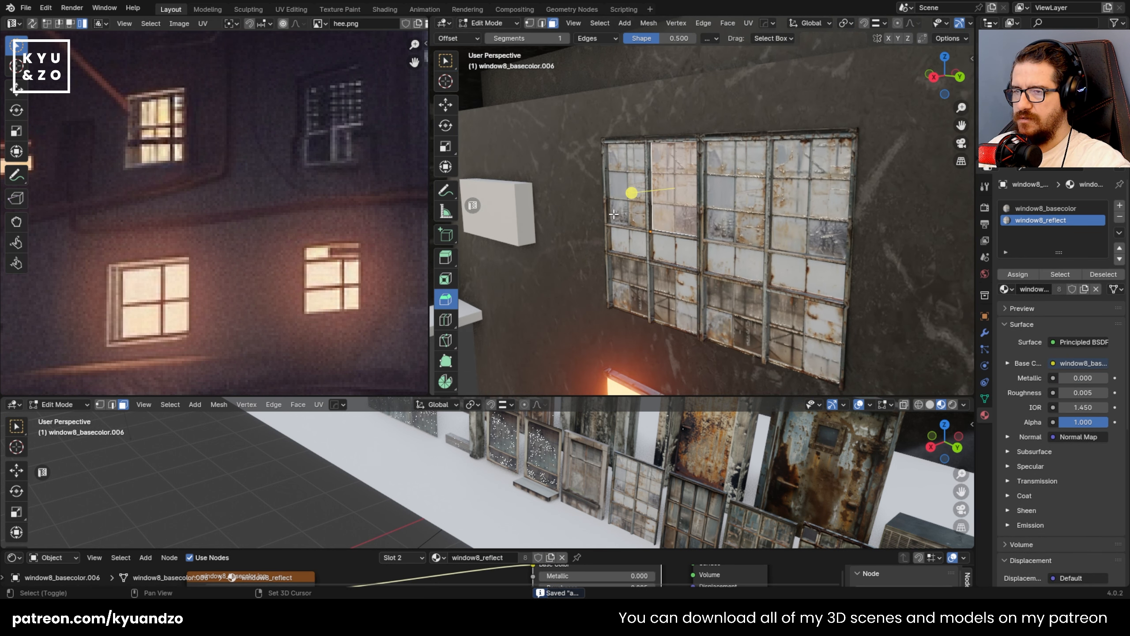
key(Tab)
scroll(614, 215, down, 8)
scroll(245, 191, down, 4)
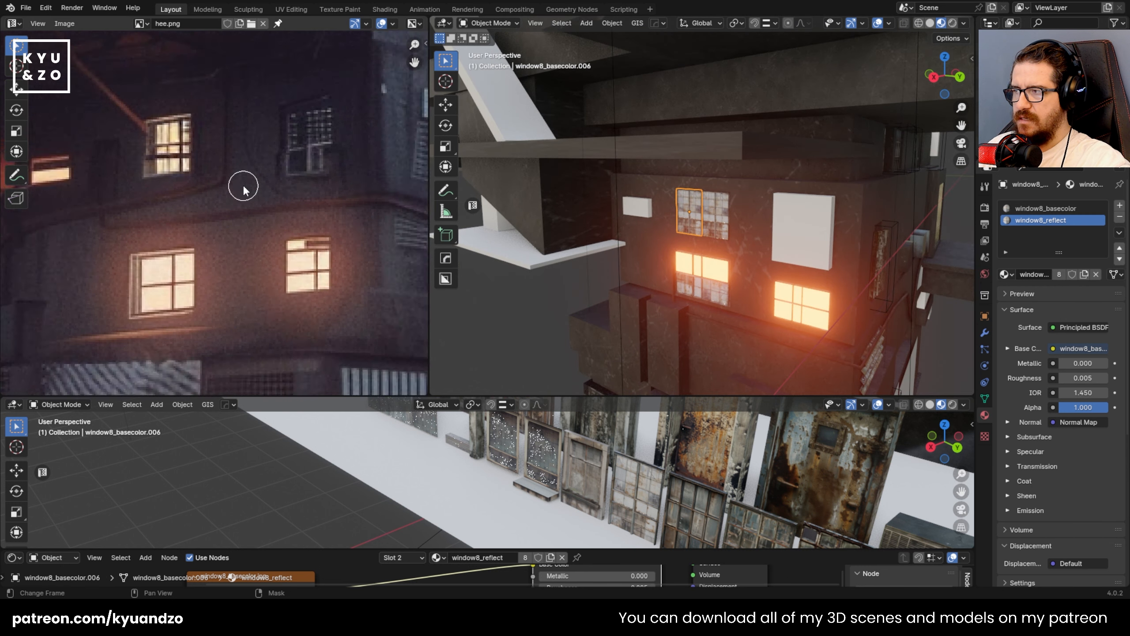
scroll(246, 192, up, 6)
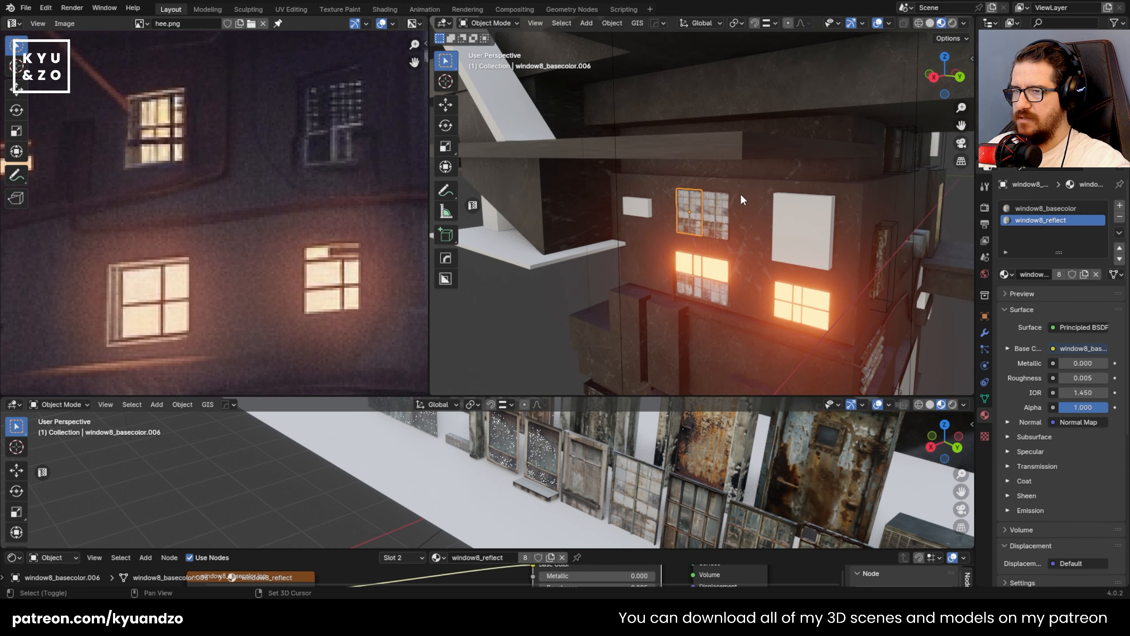
- Delete the second upright panel of the upper window, the one nearer the building corner
shift+middle_drag(712, 216, 701, 243)
scroll(701, 243, up, 7)
click(737, 278)
key(Delete)
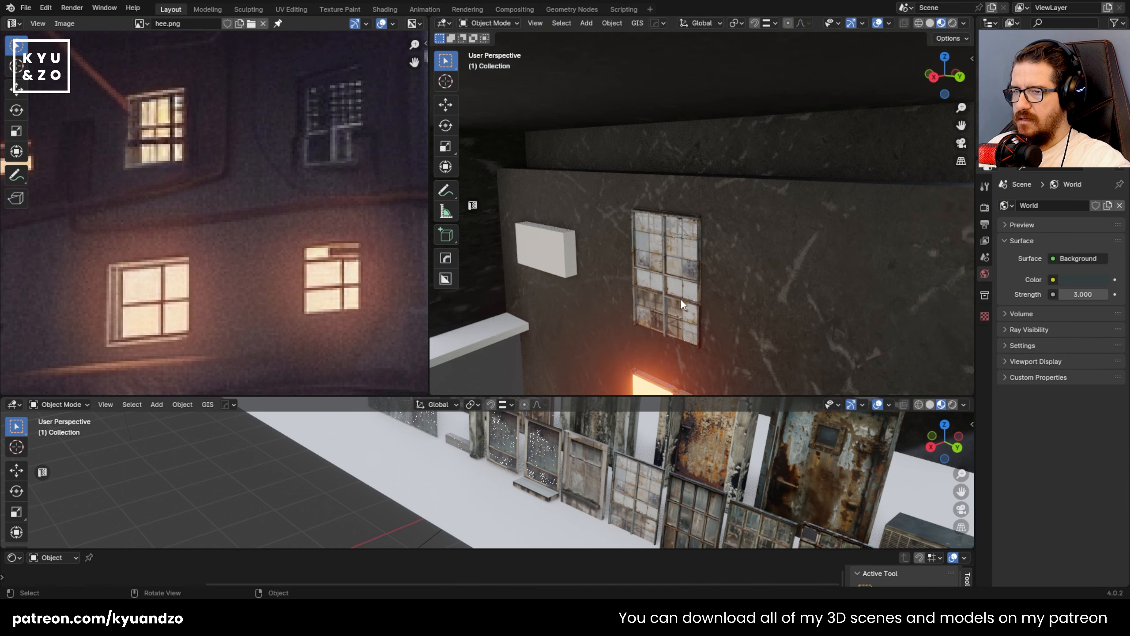
- Delete the upper section of the remaining upright panel's mesh
shift+middle_drag(680, 300, 653, 207)
click(651, 204)
key(Tab)
key(Tab)
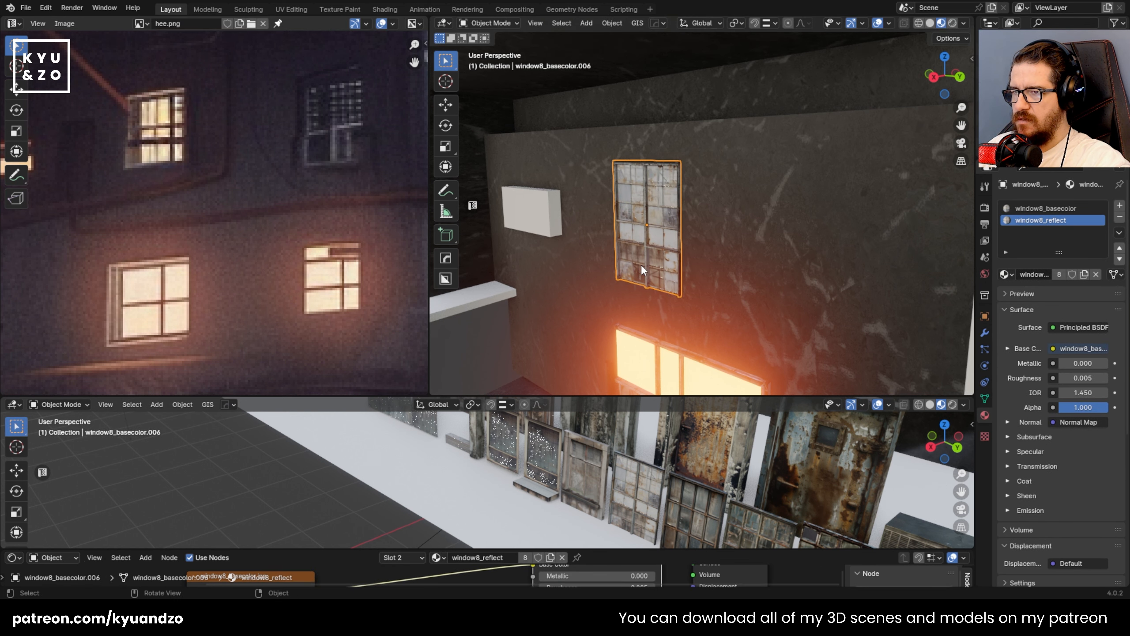
key(Tab)
middle_drag(643, 257, 797, 201)
drag(611, 71, 805, 192)
key(x)
click(759, 194)
key(Tab)
- Raise the trimmed panel about 0.042 m along Z and rotate it 90° about global X
middle_drag(758, 198, 698, 236)
key(g)
key(z)
click(751, 271)
middle_drag(750, 270, 736, 246)
key(r)
key(x)
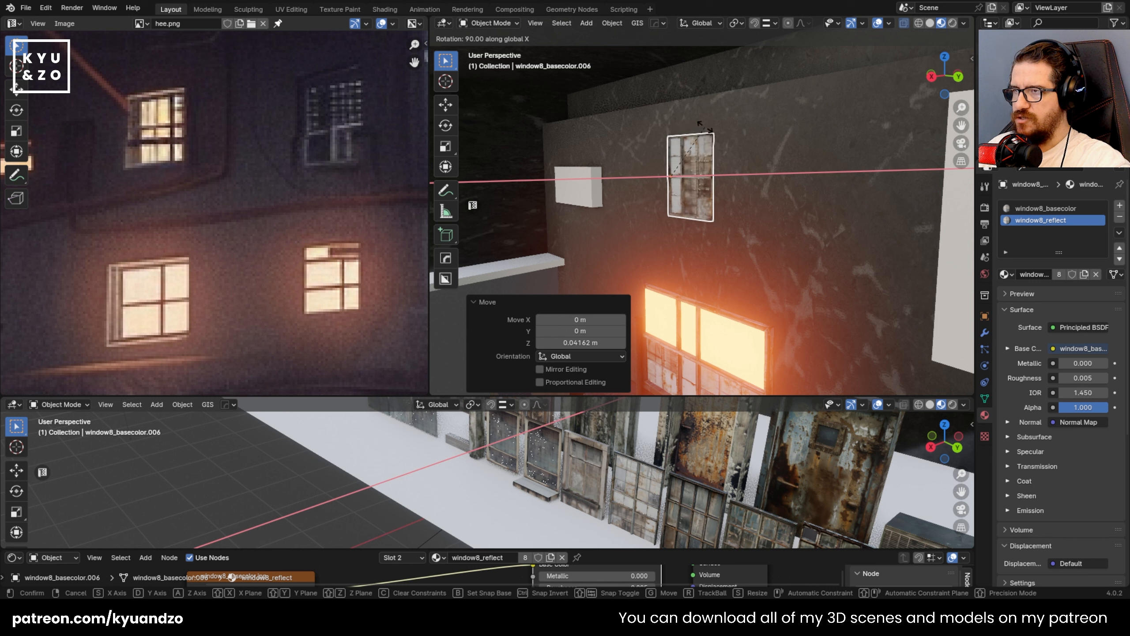
ctrl+click(709, 134)
- Enlarge the trimmed panel by about 1.12 and move it about 0.03 m along Y and -0.06 m along Z
key(g)
key(y)
click(731, 191)
key(s)
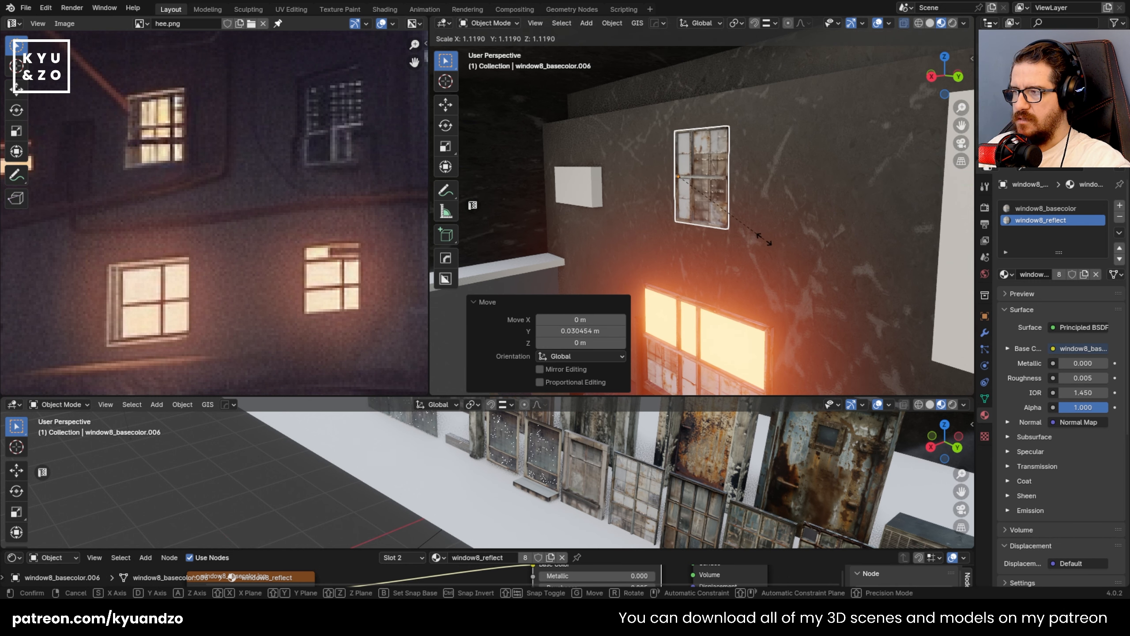
key(Escape)
key(g)
key(z)
click(761, 263)
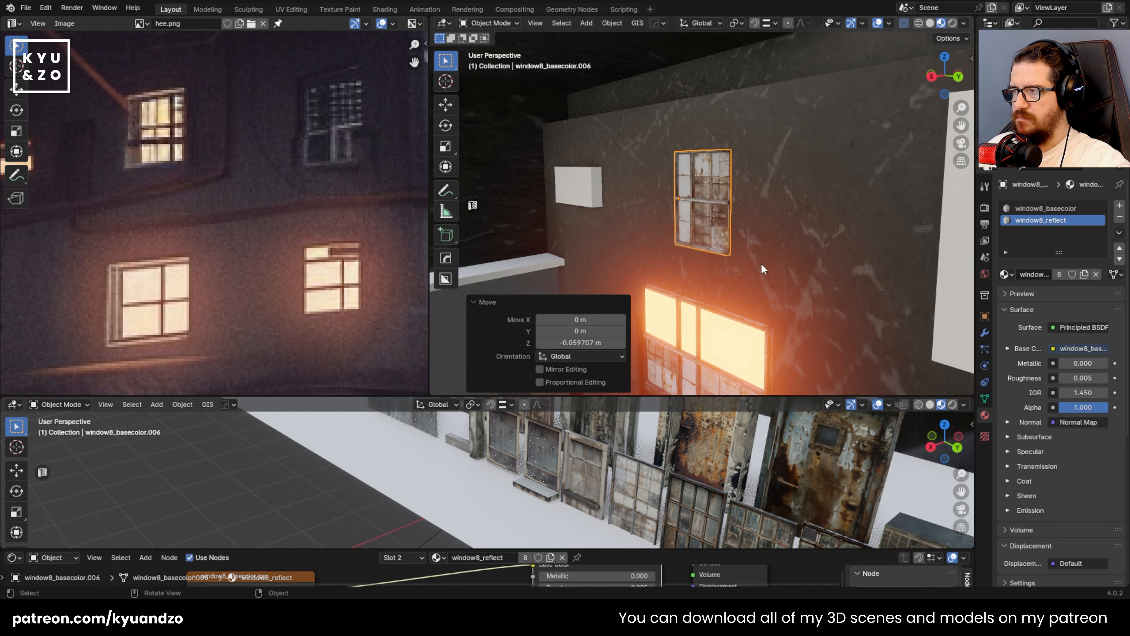
- Add emission 1 in a new material slot on the trimmed upper window and assign it to all its panes
scroll(758, 258, up, 4)
key(Tab)
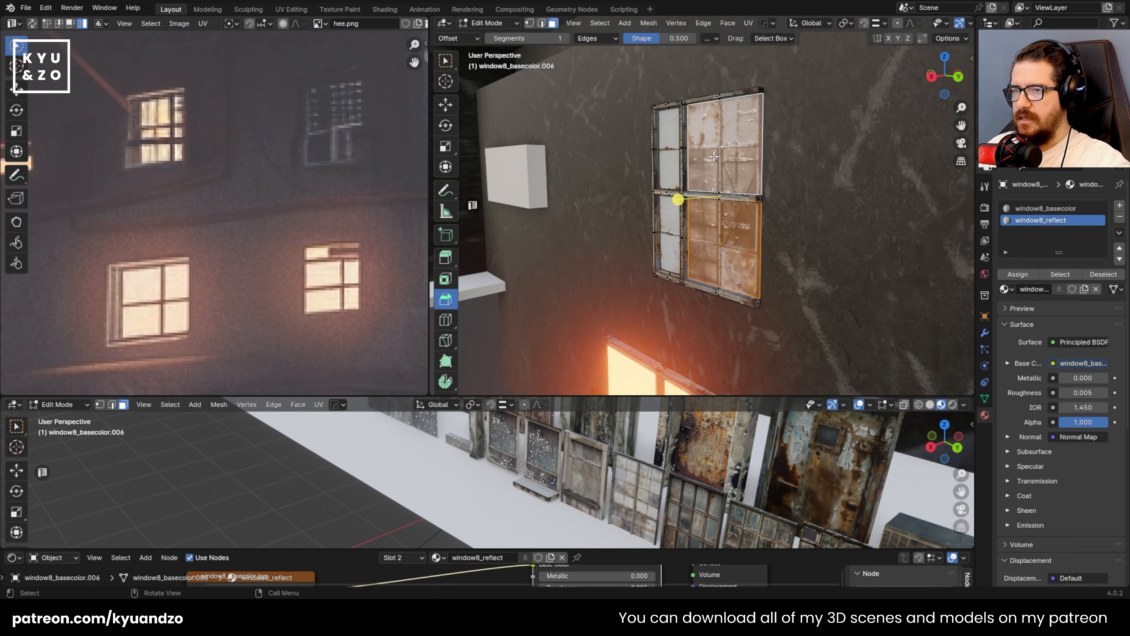
shift+click(674, 163)
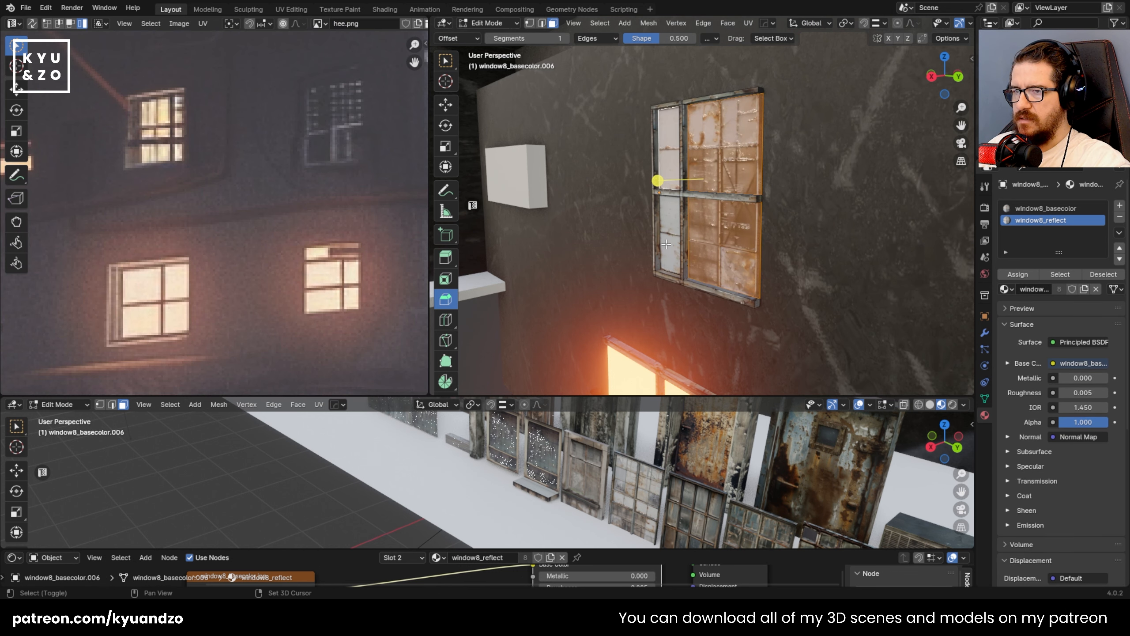
click(1120, 206)
click(1005, 289)
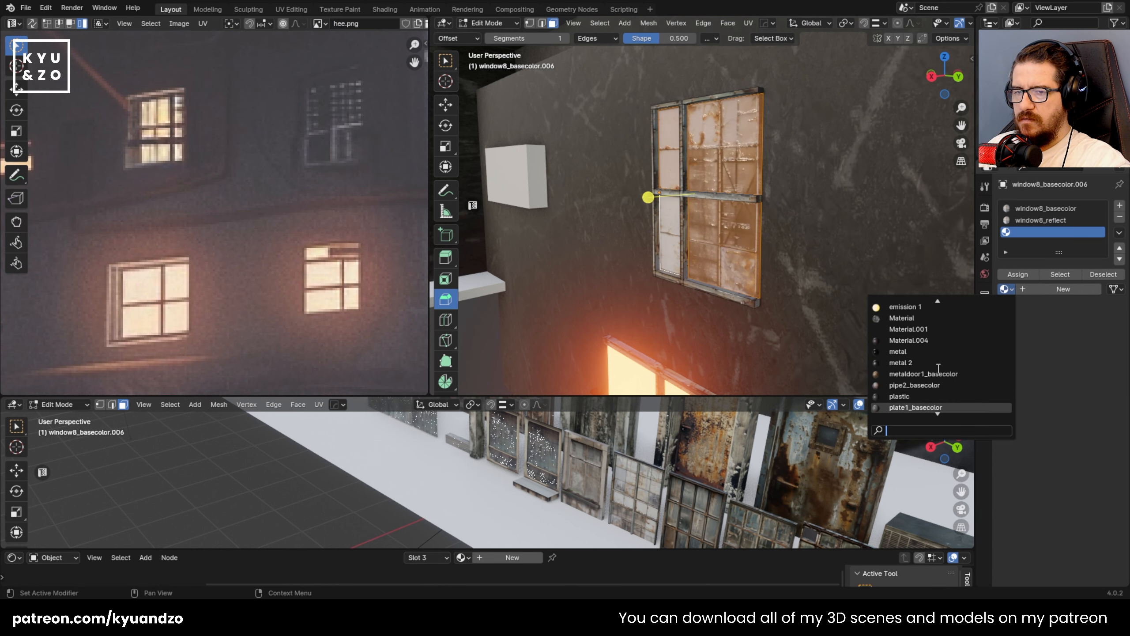
click(913, 306)
click(1018, 274)
key(Tab)
- Save the scene file and select the camera
scroll(694, 244, down, 6)
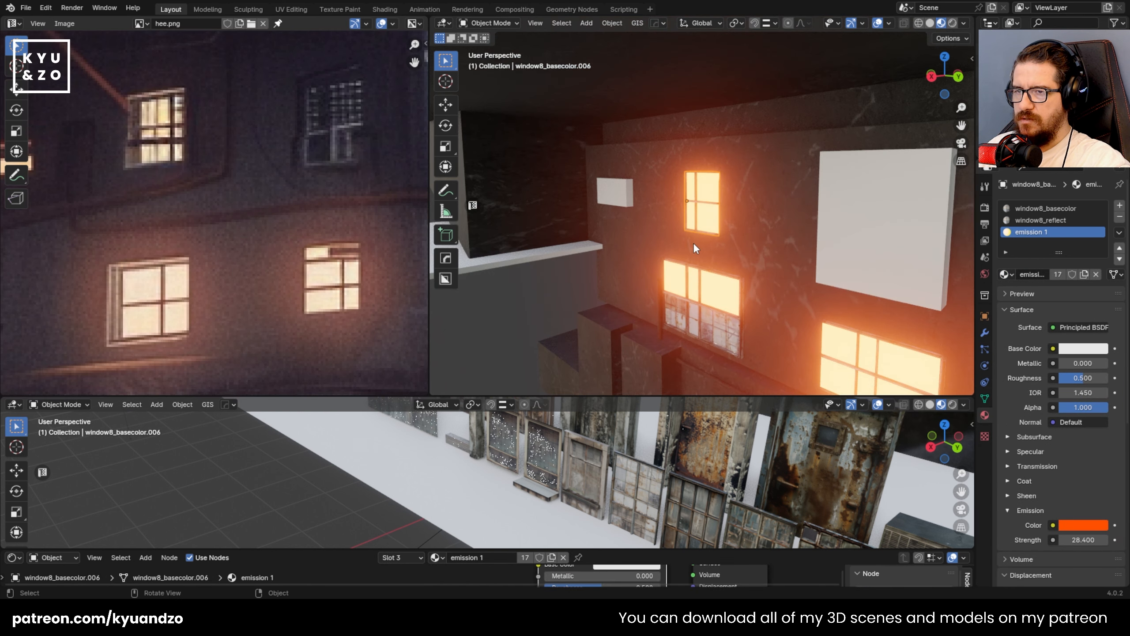
scroll(695, 242, down, 3)
key(ctrl+s)
click(688, 337)
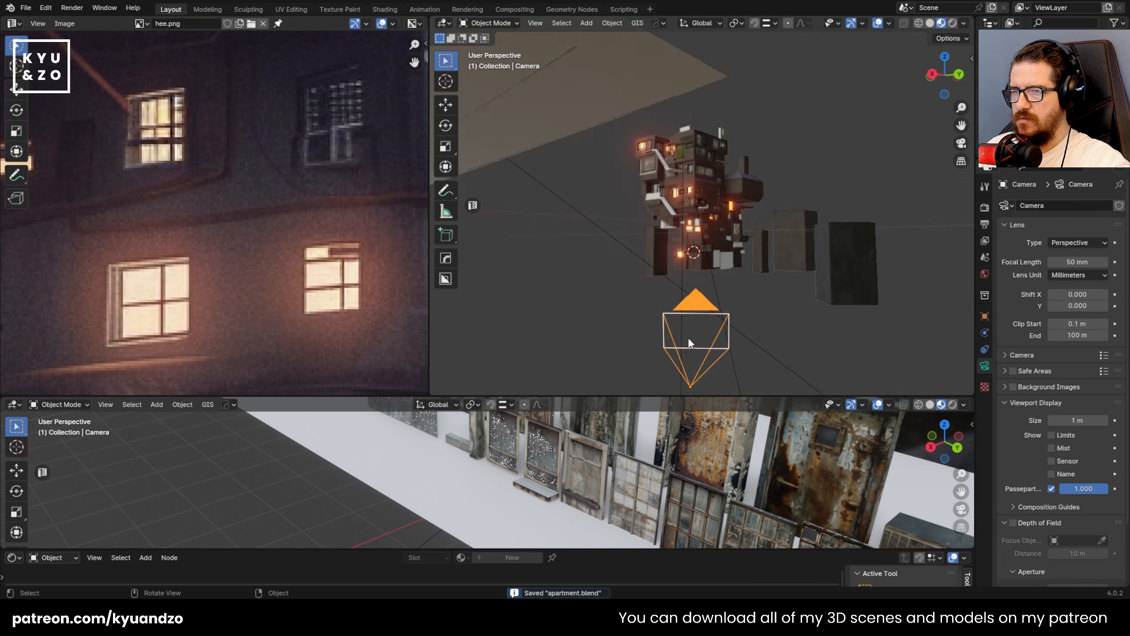
- View the building through the camera in rendered shading and examine the lit windows up close
key(KP_0)
scroll(680, 312, down, 2)
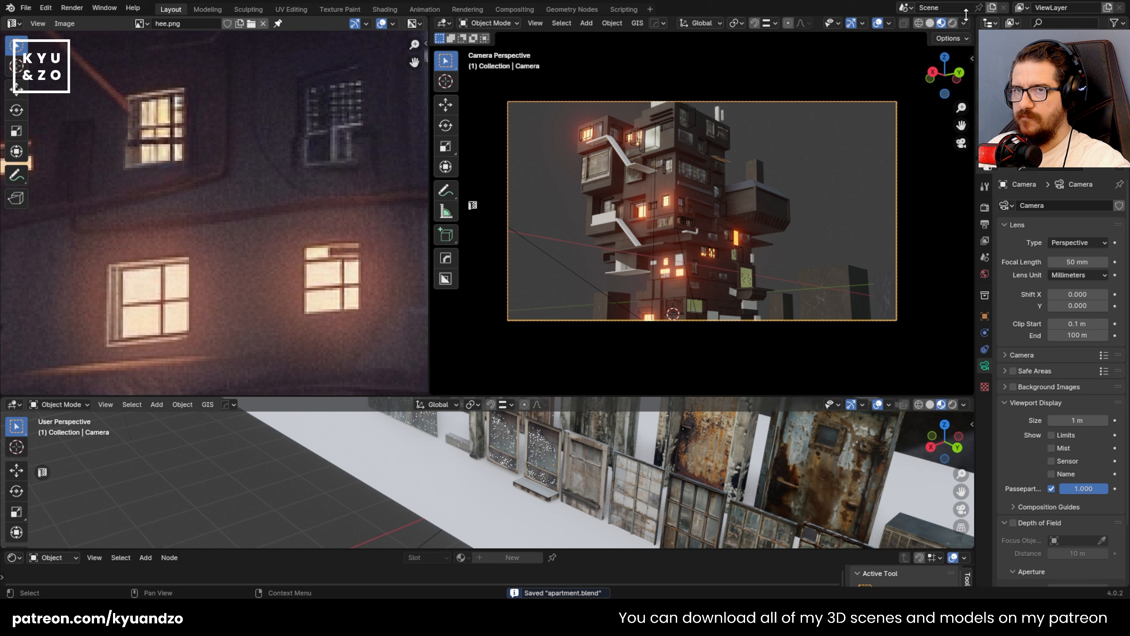
click(953, 24)
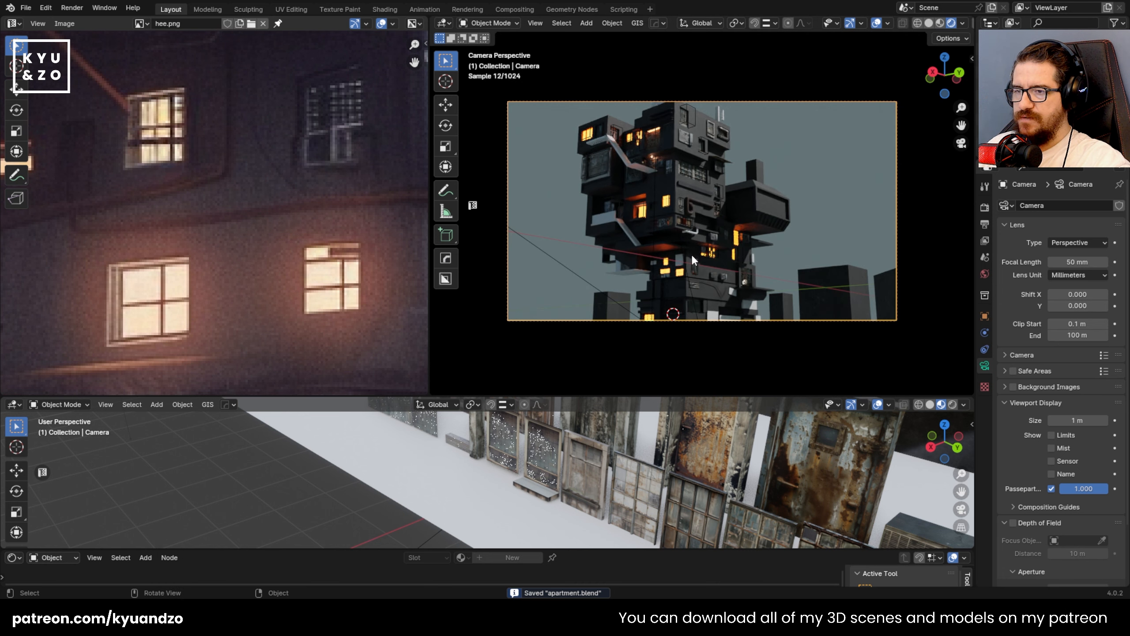
shift+middle_drag(762, 222, 793, 186)
scroll(698, 231, up, 3)
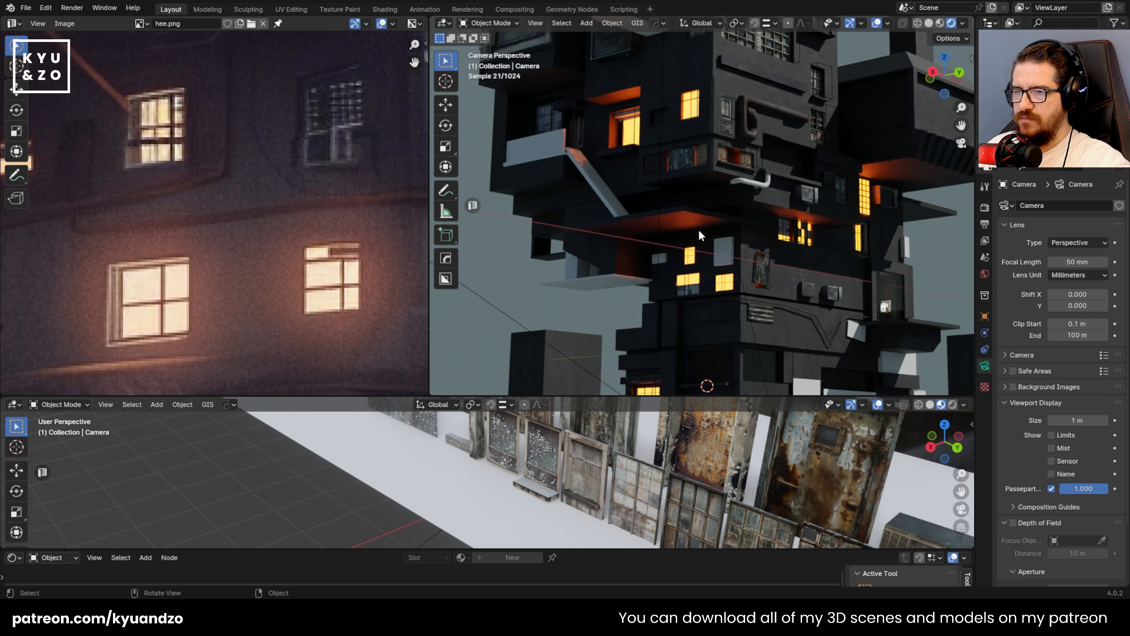
shift+middle_drag(697, 227, 705, 201)
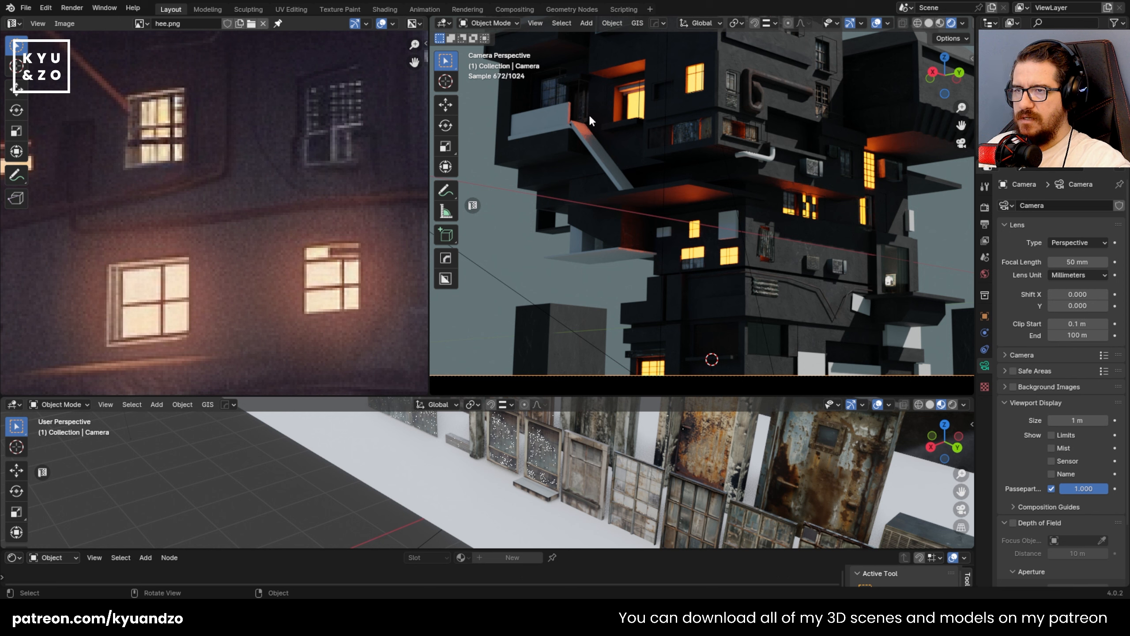
scroll(758, 164, down, 3)
scroll(733, 236, up, 6)
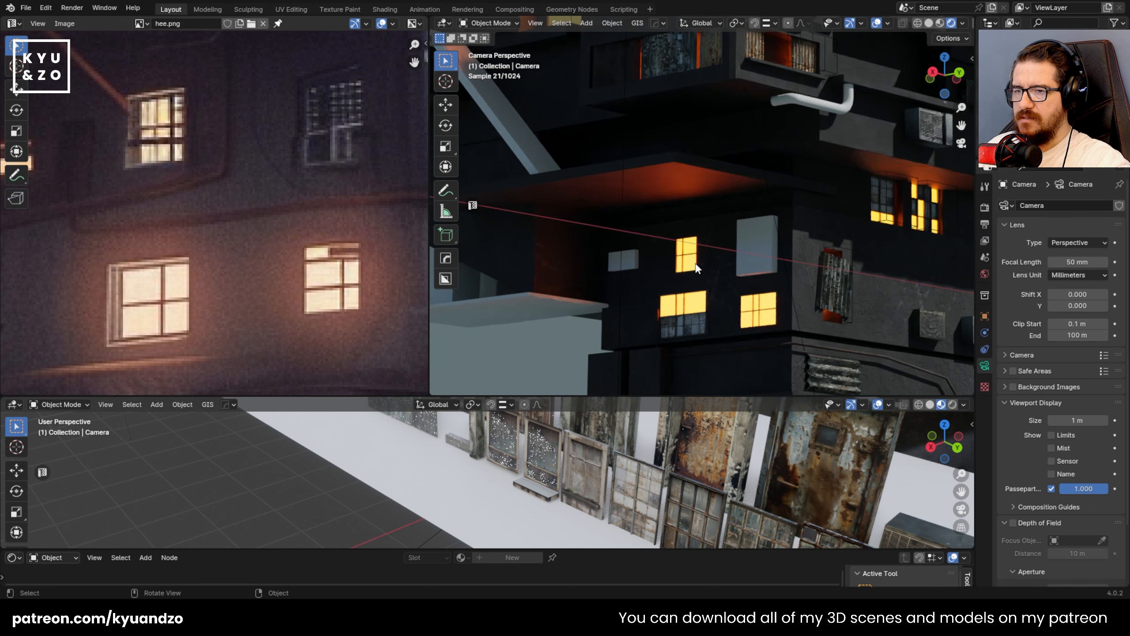
- Try emission strengths of about 228.3 and 85.4 in the emission 1 material of the upper lit window
click(697, 267)
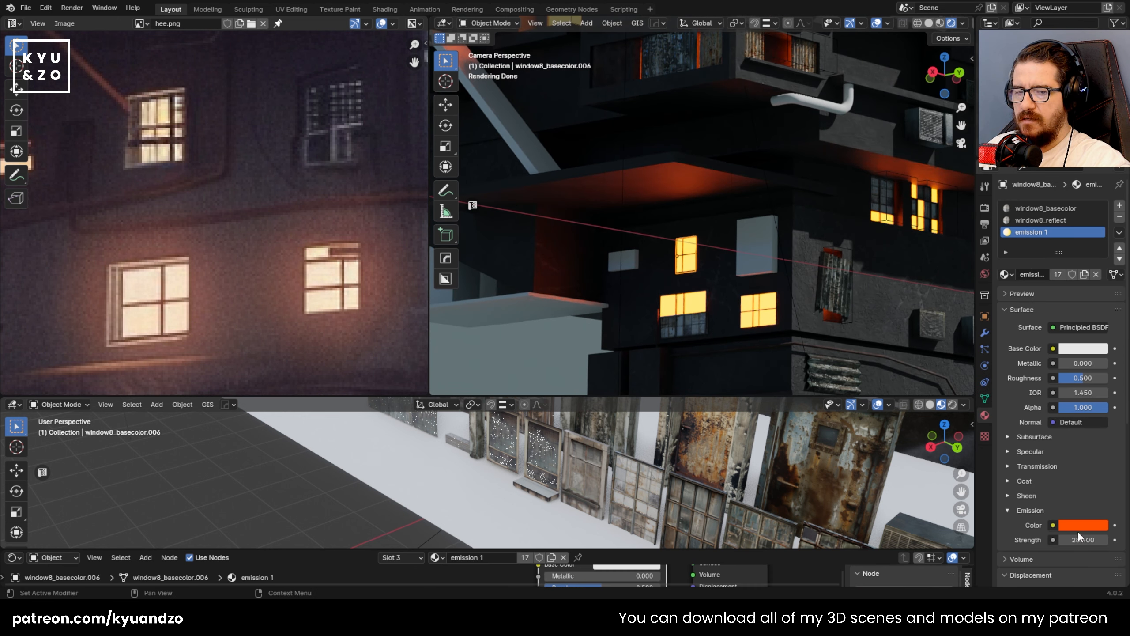
drag(1082, 538, 1108, 538)
scroll(733, 266, down, 9)
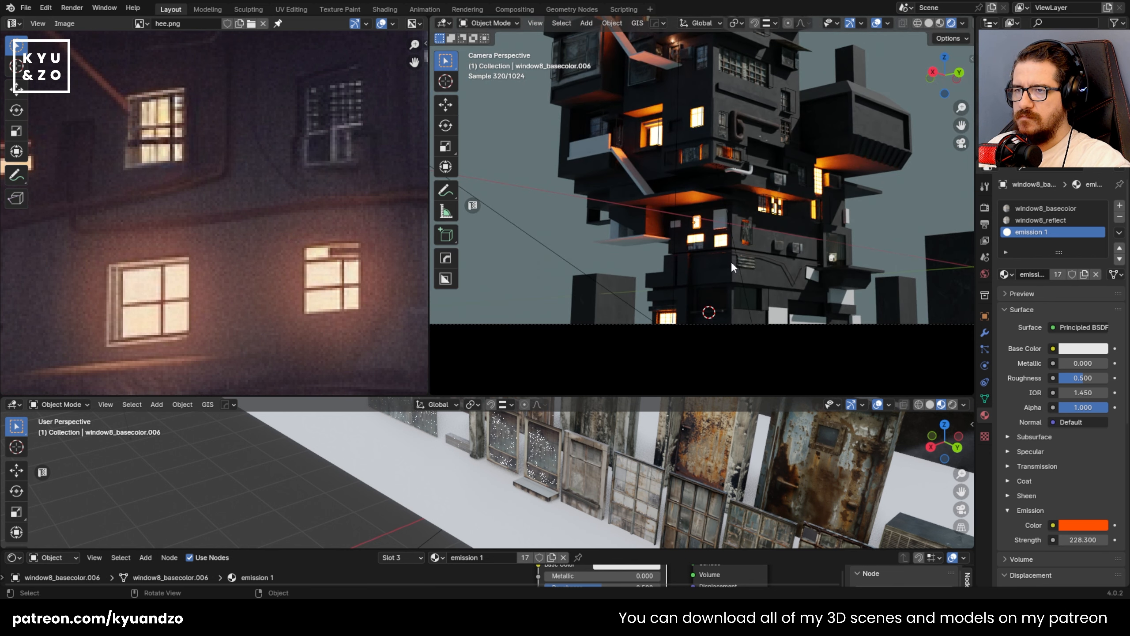
scroll(731, 272, up, 5)
drag(1085, 540, 1060, 540)
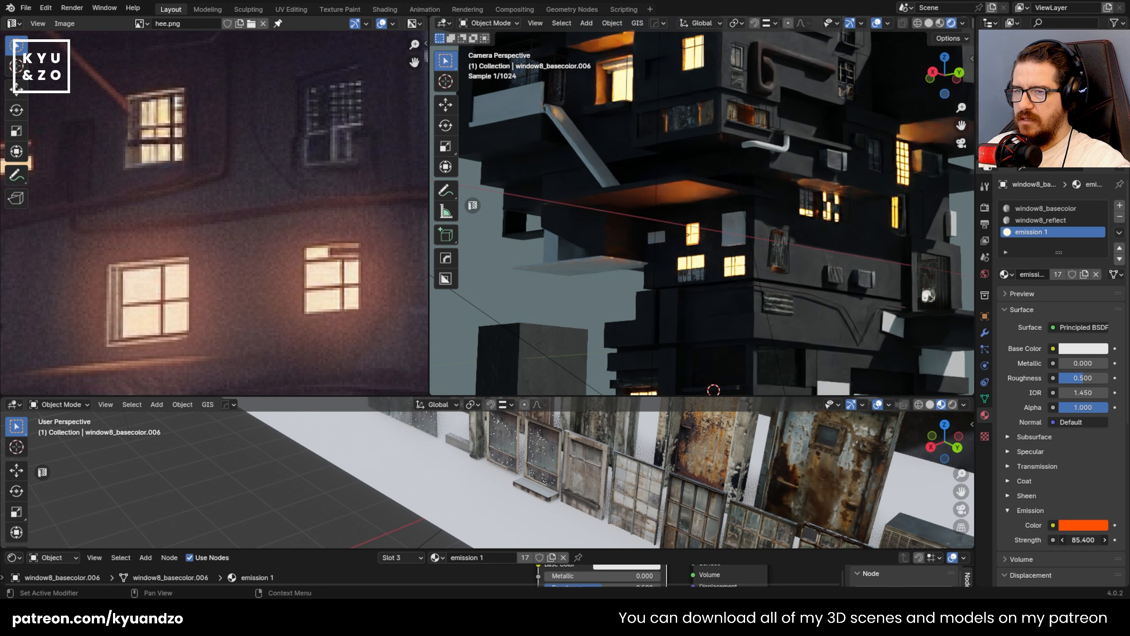
- Switch the render engine to EEVEE and set the Bloom threshold to 0.133
click(984, 208)
click(1099, 205)
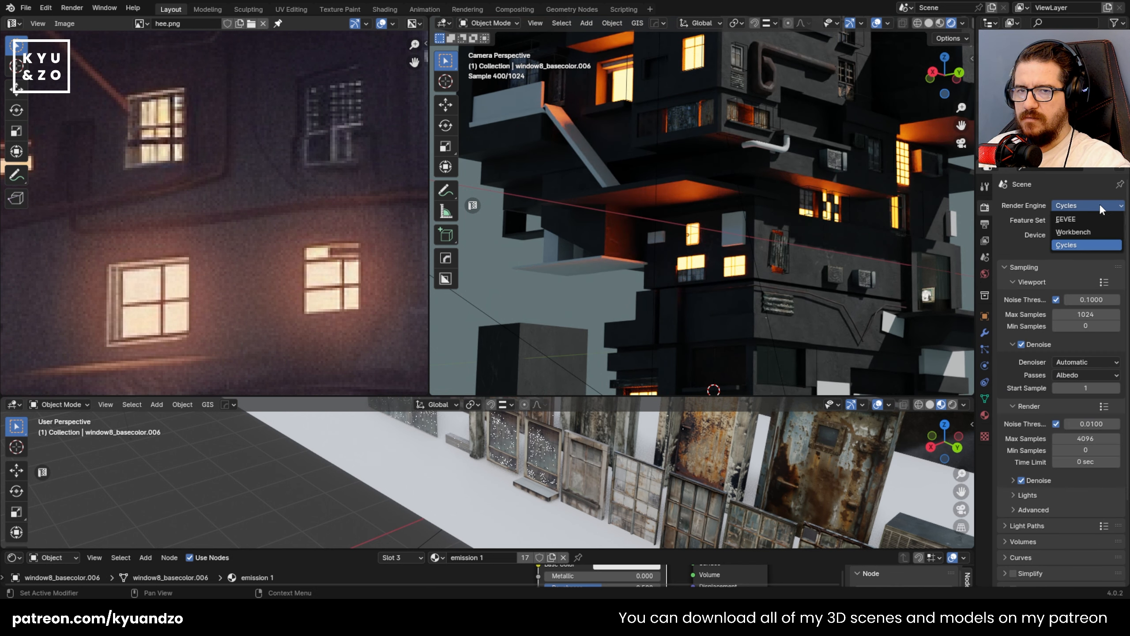
click(1076, 219)
scroll(700, 236, down, 5)
scroll(707, 232, up, 5)
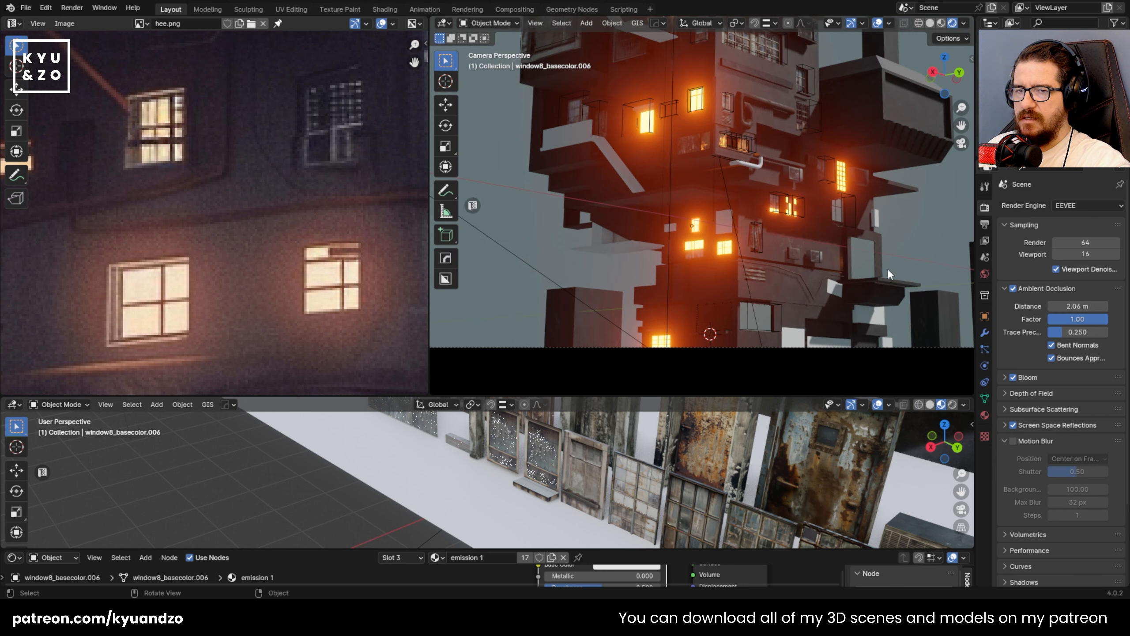
click(1005, 381)
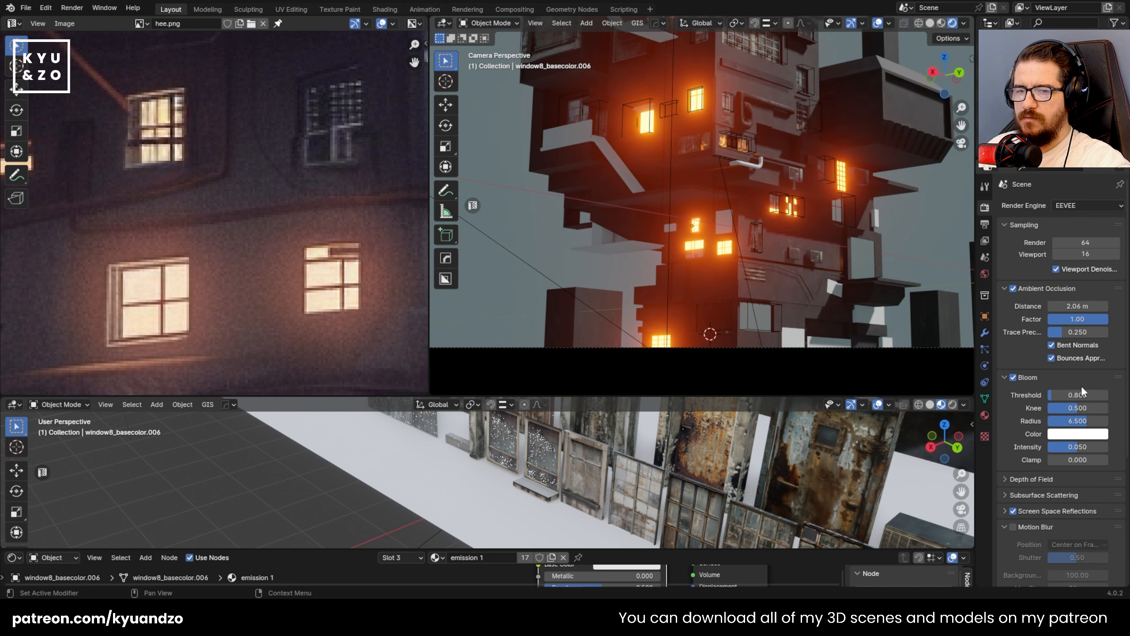
drag(1077, 395, 1071, 394)
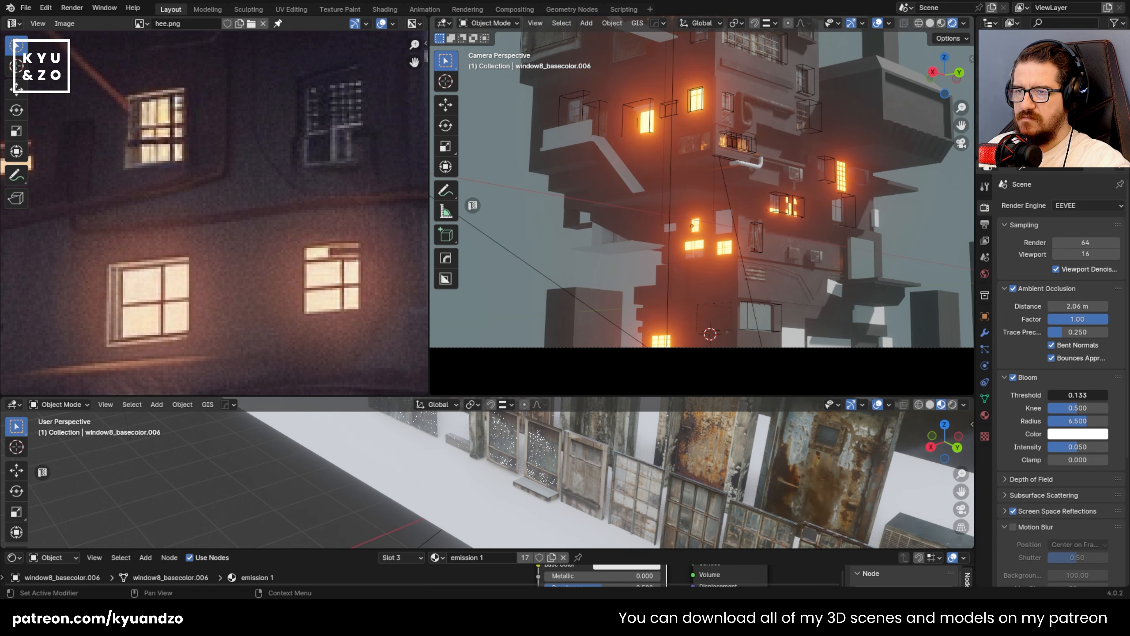
- Preview the glow with viewport overlays hidden, restore the overlays, and switch the render engine back to Cycles
click(590, 263)
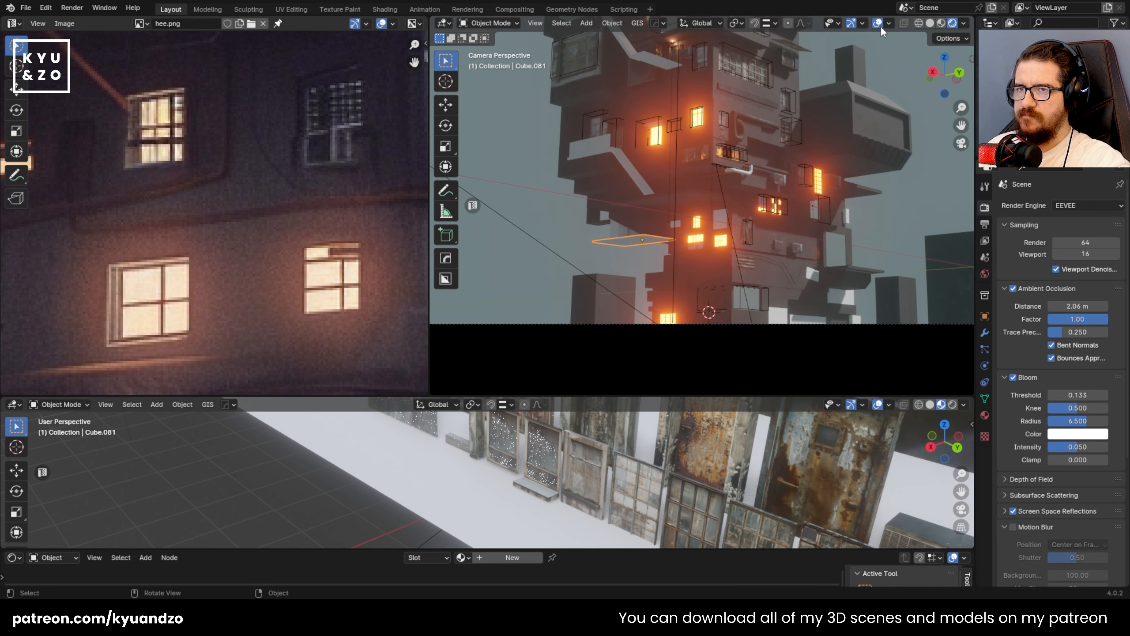
click(877, 22)
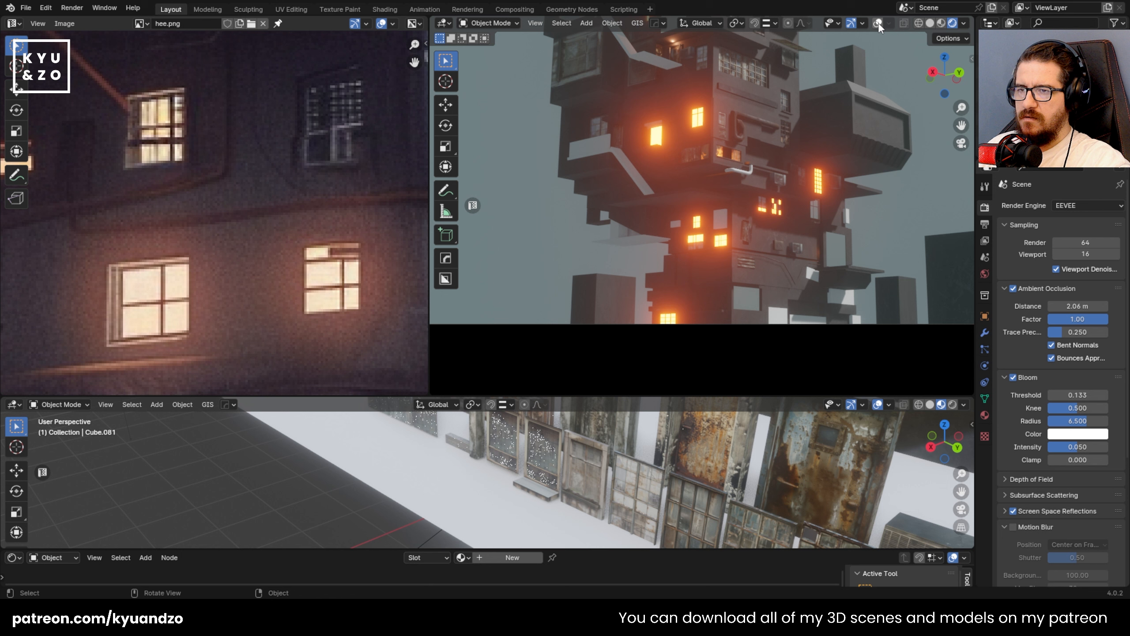
click(877, 22)
click(1095, 200)
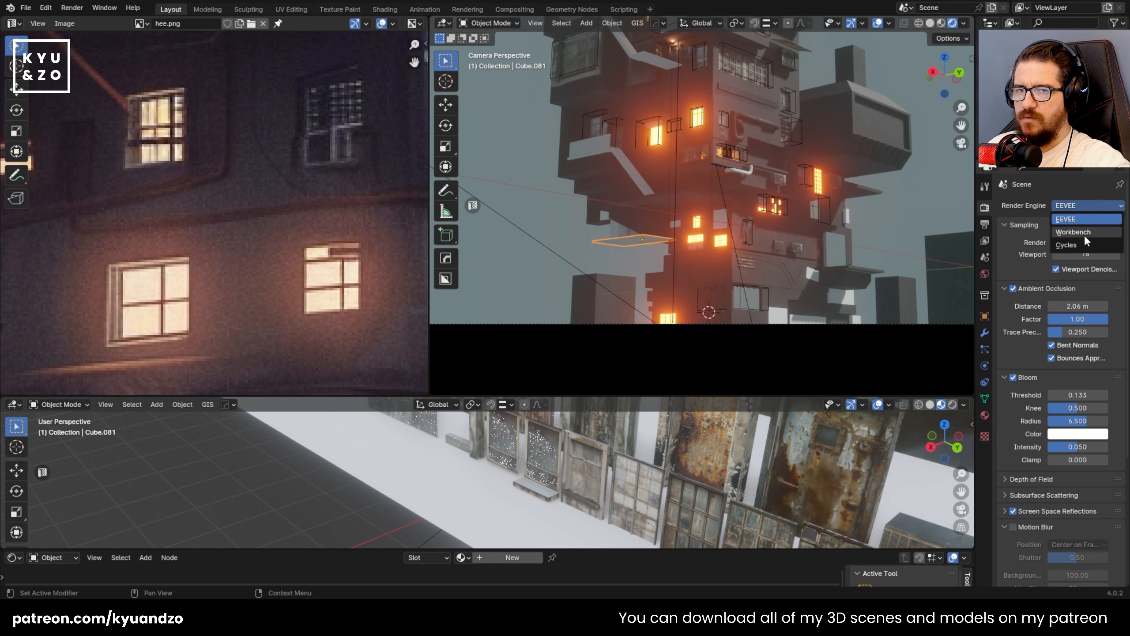
click(1081, 241)
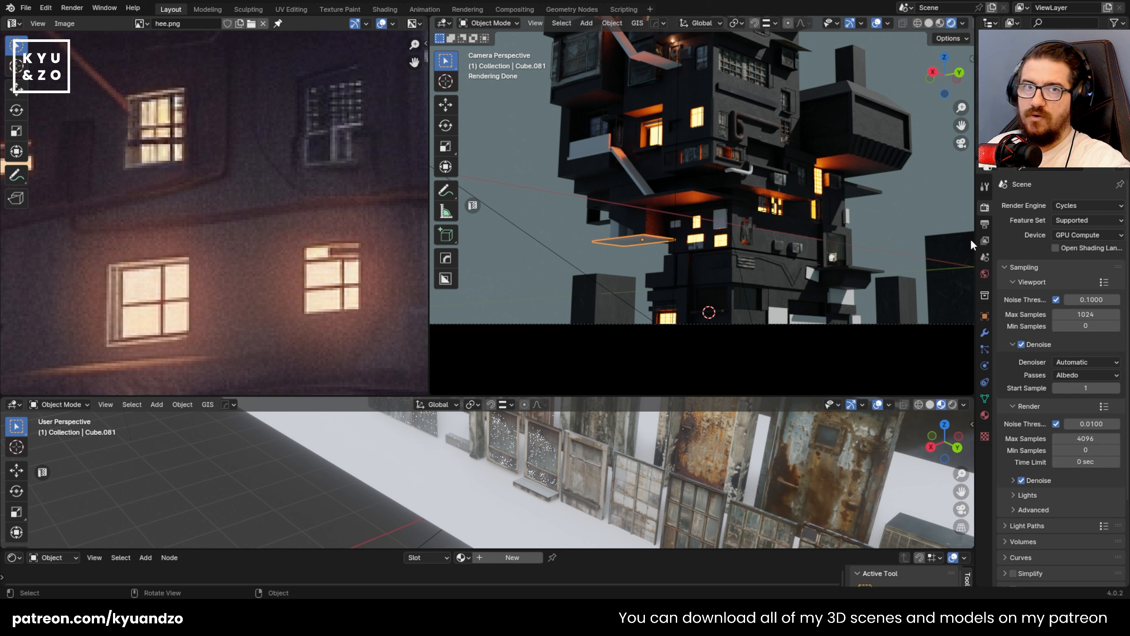
- Set the emission 1 material's strength to 23.5 using the lit window nearest the building's corner
scroll(758, 173, up, 2)
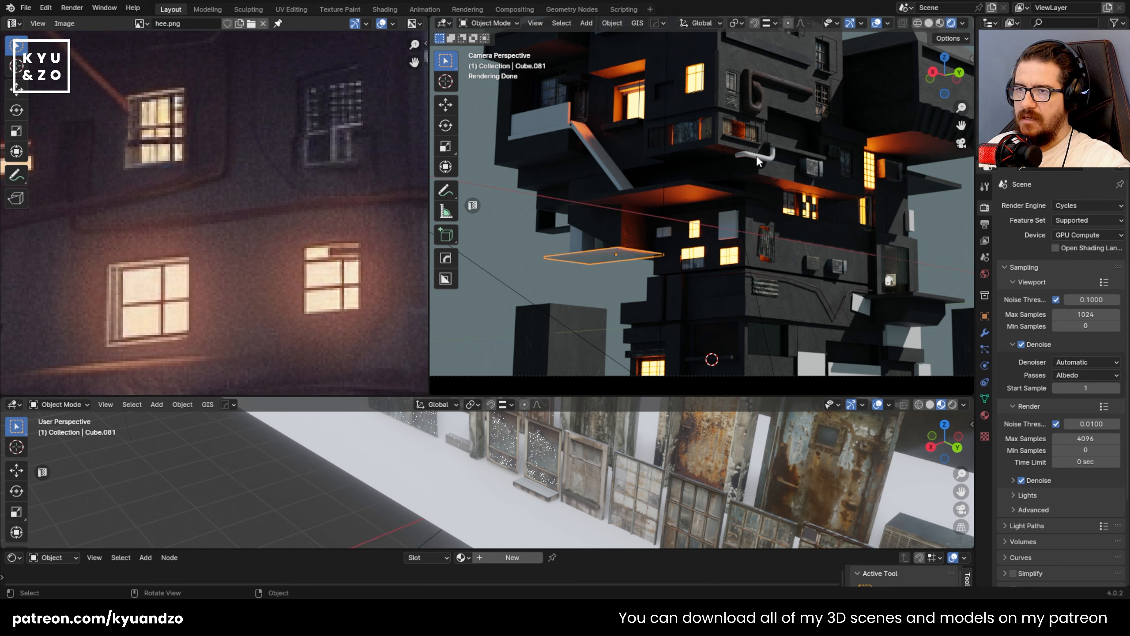
scroll(757, 198, down, 2)
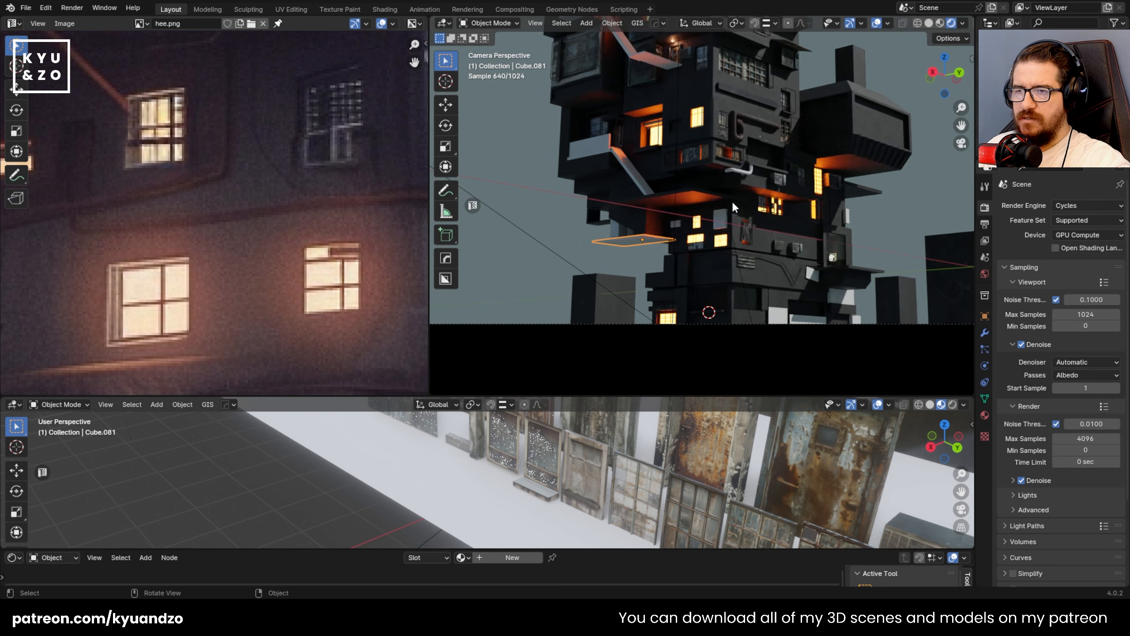
scroll(696, 220, up, 2)
scroll(696, 220, down, 1)
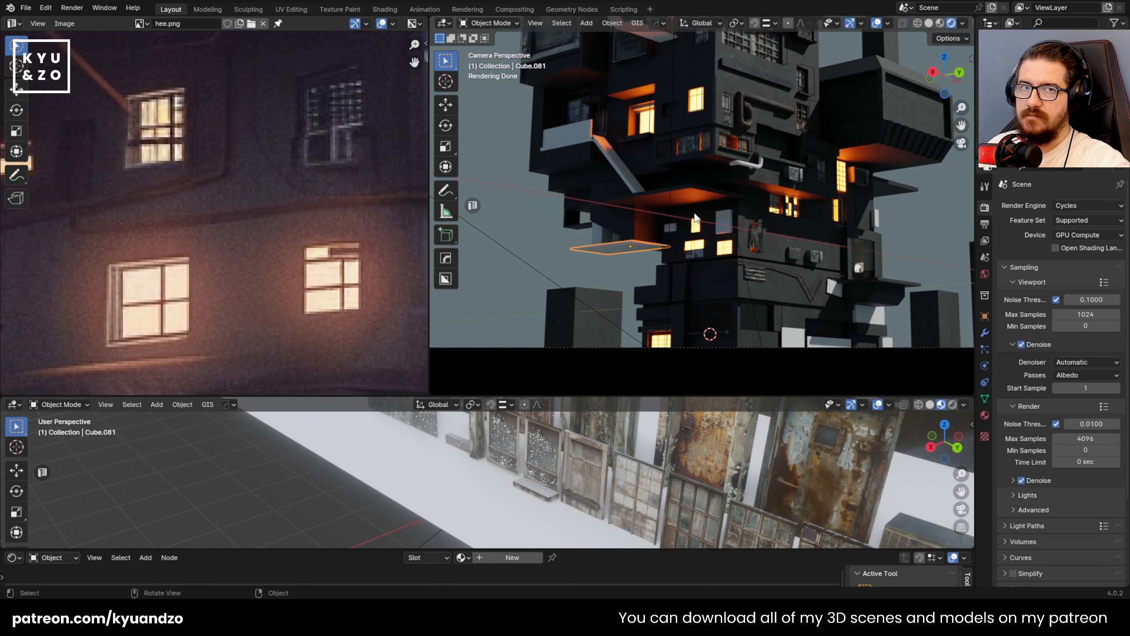
scroll(696, 218, up, 1)
scroll(607, 246, up, 2)
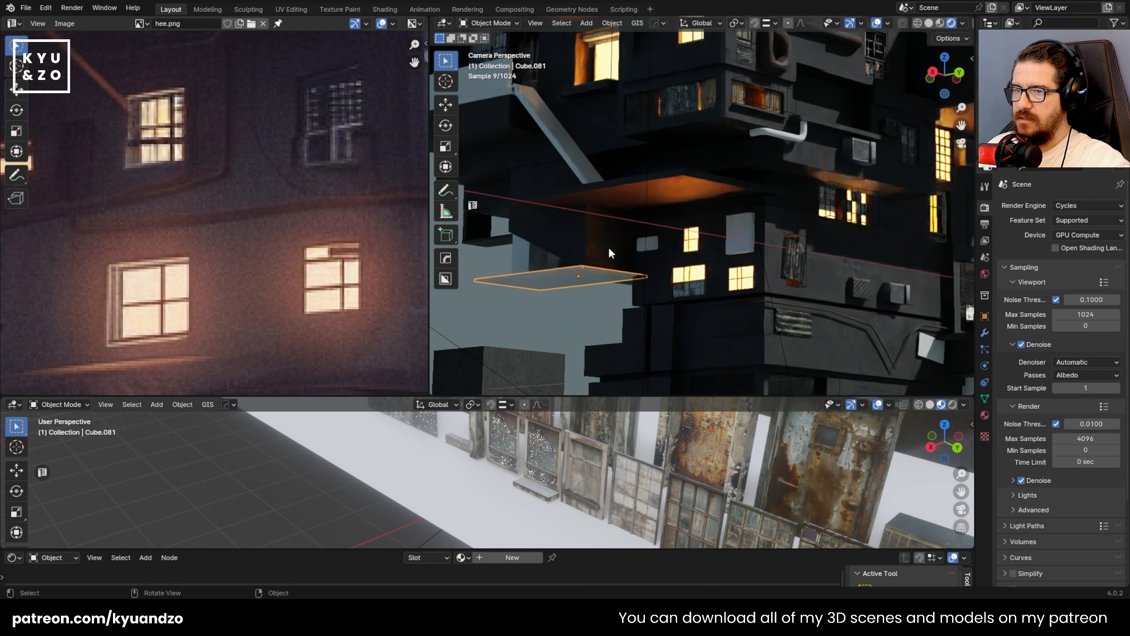
shift+middle_drag(601, 188, 598, 159)
click(671, 211)
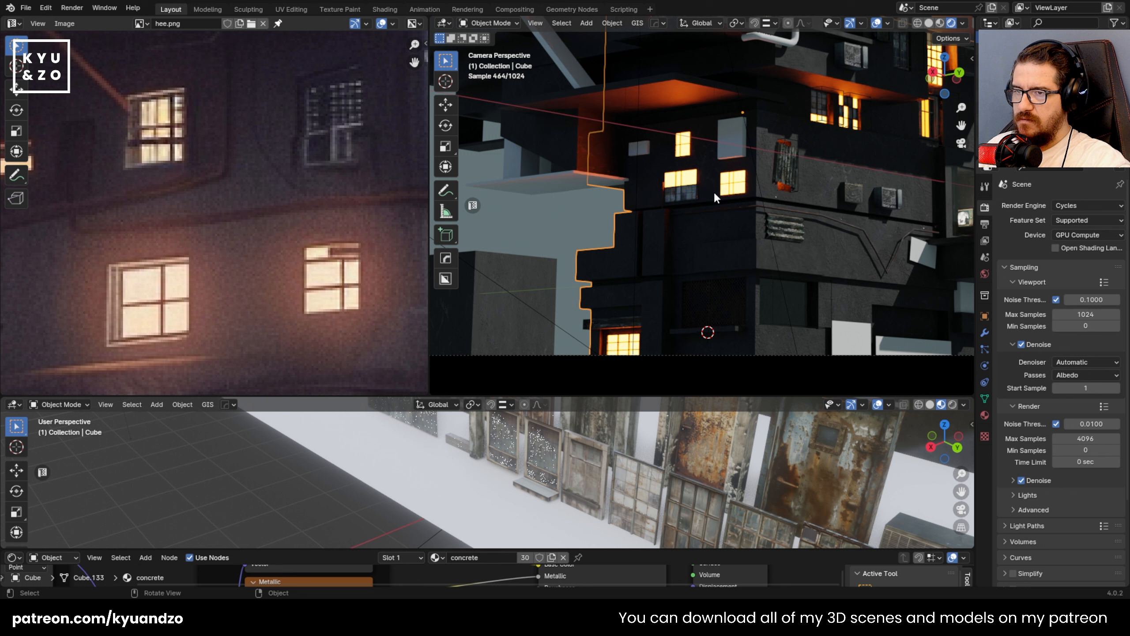
click(733, 187)
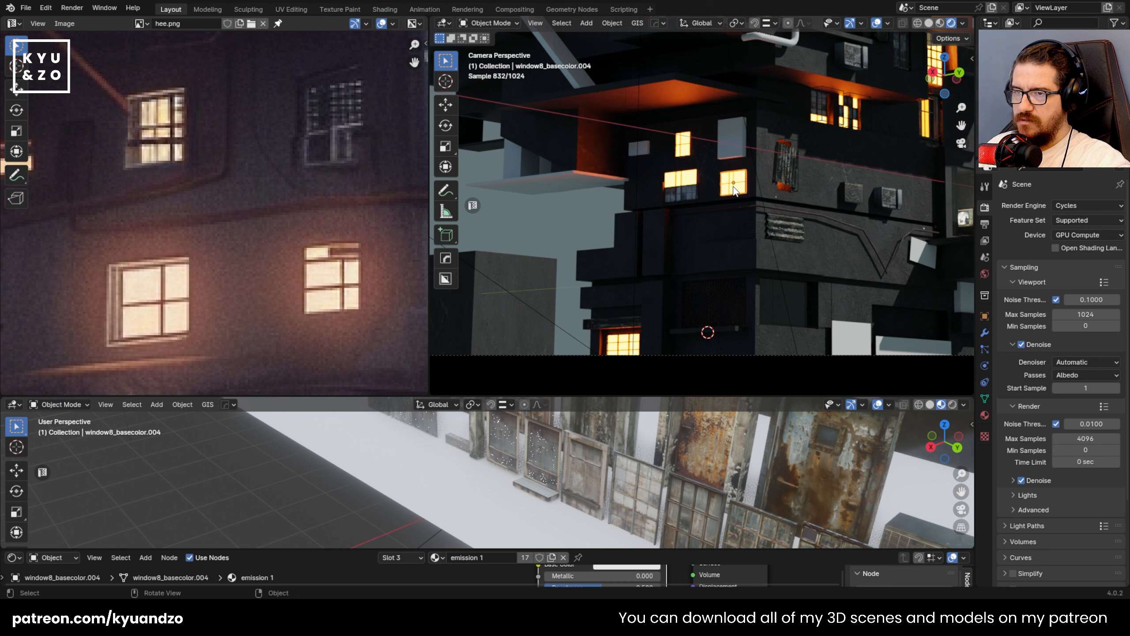
click(984, 414)
mouse_move(1090, 540)
mouse_down()
mouse_move(1055, 540)
mouse_move(1086, 539)
mouse_up()
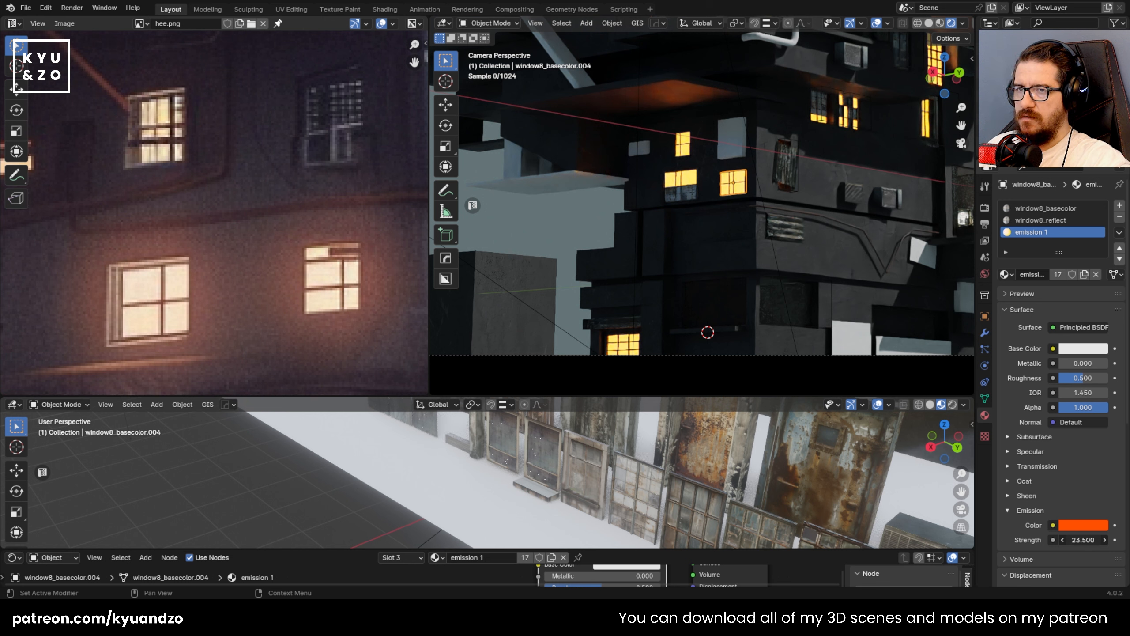
- Change emission 1's emission color to a salmon tone with hue 0.014 and saturation 0.923
scroll(645, 139, down, 2)
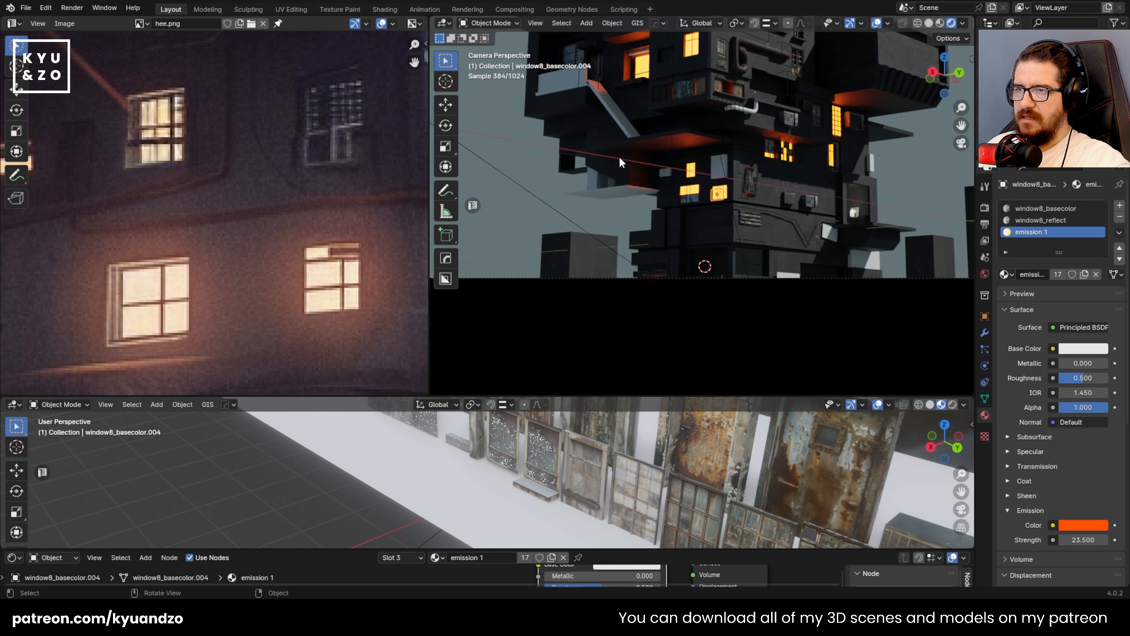
click(1076, 522)
drag(1017, 418, 1032, 428)
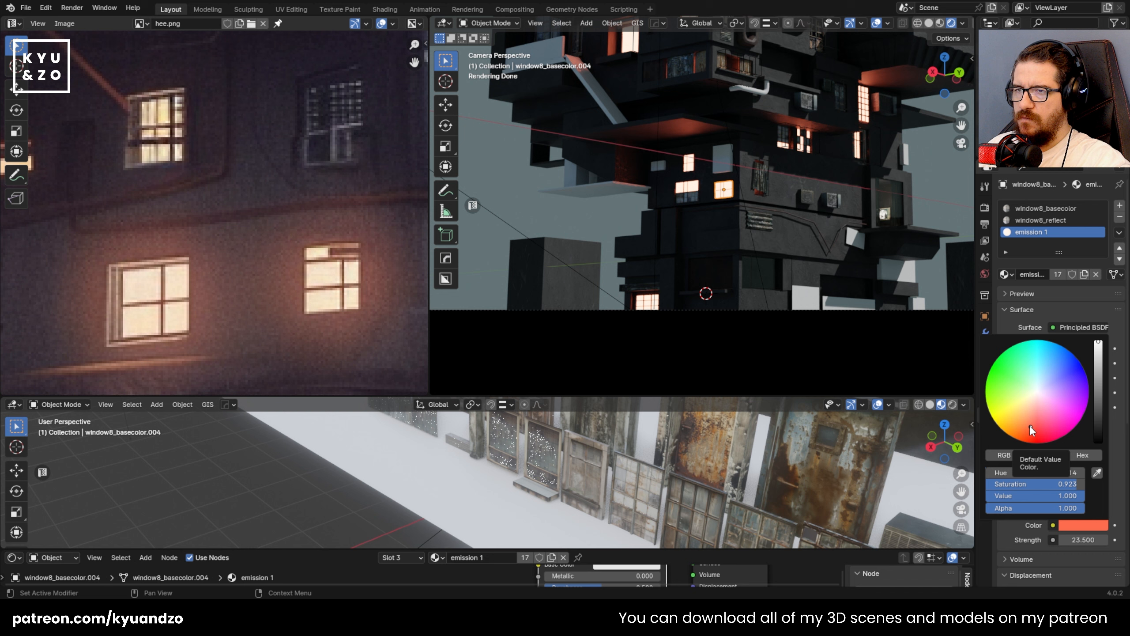
- Try sampling emission 1's emission color from a glowing window in the reference image, and undo it
scroll(272, 253, down, 6)
scroll(272, 252, up, 5)
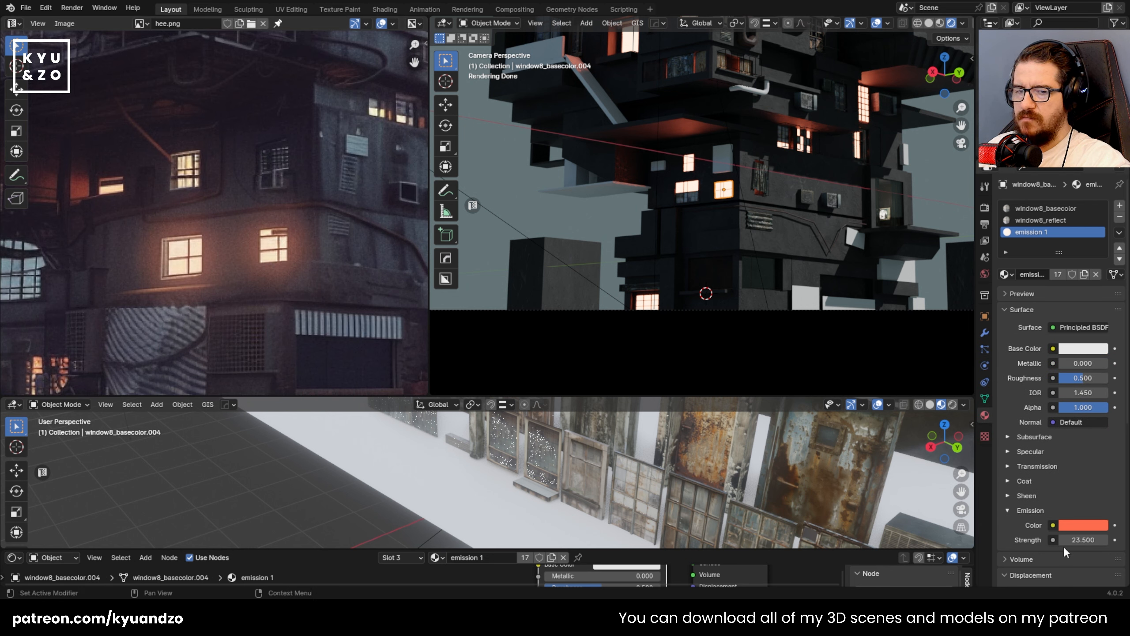
click(1081, 529)
click(1097, 472)
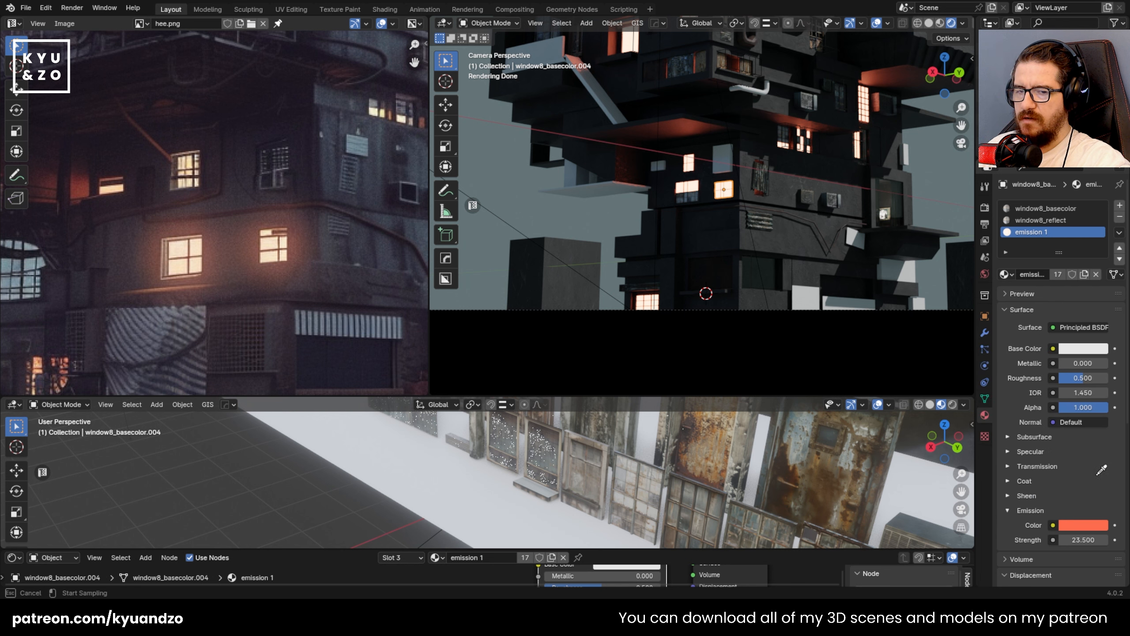
click(194, 246)
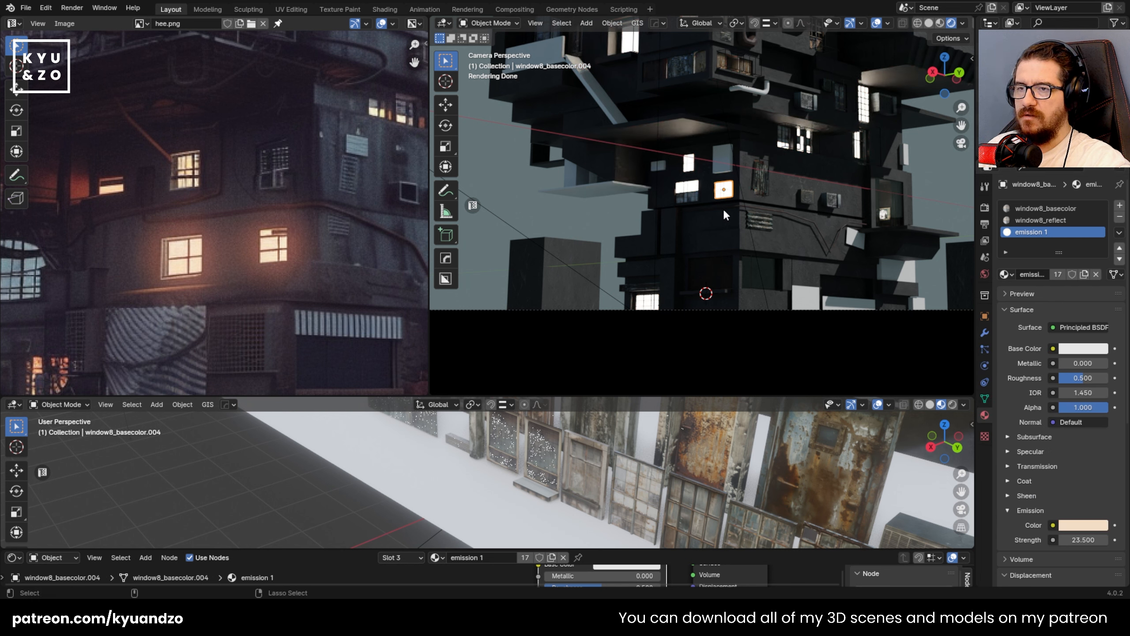
key(ctrl+z)
- Adjust emission 1's emission color to a warmer orange with hue 0.017 and saturation 0.962
shift+middle_drag(793, 227, 804, 286)
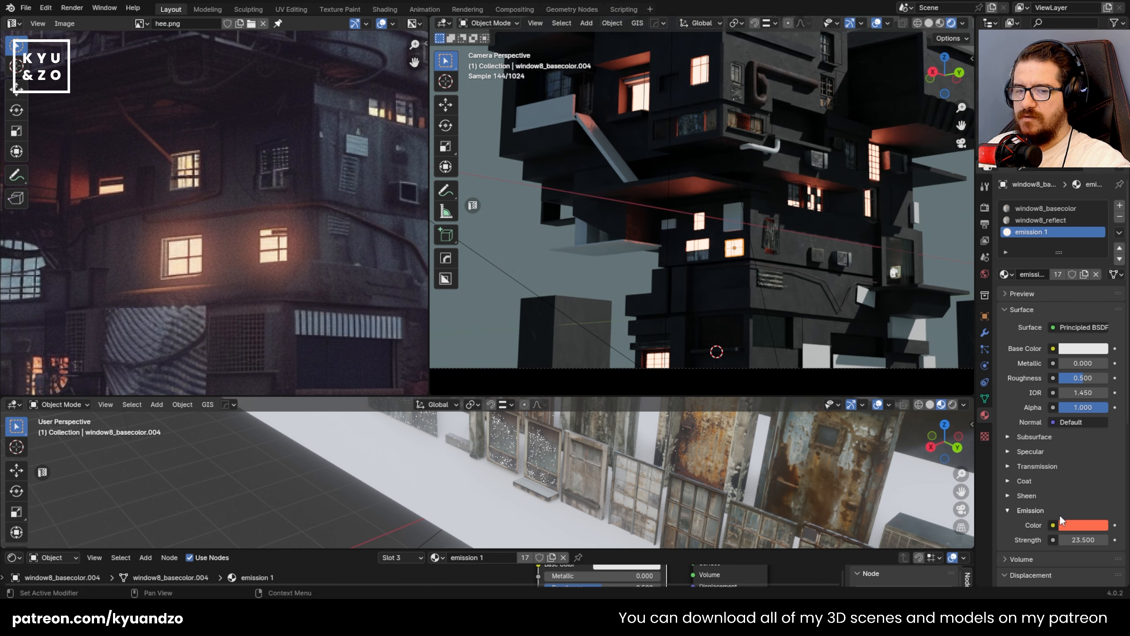
click(1088, 525)
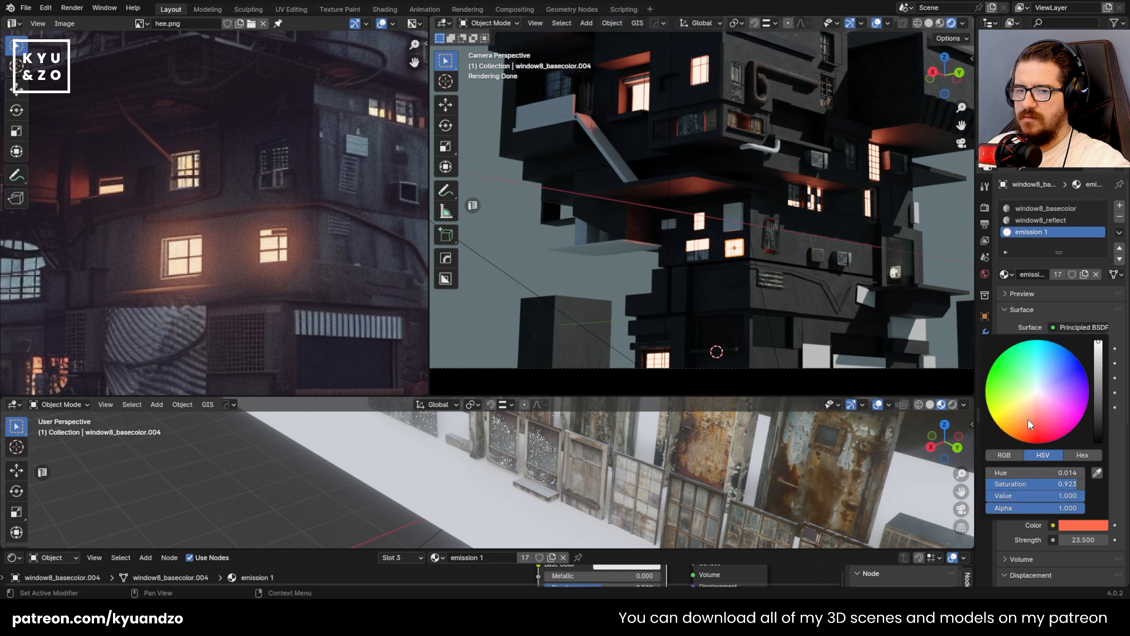
drag(1027, 419, 1028, 431)
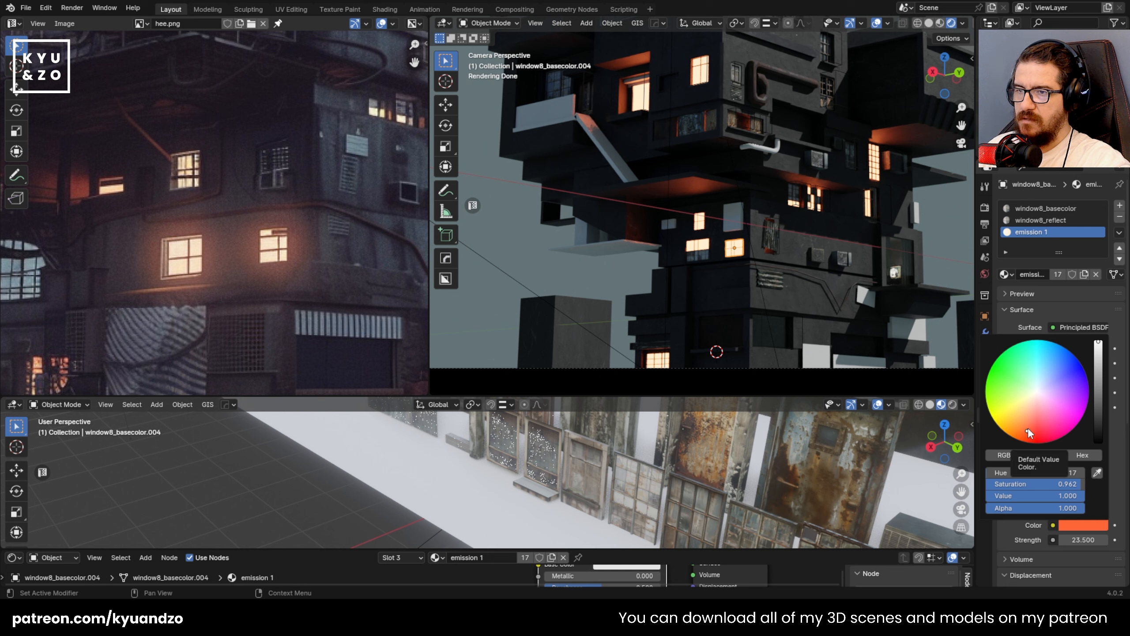
- Close the color adjustment, frame the whole camera view, and save the scene file
click(646, 316)
scroll(624, 225, down, 3)
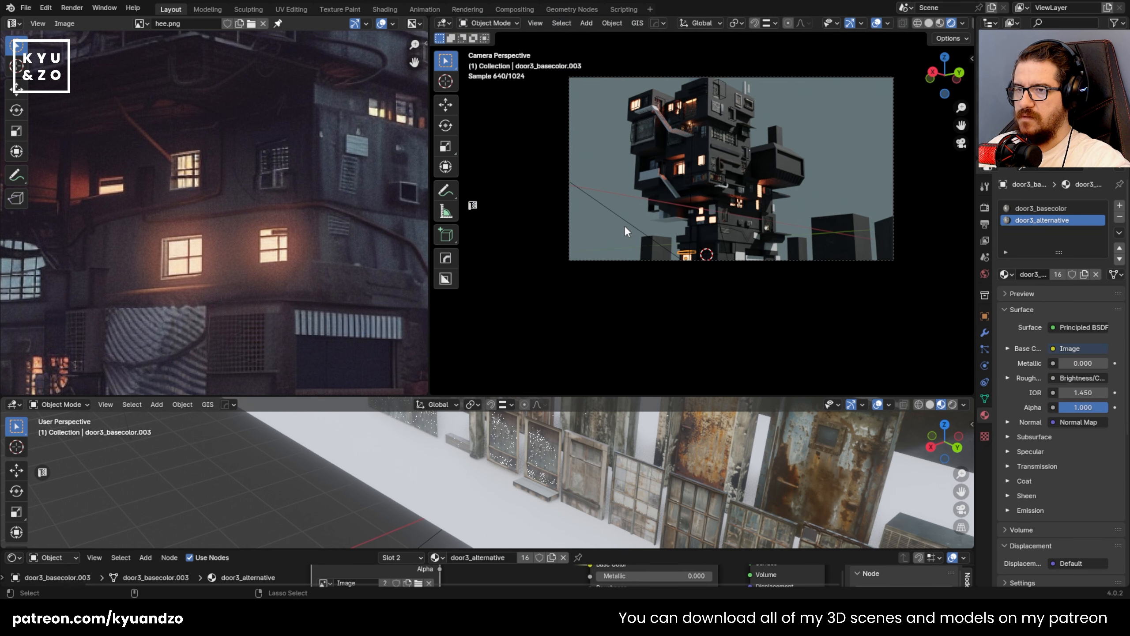
key(ctrl+s)
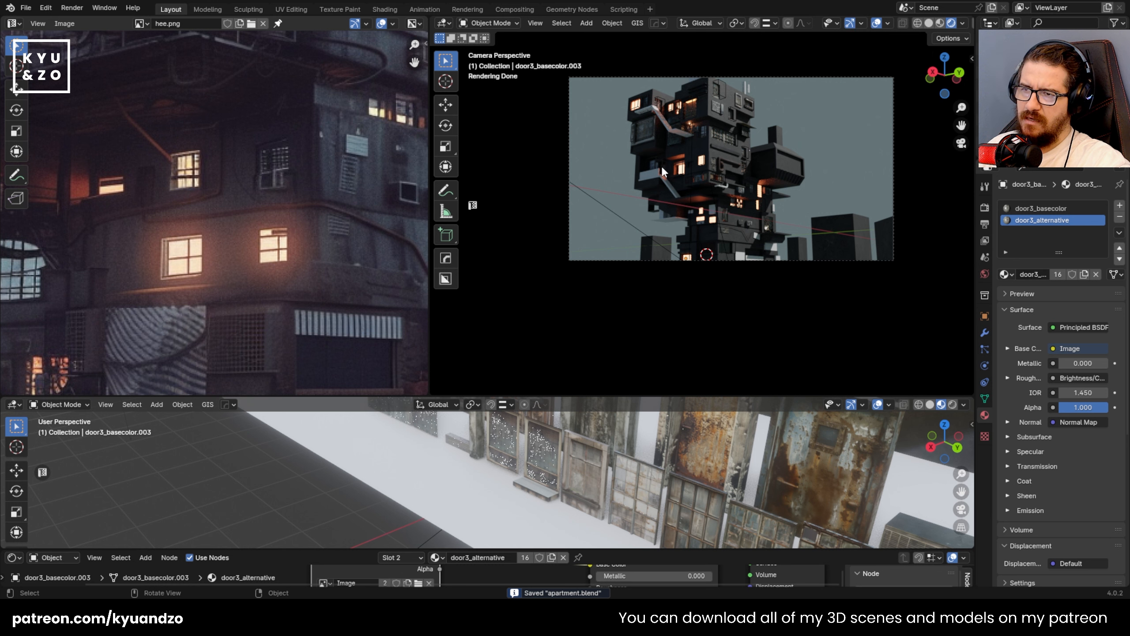
- Inspect the concrete slab above the lit windows in the rendered camera view, and save the scene file
scroll(661, 166, up, 3)
scroll(701, 185, up, 4)
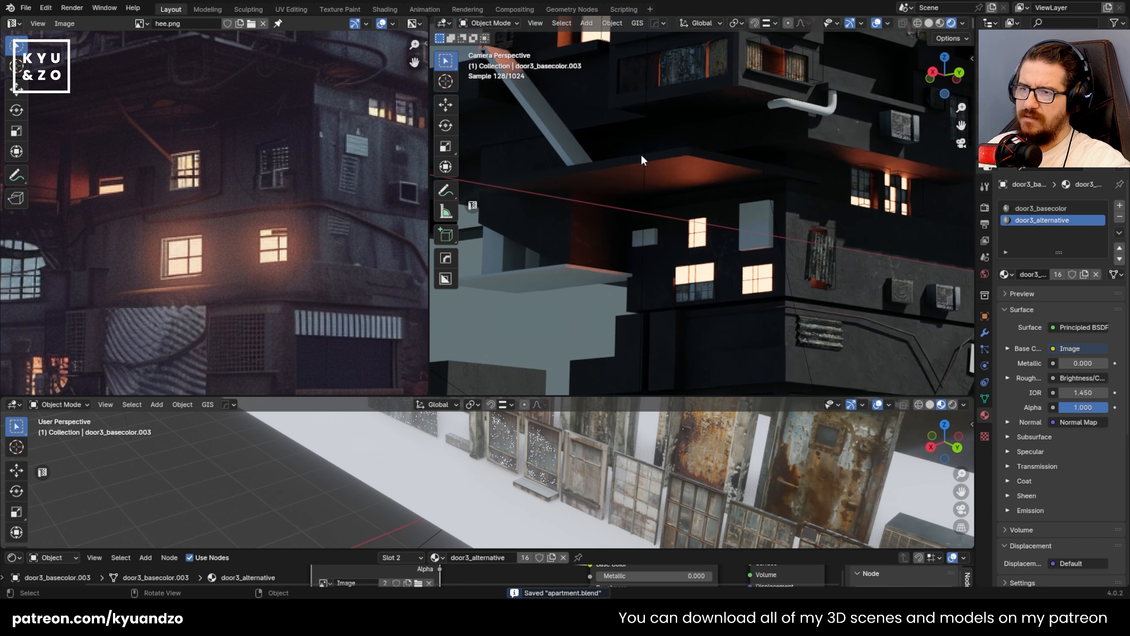
click(628, 171)
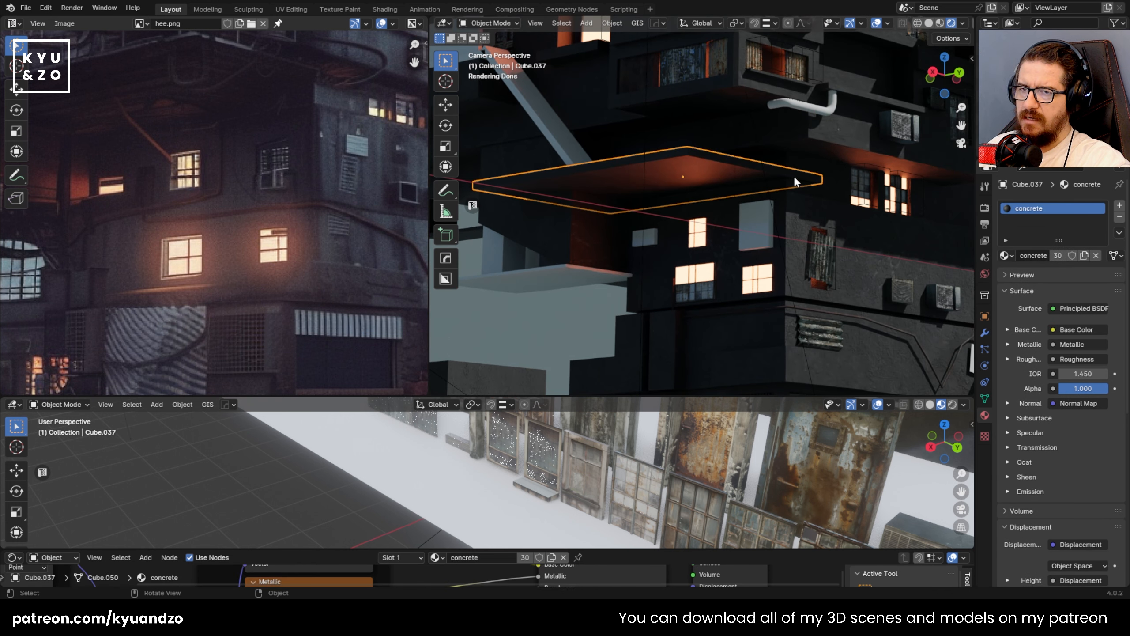
click(546, 320)
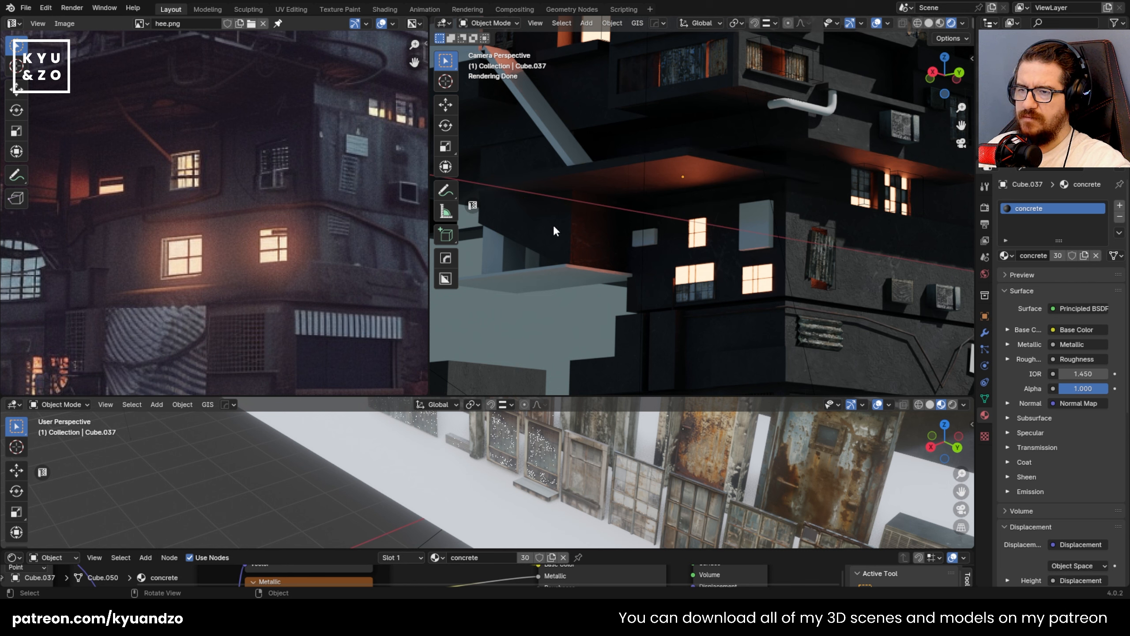
scroll(717, 244, down, 5)
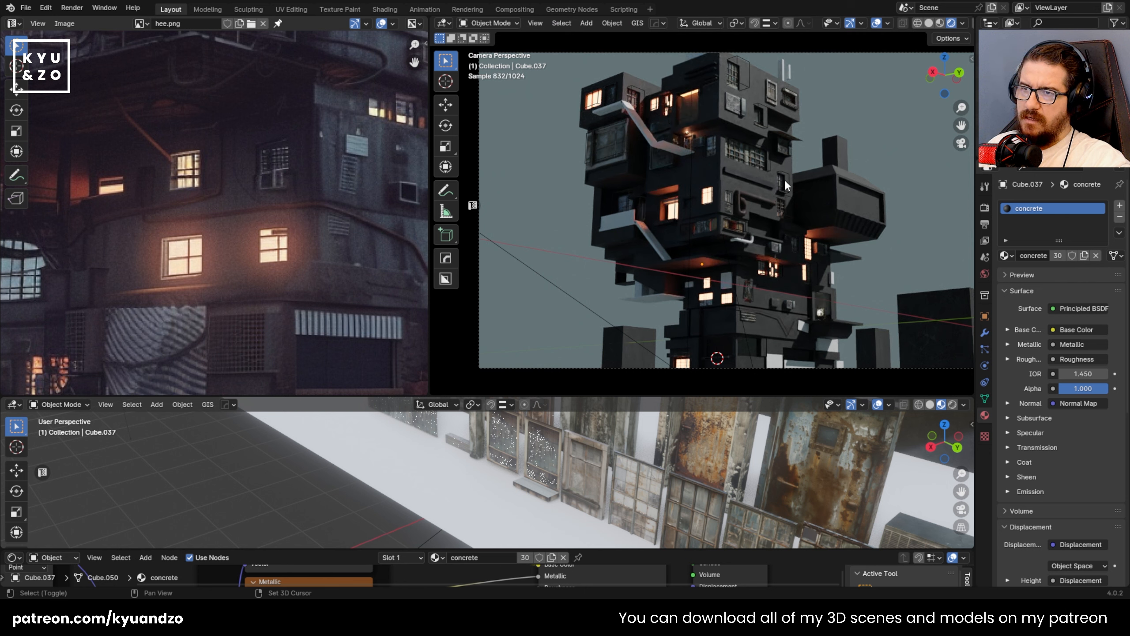
key(ctrl+s)
shift+middle_drag(747, 297, 660, 145)
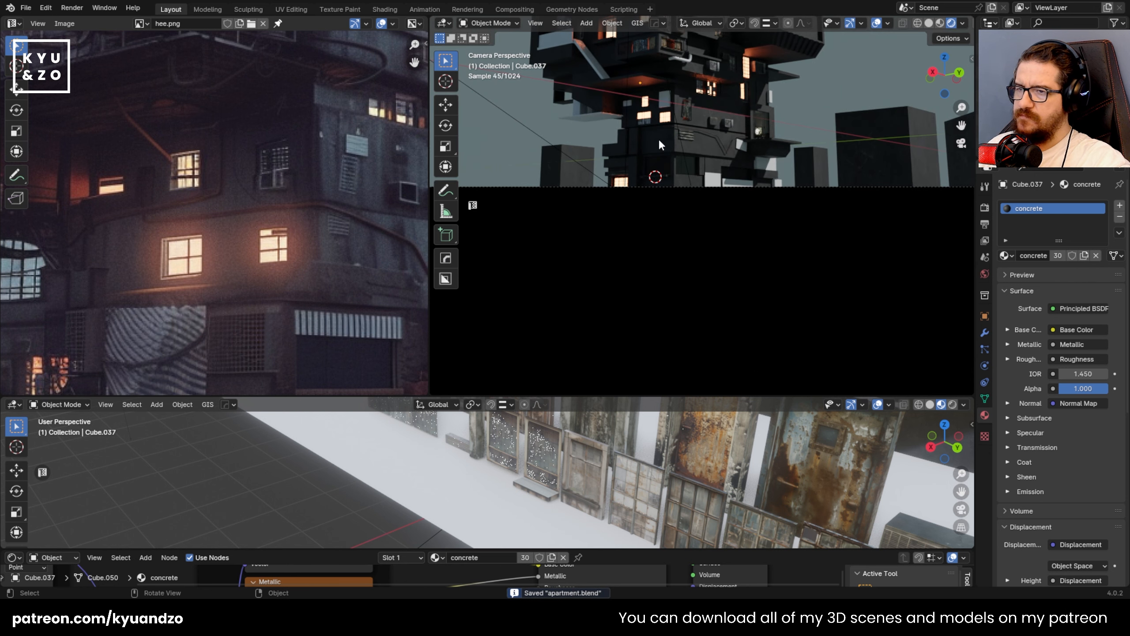
scroll(653, 178, up, 3)
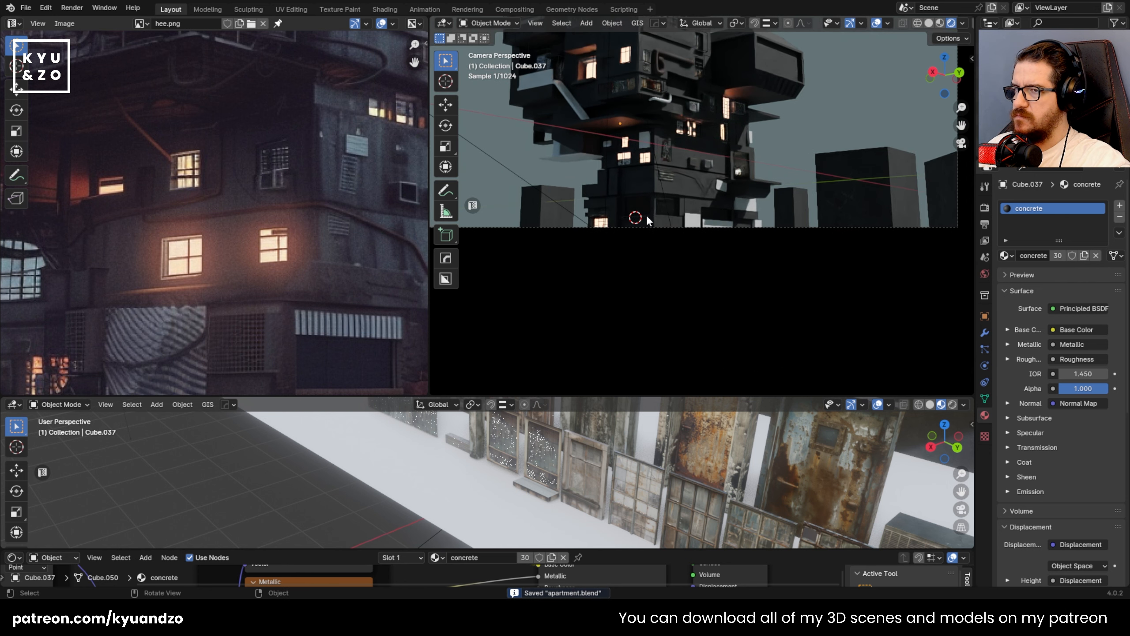
- Switch the main viewport to Material Preview shading, leave the camera view and frame the building's lowest block
click(939, 23)
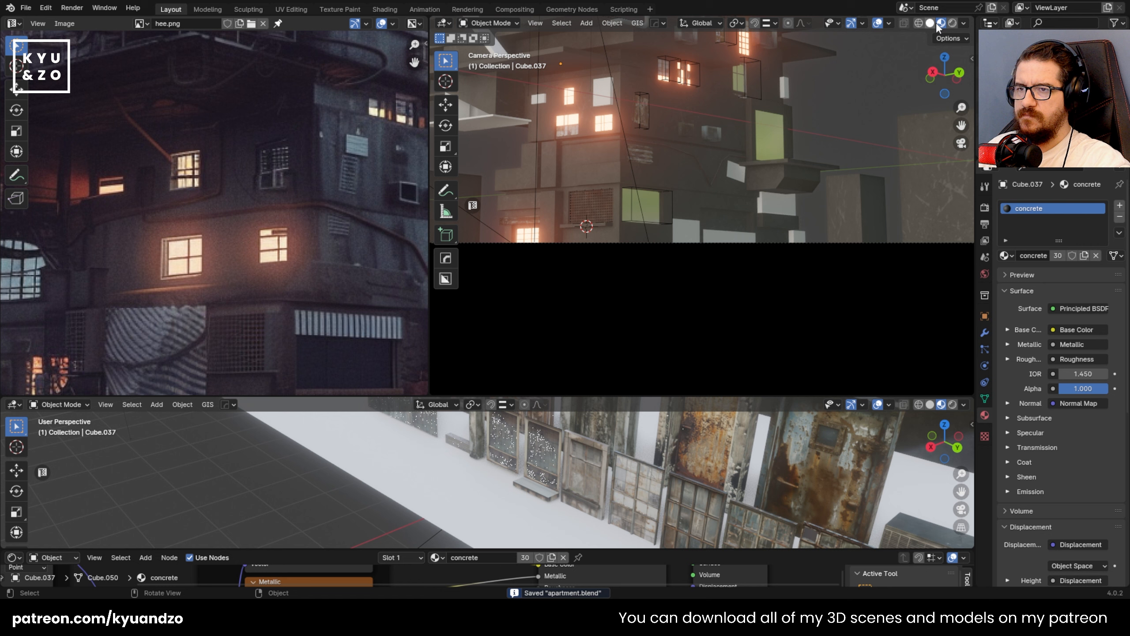
click(760, 126)
middle_drag(760, 126, 736, 117)
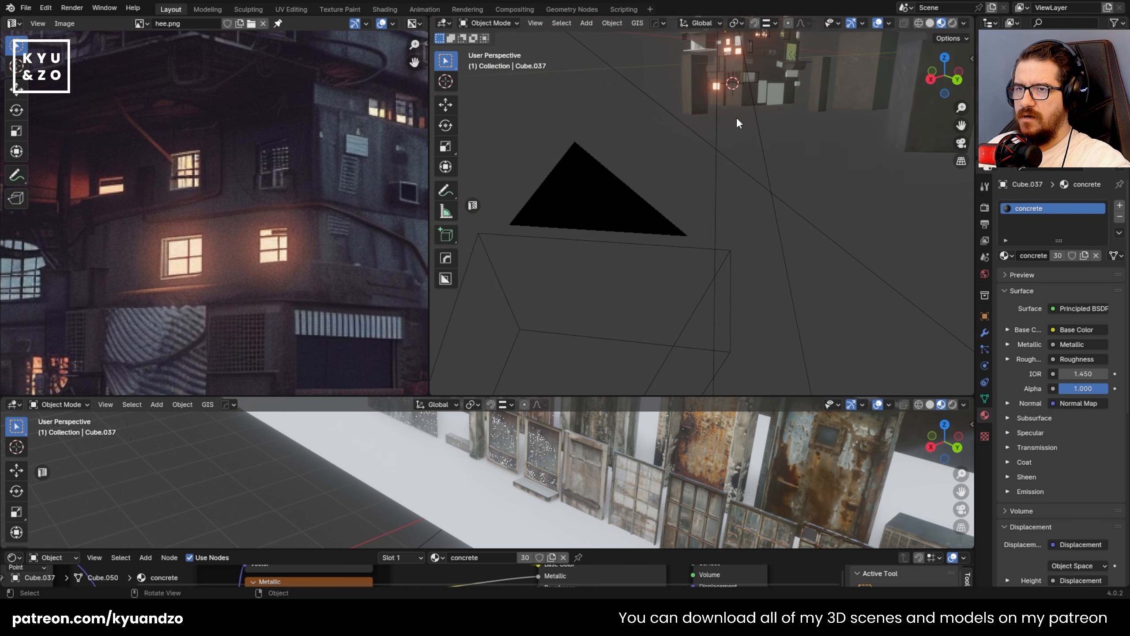
middle_drag(749, 168, 745, 182)
key(KP_Decimal)
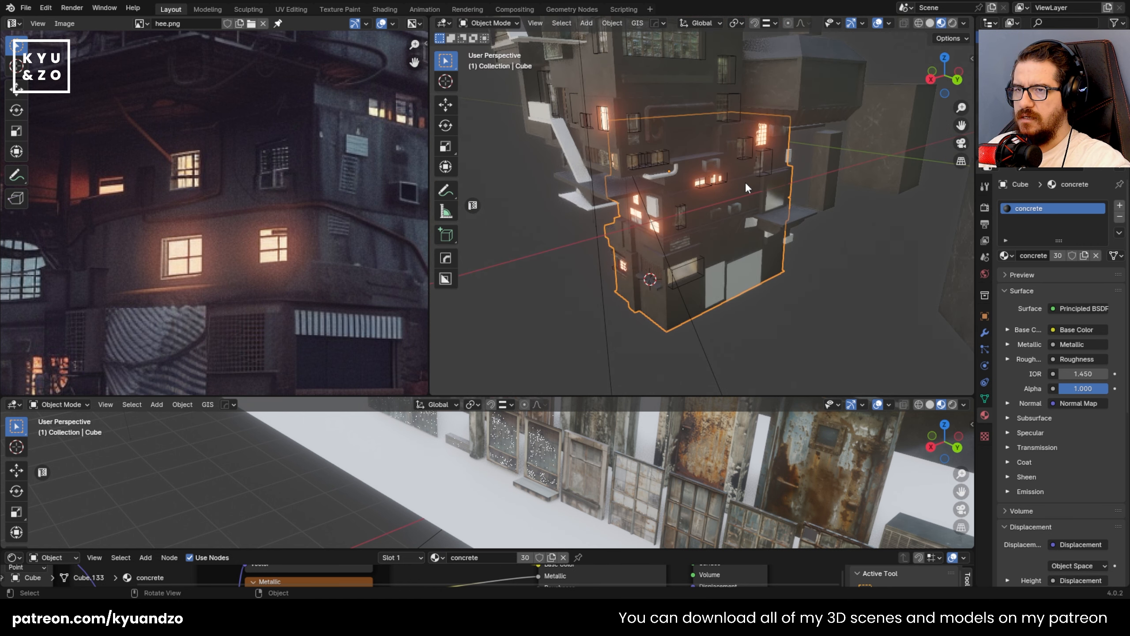
shift+middle_drag(629, 176, 524, 235)
shift+middle_drag(642, 315, 627, 238)
- Select the small box near the far end of the side wall and open the render settings
click(775, 112)
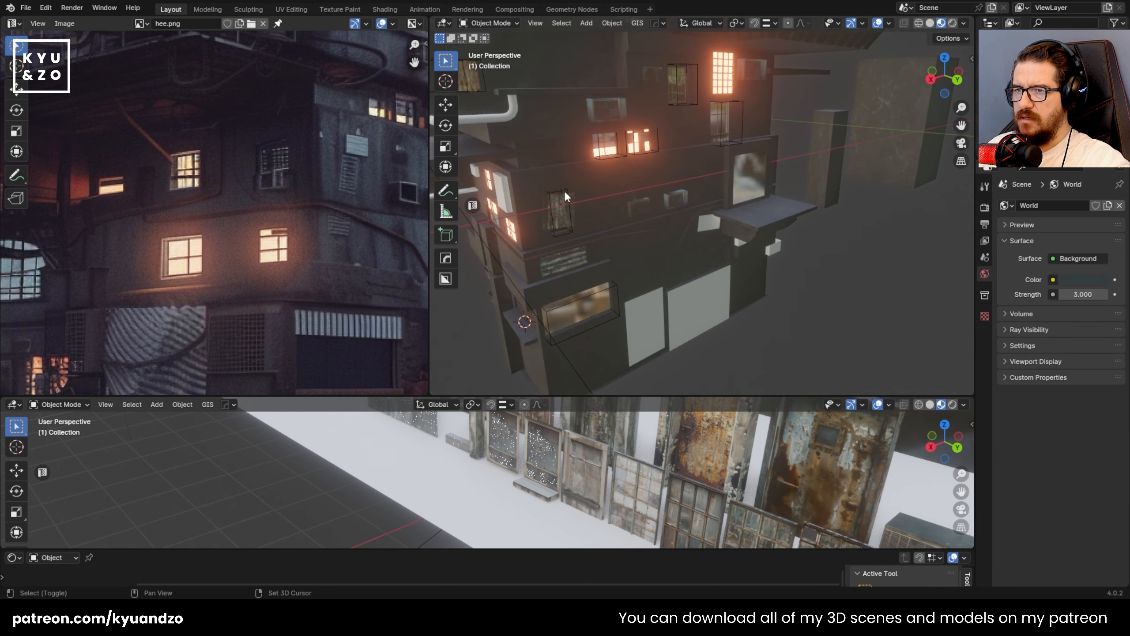
scroll(564, 191, up, 1)
shift+middle_drag(655, 165, 714, 172)
scroll(714, 172, down, 1)
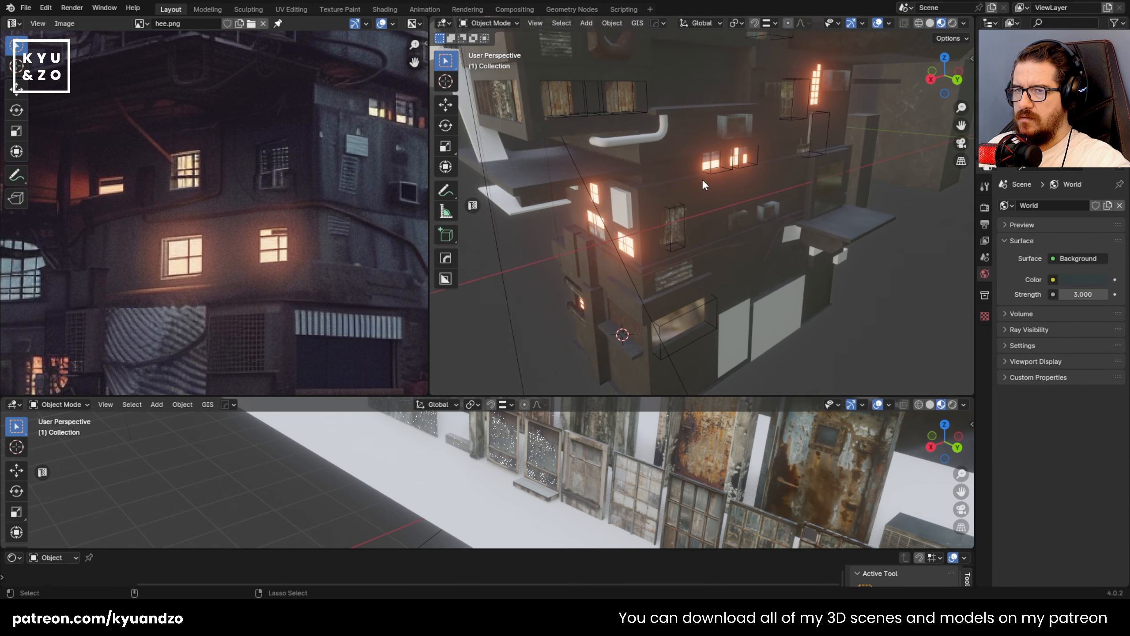
click(847, 129)
shift+middle_drag(846, 190, 694, 231)
click(984, 207)
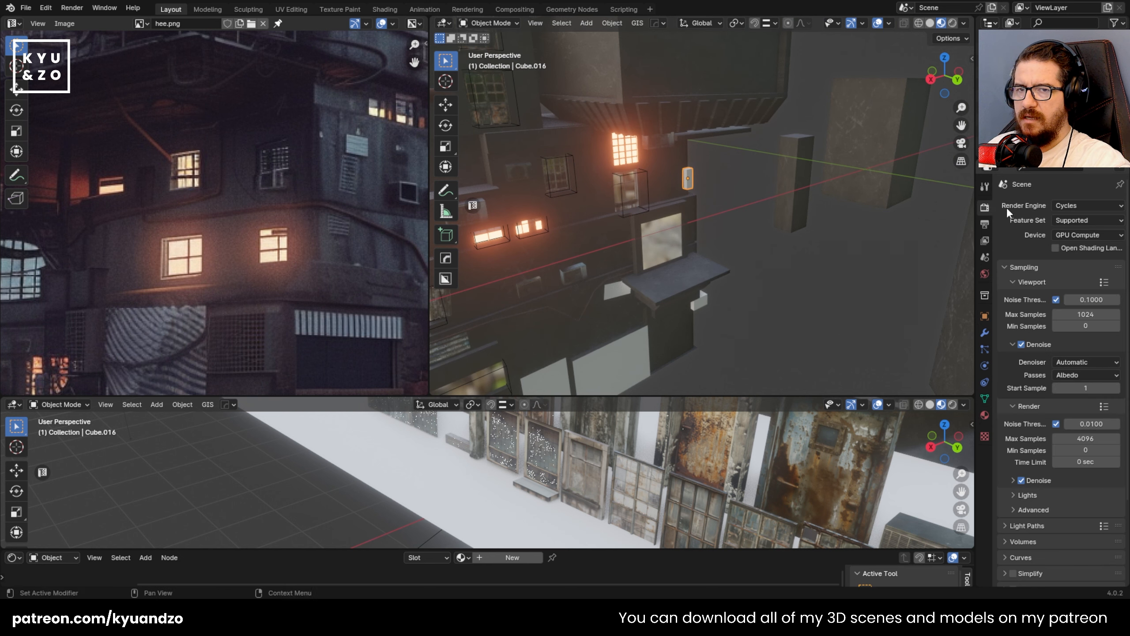
shift+middle_drag(814, 169, 715, 235)
scroll(715, 235, up, 1)
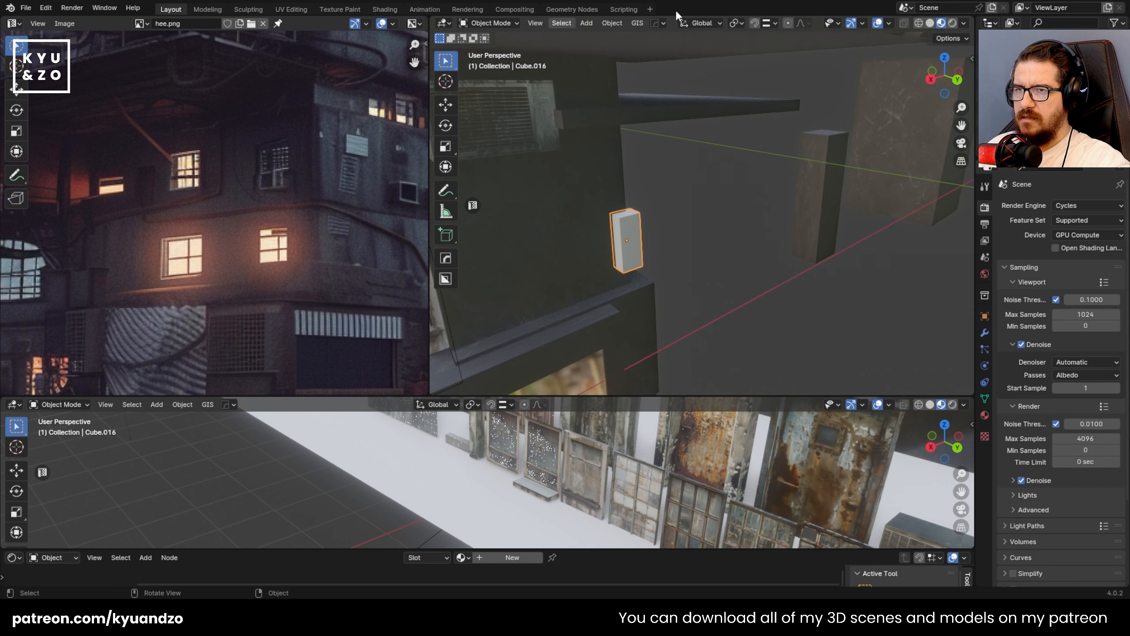
- Compare the building in Solid, Material Preview and Rendered shading
click(941, 23)
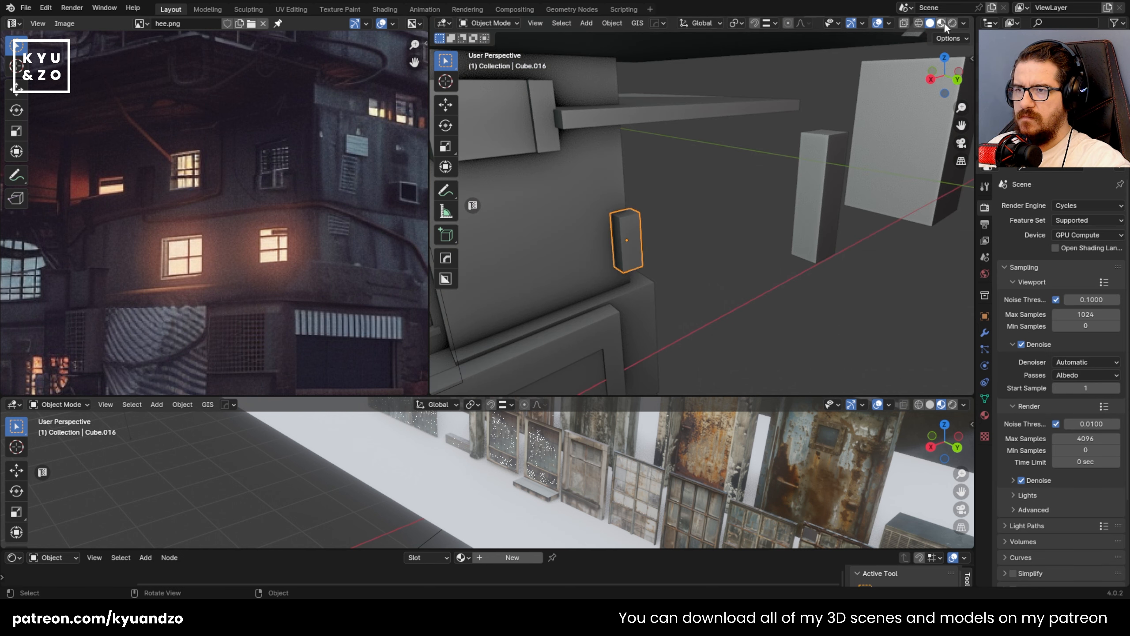
scroll(707, 252, down, 5)
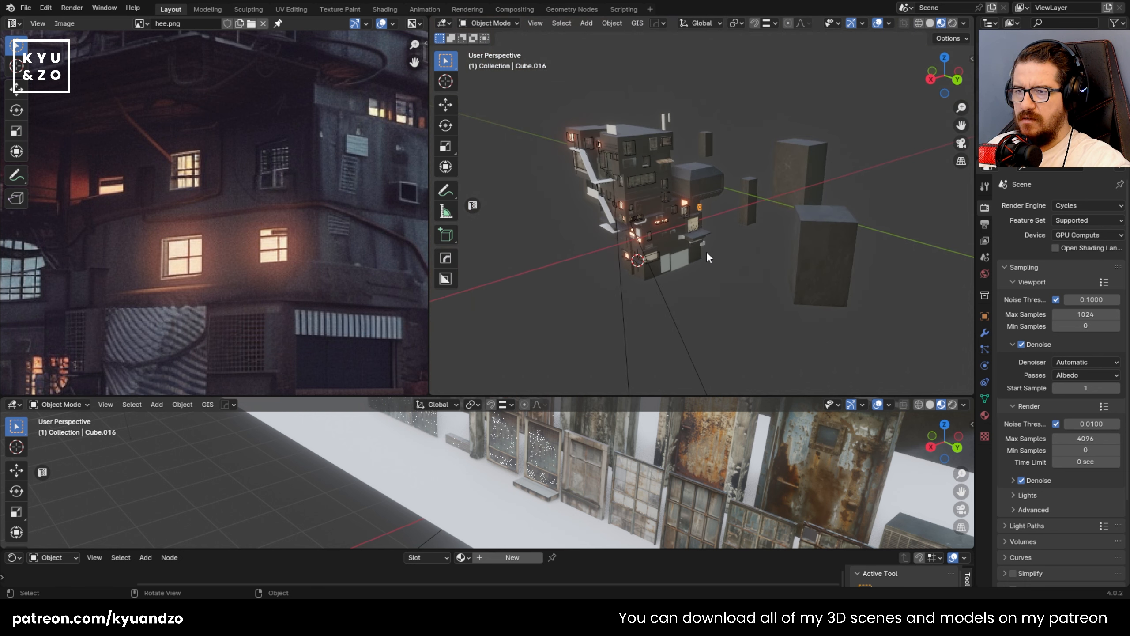
scroll(707, 251, up, 2)
scroll(706, 251, up, 2)
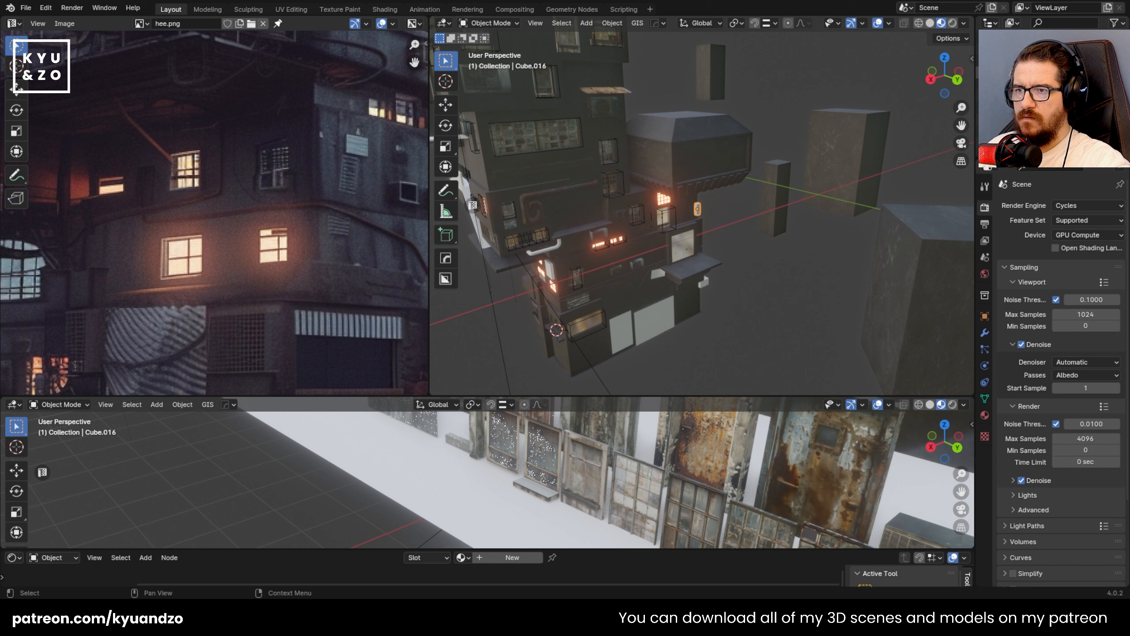
click(952, 23)
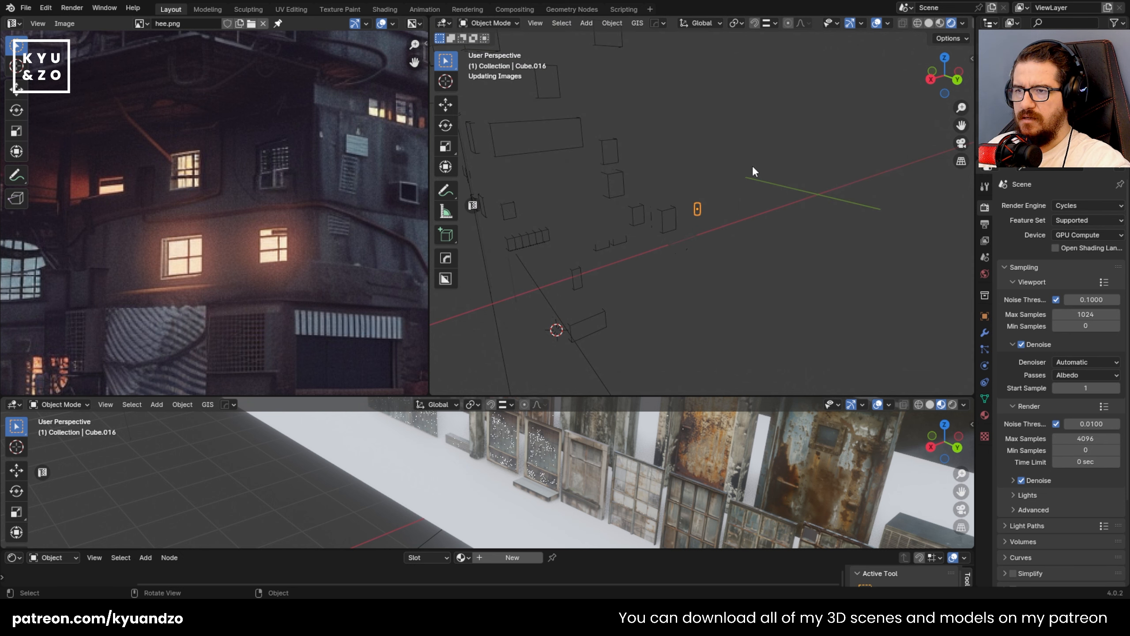
click(939, 23)
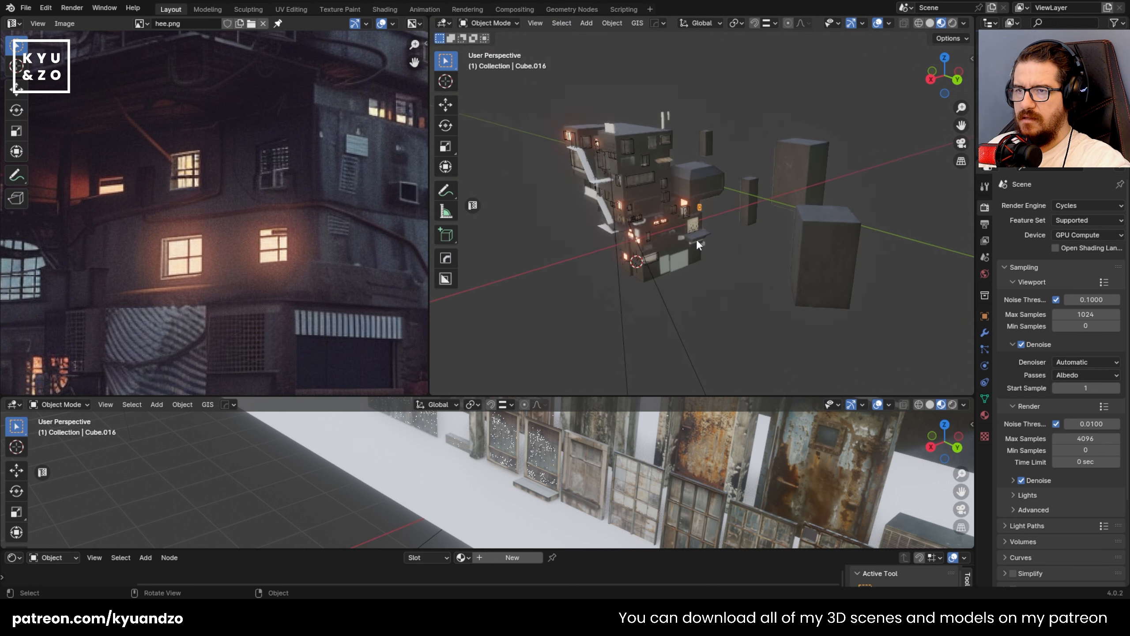
- Select and frame the wide multi-pane window on the side wall, and save the scene file
click(554, 142)
key(KP_Decimal)
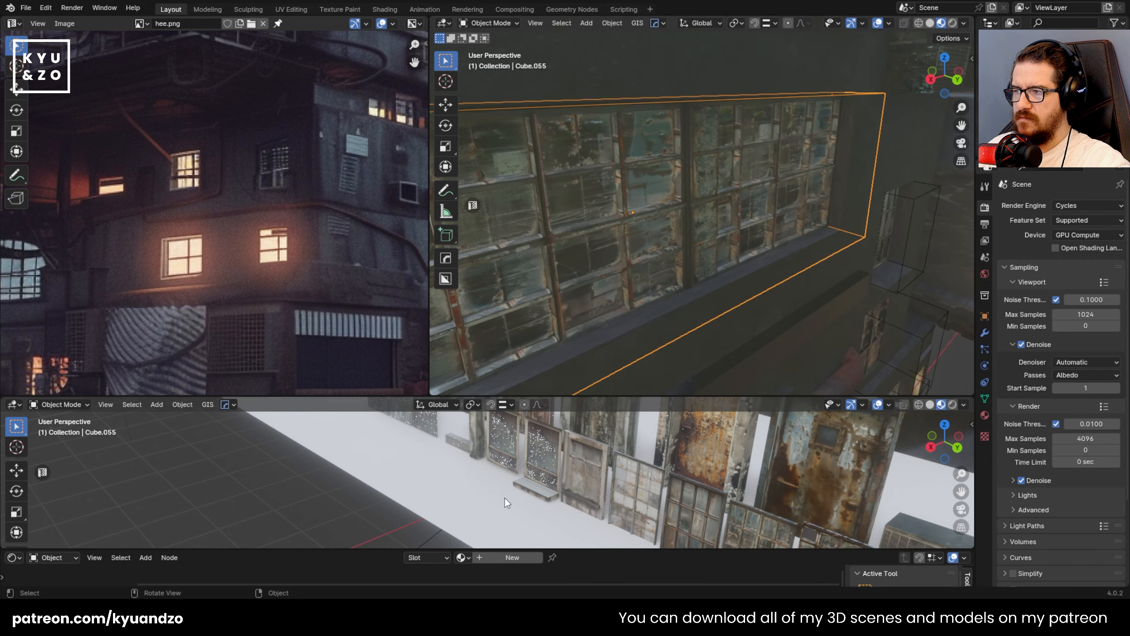
scroll(504, 497, down, 4)
scroll(503, 496, up, 2)
scroll(503, 495, down, 5)
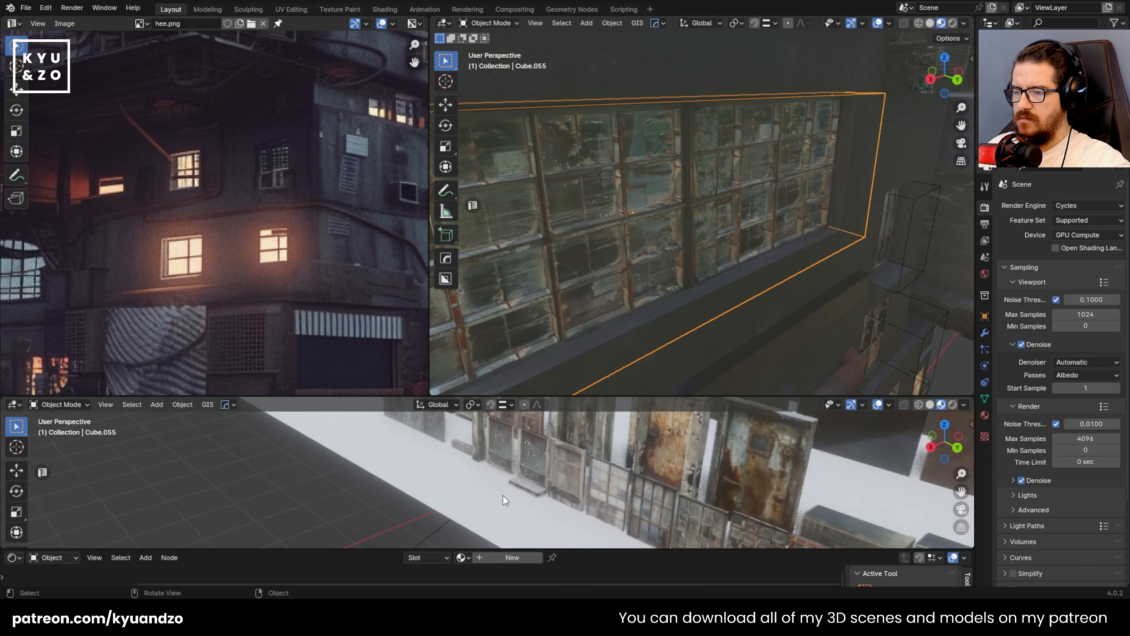
scroll(503, 495, up, 5)
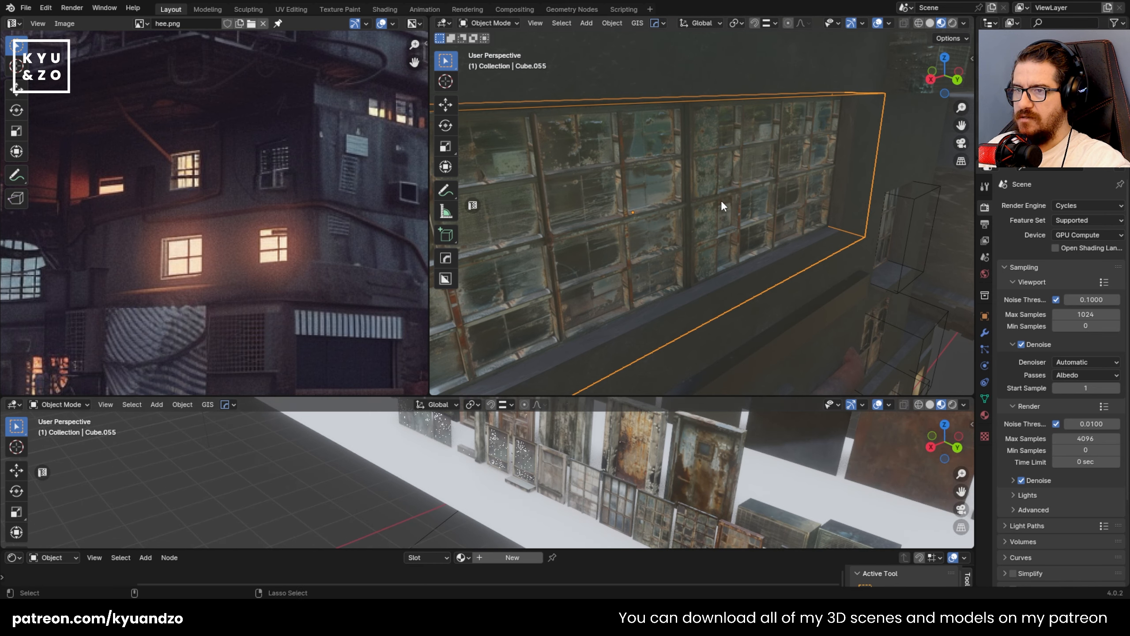
key(ctrl+s)
- Set the render engine to EEVEE and walk the view closer to the wide multi-pane window
scroll(721, 200, down, 2)
shift+middle_drag(720, 199, 709, 195)
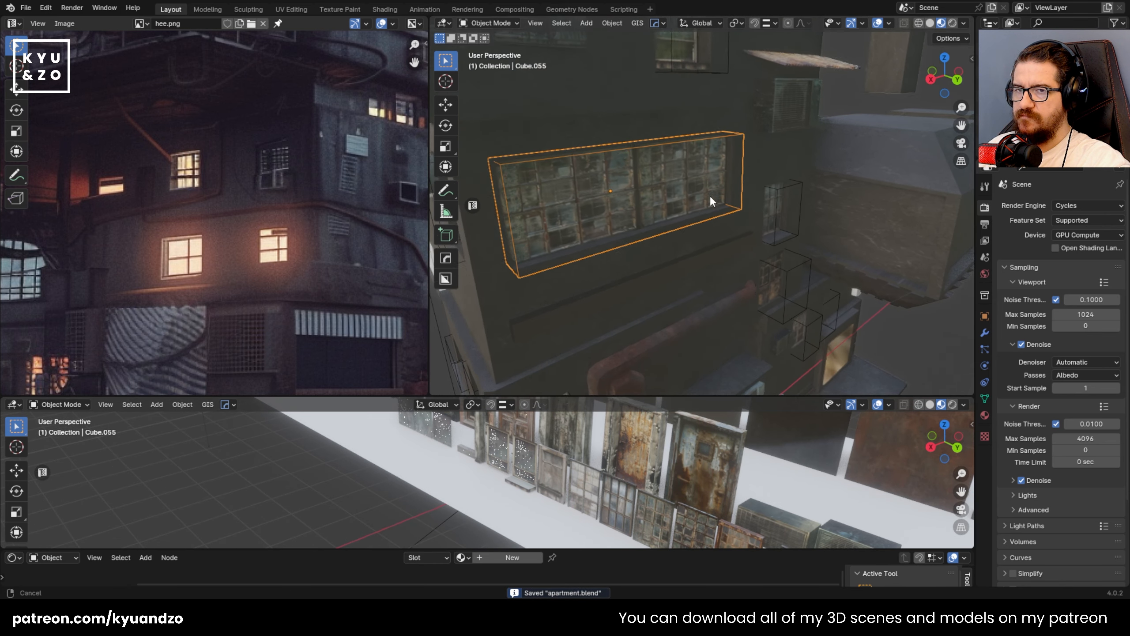
click(1090, 220)
key(shift+grave)
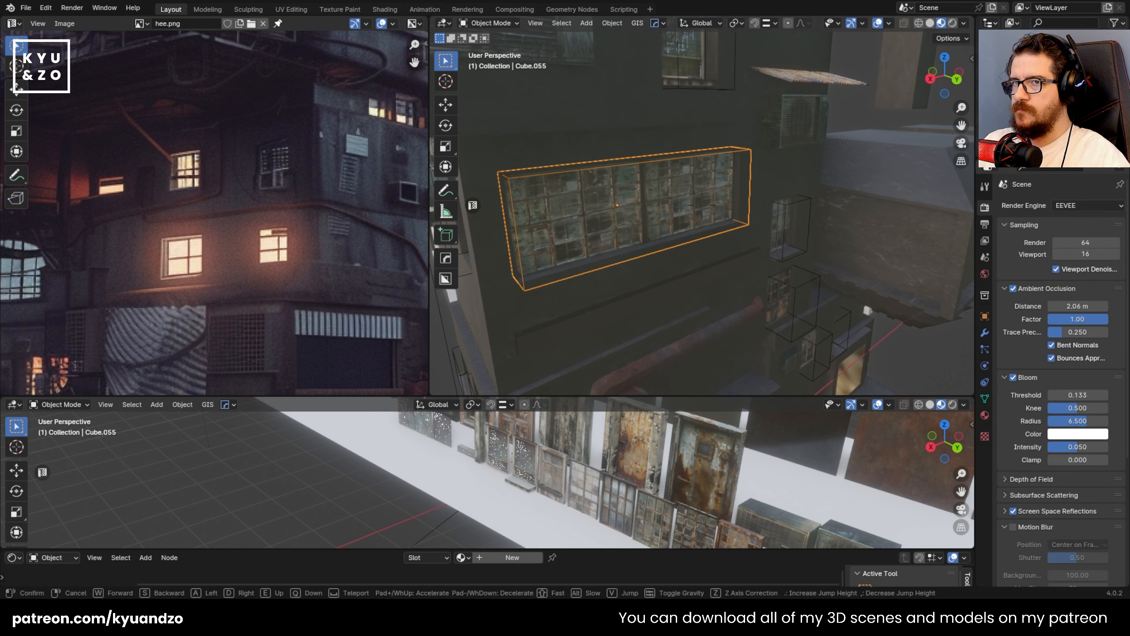
key(w)
click(702, 205)
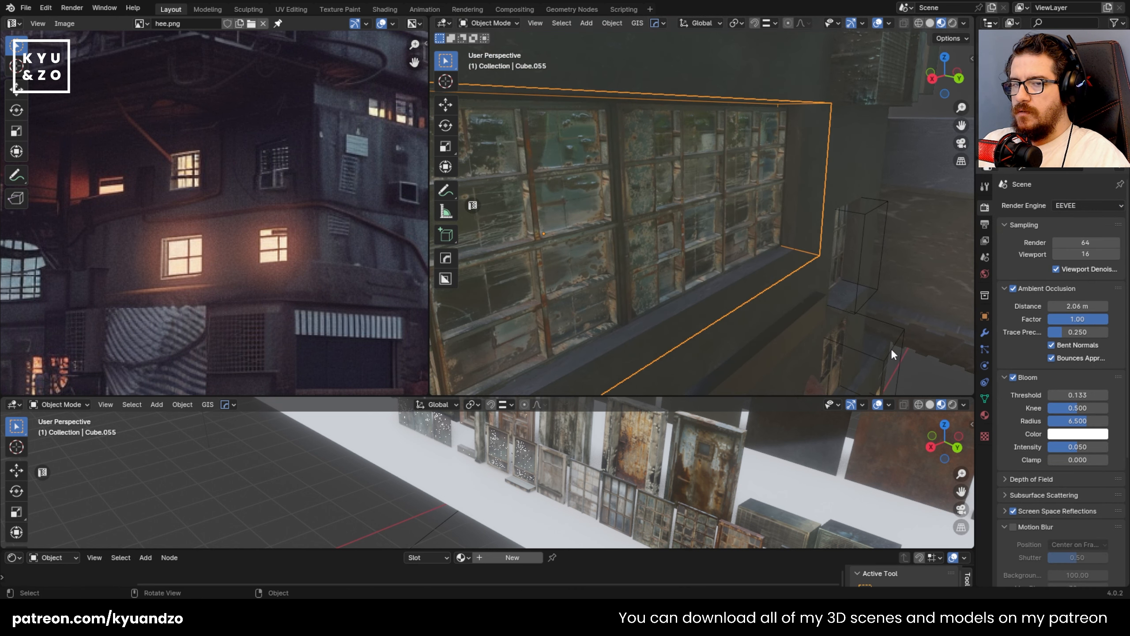
- Try Cycles as the render engine and return to EEVEE
click(1065, 207)
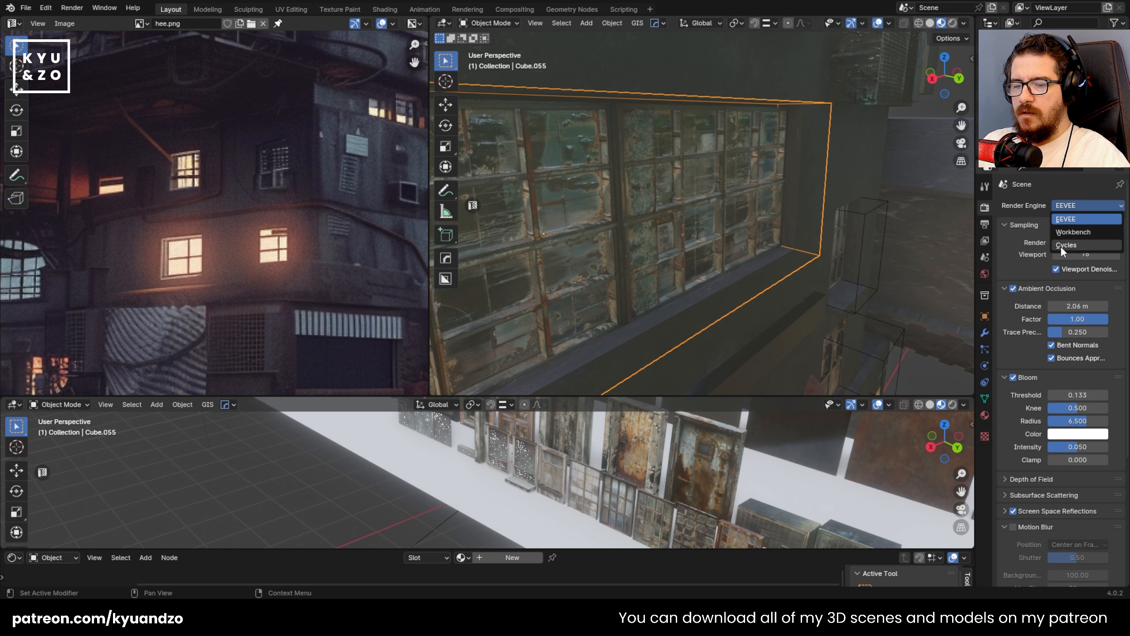
click(1060, 246)
click(1068, 207)
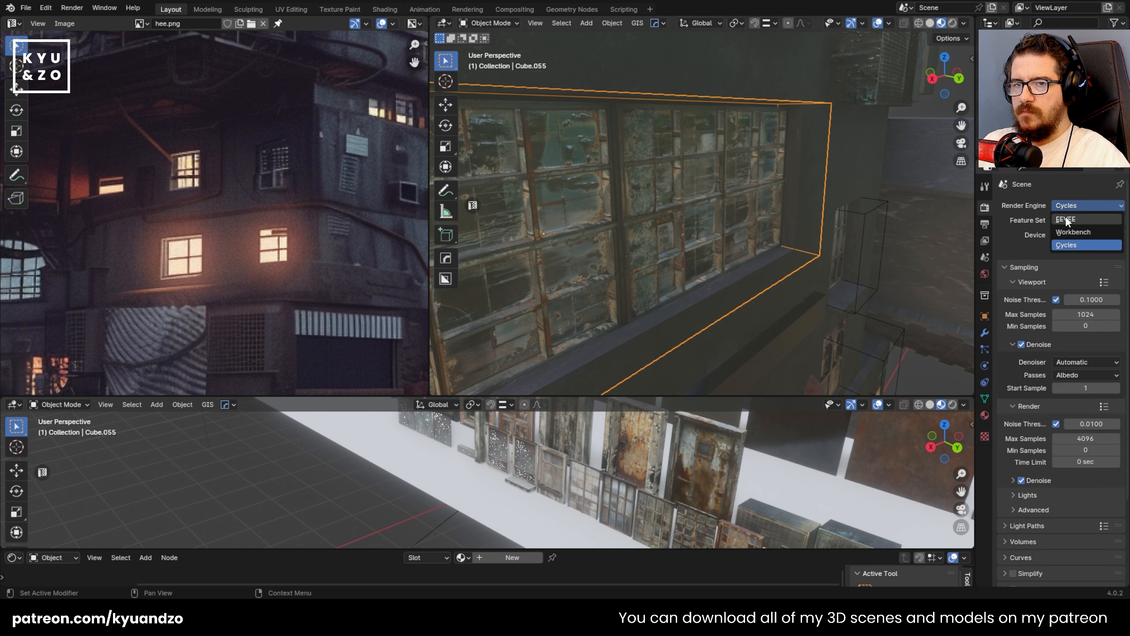
click(1068, 219)
- Compare the wide multi-pane window in Rendered and Material Preview shading under EEVEE
click(919, 23)
click(952, 23)
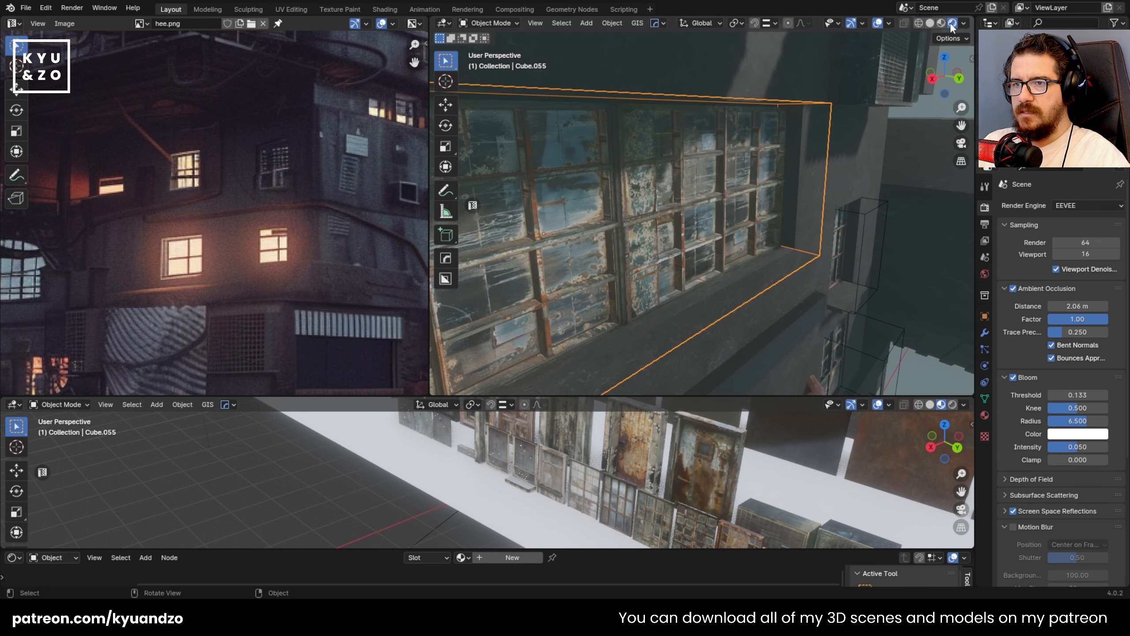
scroll(526, 196, down, 5)
scroll(526, 196, down, 2)
scroll(766, 184, up, 6)
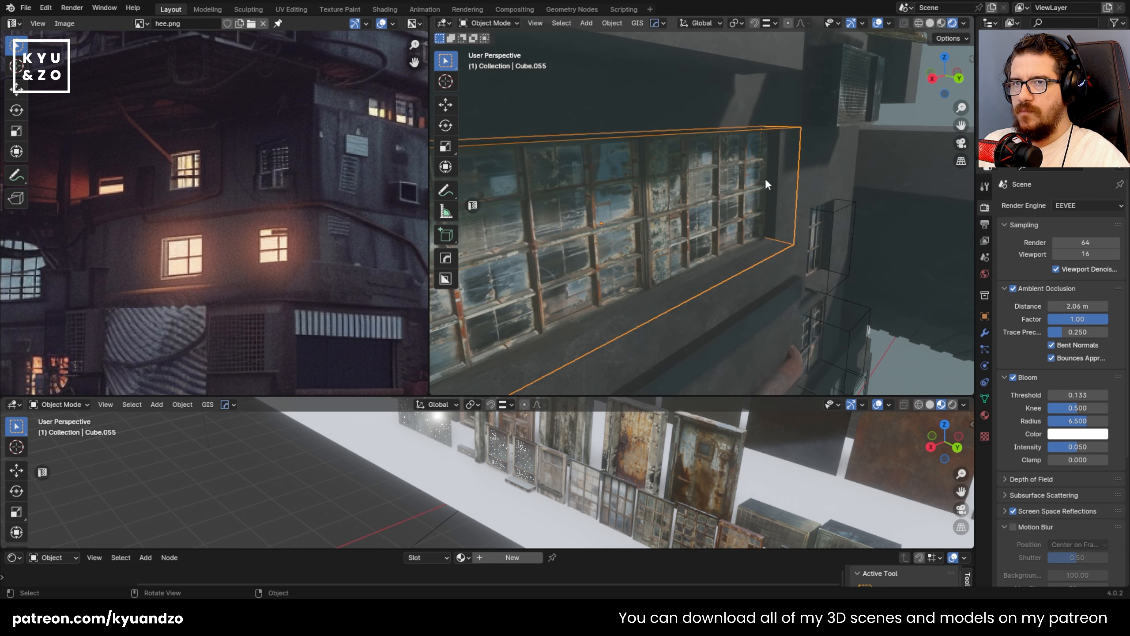
click(941, 24)
click(951, 24)
click(941, 23)
click(951, 23)
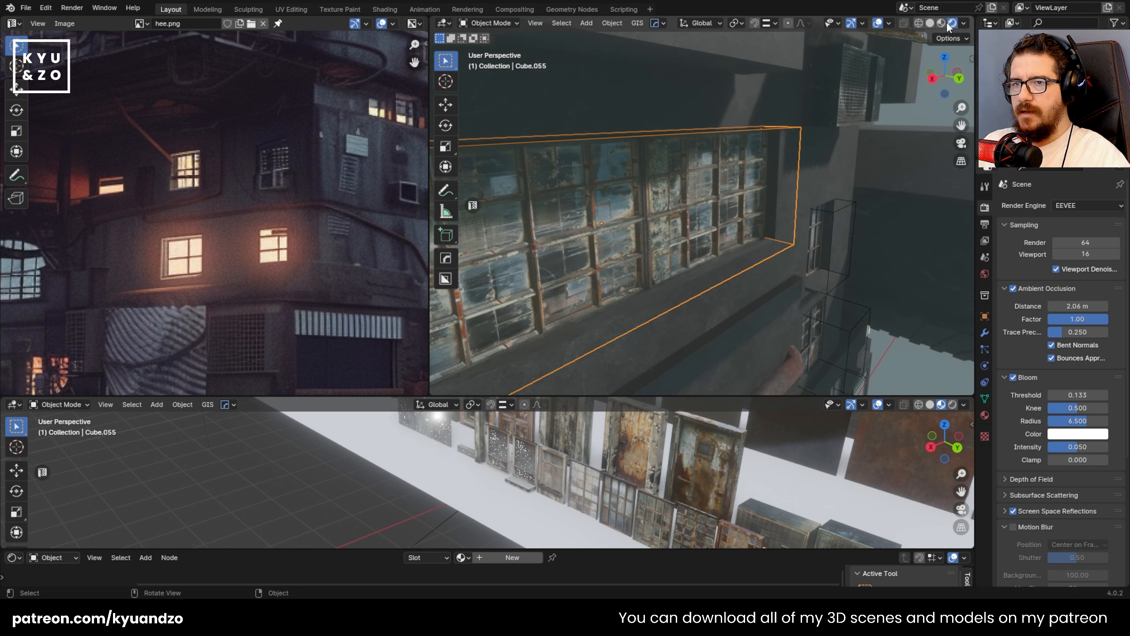
click(945, 23)
scroll(593, 256, down, 6)
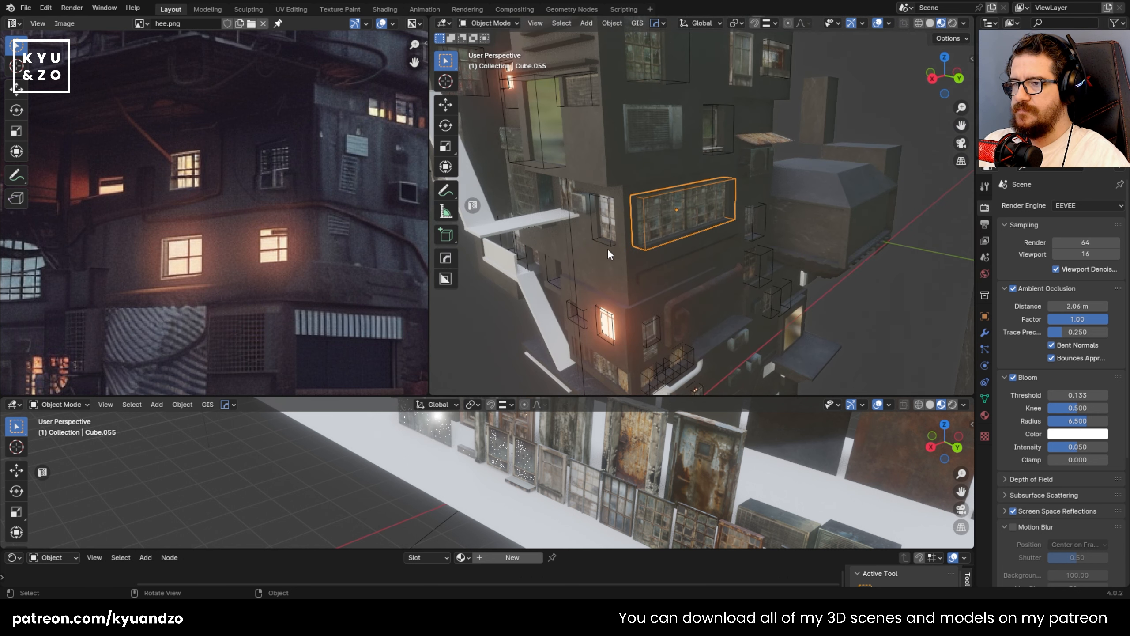
scroll(672, 214, up, 7)
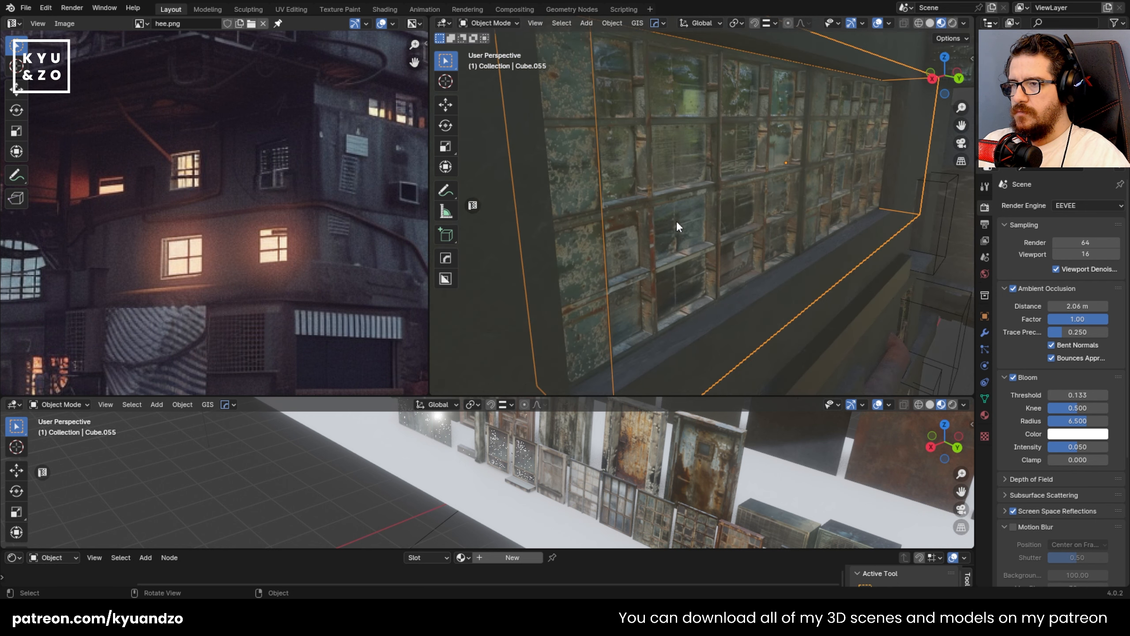
- Delete the blank white box mounted on the wall beside the lower lit windows
scroll(676, 220, down, 5)
shift+middle_drag(676, 221, 614, 180)
shift+middle_drag(843, 195, 597, 69)
scroll(598, 201, down, 5)
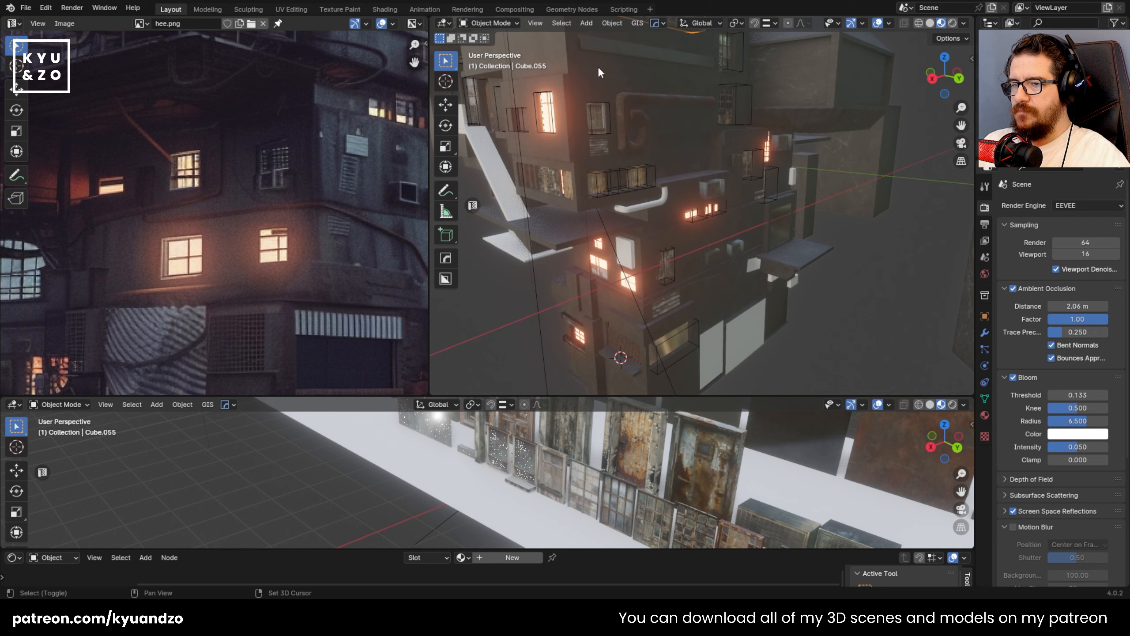
shift+middle_drag(750, 205, 864, 179)
click(713, 213)
click(757, 221)
key(KP_Decimal)
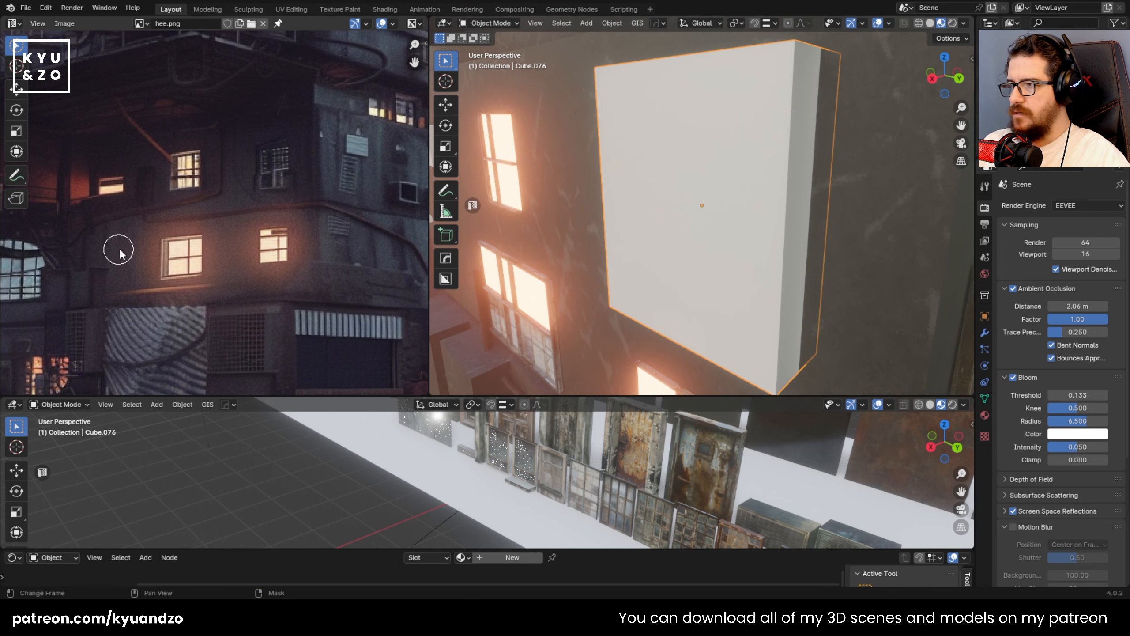
key(Delete)
- Place the 3D cursor on the bare wall above the lit window nearest the building's corner
scroll(623, 259, down, 4)
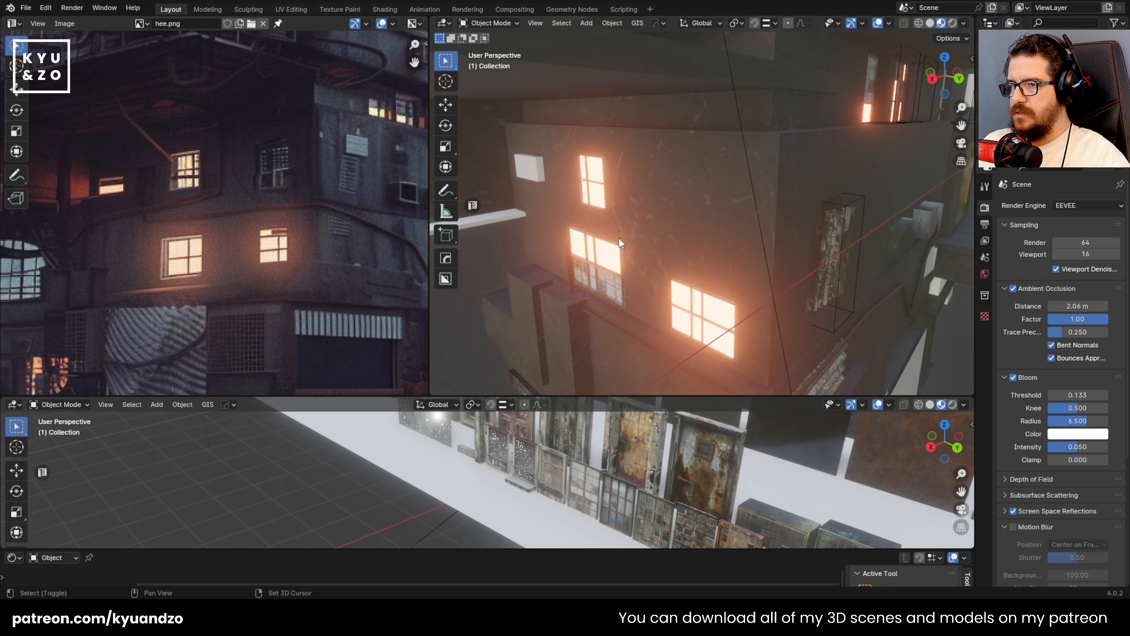
mouse_move(618, 237)
shift+middle_down()
mouse_move(635, 192)
mouse_move(636, 227)
shift+middle_up()
scroll(635, 192, up, 2)
scroll(633, 222, up, 1)
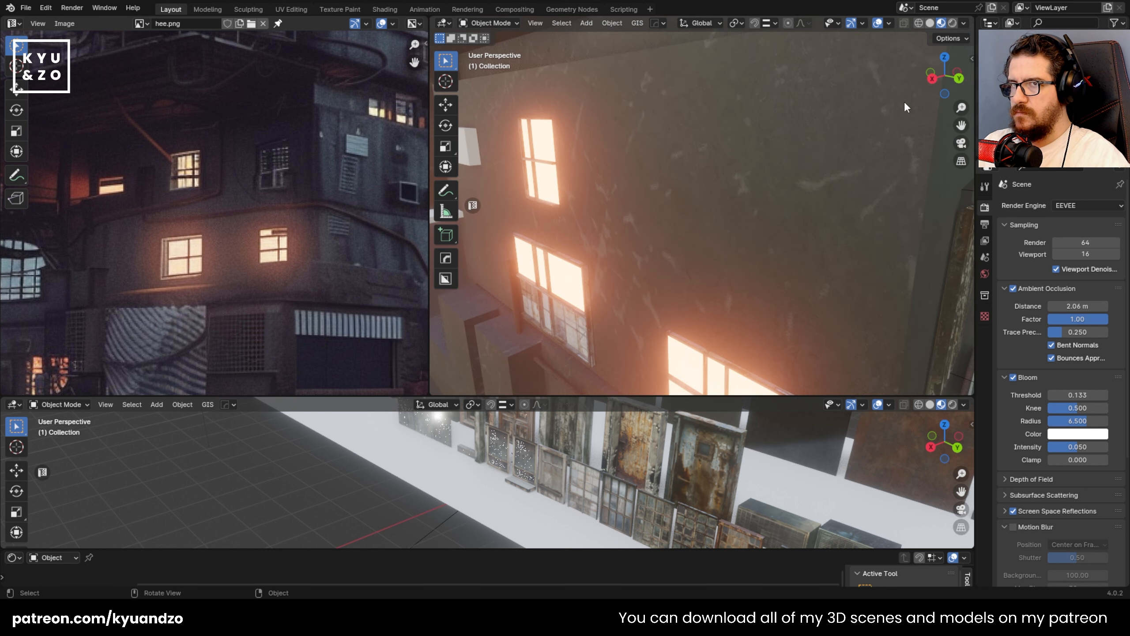
shift+middle_drag(727, 213, 687, 163)
shift+right_click(689, 162)
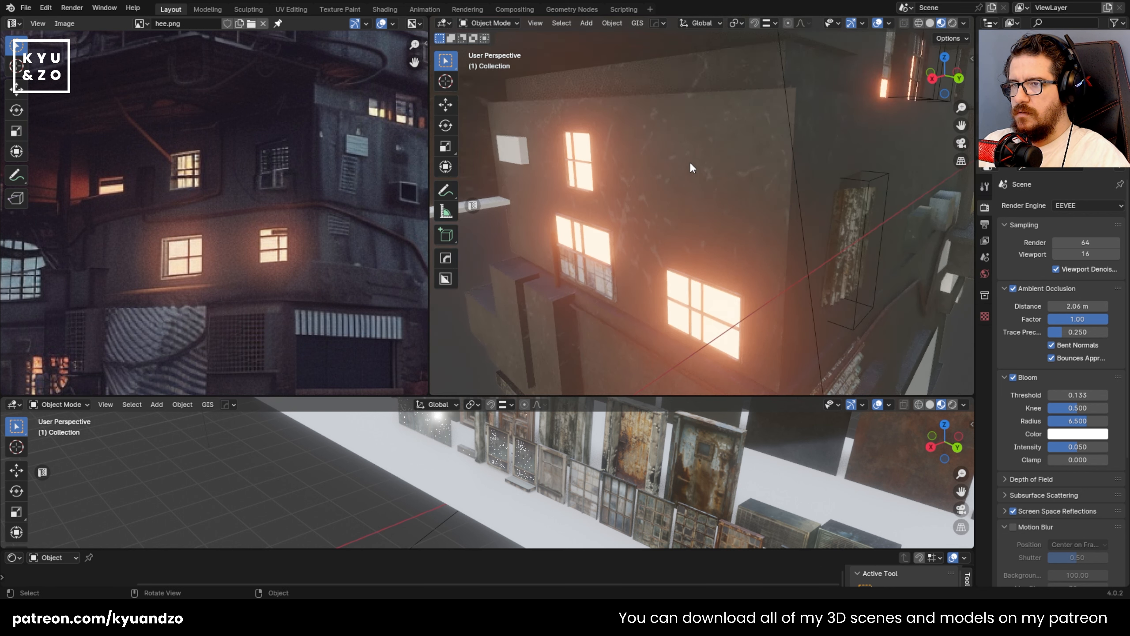
- Duplicate the weathered window3_basecolor double window from the asset row and bring the copy to the wall beside the lit windows
click(562, 493)
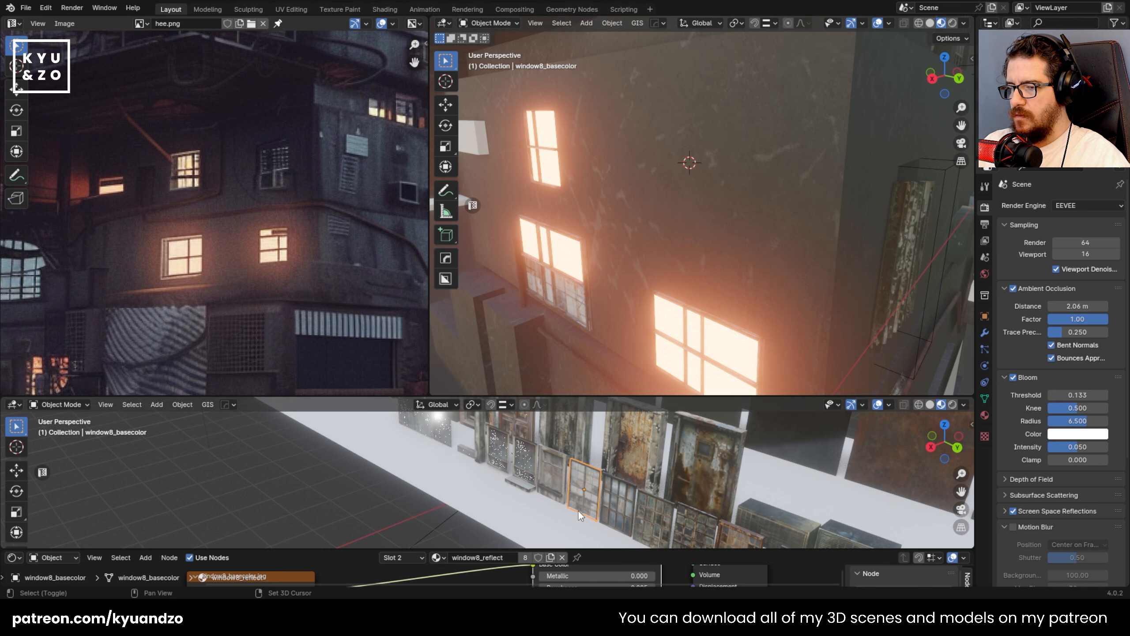
shift+middle_drag(699, 520, 556, 410)
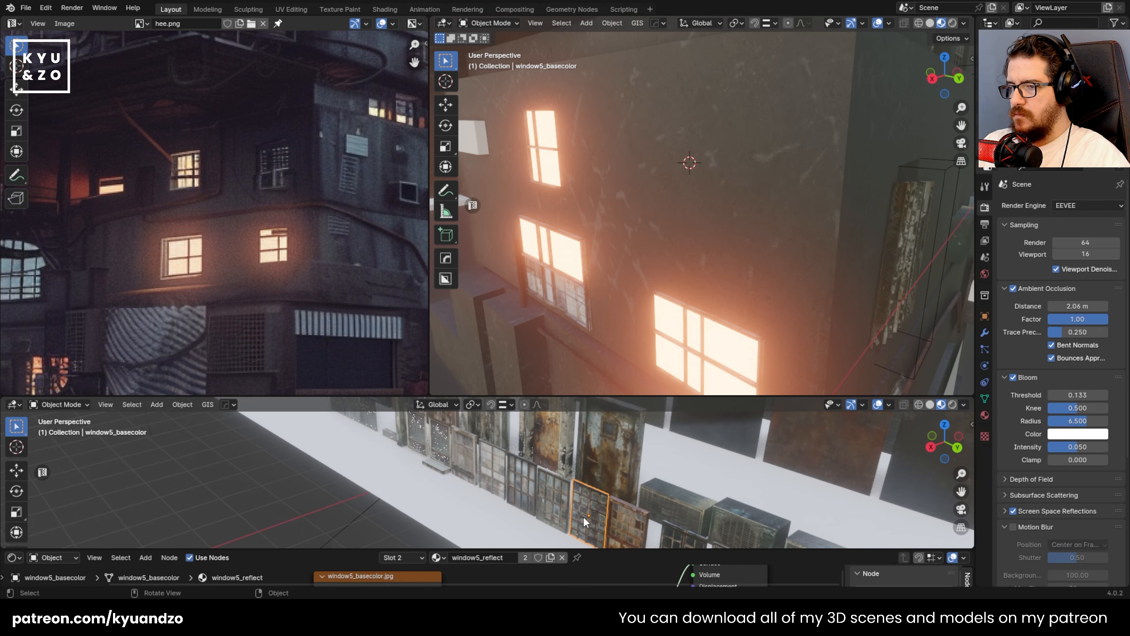
shift+middle_drag(583, 516, 534, 463)
click(564, 481)
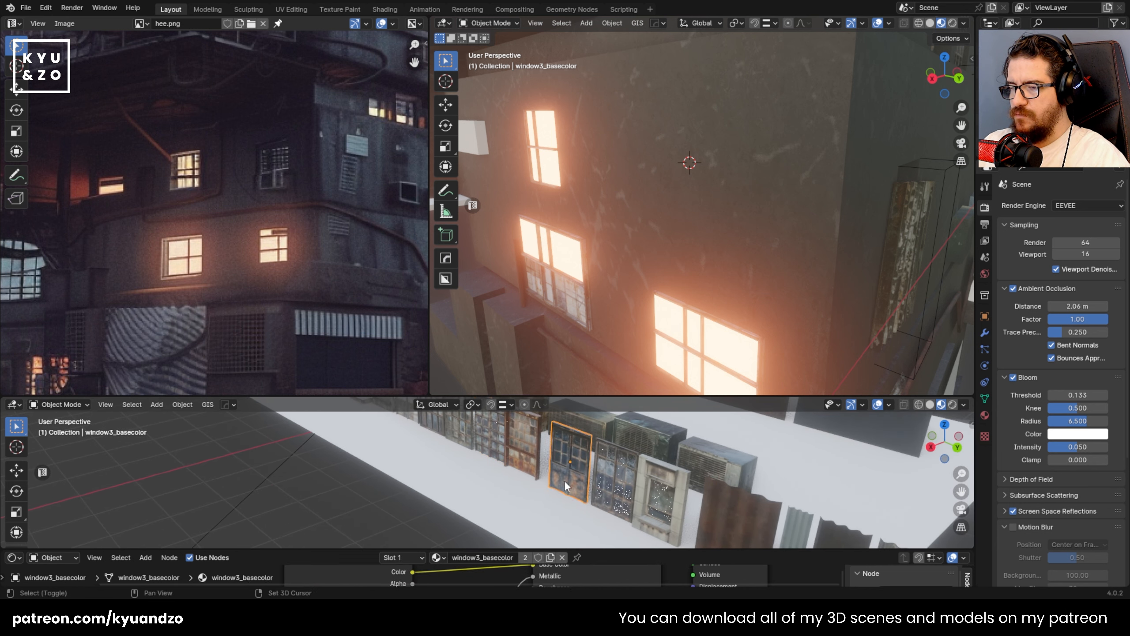
key(shift+d)
click(498, 471)
key(g)
click(743, 274)
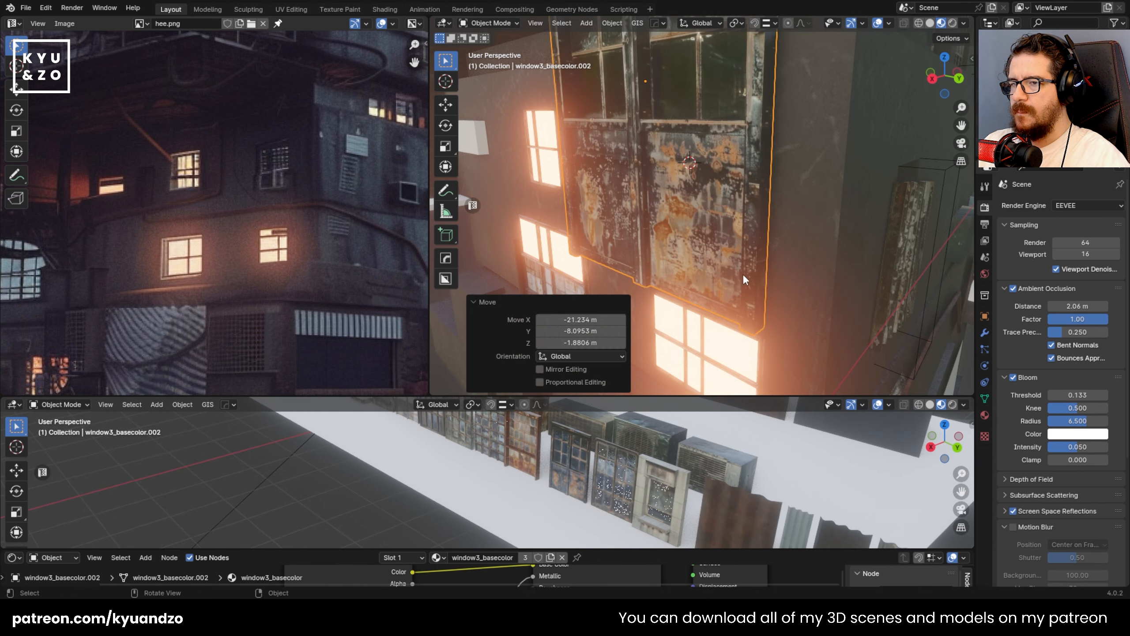
- Set the copied window against the wall above the lit corner window and lower it about 0.25 m along Z
key(g)
key(z)
click(756, 331)
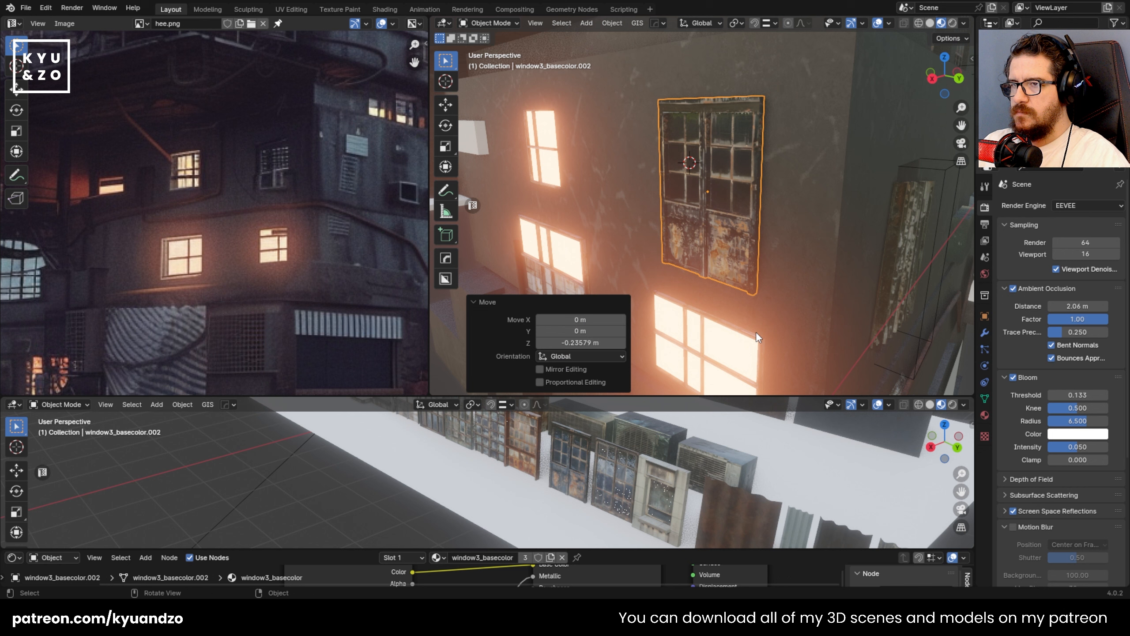
key(g)
key(z)
click(783, 252)
- Delete the copied window's lower rusty panel faces in Edit Mode, keeping only the glazed upper part
middle_drag(783, 251, 740, 270)
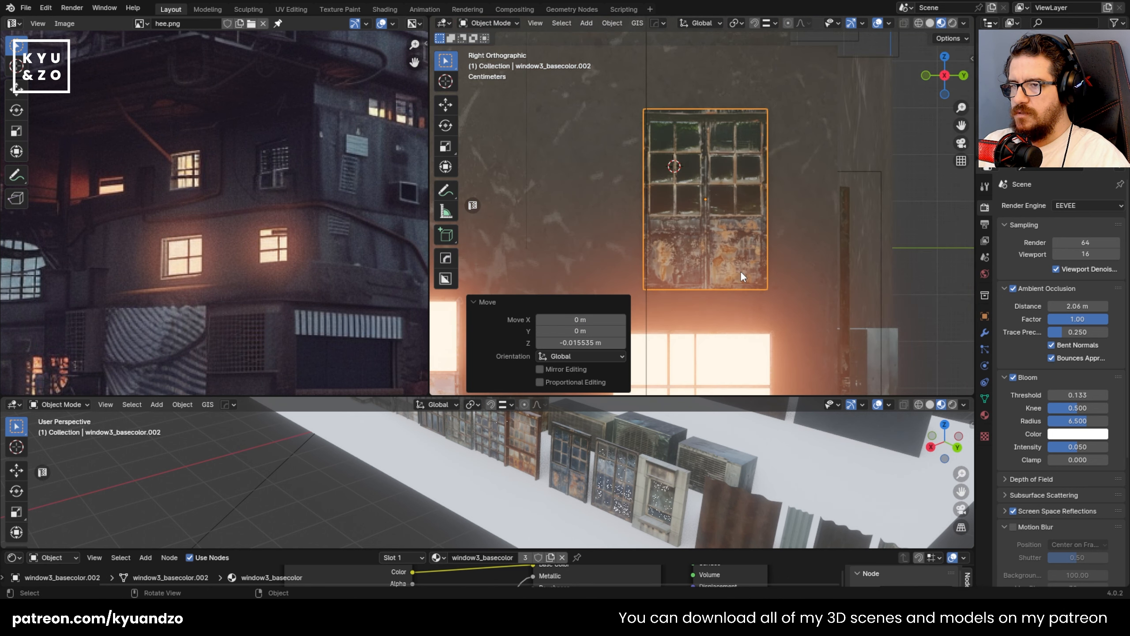
scroll(741, 273, up, 2)
key(Tab)
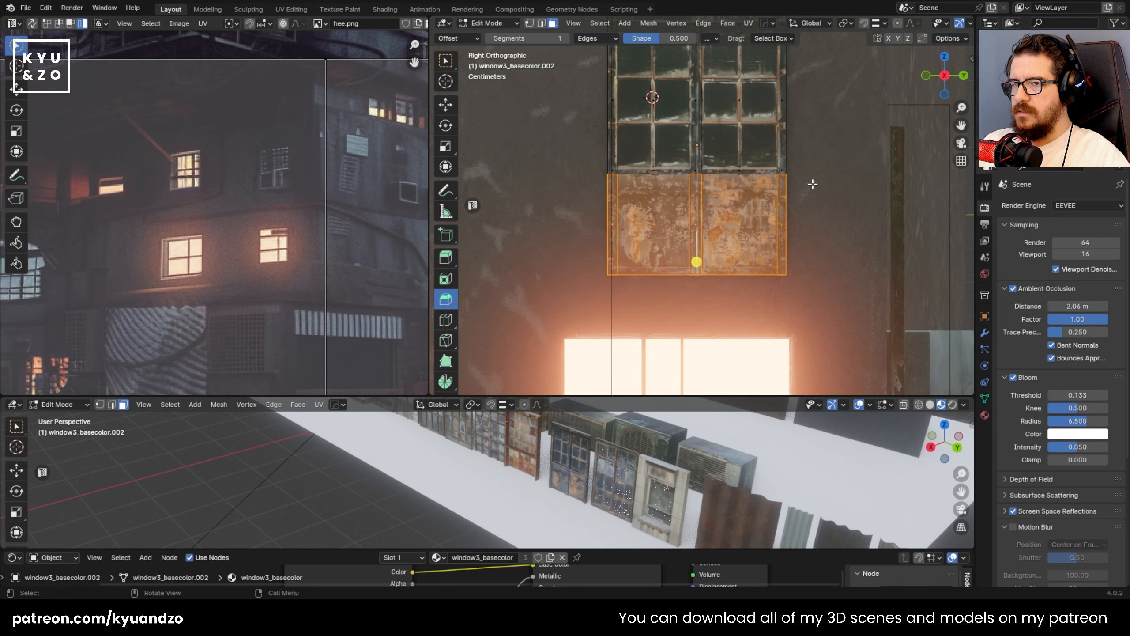
key(x)
click(720, 209)
key(Tab)
- Nudge the trimmed window down by about 0.006 m along Z
middle_drag(720, 209, 646, 207)
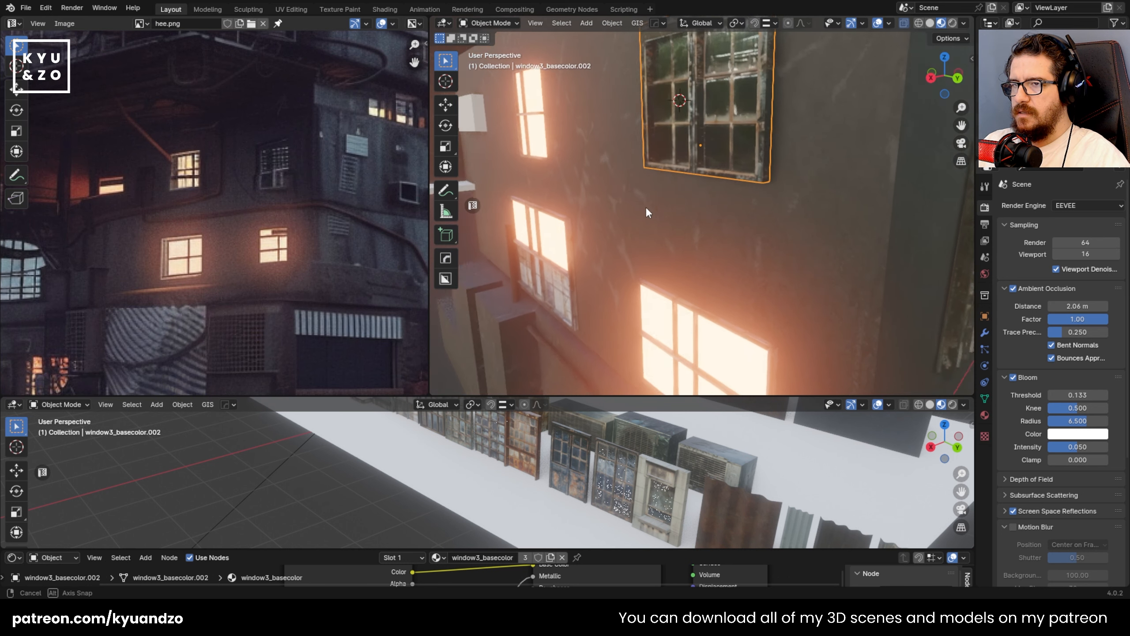
scroll(639, 208, down, 4)
key(g)
key(z)
click(639, 208)
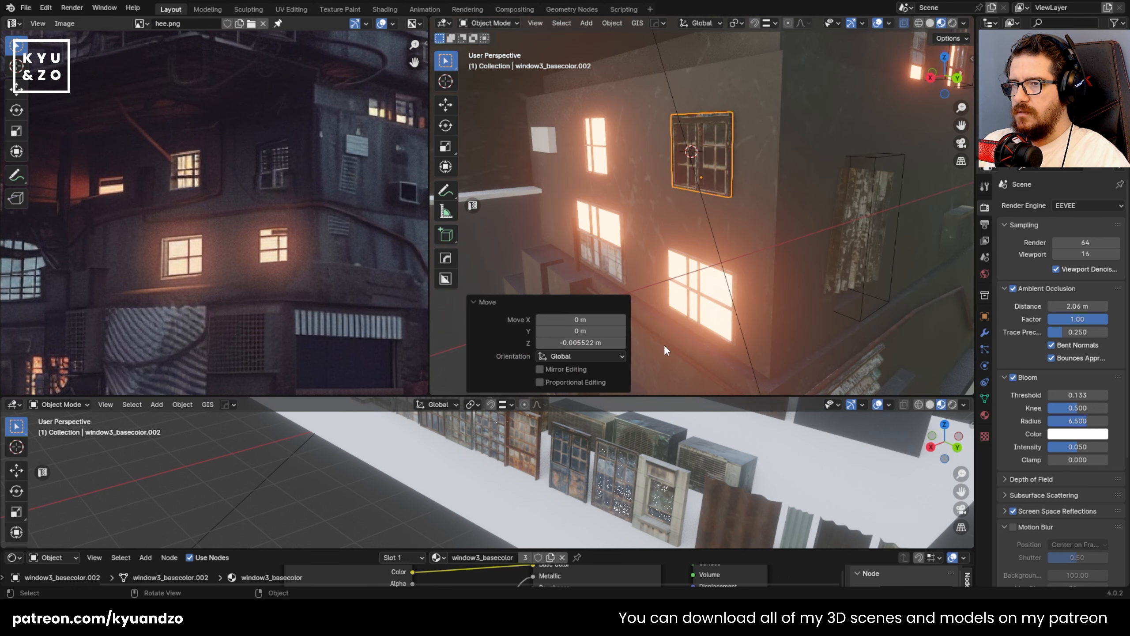
- Push the trimmed window about 0.015 m into the wall along X
click(755, 175)
scroll(755, 178, up, 4)
middle_drag(754, 178, 774, 118)
scroll(747, 147, down, 3)
scroll(774, 119, up, 4)
click(702, 210)
key(g)
key(d)
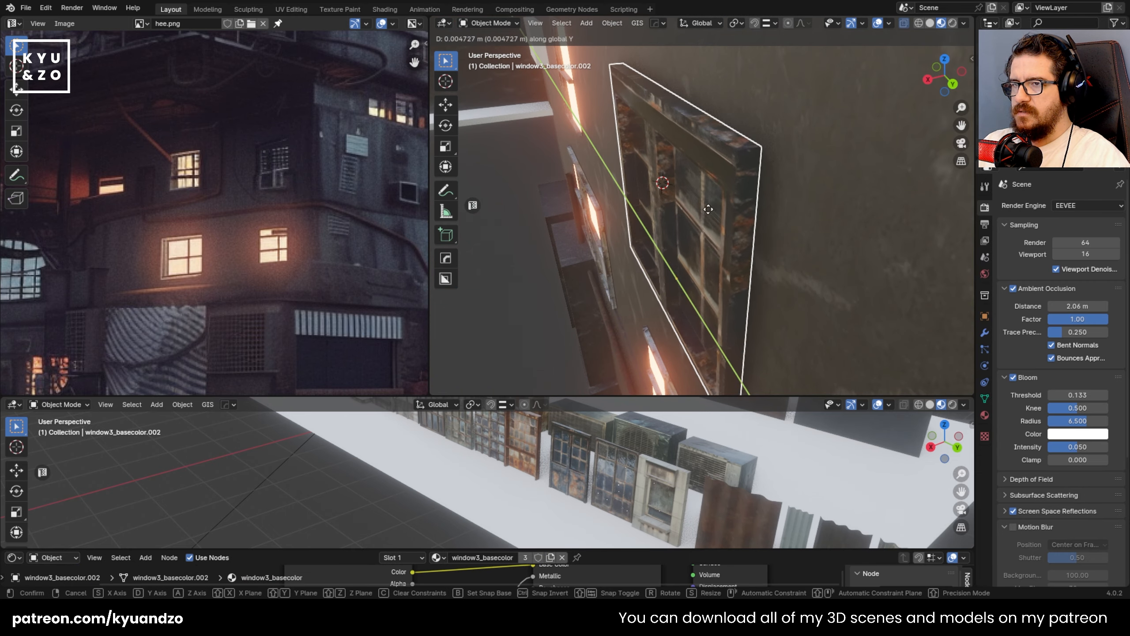
key(x)
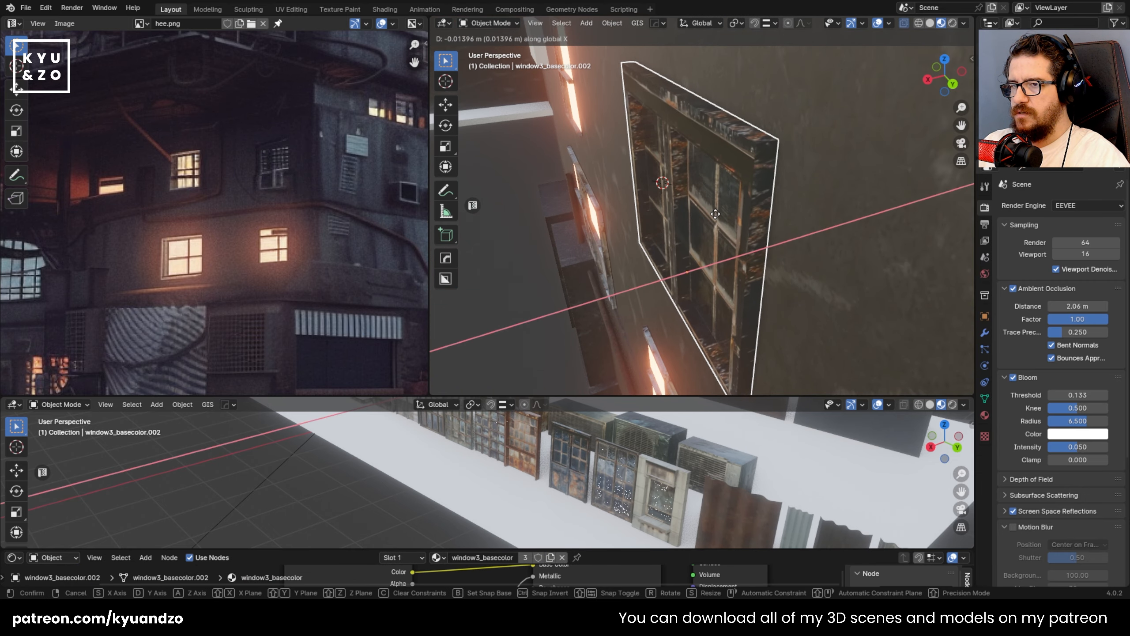
click(717, 204)
scroll(717, 204, down, 3)
middle_drag(717, 204, 742, 154)
scroll(741, 155, down, 4)
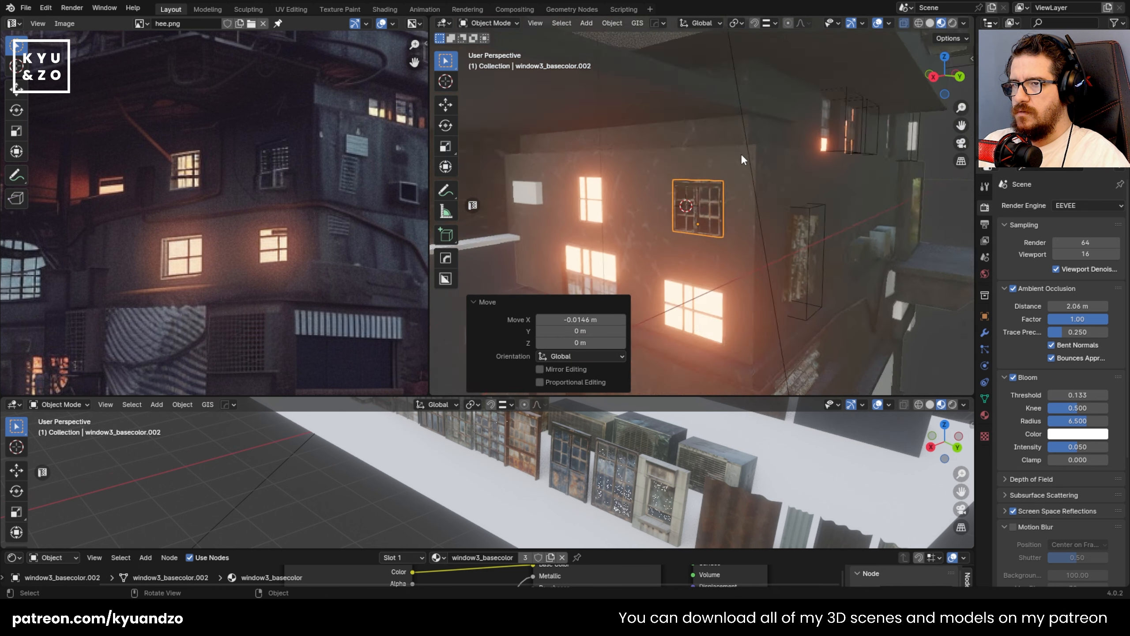
- Frame the building's corner facade and save the file apartment.blend
scroll(742, 155, down, 2)
drag(811, 223, 790, 232)
shift+middle_drag(663, 279, 659, 236)
key(ctrl+s)
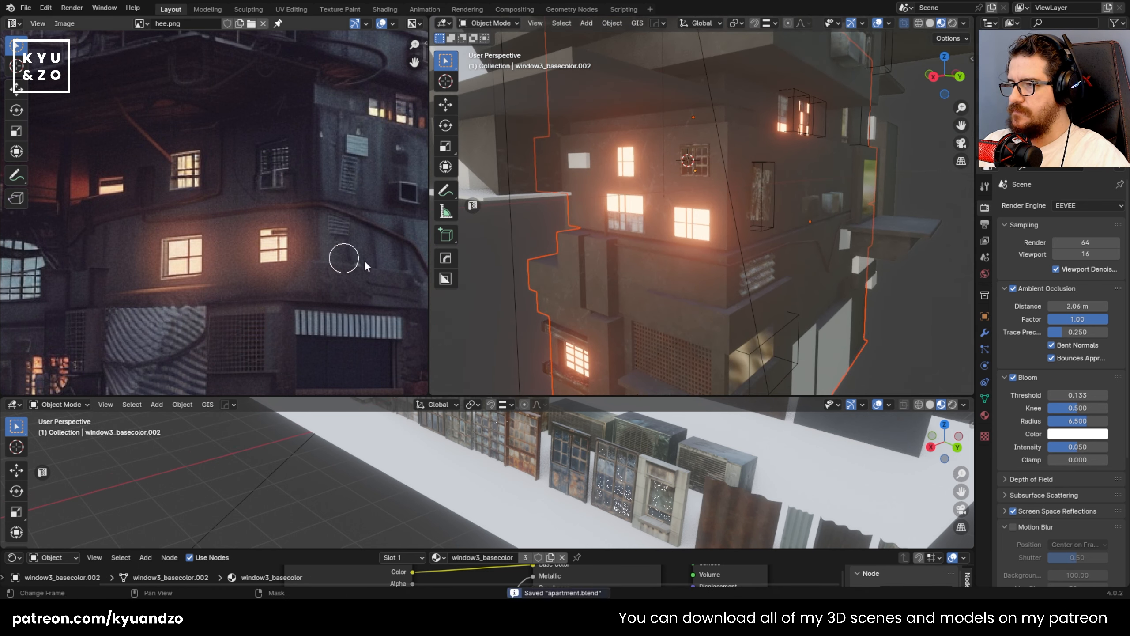
- Examine the ground-floor doors and red corrugated sheet in the reference image against the building's blank white door panels
scroll(683, 303, down, 6)
scroll(684, 305, up, 4)
middle_drag(764, 259, 759, 236)
click(645, 262)
scroll(205, 284, down, 3)
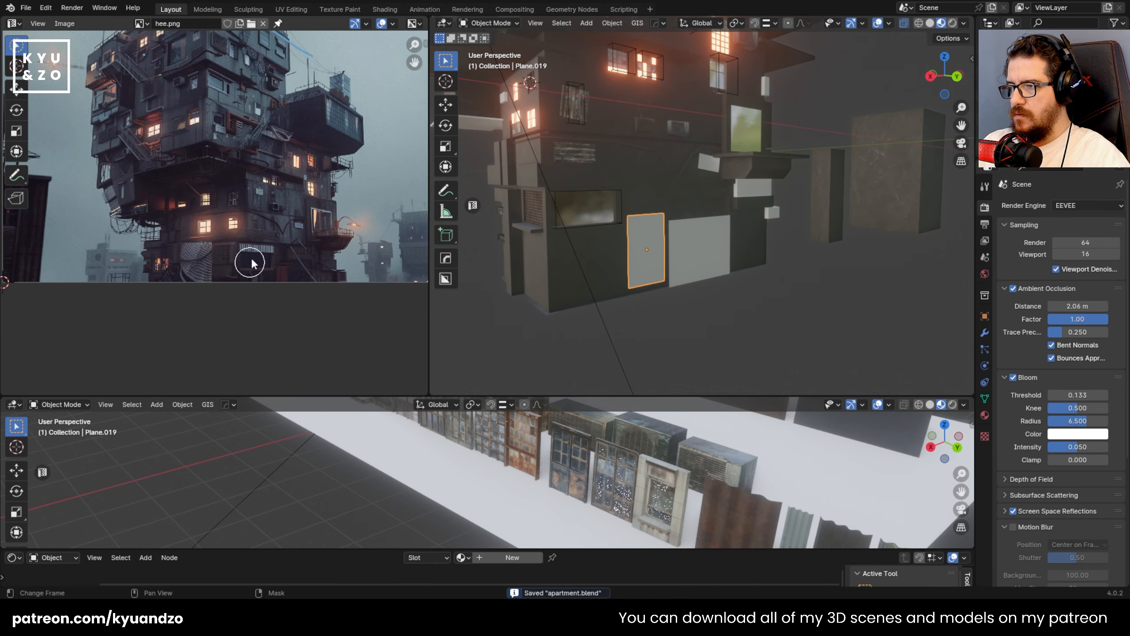
scroll(247, 260, up, 6)
scroll(248, 145, up, 3)
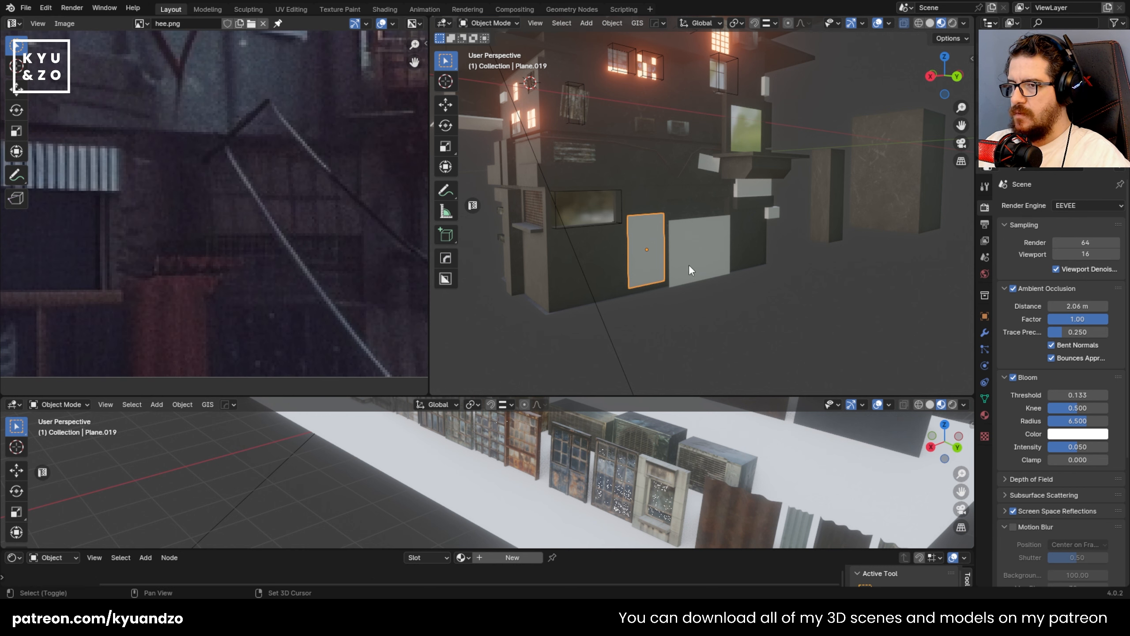
scroll(708, 198, up, 5)
- Duplicate the rusty corrugated sheet from the asset row and place the copy above the narrow white door panel
click(724, 528)
key(shift+d)
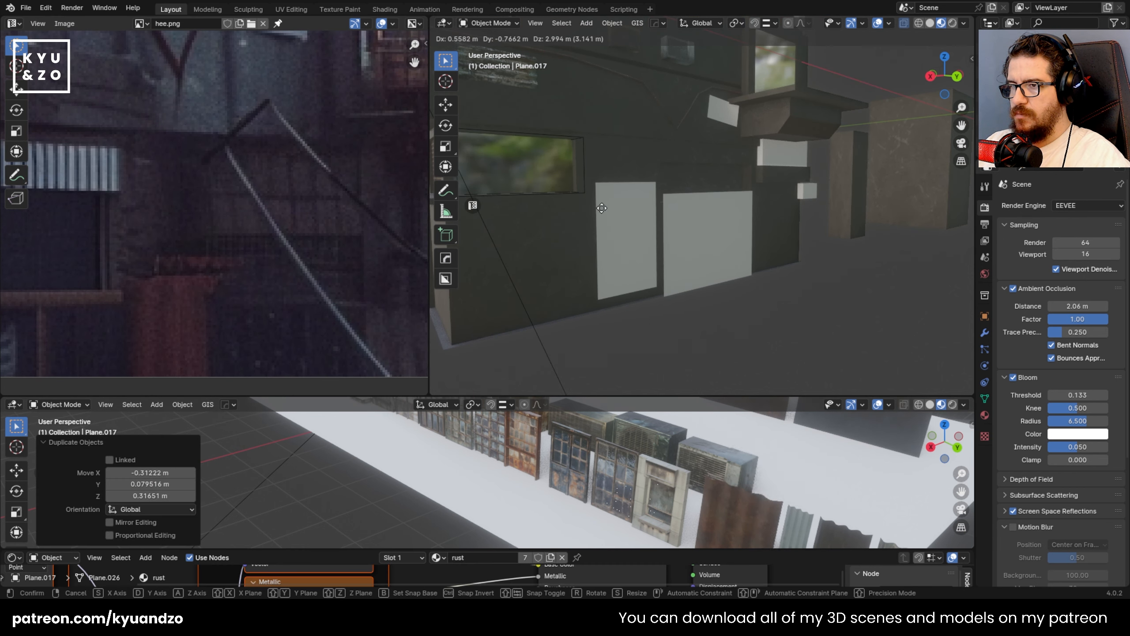
click(623, 180)
- Try rotating the corrugated sheet about Z and undo the rotation
key(r)
key(a)
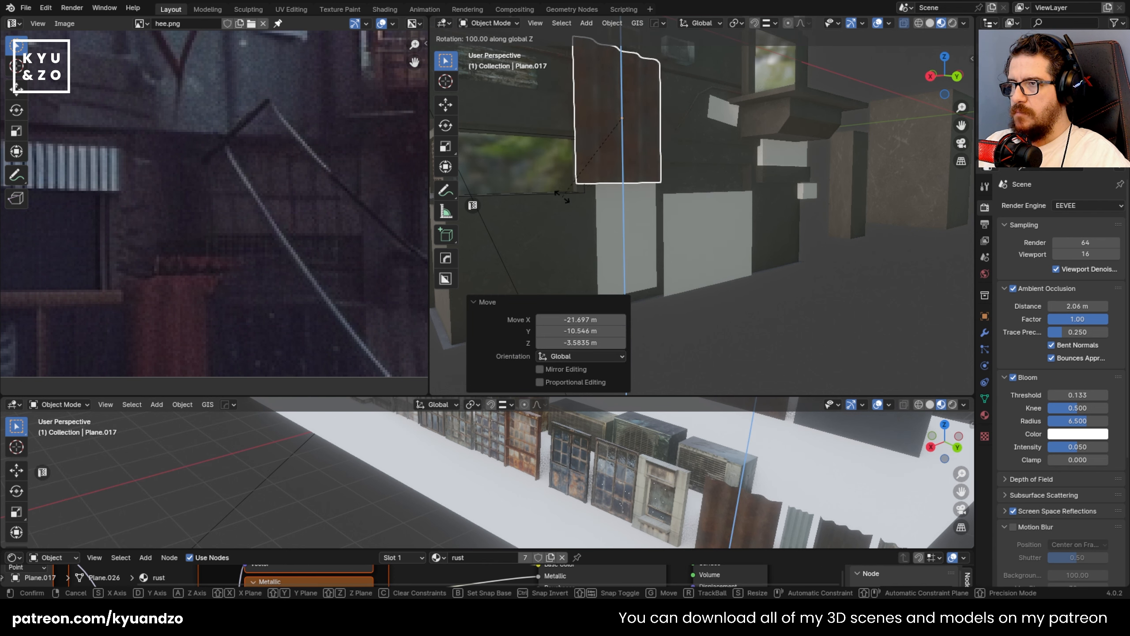
click(576, 197)
key(ctrl+z)
- Rotate the corrugated sheet about Z to run along the wall and lower it about 1.04 m over the narrow door panel
key(r)
key(a)
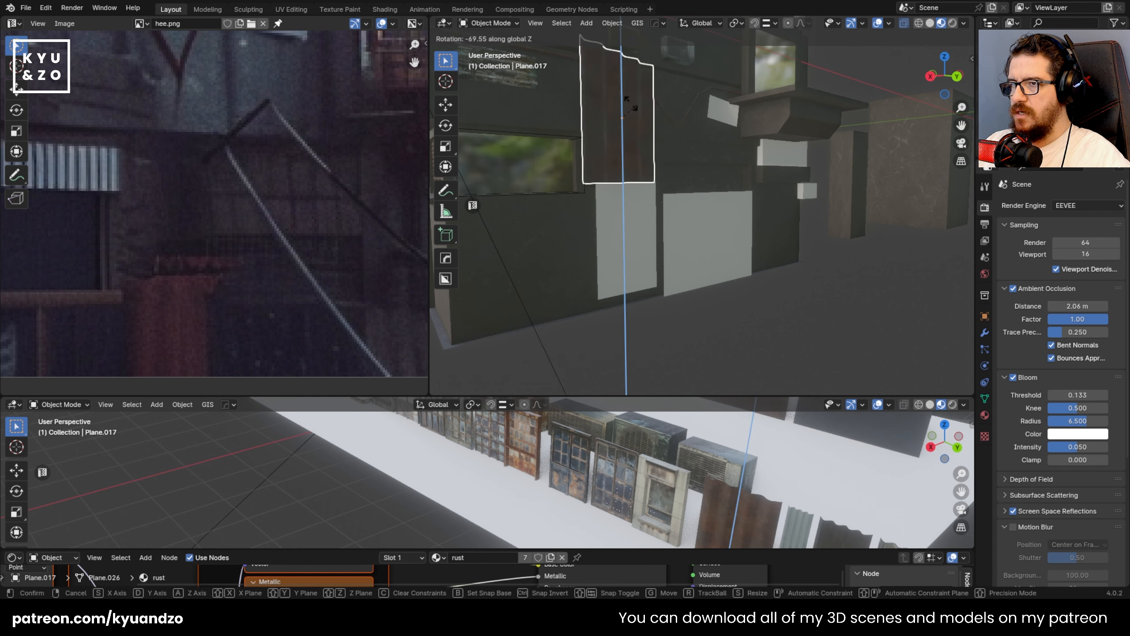
click(670, 45)
key(g)
key(z)
click(628, 201)
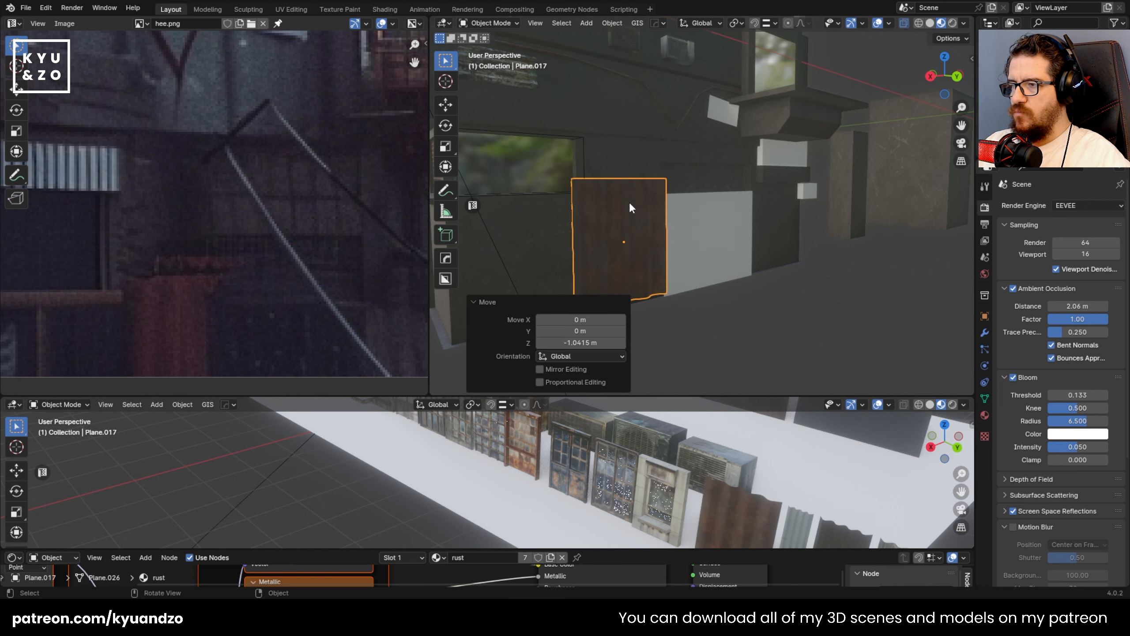
- Move the corrugated sheet about -0.21 m along X and narrow it along X to suit the door panel
key(g)
key(y)
key(s)
click(642, 201)
key(s)
key(d)
key(s)
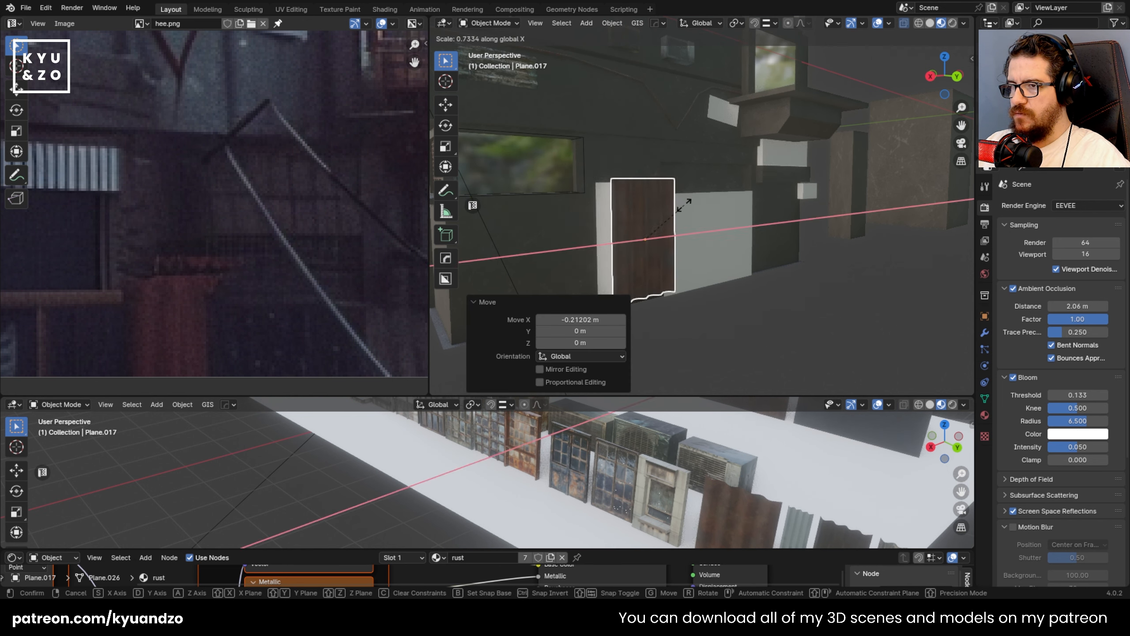
click(688, 204)
- Align the narrowed sheet over the door panel by moving it about 0.14 m along X and -0.10 m along Z
key(g)
key(x)
click(677, 208)
key(g)
key(z)
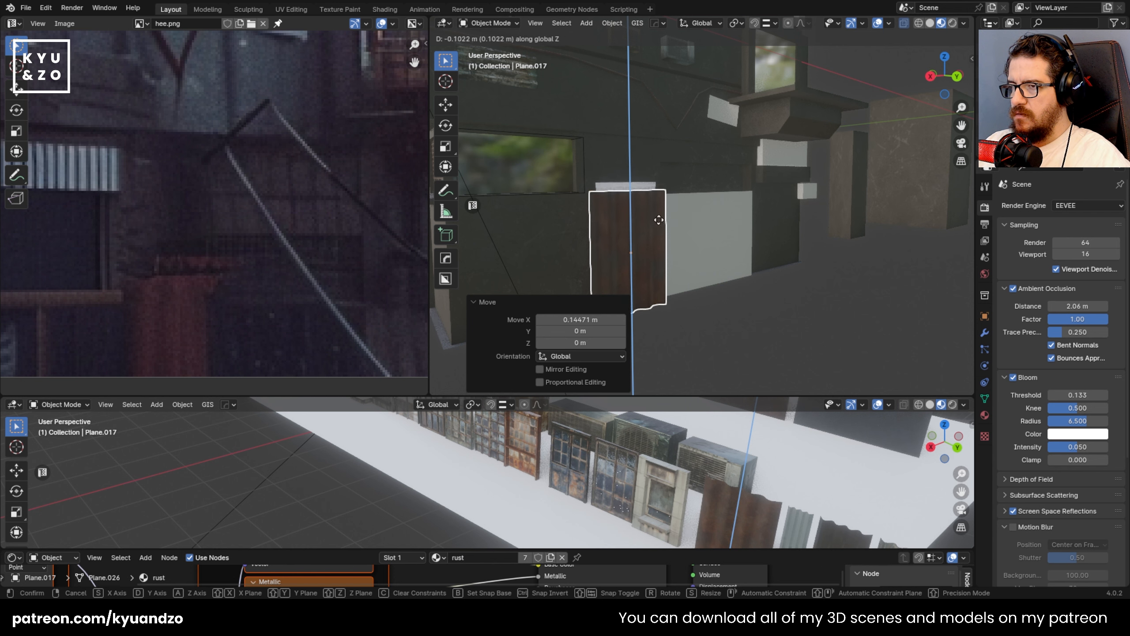
click(659, 220)
- Delete the blank white door panel behind the corrugated sheet
click(634, 188)
key(x)
click(634, 188)
key(ctrl+z)
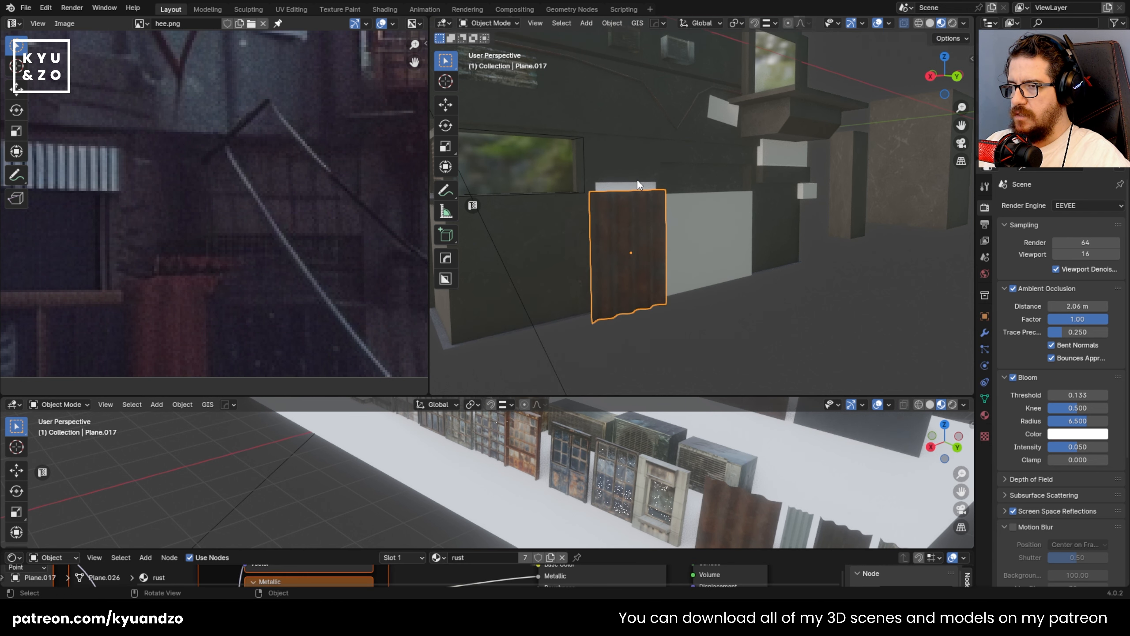
key(Delete)
middle_drag(640, 190, 625, 267)
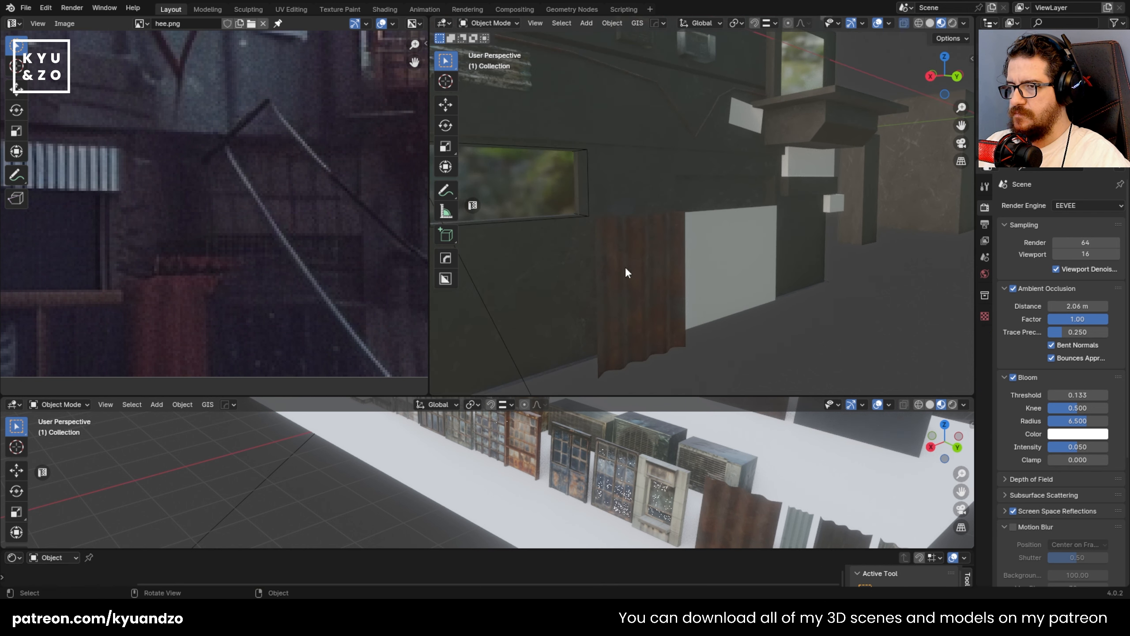
- Move the corrugated sheet toward the wall by about -0.39 m along Y and shift it about -0.13 m along X
click(625, 272)
middle_drag(580, 212, 683, 311)
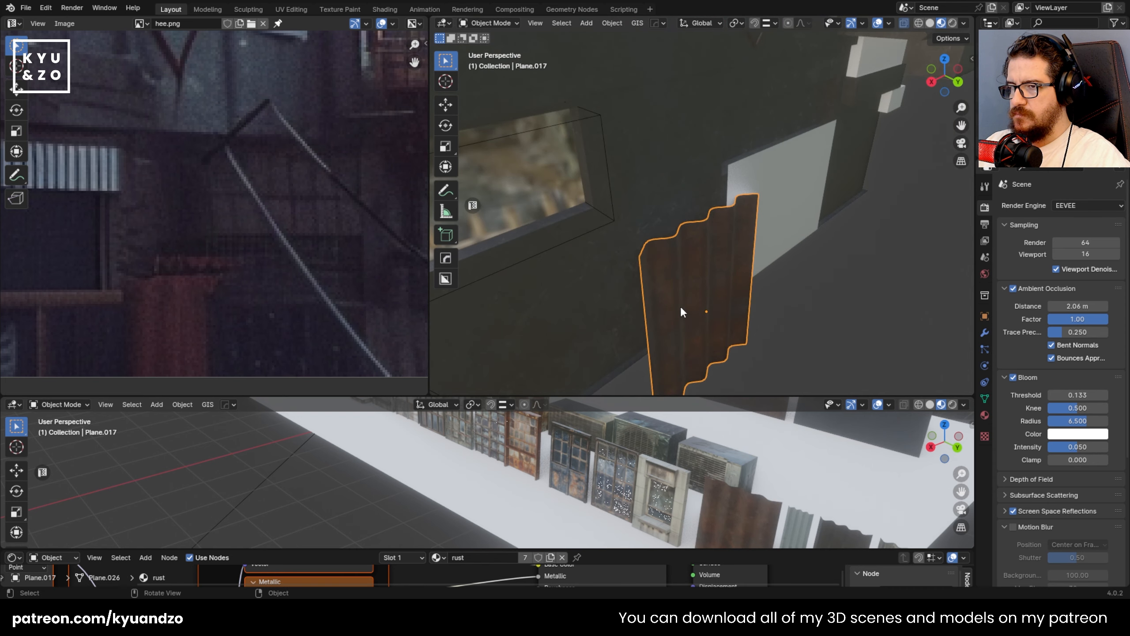
key(g)
key(y)
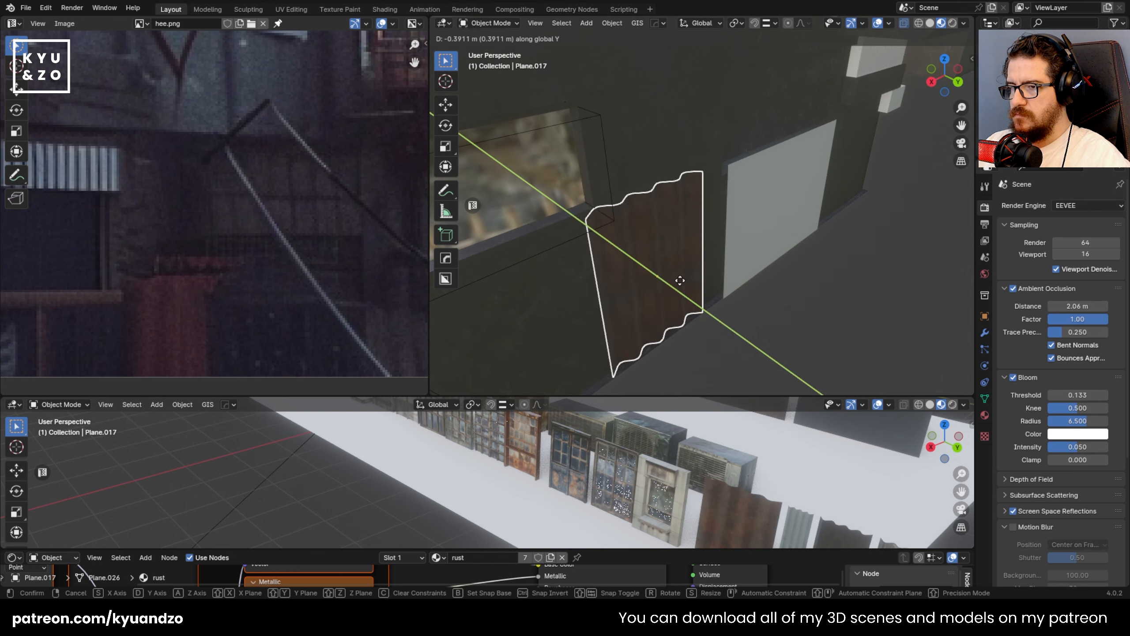
click(680, 280)
key(g)
key(x)
click(696, 269)
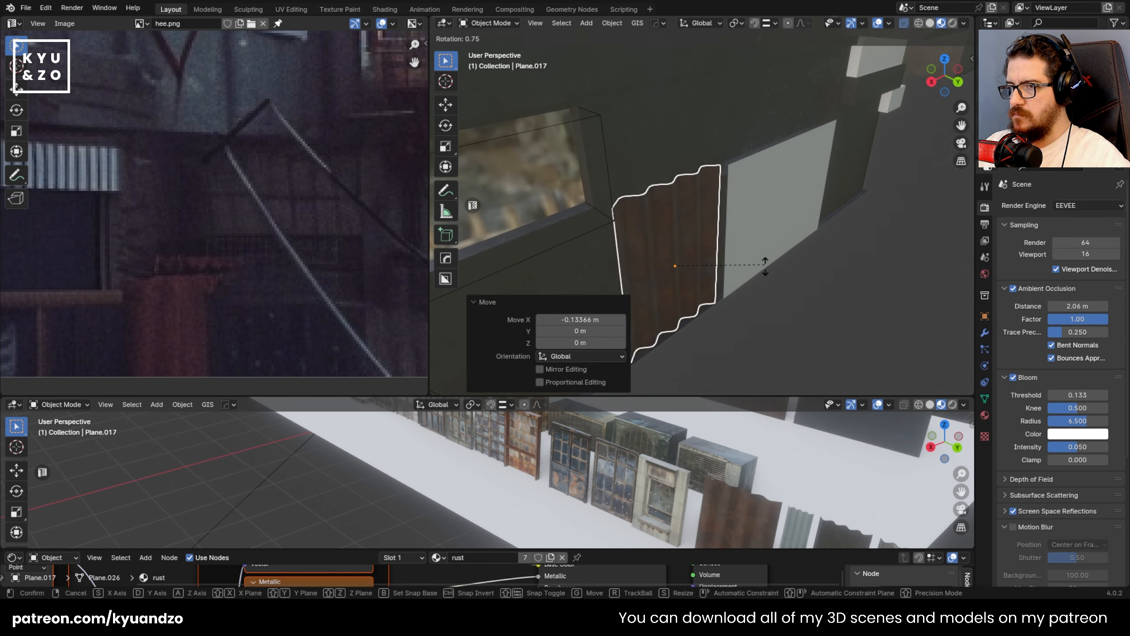
- Rotate the corrugated sheet -180° about Z and move it about -0.11 m along Y against the wall
key(r)
key(z)
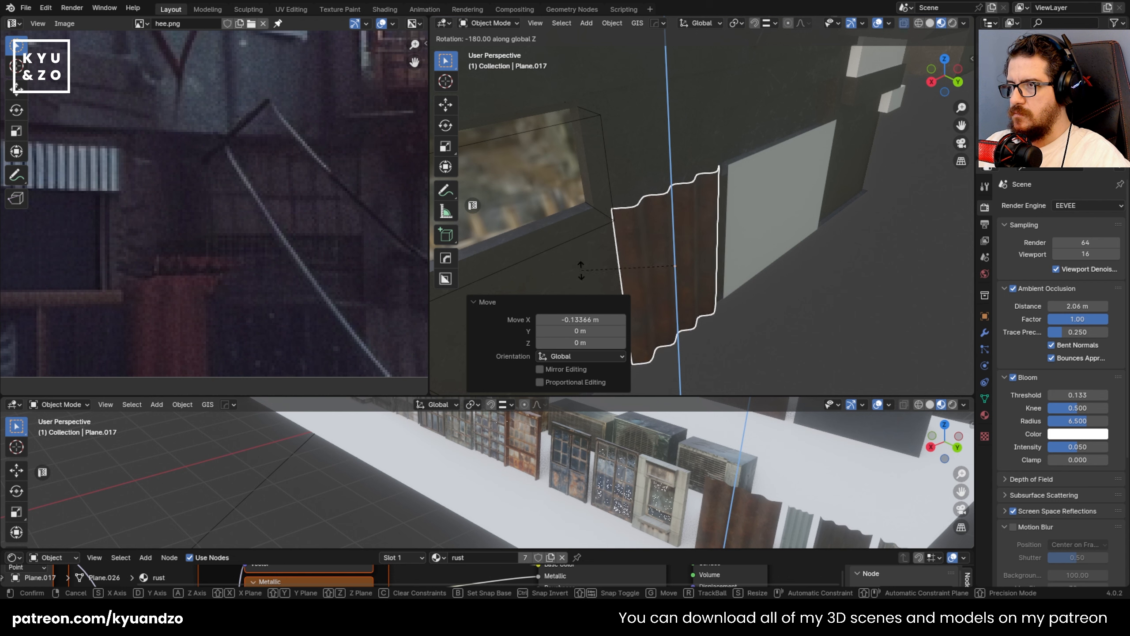
click(581, 267)
key(g)
key(y)
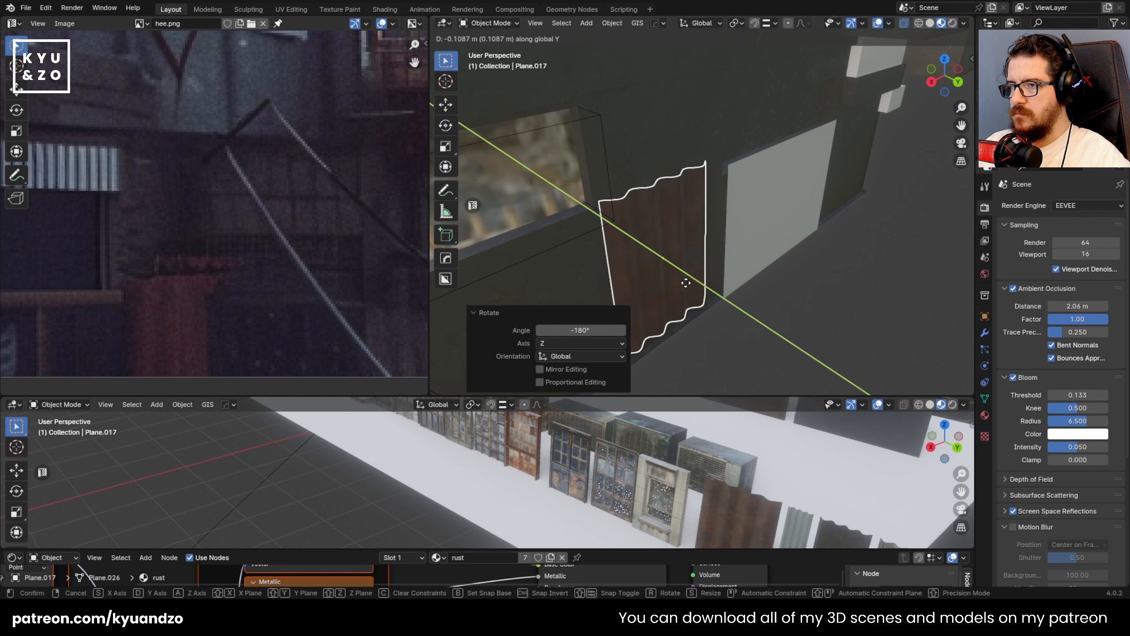
click(686, 283)
- Adjust the corrugated sheet's height on the wall along Z and deselect it
middle_drag(704, 284, 864, 220)
key(g)
key(z)
click(715, 230)
click(788, 230)
- Duplicate the concrete ledge around the corner, offset the copy 0.581 m along Y and rotate it 90° about Z
shift+middle_drag(789, 229, 734, 232)
click(508, 279)
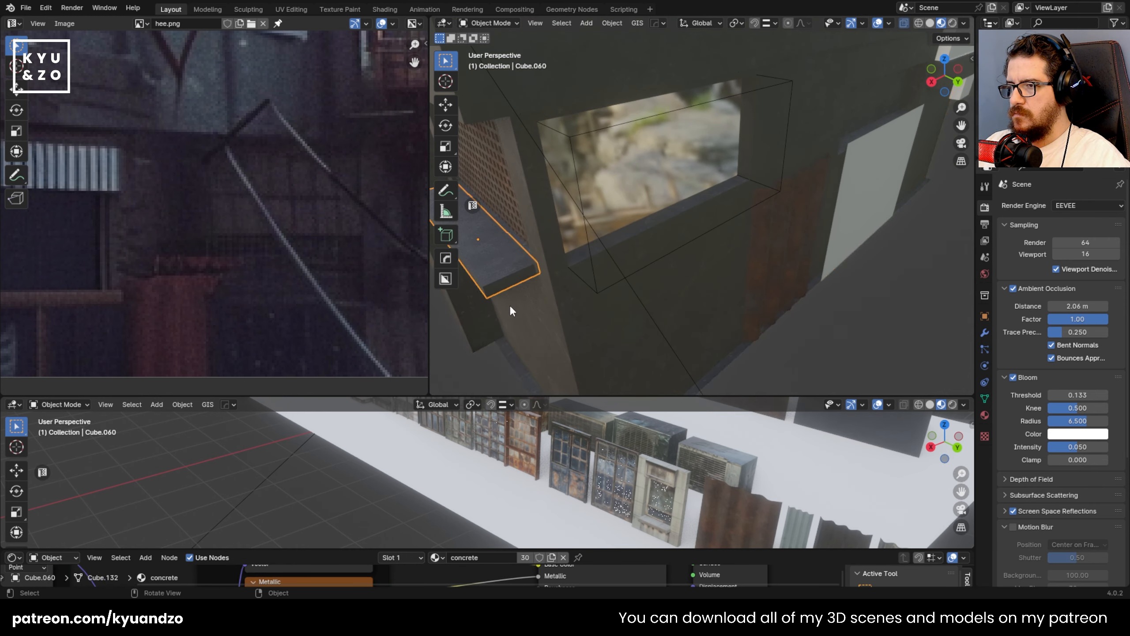
key(shift+d)
key(y)
click(662, 312)
key(r)
key(z)
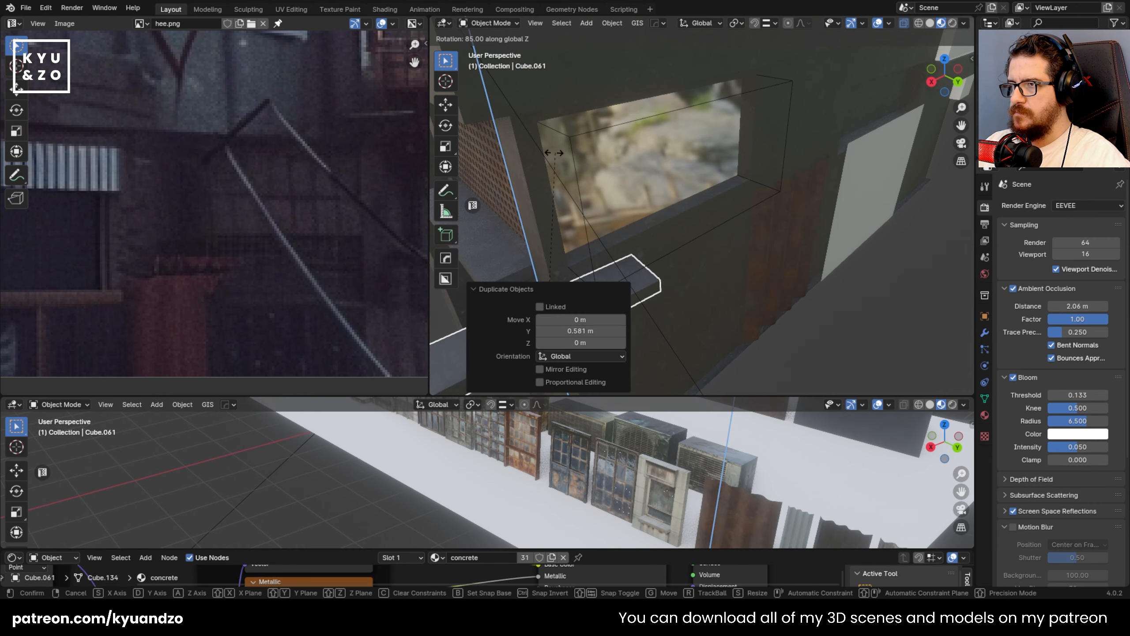
click(545, 155)
- Move the rotated concrete ledge copy about -0.84 m along X beneath the large window
key(g)
key(x)
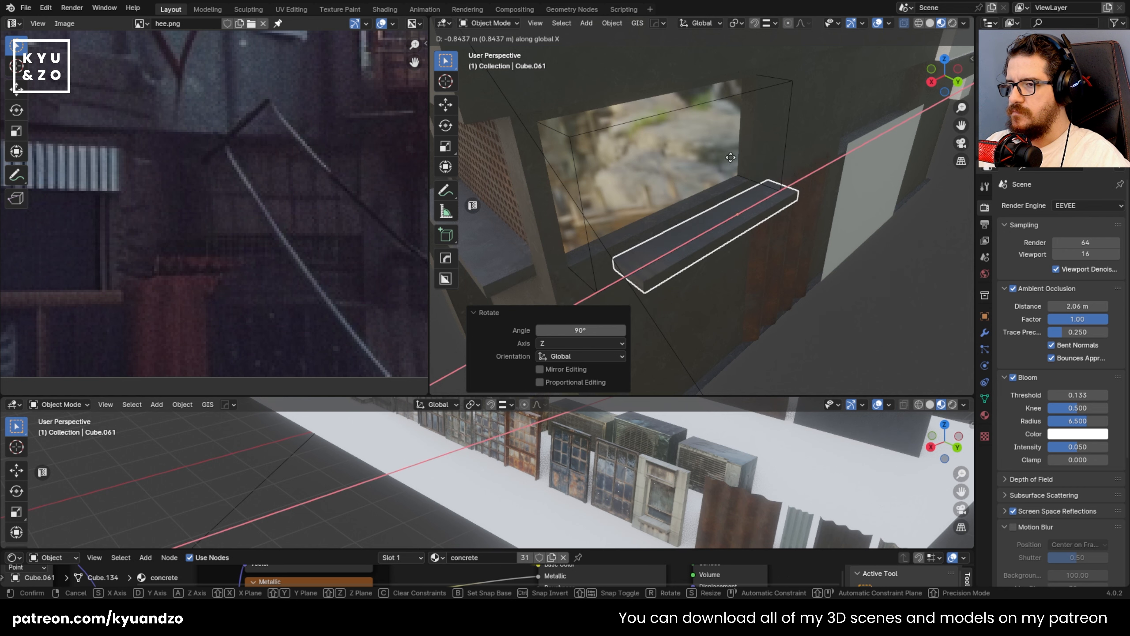
click(707, 166)
- Fit the ledge to the window's width by shifting one end about -0.067 m and the other about -0.007 m along X
middle_drag(687, 202, 665, 192)
key(Tab)
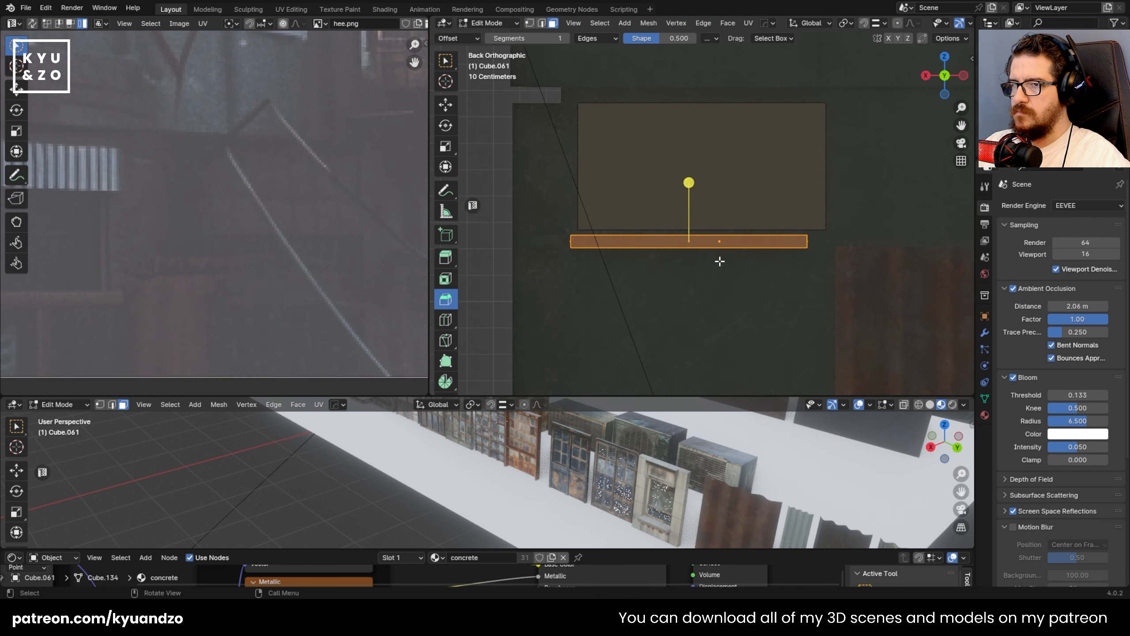
key(1)
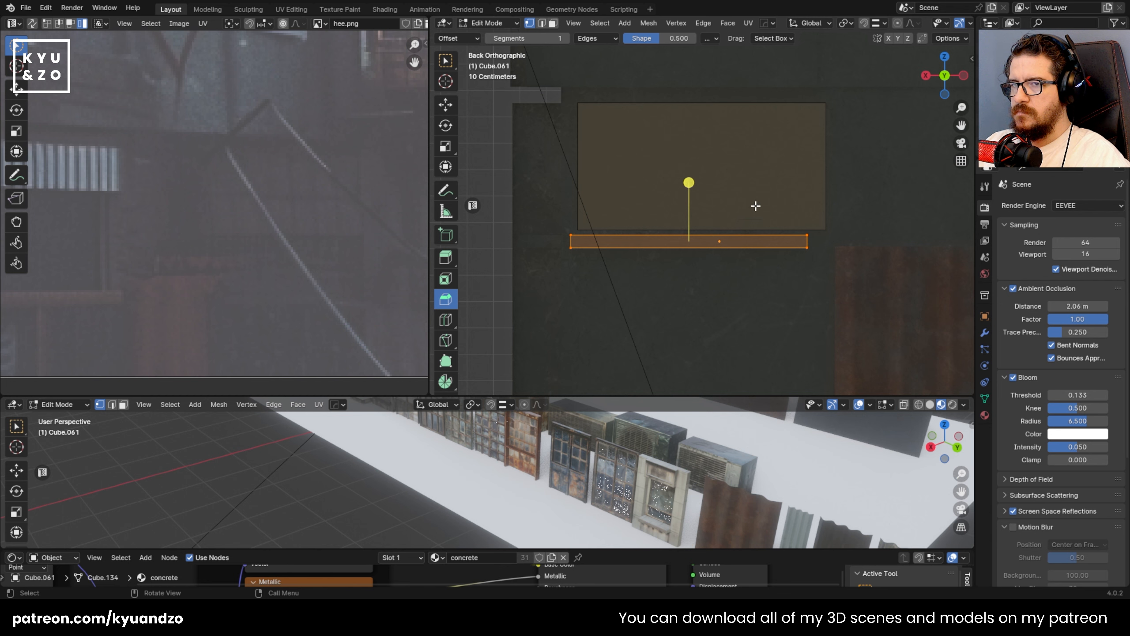
scroll(811, 25, down, 5)
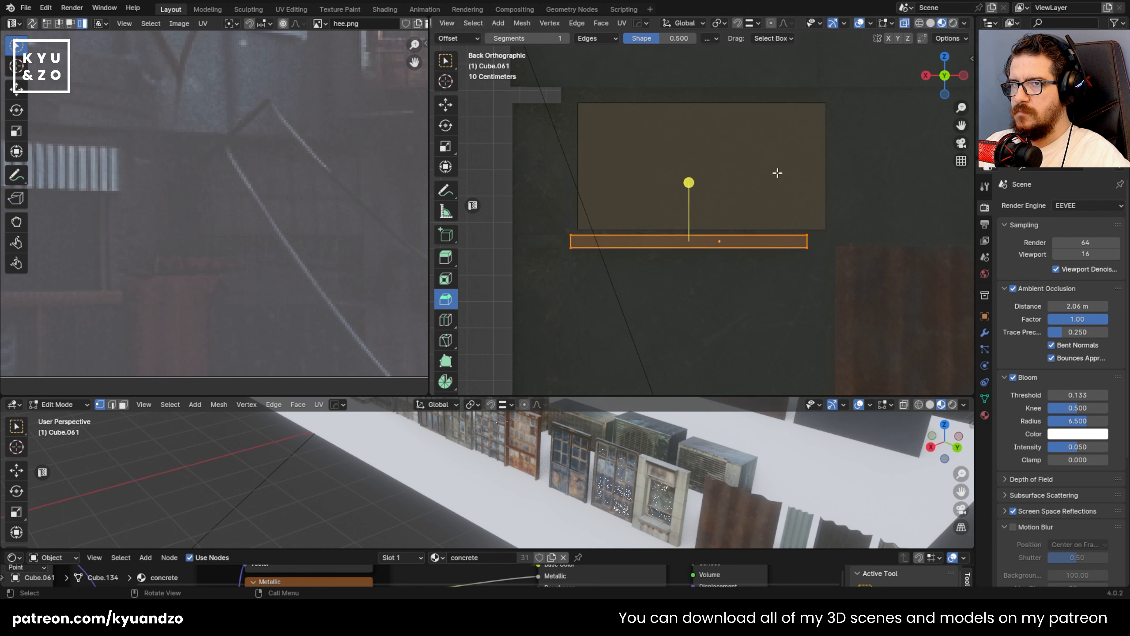
key(g)
key(x)
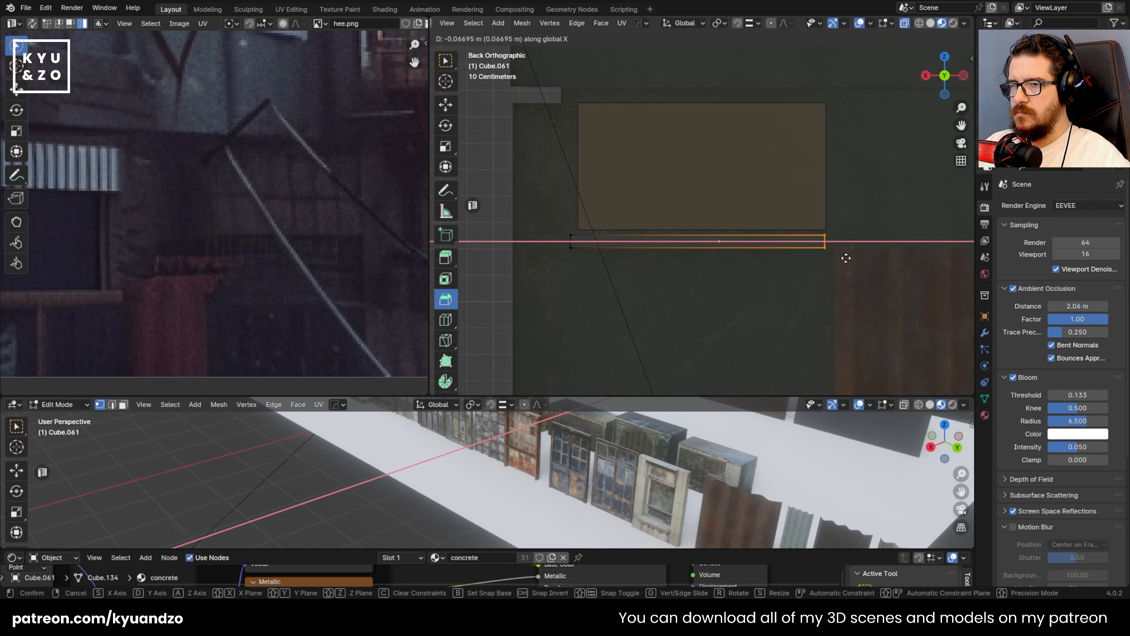
click(847, 259)
key(g)
key(y)
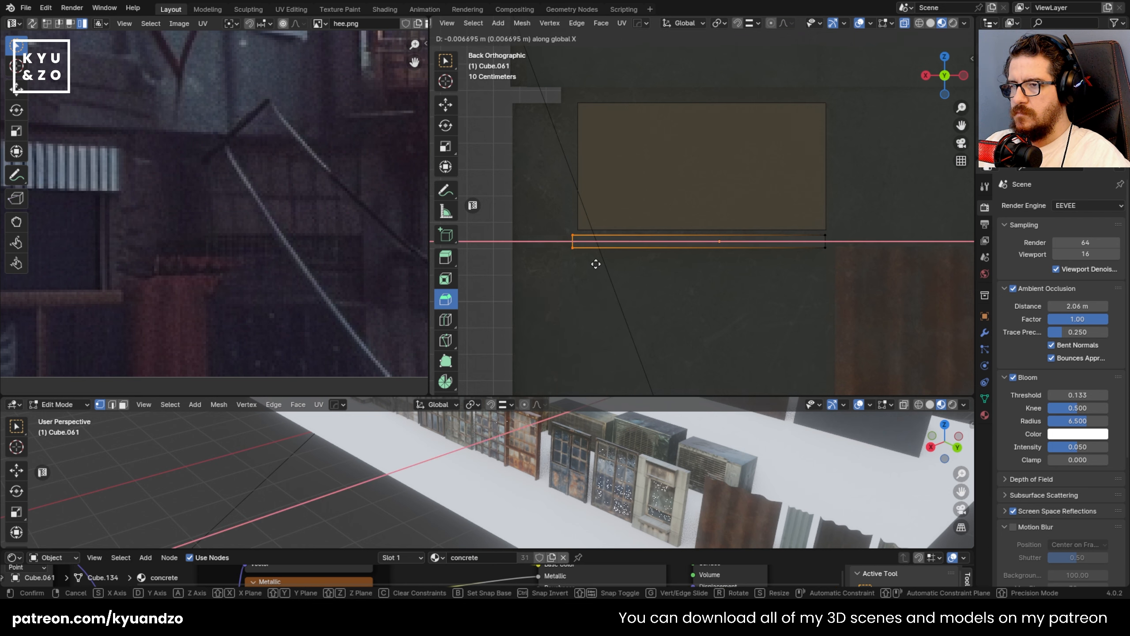
click(600, 264)
key(Tab)
- Seat the ledge under the window, moving it 0.028 m along Z, -0.052 m along Y and about -0.01 m along Z
middle_drag(600, 245, 751, 194)
key(g)
key(z)
click(694, 219)
key(g)
key(y)
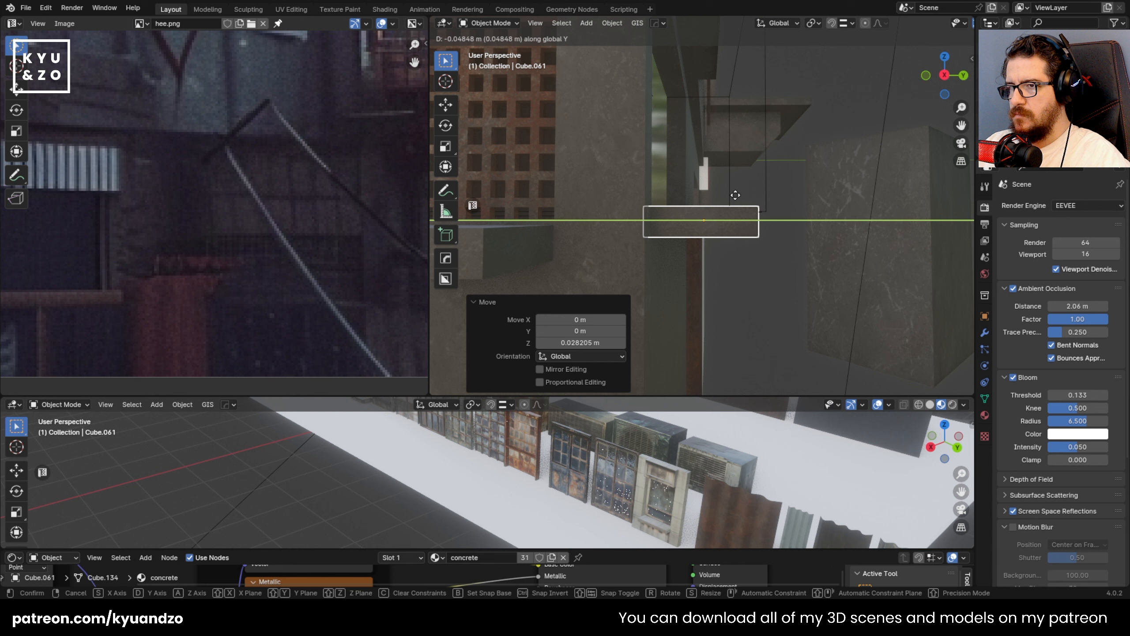
click(734, 195)
key(g)
key(z)
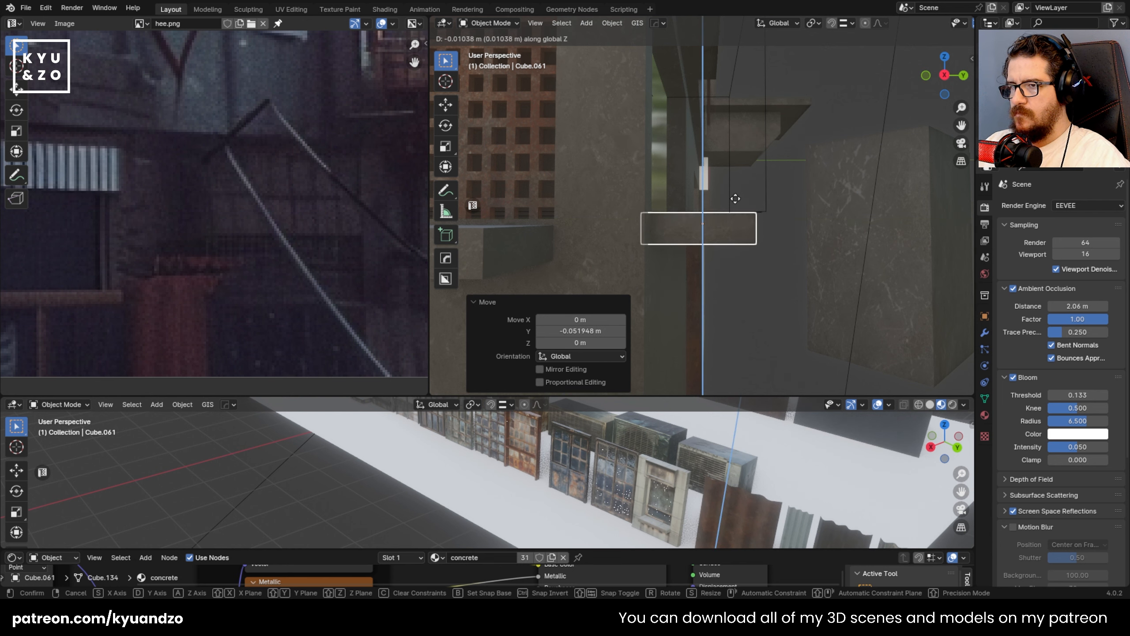
click(735, 199)
- Delete the blank placeholder panel covering the wall recess beyond the corrugated sheet
middle_drag(735, 199, 641, 182)
shift+middle_drag(643, 224, 605, 211)
click(690, 199)
click(738, 205)
shift+middle_drag(737, 205, 643, 262)
scroll(649, 209, down, 3)
scroll(650, 209, up, 3)
key(x)
click(689, 199)
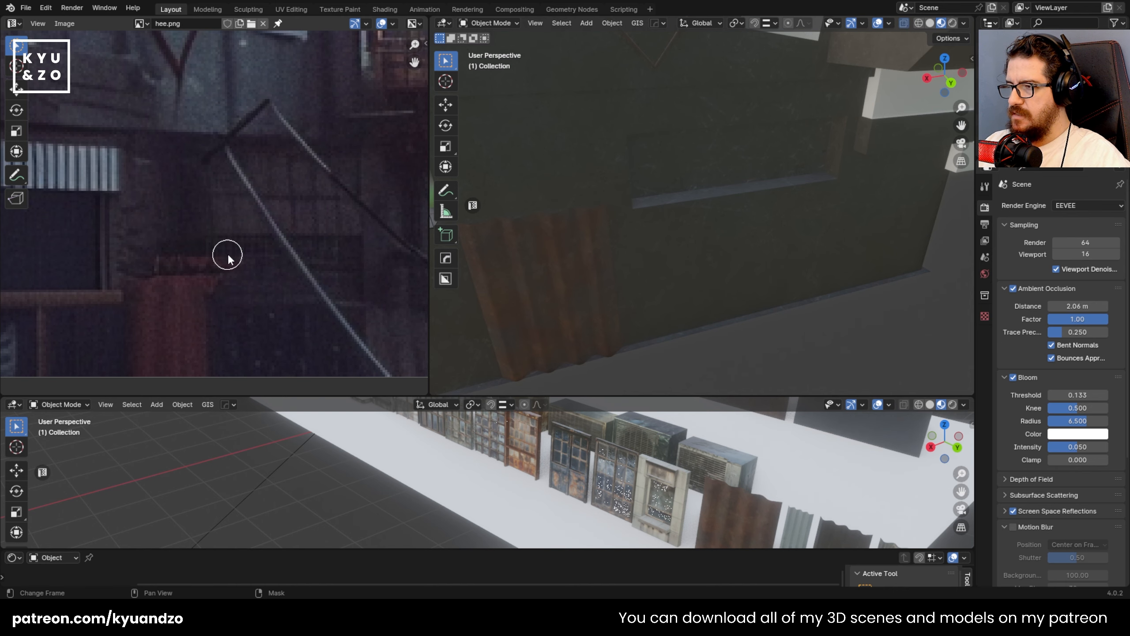
- Duplicate the rusty lattice around the corner, offset about -1.27 m in X and 1.67 m in Y, and rotate it 90° about Z
scroll(560, 179, down, 5)
shift+middle_drag(574, 191, 717, 231)
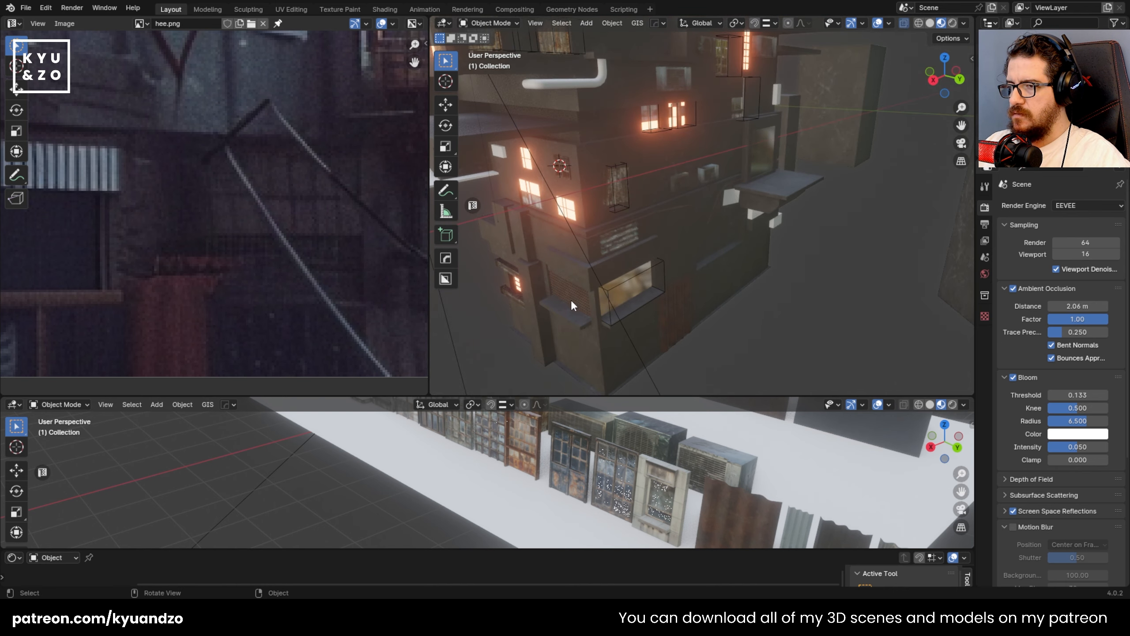
click(570, 300)
shift+middle_drag(565, 302, 505, 254)
key(shift+d)
click(659, 245)
scroll(678, 237, up, 4)
text(r)
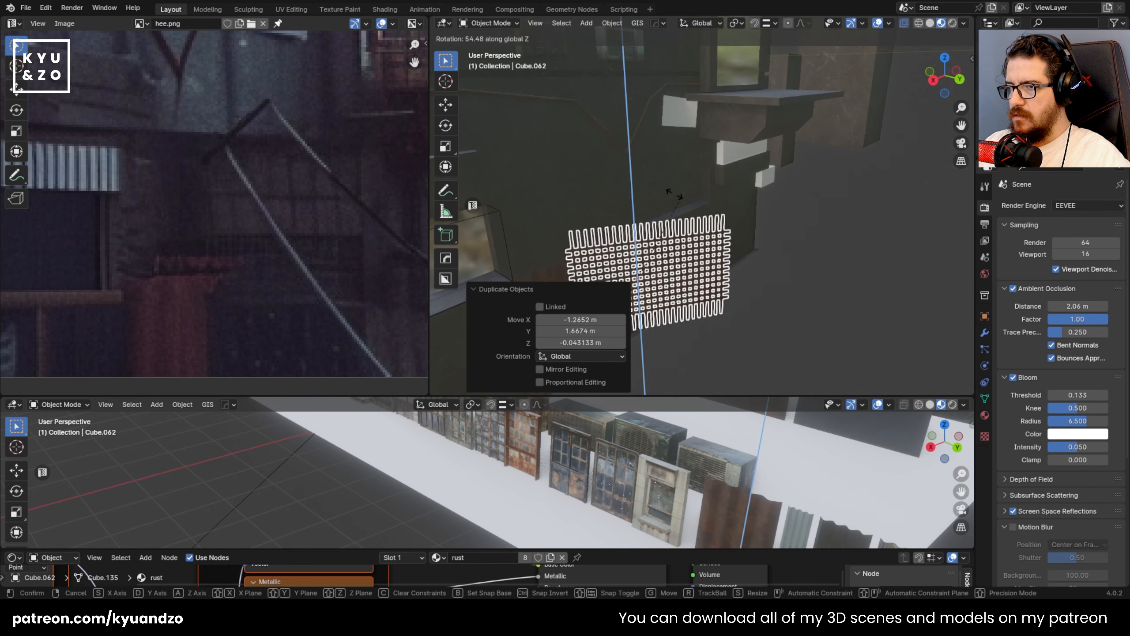
text(z)
text(90)
key(Return)
- Position the lattice copy against the wall near the empty recess, including a -0.182 m move along Y
key(g)
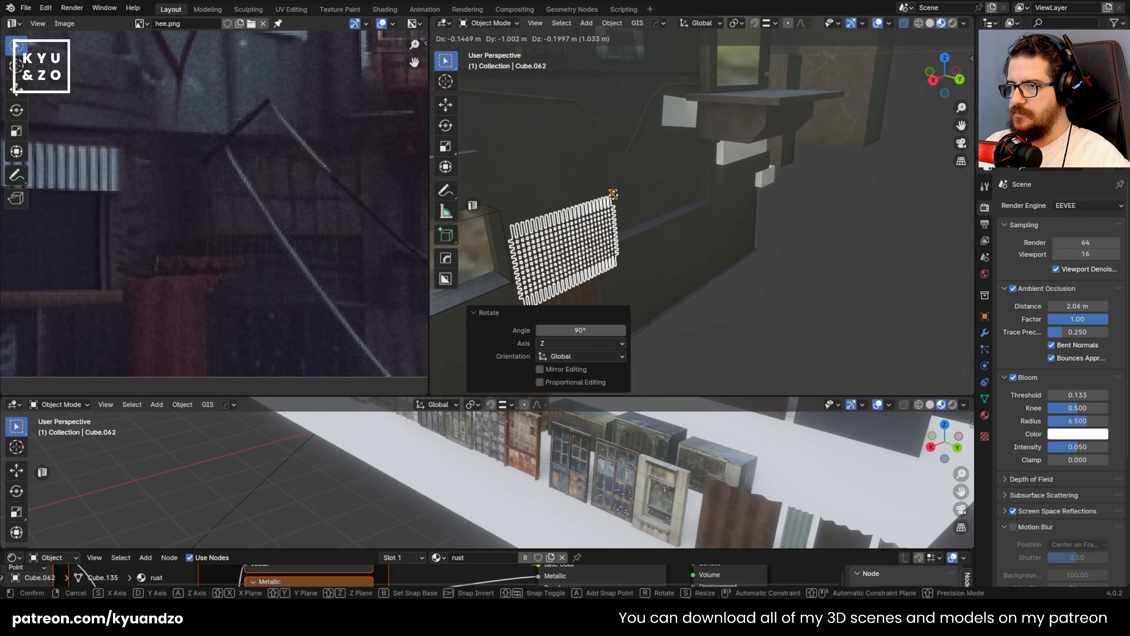
click(545, 191)
key(g)
key(s)
click(639, 196)
key(g)
key(d)
click(627, 194)
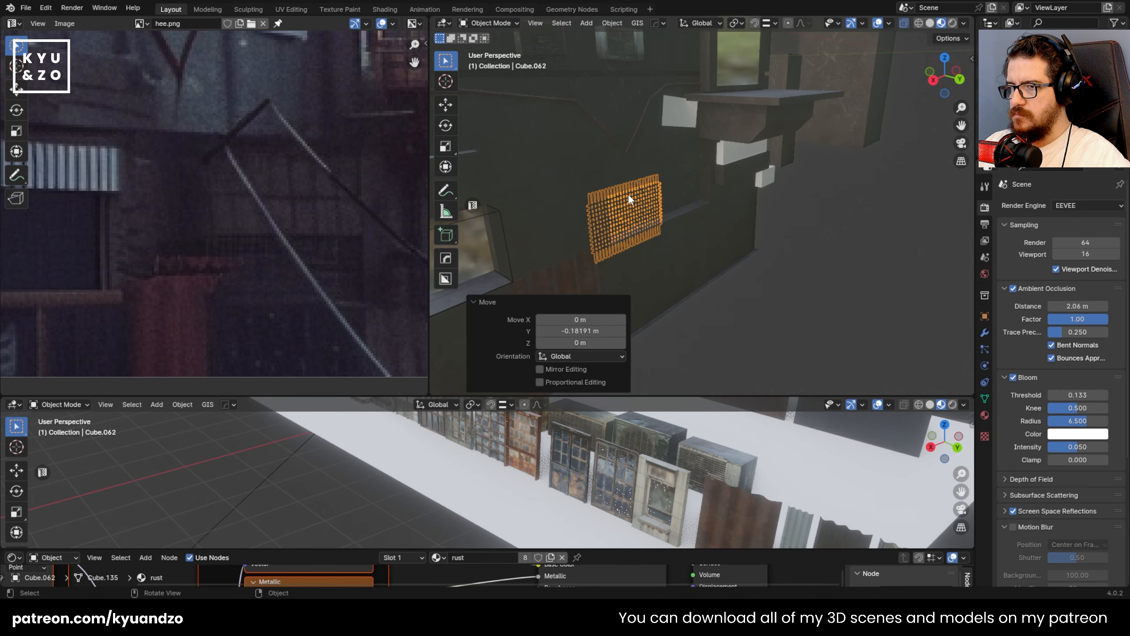
- Shift the lattice copy about 0.13 m along its local X at the recess and deselect it
scroll(623, 210, up, 5)
key(g)
key(d)
key(s)
key(s)
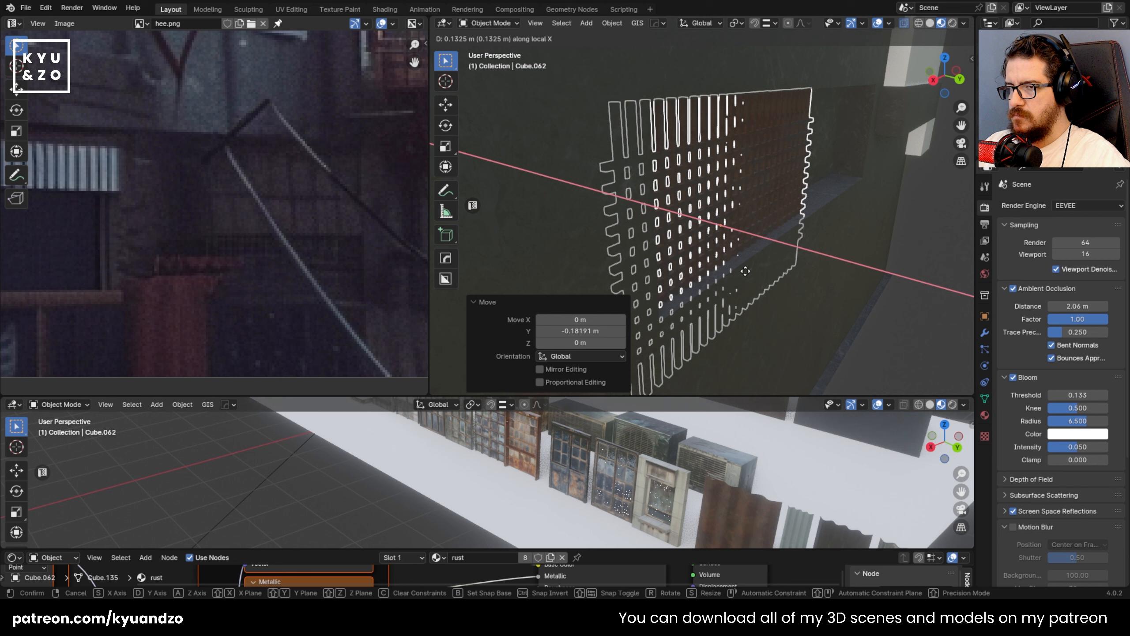
click(745, 270)
click(927, 276)
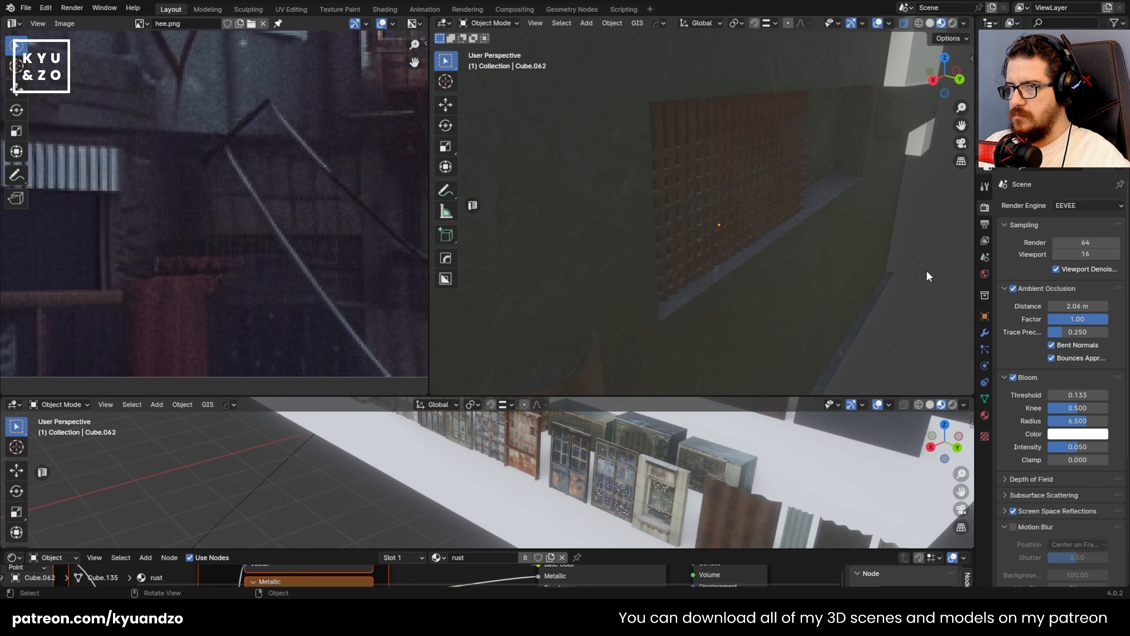
- Raise the lattice about 0.13 m along Z to fit the recess and deselect it
click(811, 217)
key(g)
key(z)
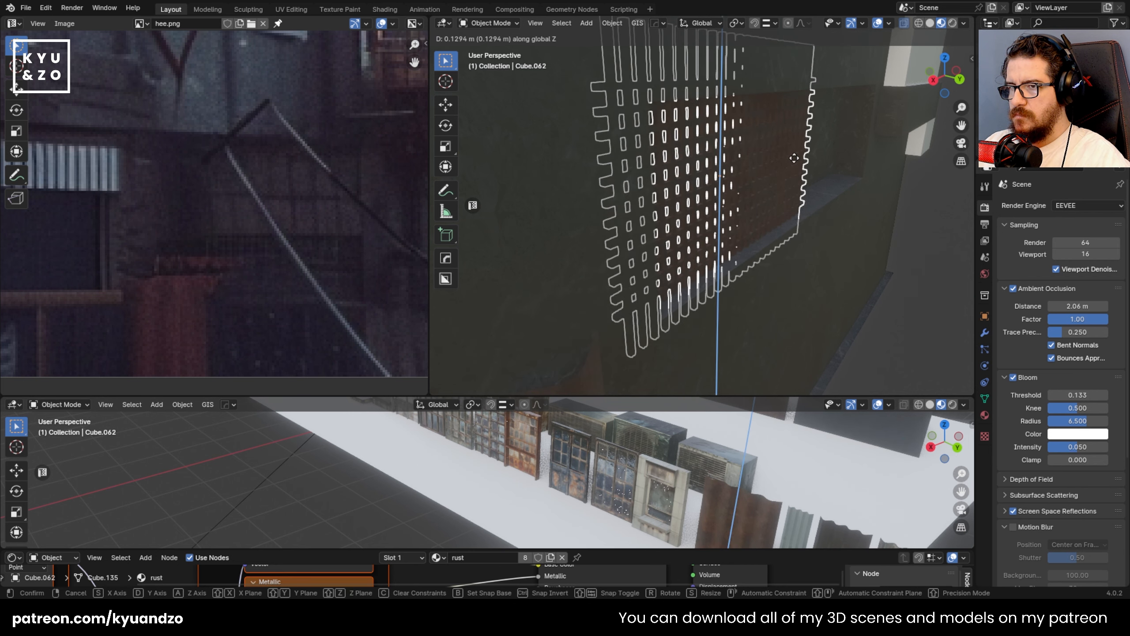
click(794, 158)
middle_drag(794, 169, 663, 246)
click(707, 238)
- Select the recess's back face beside and behind the lattice in the building mesh for editing
scroll(667, 230, down, 2)
click(696, 225)
click(695, 224)
key(Tab)
middle_drag(623, 324, 693, 265)
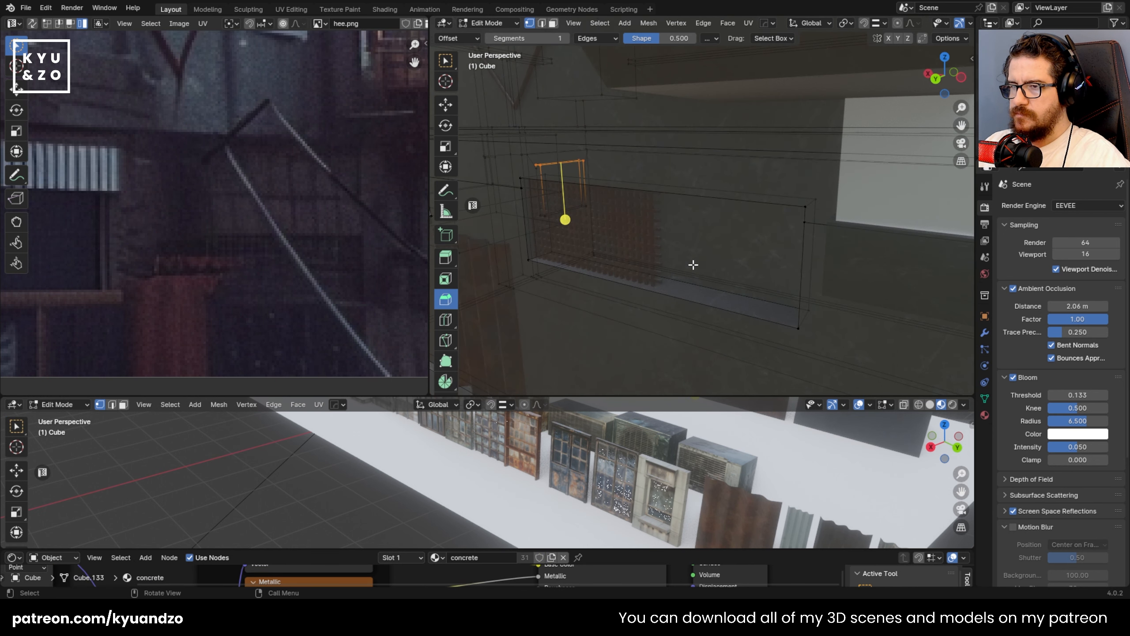
scroll(693, 265, up, 3)
key(3)
click(694, 246)
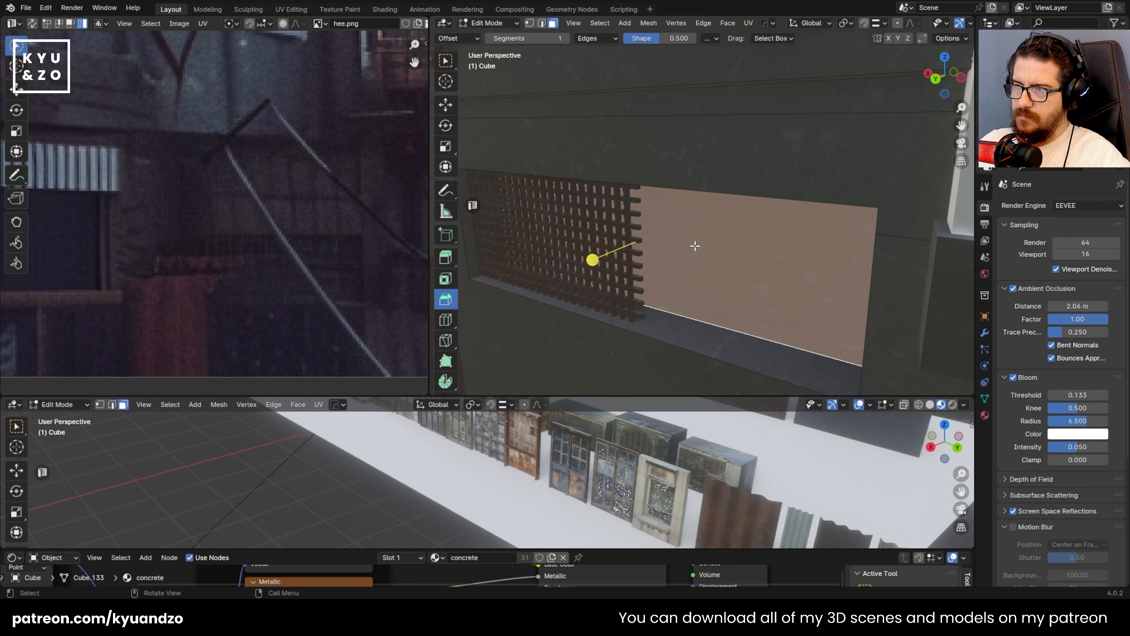
- Move the back face of the wall recess about -0.19 m along Y to deepen the opening
key(g)
key(y)
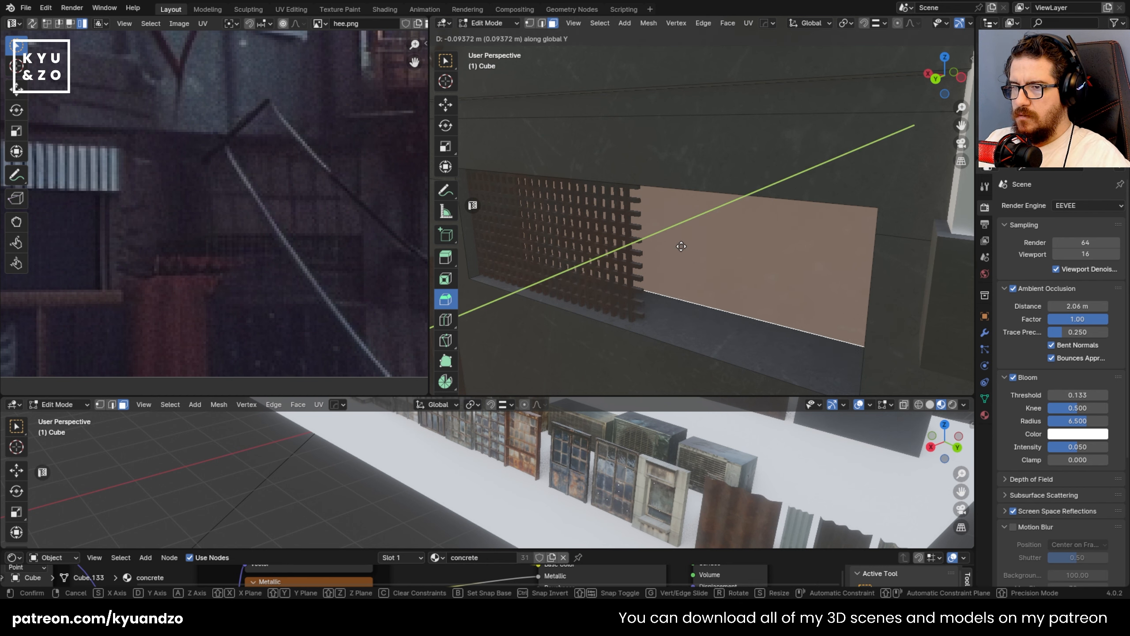
click(692, 235)
key(Tab)
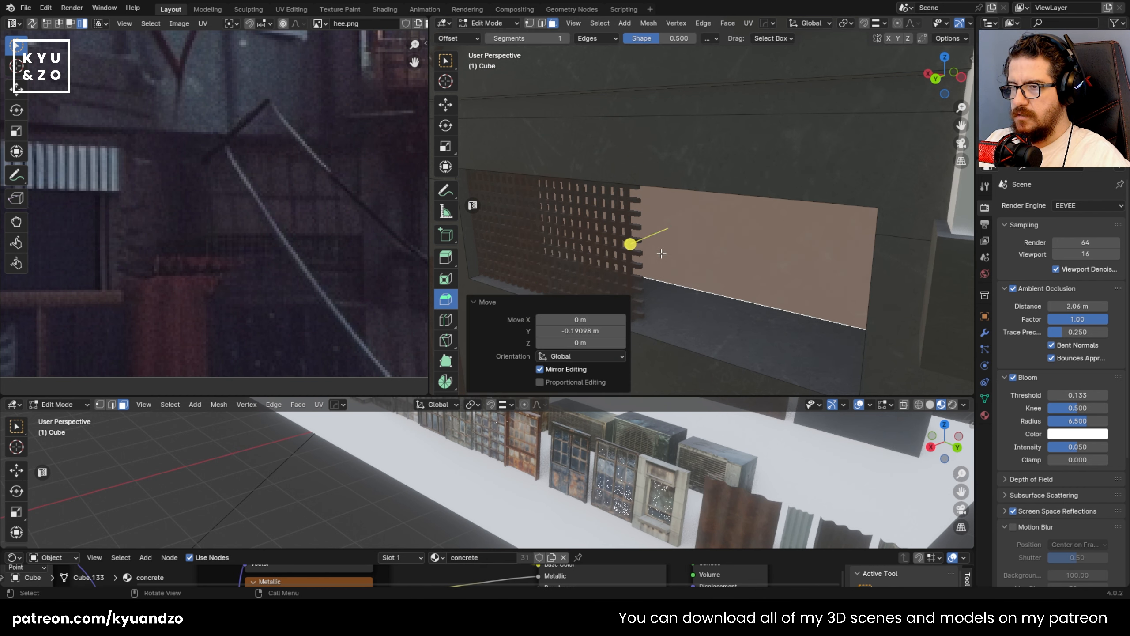
click(609, 279)
click(684, 233)
key(Tab)
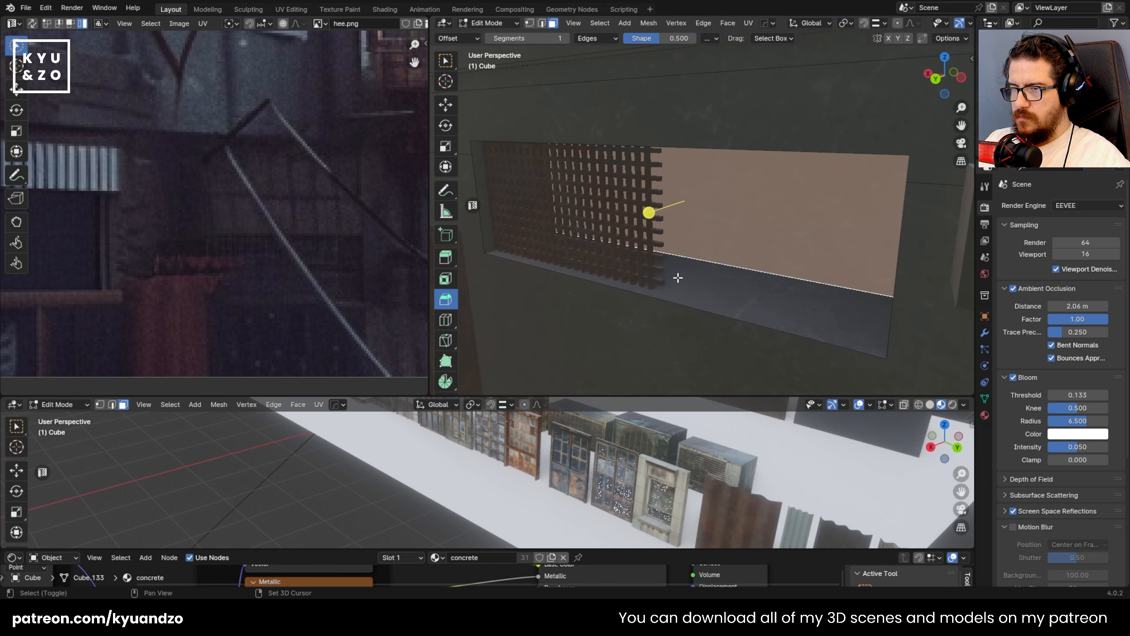
key(Tab)
key(Tab)
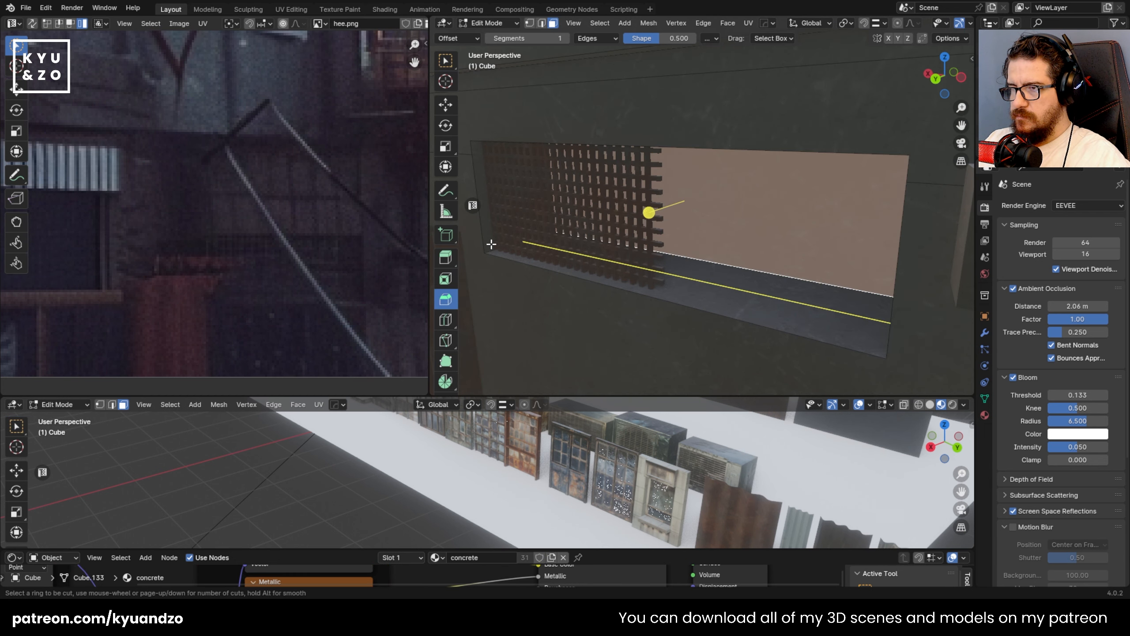
- Cut one edge loop lengthwise along the recess sill and extrude the strip behind it down about 0.18 m
drag(491, 244, 492, 240)
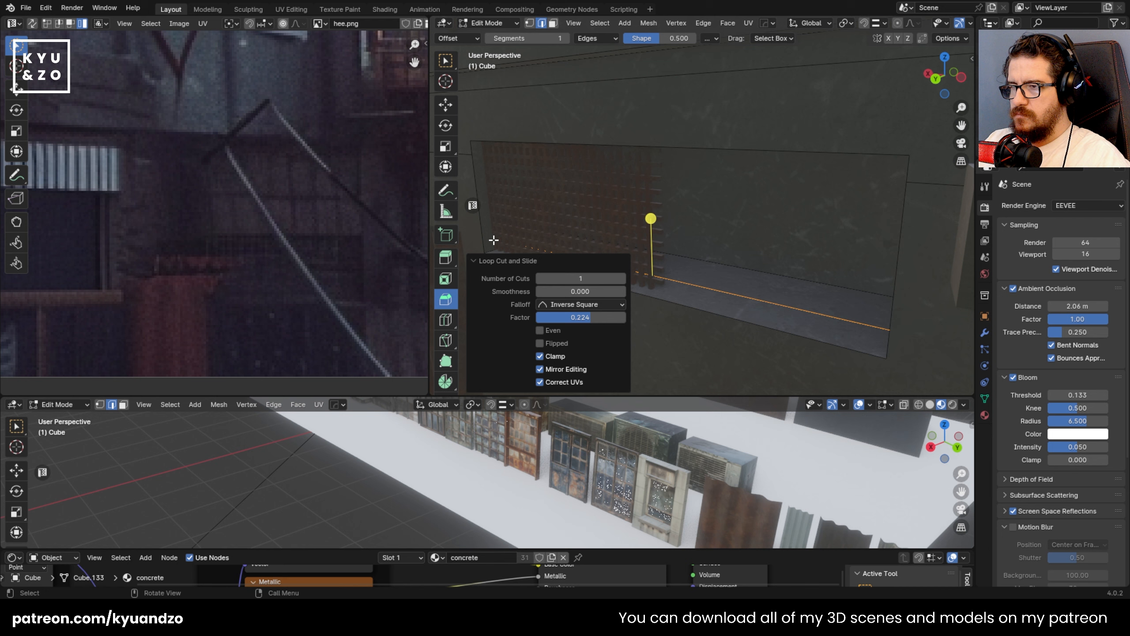
key(3)
click(730, 280)
key(e)
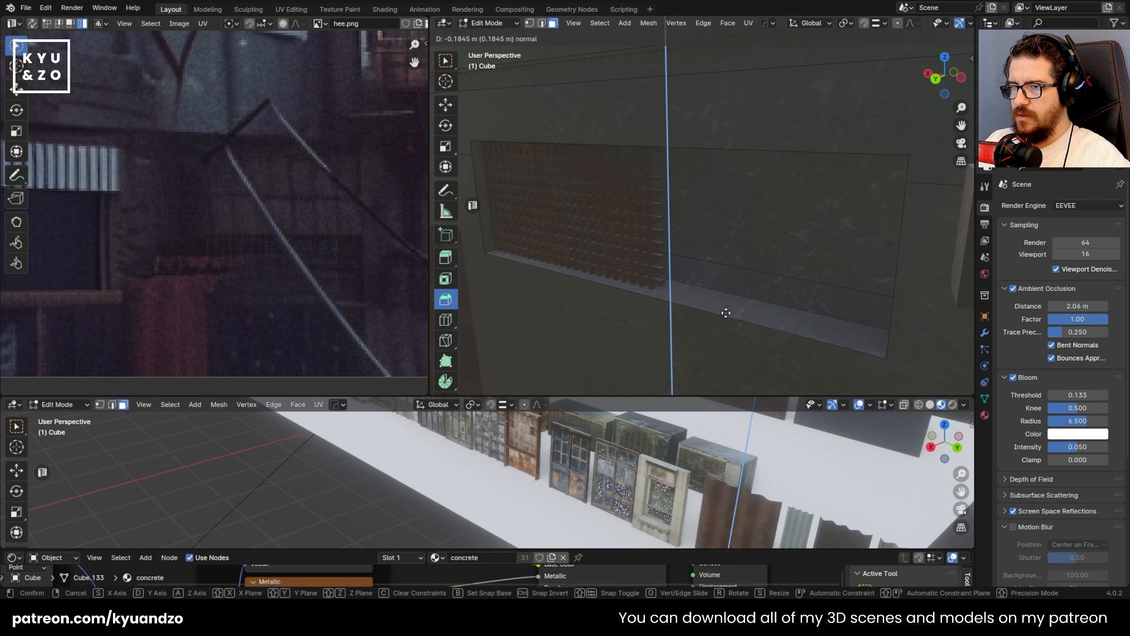
click(726, 312)
mouse_move(757, 260)
middle_down()
mouse_move(840, 241)
mouse_move(738, 260)
middle_up()
key(Tab)
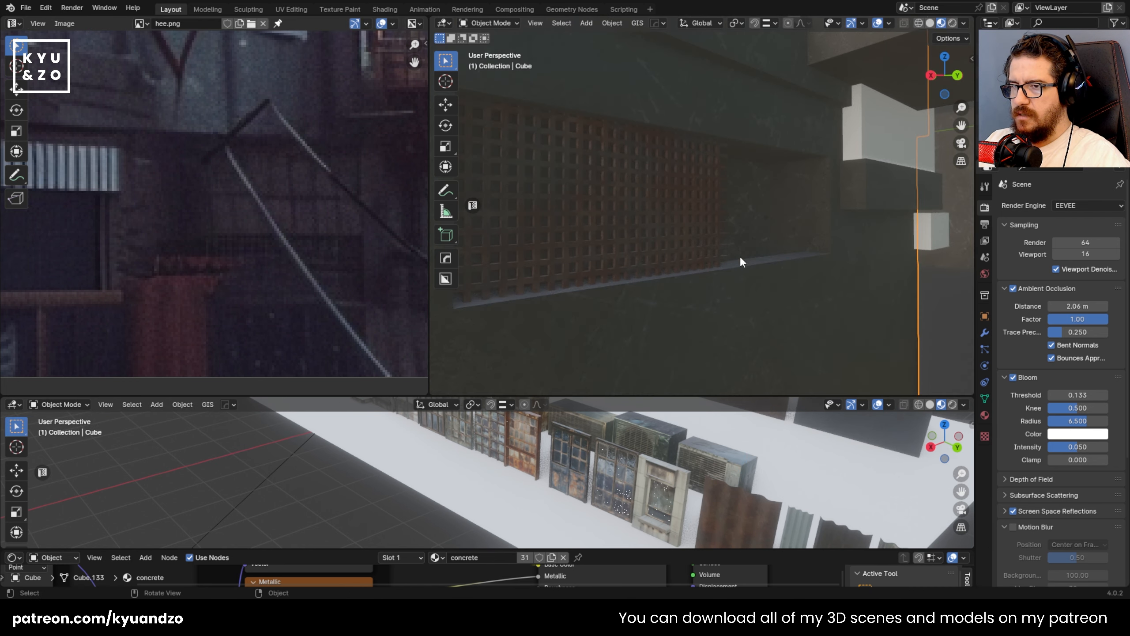
- Duplicate the rusty grille and place the copy about -0.87 m along X beside the original
click(604, 278)
key(shift+d)
key(x)
click(807, 227)
- Shift the grille copy about 0.03 m along X so its bars meet the original grille
middle_drag(717, 222, 663, 233)
key(ctrl+KP_1)
scroll(660, 215, up, 6)
key(g)
key(x)
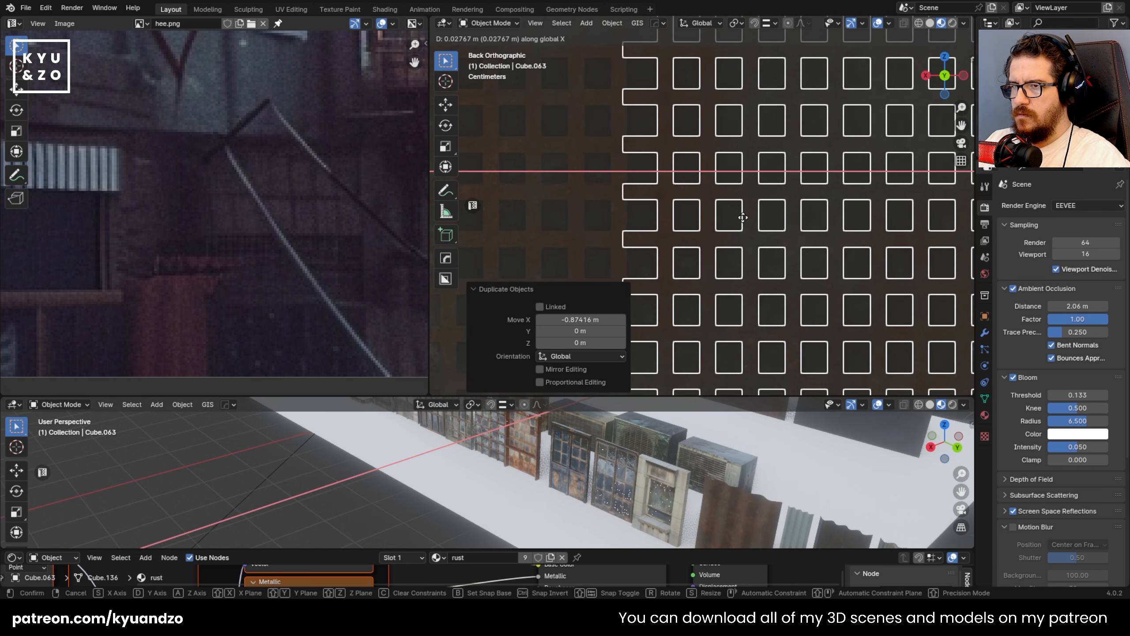
click(743, 218)
scroll(724, 209, down, 5)
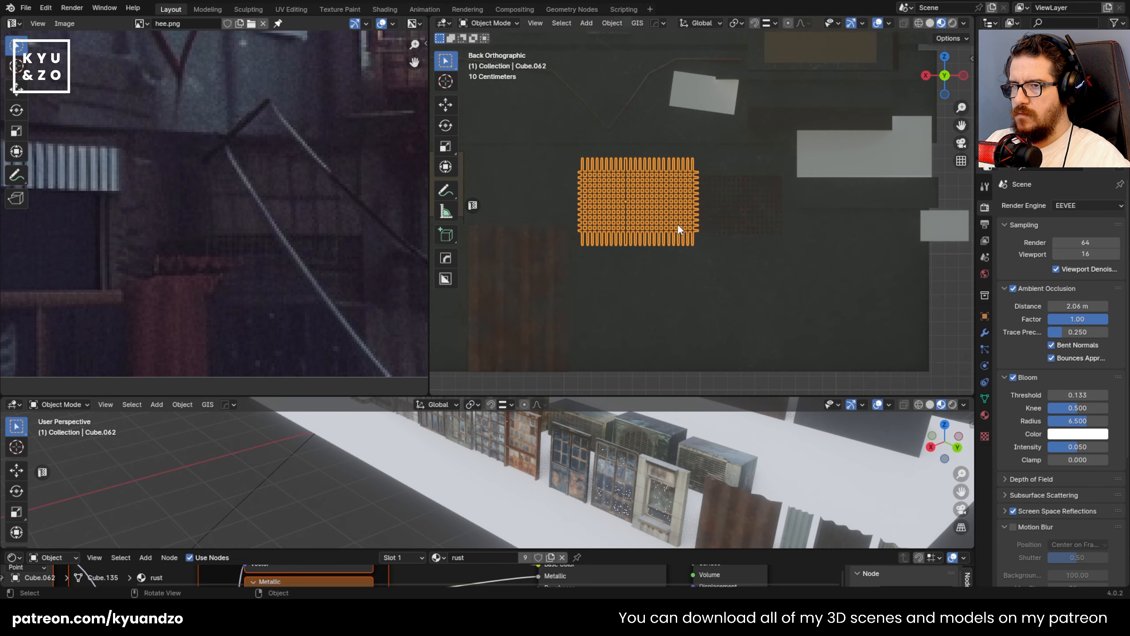
click(783, 299)
middle_drag(783, 299, 816, 250)
click(718, 267)
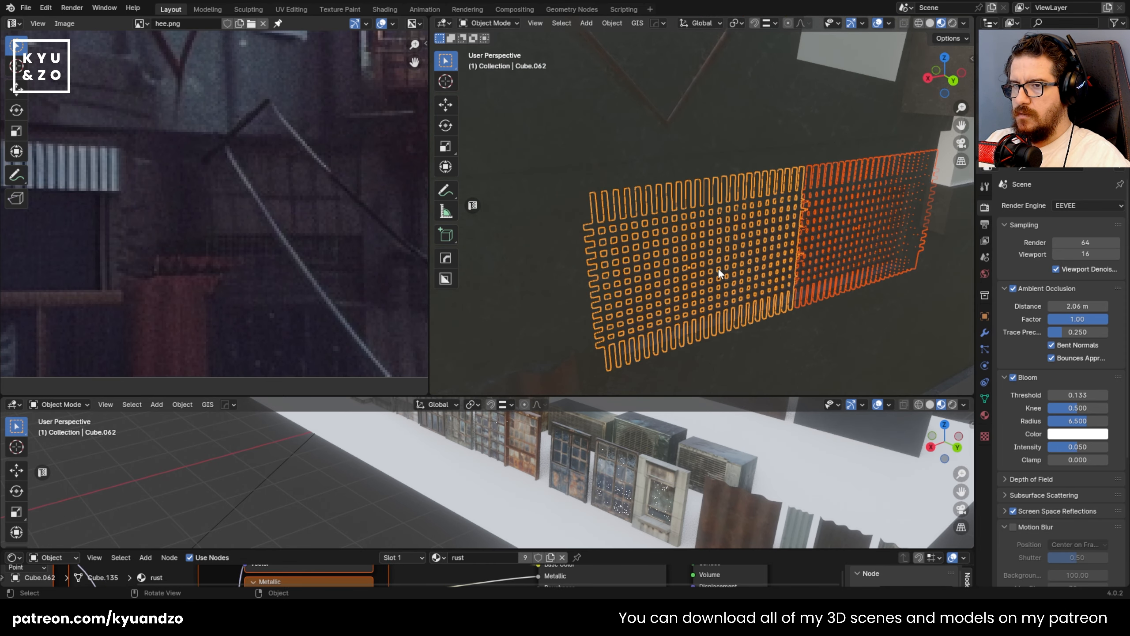
click(668, 122)
- Duplicate a weathered corrugated metal sheet from the asset row and move the copy to the wall near the grille
scroll(664, 197, down, 8)
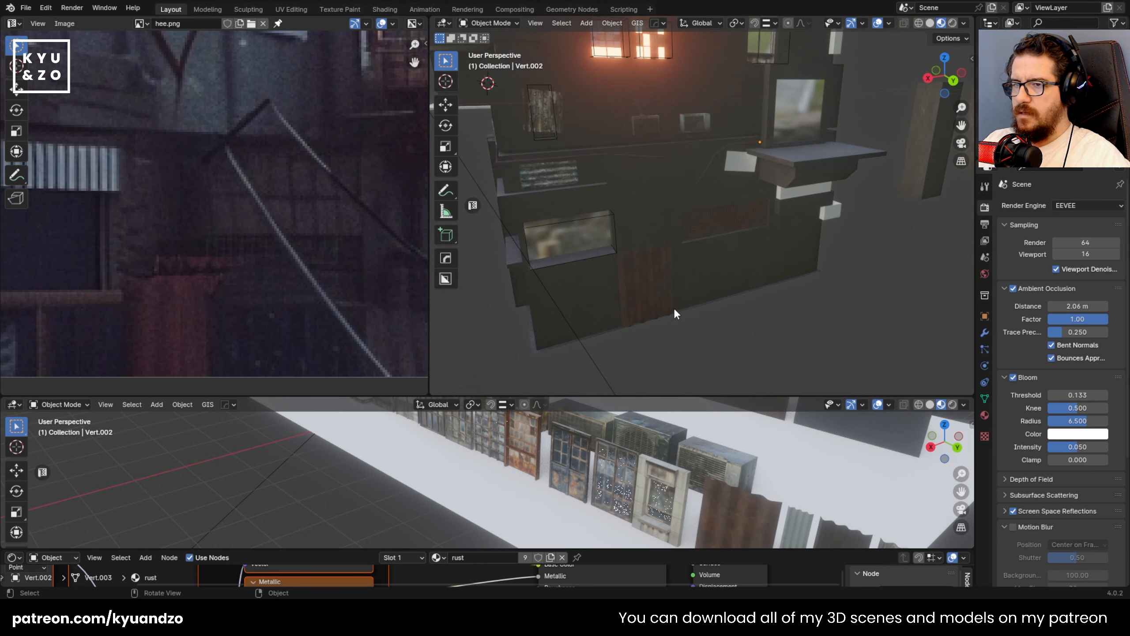
middle_drag(338, 274, 236, 156)
scroll(670, 256, up, 6)
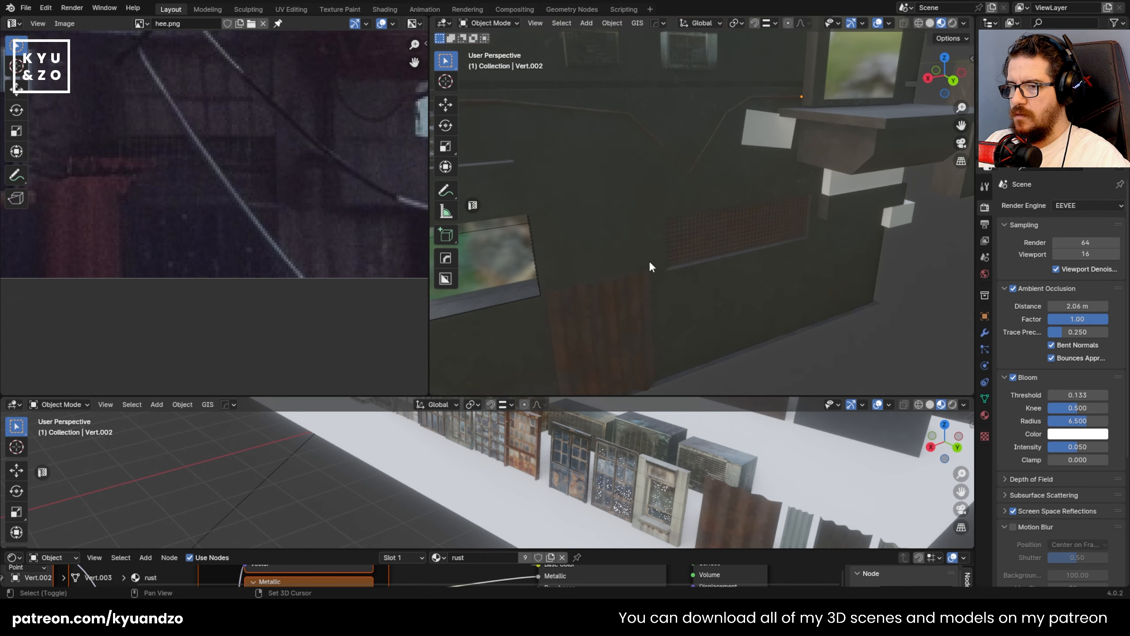
shift+middle_drag(833, 481, 652, 546)
click(697, 512)
key(shift+d)
click(739, 483)
key(g)
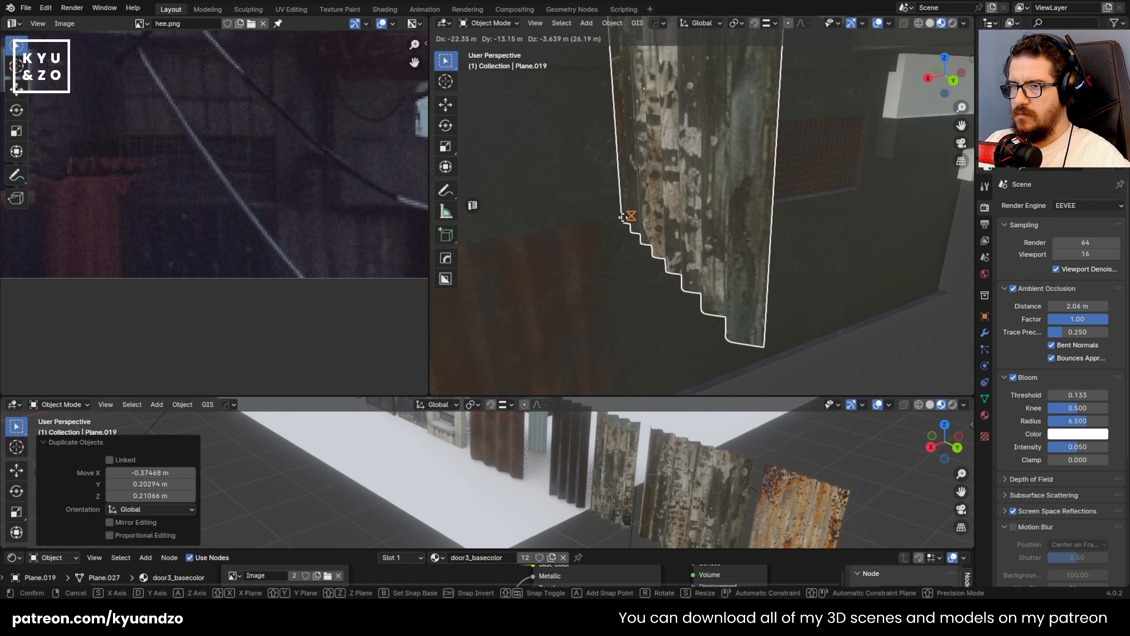
click(747, 182)
- Rotate the corrugated sheet around Z to face along the wall and lower it about 0.99 m
key(r)
key(a)
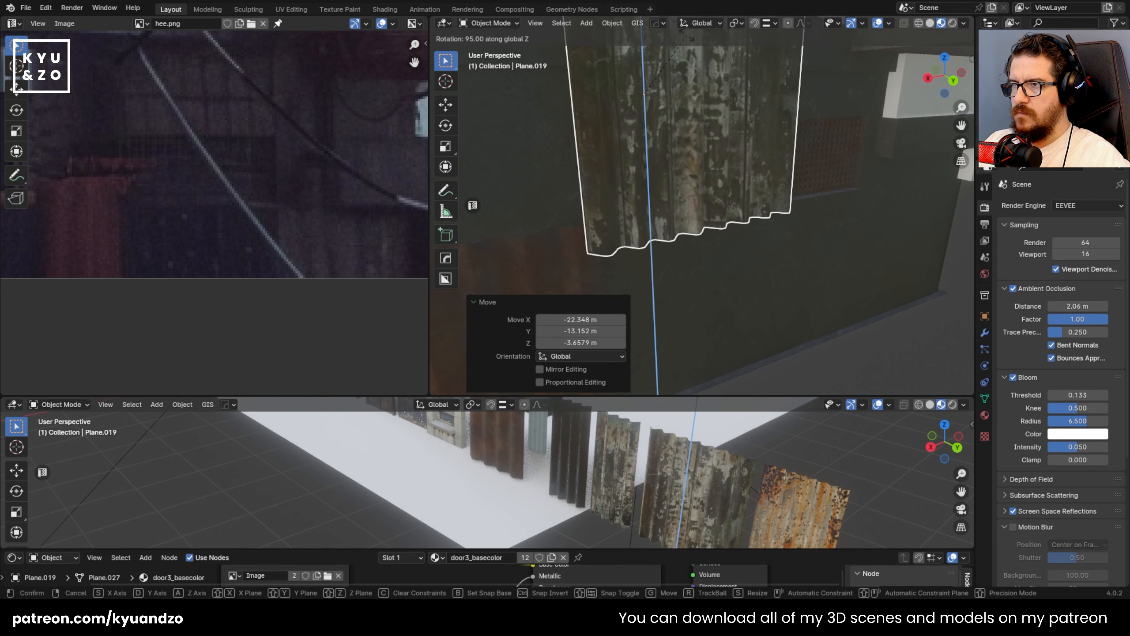
ctrl+click(691, 43)
key(g)
key(a)
click(667, 350)
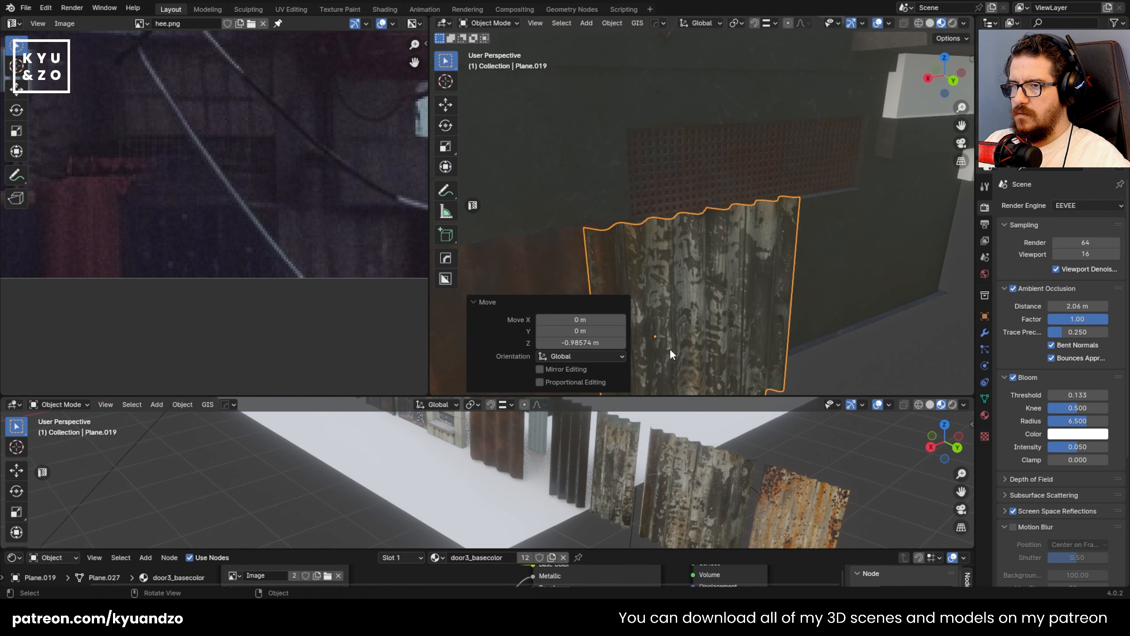
- Shift the corrugated sheet sideways beneath the grille and raise it about 0.02 m to the sill
key(g)
key(s)
click(706, 318)
key(g)
key(a)
click(707, 330)
key(g)
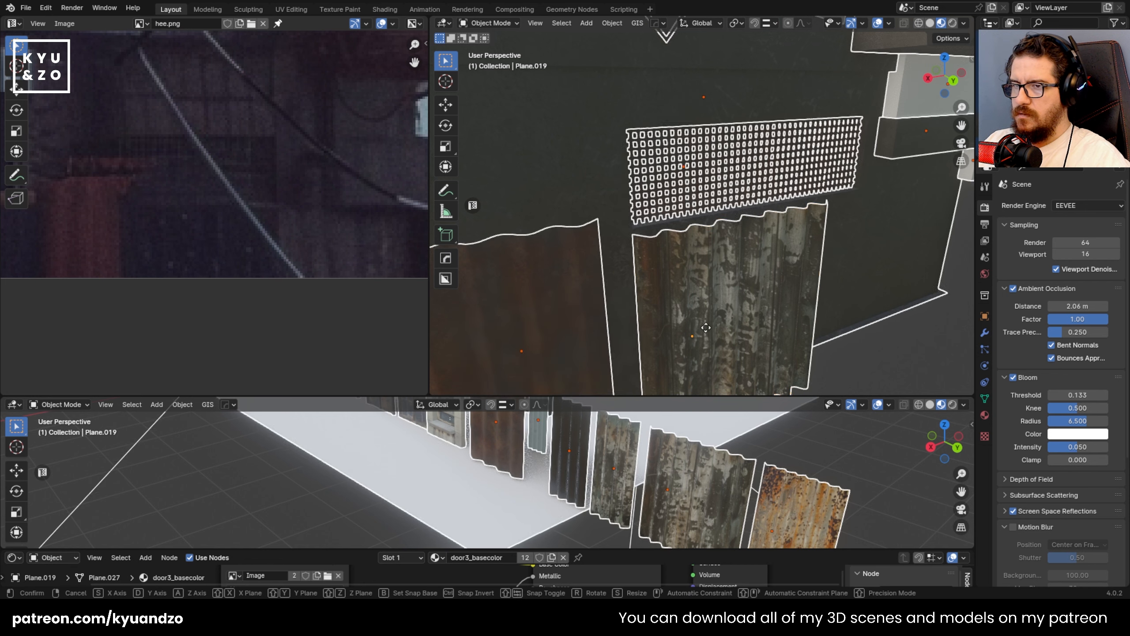
key(a)
click(705, 314)
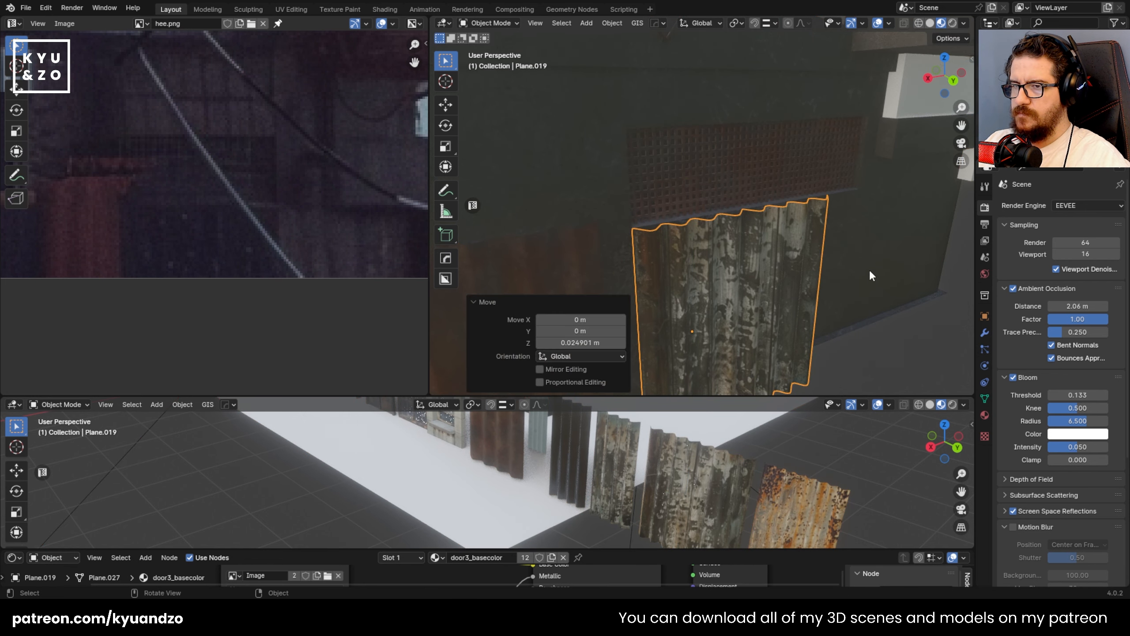
- Scale the corrugated sheet to 1.322 along X and reposition it along X beneath the recess
key(s)
key(x)
key(Escape)
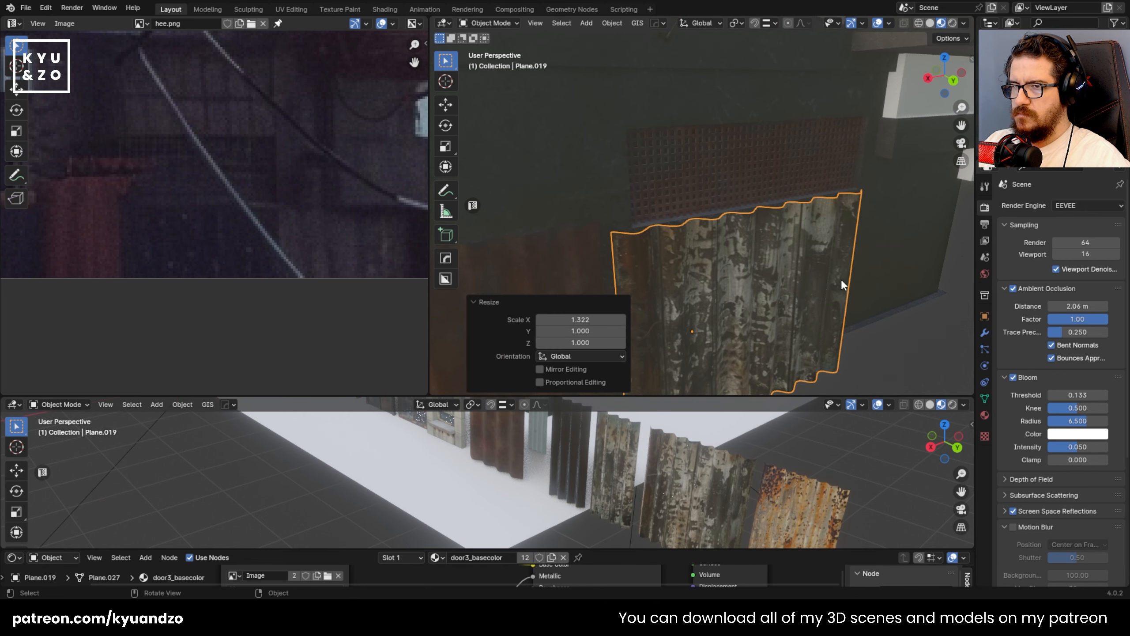
key(g)
key(x)
click(875, 346)
click(875, 346)
- Move the corrugated sheet along Y toward the wall and lower it about 0.08 m
middle_drag(729, 281, 753, 294)
key(g)
key(x)
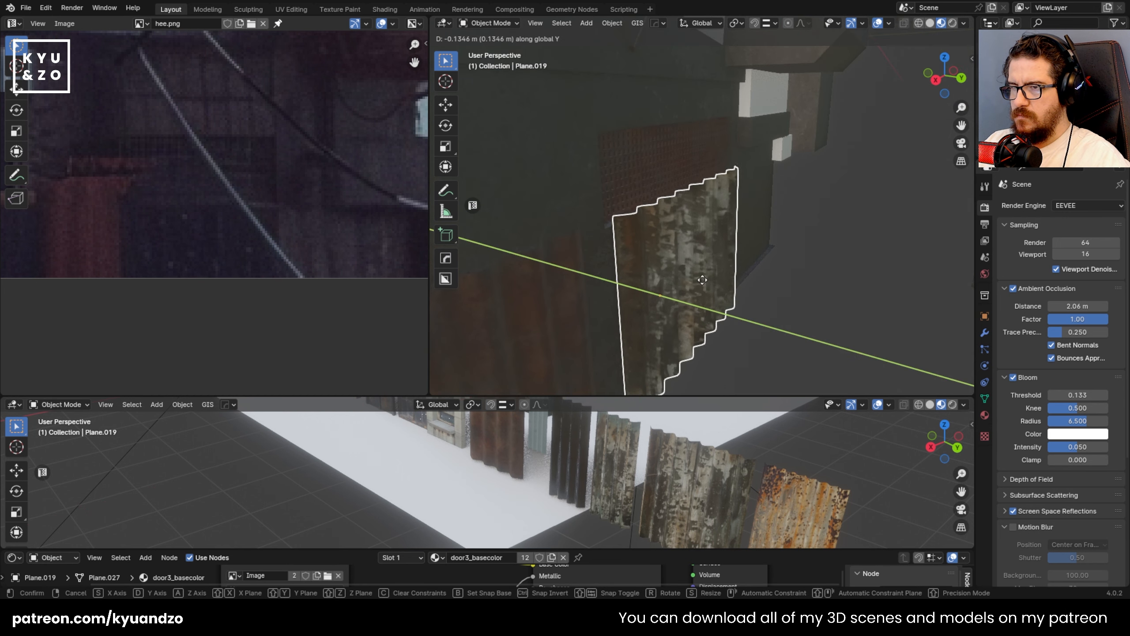
key(z)
click(696, 290)
middle_drag(697, 294, 654, 270)
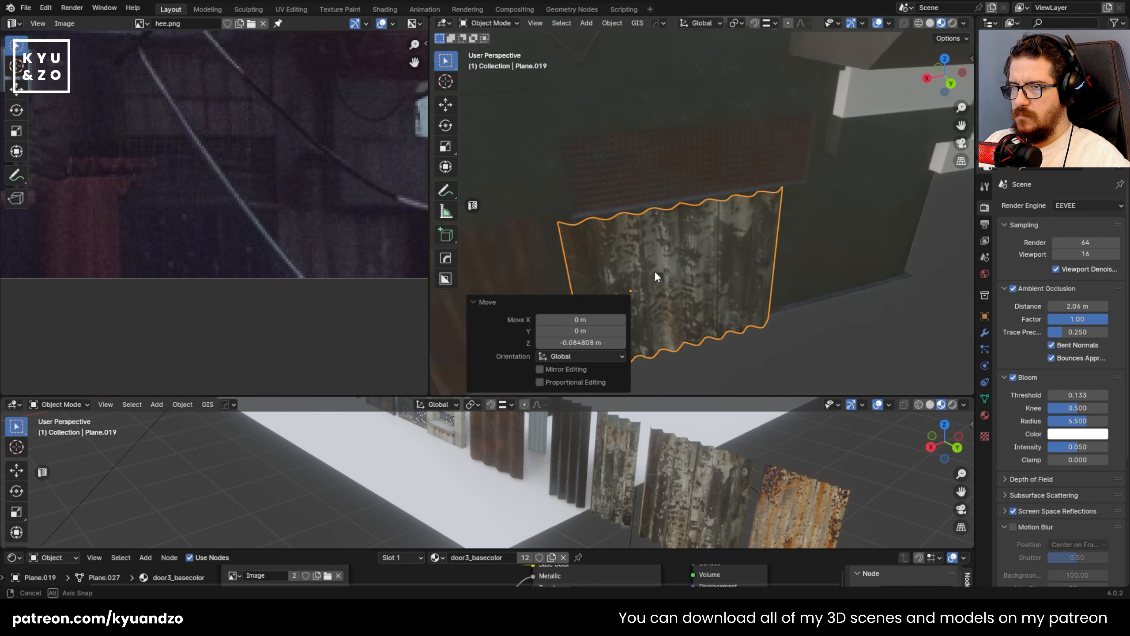
- Shift the corrugated sheet about -0.07 m along X under the grille
key(g)
key(y)
key(x)
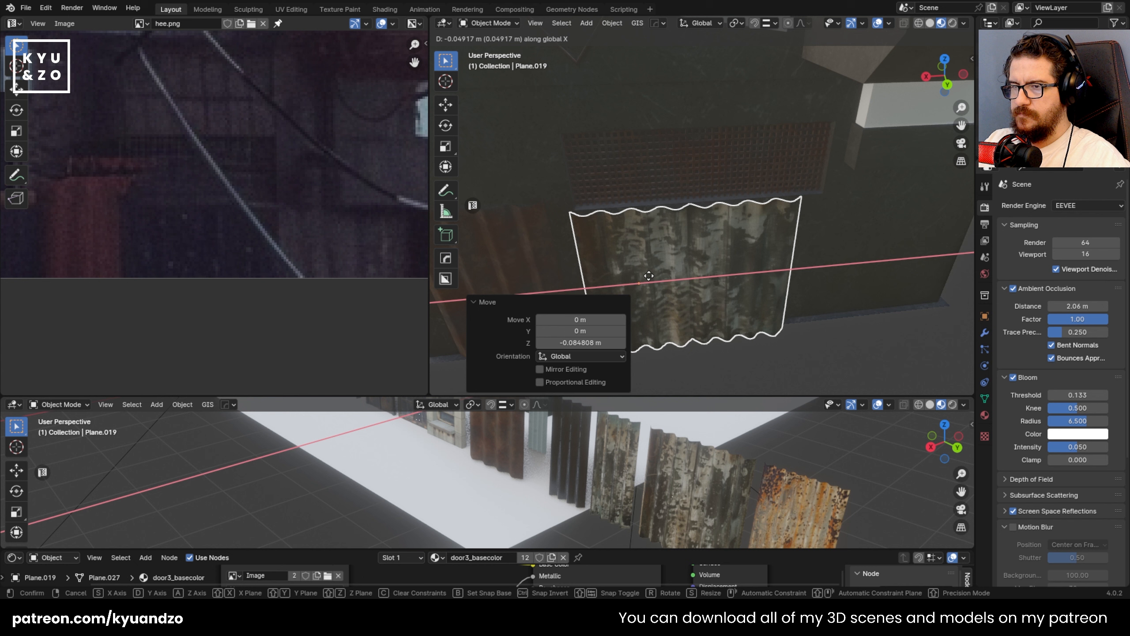
click(652, 279)
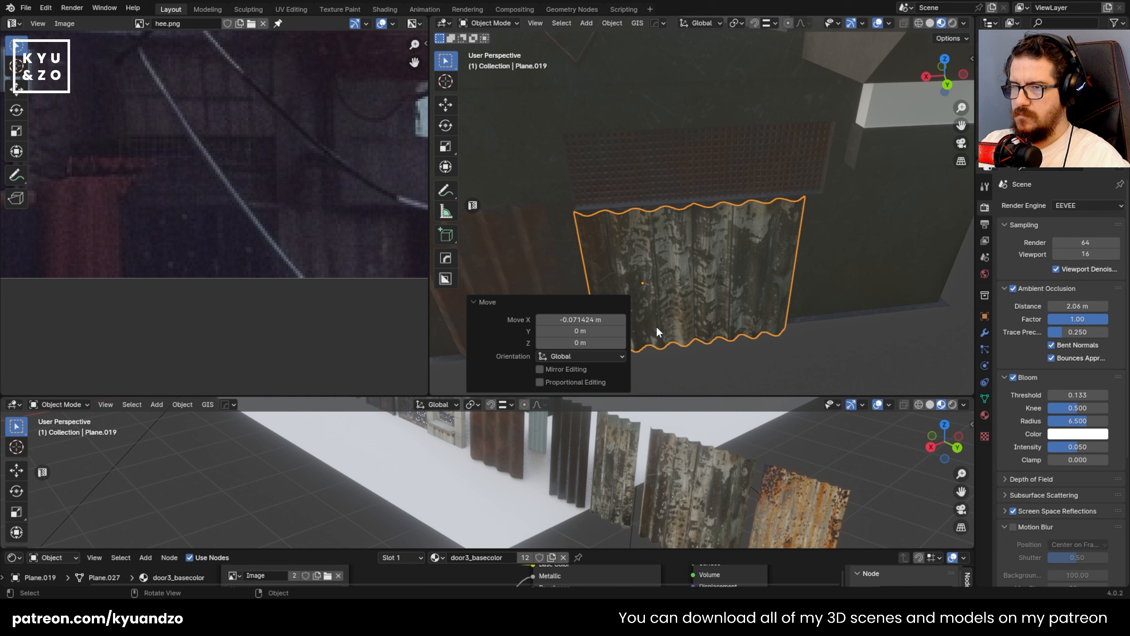
middle_drag(633, 249, 670, 220)
key(g)
key(y)
key(Escape)
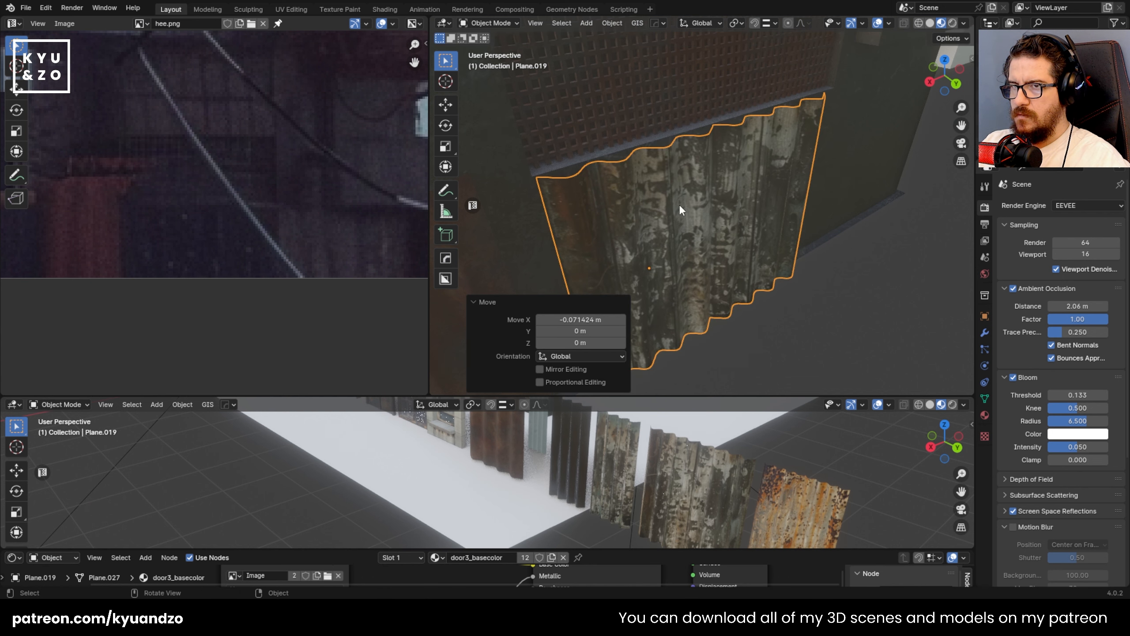
- Shift the corrugated sheet about -0.06 m along X and scale its height to about 0.91 to fit the wall
key(ctrl+KP_1)
key(g)
key(x)
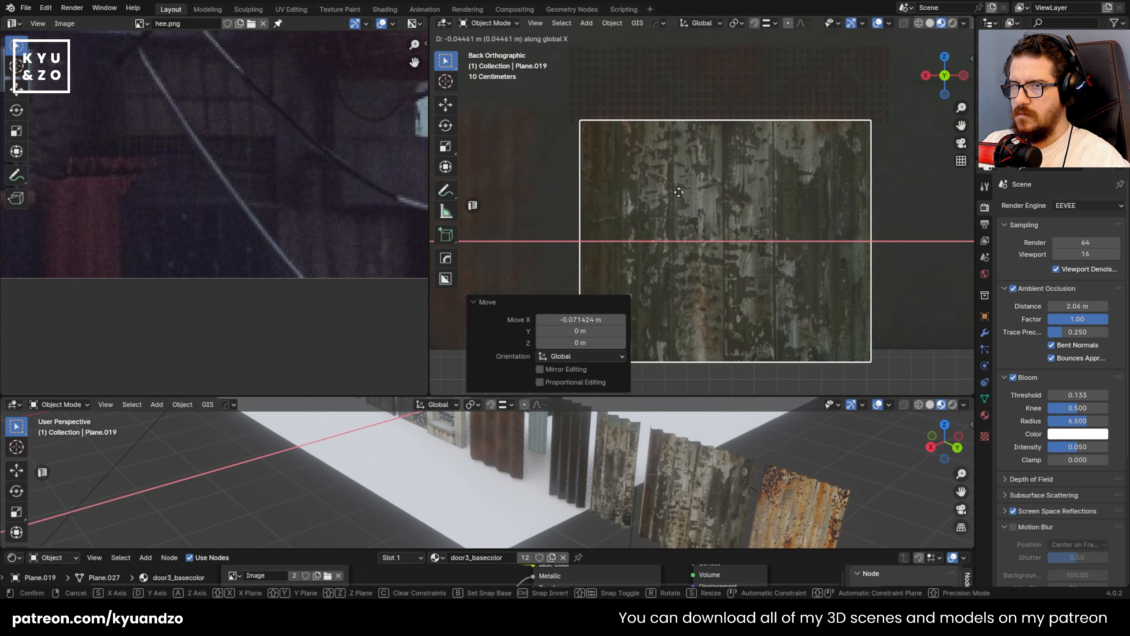
click(679, 190)
key(s)
key(z)
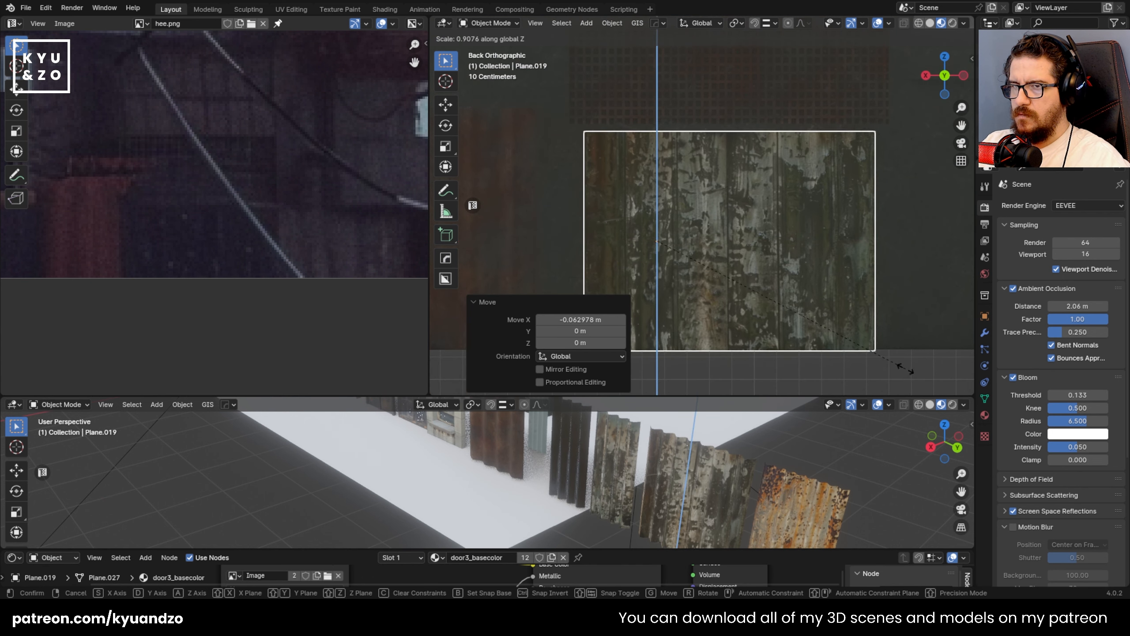
click(904, 368)
key(g)
click(897, 339)
scroll(762, 266, down, 7)
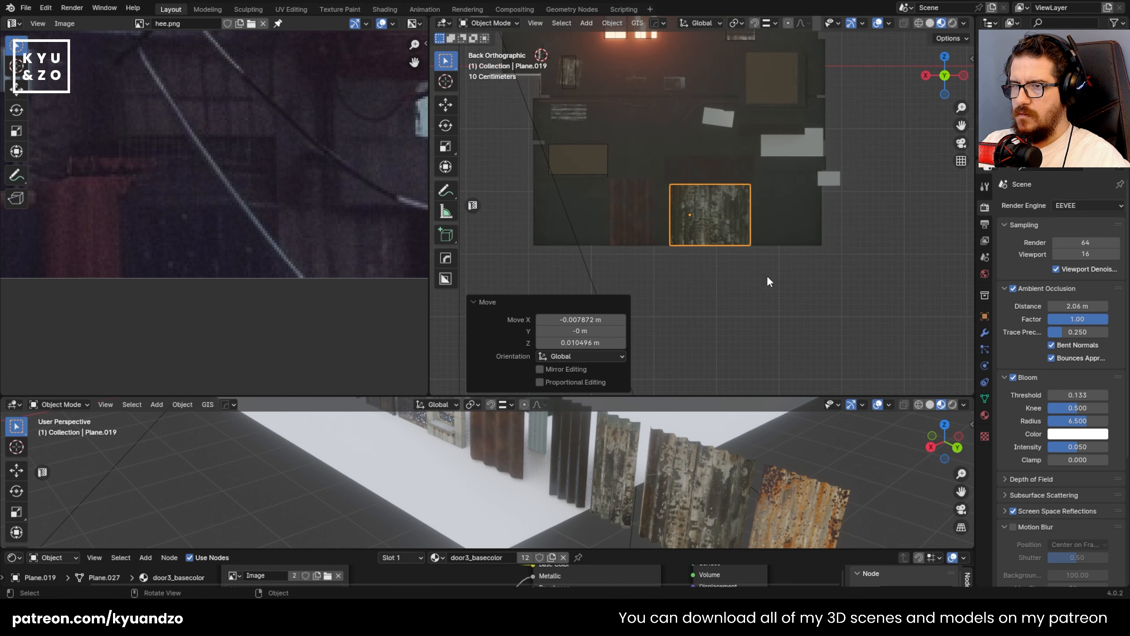
- Link the concrete material from the dark wall box to the white block directly above it
middle_drag(769, 281, 696, 230)
middle_drag(751, 296, 636, 209)
scroll(150, 194, down, 4)
scroll(151, 192, up, 1)
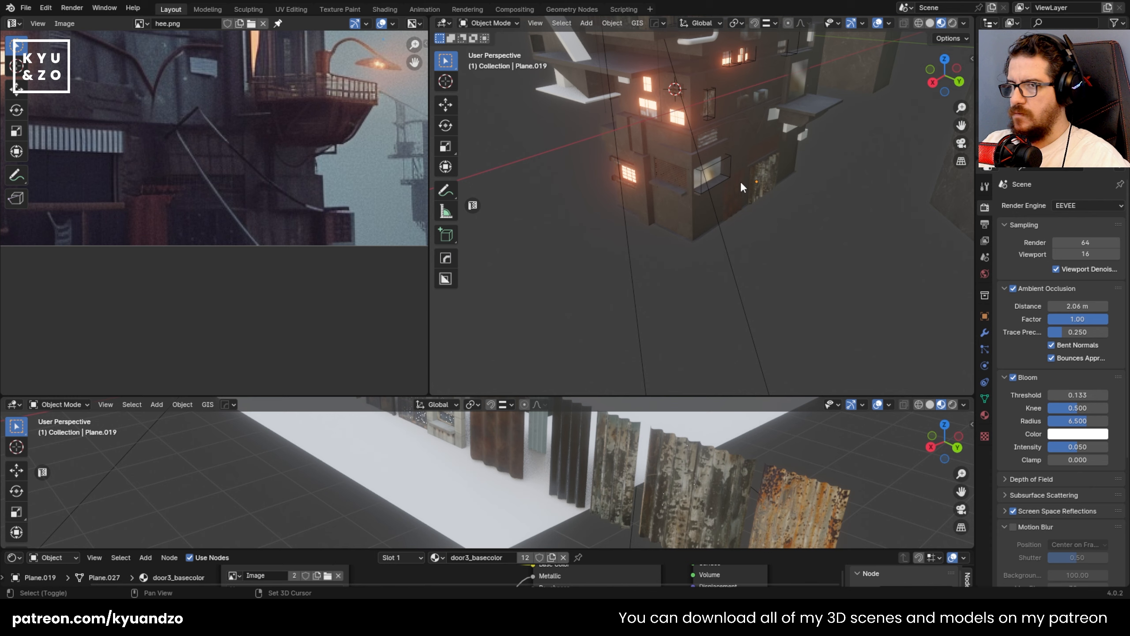
scroll(641, 249, up, 6)
shift+middle_drag(740, 181, 659, 209)
scroll(628, 199, up, 4)
click(634, 156)
shift+click(632, 178)
key(ctrl+l)
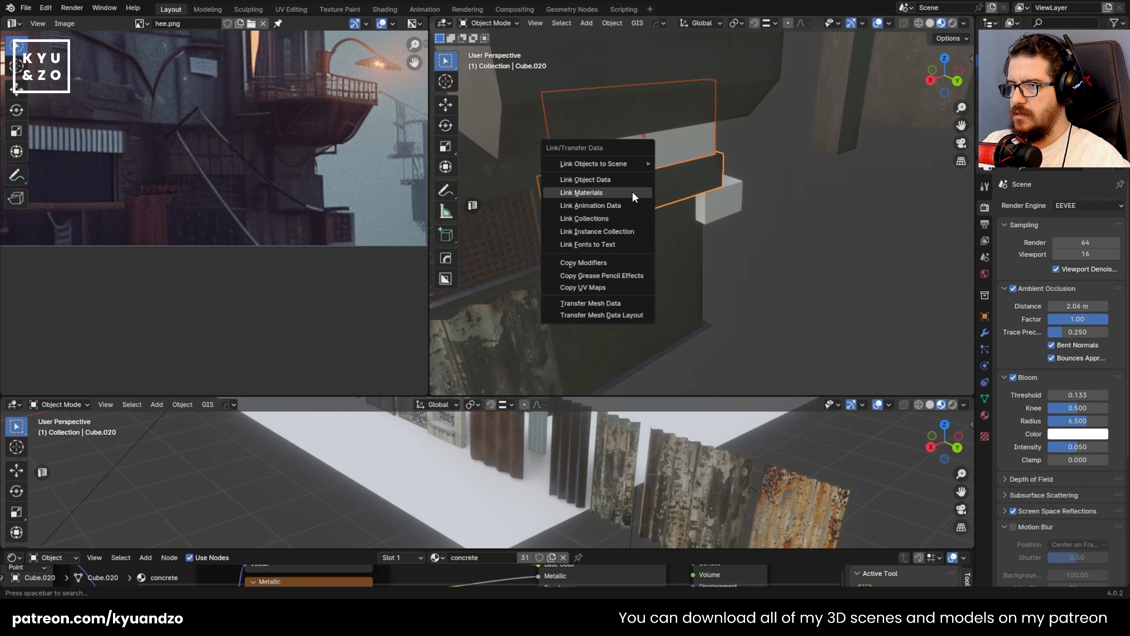
click(632, 191)
click(752, 215)
- Apply the scale of the lower concrete box at the building's corner
scroll(592, 189, up, 1)
click(591, 190)
mouse_move(554, 175)
shift+middle_down()
mouse_move(592, 189)
mouse_move(562, 163)
shift+middle_up()
scroll(591, 190, up, 2)
scroll(699, 249, down, 2)
scroll(697, 232, up, 1)
click(694, 212)
key(ctrl+a)
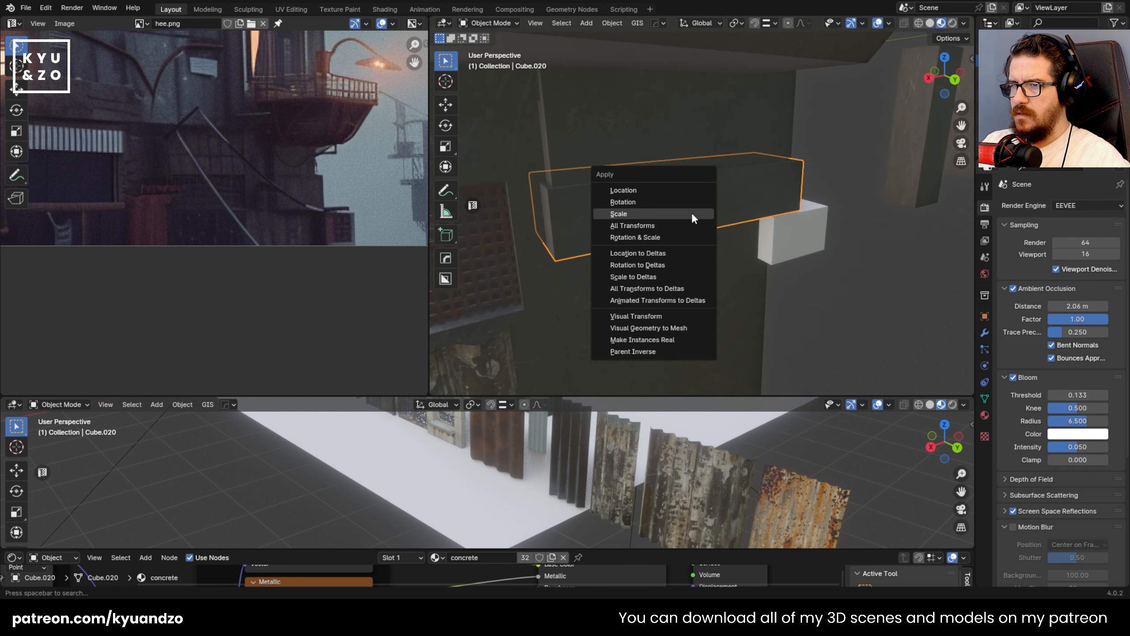
click(691, 213)
click(780, 281)
- Unwrap the concrete box's faces with Cube Projection
key(Tab)
key(u)
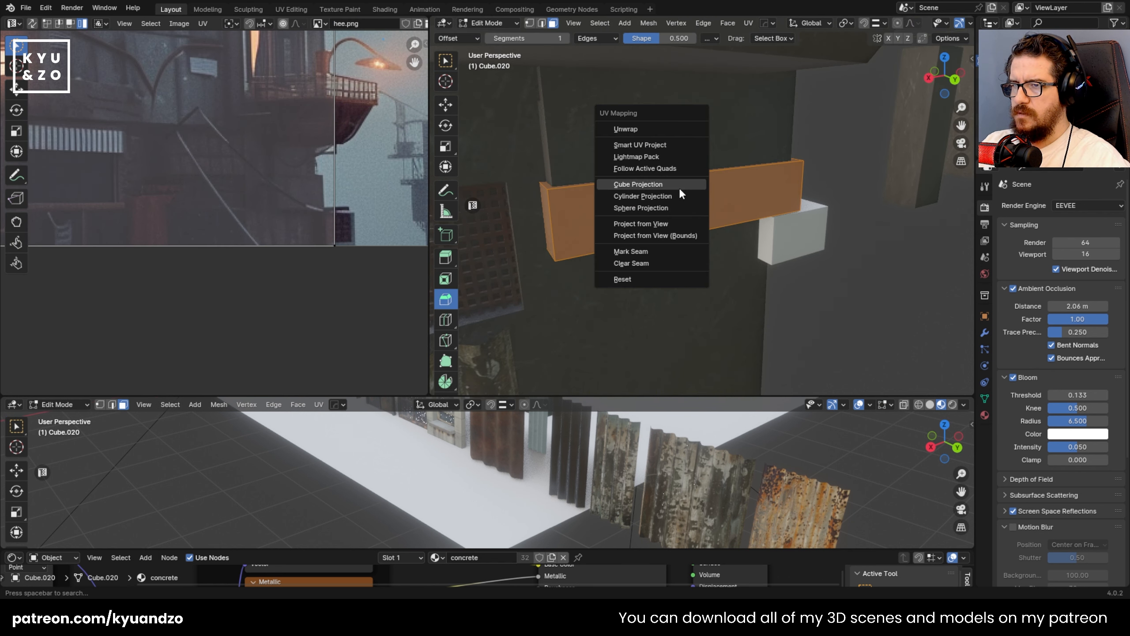
click(678, 184)
key(Tab)
key(alt+a)
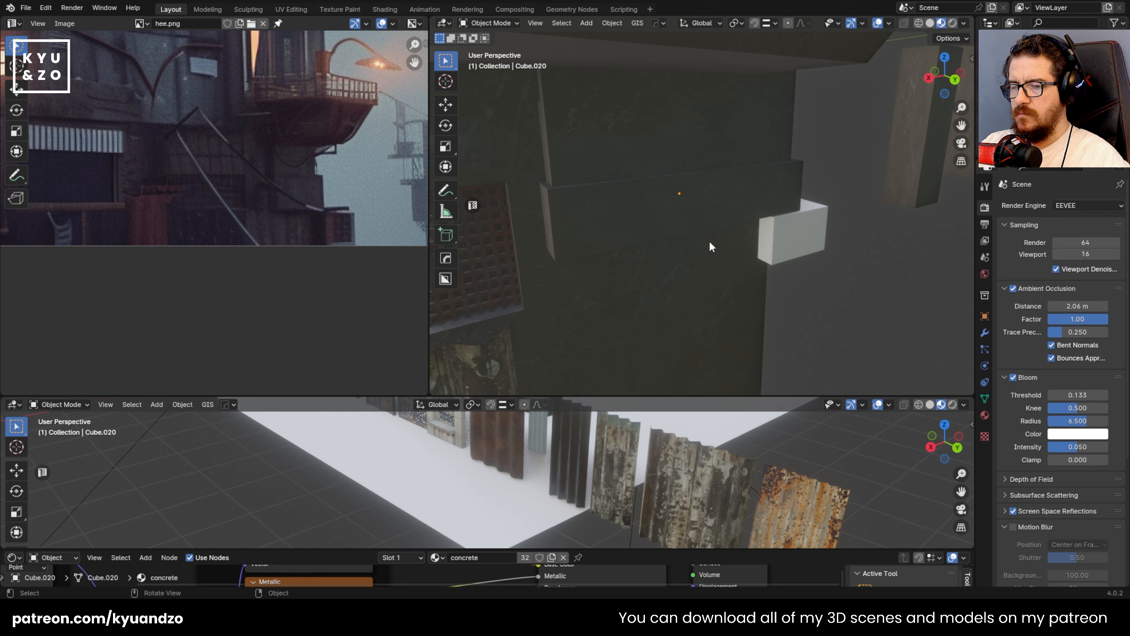
- Duplicate the louvred air conditioner from the asset row, move the copy beside the small white block, and scale it to 0.160
click(797, 233)
scroll(747, 256, up, 3)
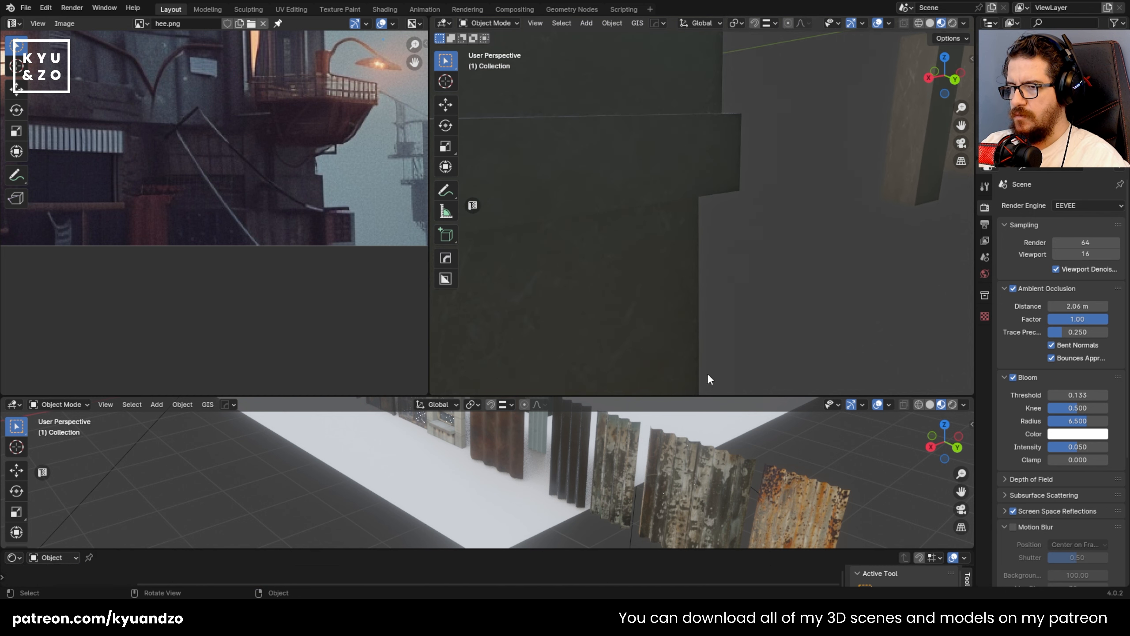
middle_drag(726, 427, 607, 507)
scroll(548, 484, up, 5)
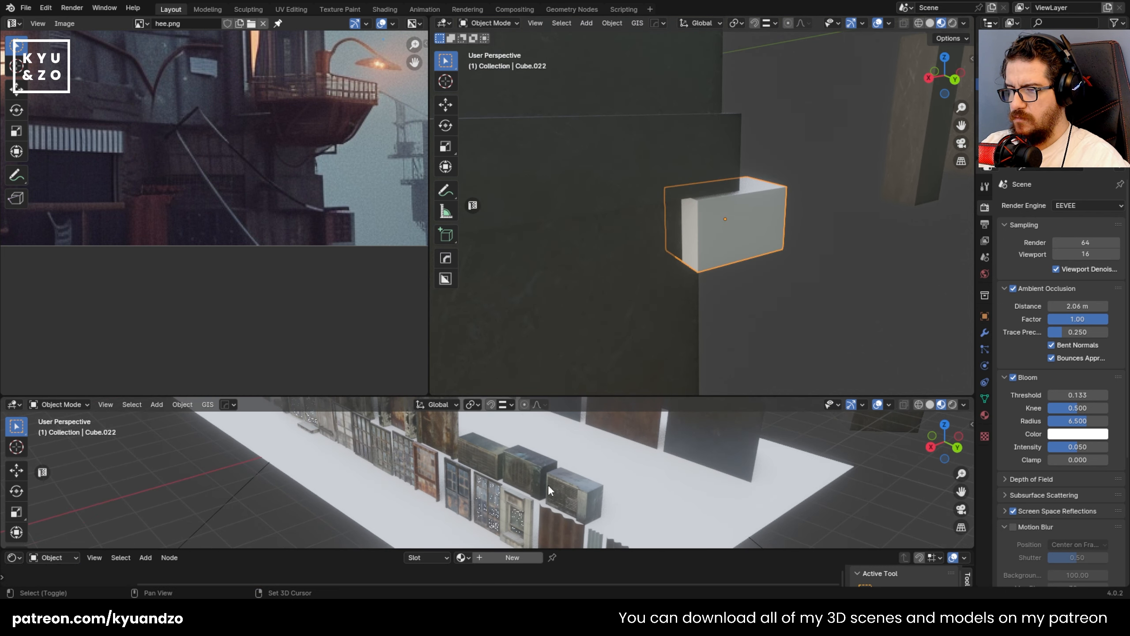
click(535, 483)
key(shift+d)
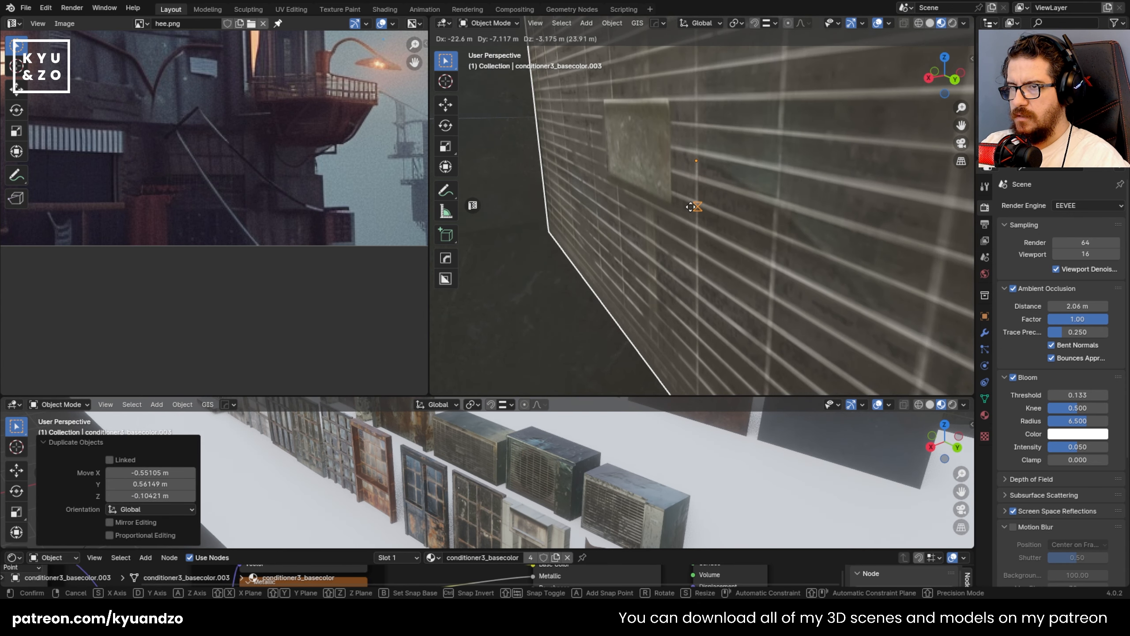
click(807, 325)
key(s)
right_click(675, 195)
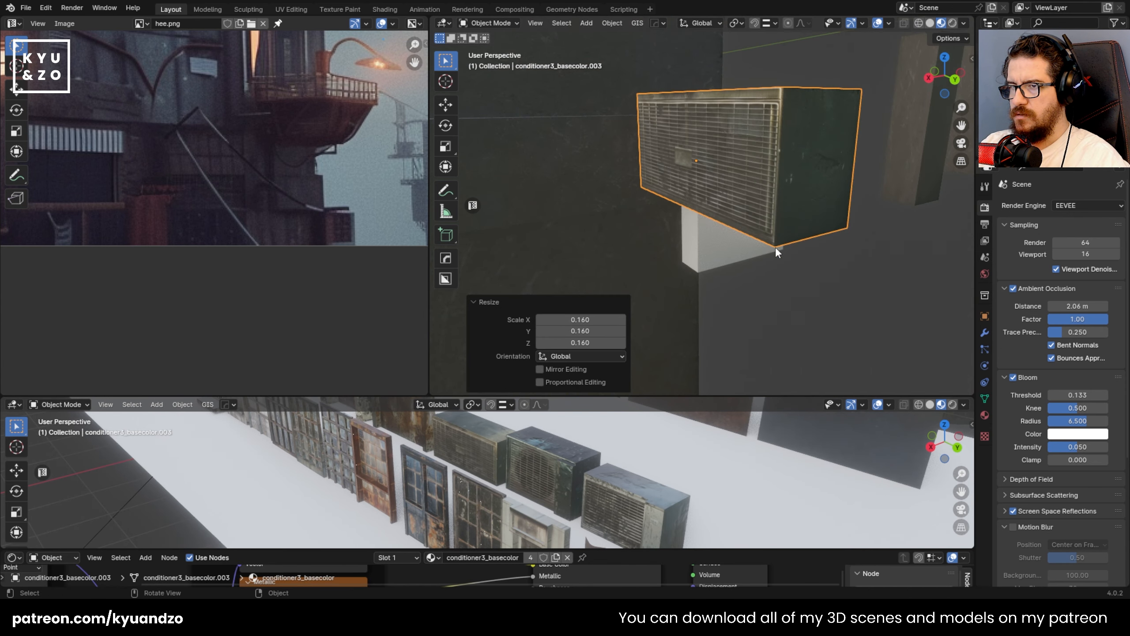
- Try to copy the white block's location onto the air conditioner
shift+click(720, 250)
key(ctrl+c)
click(720, 250)
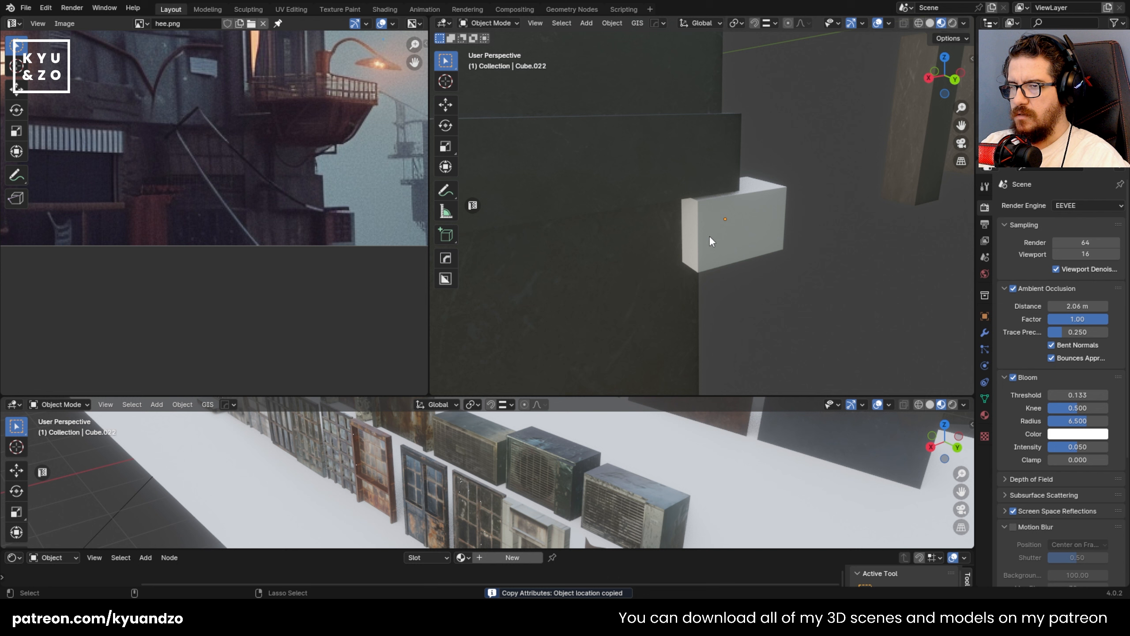
- Rotate the air conditioner 90° about Z, then resize it and lower it over the white block
click(787, 221)
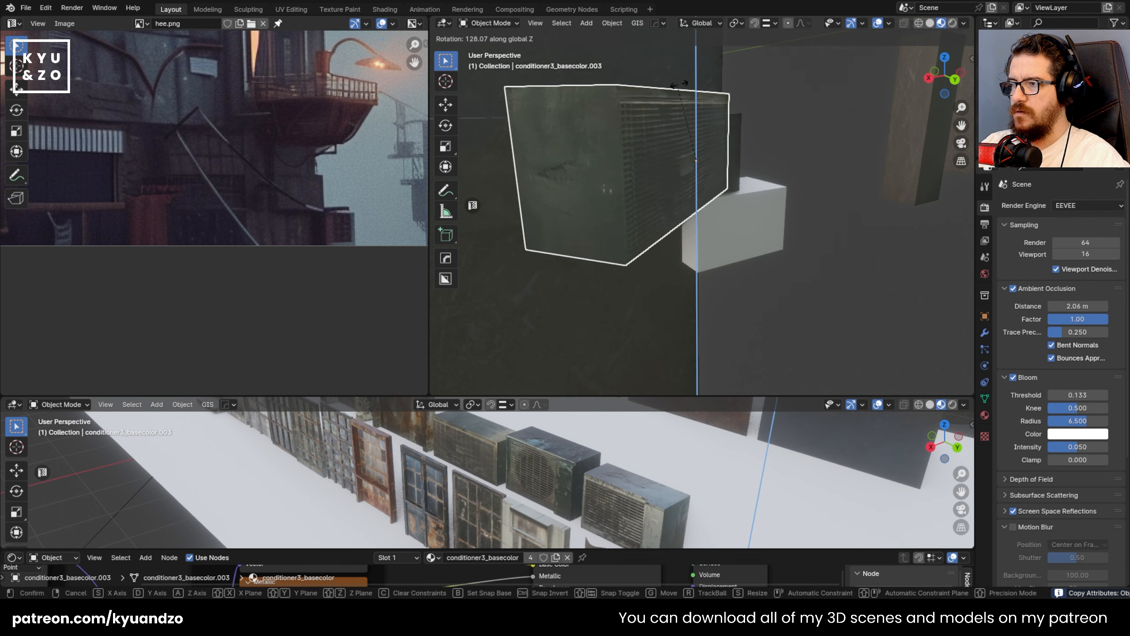
click(728, 92)
key(g)
key(a)
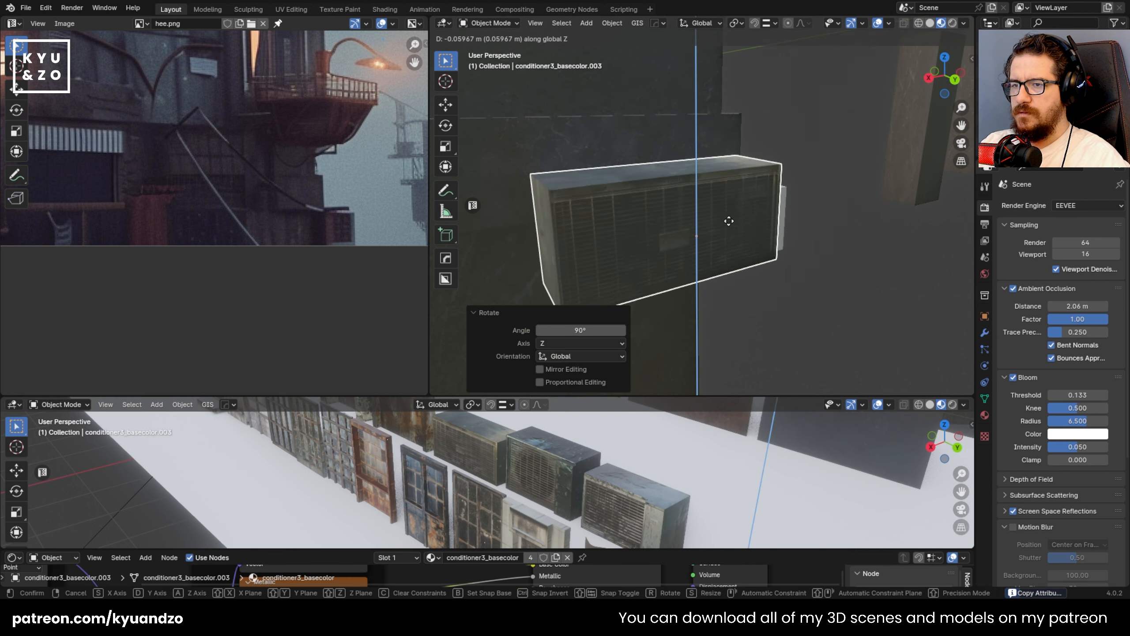
click(735, 236)
key(s)
click(772, 258)
key(g)
key(a)
click(775, 275)
middle_drag(775, 275, 820, 259)
- Move the air conditioner to the dark wall's corner in front of the white block and enlarge it by a factor of 3.496
key(g)
key(y)
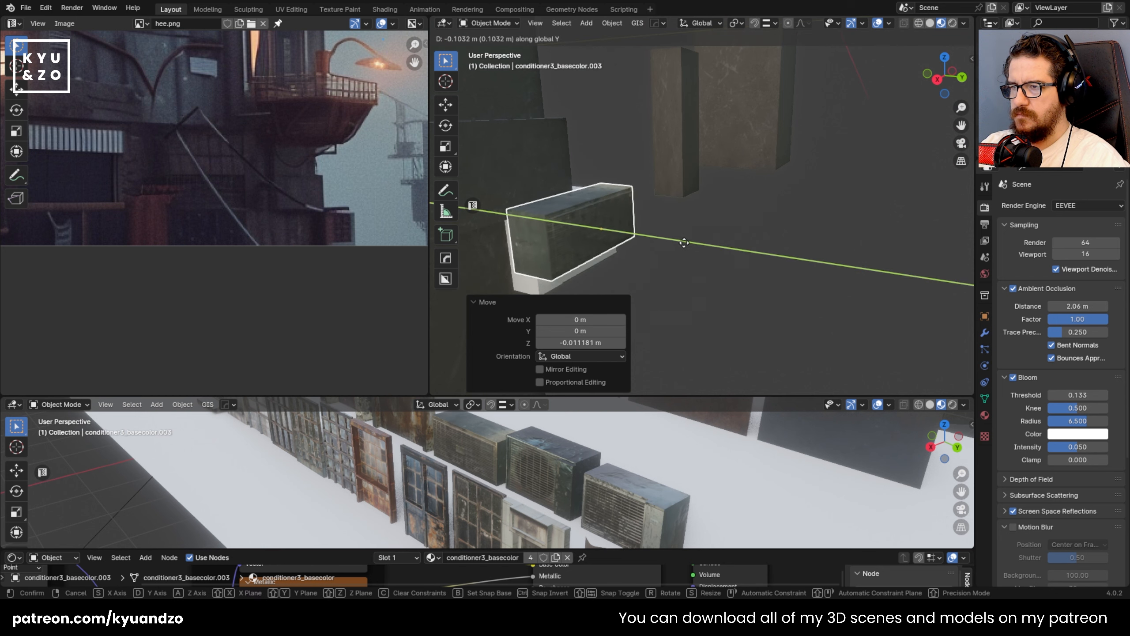
click(572, 214)
middle_drag(632, 253, 616, 239)
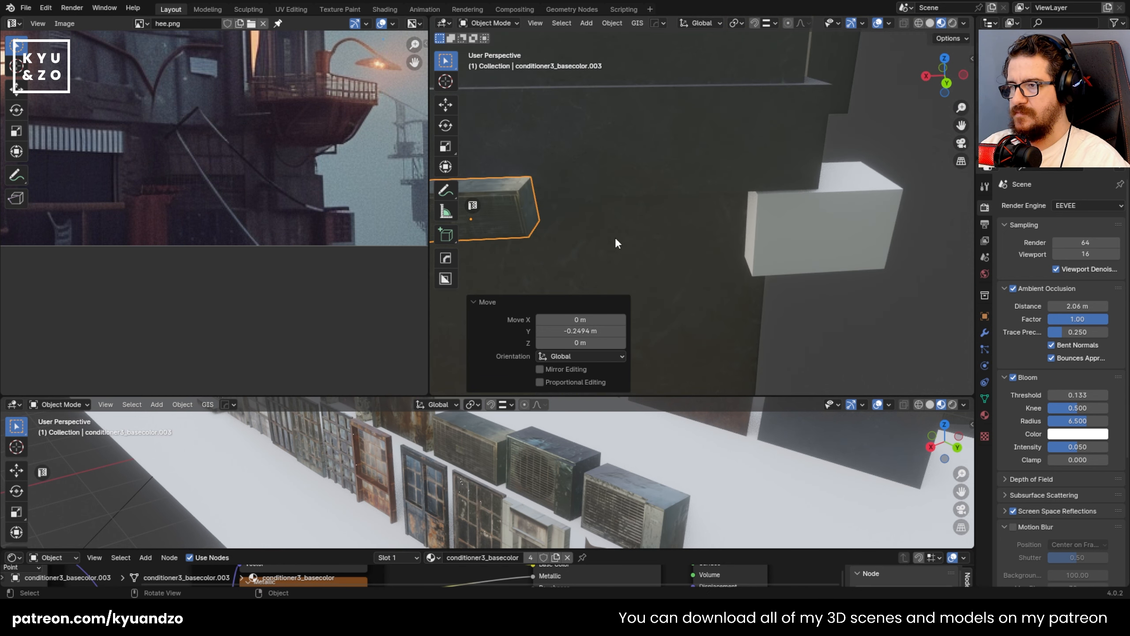
key(g)
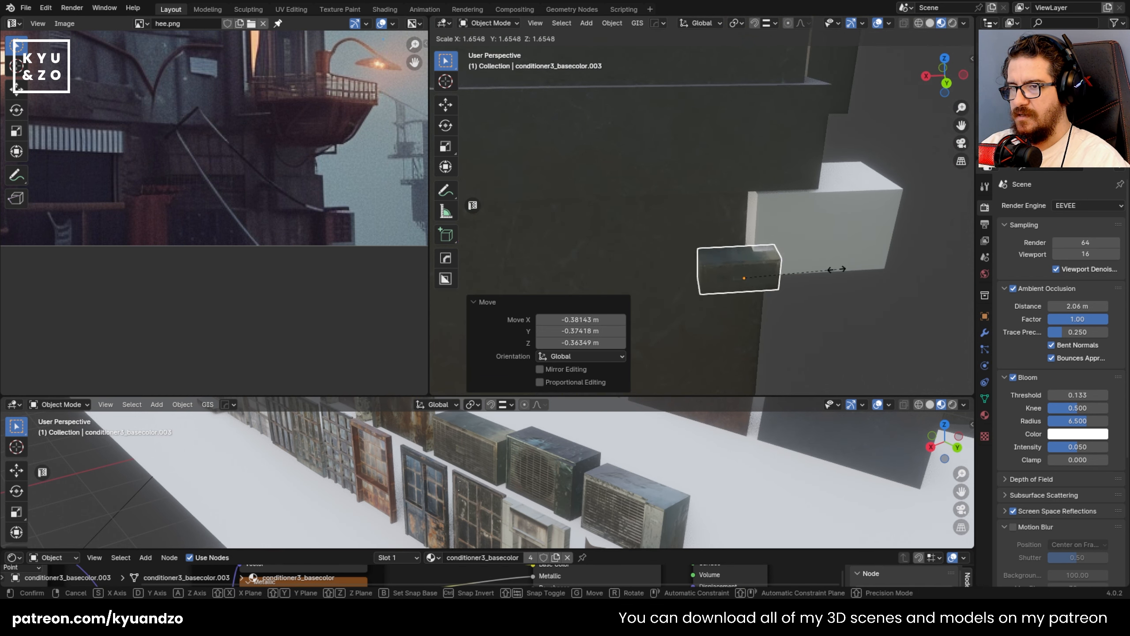
shift+middle_drag(811, 207, 733, 196)
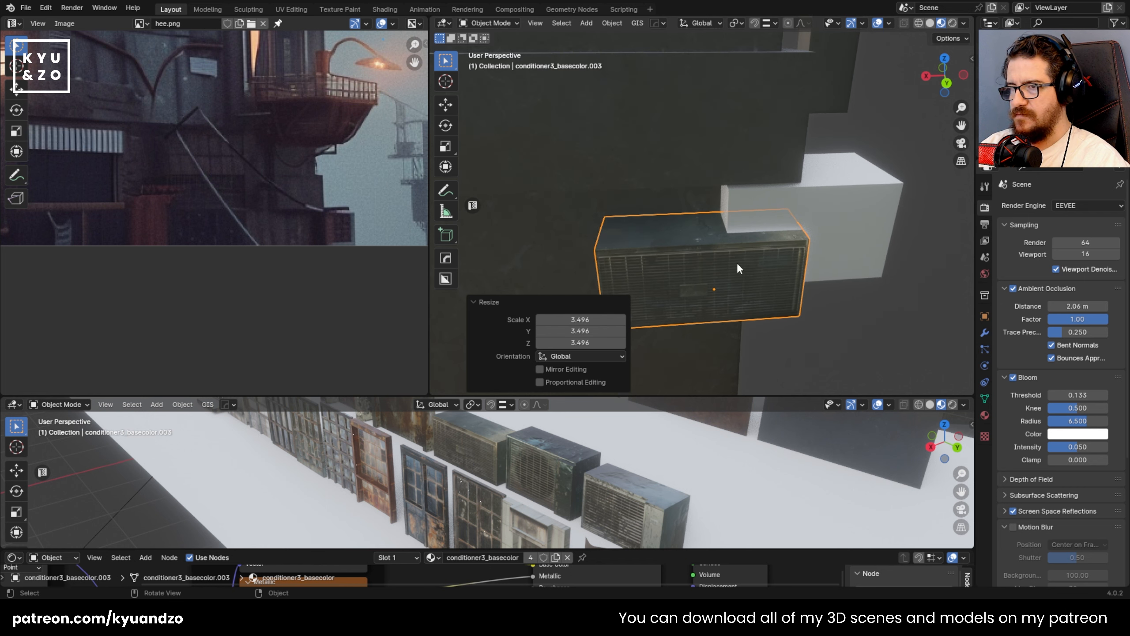
click(773, 257)
- Shorten the air conditioner by moving the vertices of its end over the dark wall about 0.2 m along X
shift+middle_drag(769, 255, 686, 162)
scroll(686, 162, up, 2)
key(Tab)
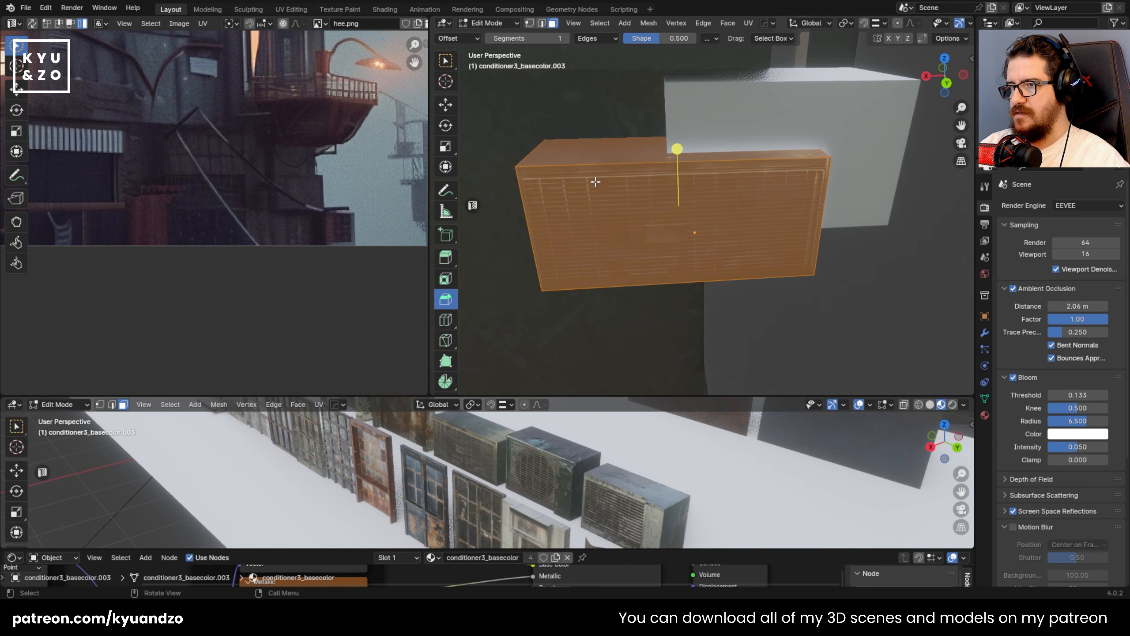
key(alt+z)
middle_drag(596, 181, 598, 174)
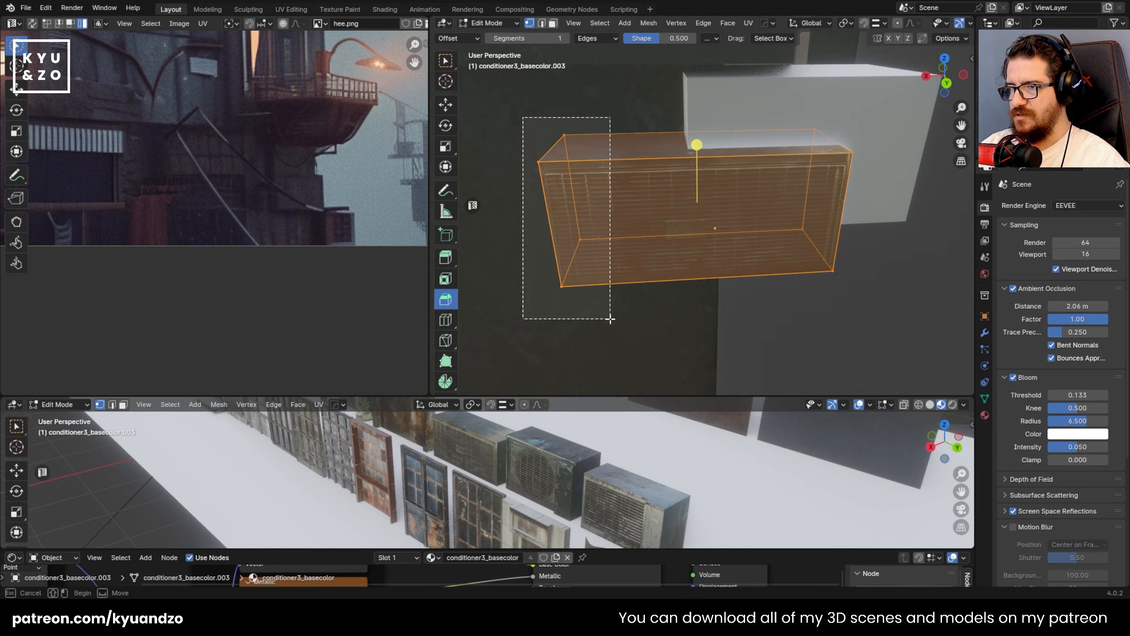
drag(610, 319, 610, 319)
key(g)
key(x)
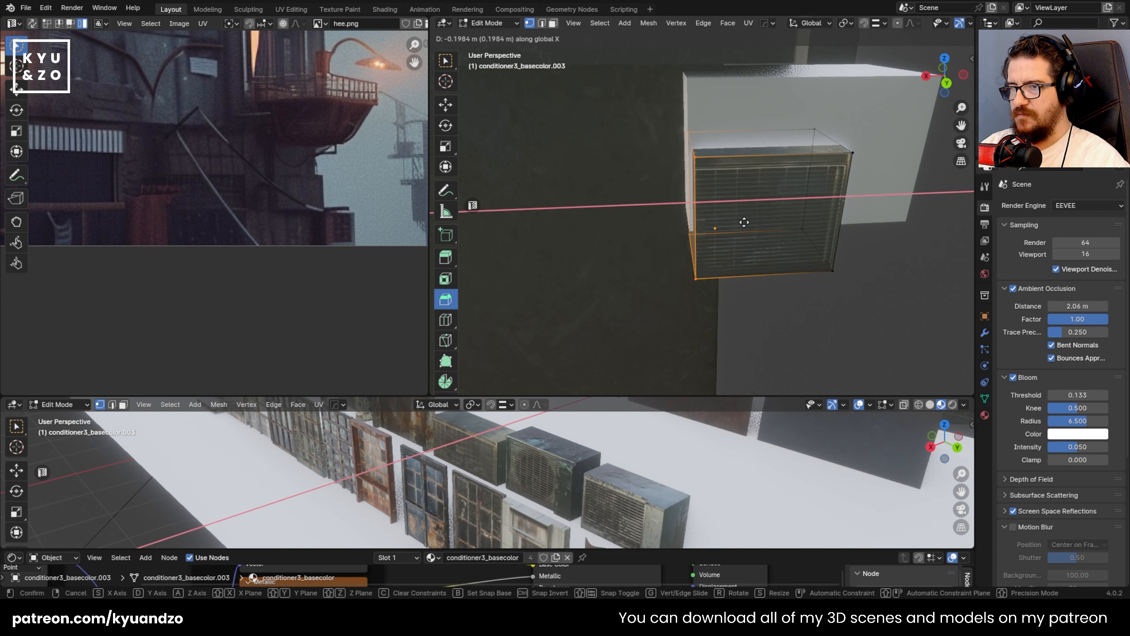
click(743, 222)
key(Tab)
- Remove the white placeholder block and move the air conditioner up about 0.066 m and along X into its place
click(784, 141)
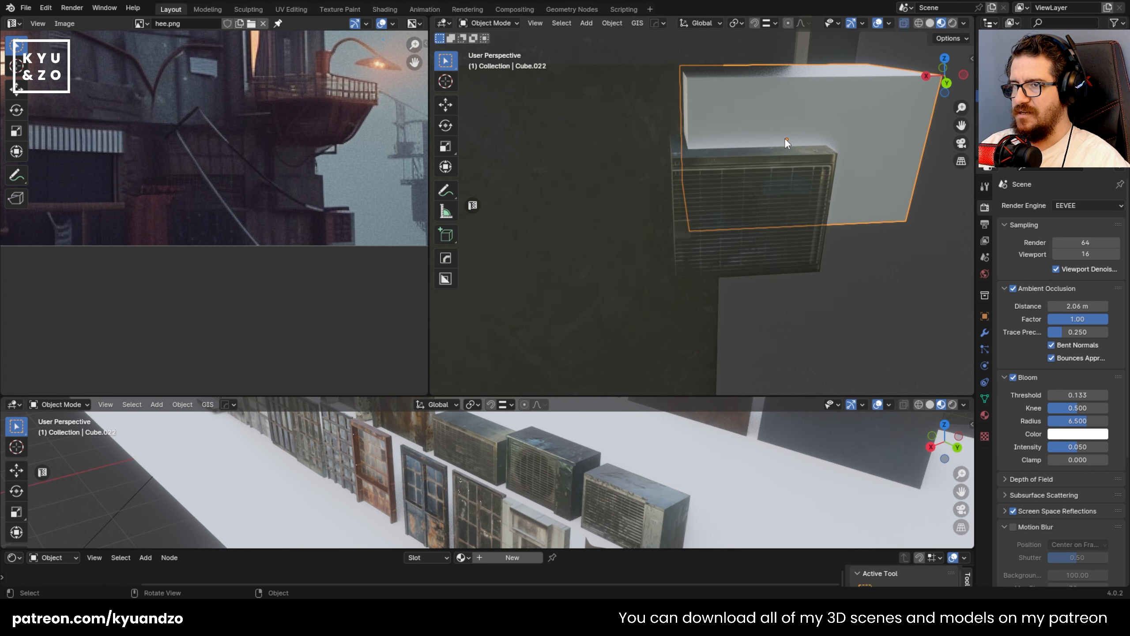
key(h)
click(753, 178)
key(g)
key(z)
click(765, 167)
key(g)
key(x)
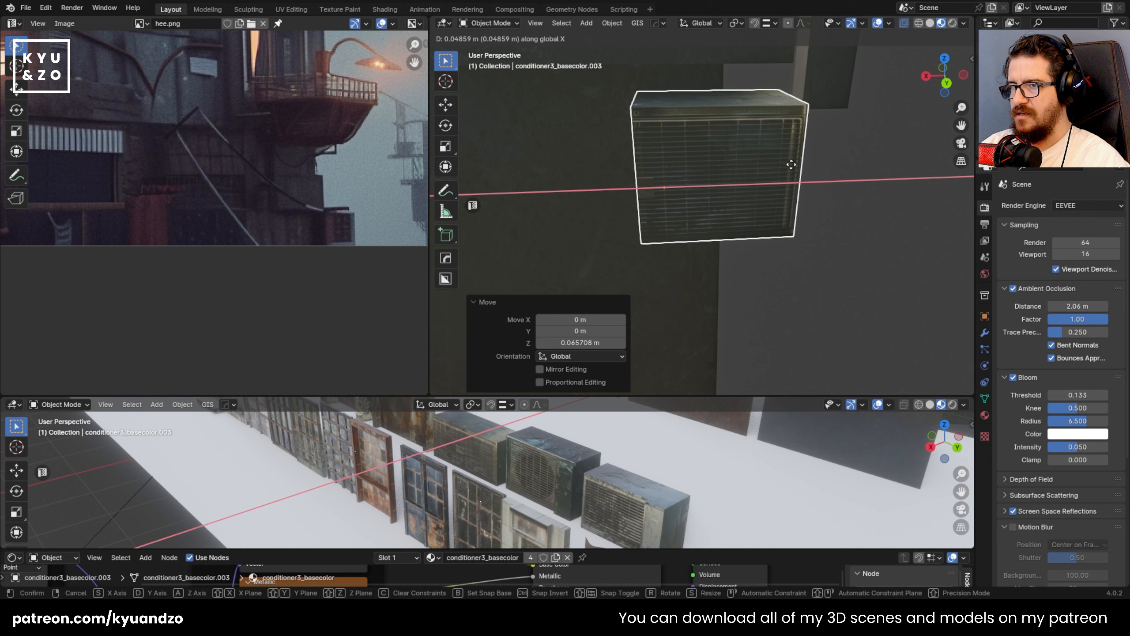
click(768, 173)
key(alt+h)
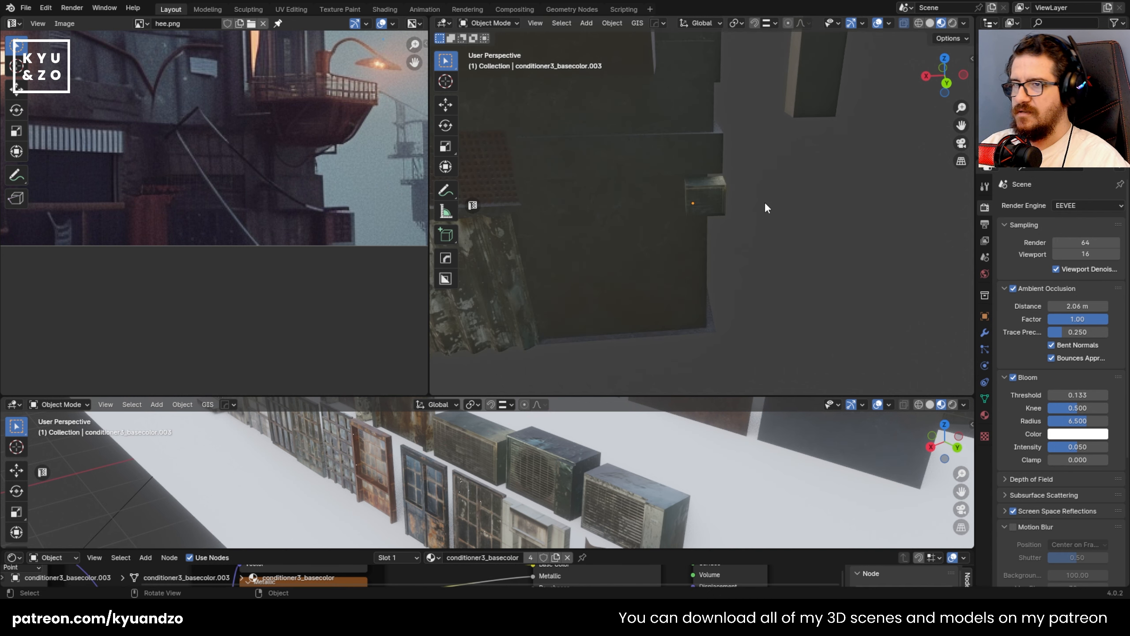
- Enlarge the air conditioner at the wall corner, finishing with a 1.148 scale, and lower it about 0.017 m
middle_drag(765, 201, 721, 263)
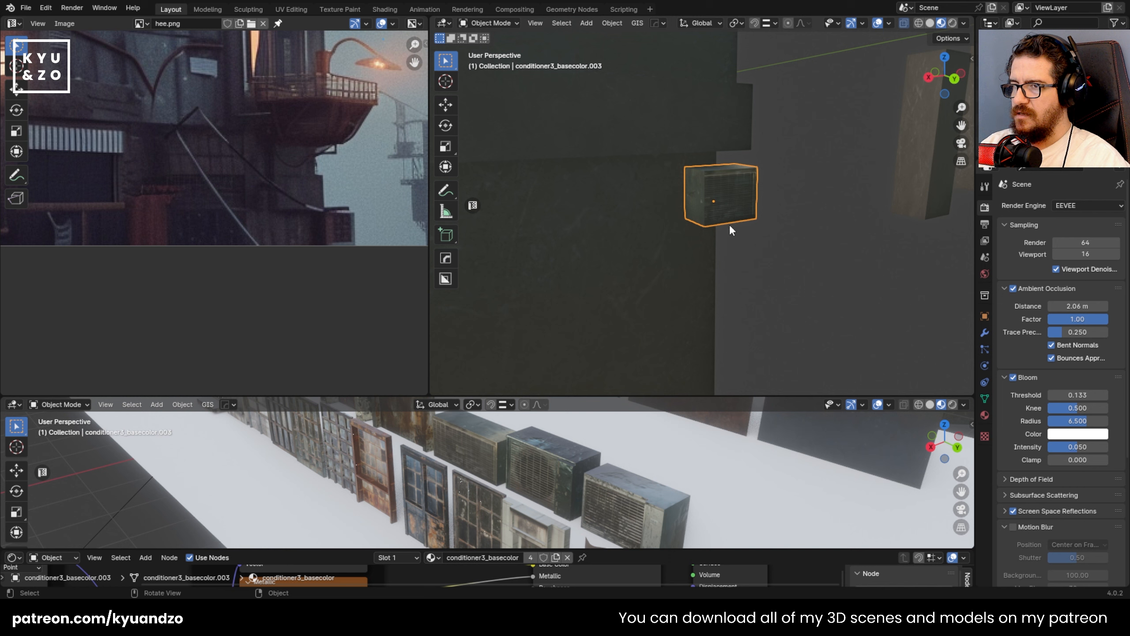
key(s)
click(790, 250)
key(g)
key(z)
click(790, 256)
key(s)
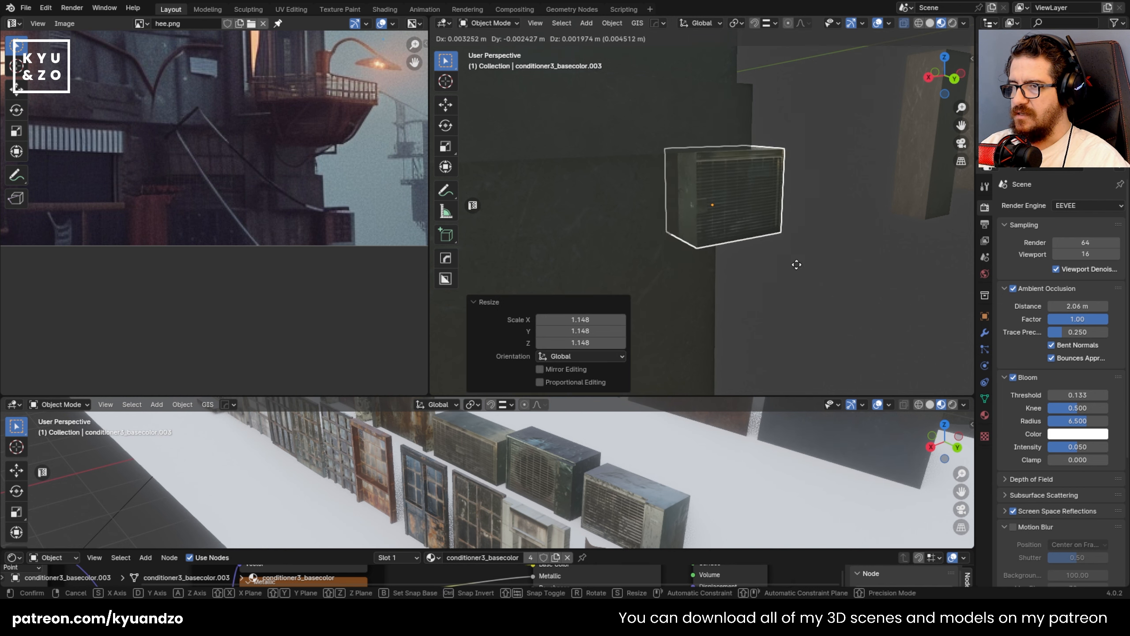
click(795, 266)
scroll(682, 249, down, 6)
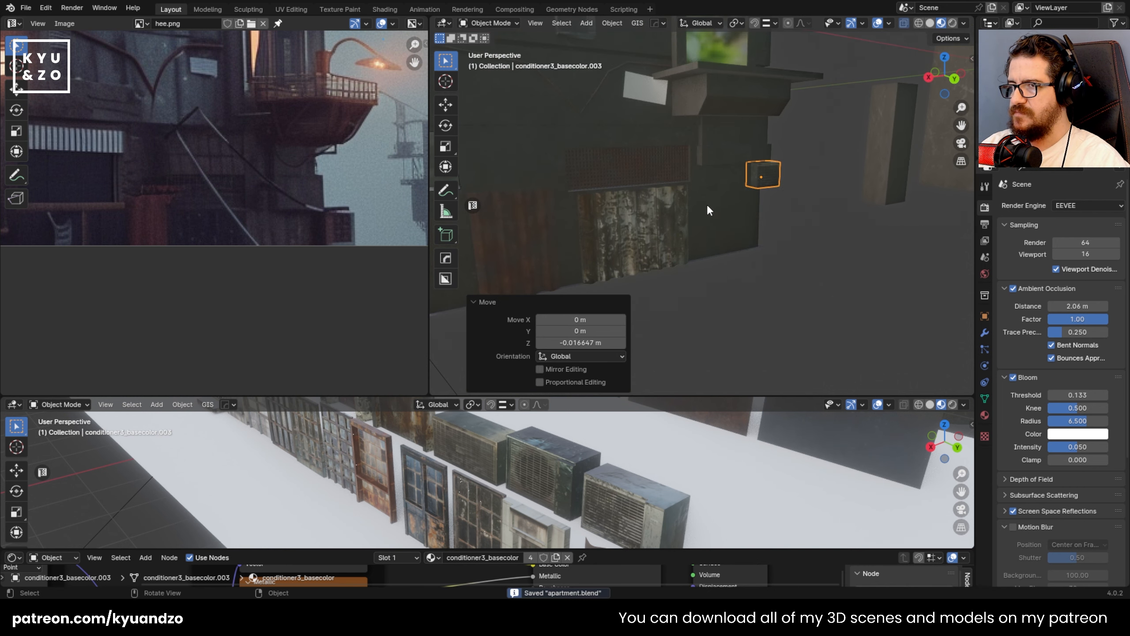
- Duplicate the concrete box beside the air conditioner about 0.664 m downward and scale the copy by 1.235
scroll(709, 209, up, 3)
click(719, 124)
scroll(688, 142, up, 2)
key(shift+d)
key(z)
click(867, 226)
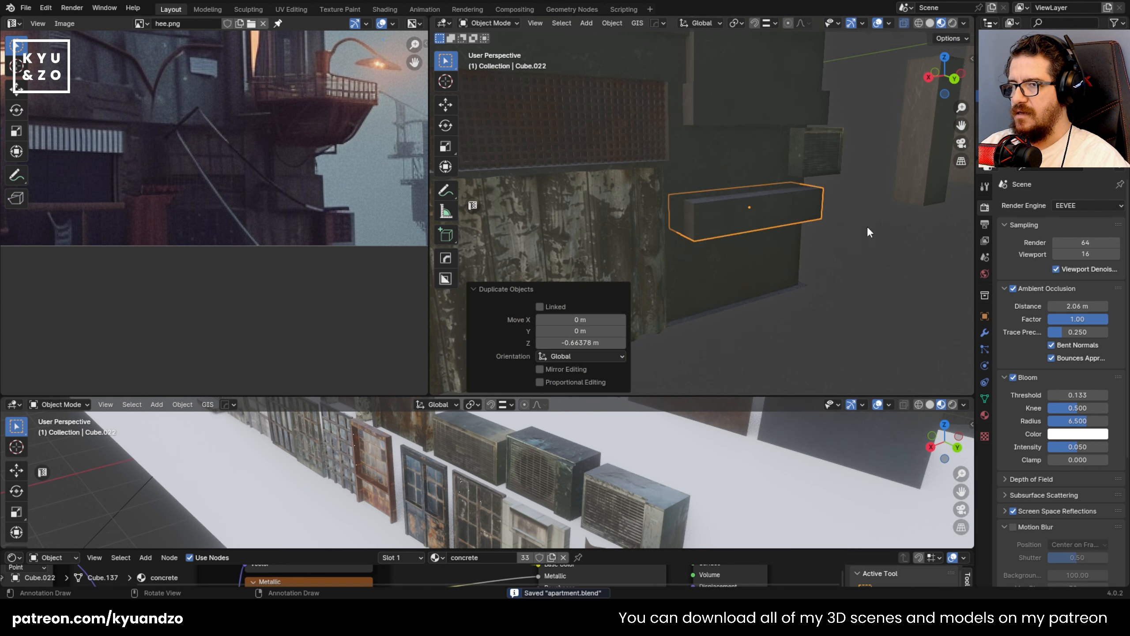
scroll(787, 191, up, 2)
key(s)
click(848, 251)
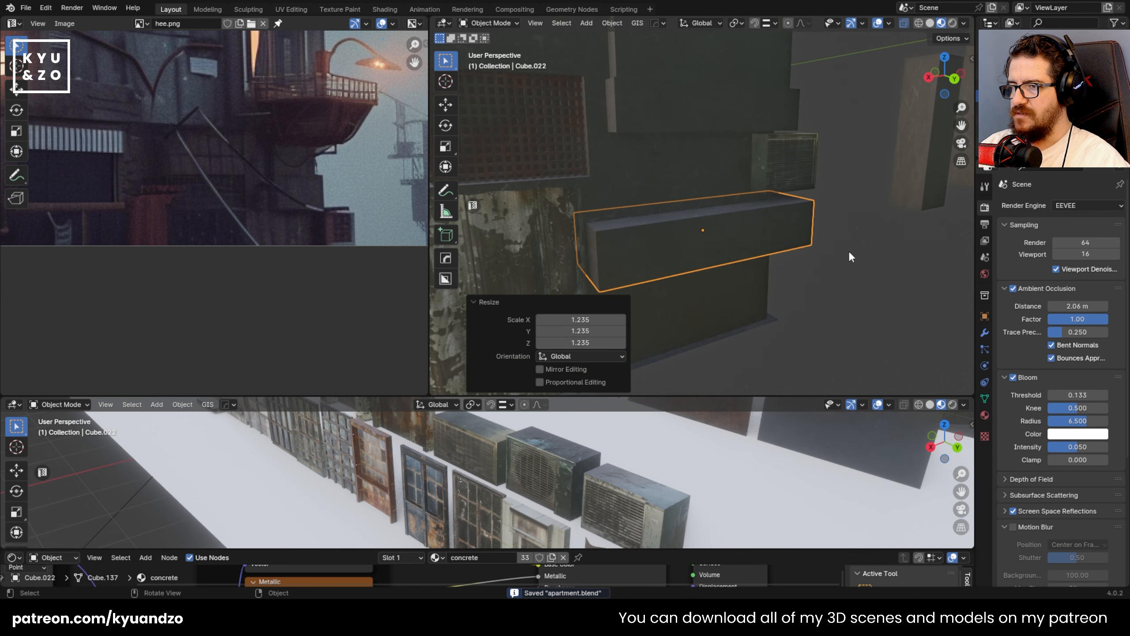
- Thin the duplicated concrete box into a slab by moving its bottom vertices along Z
shift+middle_drag(700, 206, 709, 156)
key(Tab)
key(3)
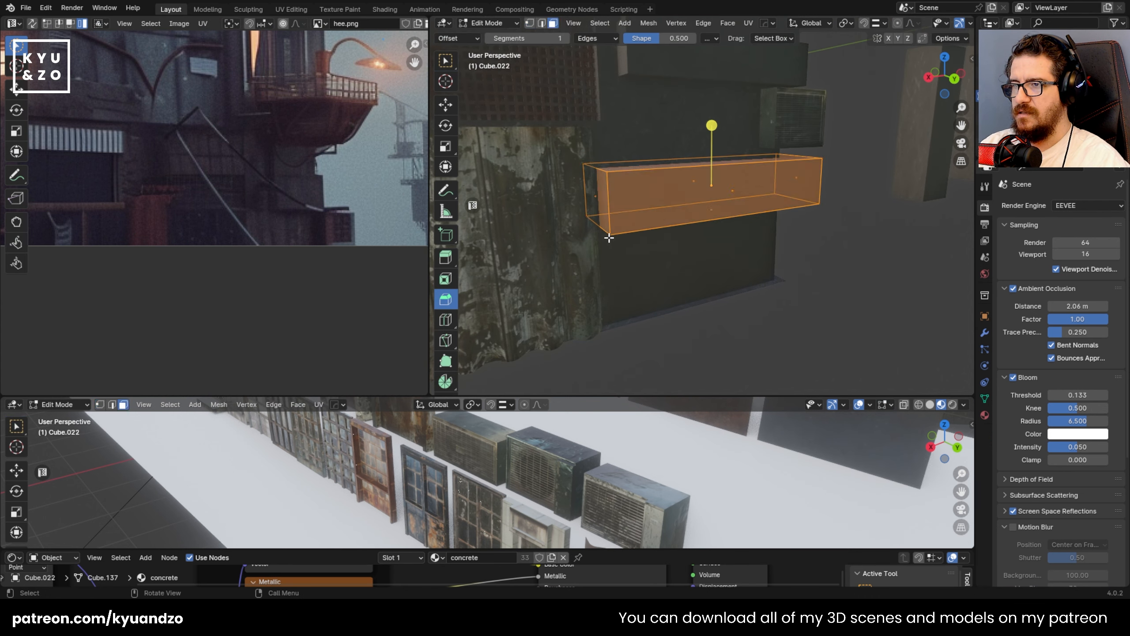
key(1)
middle_drag(595, 201, 587, 175)
drag(539, 181, 836, 223)
middle_drag(669, 154, 664, 172)
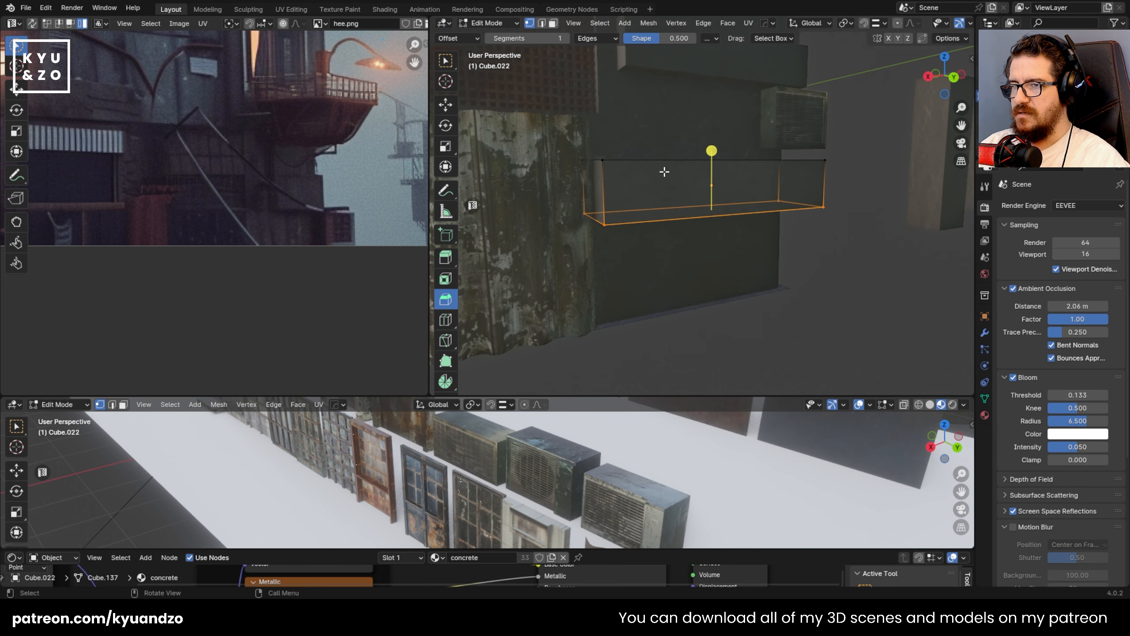
key(g)
key(a)
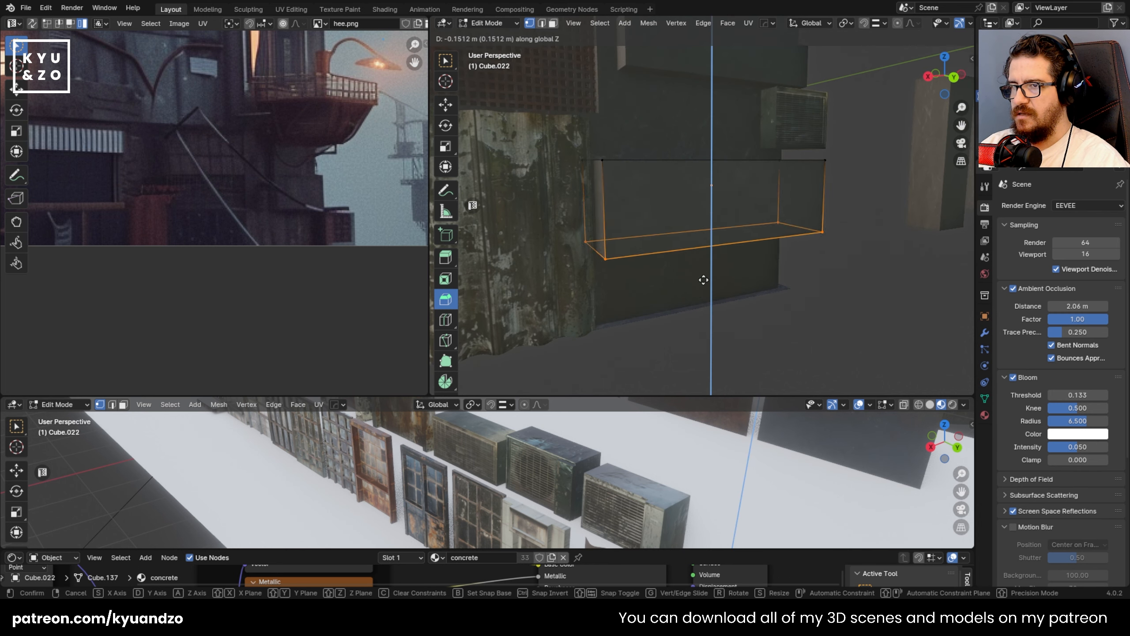
click(711, 227)
key(Tab)
- Try stacking copies of the thin concrete slab directly below it along Z
key(shift+d)
key(z)
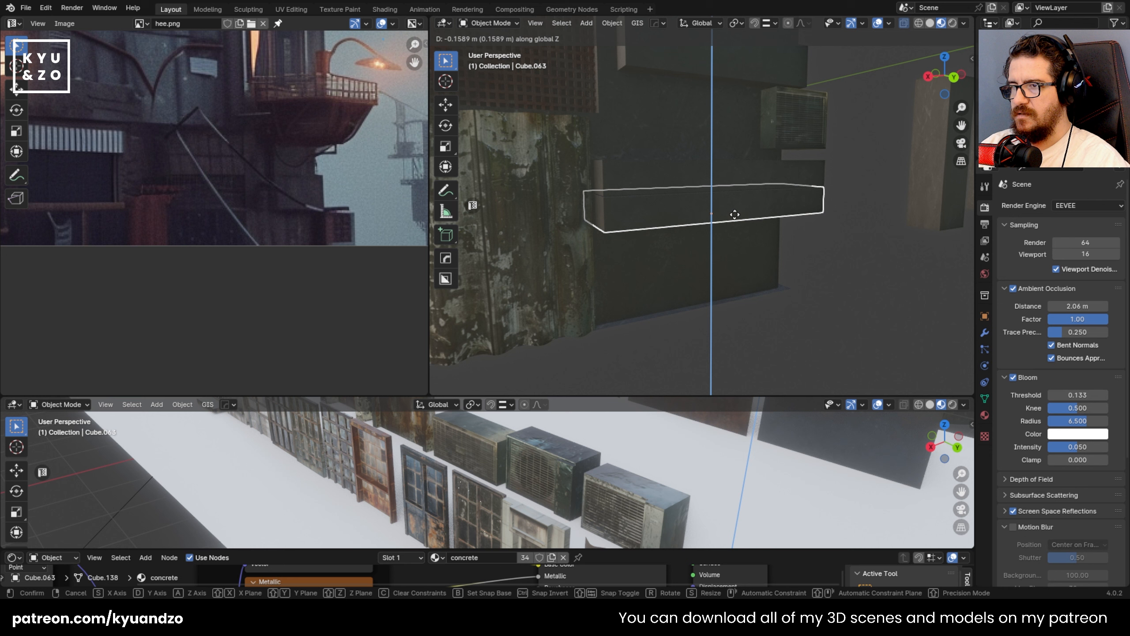
click(735, 214)
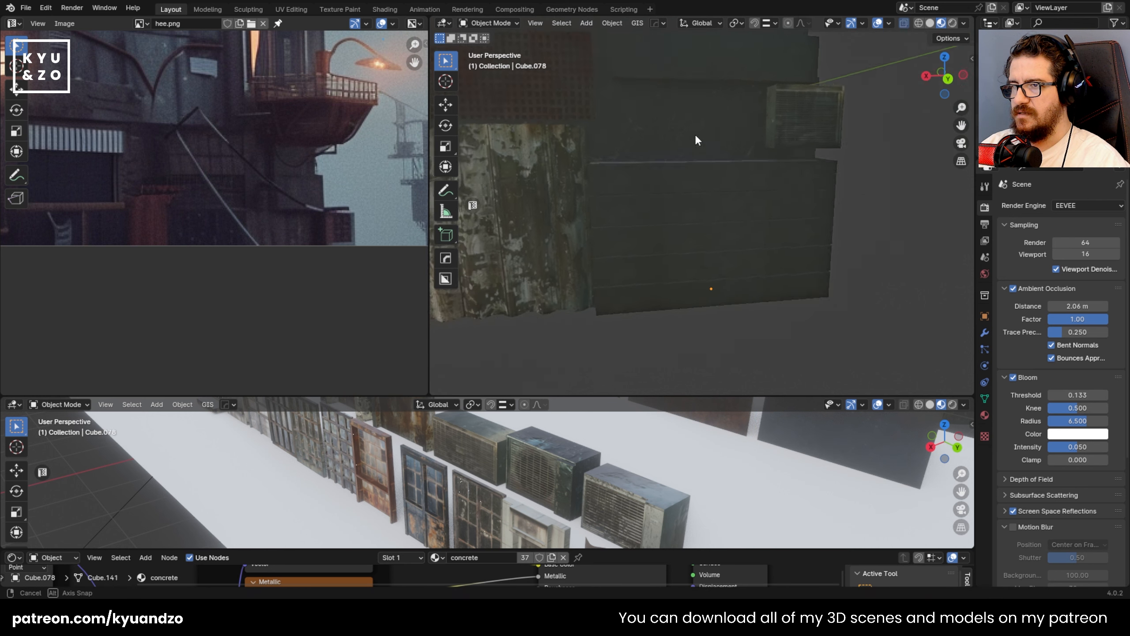
- Delete the stacked slab copies below the first concrete slab
middle_drag(696, 138, 719, 246)
click(700, 256)
key(x)
click(700, 256)
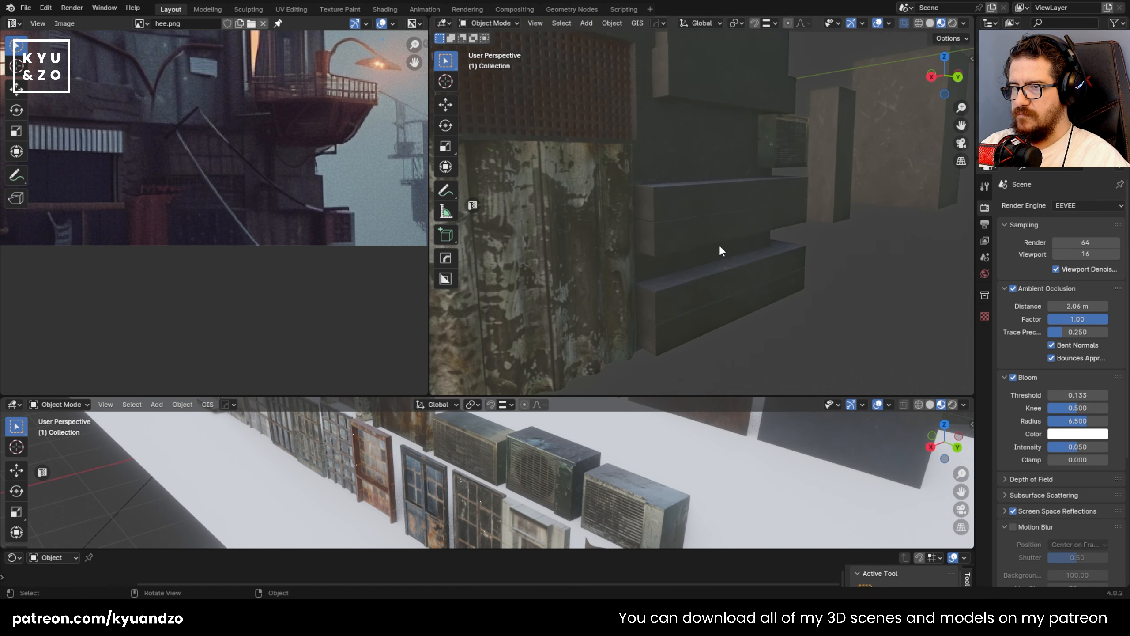
click(700, 292)
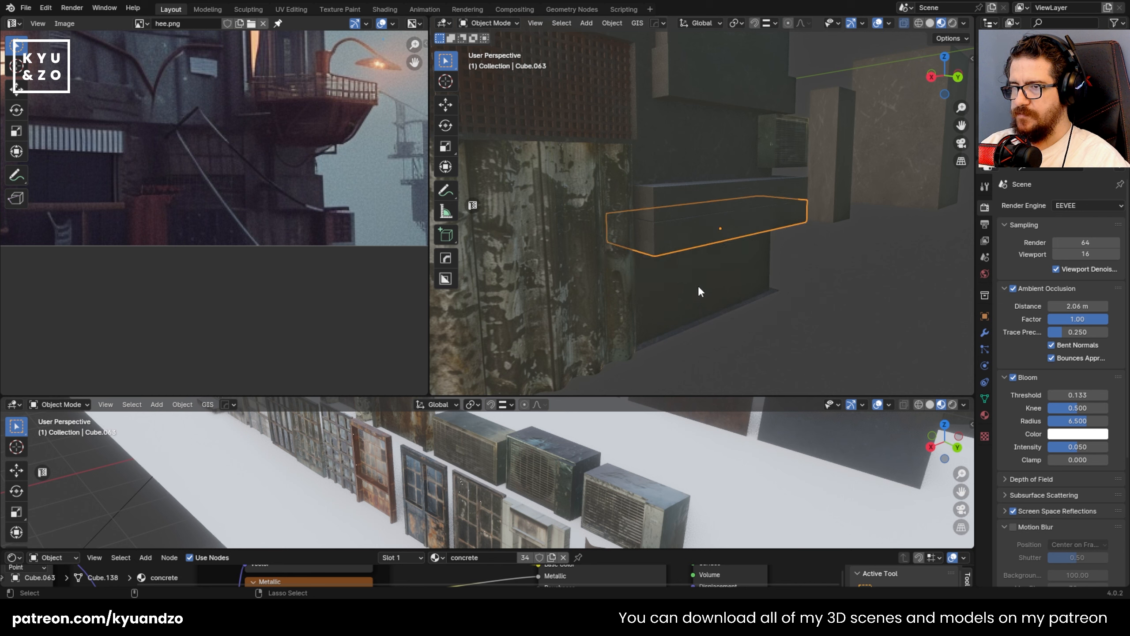
key(x)
click(694, 264)
- Duplicate the concrete slab about 0.334 m downward, repeat the spaced copy down the wall, and save the scene
click(689, 203)
key(shift+d)
key(z)
click(691, 254)
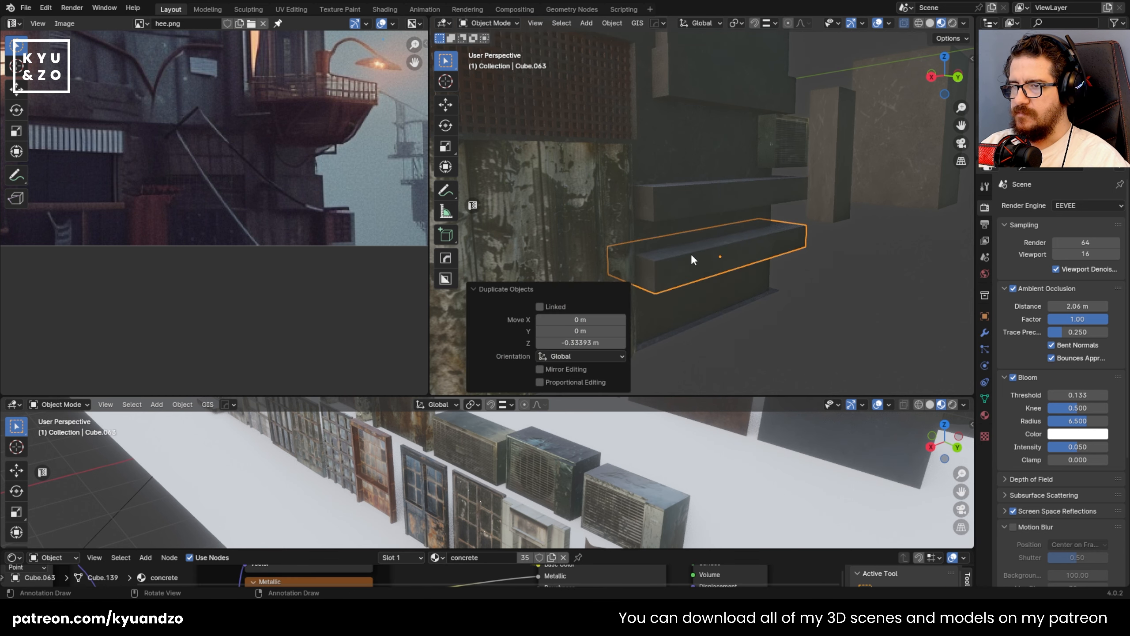
middle_drag(864, 291, 689, 226)
key(ctrl+s)
- Inspect the lower glass window, its ledge and the upper air conditioners on the building's facade
scroll(674, 242, up, 3)
scroll(519, 226, up, 2)
shift+middle_drag(519, 226, 667, 221)
click(656, 209)
click(712, 171)
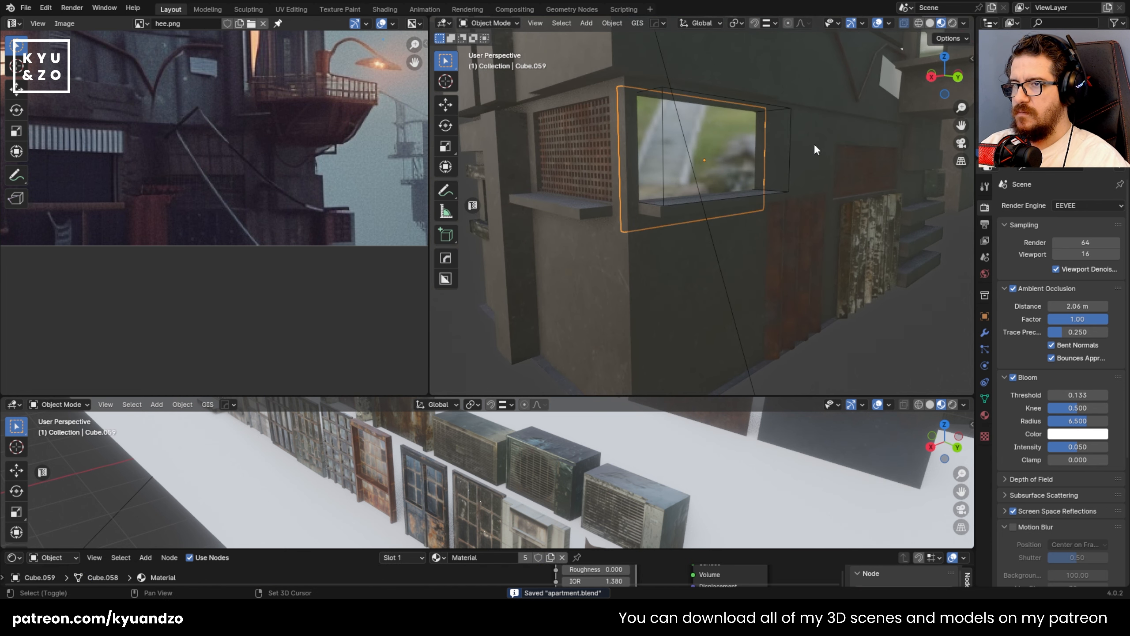
shift+middle_drag(814, 143, 674, 176)
click(676, 176)
click(763, 169)
click(711, 102)
middle_drag(711, 109, 696, 168)
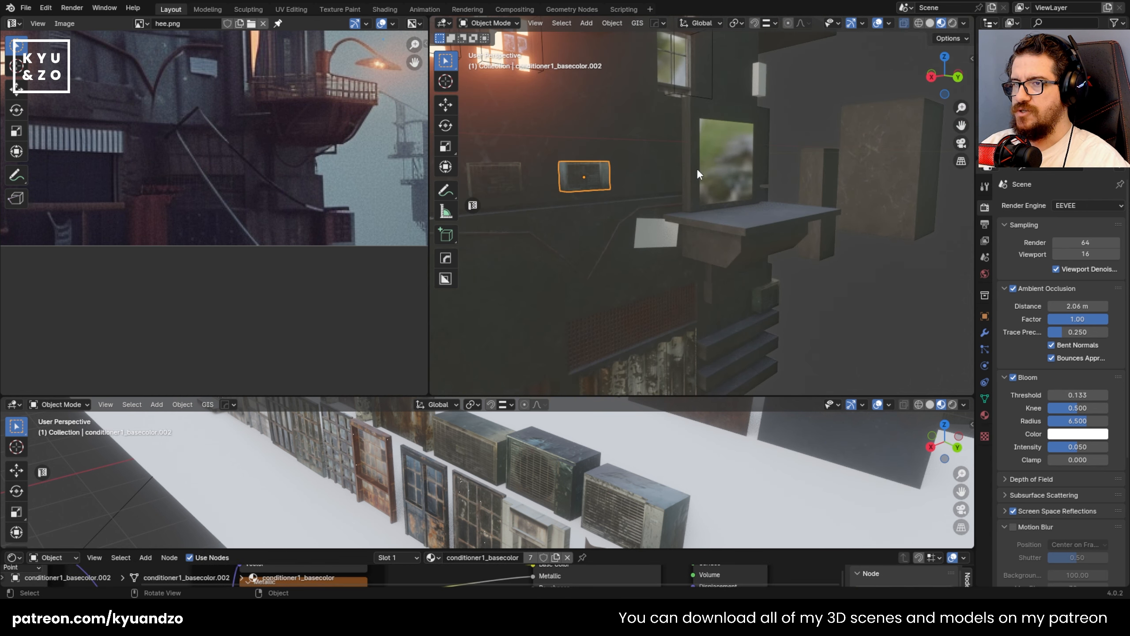
click(700, 168)
- Compare the reference image's lit windows, grille and awning with the model's corner facade
middle_drag(525, 273, 449, 231)
scroll(227, 202, down, 3)
scroll(323, 171, up, 4)
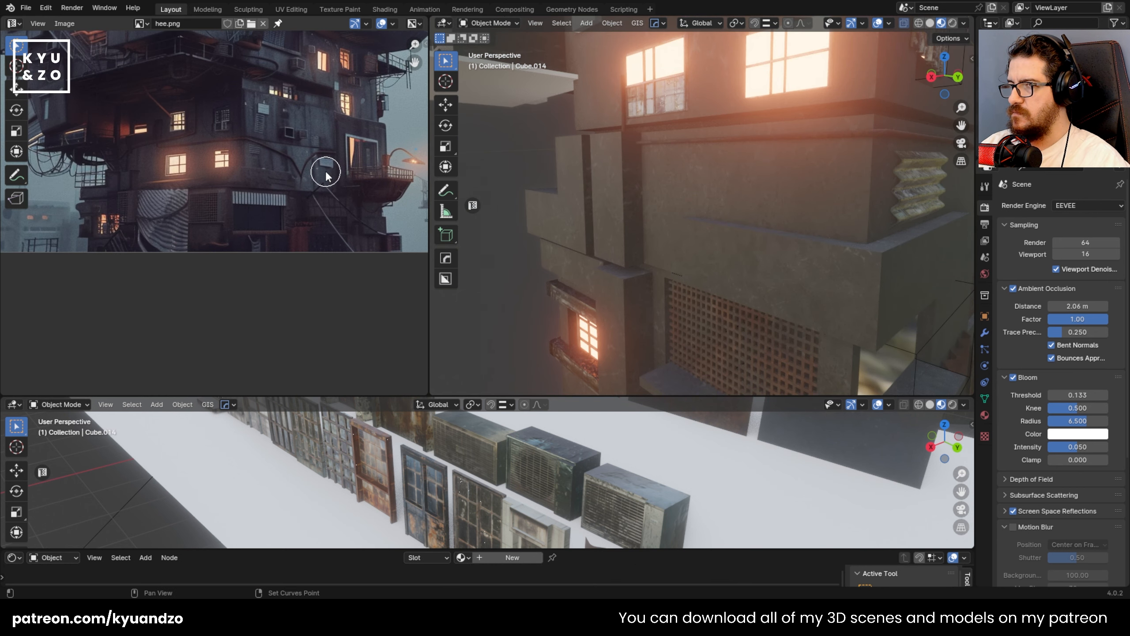
scroll(125, 196, up, 2)
shift+middle_drag(567, 233, 511, 214)
scroll(574, 172, down, 5)
scroll(574, 174, up, 4)
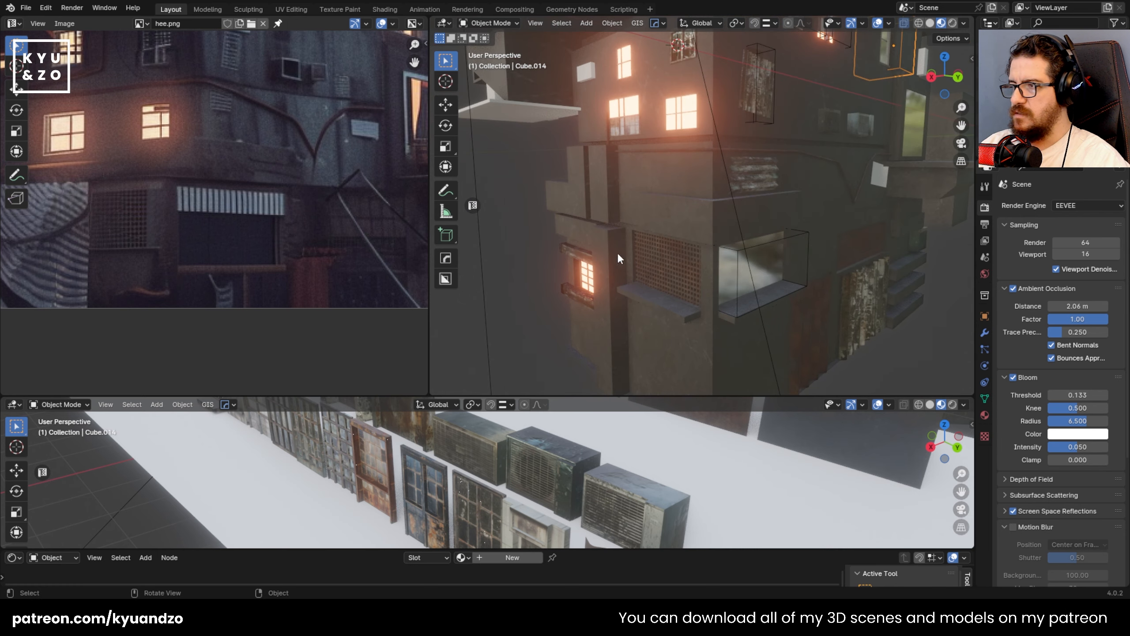
middle_drag(189, 169, 251, 254)
middle_drag(332, 199, 362, 193)
scroll(658, 172, up, 2)
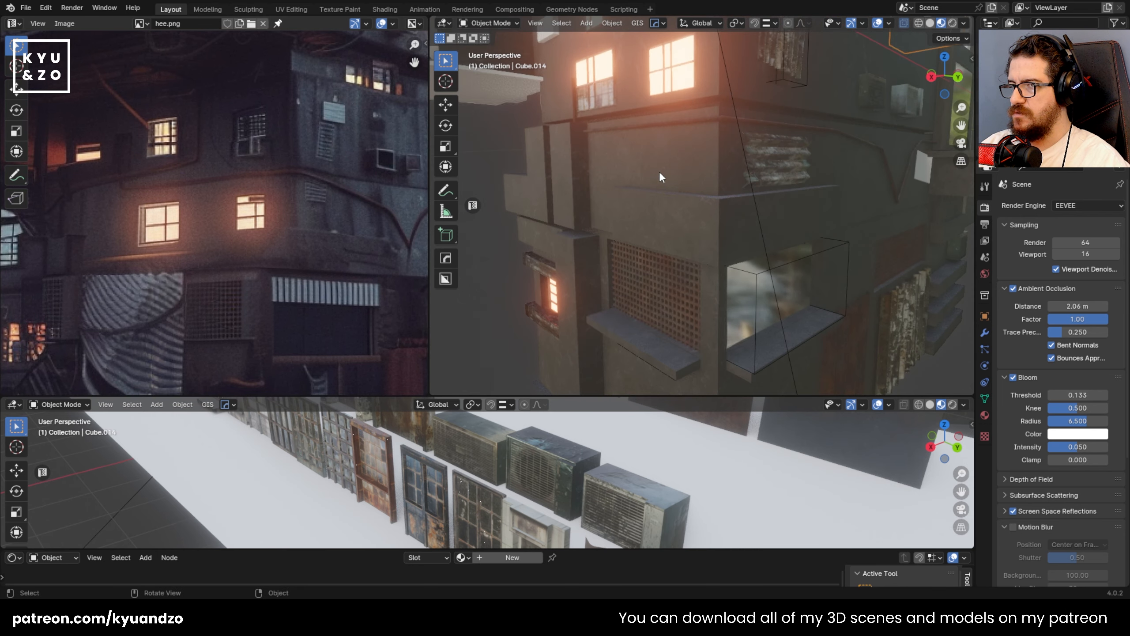
- Add a cube on the concrete wall below the lit windows, scale it down, and flatten it to 0.620 on Z
middle_drag(661, 175, 638, 234)
scroll(667, 231, down, 3)
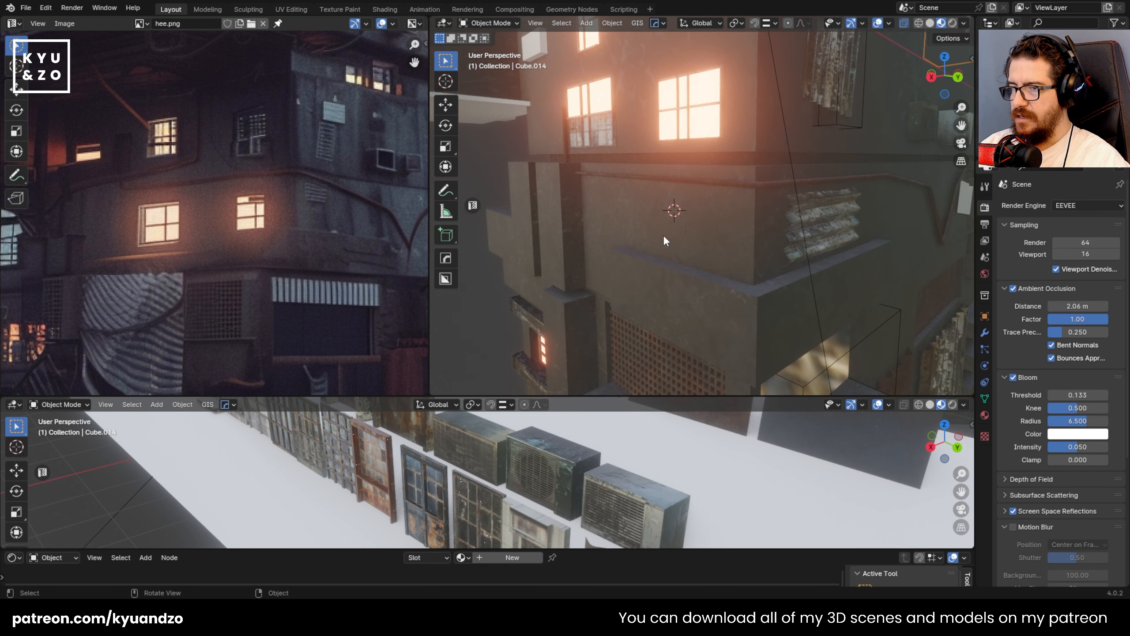
scroll(650, 215, up, 2)
key(shift+a)
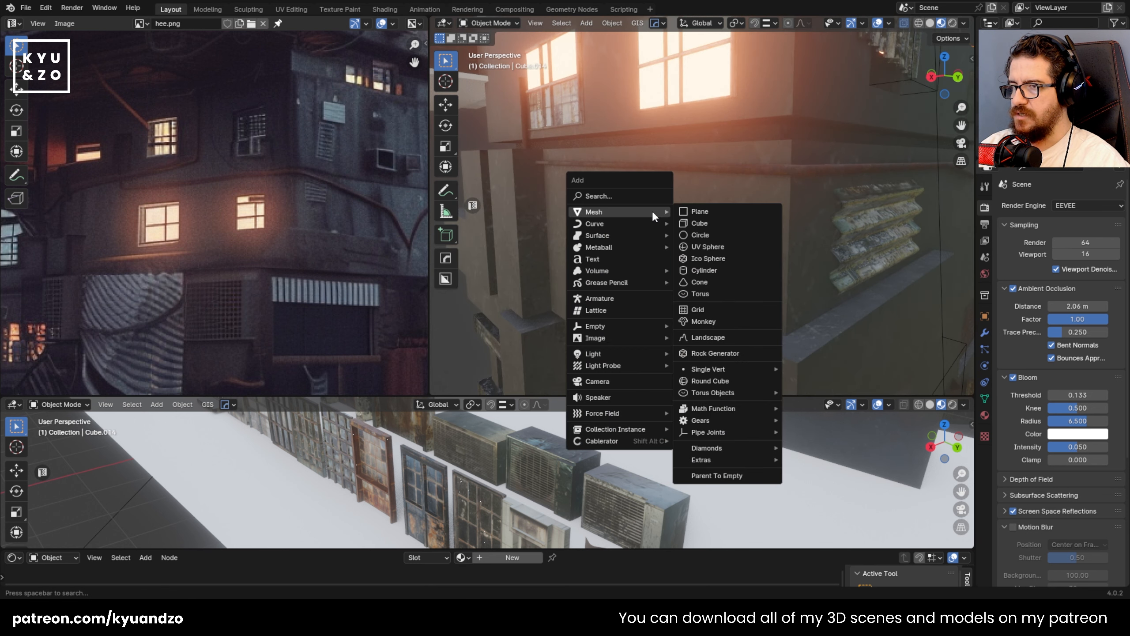
click(714, 219)
key(s)
click(730, 268)
- Adjust the flattened cube's height on the concrete wall below the lit windows by moving it along Z
key(g)
key(z)
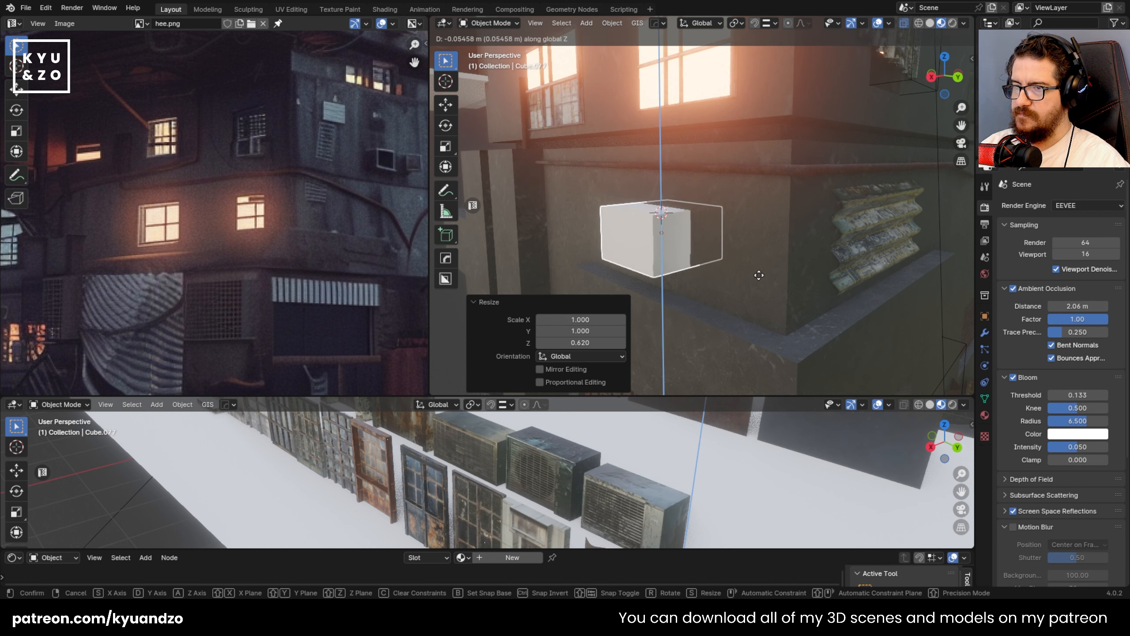
click(765, 272)
key(g)
key(z)
click(761, 204)
- Stretch the cube along the wall by 2.896 on Y and adjust its height on Z
key(s)
key(y)
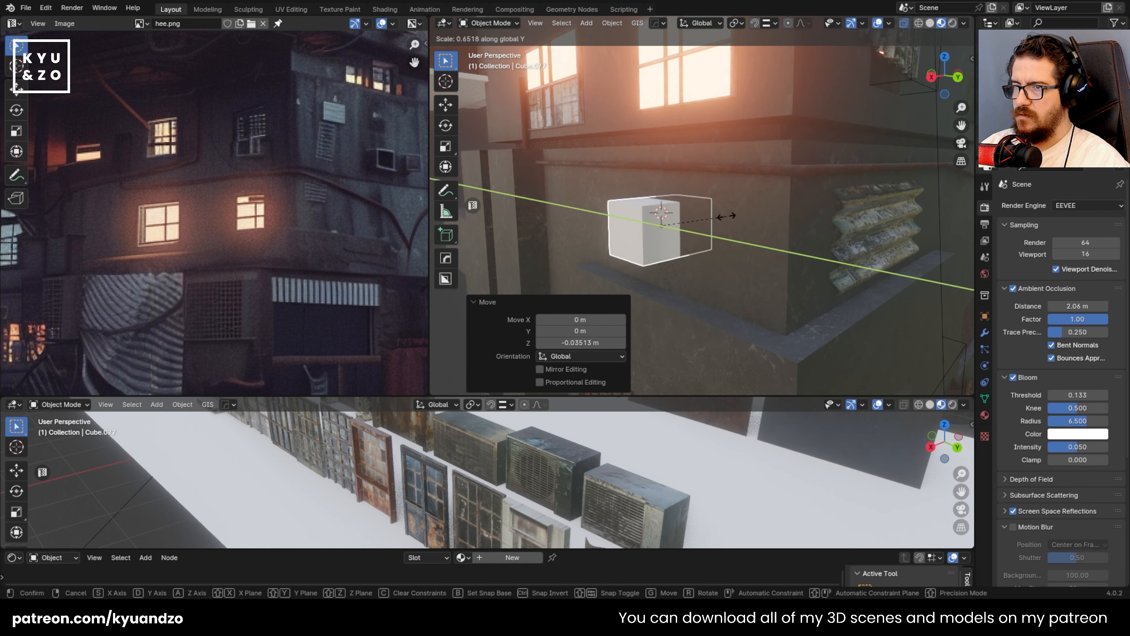
key(y)
click(823, 286)
key(s)
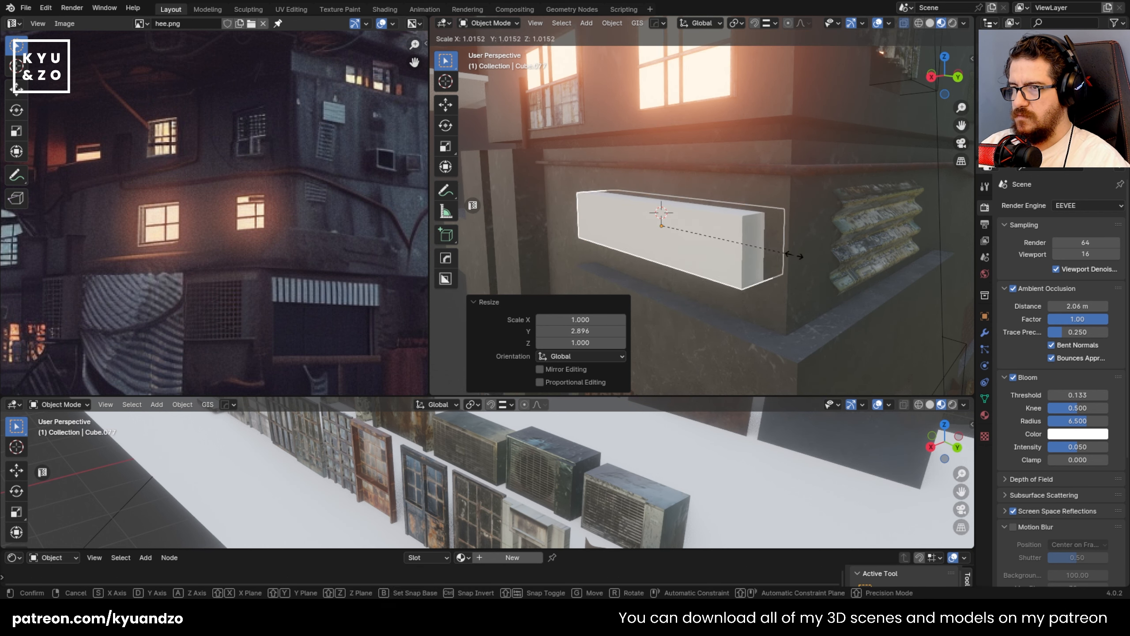
key(z)
click(830, 267)
- Cut the cube out of the concrete building with a non-destructive Boolean difference to form a rectangular recess
click(640, 234)
shift+click(566, 225)
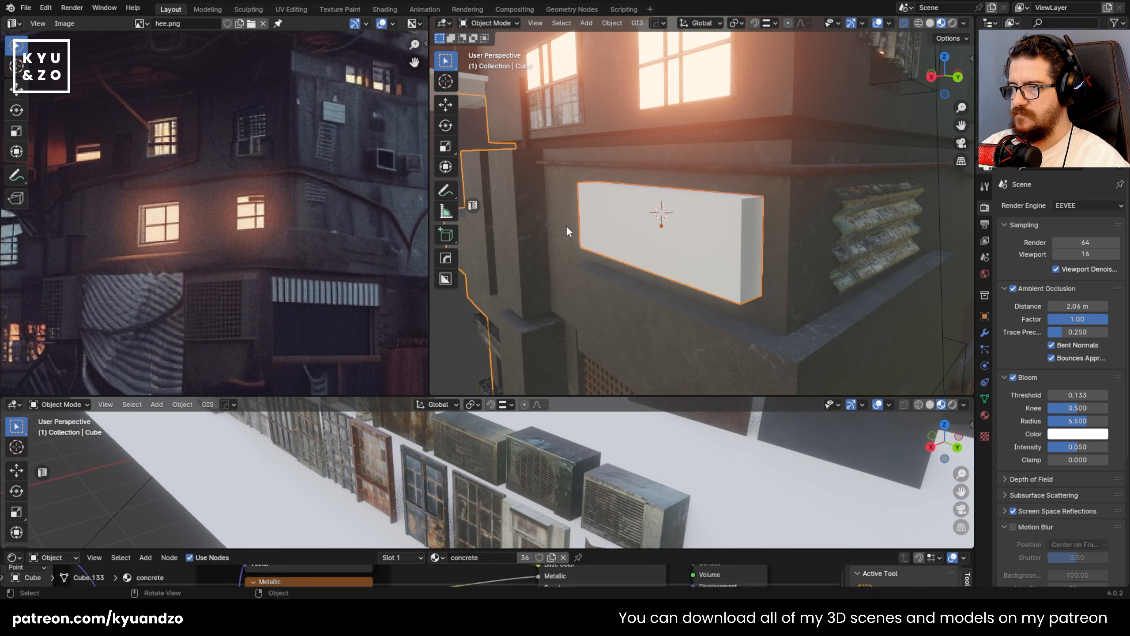
key(ctrl+shift+b)
click(507, 134)
click(605, 184)
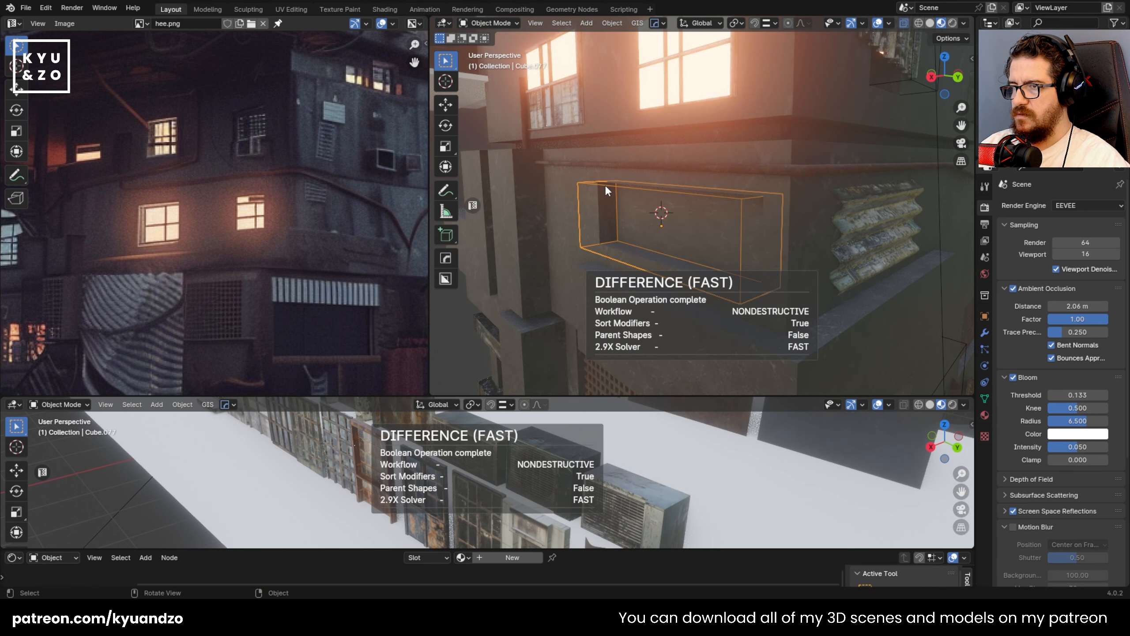
- Scale the recess cutter by 1.515 on X and shift it -0.020745 m along Y
key(s)
key(y)
click(828, 165)
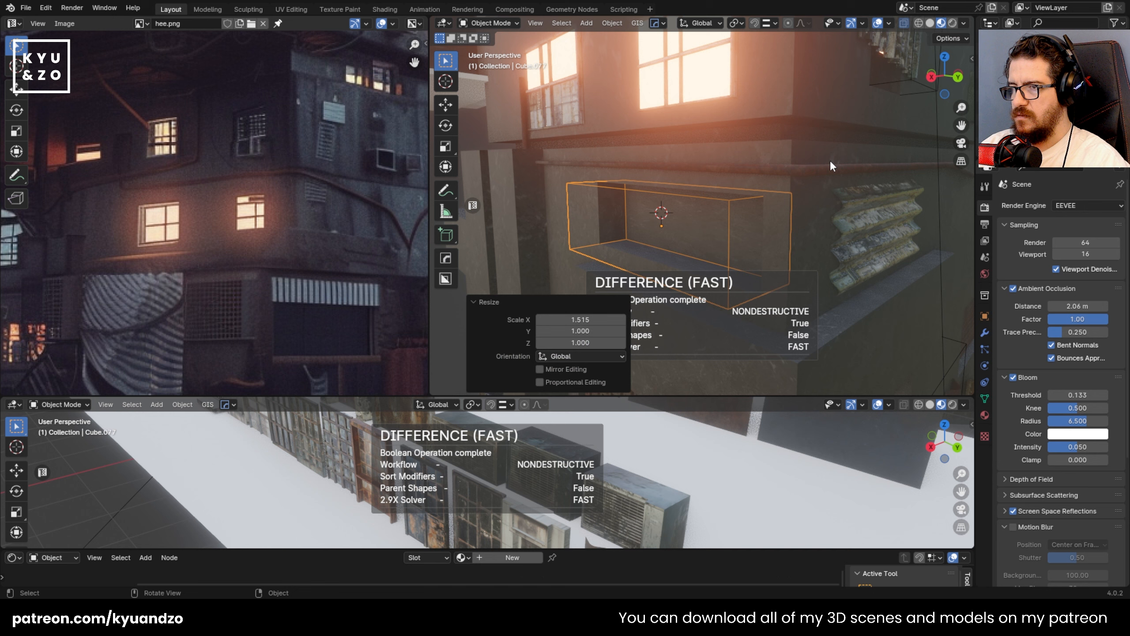
middle_drag(829, 160, 757, 205)
scroll(758, 214, up, 1)
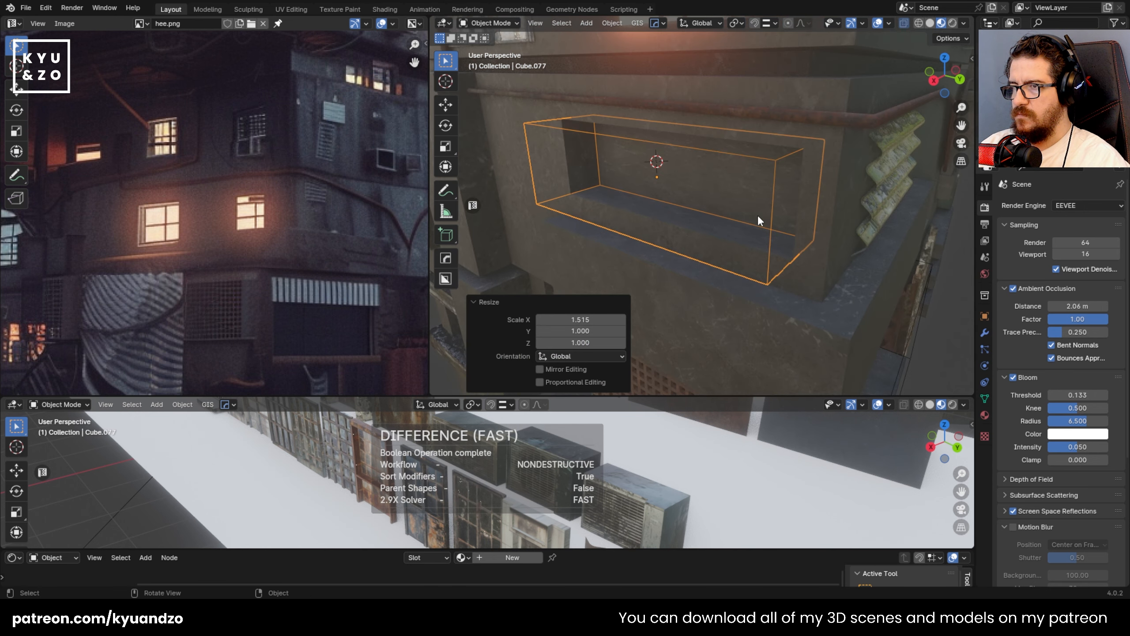
key(g)
key(y)
click(782, 219)
shift+middle_drag(598, 222, 587, 138)
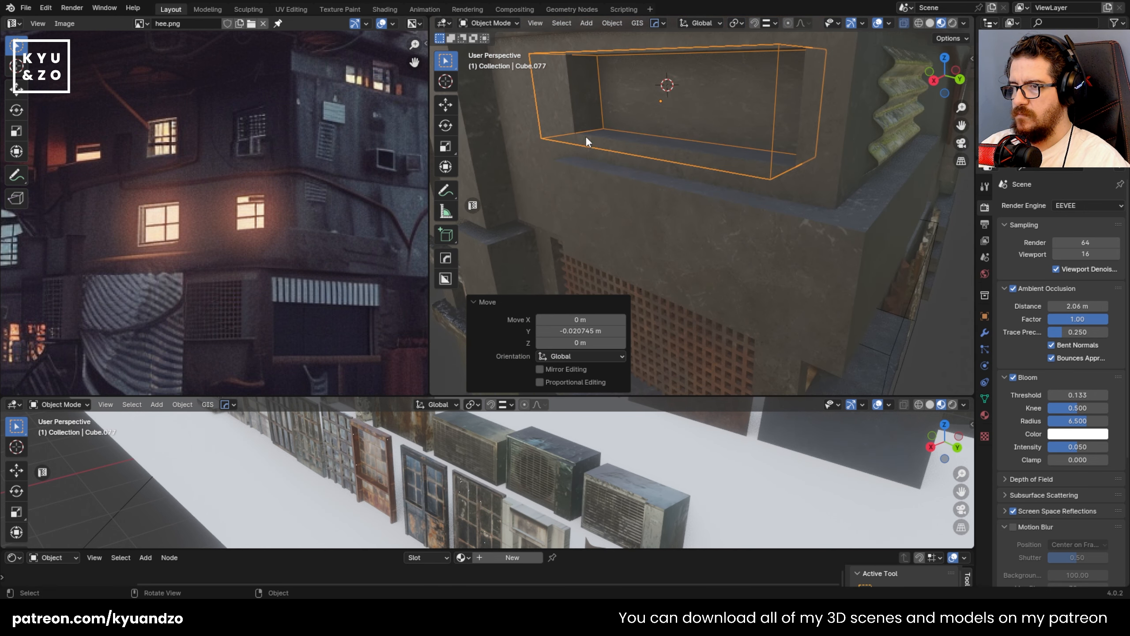
- Duplicate the window2_basecolor window from the row of asset models
scroll(614, 191, down, 4)
click(662, 285)
mouse_move(661, 286)
shift+middle_down()
mouse_move(591, 178)
mouse_move(611, 176)
mouse_move(661, 279)
shift+middle_up()
scroll(678, 243, up, 6)
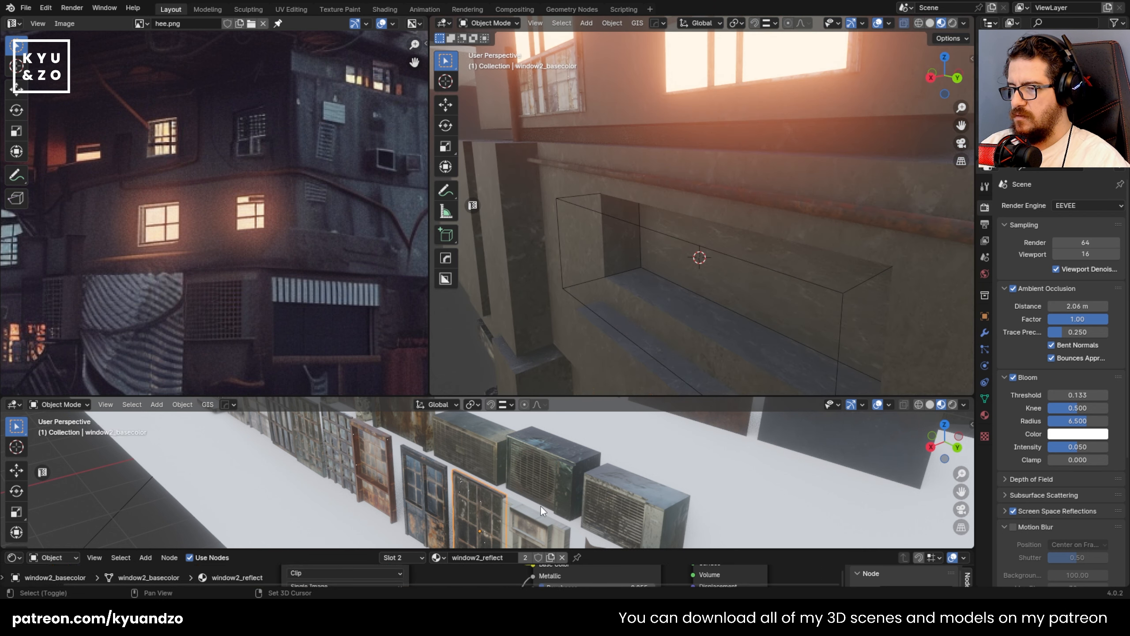
middle_drag(540, 505, 574, 489)
key(shift+d)
click(521, 466)
- Bring the window copy to the wall recess, resize it, and lower it 0.2572 m on Z
key(g)
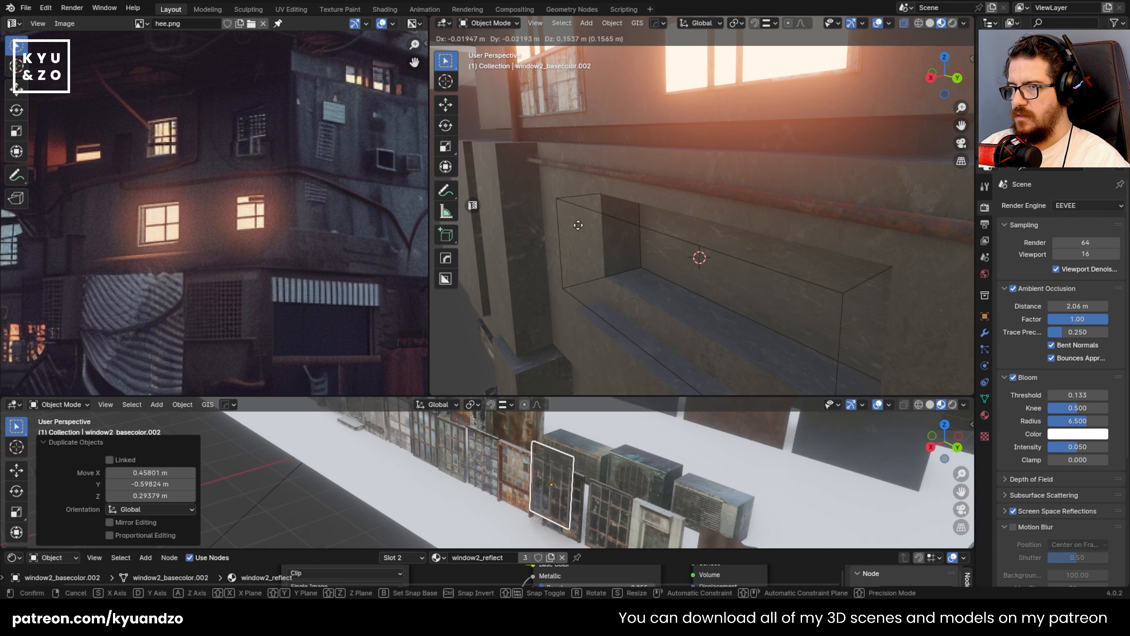
click(870, 306)
key(s)
click(678, 119)
key(g)
key(a)
click(687, 310)
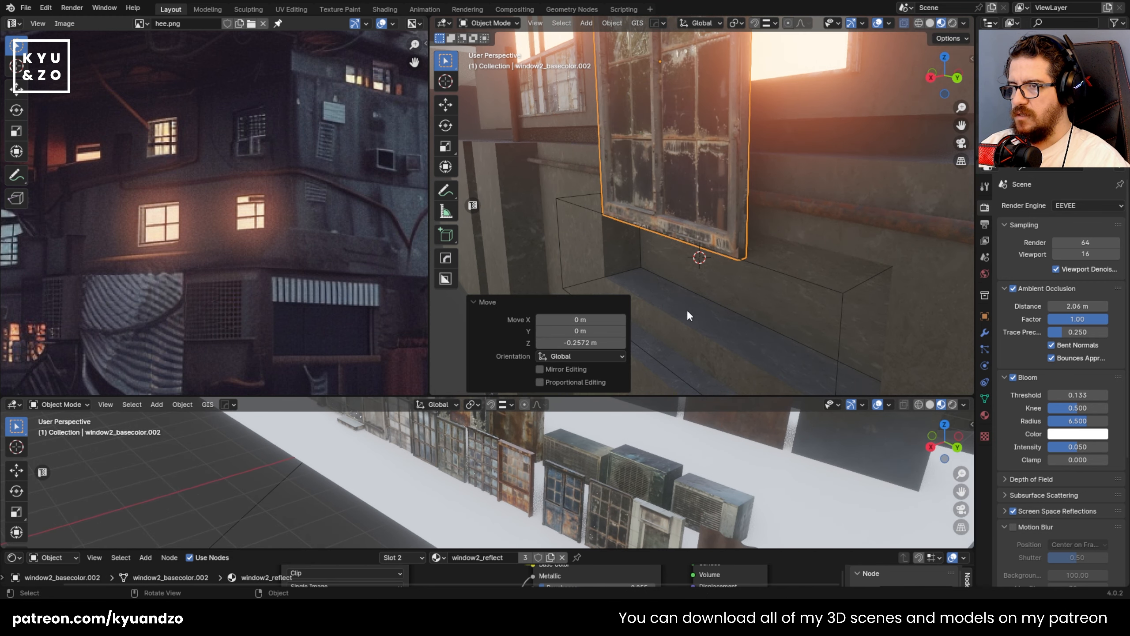
- Copy the recess cutter's location to the window copy and rotate the window -90° about X
shift+click(578, 203)
key(ctrl+c)
click(575, 205)
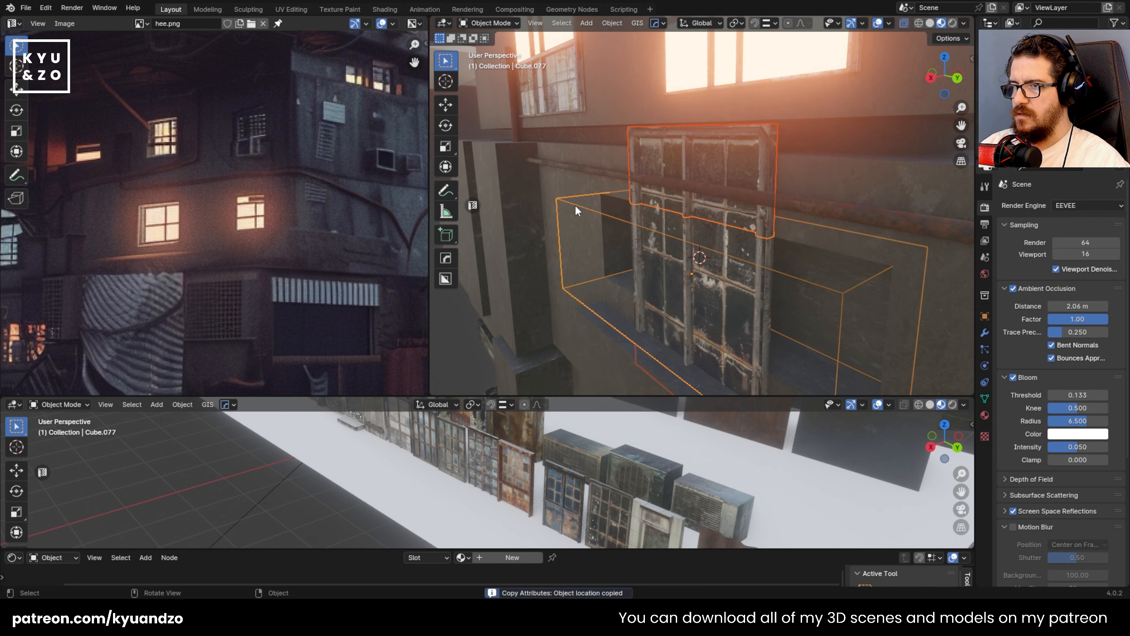
click(645, 200)
text(rx-90)
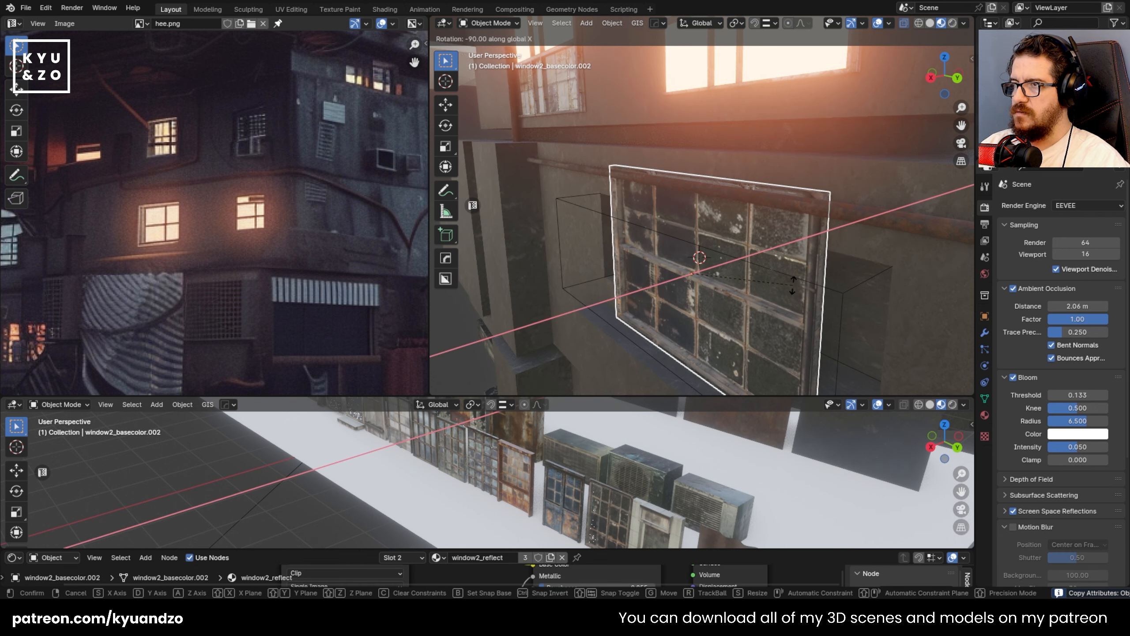
key(Return)
- Slide the rotated window along the X and Y axes to set it inside the wall recess
key(g)
key(y)
click(801, 280)
key(g)
key(x)
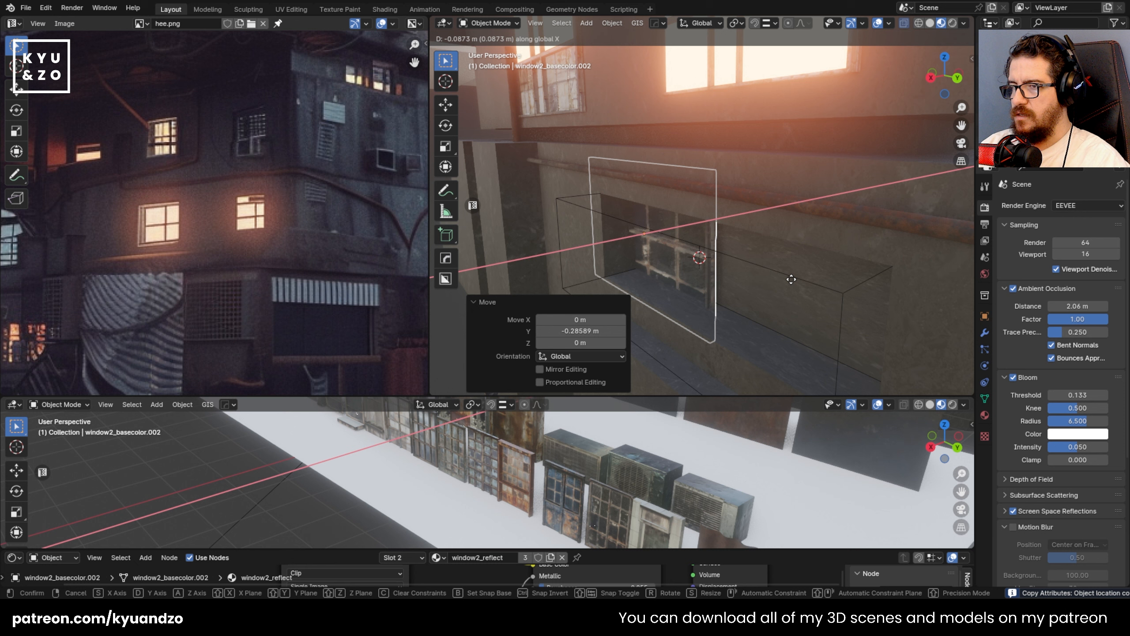
key(y)
click(798, 311)
key(g)
key(x)
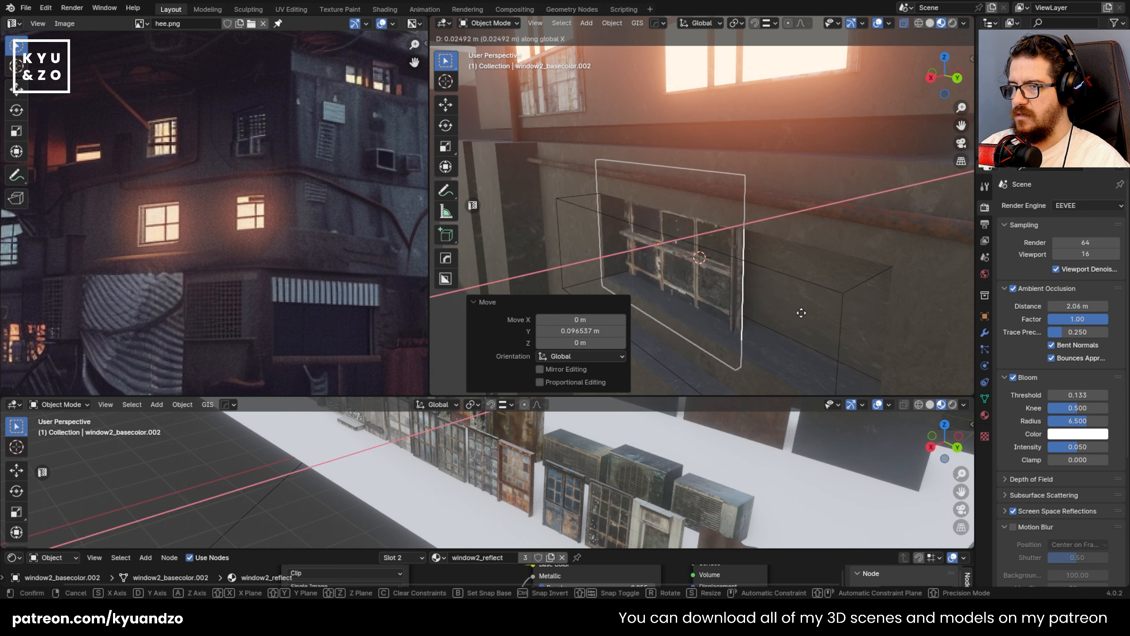
click(798, 314)
key(g)
key(x)
key(y)
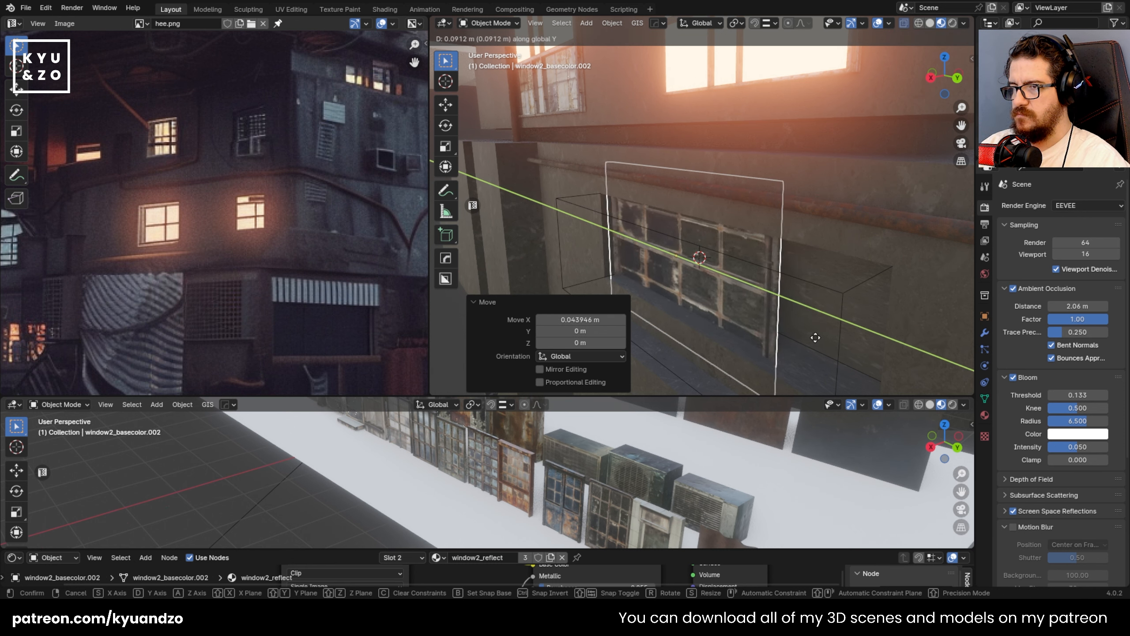
click(814, 337)
- Scale the window by 0.659 and 1.003 to fit the recess height, and raise it 0.004802 m
middle_drag(789, 323, 839, 246)
key(s)
click(830, 268)
key(s)
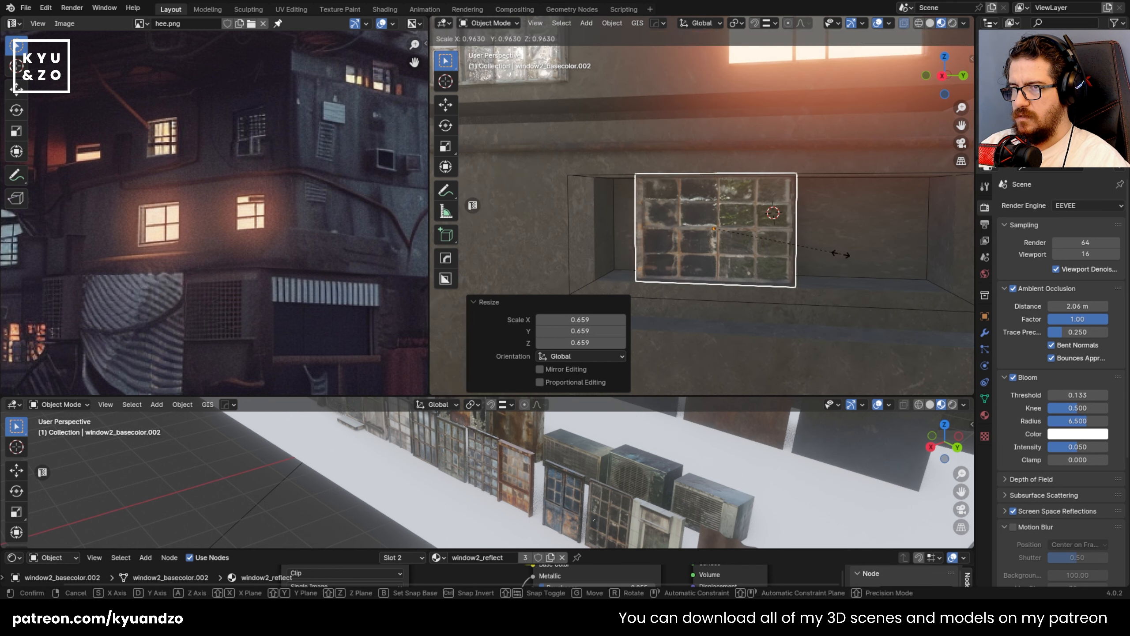
click(841, 254)
key(g)
key(z)
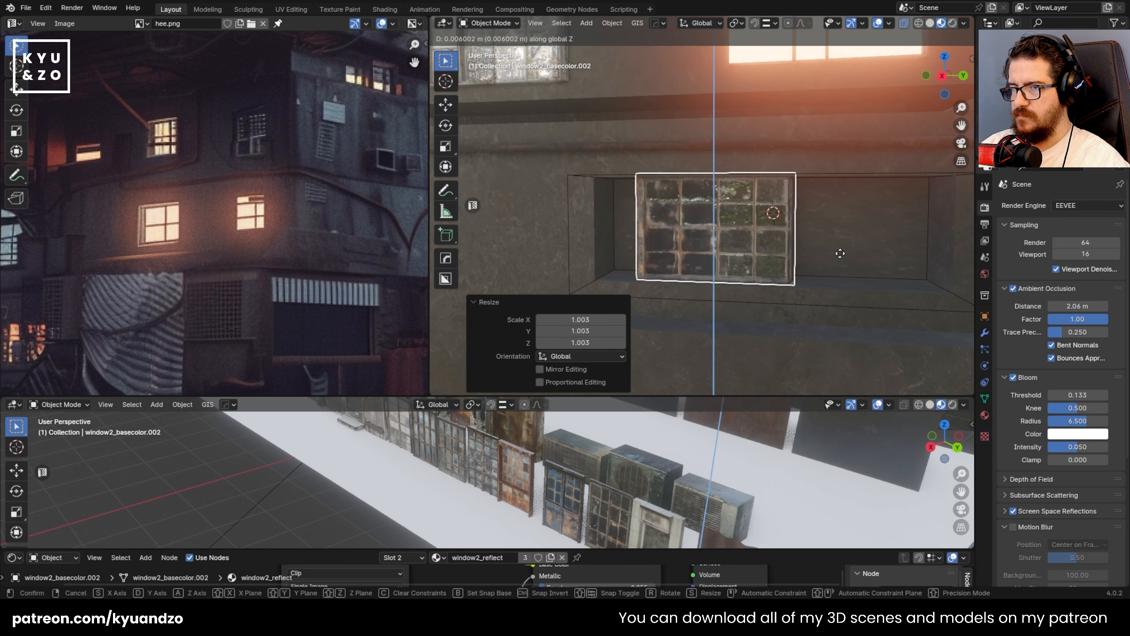
click(840, 253)
- Shift the window to one end of the recess and duplicate it 0.31805 m along Y beside it
key(g)
key(y)
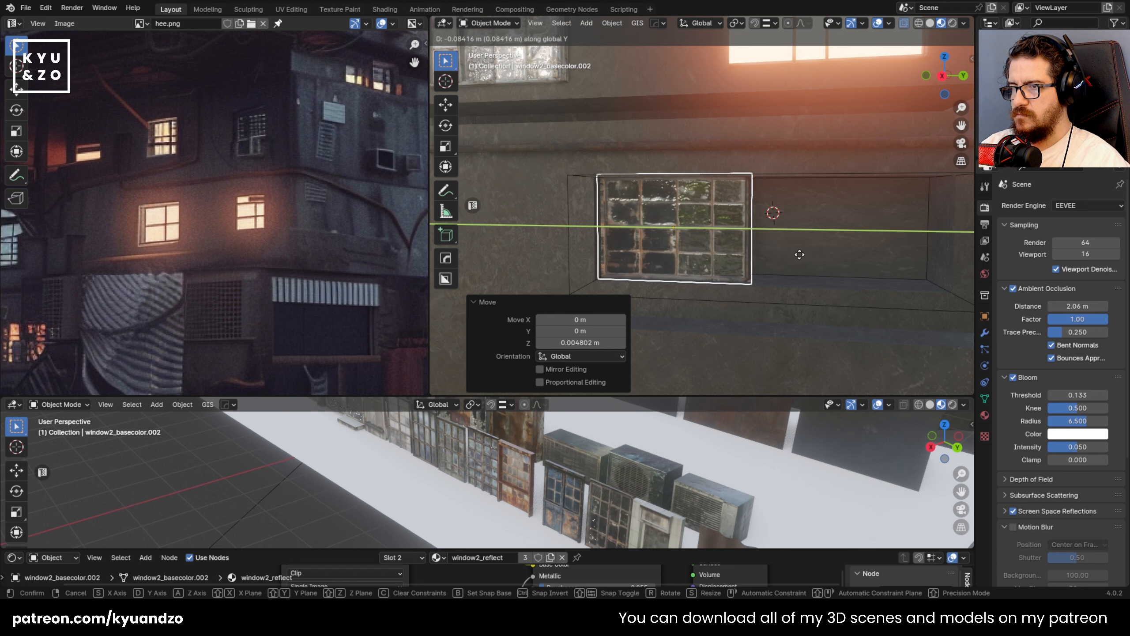
click(799, 255)
key(shift+d)
key(y)
click(819, 243)
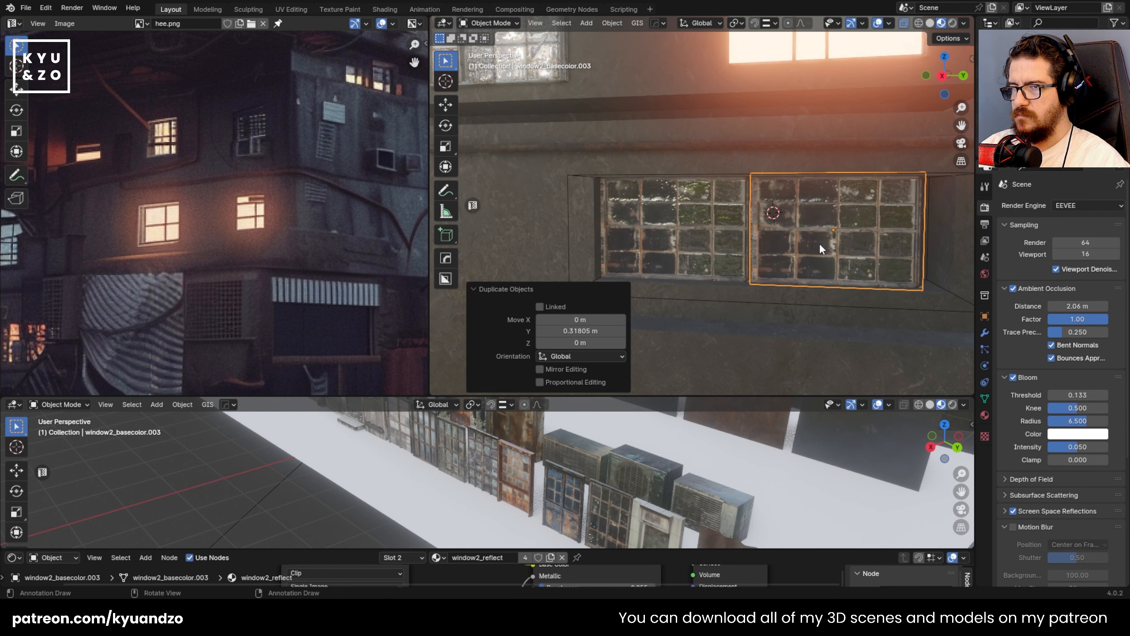
- Move both windows along Y, enlarge them by 1.046 and 1.037 to fill the recess, and save the scene
middle_drag(819, 243, 693, 250)
shift+click(579, 241)
key(g)
key(y)
click(582, 241)
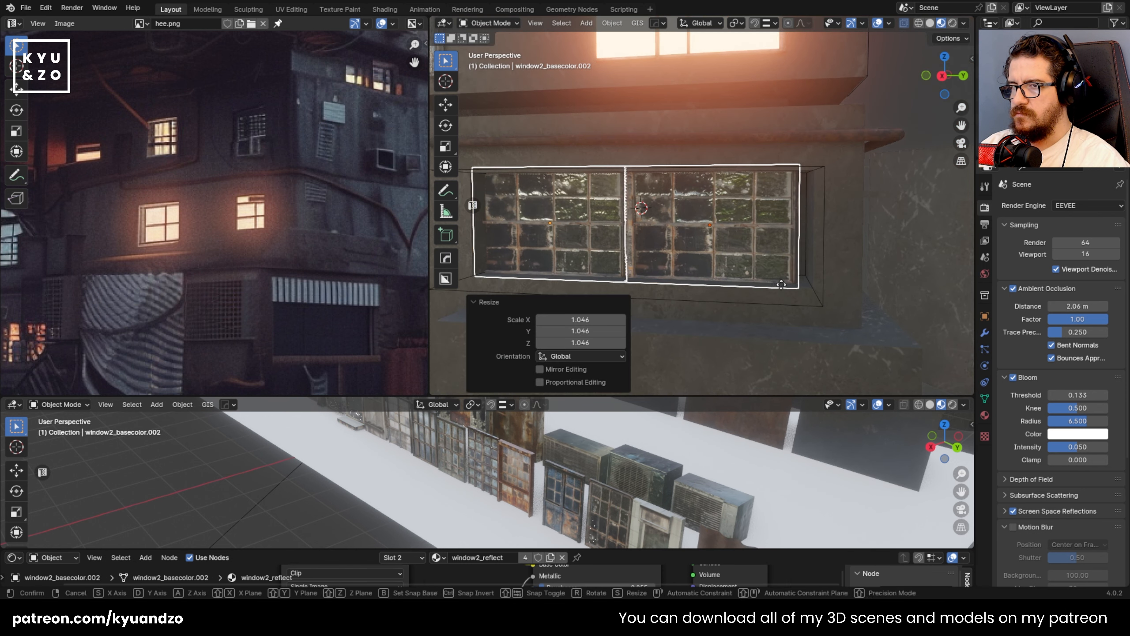
key(s)
click(793, 291)
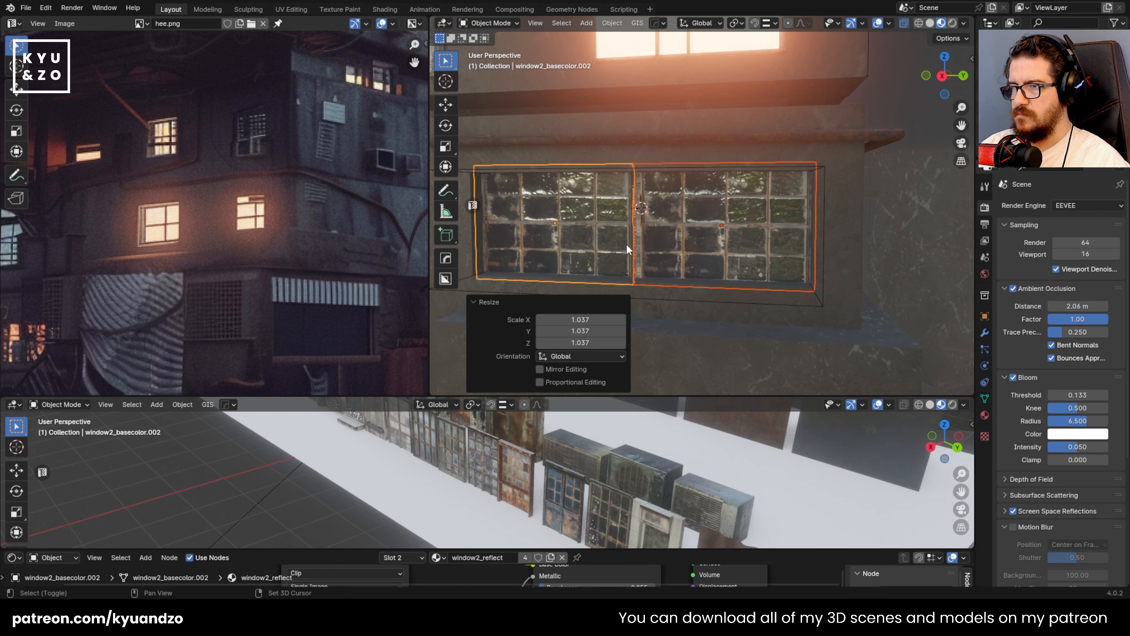
click(563, 270)
mouse_move(628, 251)
middle_down()
mouse_move(663, 243)
mouse_move(659, 265)
mouse_move(650, 256)
middle_up()
key(ctrl+s)
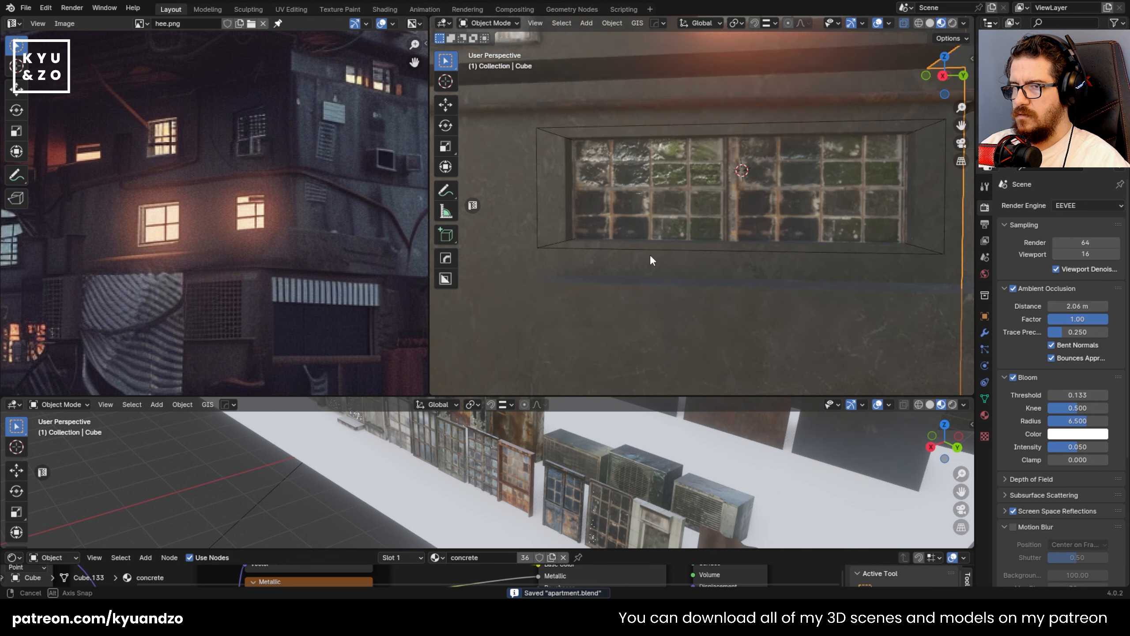
- Open the second window's mesh for editing and select its two glass faces
key(shift+grave)
key(w)
key(w)
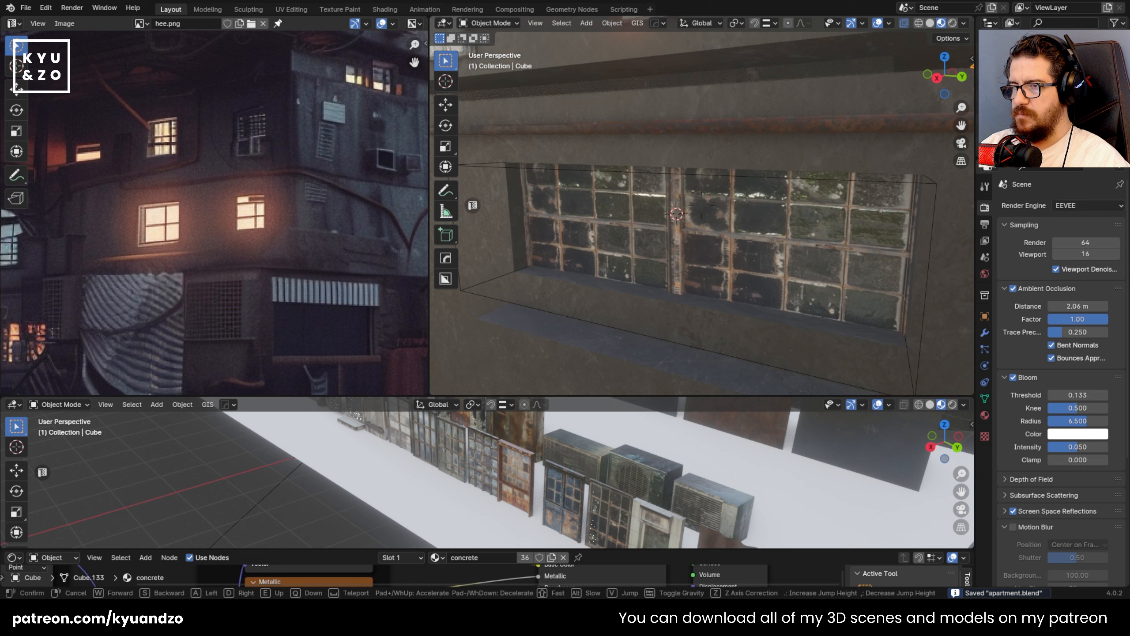
click(585, 263)
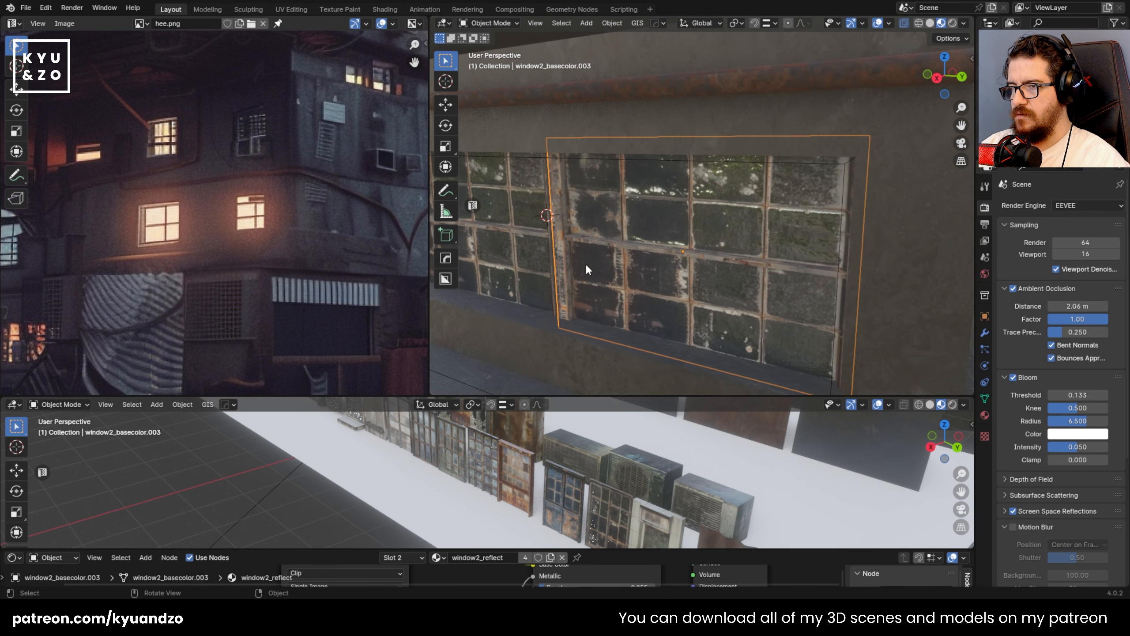
key(Tab)
click(595, 315)
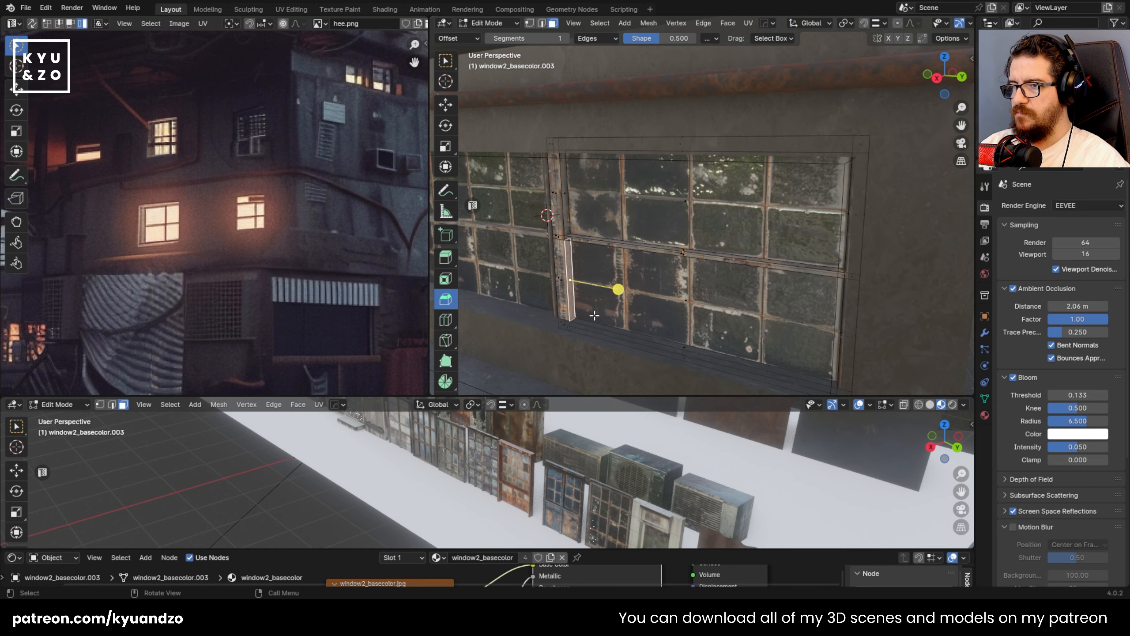
click(633, 279)
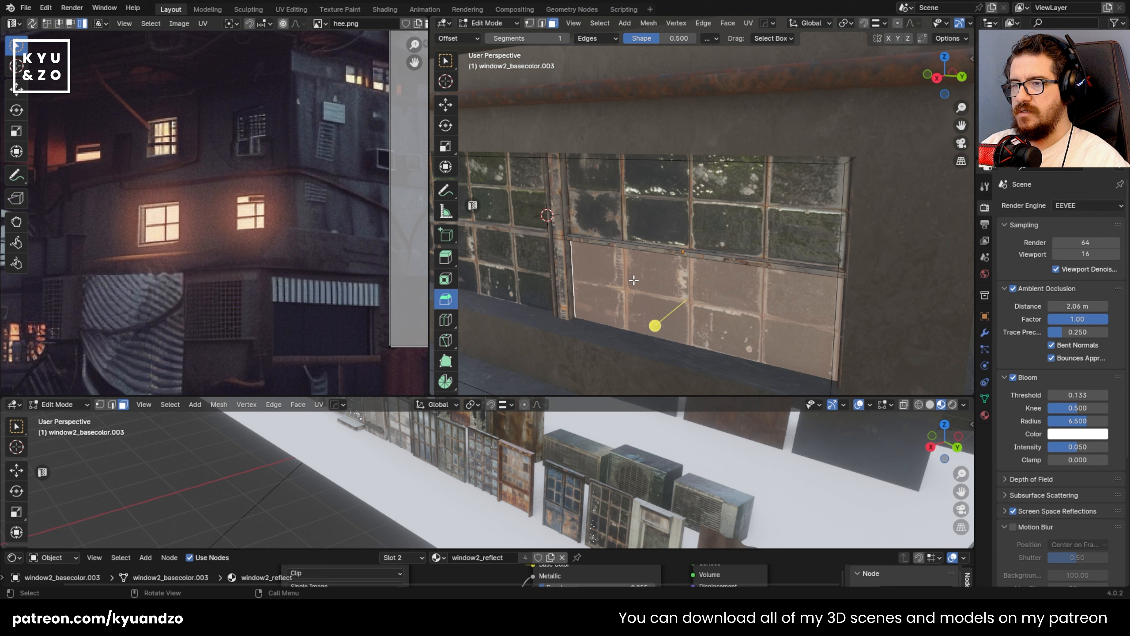
shift+click(644, 218)
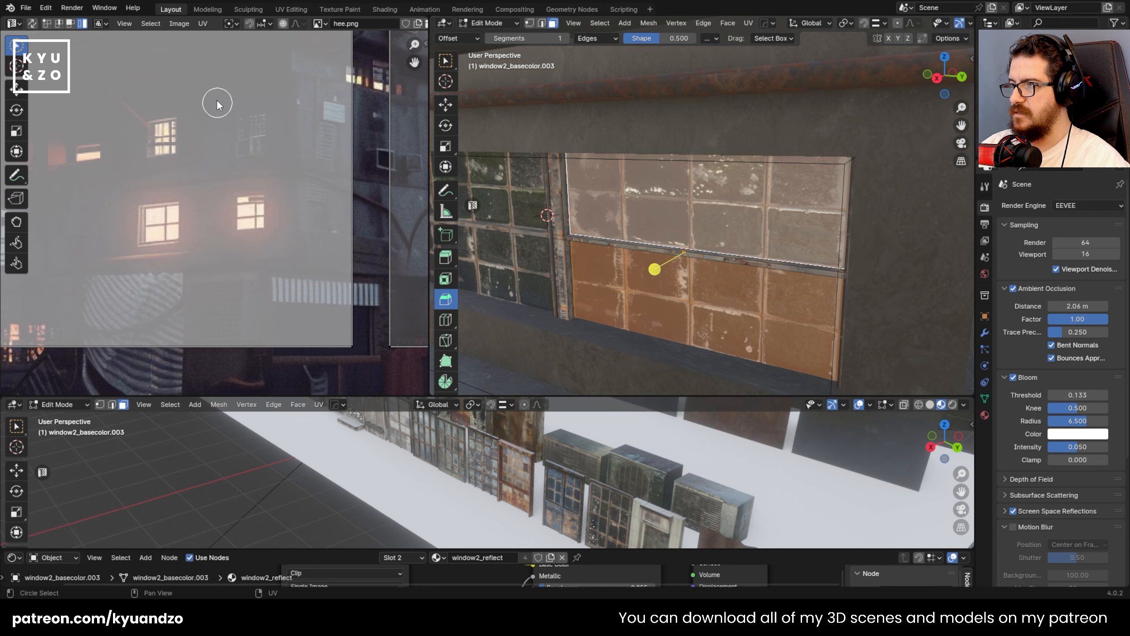
- Show window2_basecolor.jpg in the UV editor behind the selected glass faces' UVs
click(319, 23)
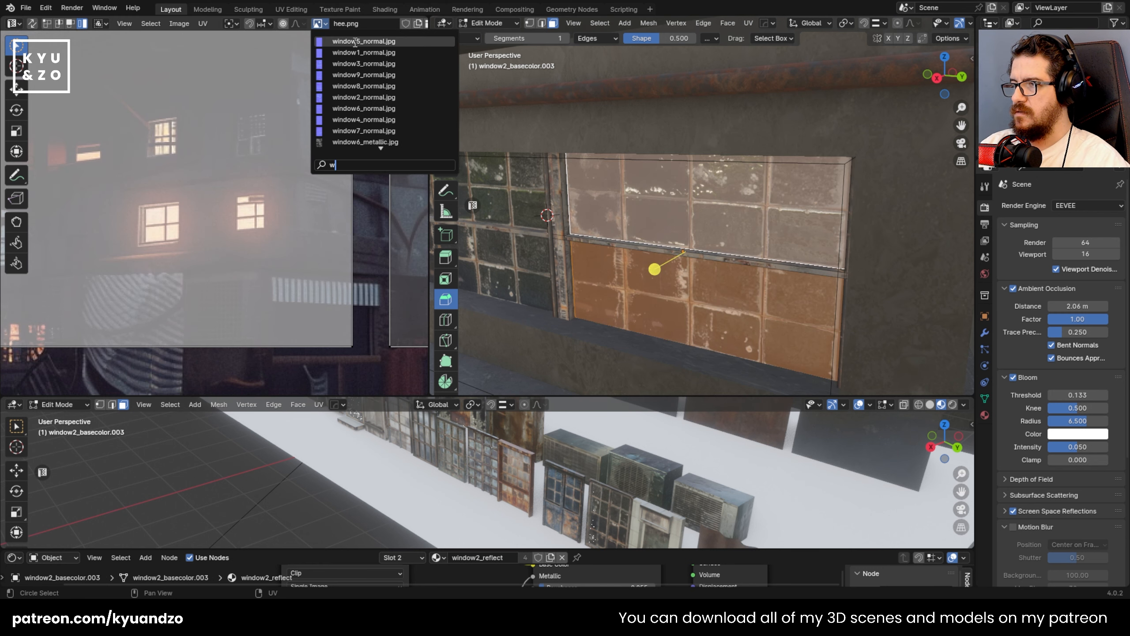
click(348, 63)
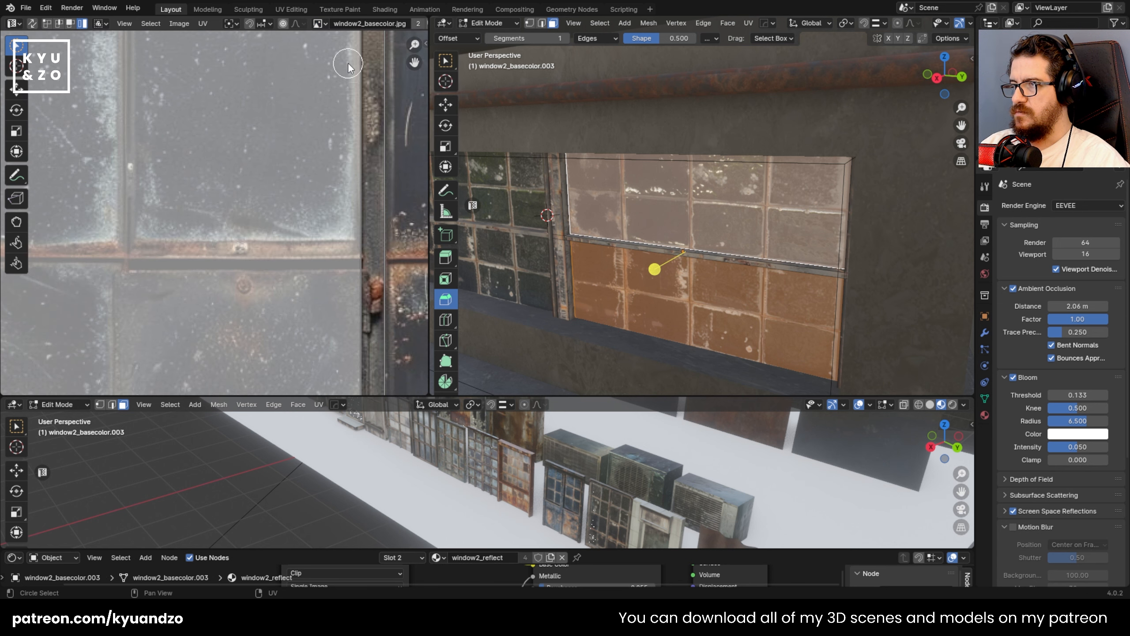
scroll(269, 232, down, 4)
scroll(264, 232, up, 6)
scroll(265, 232, down, 3)
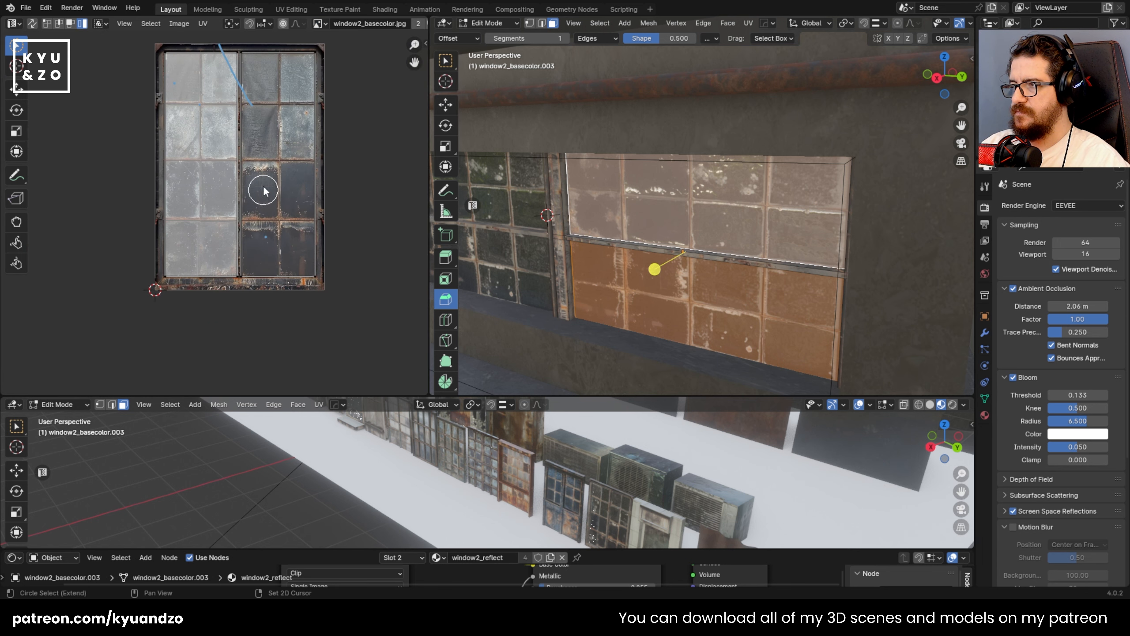
middle_drag(264, 189, 268, 231)
- Shrink the UVs of the second window's lower glass face and place them inside the texture's second-row, third-column pane
key(a)
scroll(287, 236, up, 1)
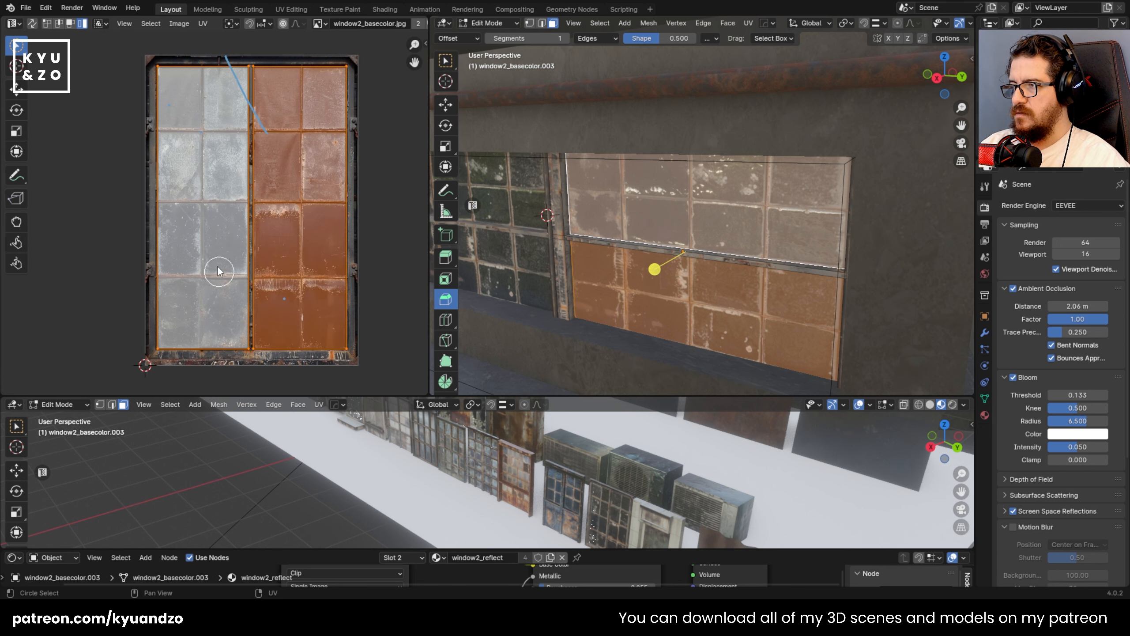
key(alt+a)
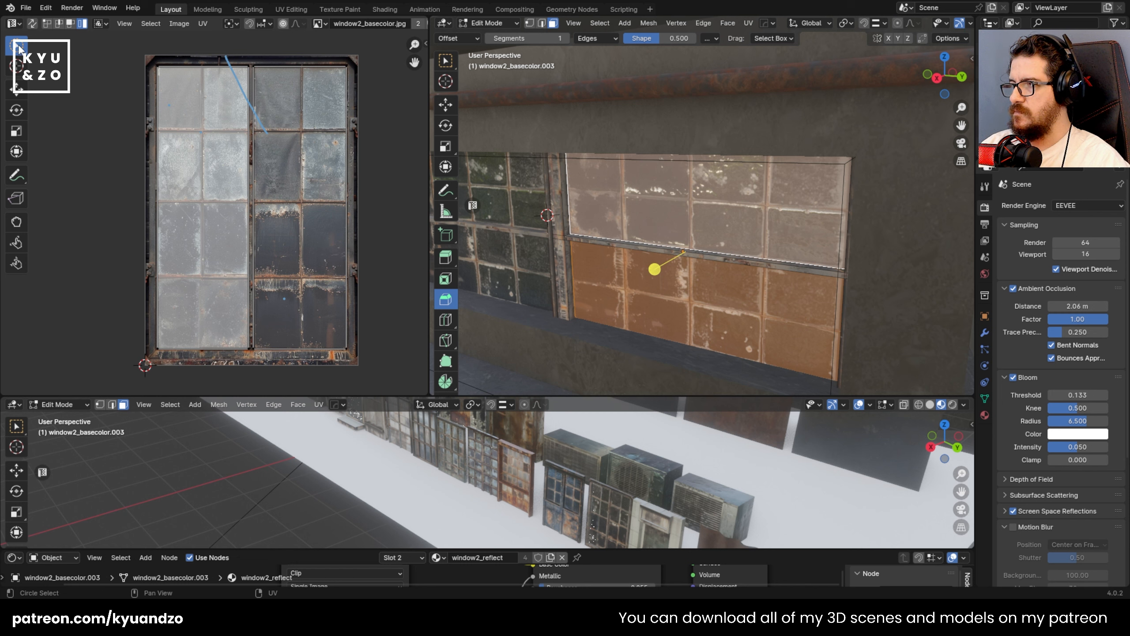
drag(18, 47, 57, 82)
click(286, 181)
key(s)
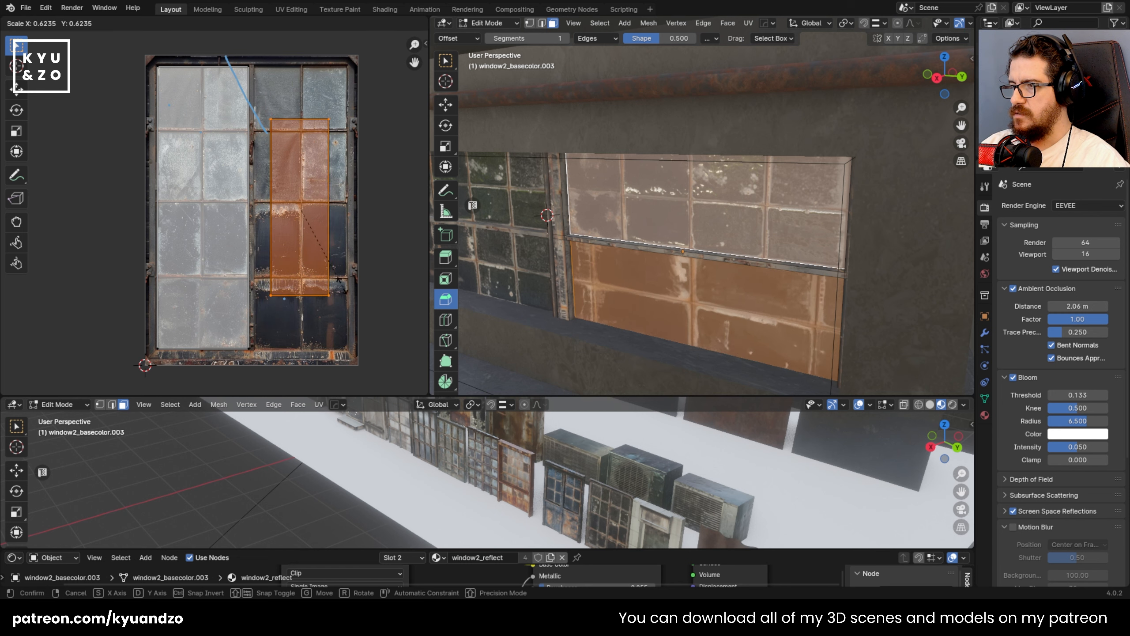
click(310, 271)
key(g)
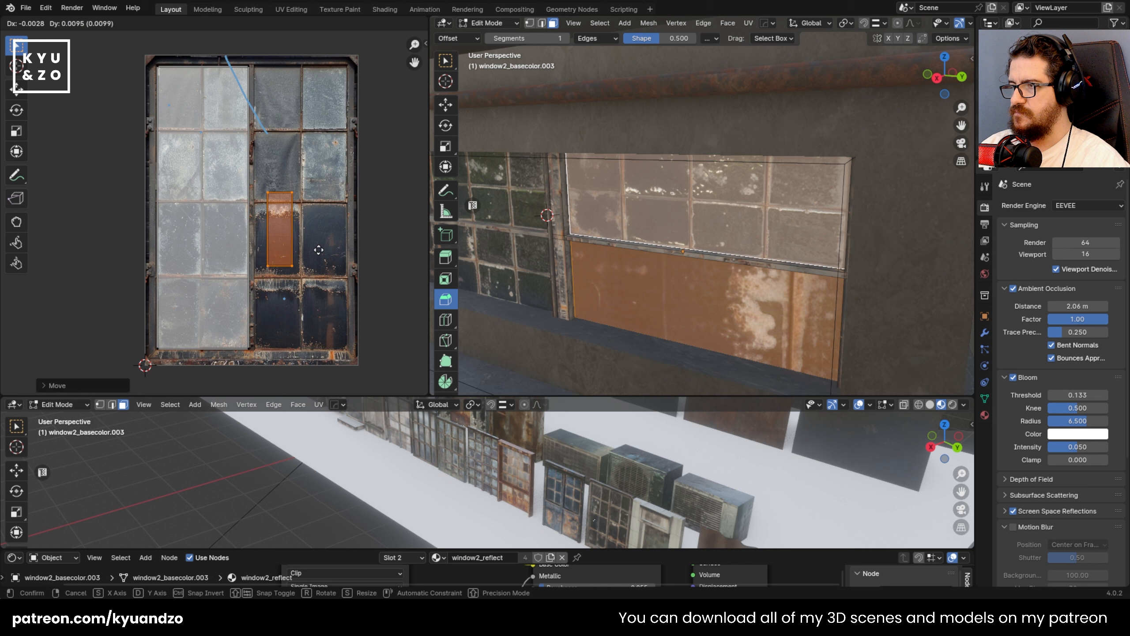
click(327, 202)
key(s)
click(334, 206)
key(Tab)
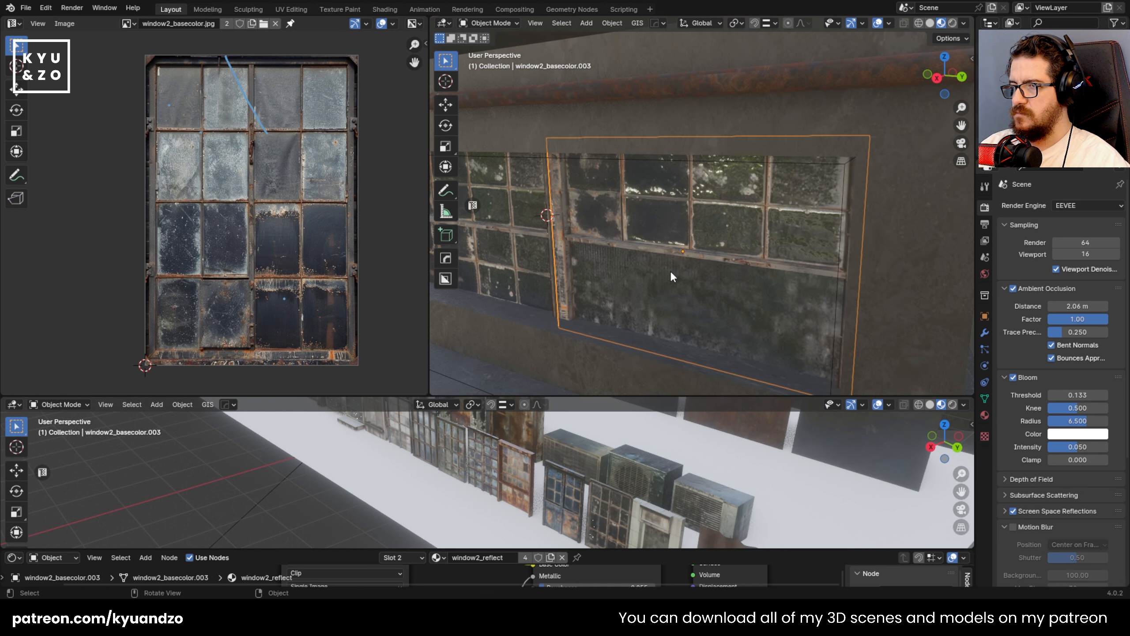
key(Tab)
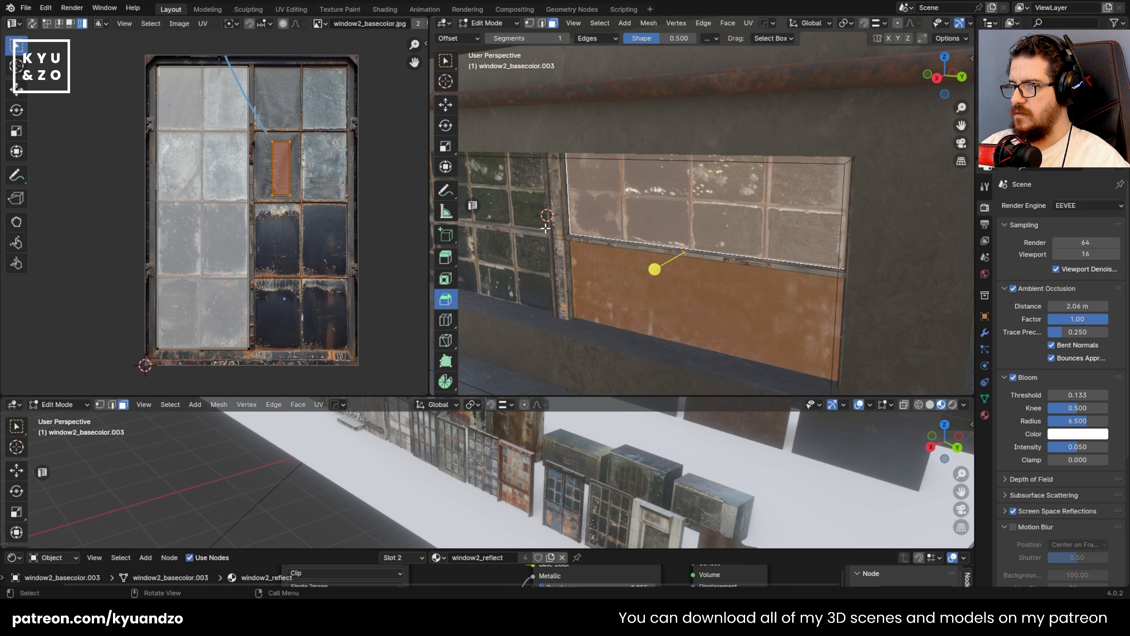
key(Tab)
- Edit the first window and fit its lower glass face's UVs over the two middle panes of the texture's second column
click(523, 220)
shift+middle_drag(525, 220, 667, 216)
key(Tab)
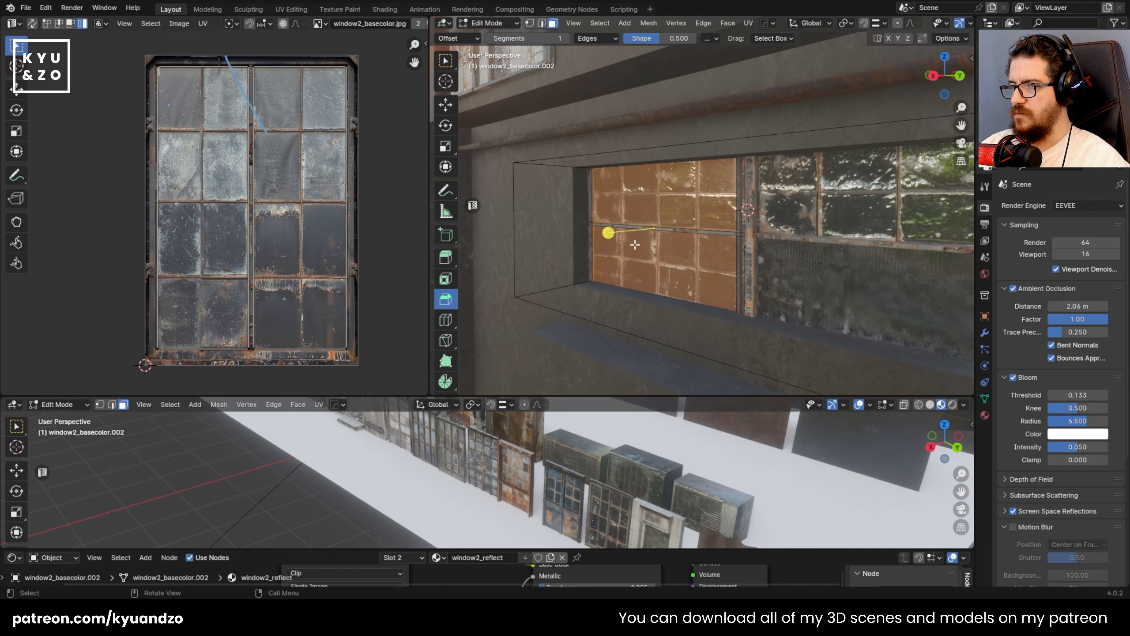
click(634, 248)
click(642, 195)
click(627, 271)
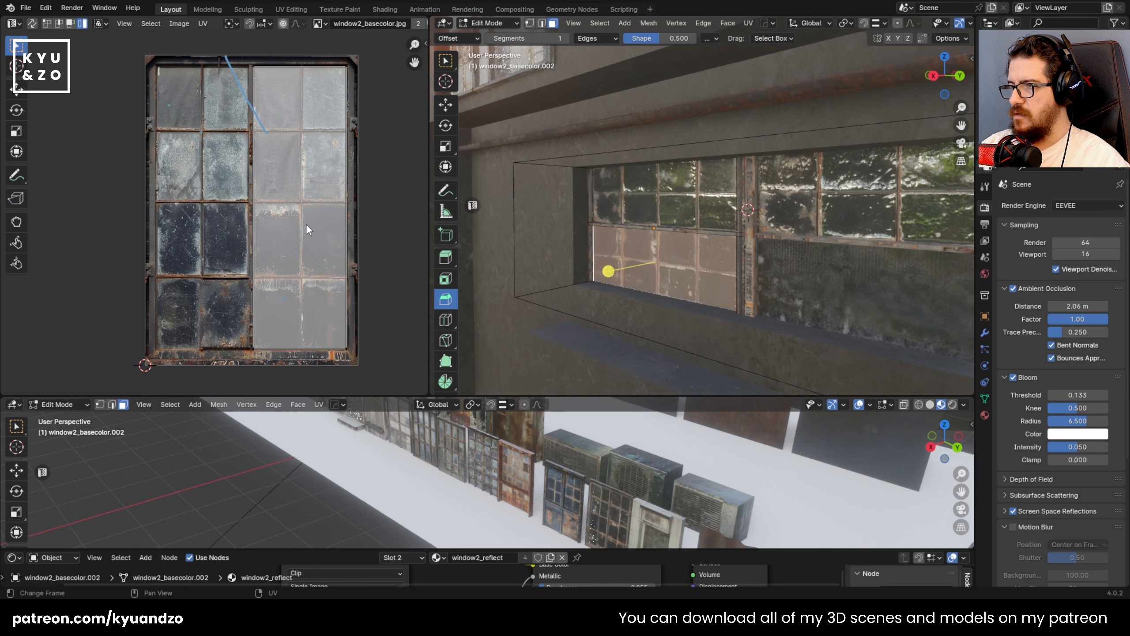
key(g)
click(292, 333)
key(s)
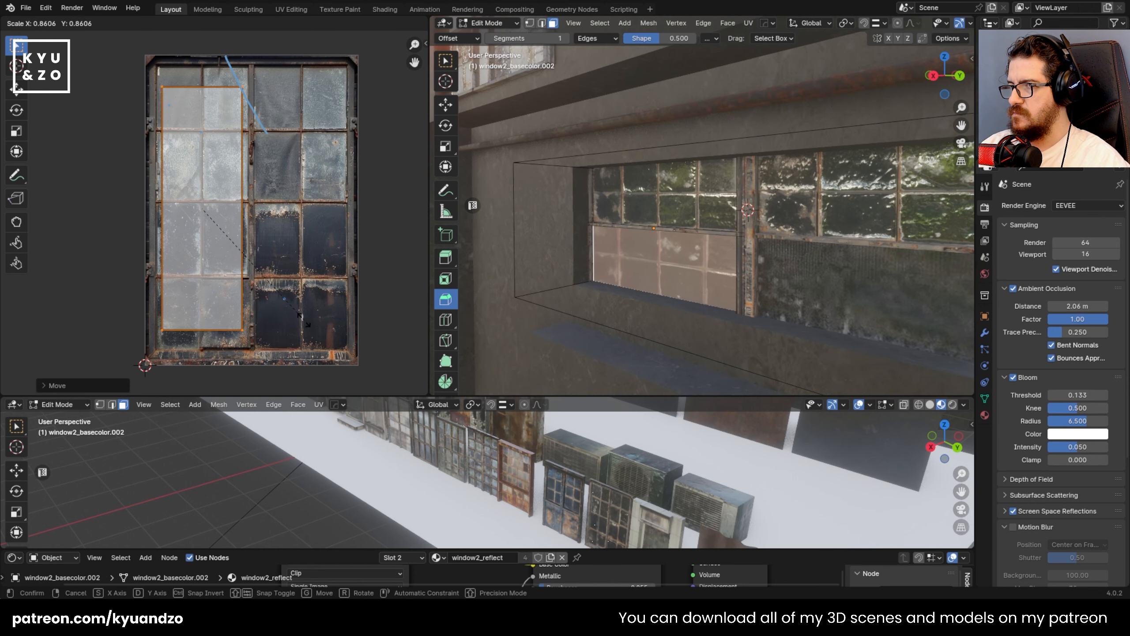
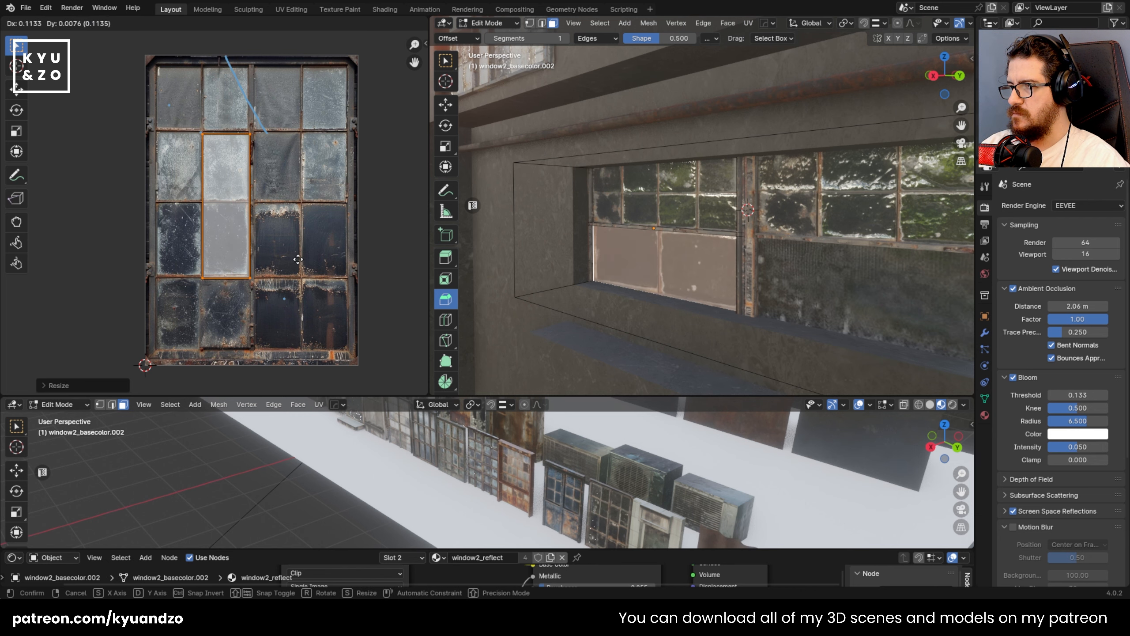
key(g)
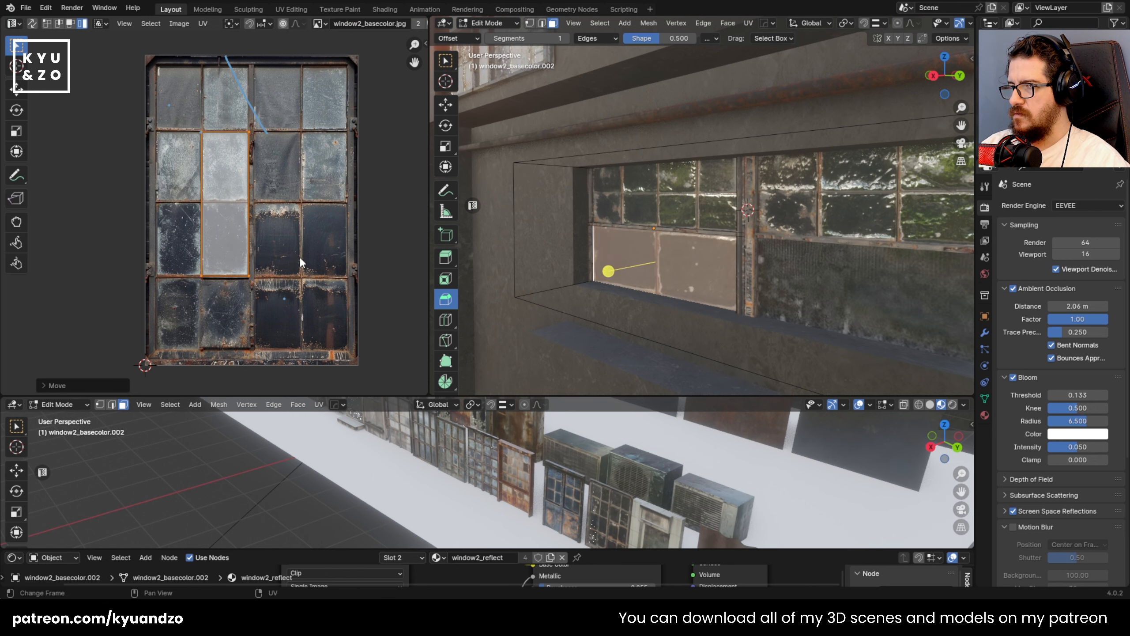
key(Tab)
- Cut three edge loops through the first window's glass, two along vertical dividers and one along the upper section's horizontal divider
middle_drag(605, 308, 607, 205)
scroll(684, 202, down, 6)
click(607, 206)
scroll(648, 274, up, 5)
click(661, 225)
scroll(681, 235, up, 2)
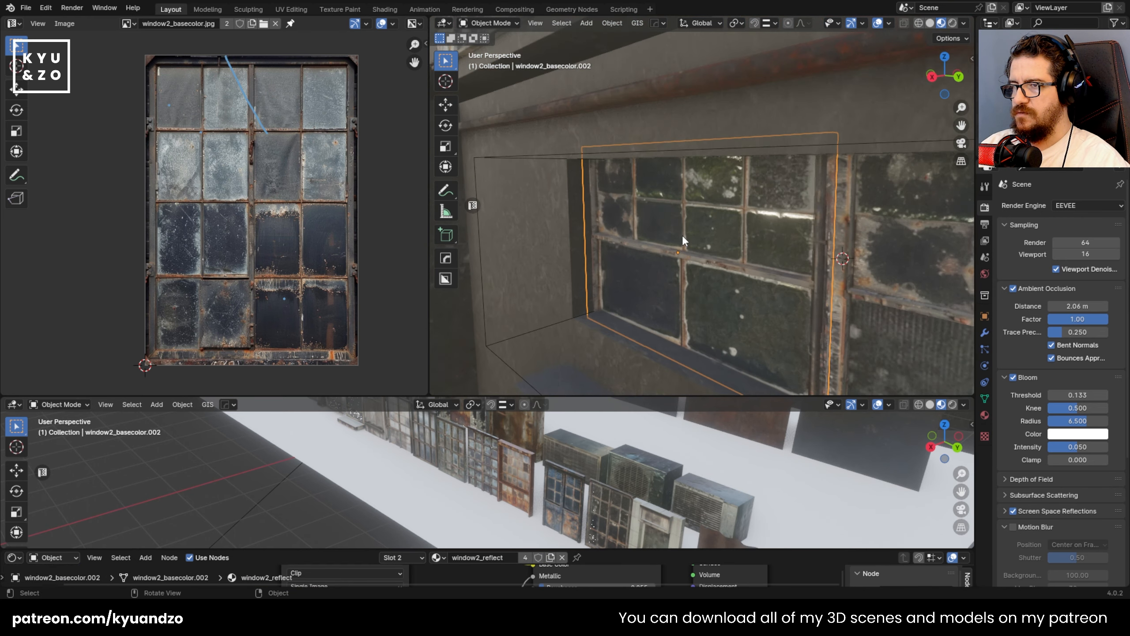
key(Tab)
scroll(678, 243, up, 3)
key(ctrl+r)
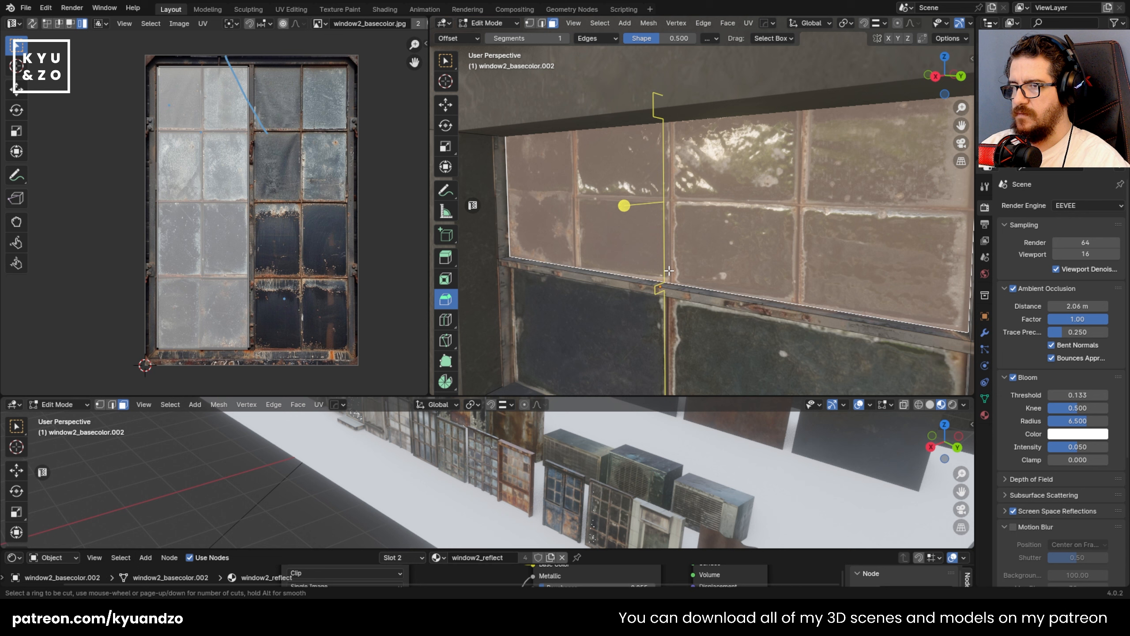
click(669, 271)
click(672, 283)
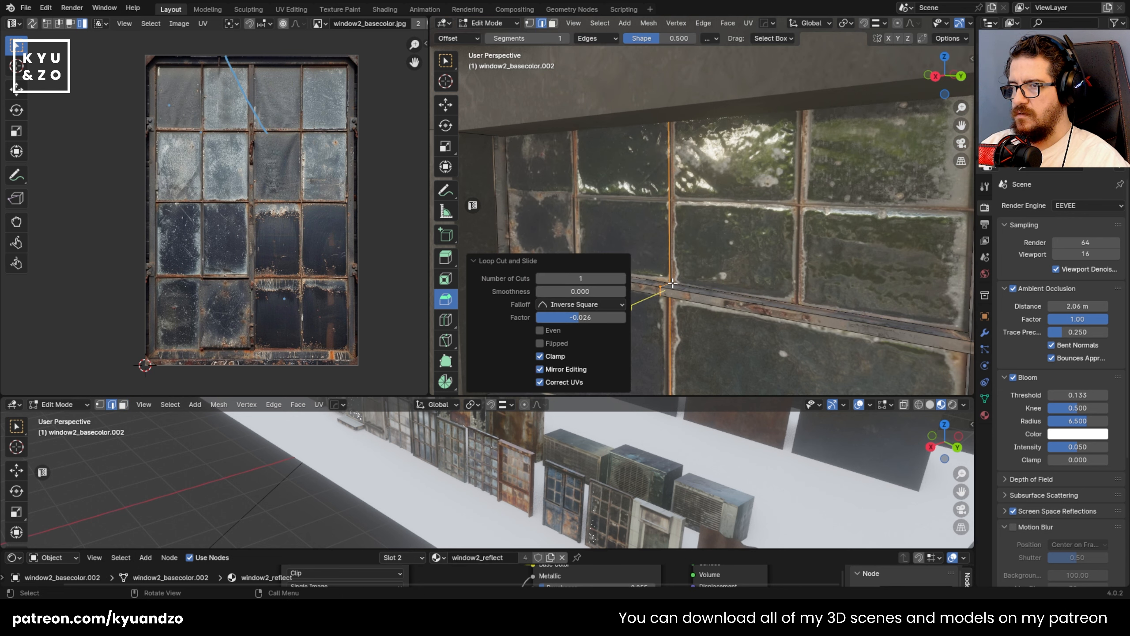
key(ctrl+r)
click(778, 292)
click(777, 292)
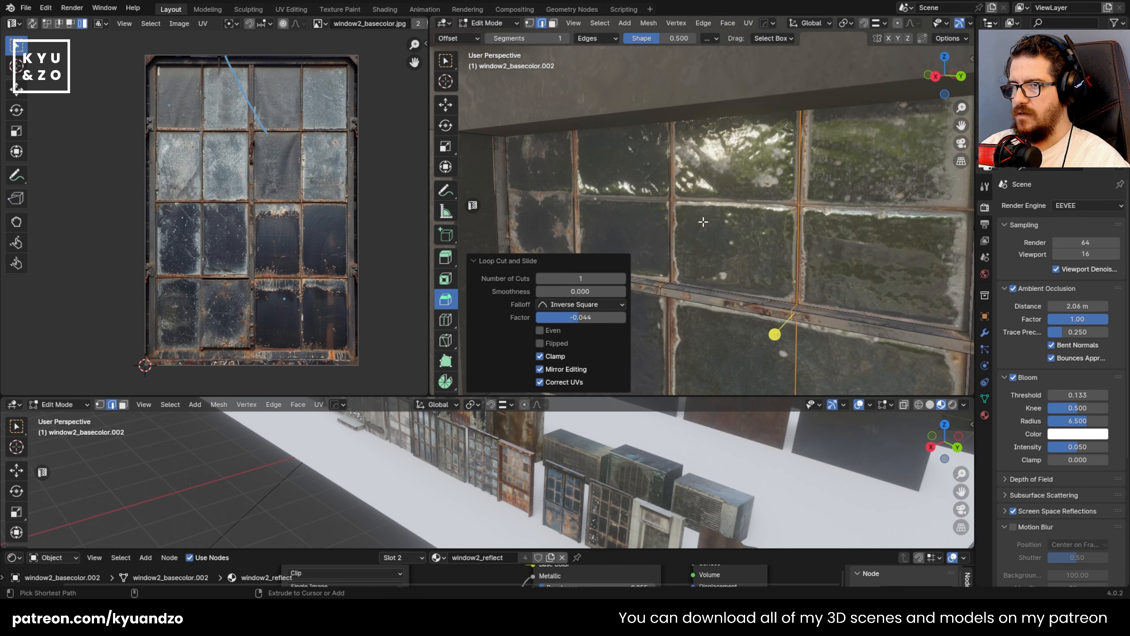
middle_drag(679, 207, 684, 240)
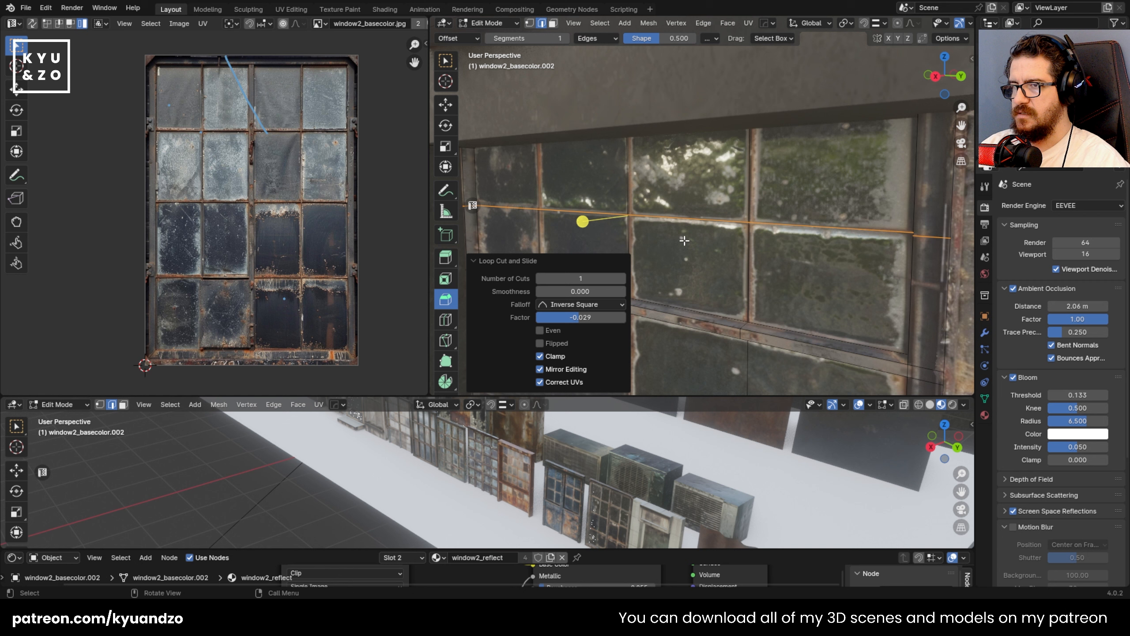
- Move the UVs of the third upper-row pane and the fourth lower-row pane onto dark third-row panes of the texture
key(3)
click(657, 191)
key(g)
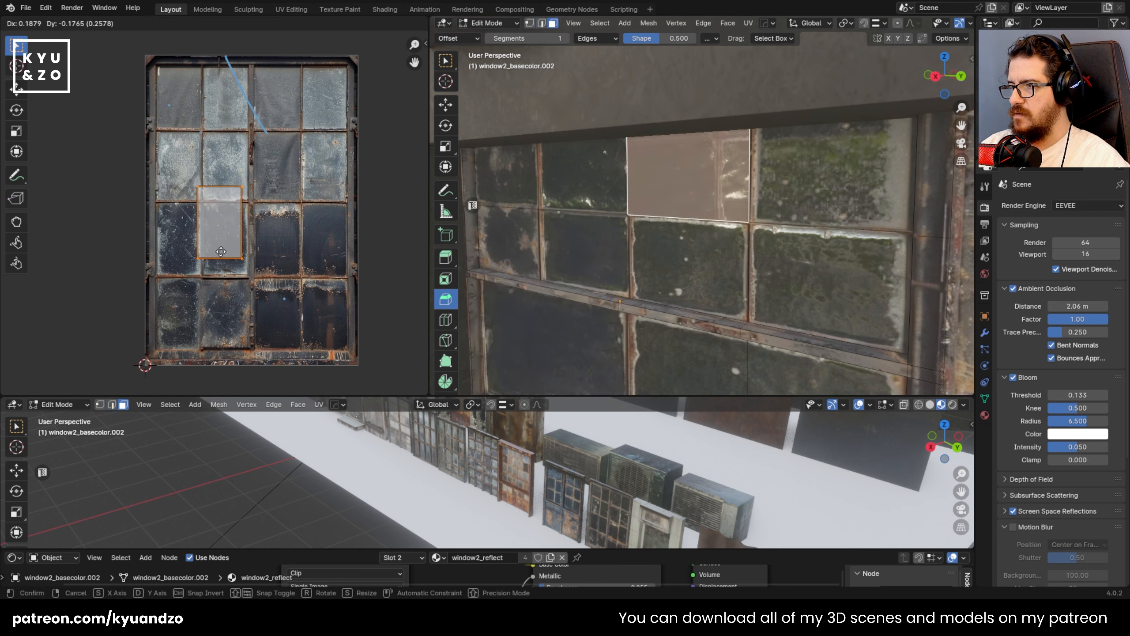
click(326, 269)
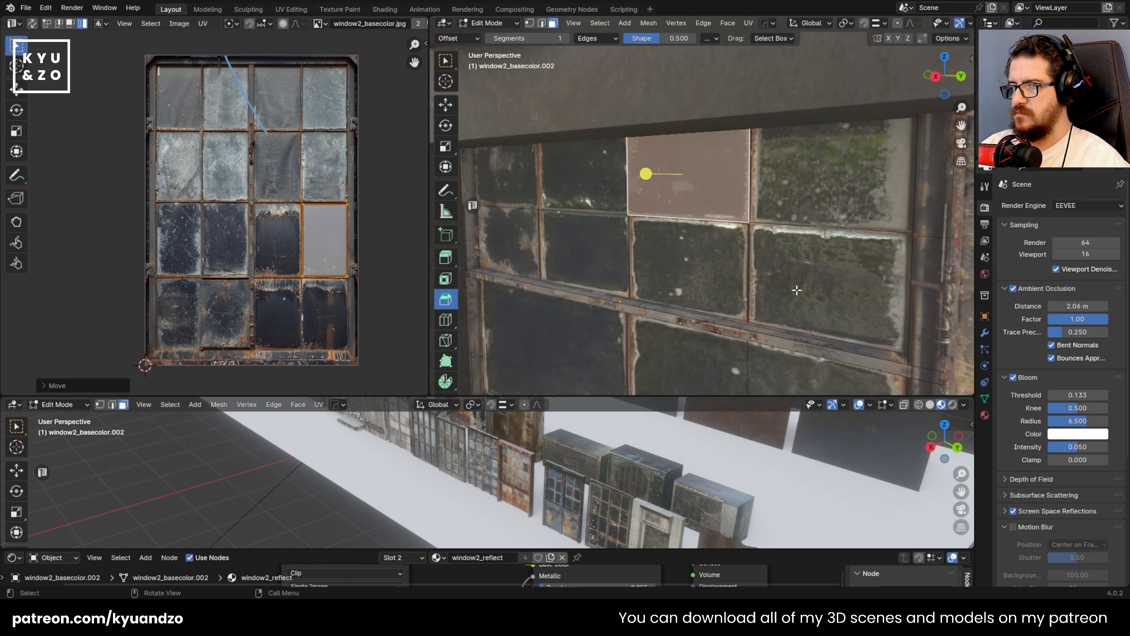
click(785, 279)
click(302, 237)
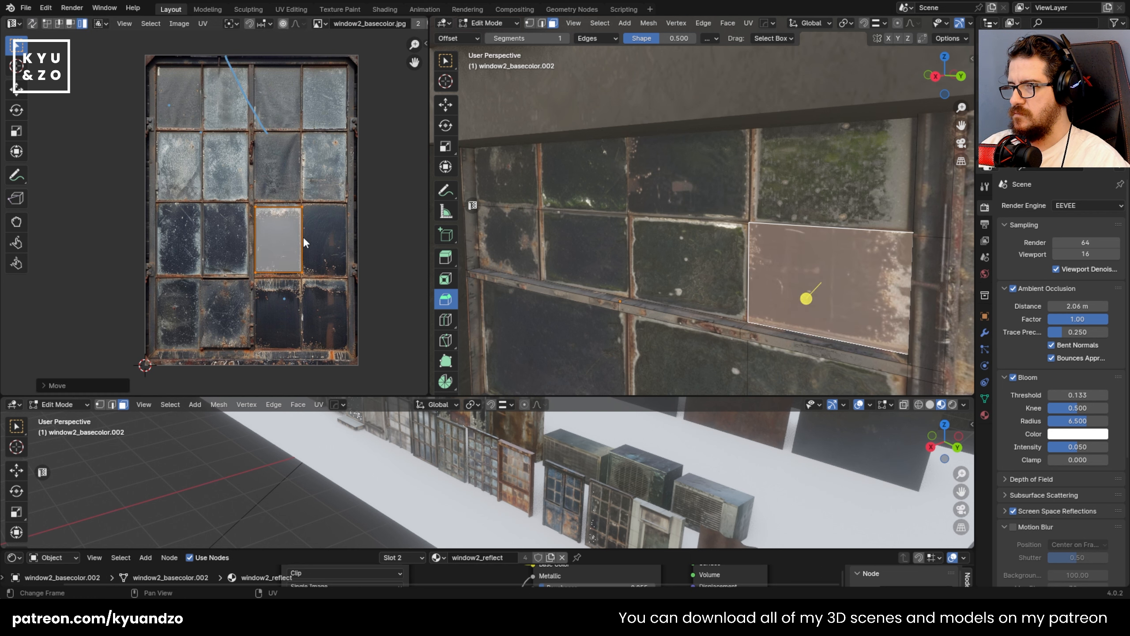
- Cut another vertical edge loop along the first divider of the same window's glass
key(Tab)
scroll(678, 200, down, 6)
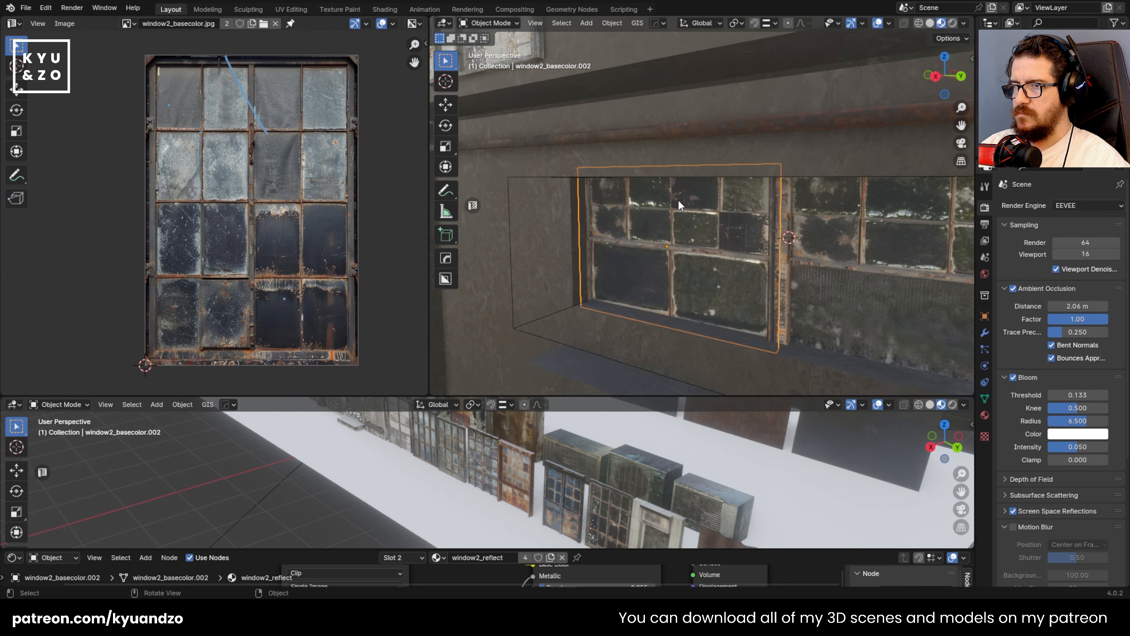
middle_drag(644, 231, 692, 214)
scroll(643, 222, up, 7)
scroll(692, 214, up, 1)
scroll(692, 214, up, 2)
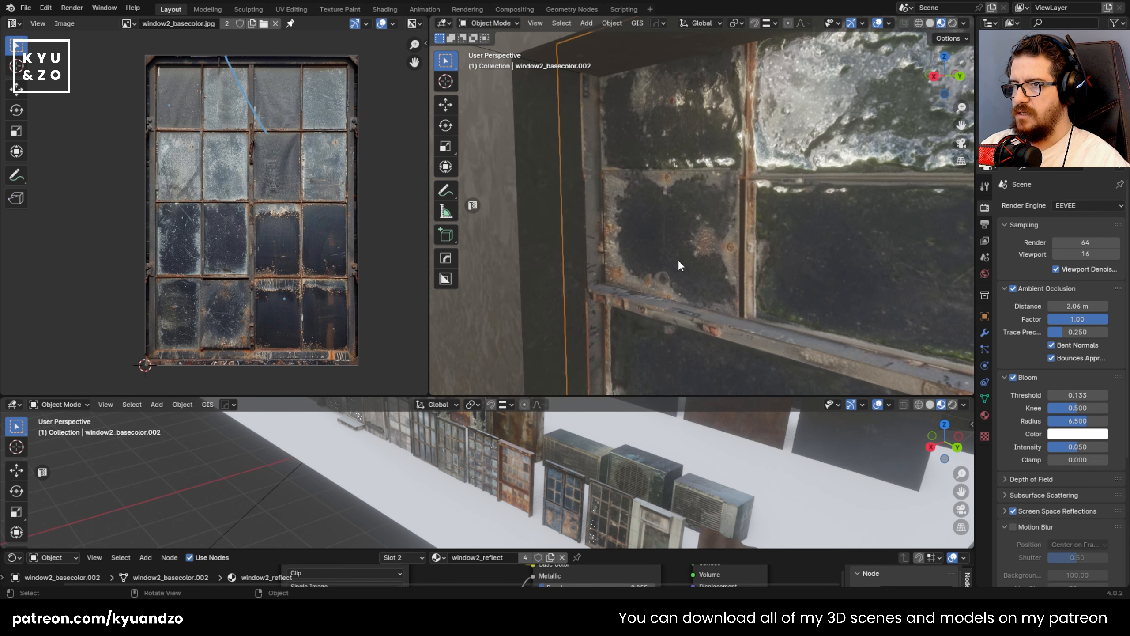
key(Tab)
drag(752, 179, 747, 181)
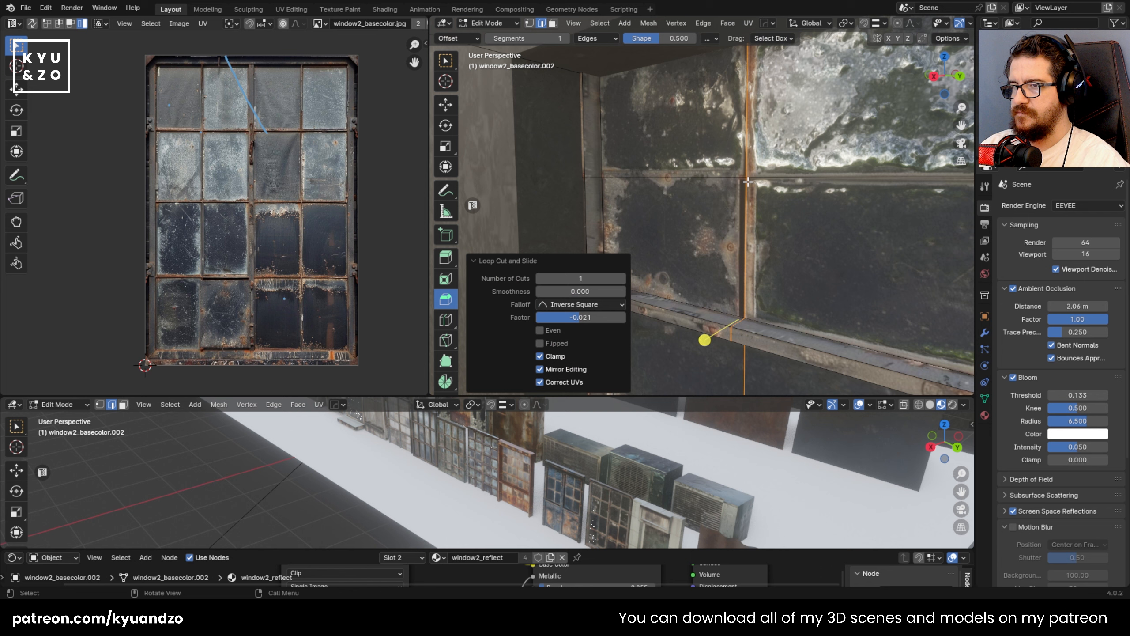
- Move the first lower-row pane's UVs onto the texture's top-row, fourth-column pane and shrink them to fit inside it
key(3)
click(652, 223)
key(g)
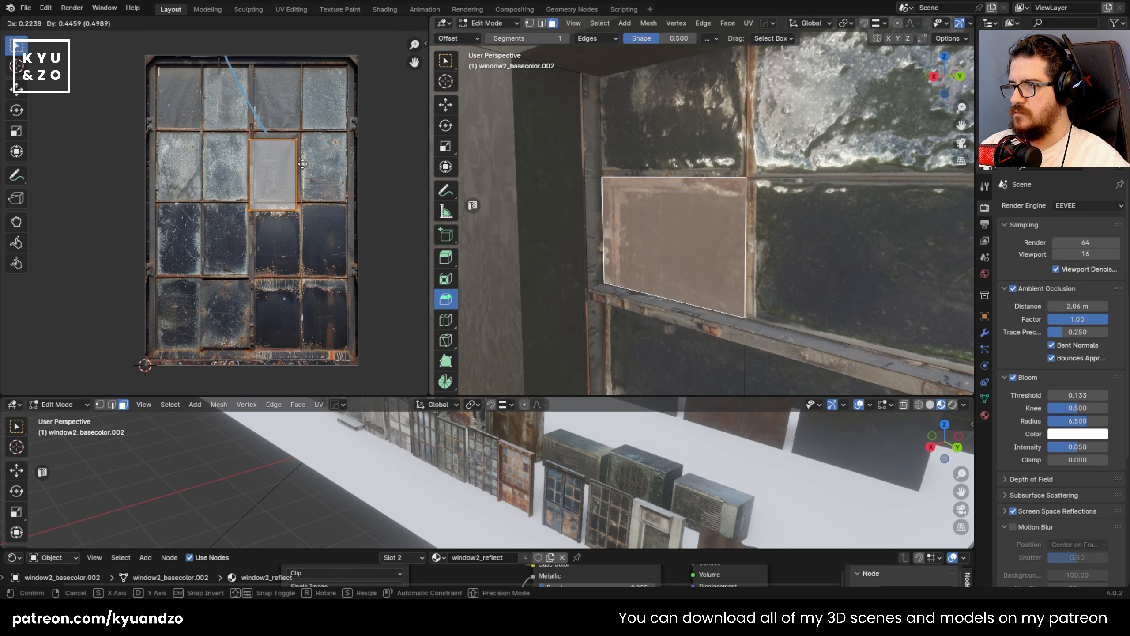
click(321, 103)
key(s)
click(371, 152)
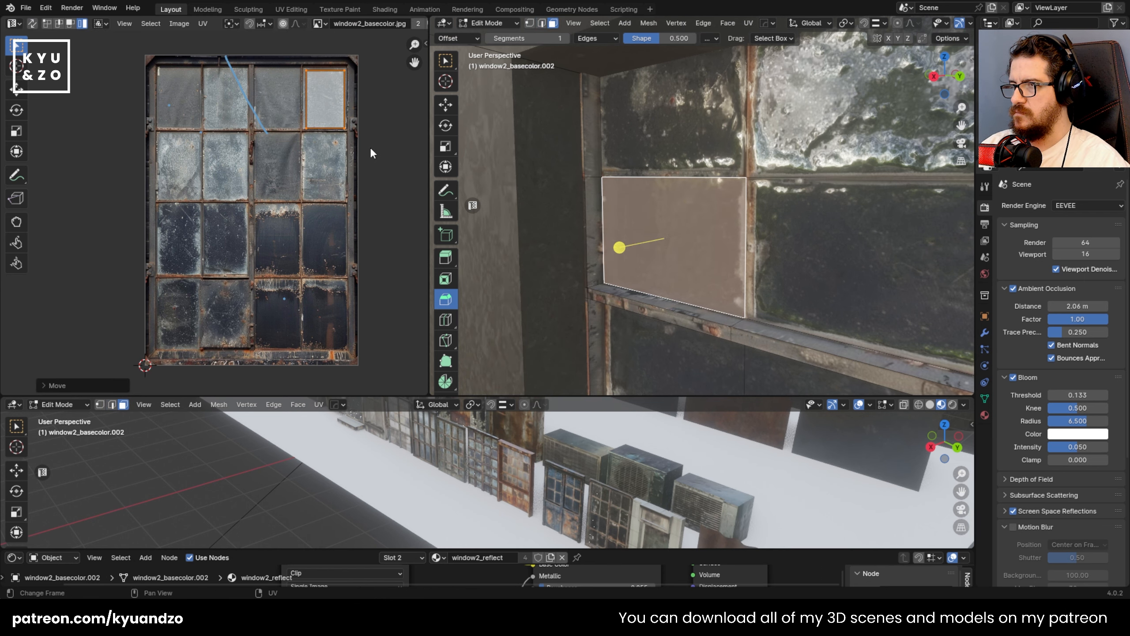
key(Tab)
scroll(725, 249, down, 6)
scroll(721, 248, up, 2)
- Move the first upper-row pane's UVs onto the texture's second-row, first-column pane, shrink them inside it, and save the scene
key(Tab)
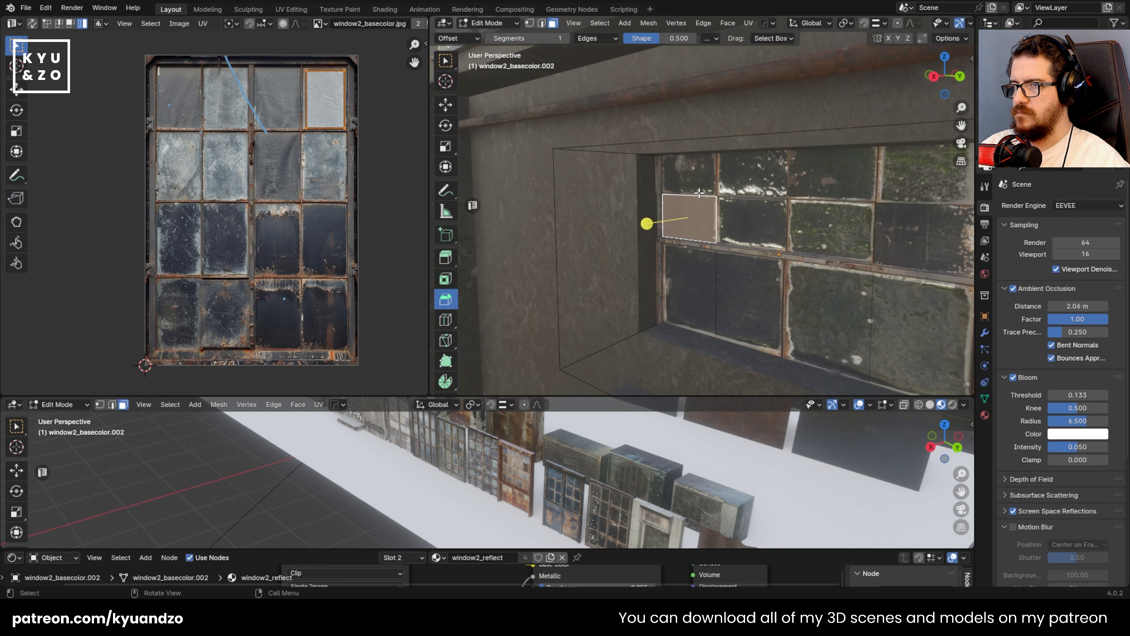
click(699, 192)
key(g)
click(164, 166)
key(s)
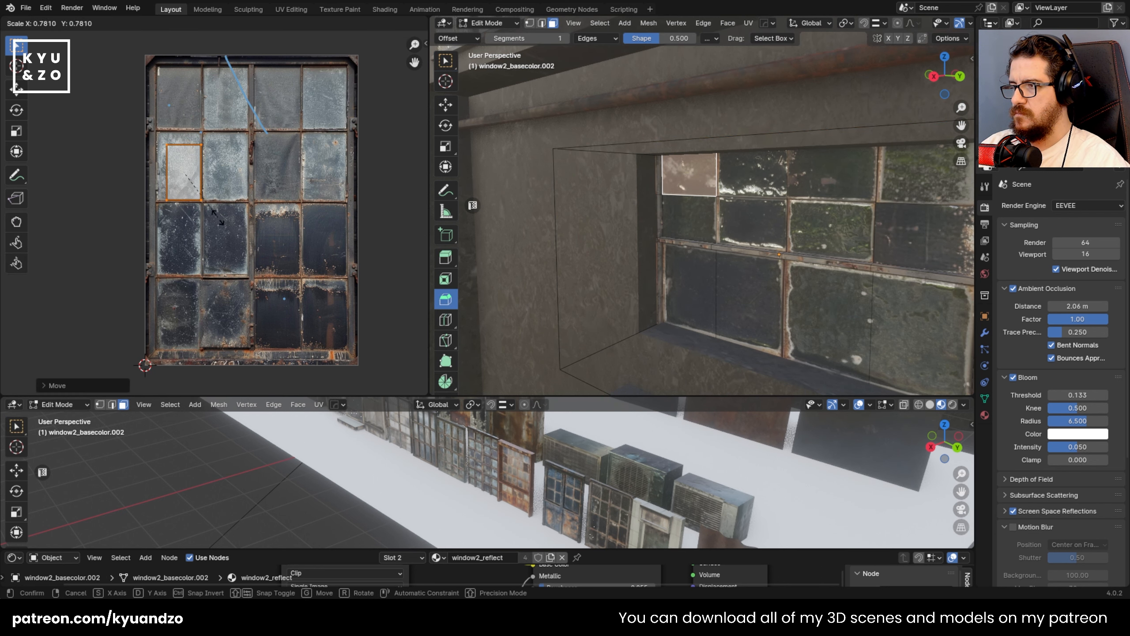
click(206, 281)
key(Tab)
scroll(628, 253, down, 5)
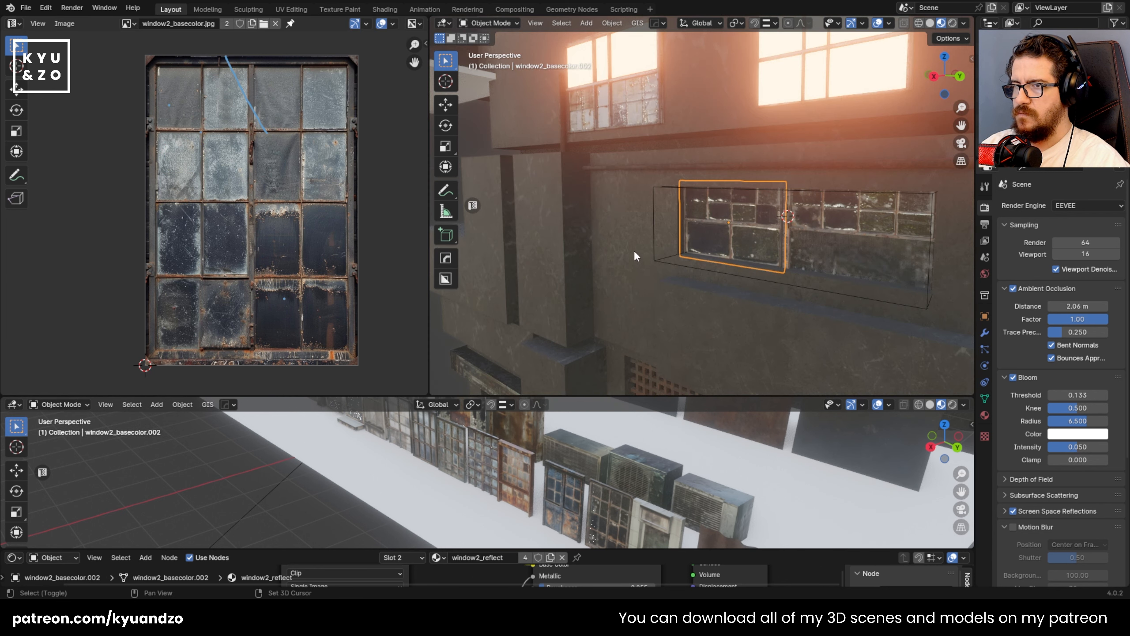
key(ctrl+s)
- Select the concrete building, enlarge the main viewport area vertically, and save the scene
scroll(555, 230, down, 6)
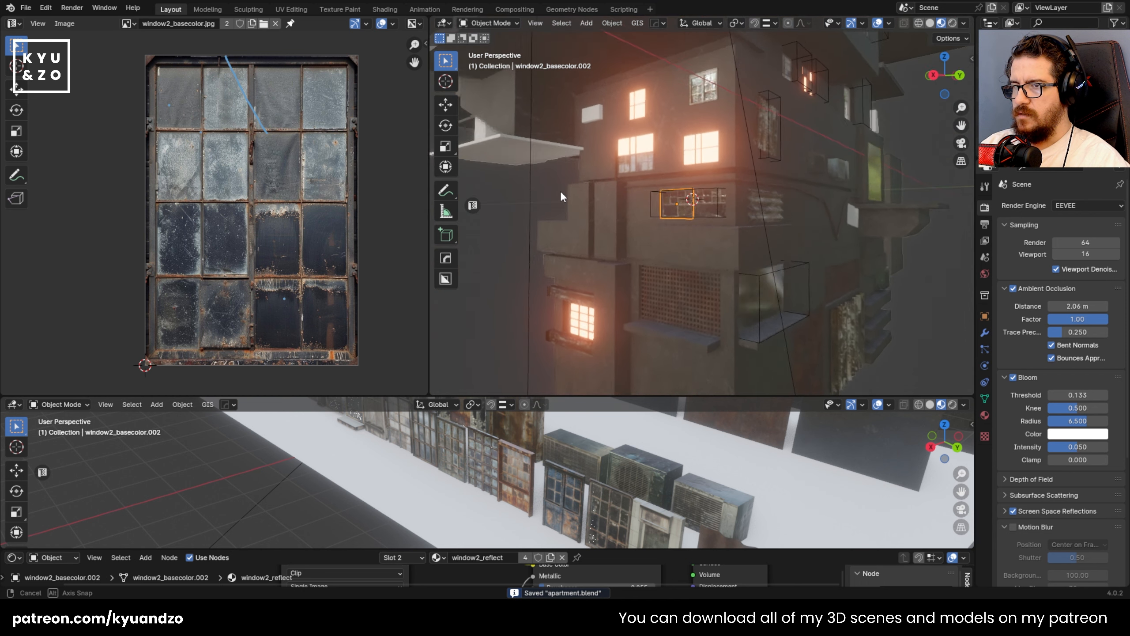
click(565, 203)
scroll(602, 275, up, 6)
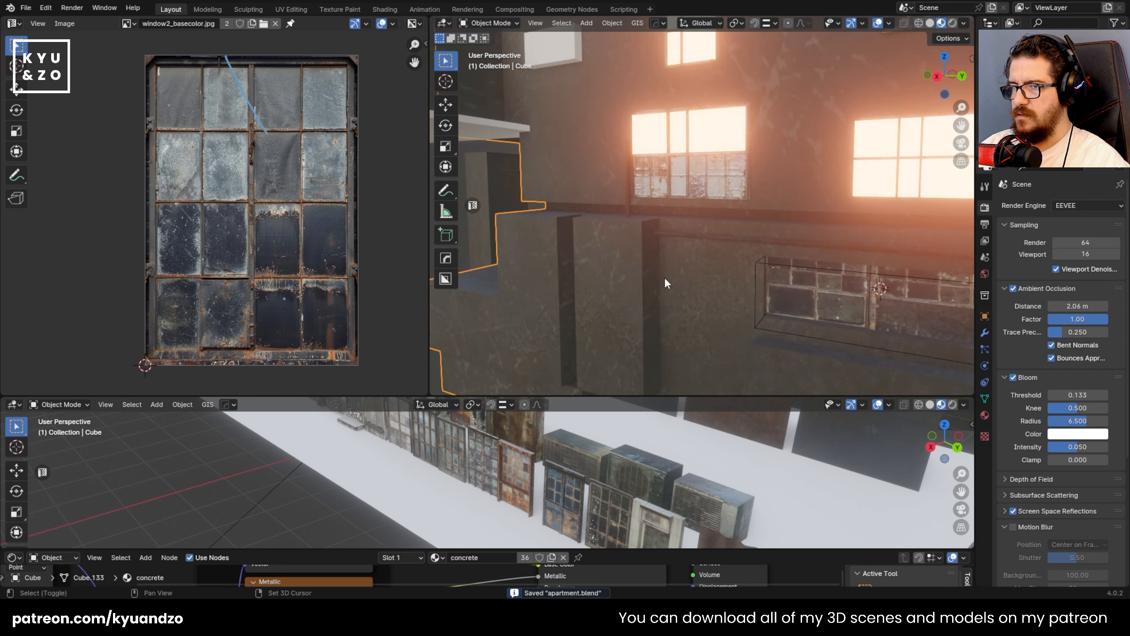
middle_drag(663, 277, 639, 242)
scroll(642, 190, down, 3)
scroll(634, 245, up, 1)
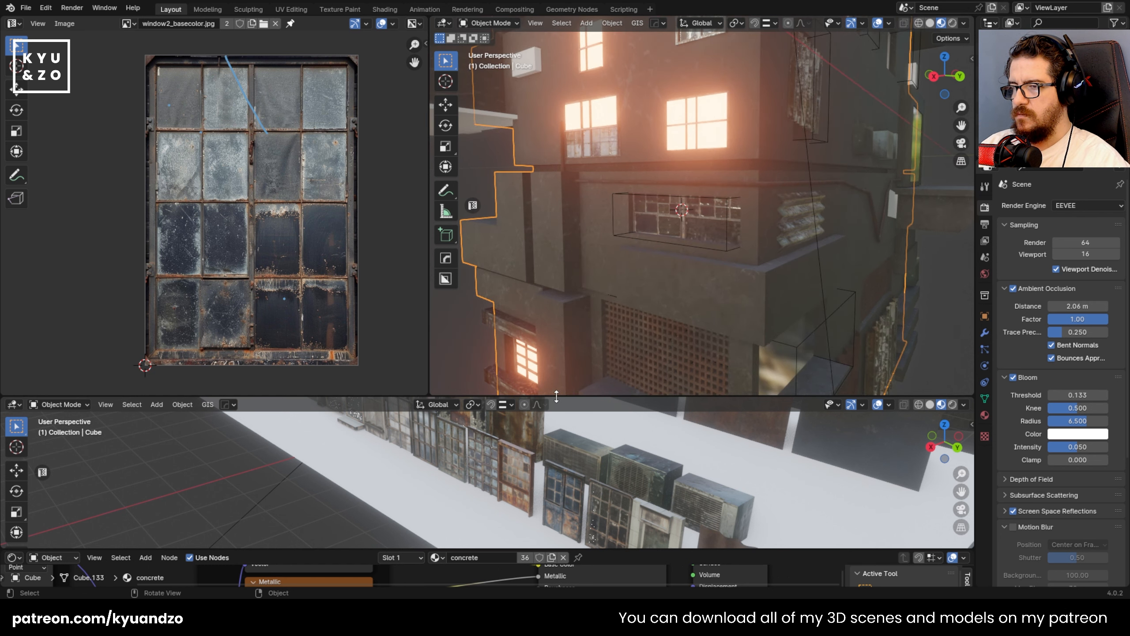
drag(556, 396, 559, 436)
middle_drag(595, 339, 674, 224)
scroll(679, 224, up, 4)
key(ctrl+s)
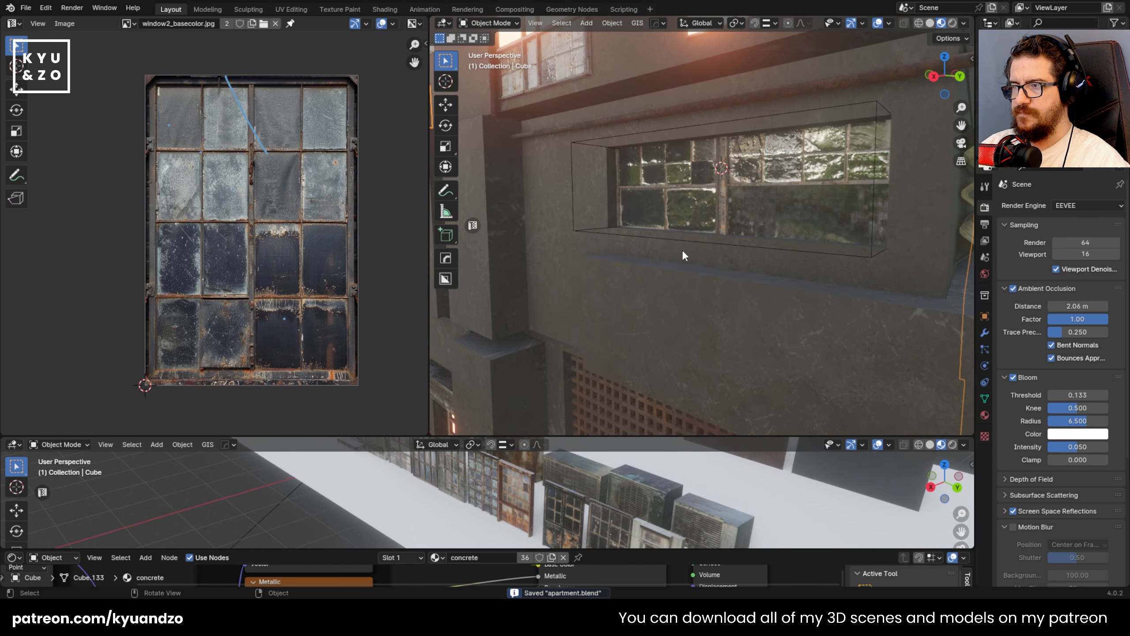
- Show the hee.png reference image in the image editor and frame the building's lower facade in it
shift+middle_drag(712, 183, 705, 206)
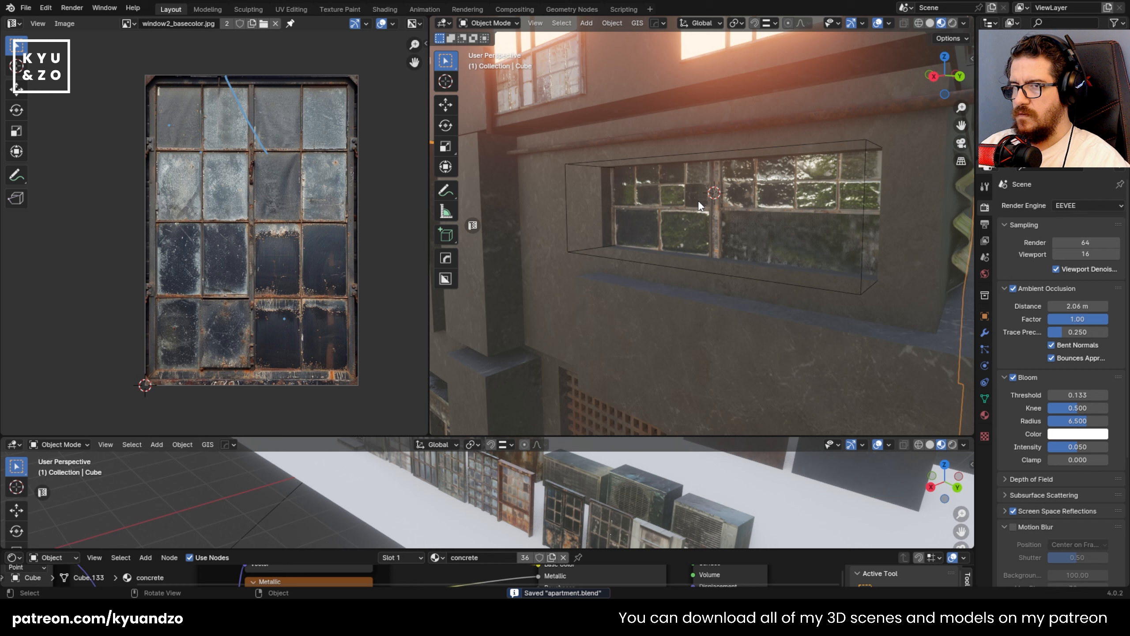
scroll(697, 200, up, 2)
scroll(698, 200, down, 10)
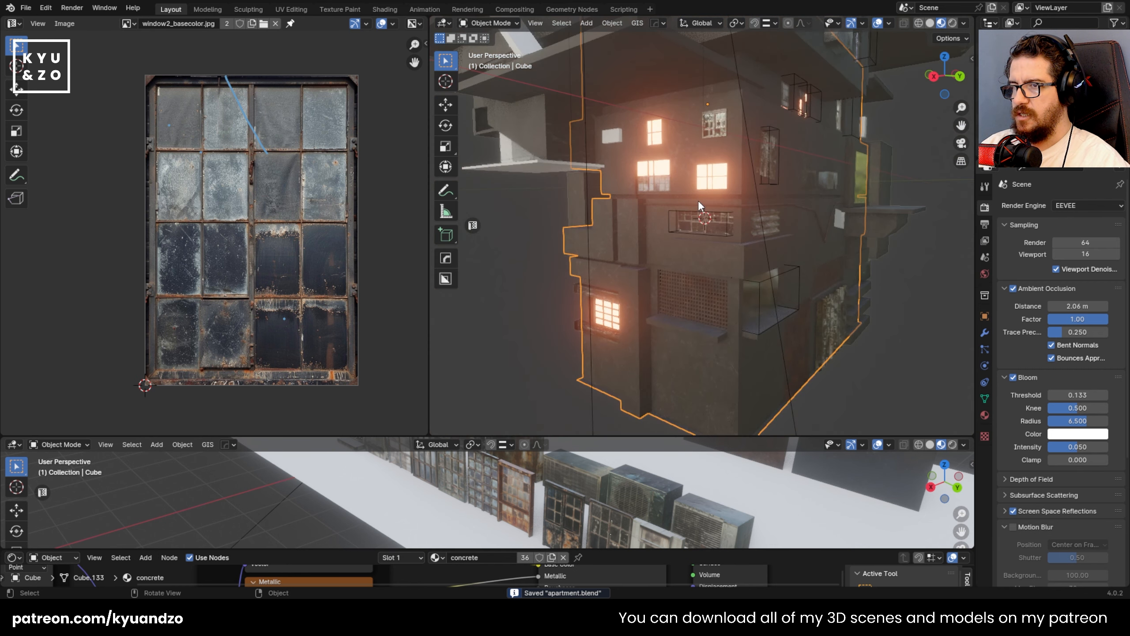
middle_drag(697, 200, 677, 187)
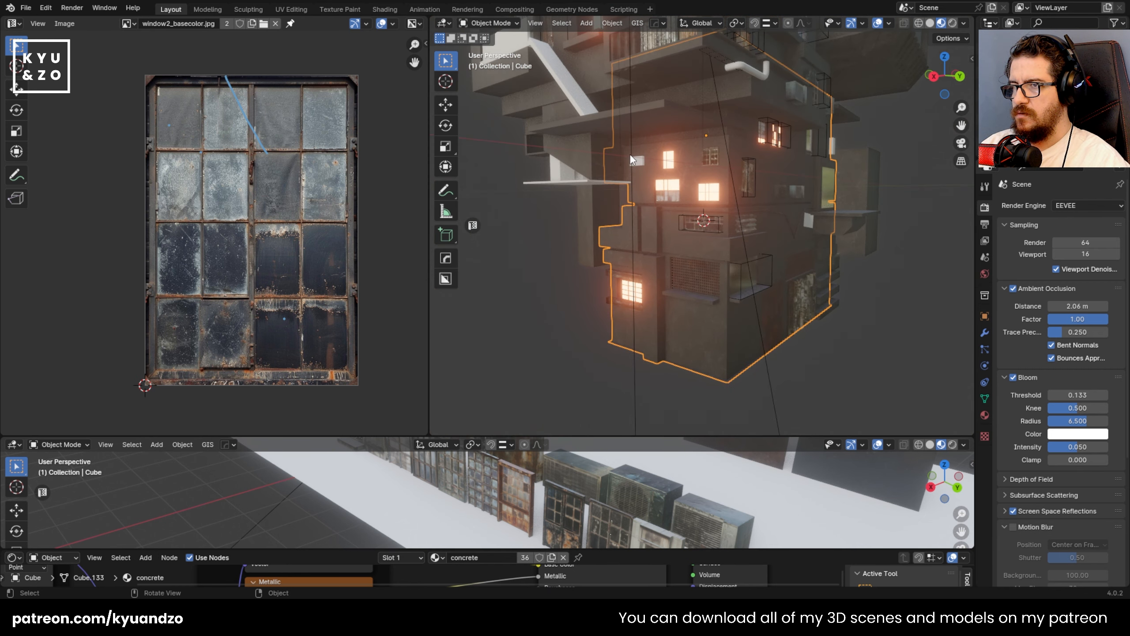
click(637, 161)
click(129, 24)
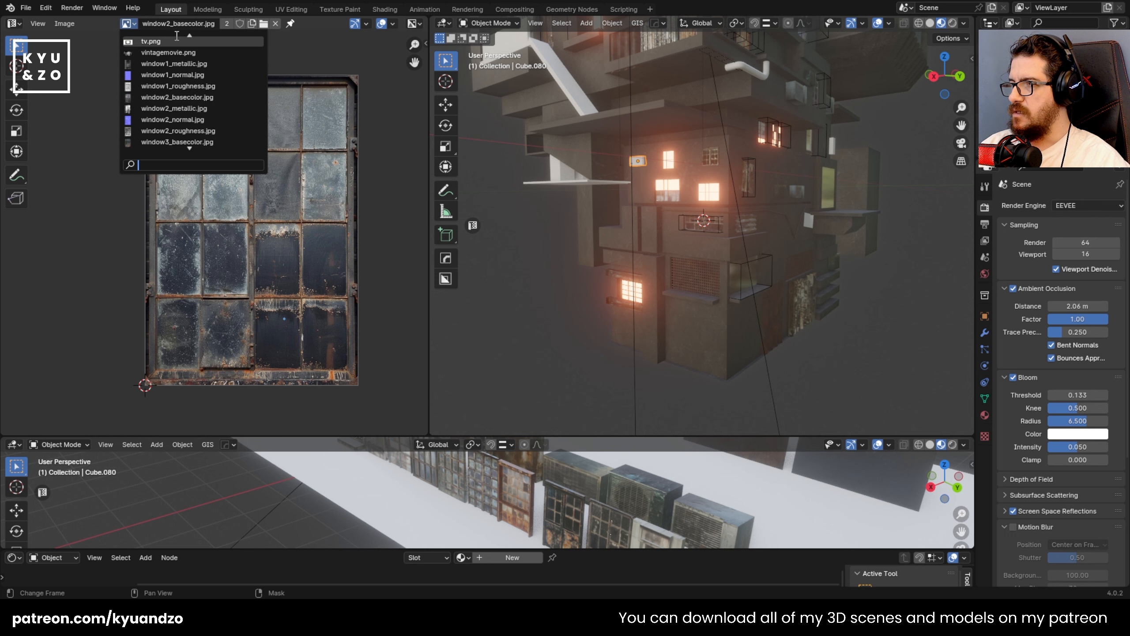
click(167, 43)
scroll(172, 226, up, 6)
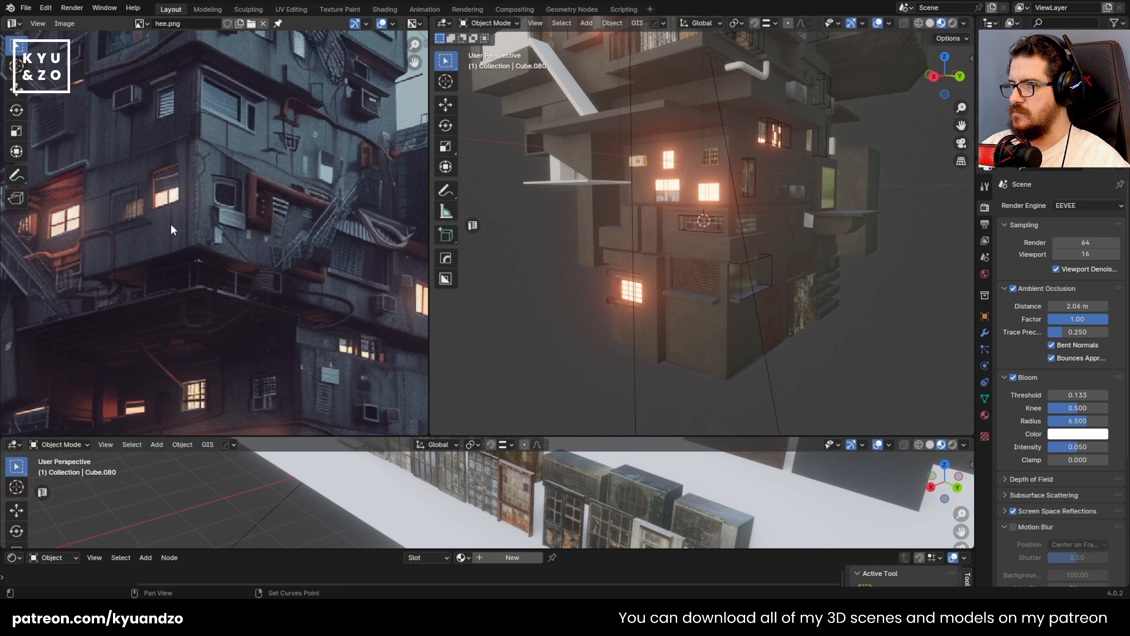
middle_drag(171, 226, 294, 199)
scroll(577, 207, up, 6)
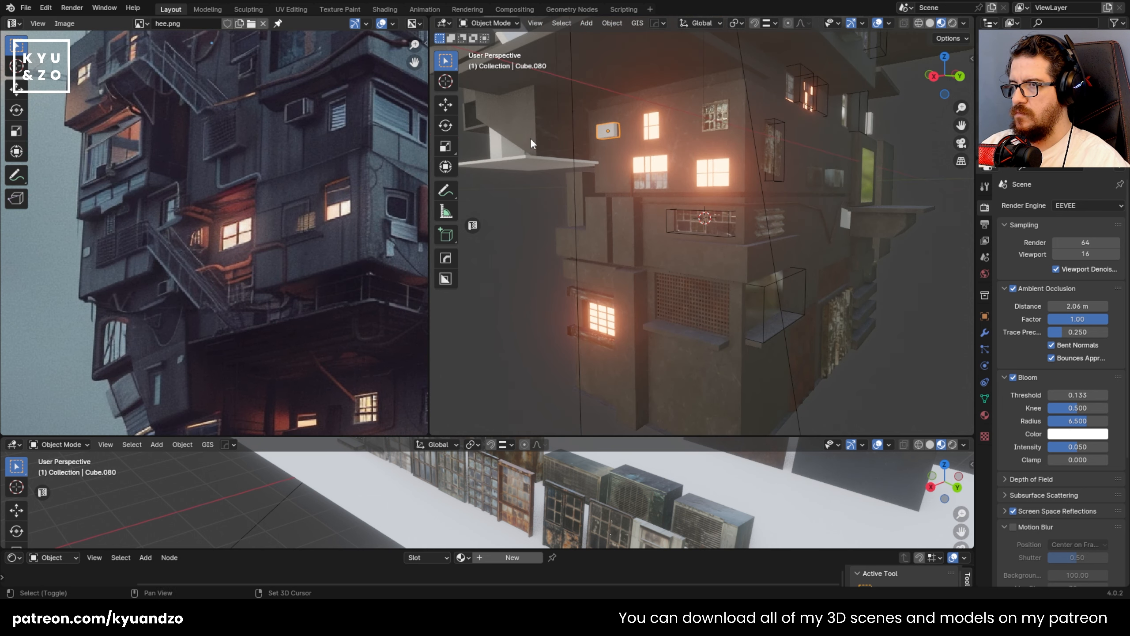
- Scale the white placeholder box on the wall beside the small lit window along Z
scroll(670, 216, up, 3)
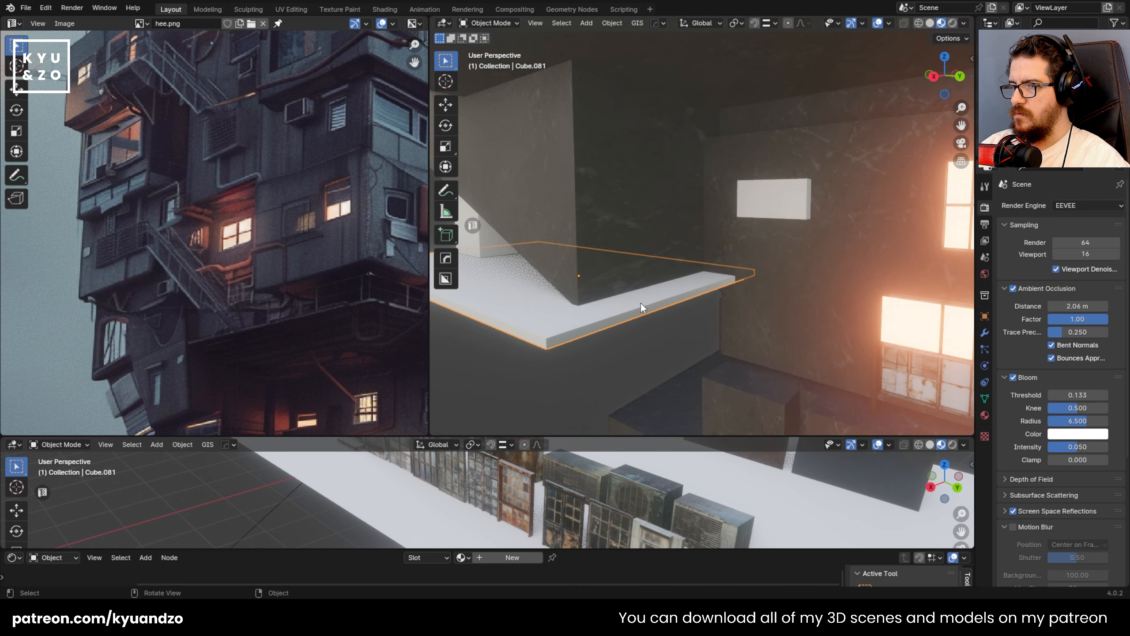
scroll(194, 272, down, 3)
scroll(200, 272, up, 3)
shift+middle_drag(780, 249, 638, 235)
click(608, 181)
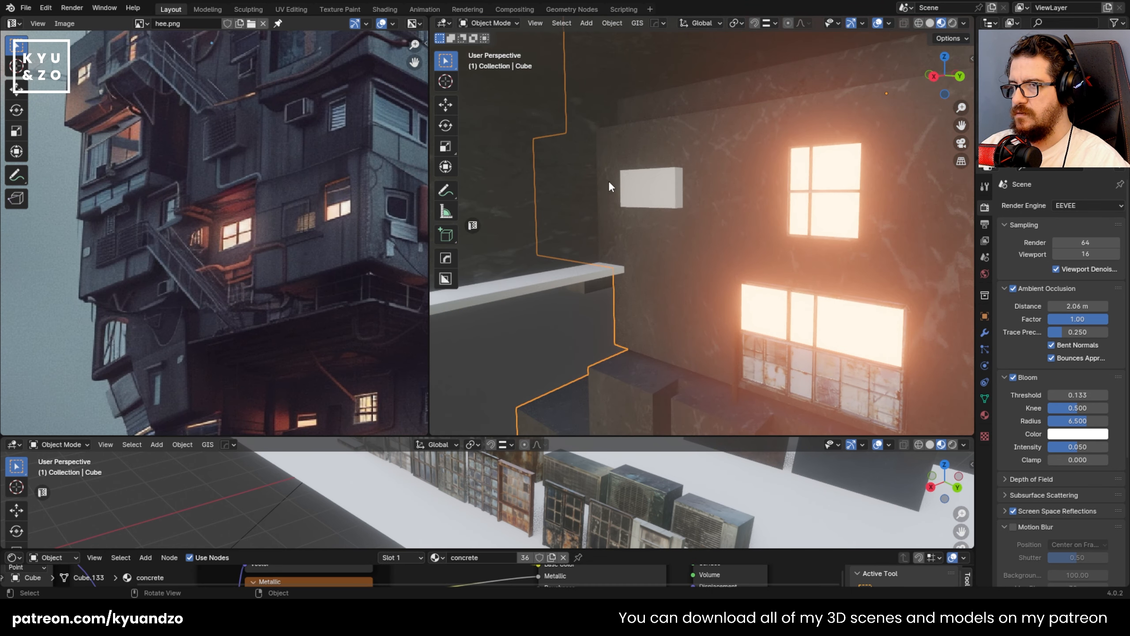
click(623, 173)
middle_drag(624, 171, 639, 211)
key(s)
key(z)
click(688, 272)
click(604, 222)
click(604, 222)
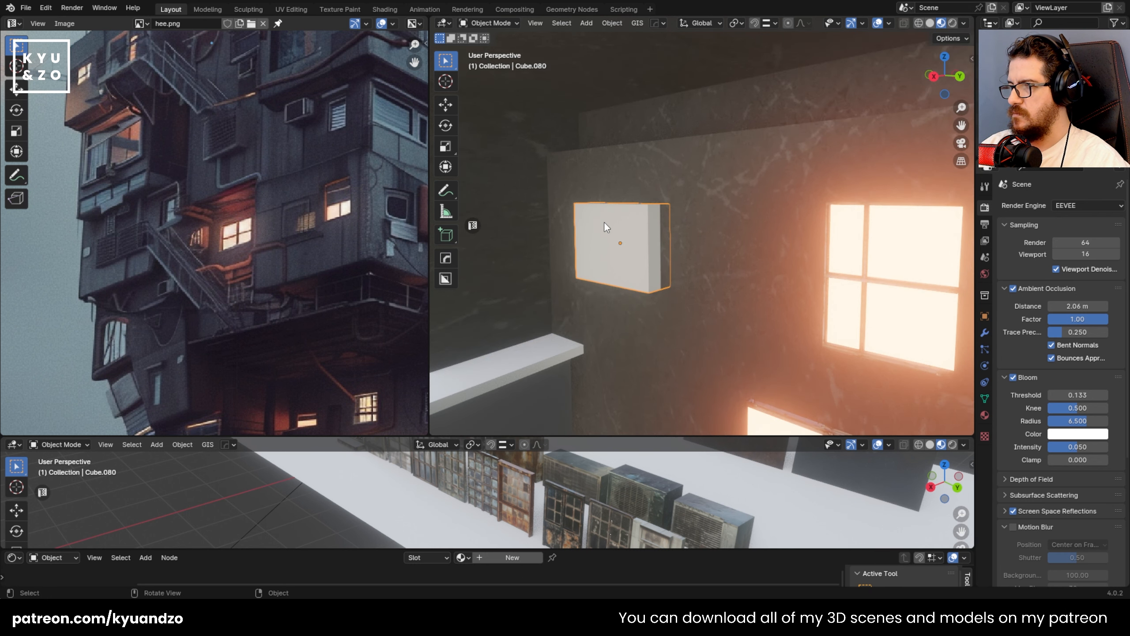
- Compare the facade with the reference's lower floors and delete the white placeholder box beside the small lit window
scroll(604, 227, down, 7)
scroll(602, 221, up, 1)
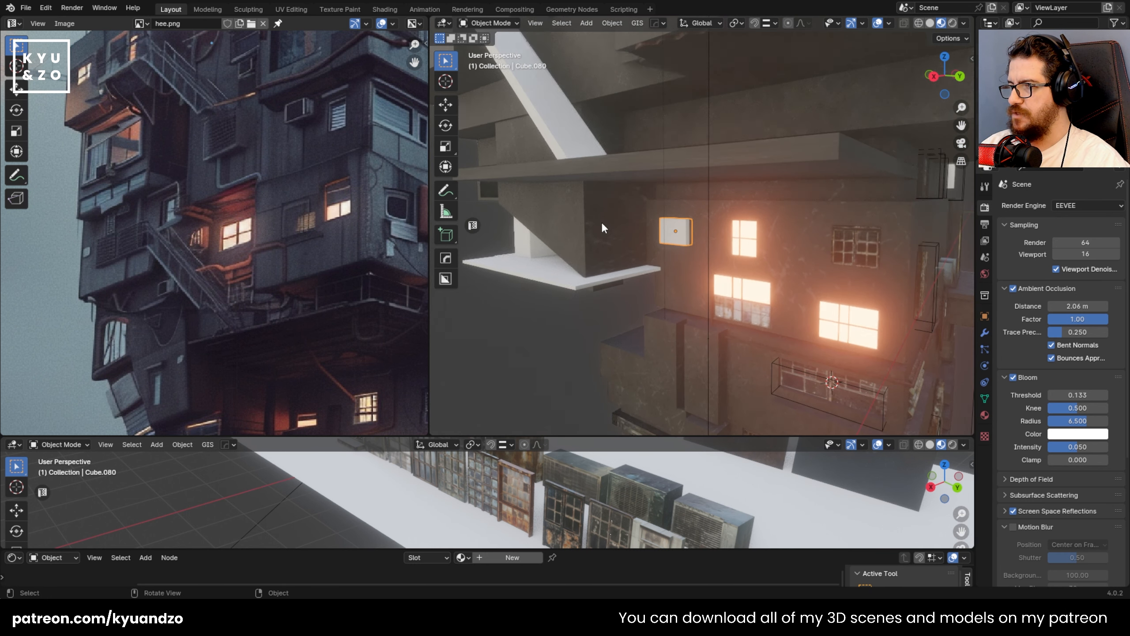
middle_drag(286, 303, 295, 200)
scroll(621, 201, down, 2)
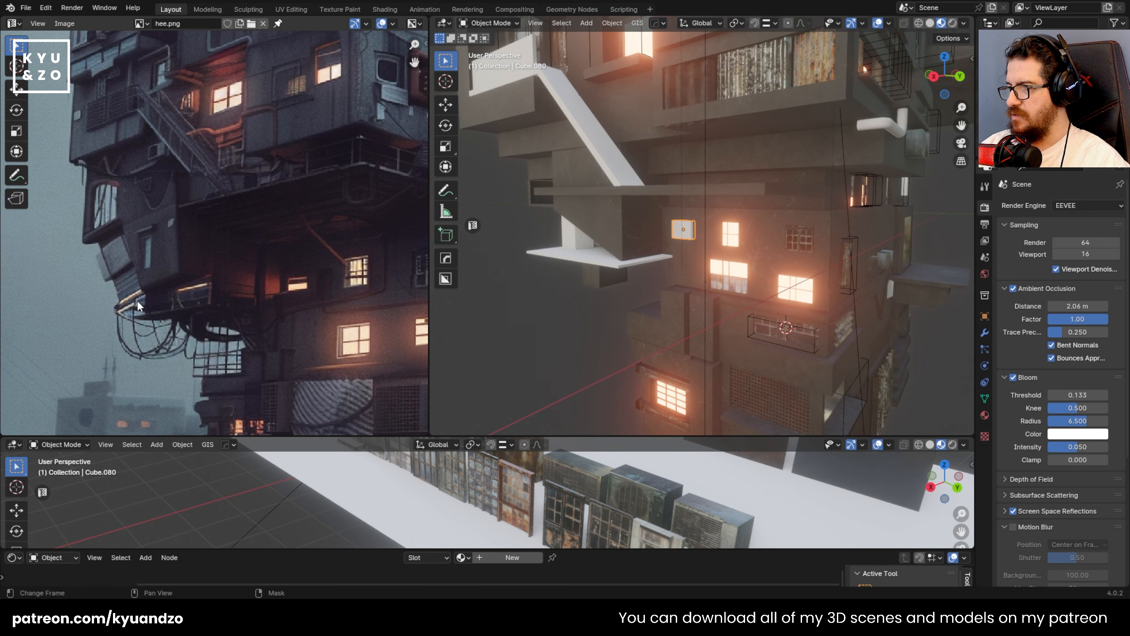
scroll(582, 231, up, 10)
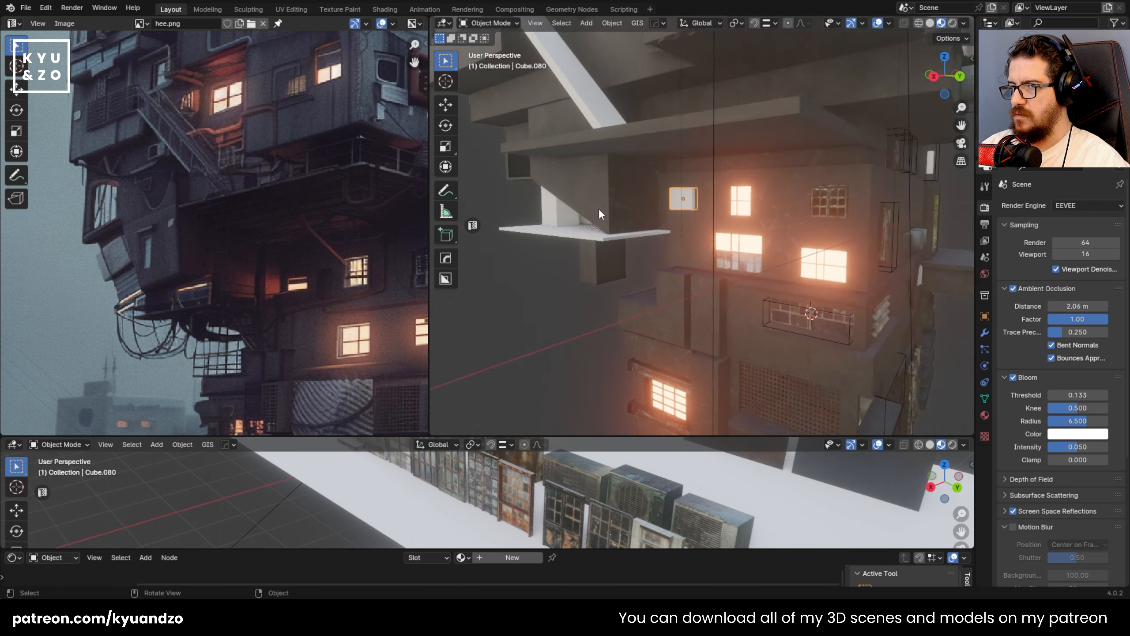
key(Delete)
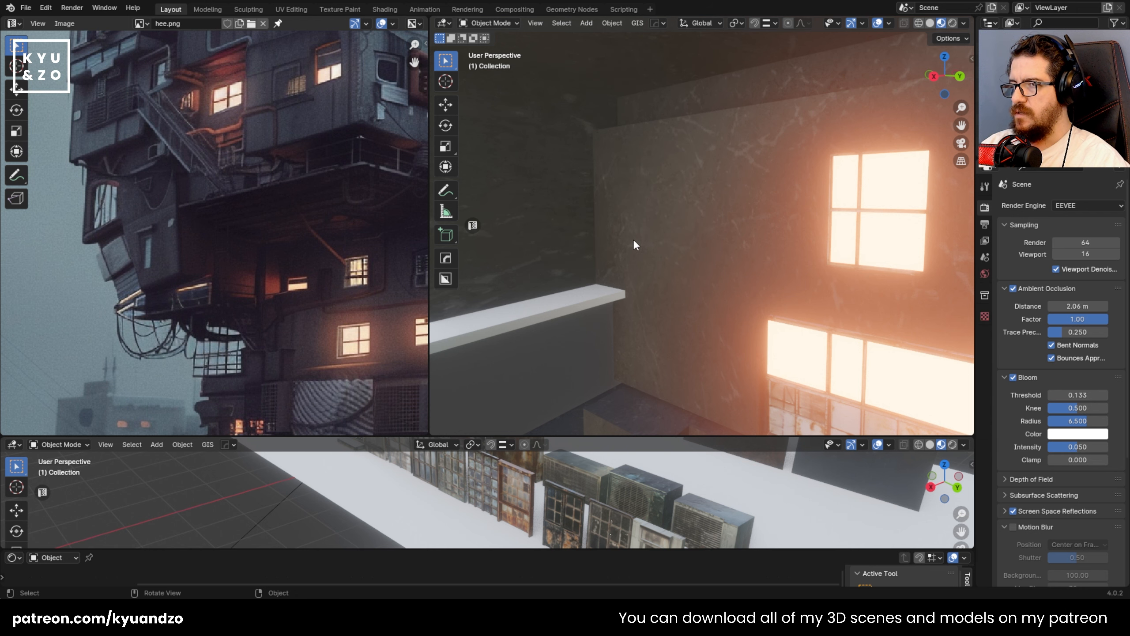
scroll(689, 285, down, 5)
scroll(712, 272, up, 3)
click(787, 256)
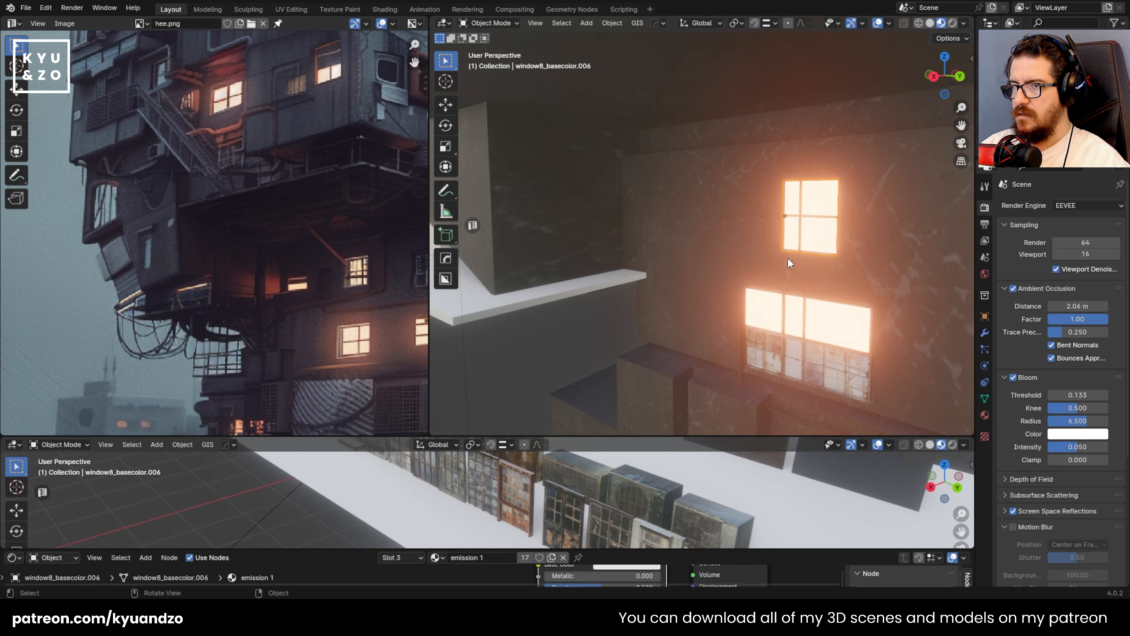
scroll(801, 255, up, 3)
key(shift+d)
key(y)
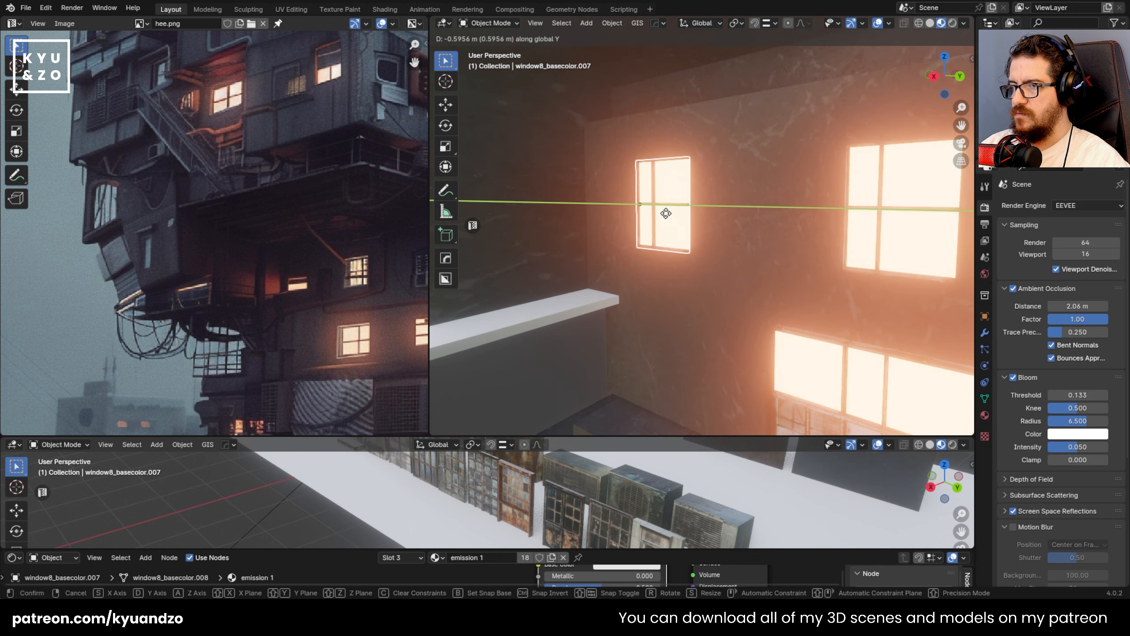
key(Escape)
- Duplicate the weathered window9 model from the window asset row and move the copy onto the wall beside the small lit window
click(527, 516)
scroll(513, 498, up, 2)
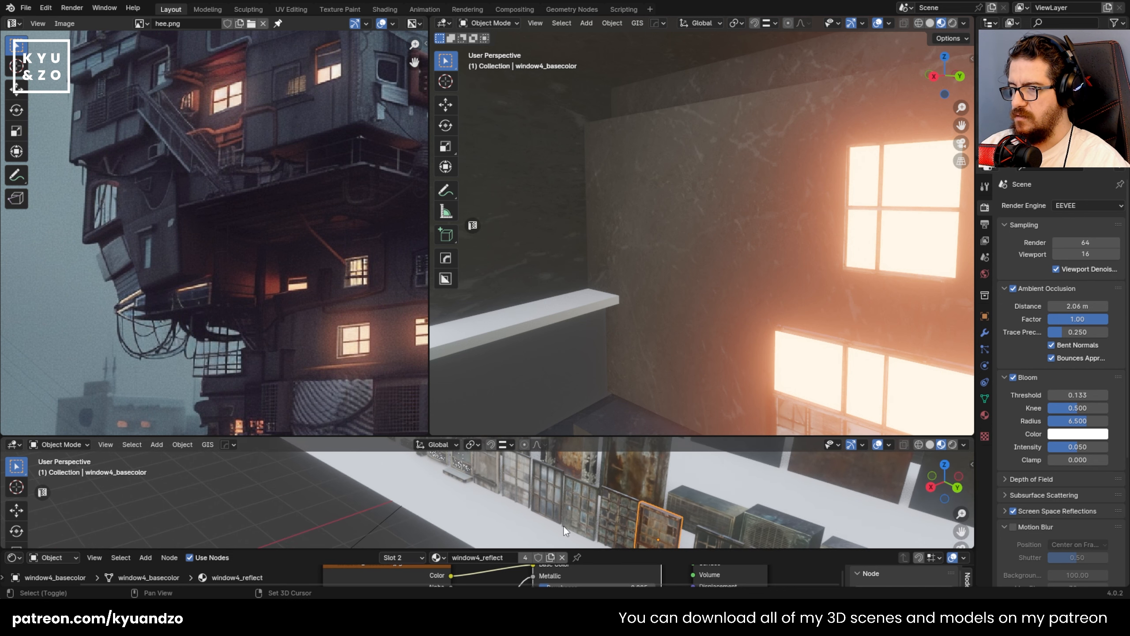
shift+middle_drag(564, 525, 671, 438)
click(508, 500)
click(594, 514)
shift+middle_drag(536, 484, 640, 517)
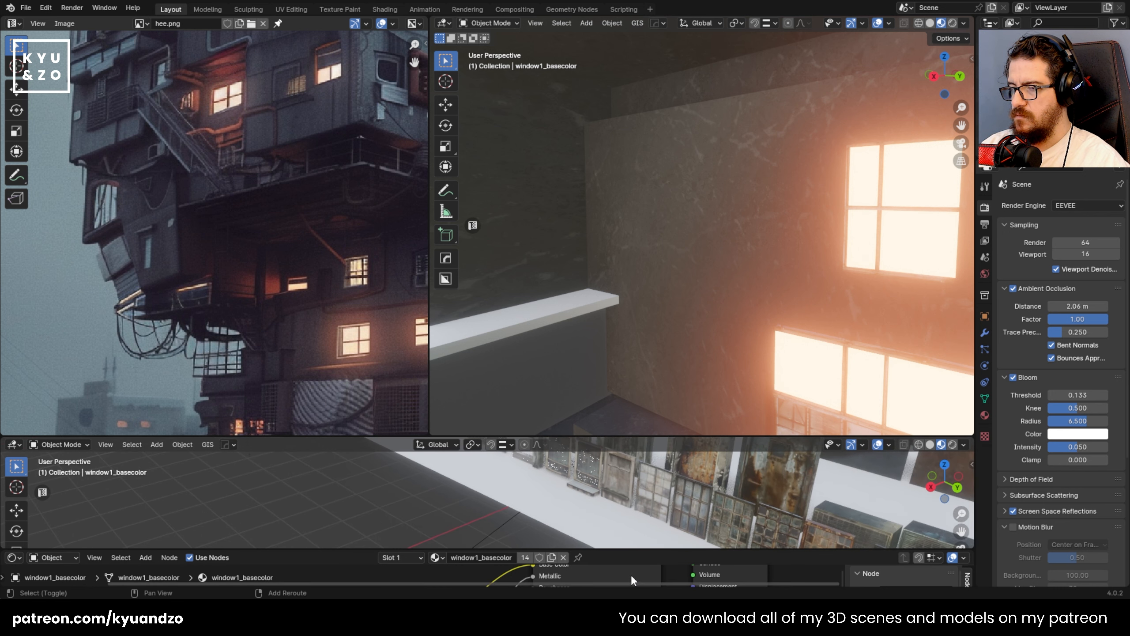
shift+middle_drag(512, 467, 523, 503)
click(524, 507)
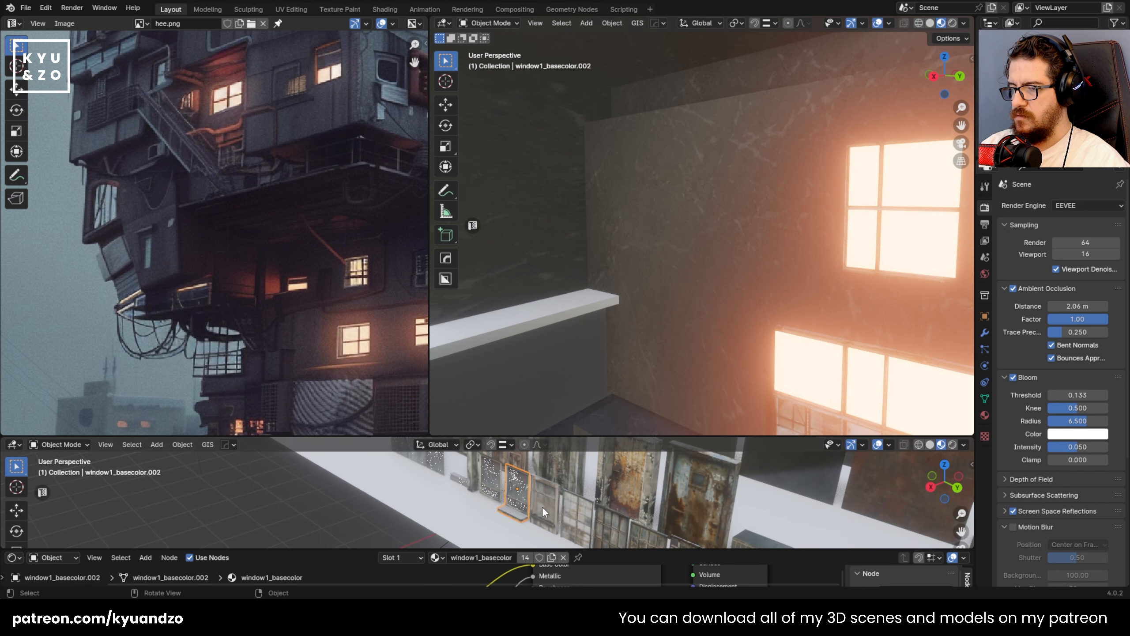
key(shift+d)
click(605, 296)
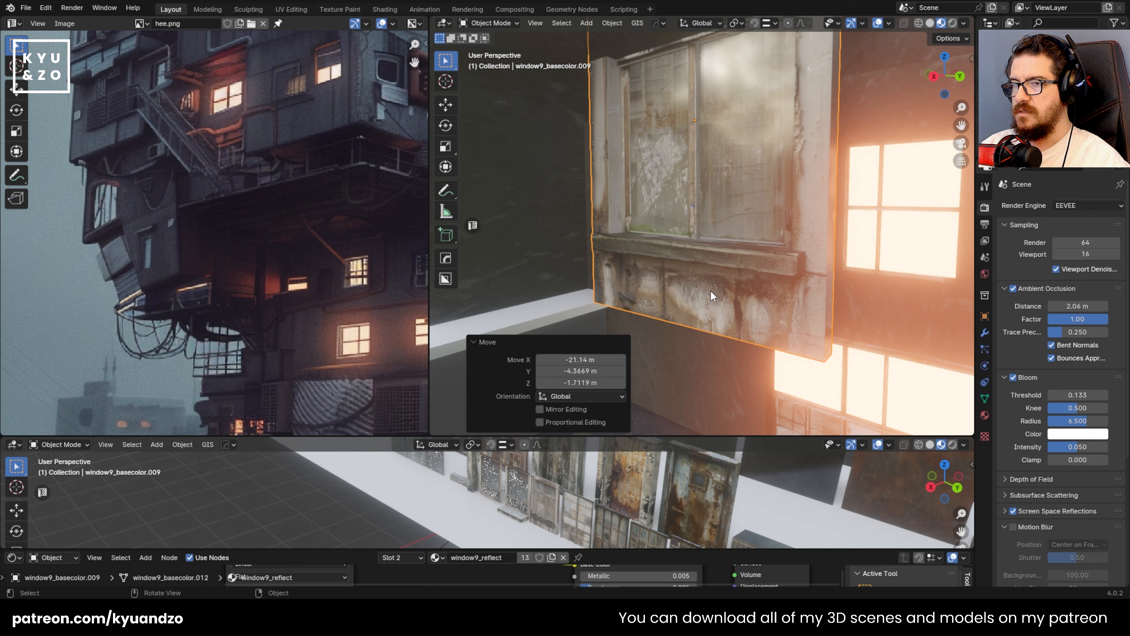
- Shrink the copied window to about 0.33 of its size on the wall beside the small lit window
middle_drag(710, 292, 687, 297)
key(g)
key(d)
right_click(731, 312)
key(s)
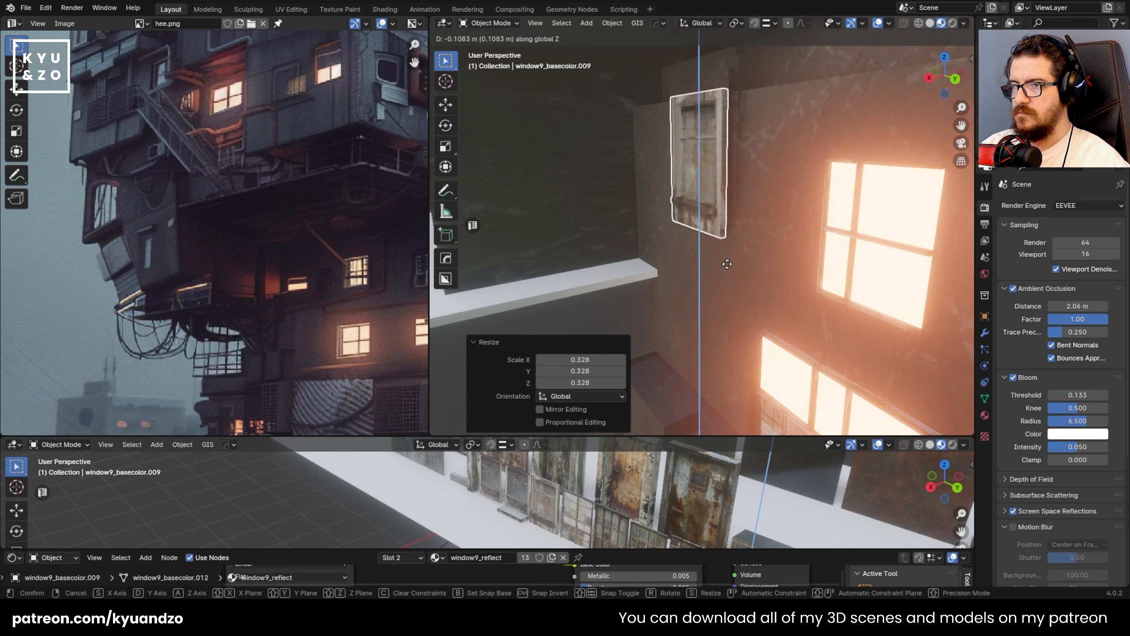
click(729, 289)
- Fit the copied window against the wall, enlarging it slightly and shifting it about -0.13 m along Y
key(g)
key(y)
key(x)
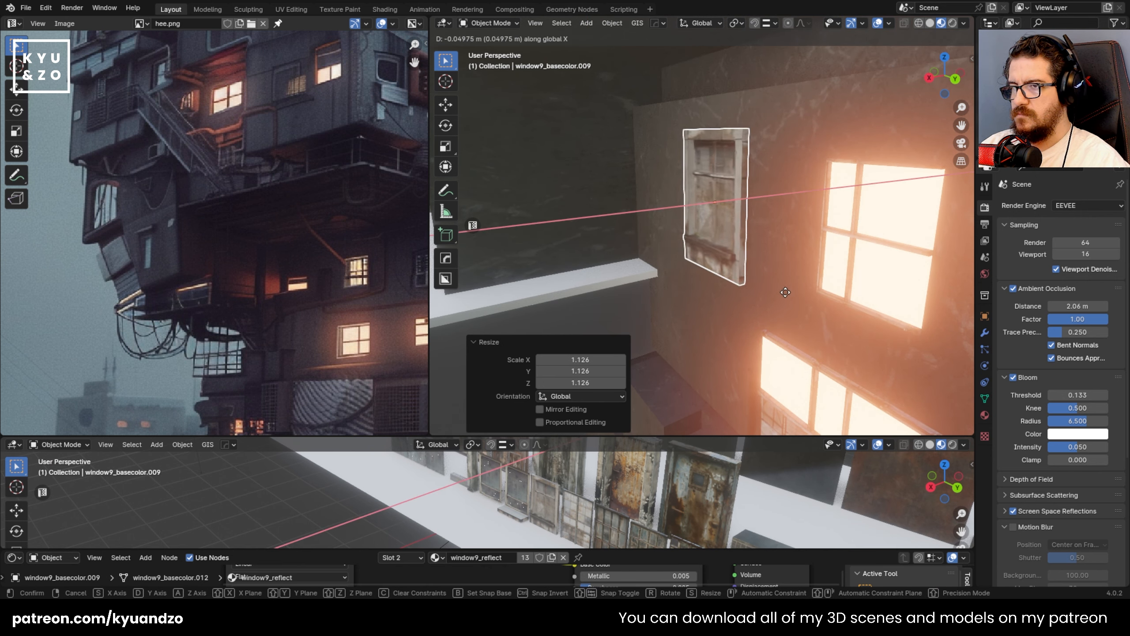
key(z)
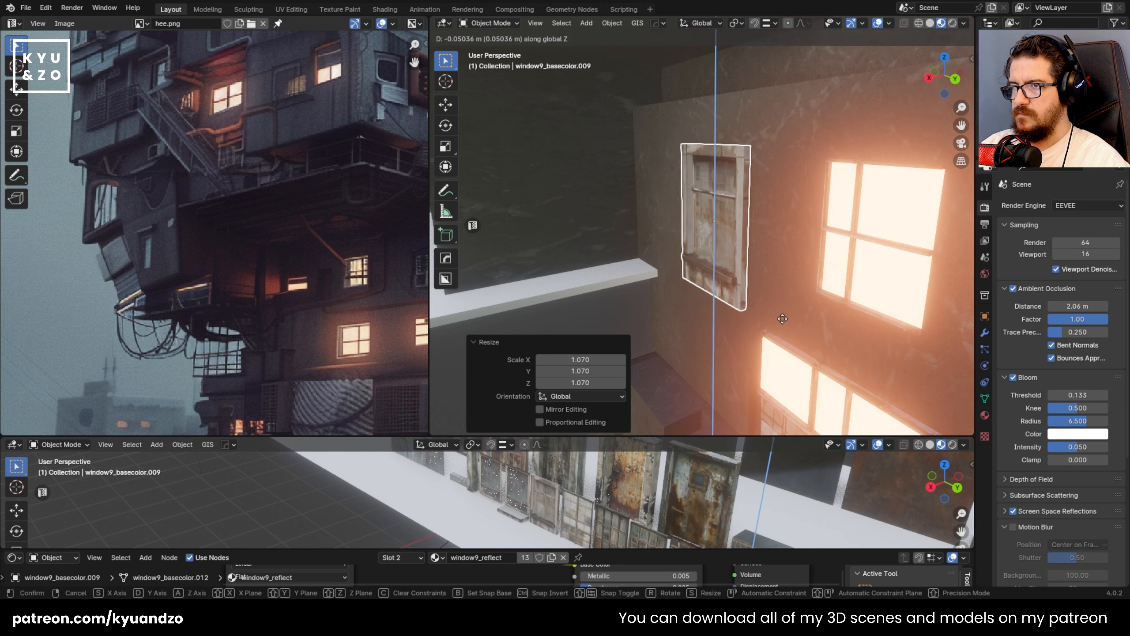
click(792, 303)
middle_drag(792, 303, 846, 321)
key(g)
key(y)
click(794, 319)
- Extrude the two panel faces below the copied window's sill outward to form a protruding box ledge
scroll(705, 304, down, 8)
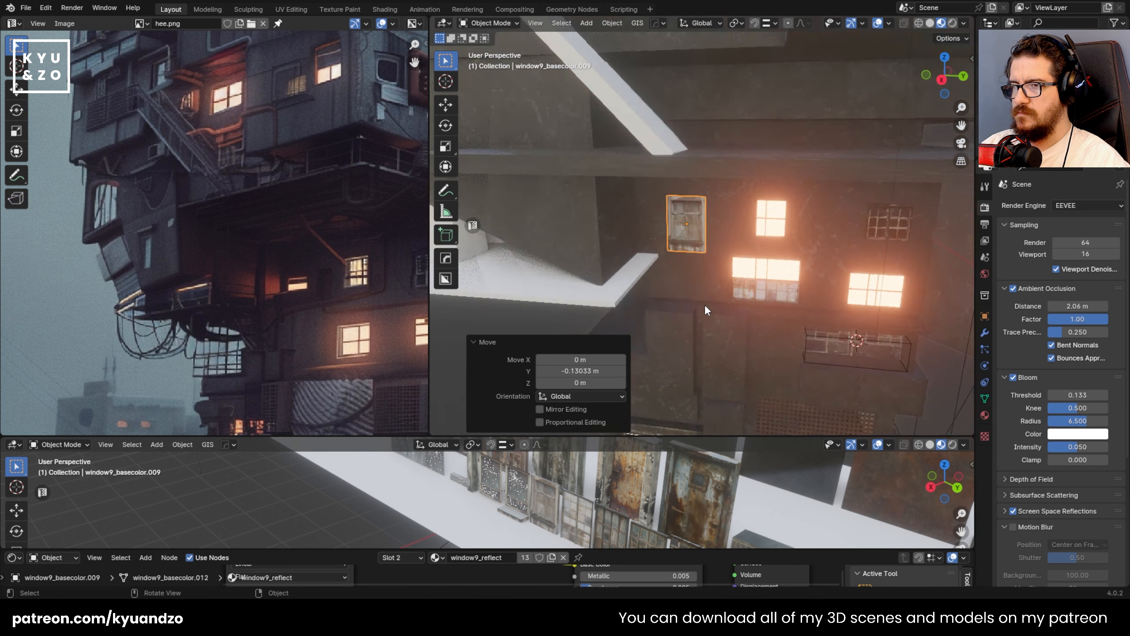
middle_drag(699, 323, 641, 313)
click(546, 299)
scroll(639, 243, up, 10)
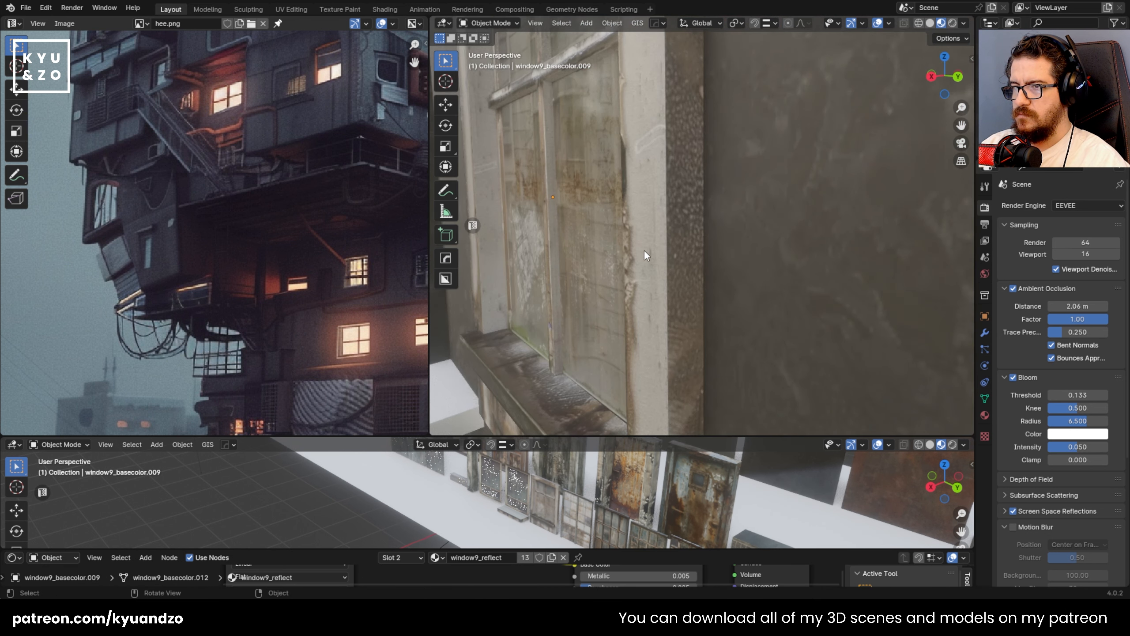
scroll(643, 250, down, 3)
middle_drag(644, 250, 690, 256)
key(Tab)
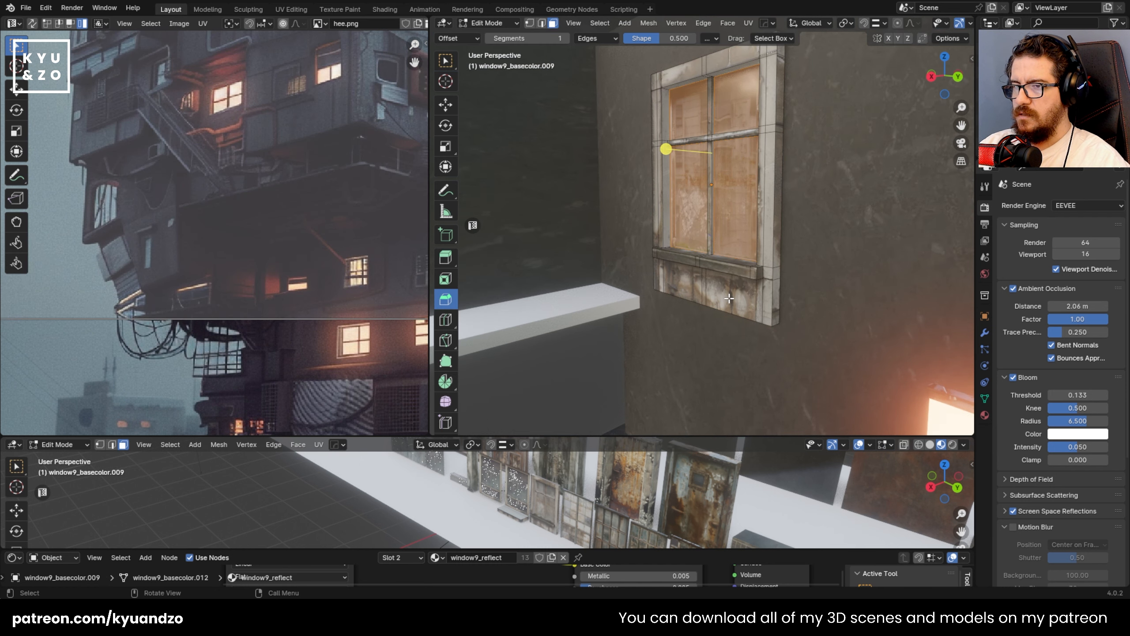
scroll(678, 284, up, 5)
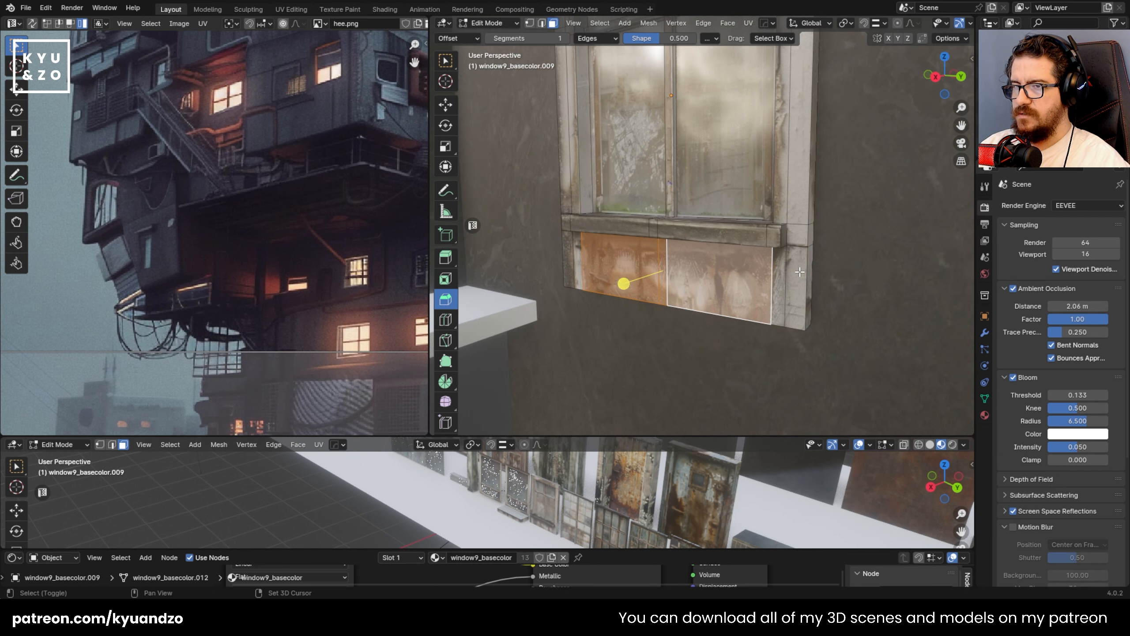
shift+click(681, 283)
key(e)
middle_drag(573, 248, 601, 247)
click(560, 267)
- Select the loop of side faces around the extruded ledge and unwrap them so the window texture covers them
click(623, 279)
alt+click(691, 301)
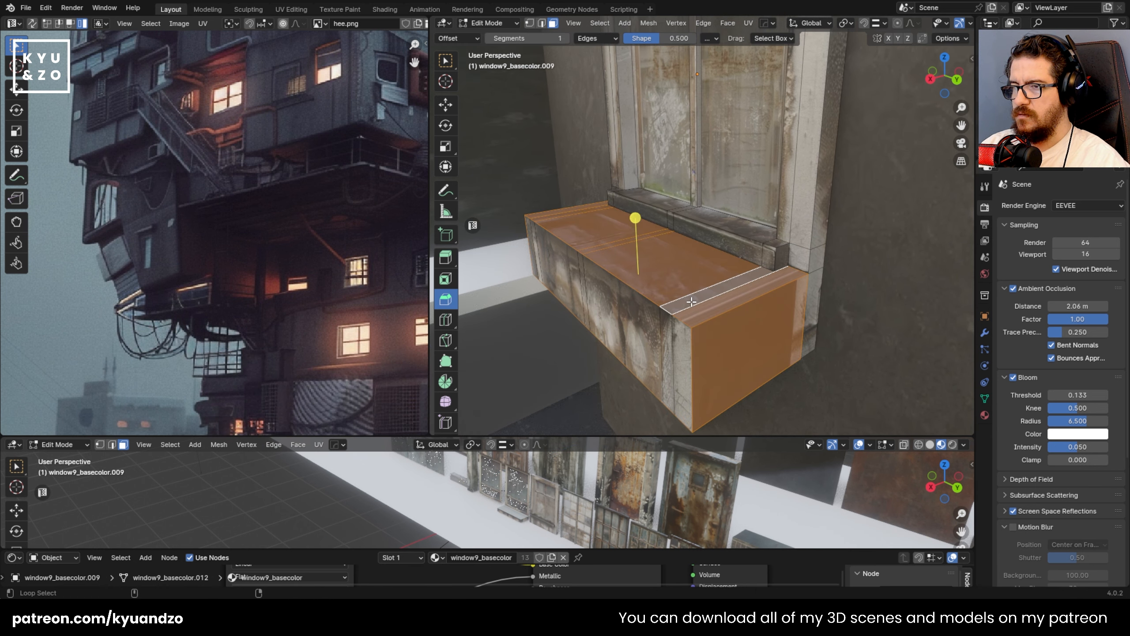
key(u)
click(691, 301)
key(Tab)
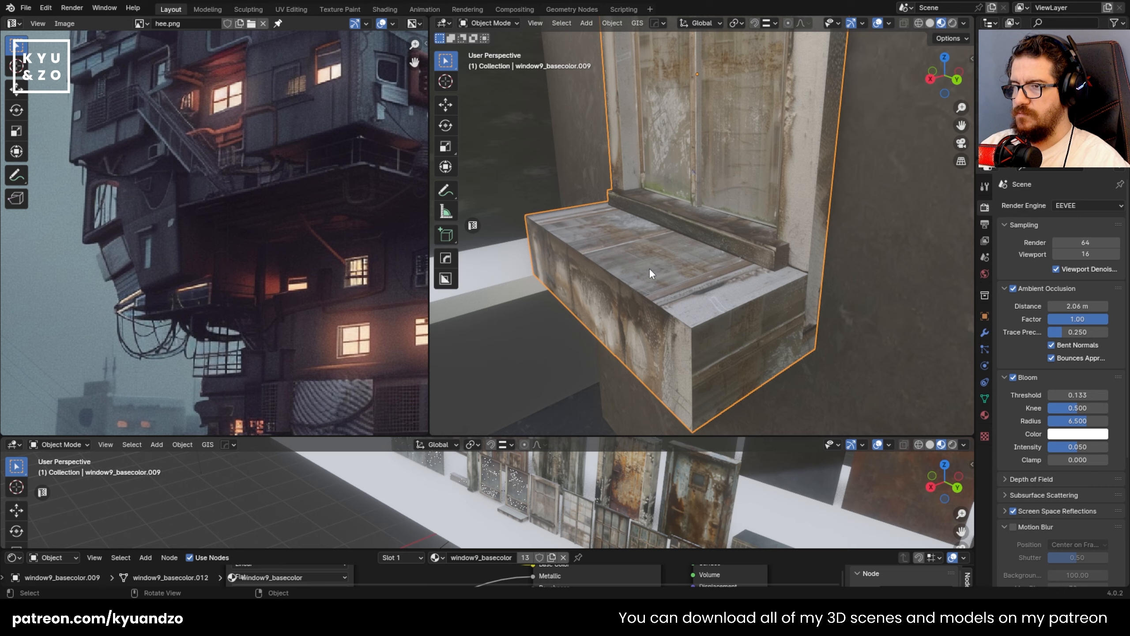
- Shift the weathered window with its ledge slightly along X against the wall, then save the scene
scroll(647, 264, down, 7)
scroll(630, 233, down, 3)
click(616, 263)
scroll(601, 305, up, 5)
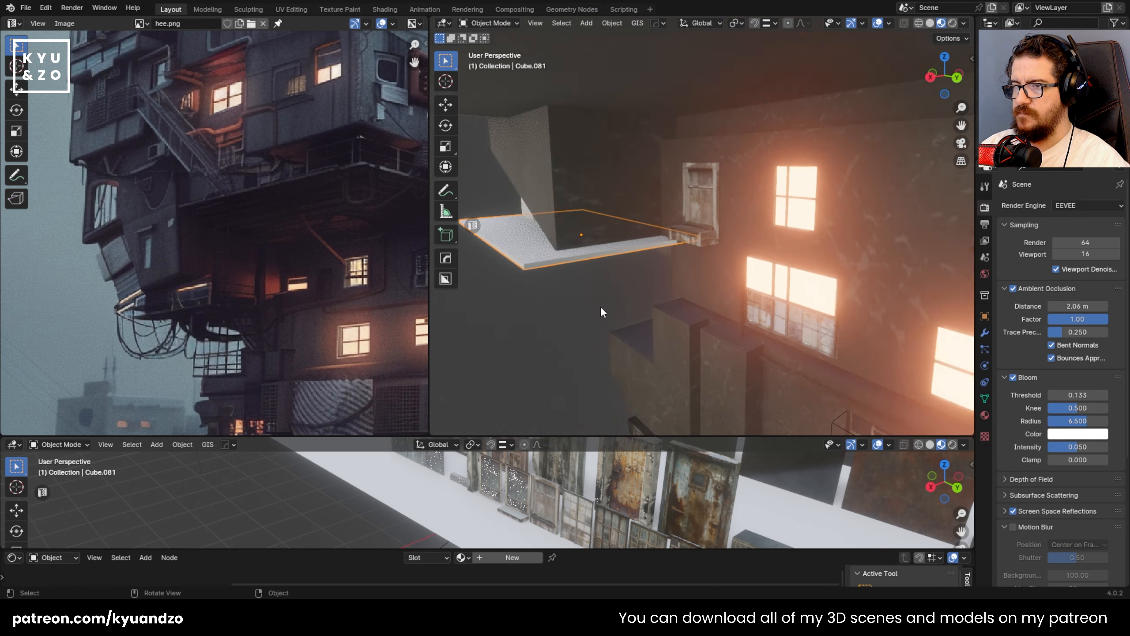
scroll(637, 267, up, 2)
click(698, 194)
key(g)
key(d)
key(s)
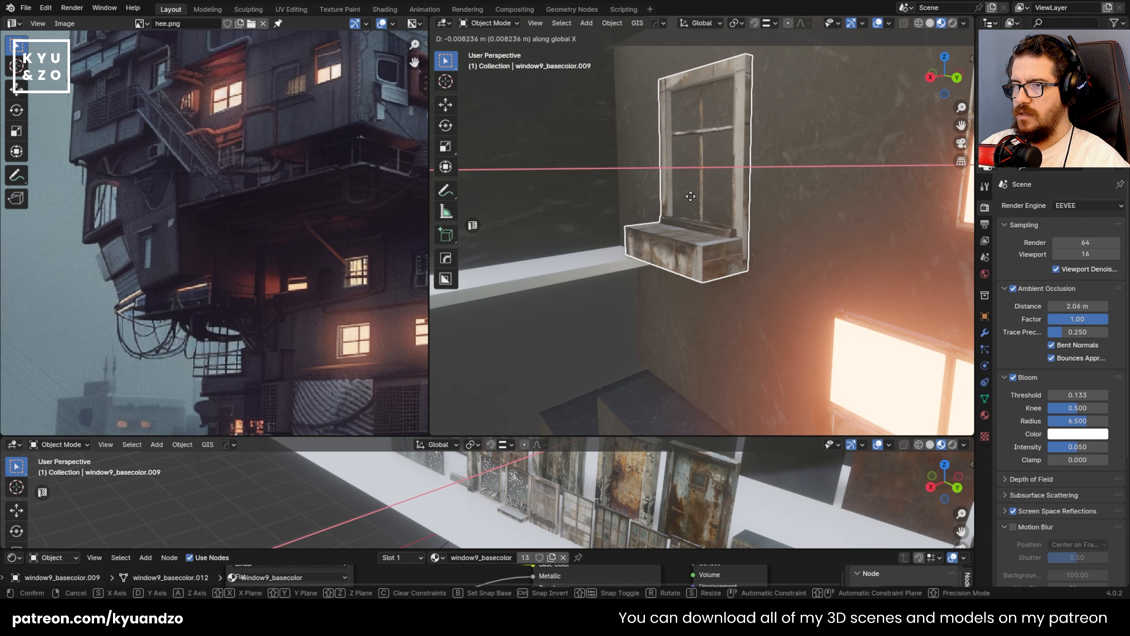
click(620, 290)
click(605, 283)
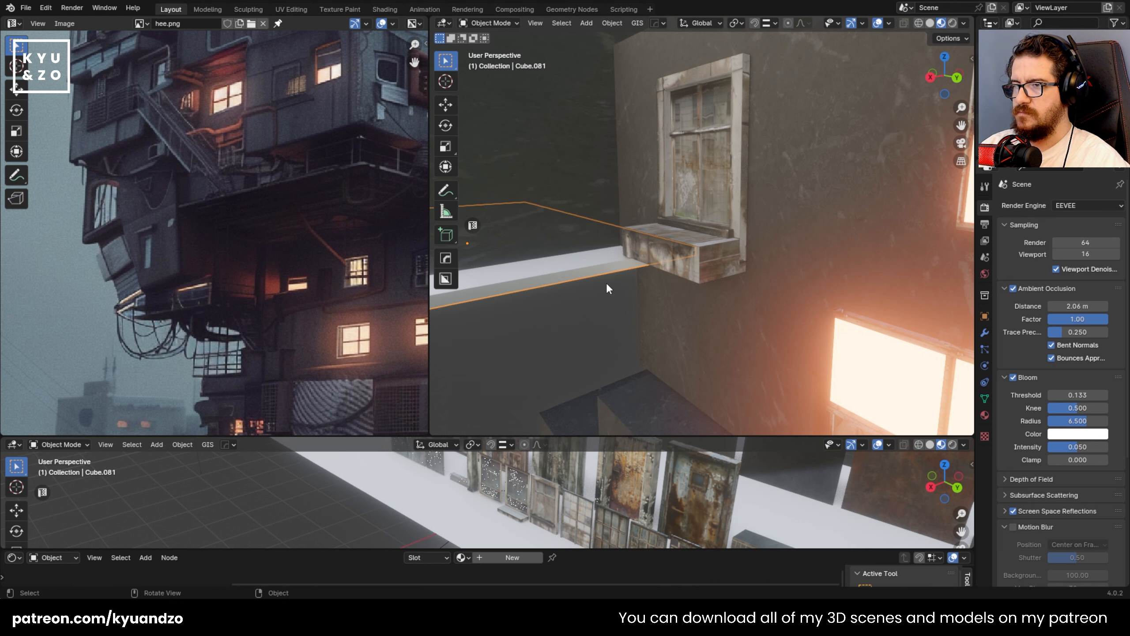
scroll(612, 281, down, 6)
key(ctrl+s)
- Select the blank grey rectangular plane hanging on the side wall of the concrete building
scroll(589, 233, down, 4)
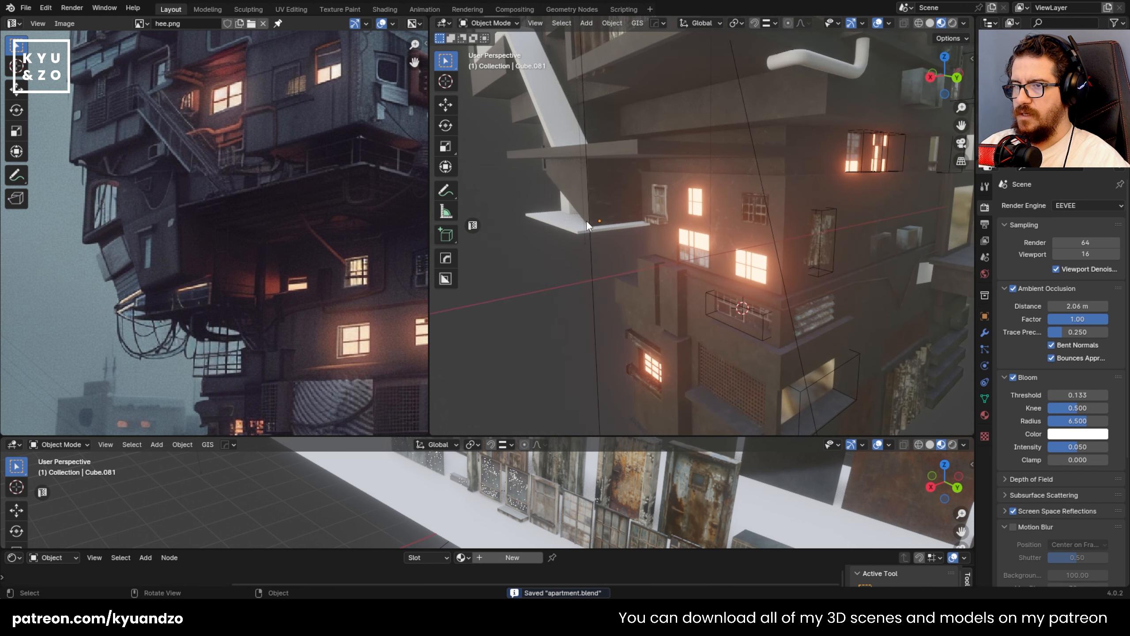
scroll(585, 221, up, 3)
scroll(585, 221, down, 2)
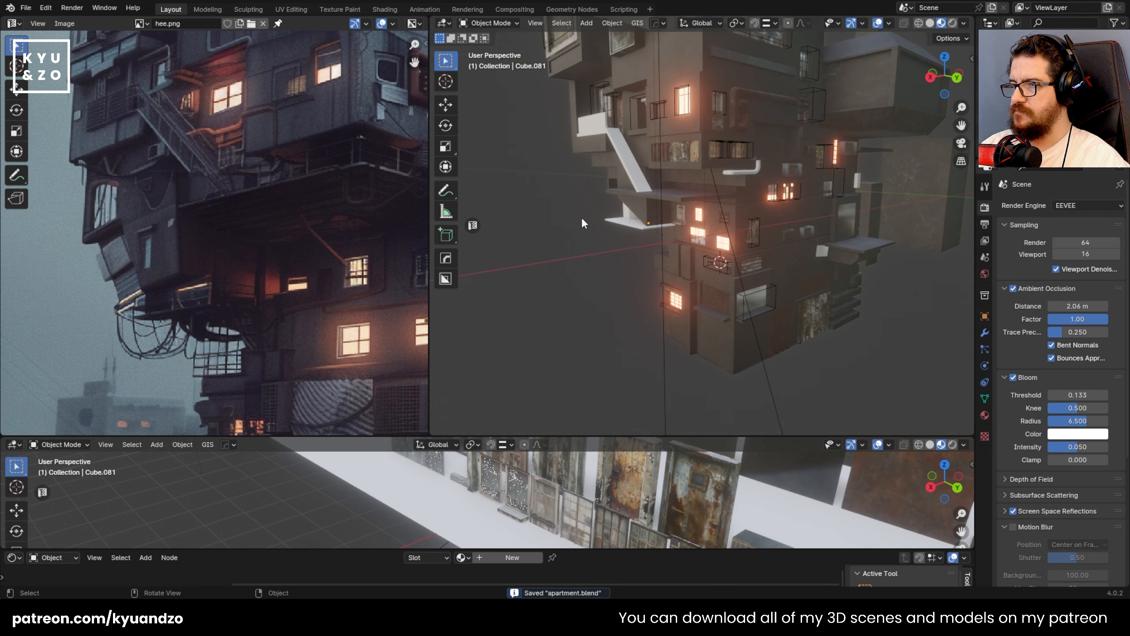
scroll(580, 217, up, 3)
click(622, 165)
scroll(699, 252, up, 2)
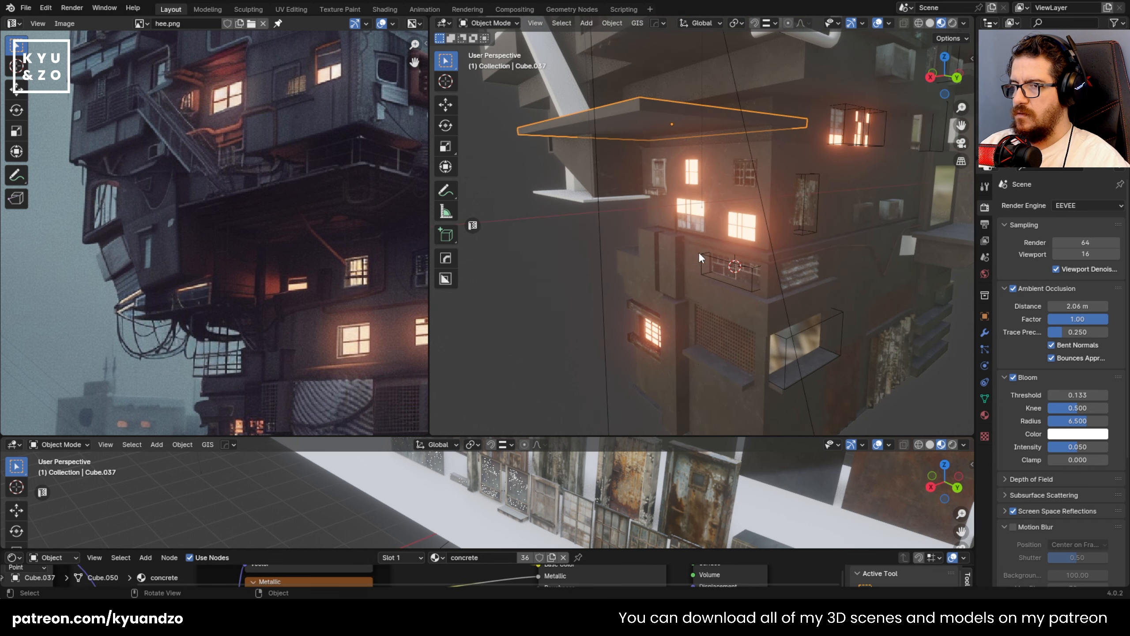
scroll(693, 260, up, 5)
click(678, 263)
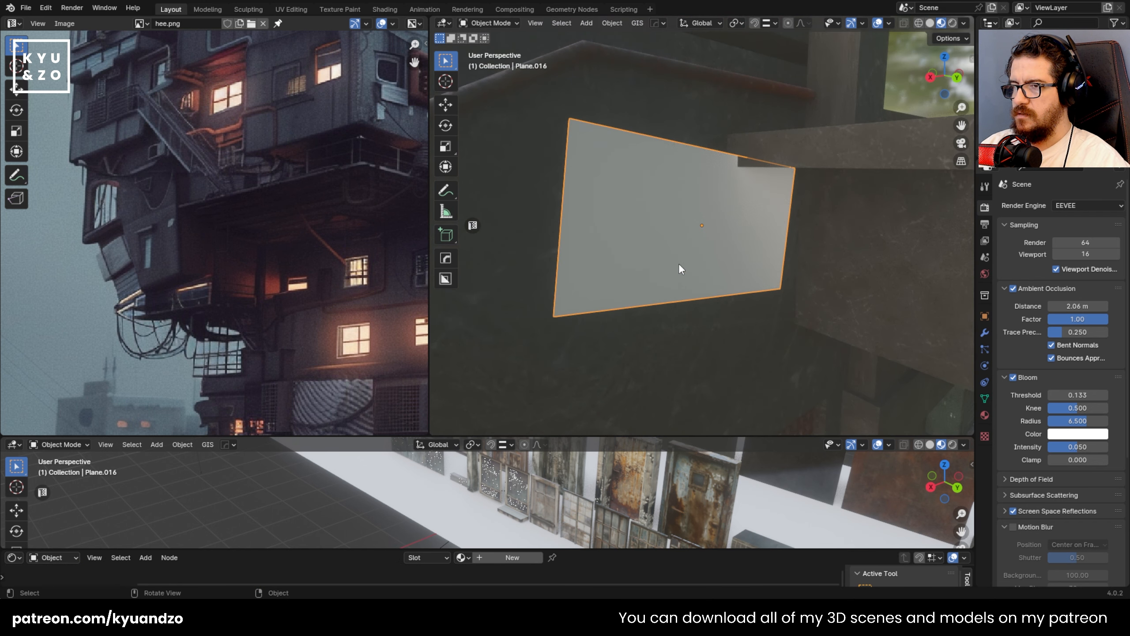
- Enlarge the asset view, duplicate the rusty corrugated metal sheet from the asset row and move the copy over to the building
shift+middle_drag(680, 497, 536, 476)
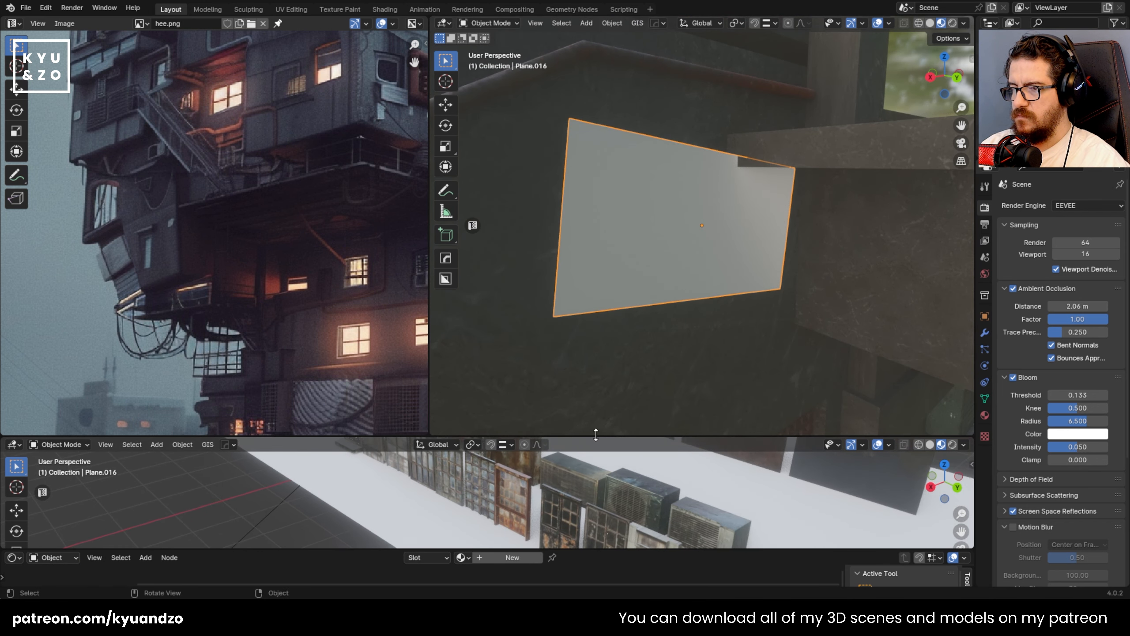
drag(596, 434, 586, 327)
scroll(583, 421, down, 5)
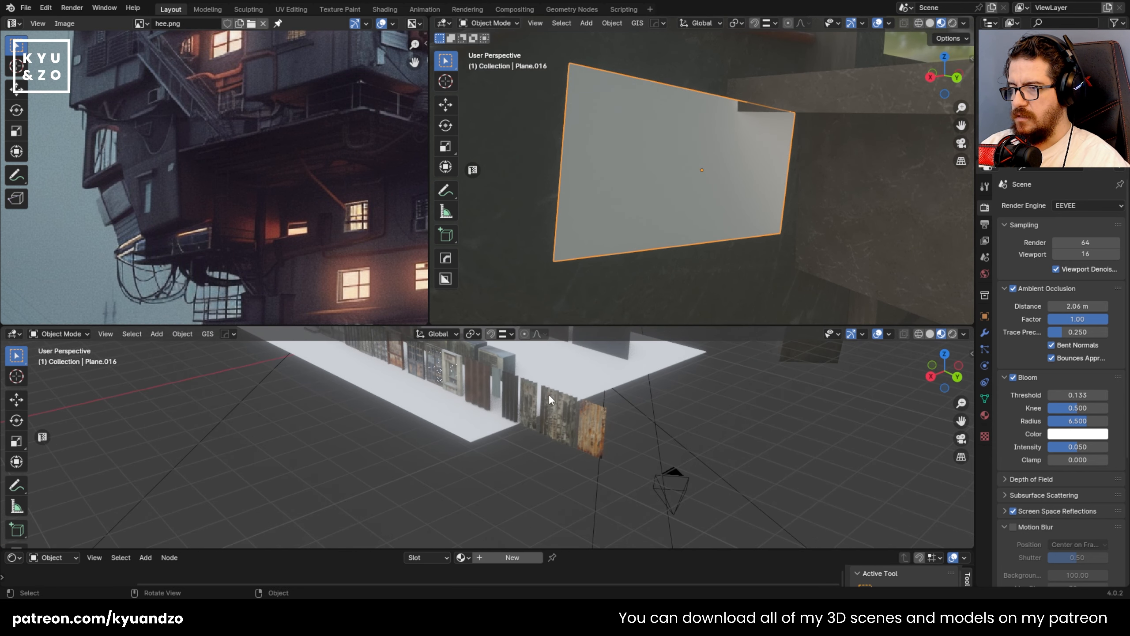
scroll(548, 394, up, 3)
click(683, 430)
key(shift+d)
click(770, 432)
key(g)
click(552, 253)
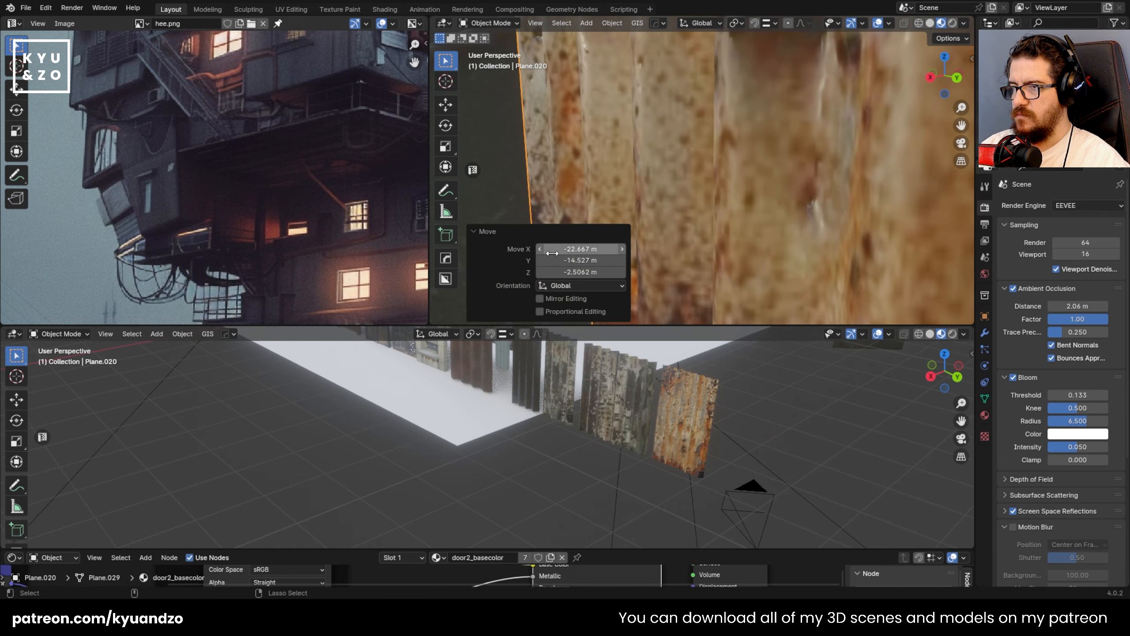
- Copy the blank plane's location to the corrugated sheet and scale the sheet down to about 0.413 at the placeholder
scroll(617, 218, down, 2)
key(s)
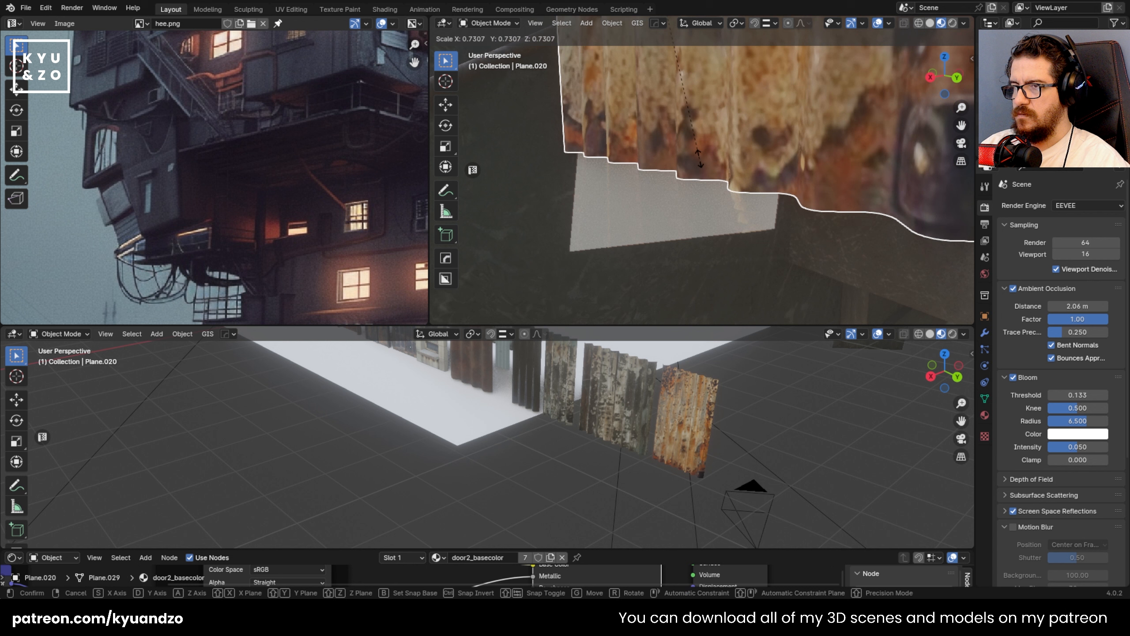
click(618, 200)
key(ctrl+c)
click(618, 200)
key(s)
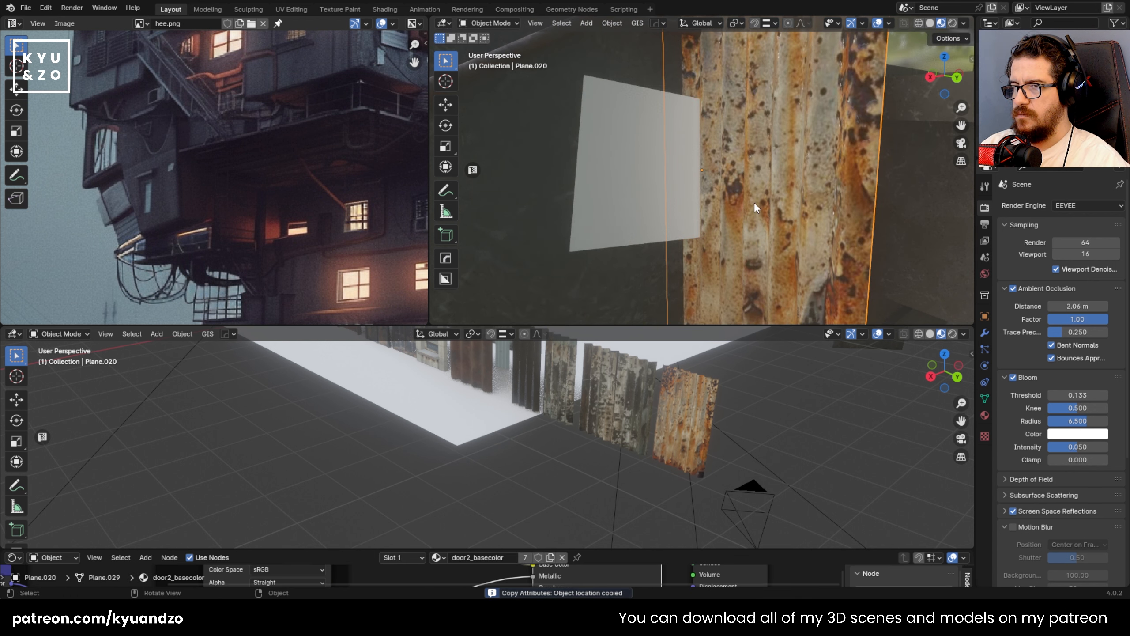
click(783, 171)
- Rotate the sheet 90° about Z and turn it about Y until its ridges run horizontally, replacing the blank plane
key(r)
key(z)
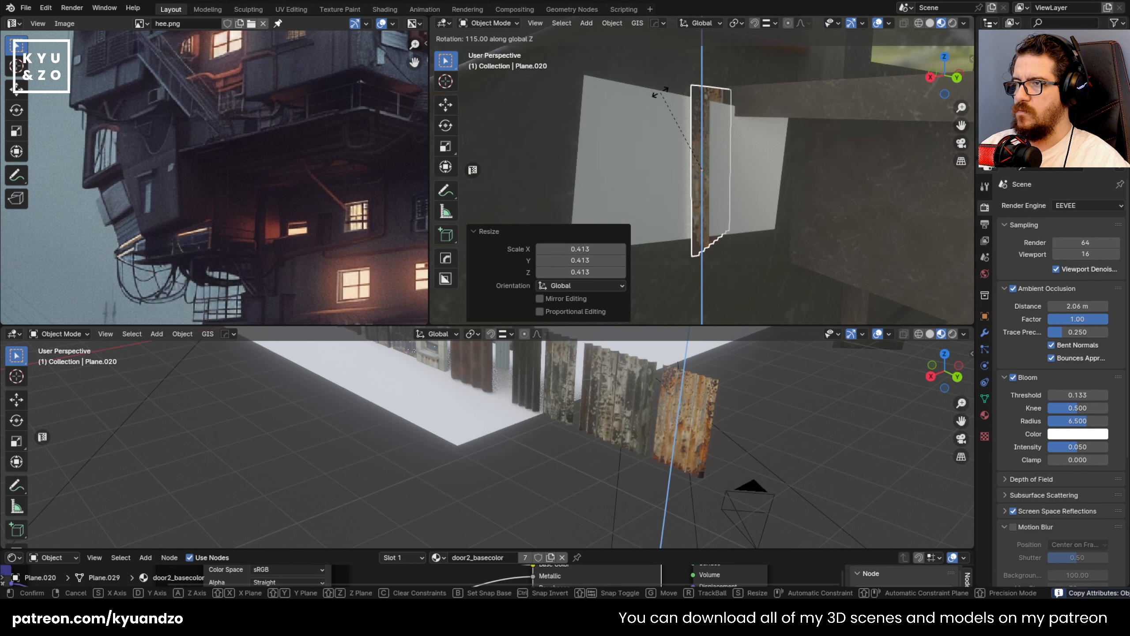
click(700, 107)
key(r)
key(y)
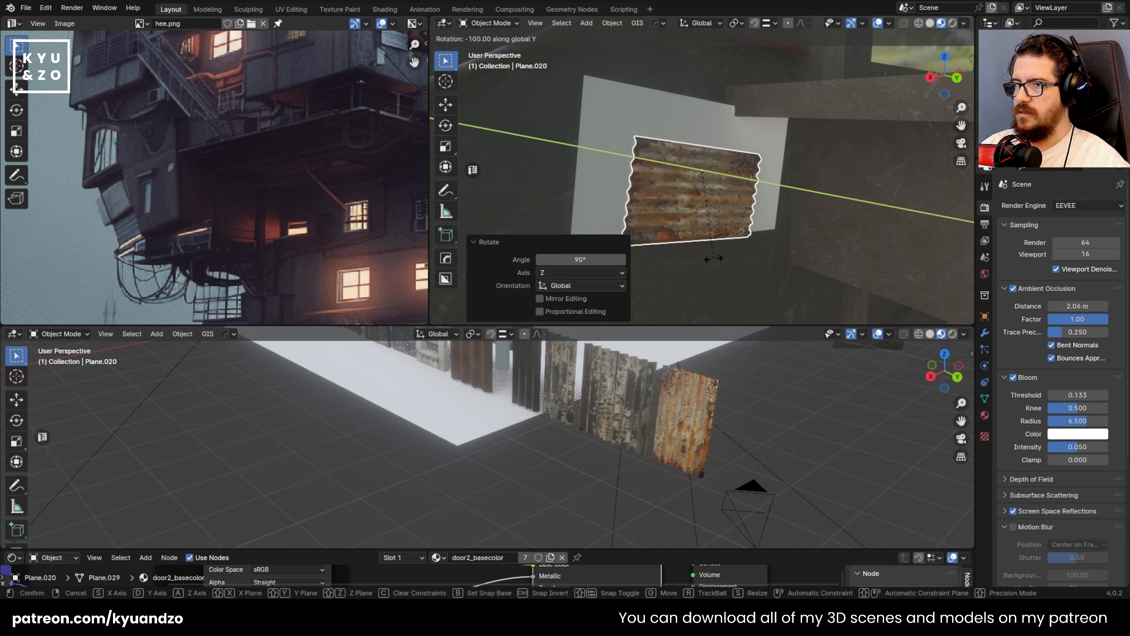
click(620, 111)
click(620, 111)
click(644, 146)
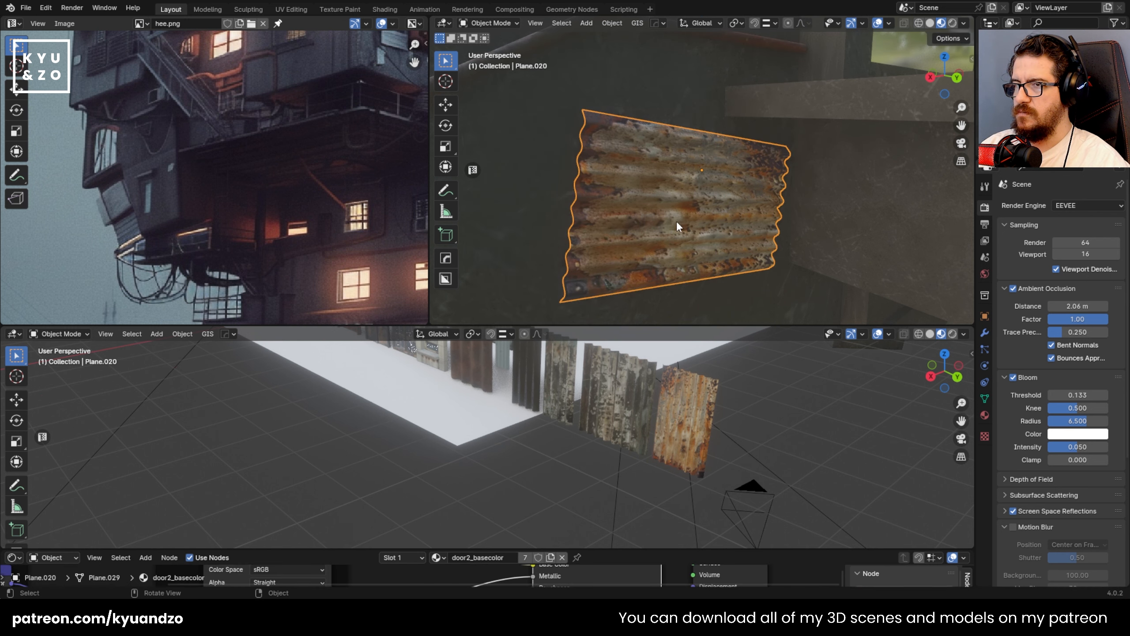
- Adjust the corrugated sheet's position on the wall, raising it about 0.024 m along Z
middle_drag(676, 221, 730, 248)
key(g)
key(y)
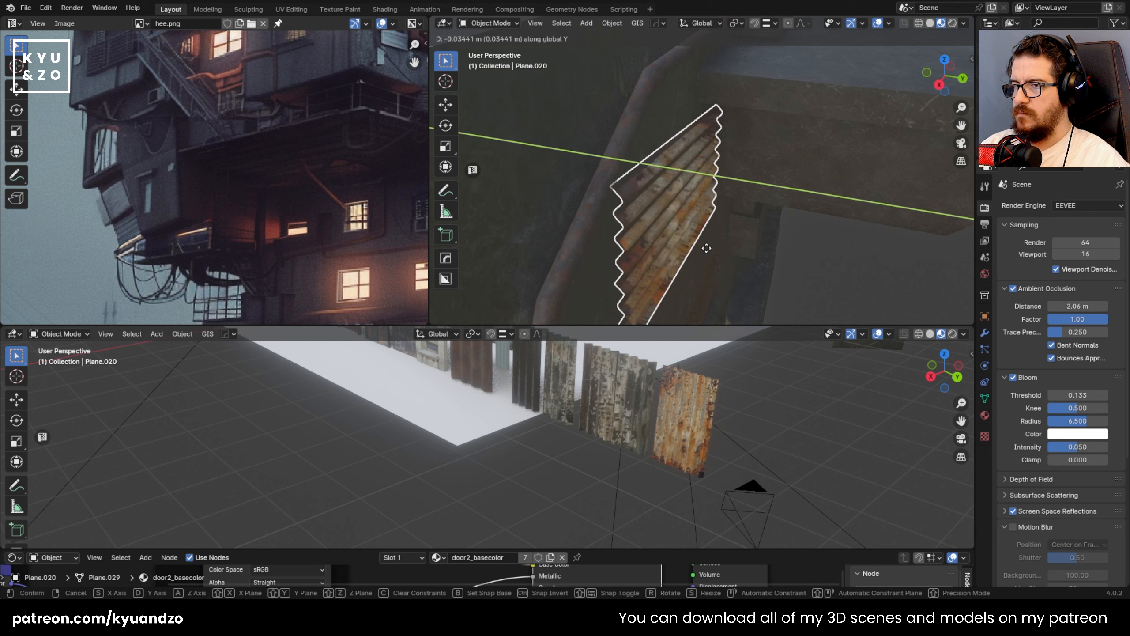
key(z)
click(712, 247)
- Select the blank white box at the building corner above the ledge and frame it in the view
scroll(713, 187, down, 8)
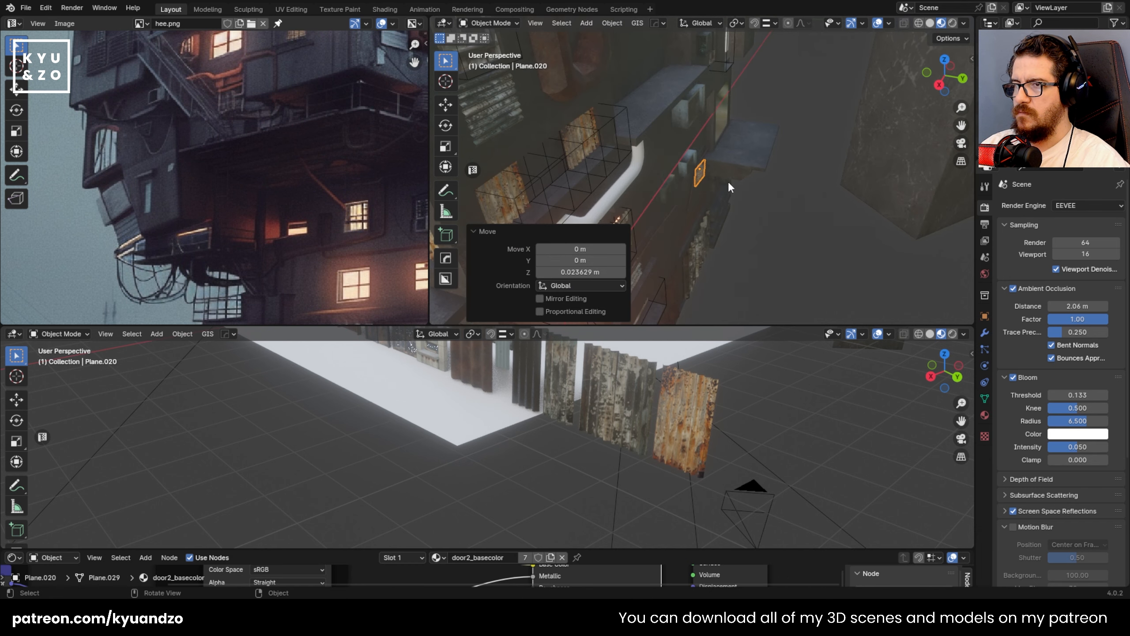
middle_drag(727, 181, 716, 203)
scroll(671, 165, down, 3)
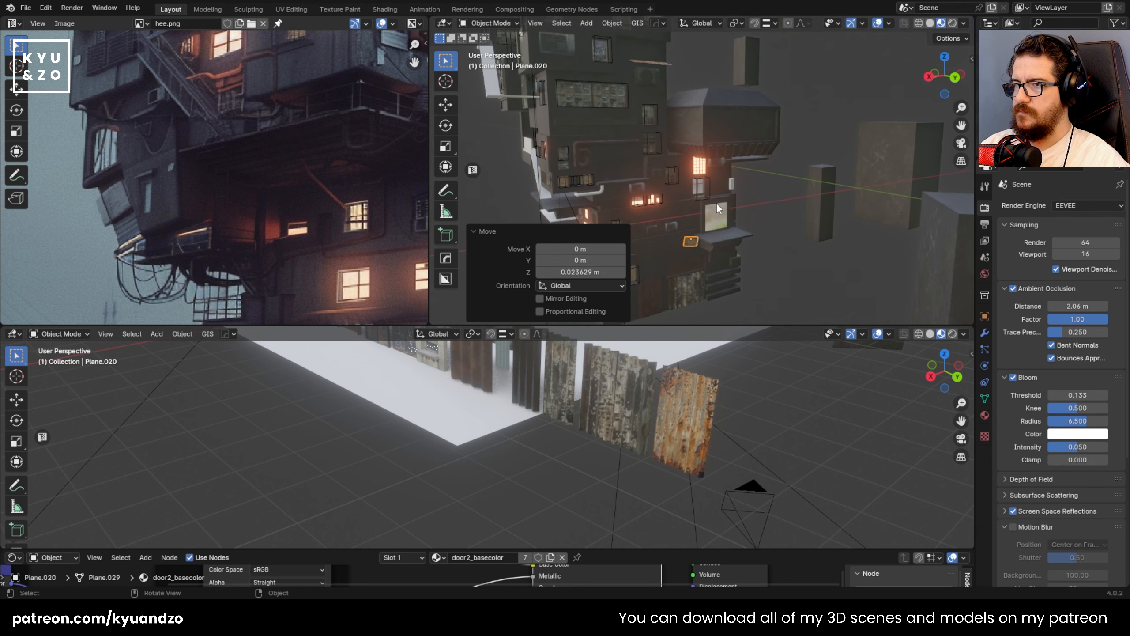
click(732, 185)
key(KP_Decimal)
scroll(721, 190, down, 6)
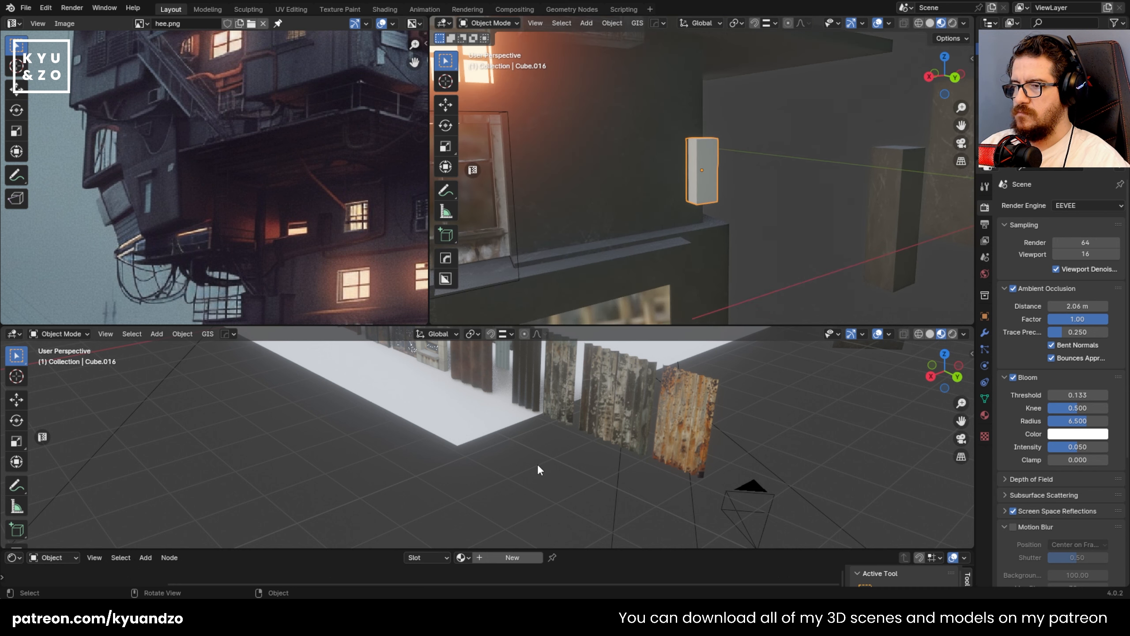
- Duplicate the narrow weathered post from the asset row and move the copy next to the blank box
mouse_move(507, 427)
shift+middle_down()
mouse_move(662, 506)
mouse_move(628, 480)
mouse_move(658, 494)
shift+middle_up()
mouse_move(507, 434)
shift+middle_down()
mouse_move(647, 490)
mouse_move(570, 478)
shift+middle_up()
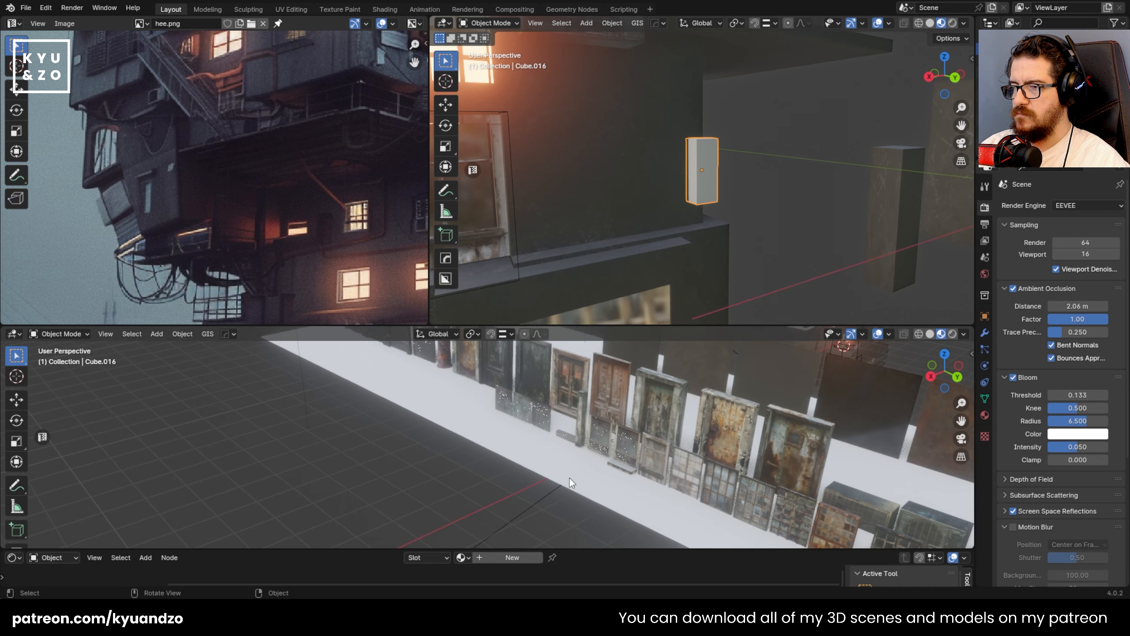
scroll(570, 474, up, 5)
click(710, 400)
key(shift+d)
click(618, 434)
key(g)
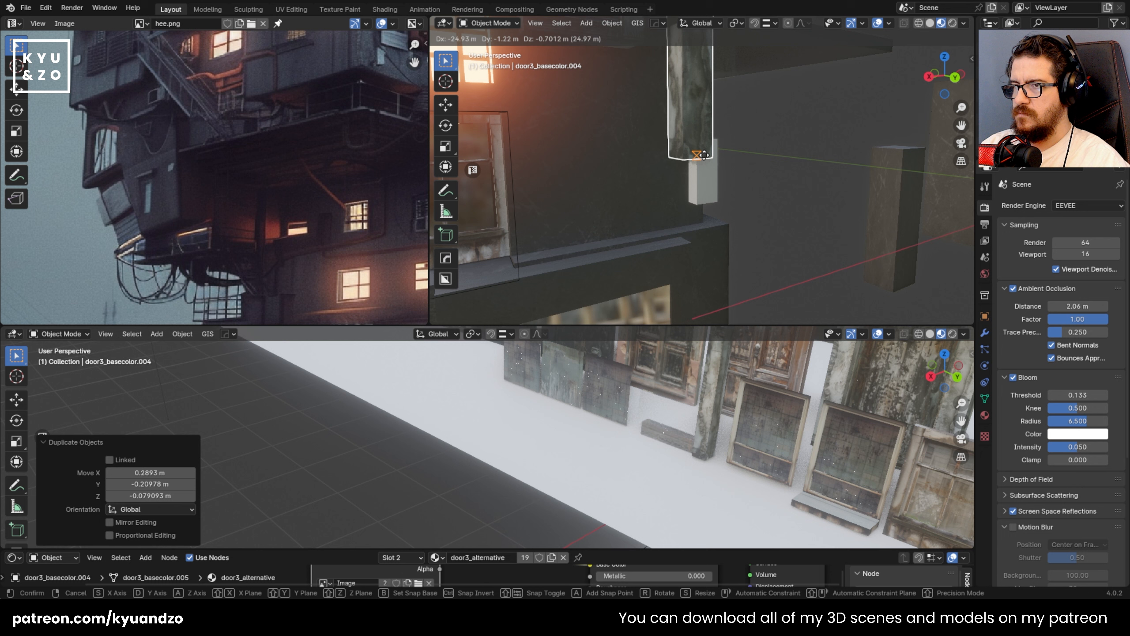
click(704, 156)
- Scale the copied post down and lower it about 0.60 m along Z beside the wall corner
key(s)
click(728, 141)
key(g)
key(a)
click(734, 287)
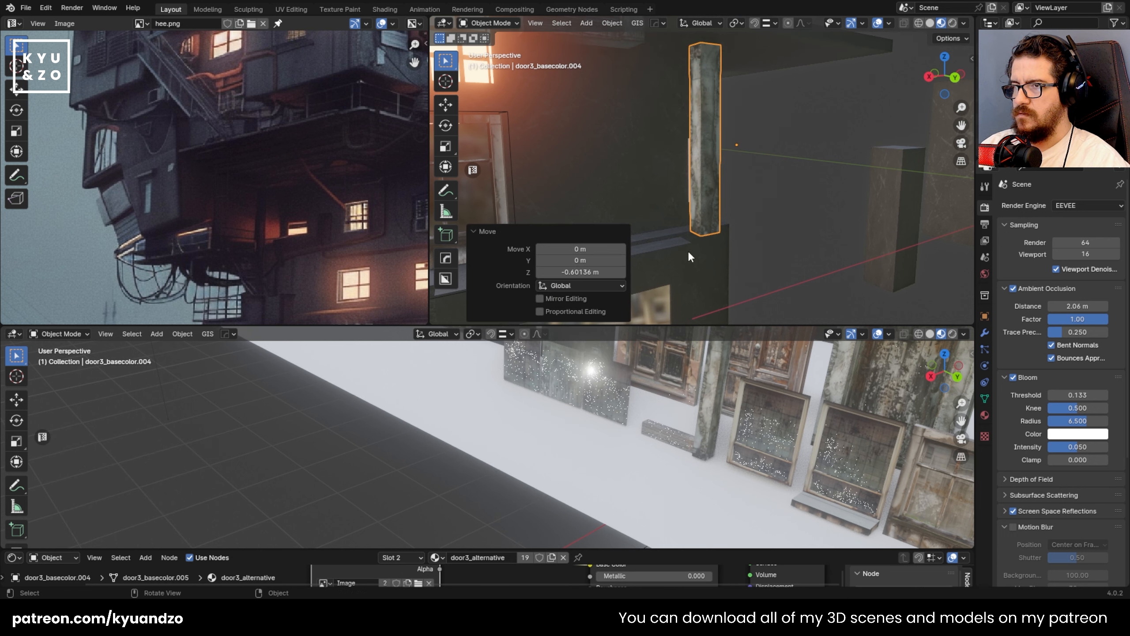
- Shift the post along X, then copy the blank box's location to it
key(g)
key(y)
key(x)
click(732, 236)
shift+click(690, 173)
key(ctrl+c)
click(693, 174)
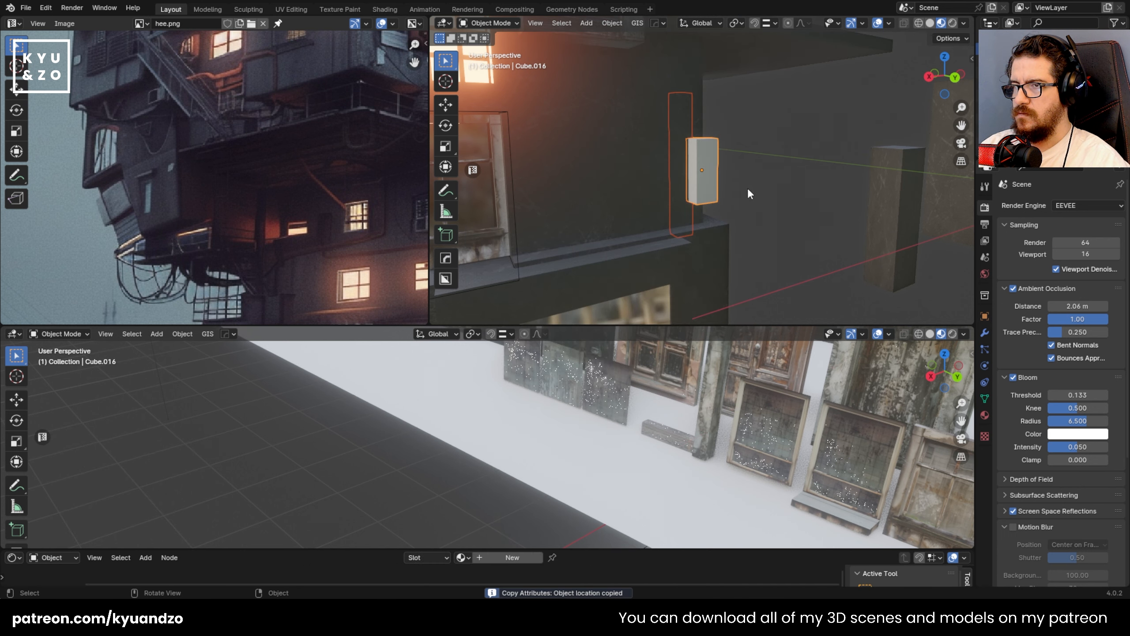
- Slide the post about 0.36 m along Y toward the wall corner and delete the blank box placeholder
click(682, 124)
key(g)
key(y)
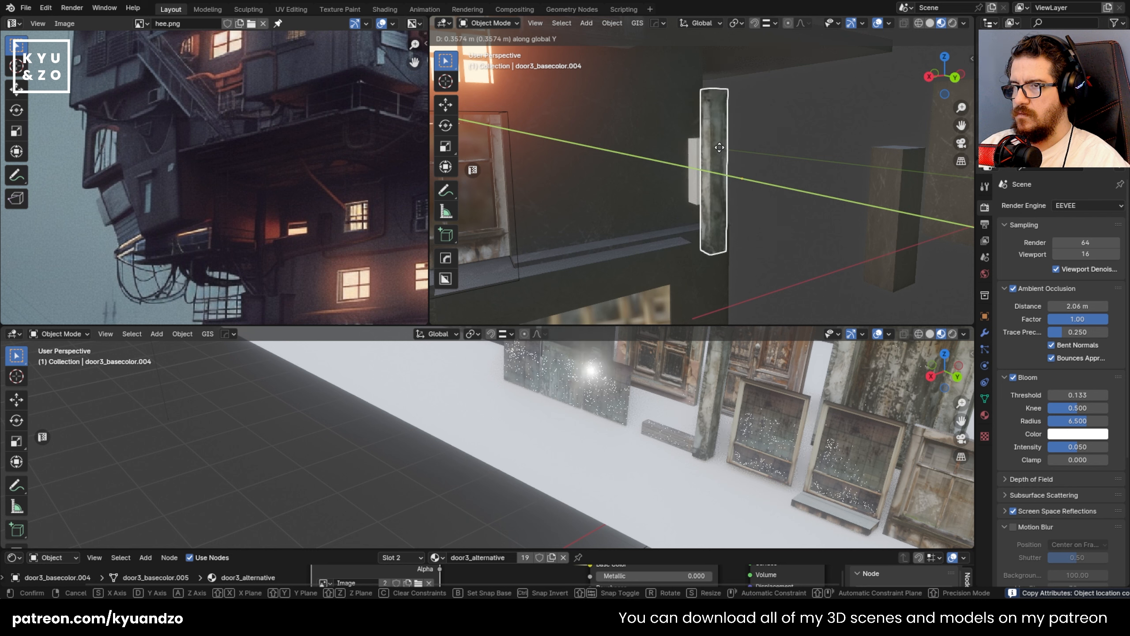
click(719, 148)
click(691, 154)
key(x)
click(690, 153)
- Move the post about -0.096 m along Y against the corner and enlarge it slightly
click(714, 204)
key(g)
key(d)
click(723, 223)
key(s)
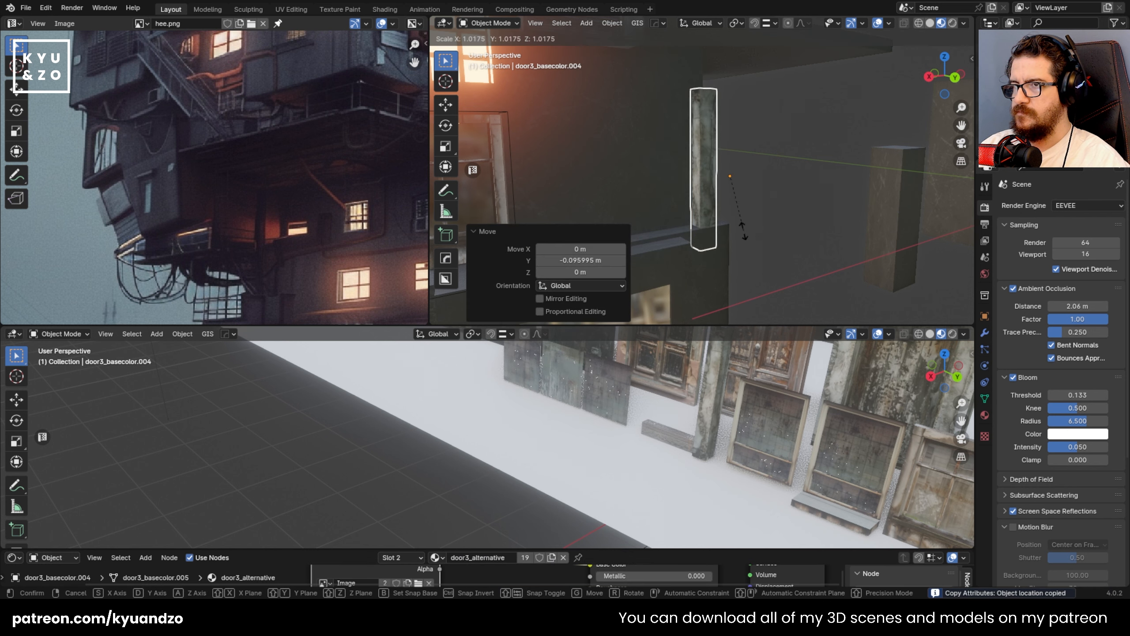
click(746, 239)
- Raise the post about 0.136 m along Z and shift it about -0.046 m along X
key(g)
key(a)
click(748, 211)
key(g)
key(d)
key(s)
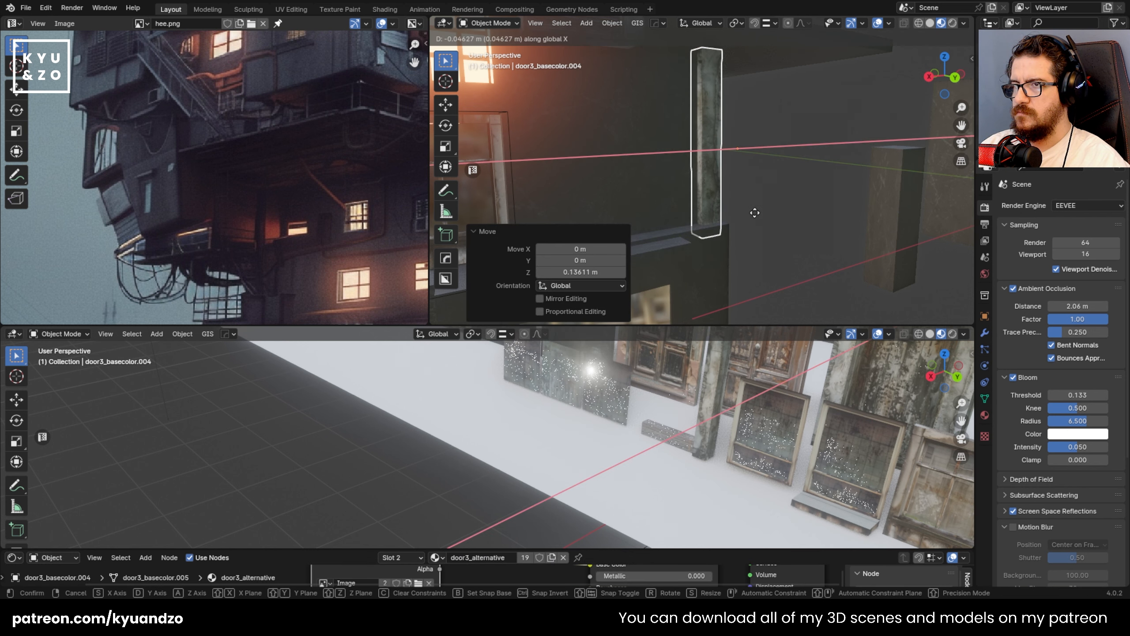
click(754, 211)
- Raise the post about 0.065 m more along Z and scale it up by 1.078 beneath the overhanging slab
key(g)
key(a)
click(753, 192)
shift+middle_drag(750, 156, 744, 226)
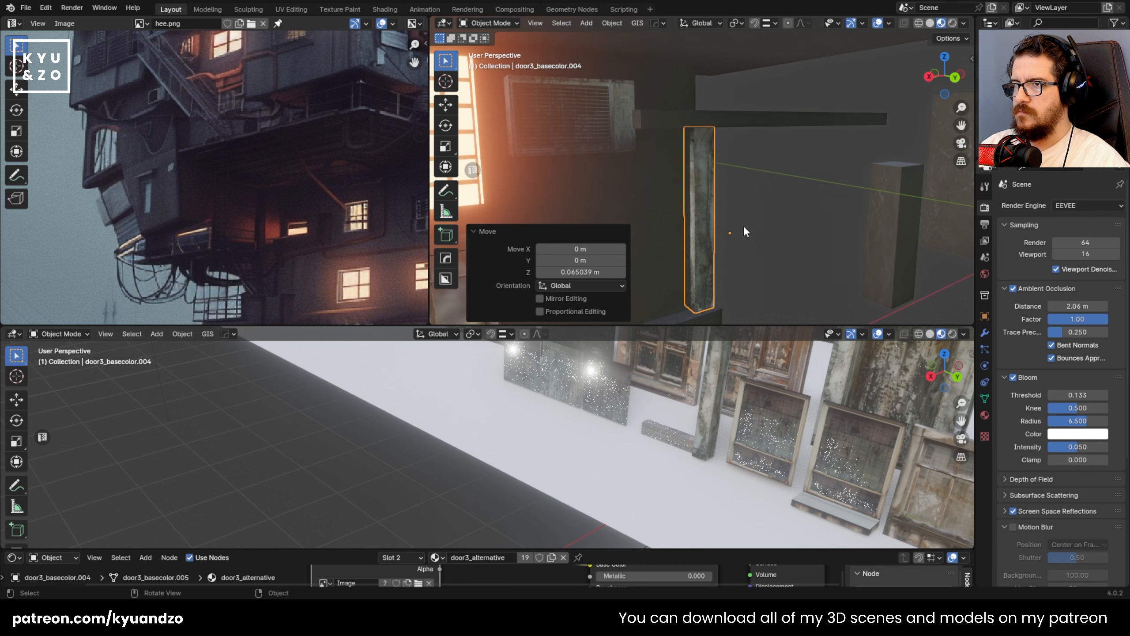
key(s)
click(751, 230)
- Fine-tune the post against the wall corner, moving it about 0.031 m along Y and adjusting it along X
key(g)
key(s)
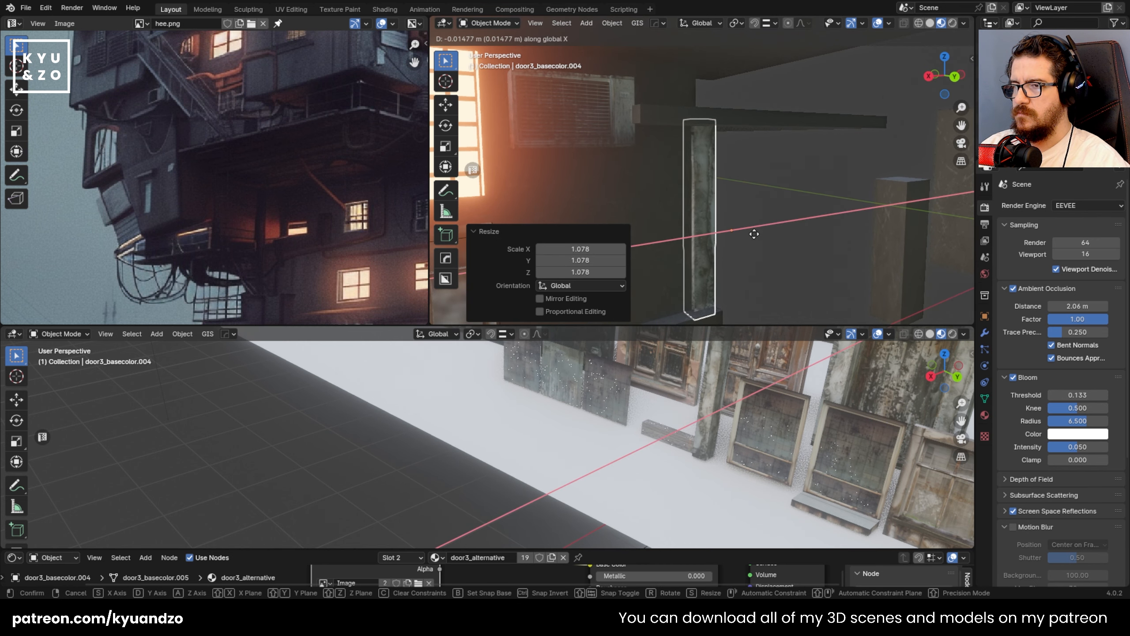
key(d)
key(x)
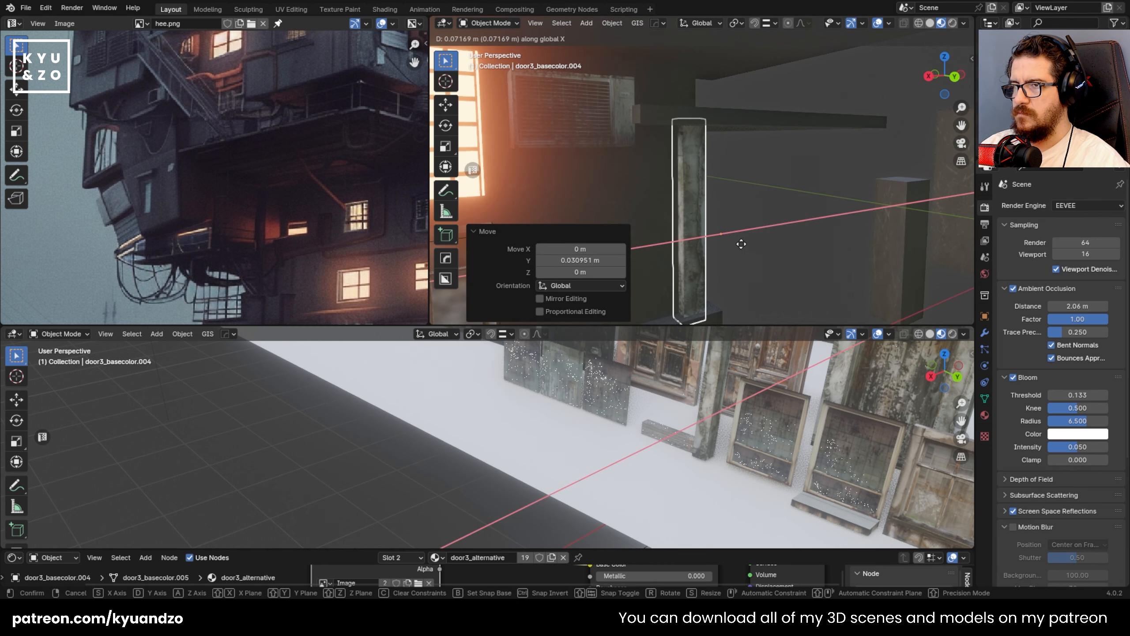
click(751, 222)
- Select all objects, reset their origins to their geometry and save the scene
scroll(675, 228, down, 5)
key(a)
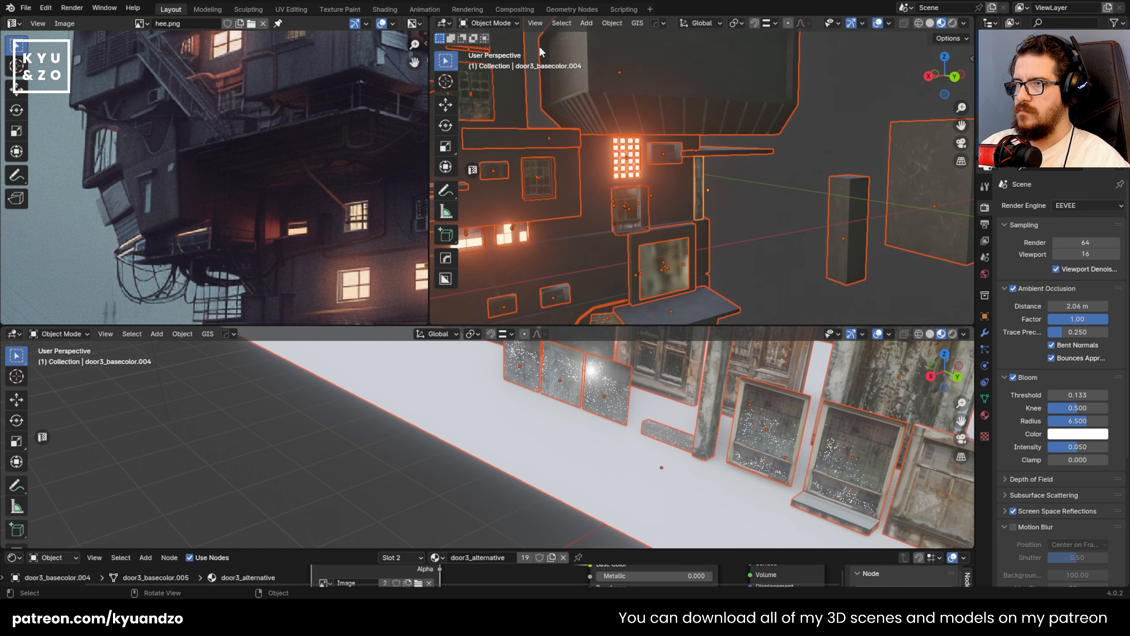
shift+click(710, 215)
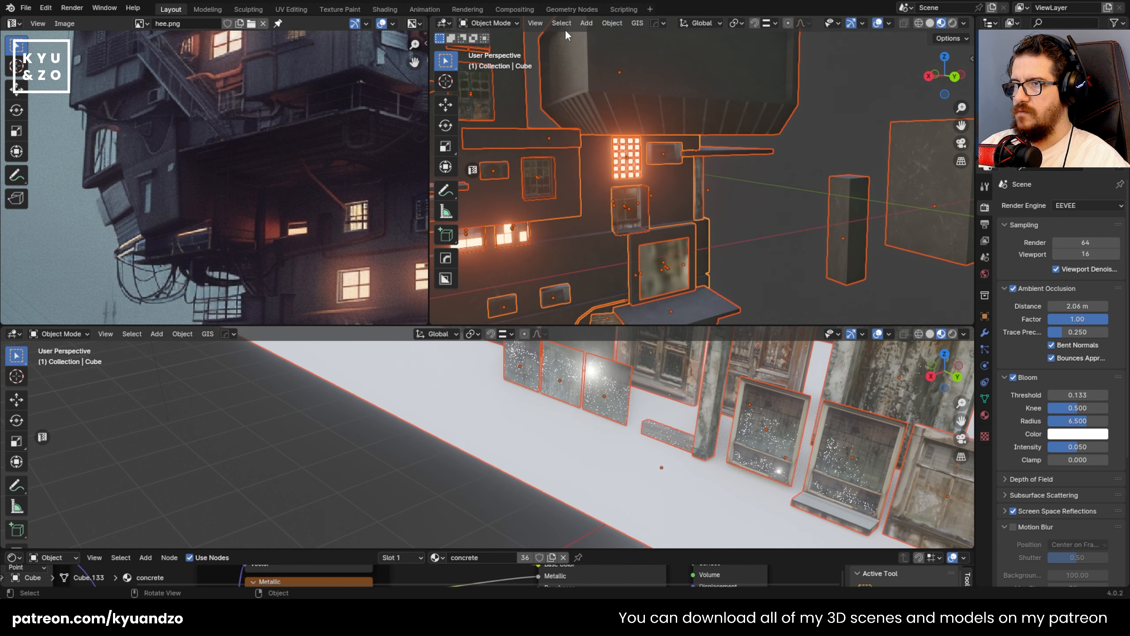
click(611, 22)
mouse_move(624, 50)
click(751, 61)
click(731, 215)
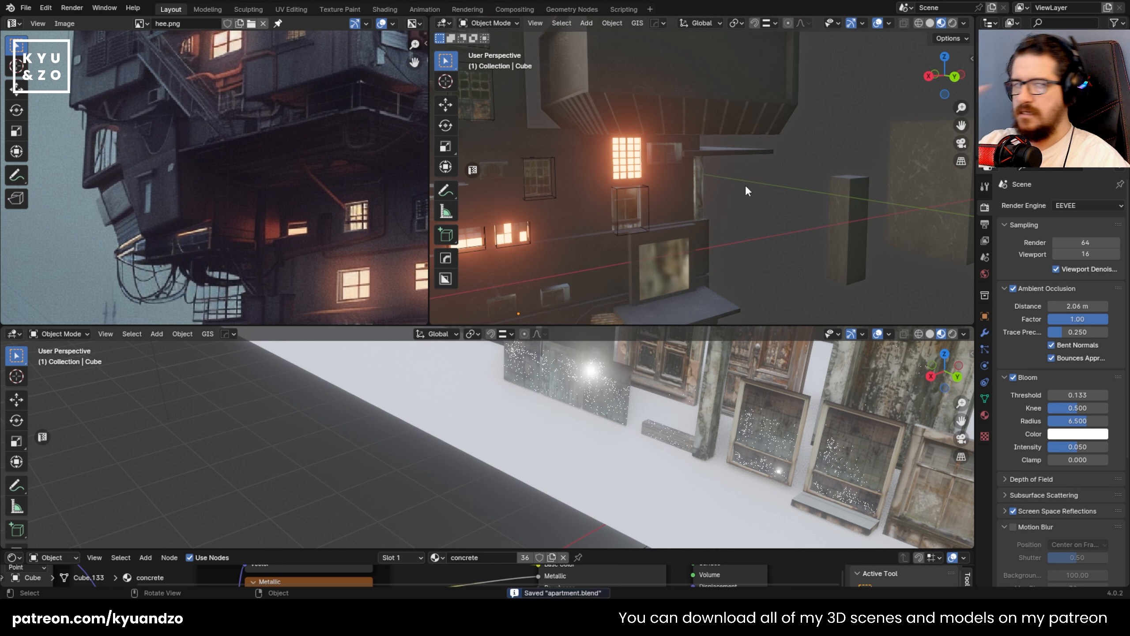
- Review the whole building from around it, then look through the scene camera in an enlarged viewport
scroll(525, 143, down, 5)
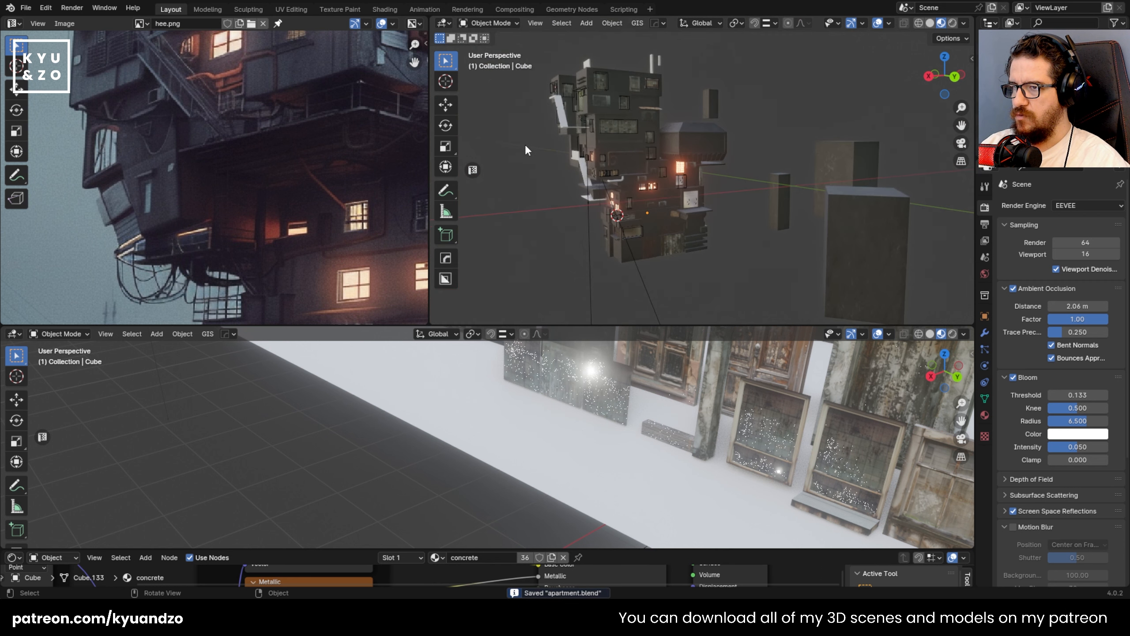
scroll(631, 136, up, 2)
middle_drag(654, 211, 732, 186)
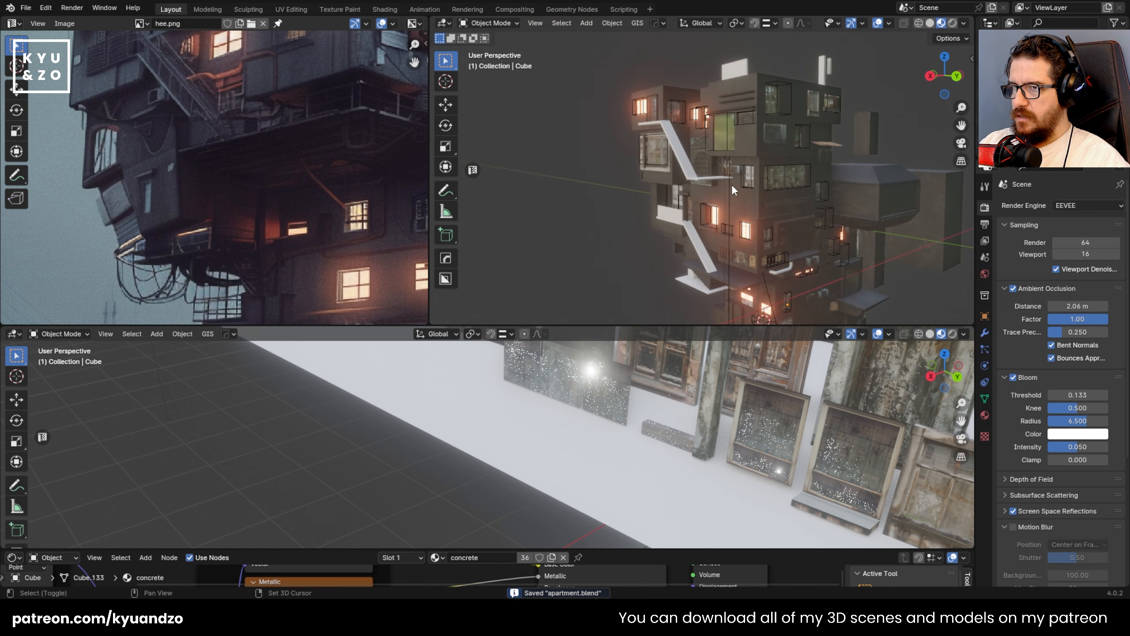
middle_drag(833, 184, 717, 166)
scroll(715, 182, down, 6)
click(641, 227)
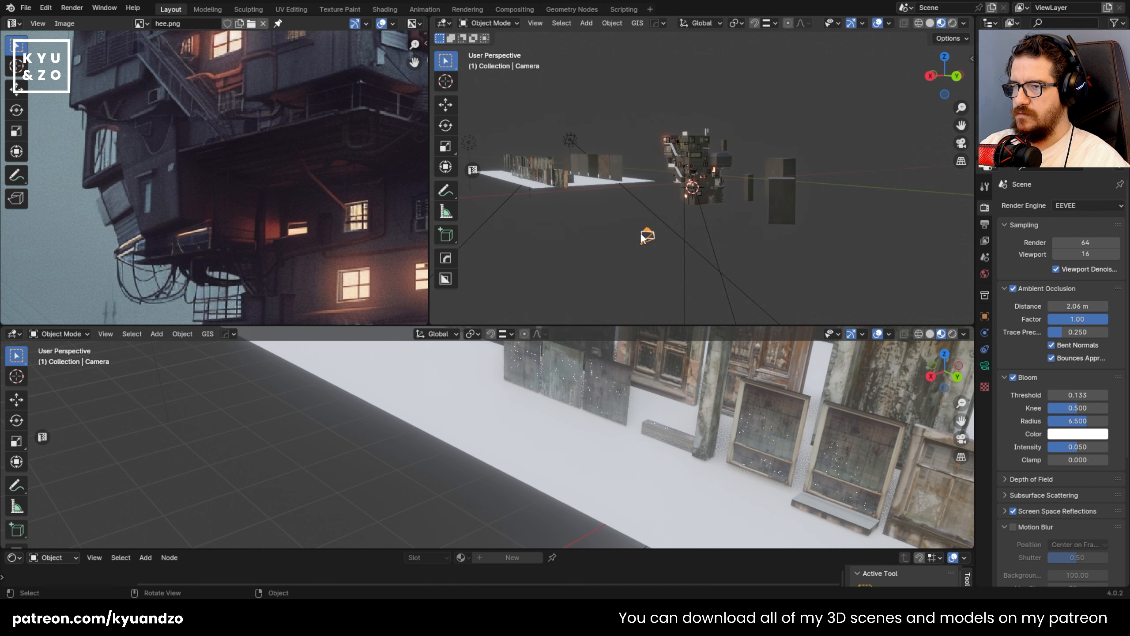
key(KP_0)
drag(653, 327, 649, 483)
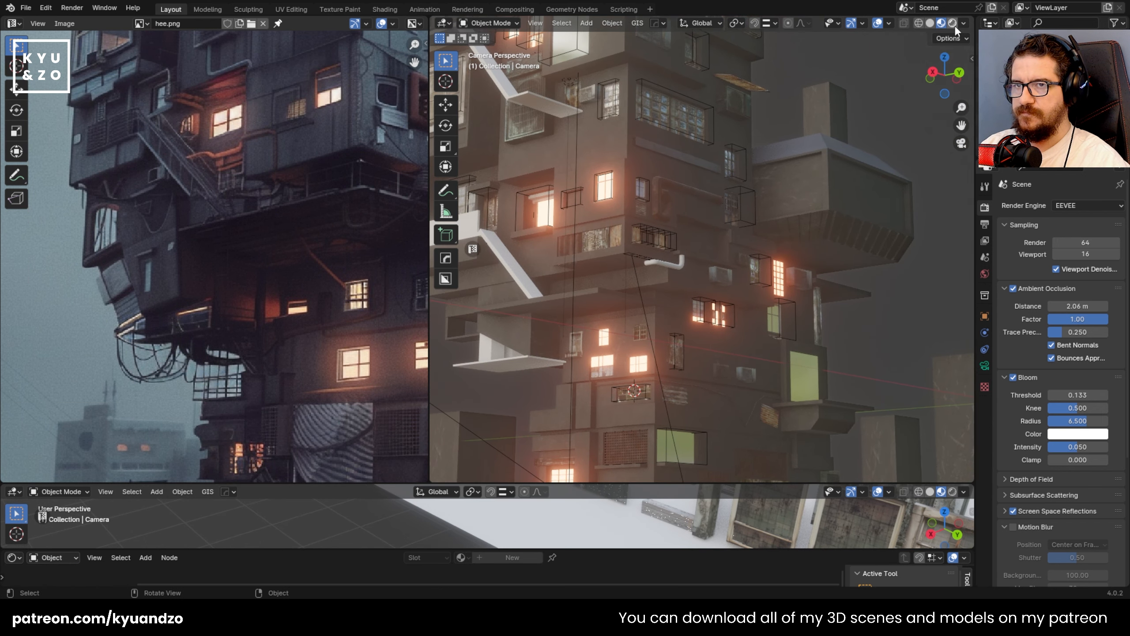
- Show the full camera frame with rendered shading and switch the render engine to Cycles
click(952, 23)
key(Home)
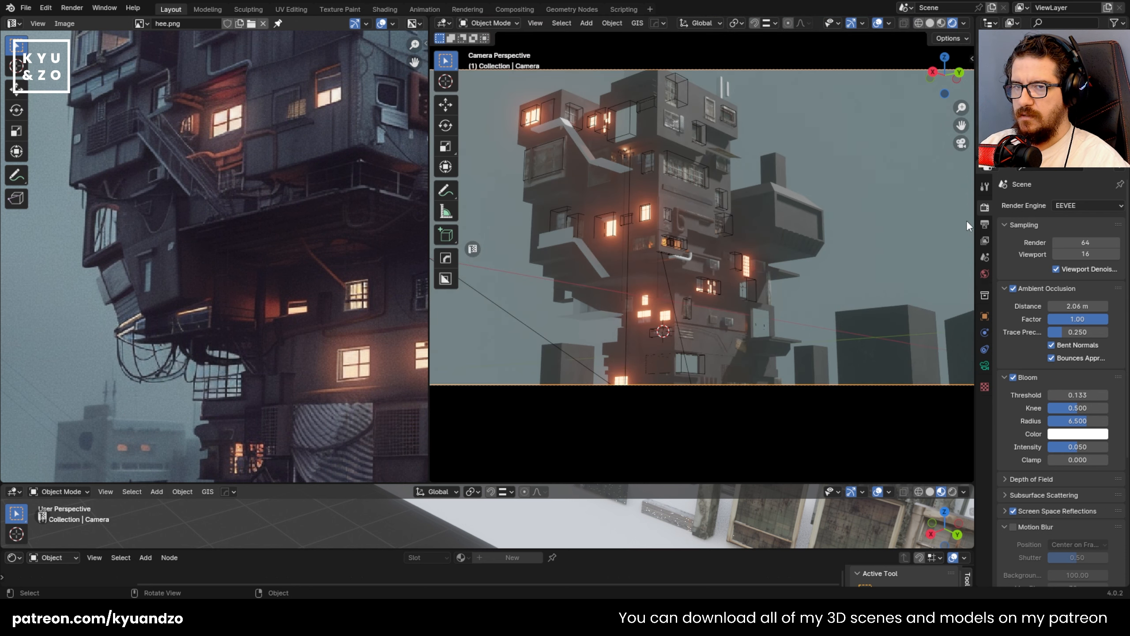
click(1067, 245)
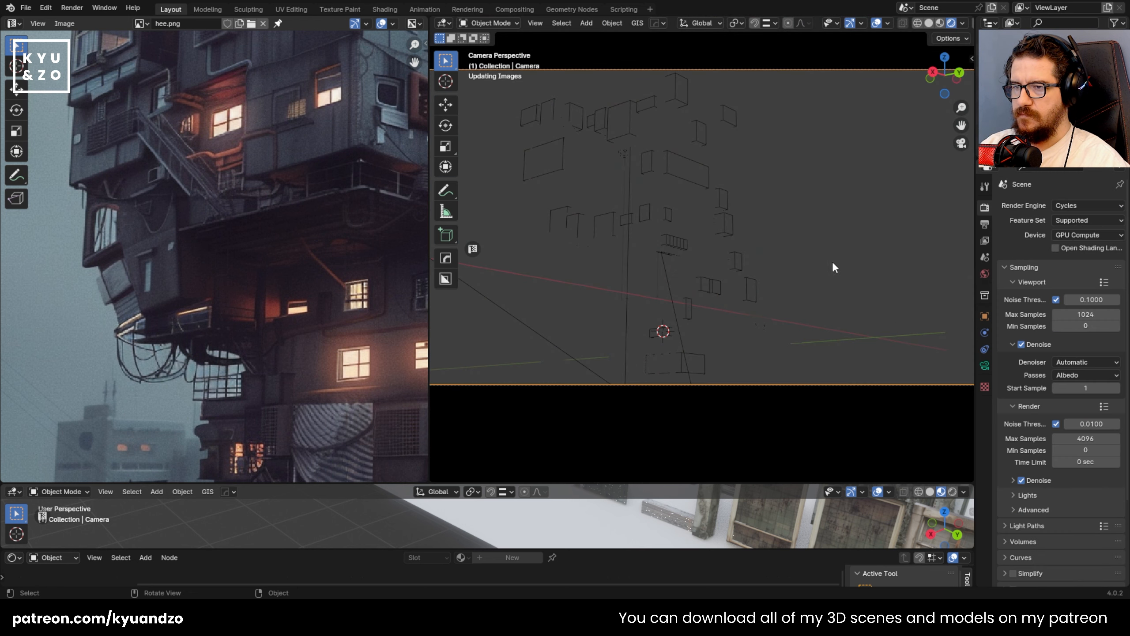
- Try deleting the large barred window and a cutter box on the main block's facade, restoring both
scroll(699, 192, up, 3)
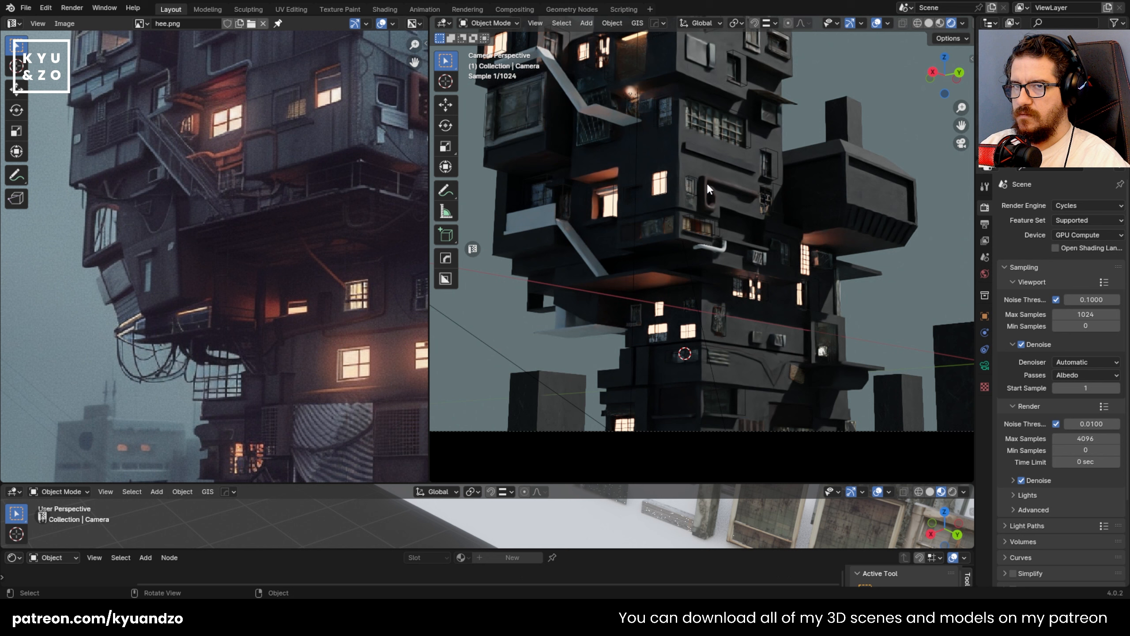
click(745, 133)
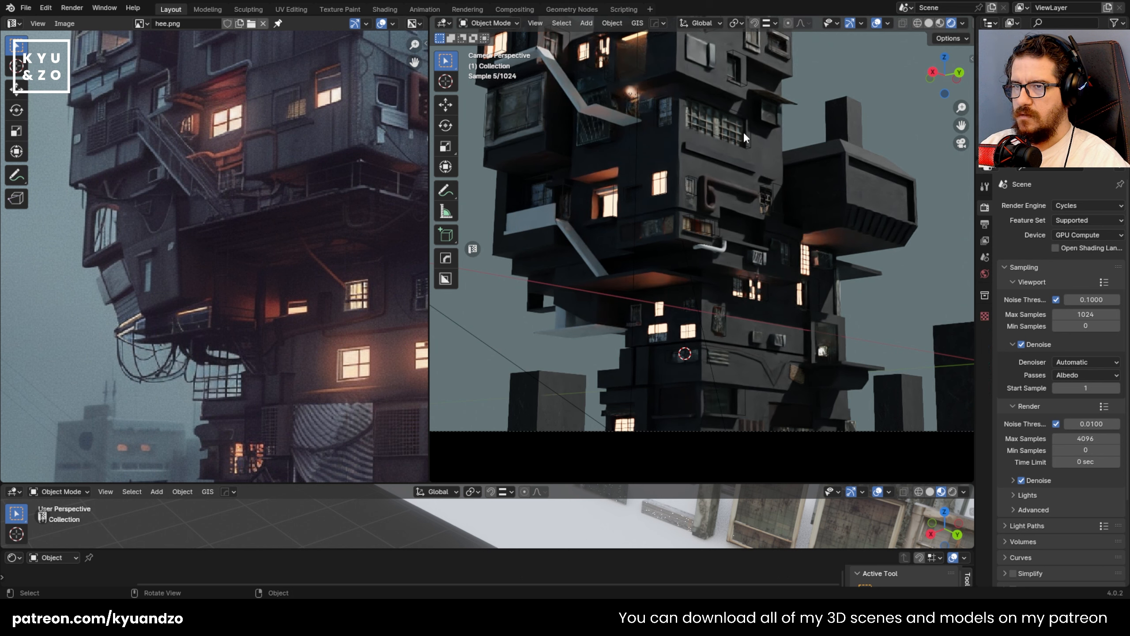
key(ctrl+z)
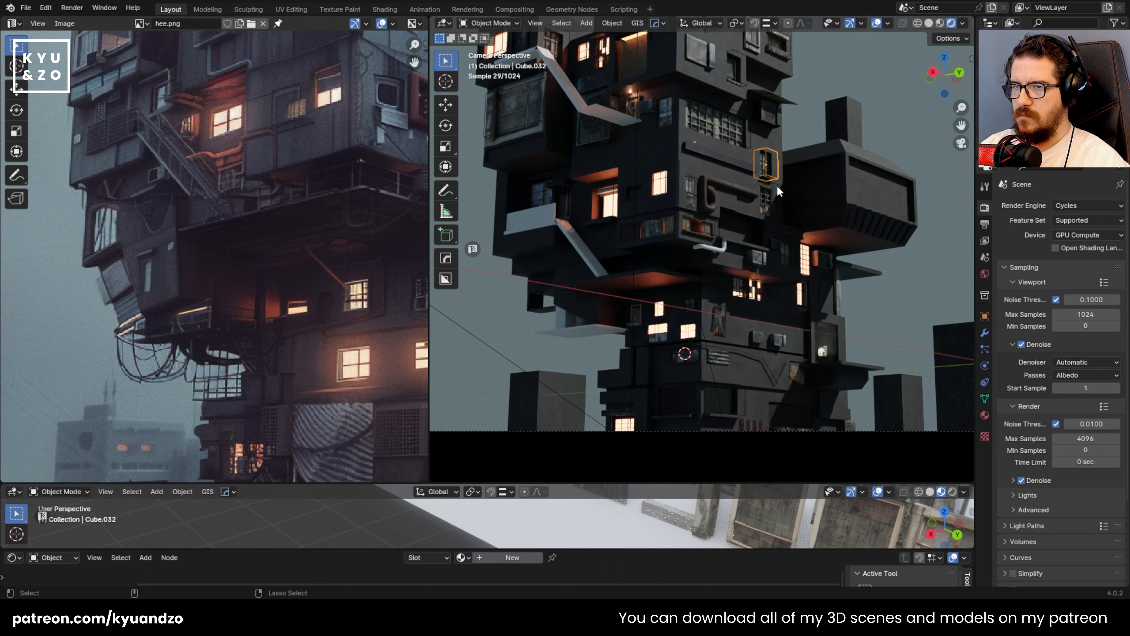
click(756, 128)
key(Delete)
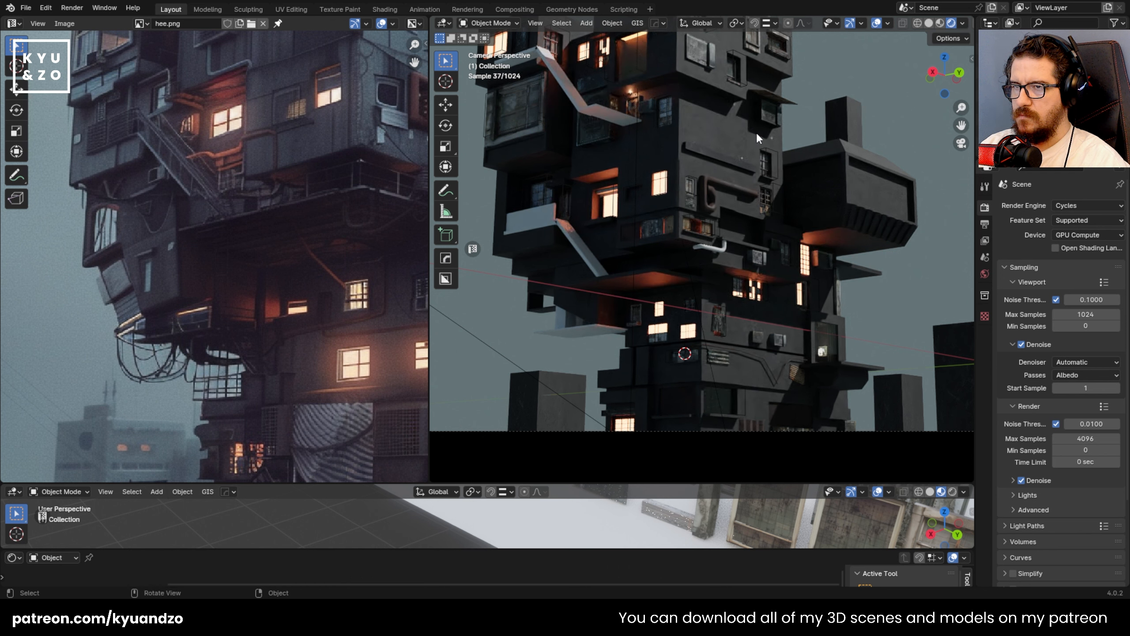
key(ctrl+z)
- Inspect the modifier stacks of the main building block and the overhanging side block
click(781, 136)
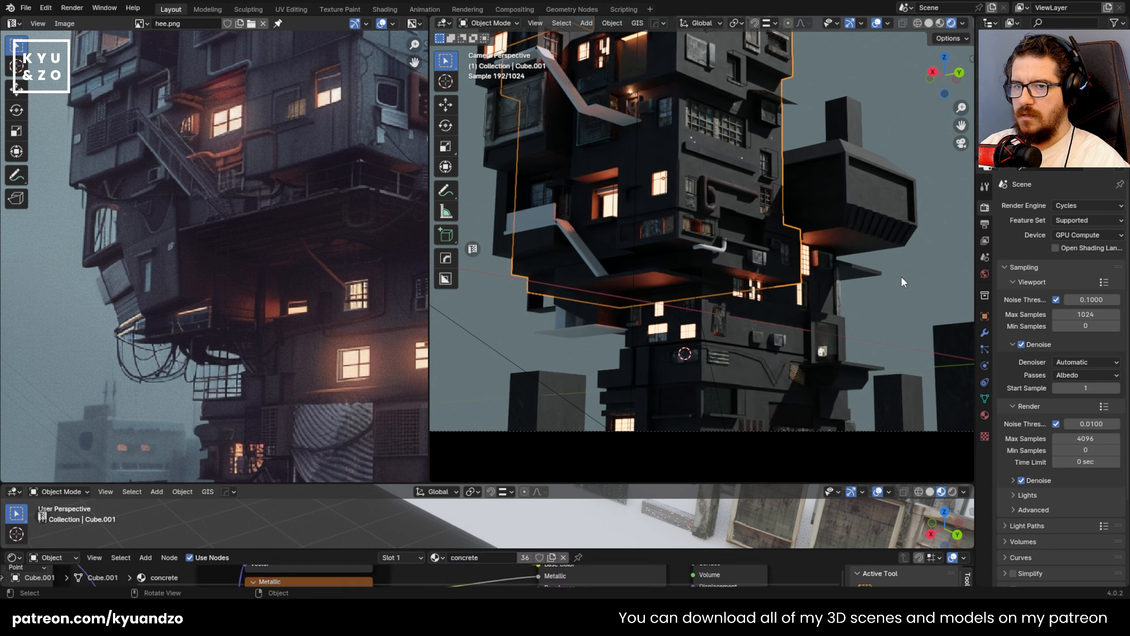
click(985, 332)
key(q)
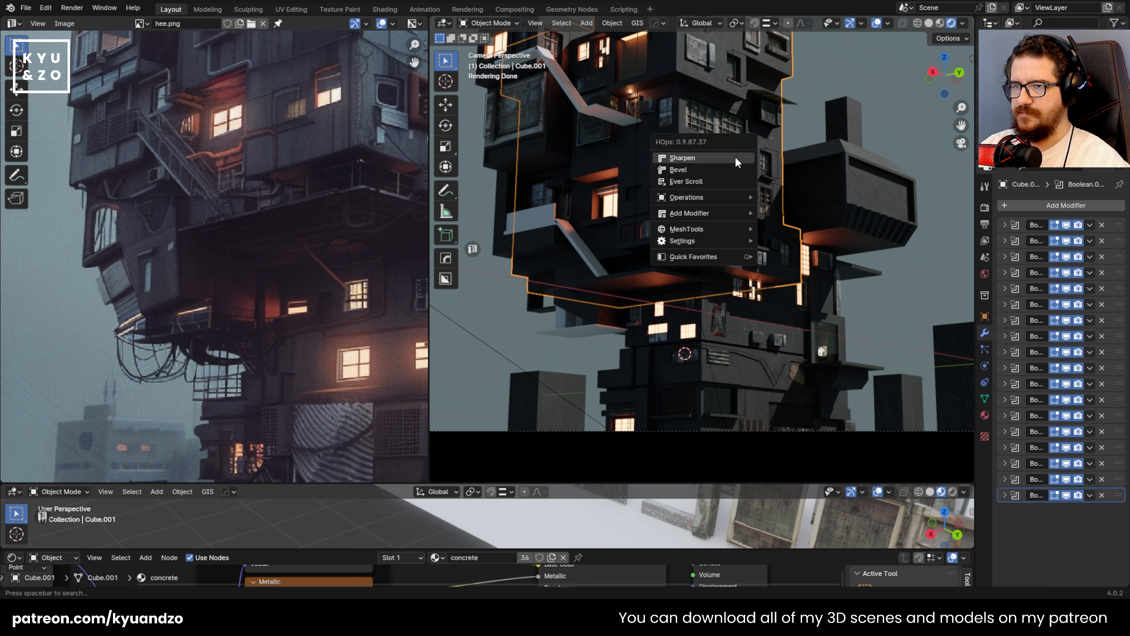
mouse_move(662, 215)
click(546, 154)
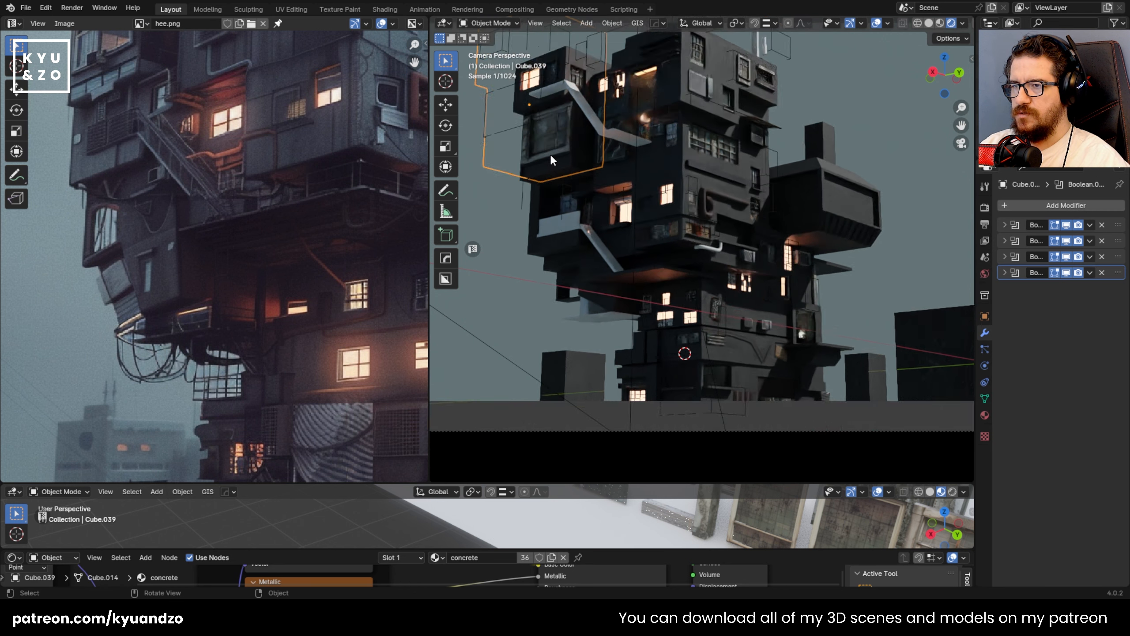
- Try converting all objects in the scene to meshes
key(a)
click(612, 22)
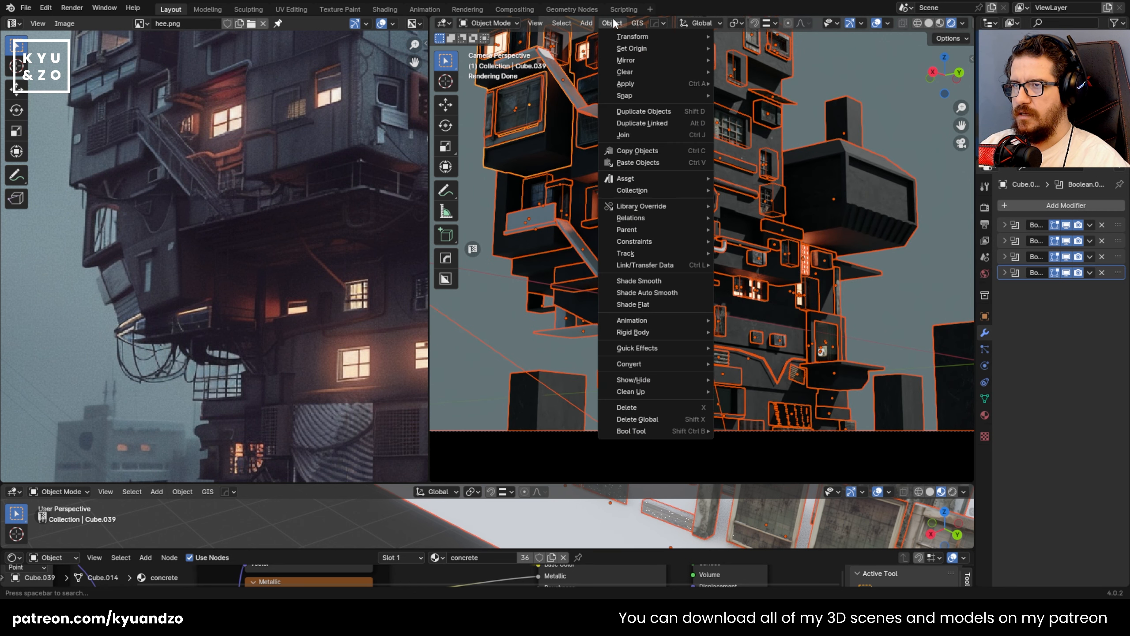
mouse_move(640, 365)
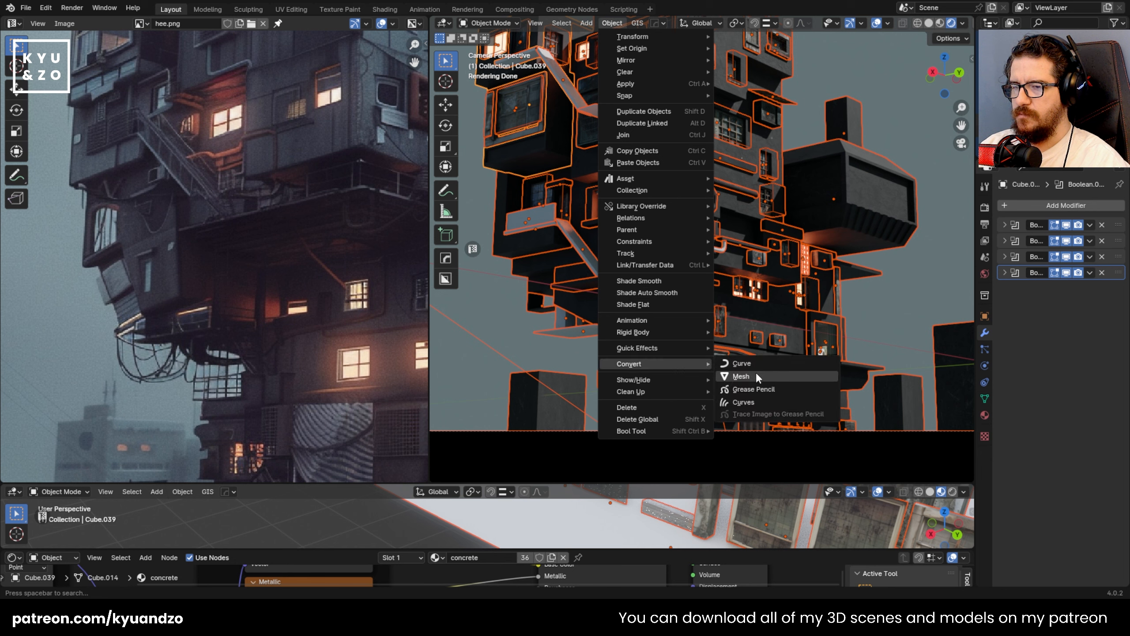
click(740, 376)
- Try deleting the wireframe cutter boxes around the window openings on the main block
click(775, 166)
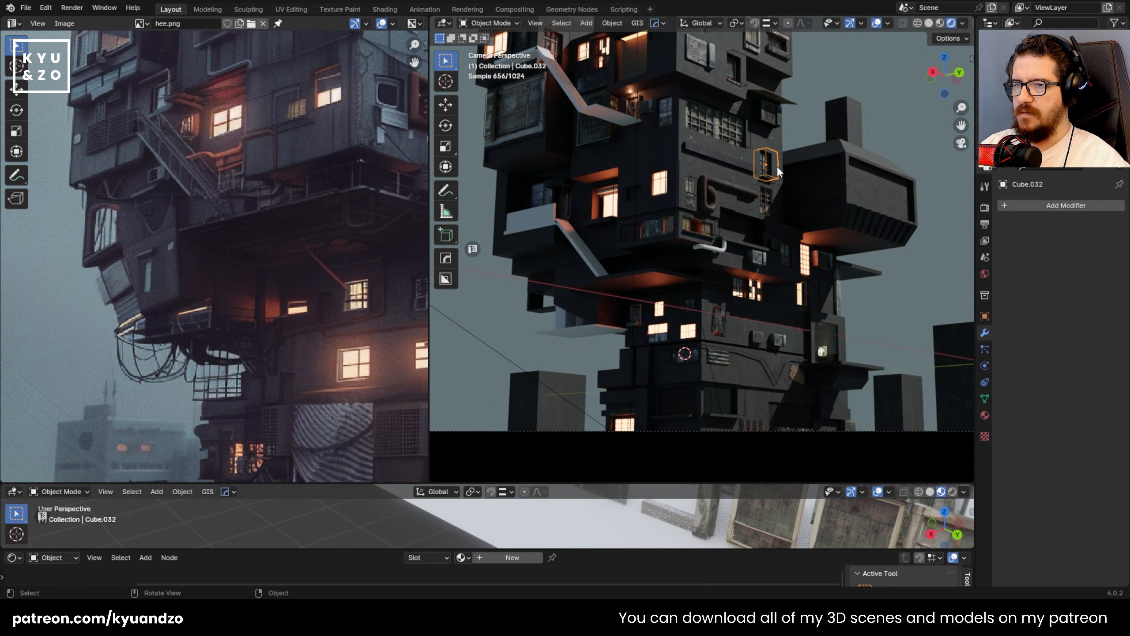
key(x)
click(777, 166)
click(752, 130)
key(x)
click(752, 130)
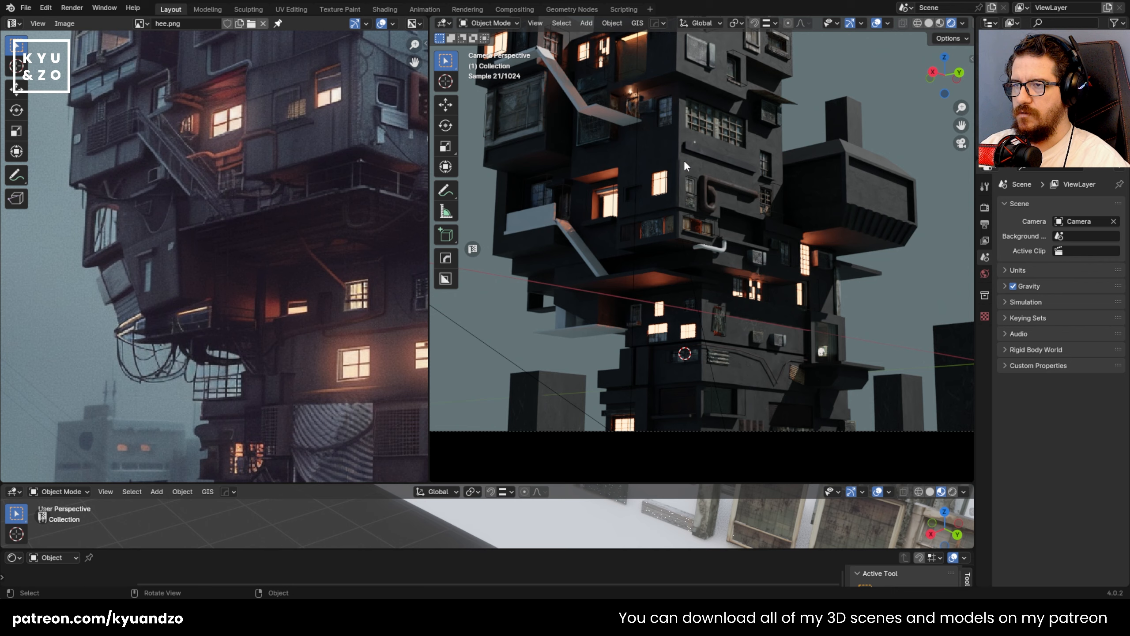
shift+middle_drag(685, 162, 689, 256)
click(620, 164)
click(620, 164)
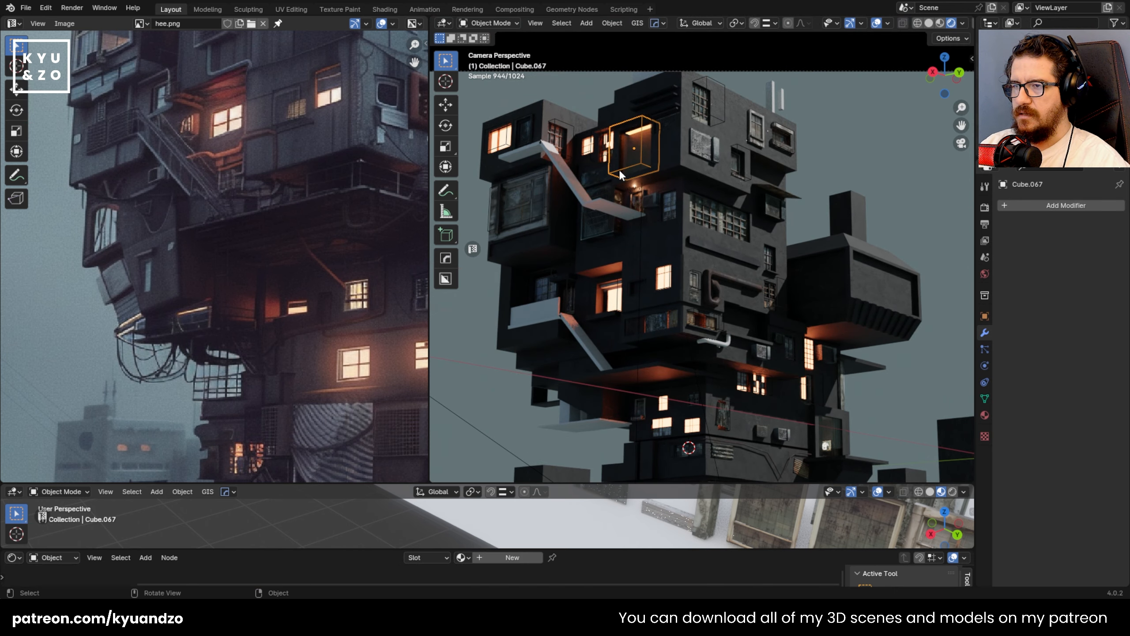
key(x)
click(621, 166)
- Undo the cutter deletions and the conversion of all objects to meshes
key(ctrl+z)
key(ctrl+z)
key(ctrl+z)
key(ctrl+z)
key(ctrl+z)
key(ctrl+z)
key(ctrl+z)
key(ctrl+z)
key(ctrl+z)
key(ctrl+z)
key(ctrl+z)
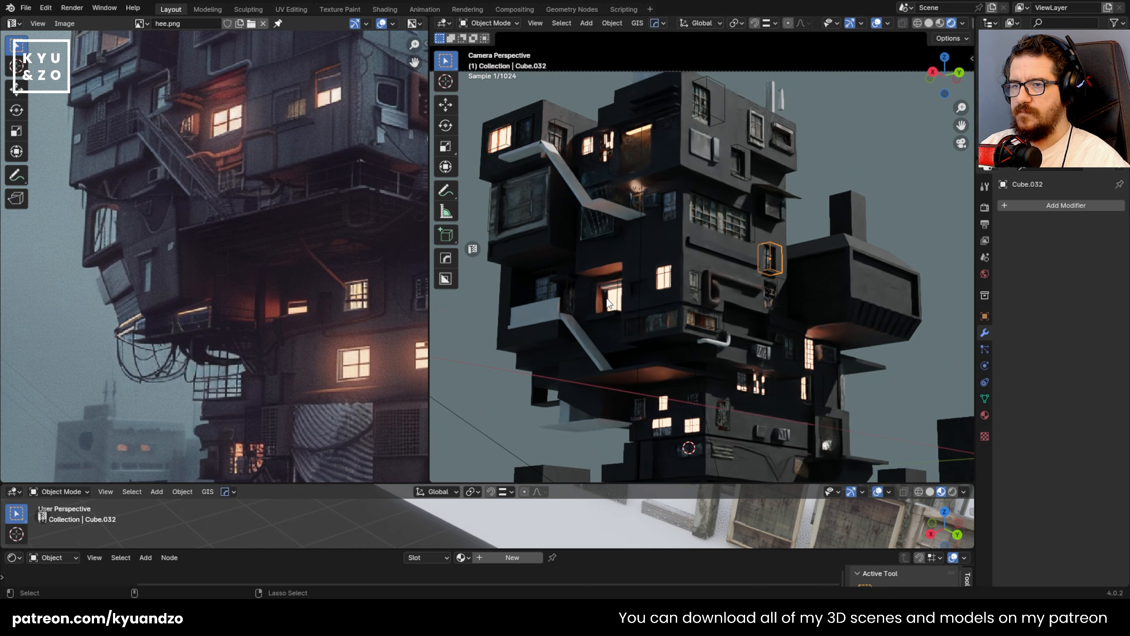
- Examine the modifiers on the base block, the protruding box and the main block by selecting them in turn
click(815, 192)
click(747, 280)
click(776, 417)
click(763, 357)
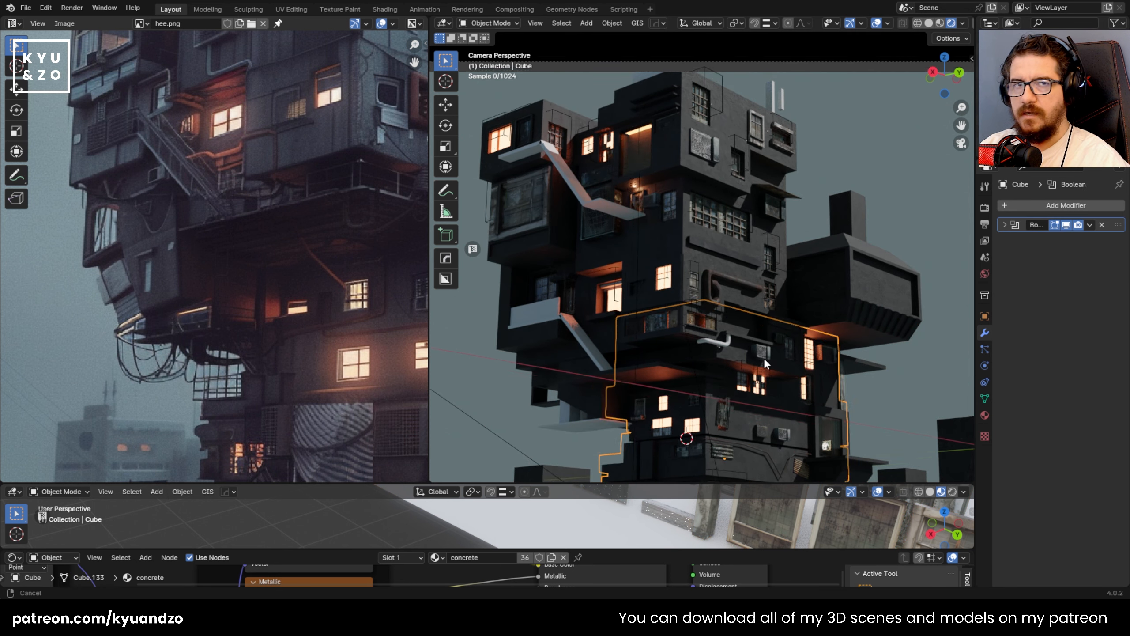
shift+middle_drag(764, 360, 769, 333)
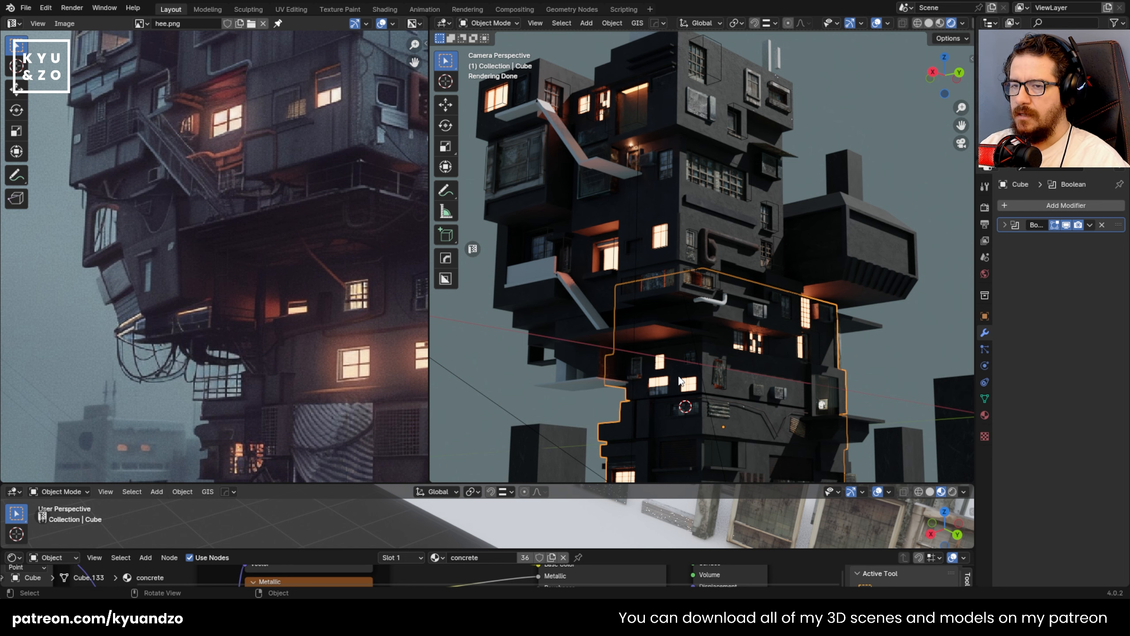
click(827, 255)
shift+middle_drag(746, 209, 727, 142)
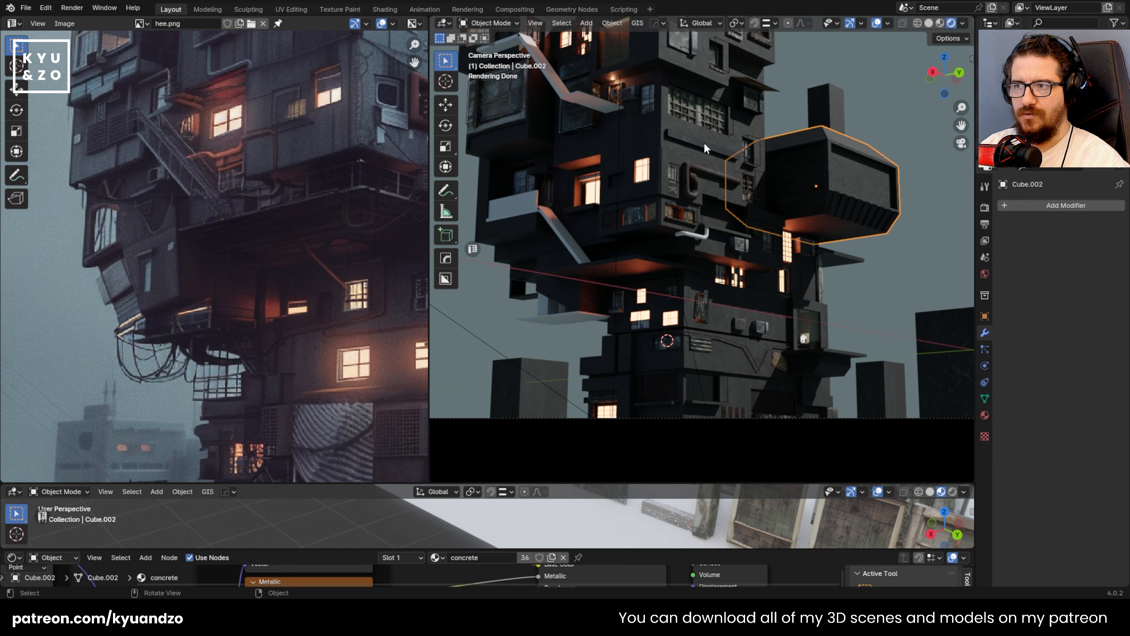
shift+middle_drag(704, 143, 714, 222)
click(730, 145)
click(629, 276)
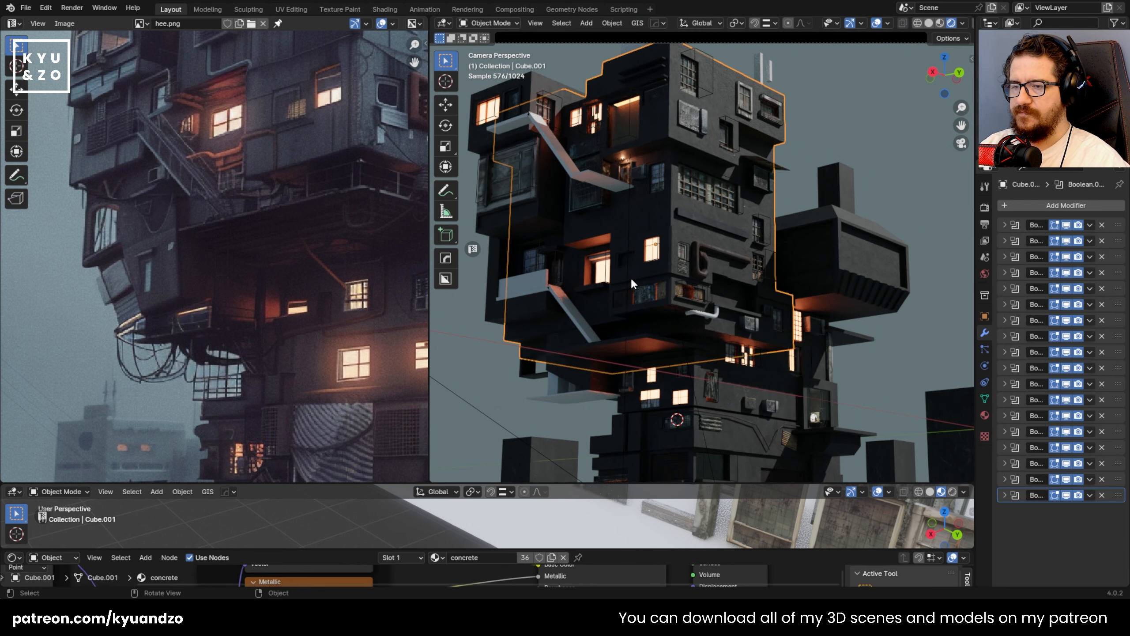
click(756, 228)
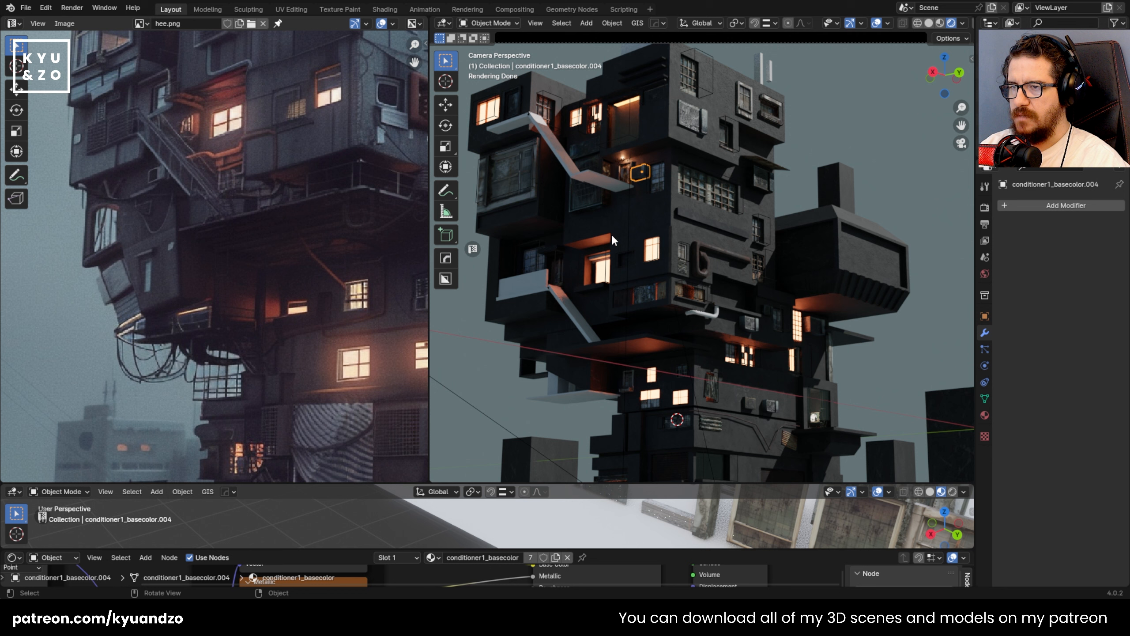
click(683, 343)
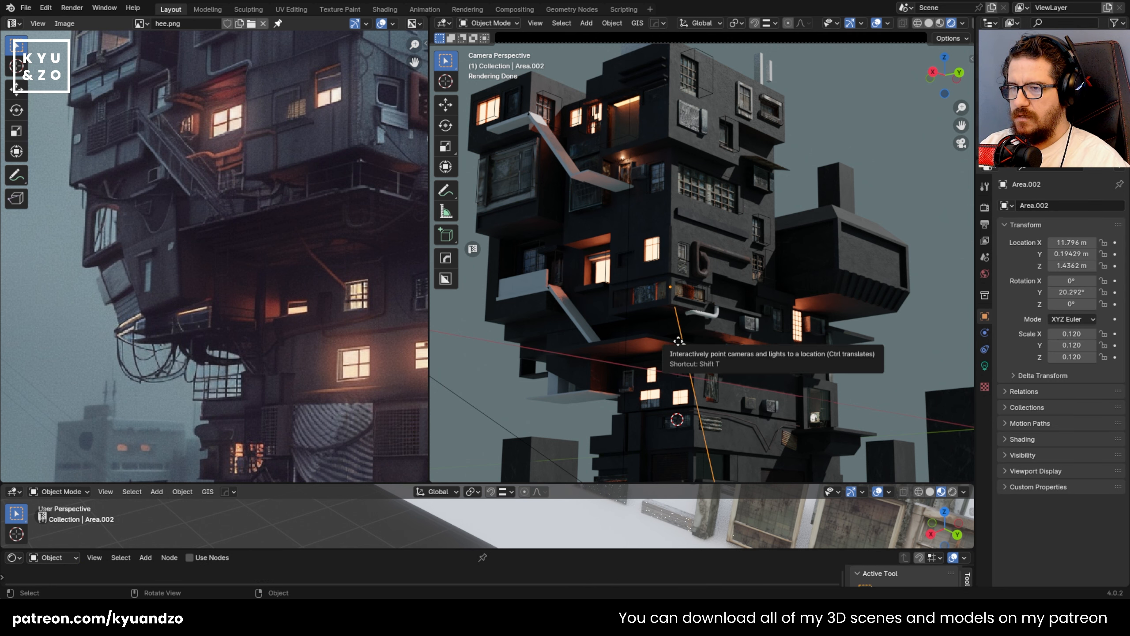
- Examine the balcony block, the overhanging window block and the main block up close for remaining modifiers
shift+middle_drag(581, 335, 635, 303)
scroll(640, 247, up, 2)
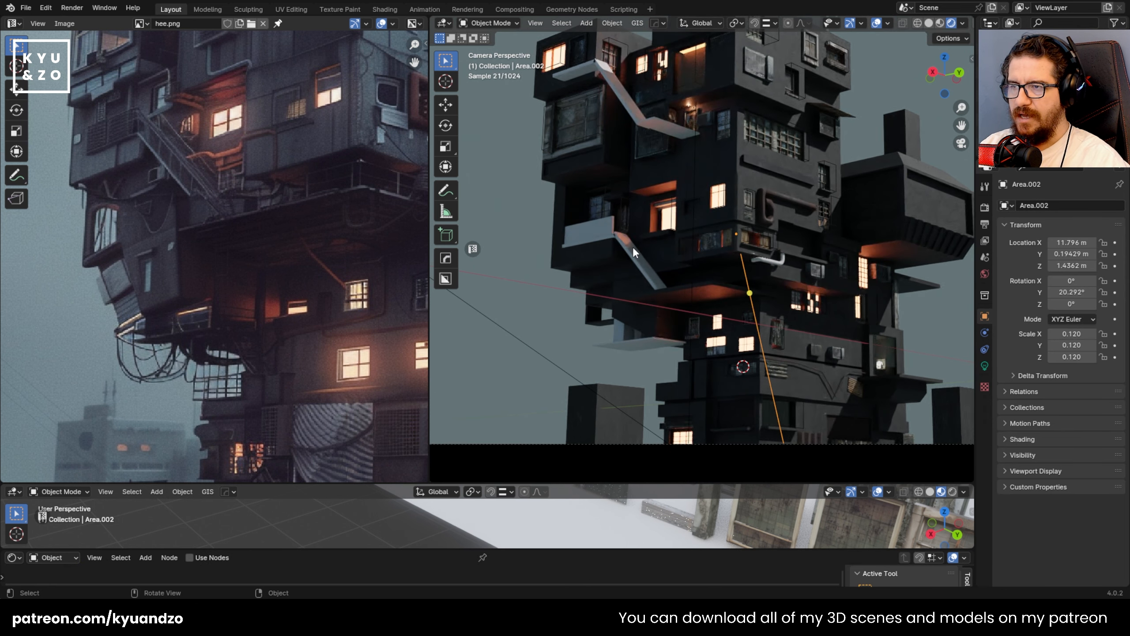
click(560, 266)
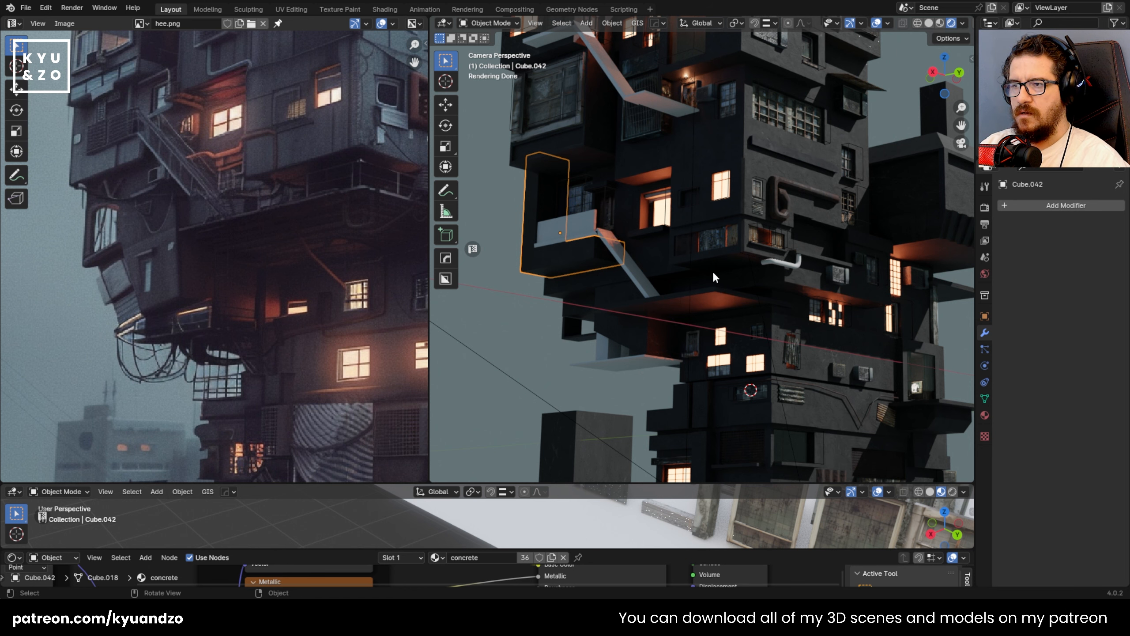
shift+middle_drag(608, 170, 637, 247)
click(613, 204)
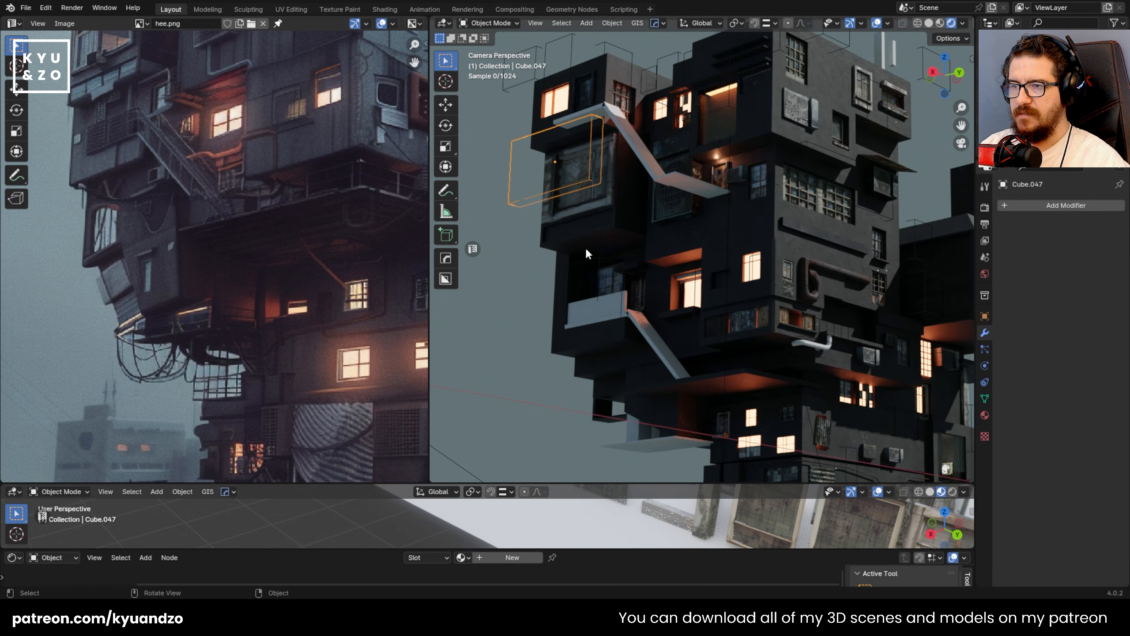
scroll(587, 254, up, 3)
click(557, 226)
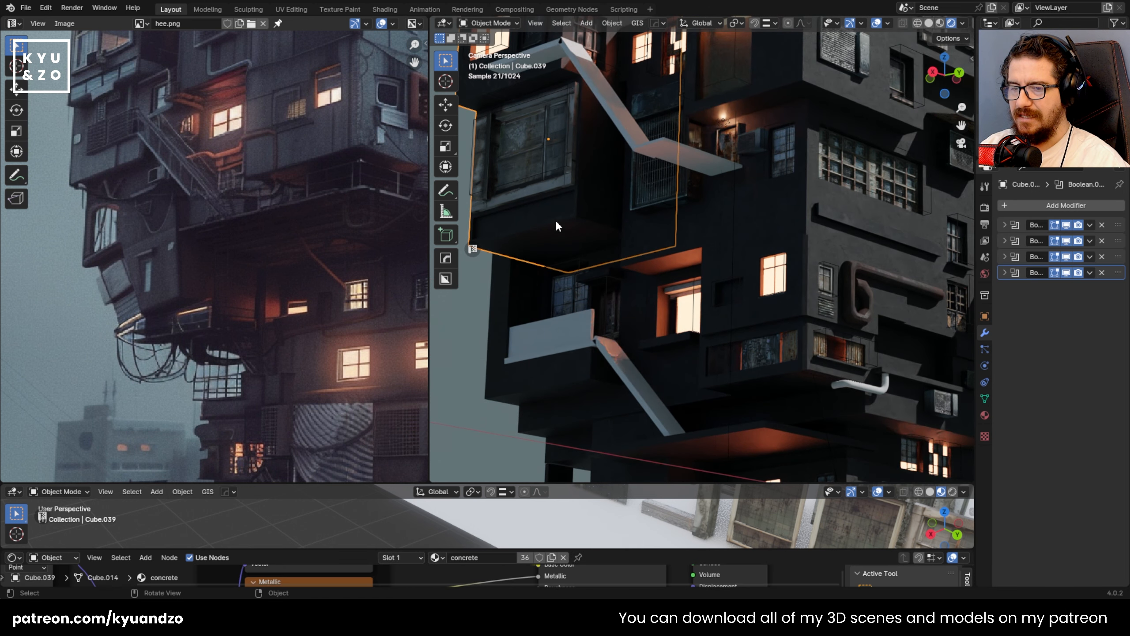
click(788, 298)
click(785, 152)
click(815, 293)
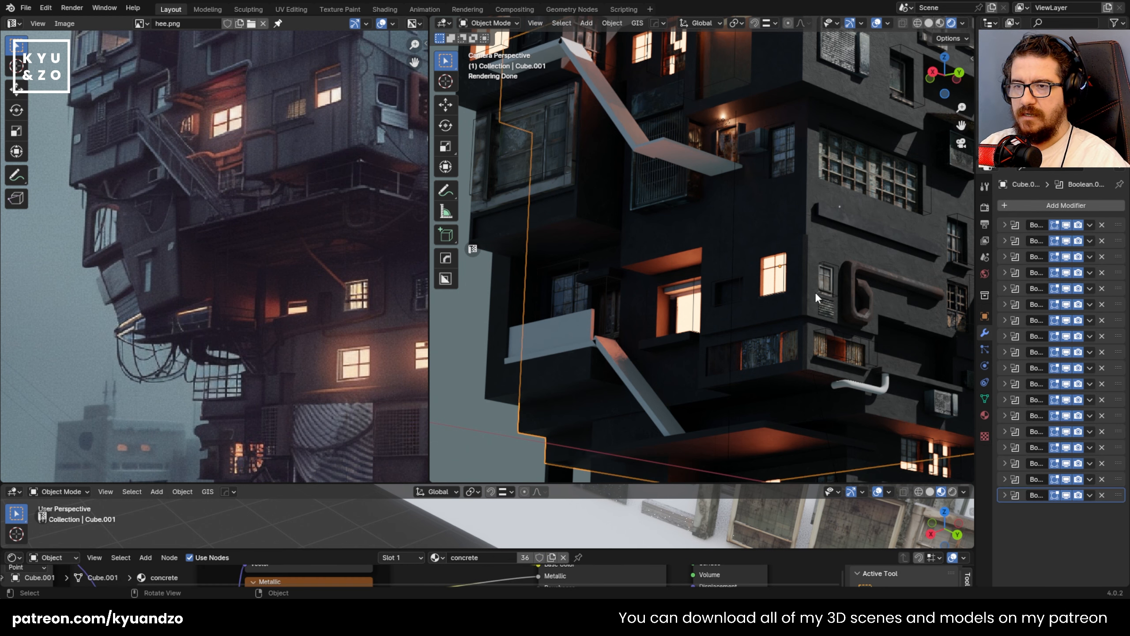
shift+middle_drag(682, 245, 543, 220)
shift+middle_drag(785, 260, 589, 189)
click(750, 178)
scroll(747, 200, down, 3)
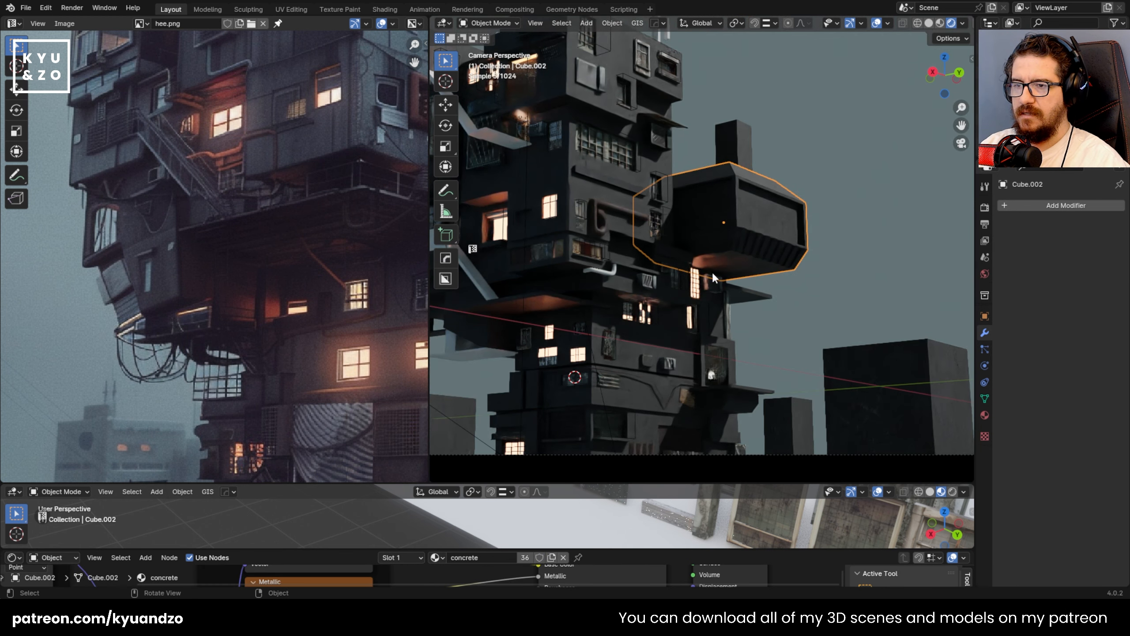
- Inspect the lower facade's details, including the louvred panel, the white bent pipe and the door beside the windows
click(683, 292)
shift+middle_drag(678, 349, 710, 276)
click(632, 284)
click(639, 279)
scroll(719, 247, up, 3)
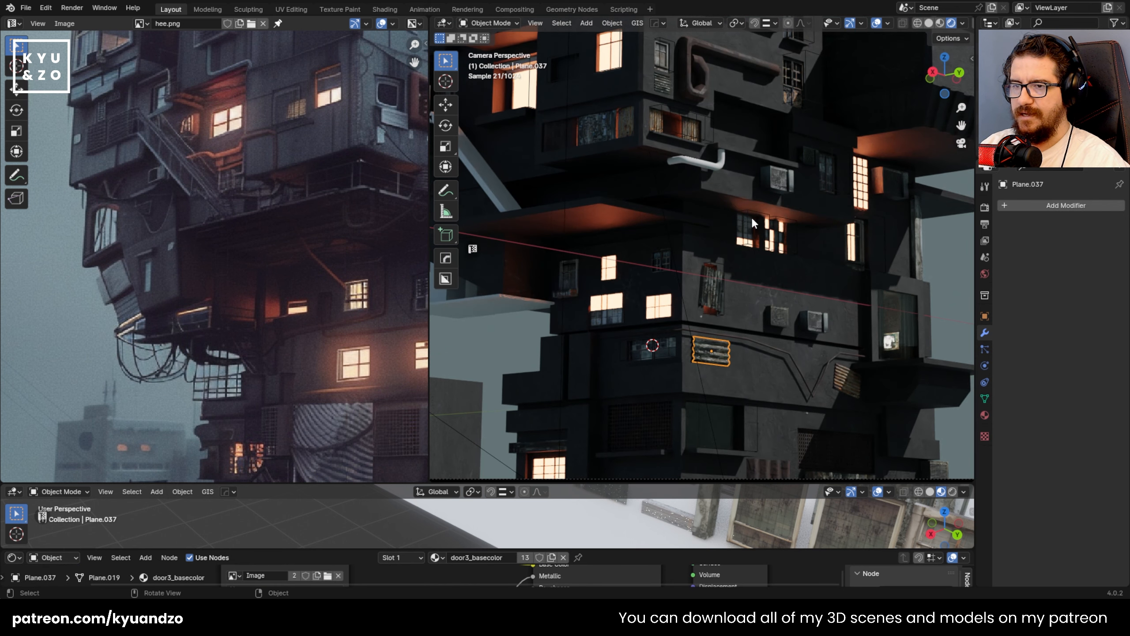
click(771, 125)
click(714, 168)
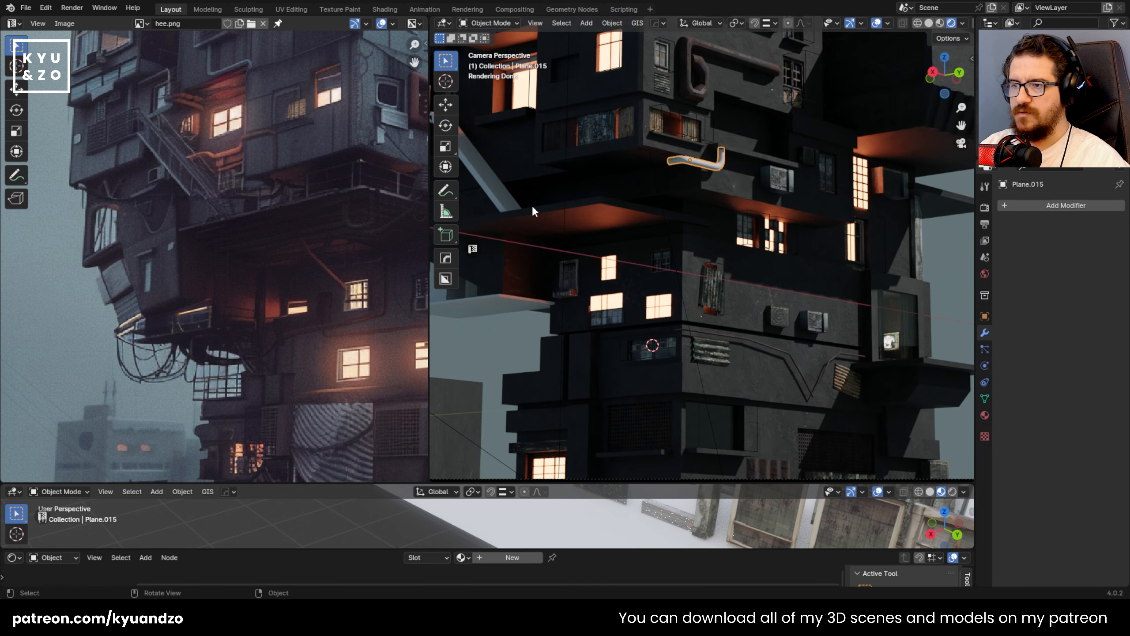
click(620, 224)
shift+middle_drag(619, 223, 626, 186)
click(772, 176)
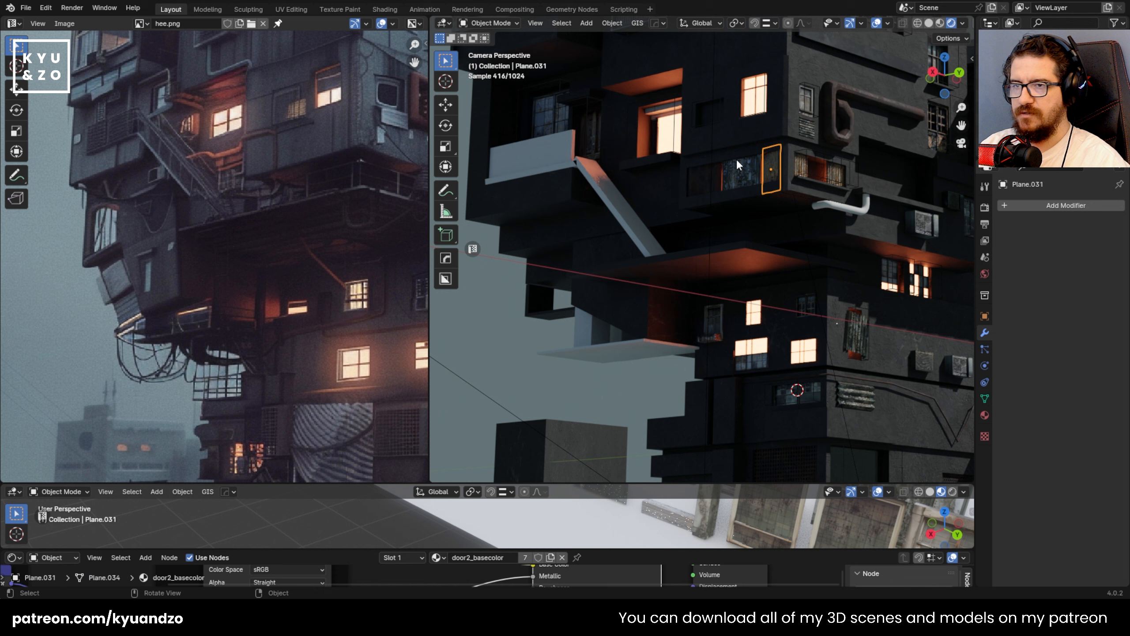
- Inspect the windows and wireframe cutter boxes on the middle storeys of the main block
shift+middle_drag(711, 218, 633, 355)
click(676, 236)
click(720, 237)
click(726, 234)
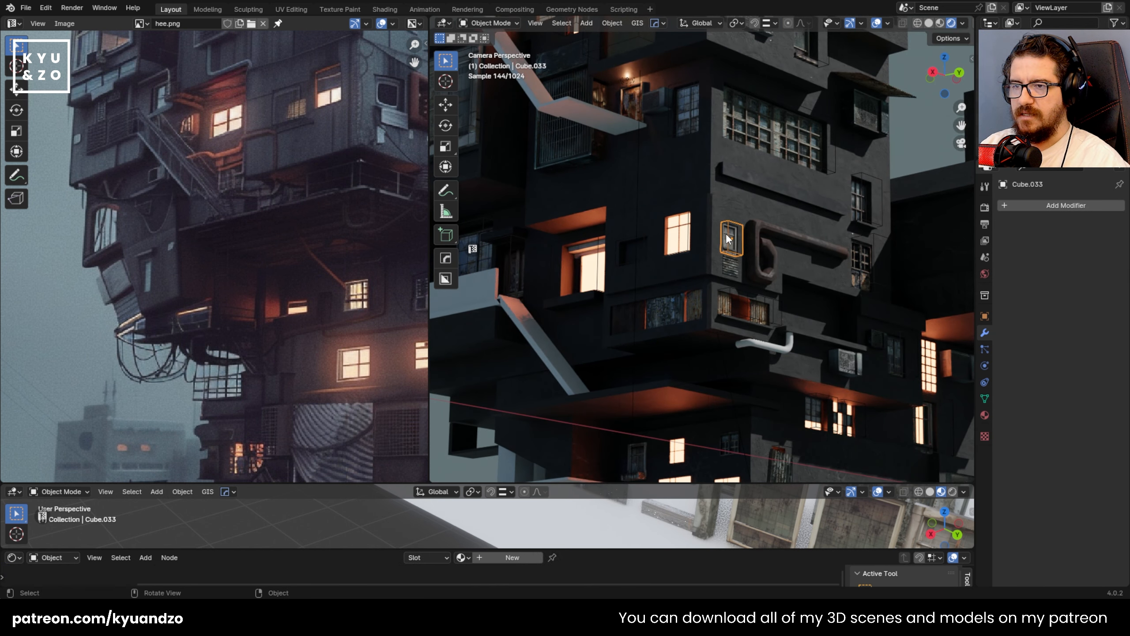
click(680, 243)
shift+middle_drag(604, 226, 531, 243)
click(694, 201)
click(713, 142)
click(780, 246)
click(780, 246)
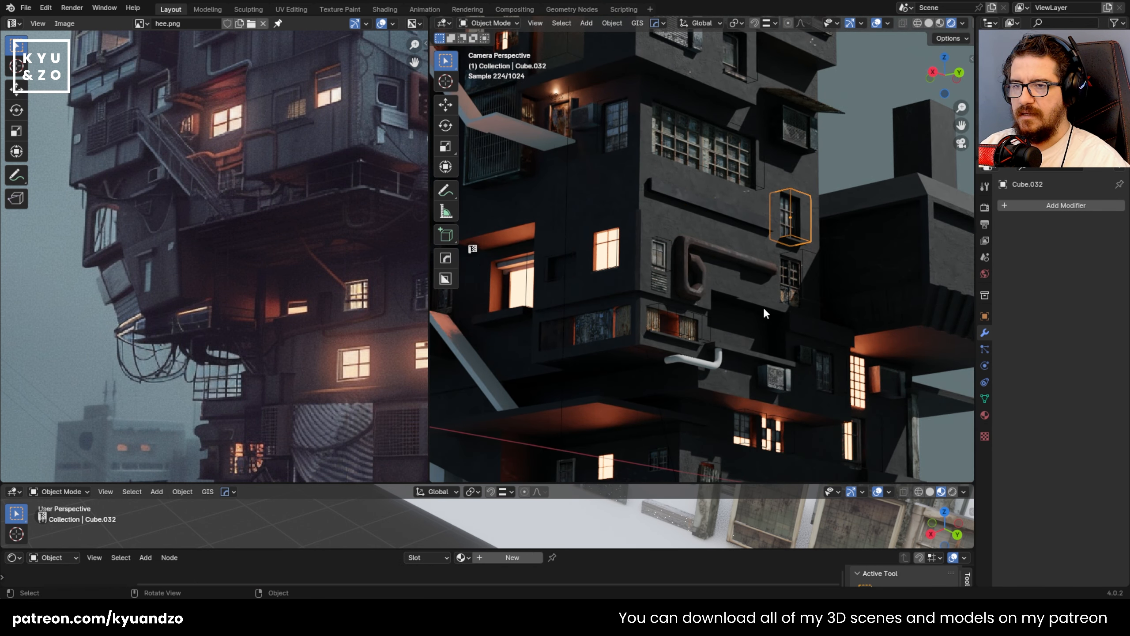
- Apply the first two Boolean modifiers in the main building block's stack
click(763, 307)
shift+middle_drag(845, 363, 657, 192)
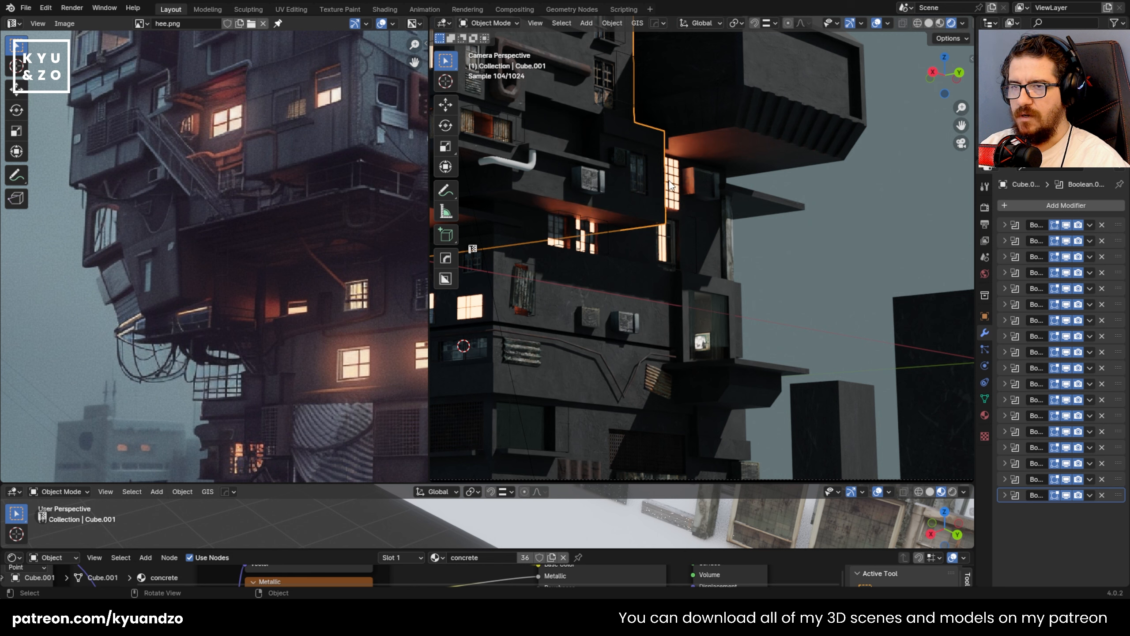
click(1090, 225)
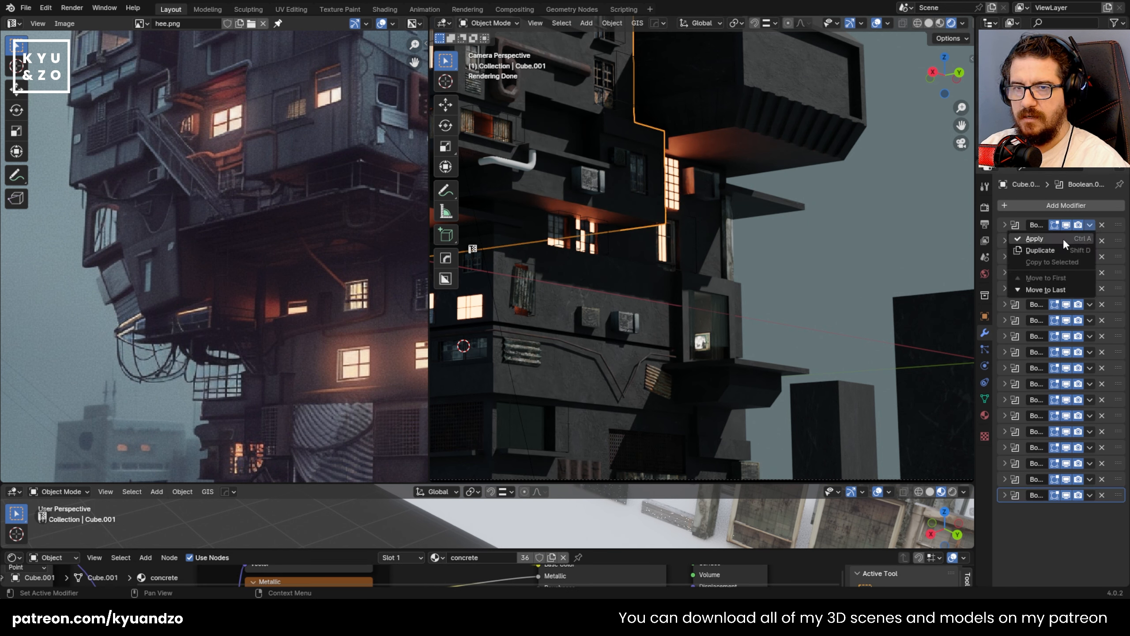
click(1063, 236)
click(1089, 225)
click(1082, 239)
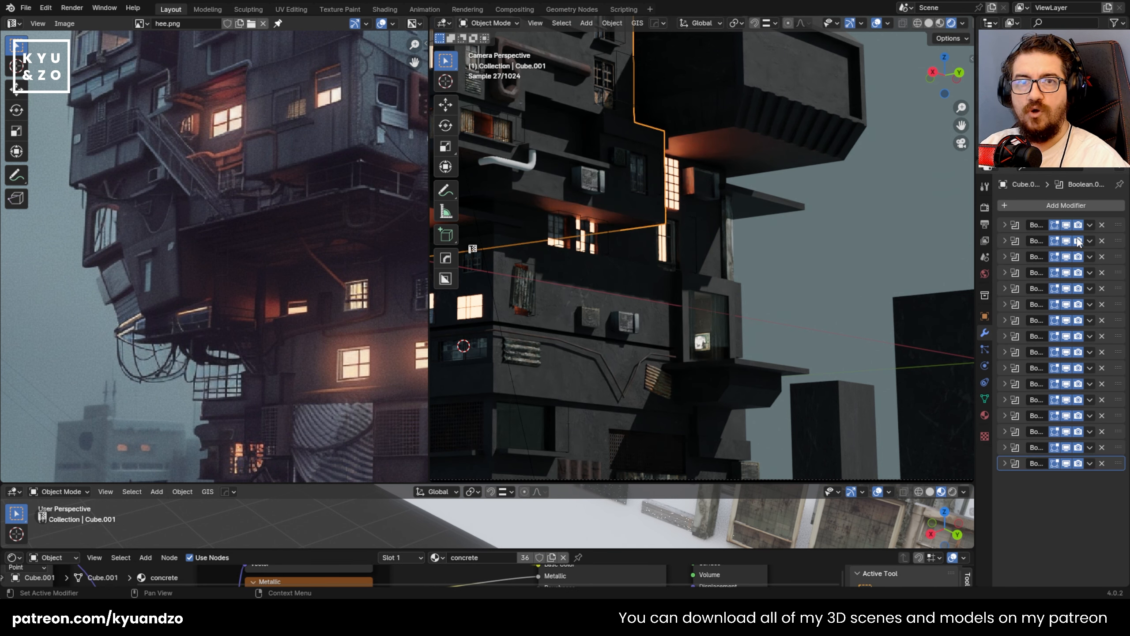
scroll(769, 170, down, 3)
scroll(771, 170, up, 2)
shift+middle_drag(683, 168, 759, 230)
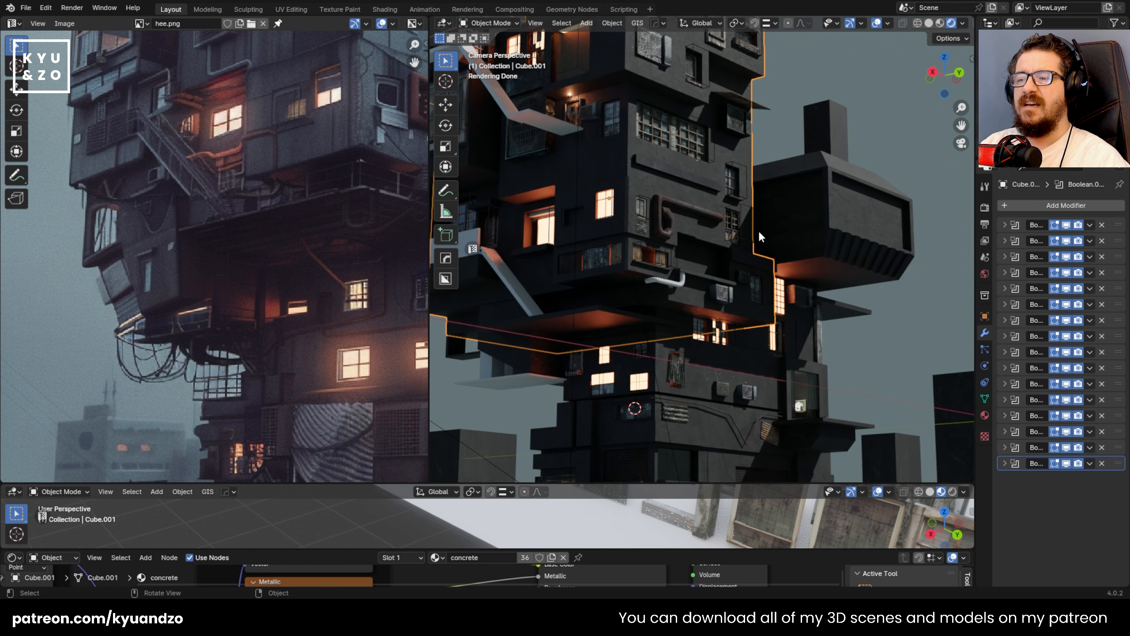
scroll(720, 202, up, 2)
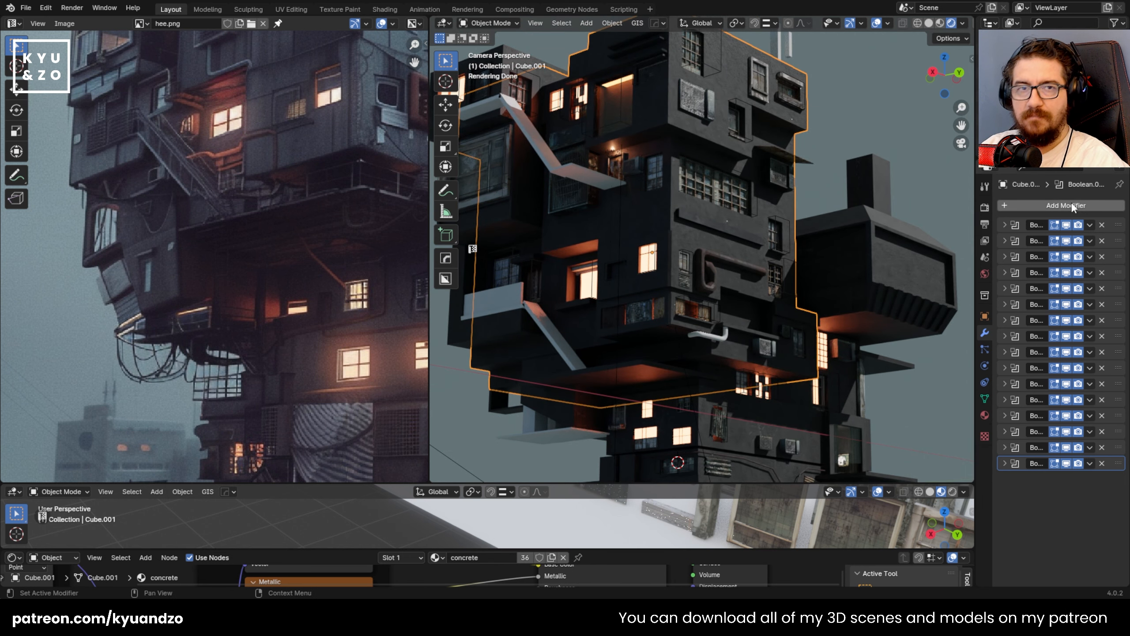
- Convert every object in the scene to a mesh, applying all the remaining Boolean modifiers, and check the main block
shift+middle_drag(651, 266, 554, 199)
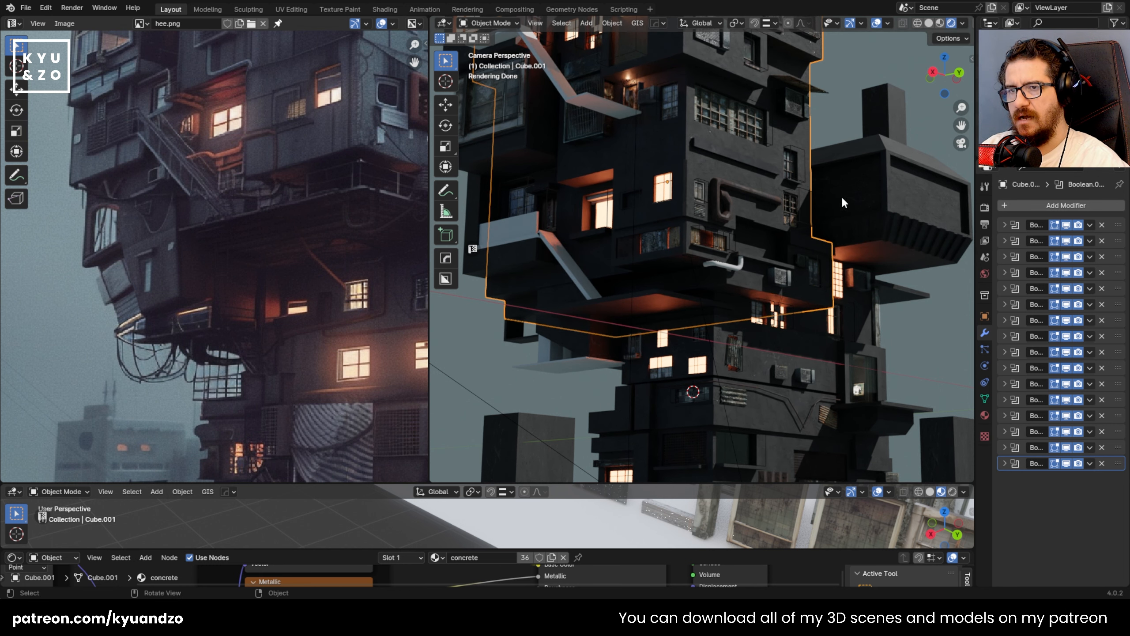
scroll(712, 206, down, 5)
scroll(711, 205, up, 3)
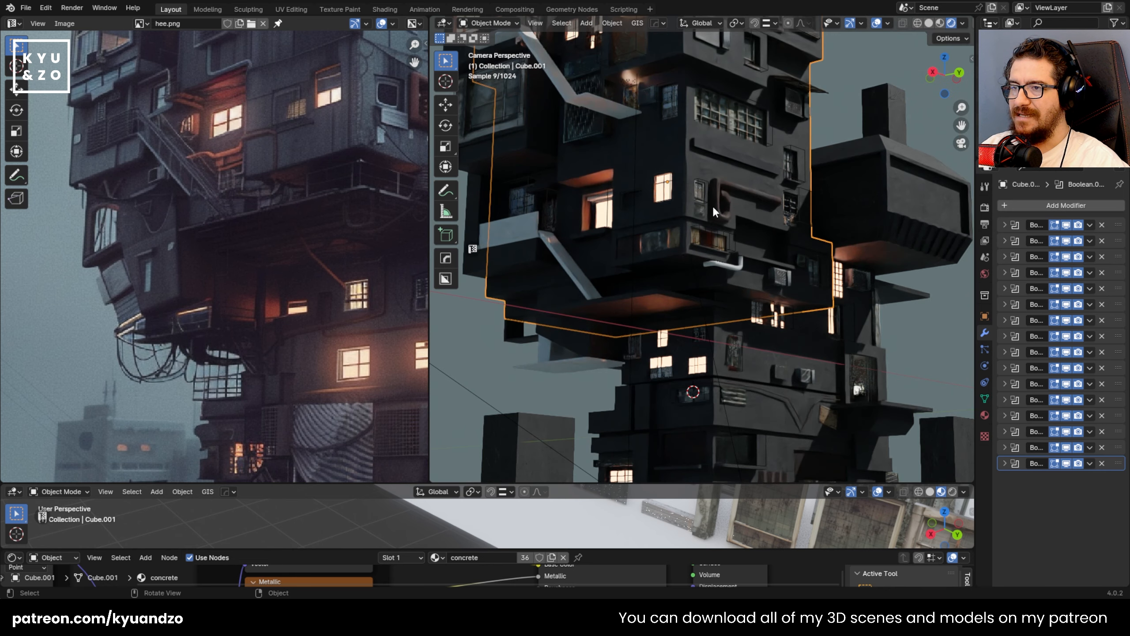
scroll(712, 205, down, 2)
scroll(712, 206, up, 1)
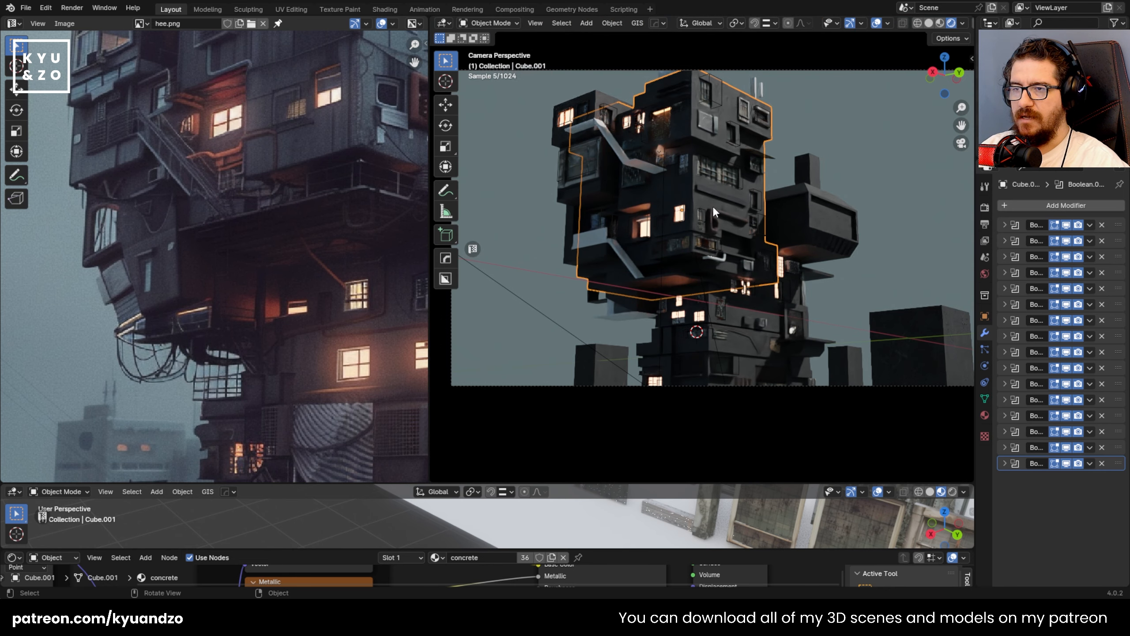
key(a)
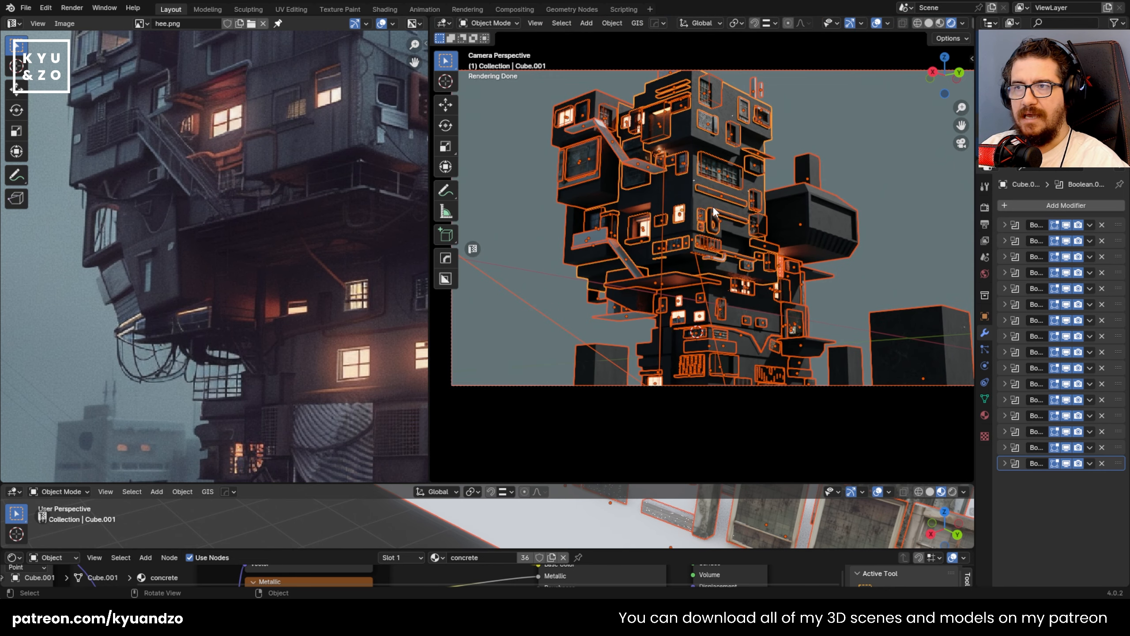
click(613, 23)
mouse_move(661, 359)
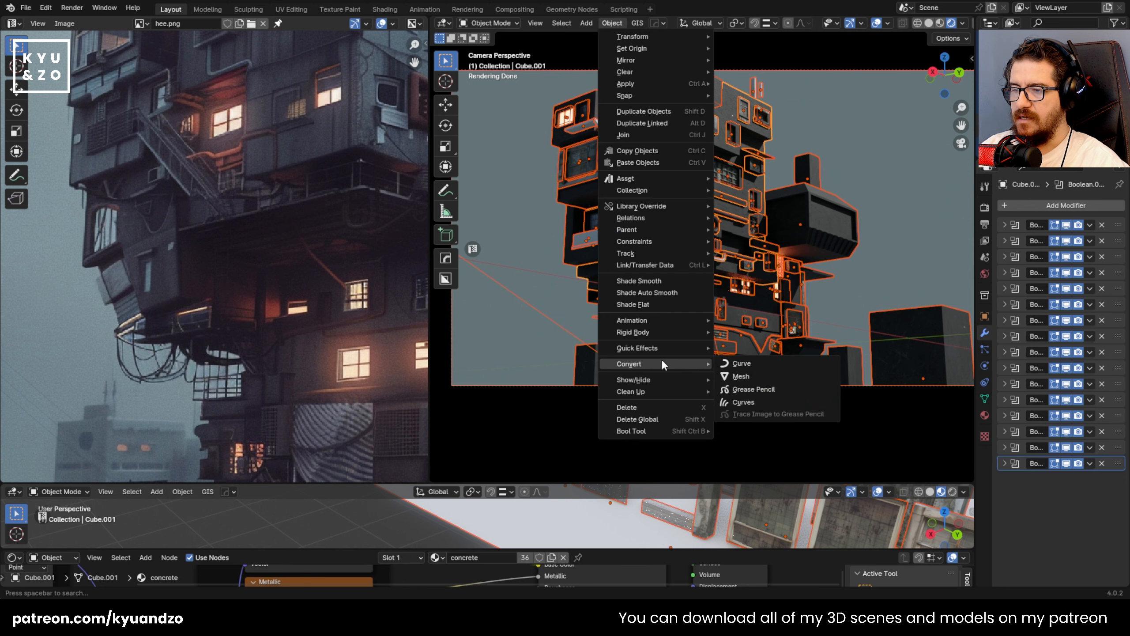
click(760, 381)
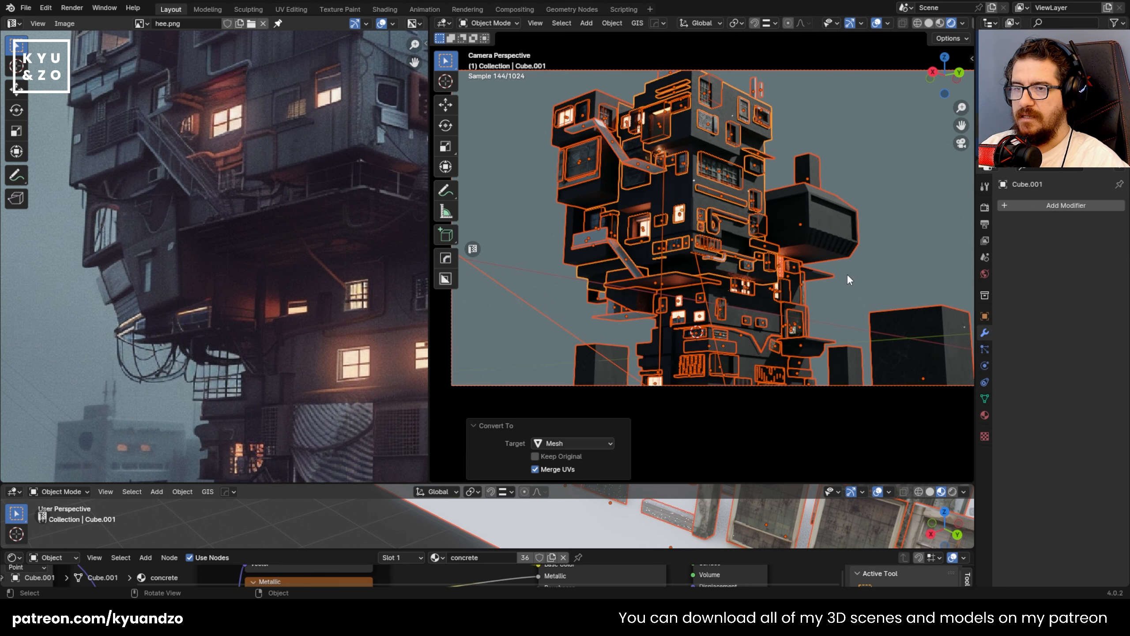
click(746, 255)
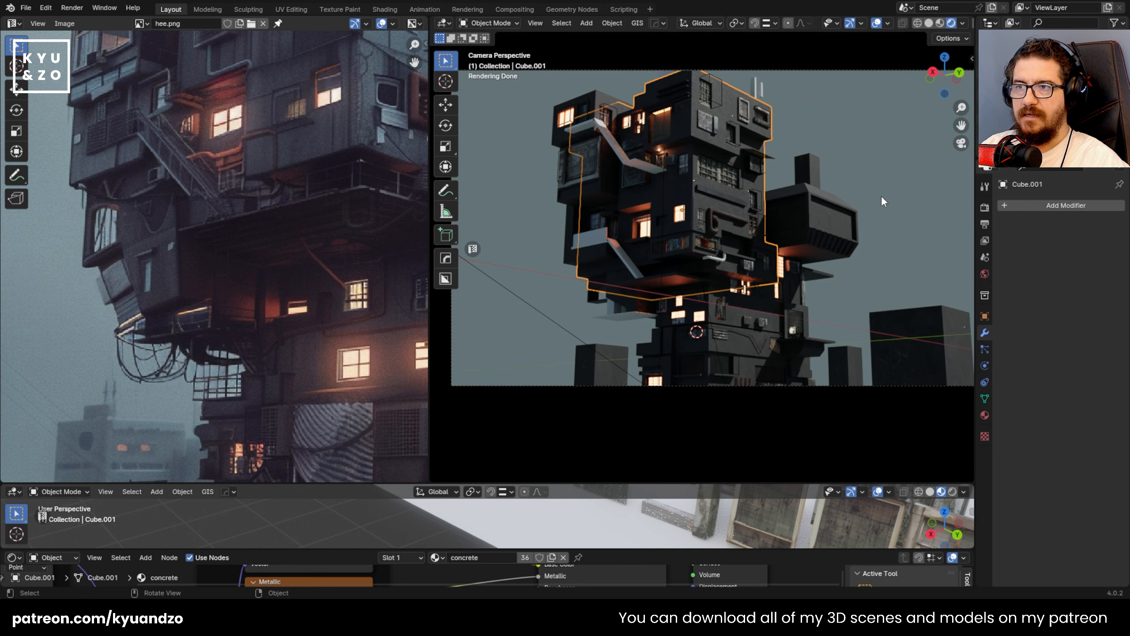
- Check the lower ledge box, a background building, the white bent pipe and the main block for remaining modifiers
scroll(717, 174, up, 3)
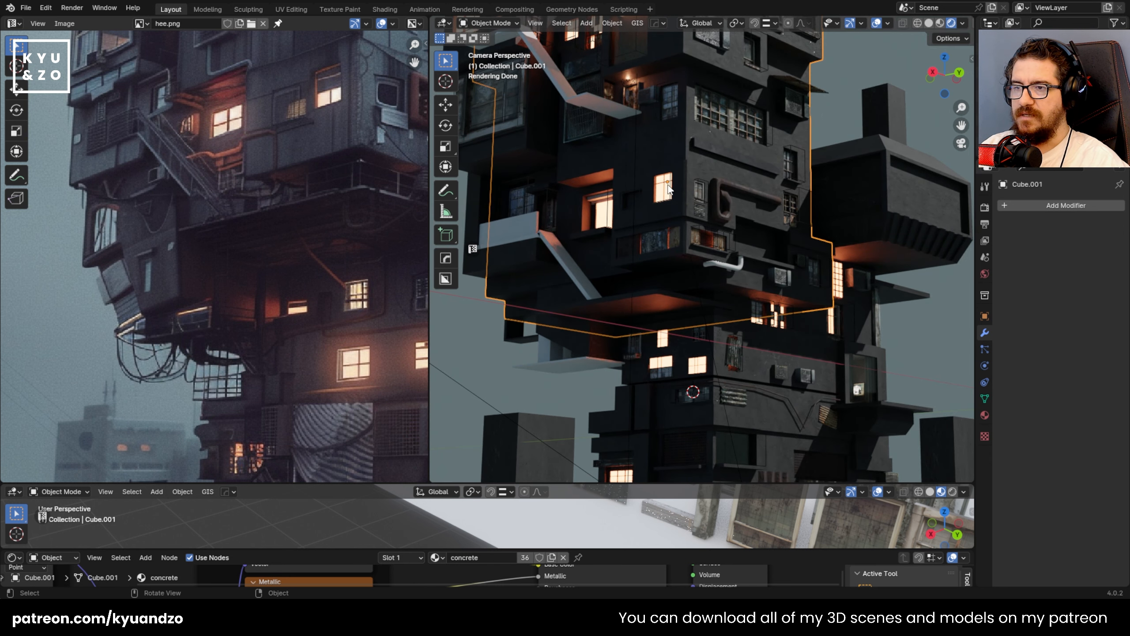
shift+middle_drag(844, 241, 678, 145)
click(579, 337)
click(602, 264)
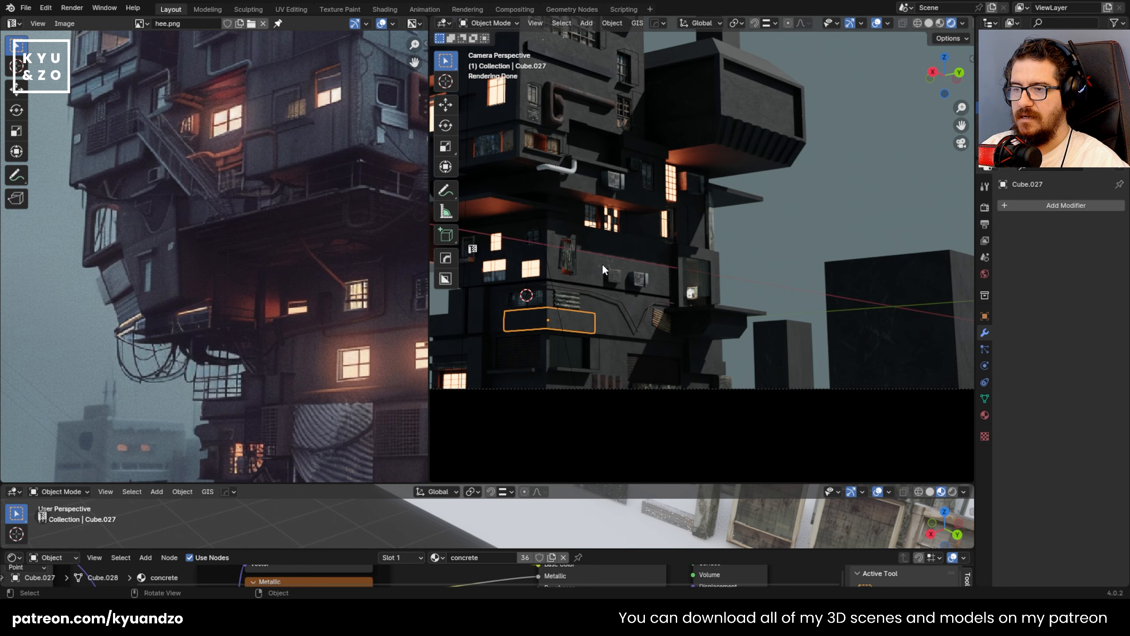
click(845, 311)
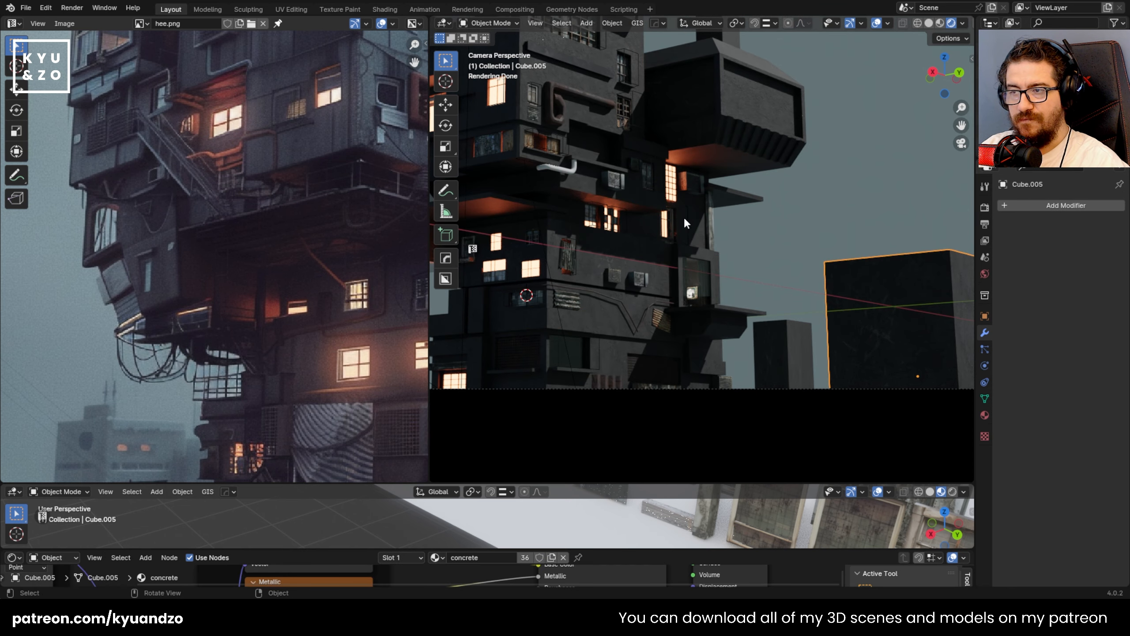
shift+middle_drag(683, 215, 690, 165)
click(649, 182)
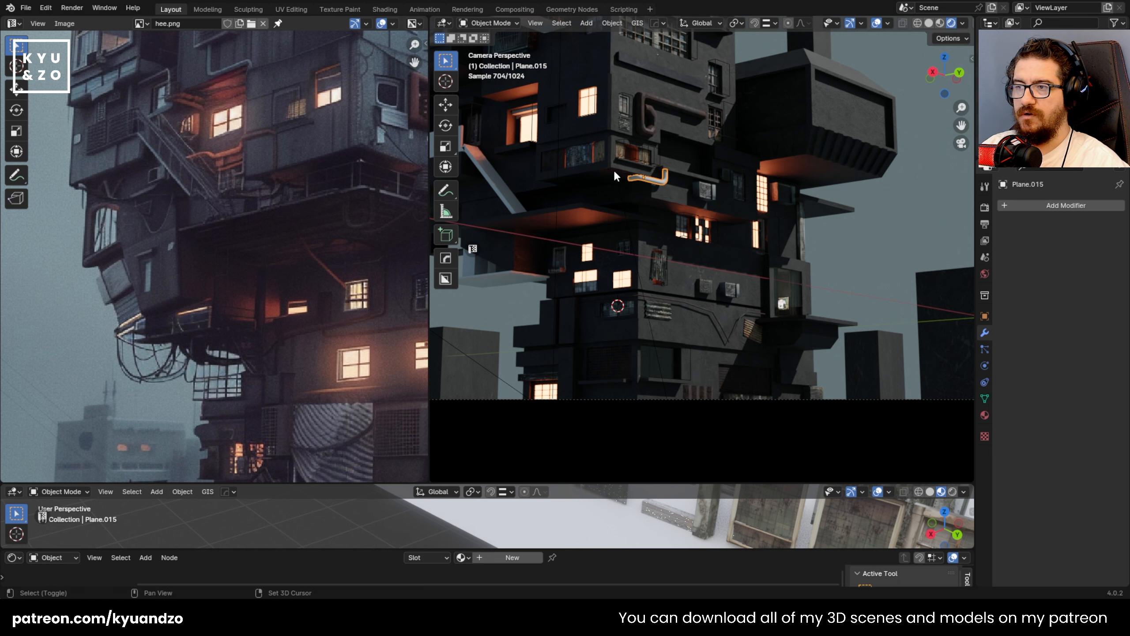
shift+middle_drag(613, 168, 835, 413)
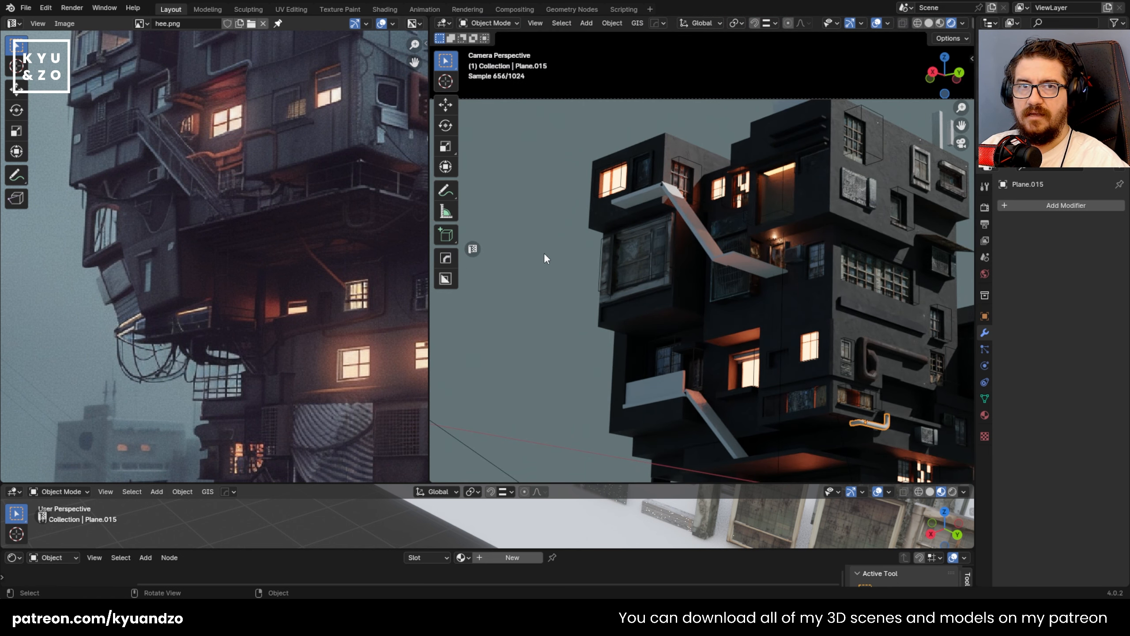
shift+middle_drag(544, 253, 641, 196)
click(731, 278)
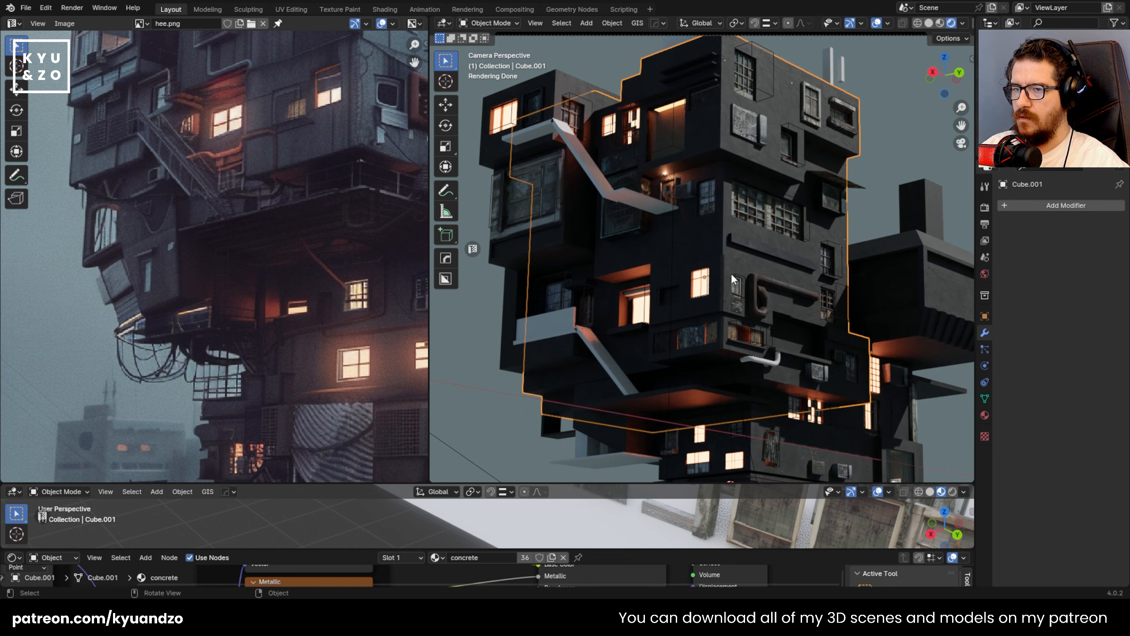
shift+middle_drag(749, 251, 649, 149)
scroll(654, 243, down, 2)
shift+middle_drag(657, 235, 612, 169)
scroll(618, 173, up, 3)
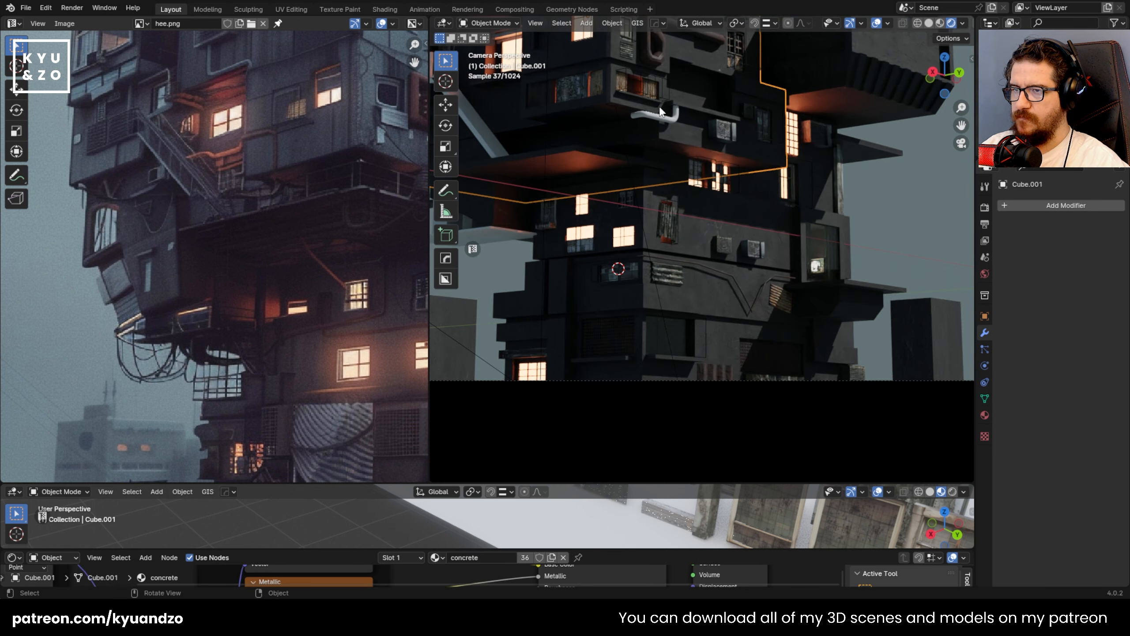
- Delete the dark bent pipe on the main block's facade above the white pipe and save the file
click(659, 120)
shift+middle_drag(732, 200, 671, 207)
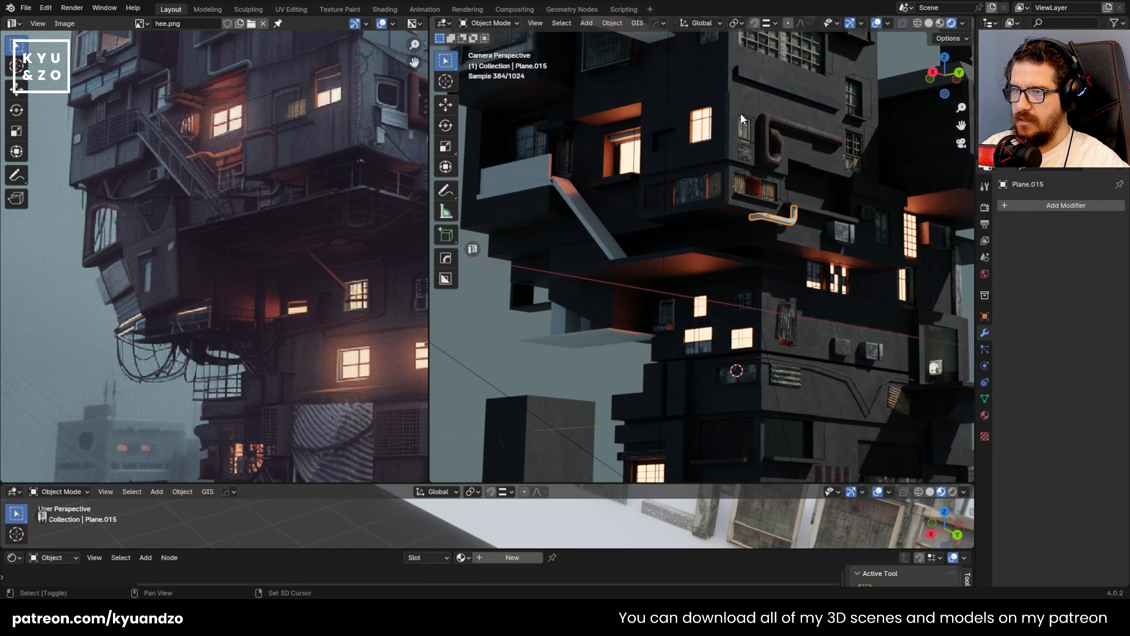
click(729, 184)
key(Delete)
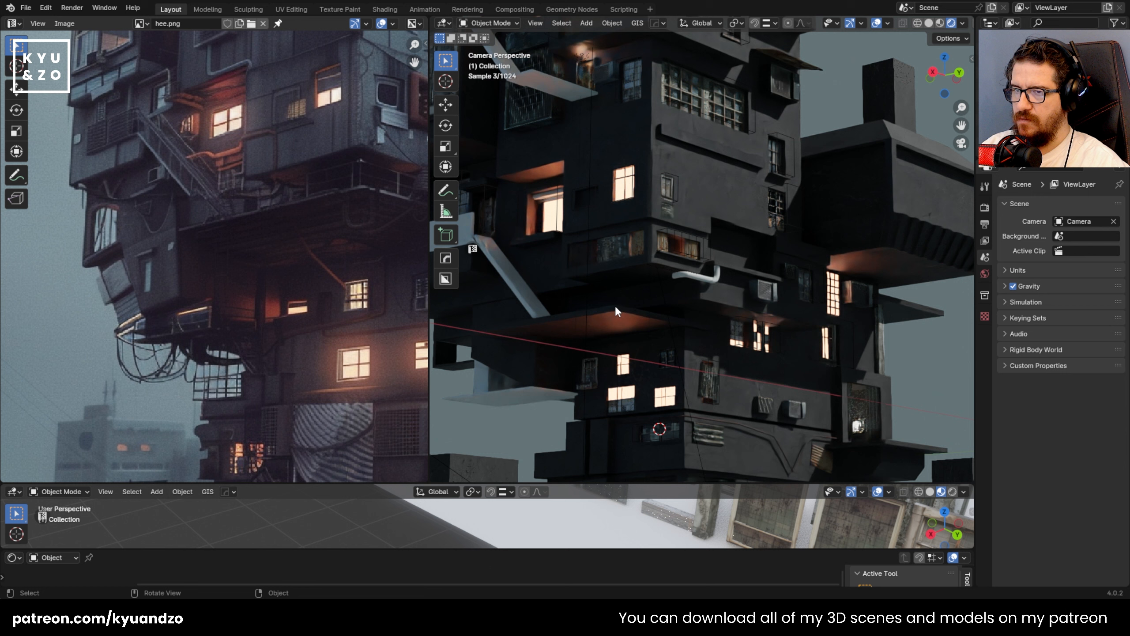
shift+middle_drag(635, 210, 741, 200)
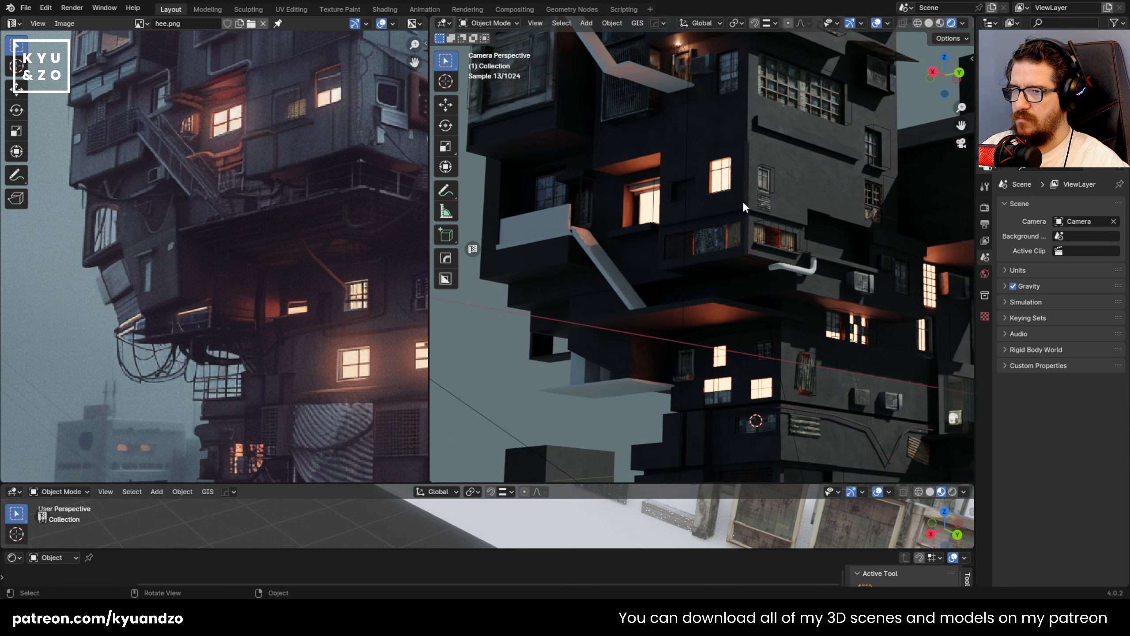
key(ctrl+s)
- Leave the camera view, frame the lower sloping slab beside the lit window and switch the viewport to solid shading
shift+middle_drag(617, 204, 708, 340)
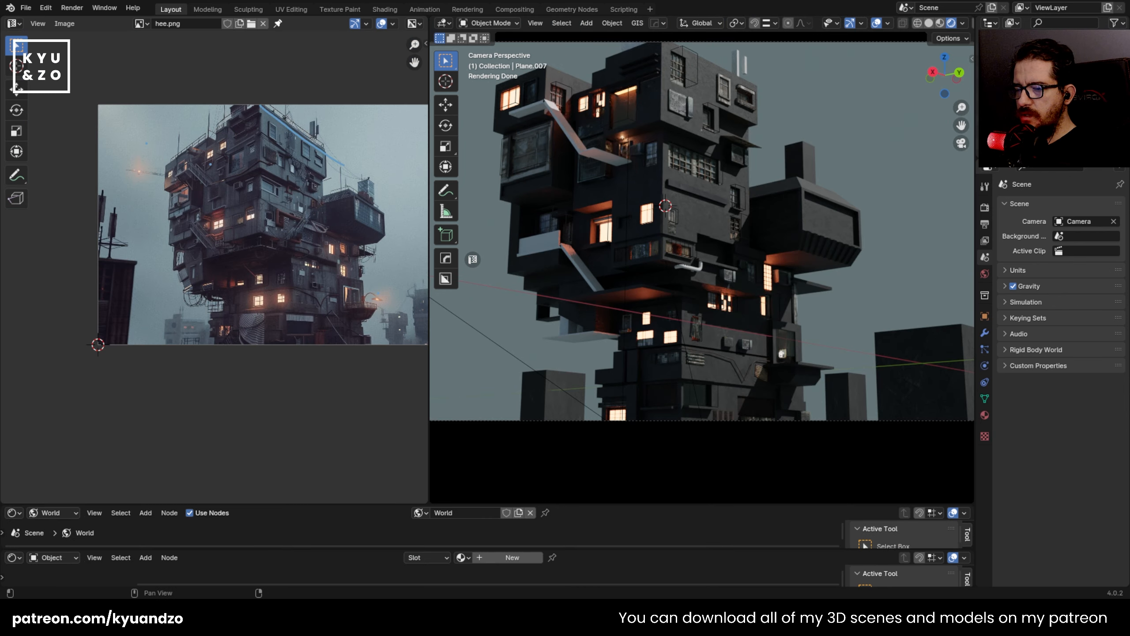
key(KP_0)
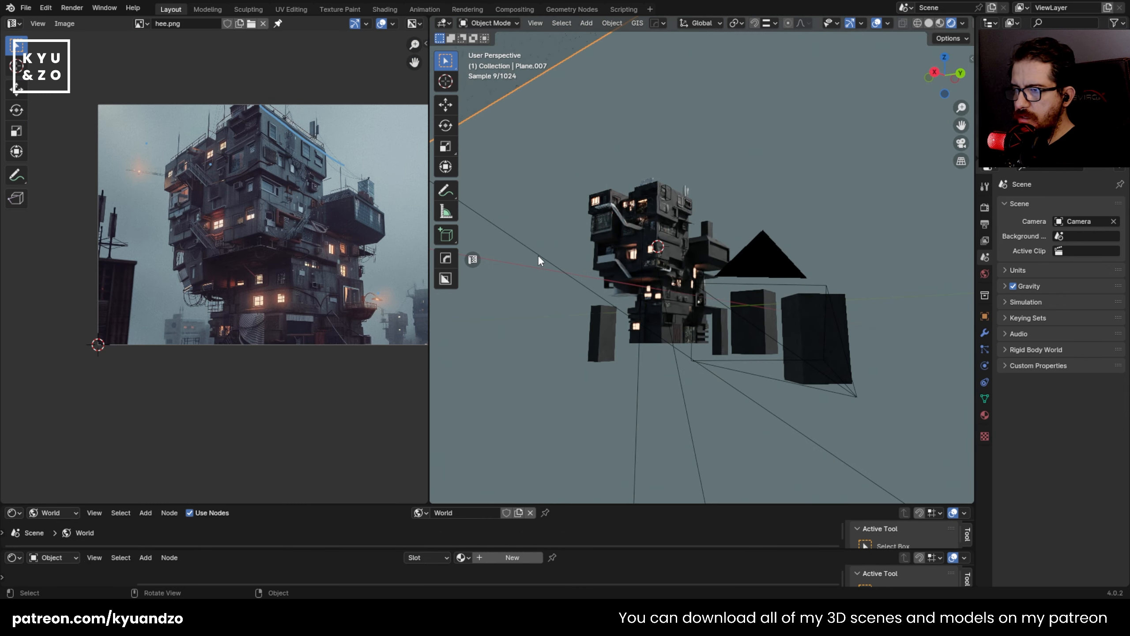
click(617, 266)
click(619, 268)
key(KP_Decimal)
key(shift+grave)
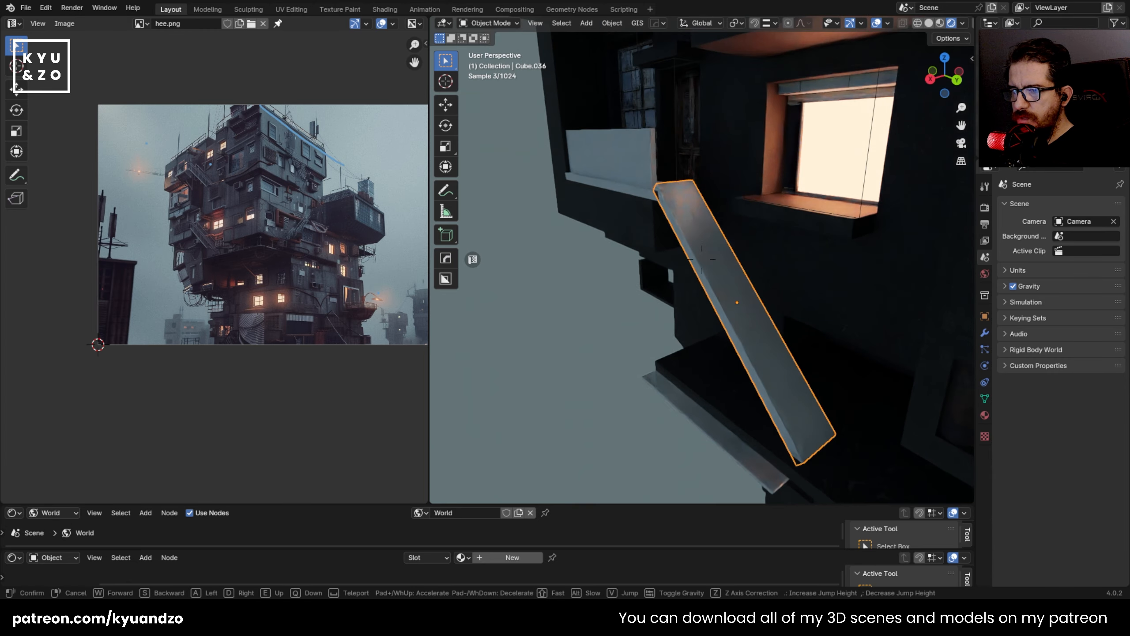
key(w)
key(s)
key(w)
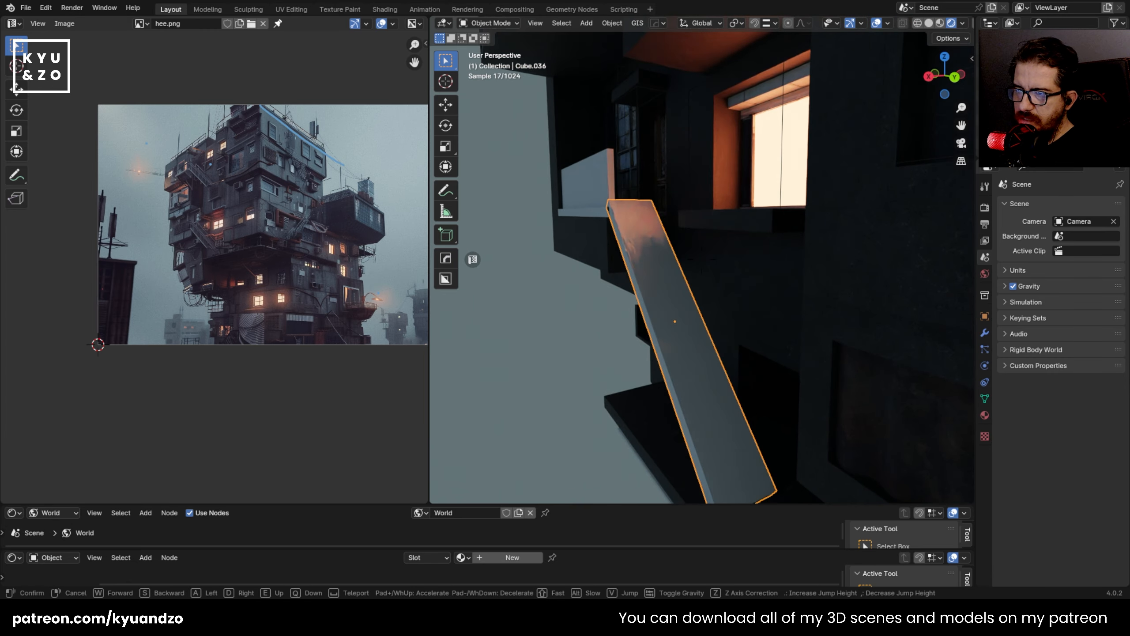
key(a)
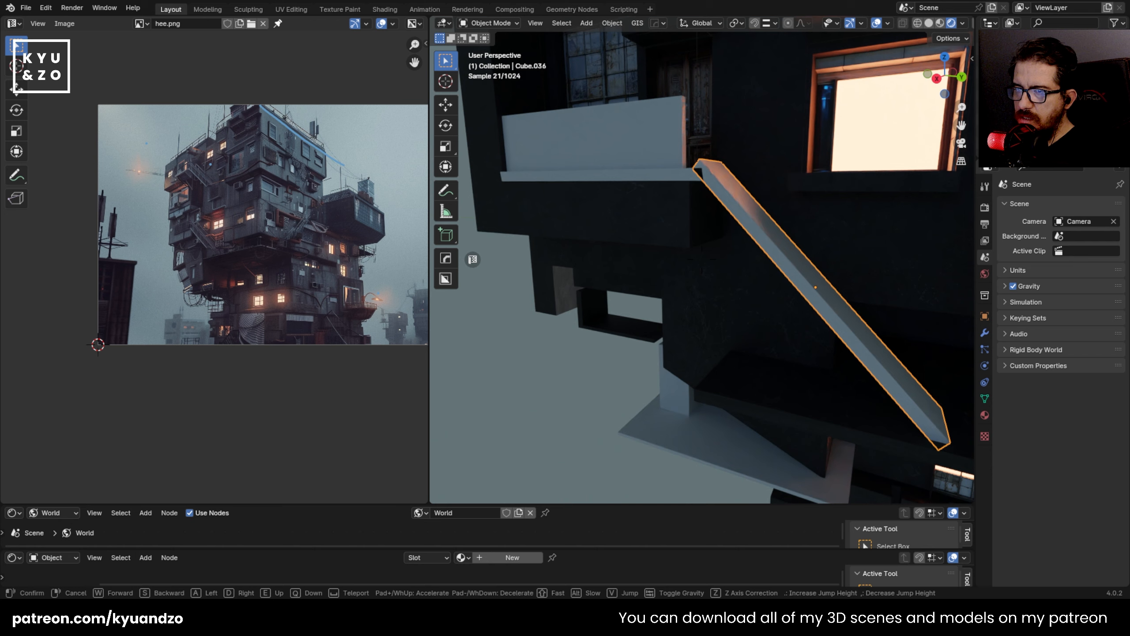
click(701, 259)
click(928, 23)
- Widen the lower sloping slab about 1.51 times along X and move it about -0.09 m along X
key(shift+grave)
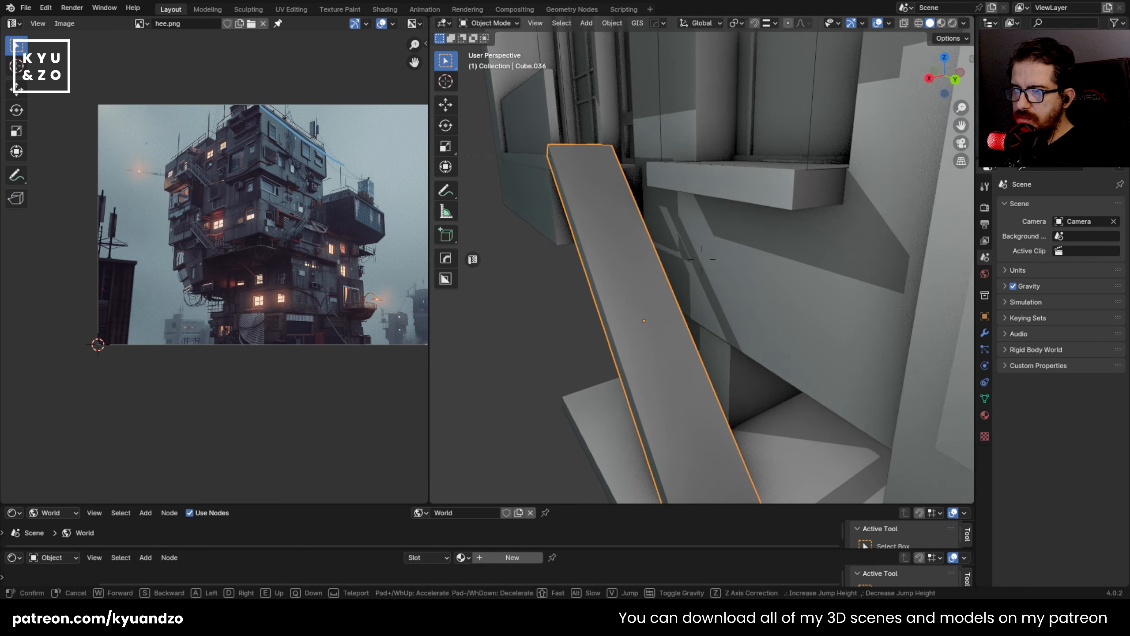
click(701, 259)
click(664, 228)
click(664, 228)
key(s)
key(x)
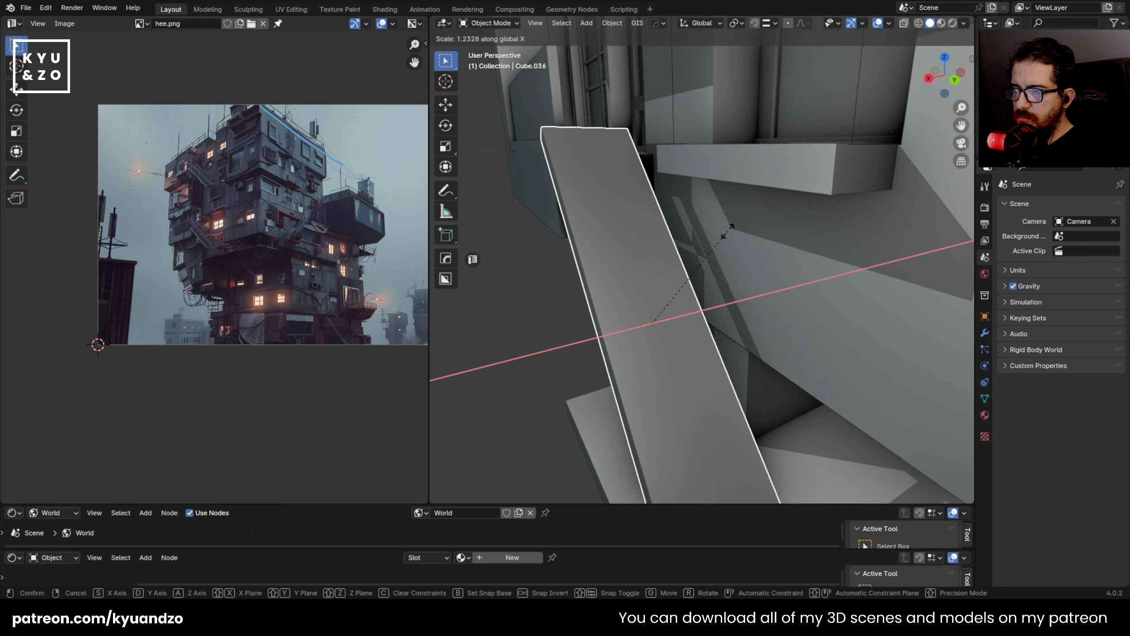
click(737, 256)
key(g)
key(x)
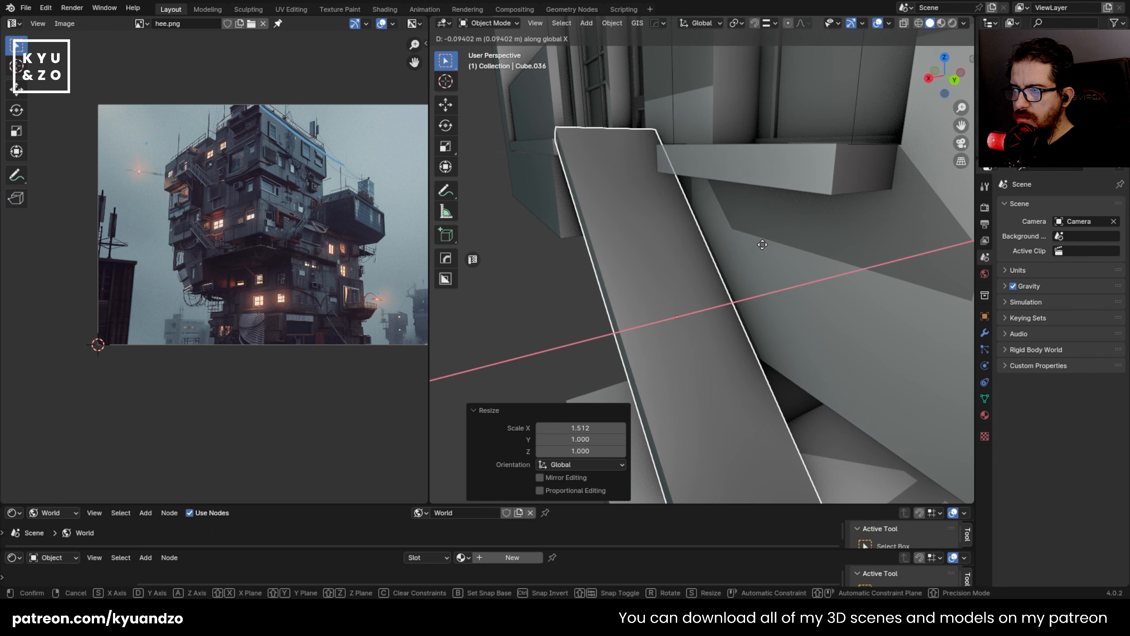
click(758, 248)
- Shorten the window sill beside the sloping slab by moving its front face inward along X
middle_drag(757, 248, 699, 144)
click(699, 150)
middle_drag(644, 176, 604, 167)
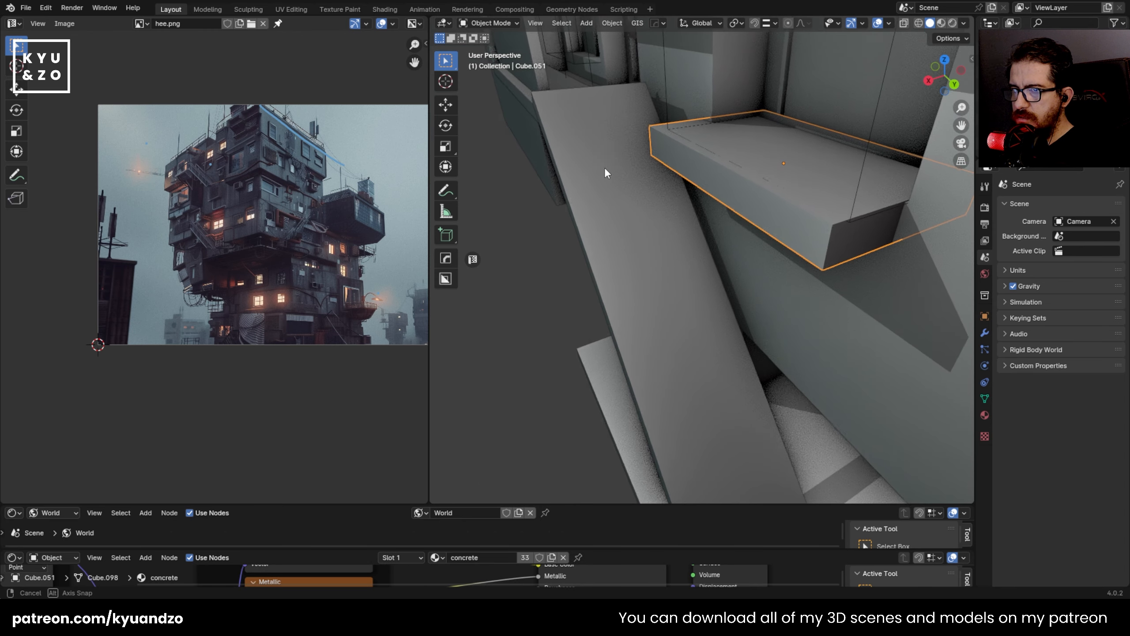
key(Tab)
key(g)
key(x)
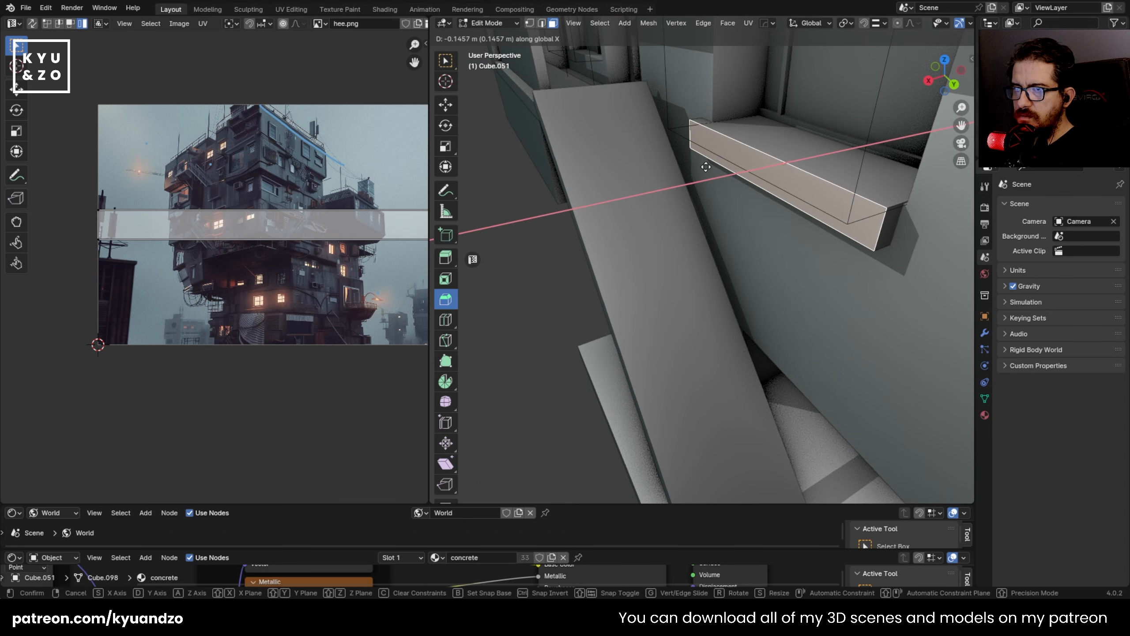
click(665, 180)
key(Tab)
- Delete the solid parapet panel on the balcony ledge in front of the window and door
middle_drag(663, 180, 628, 196)
scroll(628, 196, down, 5)
scroll(181, 224, up, 7)
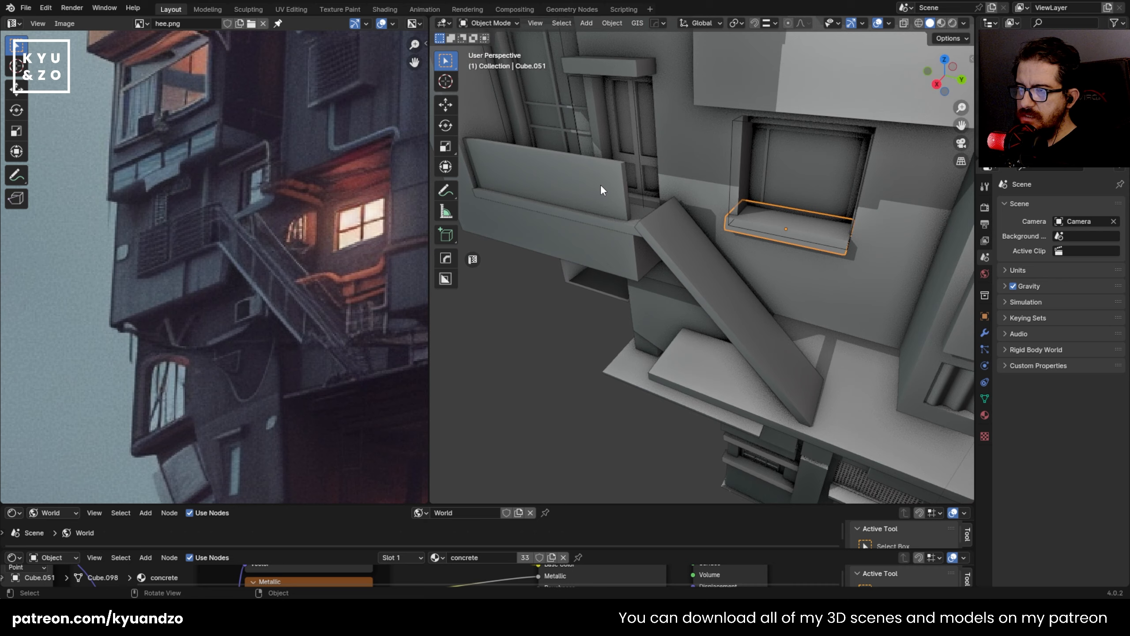
scroll(600, 184, up, 3)
click(745, 225)
shift+middle_drag(521, 182, 707, 204)
scroll(707, 204, down, 2)
shift+middle_drag(623, 205, 676, 218)
scroll(676, 218, up, 1)
key(s)
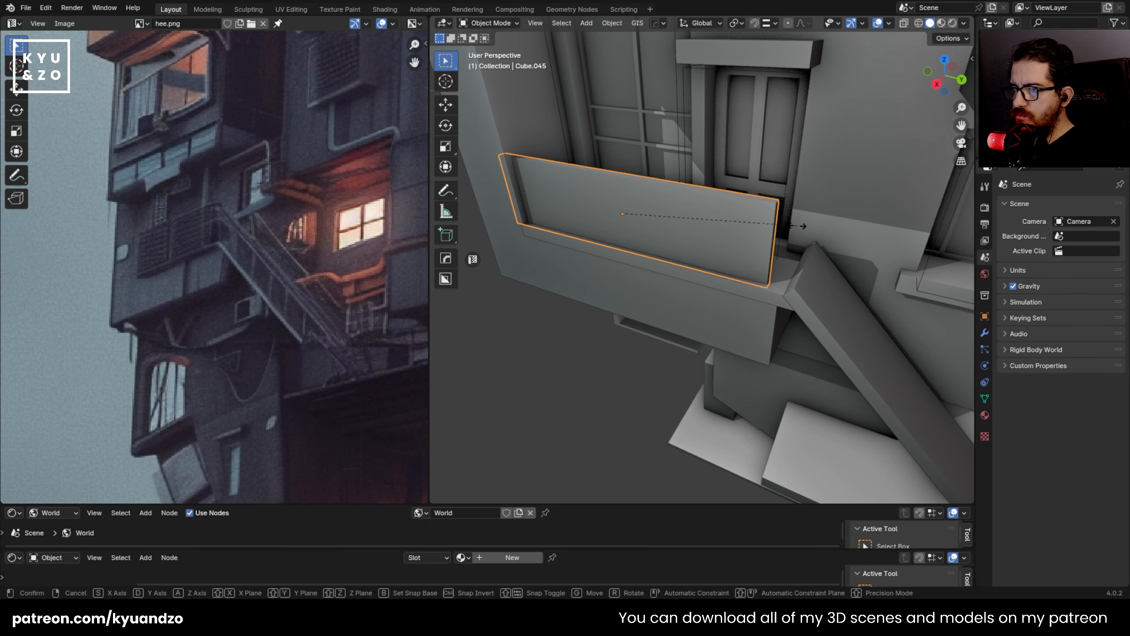
click(814, 227)
key(Delete)
- Add a cube at the balcony ledge, shrink it and stretch it about 10.2 times along Z into a thin post
key(shift+a)
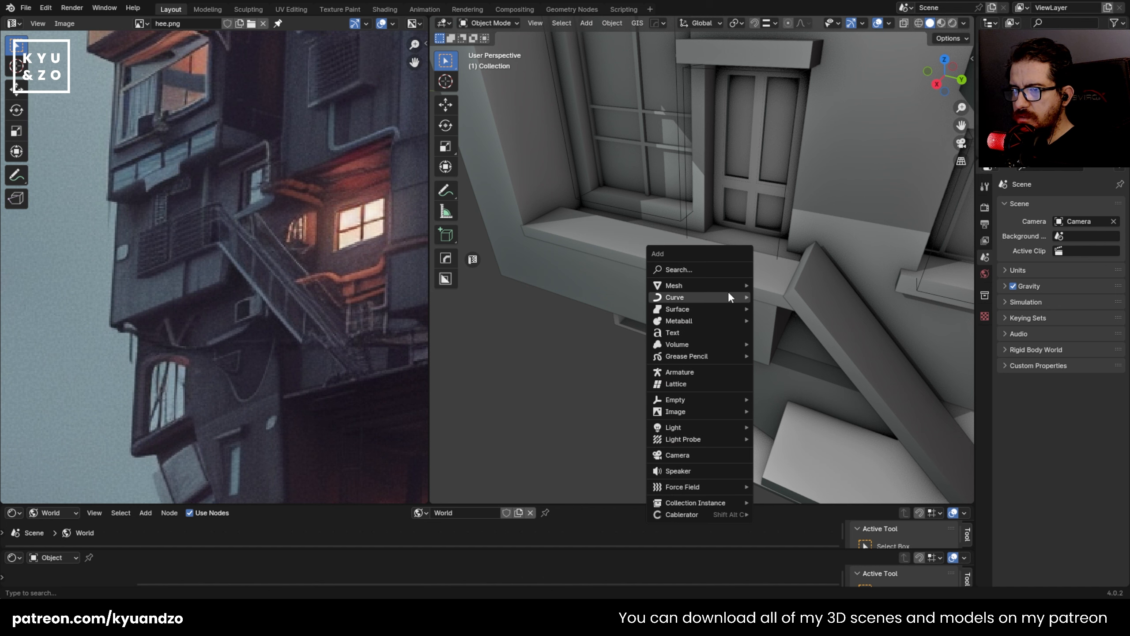
mouse_move(730, 284)
click(820, 296)
key(s)
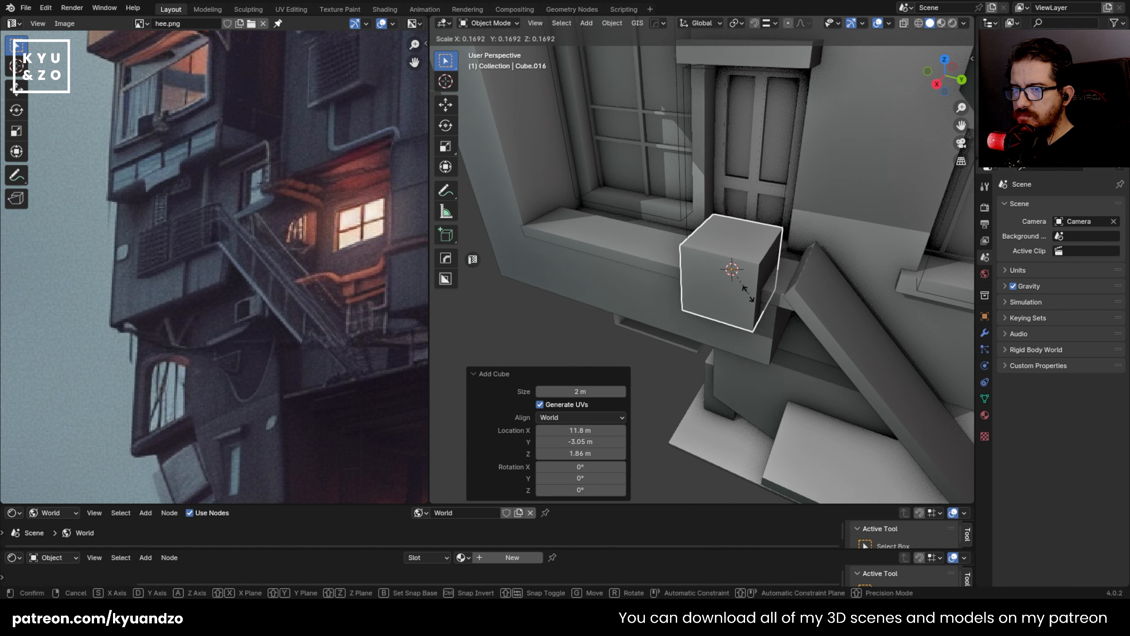
click(743, 285)
key(s)
key(z)
click(828, 286)
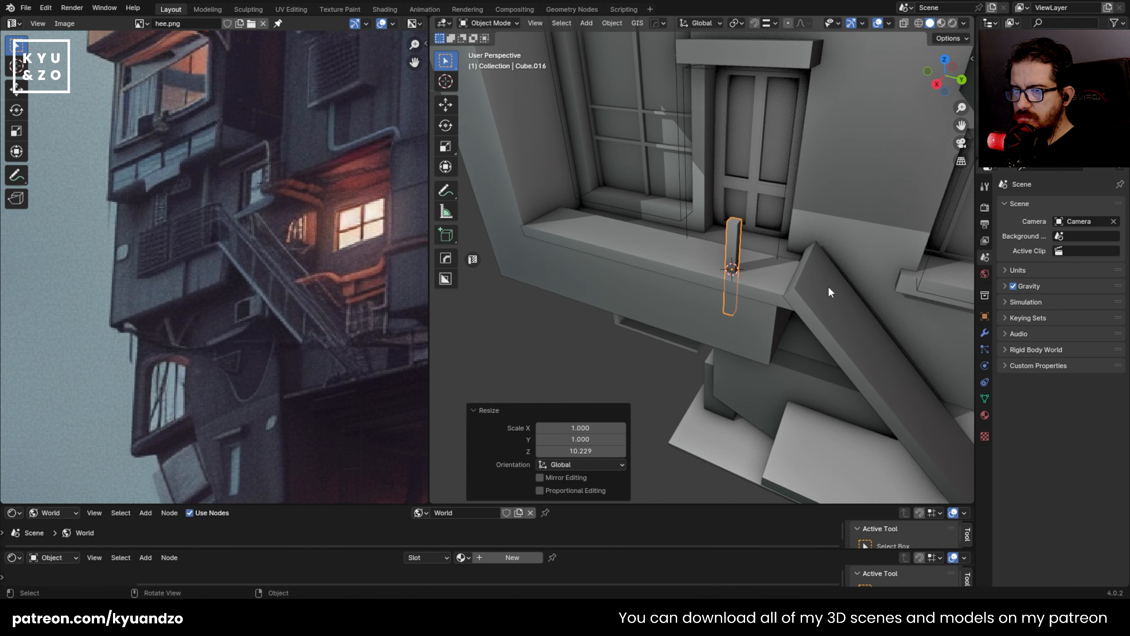
- Raise the post and shift it about 0.18 m along Y and 0.07 m along X to the ledge's end beside the sloping slab
key(g)
key(a)
click(822, 244)
key(g)
key(d)
click(863, 258)
key(g)
key(d)
key(s)
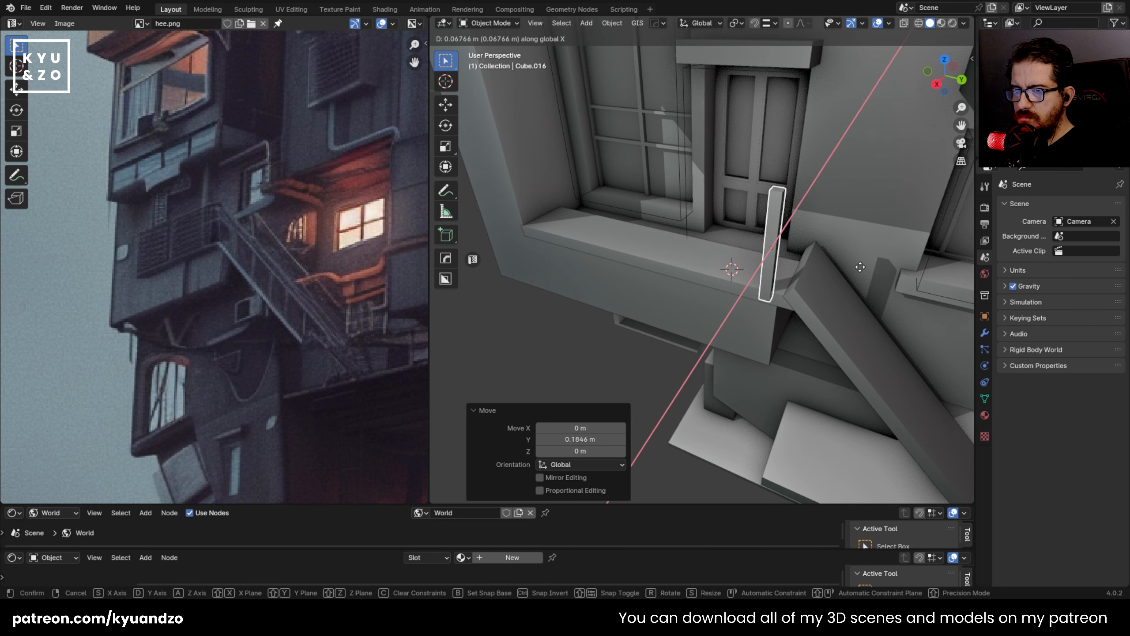
click(860, 266)
- Scale the post down to about 0.55 of its size and adjust its height along Z
key(s)
click(823, 266)
key(s)
key(z)
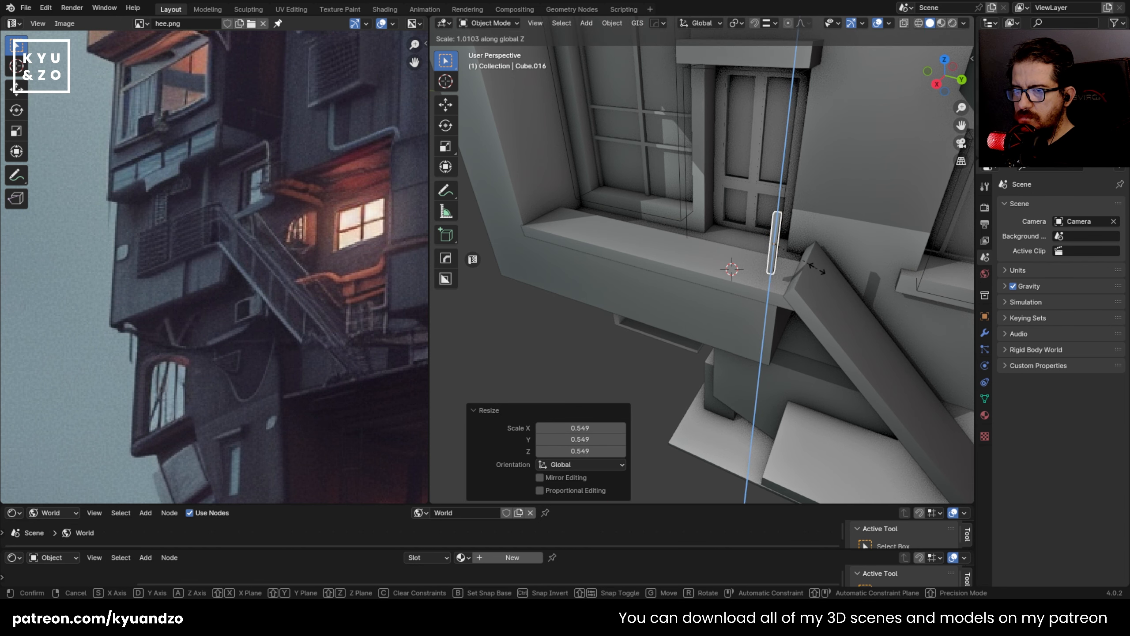
click(811, 264)
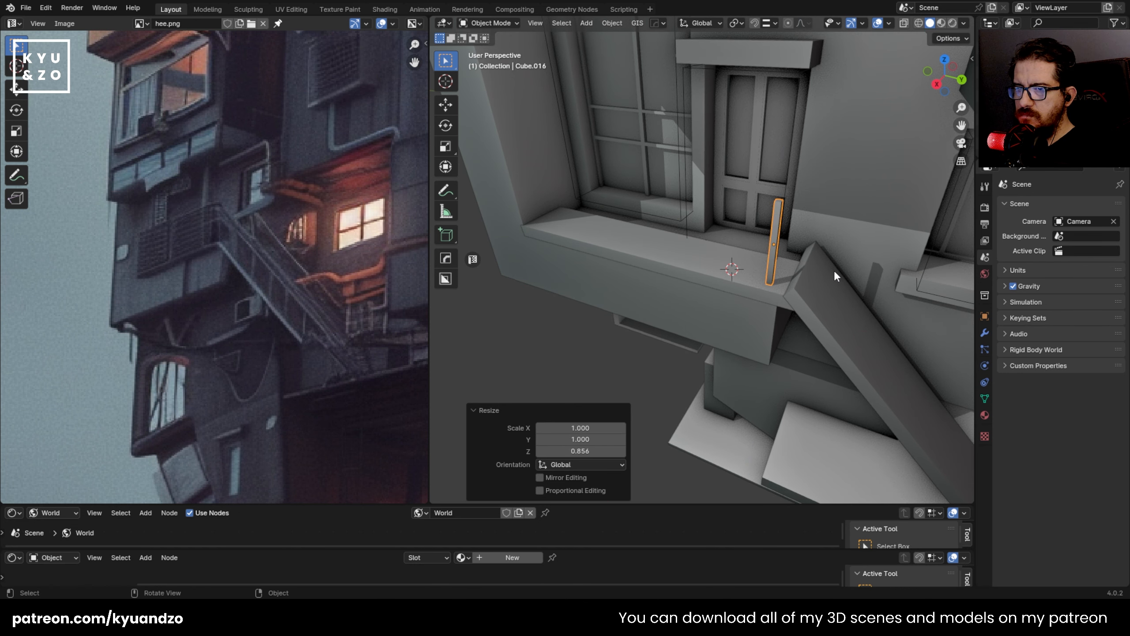
- Lower the post about 0.026 m along Z onto the balcony ledge and shift it about 0.018 m along X
key(g)
key(z)
click(831, 237)
middle_drag(832, 238, 769, 261)
key(g)
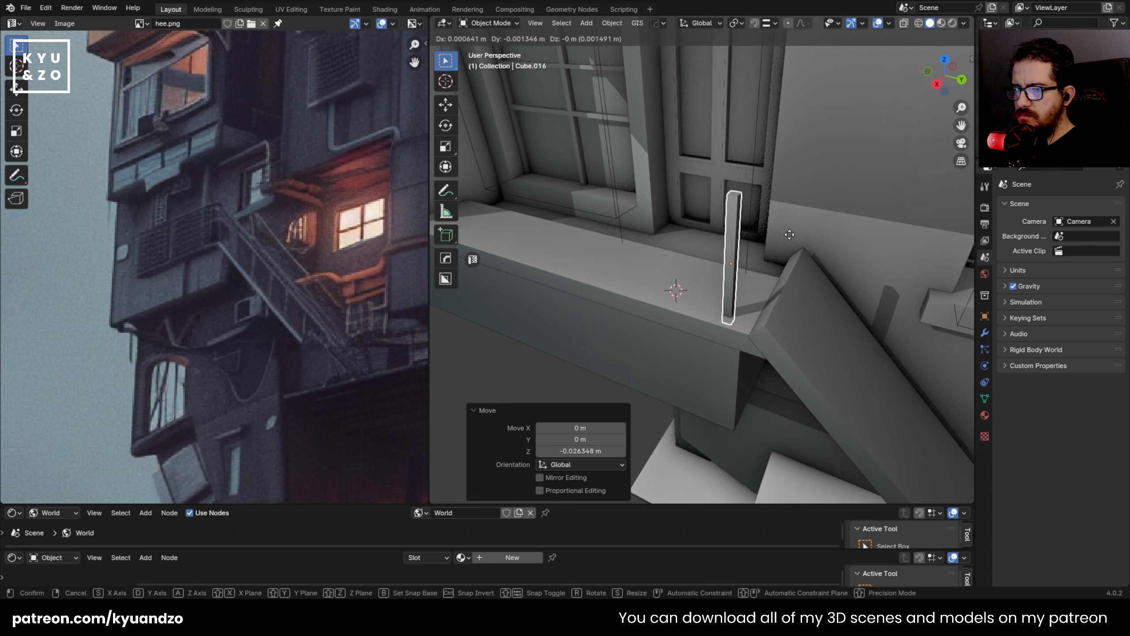
key(x)
click(790, 246)
- Try filling the balcony ledge with a row of post copies spaced about 0.083 m apart along negative Y
key(shift+d)
key(x)
key(y)
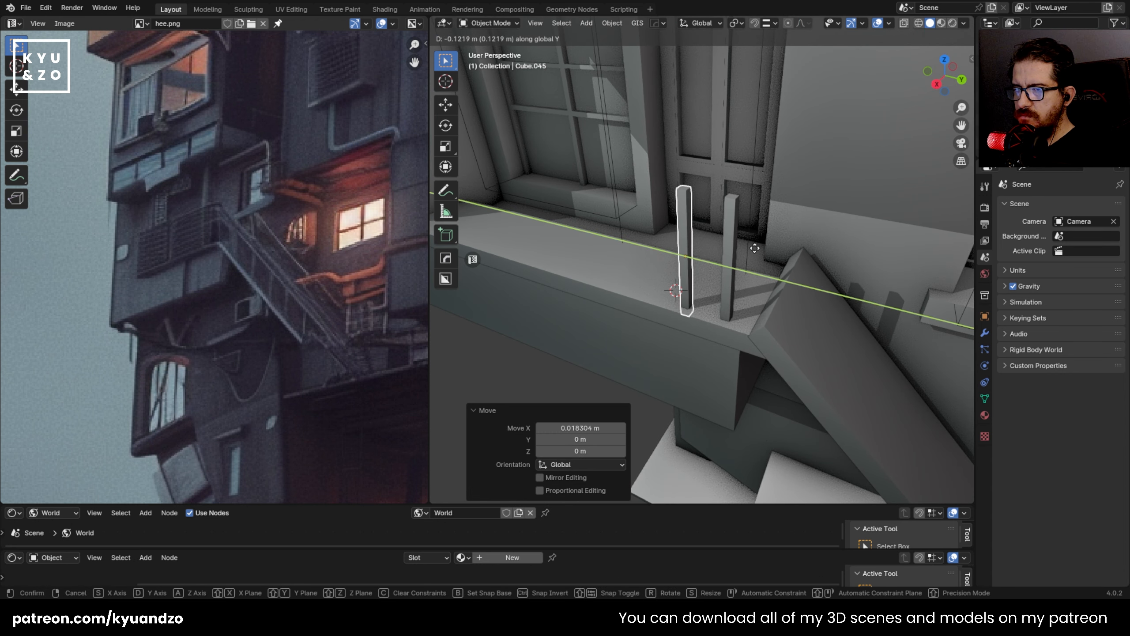
click(766, 249)
key(shift+r)
key(shift+r)
key(shift+r)
key(shift+r)
key(shift+r)
key(shift+r)
key(shift+r)
key(shift+r)
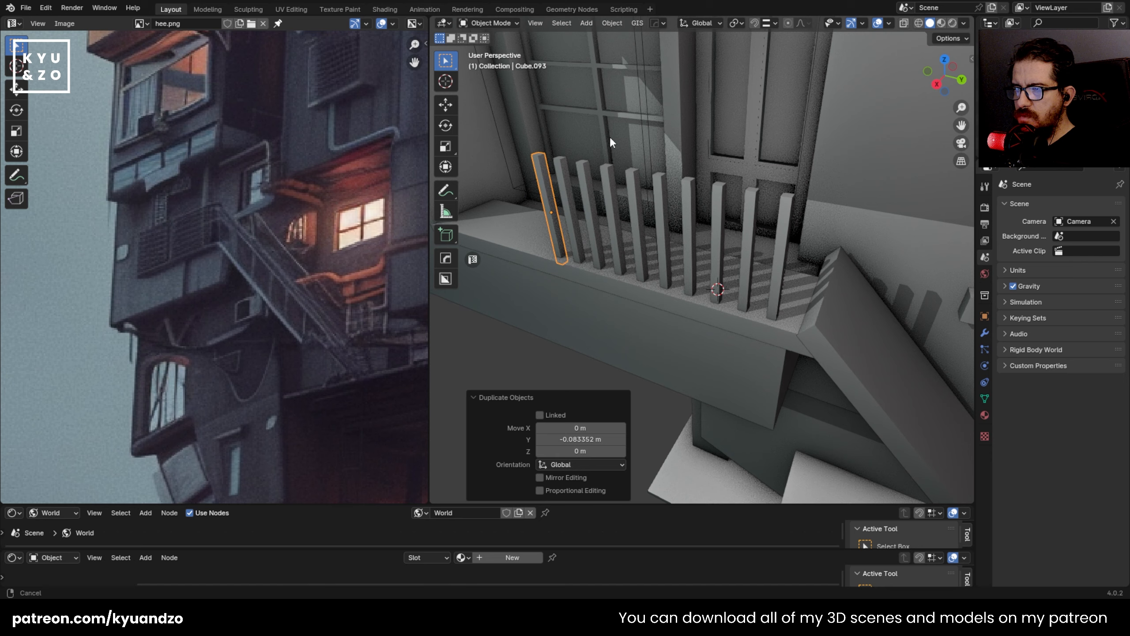
key(shift+r)
key(shift+r)
shift+middle_drag(610, 137, 641, 141)
key(shift+r)
key(shift+r)
key(shift+r)
key(shift+r)
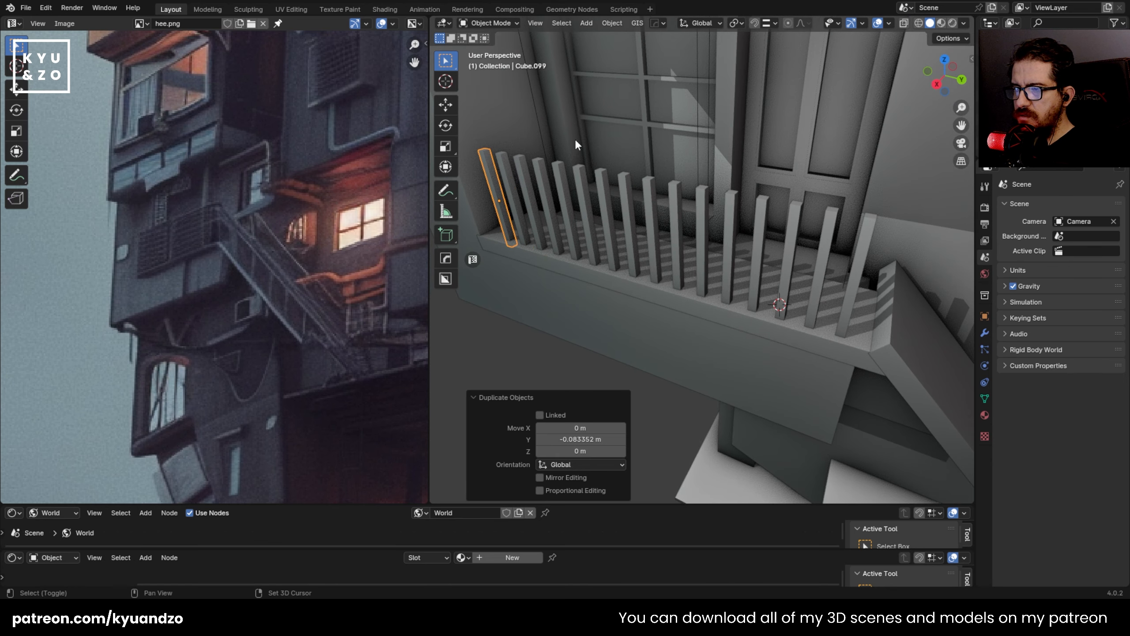
key(shift+r)
shift+middle_drag(549, 138, 574, 138)
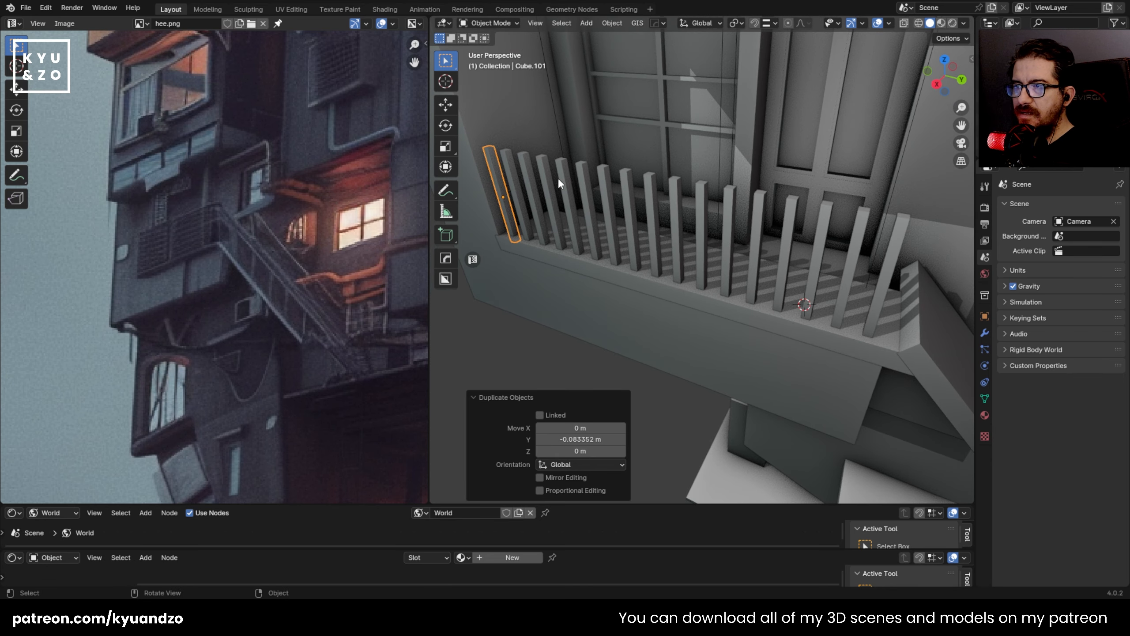
- Undo the whole row of copied posts back to the single post at the ledge's end
key(ctrl+z)
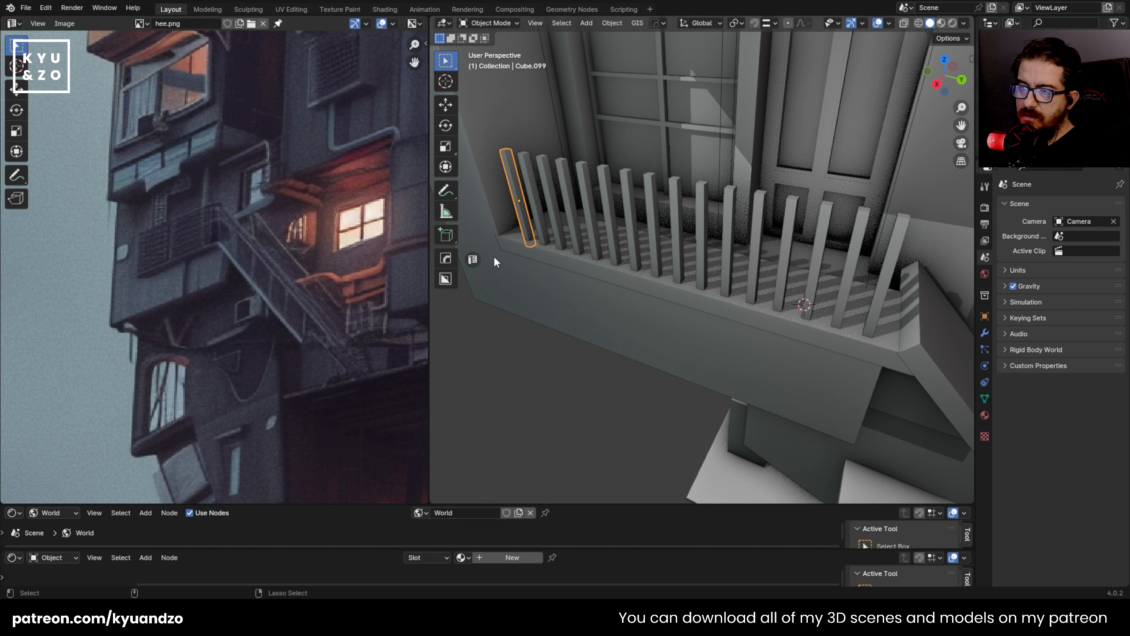
key(ctrl+z)
key(ctrl+z)
key(ctrl+z)
key(ctrl+z)
key(ctrl+z)
key(ctrl+z)
key(ctrl+z)
key(ctrl+z)
key(ctrl+z)
key(ctrl+z)
key(ctrl+z)
key(ctrl+z)
key(ctrl+z)
key(ctrl+z)
key(ctrl+z)
key(ctrl+z)
- Try duplicating the post in place, moving the copy about 0.09 m along negative Y and repeating the move, and undo it
key(shift+d)
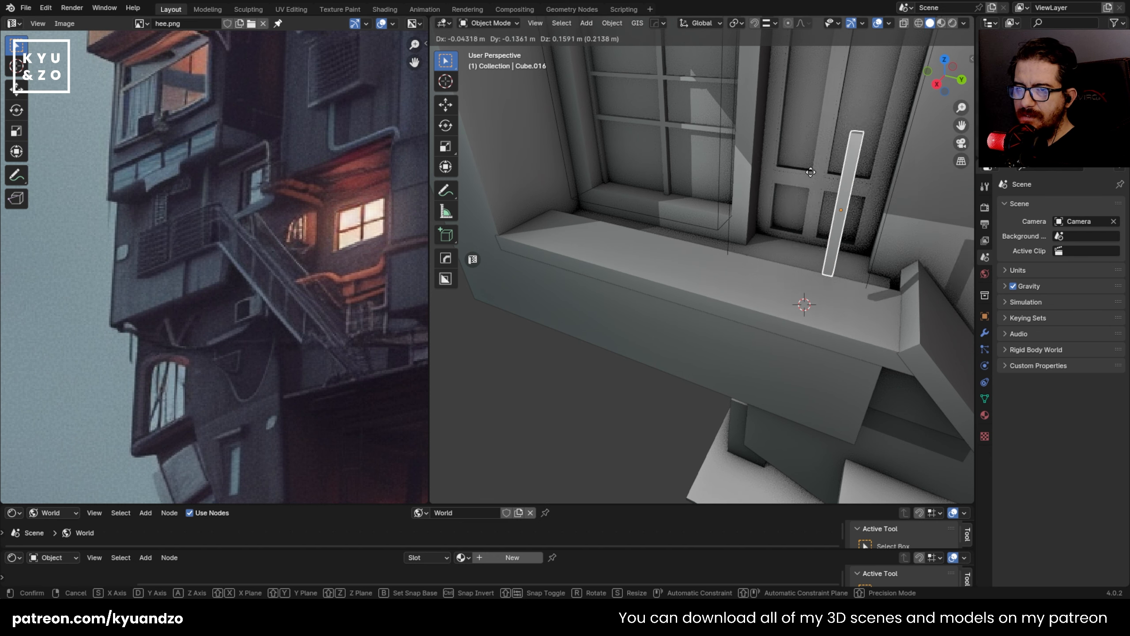
right_click(816, 135)
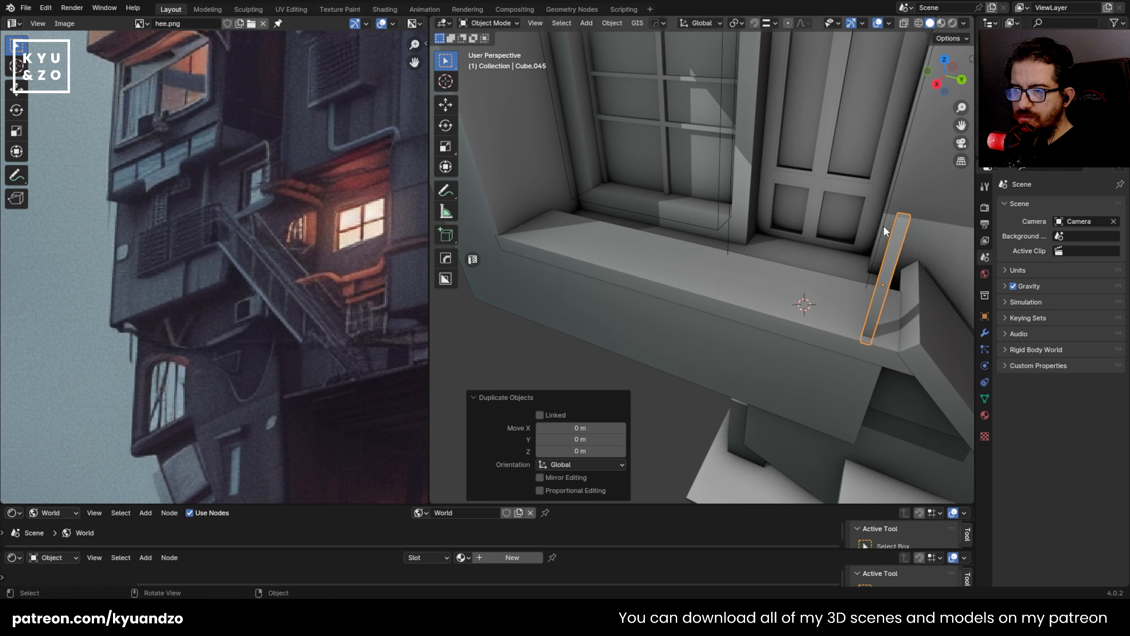
key(g)
key(y)
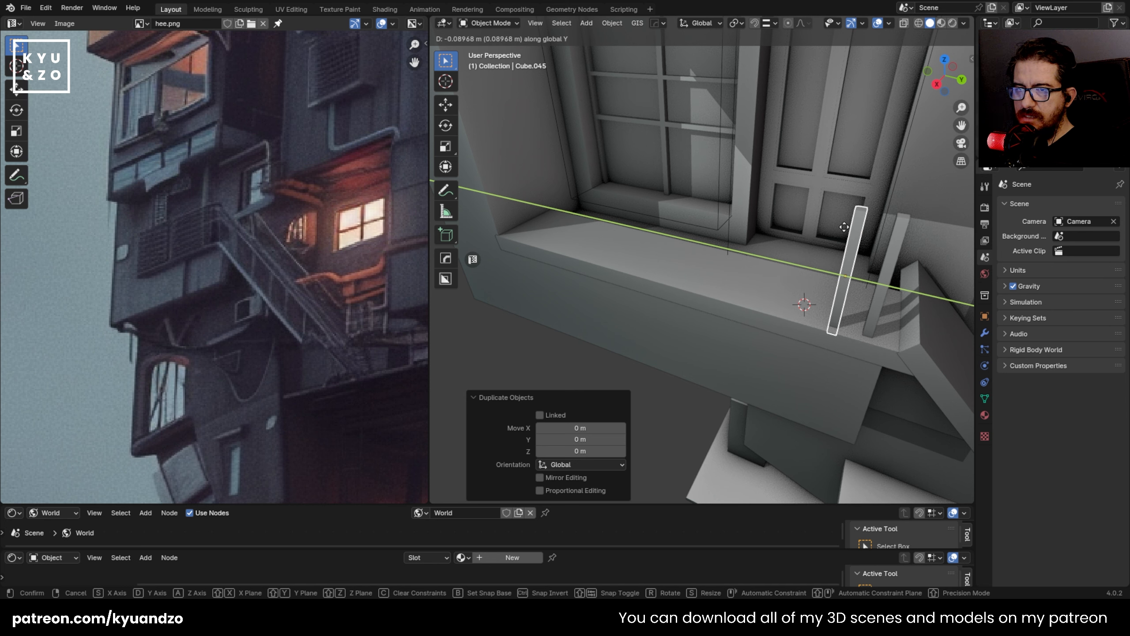
click(844, 227)
key(shift+r)
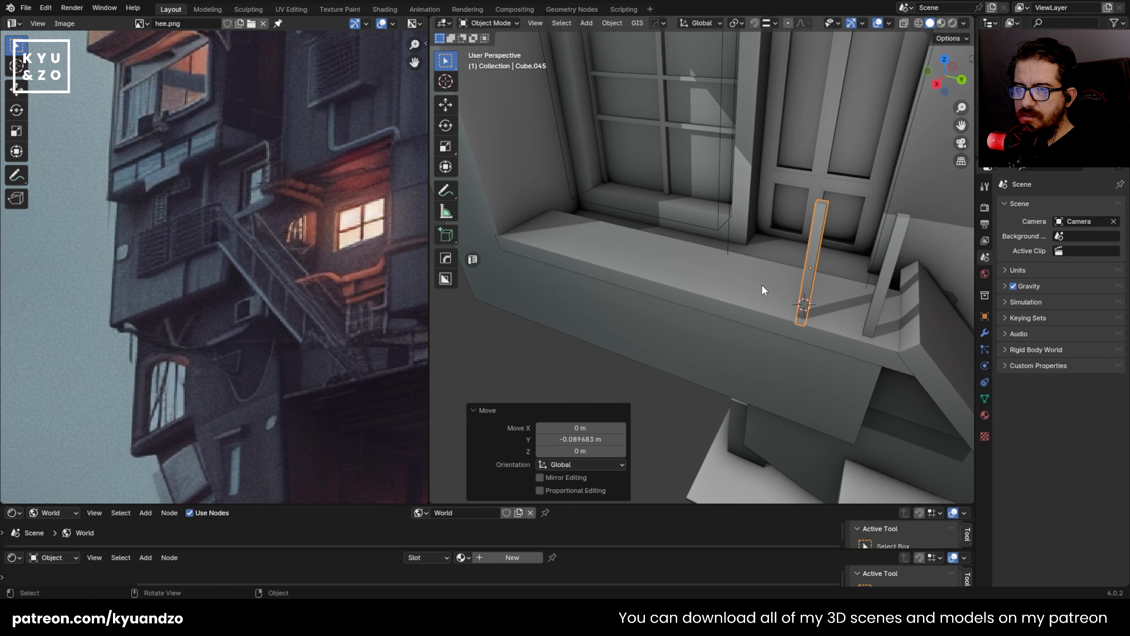
key(ctrl+z)
- Offset a post copy about 0.092 m along negative Y and repeat the duplication until posts line the whole balcony ledge
key(g)
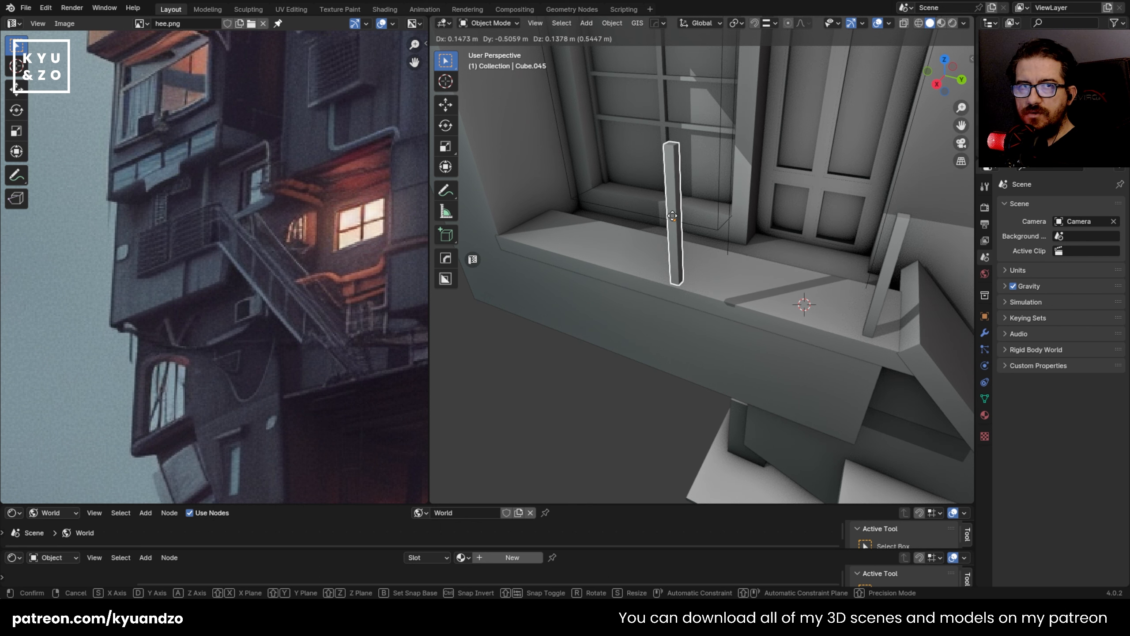
key(y)
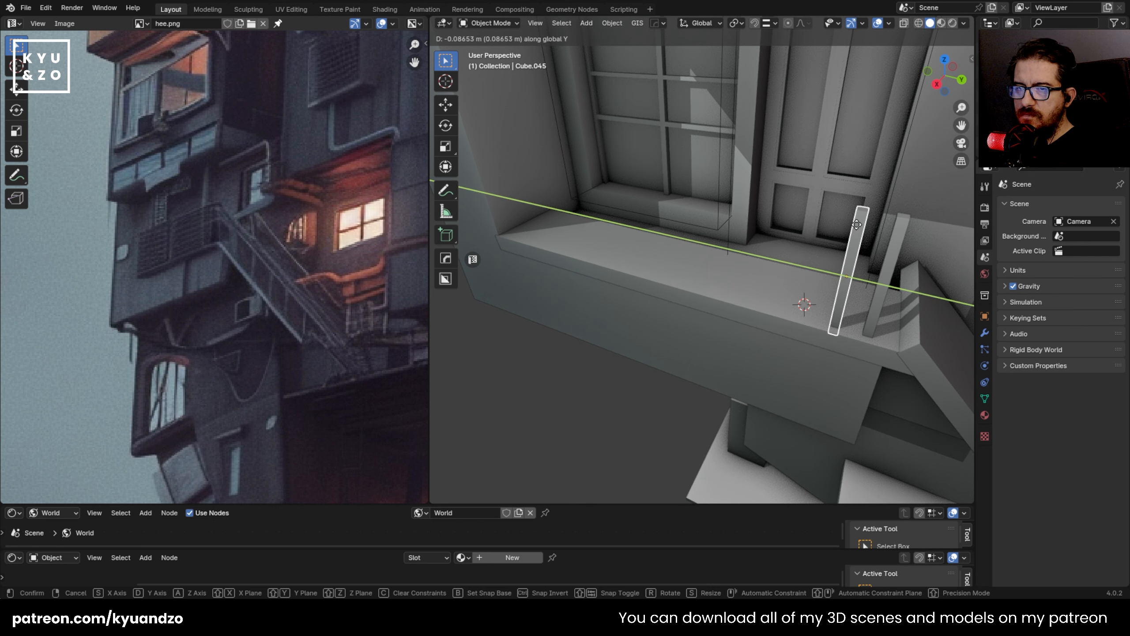
click(851, 226)
shift+middle_drag(648, 140, 649, 189)
key(shift+r)
key(shift+r)
key(shift+r)
key(shift+r)
key(shift+r)
key(shift+r)
key(shift+r)
key(shift+r)
key(shift+r)
key(shift+r)
key(shift+r)
key(shift+r)
key(shift+r)
key(shift+r)
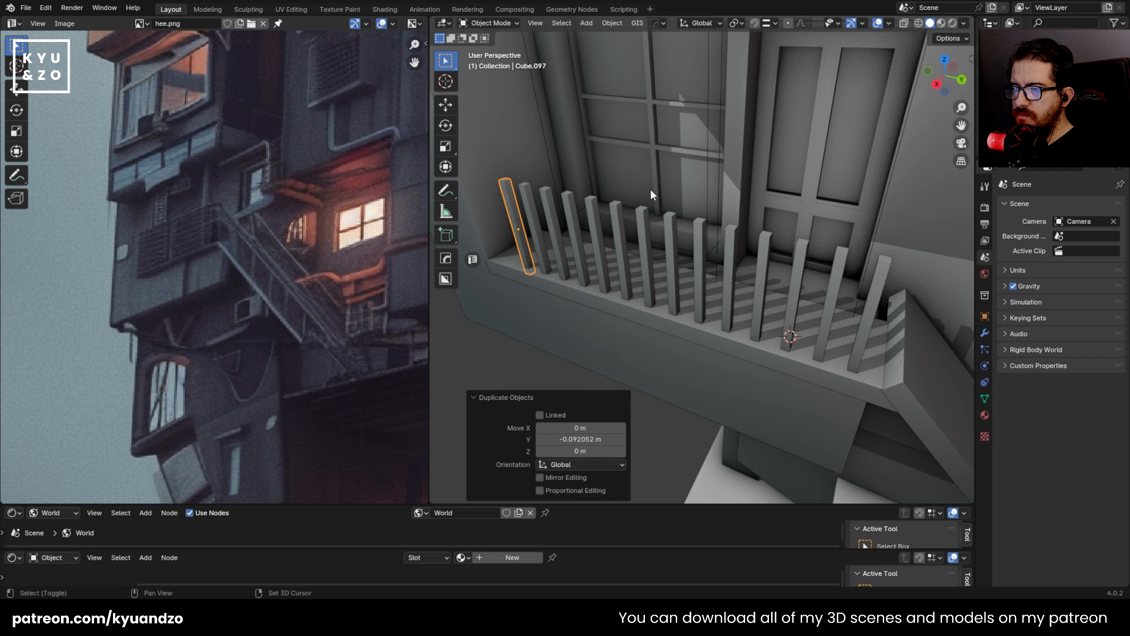
- Duplicate the end post beside the sloping slab in place and rotate the copy 90° about X for a handrail
click(875, 292)
shift+click(835, 293)
click(895, 304)
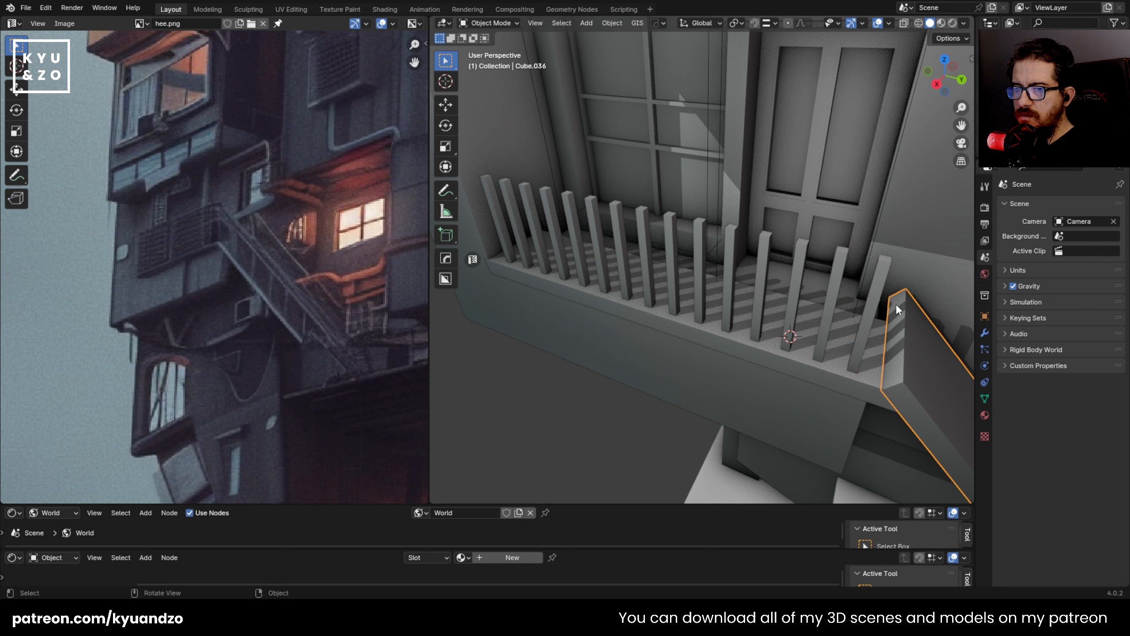
click(869, 317)
key(shift+d)
right_click(890, 276)
text(90)
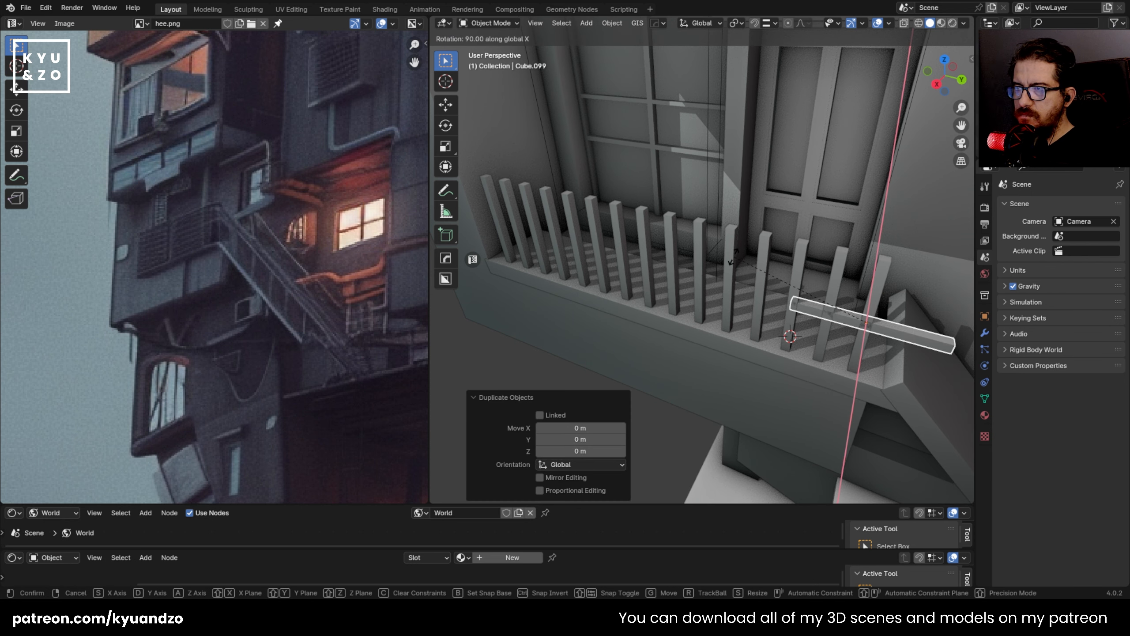
click(823, 312)
- Raise the horizontal bar about 0.177 m along Z and shift it about 0.18 m along negative Y onto the post tops
key(g)
key(a)
click(839, 255)
key(g)
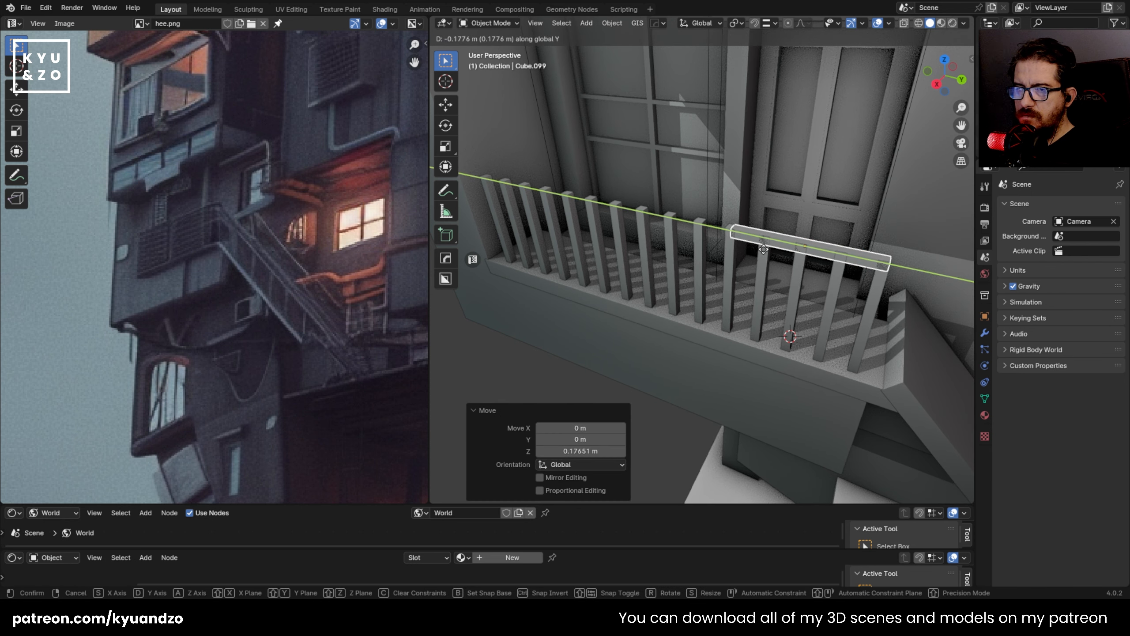
click(761, 248)
- Extend the handrail's far end along Y in Edit Mode until it covers the last post
key(Tab)
key(alt+z)
key(g)
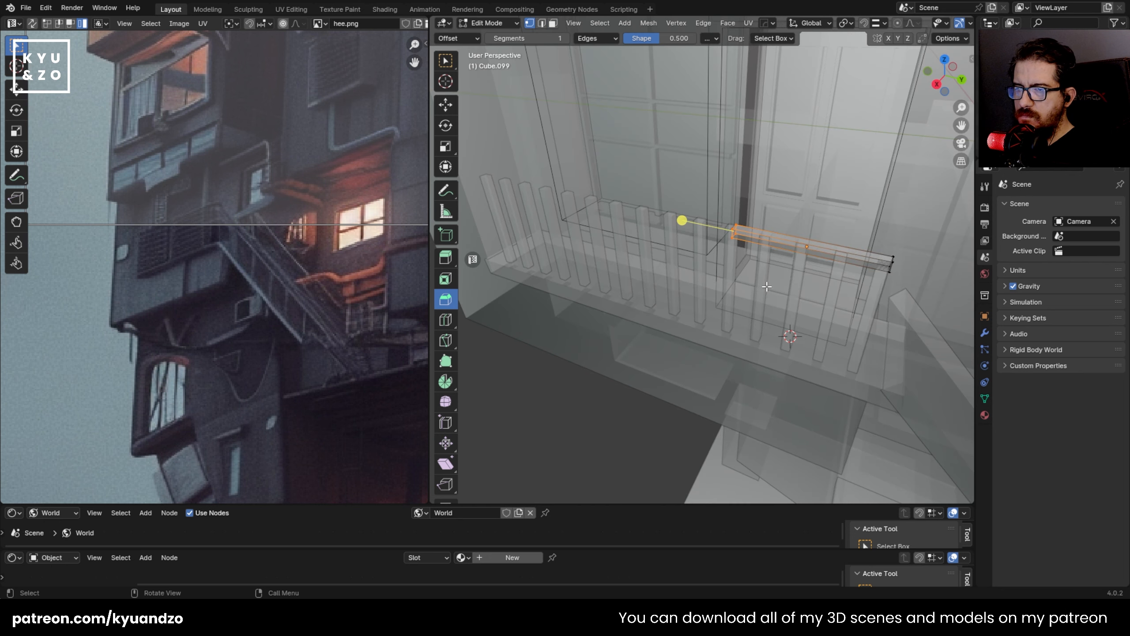
key(y)
click(512, 219)
key(Tab)
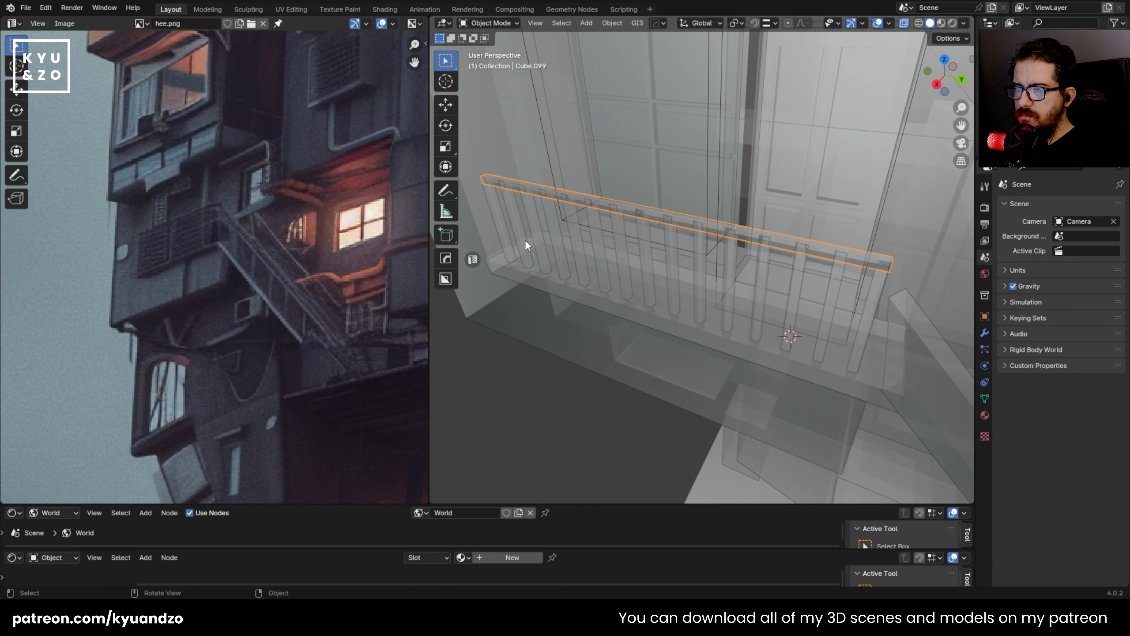
scroll(578, 258, down, 5)
key(alt+z)
scroll(754, 225, up, 1)
- Scale the handrail slightly along Y and widen it along X so it overhangs the posts
click(745, 225)
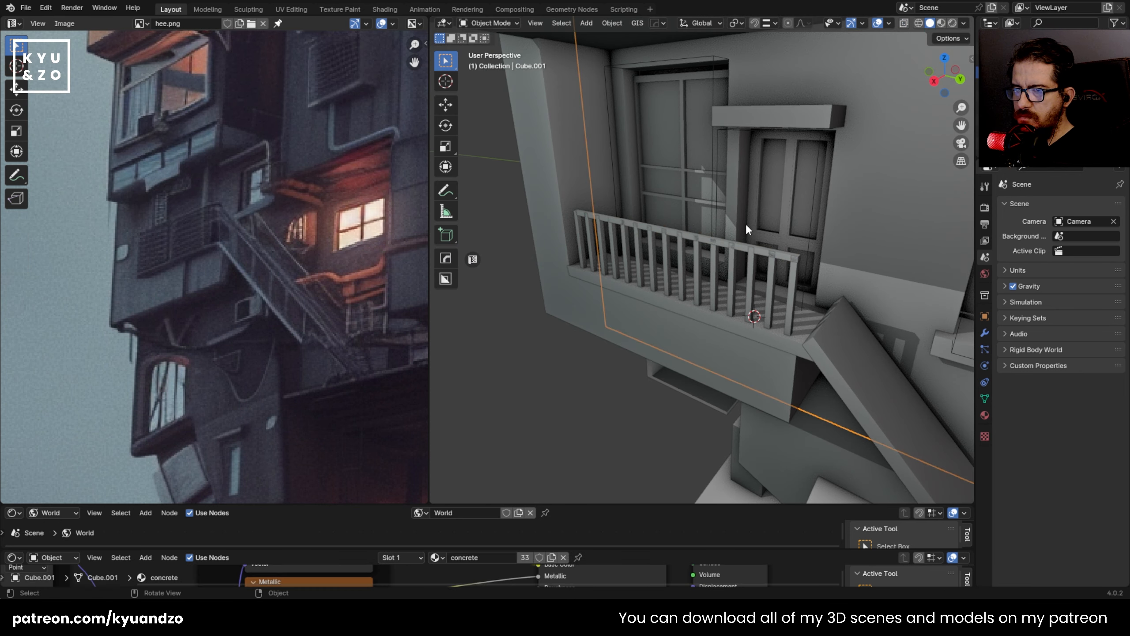
shift+middle_drag(745, 224, 628, 238)
scroll(640, 244, up, 3)
click(661, 248)
scroll(663, 248, up, 2)
key(s)
key(y)
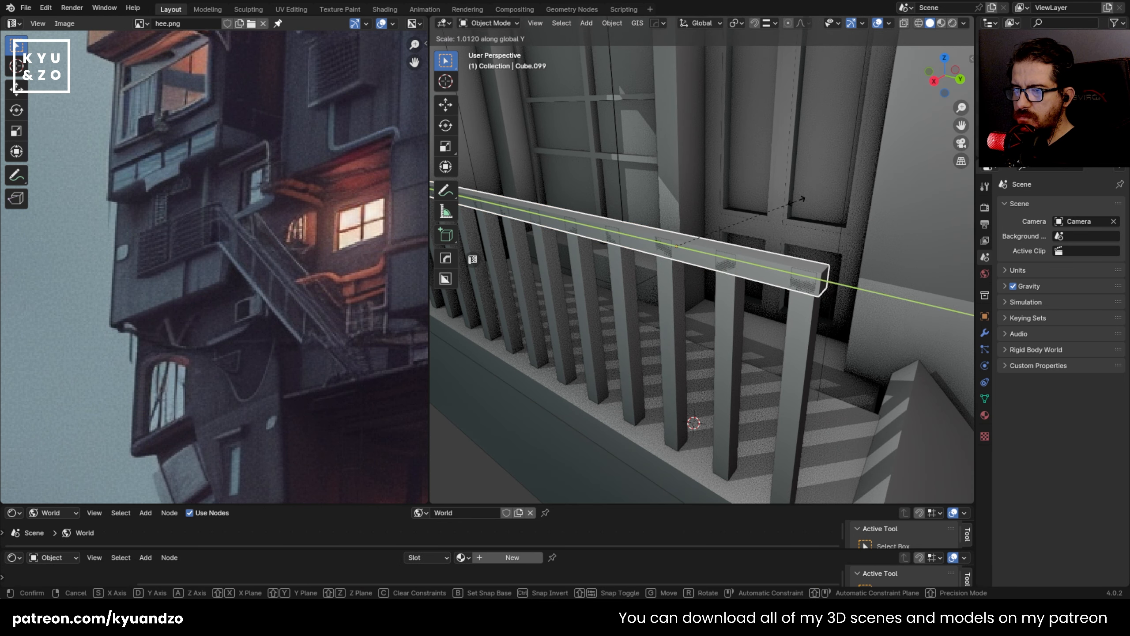
key(x)
click(786, 200)
click(785, 201)
- Compare the railing with the reference and duplicate the top rail downward along Z as a second horizontal bar
scroll(195, 269, up, 2)
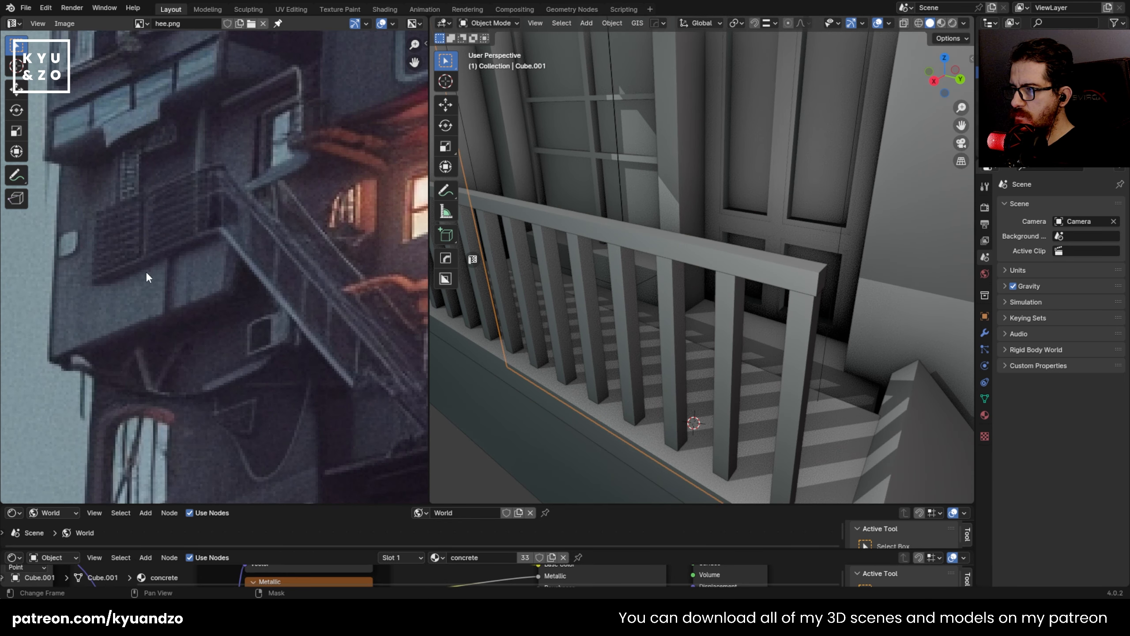
scroll(688, 239, down, 3)
middle_drag(176, 198, 206, 196)
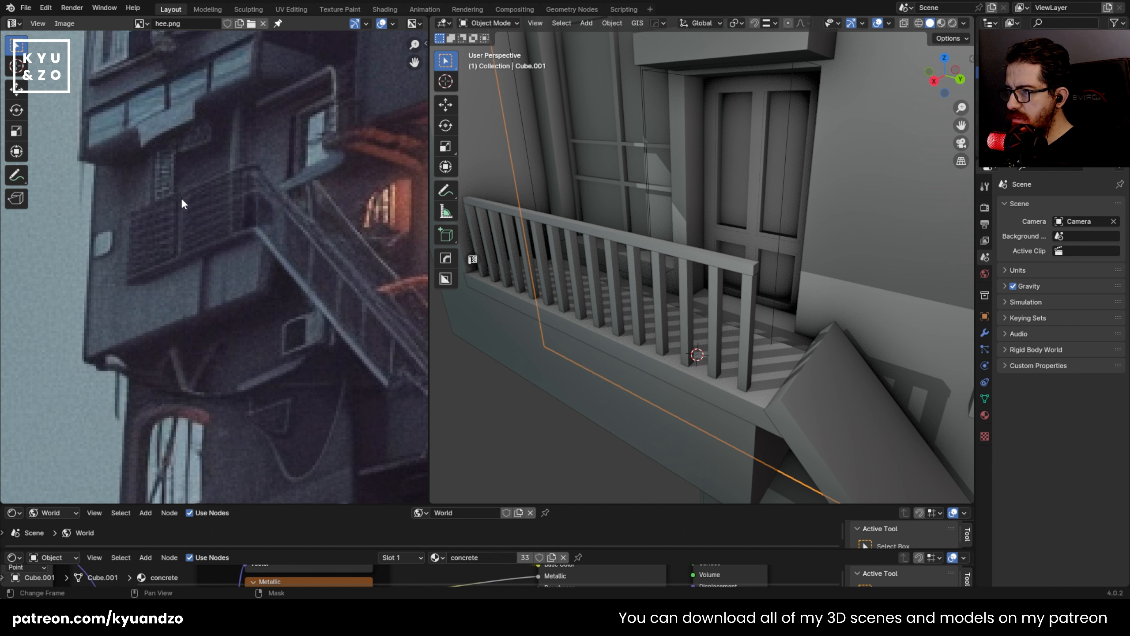
scroll(688, 243, down, 5)
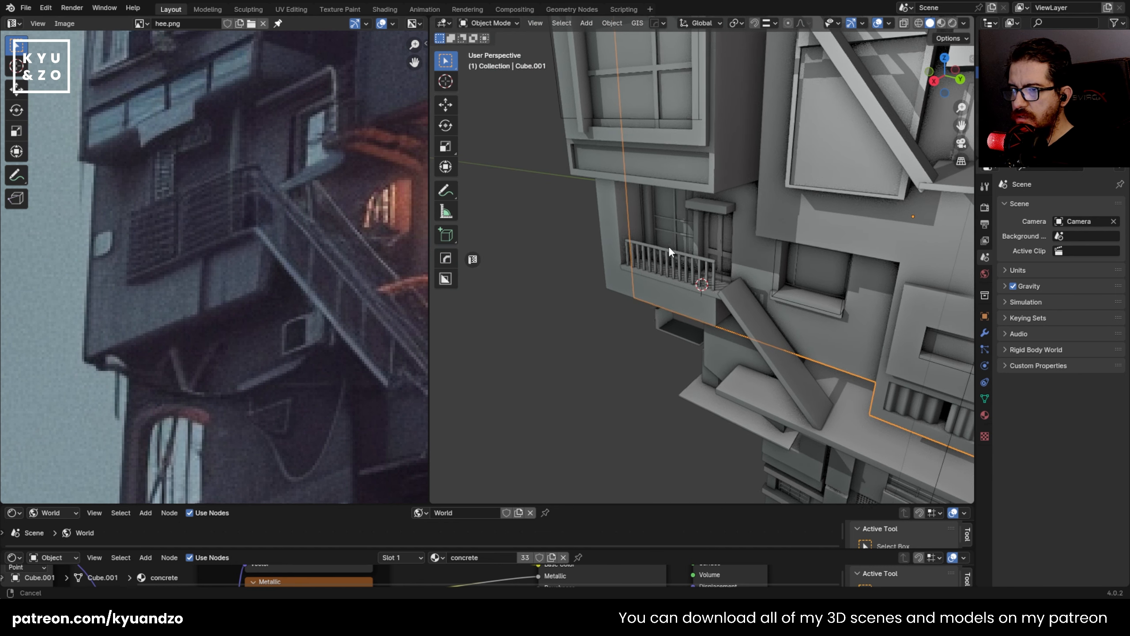
scroll(708, 297, up, 6)
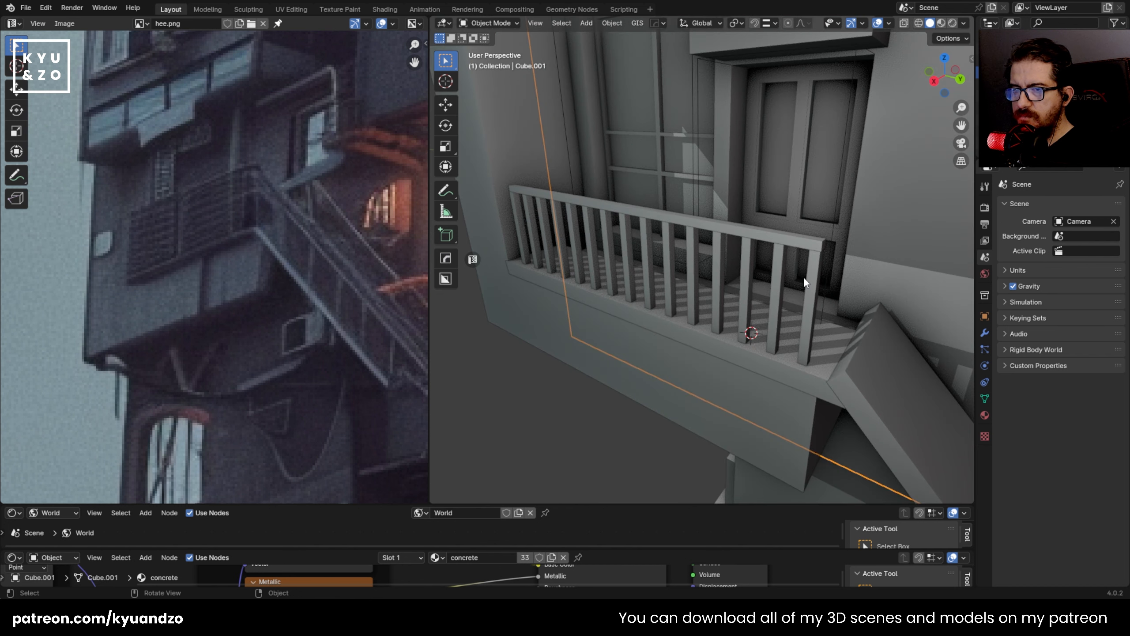
click(804, 267)
click(797, 249)
shift+click(782, 275)
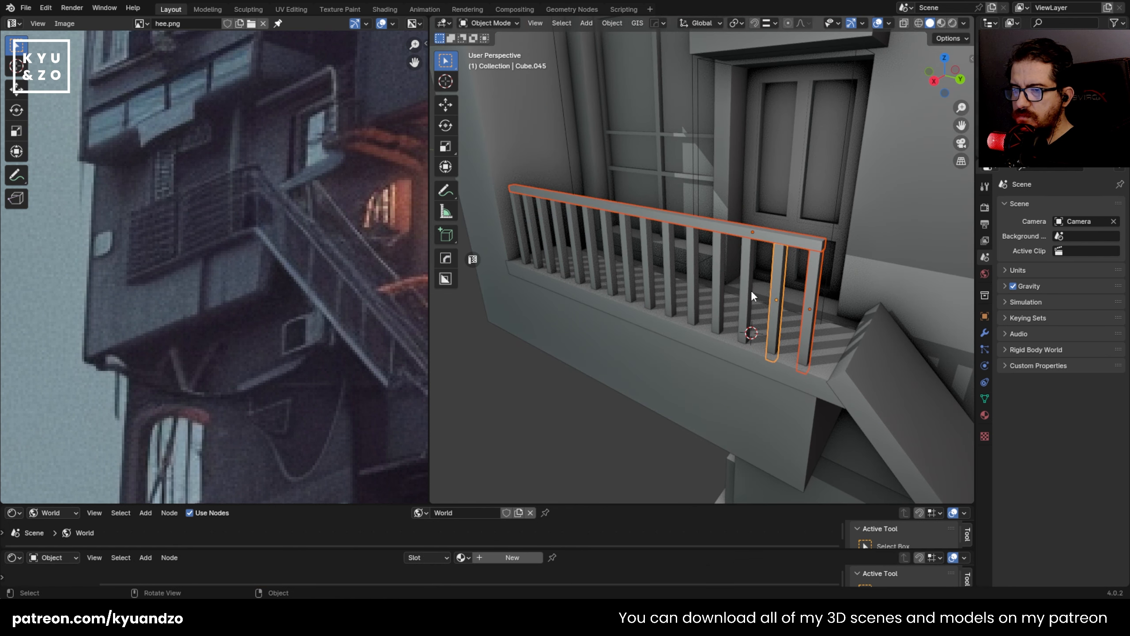
click(751, 310)
click(797, 242)
key(shift+d)
key(z)
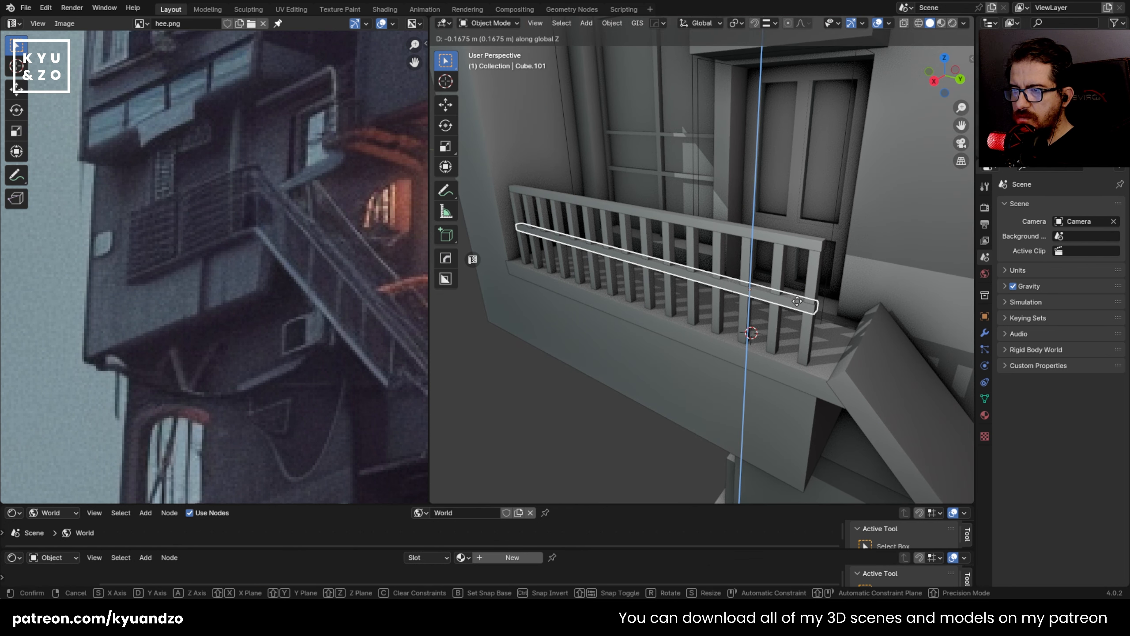
click(799, 281)
- Move the balcony ledge, the sloping stair slab, both rails and all railing posts into a new collection named stairs
click(831, 229)
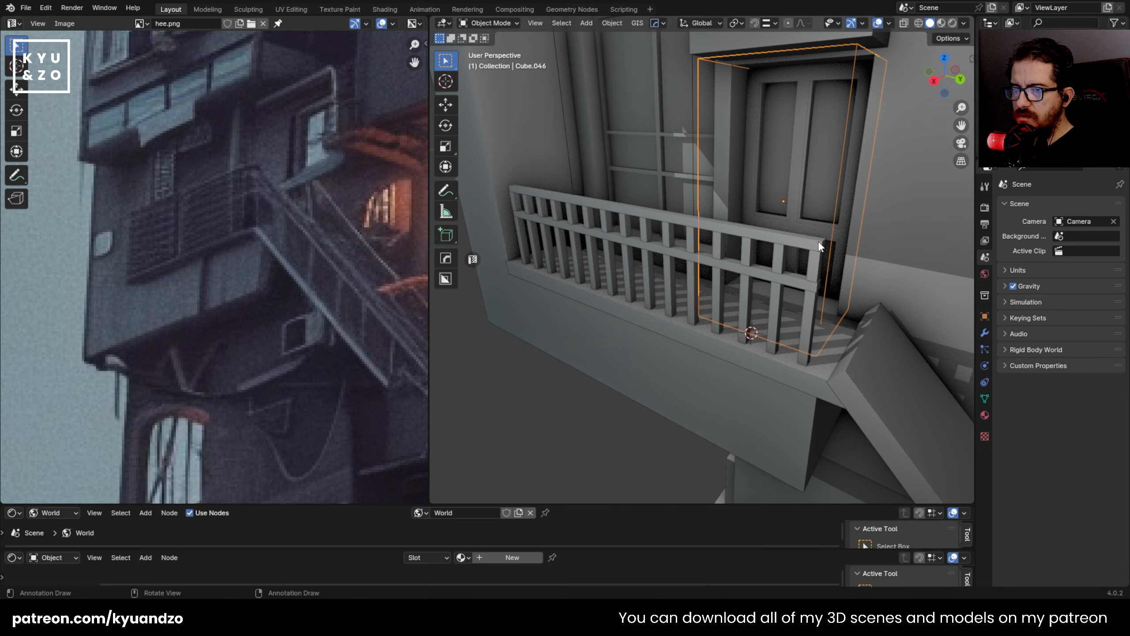
click(820, 244)
shift+middle_drag(827, 268, 744, 296)
shift+click(691, 216)
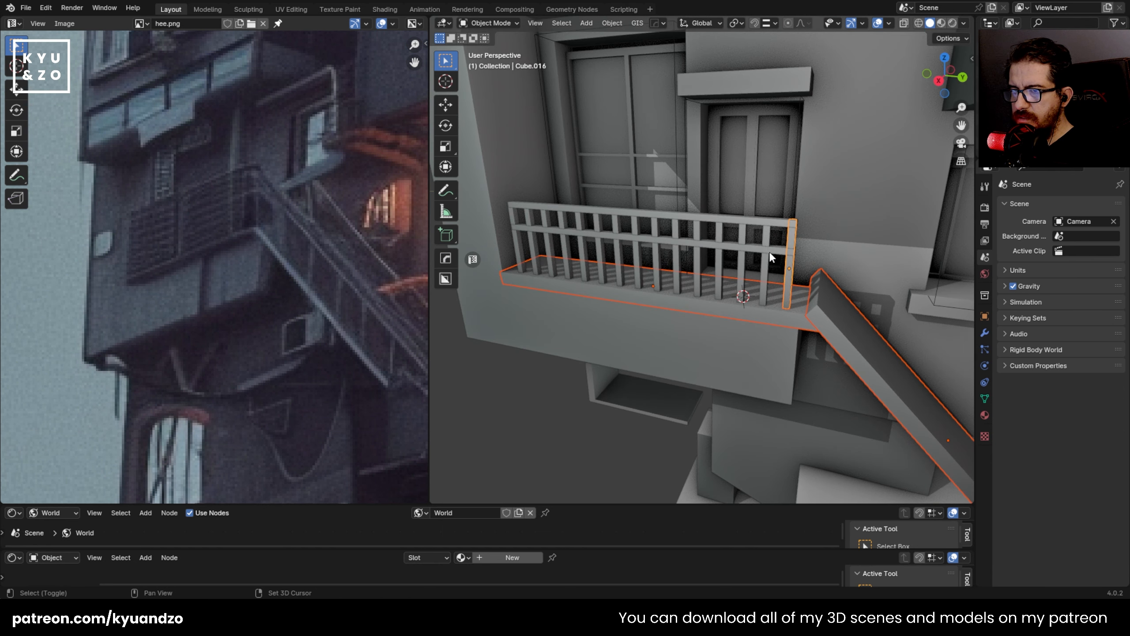
shift+click(777, 224)
shift+click(740, 230)
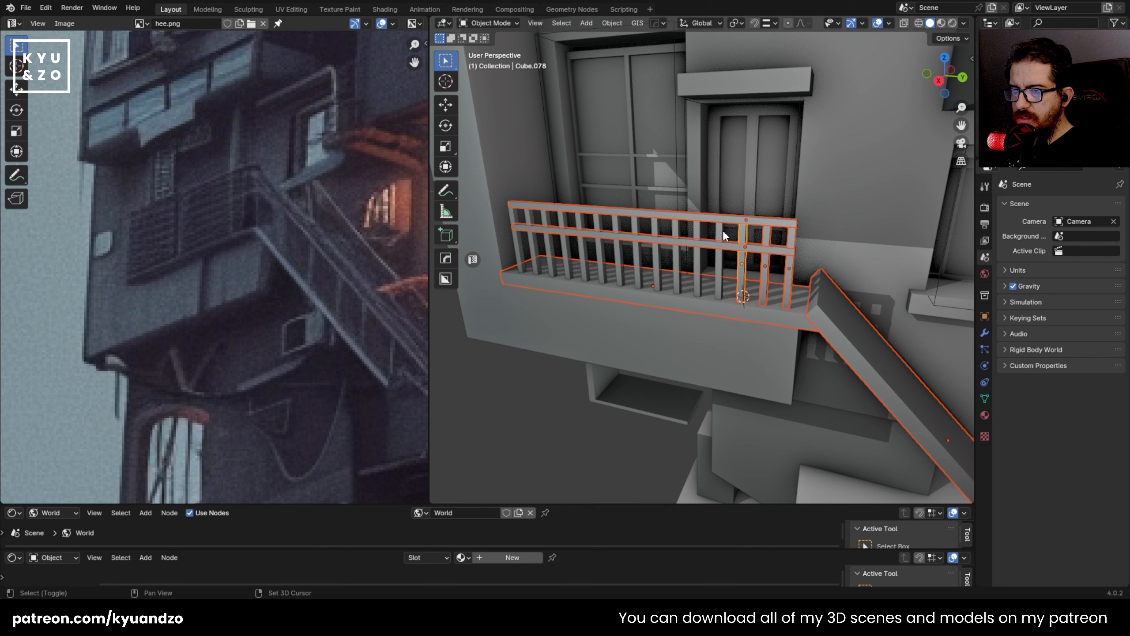
shift+click(720, 230)
shift+click(694, 236)
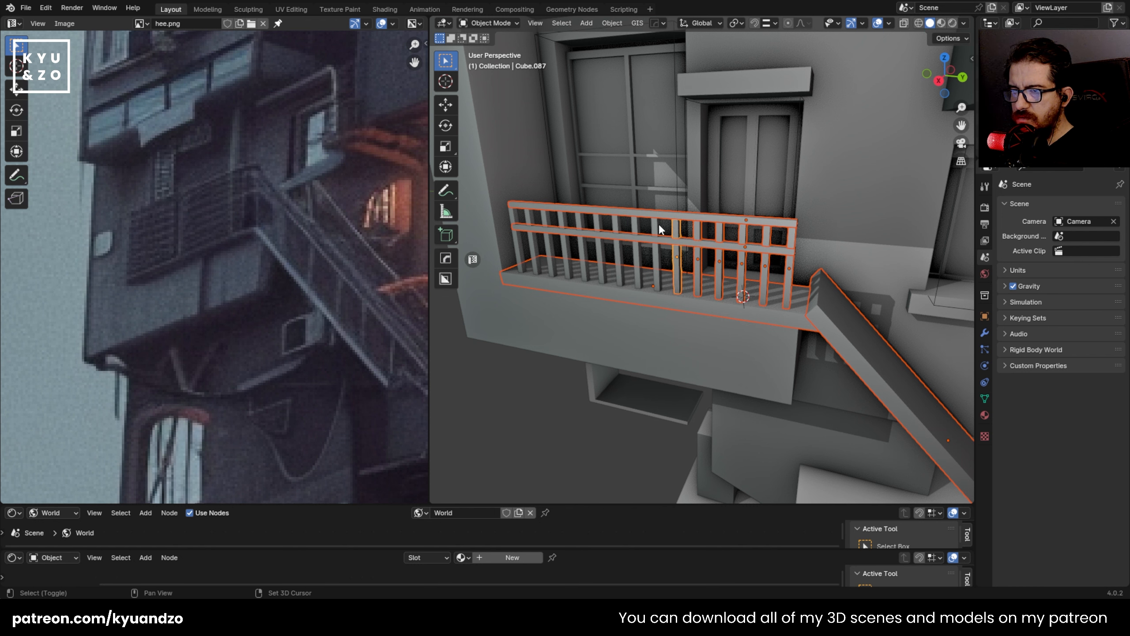
shift+click(636, 227)
shift+click(619, 223)
shift+click(601, 222)
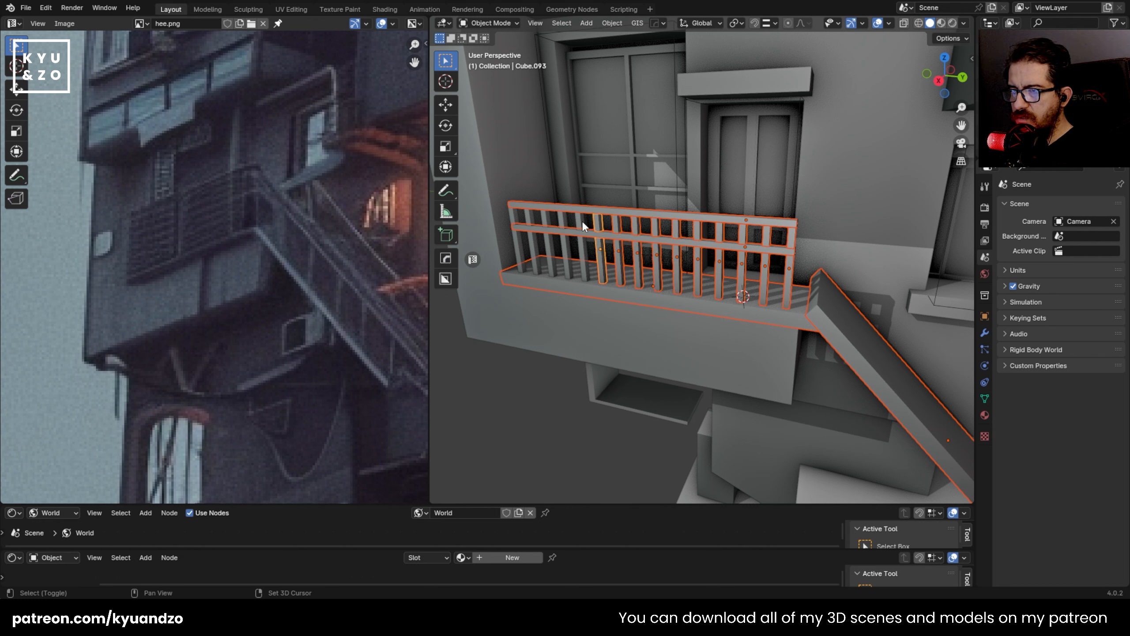
shift+click(582, 222)
shift+click(566, 223)
shift+click(545, 216)
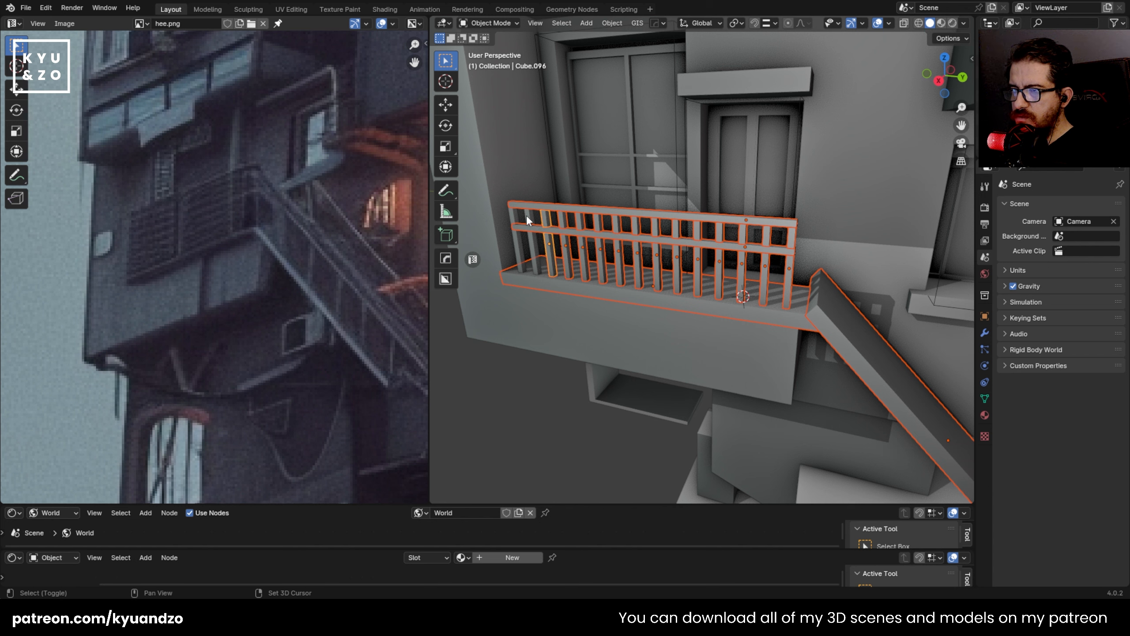
shift+click(530, 214)
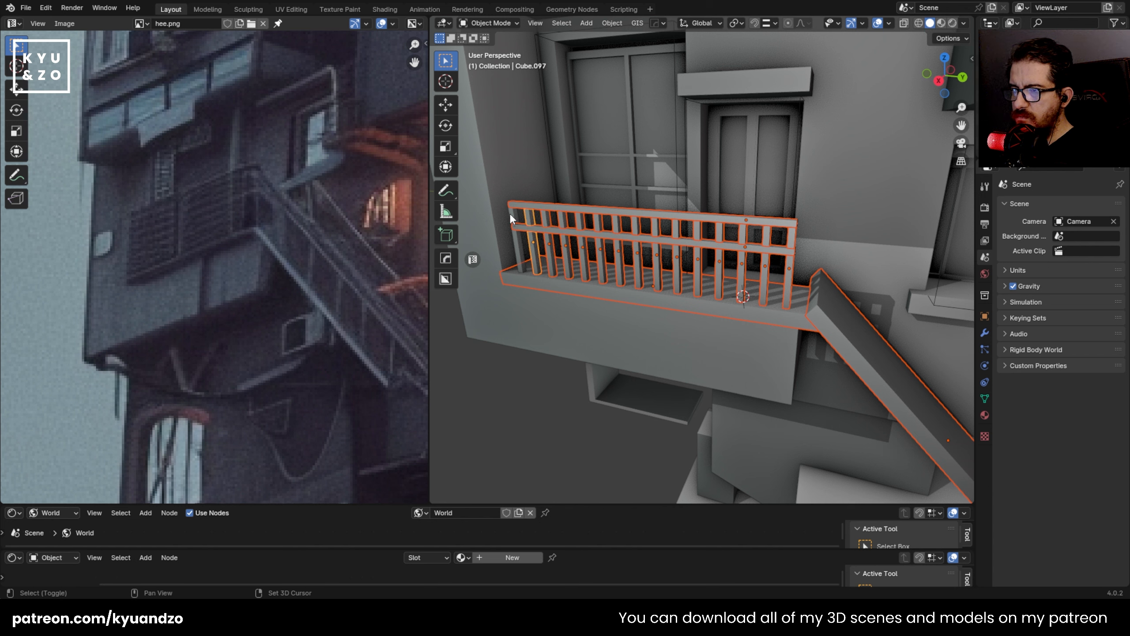
key(m)
click(539, 231)
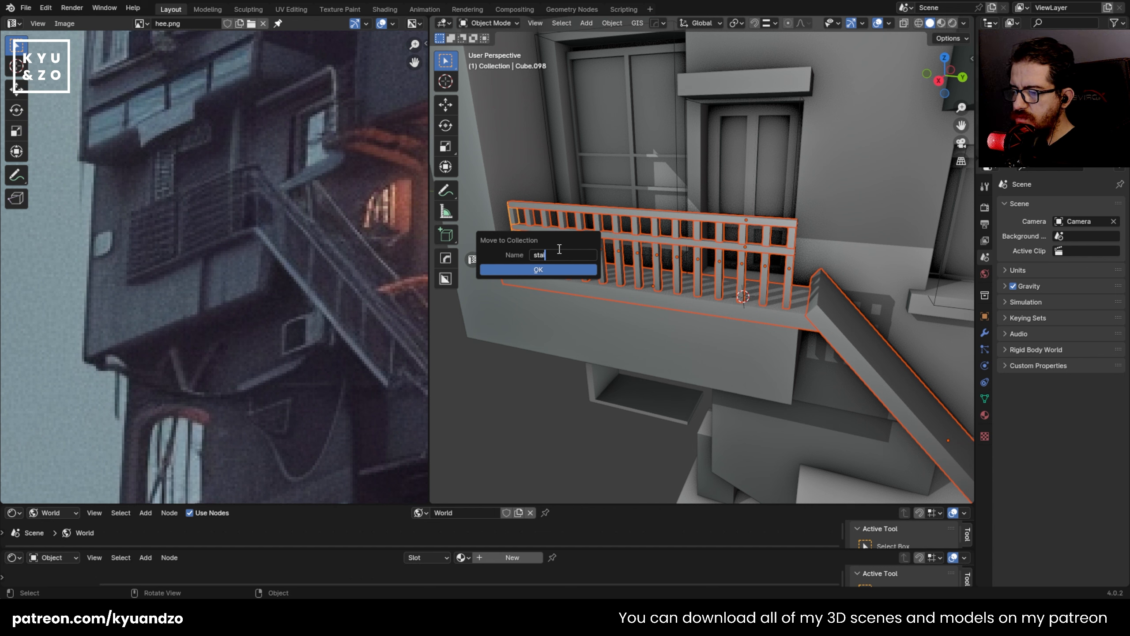
text(stairs)
click(557, 269)
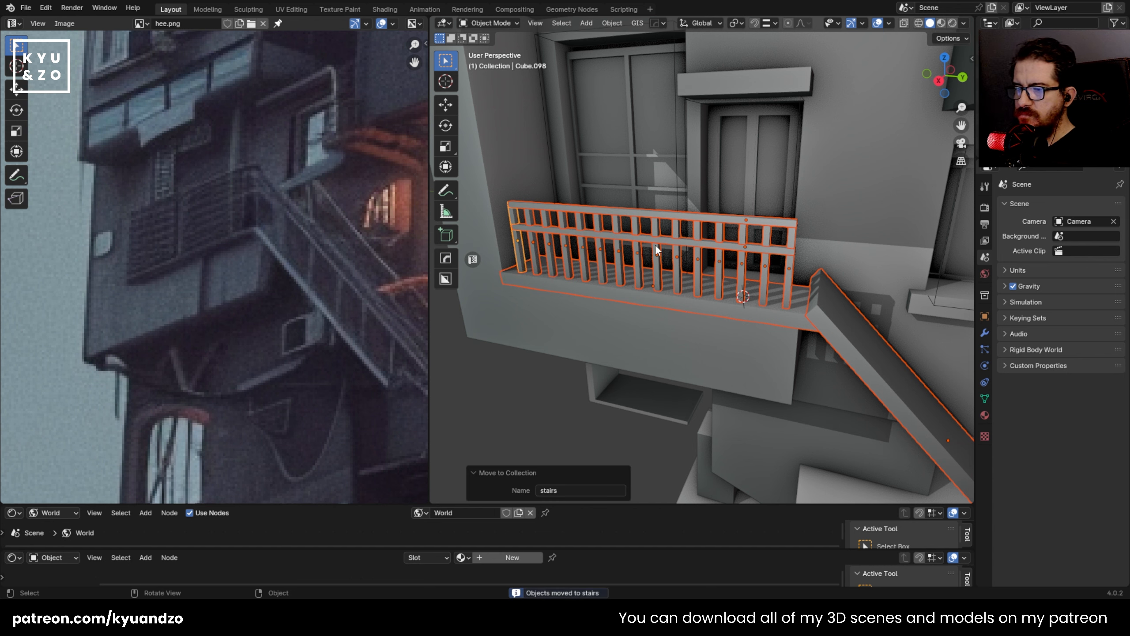
- Isolate the balcony and stair parts by hiding the rest of the building
scroll(693, 262, down, 3)
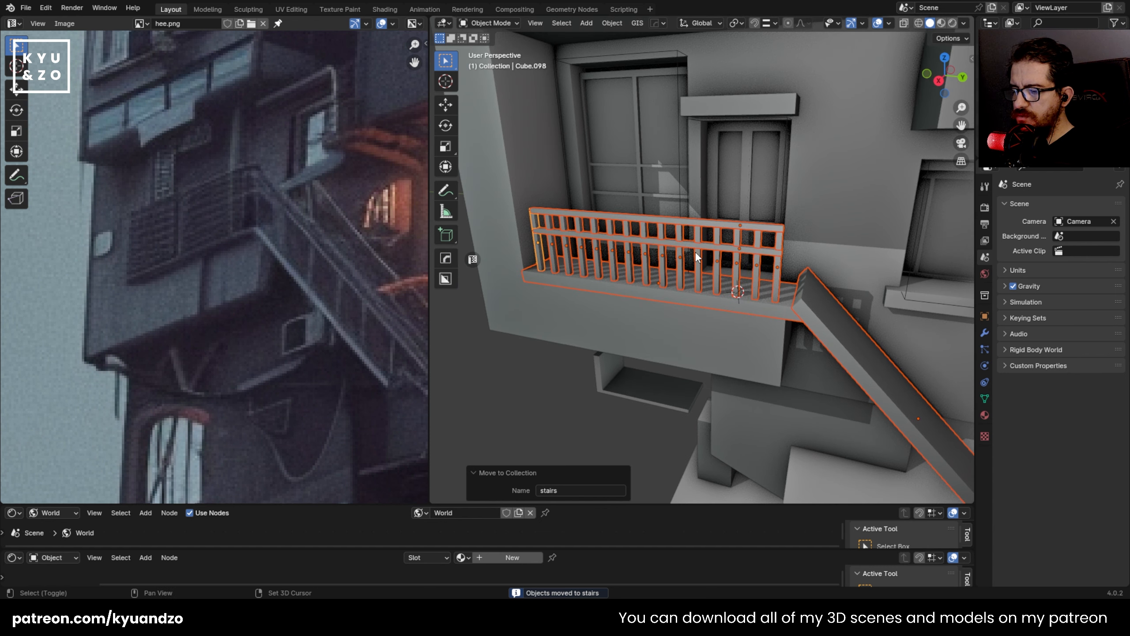
key(shift+h)
click(683, 158)
click(667, 279)
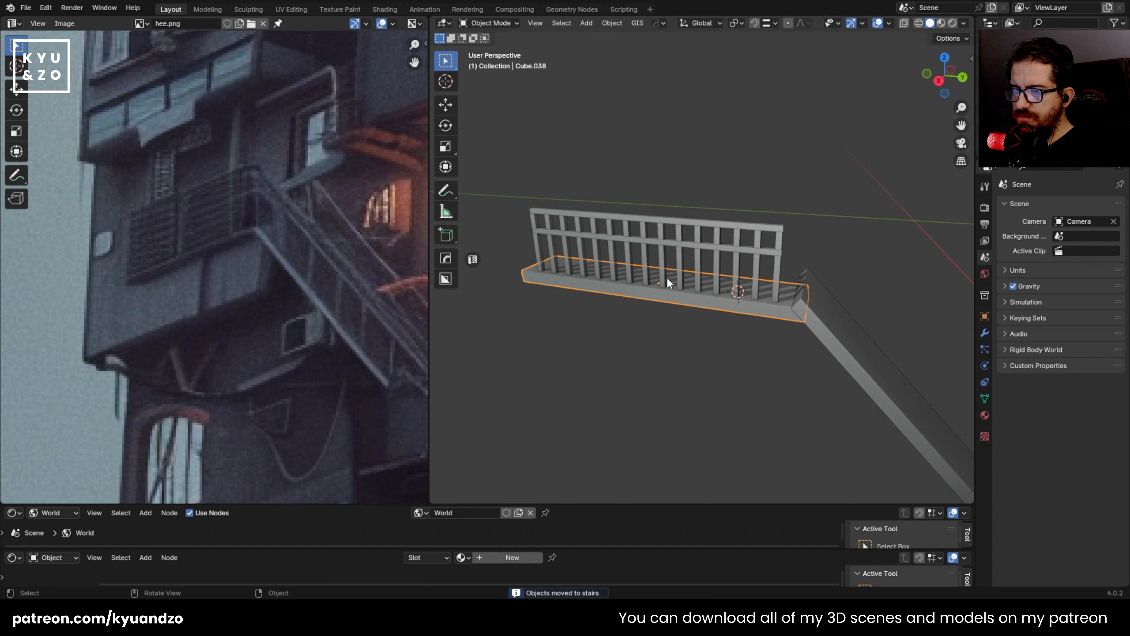
- In the right view, move the sloping slab's upper end vertices so its top corner meets the balcony ledge's upper corner
alt+middle_drag(667, 279, 718, 234)
click(868, 352)
key(KP_Decimal)
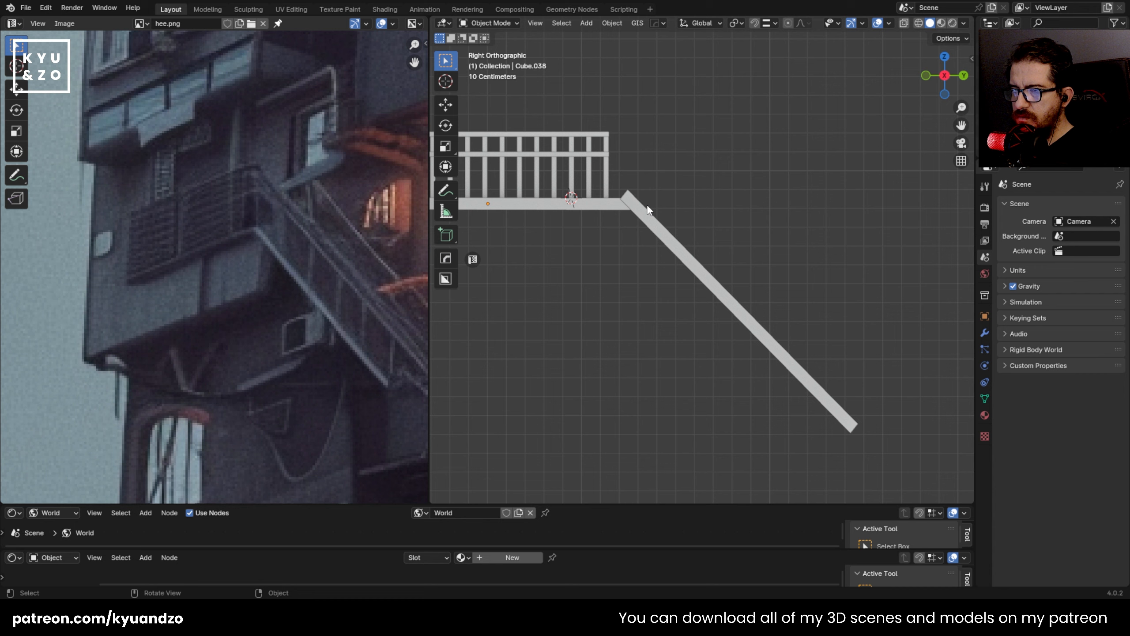
shift+middle_drag(576, 129, 657, 218)
scroll(711, 186, up, 4)
key(Tab)
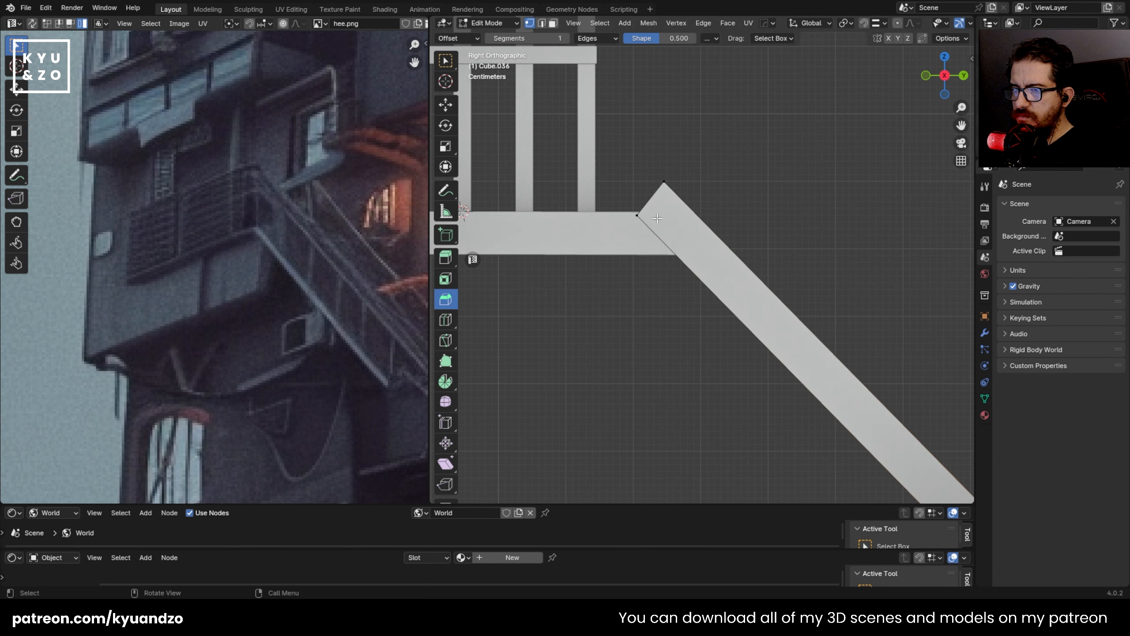
drag(605, 164, 705, 262)
key(g)
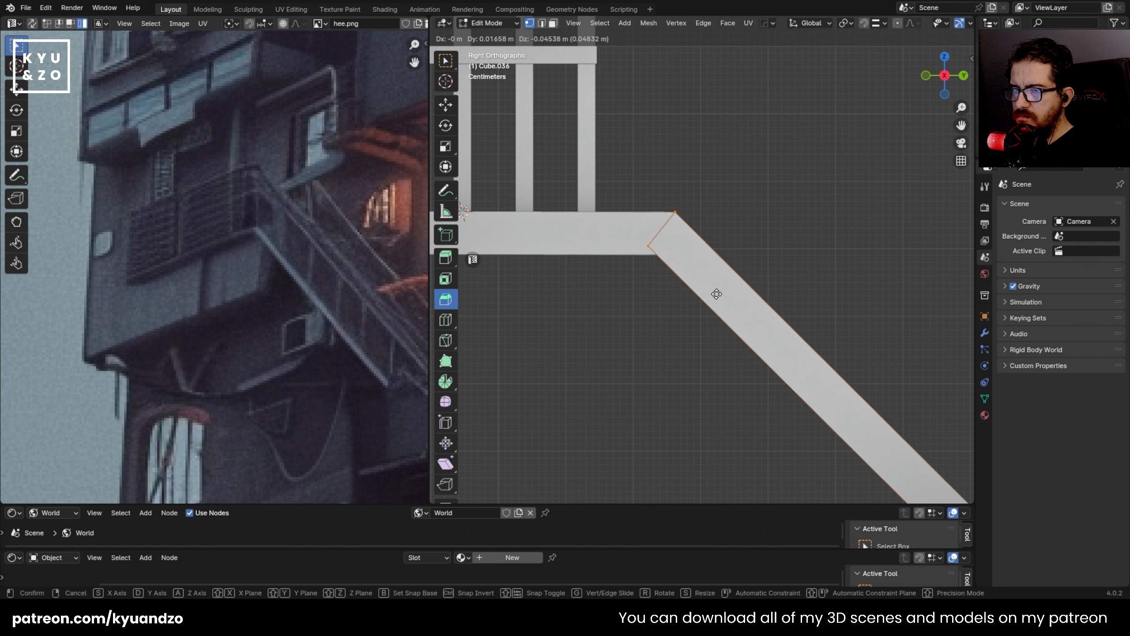
click(695, 291)
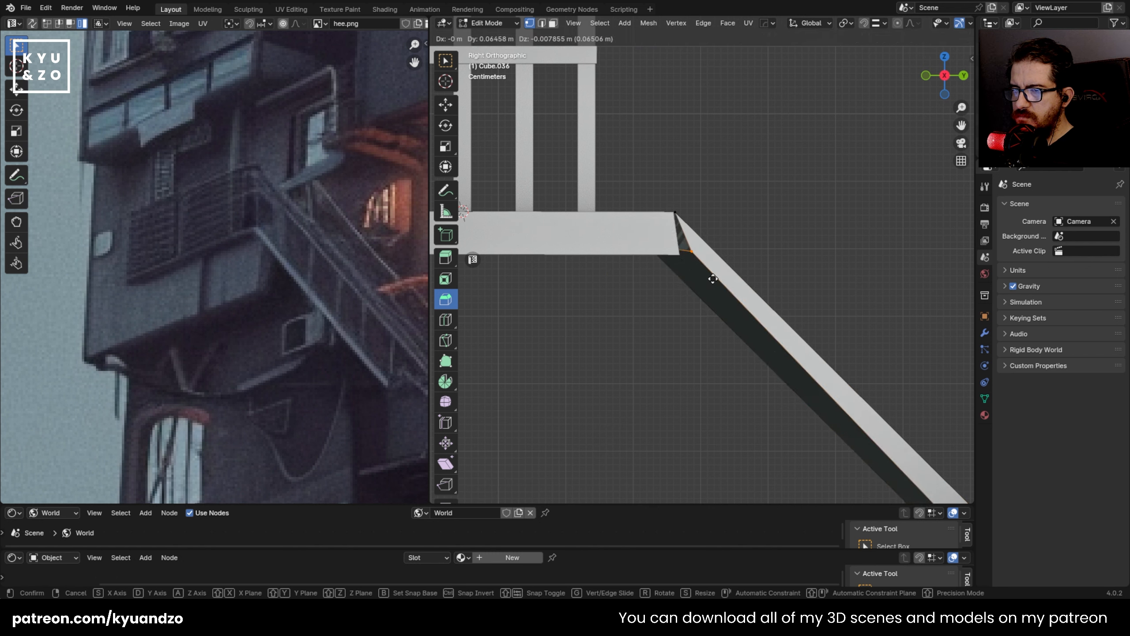
- With X-ray on, move the slab's lower end vertices to meet the ledge's lower corner, making the joint vertical
key(alt+z)
drag(657, 264, 657, 265)
key(g)
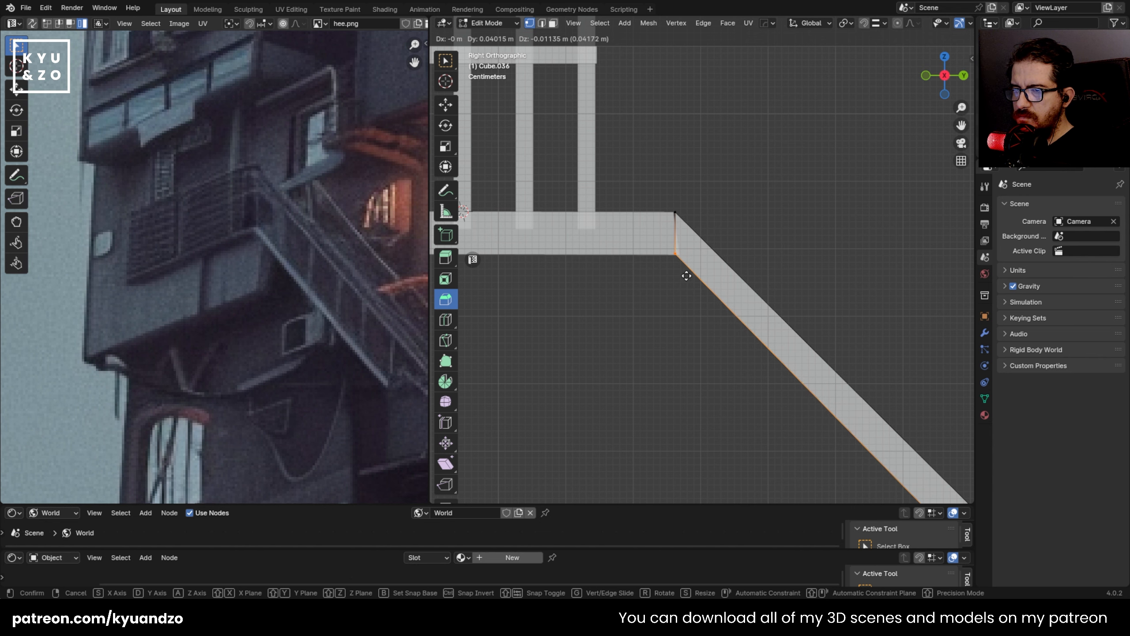
click(686, 276)
middle_drag(686, 276, 588, 234)
scroll(717, 193, down, 6)
middle_drag(753, 207, 676, 219)
- Narrow the sloping slab by moving its protruding long side about 0.142 m along X toward the ledge's width
key(Tab)
click(713, 191)
click(680, 272)
middle_drag(680, 272, 666, 173)
scroll(659, 174, down, 2)
key(Tab)
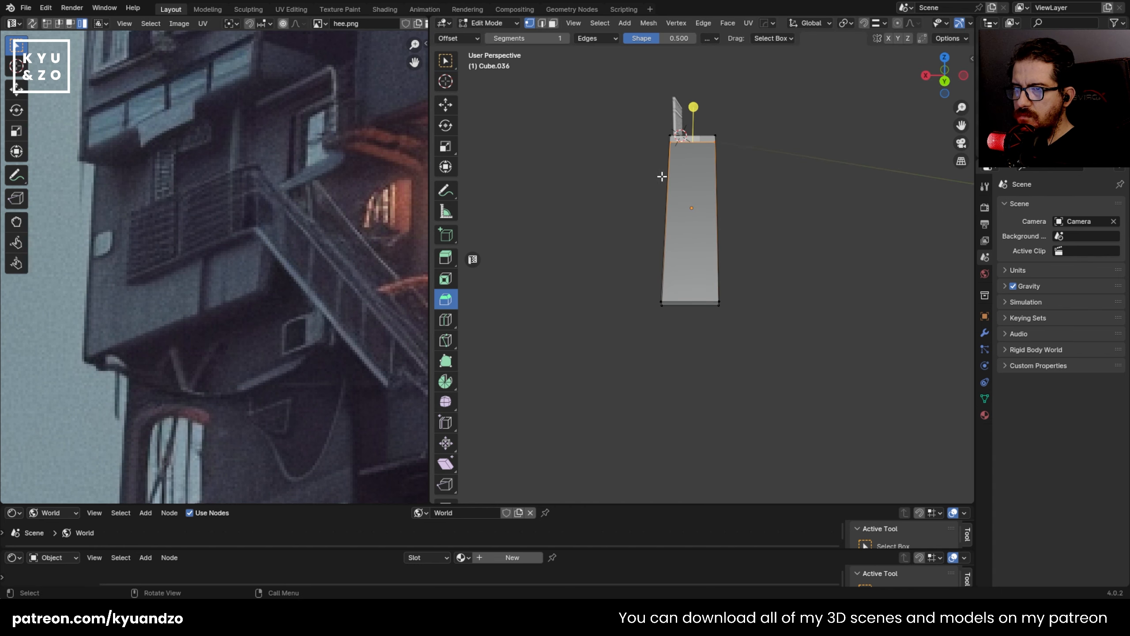
drag(711, 171, 742, 392)
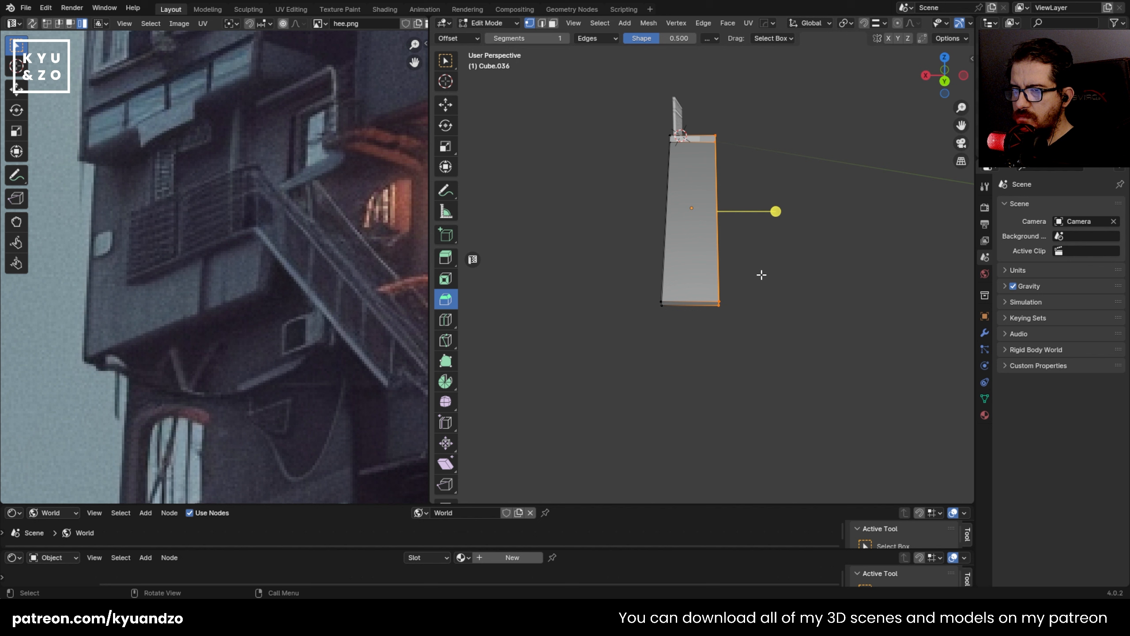
key(g)
key(s)
click(745, 273)
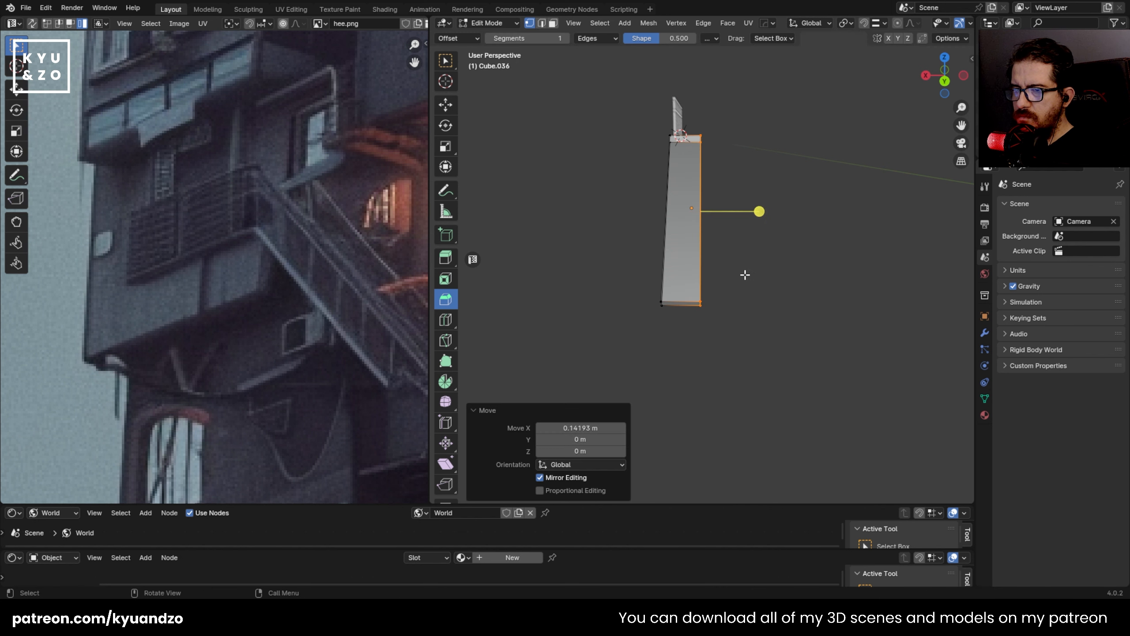
- In the back view, fine-tune the slab's side about 0.007 m along X to align with the ledge's edge
key(ctrl+KP_1)
shift+middle_drag(704, 174, 645, 374)
scroll(645, 374, up, 4)
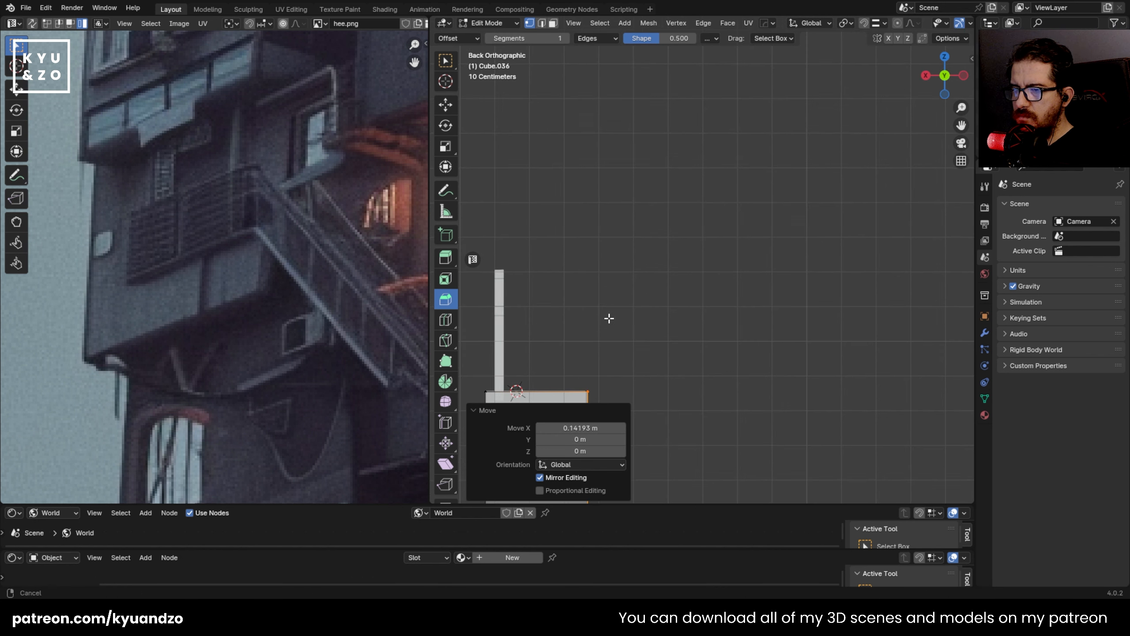
key(g)
key(x)
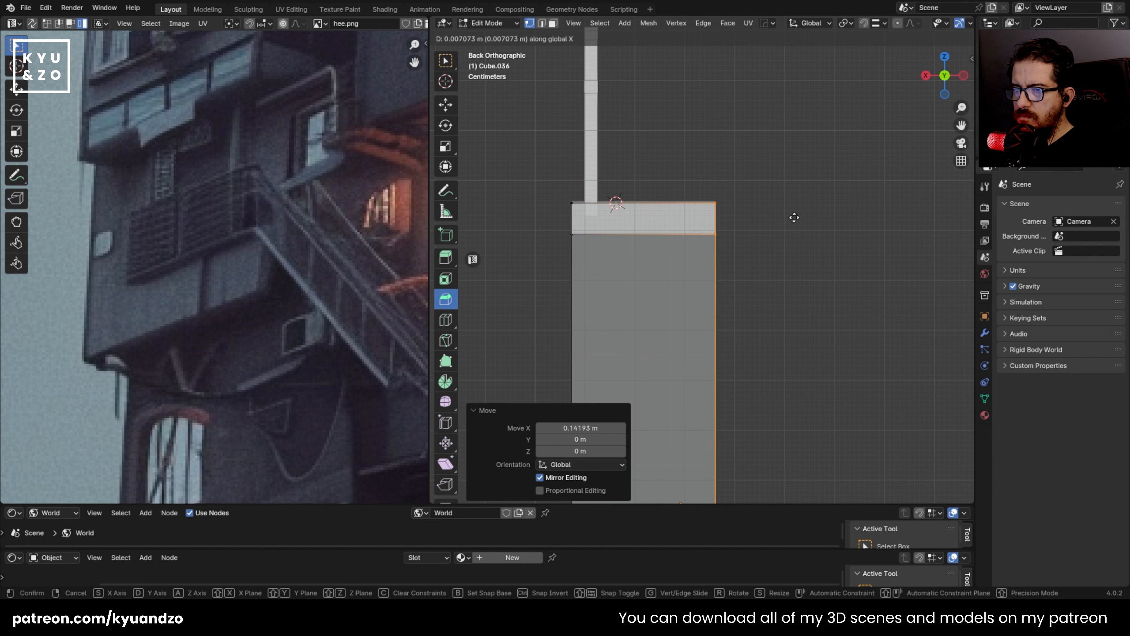
click(794, 218)
key(Tab)
middle_drag(794, 217, 924, 231)
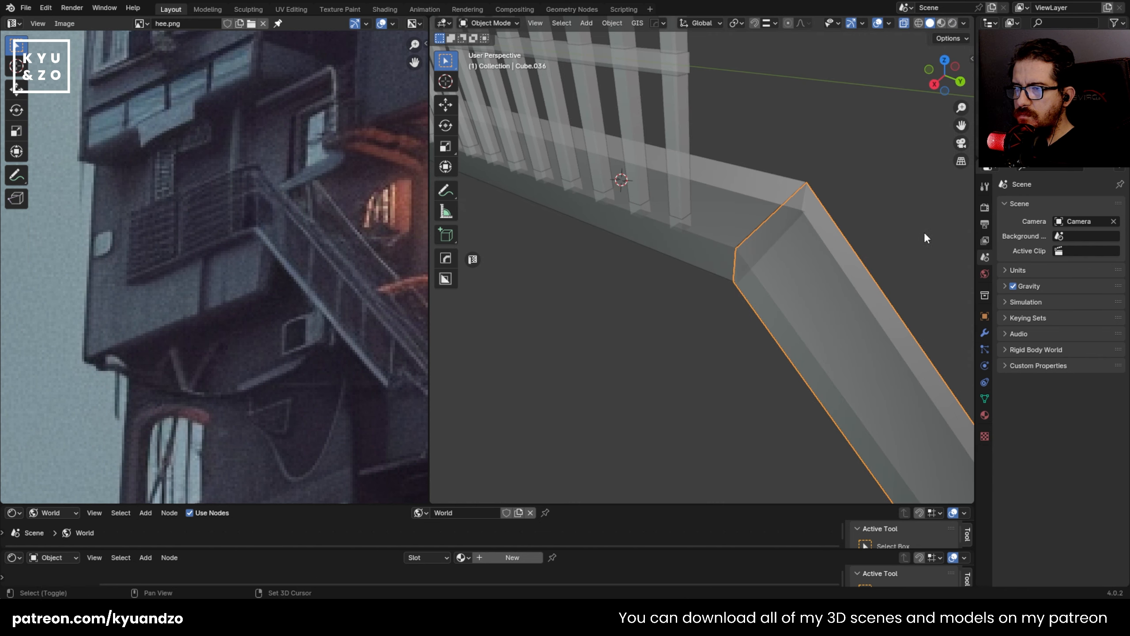
- Turn X-ray off and examine the joint between the balcony ledge and the sloping slab up close
click(764, 234)
key(alt+z)
key(alt+a)
click(777, 267)
shift+middle_drag(743, 229, 672, 211)
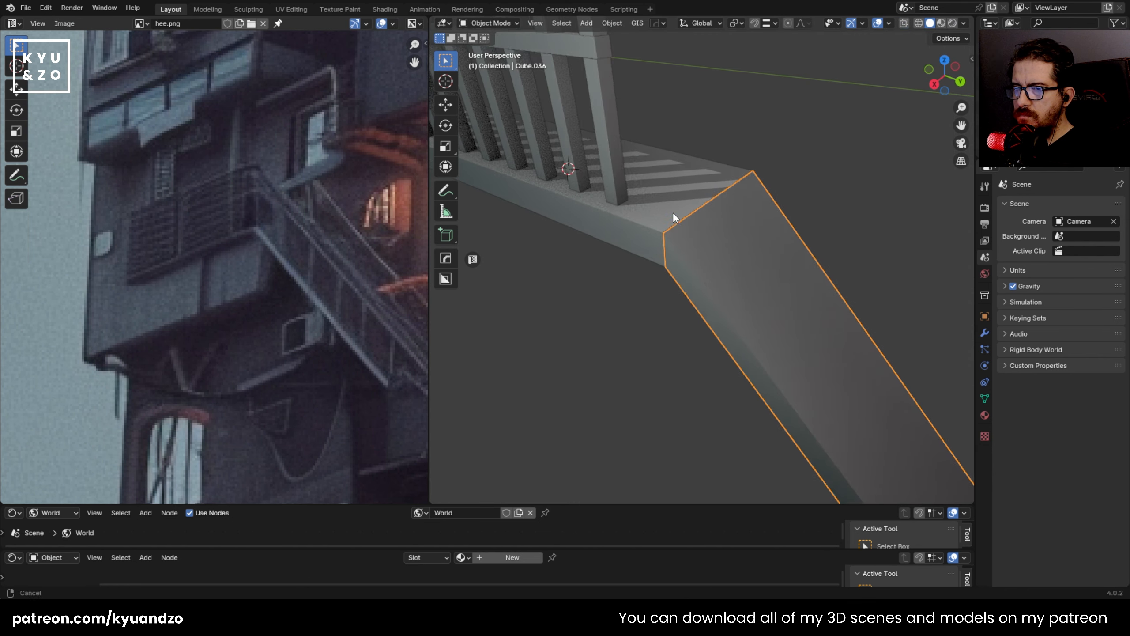
scroll(673, 211, up, 4)
middle_drag(586, 228, 734, 156)
scroll(619, 240, down, 2)
scroll(729, 266, up, 1)
- Pull the balcony ledge's end vertices back along Y to open a small gap before the sloping slab
click(719, 298)
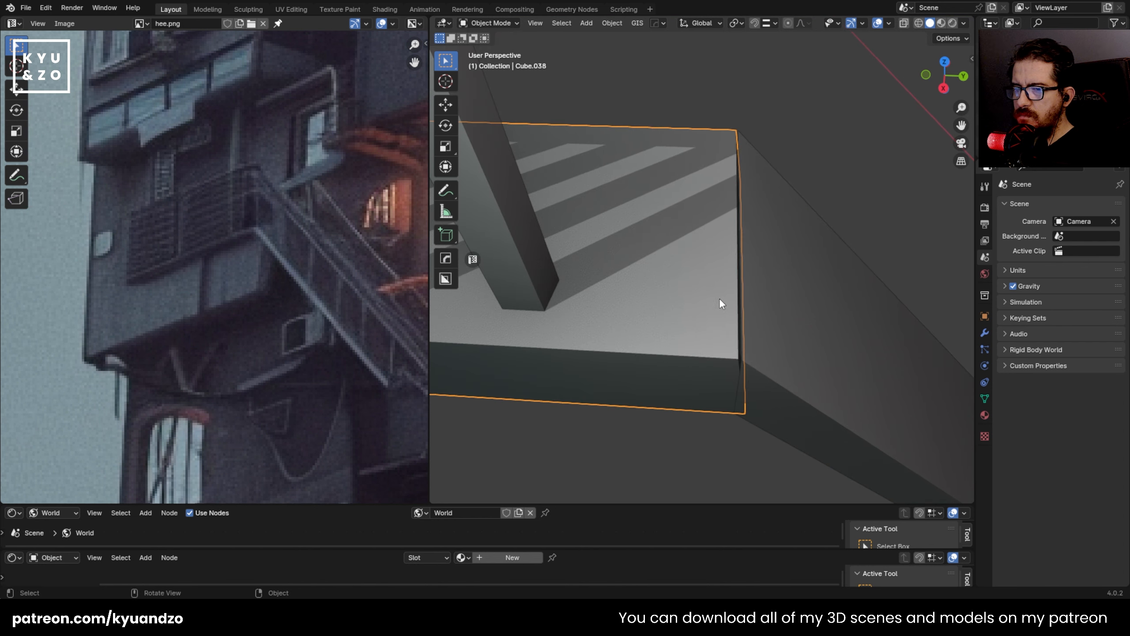
middle_drag(718, 298, 734, 278)
key(Tab)
key(alt+z)
drag(668, 113, 835, 303)
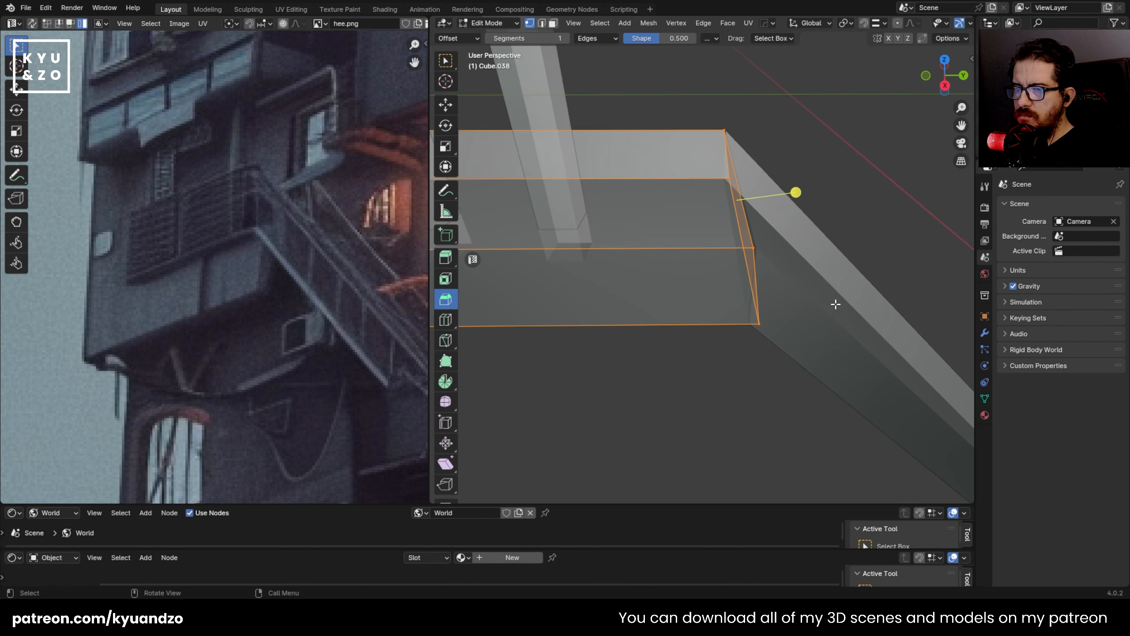
key(g)
key(y)
click(818, 296)
key(Tab)
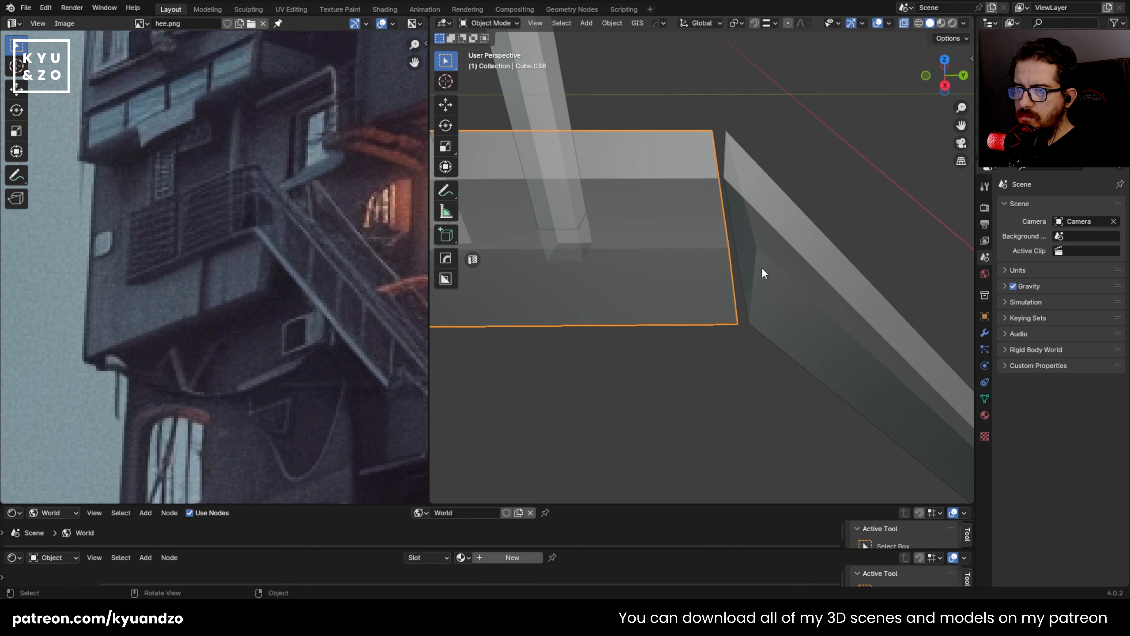
- Turn X-ray off and delete the sloping slab's end face that faces the balcony ledge
key(alt+z)
scroll(785, 239, up, 2)
key(Tab)
click(741, 245)
middle_drag(741, 244, 764, 253)
key(3)
key(Tab)
click(739, 243)
key(Tab)
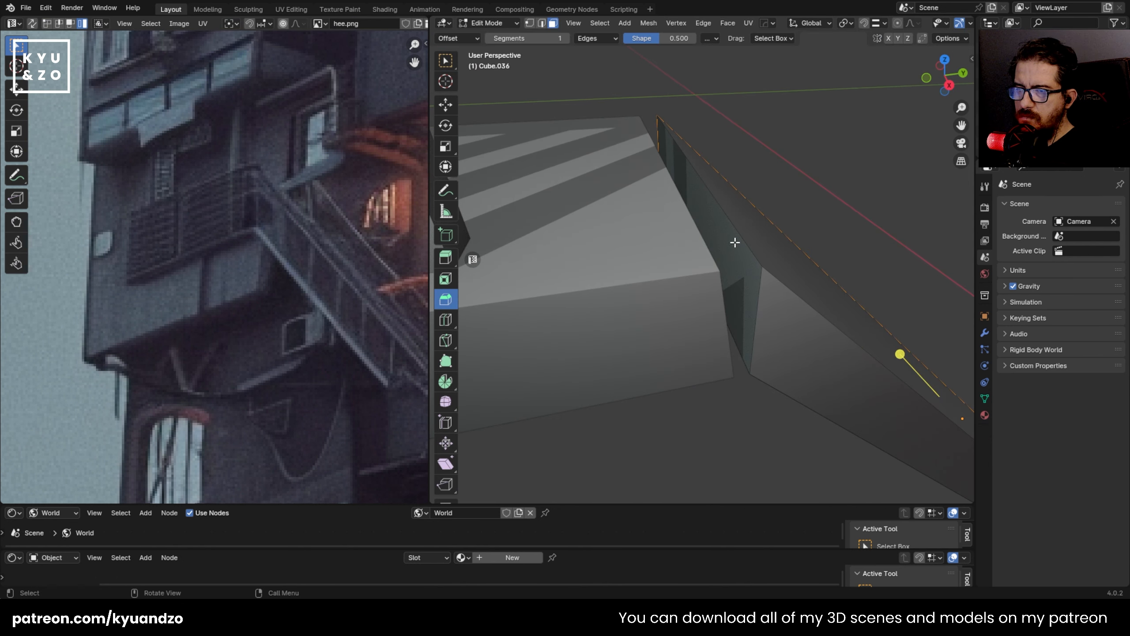
click(734, 242)
key(x)
click(730, 264)
key(Tab)
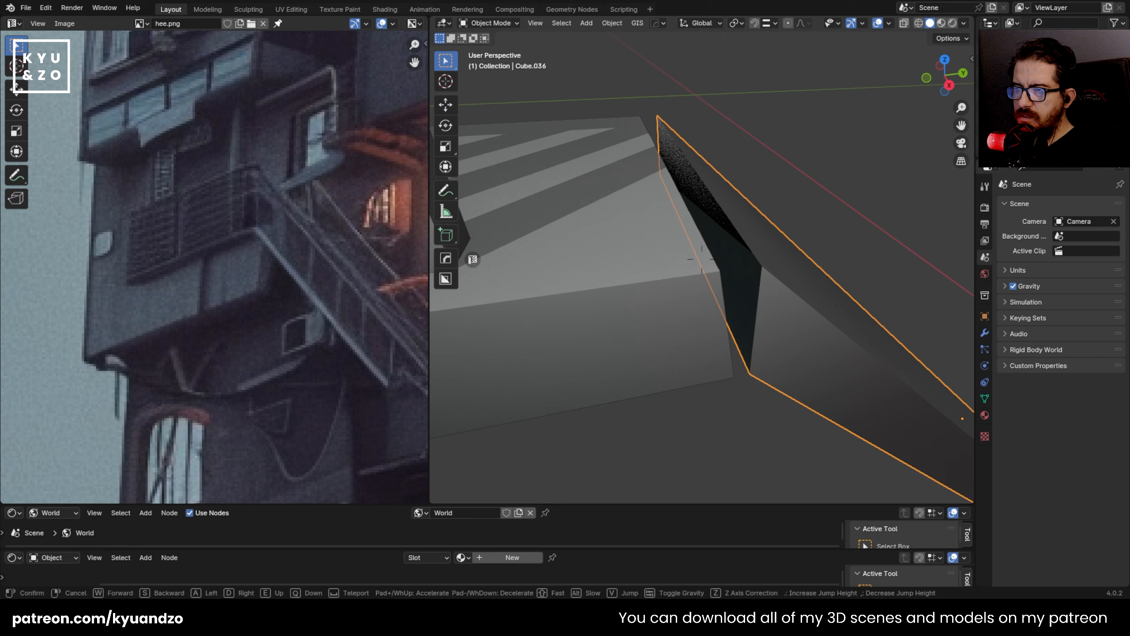
- Delete the balcony ledge's end face that faces the sloping slab
key(shift+grave)
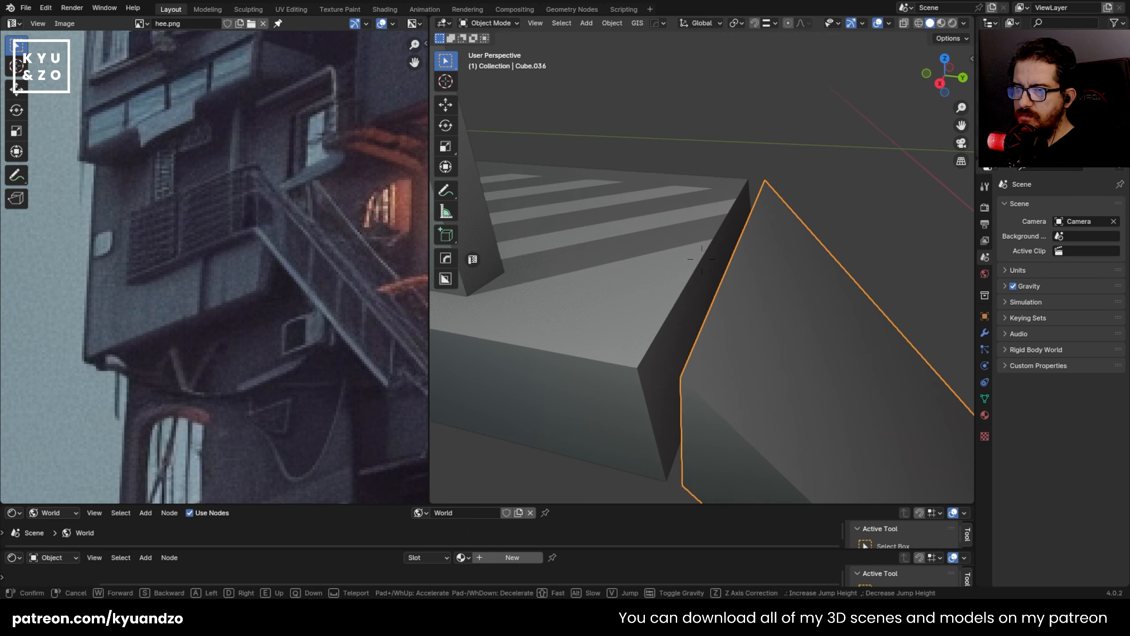
click(648, 209)
click(648, 210)
key(Tab)
click(689, 328)
key(x)
click(692, 313)
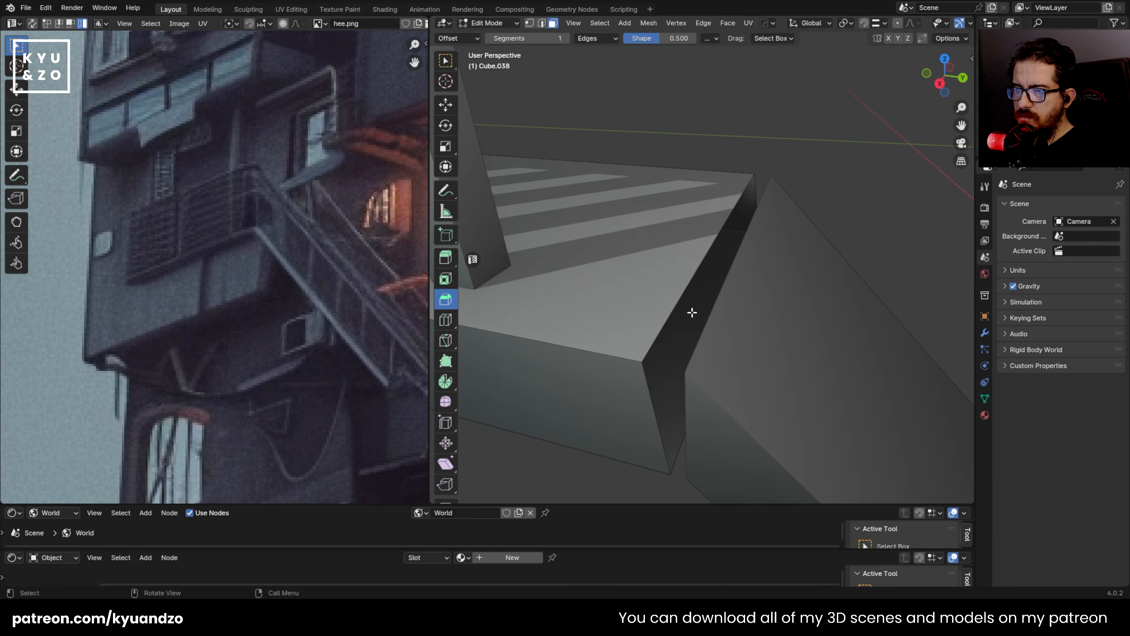
key(Tab)
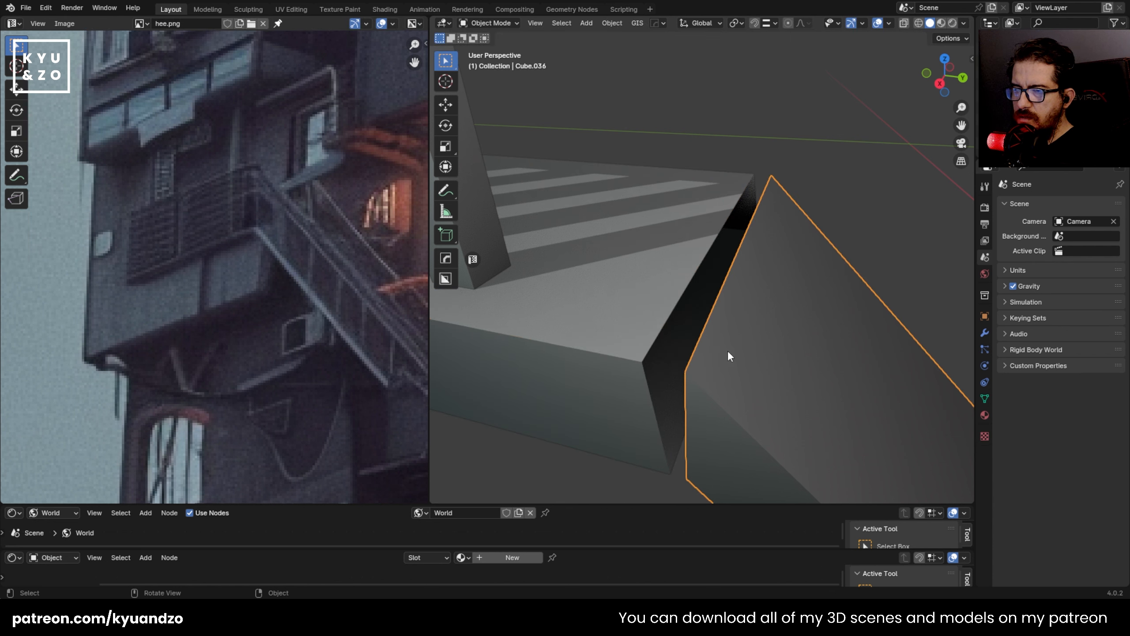
- Edit the ledge and sloping slab together and merge the ledge's open corner vertices onto the slab's matching corners, beginning with the upper front one
click(695, 121)
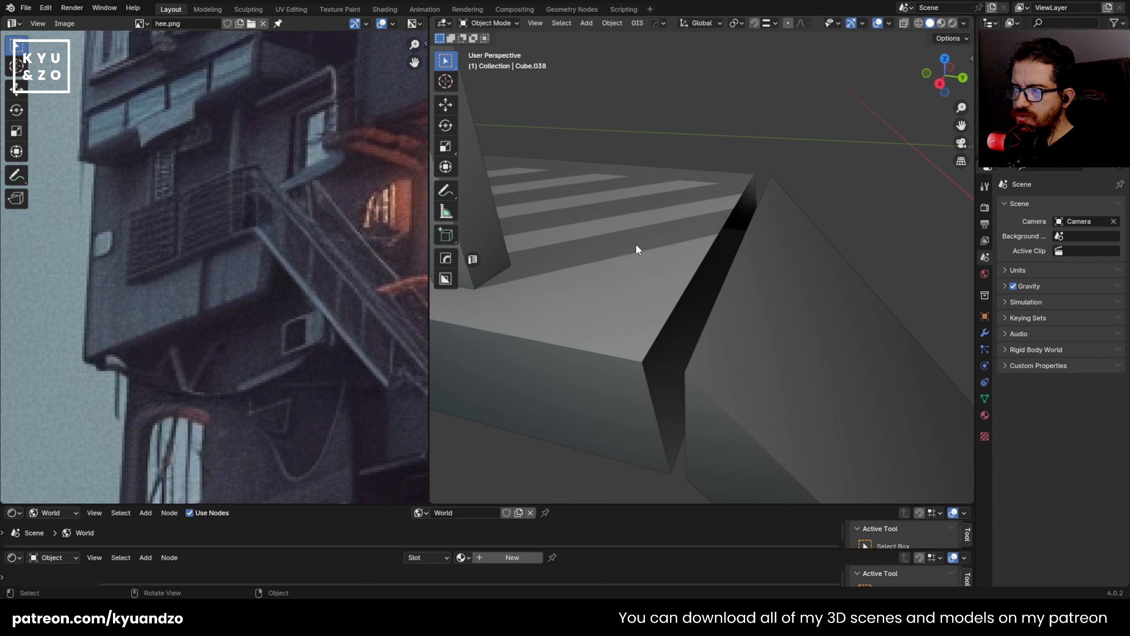
click(644, 324)
shift+middle_drag(644, 291, 643, 213)
key(Tab)
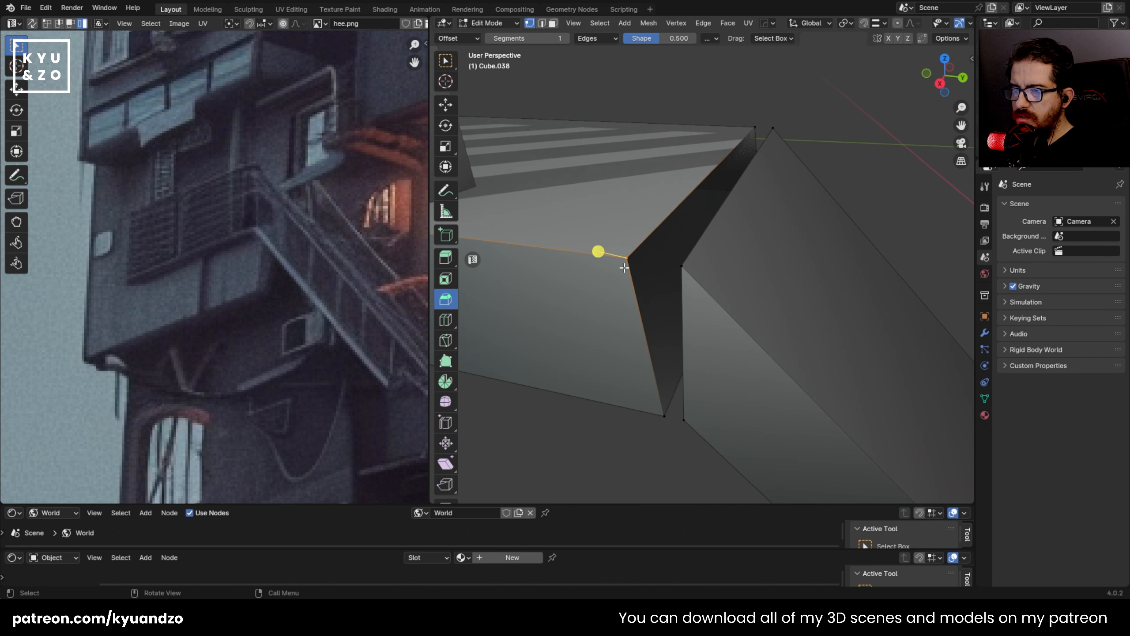
key(shift+r)
click(663, 415)
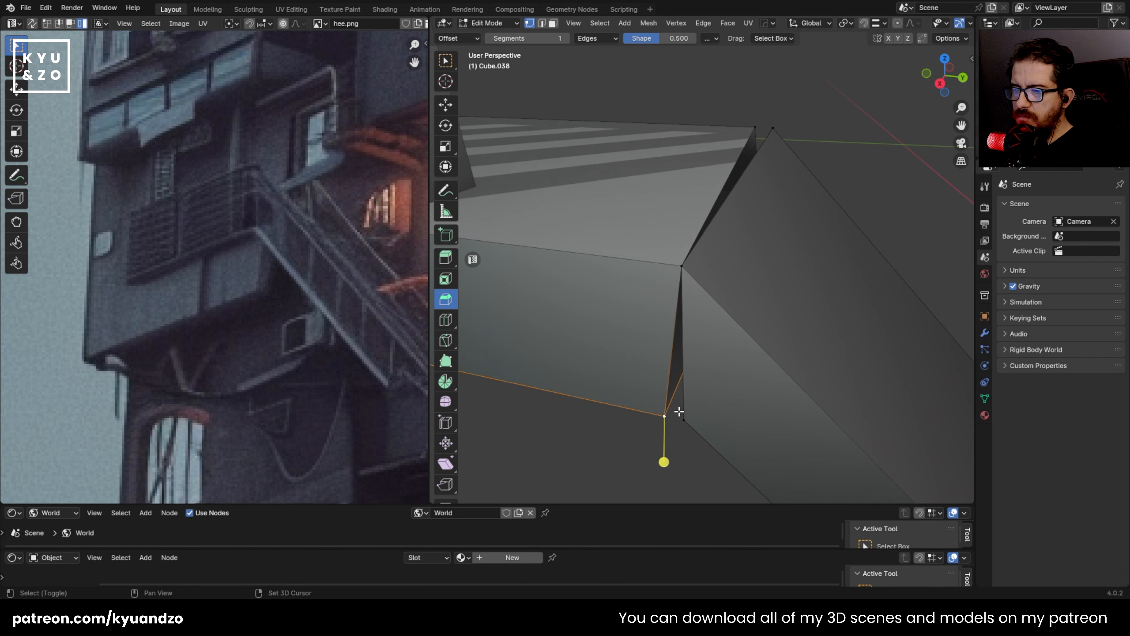
- Close the gaps between the platform and the sloped stair beam by merging each pair of split corner vertices At Last
shift+click(686, 411)
key(shift+r)
click(751, 131)
shift+click(779, 128)
key(shift+r)
middle_drag(872, 132, 779, 139)
click(669, 275)
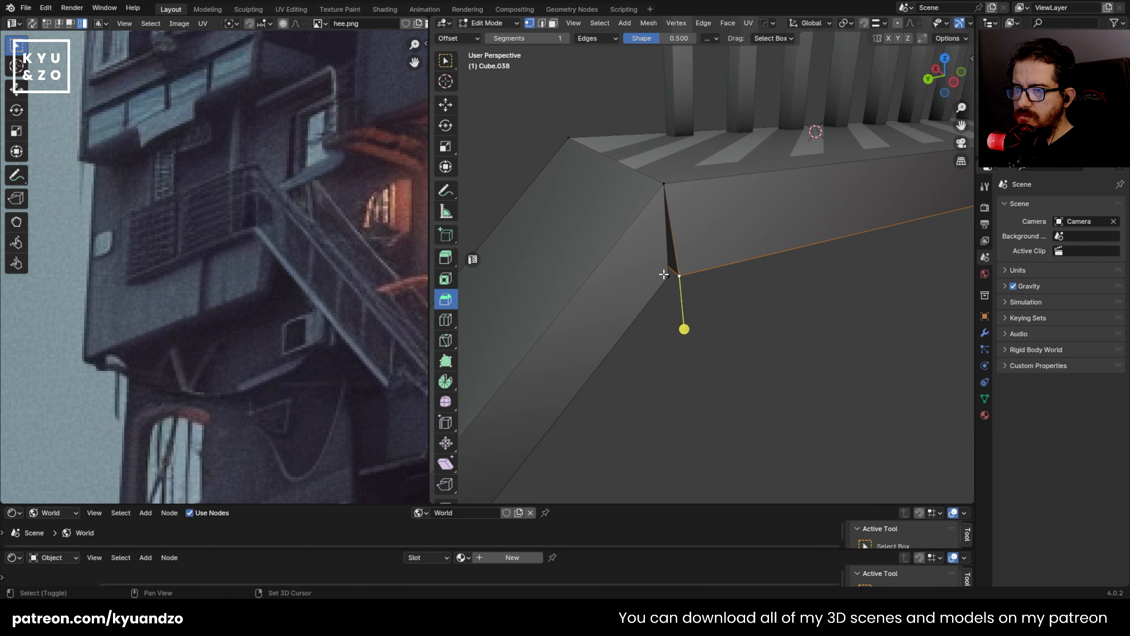
key(shift+grave)
key(s)
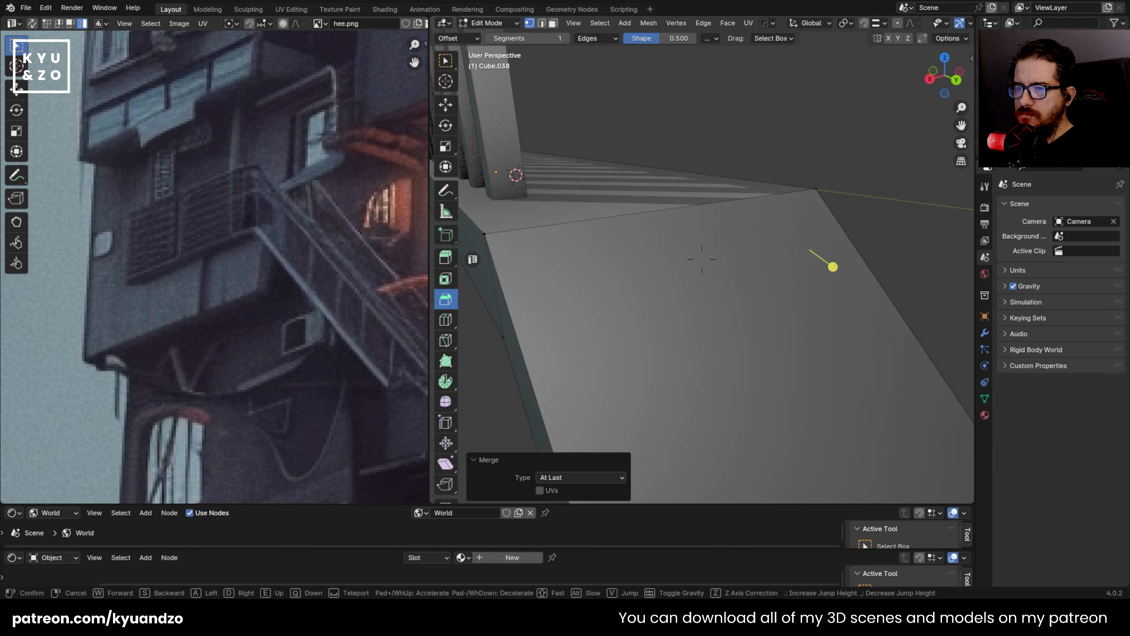
key(w)
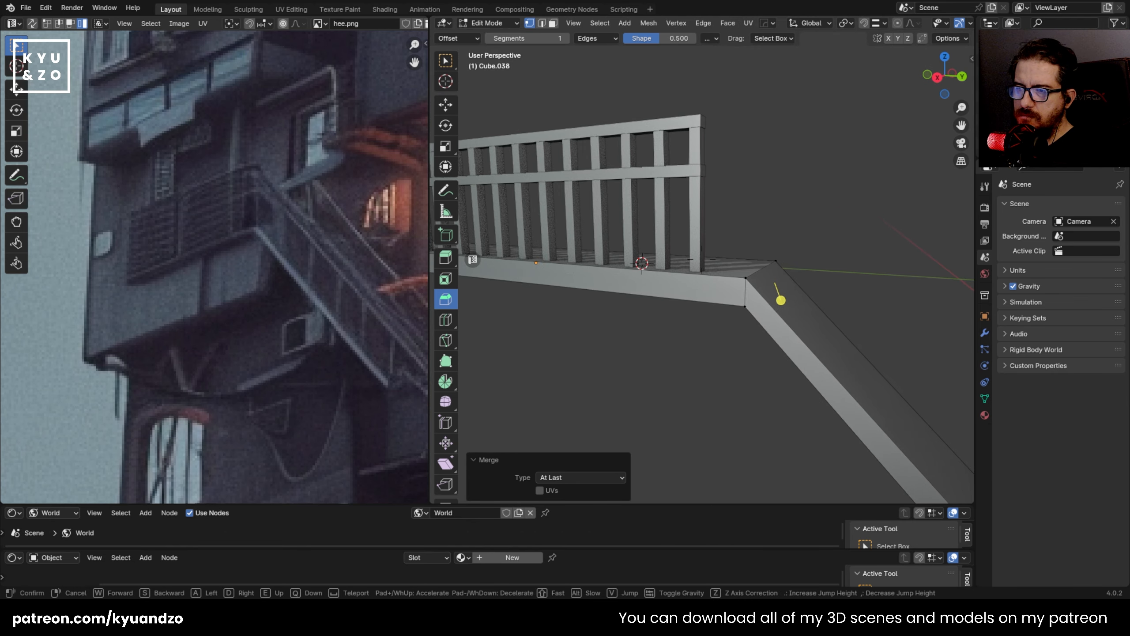
key(e)
key(w)
click(595, 199)
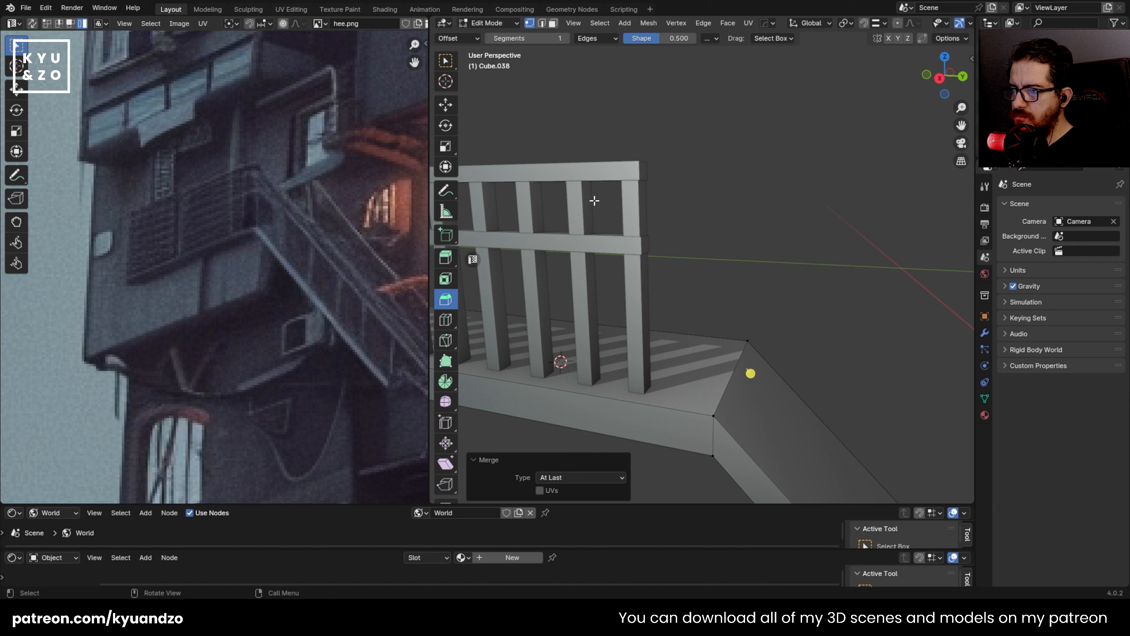
- Join the railing's top and middle horizontal bars into one object
key(Tab)
click(637, 174)
shift+click(623, 247)
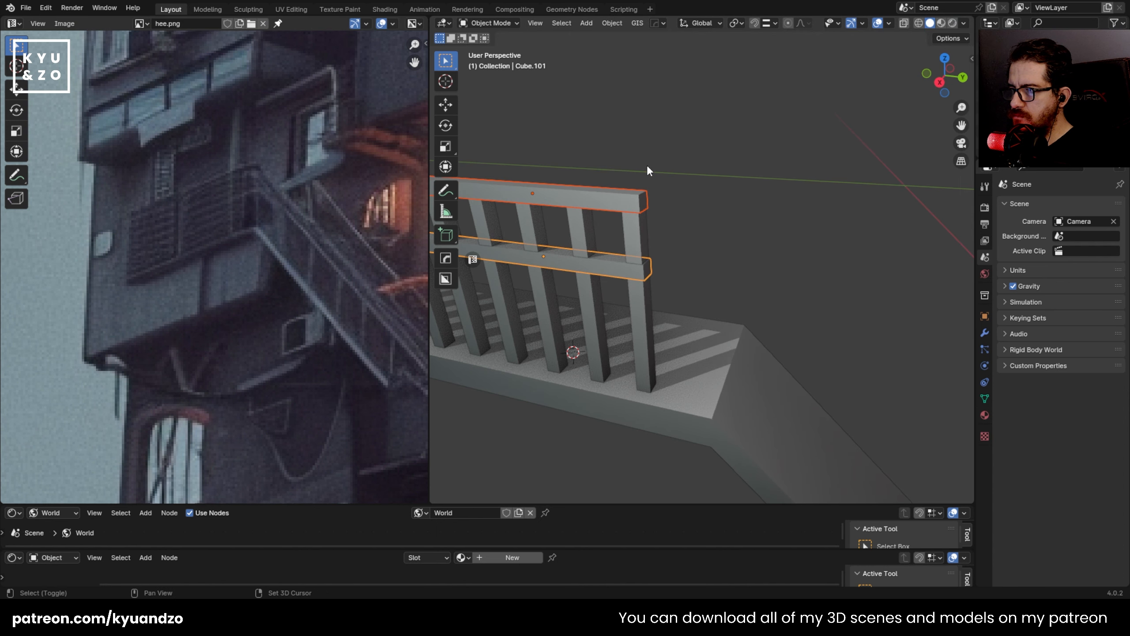
key(KP_3)
mouse_move(709, 242)
middle_down()
mouse_move(712, 231)
mouse_move(706, 239)
middle_up()
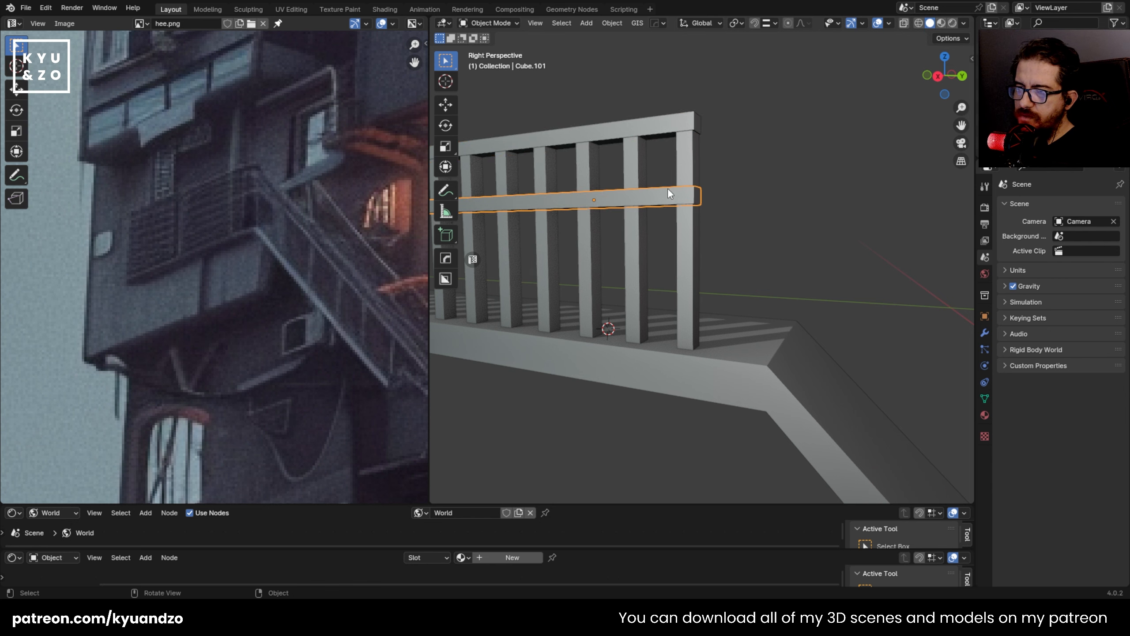
key(ctrl+j)
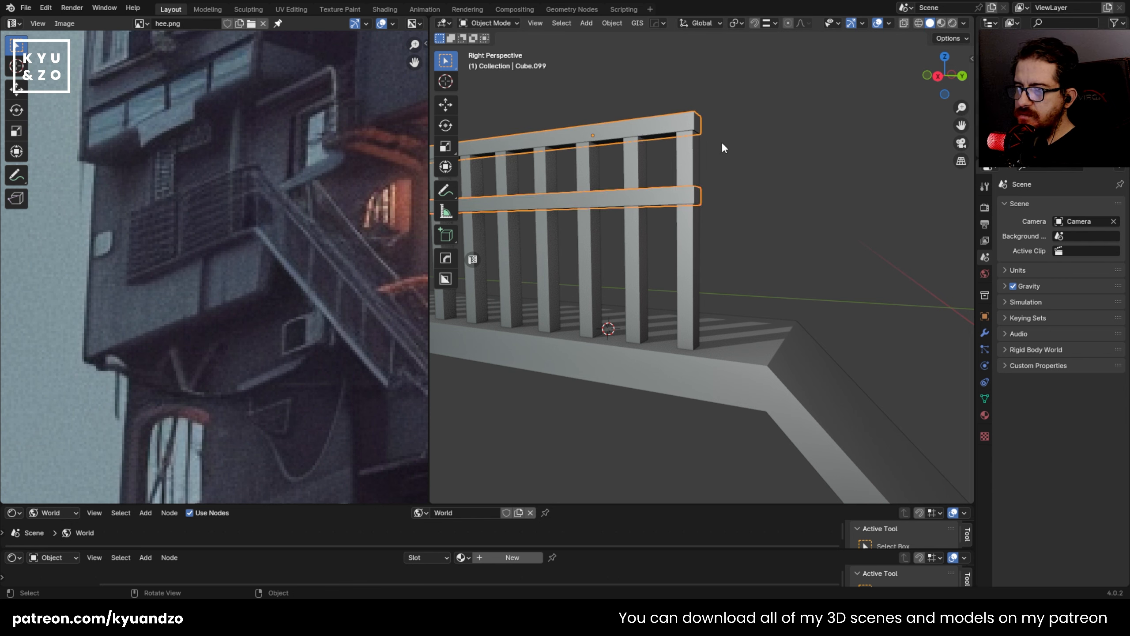
- Extrude the end faces of both horizontal rails past the platform corner in two segments, the second about 0.105 m long
middle_drag(671, 127, 649, 140)
click(614, 144)
click(595, 133)
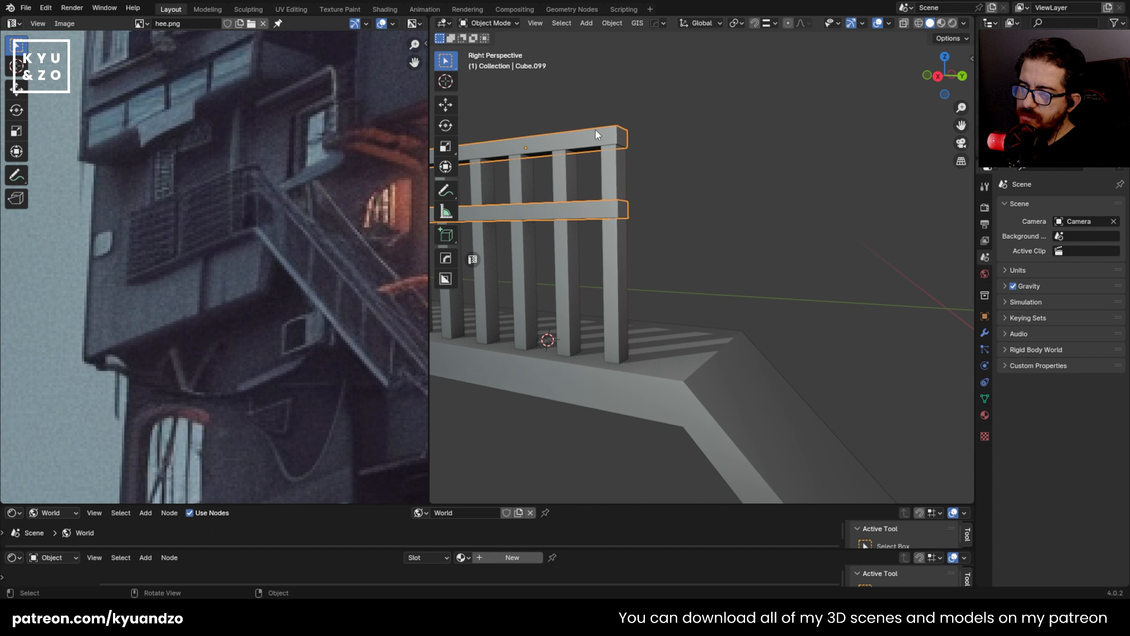
key(Tab)
shift+click(622, 211)
key(KP_3)
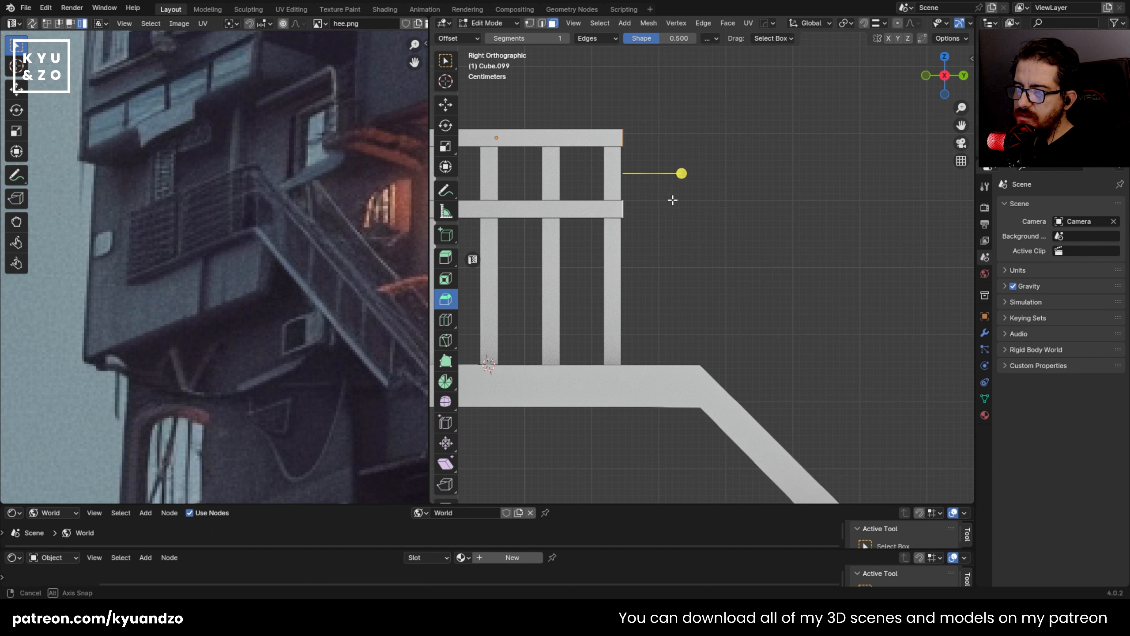
shift+middle_drag(696, 224, 643, 207)
key(e)
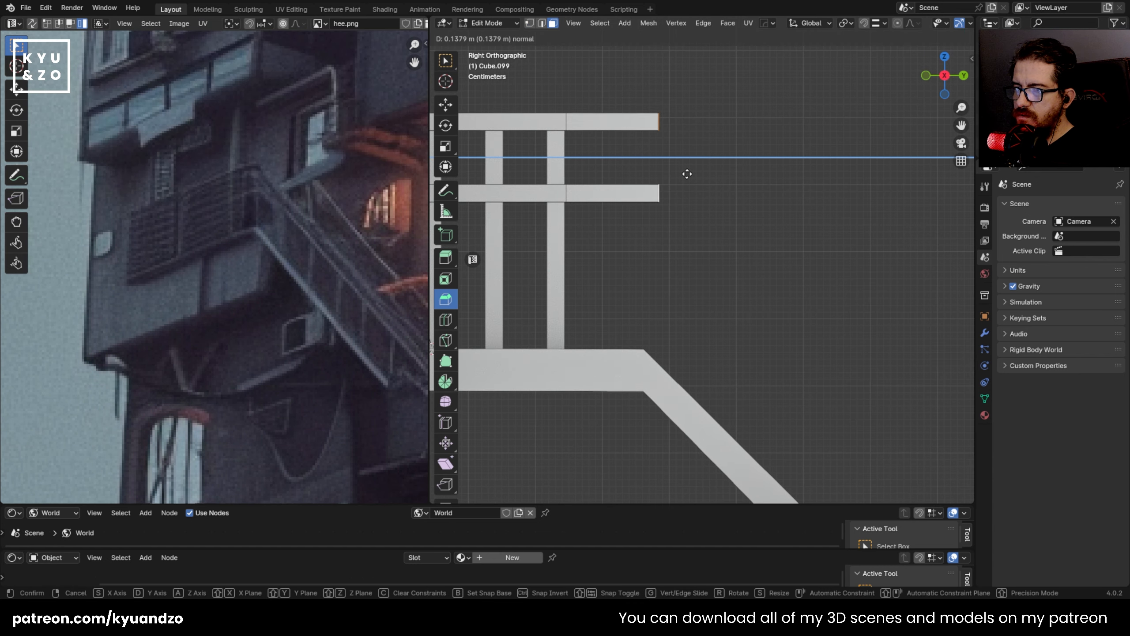
click(687, 174)
scroll(689, 177, down, 3)
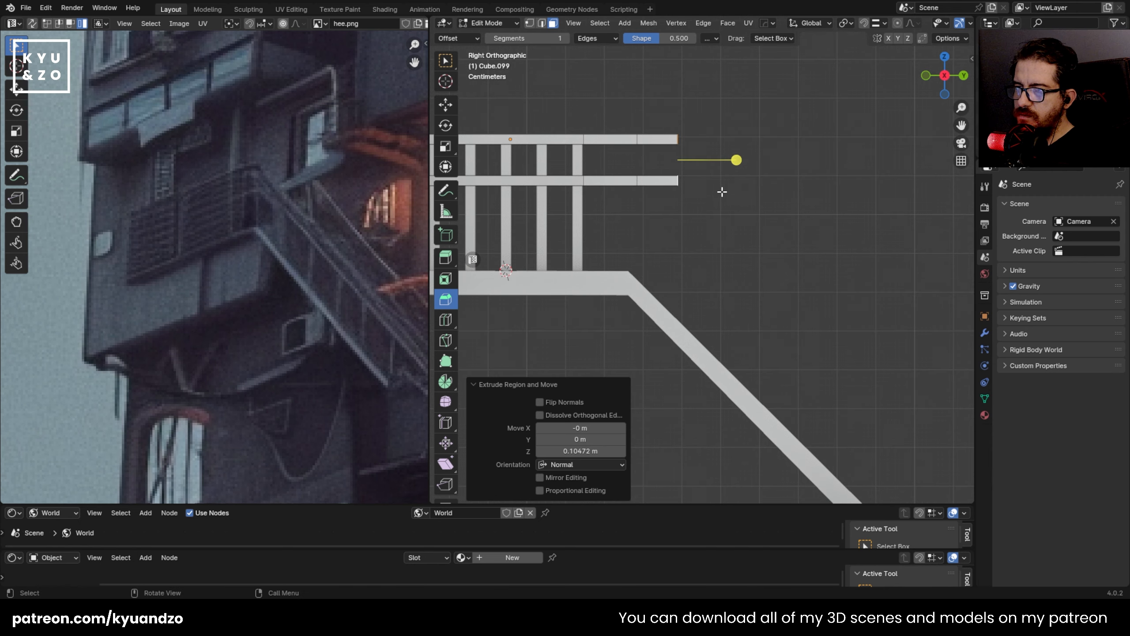
- Move the rails' end faces down parallel to the stair beam until the handrails reach the beam's lower end
key(g)
click(761, 227)
key(r)
right_click(759, 260)
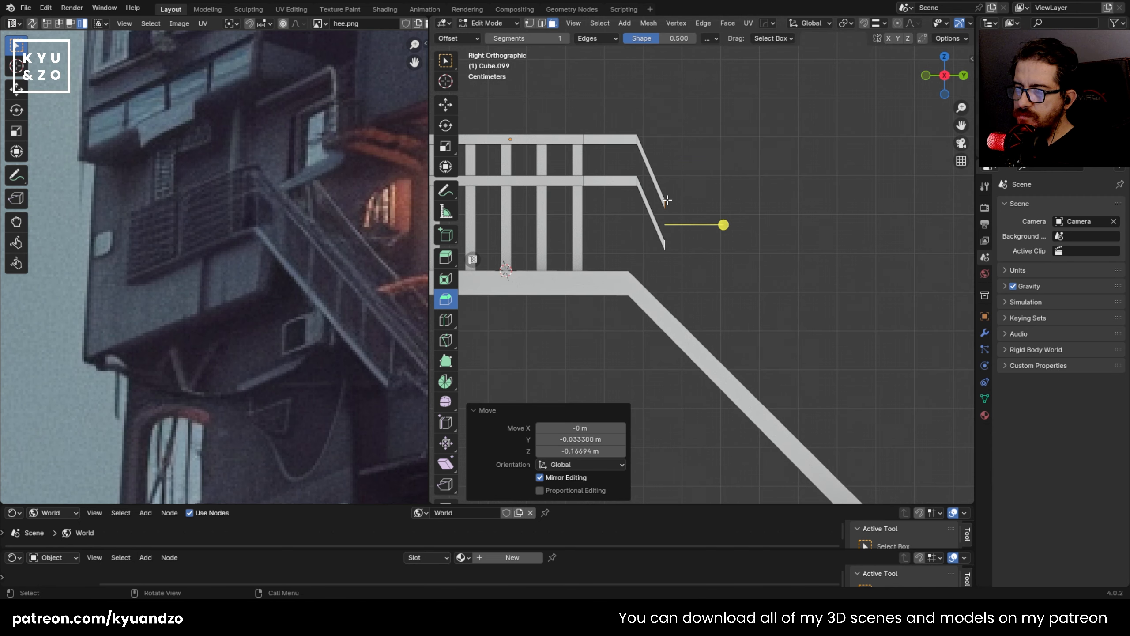
key(g)
click(698, 203)
shift+middle_drag(731, 234, 644, 216)
key(g)
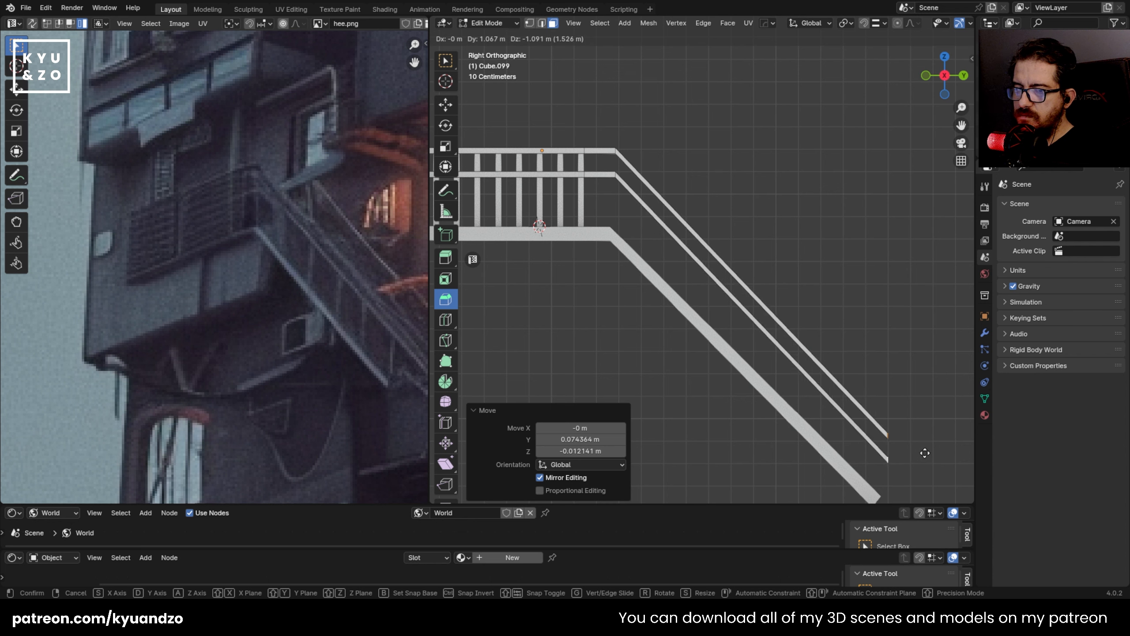
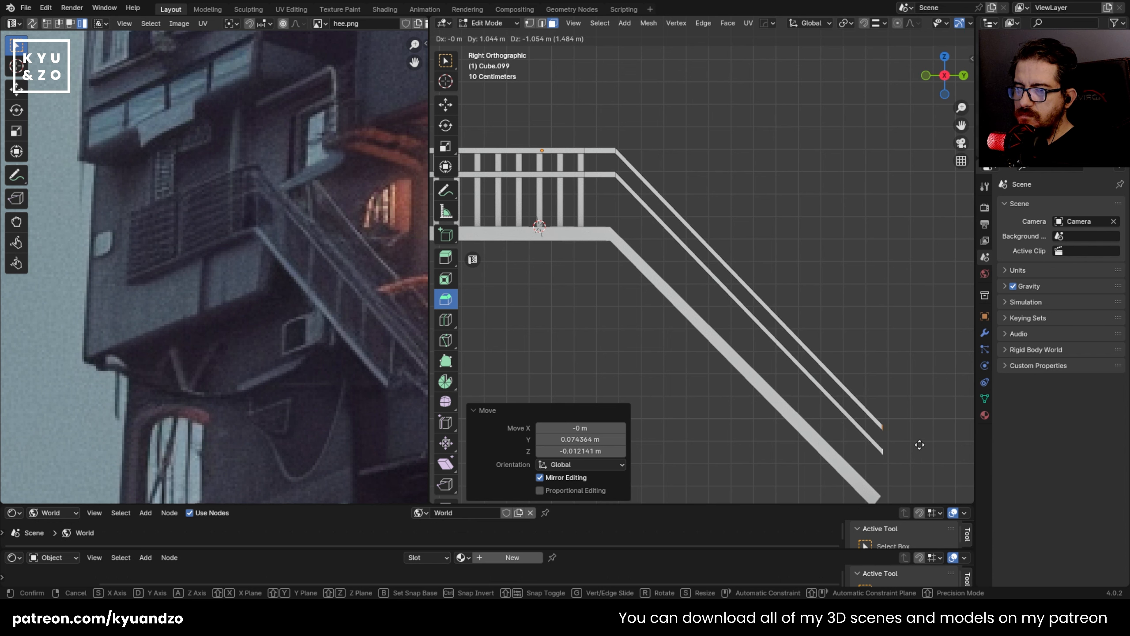
click(920, 445)
- Duplicate the last platform baluster along the Y axis by about 0.11 m to stand at the platform corner
shift+middle_drag(566, 166, 621, 199)
scroll(823, 236, up, 1)
scroll(654, 248, up, 6)
middle_drag(640, 149, 733, 237)
key(Tab)
click(672, 282)
click(685, 229)
click(654, 200)
key(shift+d)
key(y)
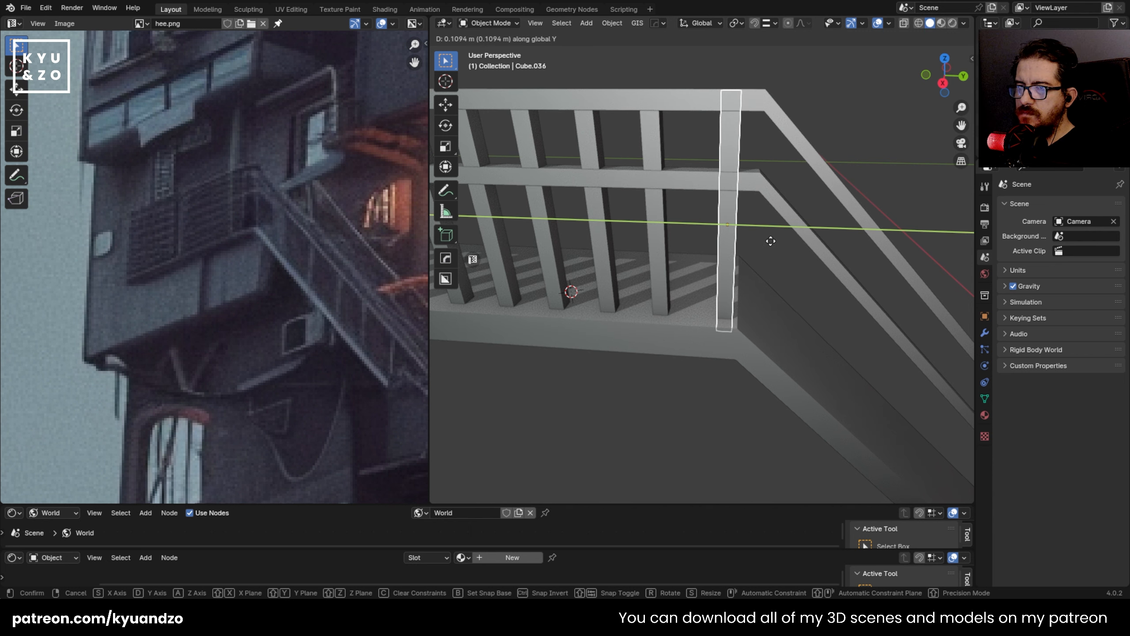
click(770, 241)
- Duplicate the corner baluster onto the upper stair slope, about 0.212 m in Y and -0.192 m in Z
scroll(681, 196, down, 6)
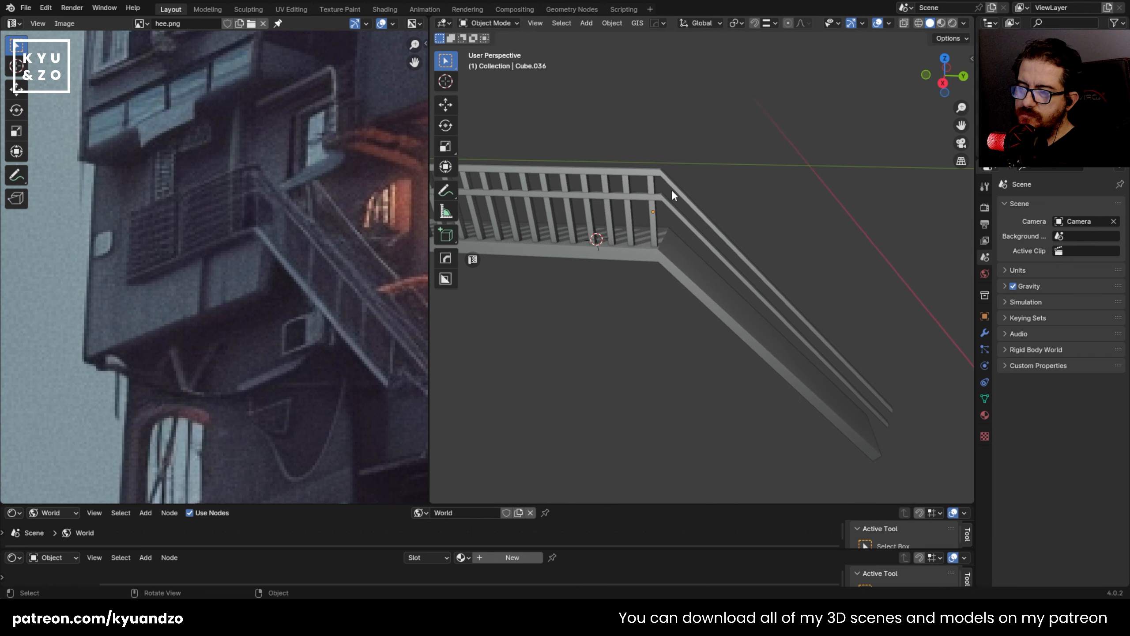
scroll(673, 194, up, 4)
key(KP_3)
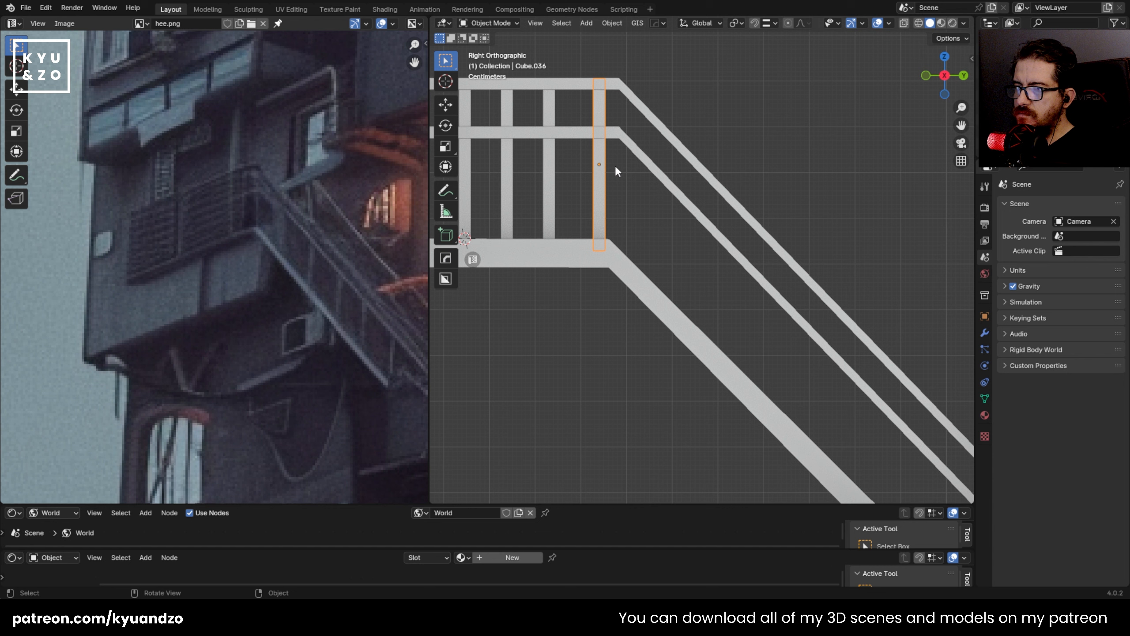
key(shift+d)
click(718, 261)
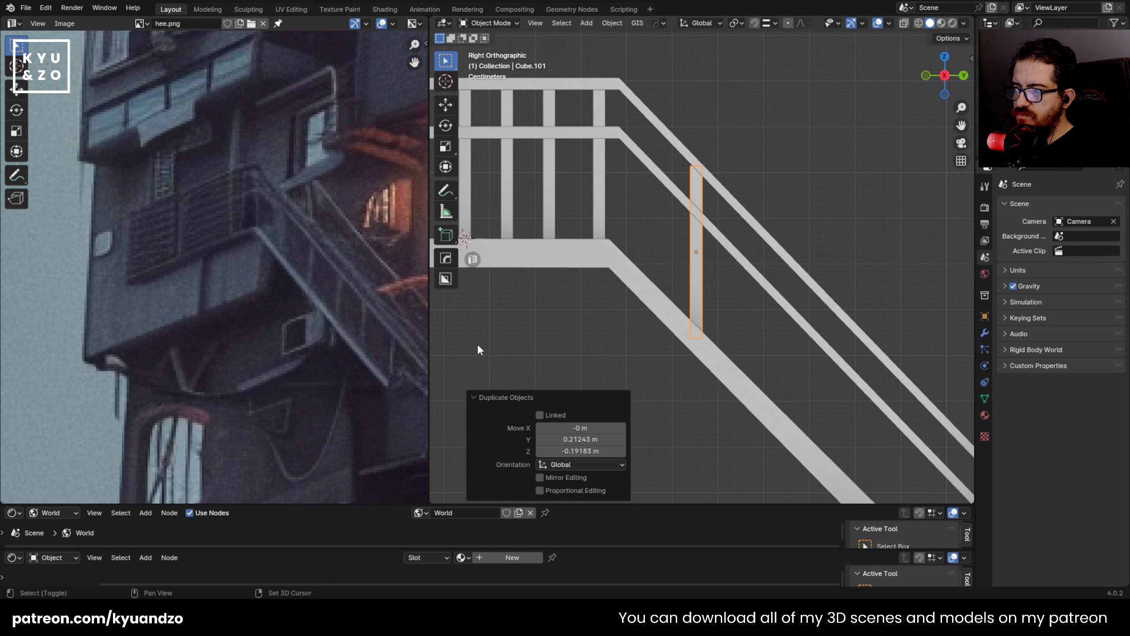
- Duplicate the upper stair baluster to about the middle of the sloped railing
scroll(707, 215, down, 4)
key(shift+d)
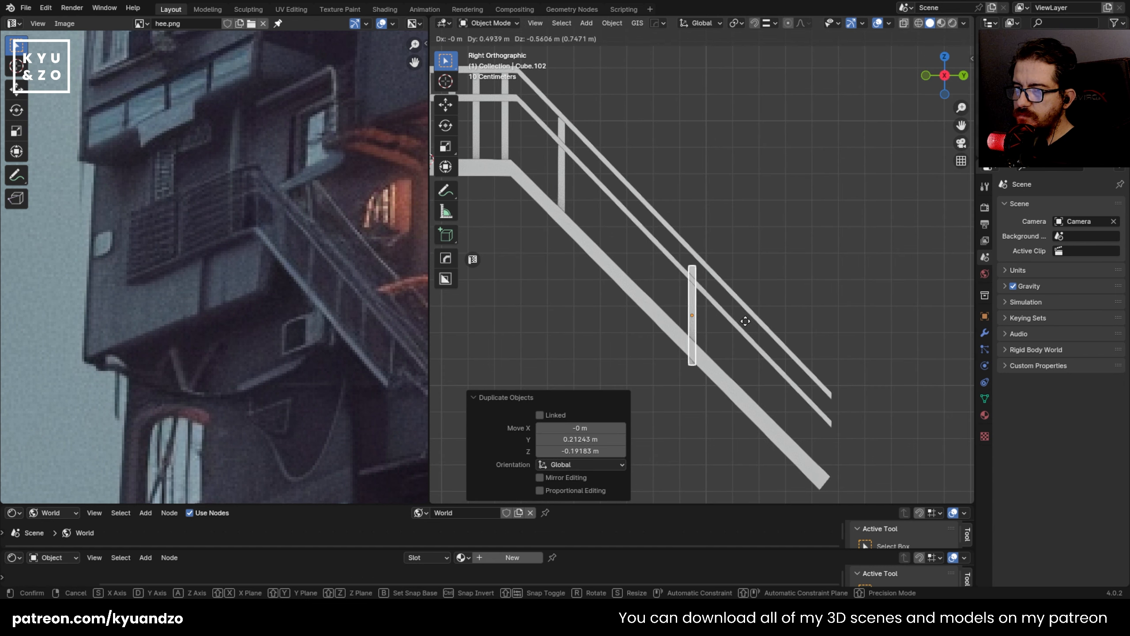
click(722, 283)
shift+middle_drag(559, 186, 600, 241)
click(670, 159)
click(824, 225)
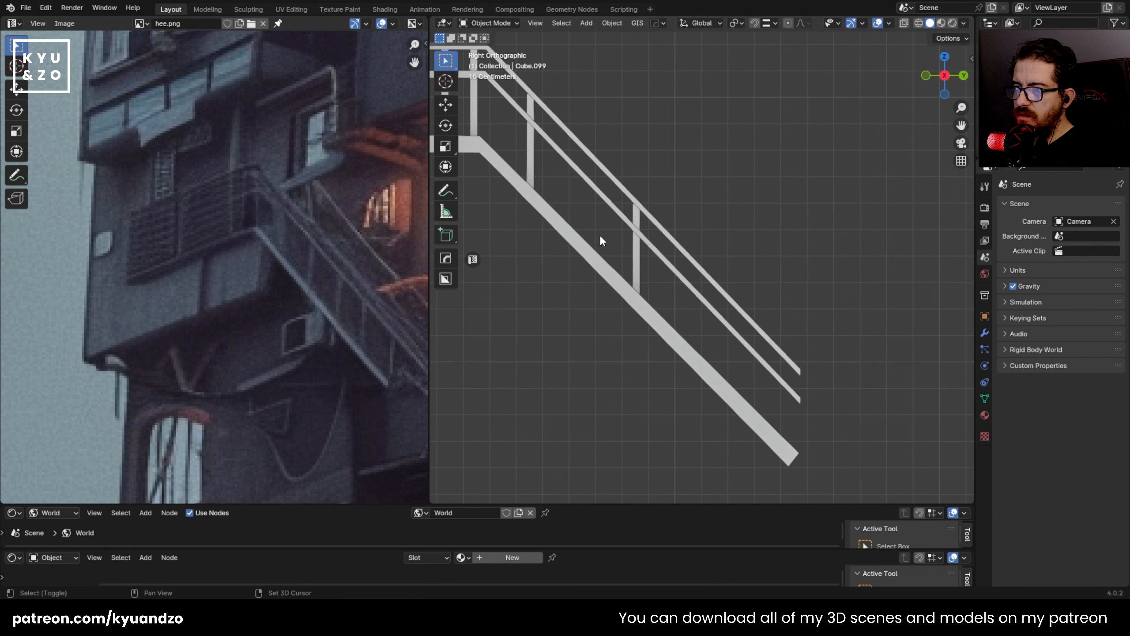
- Scale the middle stair baluster along Z by about 1.04 so it spans from the beam to the handrail
middle_drag(334, 233, 220, 161)
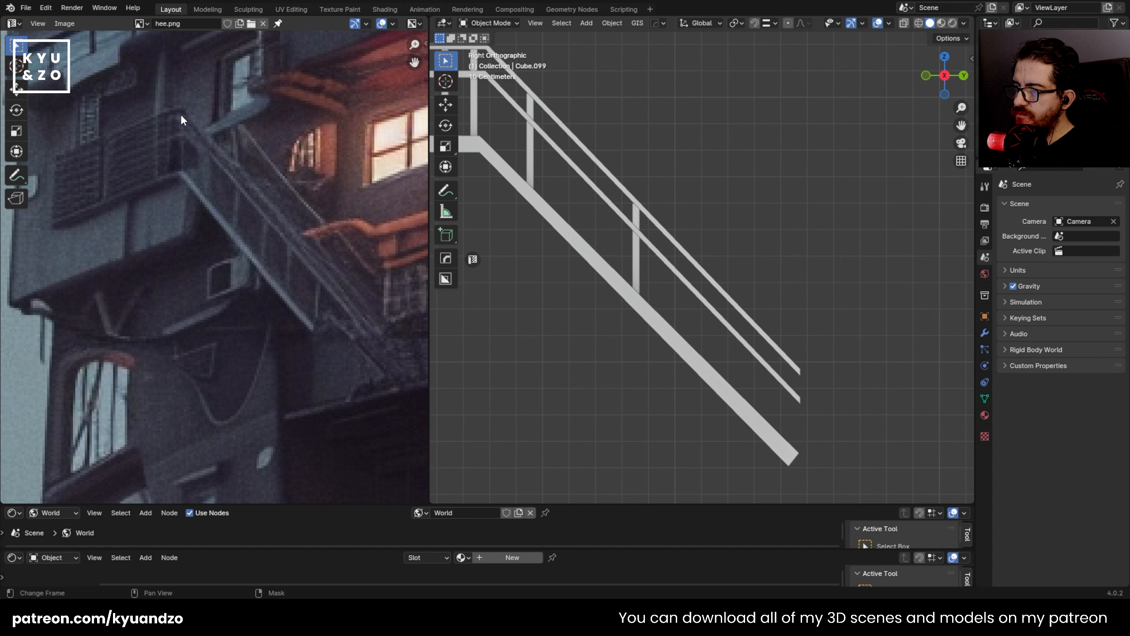
scroll(640, 240, up, 2)
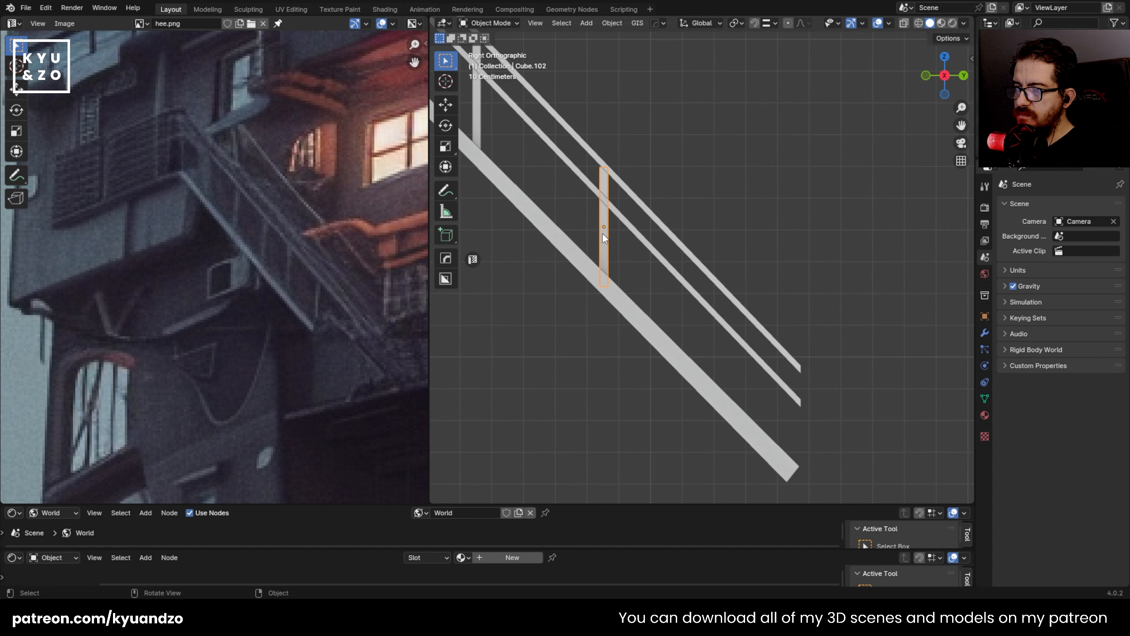
scroll(602, 233, up, 3)
key(s)
key(z)
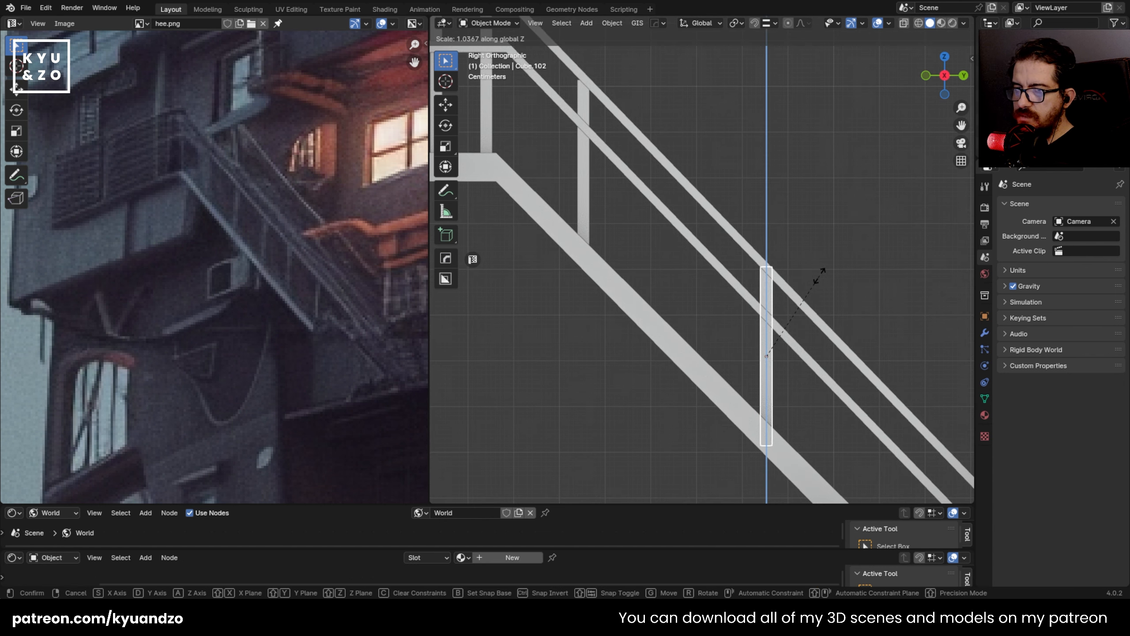
click(816, 276)
- With X-ray on, raise the middle stair baluster's uphill top vertices along Z to follow the handrail's slope
scroll(716, 269, up, 3)
key(Tab)
key(1)
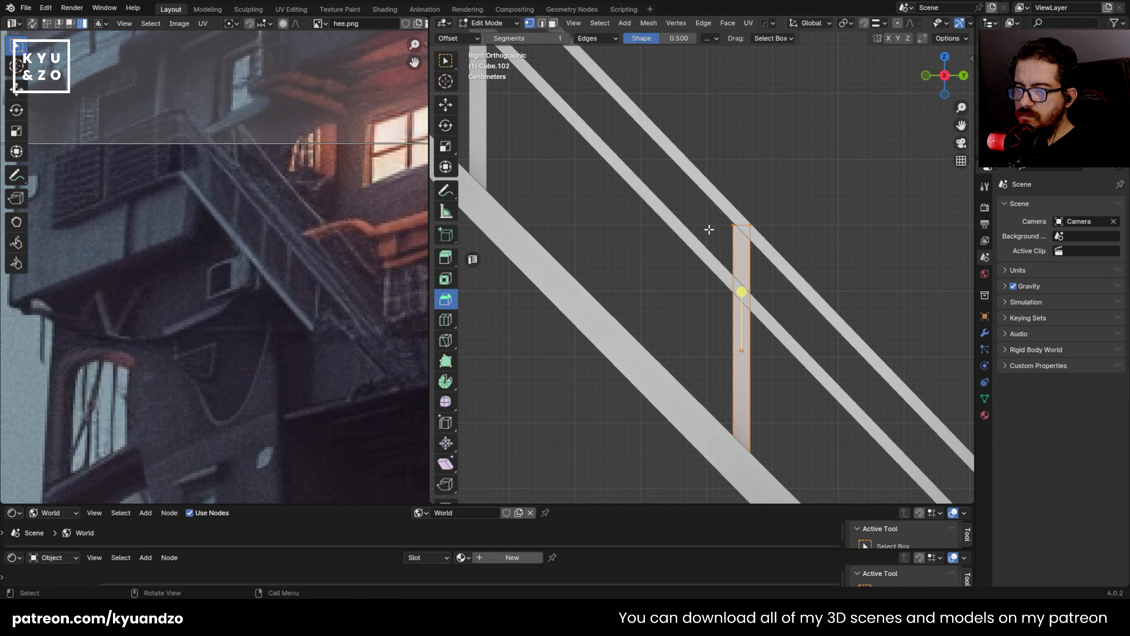
key(alt+z)
drag(710, 206, 741, 248)
key(g)
key(z)
click(737, 244)
key(Tab)
- Raise the upper stair baluster's uphill top vertices about 0.019 m along Z to match the handrail's slope
shift+middle_drag(564, 135, 789, 343)
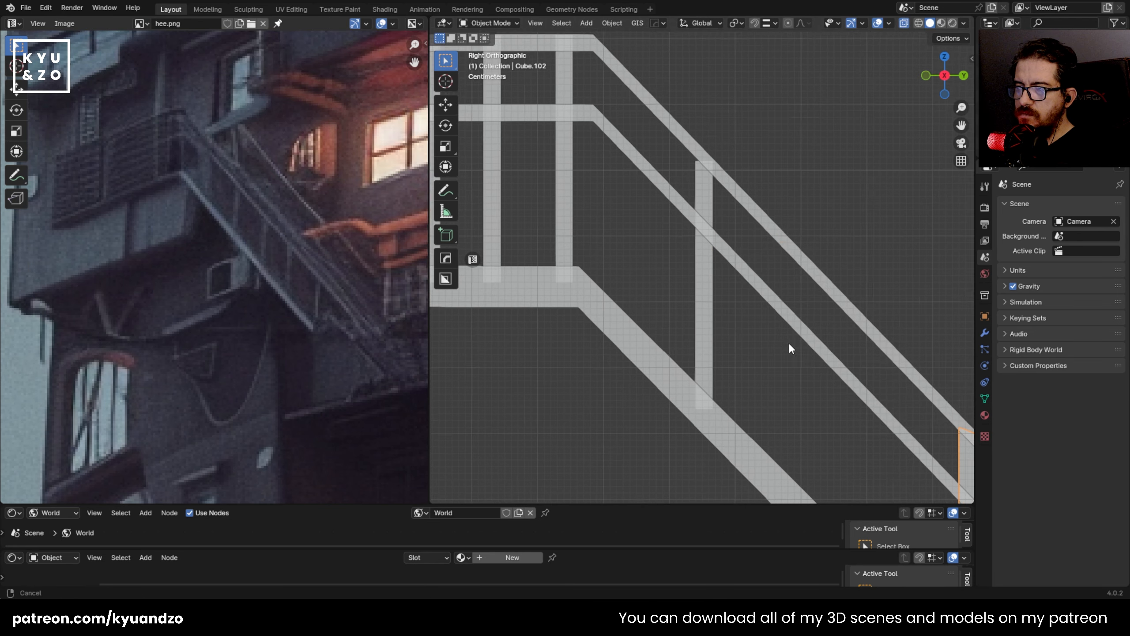
click(710, 197)
key(Tab)
drag(669, 135, 716, 213)
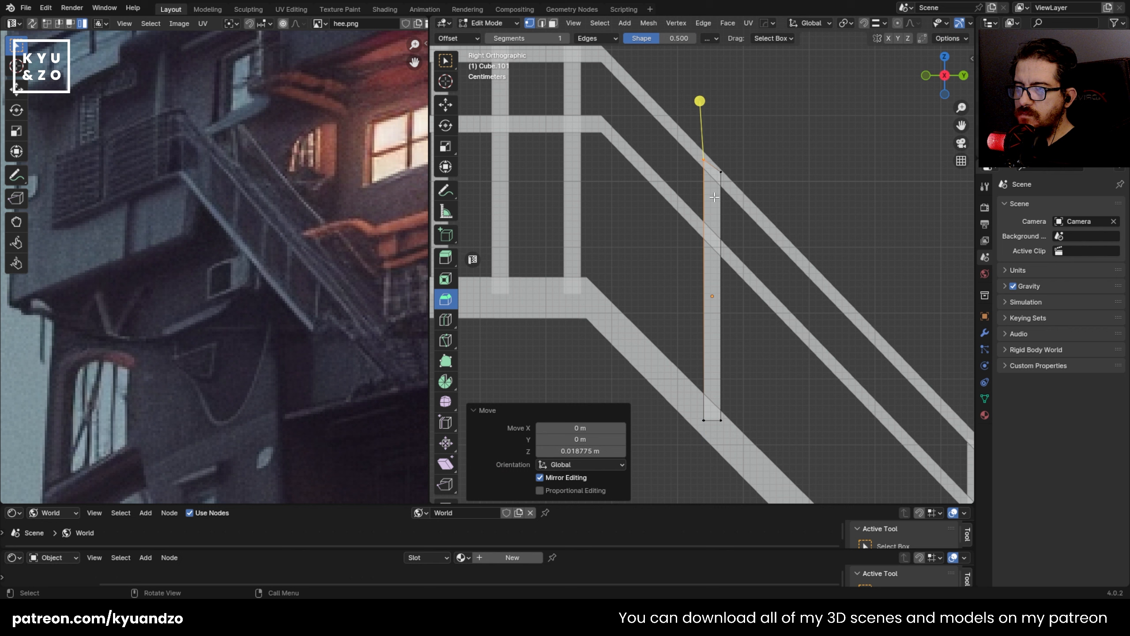
key(Tab)
- Duplicate the middle stair baluster about 0.7 m down the slope, near the lower end of the railing
click(786, 263)
scroll(786, 265, down, 4)
shift+middle_drag(781, 379, 526, 200)
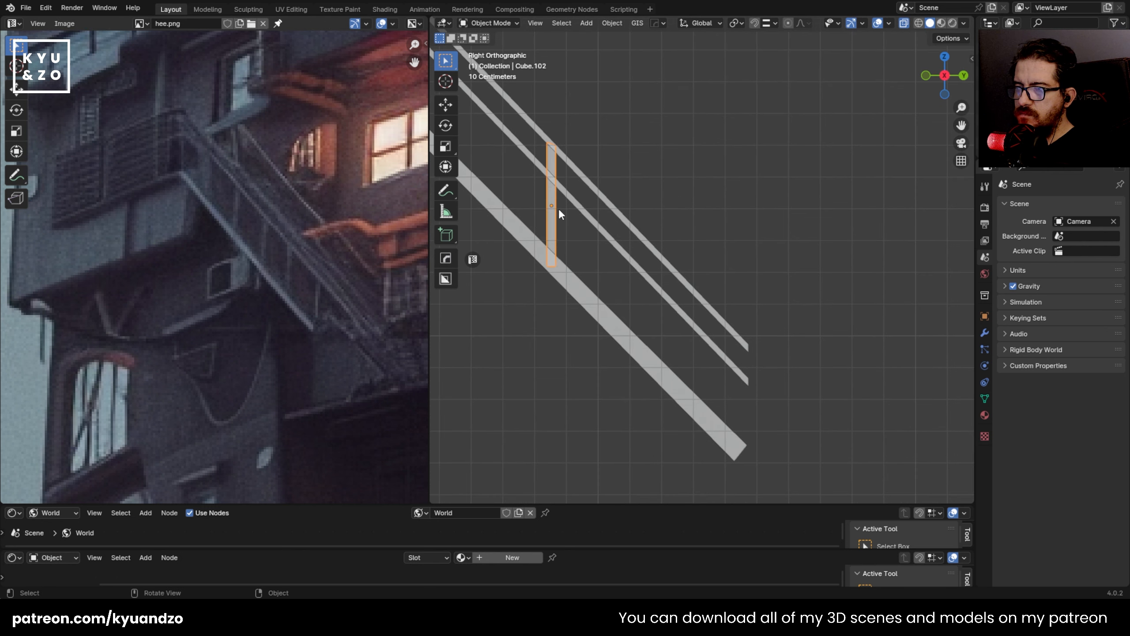
key(shift+d)
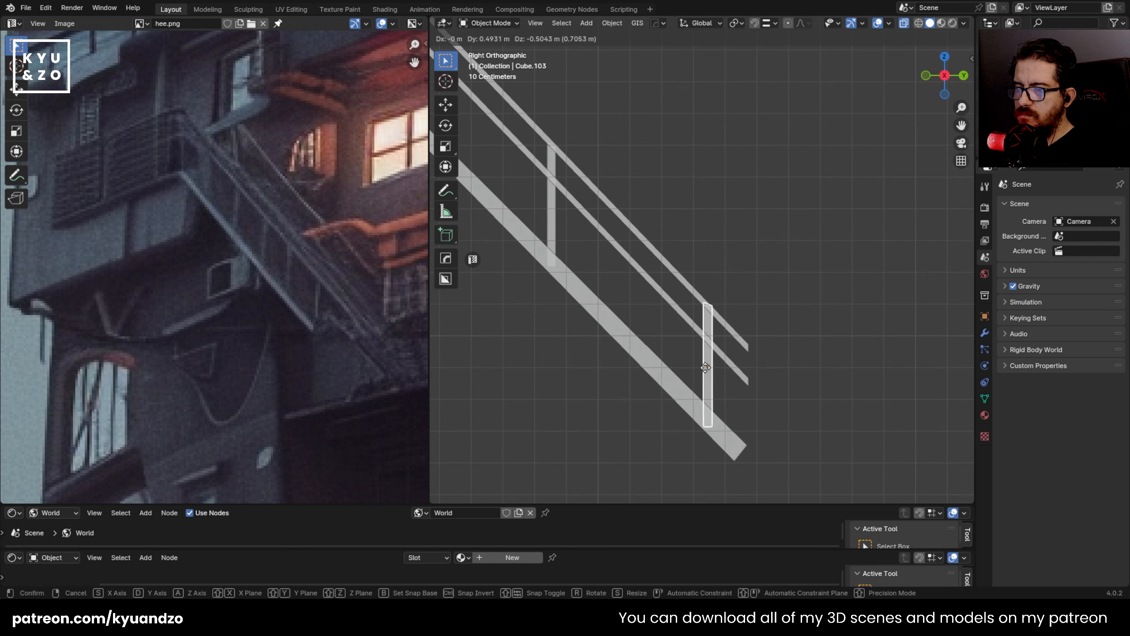
click(702, 366)
- Duplicate the lowest baluster about 0.126 m in Y and -0.124 m in Z, and align it flush with the handrail ends
scroll(668, 258, down, 5)
scroll(663, 269, up, 4)
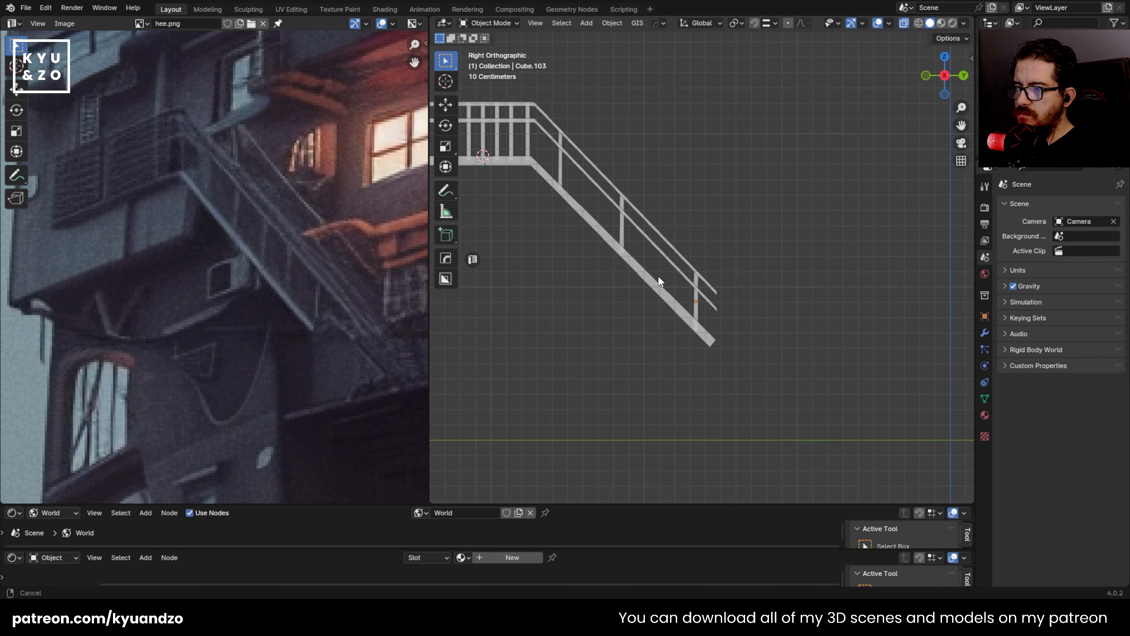
scroll(627, 246, up, 1)
scroll(614, 271, up, 2)
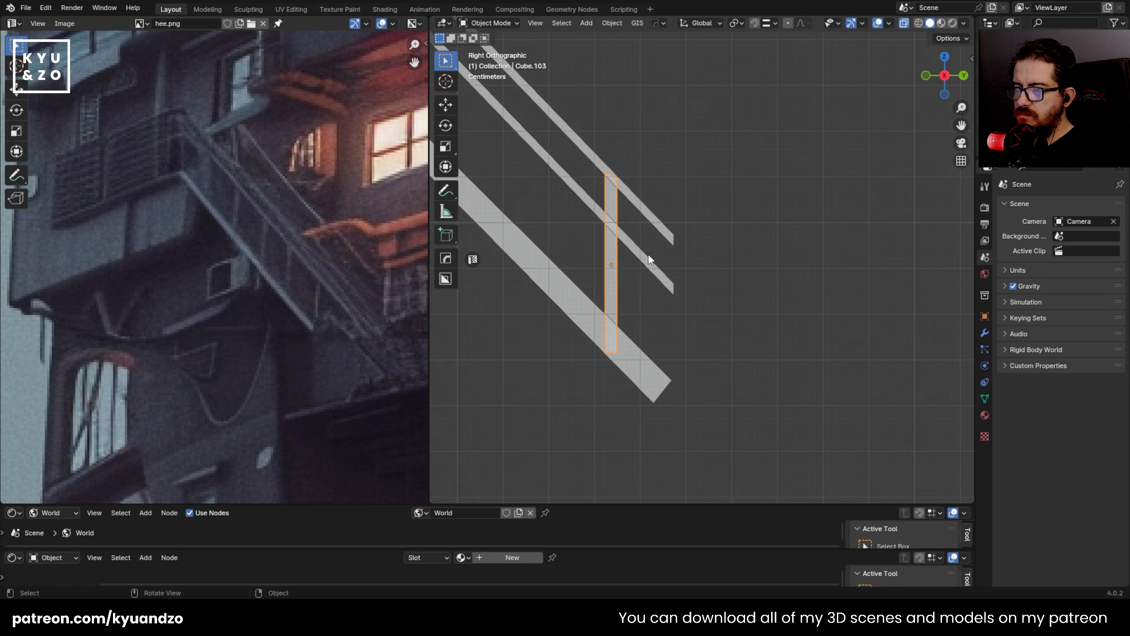
key(shift+d)
click(675, 256)
scroll(681, 267, up, 10)
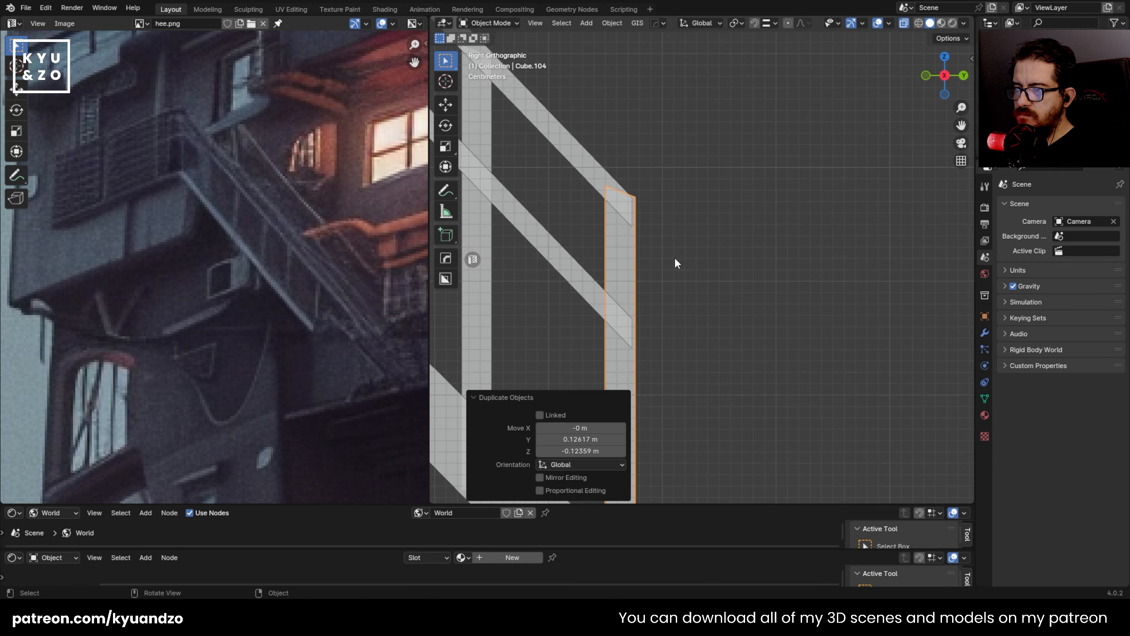
key(g)
click(666, 231)
click(685, 228)
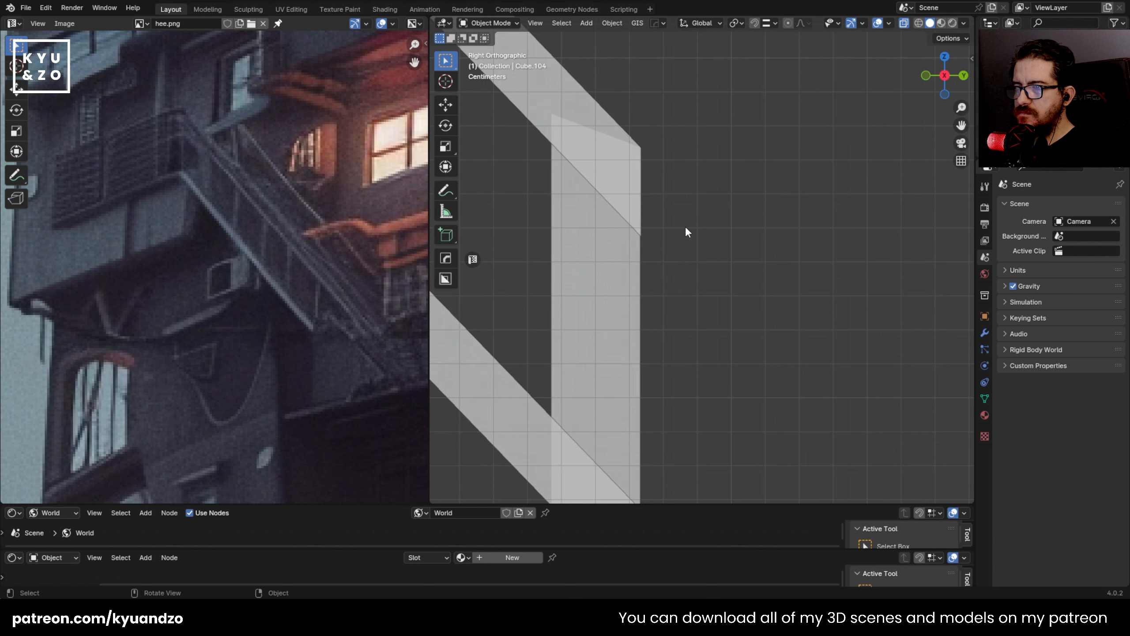
- Move the stair base's lower-end bottom vertices about 0.017 m in Y and -0.012 m in Z to meet the lowest baluster's bottom corner
scroll(681, 240, down, 9)
shift+middle_drag(623, 345, 618, 139)
scroll(645, 223, up, 3)
scroll(657, 261, up, 3)
click(632, 276)
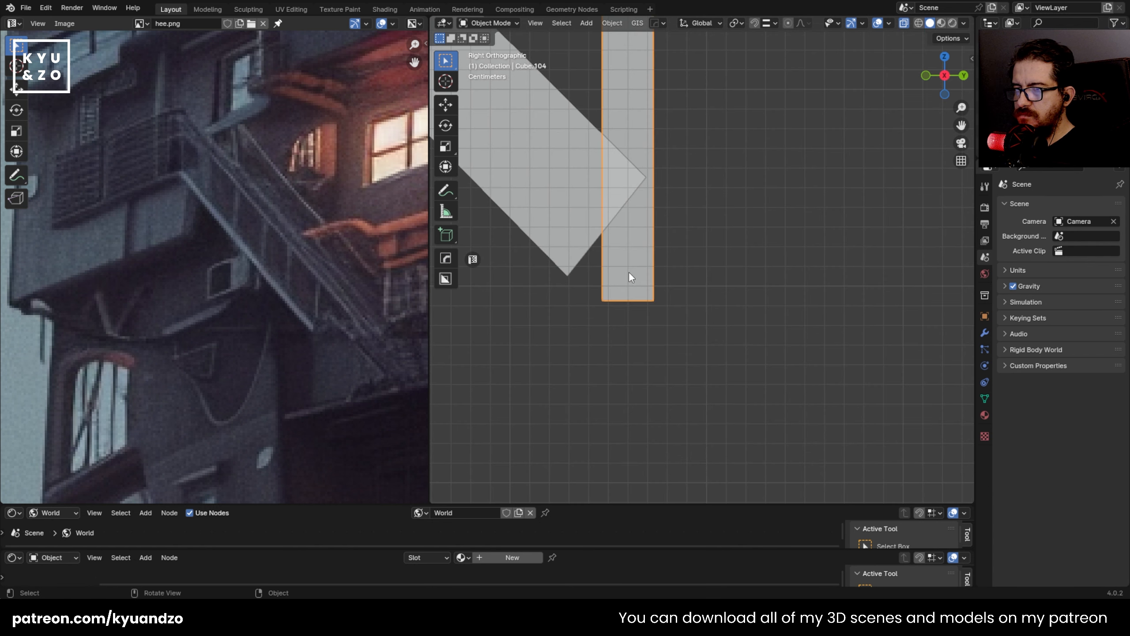
shift+middle_drag(605, 220, 710, 246)
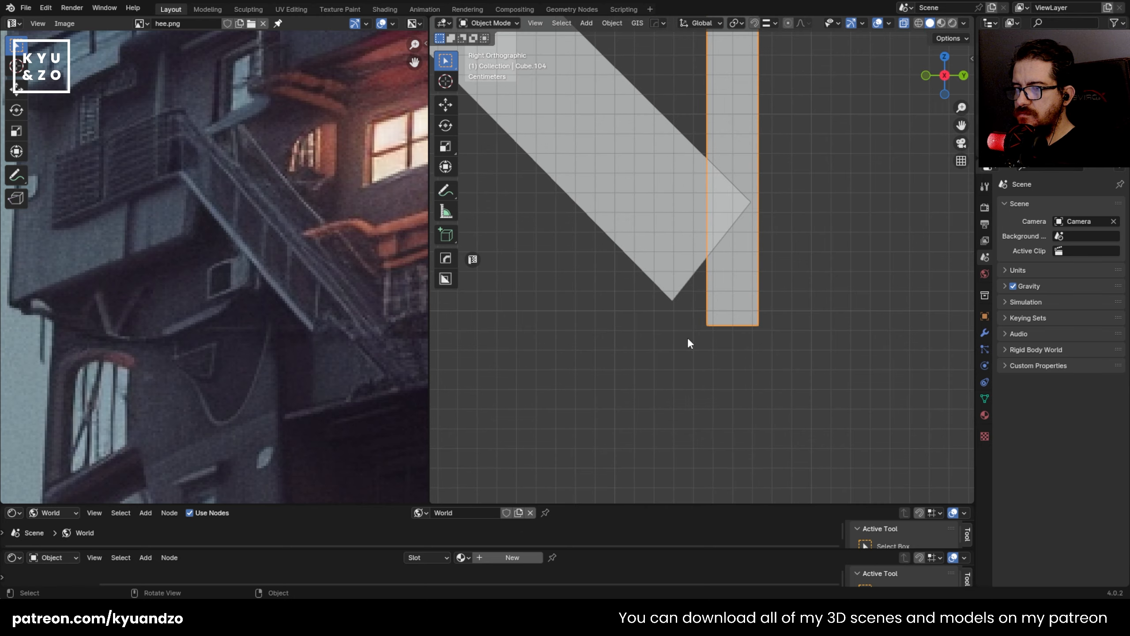
click(683, 292)
key(Tab)
click(672, 300)
key(g)
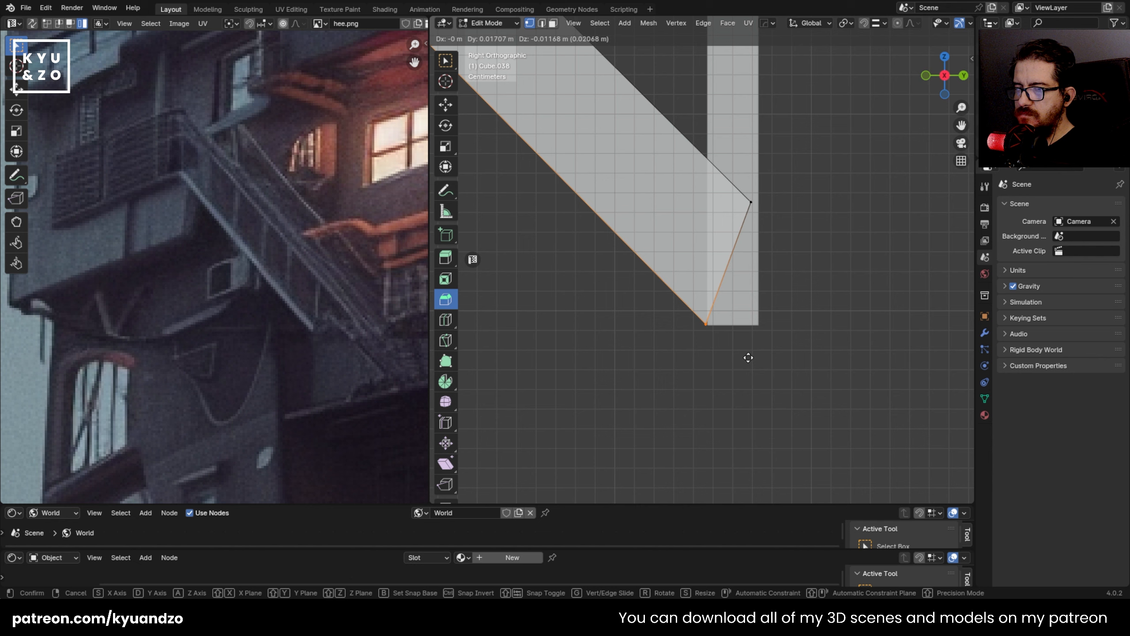
click(748, 357)
key(Tab)
- Examine the stair balusters and the platform railing from several angles
middle_drag(730, 154, 795, 275)
scroll(628, 197, down, 6)
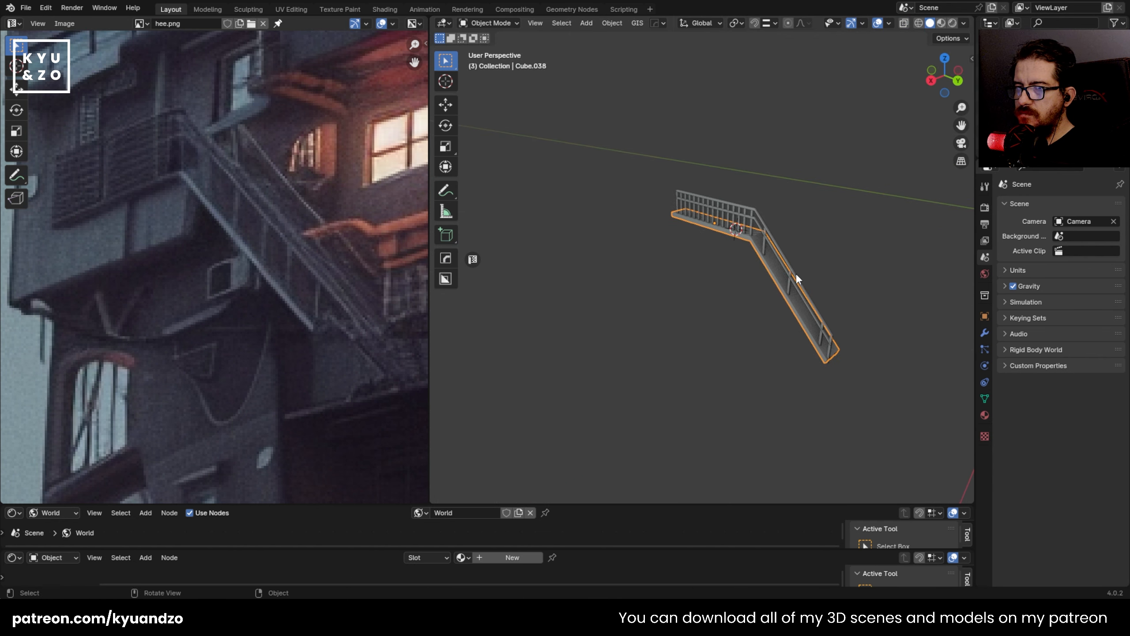
scroll(660, 172, up, 5)
click(678, 134)
click(646, 166)
scroll(645, 167, up, 2)
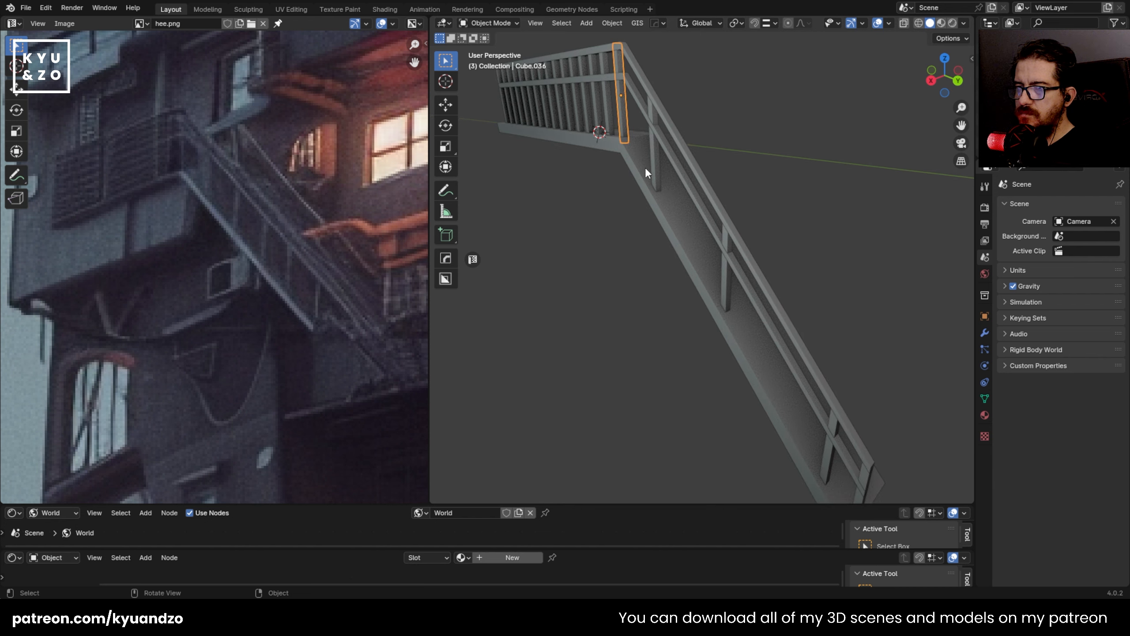
middle_drag(645, 167, 703, 244)
click(660, 145)
scroll(703, 244, up, 4)
shift+middle_drag(686, 156, 663, 268)
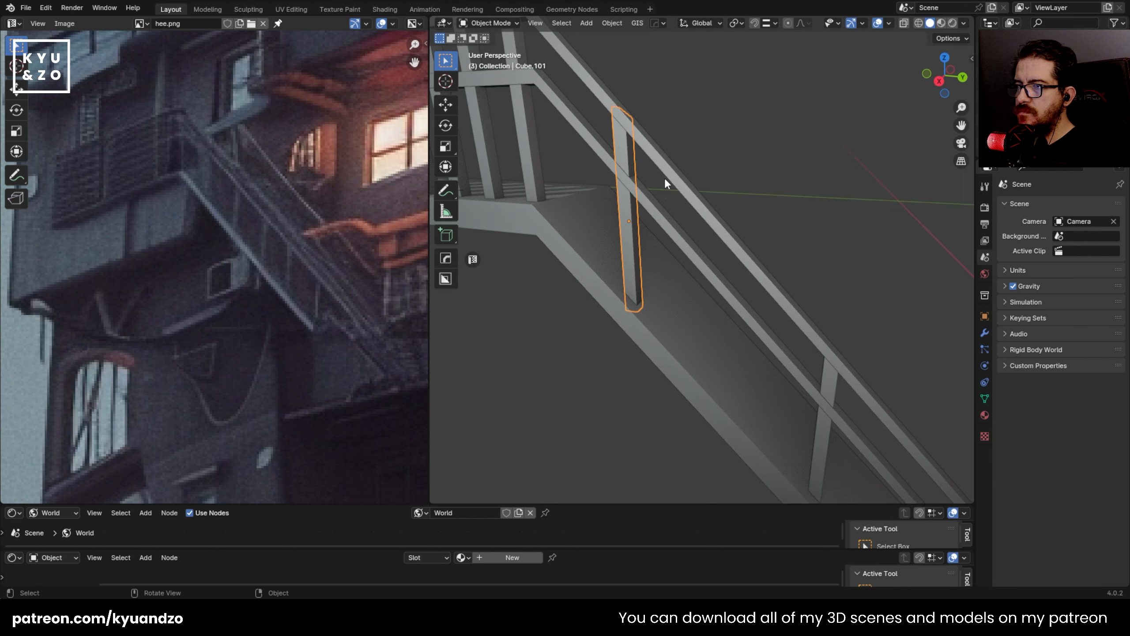
scroll(664, 178, down, 5)
shift+middle_drag(485, 188, 710, 193)
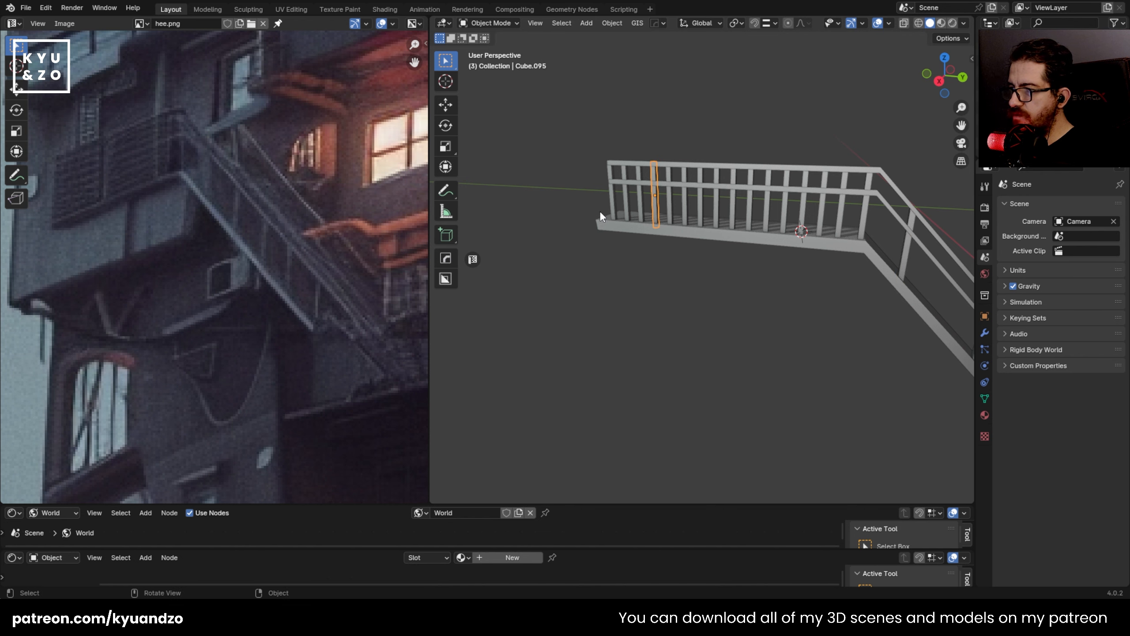
click(639, 223)
scroll(645, 225, up, 5)
key(Tab)
key(ctrl+r)
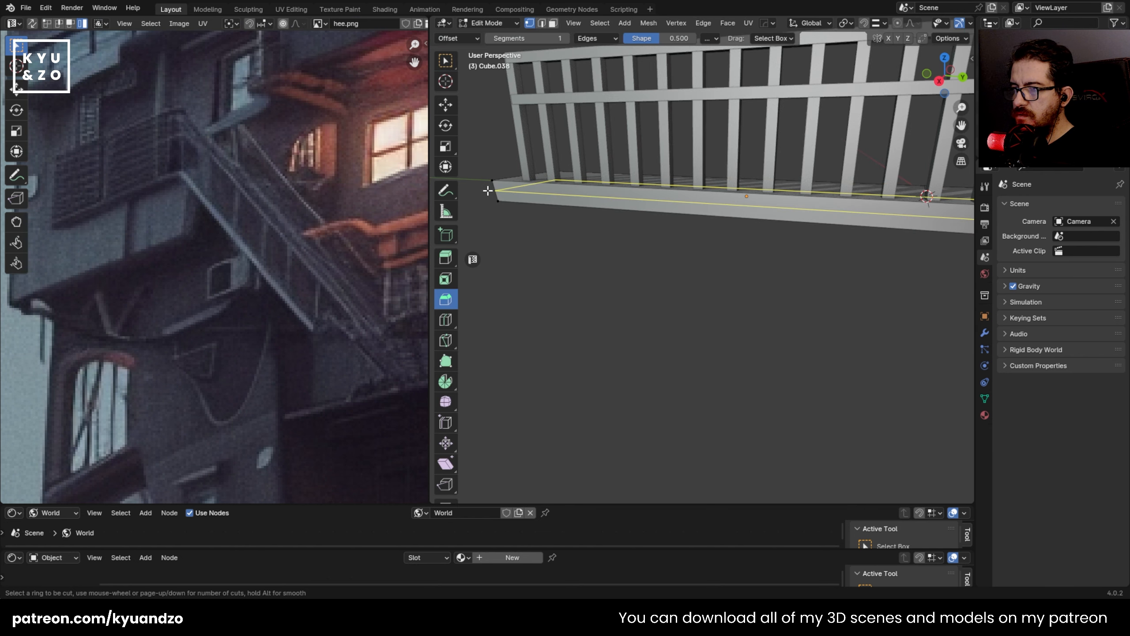
middle_drag(488, 191, 629, 230)
key(Tab)
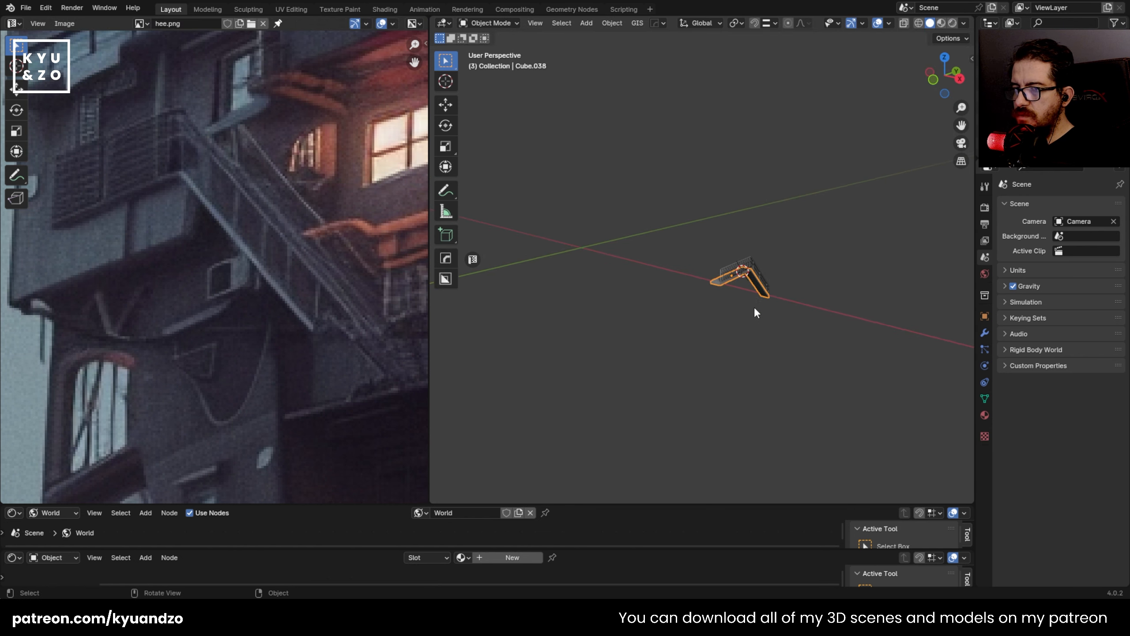
- Move the top vertices at the platform base's outer end along Y toward alignment with its bottom edge
key(shift+grave)
key(w)
click(685, 191)
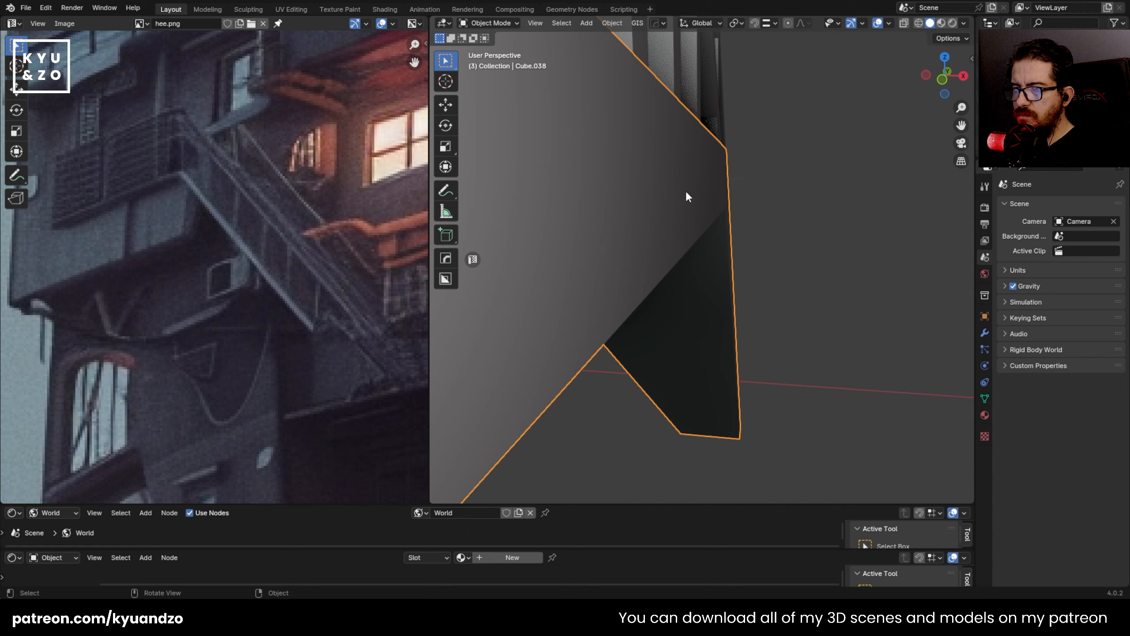
scroll(689, 195, down, 10)
key(shift+grave)
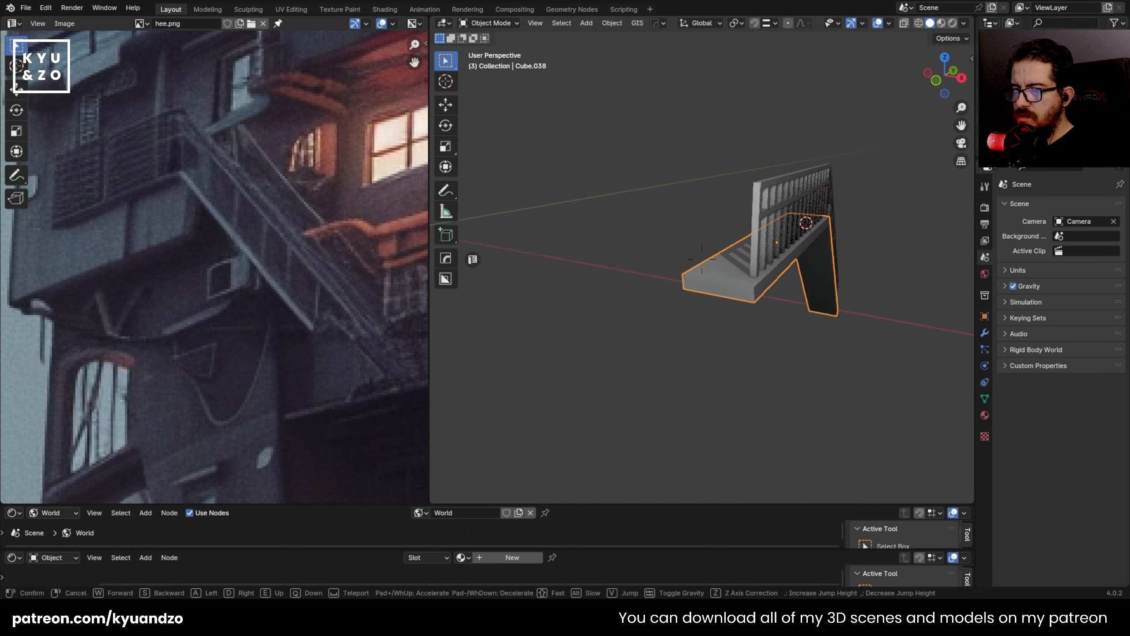
key(w)
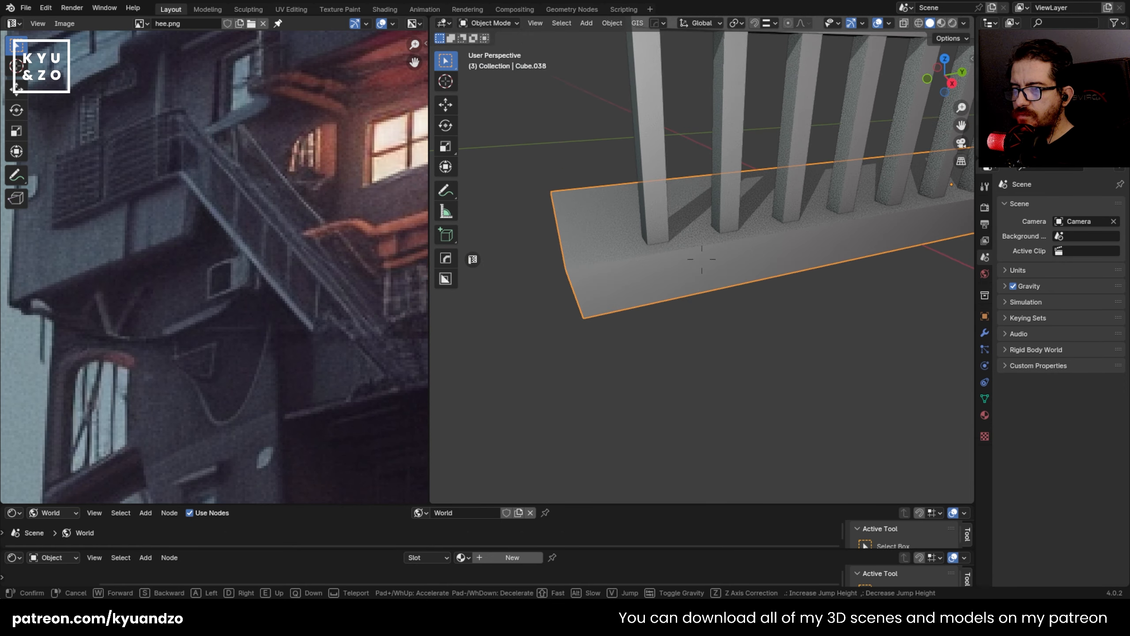
click(701, 258)
middle_drag(610, 263, 590, 223)
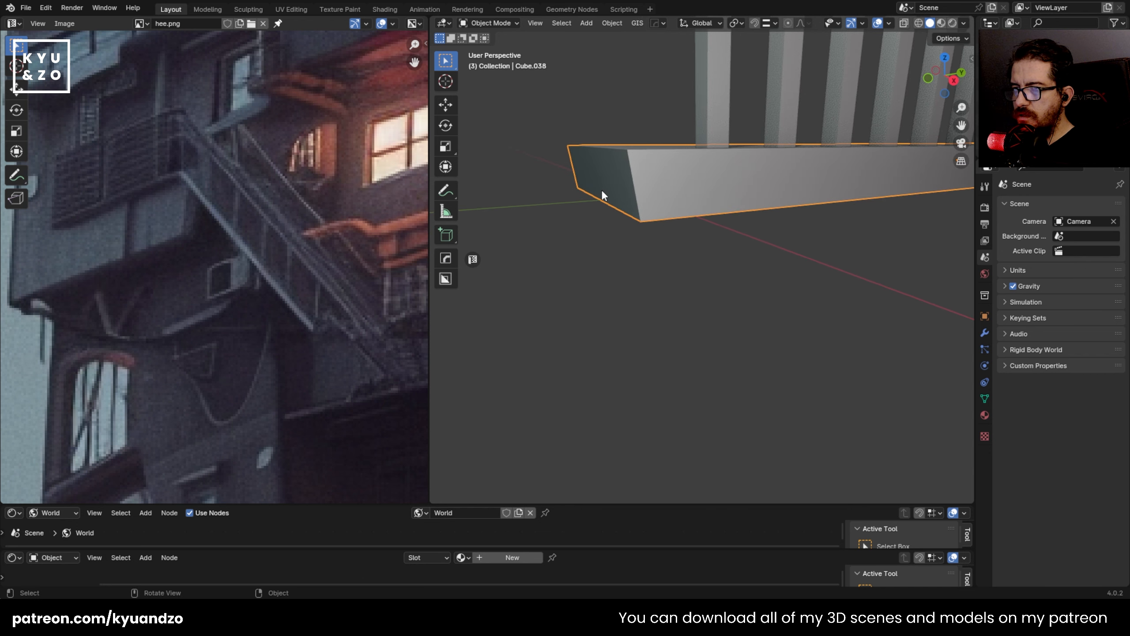
key(Tab)
drag(521, 123, 652, 163)
middle_drag(651, 164, 623, 165)
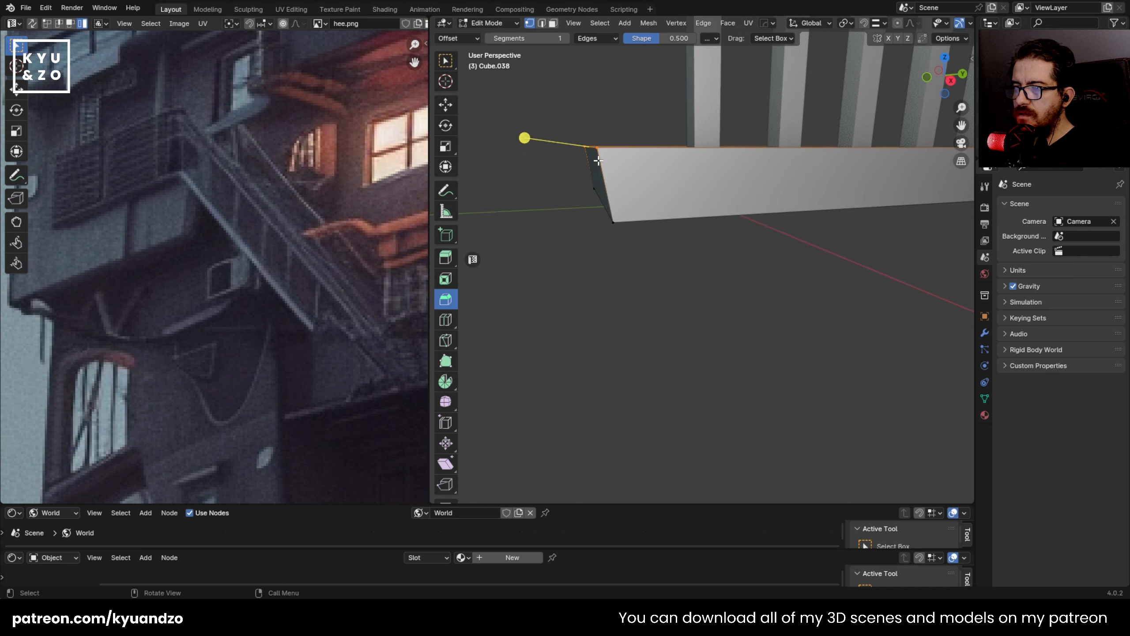
key(g)
key(y)
click(614, 231)
key(Tab)
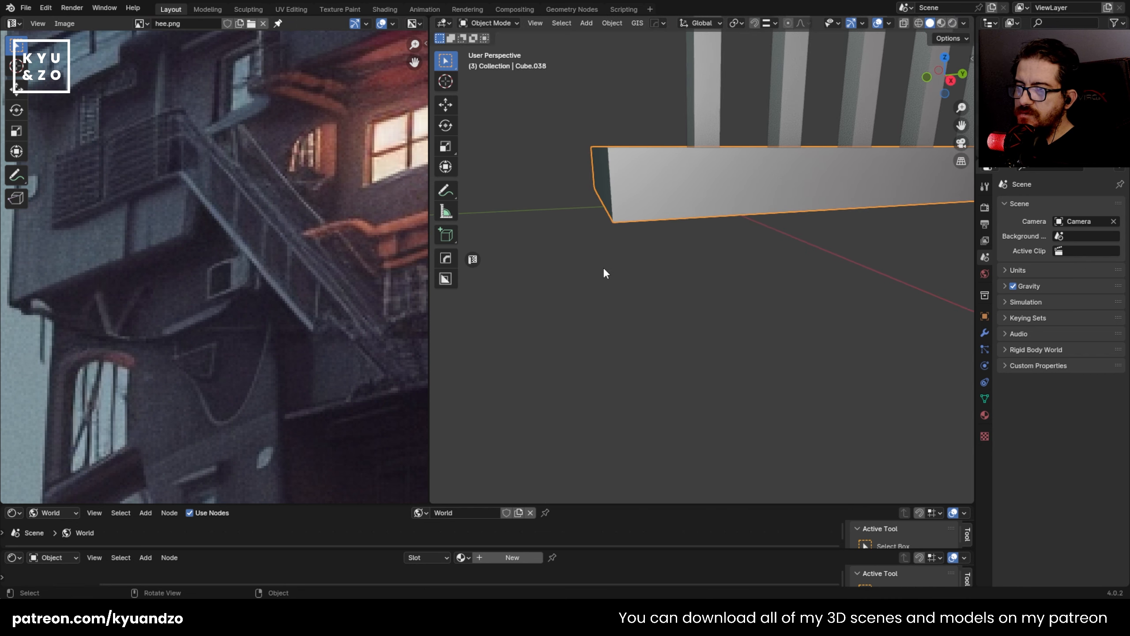
- With vertex snapping, align the platform end's top vertices along Y to its bottom edge, and save apartment.blend
middle_drag(603, 267, 556, 214)
click(767, 23)
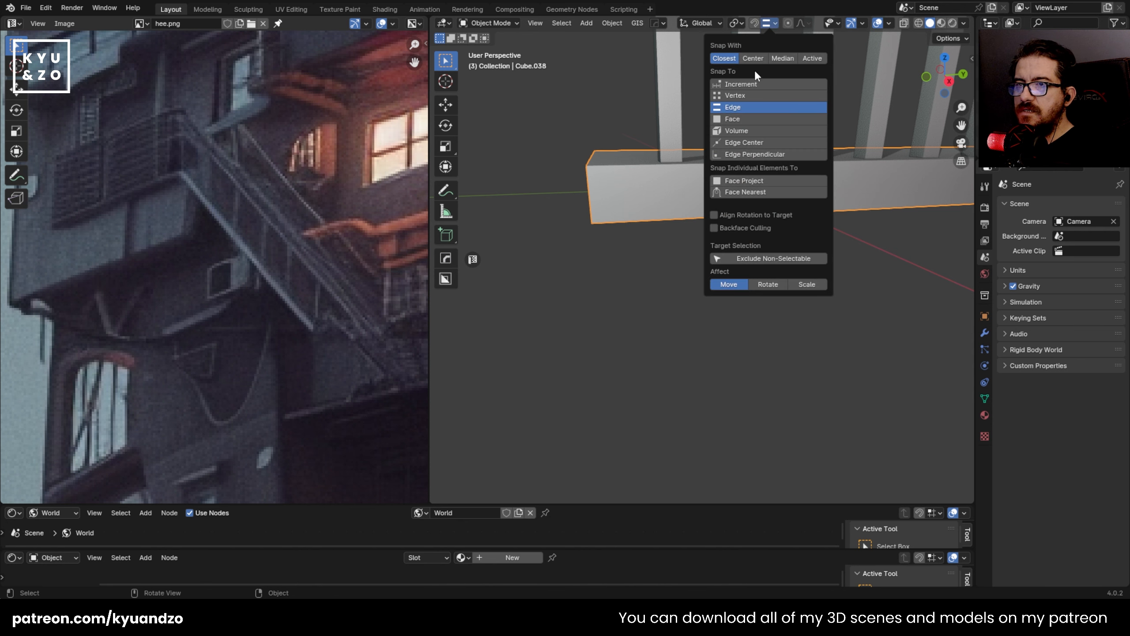
key(Tab)
key(g)
key(y)
ctrl+click(594, 148)
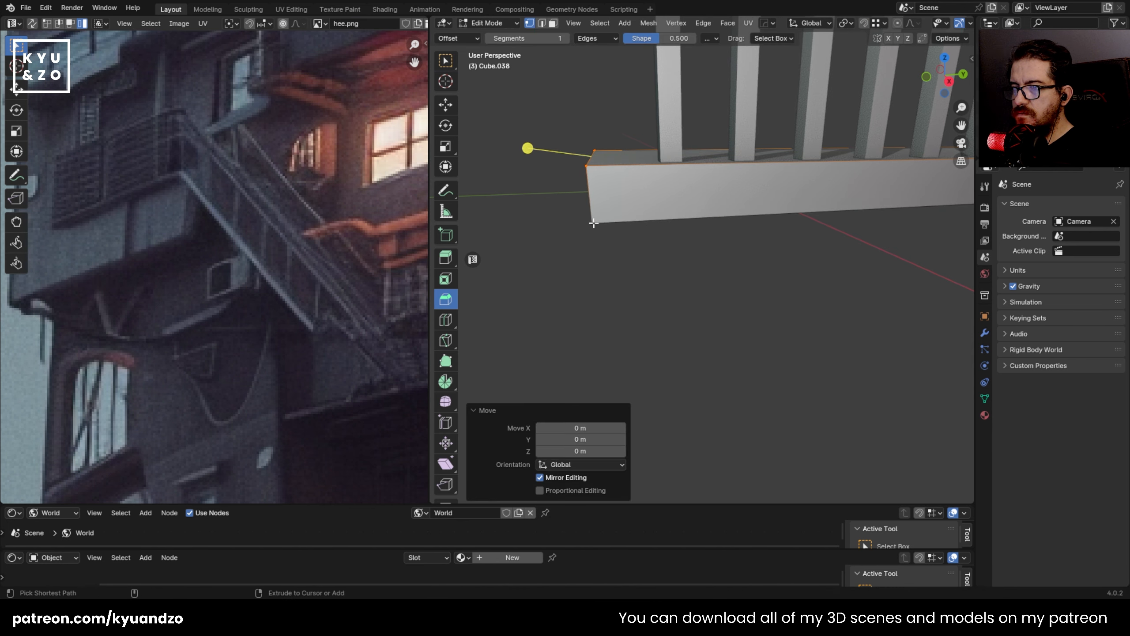
key(Tab)
key(KP_3)
scroll(640, 197, up, 8)
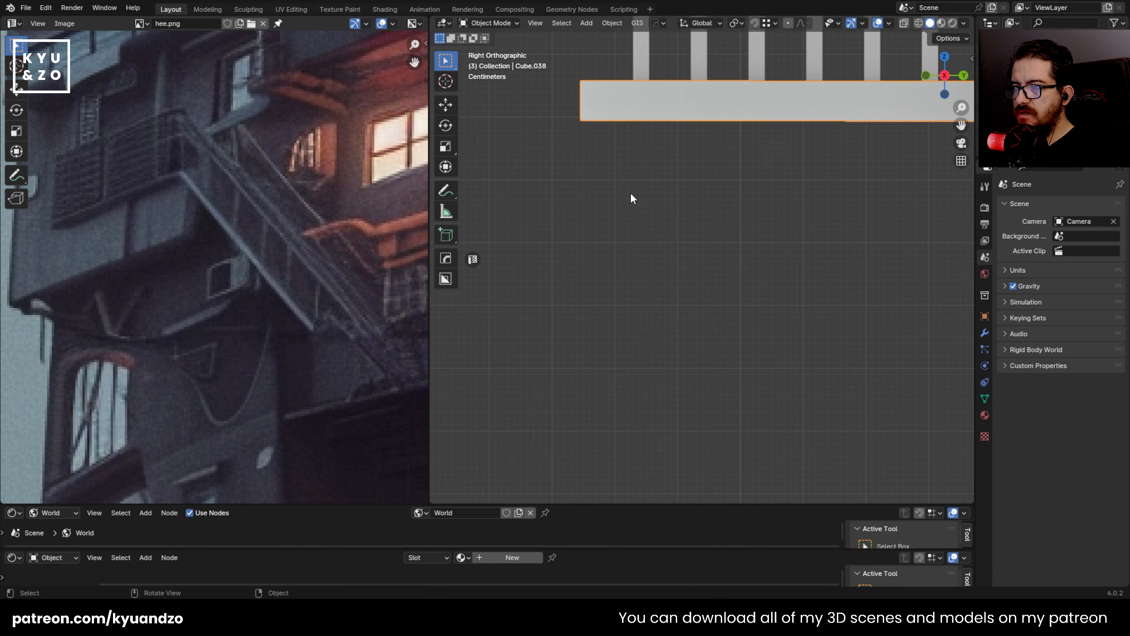
scroll(631, 193, down, 4)
key(ctrl+s)
middle_drag(639, 143, 595, 240)
key(Tab)
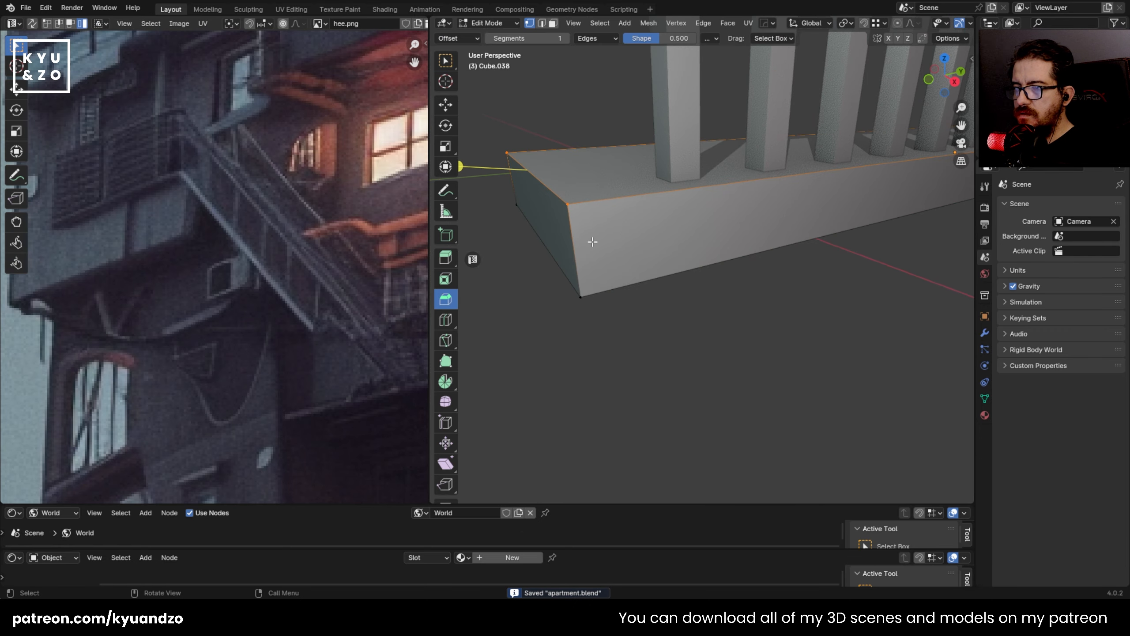
key(ctrl+r)
scroll(570, 240, up, 1)
key(Escape)
key(Tab)
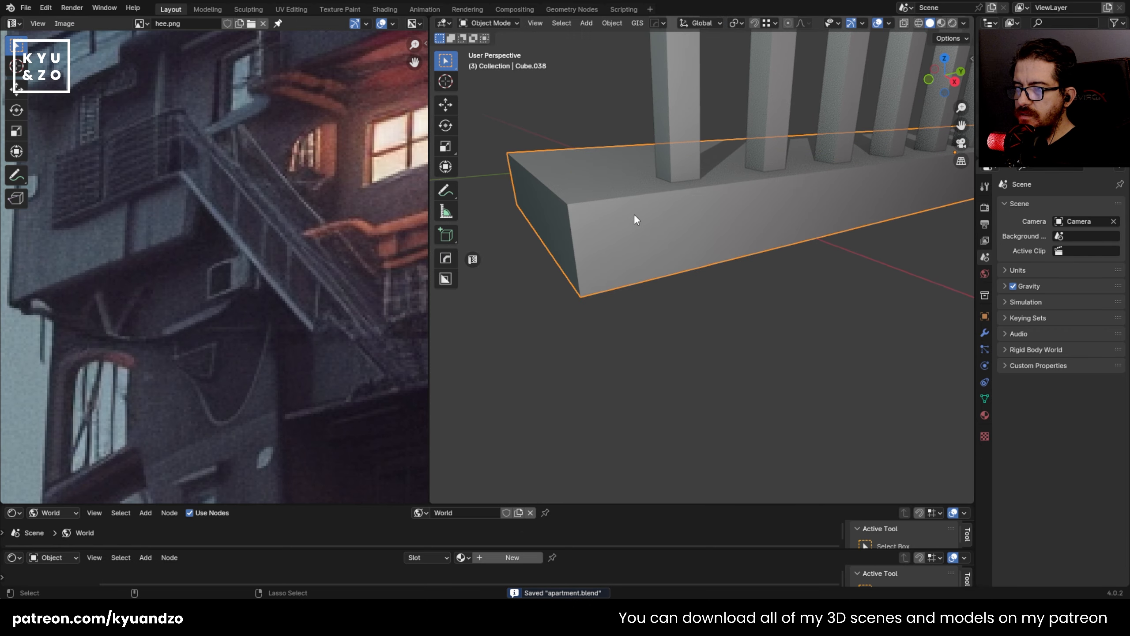
- Apply the platform base's transform and add five evenly spaced horizontal loop cuts around its sides
key(ctrl+a)
click(598, 237)
key(Tab)
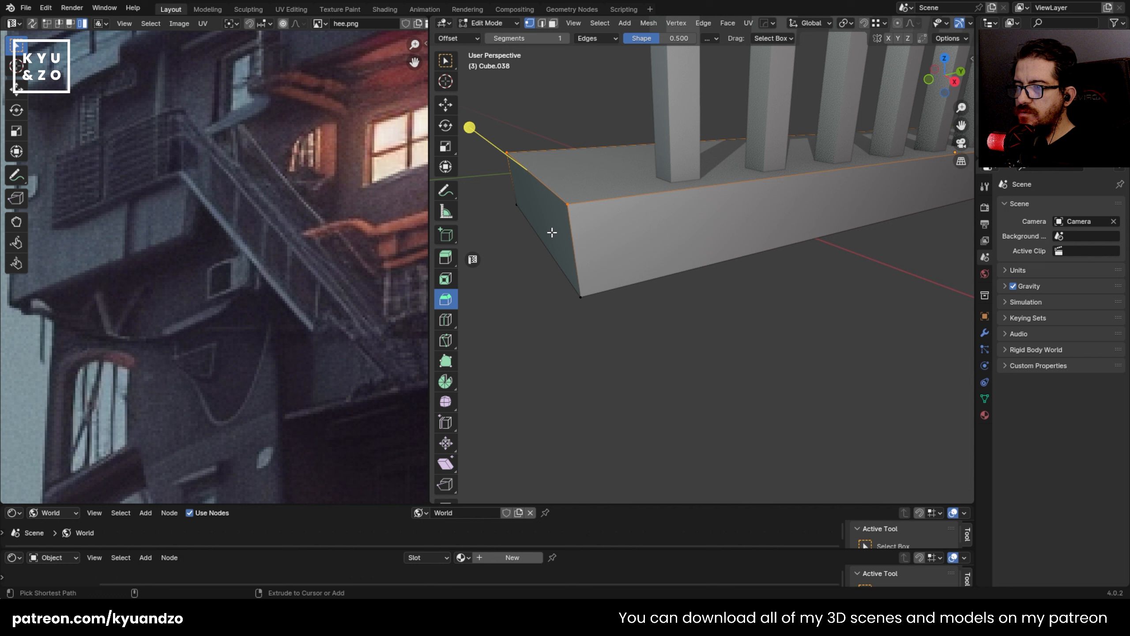
key(ctrl+r)
scroll(554, 231, up, 8)
scroll(559, 230, down, 4)
click(561, 229)
right_click(561, 229)
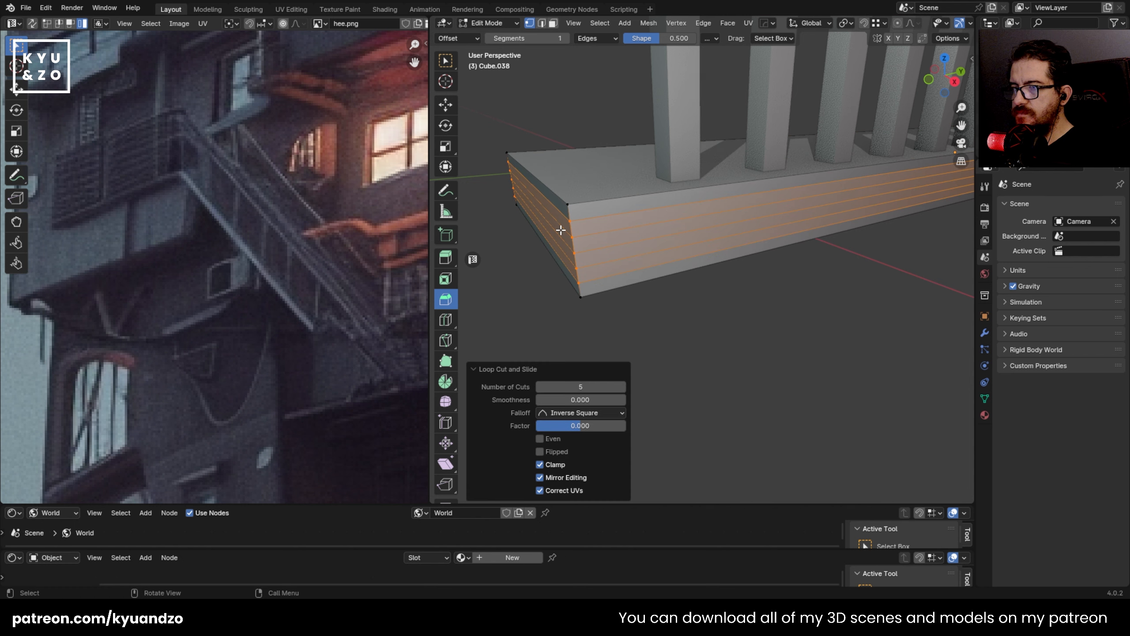
- Extrude the second and fifth bands of side faces along their normals by -0.0186 m to form recessed grooves
click(532, 243)
key(3)
alt+click(572, 227)
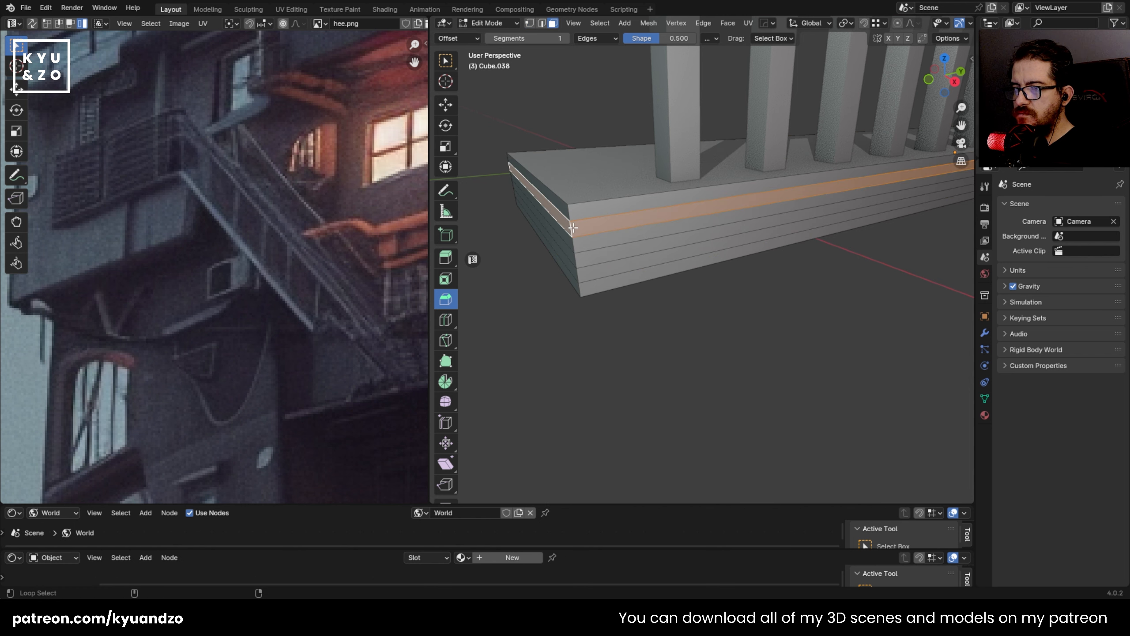
alt+shift+click(578, 275)
click(702, 23)
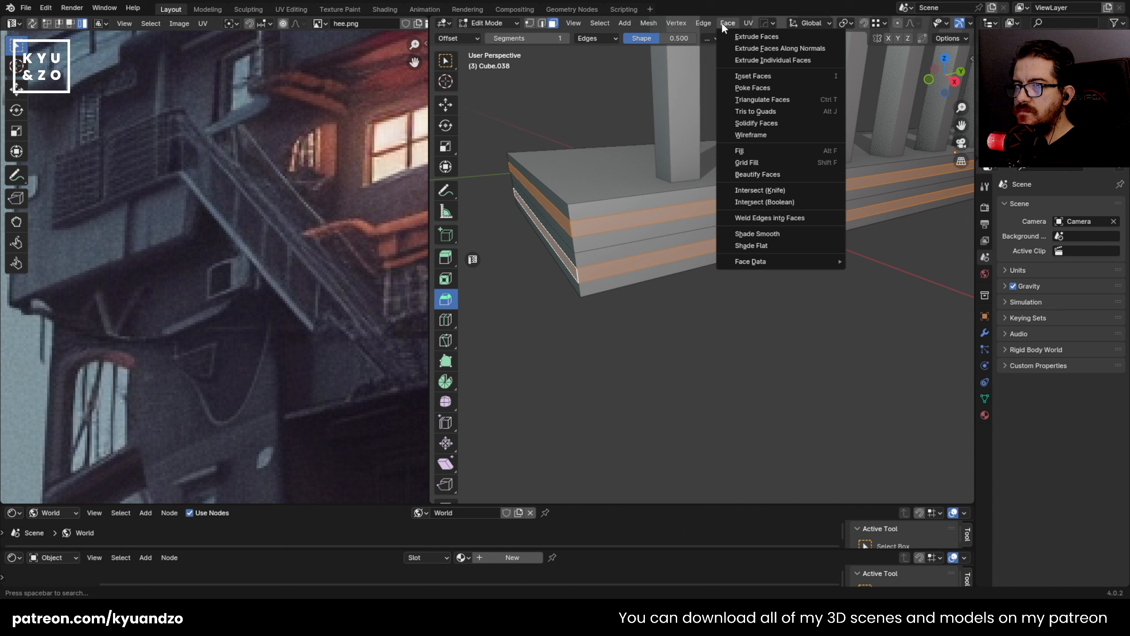
click(742, 51)
click(652, 95)
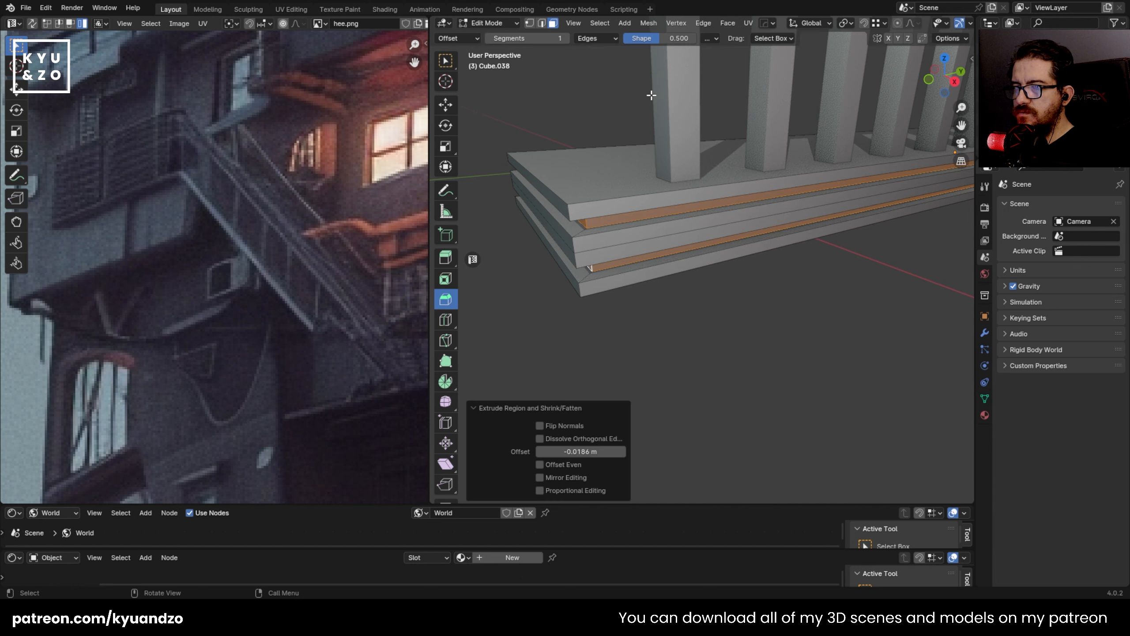
key(Tab)
click(621, 113)
- Add two lengthwise loop cuts along the base's underside and scale them 1.676 along X toward the outer edges
scroll(728, 144, down, 4)
middle_drag(727, 142, 621, 218)
middle_drag(621, 218, 706, 156)
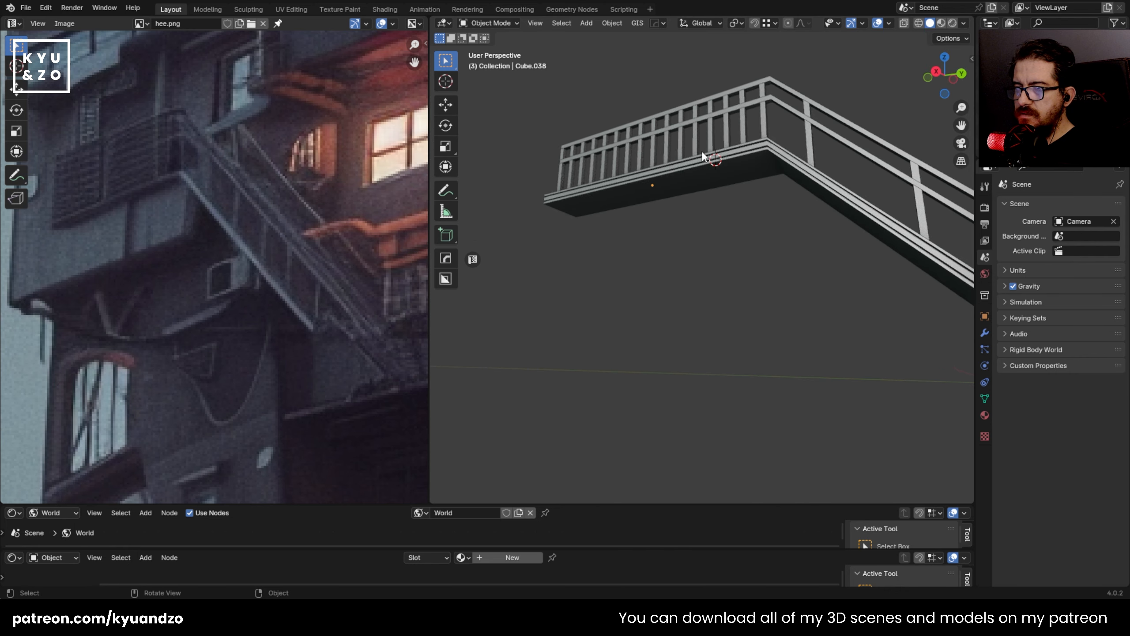
scroll(706, 156, up, 4)
shift+middle_drag(539, 117, 588, 146)
click(591, 177)
key(Tab)
key(ctrl+r)
scroll(516, 191, up, 1)
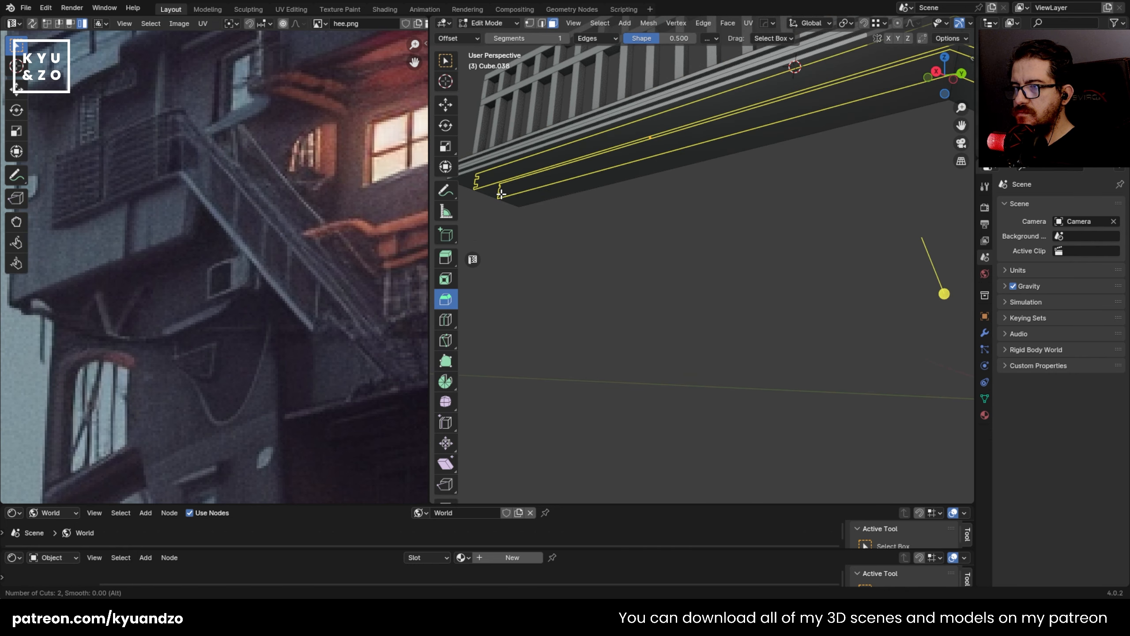
click(506, 194)
right_click(506, 195)
key(s)
key(y)
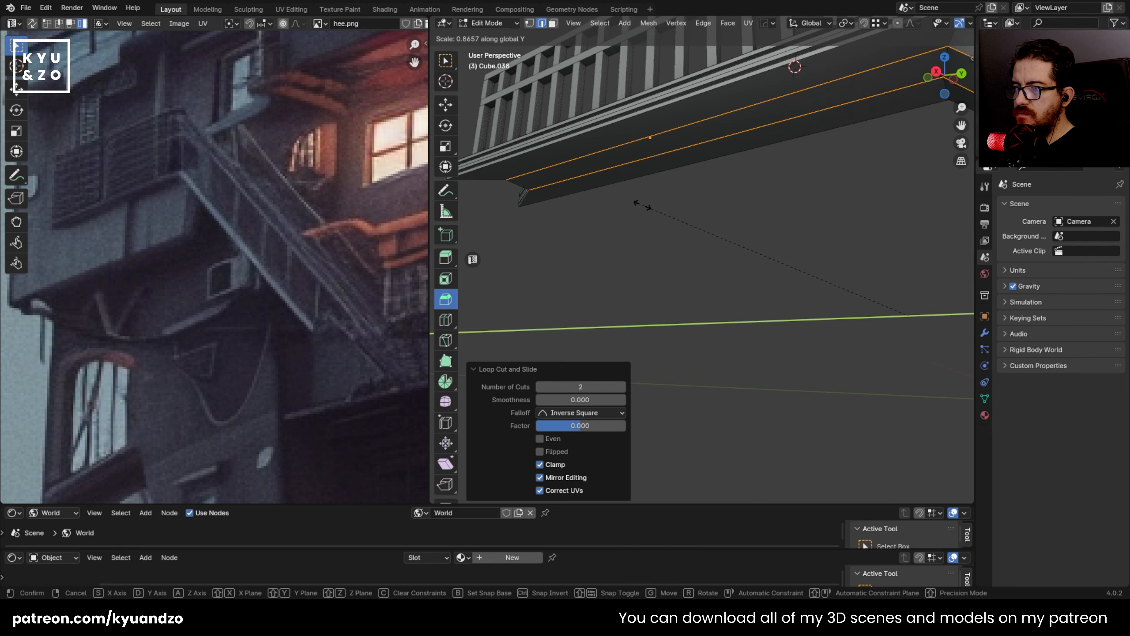
key(x)
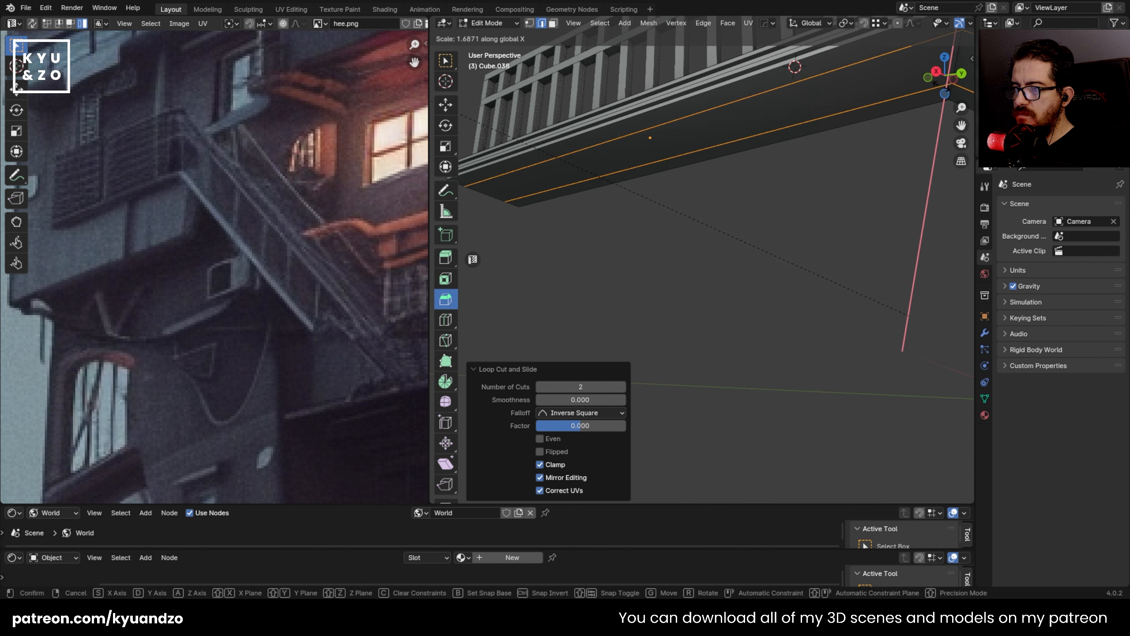
click(907, 315)
- Add one crosswise loop cut on the platform base and slide it close to the outer end
middle_drag(521, 187, 731, 172)
key(ctrl+r)
click(731, 178)
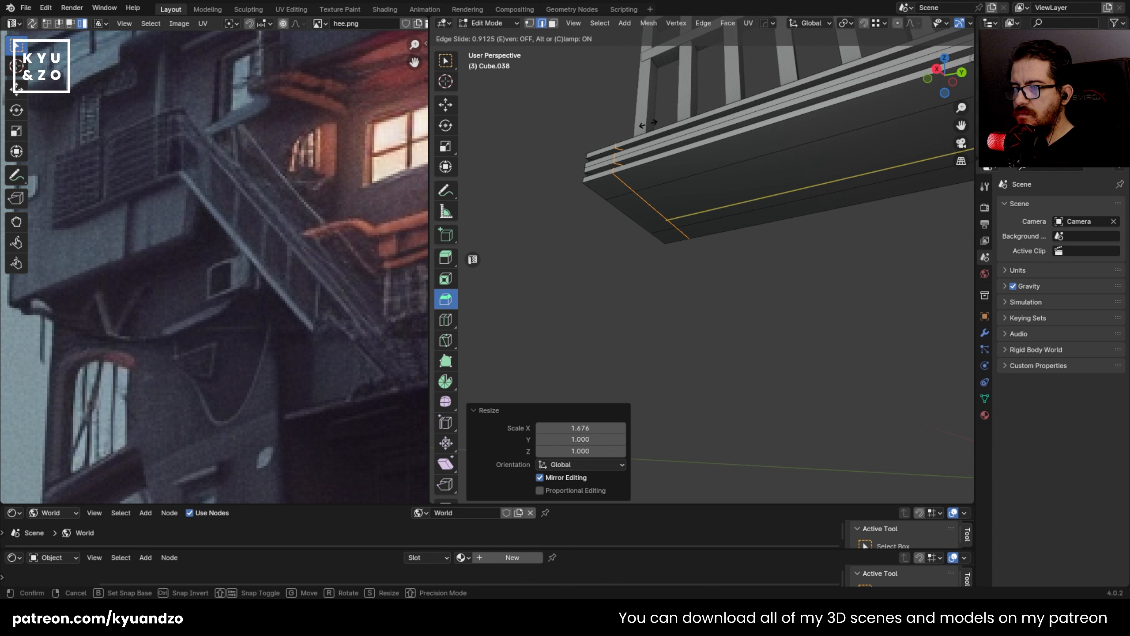
click(554, 174)
- Add a crosswise loop cut on the platform section and slide it close to the bend with the stairs
key(shift+grave)
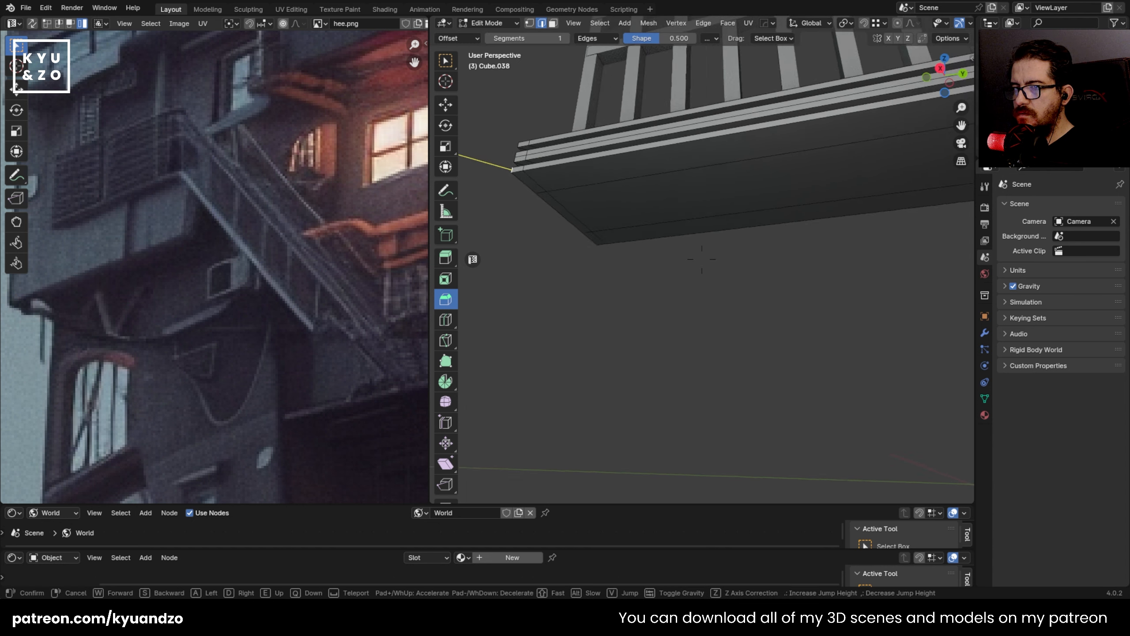
key(d)
key(q)
click(612, 147)
key(ctrl+r)
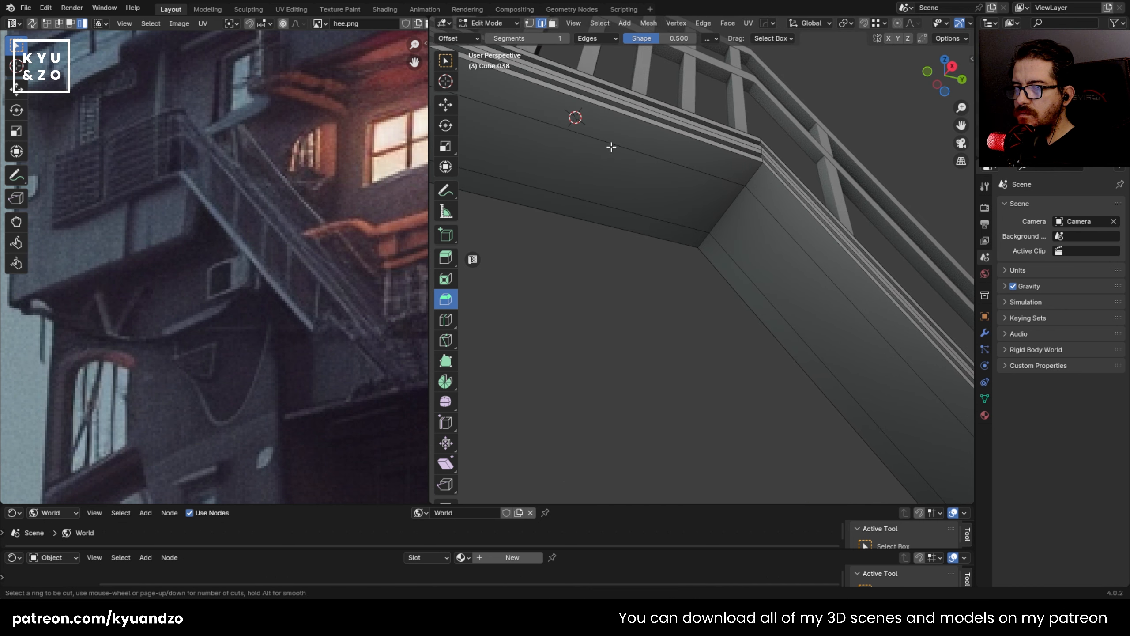
click(651, 155)
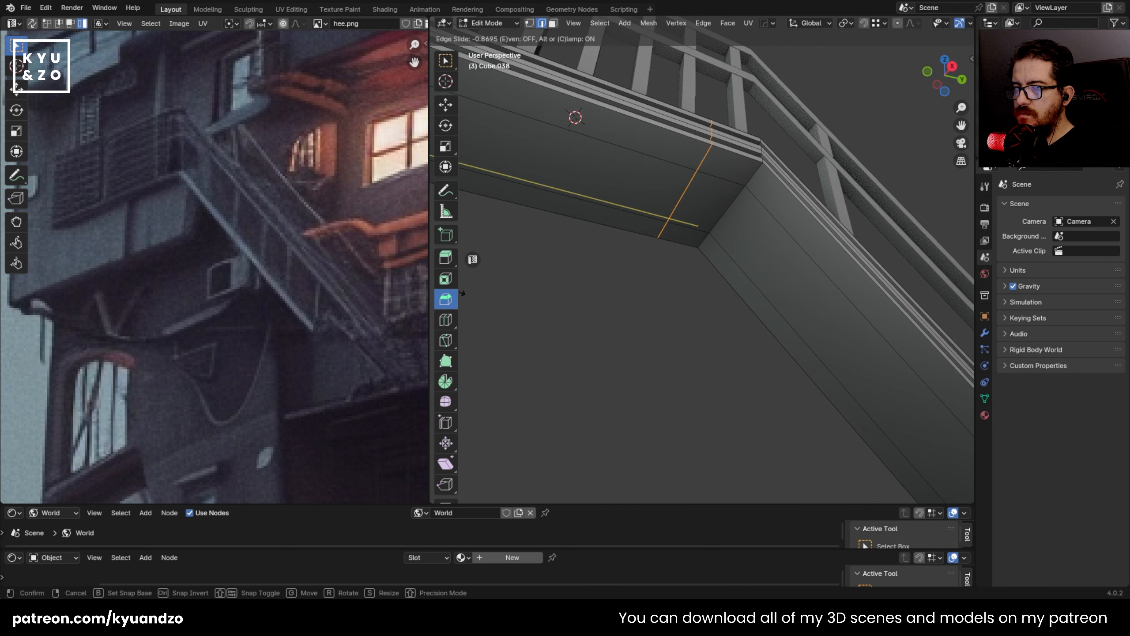
click(635, 277)
- Add a crosswise loop cut on the sloped stair section and slide it up close to the bend
key(ctrl+r)
click(759, 255)
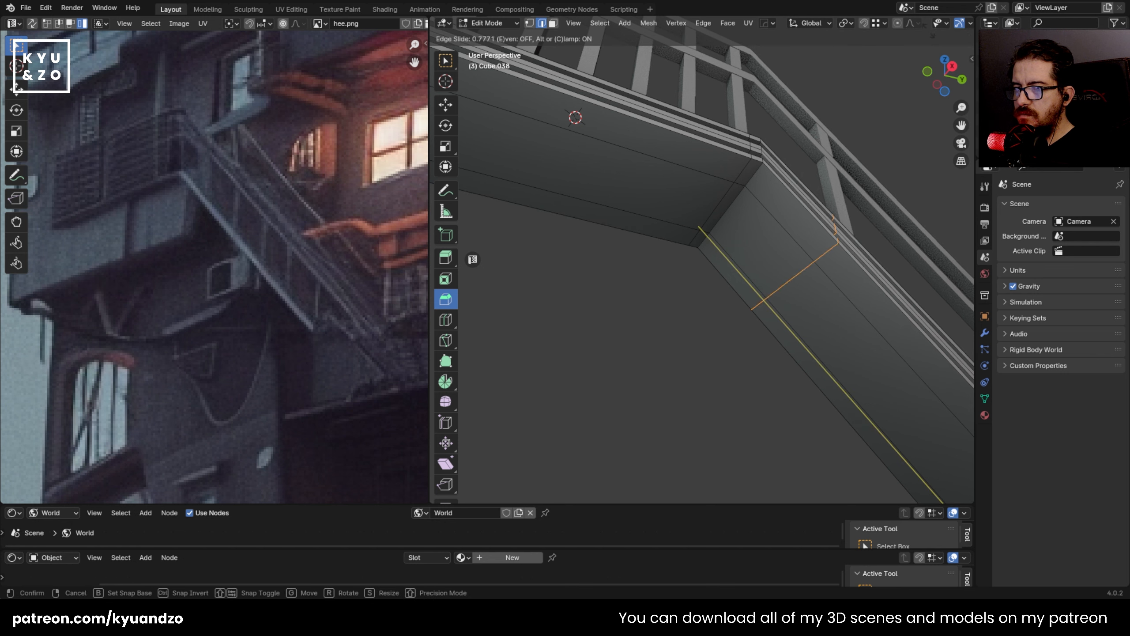
click(846, 453)
click(820, 388)
key(shift+grave)
key(d)
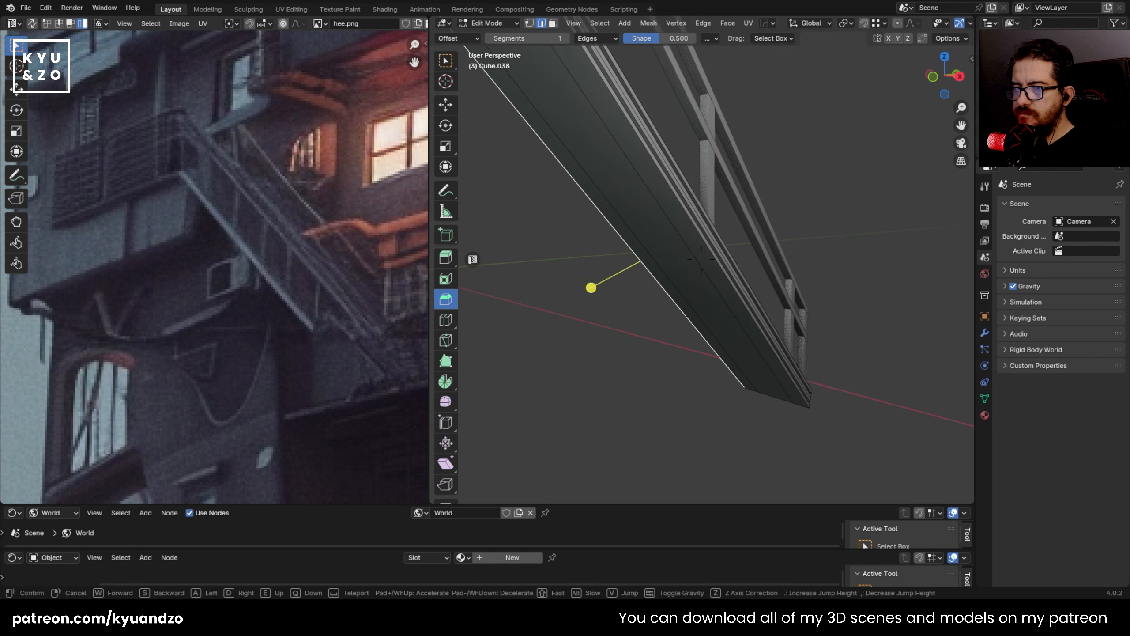
- Add a crosswise loop cut on the sloped stair section and slide it close to the stair's lower end
key(q)
key(Return)
key(g)
key(g)
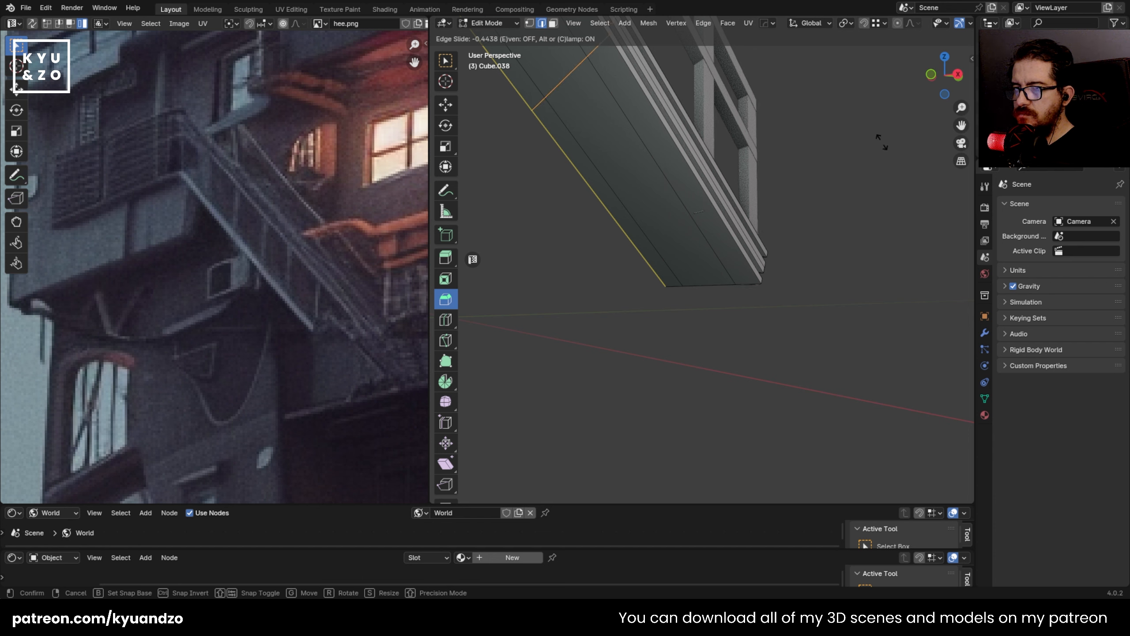
click(619, 231)
click(618, 230)
- Raise the bottom vertices of the railing post poking through the stair's underside along Z until they sit inside the base
key(3)
scroll(661, 214, up, 4)
key(1)
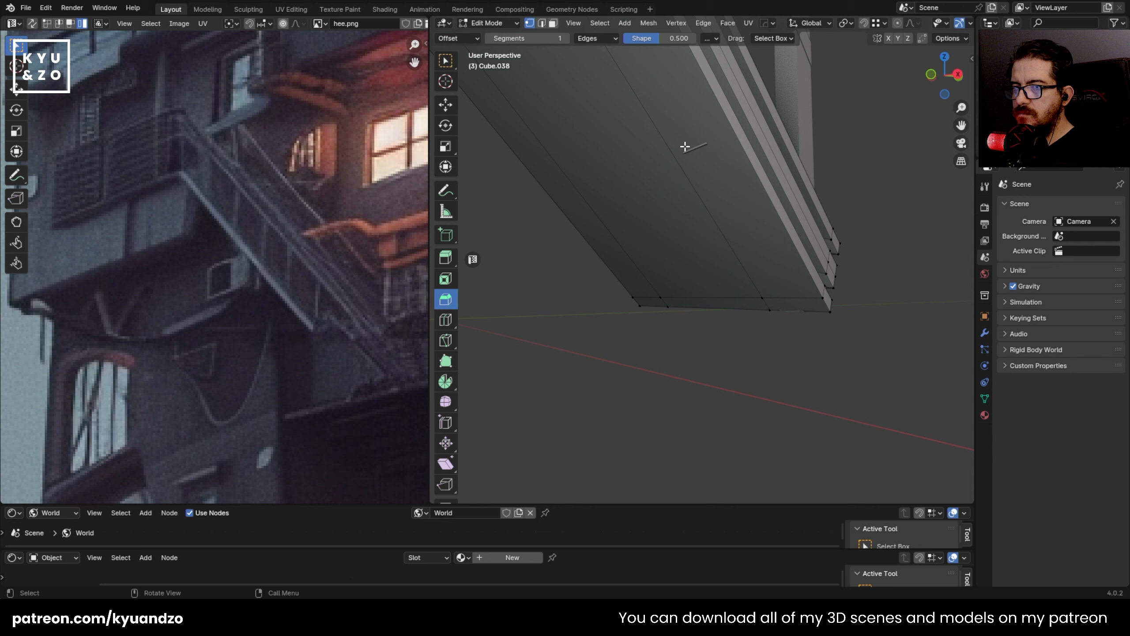
key(Tab)
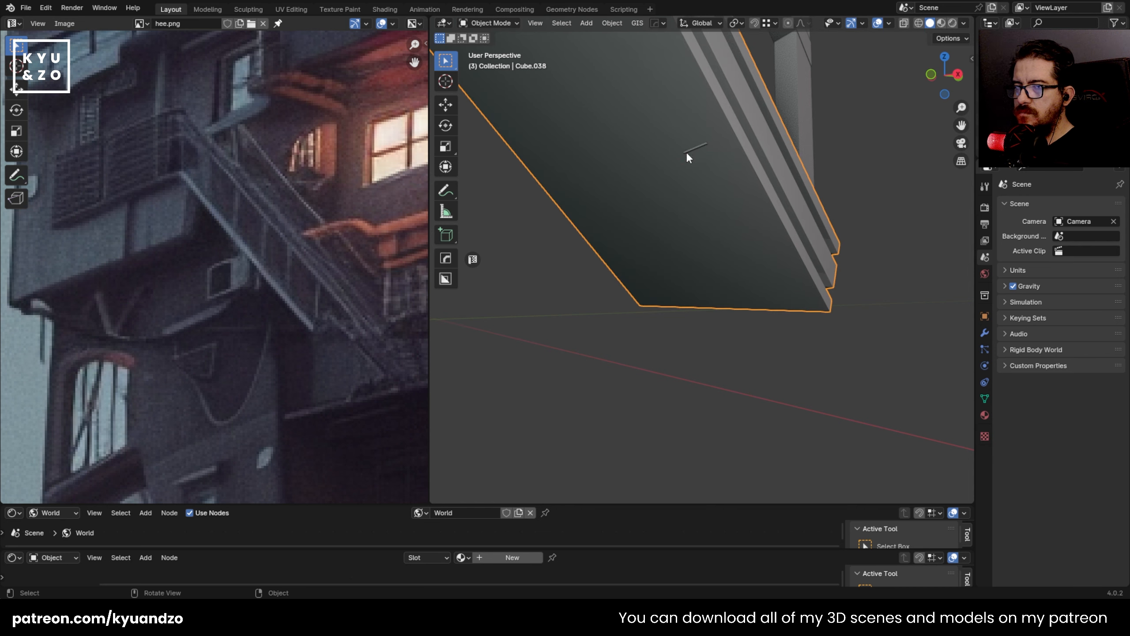
click(686, 154)
shift+middle_drag(686, 153, 671, 212)
scroll(667, 217, up, 2)
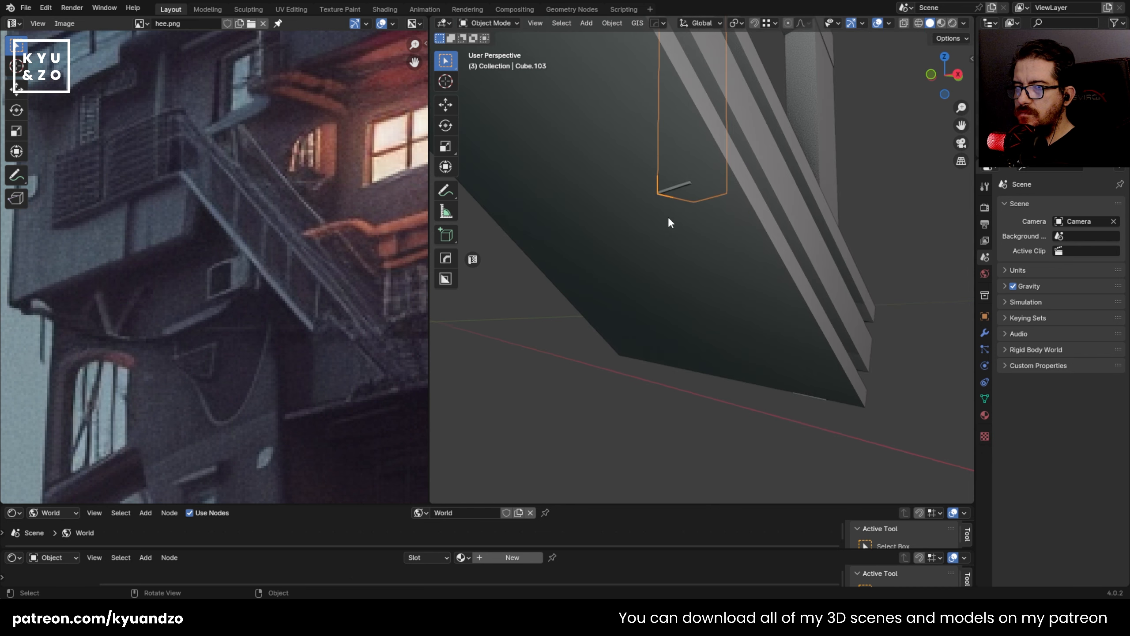
key(Tab)
key(alt+z)
drag(632, 168, 758, 236)
key(alt+z)
key(g)
key(z)
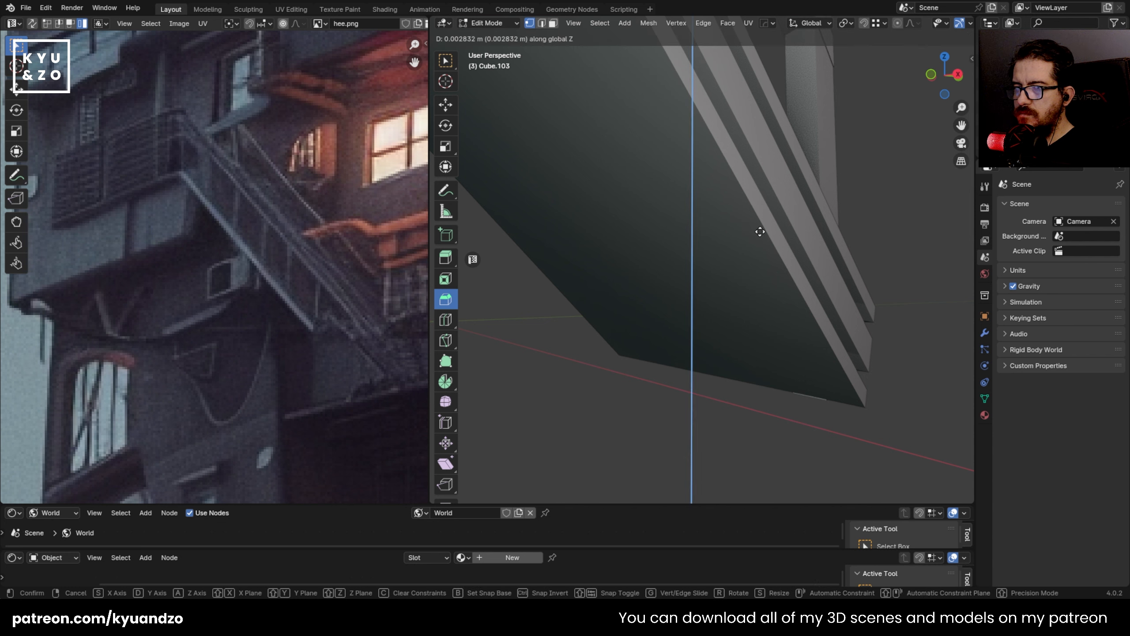
click(756, 228)
- Extrude the two long middle underside faces of the platform and stairs inward along their normals by about 0.025 m
scroll(734, 187, down, 12)
middle_drag(700, 187, 678, 187)
shift+middle_drag(582, 163, 728, 186)
key(Tab)
click(711, 173)
key(Tab)
key(3)
scroll(712, 173, up, 3)
click(756, 132)
click(703, 23)
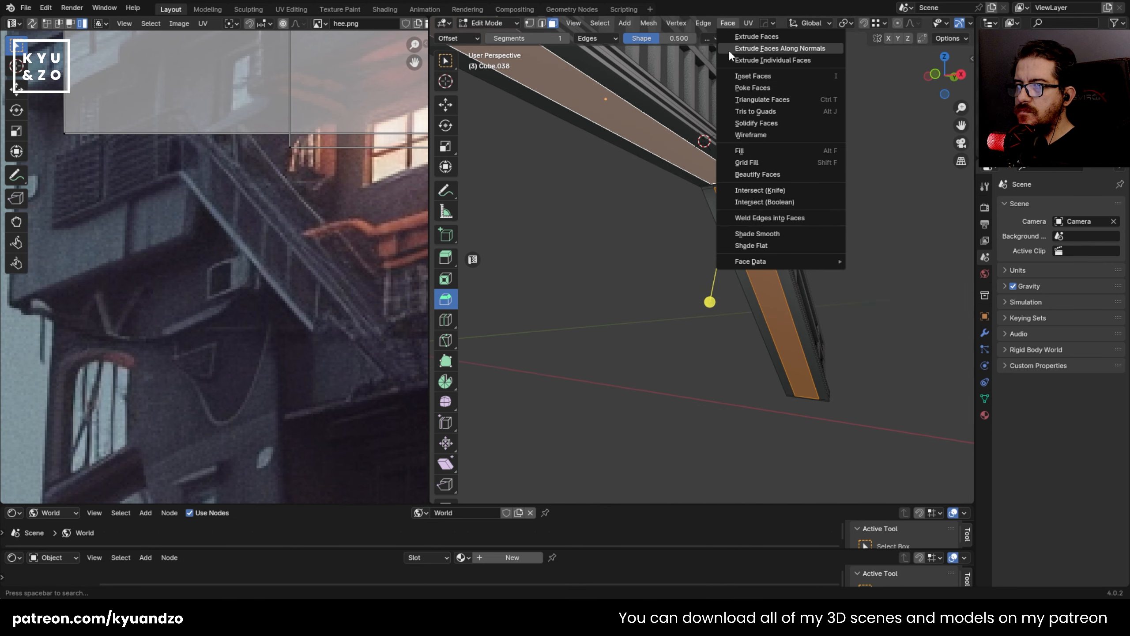
click(729, 52)
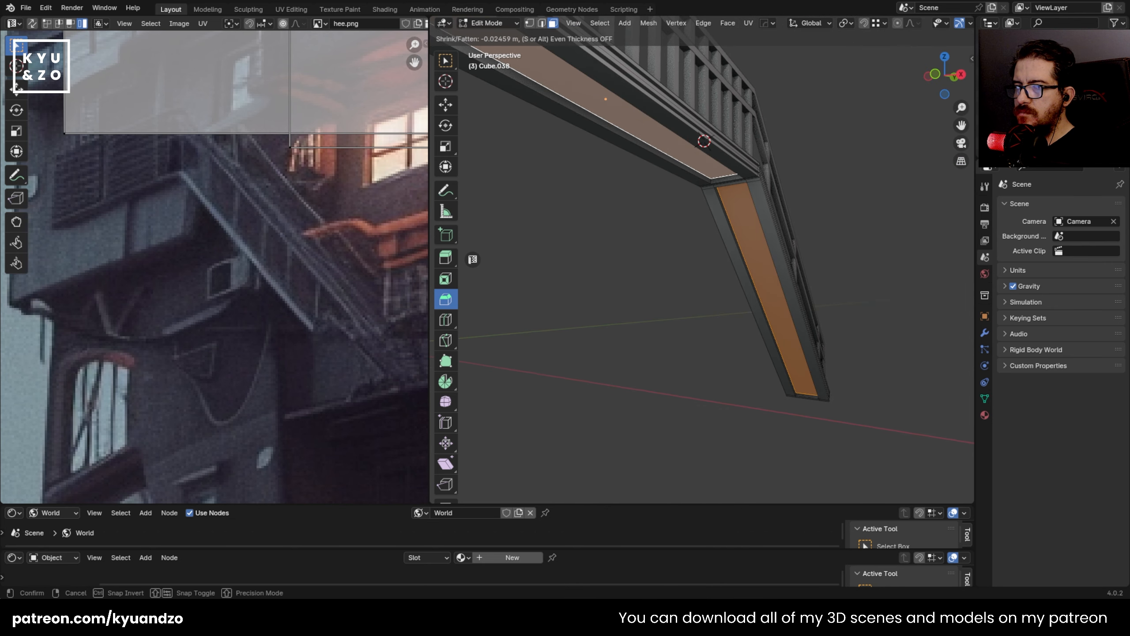
click(699, 116)
key(Tab)
- Place the 3D cursor on the upper part of the stairs and add a cube there, scaled to 0.218
middle_drag(699, 117, 486, 262)
middle_drag(784, 257, 690, 231)
middle_drag(738, 258, 620, 227)
scroll(586, 263, up, 3)
scroll(620, 227, up, 2)
shift+right_click(628, 224)
key(shift+a)
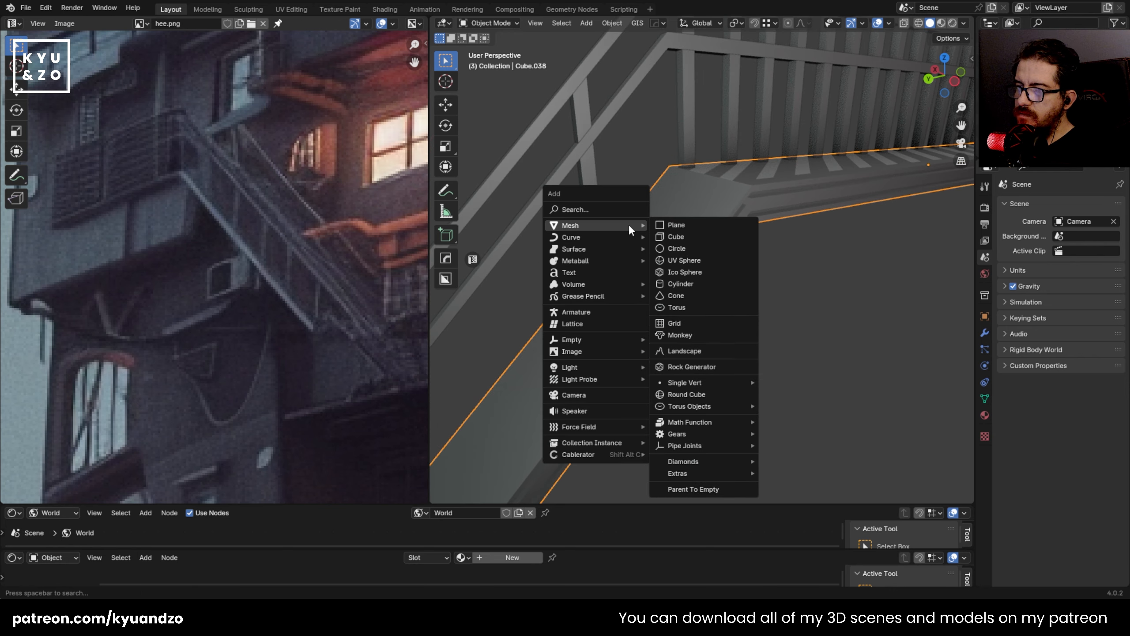
click(691, 234)
key(s)
click(708, 297)
- Flatten the cube into a stair tread by scaling it 0.048 along Z and 0.254 along Y
key(s)
key(z)
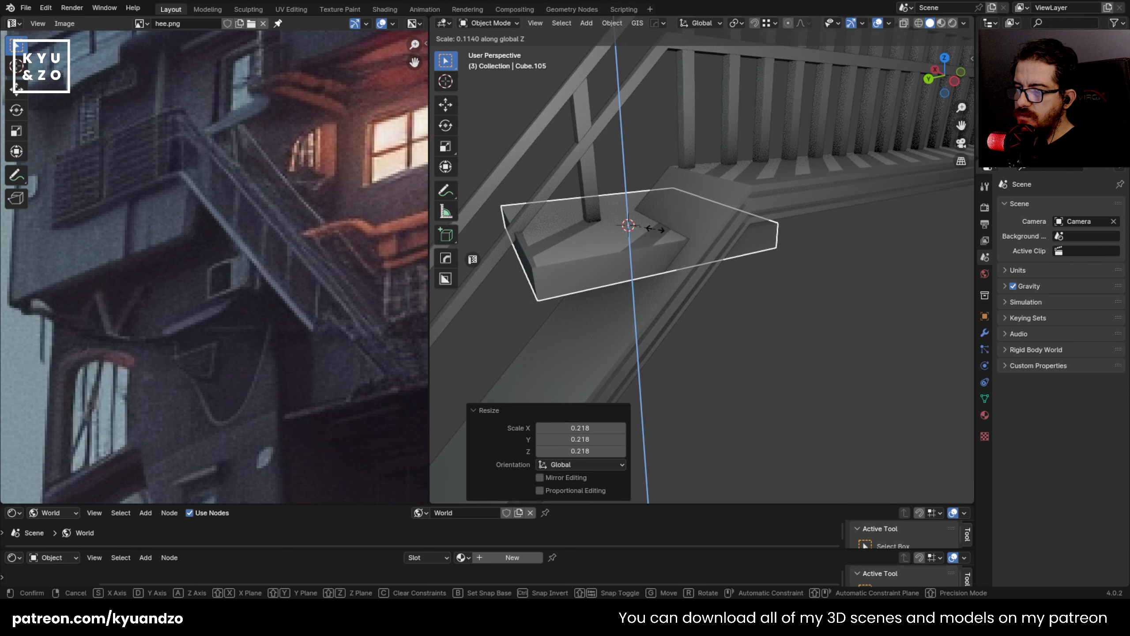
click(669, 241)
key(s)
key(y)
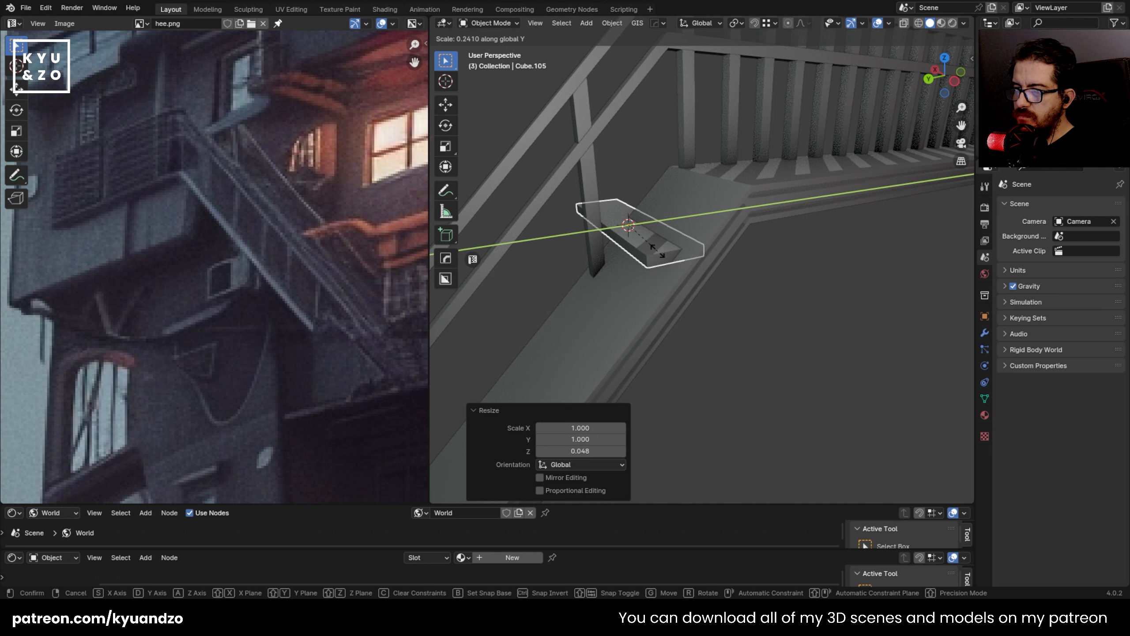
click(666, 240)
- Scale the tread 0.623 along X and centre it across the stair width in top view
alt+middle_drag(666, 240, 722, 340)
scroll(686, 255, up, 3)
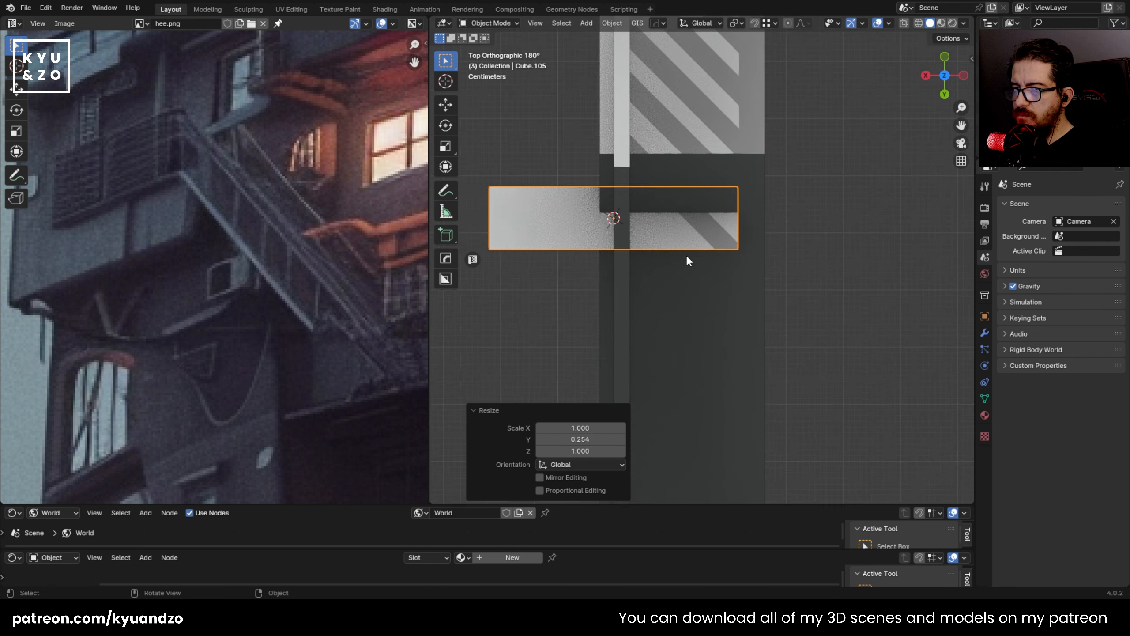
key(s)
key(x)
click(728, 231)
key(g)
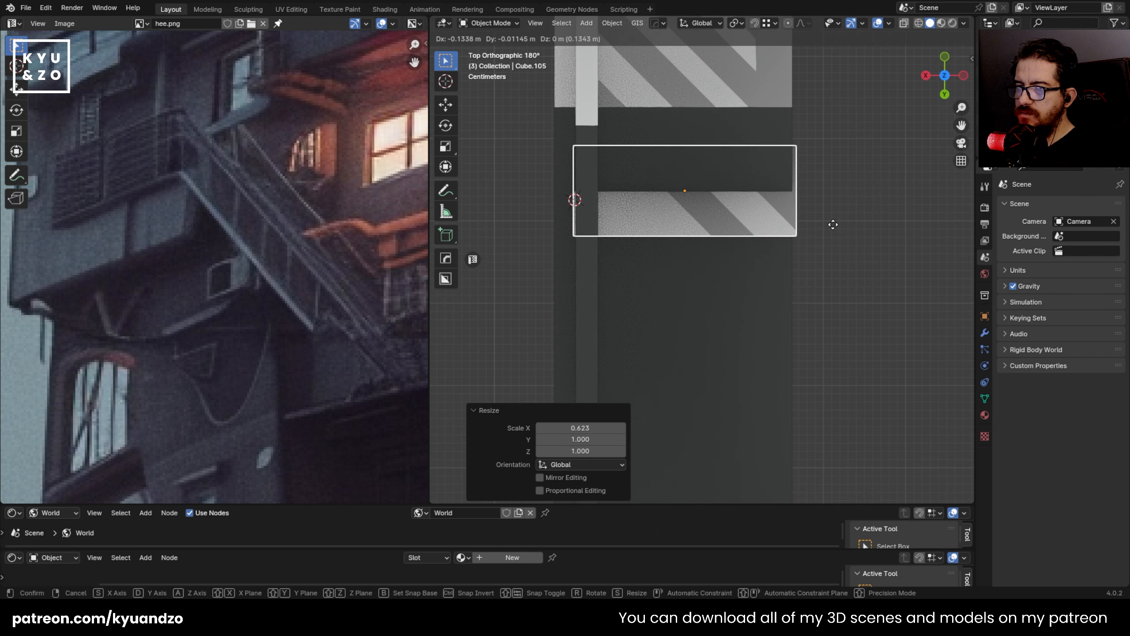
click(826, 233)
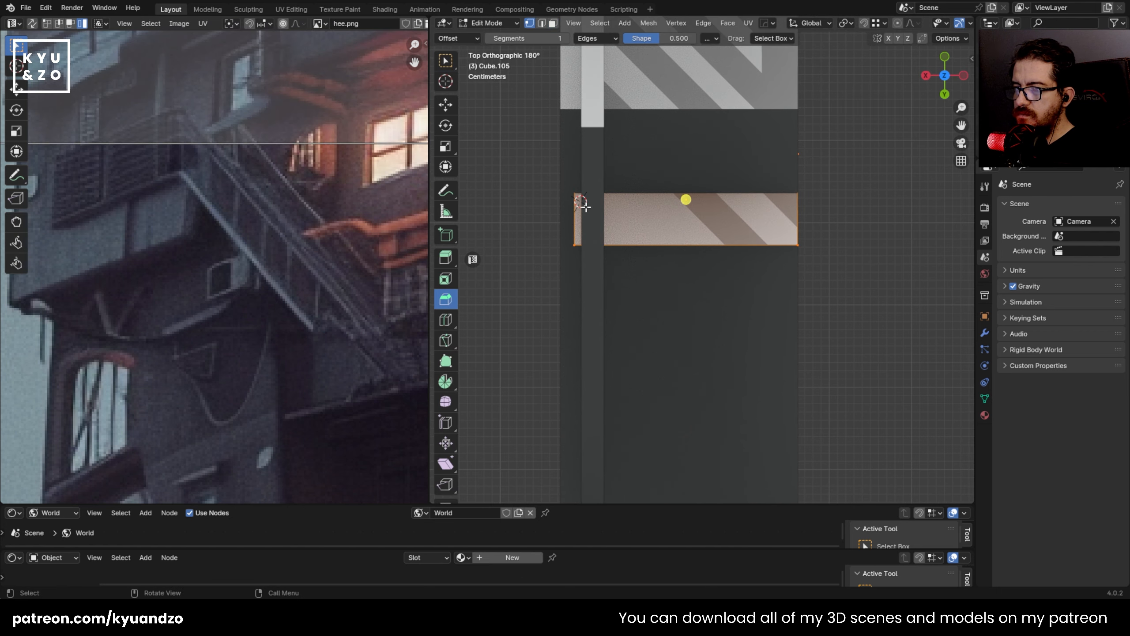
- Extend the tread's railing-side end by about 0.017 m along X to meet the stair's outer edge
key(Tab)
key(g)
key(y)
click(614, 297)
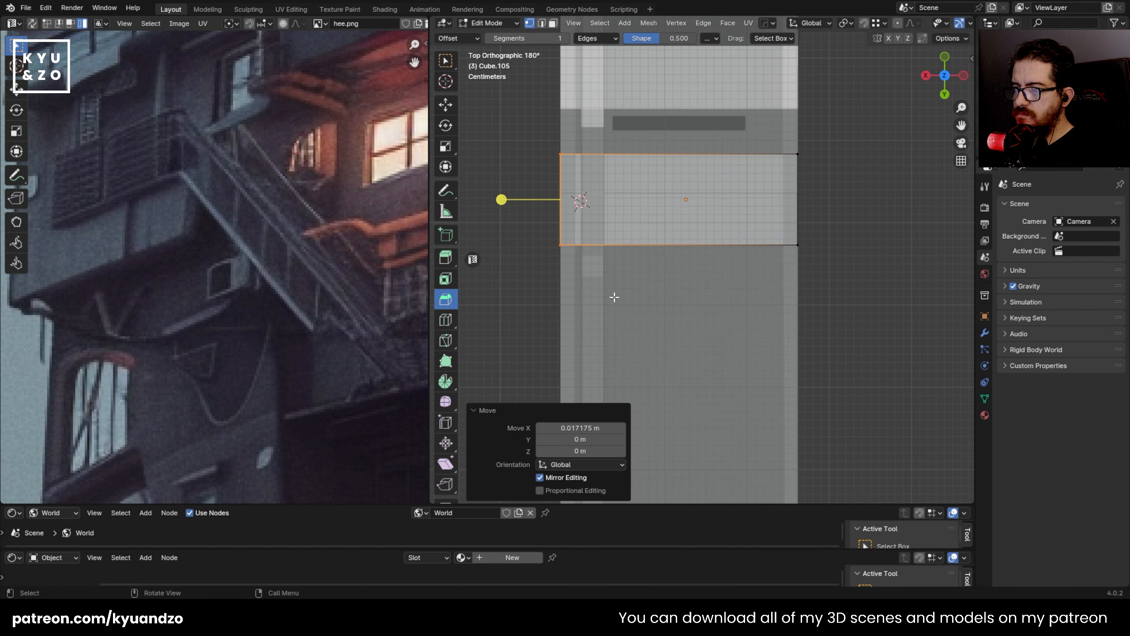
key(Tab)
- Move the tread about 0.037 m along Y, down the flight
middle_drag(613, 296, 805, 255)
key(g)
key(y)
click(622, 223)
- Narrow the tread slightly along X and shift it about -0.018 m along X, away from the railing
key(s)
key(y)
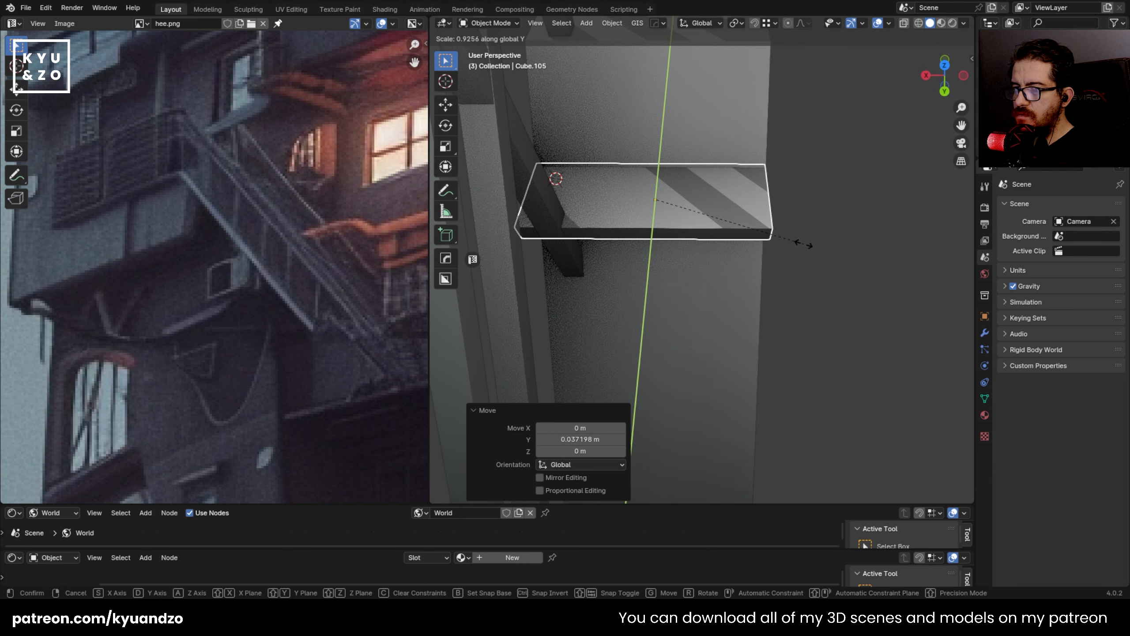
key(x)
click(803, 247)
key(g)
key(y)
key(x)
right_click(809, 244)
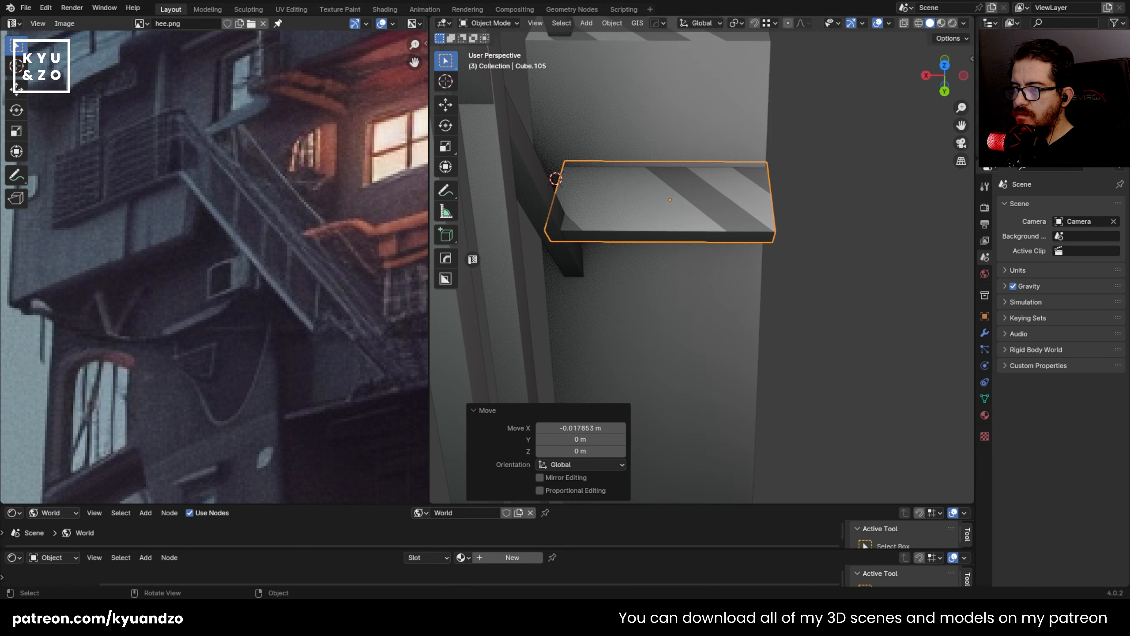
- Scale the tread 0.856 along X and move it about -0.015 m along X, clear of the railing post
key(s)
key(x)
click(812, 238)
key(g)
key(y)
key(x)
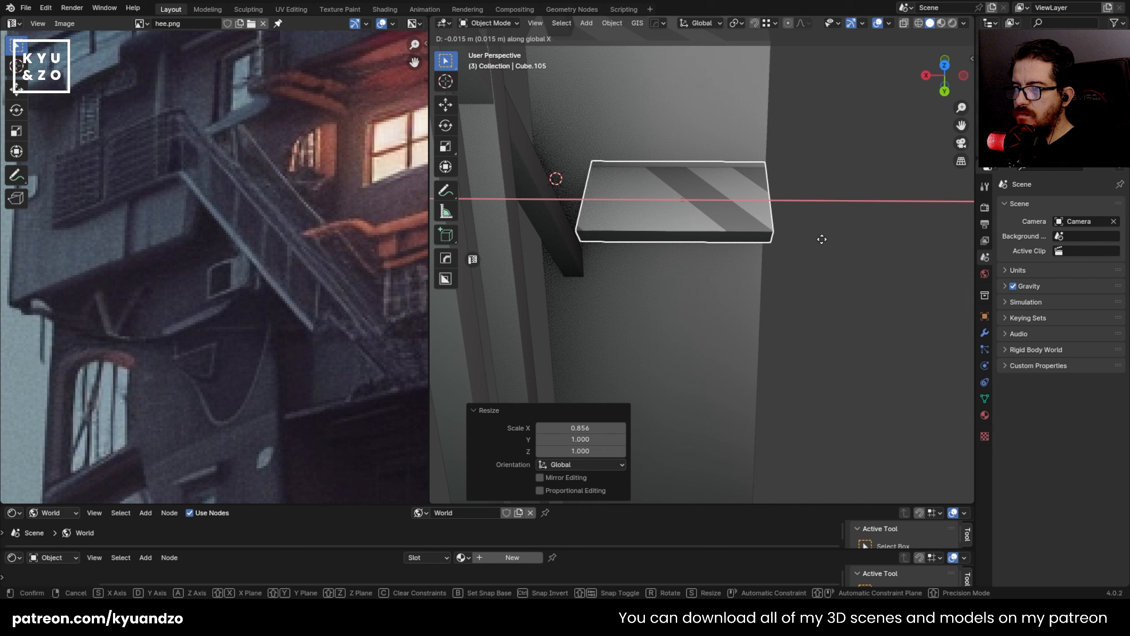
click(821, 239)
- Move the tread in side view about -0.063 m along Y and 0.069 m along Z, just below the platform bend
middle_drag(822, 239, 649, 179)
key(g)
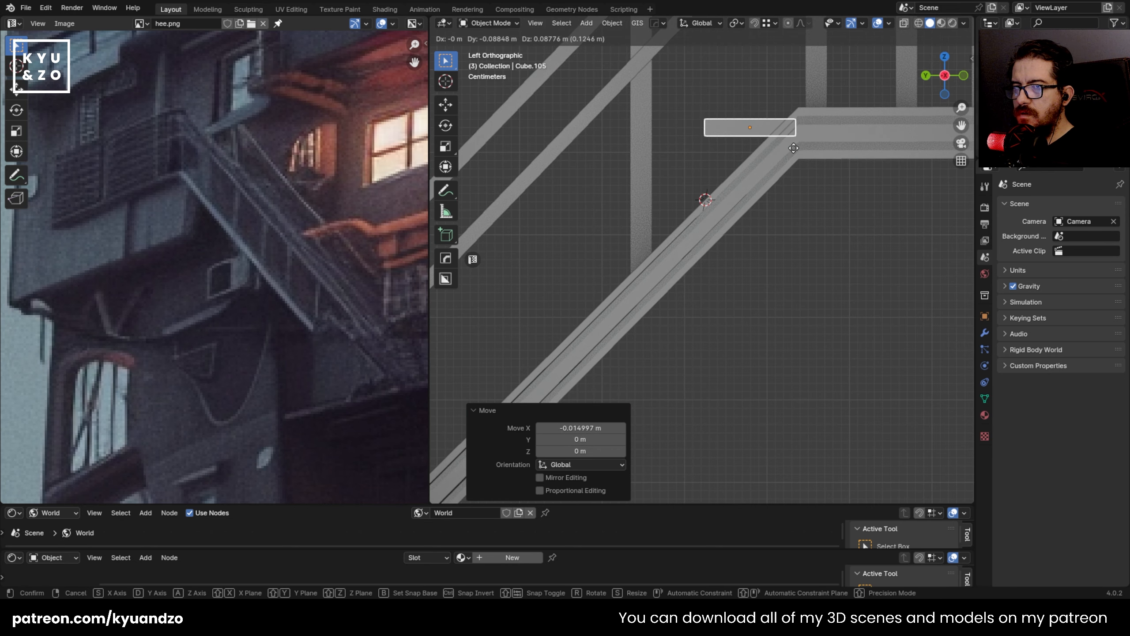
click(771, 165)
- Try placing four duplicates of the tread by eye down the stairs in side view
key(shift+d)
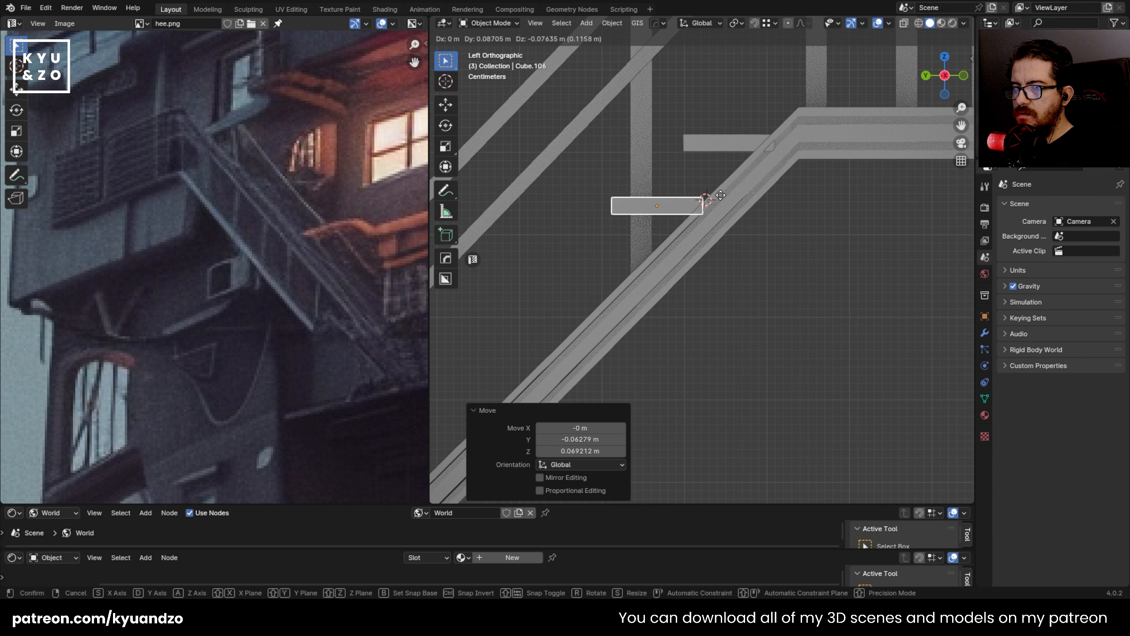
click(721, 196)
key(shift+d)
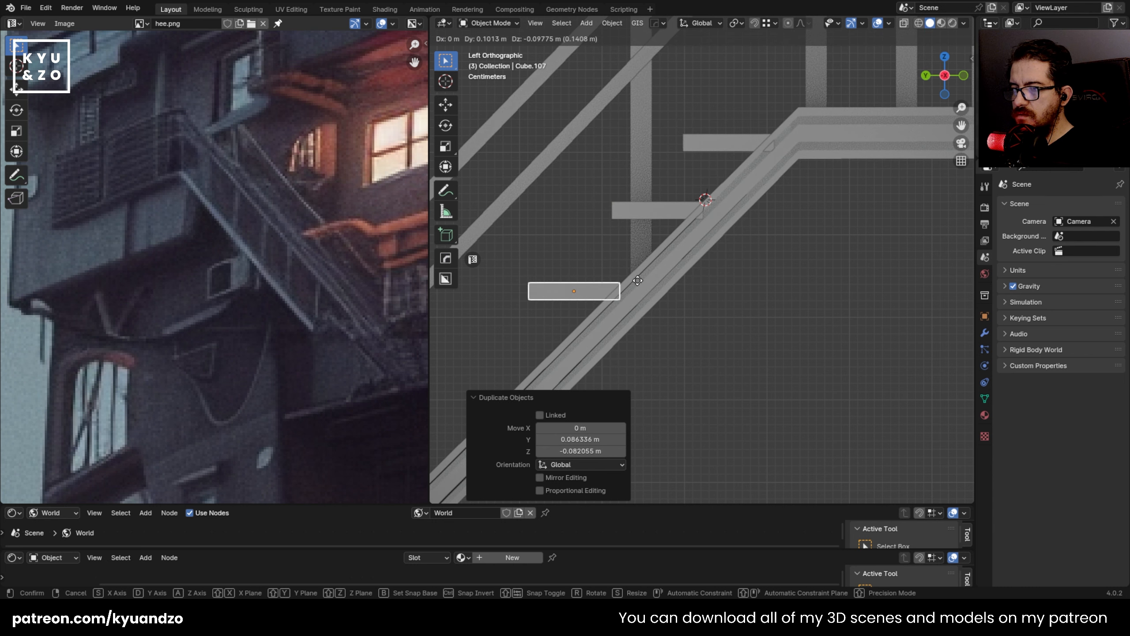
click(637, 283)
shift+middle_drag(621, 260, 819, 195)
key(shift+d)
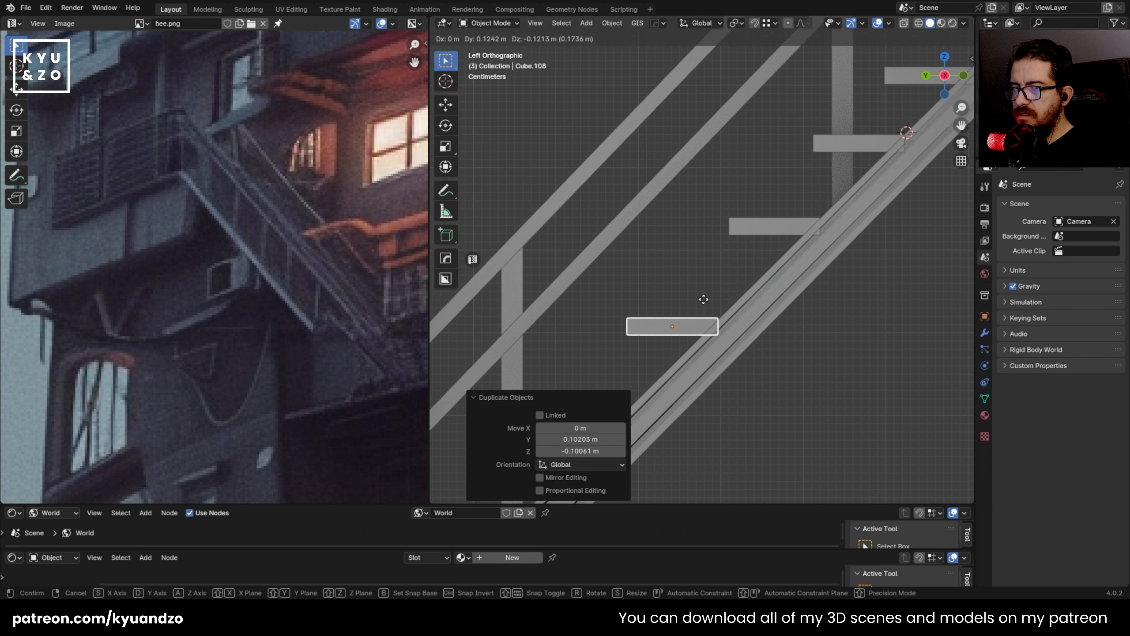
click(710, 297)
shift+middle_drag(710, 297, 801, 157)
key(shift+d)
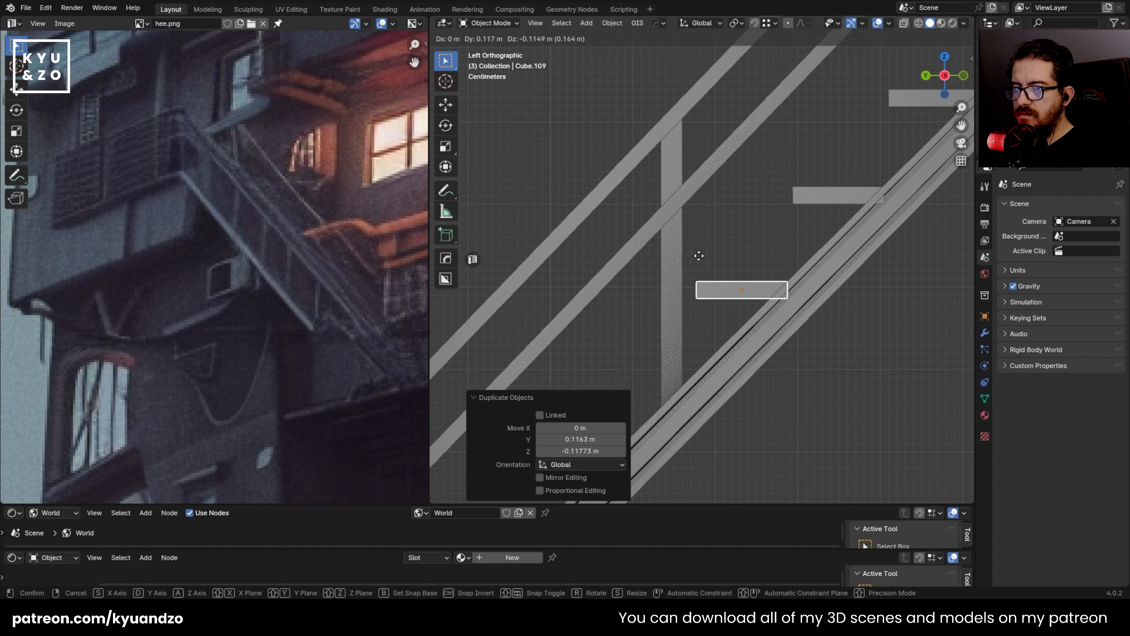
click(699, 256)
scroll(701, 257, down, 7)
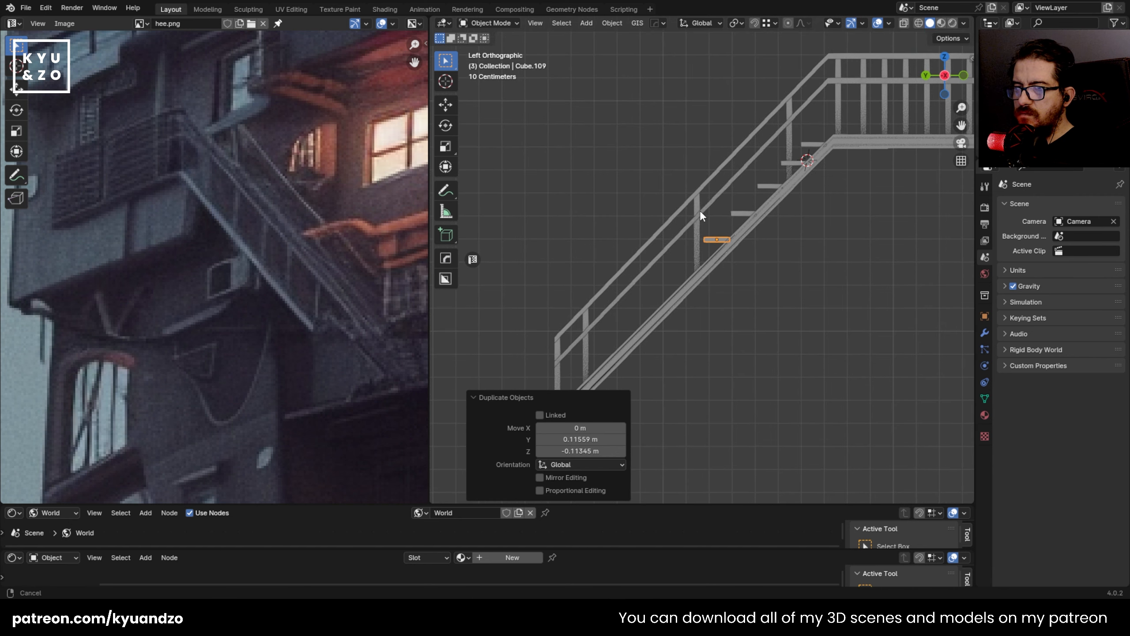
middle_drag(691, 209, 723, 231)
- Undo the four tread duplicates, keeping only the top tread
key(ctrl+z)
key(ctrl+z)
key(ctrl+z)
key(ctrl+z)
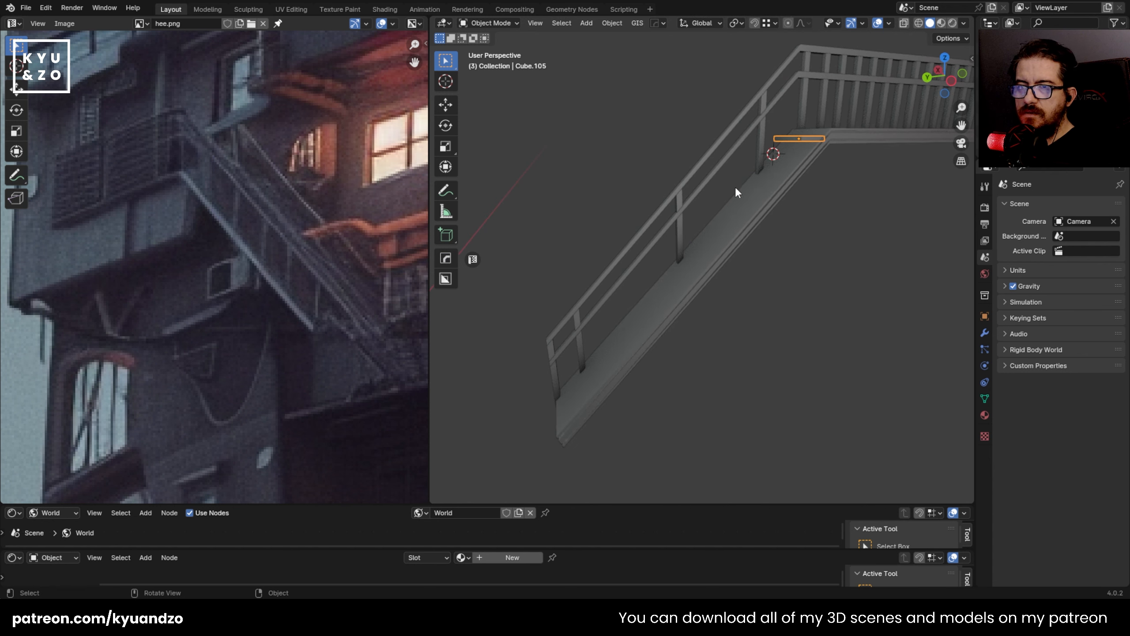
- Thin the top tread by scaling it 0.551 along Z
middle_drag(734, 187, 719, 169)
scroll(689, 245, up, 4)
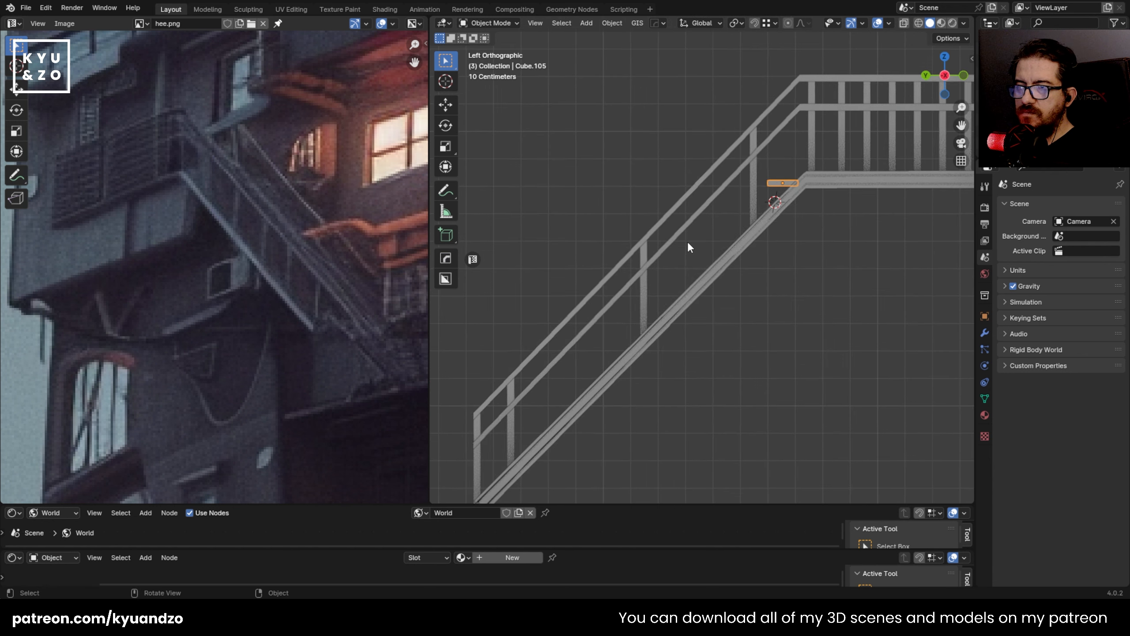
scroll(865, 137, up, 1)
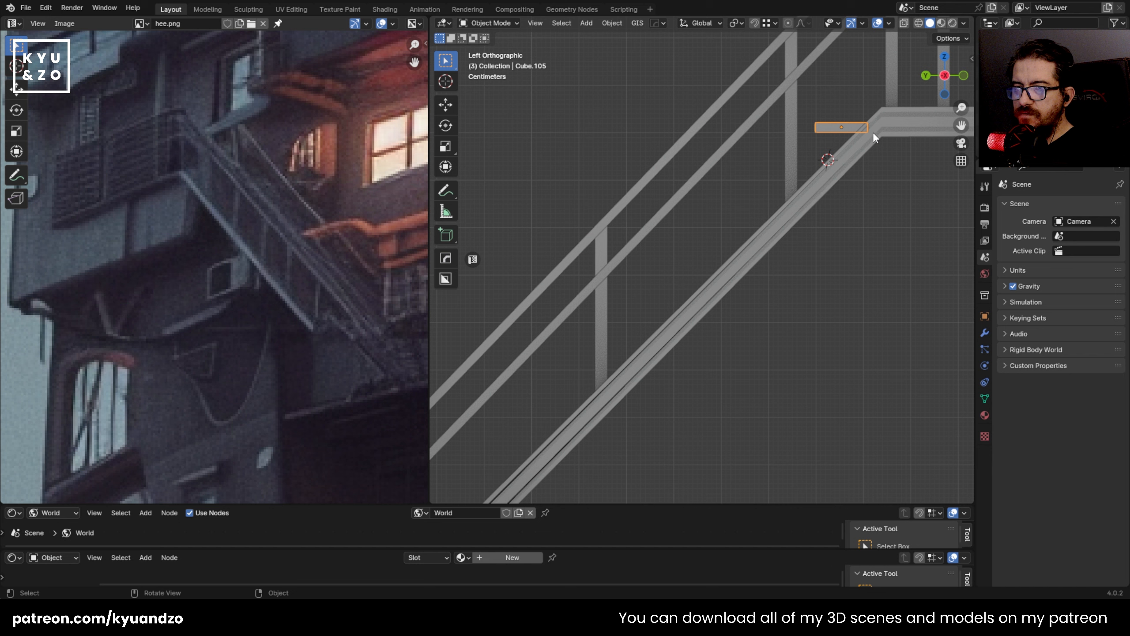
key(s)
key(z)
click(868, 130)
- Duplicate the tread 0.11174 m along Y and -0.10429 m along Z, and repeat that duplication five times down the stairs
key(shift+d)
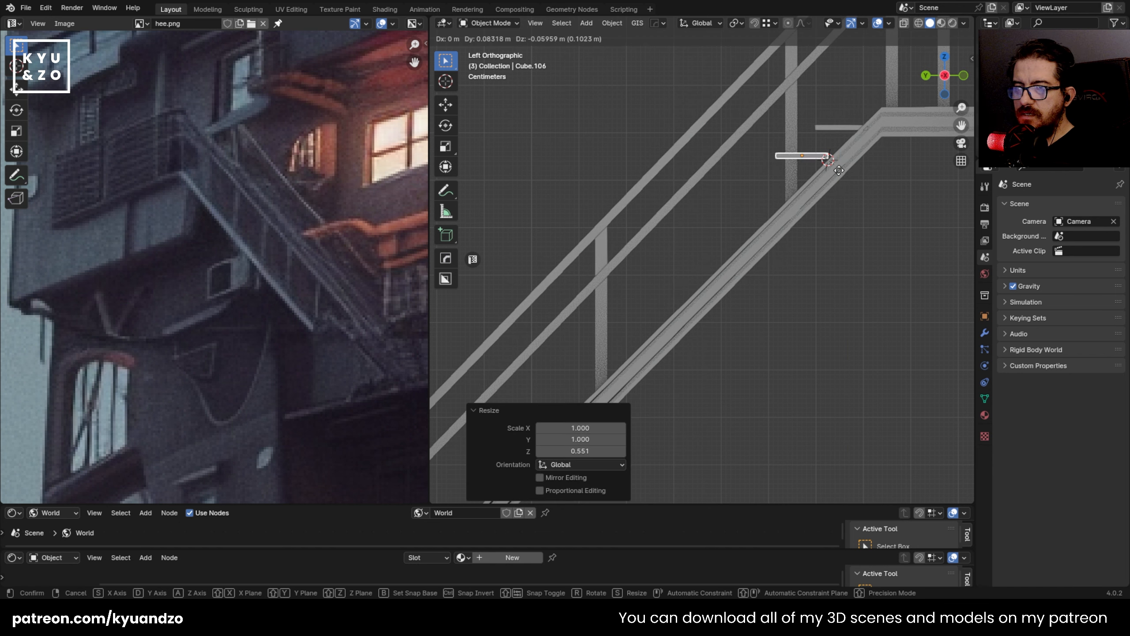
click(829, 187)
key(shift+r)
key(shift+r)
key(shift+r)
key(shift+r)
key(shift+r)
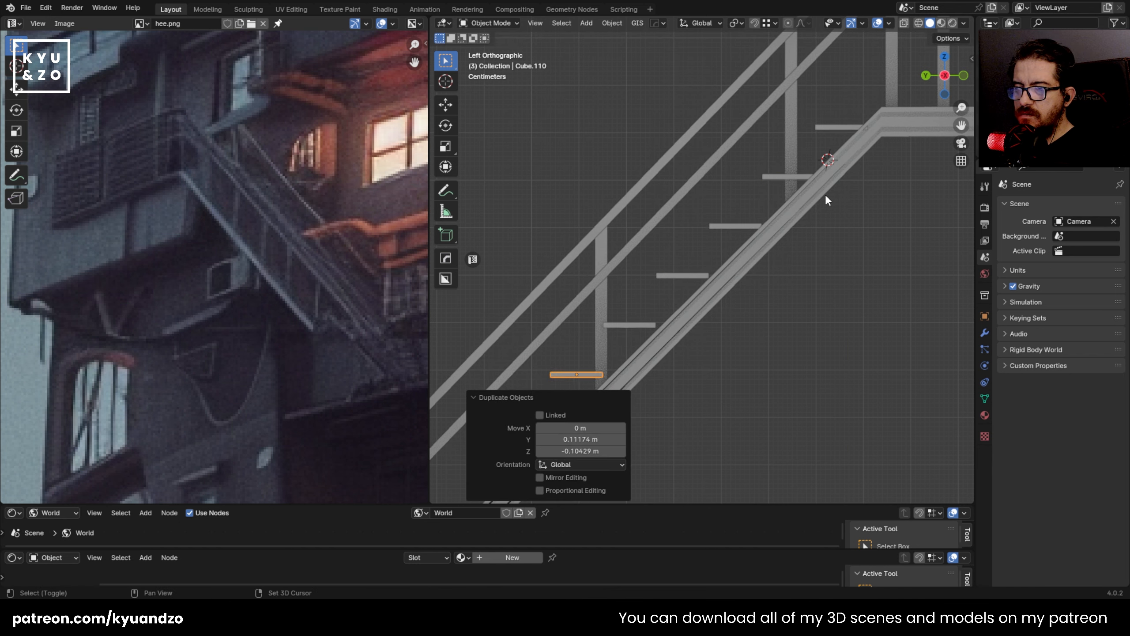
- Repeat the same tread duplication five more times to reach past the foot of the stairs
shift+middle_drag(639, 323, 787, 124)
scroll(703, 188, down, 2)
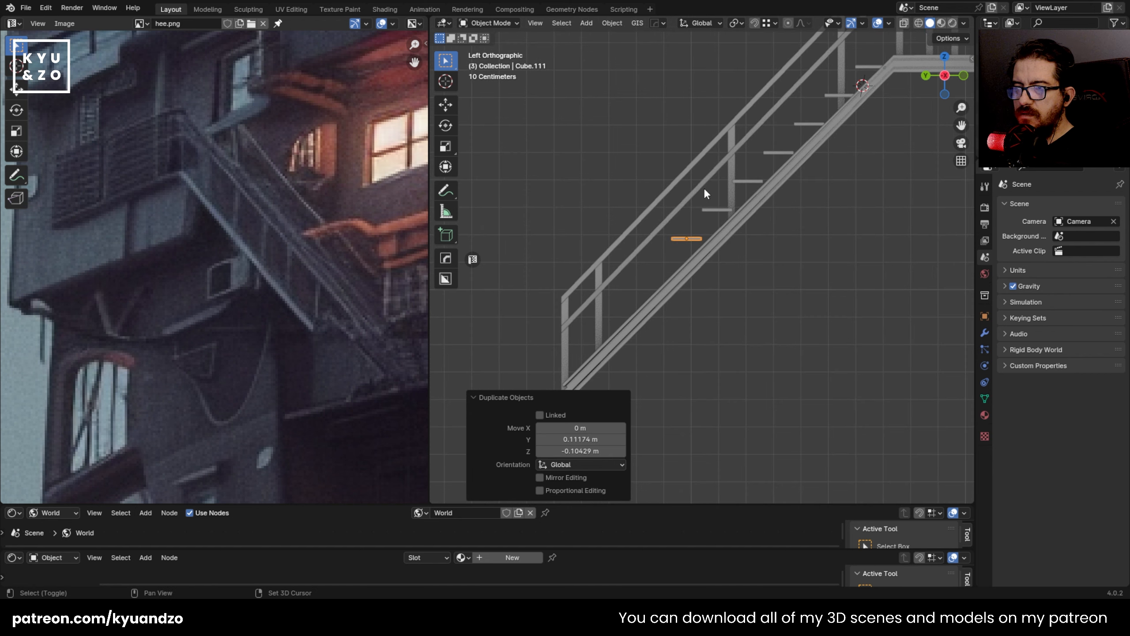
key(shift+r)
key(shift+r)
key(shift+r)
key(shift+r)
key(shift+r)
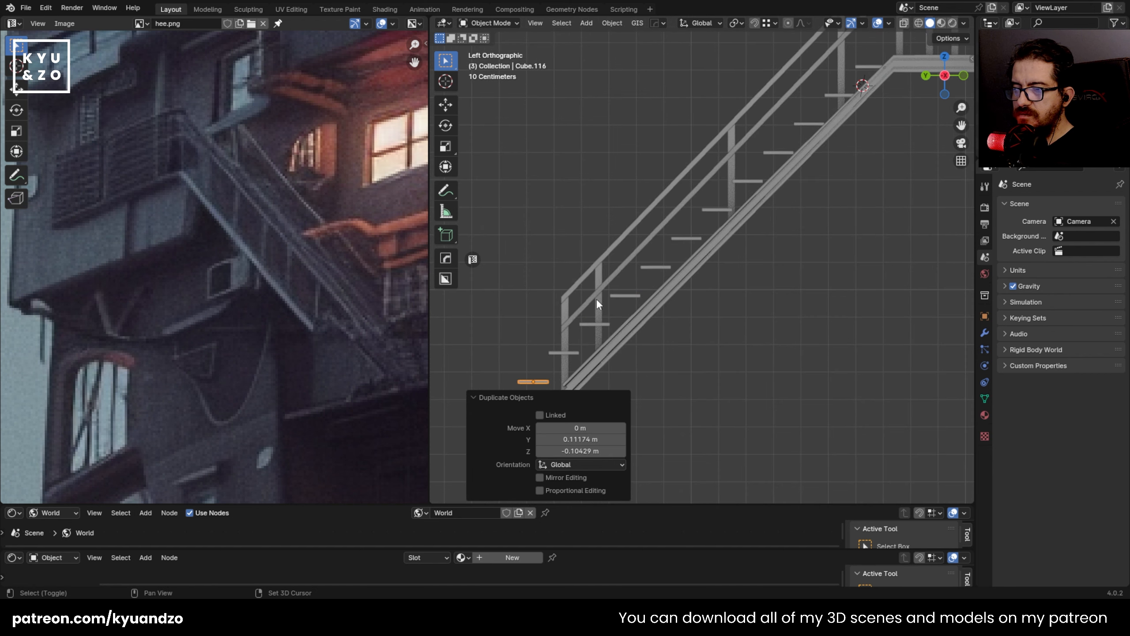
- Set the snap target to Edge and move the fifth tread from the top along Y against the stair base's upper edge
shift+middle_drag(851, 128, 810, 154)
scroll(733, 190, up, 2)
click(753, 173)
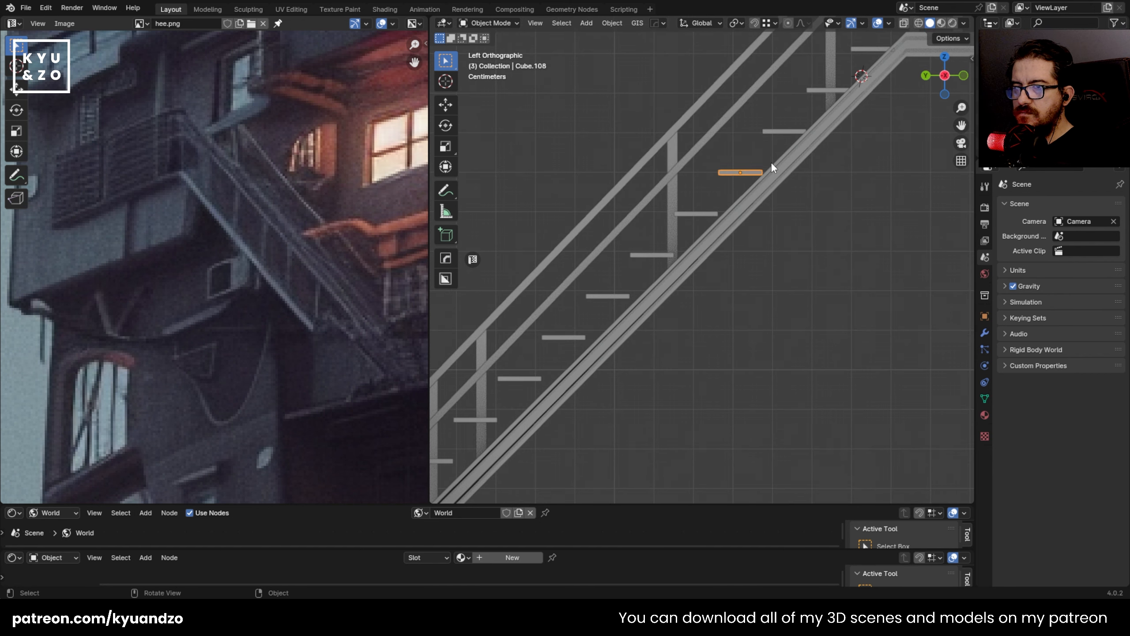
scroll(749, 170, up, 2)
shift+middle_drag(741, 174, 733, 189)
scroll(702, 203, up, 4)
key(g)
key(y)
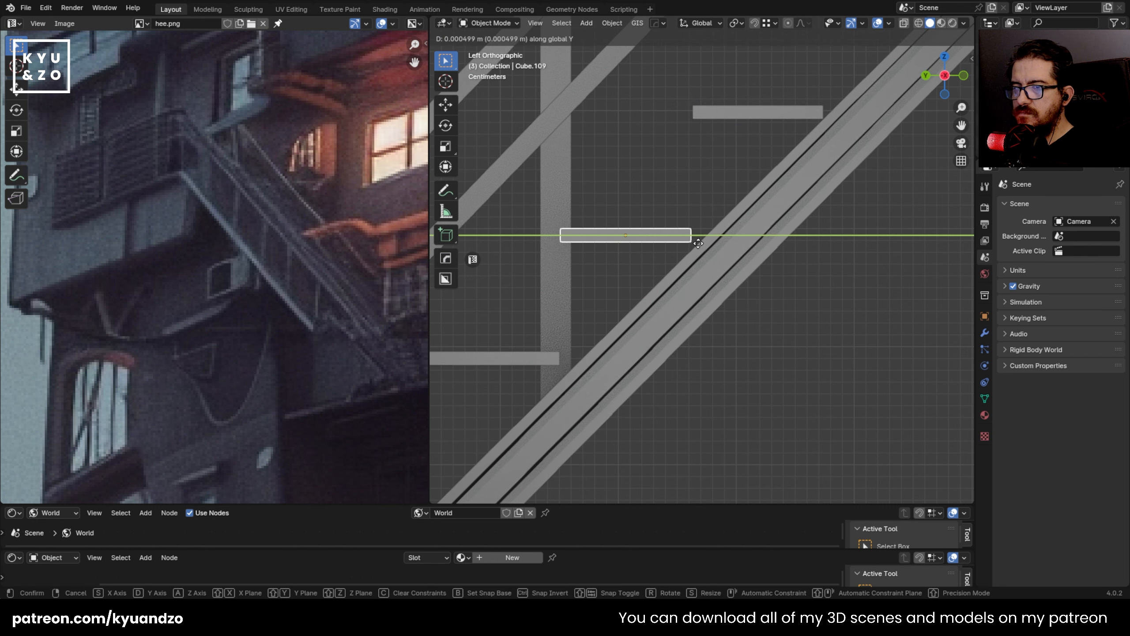
right_click(692, 225)
click(767, 24)
click(754, 104)
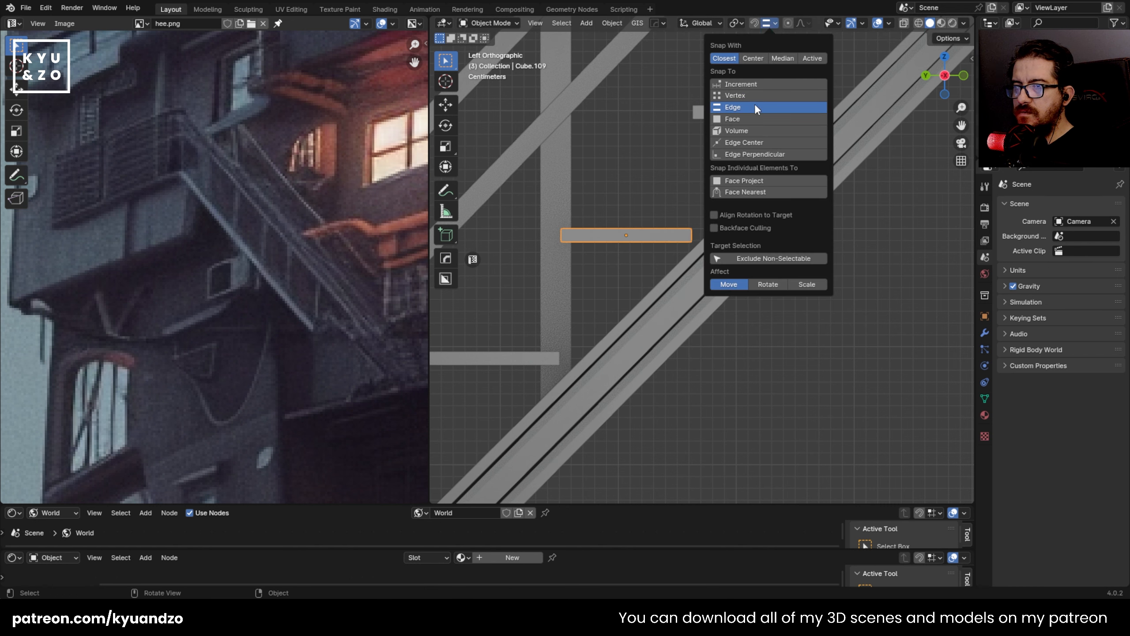
key(g)
key(y)
click(696, 244)
- Move the sixth tread from the top along Y until it snaps to the stair base's edge
shift+middle_drag(506, 311, 623, 192)
key(shift+d)
key(y)
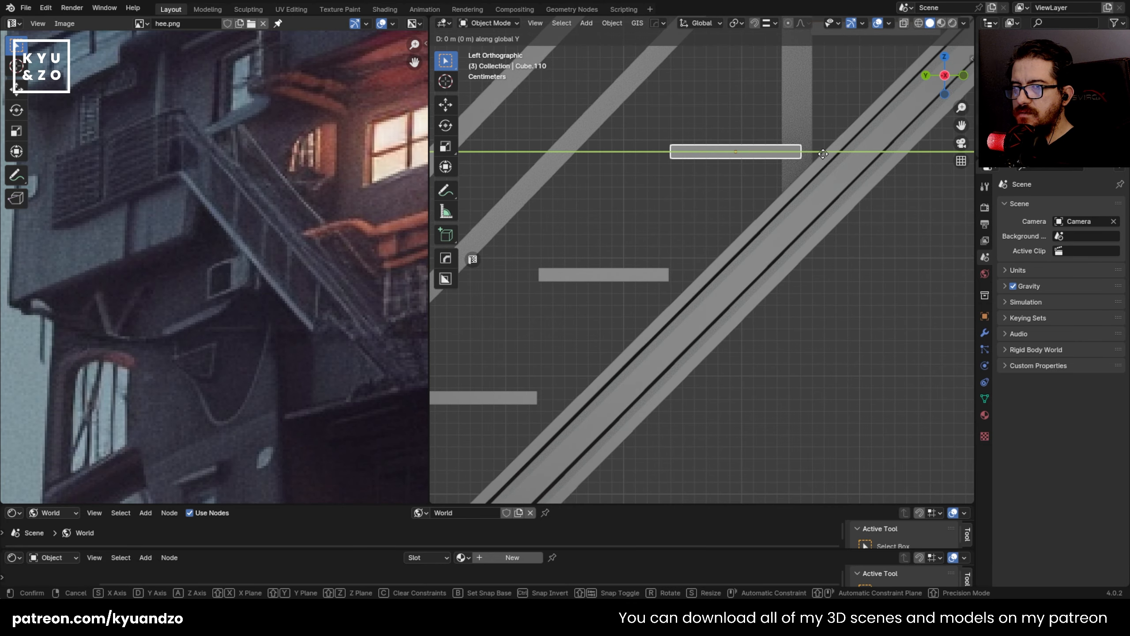
click(823, 153)
- Move the seventh and eighth treads from the top along Y until they snap to the stair base's upper edge
shift+middle_drag(704, 140, 699, 209)
key(shift+d)
key(x)
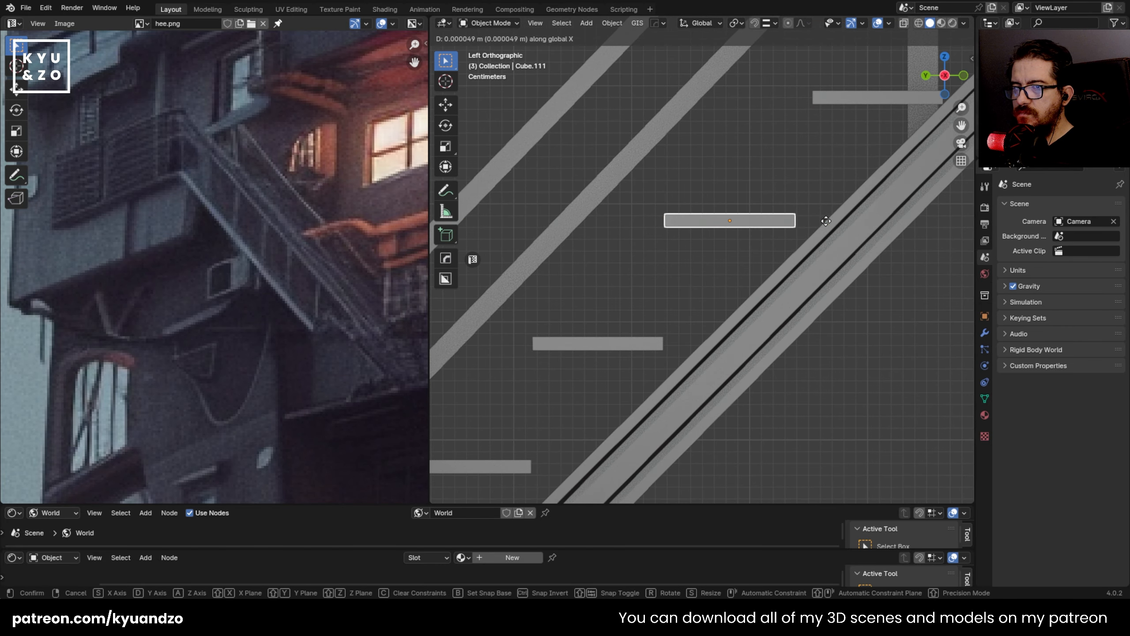
key(d)
click(826, 221)
shift+middle_drag(641, 257, 732, 155)
click(702, 246)
key(g)
key(d)
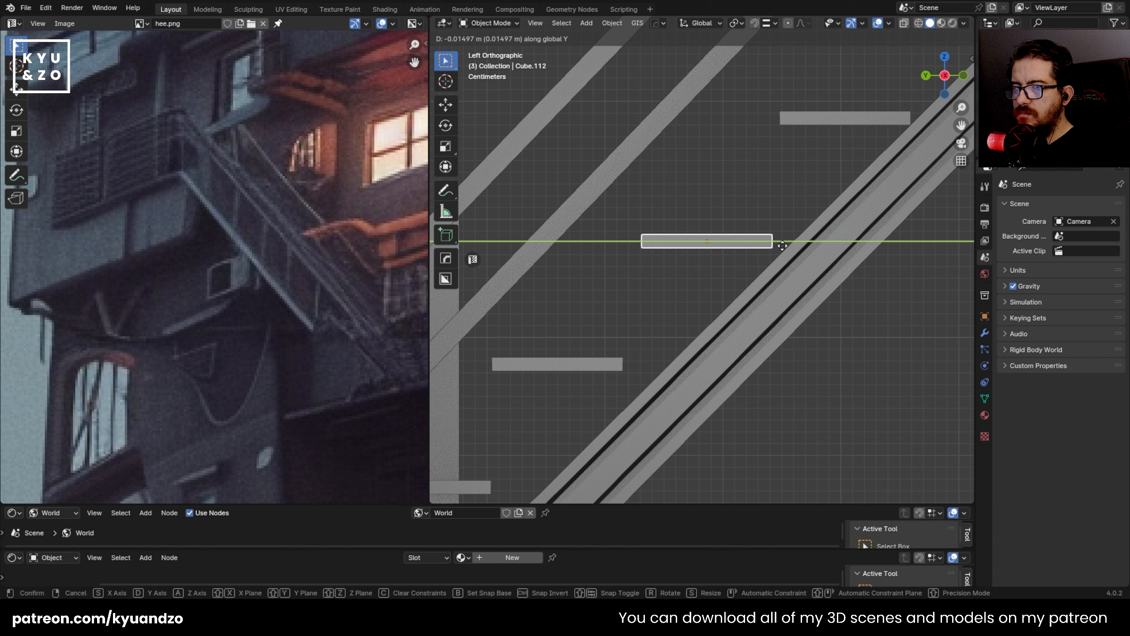
click(782, 246)
- Snap the ninth and tenth treads from the top along Y to the stair base's upper edge
shift+middle_drag(724, 279, 744, 179)
key(shift+d)
key(y)
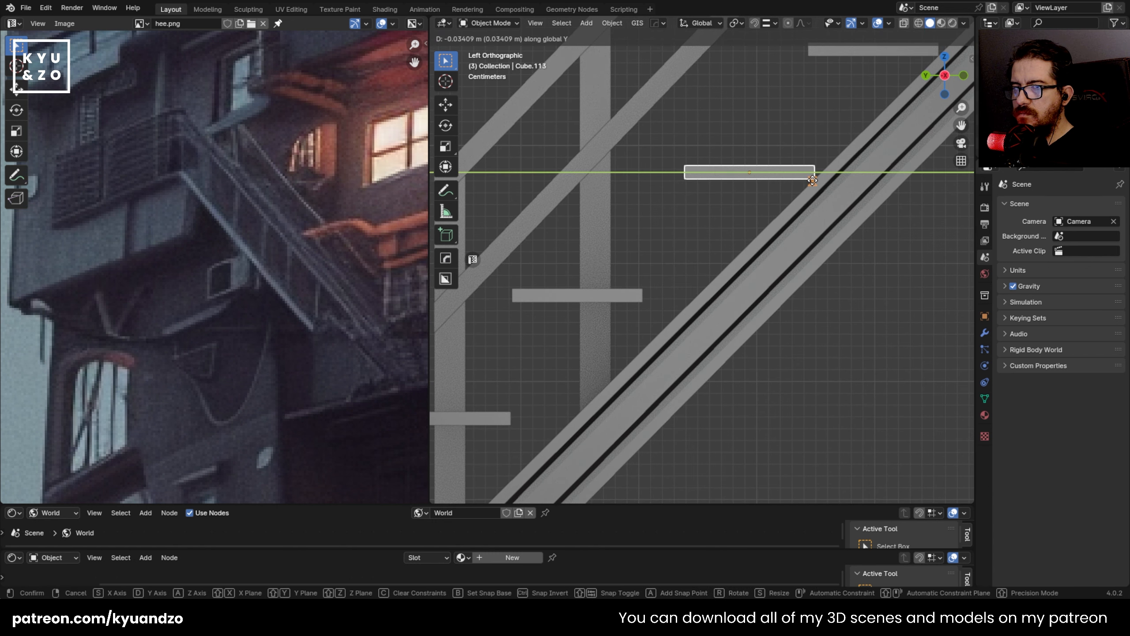
click(812, 180)
shift+middle_drag(662, 255, 765, 214)
key(shift+d)
key(y)
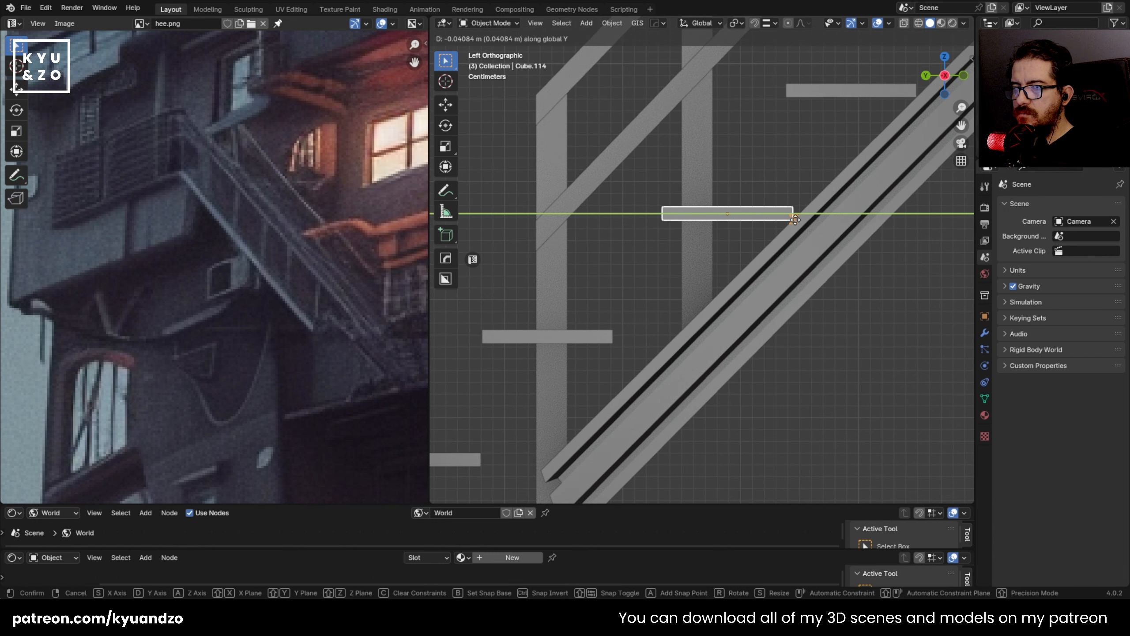
click(795, 220)
- Move the eleventh tread and the lowest tread along Y to line up with the stair base
shift+middle_drag(585, 263, 677, 181)
click(658, 245)
click(695, 252)
key(g)
key(d)
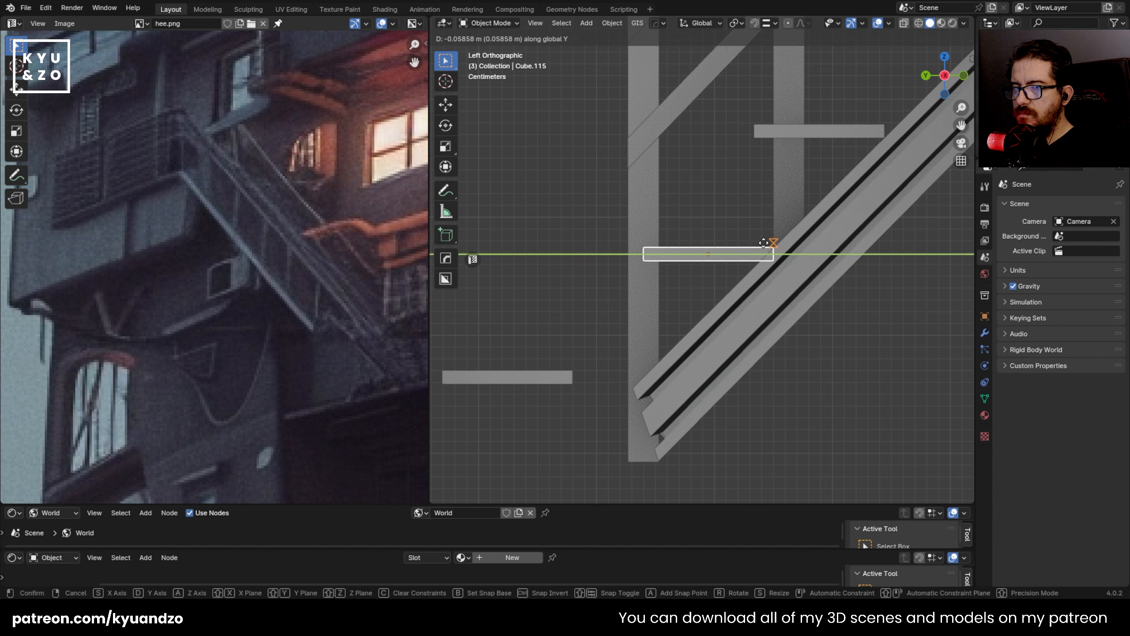
click(755, 248)
shift+middle_drag(755, 253, 650, 292)
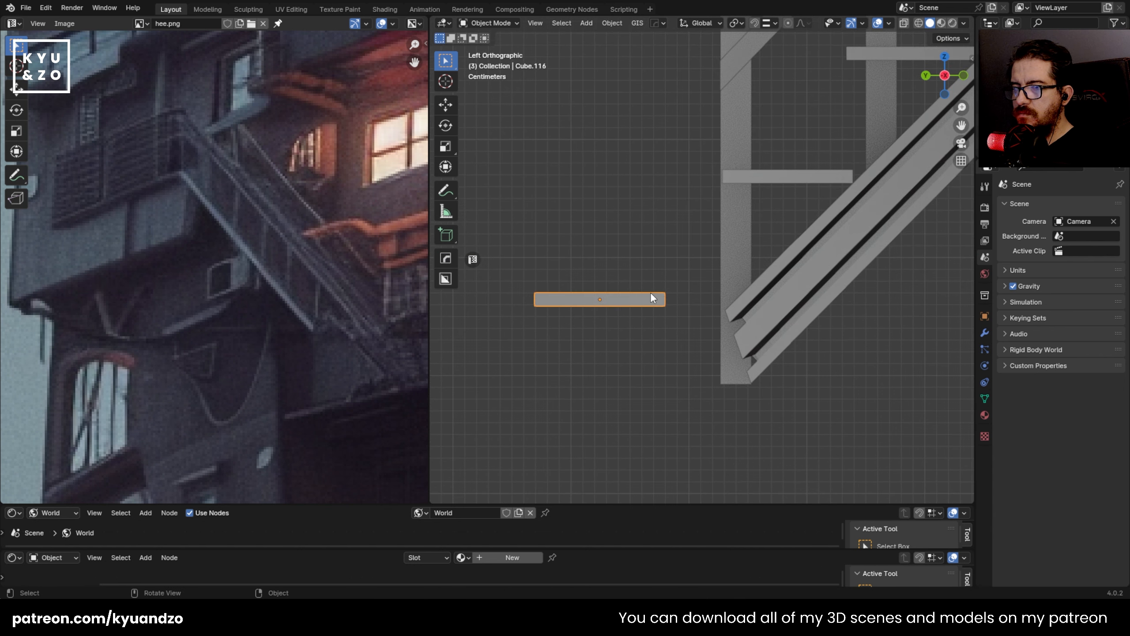
key(shift+d)
key(y)
click(730, 305)
click(599, 214)
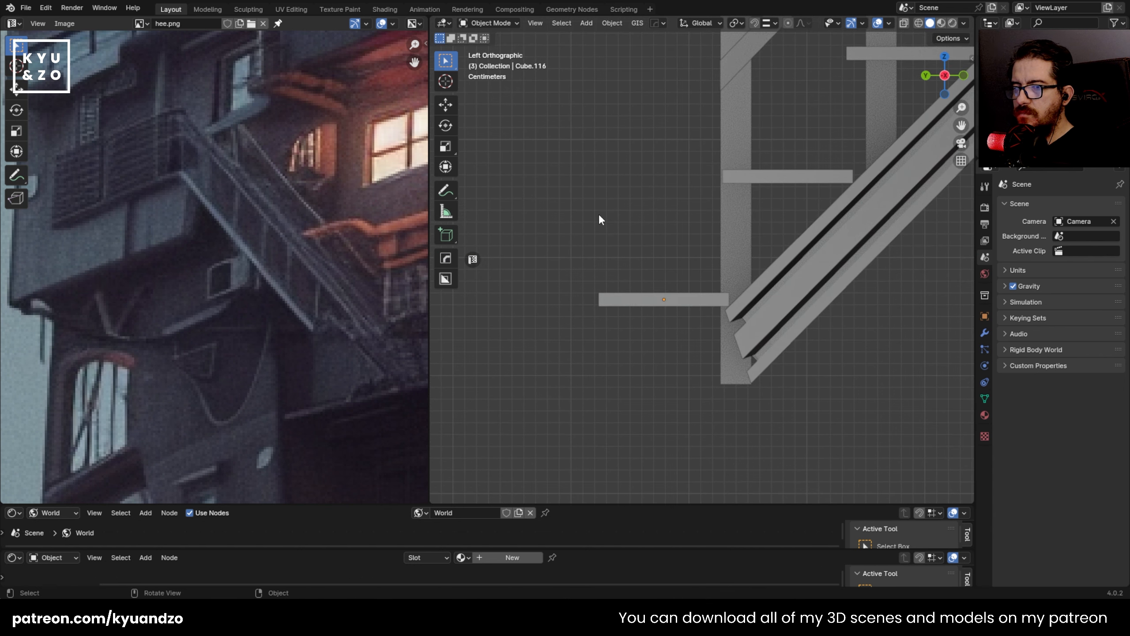
- Delete the faces of the slanted stair base from the platform frame mesh, working in the right orthographic view
scroll(597, 206, down, 5)
middle_drag(598, 204, 704, 192)
scroll(681, 260, down, 5)
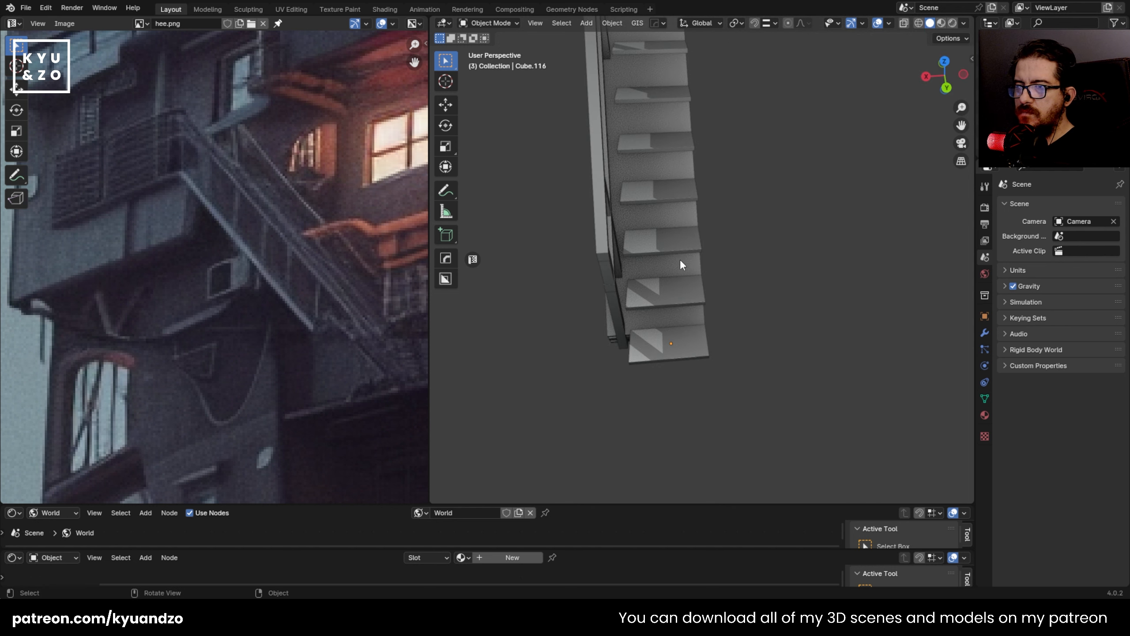
middle_drag(671, 202, 725, 177)
scroll(647, 259, up, 4)
scroll(708, 203, up, 2)
click(707, 197)
key(Tab)
scroll(722, 170, down, 3)
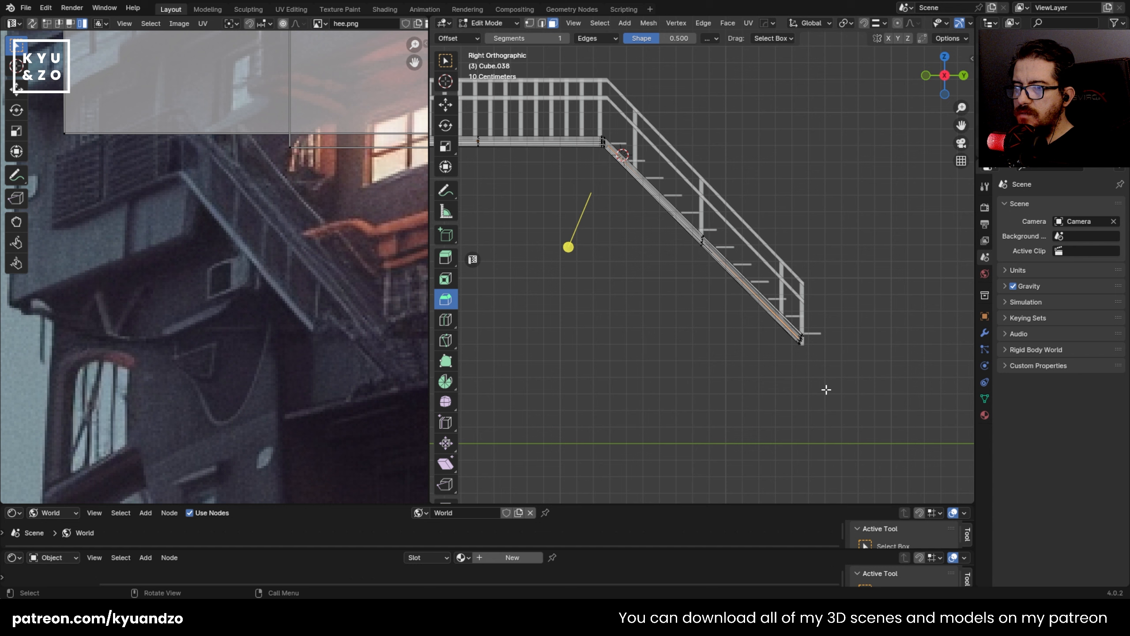
drag(832, 394, 603, 98)
key(x)
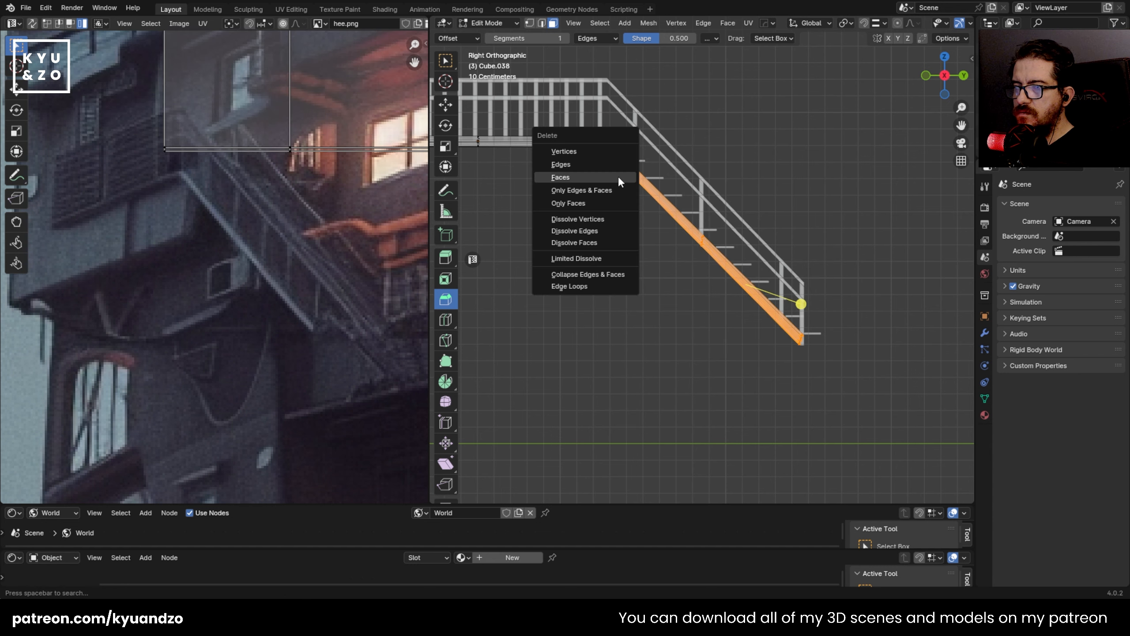
click(618, 176)
key(Tab)
- Open the railing mesh for editing with X-ray display on and select its slanted lower rail section
middle_drag(640, 173, 585, 180)
click(785, 184)
key(Tab)
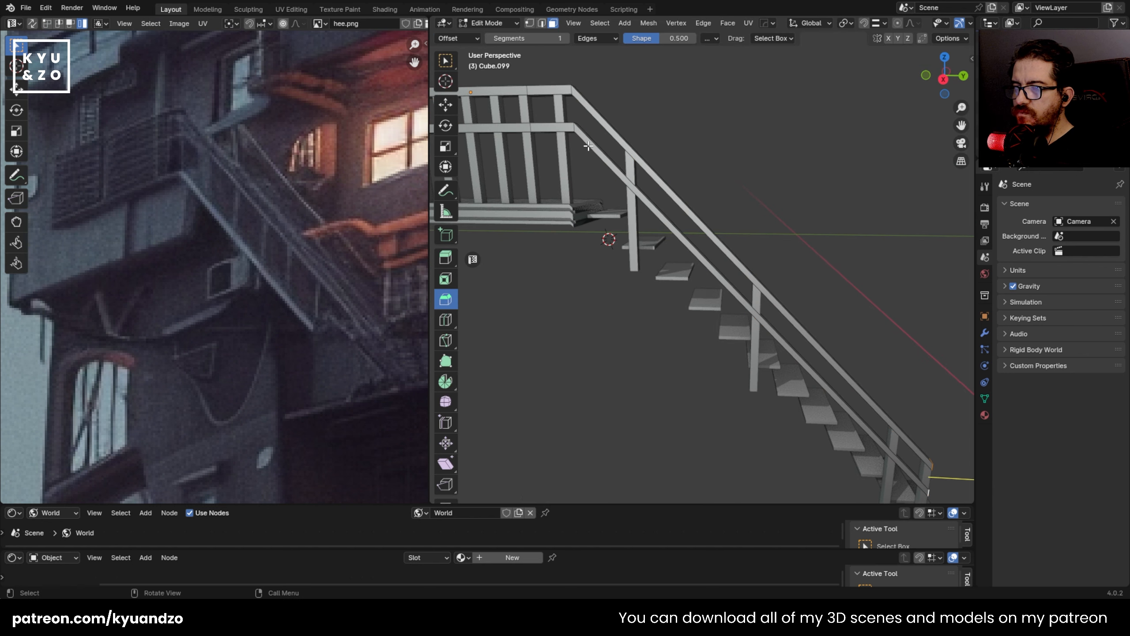
key(alt+z)
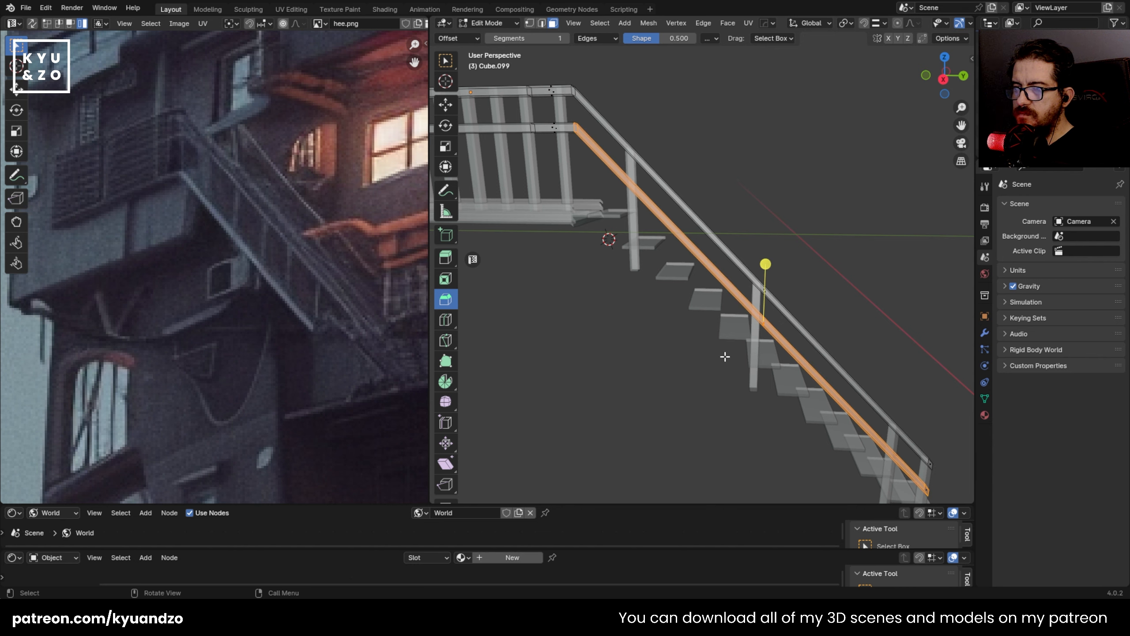
- Try to separate the slanted lower rail section into its own object, and undo the attempt
click(647, 23)
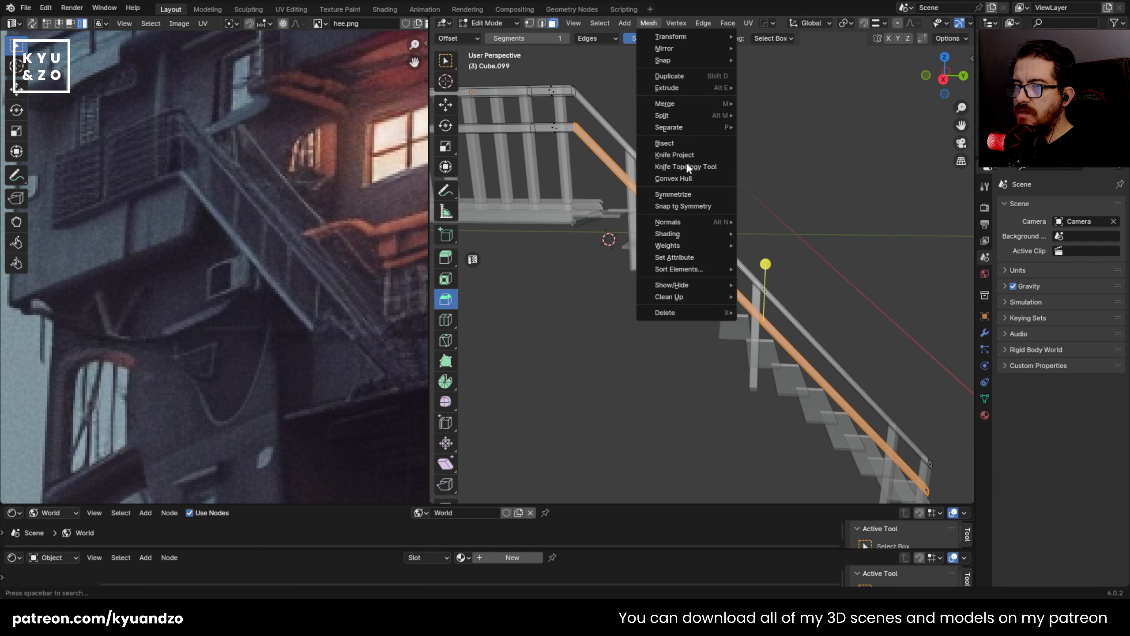
mouse_move(694, 127)
click(760, 127)
key(Tab)
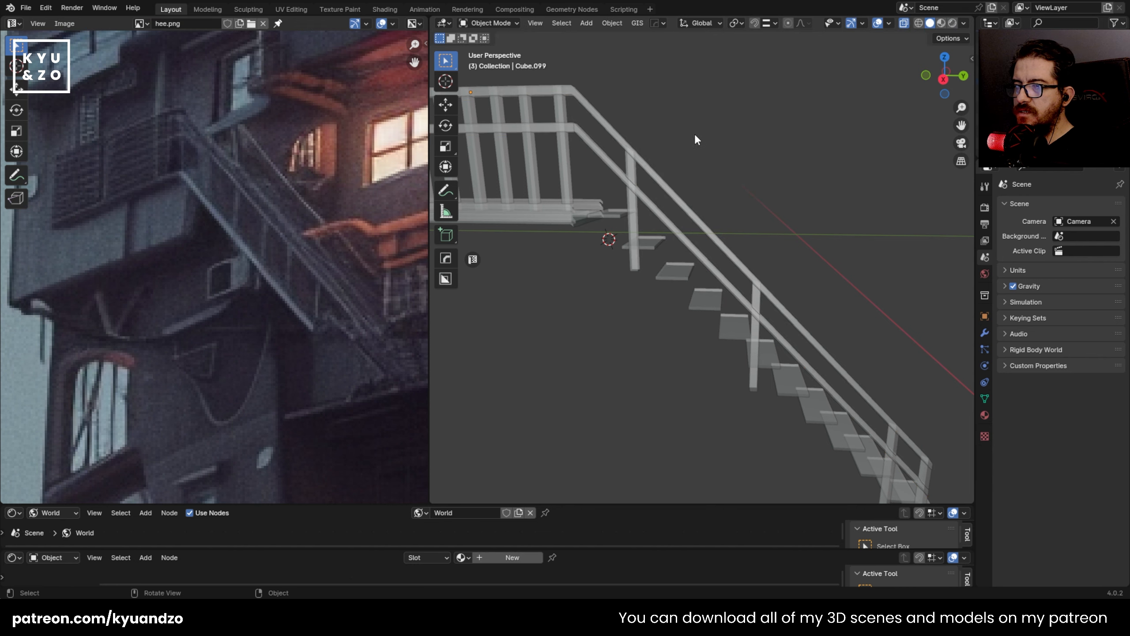
click(613, 161)
key(g)
right_click(750, 152)
key(ctrl+z)
key(ctrl+z)
key(ctrl+z)
key(ctrl+z)
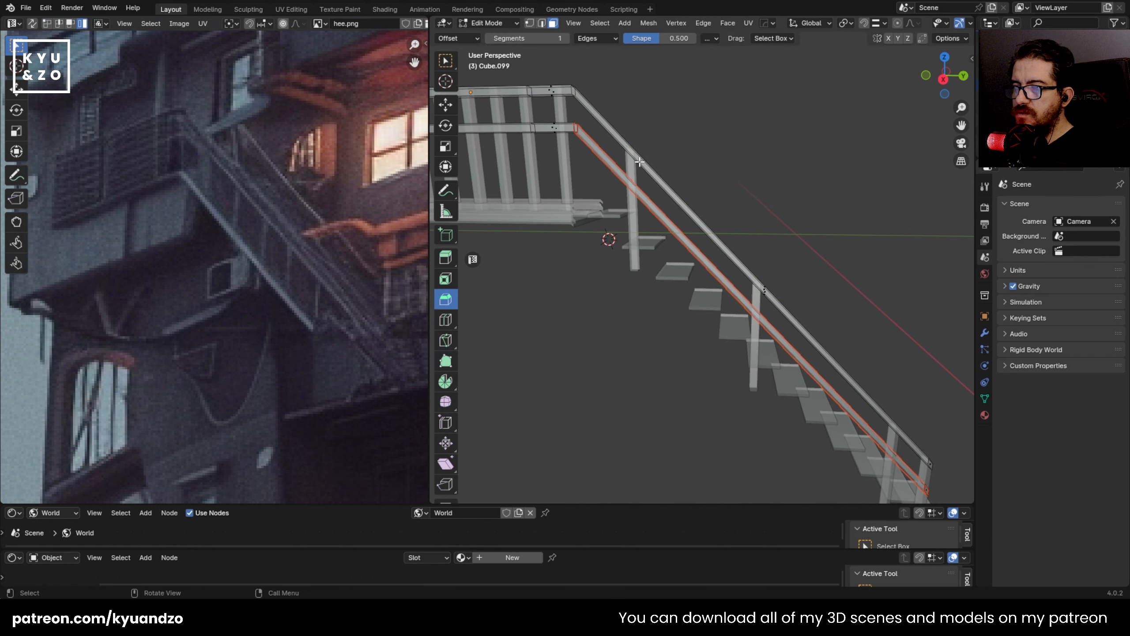
key(Tab)
right_click(672, 177)
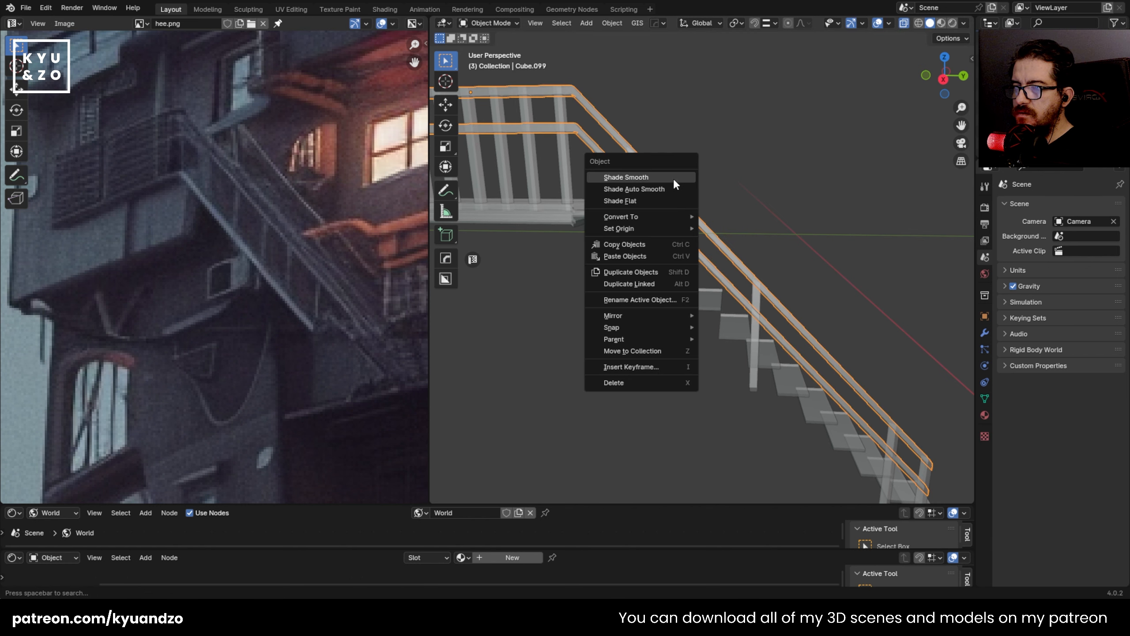
key(Escape)
key(Tab)
key(g)
right_click(744, 197)
key(g)
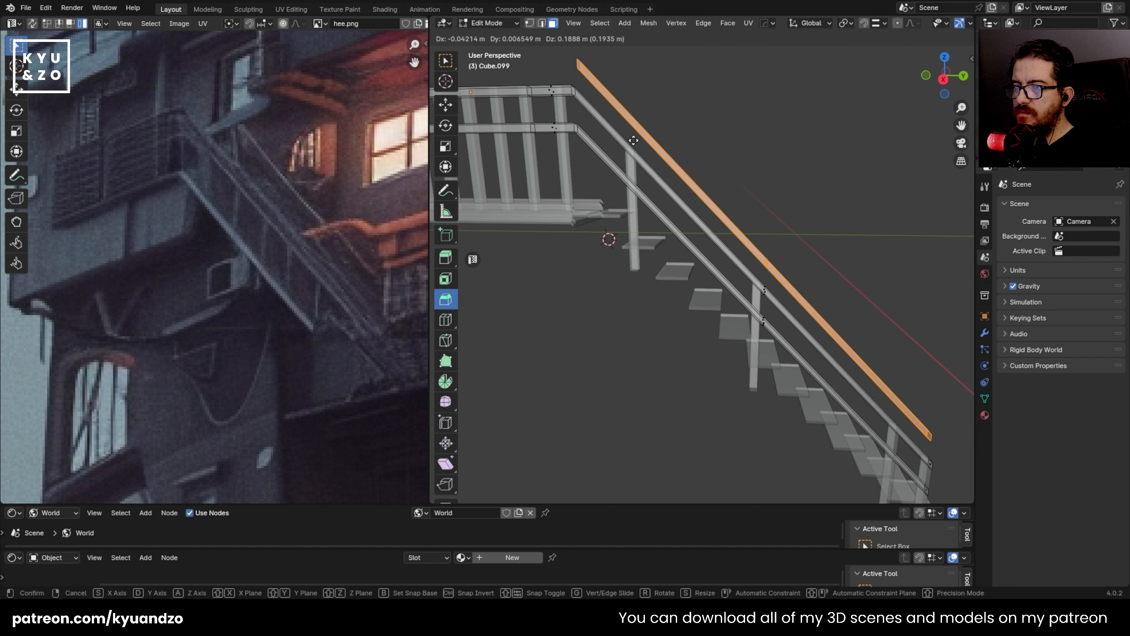
right_click(623, 163)
key(l)
key(a)
key(ctrl+z)
key(ctrl+z)
key(ctrl+z)
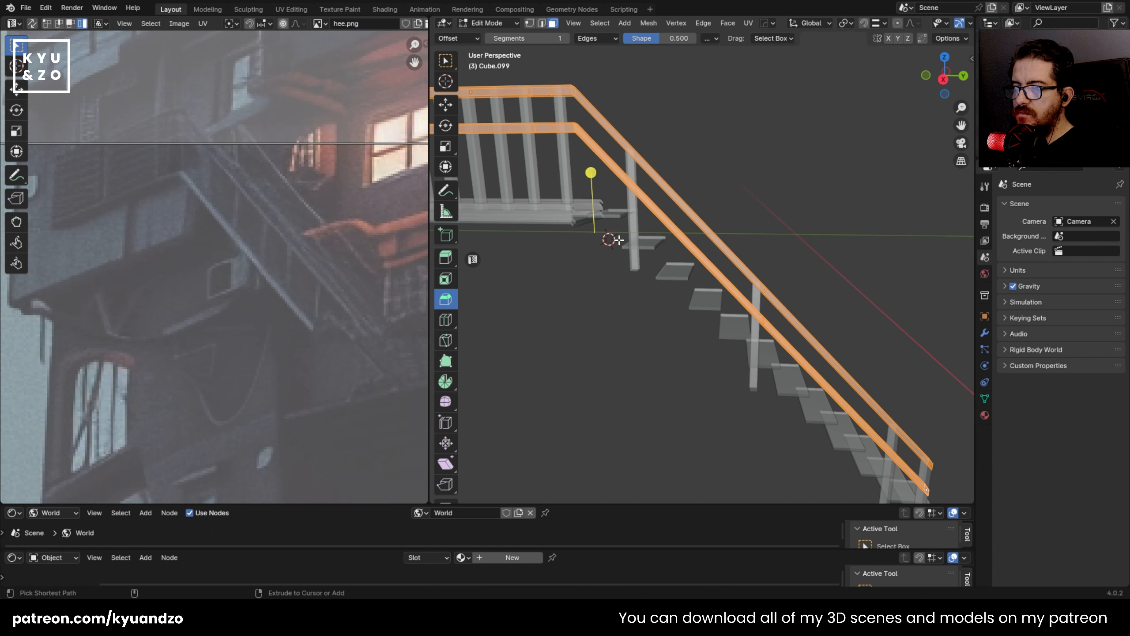
key(g)
right_click(656, 200)
- Duplicate the slanted lower rail section -0.081311 m along Z and separate the copy into its own object
key(shift+d)
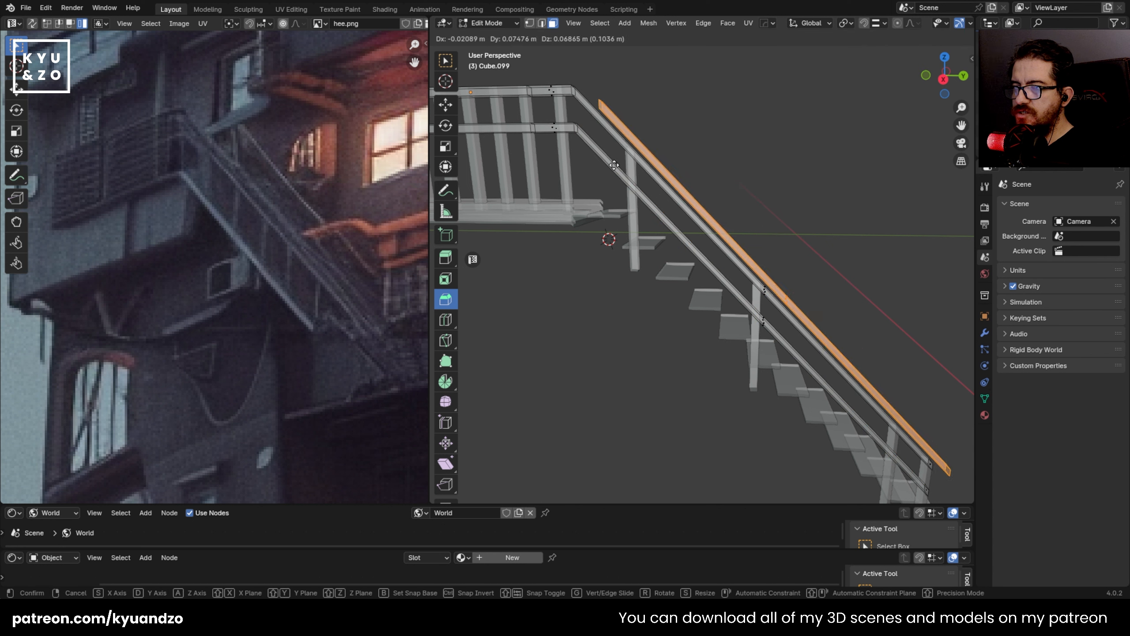
key(z)
click(628, 180)
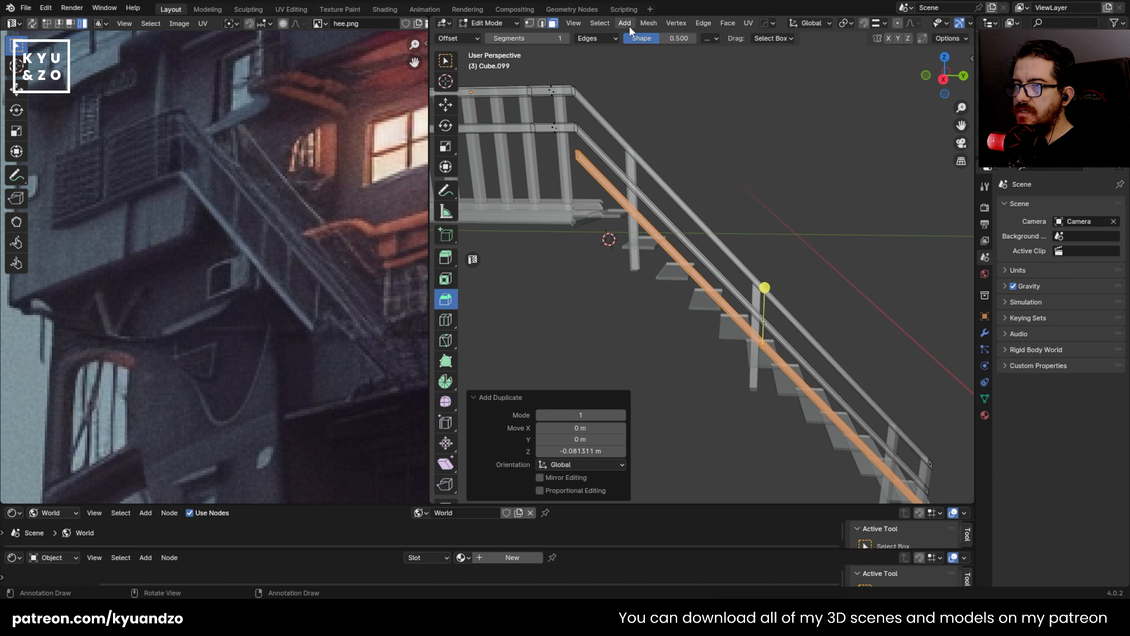
click(647, 23)
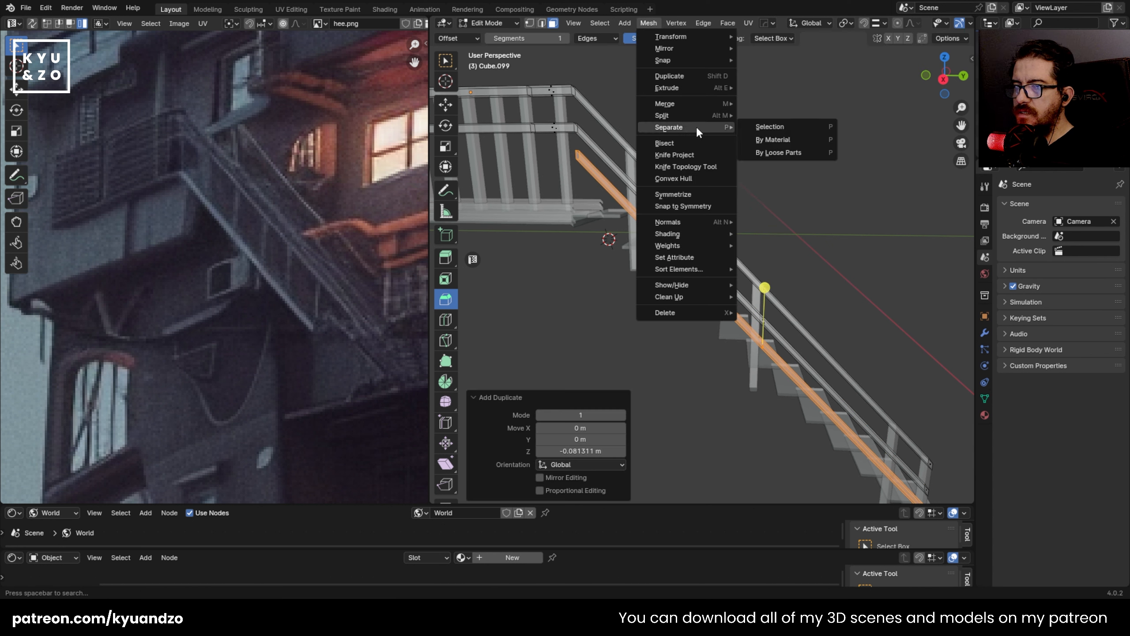
click(797, 124)
key(Tab)
- Move the separated rail -0.17986 m along Z, and another -0.024058 m in Y and 0.017184 m in Z against the platform's edge
click(580, 174)
click(581, 175)
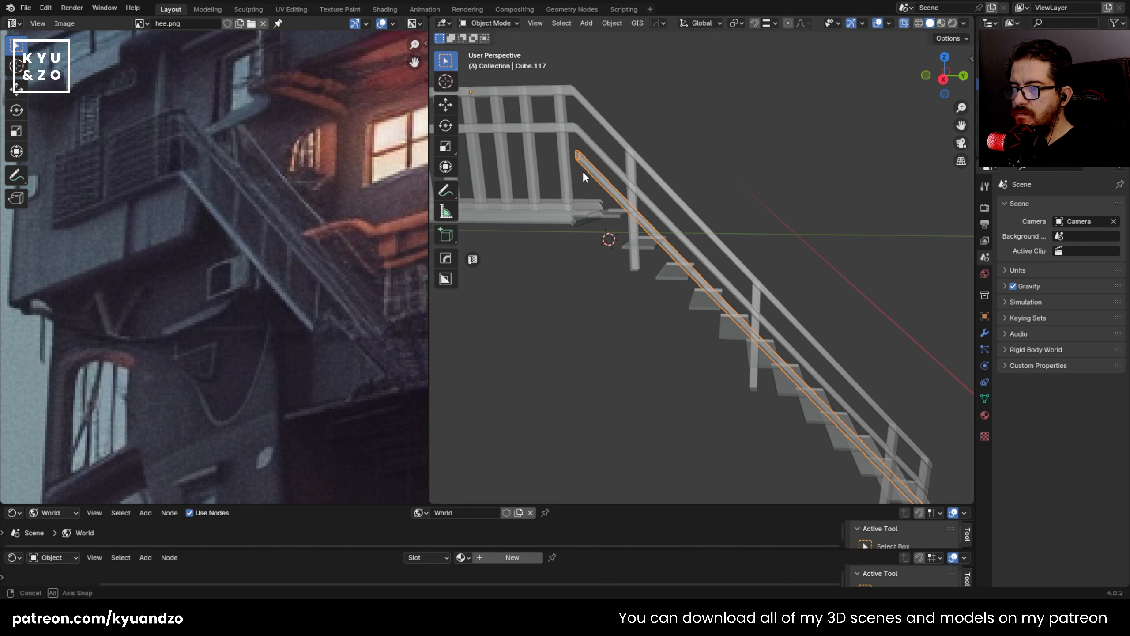
key(KP_3)
scroll(584, 201, up, 3)
key(g)
key(z)
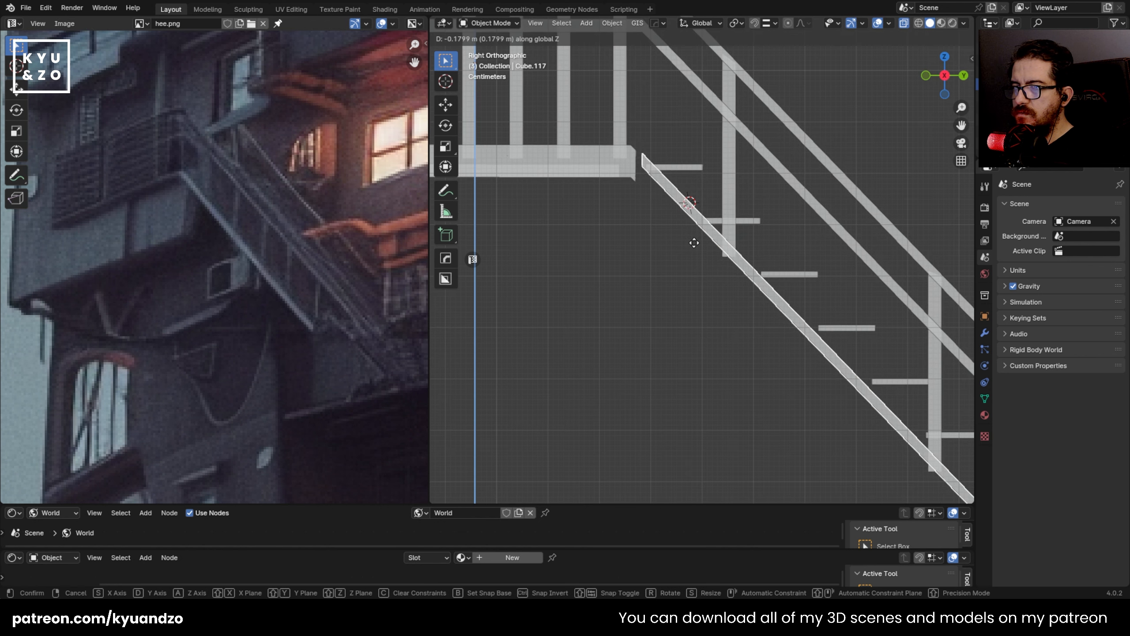
click(694, 242)
key(g)
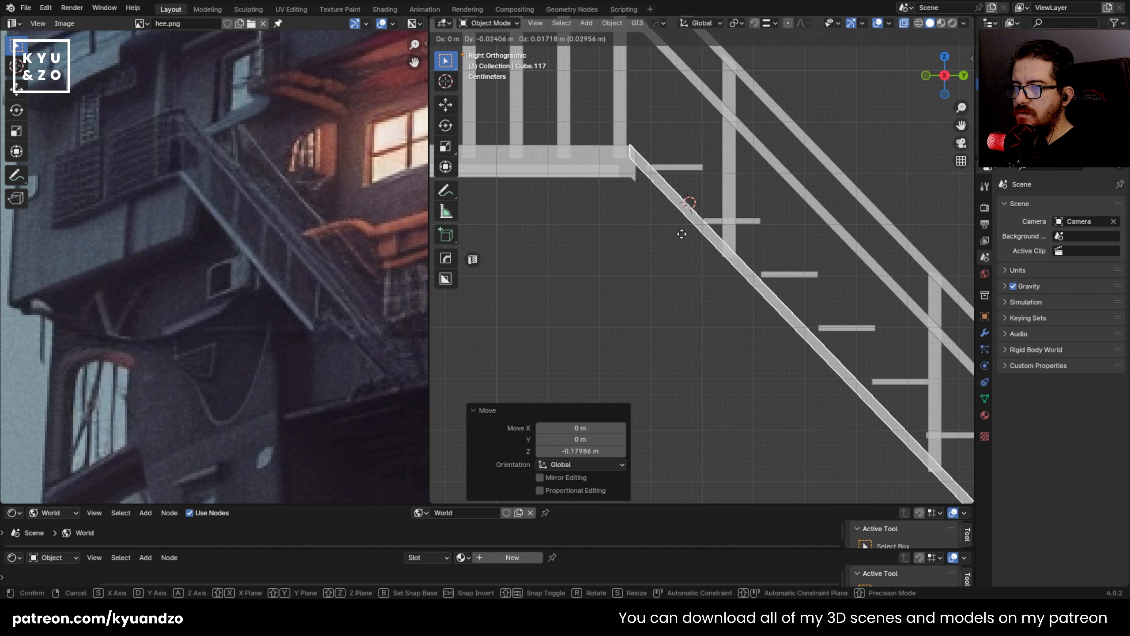
click(681, 233)
- Duplicate the new stair rail -0.22613 m along X to the other side of the treads
shift+middle_drag(832, 340, 543, 95)
scroll(689, 250, down, 3)
shift+middle_drag(654, 235, 972, 137)
shift+middle_drag(774, 65, 744, 240)
scroll(744, 240, up, 3)
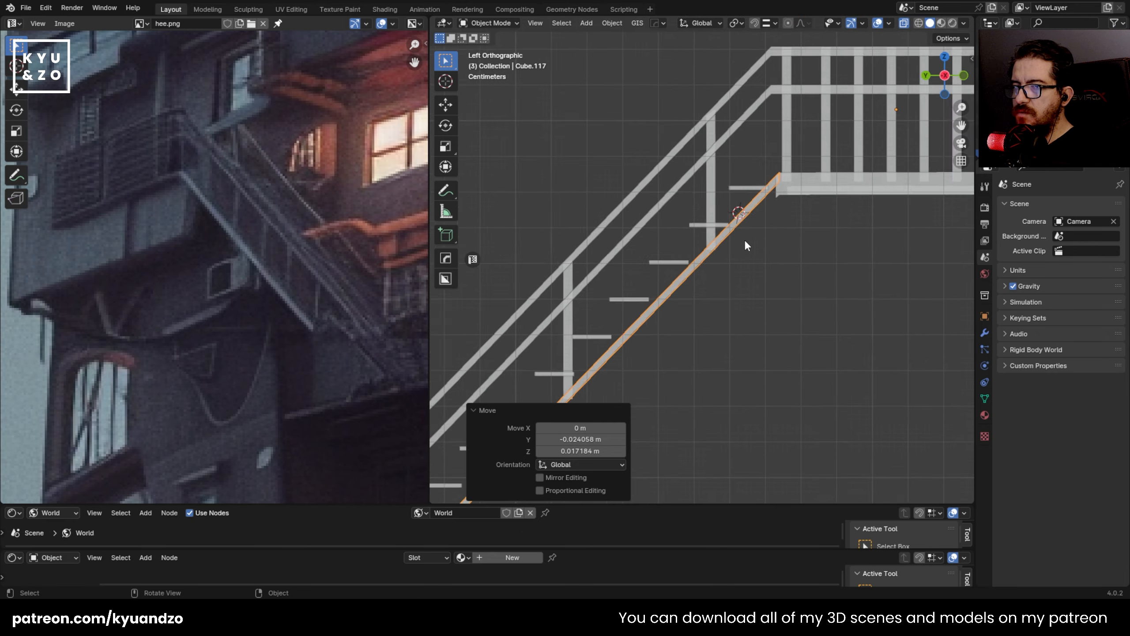
click(744, 157)
scroll(743, 157, up, 1)
middle_drag(772, 131, 714, 169)
key(shift+d)
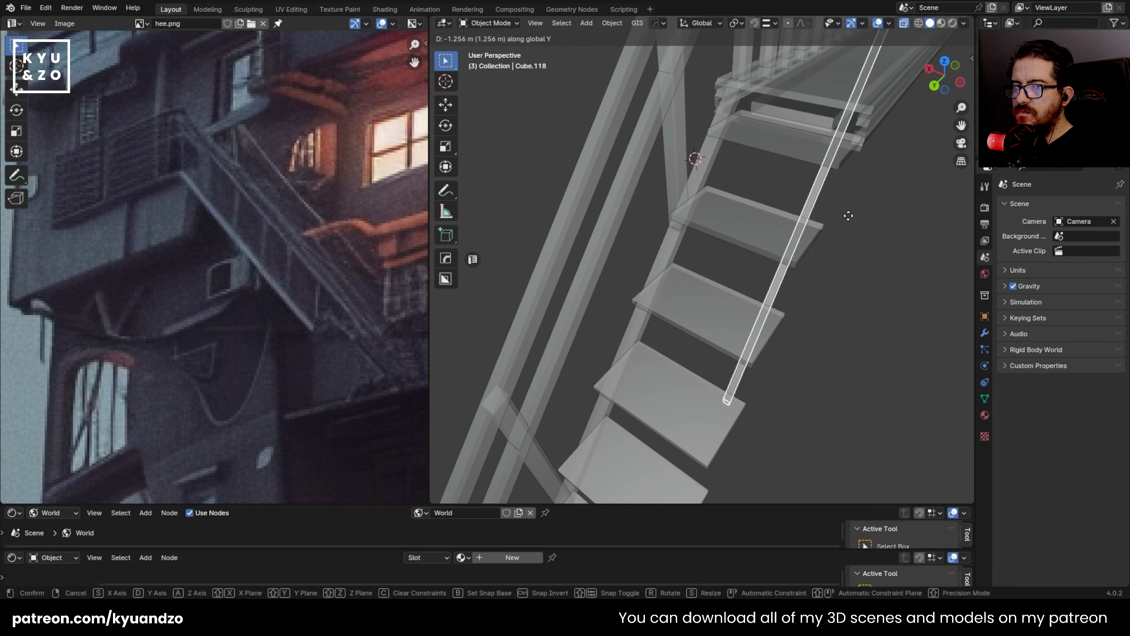
key(x)
click(836, 173)
- In the top view, shift the duplicated rail about -0.009 m along X to sit flush with the treads' outer edge
key(KP_7)
scroll(603, 232, up, 2)
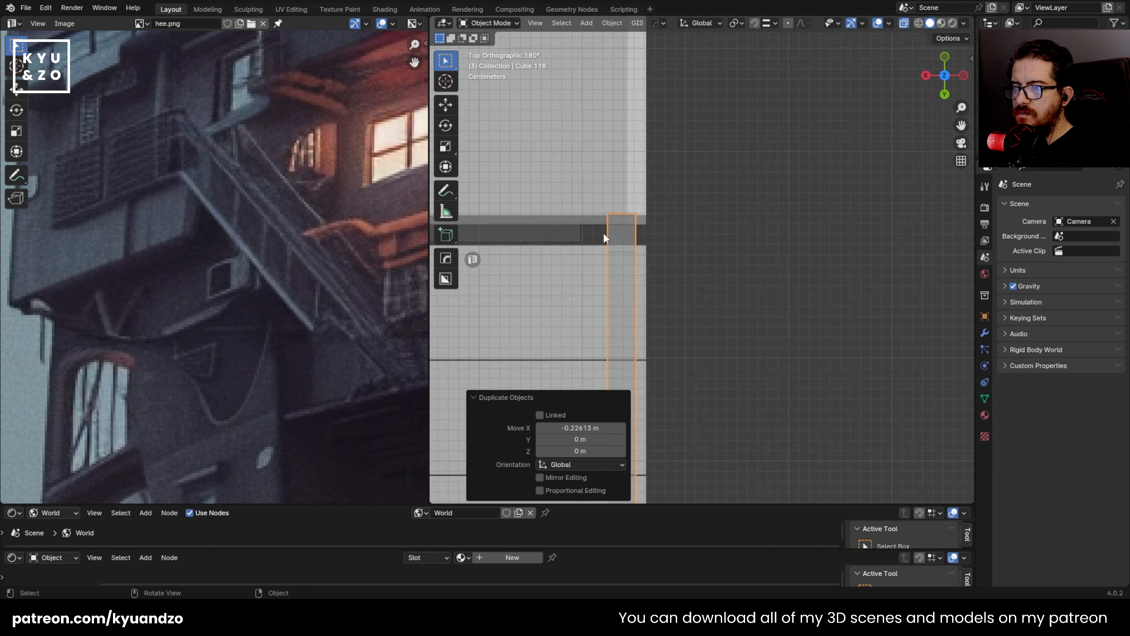
key(g)
key(x)
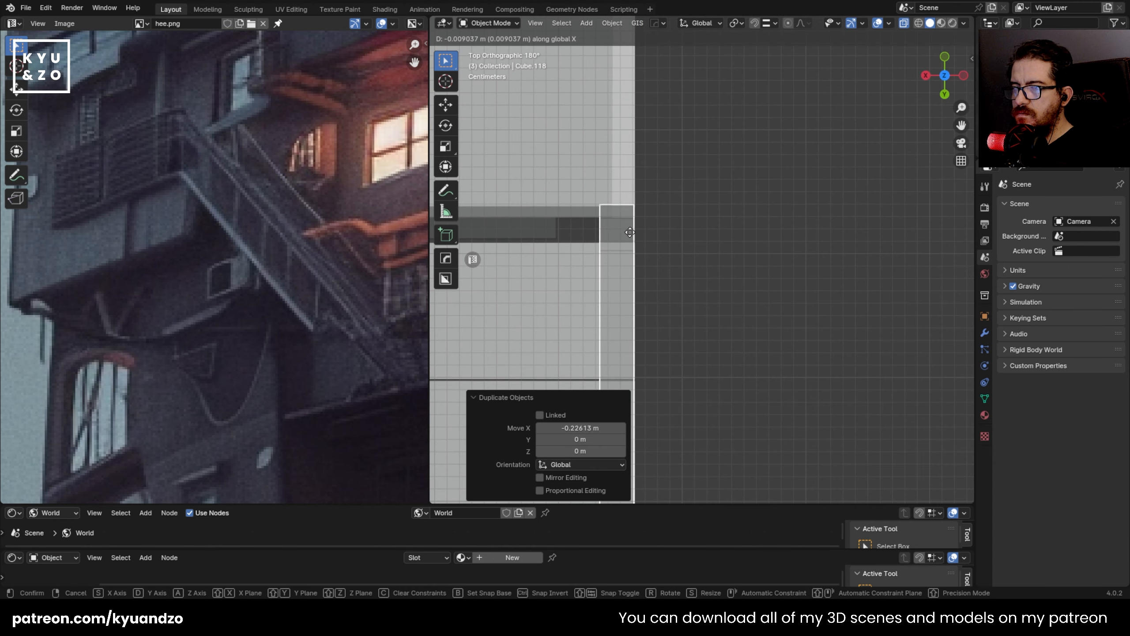
click(629, 232)
- Snap the third tread from the top and the fourth tread, moved -0.015885 m, along Y to the new rail's upper edge
middle_drag(695, 217, 625, 160)
scroll(674, 172, up, 3)
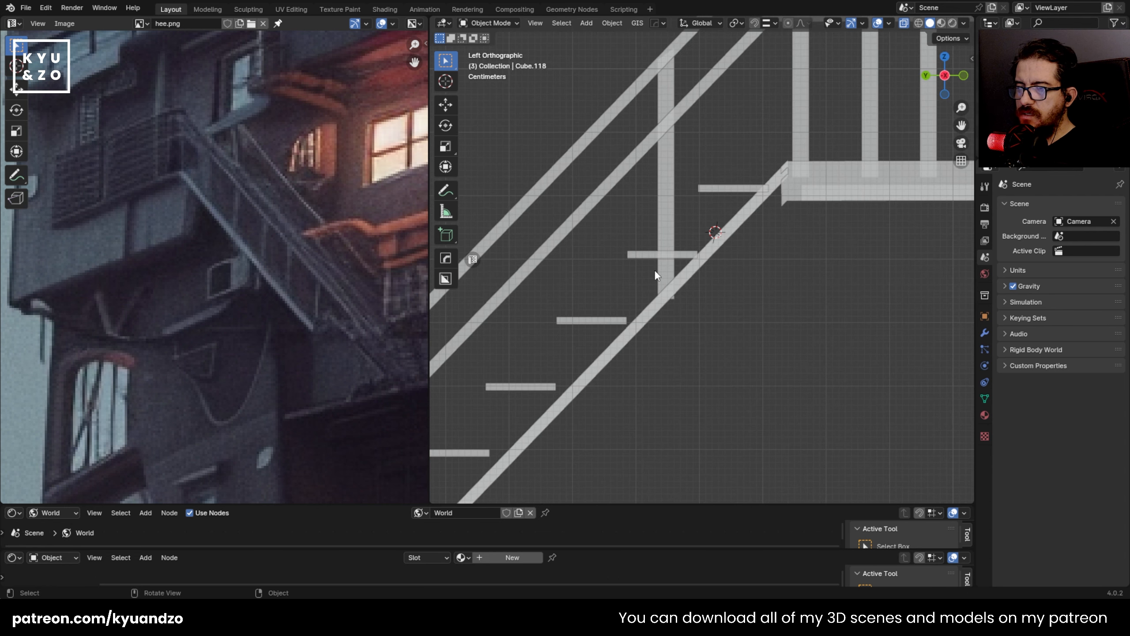
shift+middle_drag(654, 269, 733, 253)
scroll(726, 263, up, 3)
key(d)
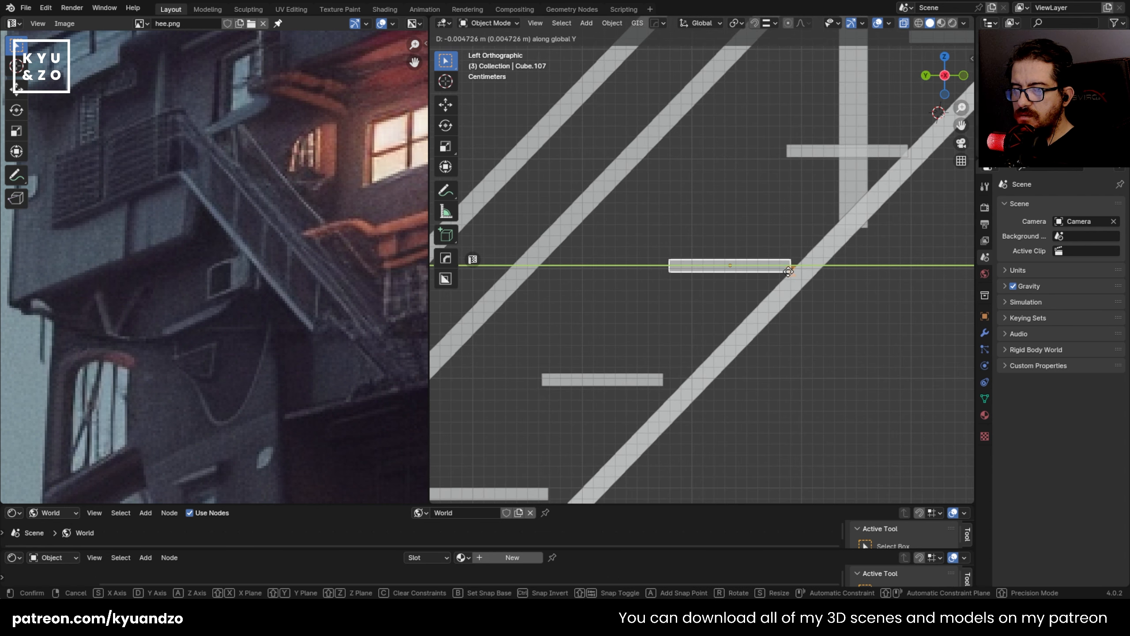
click(790, 269)
shift+middle_drag(642, 380, 708, 288)
click(709, 289)
key(g)
key(d)
click(747, 290)
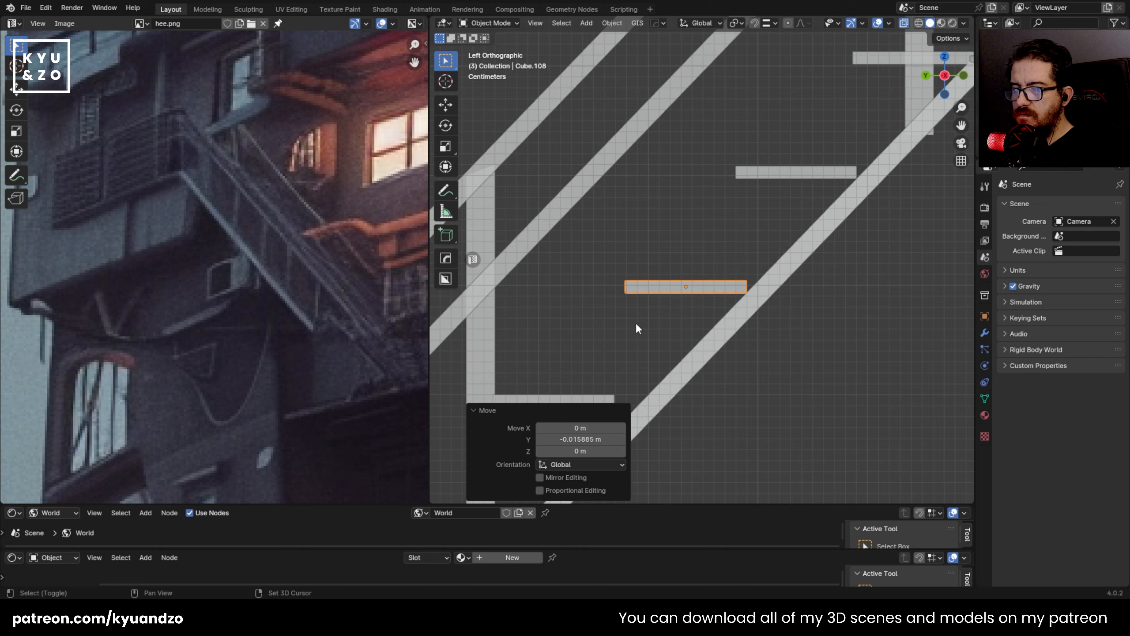
- Move the fifth and sixth treads from the top along Y until they snap to the new rail's upper edge
shift+middle_drag(635, 328, 807, 170)
click(762, 247)
key(g)
key(d)
click(737, 311)
click(624, 354)
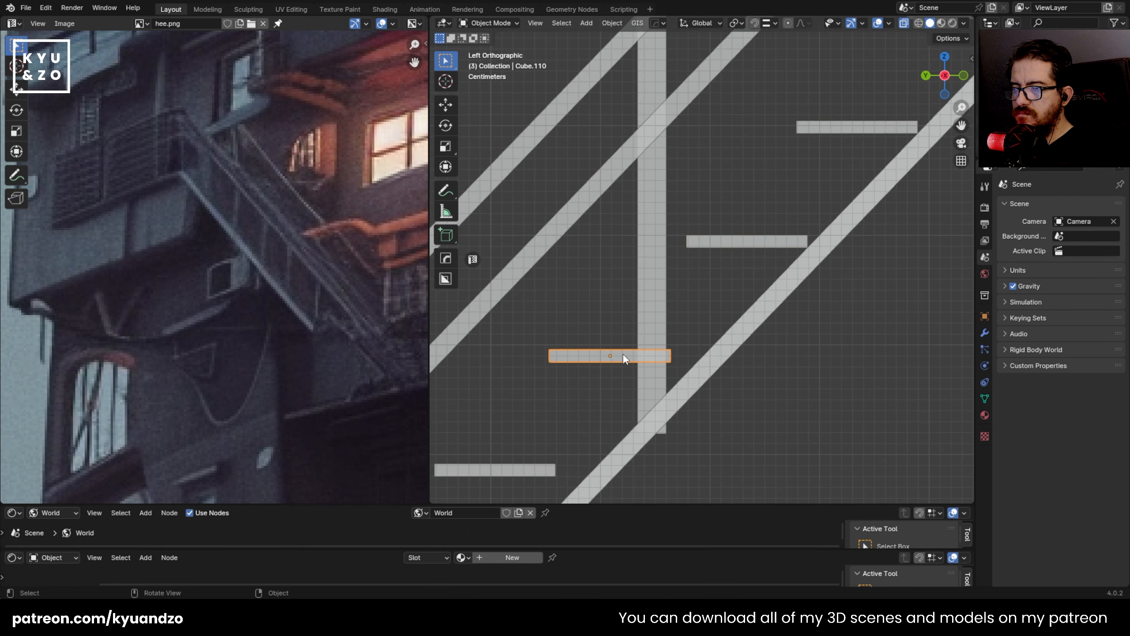
key(g)
key(y)
click(626, 394)
- Snap the seventh tread from the top and the eighth tread, moved -0.033174 m, along Y to the new rail's edge
shift+middle_drag(498, 479, 769, 249)
click(770, 249)
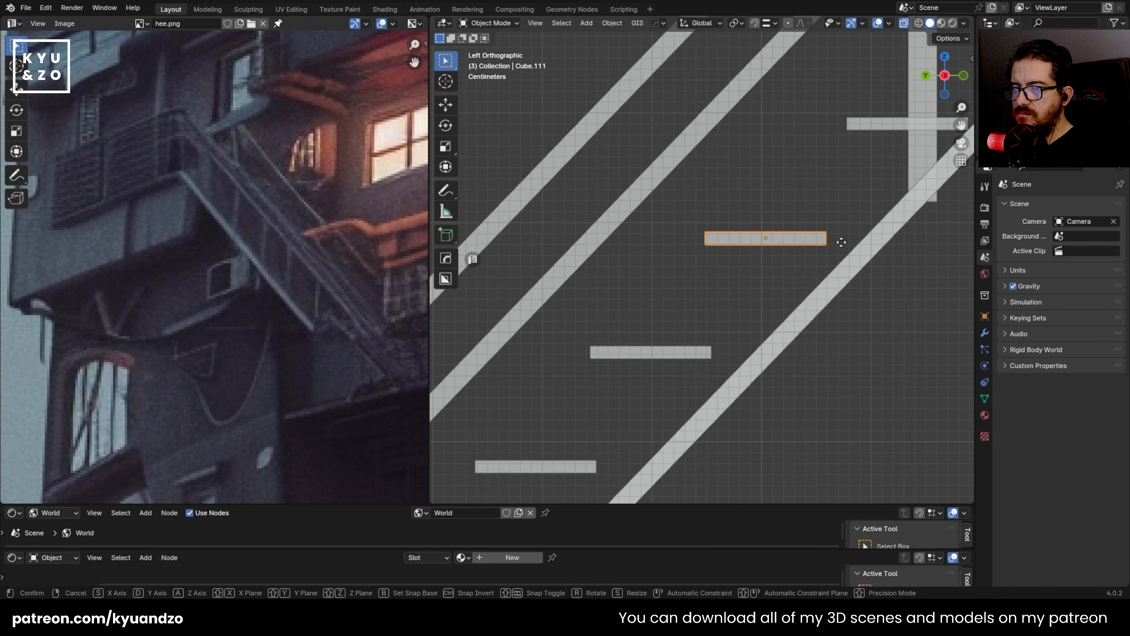
key(g)
key(y)
click(852, 246)
click(675, 350)
key(g)
key(y)
click(774, 357)
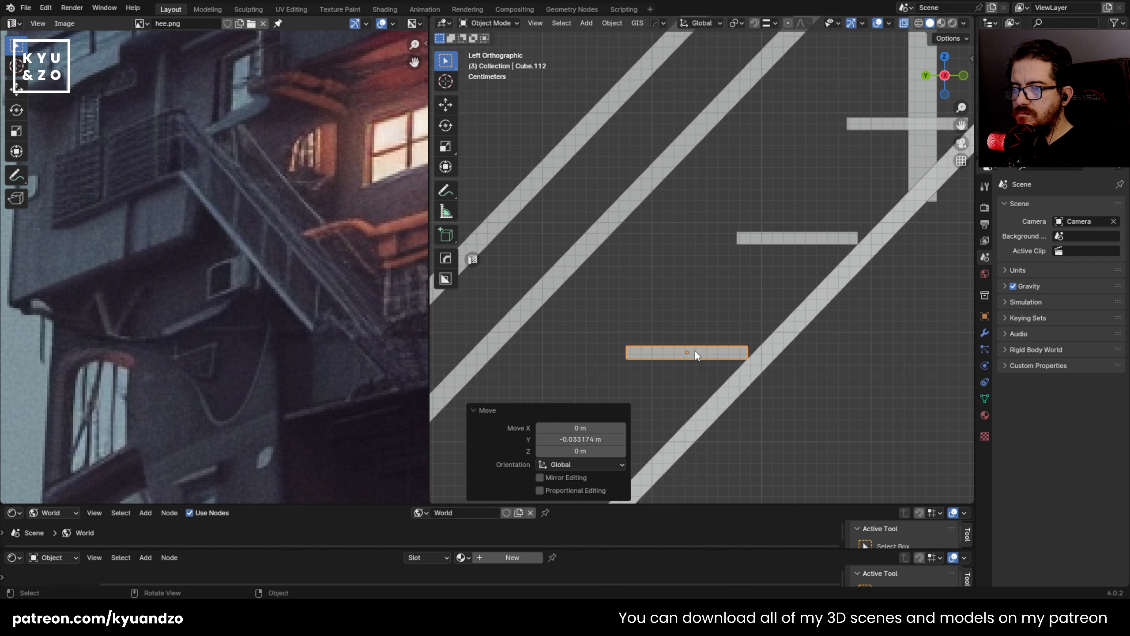
- Move the ninth tread from the top -0.037591 m along Y so it snaps to the new rail's upper edge
shift+middle_drag(536, 471, 676, 315)
click(676, 315)
key(g)
key(y)
click(752, 317)
shift+middle_drag(738, 219, 816, 93)
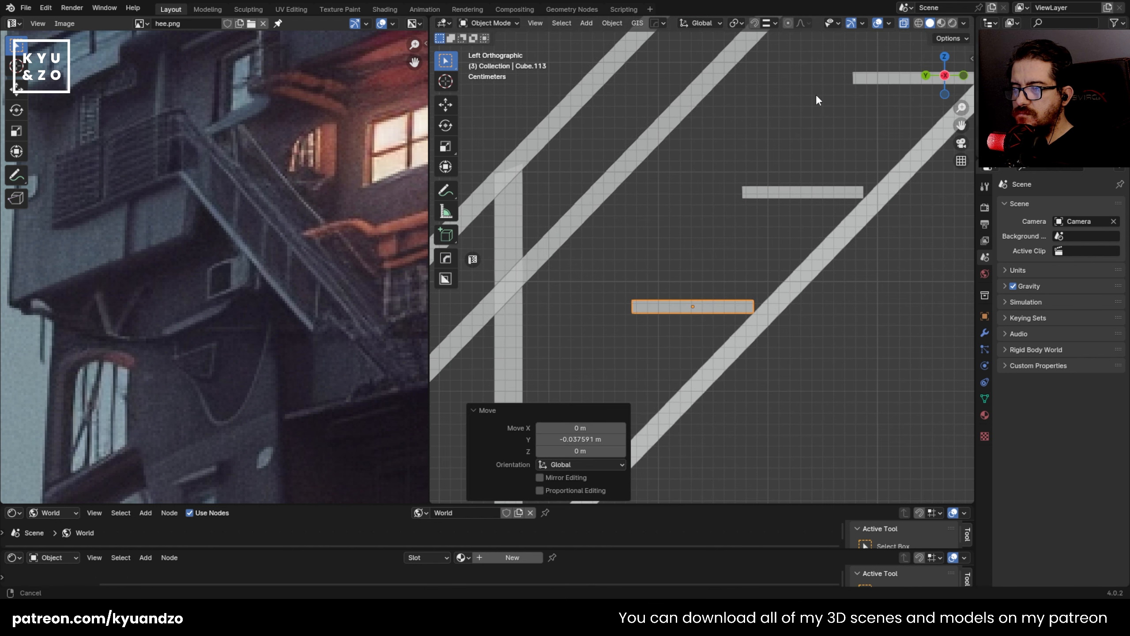
- Snap the tenth and eleventh treads from the top to the rail's upper edge, moving them -0.042008 m and -0.046424 m along Y
shift+middle_drag(690, 241, 799, 115)
click(760, 175)
key(g)
key(y)
click(831, 188)
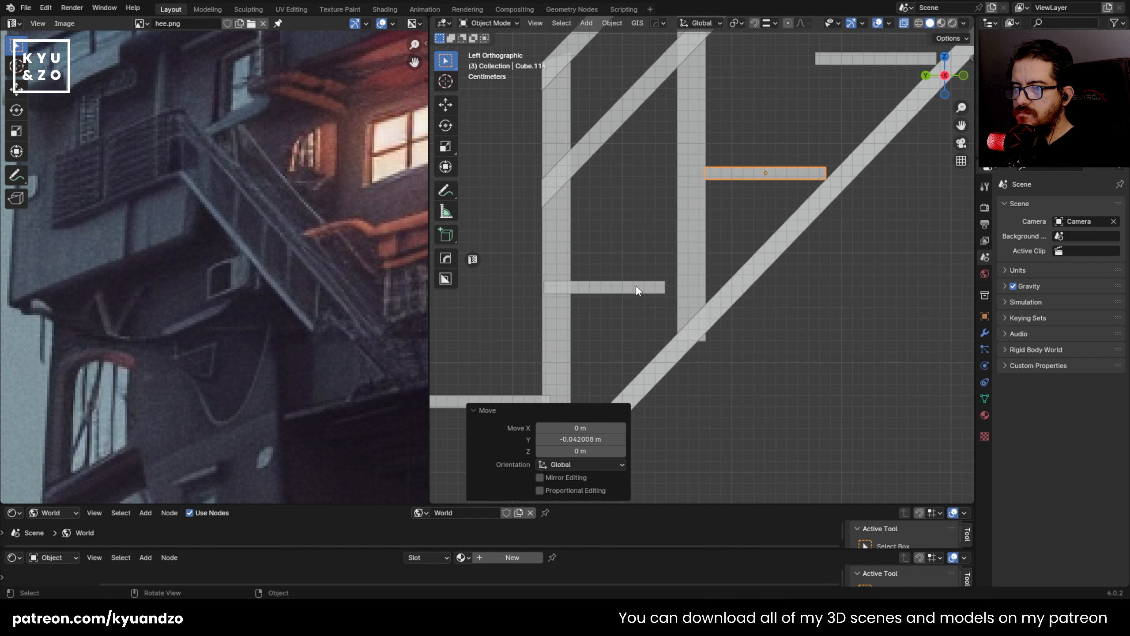
click(632, 287)
key(g)
key(y)
click(716, 298)
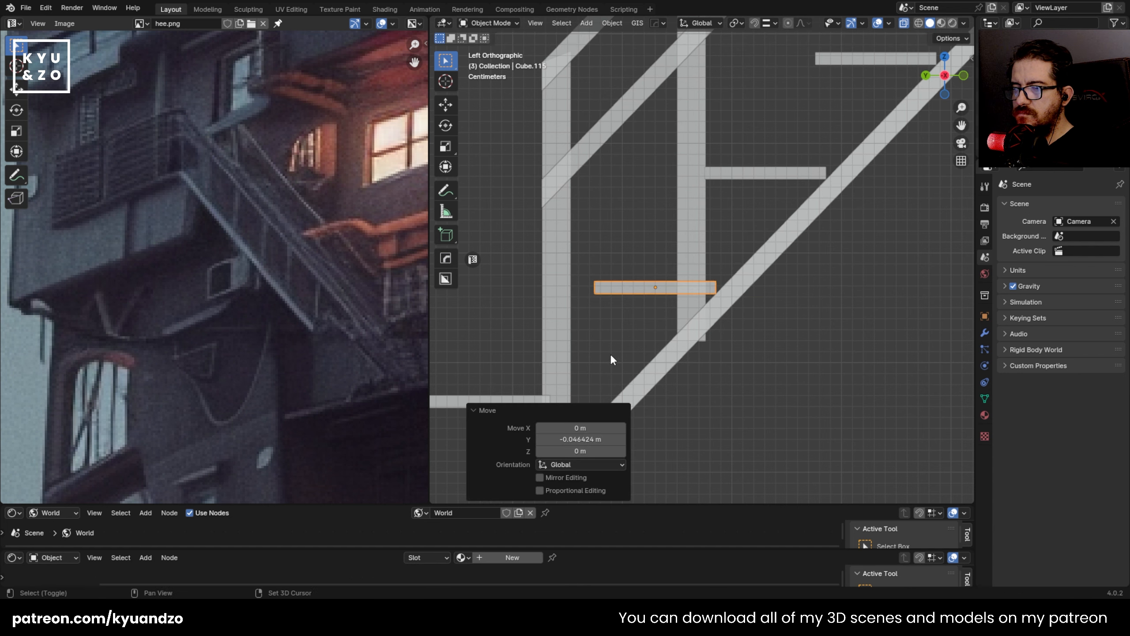
- Move the lowest tread along Y until it snaps to the rail's upper edge, and clear the selection
shift+middle_drag(610, 357, 692, 260)
click(680, 245)
key(g)
key(y)
click(793, 256)
click(916, 183)
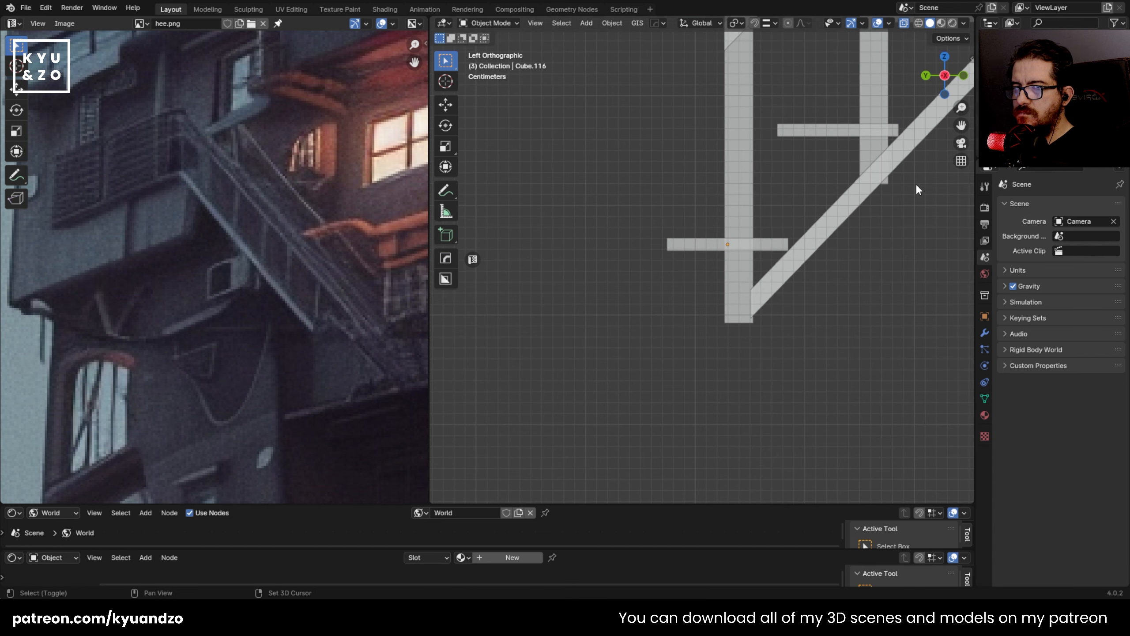
- Lower the bottom end of the second-lowest stair post along Z to the level of the end post's bottom
shift+middle_drag(870, 148, 638, 248)
key(Tab)
shift+middle_drag(628, 297, 668, 244)
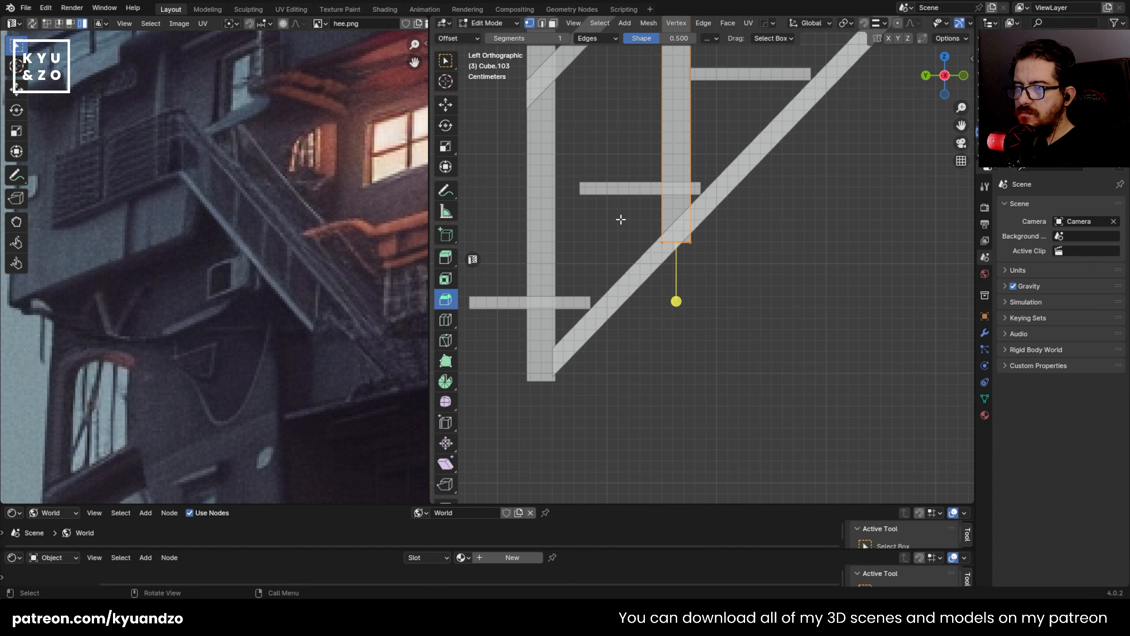
drag(628, 216, 766, 301)
key(g)
key(z)
click(730, 374)
click(558, 414)
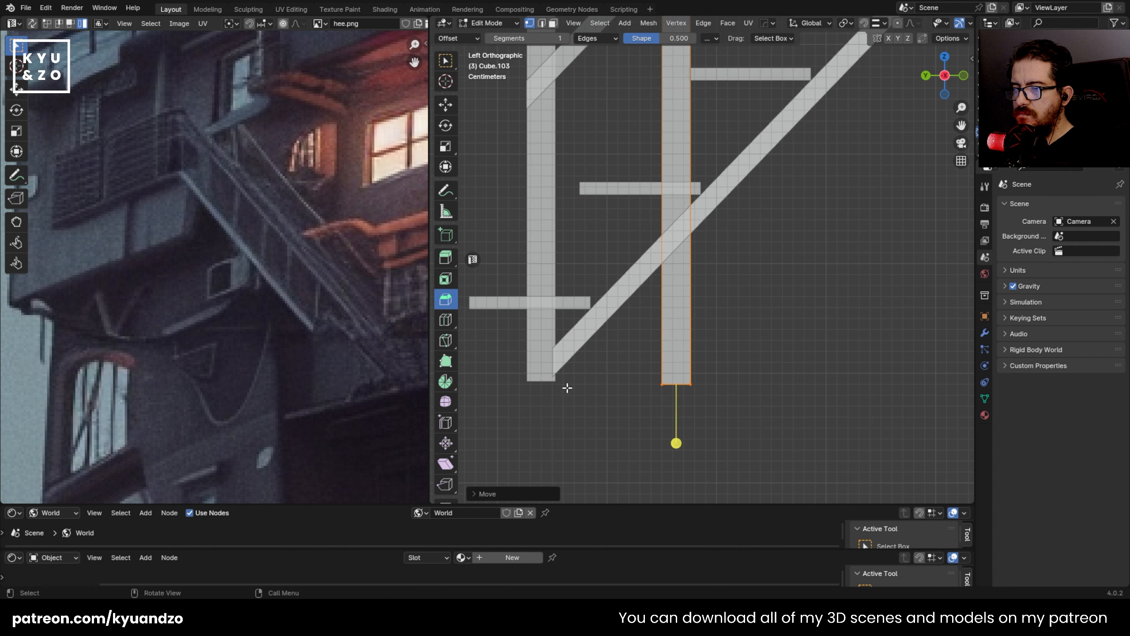
key(g)
key(z)
click(563, 383)
scroll(770, 192, down, 5)
shift+middle_drag(724, 206, 567, 333)
key(Tab)
- Extend the middle stair post's bottom end down along Z to the level of the lower posts' bottoms
scroll(685, 208, down, 3)
click(731, 141)
key(Tab)
drag(701, 176, 761, 230)
key(g)
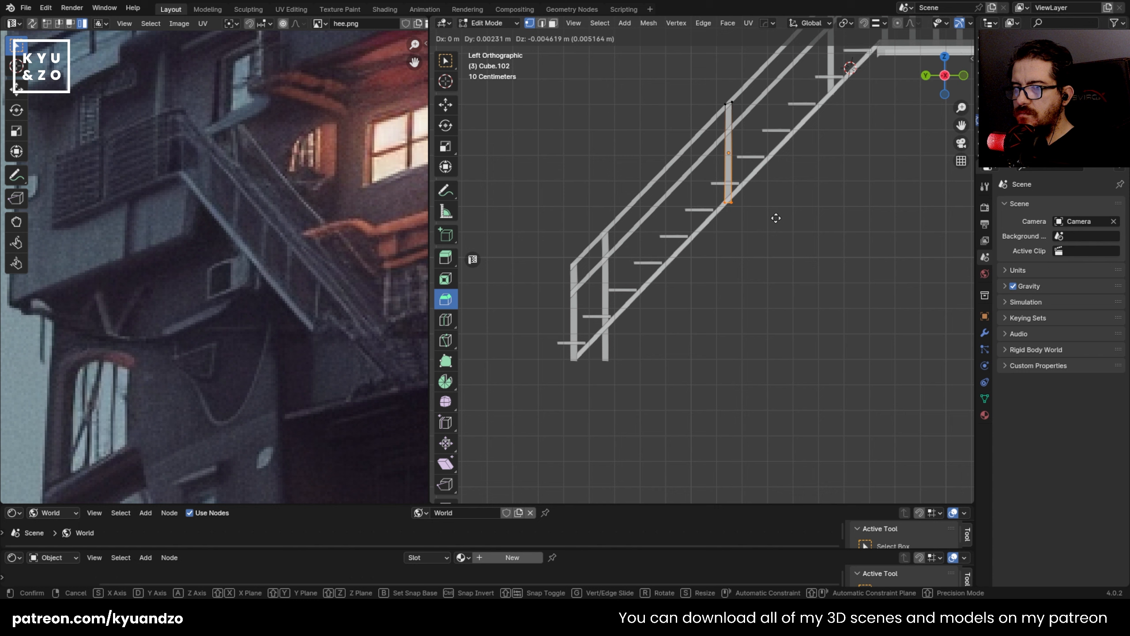
click(607, 370)
key(Tab)
- Extend the uppermost stair post's bottom end about 1.04 m down along Z to the level of the middle post's bottom
shift+middle_drag(841, 71, 735, 134)
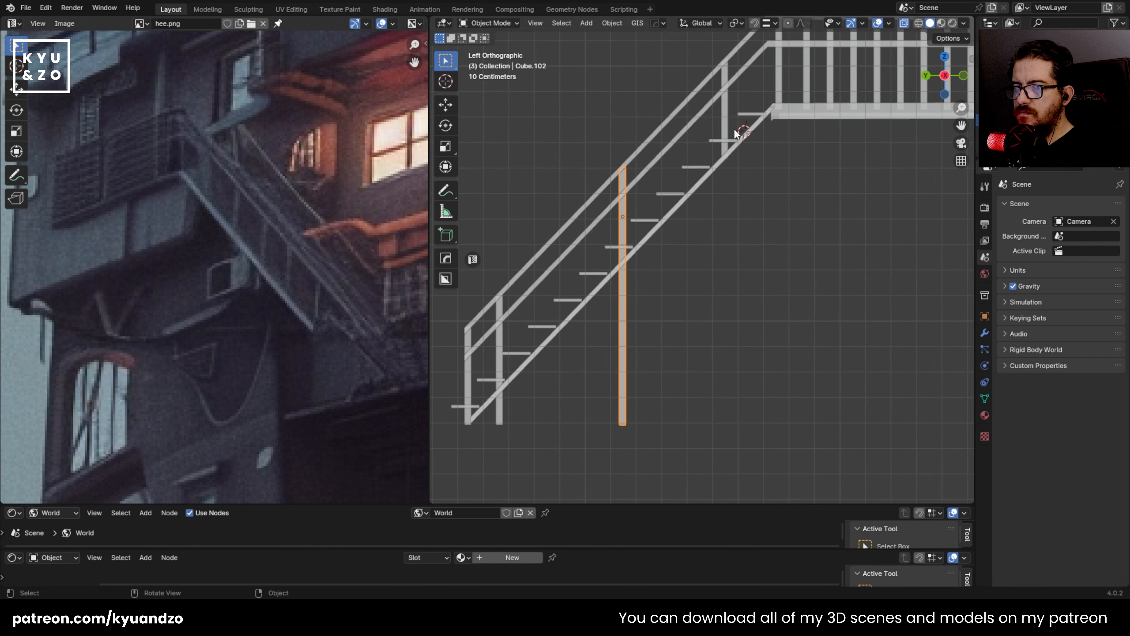
key(Tab)
key(g)
key(z)
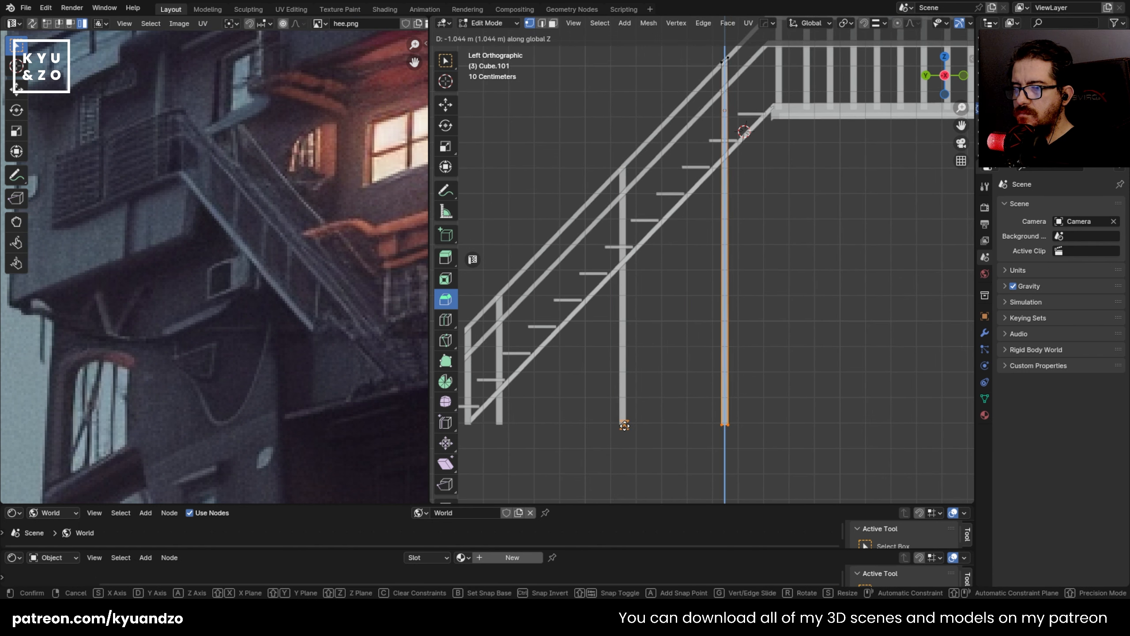
click(647, 336)
key(Tab)
- Duplicate the uppermost stair post along Y twice, placing one copy at each end of the platform
scroll(646, 330, down, 2)
shift+middle_drag(729, 175, 581, 220)
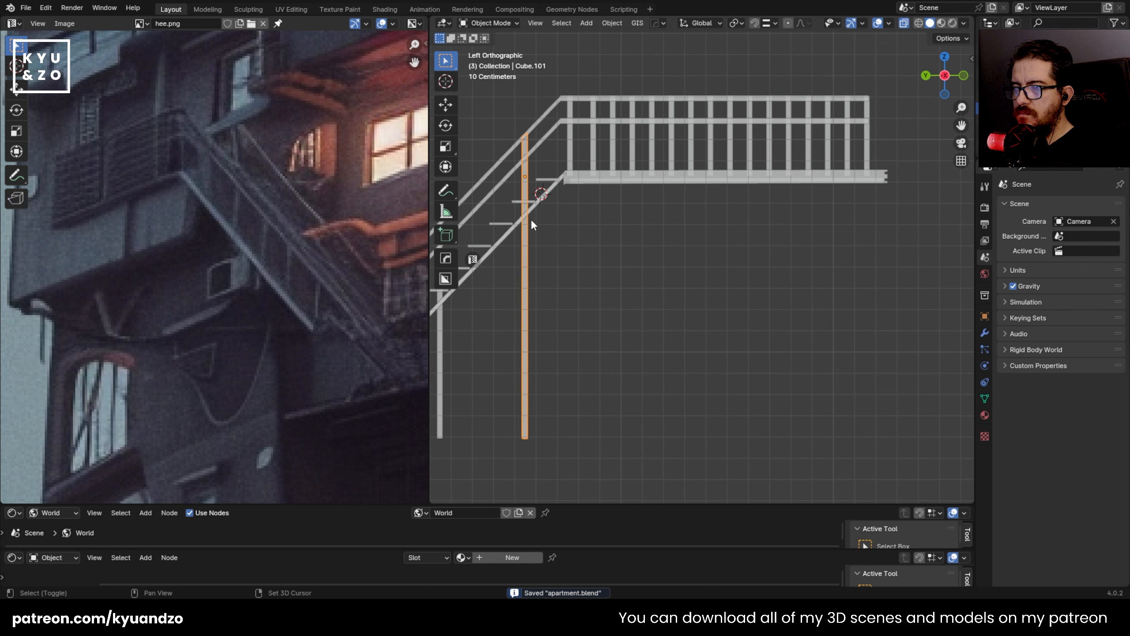
key(shift+d)
key(y)
click(568, 212)
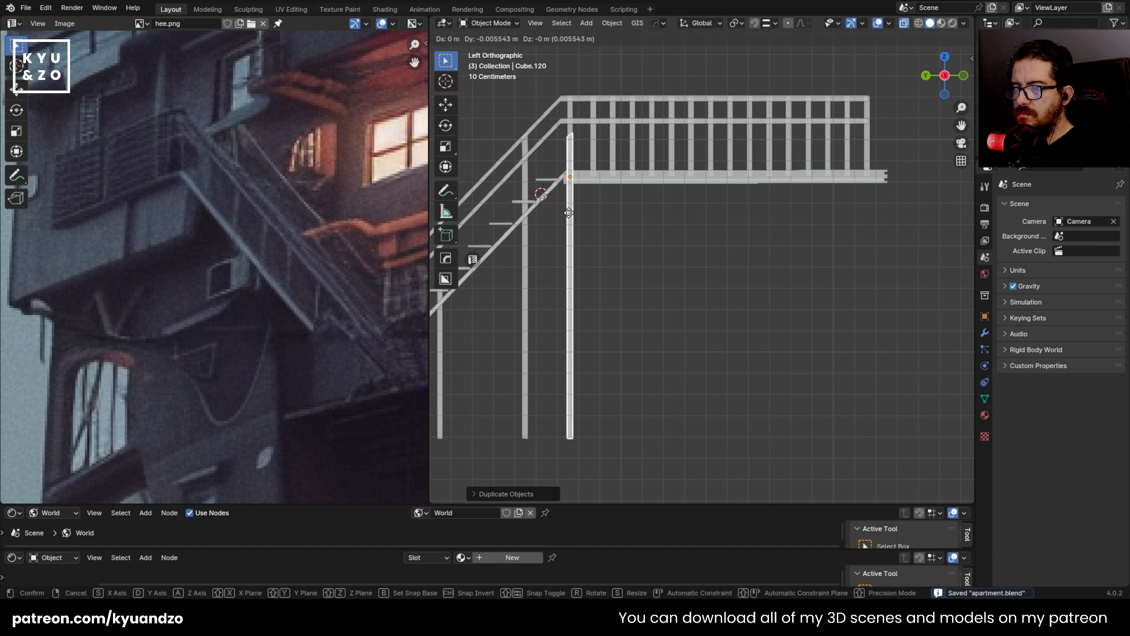
key(shift+d)
key(y)
click(864, 226)
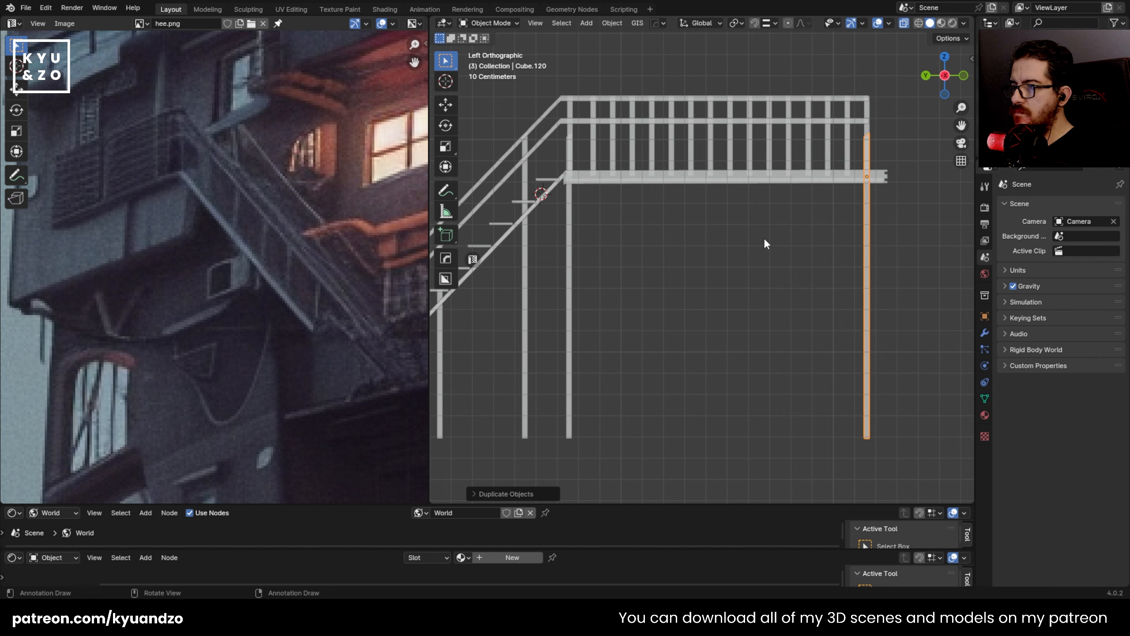
- Delete both duplicated posts under the ends of the platform
scroll(710, 216, up, 2)
middle_drag(710, 215, 917, 266)
scroll(607, 203, down, 4)
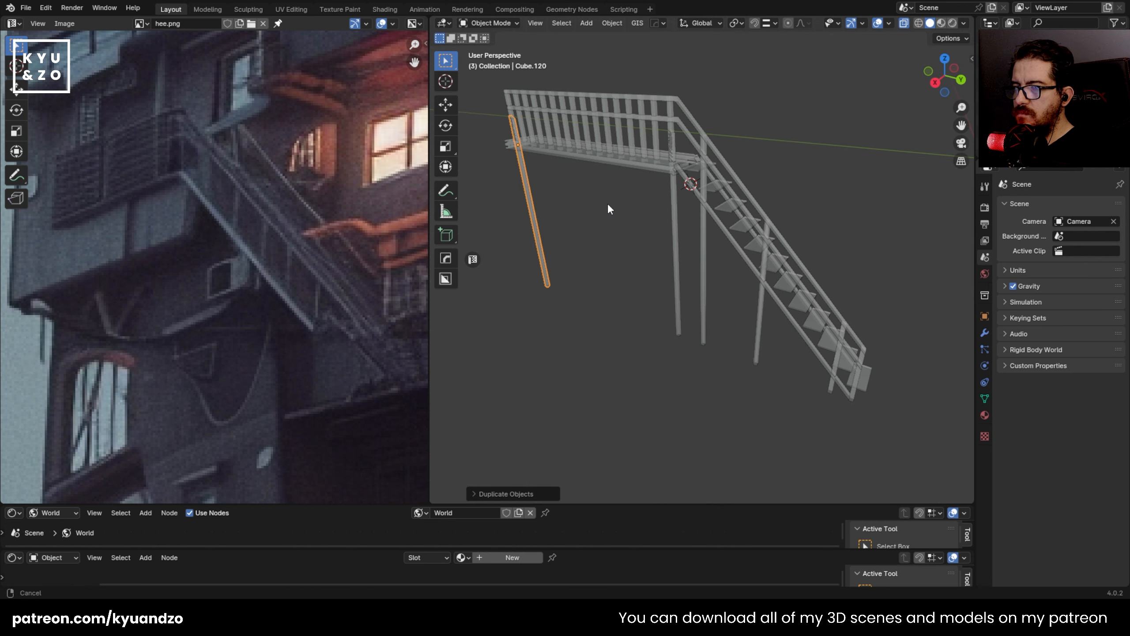
scroll(607, 198, up, 5)
middle_drag(690, 228, 575, 203)
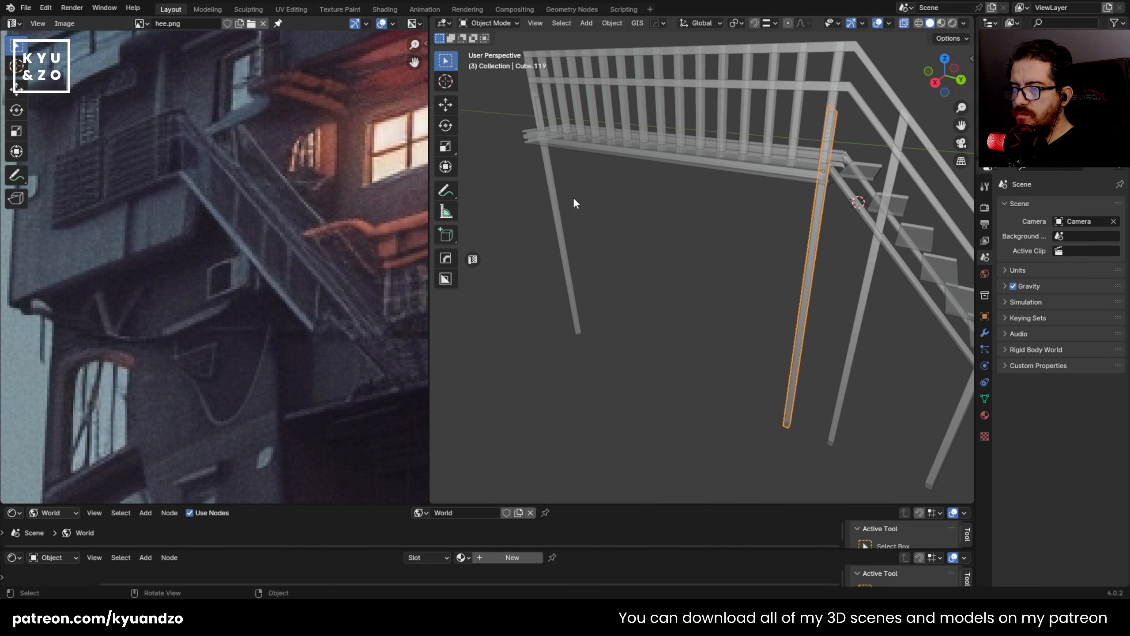
shift+click(550, 175)
key(Delete)
- Turn off X-ray, bring back the whole building around the stairs, and save the file
shift+middle_drag(774, 242, 572, 190)
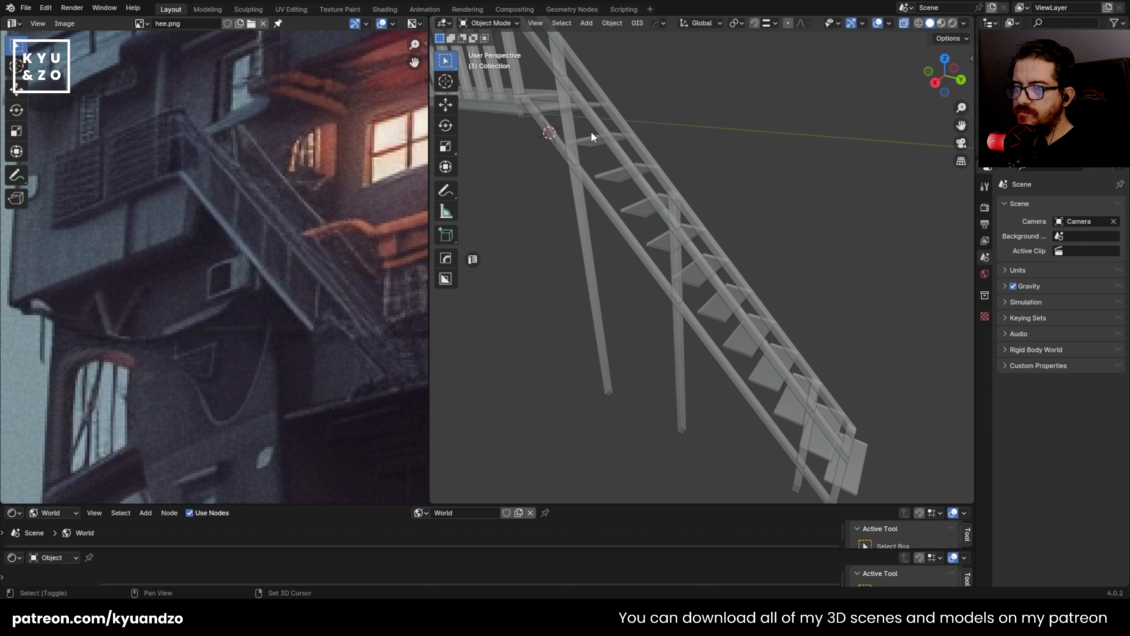
shift+middle_drag(591, 130, 627, 201)
key(alt+z)
click(725, 163)
click(725, 164)
scroll(725, 163, down, 5)
key(ctrl+s)
middle_drag(557, 279, 597, 147)
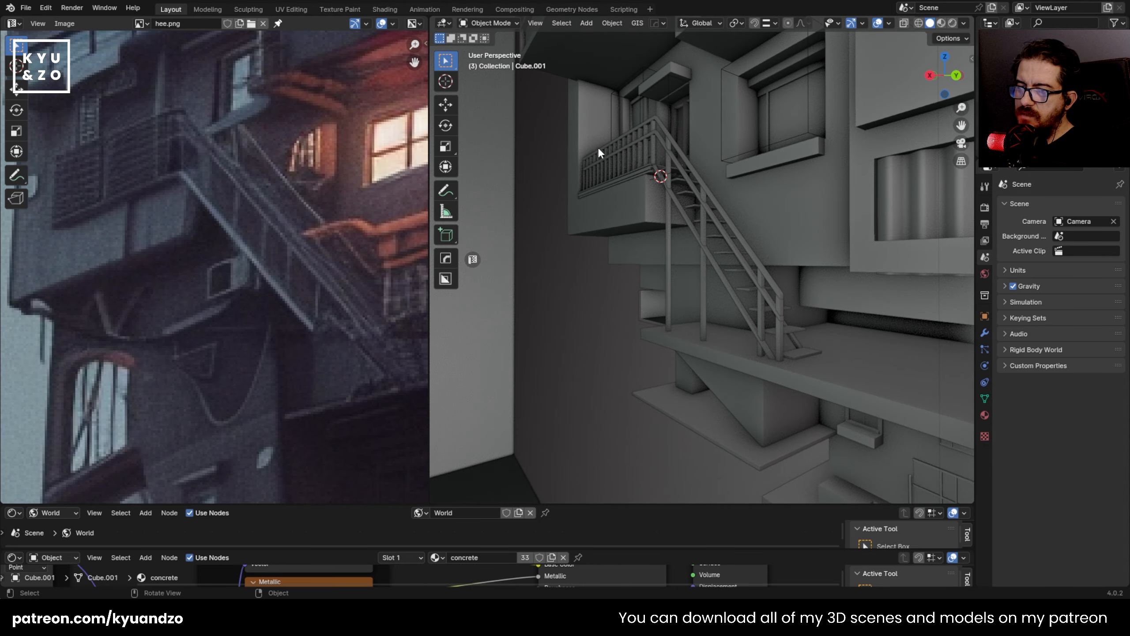
- Fill the open stair-side end of the platform's stepped profile with a face
scroll(691, 267, up, 5)
shift+middle_drag(691, 266, 671, 231)
click(762, 253)
scroll(671, 228, up, 3)
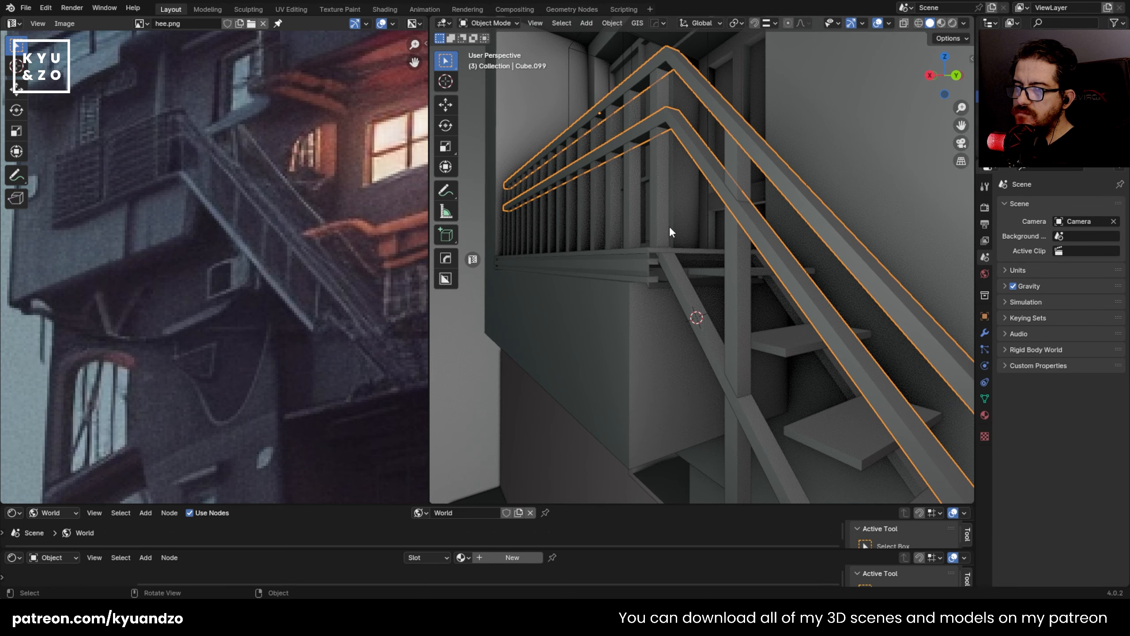
click(738, 183)
middle_drag(681, 142, 699, 170)
scroll(699, 170, up, 3)
click(603, 263)
middle_drag(602, 263, 688, 233)
scroll(689, 230, up, 4)
key(Tab)
scroll(668, 222, up, 1)
key(2)
scroll(636, 191, up, 1)
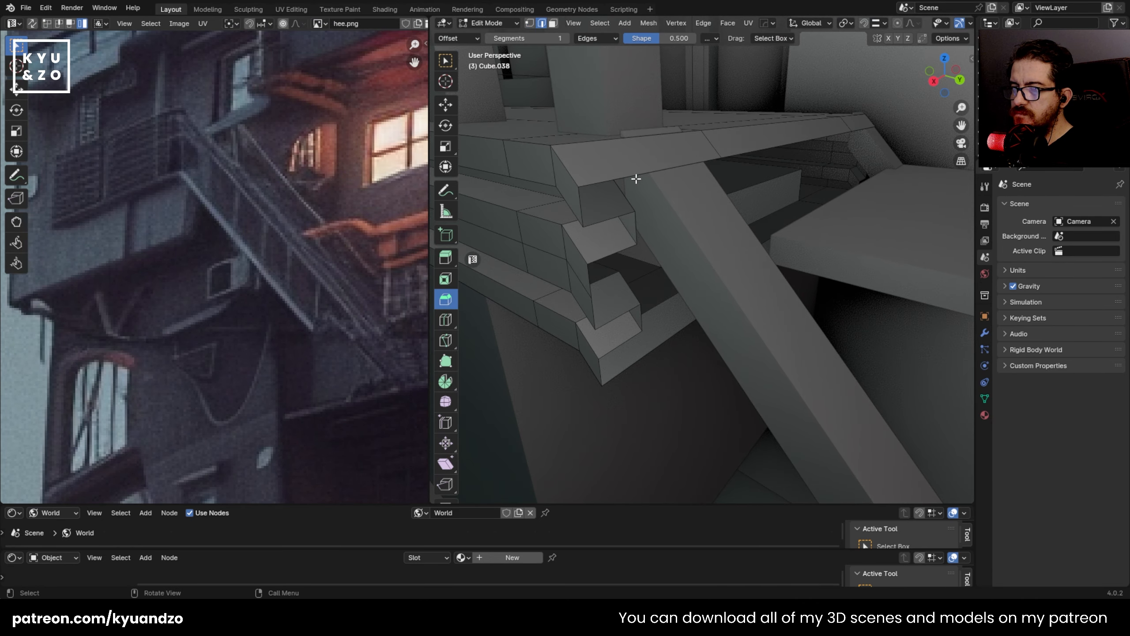
alt+click(637, 174)
key(f)
key(Tab)
scroll(625, 176, down, 4)
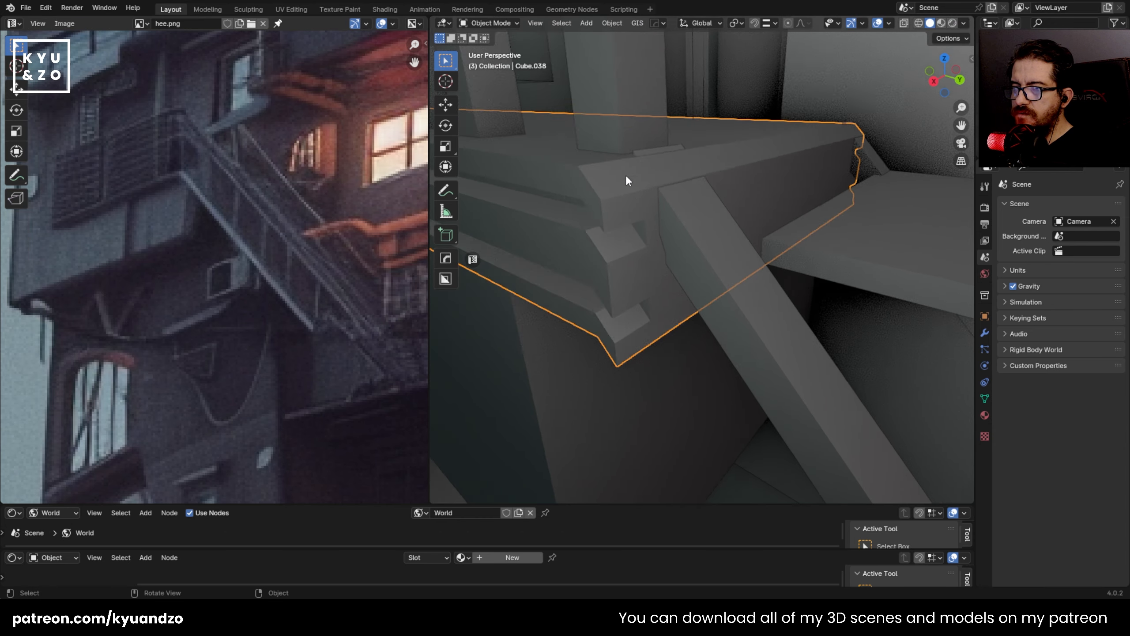
- Select all the stair treads and scale them along X by about 1.11
middle_drag(627, 176, 659, 209)
middle_drag(781, 227, 745, 194)
shift+click(712, 205)
shift+click(760, 249)
shift+click(818, 312)
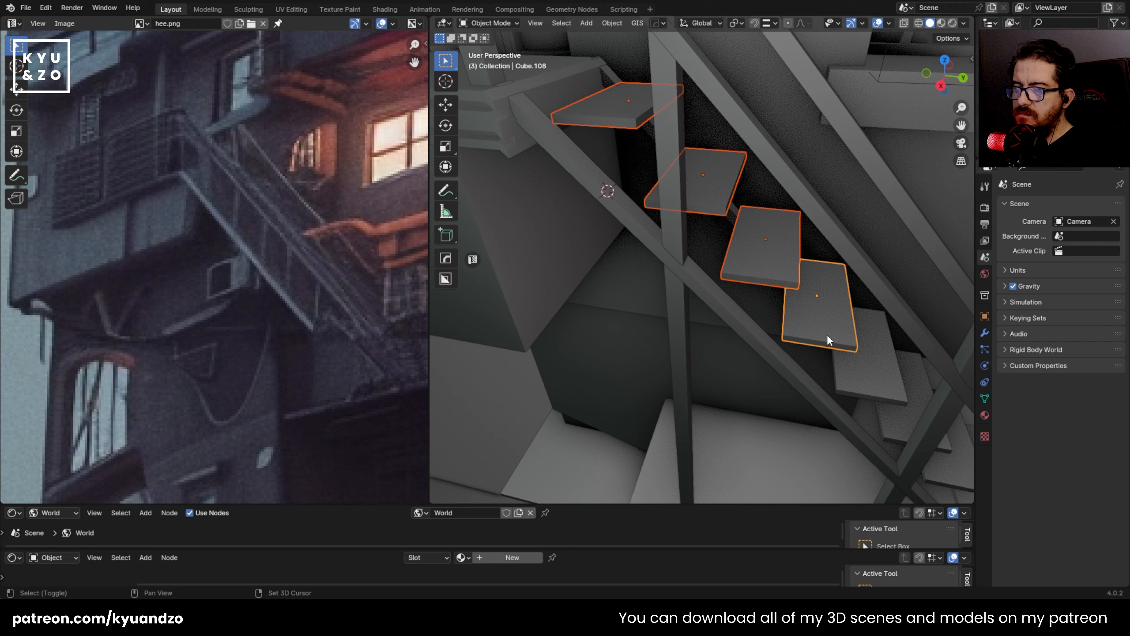
shift+middle_drag(826, 333, 728, 290)
shift+click(823, 379)
shift+middle_drag(823, 380, 775, 329)
shift+click(847, 403)
shift+middle_drag(847, 403, 739, 341)
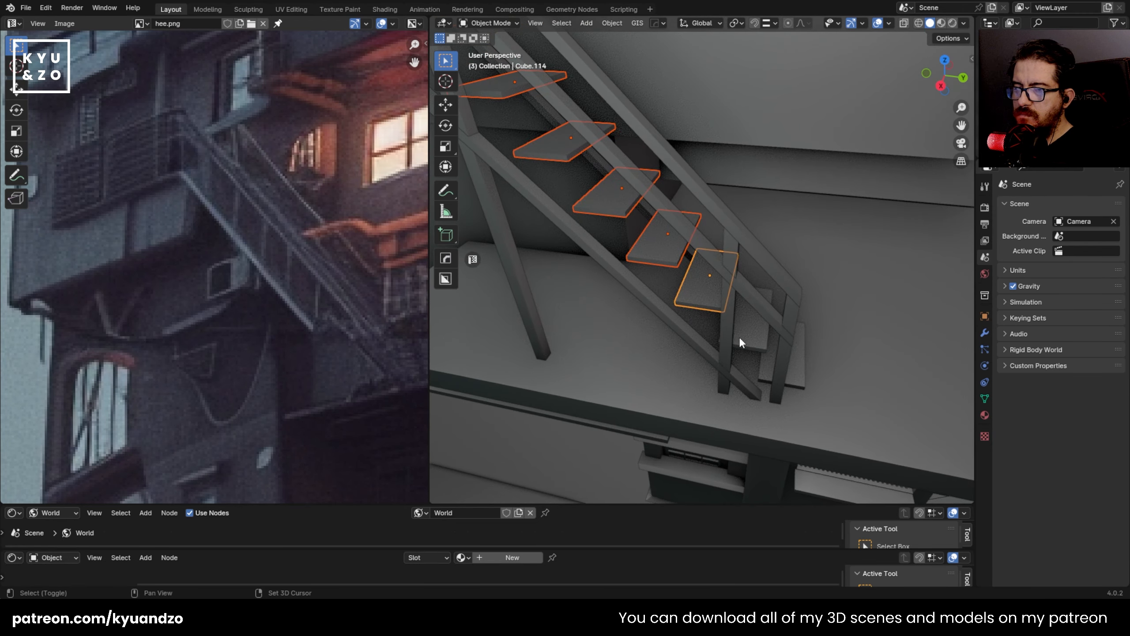
middle_drag(681, 178, 609, 235)
key(s)
key(y)
key(x)
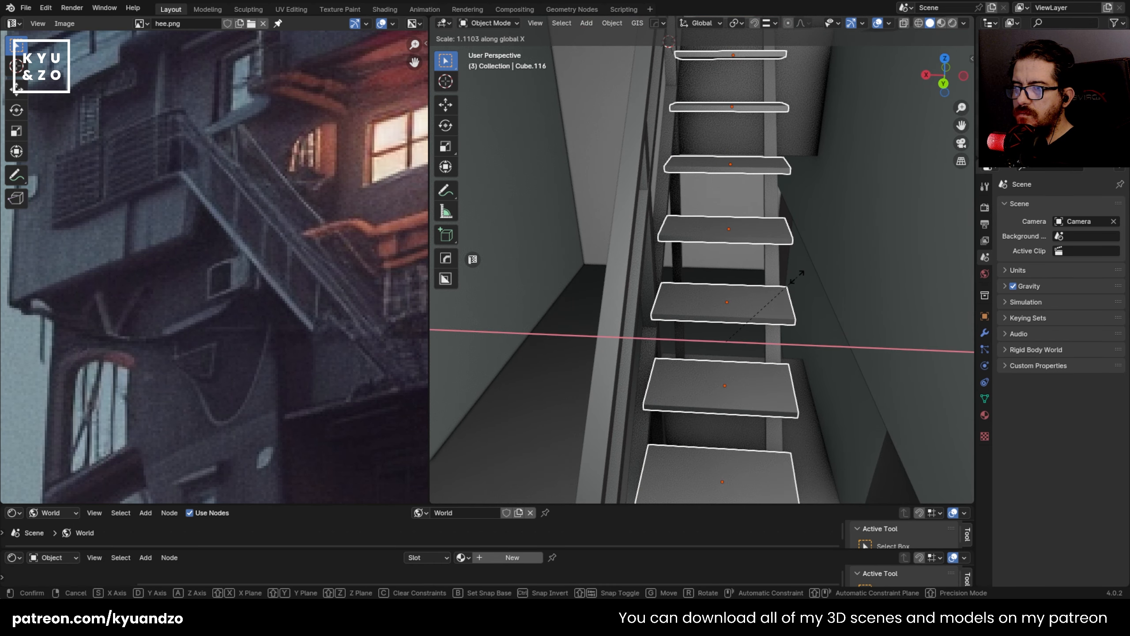
click(798, 276)
- Nudge the selected treads slightly along X to centre them between the side rails, and save the file
key(g)
key(x)
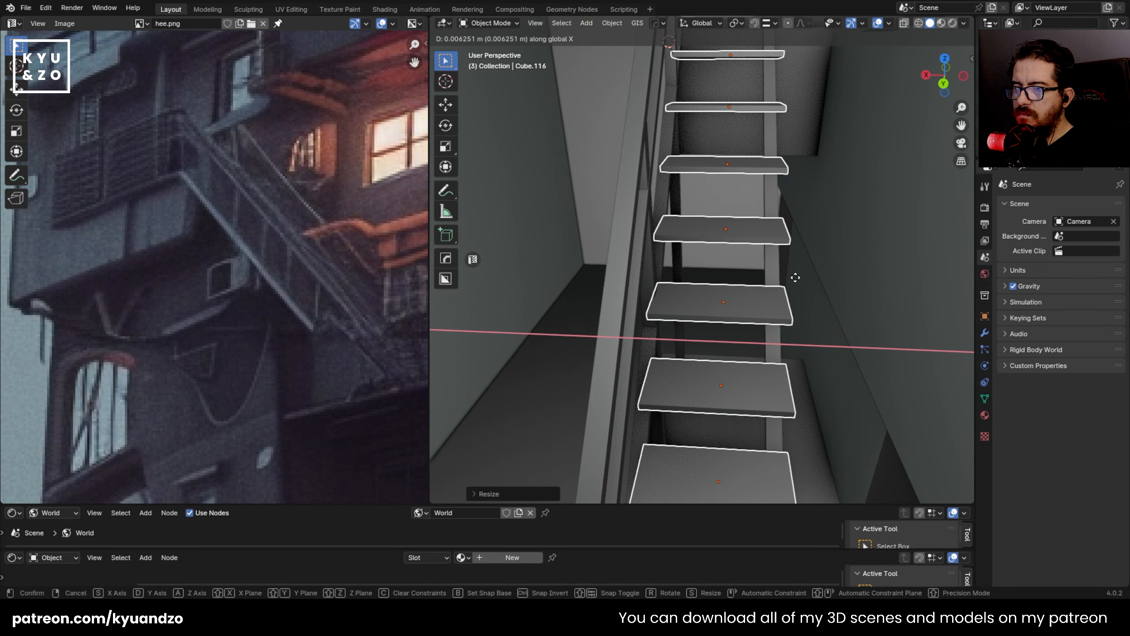
click(798, 277)
middle_drag(667, 276, 747, 249)
scroll(712, 268, down, 5)
key(ctrl+s)
- Try selecting the railing and its posts with Select Grouped and moving them away from the treads
click(592, 274)
middle_drag(600, 301, 640, 323)
click(640, 322)
middle_drag(676, 227, 653, 201)
click(653, 202)
key(shift+g)
click(632, 255)
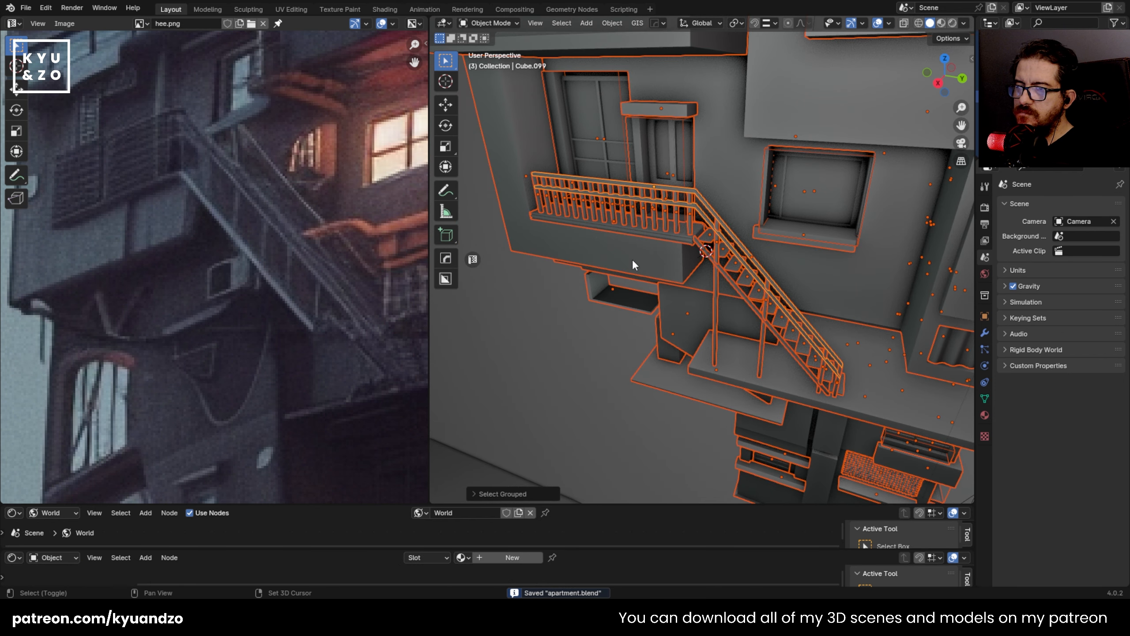
click(640, 216)
key(shift+g)
click(637, 226)
key(g)
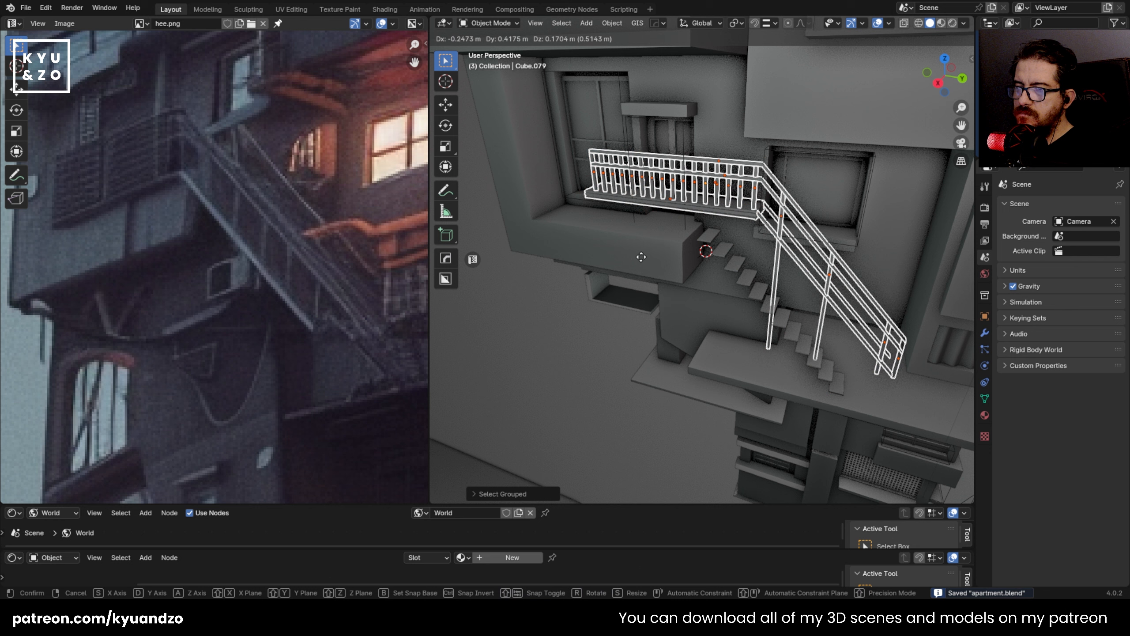
right_click(641, 256)
- Drop the railing selection and save the file
scroll(630, 262, up, 1)
click(588, 289)
scroll(759, 223, down, 4)
key(ctrl+s)
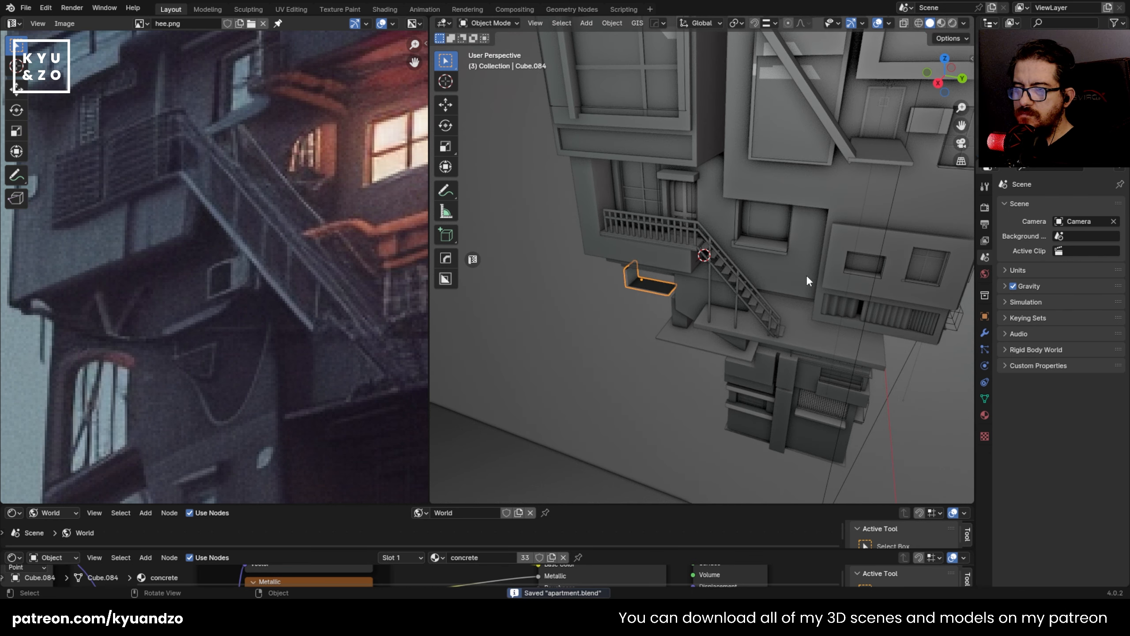
shift+middle_drag(806, 274, 786, 242)
click(590, 296)
mouse_move(590, 296)
middle_down()
mouse_move(577, 251)
mouse_move(577, 280)
middle_up()
shift+middle_drag(621, 212, 647, 256)
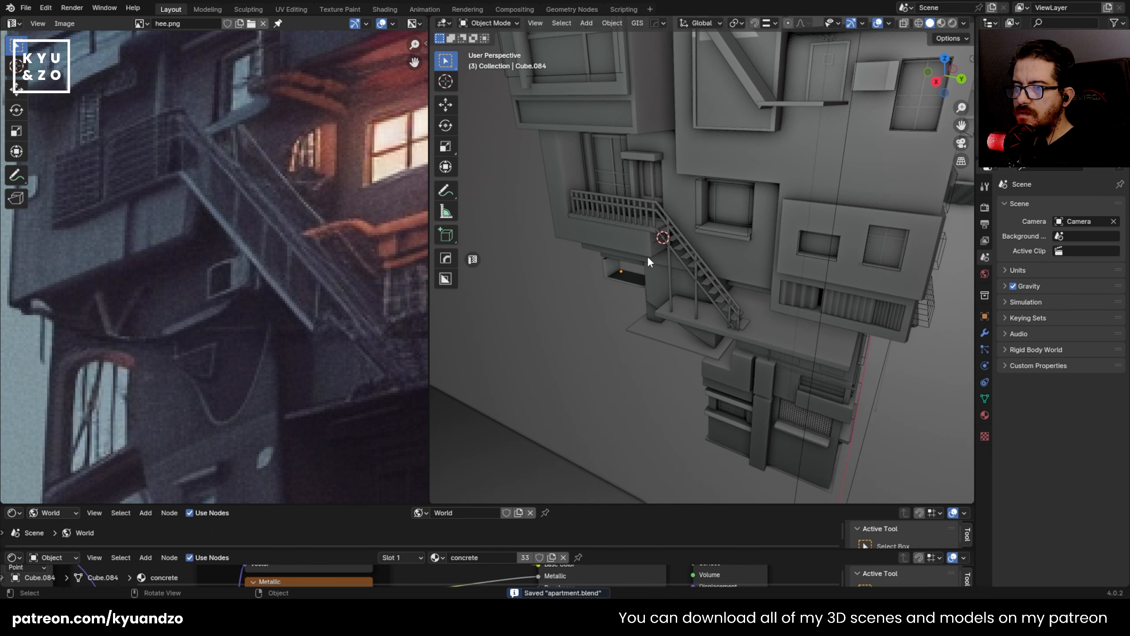
scroll(647, 256, up, 4)
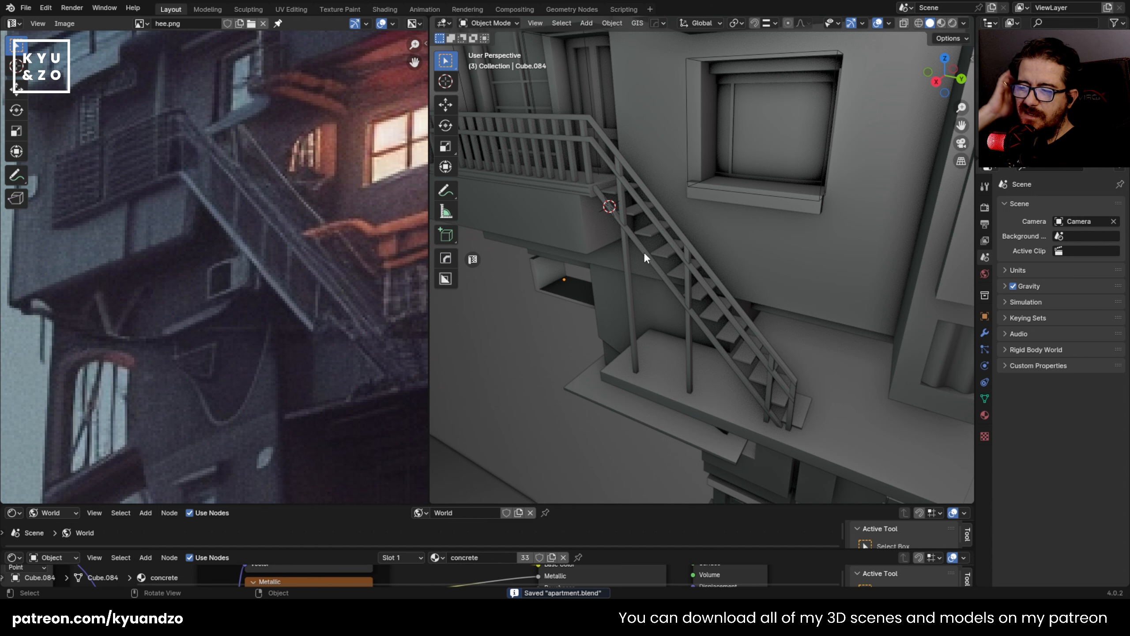
scroll(623, 211, up, 2)
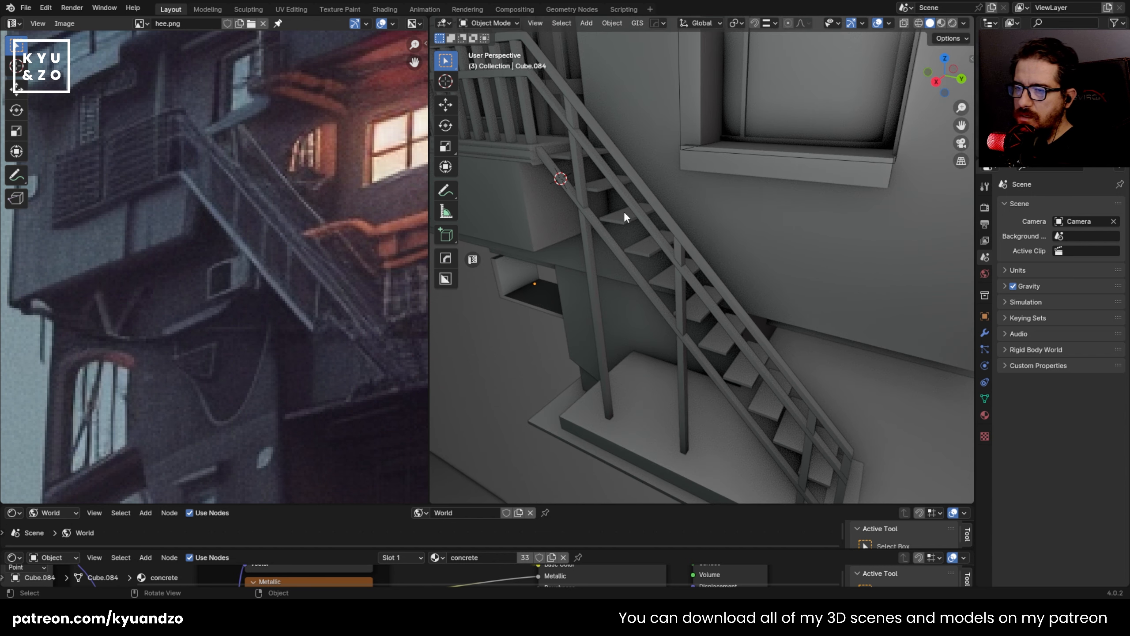
scroll(624, 211, down, 2)
- Select the handrail with its grouped balusters, posts, side rails and platform, and join them into one object
click(628, 197)
key(KP_Decimal)
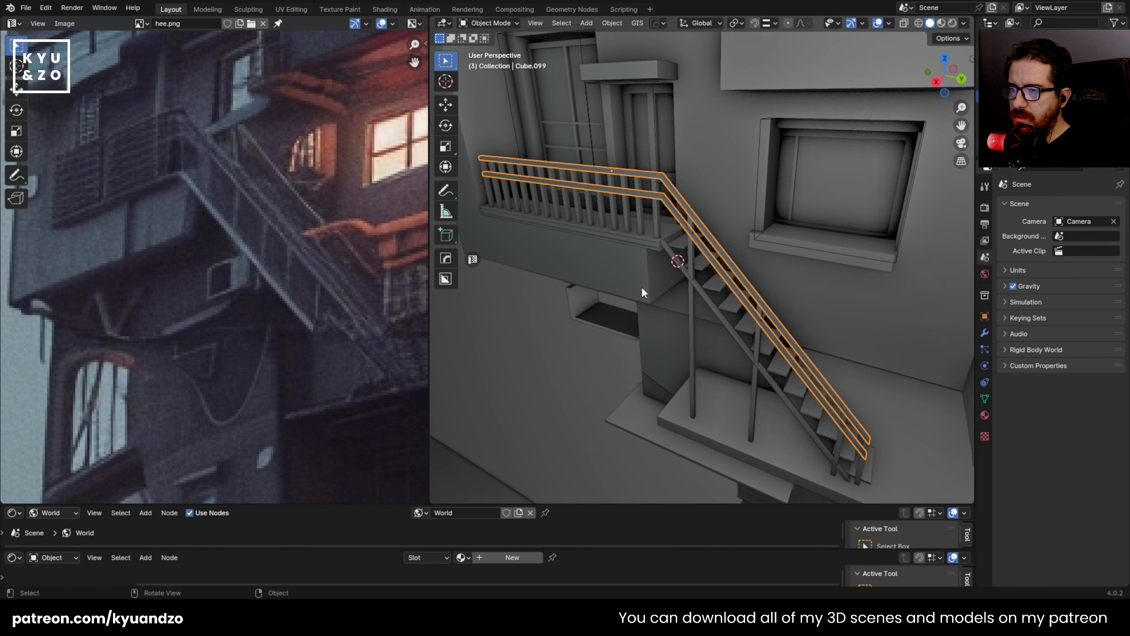
key(shift+g)
click(632, 217)
shift+middle_drag(583, 310, 609, 241)
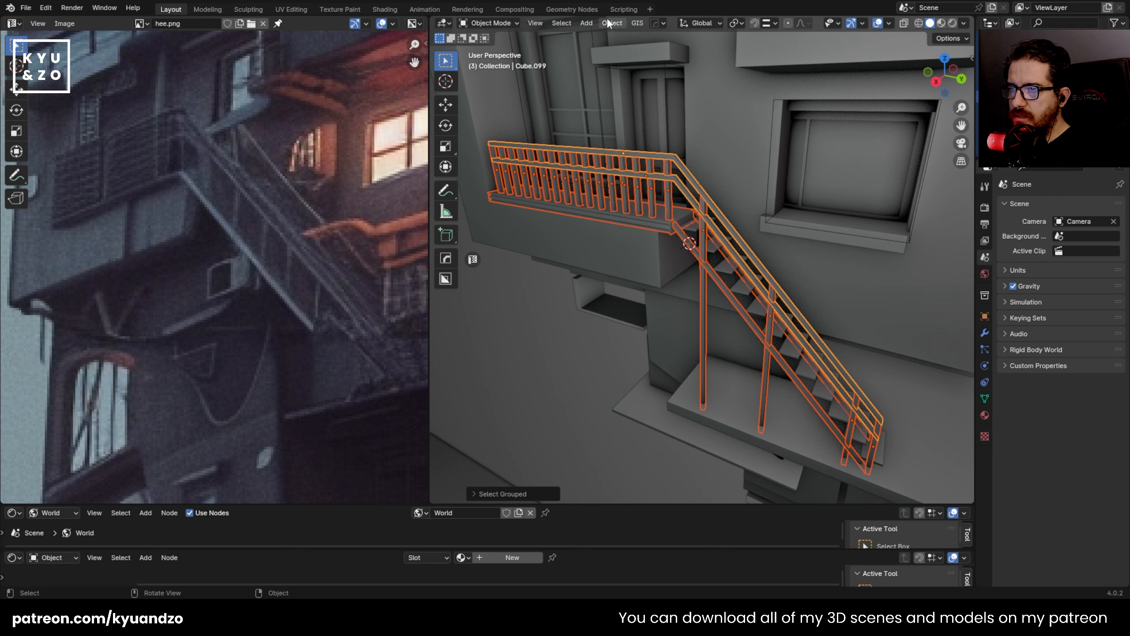
click(612, 23)
key(ctrl+j)
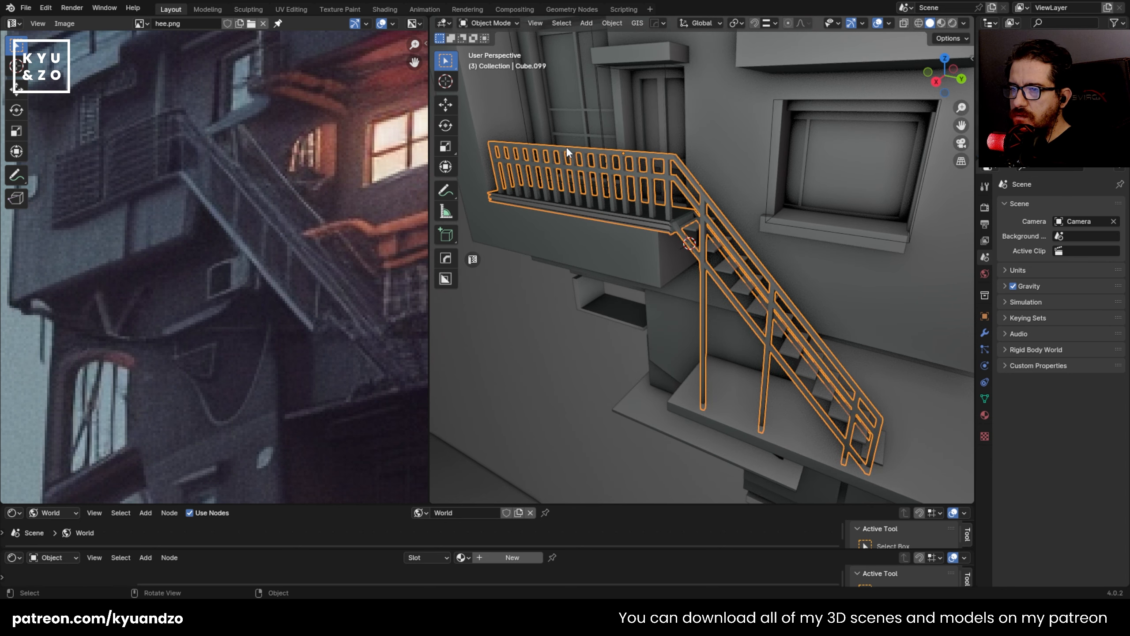
- Open the joined railing mesh for editing and turn on the Face Orientation overlay
click(606, 295)
click(629, 208)
key(Tab)
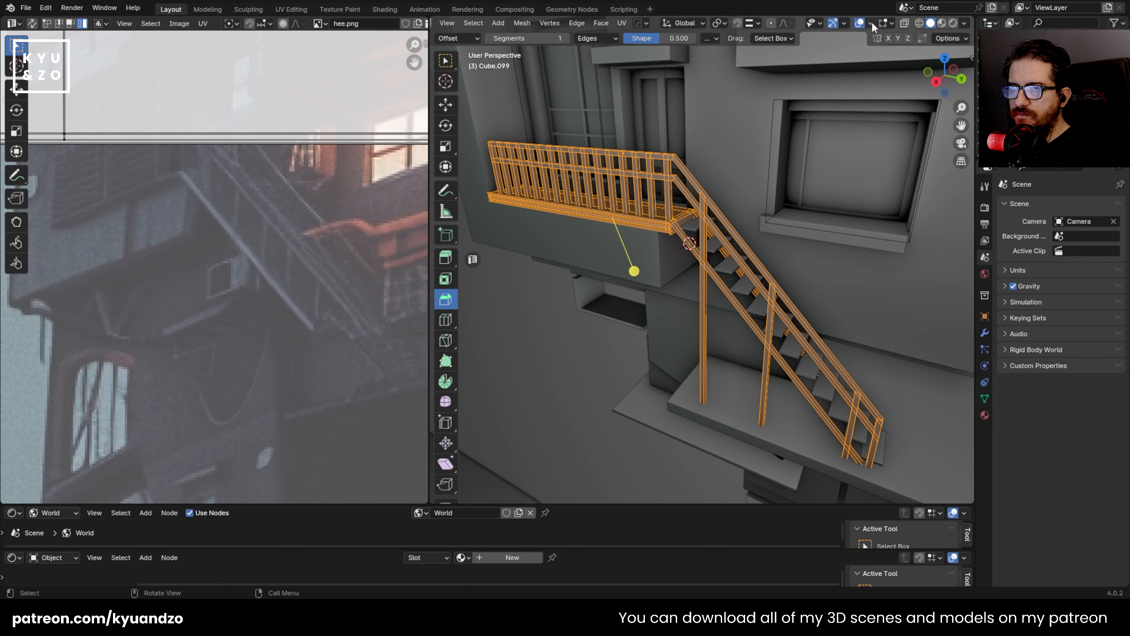
click(870, 23)
click(797, 261)
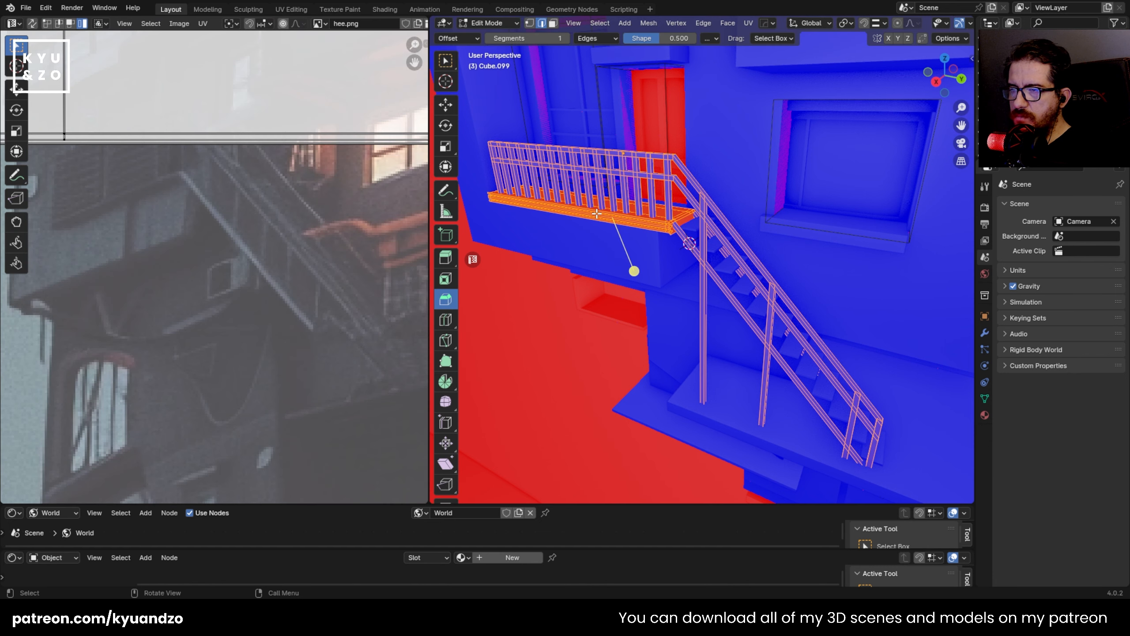
- Recalculate the joined railing's normals to face outside and return to Object Mode
click(648, 23)
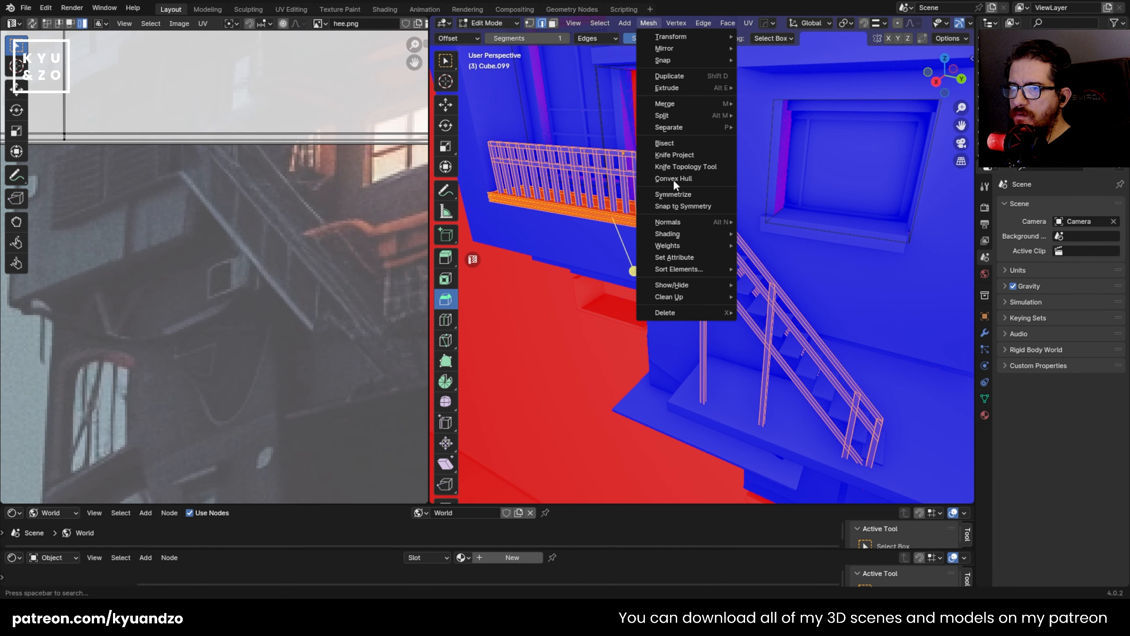
mouse_move(688, 217)
click(767, 232)
key(Tab)
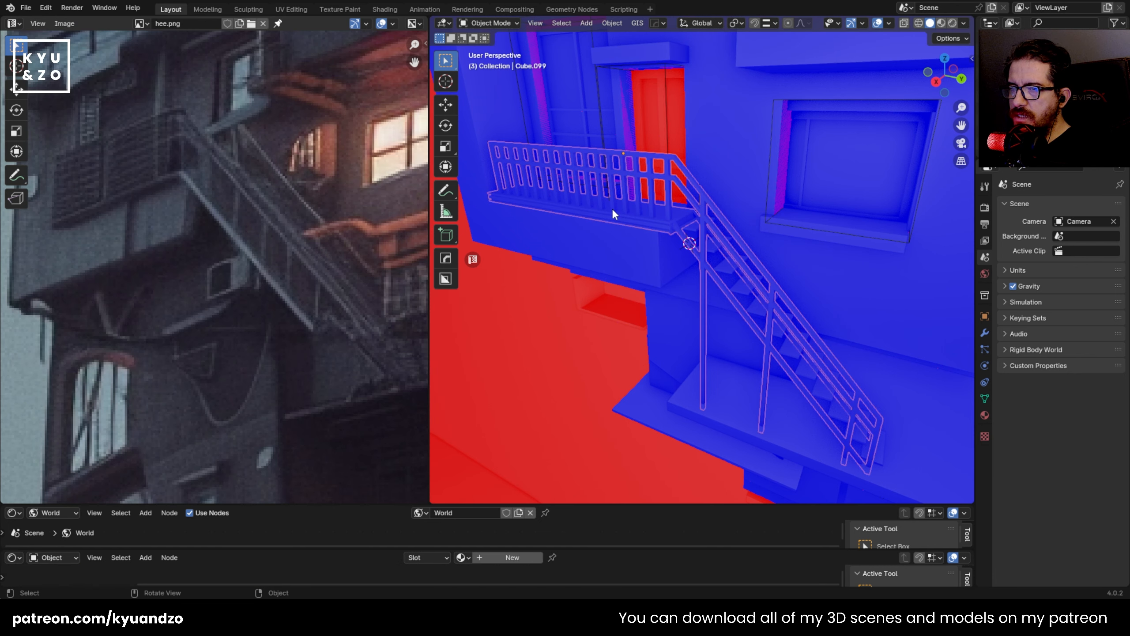
- Turn off the Face Orientation overlay and reselect the joined railing
click(702, 154)
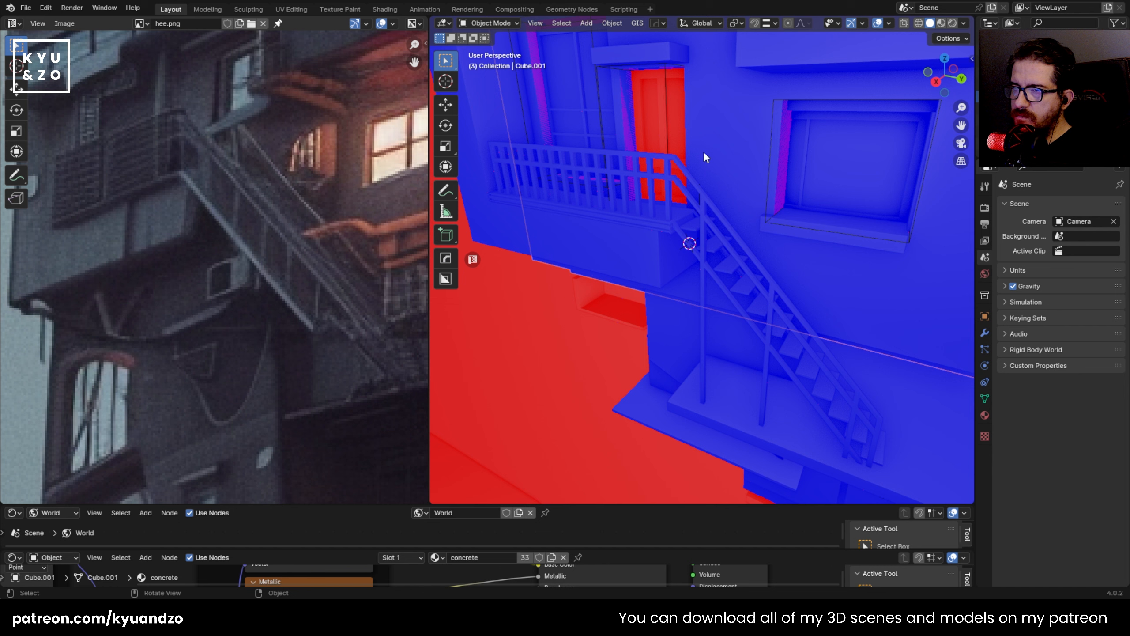
click(889, 22)
click(856, 249)
click(605, 198)
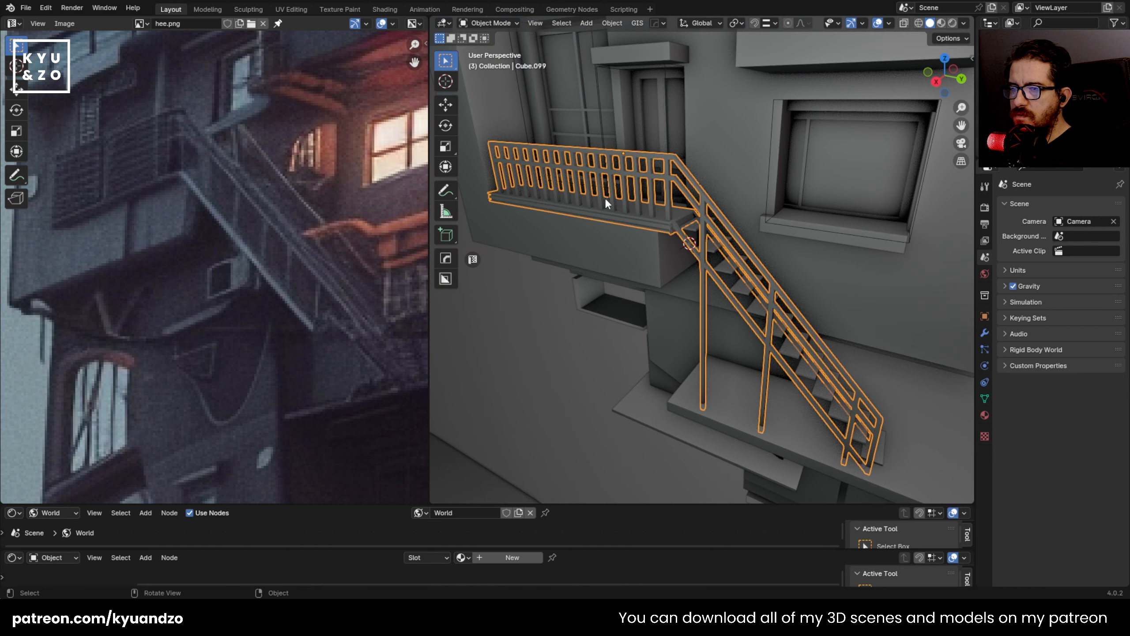
- Set the joined railing's origin to its geometry in Object Mode
key(Tab)
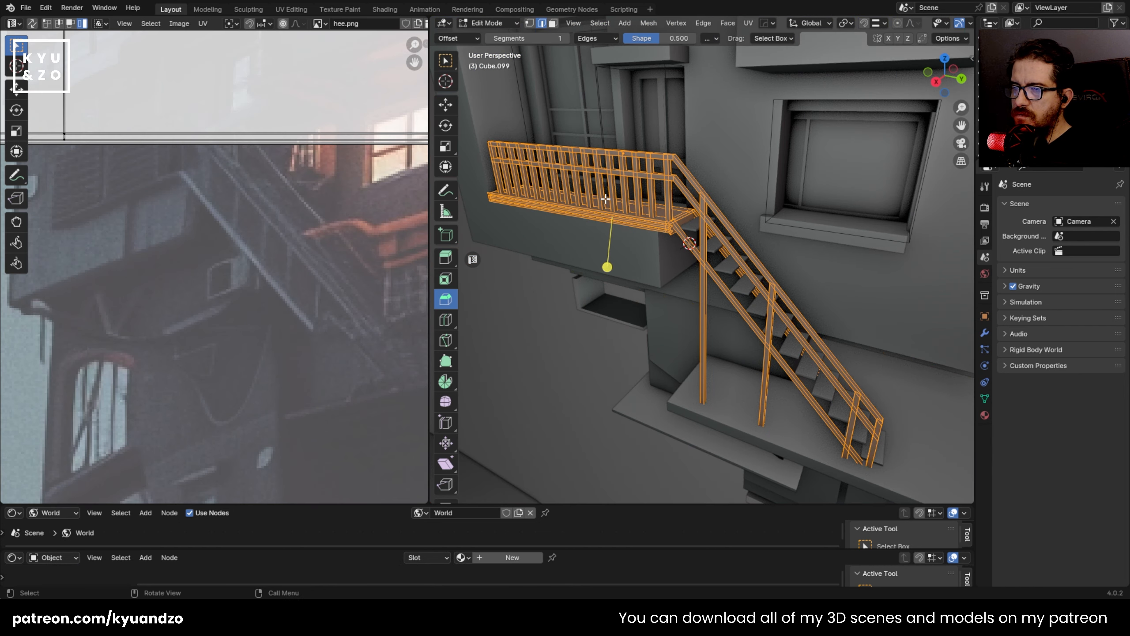
click(703, 22)
click(649, 22)
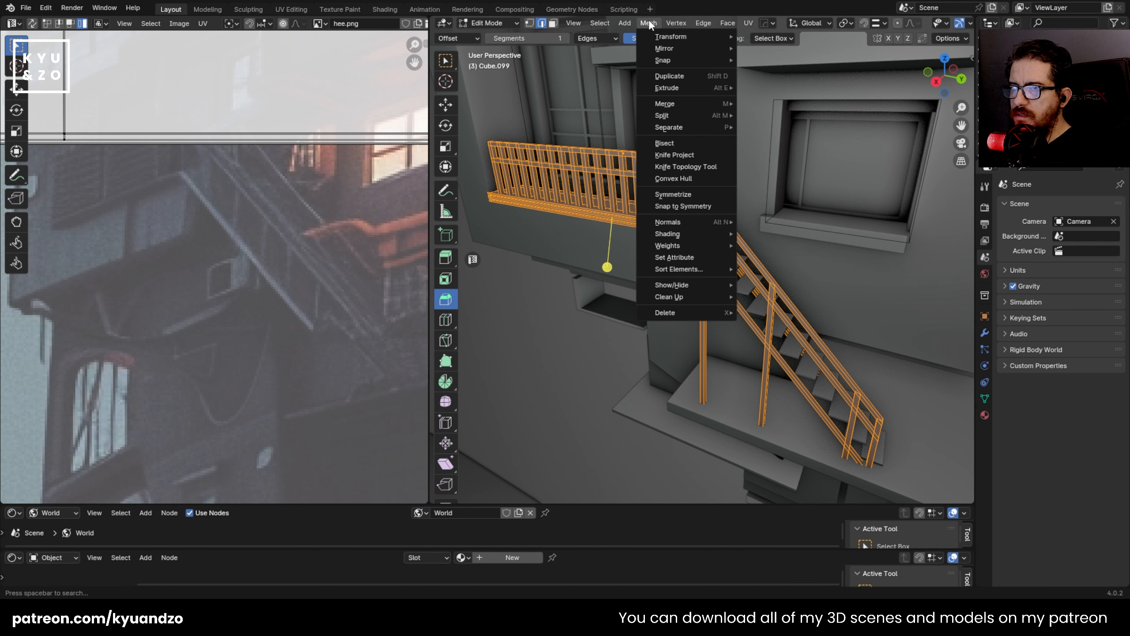
click(688, 76)
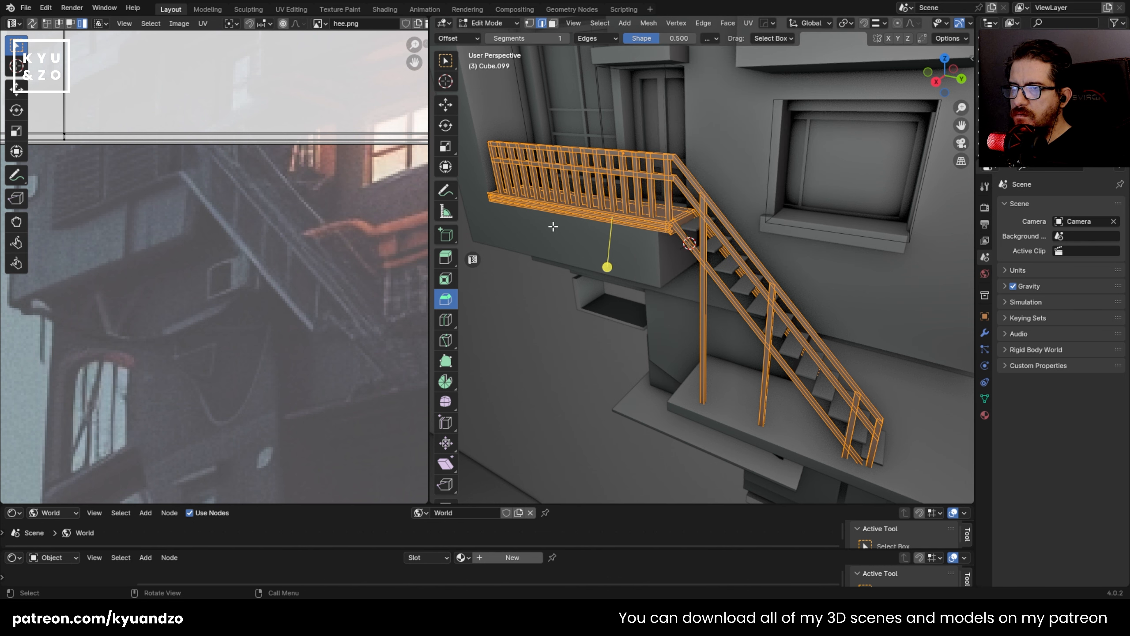
key(Tab)
click(612, 23)
mouse_move(678, 49)
click(738, 58)
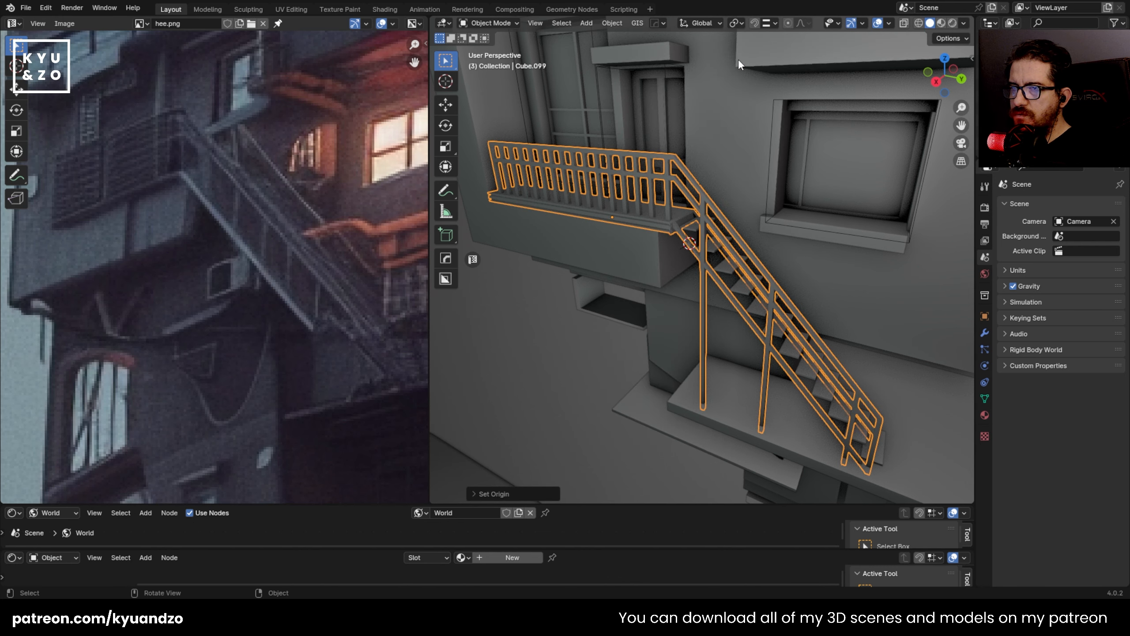
- Drop the railing selection and save the apartment.blend file
click(576, 220)
scroll(576, 220, up, 5)
key(ctrl+s)
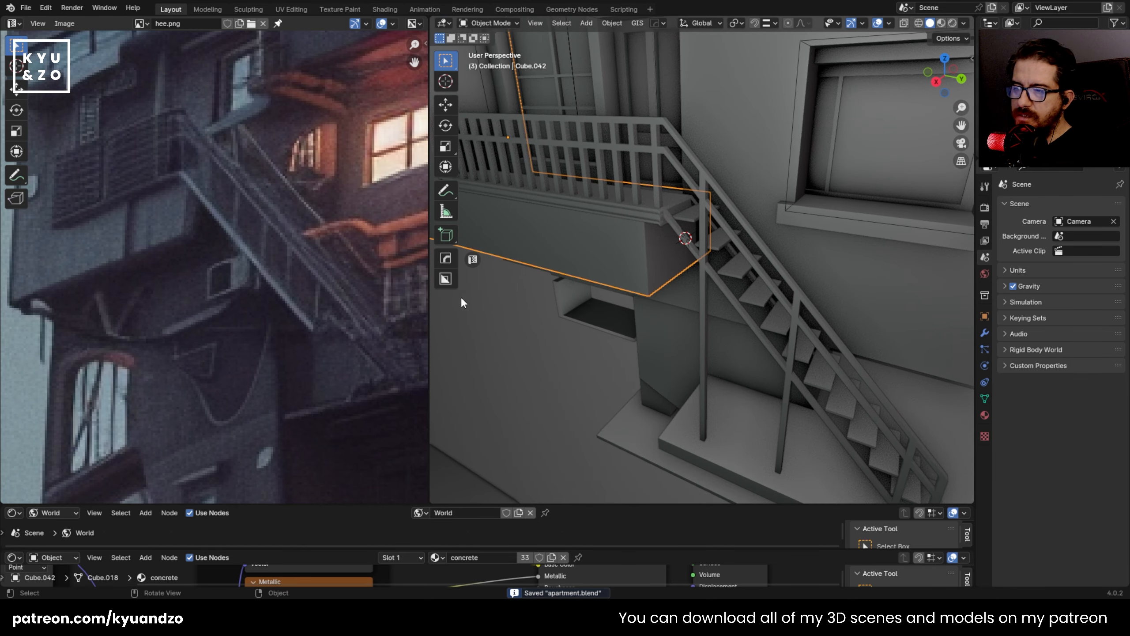
- Examine the joined railing against the building facade and leave it selected
scroll(570, 108, down, 1)
shift+middle_drag(571, 108, 672, 169)
click(648, 225)
scroll(654, 235, down, 5)
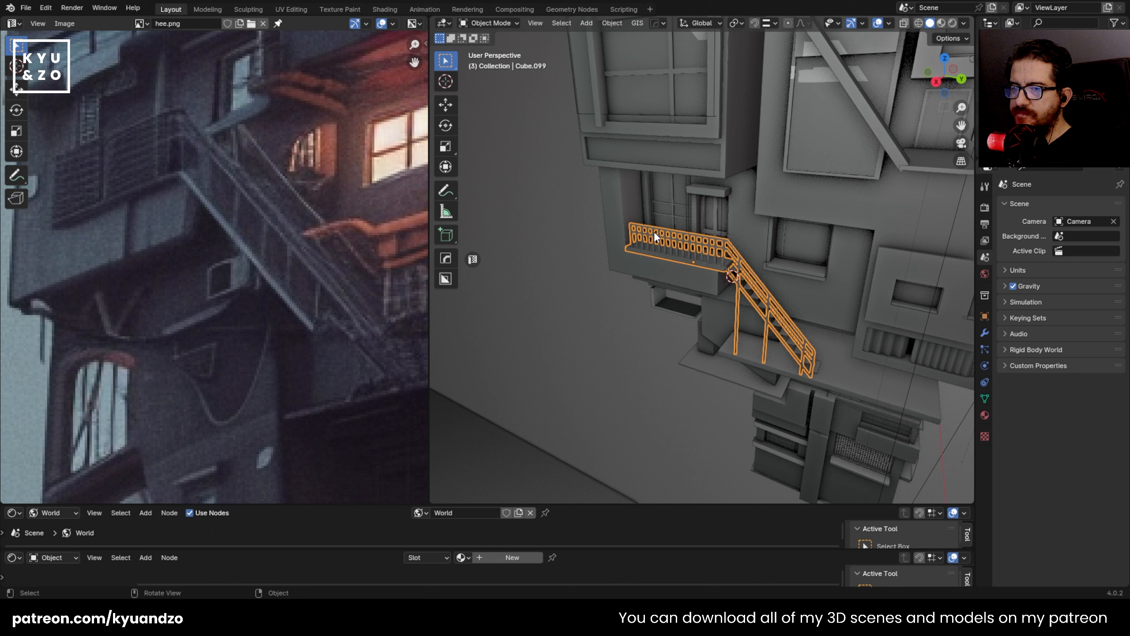
scroll(656, 237, up, 4)
shift+middle_drag(763, 263, 707, 229)
scroll(644, 208, up, 2)
click(709, 154)
click(662, 189)
scroll(707, 228, up, 1)
scroll(706, 229, up, 2)
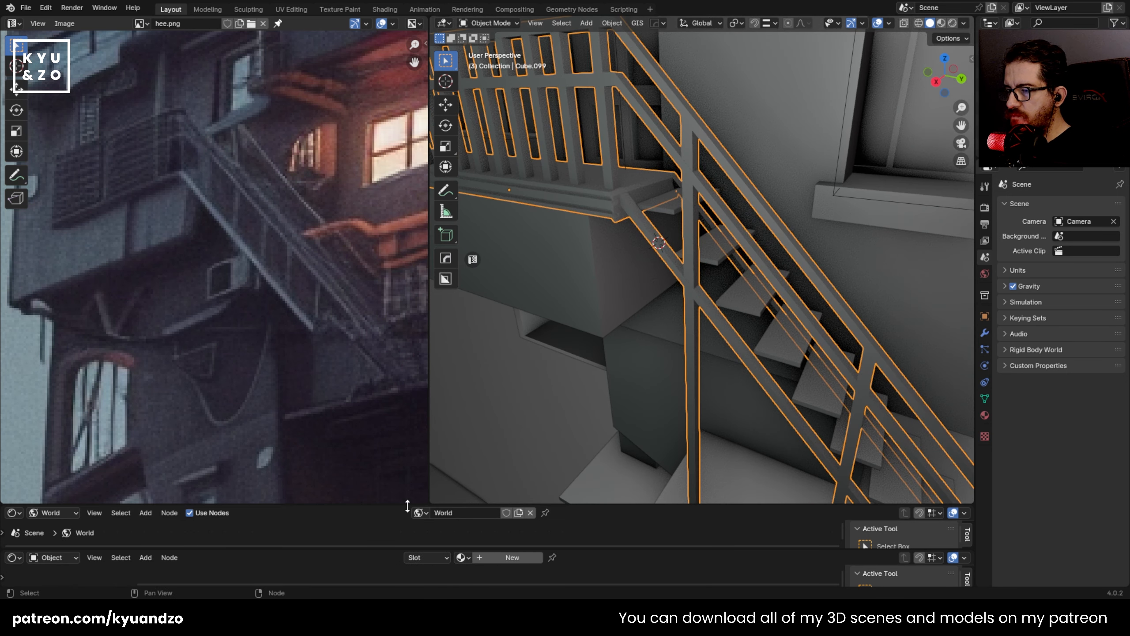
- Join the World and Object node editors into one Object shader editor and enlarge it
drag(403, 505, 428, 346)
drag(354, 545, 380, 404)
right_click(24, 406)
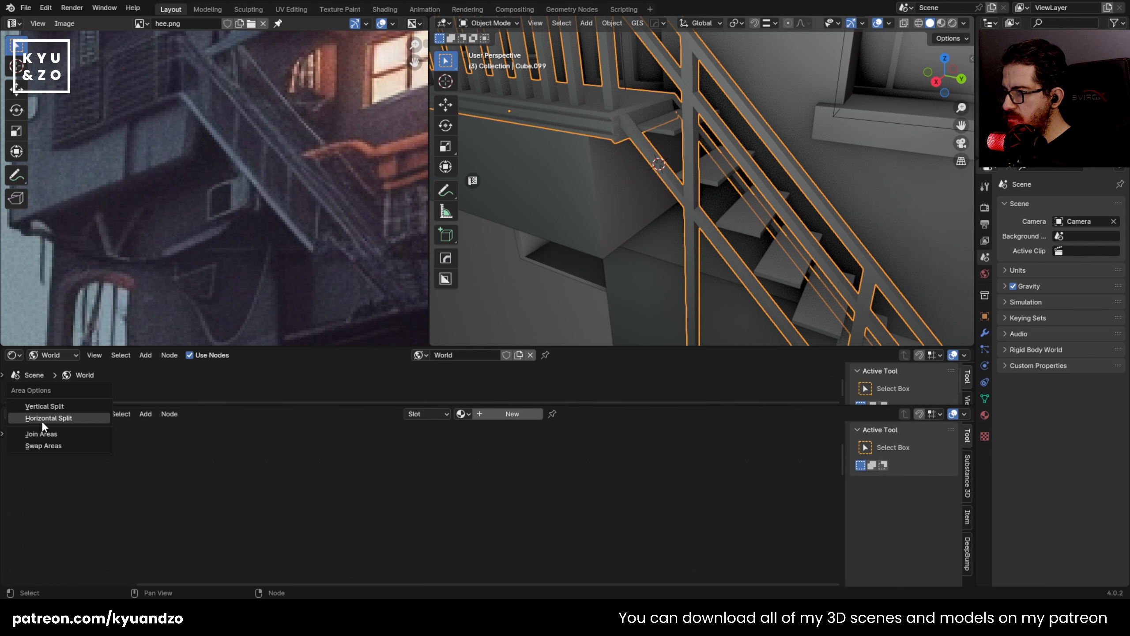
click(46, 433)
click(98, 399)
drag(181, 348, 207, 414)
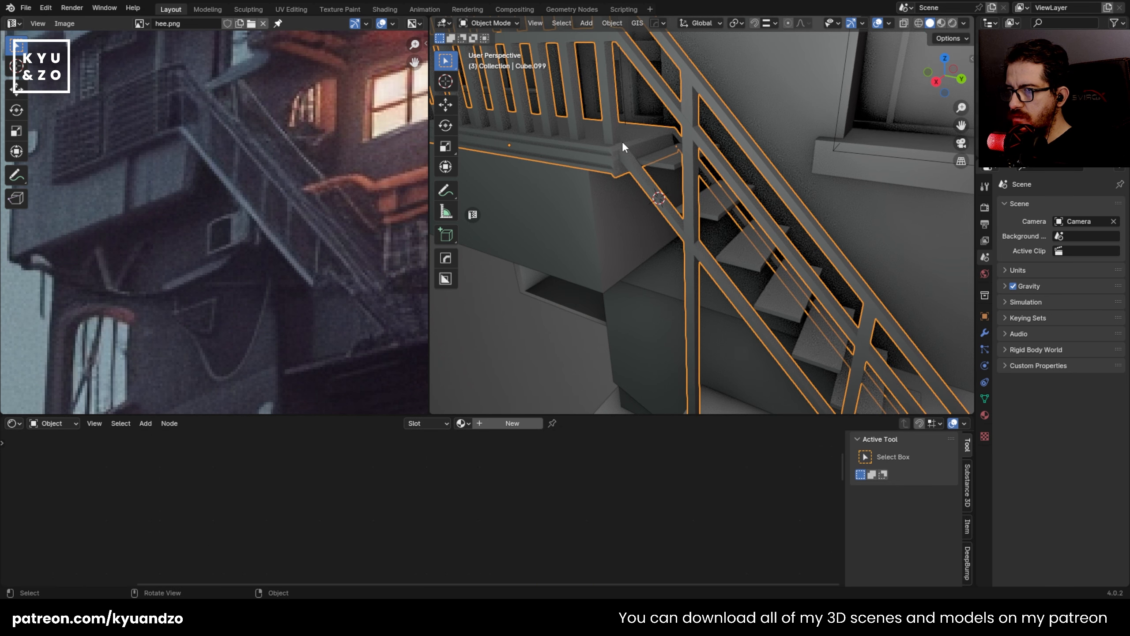
- Create a new material for the joined railing and add an Image Texture node beside the Principled BSDF
click(492, 424)
middle_drag(440, 472, 420, 477)
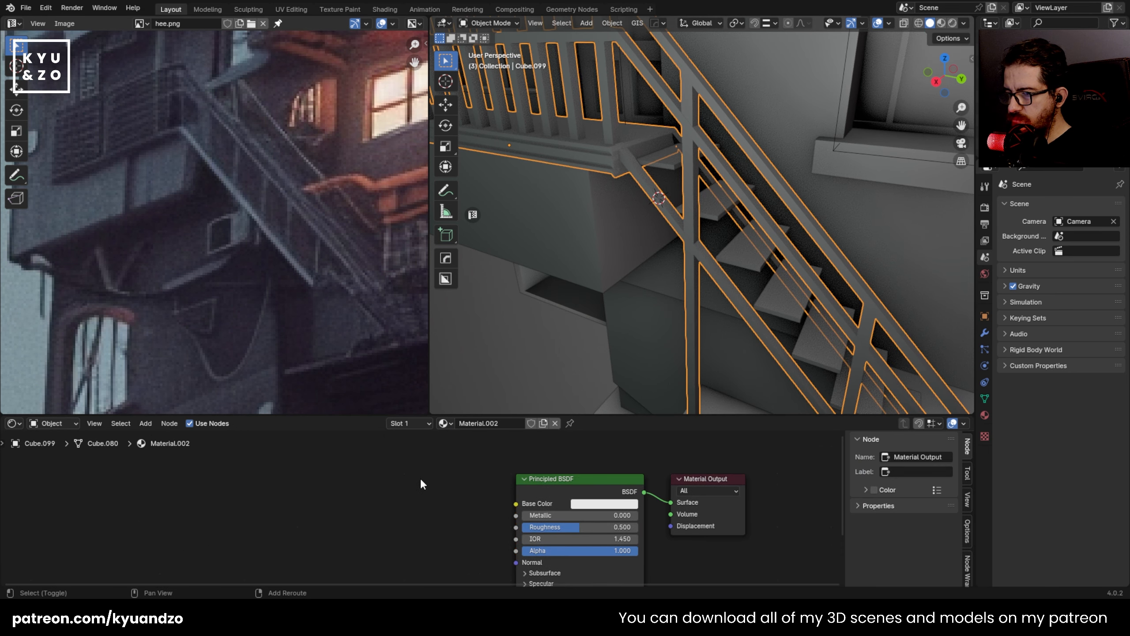
key(shift+a)
click(420, 449)
text(tex)
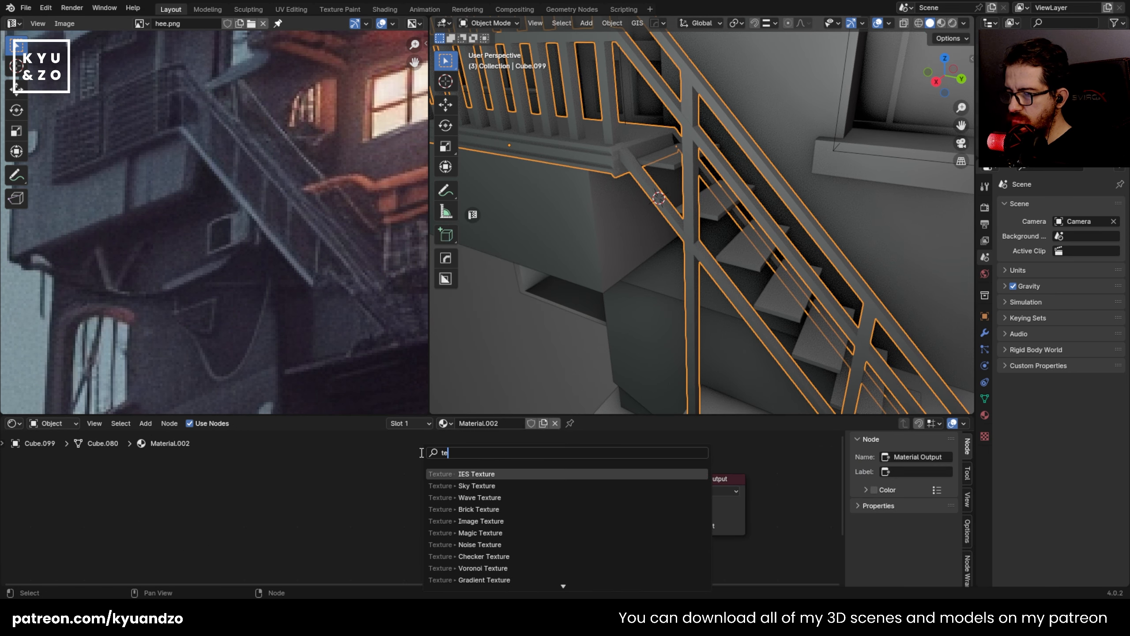
click(481, 520)
click(376, 534)
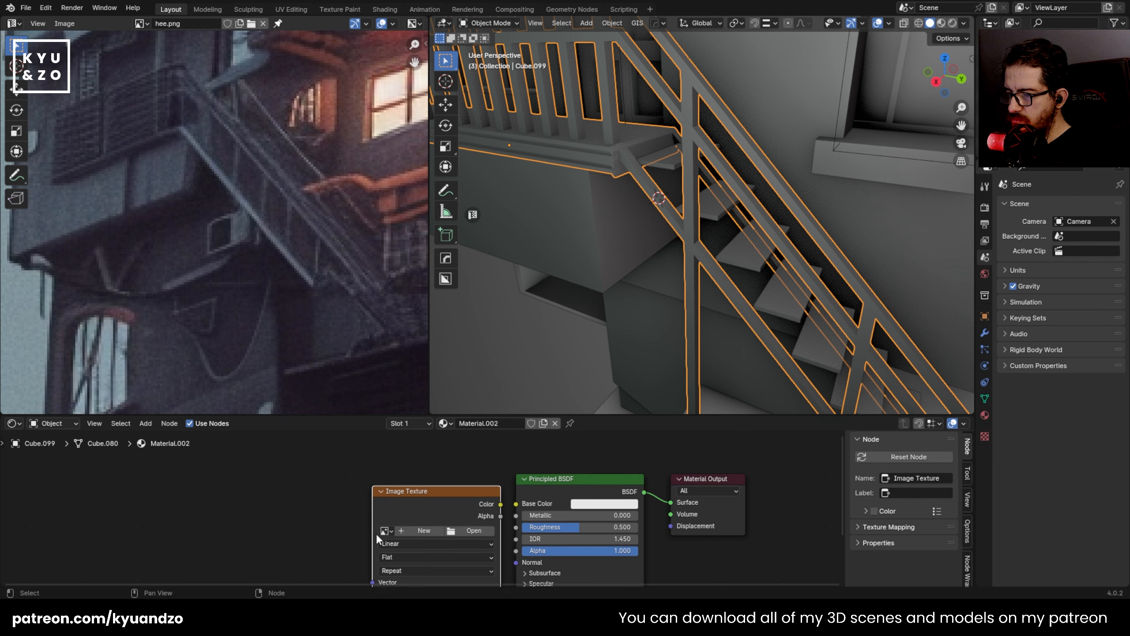
- Search the existing images for a "uv" texture to use in the Image Texture node
click(385, 530)
scroll(412, 478, down, 14)
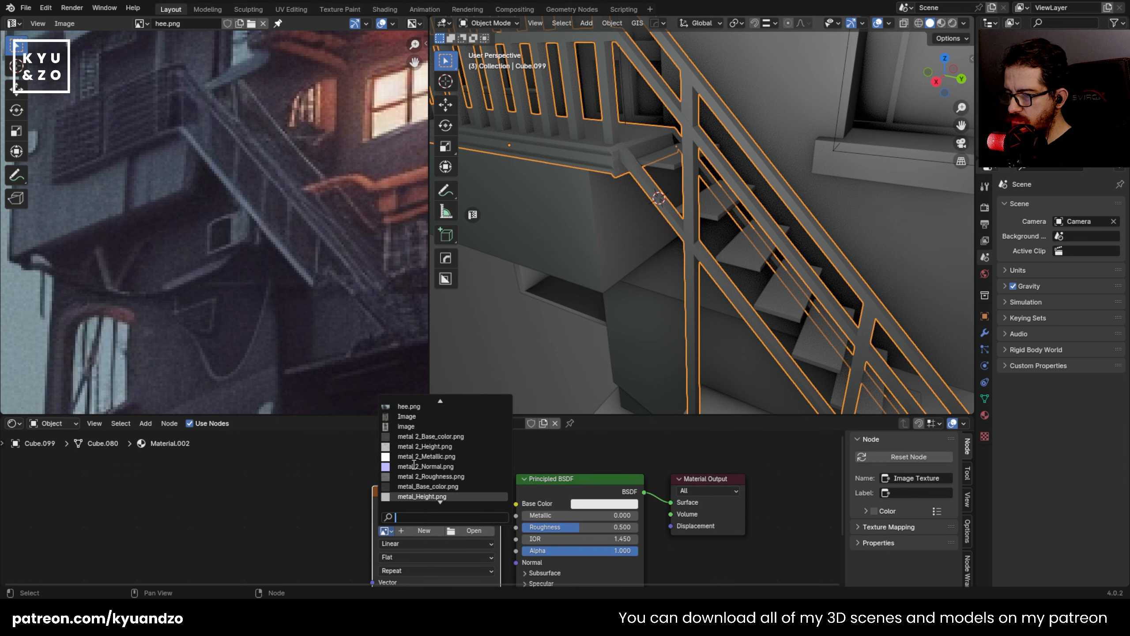
scroll(413, 464, down, 20)
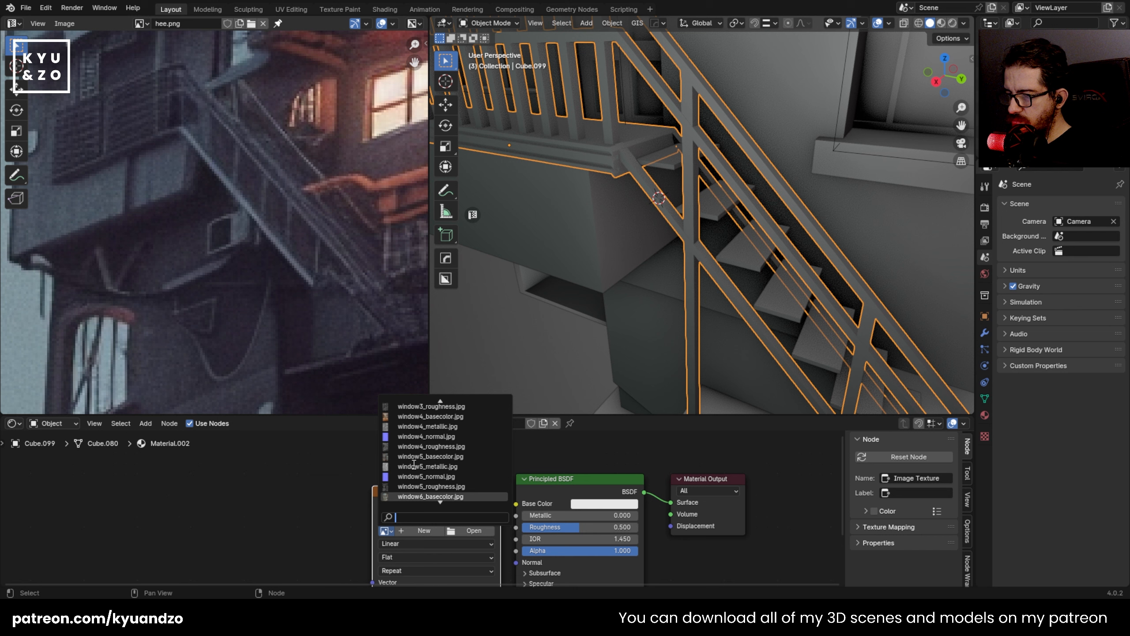
text(uv)
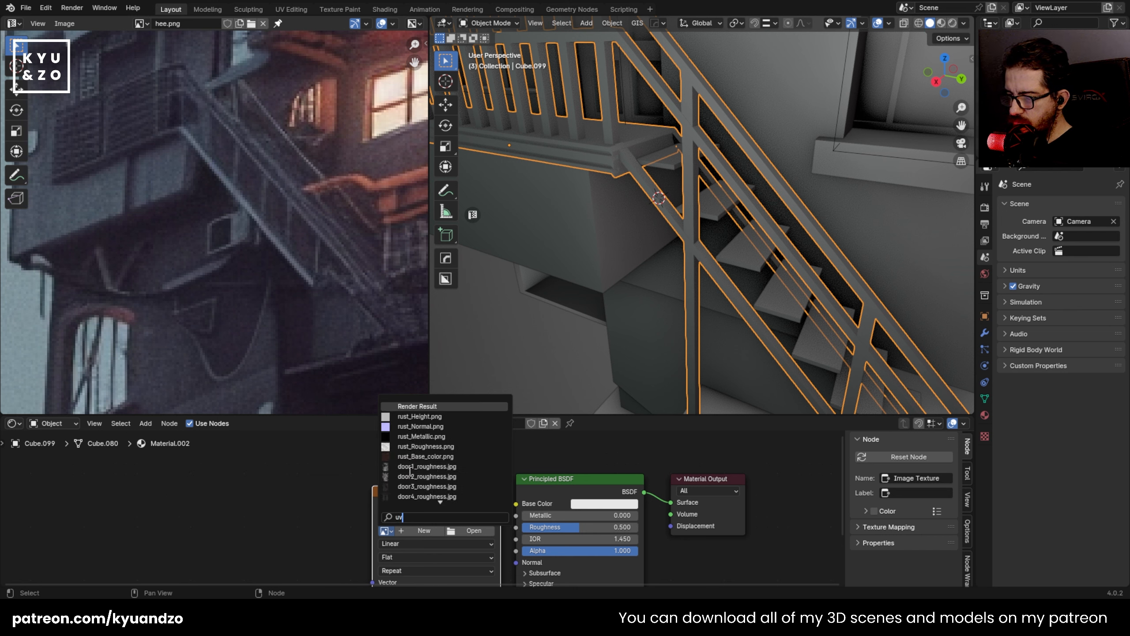
key(BackSpace)
key(BackSpace)
click(327, 508)
- Create a 4096 × 4096 px Color Grid image named uvmap in the texture node and connect its Color to Base Color
drag(398, 492, 367, 451)
click(384, 488)
click(414, 490)
text(4)
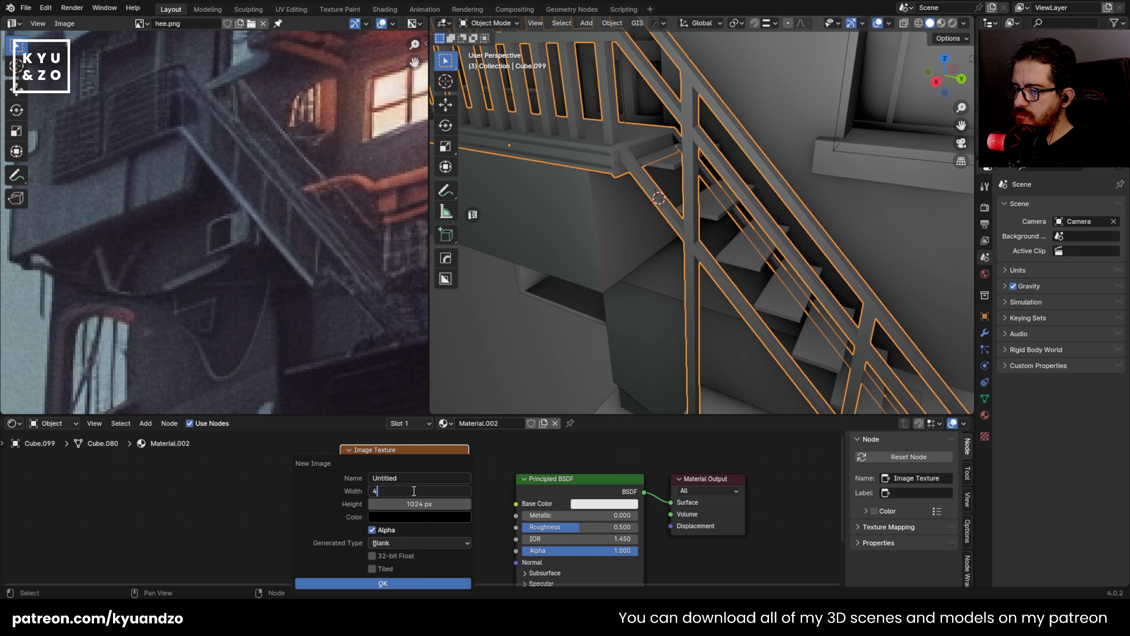
text(096)
click(409, 502)
text(409)
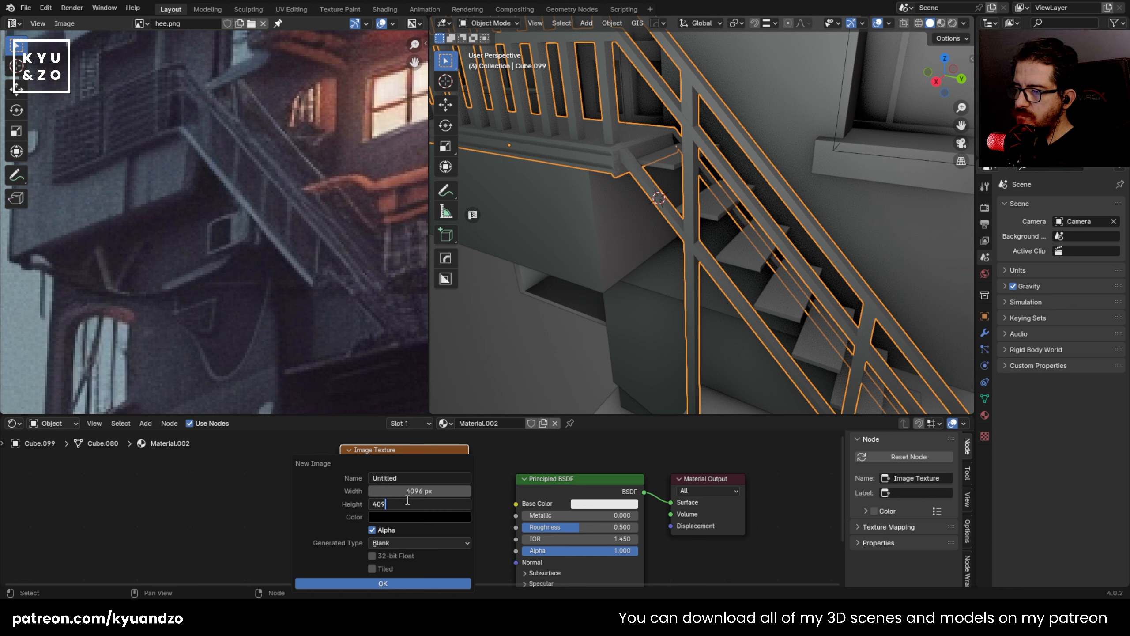
click(388, 478)
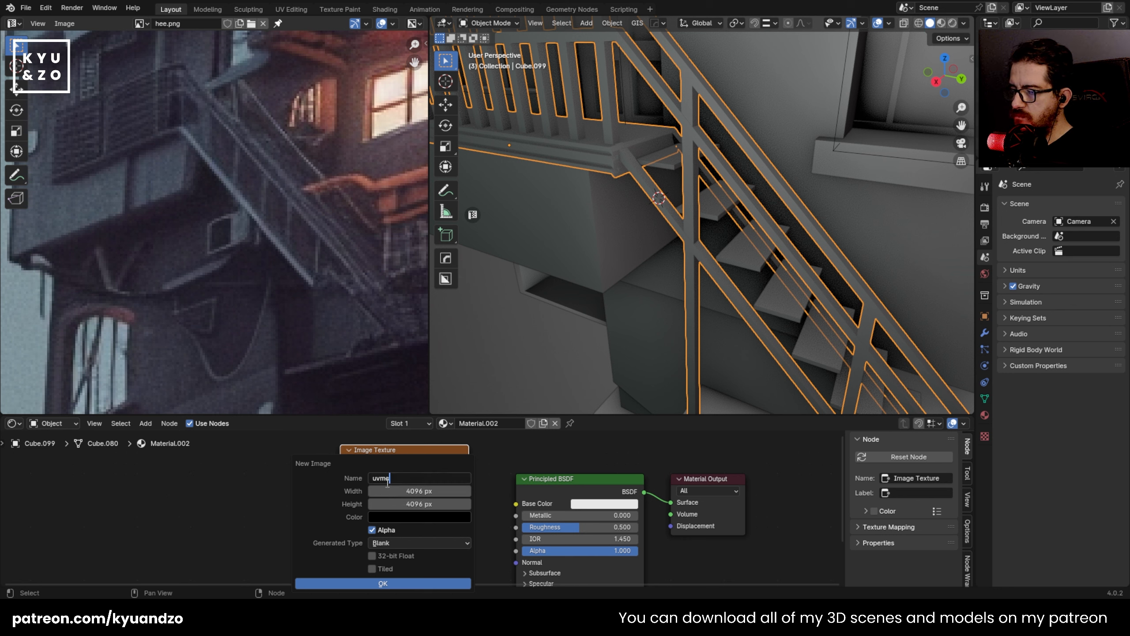
click(413, 540)
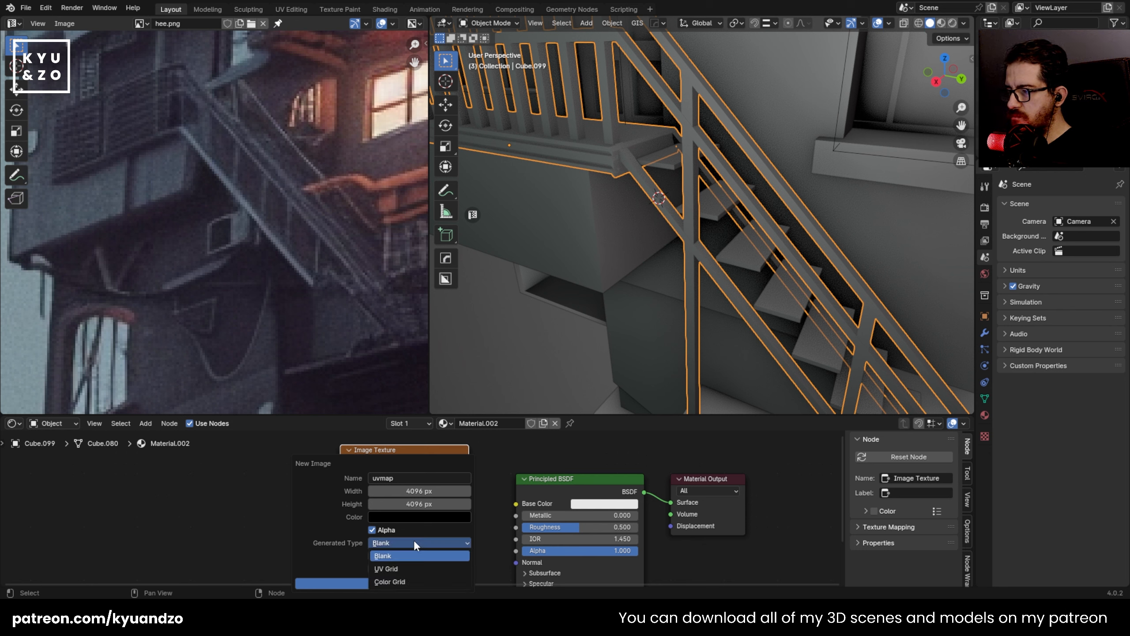
click(406, 576)
click(368, 583)
drag(468, 463, 516, 503)
- Preview the railing's grid texture in Material Preview shading and frame the railing
click(574, 224)
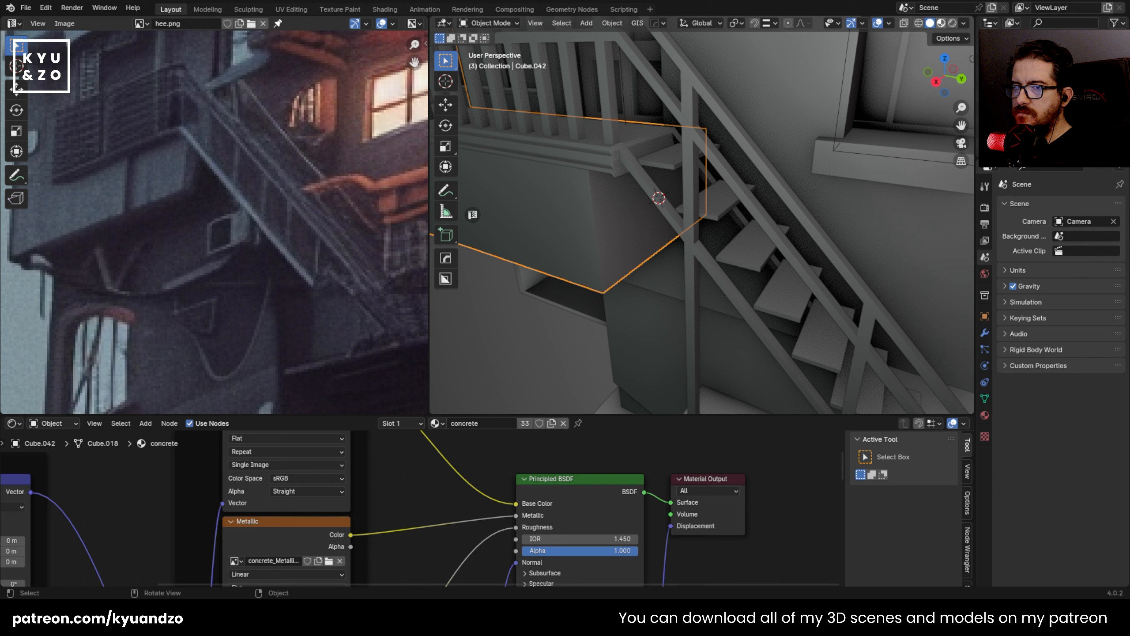
click(941, 22)
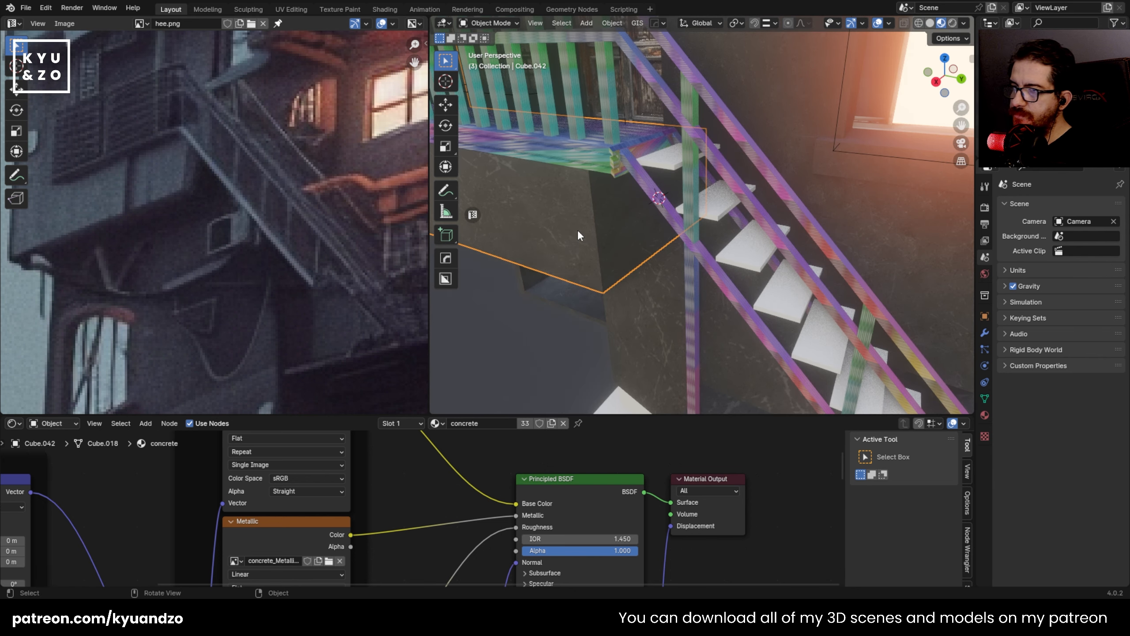
click(583, 153)
key(KP_Decimal)
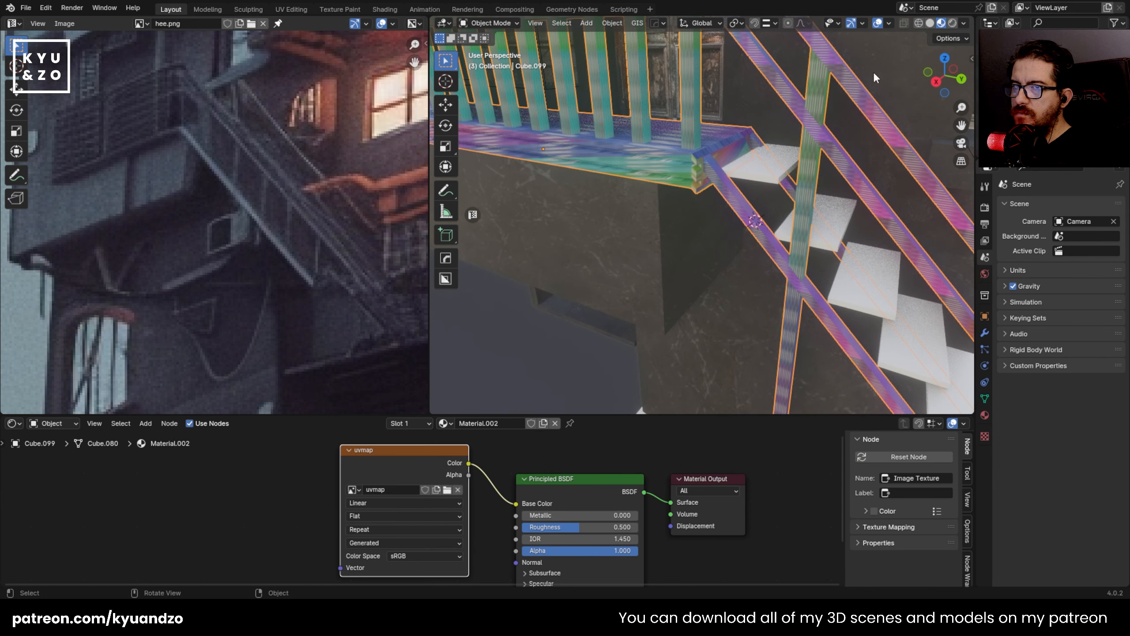
- Return the viewport to solid shading and set its color mode to Texture
click(930, 22)
click(963, 23)
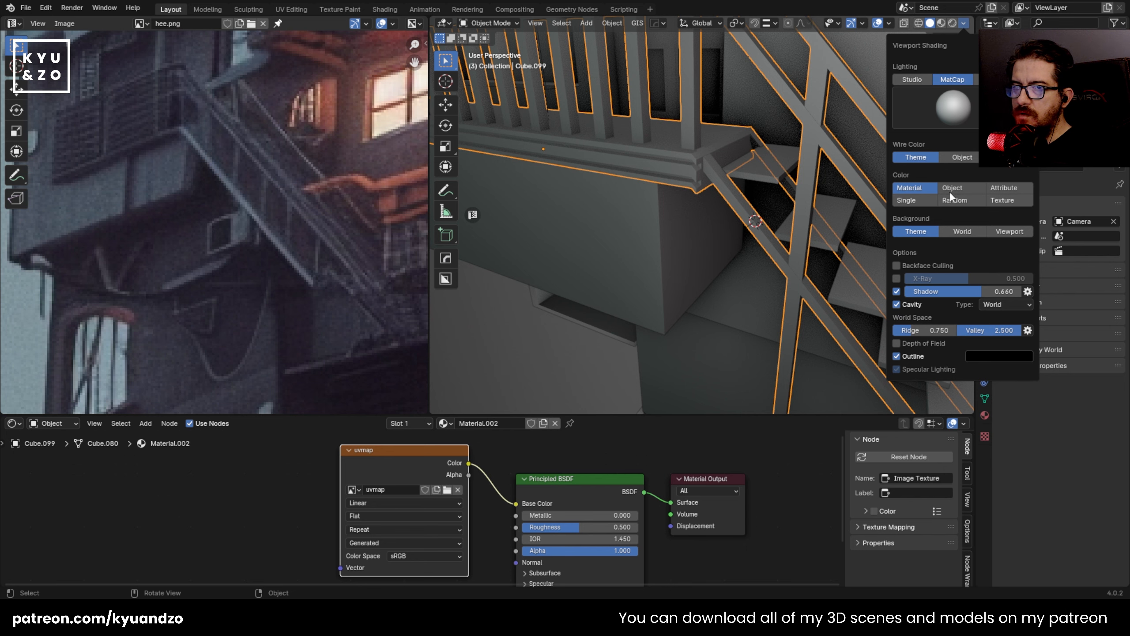
click(1003, 200)
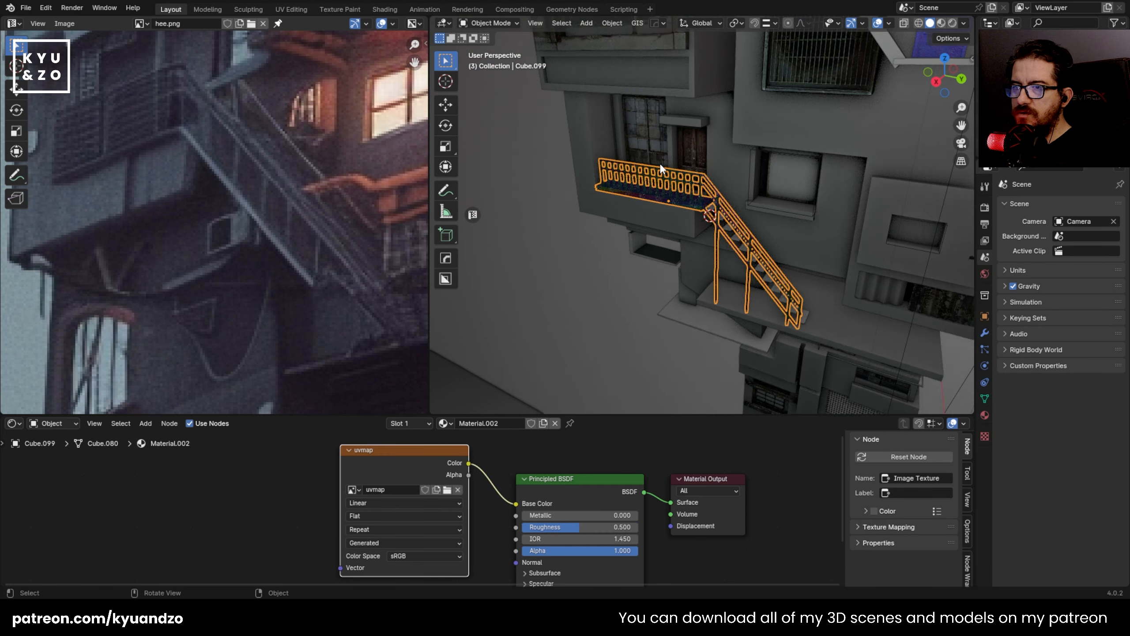
- Examine the grid texture on the railing and stairs from a distance and up close
scroll(661, 164, down, 4)
scroll(650, 191, up, 7)
click(611, 288)
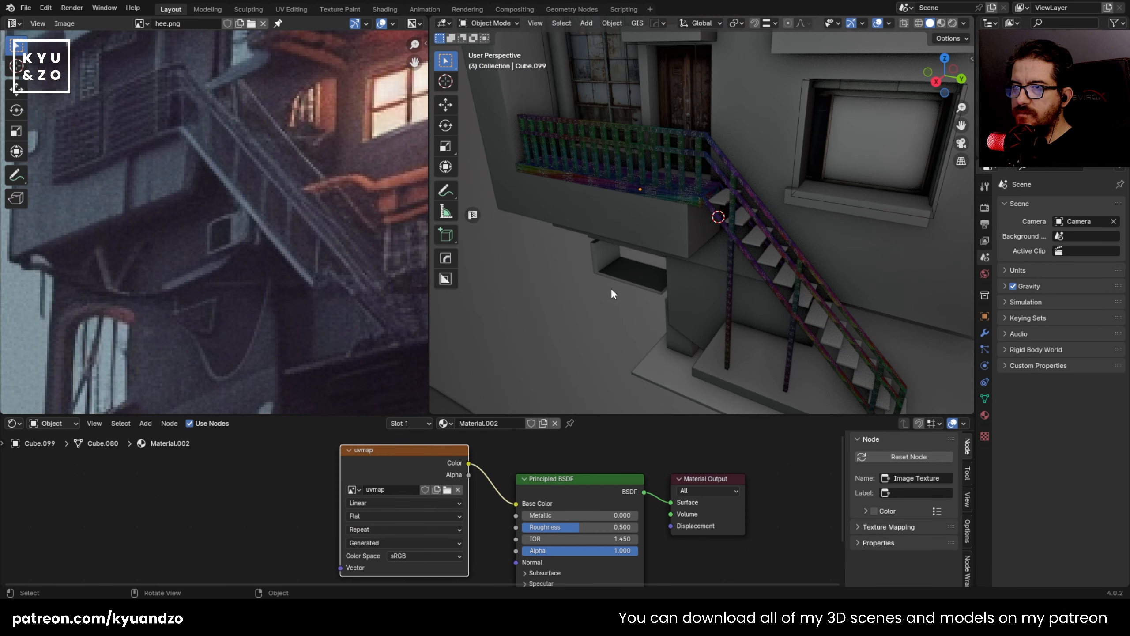
scroll(610, 264, down, 9)
scroll(698, 205, up, 8)
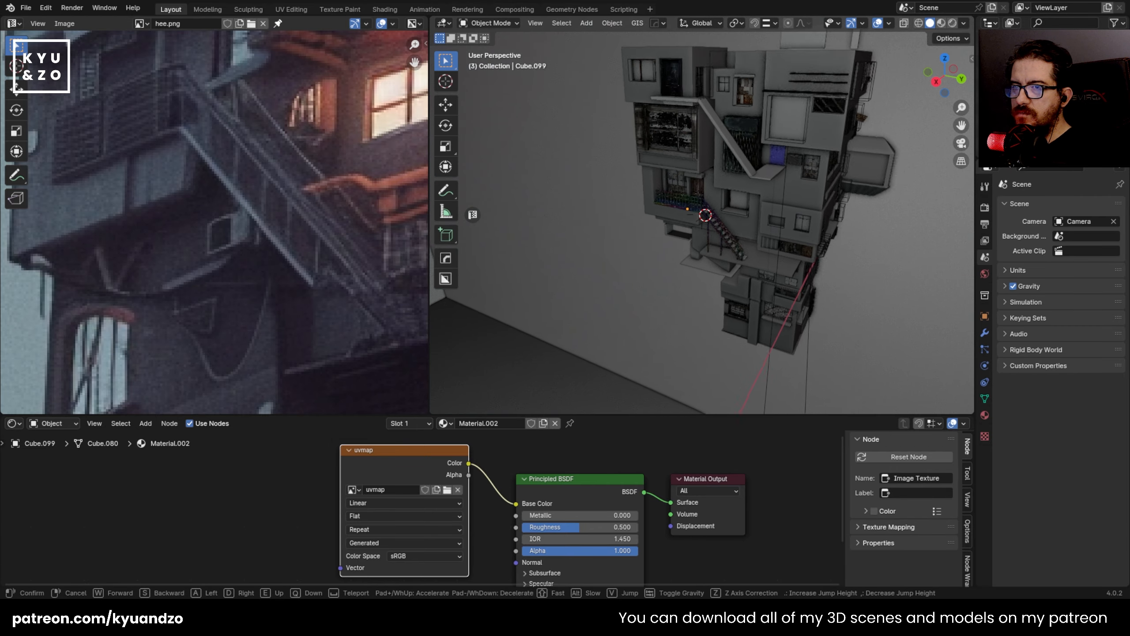
key(shift+grave)
key(w)
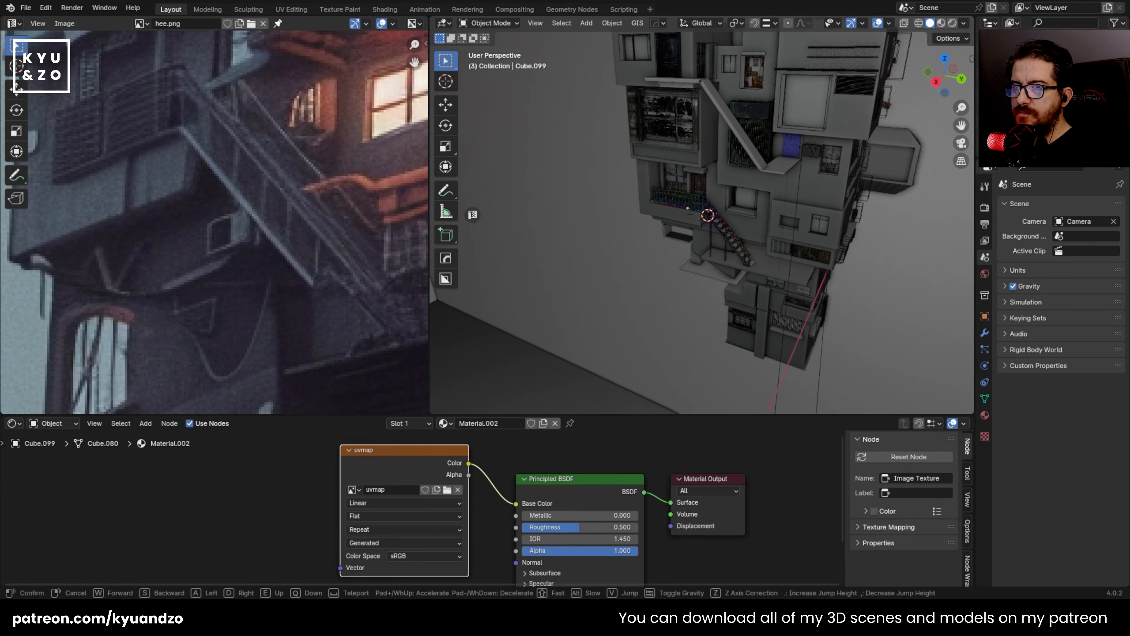
key(w)
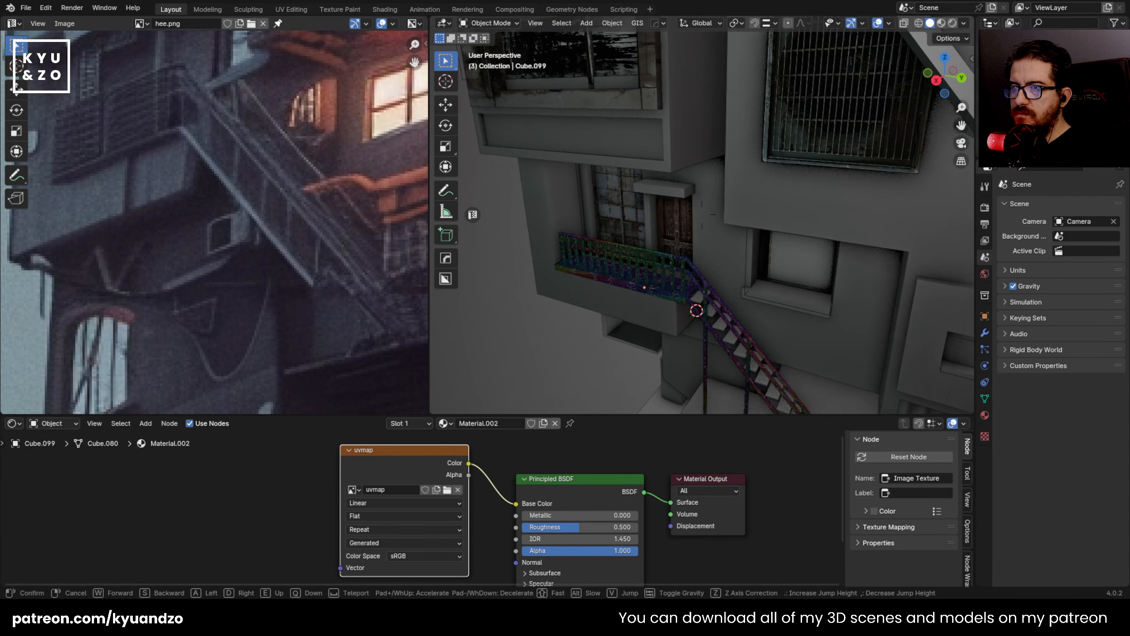
click(733, 161)
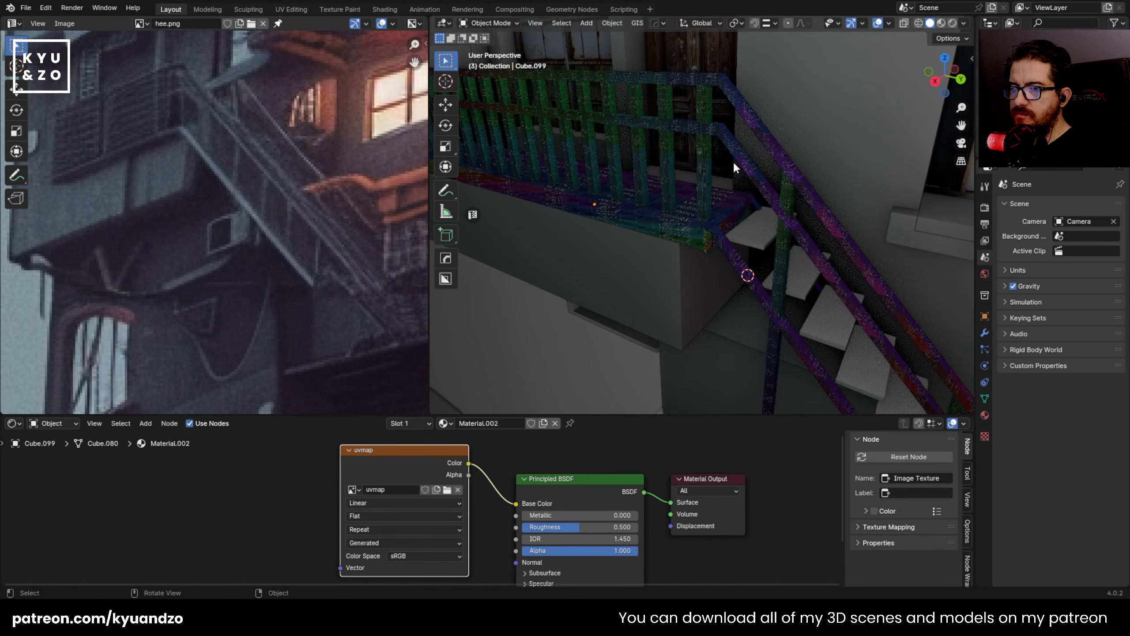
- Isolate the joined railing in local view and open its mesh for editing
click(676, 211)
key(KP_Divide)
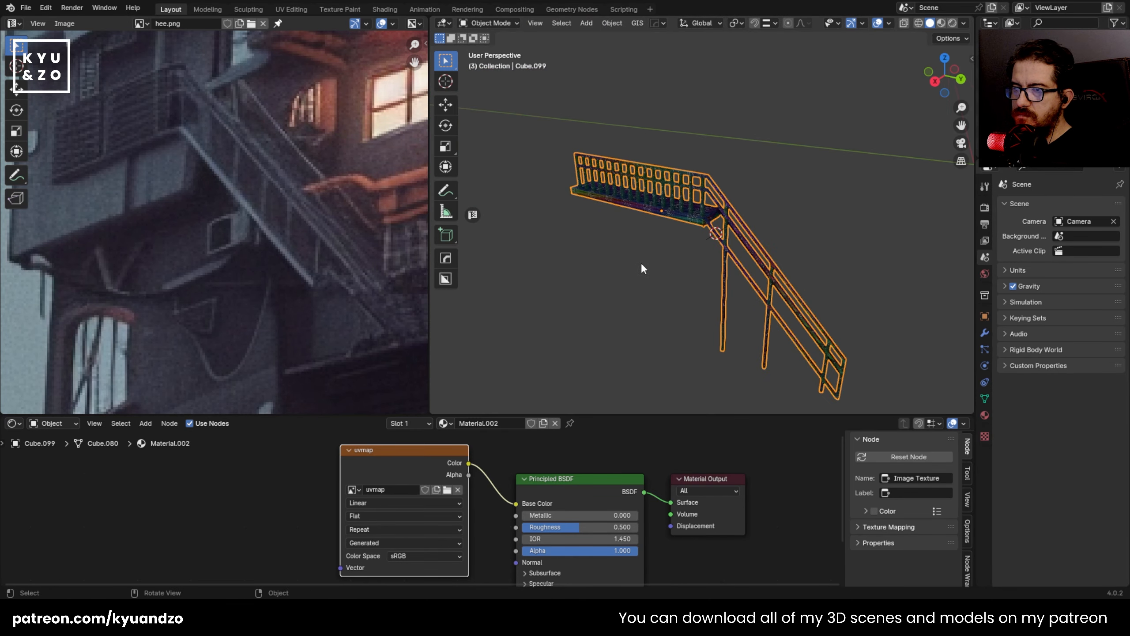
scroll(645, 245, up, 6)
key(Tab)
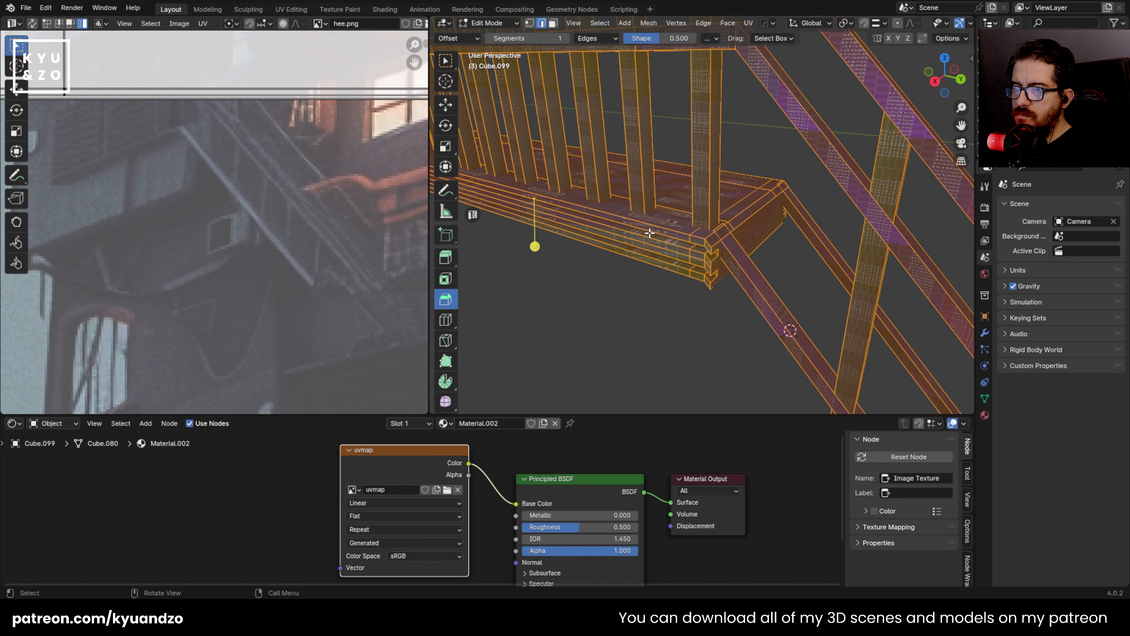
- Lower the shadow intensity in the viewport's shading options
right_click(648, 230)
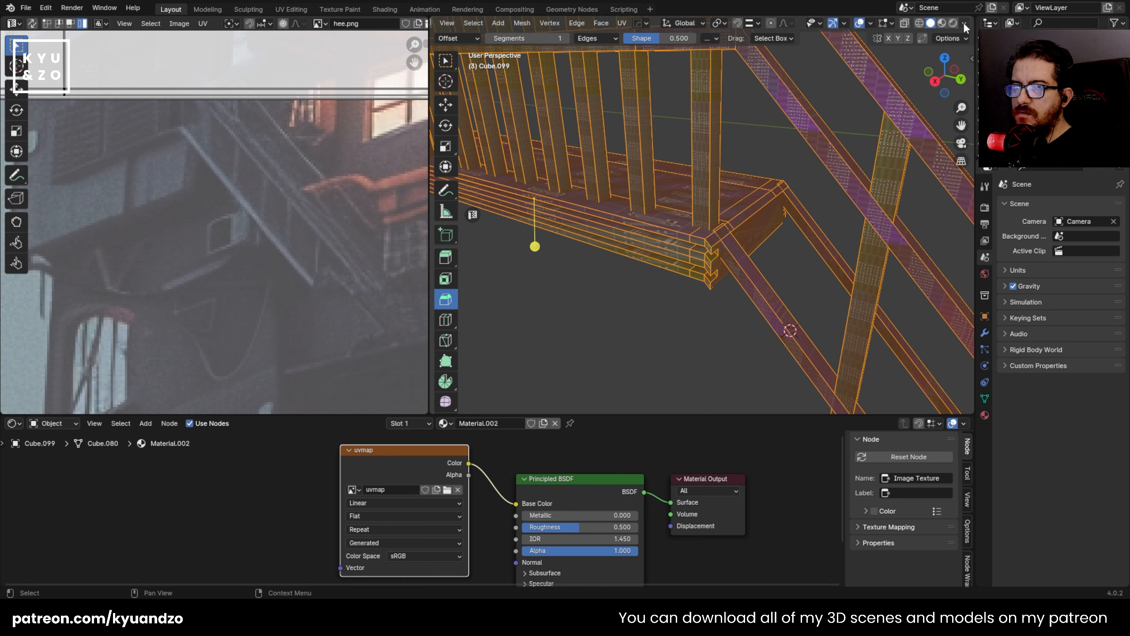
click(963, 23)
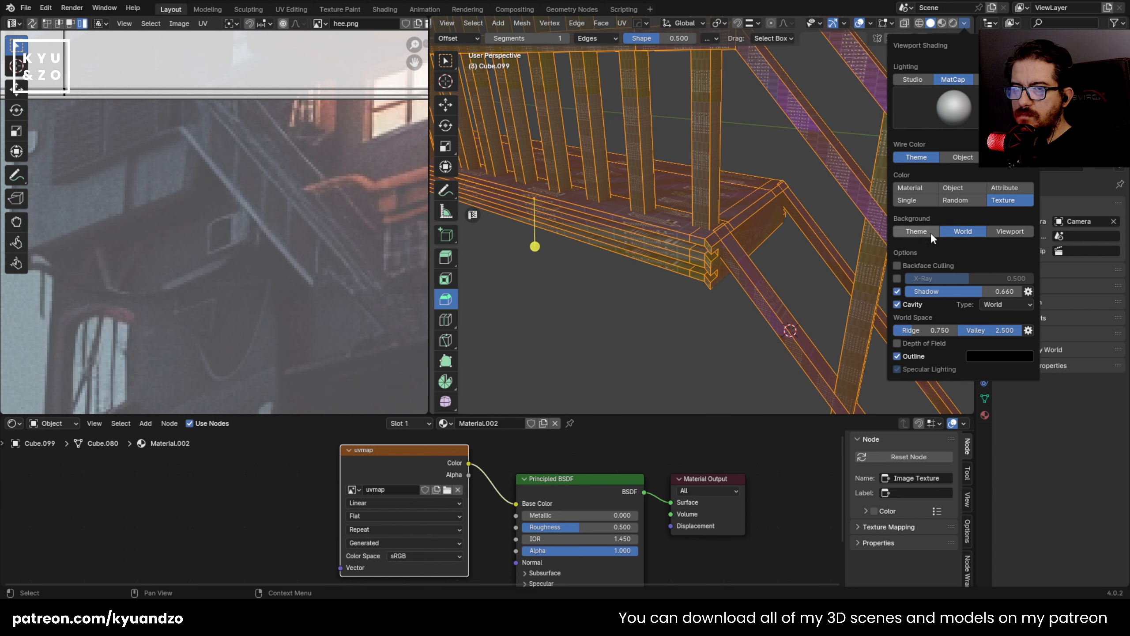
drag(990, 293, 918, 294)
- Unwrap the entire railing mesh with Cube Projection
middle_drag(651, 311, 663, 249)
key(u)
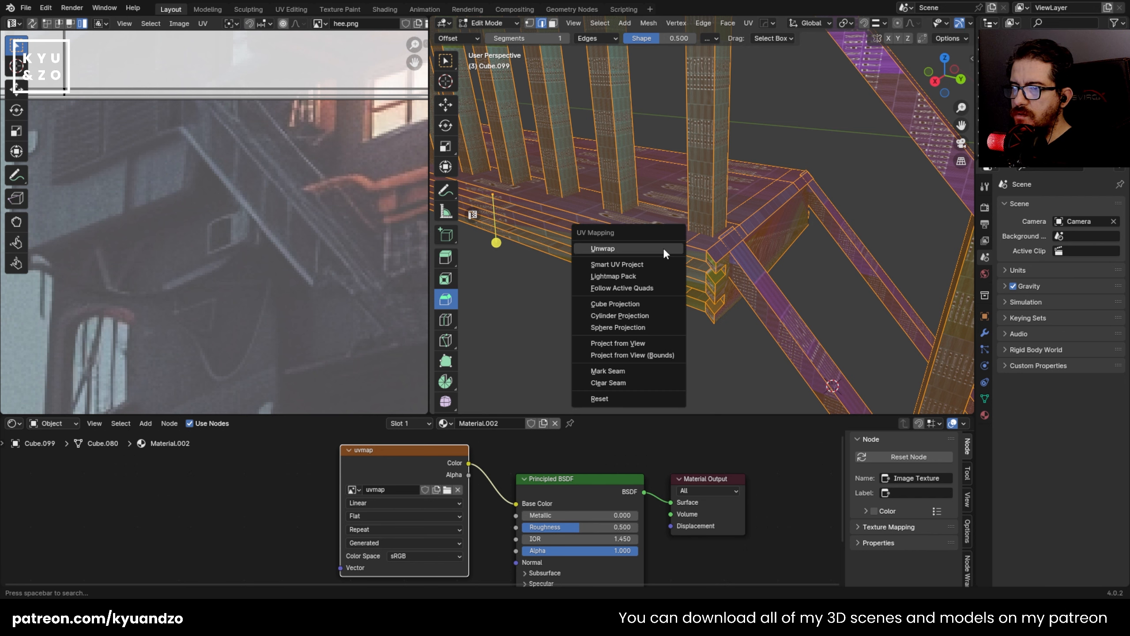
click(605, 304)
- Apply the railing's scale in Object Mode and redo the Cube Projection unwrap on its mesh
key(Tab)
key(ctrl+a)
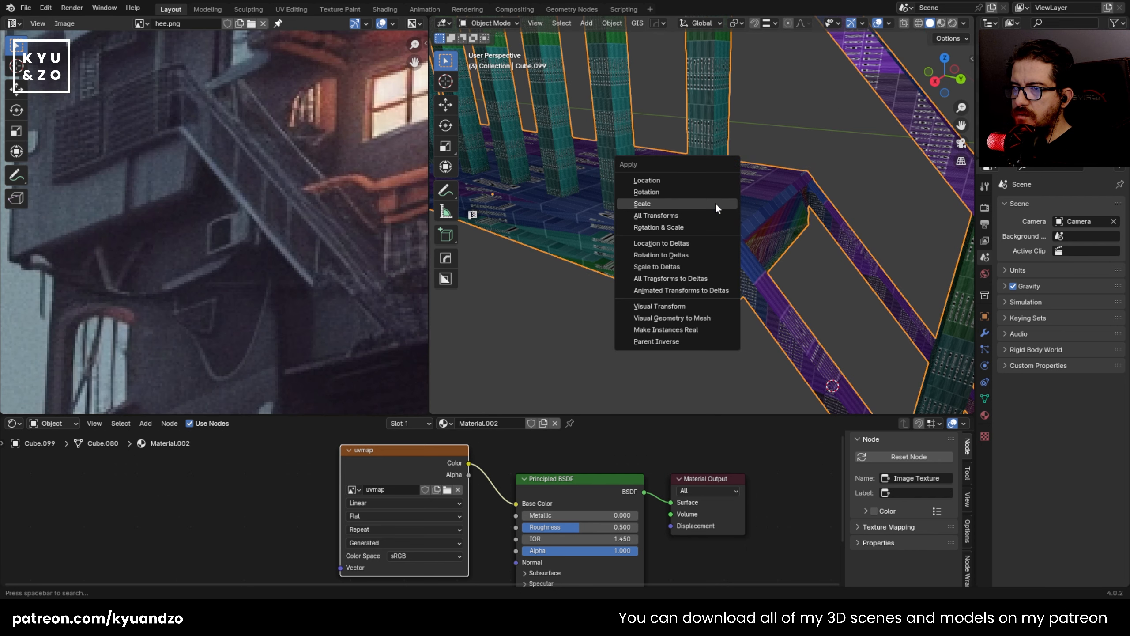
click(717, 205)
key(Tab)
key(u)
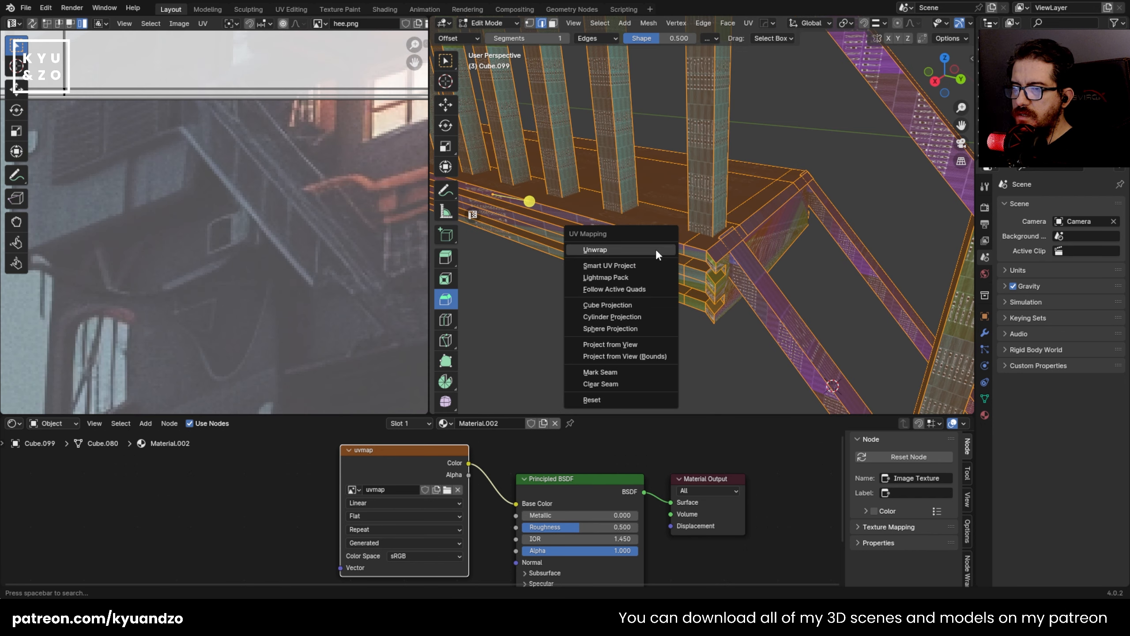
click(615, 306)
key(Tab)
scroll(601, 298, down, 10)
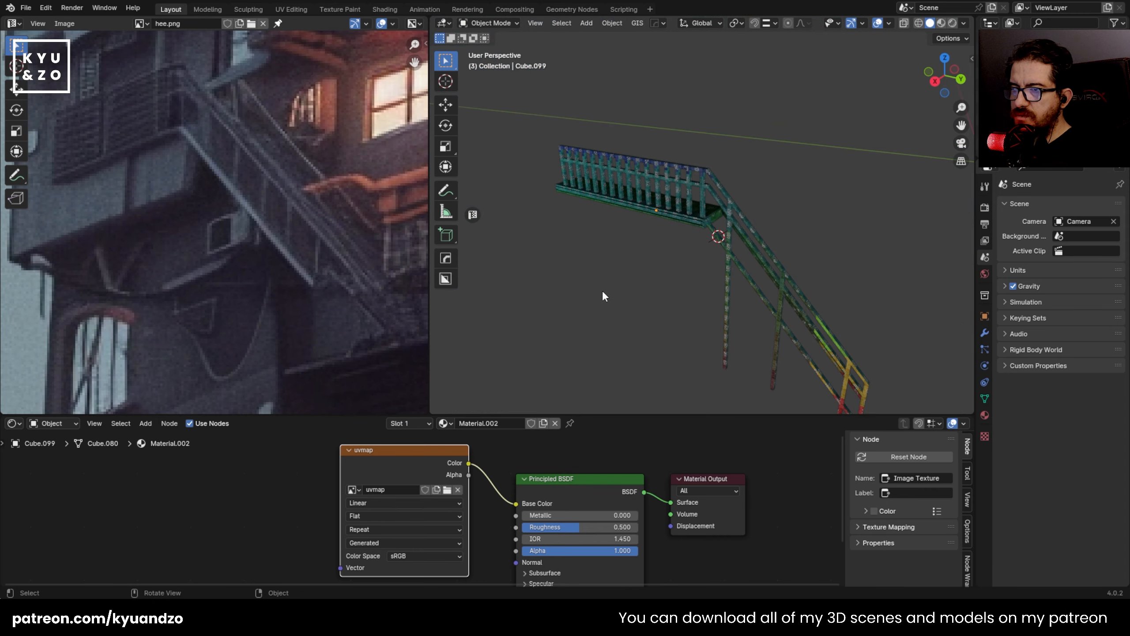
- Switch the reference image area to the UV Editor and select all of the railing's geometry and UVs in Edit Mode
click(637, 204)
click(13, 23)
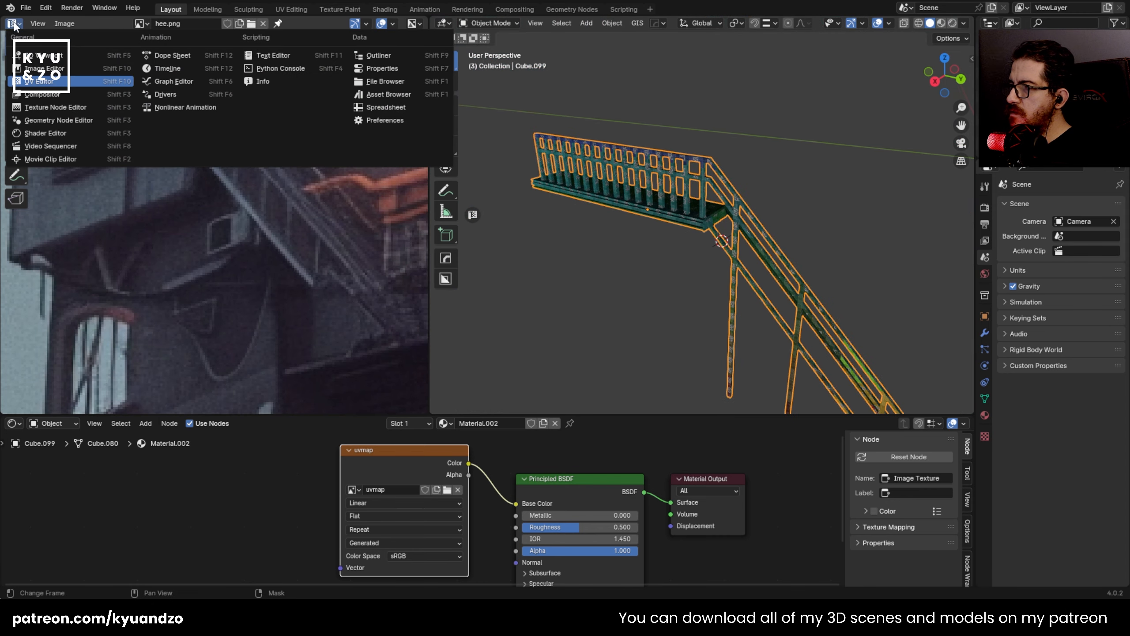
click(48, 81)
scroll(205, 231, down, 11)
key(Tab)
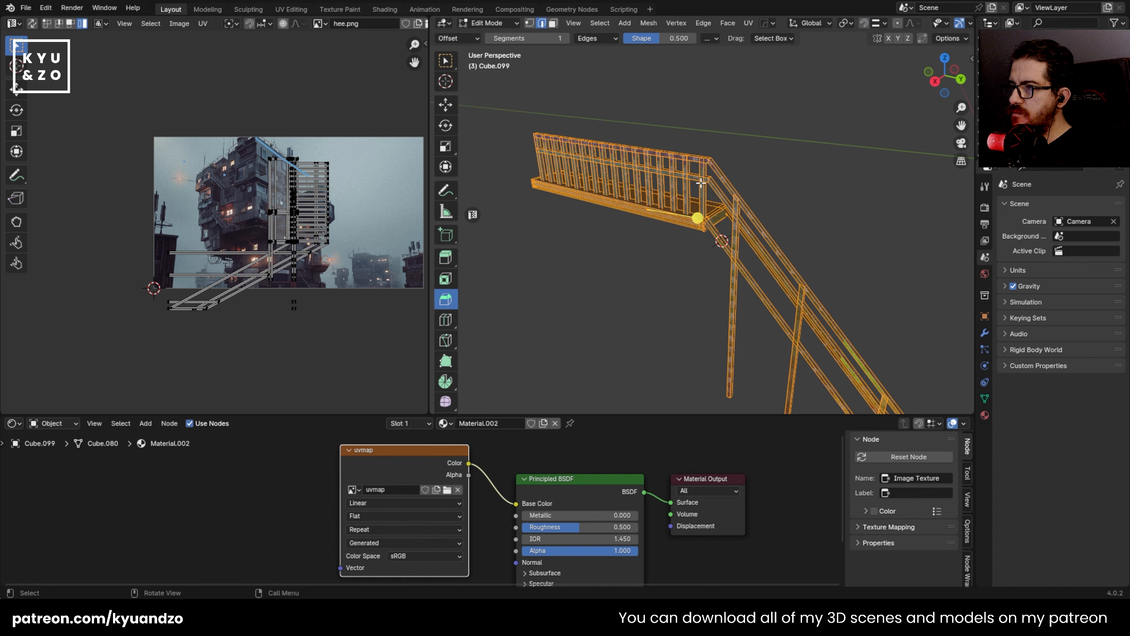
key(a)
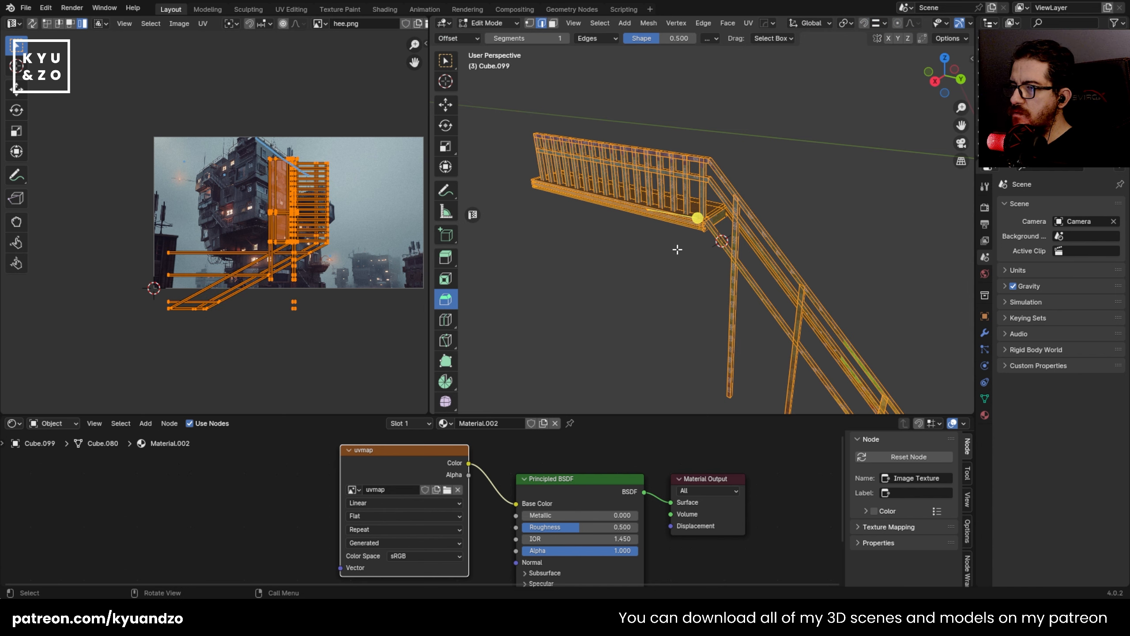
- Show the uvmap image behind the UVs instead of hee.png and return to editing the railing mesh
key(Tab)
click(139, 23)
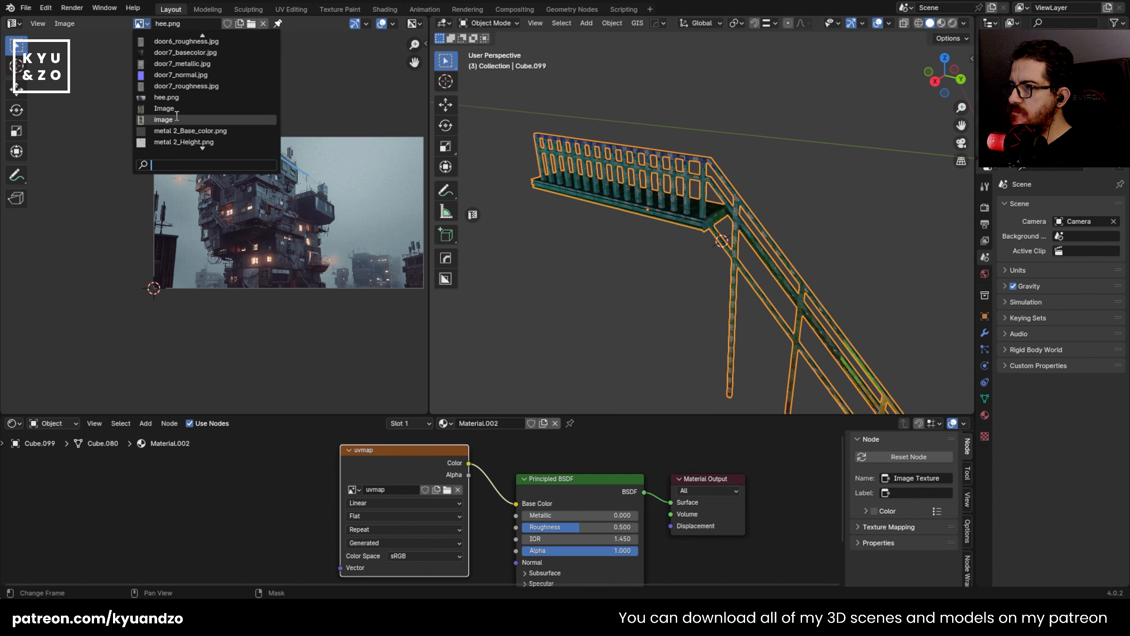
scroll(169, 67, up, 3)
click(166, 39)
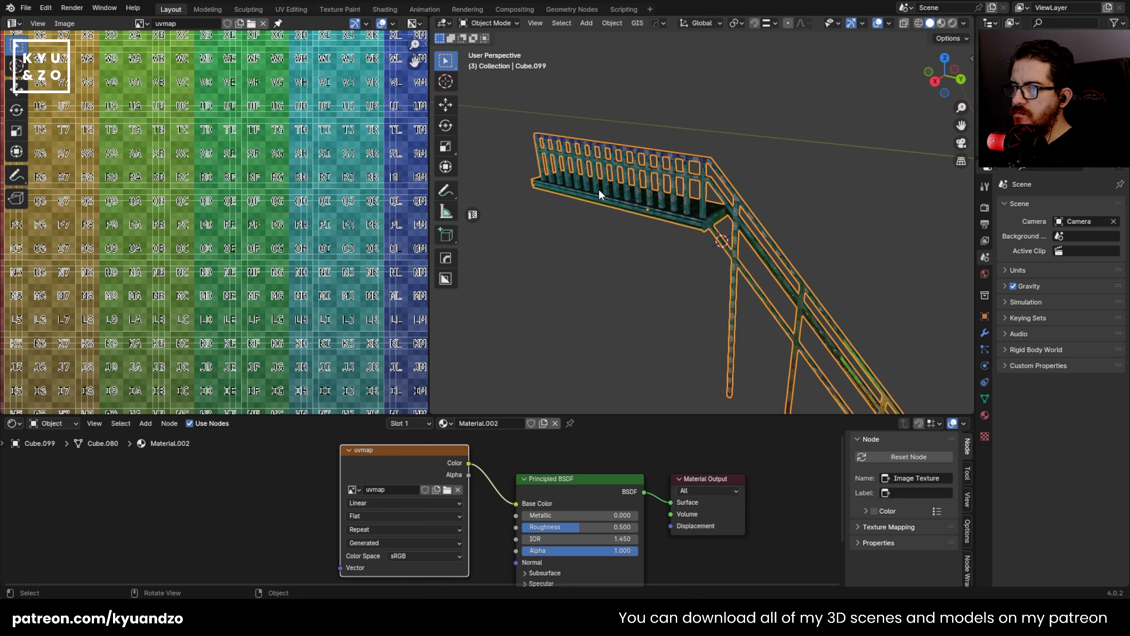
key(Tab)
scroll(300, 211, down, 5)
scroll(278, 217, up, 2)
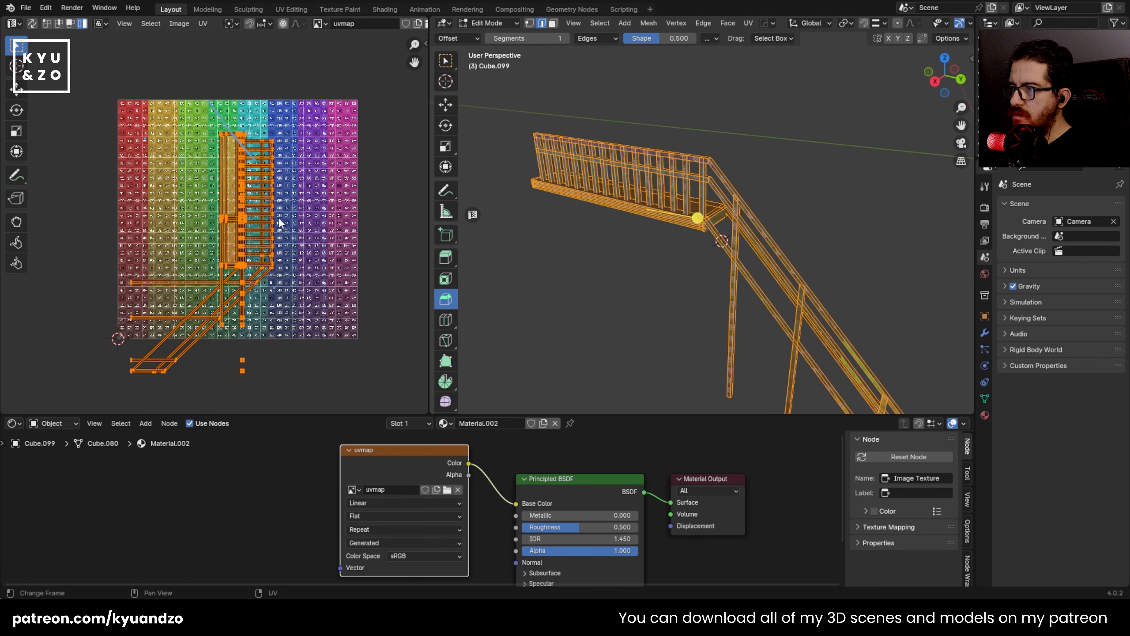
- Average the scale of all UV islands and pack them with Exact Shape, scaling and rotation enabled, and a 0.001 margin
click(151, 23)
mouse_move(169, 23)
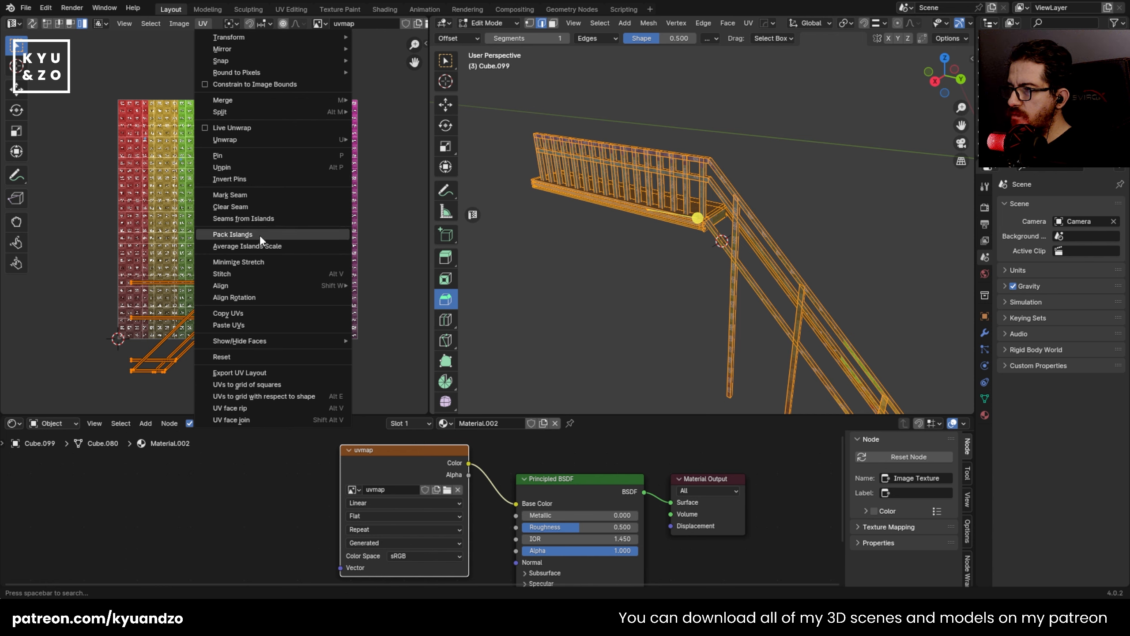
click(256, 245)
click(202, 23)
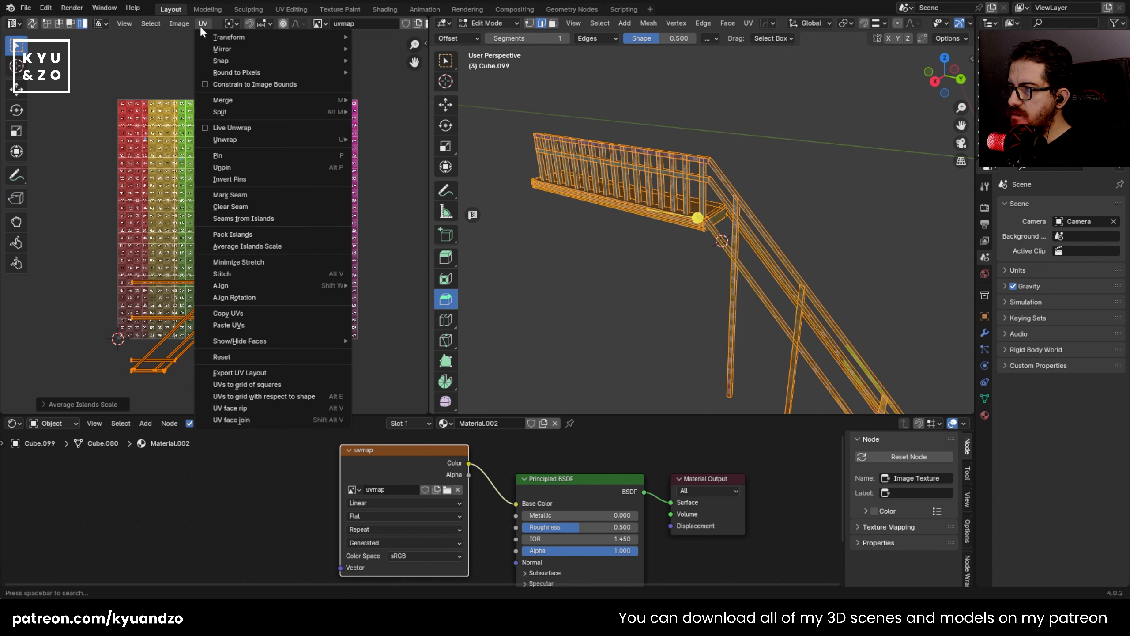
click(263, 231)
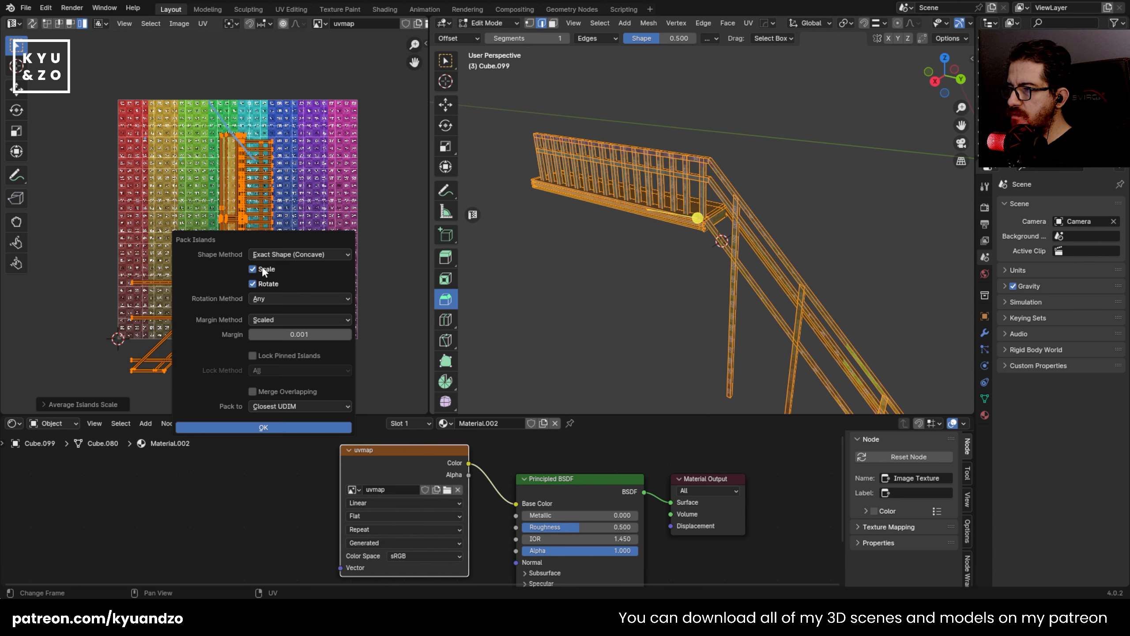
click(276, 426)
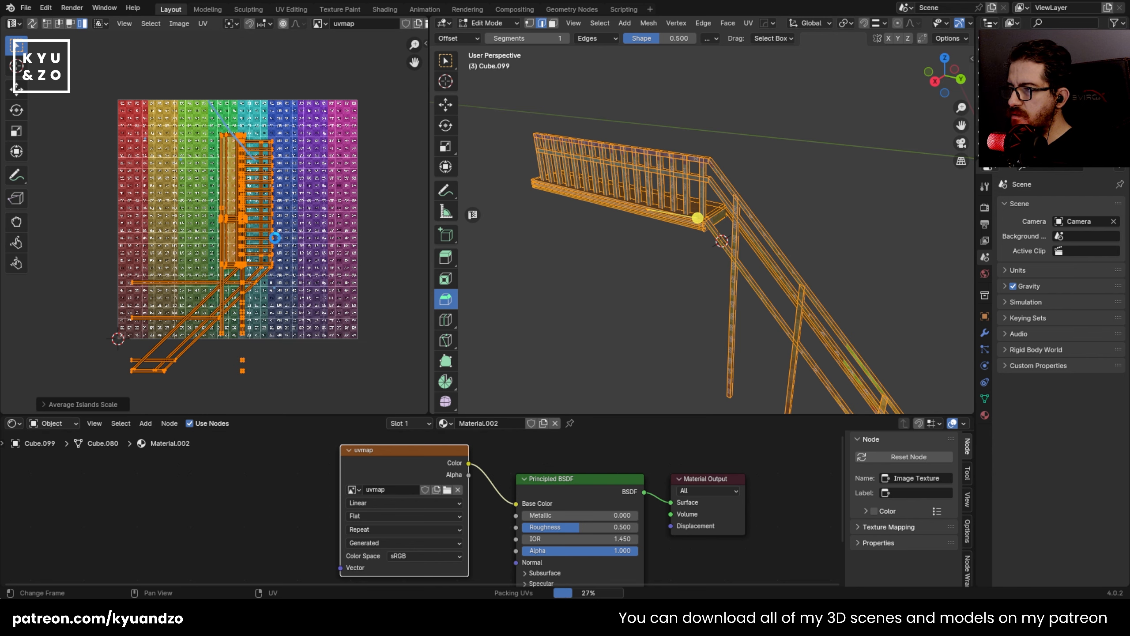
- Examine the packed grid texture up close on the railing, the stair beams and the vertical support post
key(Tab)
key(shift+z)
scroll(679, 256, up, 5)
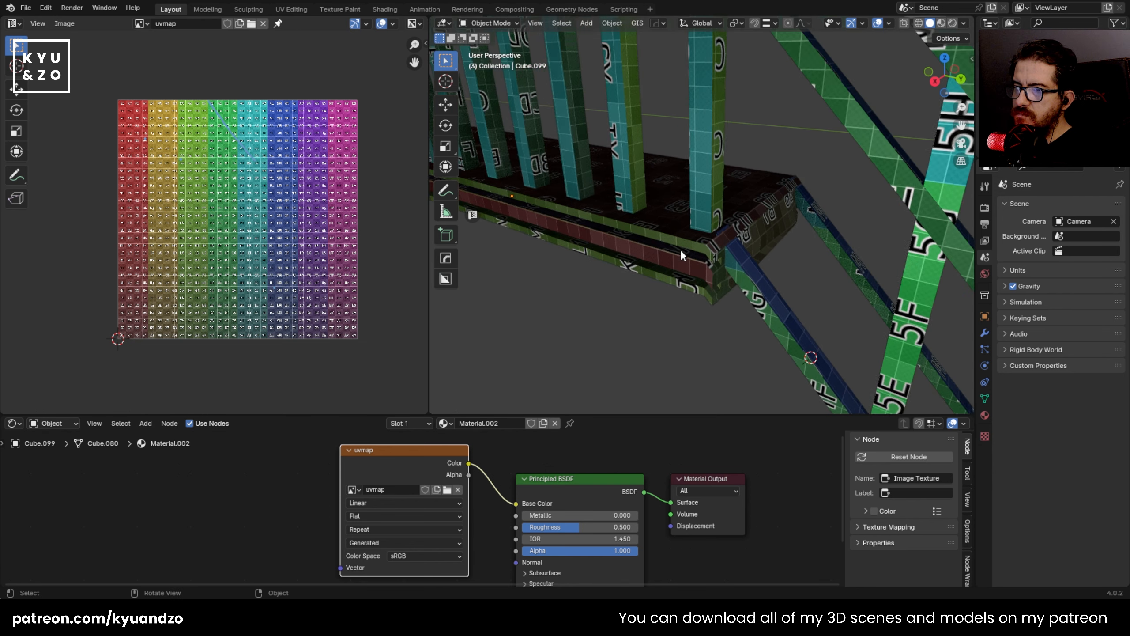
scroll(681, 256, down, 2)
shift+middle_drag(824, 215, 688, 141)
click(682, 185)
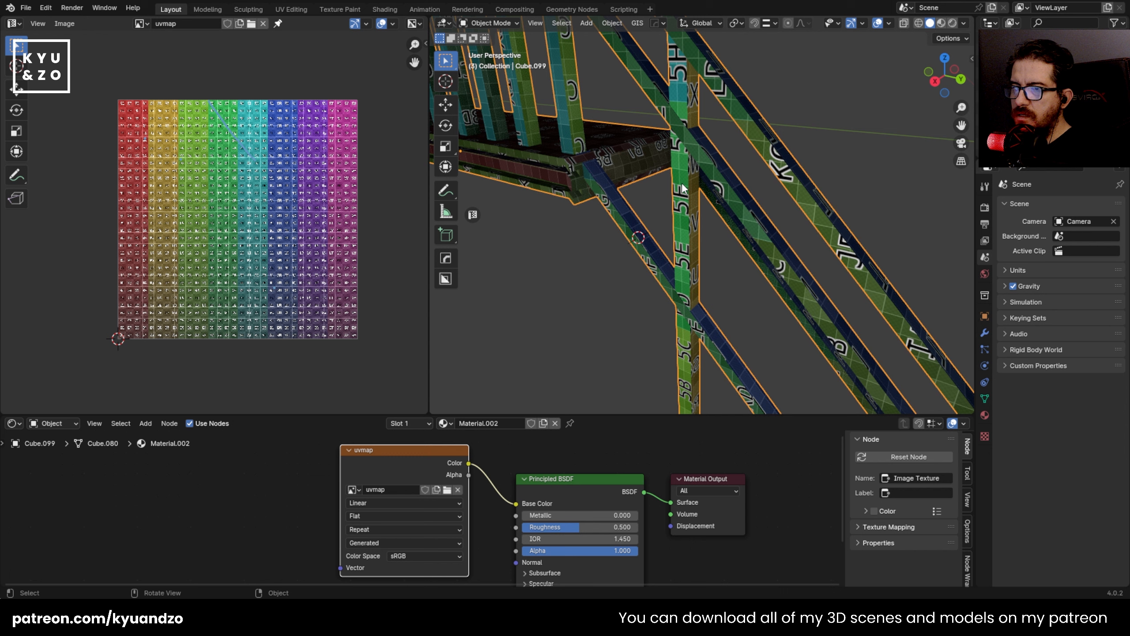
scroll(681, 187, up, 2)
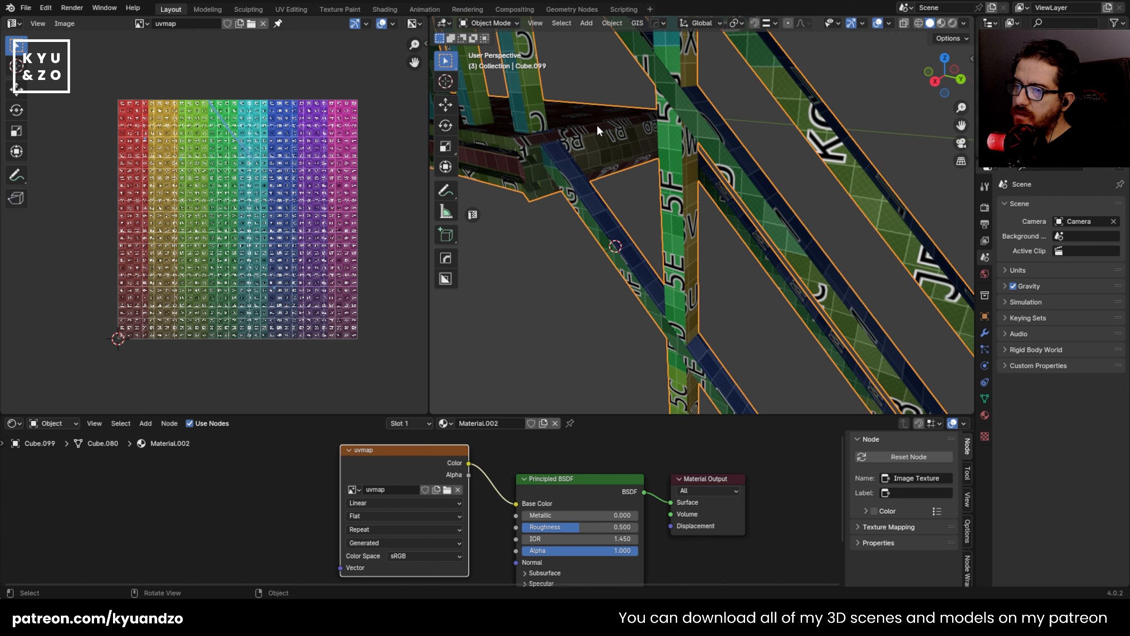
scroll(602, 169, up, 2)
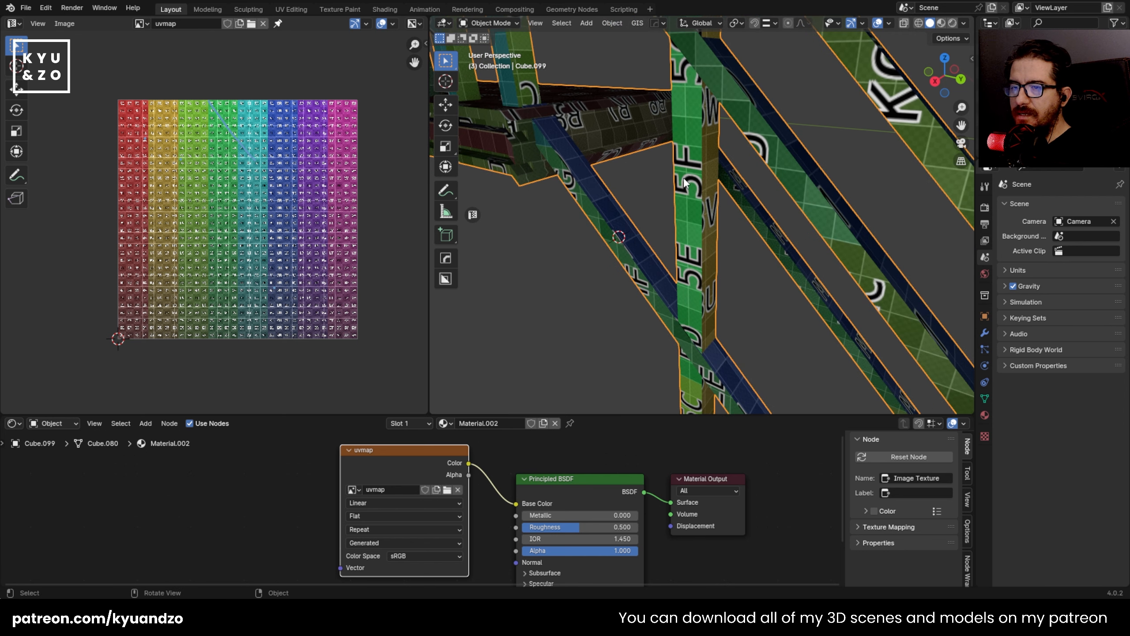
- Select only the face loop around the vertical support post under the stairs and unwrap it with Cube Projection
key(Tab)
key(alt+a)
scroll(679, 174, up, 2)
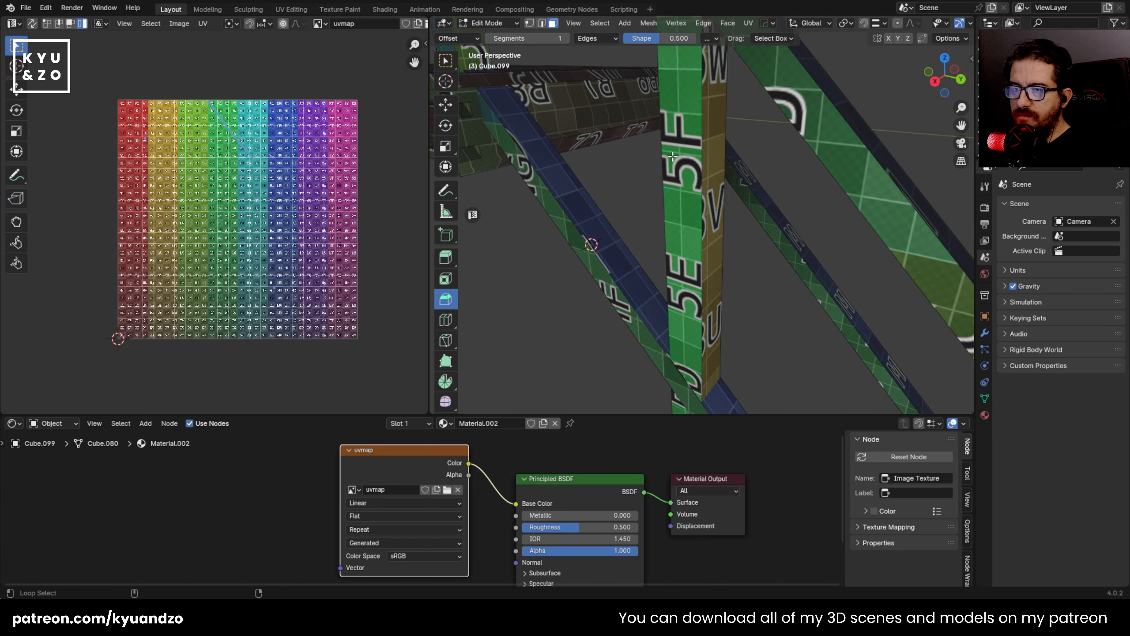
alt+click(672, 156)
scroll(663, 178, up, 1)
key(u)
click(653, 207)
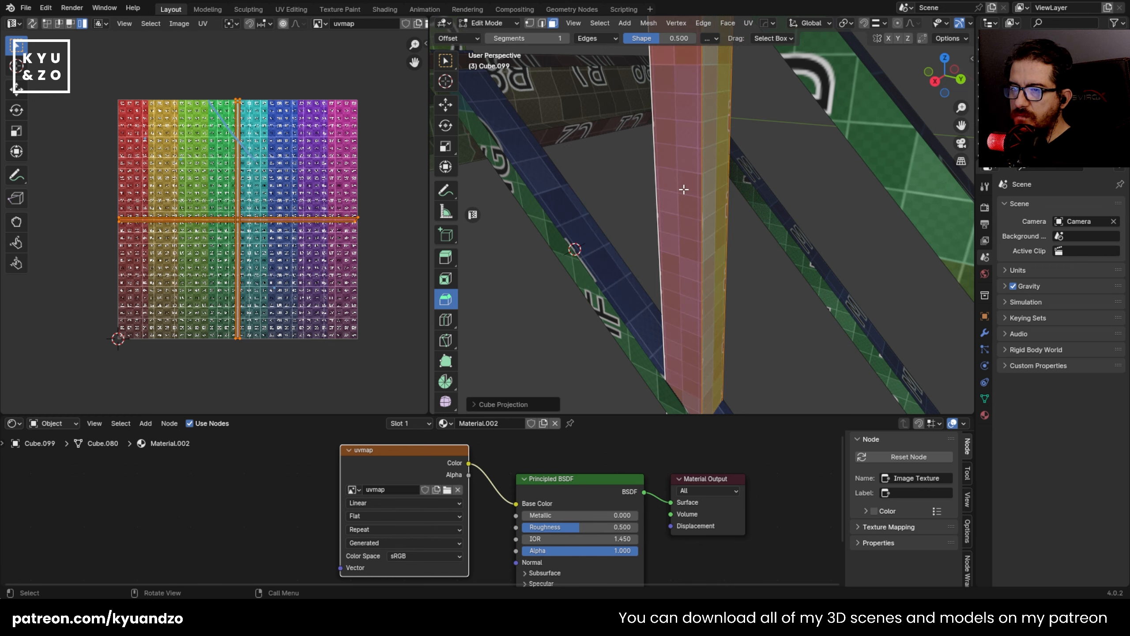
- Move the support post's horizontal UV strip slightly upward, away from the strip it overlaps
scroll(238, 228, up, 6)
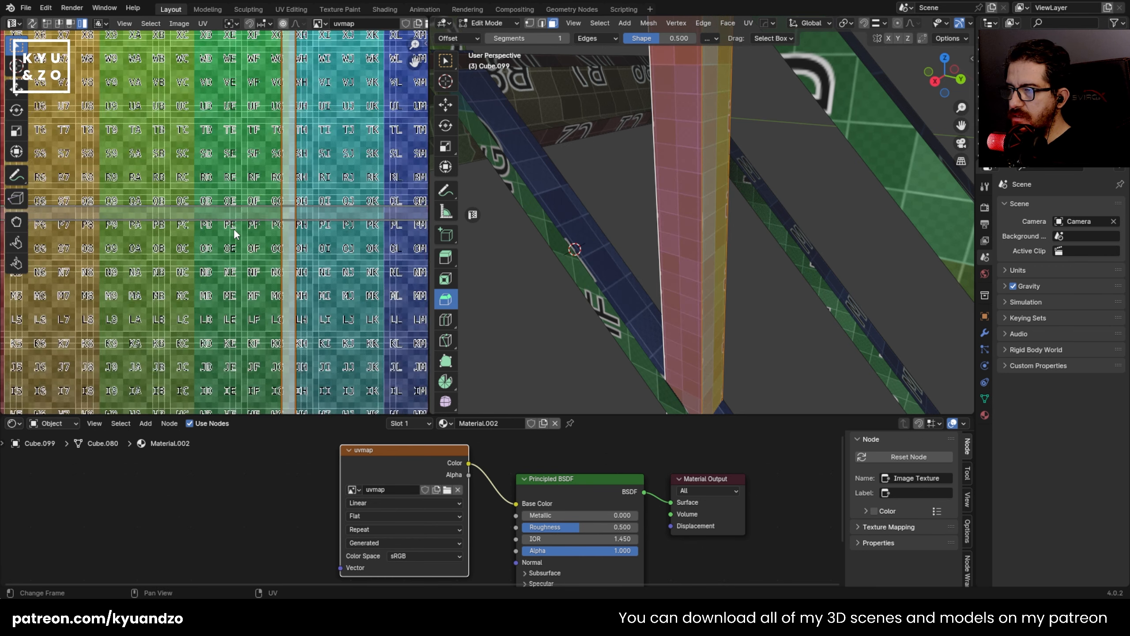
middle_drag(264, 165, 268, 224)
click(178, 269)
key(g)
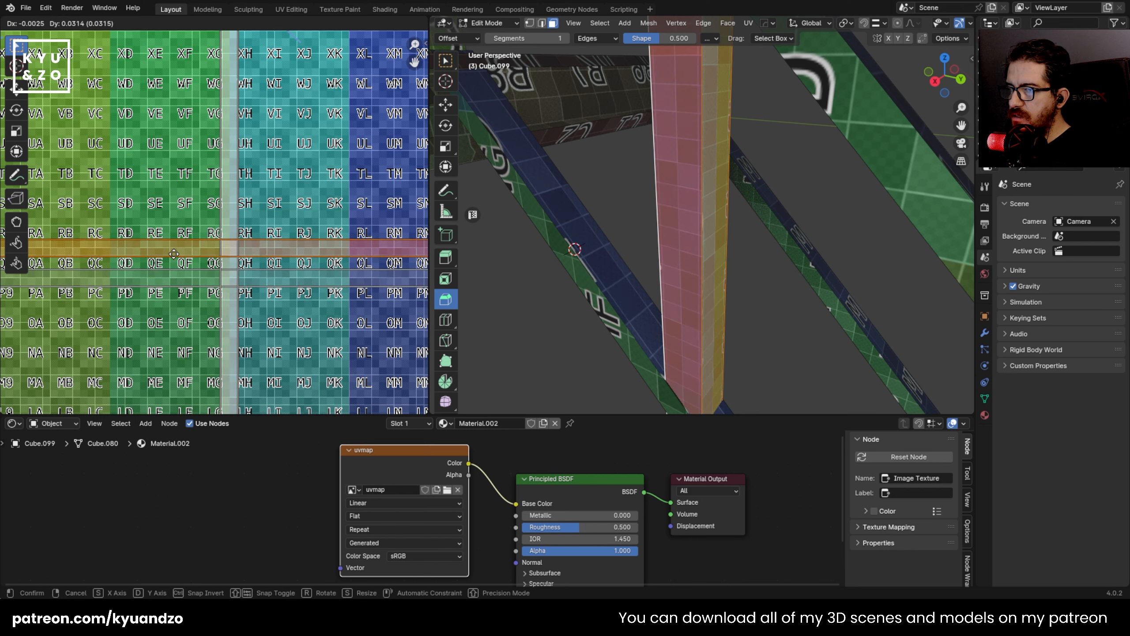
click(179, 255)
- Rotate the support post's horizontal UV strip to vertical and place it beside the other vertical strips
scroll(320, 166, down, 9)
key(r)
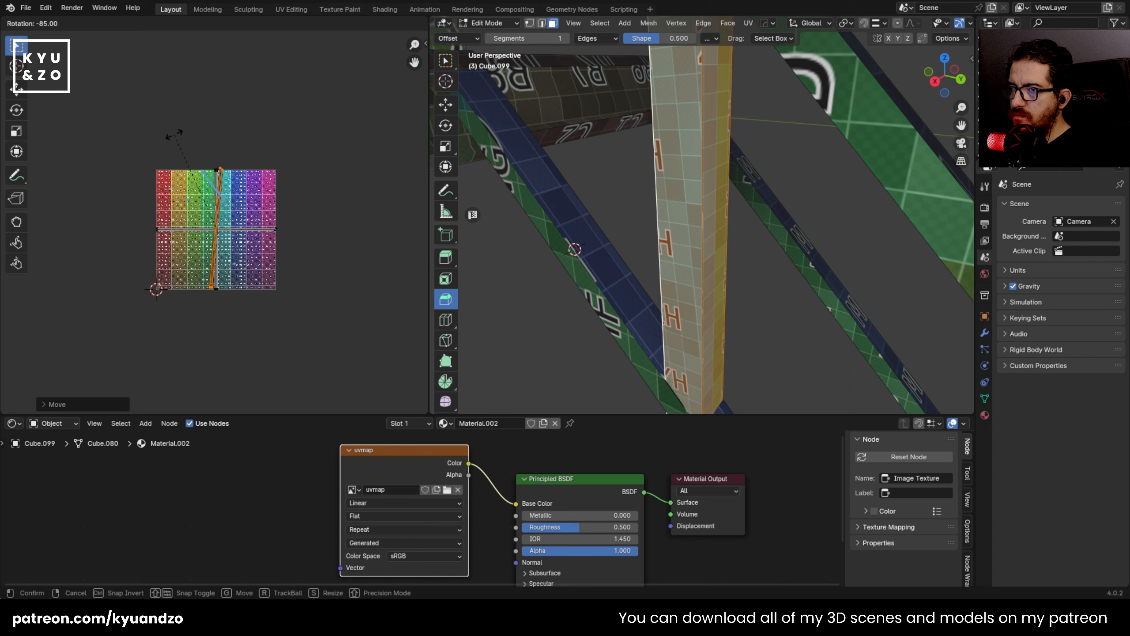
click(183, 216)
scroll(183, 216, up, 8)
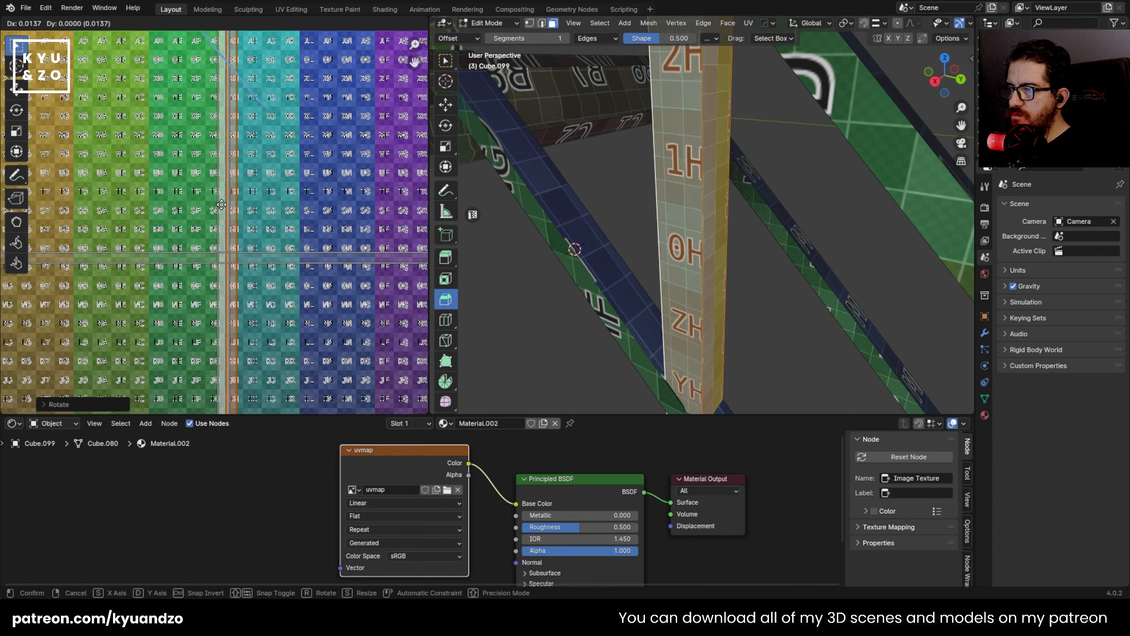
key(g)
click(258, 207)
- Examine the grid texture's direction on the support post, the diagonal stair beam and the platform railing
scroll(671, 188, up, 1)
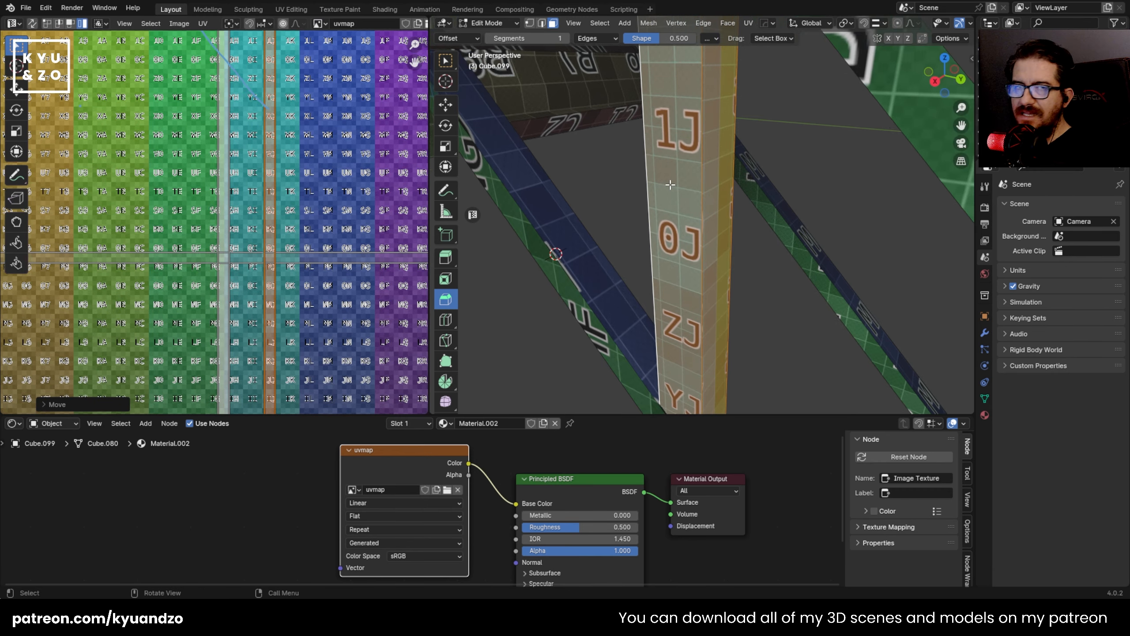
scroll(664, 184, up, 2)
scroll(662, 184, down, 2)
scroll(660, 183, up, 3)
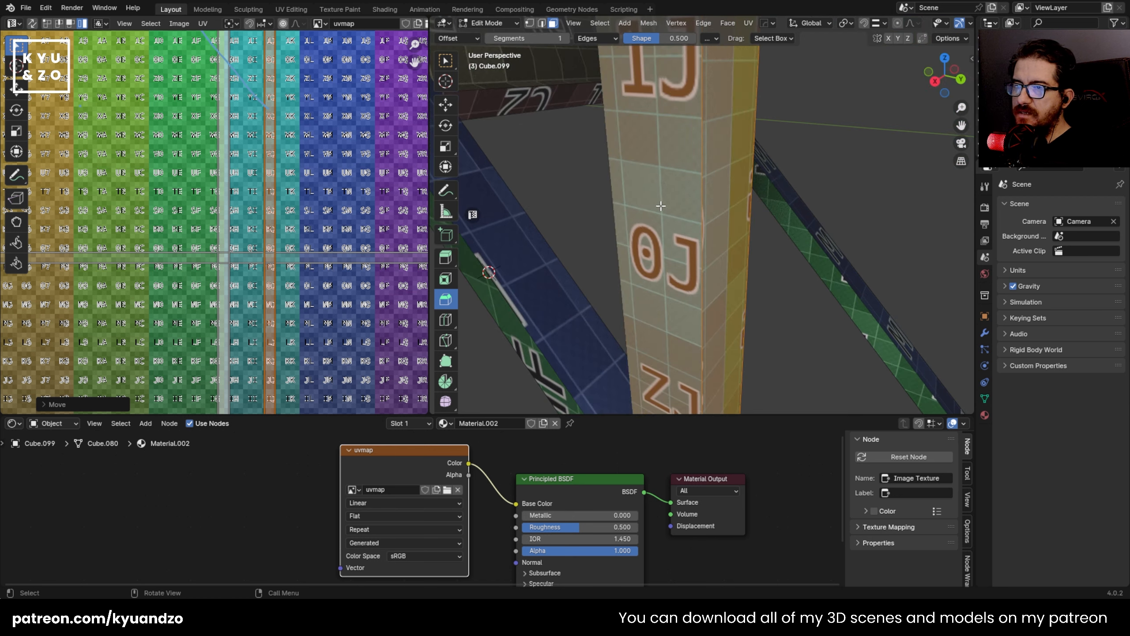
scroll(662, 208, down, 2)
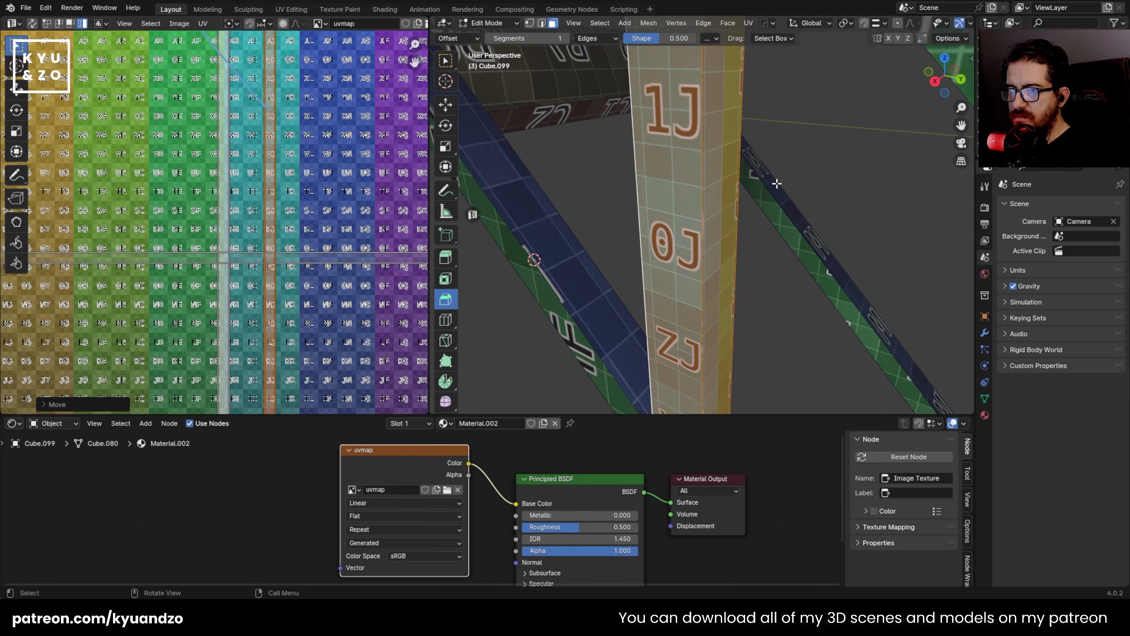
scroll(777, 183, down, 3)
scroll(732, 251, down, 1)
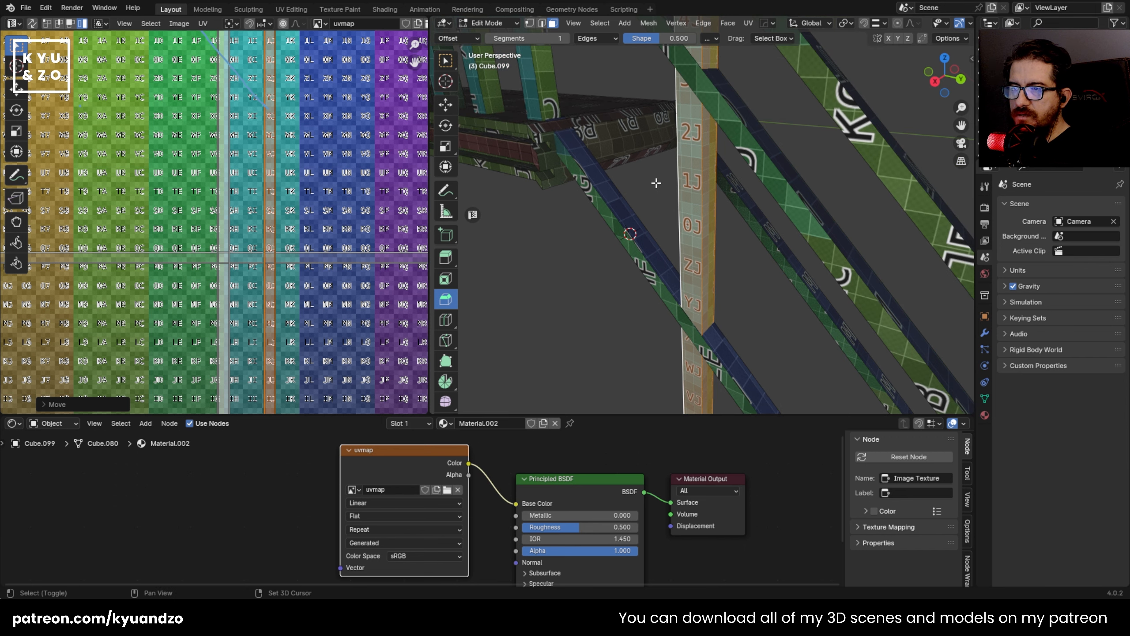
shift+middle_drag(657, 182, 717, 193)
click(642, 178)
shift+middle_drag(770, 226, 700, 265)
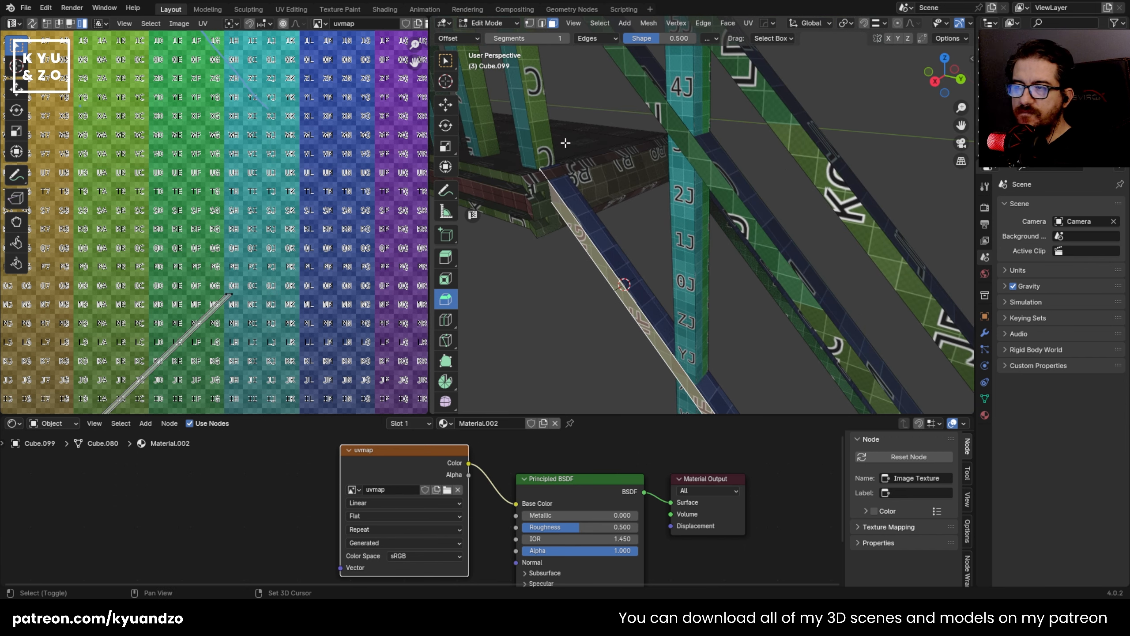
shift+middle_drag(565, 144, 847, 203)
shift+middle_drag(811, 166, 729, 223)
- Select the face loop around one platform baluster and shift its UV islands sideways on the grid
click(790, 179)
scroll(729, 223, up, 2)
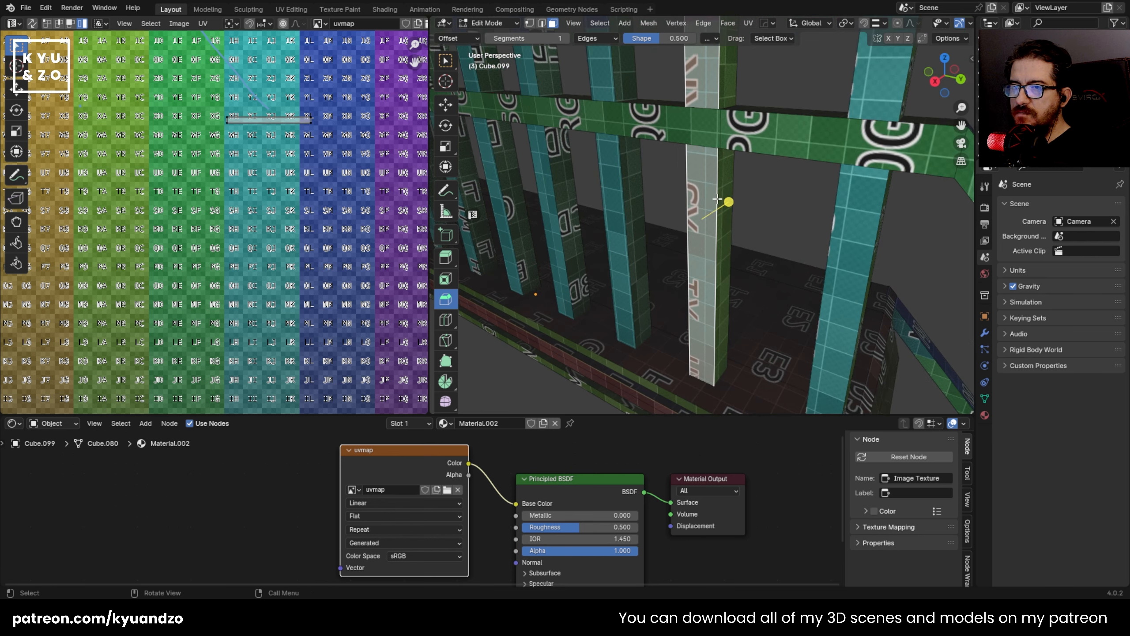
alt+click(716, 194)
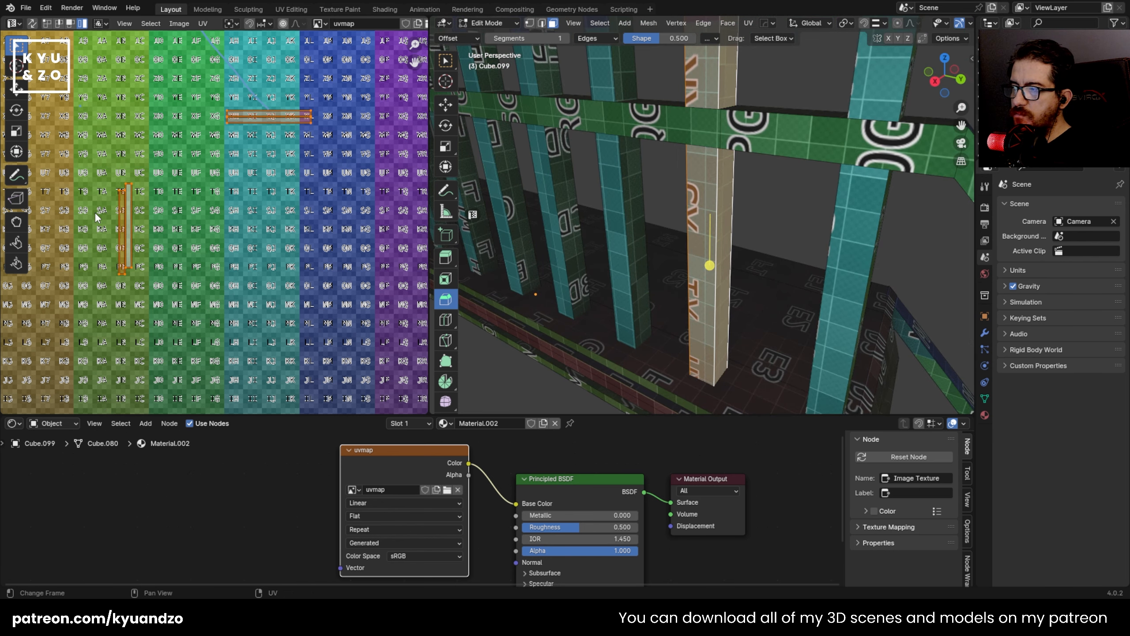
key(g)
click(144, 214)
- Rotate the baluster's horizontal UV islands by 90 degrees and move them closer to its vertical ones
drag(251, 85, 382, 154)
text(r90)
key(Return)
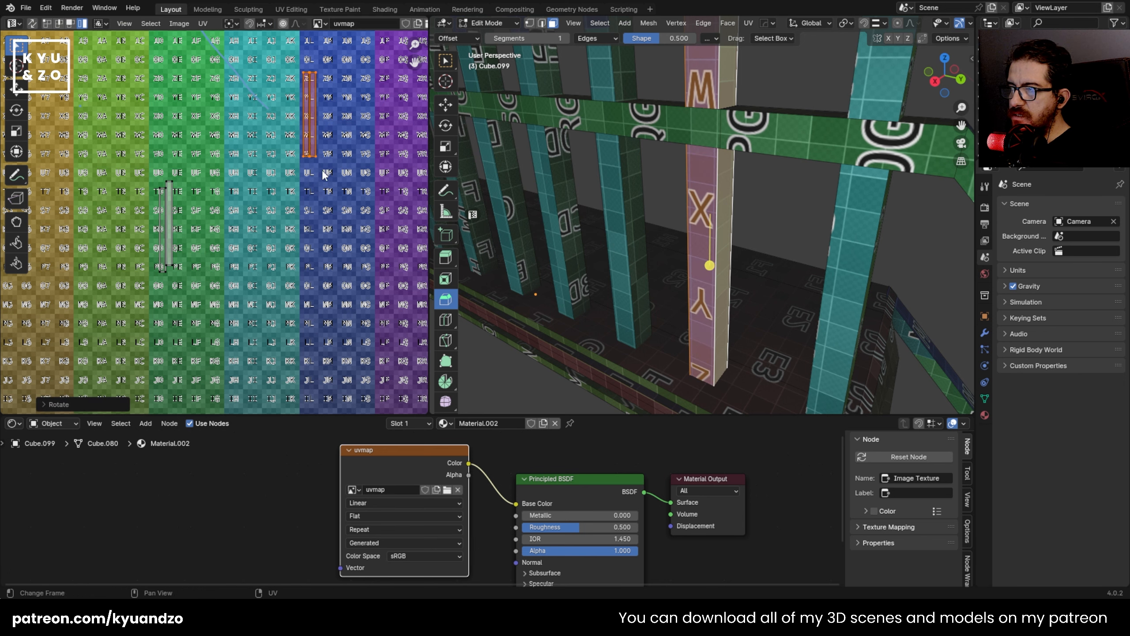
key(g)
click(289, 158)
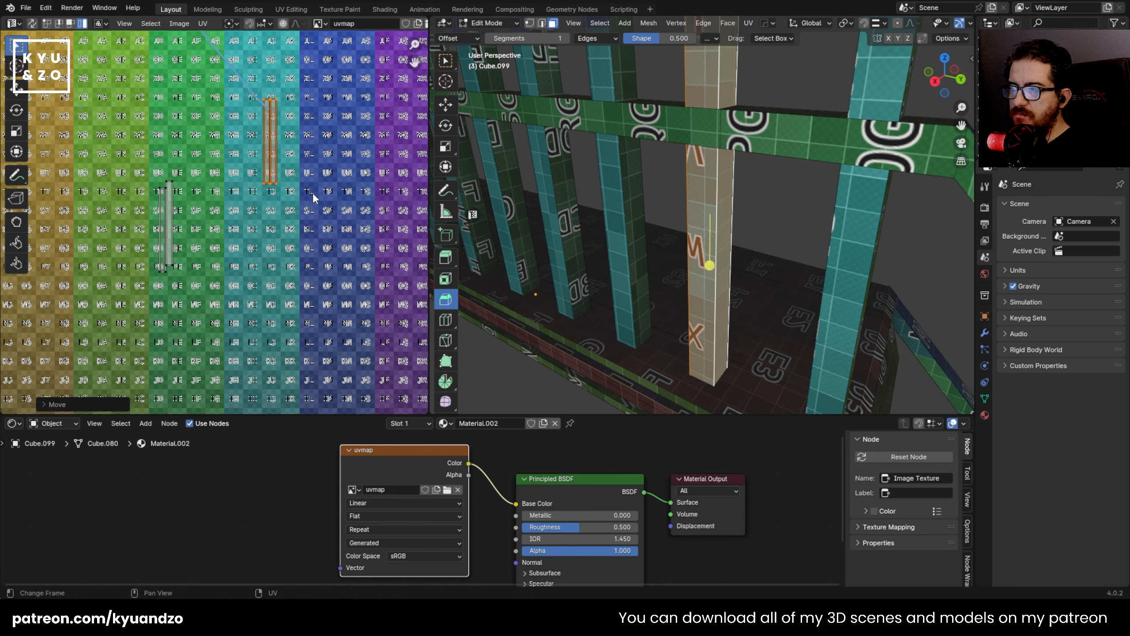
- Enlarge the baluster's selected vertical UV islands, rotate them by 180 degrees and shift them slightly on the grid
key(s)
click(327, 218)
text(r180)
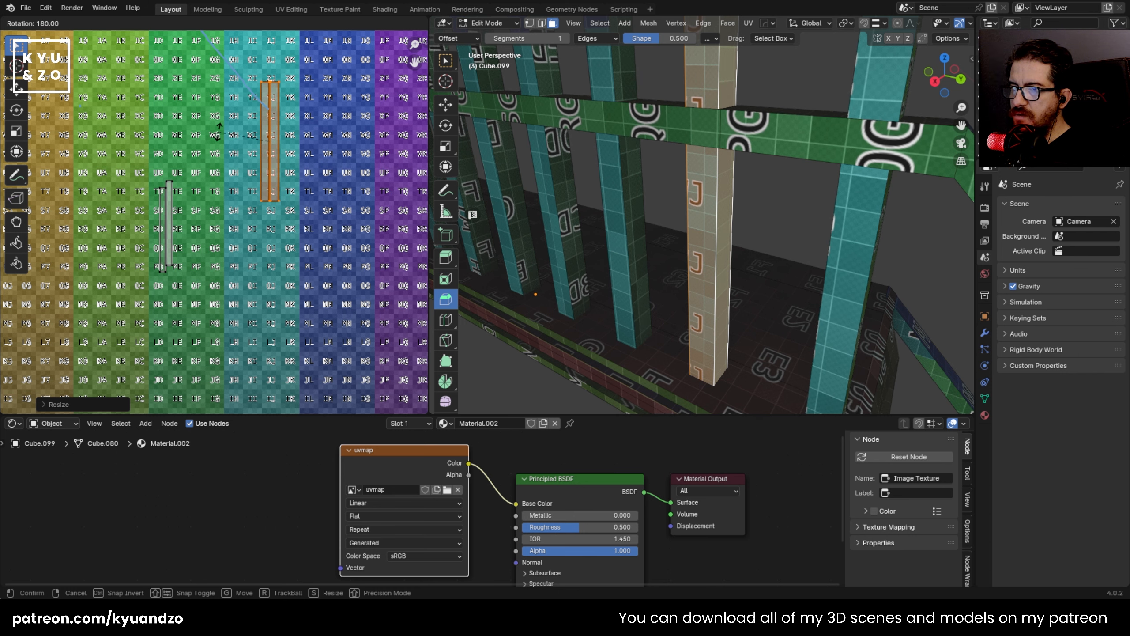
key(Return)
key(g)
click(238, 155)
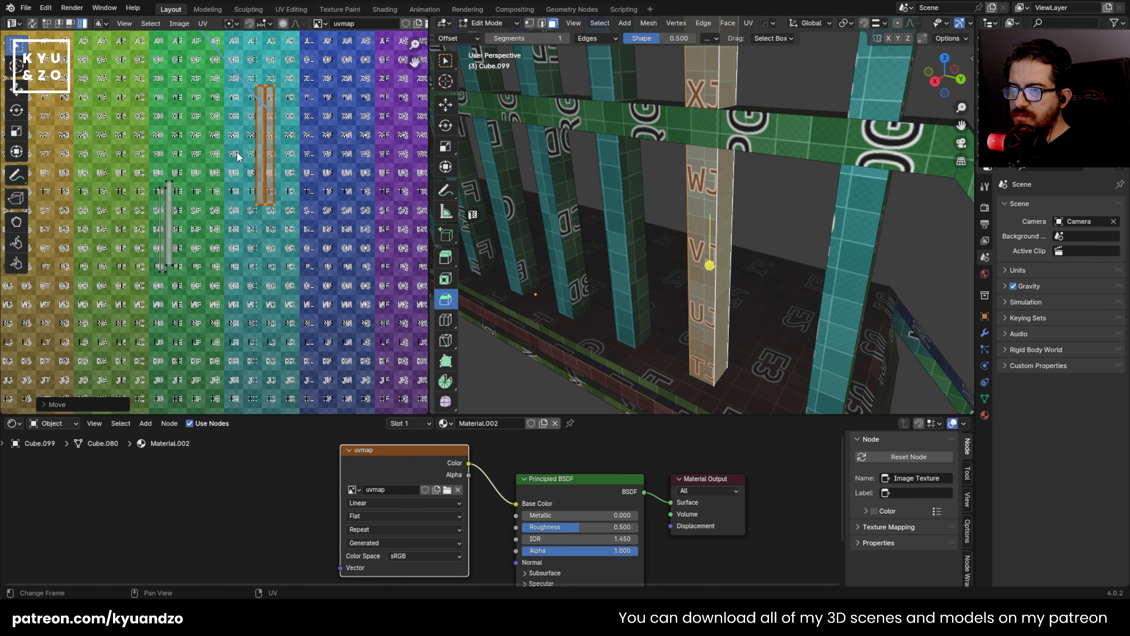
- Move the baluster's remaining vertical UV islands closer to the enlarged ones
click(167, 233)
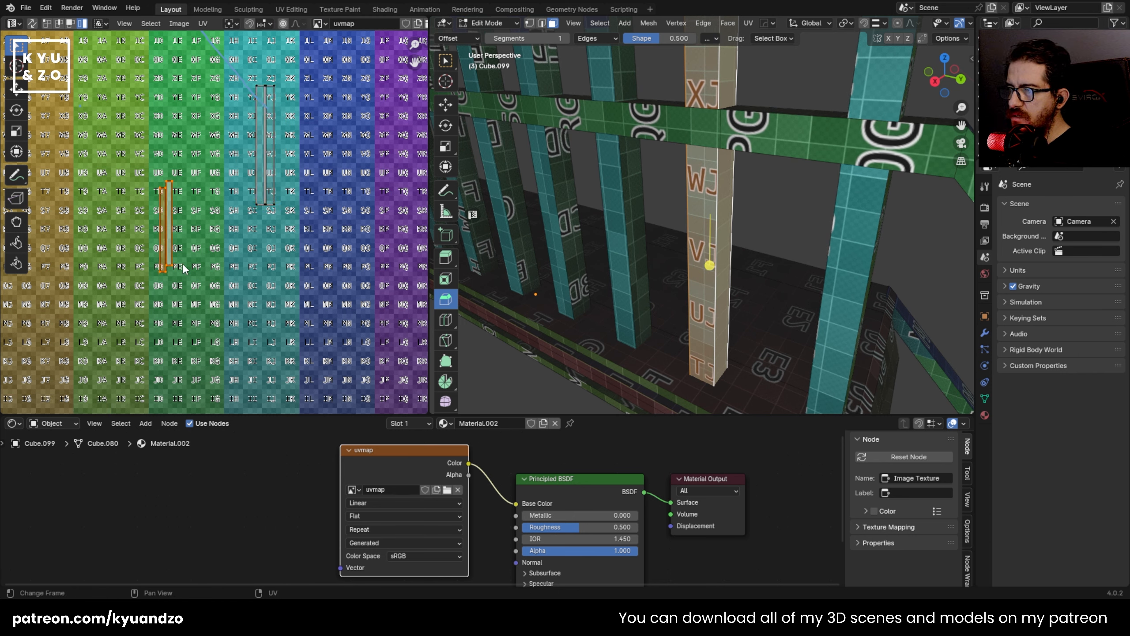
key(g)
click(224, 226)
- Select the entire joined railing mesh and unwrap it with Cube Projection
scroll(747, 213, down, 10)
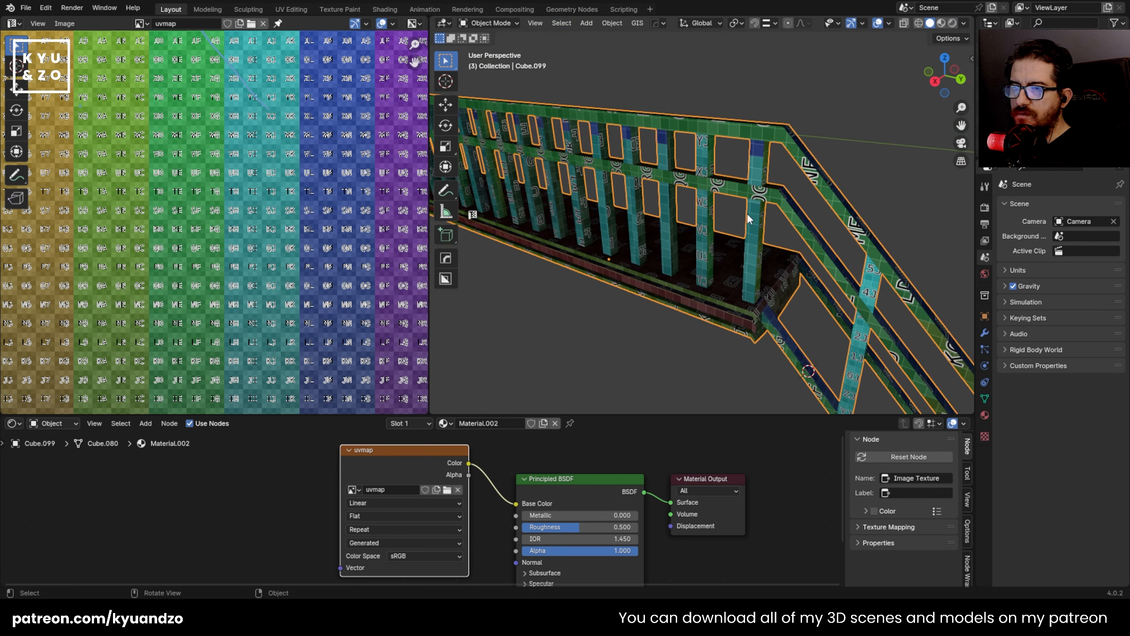
key(a)
key(u)
click(726, 225)
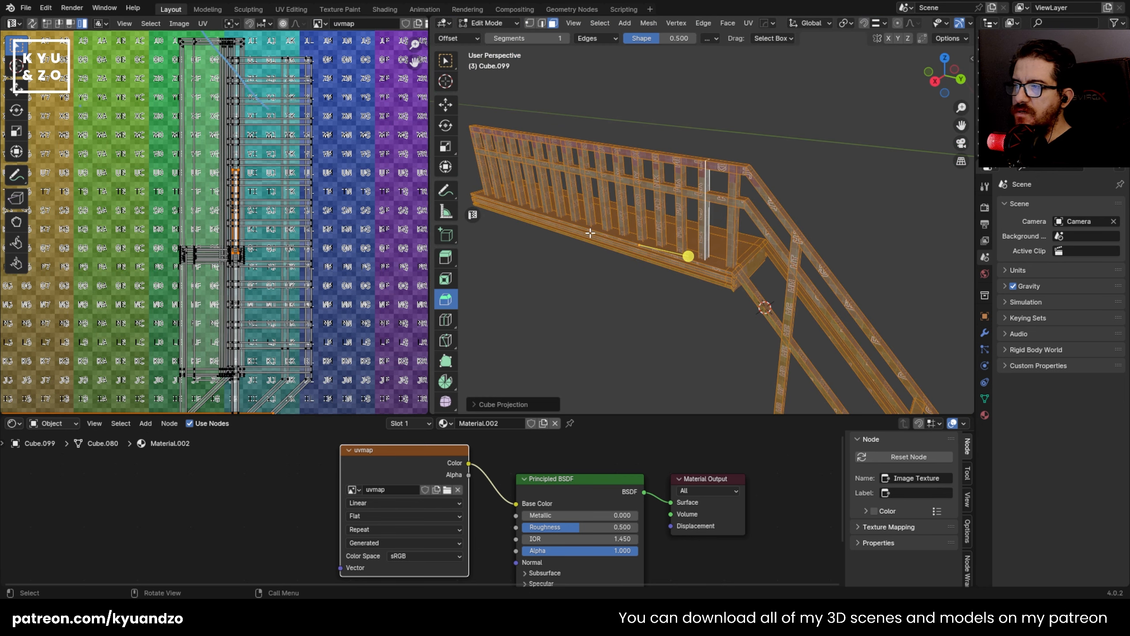
- Average the scale of the railing's UV islands and pack them by exact shape with scaling on and rotation off
scroll(255, 222, down, 5)
scroll(255, 222, up, 2)
click(179, 23)
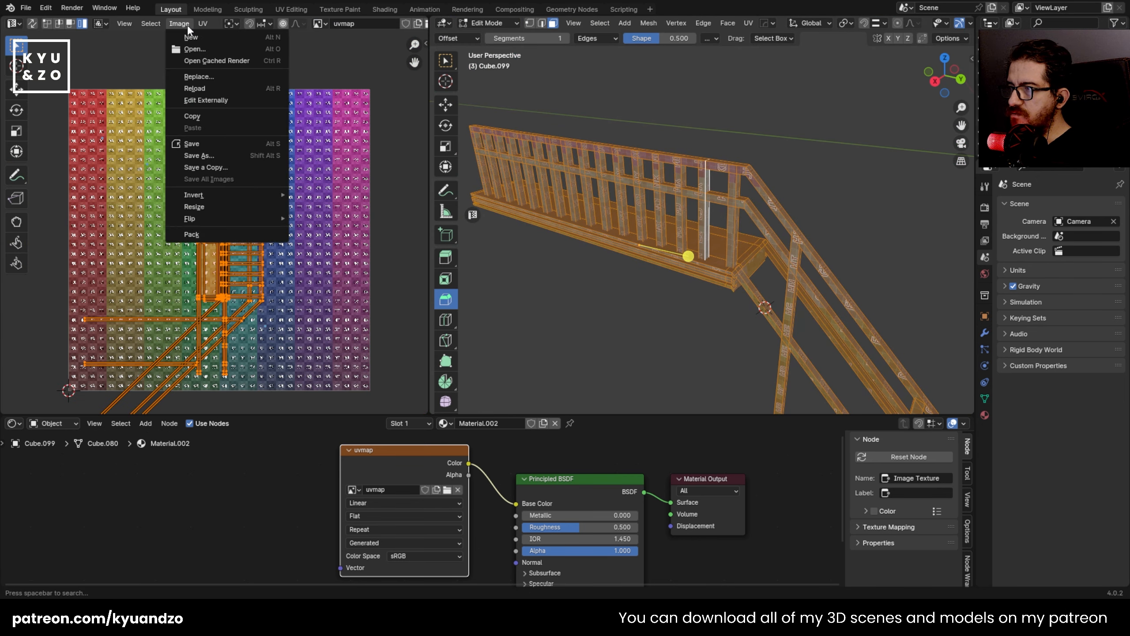
mouse_move(198, 22)
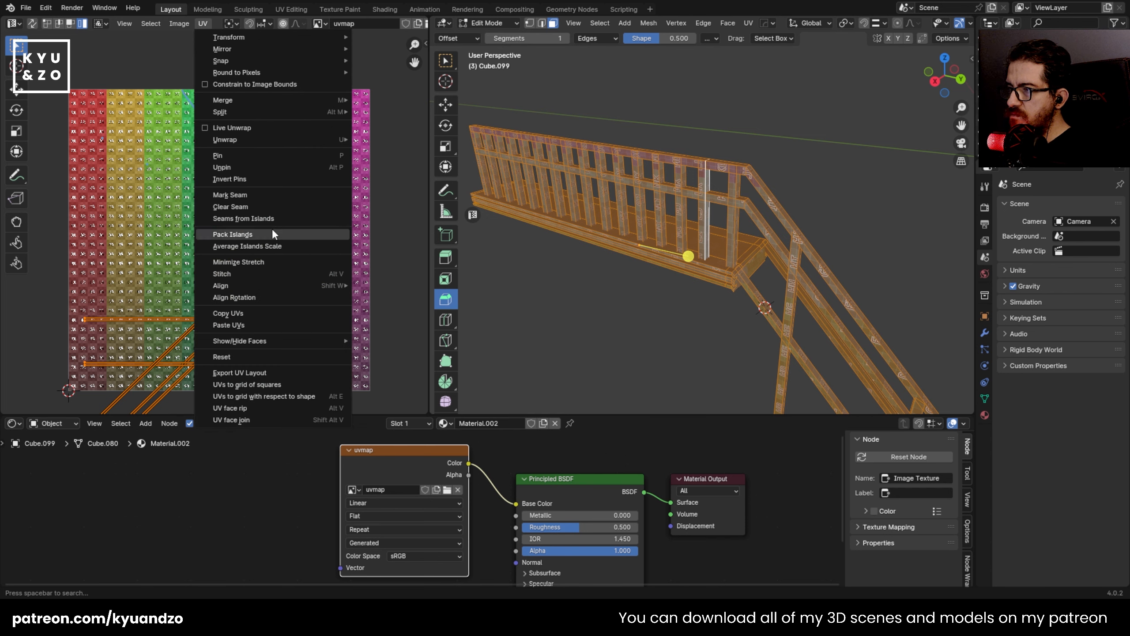
click(273, 248)
click(202, 23)
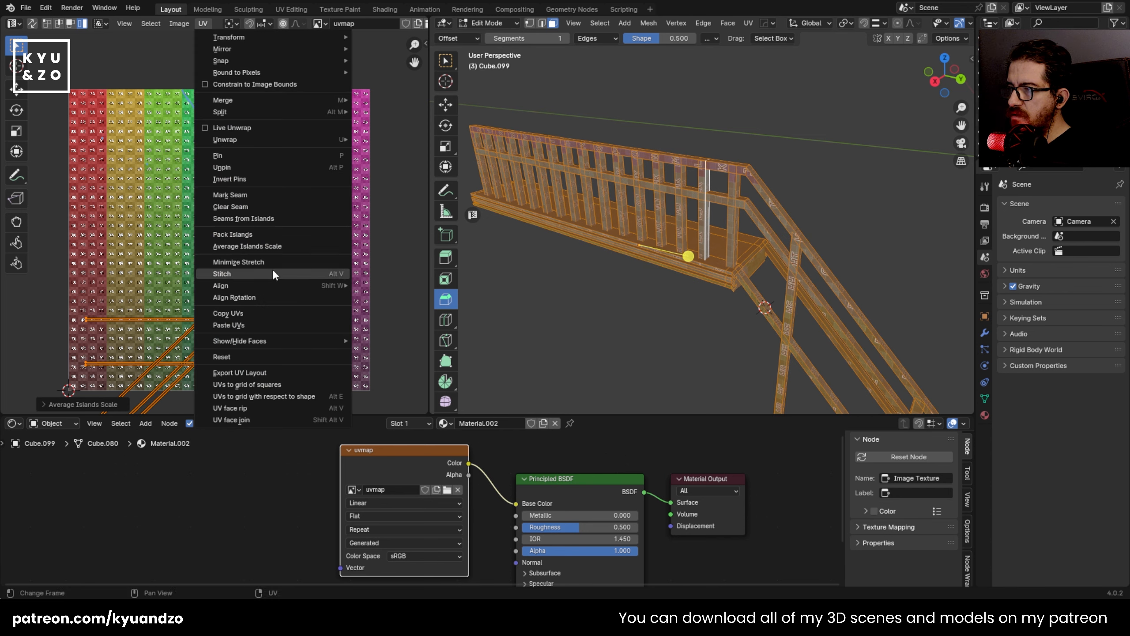
click(281, 234)
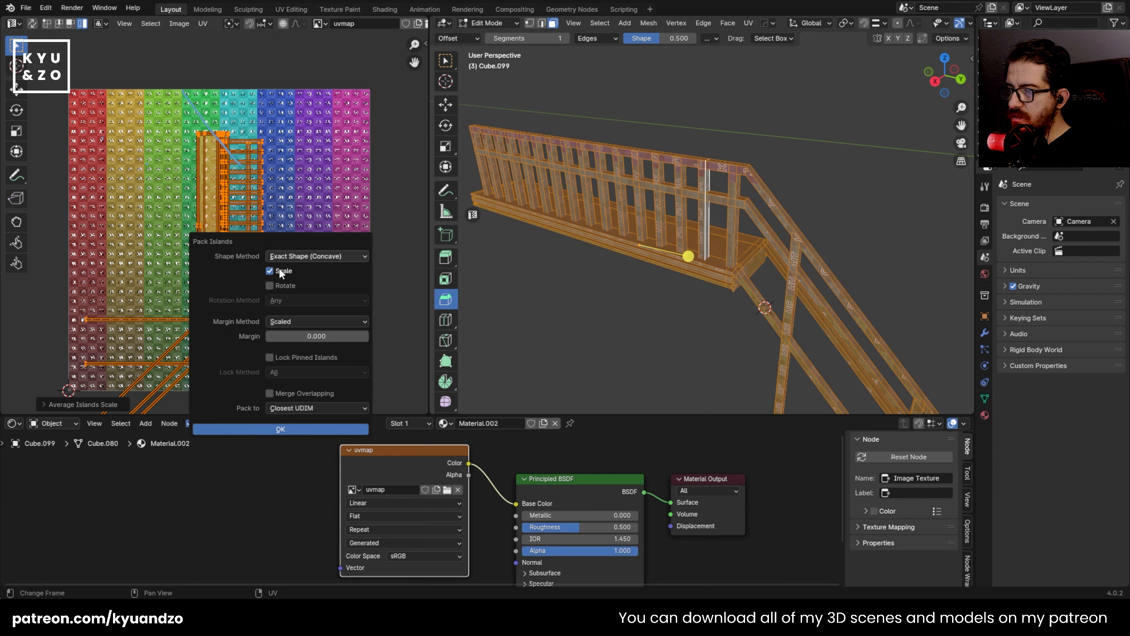
click(285, 429)
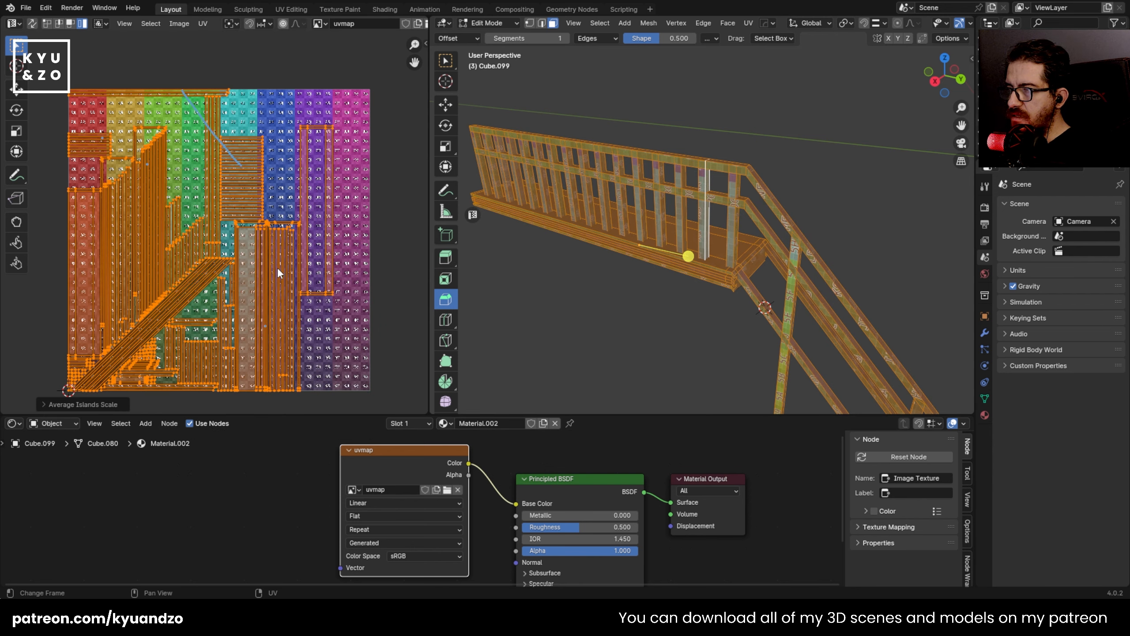
- Return the railing to Object Mode and save the file
scroll(280, 256, down, 6)
scroll(281, 246, up, 10)
scroll(281, 246, down, 5)
key(Tab)
key(ctrl+s)
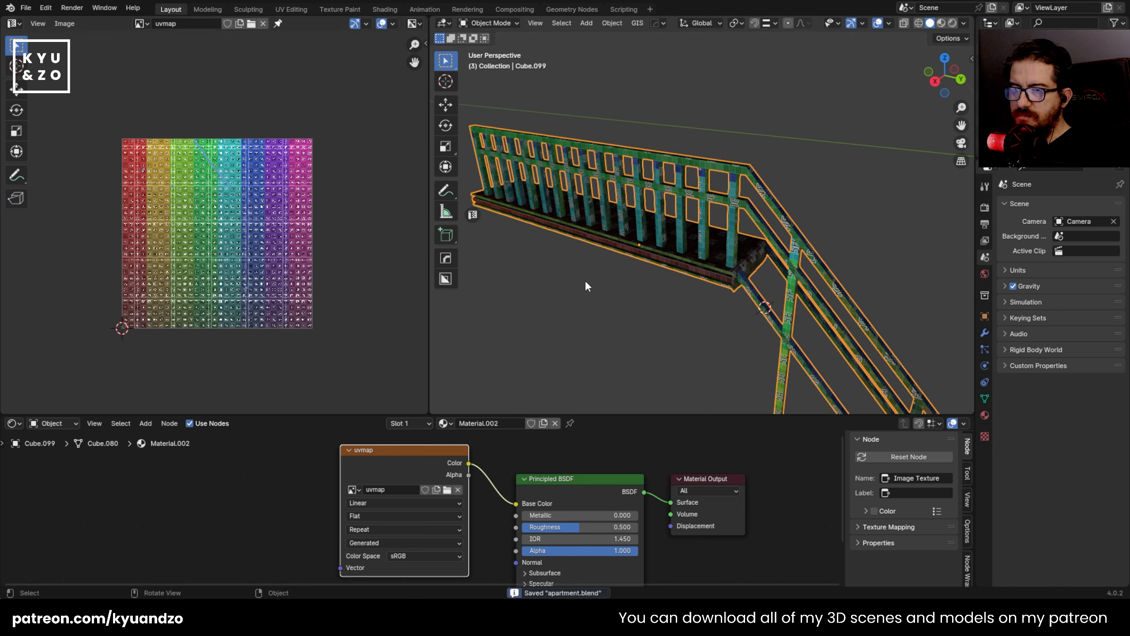
- Examine the grid texture's size and direction on the platform railing, the support posts and the diagonal stair beams
scroll(632, 237, up, 4)
click(632, 236)
scroll(632, 236, down, 3)
shift+middle_drag(680, 286, 542, 113)
scroll(651, 260, down, 4)
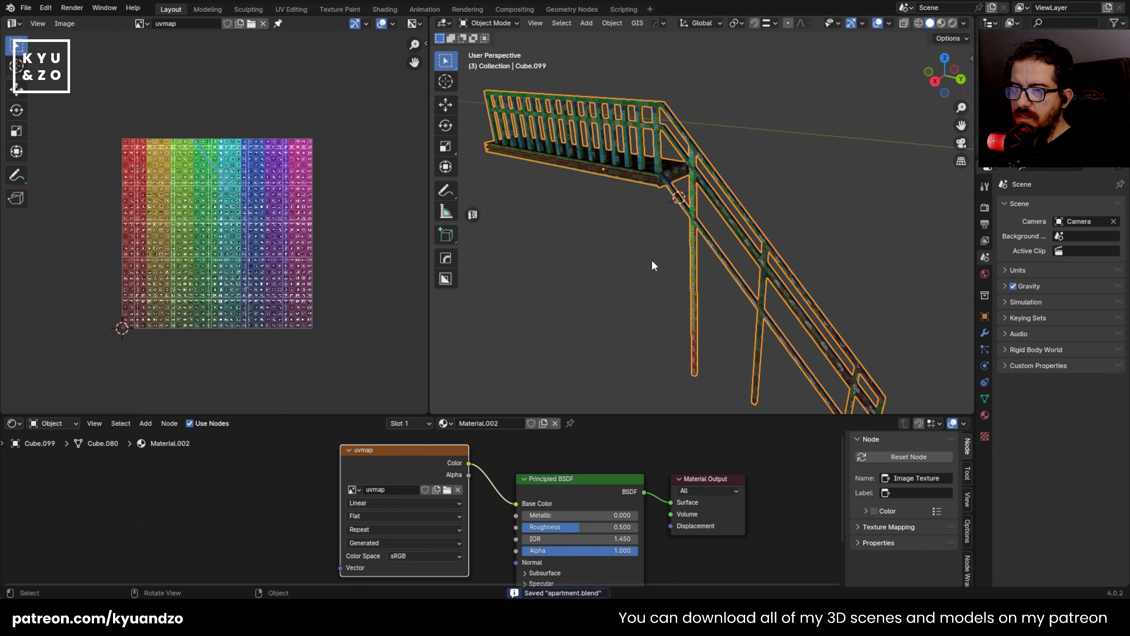
shift+middle_drag(651, 259, 575, 133)
scroll(669, 223, up, 3)
shift+middle_drag(786, 179, 740, 234)
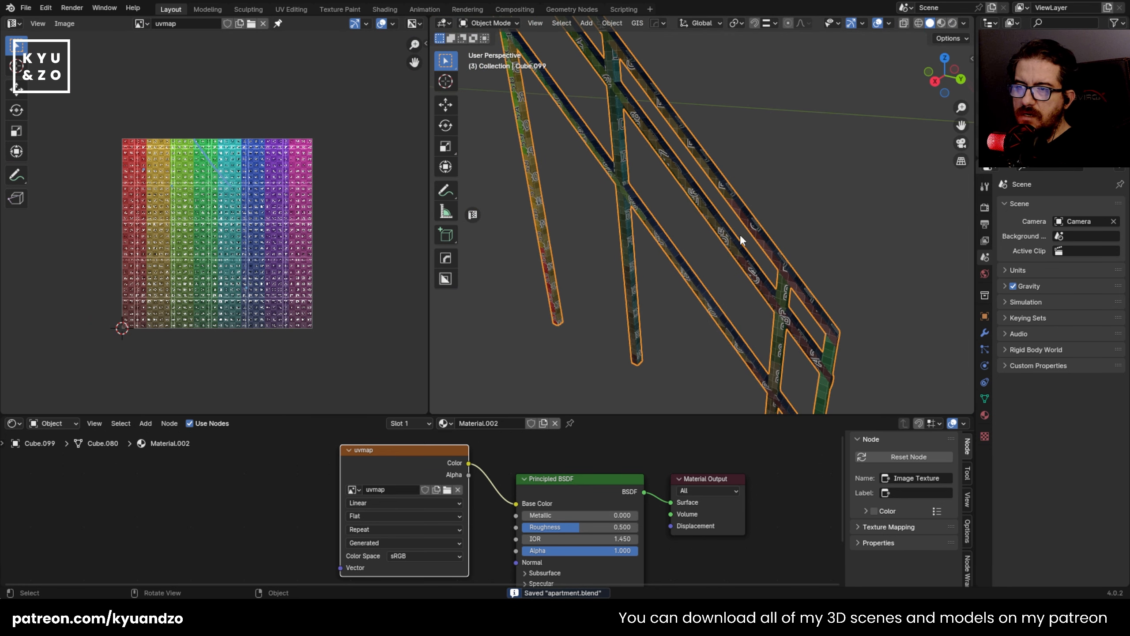
scroll(740, 234, up, 2)
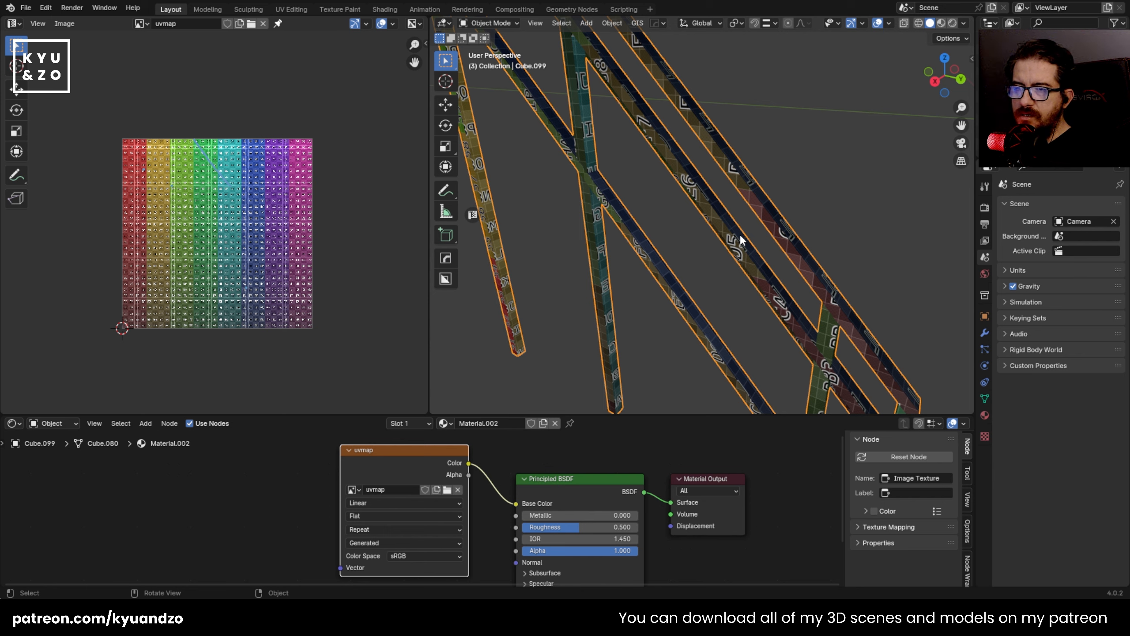
scroll(560, 236, down, 2)
scroll(559, 235, up, 1)
shift+middle_drag(562, 186, 681, 323)
click(578, 225)
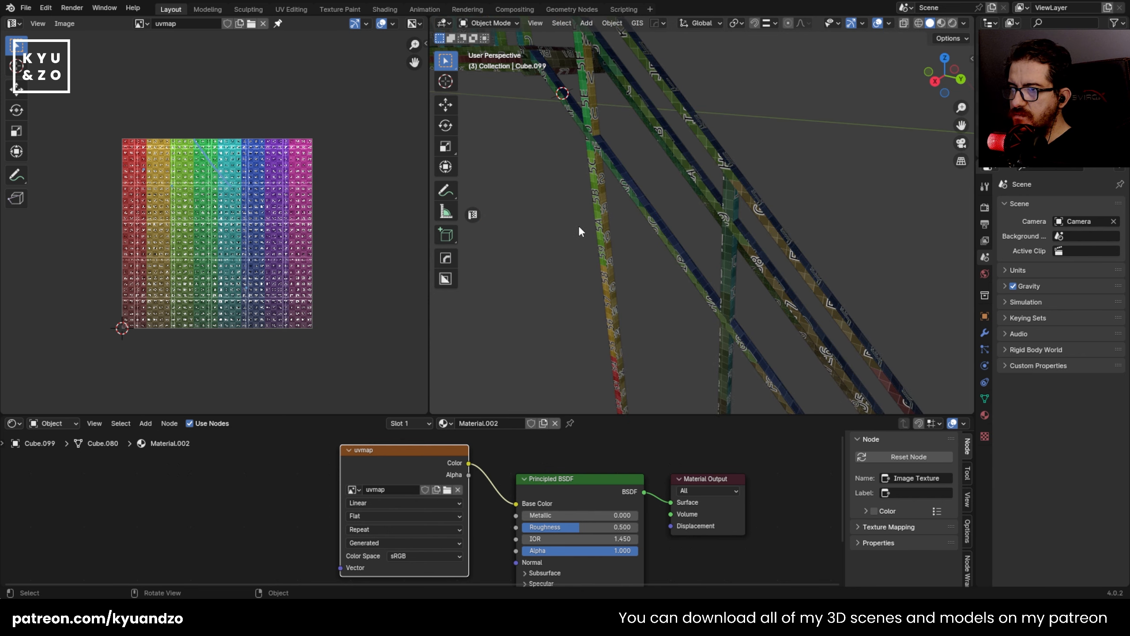
click(596, 181)
shift+middle_drag(596, 181, 818, 319)
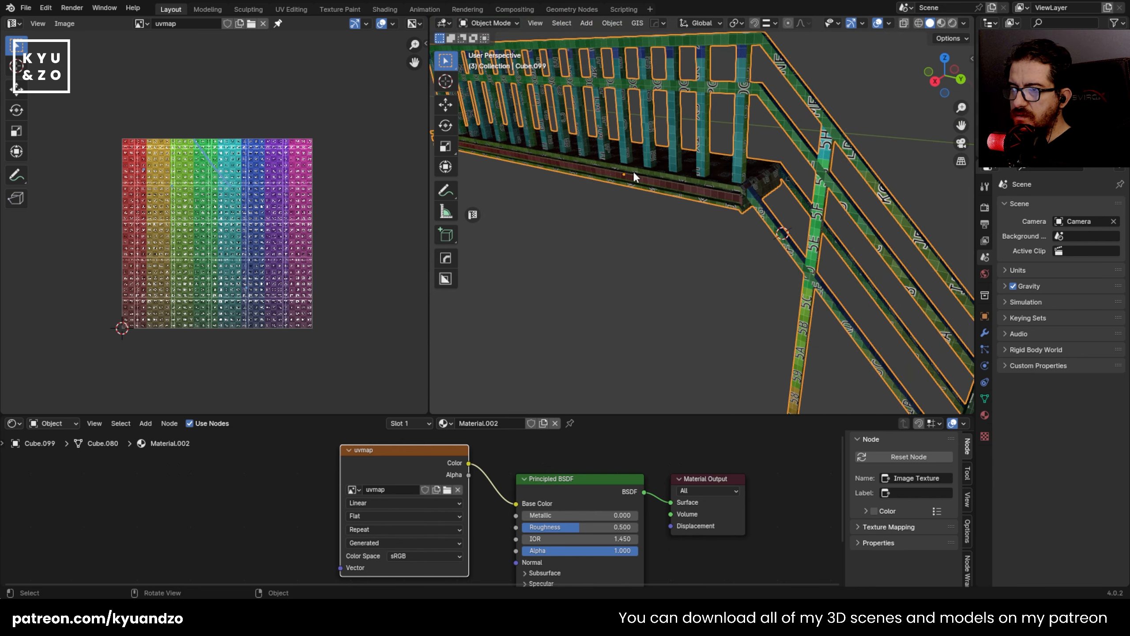
- Save the file and bring the whole platform and staircase railing into view
key(ctrl+s)
click(630, 144)
middle_drag(630, 144, 671, 97)
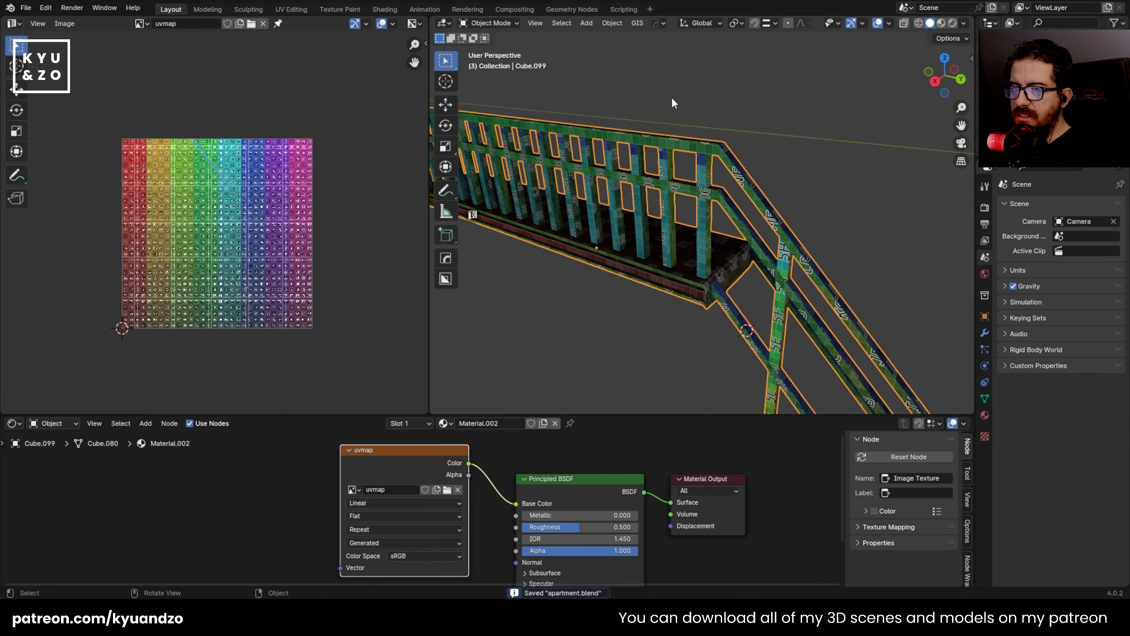
scroll(634, 216, down, 6)
shift+middle_drag(623, 252, 600, 212)
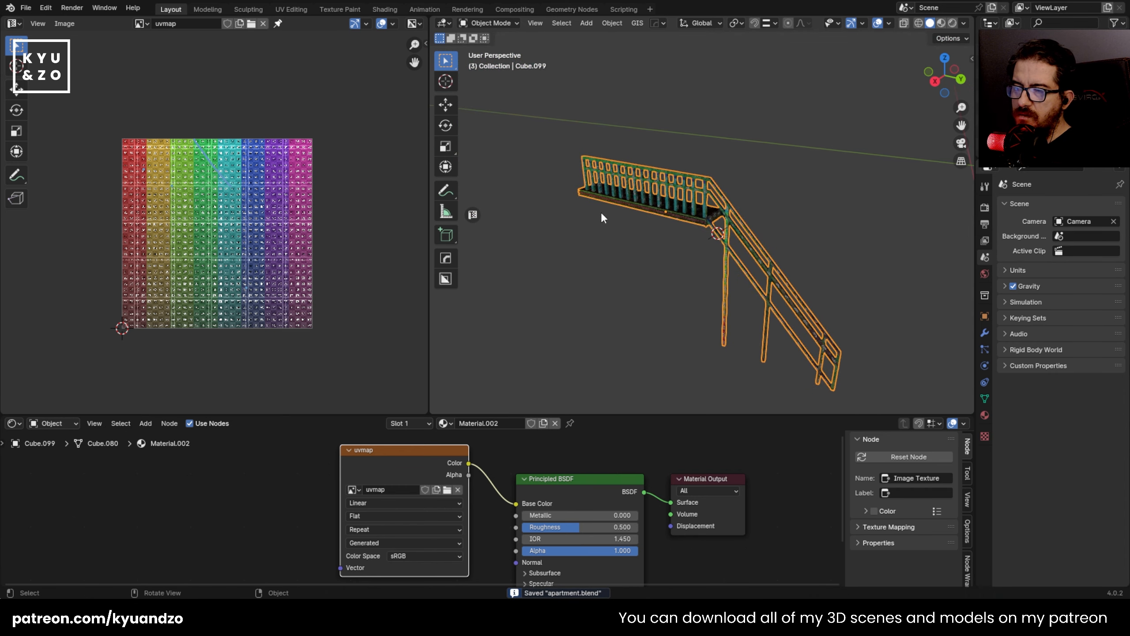
- Show the full scene with the Face Orientation overlay and select the joined railing
click(701, 311)
middle_drag(696, 208, 678, 283)
scroll(621, 260, up, 2)
click(622, 263)
scroll(620, 273, down, 2)
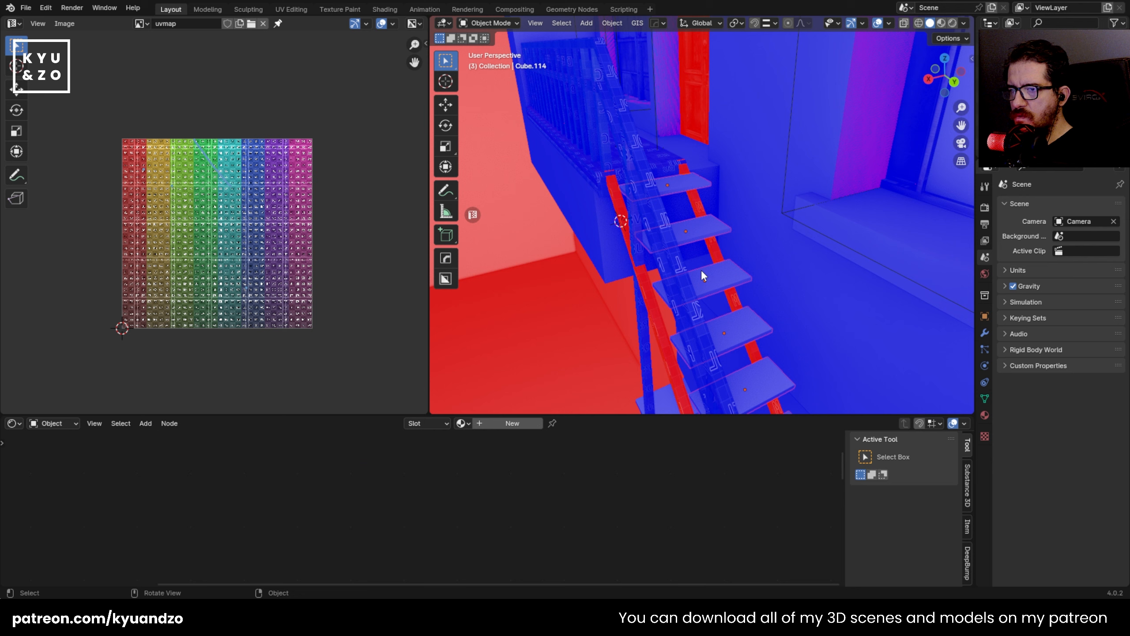
middle_drag(701, 271, 642, 141)
click(676, 209)
click(675, 186)
click(751, 208)
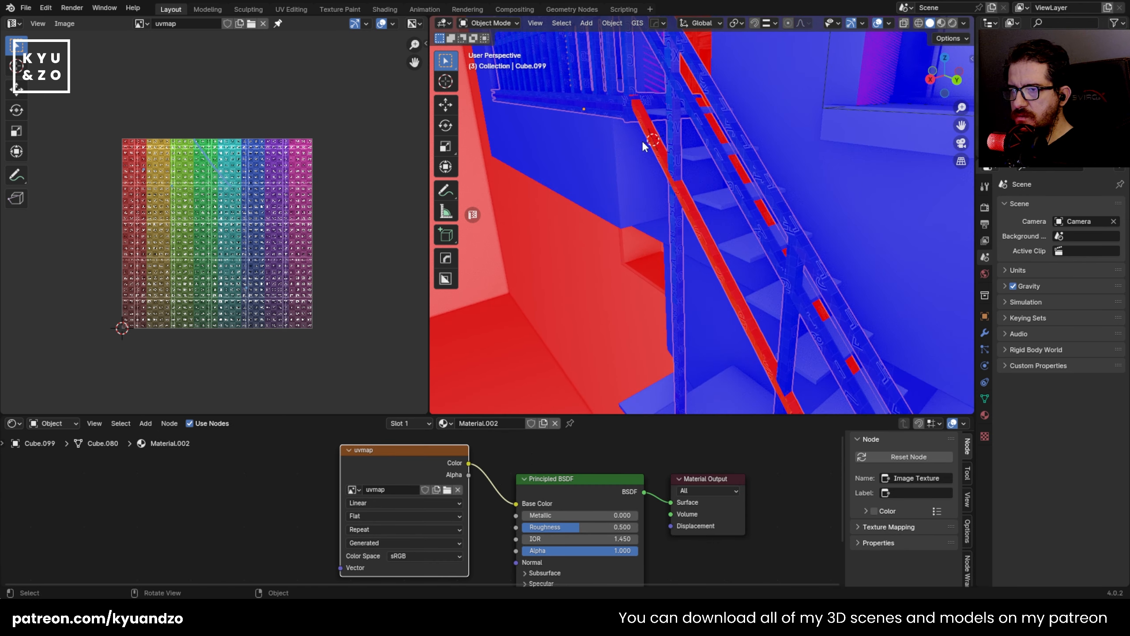
- Flip the normals of the two reversed diagonal beams carrying the stair treads
key(Tab)
scroll(674, 230, up, 3)
click(682, 212)
key(ctrl+KP_Add)
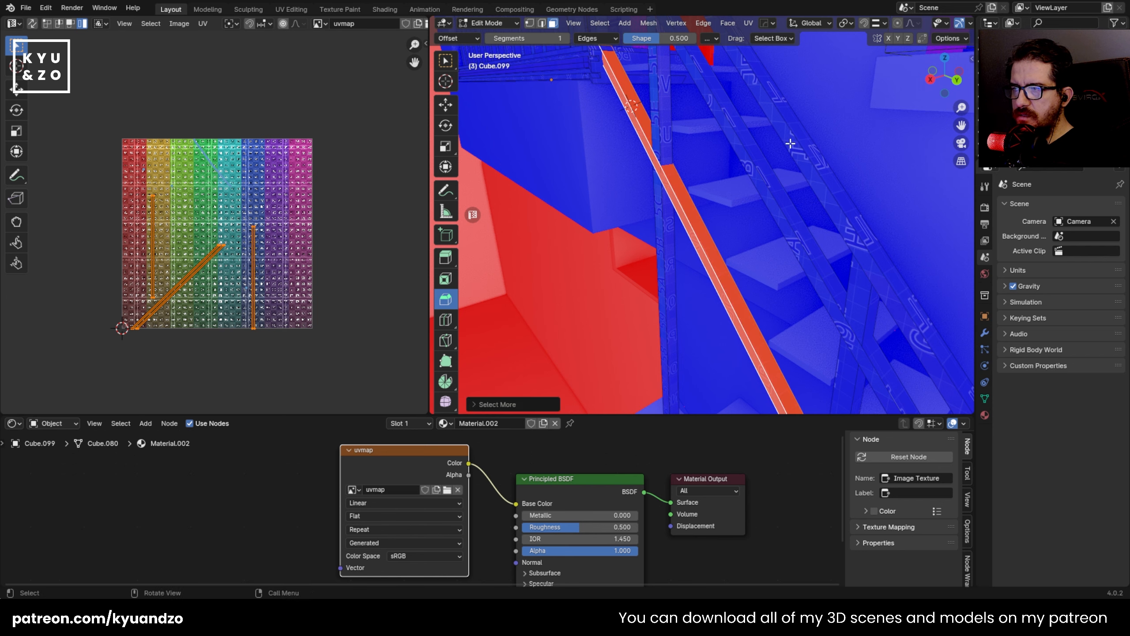
middle_drag(790, 143, 638, 80)
shift+click(825, 172)
key(ctrl+KP_Add)
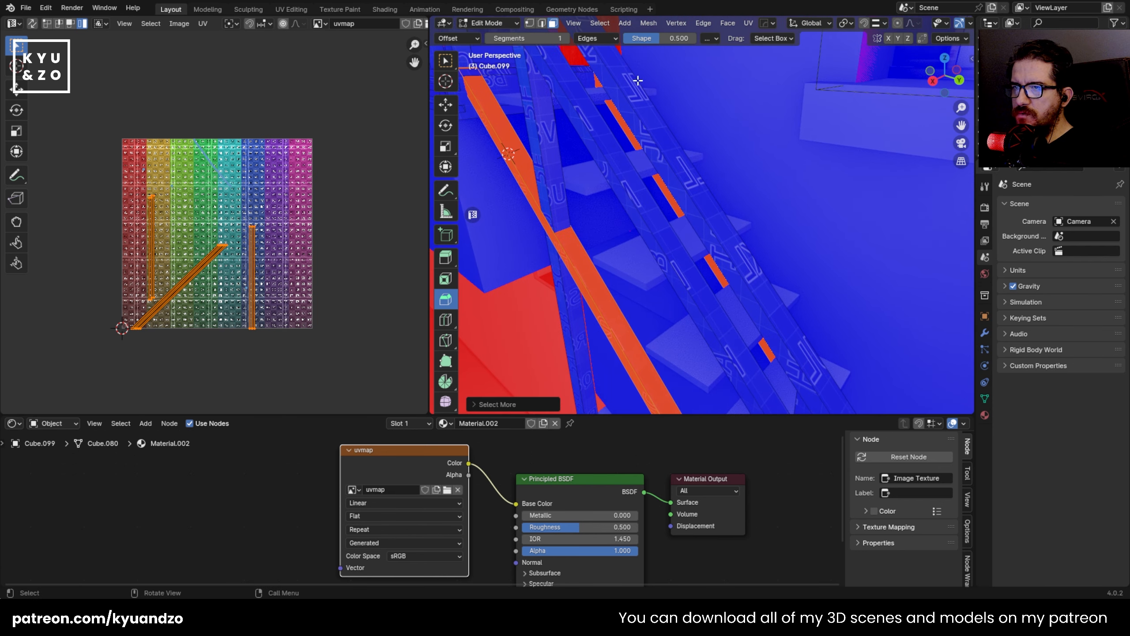
click(647, 23)
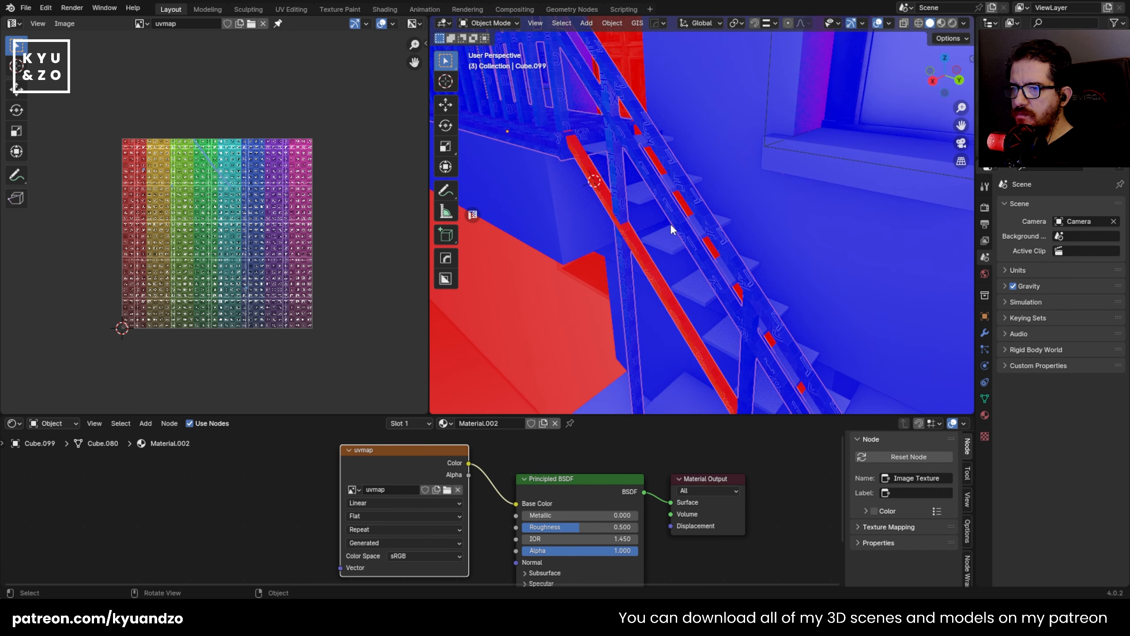
key(Tab)
scroll(628, 101, up, 2)
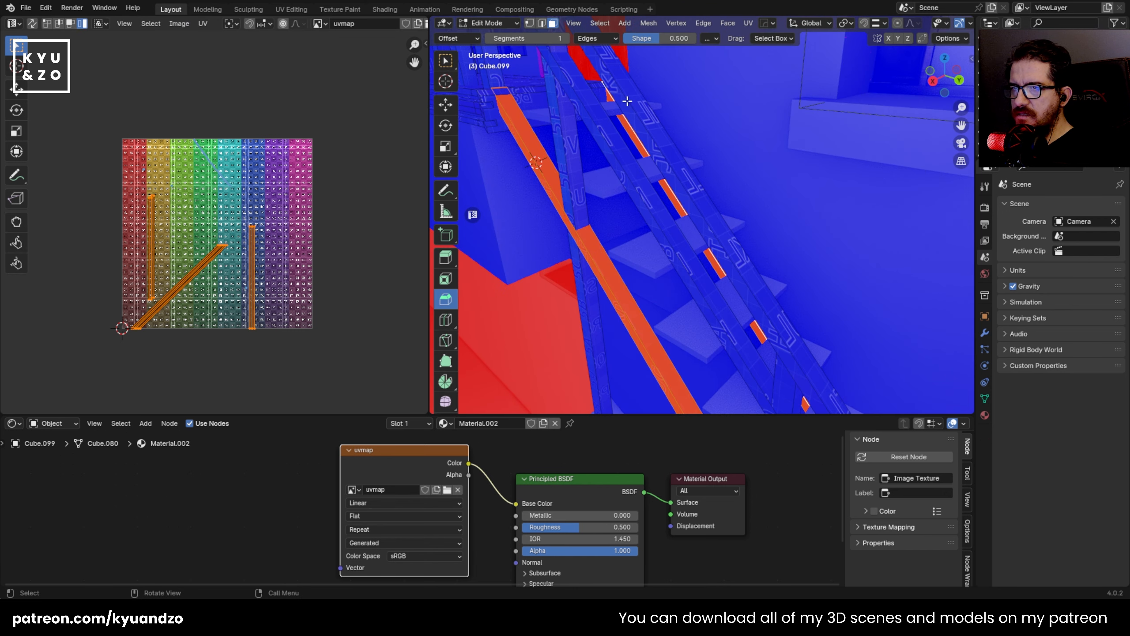
click(649, 23)
mouse_move(683, 221)
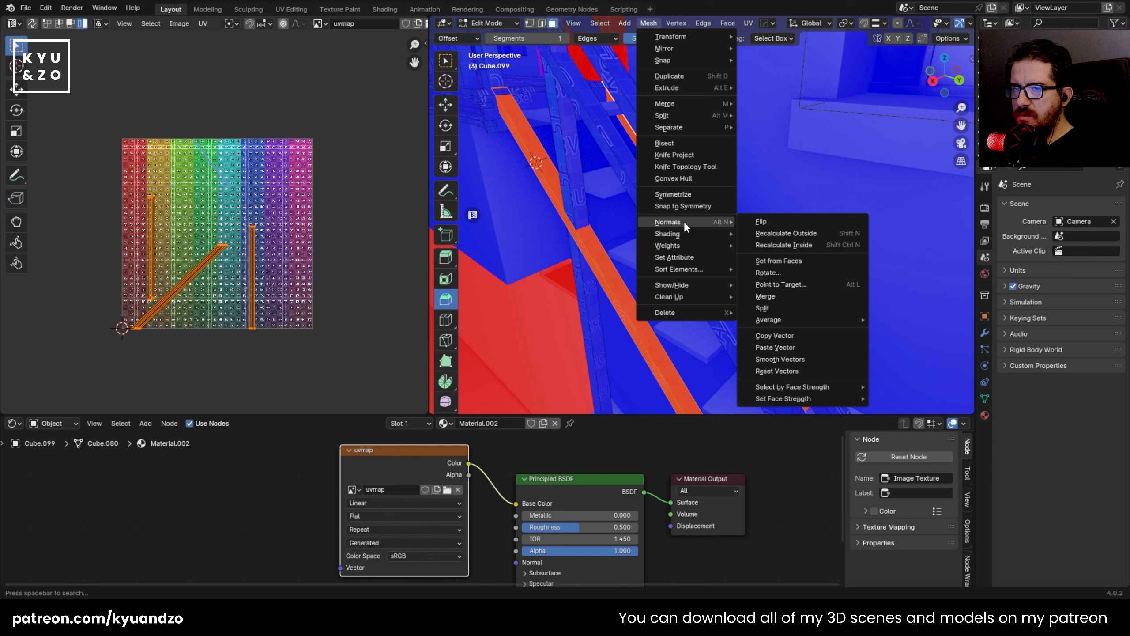
click(786, 222)
scroll(707, 221, down, 4)
key(Tab)
- Save the file with the stair beams' flipped normals
scroll(708, 221, down, 4)
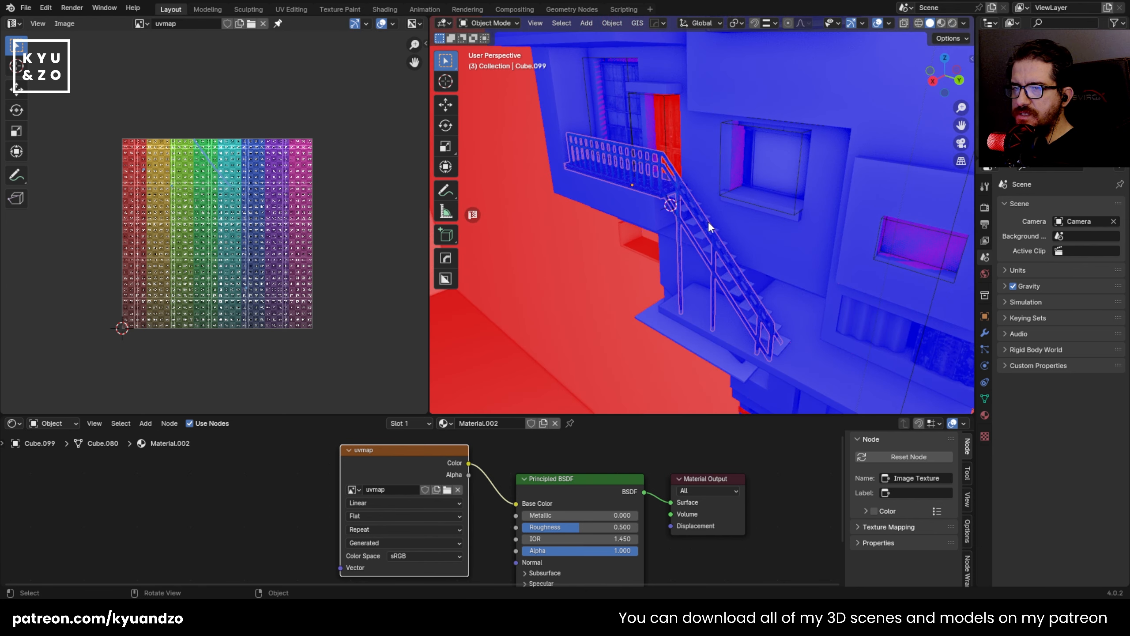
scroll(708, 222, up, 2)
key(ctrl+s)
shift+middle_drag(730, 221, 697, 131)
scroll(691, 209, up, 2)
click(697, 202)
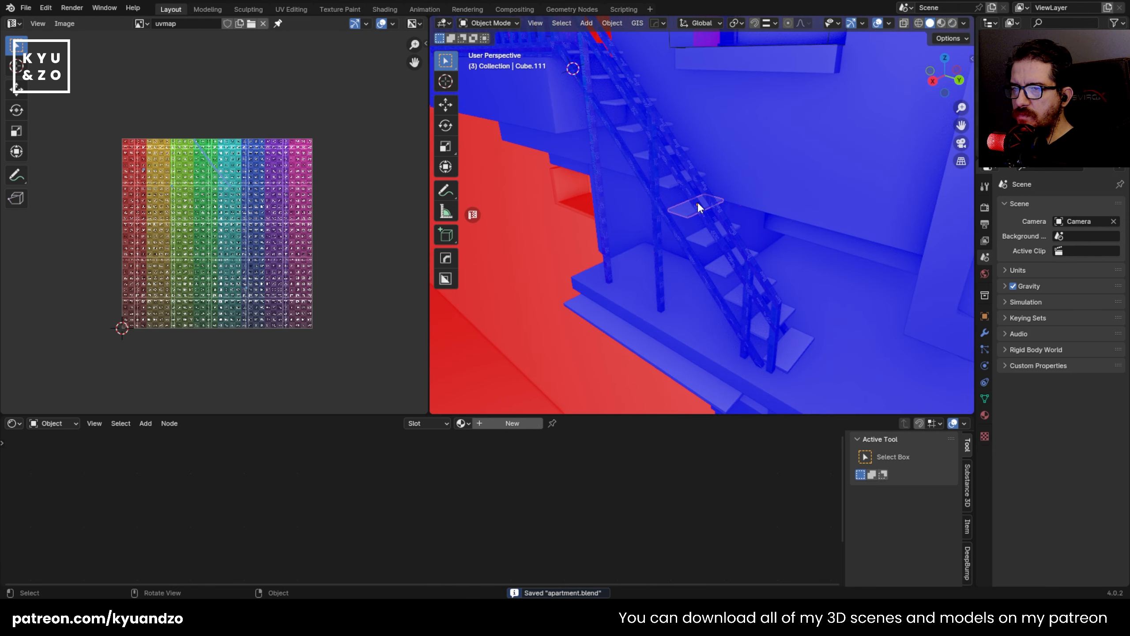
click(693, 203)
key(shift+g)
click(692, 203)
scroll(621, 178, down, 5)
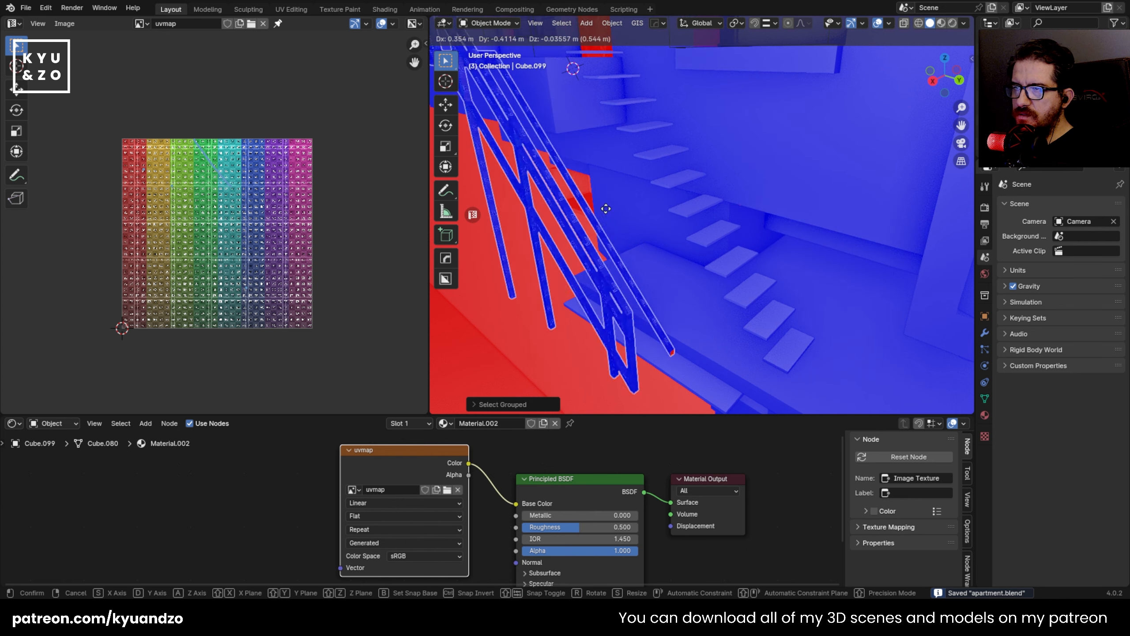
key(g)
right_click(623, 212)
scroll(681, 217, up, 3)
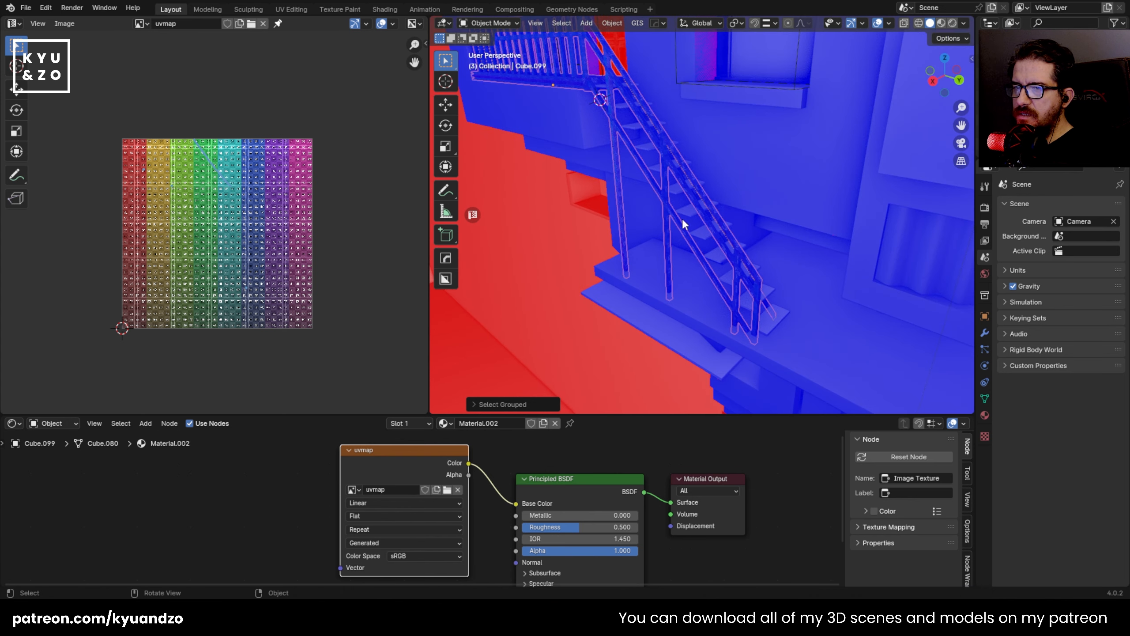
- Select all the stair treads with the railing as the active object and join them into one mesh
middle_drag(714, 303, 787, 361)
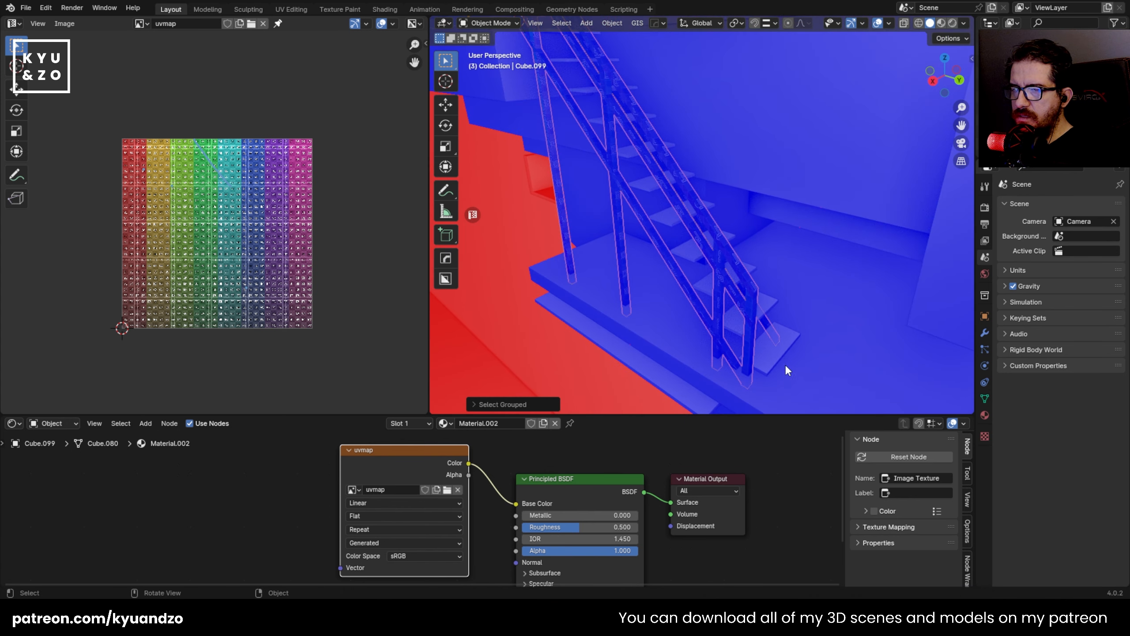
click(772, 317)
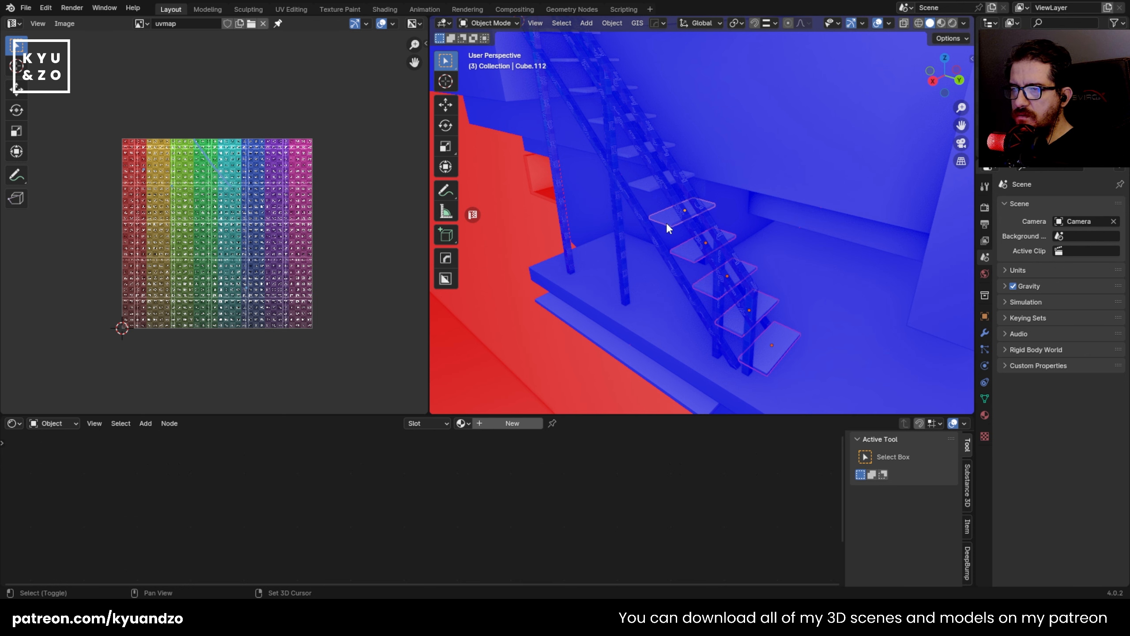
click(643, 187)
click(621, 150)
scroll(743, 286, up, 4)
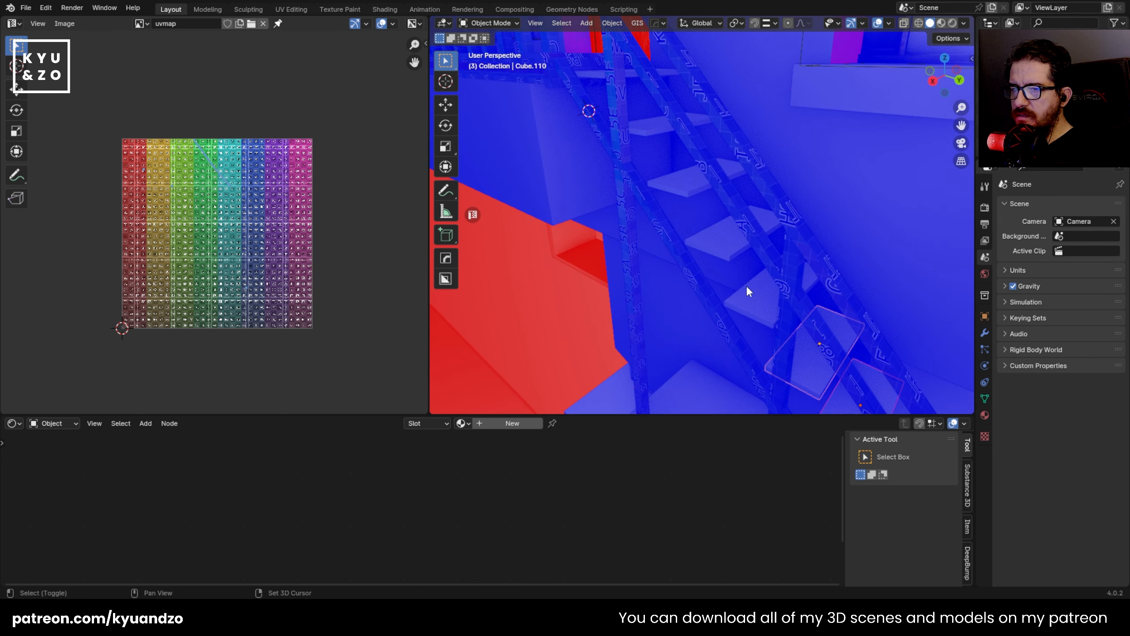
shift+click(747, 289)
shift+click(716, 239)
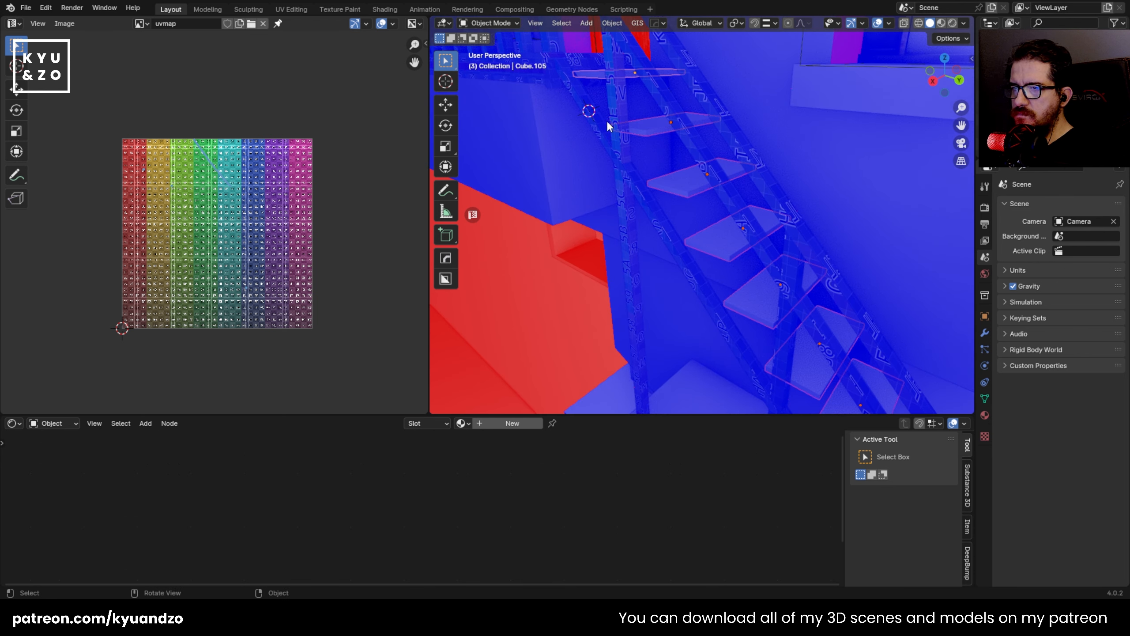
middle_drag(607, 120, 685, 210)
click(708, 166)
- Apply the scale of the joined railing and treads and unwrap the whole mesh with Cube Projection
key(ctrl+a)
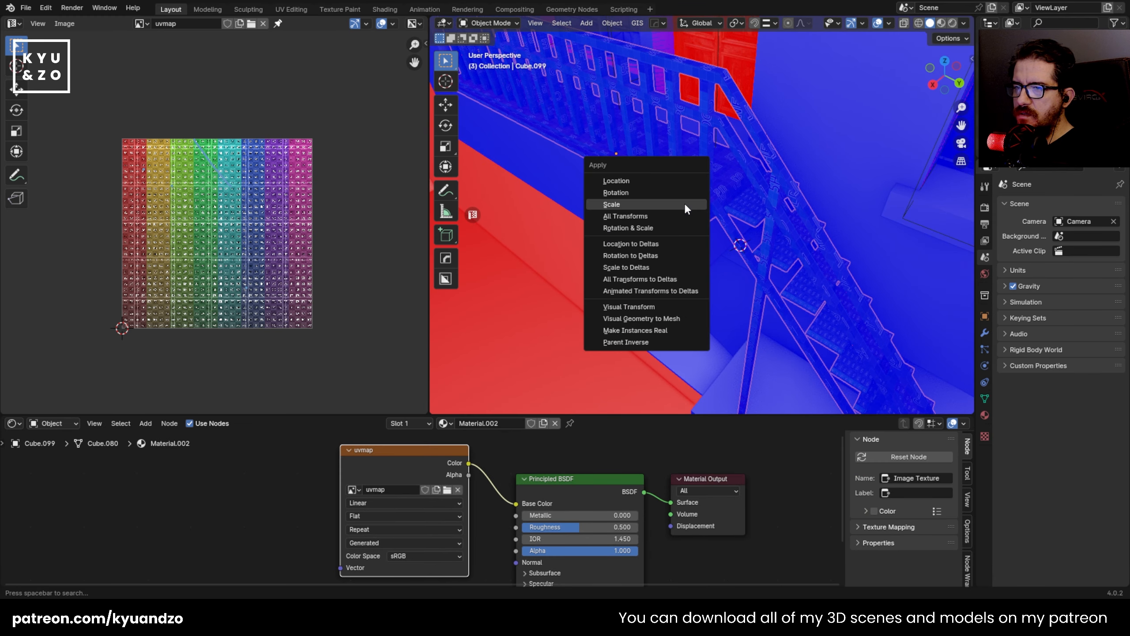
click(684, 203)
key(Tab)
key(u)
click(648, 153)
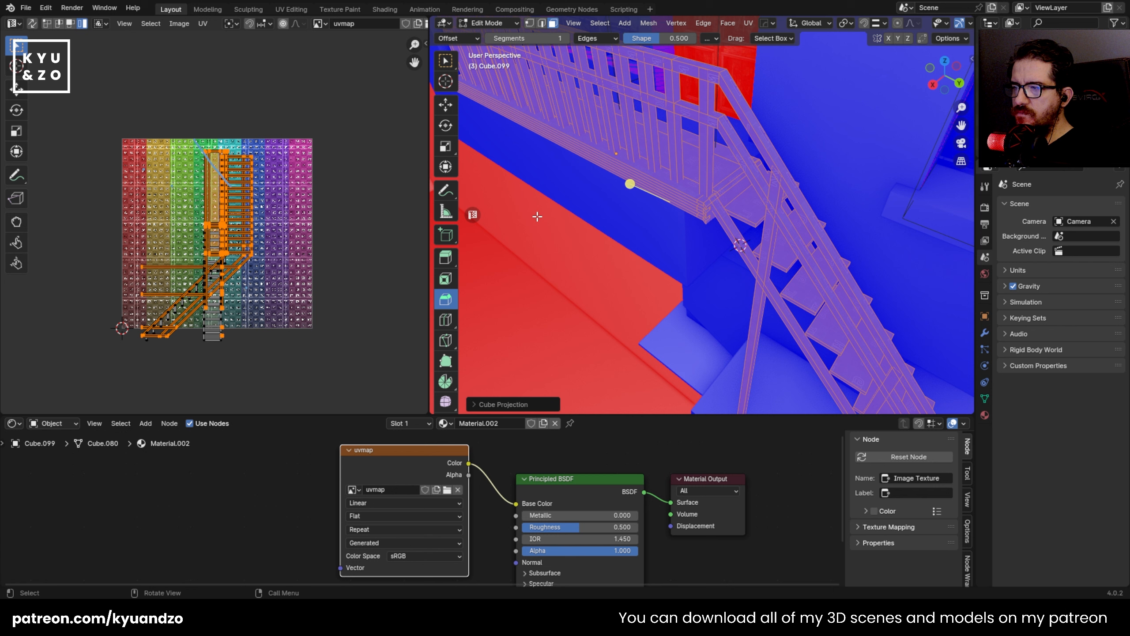
- Average the UV island scale of the joined mesh and pack the islands with Exact Shape (Concave), scaling on, rotation off and zero margin
key(a)
click(177, 24)
mouse_move(202, 25)
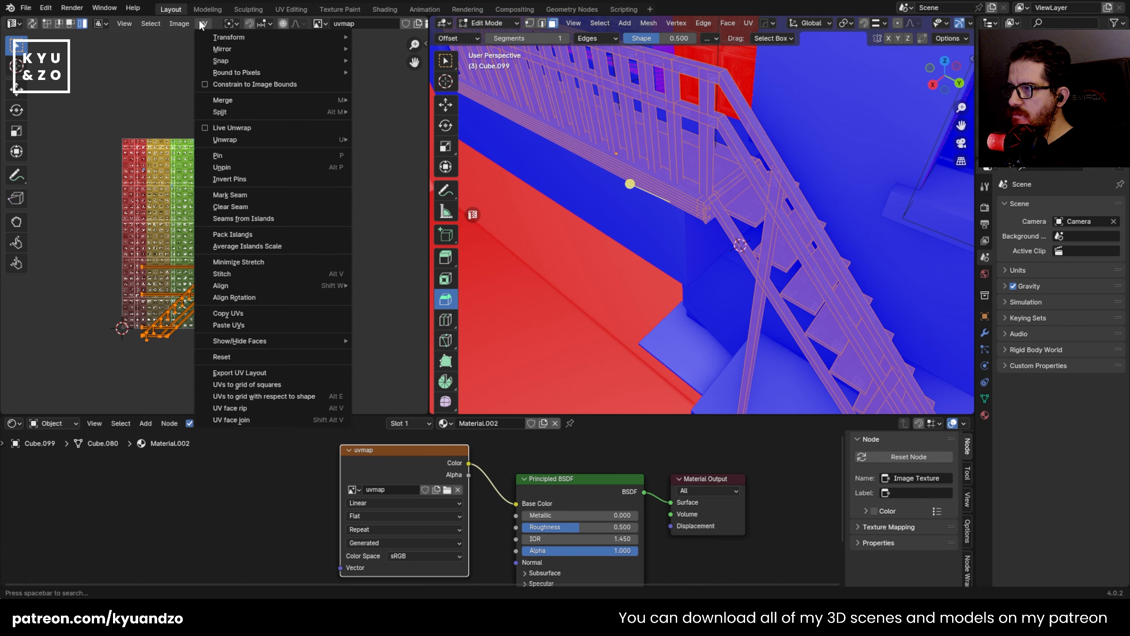
click(247, 245)
click(203, 23)
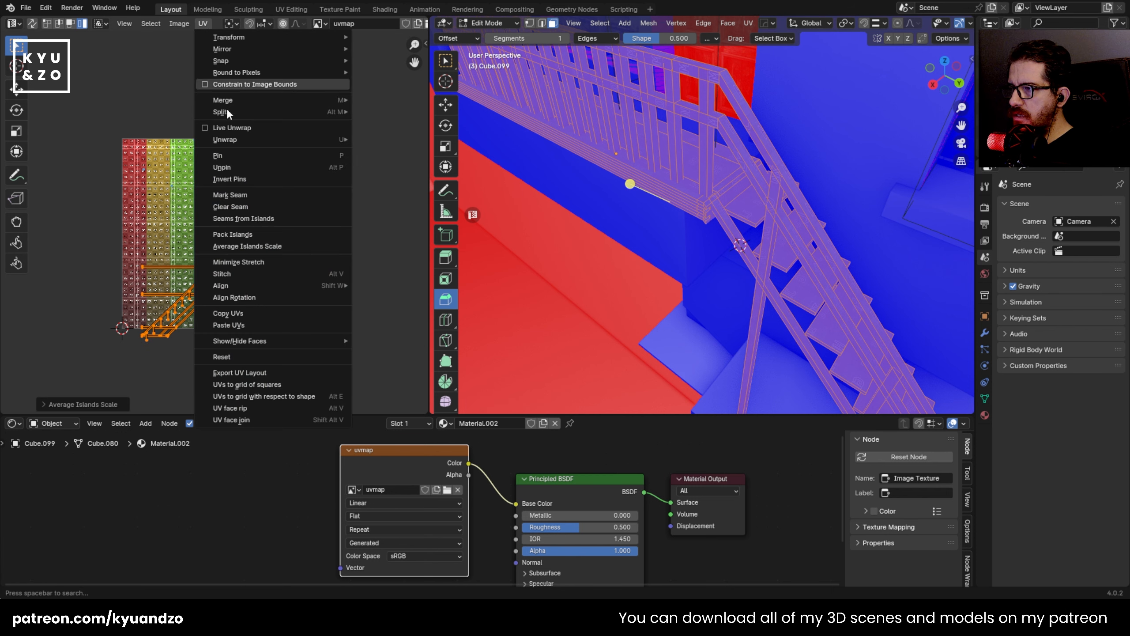
click(247, 234)
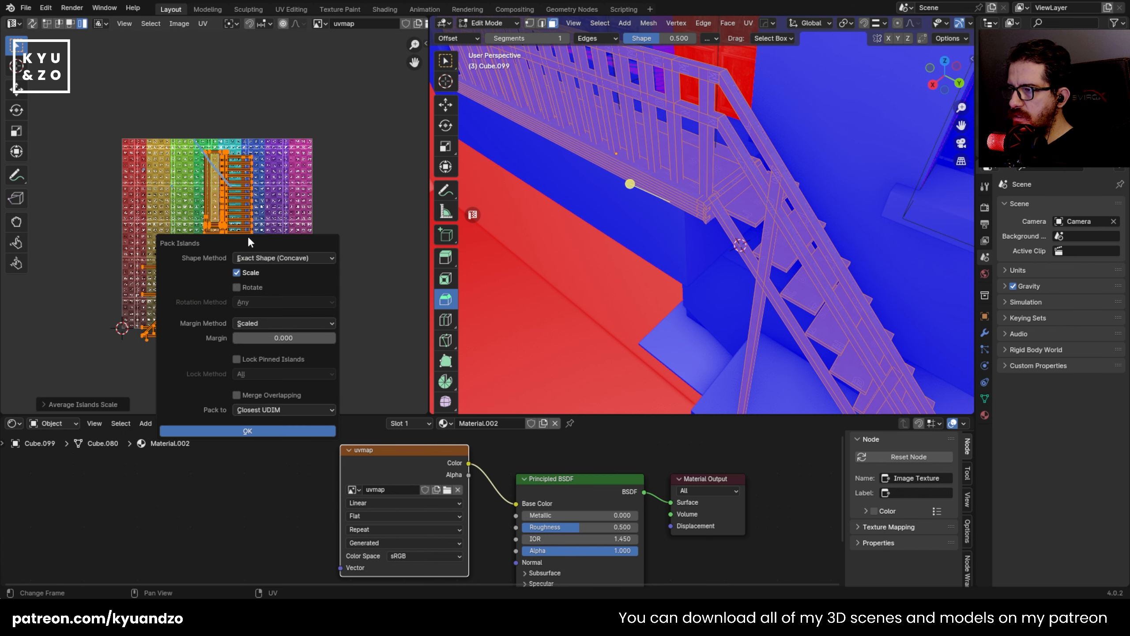
click(243, 430)
scroll(671, 216, up, 3)
key(Tab)
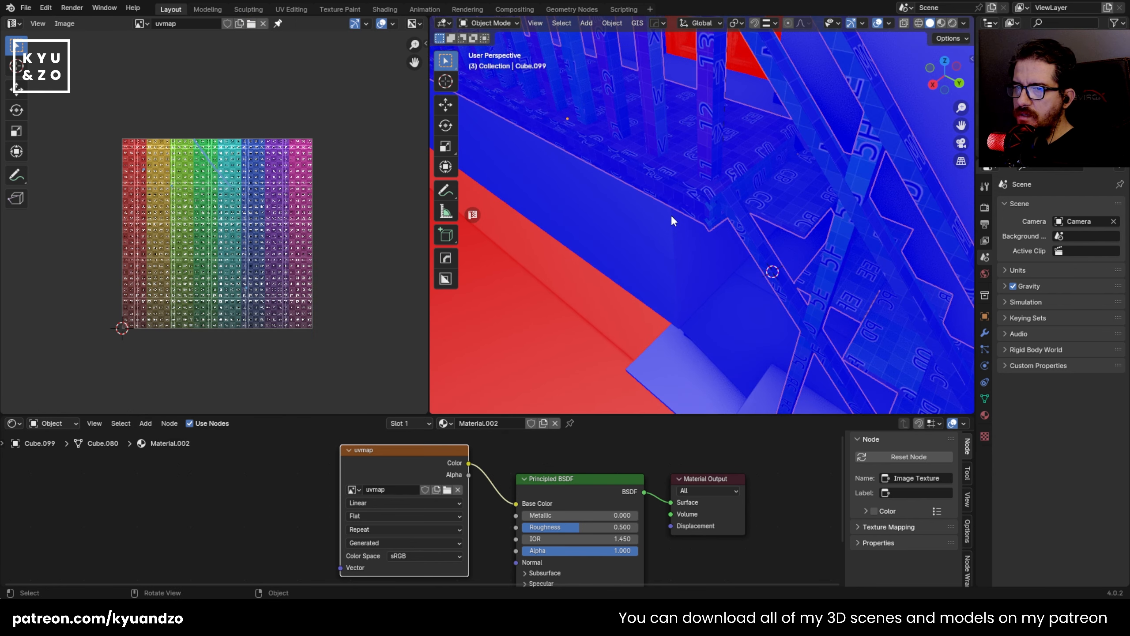
- Examine the grid texture's scale and direction on the platform, railing and stair treads from several angles
scroll(669, 212, down, 5)
key(g)
right_click(578, 222)
shift+middle_drag(630, 200, 591, 151)
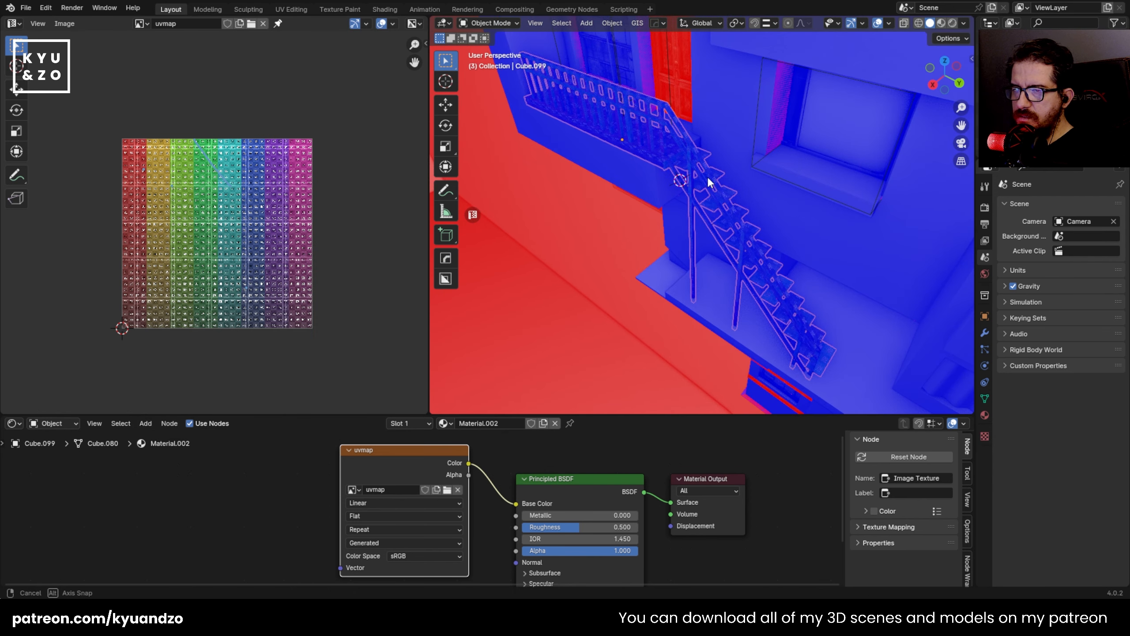
middle_drag(706, 174, 712, 150)
scroll(677, 146, up, 4)
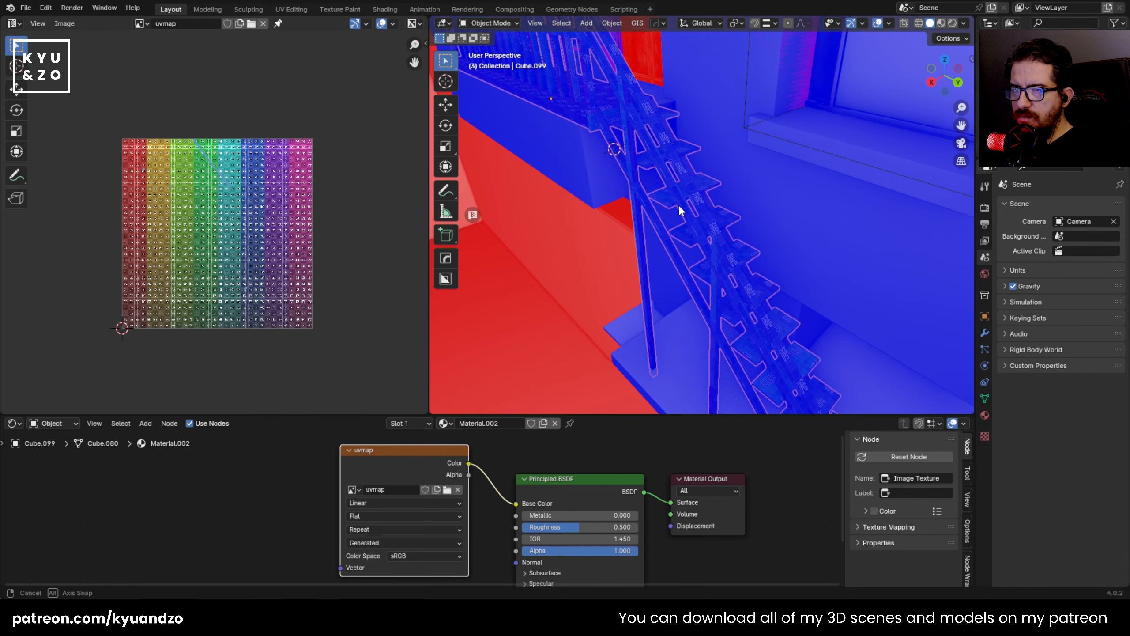
middle_drag(678, 205, 569, 210)
key(g)
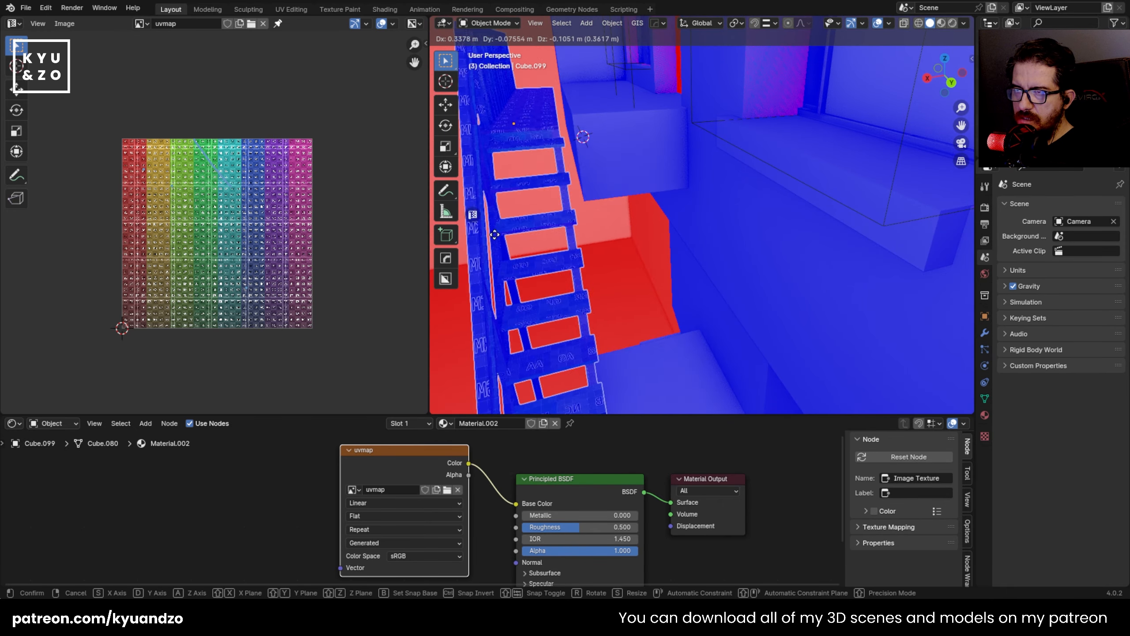
click(498, 232)
middle_drag(556, 169, 673, 154)
scroll(676, 116, down, 2)
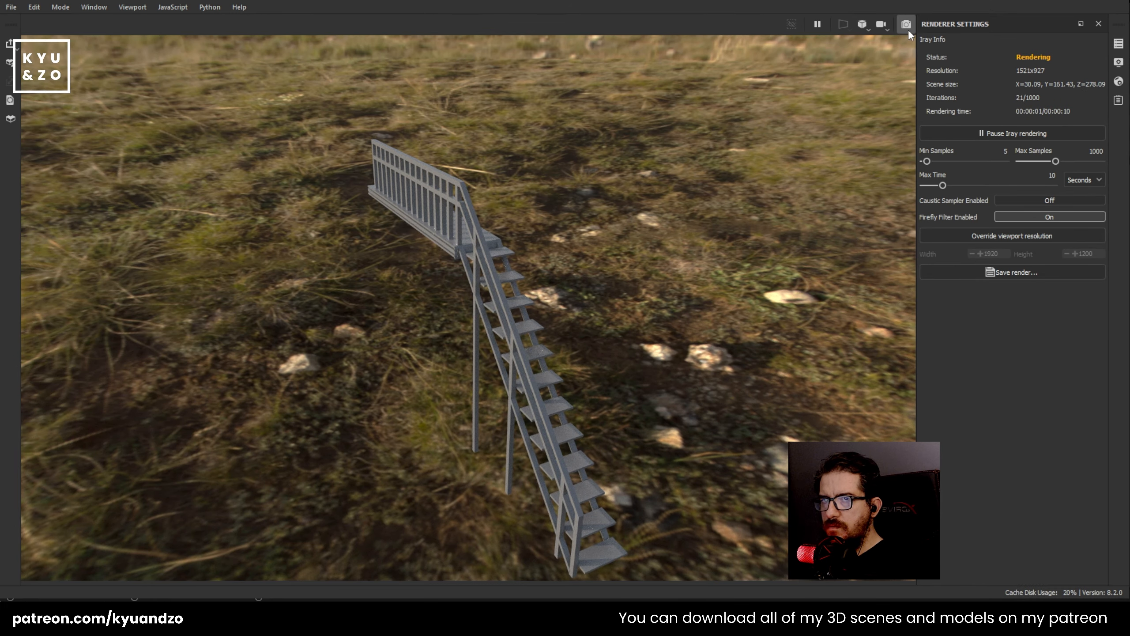
- Switch to Substance 3D Painter, exit the Iray render of the stairs and open the mesh map baking settings
click(906, 25)
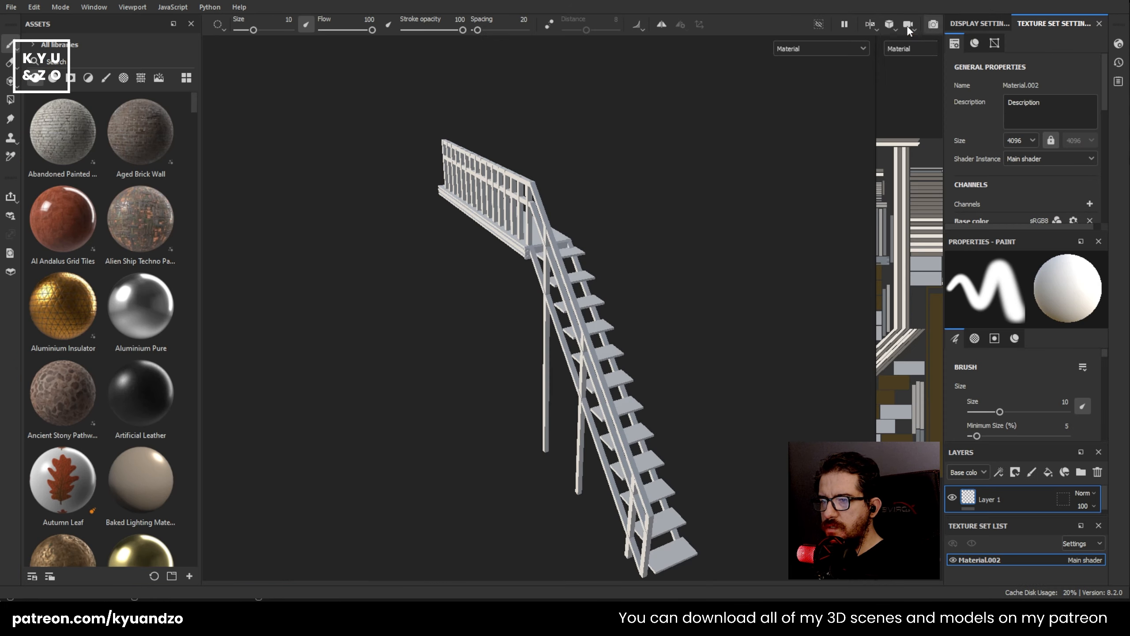
mouse_move(620, 230)
alt+mouse_down()
mouse_move(657, 214)
mouse_move(639, 261)
alt+mouse_up()
scroll(613, 292, up, 3)
scroll(955, 151, down, 5)
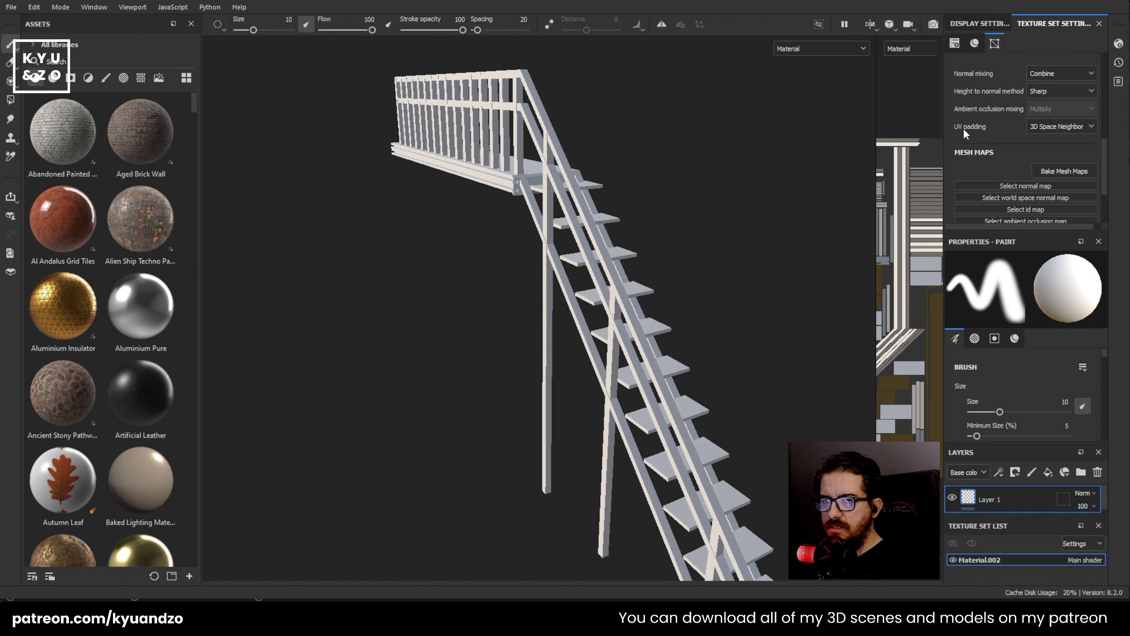
scroll(1012, 181, down, 2)
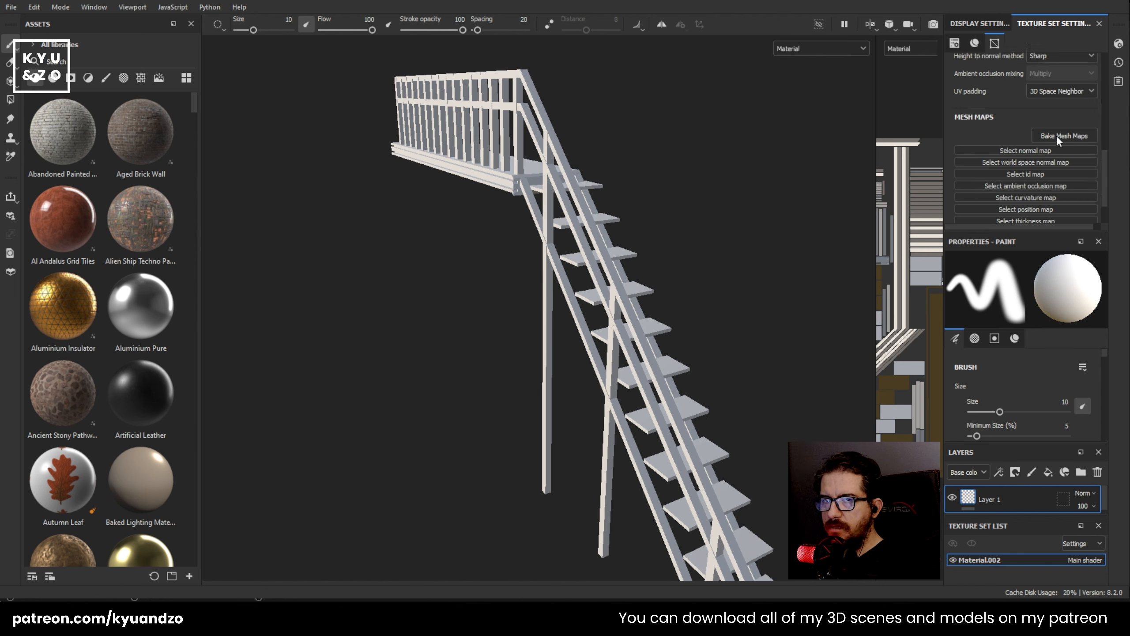
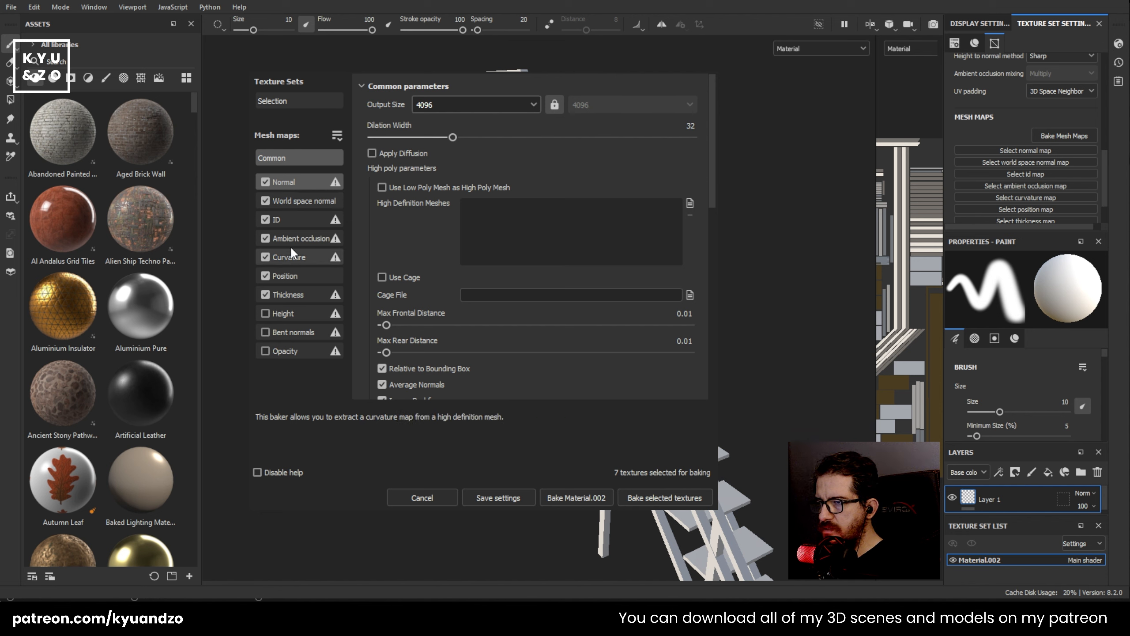
- Configure the bake to use the low poly mesh as high poly mesh, with antialiasing at Subsampling 4x4
scroll(417, 194, down, 1)
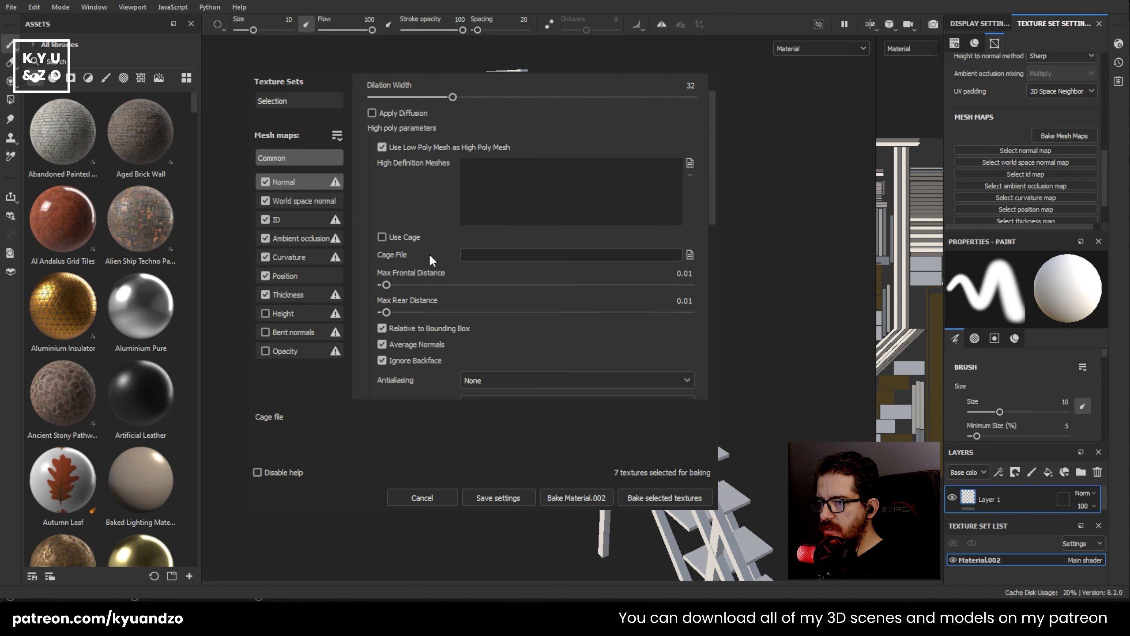
scroll(387, 235, down, 2)
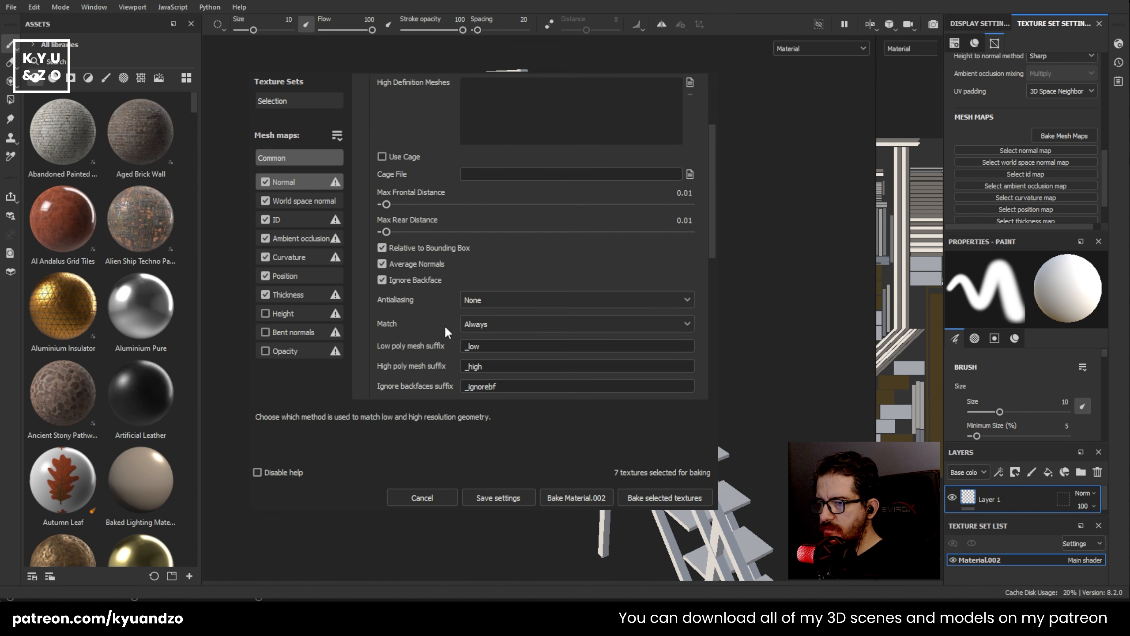
click(504, 299)
click(487, 360)
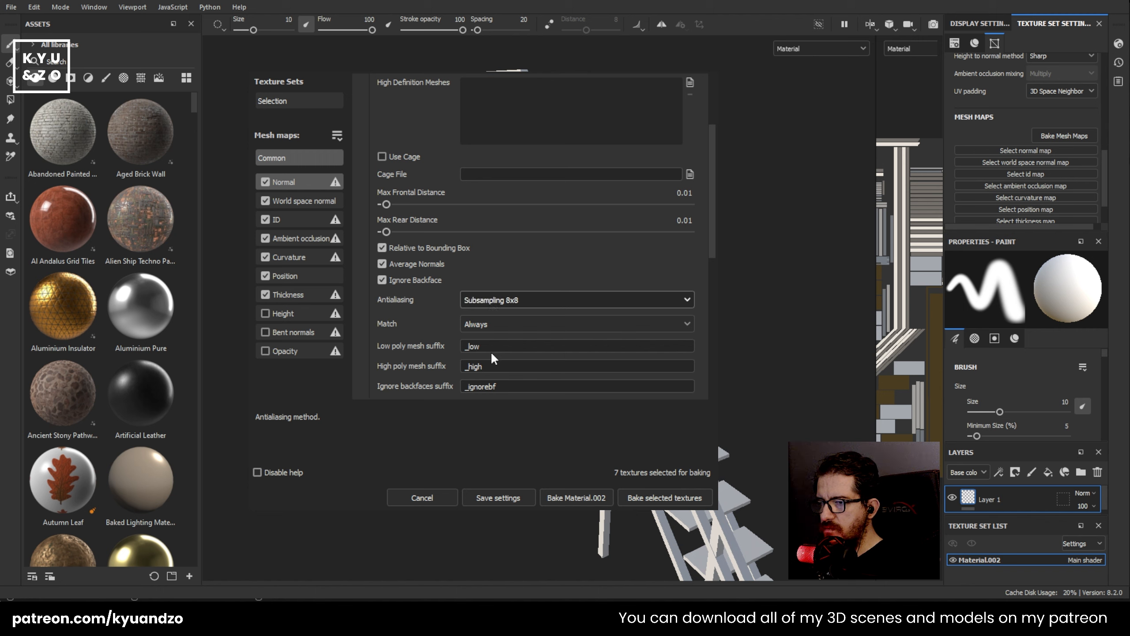
scroll(489, 297, up, 1)
scroll(539, 263, down, 2)
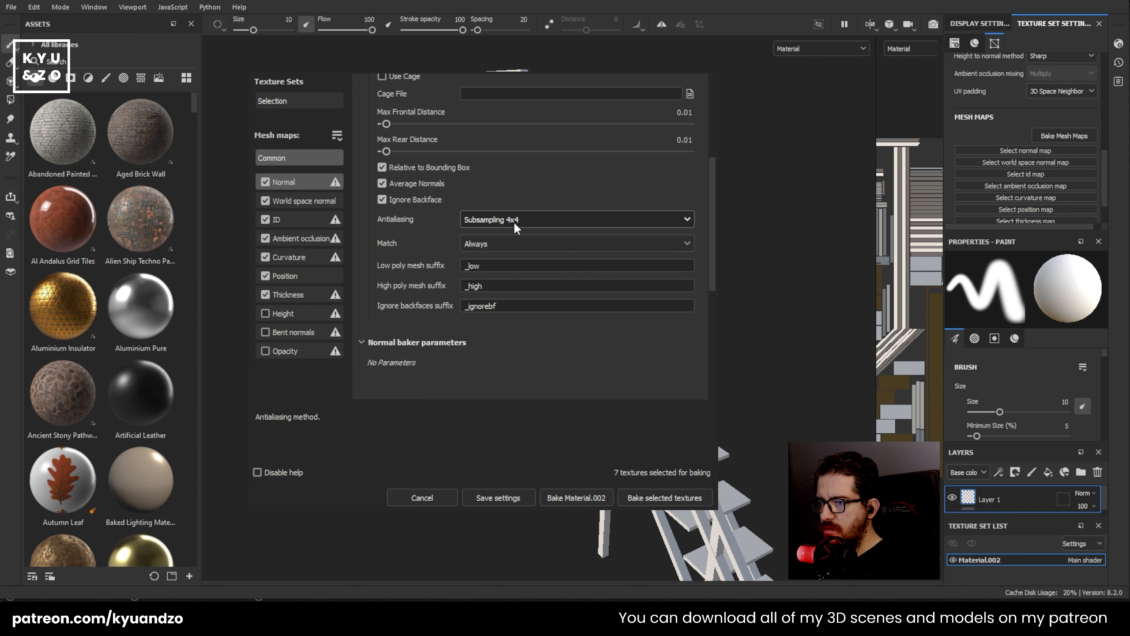
scroll(397, 292, up, 5)
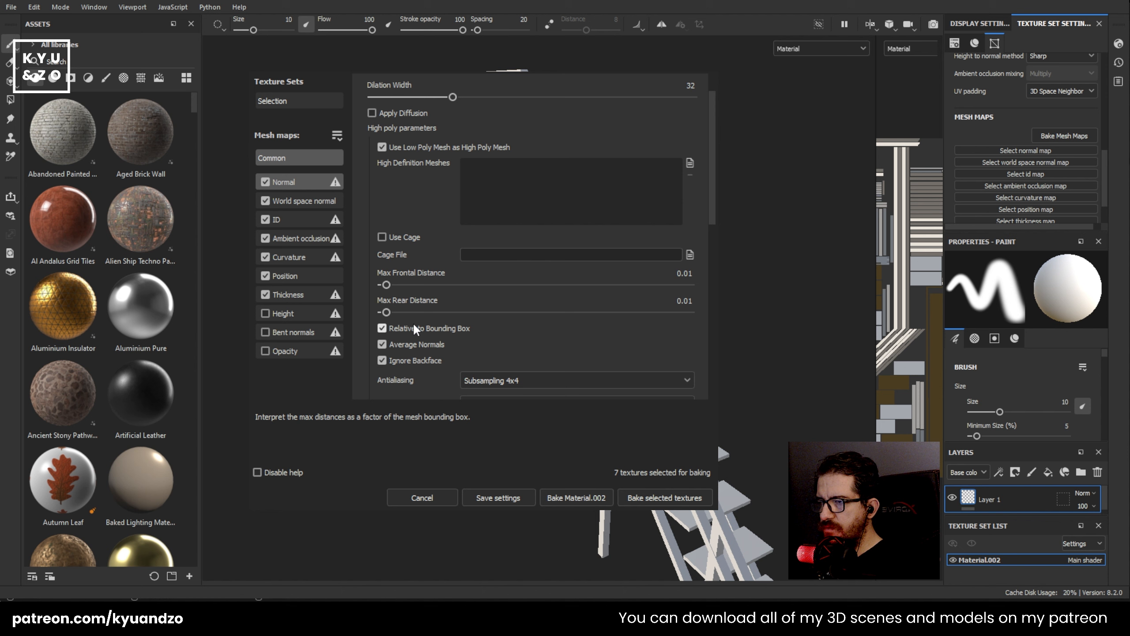
- Exclude Thickness, ID, Position and Curvature and bake only the Normal, World space normal and Ambient occlusion maps
click(265, 295)
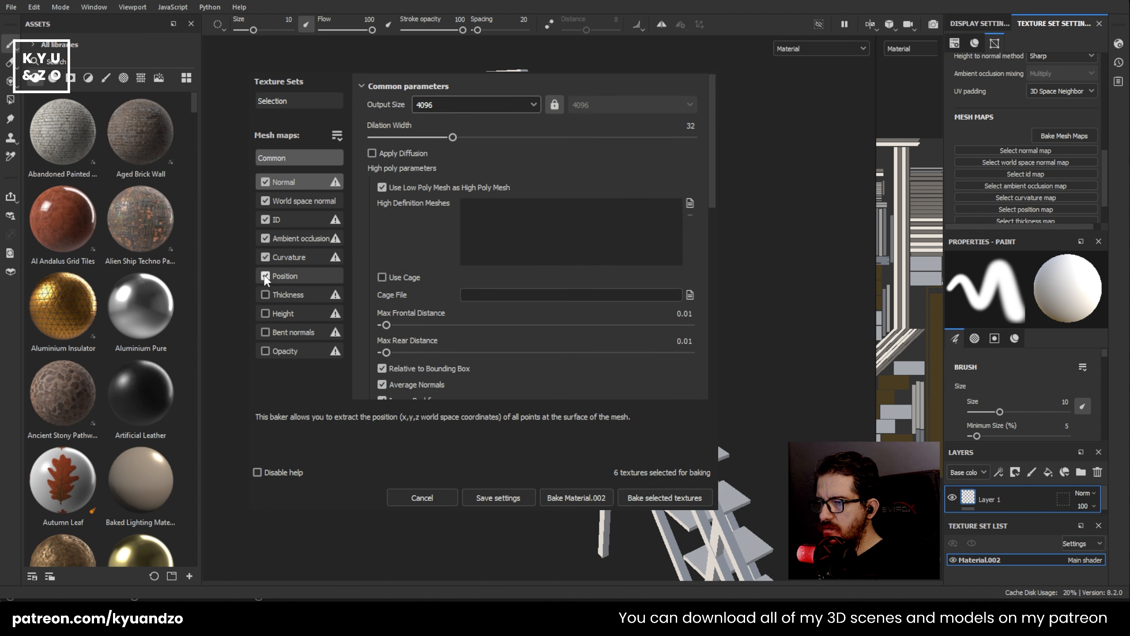
click(265, 219)
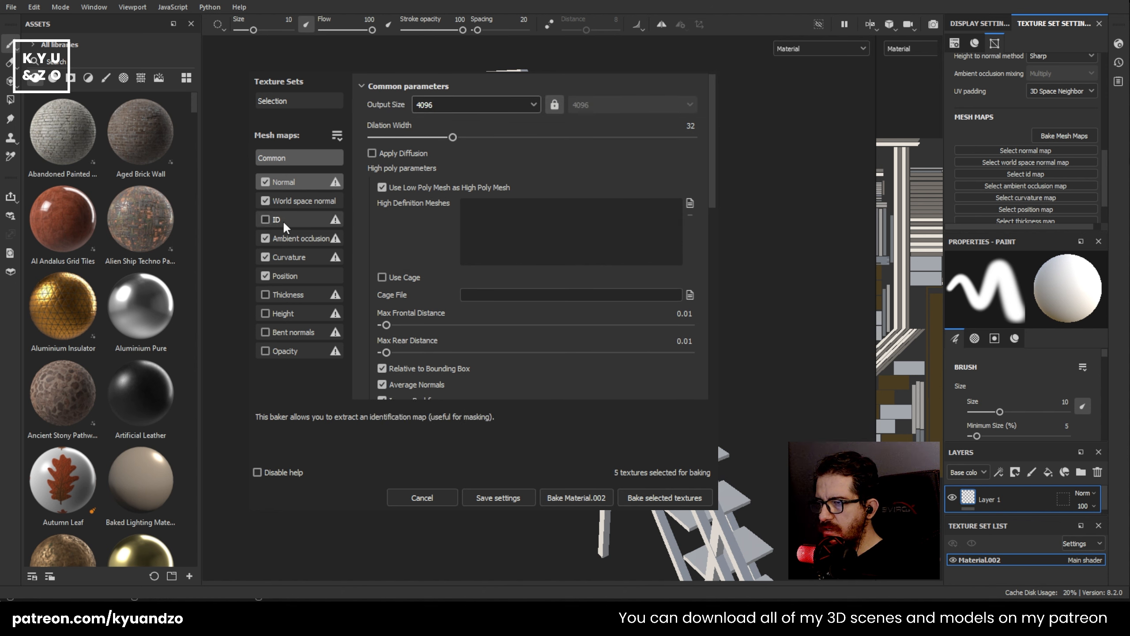
click(265, 276)
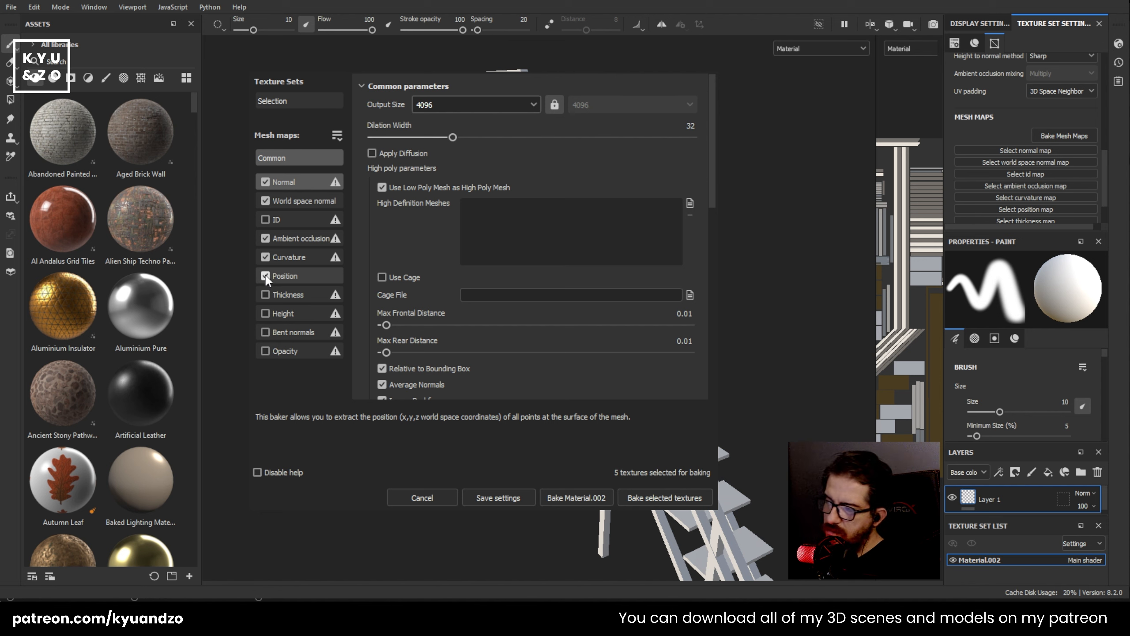
click(266, 257)
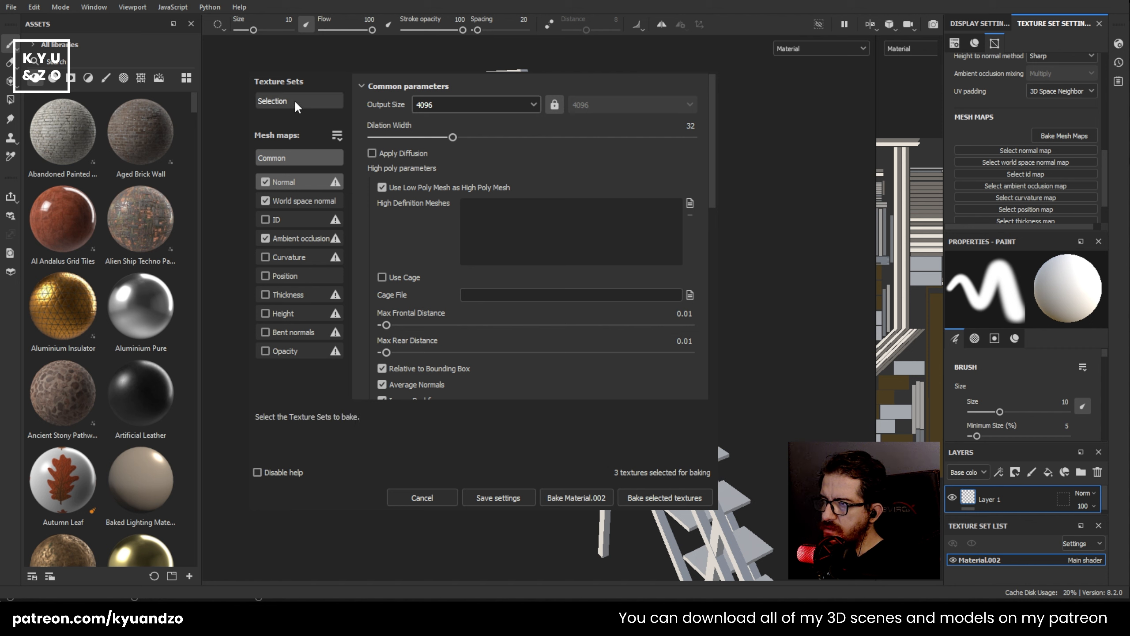
click(648, 502)
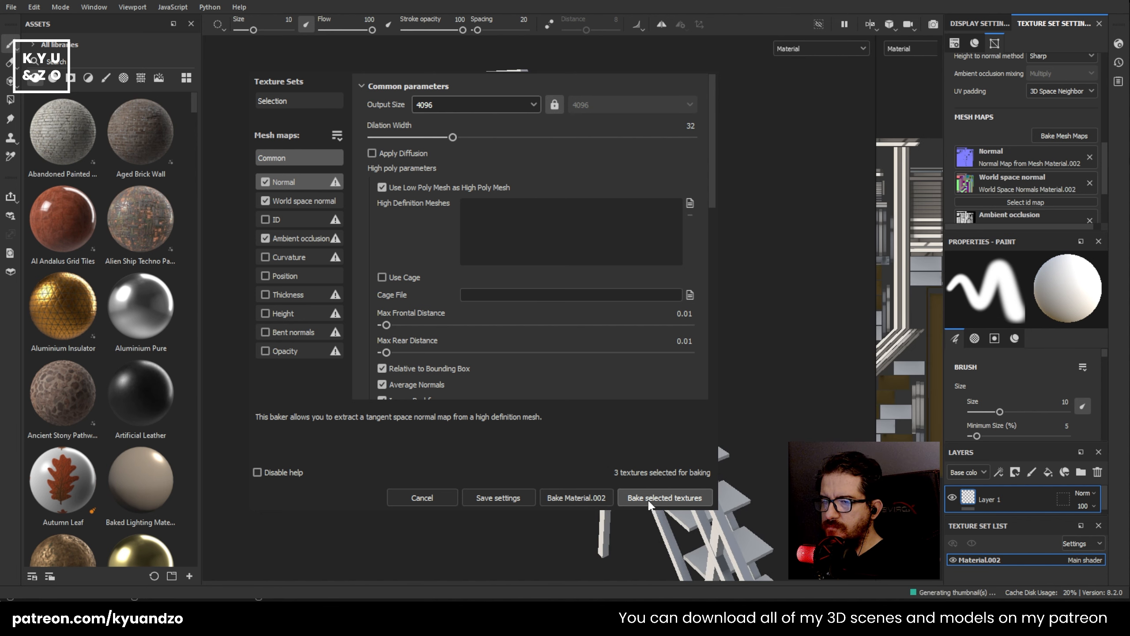
- Examine the baked shading on the stair treads, diagonal beams and support posts from several angles
scroll(550, 260, up, 3)
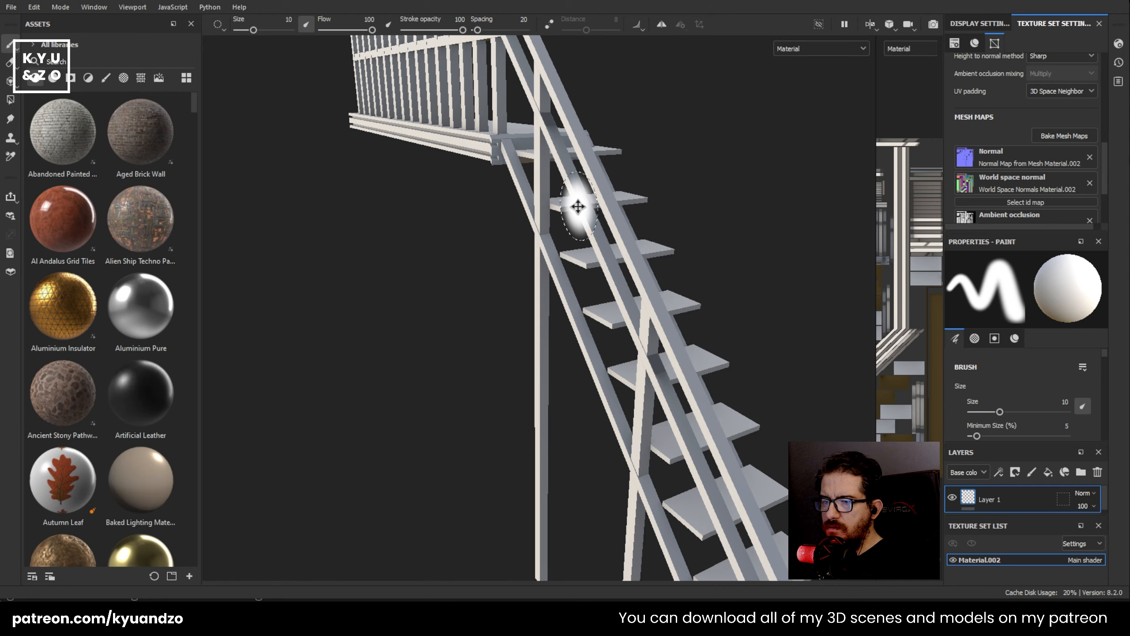
mouse_move(578, 207)
alt+mouse_down()
mouse_move(593, 220)
mouse_move(621, 156)
alt+mouse_up()
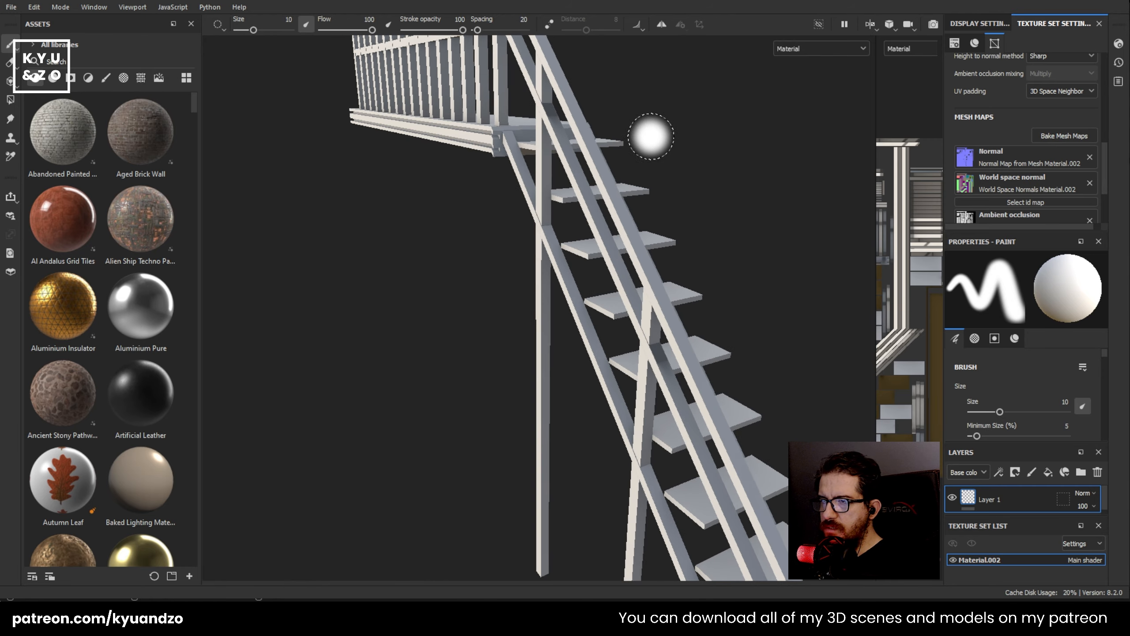
alt+drag(637, 242, 699, 258)
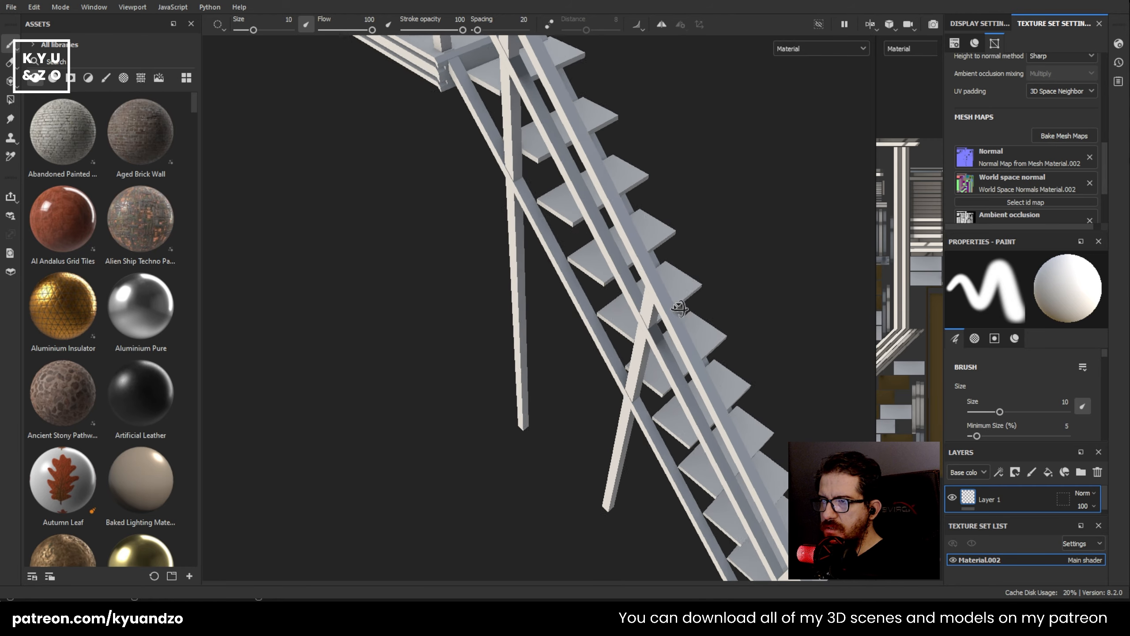
scroll(698, 258, up, 5)
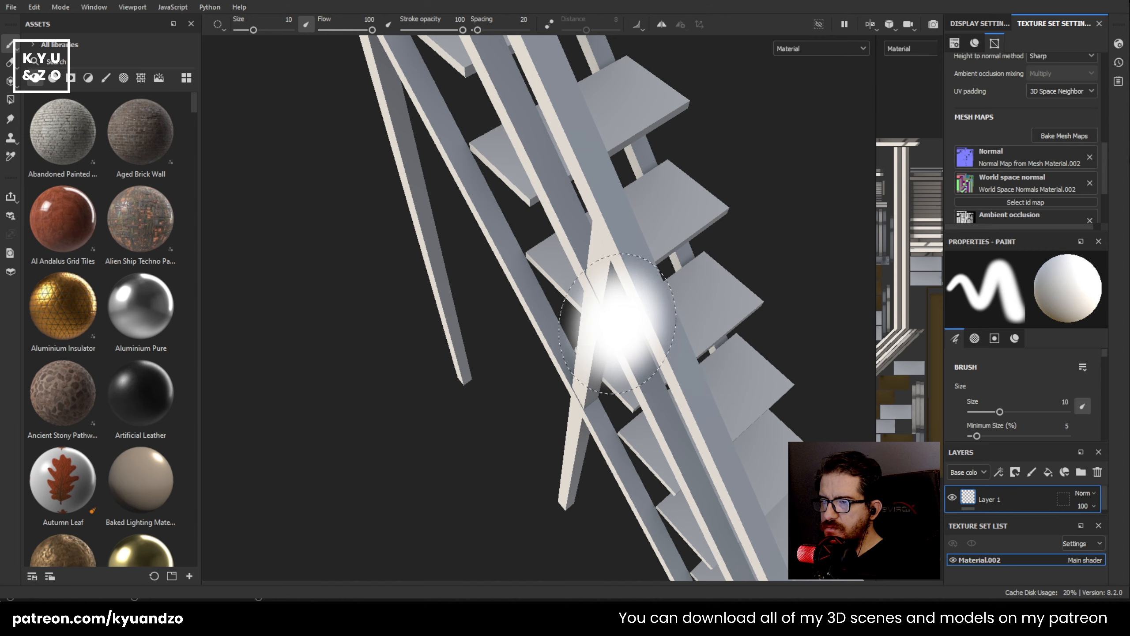
scroll(620, 351, down, 4)
mouse_move(619, 363)
alt+middle_down()
mouse_move(576, 209)
mouse_move(549, 196)
alt+middle_up()
scroll(608, 227, up, 3)
alt+drag(608, 235, 593, 209)
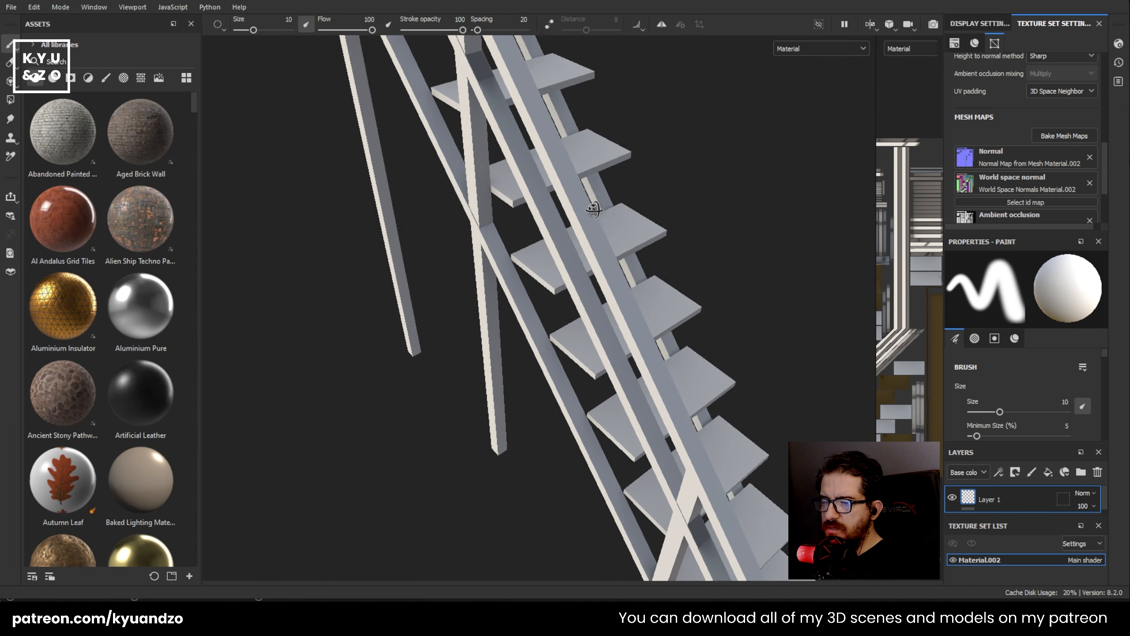
scroll(585, 231, up, 2)
alt+middle_drag(583, 240, 457, 1)
scroll(613, 207, up, 4)
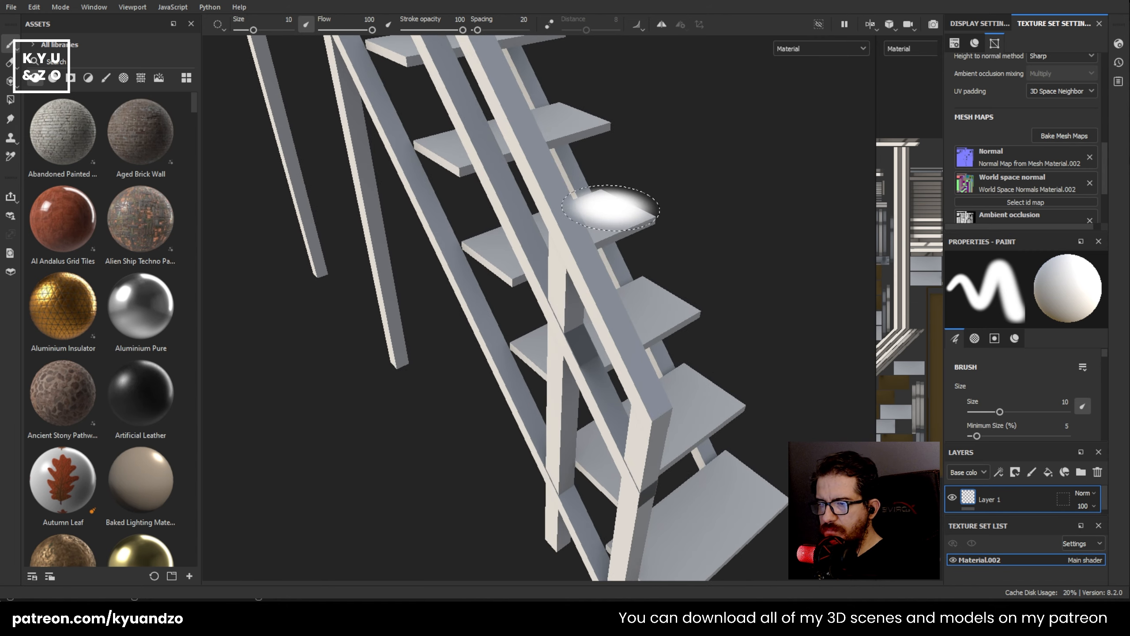
mouse_move(616, 209)
alt+mouse_down()
mouse_move(608, 120)
mouse_move(596, 167)
alt+mouse_up()
scroll(617, 162, down, 3)
scroll(597, 165, down, 4)
alt+middle_drag(561, 126, 627, 360)
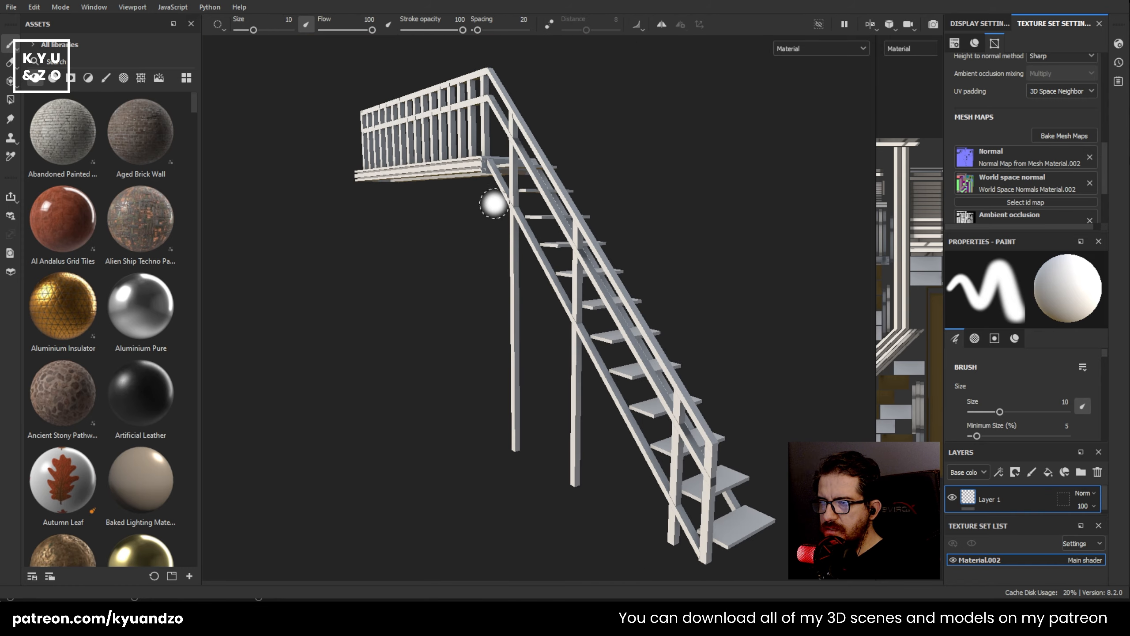
- Examine the baked shading on the upper platform and its railing, including the joint with the stairs
alt+middle_drag(495, 204, 540, 293)
alt+drag(540, 293, 532, 204)
alt+middle_drag(532, 205, 575, 232)
scroll(594, 240, up, 3)
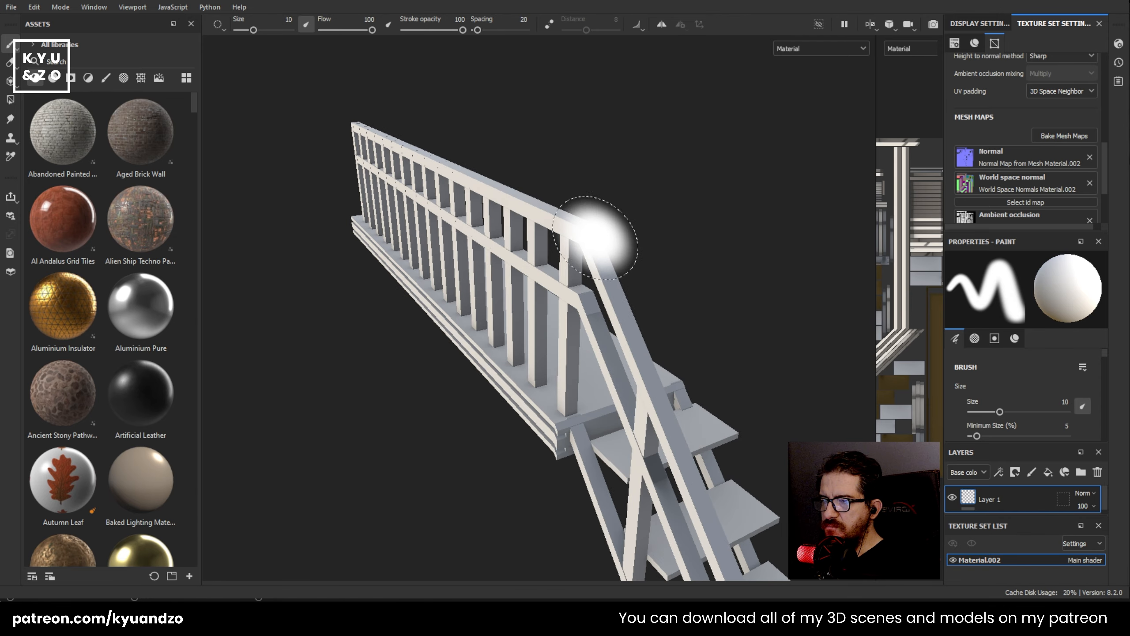
alt+drag(596, 240, 642, 170)
scroll(606, 404, up, 3)
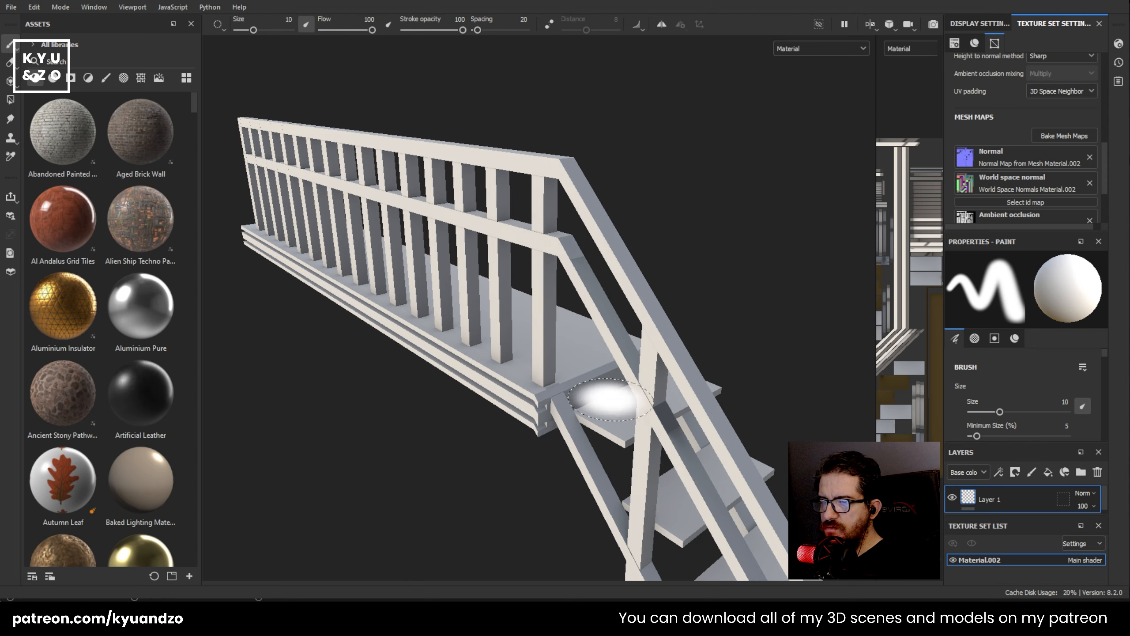
scroll(575, 282, up, 3)
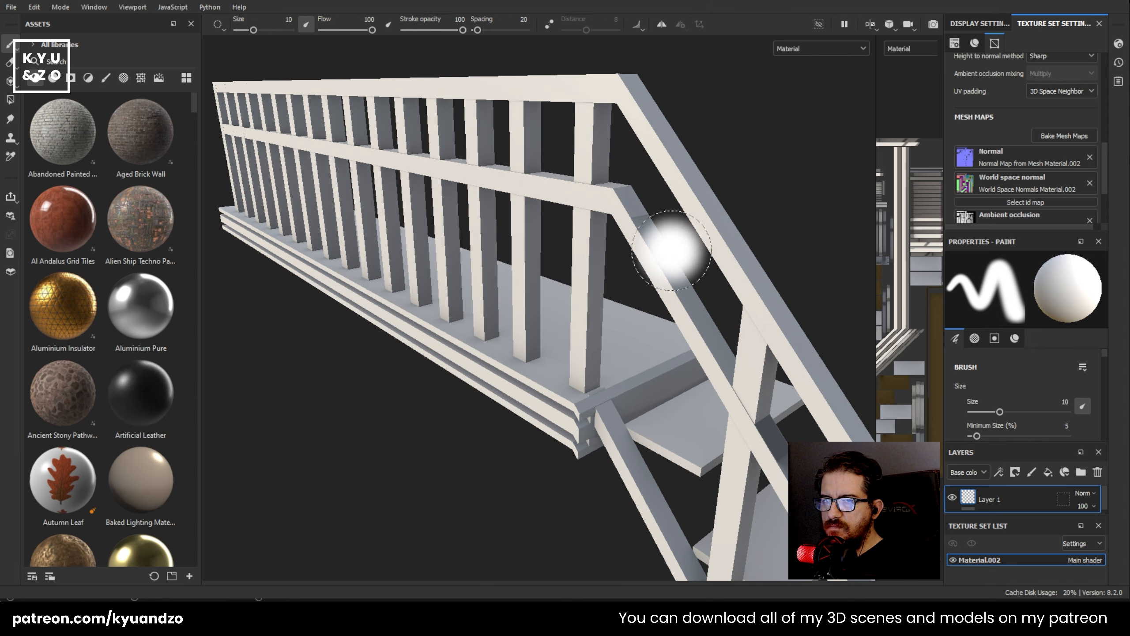
- Enlarge the 2D texture view and examine the baked ambient occlusion on the narrow UV islands up close
mouse_move(875, 246)
mouse_down()
mouse_move(378, 276)
mouse_move(409, 276)
mouse_up()
scroll(592, 221, up, 5)
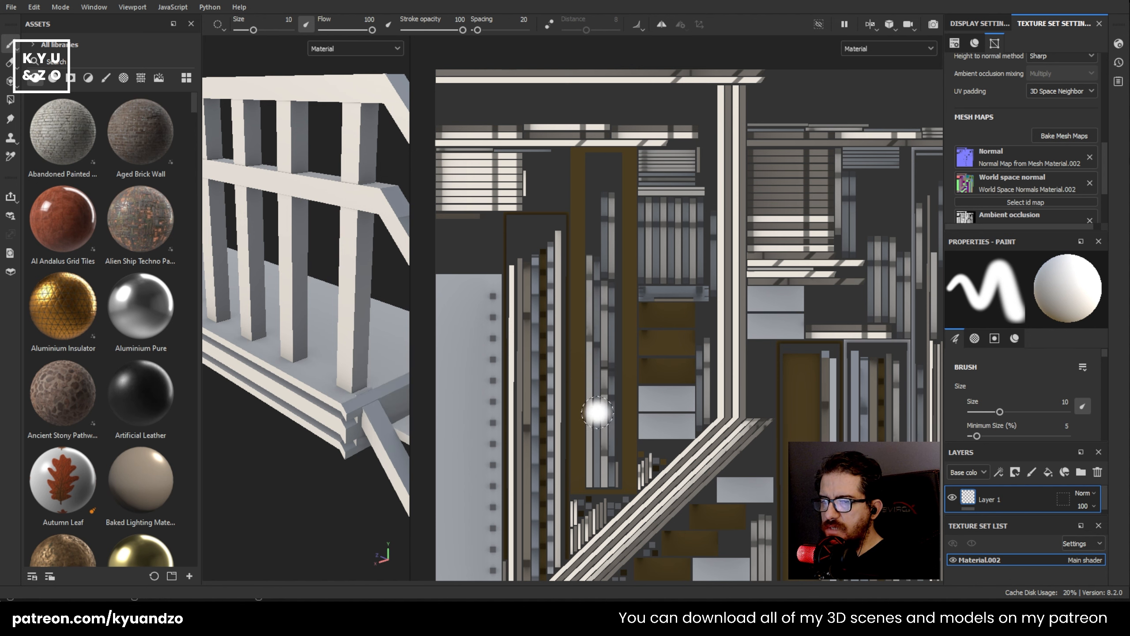
scroll(557, 485, up, 5)
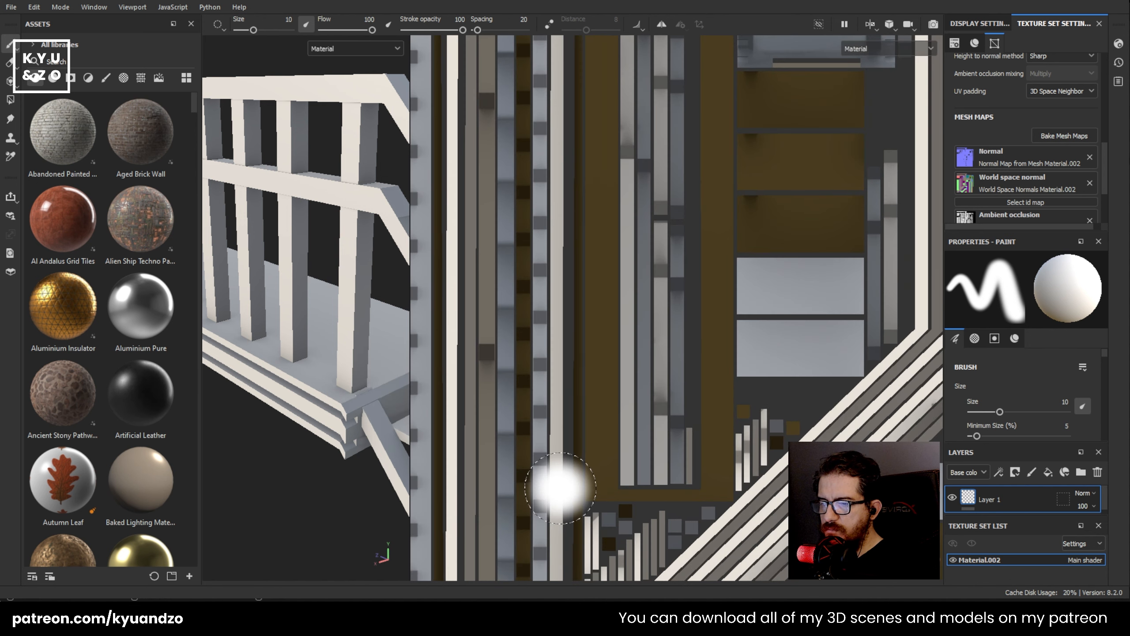
scroll(801, 374, up, 4)
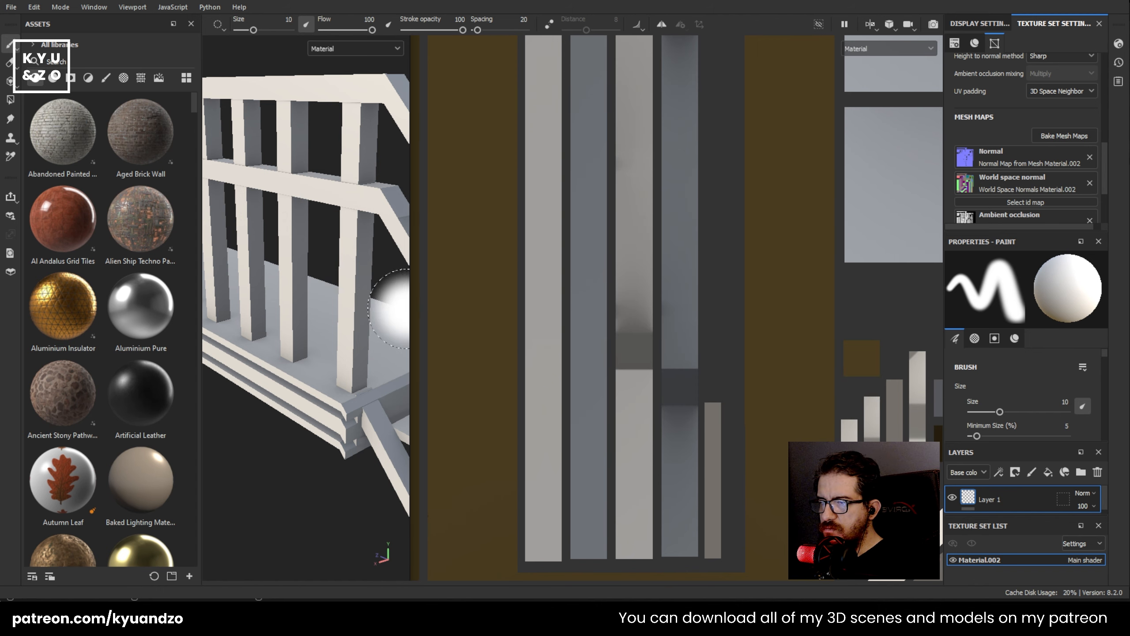
- Enlarge the 3D view around the platform railing and upper stairs, and make more room for the layer stack
drag(408, 308, 890, 308)
scroll(654, 279, down, 5)
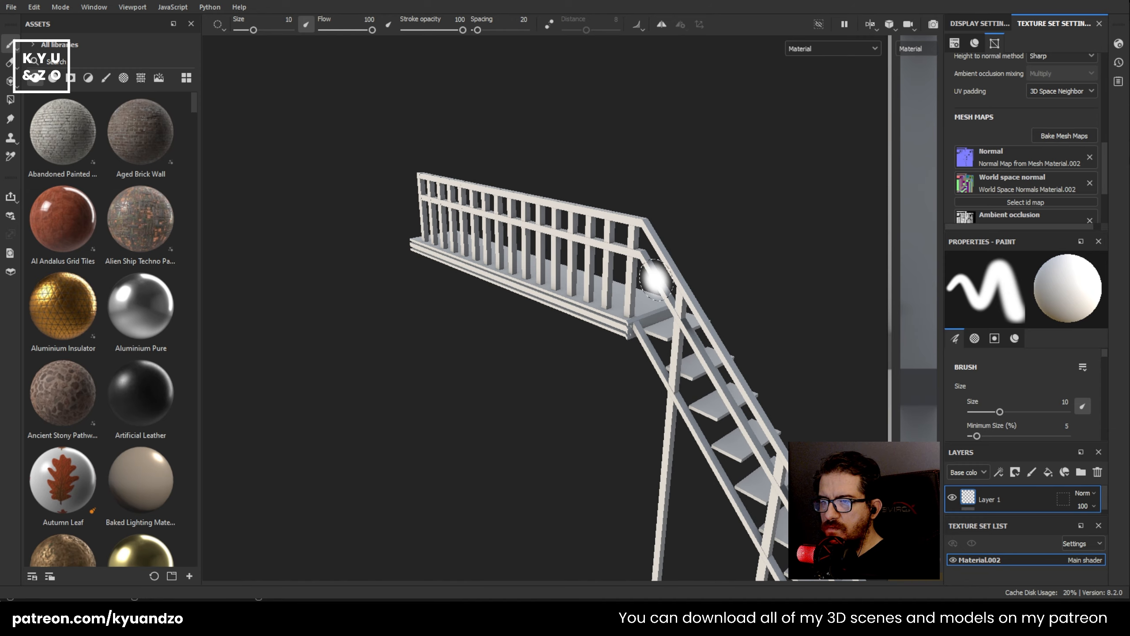
mouse_move(655, 279)
alt+middle_down()
mouse_move(500, 253)
mouse_move(563, 245)
alt+middle_up()
scroll(598, 266, up, 6)
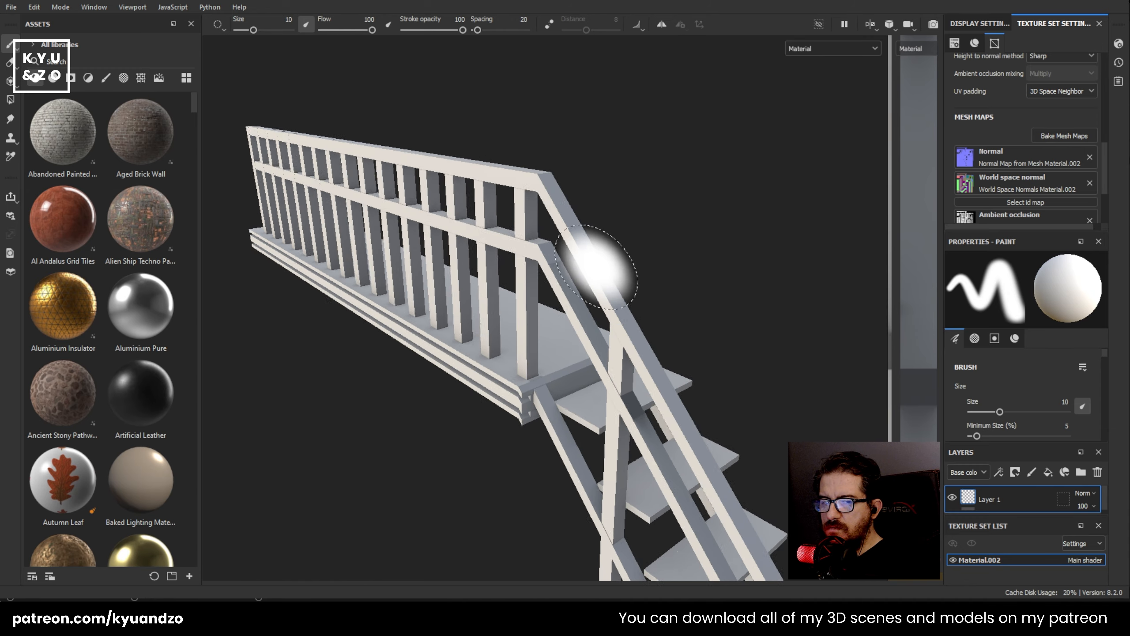
mouse_move(1012, 515)
mouse_down()
mouse_move(1010, 427)
mouse_move(997, 443)
mouse_up()
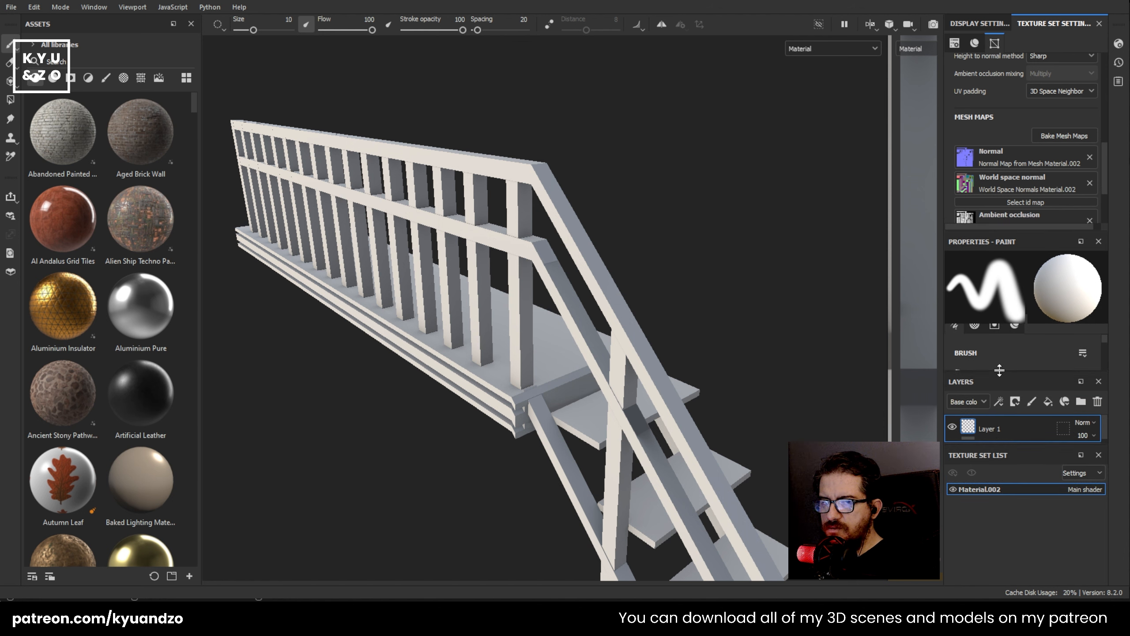
drag(999, 371, 1003, 313)
- Browse the material library for a perforated metal and apply Steel Perforated Oblong to the whole model as a fill layer
scroll(154, 366, down, 10)
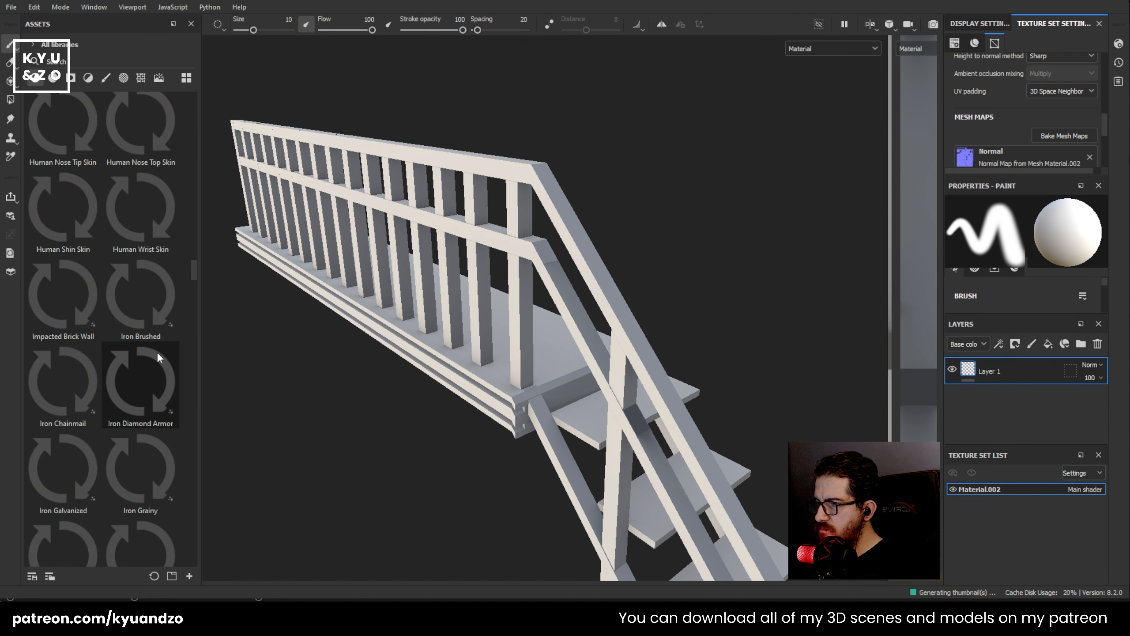
scroll(158, 354, down, 8)
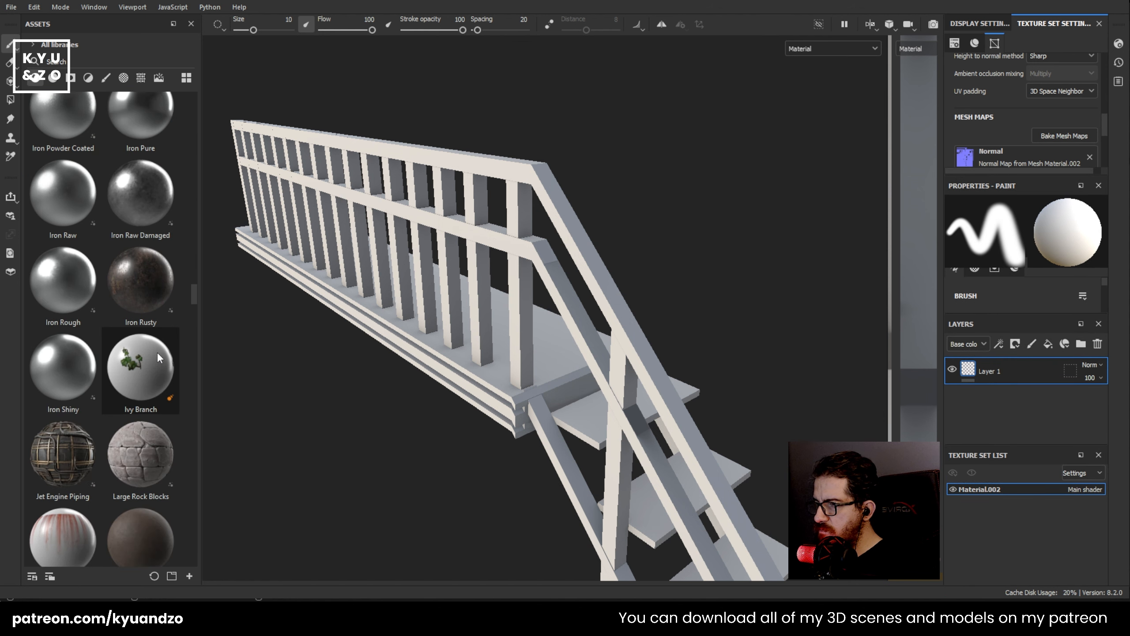
scroll(156, 350, down, 8)
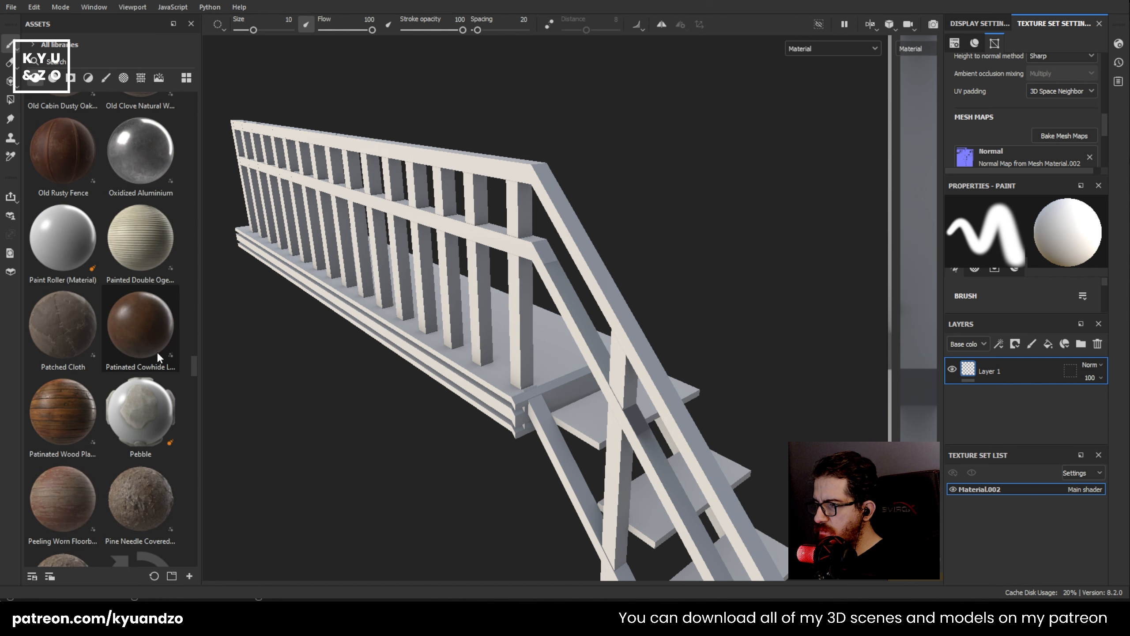
scroll(157, 351, down, 8)
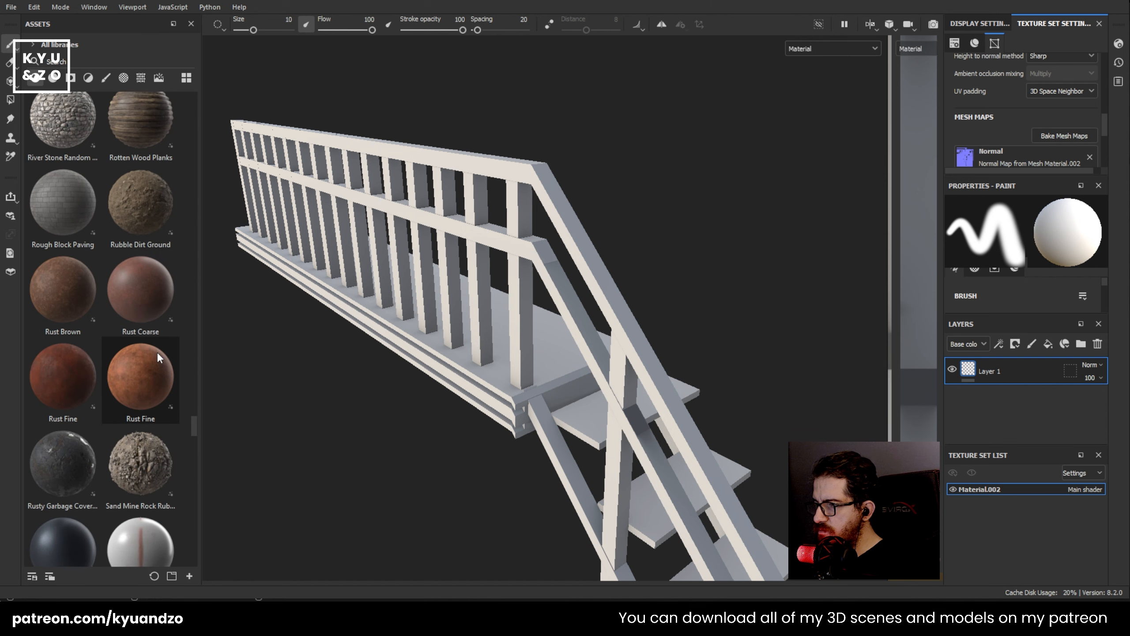
scroll(157, 351, down, 6)
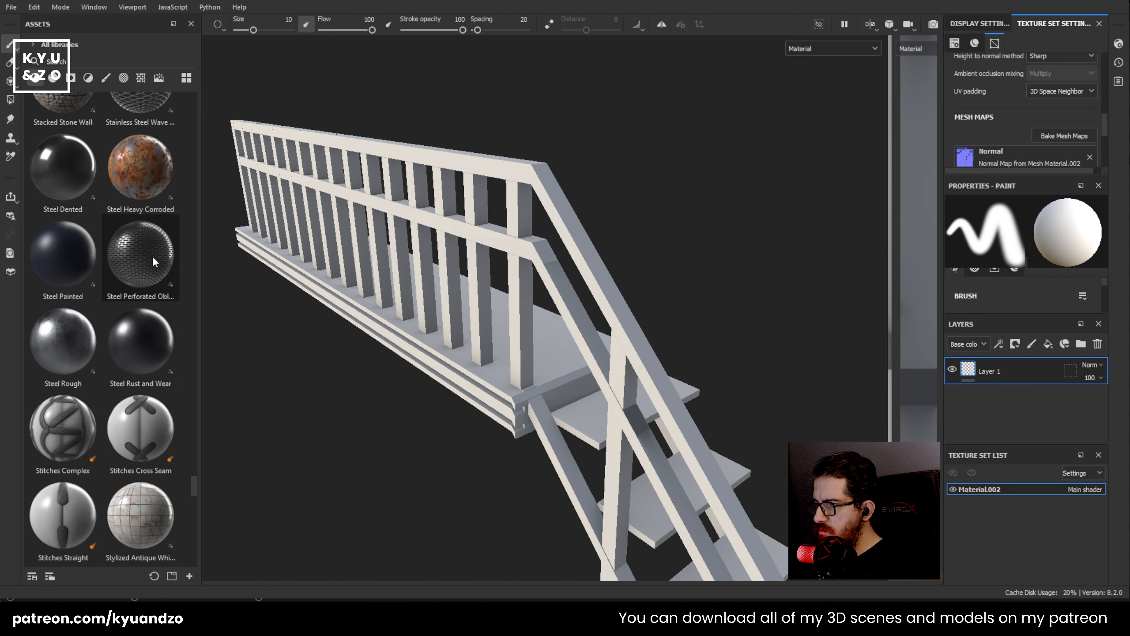
drag(154, 263, 457, 358)
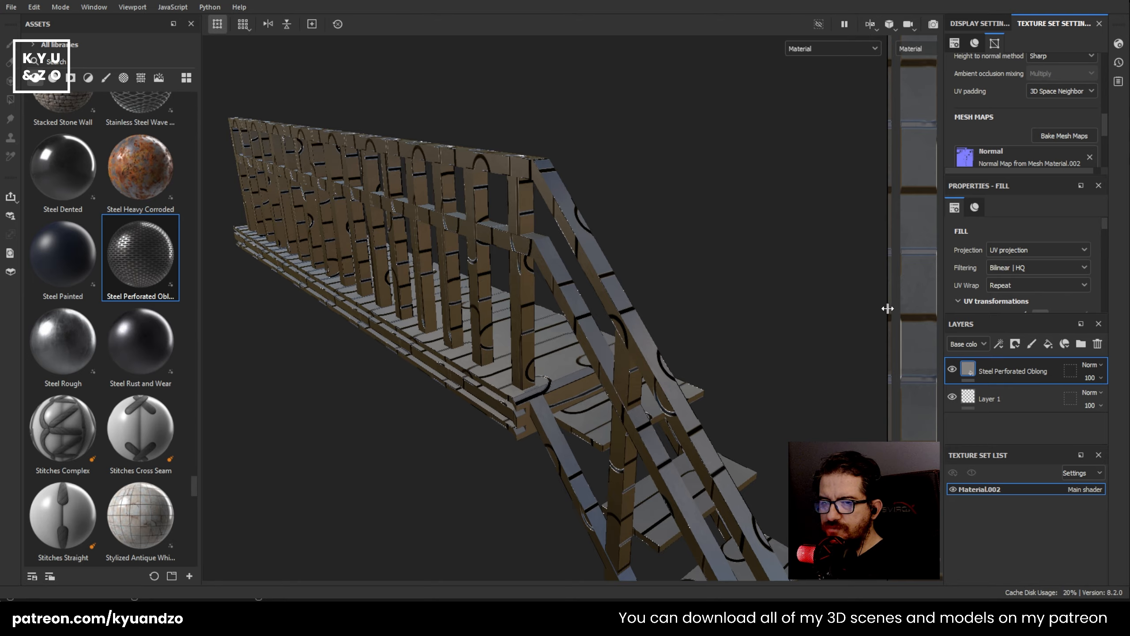
- Enlarge the 2D texture view and shrink the fill's UV tile to about one eighth size in the lower-left corner of the UV square
drag(887, 308, 356, 312)
scroll(607, 235, down, 5)
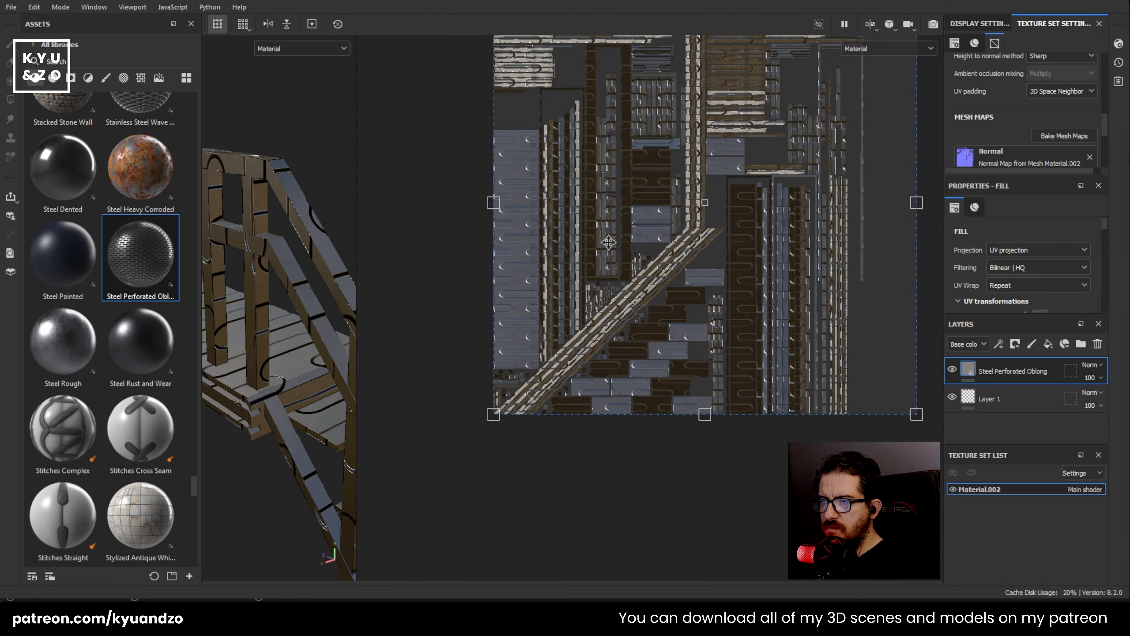
scroll(608, 242, down, 3)
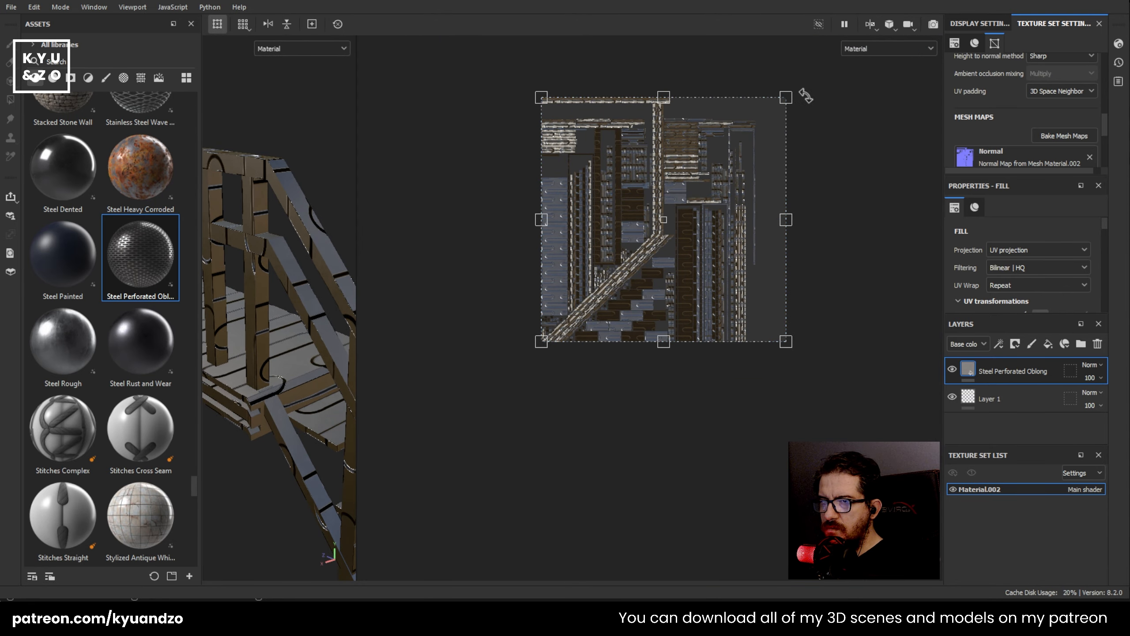
drag(787, 97, 561, 329)
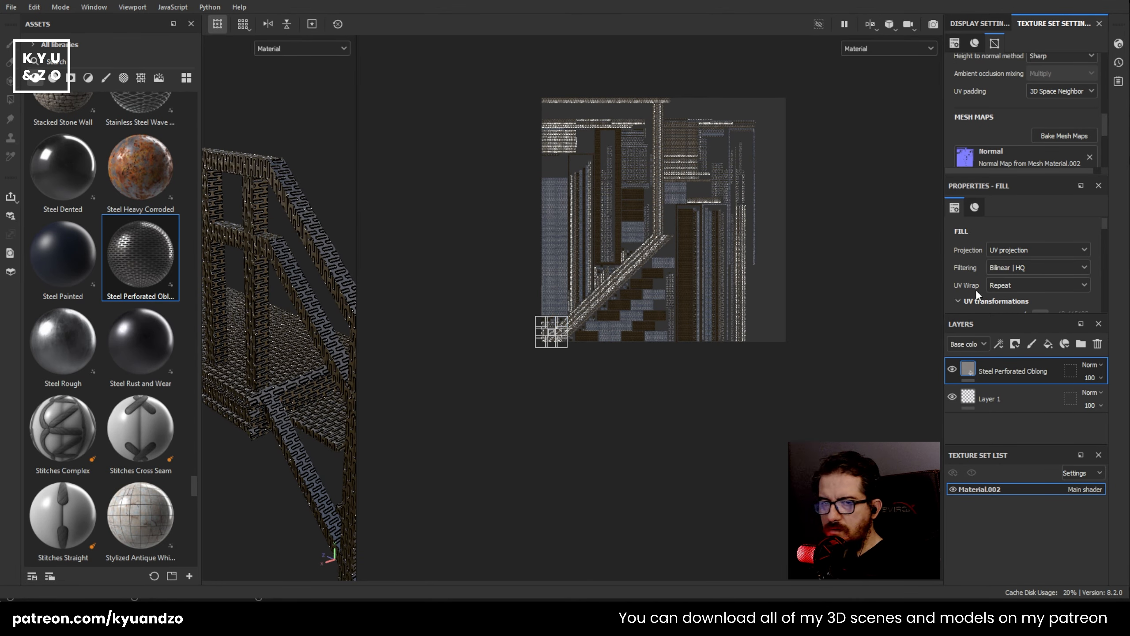
- Disable the height channel of the Steel Perforated Oblong fill, re-enable its normal channel, and widen the 3D view to show the railing
scroll(972, 266, down, 5)
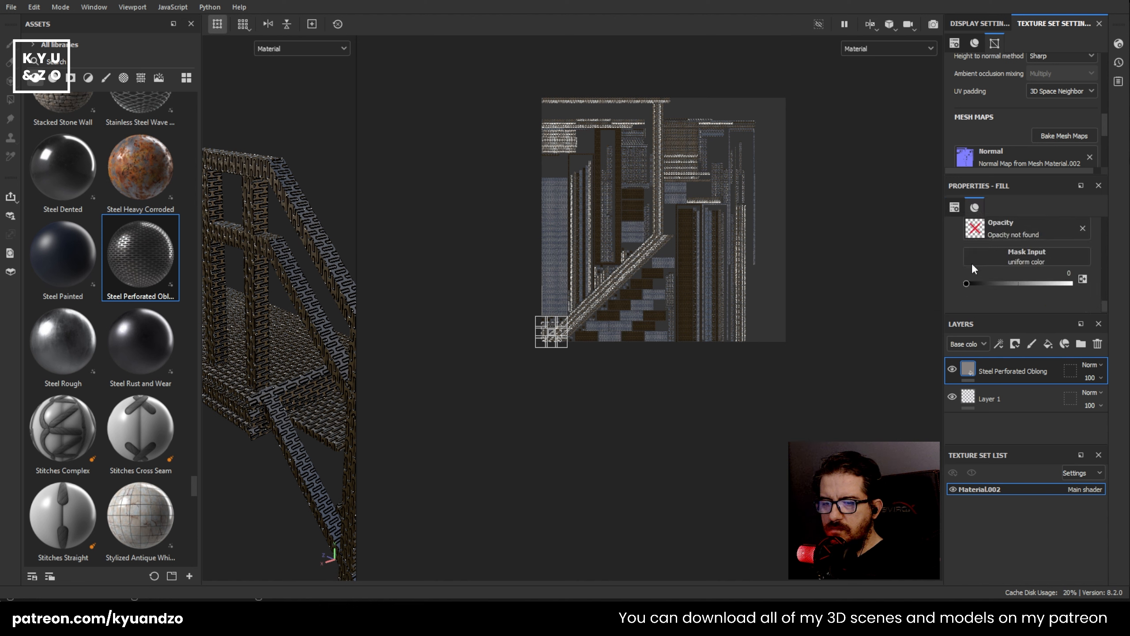
scroll(969, 275, up, 10)
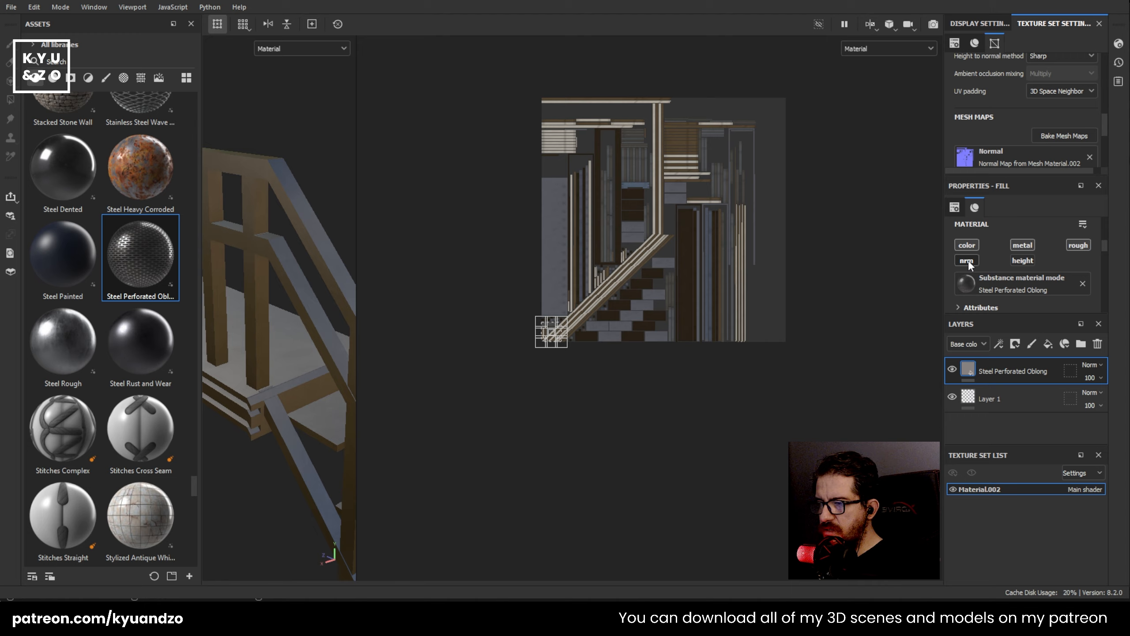
click(966, 260)
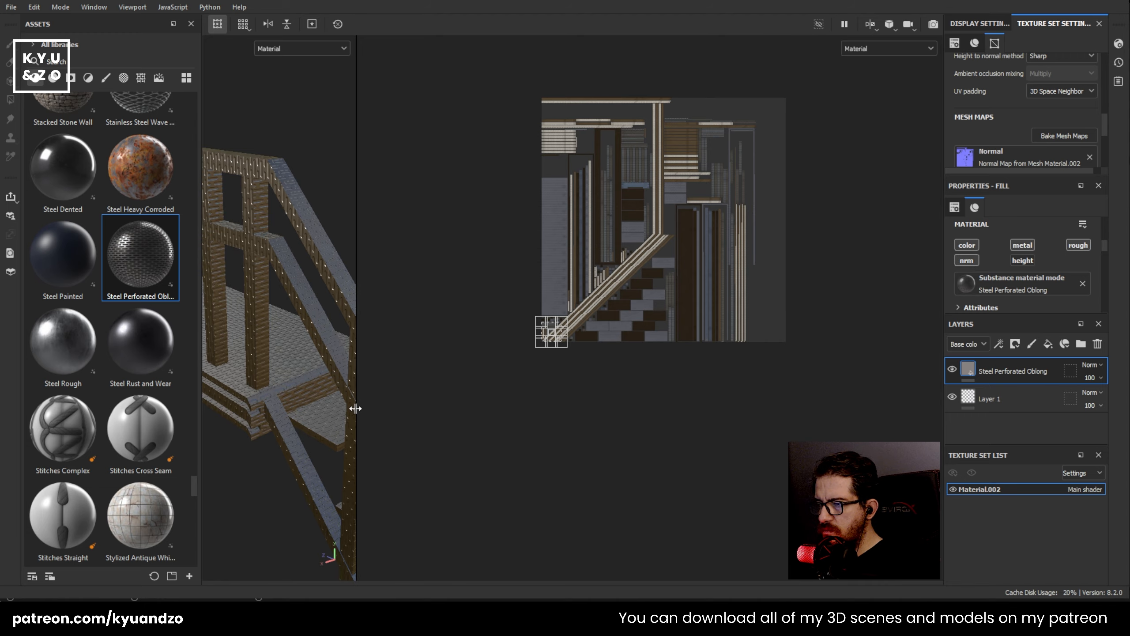
drag(355, 408, 635, 410)
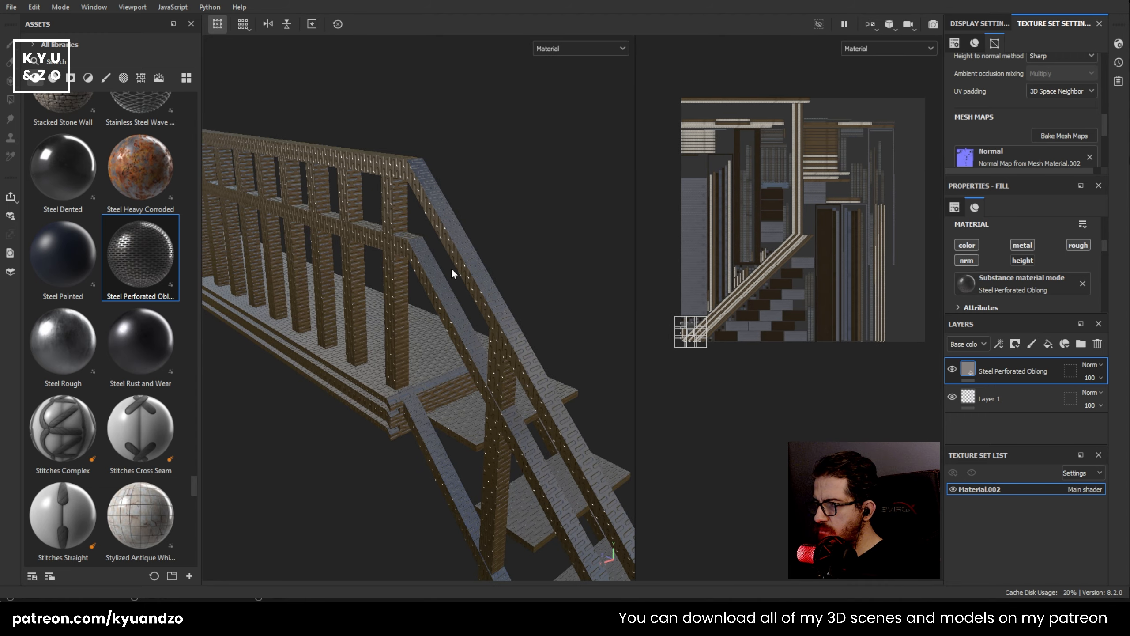
- Replace the Steel Perforated Oblong layer with a fill layer of the Grid Perforated material from the asset library
alt+drag(463, 368, 578, 325)
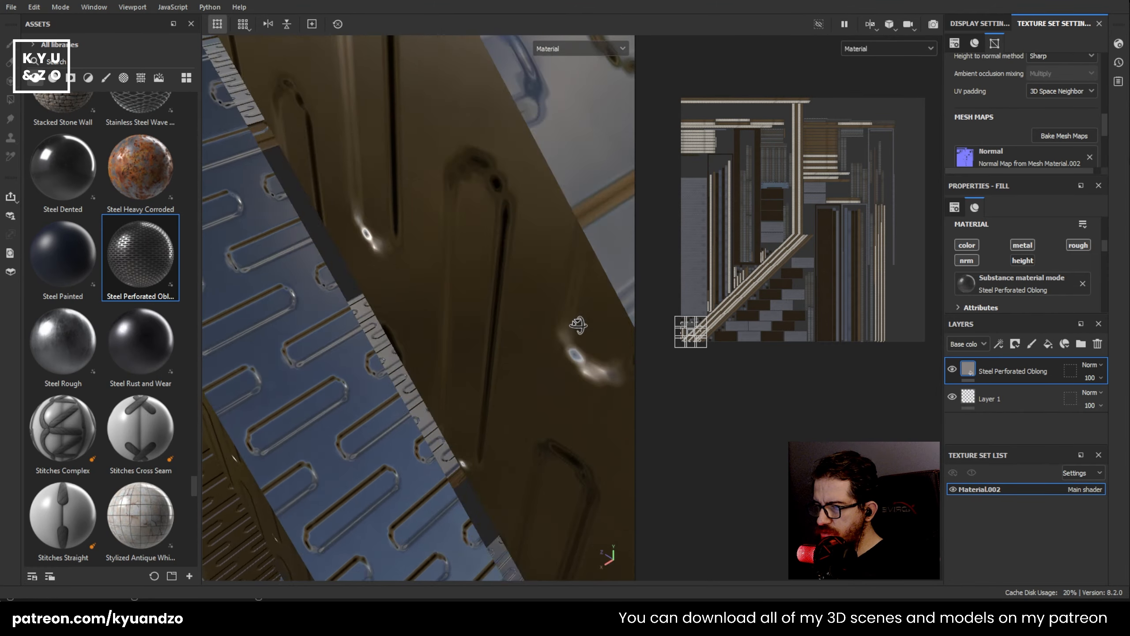
scroll(578, 325, down, 3)
scroll(144, 385, down, 10)
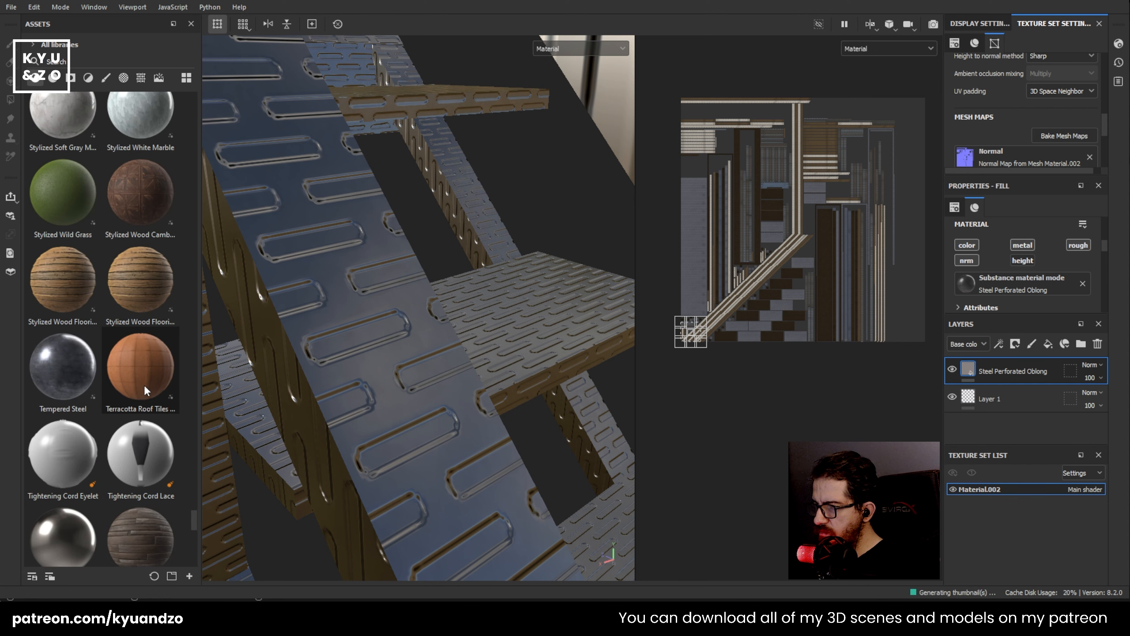
scroll(145, 383, up, 10)
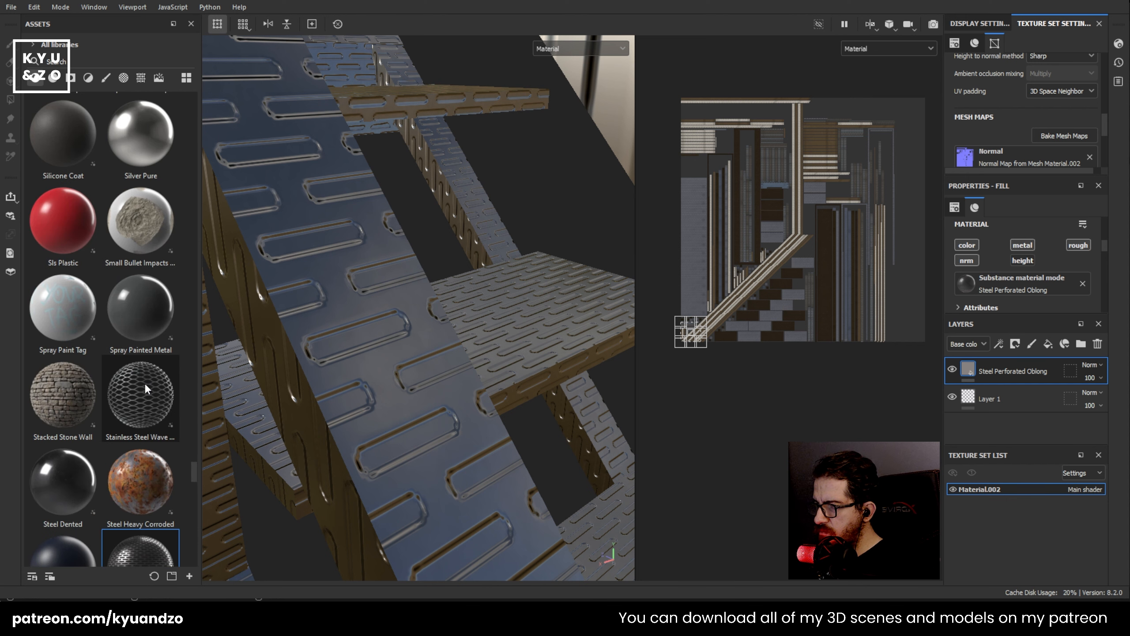
scroll(145, 382, up, 5)
scroll(145, 382, up, 15)
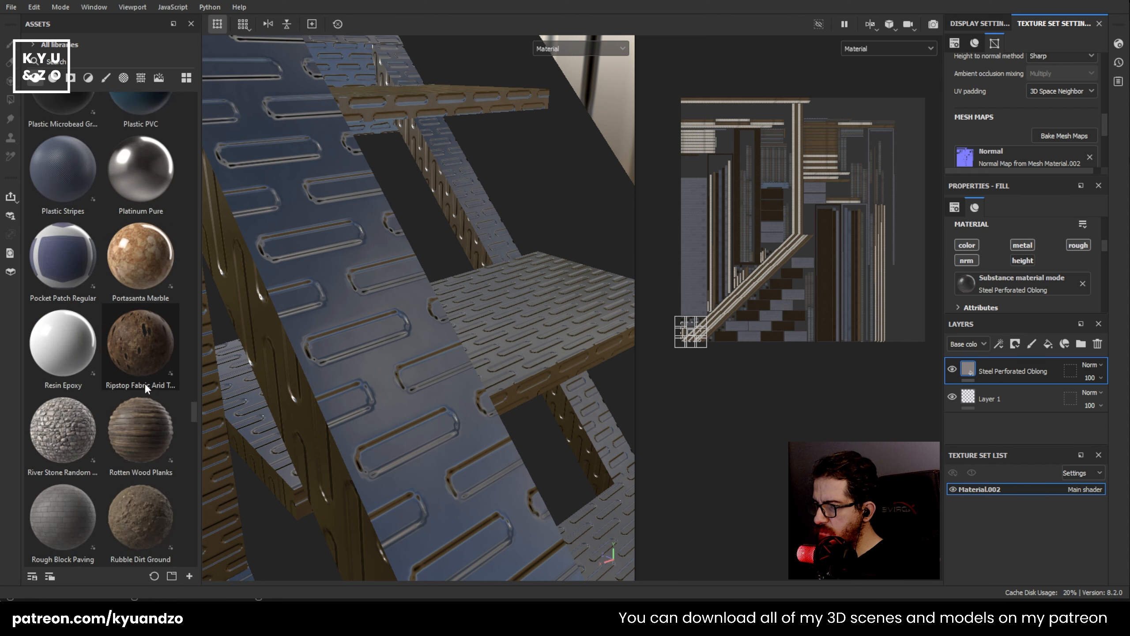
scroll(145, 382, up, 15)
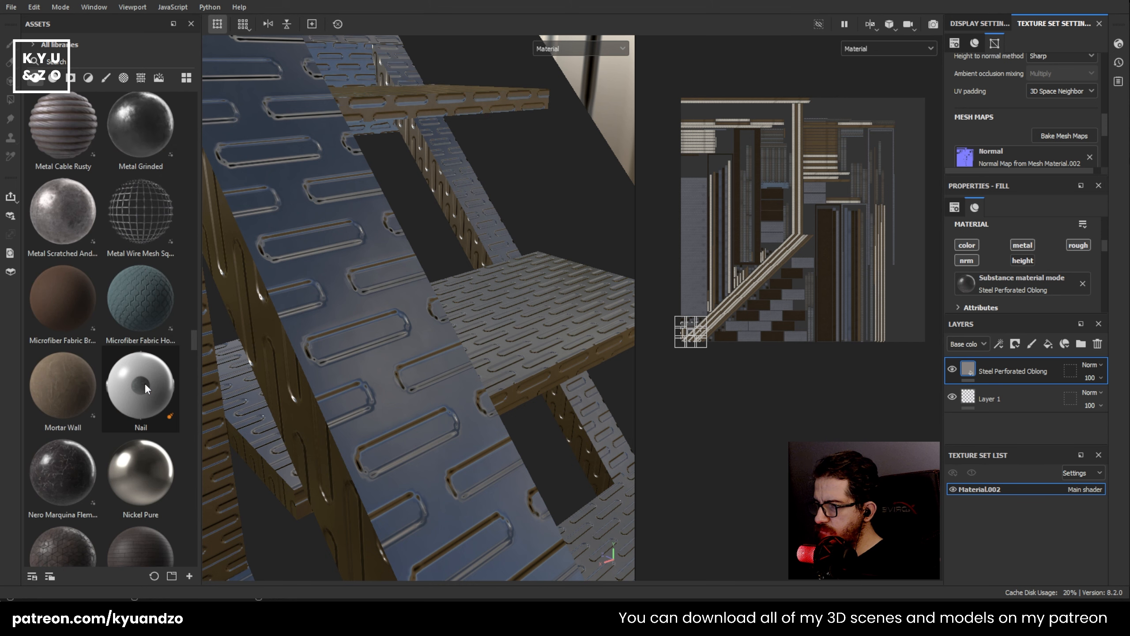
scroll(146, 385, up, 15)
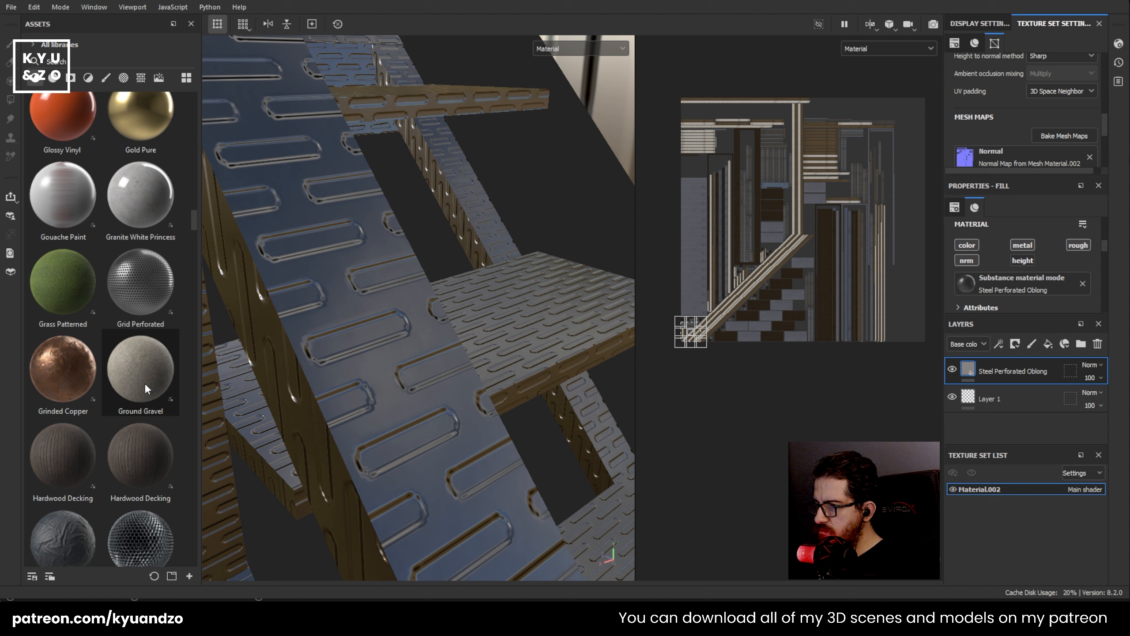
scroll(145, 382, down, 5)
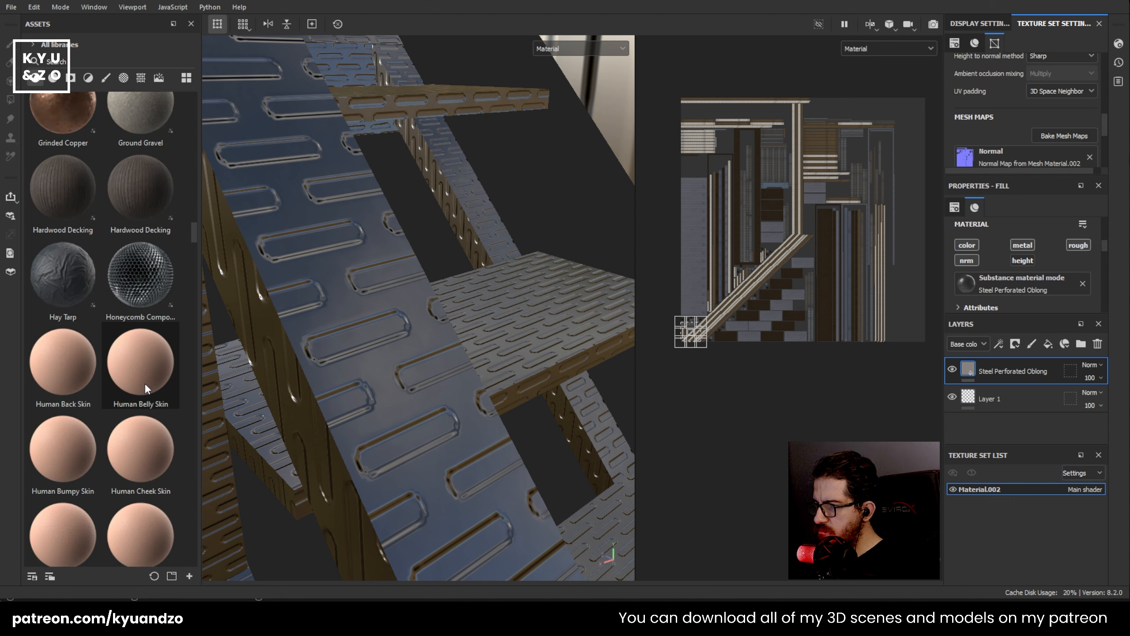
scroll(144, 382, up, 5)
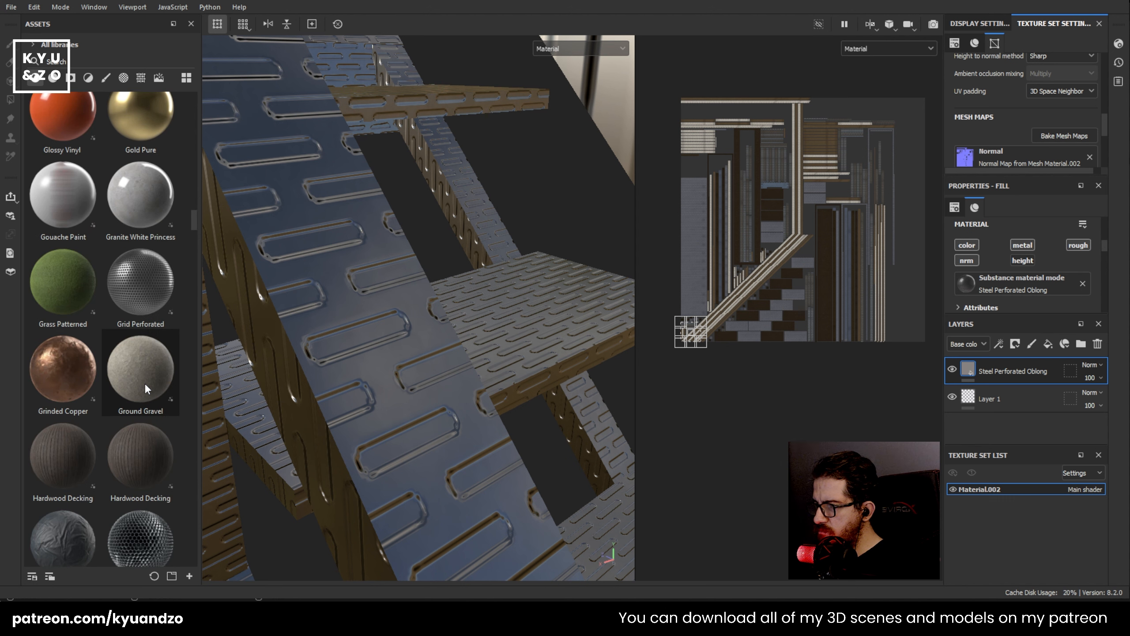
drag(143, 324, 455, 304)
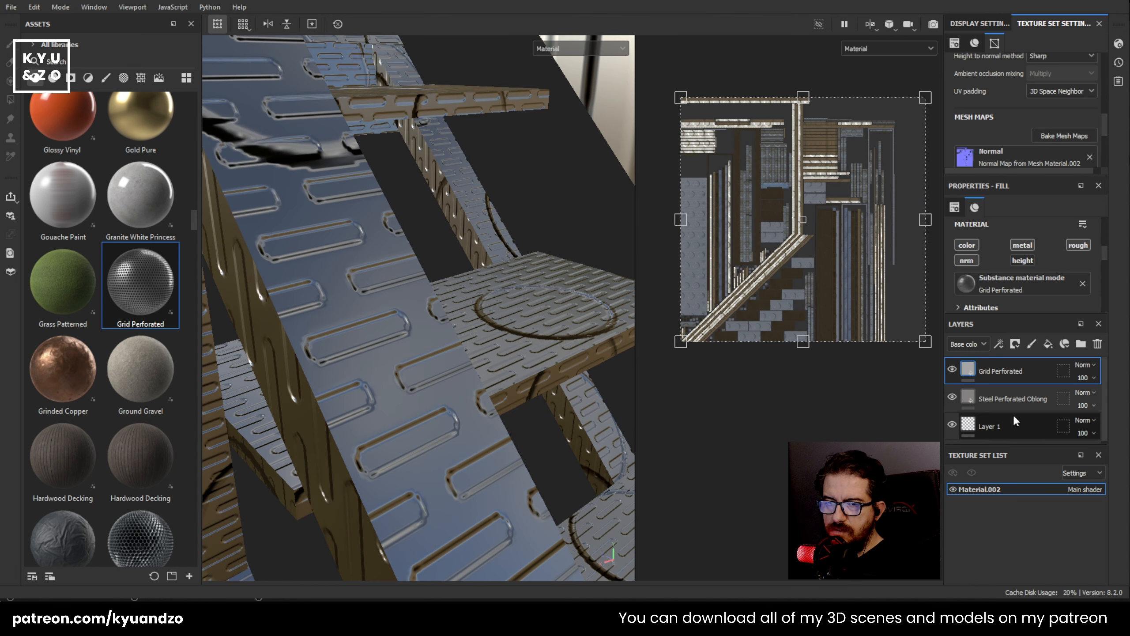
click(1020, 399)
key(Delete)
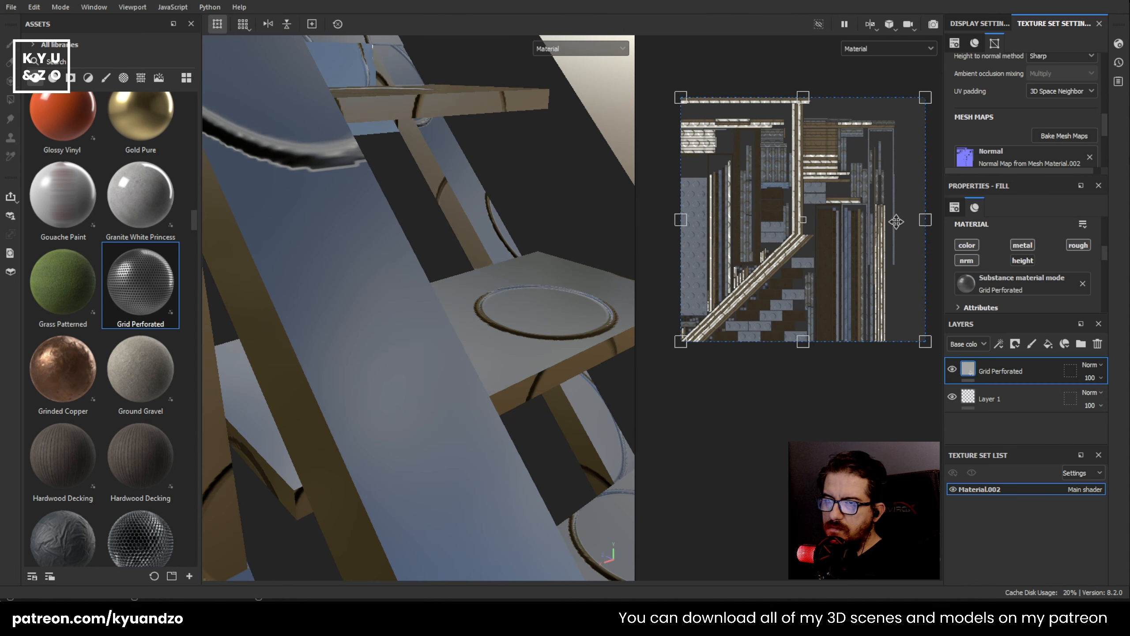
- Shrink the Grid Perforated projection to a small area at the UV tile's lower-left corner so the pattern repeats finely on the staircase
drag(840, 201, 695, 353)
alt+drag(577, 303, 525, 299)
scroll(523, 307, down, 5)
scroll(519, 313, down, 7)
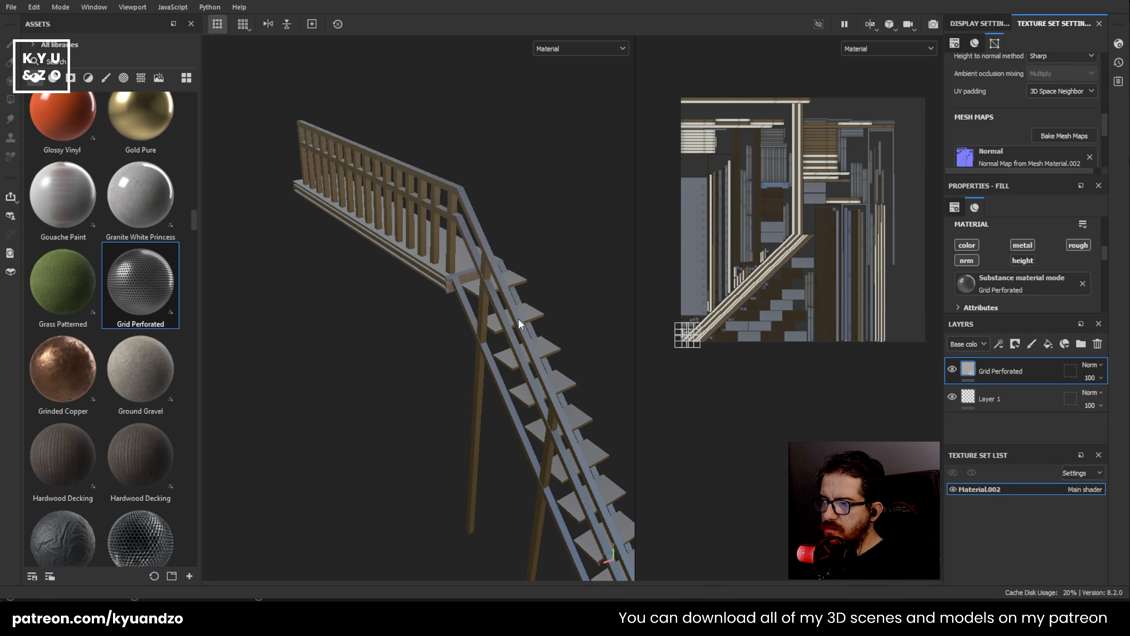
scroll(517, 314, up, 6)
alt+middle_drag(427, 267, 483, 330)
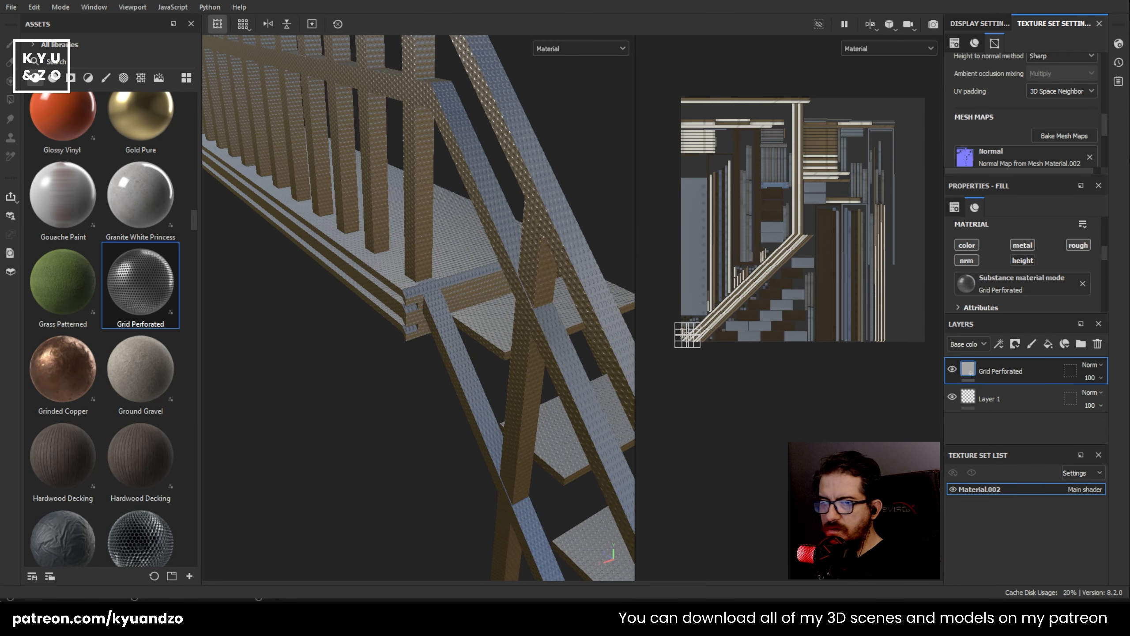
- Find the Stylized Rusty Hammered Iron material in the library and add it as a layer above Grid Perforated
scroll(174, 355, down, 5)
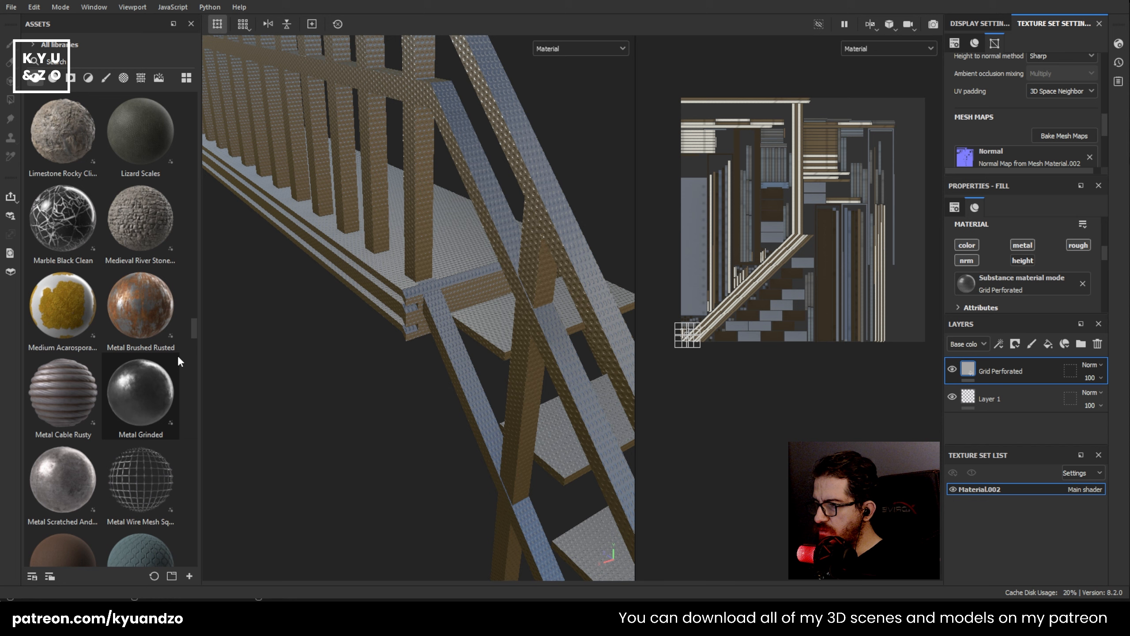
scroll(176, 353, down, 3)
scroll(177, 353, up, 3)
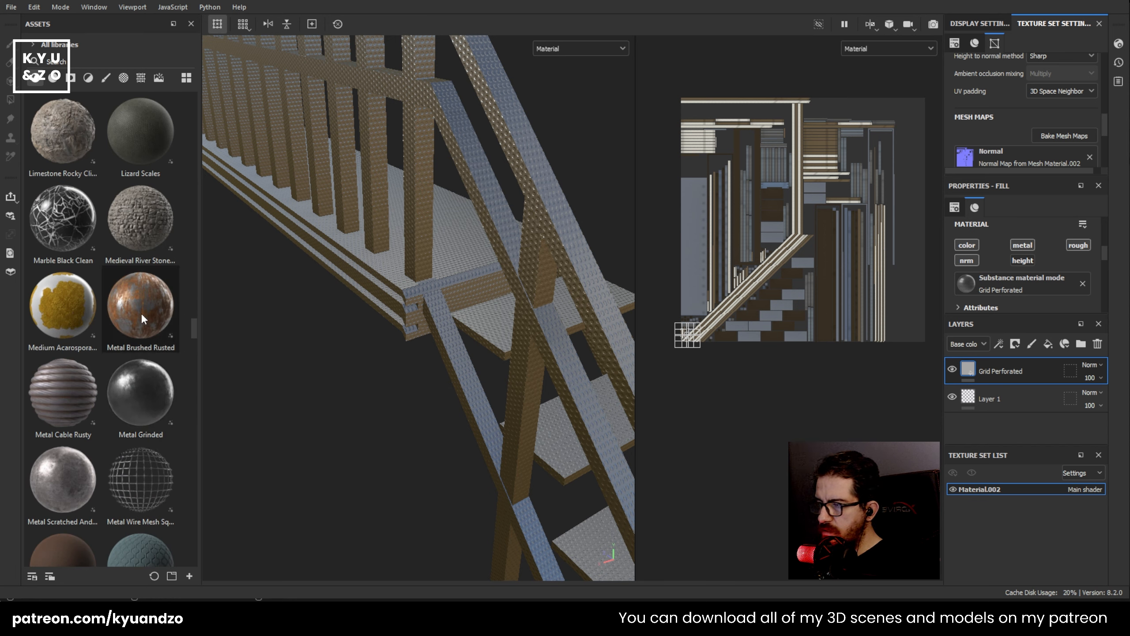
scroll(142, 314, down, 8)
scroll(142, 315, down, 5)
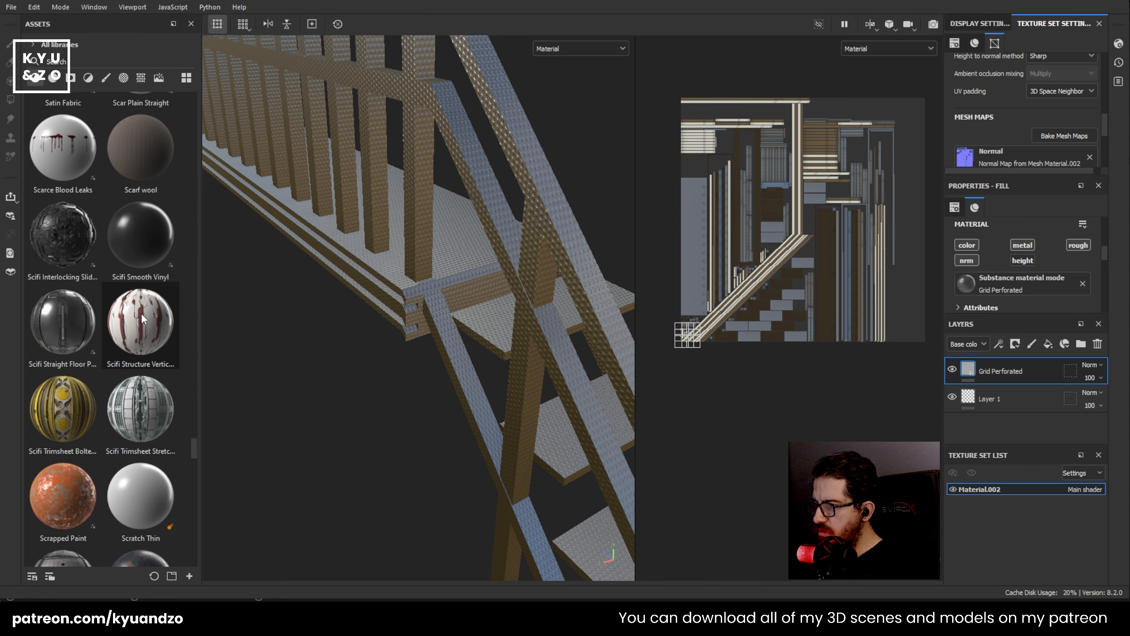
scroll(142, 317, down, 6)
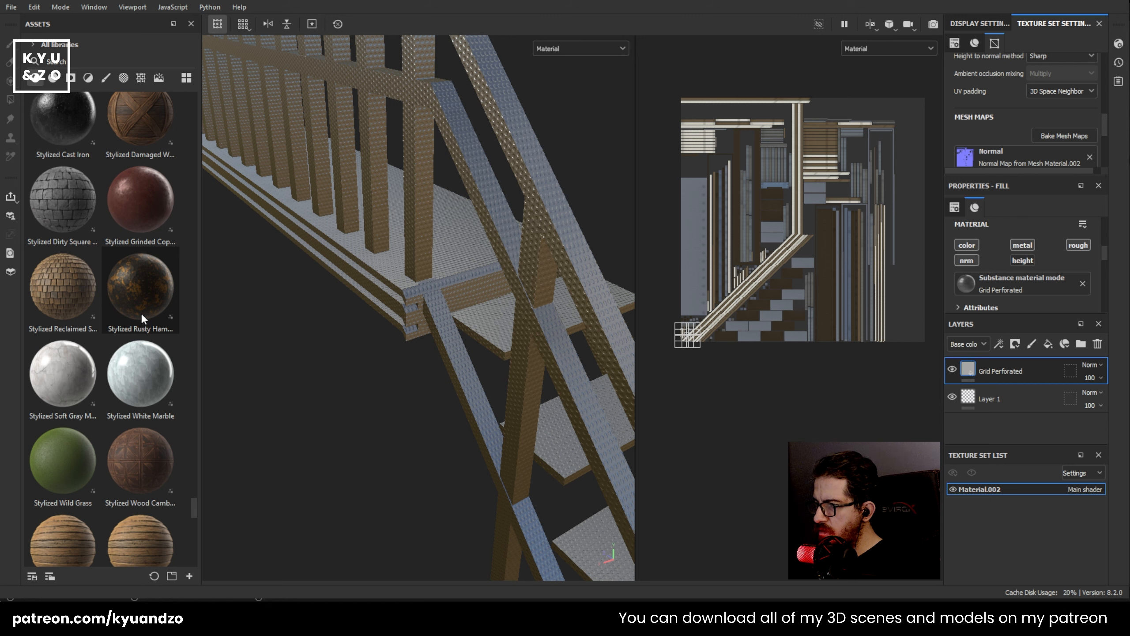
drag(138, 312, 994, 368)
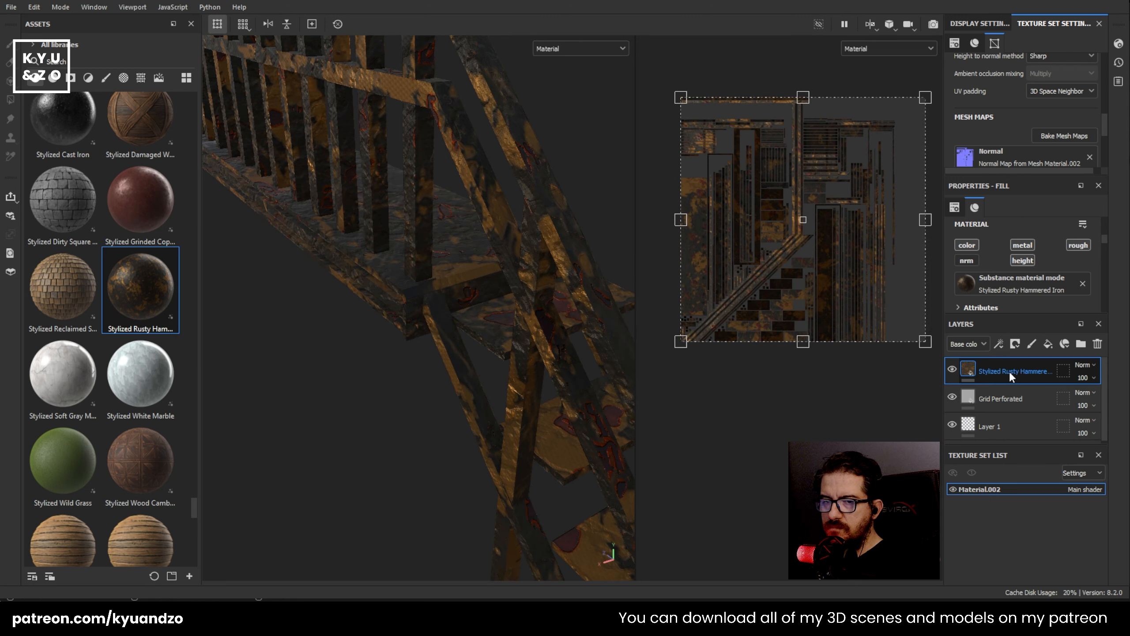
- Mask the rusty hammered iron layer with a Metal Edge Wear generator and check the wear around the platform corner
click(982, 2)
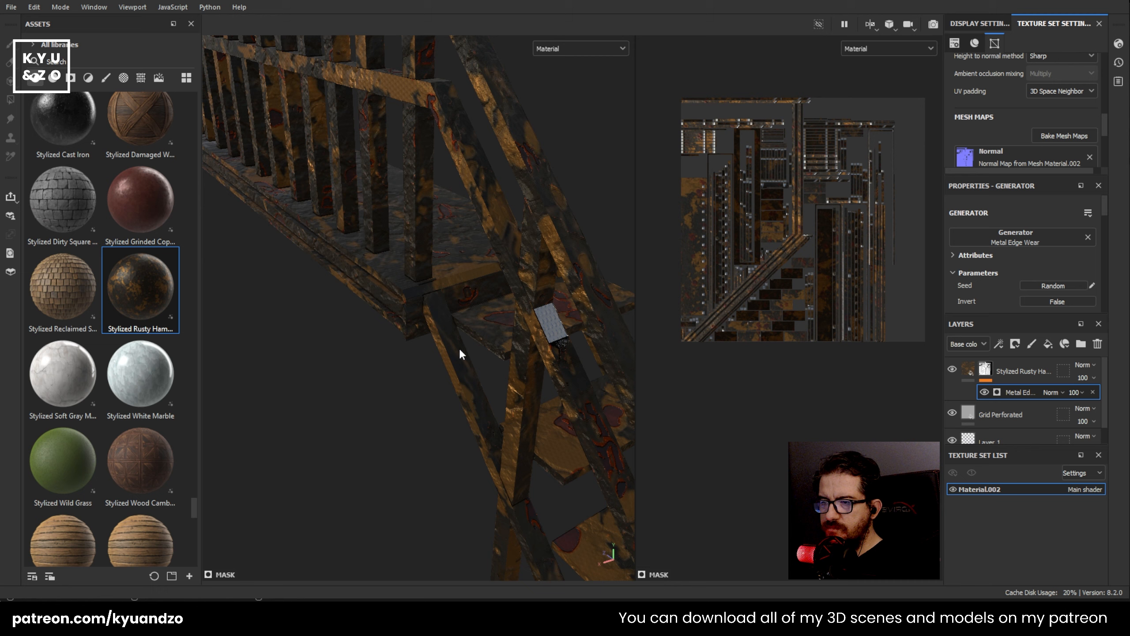
scroll(460, 347, up, 3)
scroll(425, 267, up, 5)
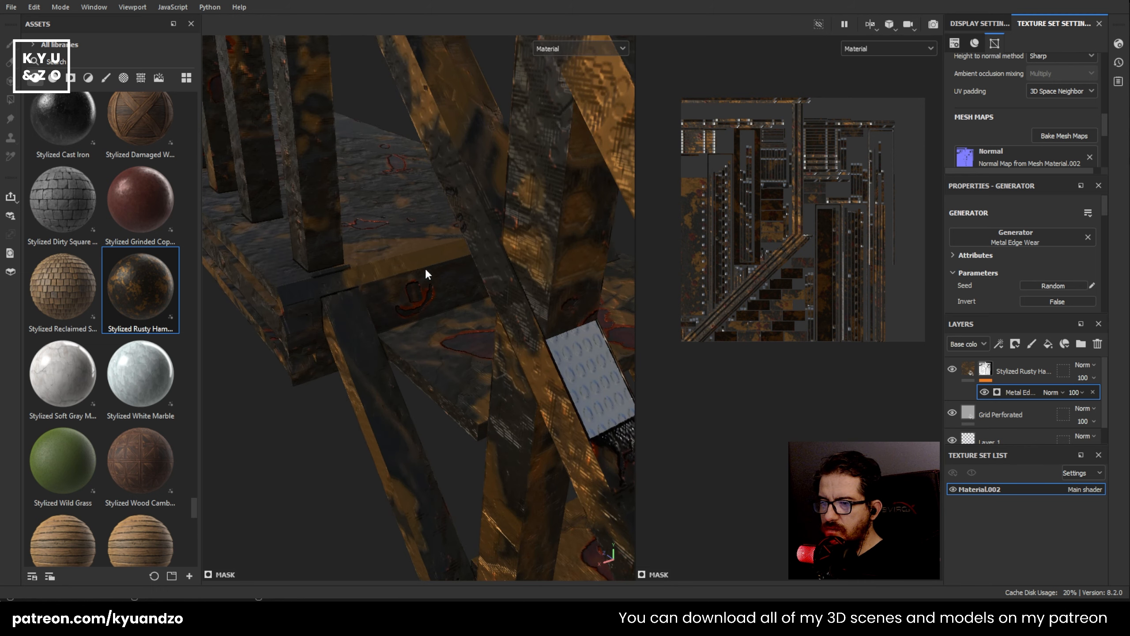
alt+drag(426, 272, 460, 281)
- Invert the rusty iron layer's mask with a Levels effect above the Metal Edge Wear generator and review both effects
click(986, 369)
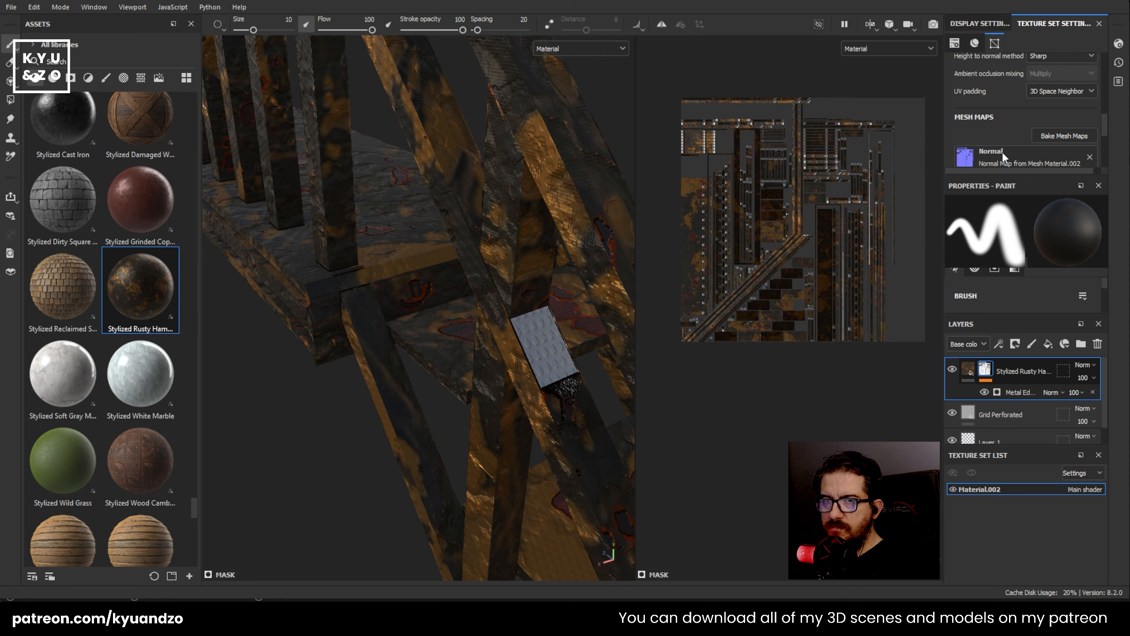
key(ctrl+i)
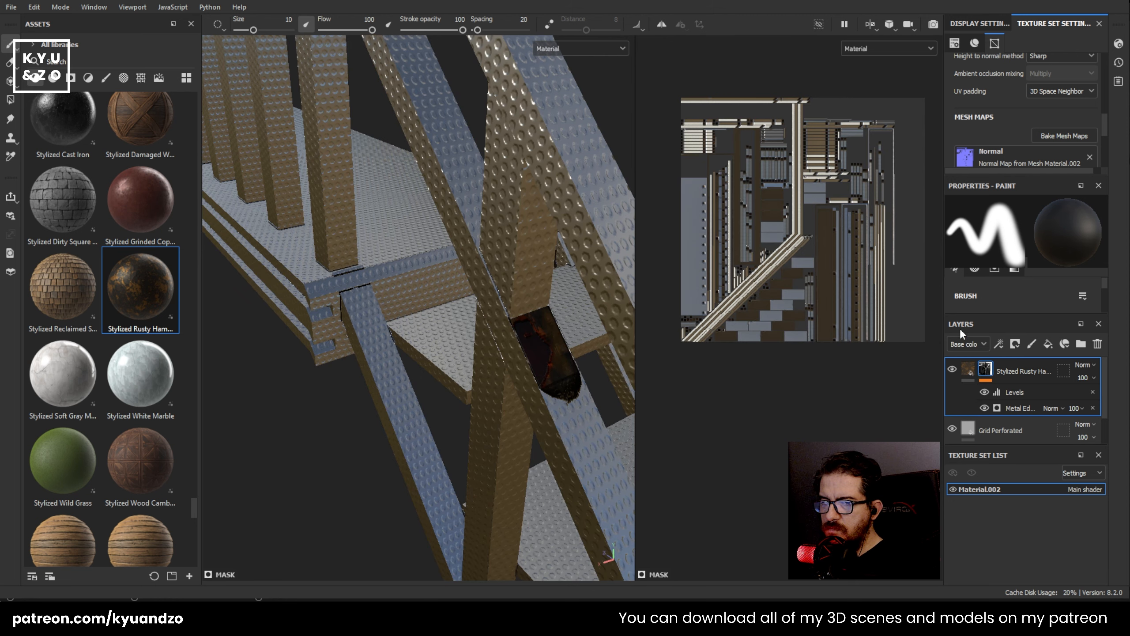
scroll(986, 431, down, 2)
scroll(985, 430, up, 2)
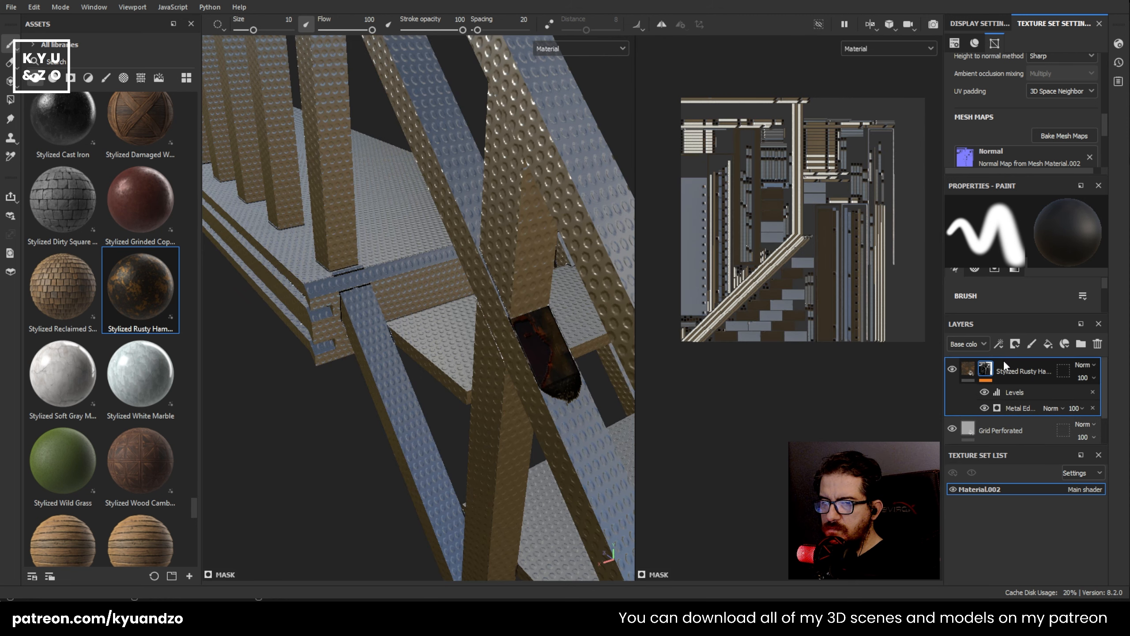
click(1013, 404)
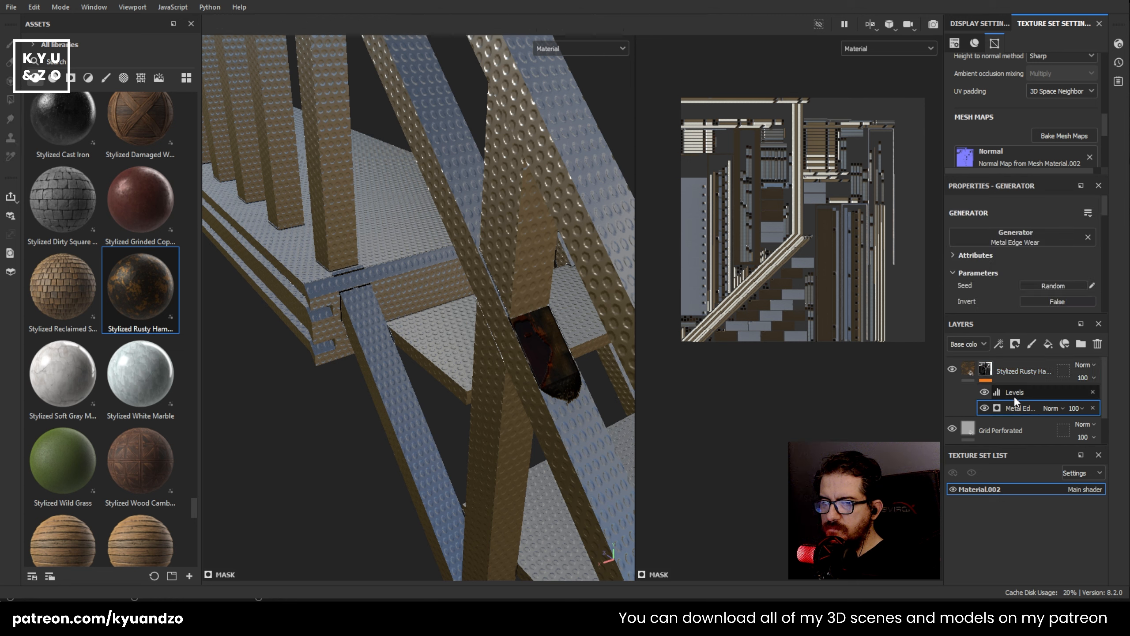
click(1013, 393)
- Hide the Stylized Rusty Hammered Iron layer and delete it together with its mask effects
click(952, 369)
click(986, 371)
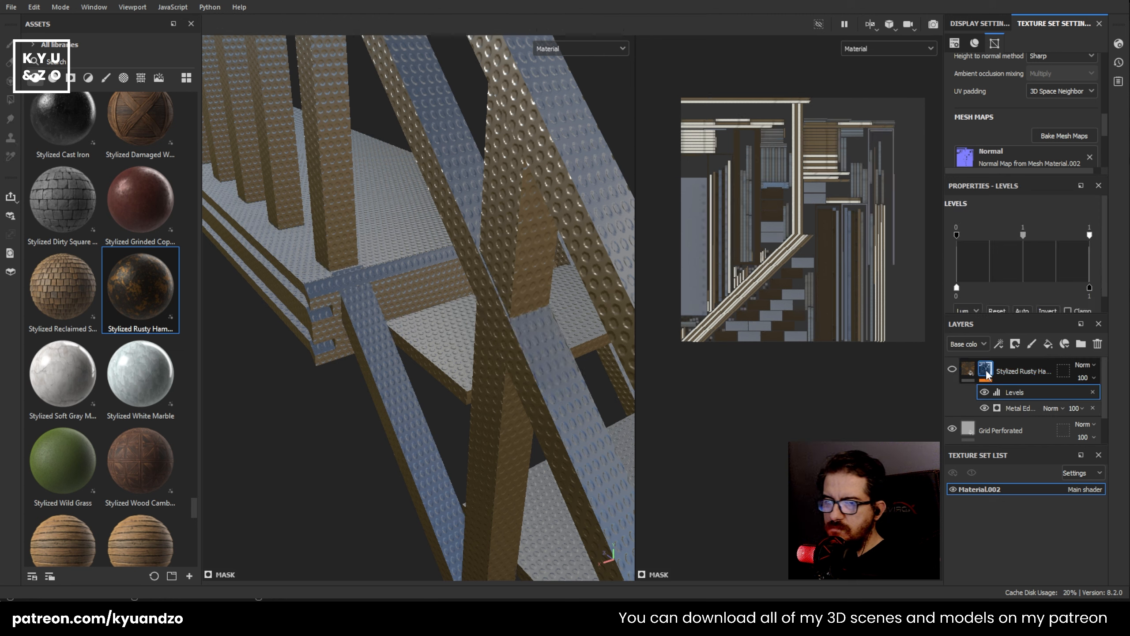
key(Delete)
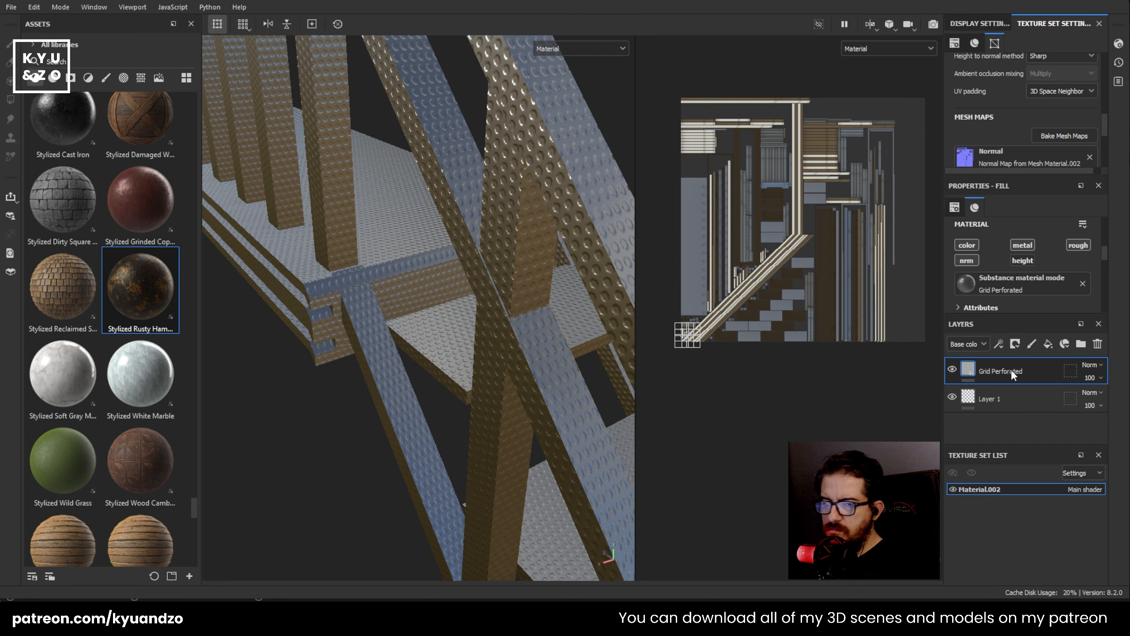
- Add Stylized Rusty Hammered Iron again as a fill layer above Grid Perforated and give it a white mask
click(988, 403)
drag(107, 305, 1037, 358)
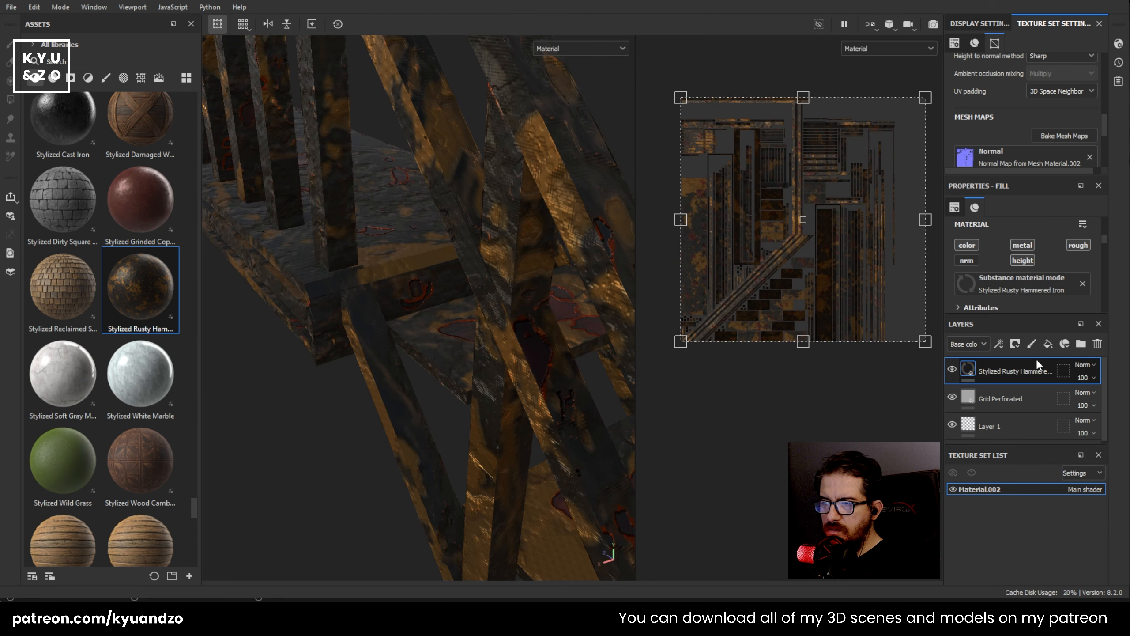
right_click(1010, 373)
click(1008, 1)
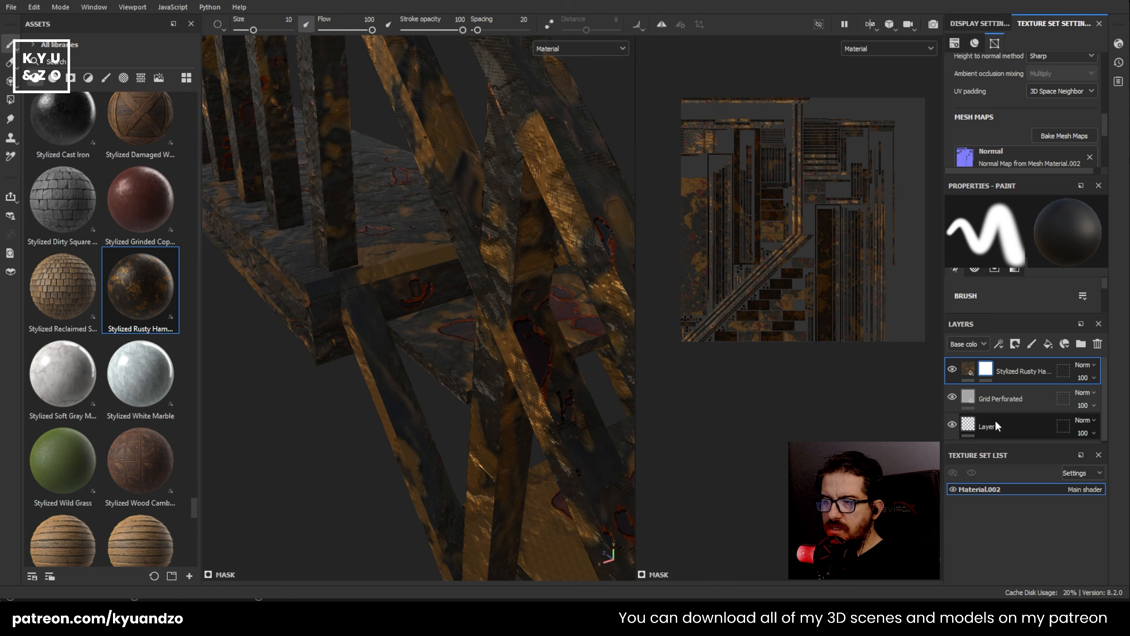
scroll(402, 252, down, 2)
mouse_move(429, 184)
mouse_down()
mouse_move(263, 241)
mouse_move(457, 446)
mouse_up()
key(ctrl+z)
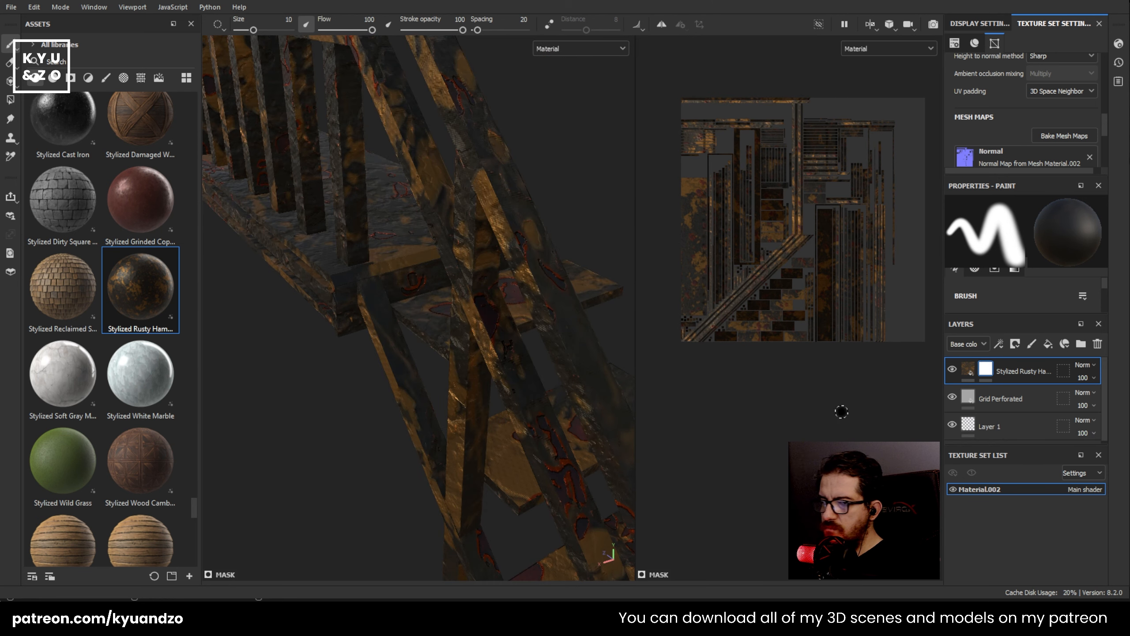
- Add a generator to the rusty iron layer's white mask and set it to Metal Edge Wear
click(997, 368)
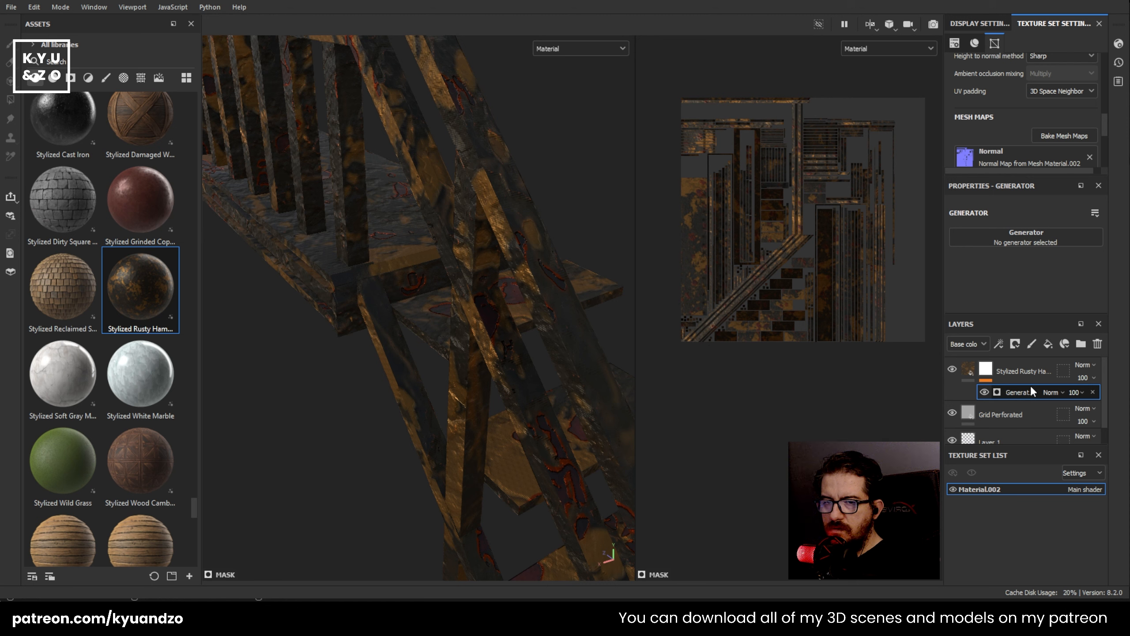
click(985, 369)
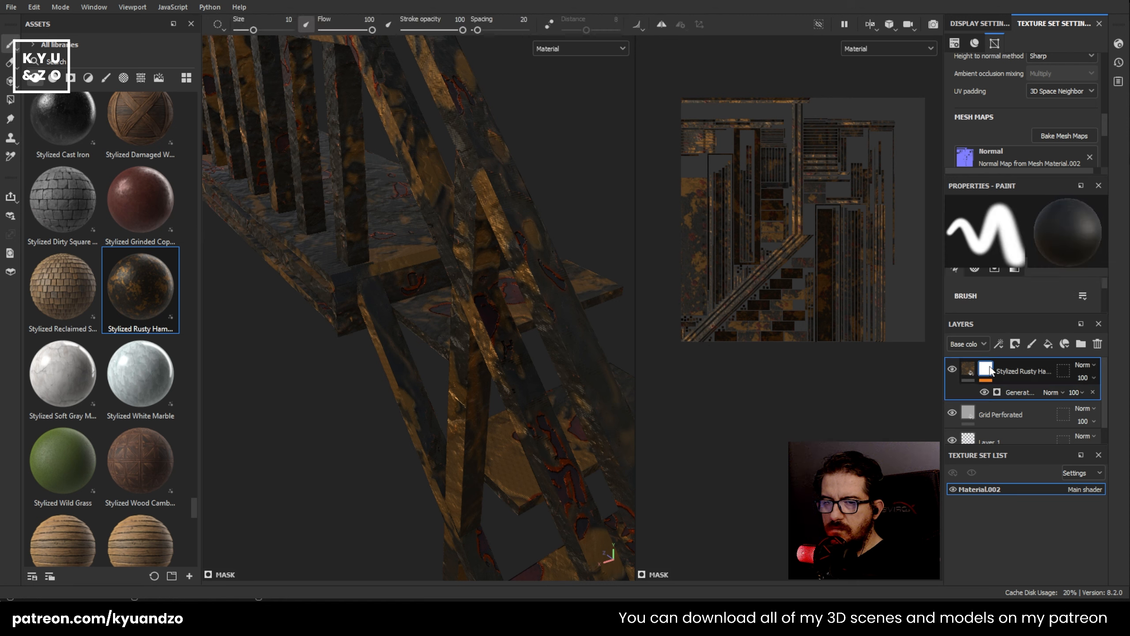
click(1017, 391)
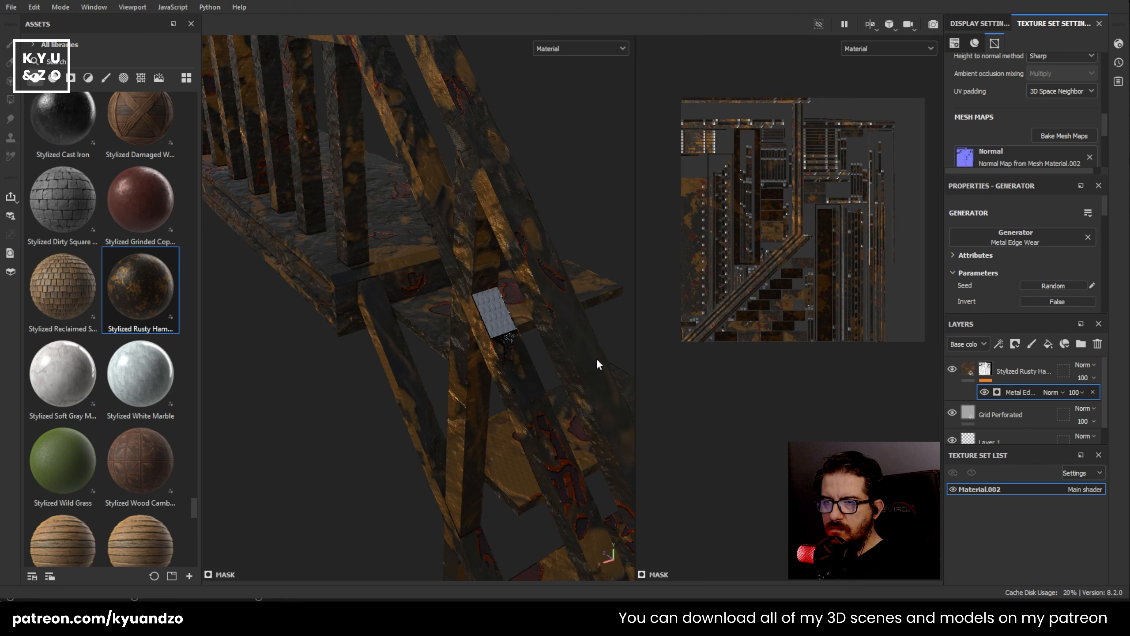
alt+drag(596, 357, 555, 347)
scroll(803, 306, up, 3)
- Inspect the rusty iron layer's mask and fill on the staircase, and check which mesh maps are assigned to the texture set
click(985, 368)
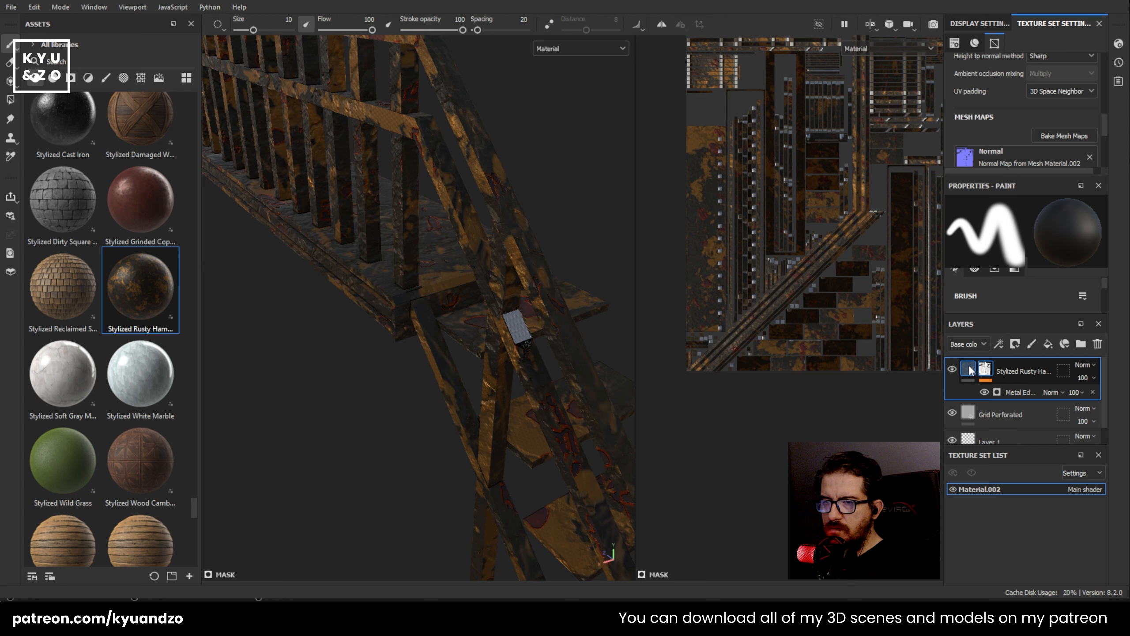
scroll(755, 109, down, 2)
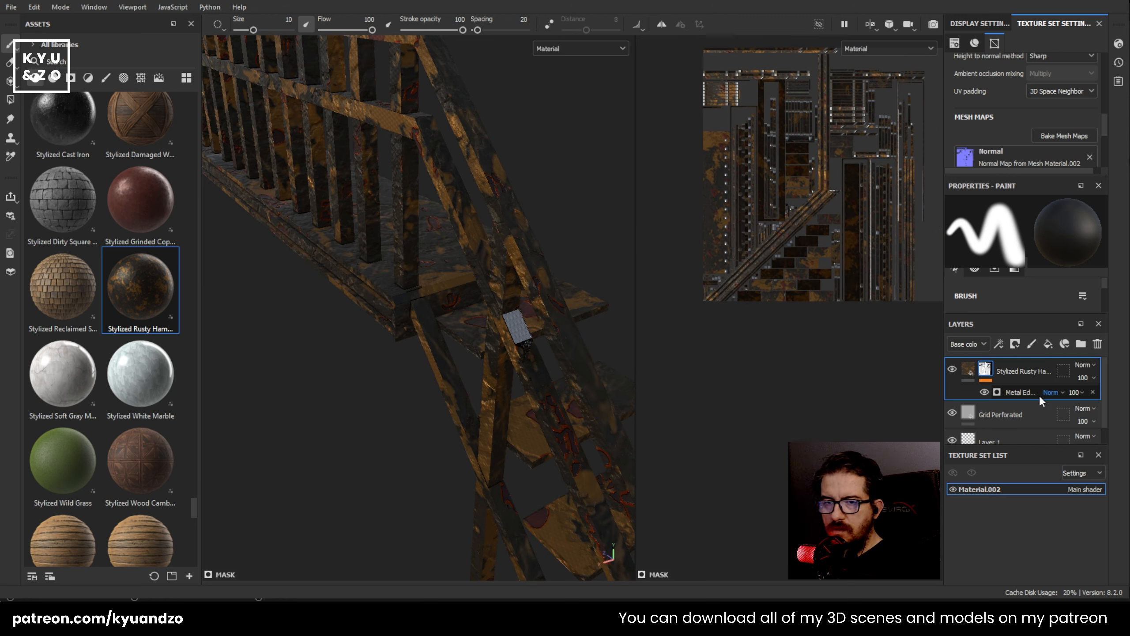
click(968, 368)
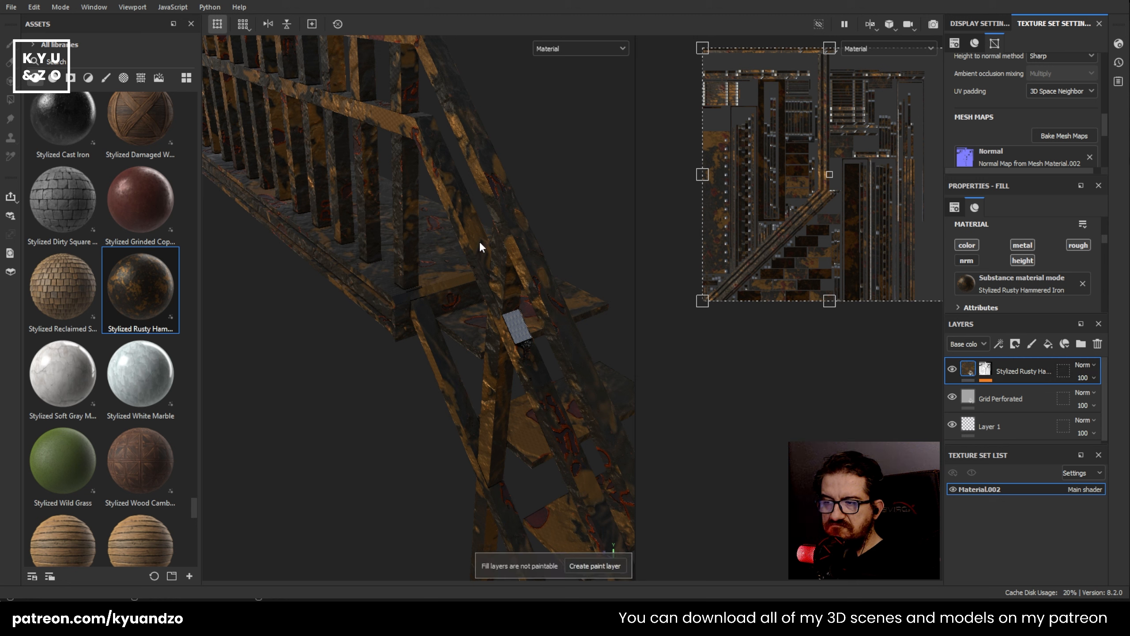
click(985, 369)
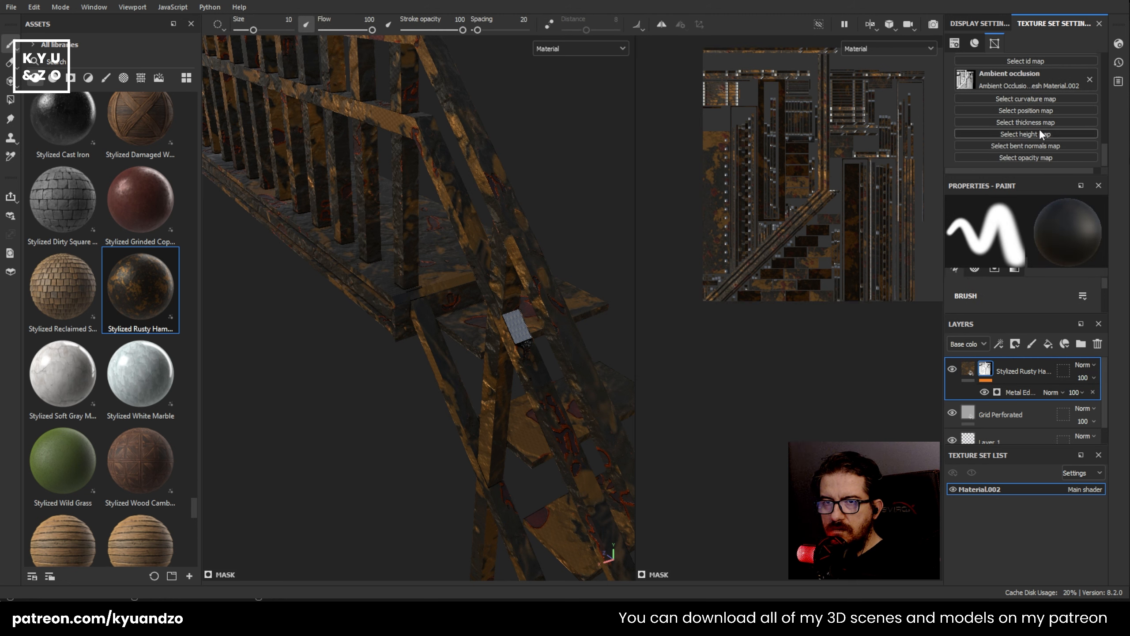
- Clear the world space normal and ambient occlusion mesh maps from the texture set
scroll(1064, 132, down, 4)
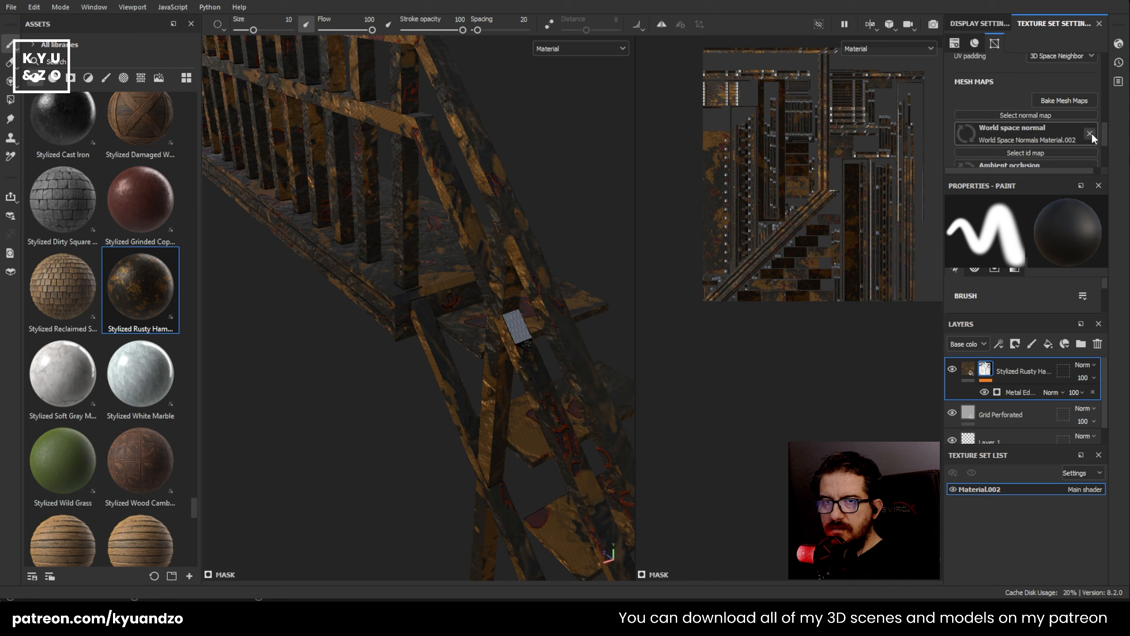
click(1089, 157)
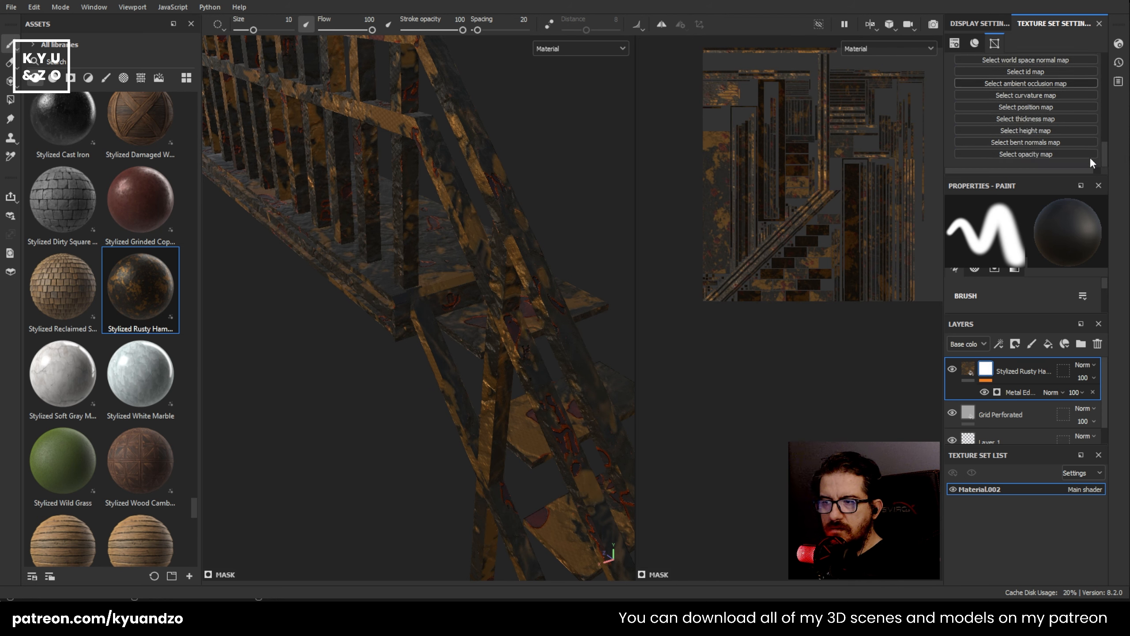
scroll(1089, 157, down, 3)
scroll(1090, 157, up, 8)
- Delete the Metal Edge Wear generator and the white mask from the Stylized Rusty Hammered Iron layer
click(1004, 390)
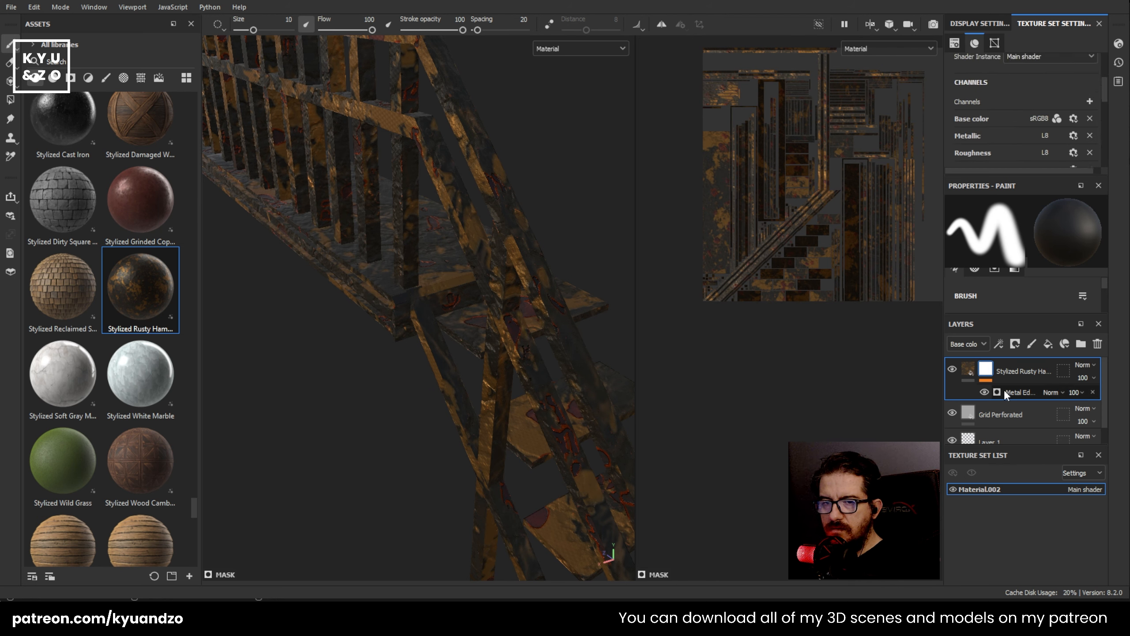
click(985, 371)
click(1010, 390)
click(985, 369)
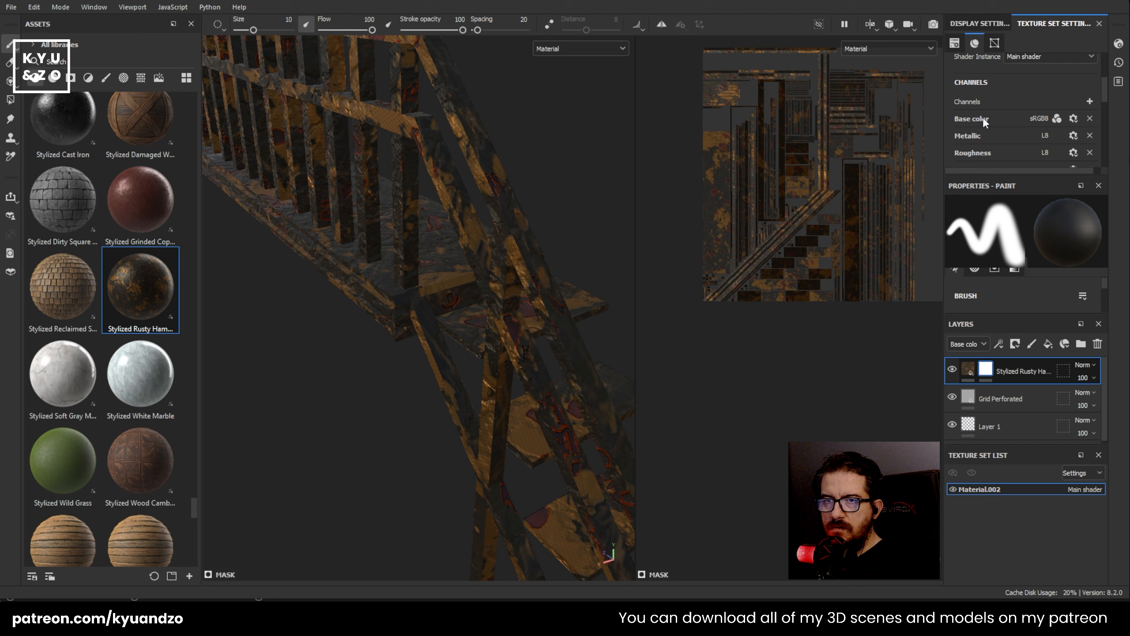
click(999, 371)
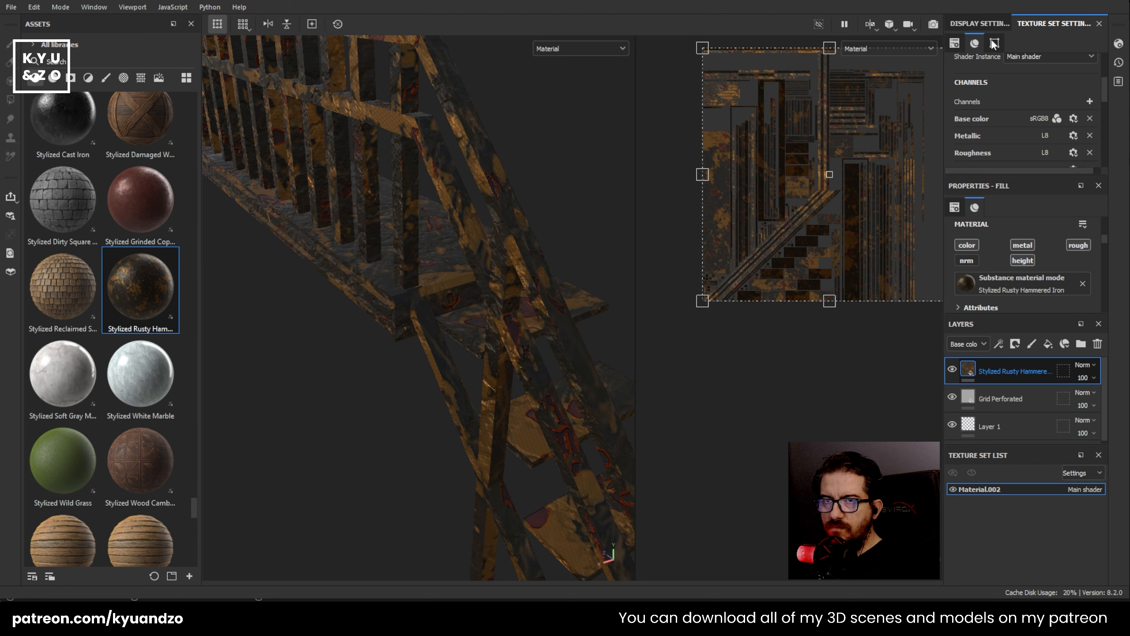
- Give the rusty iron layer a black mask and add a generator set to Metal Edge Wear
click(1007, 10)
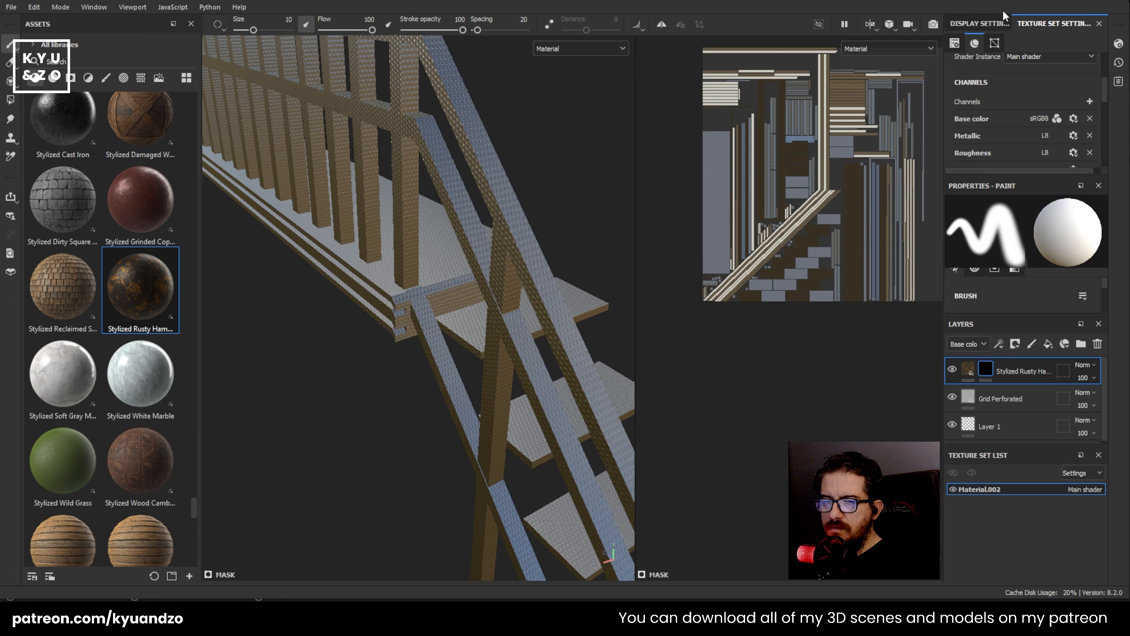
click(1036, 369)
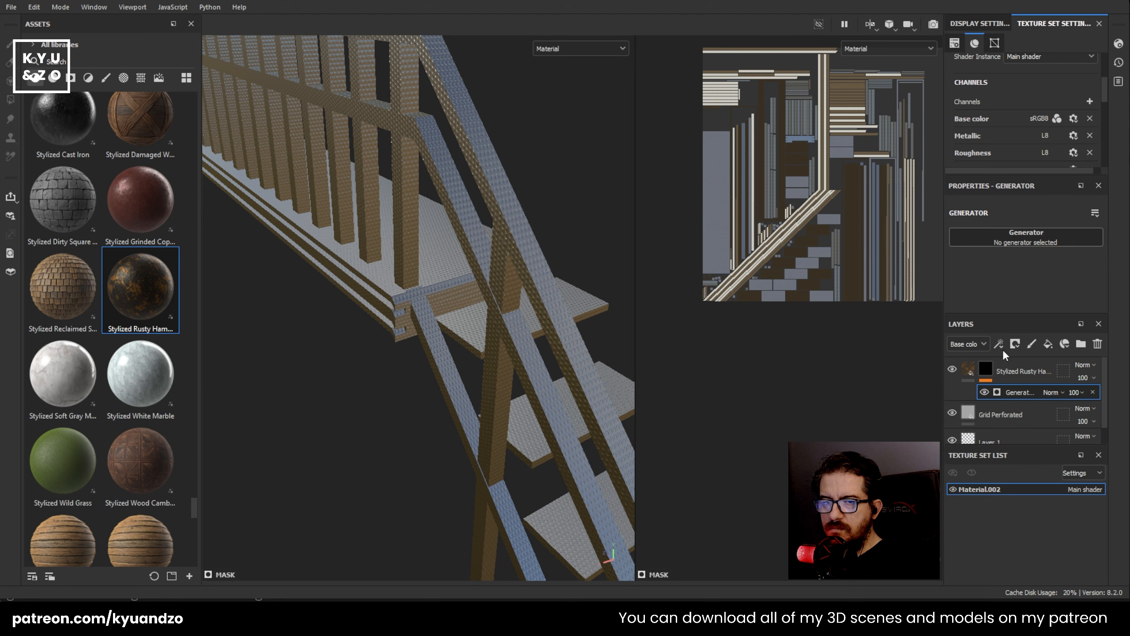
click(1070, 352)
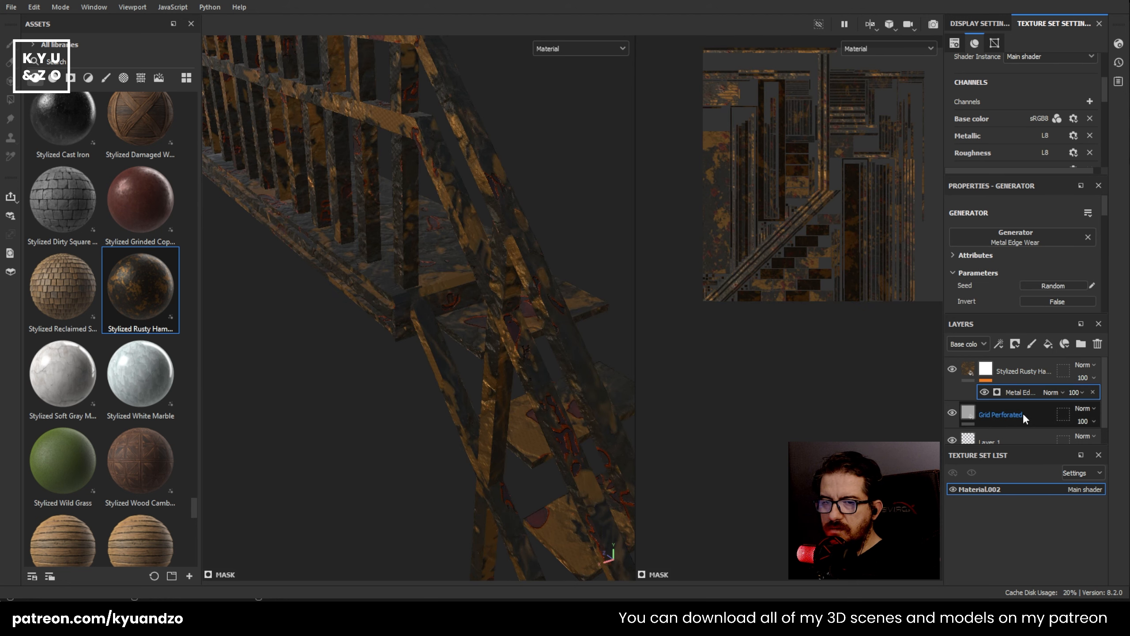
- Set the Metal Edge Wear generator's Wear Level to 0.06 and Invert to True
scroll(1002, 301, down, 1)
drag(980, 294, 964, 302)
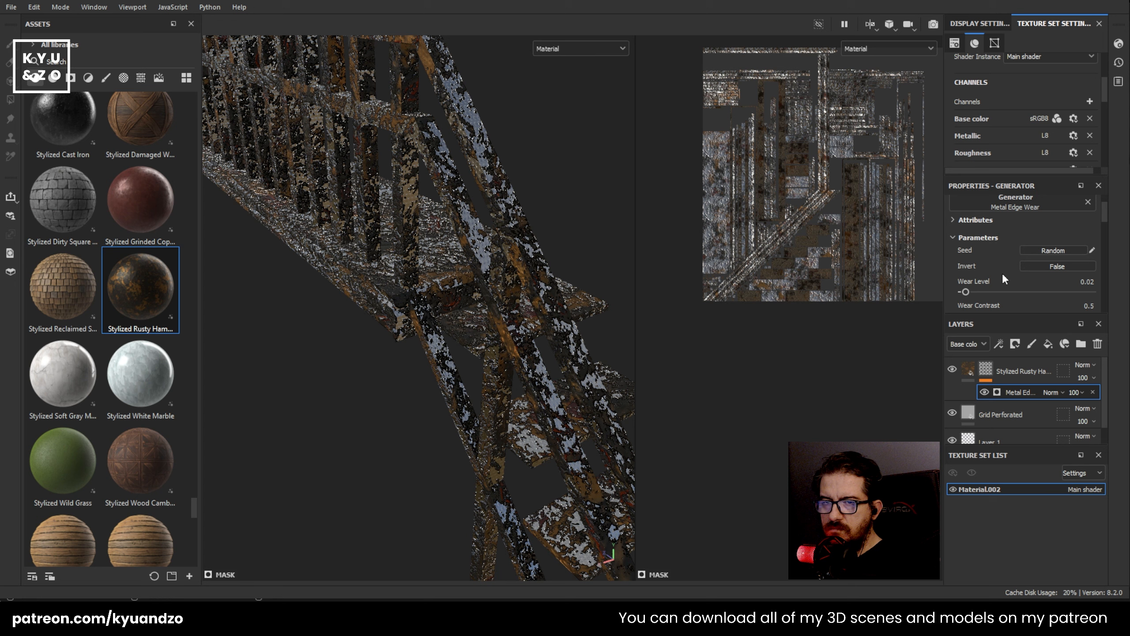
click(1026, 266)
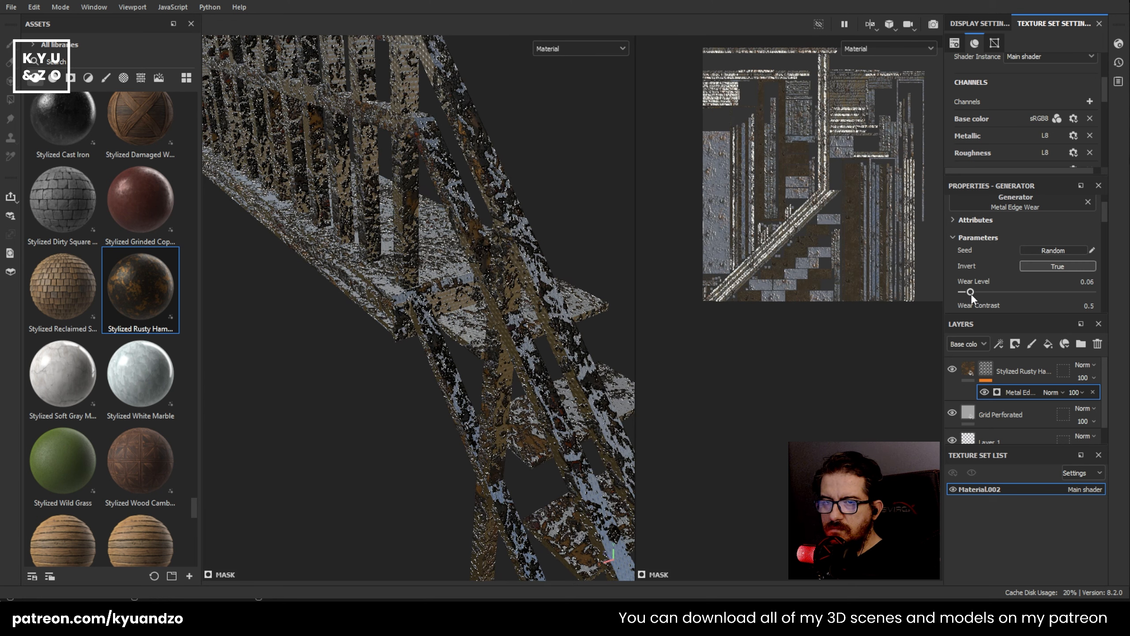
- Turn on the normal channel and turn off the height channel in the rusty iron layer's fill
click(963, 379)
scroll(983, 237, up, 3)
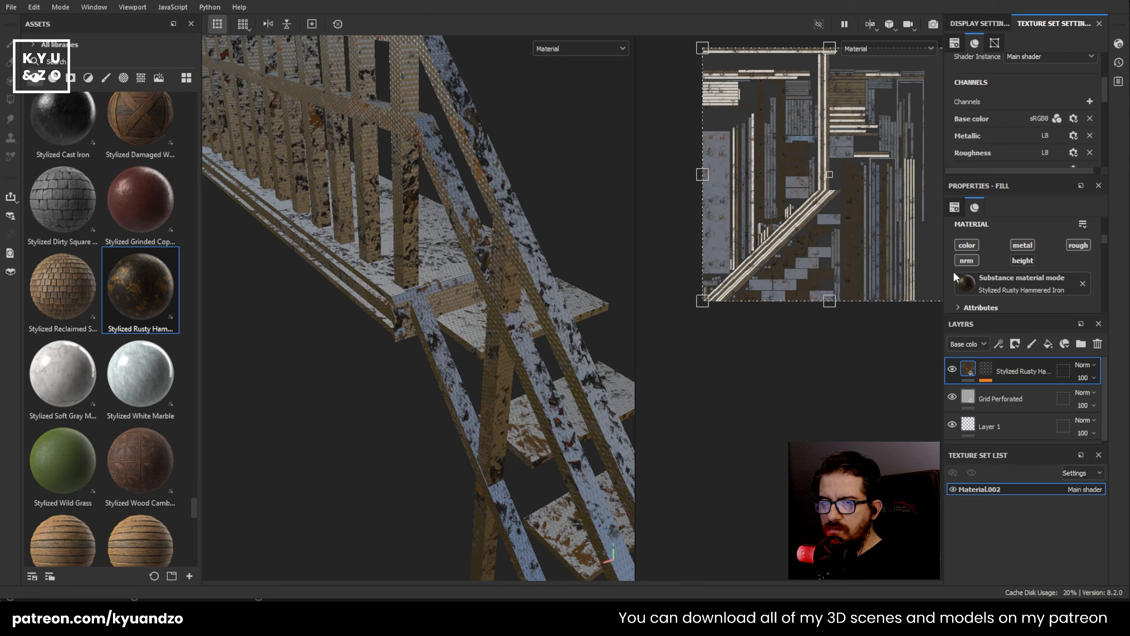
alt+drag(623, 294, 548, 278)
- Bake the normal, world space normal, ambient occlusion, curvature and thickness mesh maps at 4096, using the low poly mesh as high poly
scroll(989, 102, down, 5)
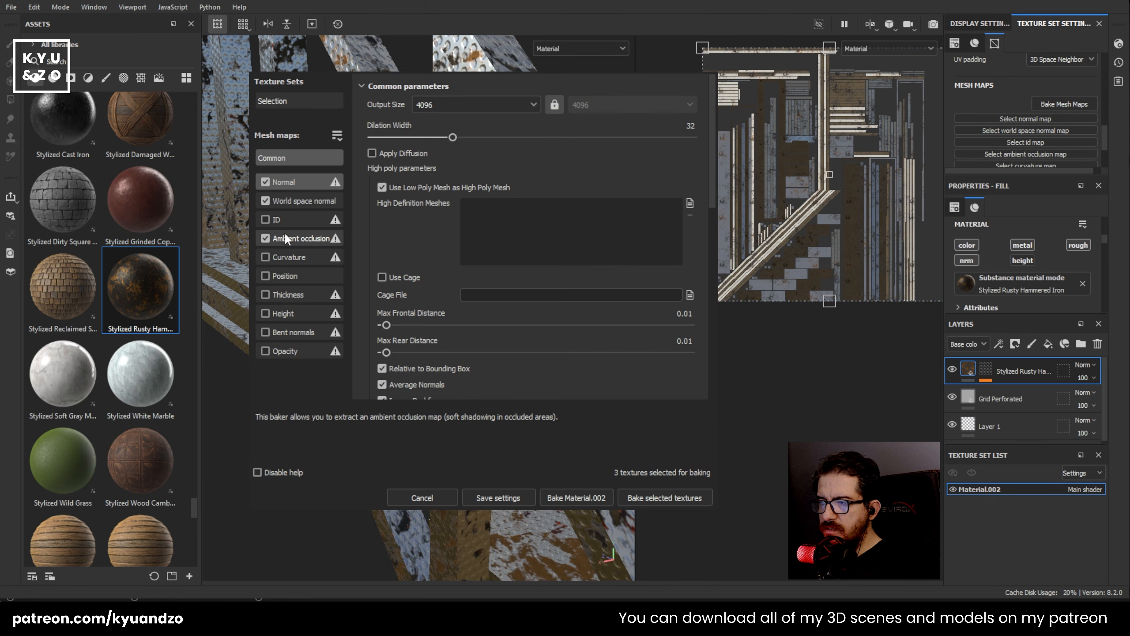
click(265, 294)
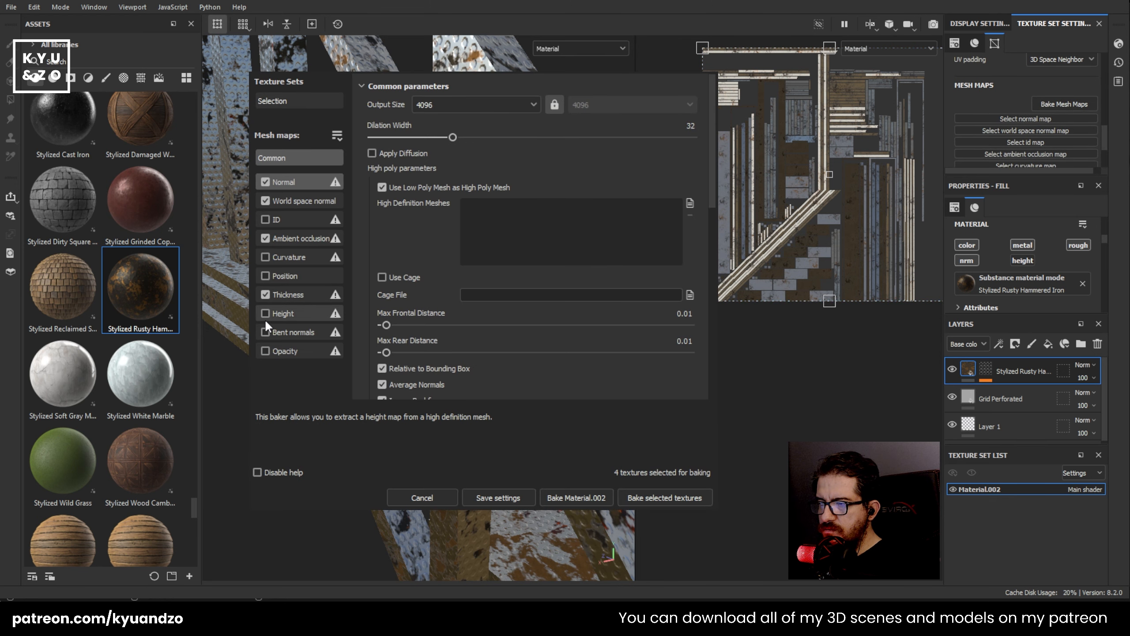
click(265, 257)
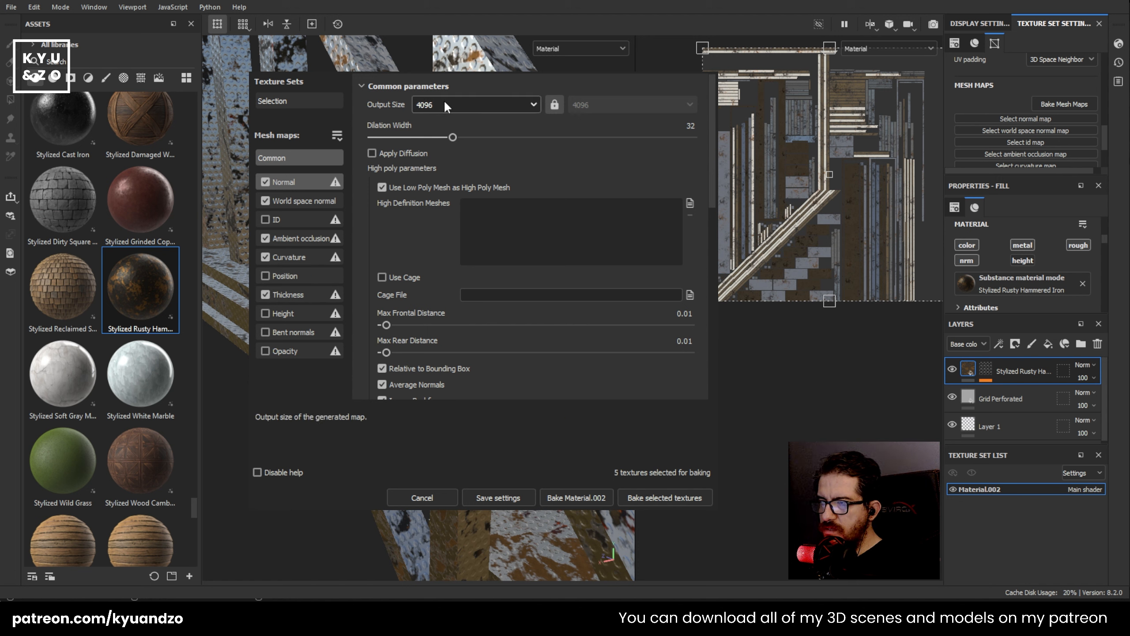
scroll(423, 208, down, 10)
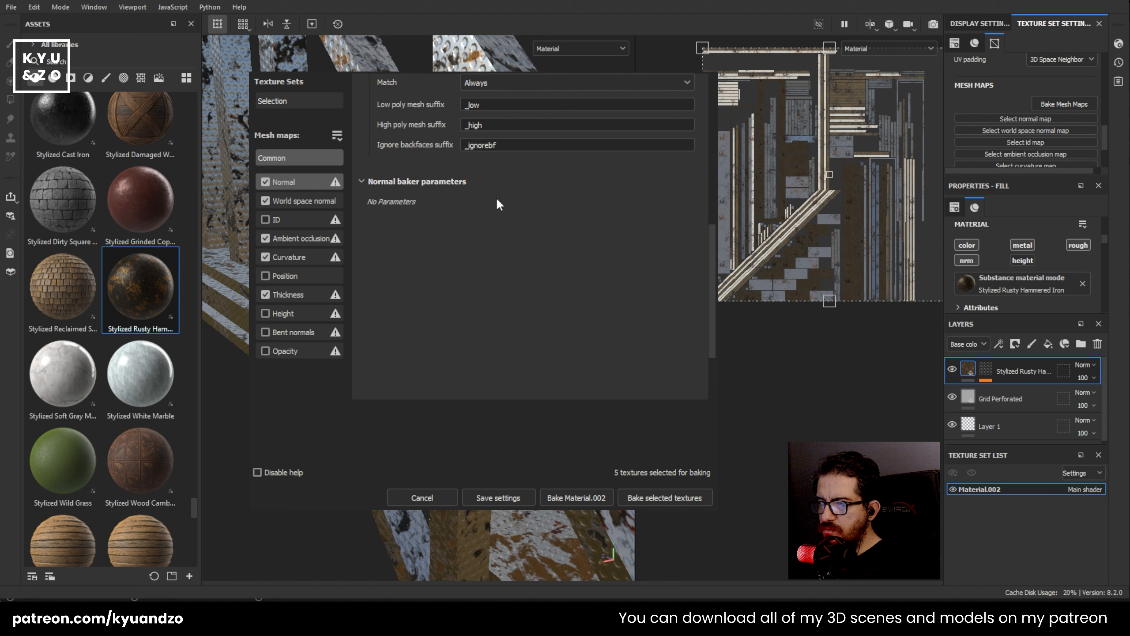
scroll(444, 392, up, 1)
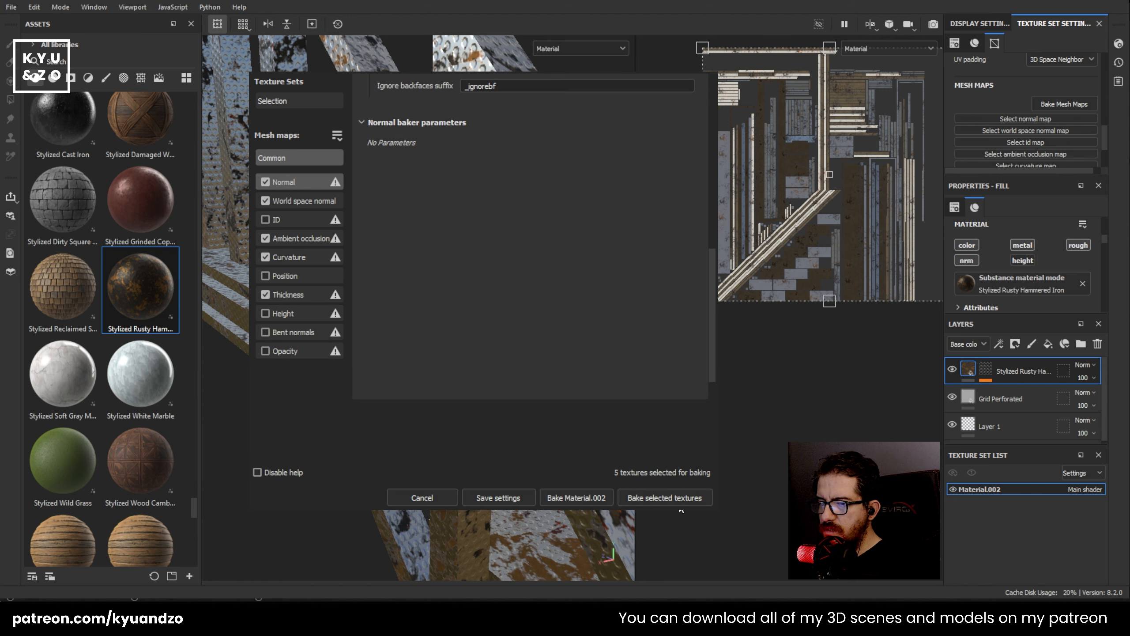
click(642, 498)
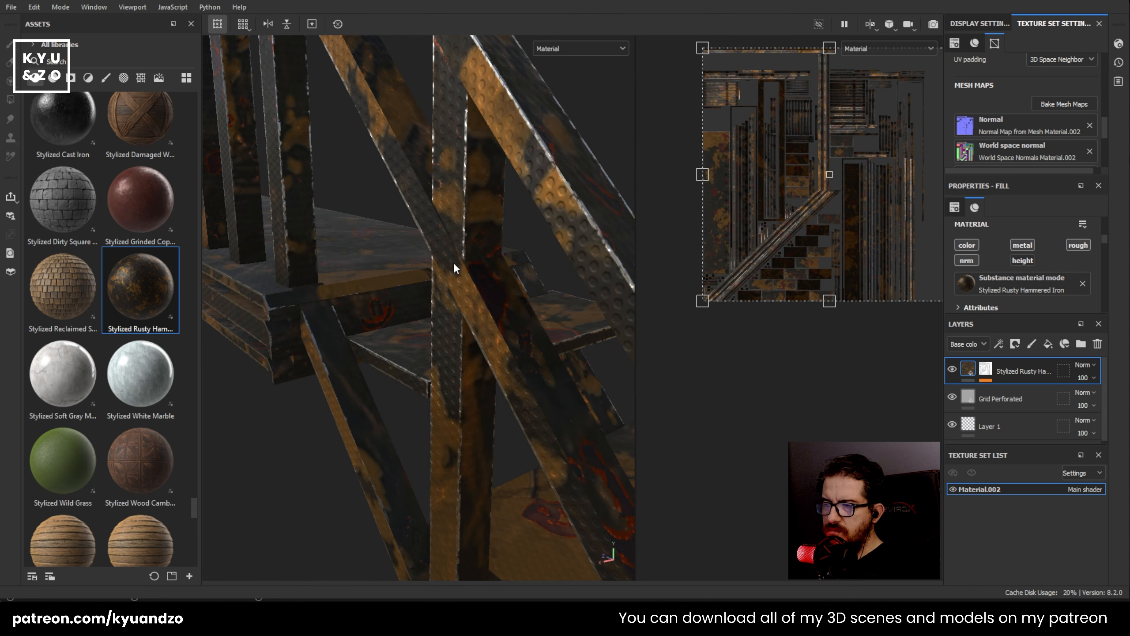
- Remove the mask and its edge wear generator from the Stylized Rusty Hammered Iron layer
scroll(452, 258, down, 3)
scroll(452, 258, up, 3)
scroll(453, 265, down, 5)
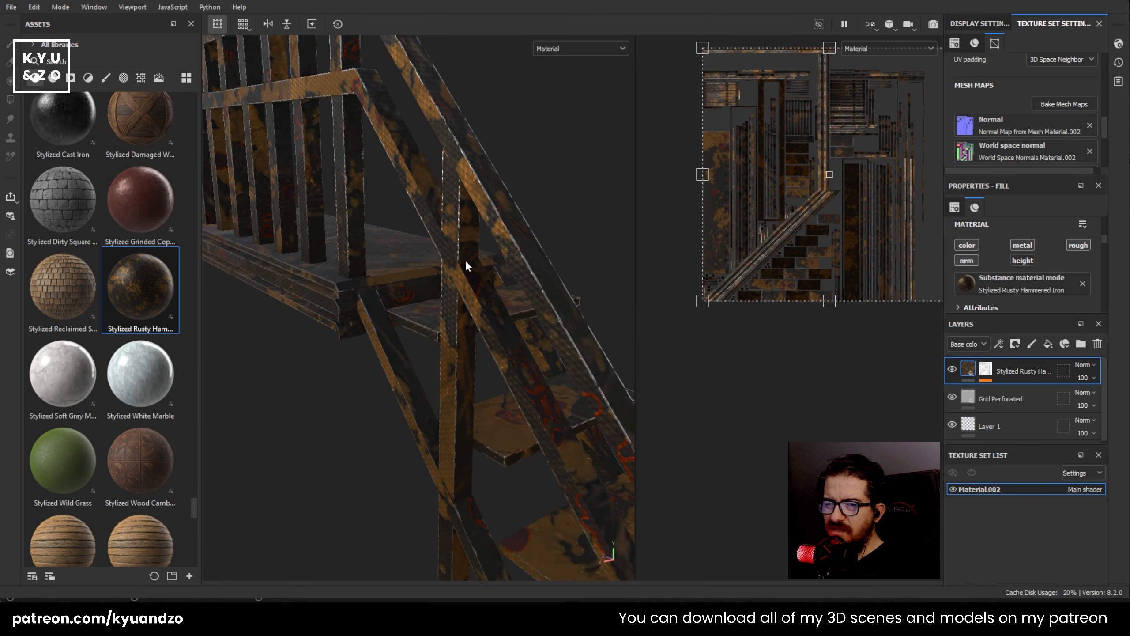
click(985, 368)
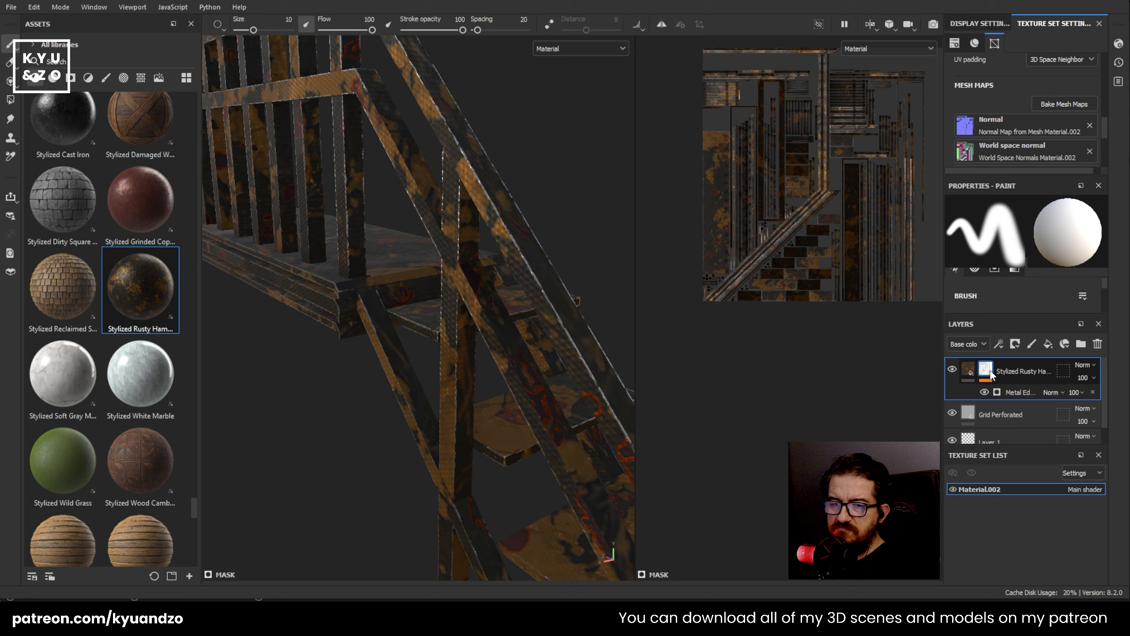
key(ctrl+z)
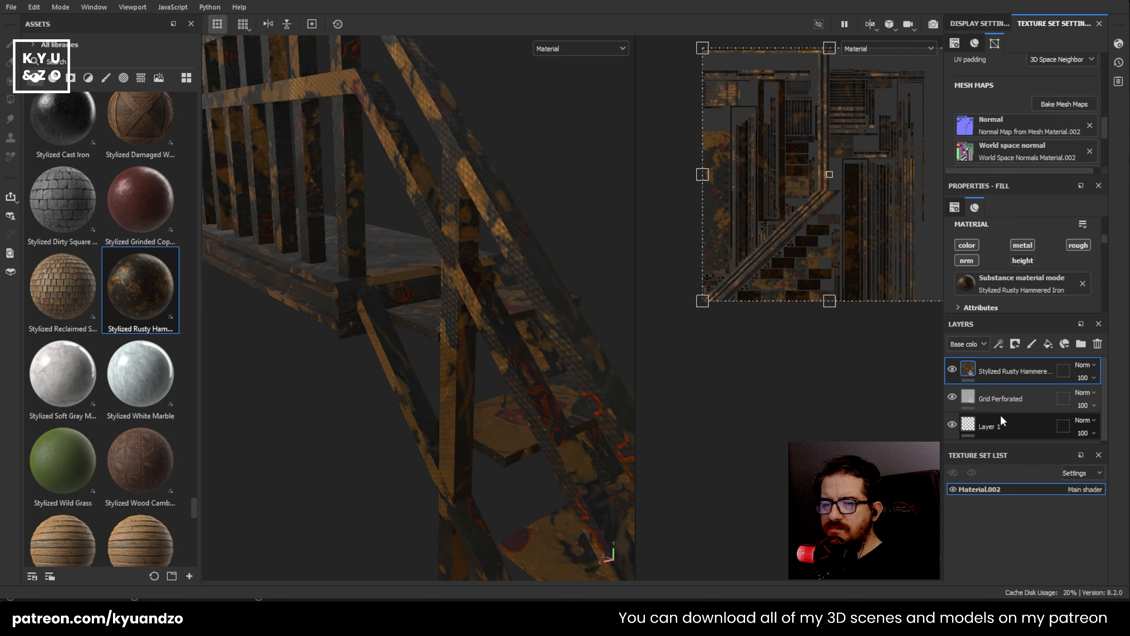
- Add a black mask to the rusty iron layer with a generator set to Metal Edge Wear
key(ctrl+y)
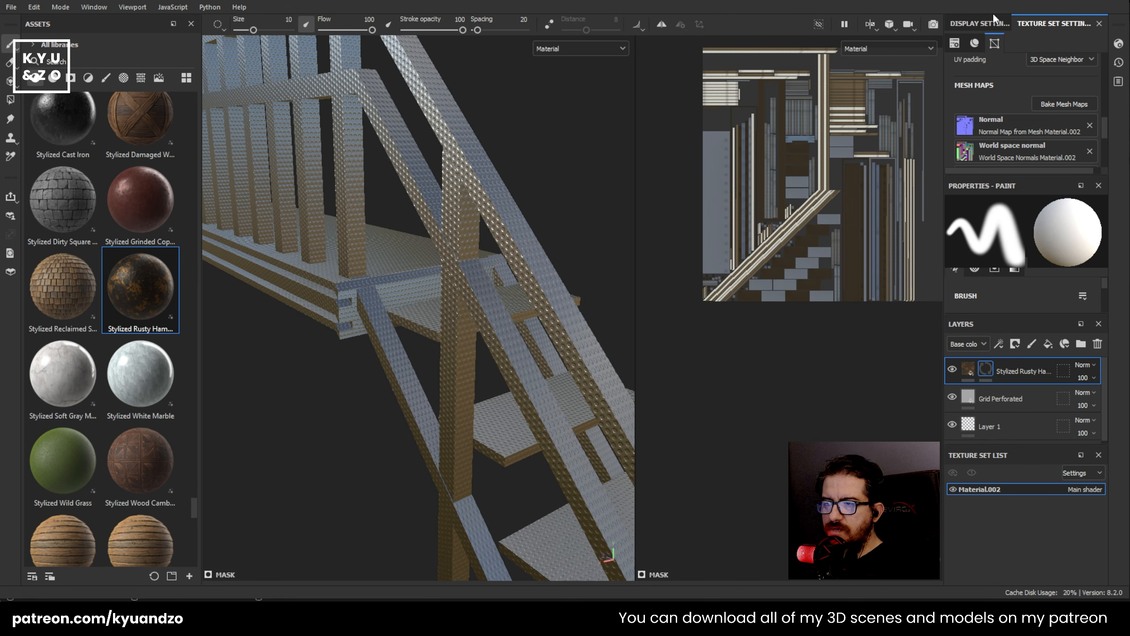
right_click(985, 368)
click(999, 374)
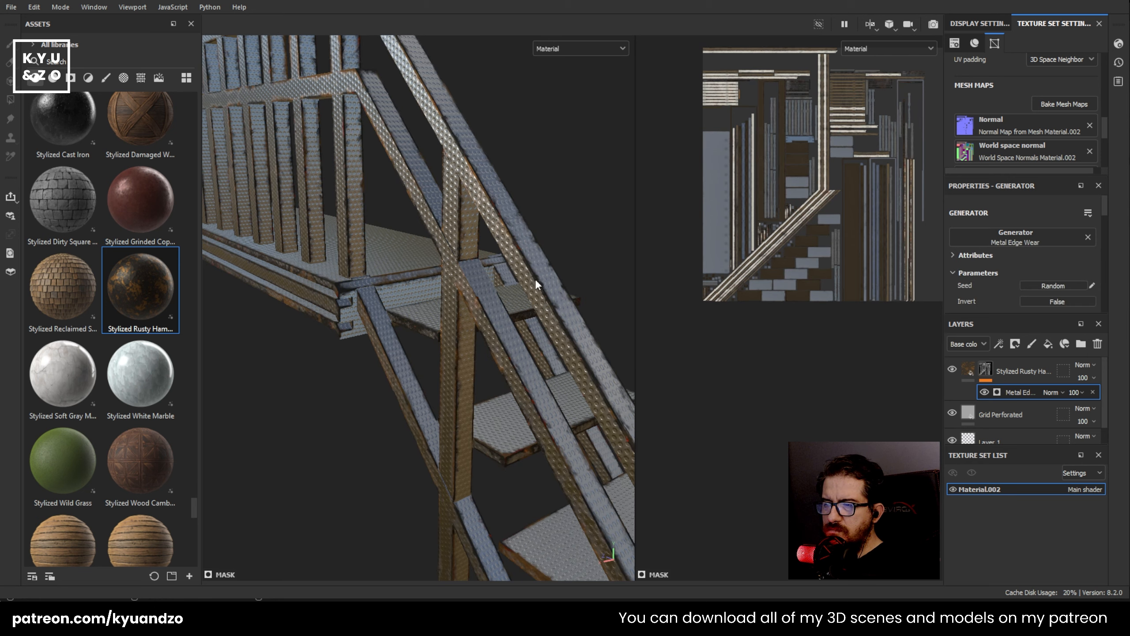
- Examine the wear along the staircase edges and set the Metal Edge Wear generator's Invert to True
key(f)
scroll(415, 234, up, 5)
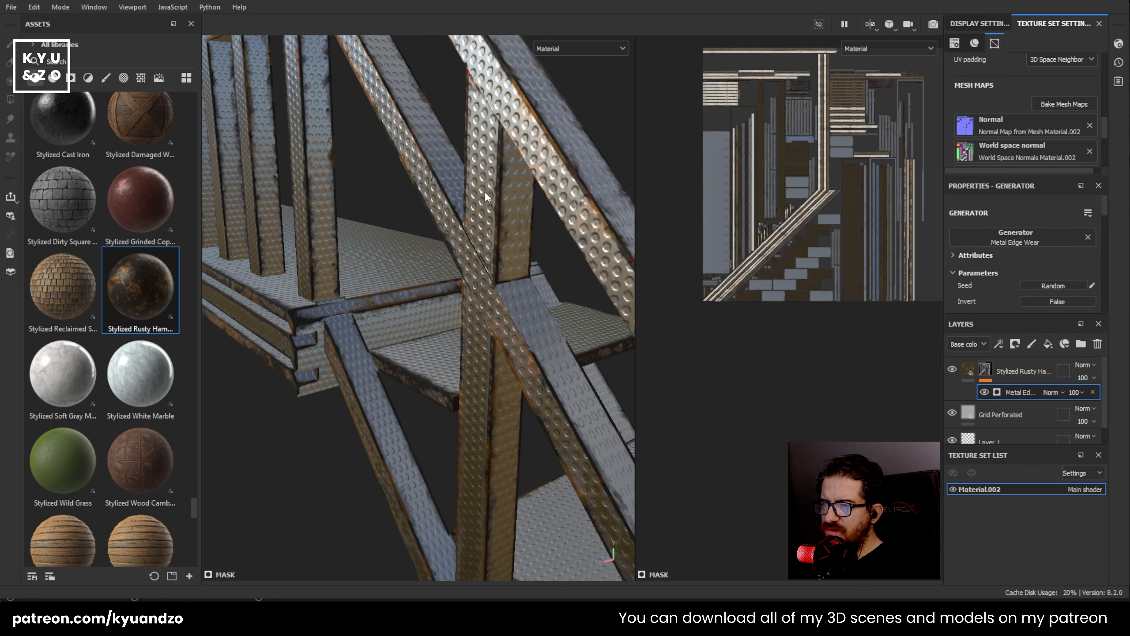
key(shift)
alt+drag(525, 177, 441, 307)
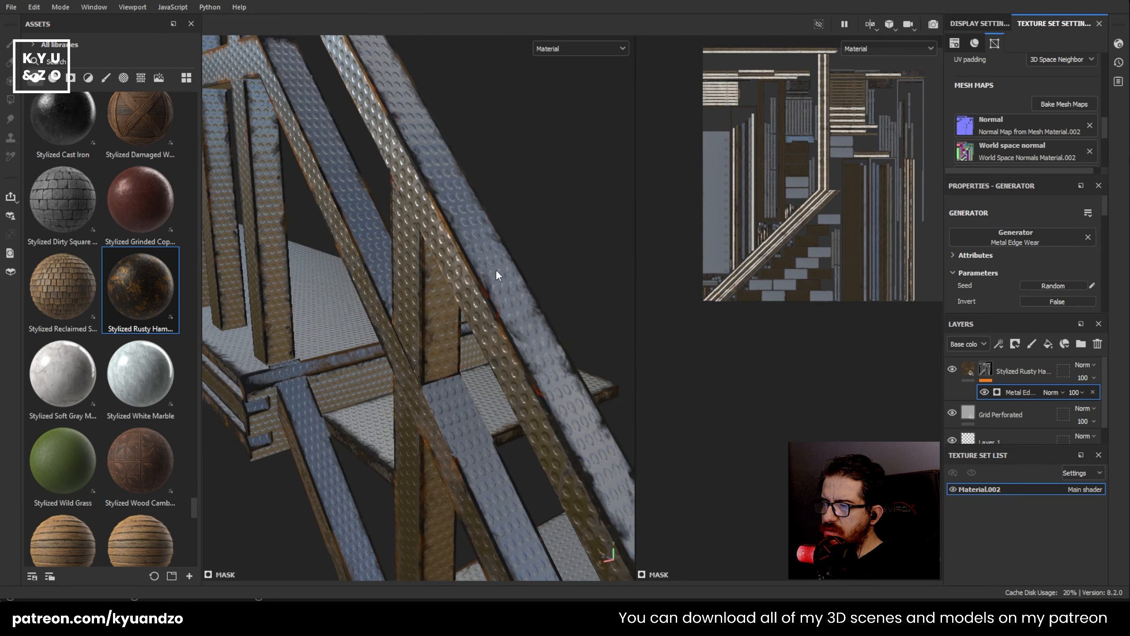
alt+drag(443, 203, 401, 254)
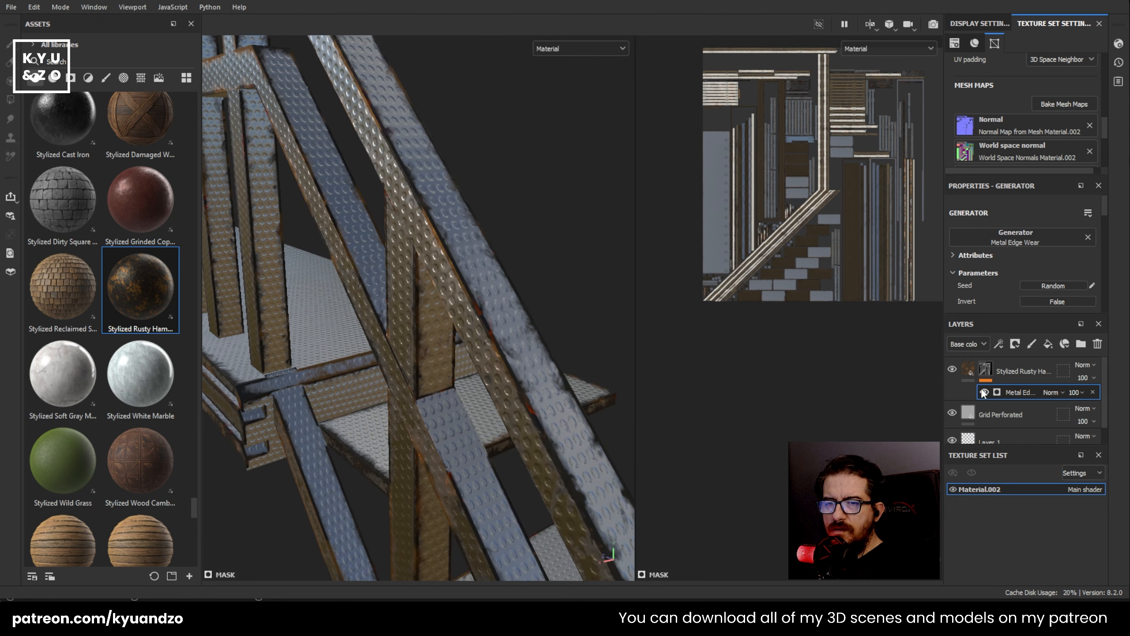
click(1046, 302)
scroll(398, 247, down, 5)
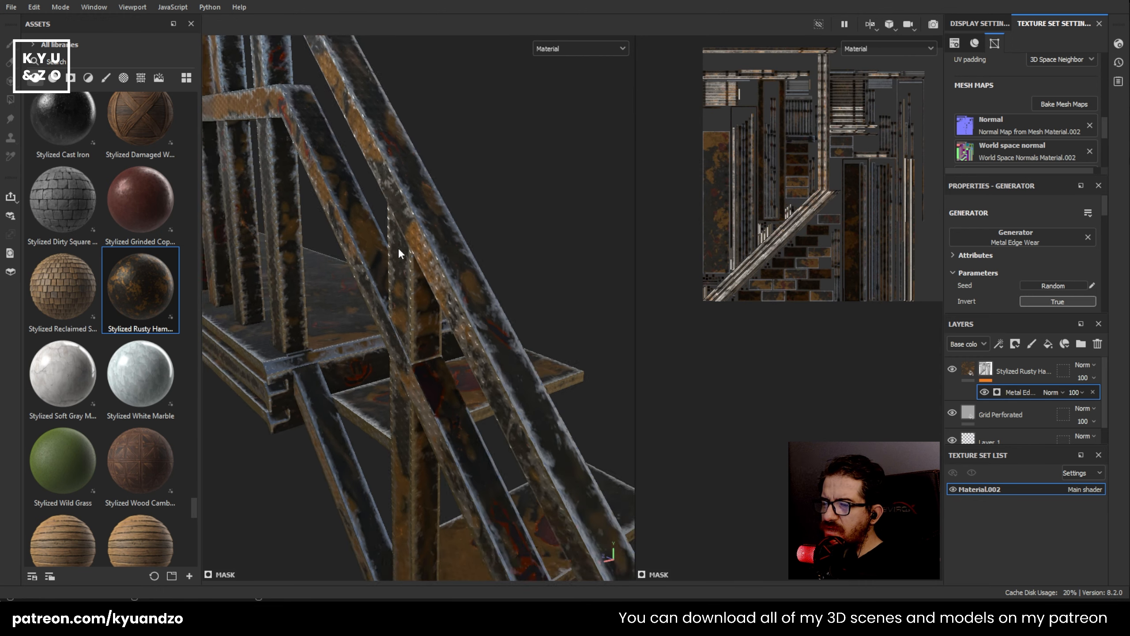
scroll(398, 248, up, 5)
- Set the Impact Color in the rusty iron layer's fill parameters to a very dark brown
click(997, 413)
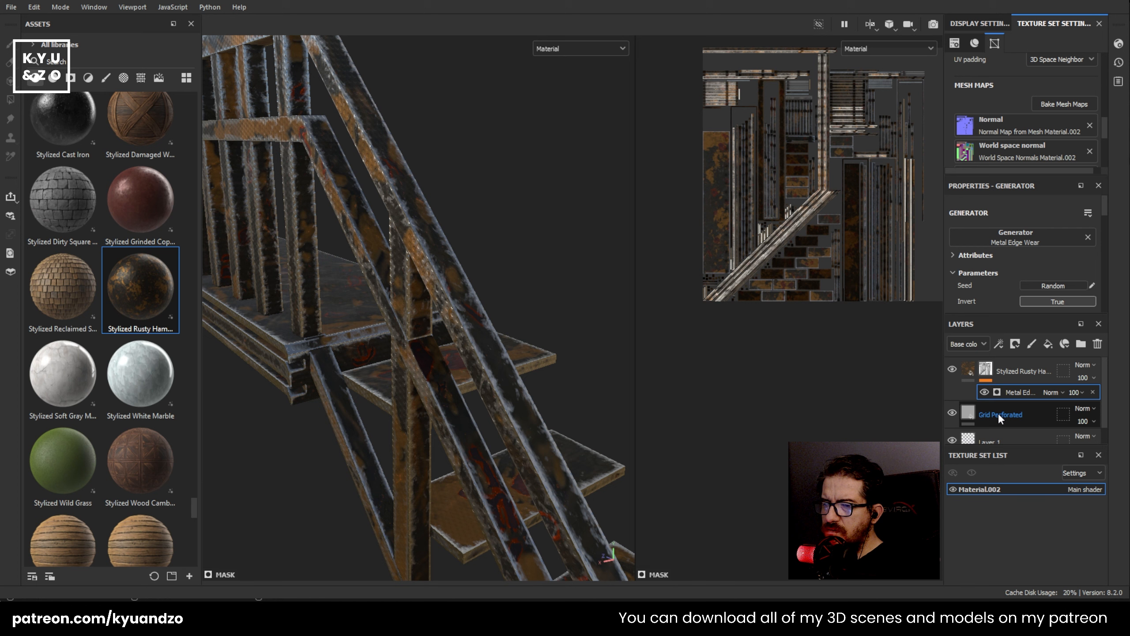
alt+drag(410, 339, 526, 314)
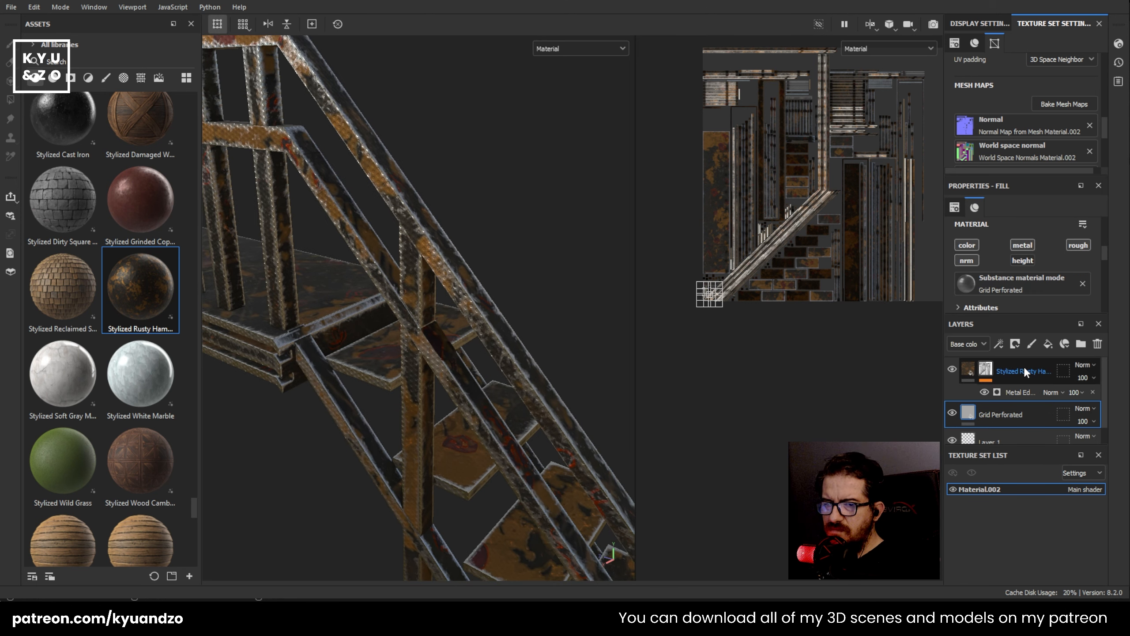
click(988, 373)
click(968, 368)
scroll(986, 272, down, 5)
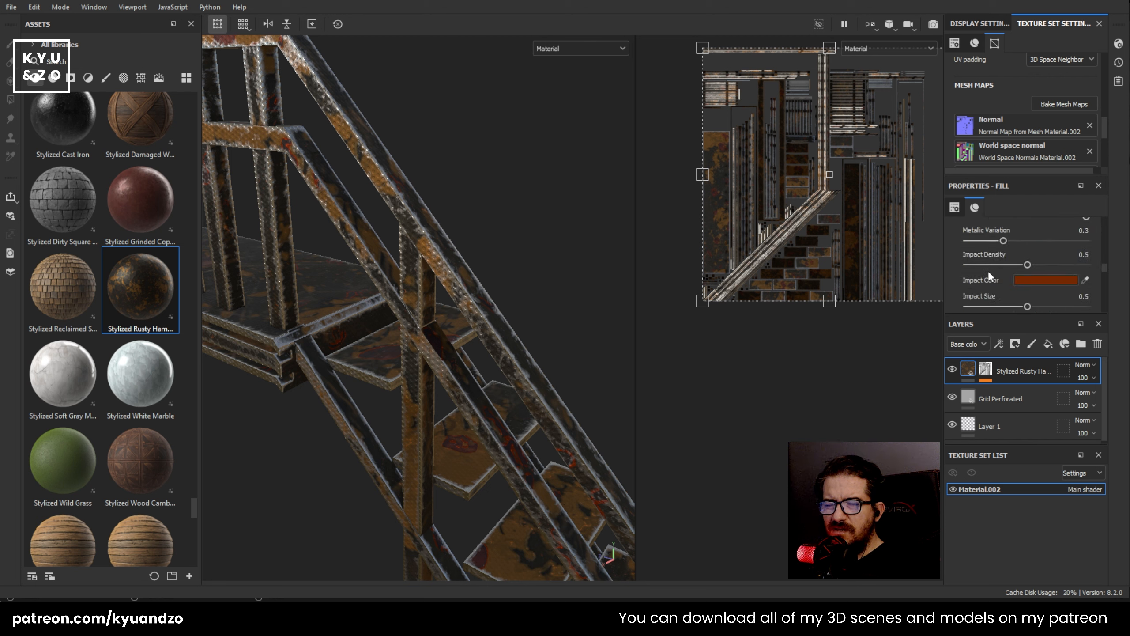
click(897, 412)
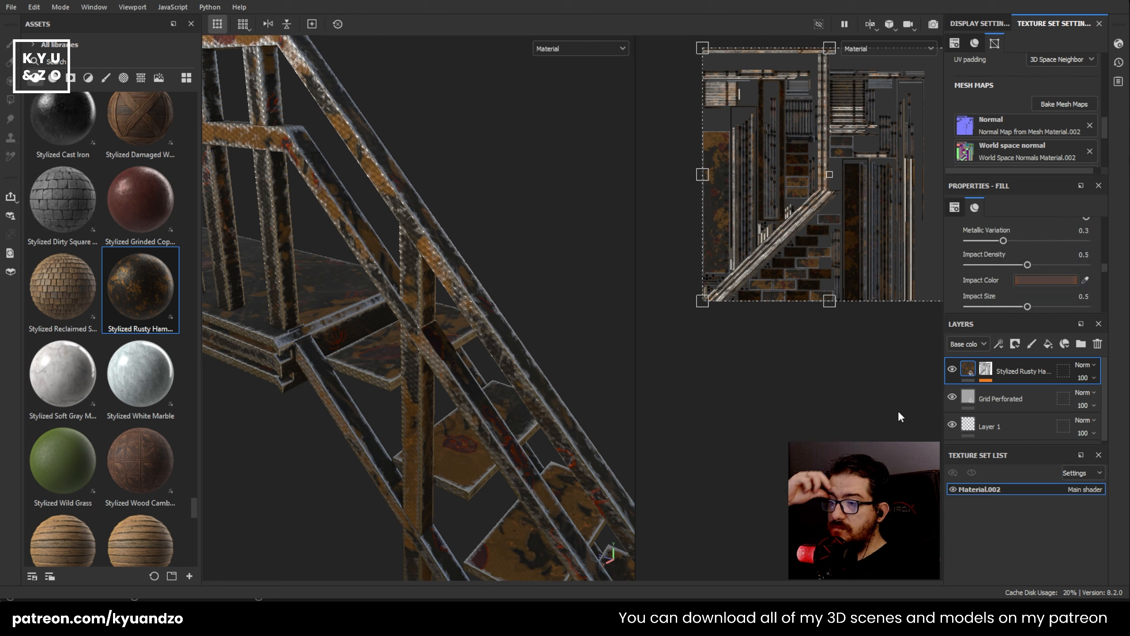
click(884, 422)
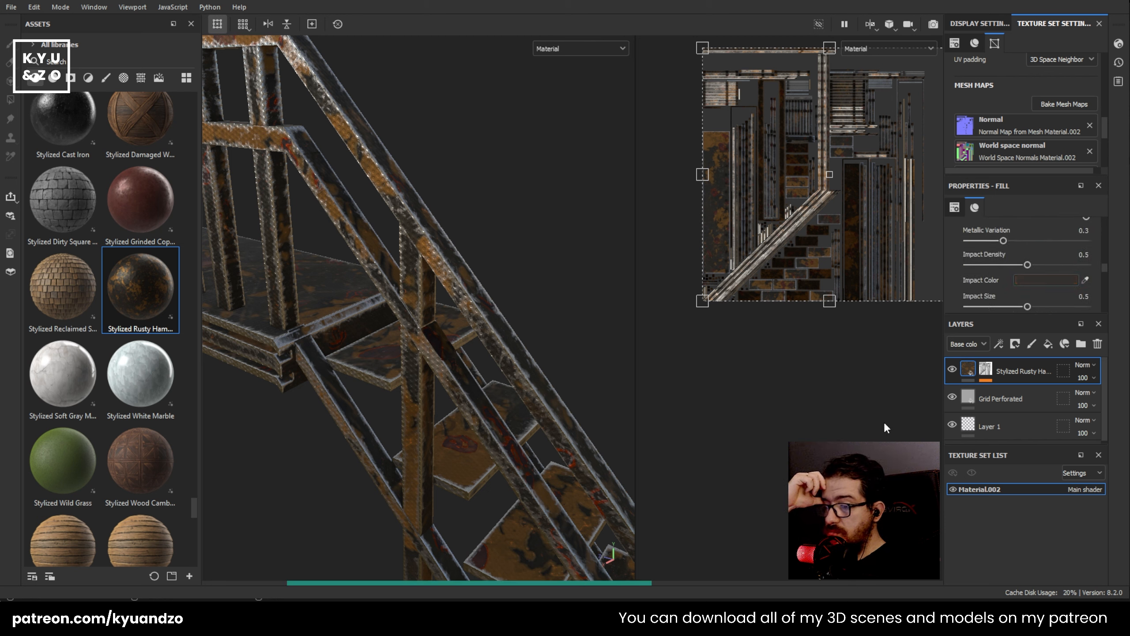
- Set the rusty iron fill's Highlight Color and Scratches Color to a very dark brown
scroll(1013, 274, down, 3)
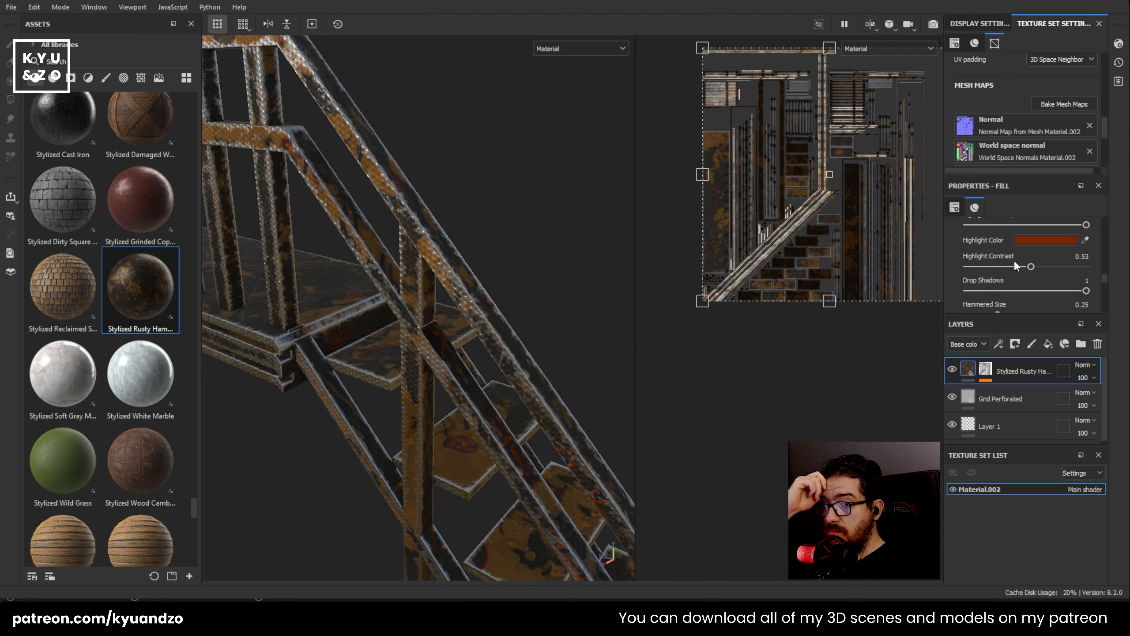
click(877, 427)
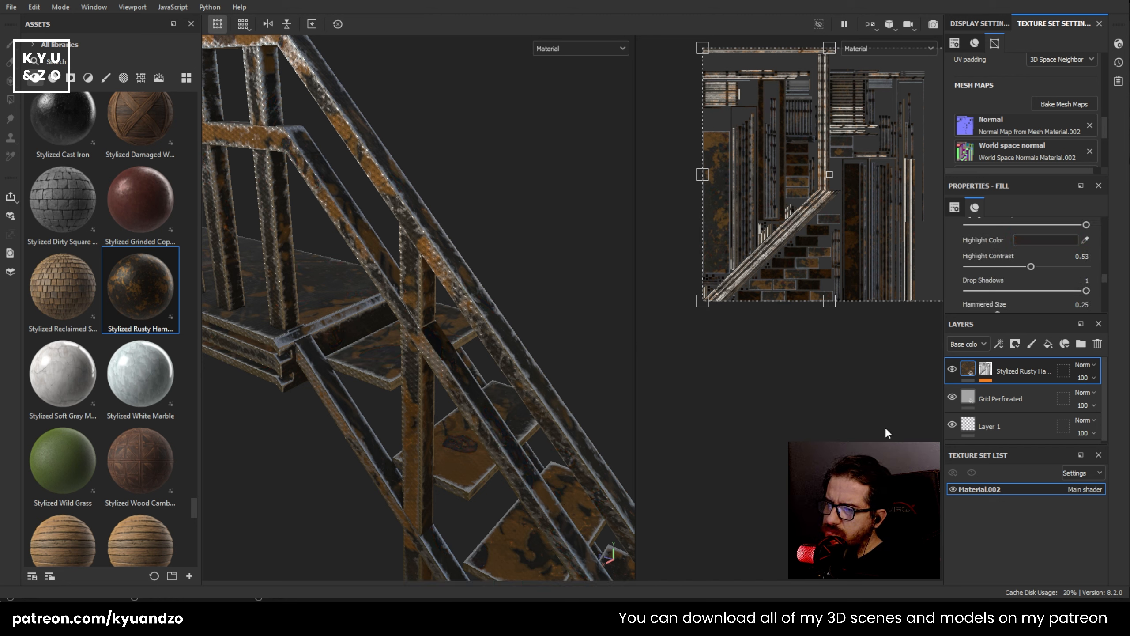
scroll(1013, 284, down, 3)
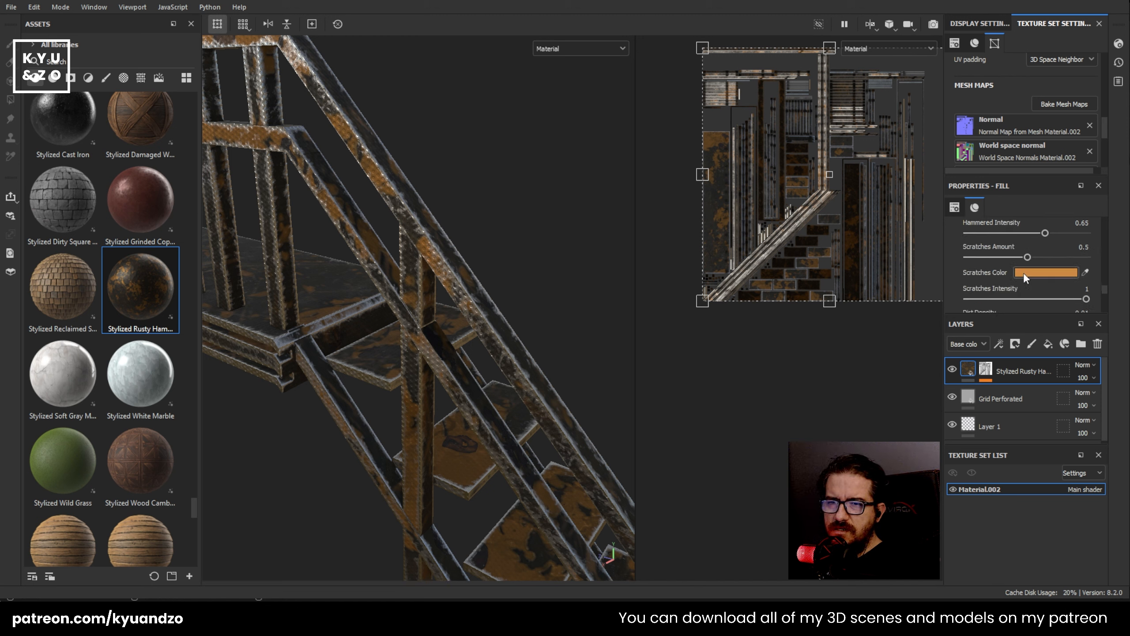
click(893, 429)
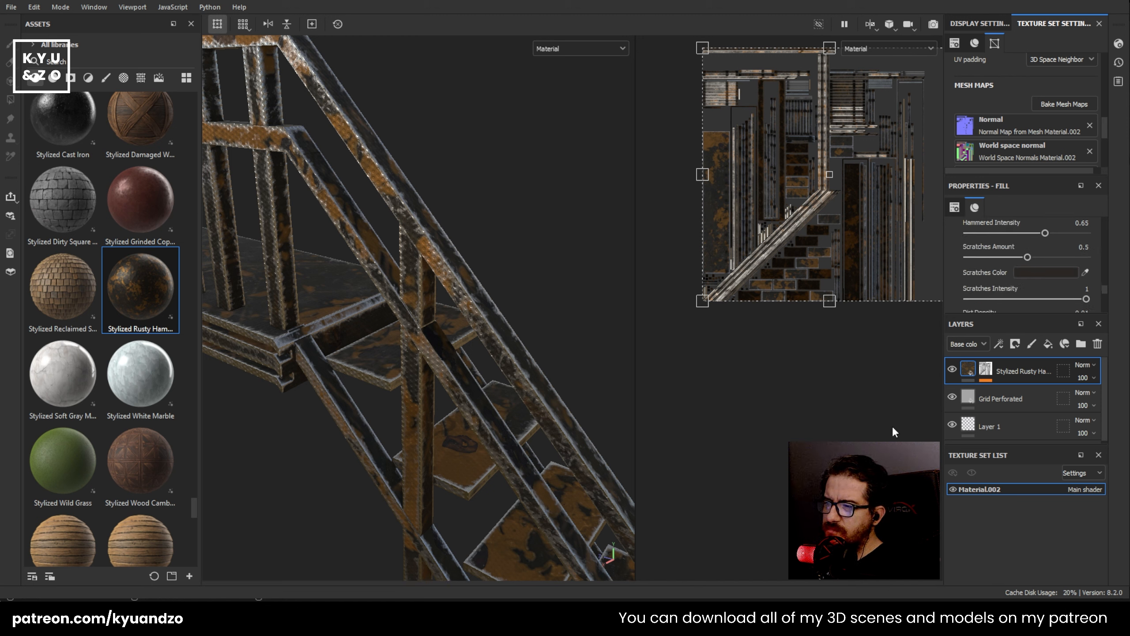
- Examine the darkened rusty iron wear on the staircase up close and review the layer's fill parameters
scroll(382, 272, down, 3)
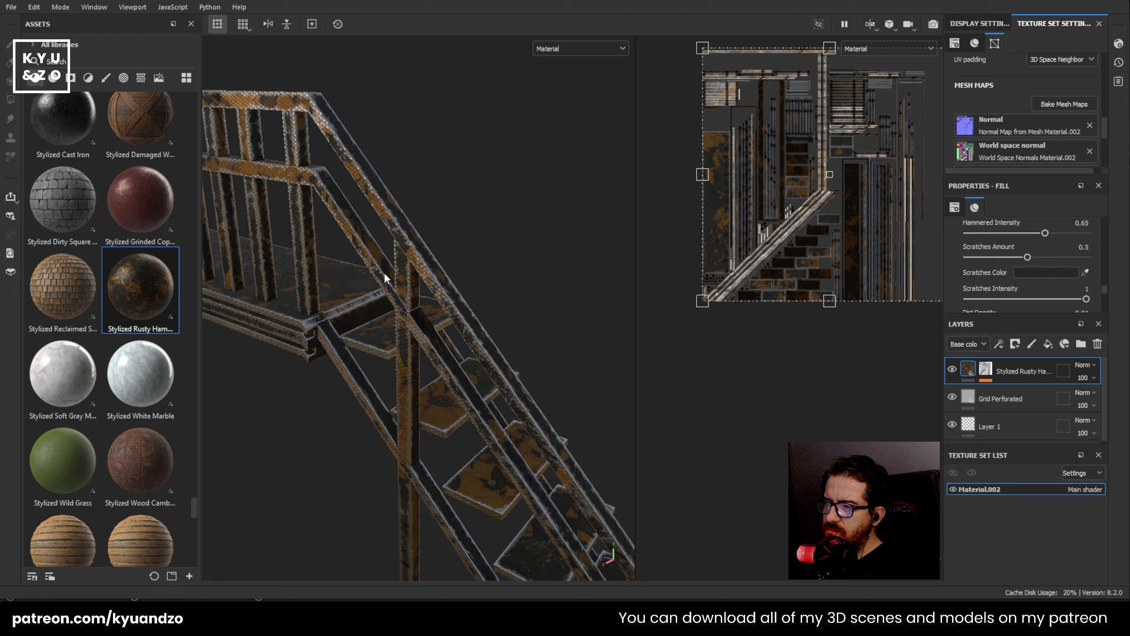
scroll(383, 272, up, 6)
scroll(384, 272, up, 1)
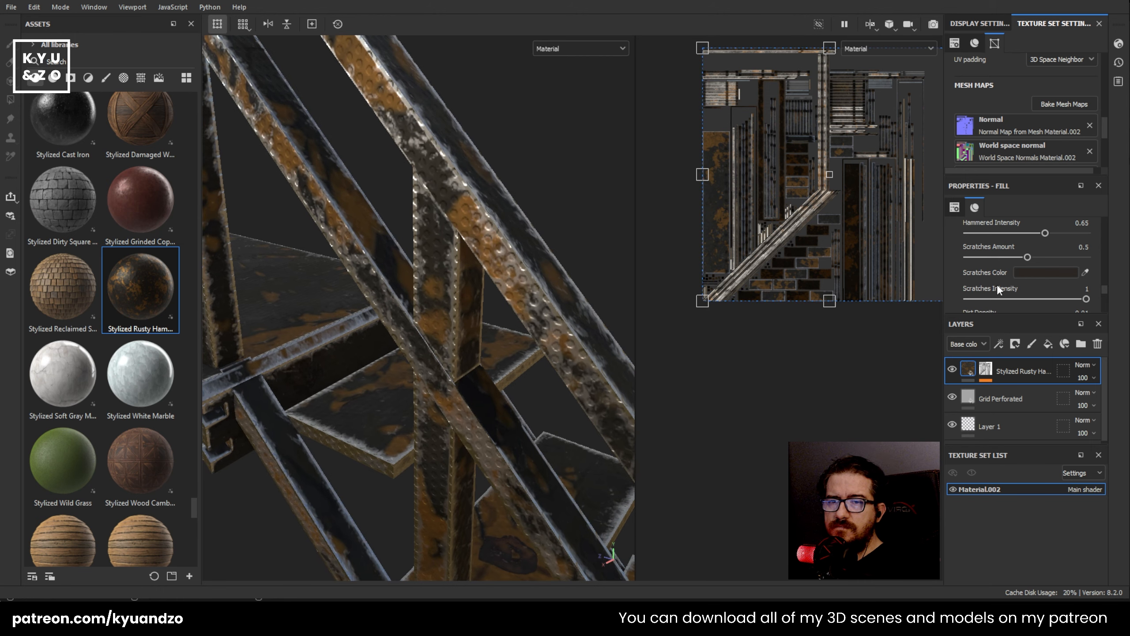
scroll(1023, 283, down, 5)
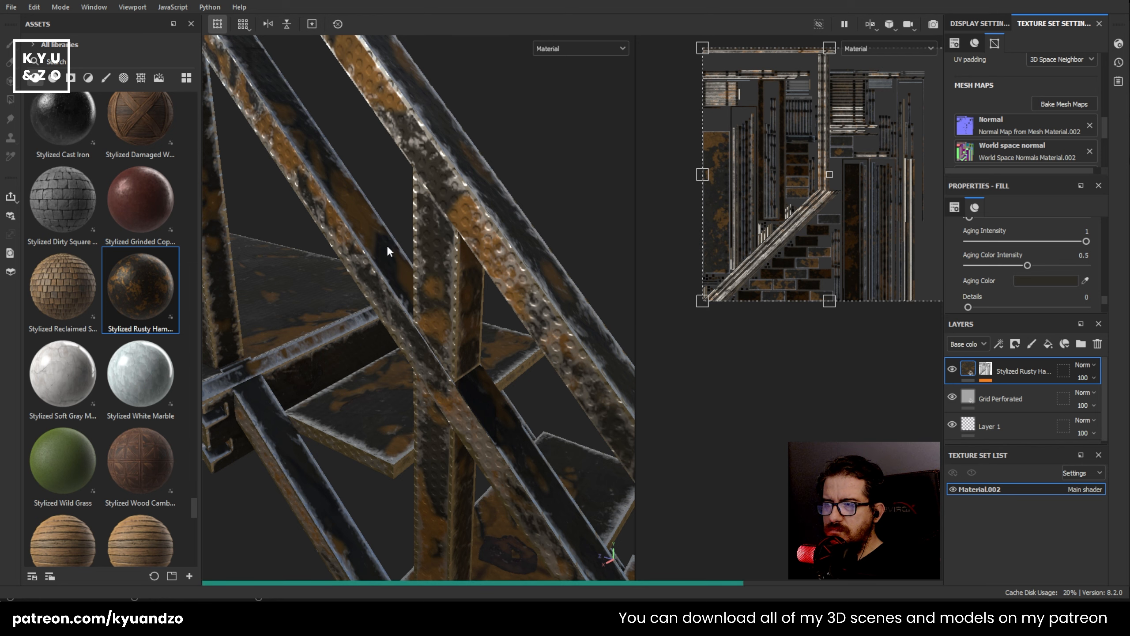
scroll(414, 242, down, 3)
scroll(414, 243, down, 5)
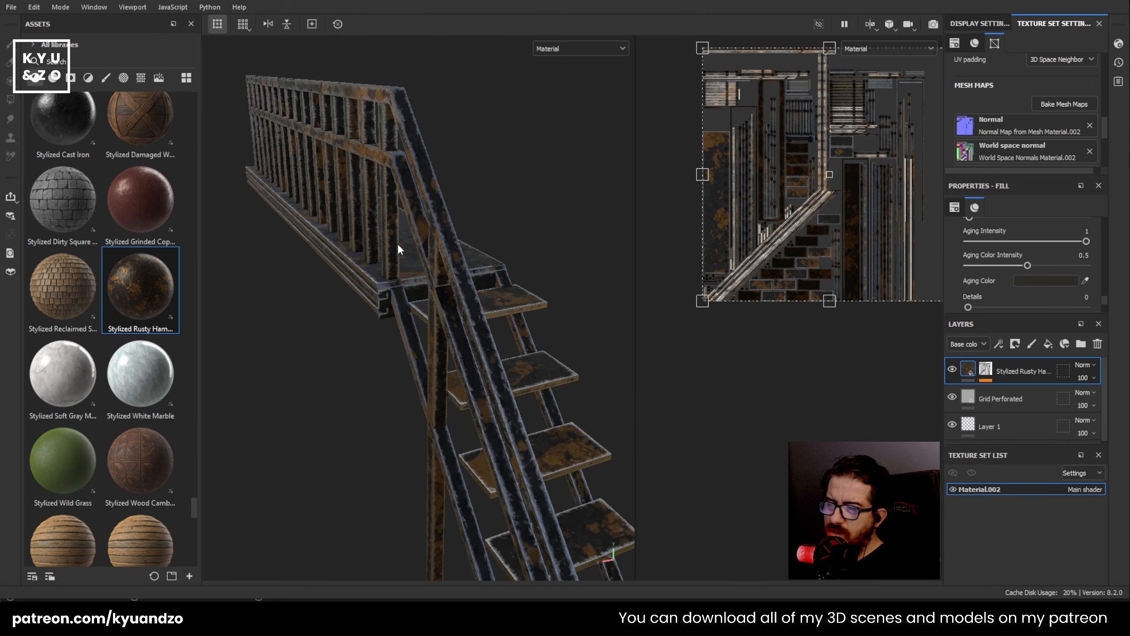
scroll(1011, 273, up, 10)
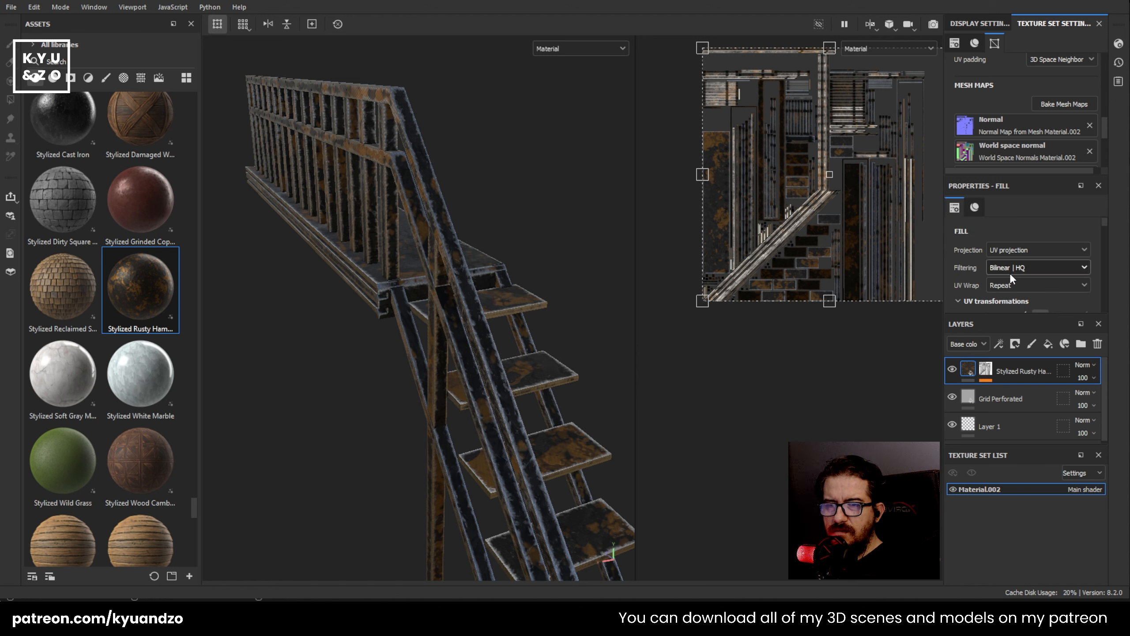
alt+drag(507, 290, 592, 242)
- Set the Color of the Grid Perforated base layer to a near-black and check it on the railing
click(1003, 398)
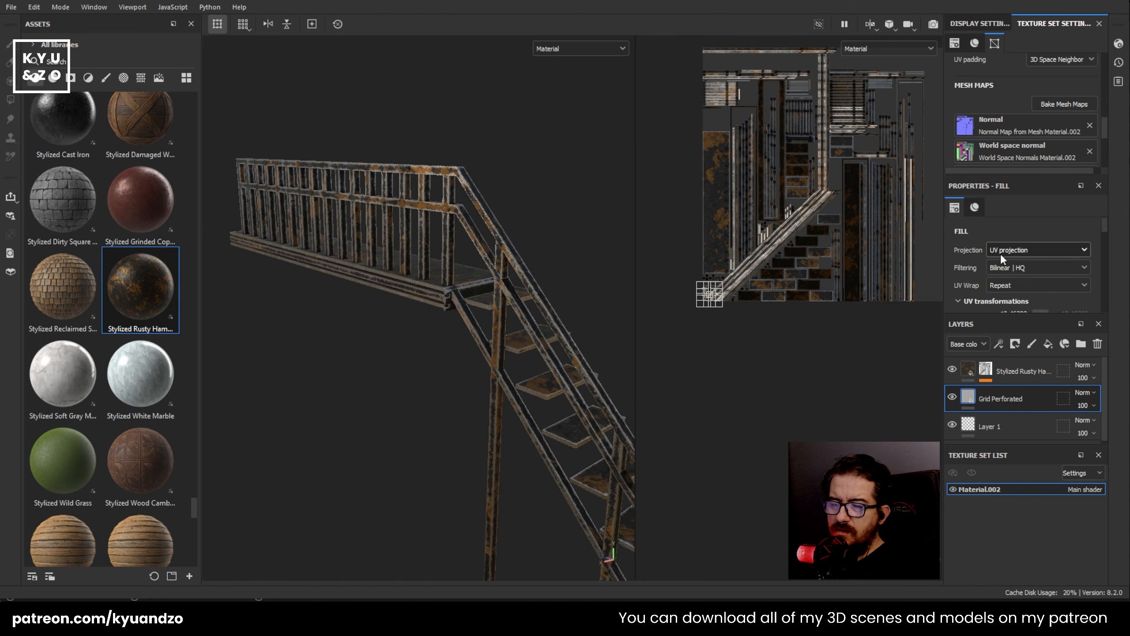
scroll(1001, 255, down, 5)
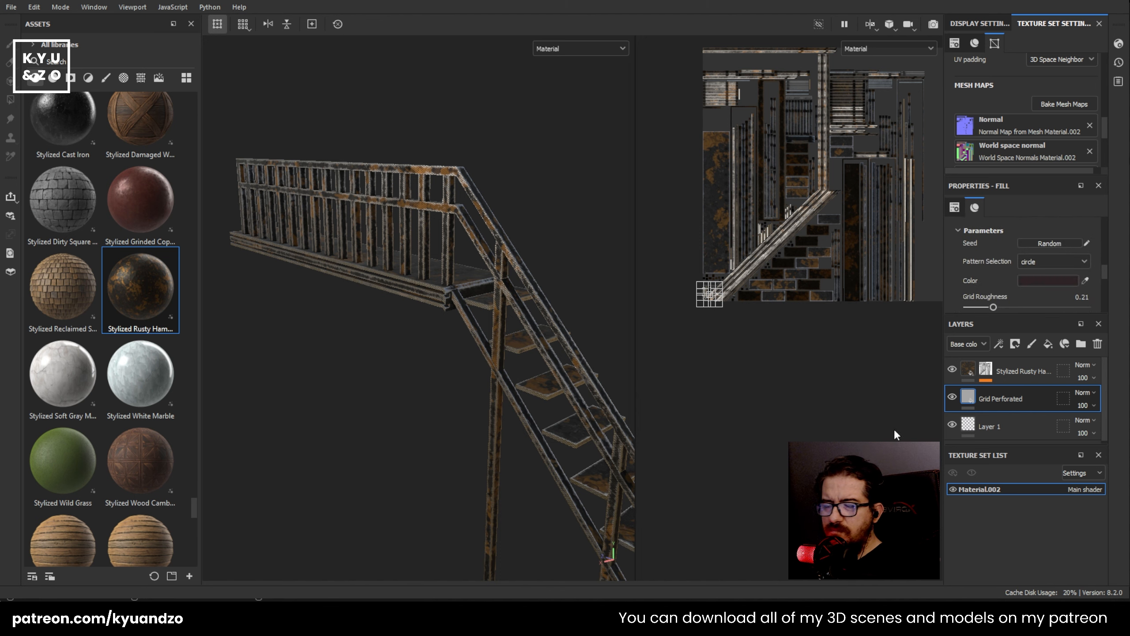
scroll(459, 241, up, 5)
scroll(457, 243, up, 2)
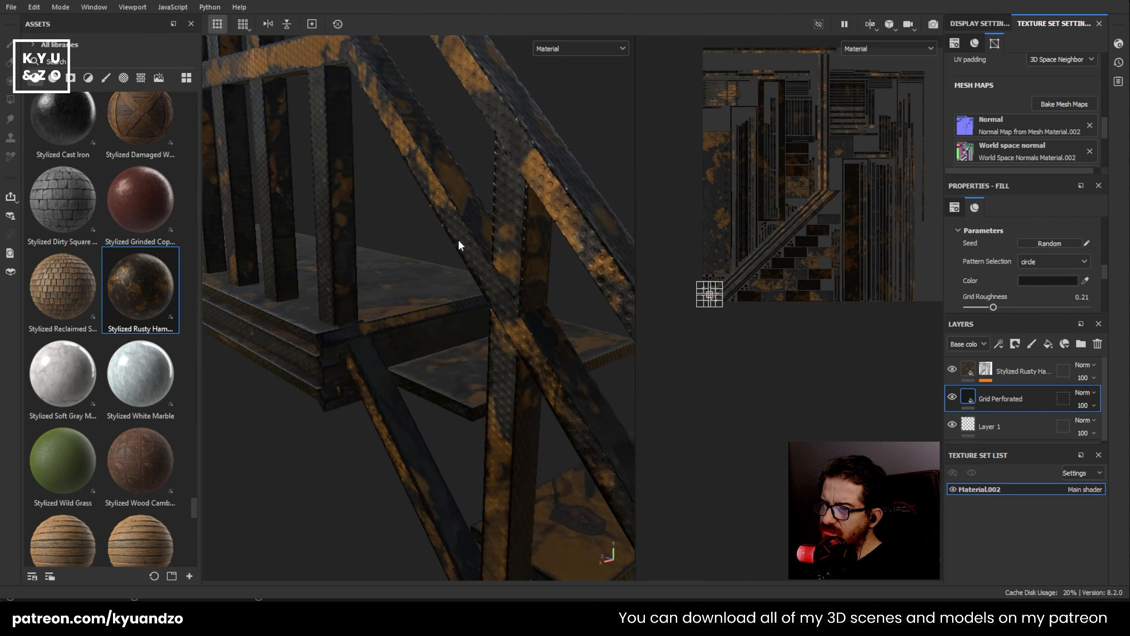
alt+drag(456, 242, 532, 245)
scroll(486, 240, down, 4)
scroll(491, 250, down, 3)
scroll(493, 244, up, 6)
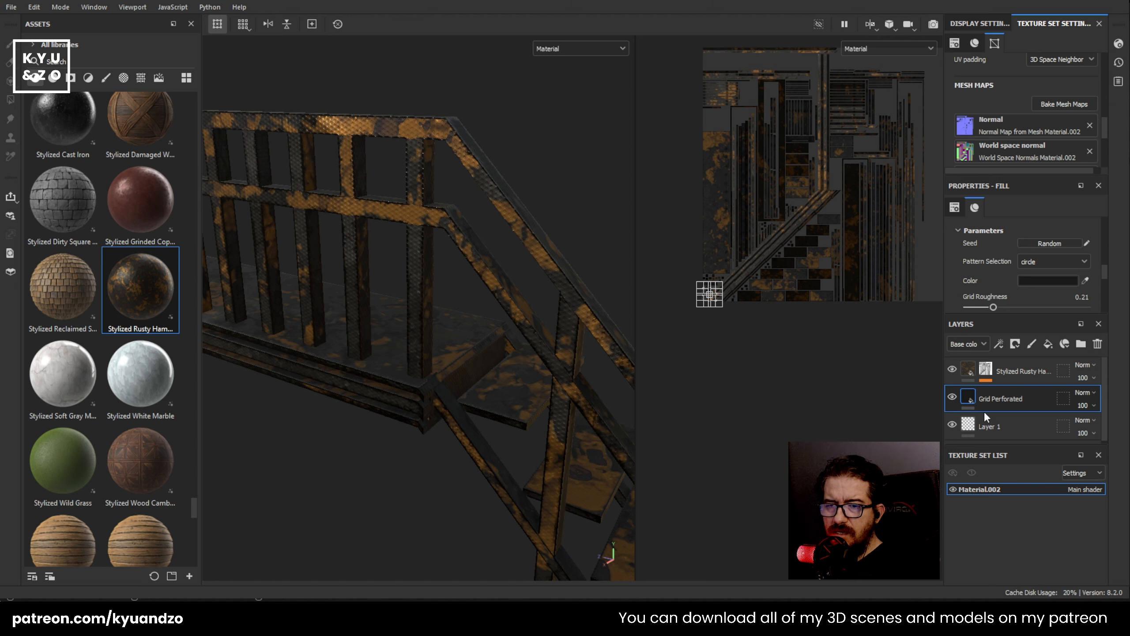
- Add the dark red Rust Fine material as a new layer above the stylized rusty iron layer
click(1021, 372)
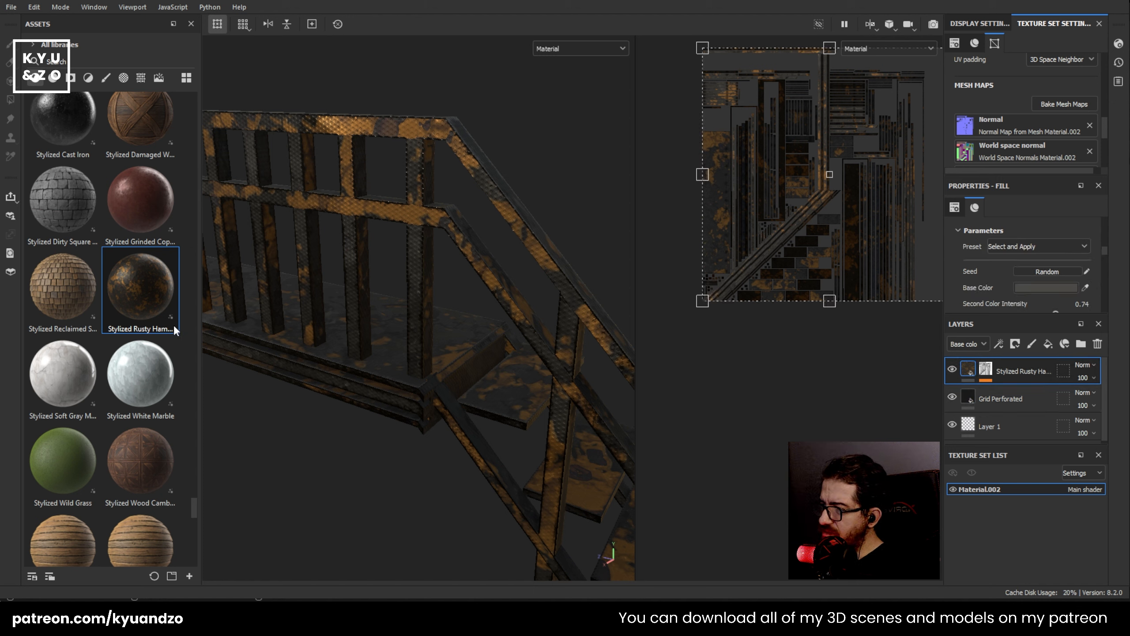
scroll(102, 295, up, 10)
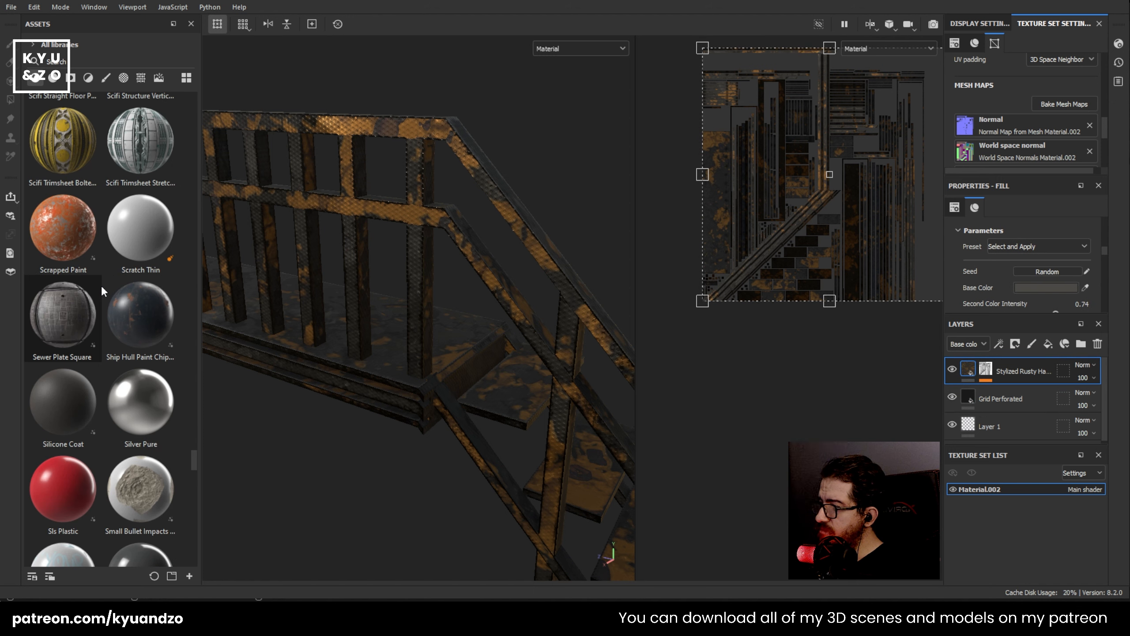
scroll(102, 291, up, 5)
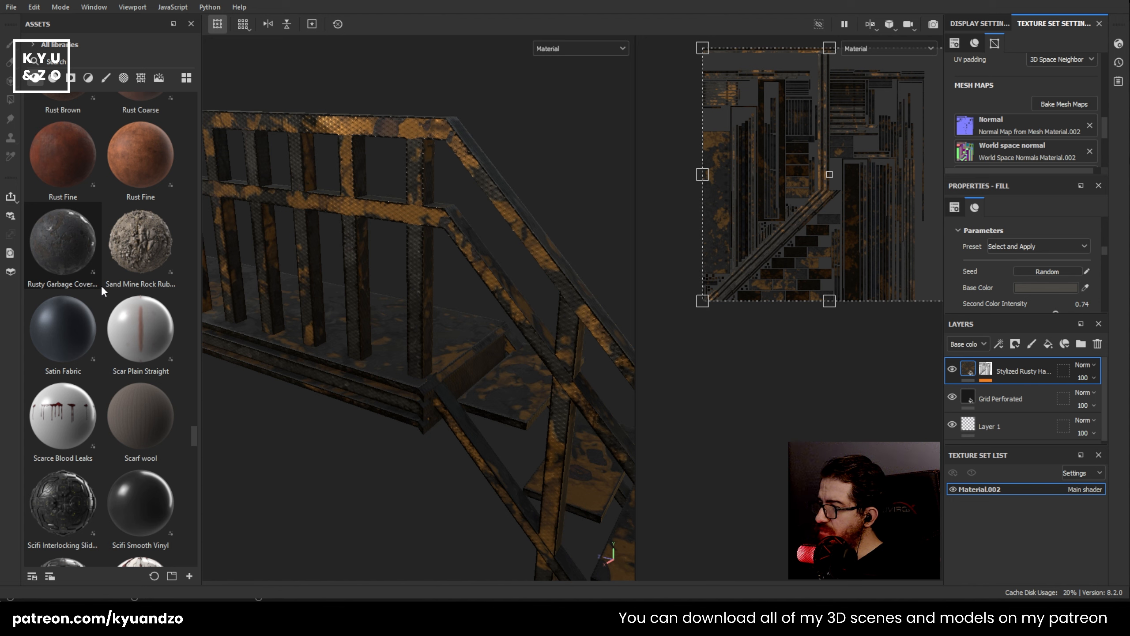
scroll(102, 291, up, 3)
drag(47, 427, 999, 371)
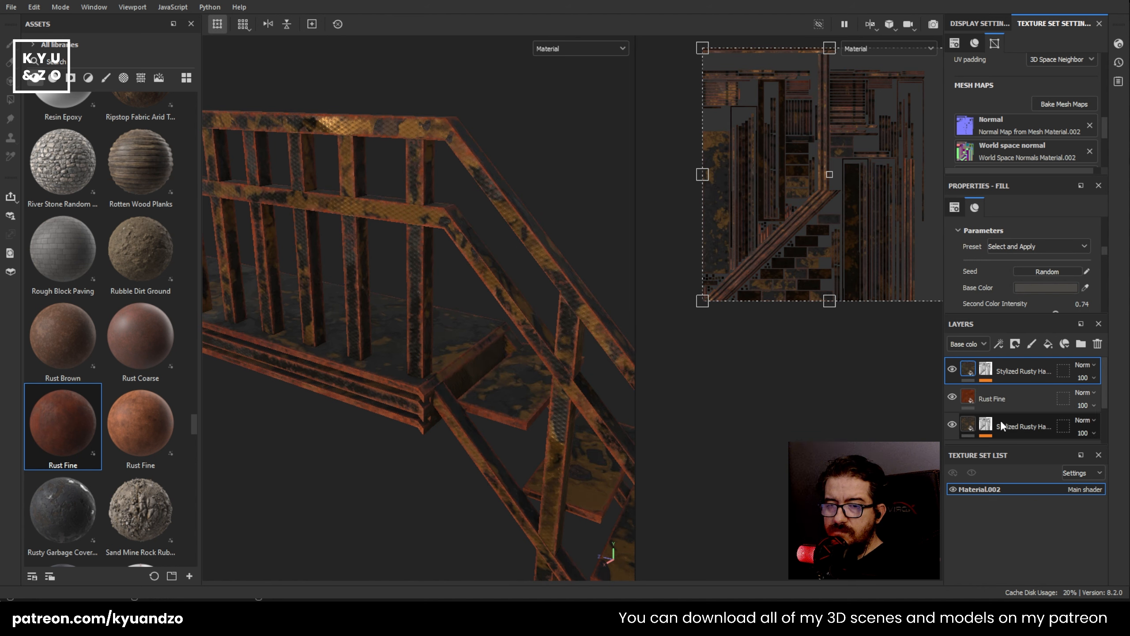
key(ctrl+z)
- Copy the rusty iron layer's Metal Edge Wear mask onto the Rust Fine layer and delete the rusty iron layer
click(985, 397)
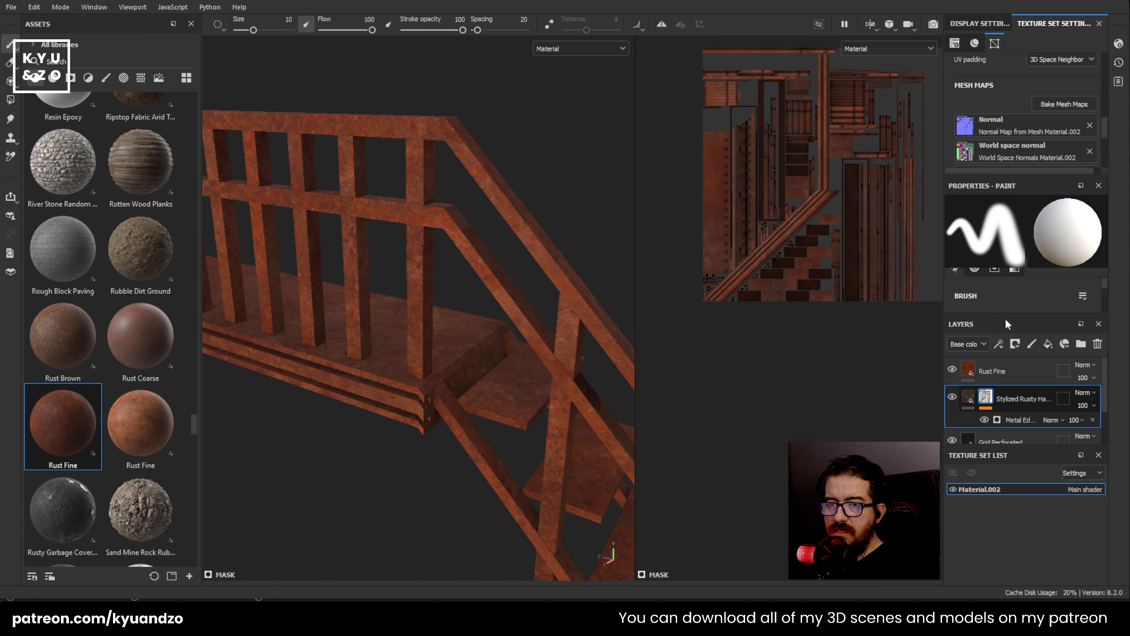
click(994, 378)
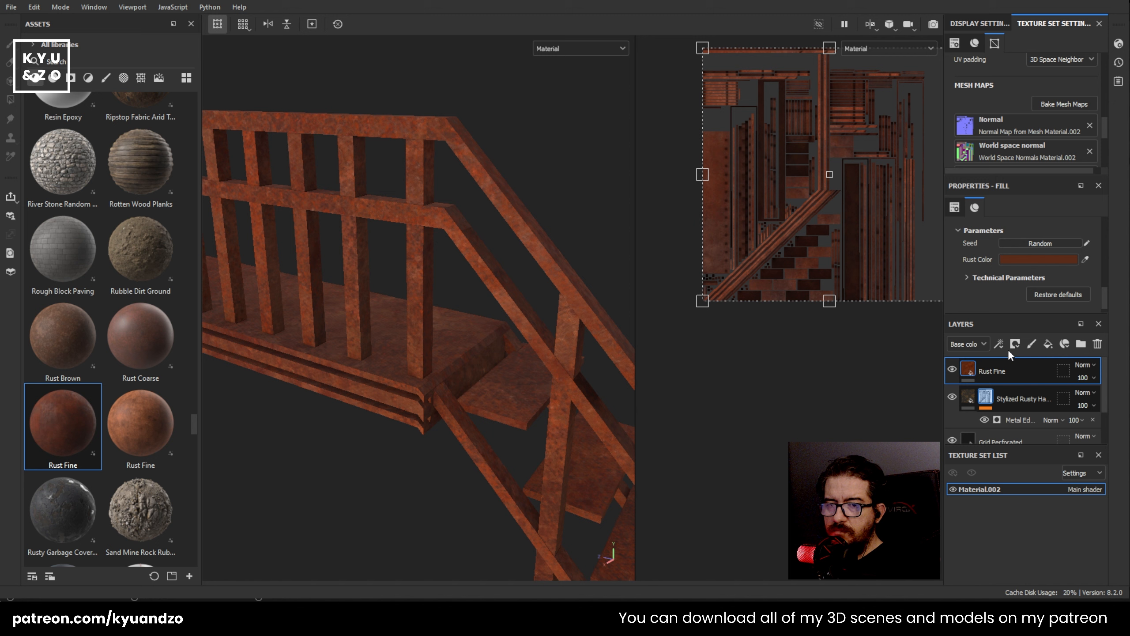
key(ctrl+v)
click(1010, 415)
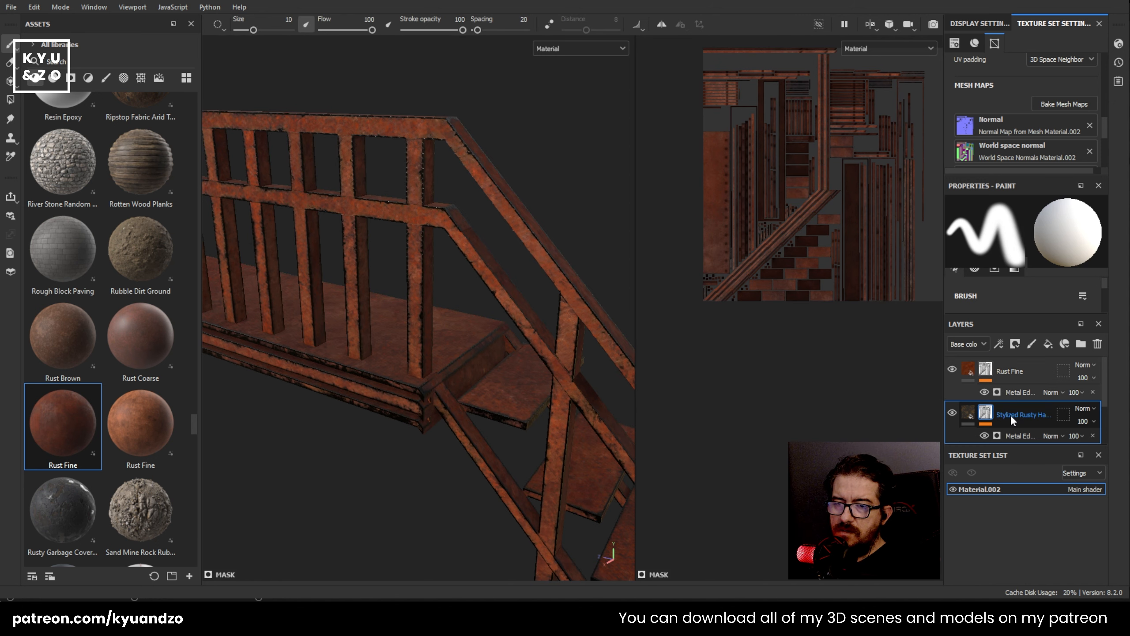
key(Delete)
- Set the Wear Level of the Rust Fine layer's Metal Edge Wear generator to 0.86
click(1007, 373)
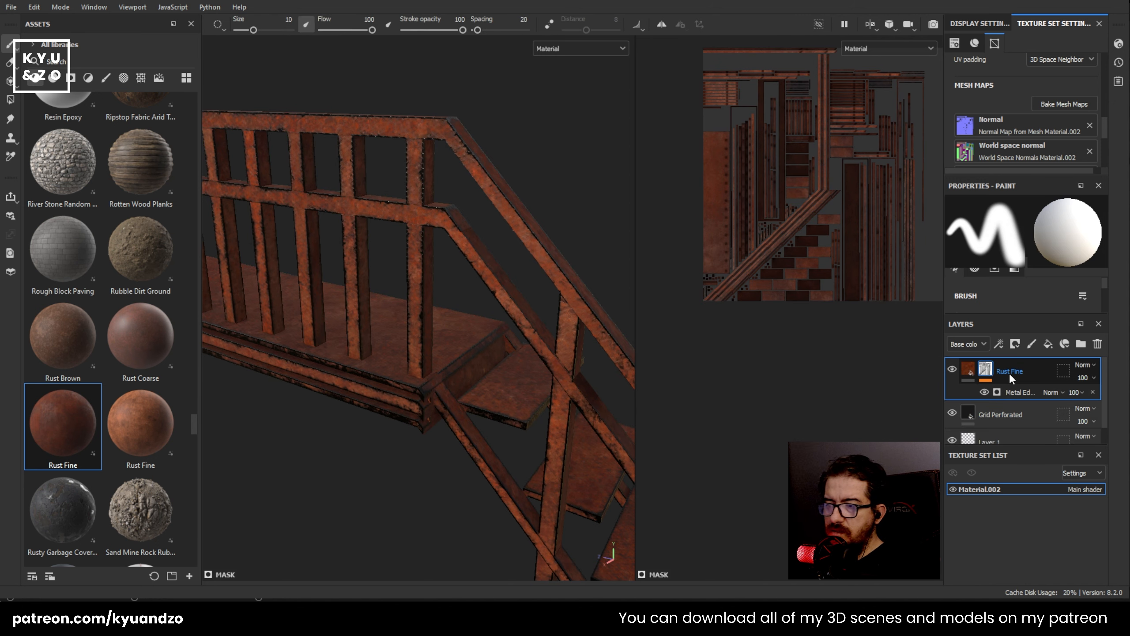
click(969, 375)
click(1023, 394)
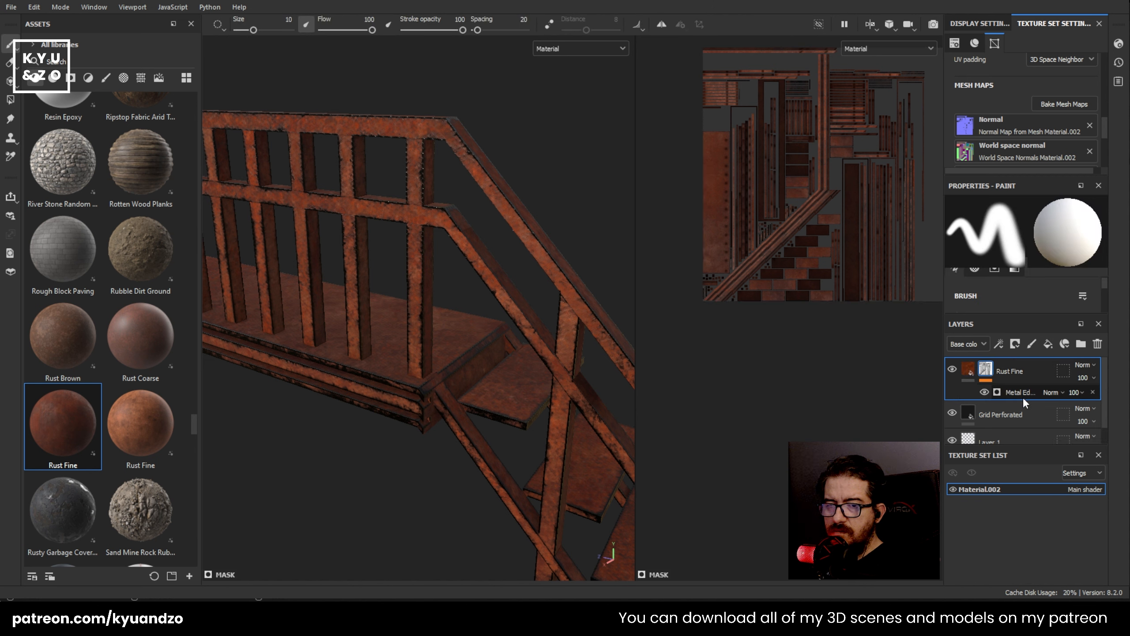
click(1022, 394)
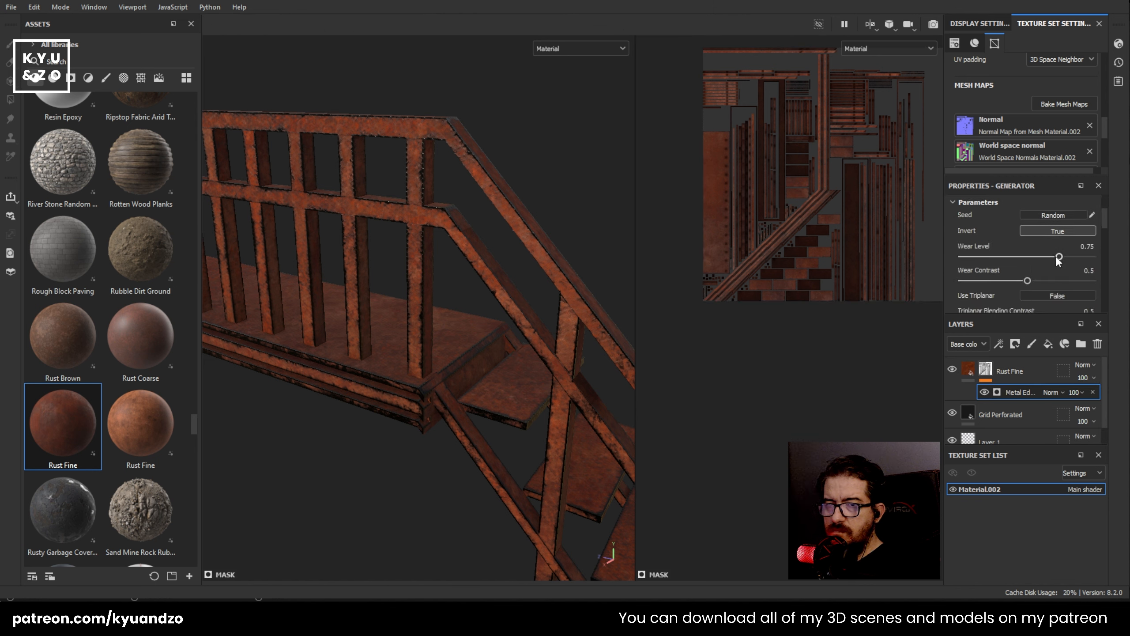
mouse_move(1059, 257)
mouse_down()
mouse_move(1044, 257)
mouse_move(1091, 267)
mouse_move(1072, 268)
mouse_up()
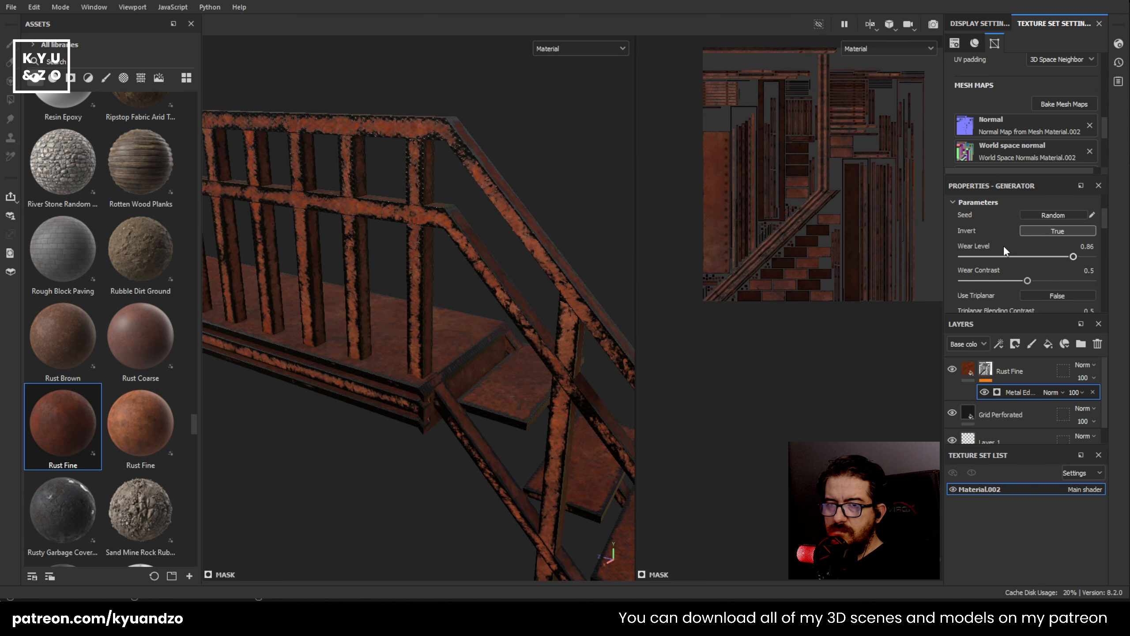
- Toggle the Metal Edge Wear generator's Invert off and back on to compare the rust coverage
click(1037, 233)
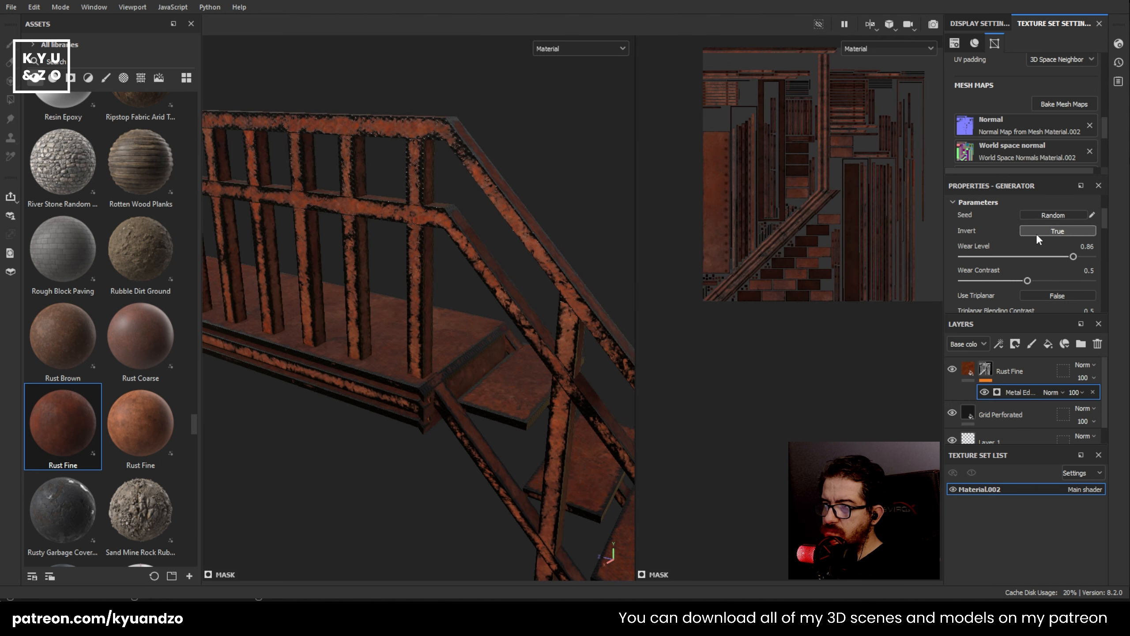
click(1027, 235)
scroll(445, 321, down, 5)
scroll(436, 314, up, 3)
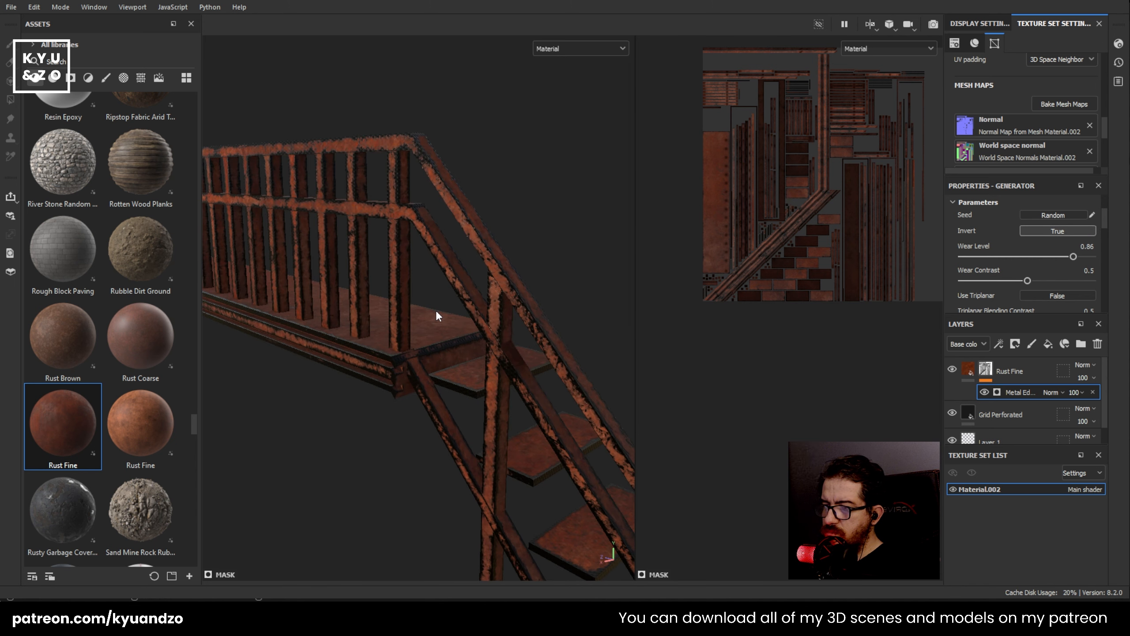
- Set the Rust Fine layer's Rust Color to a very dark reddish brown
click(966, 369)
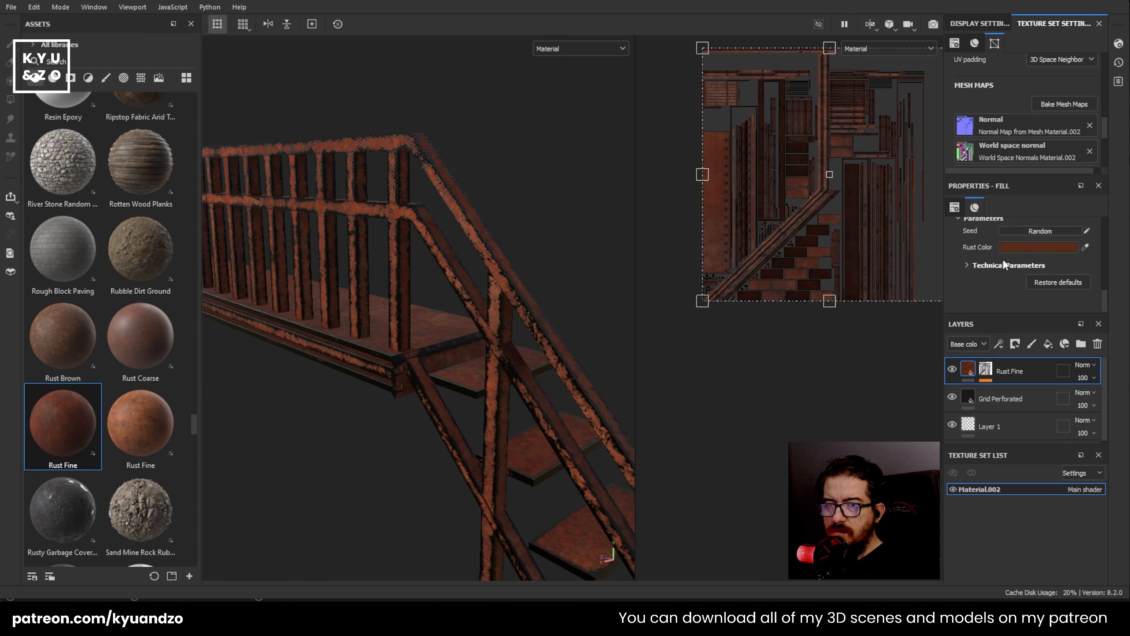
drag(898, 415, 898, 430)
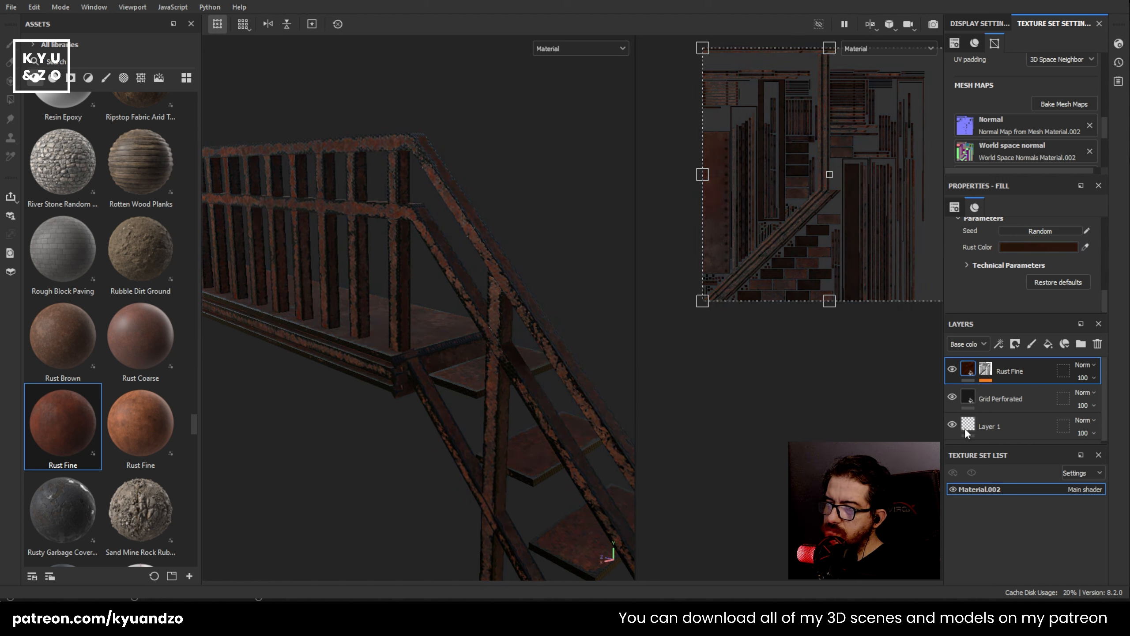
- Examine the rust and perforation pattern on the steps and railing, comparing with the Grid Perforated layer hidden and shown
scroll(466, 304, down, 5)
alt+drag(465, 302, 432, 377)
scroll(477, 341, up, 3)
scroll(474, 340, down, 5)
scroll(479, 342, up, 3)
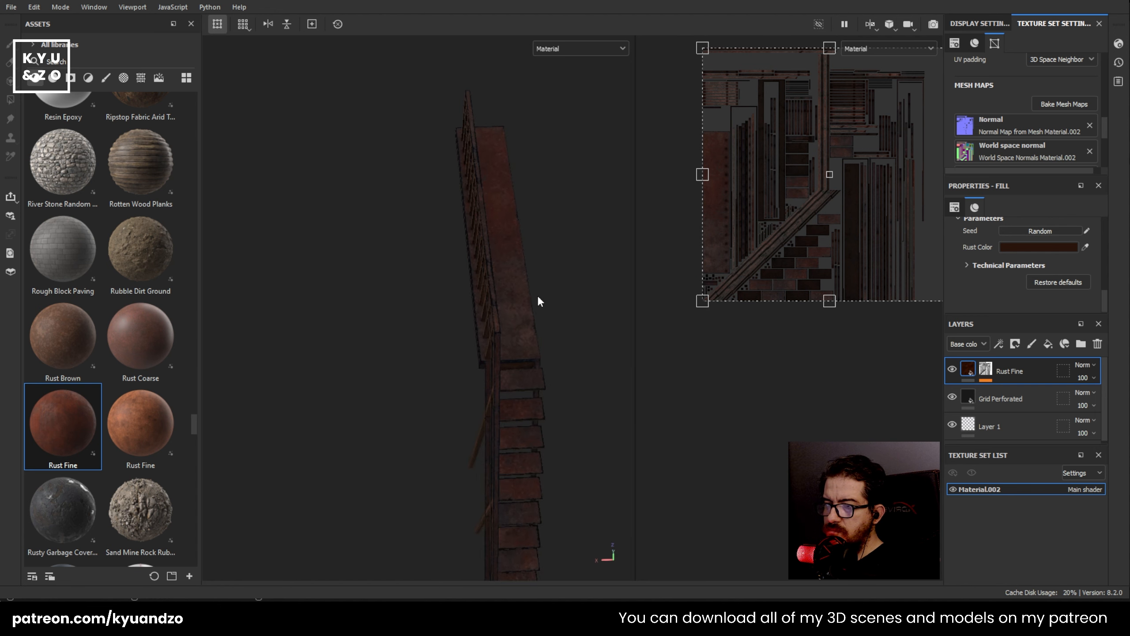
alt+drag(534, 298, 500, 240)
scroll(428, 334, up, 3)
alt+middle_drag(500, 240, 443, 234)
scroll(392, 320, up, 3)
scroll(392, 320, up, 2)
scroll(440, 299, down, 3)
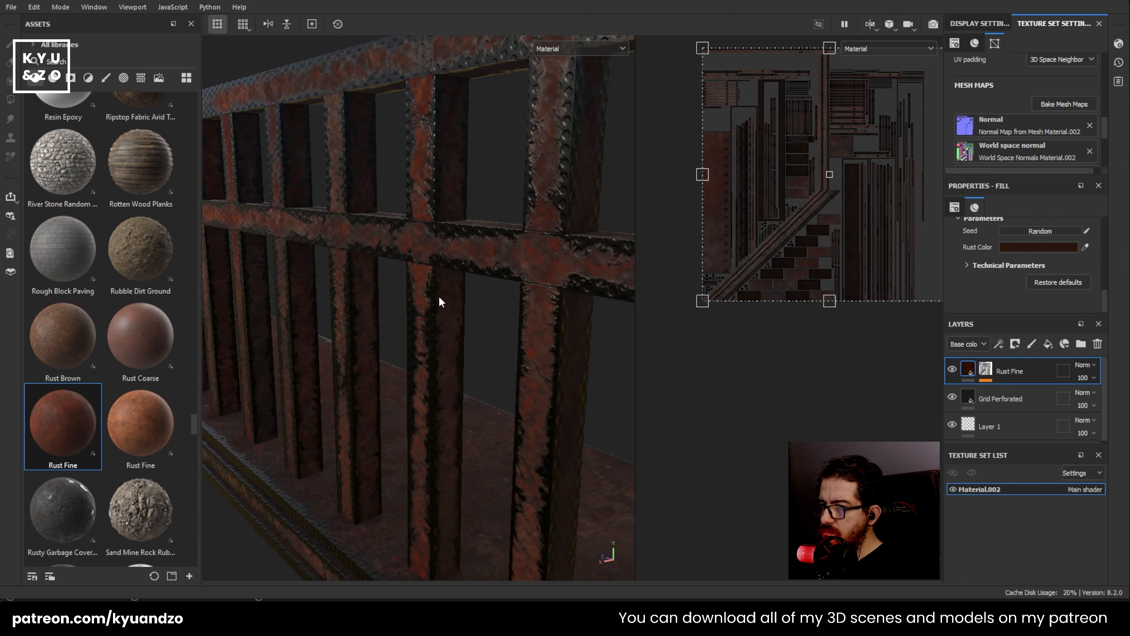
scroll(440, 300, down, 4)
scroll(438, 295, up, 8)
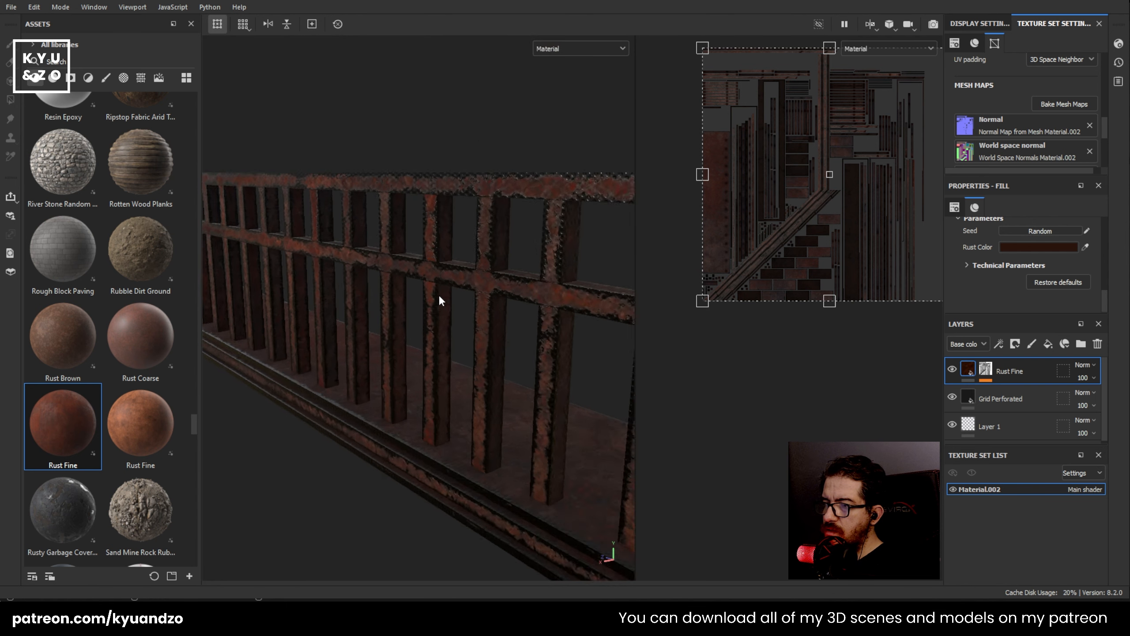
alt+drag(456, 186, 435, 277)
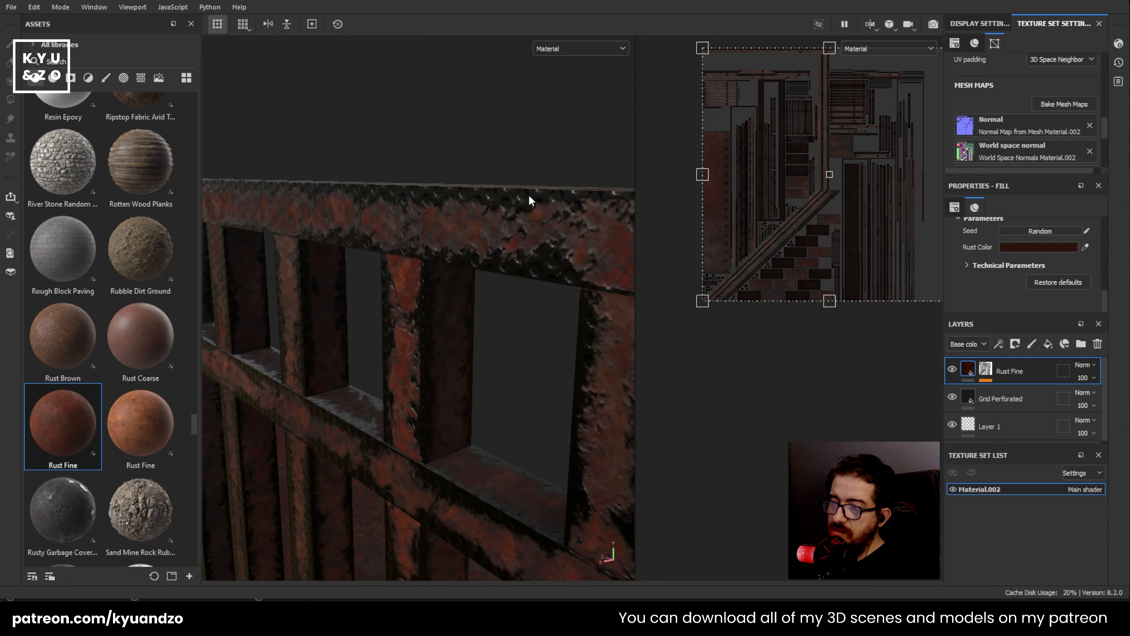
scroll(517, 203, down, 5)
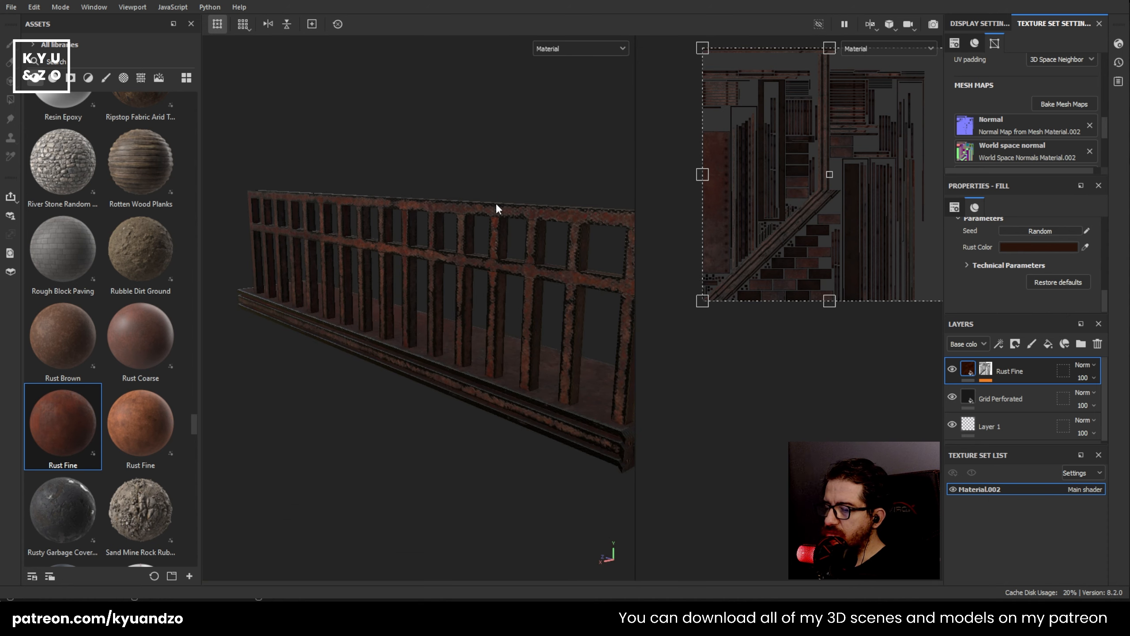
scroll(494, 201, up, 5)
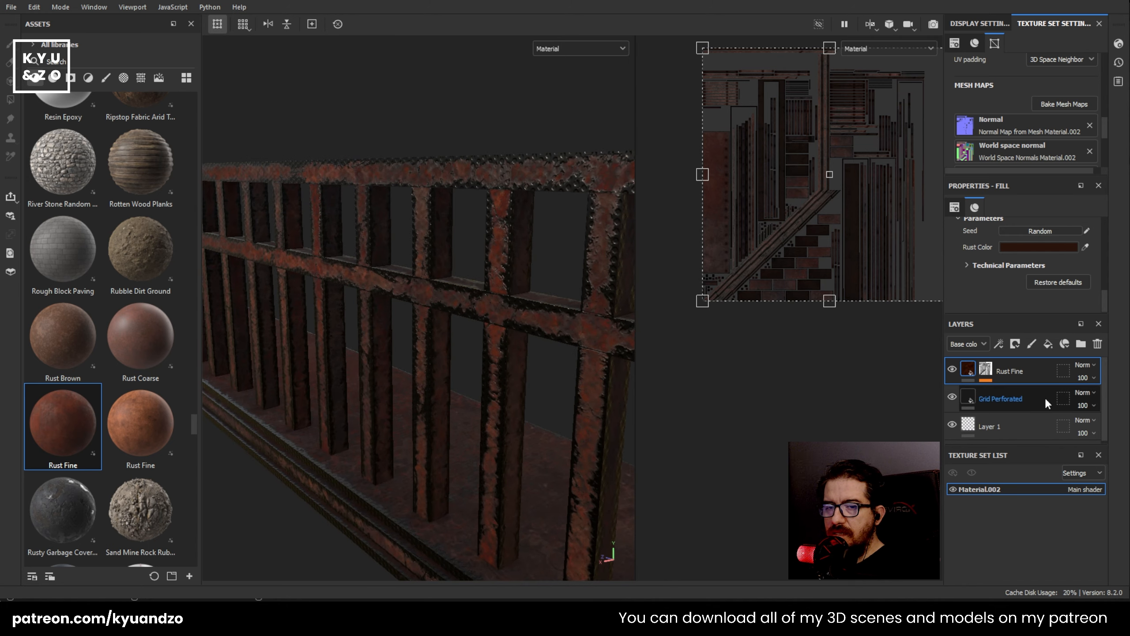
click(951, 398)
click(952, 398)
- Add a white mask to the Grid Perforated layer
click(1016, 395)
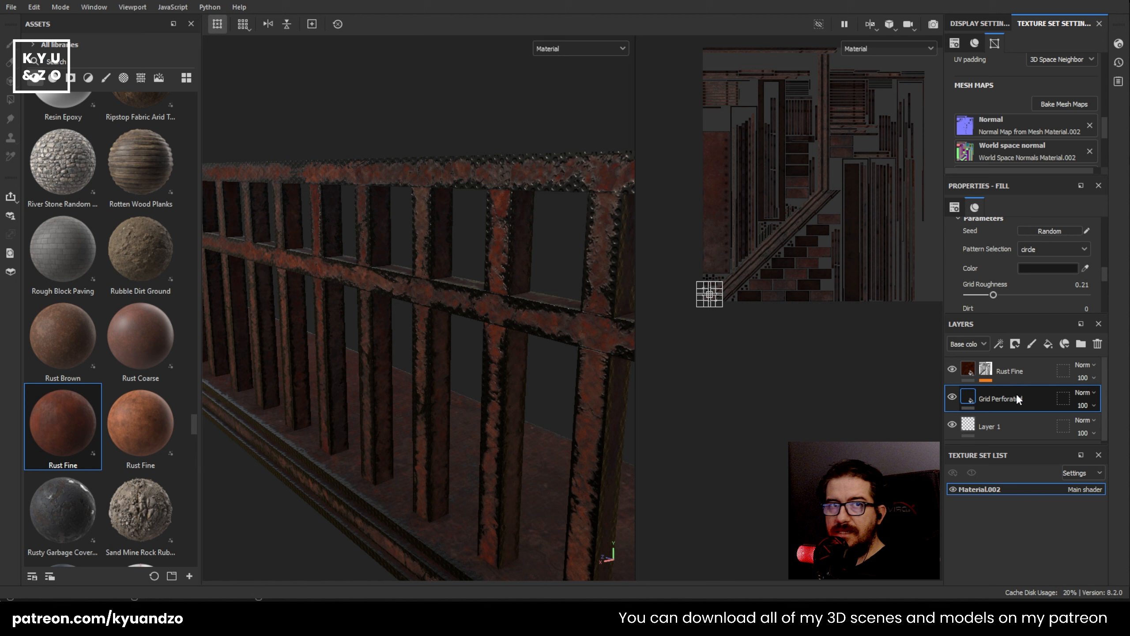
click(1007, 420)
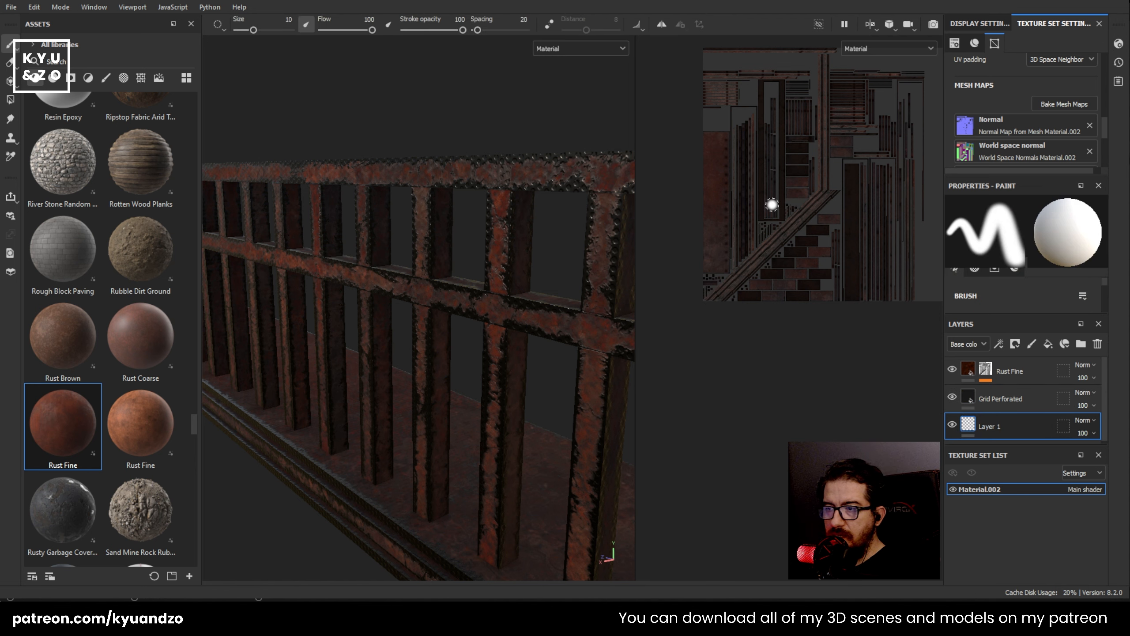
scroll(434, 211, up, 3)
alt+drag(436, 234, 446, 265)
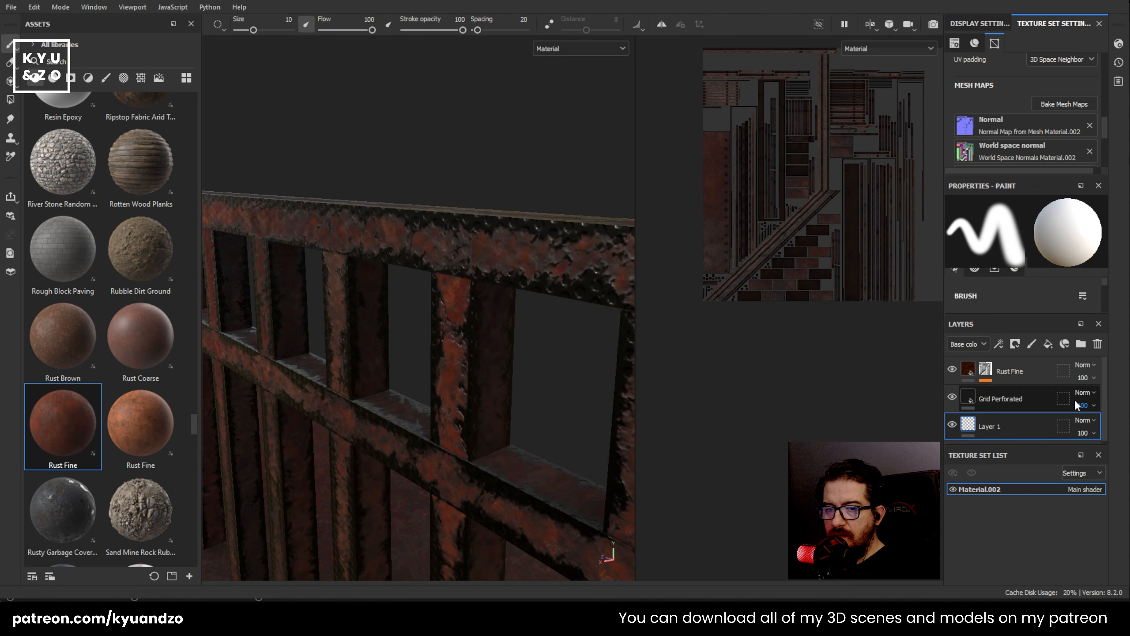
click(1020, 403)
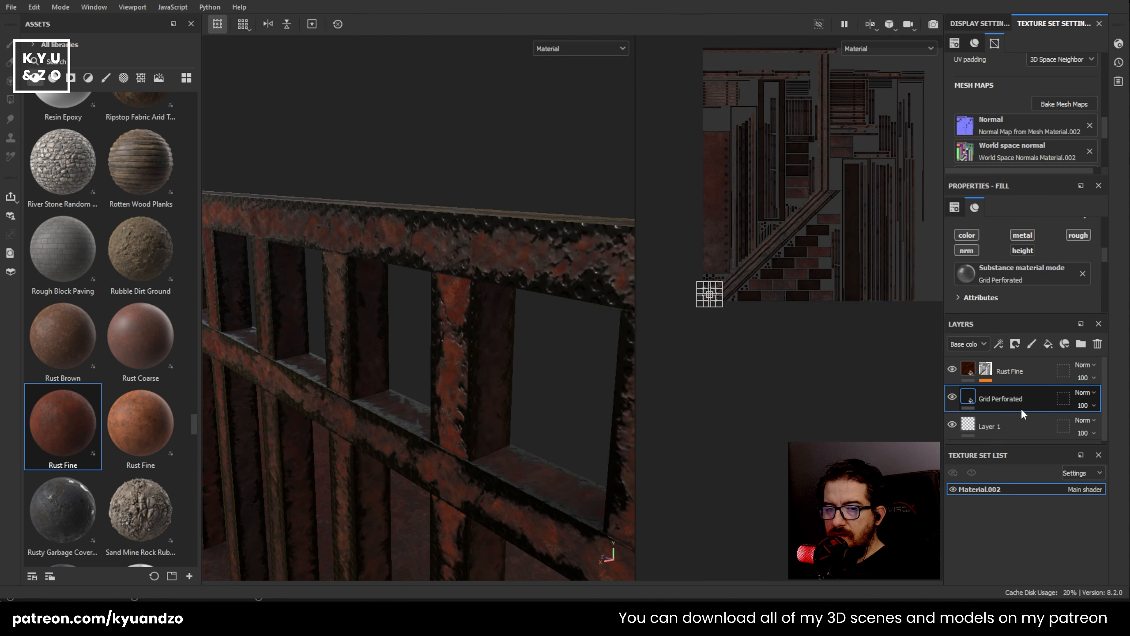
click(1005, 1)
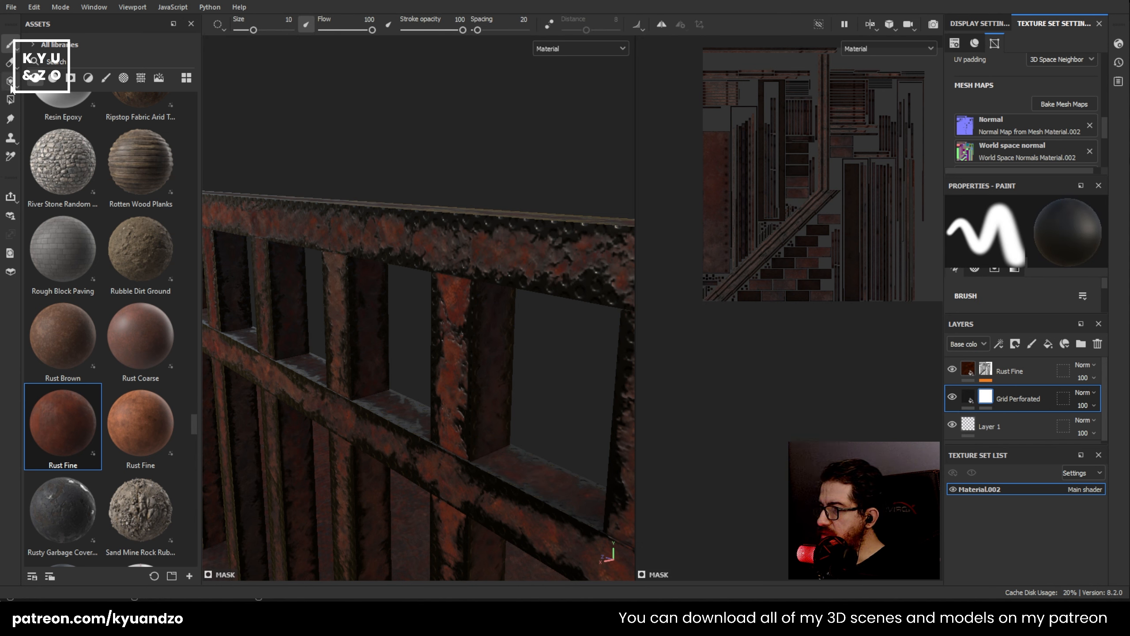
- Mask the railing's top rail and upright post faces out of the Grid Perforated layer using UV-chunk Polygon Fill with colour 0
click(11, 100)
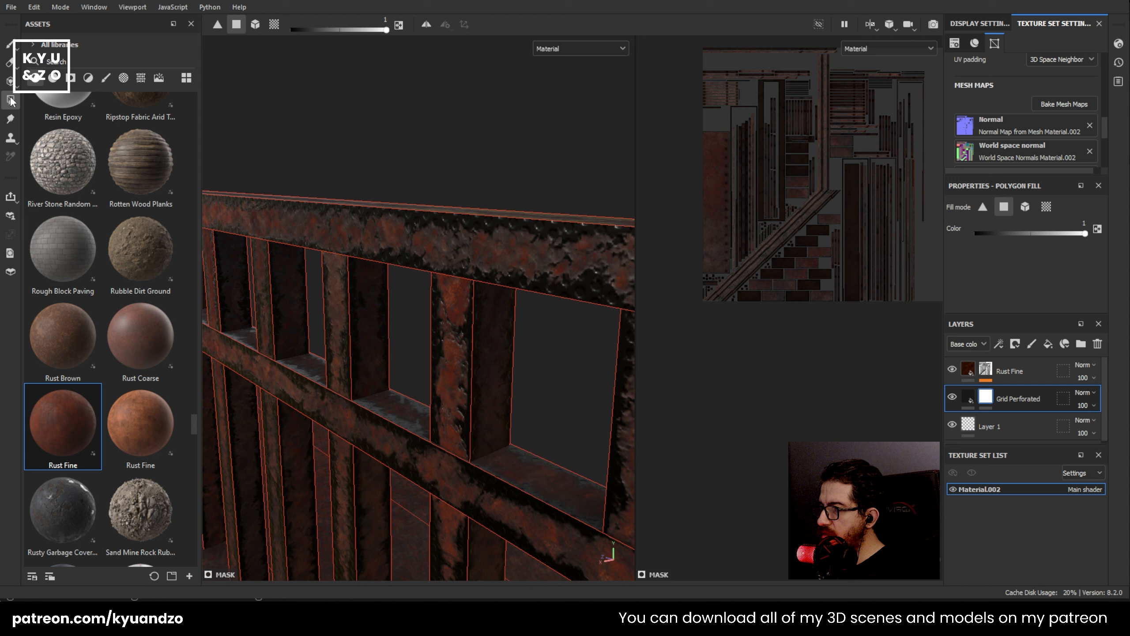
click(273, 25)
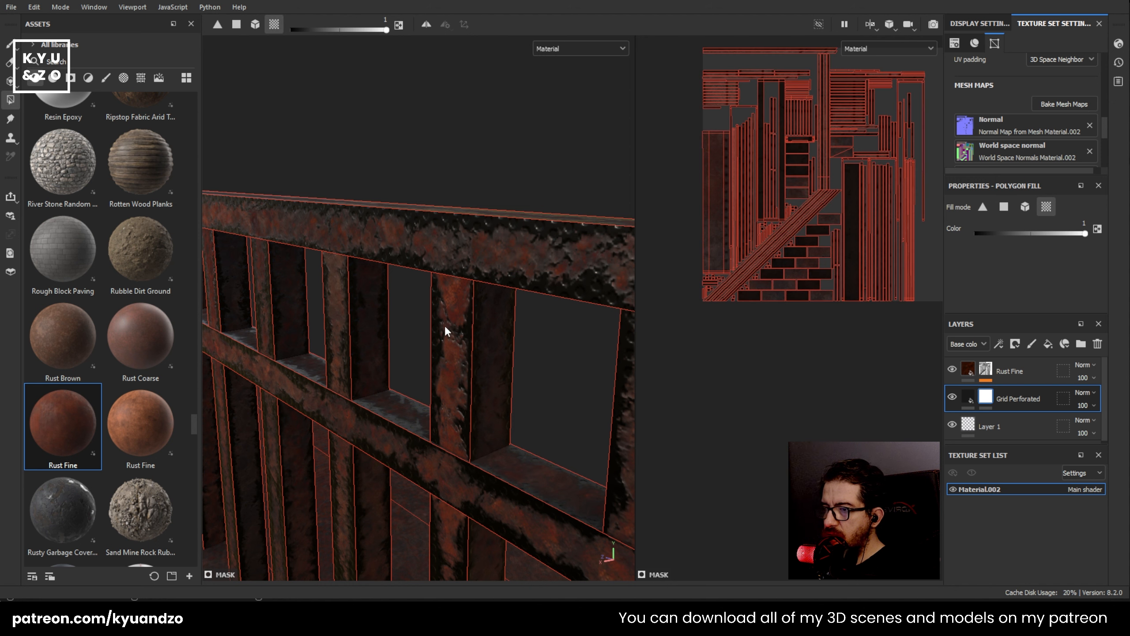
key(x)
click(446, 226)
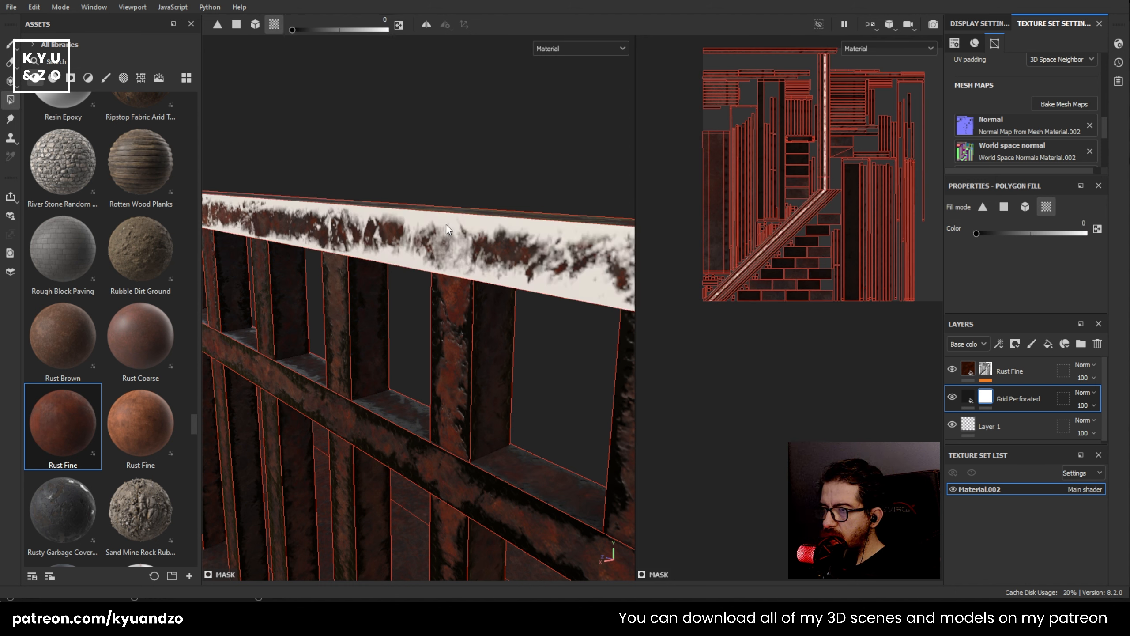
click(435, 339)
click(335, 303)
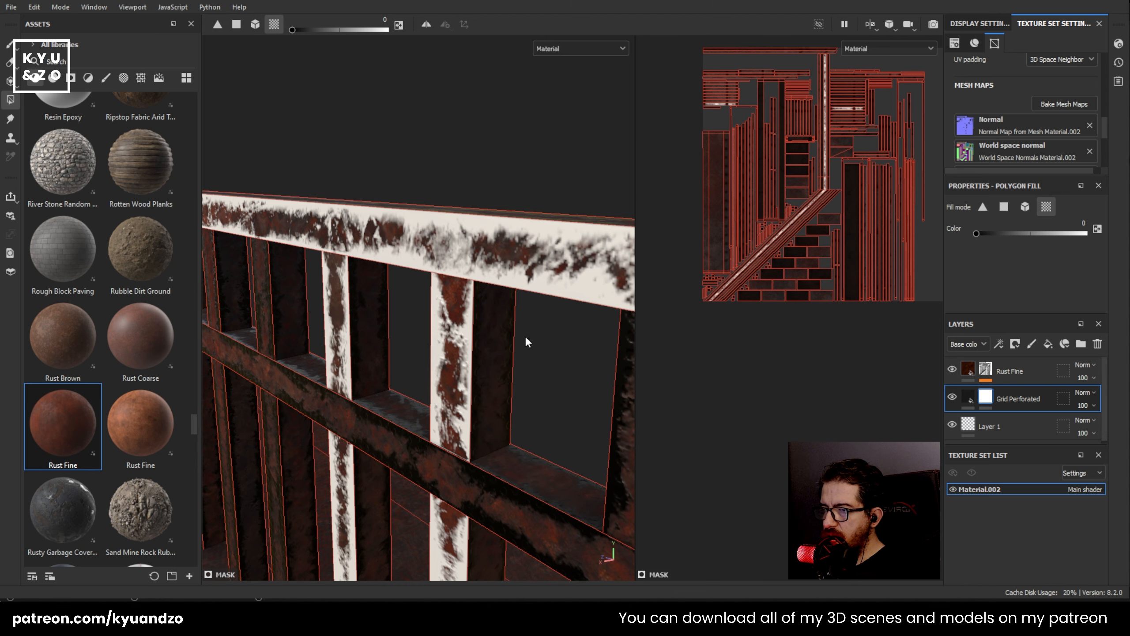
alt+drag(524, 334, 445, 283)
click(540, 308)
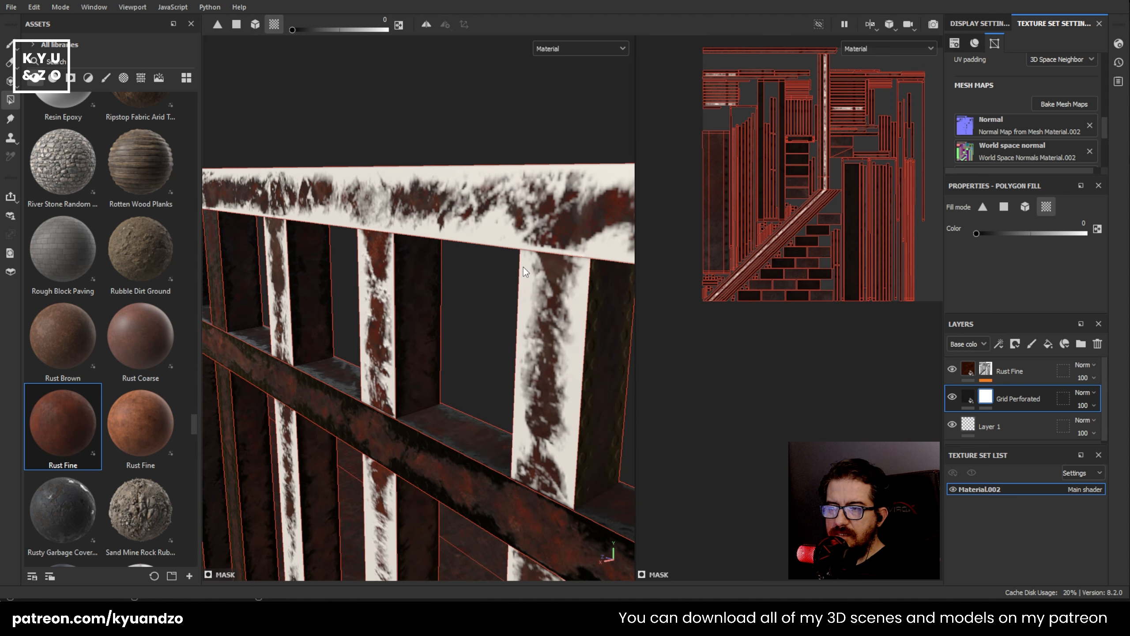
- Add a fill layer directly above Layer 1 and set its base color to black
click(978, 428)
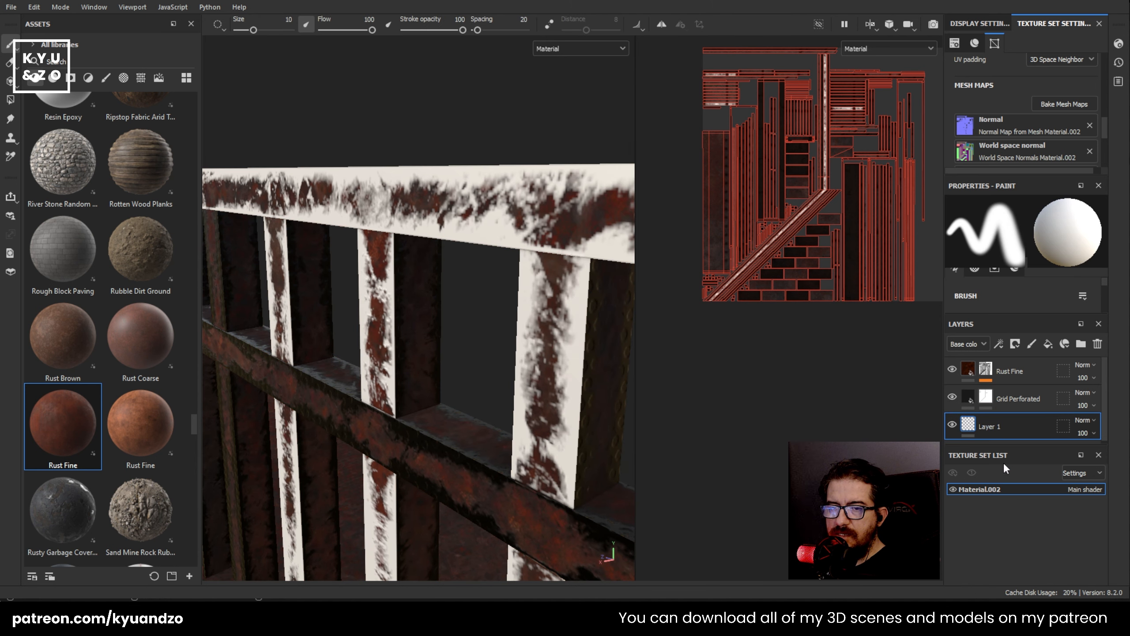
click(1051, 343)
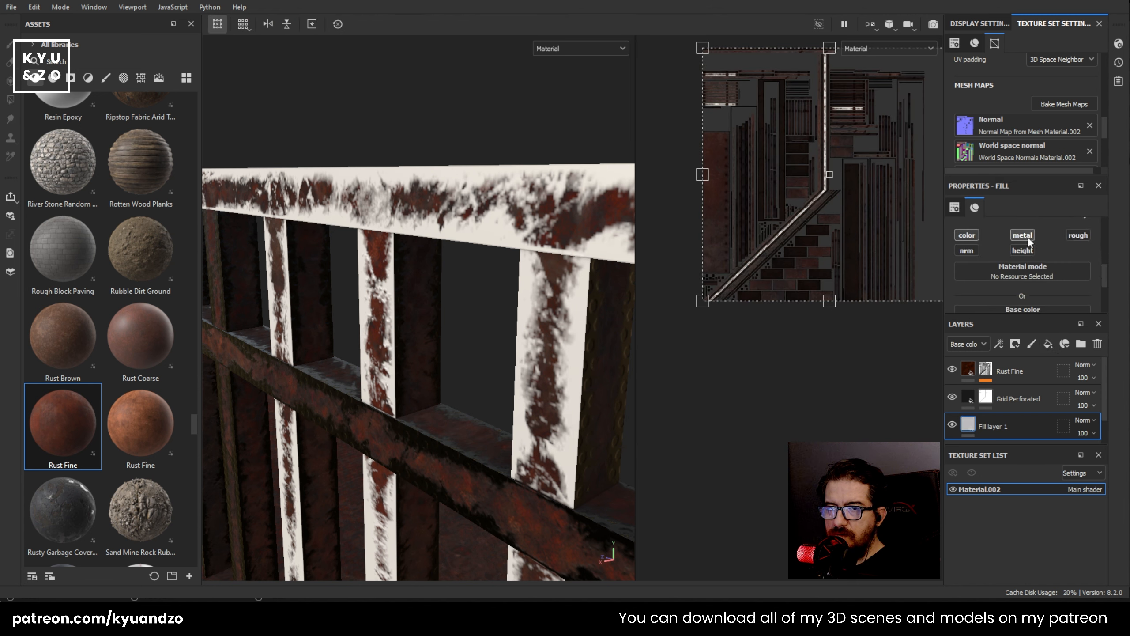
scroll(978, 249, down, 2)
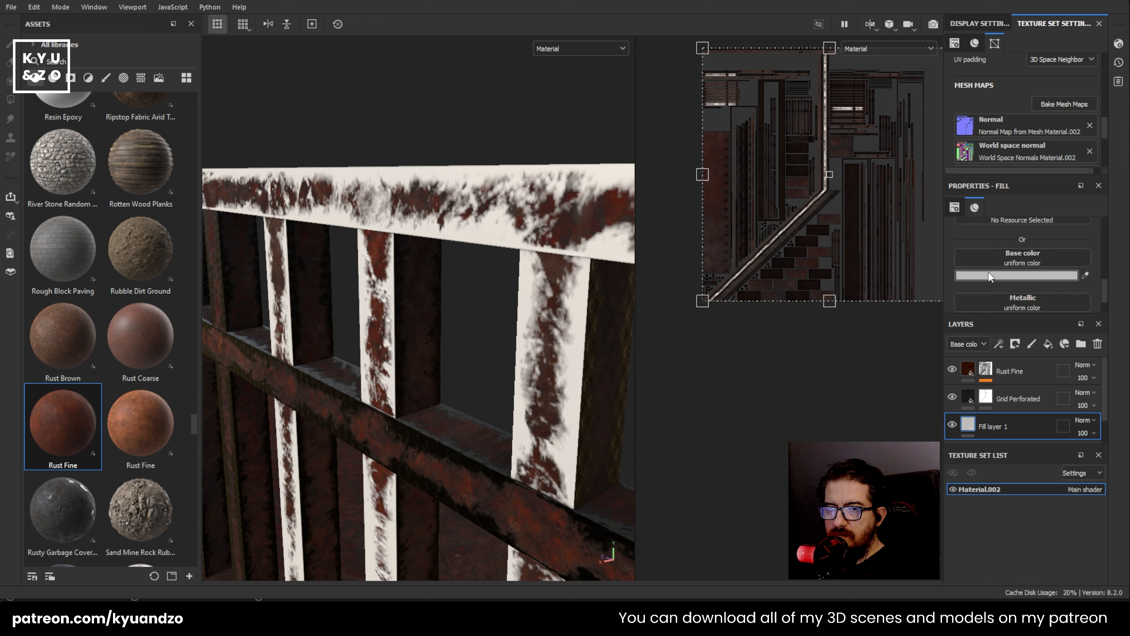
drag(909, 408, 840, 440)
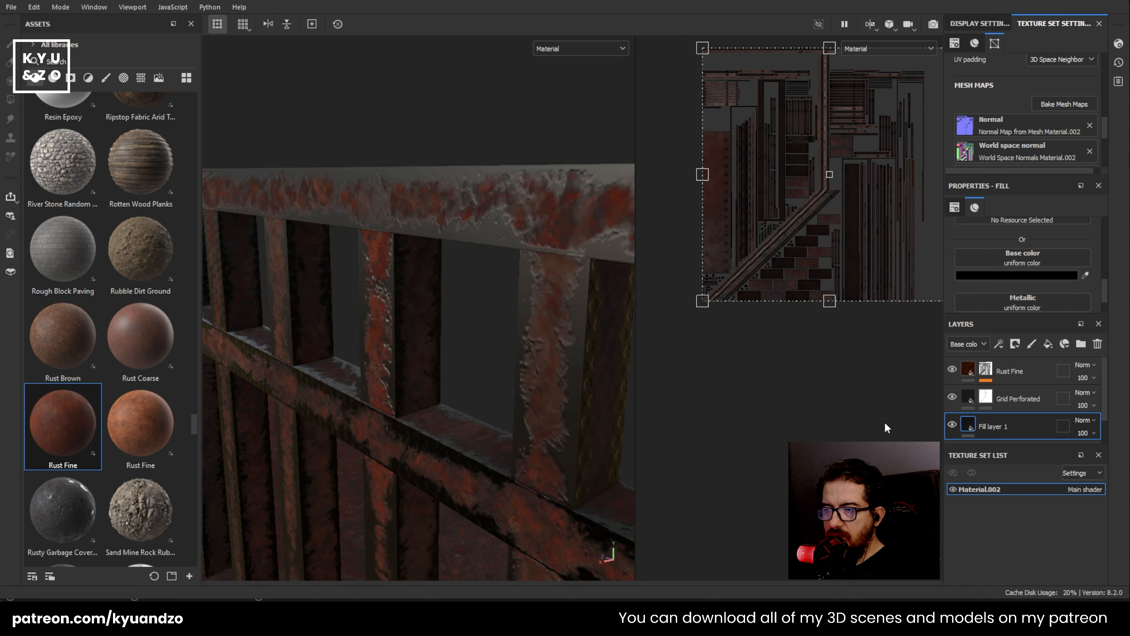
- Set the black fill layer's Metallic to about 0.79 and its Roughness to about 0.11
scroll(1023, 239, up, 3)
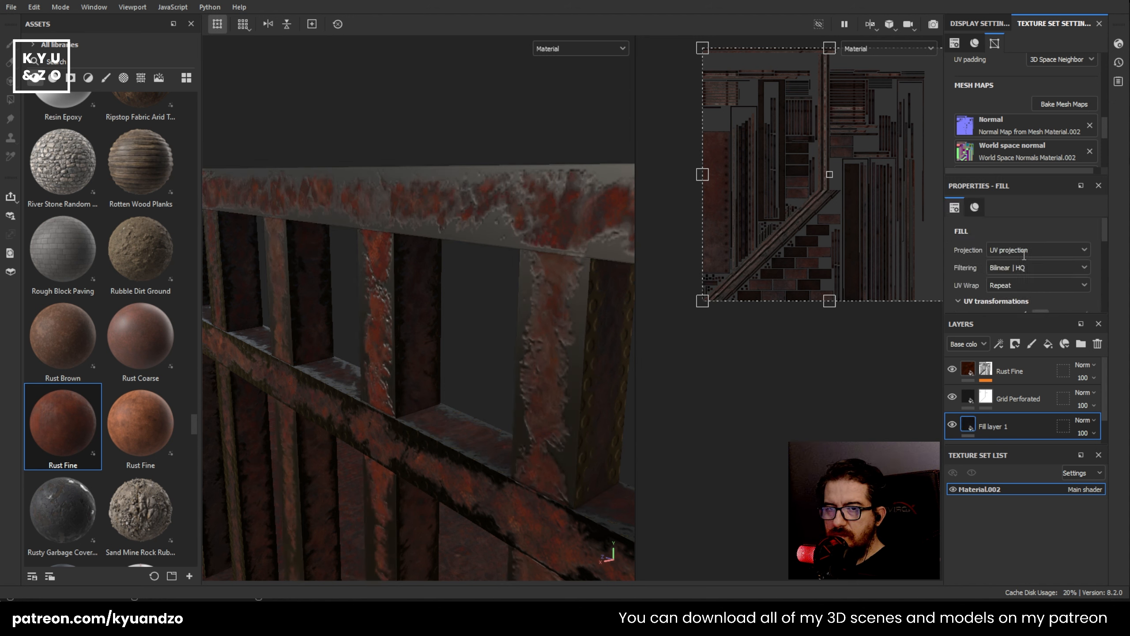
scroll(1024, 255, down, 5)
drag(980, 295, 1070, 294)
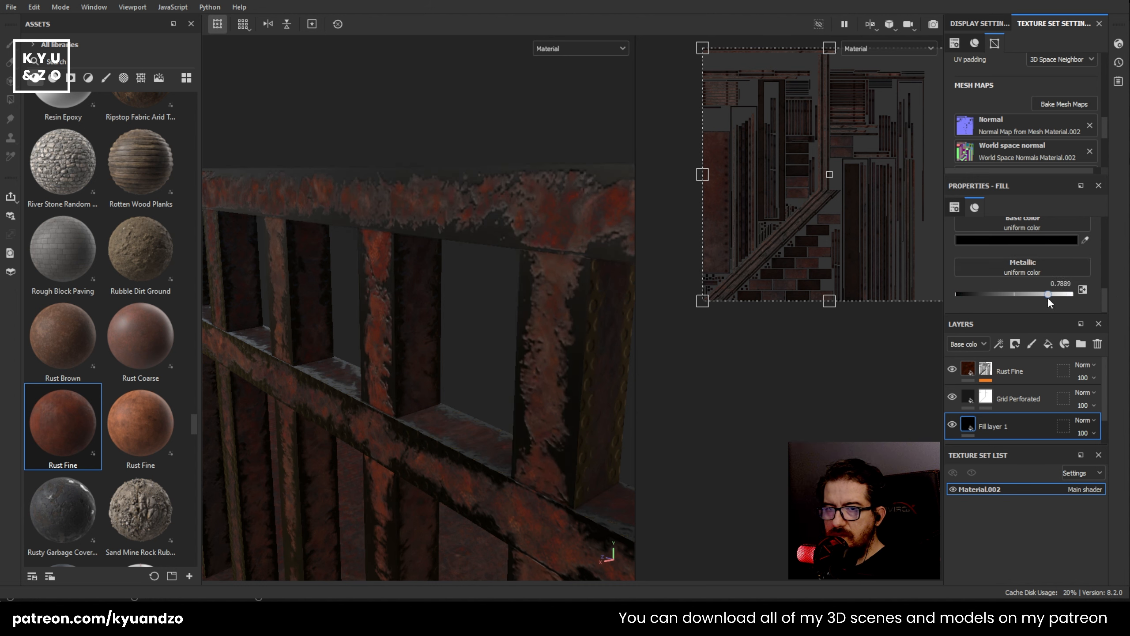
scroll(1020, 279, up, 3)
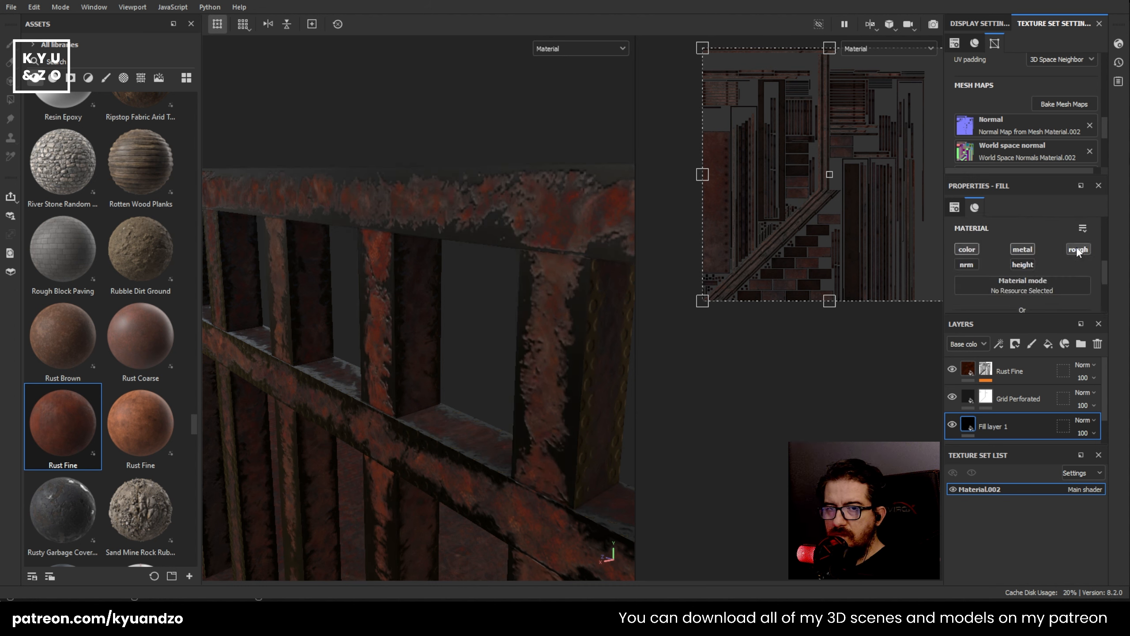
scroll(1003, 272, down, 5)
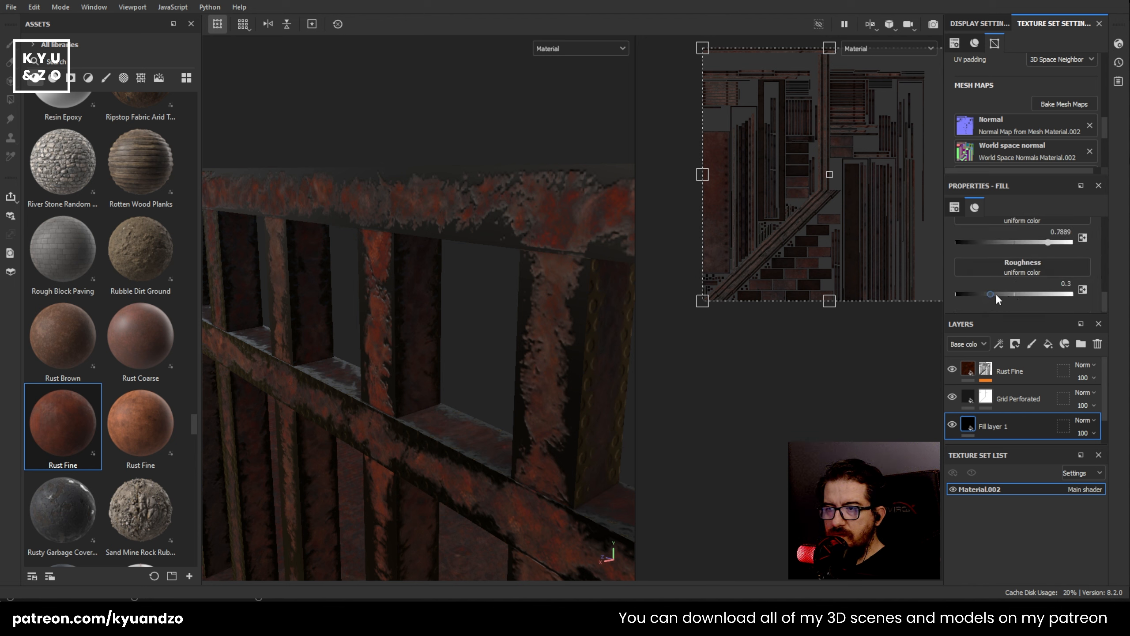
drag(997, 295, 968, 305)
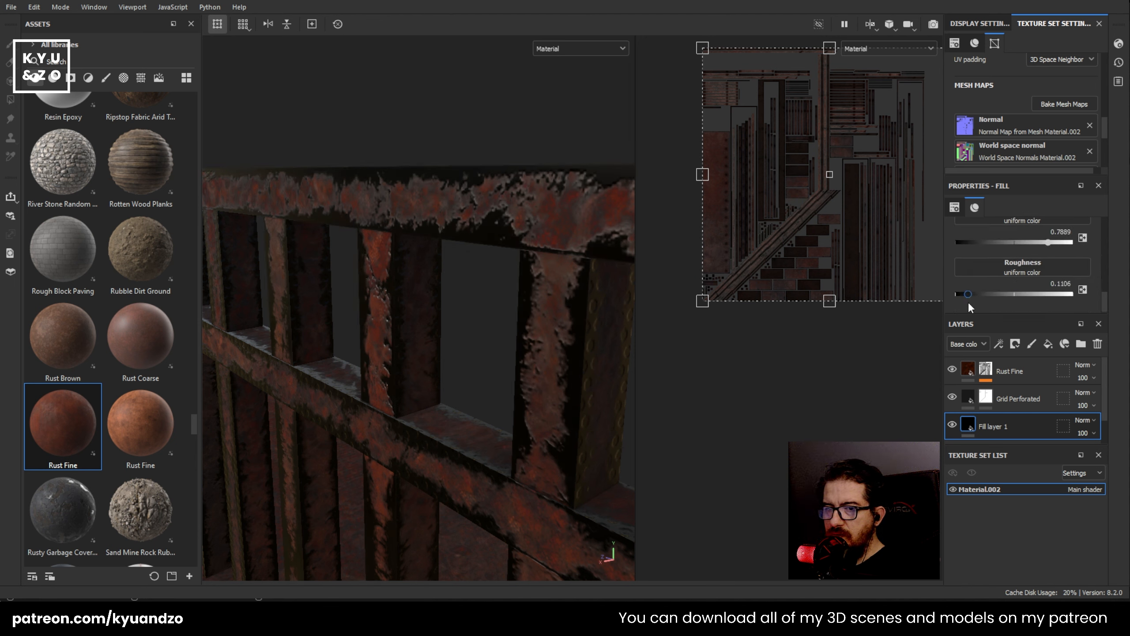
scroll(967, 299, up, 1)
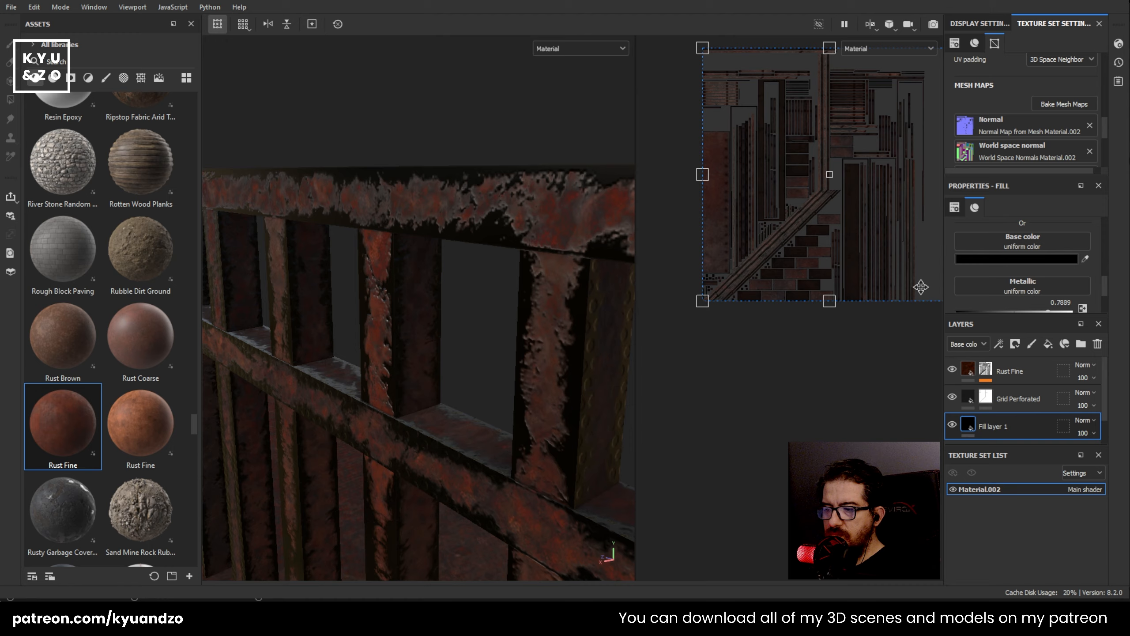
scroll(423, 334, down, 5)
- Set the black fill layer's Metallic to about 0.42 and its Roughness to about 0.99
alt+drag(423, 334, 460, 398)
scroll(460, 398, up, 4)
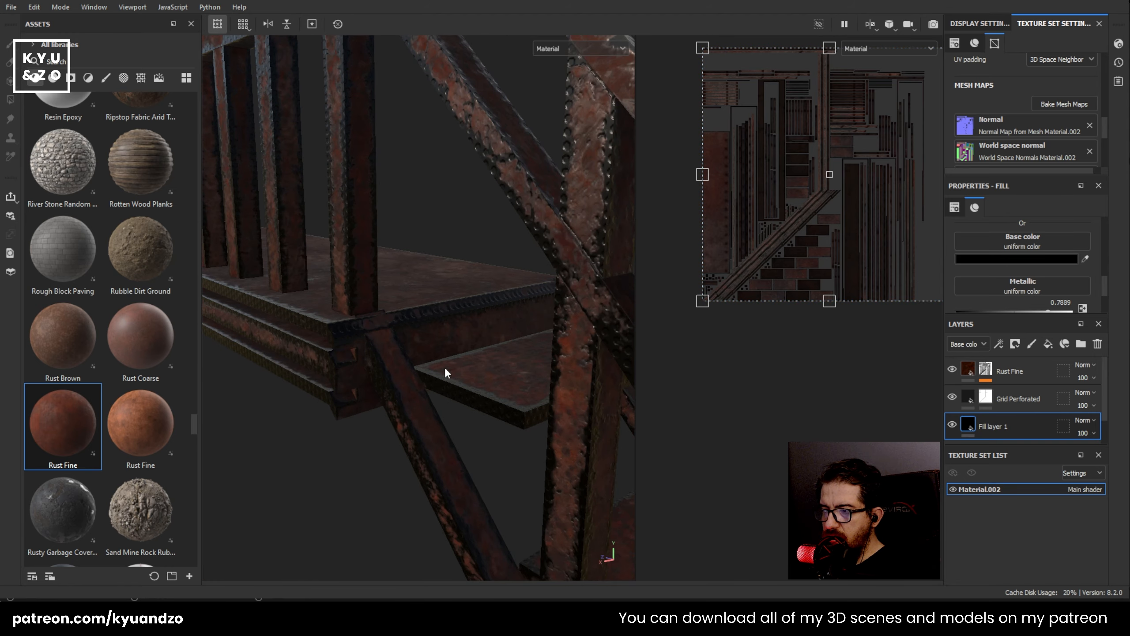
alt+drag(416, 248, 409, 288)
scroll(1028, 282, down, 1)
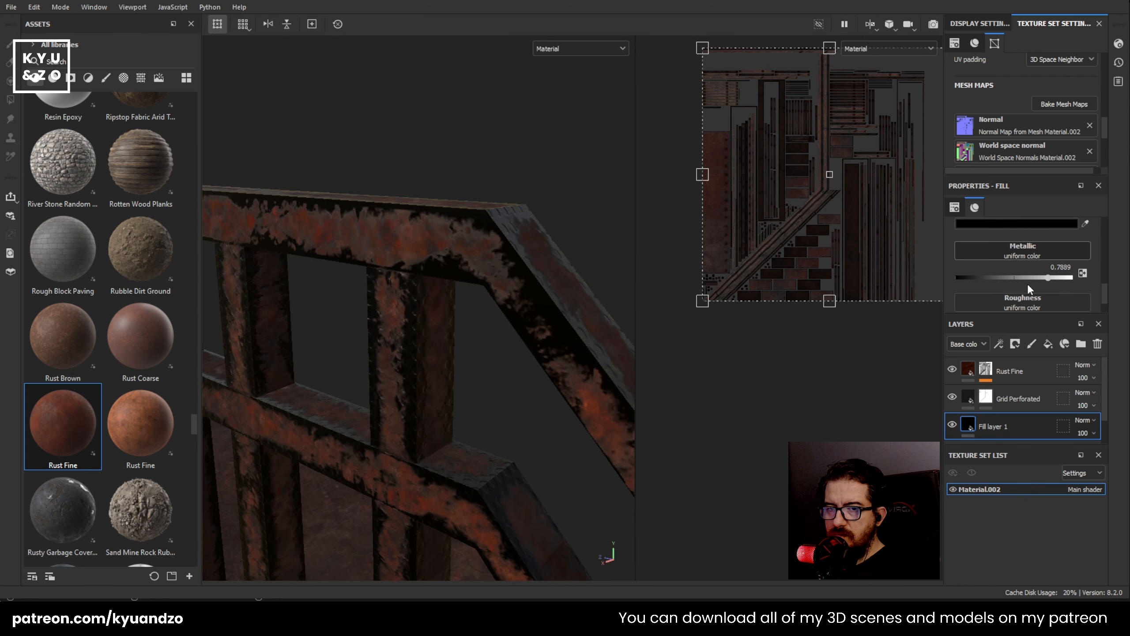
mouse_move(993, 283)
mouse_down()
mouse_move(1005, 283)
mouse_move(948, 297)
mouse_move(958, 298)
mouse_up()
scroll(1003, 282, down, 1)
alt+drag(499, 303, 490, 223)
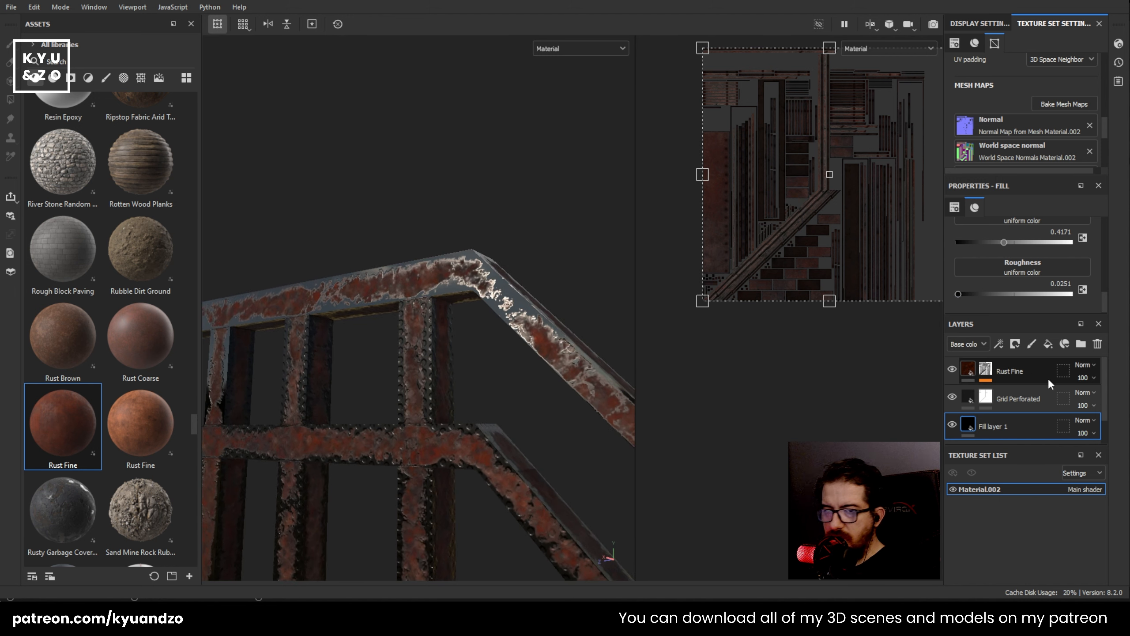
drag(958, 294, 1064, 294)
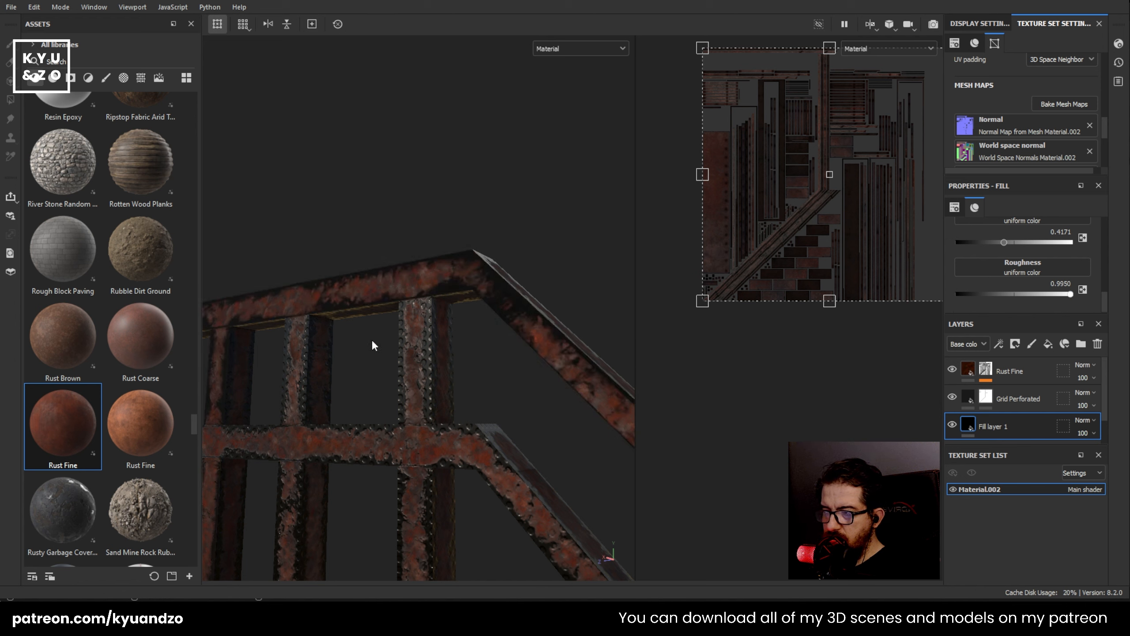
- Check the railing with the rough black fill and delete that fill layer
alt+drag(373, 346, 344, 379)
scroll(344, 378, down, 3)
scroll(372, 271, up, 2)
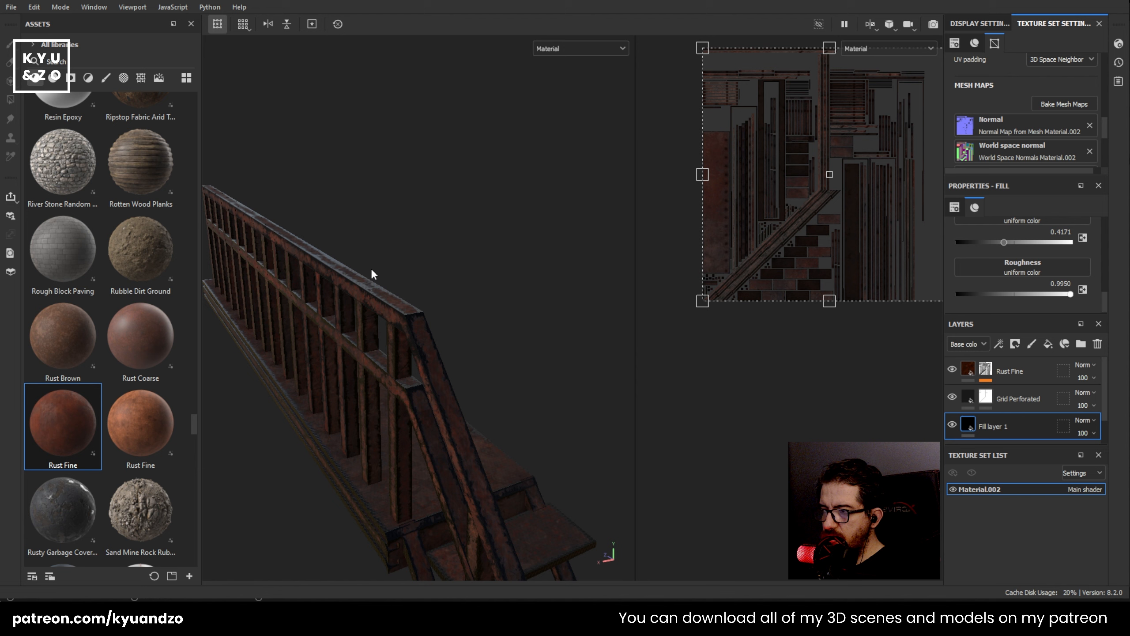
alt+drag(372, 272, 447, 294)
scroll(389, 331, up, 4)
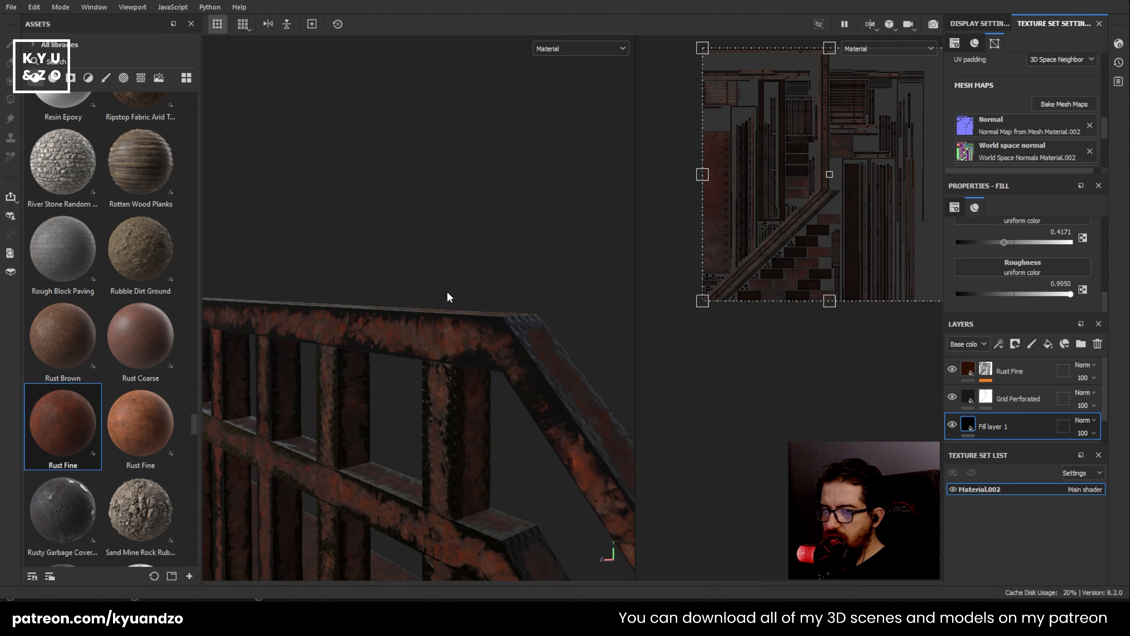
key(Delete)
- Duplicate the Rust Fine layer beneath Grid Perforated and remove the copy's mask with its edge wear generator
click(1014, 379)
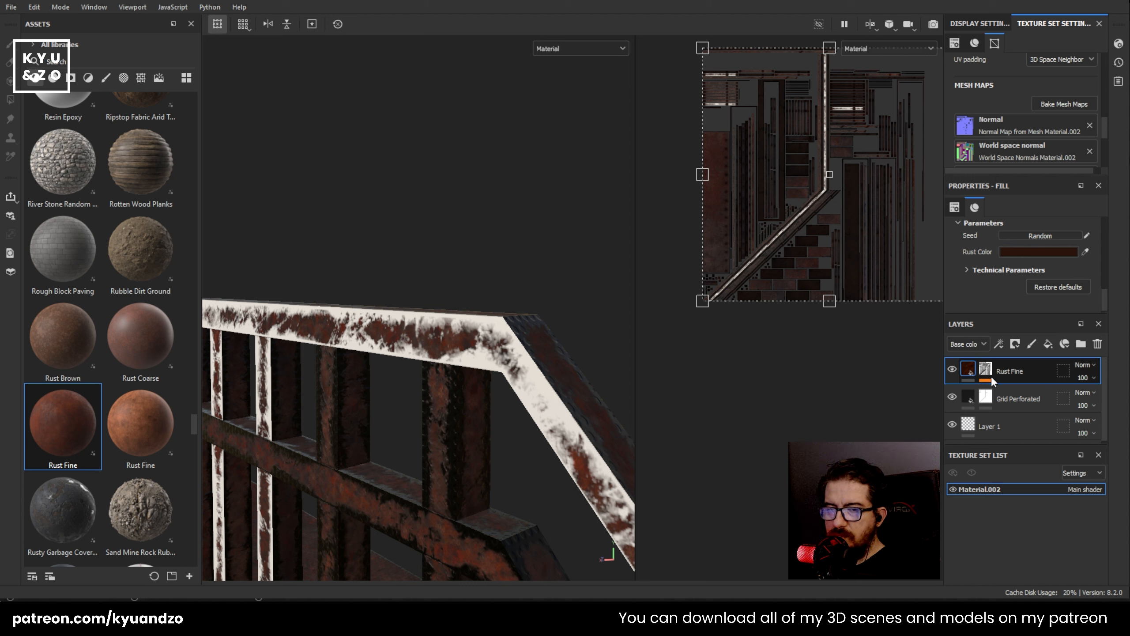
key(ctrl+d)
drag(1012, 372, 1012, 427)
click(985, 394)
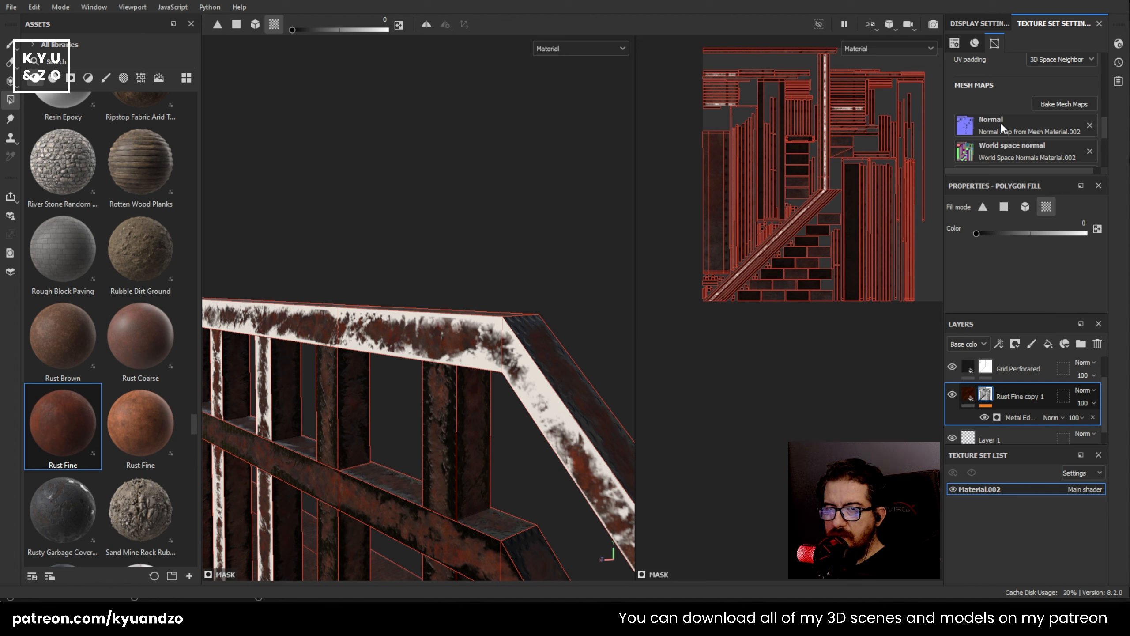
key(Delete)
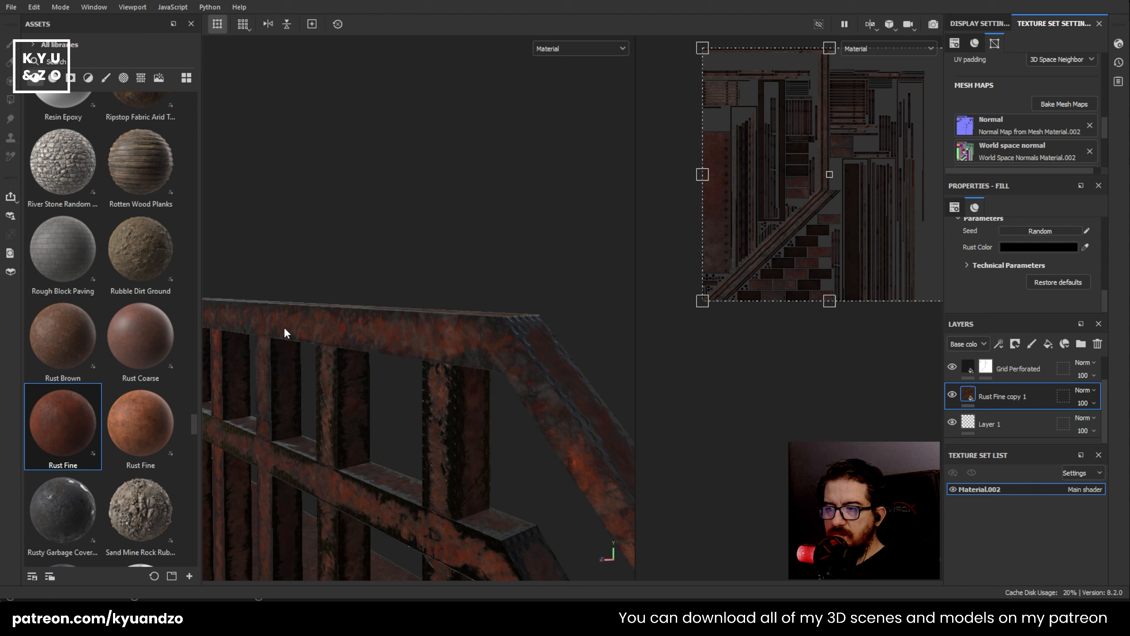
- Disable the height channel and enable the normal channel on the Rust Fine copy
scroll(343, 311, up, 5)
scroll(345, 314, up, 2)
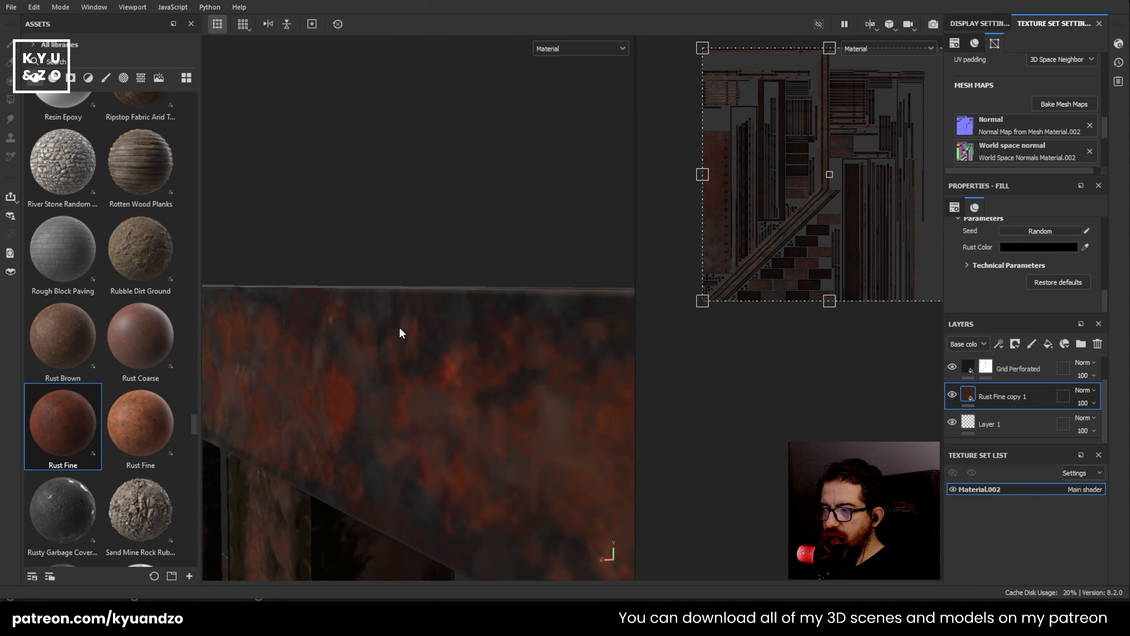
alt+drag(400, 330, 435, 302)
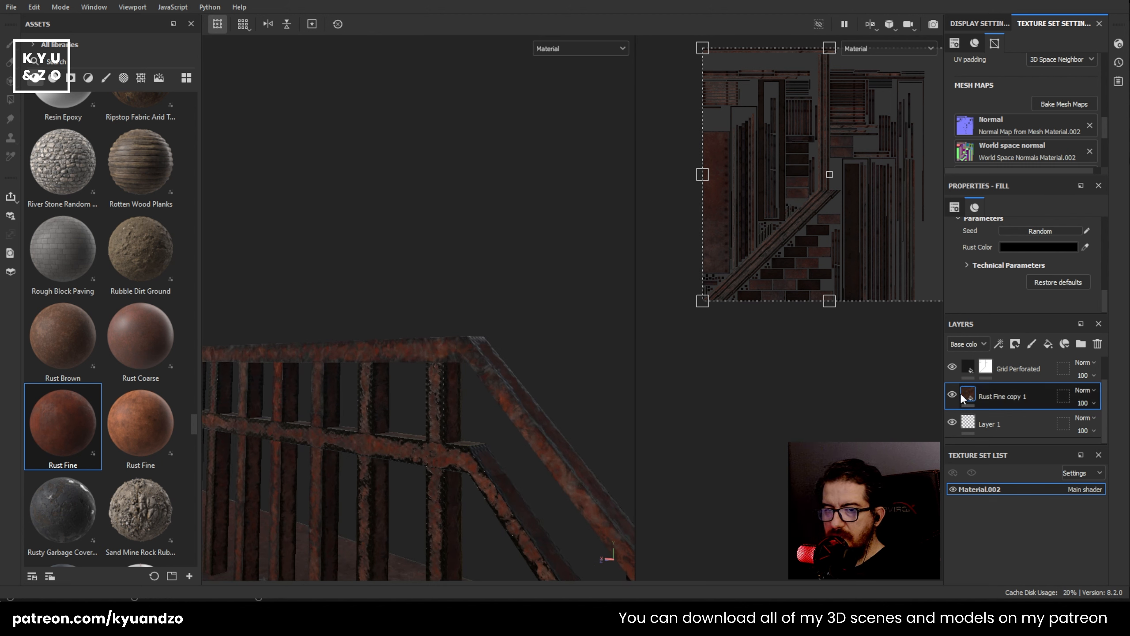
scroll(980, 281, up, 5)
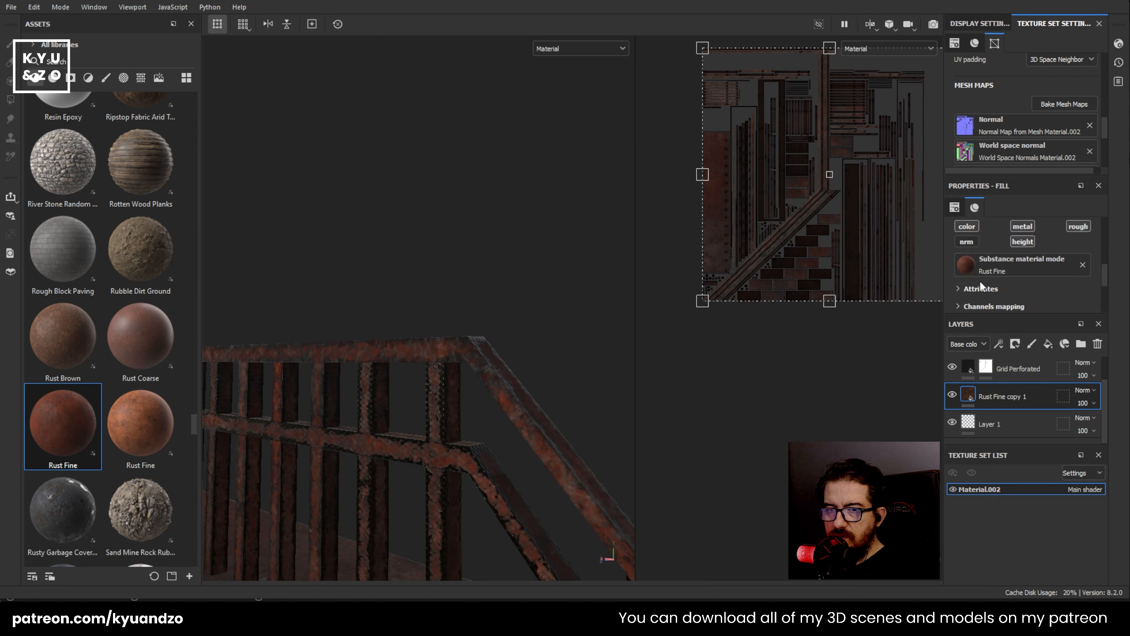
scroll(979, 281, up, 3)
scroll(980, 281, down, 2)
click(1015, 275)
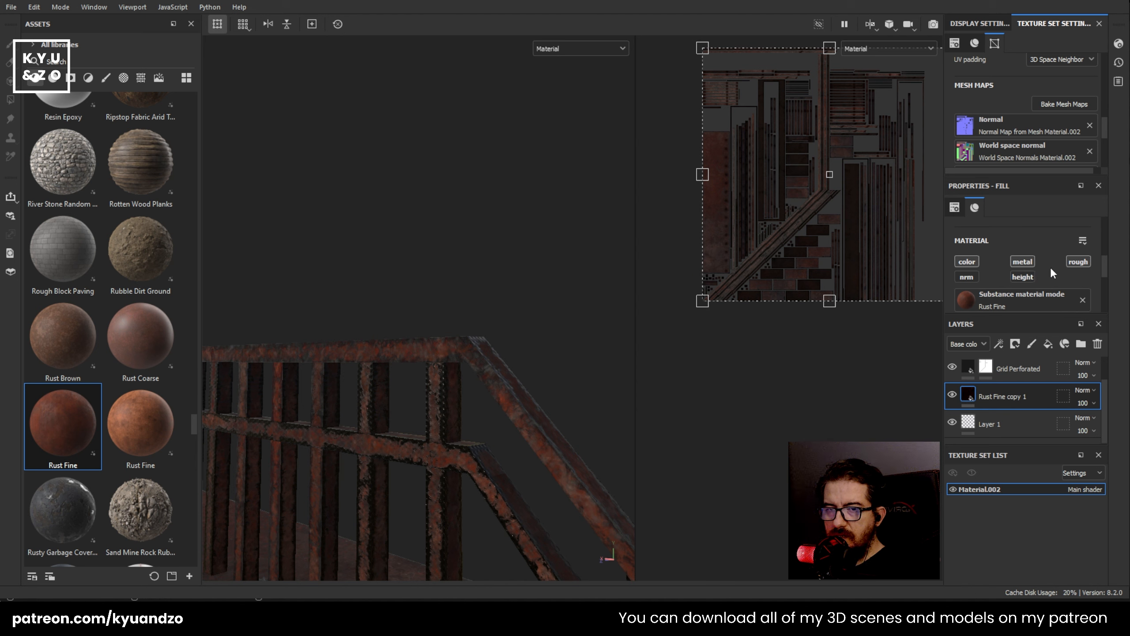
click(968, 278)
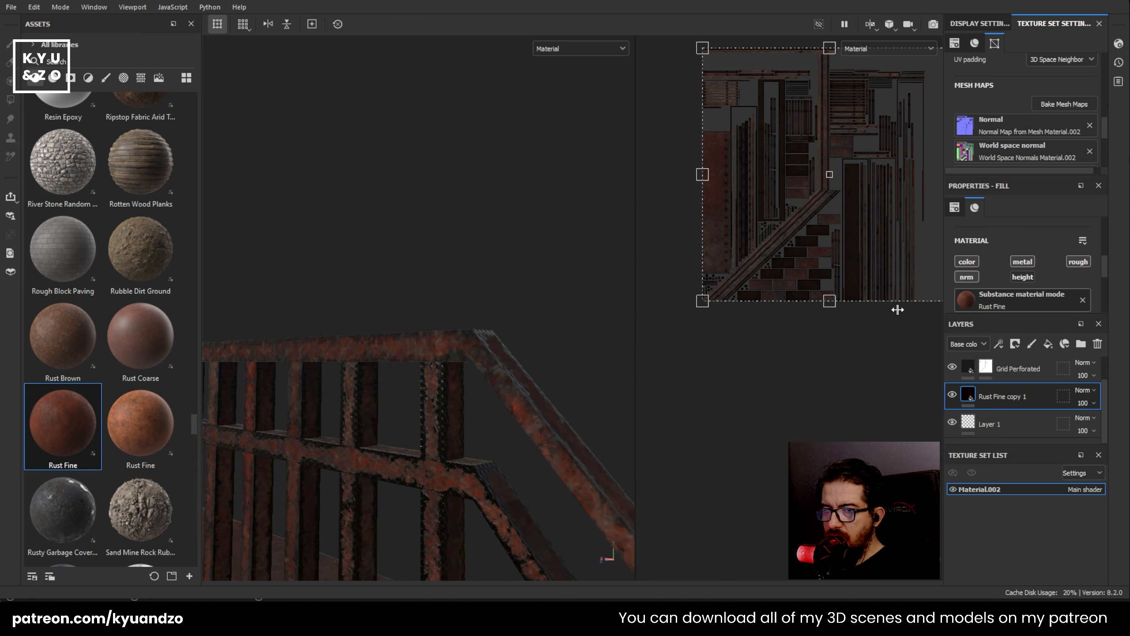
alt+drag(514, 324, 394, 233)
scroll(394, 233, up, 2)
alt+drag(418, 195, 391, 248)
scroll(391, 248, up, 2)
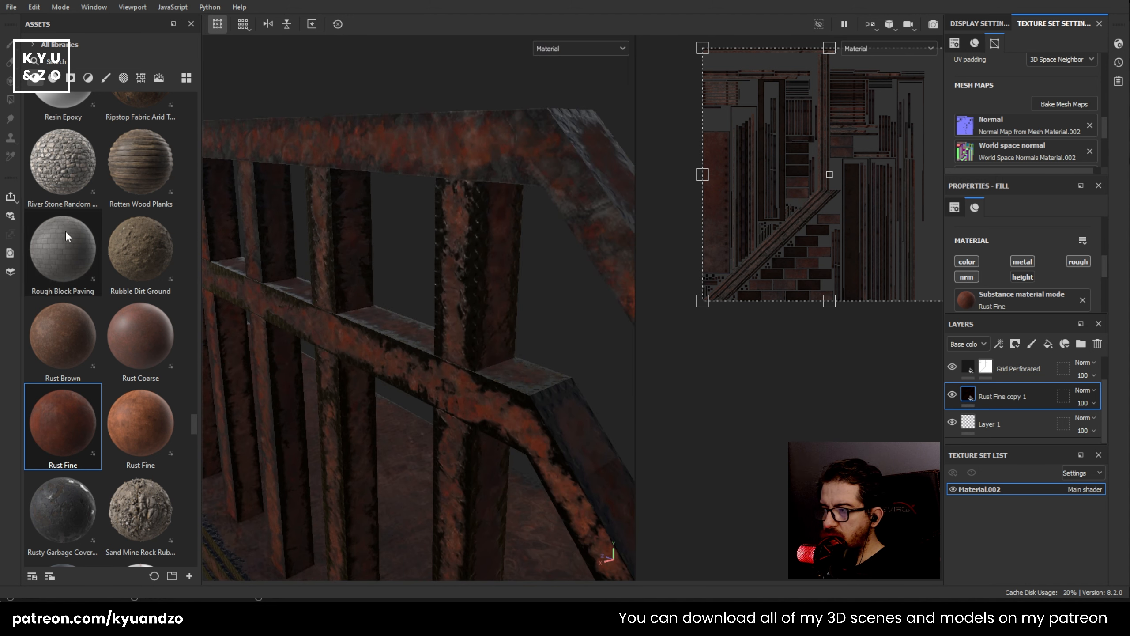
- Mask the end post and the middle rail out of the Grid Perforated layer with colour 0
click(987, 369)
scroll(990, 370, up, 1)
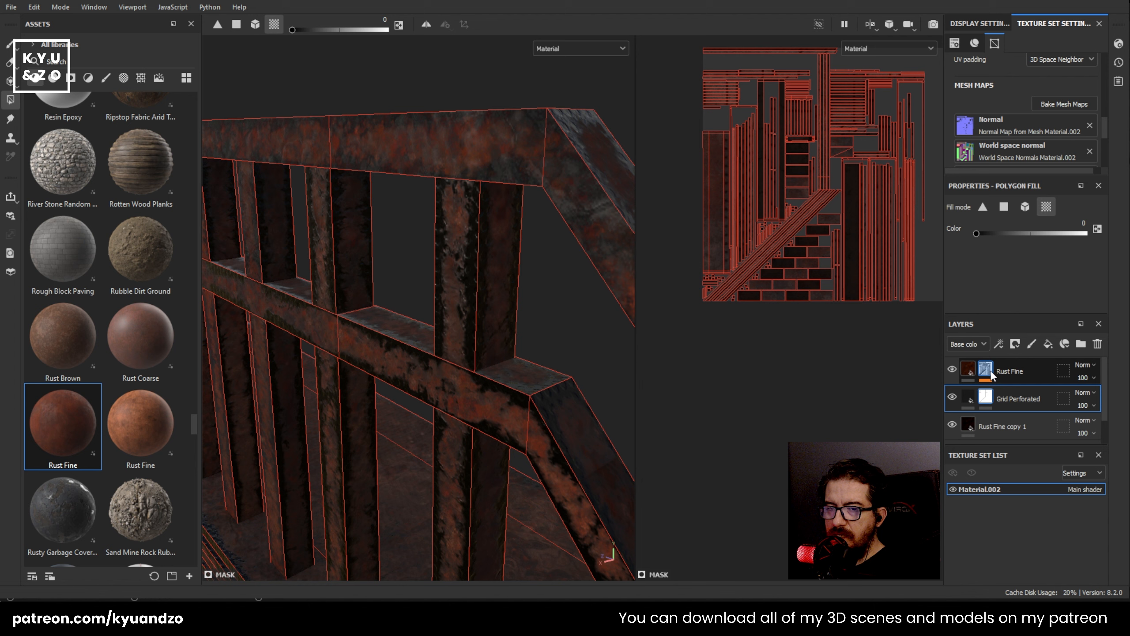
click(452, 343)
click(464, 416)
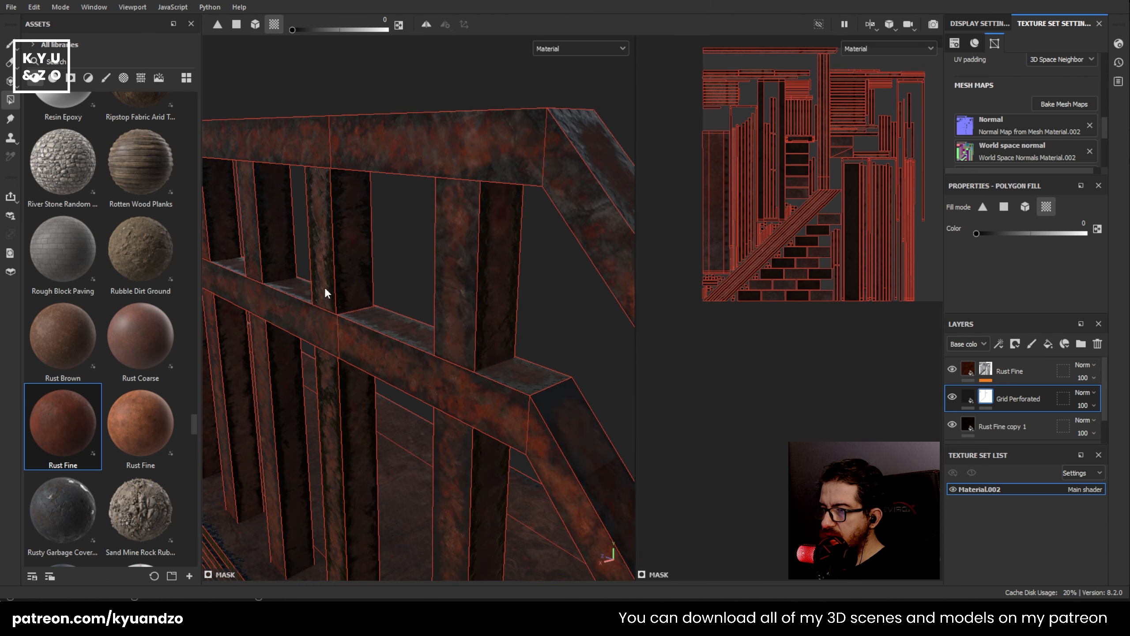
alt+drag(308, 358, 579, 321)
scroll(386, 278, down, 4)
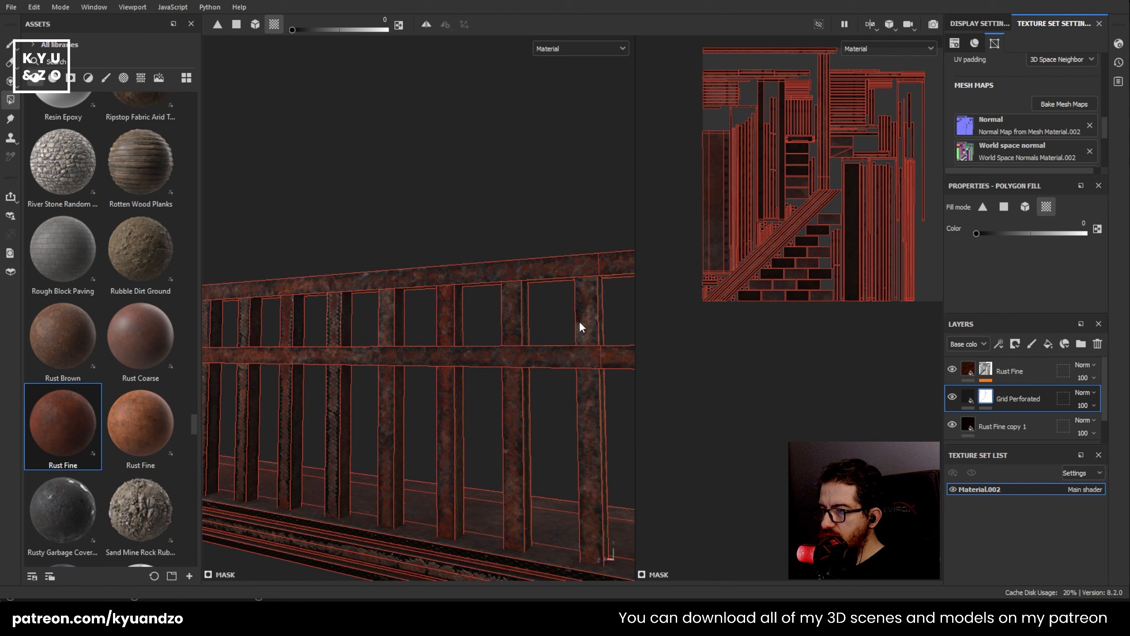
scroll(468, 314, down, 5)
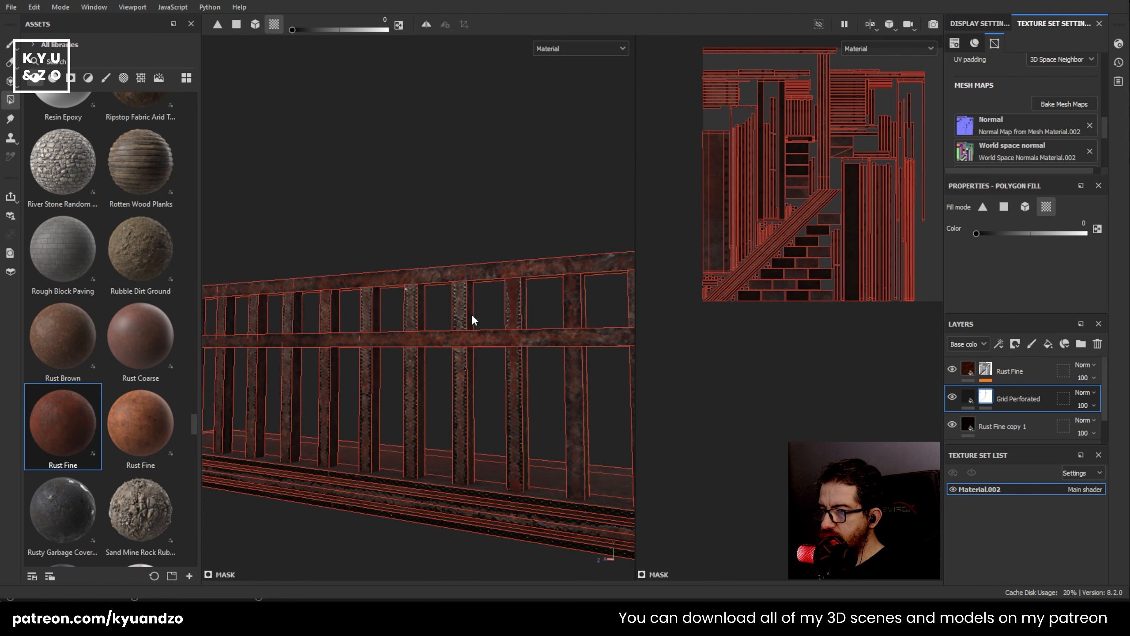
scroll(468, 315, up, 4)
scroll(467, 314, up, 2)
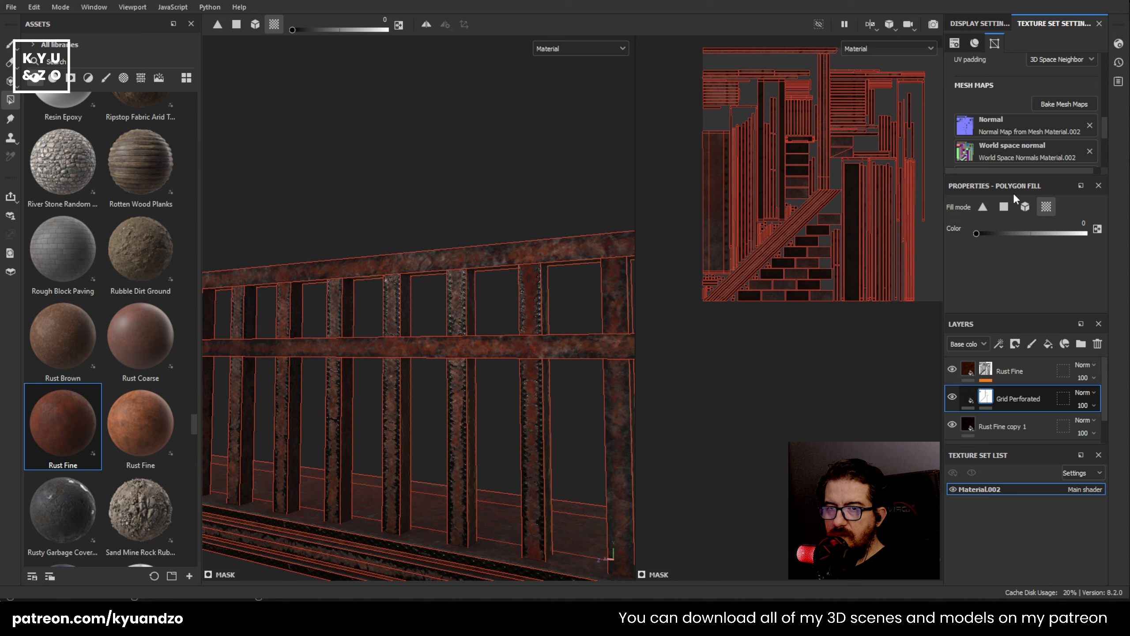
- Remove the mask from the Grid Perforated layer and check the whole railing
click(1020, 131)
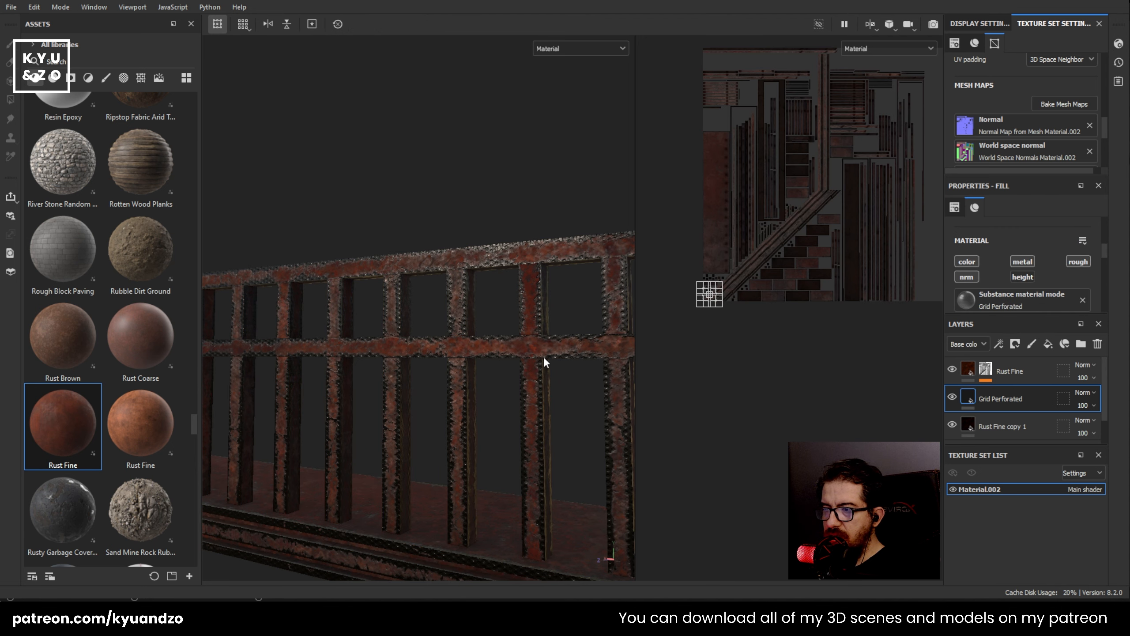
alt+drag(542, 280, 512, 389)
alt+middle_drag(512, 390, 250, 352)
scroll(342, 407, down, 3)
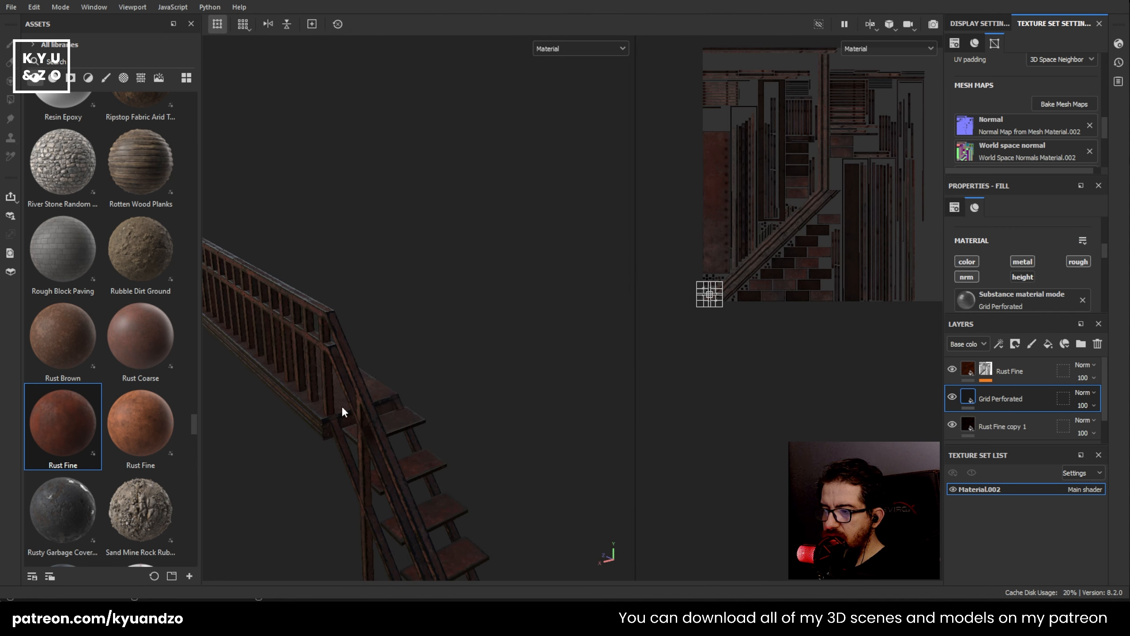
- Examine the rusted staircase from the side and from above, down to the edges of the upper treads
alt+middle_drag(342, 406, 332, 249)
scroll(356, 267, down, 4)
mouse_move(388, 314)
alt+mouse_down()
mouse_move(360, 298)
mouse_move(371, 267)
mouse_move(361, 184)
mouse_move(414, 278)
mouse_move(360, 253)
alt+mouse_up()
alt+middle_drag(360, 254, 361, 293)
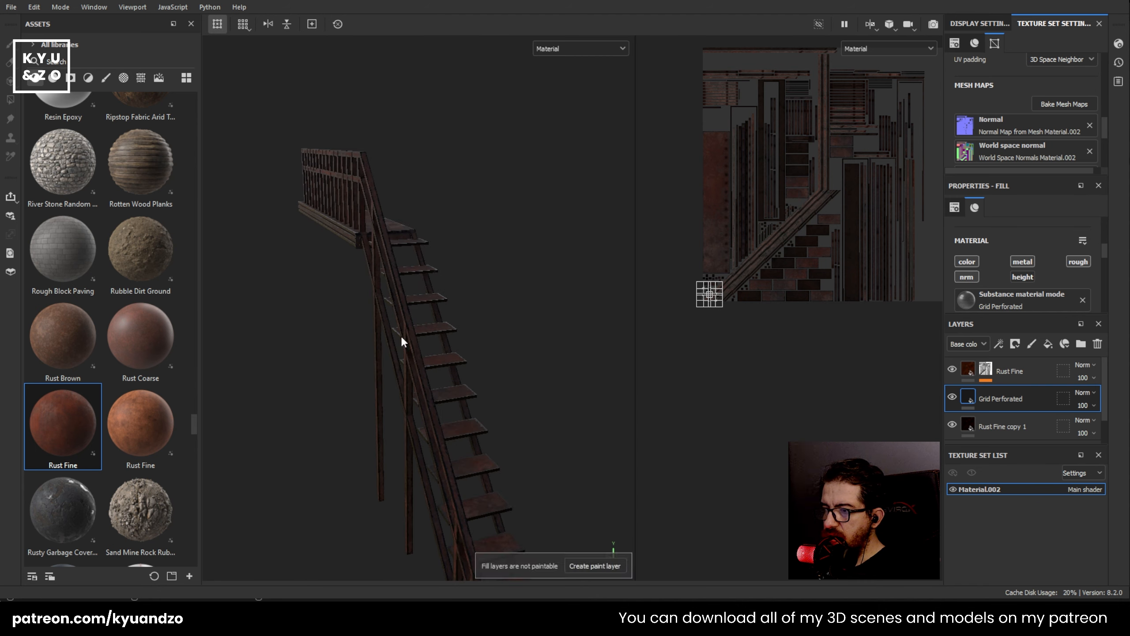
mouse_move(400, 337)
alt+mouse_down()
mouse_move(419, 335)
mouse_move(428, 285)
mouse_move(389, 354)
mouse_move(419, 306)
alt+mouse_up()
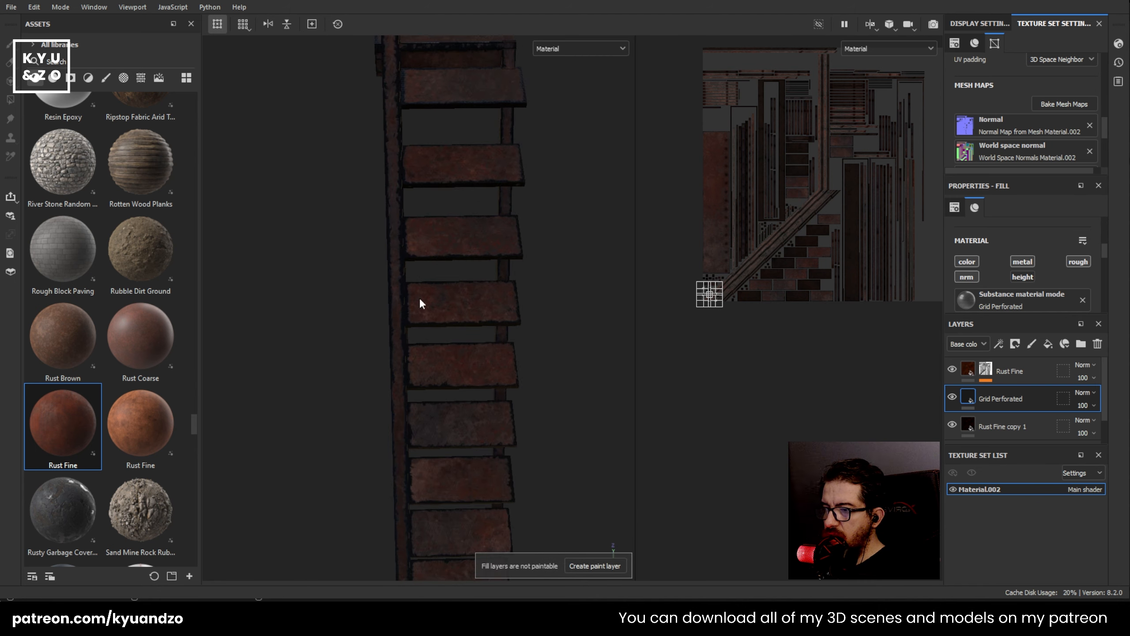
scroll(409, 312, up, 5)
scroll(418, 327, up, 3)
alt+middle_drag(421, 269, 447, 373)
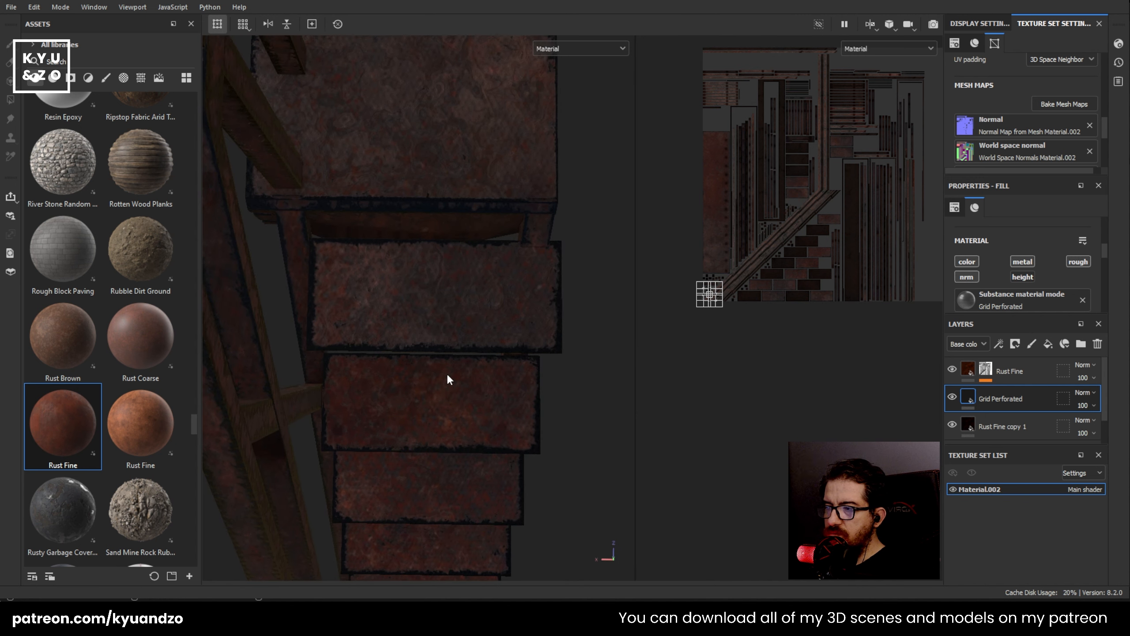
alt+drag(447, 373, 481, 346)
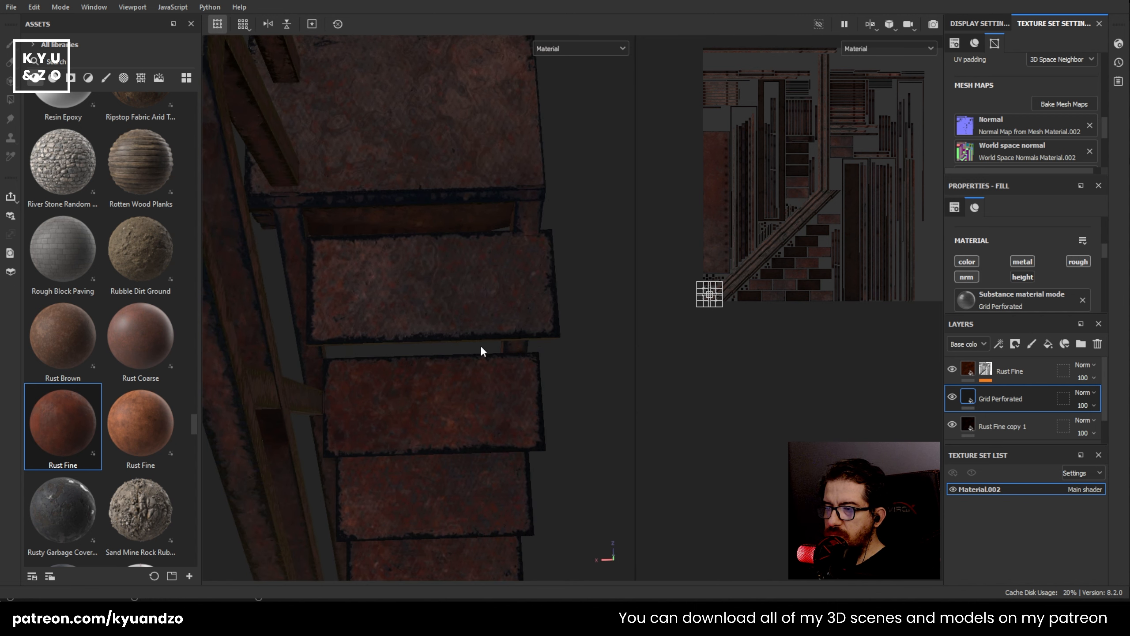
- Put the top Rust Fine layer into a new folder, compare the surface with and without it, and collapse the folder
click(952, 369)
click(951, 369)
click(1010, 369)
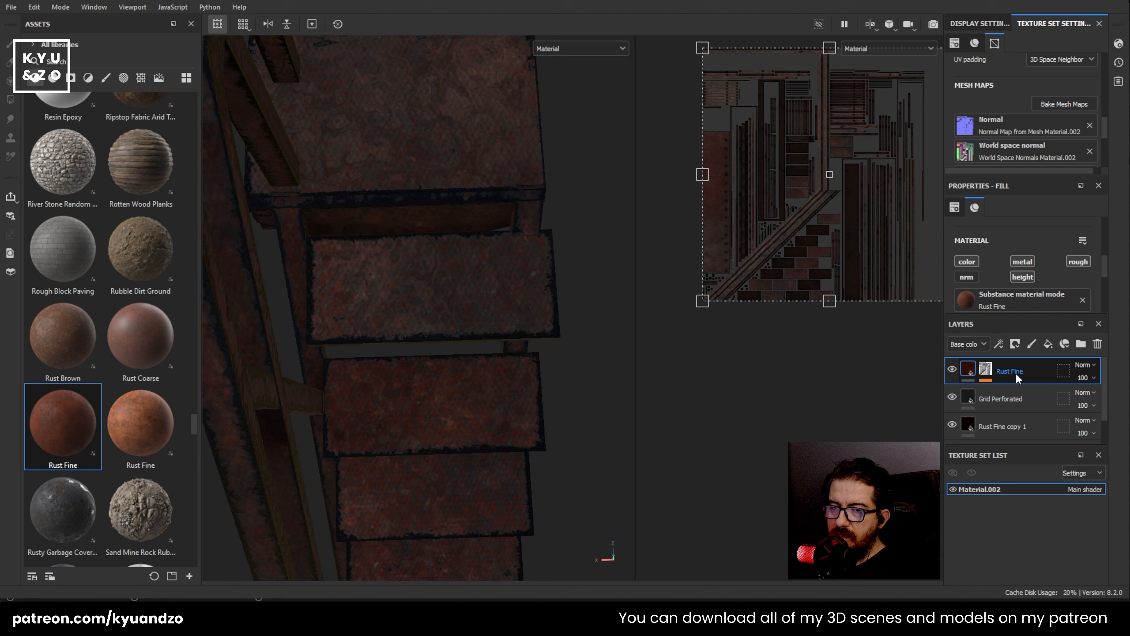
key(ctrl+g)
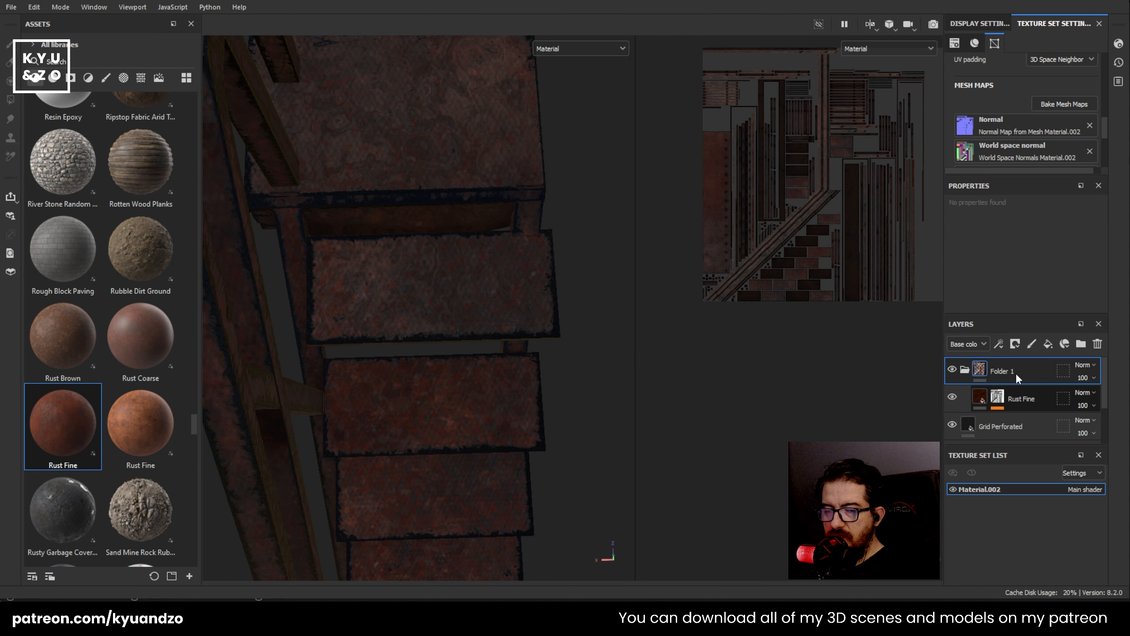
click(951, 370)
click(950, 369)
click(964, 371)
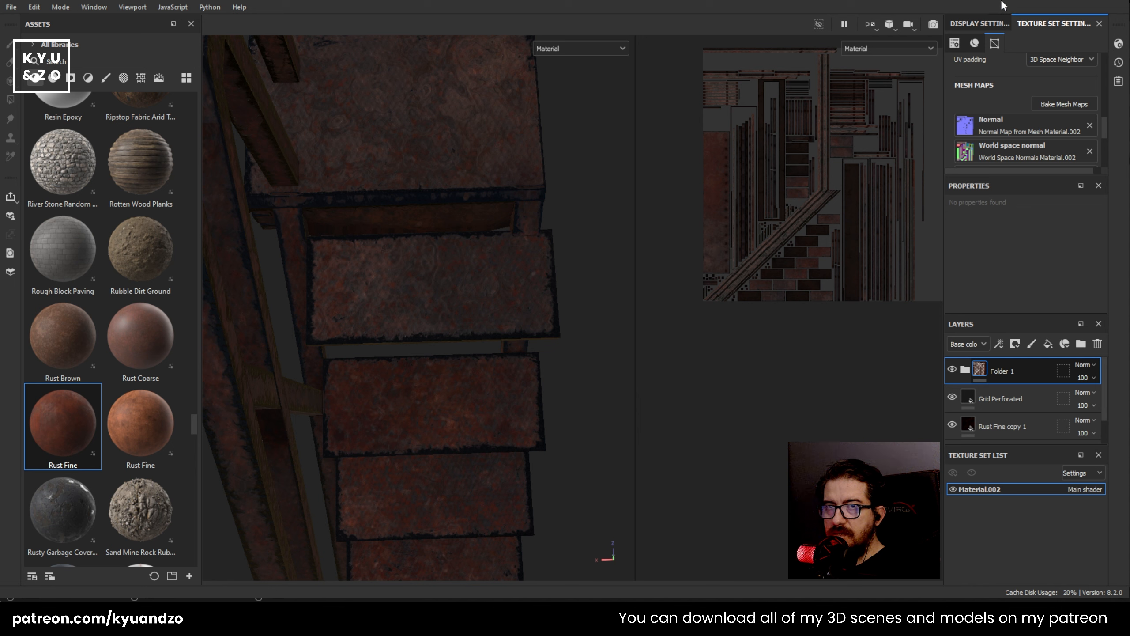
- Add a white mask to the rust folder and activate the Paint tool on that mask
key(4)
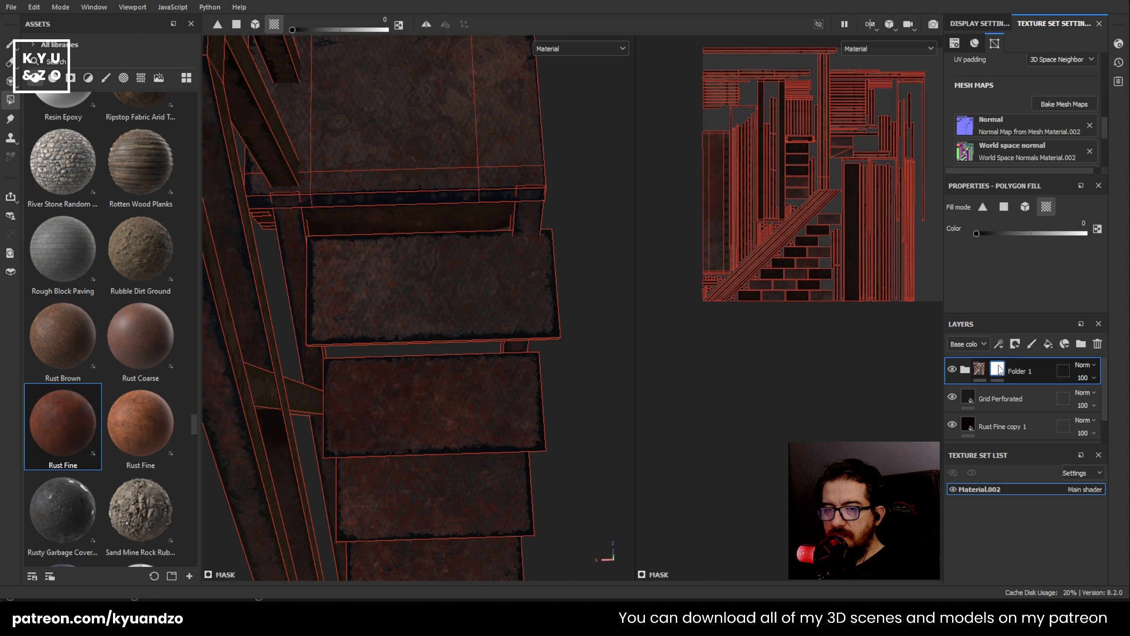
click(998, 369)
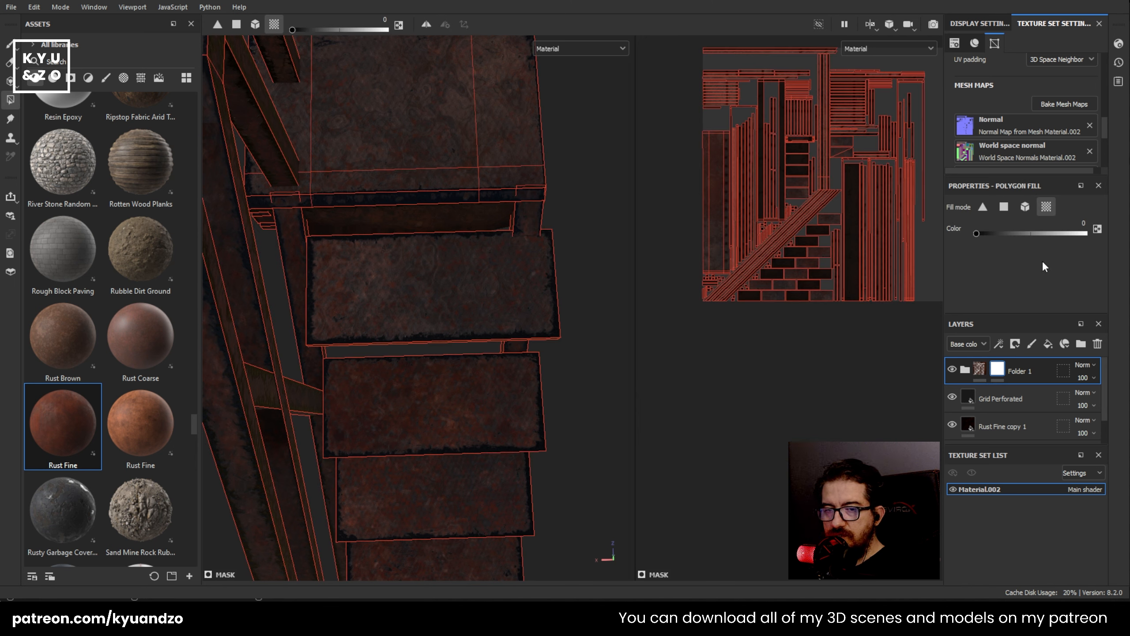
click(10, 44)
- Try painting rust away from the upper treads in the folder mask with the soft round brush at size 10
scroll(403, 323, up, 5)
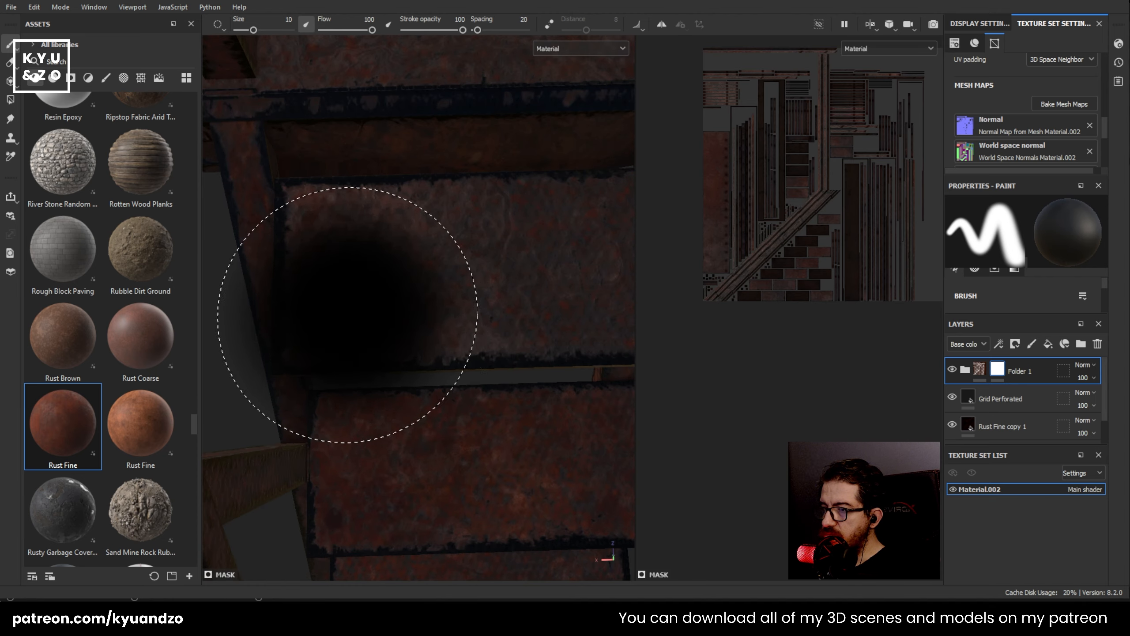
mouse_move(471, 296)
mouse_down()
mouse_move(360, 351)
mouse_move(606, 497)
mouse_move(554, 314)
mouse_move(409, 382)
mouse_up()
scroll(410, 405, down, 5)
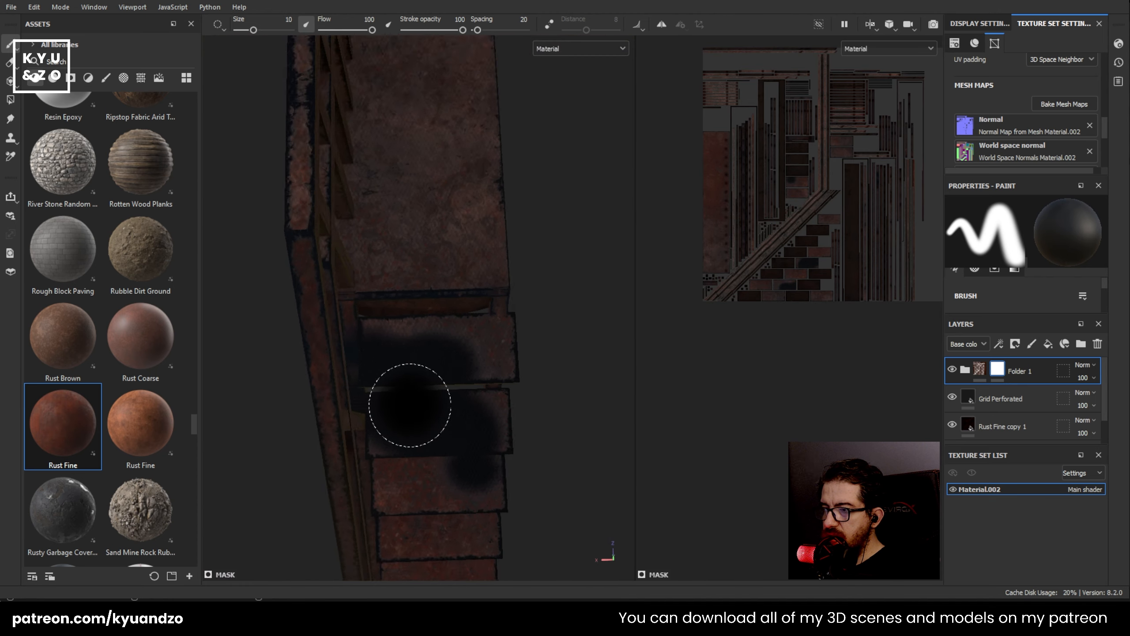
scroll(410, 405, down, 3)
key(ctrl+z)
mouse_move(328, 378)
mouse_down()
mouse_move(457, 130)
mouse_move(422, 561)
mouse_up()
key(ctrl+z)
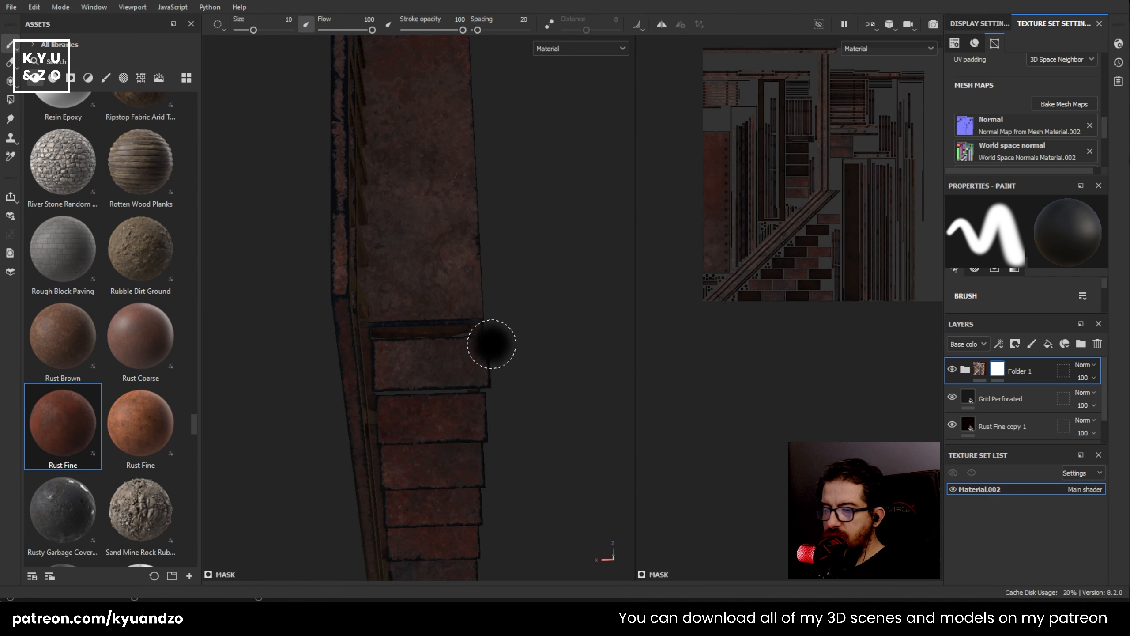
- Set the brush alpha to Dirt Spots and stamp worn spots on the top two treads in the folder mask
scroll(491, 344, up, 3)
scroll(973, 302, down, 2)
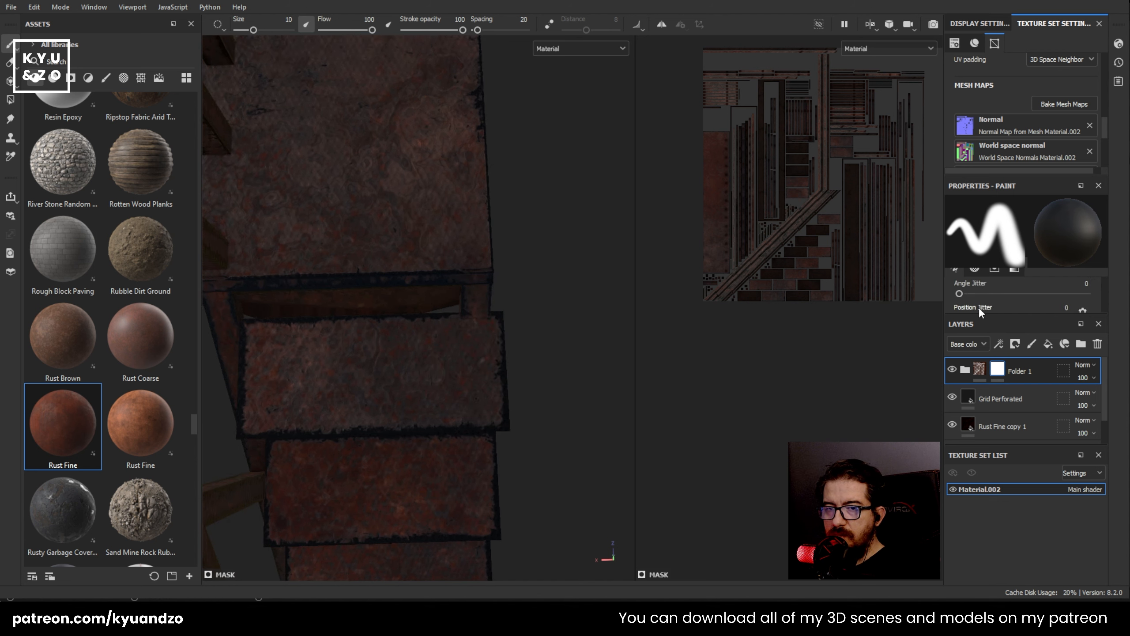
drag(999, 317, 1000, 414)
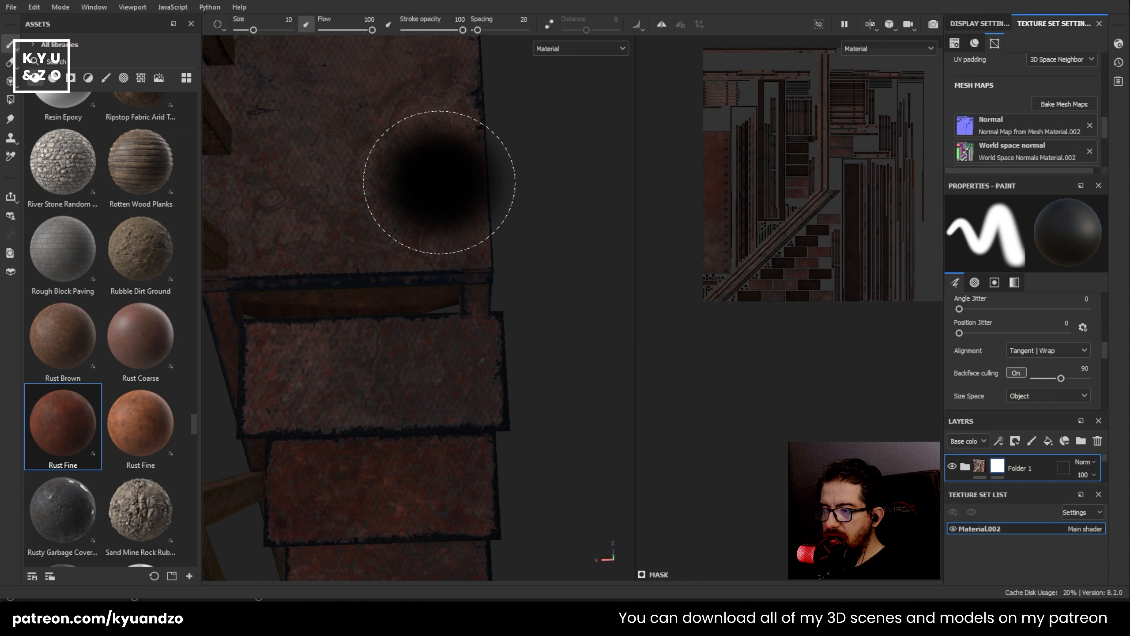
scroll(1052, 339, down, 5)
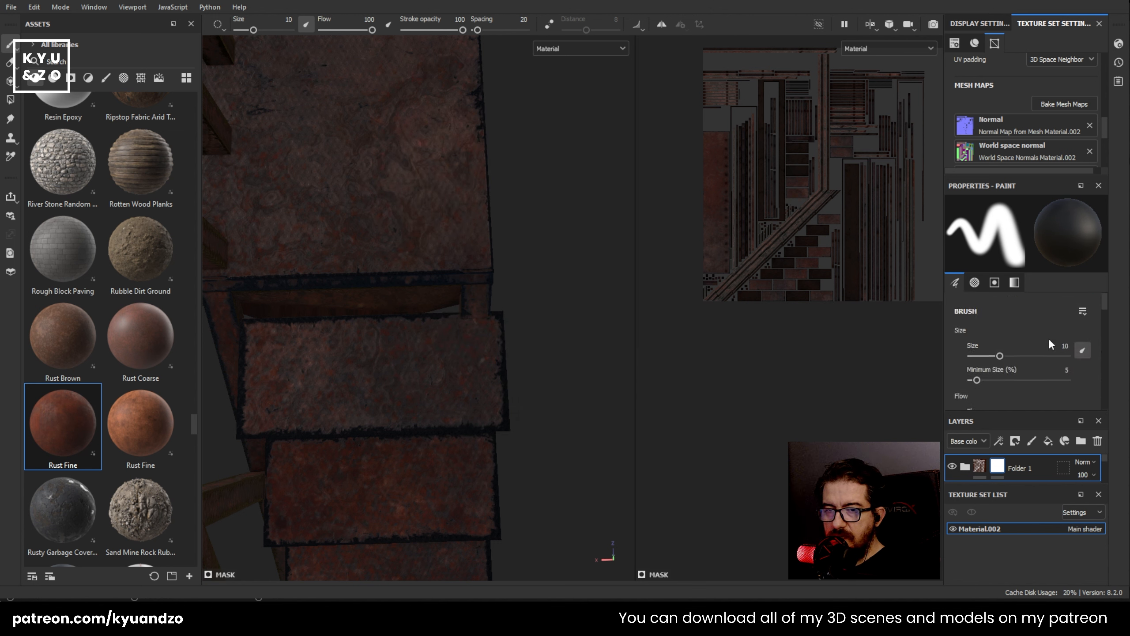
scroll(1047, 337, up, 6)
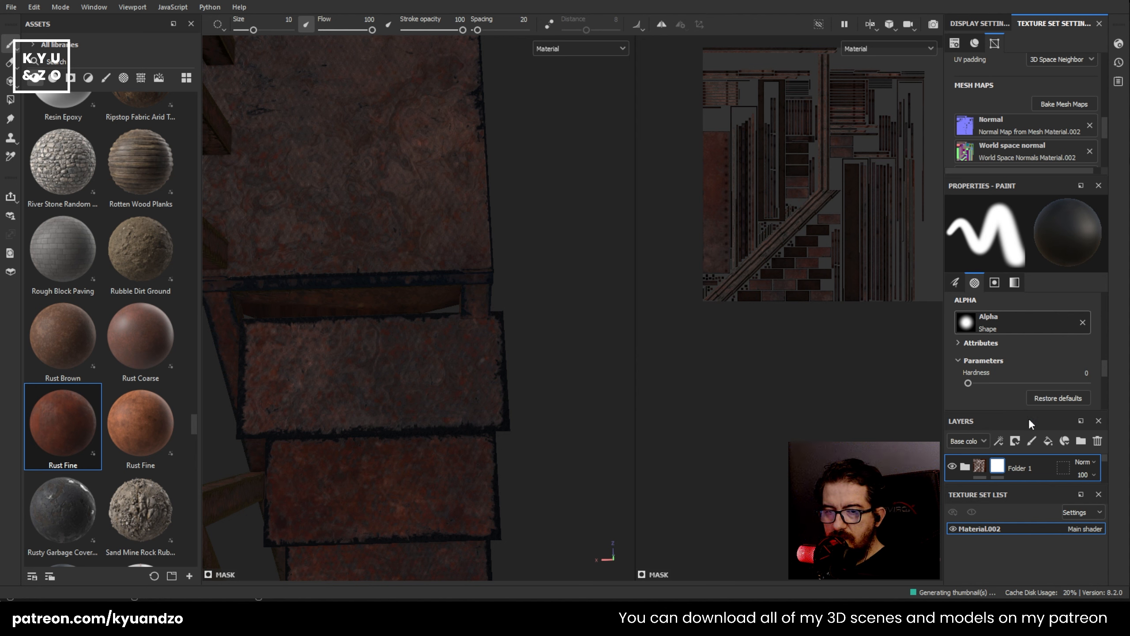
click(327, 354)
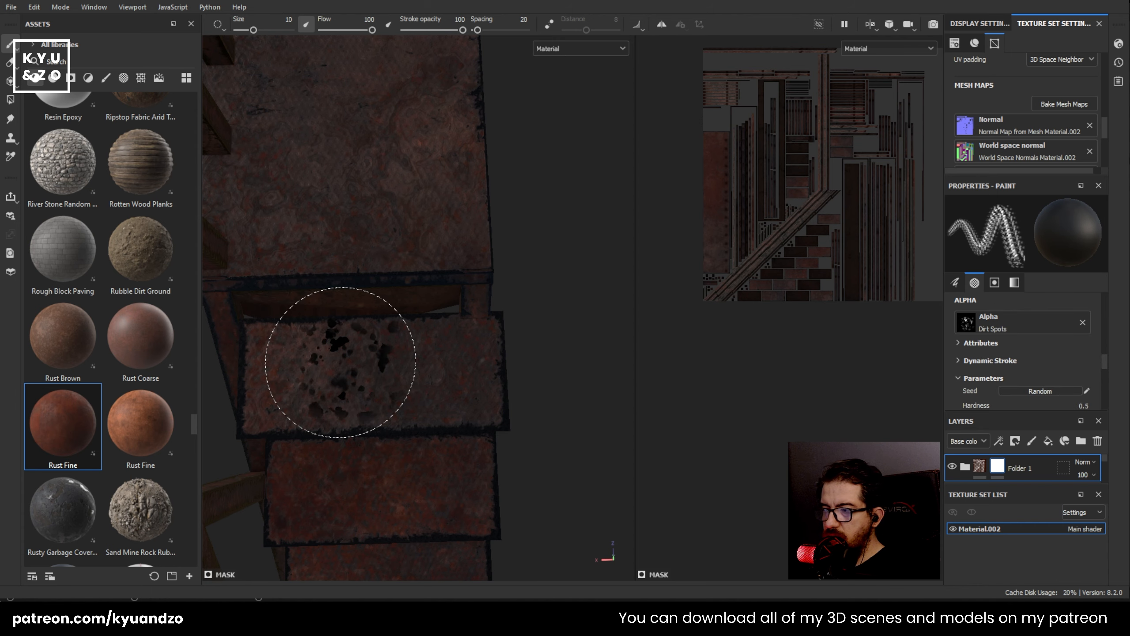
click(454, 516)
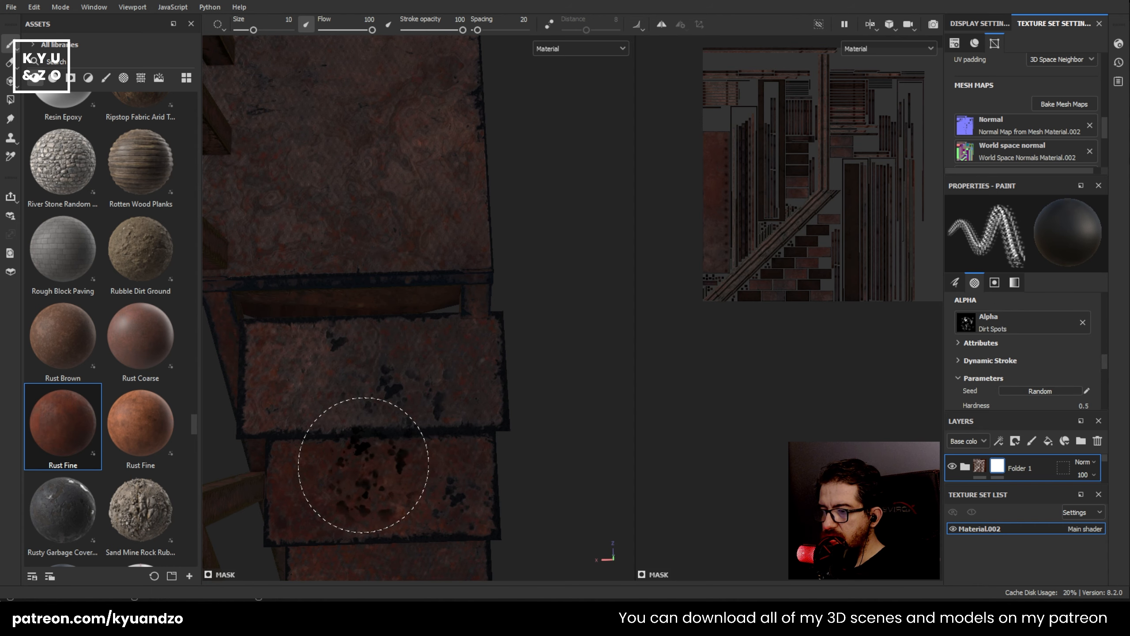
- Try painting Dirt Spots across the lower treads with continuous size 10 strokes
alt+drag(348, 462, 403, 222)
click(351, 320)
click(379, 325)
drag(380, 325, 424, 528)
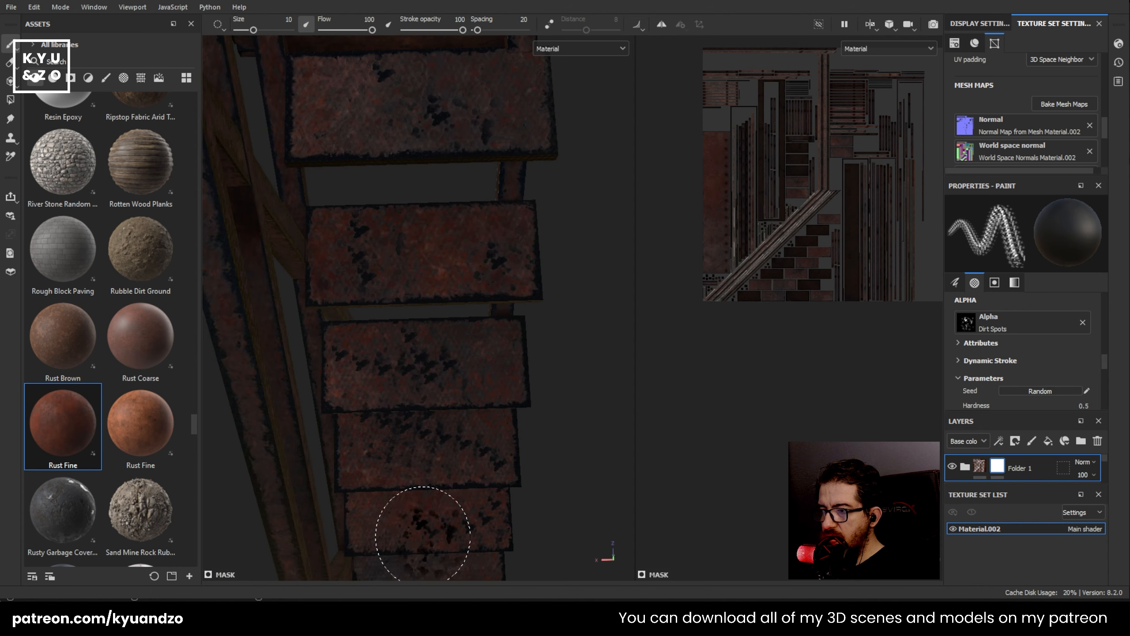
key(ctrl+z)
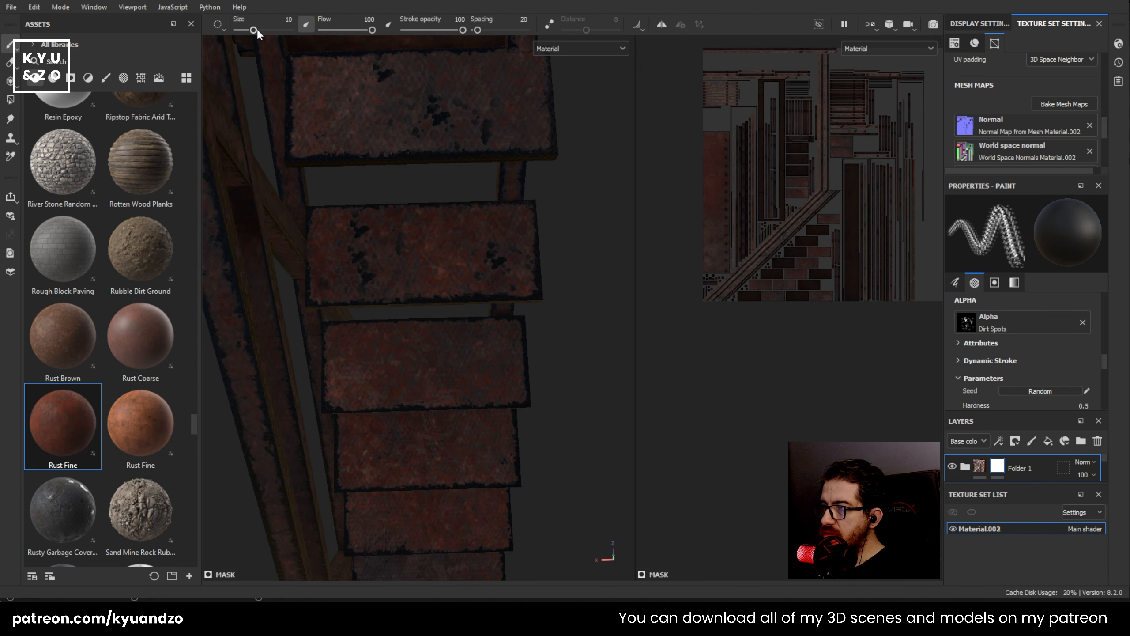
- Enlarge the brush to size 31.34 and stamp Dirt Spots down the upper and middle treads in the folder mask
drag(254, 30, 267, 30)
click(407, 112)
click(447, 374)
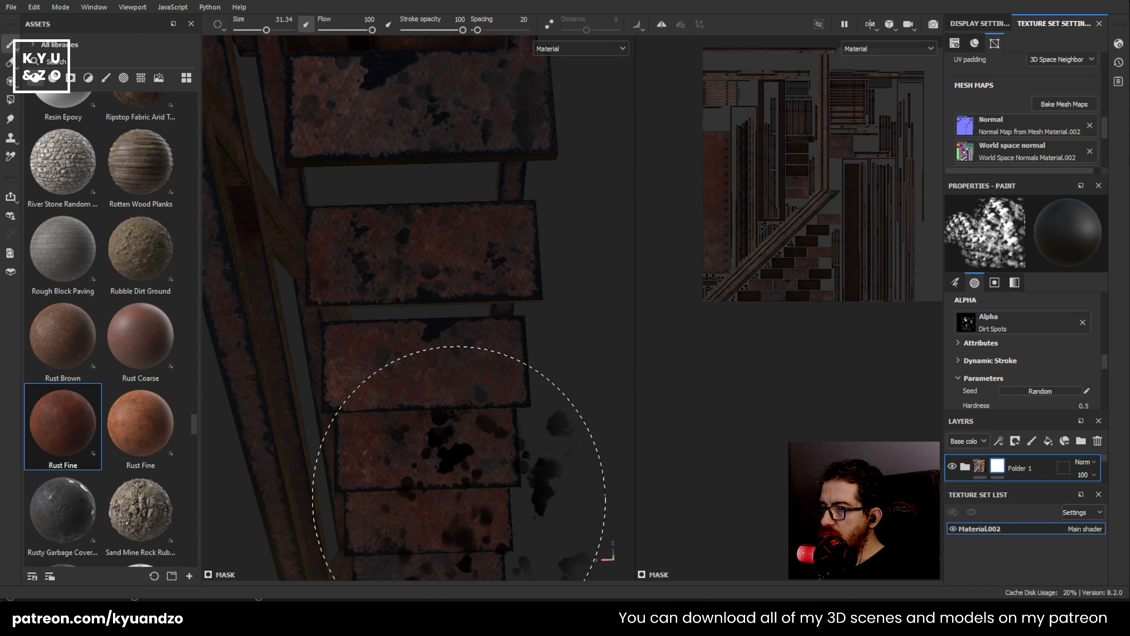
alt+middle_drag(459, 495, 444, 227)
click(451, 234)
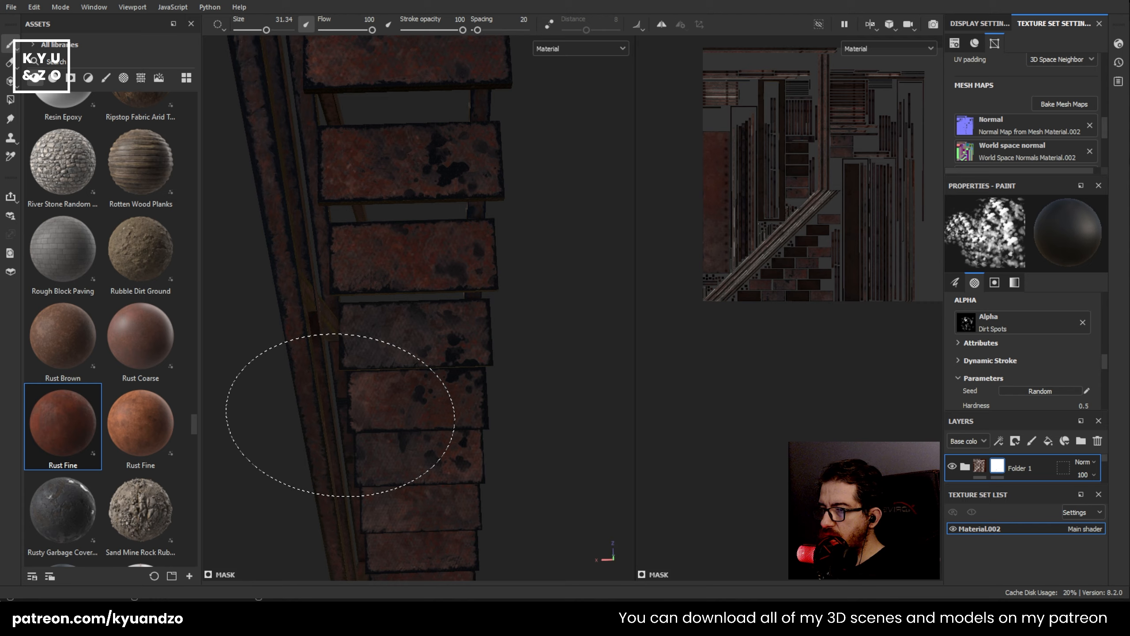
click(371, 421)
- Undo the last stamp and stamp Dirt Spots over the lowest treads of the staircase
alt+middle_drag(400, 476, 423, 218)
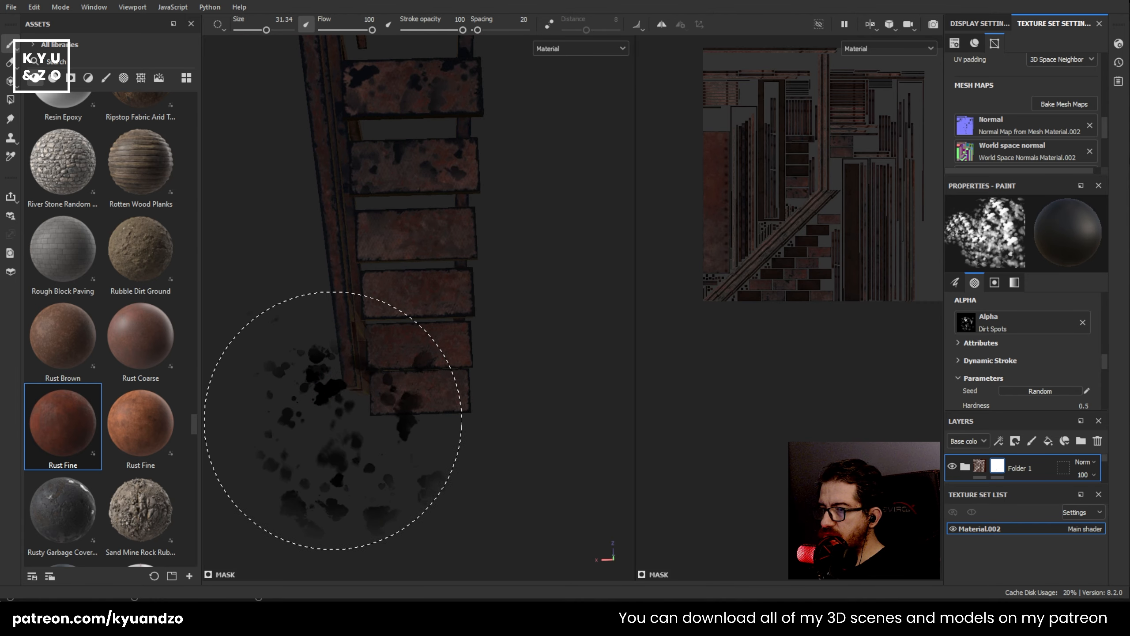
key(ctrl+z)
click(411, 179)
click(473, 379)
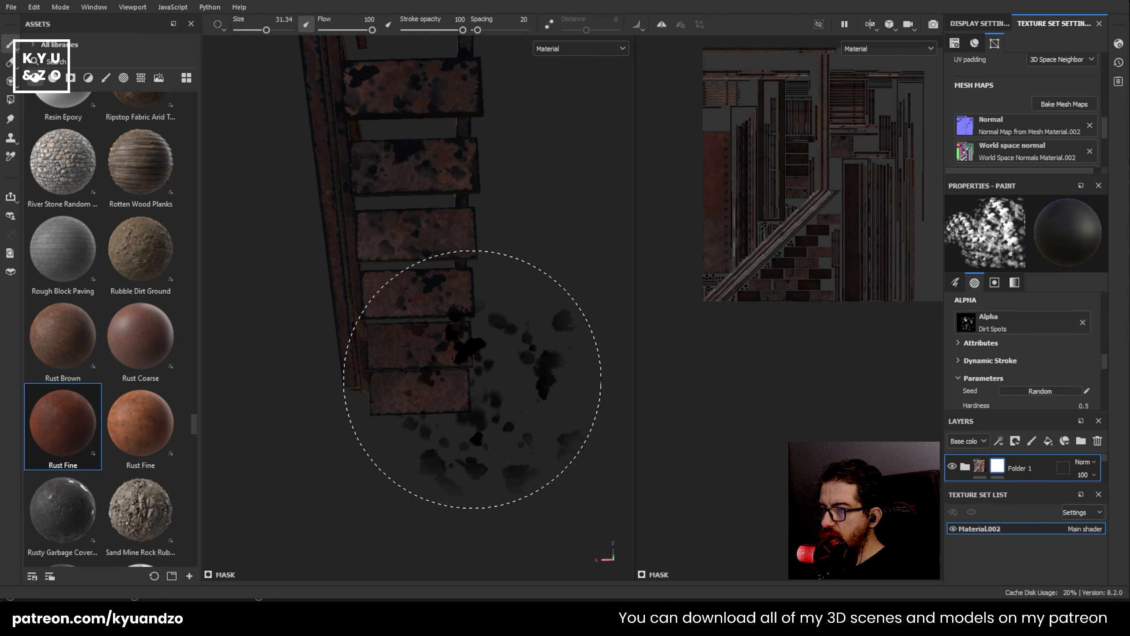
click(392, 392)
- Add more Dirt Spots stamps while working back up the treads to the front of the upper platform
alt+middle_drag(380, 248, 391, 371)
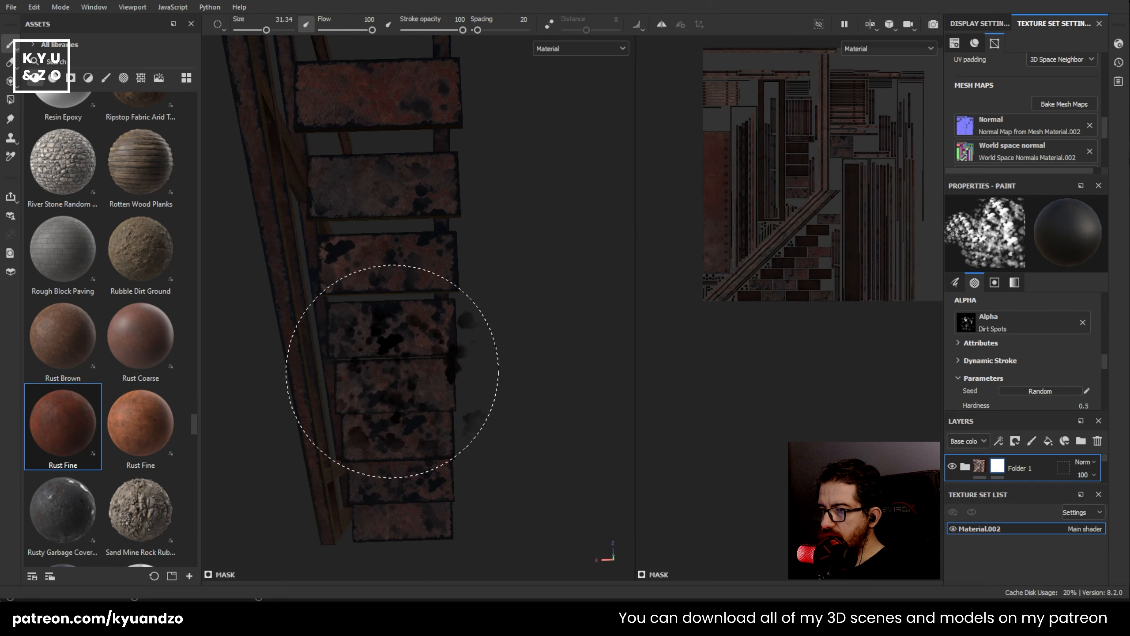
alt+middle_drag(401, 116, 421, 252)
alt+drag(421, 253, 411, 169)
alt+middle_drag(411, 169, 382, 300)
click(382, 300)
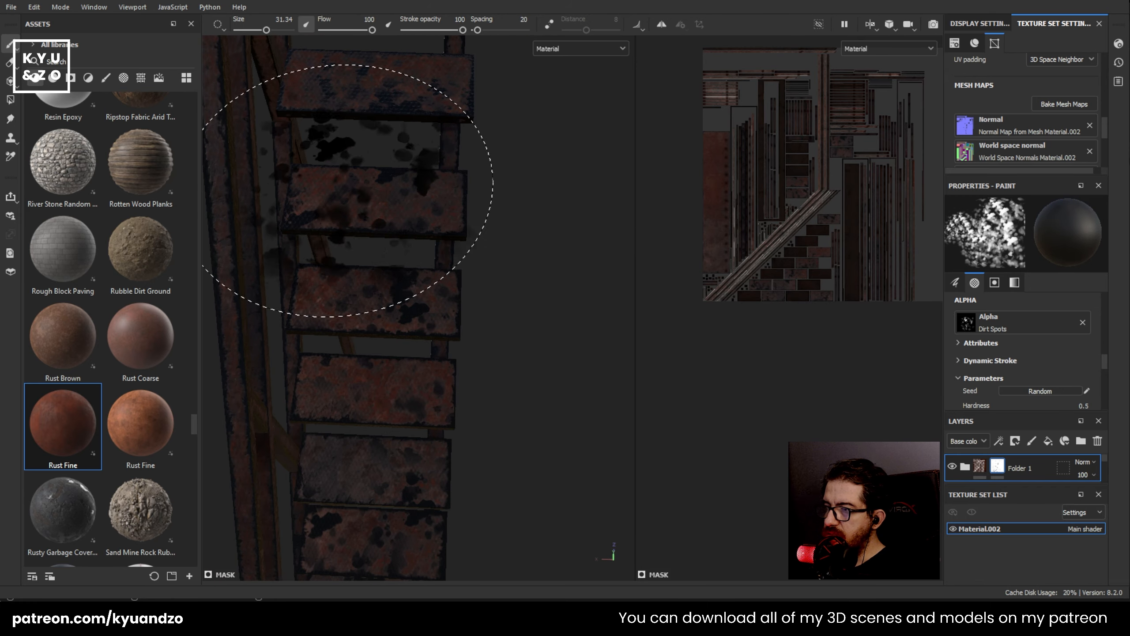
alt+middle_drag(349, 191, 381, 324)
click(383, 318)
alt+middle_drag(427, 147, 460, 313)
click(461, 313)
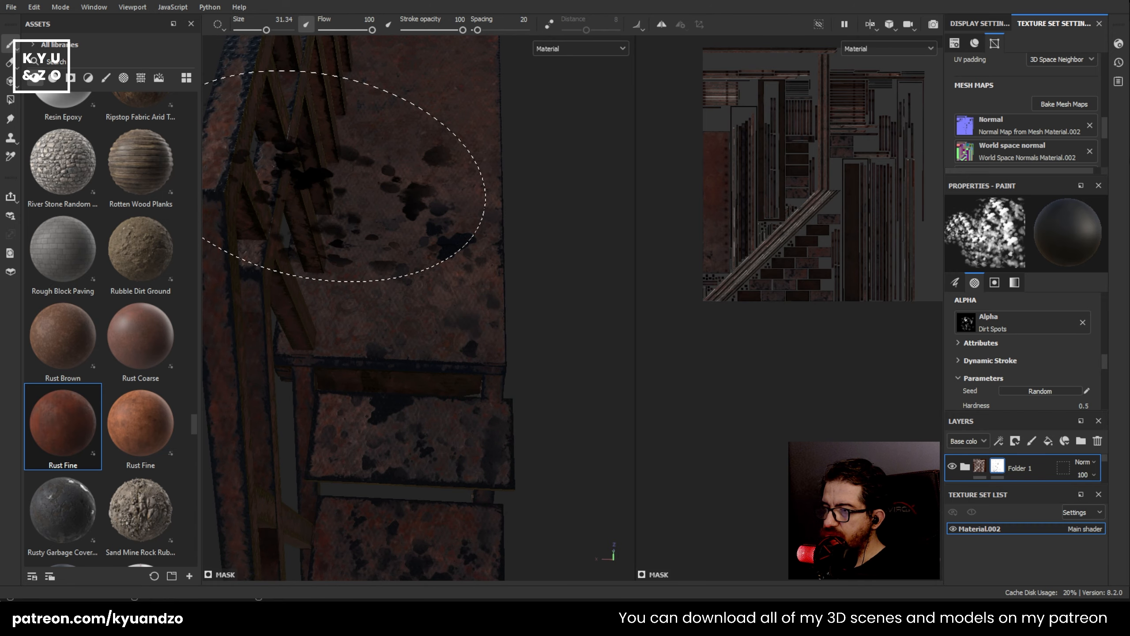
- Stamp Dirt Spots along the upper platform's floor to its far end in the folder mask
click(367, 213)
alt+middle_drag(403, 52, 389, 306)
click(410, 270)
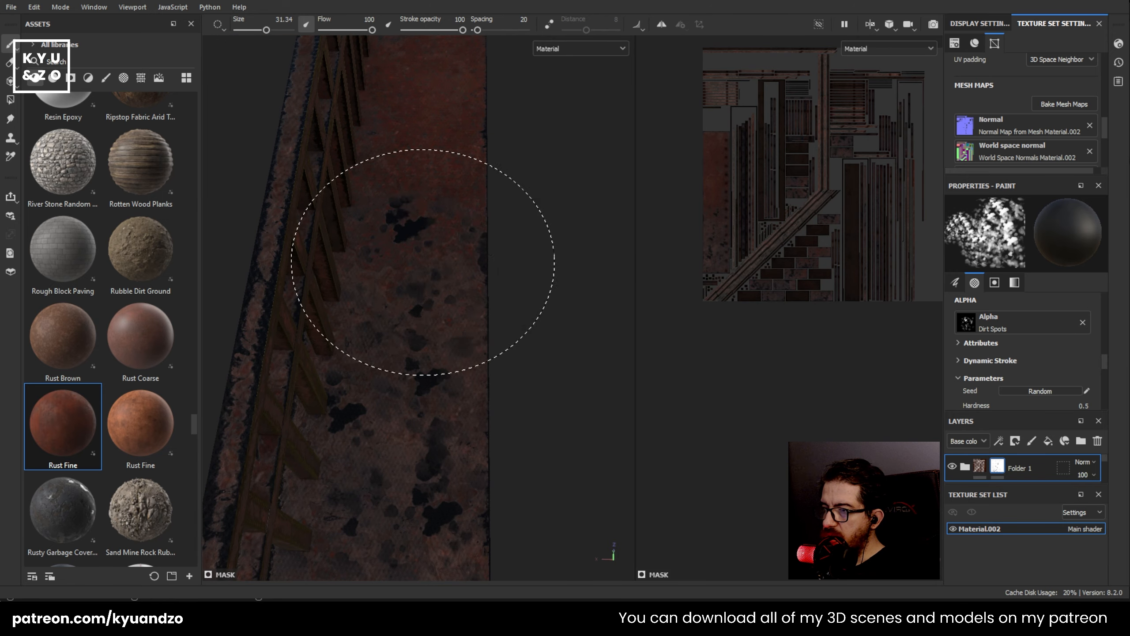
alt+middle_drag(425, 261, 409, 461)
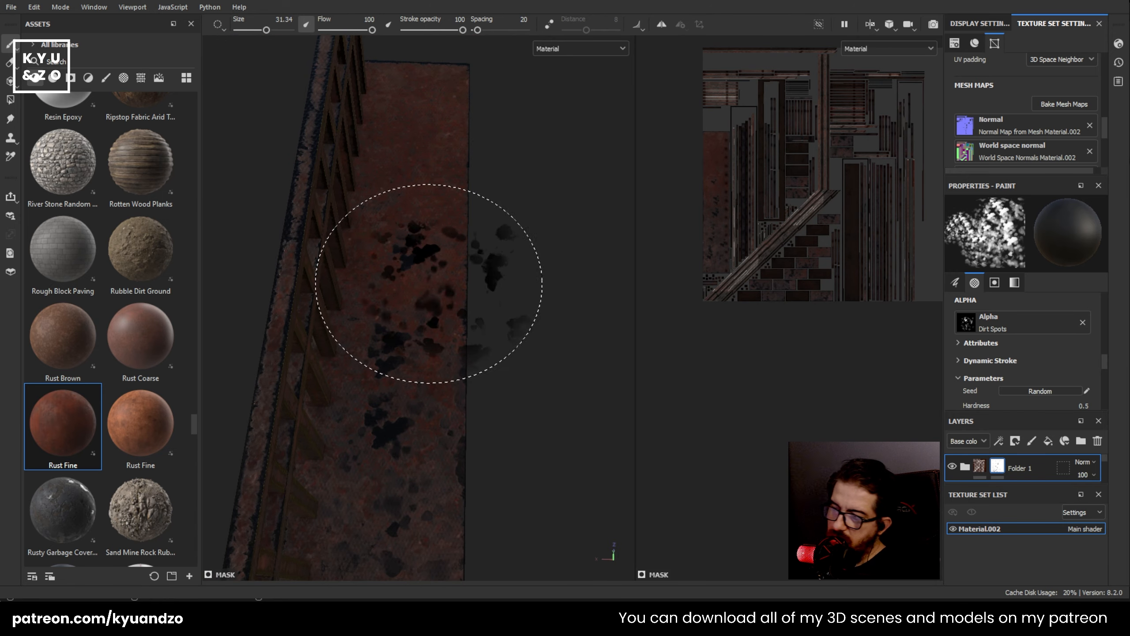
click(403, 174)
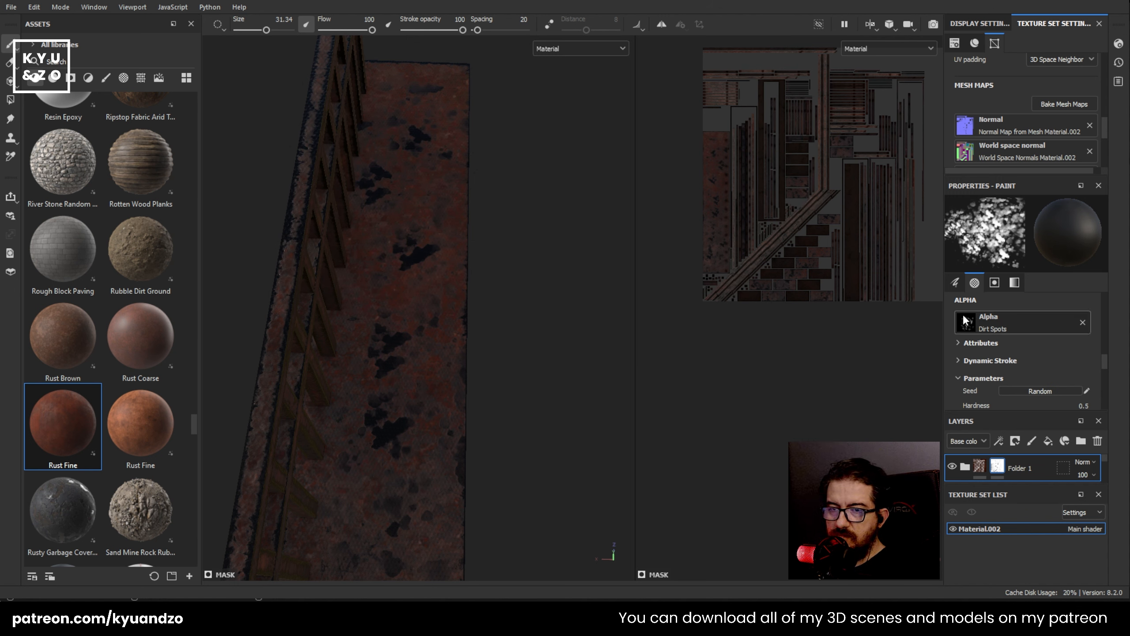
- Switch the brush alpha to Kyle Brush Presets alpha 1 and stamp it along the upper platform's floor in the folder mask
click(1050, 436)
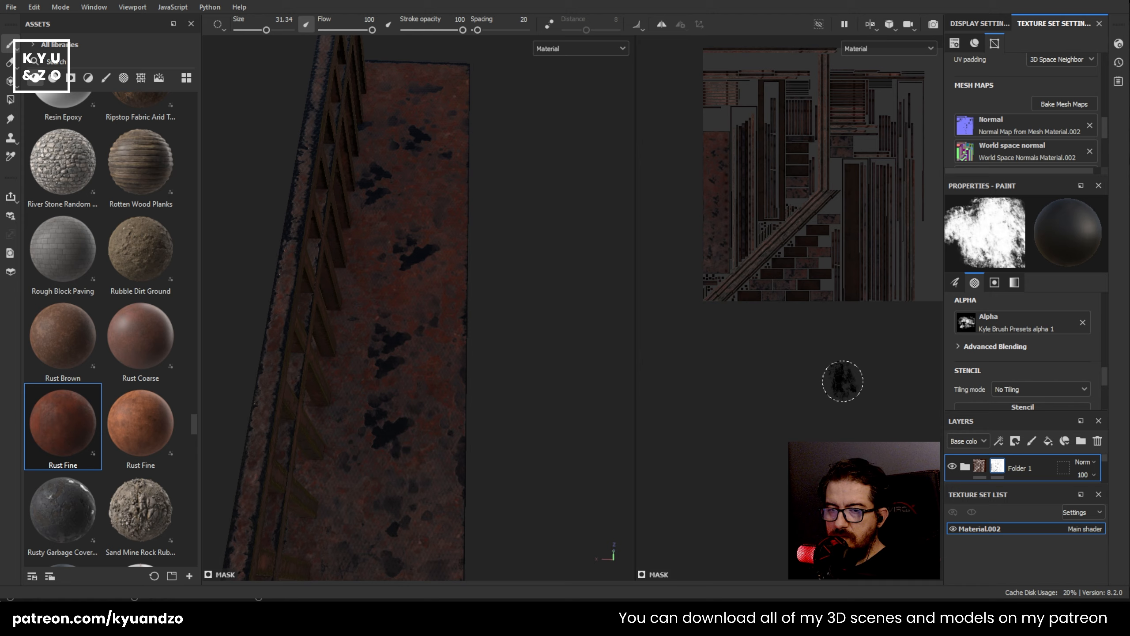
click(406, 218)
click(439, 376)
click(413, 295)
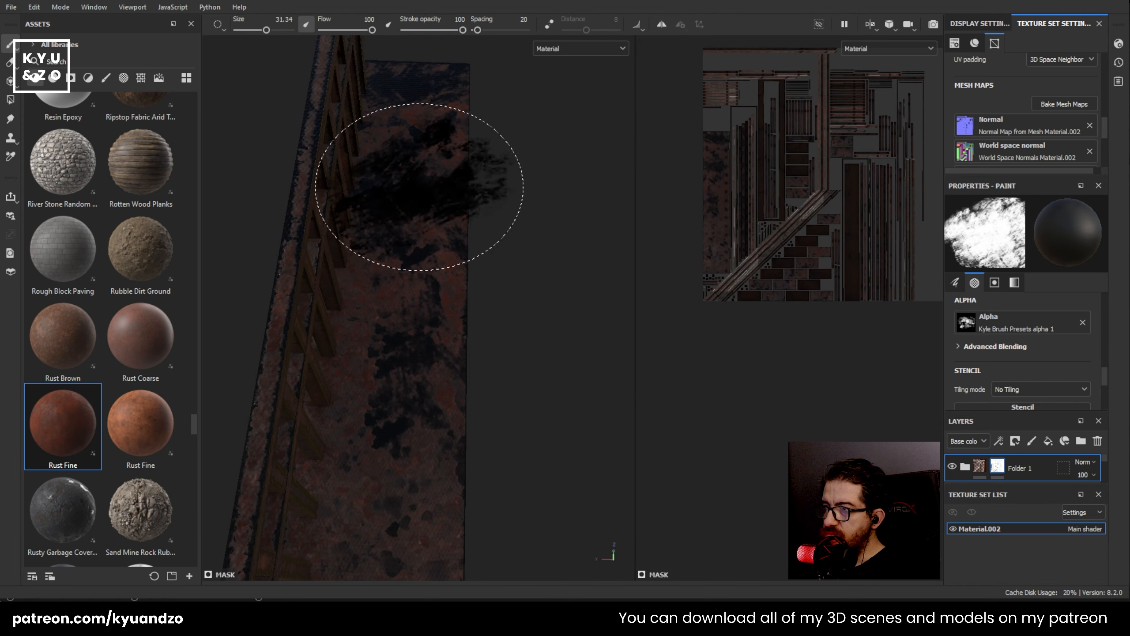
click(370, 460)
- Continue the Kyle Brush Presets alpha 1 stamps from the platform's front end down over the treads
alt+middle_drag(372, 473, 439, 285)
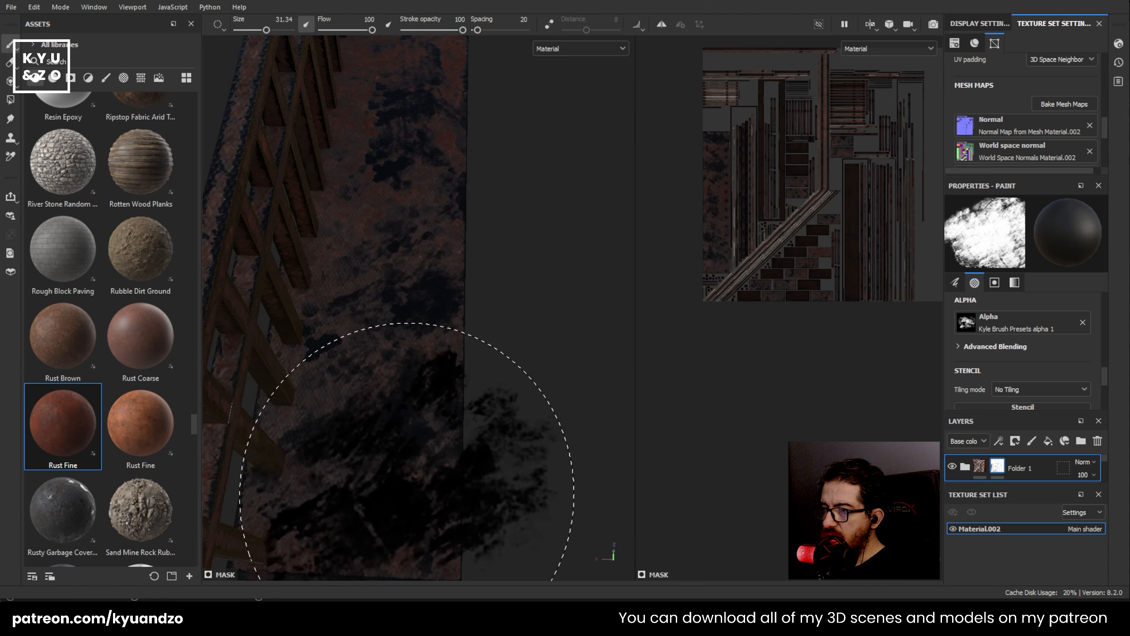
alt+middle_drag(413, 475, 444, 250)
ctrl+drag(444, 250, 413, 243)
click(446, 313)
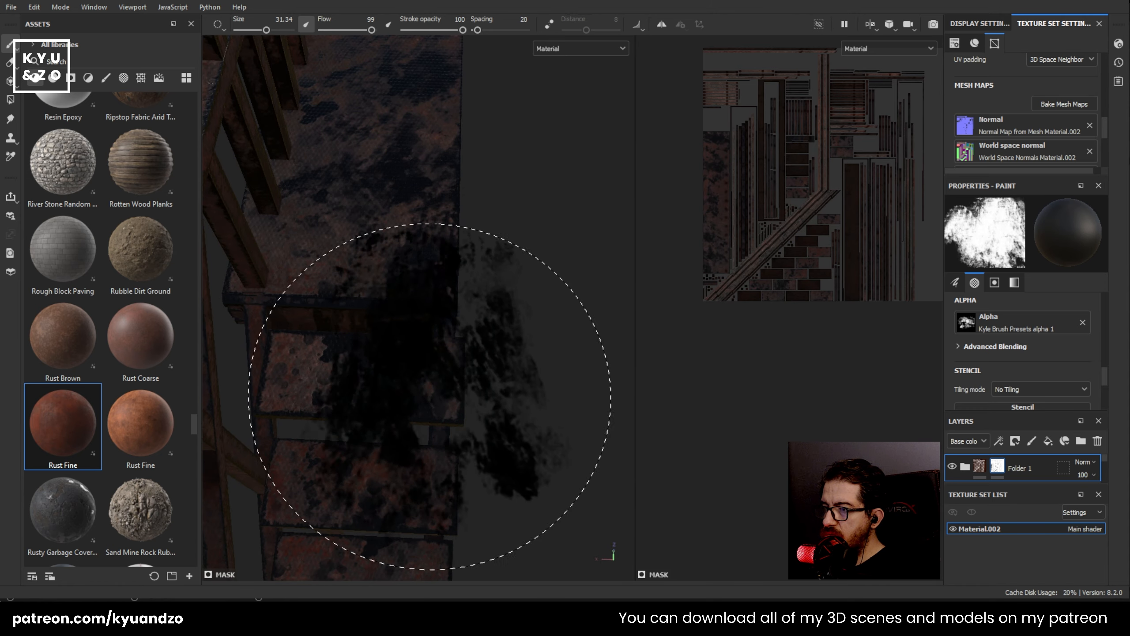
alt+middle_drag(408, 532, 417, 305)
alt+middle_drag(425, 483, 441, 306)
scroll(440, 306, down, 4)
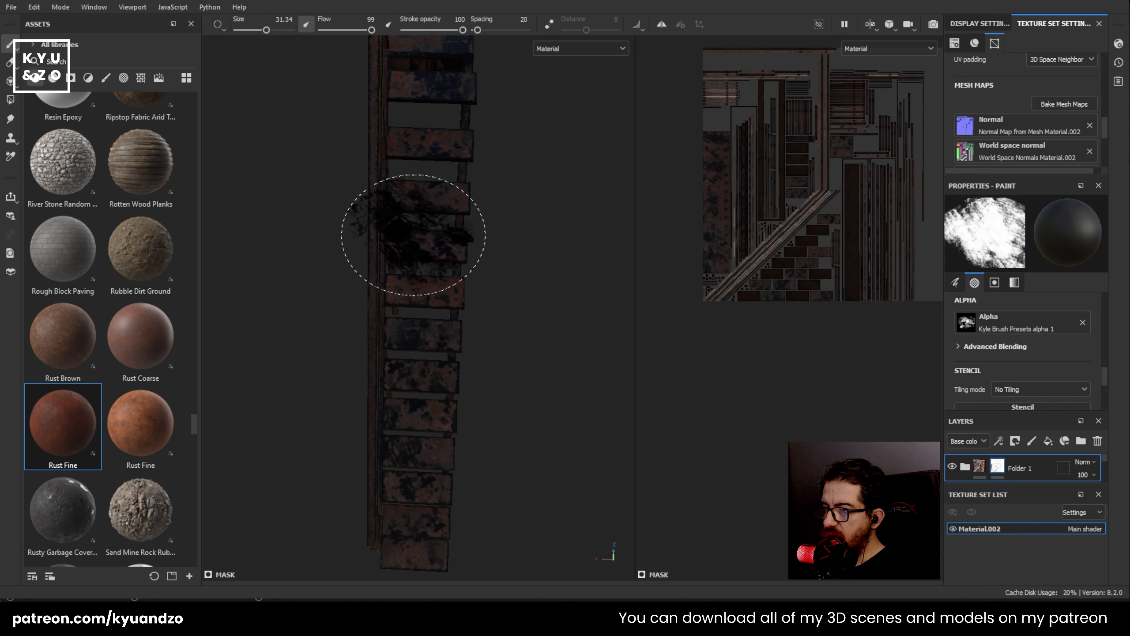
alt+middle_drag(452, 307, 417, 266)
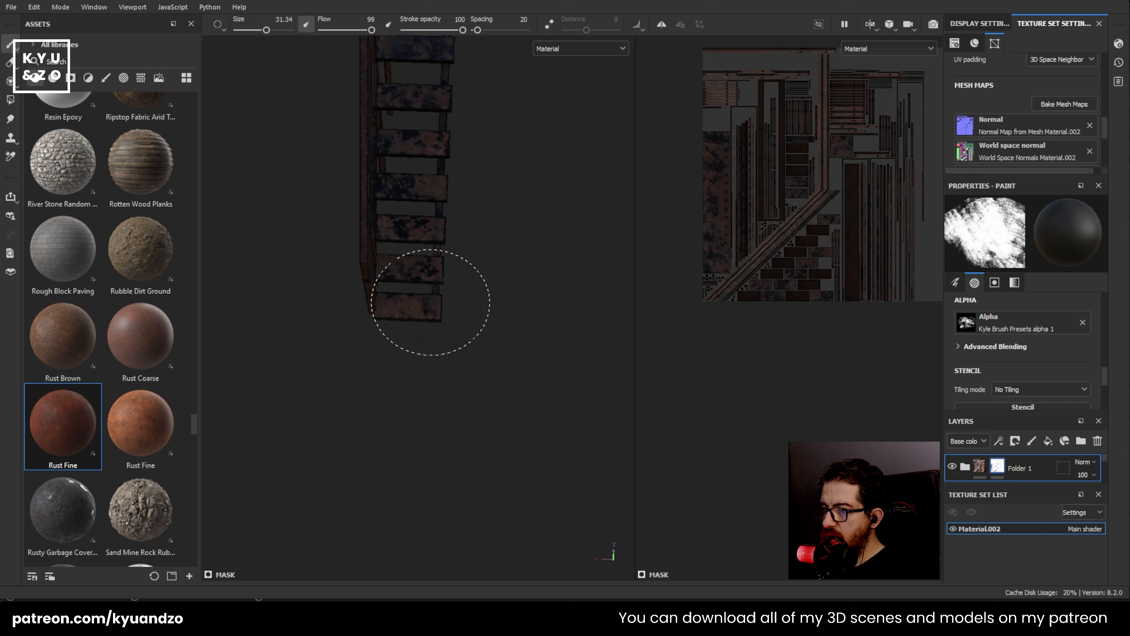
- Set the Grid Perforated layer's Brushed parameter to 0.52 and its Grid Roughness to 0.72
alt+drag(370, 324, 432, 355)
scroll(441, 479, up, 5)
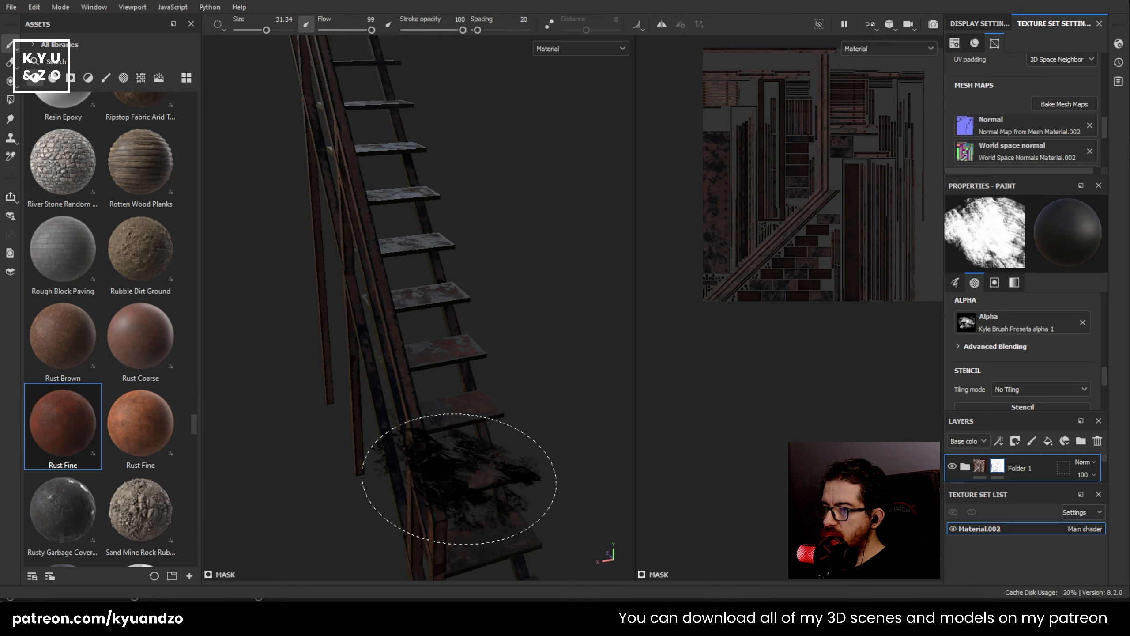
mouse_move(462, 409)
alt+mouse_down()
mouse_move(456, 366)
mouse_move(393, 309)
mouse_move(464, 358)
mouse_move(473, 452)
mouse_move(403, 323)
mouse_move(454, 416)
mouse_move(529, 240)
mouse_move(497, 265)
mouse_move(504, 323)
mouse_move(499, 247)
alt+mouse_up()
scroll(454, 416, up, 3)
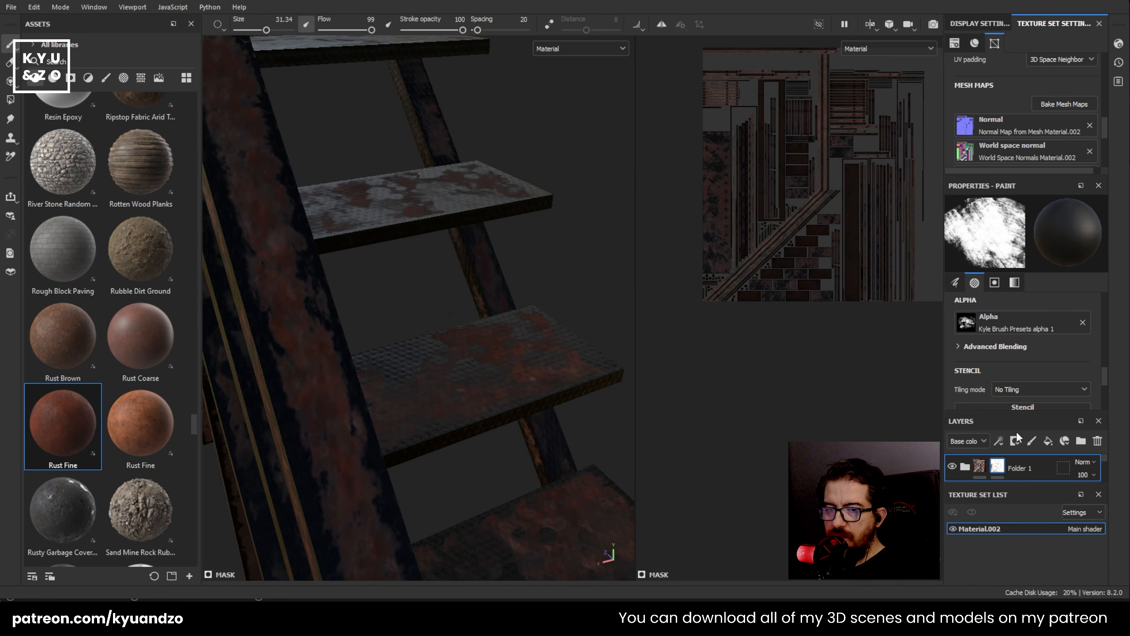
scroll(1013, 463, down, 4)
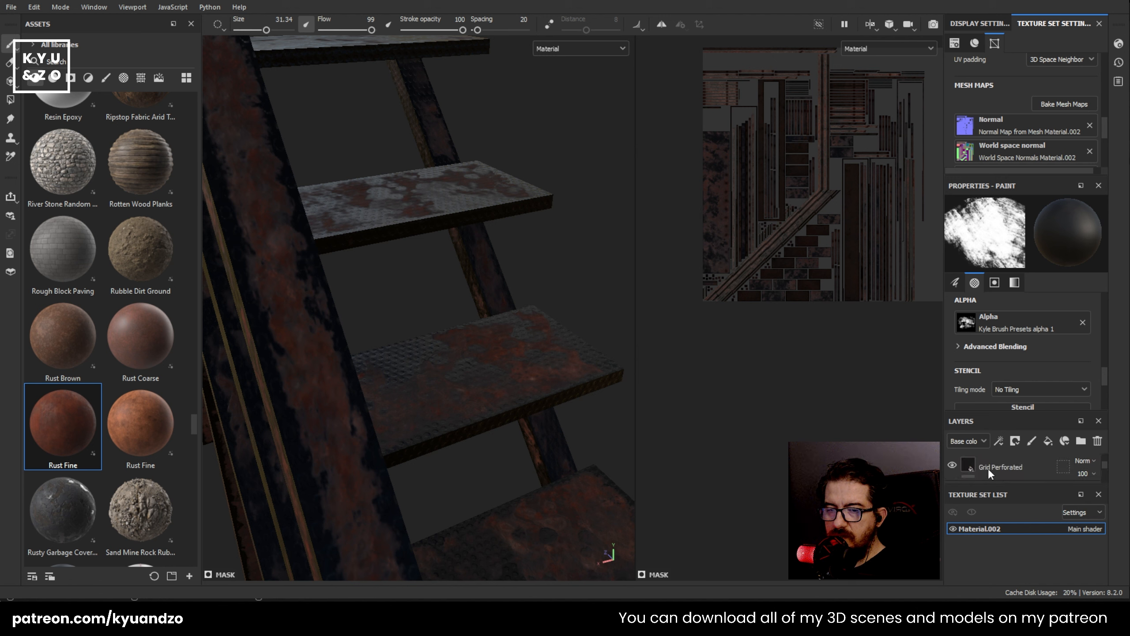
drag(994, 482, 994, 514)
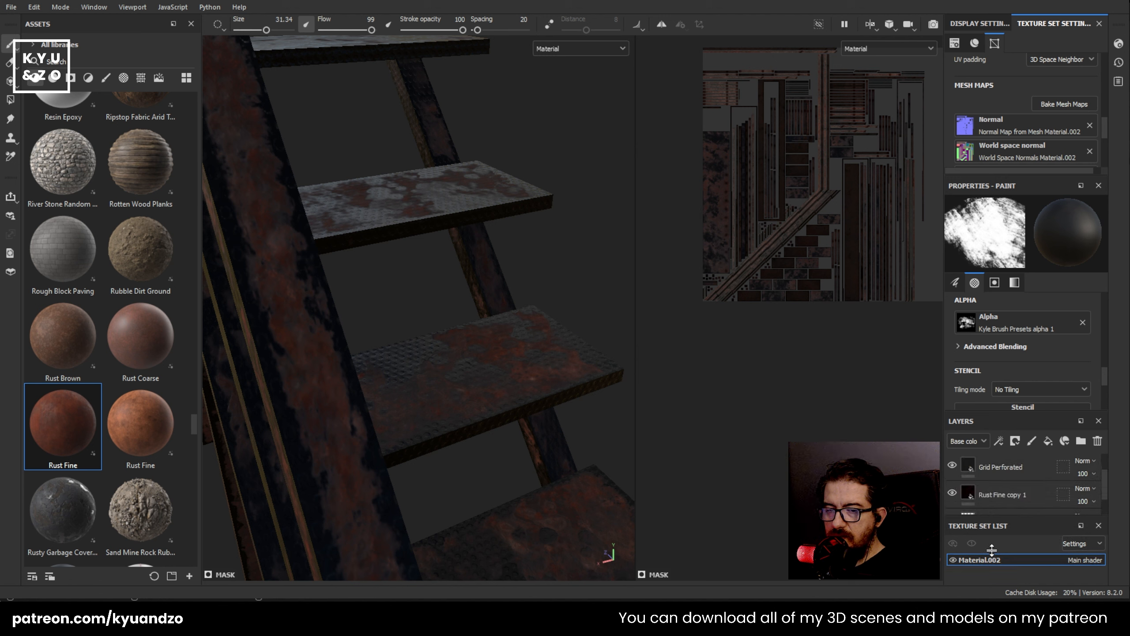
click(990, 472)
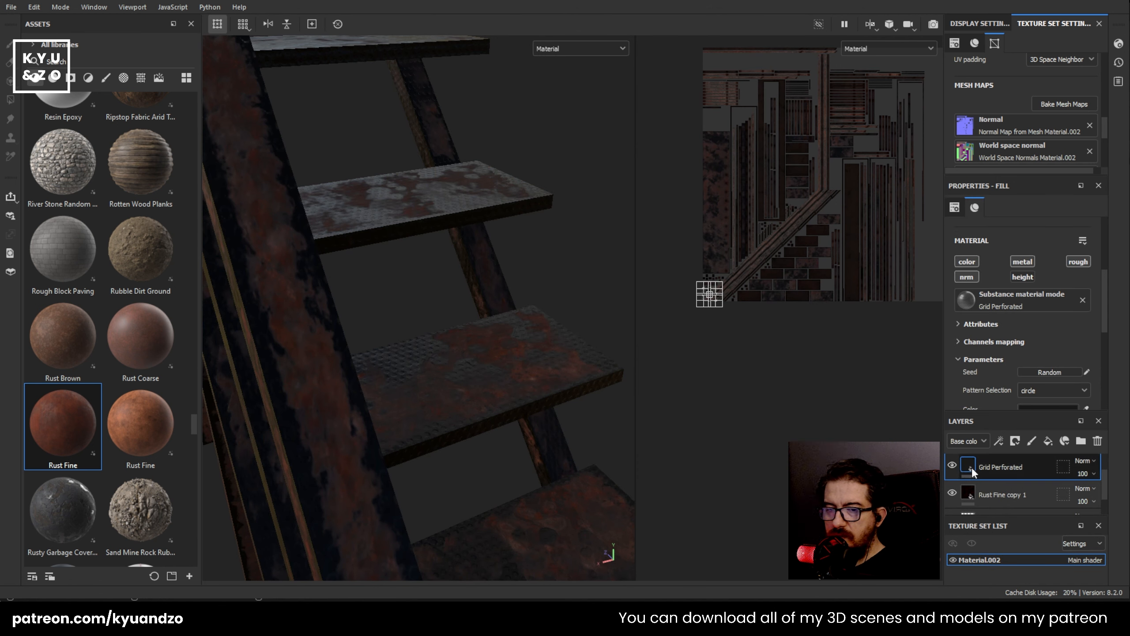
scroll(962, 348, down, 8)
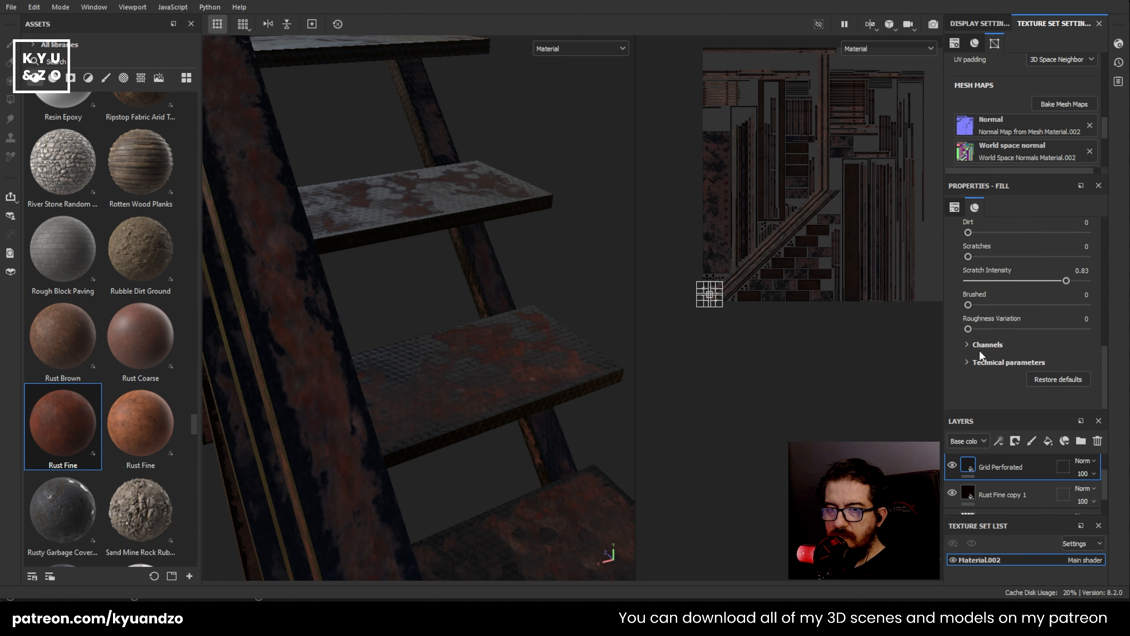
scroll(979, 350, up, 2)
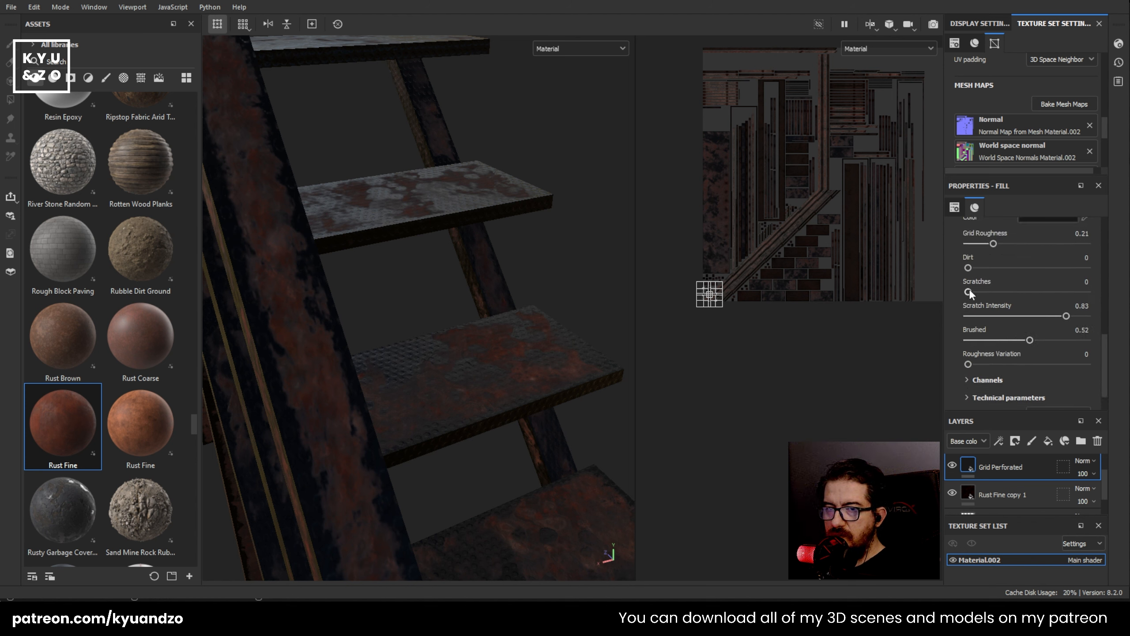
drag(994, 243, 1045, 244)
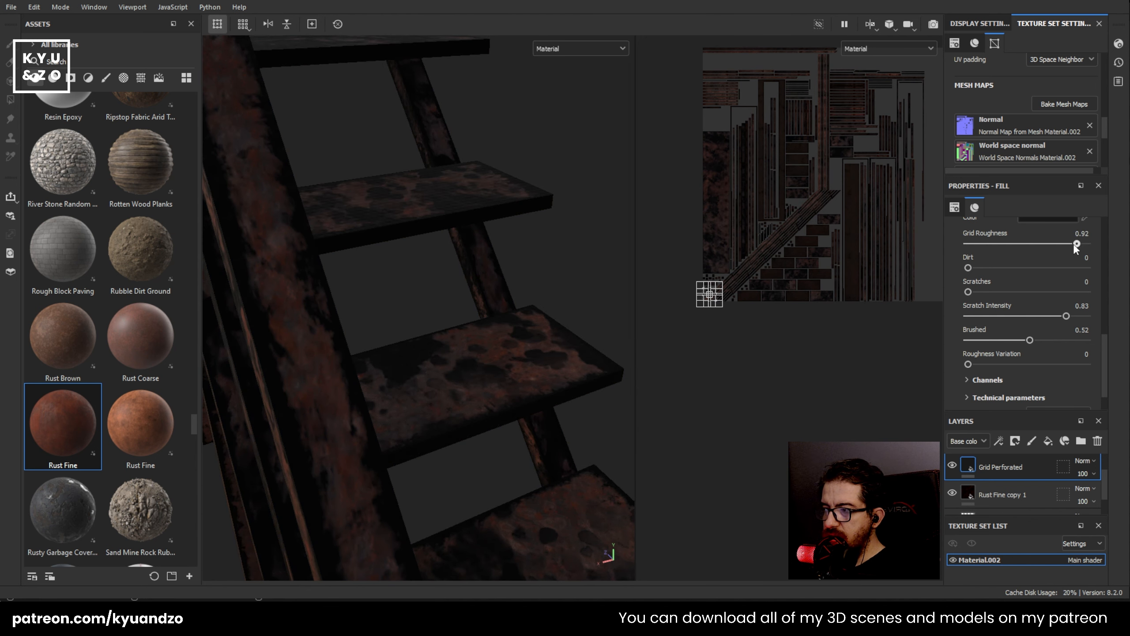
- Render the staircase in Iray, restarting the renderer to bring the model back into view
alt+drag(467, 294, 328, 257)
alt+drag(467, 298, 443, 299)
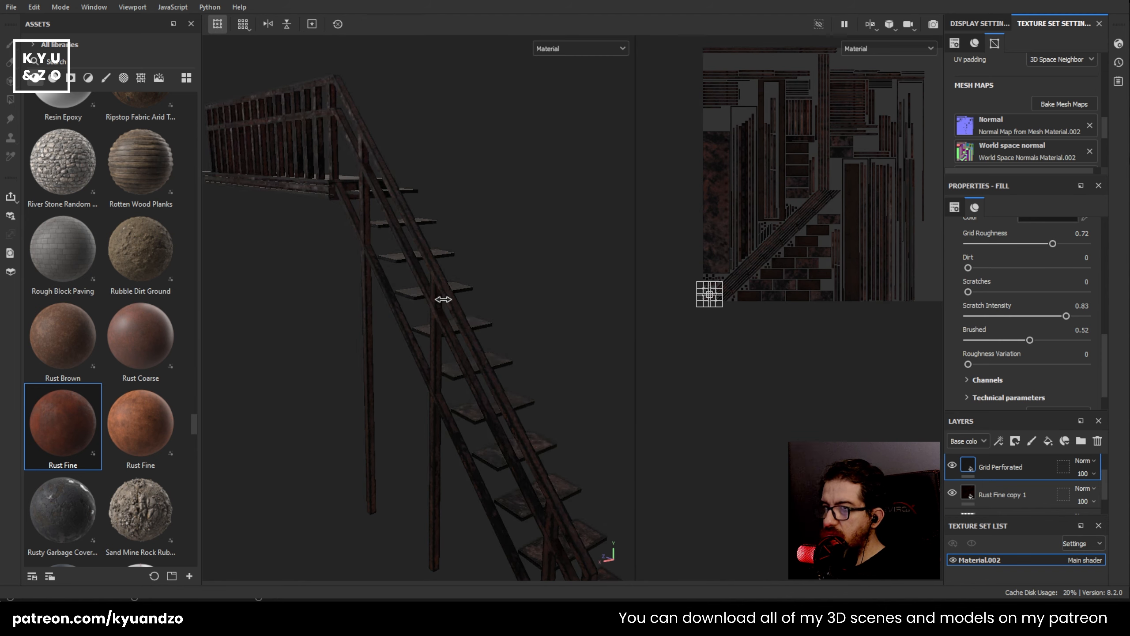
key(F10)
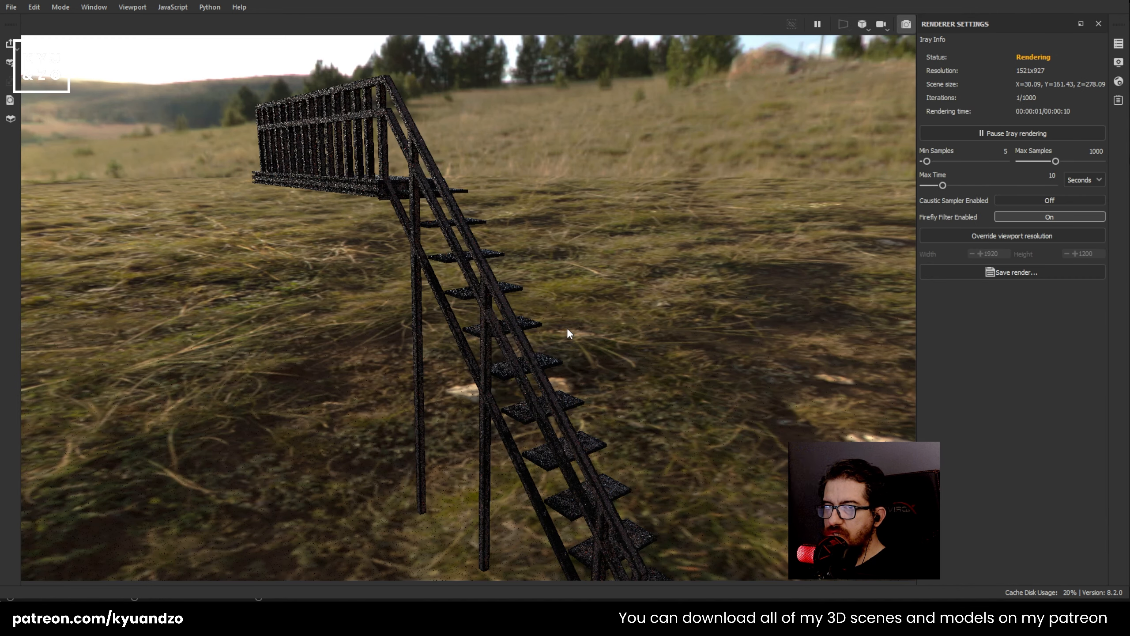
scroll(563, 328, up, 5)
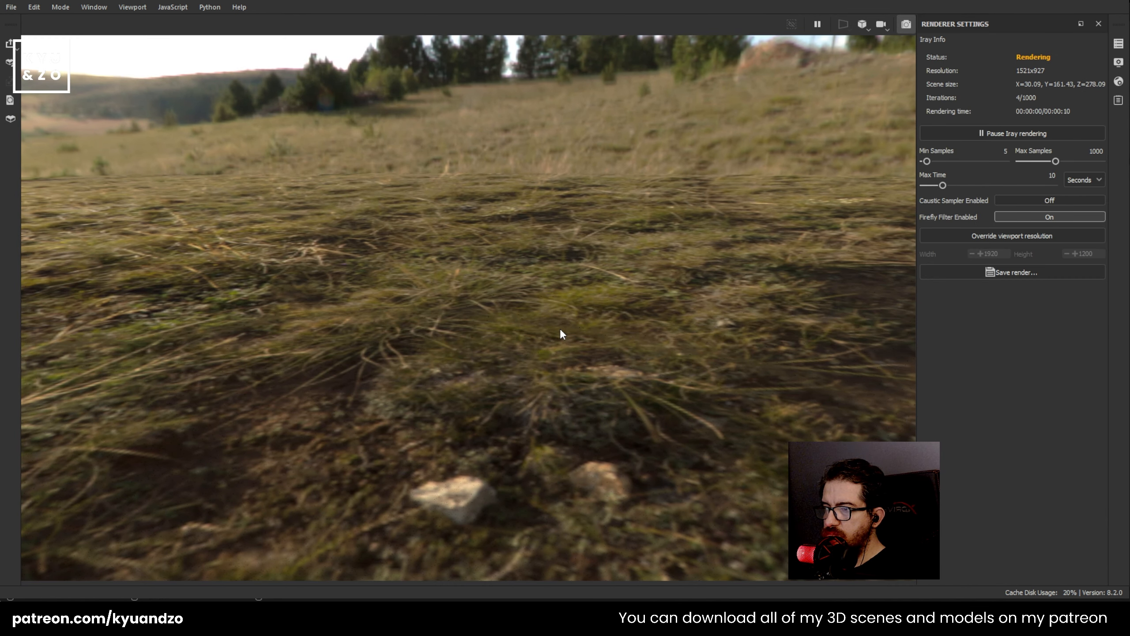
scroll(559, 328, up, 5)
scroll(558, 322, down, 5)
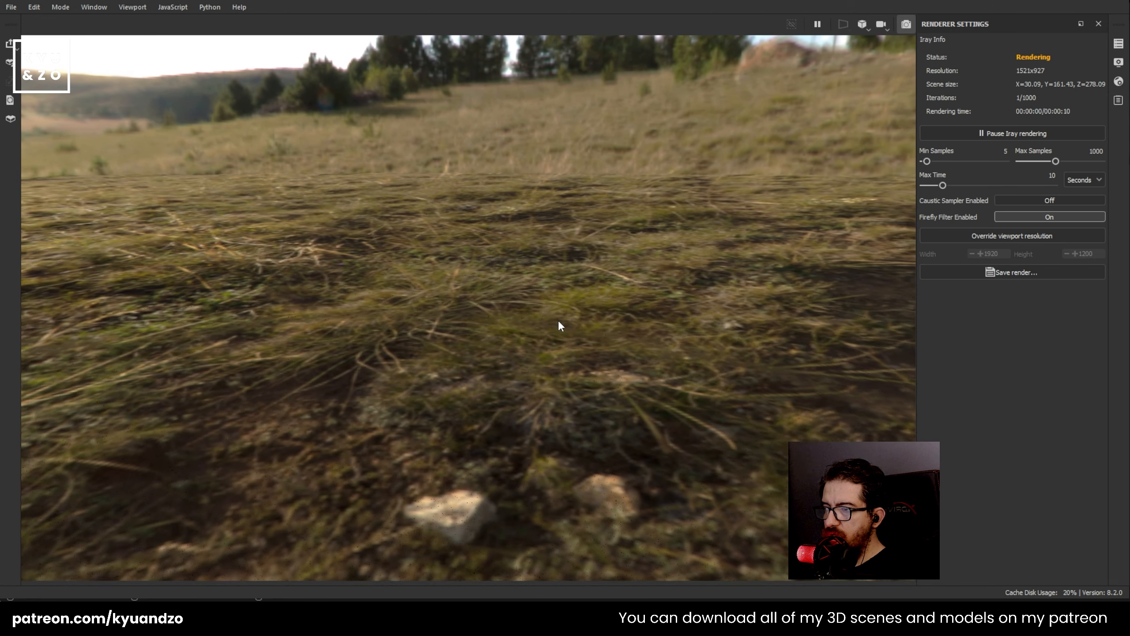
scroll(530, 338, up, 2)
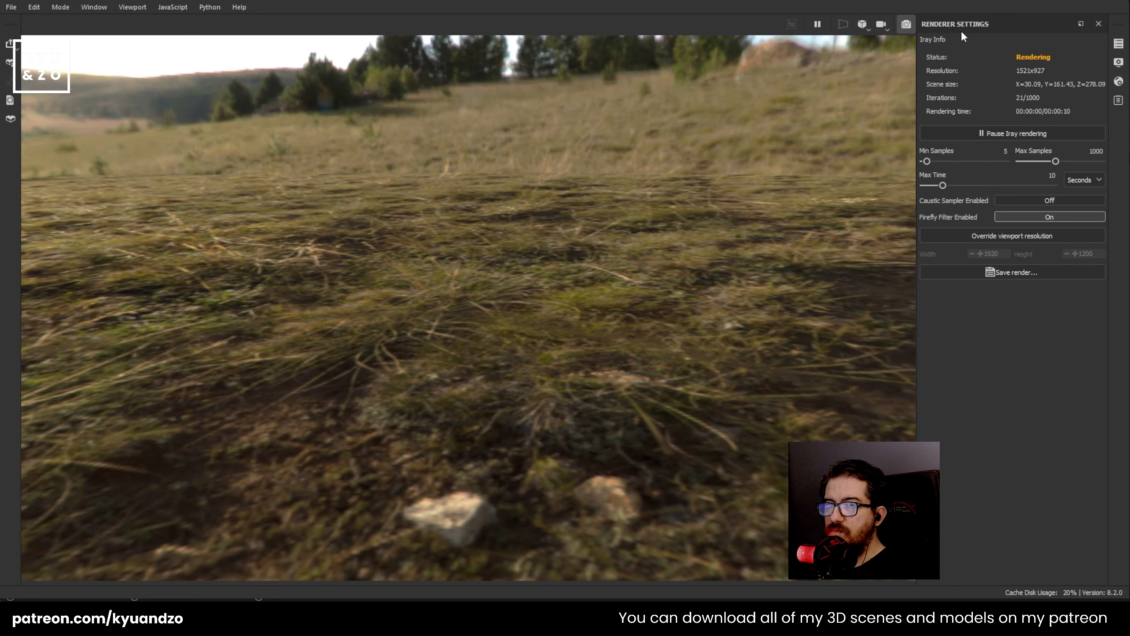
click(906, 25)
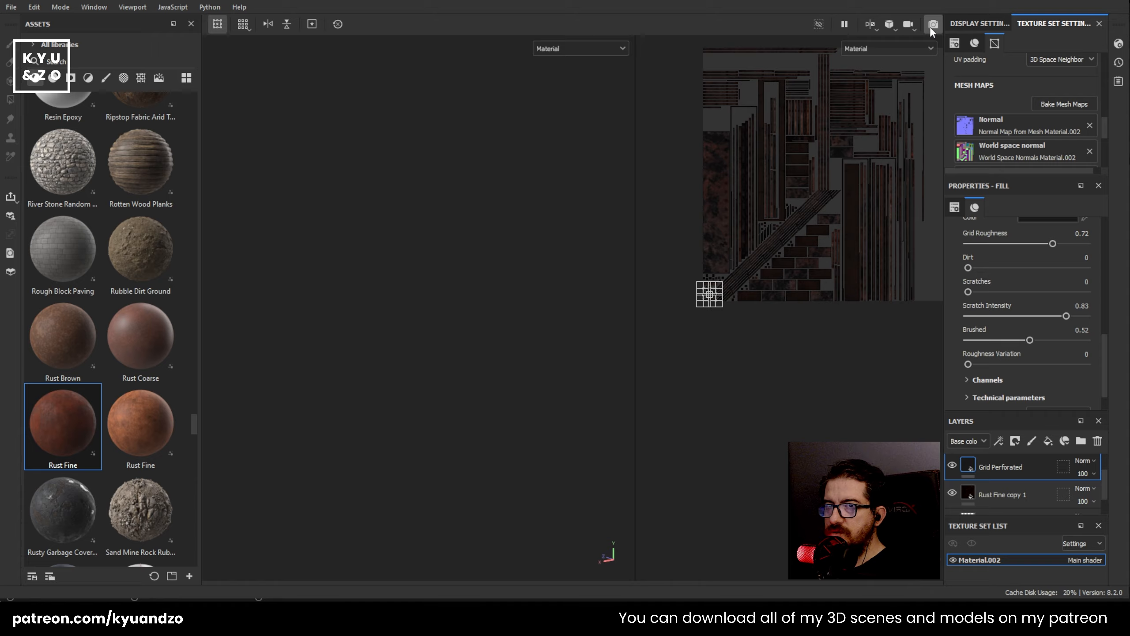
click(932, 24)
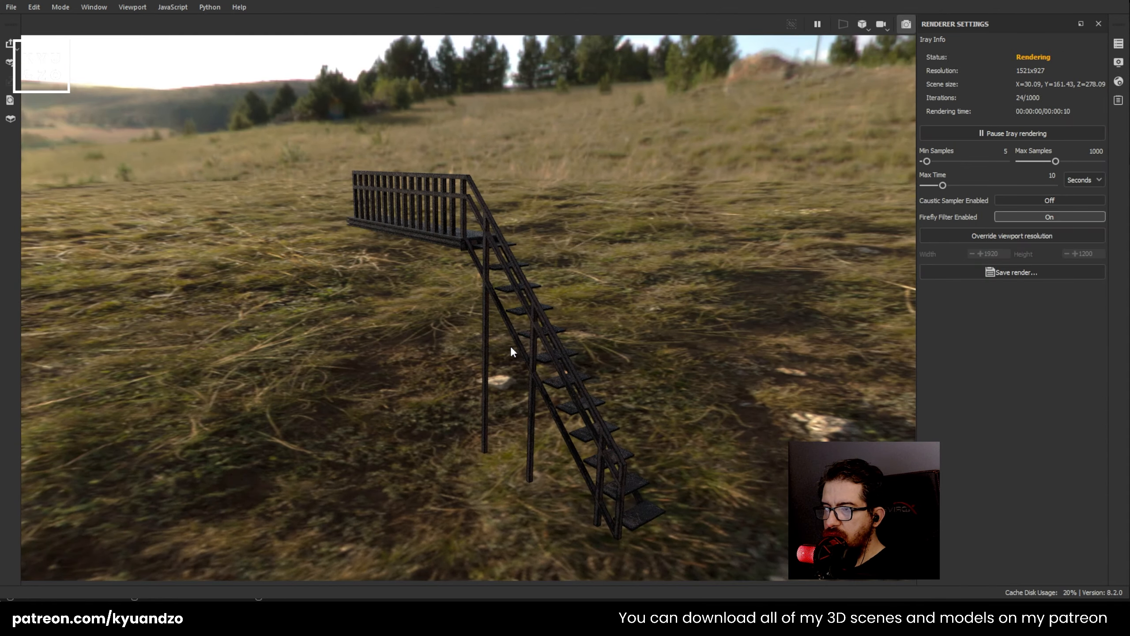
- Examine the perforated surface of the treads up close and the whole staircase in the Iray render
scroll(510, 352, up, 8)
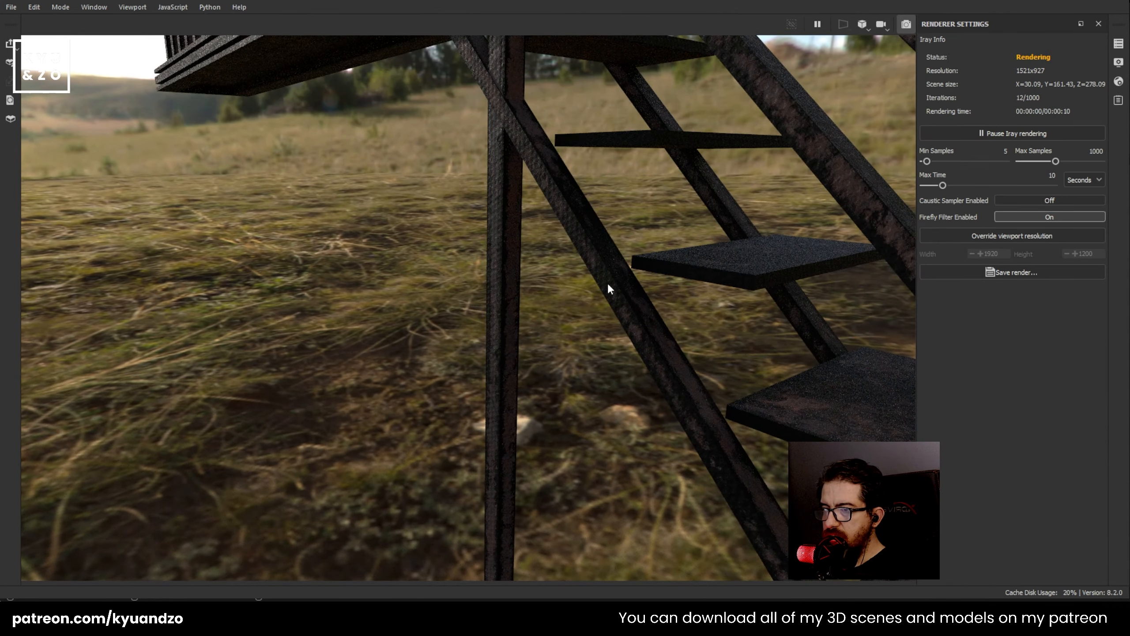
alt+drag(805, 289, 577, 307)
alt+drag(638, 233, 487, 270)
scroll(487, 269, up, 5)
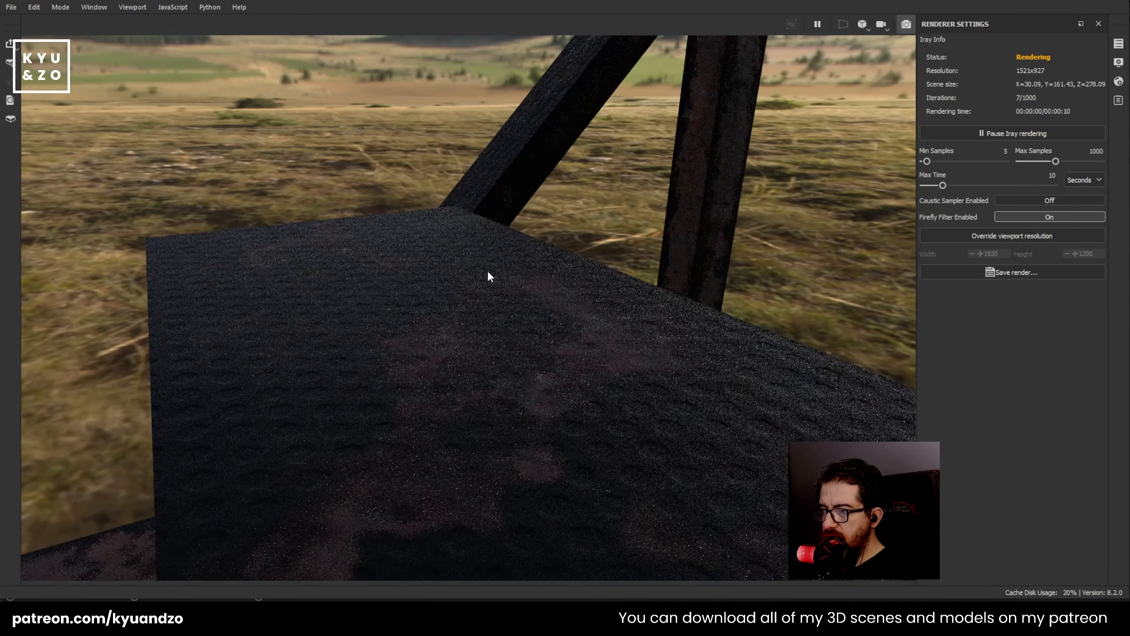
scroll(487, 270, down, 8)
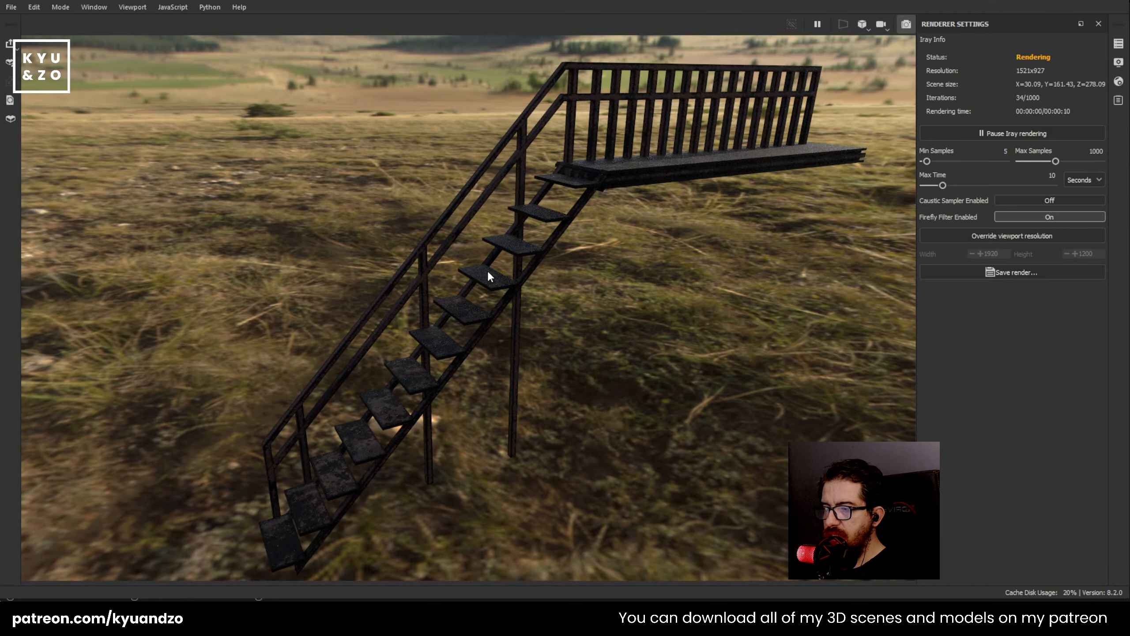
alt+drag(487, 269, 429, 281)
shift+right_drag(429, 281, 361, 290)
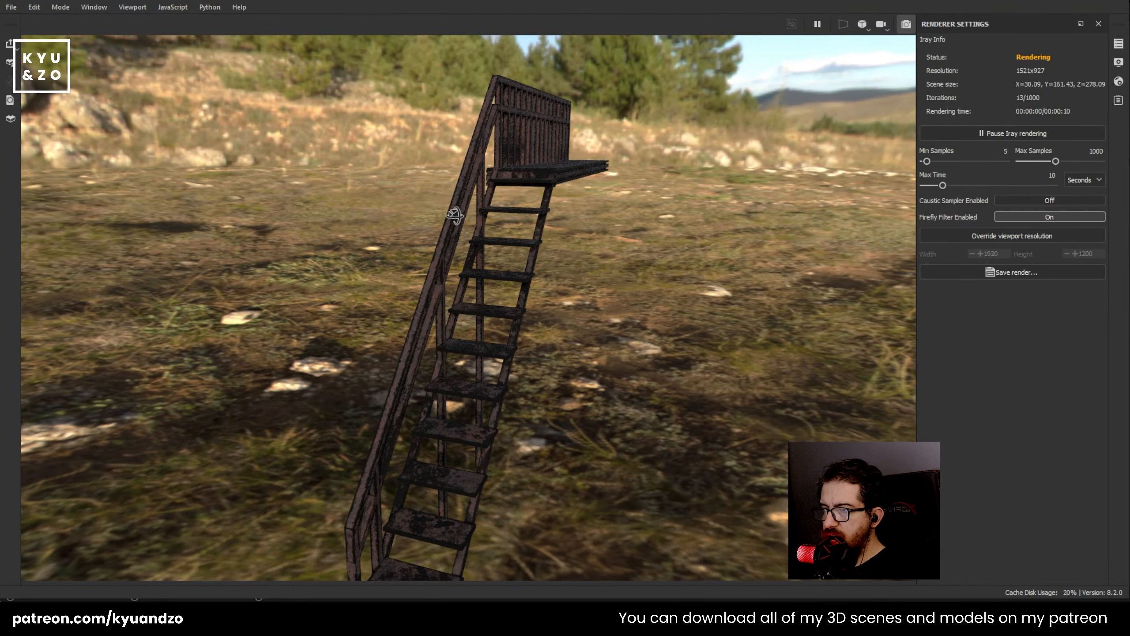
- Examine the rendered upper platform's railing and the rust breakup on its floor from the side and from above
alt+drag(455, 215, 293, 356)
alt+middle_drag(594, 173, 453, 317)
scroll(453, 317, up, 6)
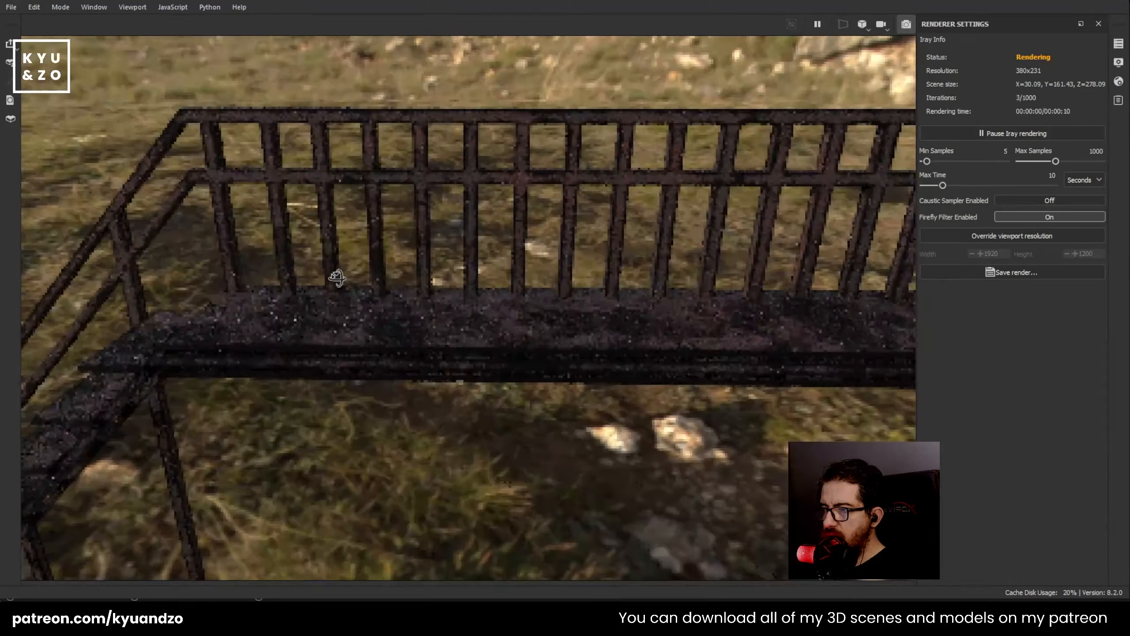
scroll(337, 277, down, 4)
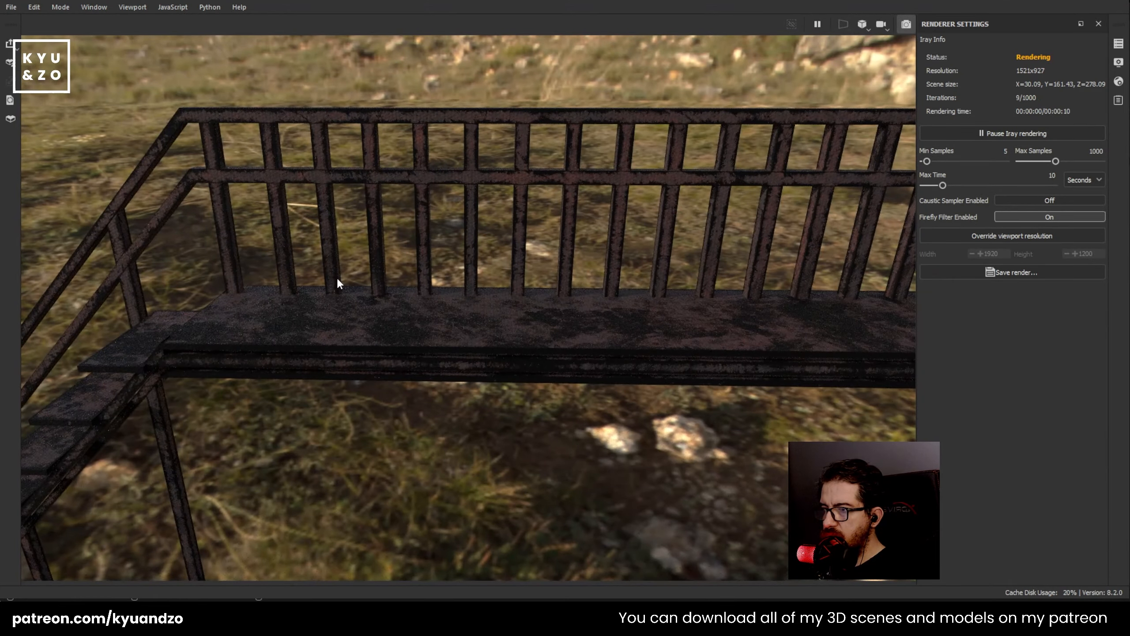
alt+drag(336, 277, 456, 349)
alt+drag(337, 347, 390, 380)
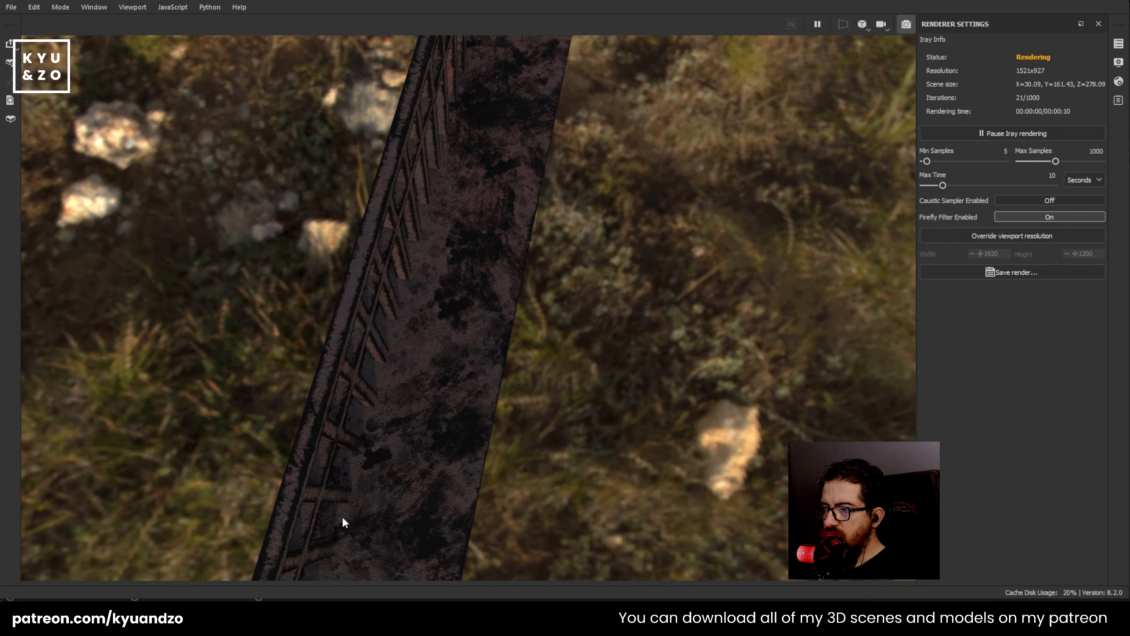
alt+drag(344, 519, 344, 496)
alt+drag(393, 432, 502, 325)
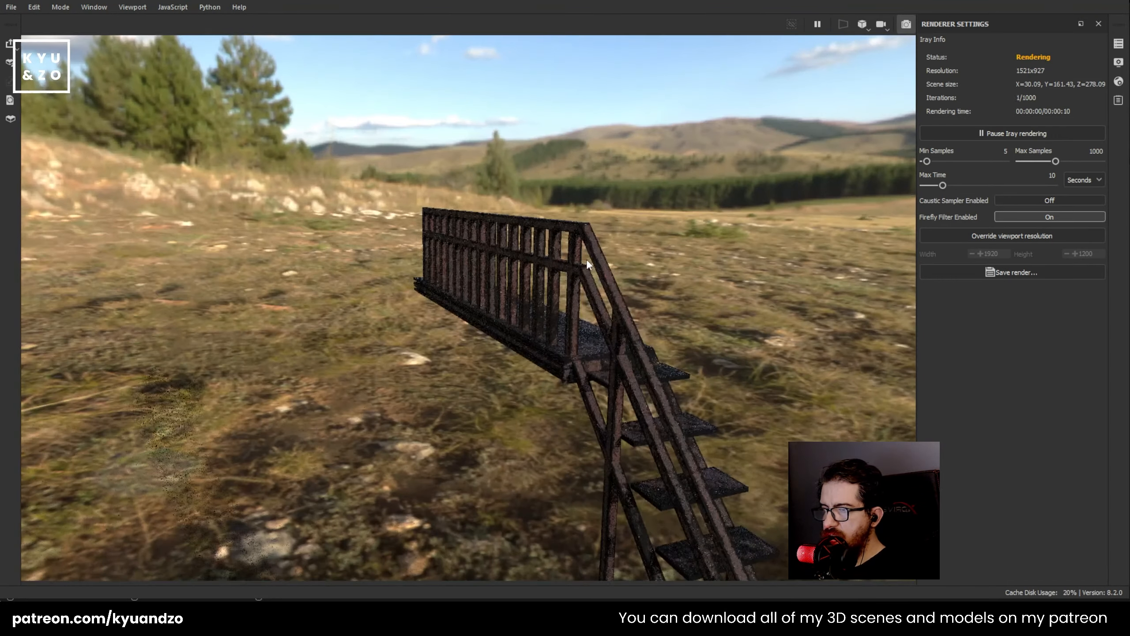
- Examine the rendered railings, supports and stair side from several distances and angles
scroll(587, 267, up, 3)
alt+drag(587, 266, 530, 334)
scroll(543, 304, down, 5)
scroll(543, 305, up, 2)
alt+middle_drag(570, 314, 438, 185)
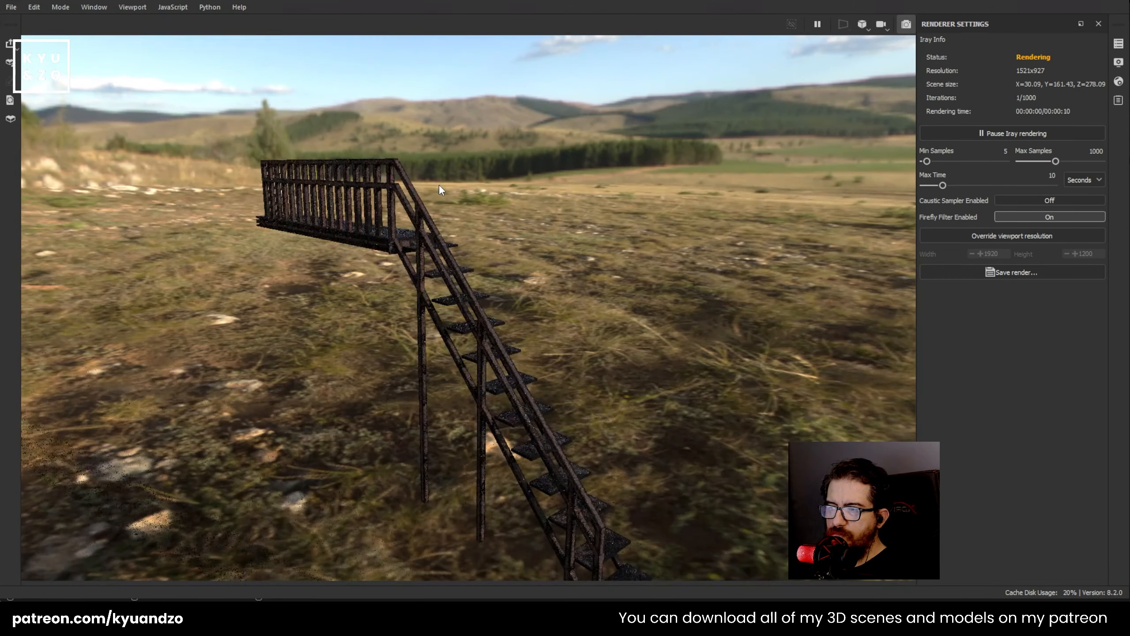
scroll(438, 272, down, 2)
scroll(457, 275, up, 5)
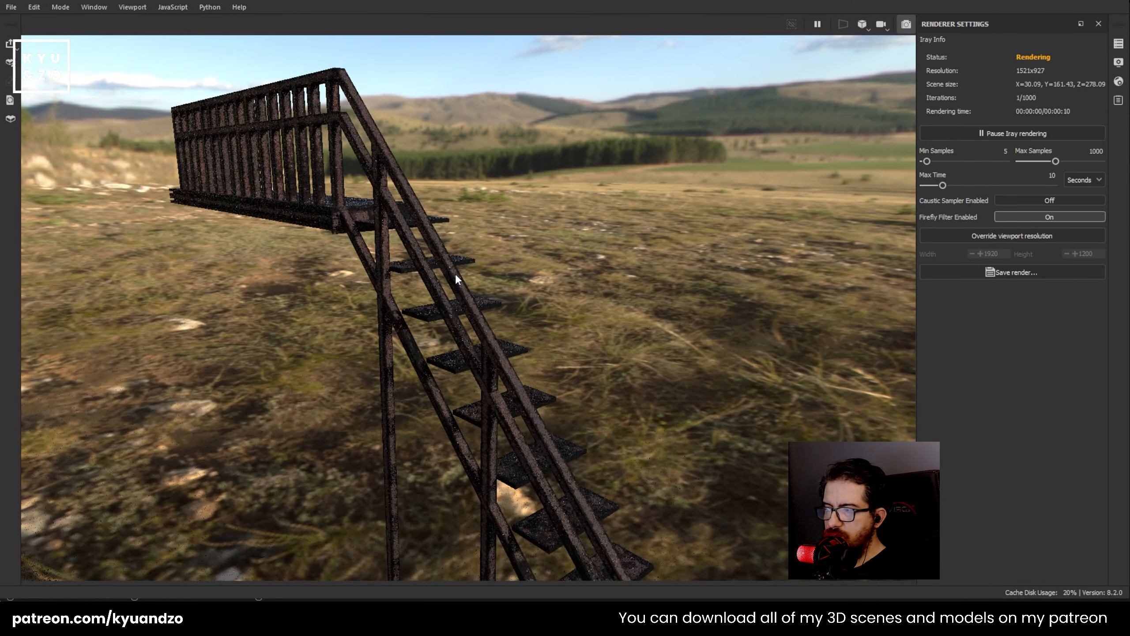
scroll(453, 272, up, 1)
alt+drag(452, 272, 539, 249)
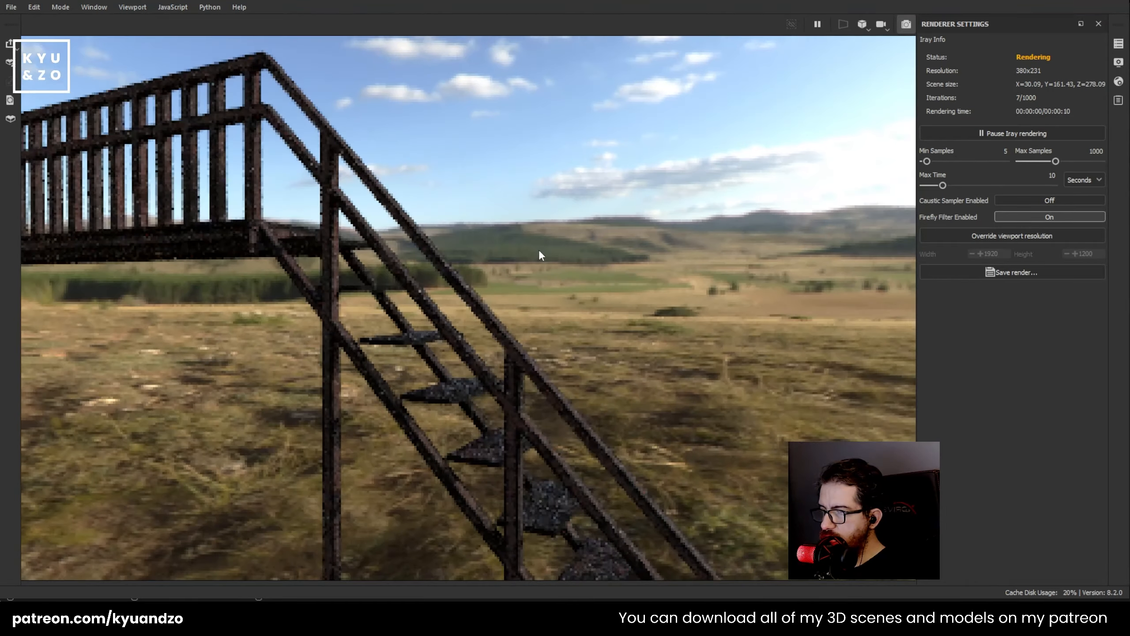
scroll(430, 289, down, 5)
mouse_move(492, 294)
alt+mouse_down()
mouse_move(451, 315)
mouse_move(468, 279)
mouse_move(484, 309)
alt+mouse_up()
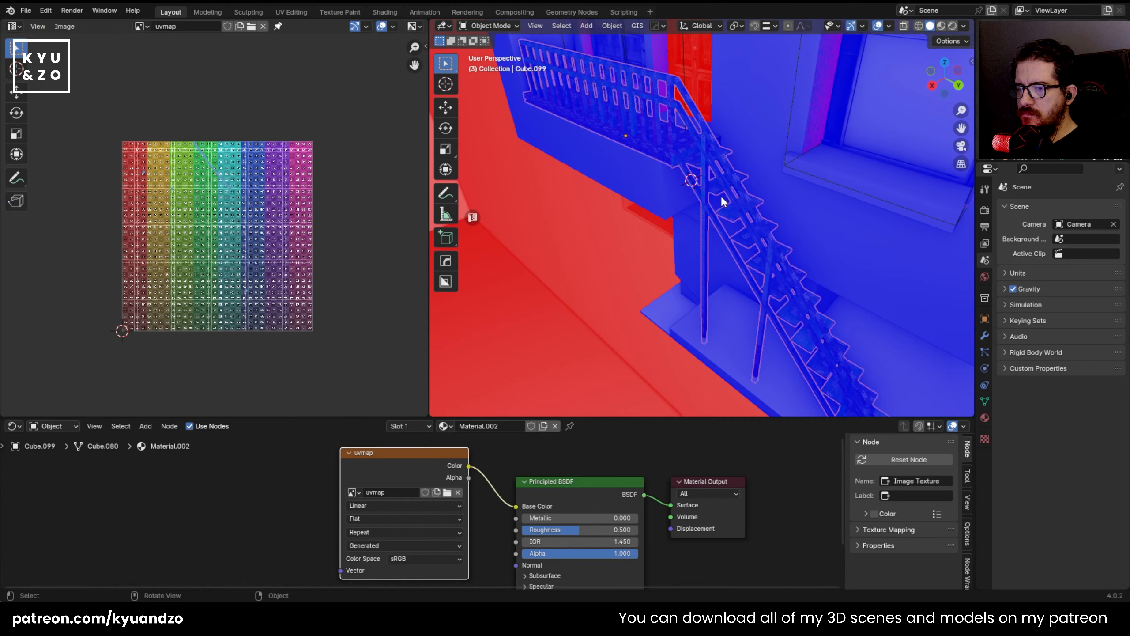
- Switch to Blender, enlarge the 3D viewport around the staircase and turn off the Face Orientation overlay
drag(629, 458, 629, 458)
shift+middle_drag(645, 312, 597, 247)
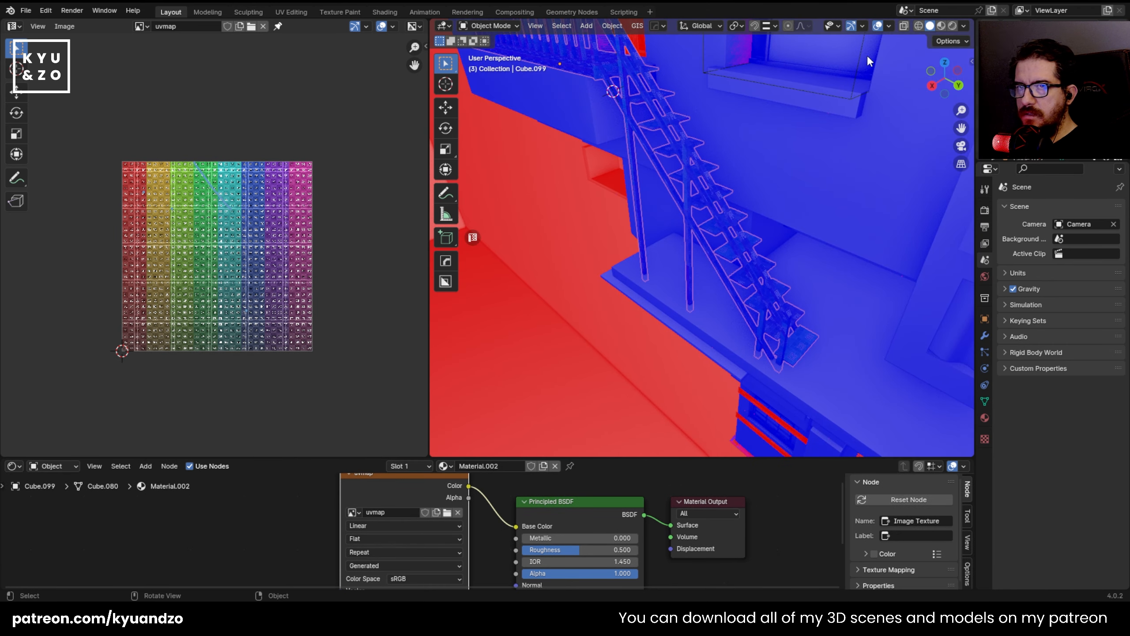
click(888, 26)
click(822, 253)
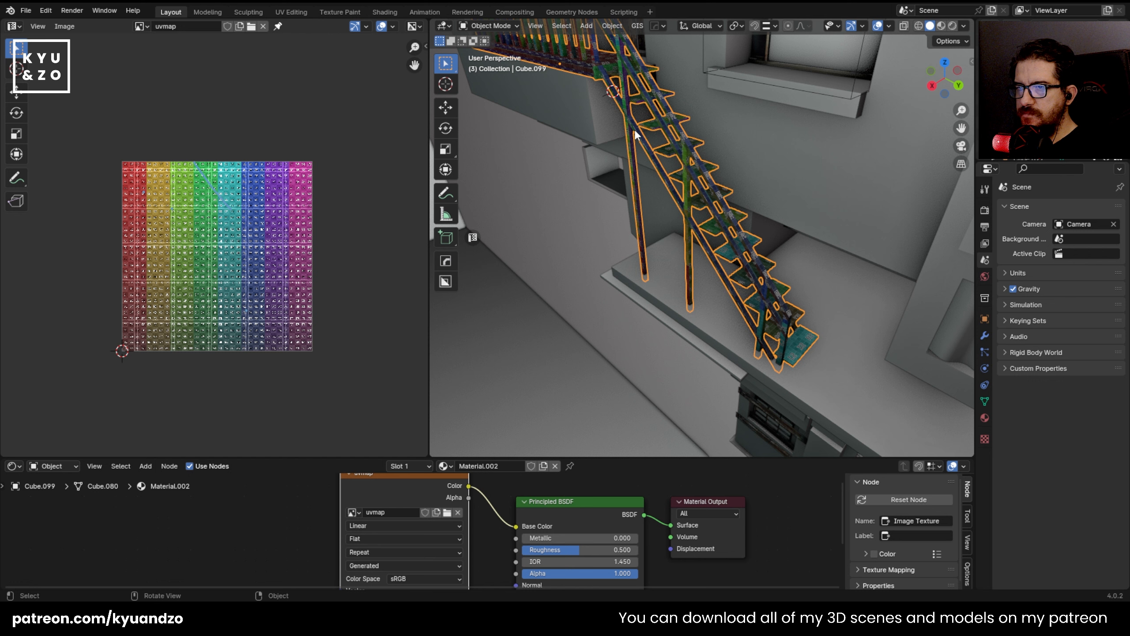
- Name the staircase's material metal stairs1, enlarge the shader editor and delete the uvmap image texture node
scroll(634, 129, up, 2)
drag(404, 456, 404, 300)
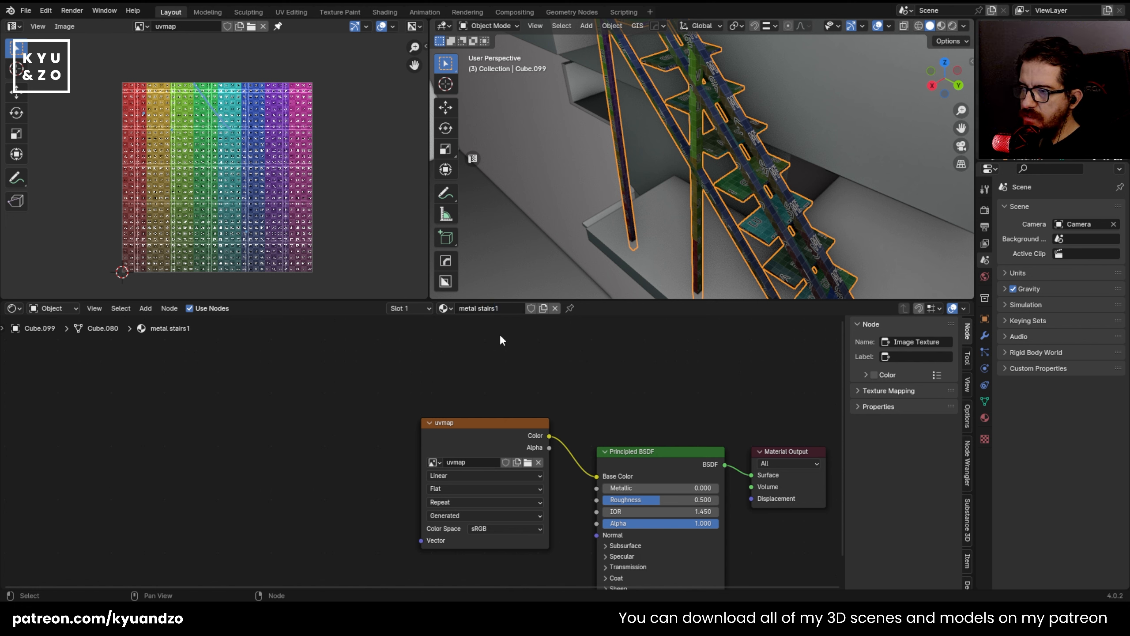
drag(347, 378, 447, 445)
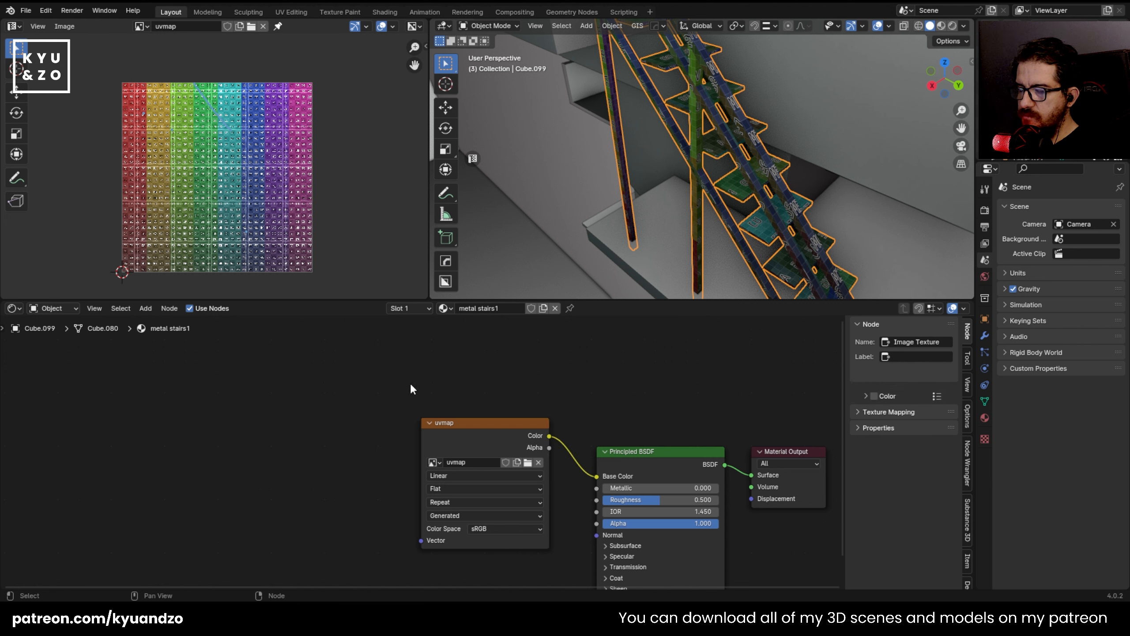
drag(411, 383, 444, 457)
key(x)
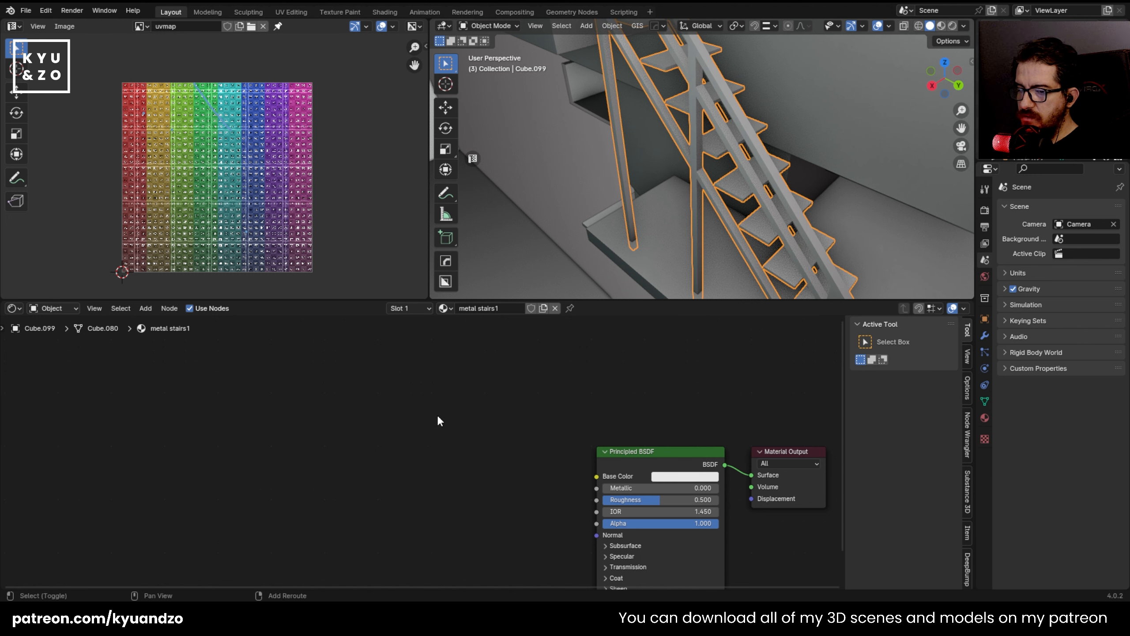
key(shift+a)
text(ima)
key(Return)
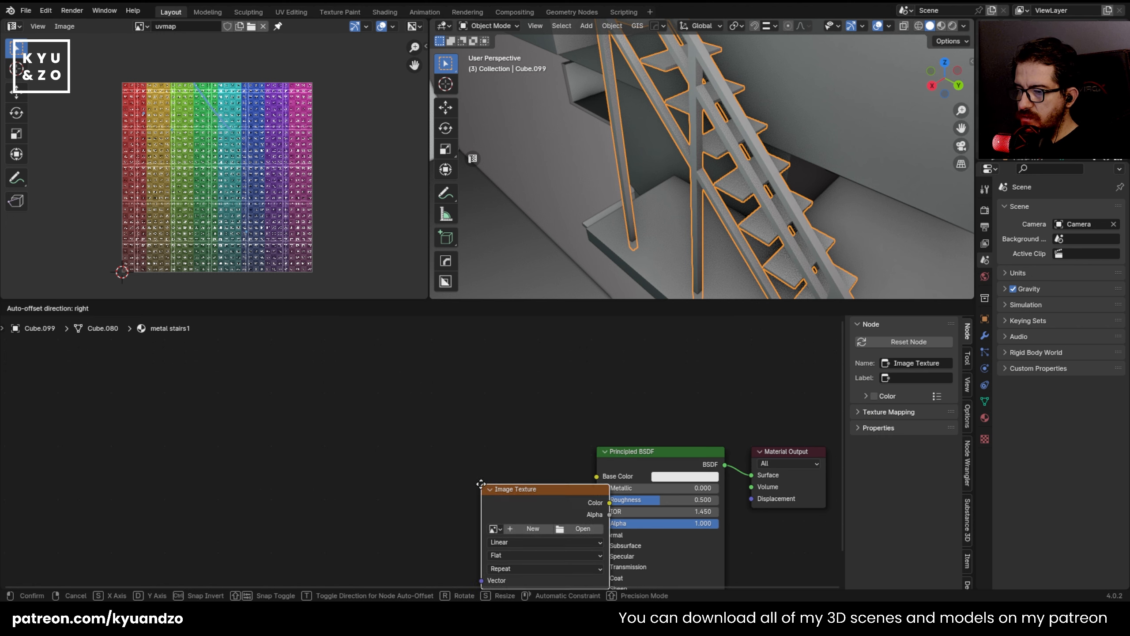
click(346, 418)
key(x)
- Load the exported metalstairs texture maps onto the Principled BSDF node with Node Wrangler's Principled texture setup
middle_drag(526, 451, 401, 378)
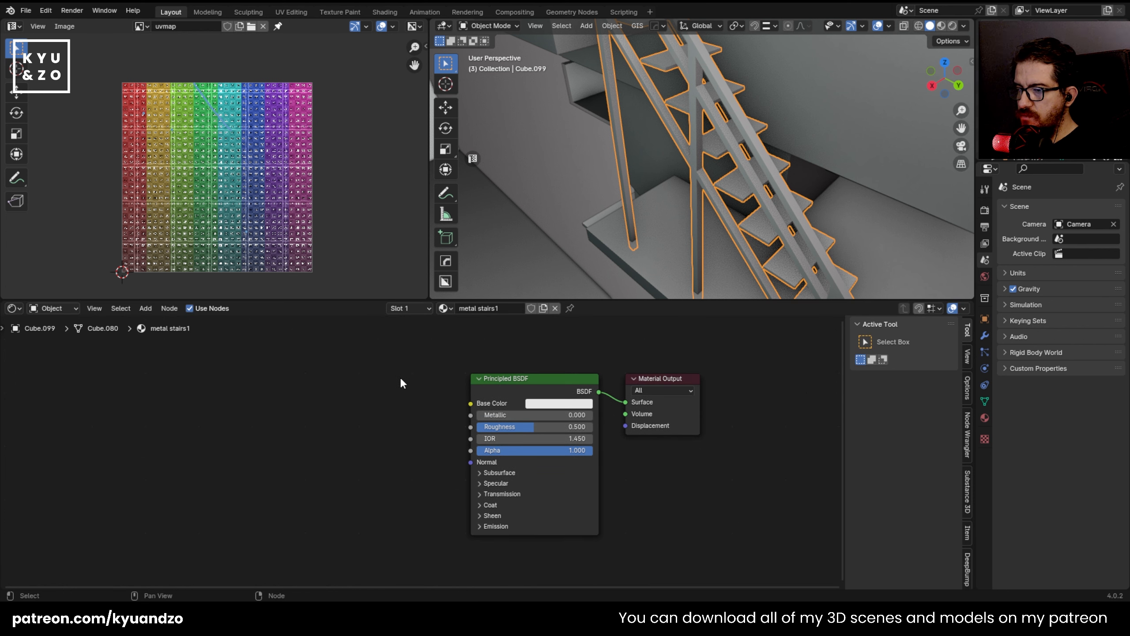
click(486, 385)
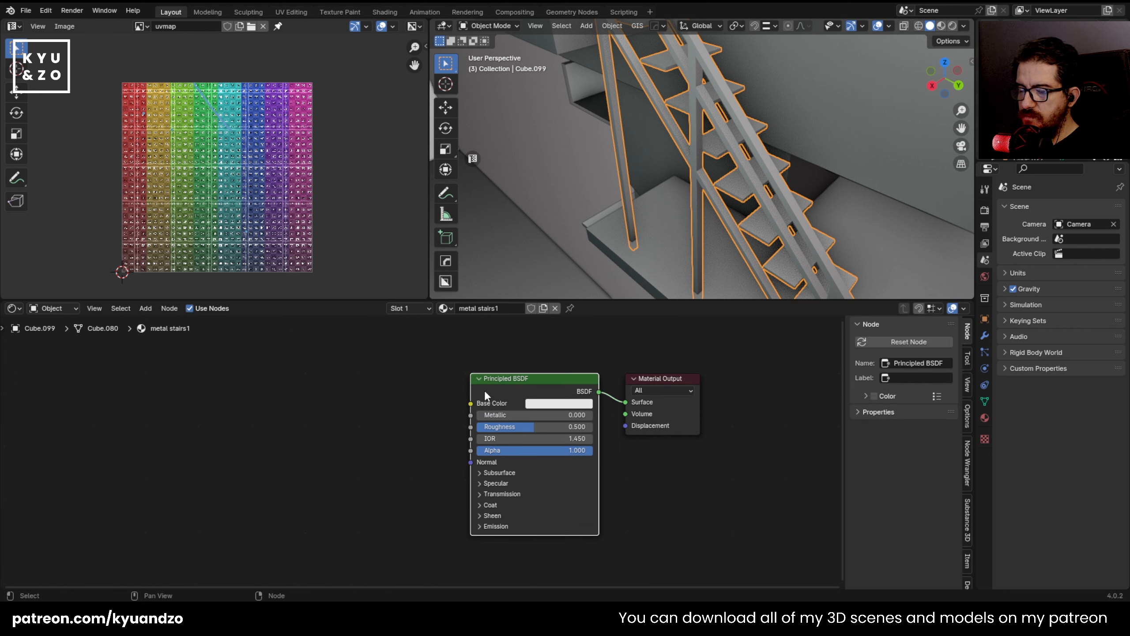
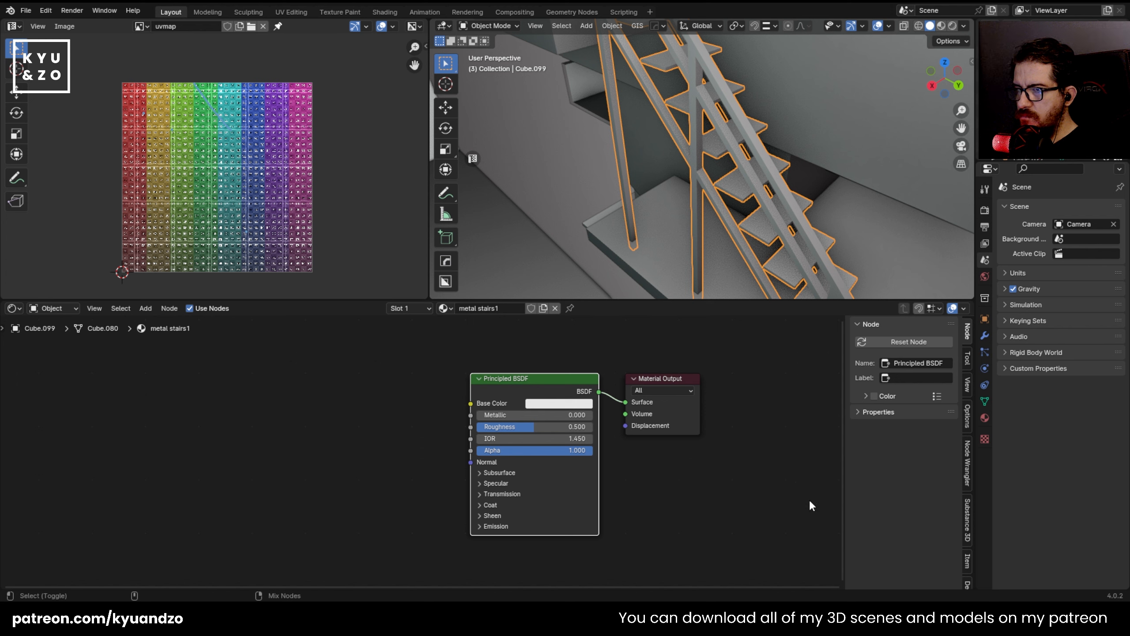
key(ctrl+shift+t)
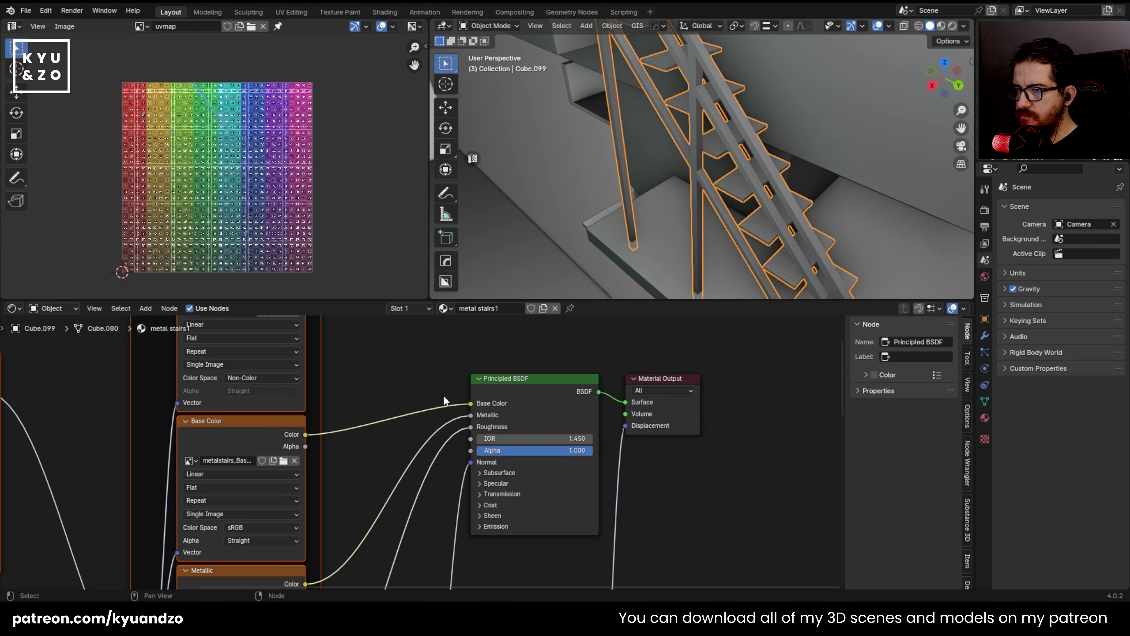
scroll(445, 396, down, 10)
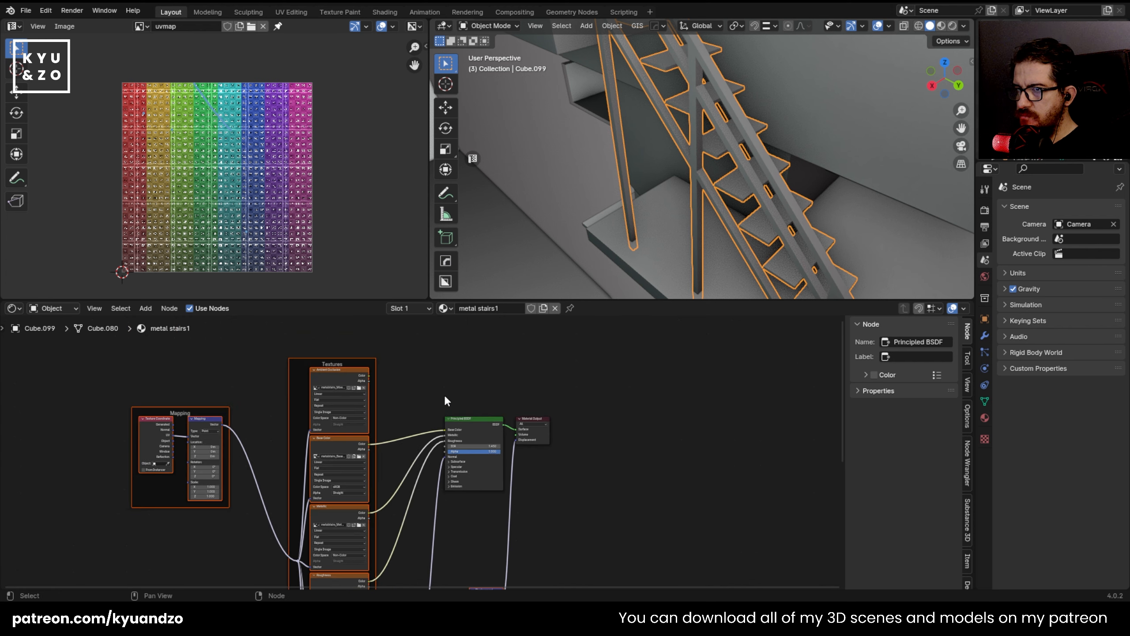
scroll(445, 396, up, 2)
- Switch the 3D viewport to rendered shading, enlarge it and bring the staircase on the building into view
click(953, 25)
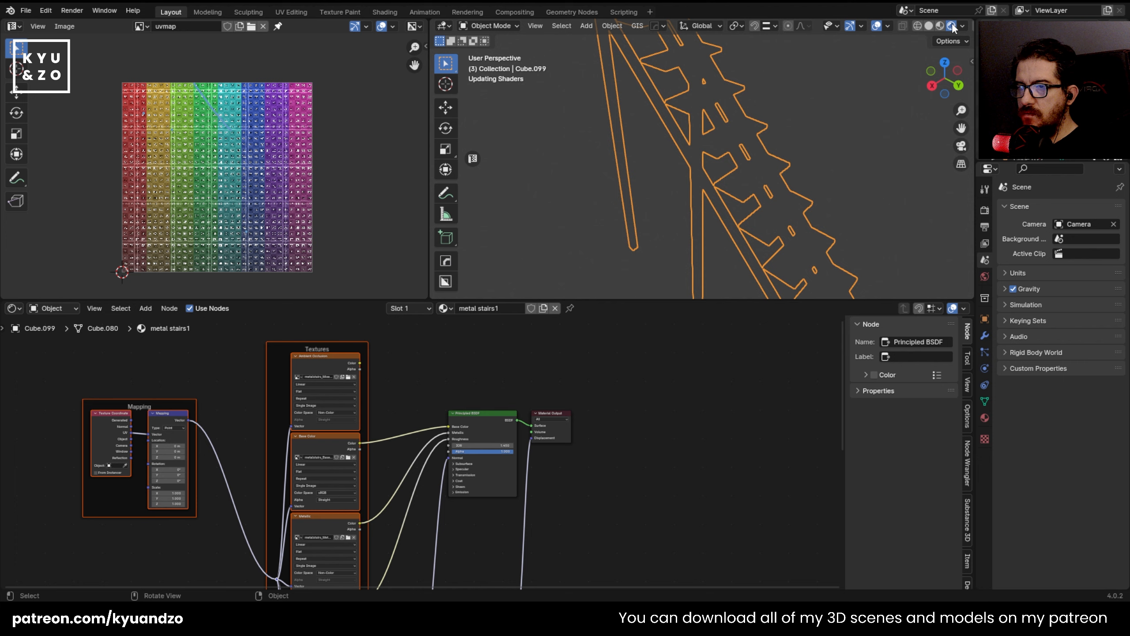
drag(570, 301, 562, 479)
scroll(673, 248, down, 8)
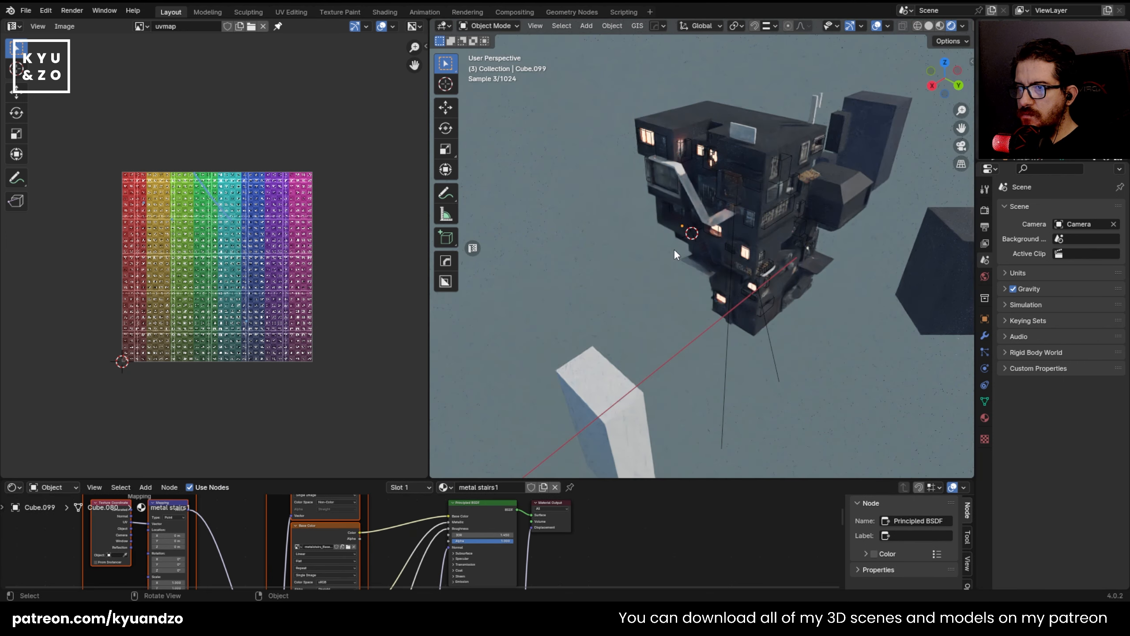
scroll(673, 248, up, 5)
scroll(673, 248, up, 4)
key(shift+grave)
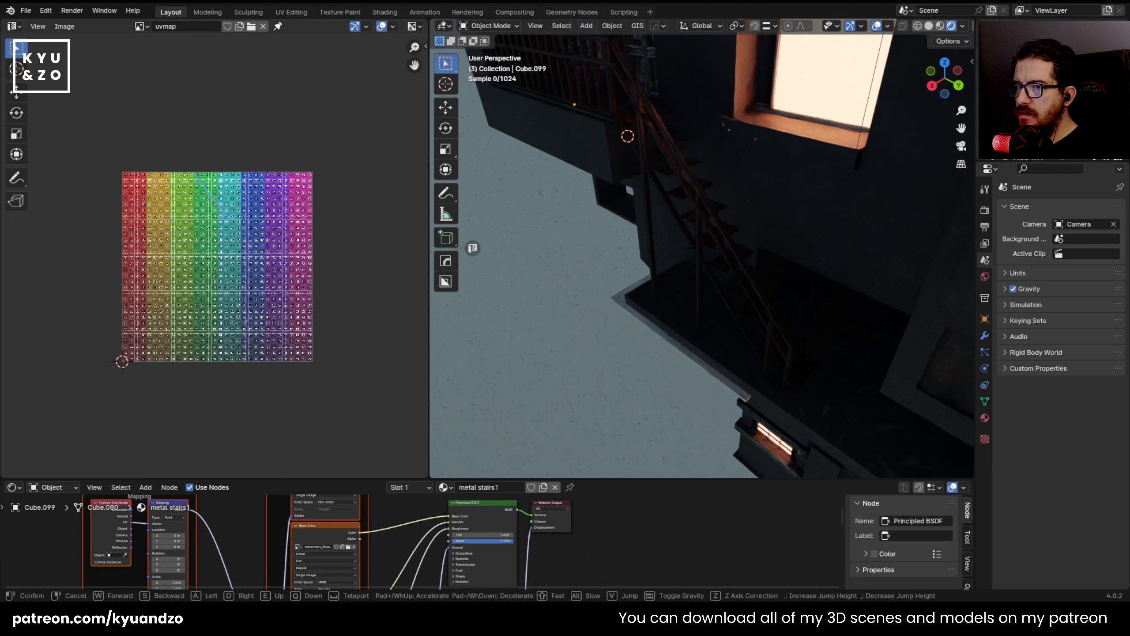
click(655, 244)
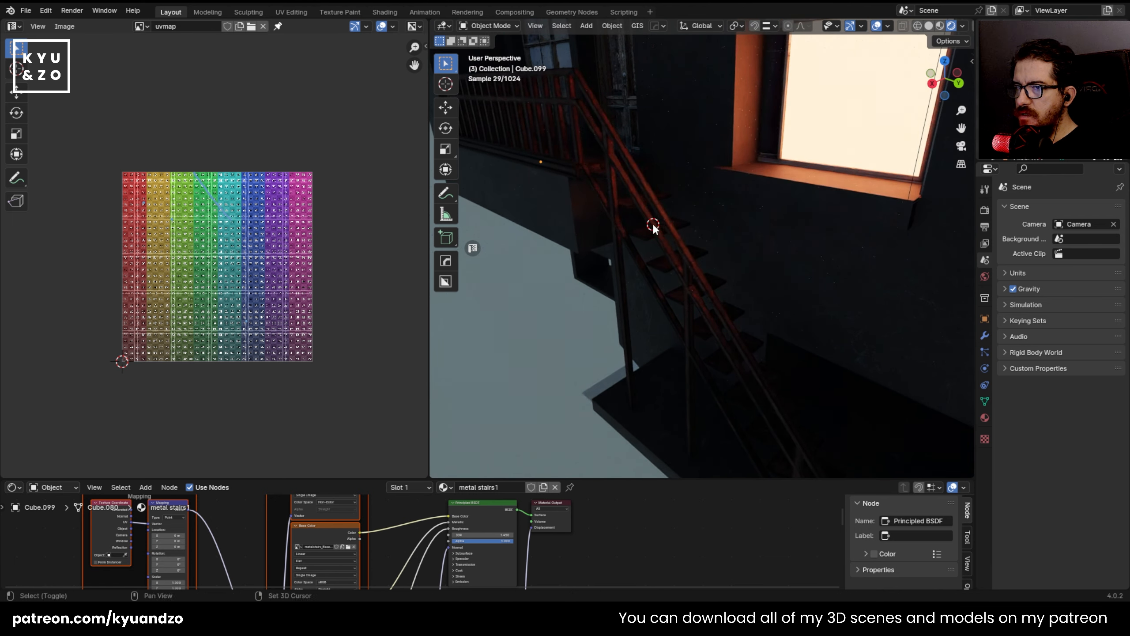
- Try to light the staircase with a duplicate of the lit window, rotated about Z and moved along Y, and delete it
key(shift+a)
click(796, 171)
key(shift+d)
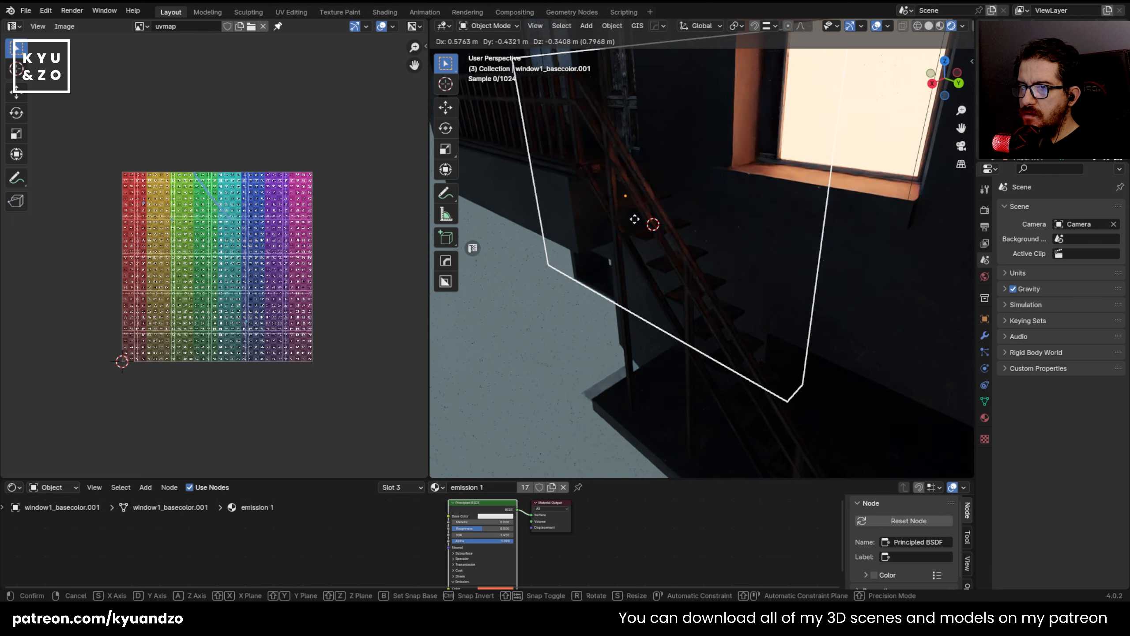
click(796, 263)
key(r)
key(a)
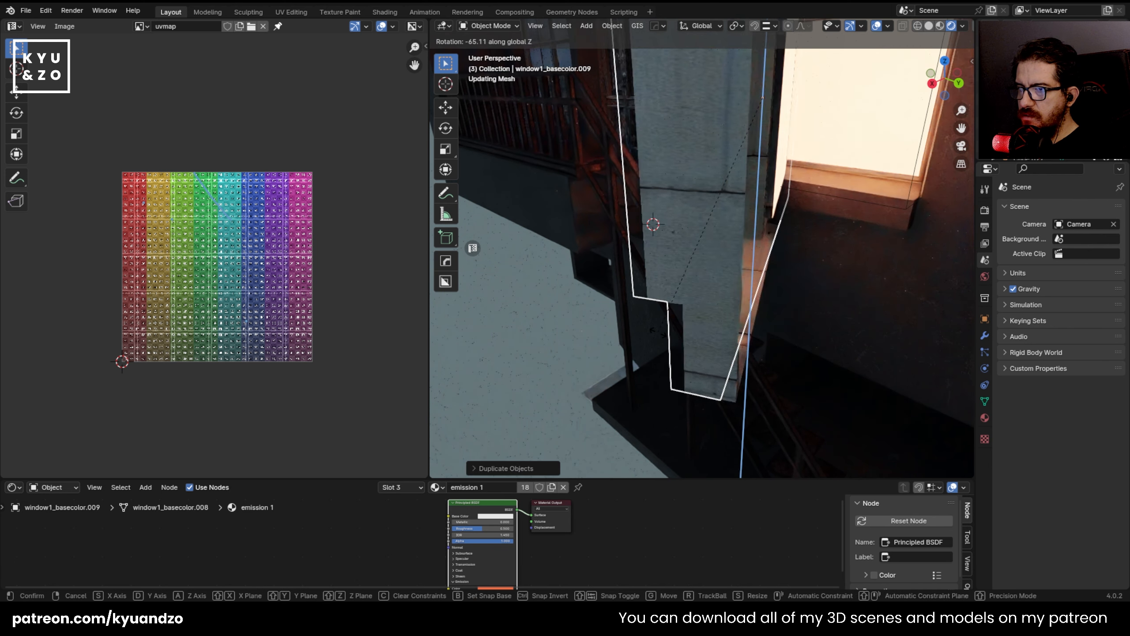
click(623, 214)
middle_drag(623, 214, 674, 209)
key(g)
key(d)
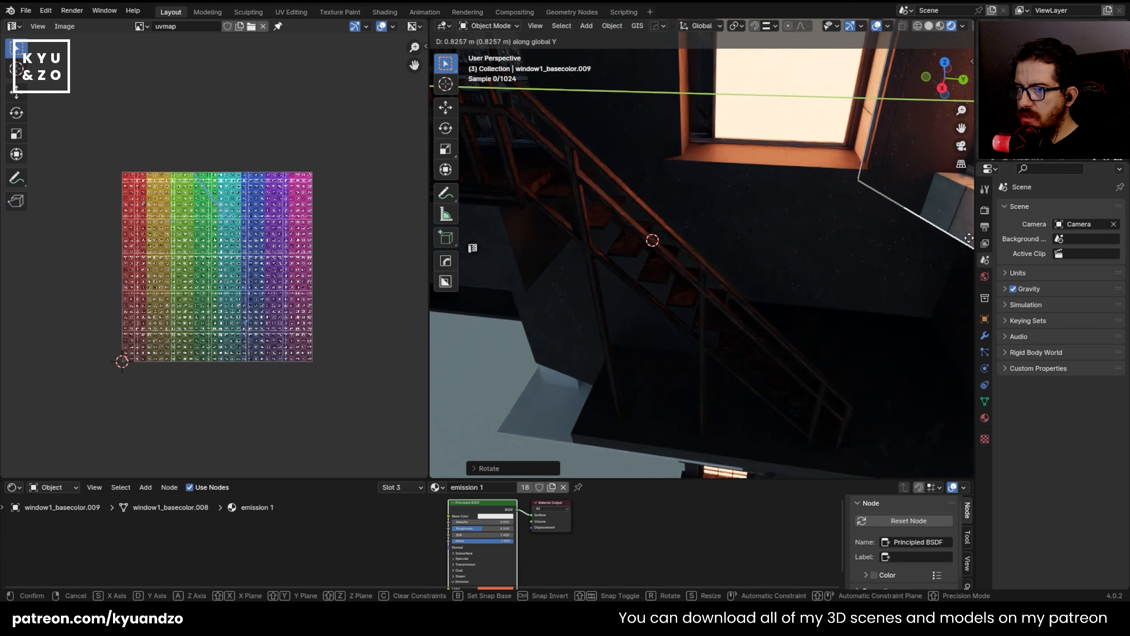
click(903, 242)
key(Delete)
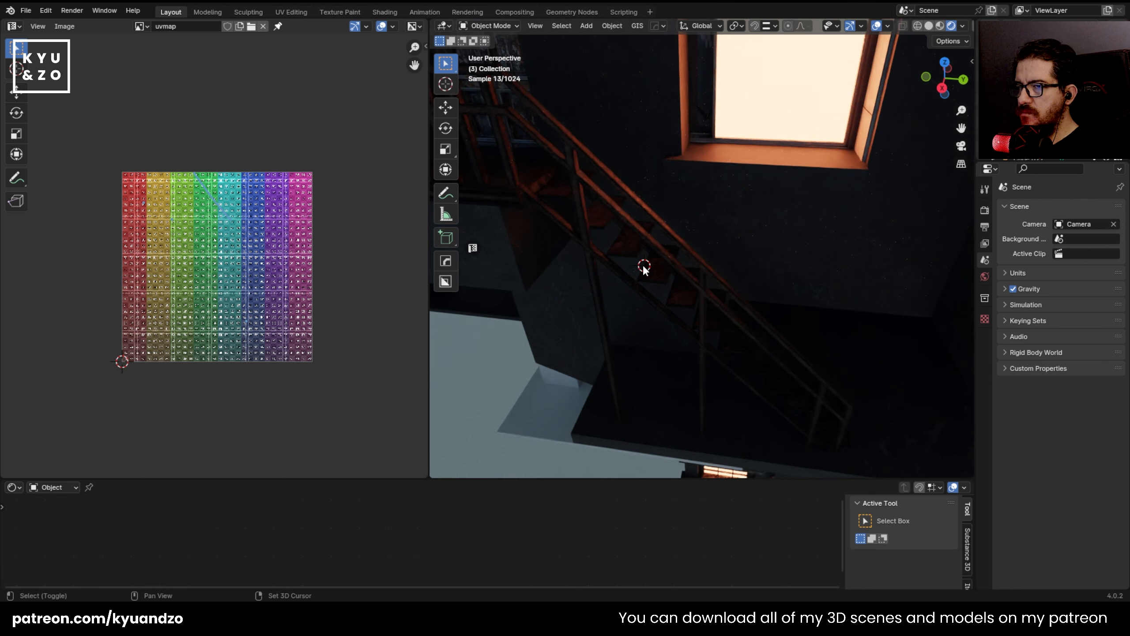
- Add a point light at the staircase and move it along Y and Z to beside the lit window
key(shift+a)
click(670, 420)
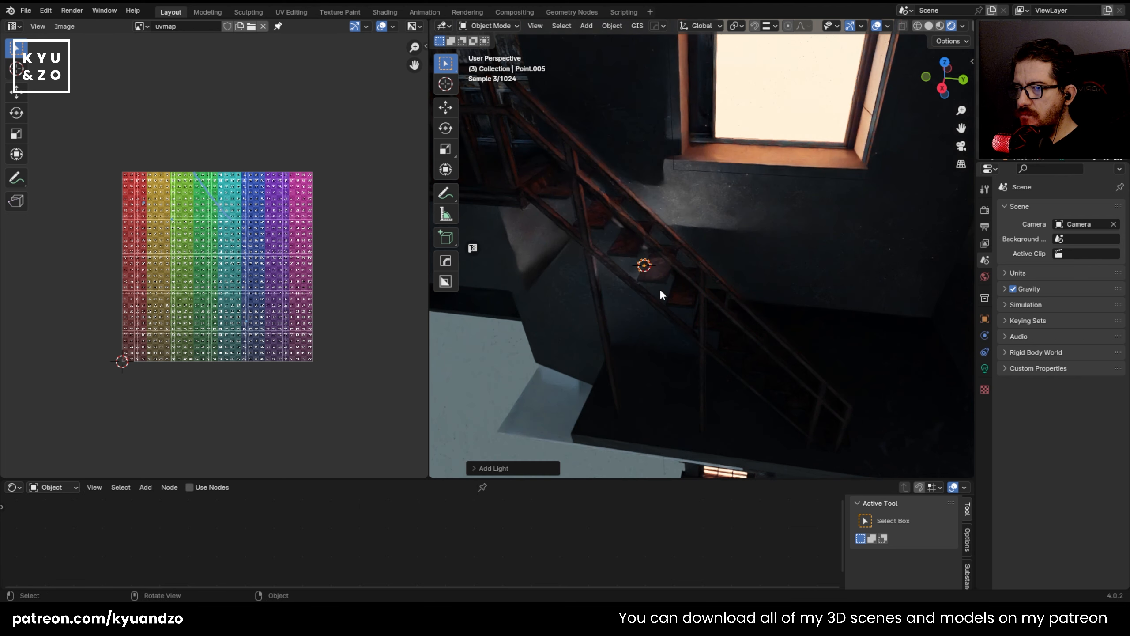
key(g)
key(y)
click(881, 242)
key(g)
key(z)
click(884, 86)
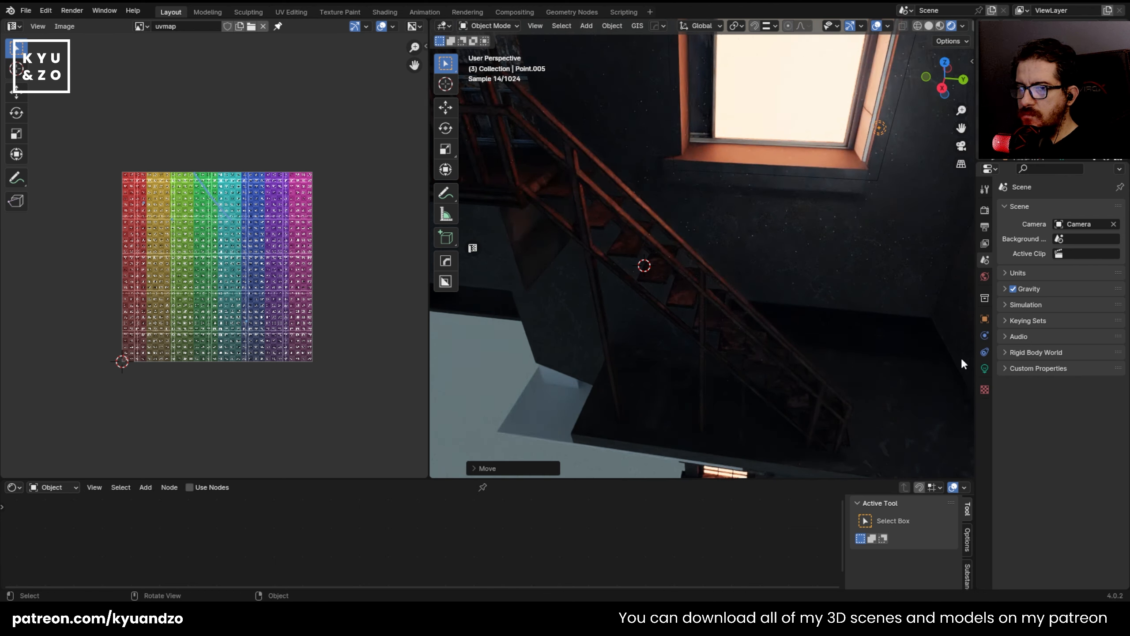
- Set the point light's power to 115.3 W and its color to orange with hue 0.022 and saturation 0.837
click(984, 368)
drag(1059, 290, 1106, 290)
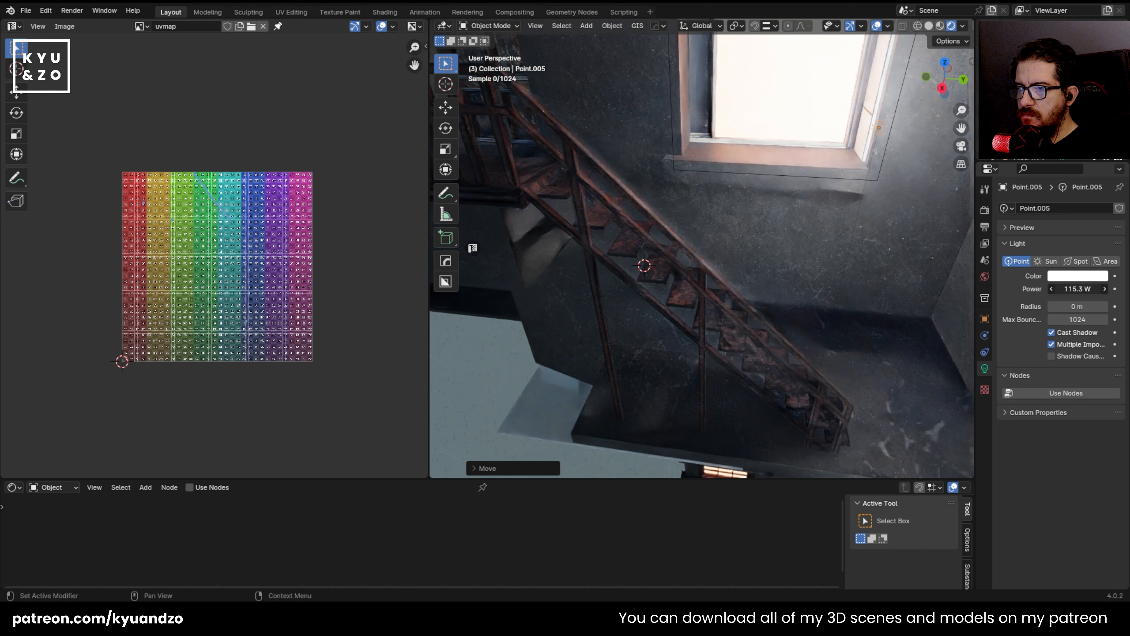
middle_drag(726, 269, 678, 220)
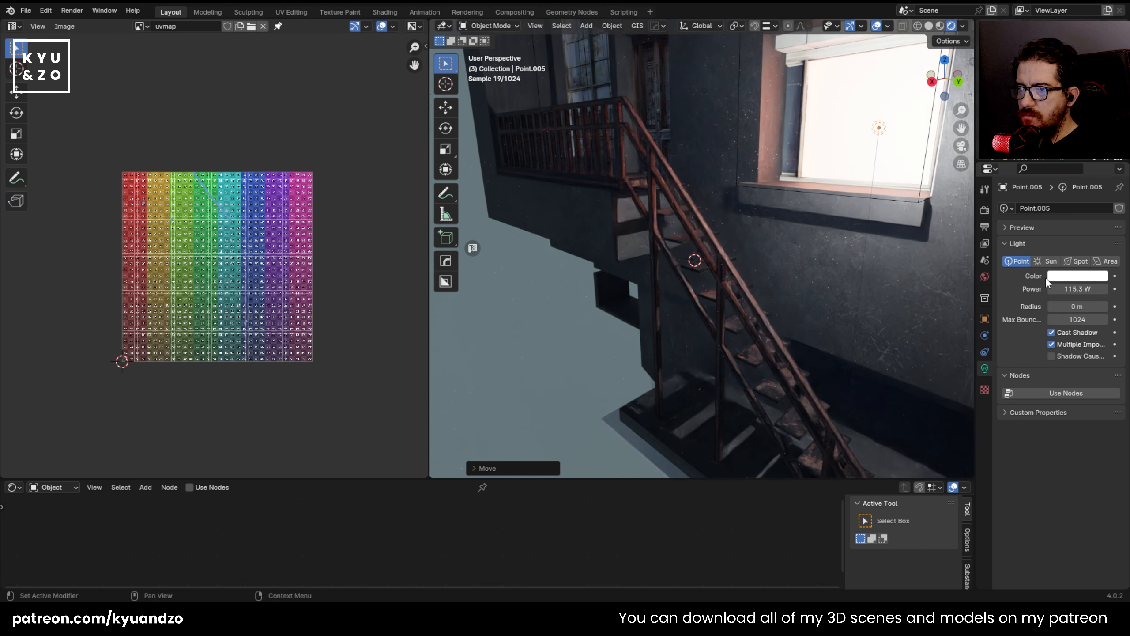
click(1084, 276)
click(1031, 182)
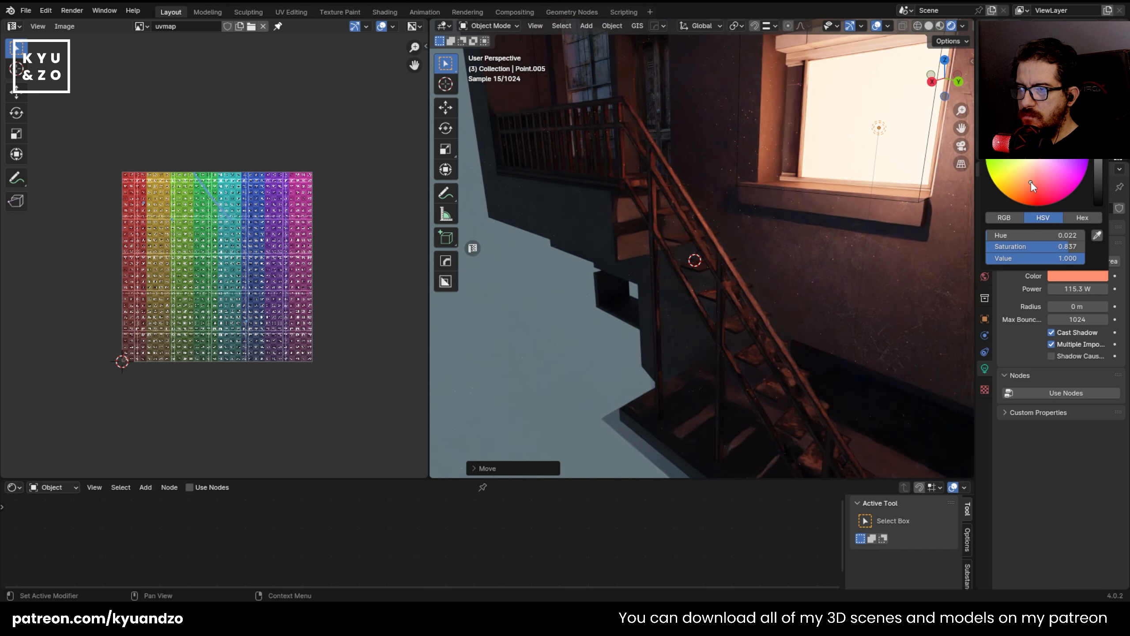
- Examine the rendered treads, platform railing and whole staircase from close up and from a distance
key(shift+grave)
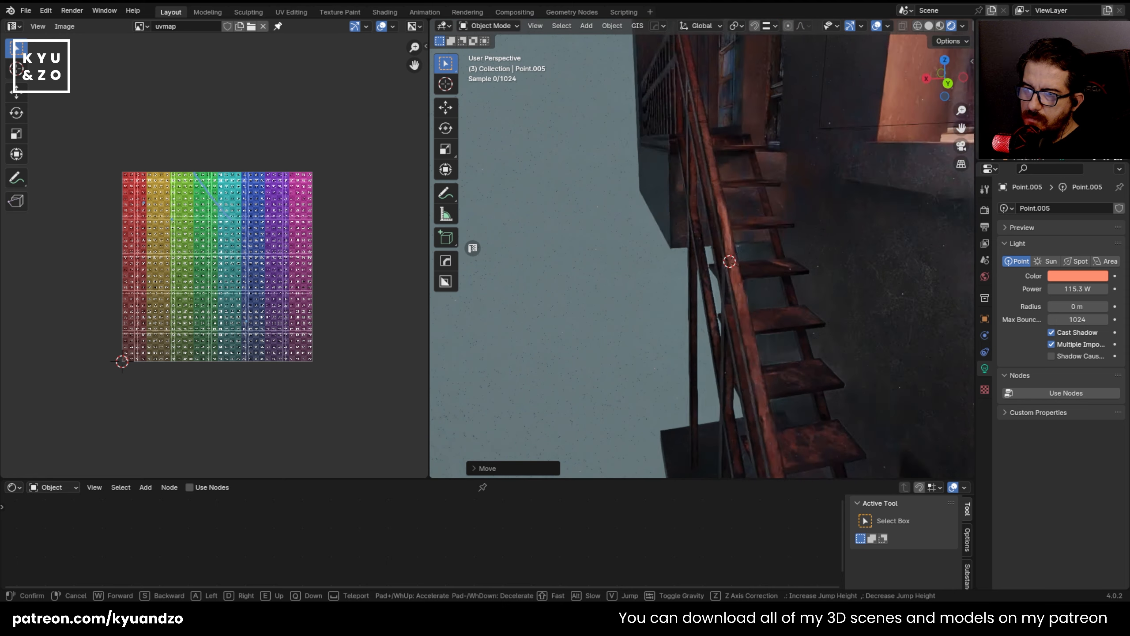
key(w)
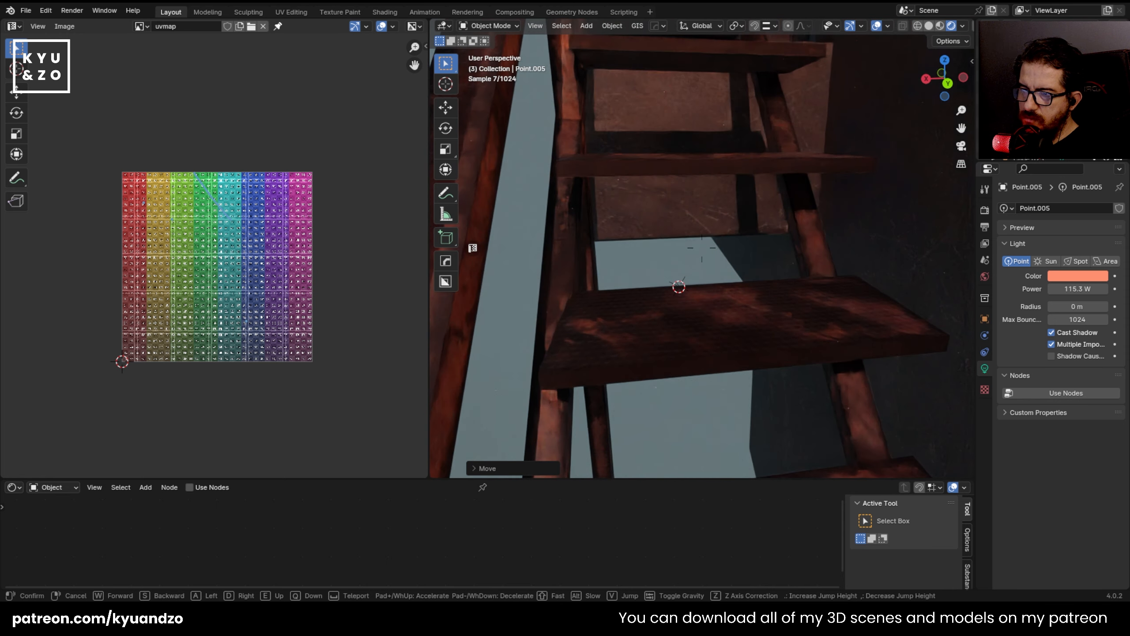
key(a)
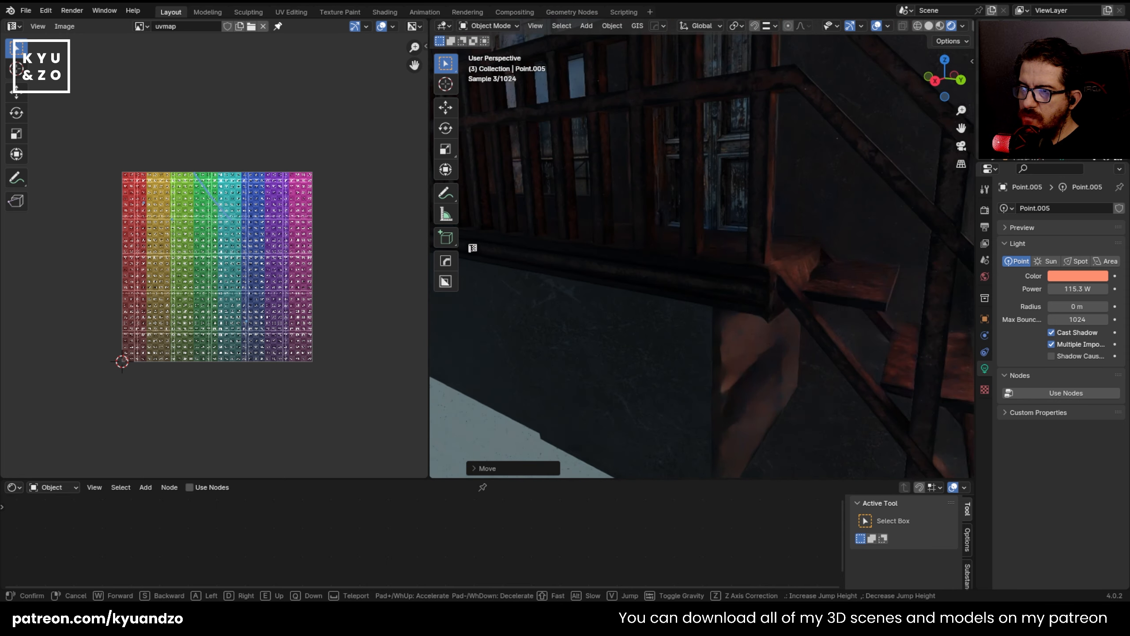
key(s)
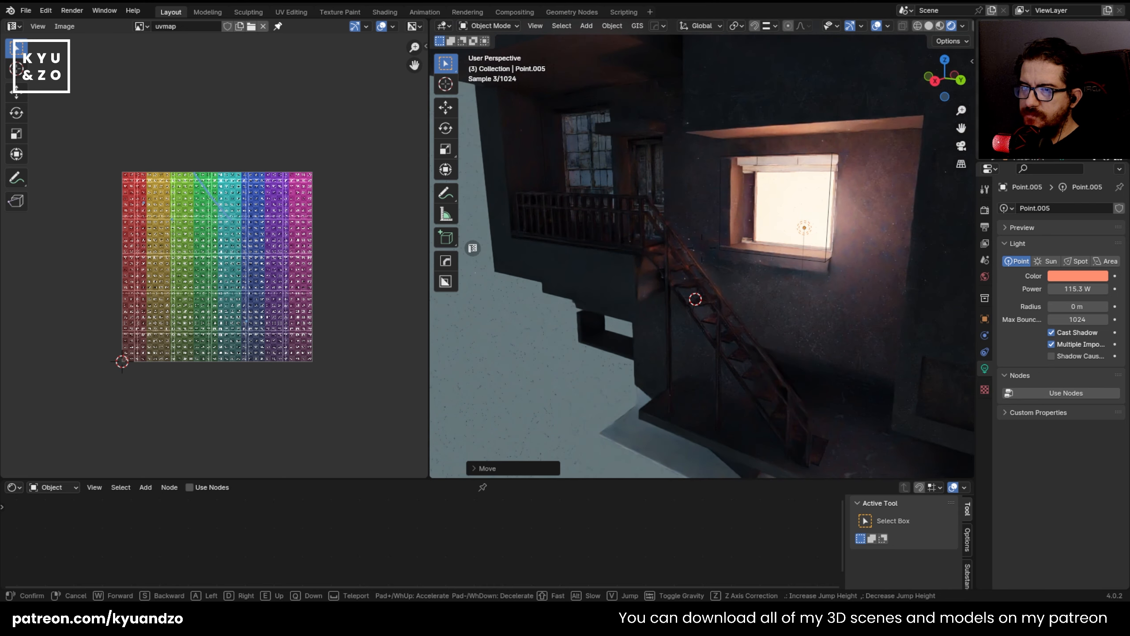
key(w)
click(837, 300)
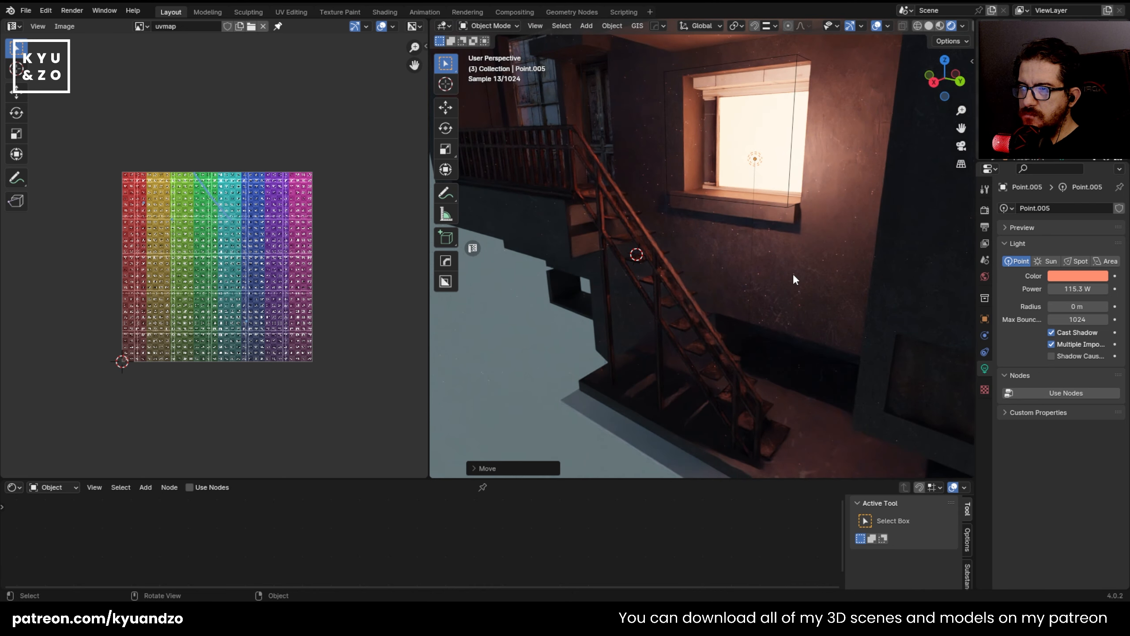
- Select the staircase, enlarge its shader editor and add a Mix Color node beside the Textures frame
click(719, 359)
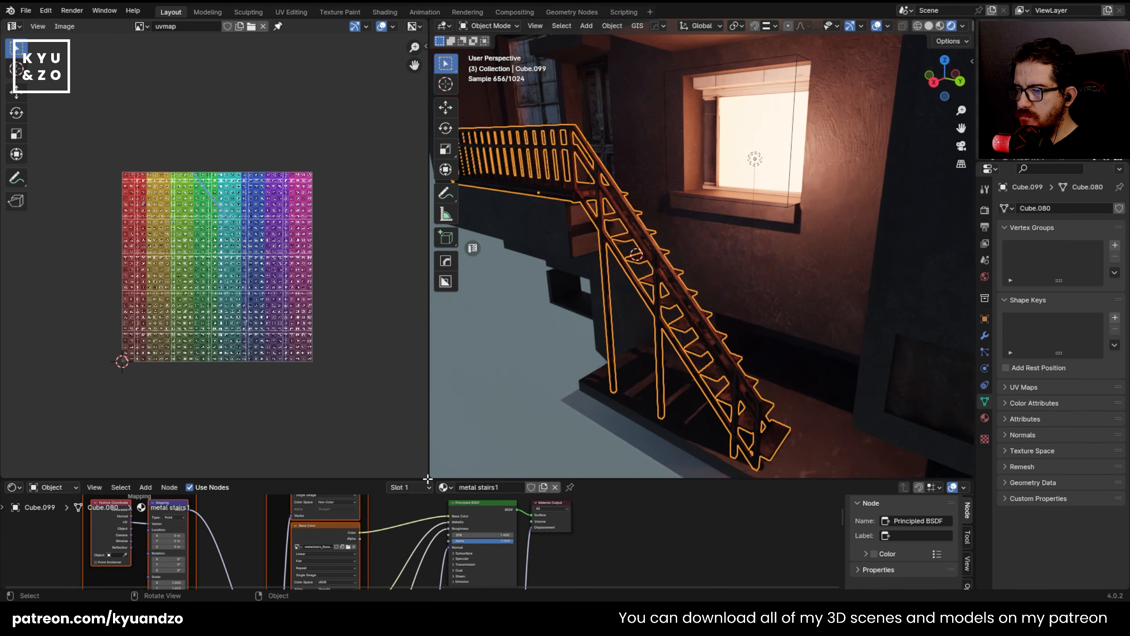
drag(440, 456, 440, 240)
scroll(473, 340, up, 5)
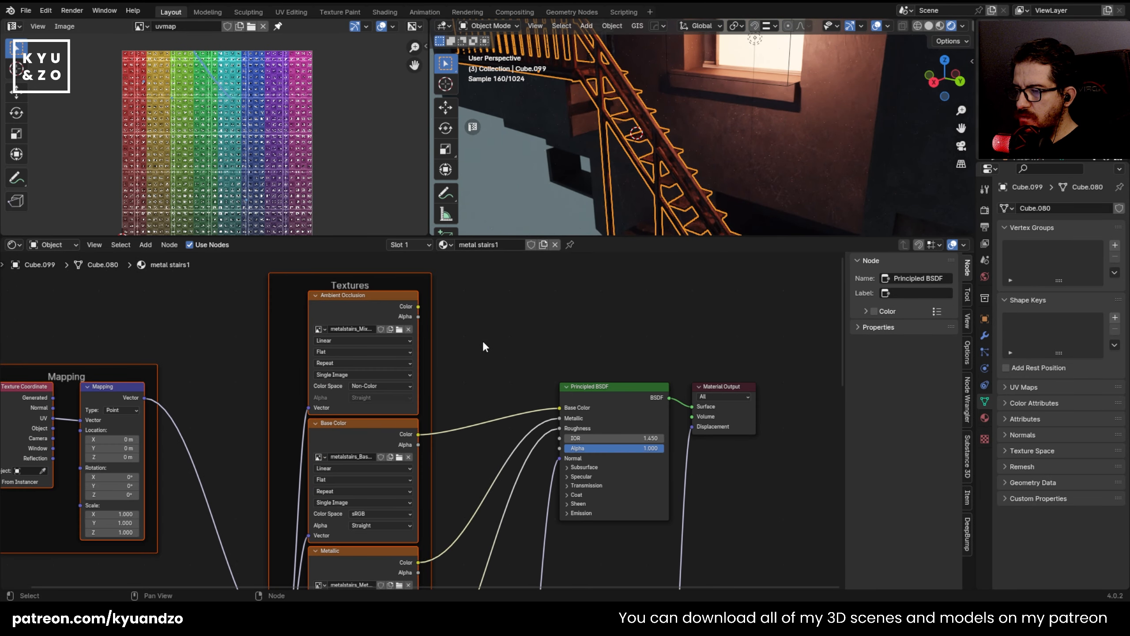
scroll(450, 396, up, 1)
key(shift+a)
text(m)
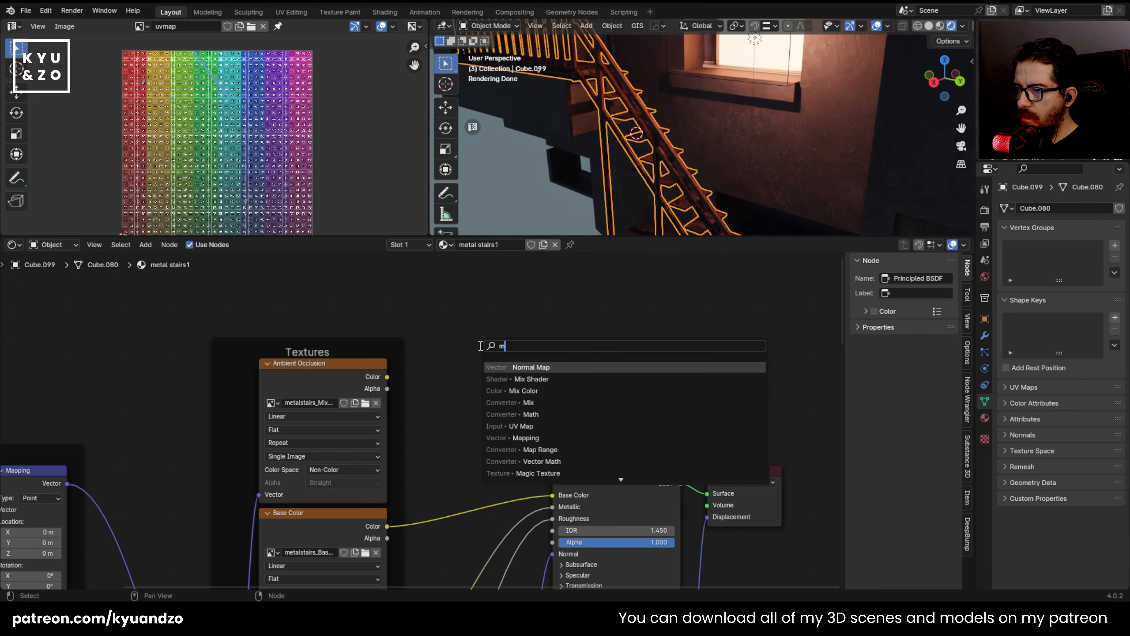
click(523, 390)
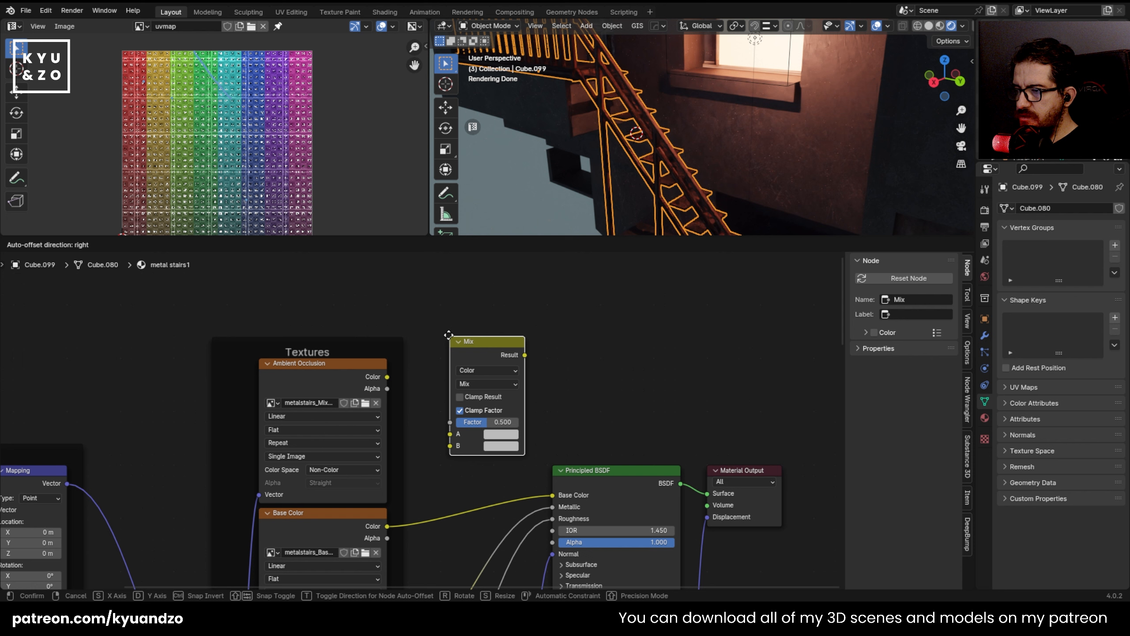
click(486, 392)
- Feed Base Color into A and Ambient Occlusion into B, connect the result to the shader's Base Color and set blending to Multiply
drag(387, 377, 424, 377)
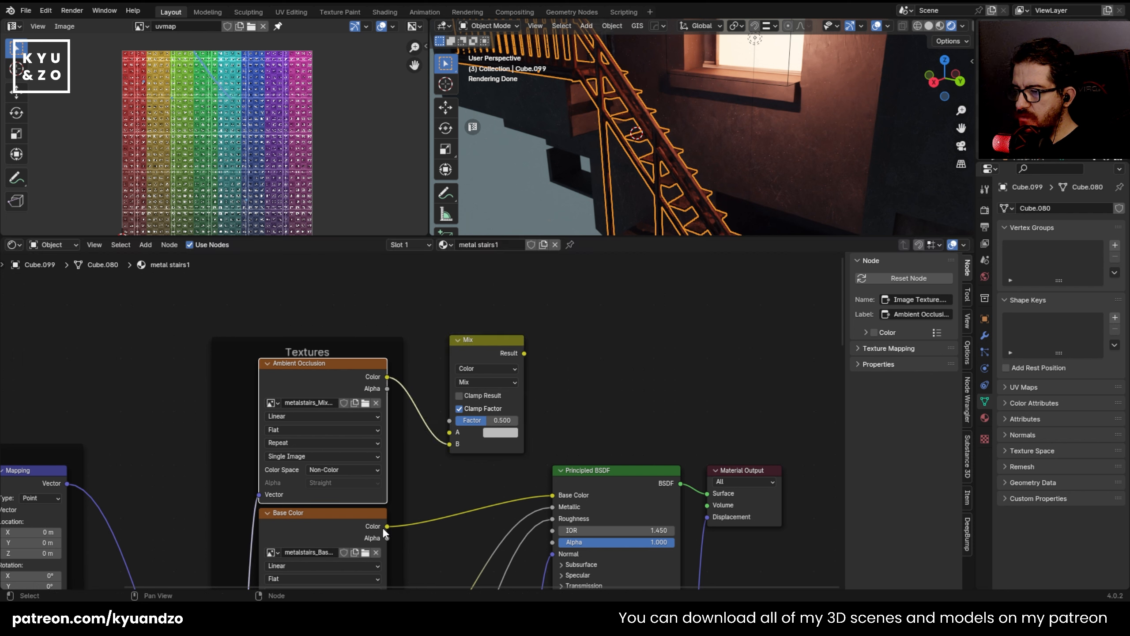
drag(384, 527, 450, 437)
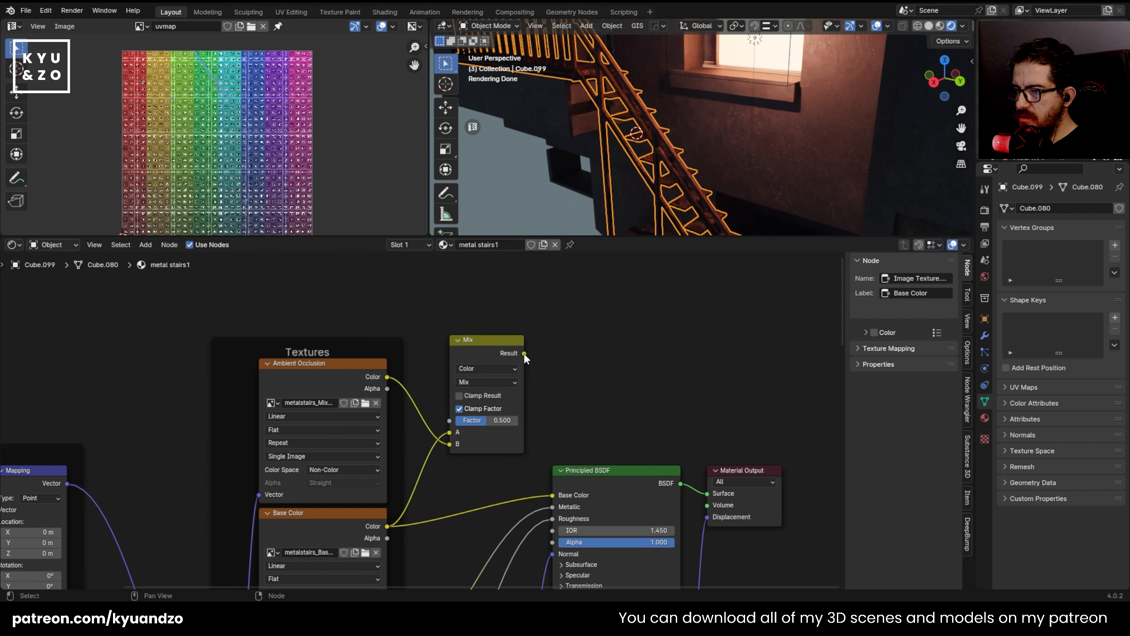
drag(524, 353, 552, 495)
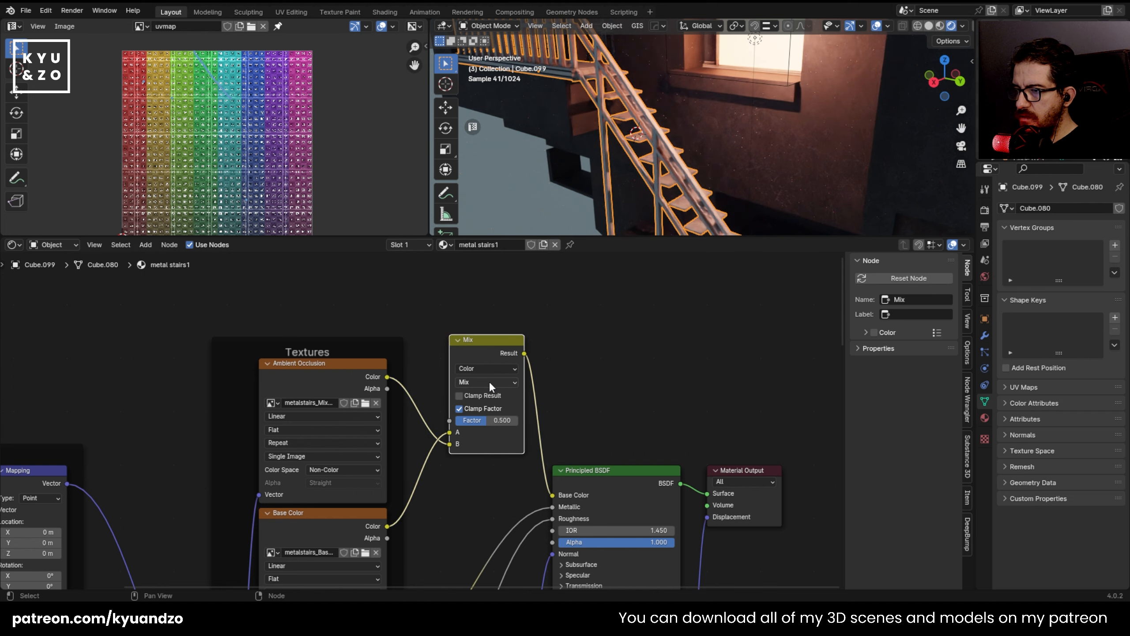
click(489, 382)
click(473, 163)
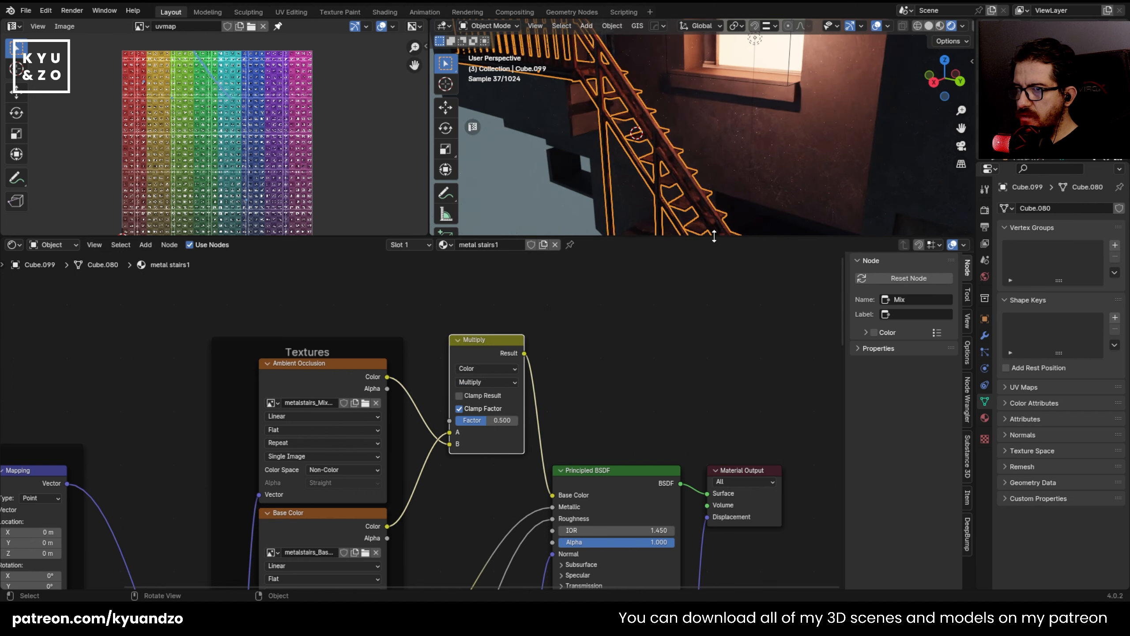
- Shrink the shader editor to enlarge the 3D viewport, inspect the staircase against the lit wall and save the scene
drag(667, 237, 655, 468)
scroll(636, 277, up, 5)
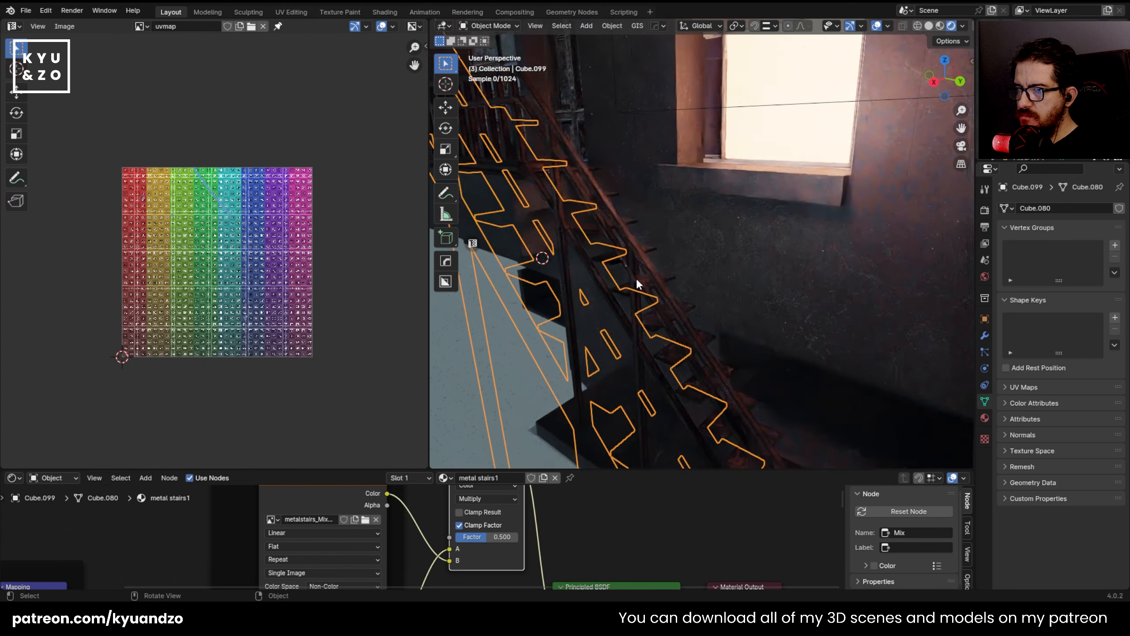
click(710, 235)
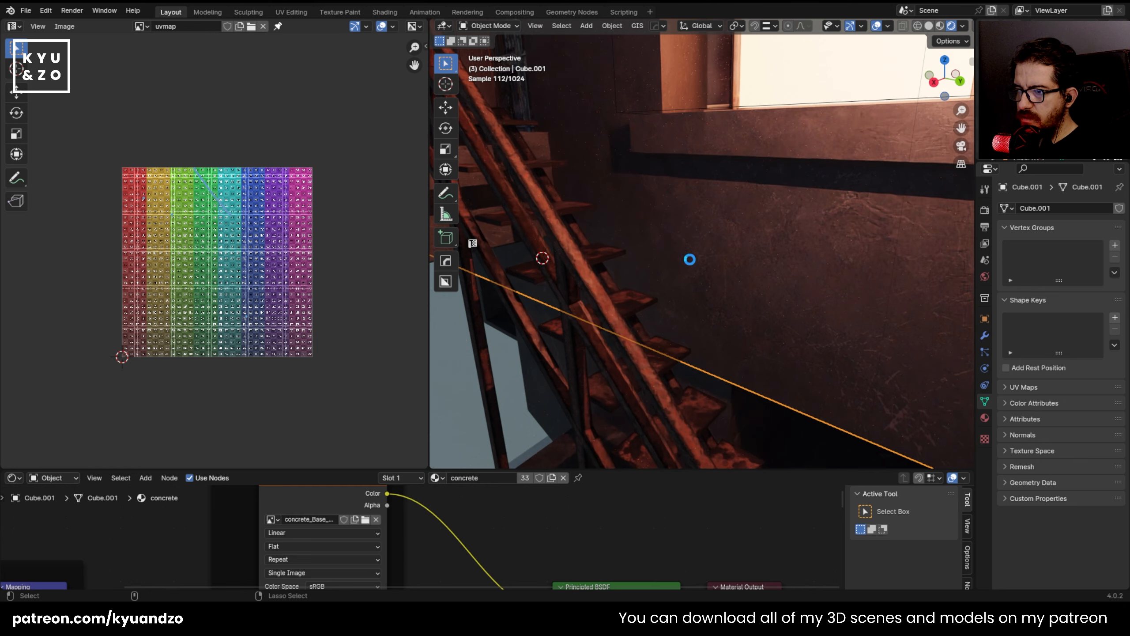
scroll(689, 258, down, 6)
scroll(688, 258, up, 5)
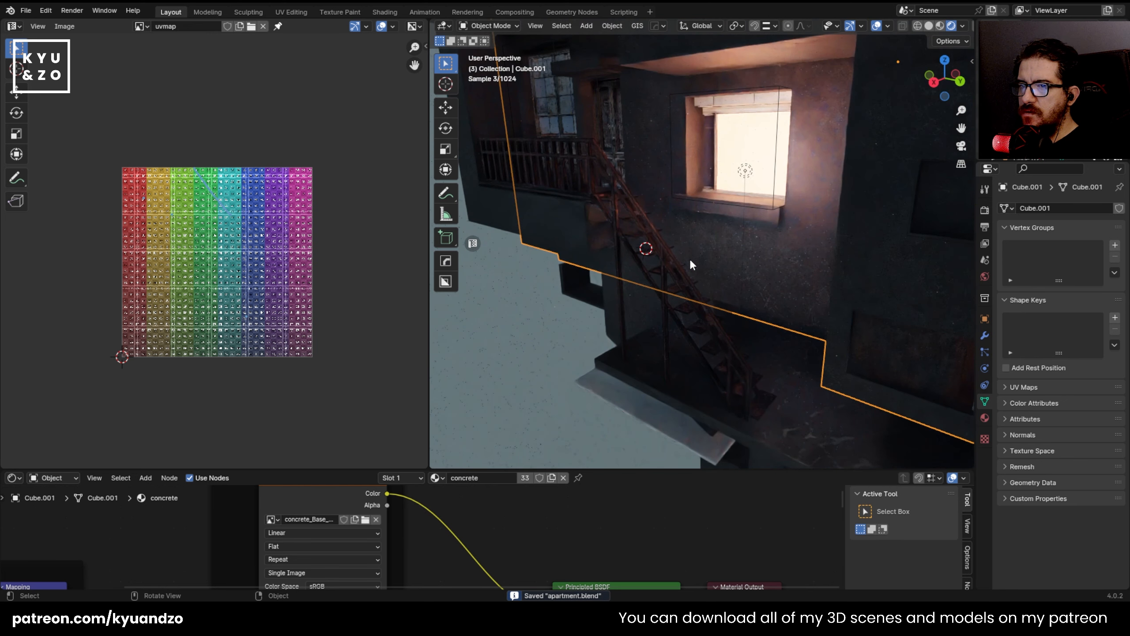
scroll(667, 256, down, 6)
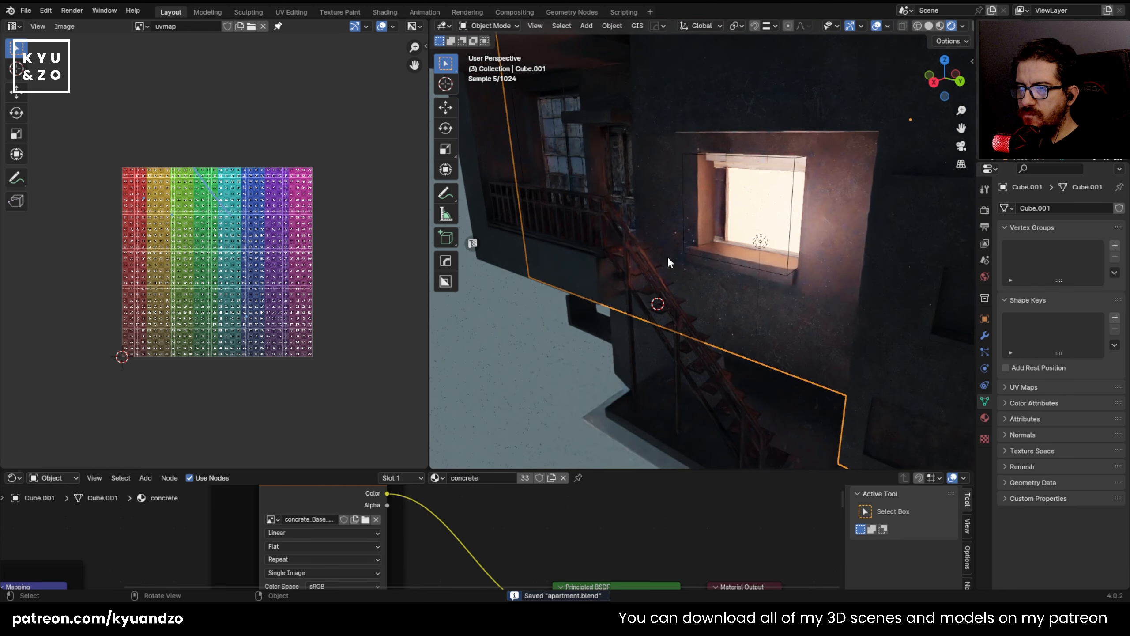
- Fly back from the building to the camera, select it and examine the staircase and upper floors through the camera view
middle_drag(668, 255, 595, 248)
scroll(595, 249, down, 5)
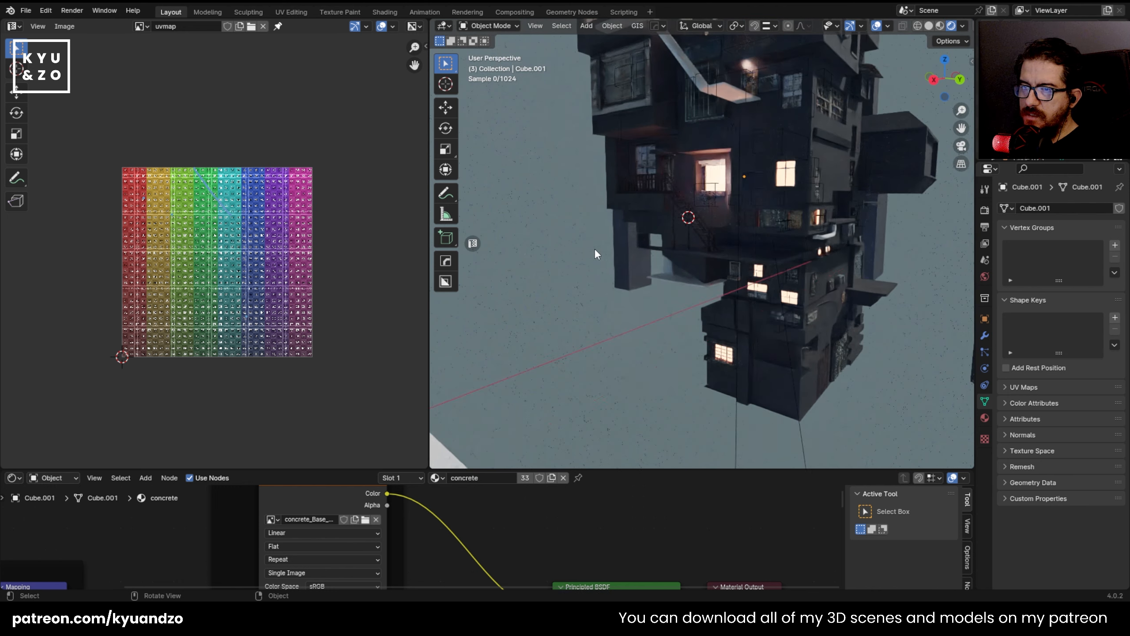
key(shift+grave)
key(w)
key(w)
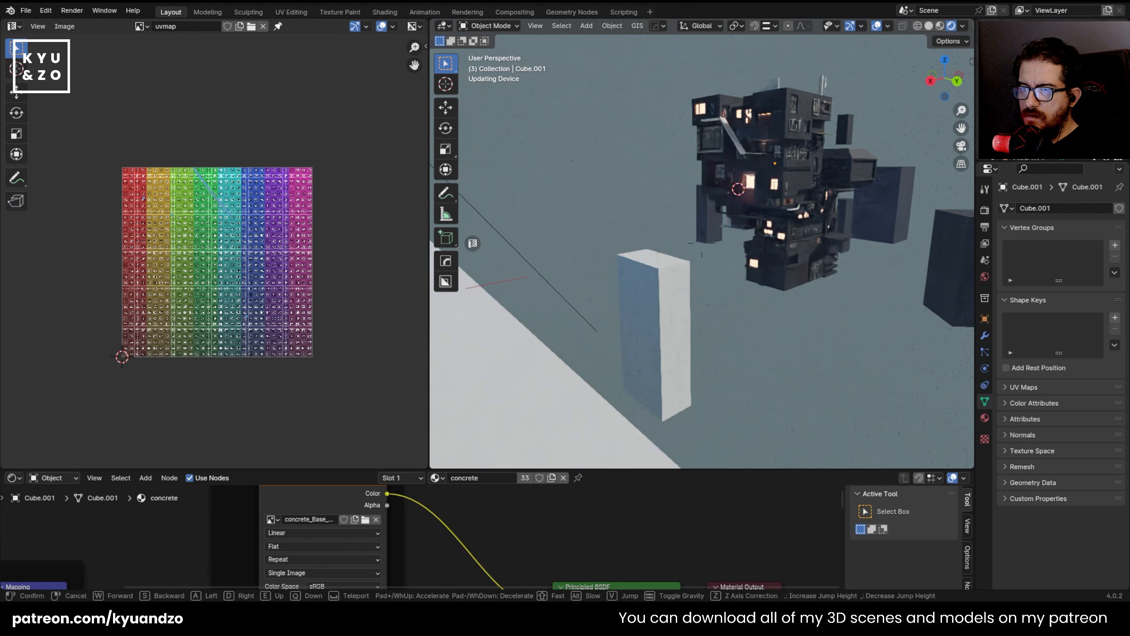
key(s)
key(s)
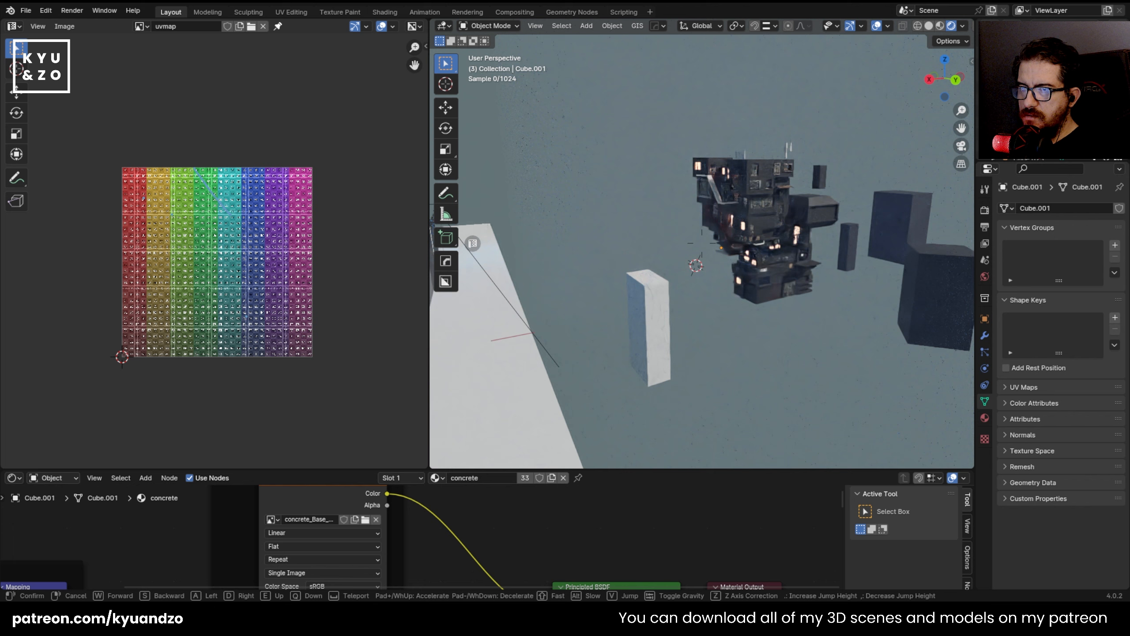
click(641, 224)
click(640, 218)
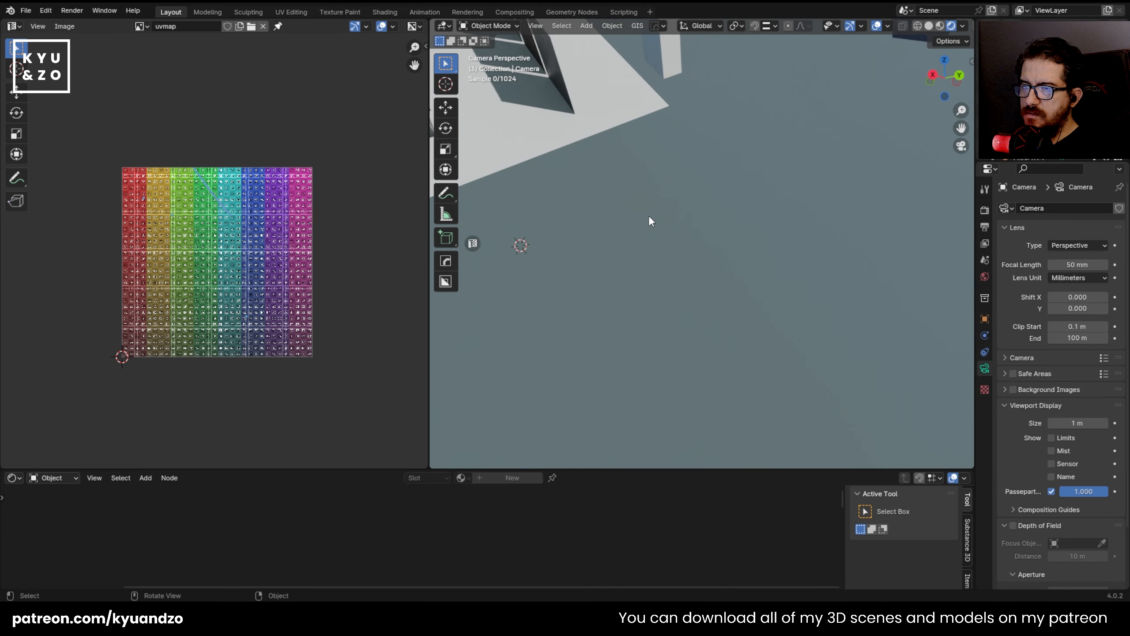
key(KP_0)
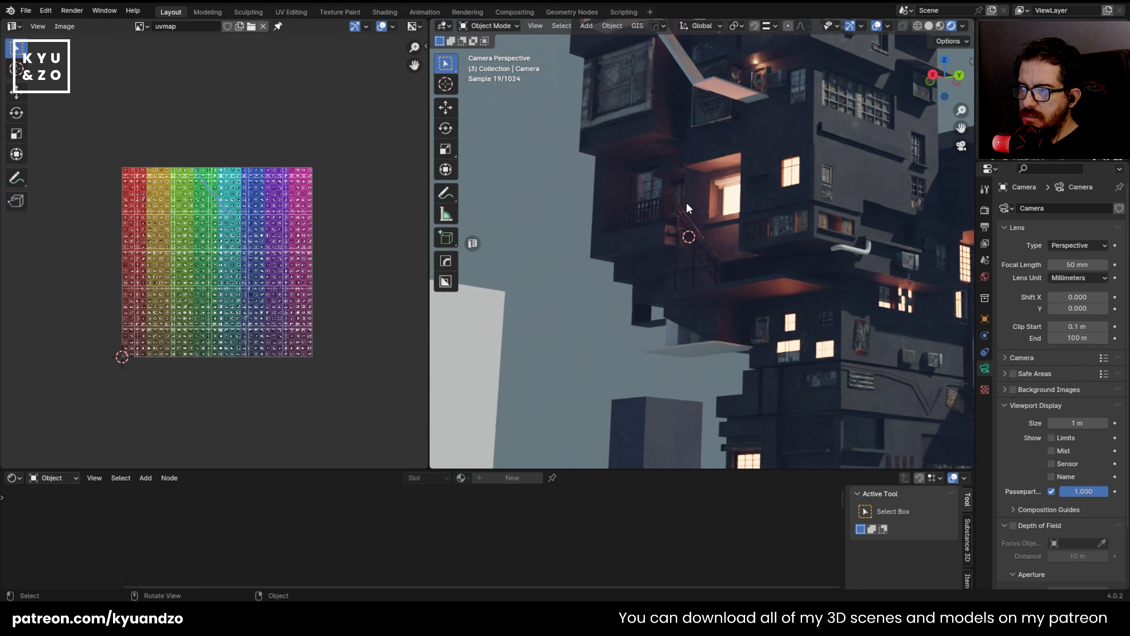
scroll(696, 176, up, 3)
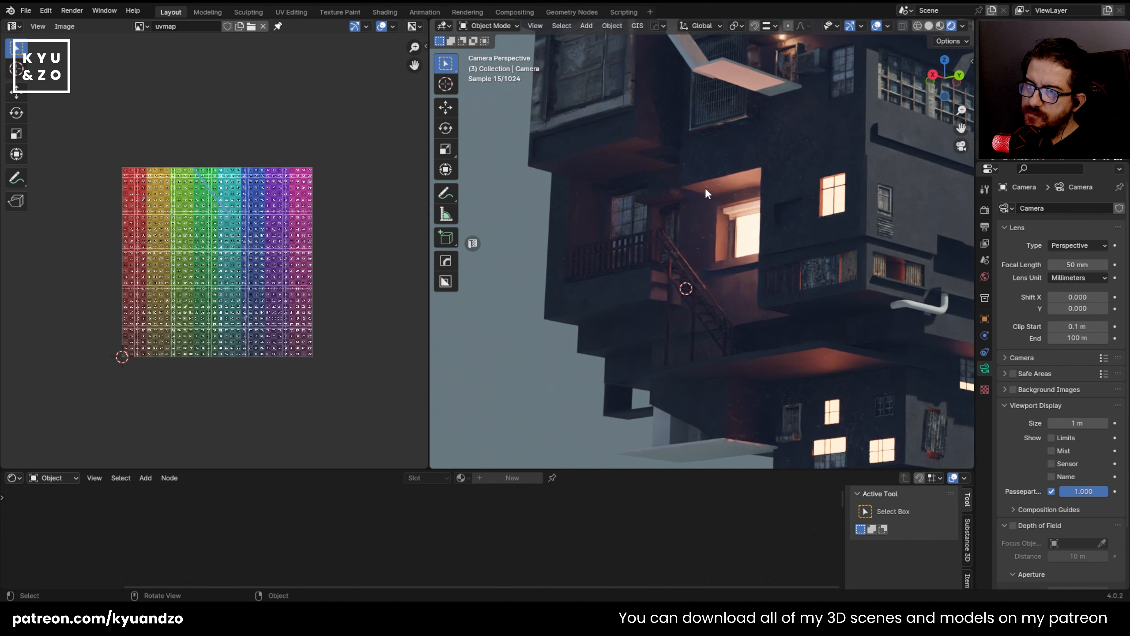
shift+middle_drag(686, 128, 701, 195)
shift+middle_drag(706, 129, 685, 177)
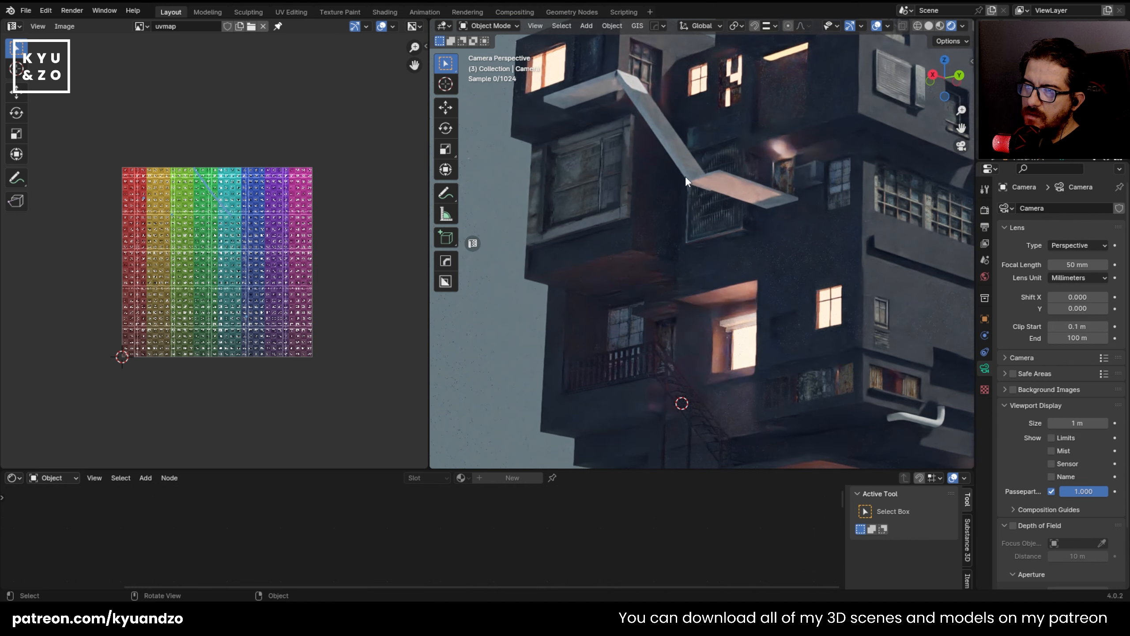
click(603, 383)
key(g)
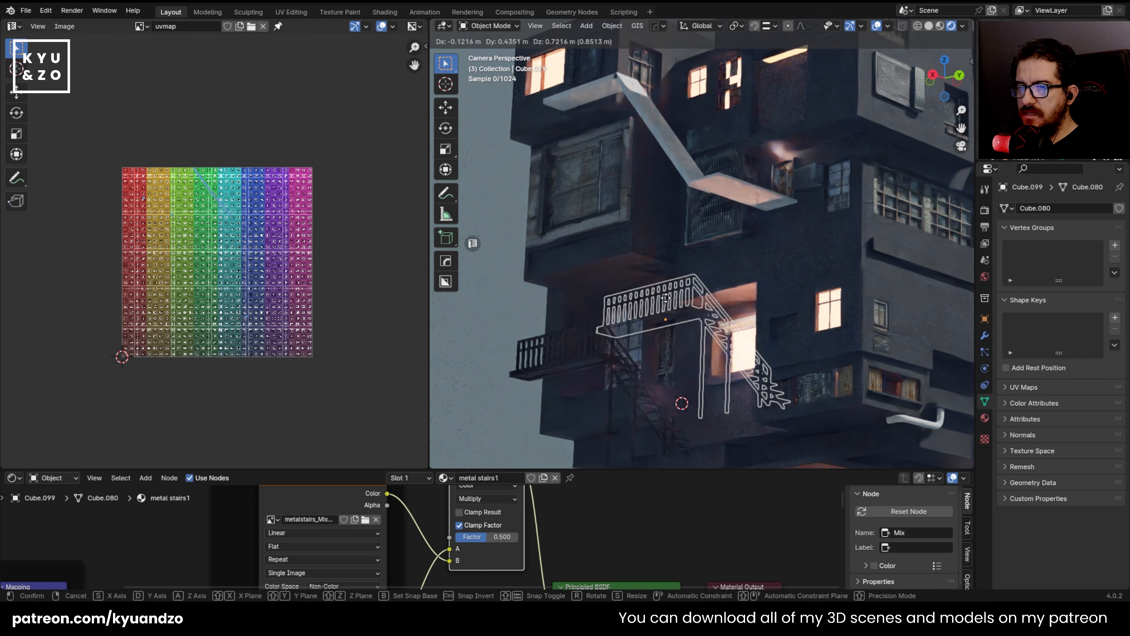
click(666, 298)
shift+middle_drag(718, 145, 717, 172)
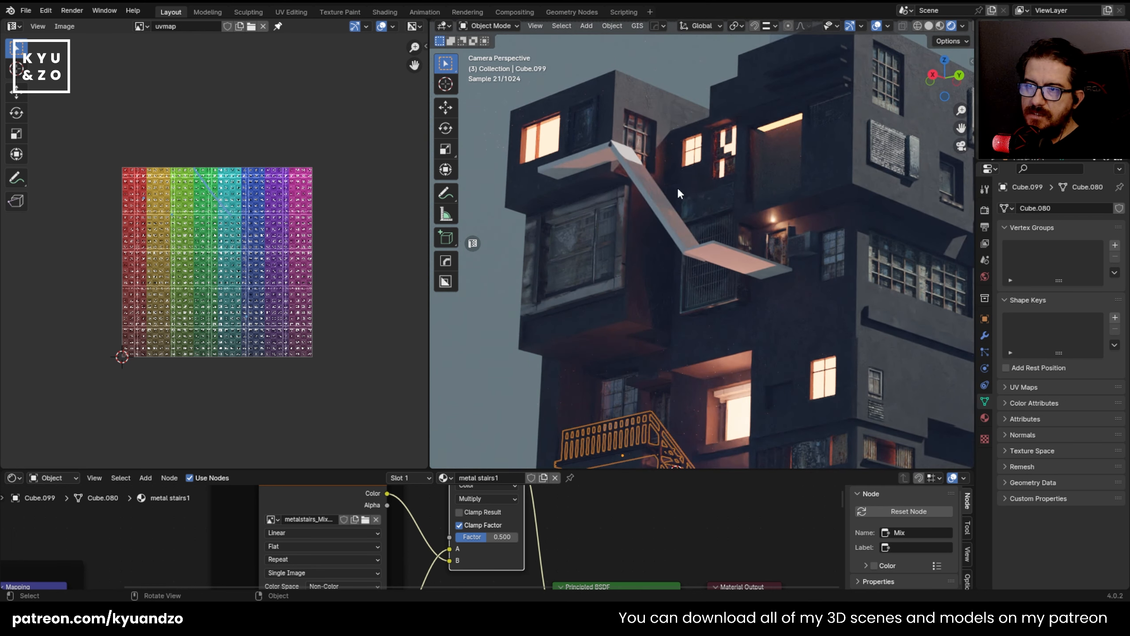
click(610, 200)
key(g)
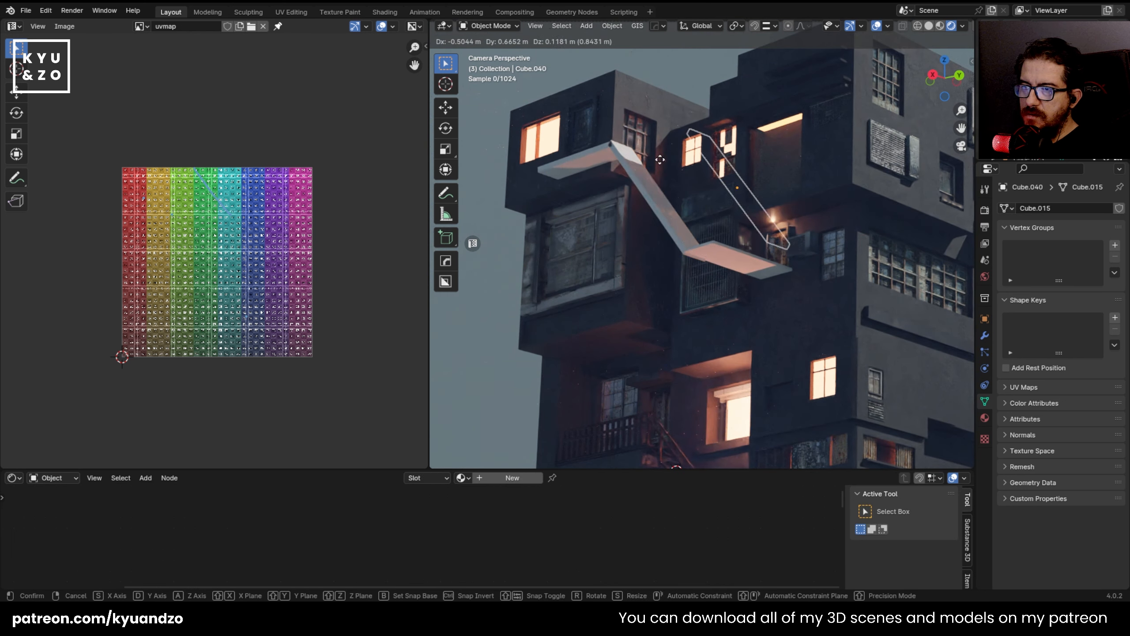
click(581, 170)
shift+middle_drag(576, 253, 603, 189)
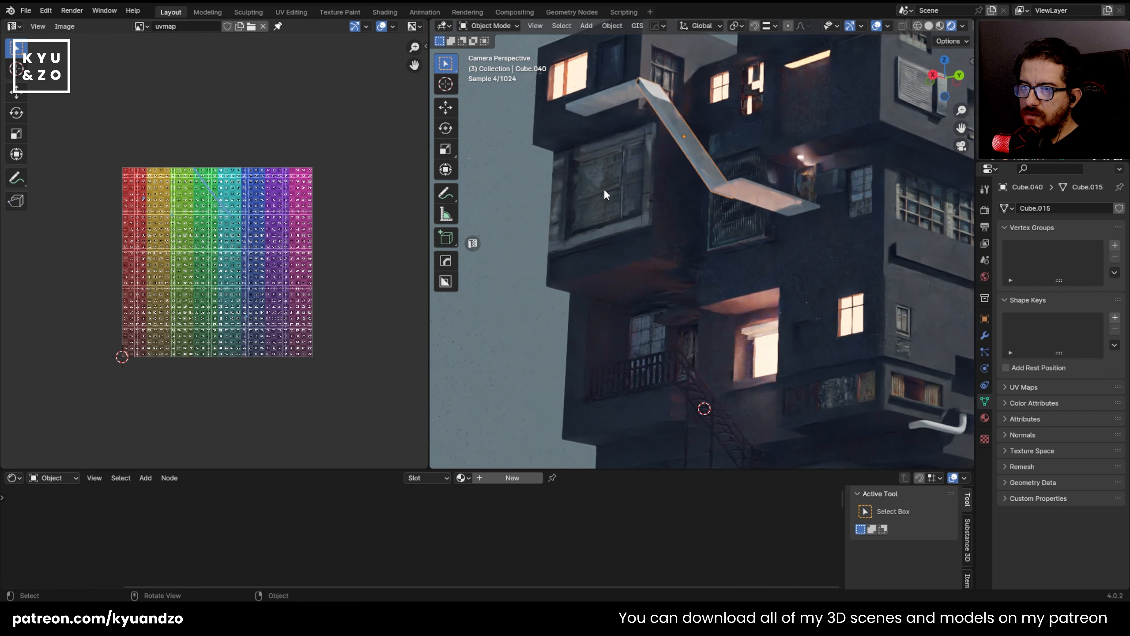
- Fly over to the asset display platform and examine the corrugated sheets and rusty panels up close
key(shift+grave)
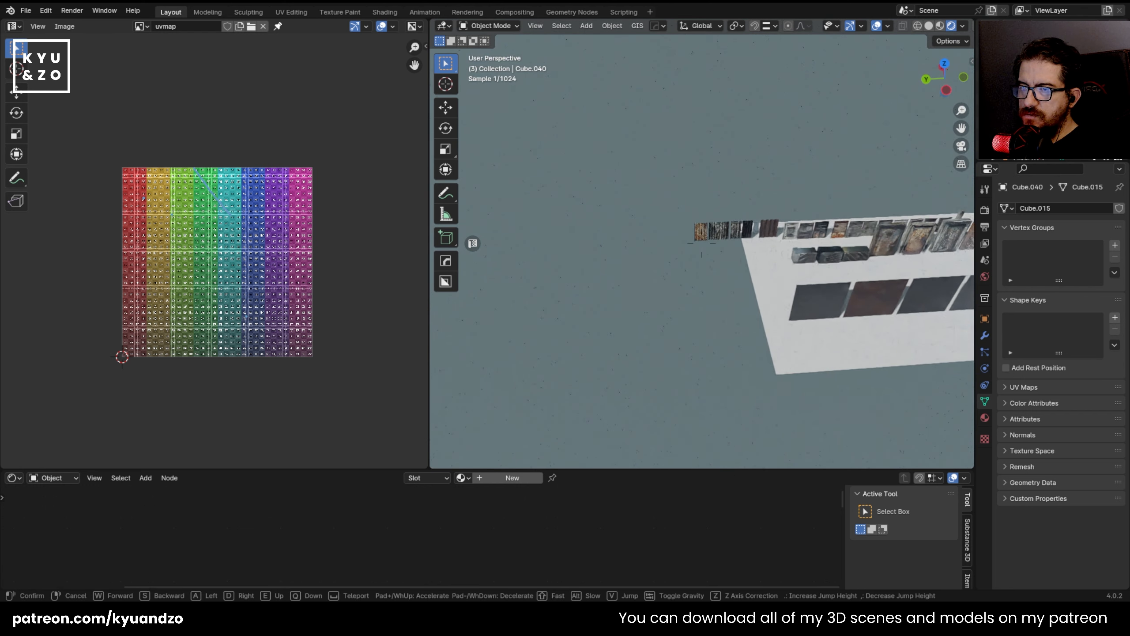
key(w)
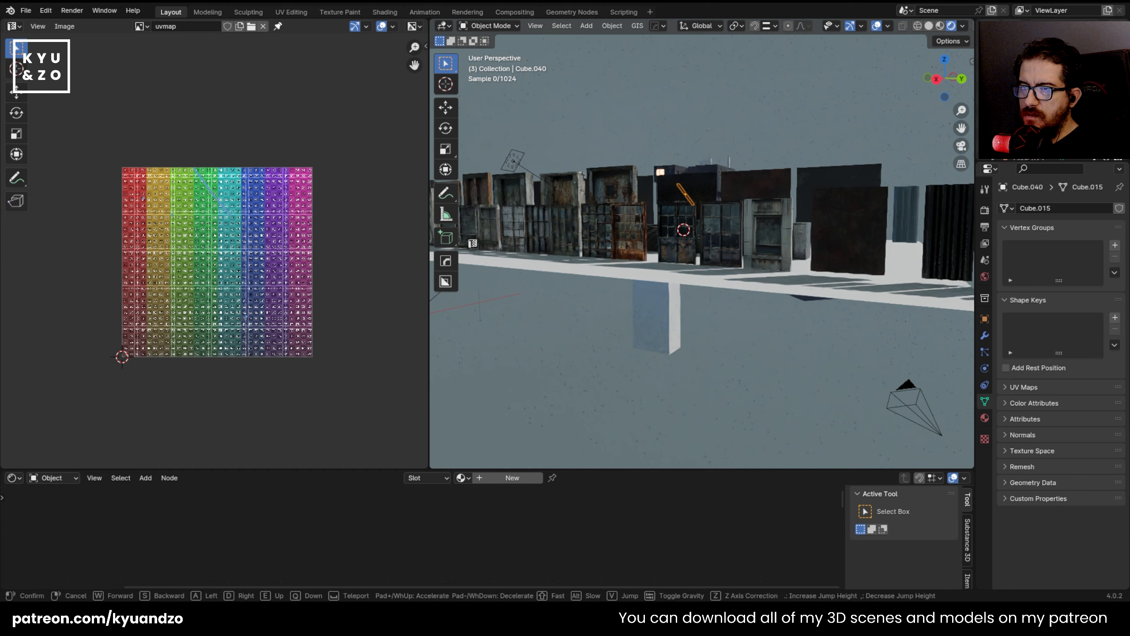
key(w)
key(s)
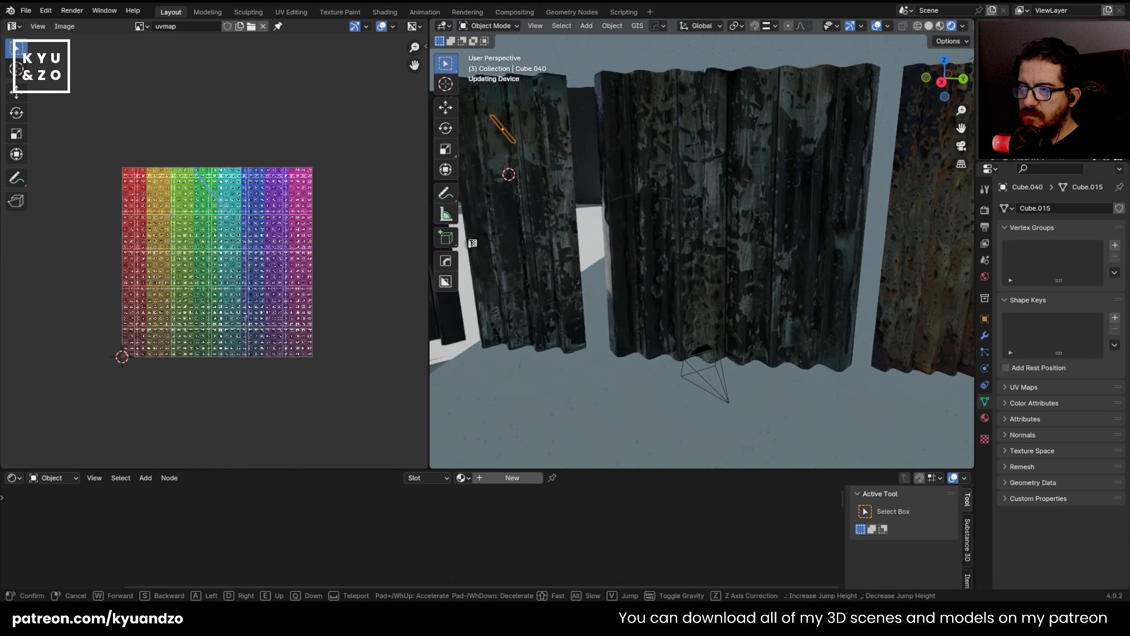
click(697, 196)
click(697, 199)
key(g)
key(w)
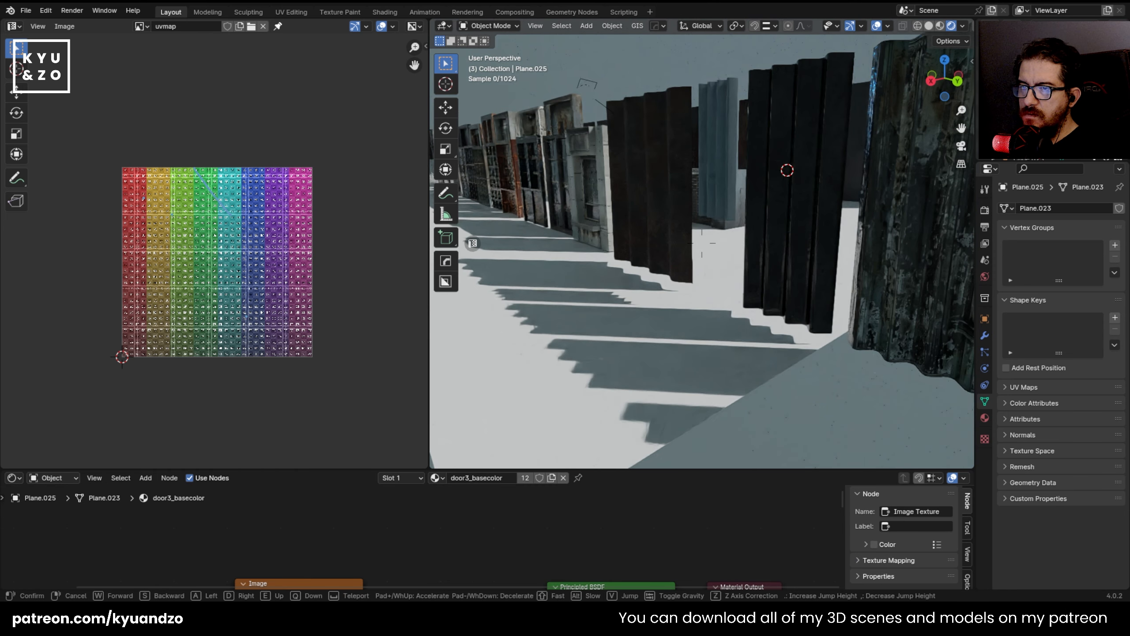
click(751, 240)
click(751, 240)
key(g)
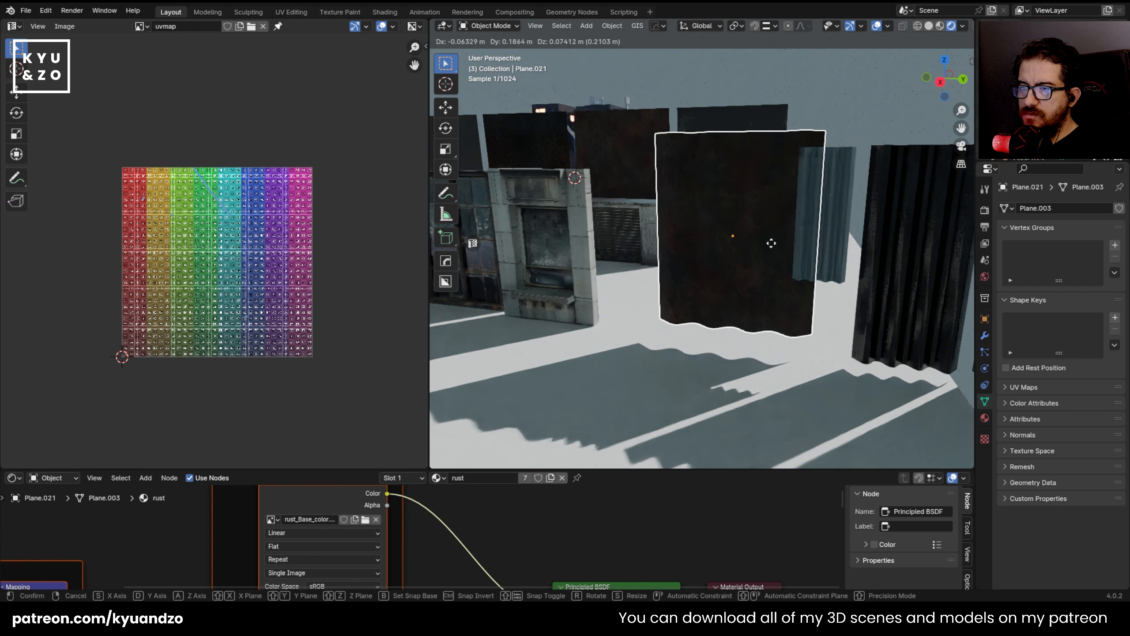
right_click(772, 245)
- Fly along the rows of doors and windows back to the camera, select it and return to its view
key(shift+grave)
key(w)
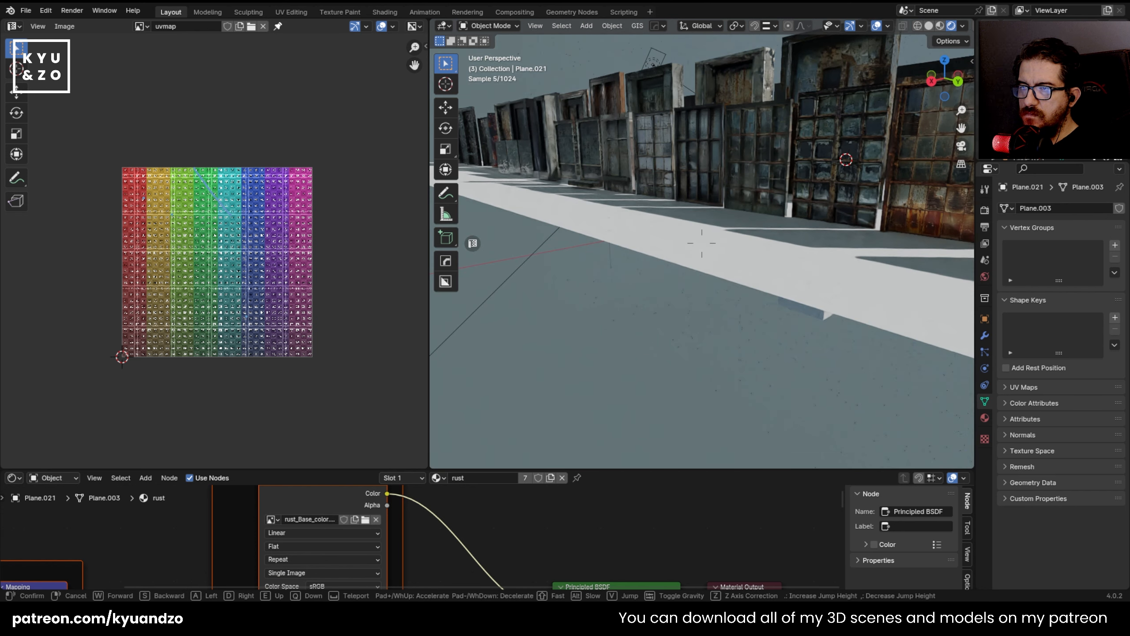
key(w)
key(w)
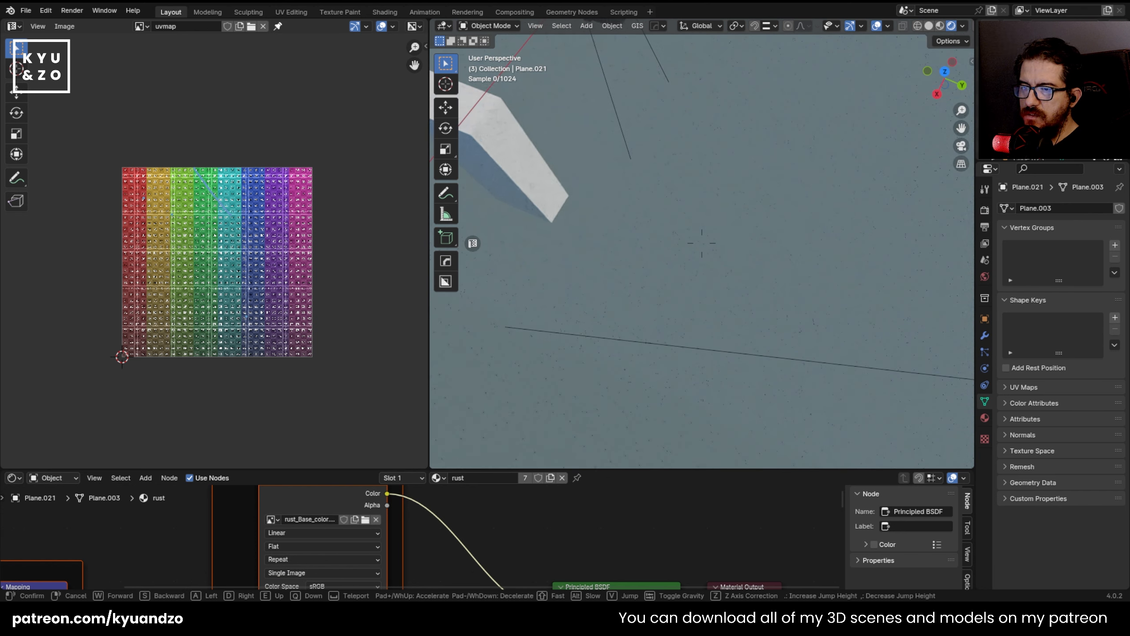
key(s)
key(w)
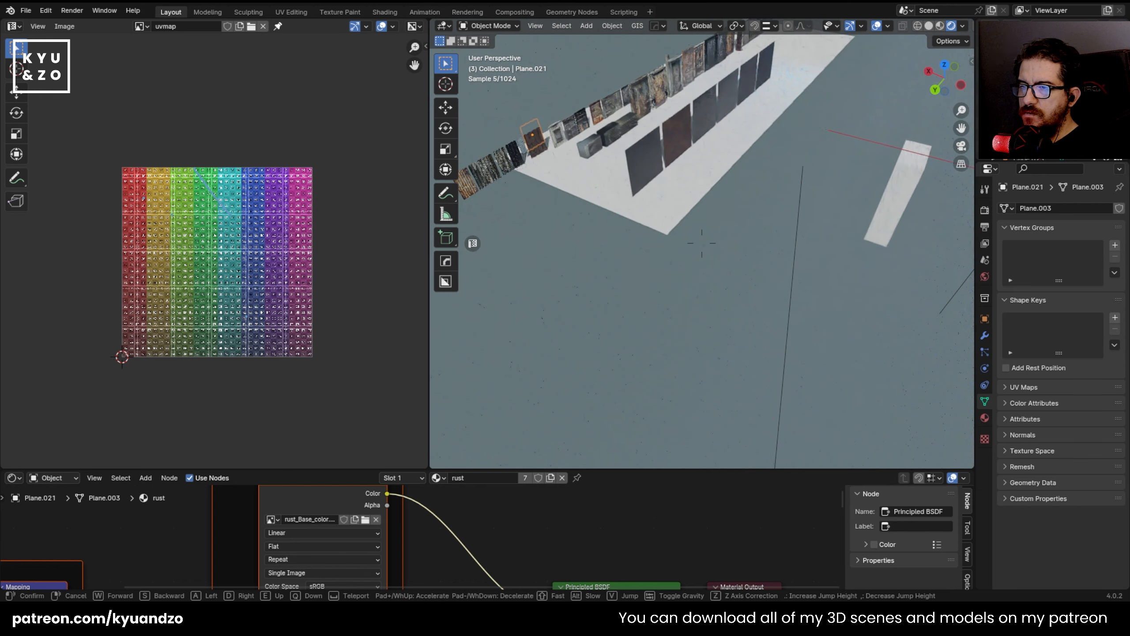
key(w)
key(w)
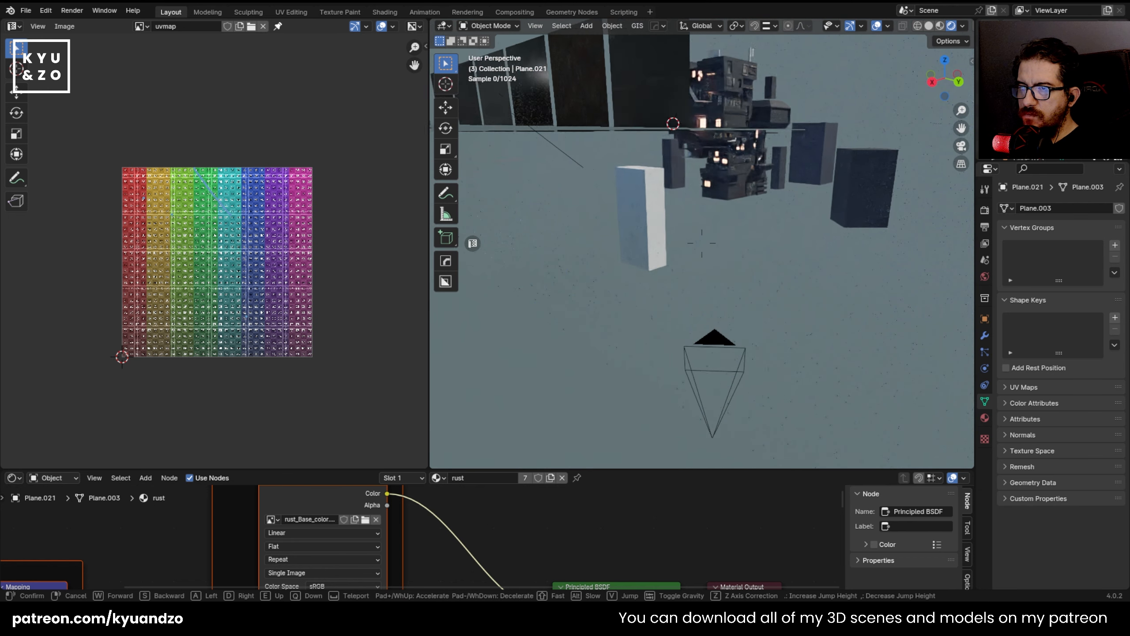
click(749, 237)
click(693, 336)
key(KP_0)
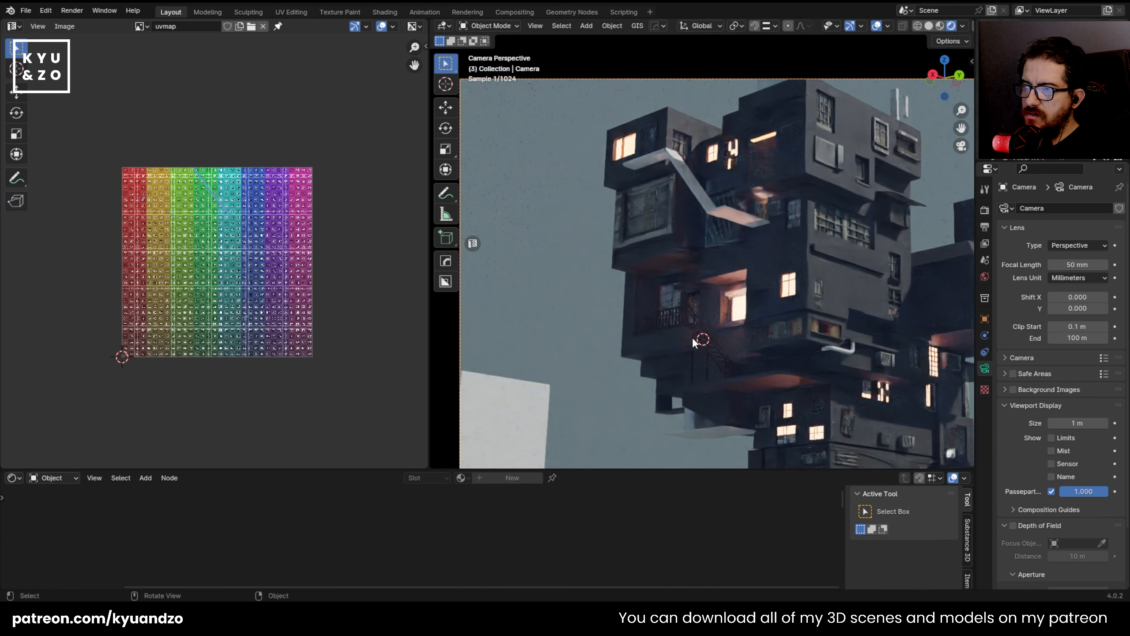
- Frame the building's staircase area closer in the camera view and save the scene
scroll(607, 225, up, 3)
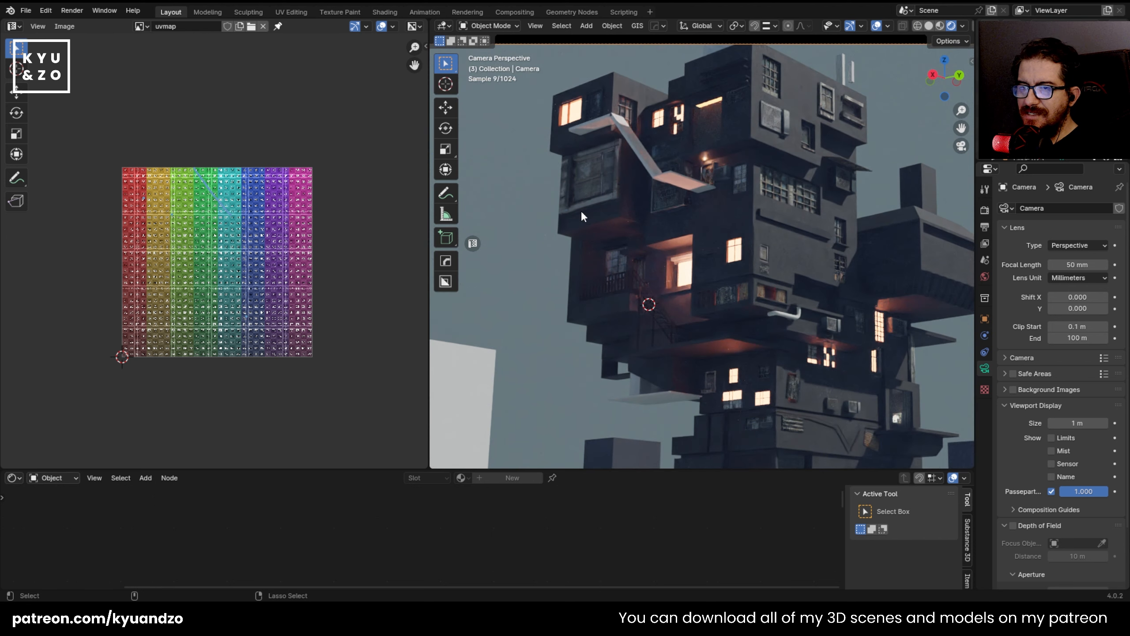
key(ctrl+s)
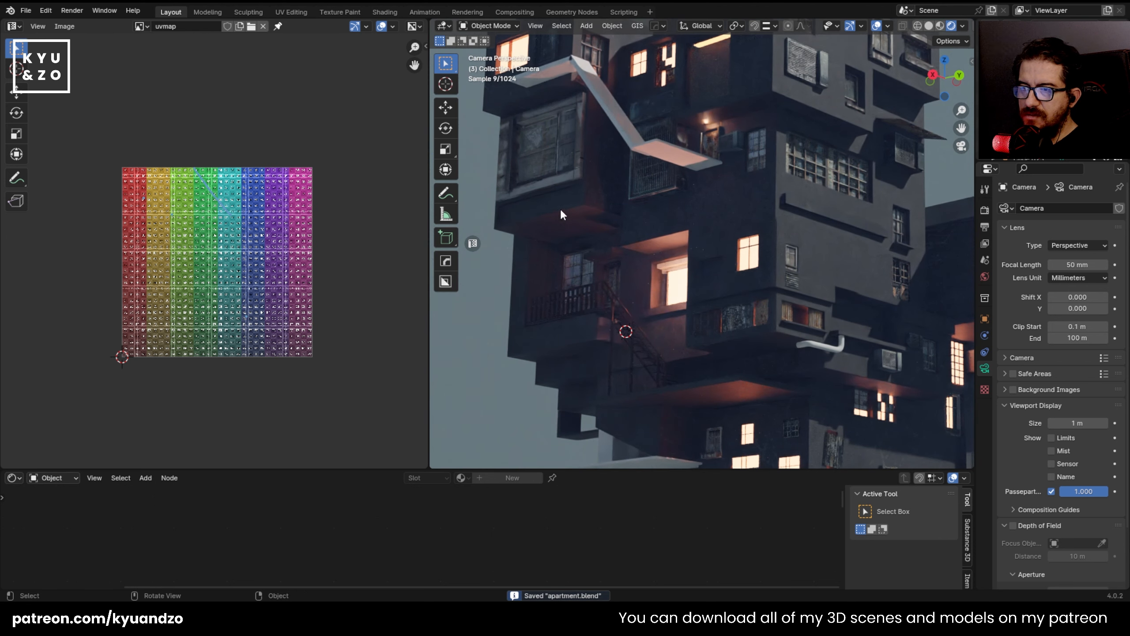
scroll(515, 191, up, 4)
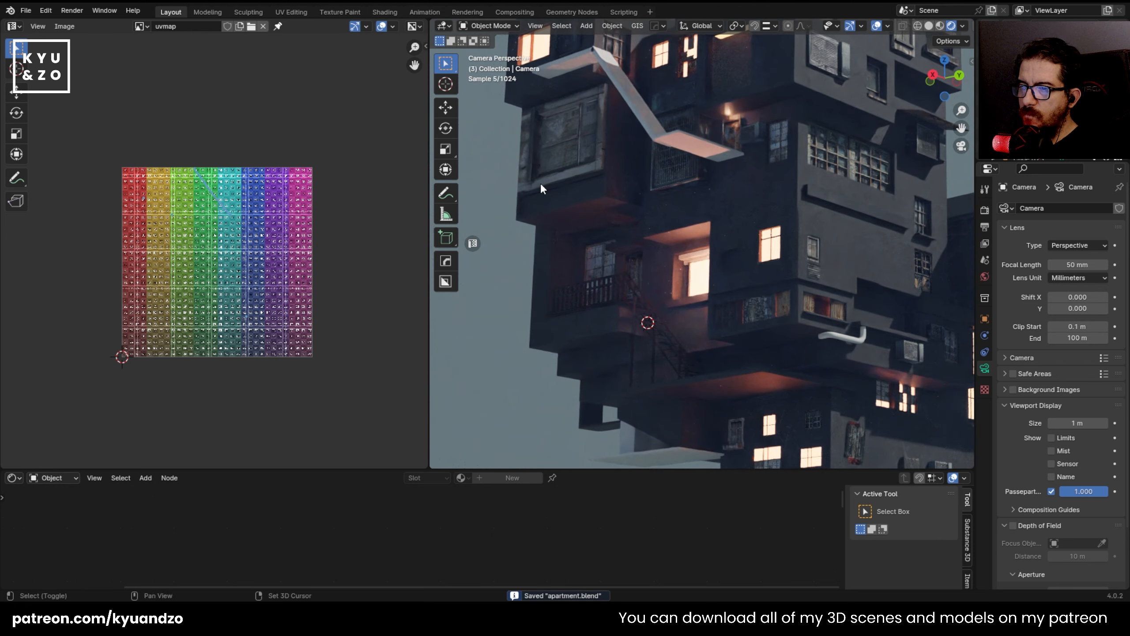
click(618, 318)
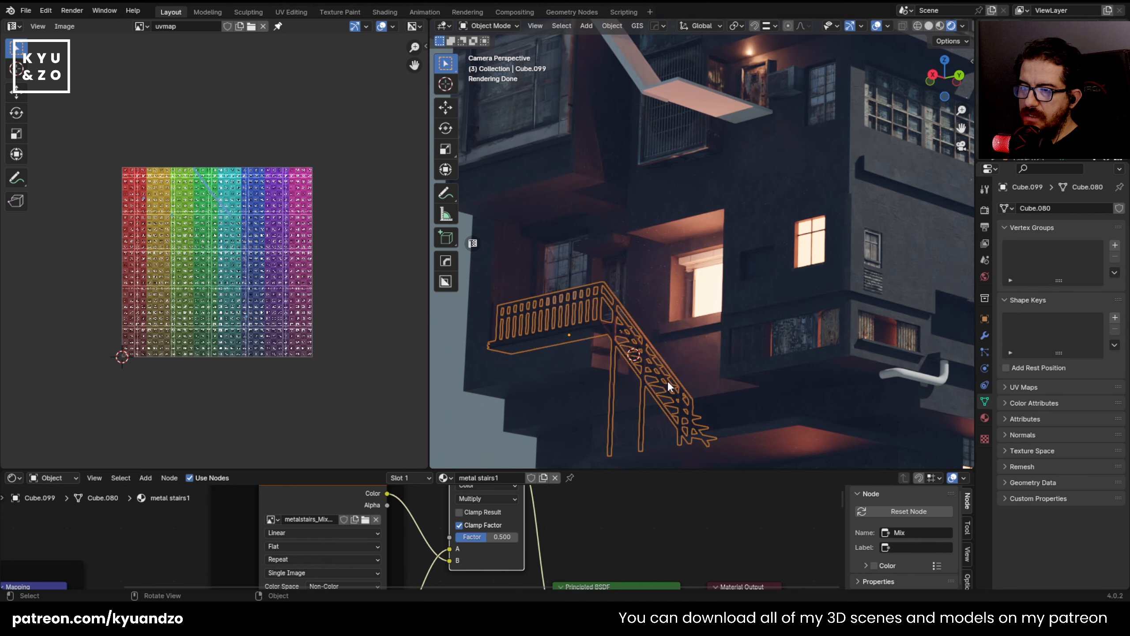
key(g)
shift+middle_drag(604, 210, 633, 169)
click(468, 359)
click(601, 270)
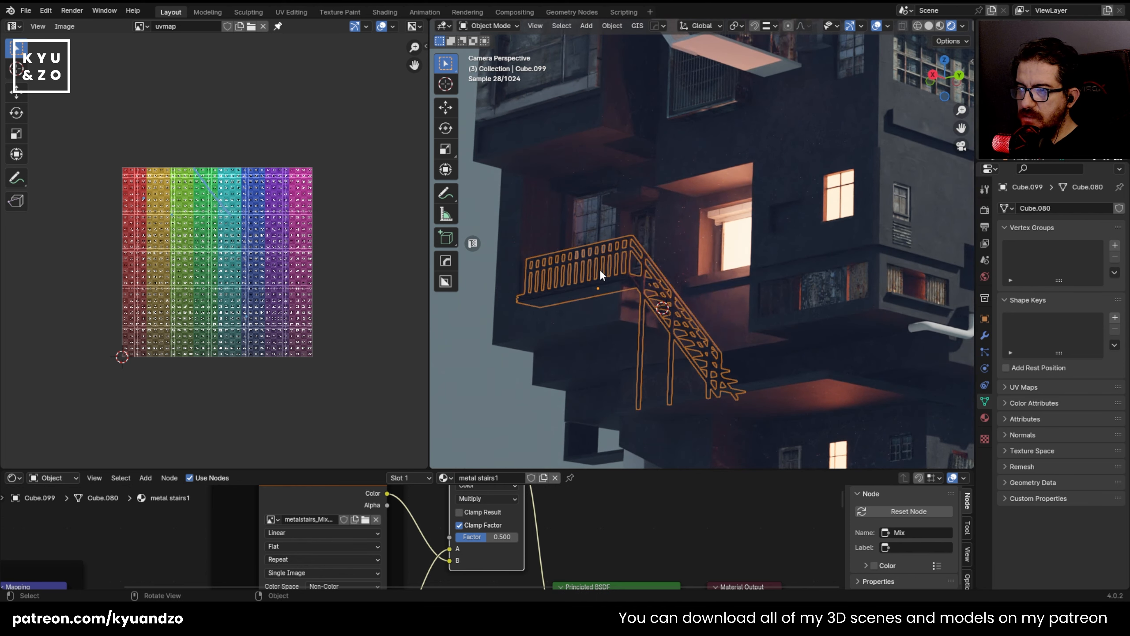
- Examine the textured staircase, the whole building and the untextured ramp on the upper floors through the camera
scroll(582, 346, up, 3)
scroll(586, 276, down, 3)
click(775, 161)
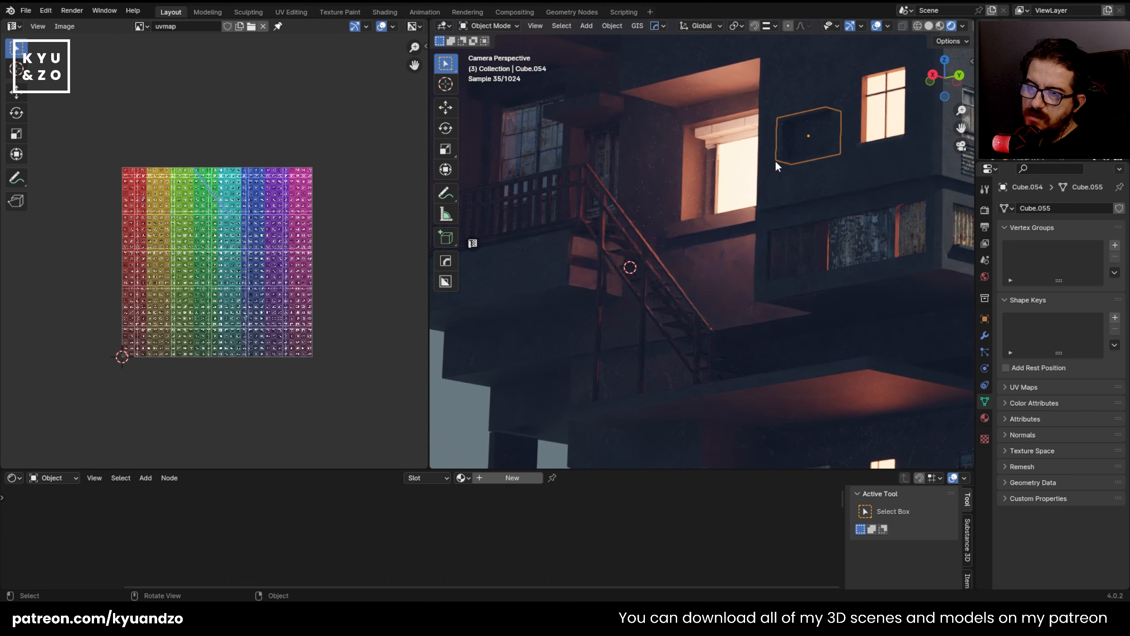
scroll(776, 161, down, 8)
scroll(775, 161, down, 1)
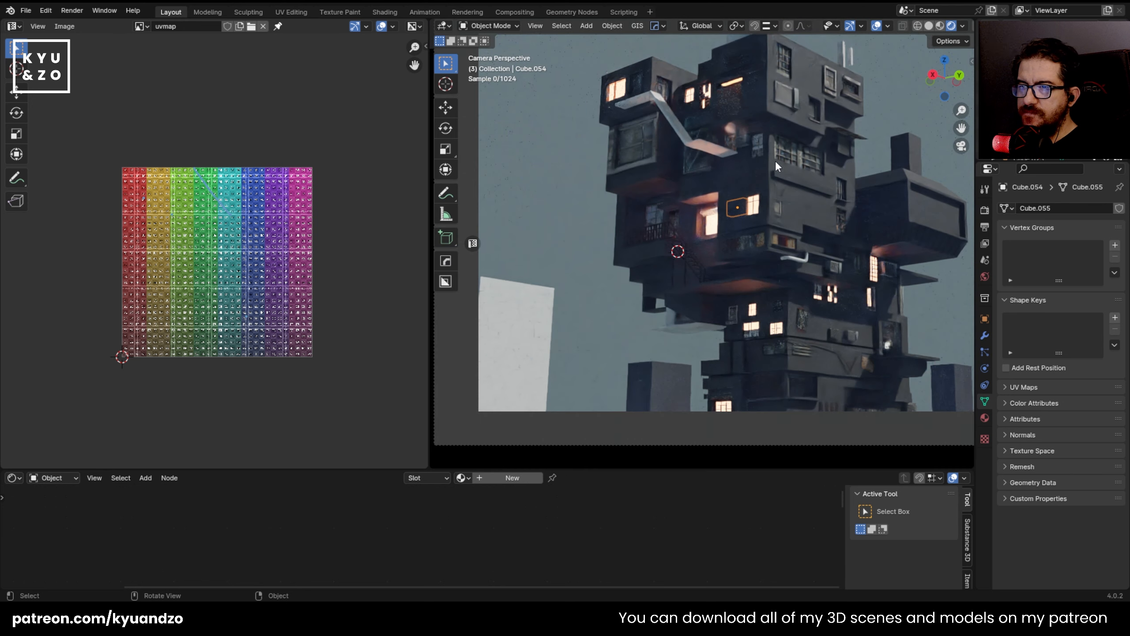
scroll(775, 161, up, 1)
shift+middle_drag(706, 150, 708, 263)
scroll(701, 262, up, 6)
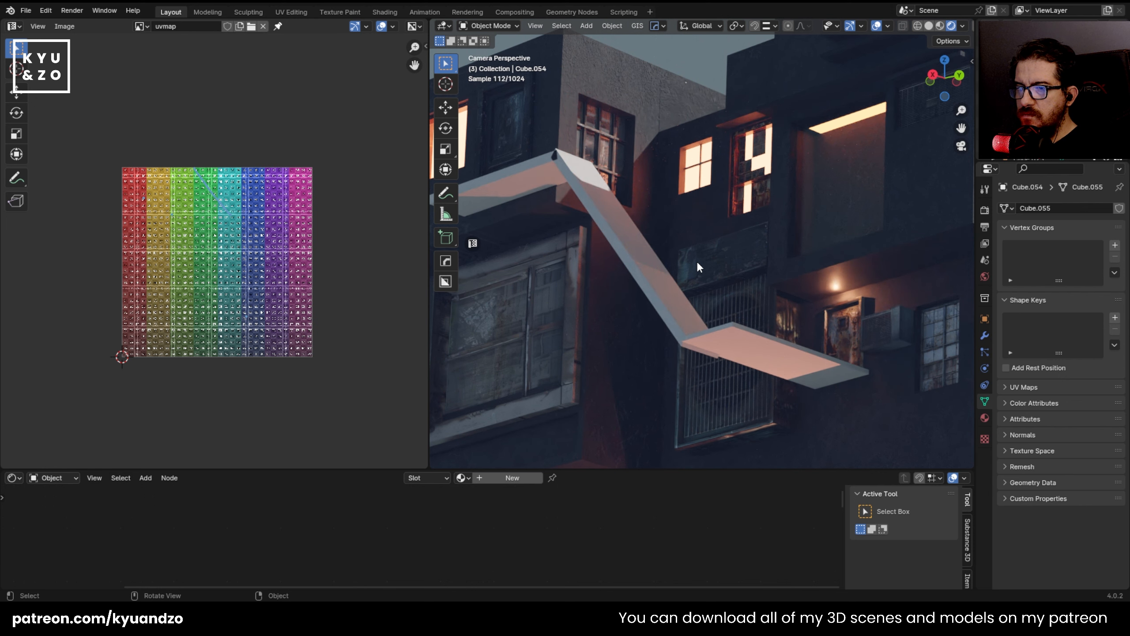
- Select the plain platform at the ramp's lower end, fit the whole camera frame in view and save the scene
click(680, 307)
click(712, 330)
click(653, 282)
click(740, 346)
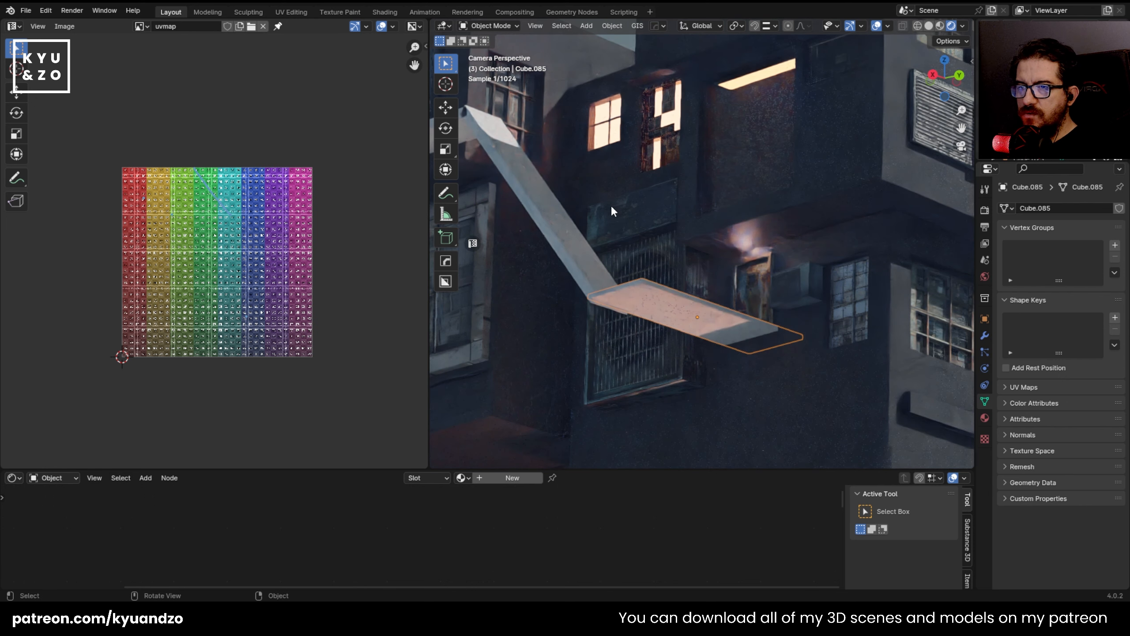
key(Home)
key(ctrl+s)
shift+middle_drag(573, 323, 549, 258)
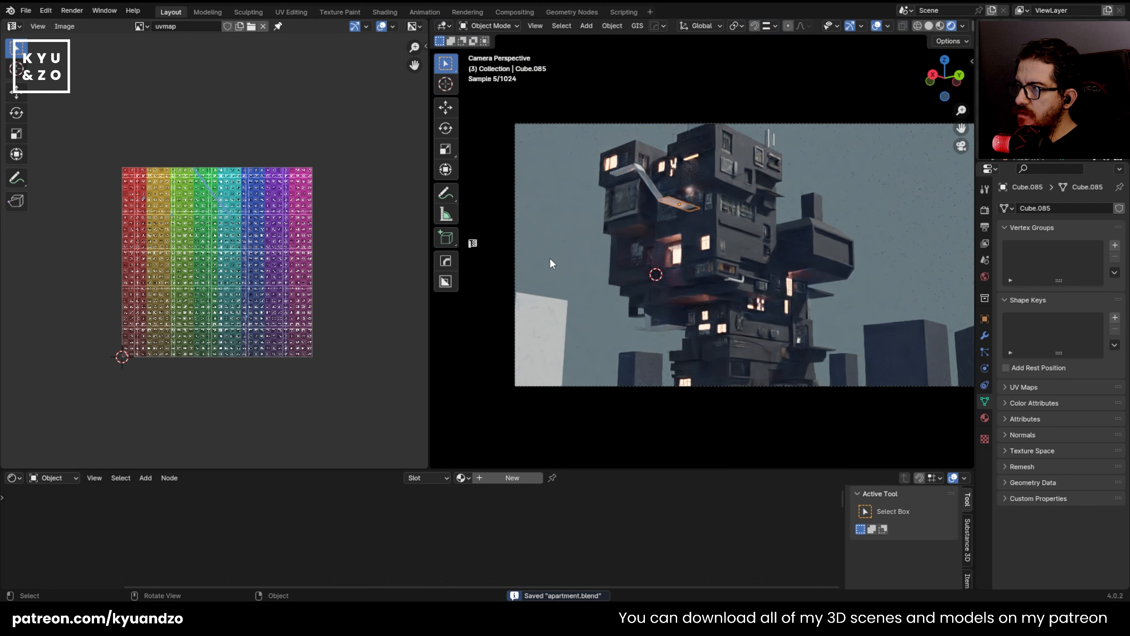
- Select the untextured ramp on the upper floors together with the platforms at both of its ends
scroll(549, 258, up, 4)
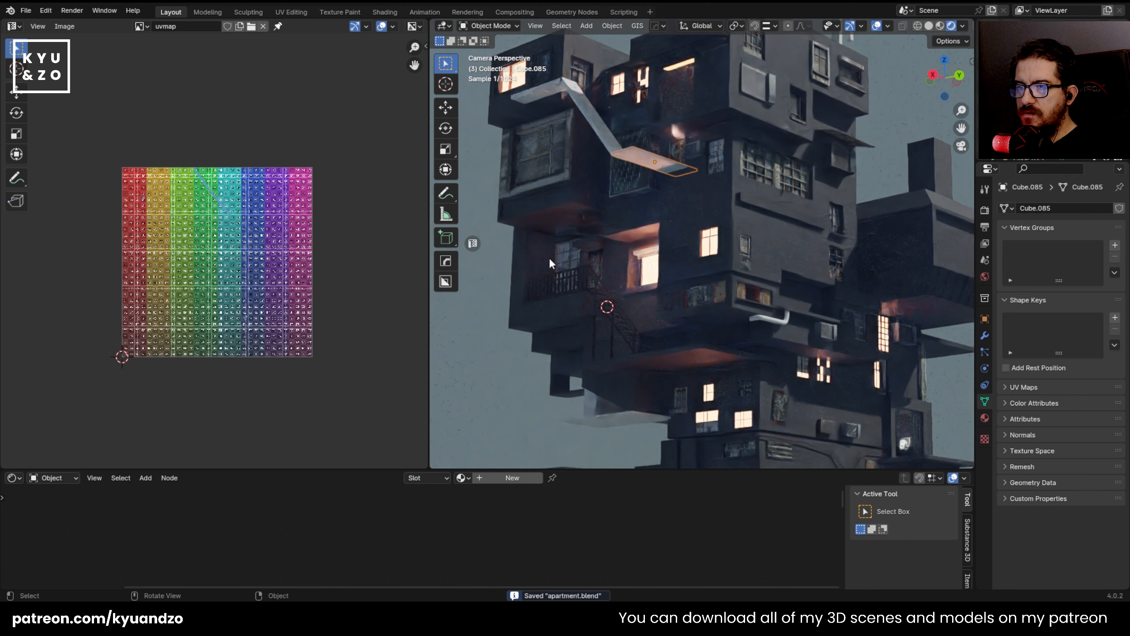
shift+middle_drag(588, 159, 803, 320)
shift+middle_drag(803, 272, 641, 221)
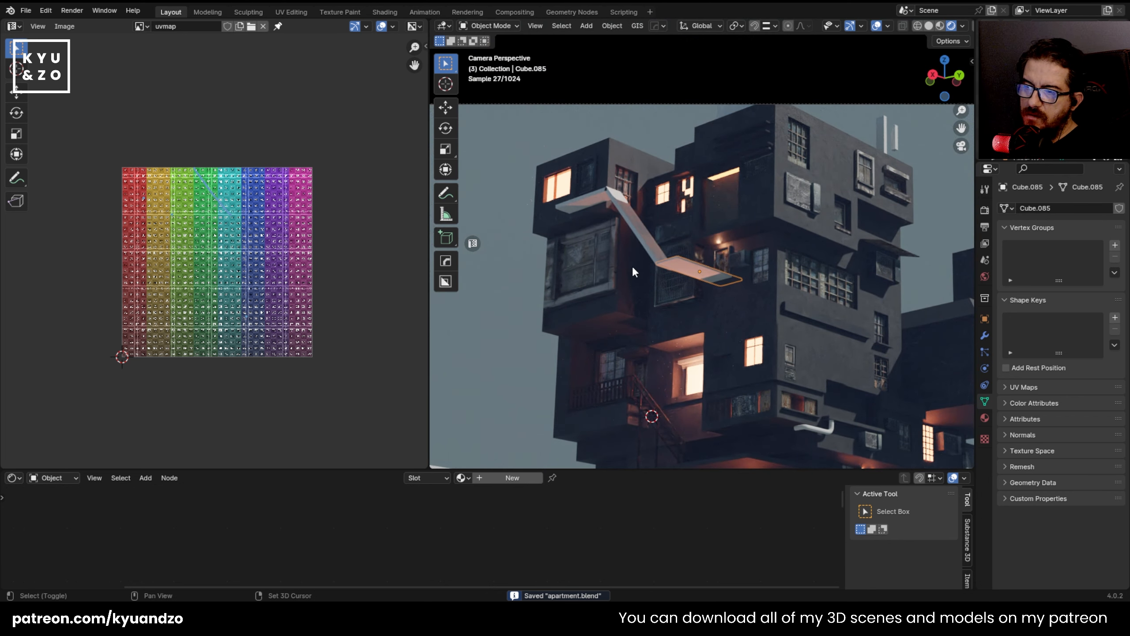
shift+middle_drag(632, 265, 569, 201)
click(583, 154)
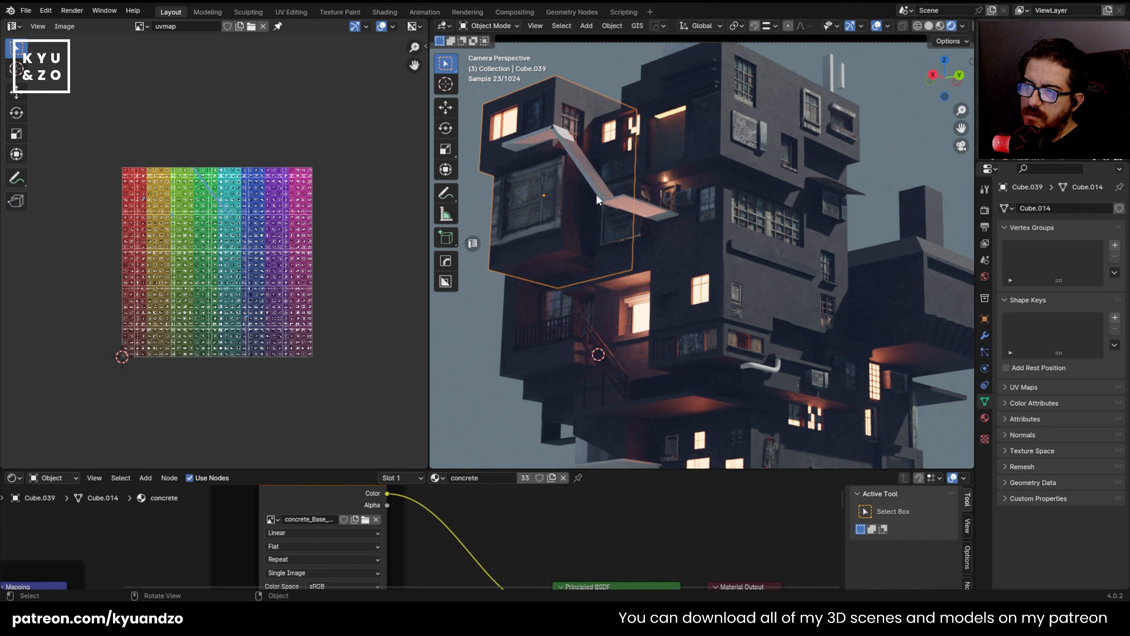
click(619, 205)
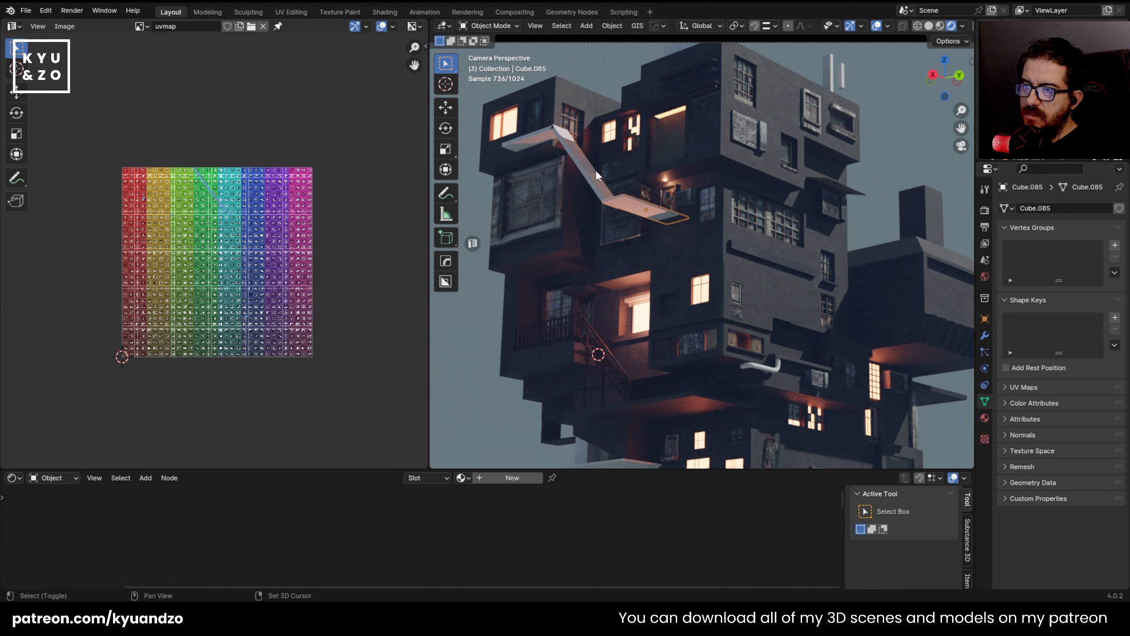
shift+click(606, 190)
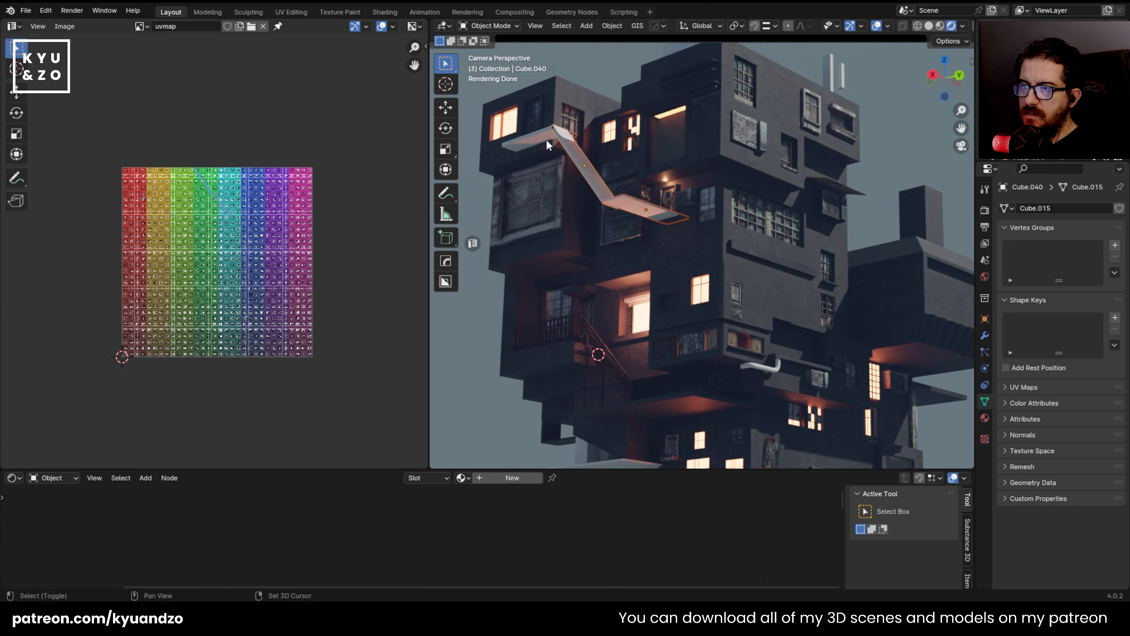
shift+click(546, 140)
- Inspect the textured metal staircase, the window above the ramp and the surrounding facade through the camera
click(570, 339)
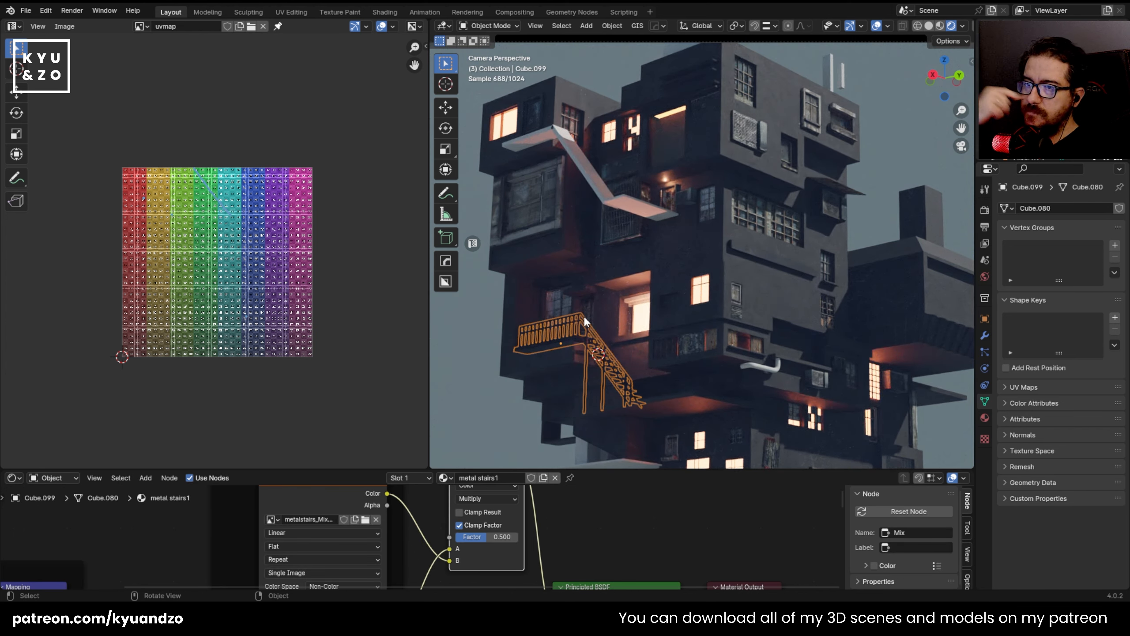
click(577, 135)
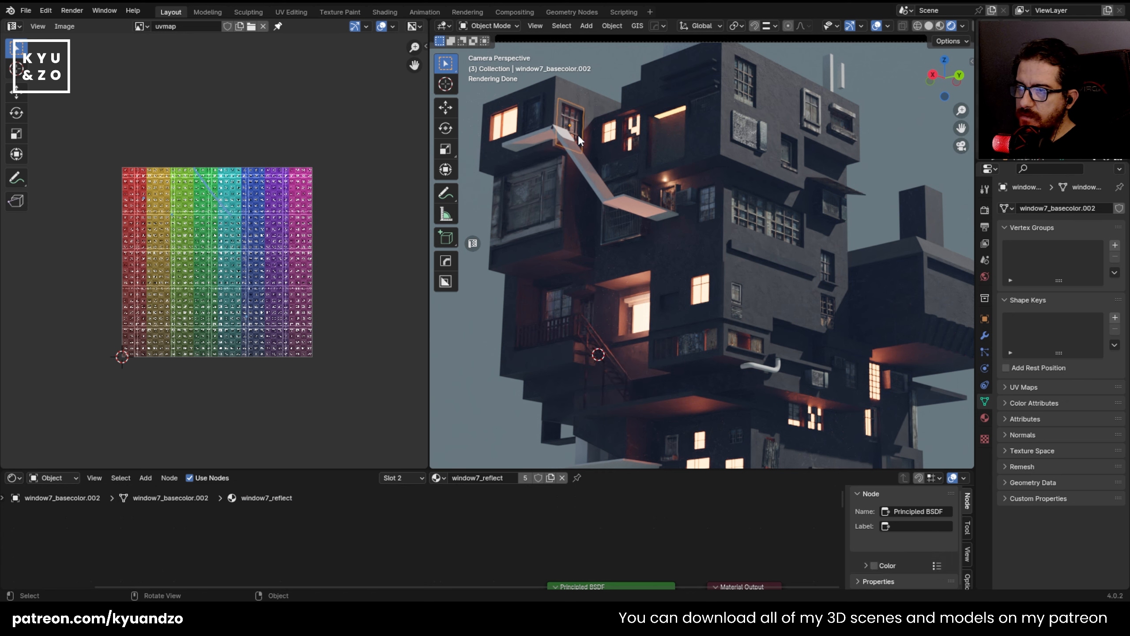
shift+middle_drag(732, 231, 627, 162)
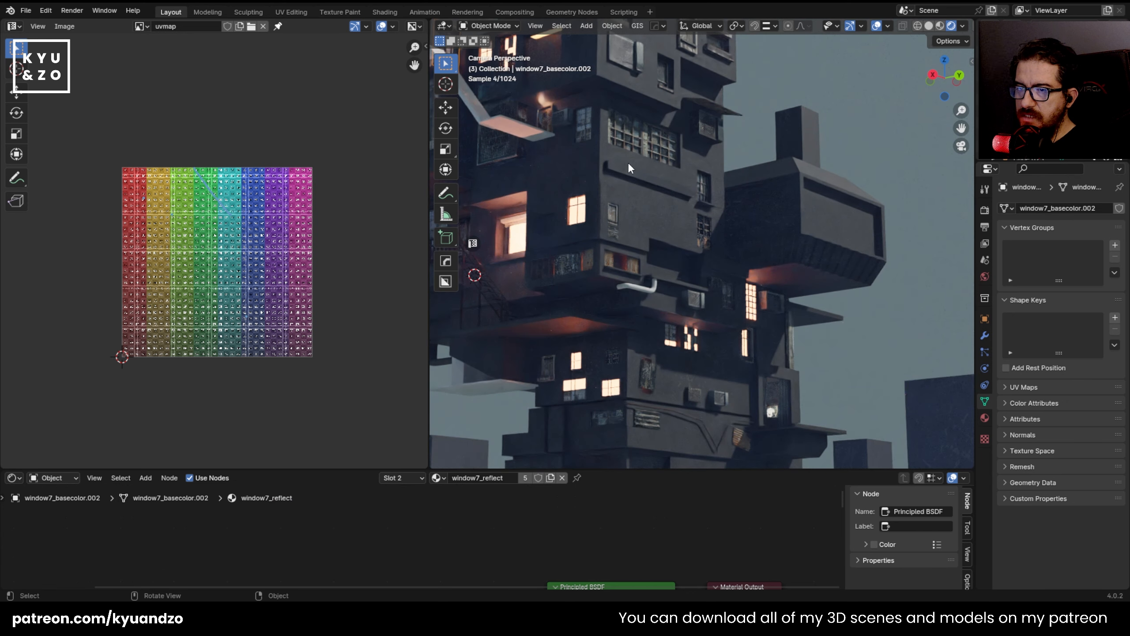
shift+middle_drag(731, 203, 711, 189)
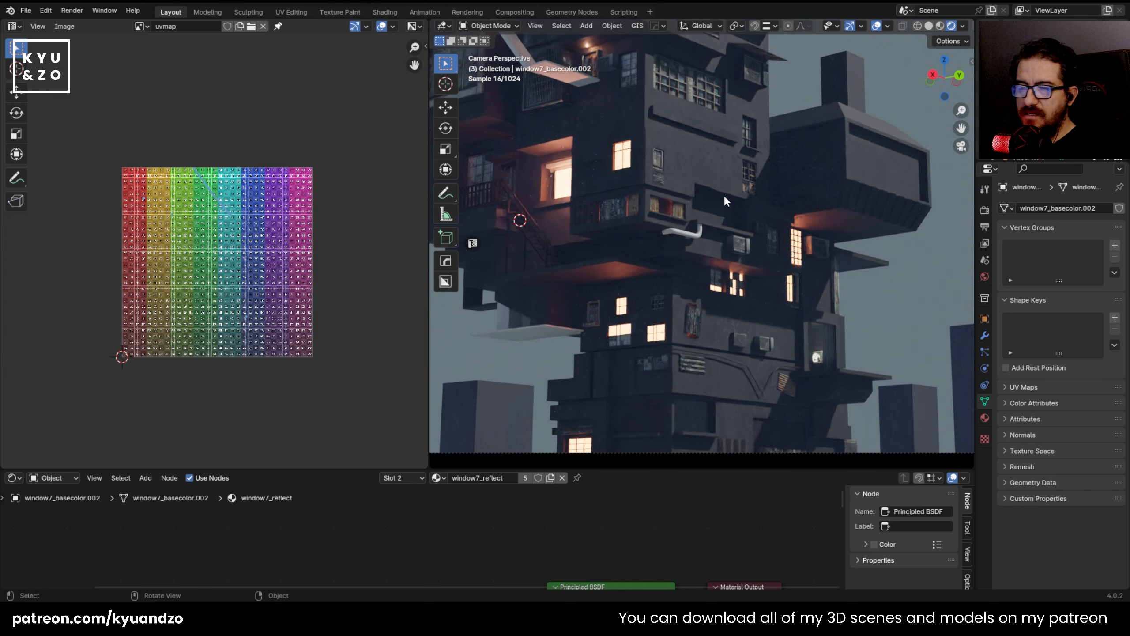
shift+middle_drag(755, 247, 764, 107)
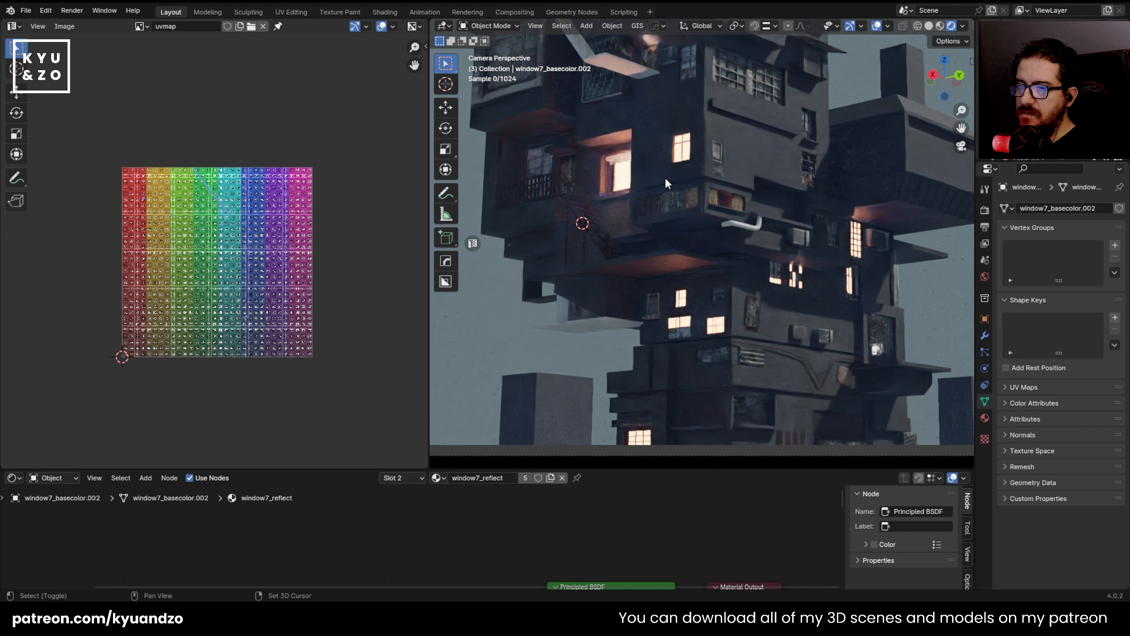
shift+middle_drag(620, 113, 630, 212)
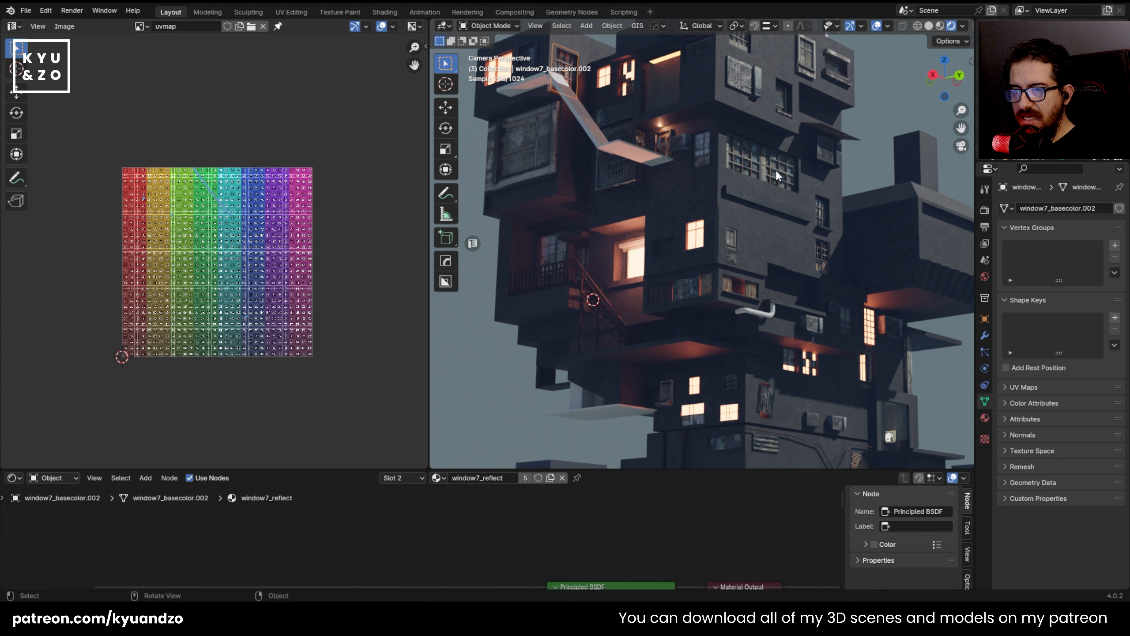
shift+middle_drag(731, 202, 710, 196)
shift+middle_drag(573, 103, 579, 180)
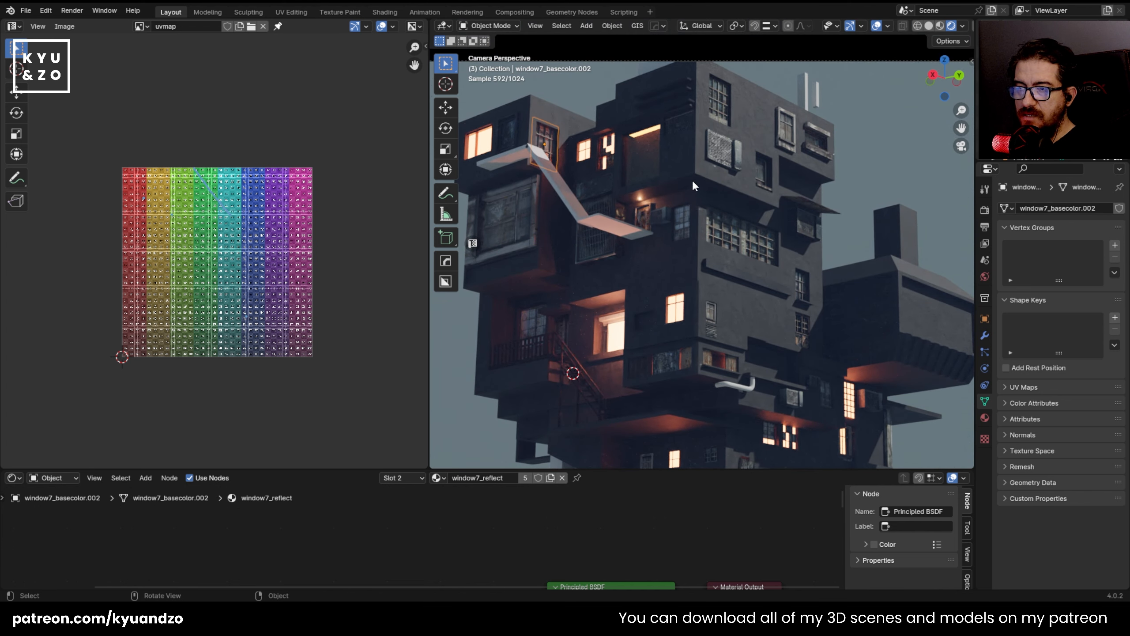
- Display the reference image hee.png in the image editor and examine its building up close
click(143, 26)
text(he)
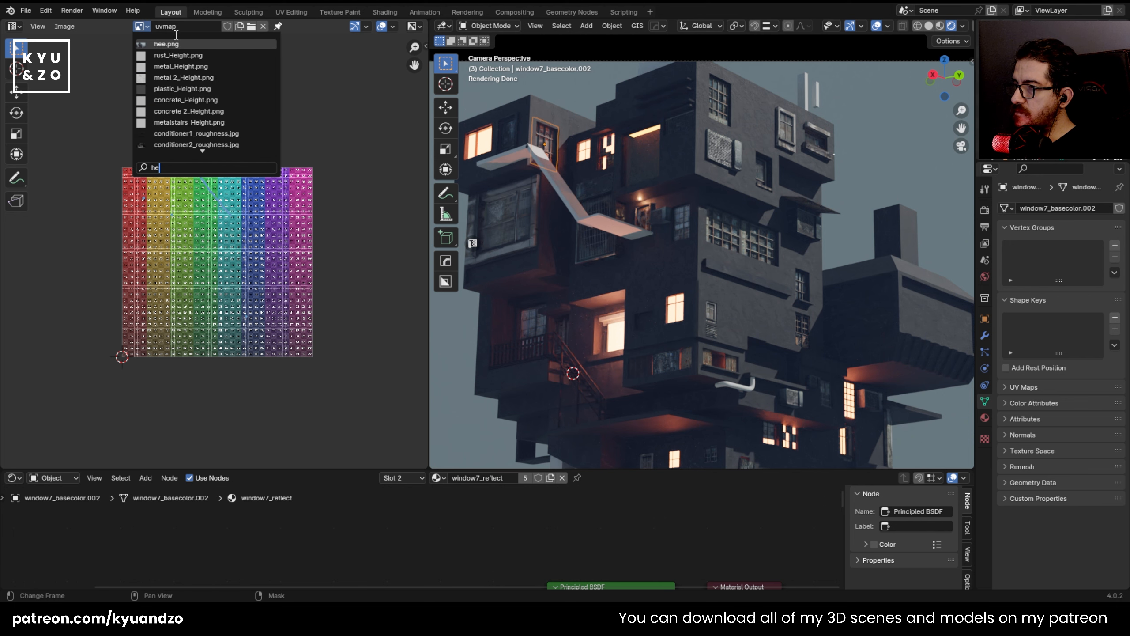
key(Return)
scroll(207, 271, up, 8)
middle_drag(207, 270, 186, 159)
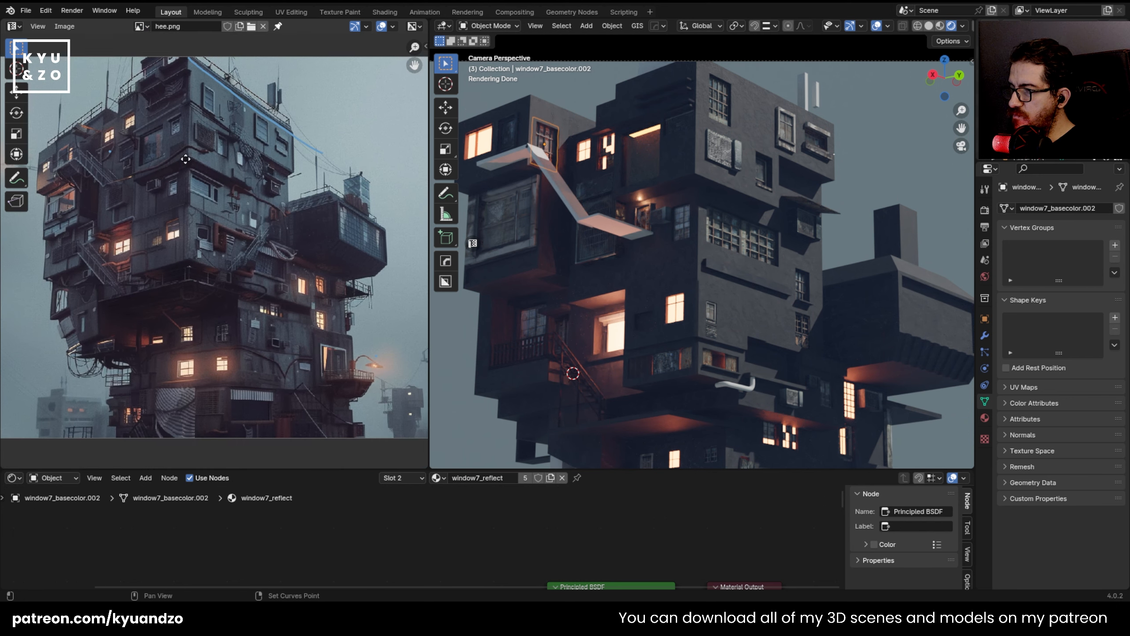
scroll(212, 232, up, 3)
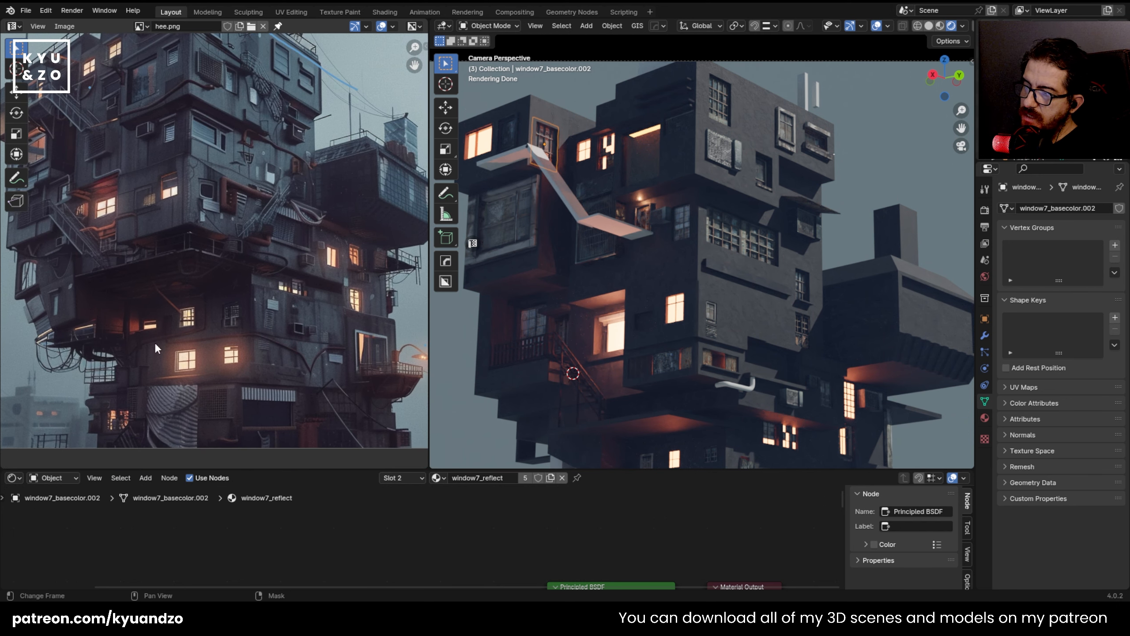
scroll(157, 217, down, 3)
scroll(157, 217, up, 3)
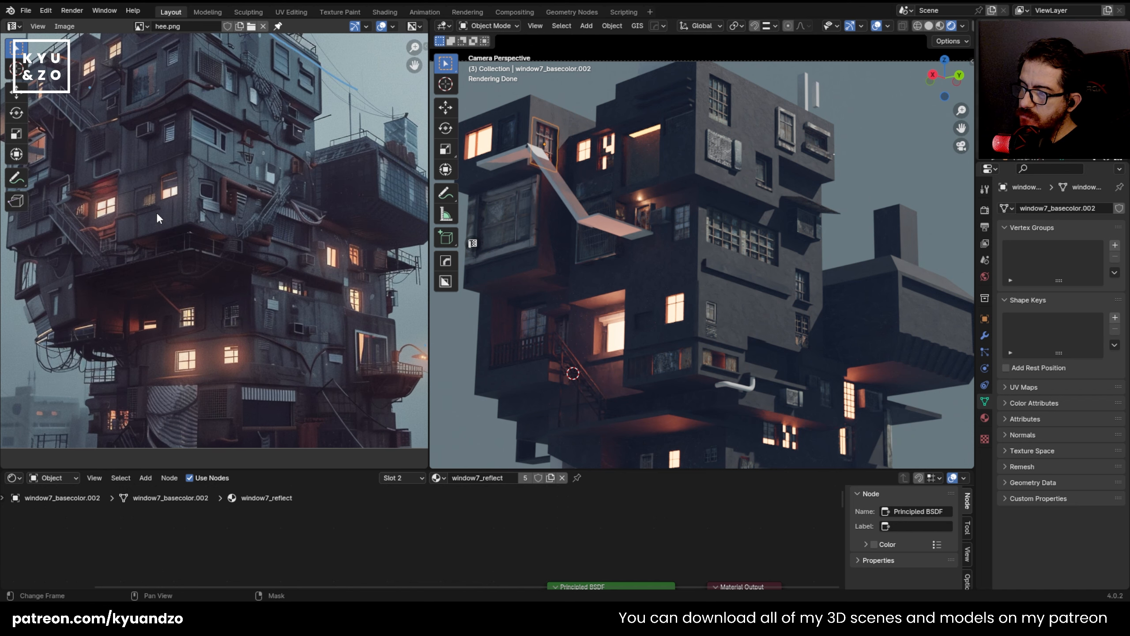
scroll(156, 212, down, 1)
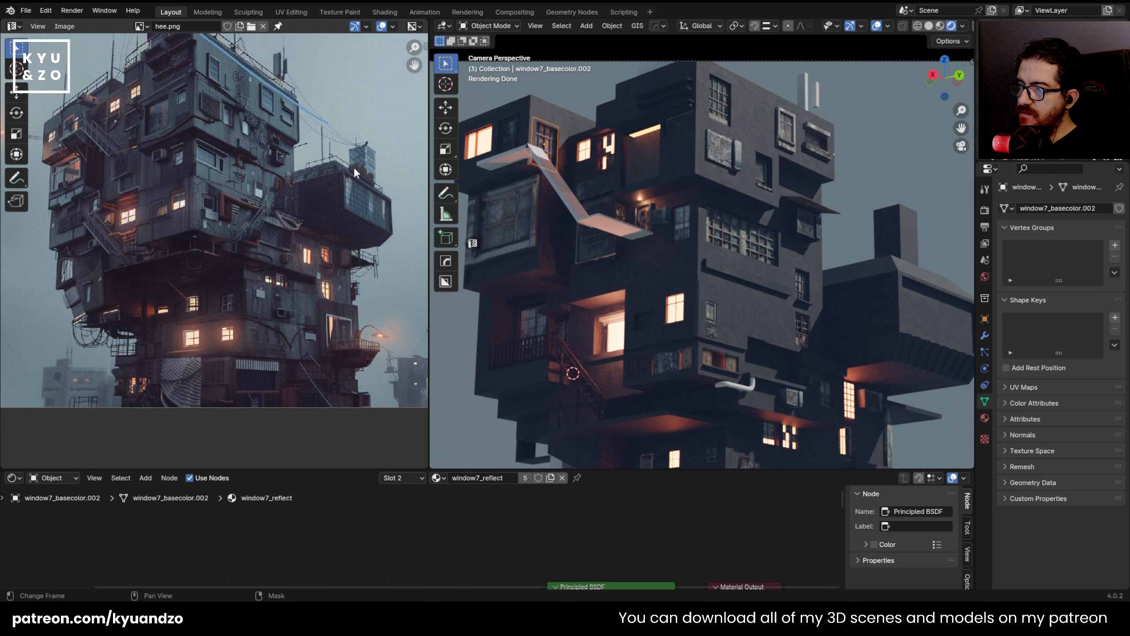
- Compare the rendered building with the reference and select the large upper concrete block
scroll(752, 222, down, 3)
scroll(752, 222, up, 2)
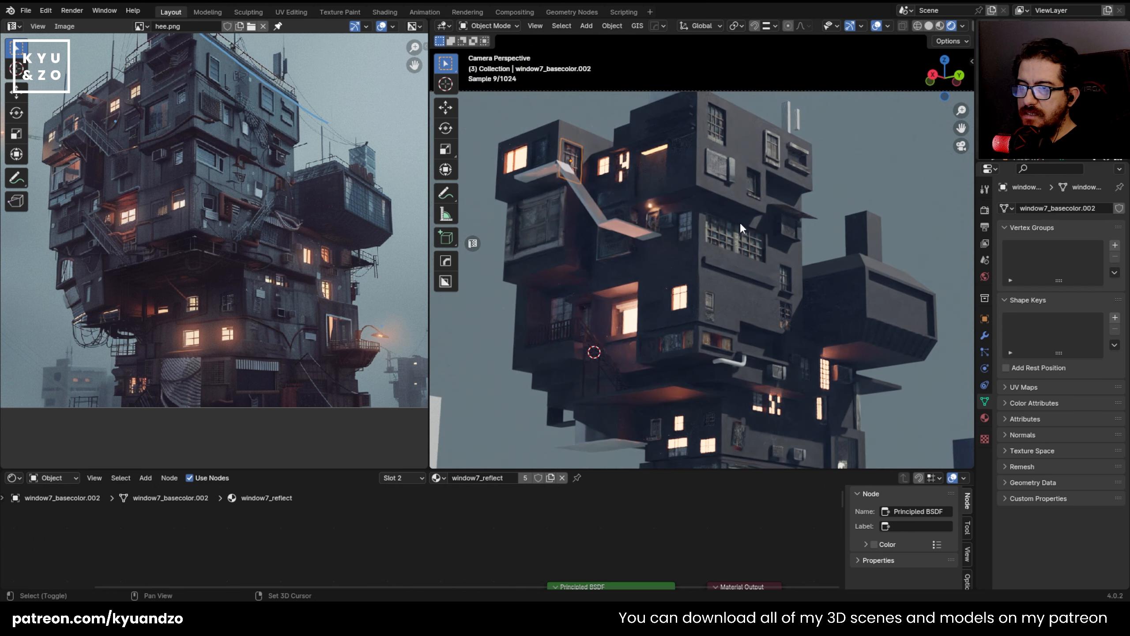
shift+middle_drag(739, 223, 641, 148)
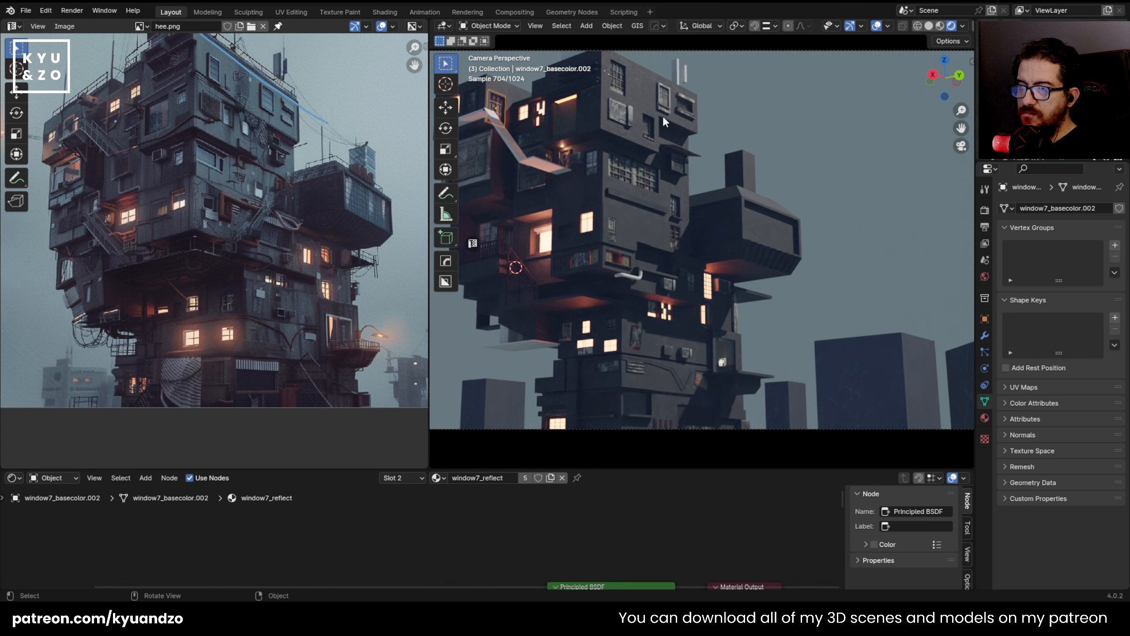
shift+middle_drag(632, 109, 679, 112)
click(681, 126)
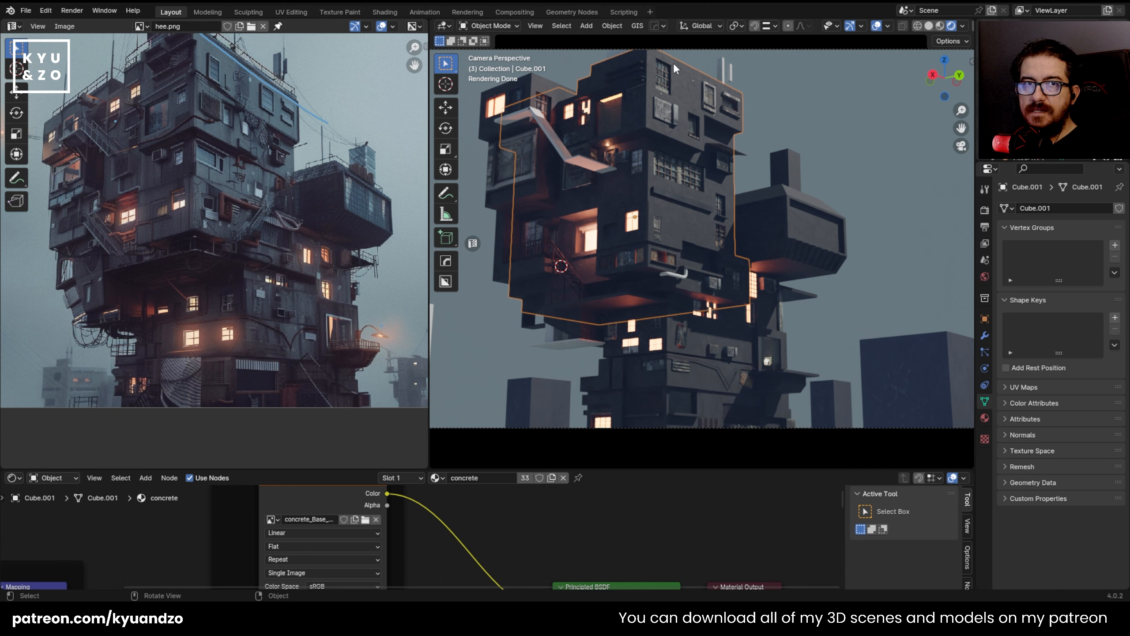
click(820, 102)
shift+middle_drag(635, 118, 657, 141)
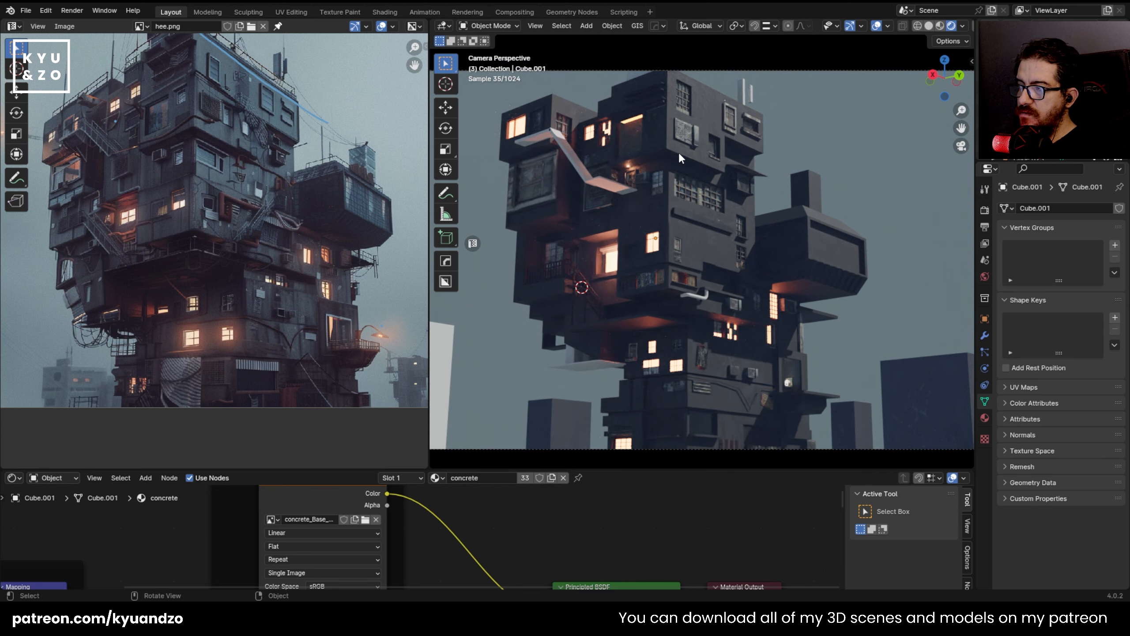
- Check the windows on the building's middle floors up close in the camera view and save the scene
scroll(678, 151, up, 5)
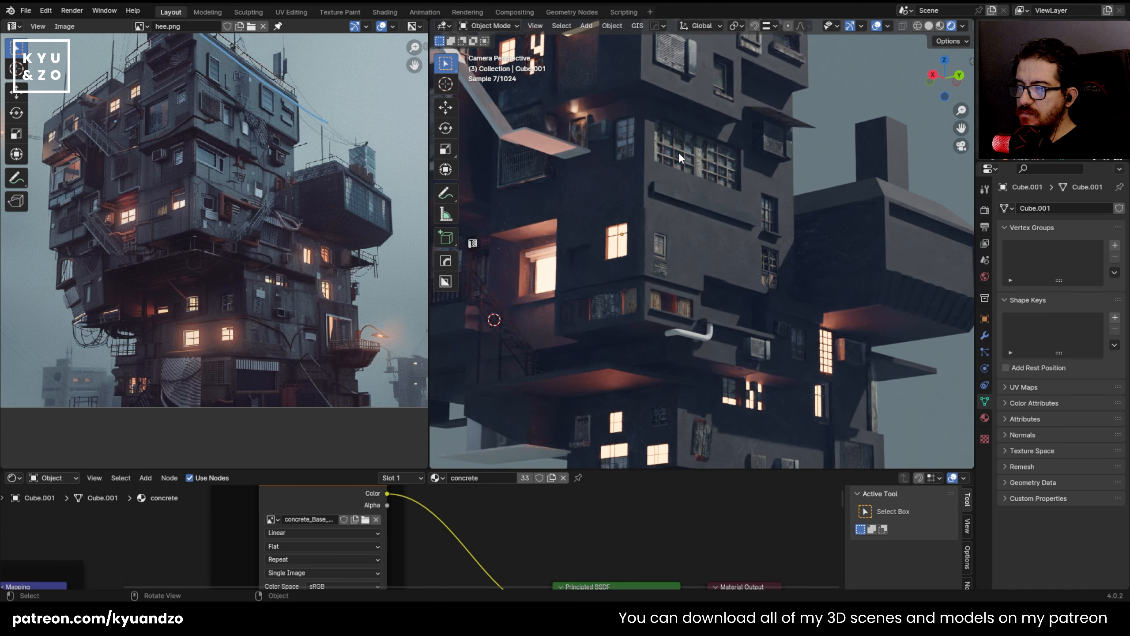
scroll(671, 265, up, 1)
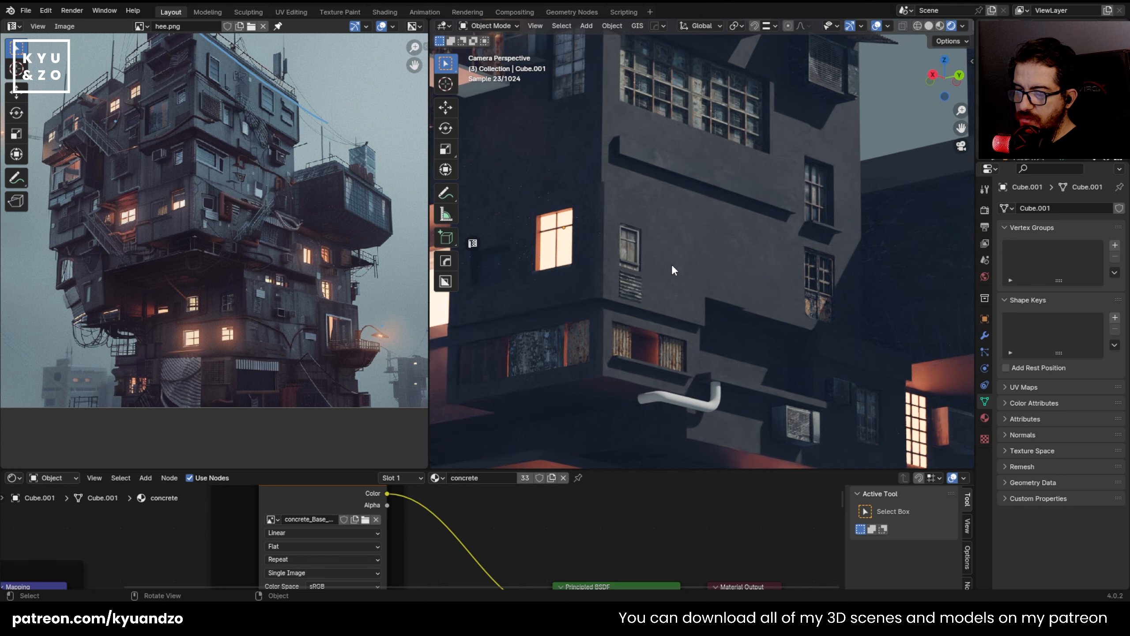
scroll(671, 263, down, 1)
shift+middle_drag(658, 275, 670, 226)
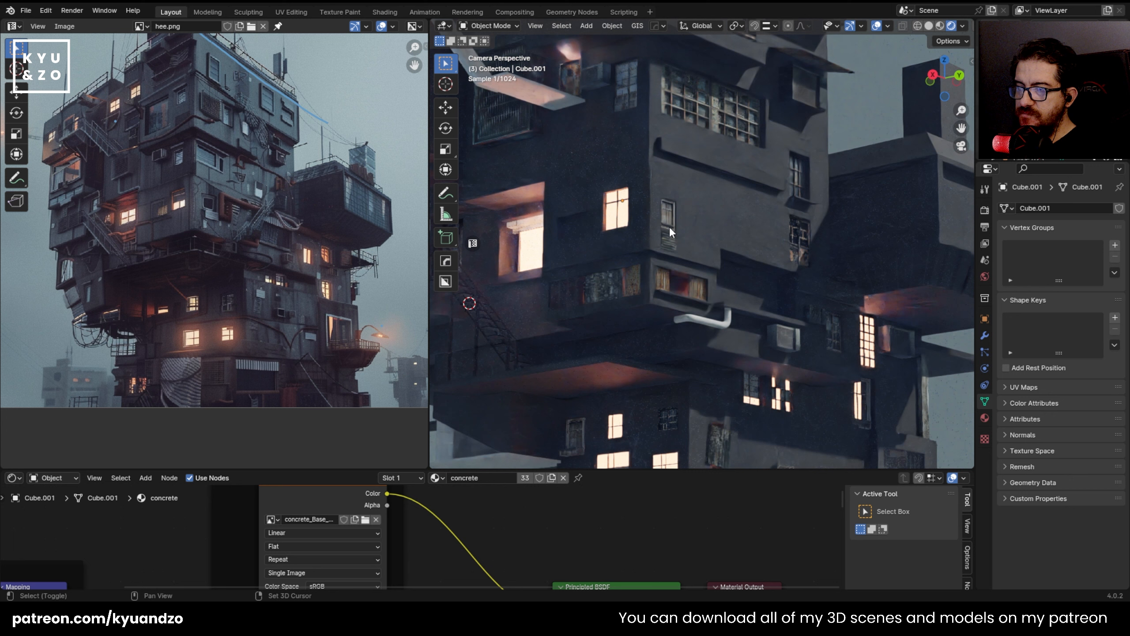
shift+middle_drag(625, 170, 687, 204)
key(ctrl+s)
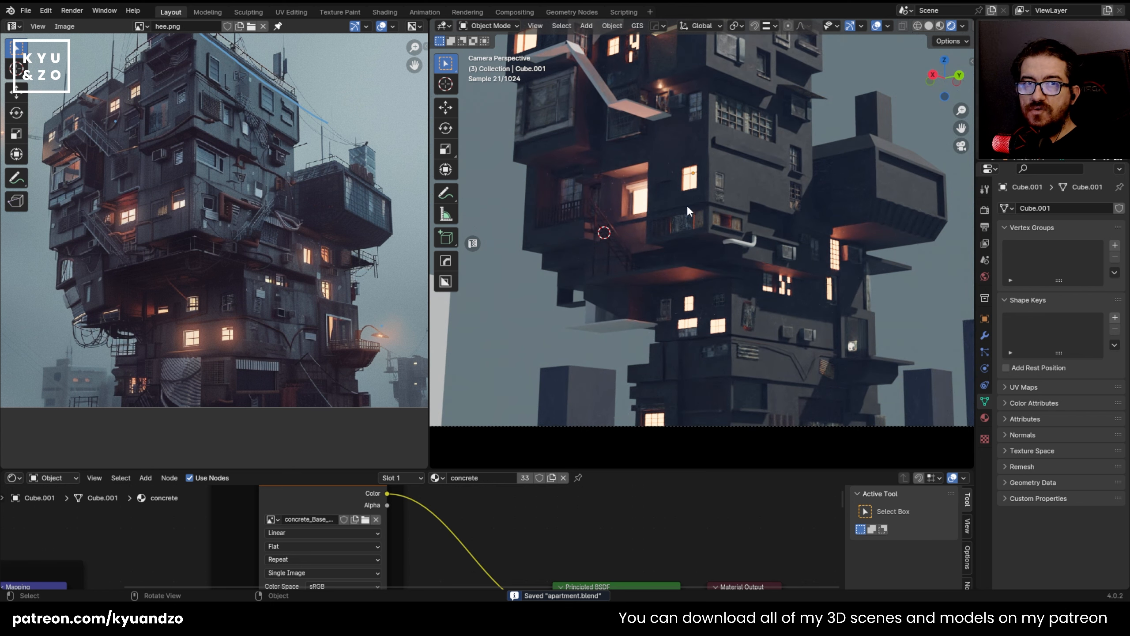
- Examine the lower facade's air conditioners, lit windows and corrugated metal panels up close, selecting the upright corrugated panel
shift+middle_drag(678, 288, 603, 269)
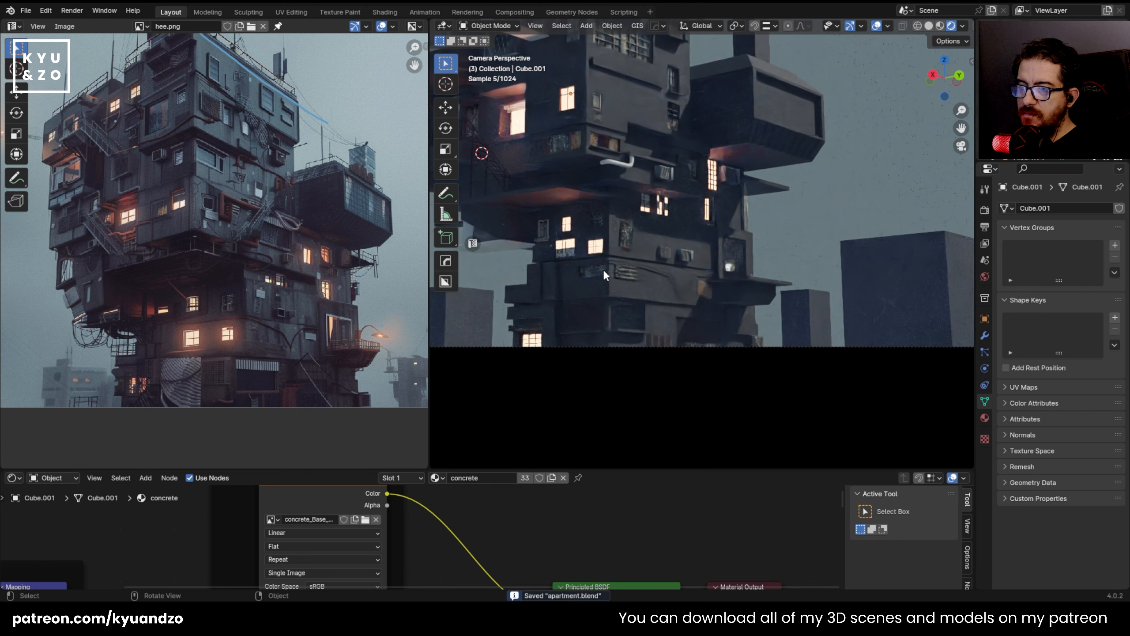
scroll(603, 267, up, 6)
scroll(604, 264, up, 1)
shift+middle_drag(631, 233, 783, 249)
scroll(632, 205, up, 2)
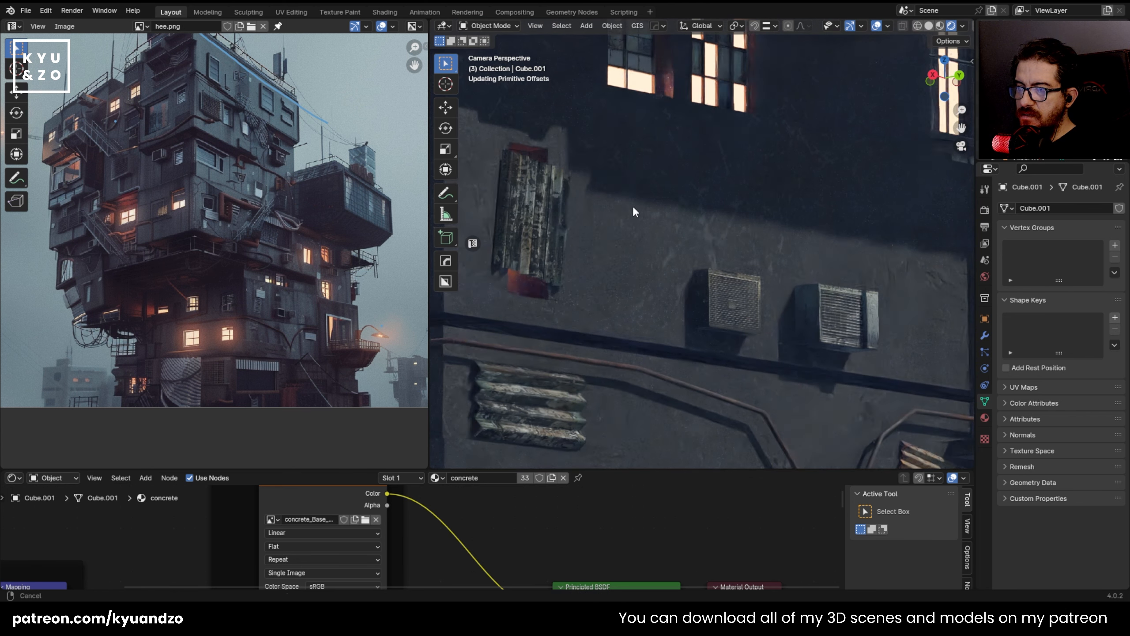
shift+middle_drag(632, 205, 696, 206)
click(613, 209)
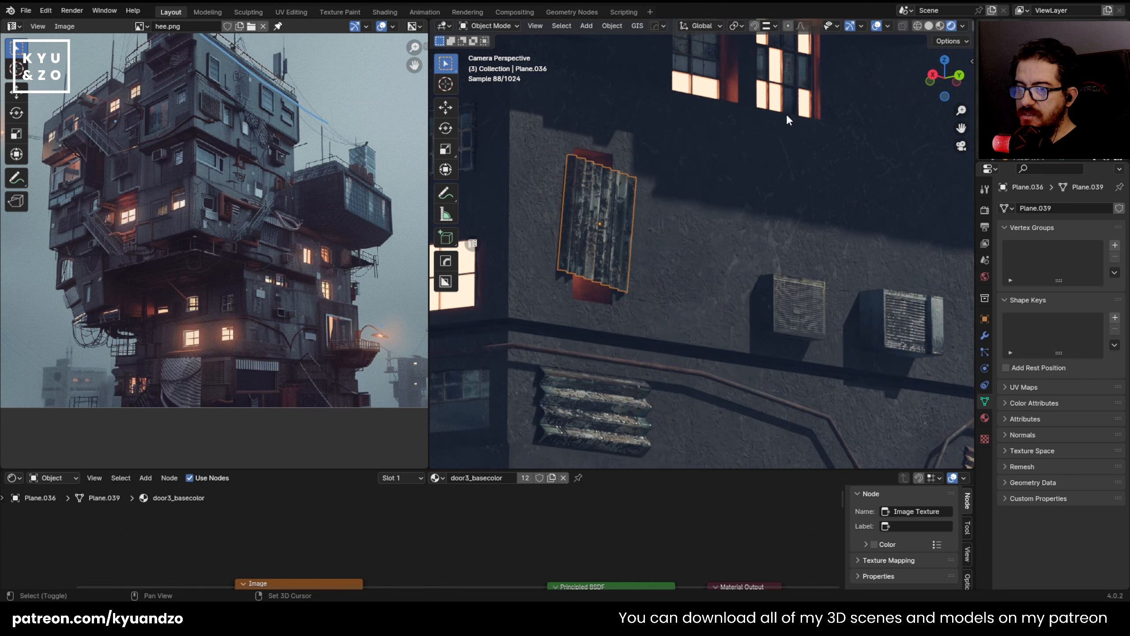
shift+middle_drag(786, 113, 720, 261)
shift+middle_drag(846, 195, 683, 183)
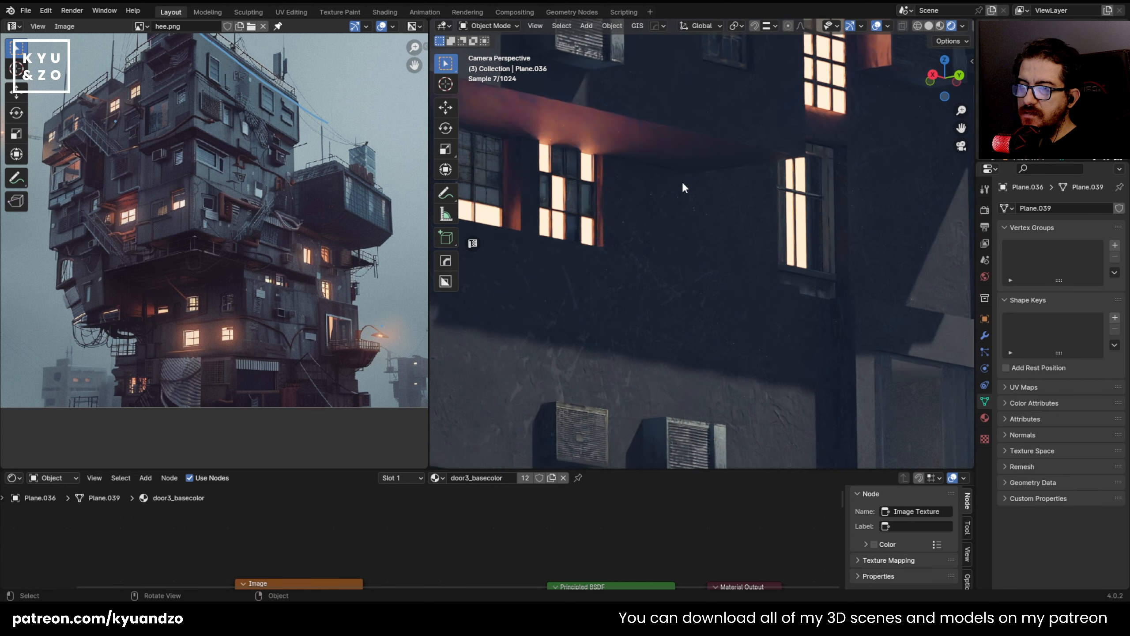
- Try to move the tall lit window's frame along the global Y axis
click(797, 245)
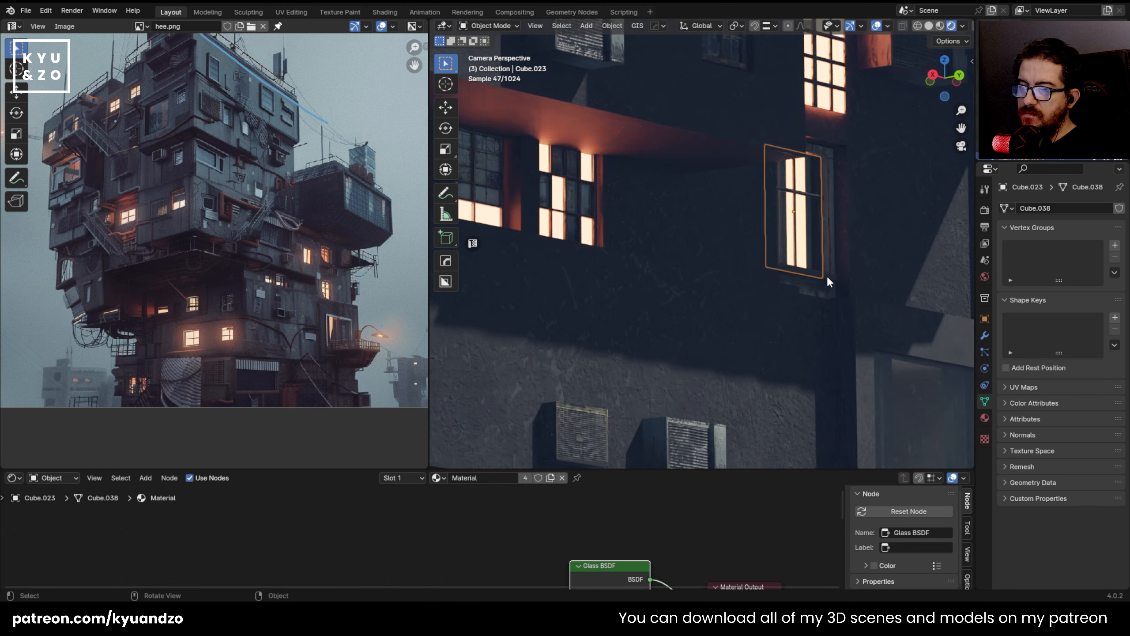
key(g)
key(y)
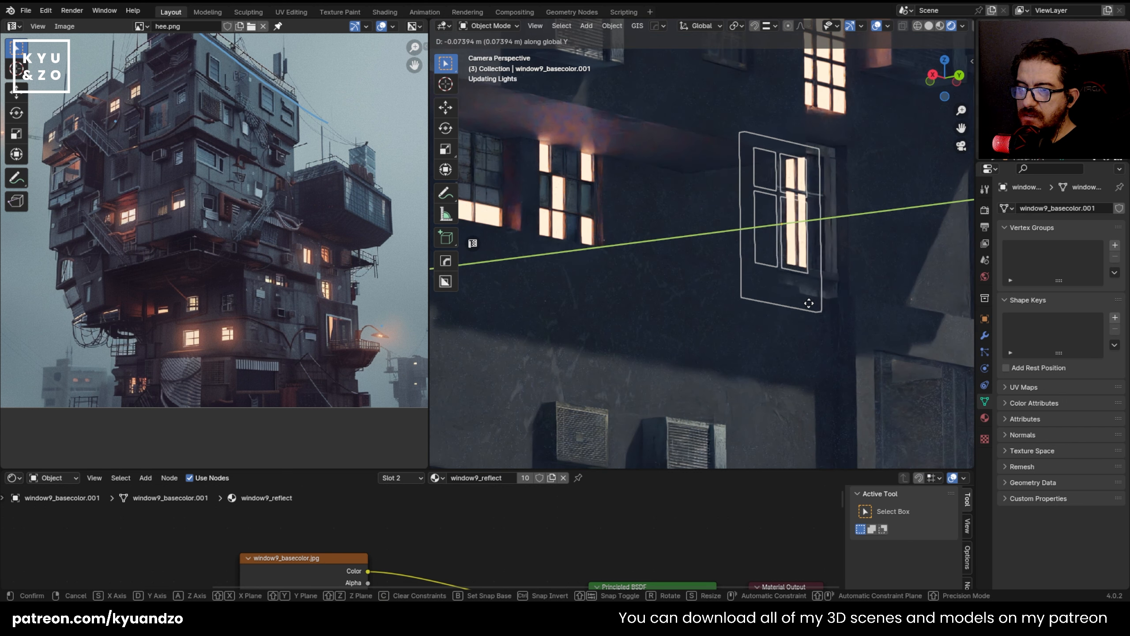
click(759, 296)
- Inspect the glowing plane behind the tall window, the surrounding concrete wall and the gridded window above it
click(777, 284)
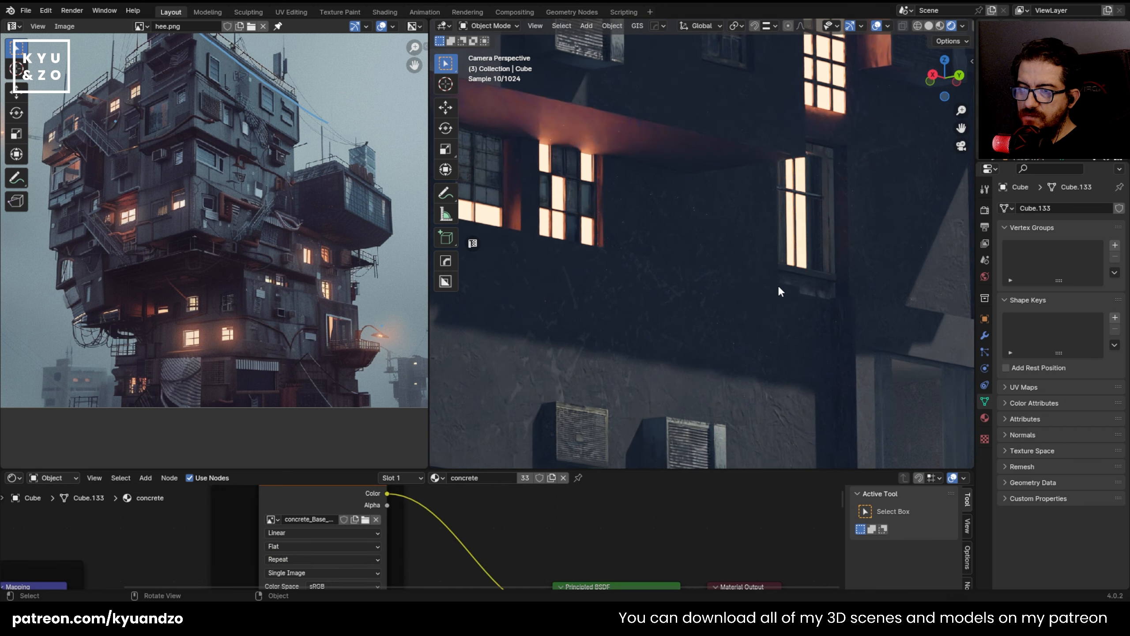
click(778, 272)
scroll(777, 255, down, 2)
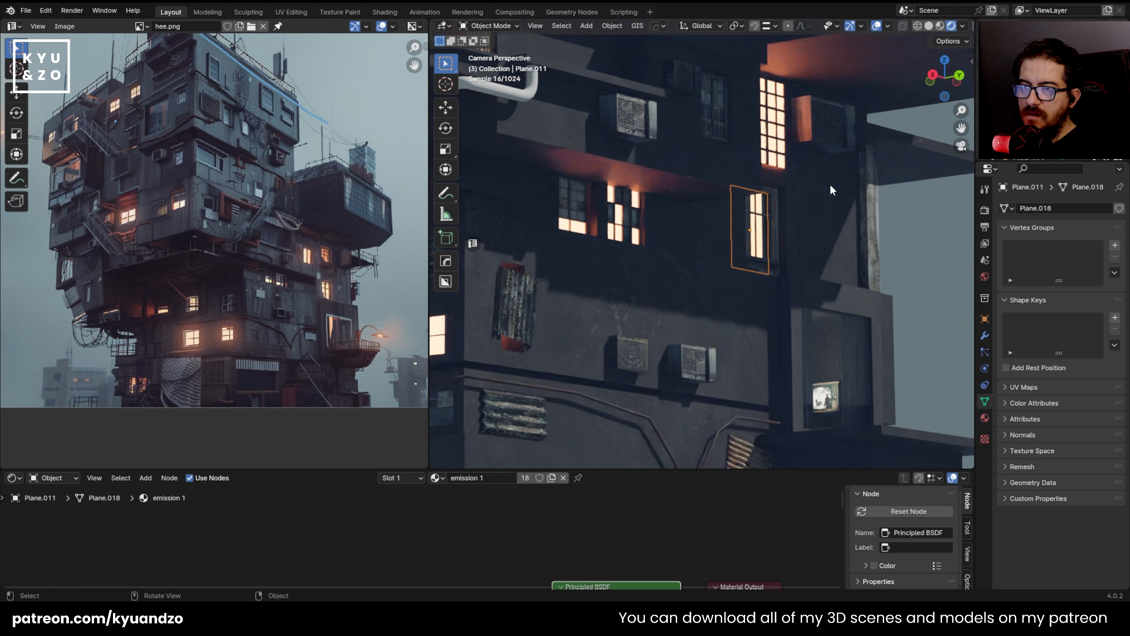
click(822, 176)
shift+middle_drag(796, 154, 663, 175)
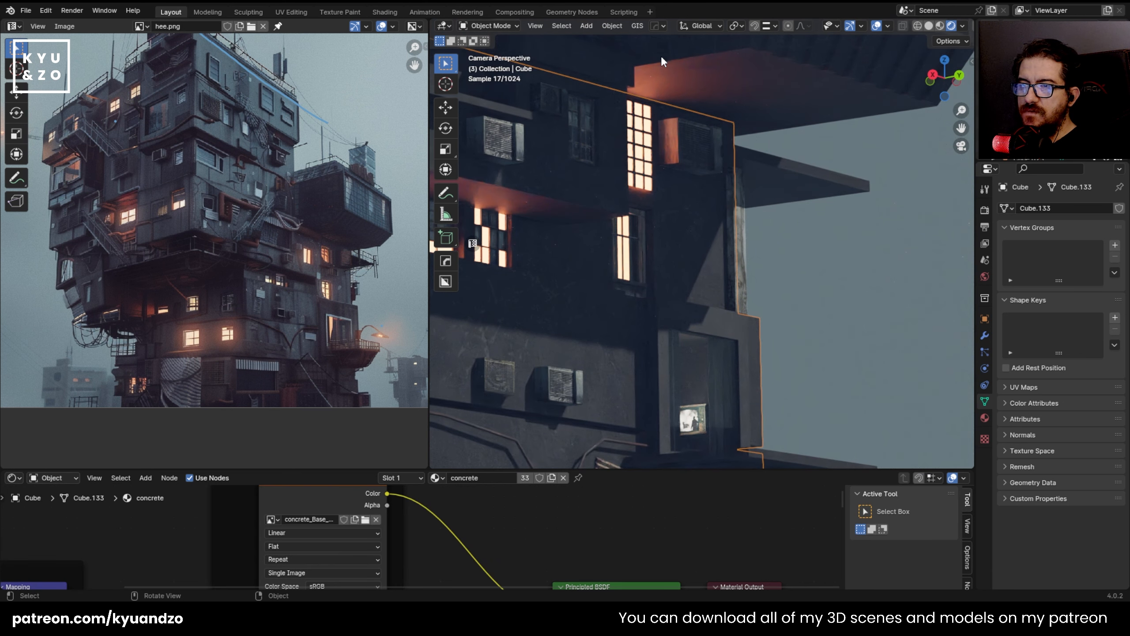
click(649, 133)
shift+middle_drag(643, 50, 718, 244)
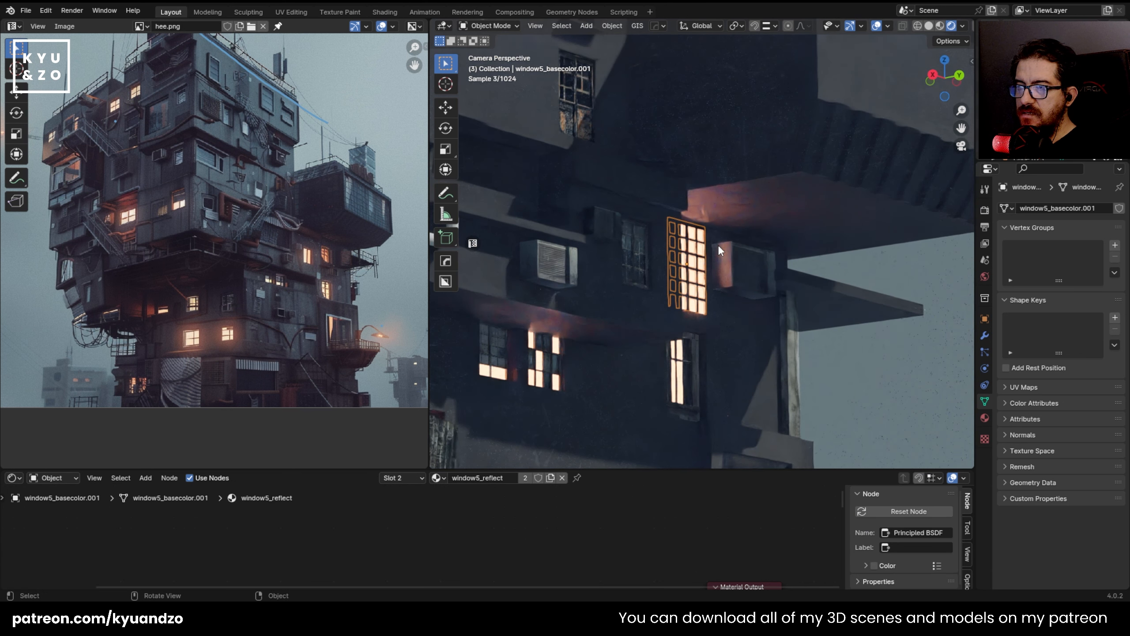
- Select the large overhanging block on the building's side and try to move it
shift+middle_drag(697, 167, 579, 195)
click(751, 143)
shift+middle_drag(770, 140, 706, 243)
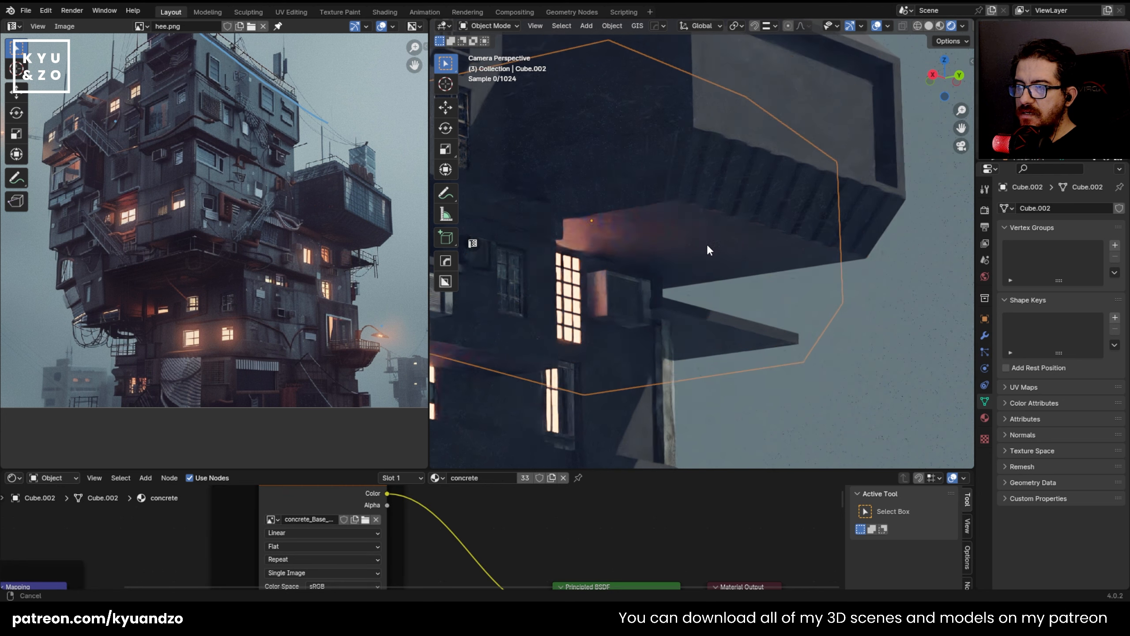
key(g)
right_click(672, 260)
scroll(655, 231, down, 3)
scroll(658, 233, up, 2)
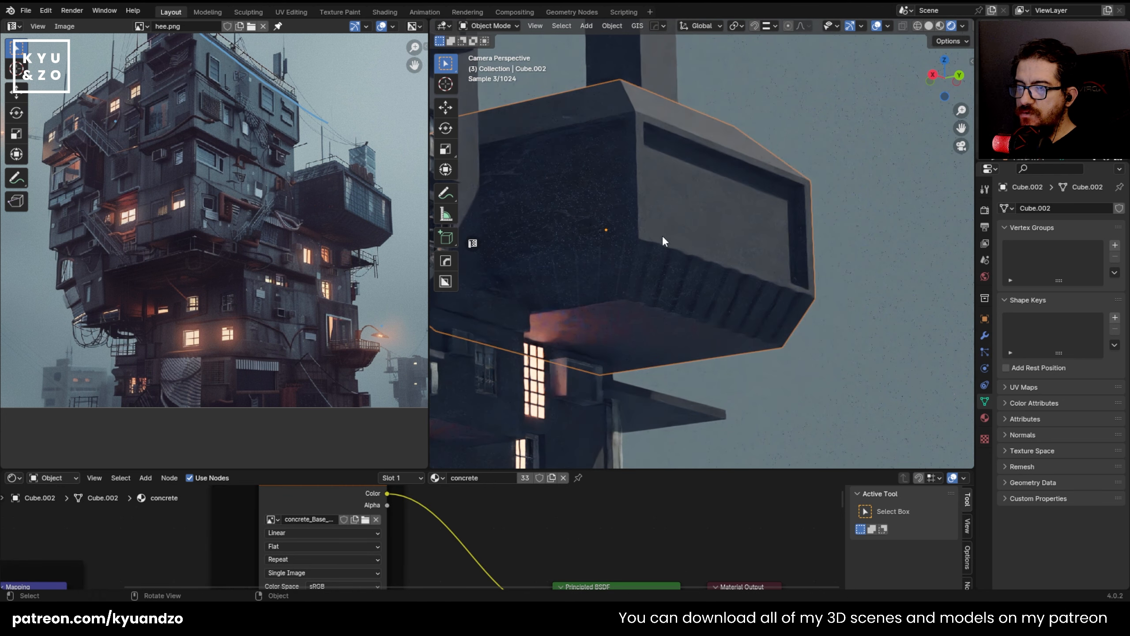
key(g)
click(745, 204)
- Examine the overhanging glazed block in the reference image up close and within the whole building, and save the scene
scroll(207, 223, up, 4)
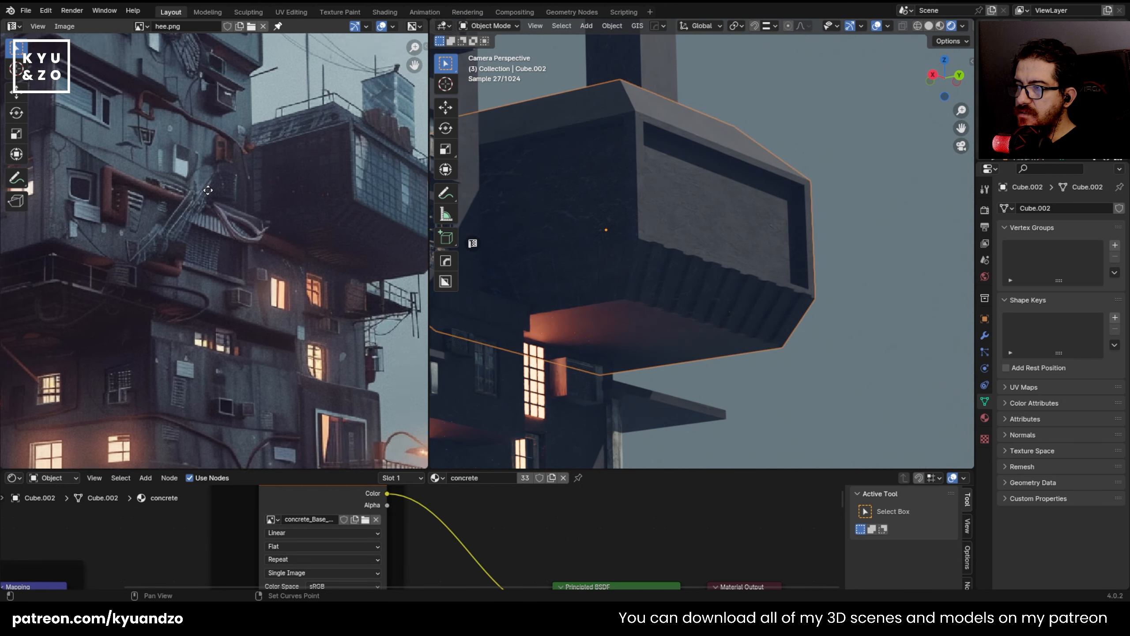
scroll(210, 214, up, 2)
scroll(206, 203, down, 2)
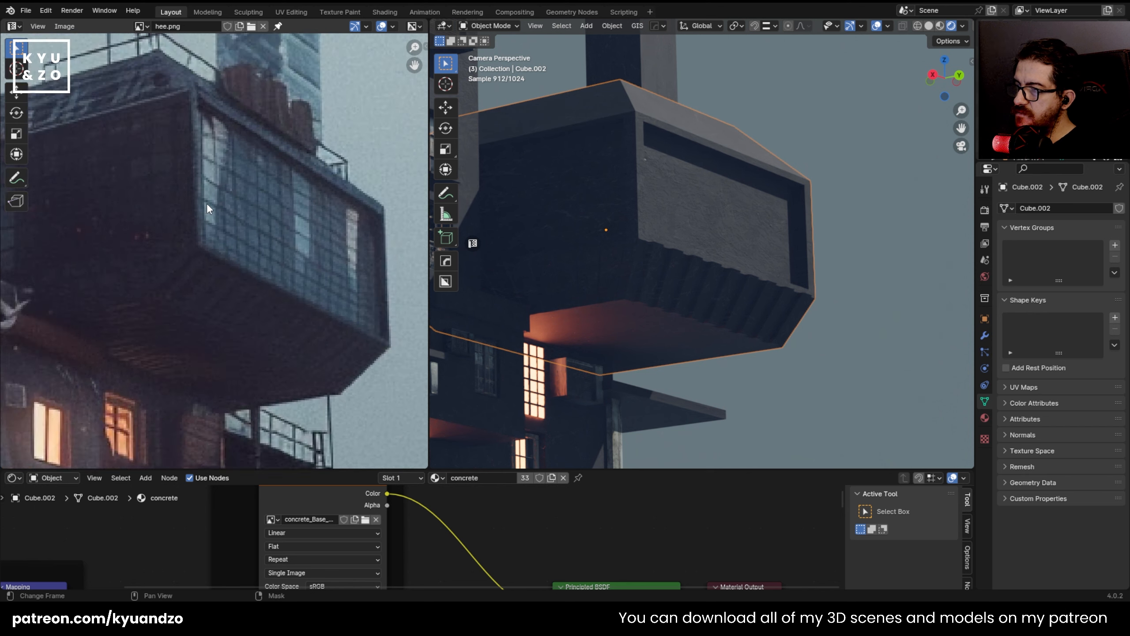
scroll(140, 205, down, 1)
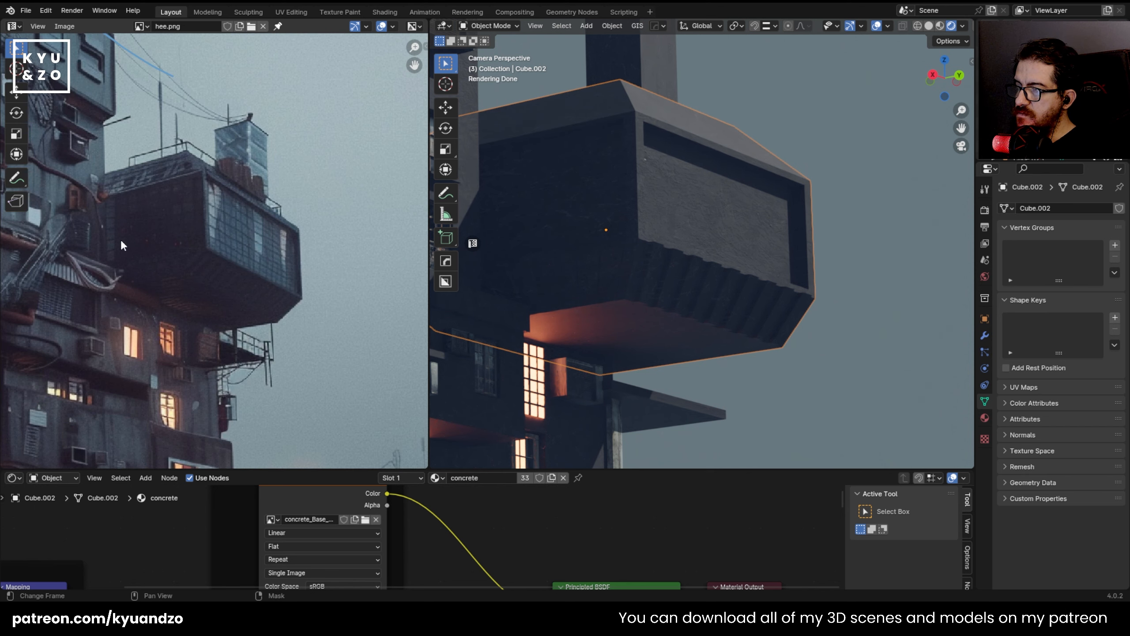
scroll(127, 211, down, 2)
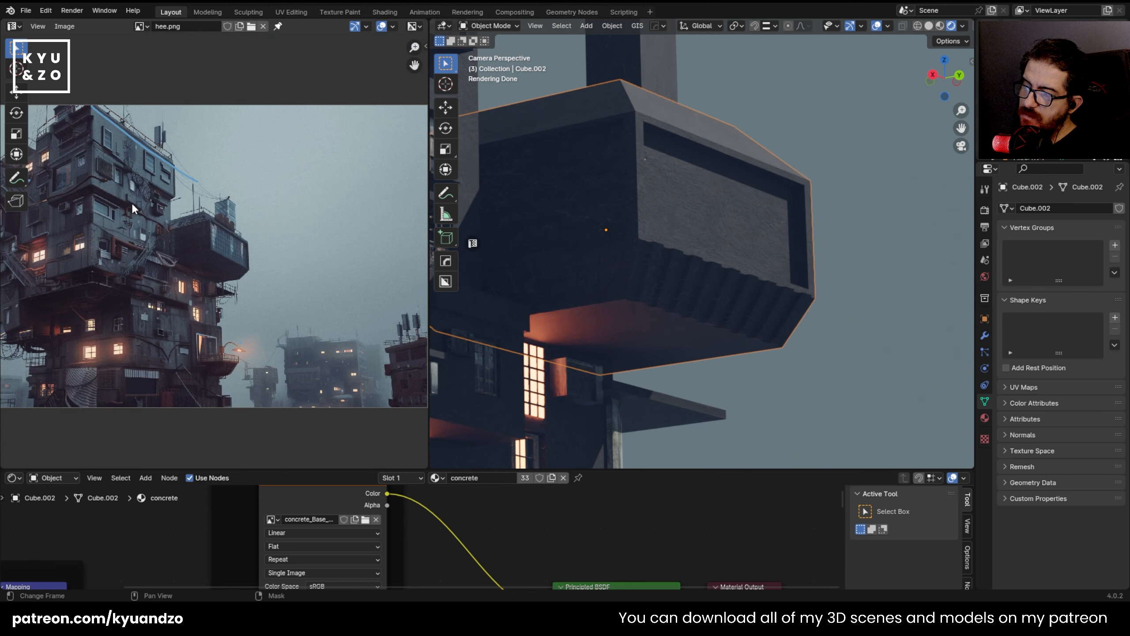
scroll(156, 202, up, 2)
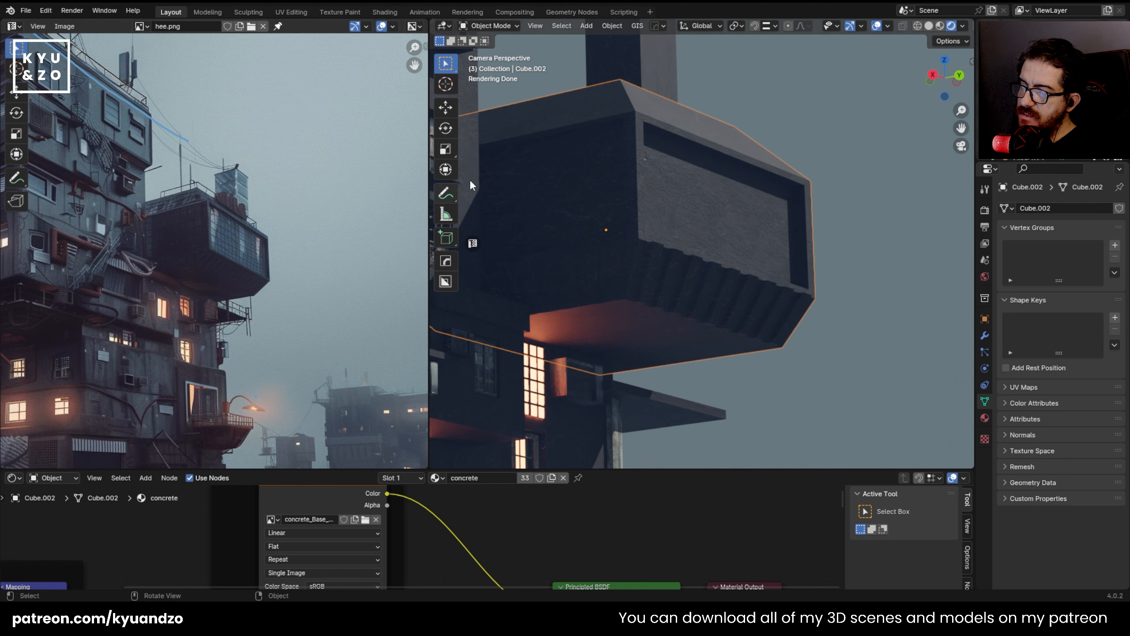
key(ctrl+s)
- Try deleting the overhanging block to judge the building in the full camera view, and undo the deletion
scroll(745, 160, down, 9)
key(x)
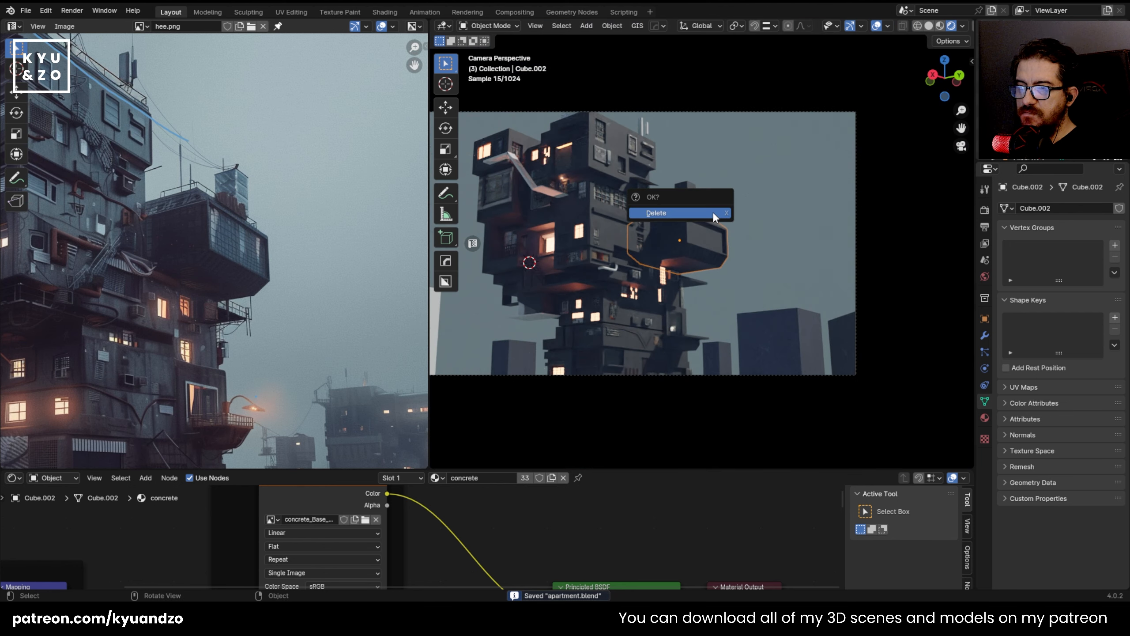
click(714, 213)
key(ctrl+z)
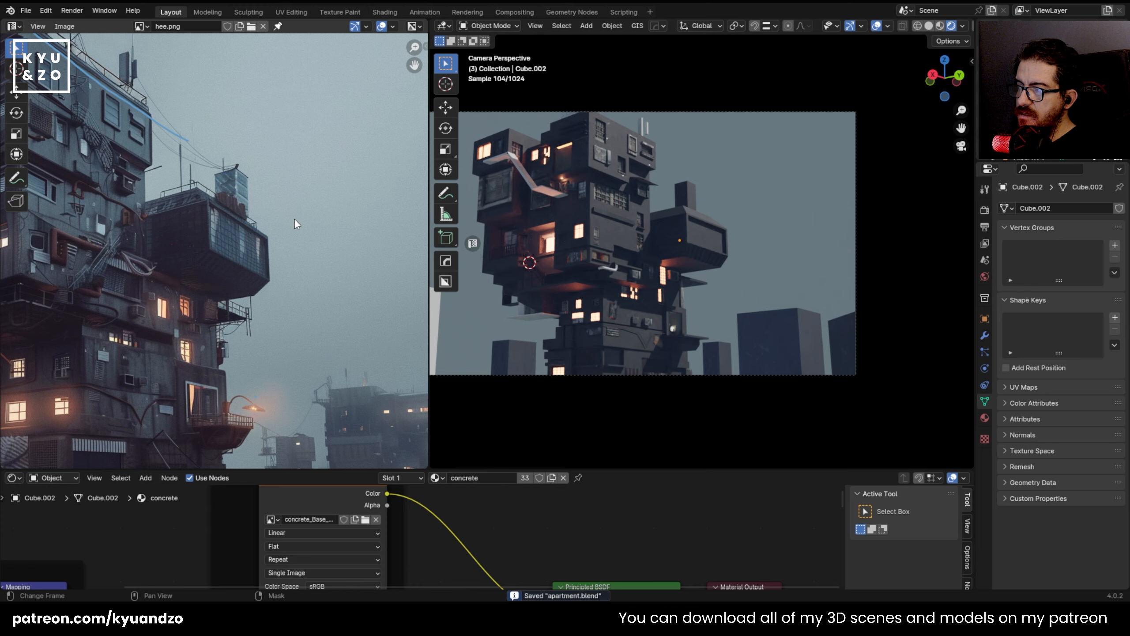
- Compare the reference's distant buildings and main tower with the camera view, and inspect the recessed balcony with the metal staircase and lit window
scroll(297, 200, down, 3)
scroll(297, 199, up, 3)
scroll(240, 118, down, 1)
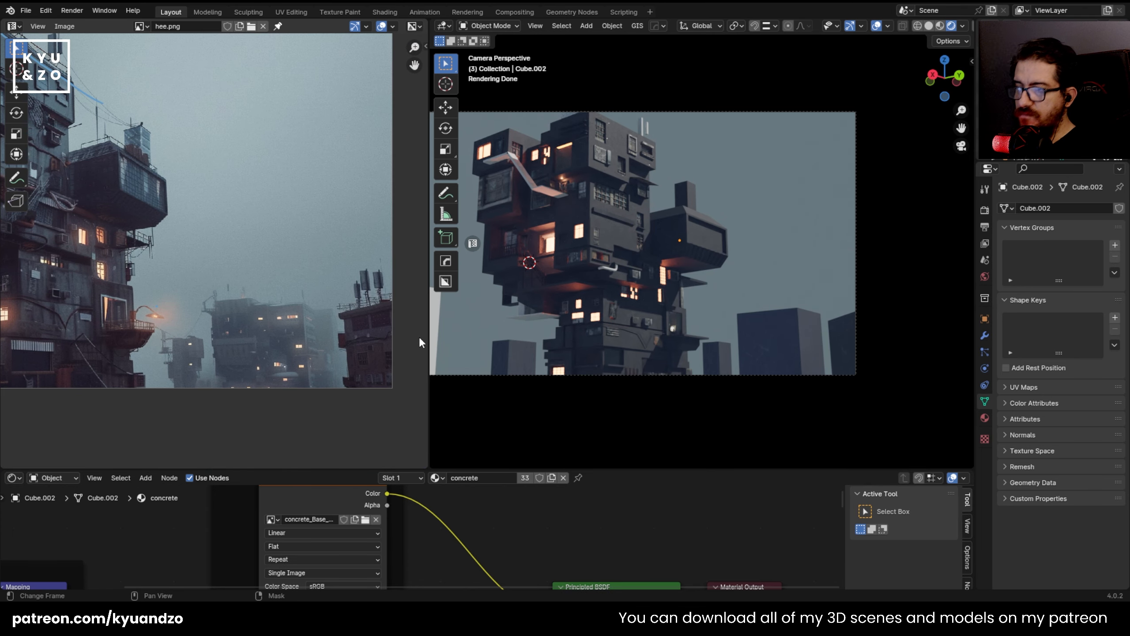
scroll(629, 254, up, 2)
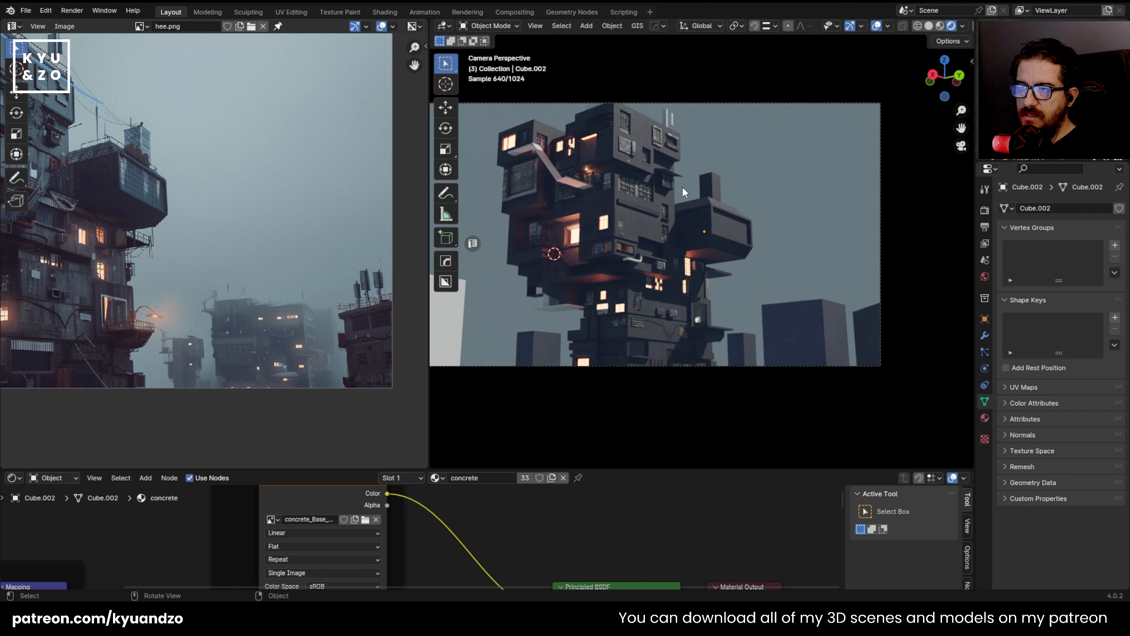
scroll(682, 186, up, 3)
scroll(682, 186, down, 3)
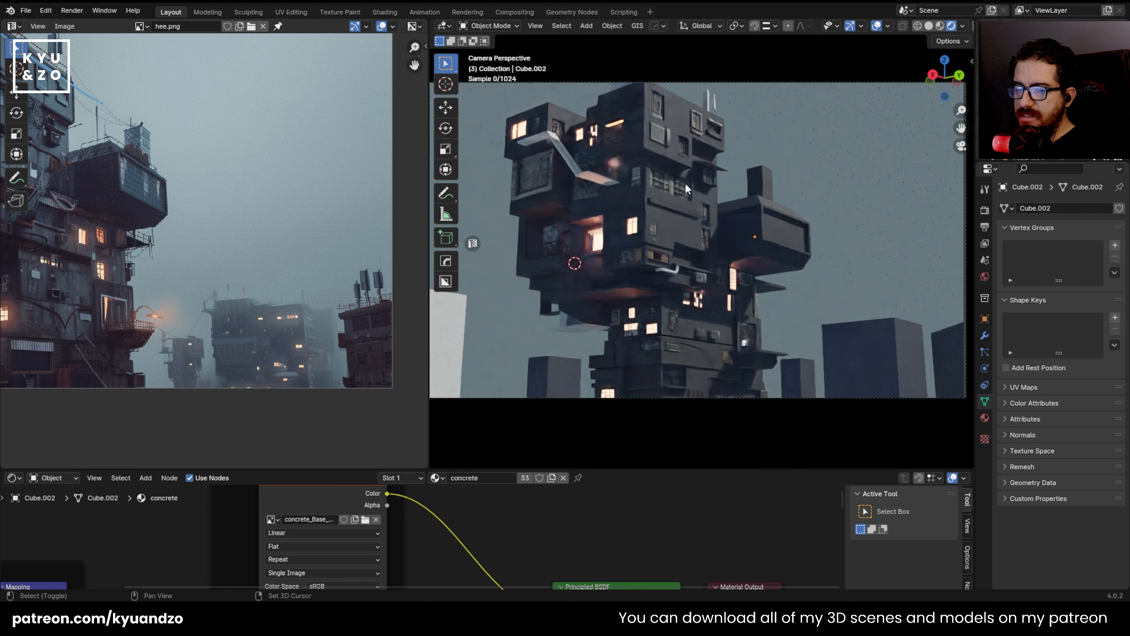
middle_drag(685, 183, 753, 222)
scroll(752, 222, up, 5)
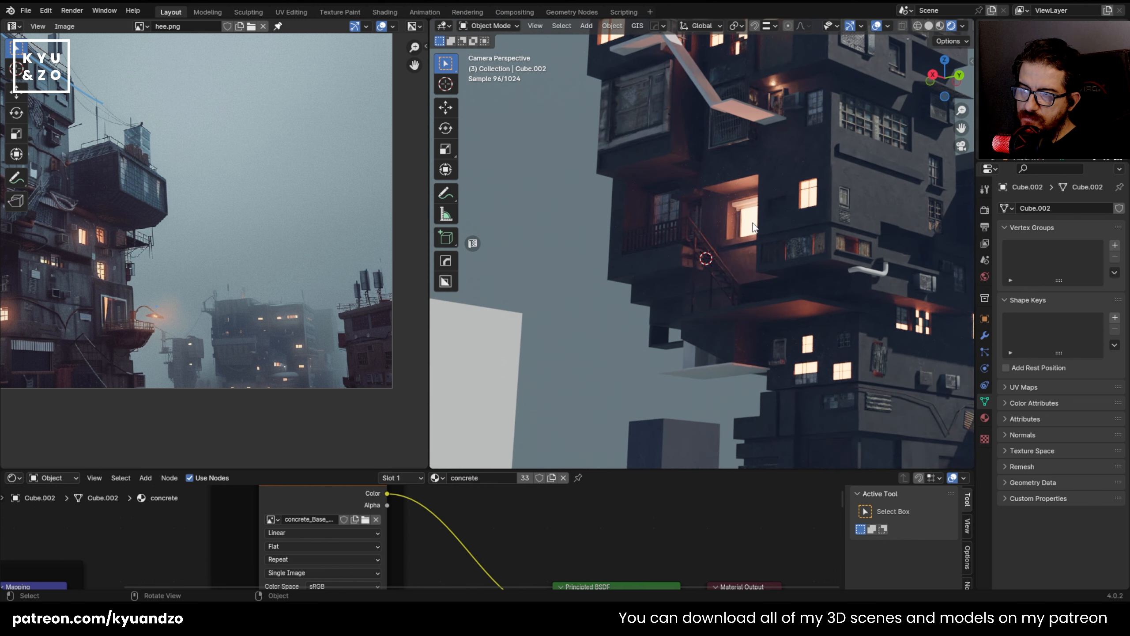
scroll(752, 227, up, 4)
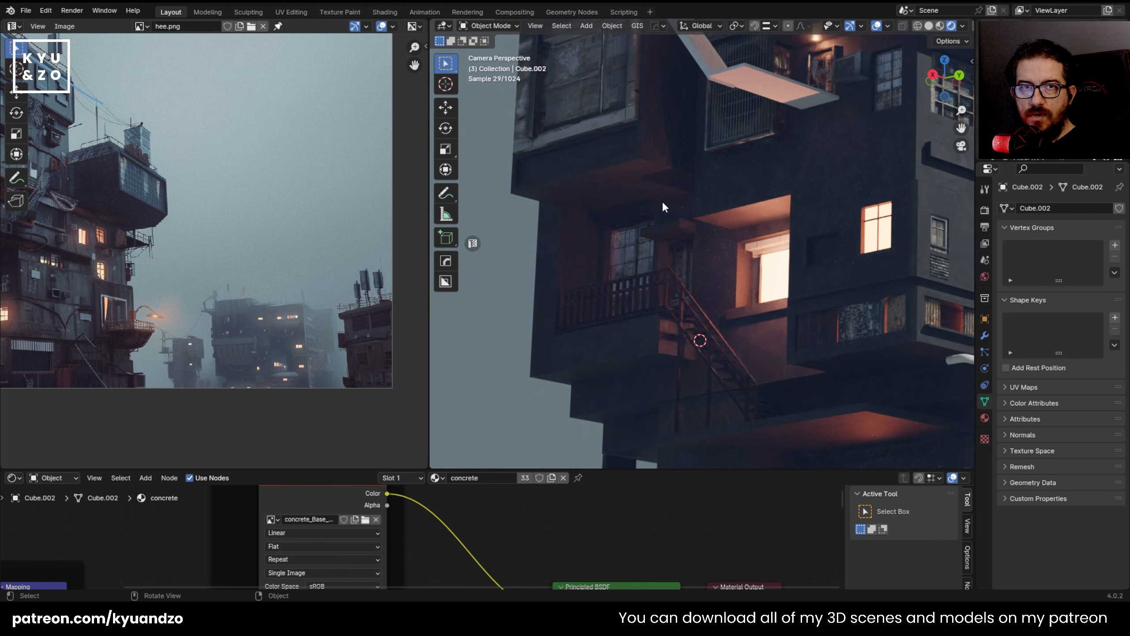